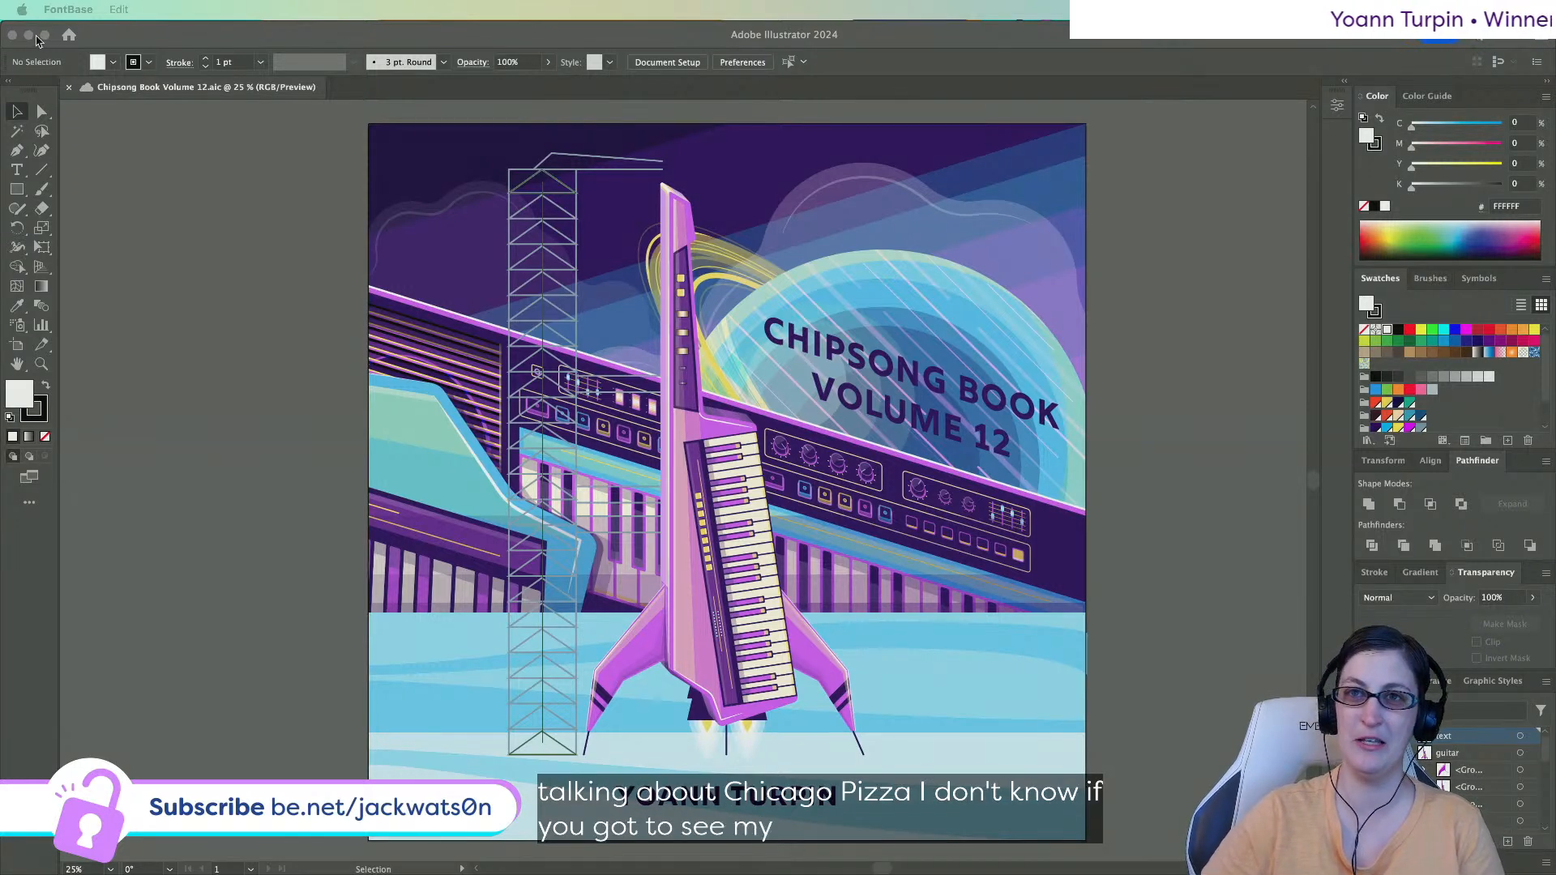
scroll(218, 189, down, 3)
scroll(219, 189, right, 1)
scroll(218, 189, right, 1)
scroll(219, 189, up, 1)
click(1188, 545)
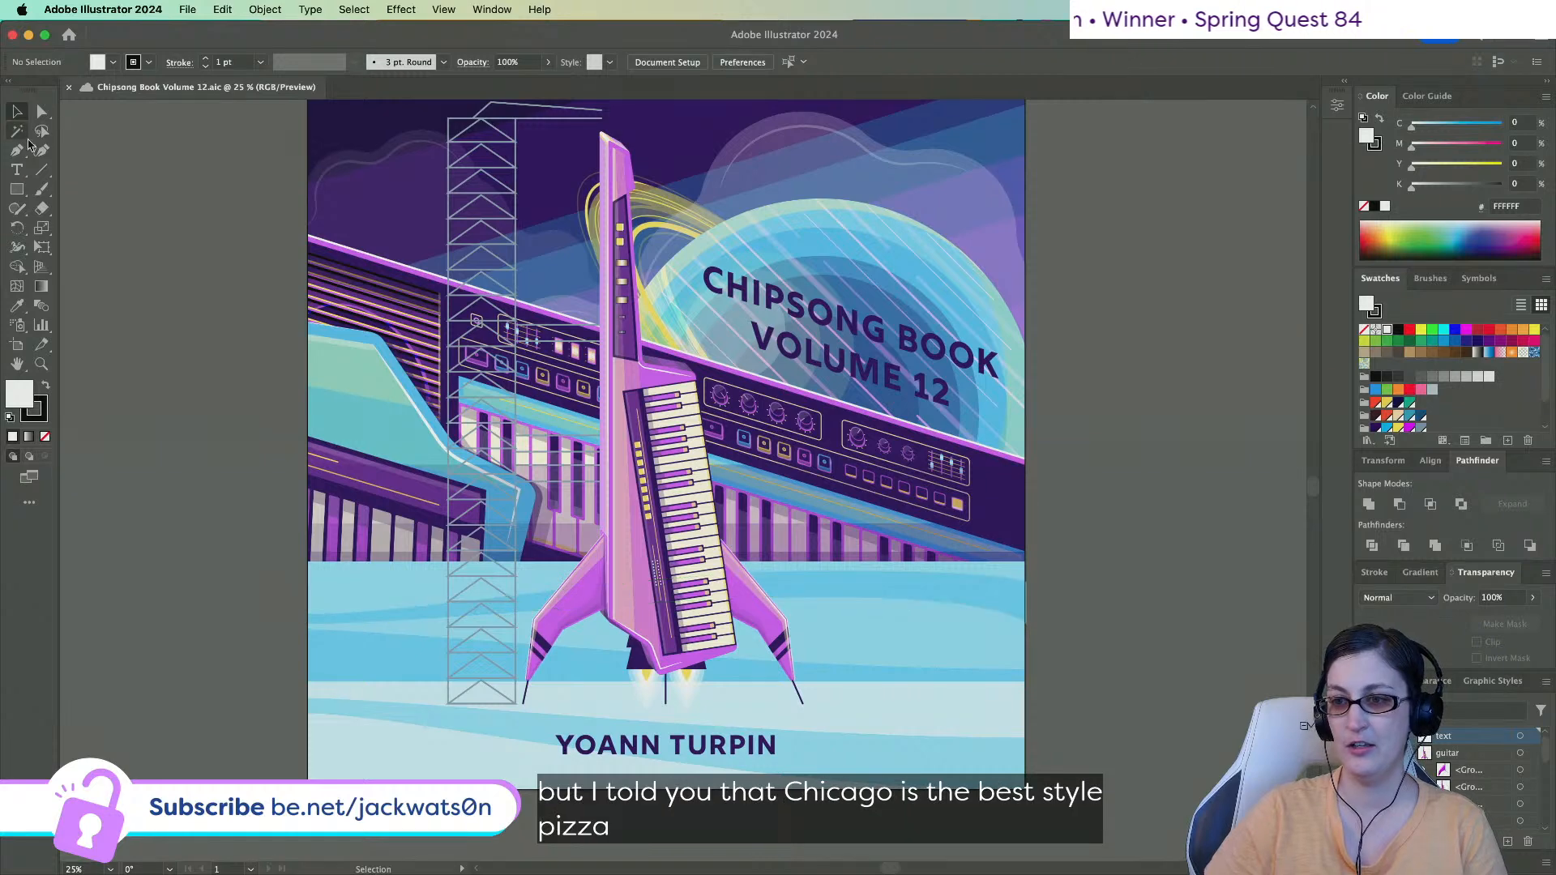
key(a)
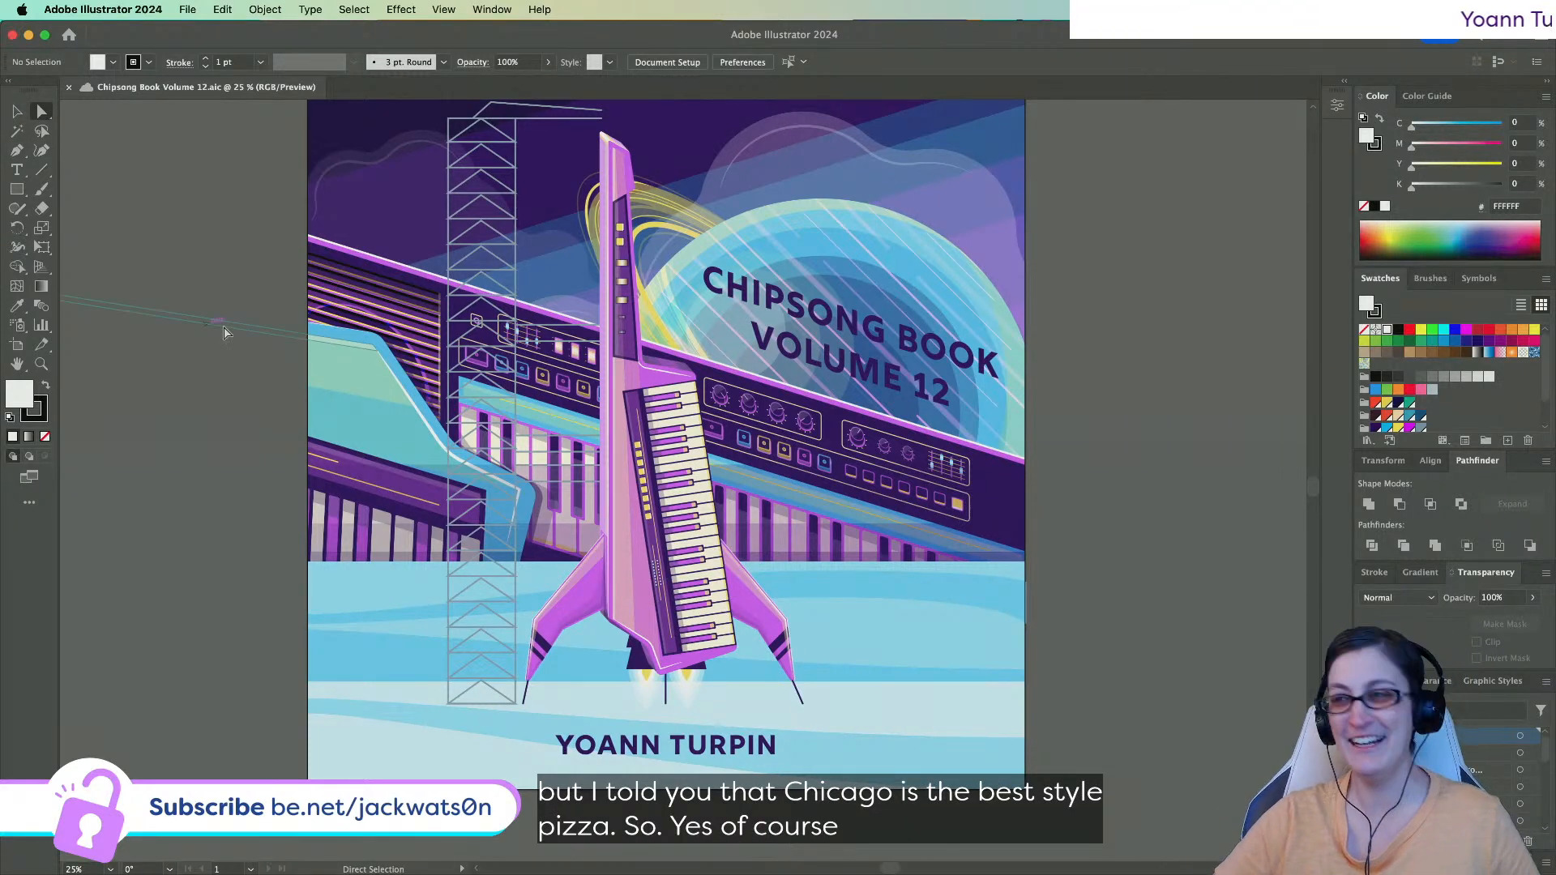
scroll(270, 319, left, 1)
scroll(270, 319, right, 2)
scroll(270, 318, up, 1)
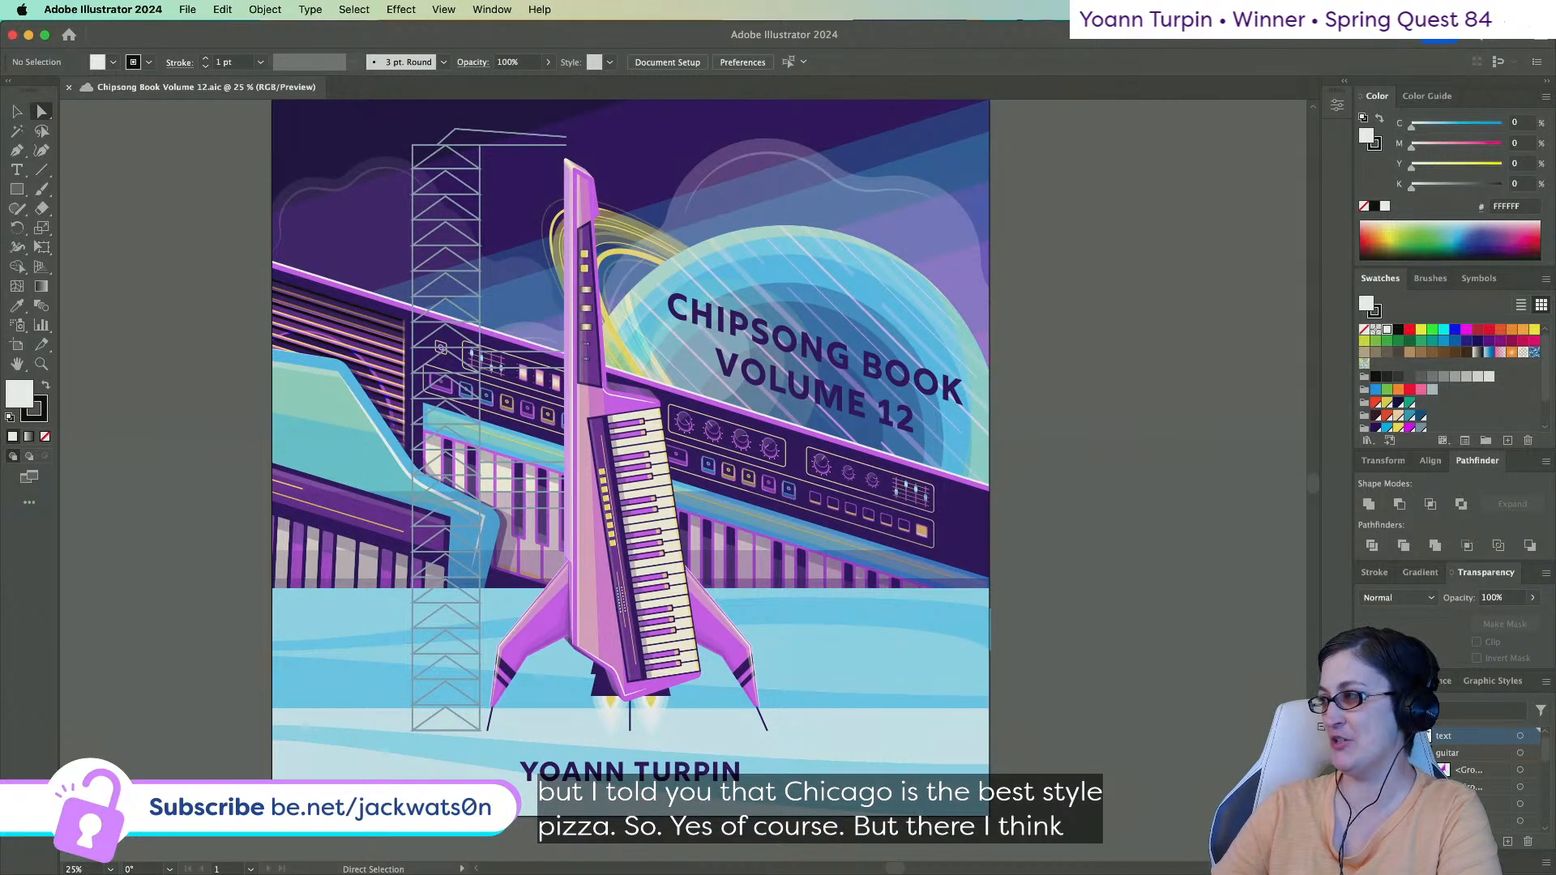
scroll(620, 356, up, 3)
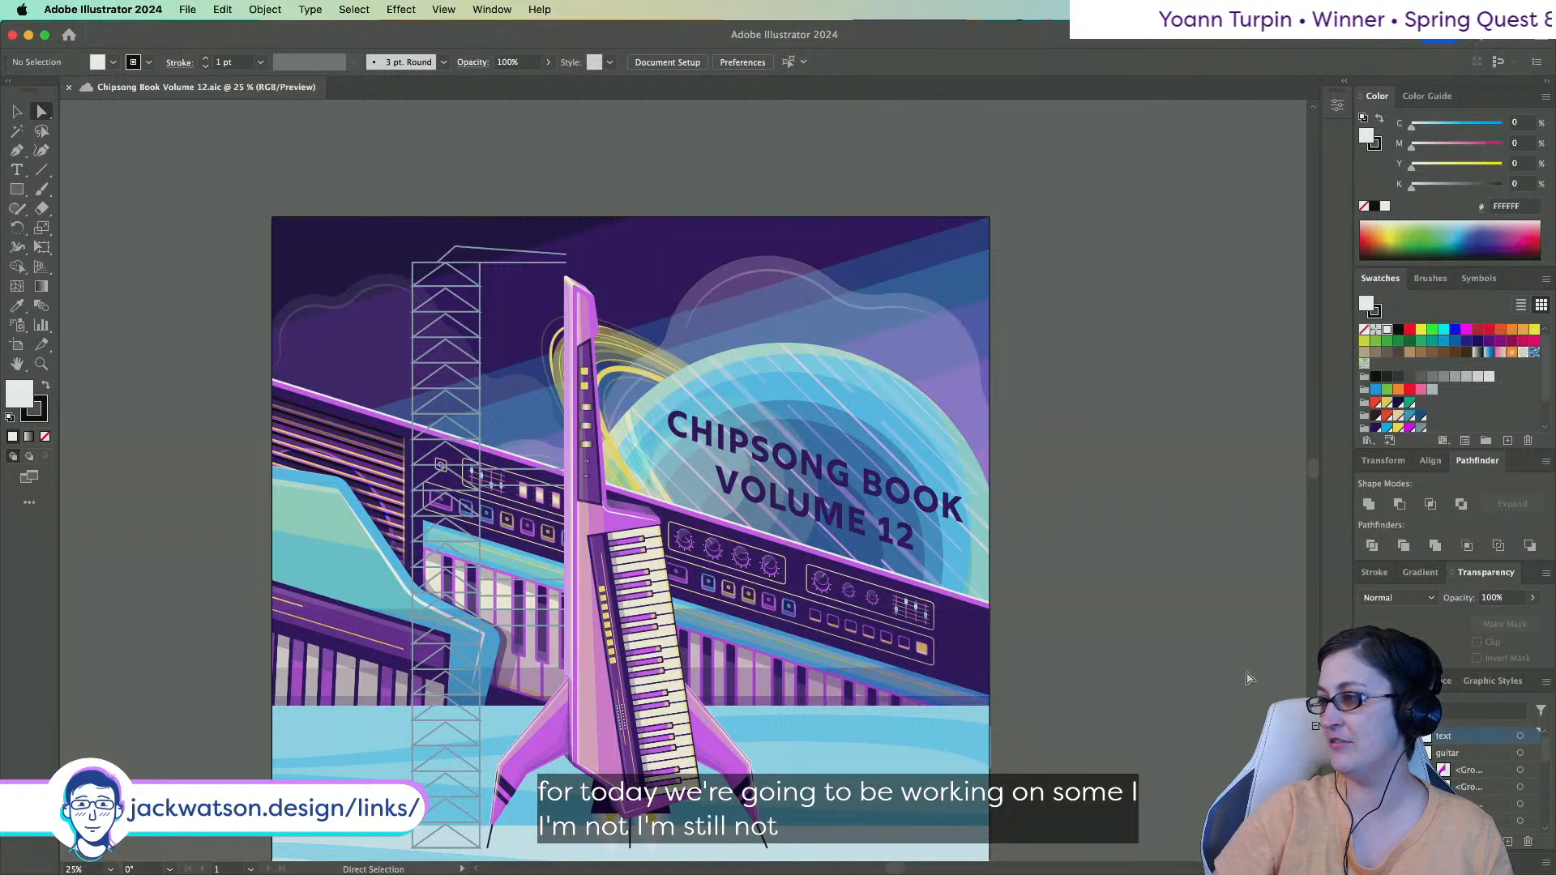
Undock and lengthen the layer list, and hide the launch tower group in the foreground layer.
click(1366, 736)
click(1366, 736)
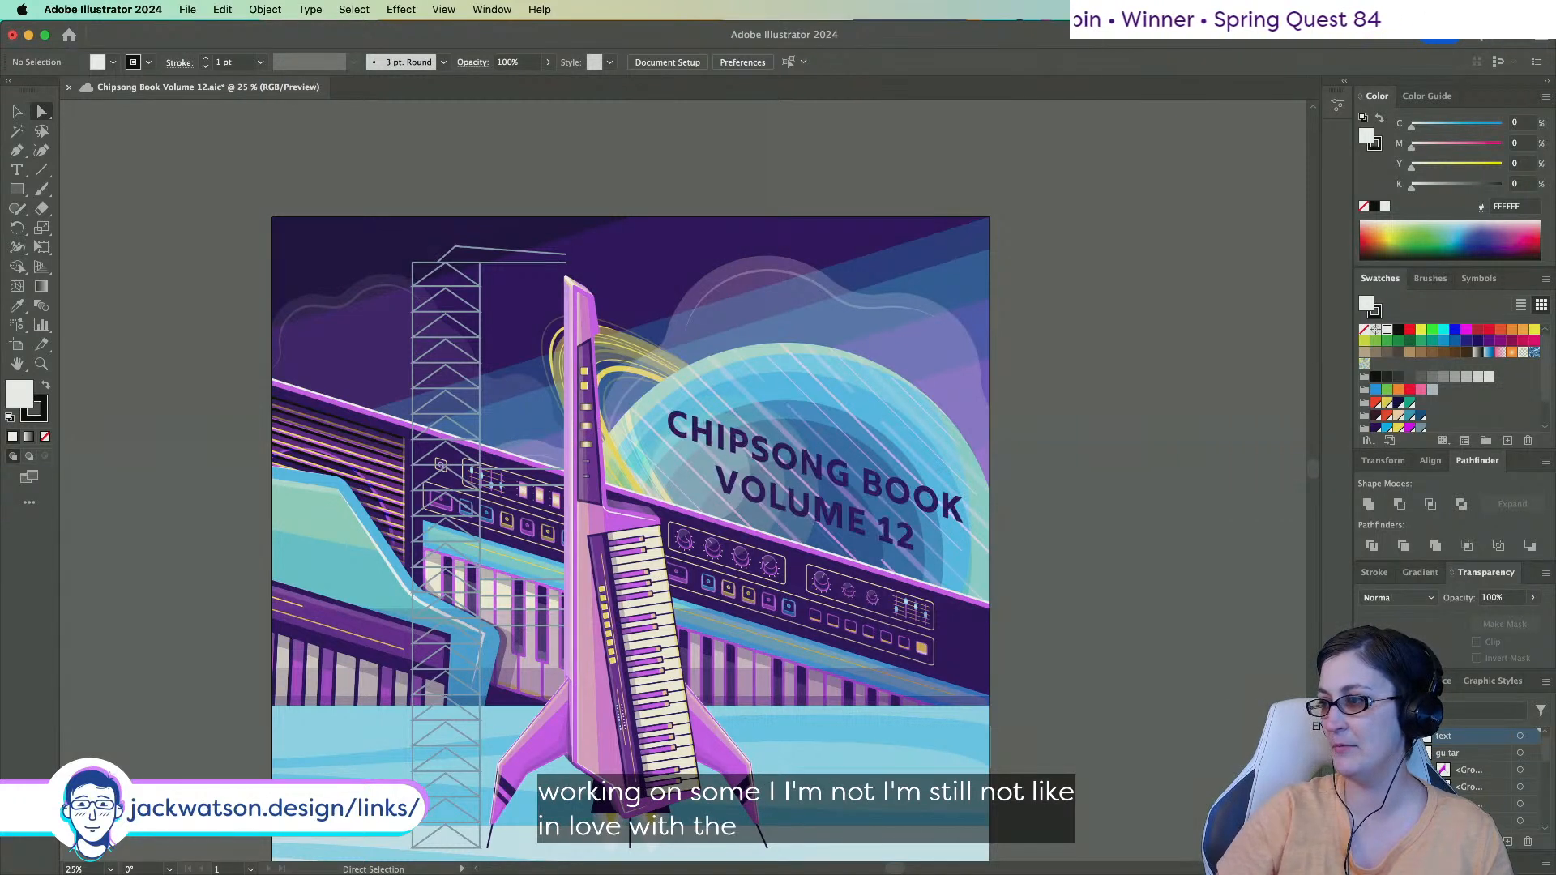
click(486, 261)
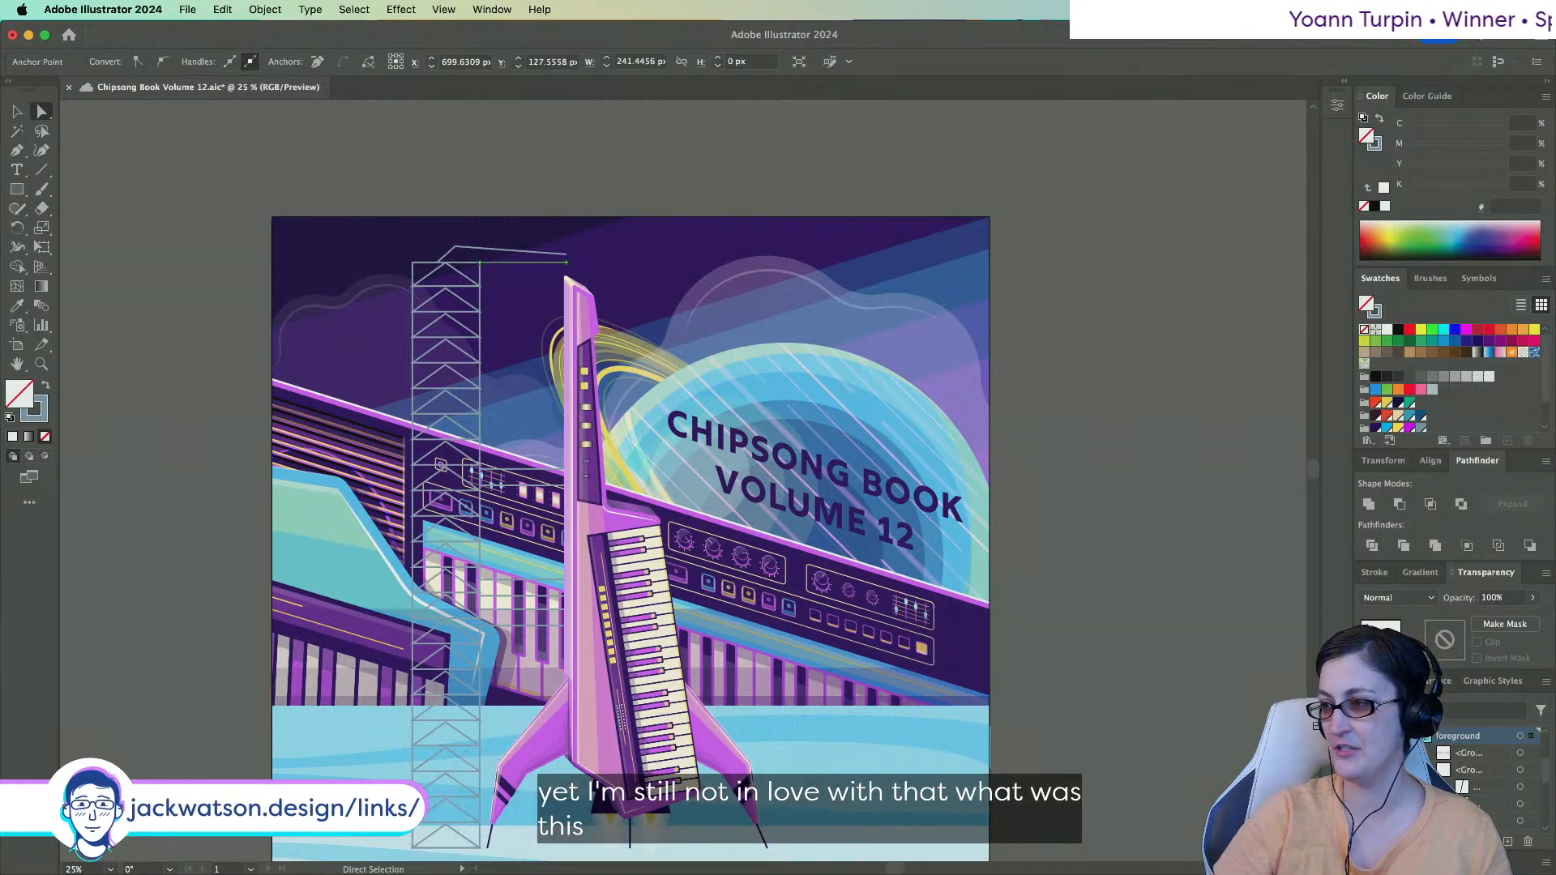
drag(1376, 681, 1104, 148)
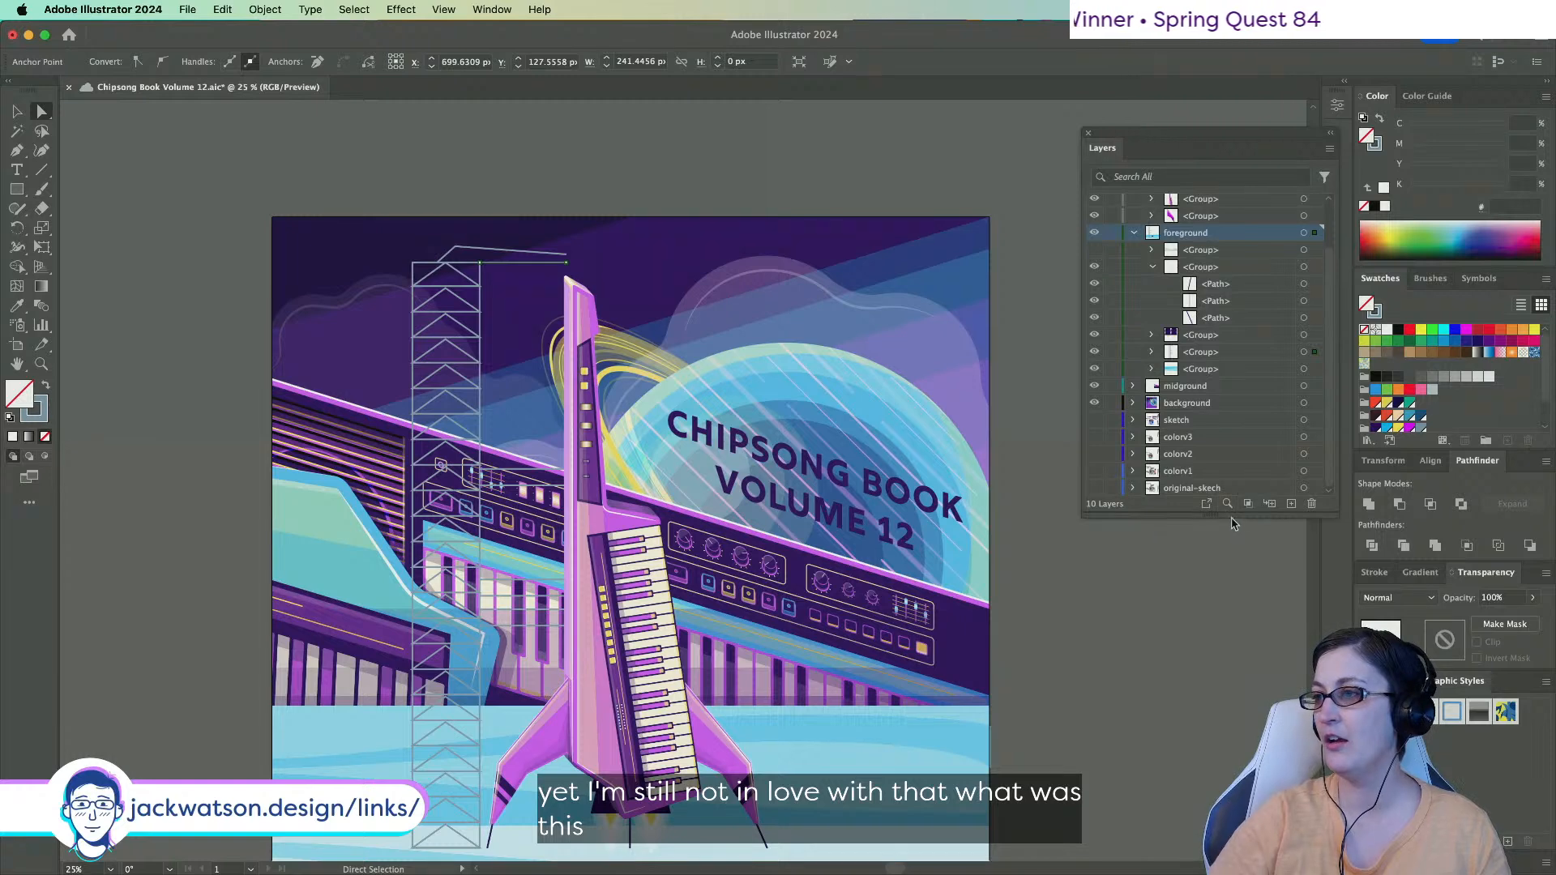
drag(1231, 515, 1228, 691)
click(1095, 408)
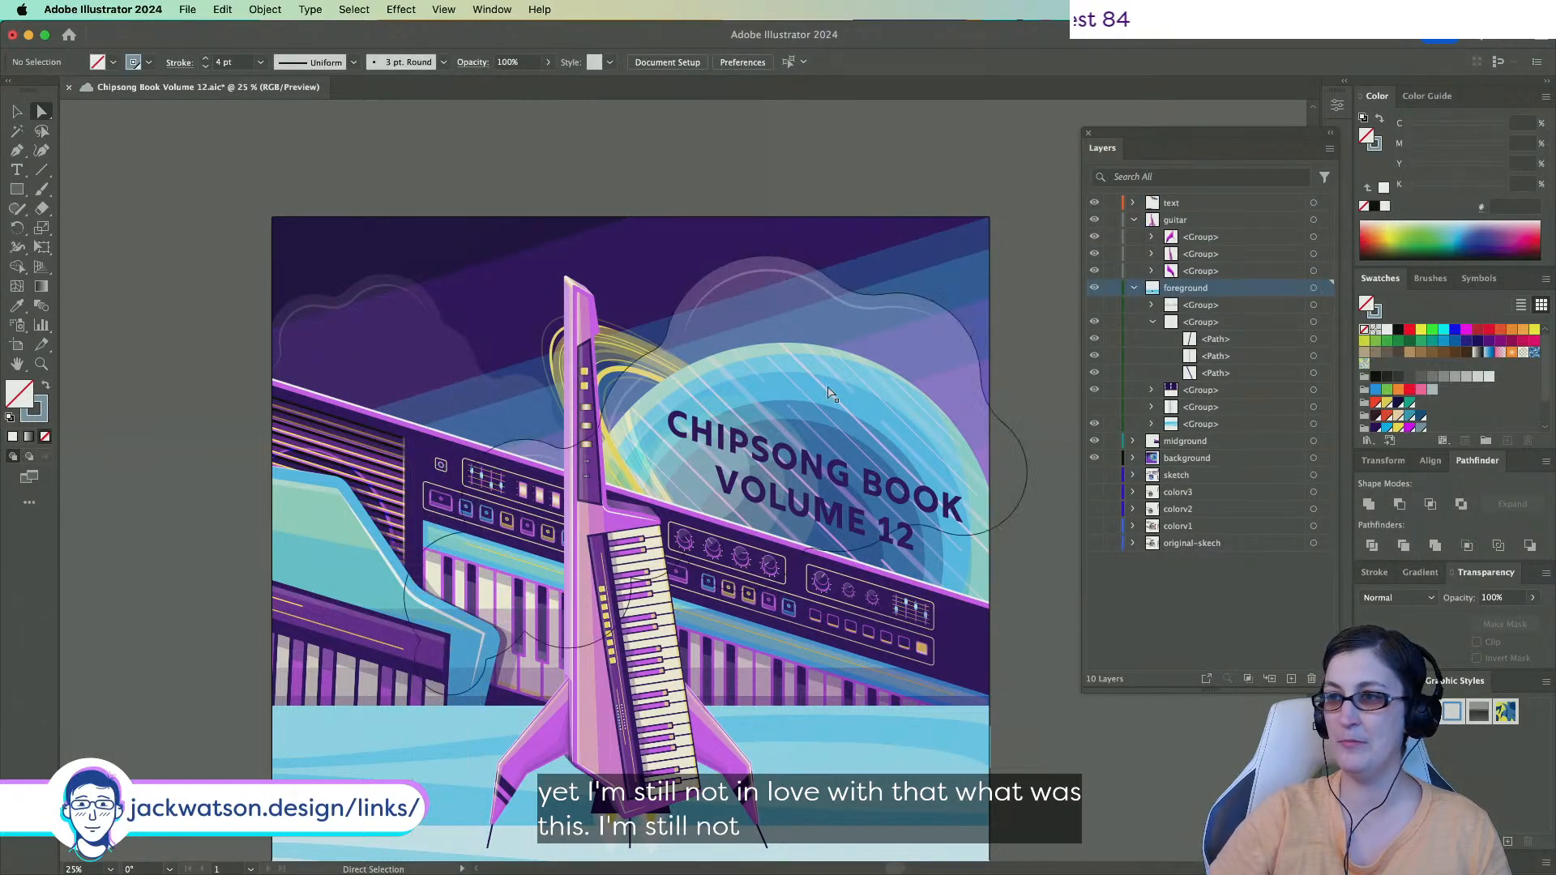
Pick up the faint left cloud's pale pink fill and its background layer as the current drawing settings, leaving nothing selected.
scroll(753, 200, down, 2)
scroll(754, 201, right, 2)
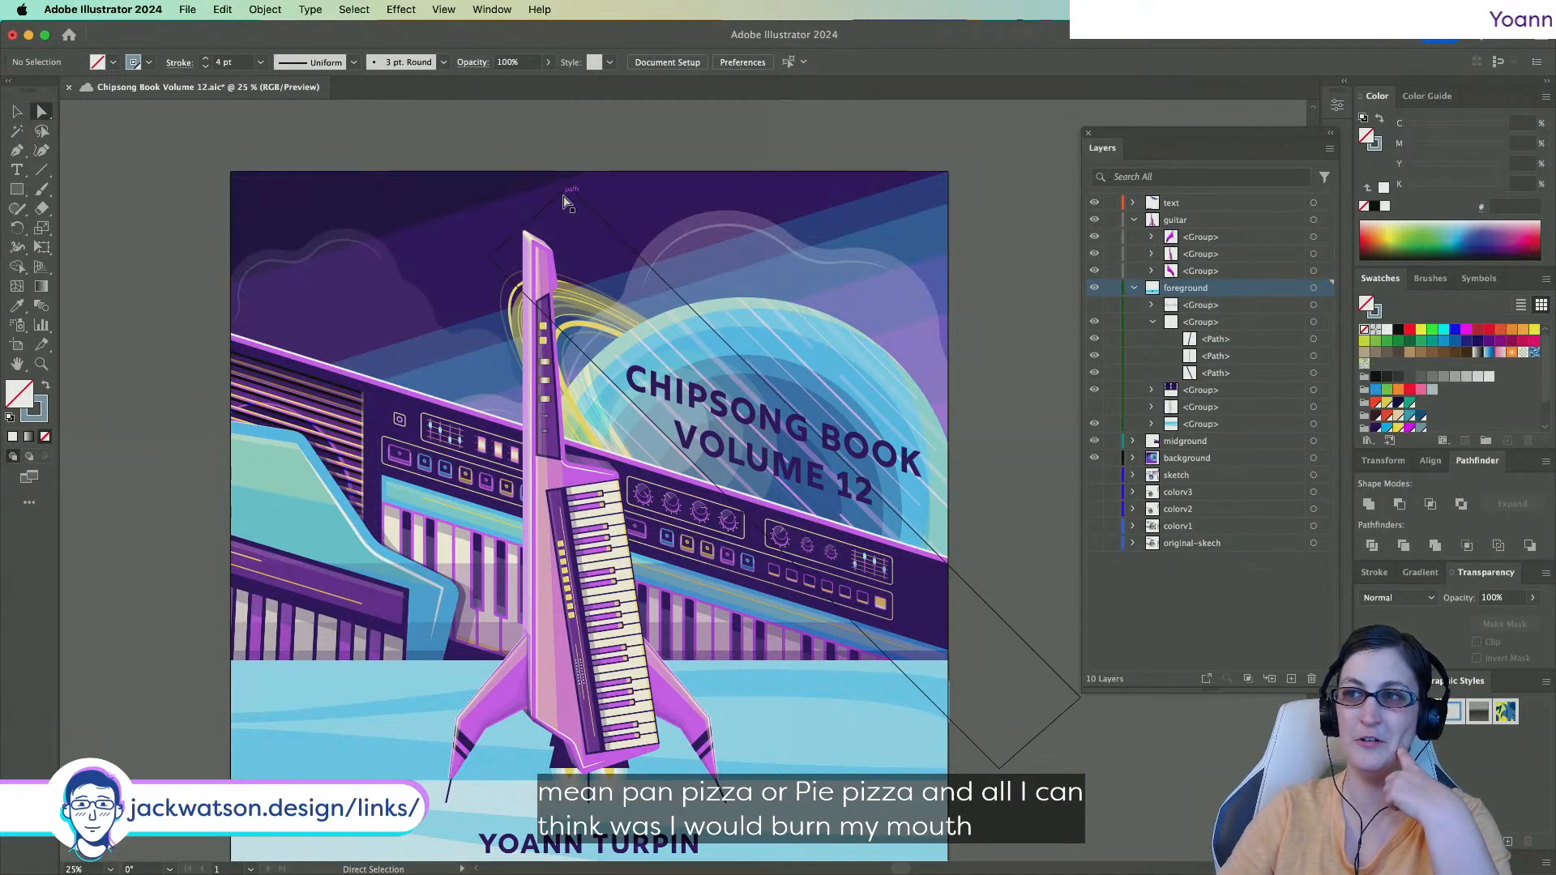
scroll(597, 202, down, 1)
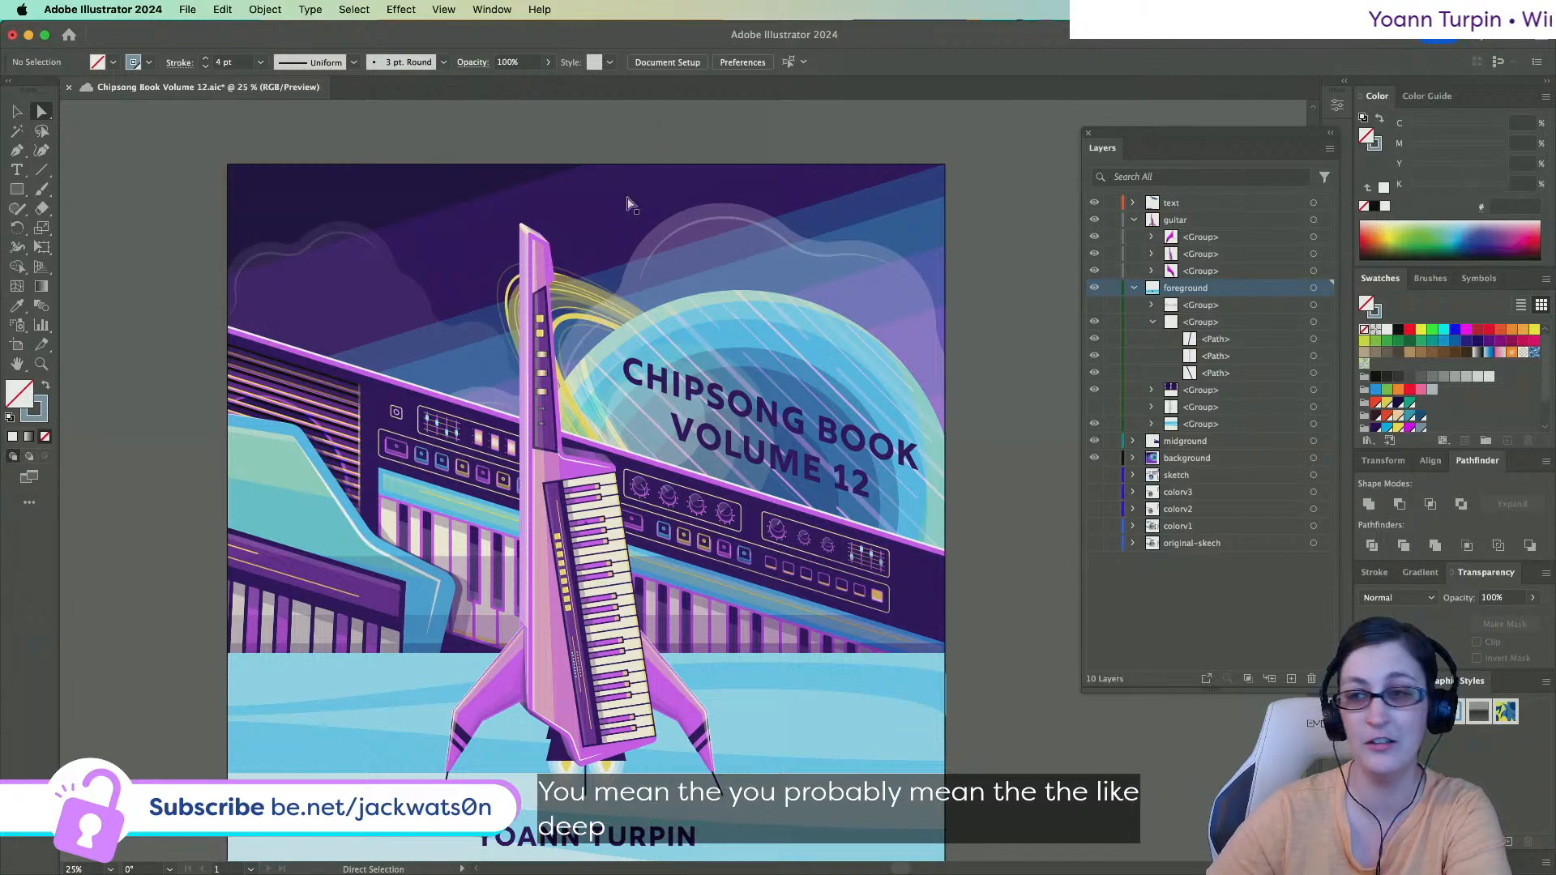
scroll(359, 347, down, 3)
scroll(359, 194, up, 1)
click(341, 232)
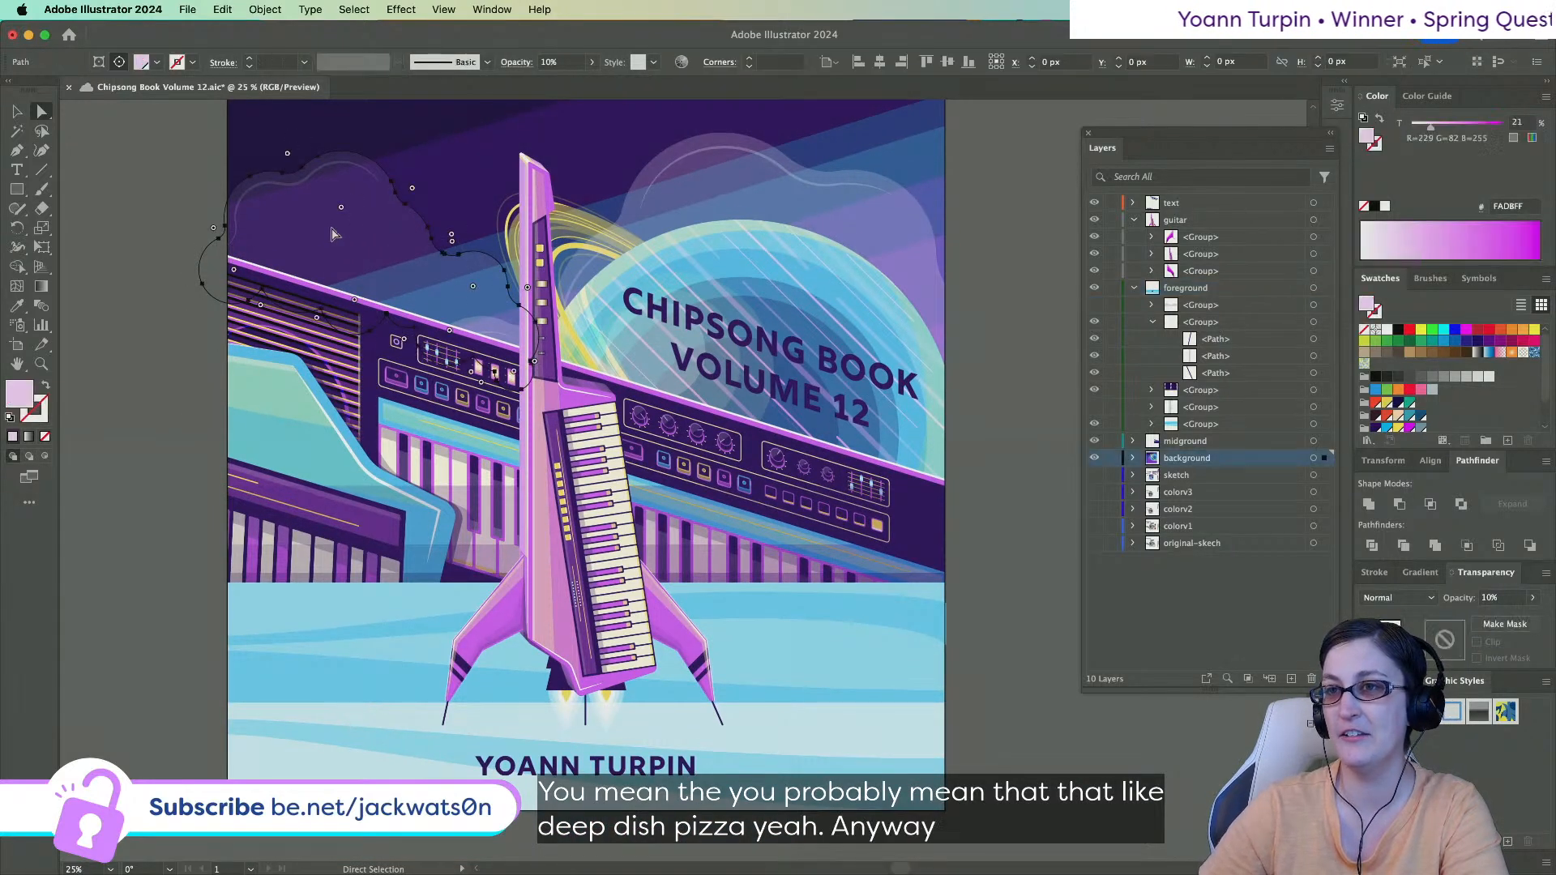
scroll(341, 232, up, 1)
scroll(342, 253, up, 1)
scroll(342, 258, up, 1)
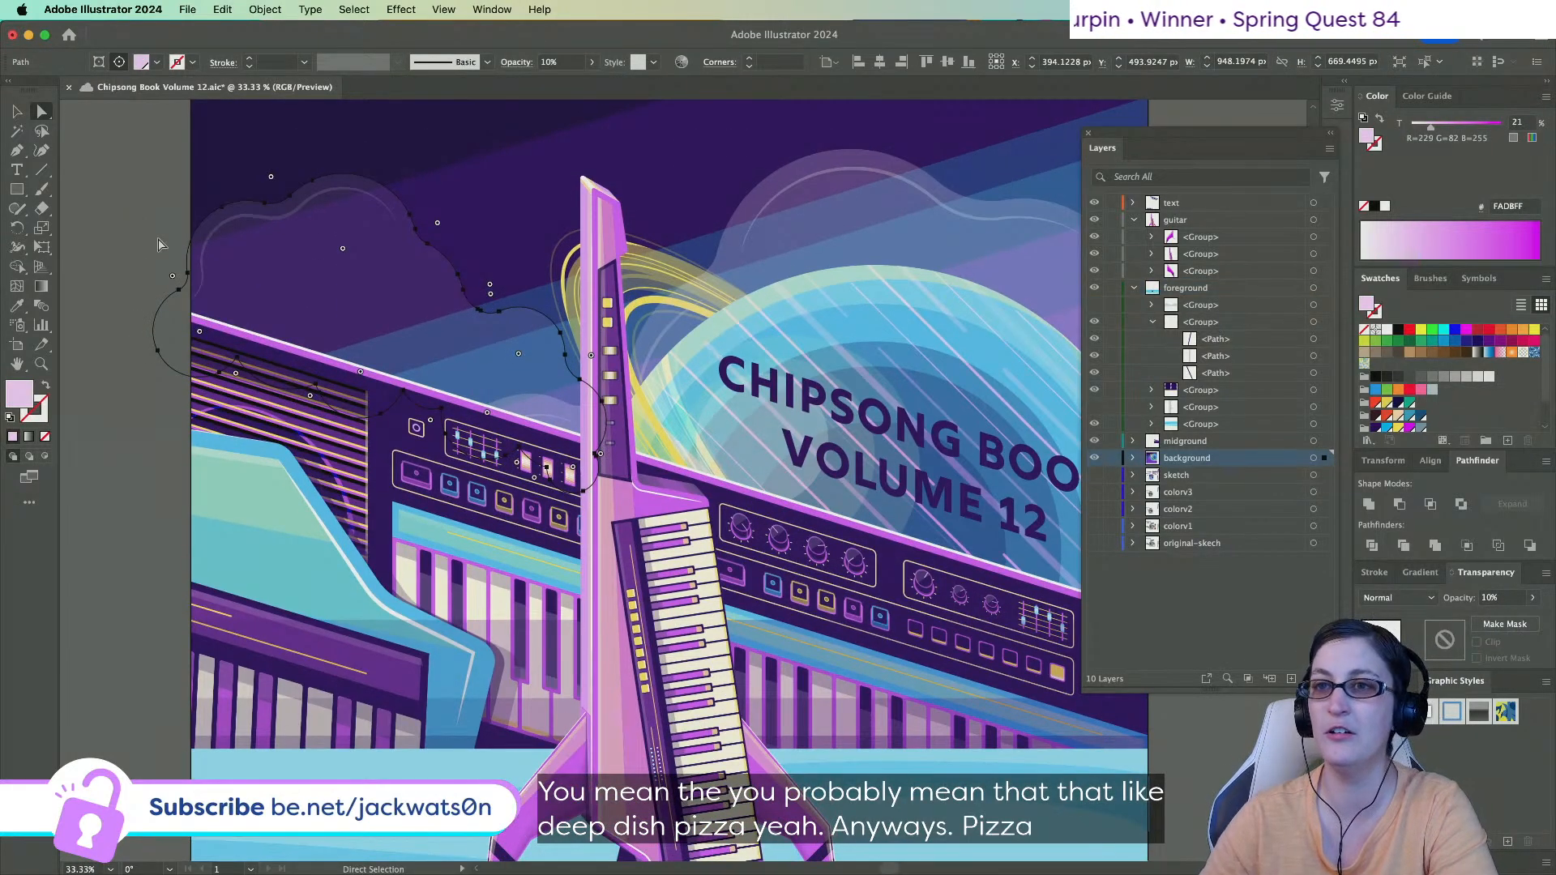
click(134, 235)
scroll(399, 333, up, 1)
scroll(400, 333, left, 2)
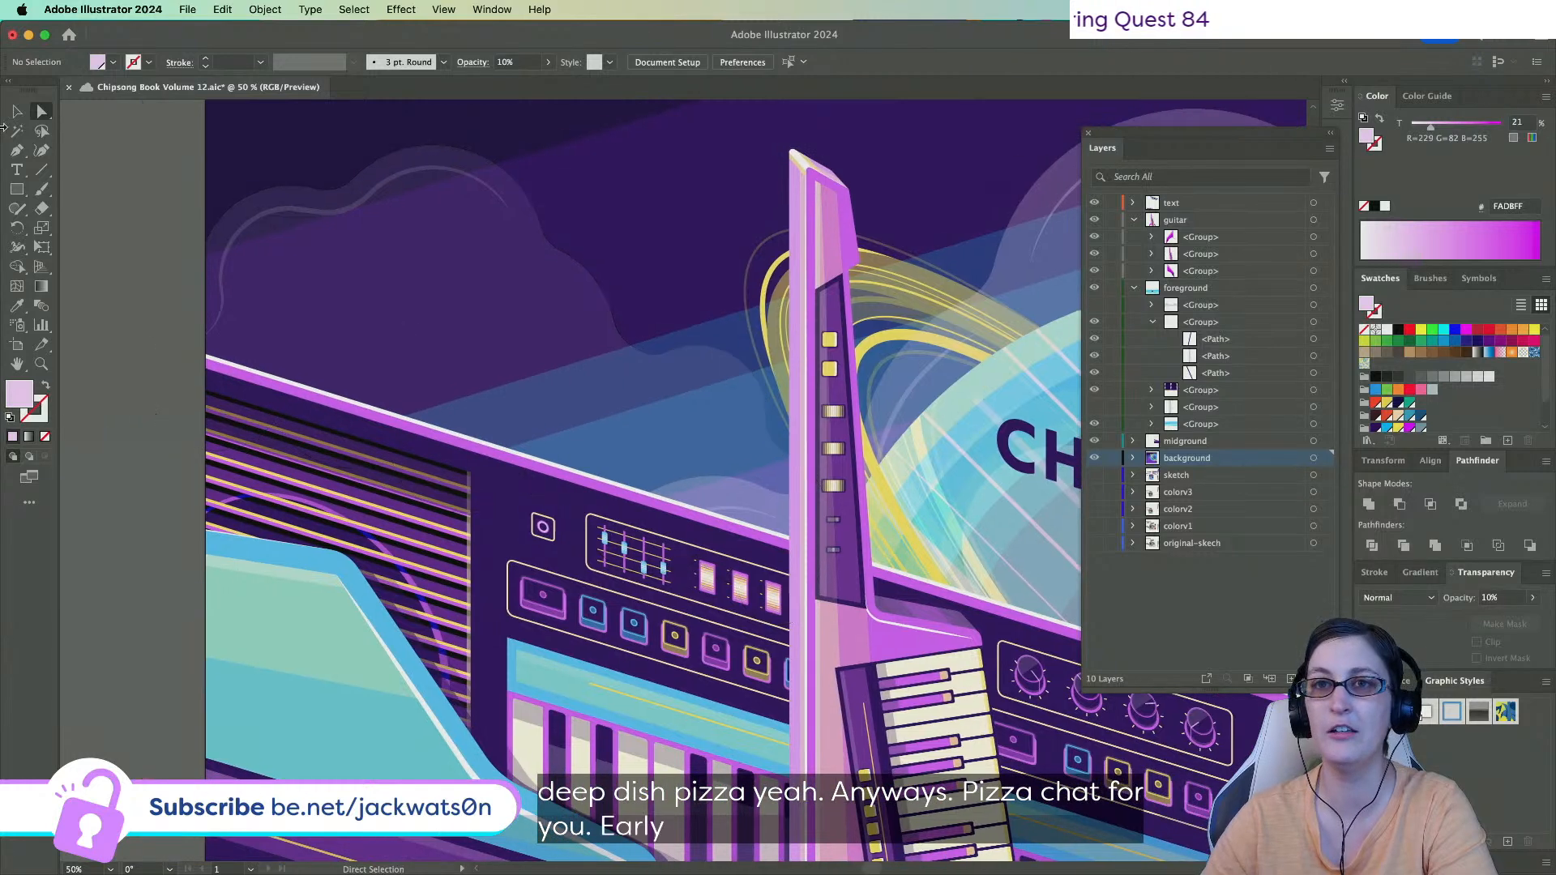
Draw the wavy upper edge of a new cloud with the Pen tool, from beside the guitar neck to beyond the artboard's left edge.
click(16, 151)
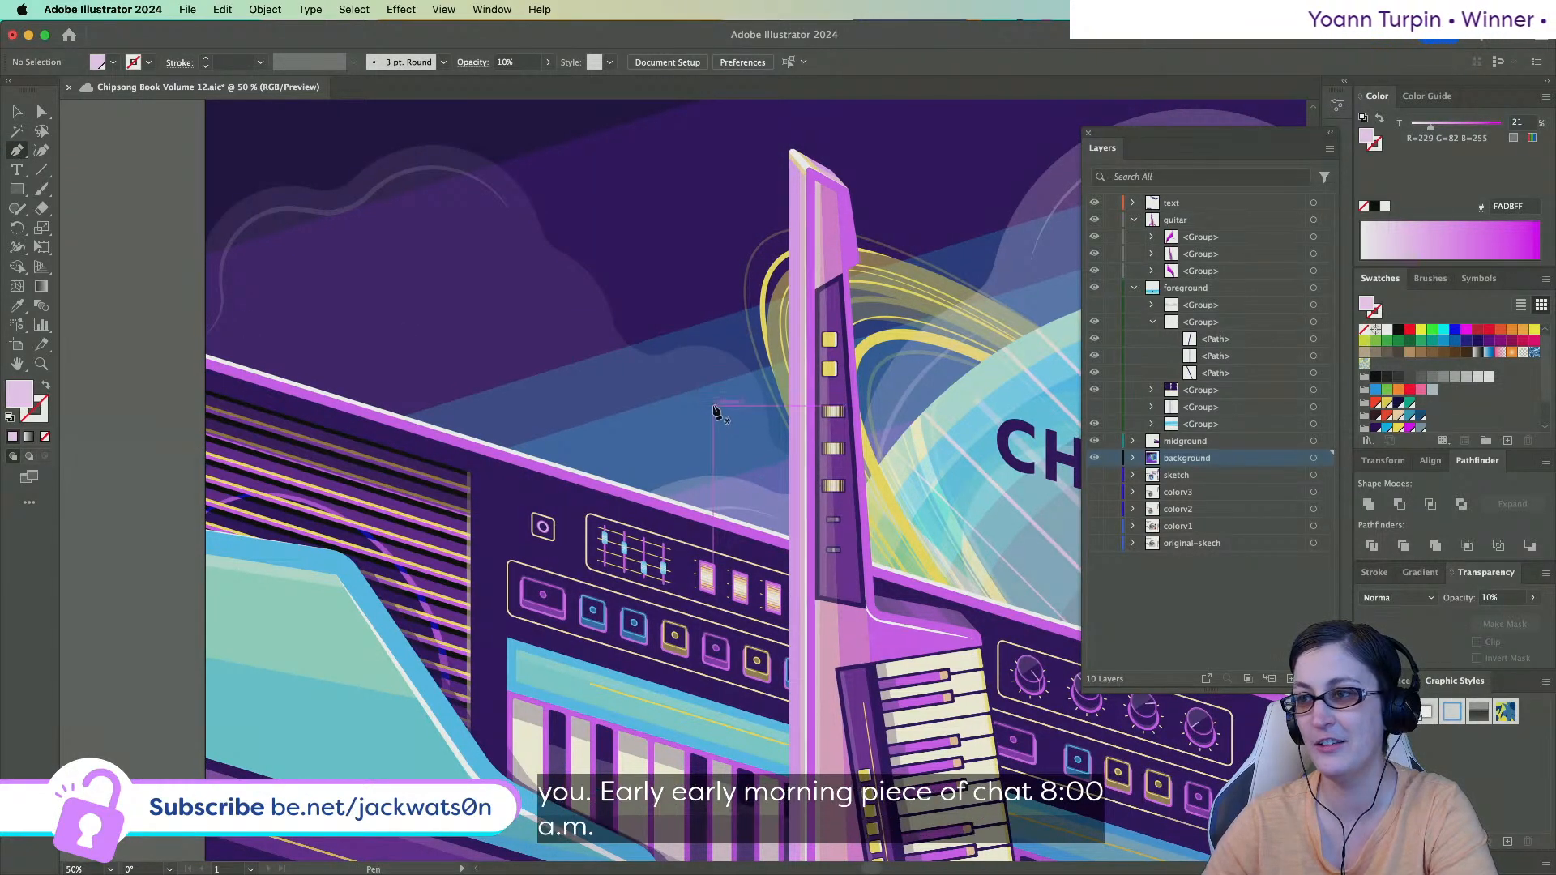
drag(707, 383, 513, 344)
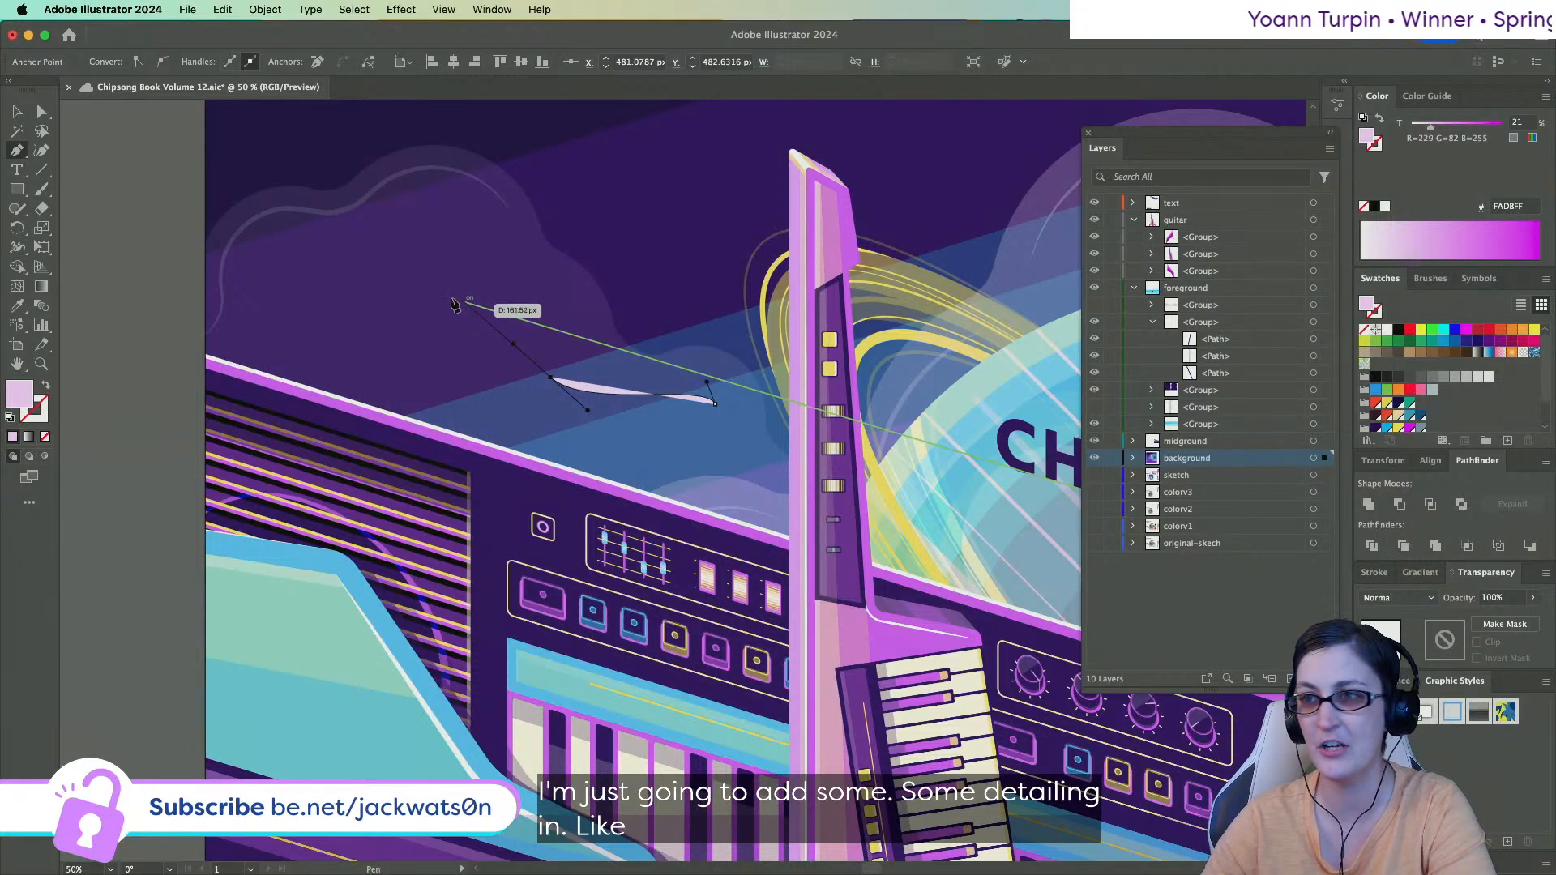
drag(427, 262, 342, 248)
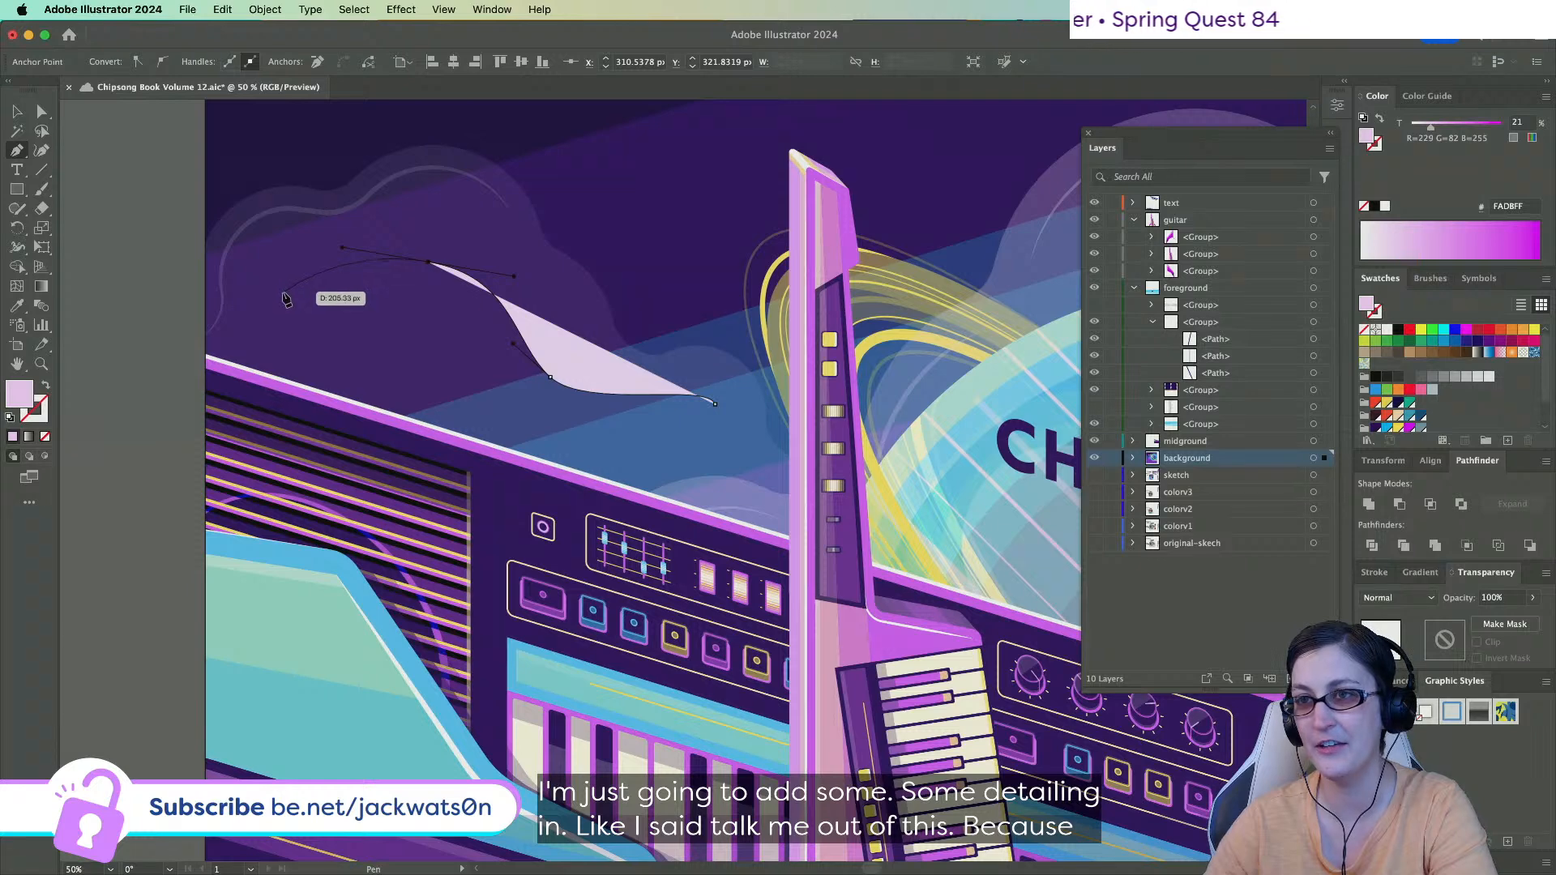
drag(281, 308, 241, 308)
drag(205, 254, 165, 261)
drag(86, 510, 88, 512)
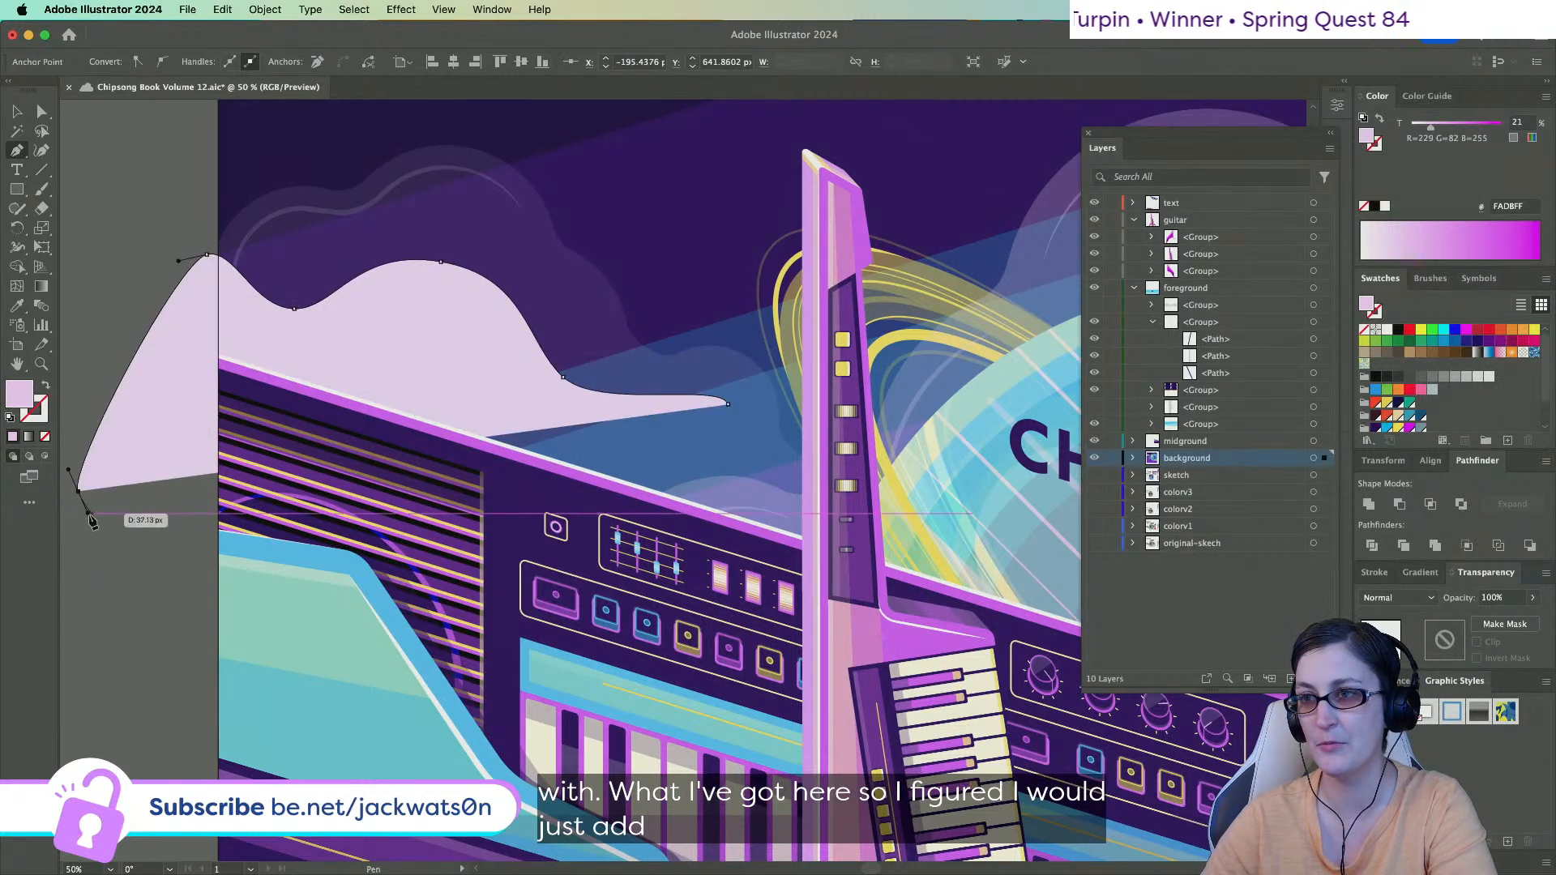
Match the new cloud's appearance to the existing faint left cloud with the Eyedropper, and reselect the new path.
click(26, 314)
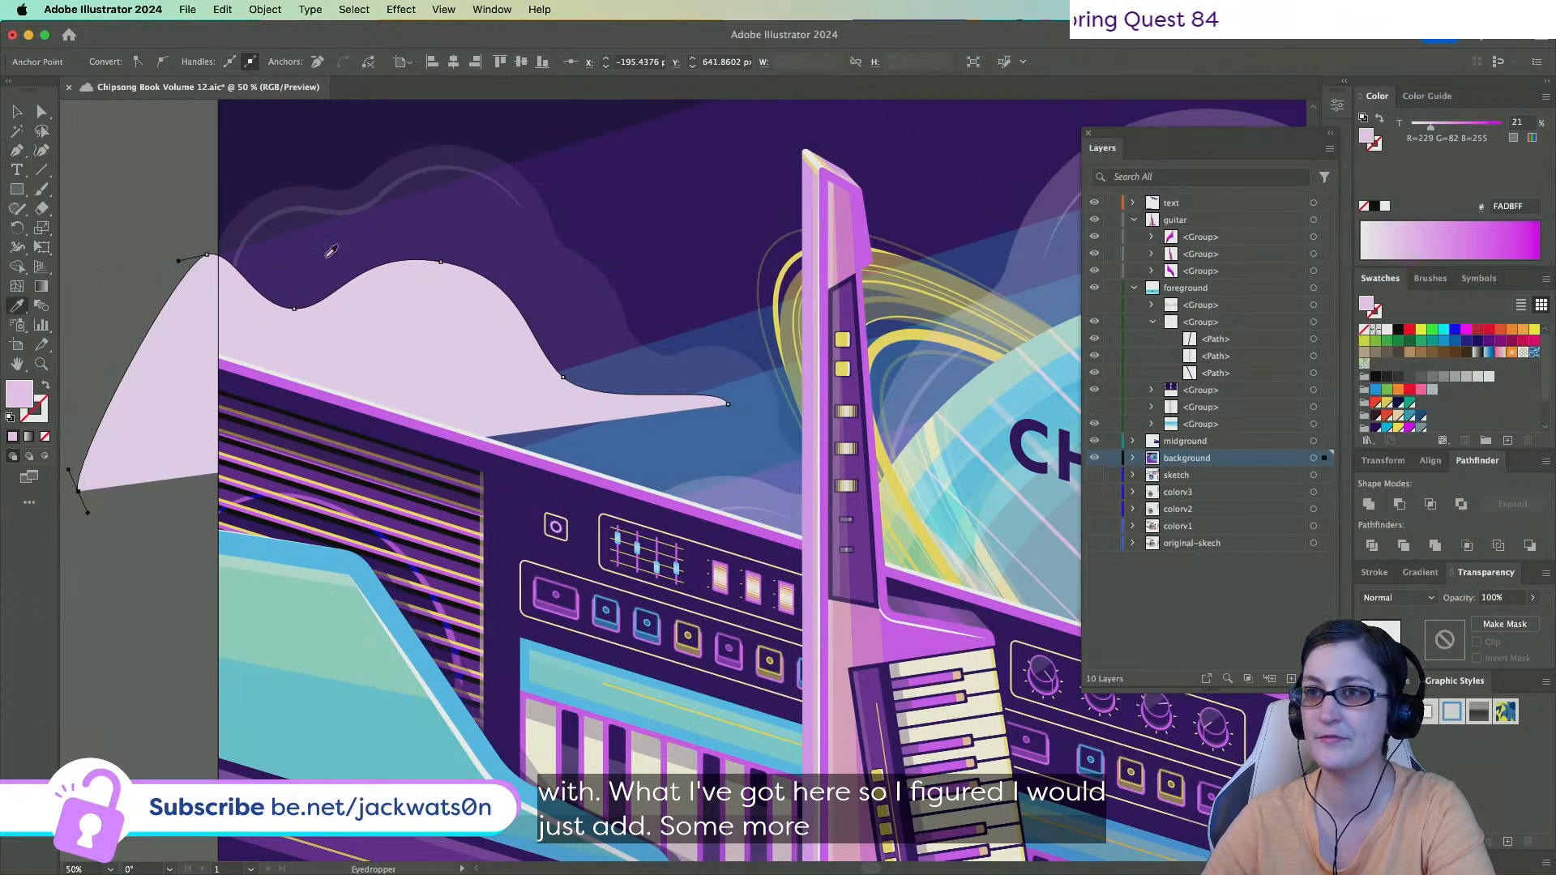
click(374, 230)
click(43, 115)
click(437, 330)
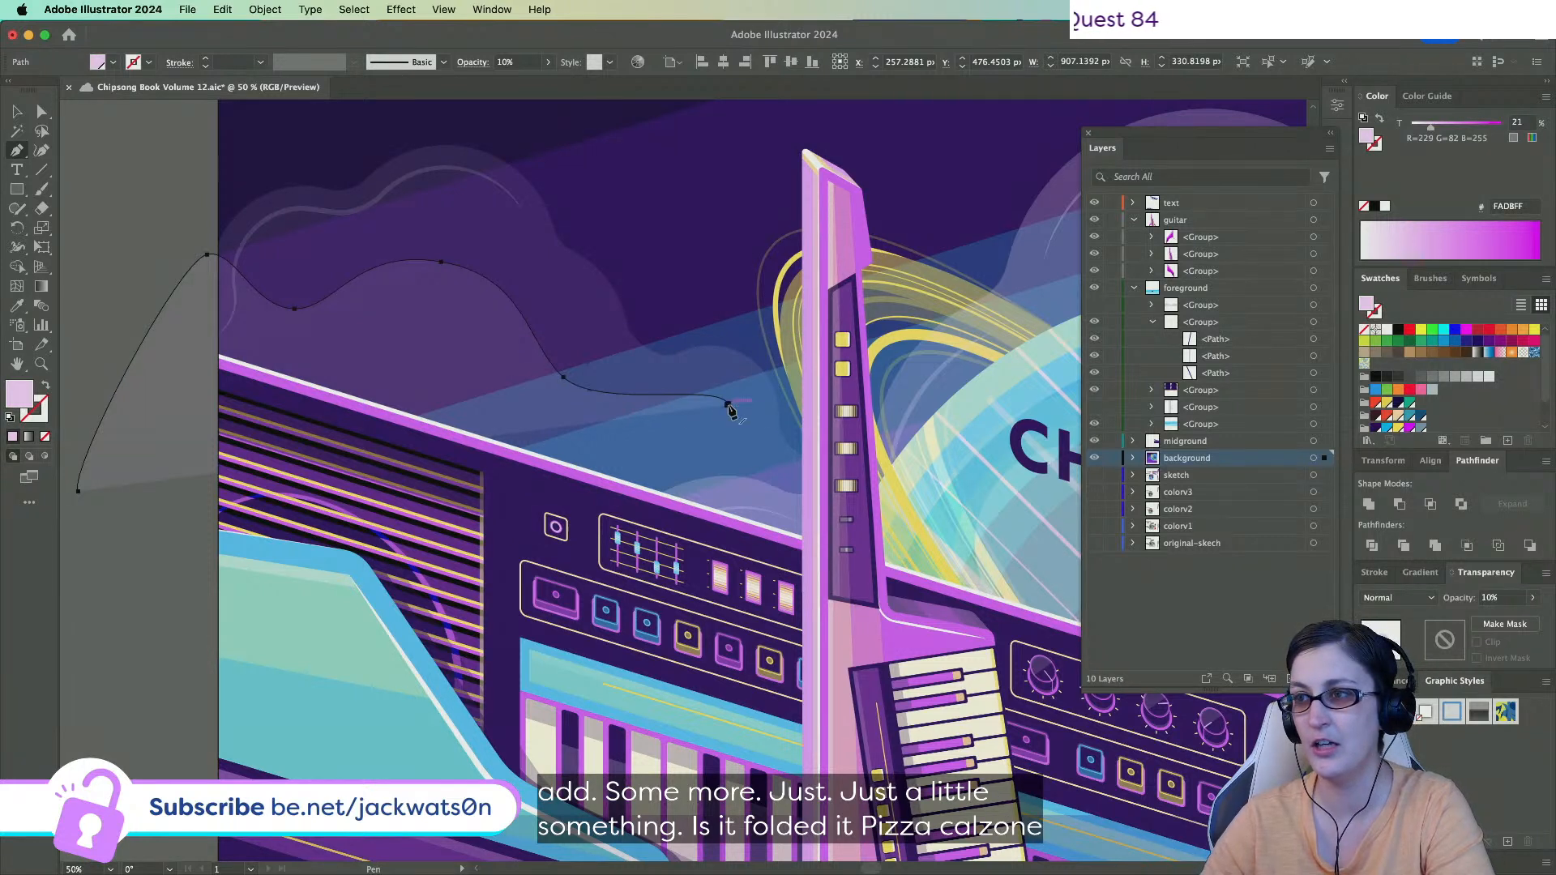
drag(578, 418, 532, 429)
mouse_move(578, 417)
mouse_down()
mouse_move(649, 412)
mouse_move(577, 426)
mouse_up()
key(super+z)
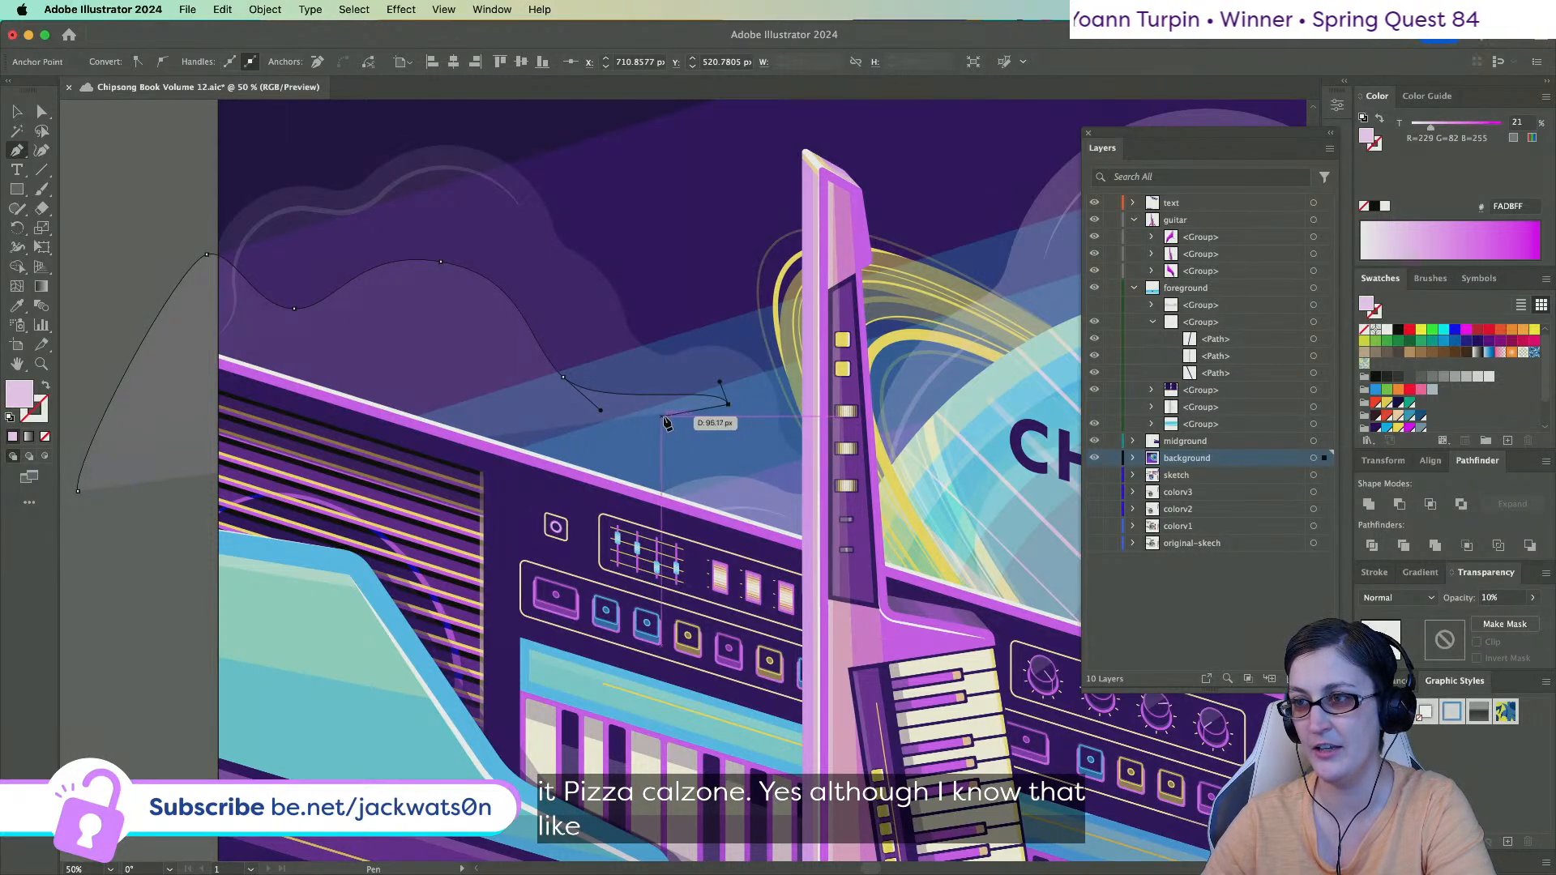
Draw the cloud's wavy lower edge from its pointed tip back to the starting end, close the shape and deselect it.
drag(682, 406, 547, 427)
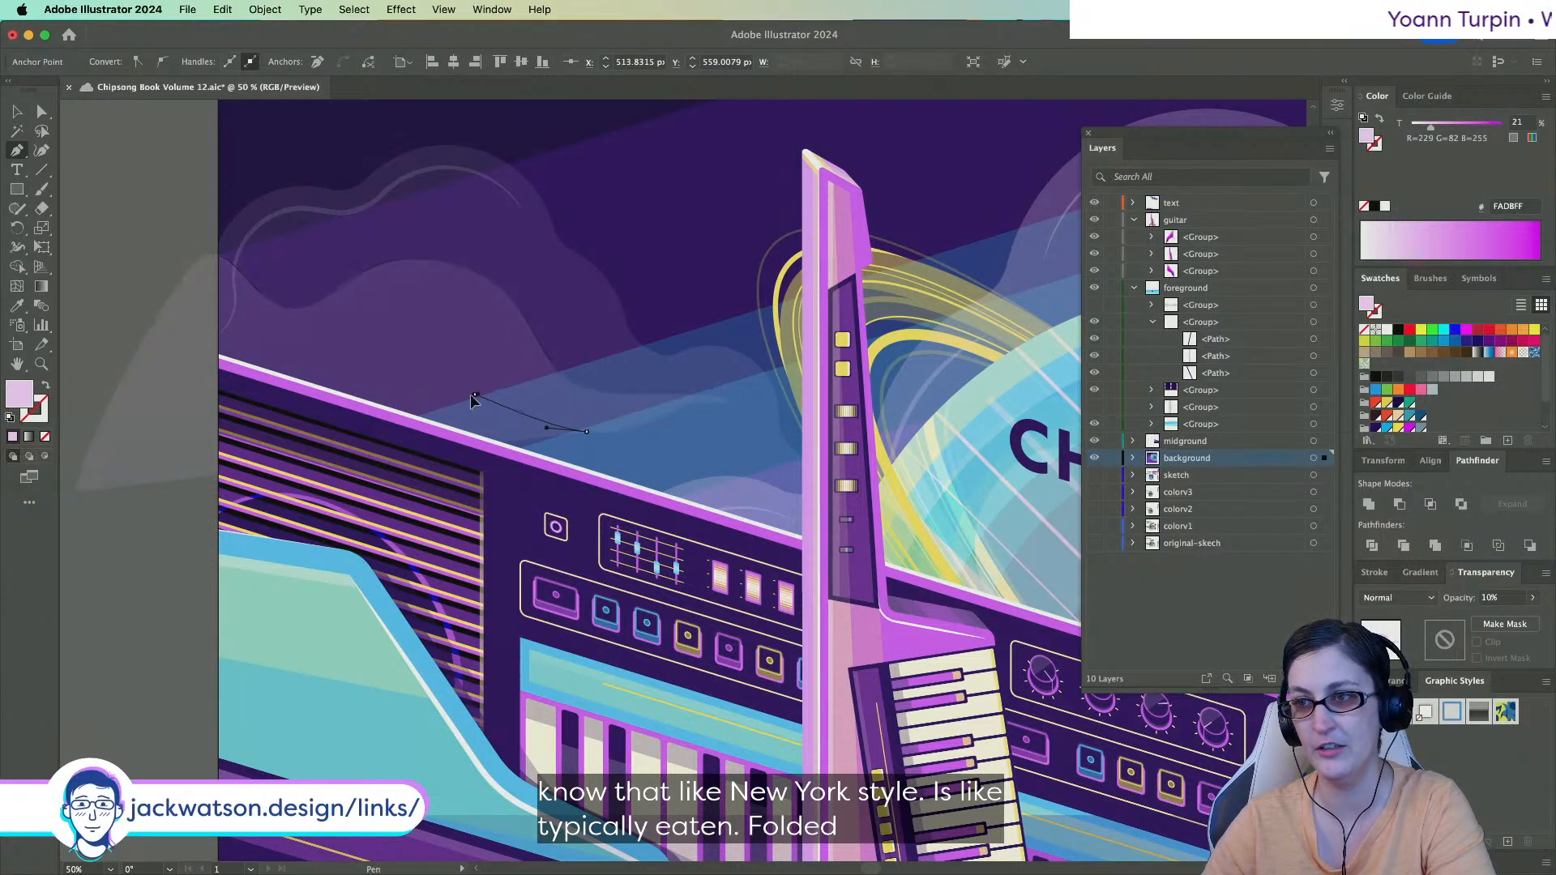
drag(445, 396, 440, 397)
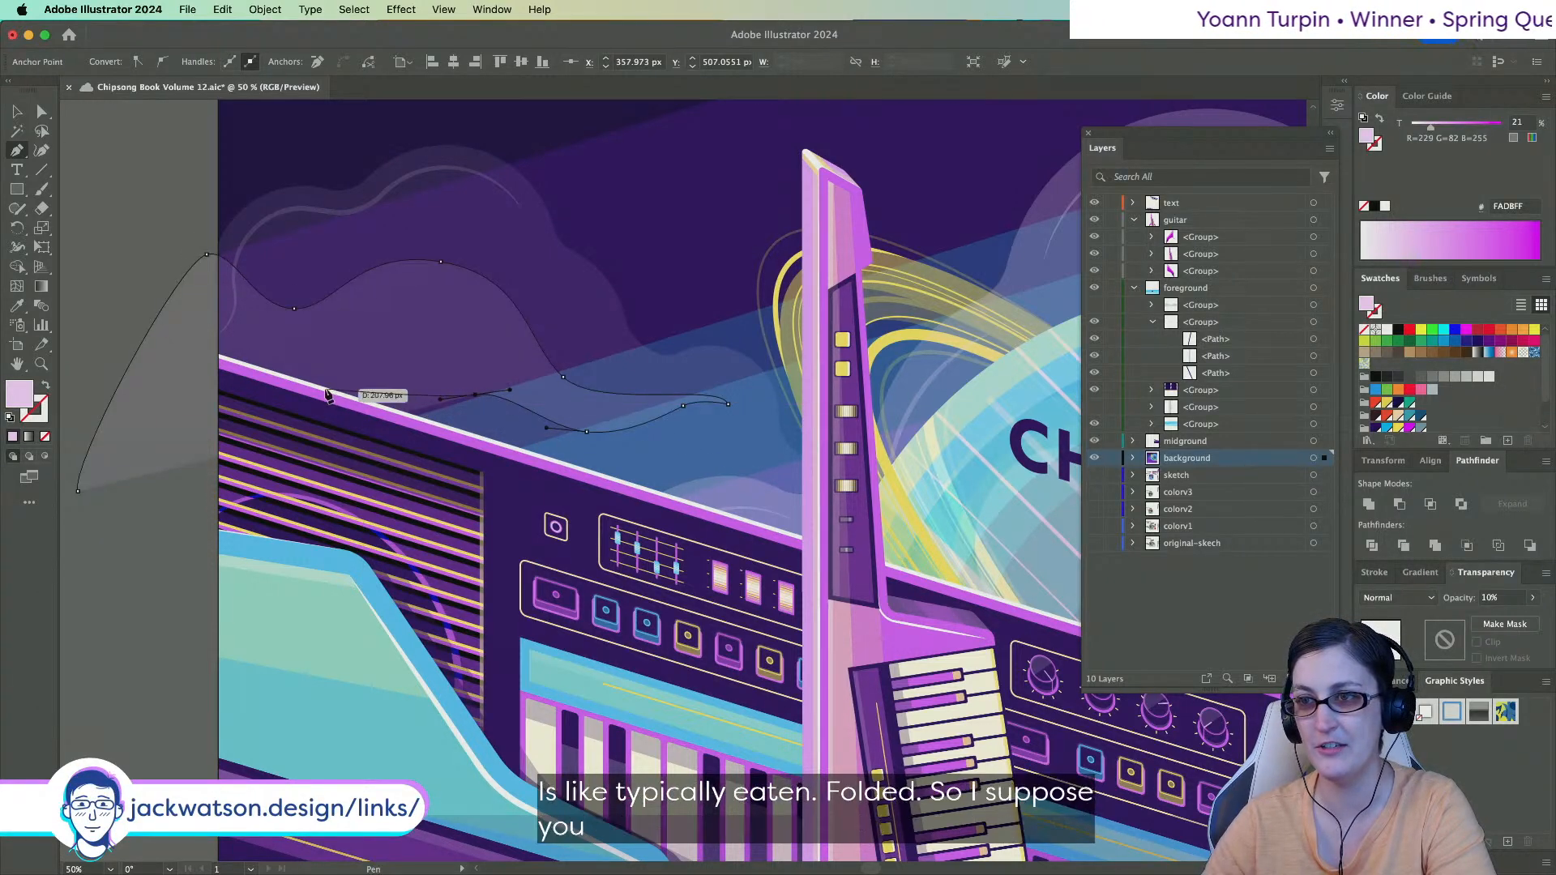
drag(328, 405, 276, 386)
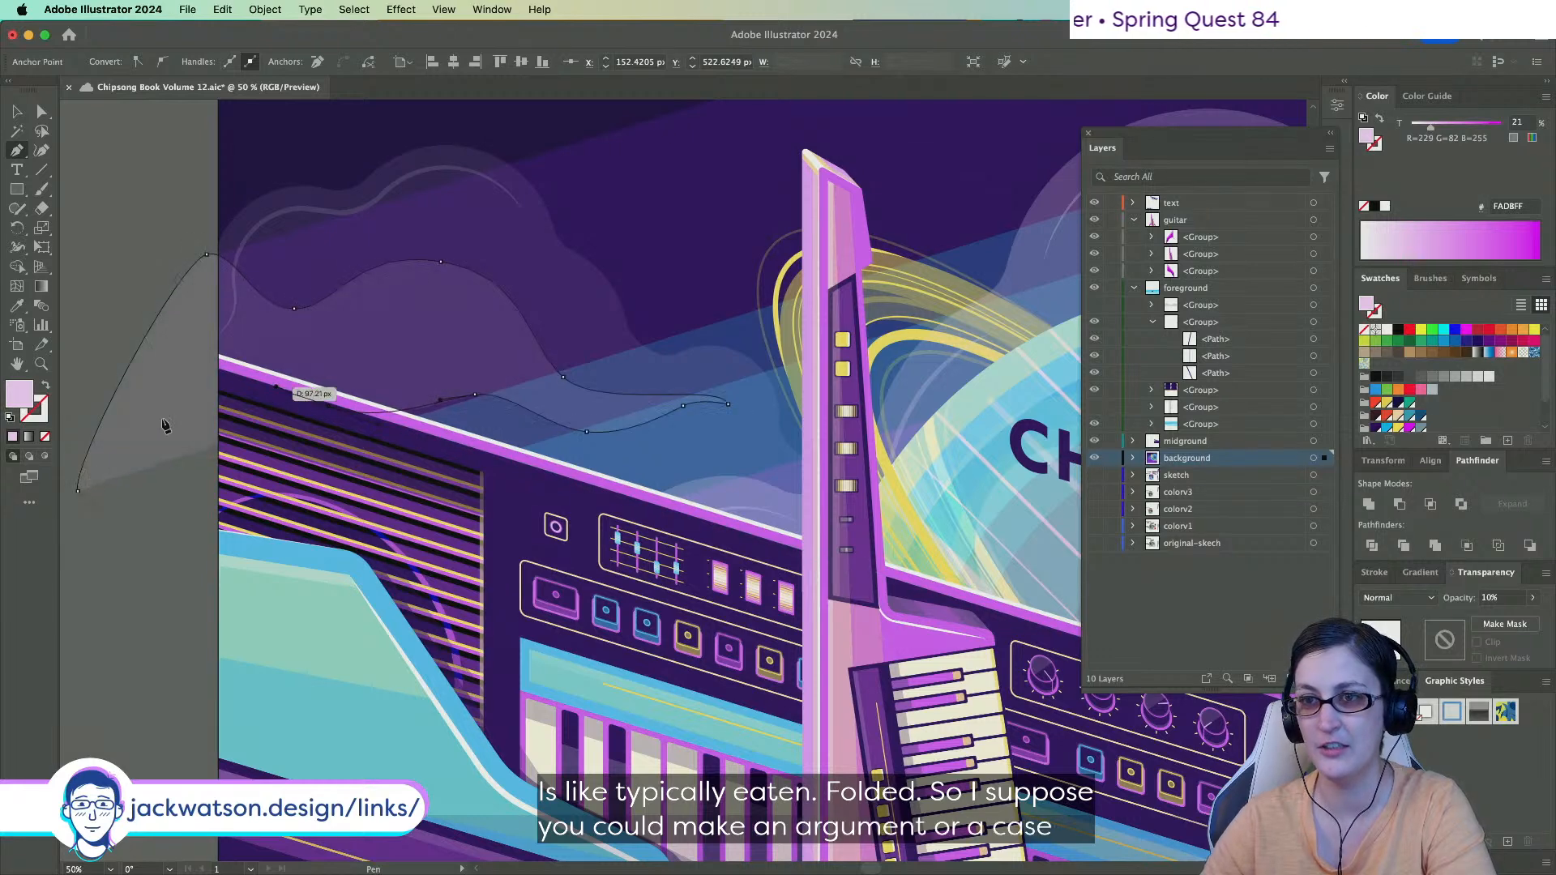
click(78, 490)
key(a)
key(super+shift+a)
scroll(469, 320, down, 10)
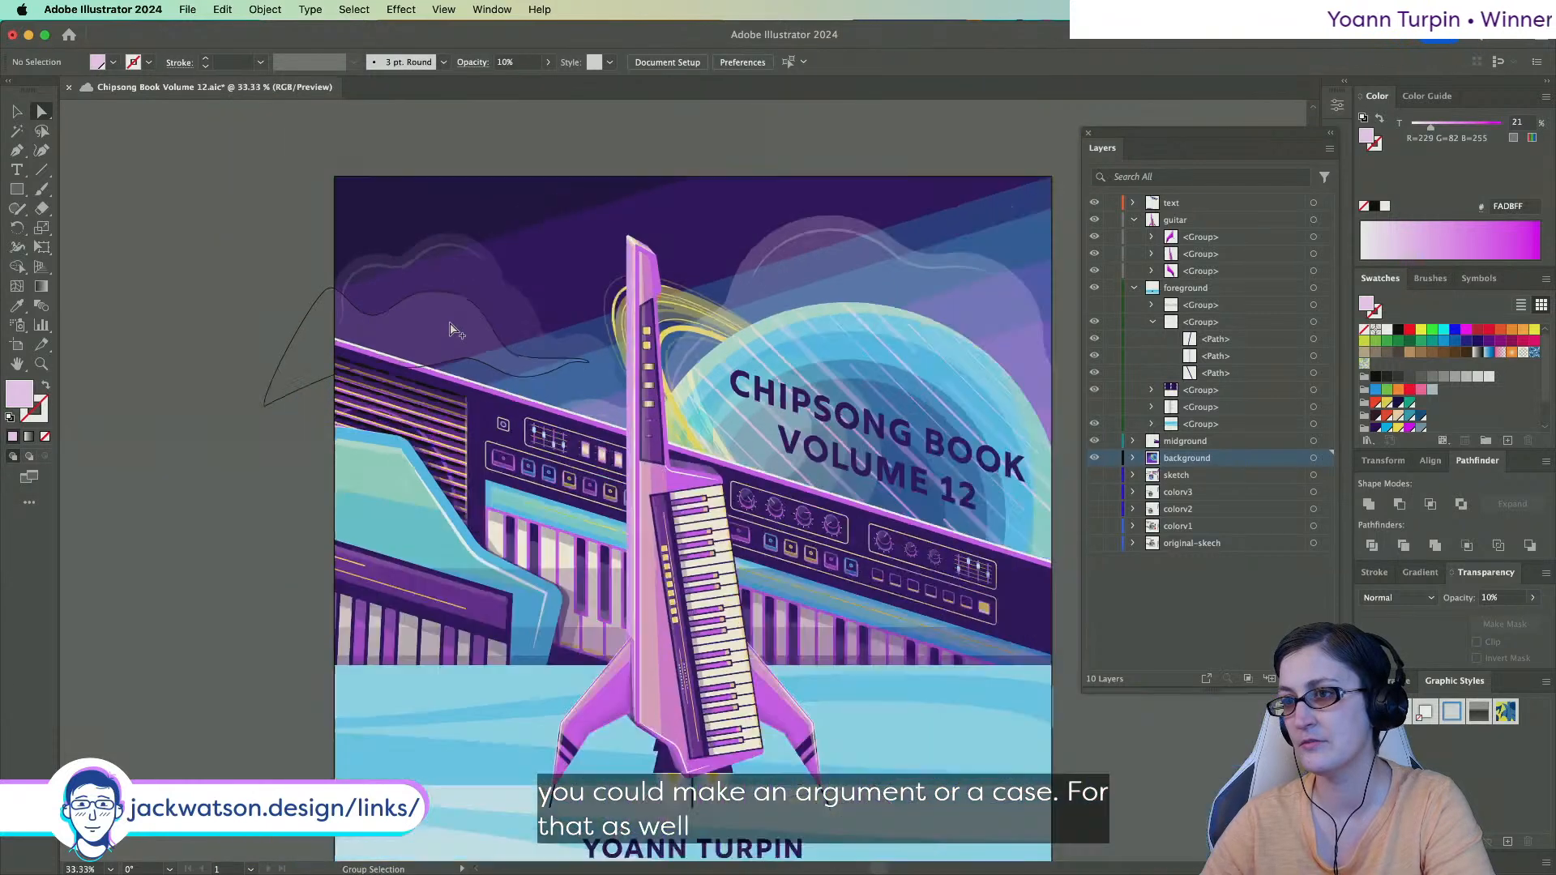
Refine the curves near the new cloud's tapered tip by adjusting handles on its lower and upper edges.
scroll(770, 356, up, 8)
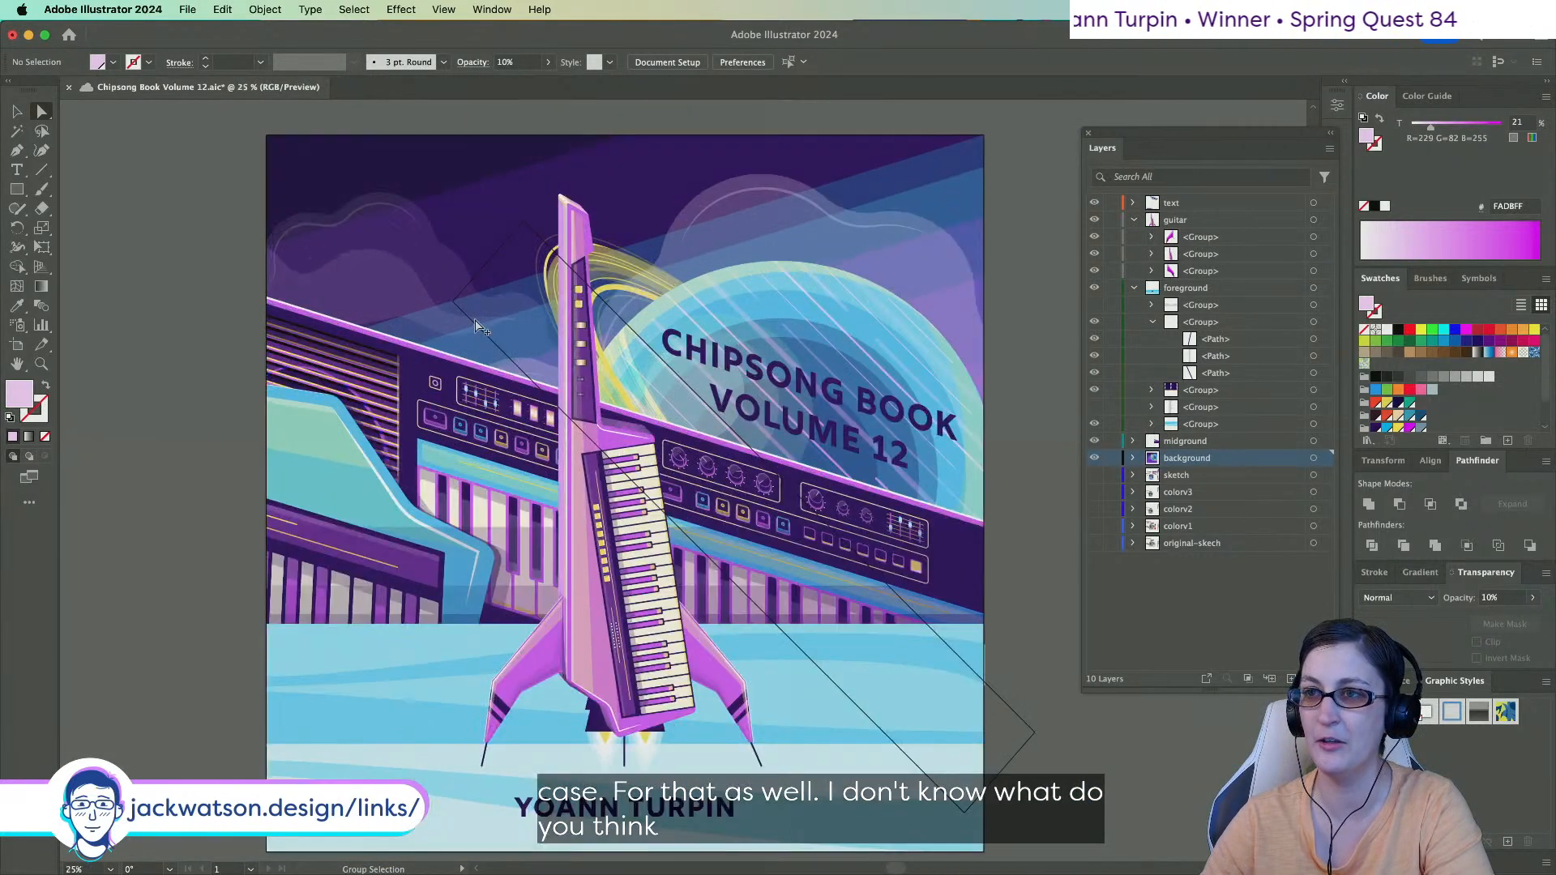
scroll(479, 328, up, 4)
click(443, 347)
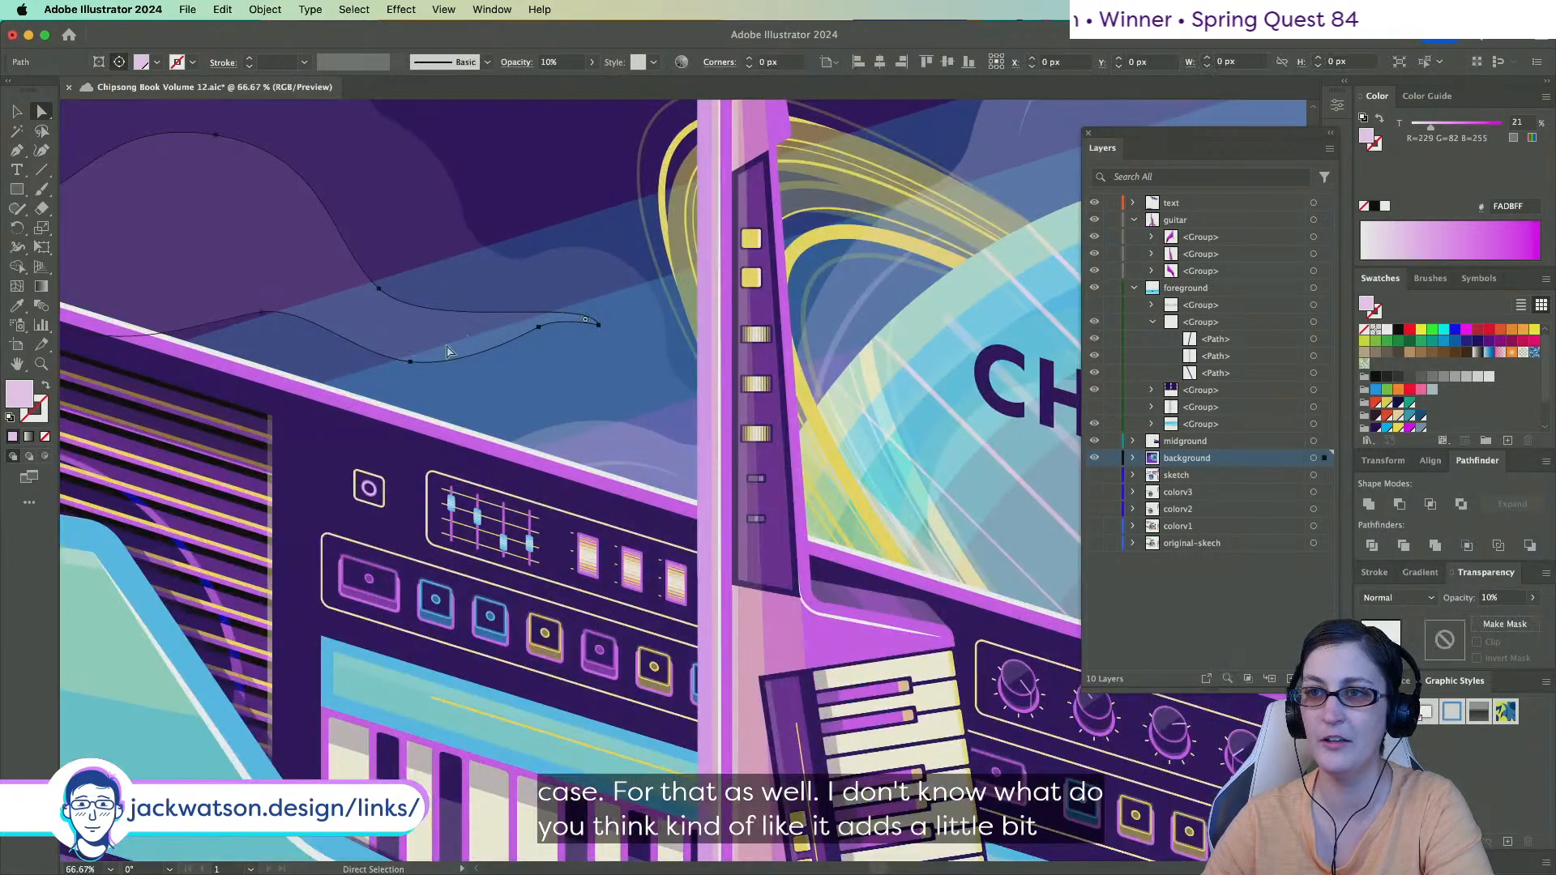
click(409, 362)
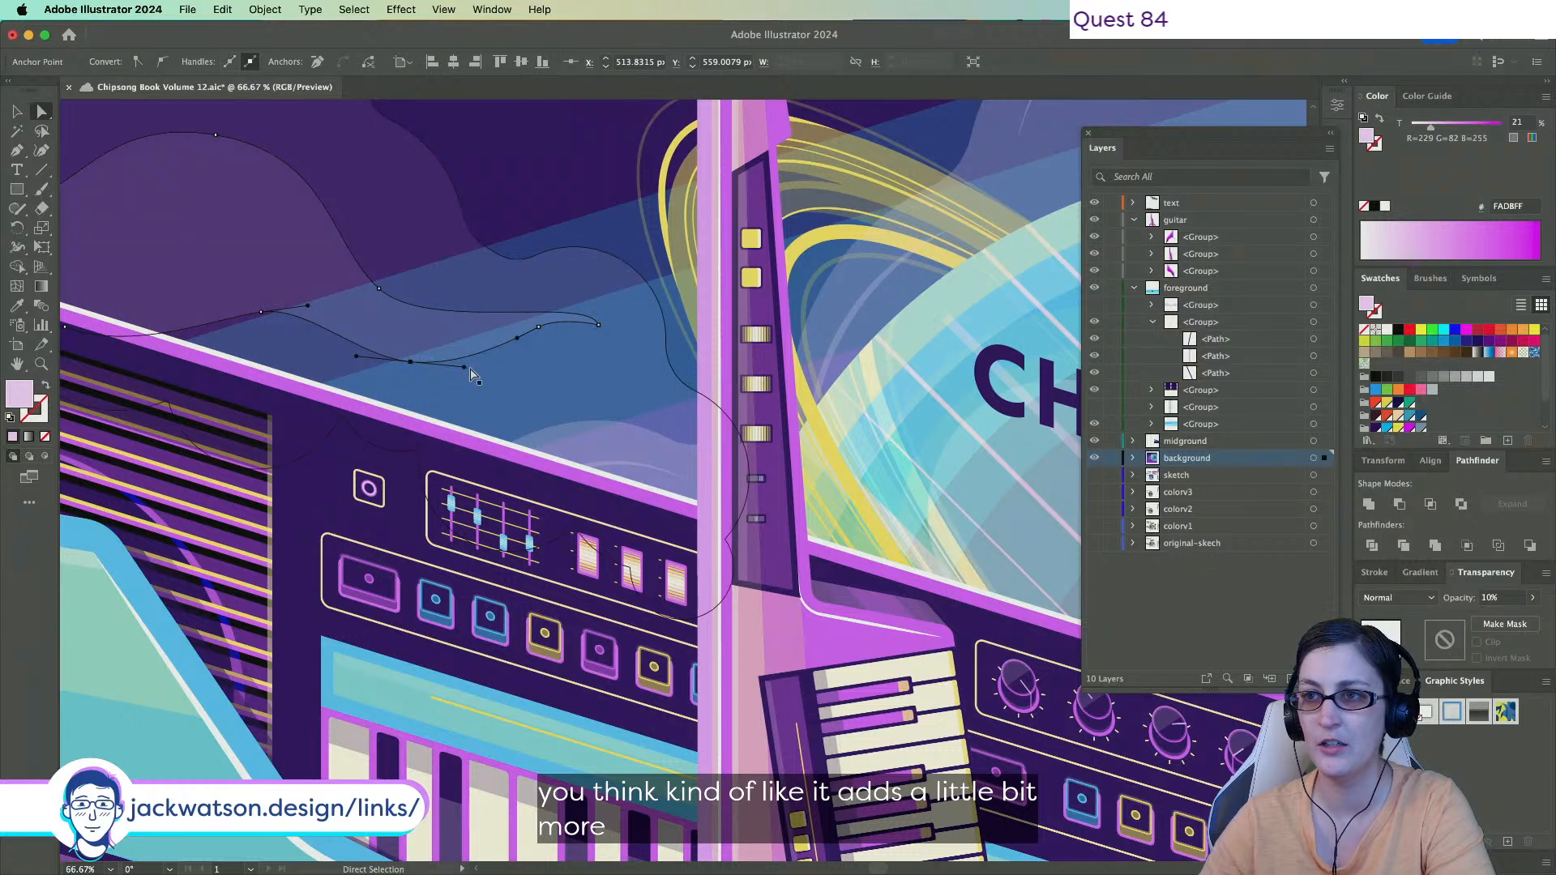
drag(356, 356, 339, 355)
click(538, 327)
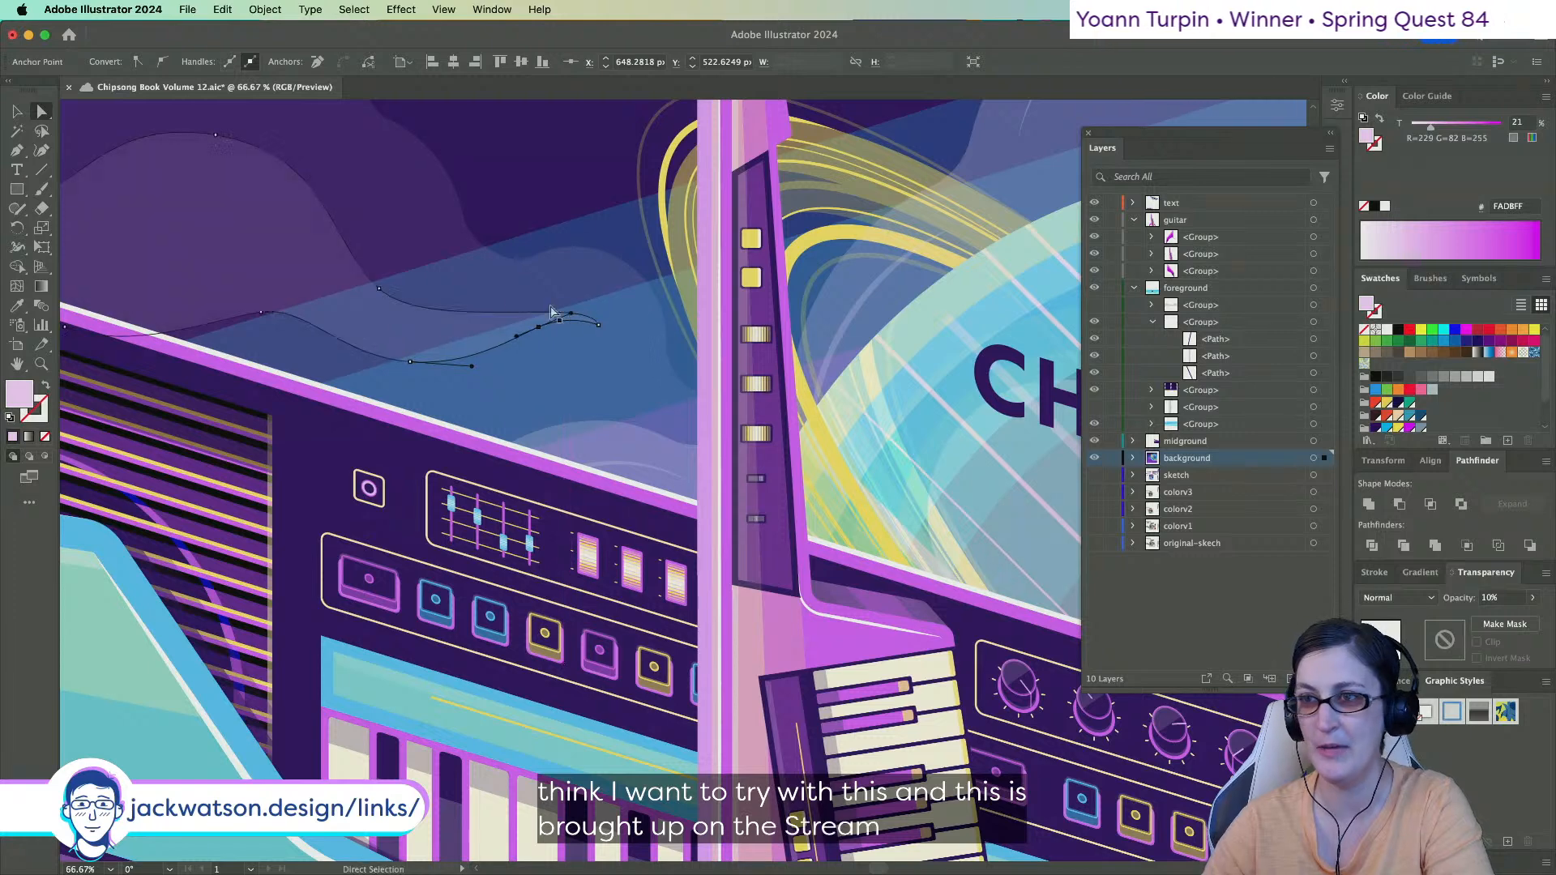
click(379, 289)
drag(428, 333, 436, 334)
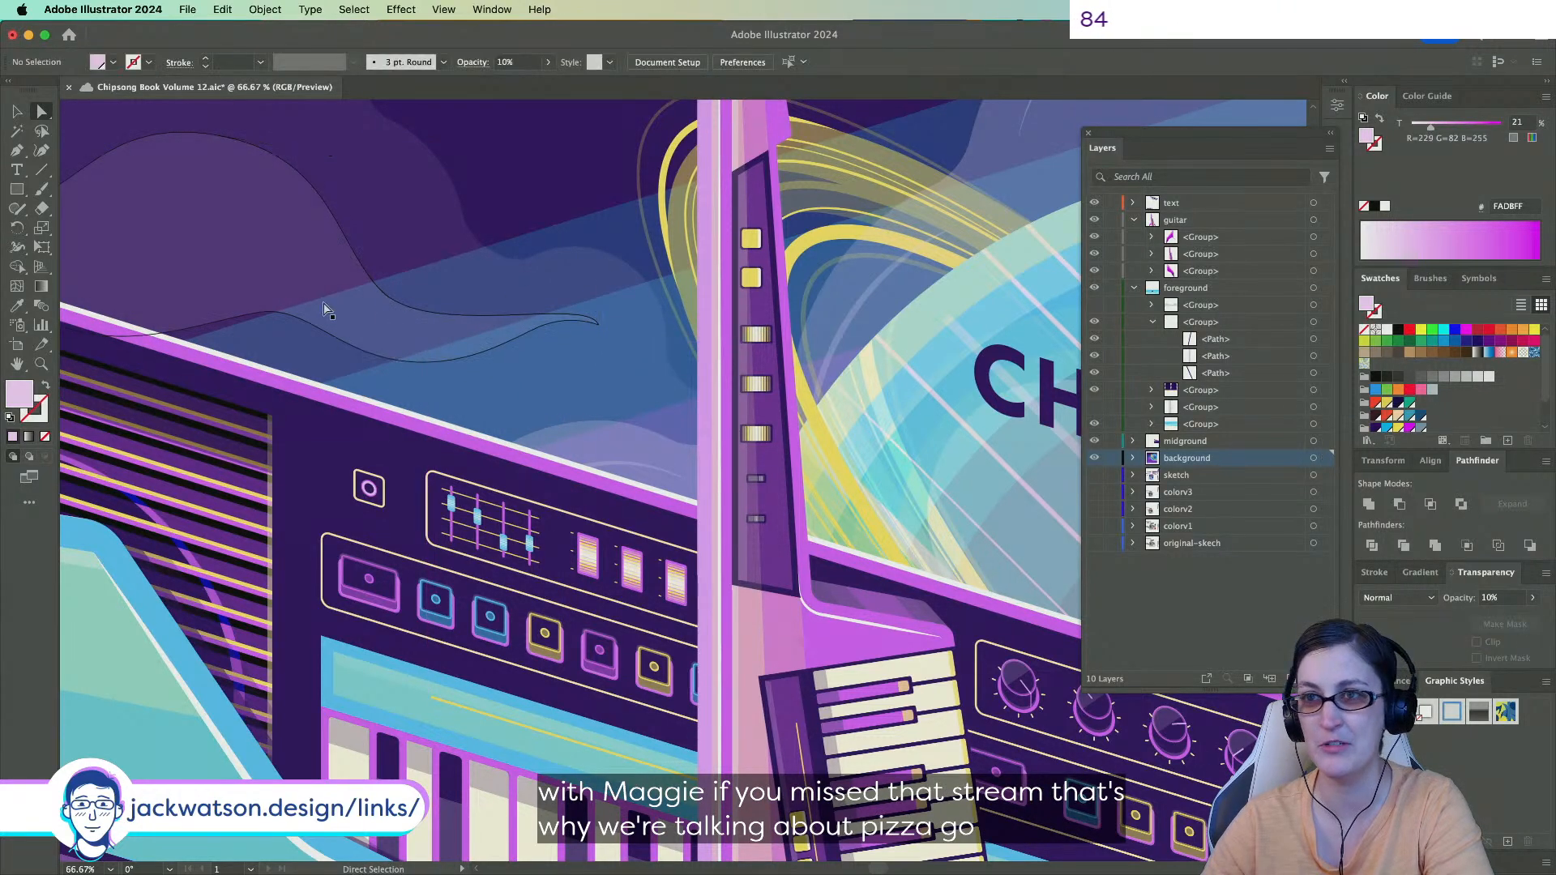
Reshape the slope of the new cloud's upper edge by lengthening the handle where it dips toward the tip.
scroll(334, 297, down, 3)
scroll(335, 297, up, 2)
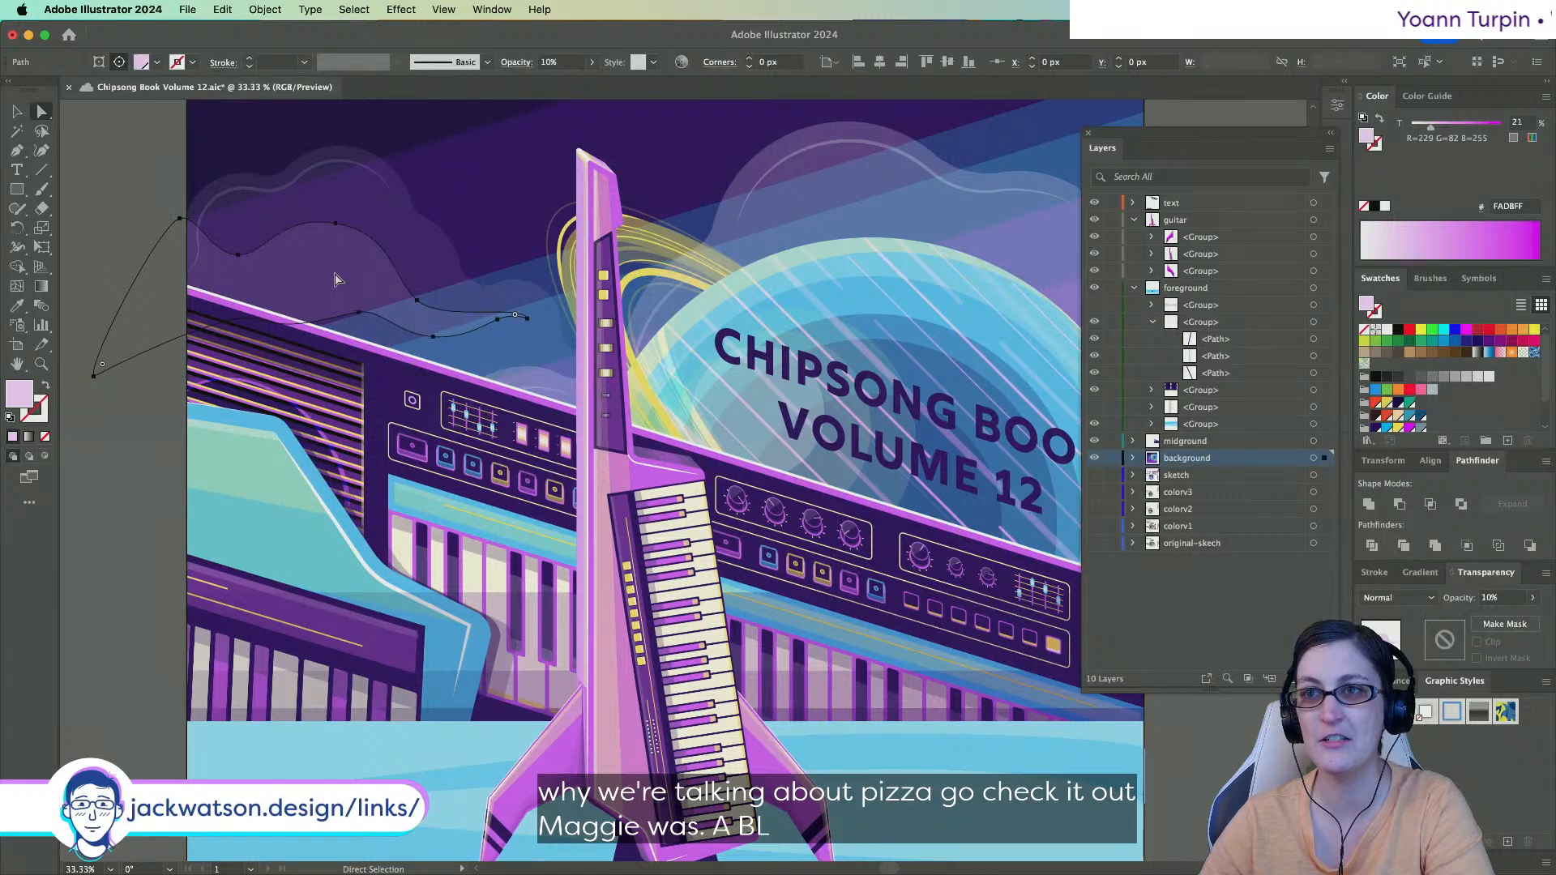
scroll(417, 297, up, 1)
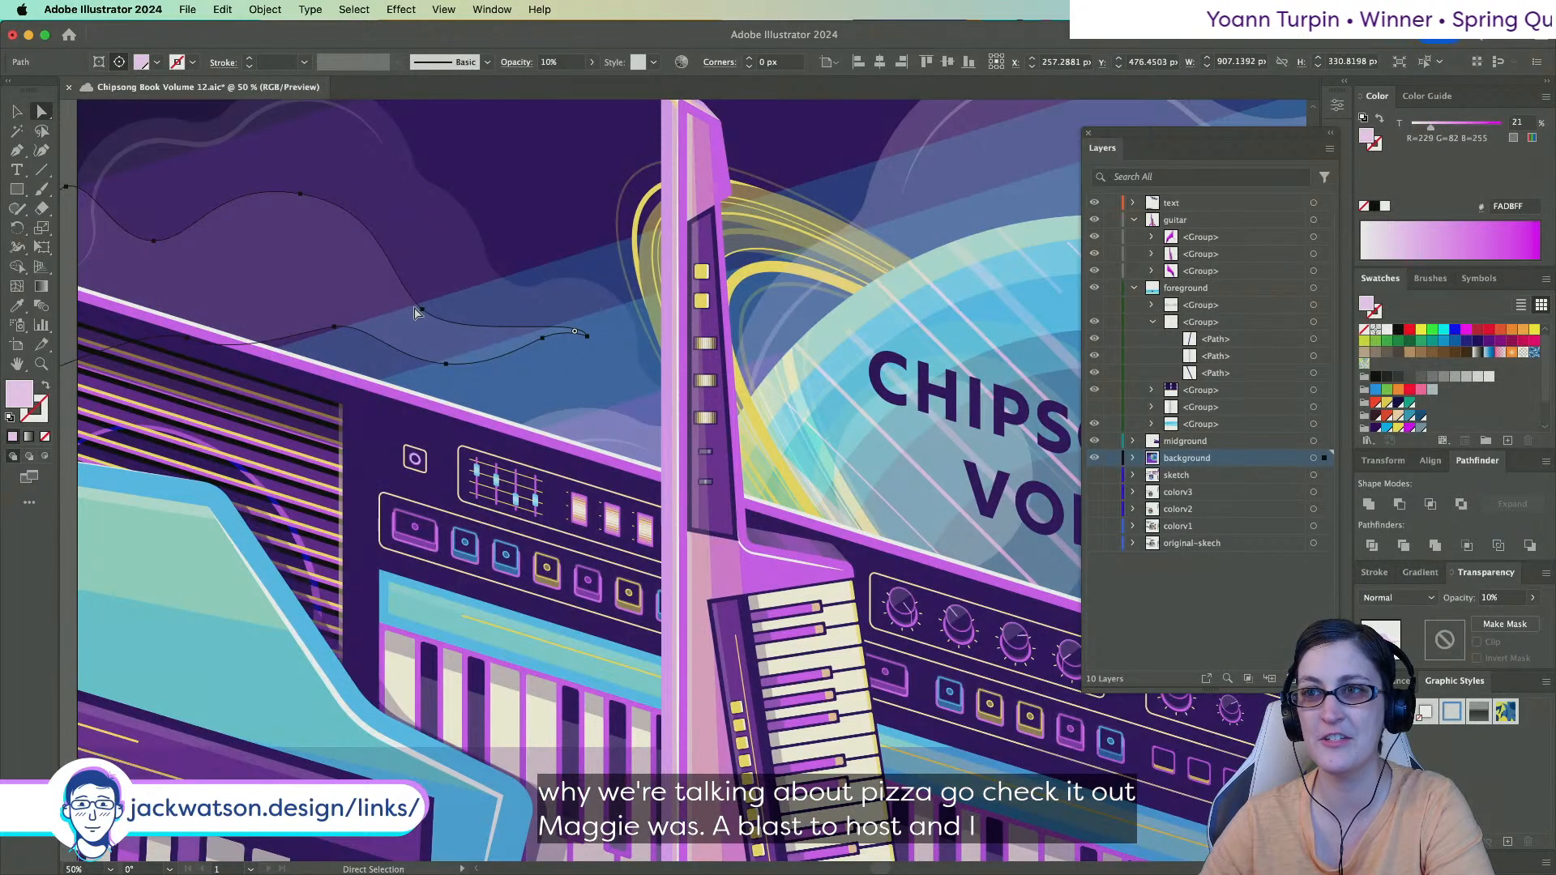
click(421, 310)
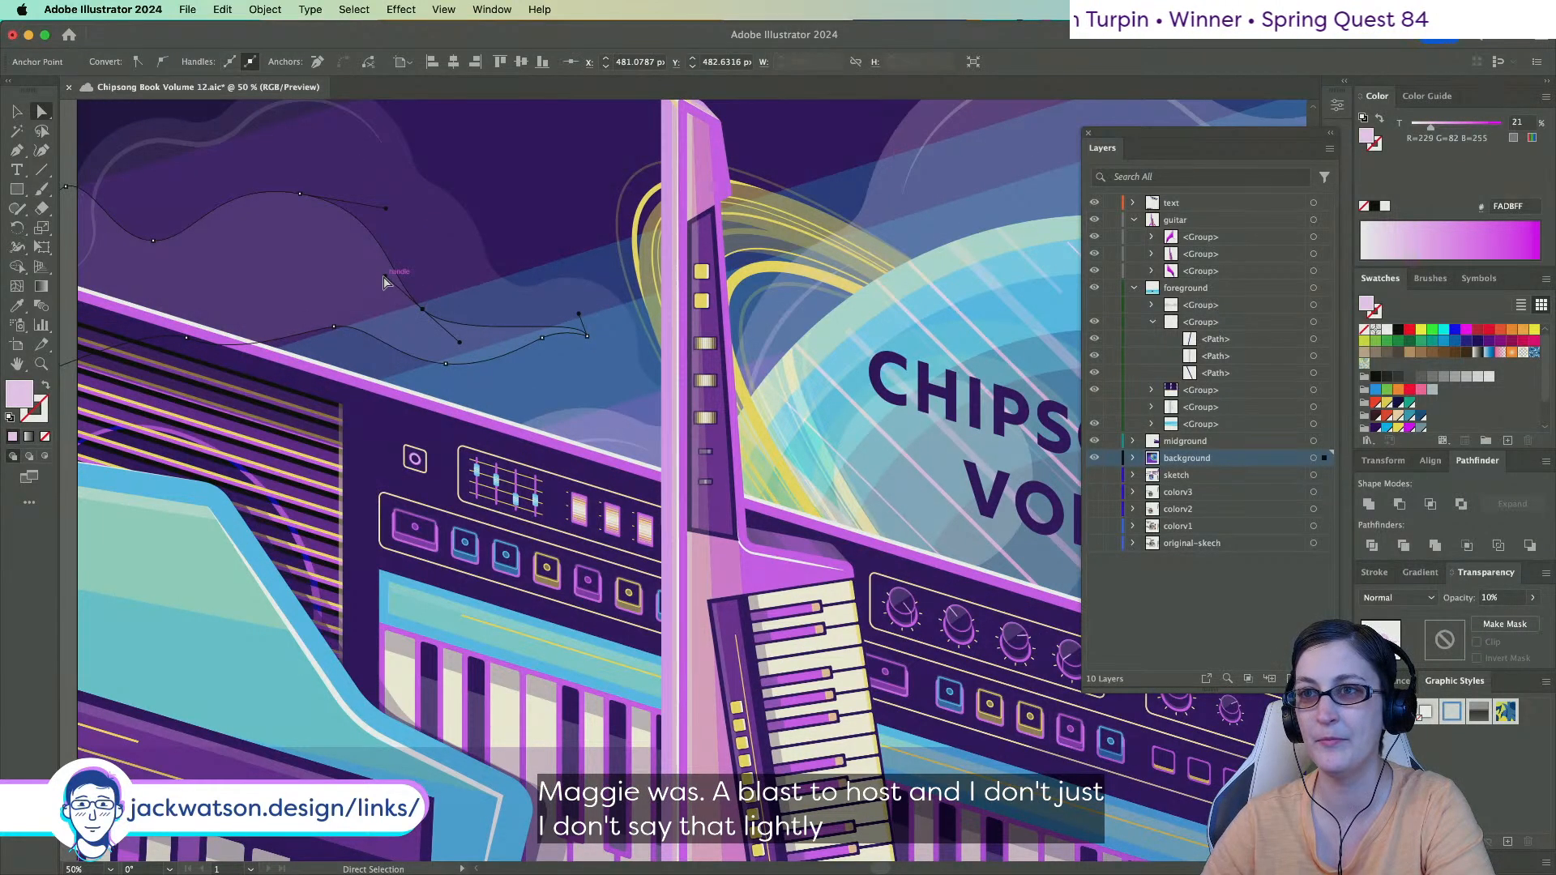
drag(384, 278, 366, 275)
Smooth the new tapered cloud's path to 74% with the Smooth command and deselect it.
key(super+shift+a)
drag(207, 192, 263, 235)
click(302, 264)
click(246, 12)
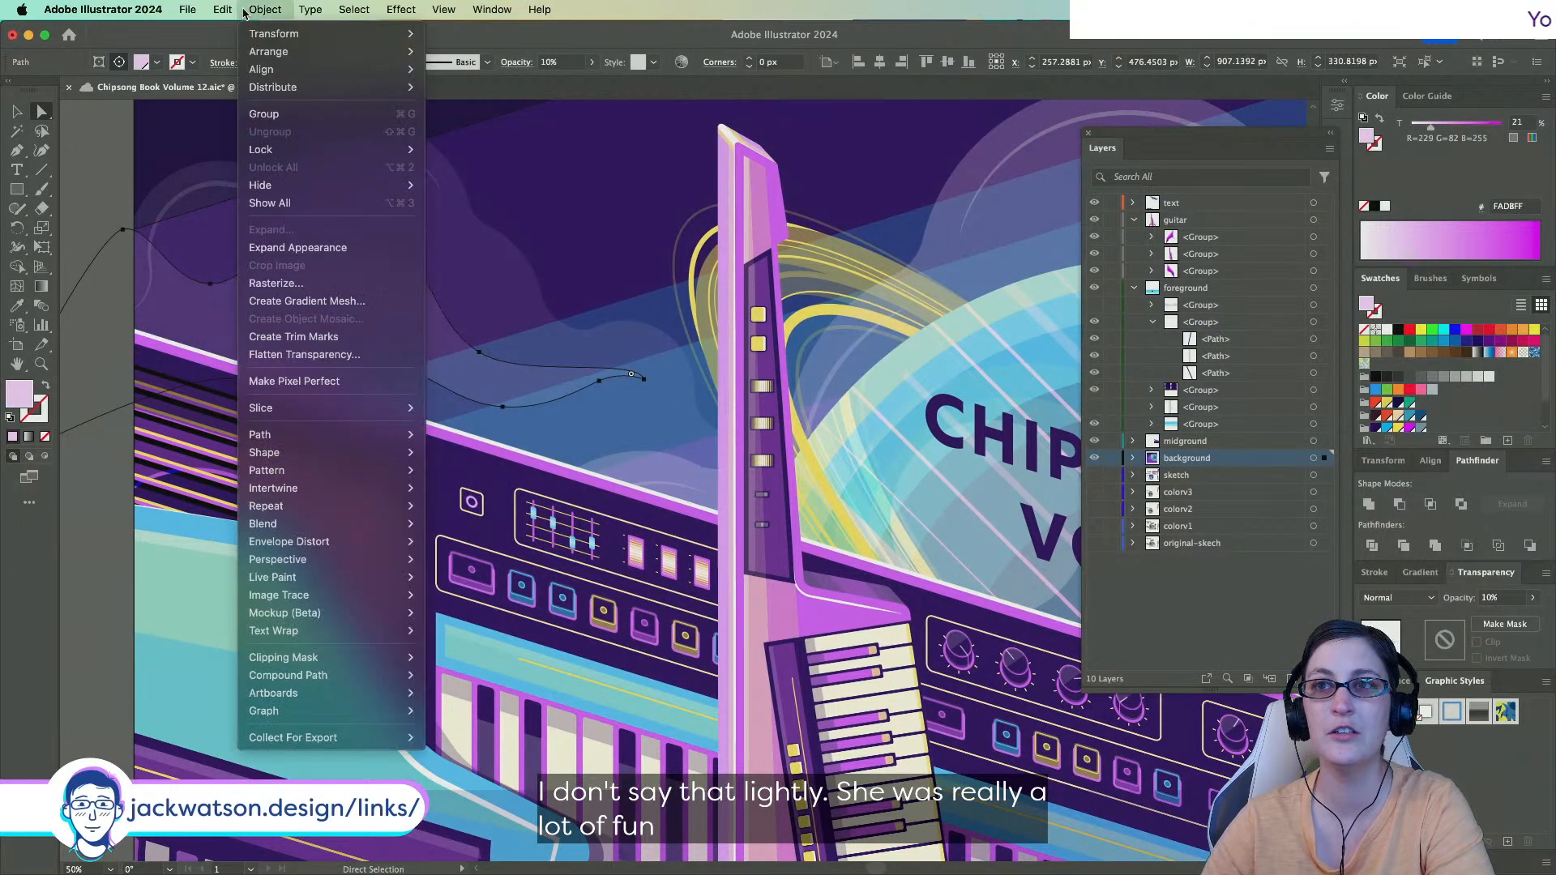
mouse_move(336, 455)
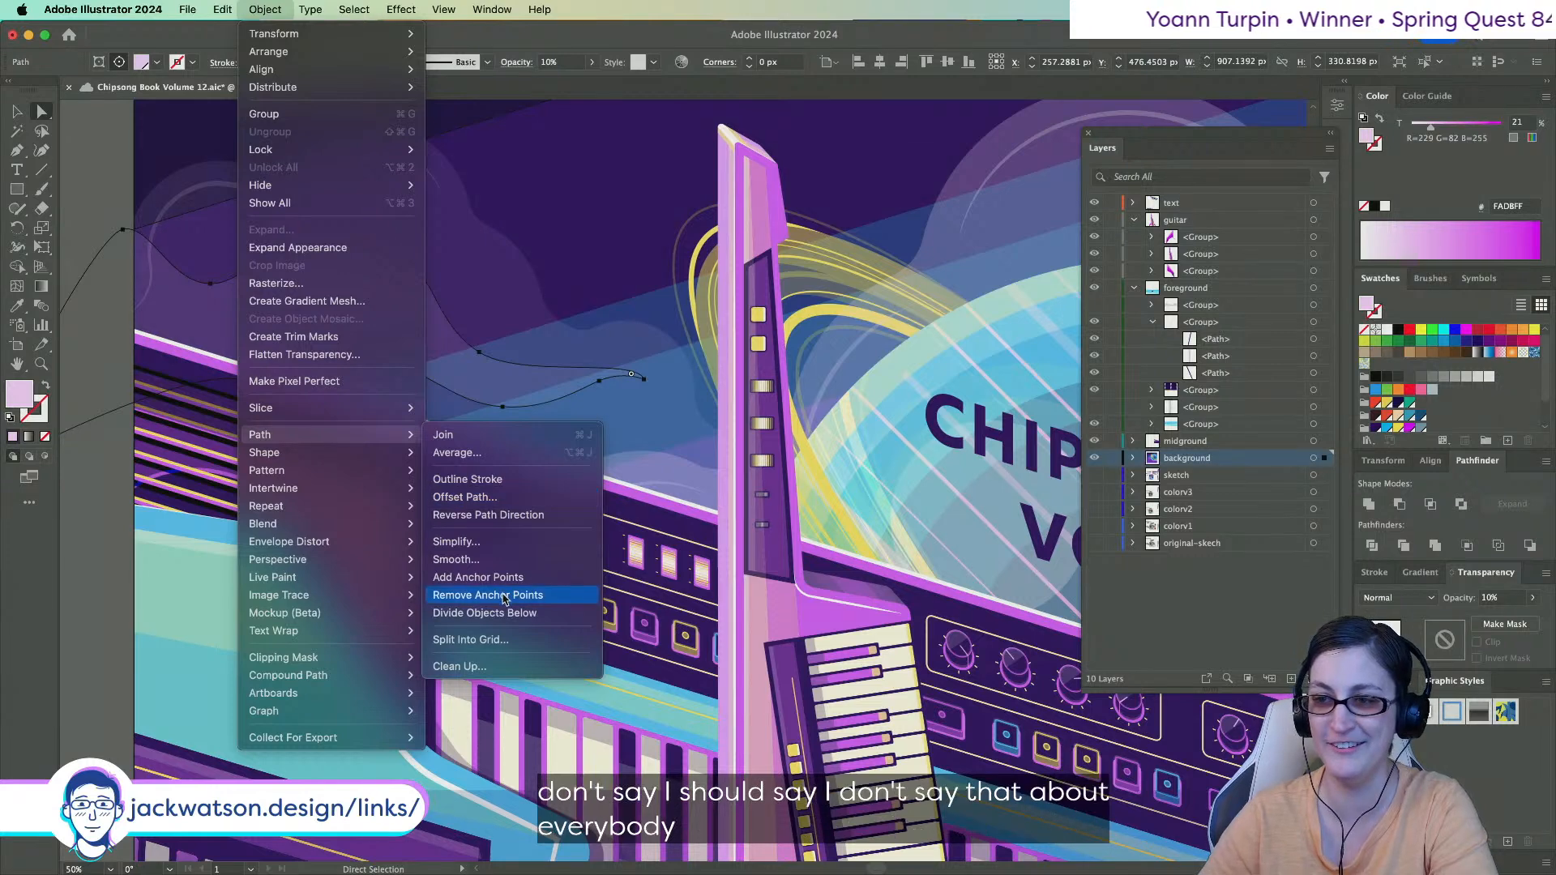
click(511, 560)
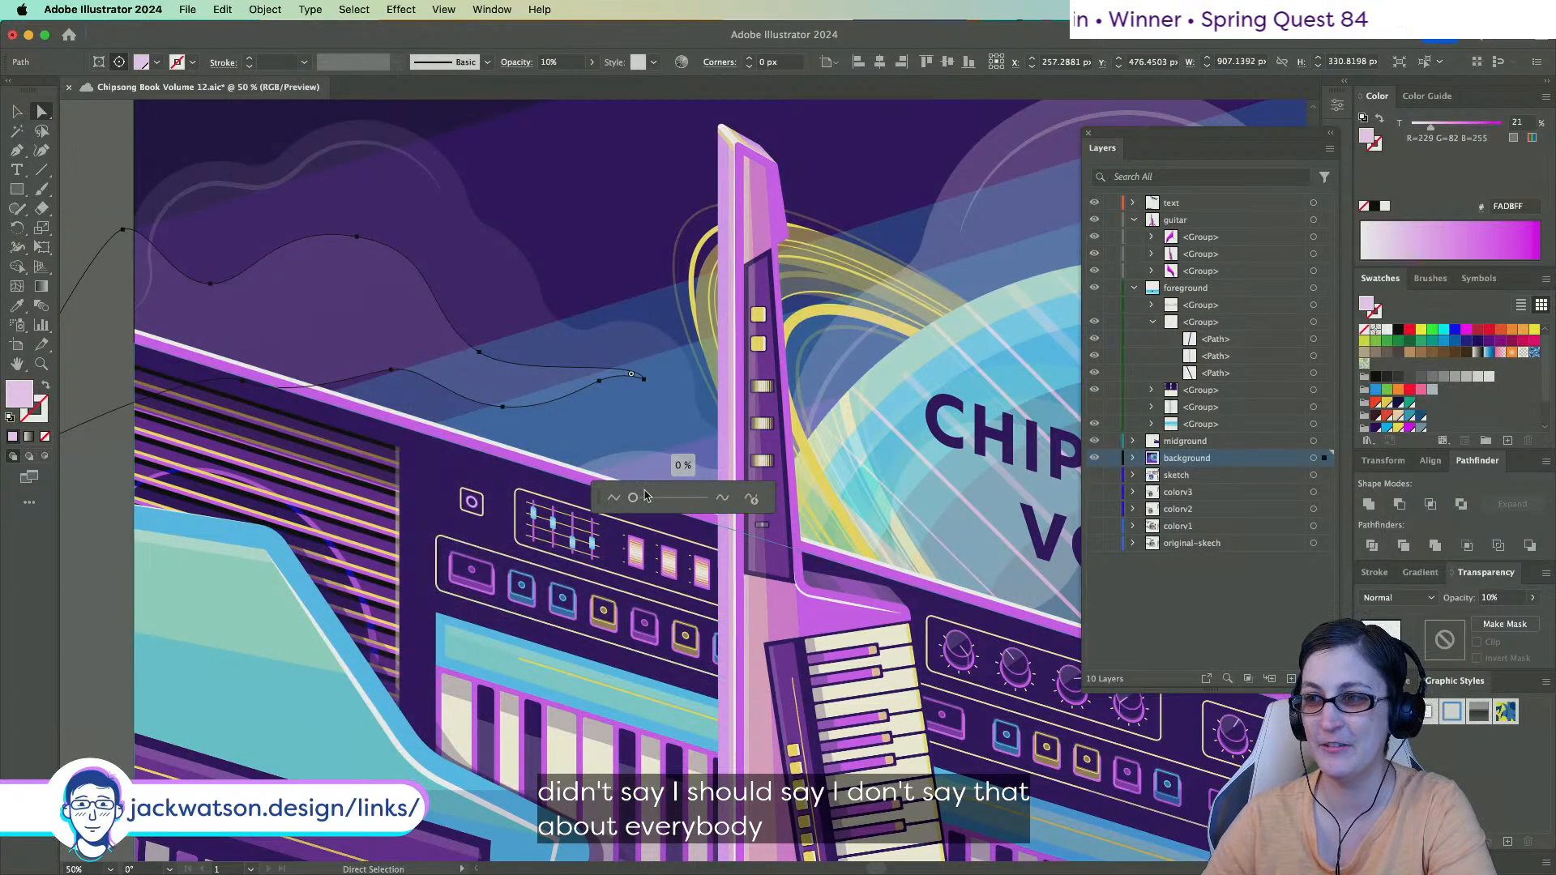
mouse_move(634, 498)
mouse_down()
mouse_move(712, 499)
mouse_move(684, 499)
mouse_up()
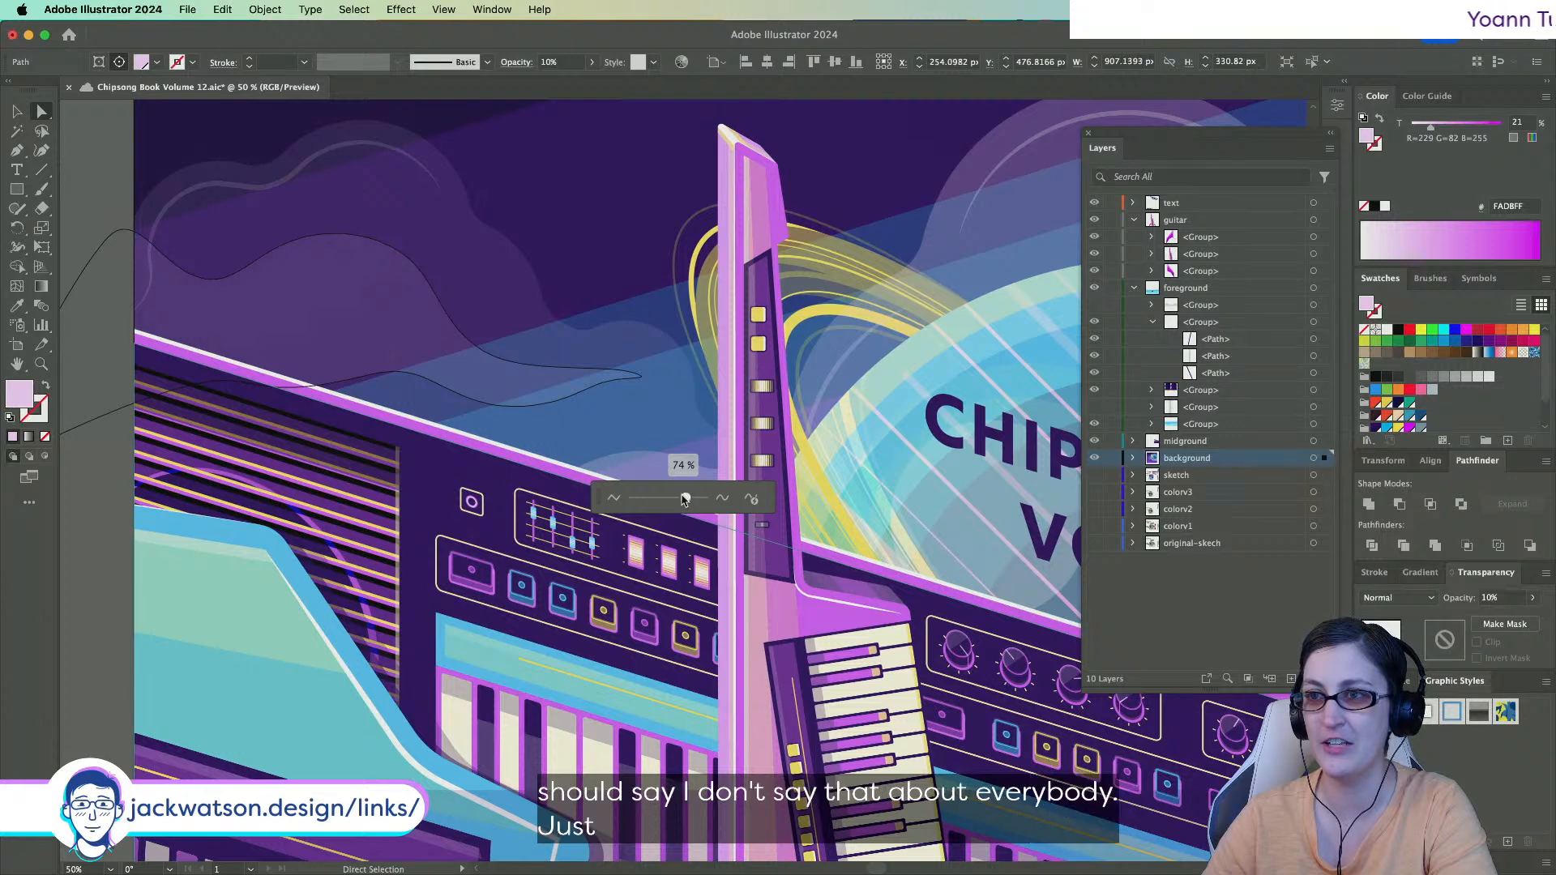
scroll(339, 333, left, 2)
scroll(338, 332, left, 2)
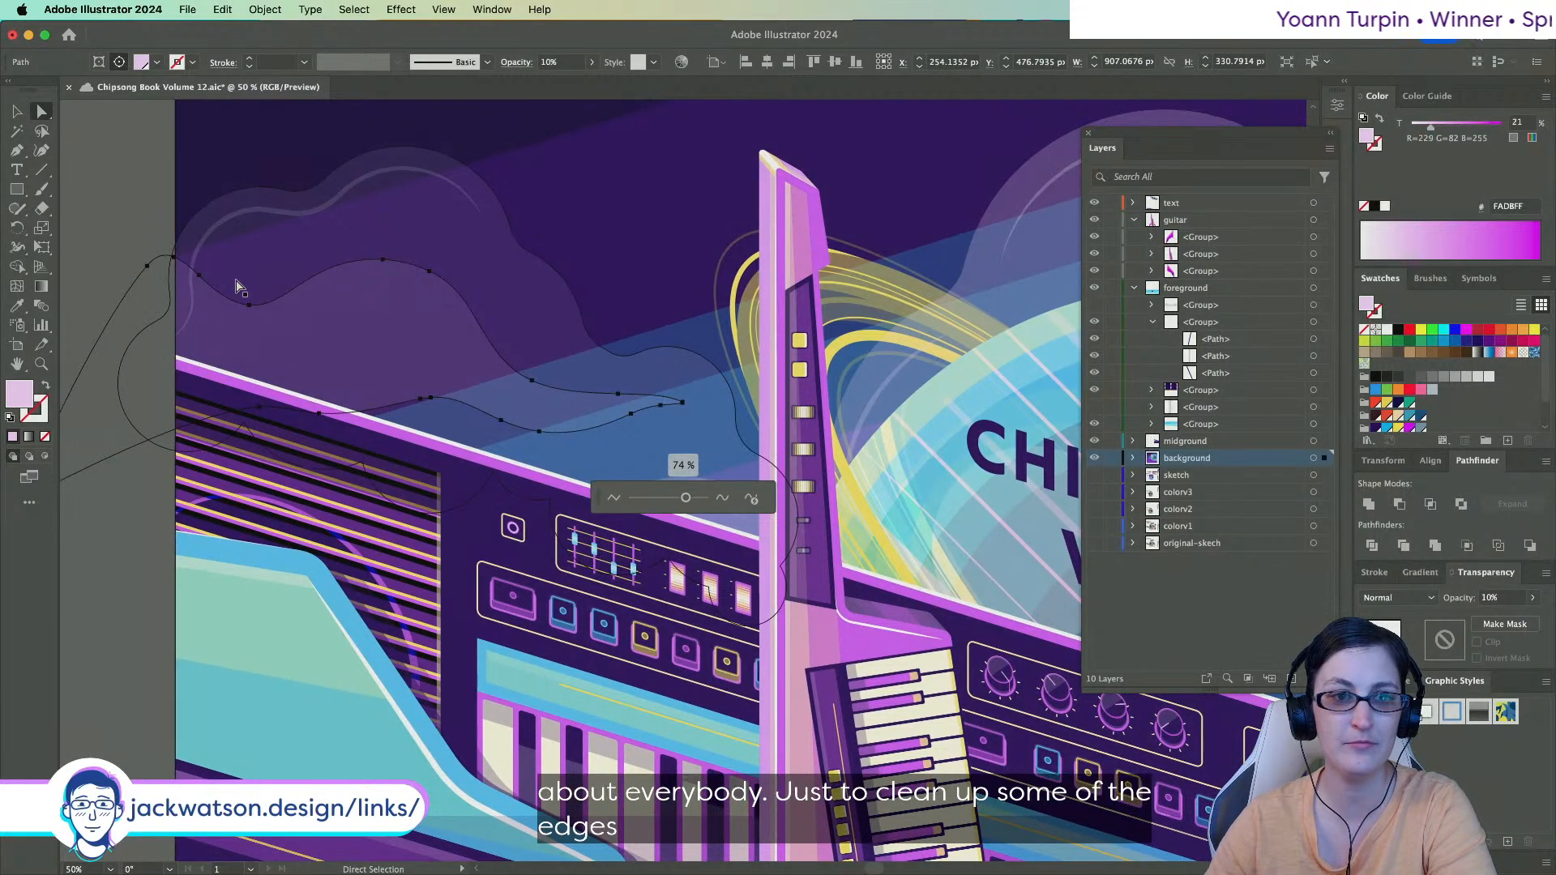
click(139, 235)
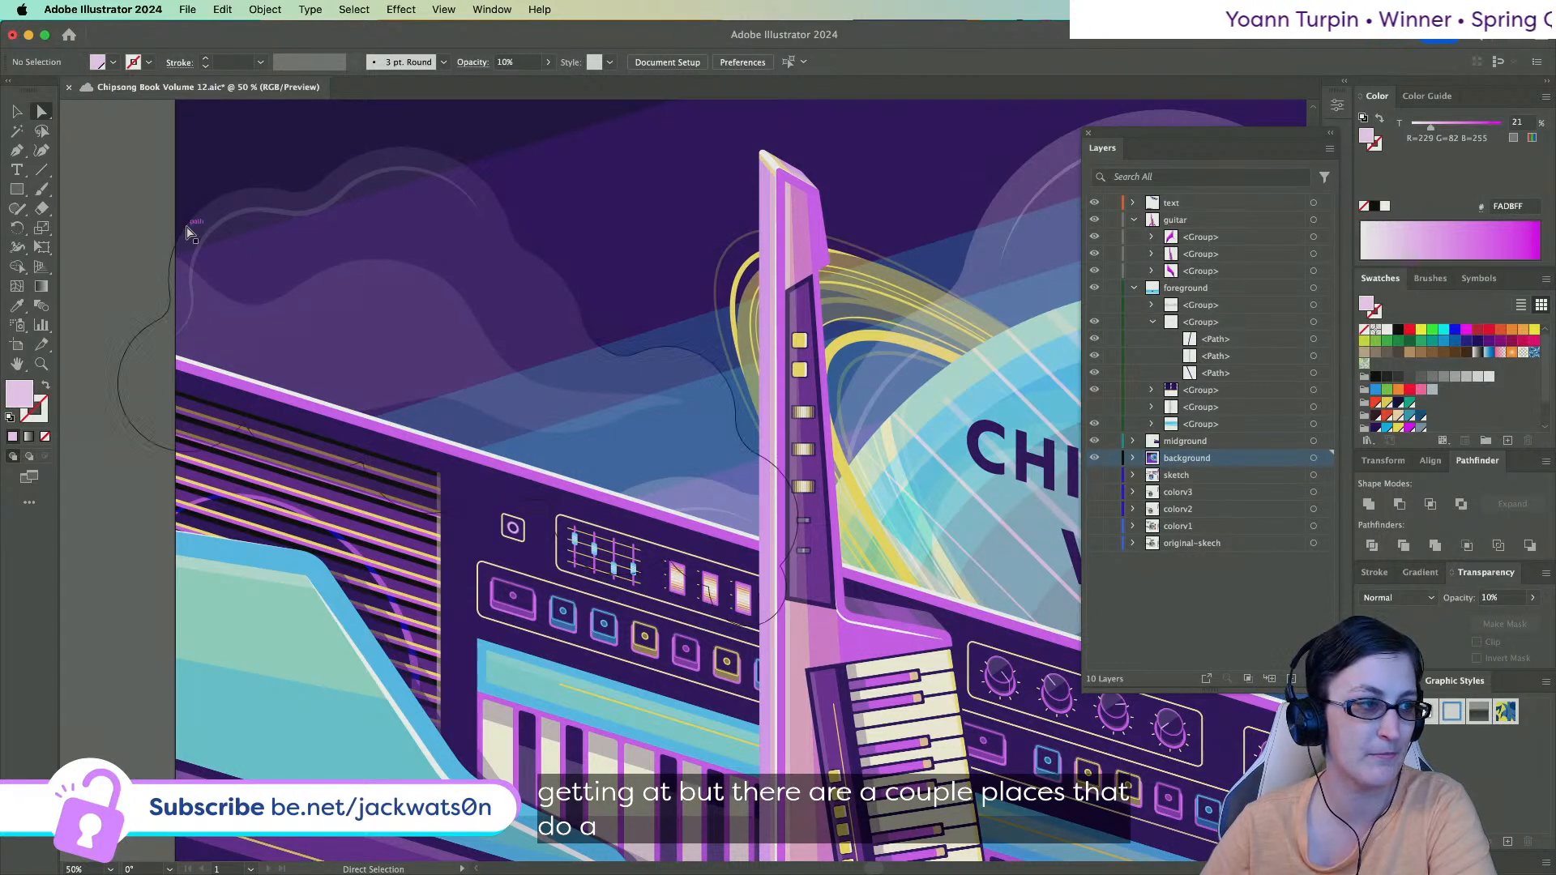
click(15, 151)
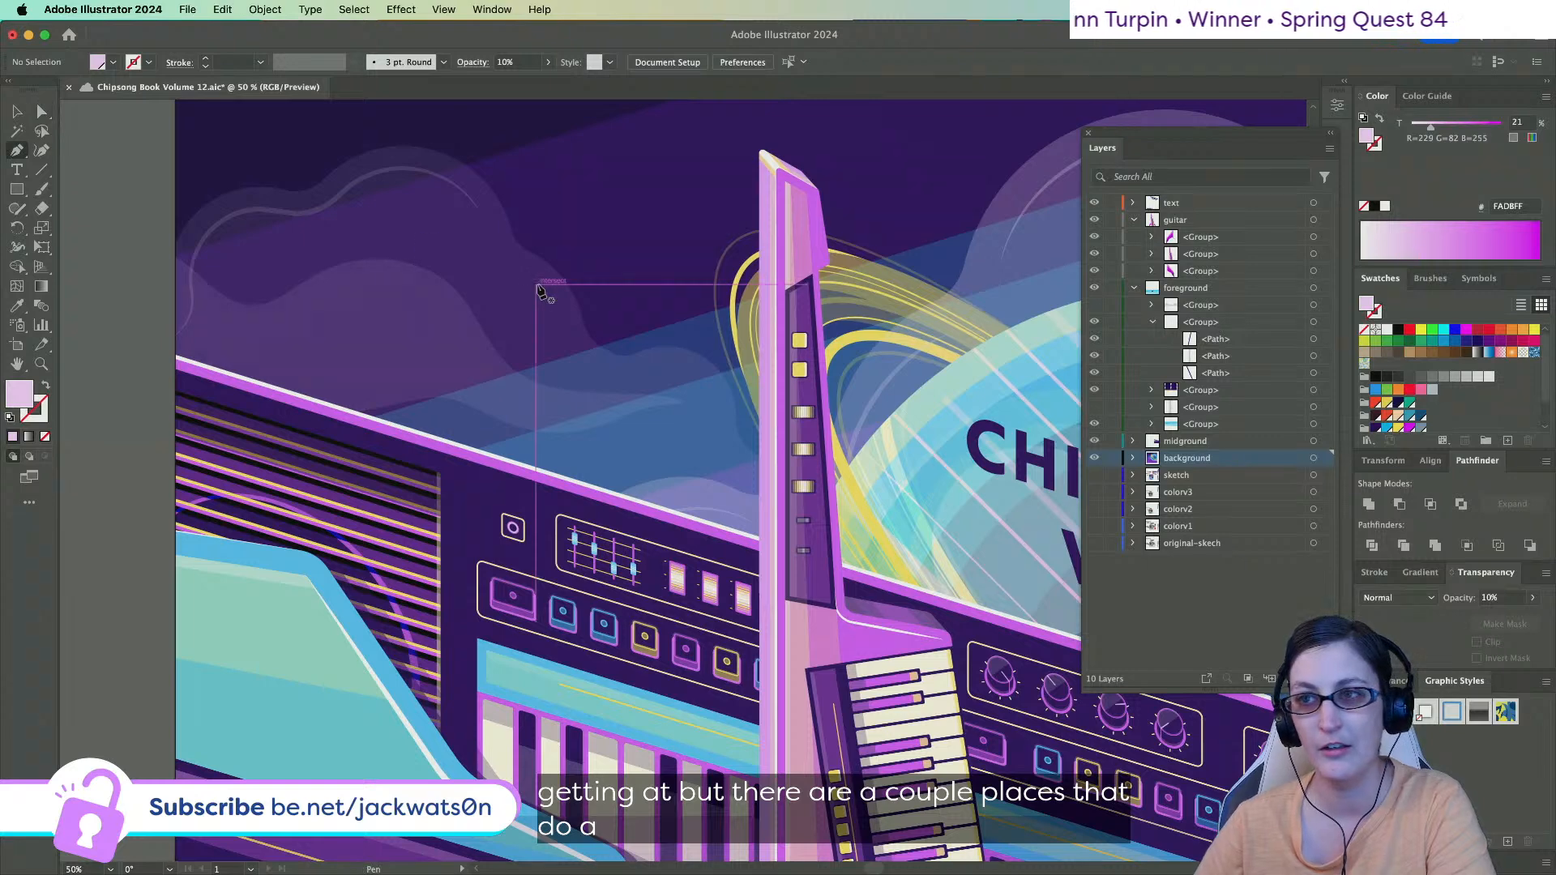
scroll(543, 289, left, 4)
scroll(543, 289, up, 2)
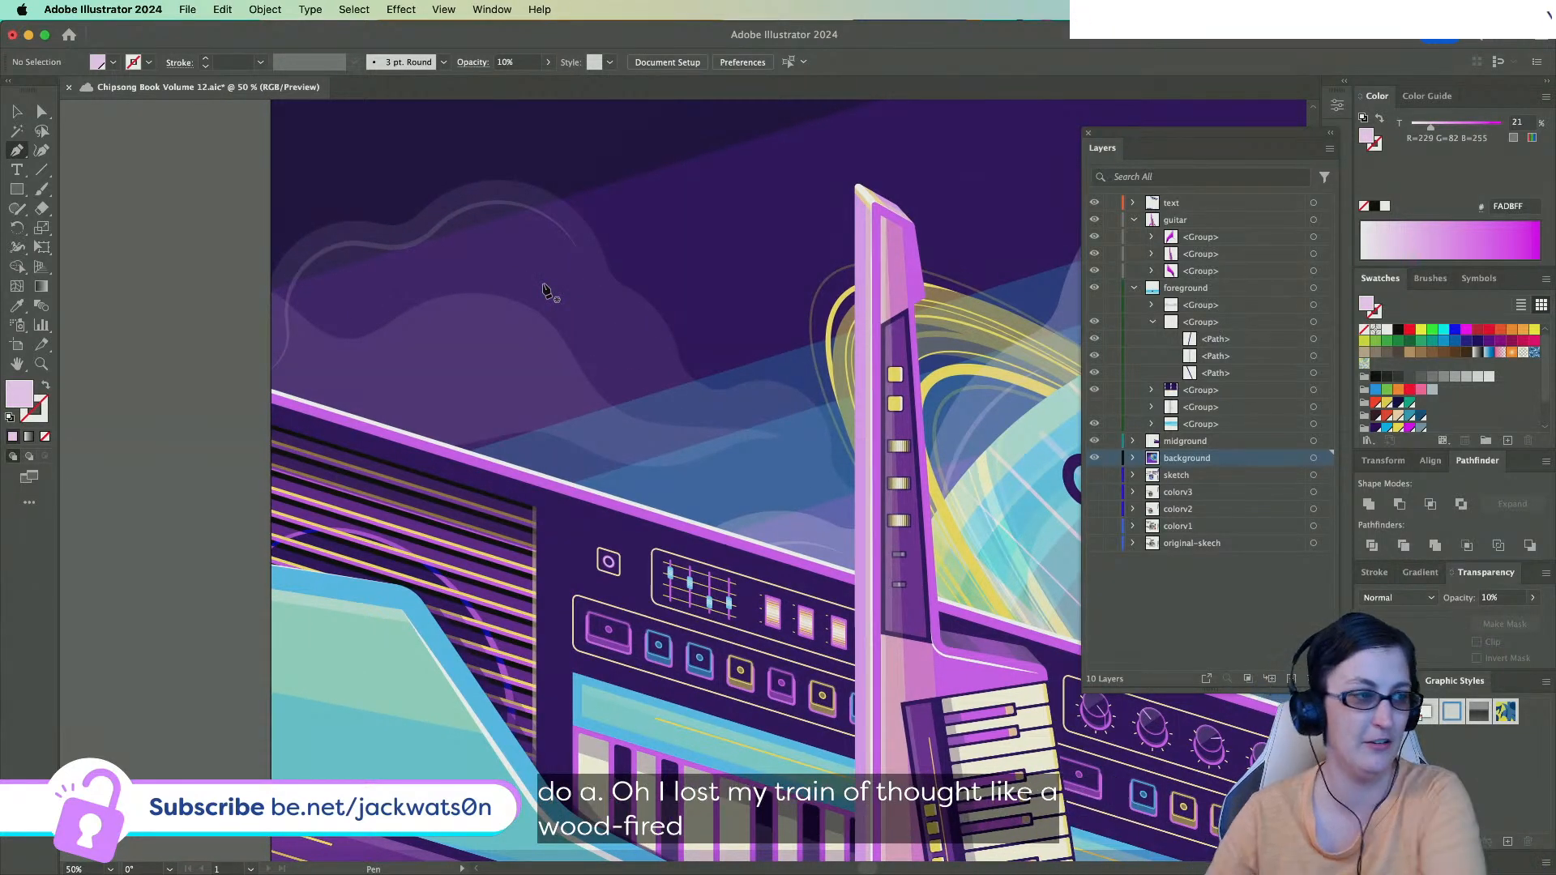
scroll(602, 362, right, 5)
scroll(602, 362, left, 4)
scroll(601, 362, up, 2)
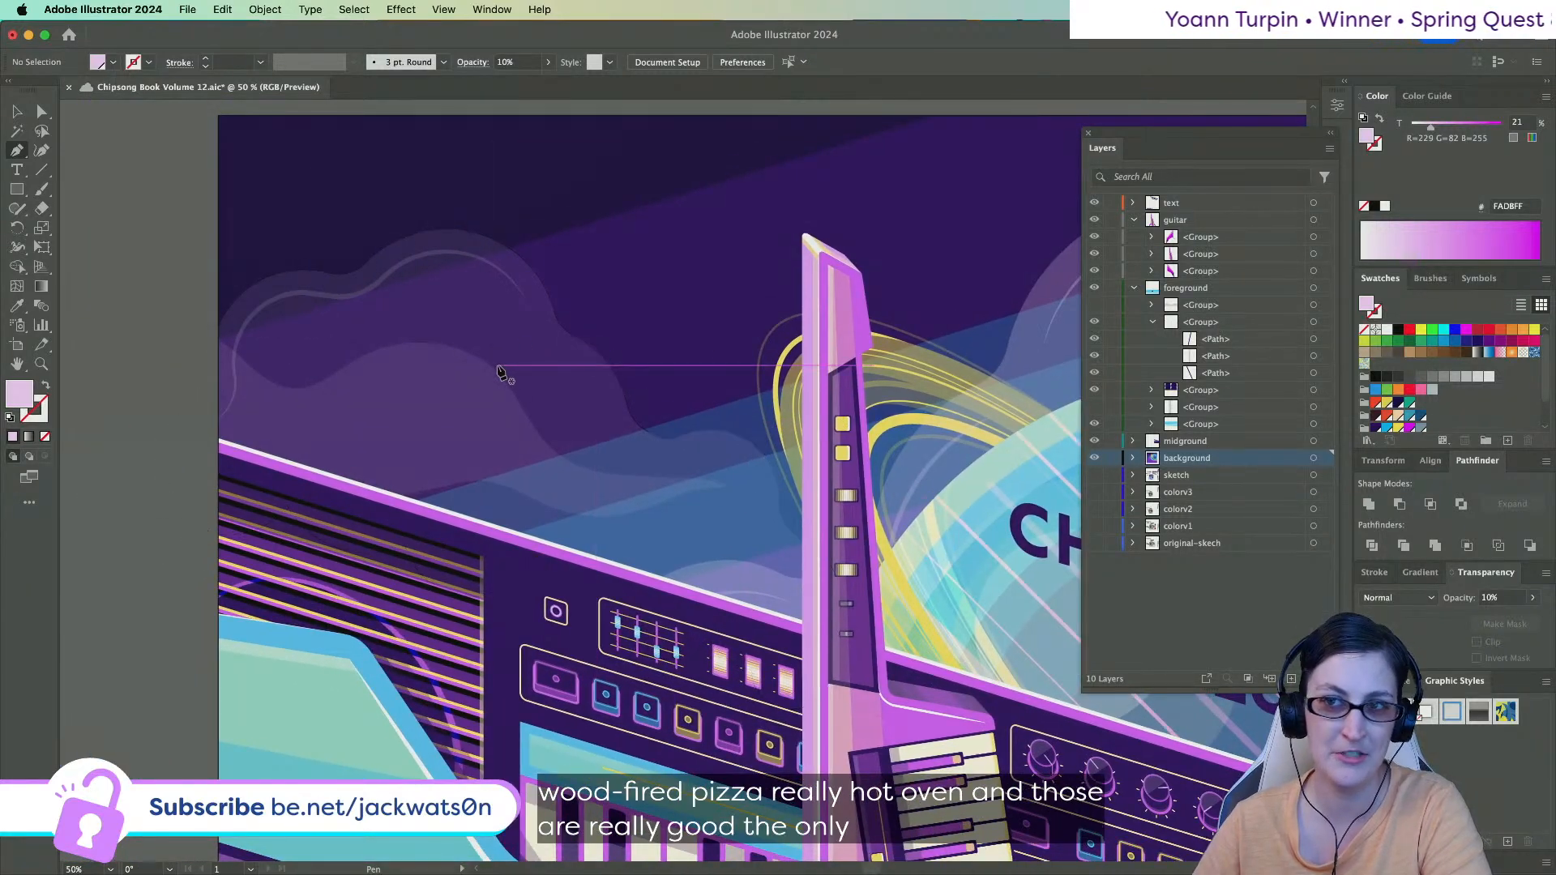
scroll(493, 389, right, 5)
scroll(492, 389, down, 1)
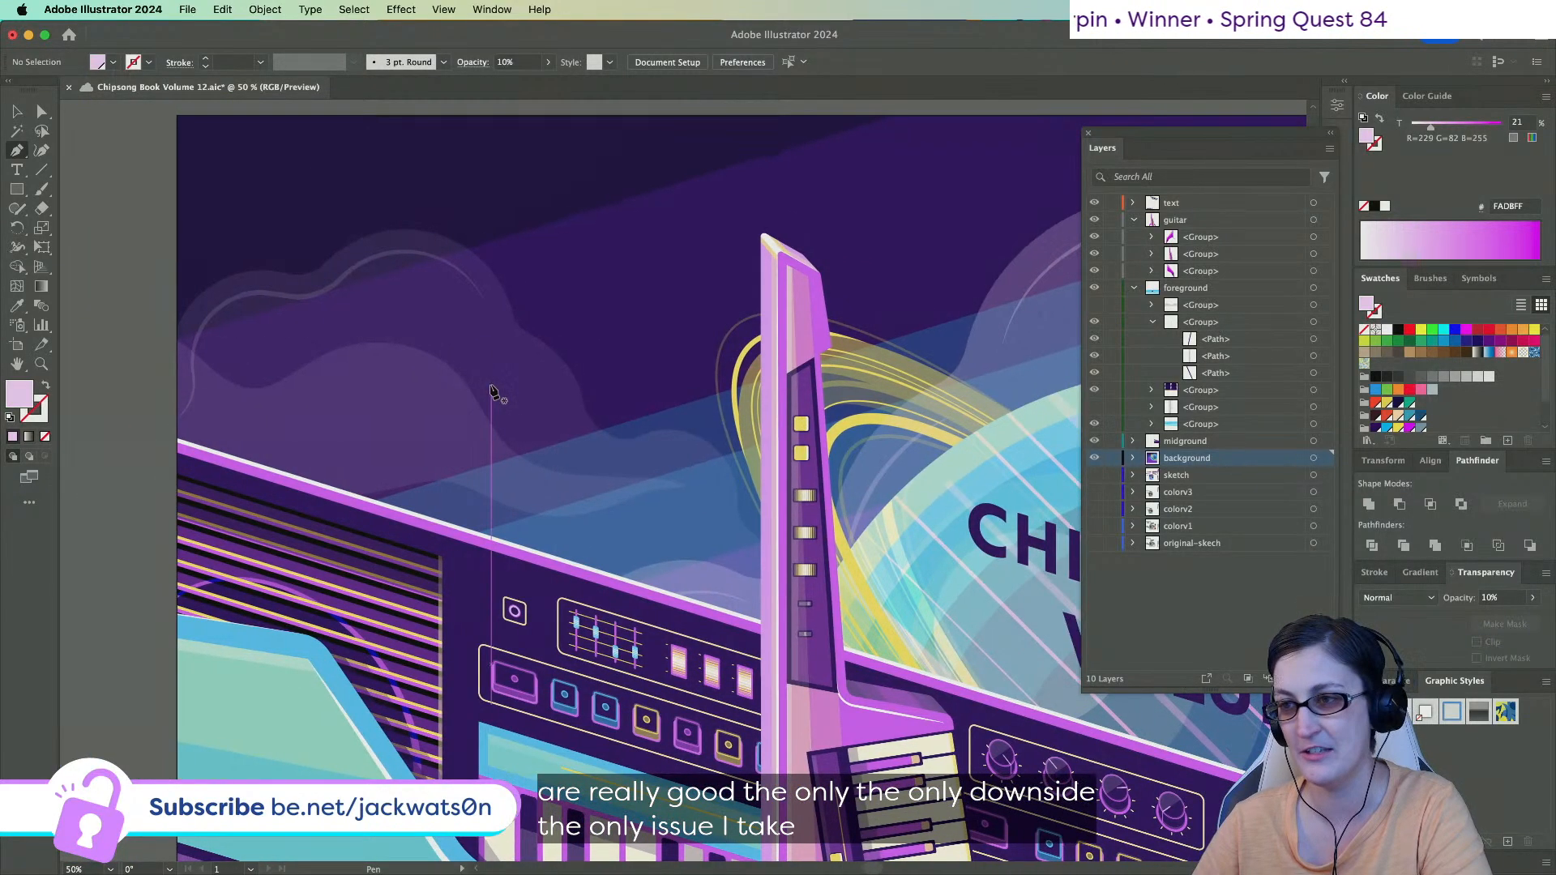
scroll(464, 428, up, 3)
scroll(464, 428, right, 1)
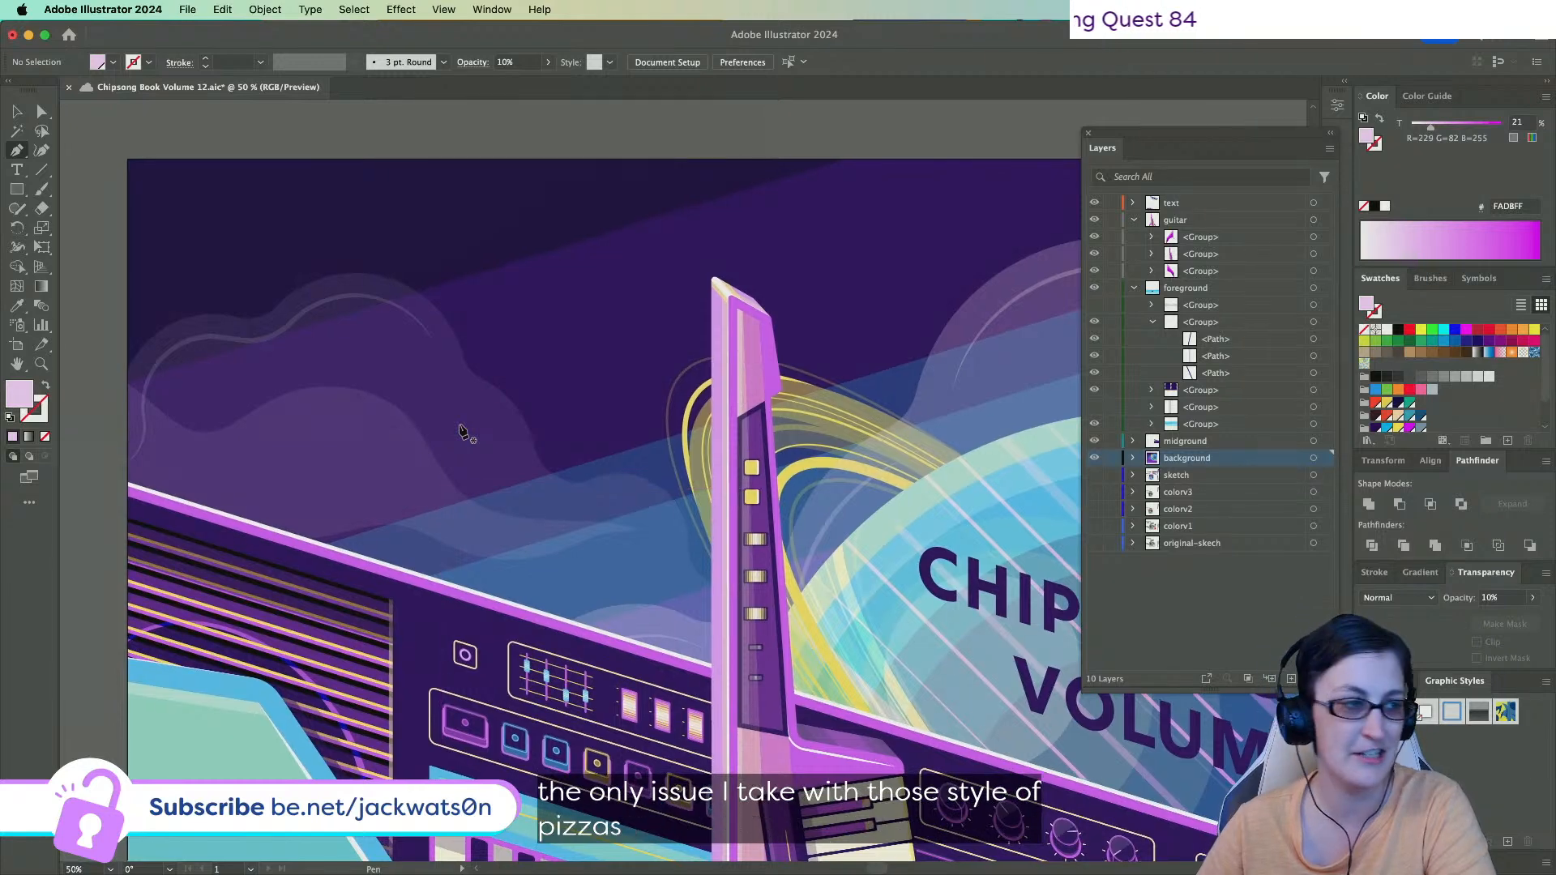
scroll(462, 431, left, 3)
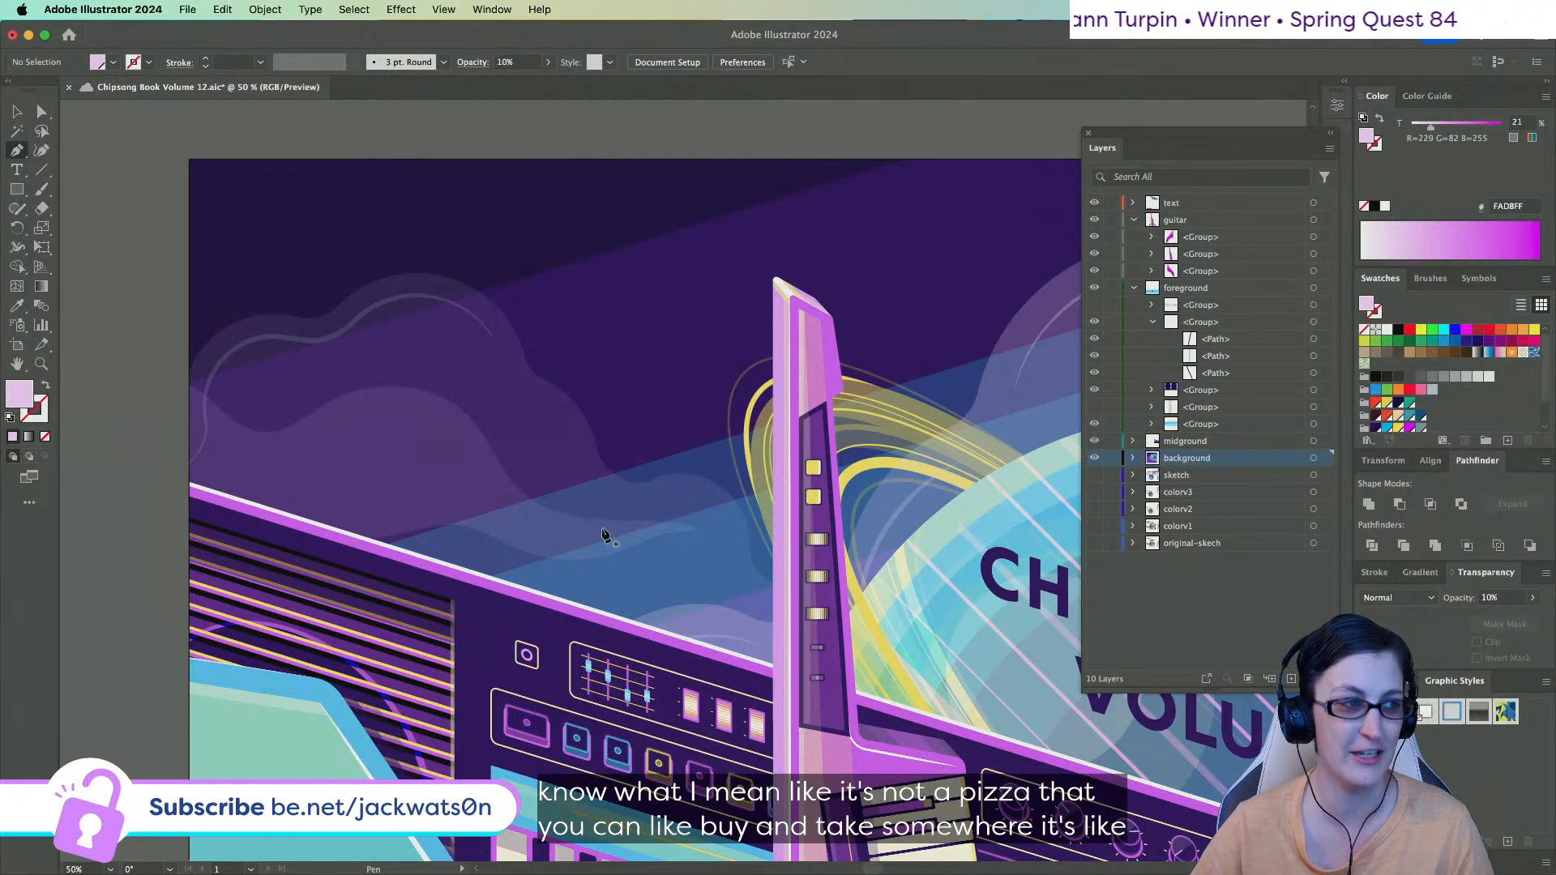
scroll(604, 534, right, 10)
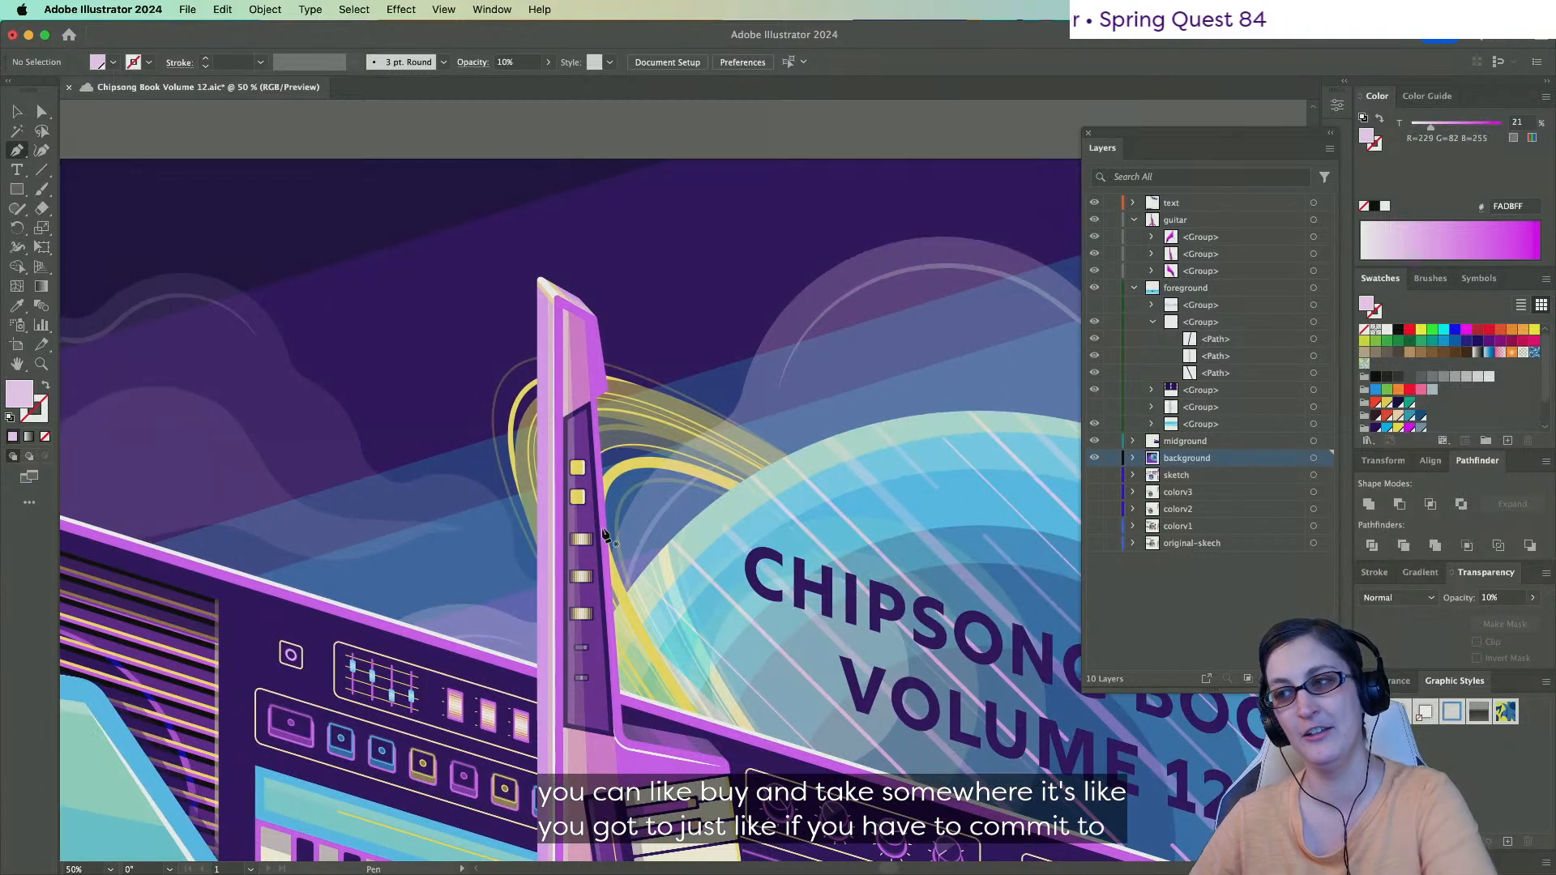
scroll(604, 535, left, 15)
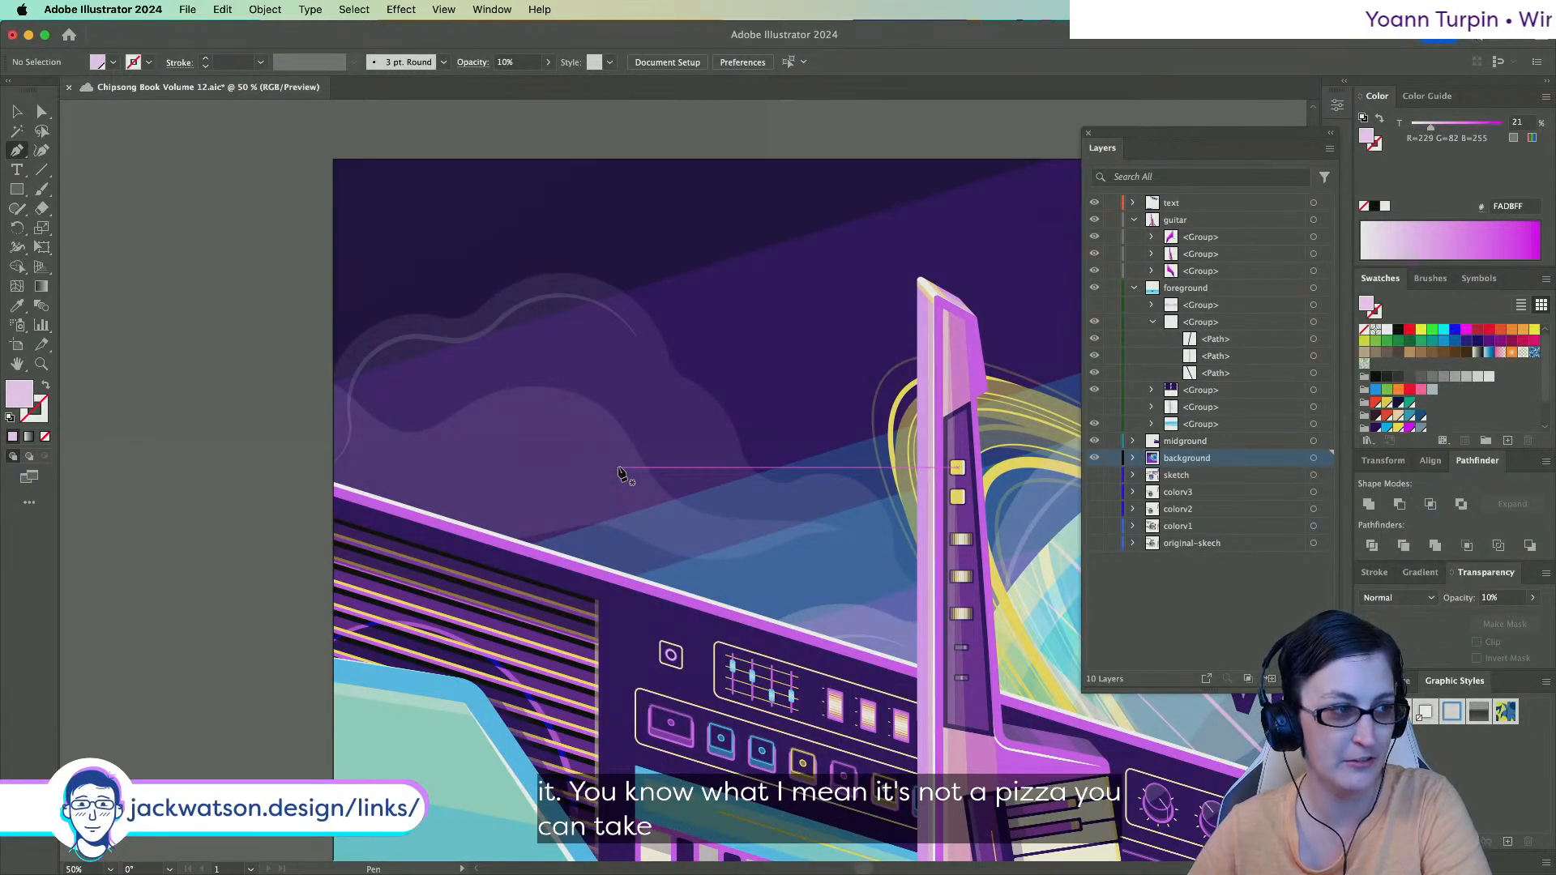
Duplicate the large faint cloud behind the keyboard and place the copy slightly lower.
scroll(620, 473, right, 1)
click(42, 114)
click(634, 435)
drag(632, 433, 622, 500)
click(17, 111)
Enlarge the duplicated cloud slightly, tilt it, shift it toward the artboard's edge and deselect it.
scroll(853, 462, down, 3)
scroll(853, 463, right, 2)
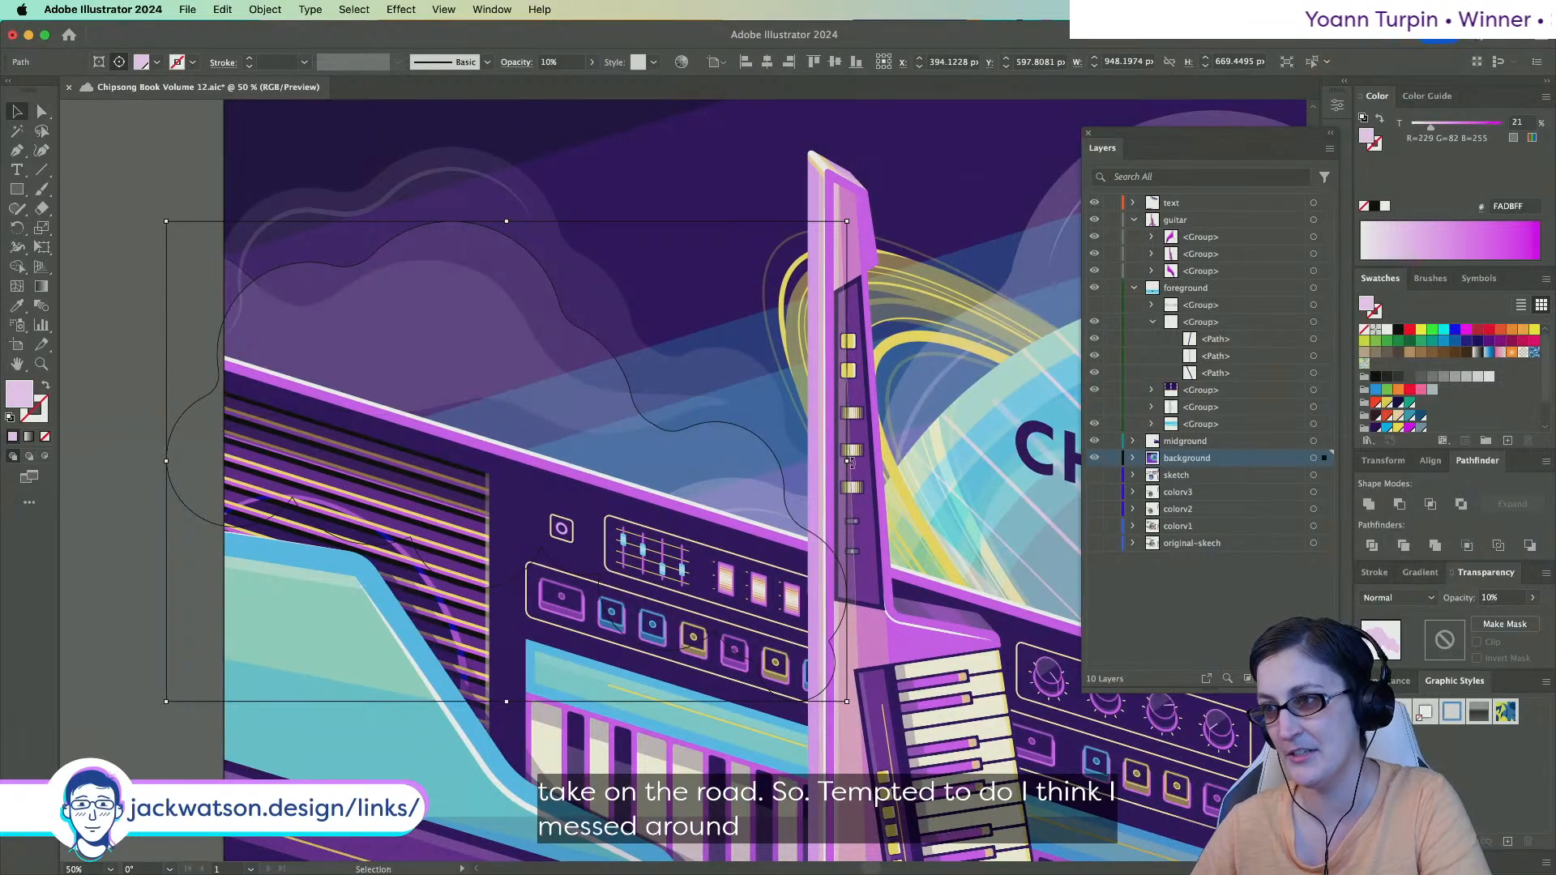
drag(848, 461, 878, 460)
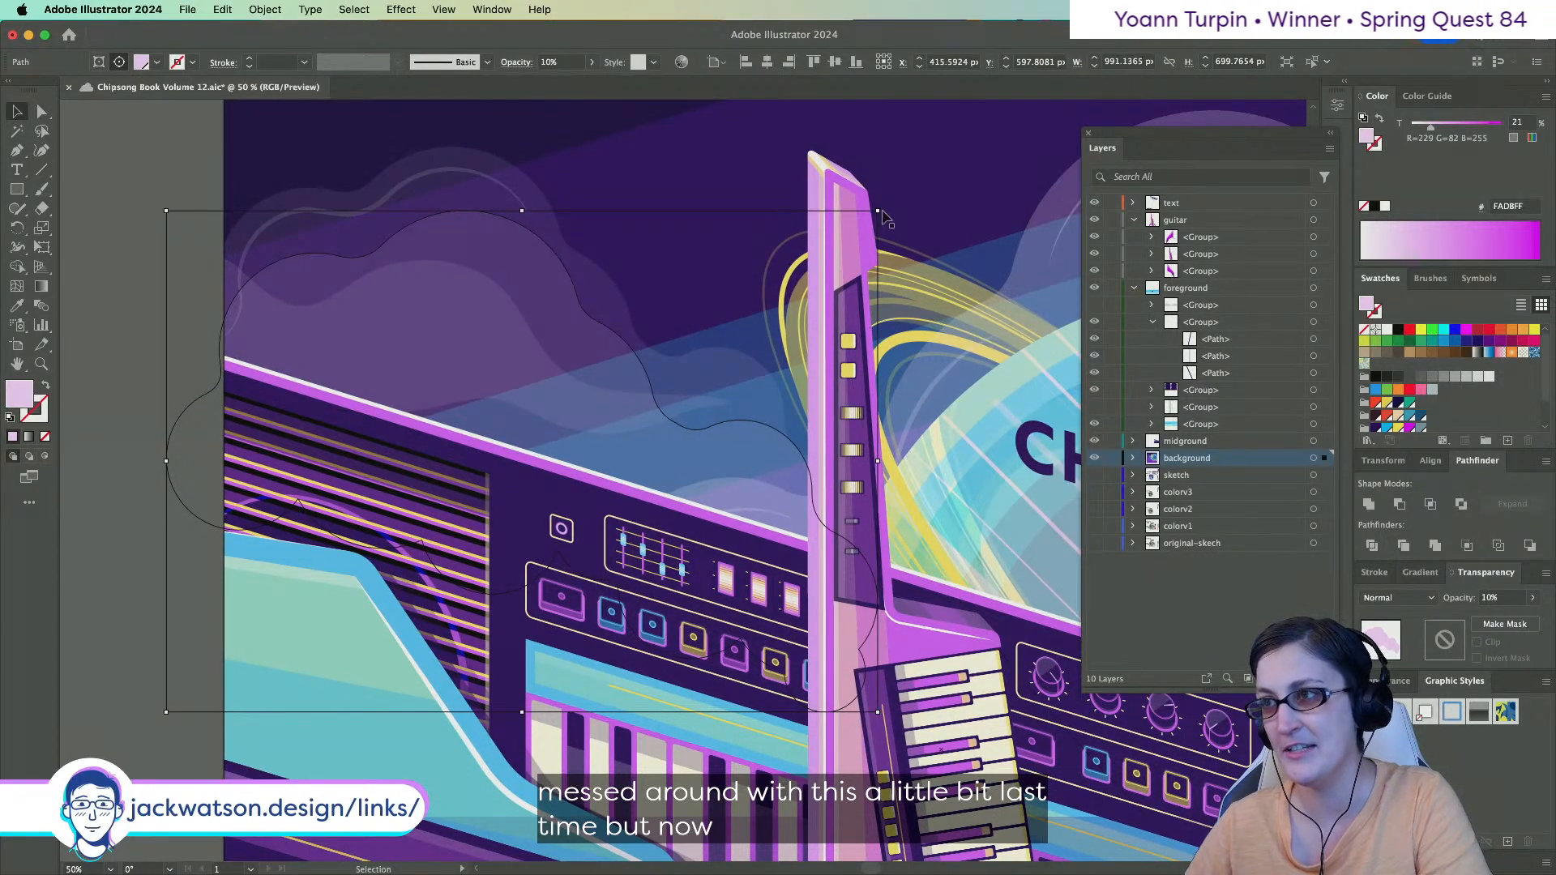
drag(887, 207, 875, 243)
drag(790, 426, 744, 436)
scroll(649, 425, down, 4)
click(178, 392)
scroll(601, 447, up, 1)
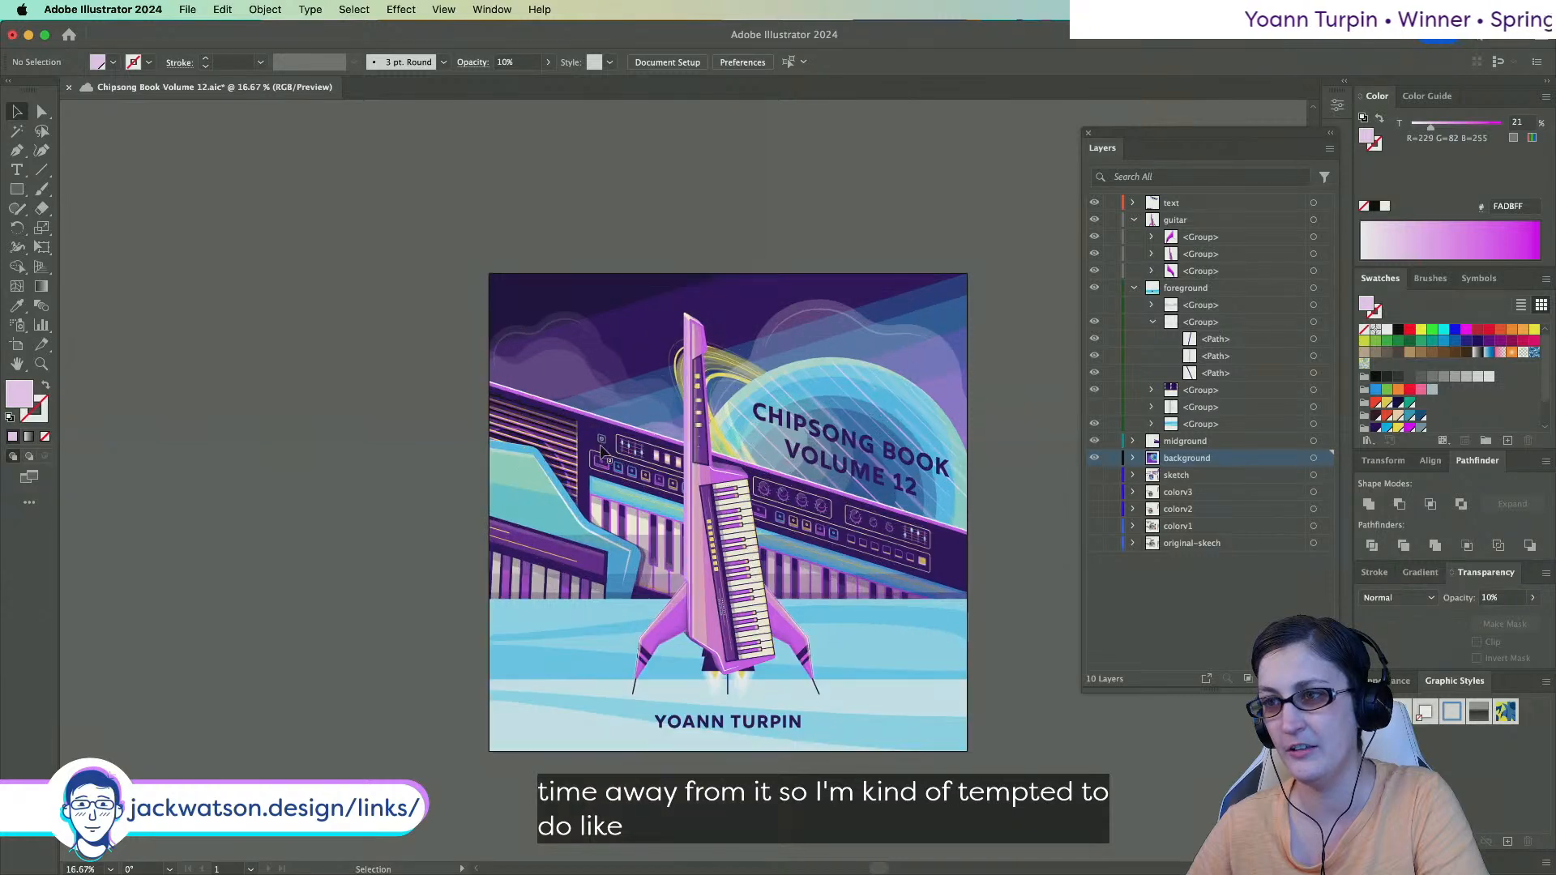
Isolate the duplicated cloud, paste a copy in front and offset that copy slightly downward.
scroll(601, 450, up, 3)
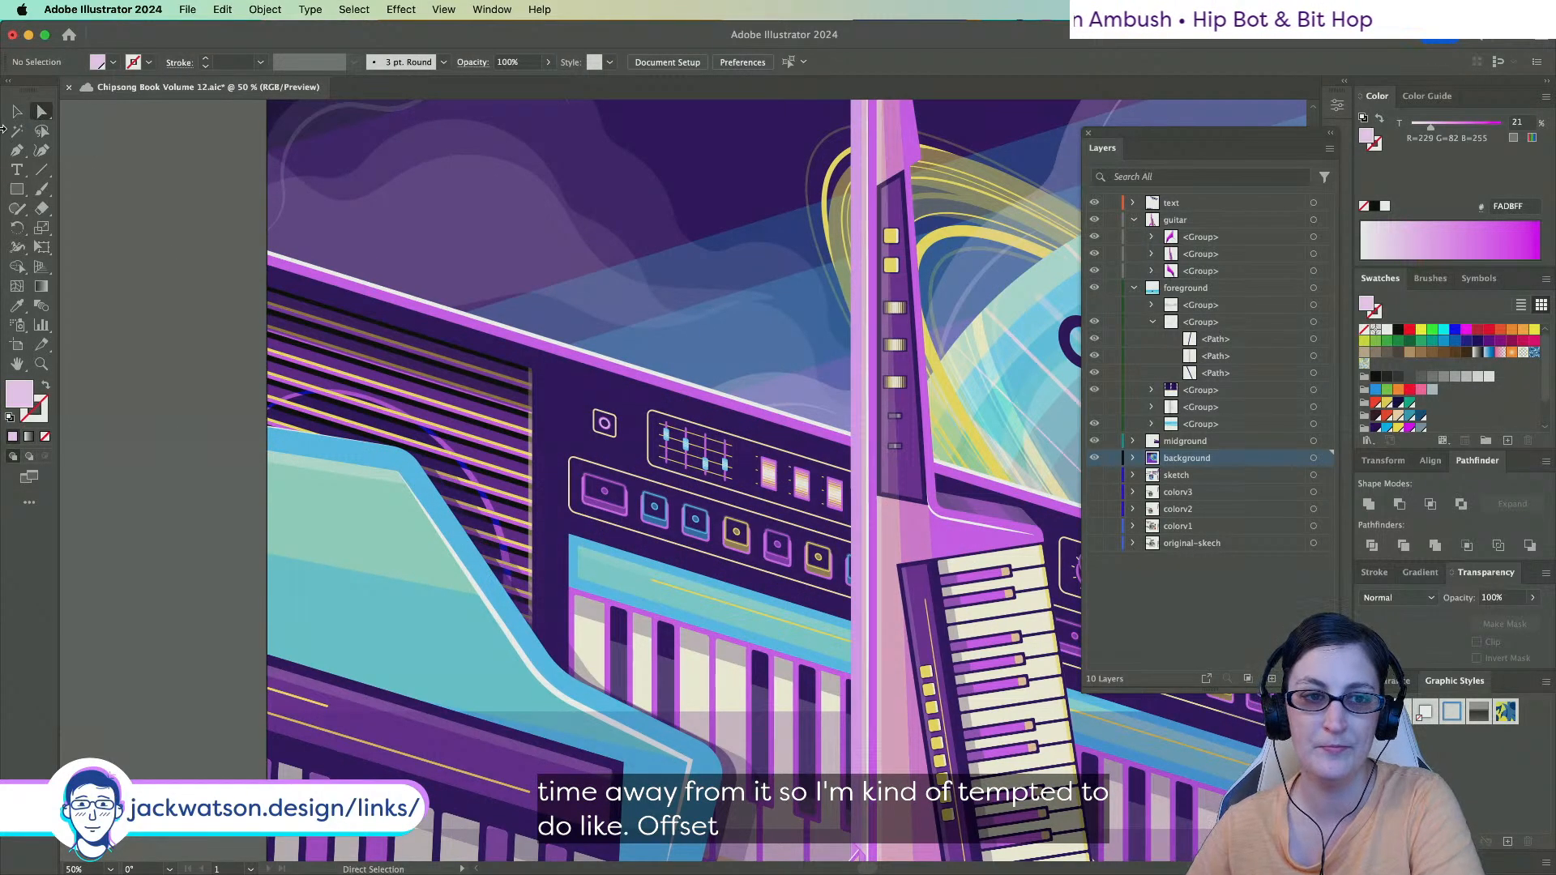
drag(761, 347, 760, 333)
scroll(758, 344, right, 1)
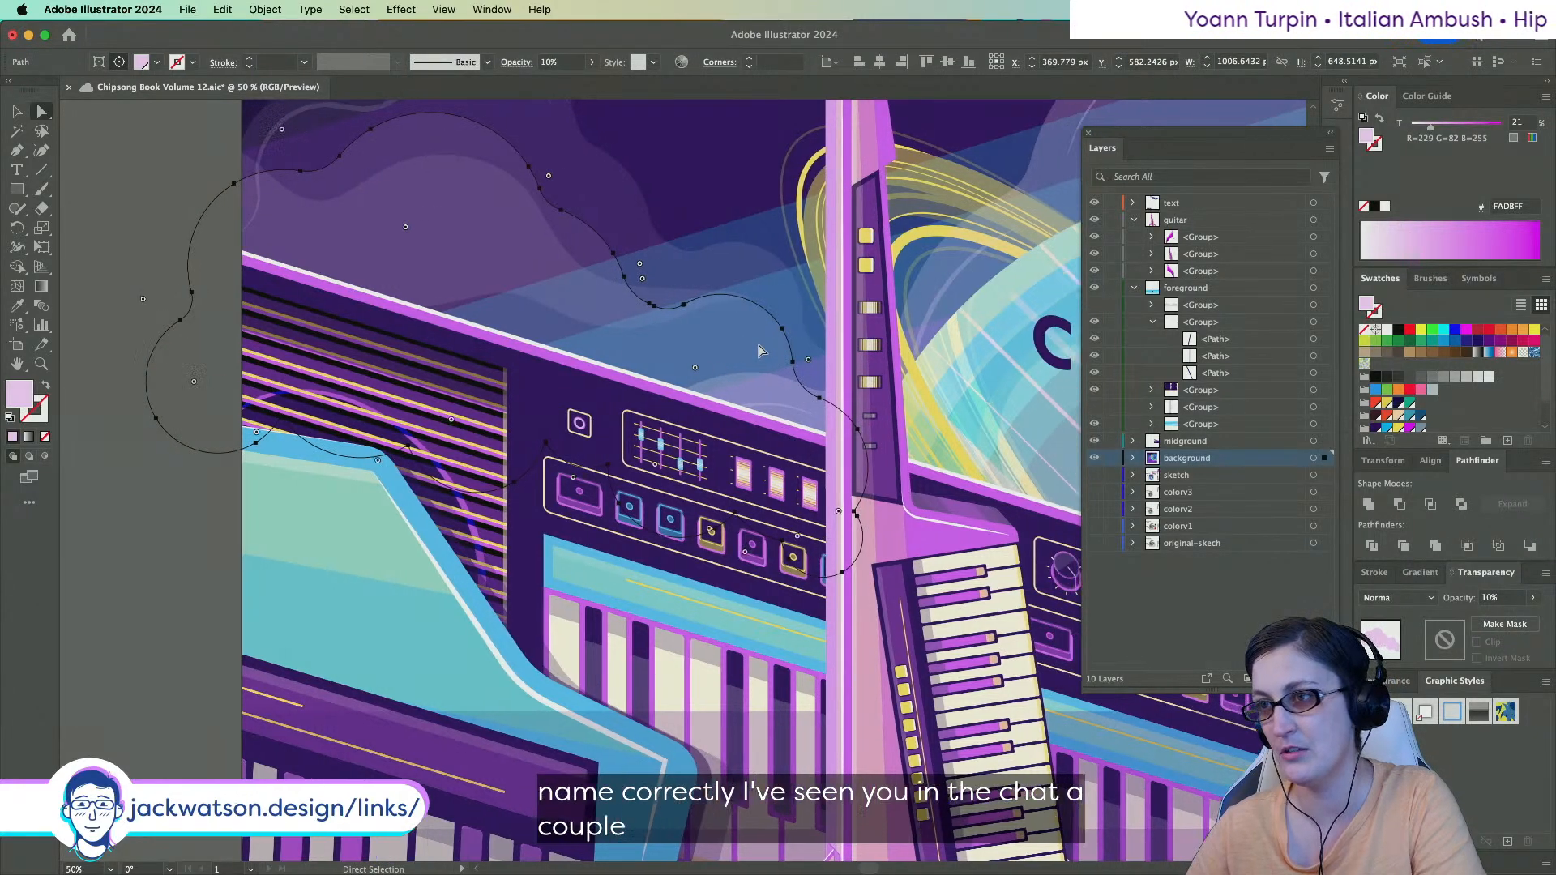
scroll(760, 350, right, 3)
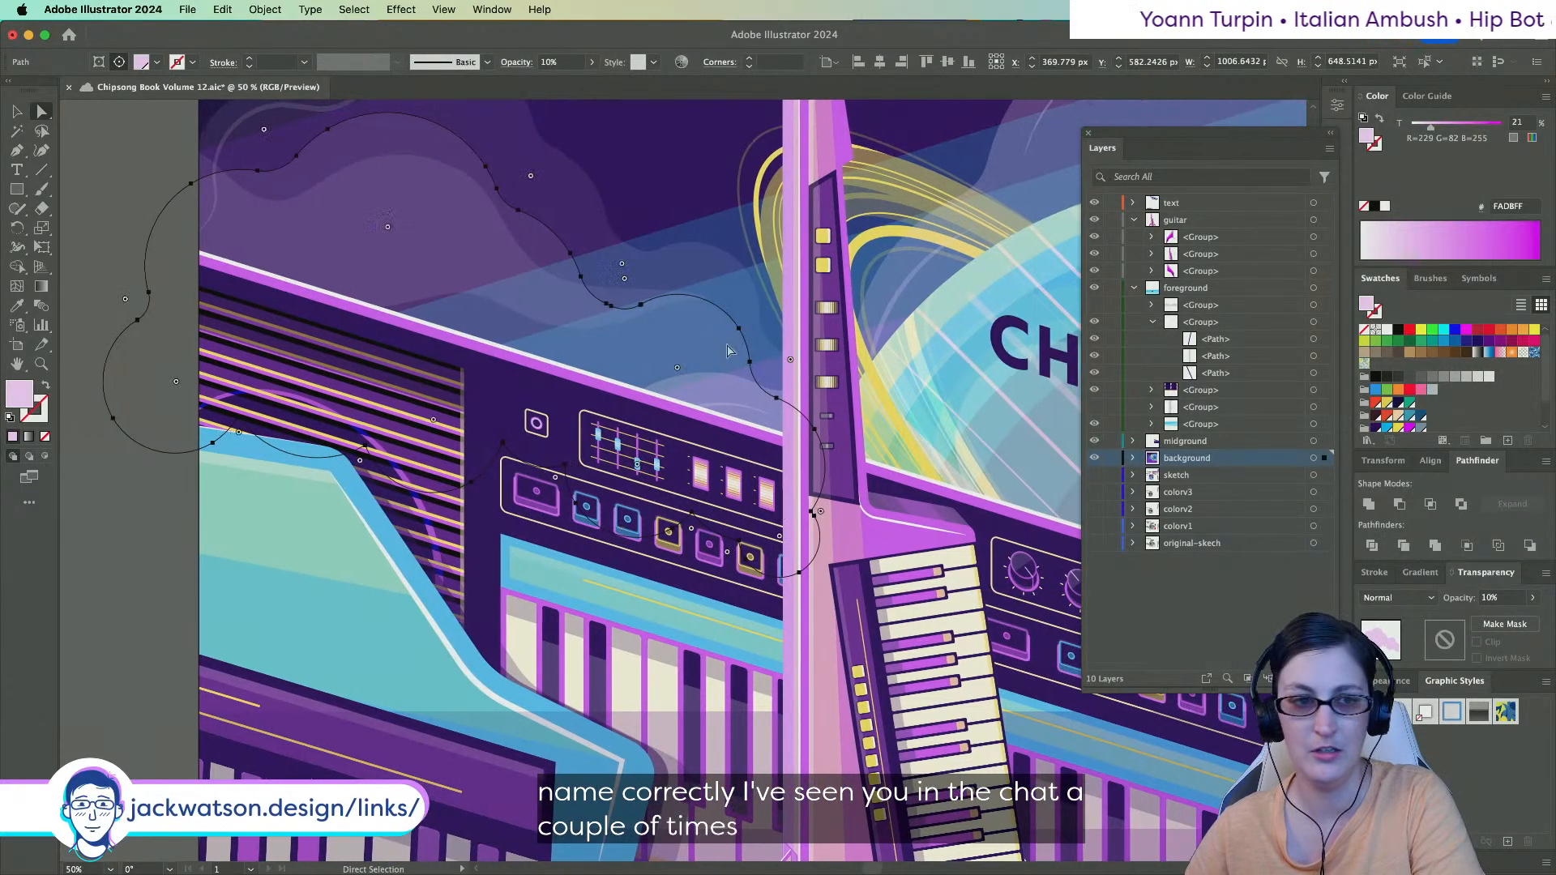
right_click(656, 338)
click(697, 553)
key(super+c)
key(super+f)
drag(662, 355, 666, 390)
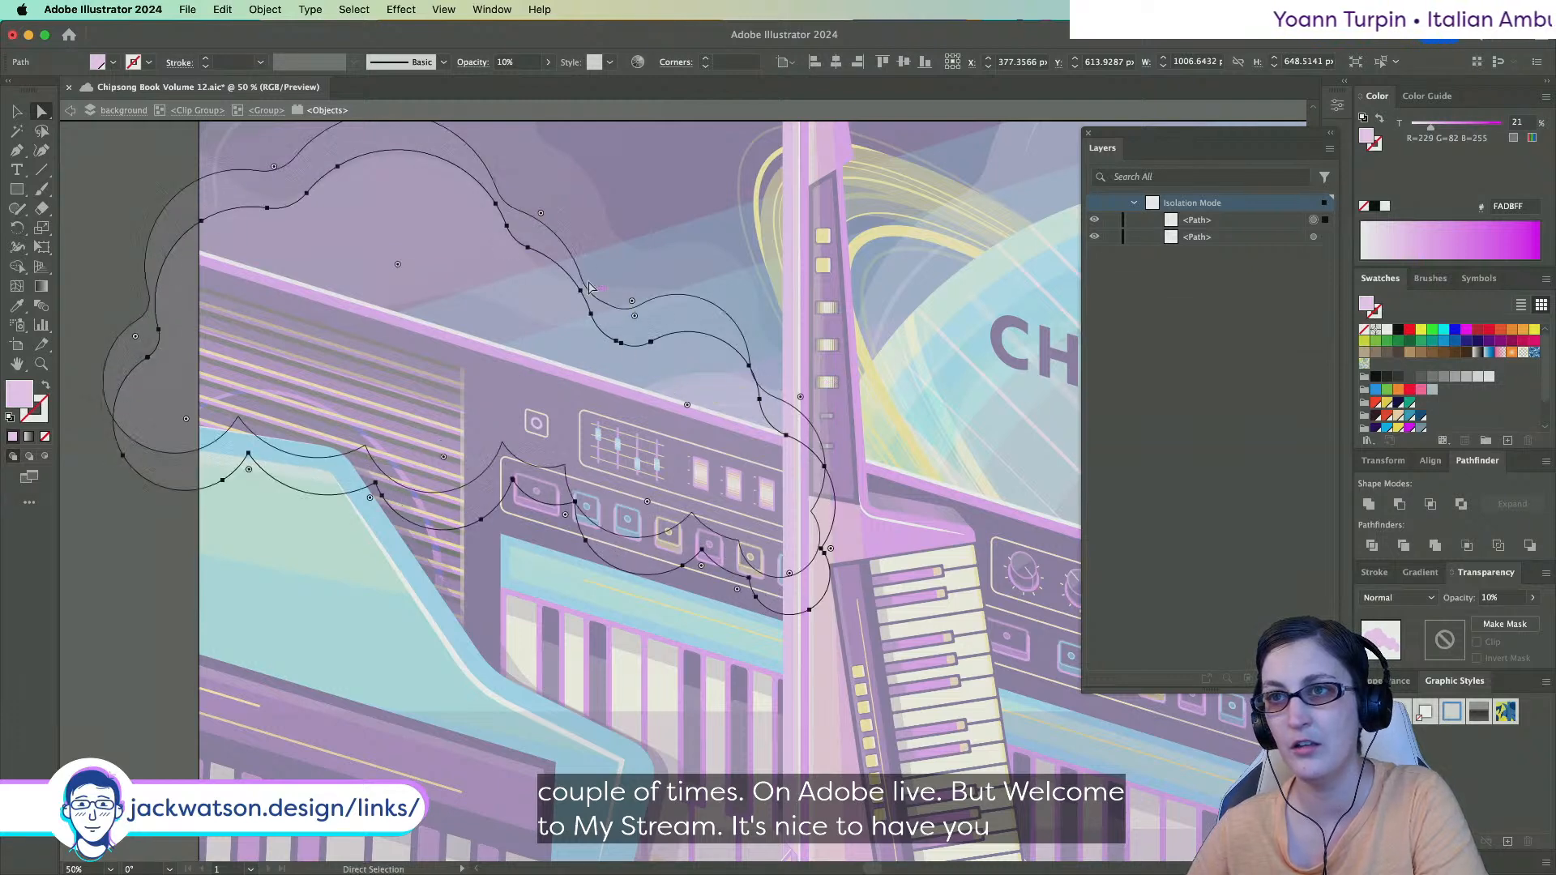
Subtract the offset copy from the duplicated cloud as an editable compound shape with Minus Front, and exit isolation mode.
shift+click(549, 254)
click(1400, 504)
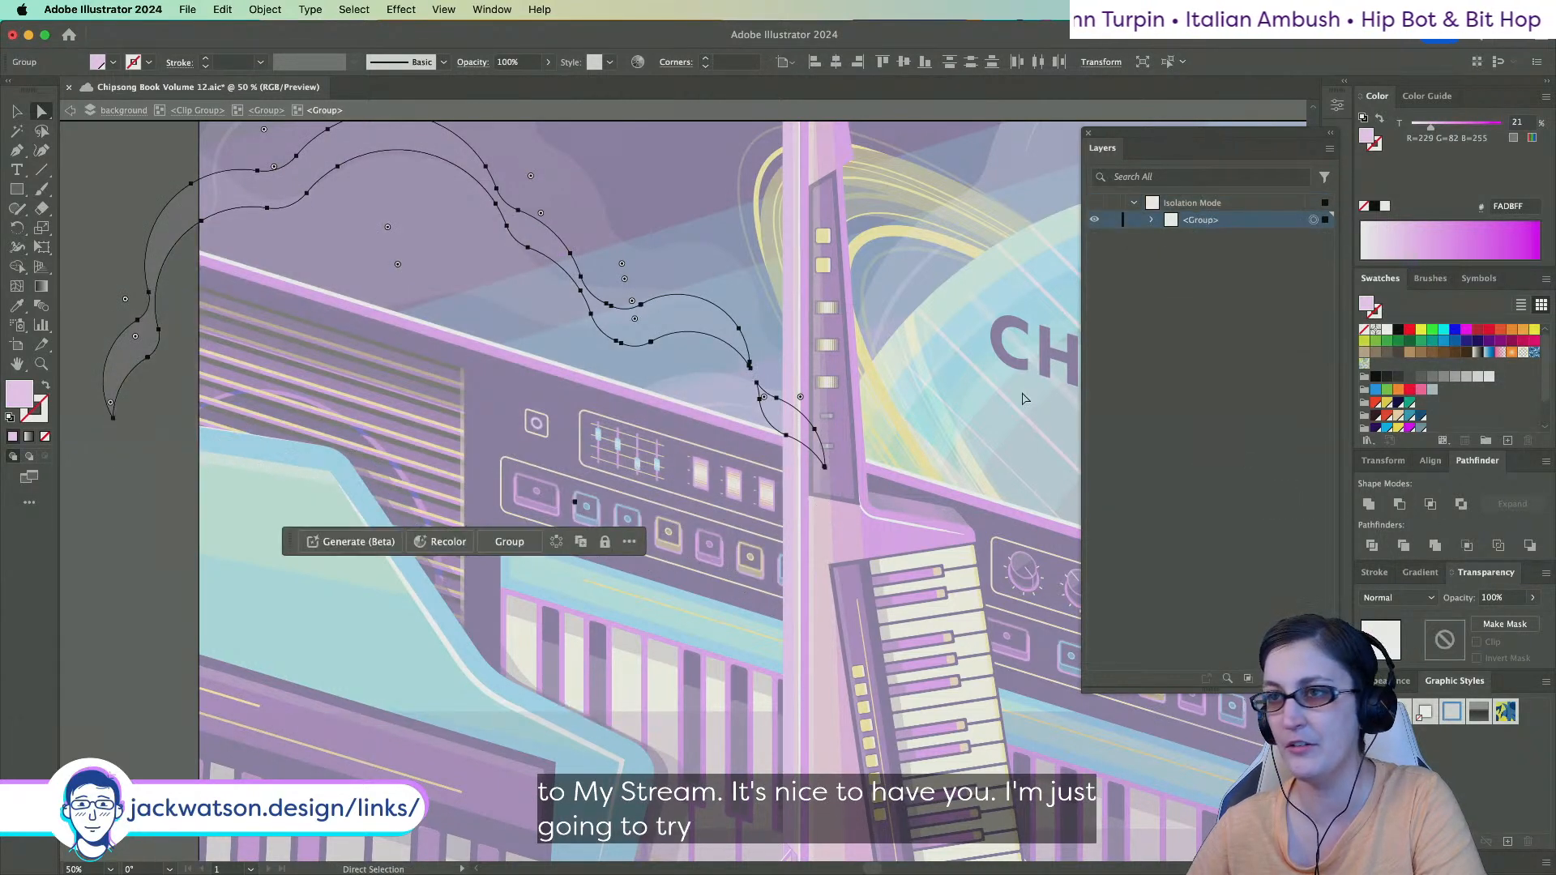
key(super+z)
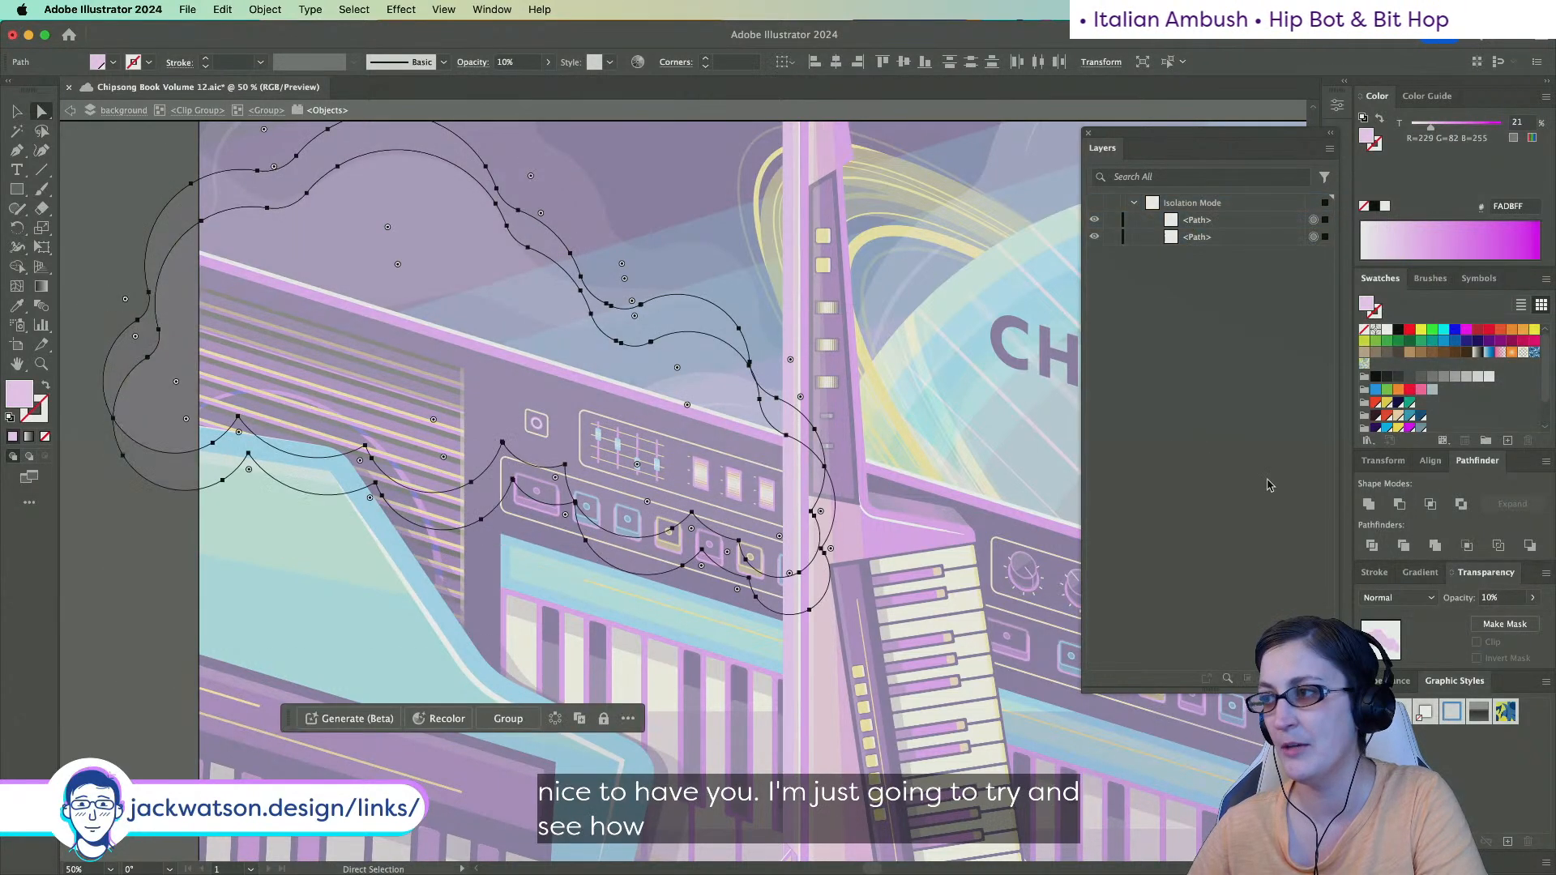
alt+click(1400, 504)
click(70, 111)
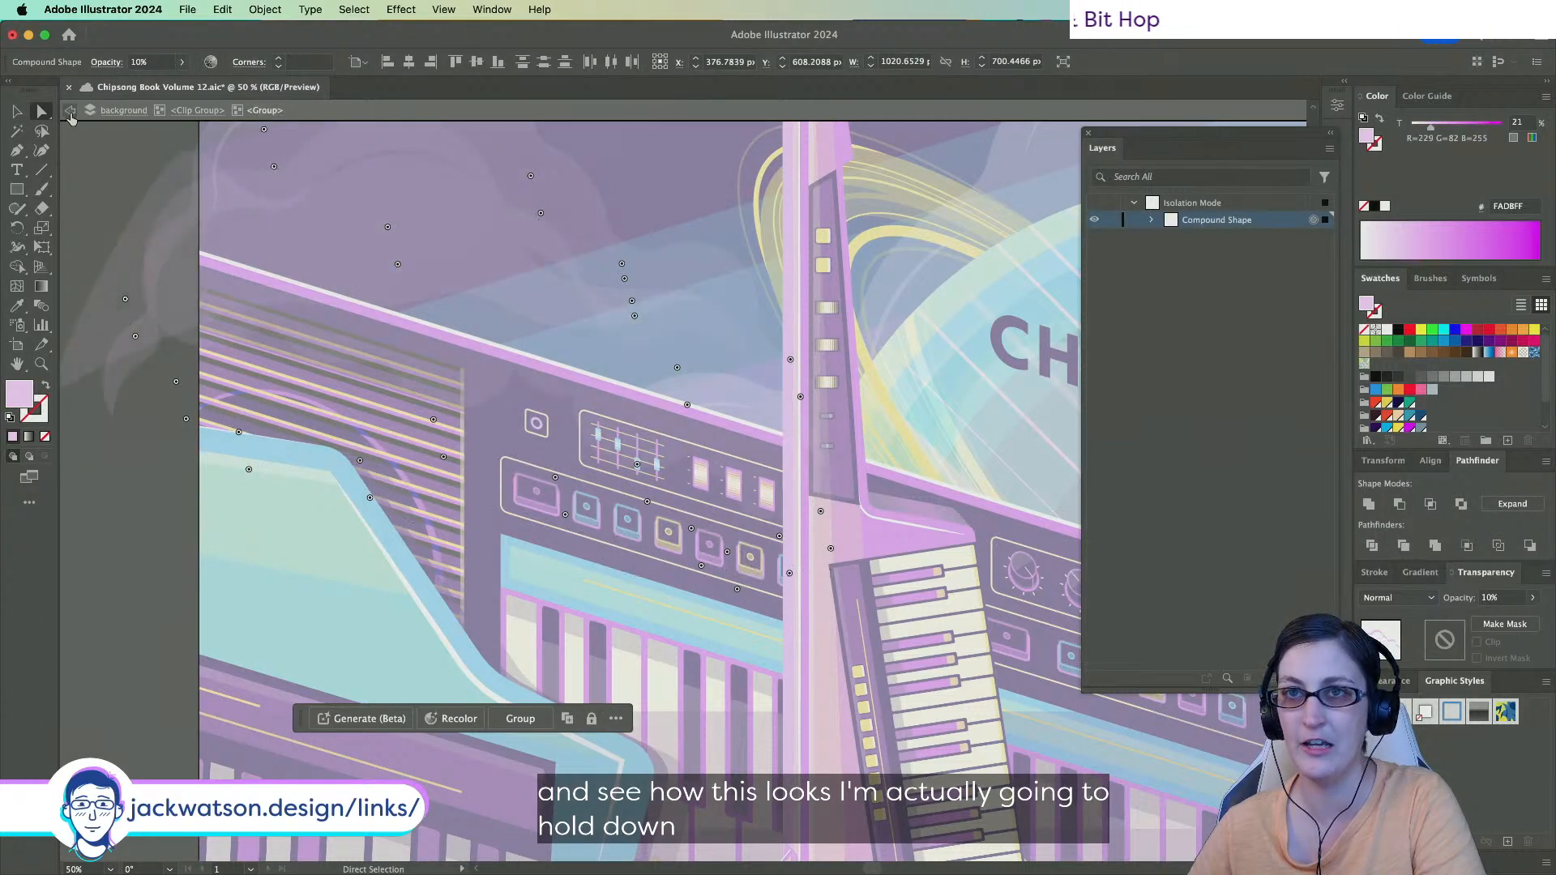
click(71, 111)
click(71, 111)
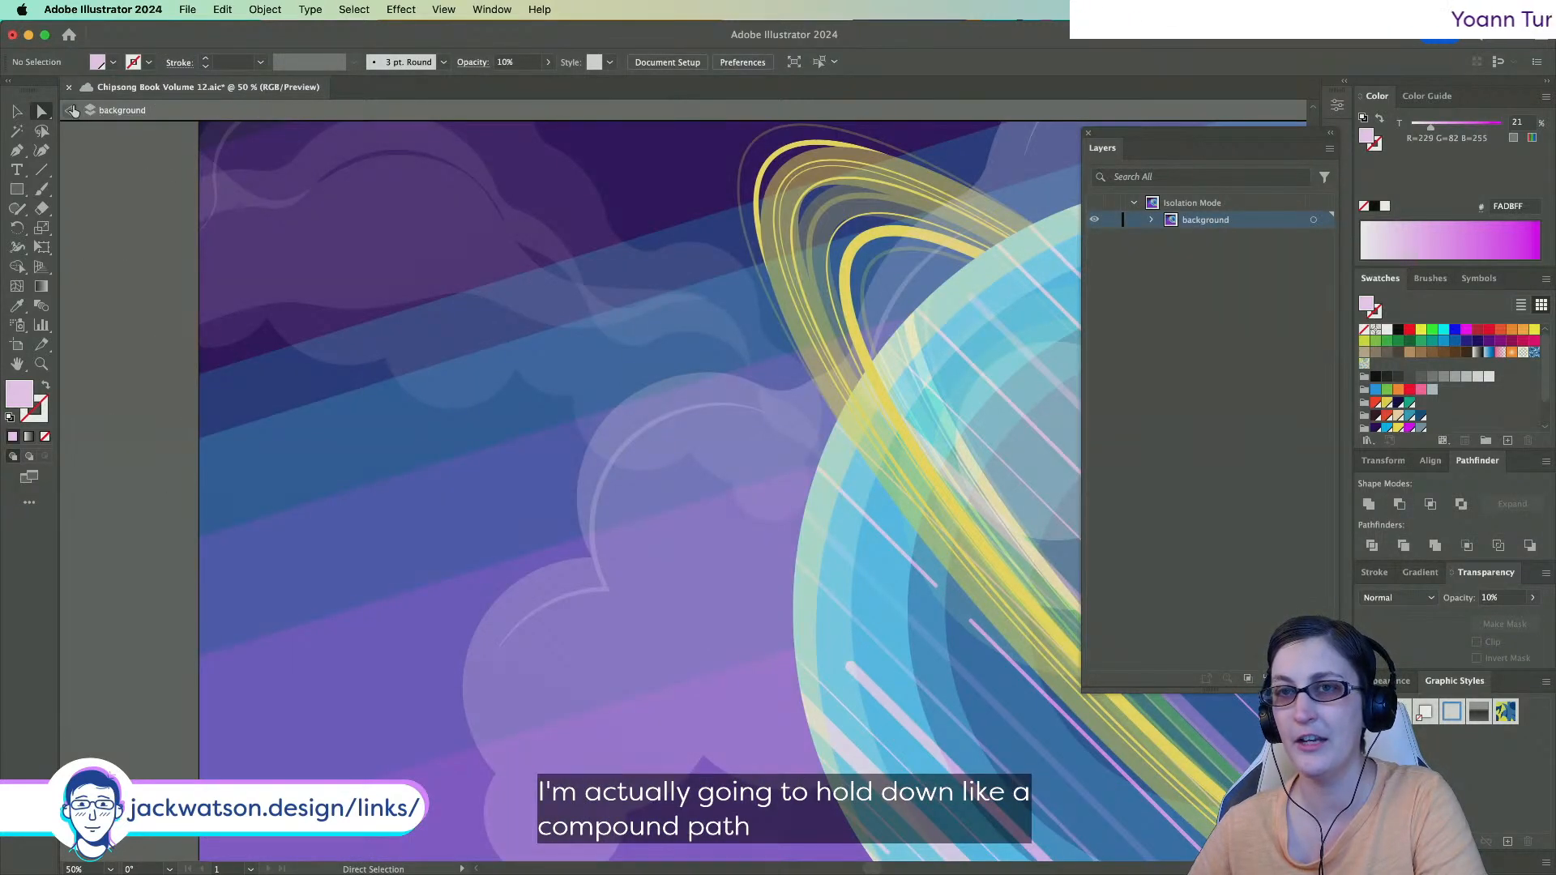
click(71, 111)
Expand the compound shape in the background layer and move its subtracting cloud lower to thicken the crescent band.
click(362, 194)
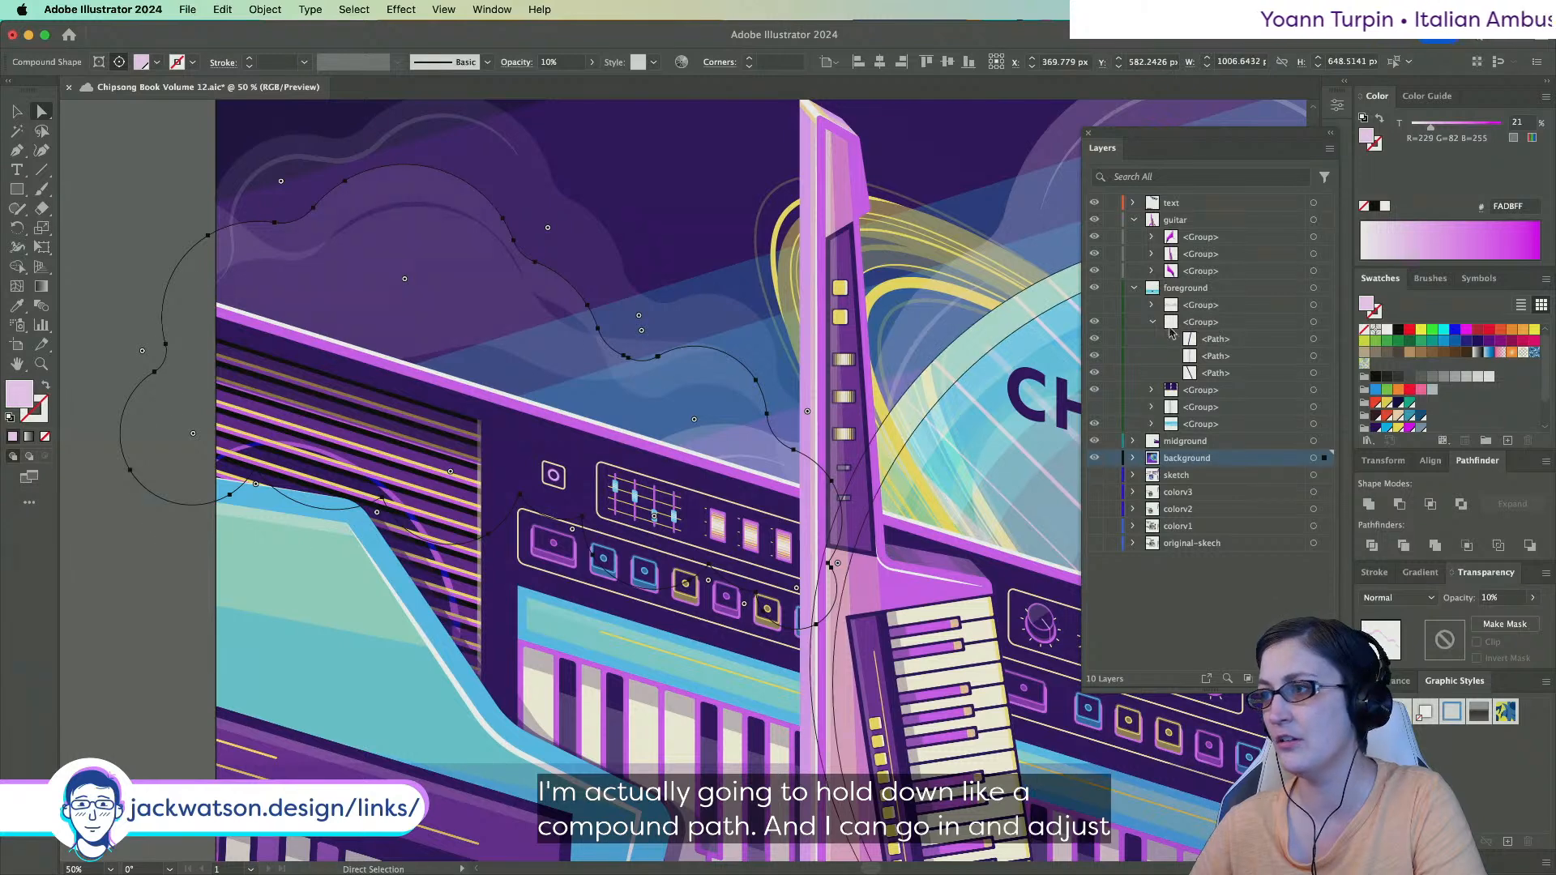
click(1133, 458)
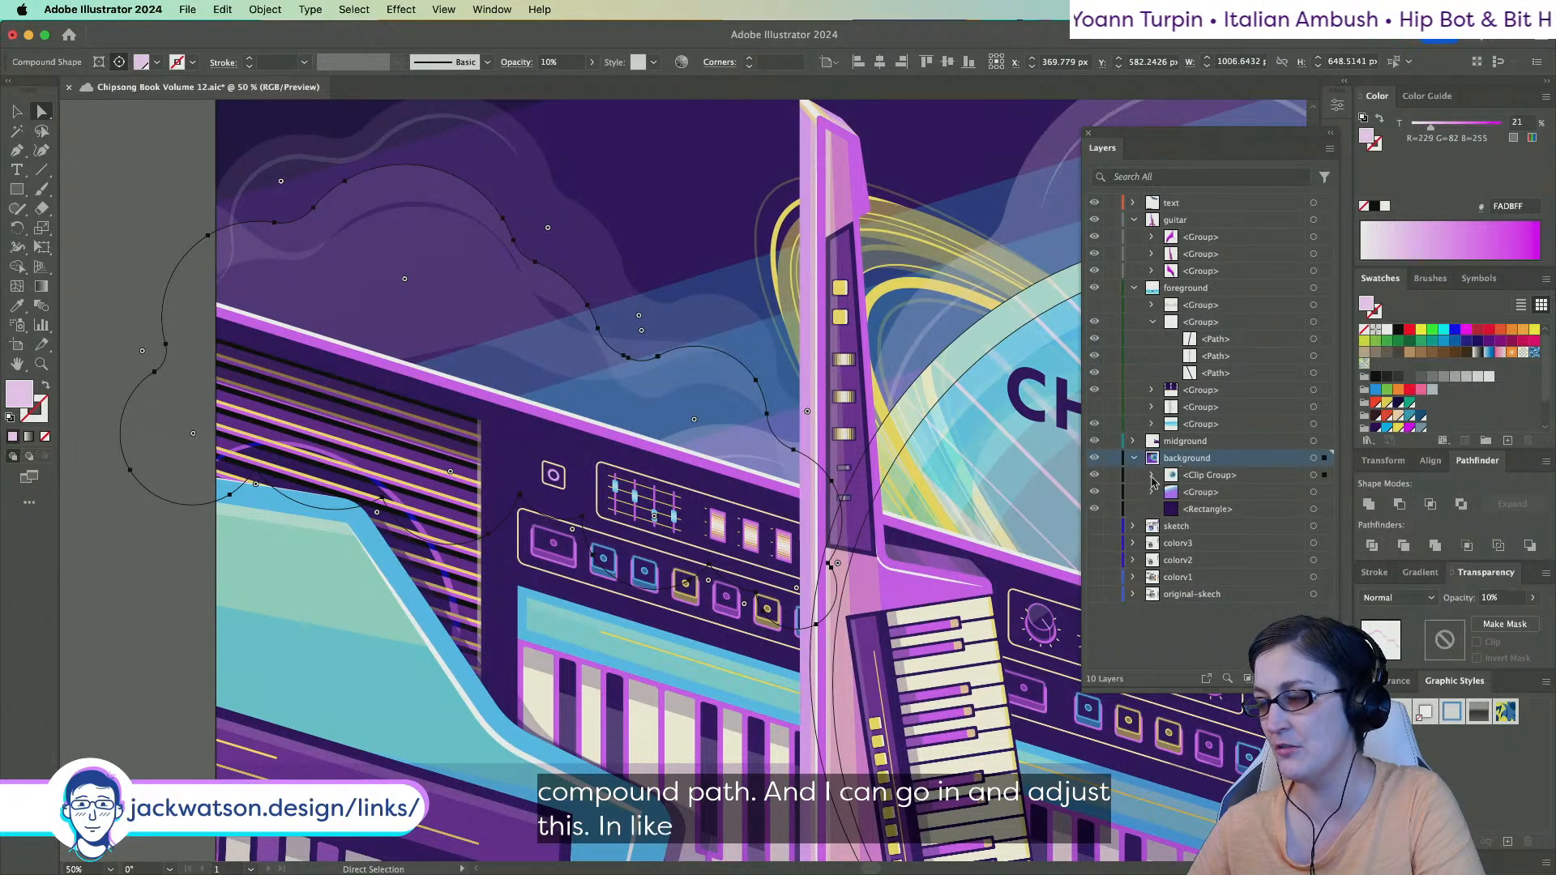
click(1152, 475)
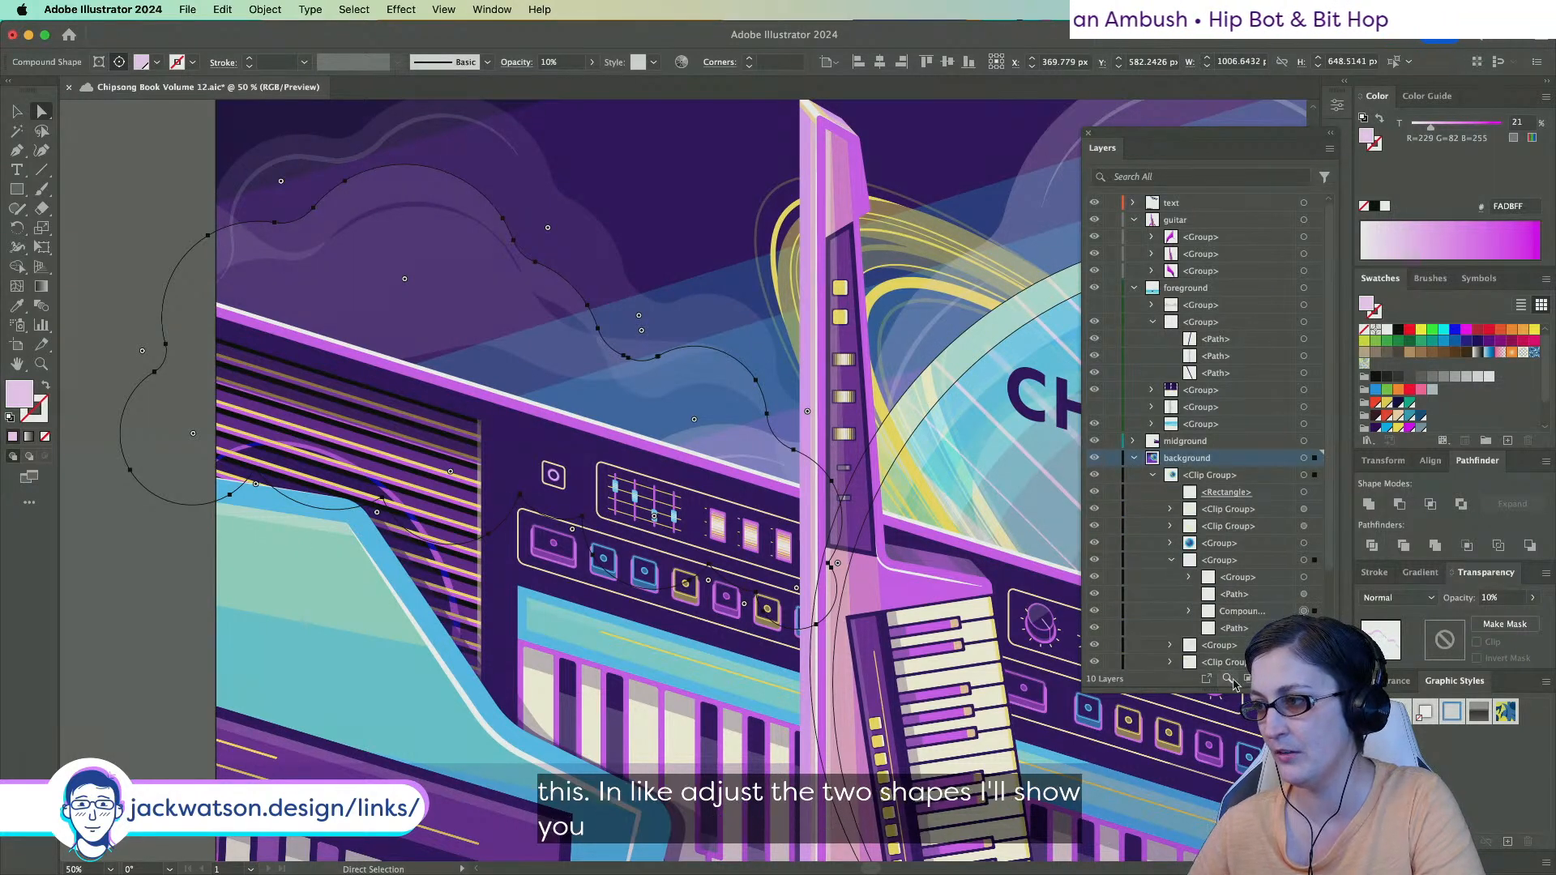
click(1189, 611)
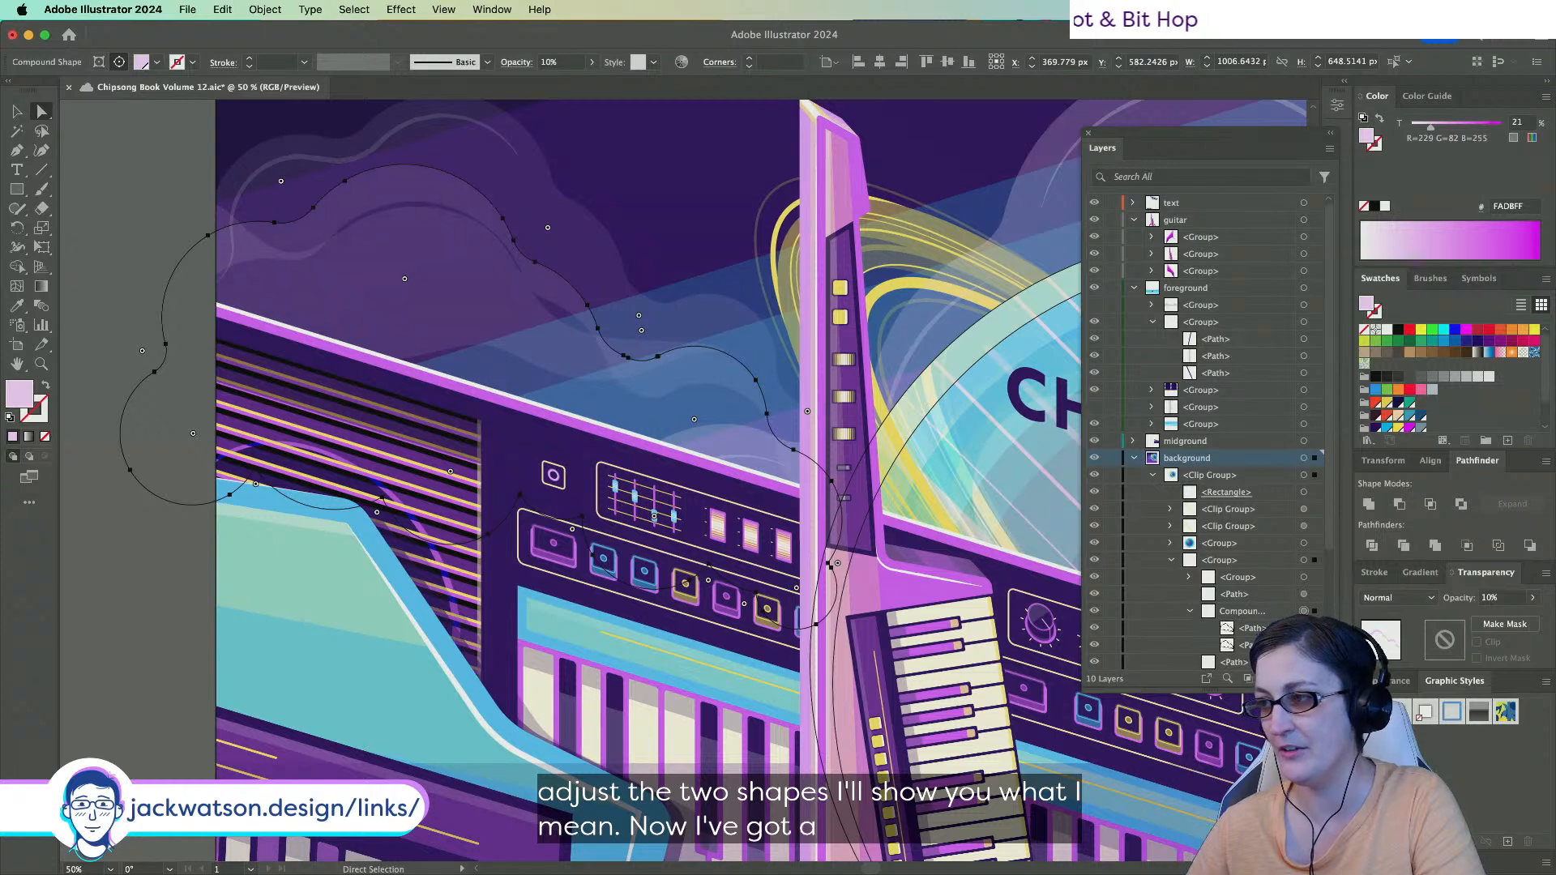
mouse_move(599, 349)
mouse_down()
mouse_move(573, 353)
mouse_move(581, 373)
mouse_up()
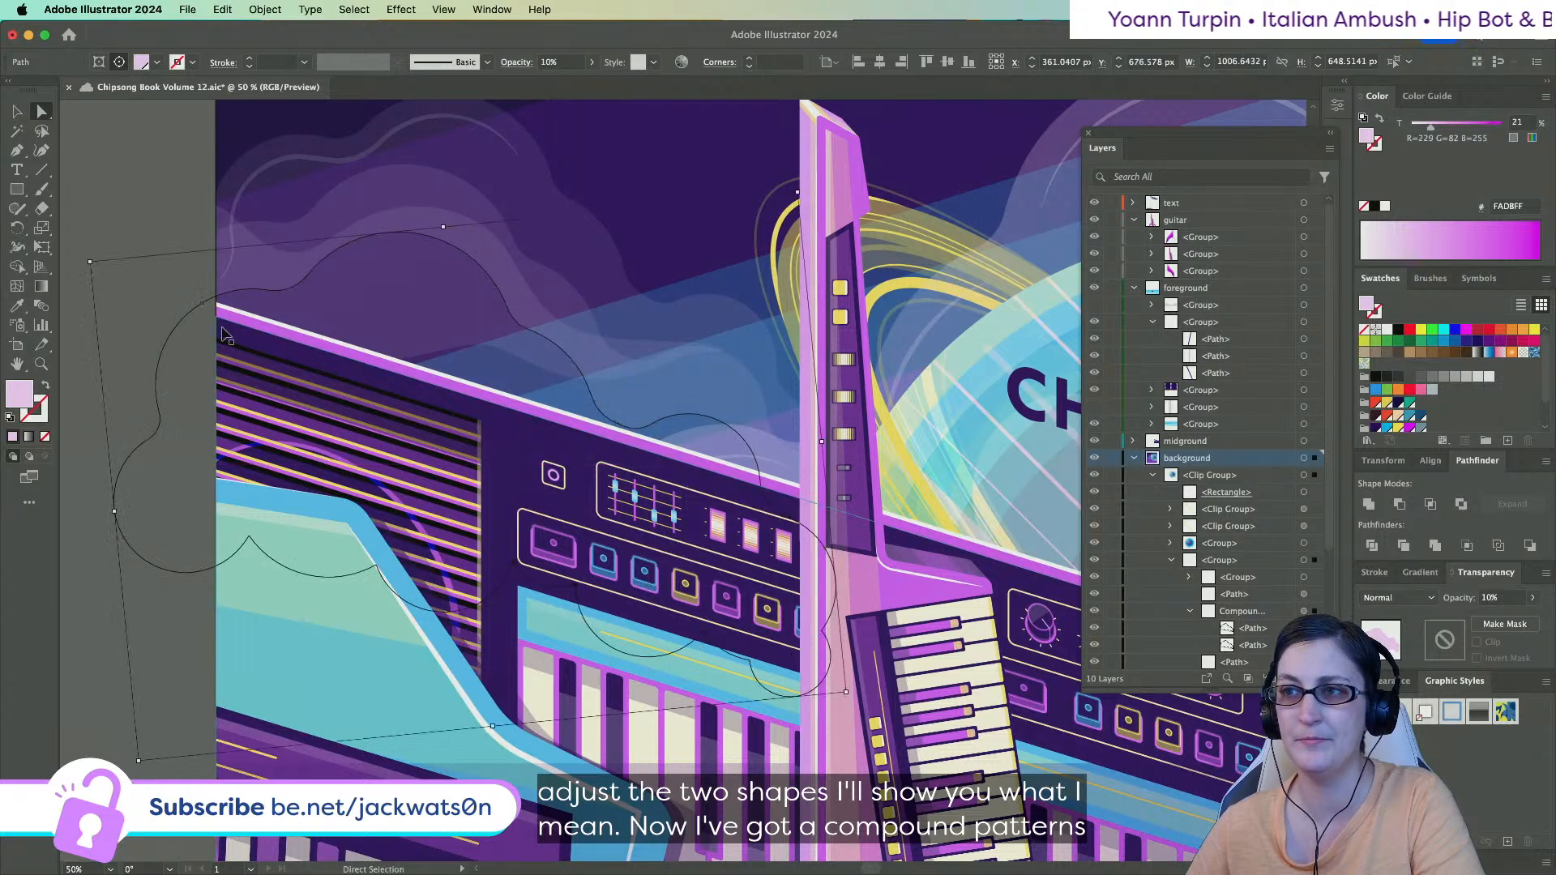
click(228, 331)
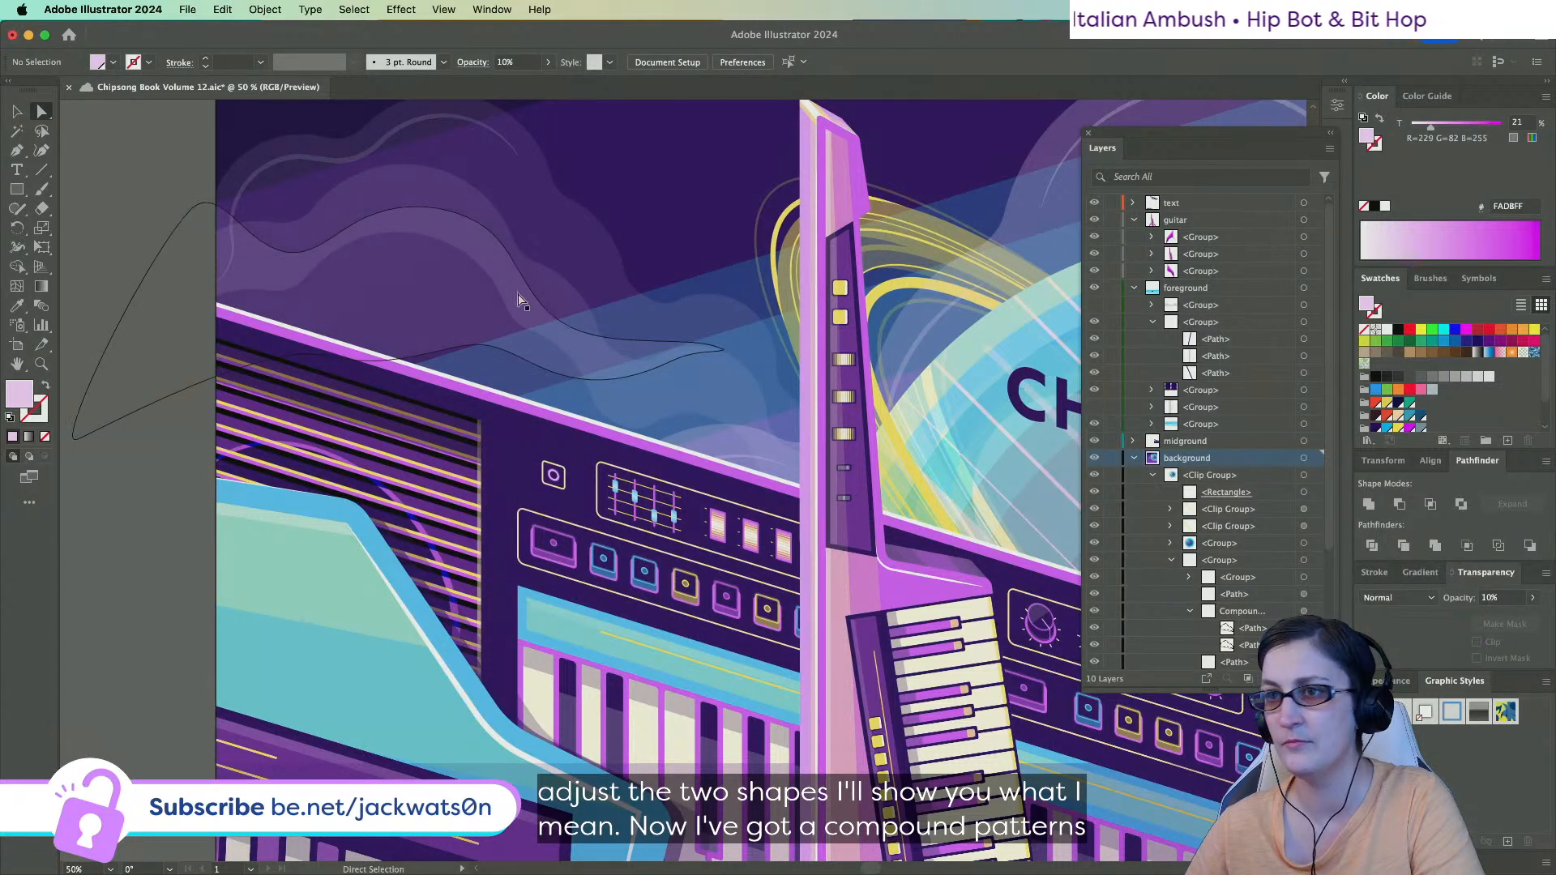
Move the wavy tapered cloud up slightly, scale it down a little, deselect it and check the whole cover.
mouse_move(438, 319)
mouse_down()
mouse_move(424, 332)
mouse_move(413, 305)
mouse_move(425, 266)
mouse_move(434, 296)
mouse_up()
click(17, 110)
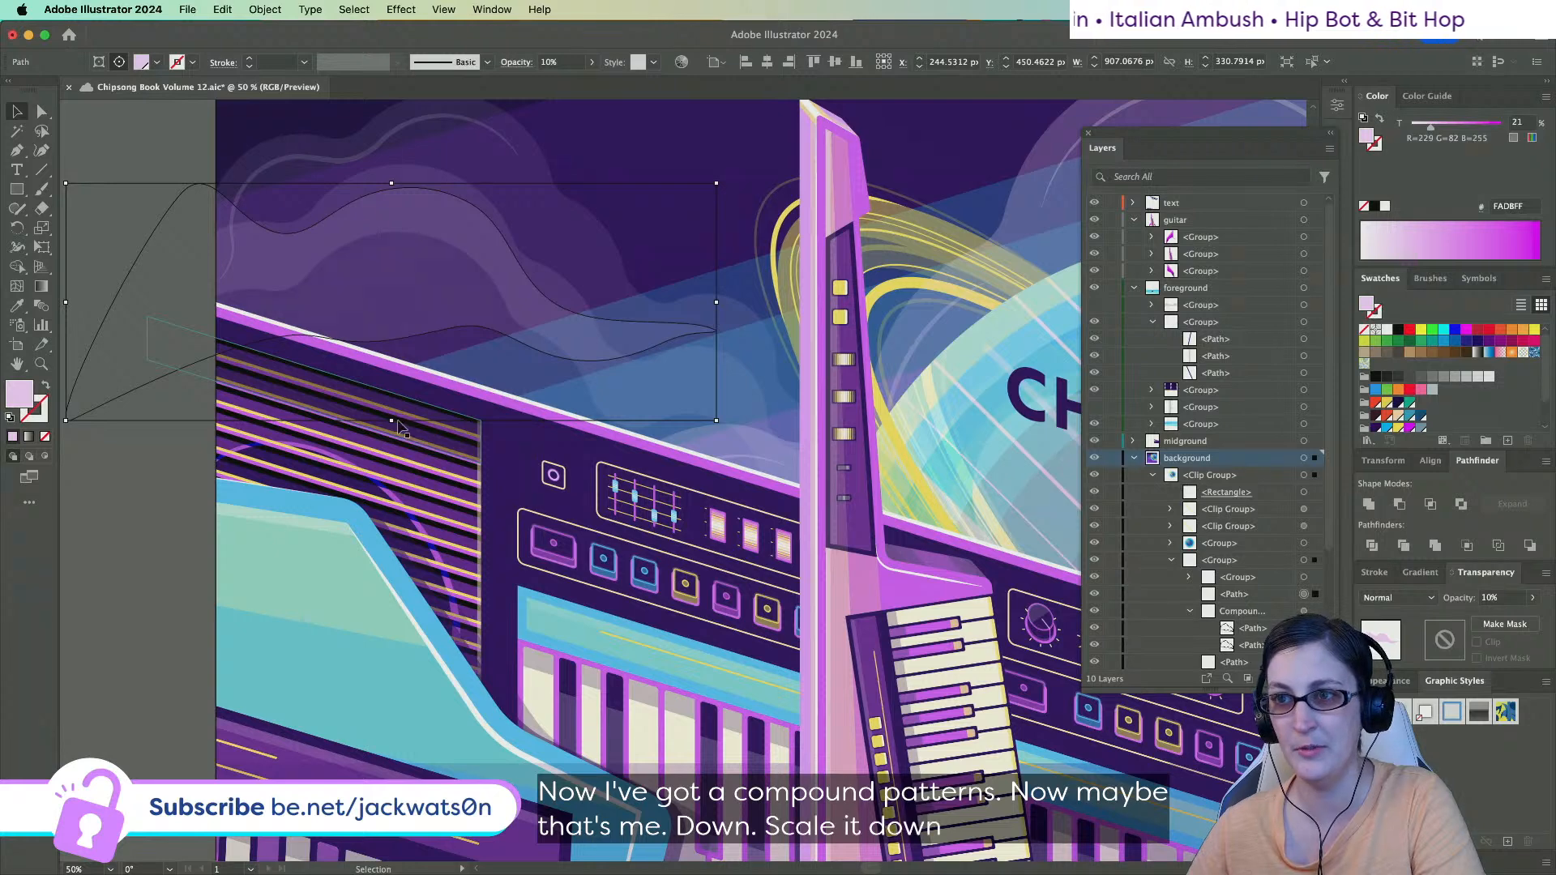
drag(395, 421, 394, 411)
key(super+shift+a)
scroll(491, 412, down, 3)
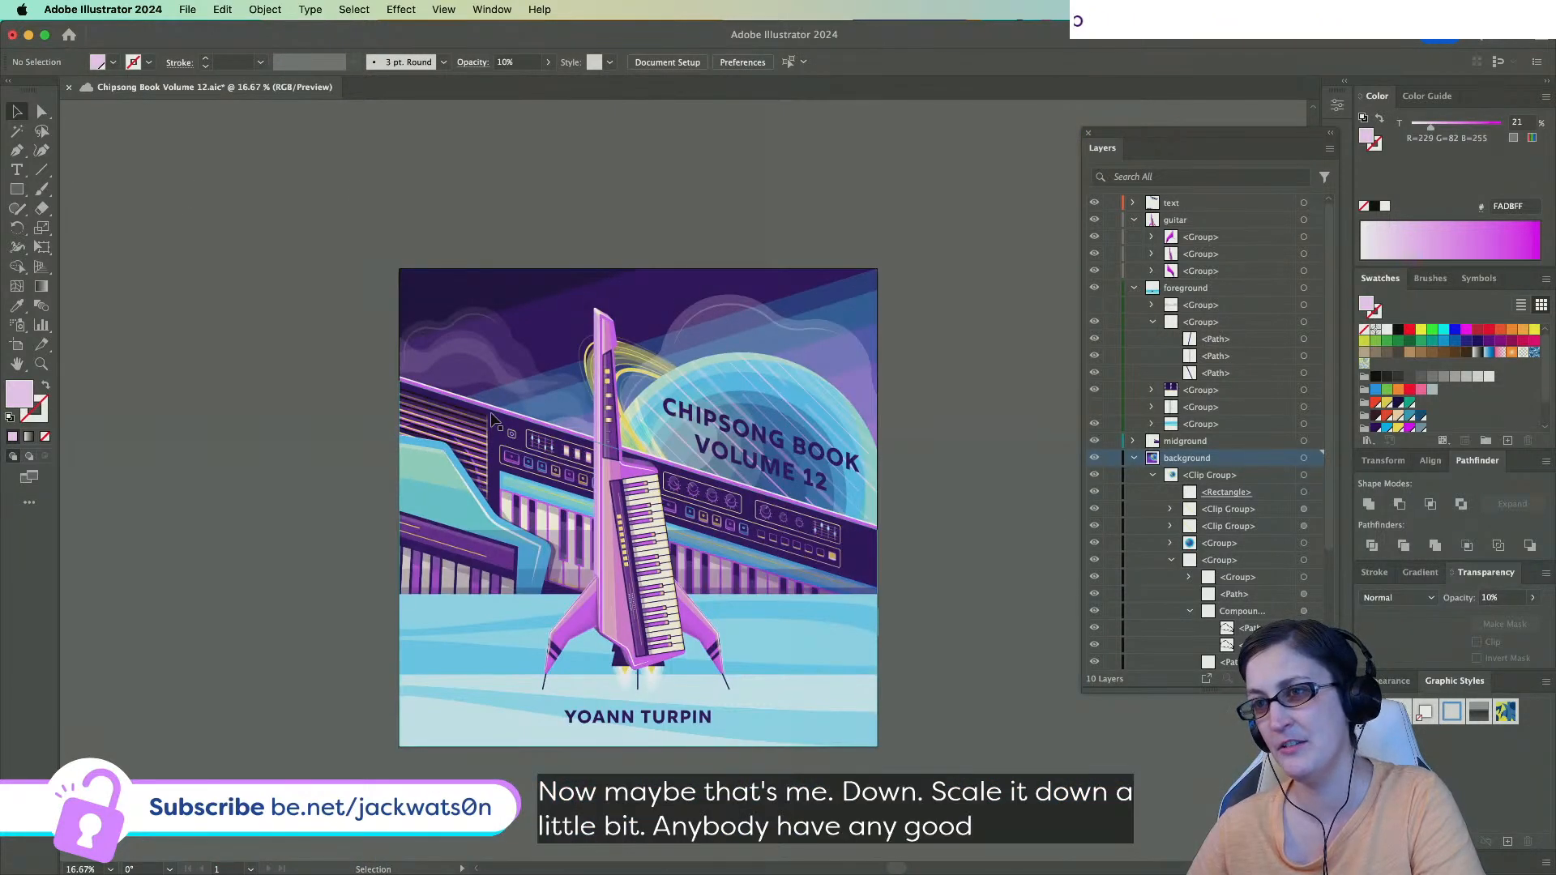
scroll(491, 419, up, 3)
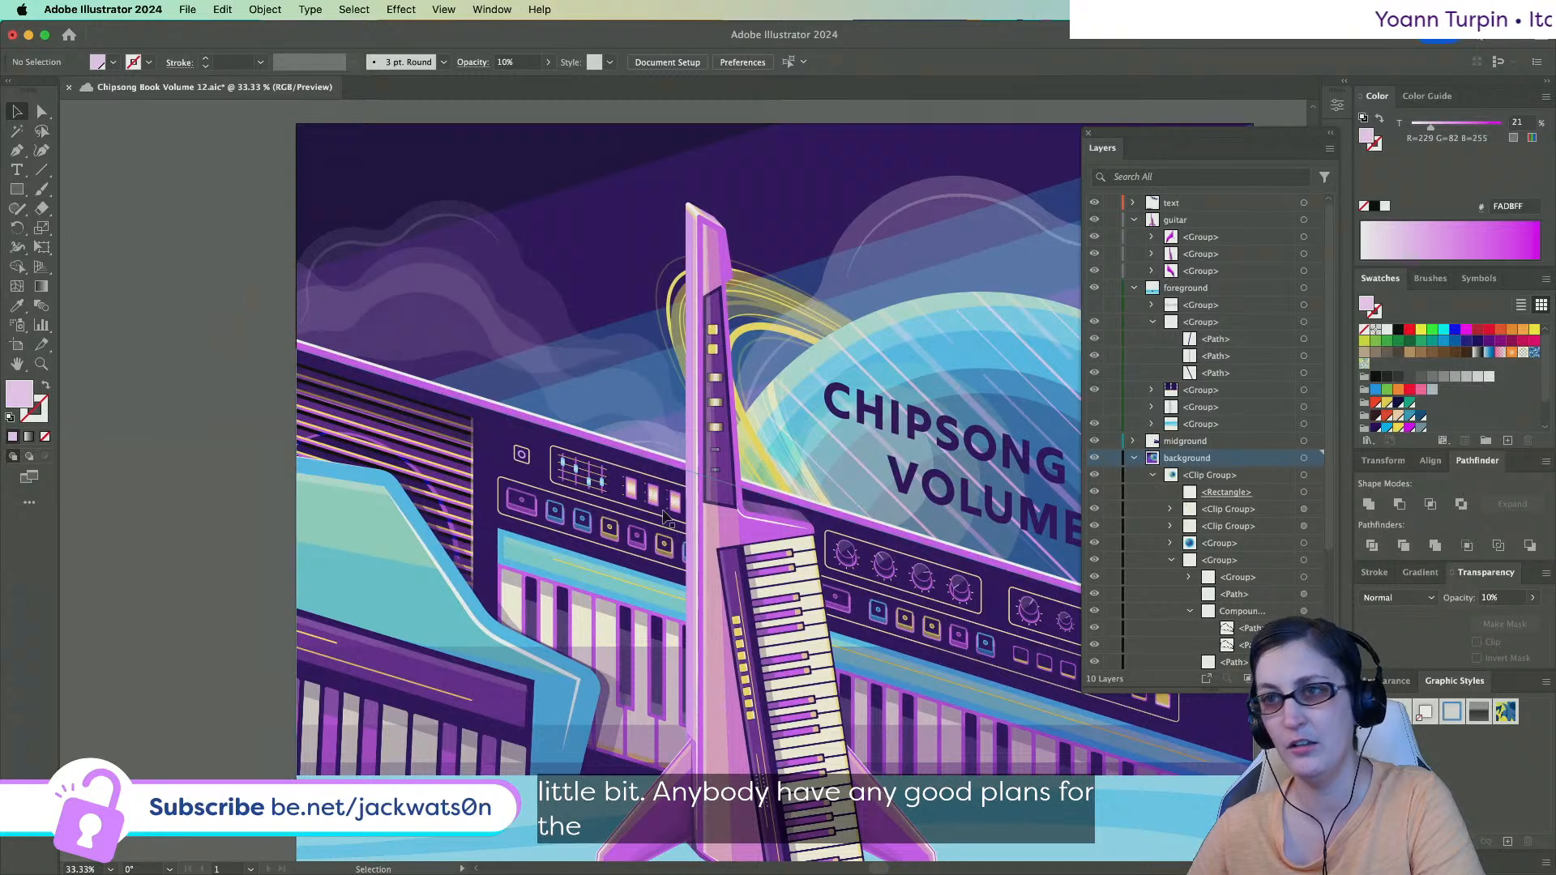
click(41, 111)
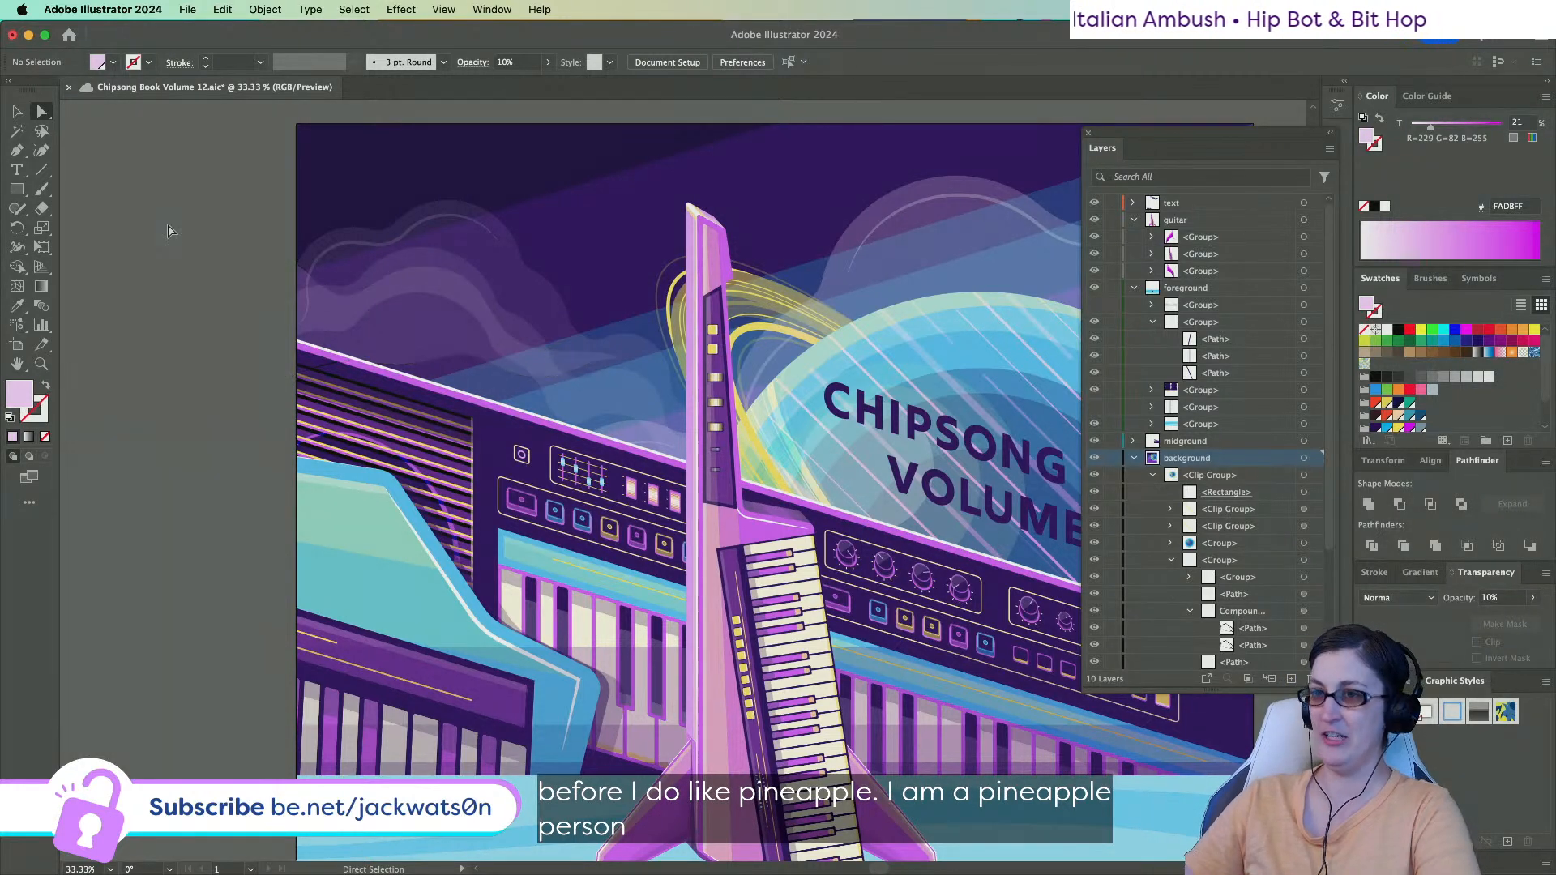
Set the wavy tapered cloud's opacity to 5%, deselect it and check the whole cover.
click(641, 411)
click(421, 279)
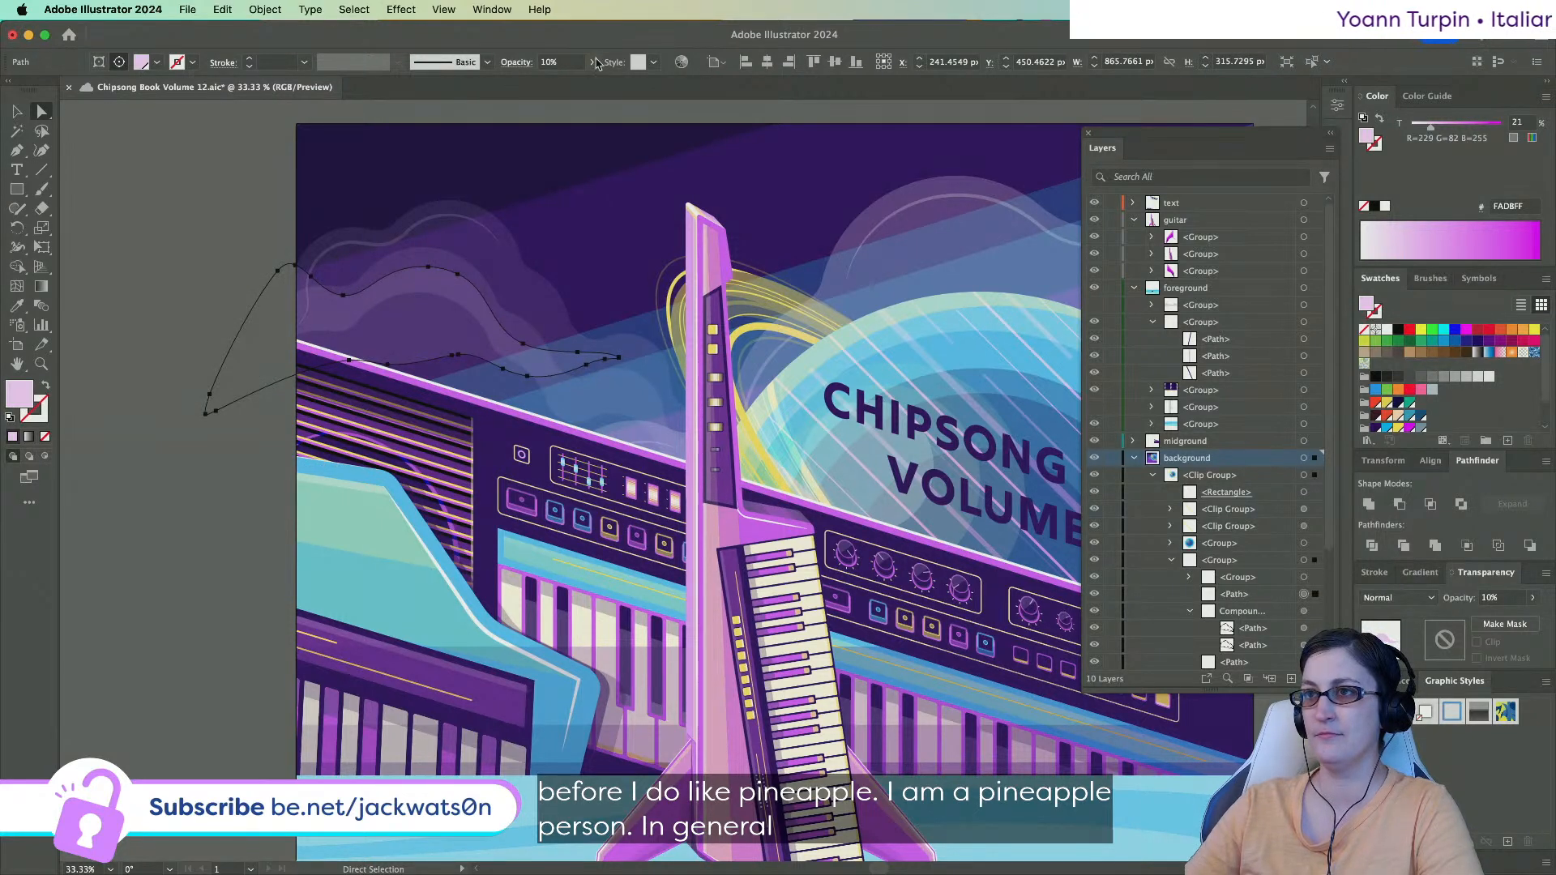
click(567, 64)
text(5)
key(Return)
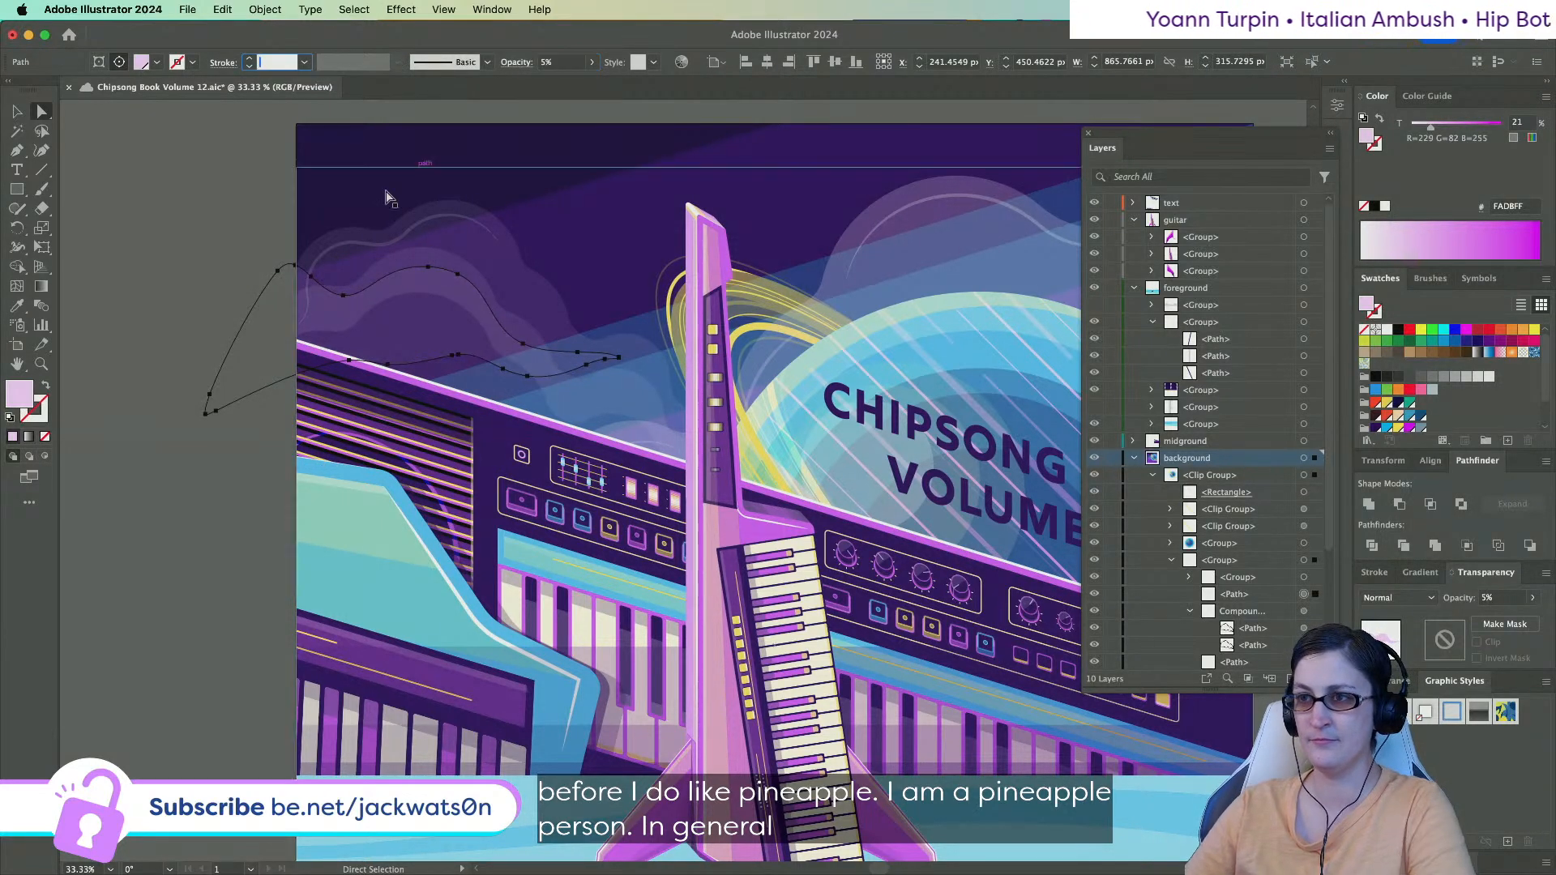
click(120, 279)
key(super+minus)
key(super+minus)
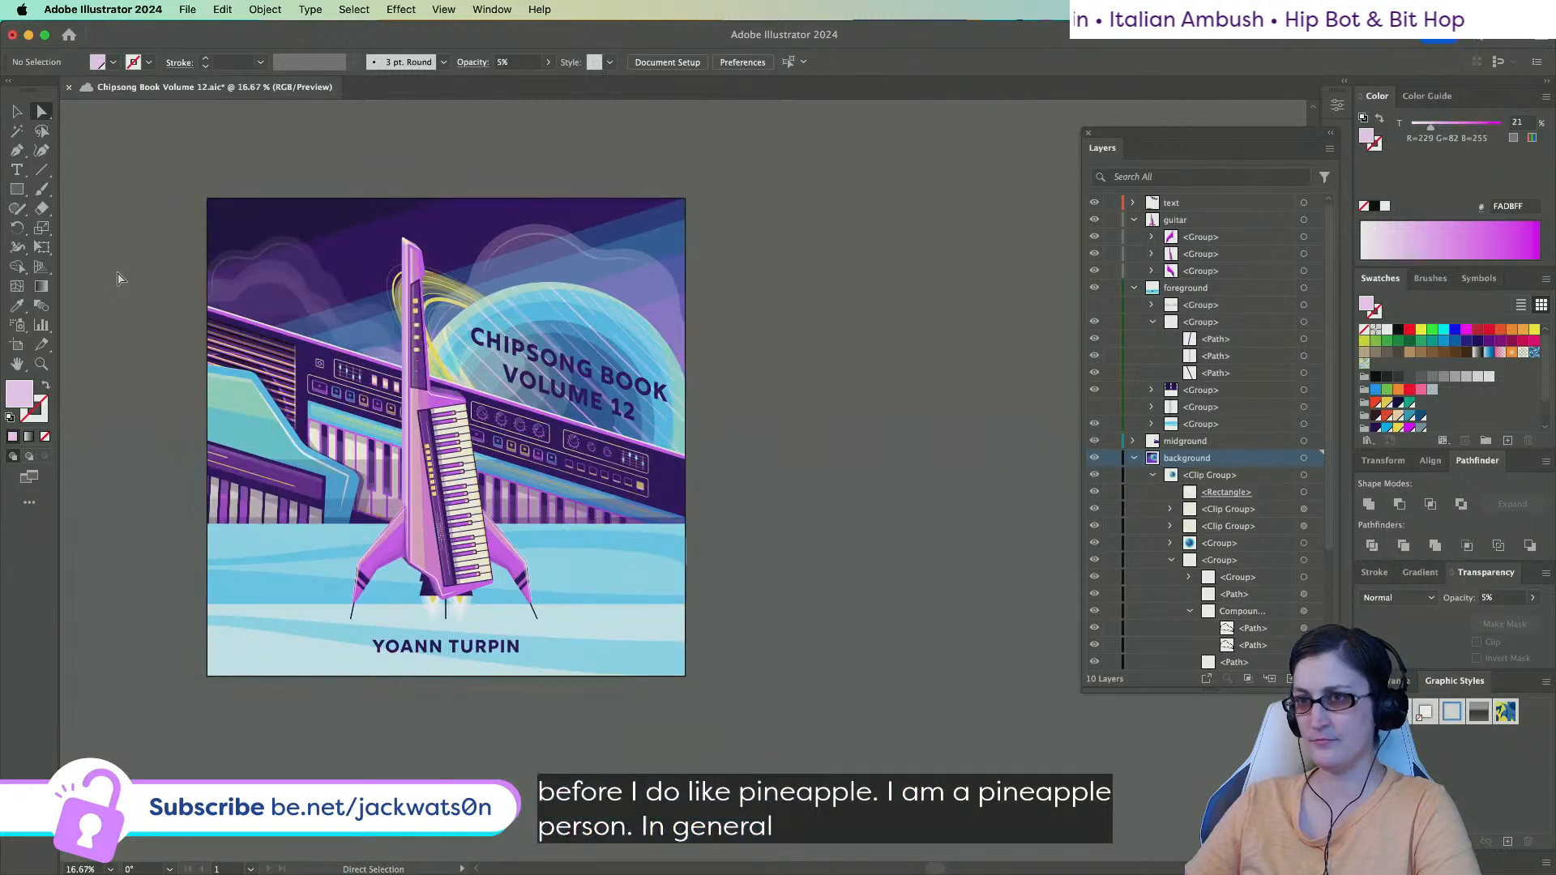
key(super+minus)
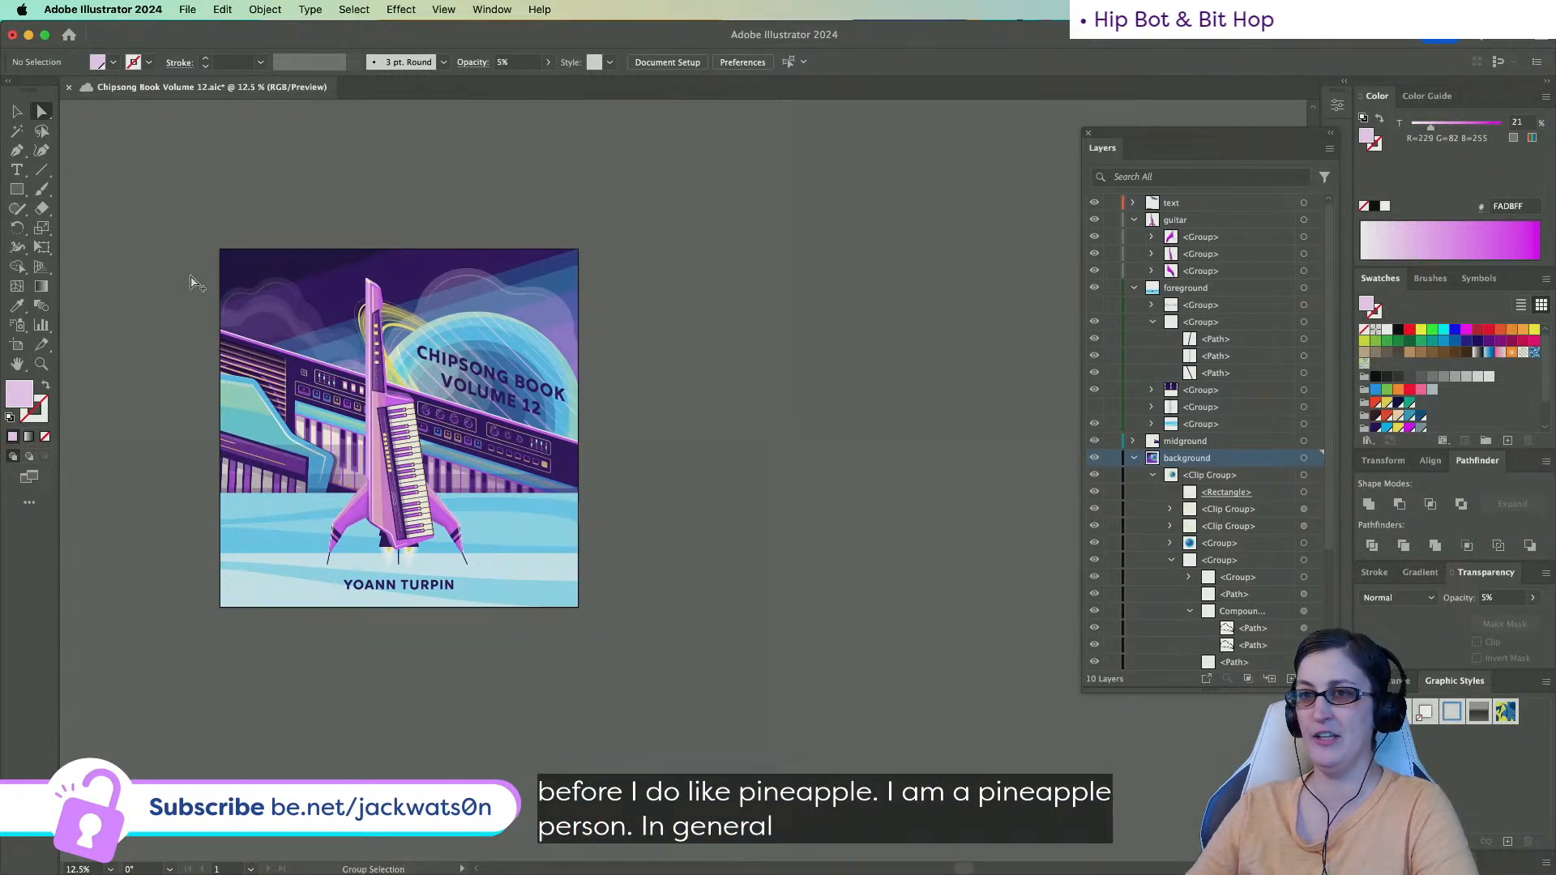
Move the subtracting cloud of the crescent band's compound shape up slightly to thin the band, and deselect it.
key(super+plus)
key(super+plus)
key(super+plus)
key(super+plus)
click(677, 585)
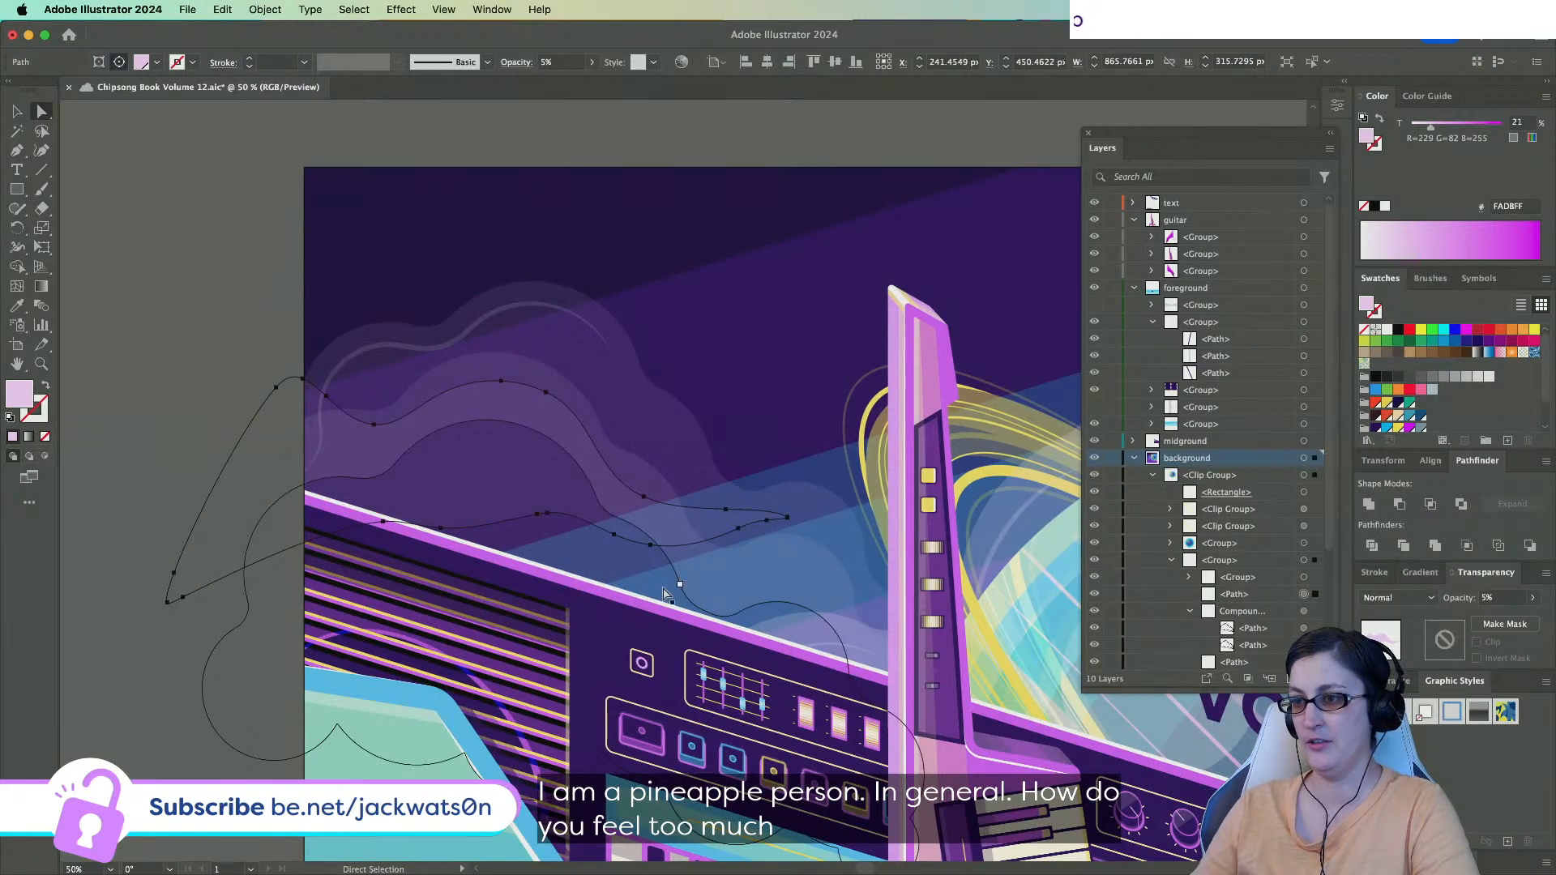
drag(662, 586, 663, 564)
click(264, 430)
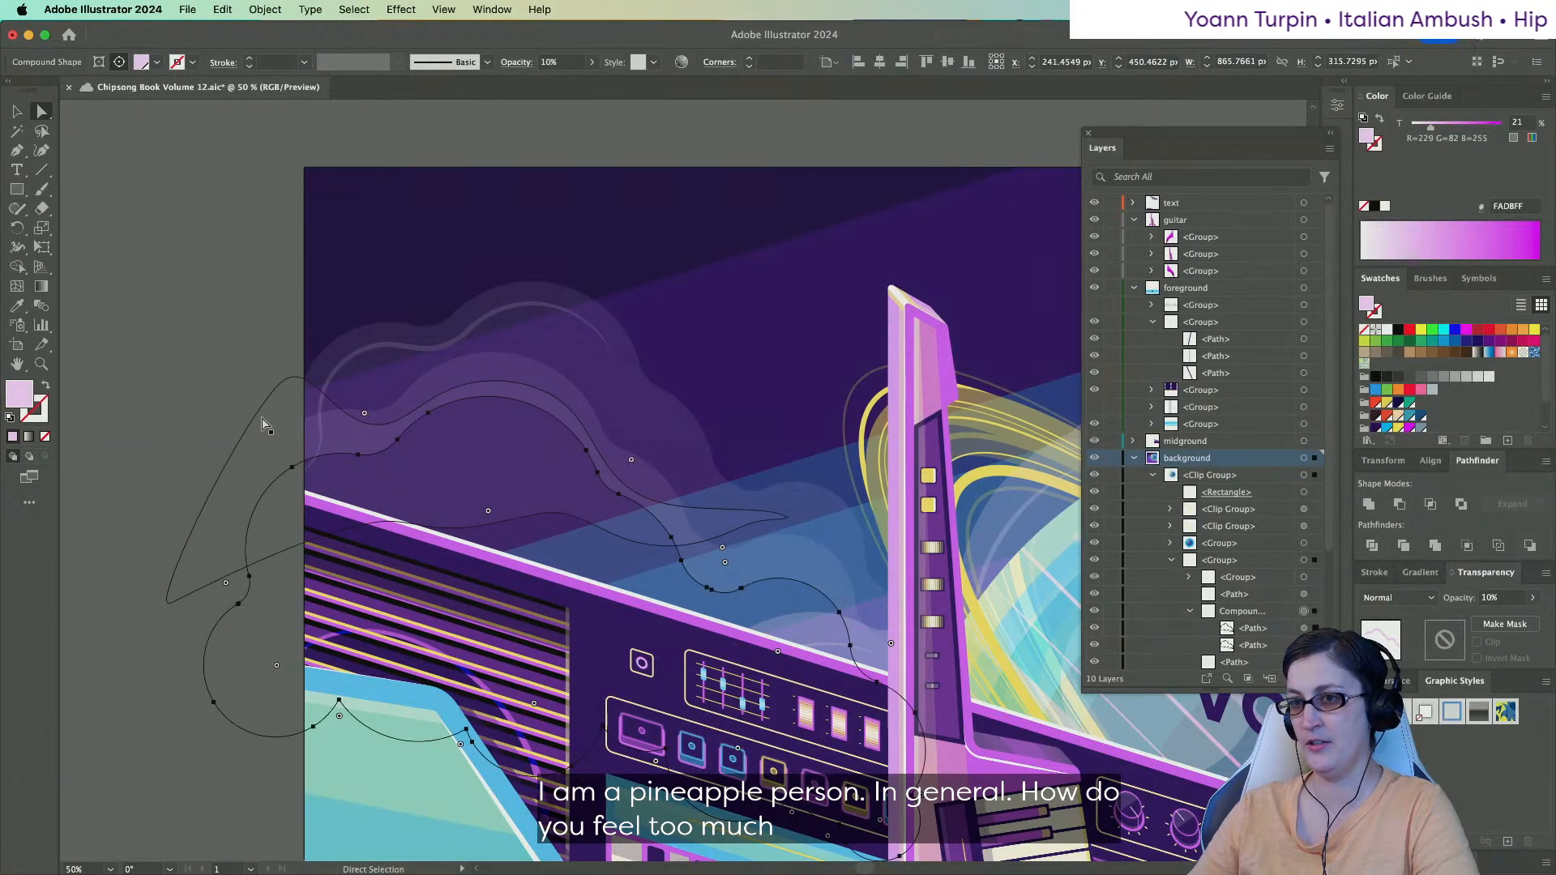
click(217, 263)
key(super+minus)
key(super+minus)
key(super+minus)
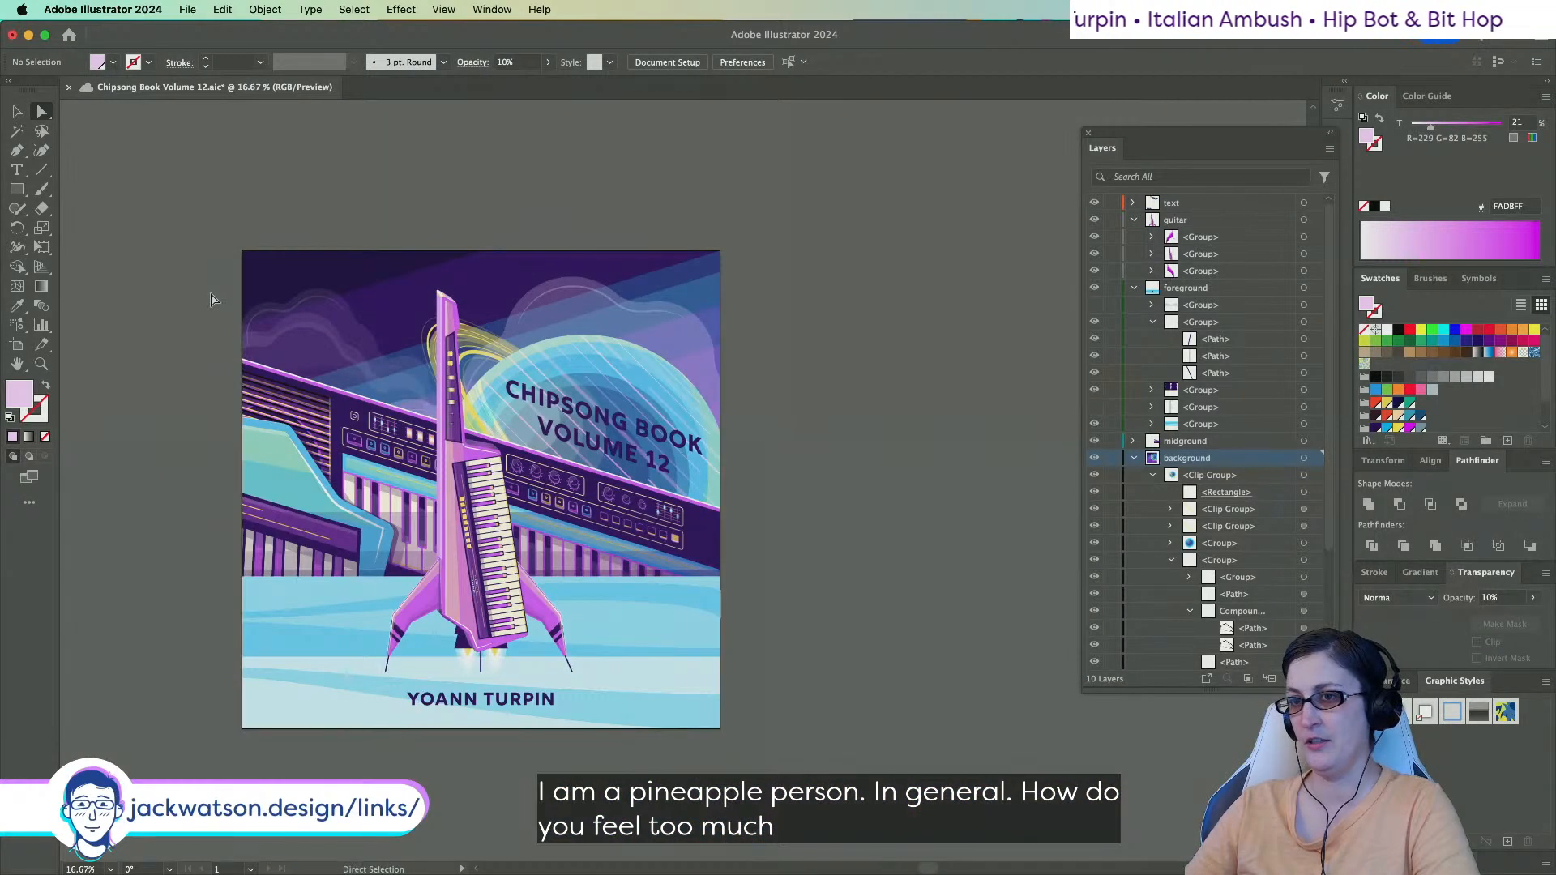
Examine the tapered cloud above the keyboard and the large cloud behind the planet, comparing their appearance on the cover.
scroll(212, 299, right, 2)
scroll(213, 299, down, 1)
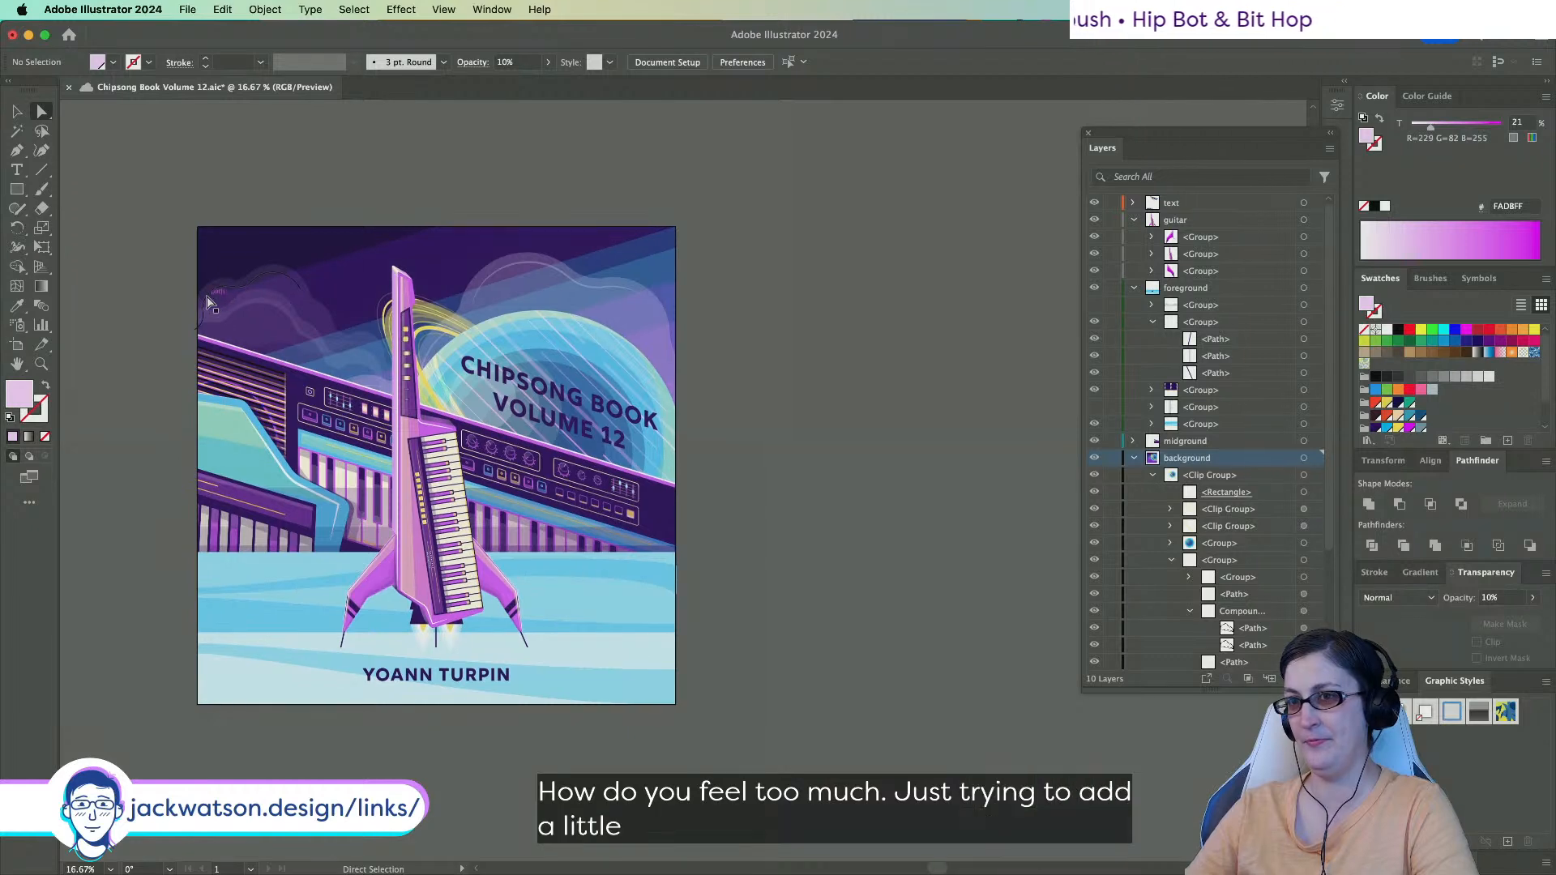
scroll(208, 302, up, 1)
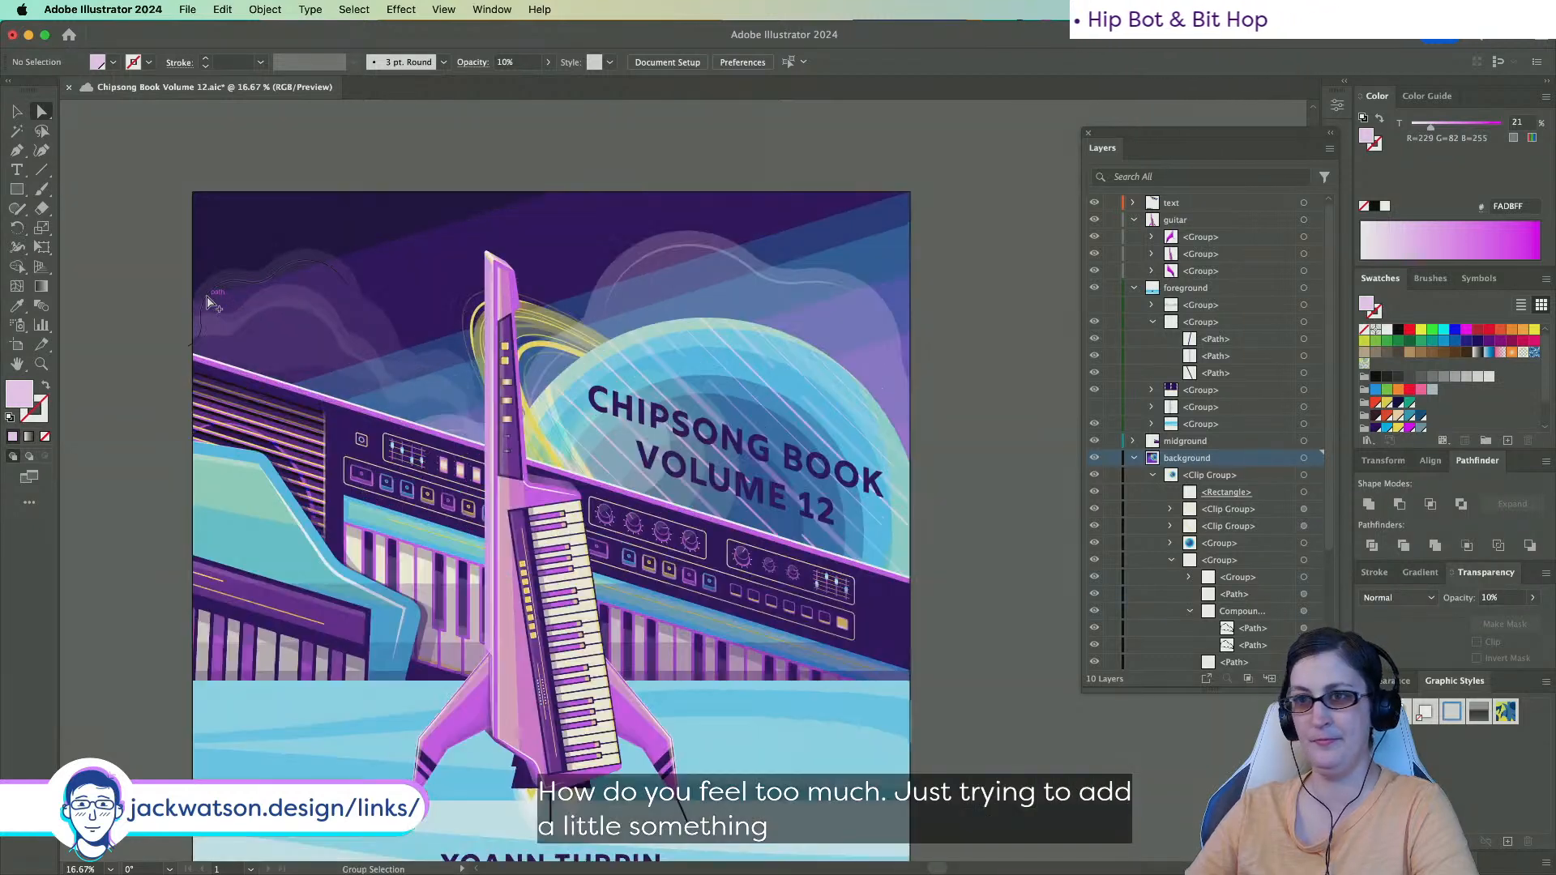
click(276, 347)
click(88, 242)
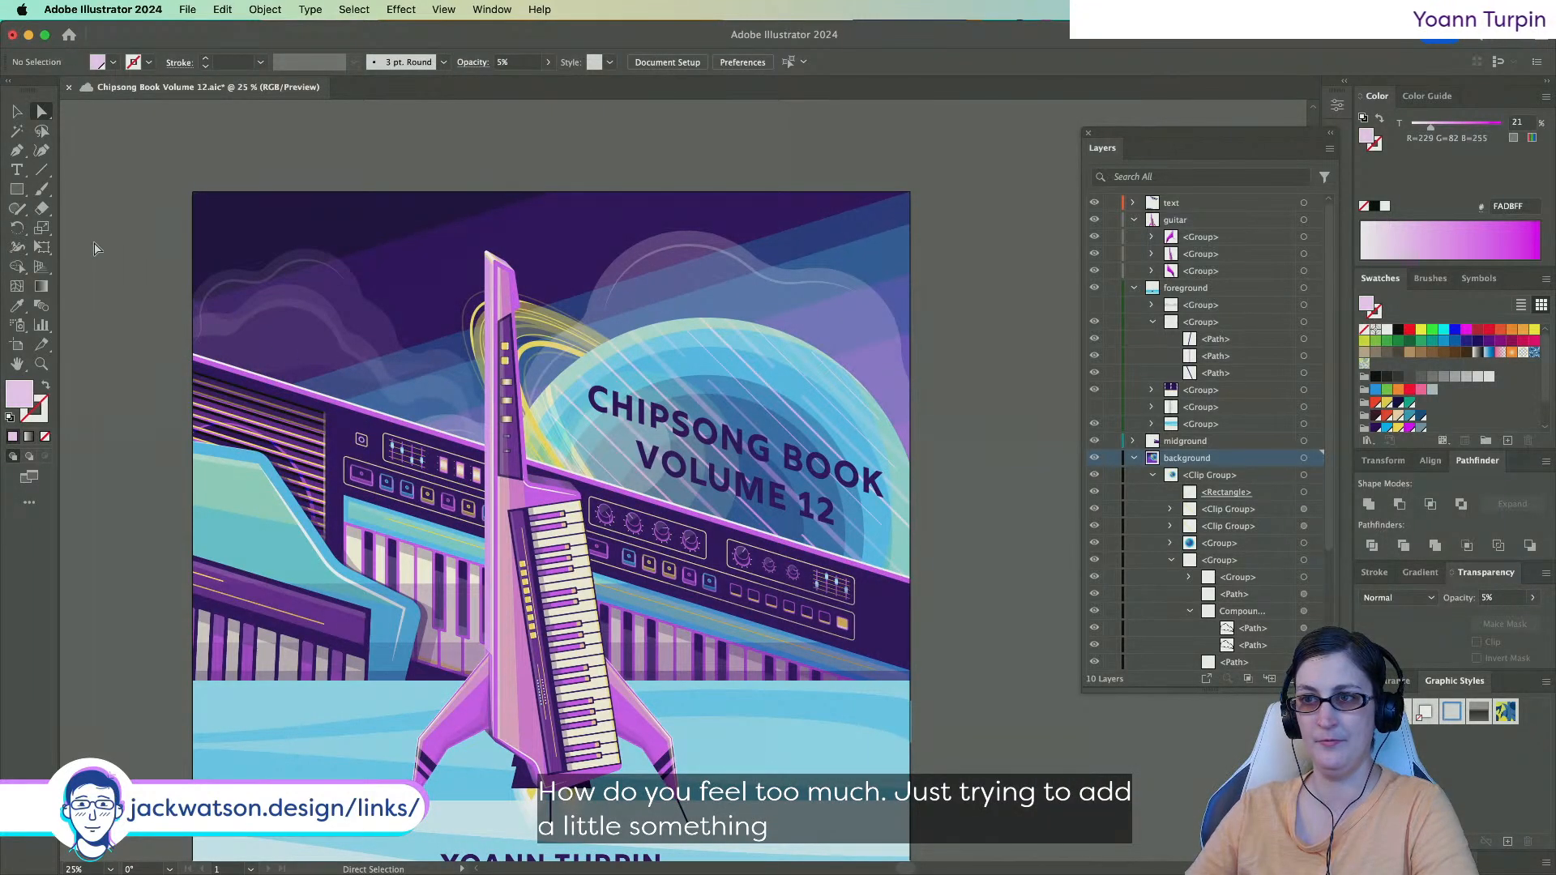
scroll(88, 242, right, 3)
scroll(191, 313, up, 1)
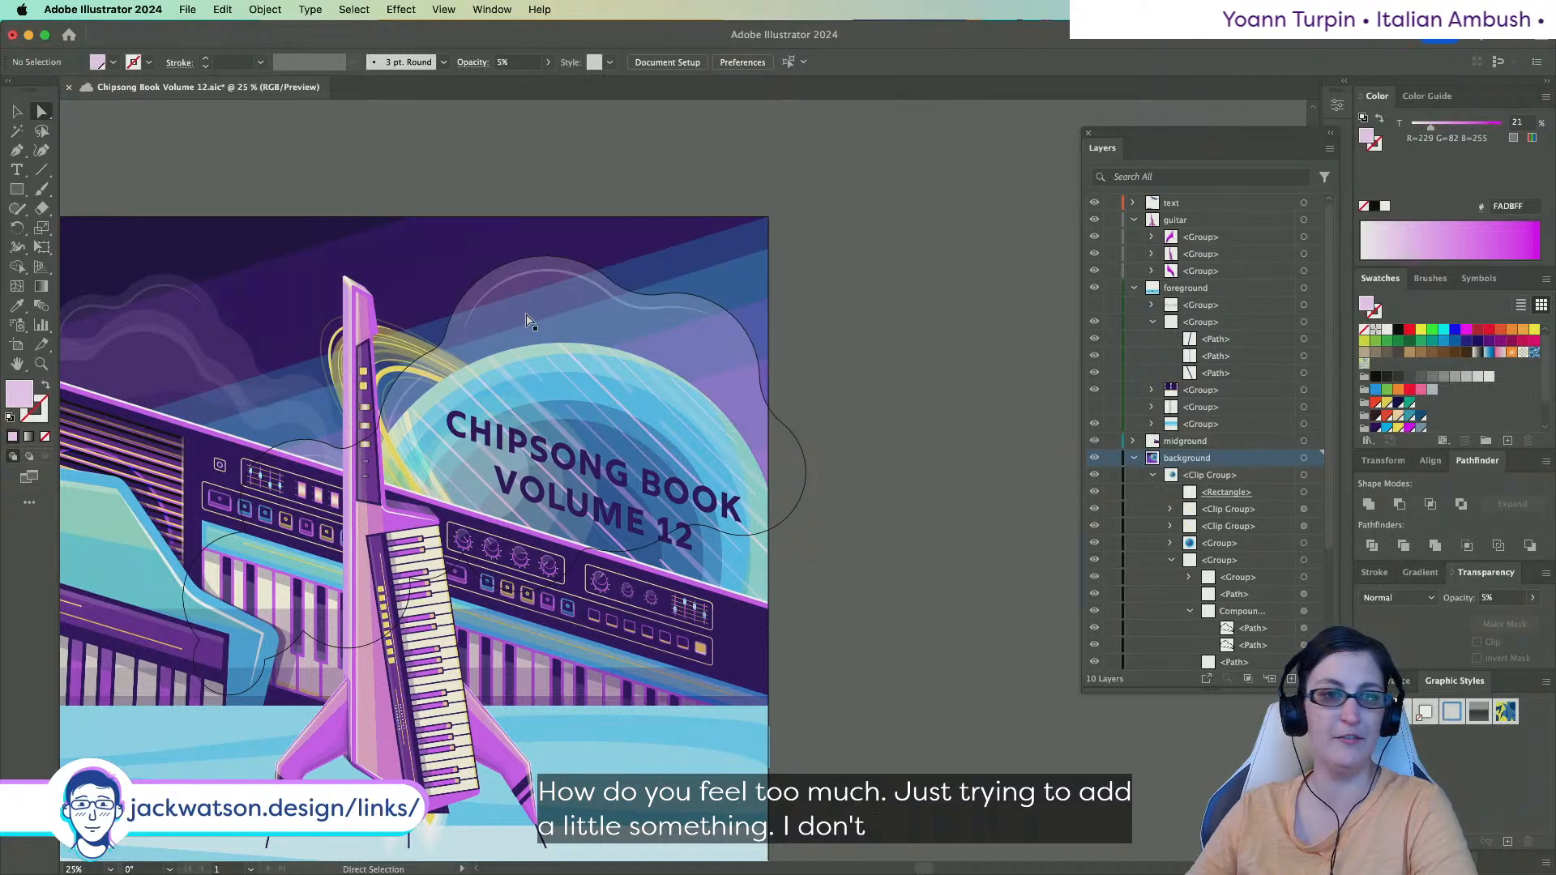
click(529, 323)
scroll(525, 324, left, 2)
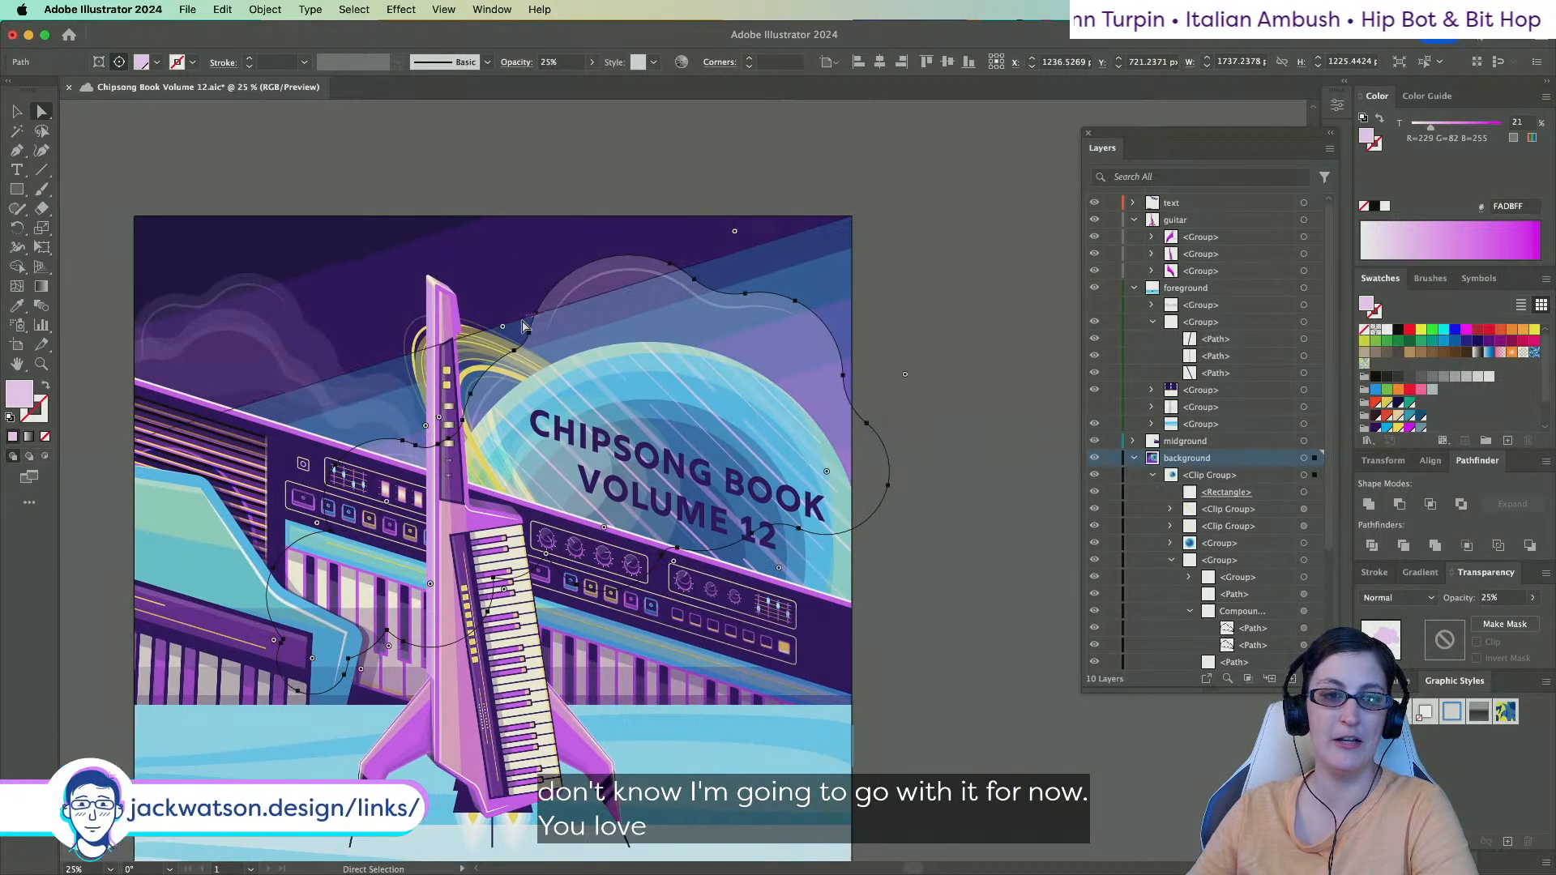
scroll(523, 325, left, 6)
scroll(339, 379, right, 4)
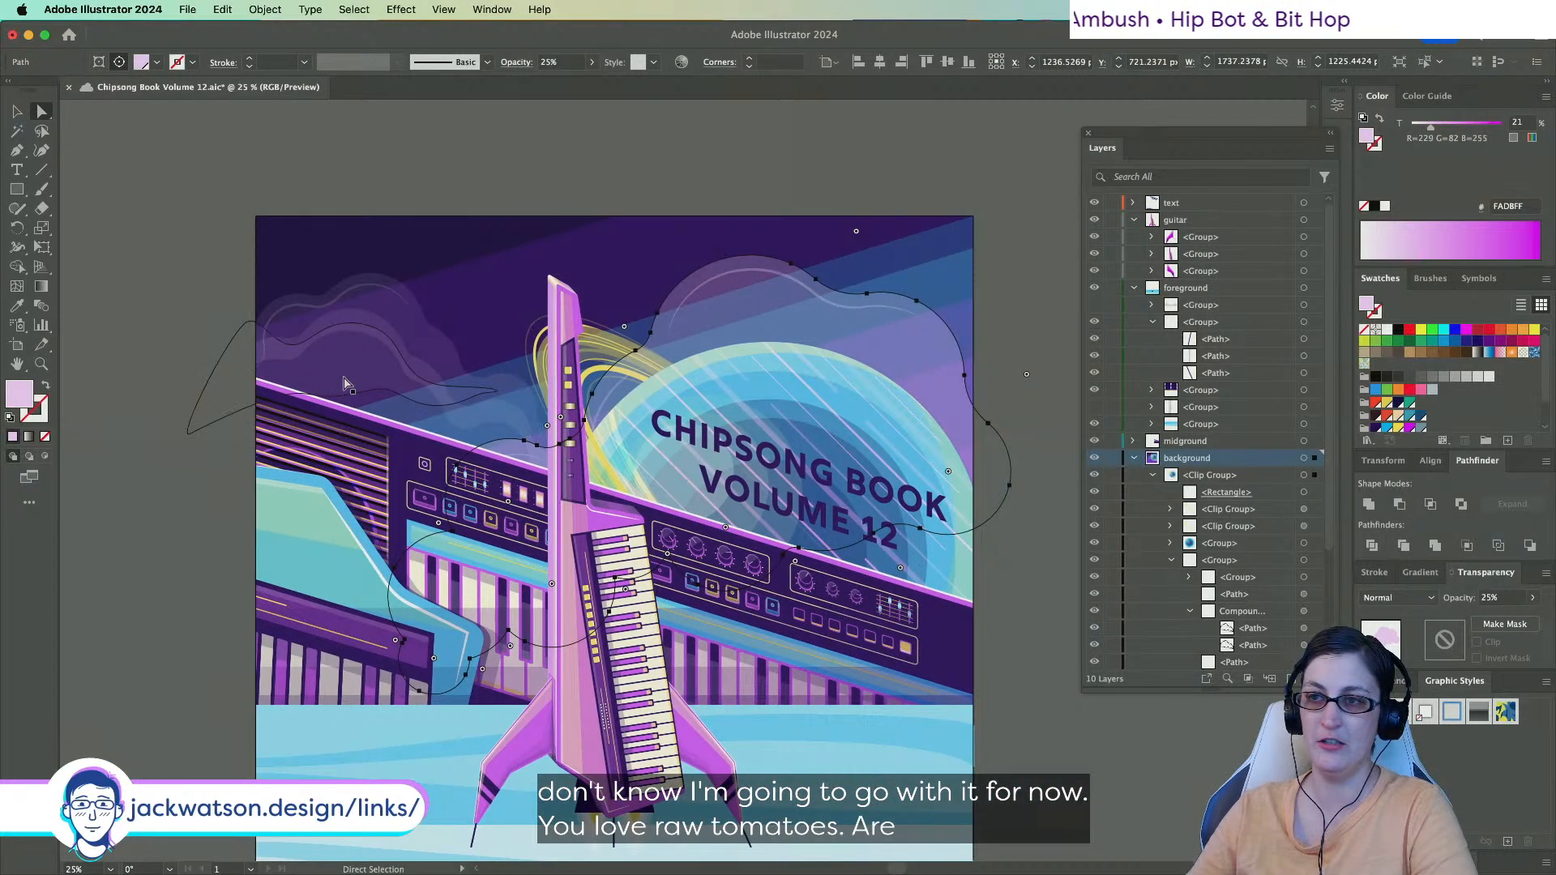
click(344, 382)
scroll(987, 341, down, 4)
scroll(950, 343, up, 3)
scroll(444, 318, up, 3)
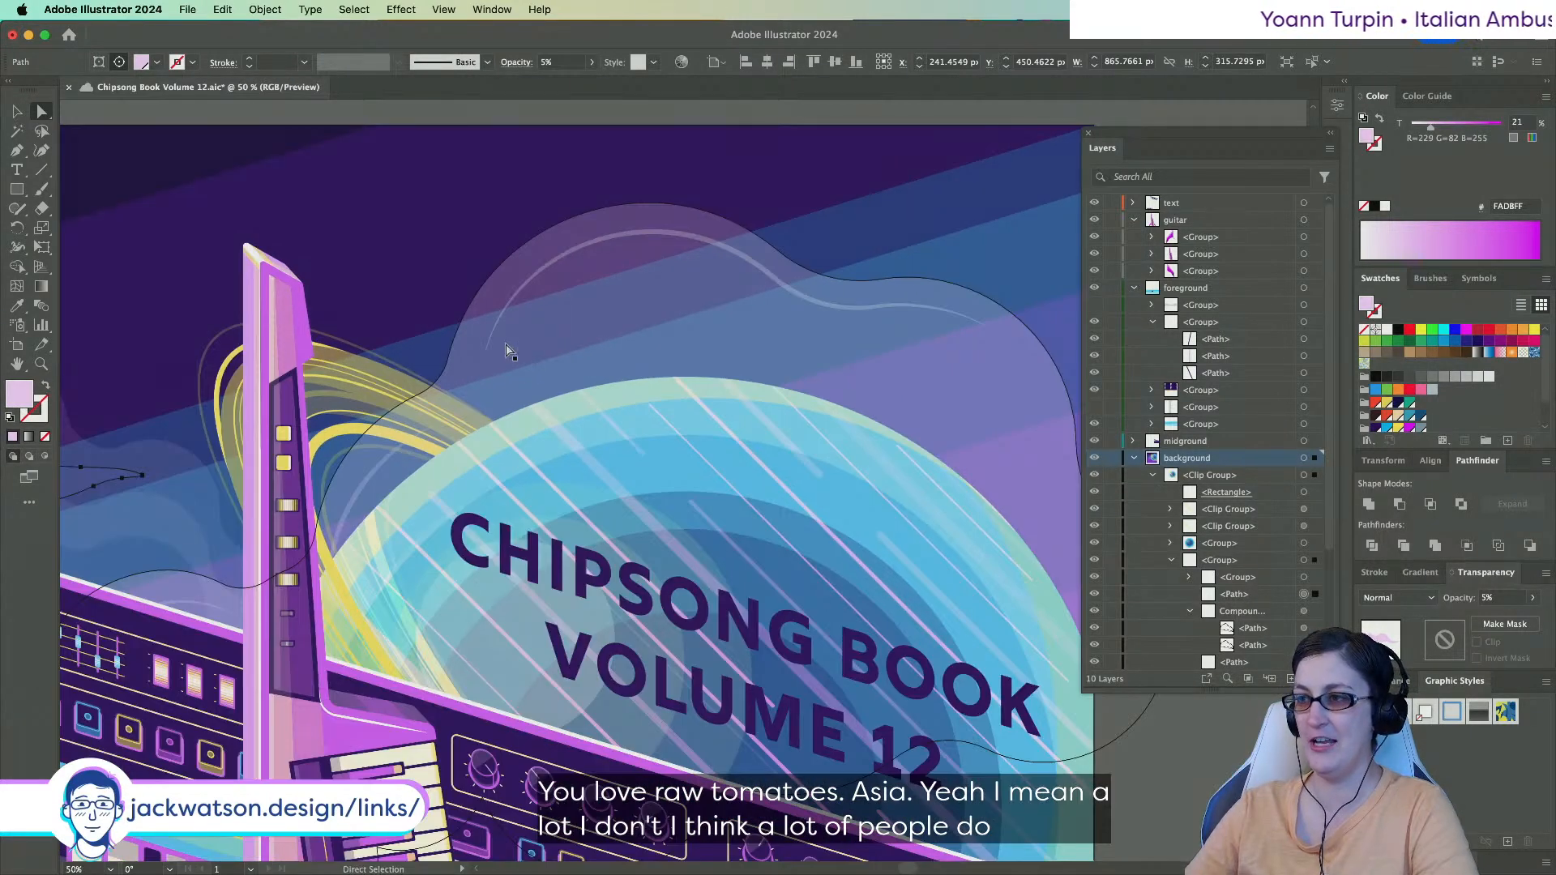
Draw the wavy upper edge of a new cloud band with the Pen tool, across the large cloud to the artboard's edge.
scroll(498, 351, right, 3)
key(p)
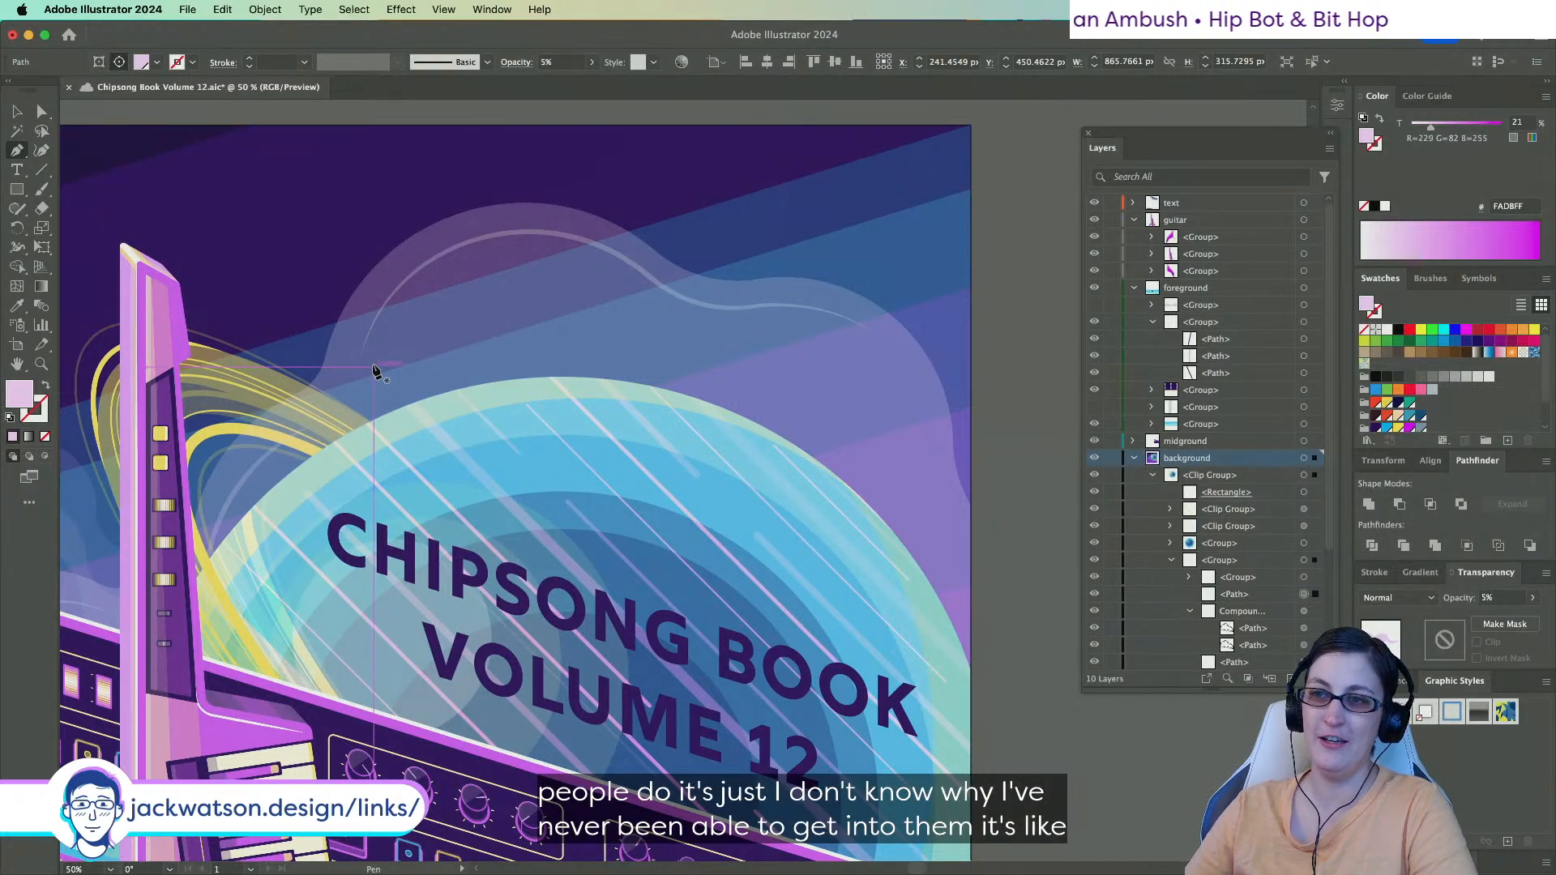
drag(377, 381, 396, 357)
drag(486, 313, 764, 353)
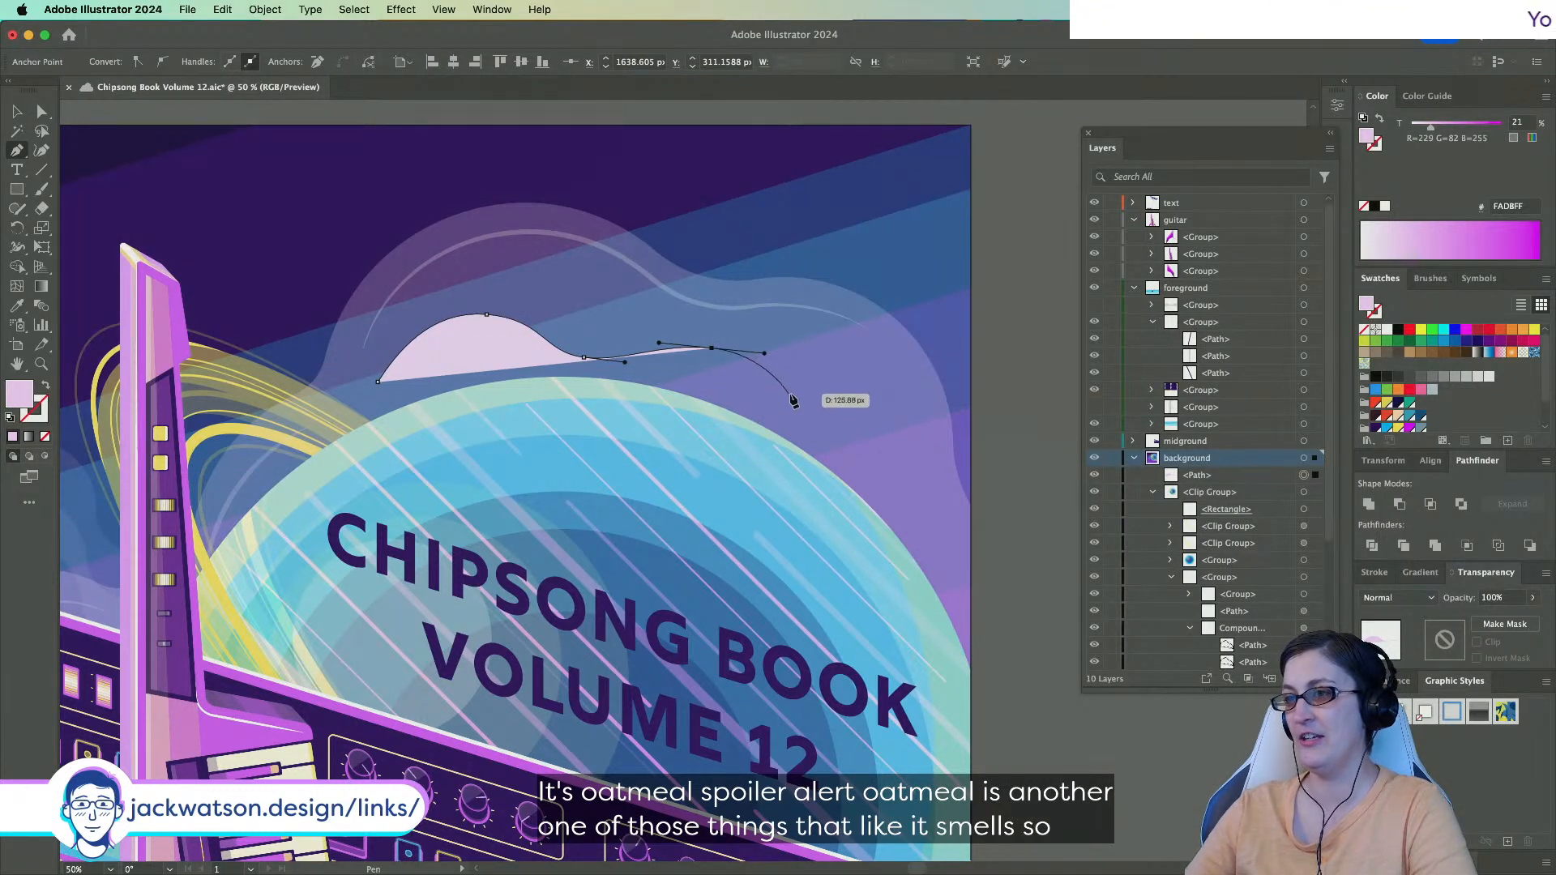
drag(796, 407, 833, 422)
drag(971, 559, 1014, 666)
click(381, 380)
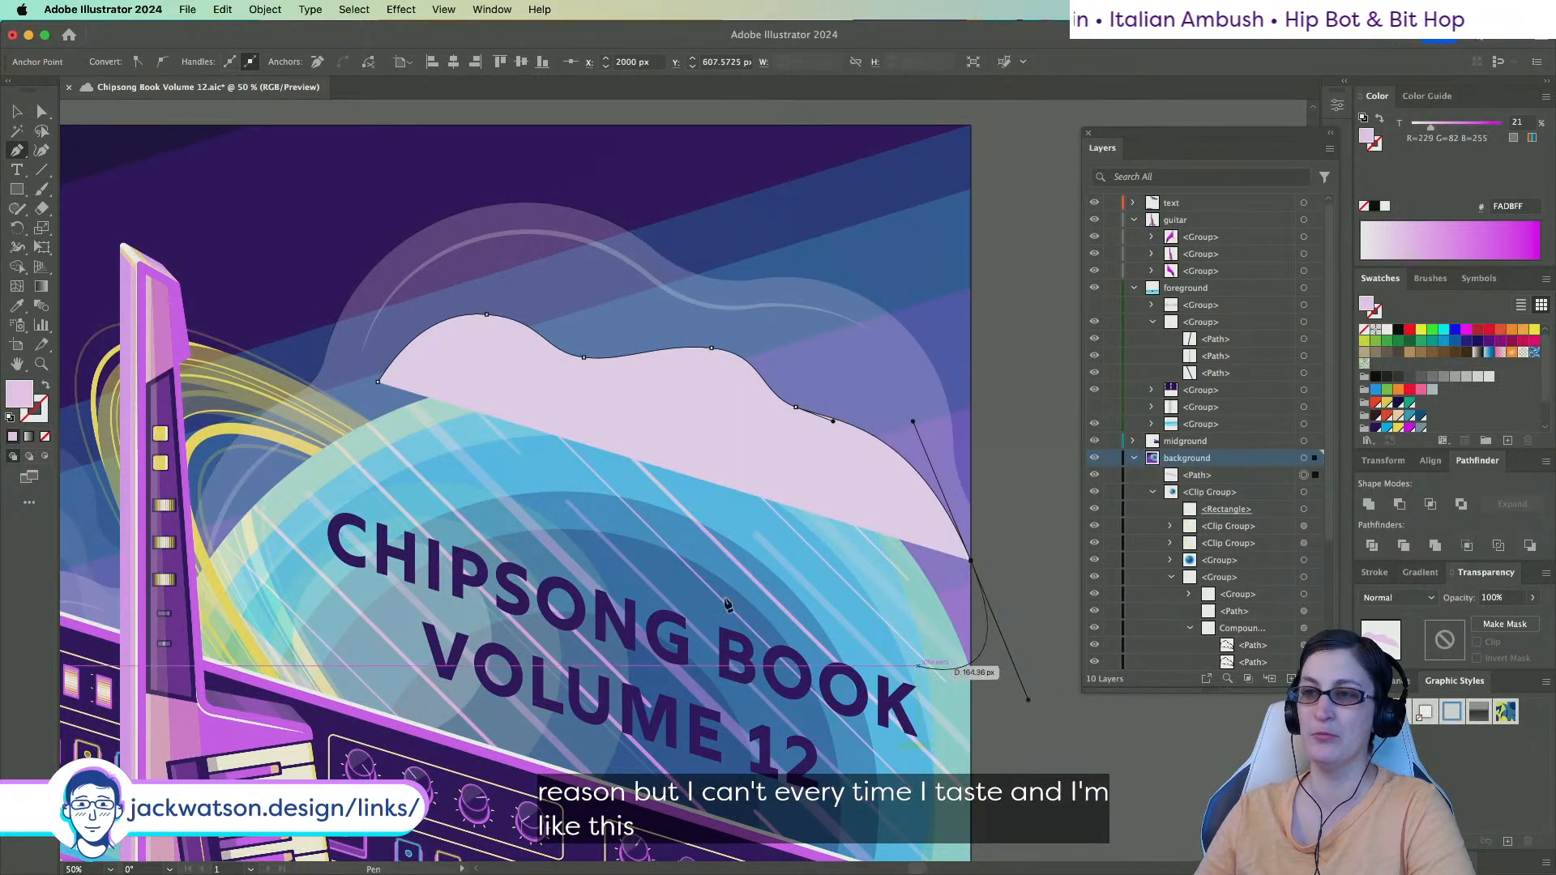
Continue the path from its starting point with a wavy lower edge across the planet, and close the cloud band.
click(378, 382)
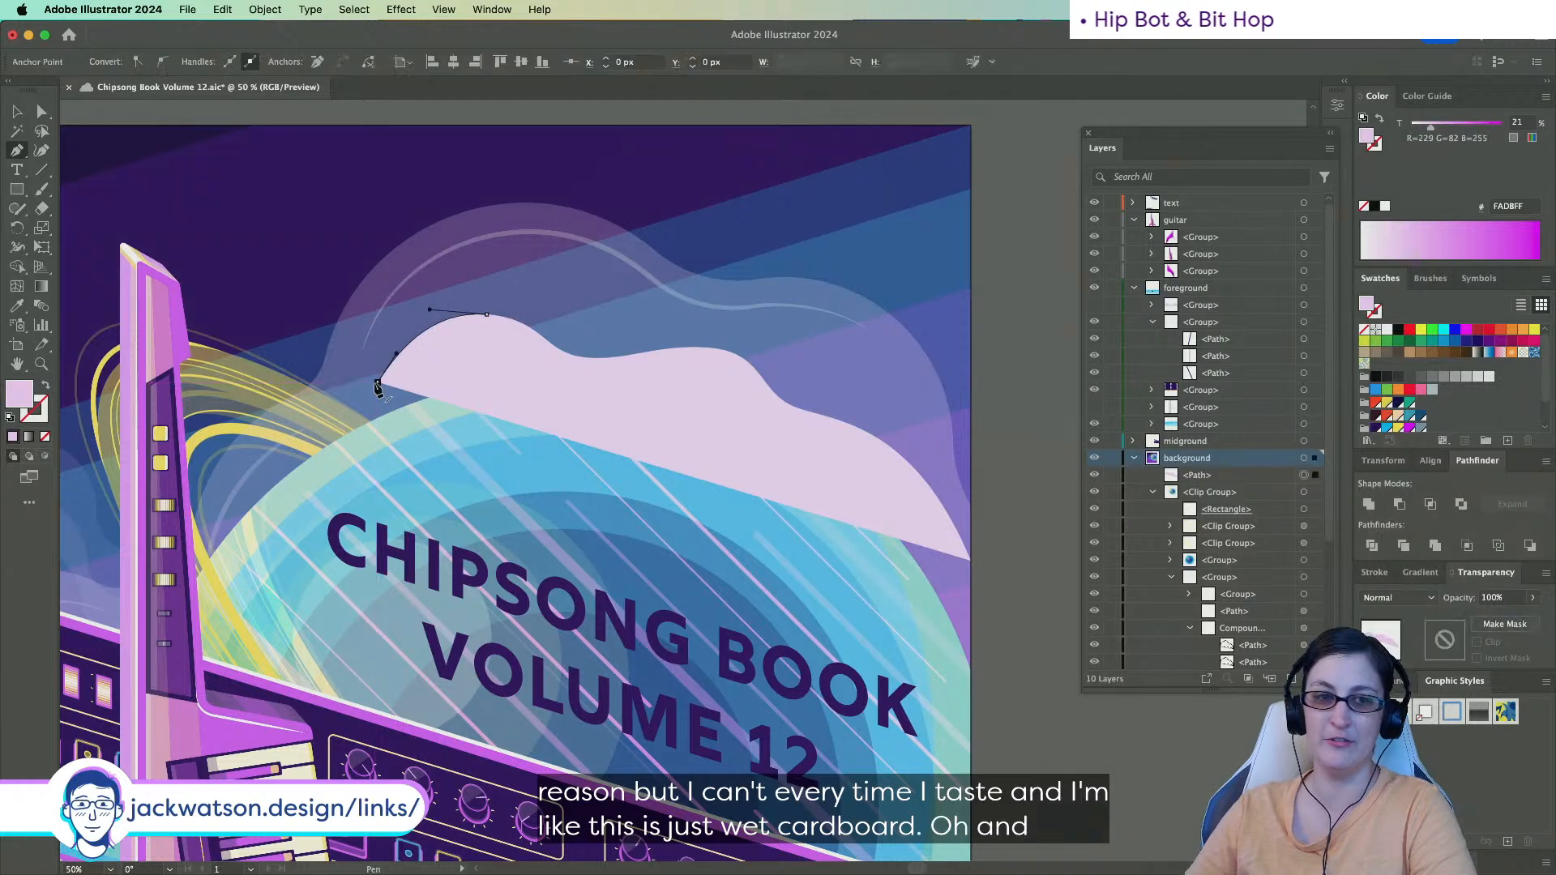
click(403, 365)
click(427, 361)
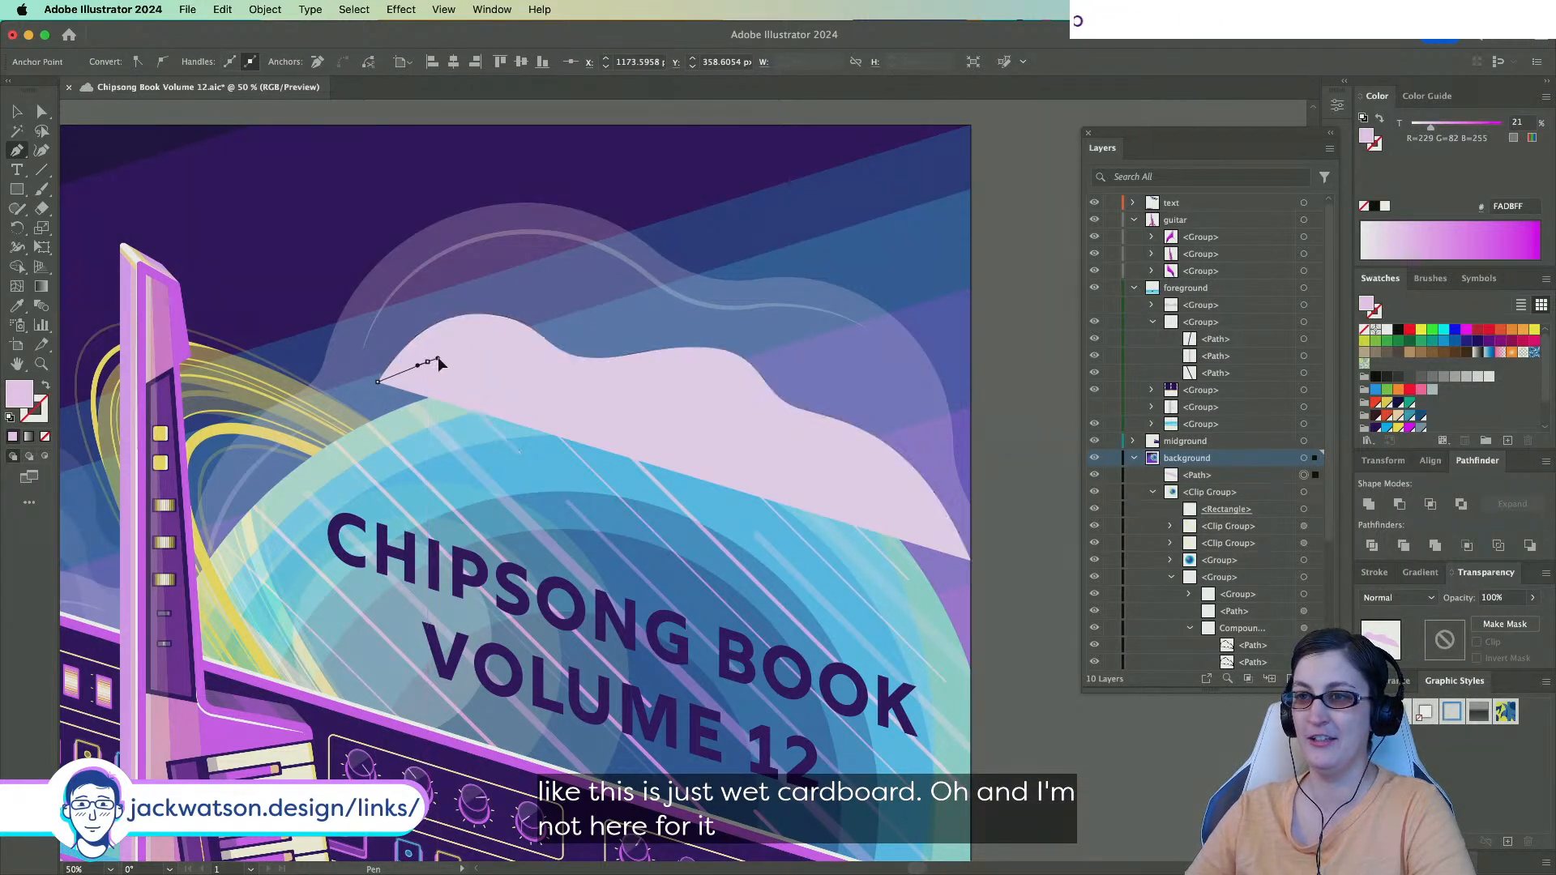
drag(450, 357, 454, 357)
drag(572, 469, 641, 466)
scroll(697, 441, down, 3)
scroll(697, 442, right, 1)
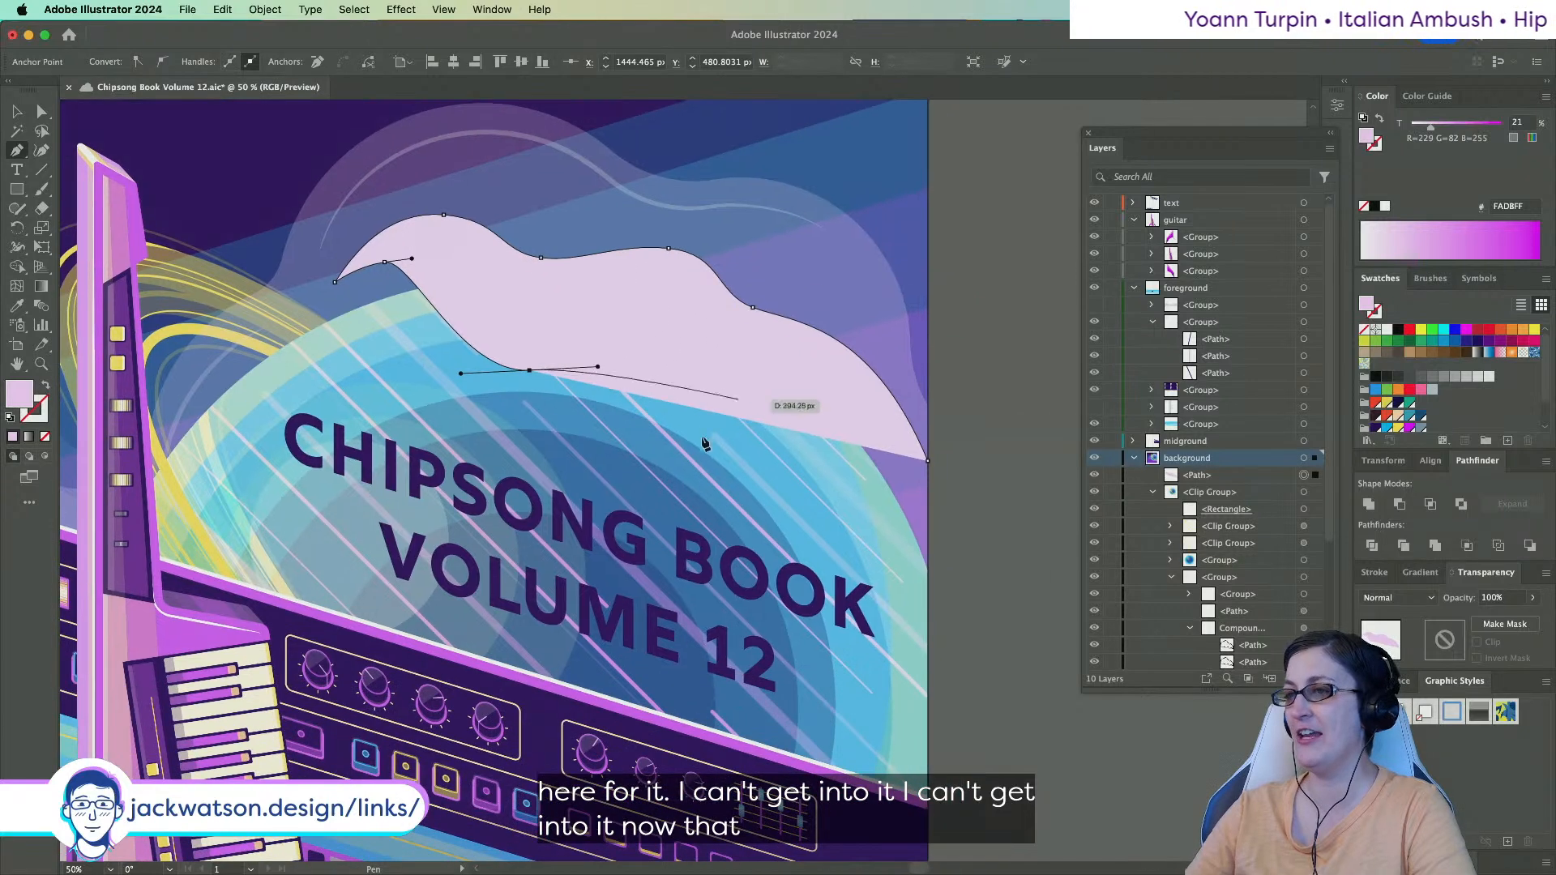
drag(735, 443, 774, 508)
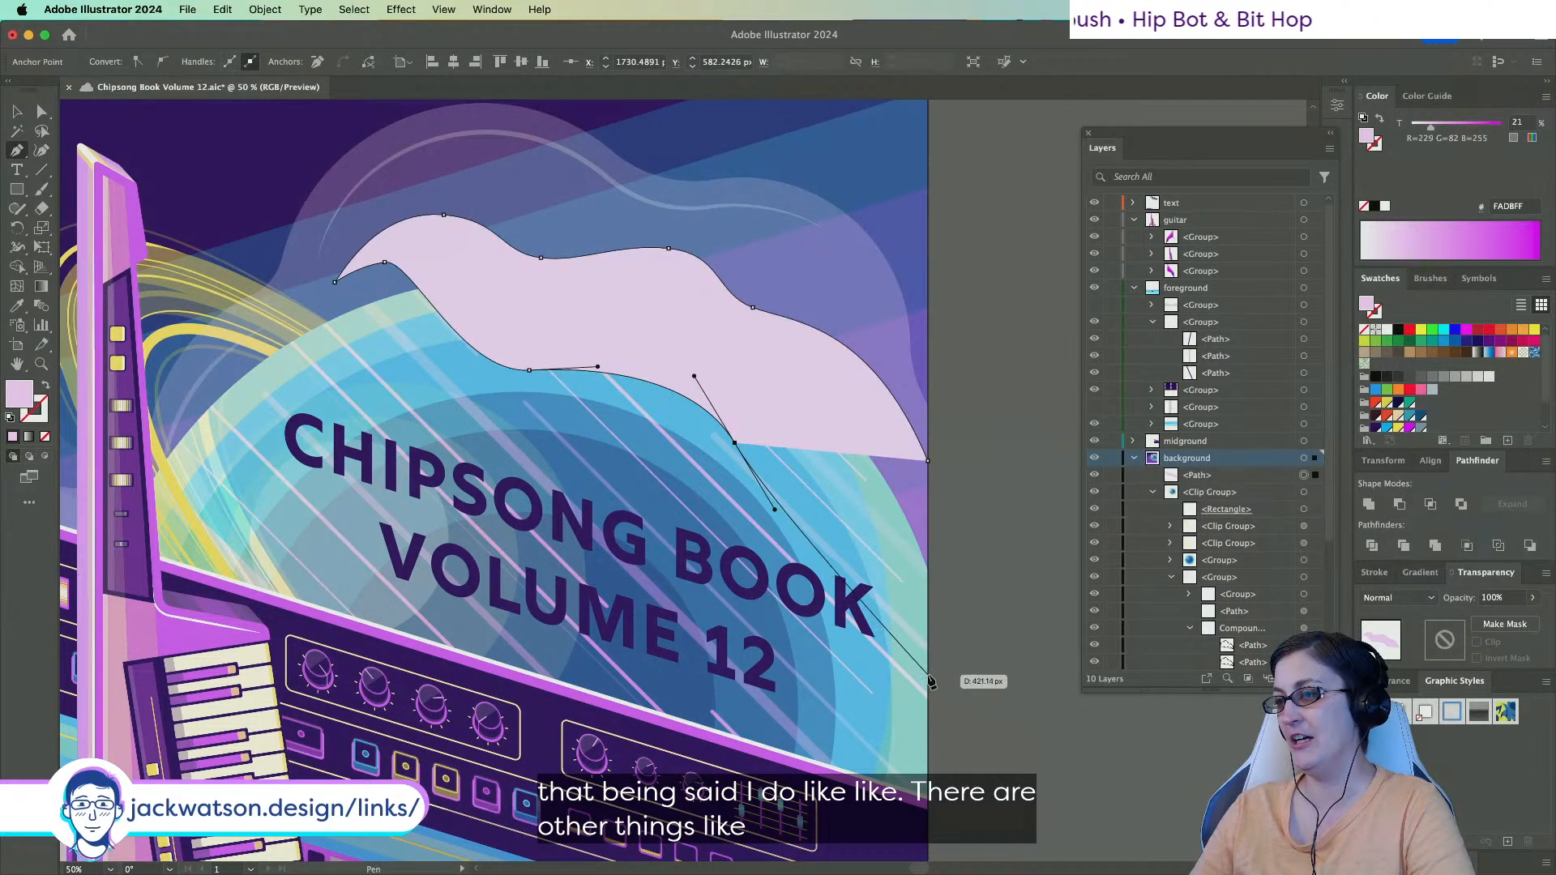
drag(933, 676, 969, 677)
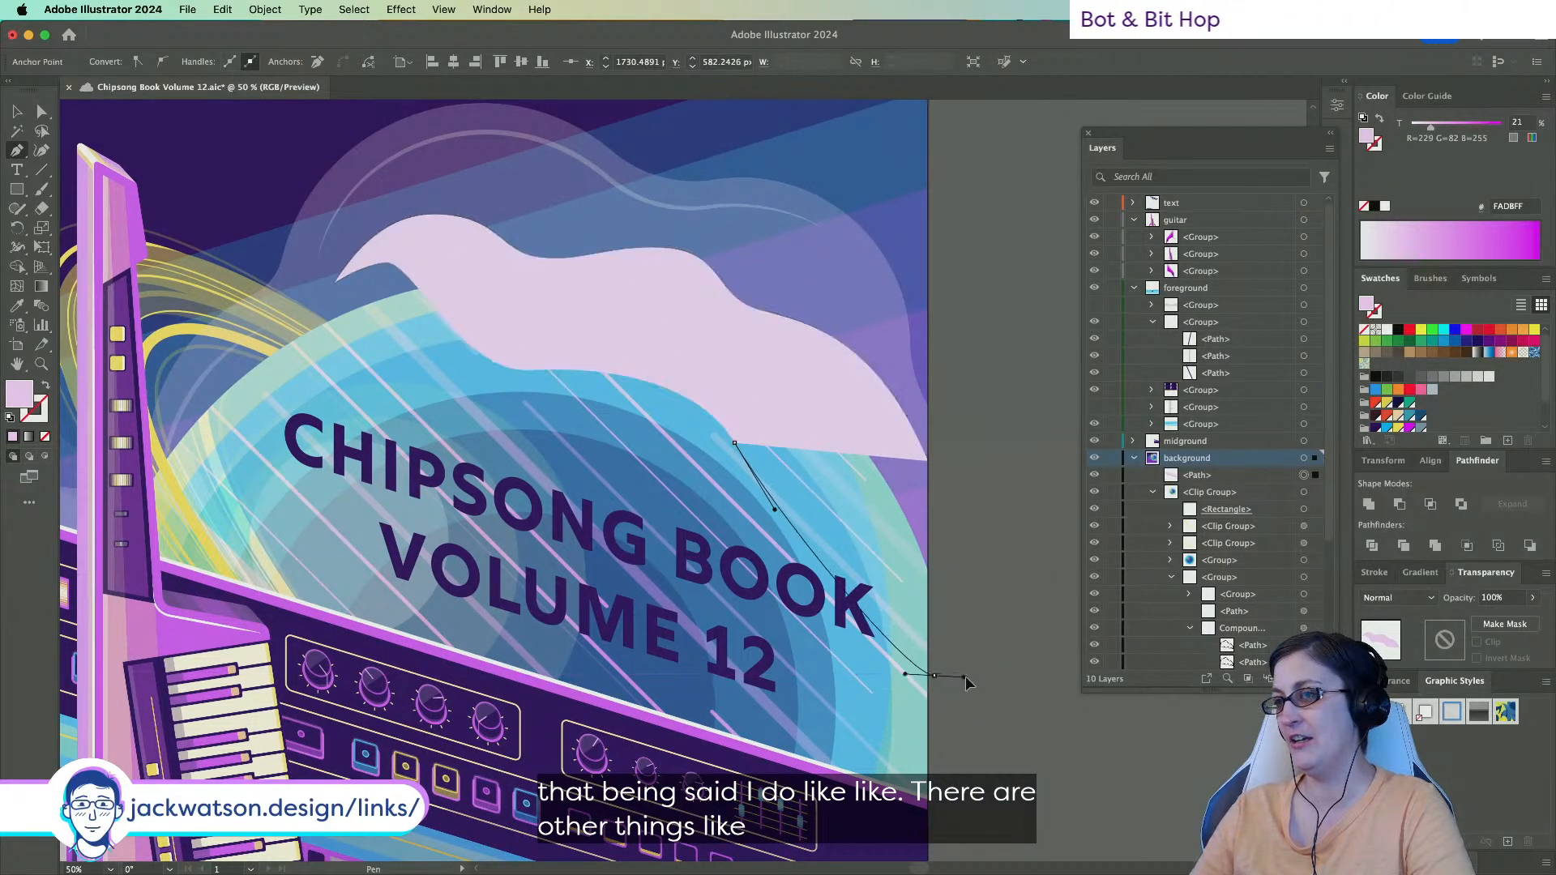
click(927, 462)
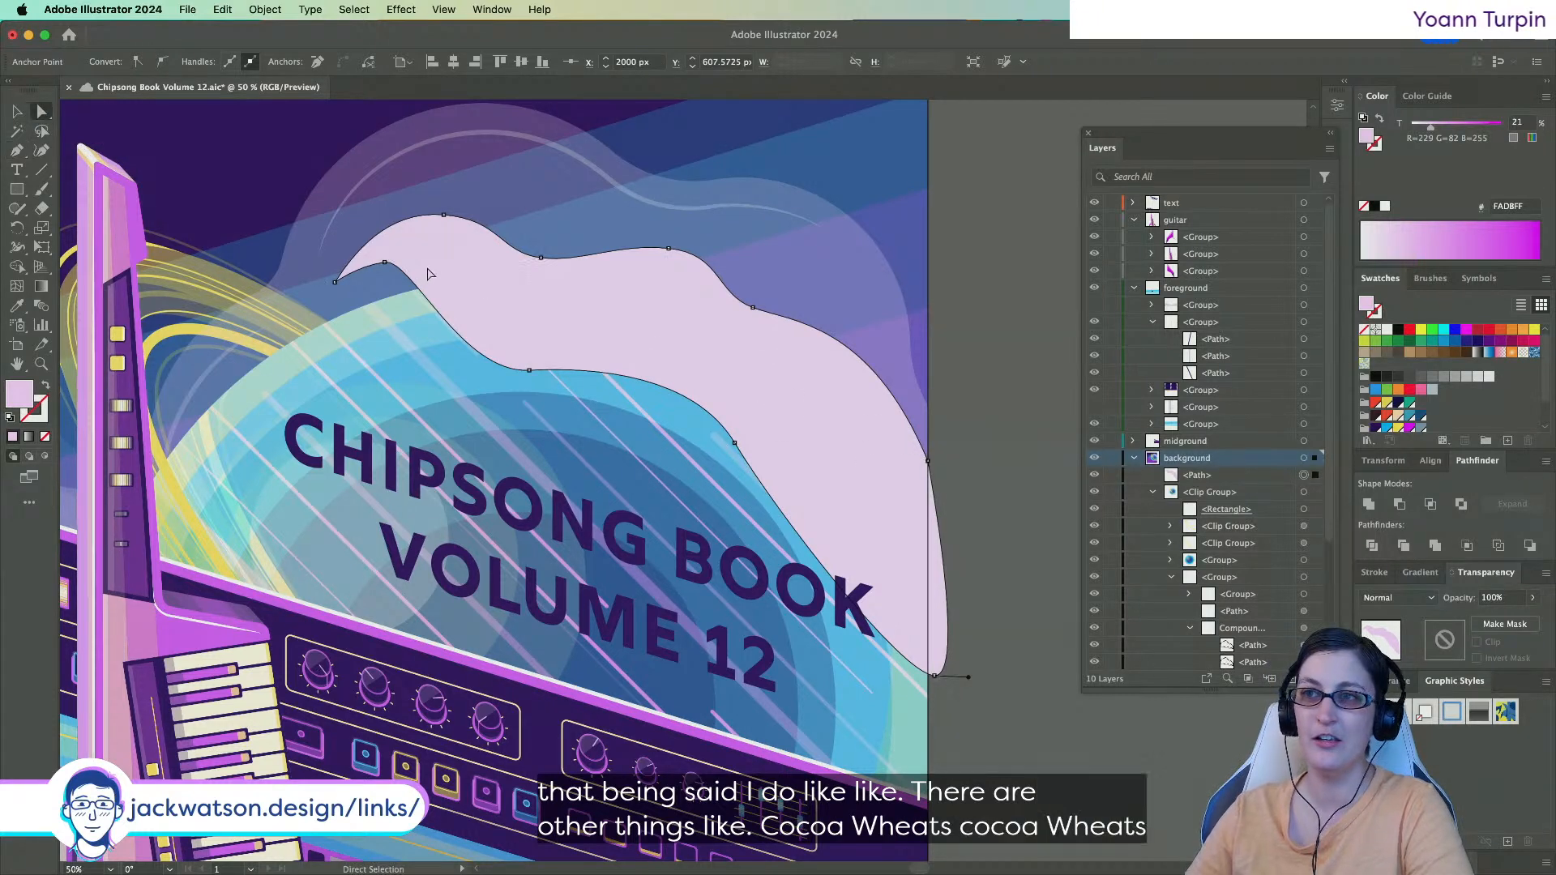
Cut the new cloud band and paste it in front of the large cloud behind the planet, inside the background clip group.
key(v)
key(super+x)
click(438, 244)
key(super+f)
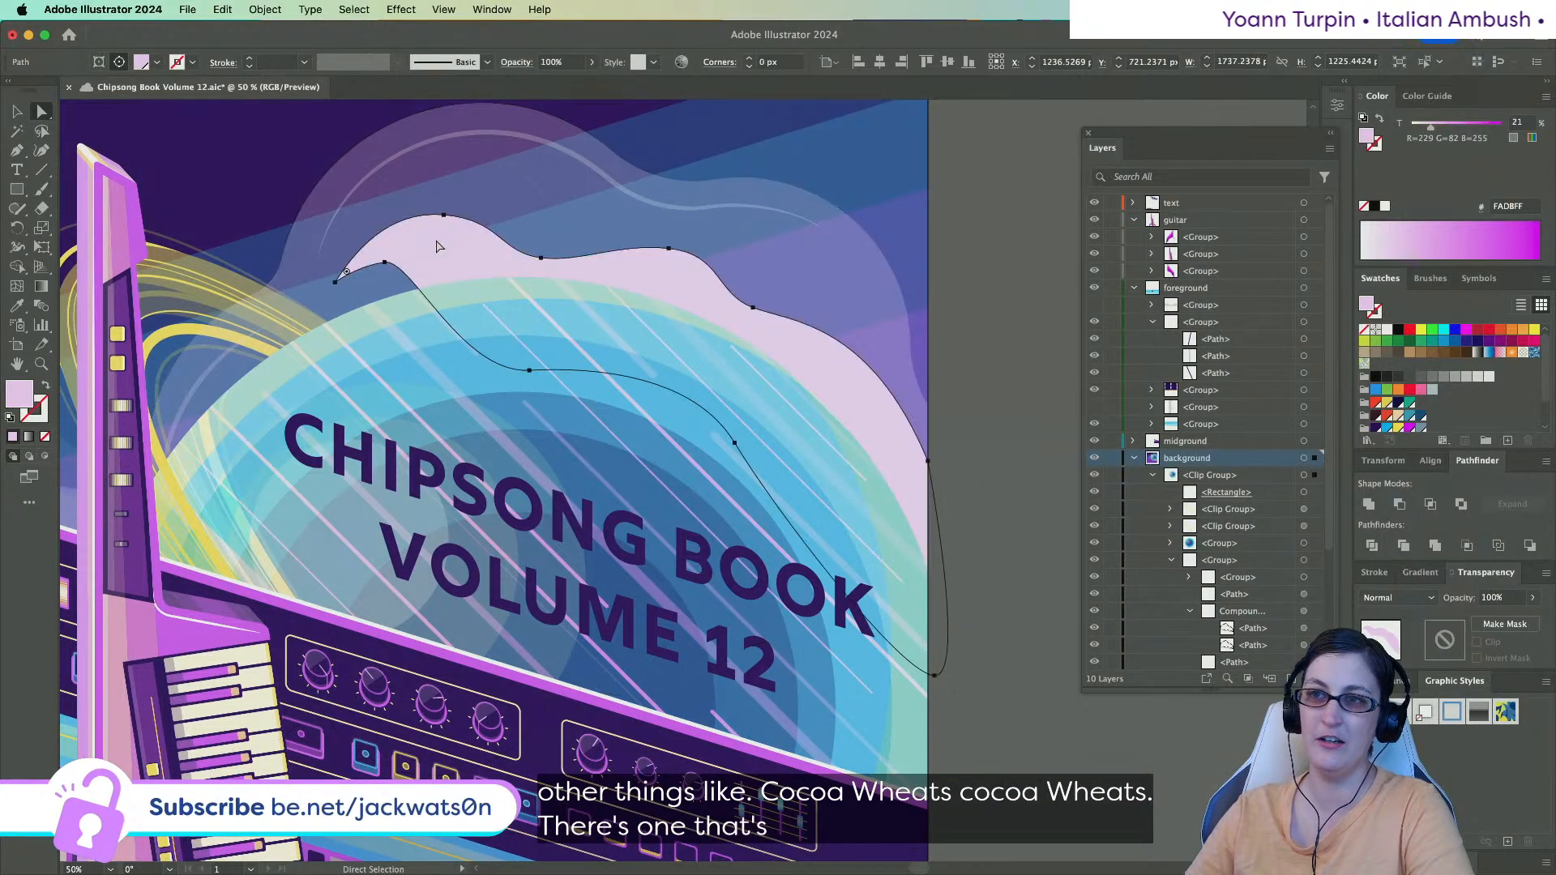
Match the new cloud band to the 10% opacity cloud above the keyboard with the Eyedropper, and return to Direct Selection.
scroll(174, 312, left, 10)
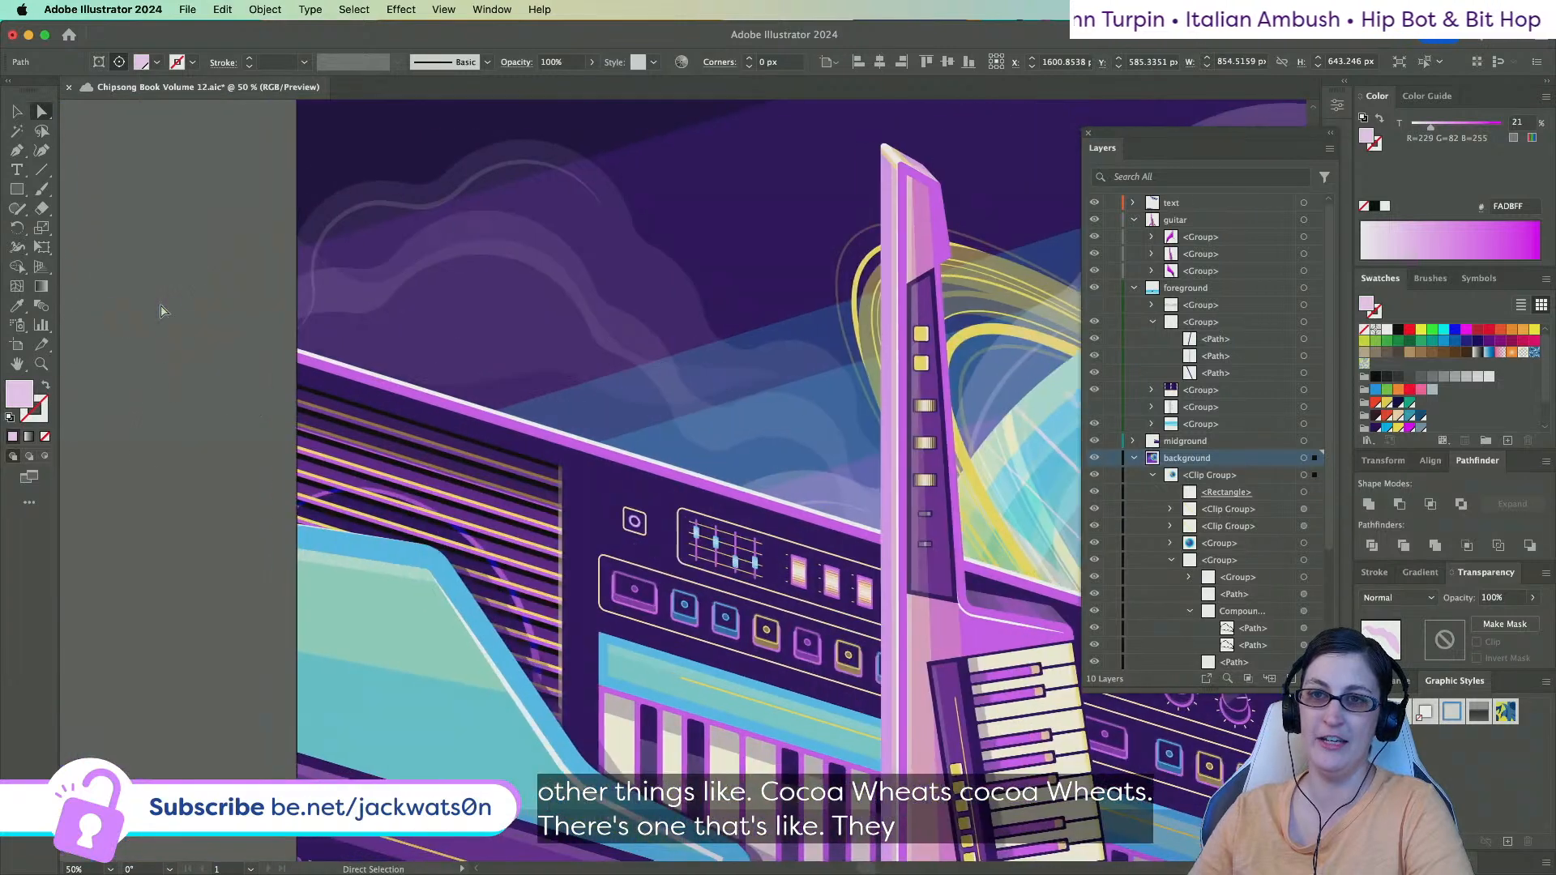
click(16, 306)
click(462, 243)
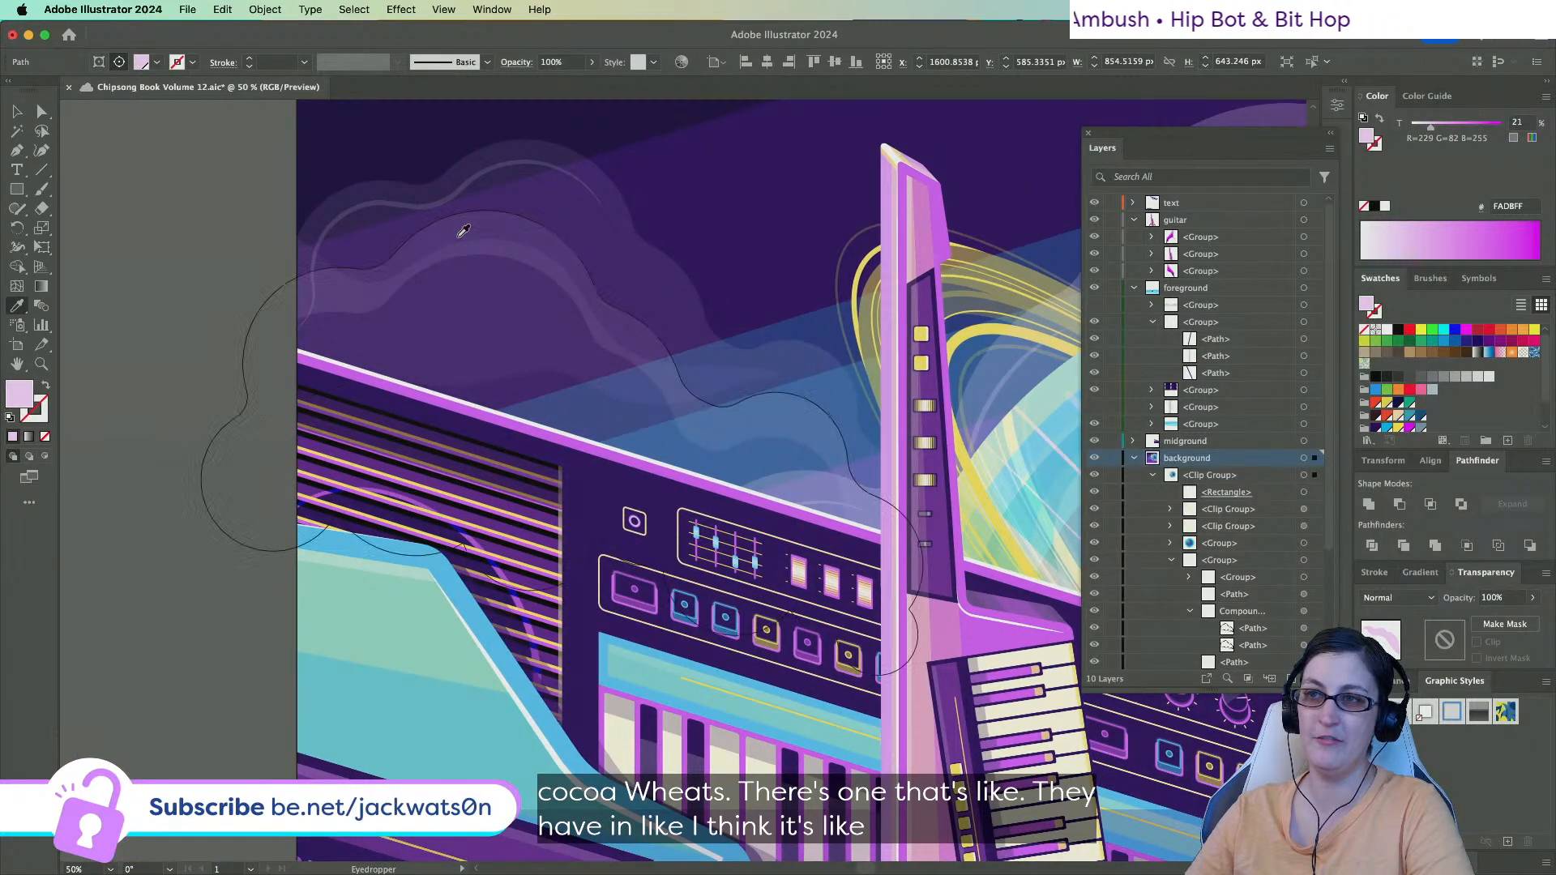
scroll(530, 249, right, 10)
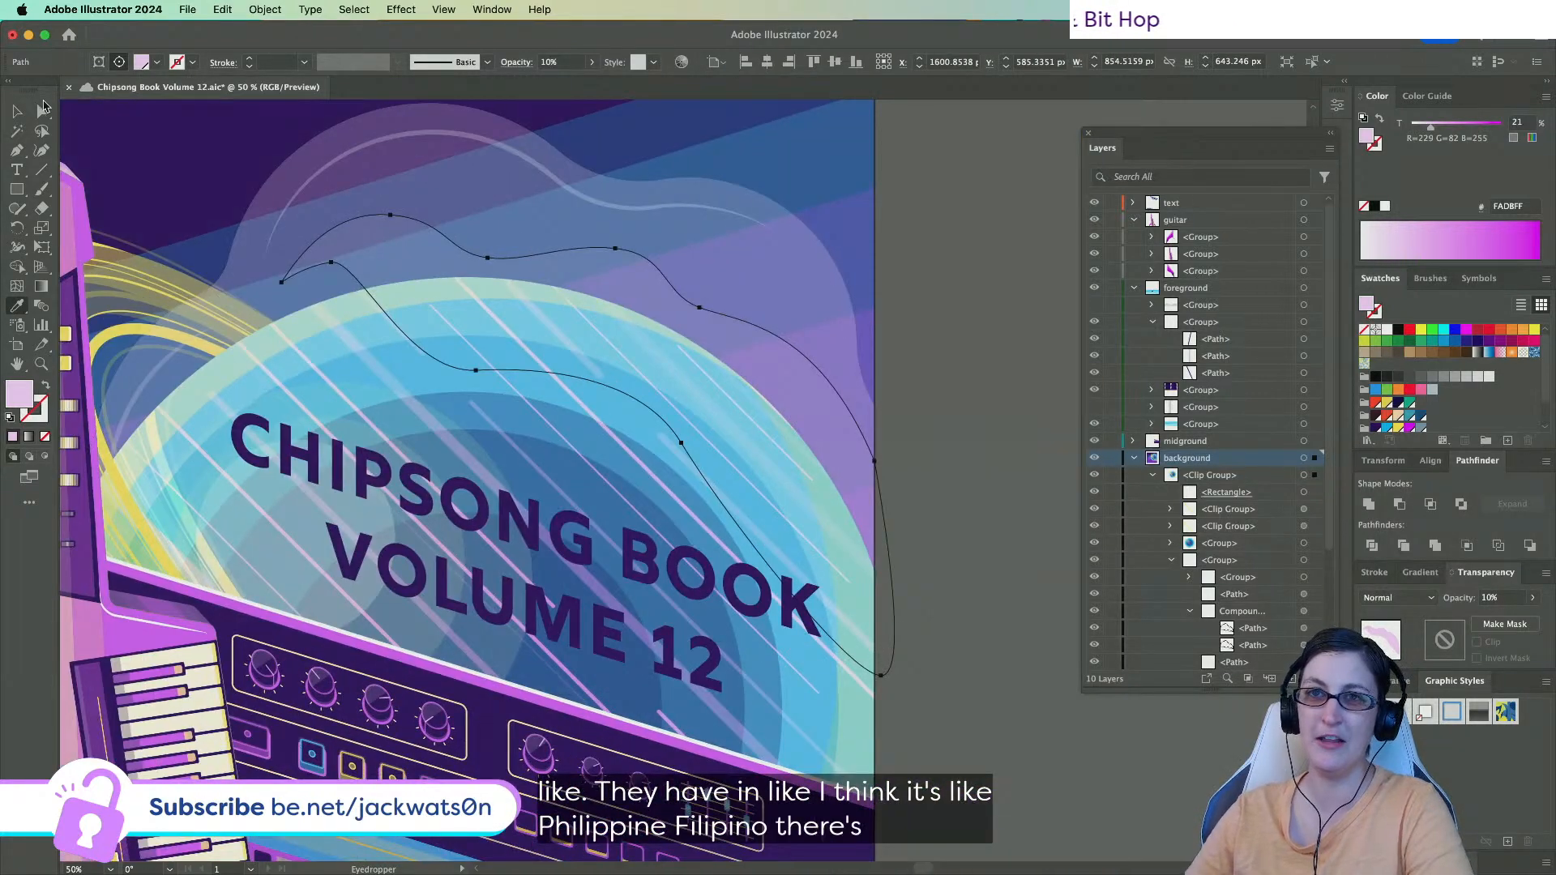
click(42, 111)
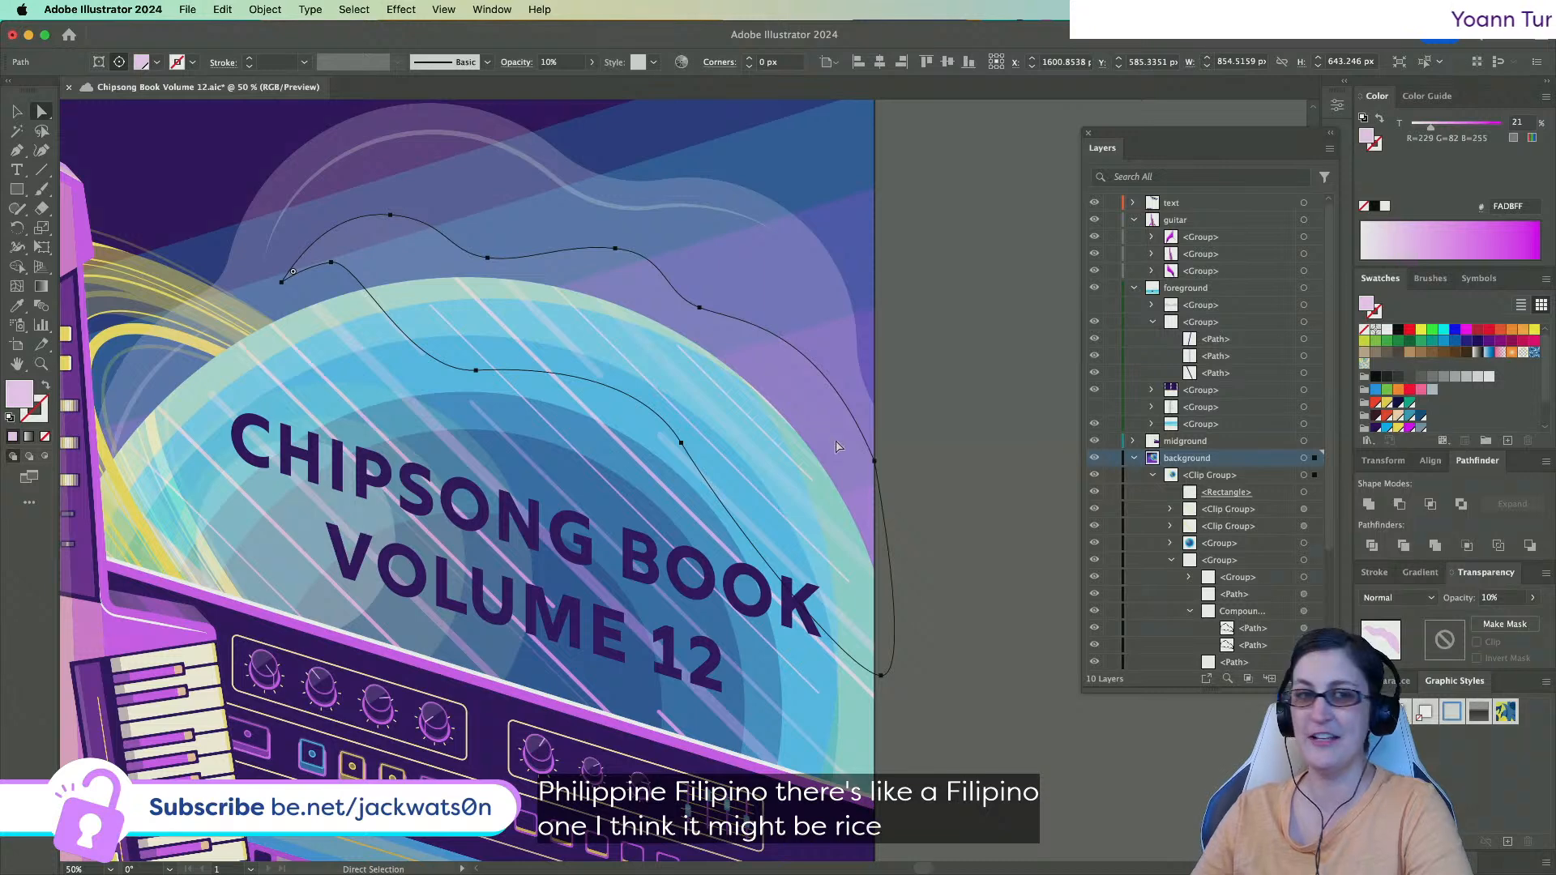
Save the document and move the band's anchor on the artboard's edge slightly outside it, to about X 2013.7, Y 599.7 px.
click(258, 9)
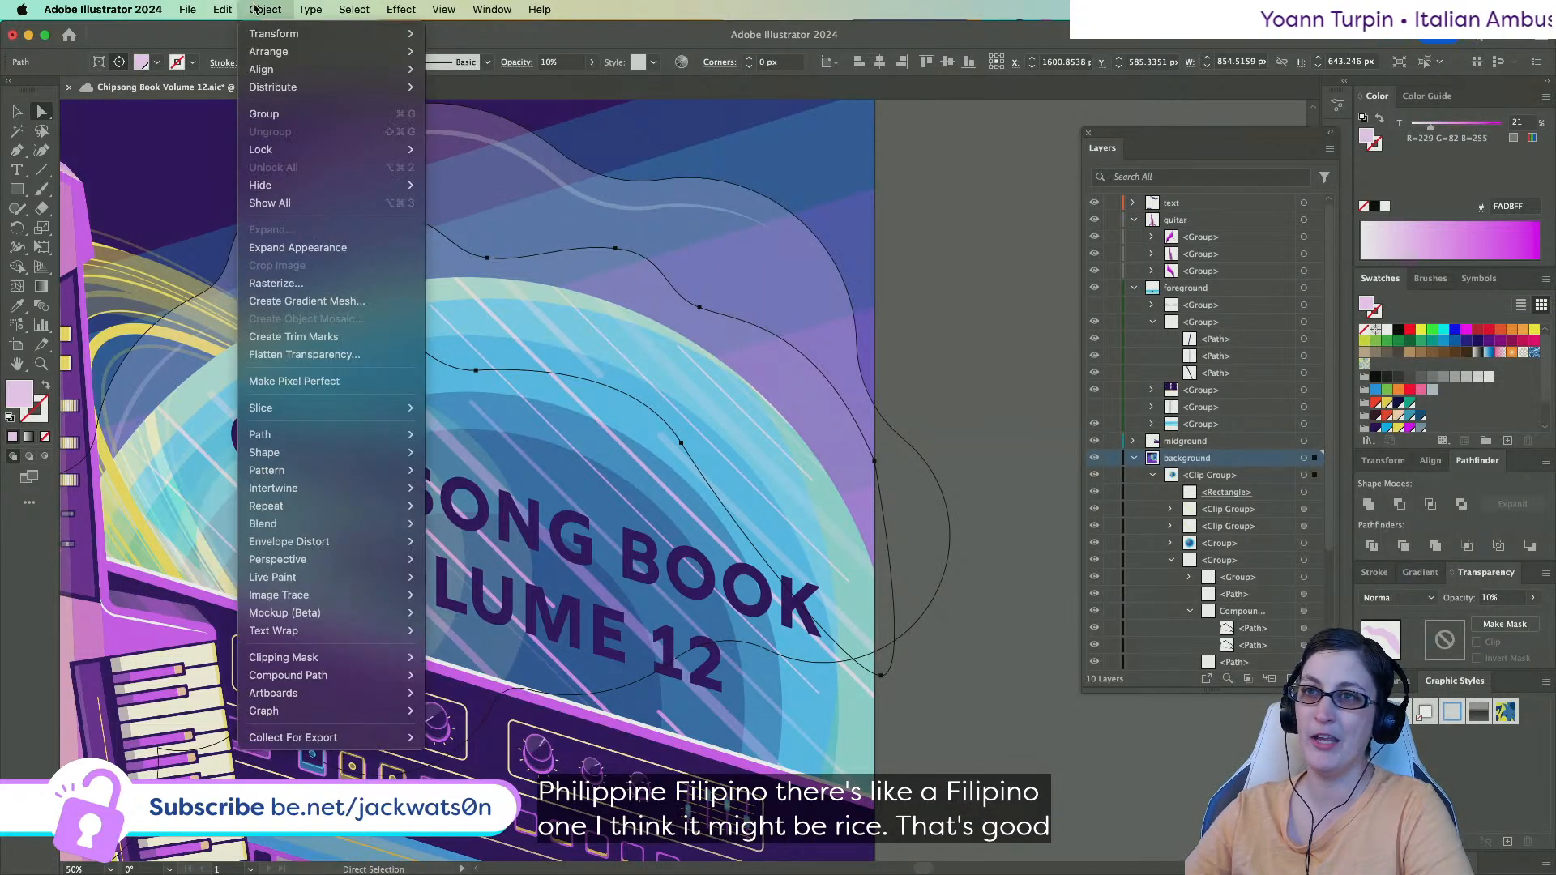
key(Escape)
click(699, 308)
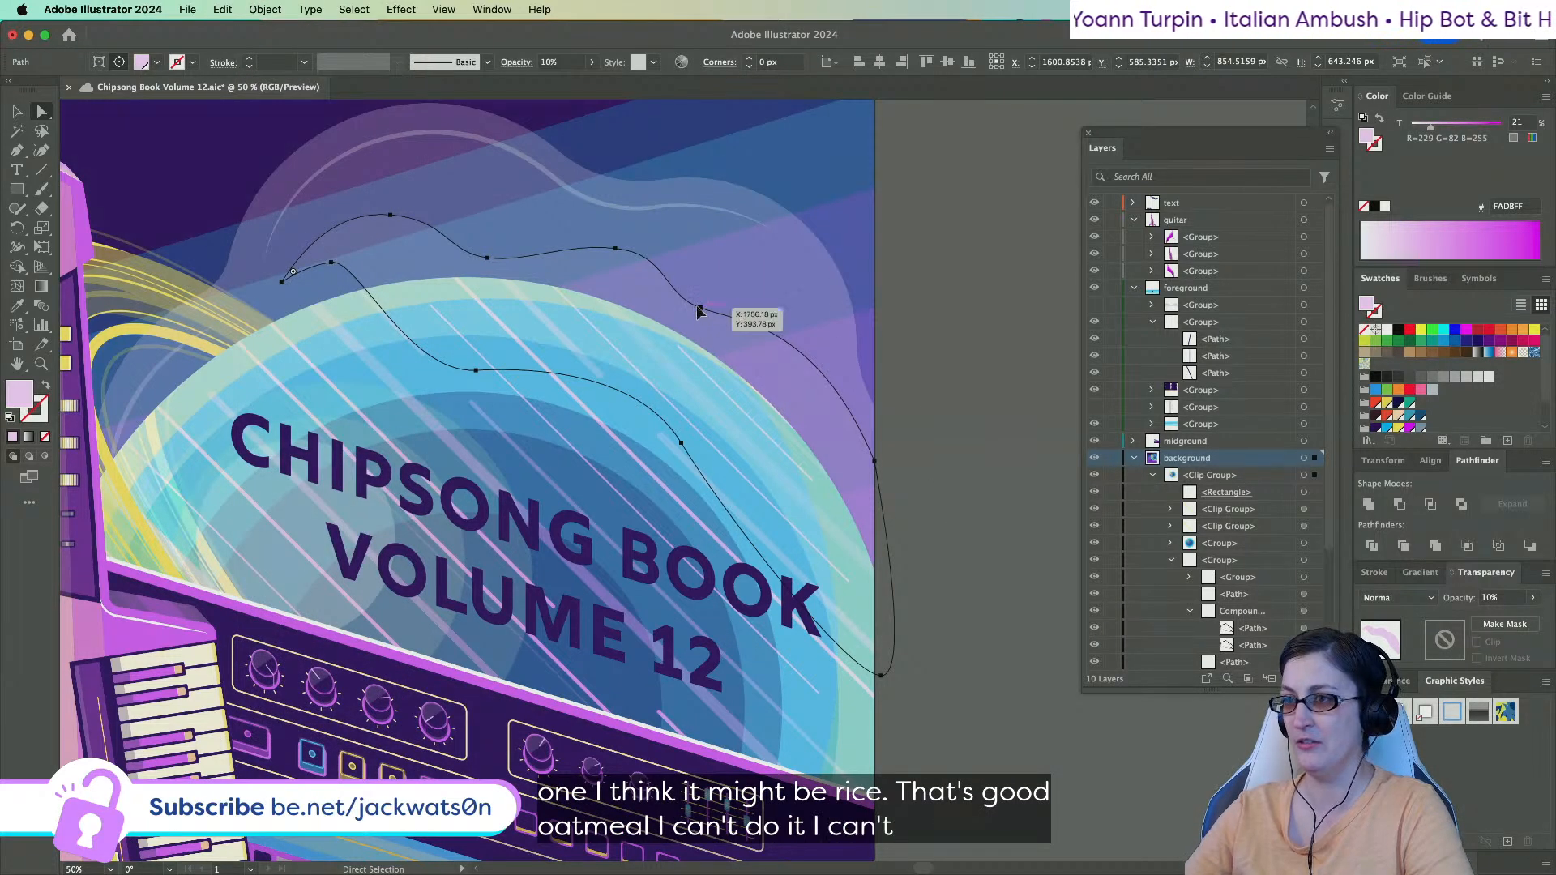
key(super+s)
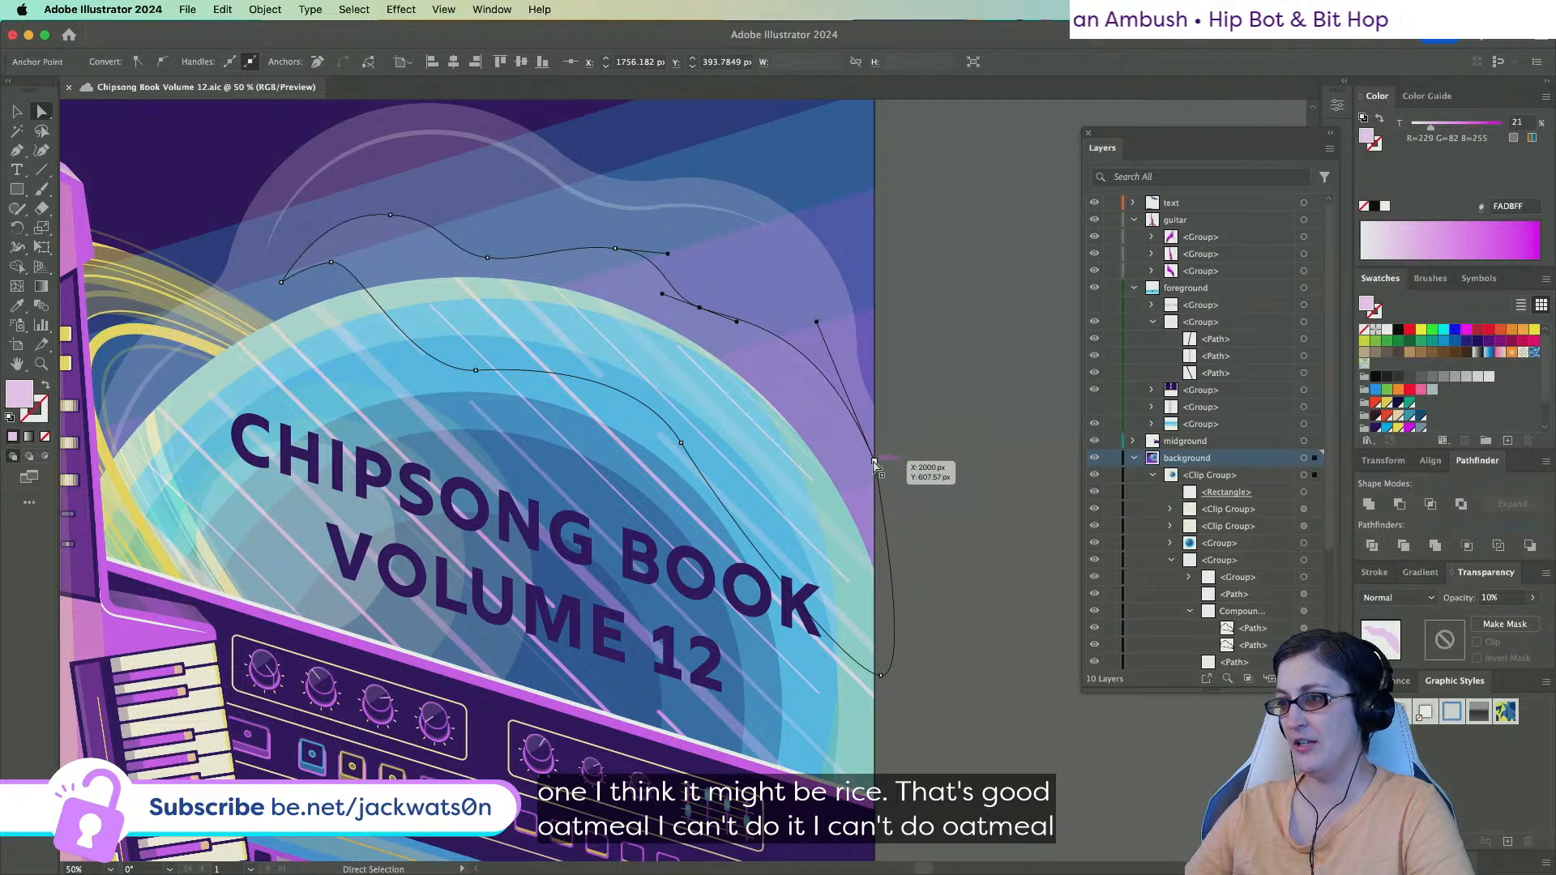
drag(874, 463, 884, 456)
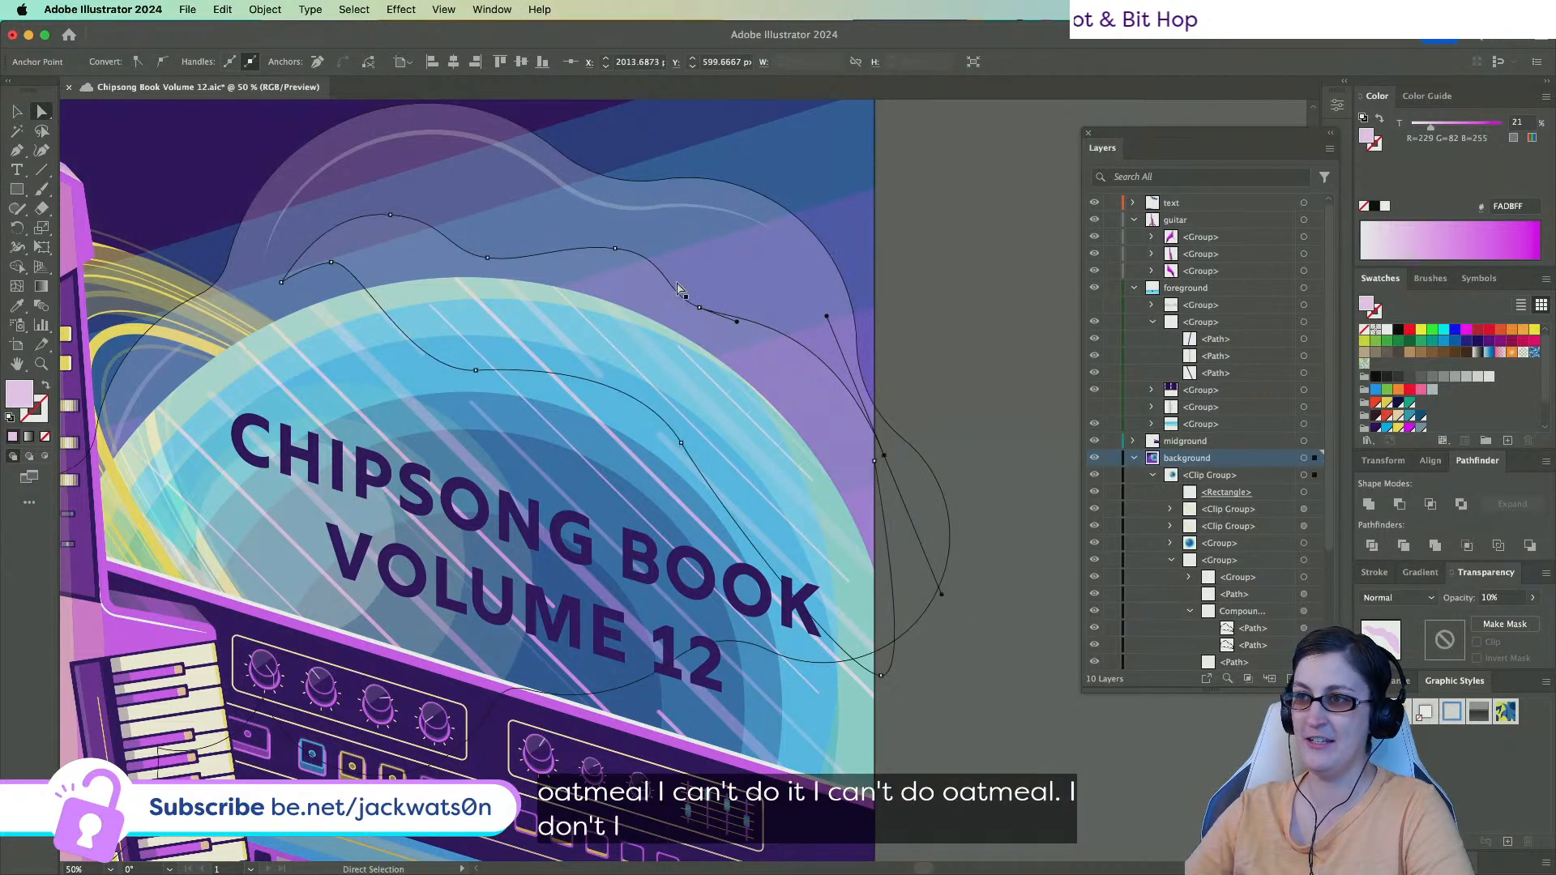
Reshape the new cloud band's curves by adjusting the anchor handles on its right shoulder, upper edge and lower edge, and deselect it.
click(699, 309)
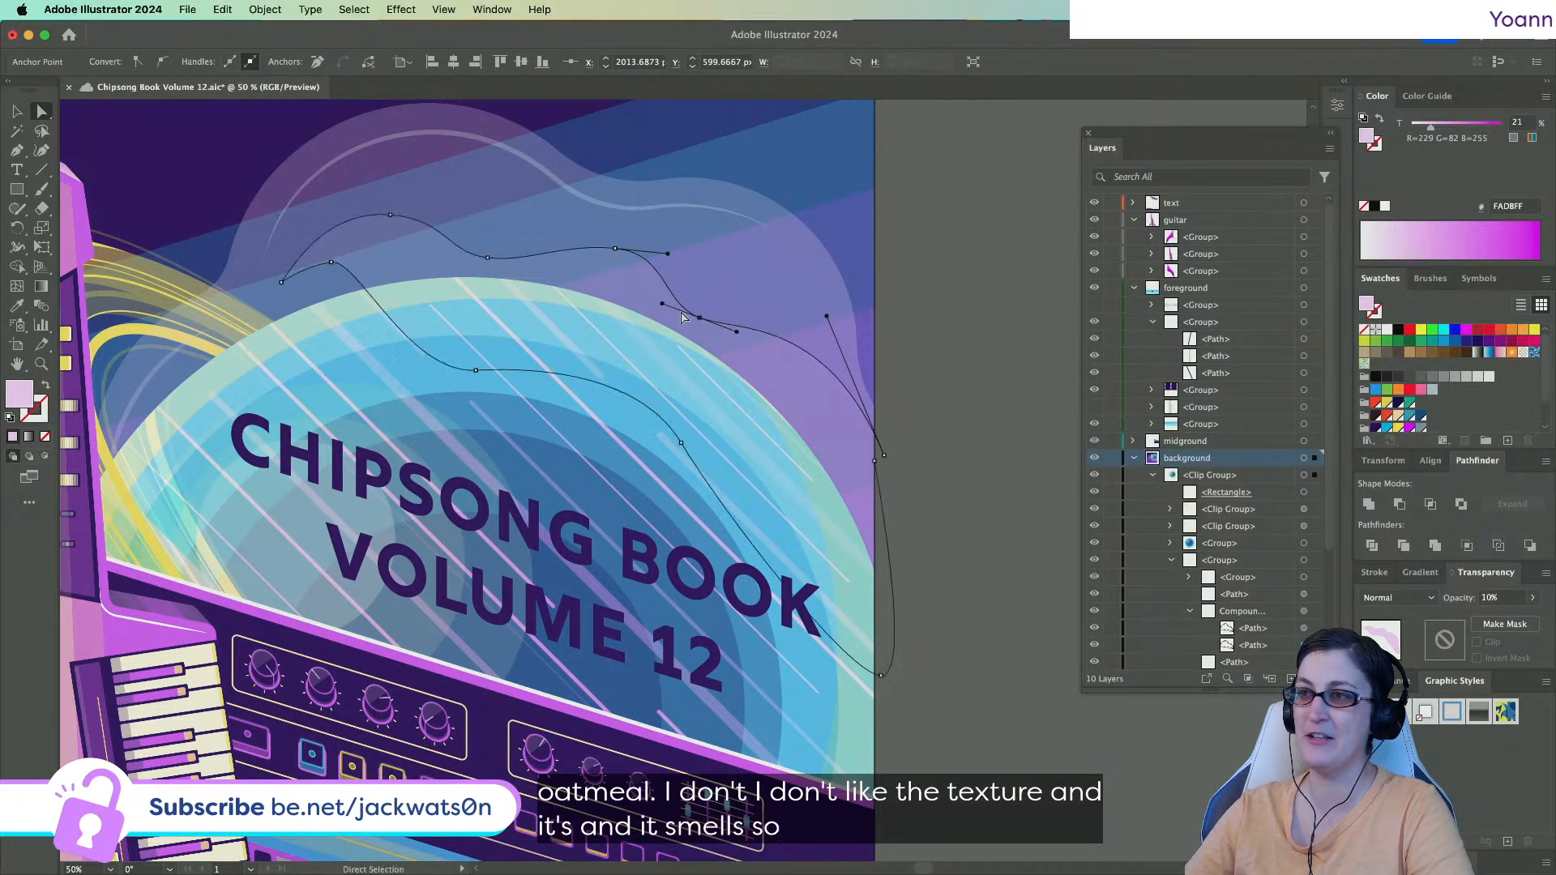
drag(737, 338, 771, 373)
drag(826, 317, 830, 332)
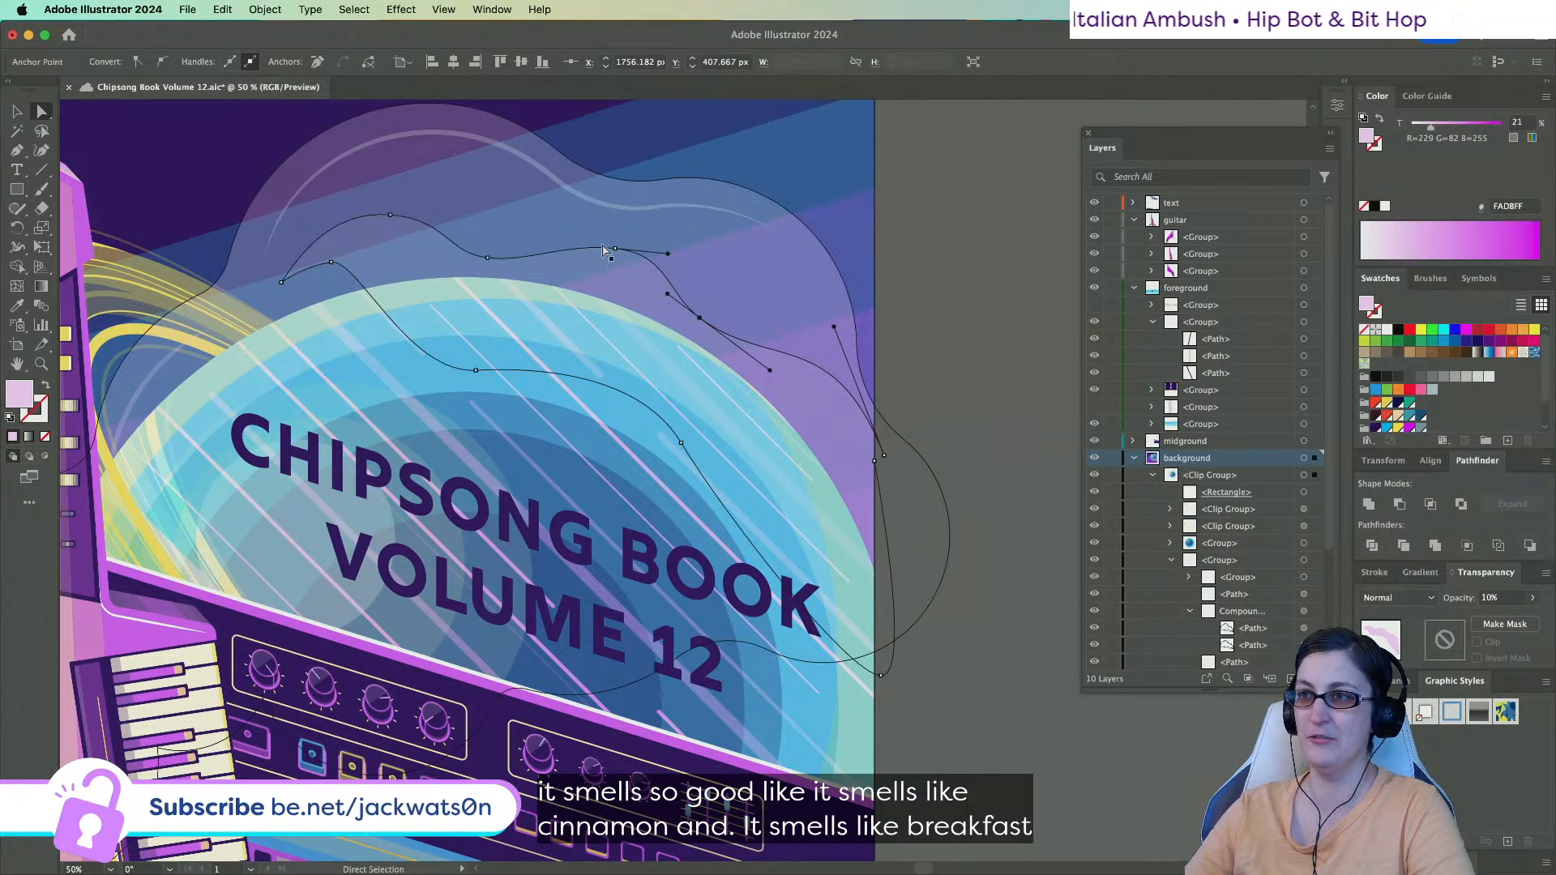
click(563, 251)
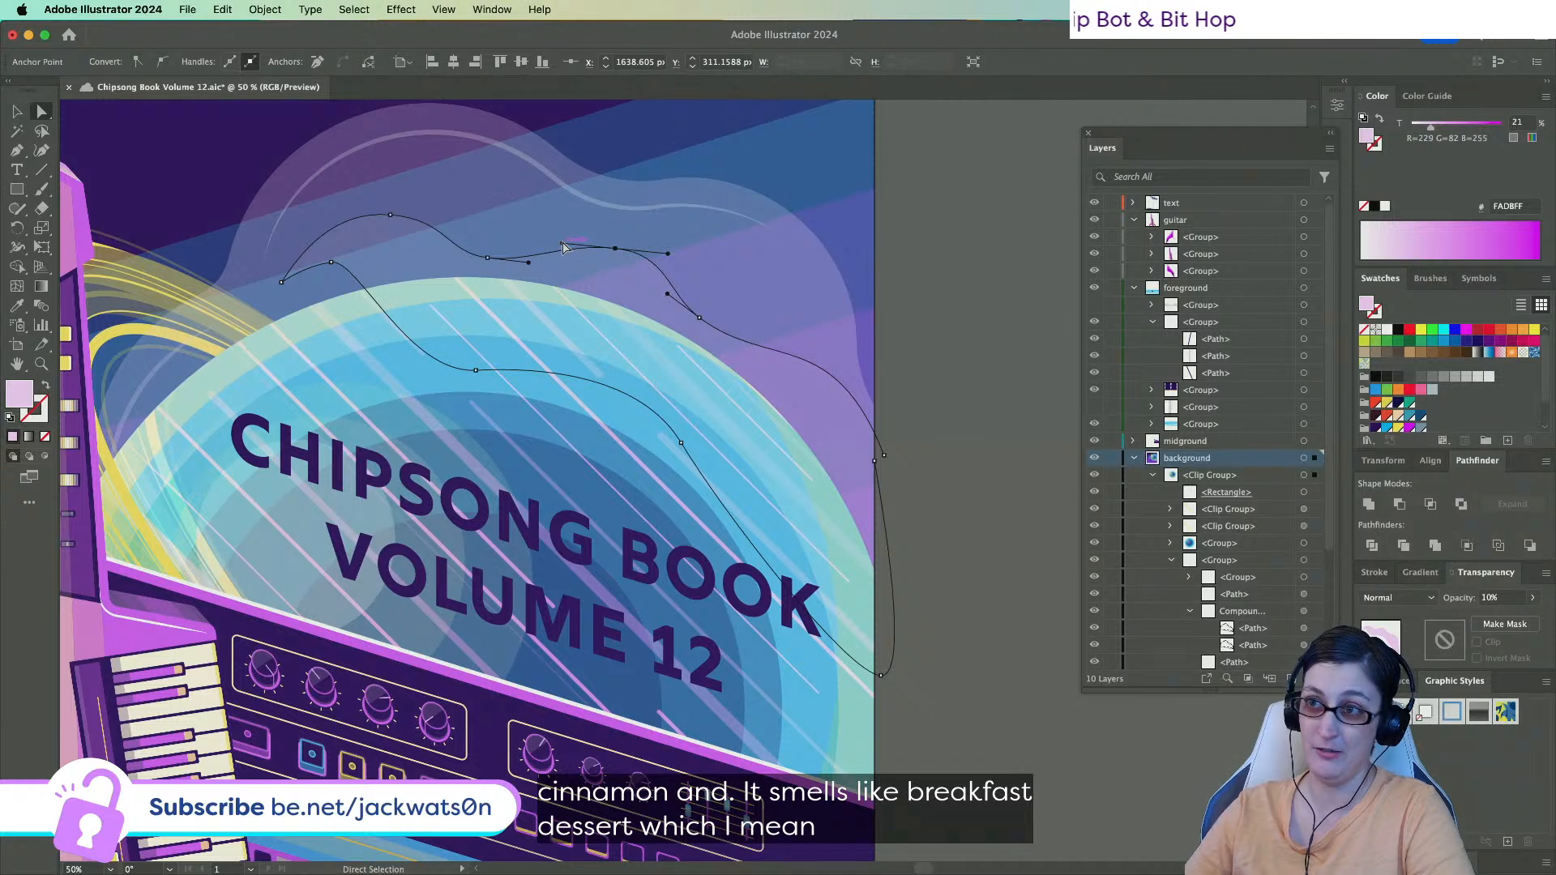
drag(331, 263, 332, 266)
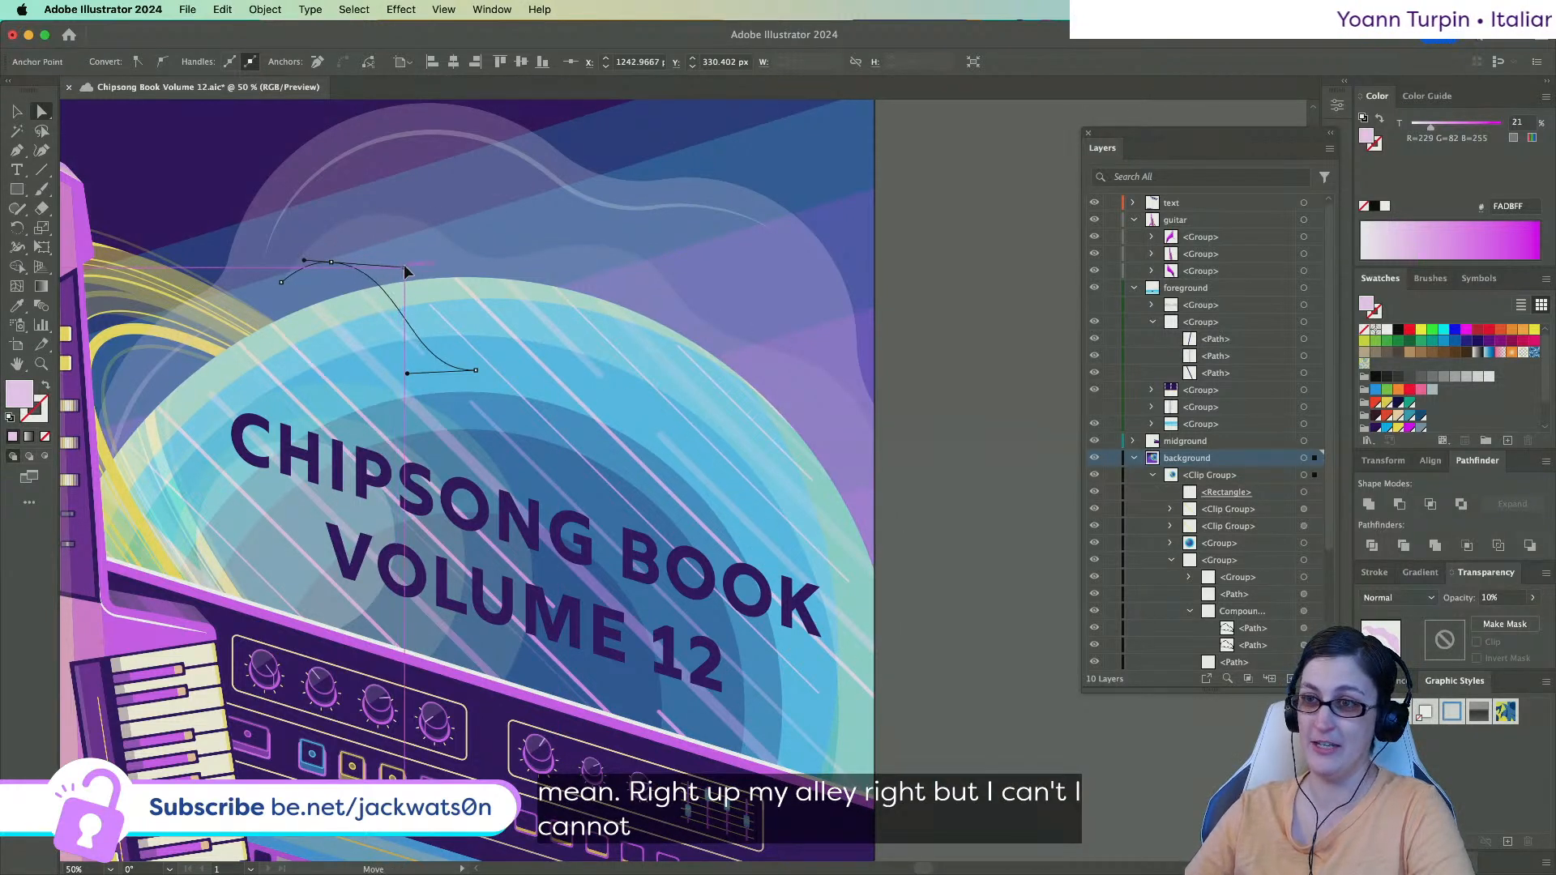
click(475, 370)
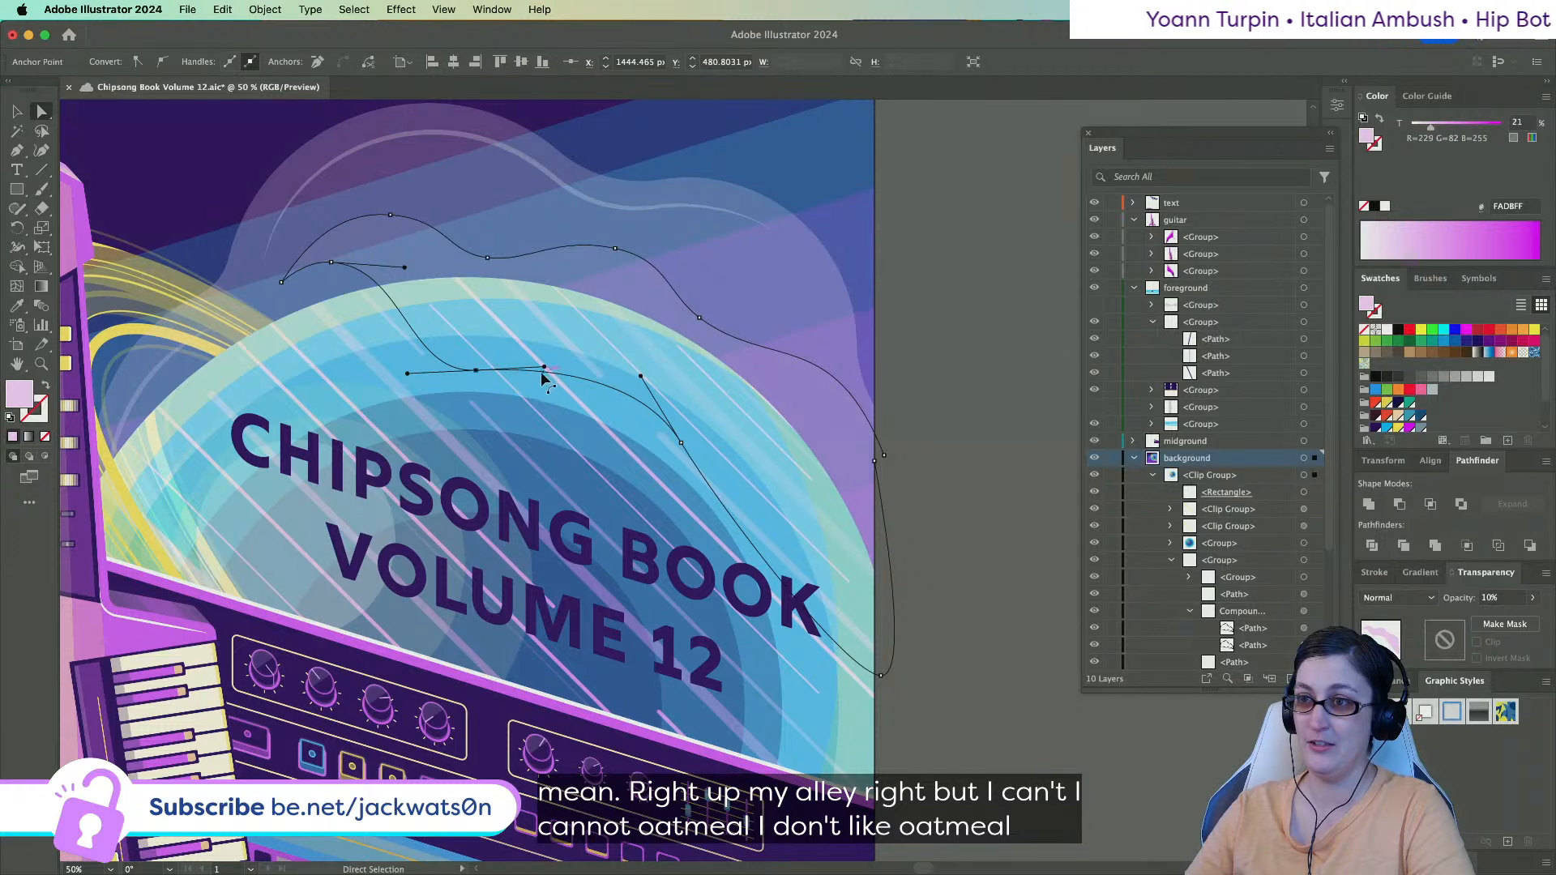
click(787, 320)
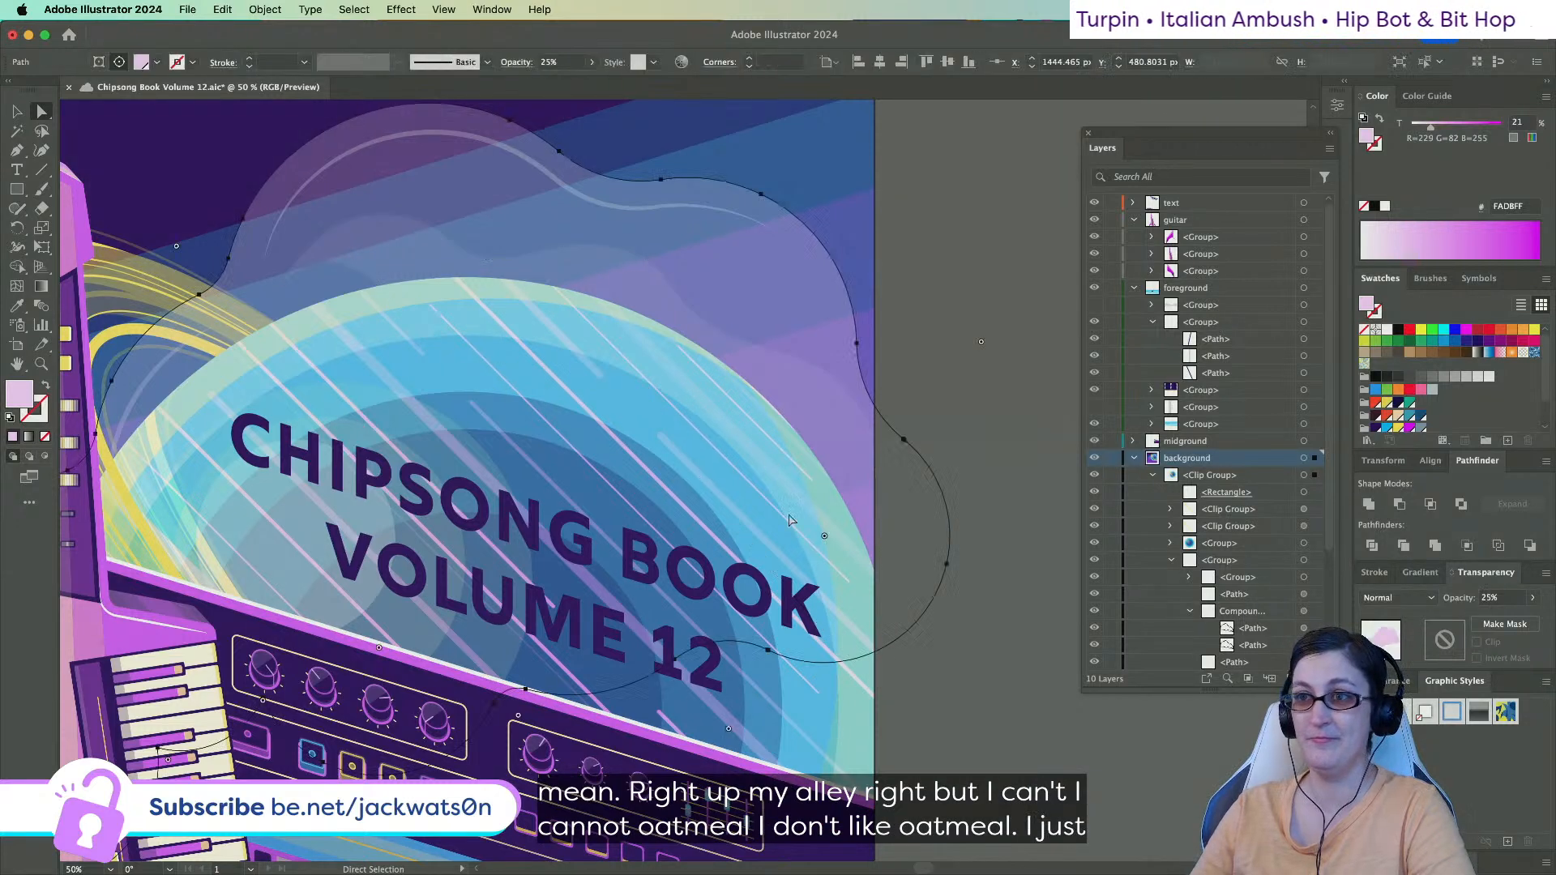
click(889, 299)
Duplicate the large cloud behind the planet about 34 px lower and subtract the copy with Minus Front as a compound shape.
scroll(782, 306, down, 5)
scroll(573, 256, up, 4)
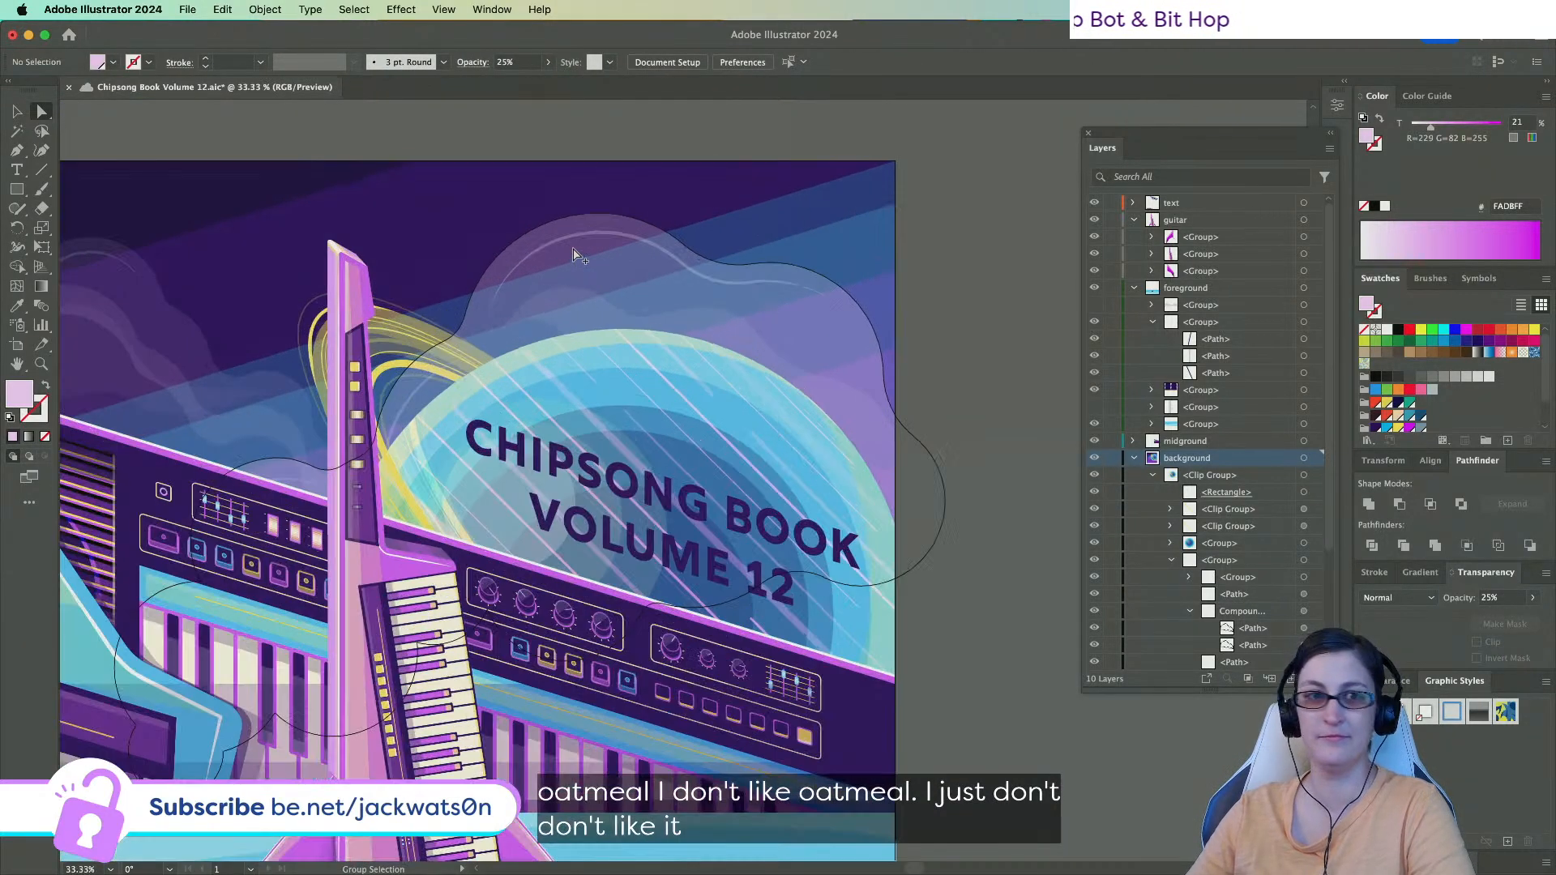
drag(609, 274, 634, 305)
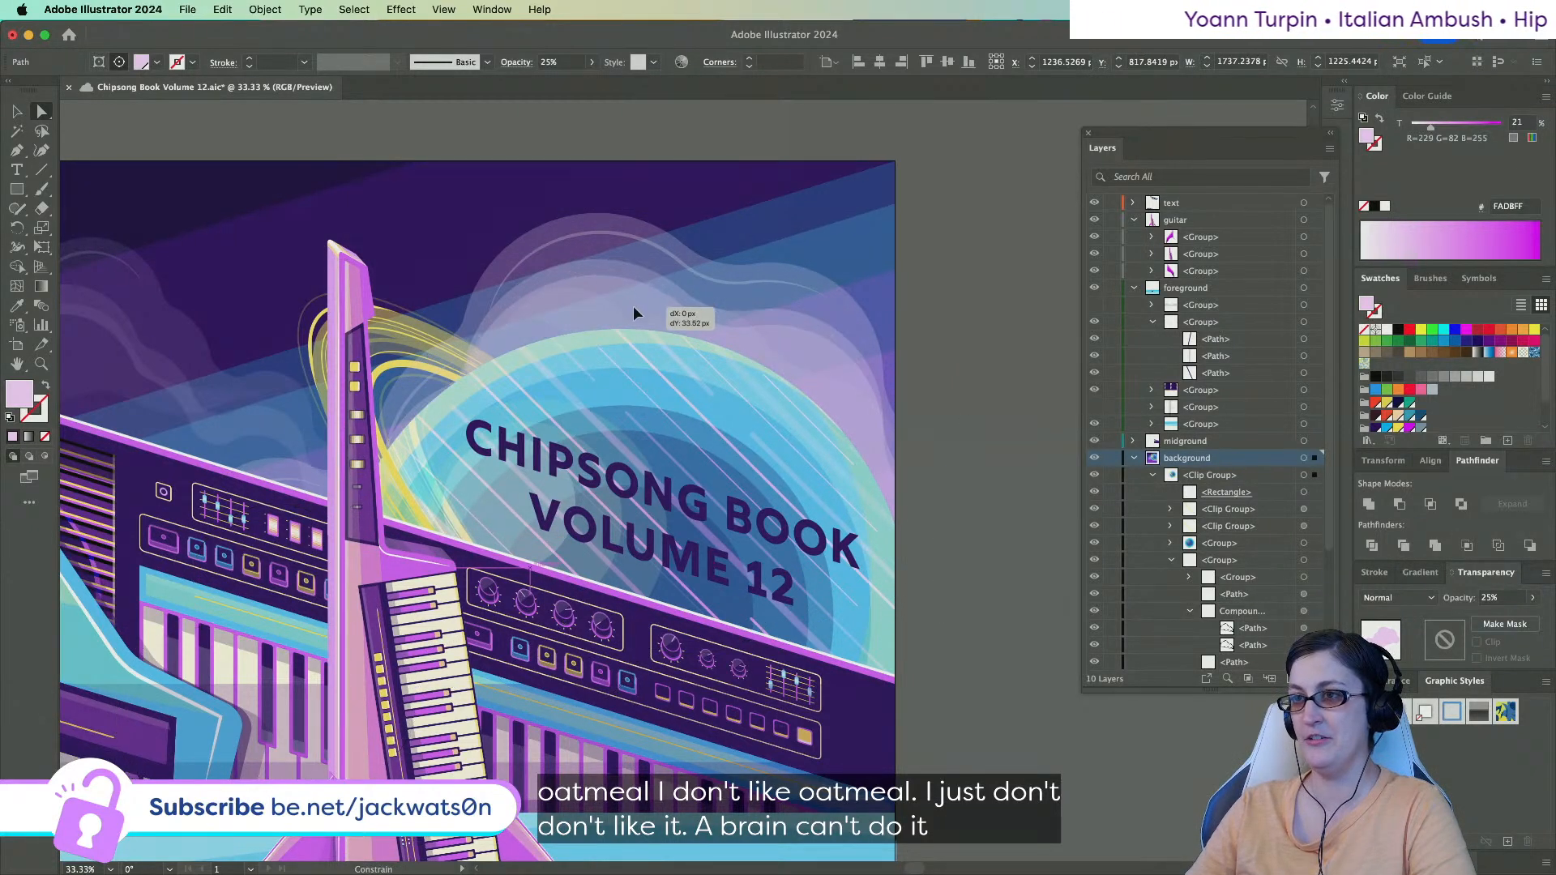
shift+click(631, 271)
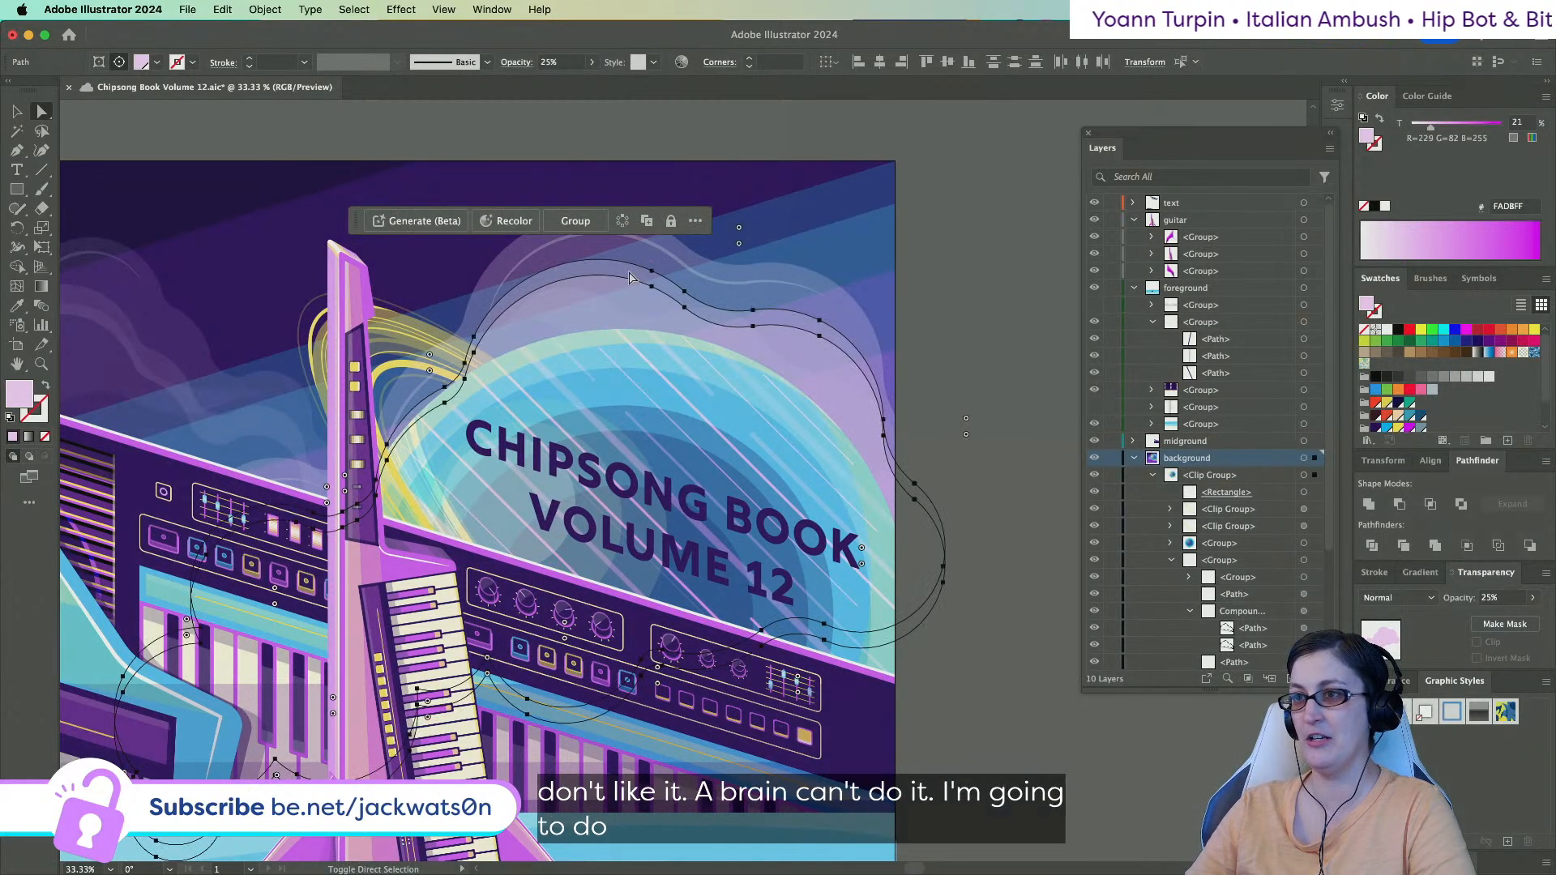
alt+click(1399, 505)
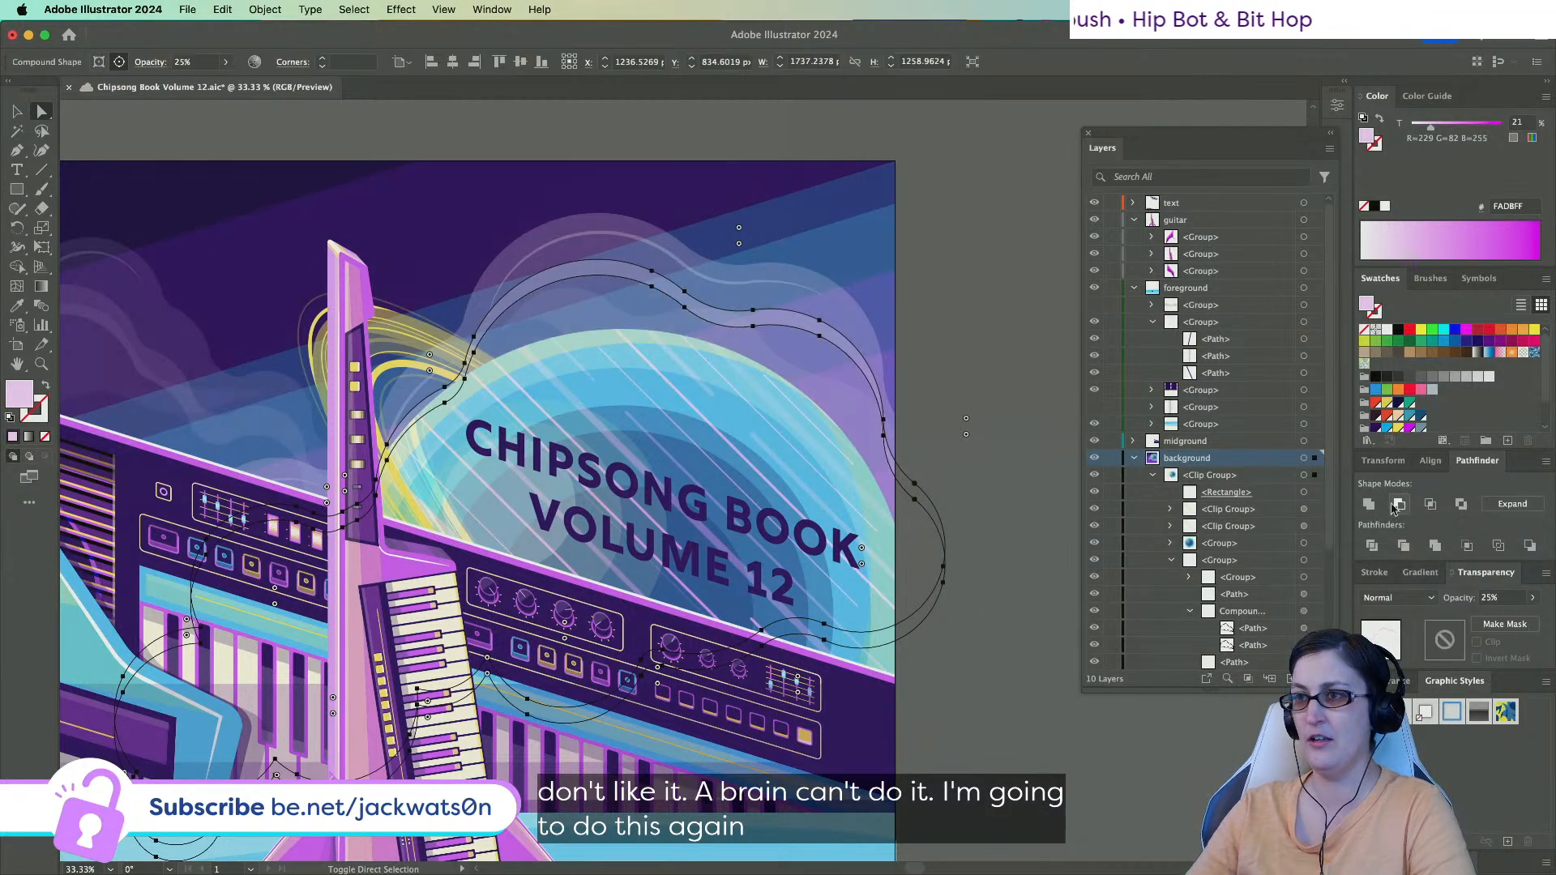
Locate the new compound rim shape among the background objects and try to adjust one of its paths.
scroll(1183, 574, down, 5)
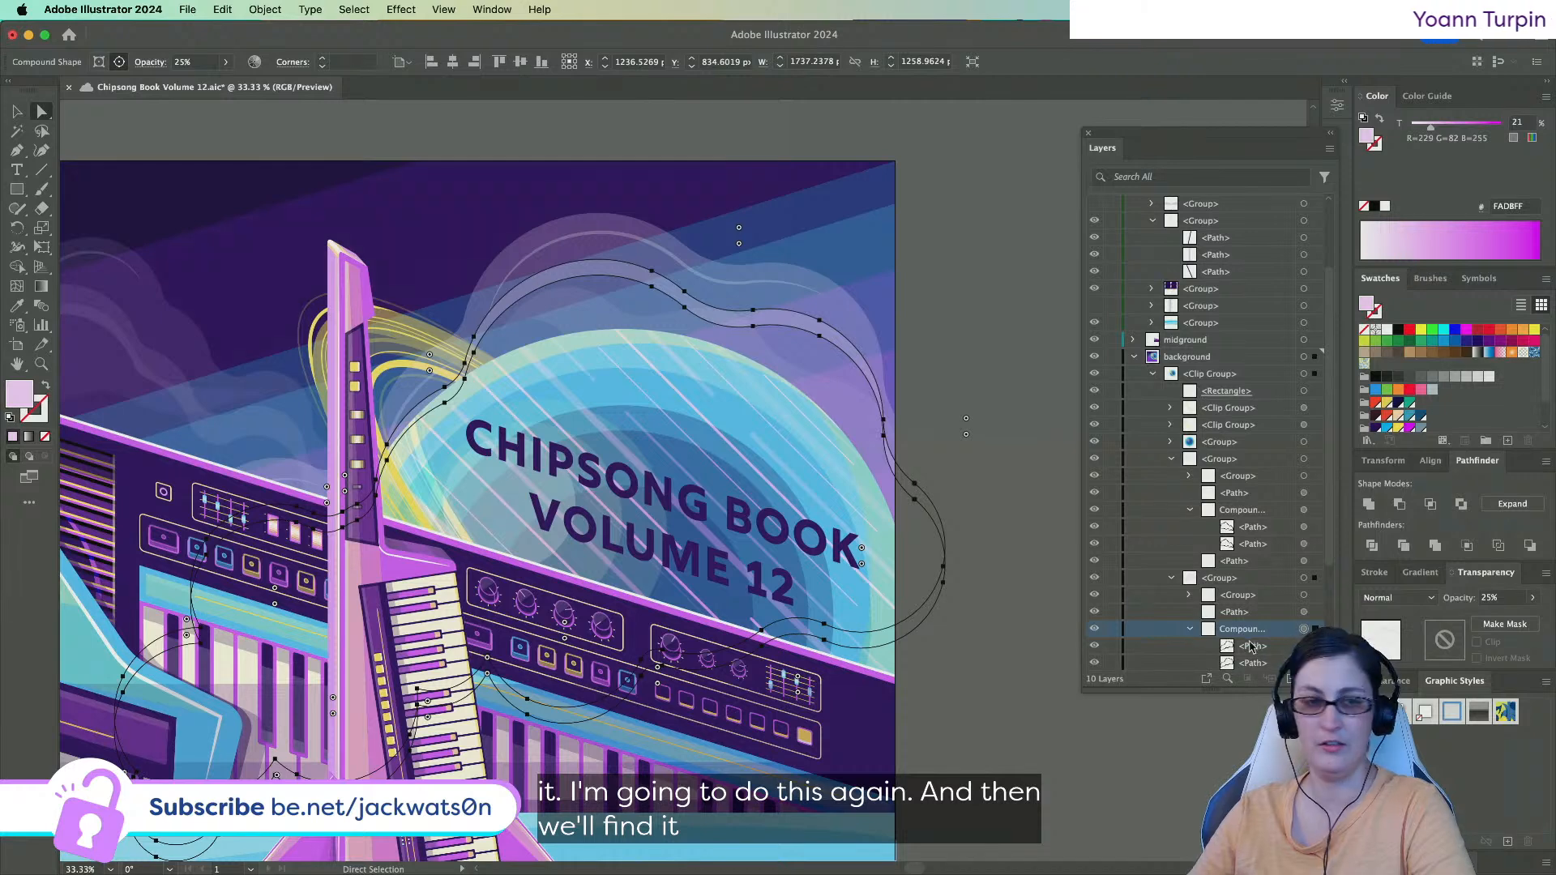
scroll(1252, 648, down, 1)
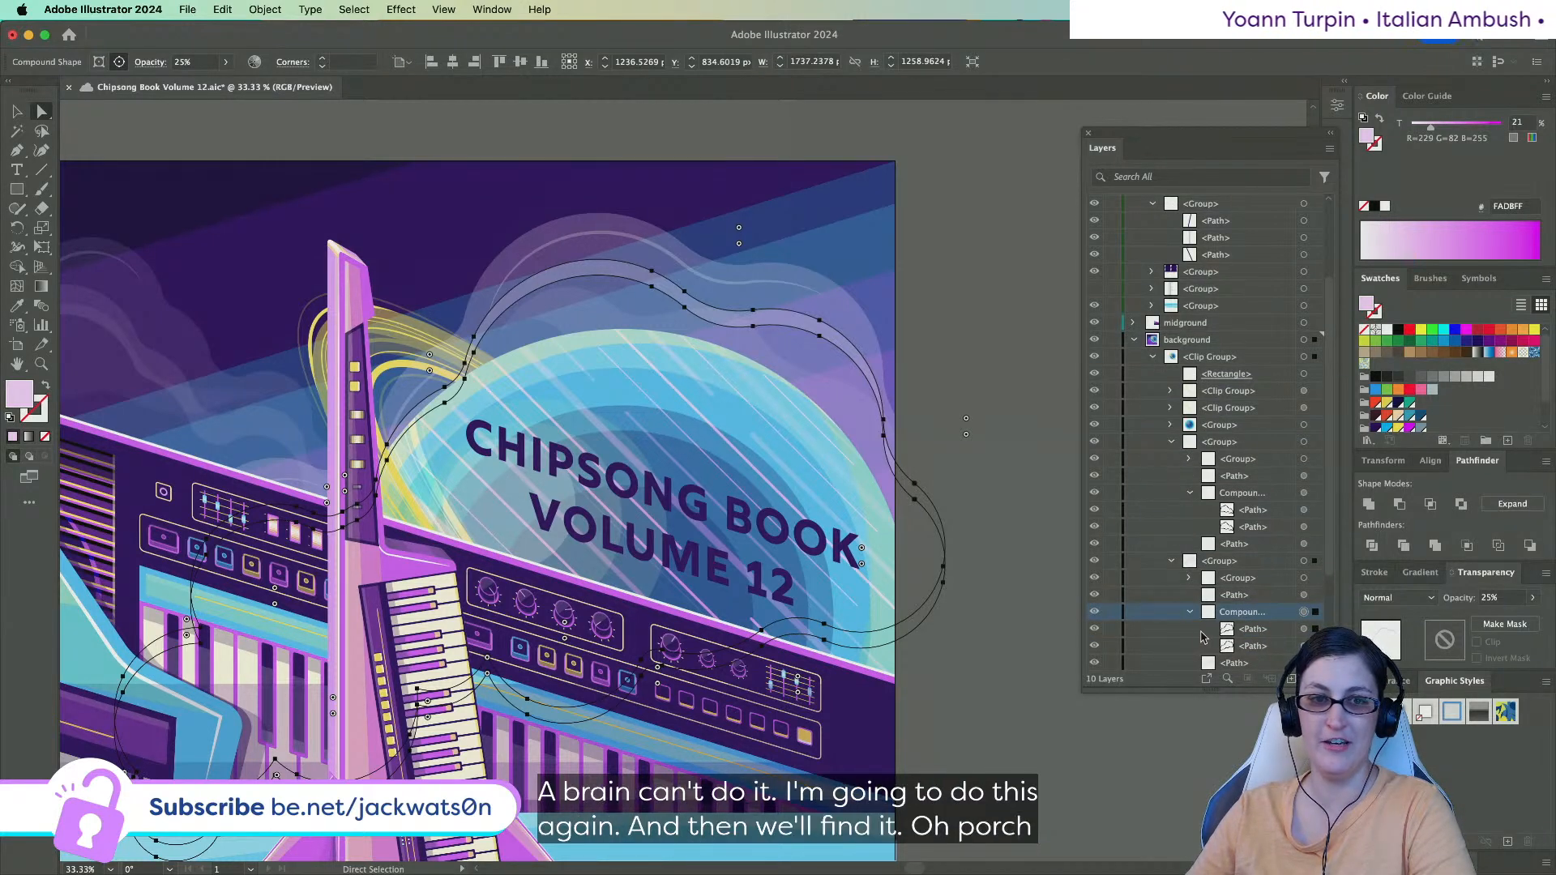
key(super+z)
key(super+z)
key(super+z)
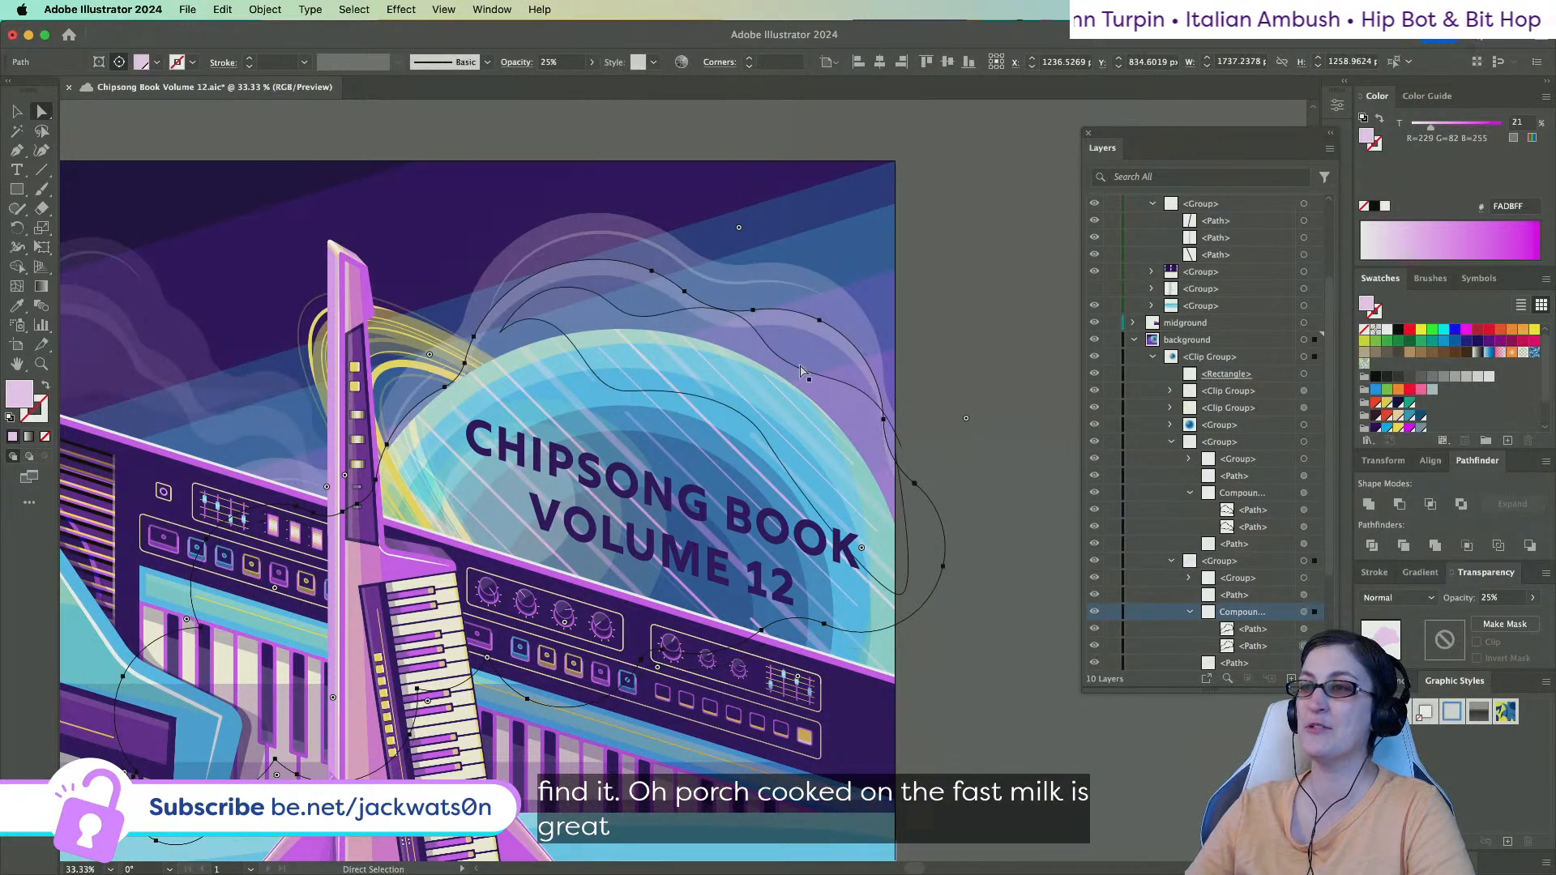
click(1304, 629)
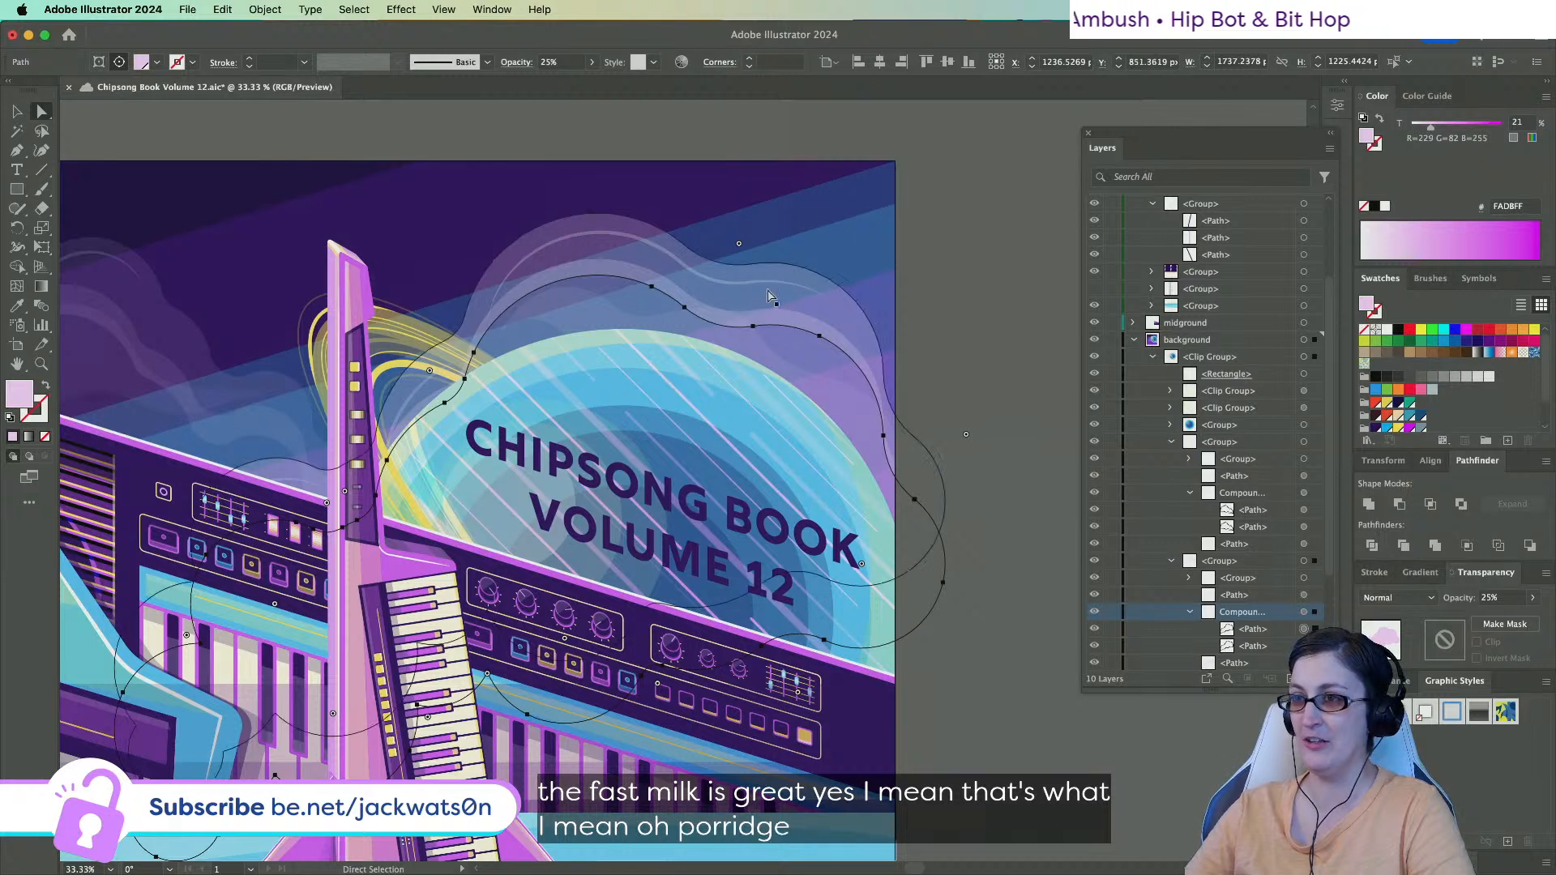
drag(753, 326, 755, 330)
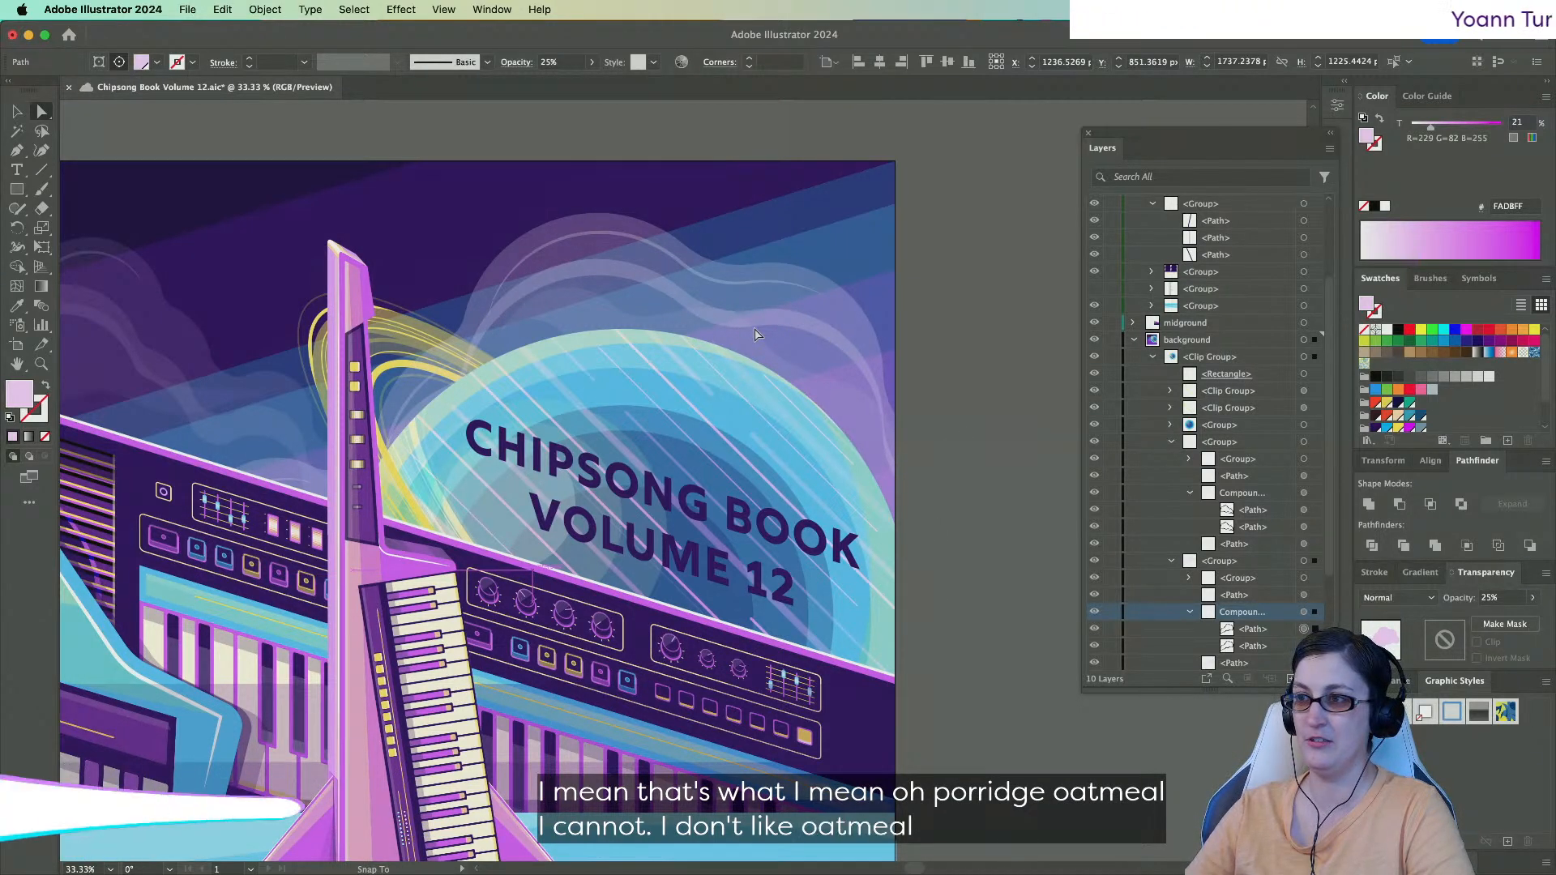
click(993, 389)
Scale the compound rim shape down to about 1631 × 1182 px around its center and rotate it slightly counterclockwise.
scroll(559, 373, down, 2)
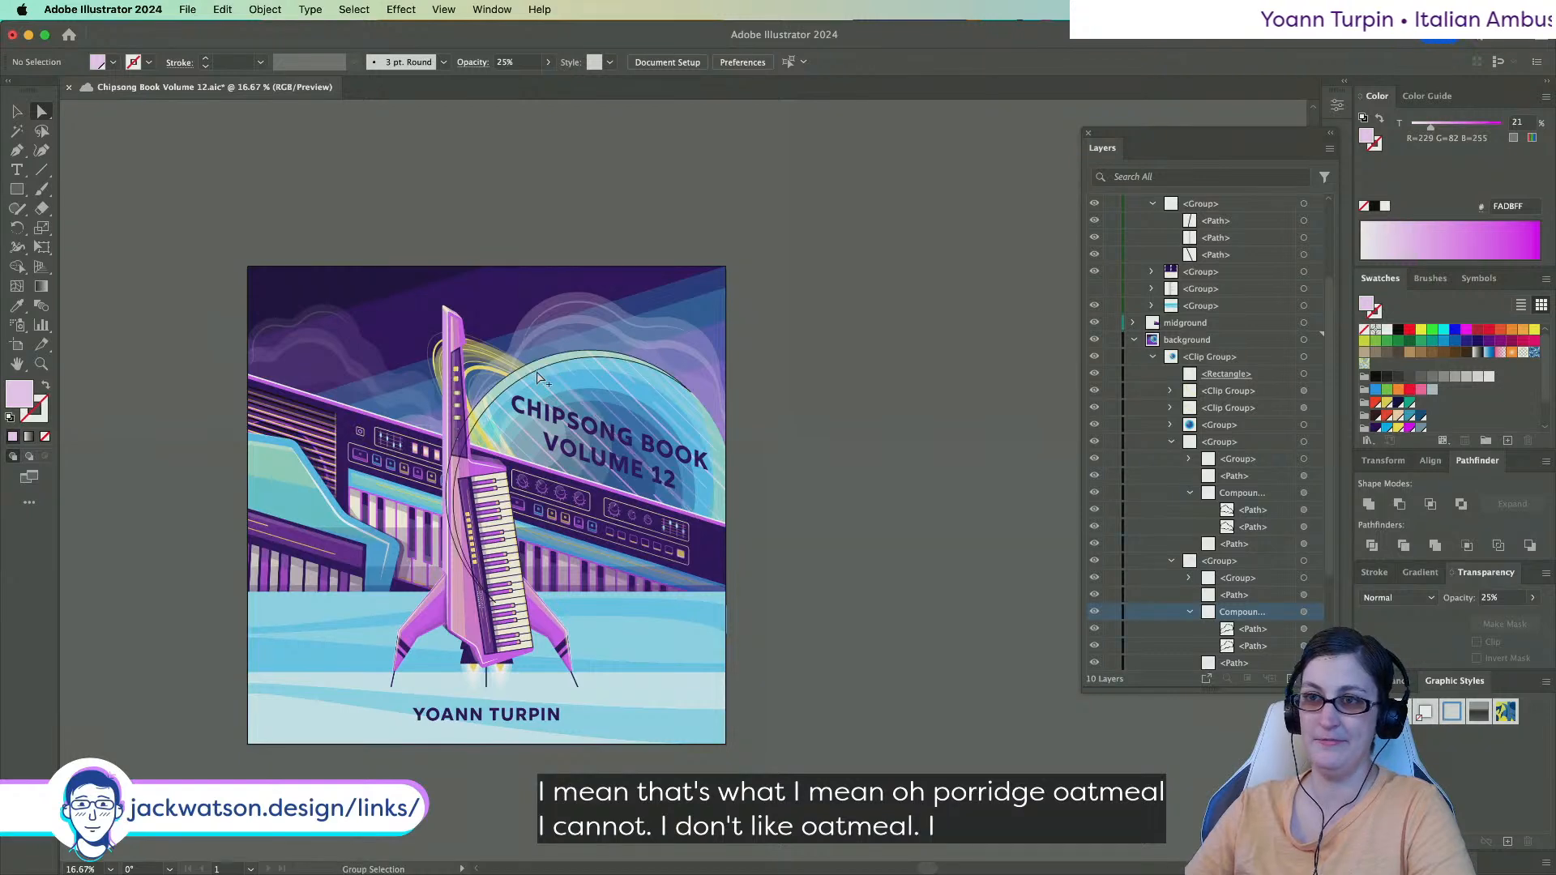
scroll(537, 373, up, 1)
click(1304, 613)
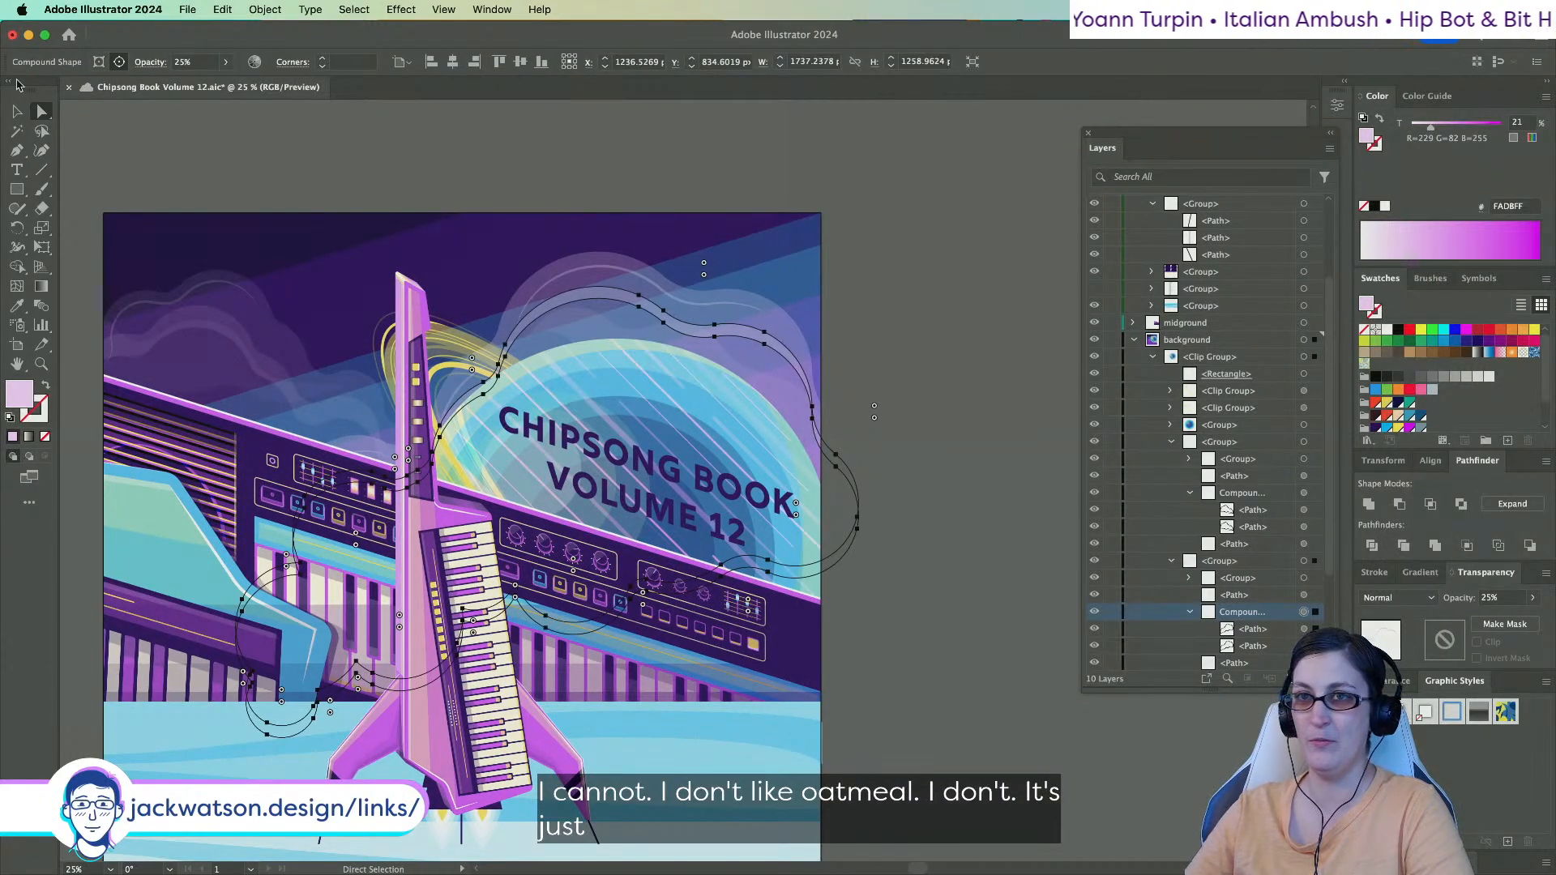
click(18, 112)
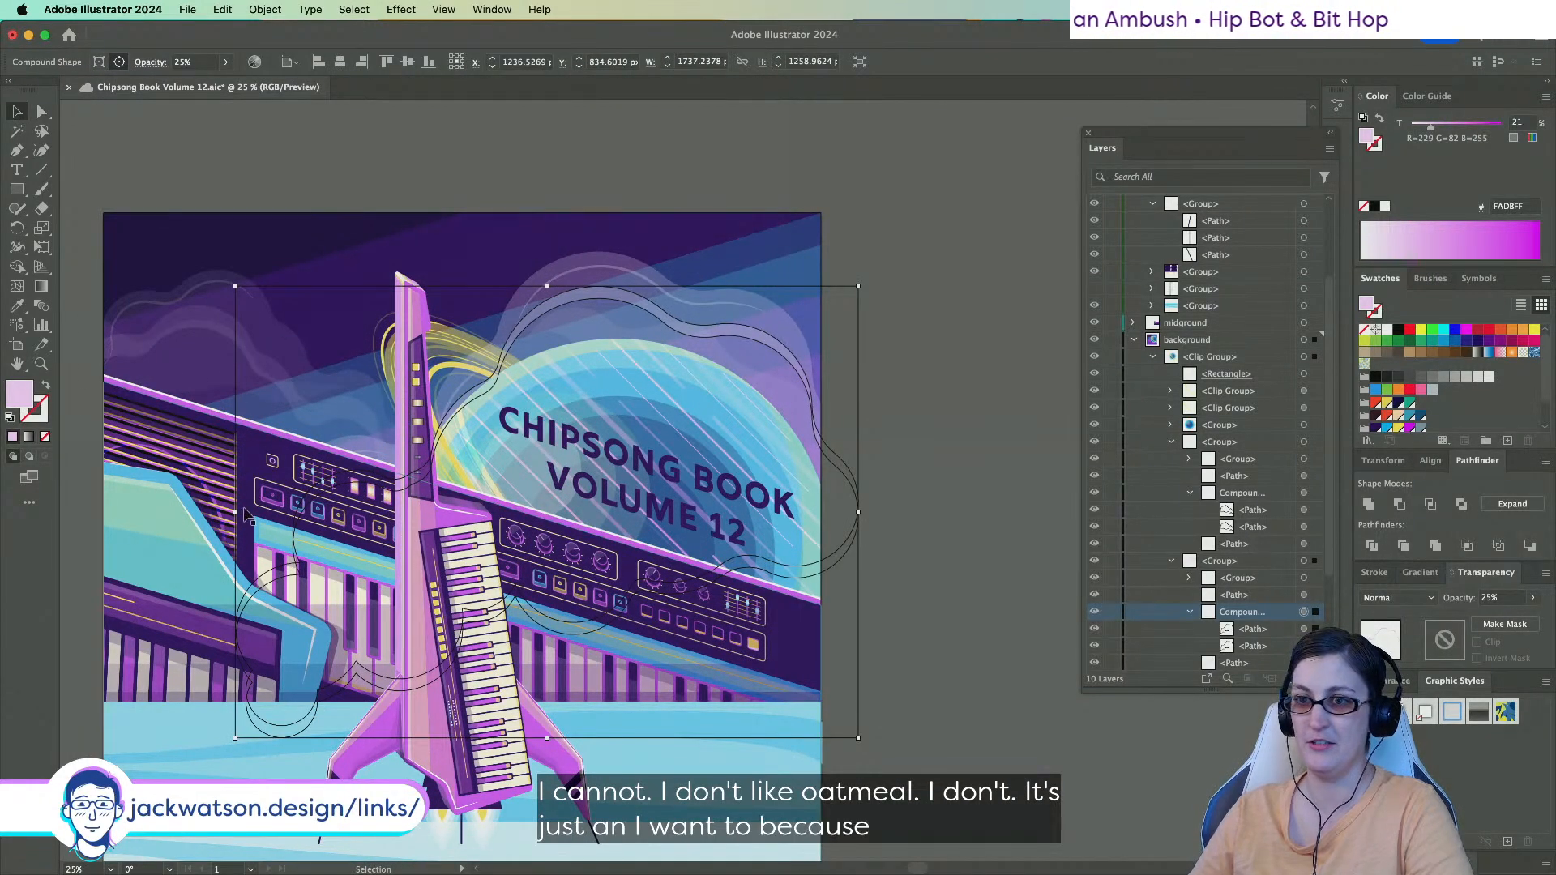
drag(246, 515, 254, 516)
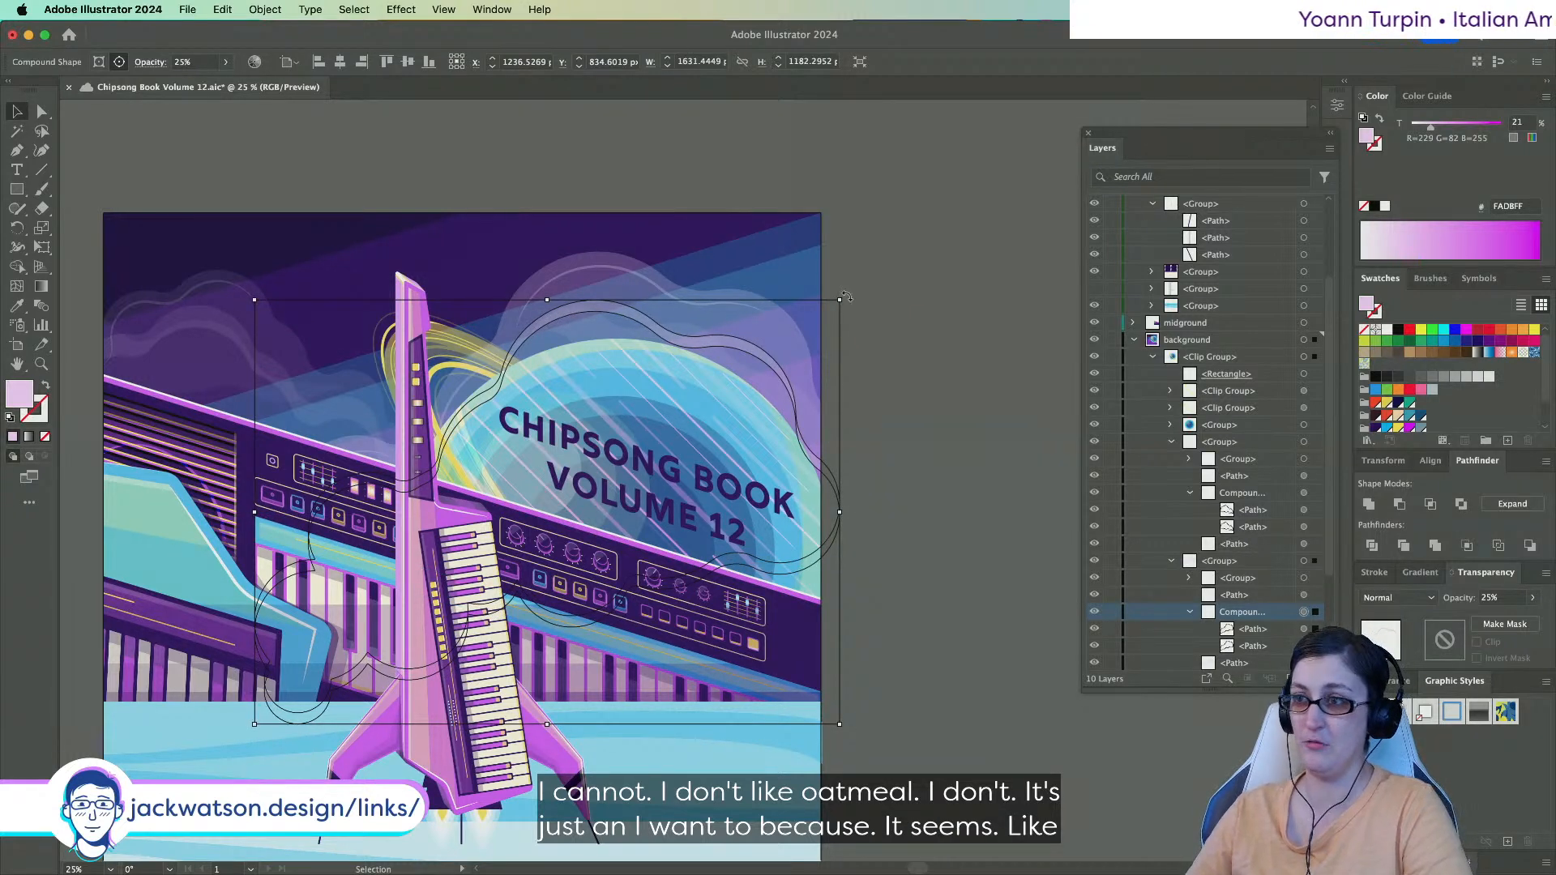
drag(843, 298, 814, 268)
drag(654, 331, 663, 327)
key(super+z)
key(super+z)
key(v)
key(super+shift+z)
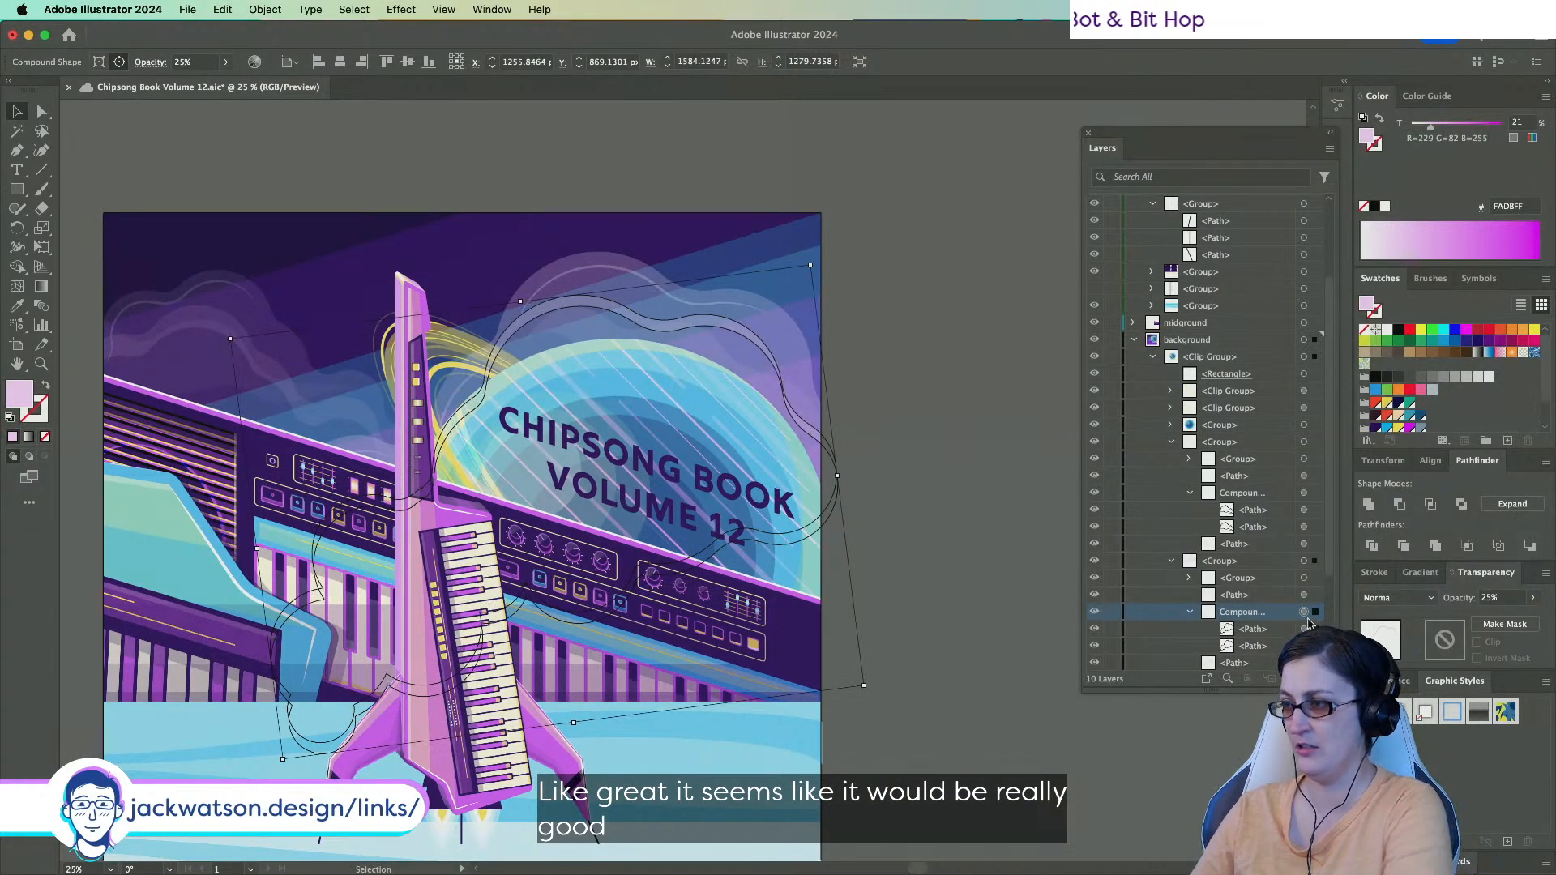
Nudge the rotated rim shape right to about X 1322.8 px, scale it slightly smaller from its lower-left corner, and deselect it.
key(Right)
key(Right)
key(Right)
key(Right)
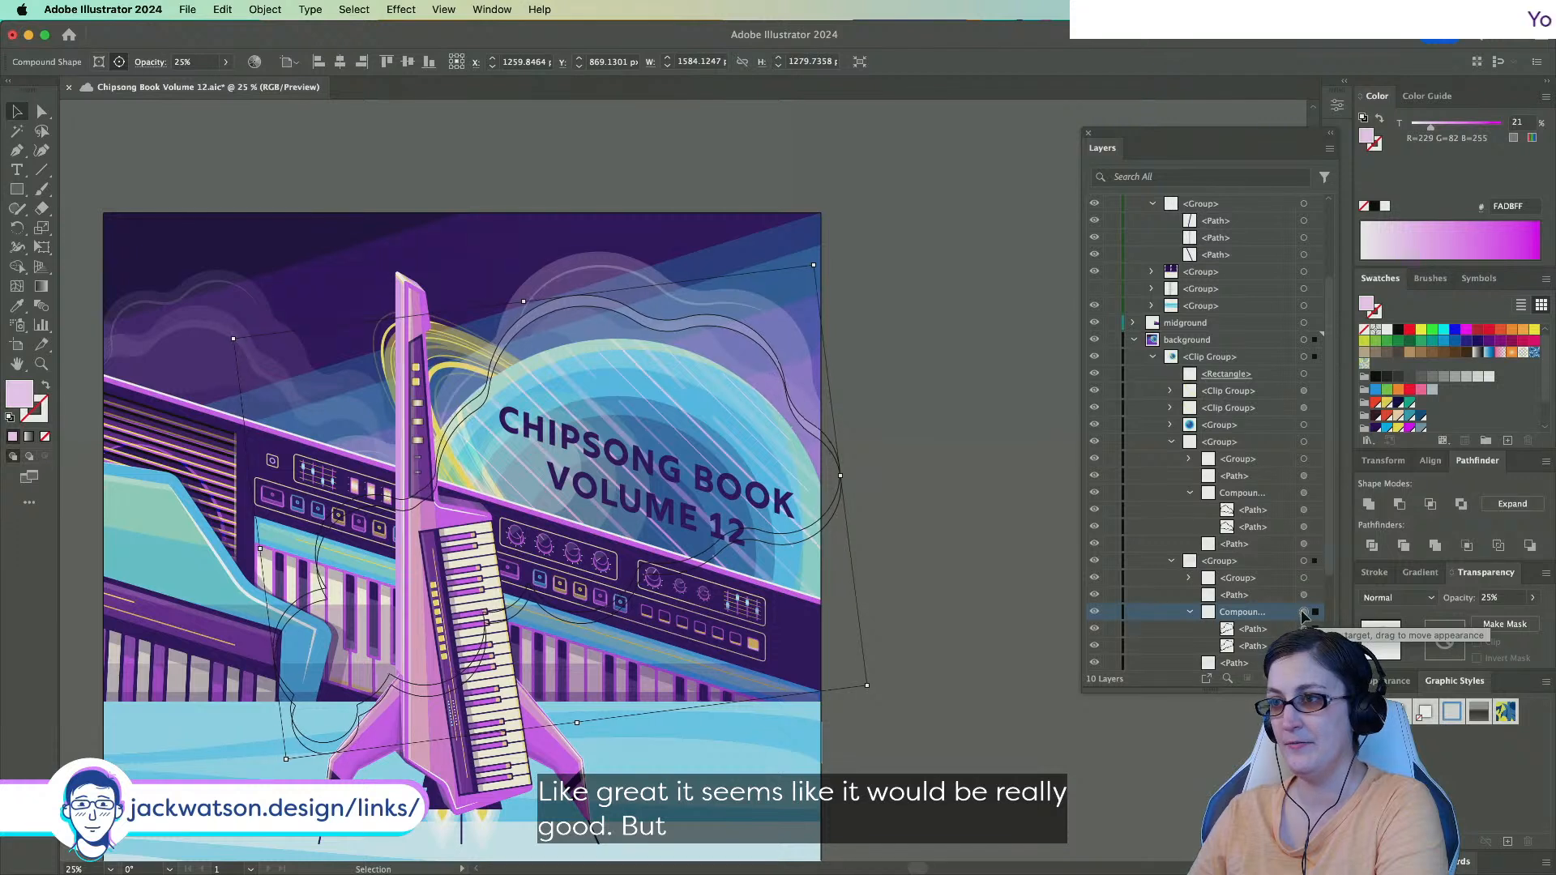
key(Right)
key(Right)
key(Right)
key(Right)
key(Right)
key(Right)
key(Right)
key(Right)
key(Right)
key(Right)
key(Right)
key(Right)
key(Right)
key(Right)
key(Right)
key(Right)
key(Right)
key(Right)
key(Right)
key(Right)
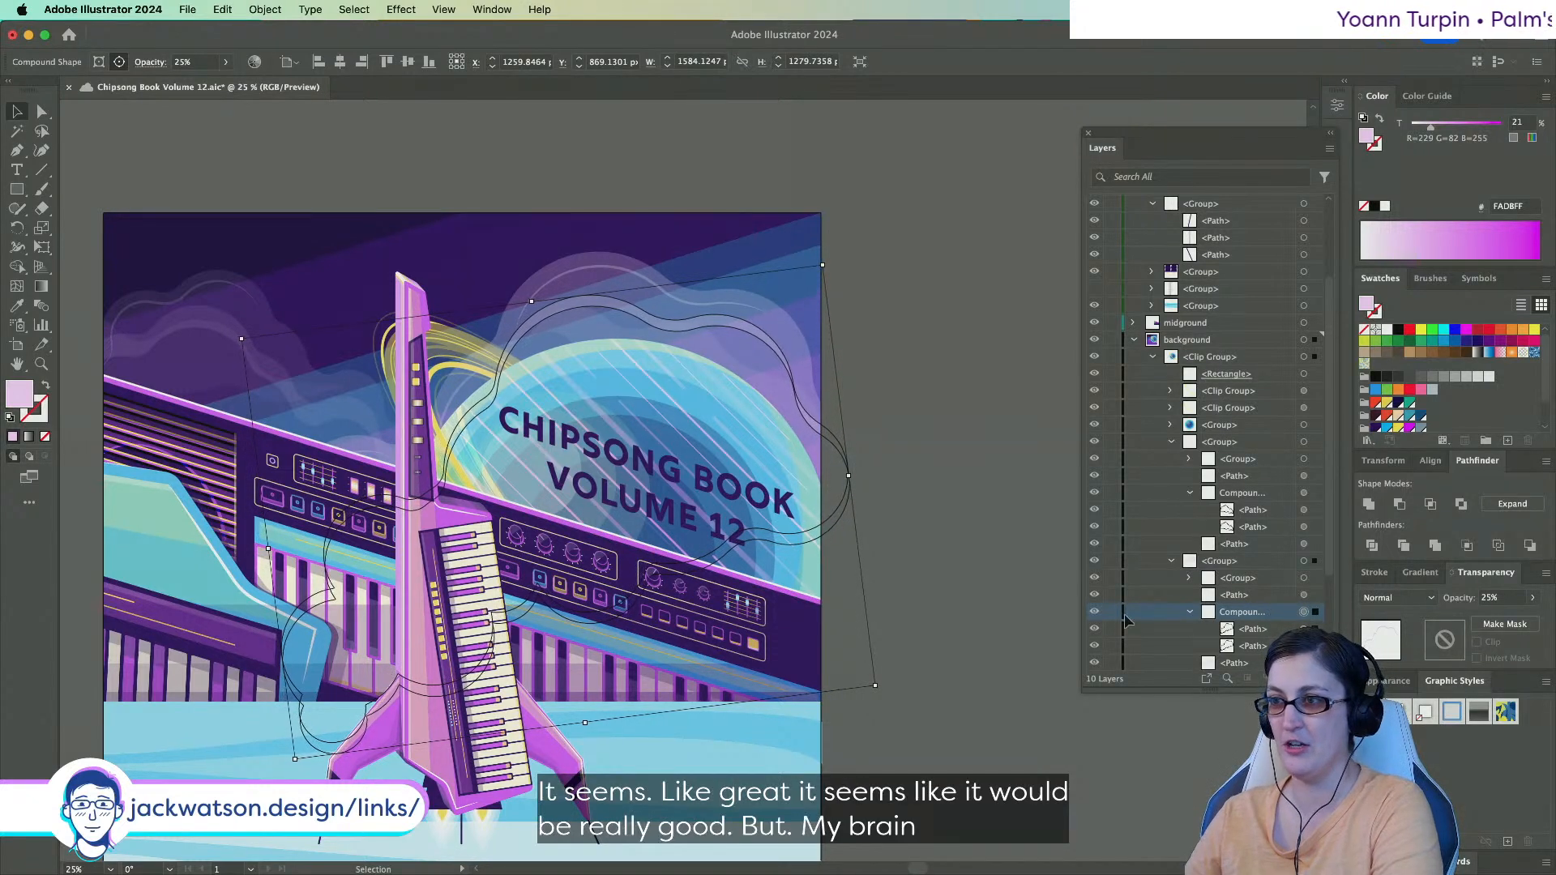
key(Right)
key(Right)
key(Right)
key(Right)
key(Right)
key(Right)
key(Right)
key(Right)
key(Right)
key(Right)
key(Right)
key(Right)
key(Right)
key(Right)
key(Right)
key(Right)
key(Right)
key(Right)
key(Right)
key(Right)
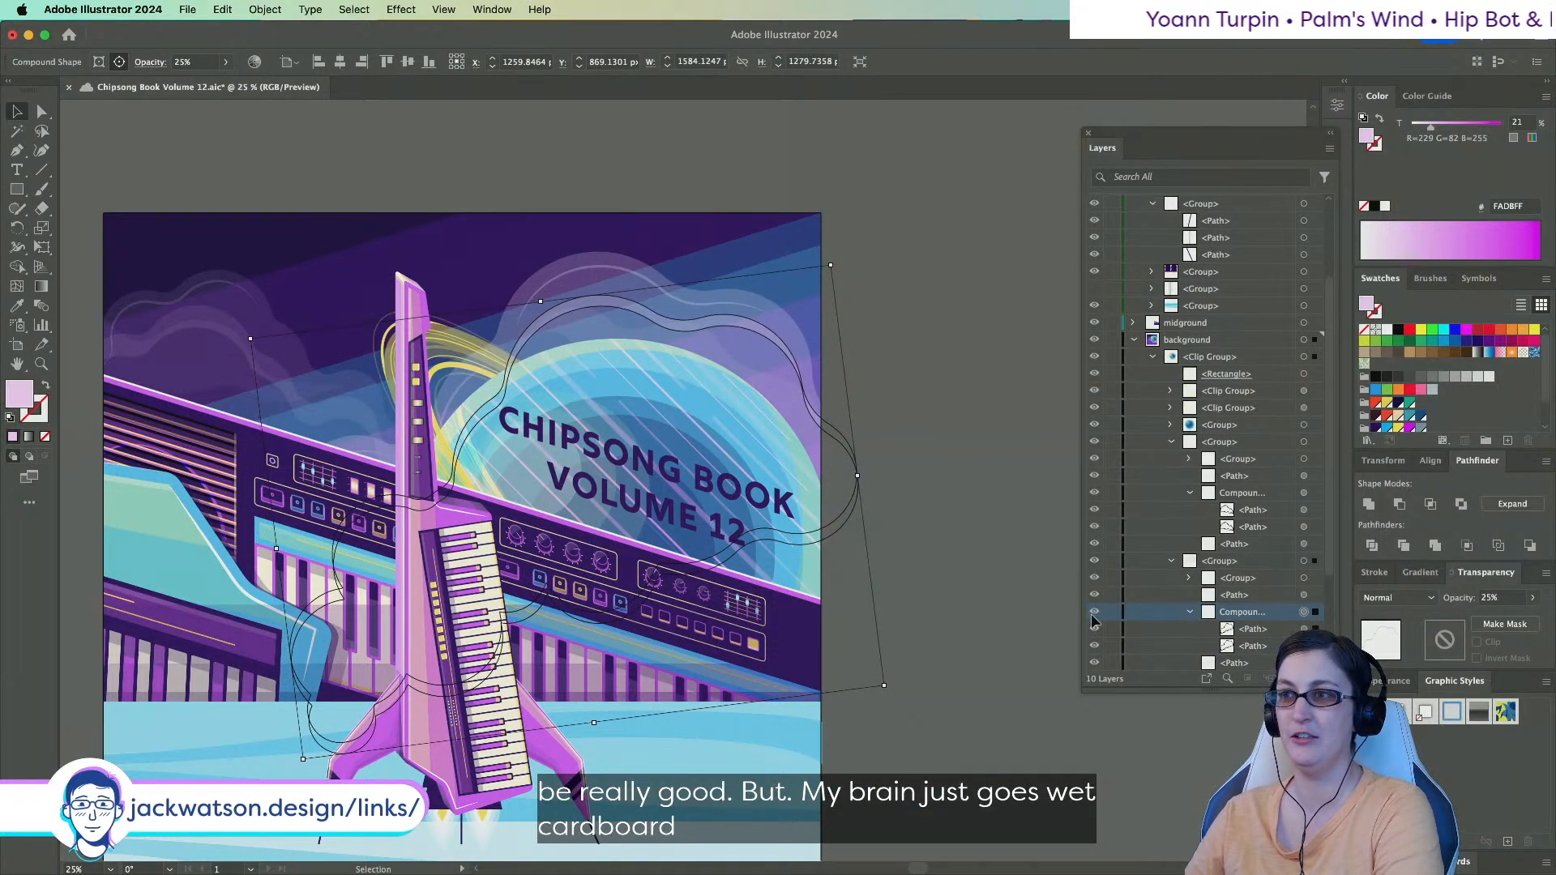
key(Right)
key(Right)
key(Right)
key(Right)
key(Right)
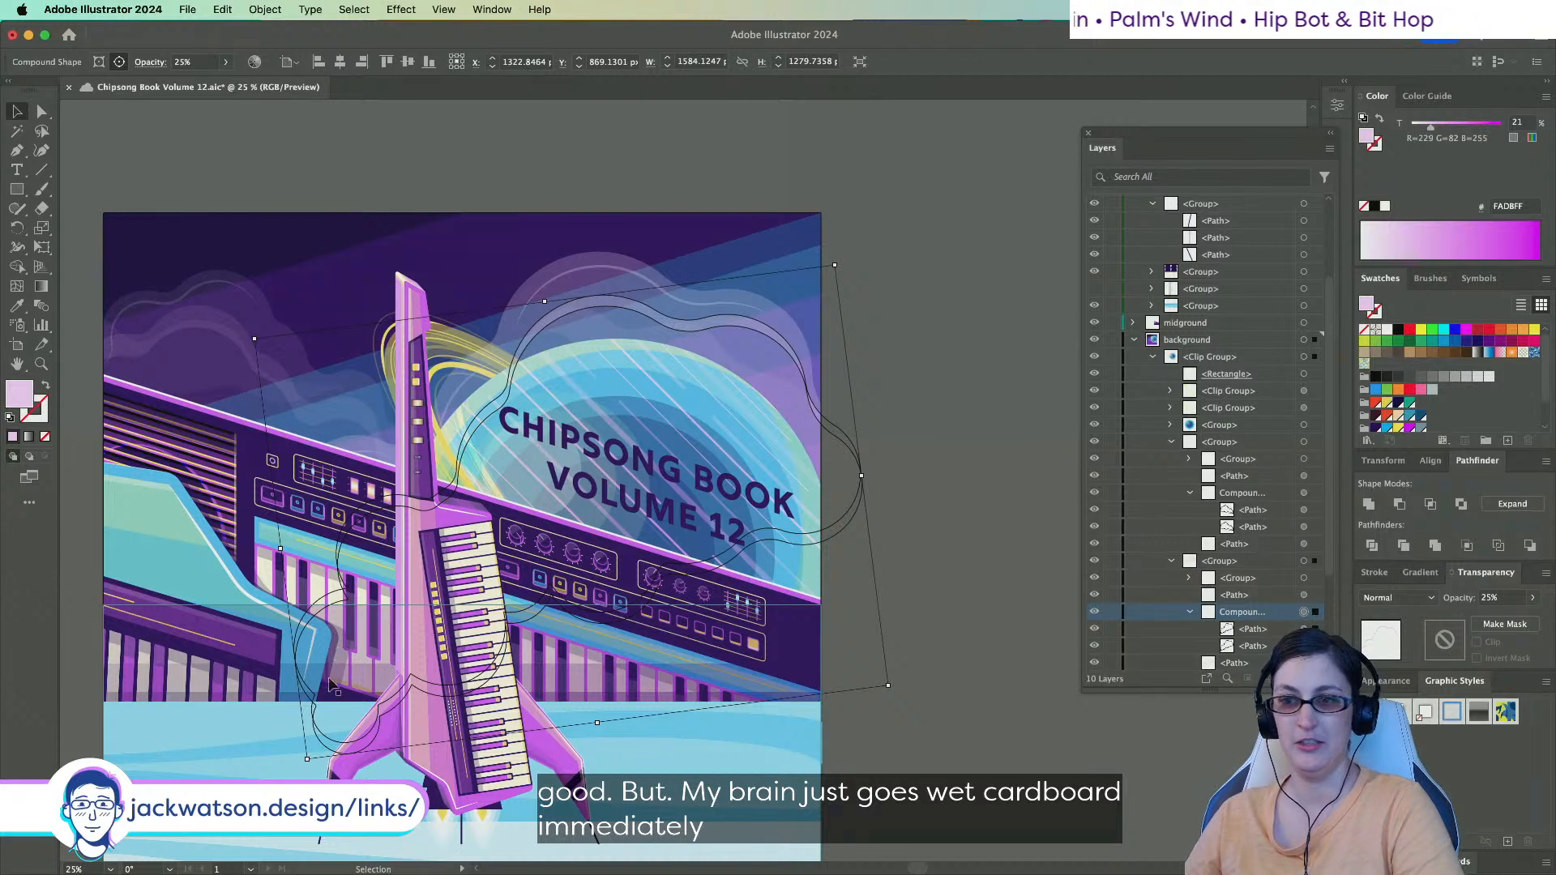
drag(305, 758, 311, 751)
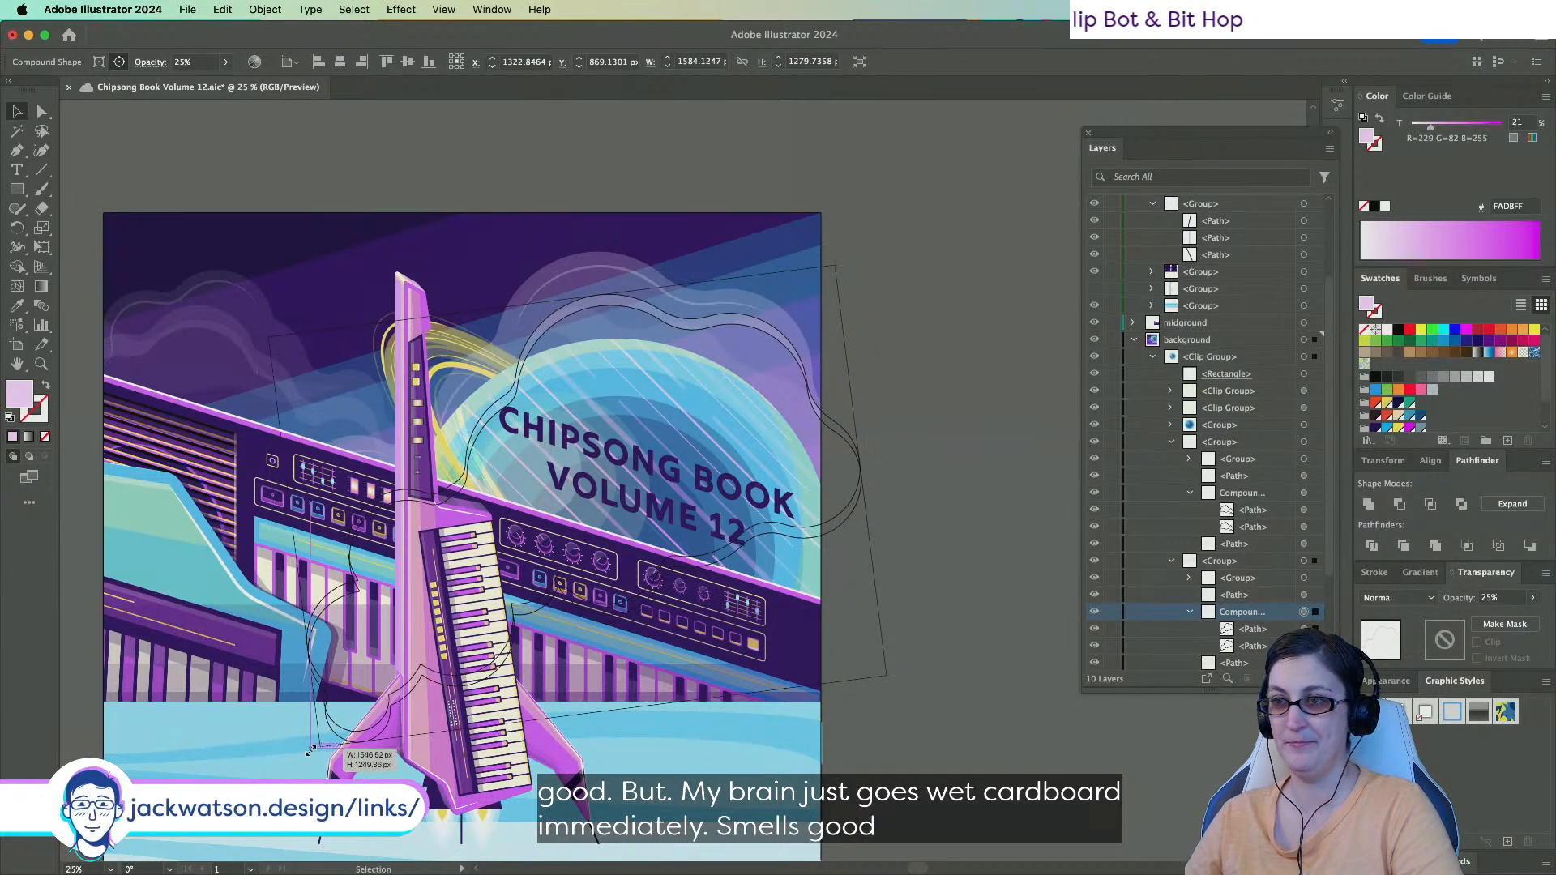
click(879, 263)
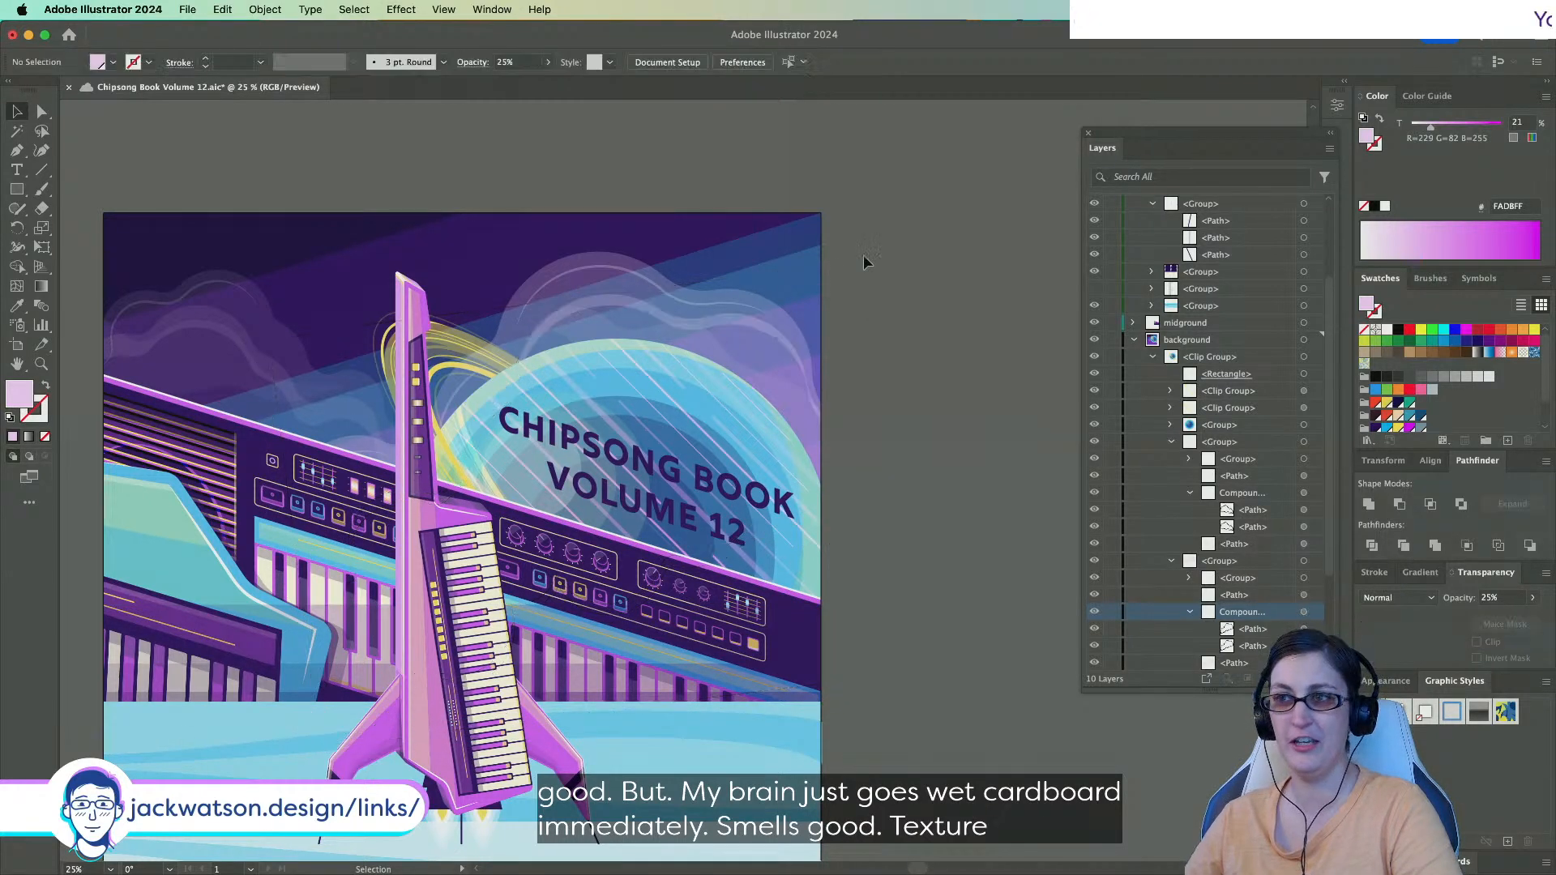
scroll(880, 263, left, 5)
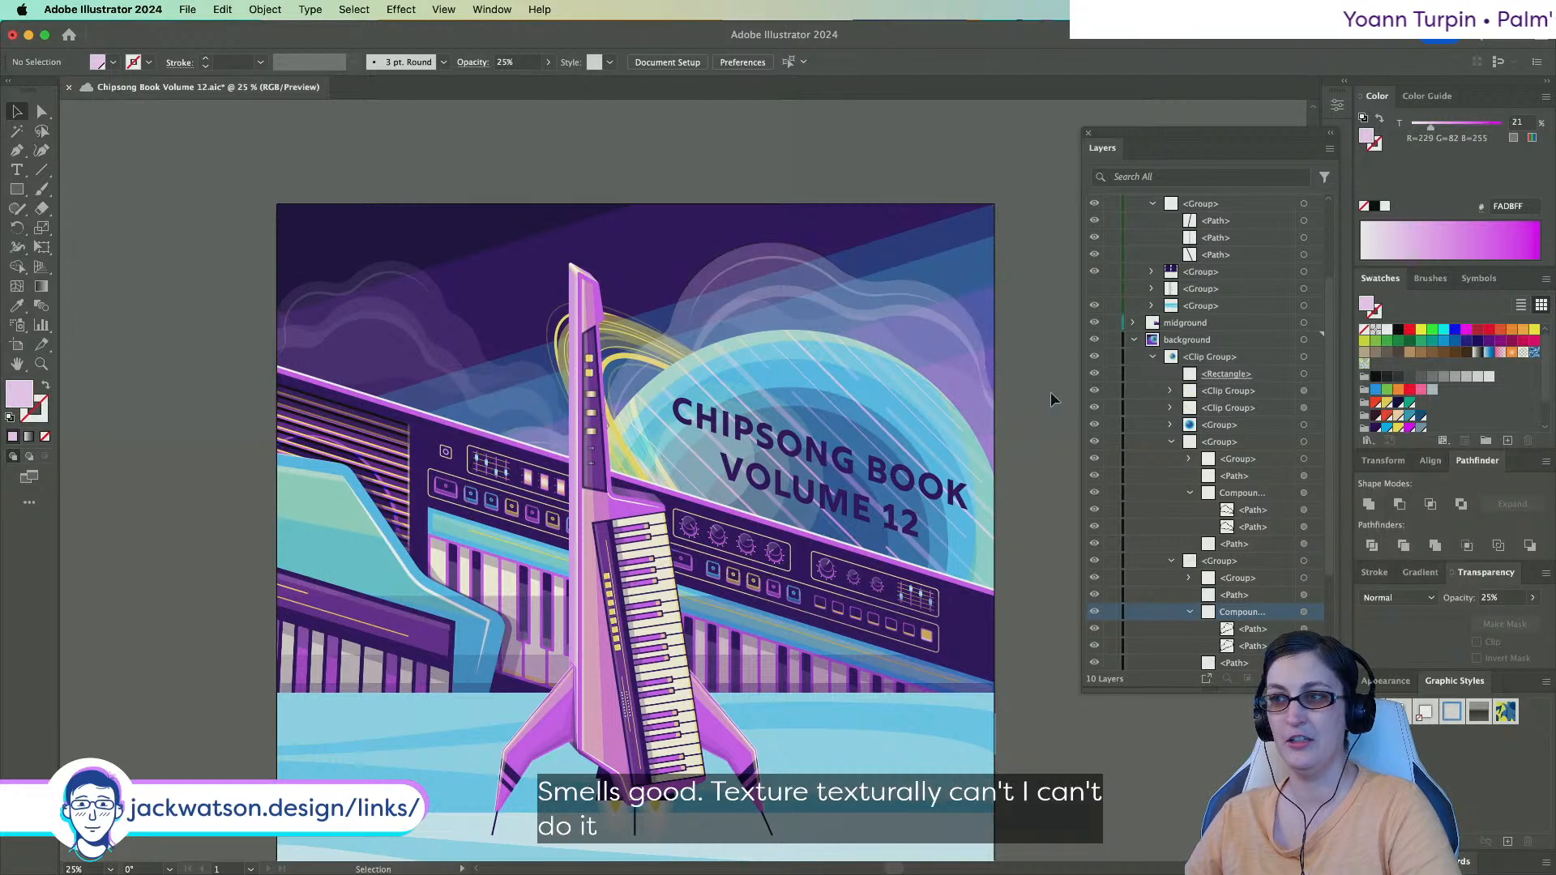
scroll(1051, 395, down, 2)
scroll(1050, 395, right, 2)
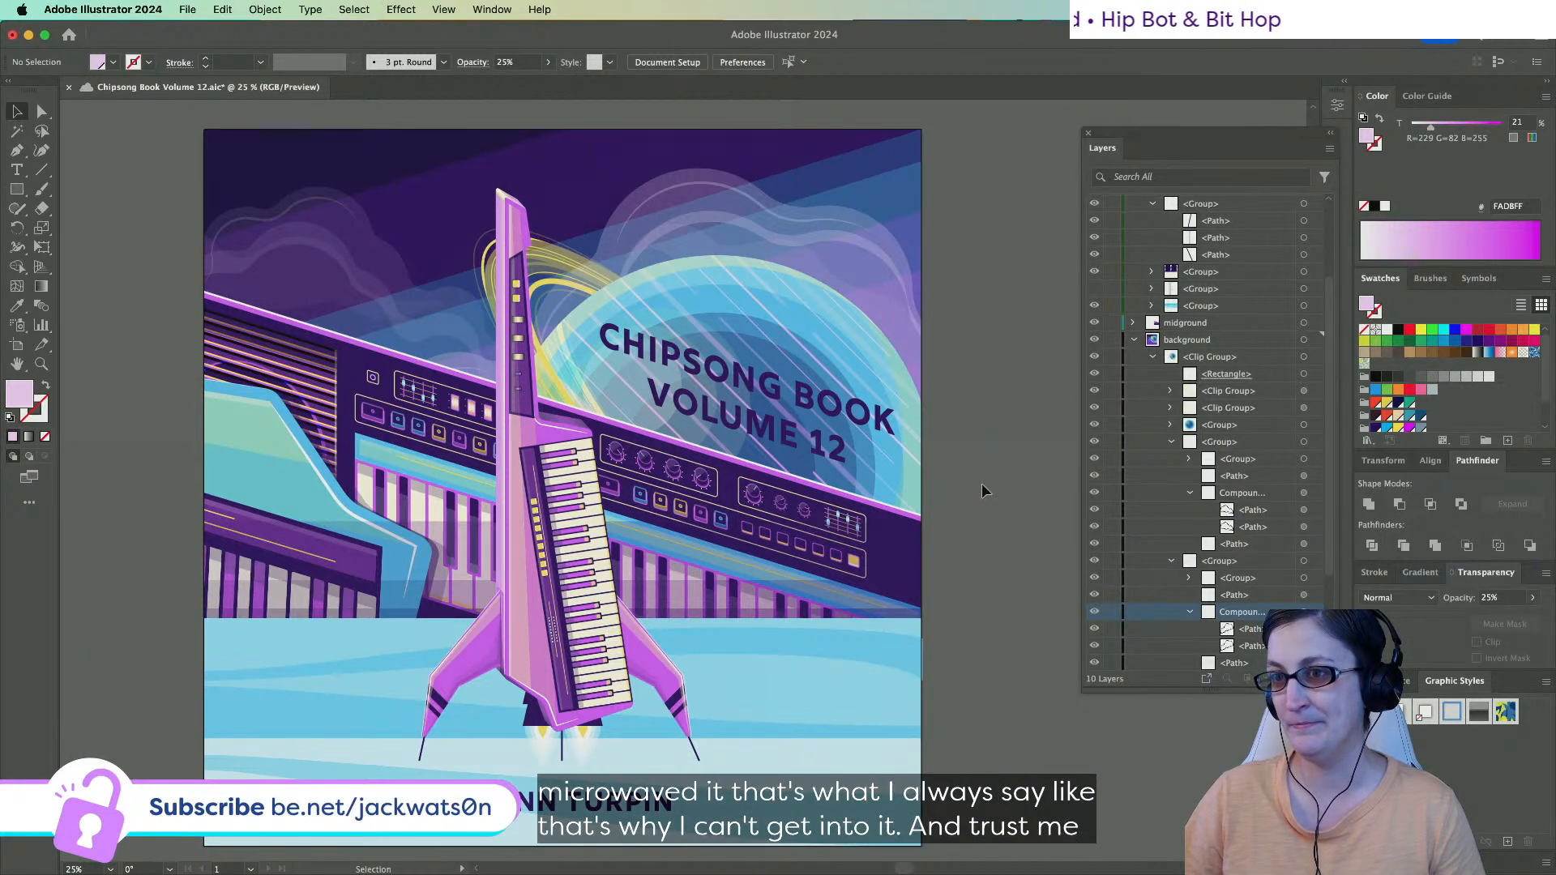
scroll(980, 483, left, 3)
scroll(981, 483, up, 1)
scroll(981, 483, right, 2)
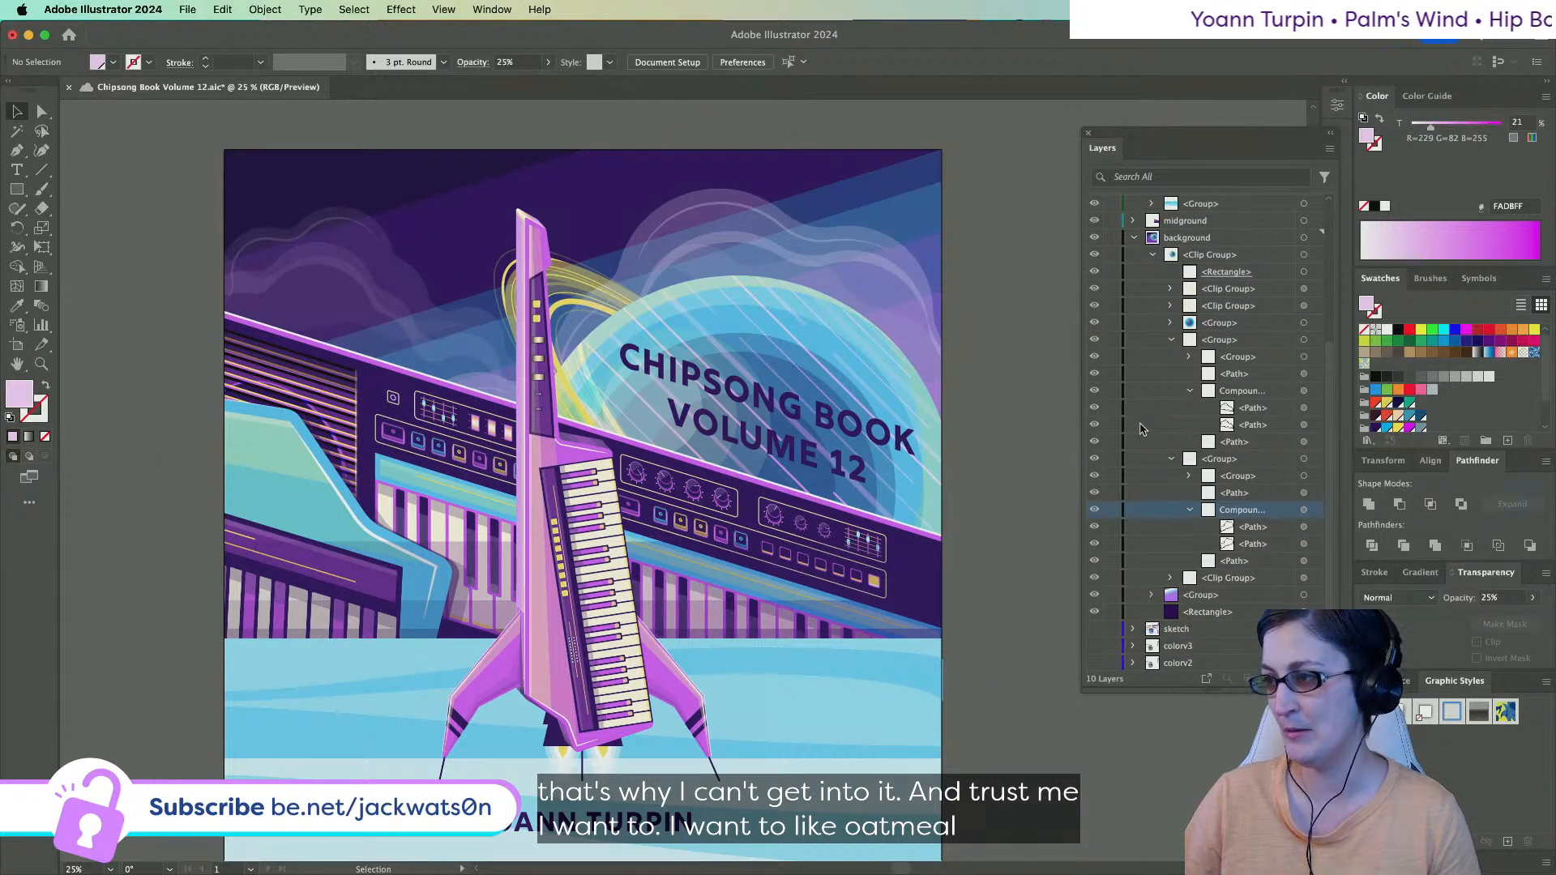
Collapse the rim's compound shape in the layer list and show the hidden smoke clouds group in the foreground layer.
click(1191, 511)
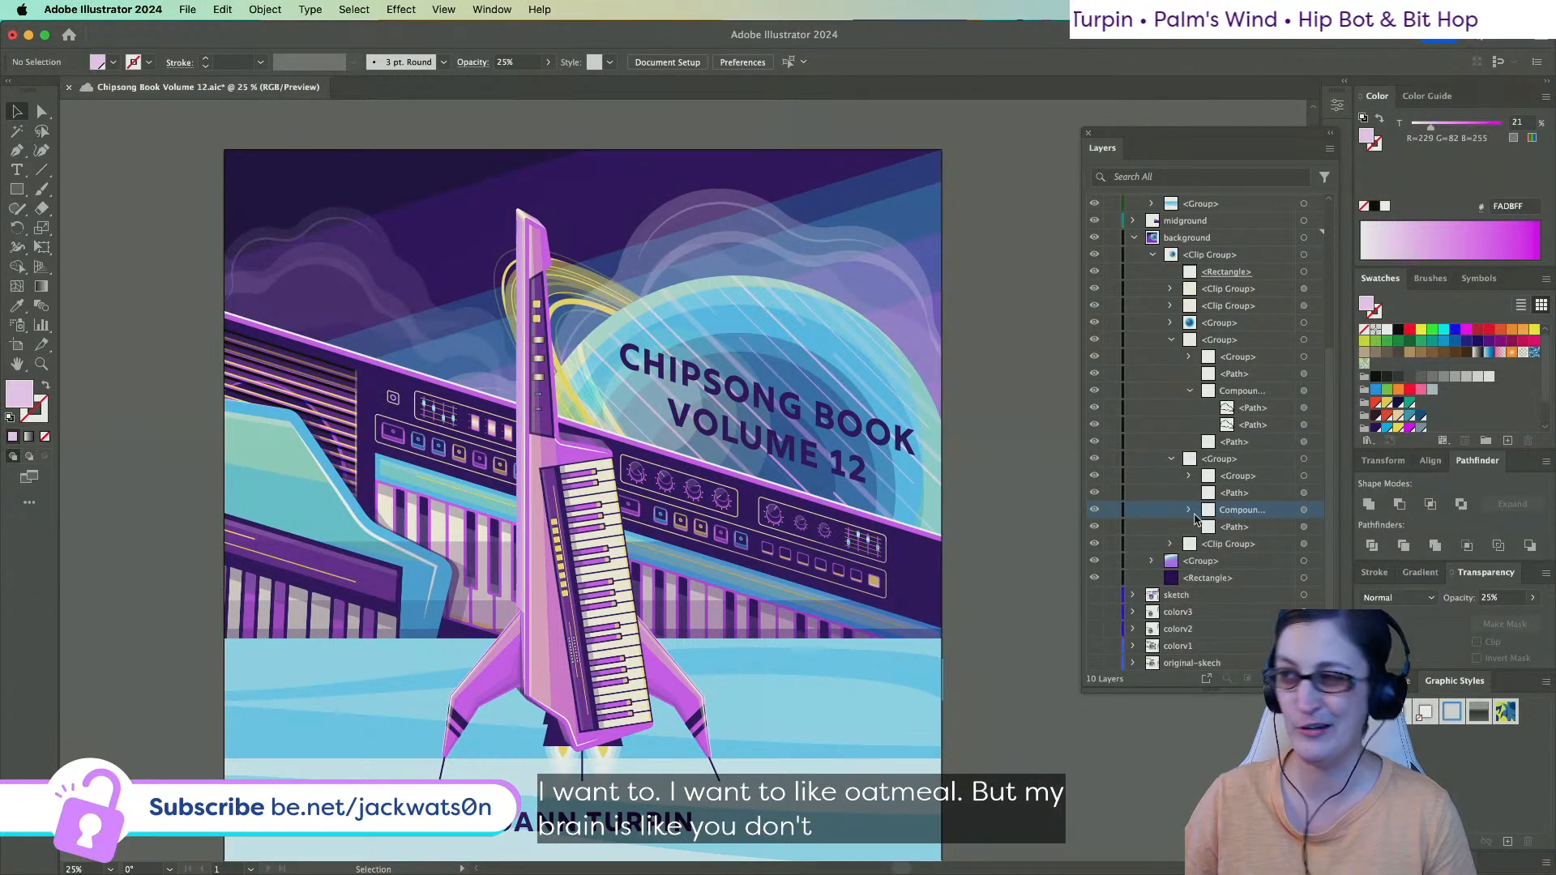
scroll(1171, 462, up, 5)
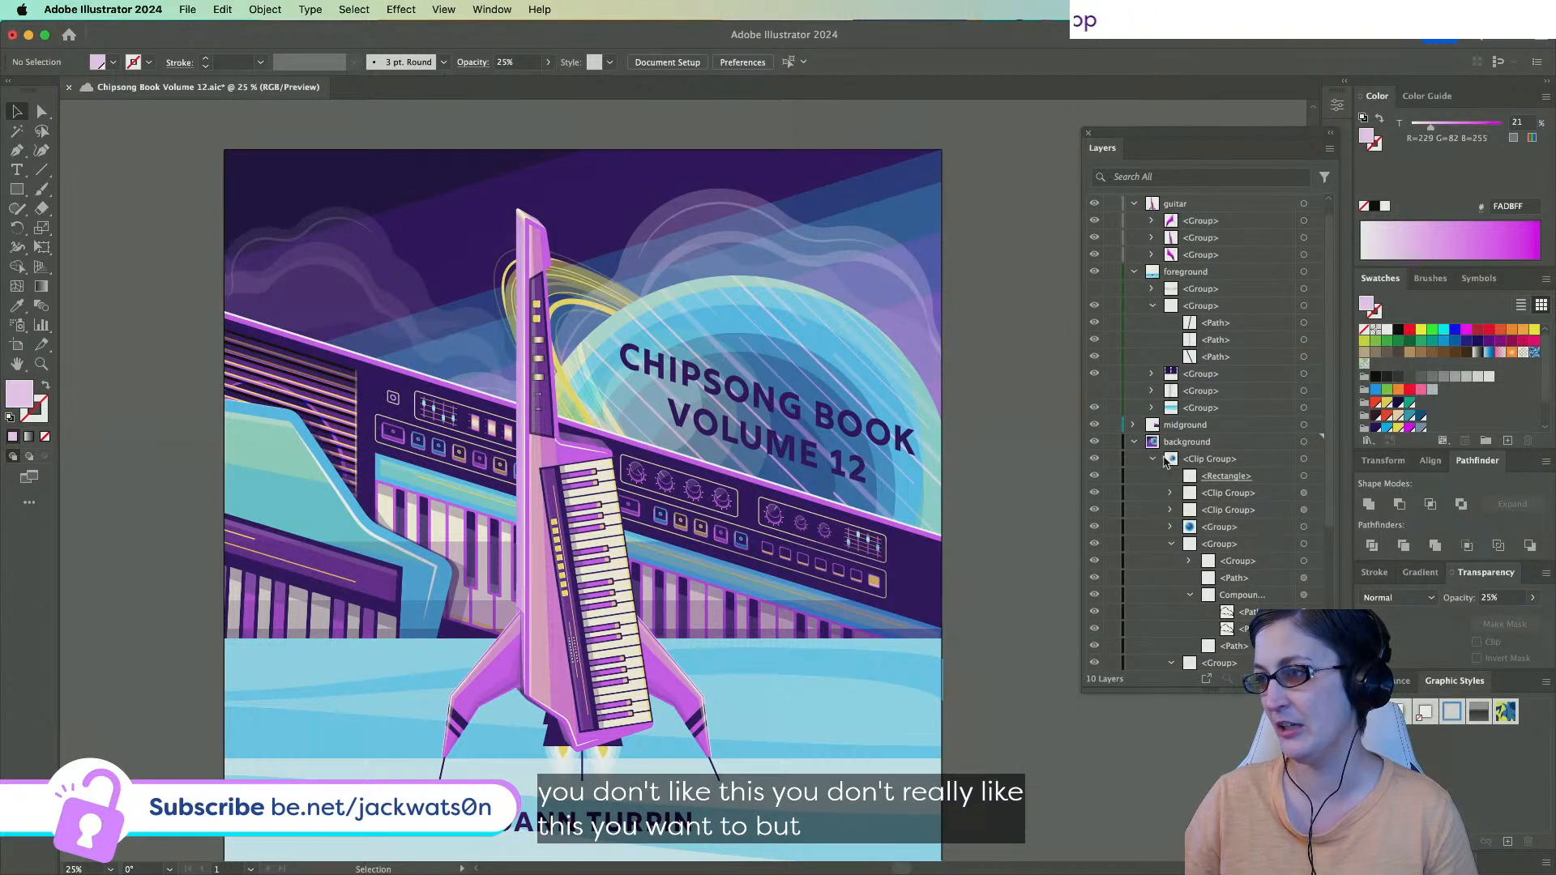
click(1094, 391)
click(1094, 391)
scroll(1096, 389, up, 1)
click(1094, 305)
Examine the smoke clouds and flames around the rocket's base at different magnifications.
scroll(887, 538, down, 3)
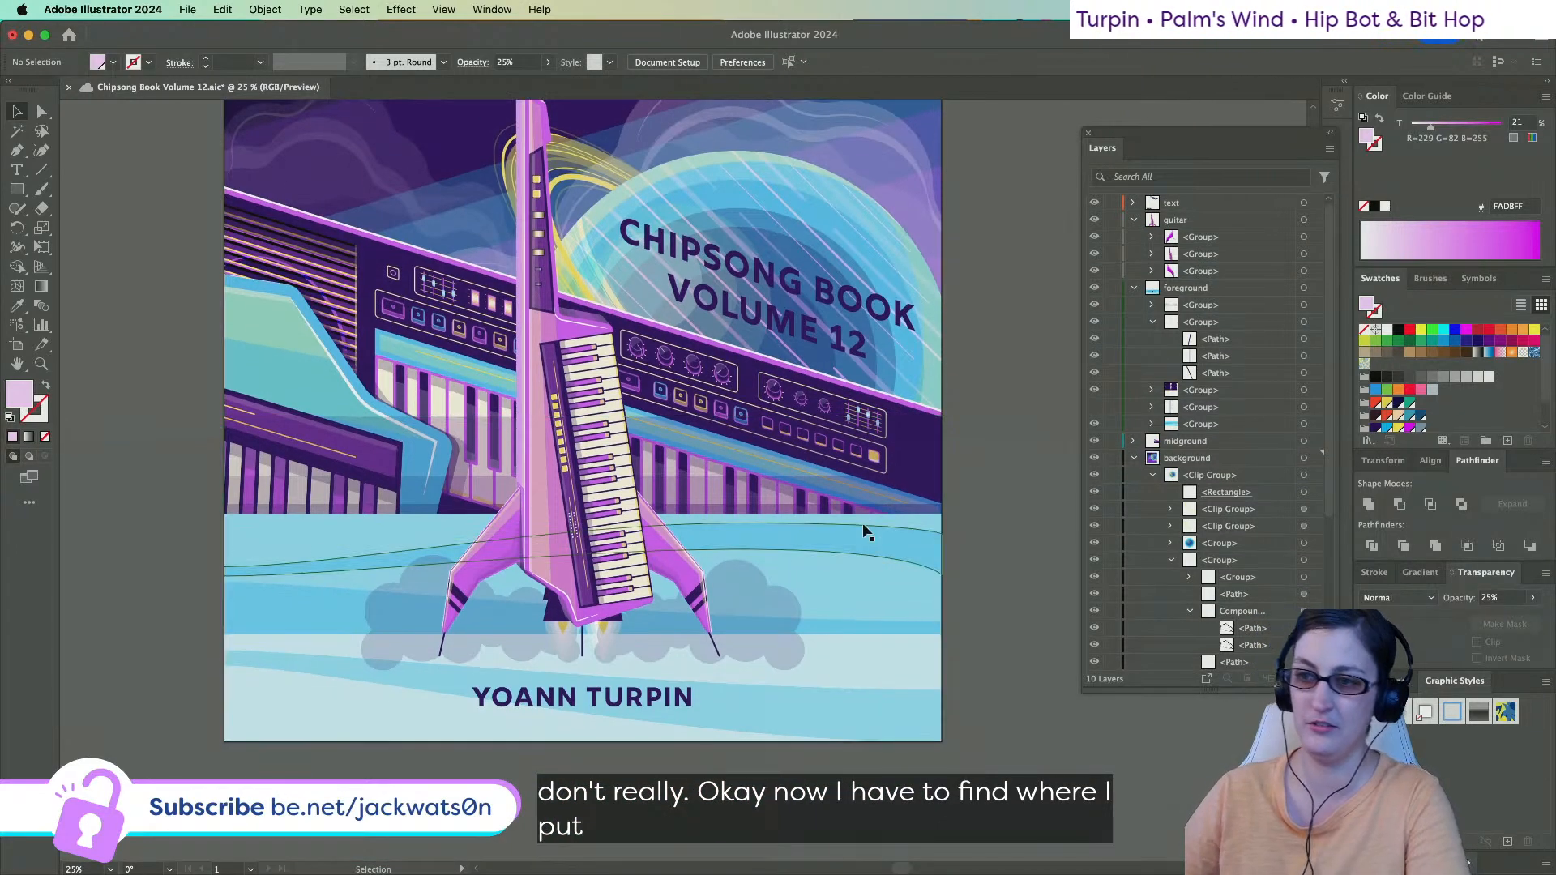
scroll(620, 655, up, 1)
scroll(618, 649, up, 1)
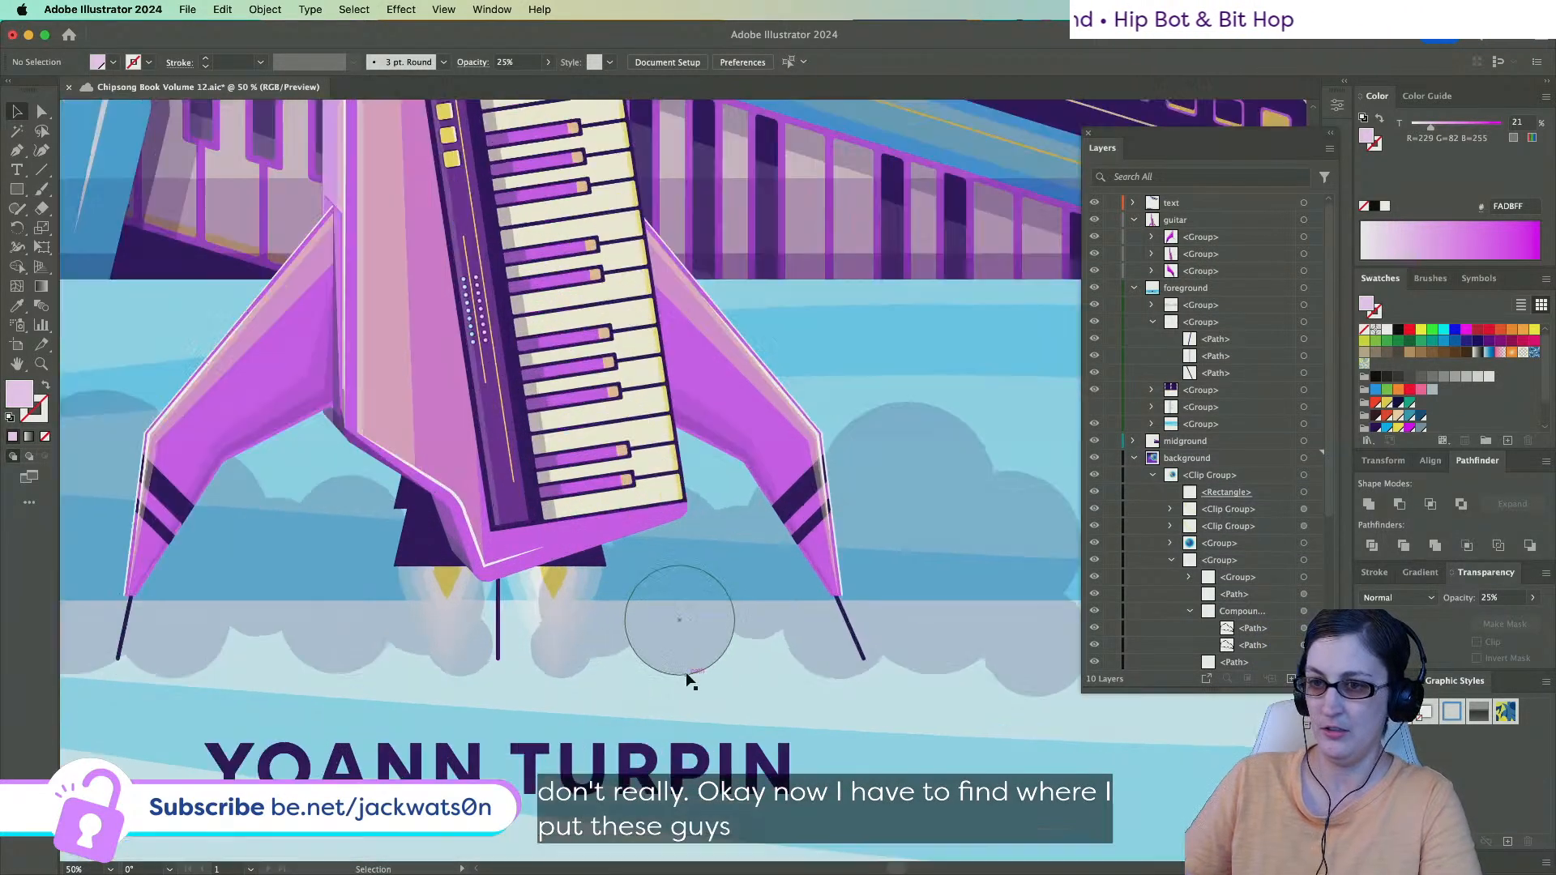
scroll(560, 652, down, 1)
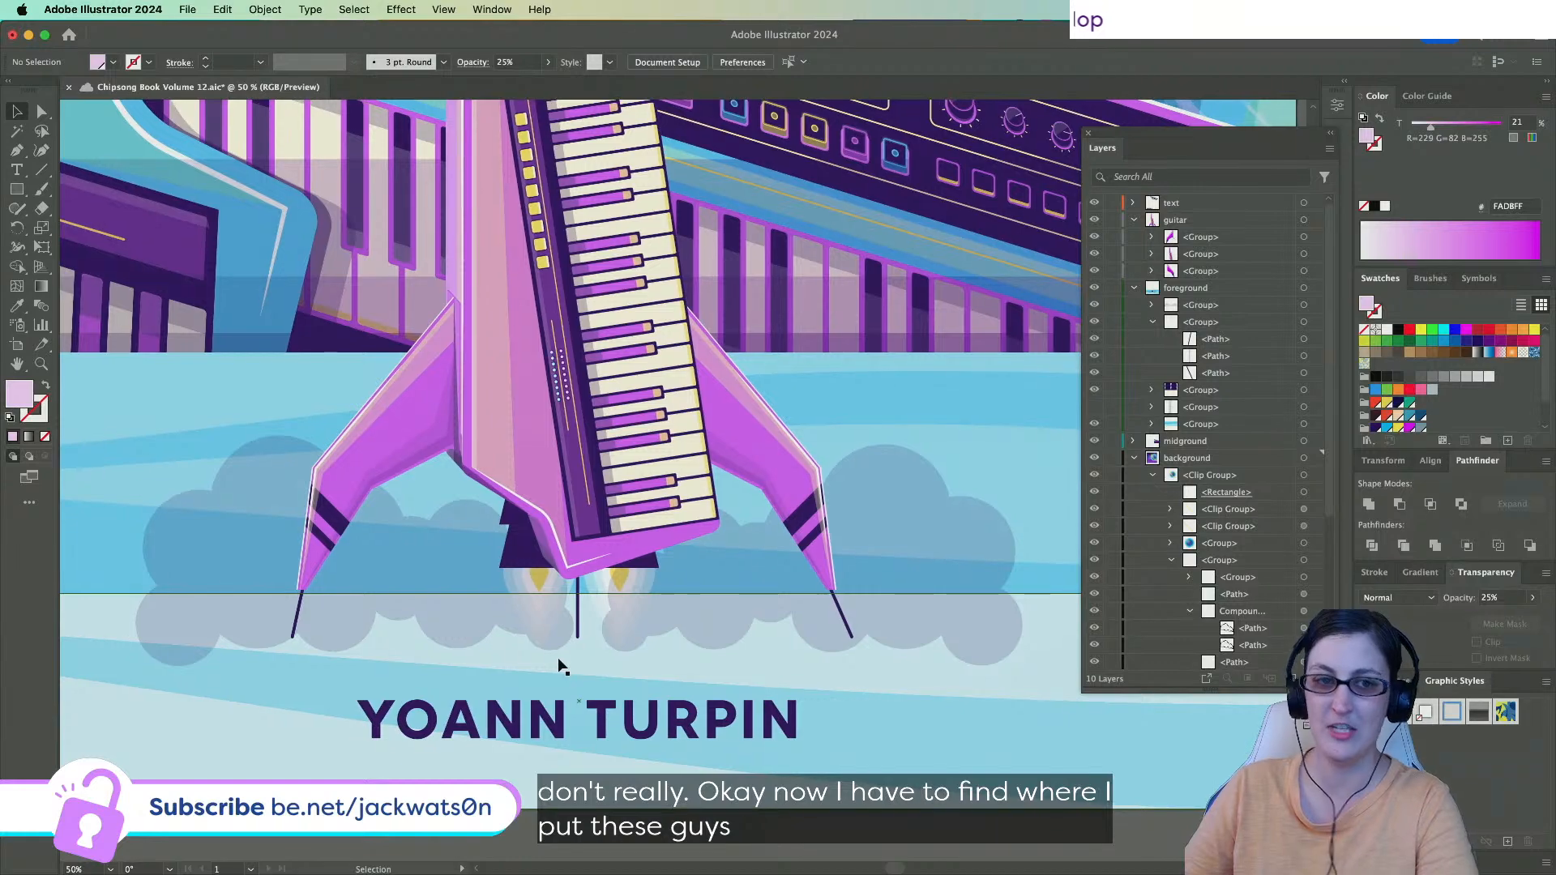
scroll(616, 593, up, 1)
scroll(614, 608, up, 2)
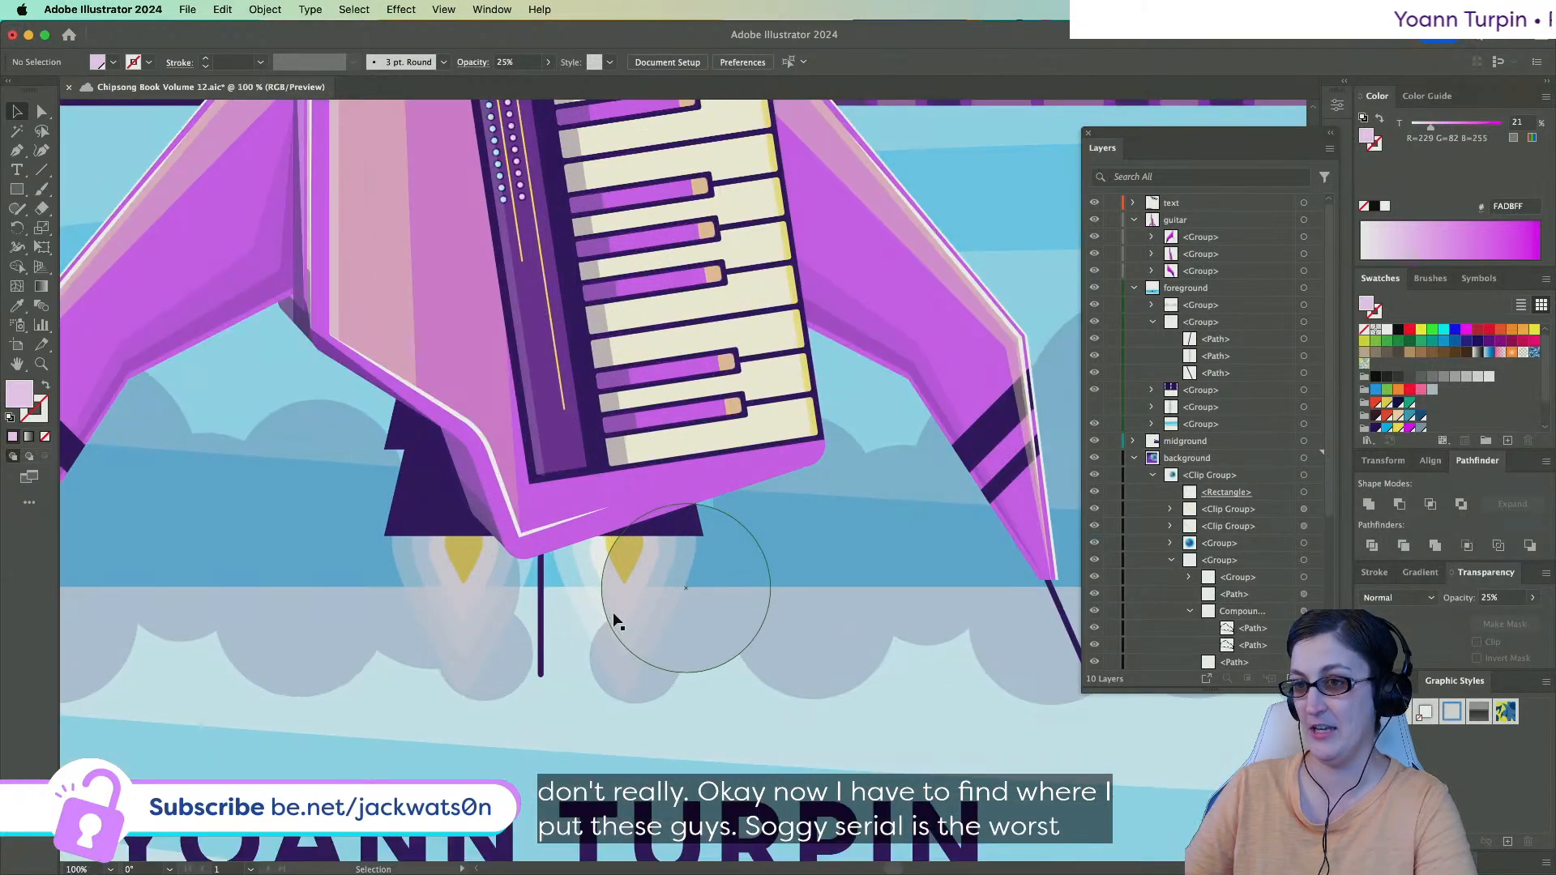
scroll(613, 611, down, 3)
scroll(559, 615, up, 1)
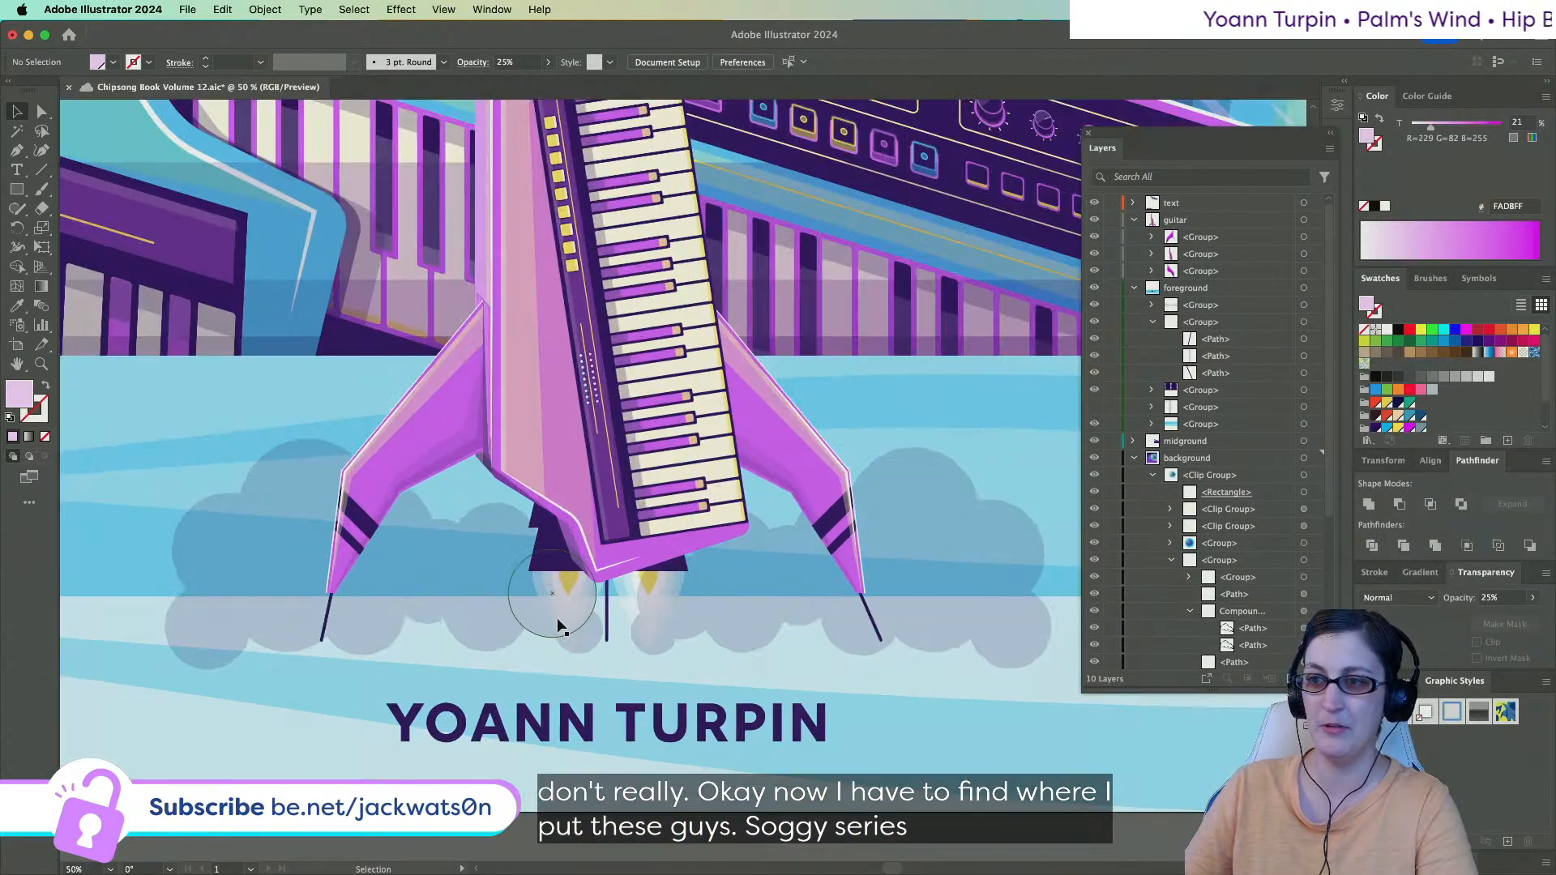
scroll(609, 613, down, 2)
scroll(609, 613, up, 2)
scroll(592, 567, down, 1)
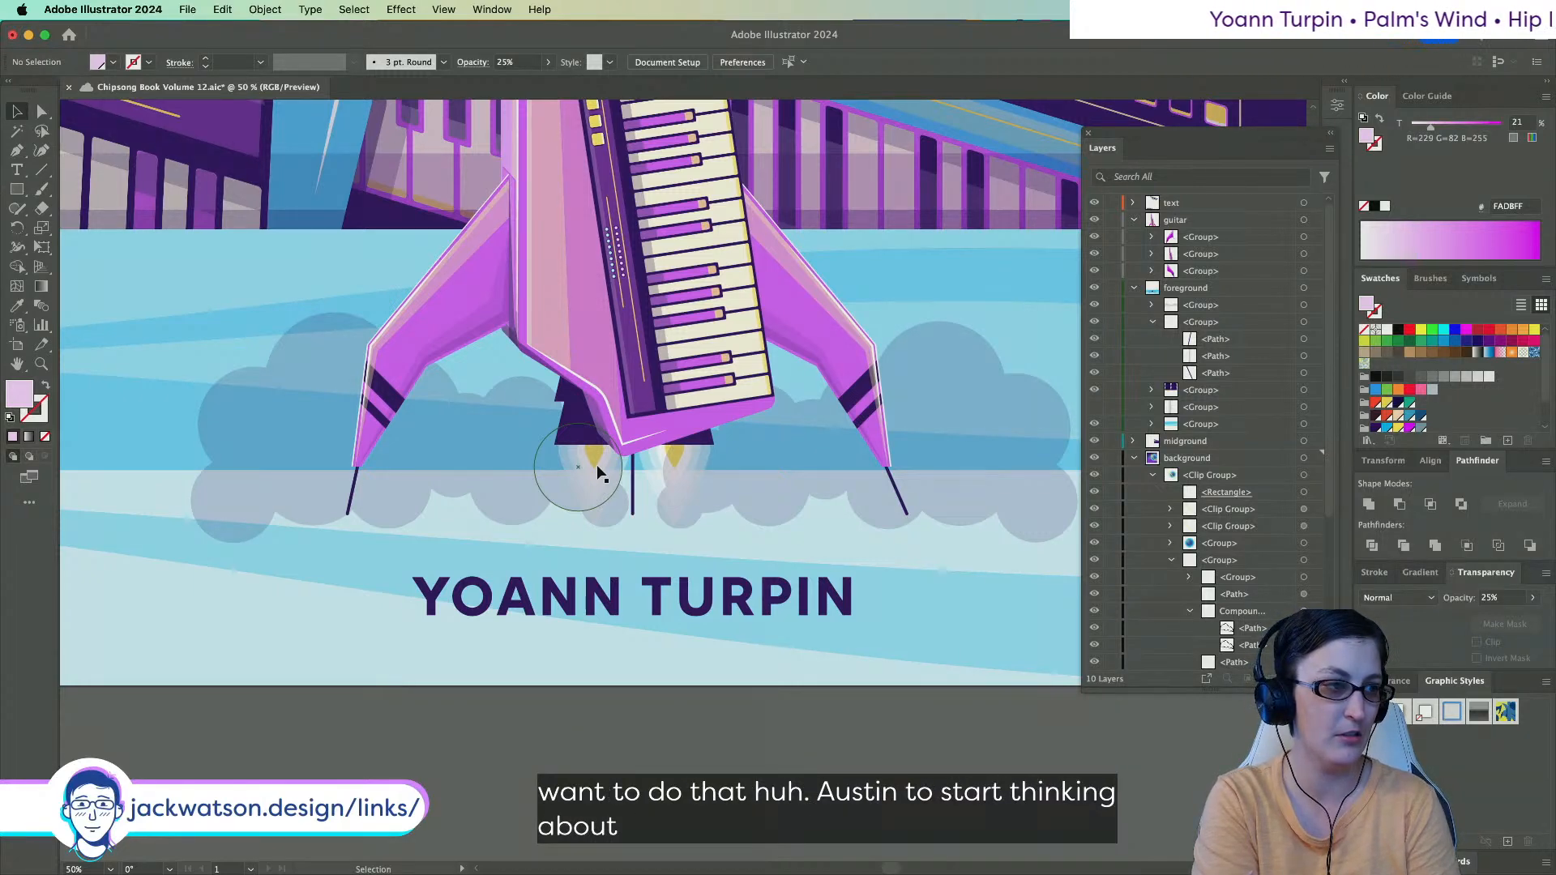
scroll(329, 216, up, 5)
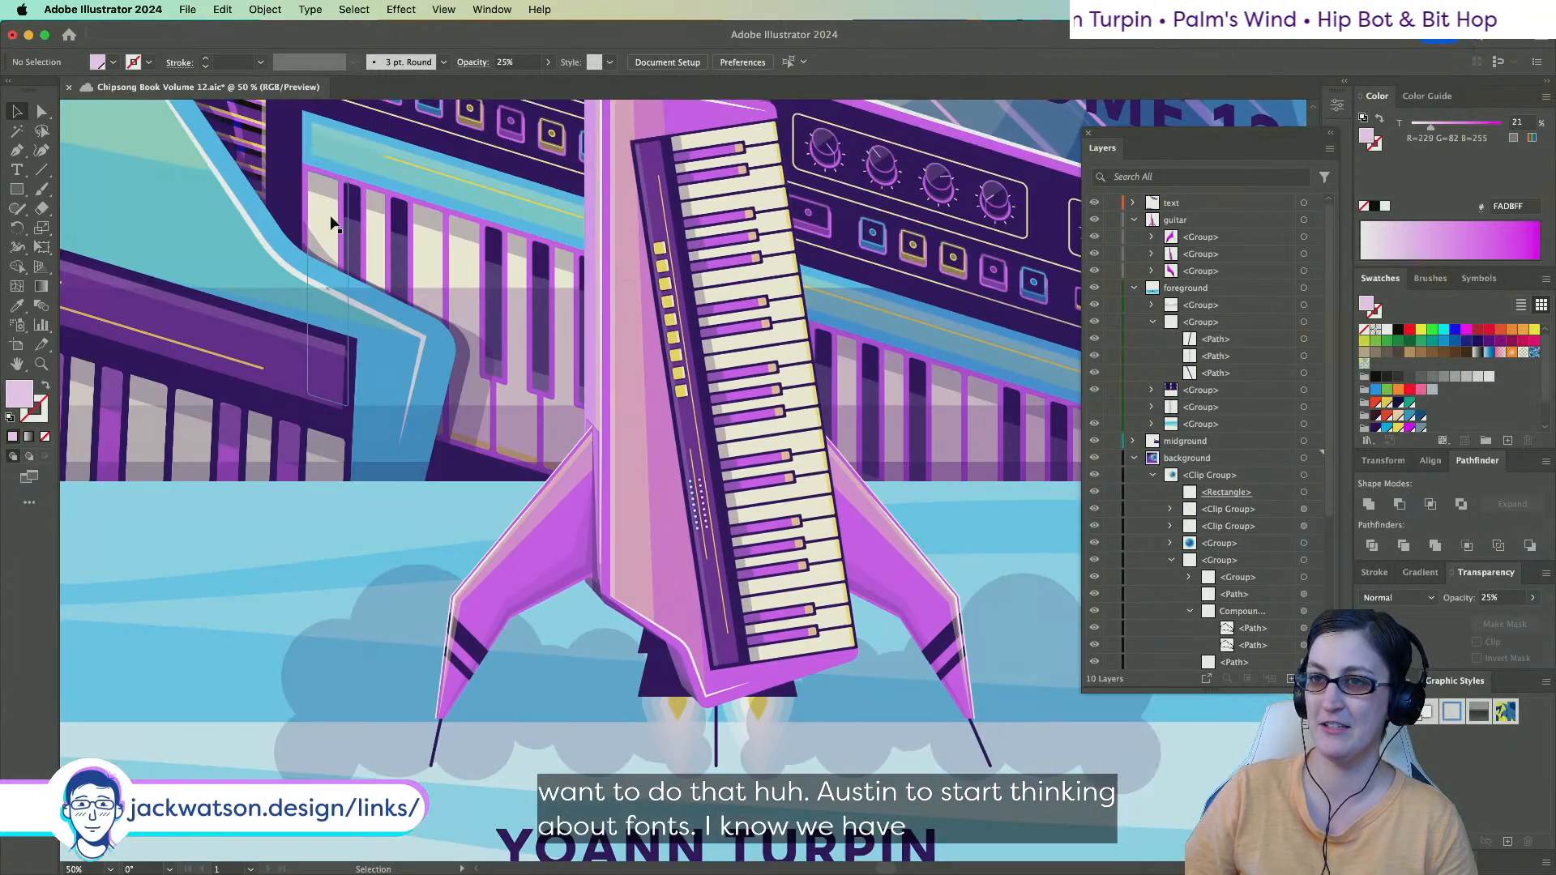
scroll(329, 215, down, 10)
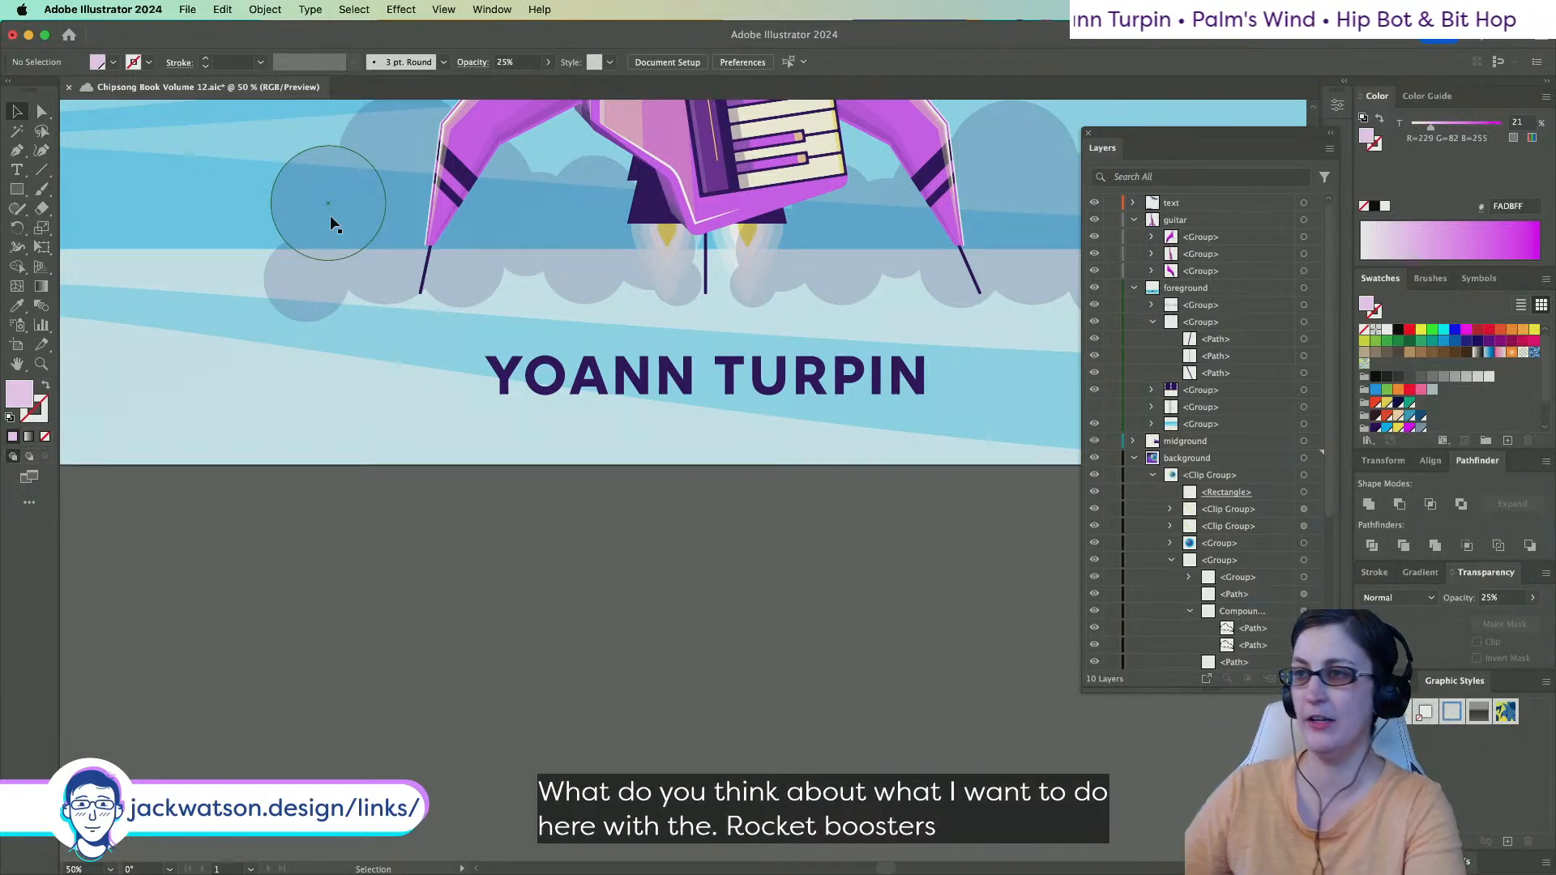
Examine how the rocket's fins and boosters meet the keytar body.
scroll(586, 167, right, 3)
scroll(586, 167, up, 1)
scroll(598, 204, up, 1)
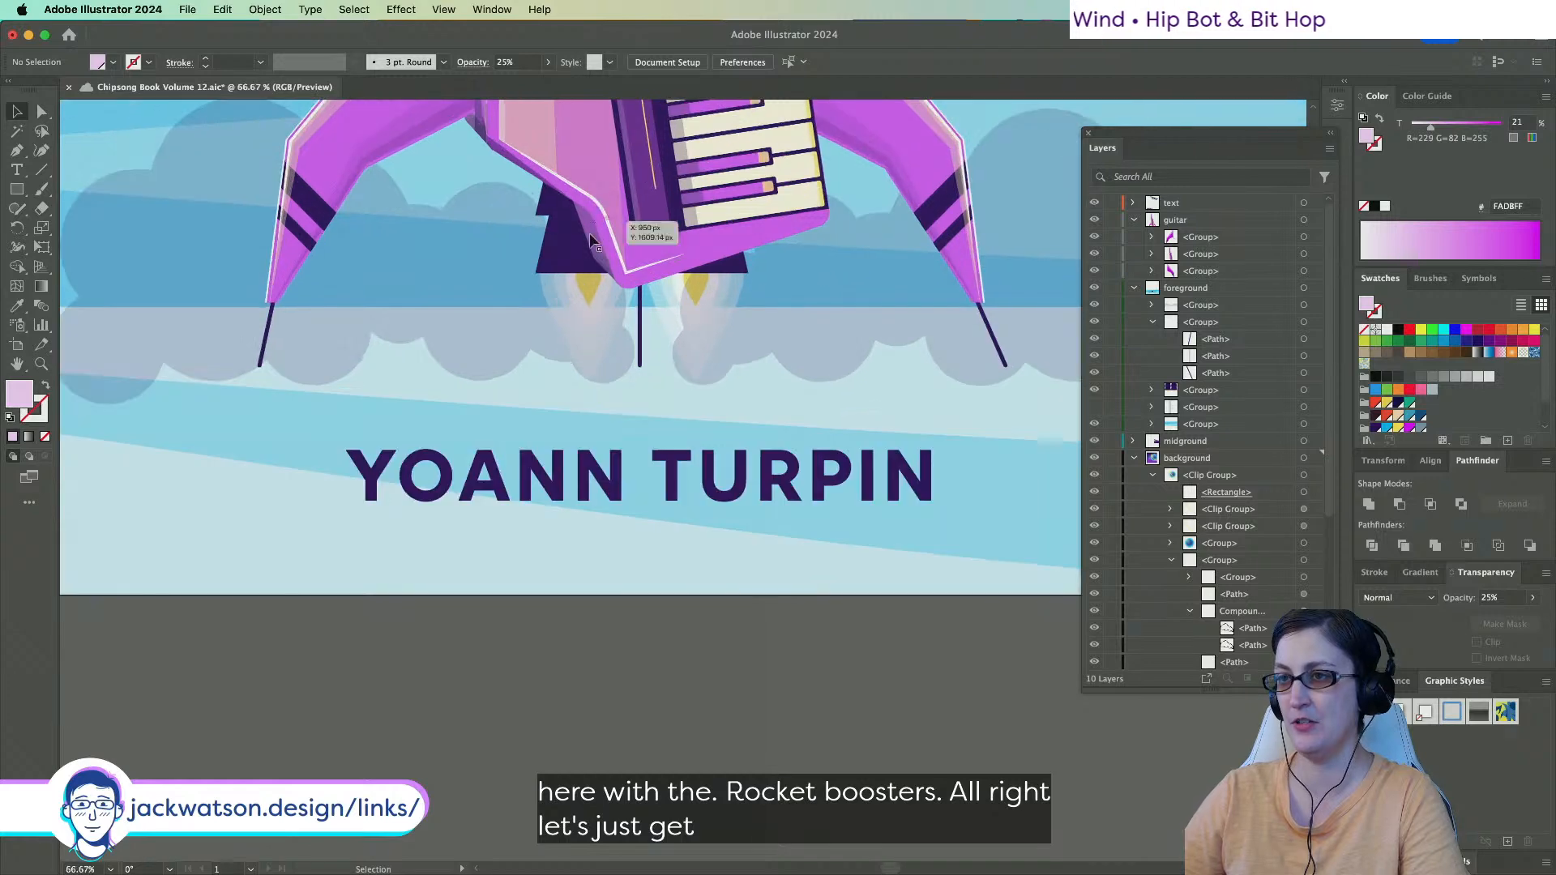
scroll(566, 248, up, 5)
scroll(566, 248, up, 2)
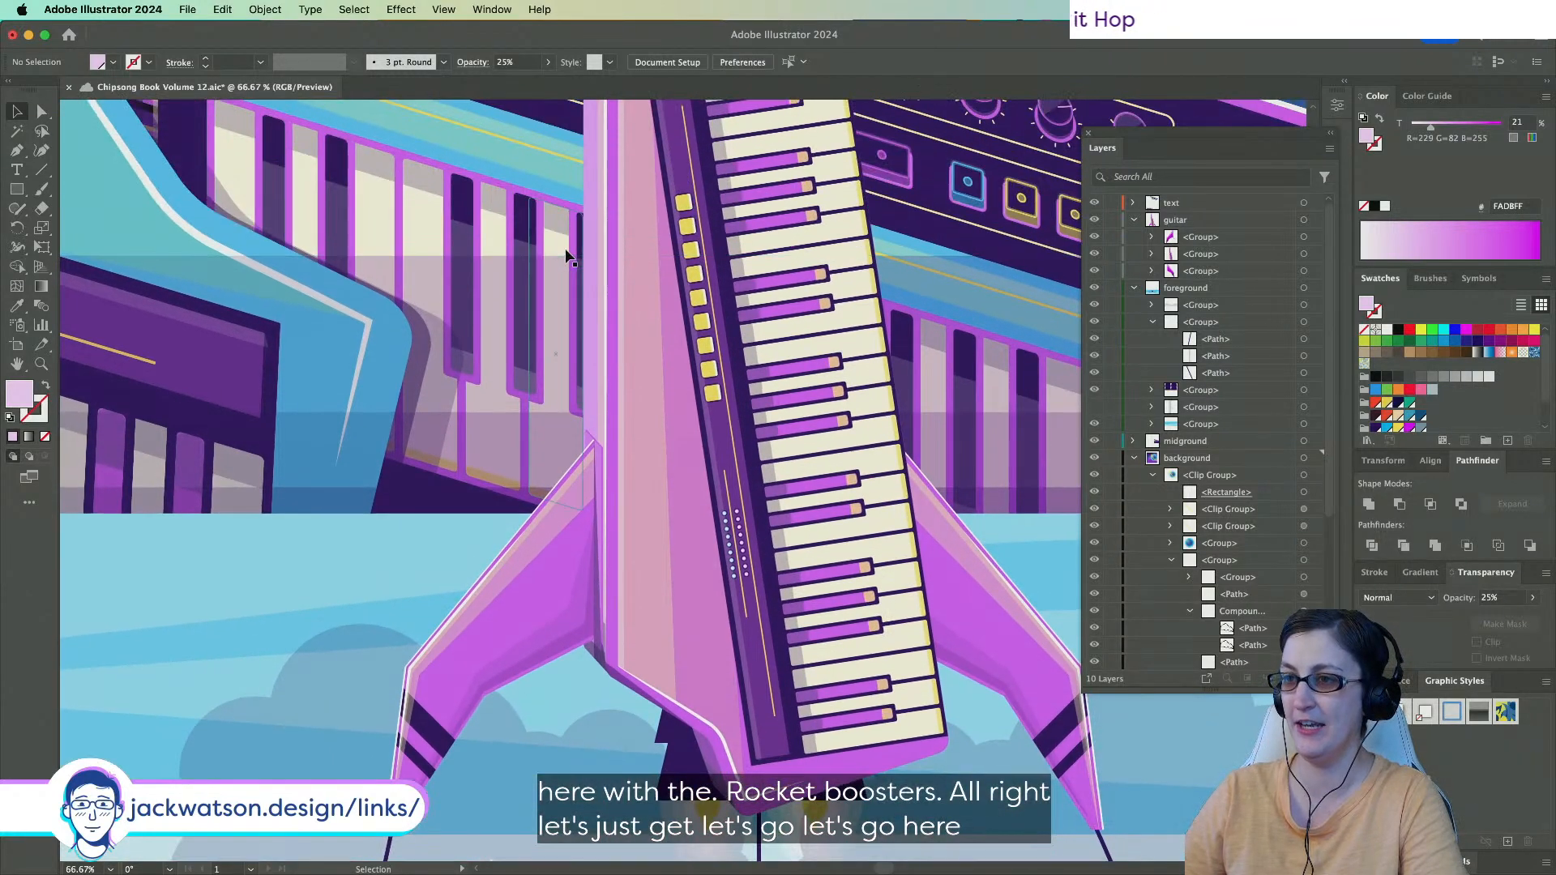
scroll(566, 248, right, 4)
scroll(406, 290, down, 2)
scroll(395, 340, up, 2)
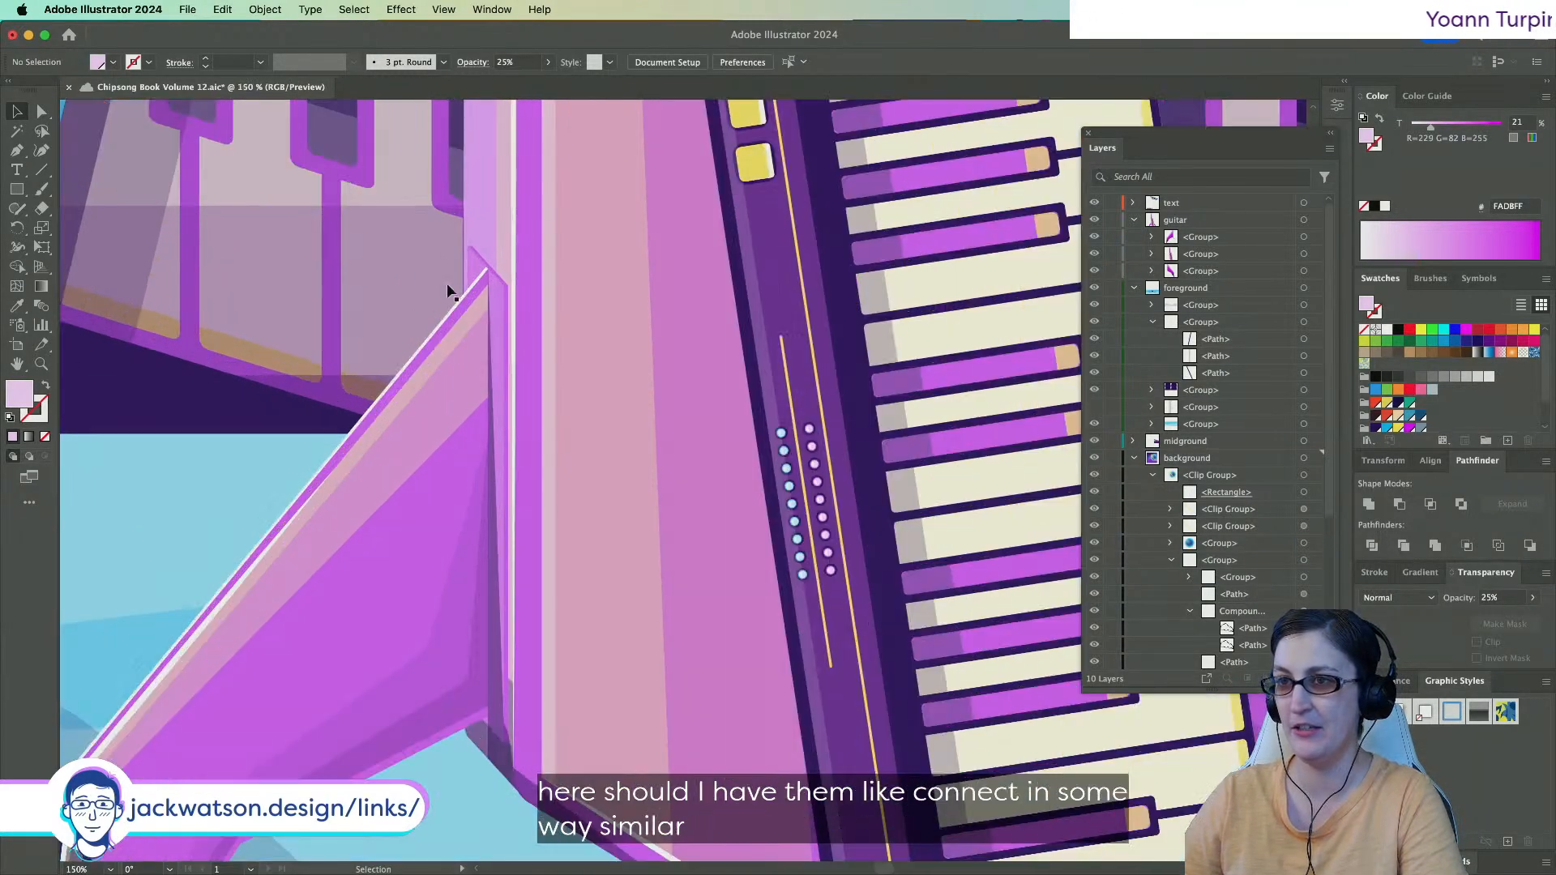
scroll(485, 631, down, 3)
scroll(464, 561, down, 4)
scroll(465, 561, right, 2)
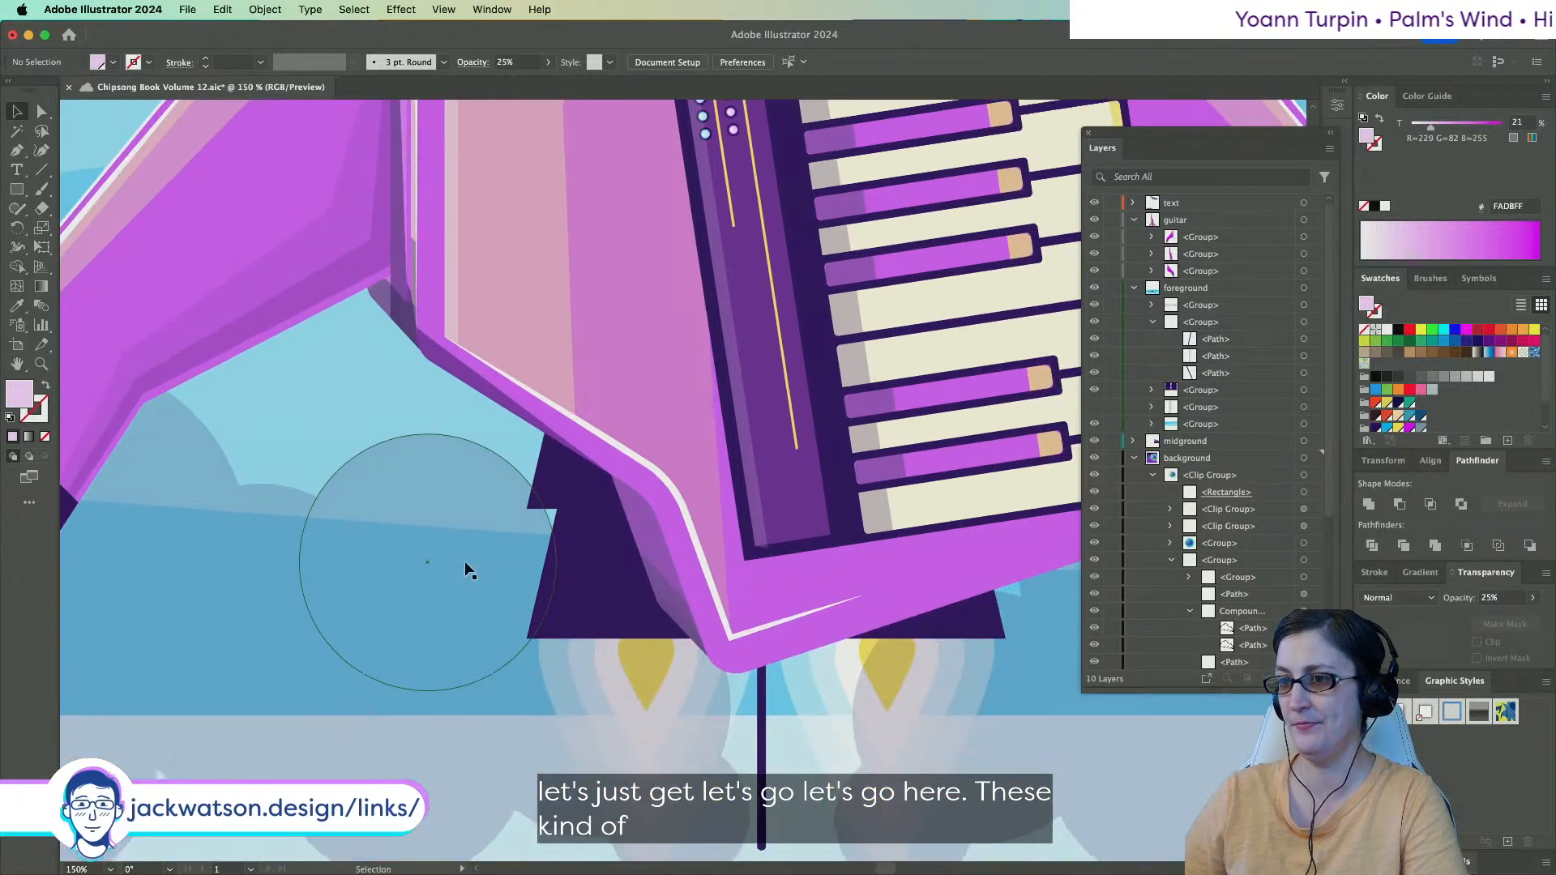
scroll(489, 448, down, 2)
Select the booster and flame group to locate it, hide the foreground smoke clouds group, and clear the selection.
click(484, 432)
scroll(484, 431, down, 3)
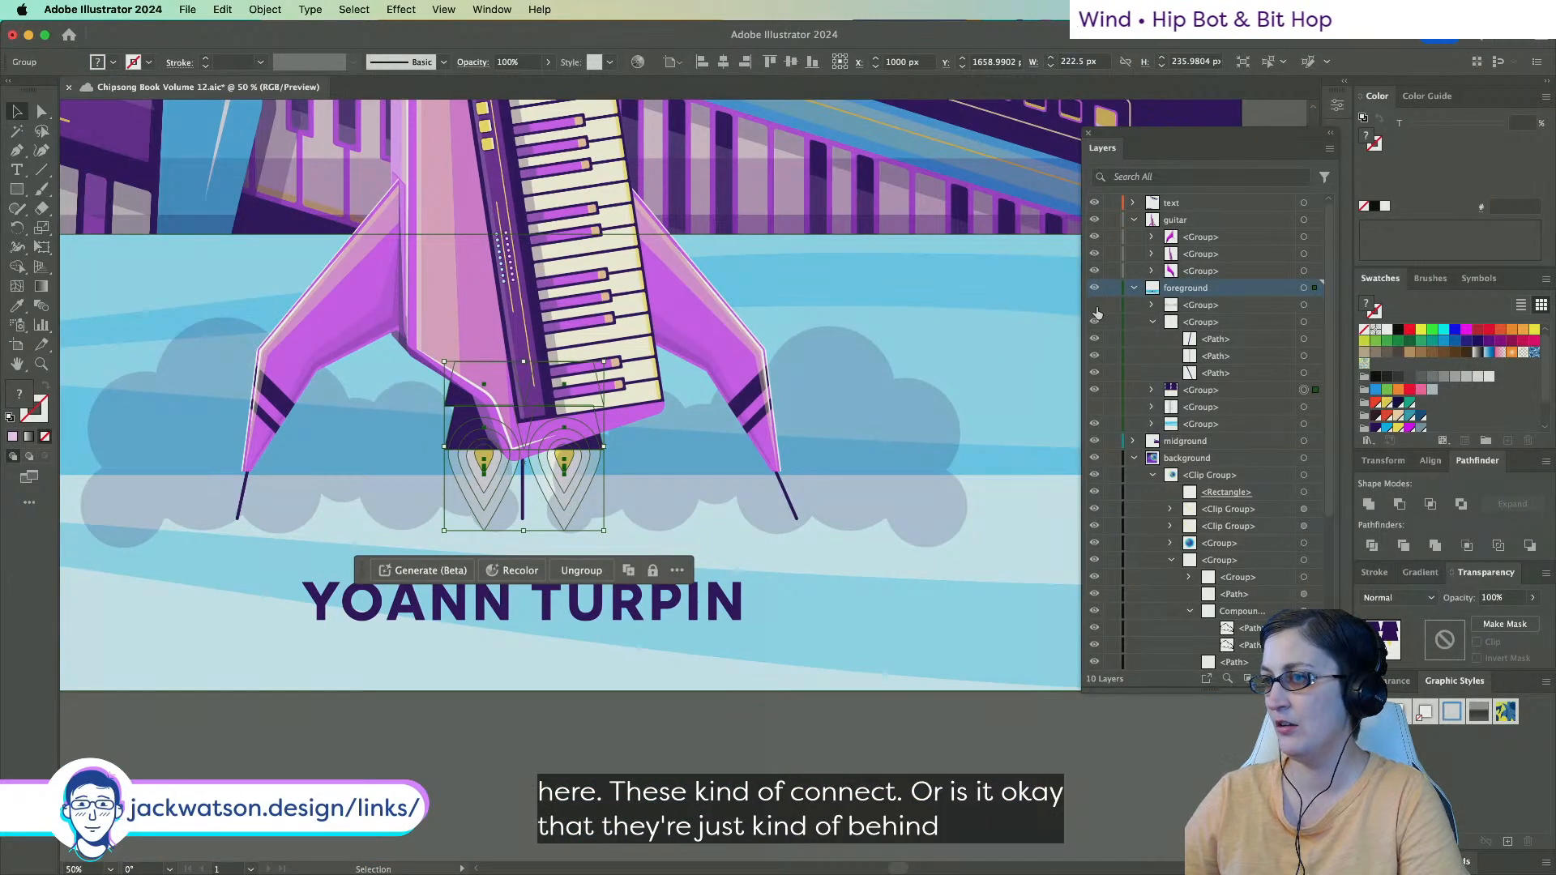
scroll(396, 458, up, 1)
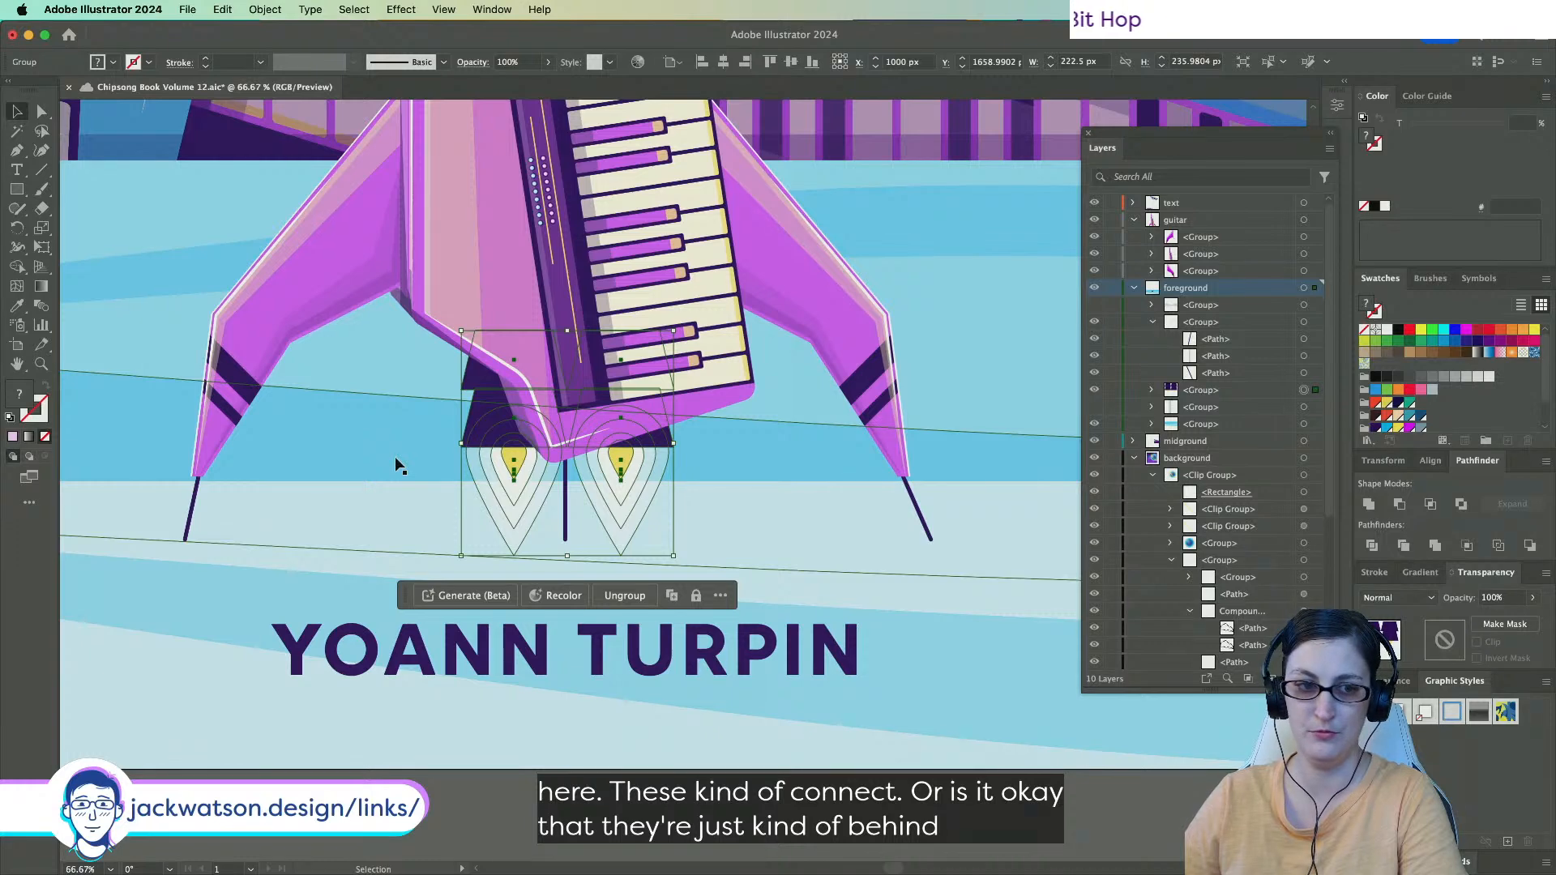
scroll(395, 455, up, 2)
click(397, 500)
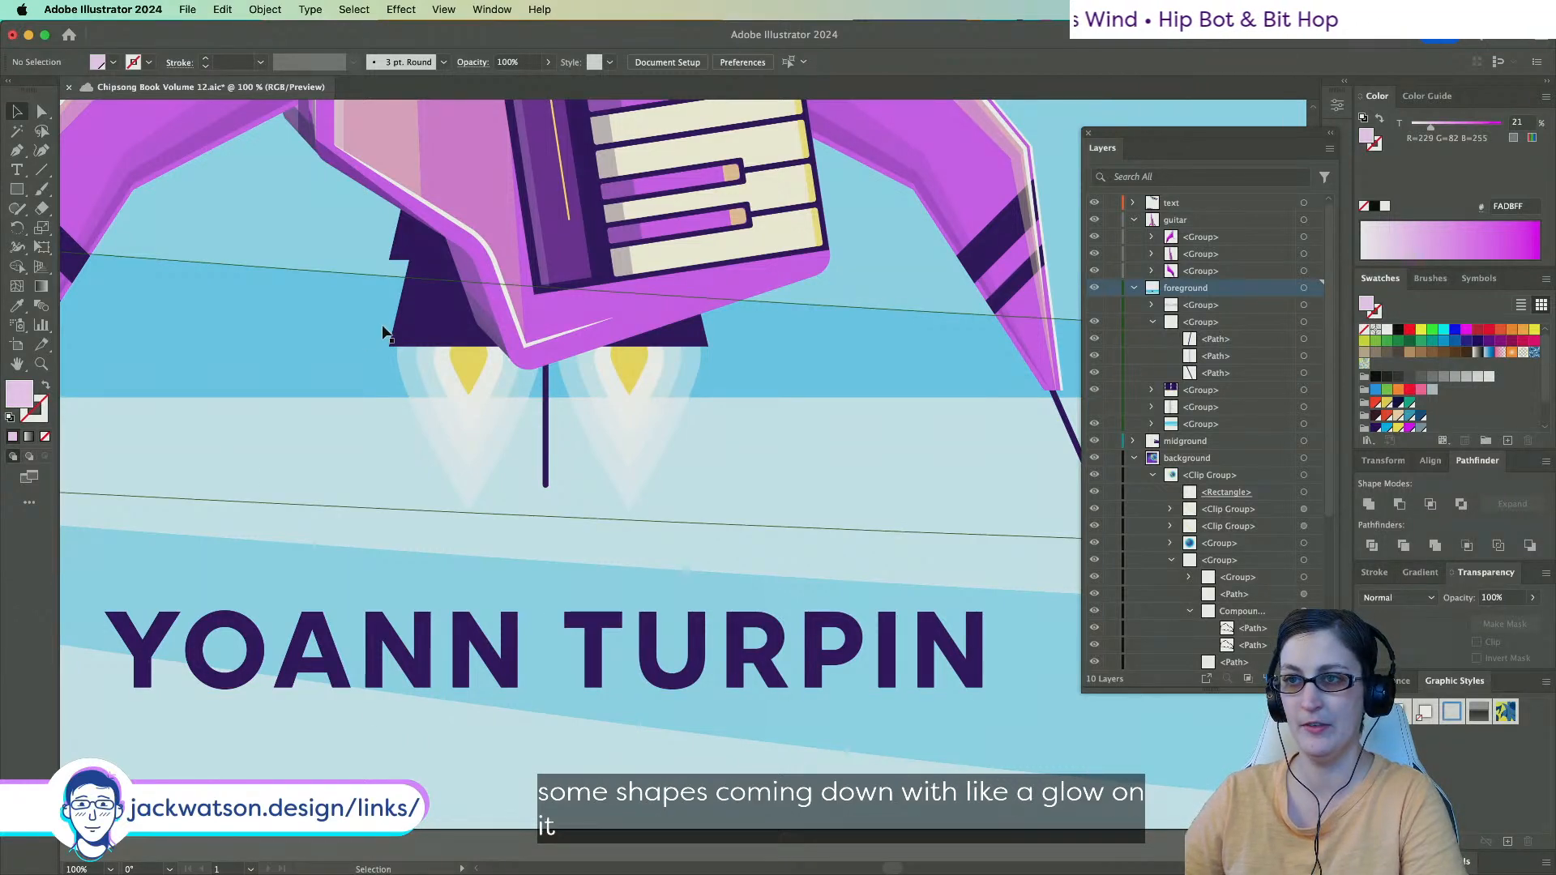
Remove the left booster's small upper block and stretch the lower trapezoid's top edge upward to make it taller.
scroll(382, 333, right, 2)
scroll(379, 331, up, 1)
scroll(379, 331, up, 1)
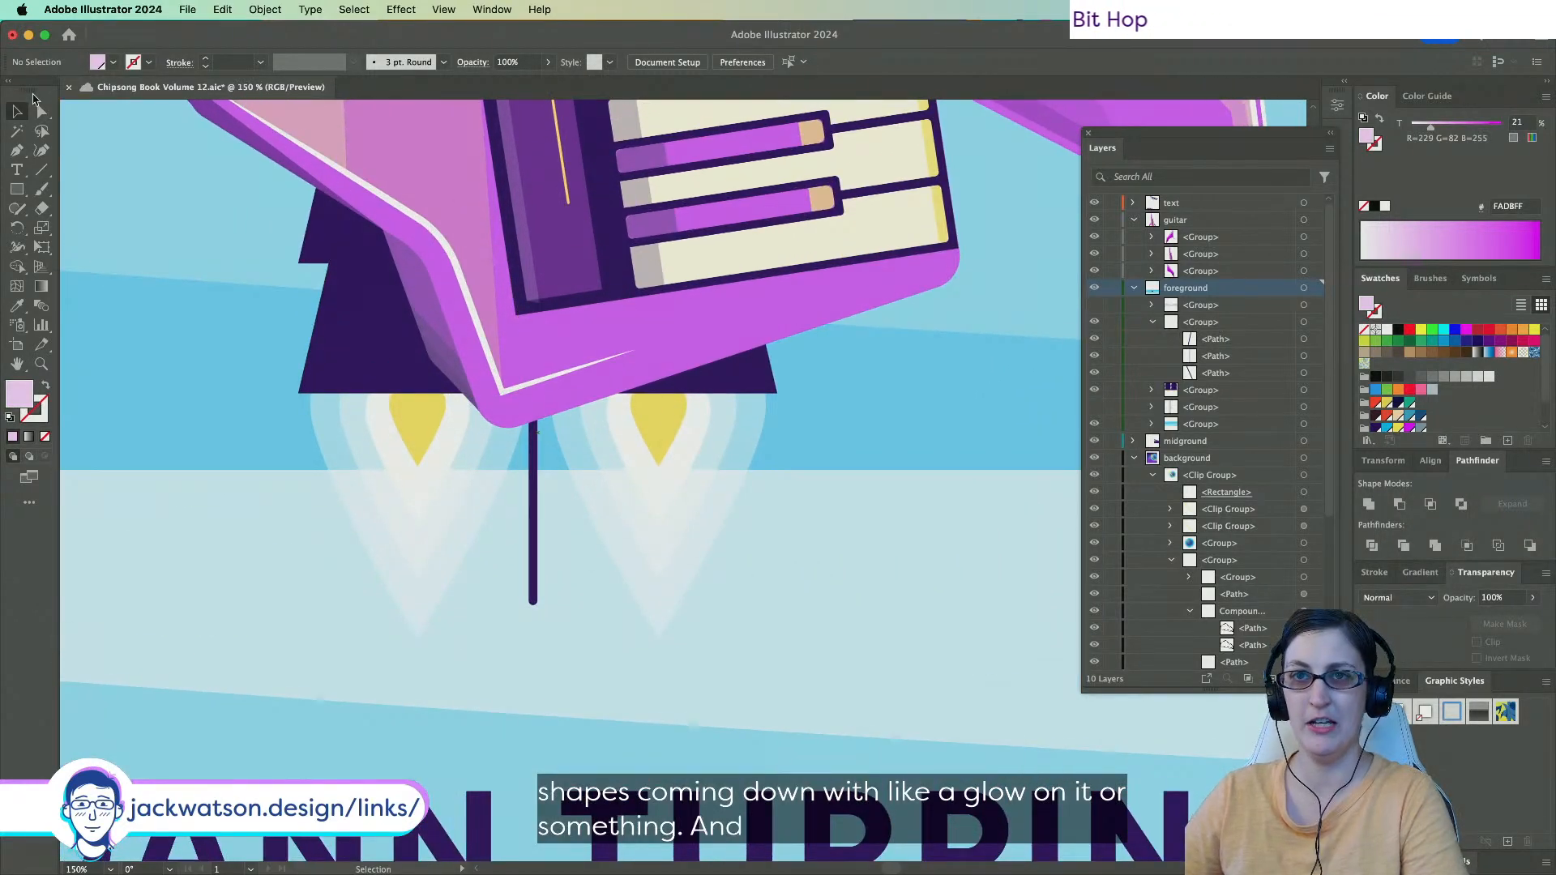
click(38, 117)
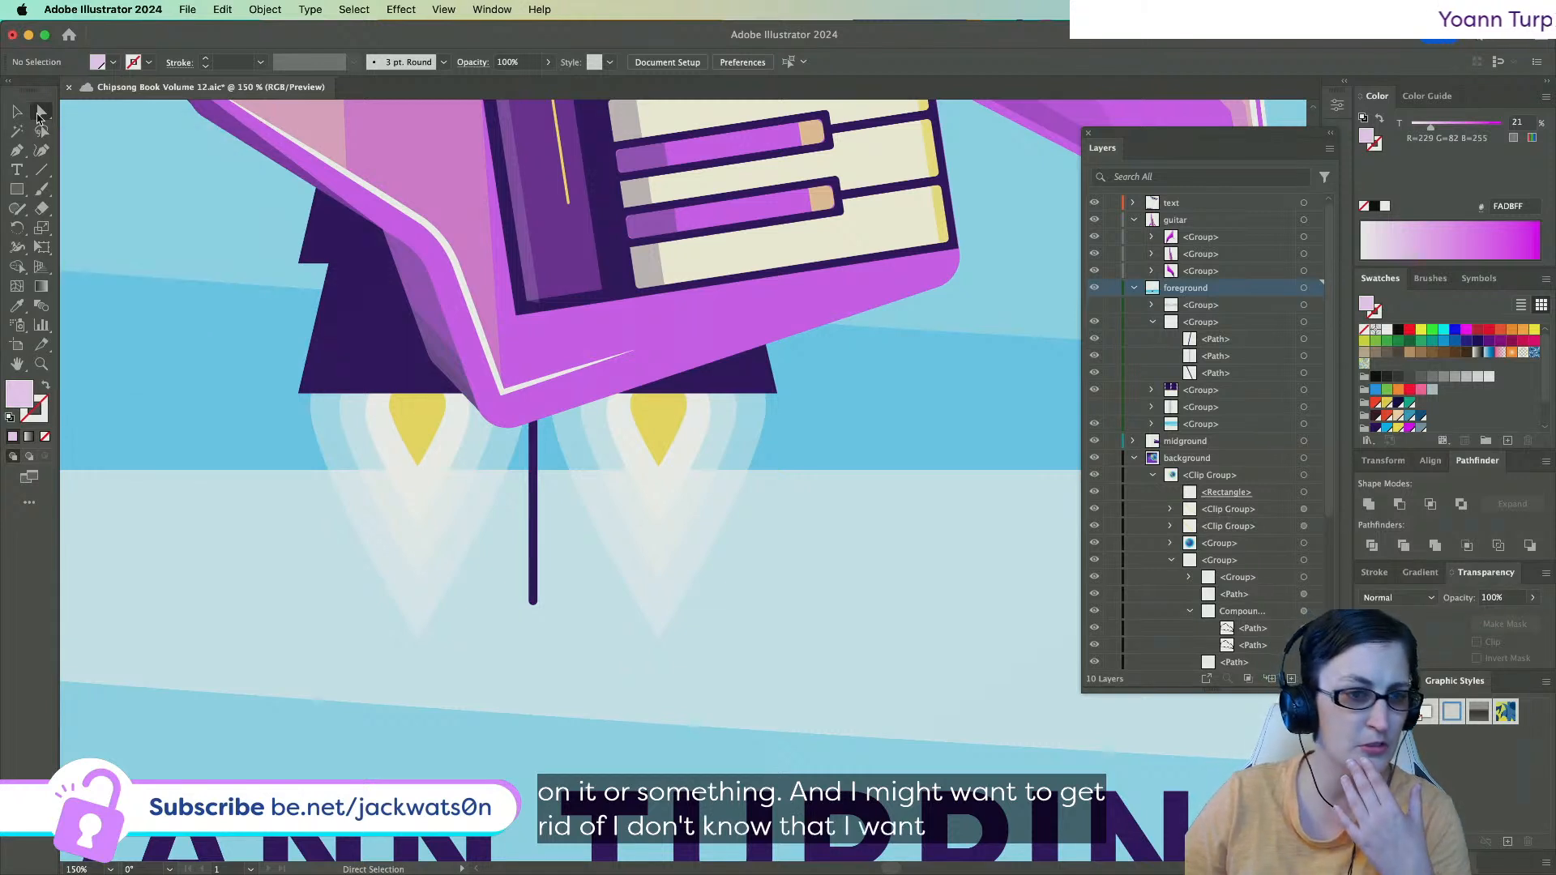
click(335, 251)
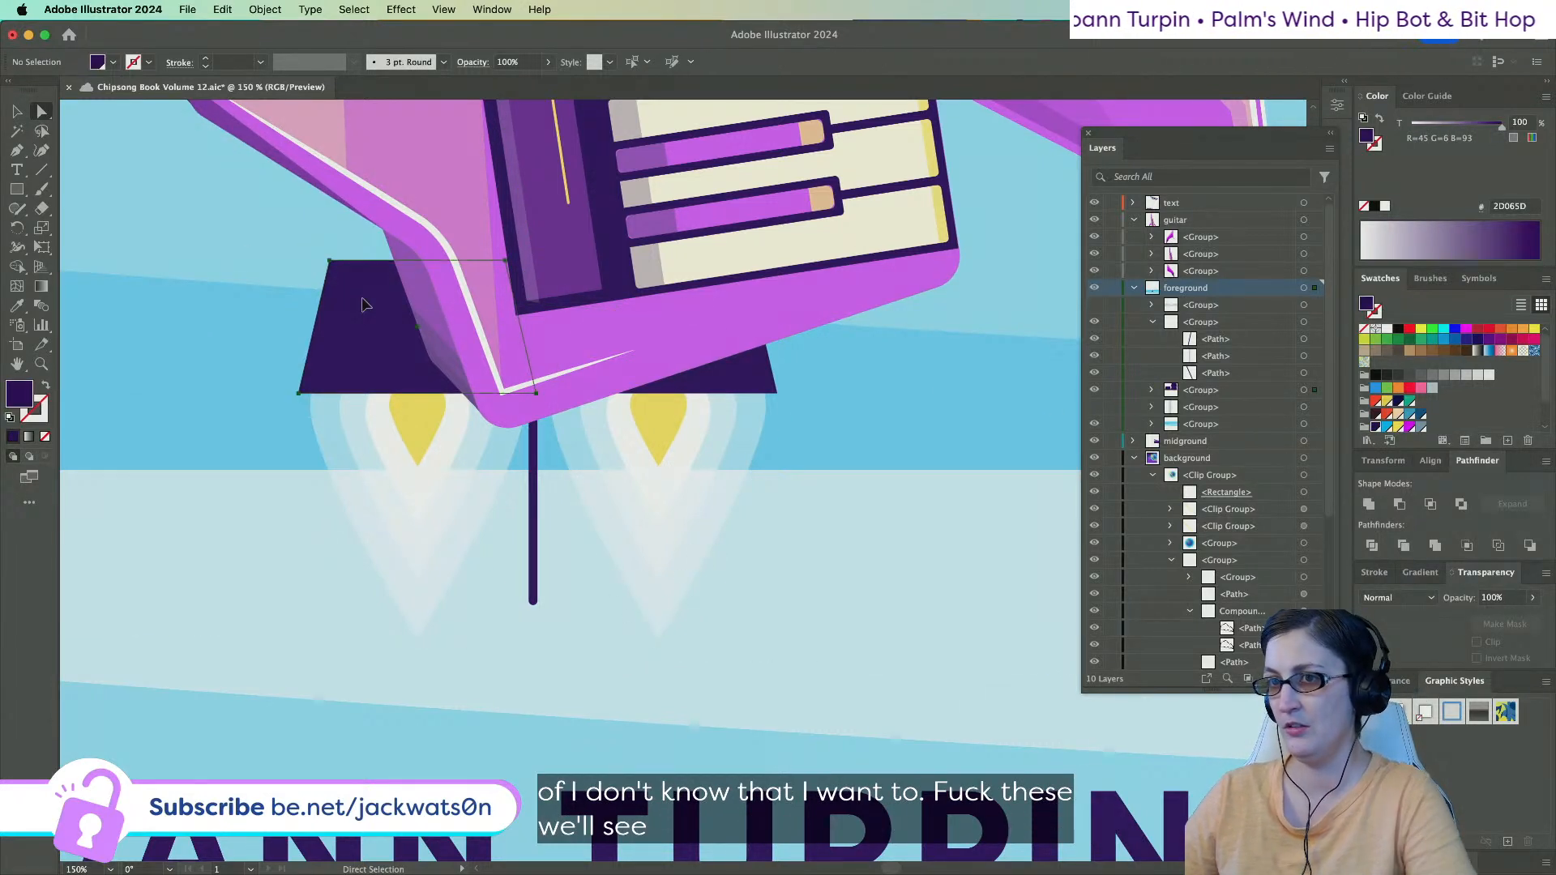
click(324, 263)
click(329, 261)
drag(506, 260, 499, 186)
key(super+shift+a)
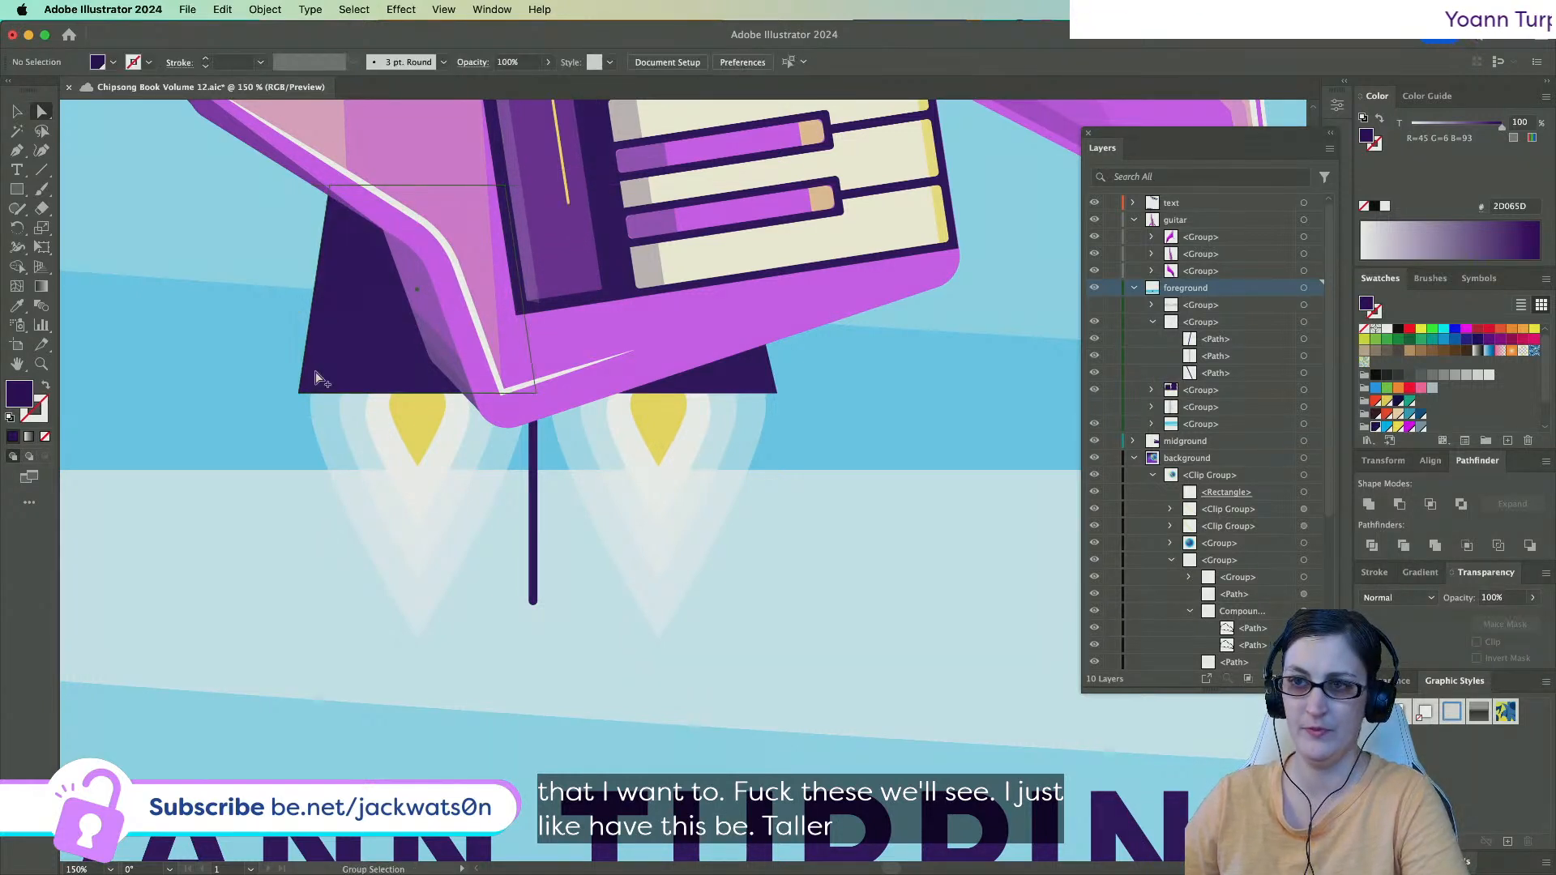
Draw a dark purple ellipse about 112 × 8.3 px along the left booster's bottom edge.
scroll(317, 373, up, 1)
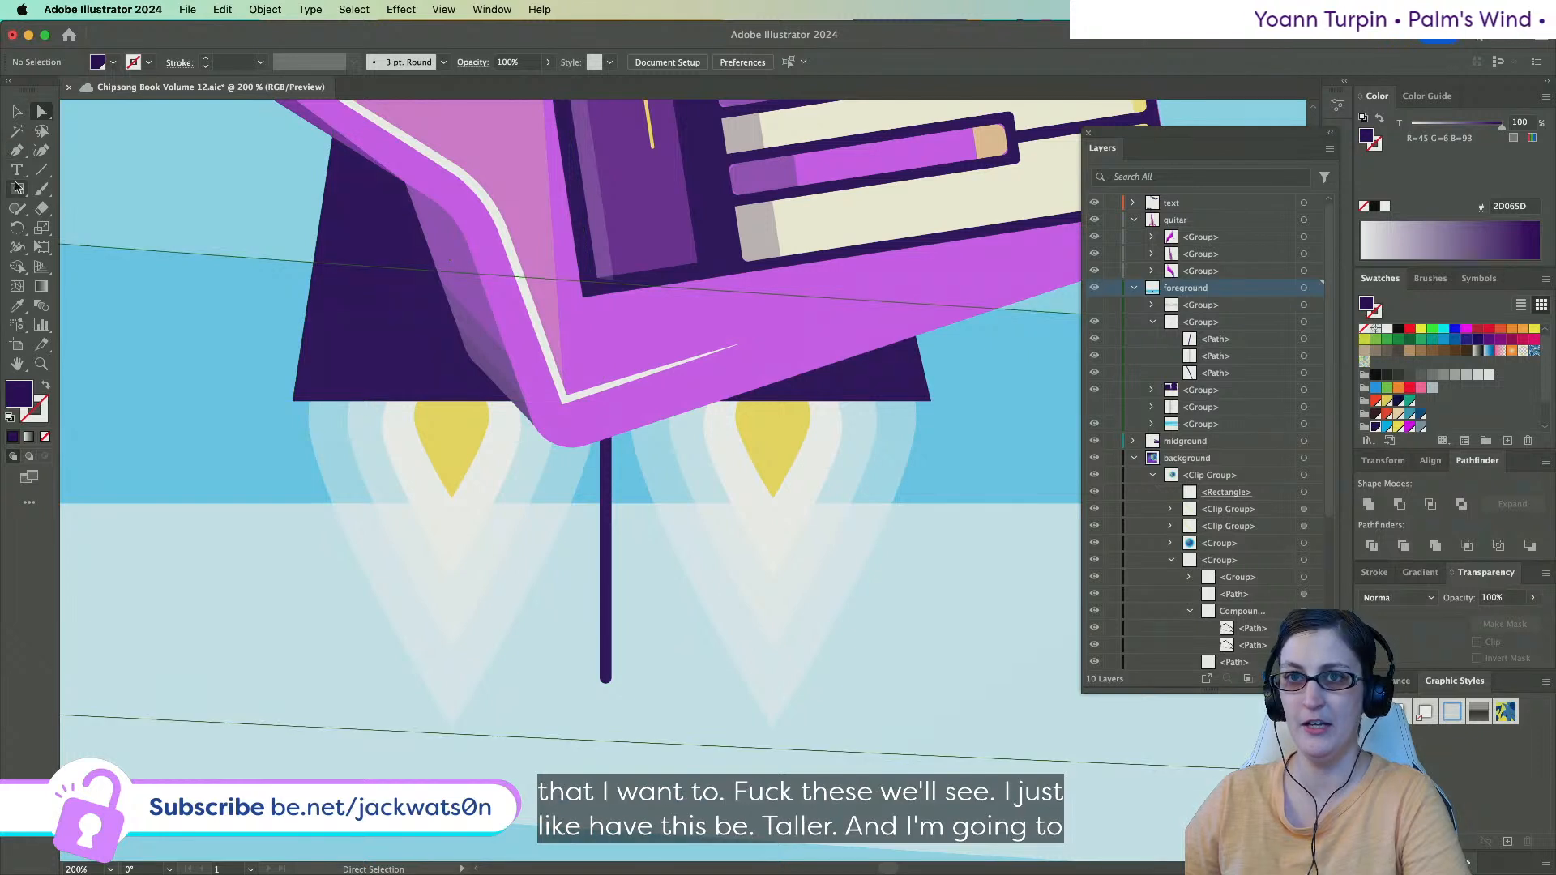
click(17, 189)
click(93, 227)
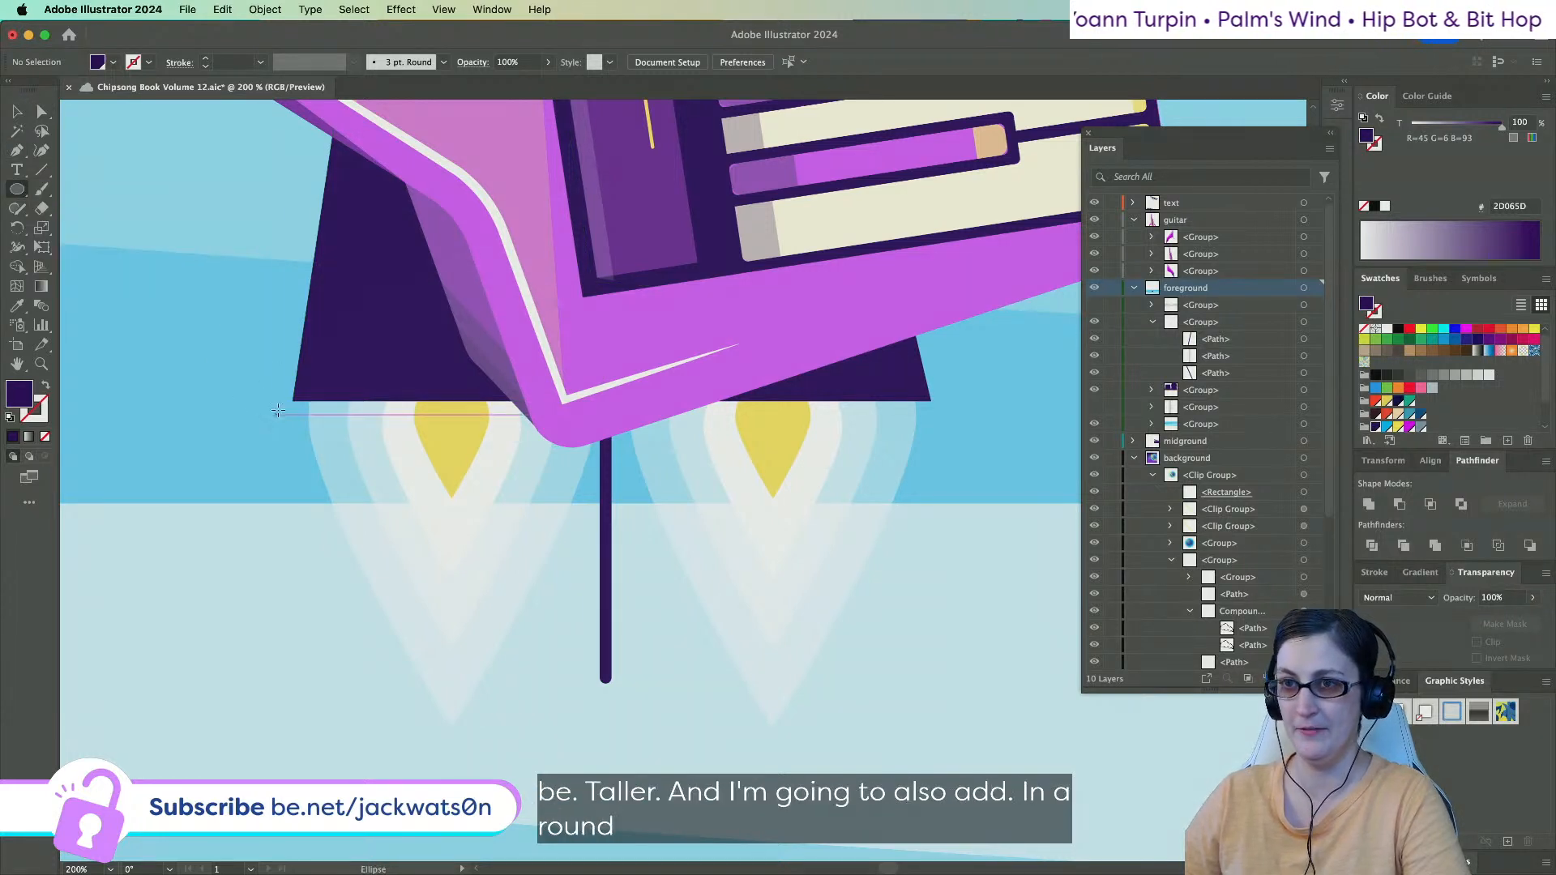
drag(292, 401, 614, 423)
key(a)
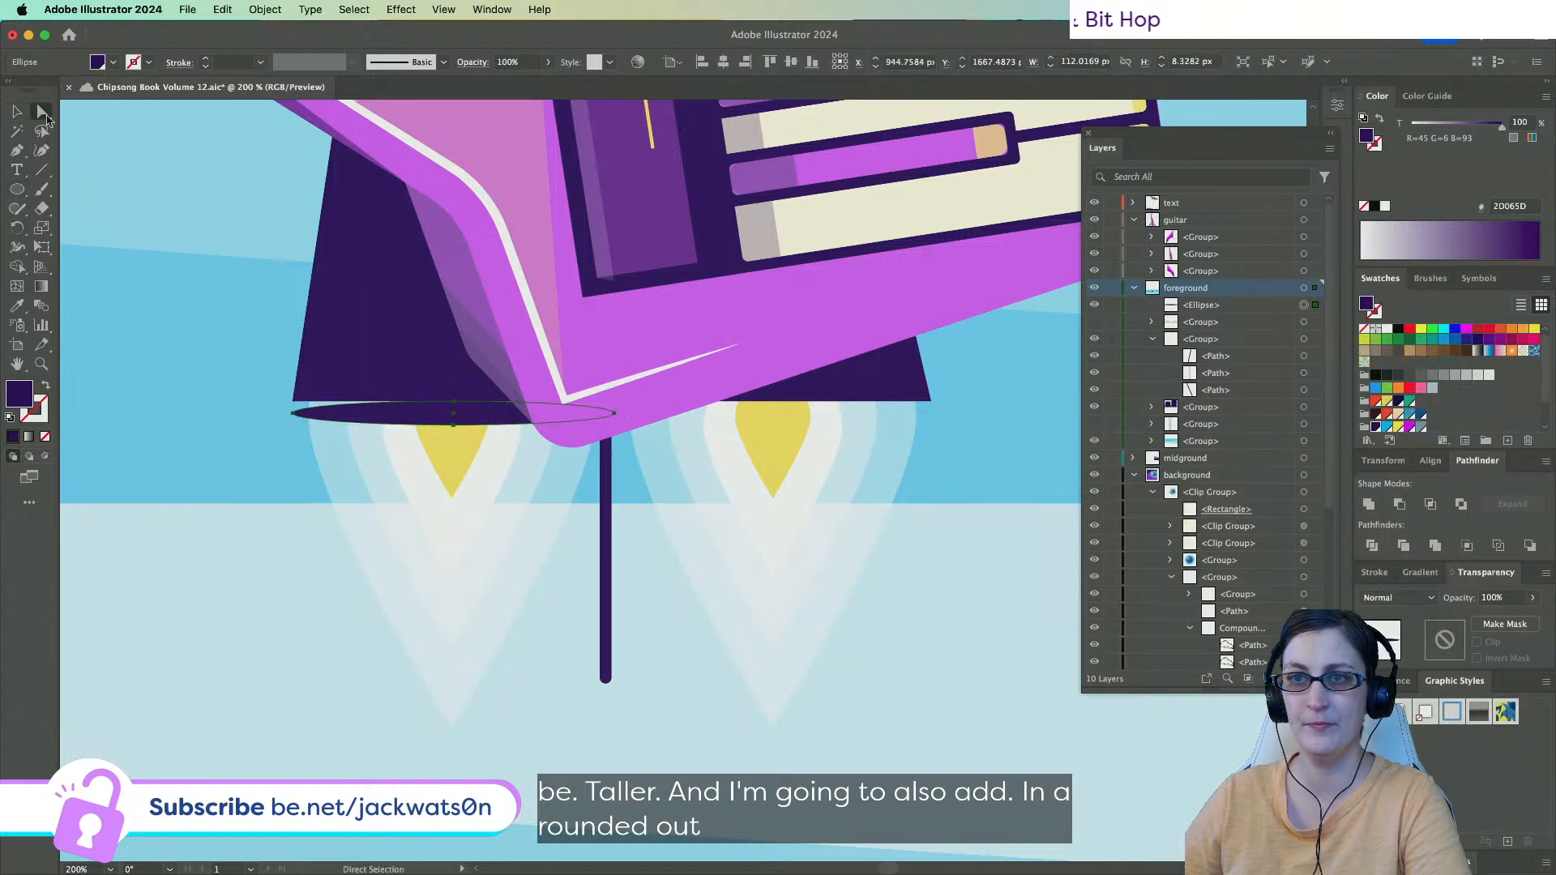
Cut the ellipse, isolate the left booster's trapezoid path, and paste the ellipse in place there.
key(super+z)
right_click(345, 304)
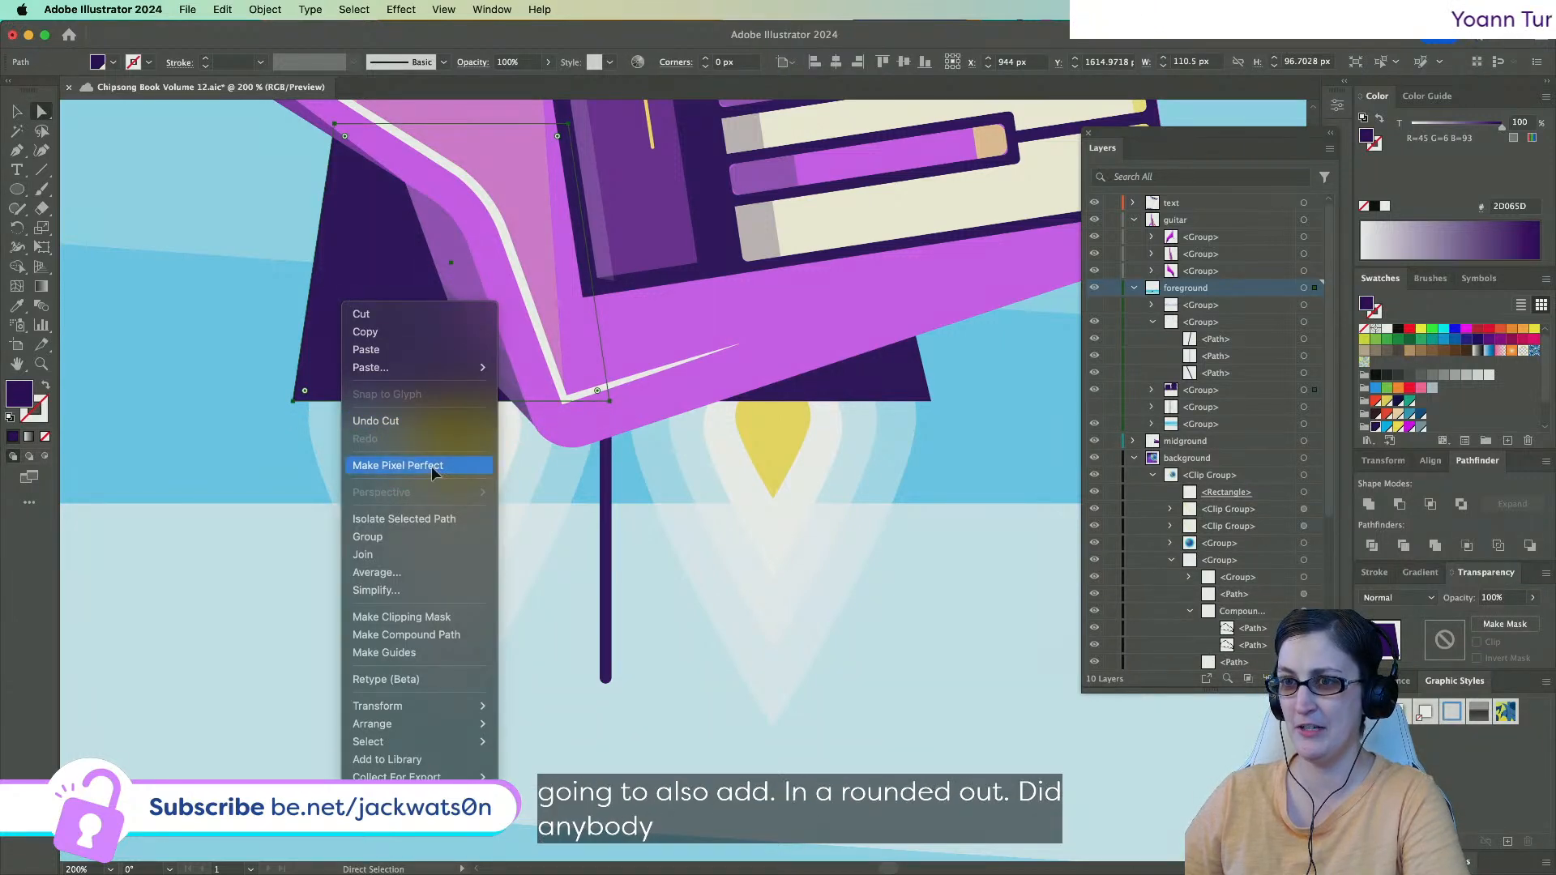
click(434, 527)
key(super+shift+z)
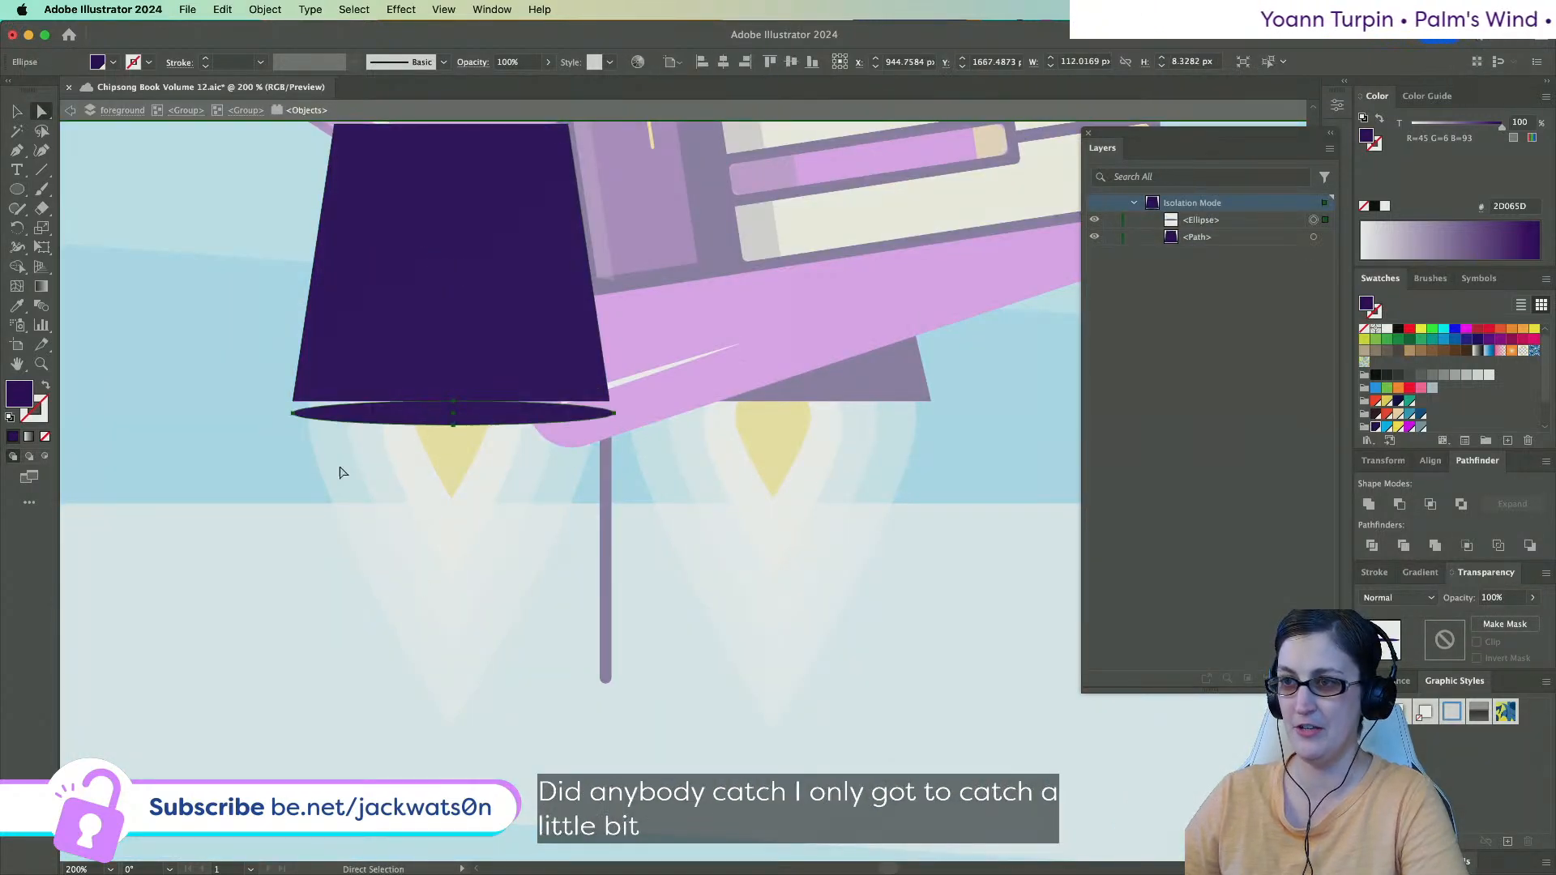
Move the ellipse up onto the booster's bottom edge and narrow it to 110.5 px to match the booster's width.
click(16, 111)
click(451, 405)
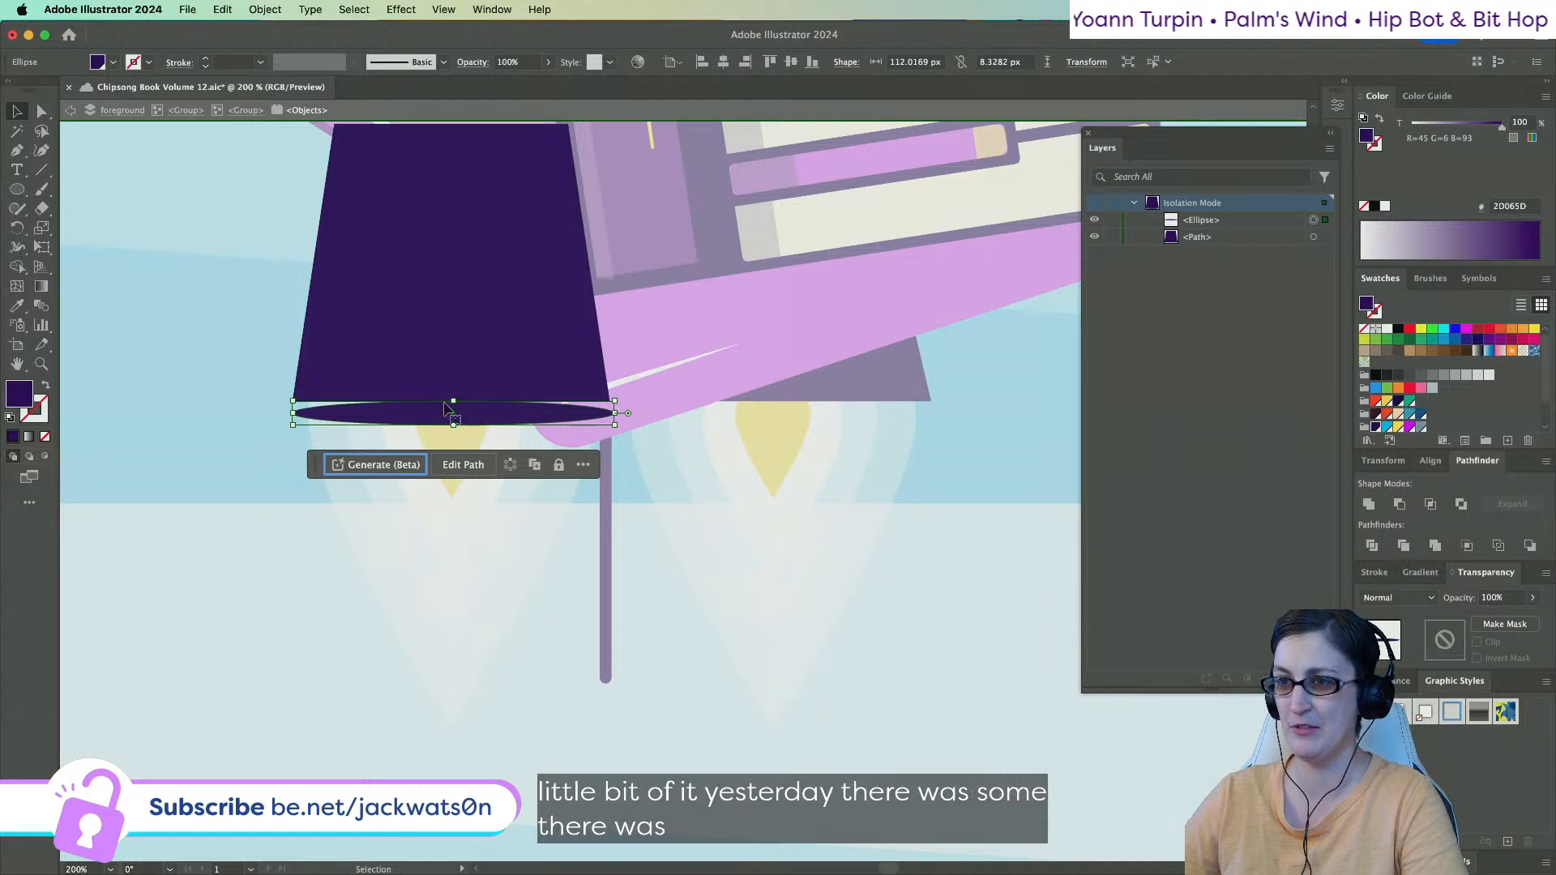
drag(470, 417, 470, 406)
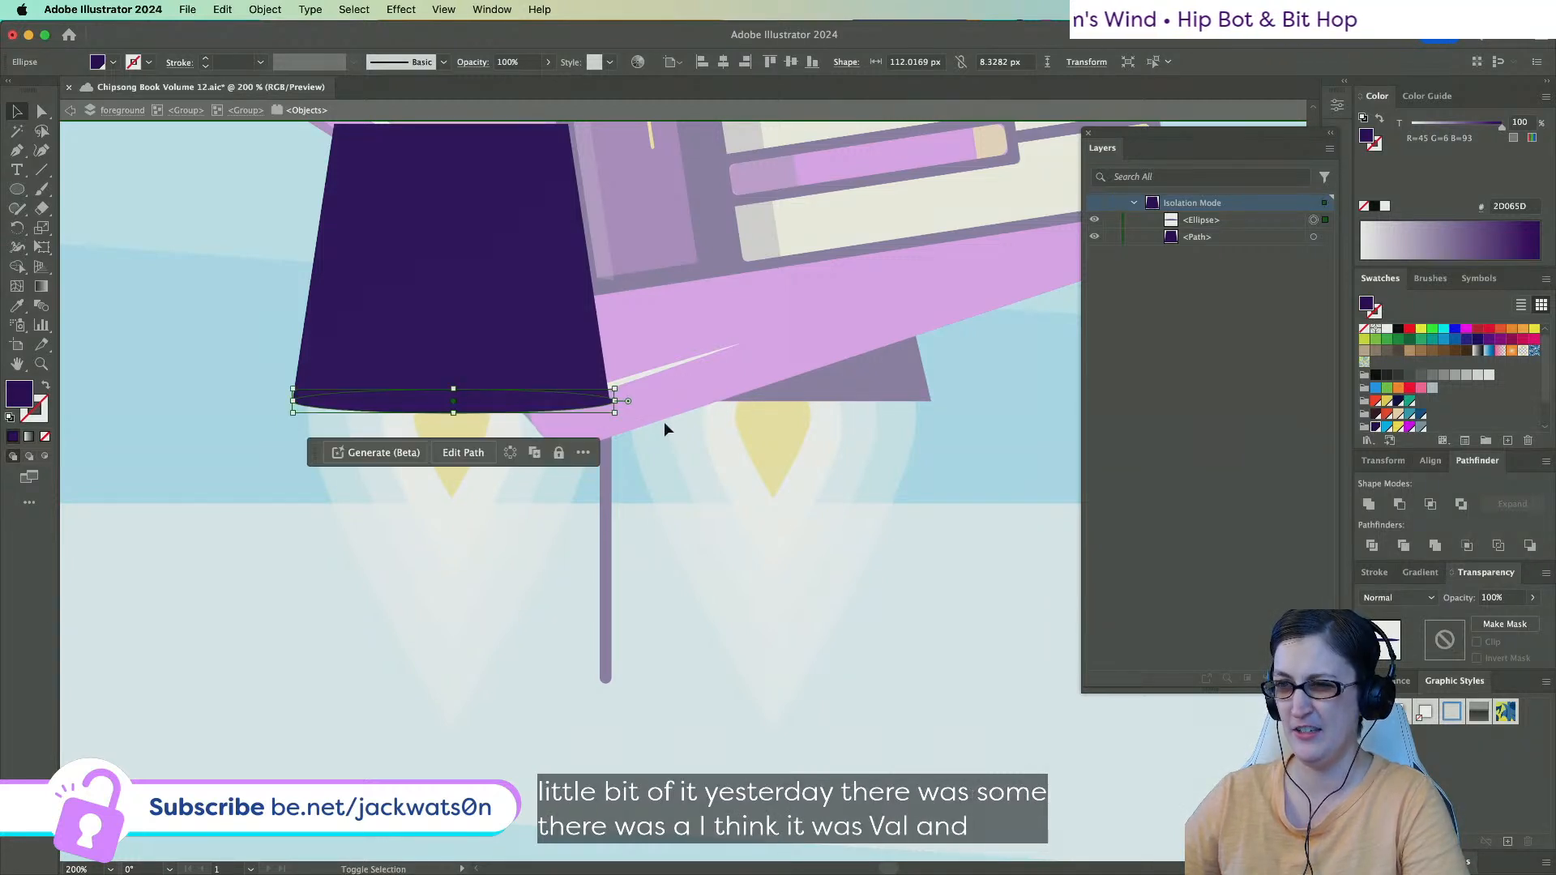
drag(619, 402, 601, 404)
key(super+minus)
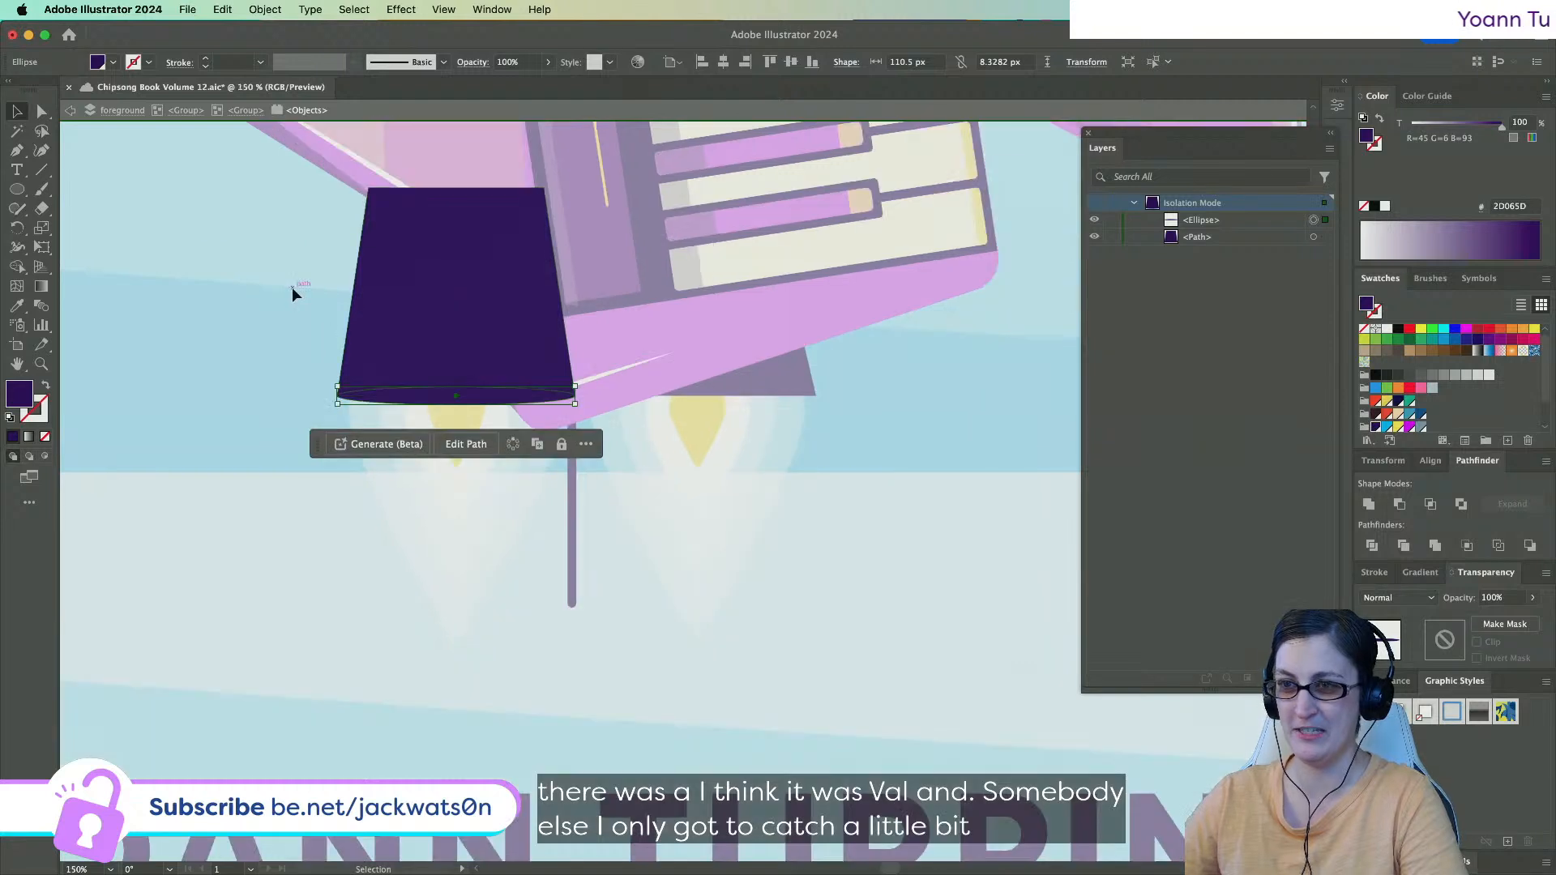
click(288, 288)
Increase the bottom ellipse's height about its center to about 13 px and inspect the booster's curved base.
scroll(287, 290, up, 1)
click(528, 439)
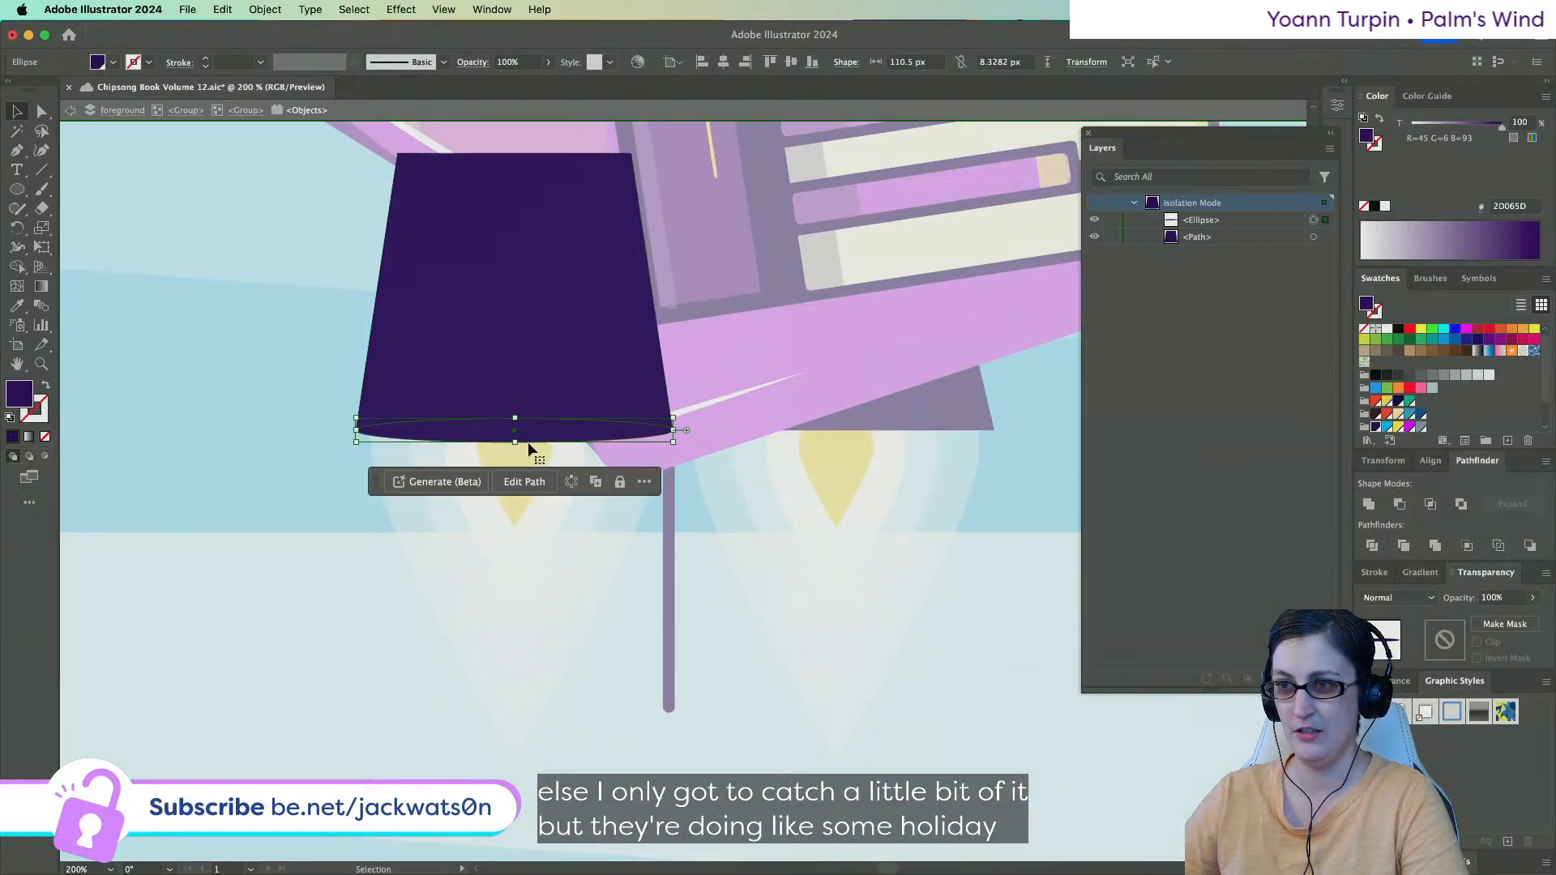
drag(514, 443, 514, 448)
click(295, 389)
scroll(295, 389, right, 1)
scroll(434, 413, down, 1)
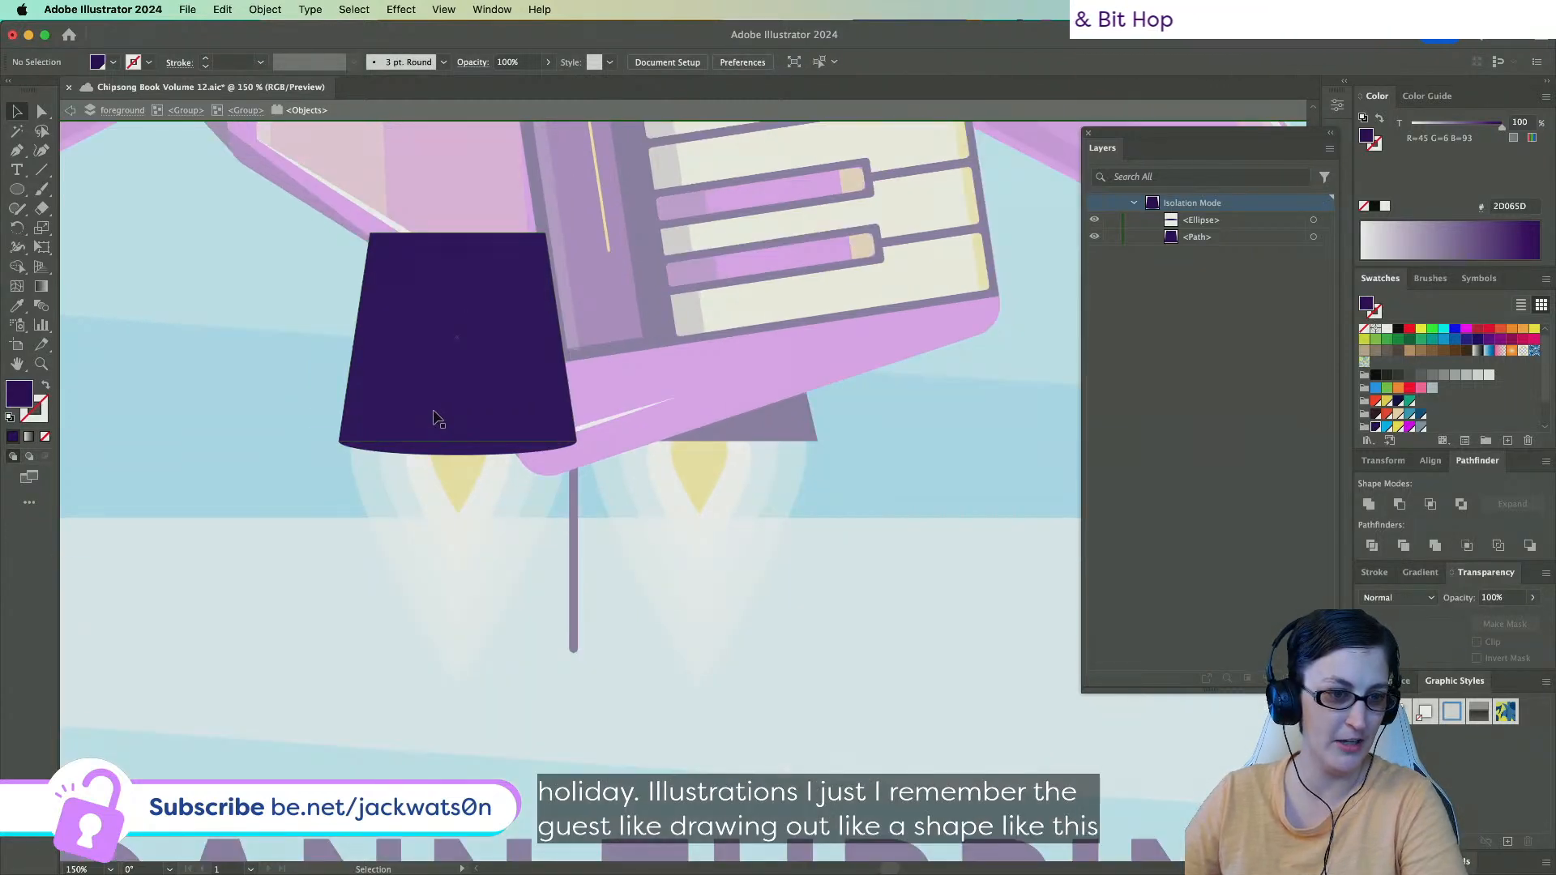
scroll(440, 519, up, 5)
scroll(442, 525, down, 2)
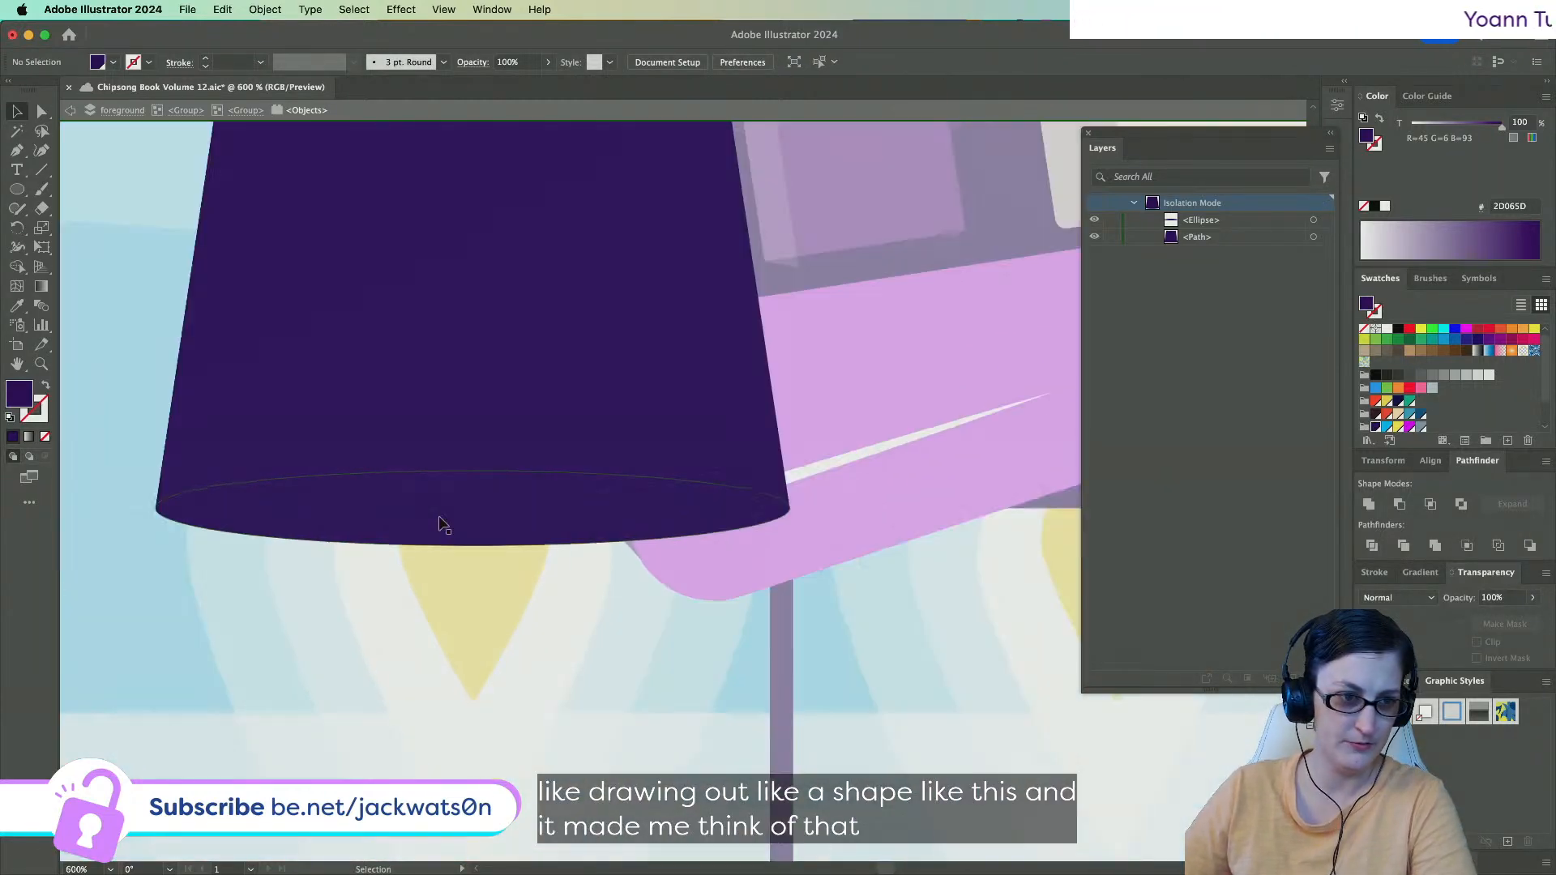
Heighten the bottom ellipse about its center to about 19.3 px for a rounder booster base, and deselect it.
click(527, 600)
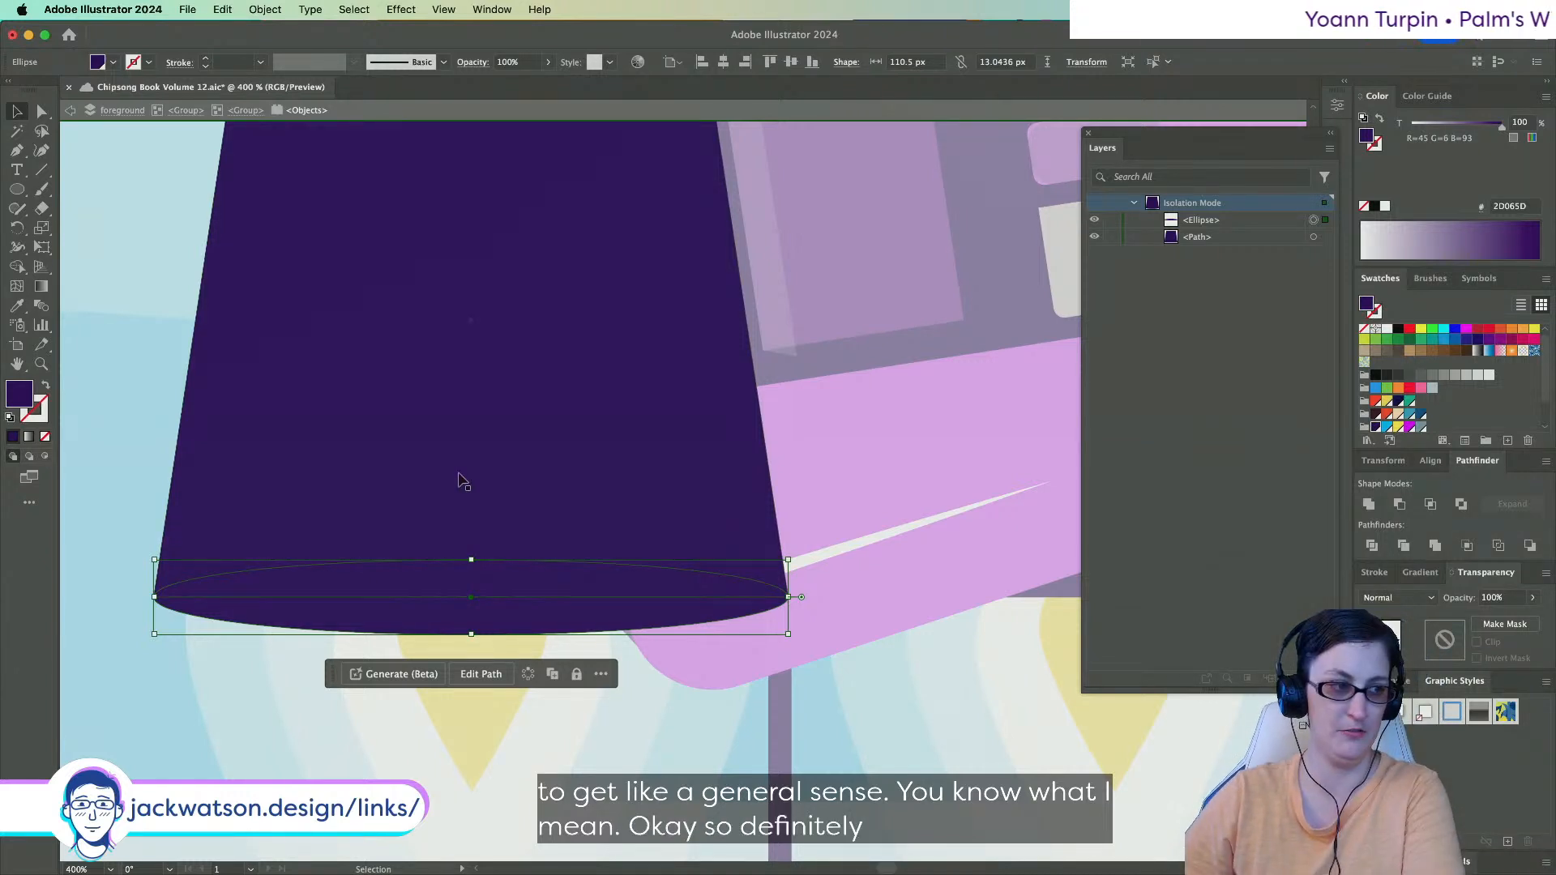
drag(474, 560, 475, 548)
key(super+shift+a)
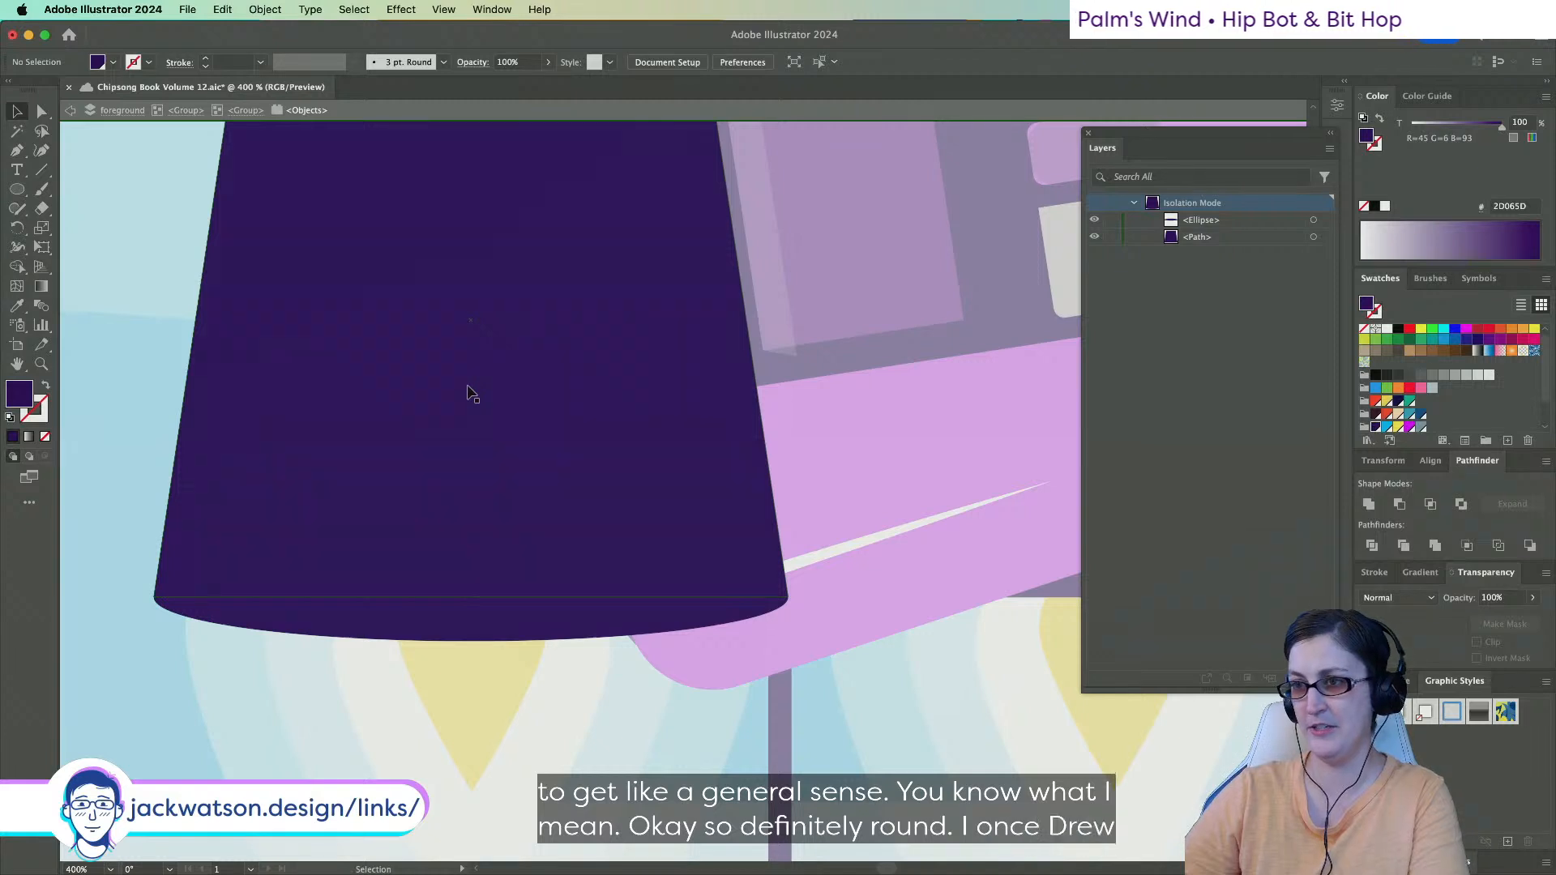
scroll(470, 391, down, 1)
scroll(470, 391, up, 5)
scroll(481, 426, down, 2)
click(471, 655)
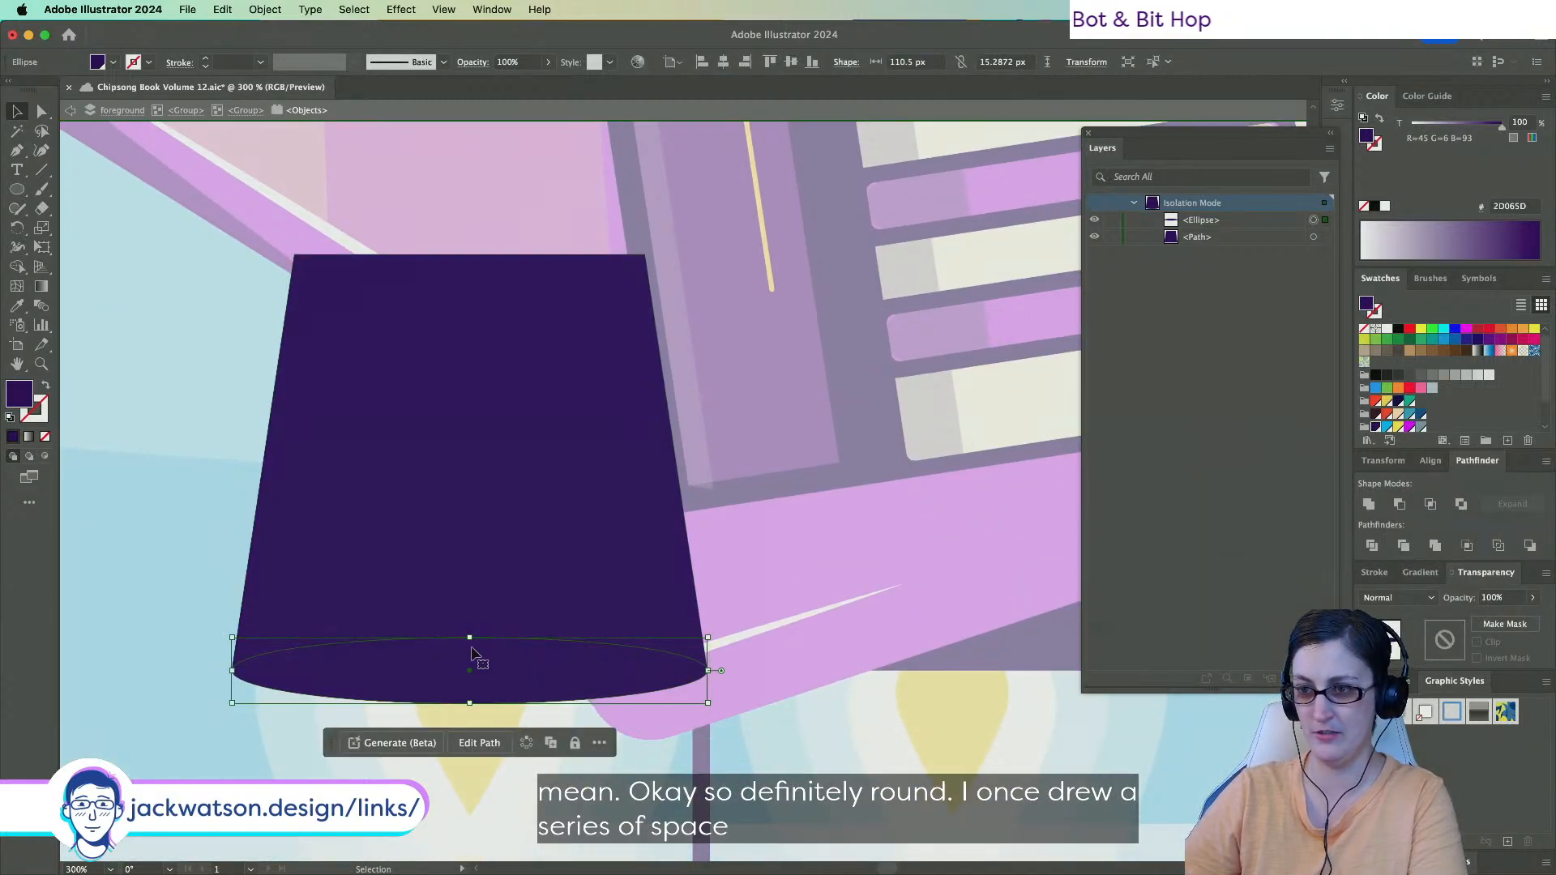
drag(472, 637, 466, 628)
key(super+shift+a)
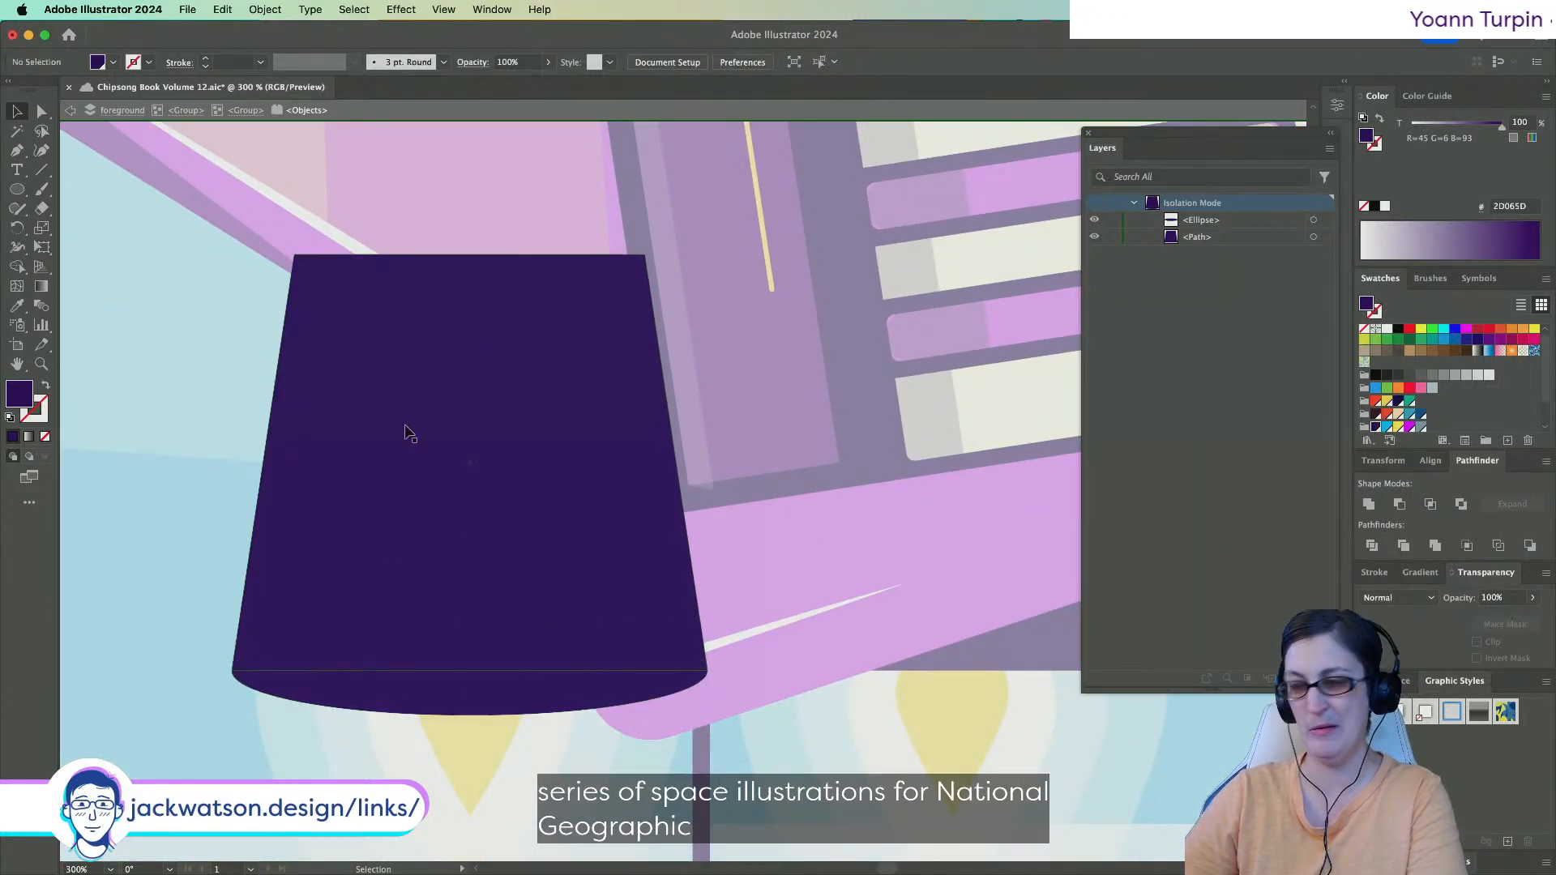
Duplicate the bottom ellipse higher up the booster and narrow the copy to about 102.4 px to fit the sides.
click(469, 697)
drag(450, 681, 497, 583)
drag(707, 554, 690, 553)
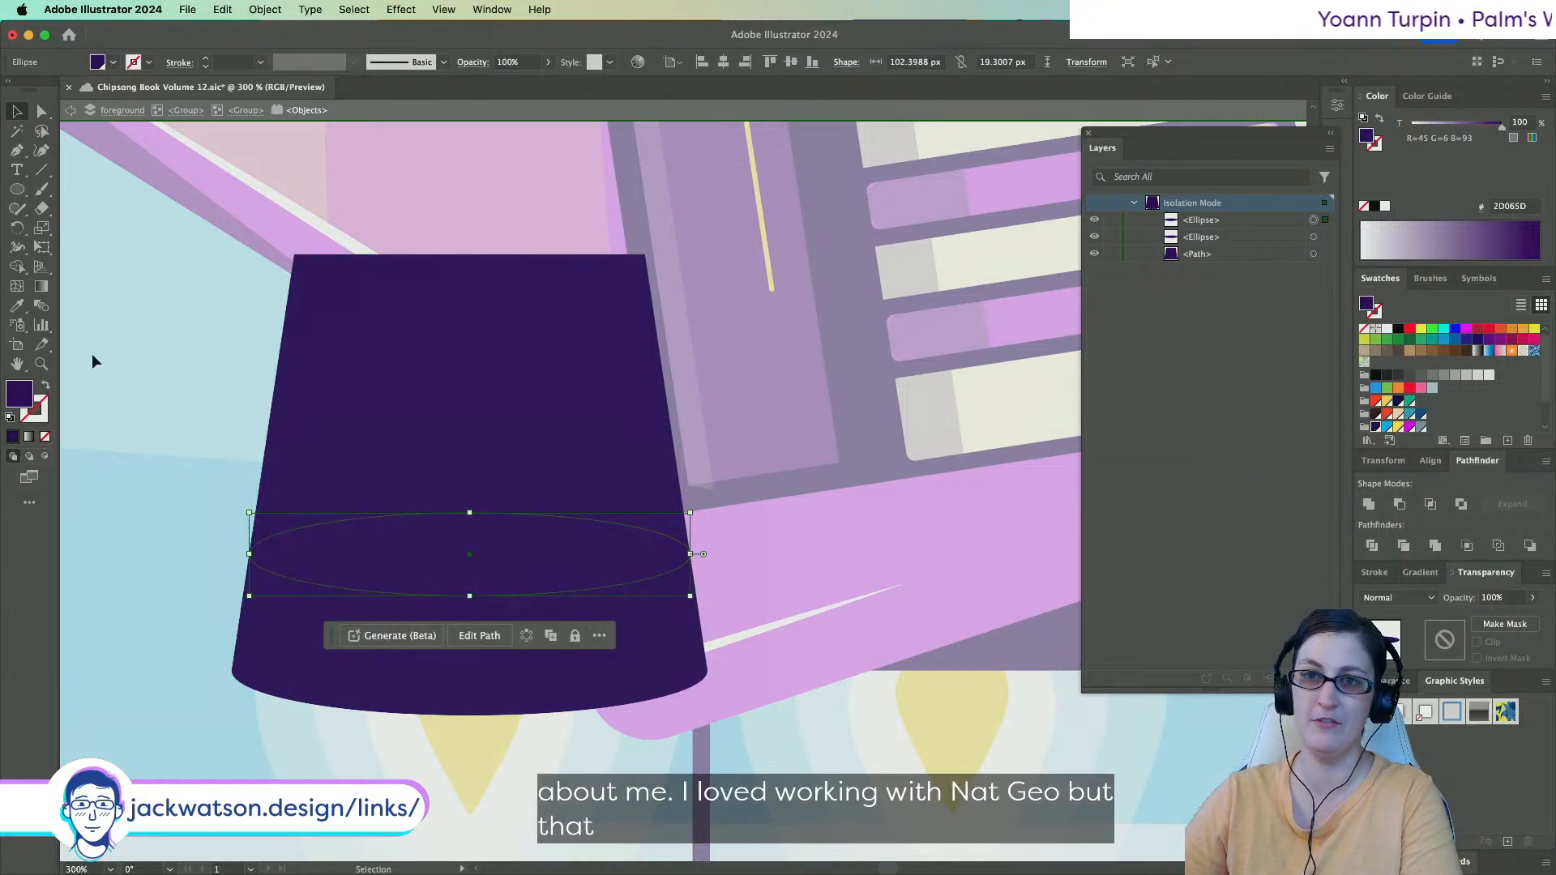
Remove the upper ellipse's fill and give it a pale yellow stroke (R=253 G=228 B=72 at 47% tint).
key(shift+x)
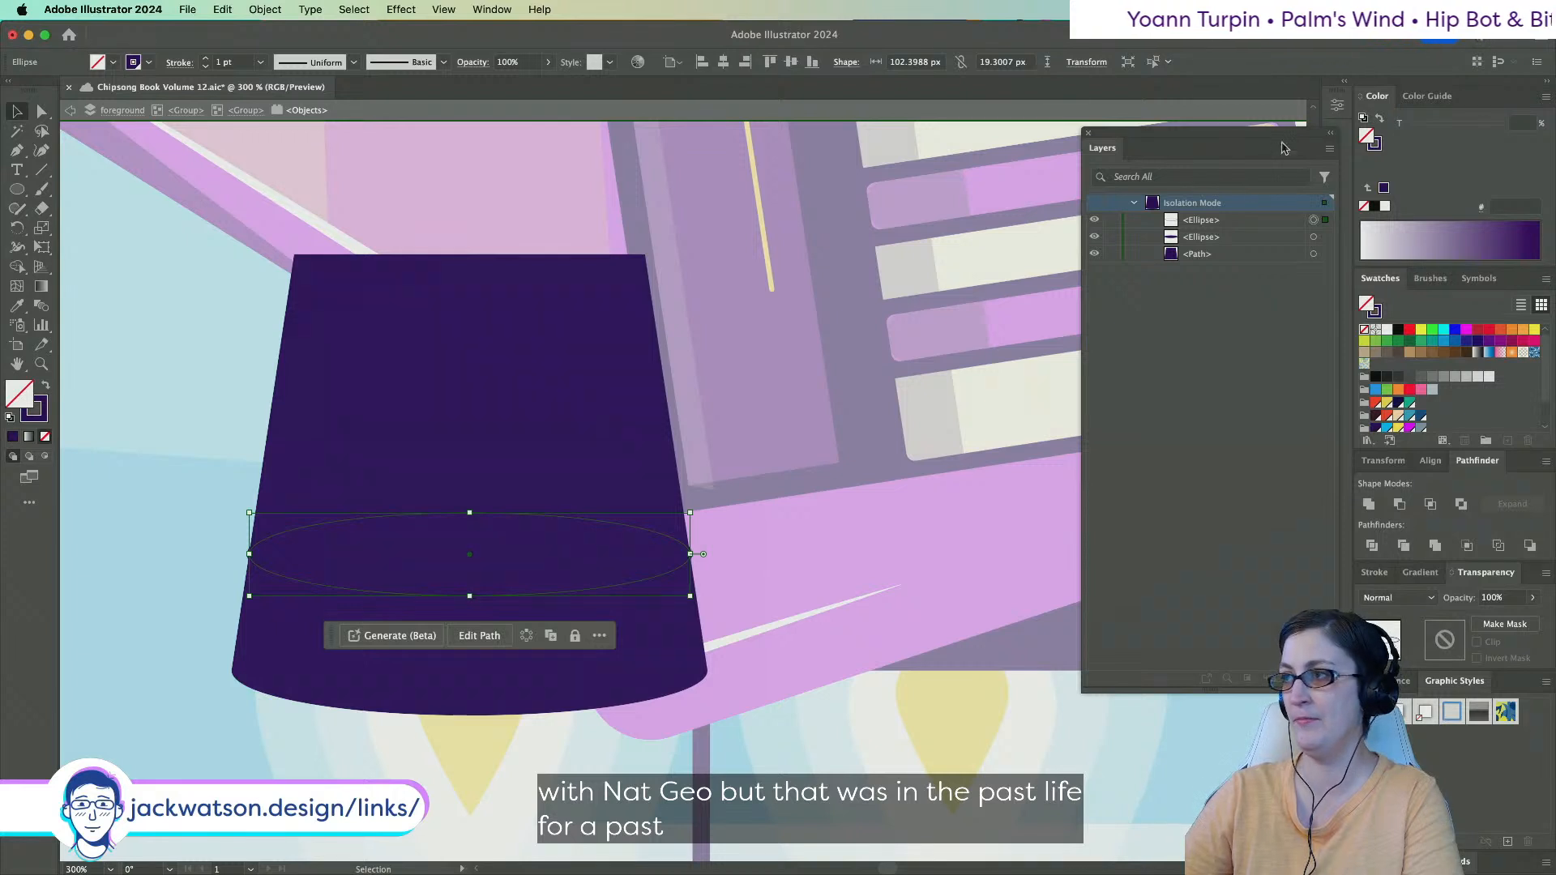
click(1381, 149)
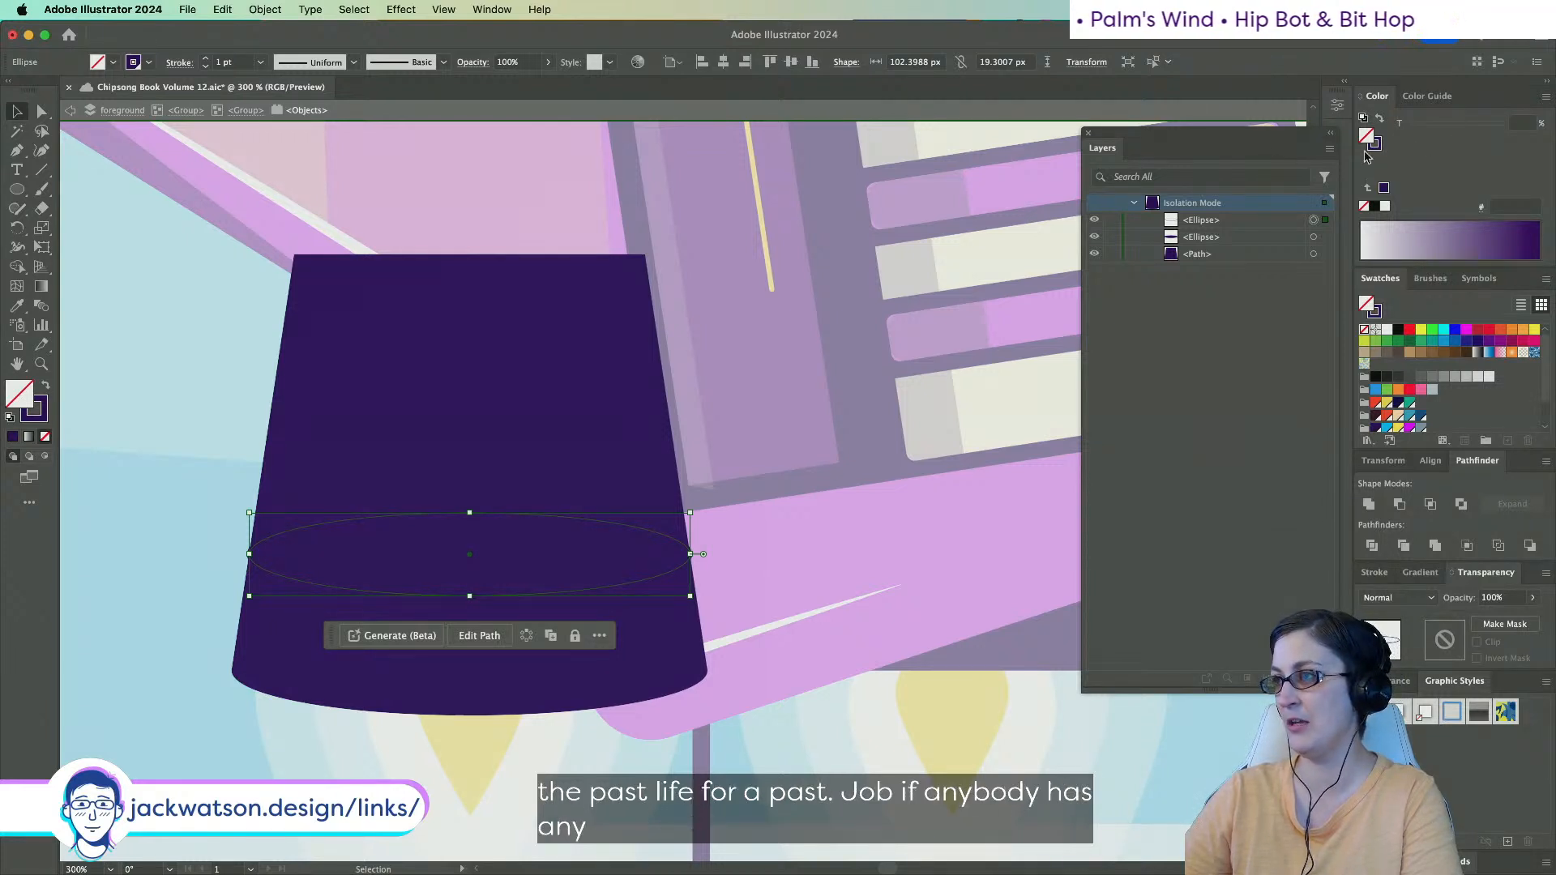
drag(1504, 130, 1451, 131)
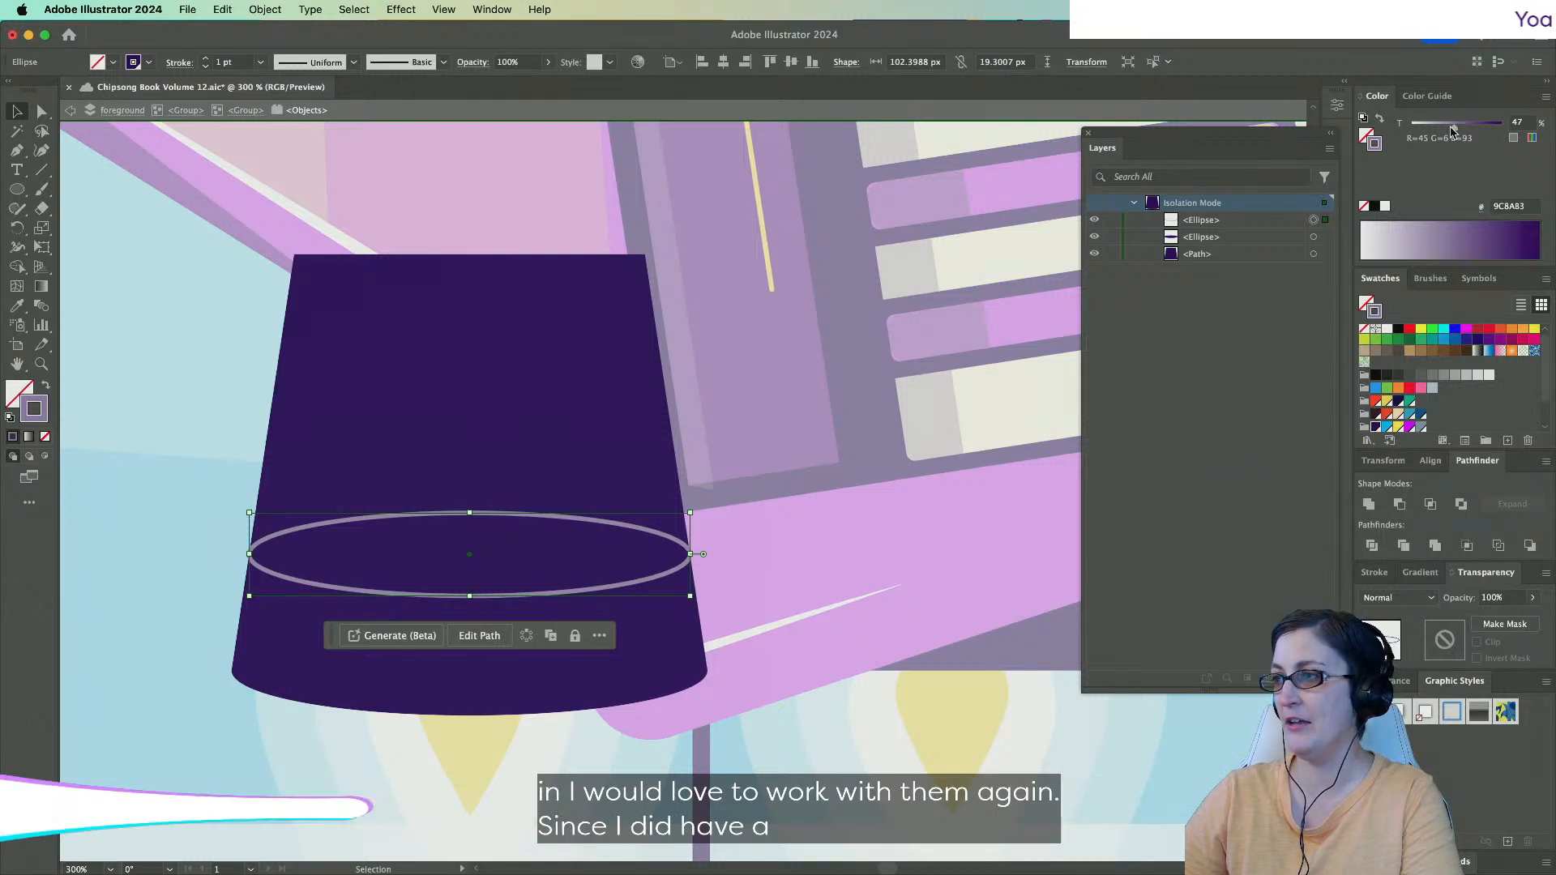
click(1399, 427)
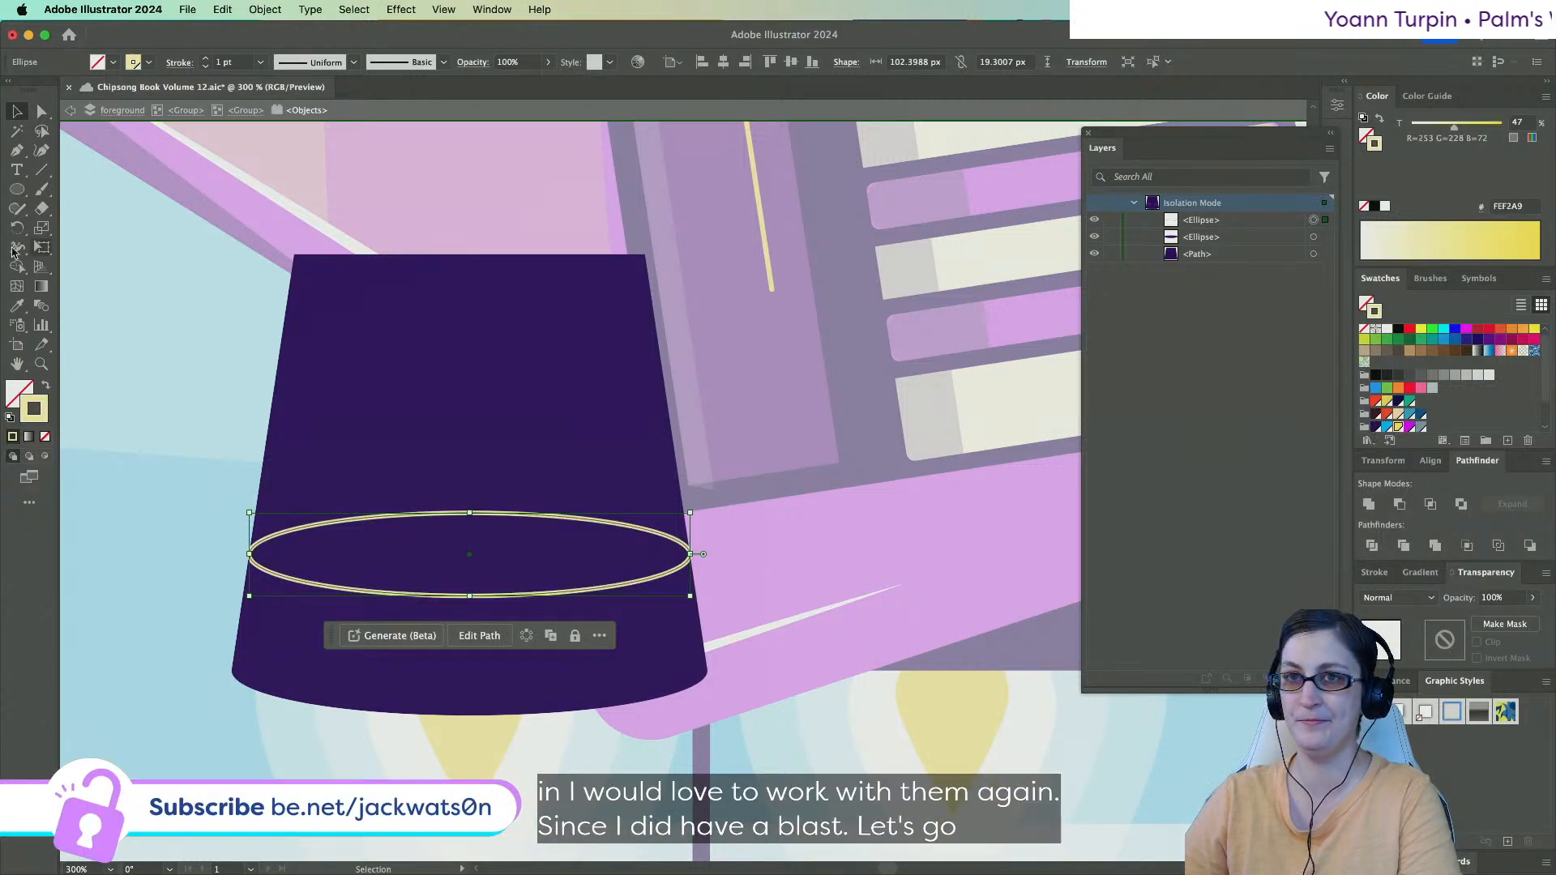
Delete the yellow ellipse's top anchor point so only the lower arc remains, and deselect it.
click(42, 112)
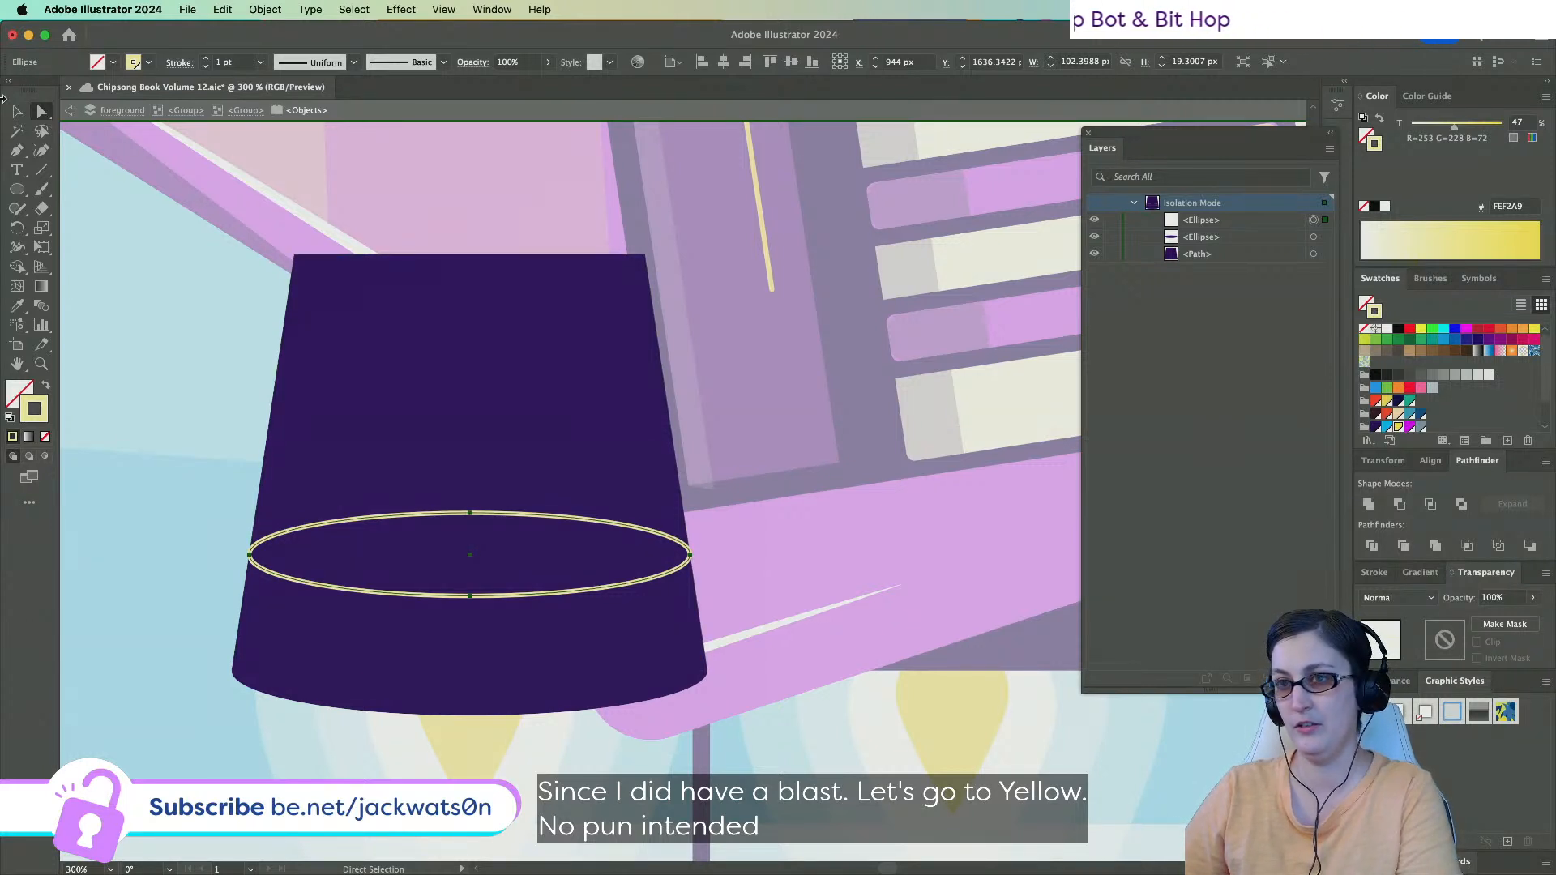
key(v)
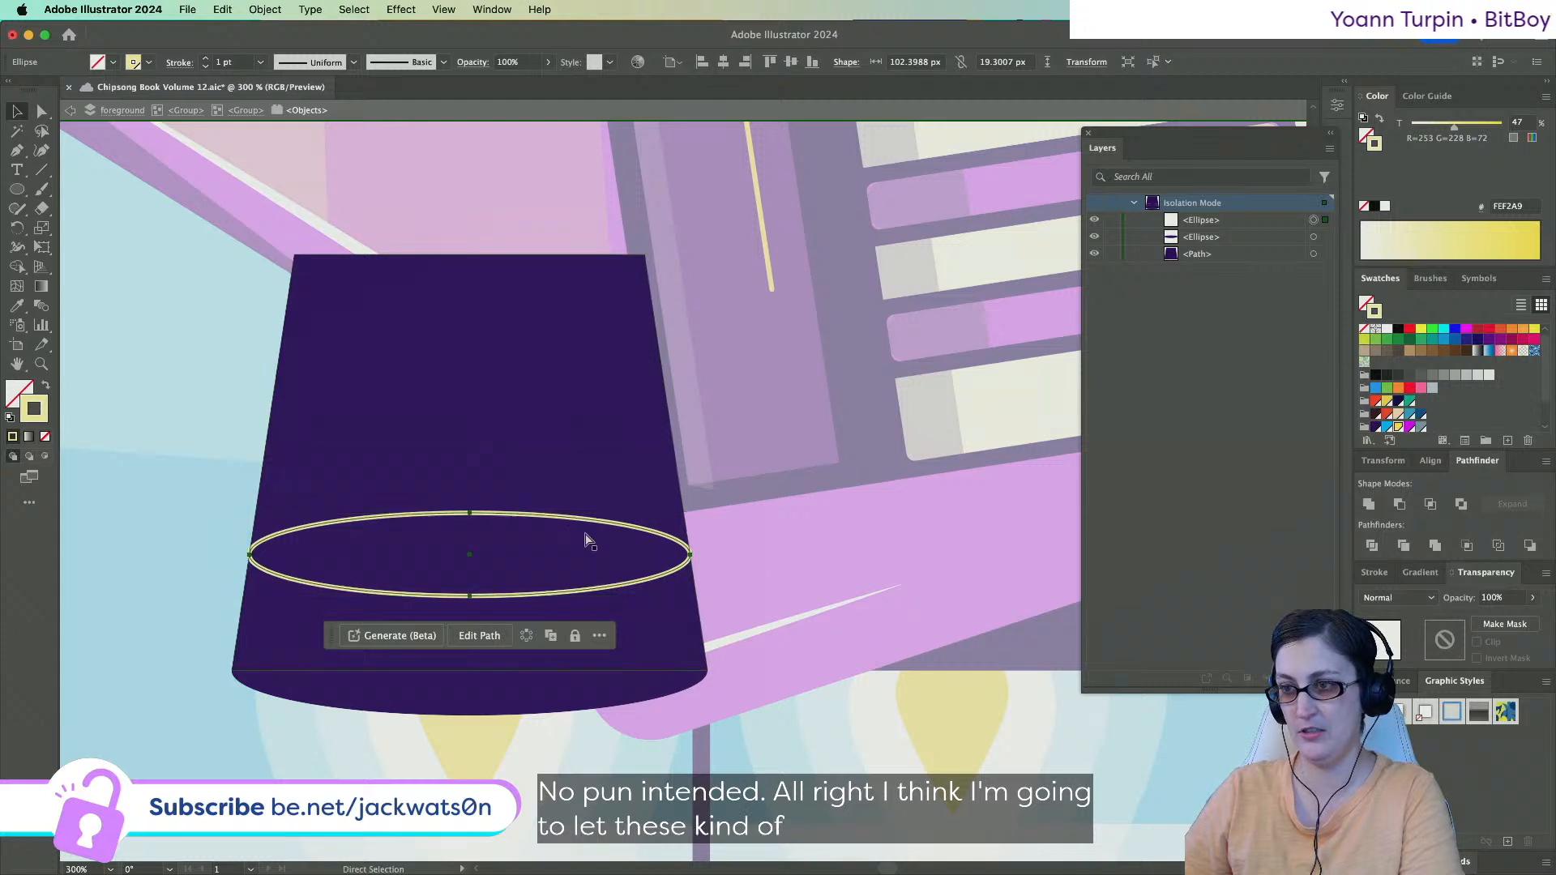
click(42, 112)
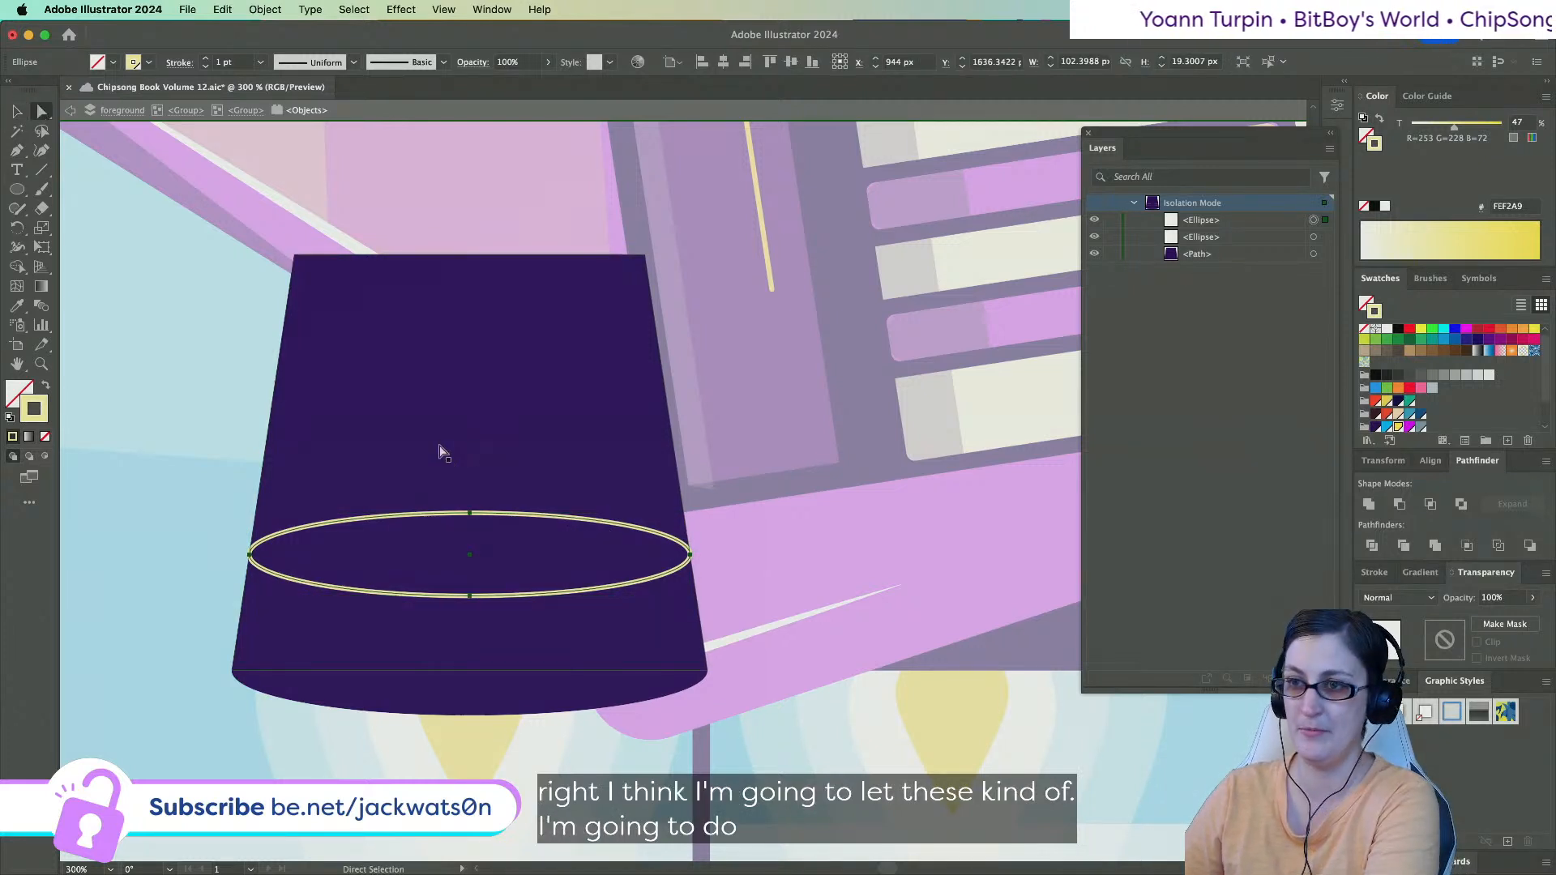
click(471, 514)
key(BackSpace)
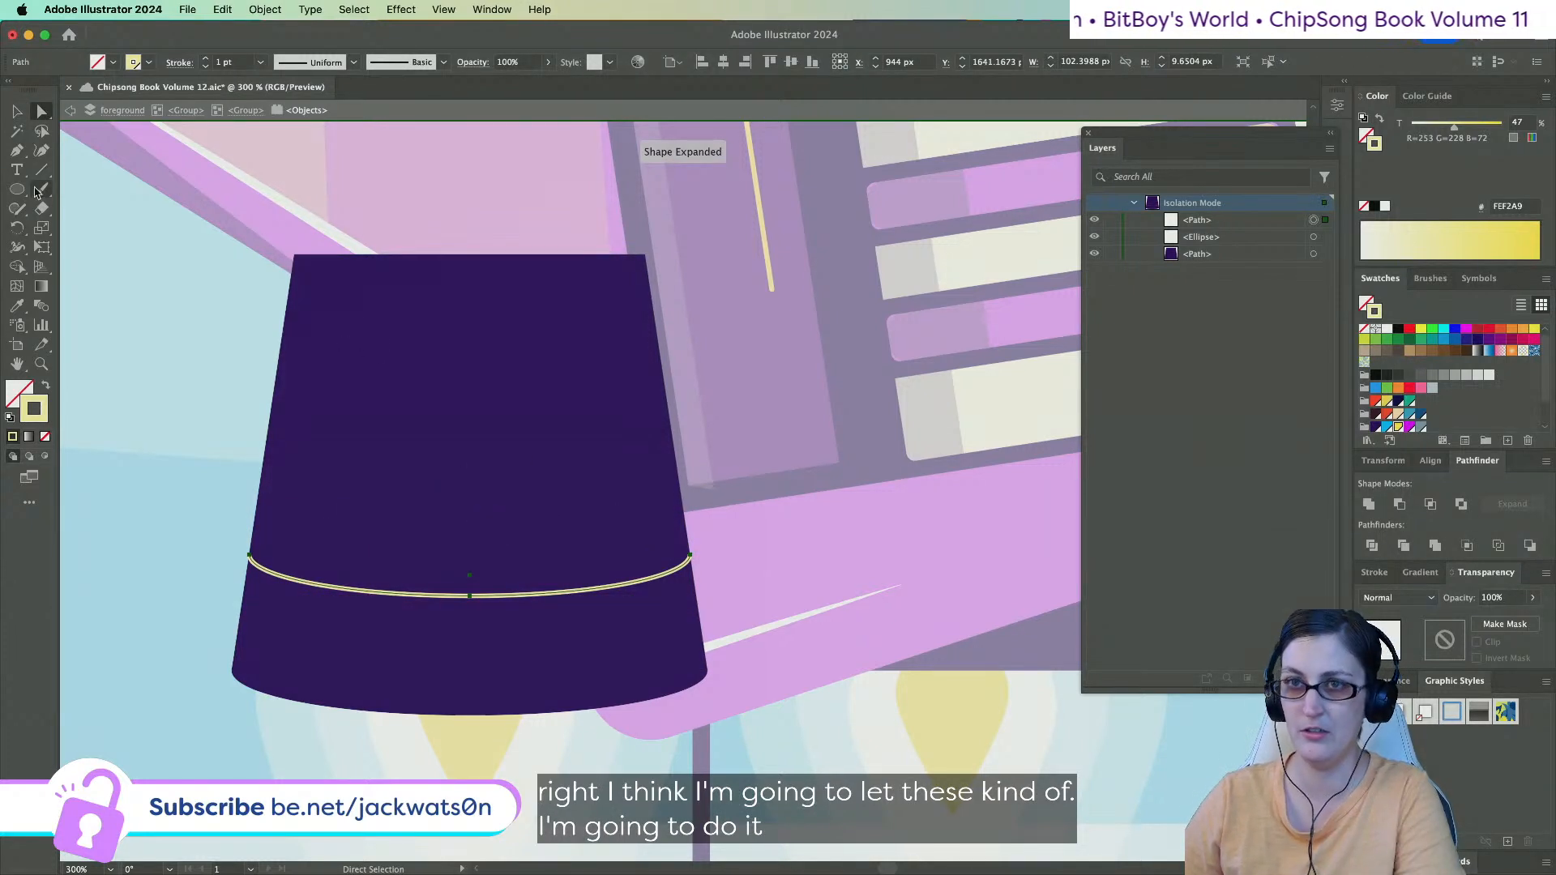
key(super+shift+a)
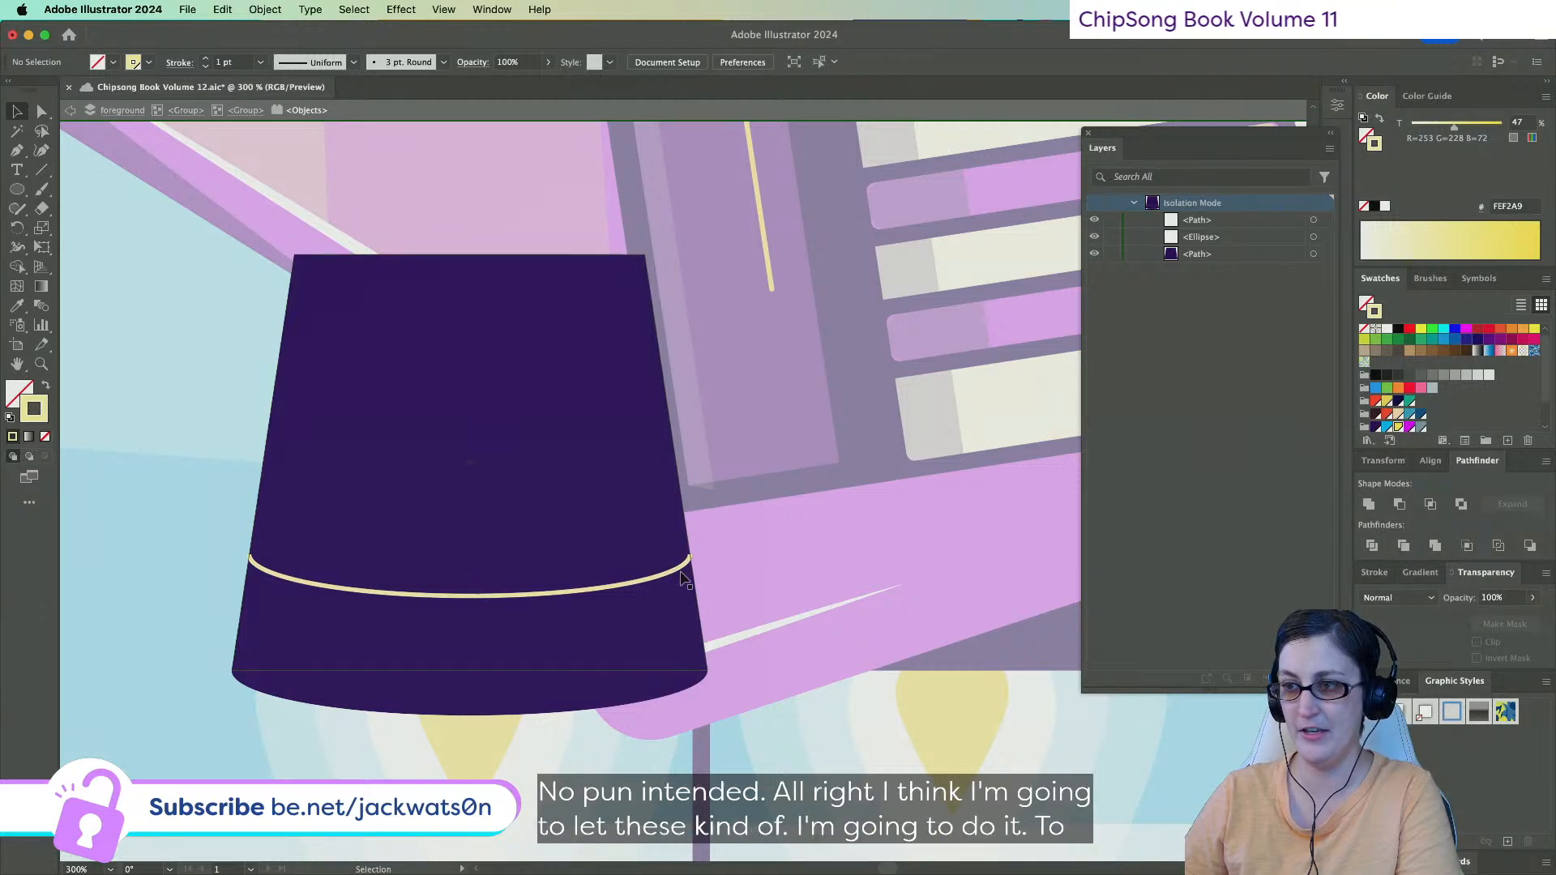
Enlarge the yellow arc slightly about its center so its ends reach past the booster's sides.
scroll(692, 543, up, 5)
click(705, 516)
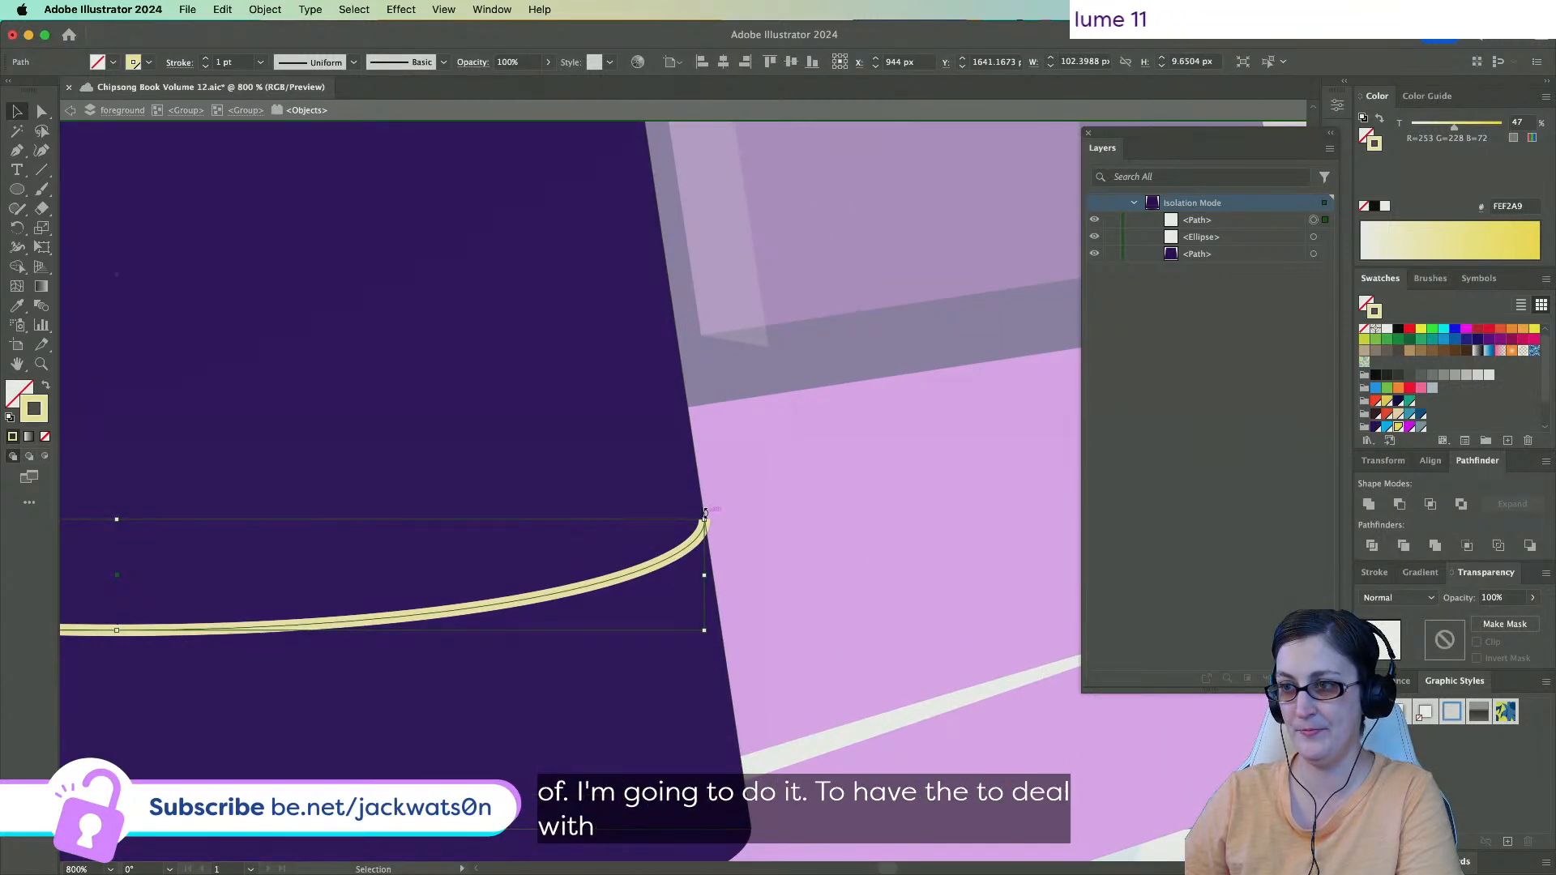
drag(705, 518, 711, 513)
key(super+shift+a)
scroll(525, 482, down, 2)
scroll(525, 482, left, 5)
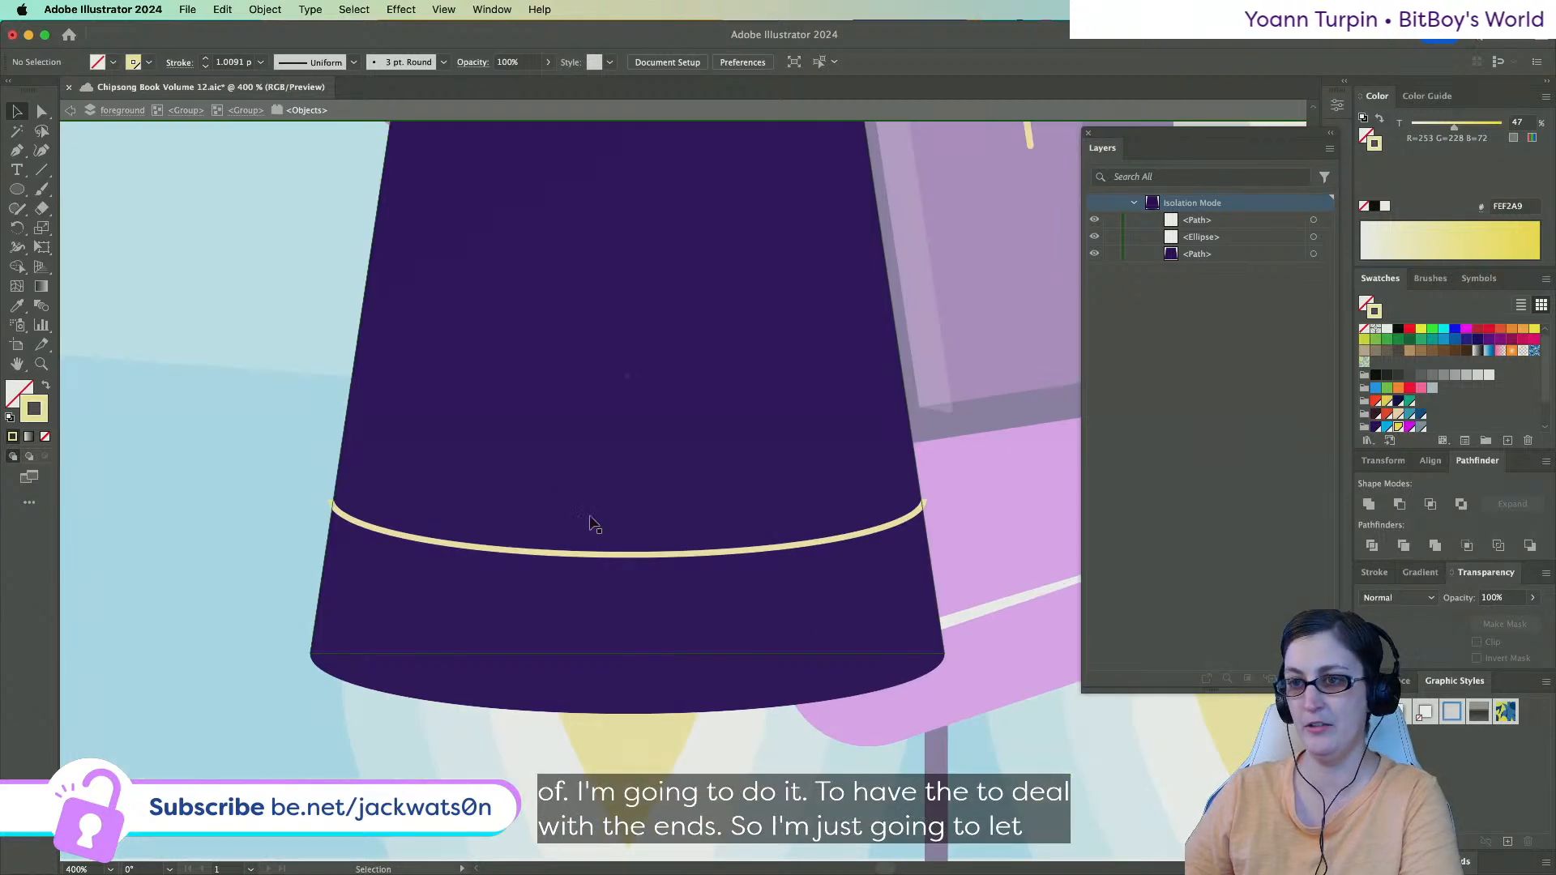
Duplicate the yellow arc a little away along the booster and adjust the copy's width to span the sides.
key(a)
click(663, 555)
drag(663, 555, 681, 638)
key(v)
mouse_move(926, 610)
mouse_down()
mouse_move(941, 611)
mouse_move(915, 590)
mouse_up()
scroll(772, 381, down, 1)
scroll(772, 381, up, 1)
Group the two yellow arcs and paste a copy of the booster body in front of them.
click(827, 522)
shift+click(869, 547)
key(super+g)
key(super+f)
key(v)
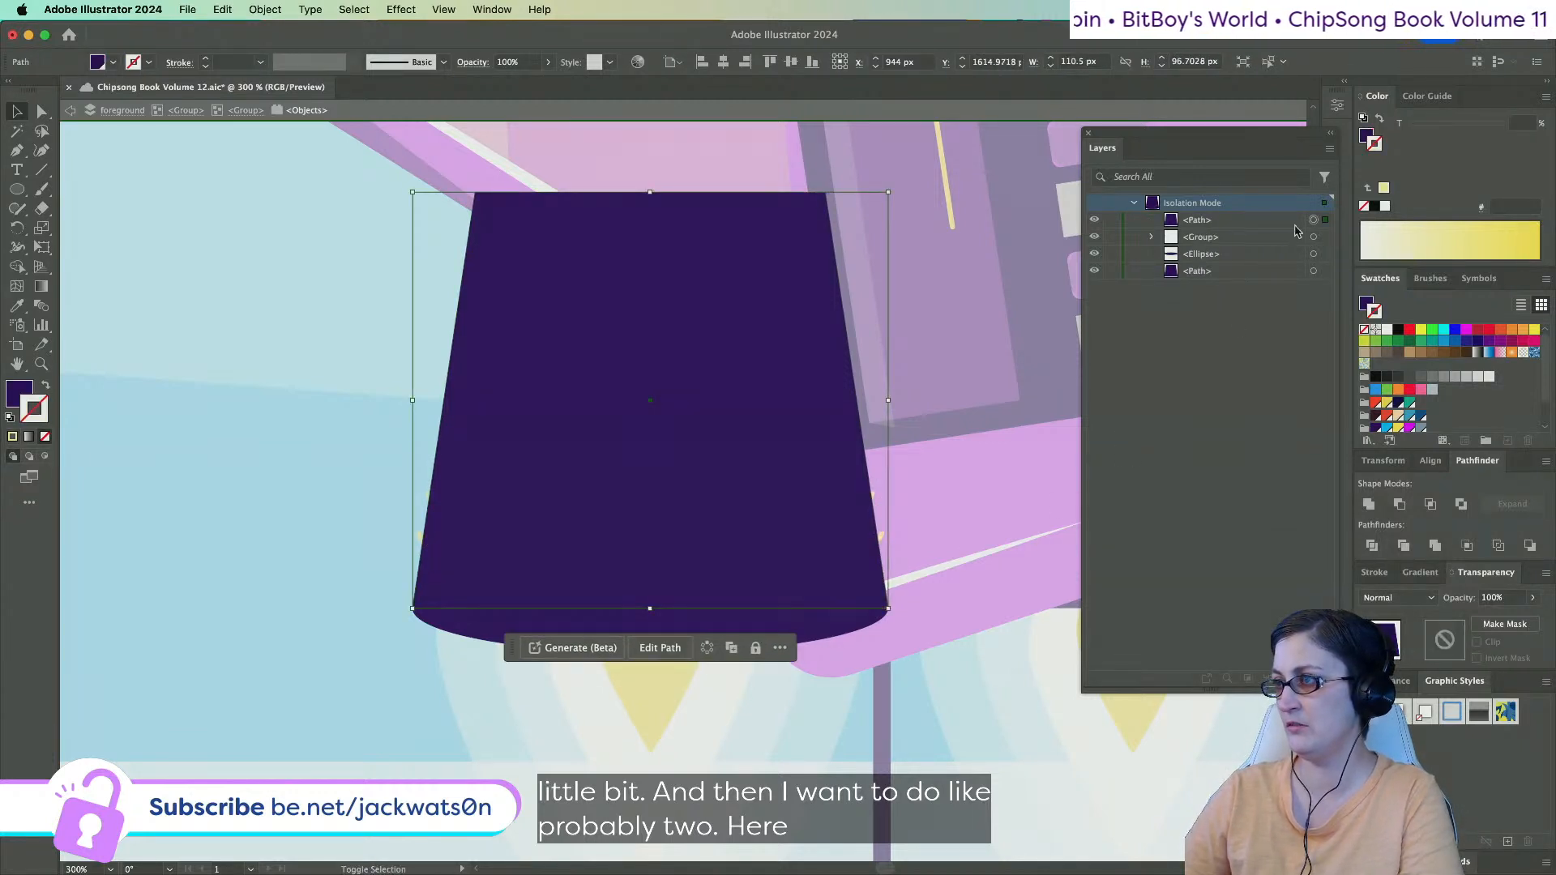
Make a clipping mask from the booster body copy to trim the grouped yellow arcs, and deselect.
shift+click(1322, 238)
right_click(680, 460)
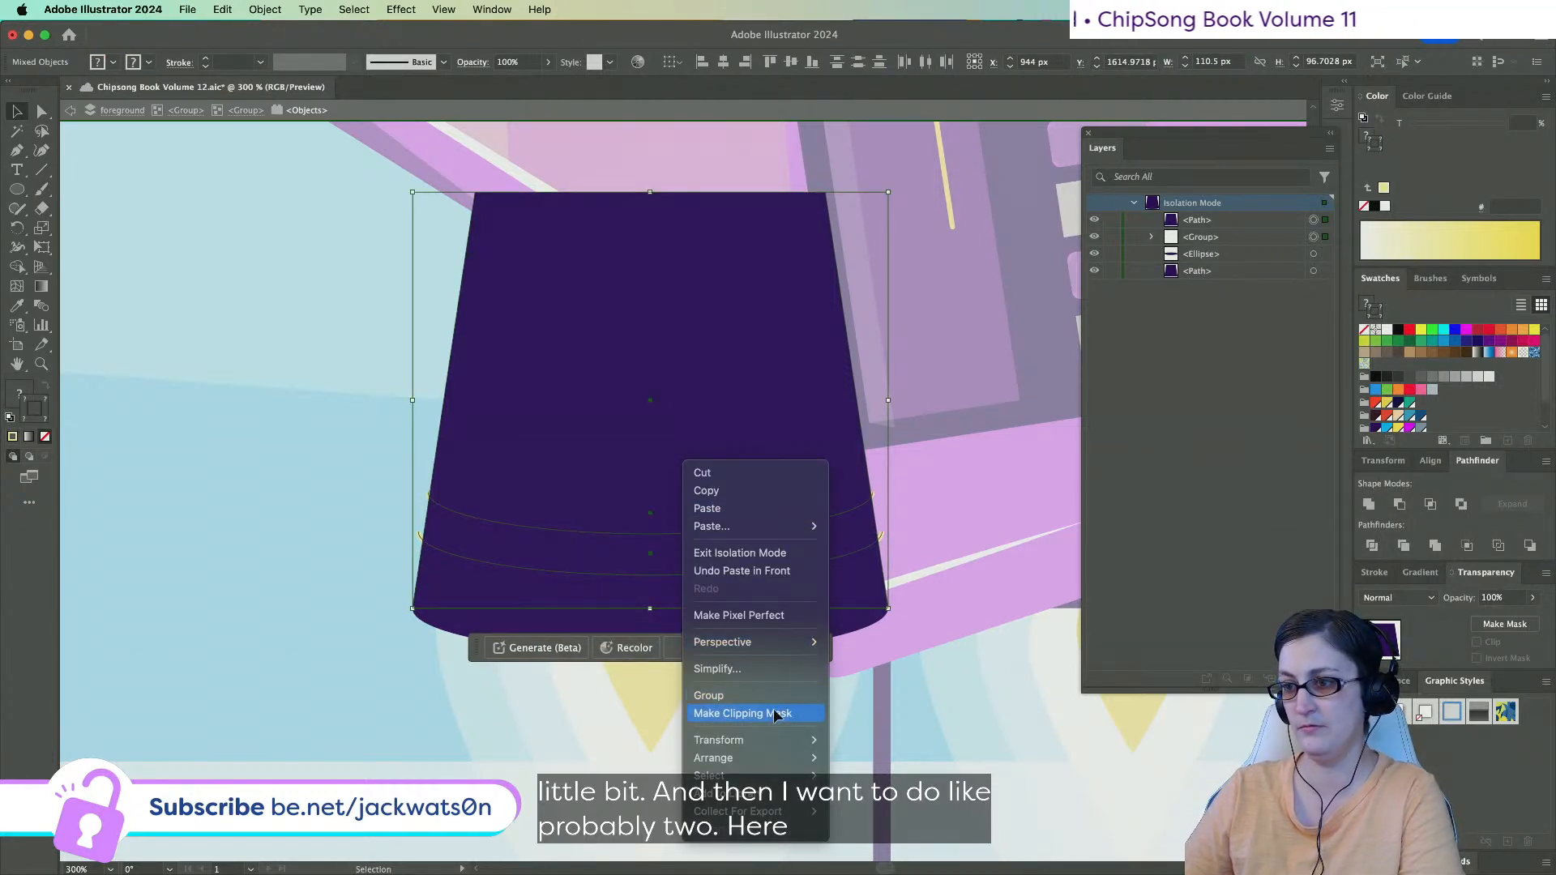
click(760, 710)
click(332, 607)
scroll(332, 606, down, 3)
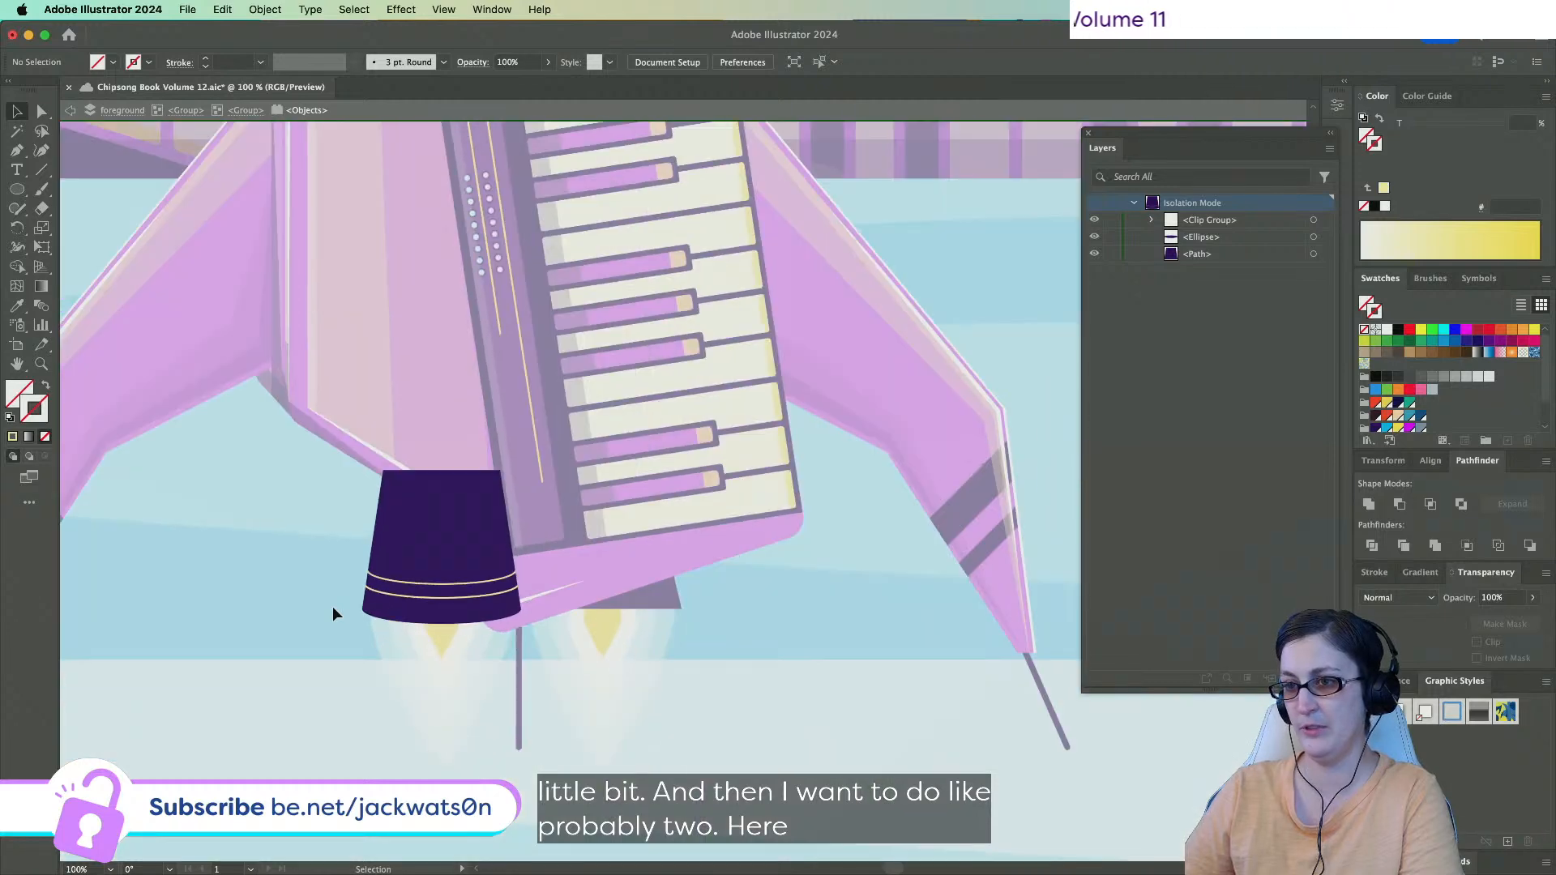
Copy the booster body and base ellipse, paste them in front and unite the copies into one shape.
scroll(332, 607, up, 3)
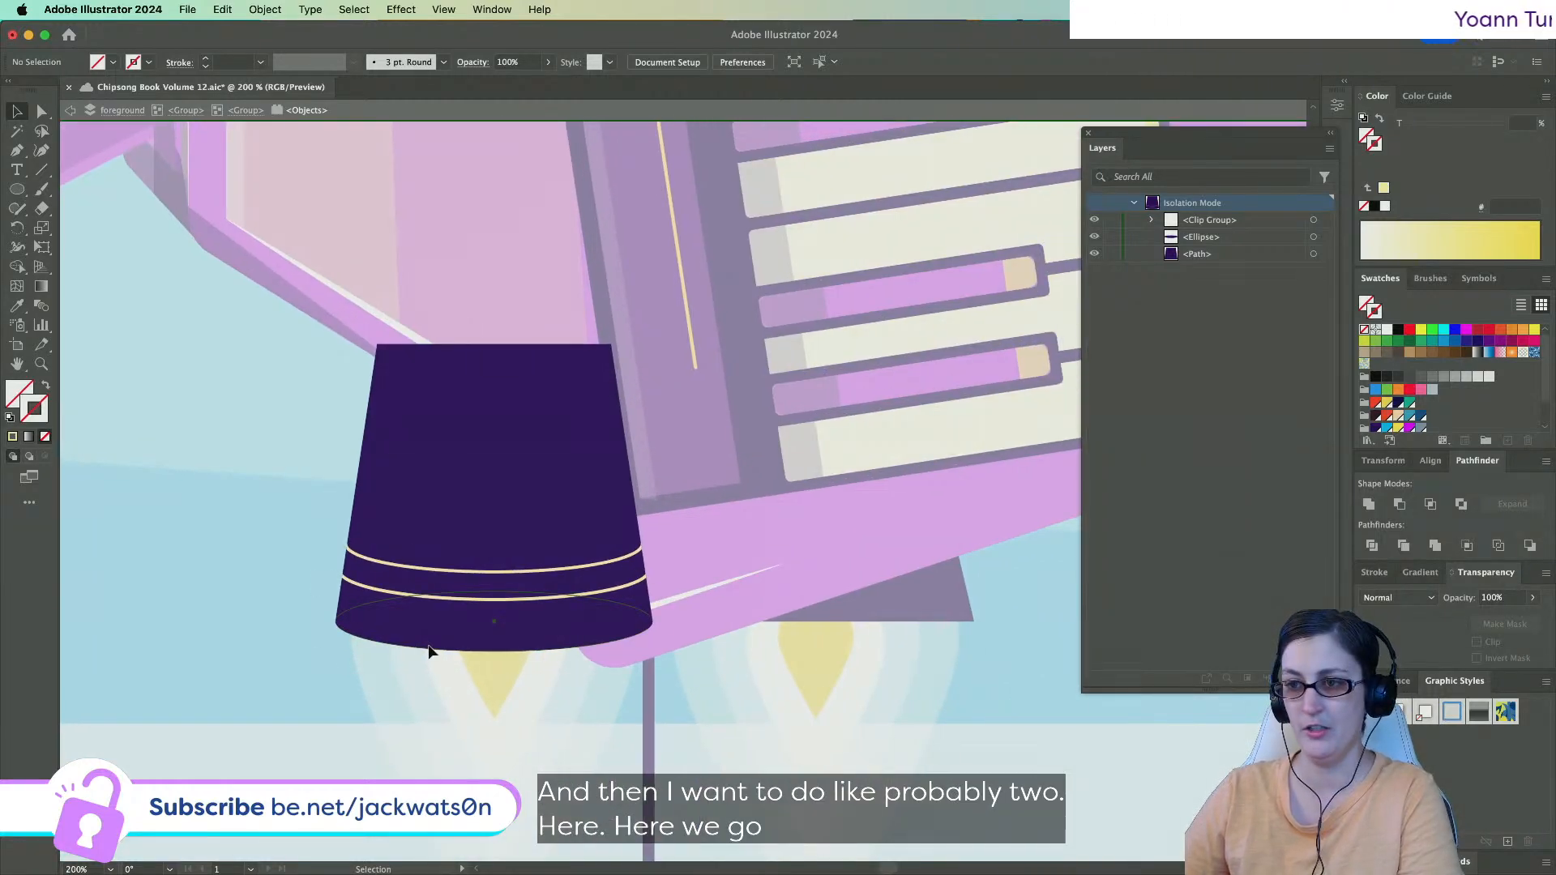
click(454, 637)
shift+click(512, 506)
key(super+c)
key(super+f)
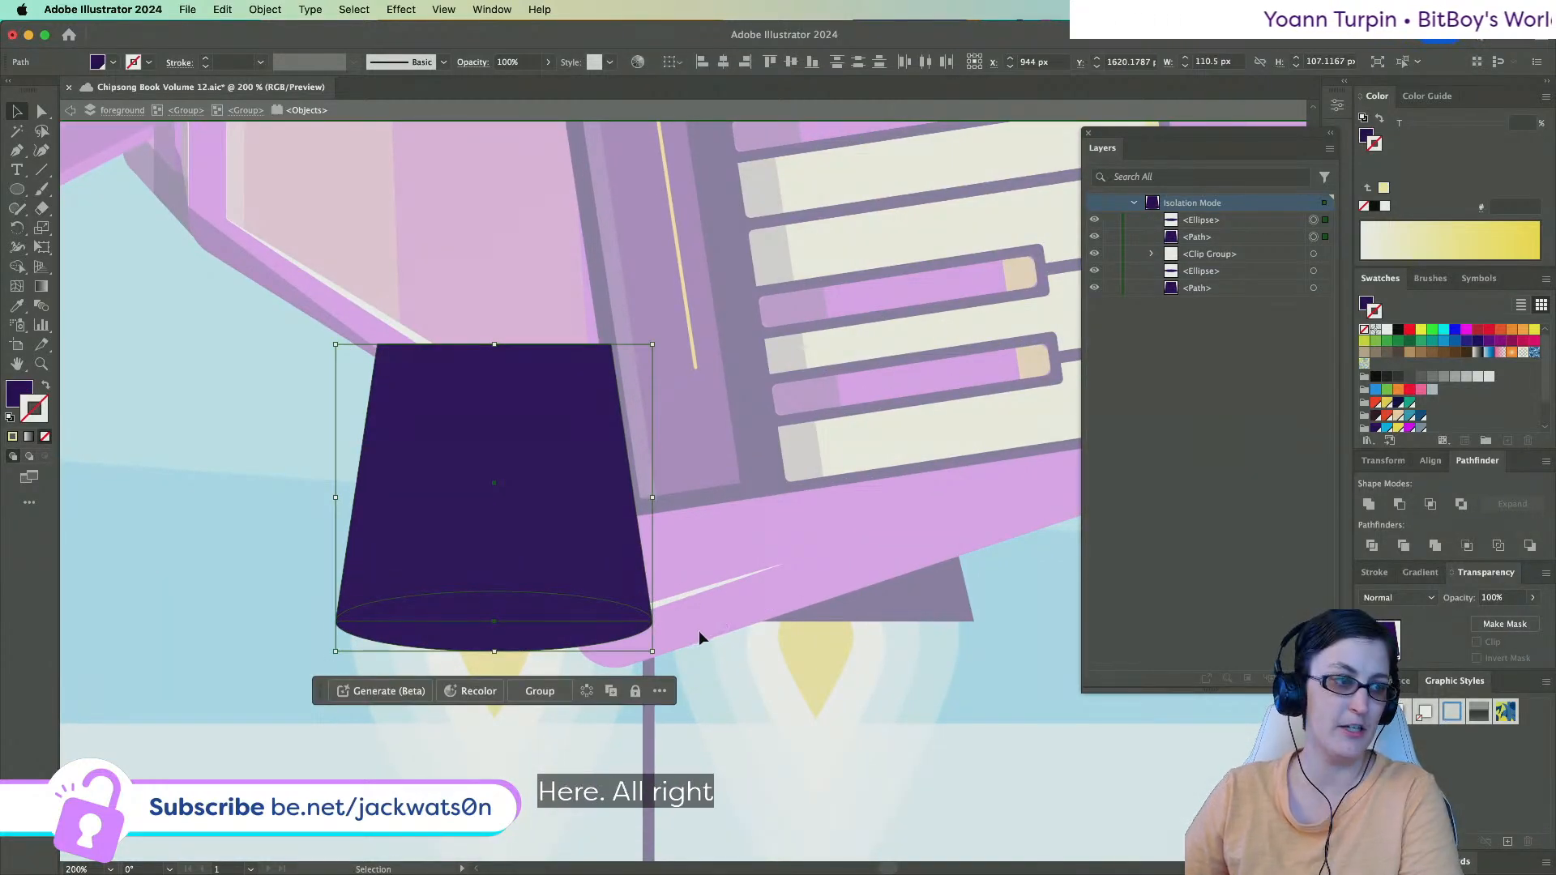
click(1368, 504)
key(super+shift+a)
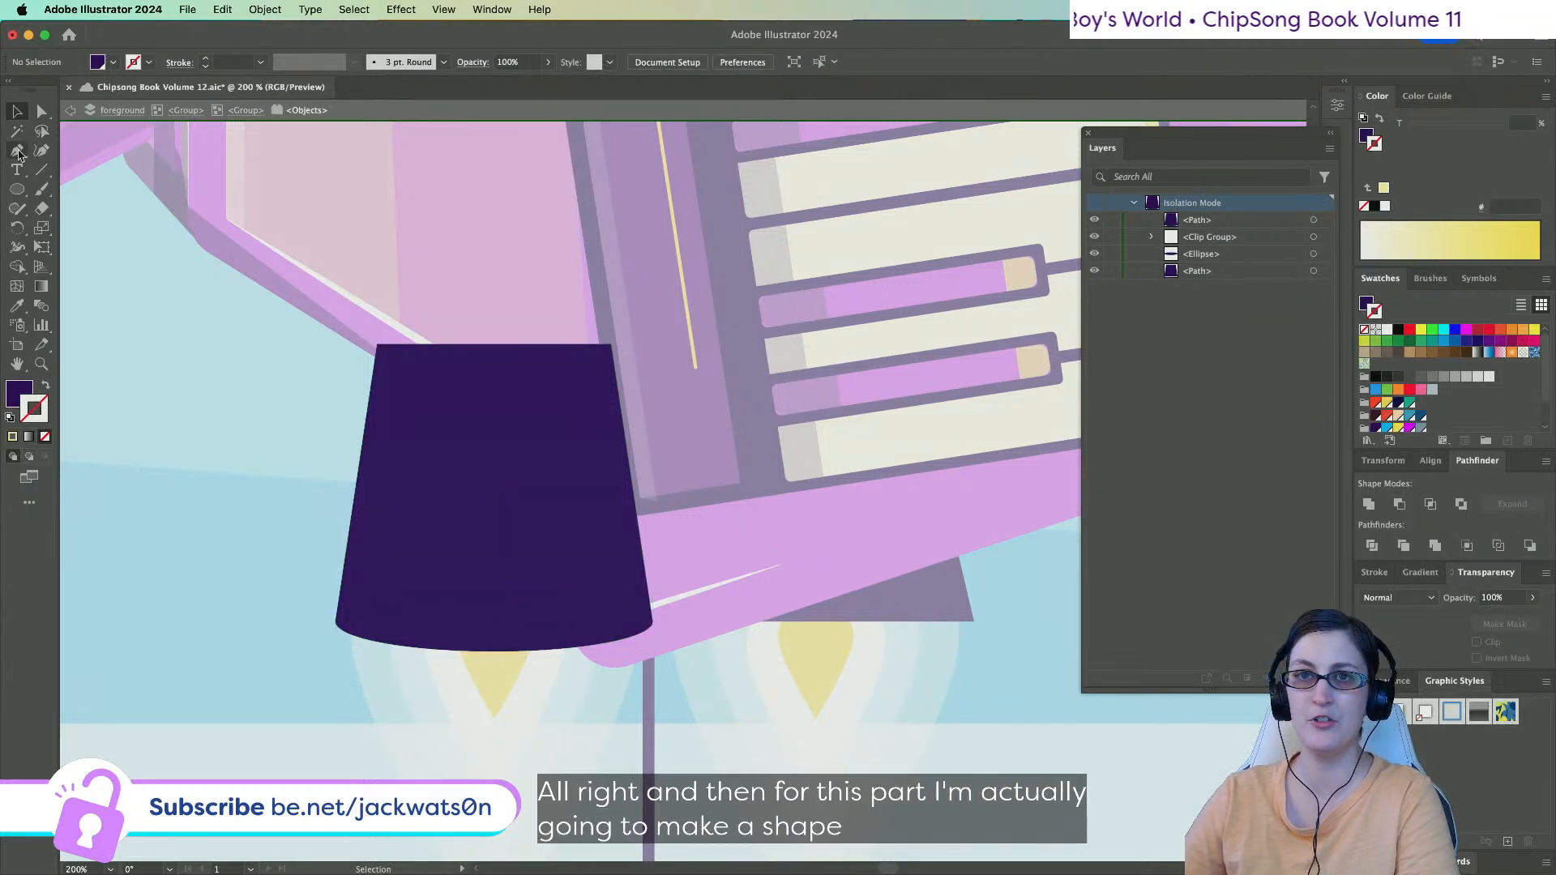
Paste the booster shapes in front again and keep only the tapered body copy, removing the pasted ellipse.
click(39, 111)
key(super+z)
key(super+z)
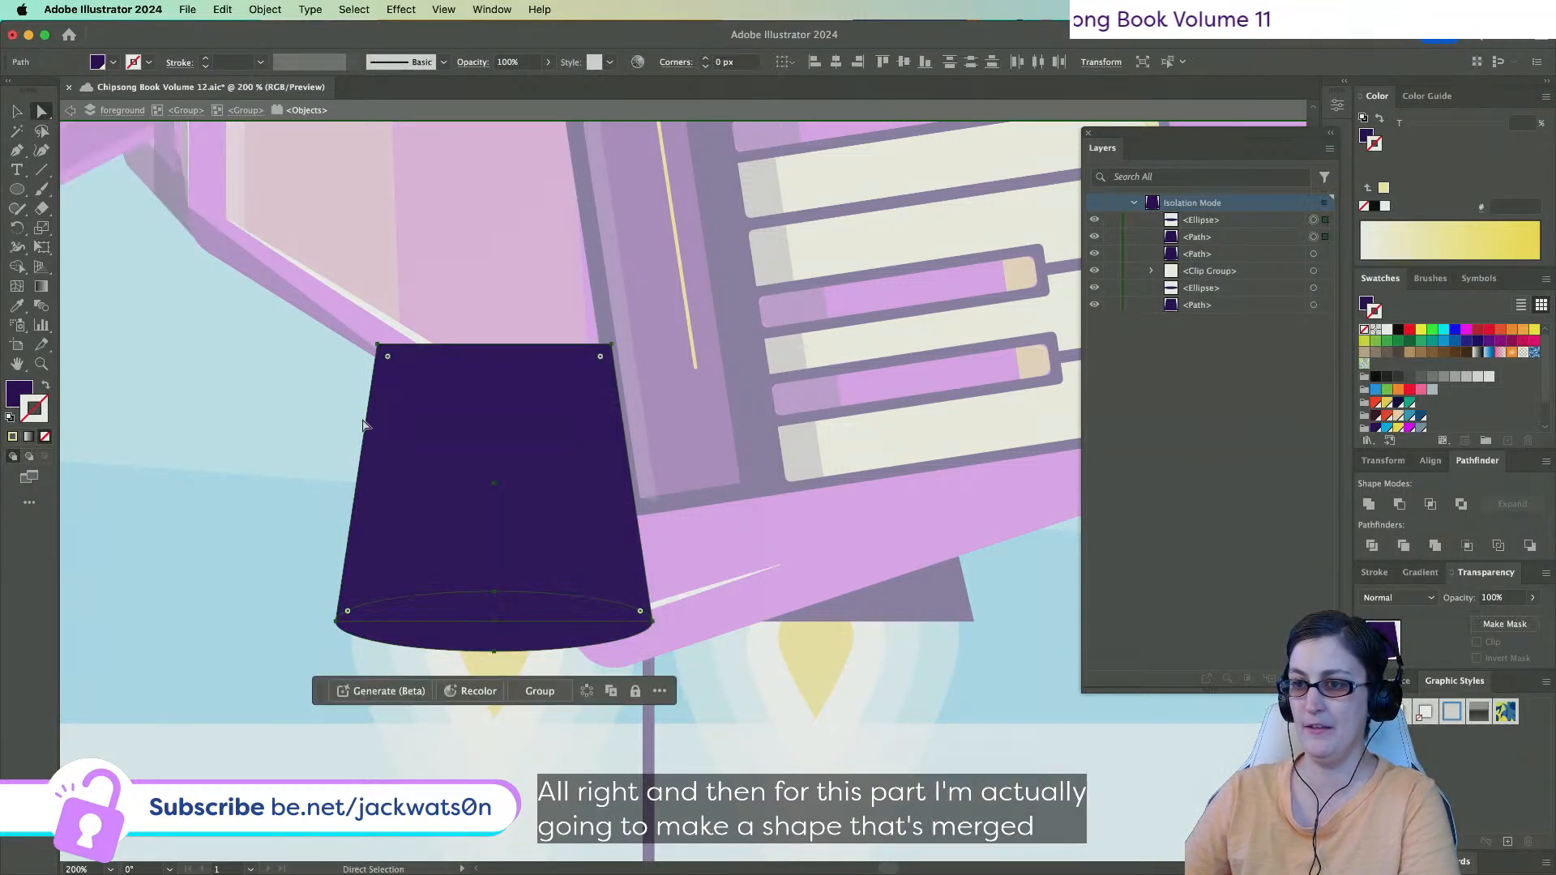
key(super+shift+z)
key(super+shift+z)
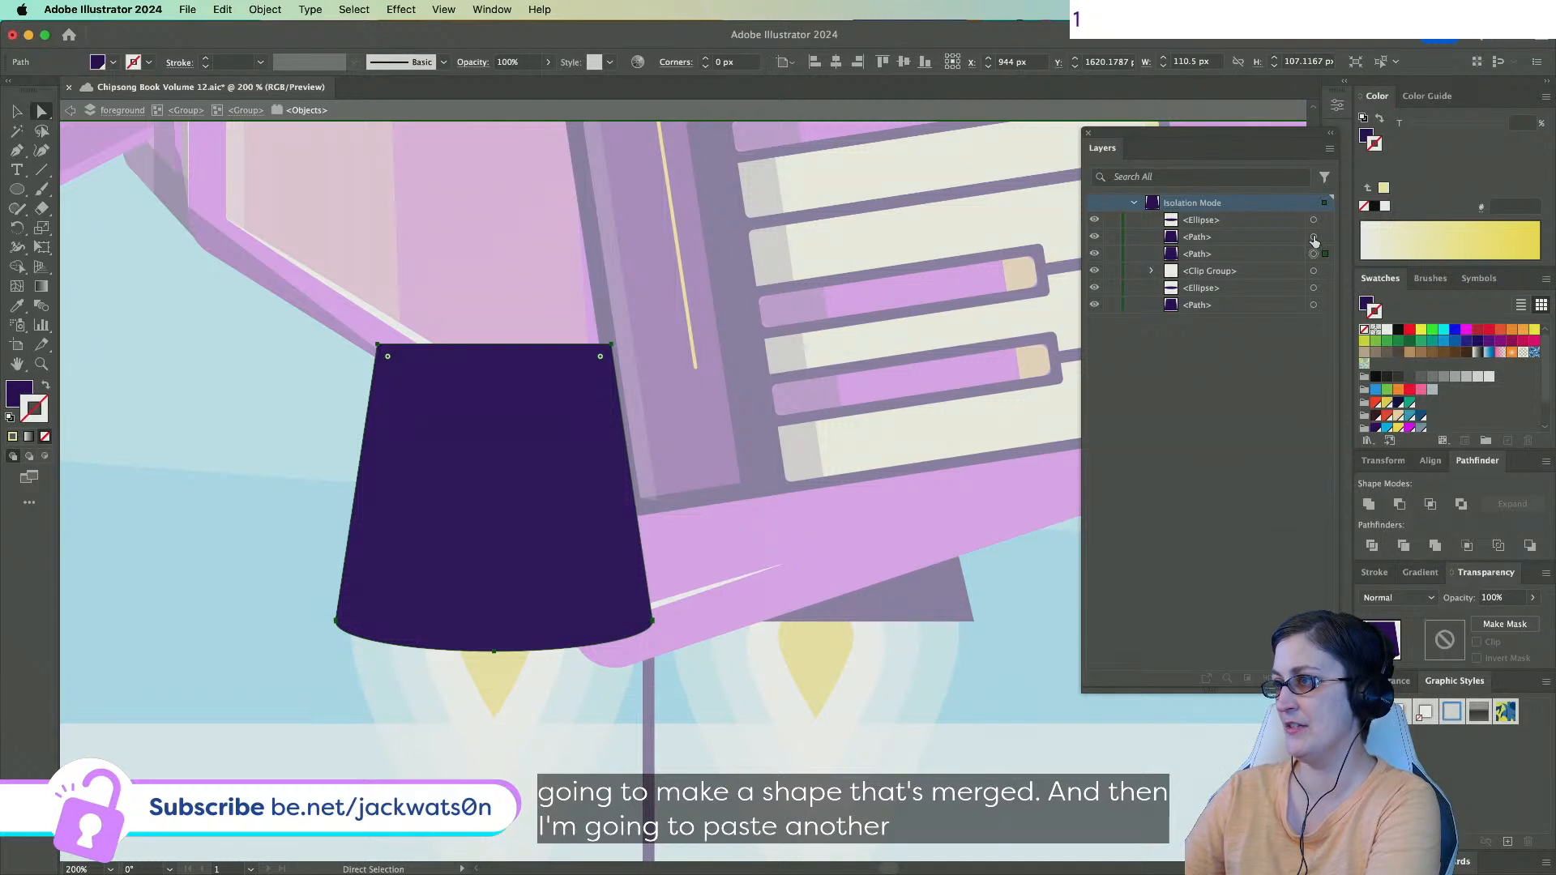
click(1313, 221)
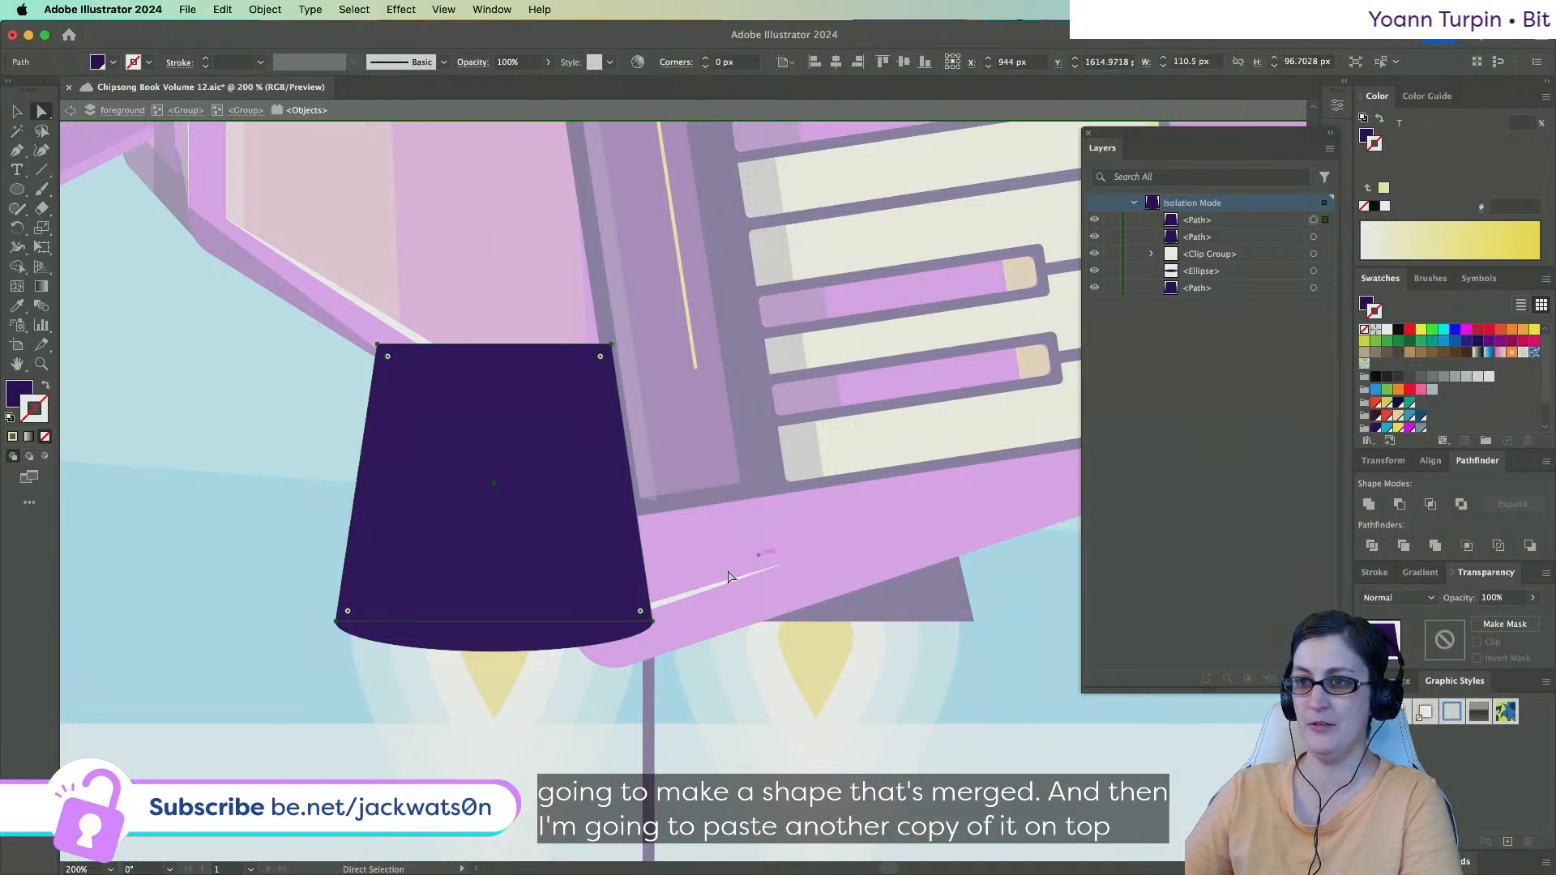
key(v)
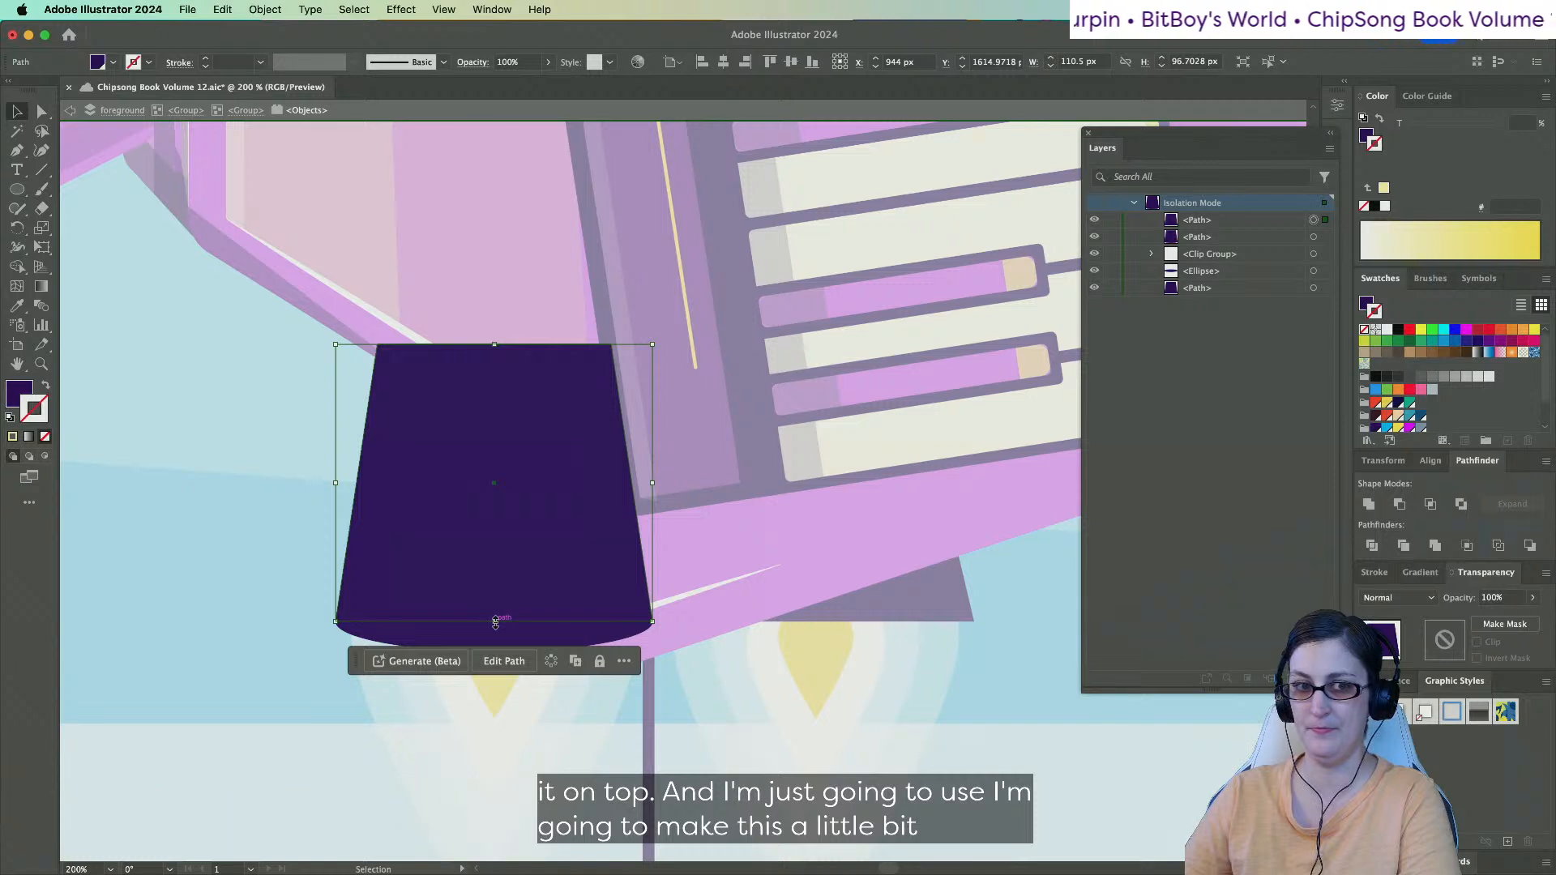
Stretch the top body copy down to about 118.4 px high and widen its base to about 118.5 px.
drag(495, 623, 501, 685)
key(a)
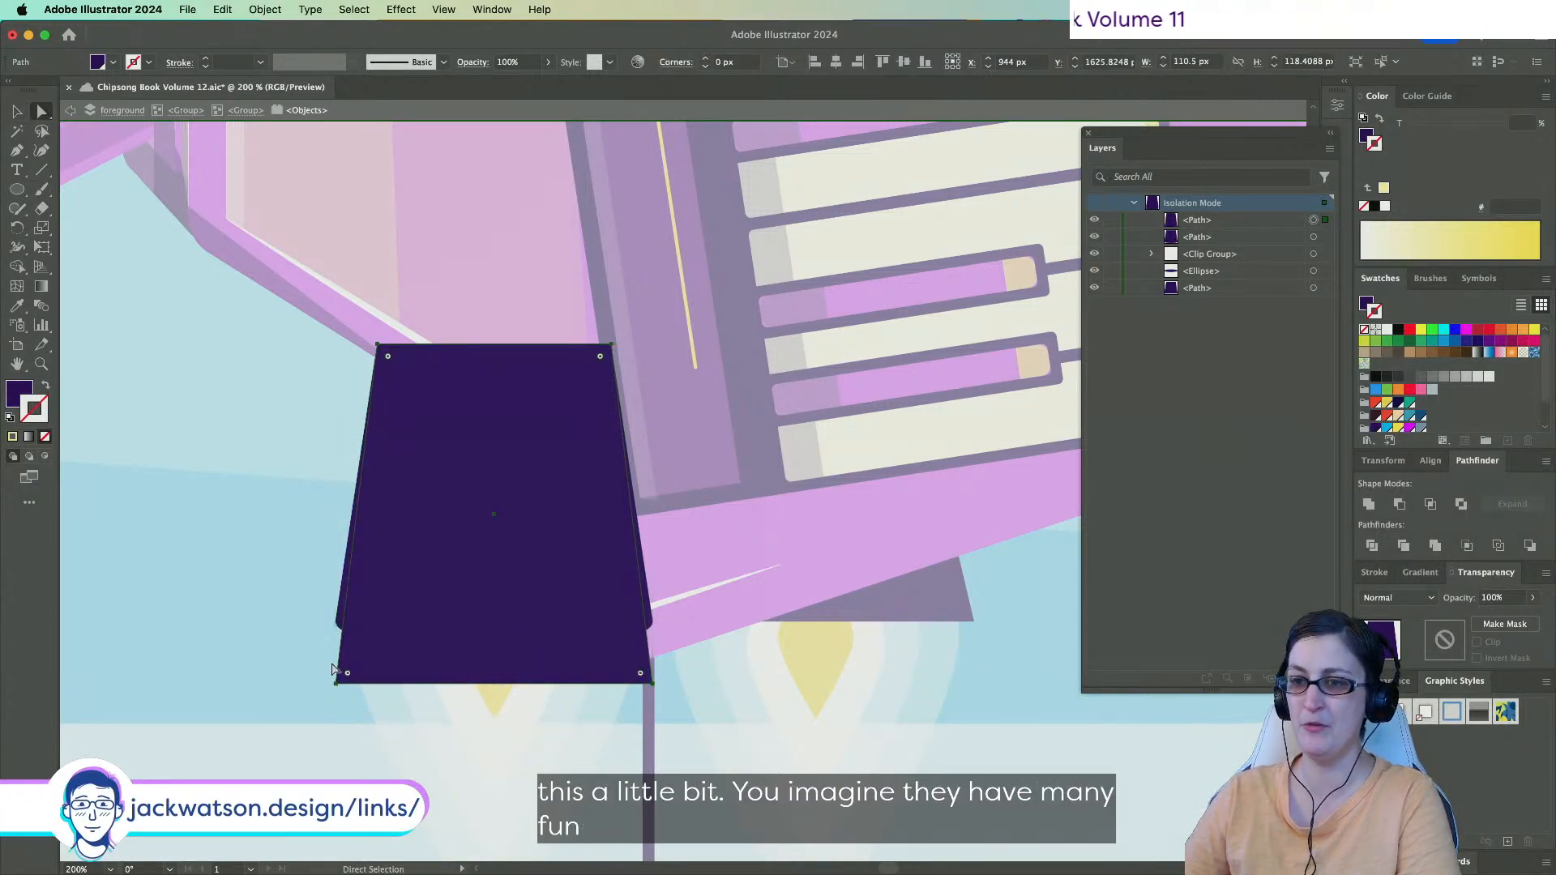
drag(338, 683, 325, 683)
drag(653, 685, 663, 685)
click(514, 650)
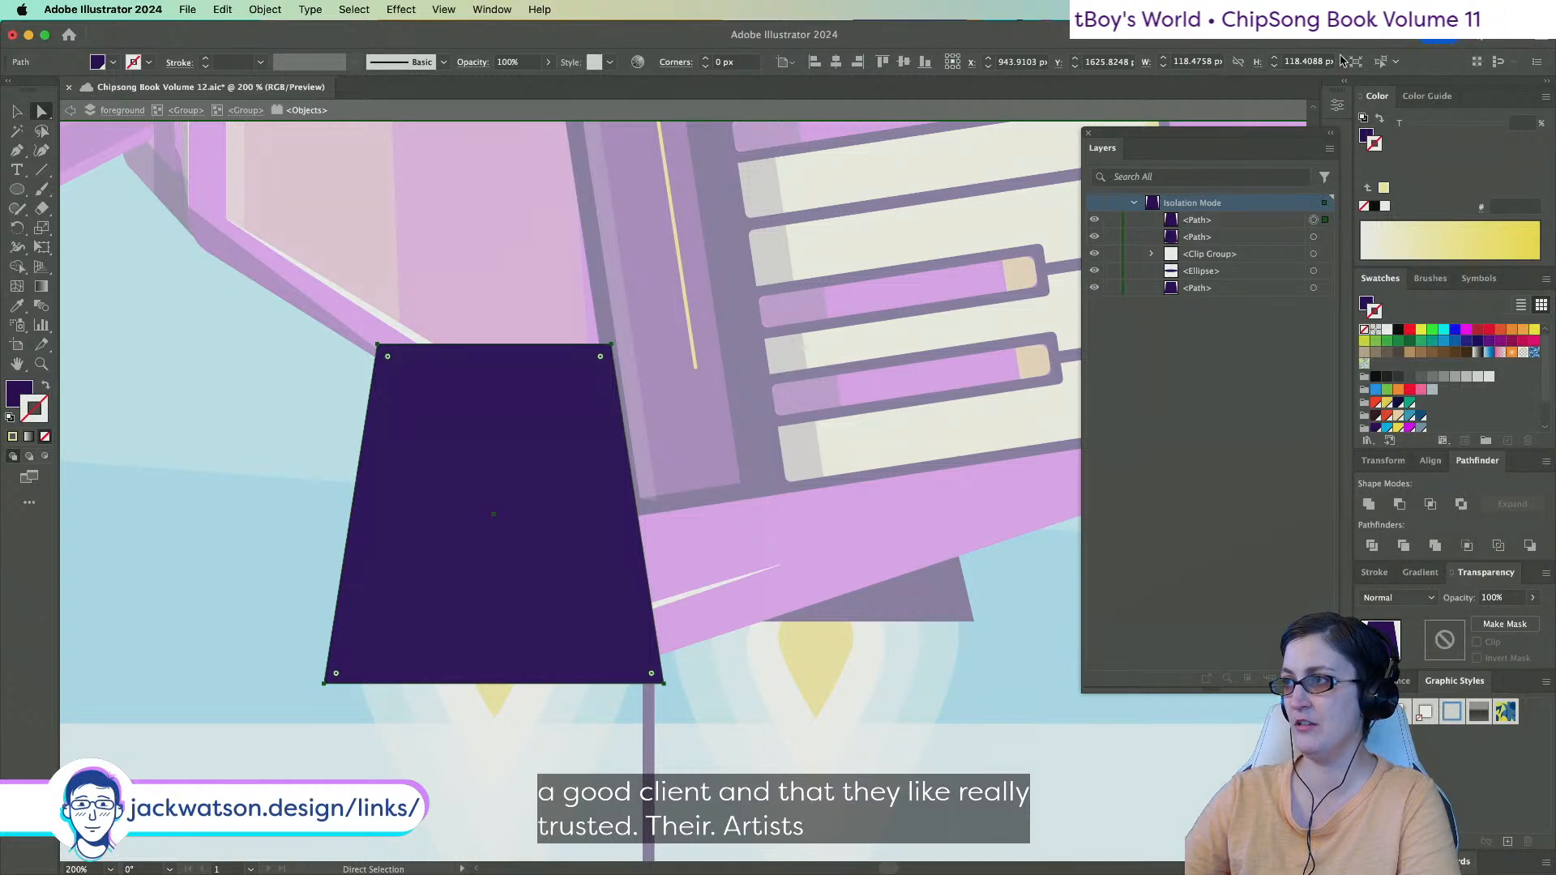
Recolor the stretched body copy with the exhaust flame's yellow swatch and set its tint to 50%.
click(1371, 134)
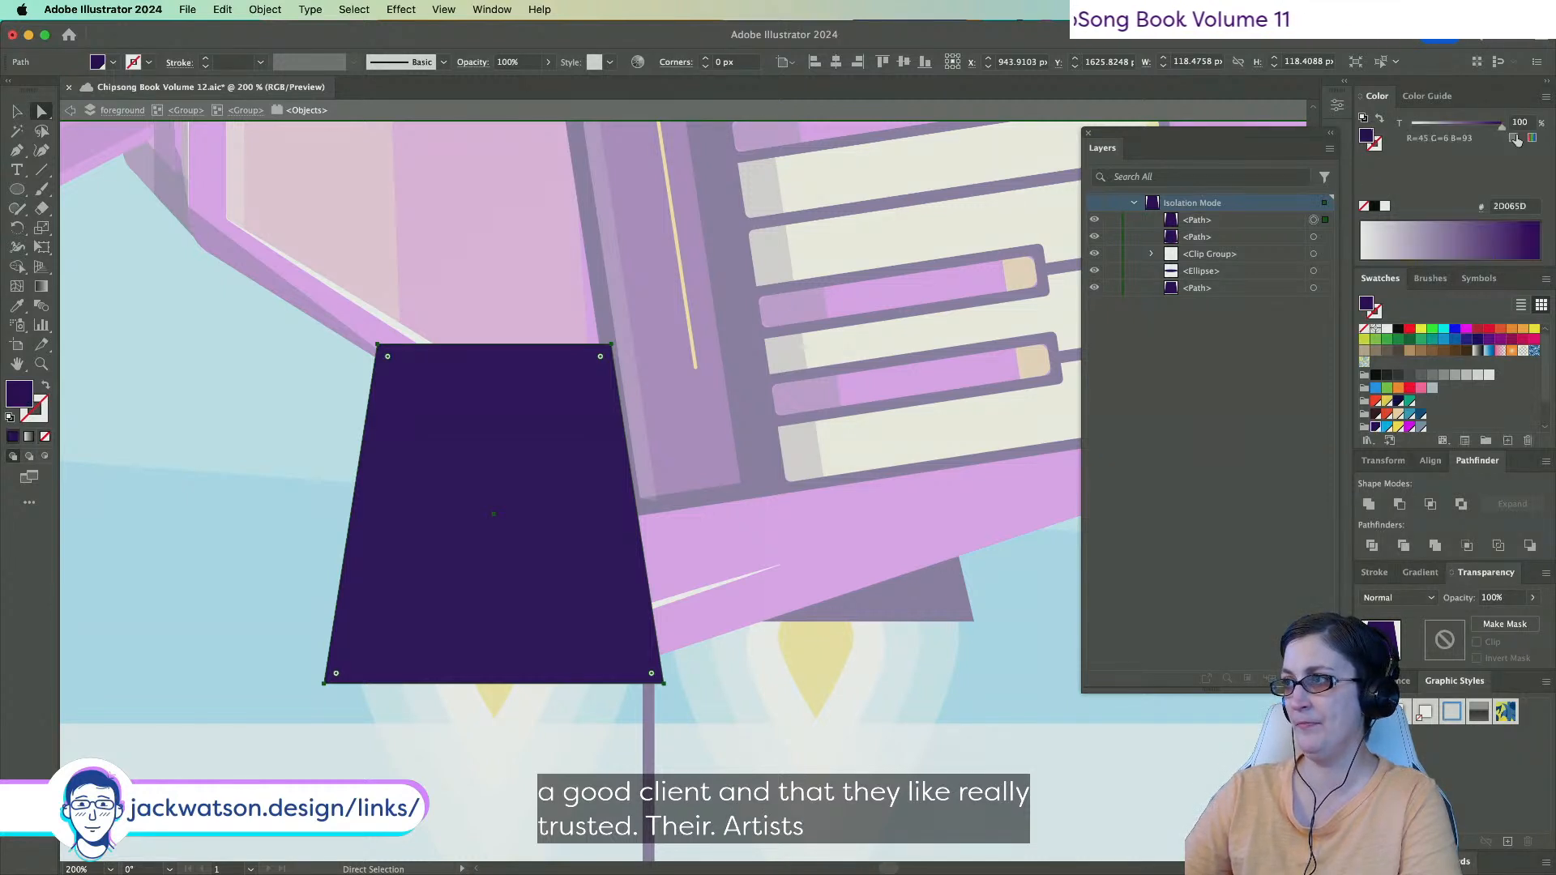
drag(1502, 128, 1473, 128)
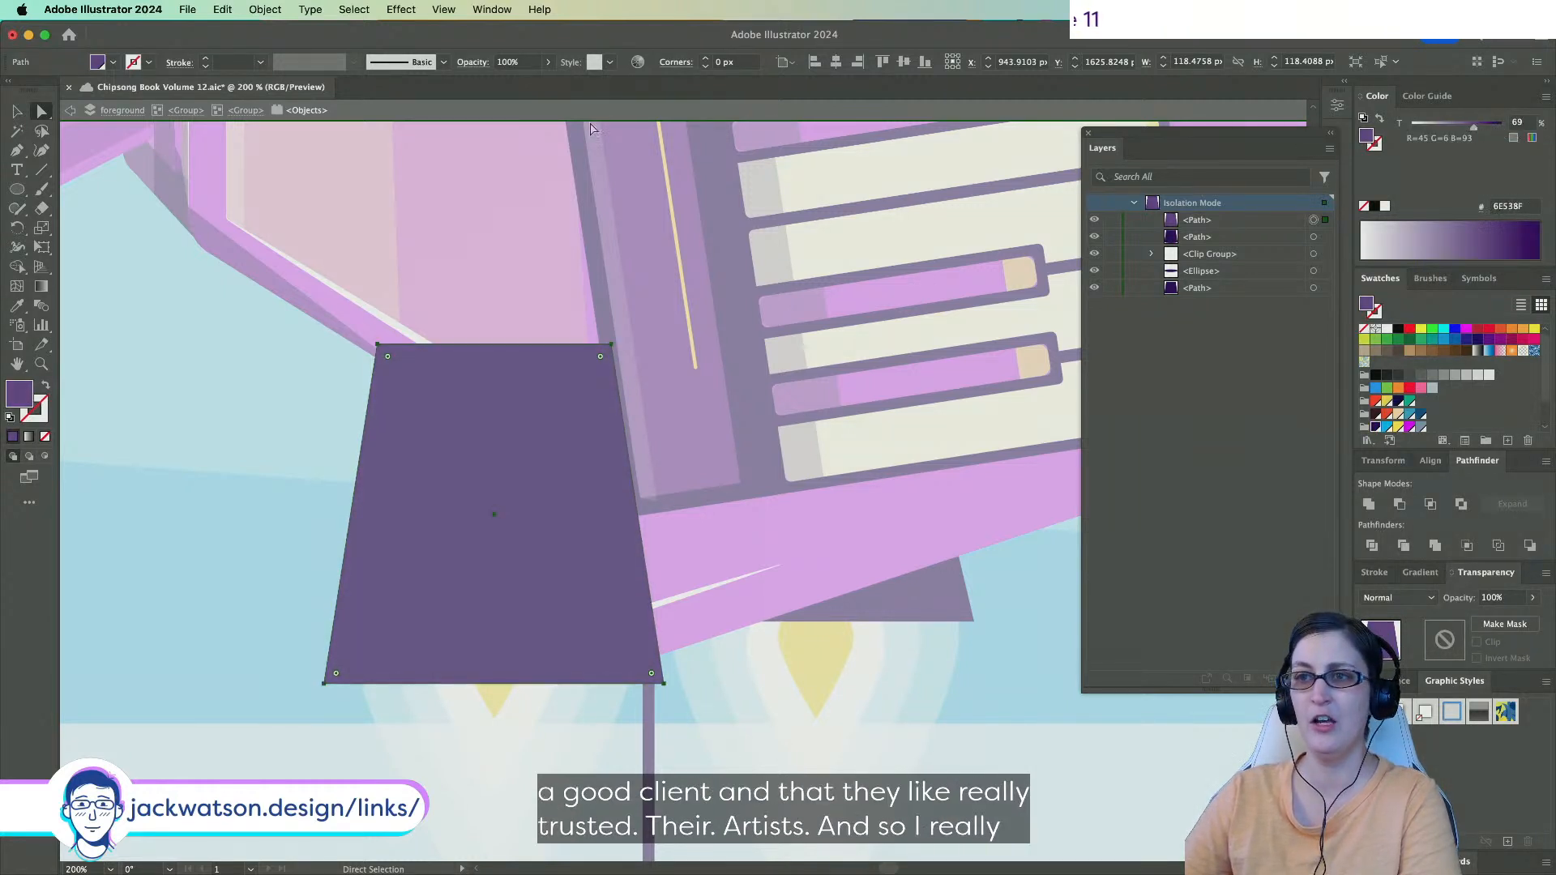
click(16, 111)
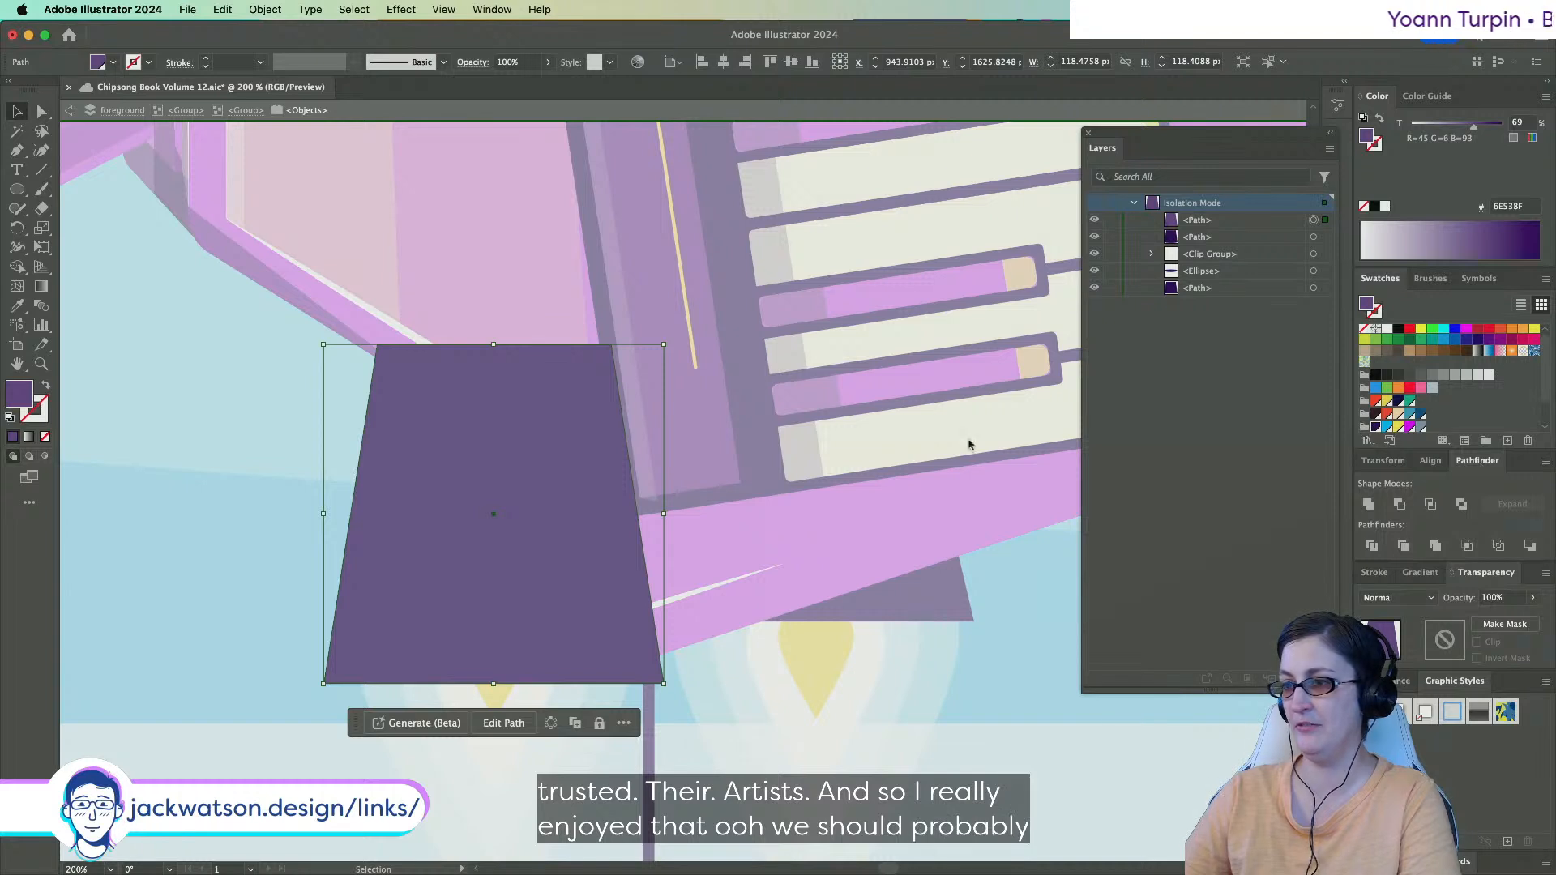
click(17, 306)
click(858, 654)
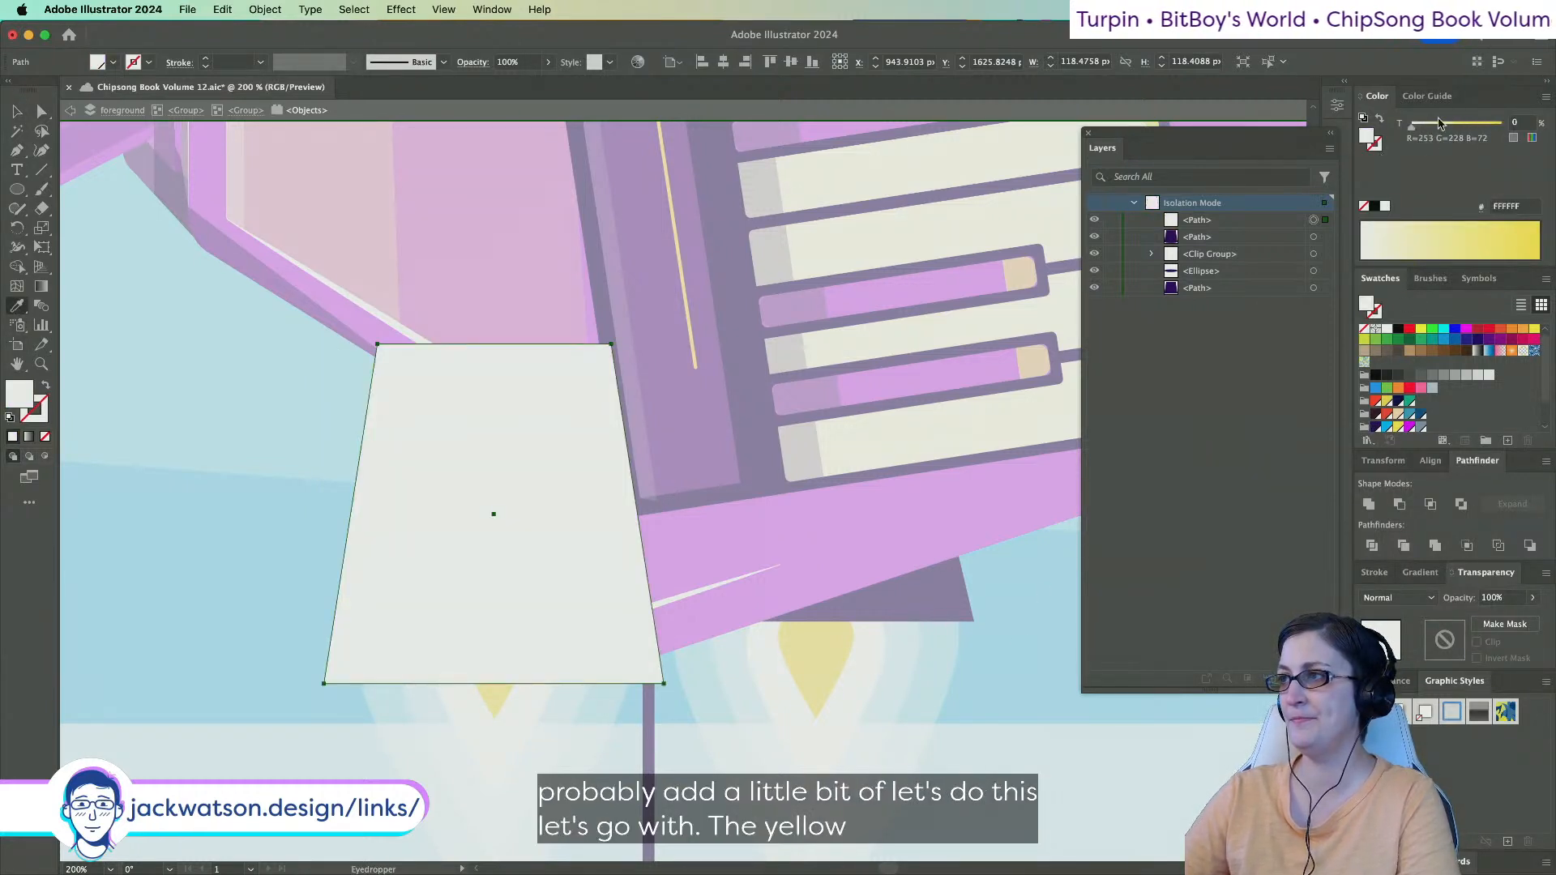
click(1450, 122)
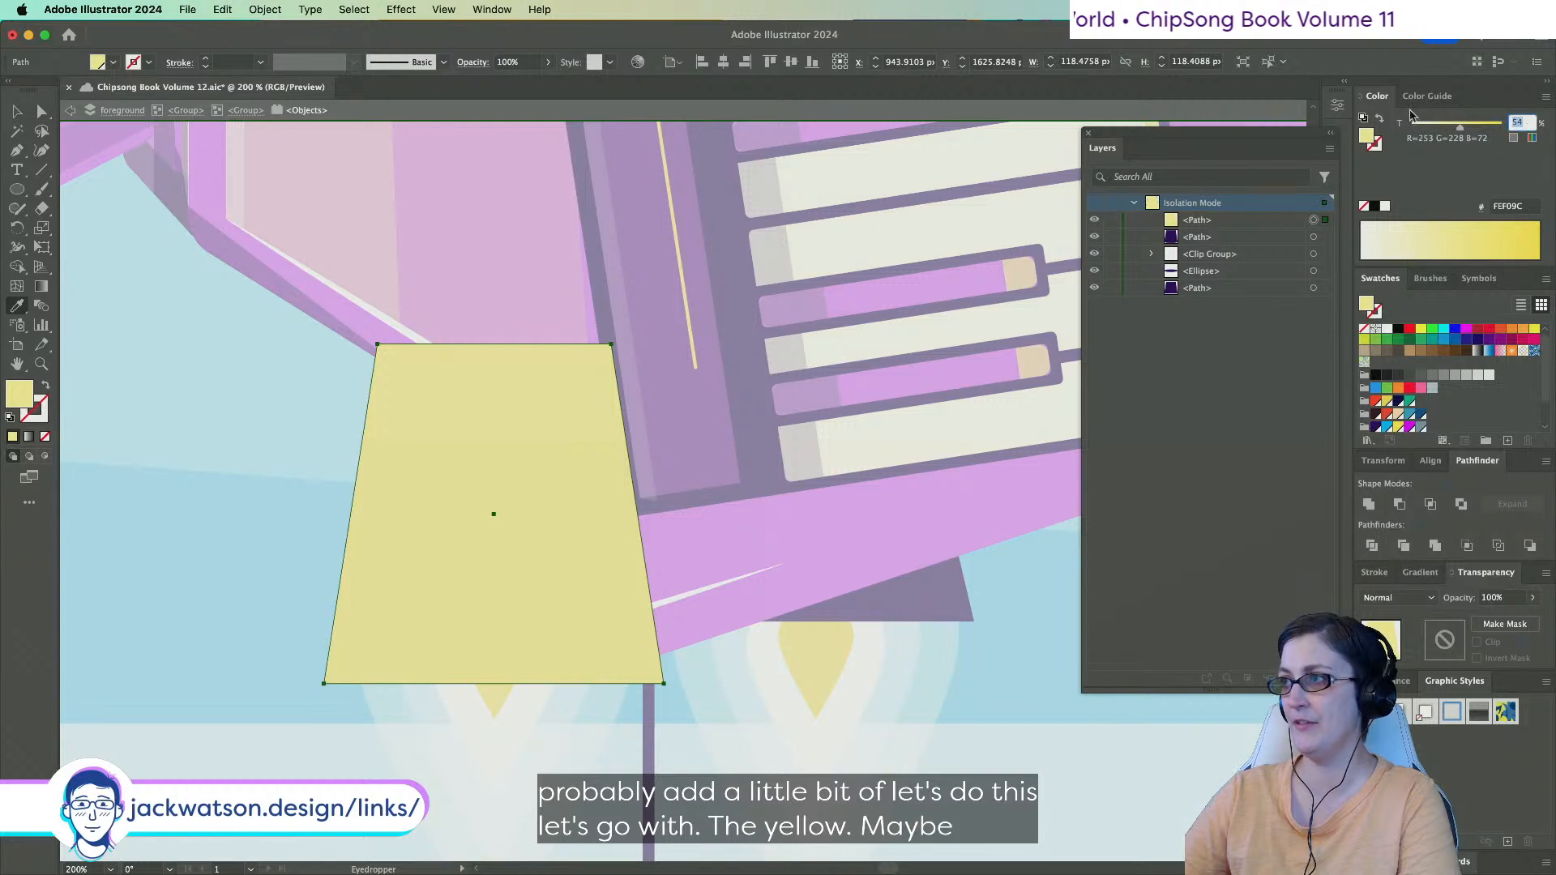
text(50)
key(Return)
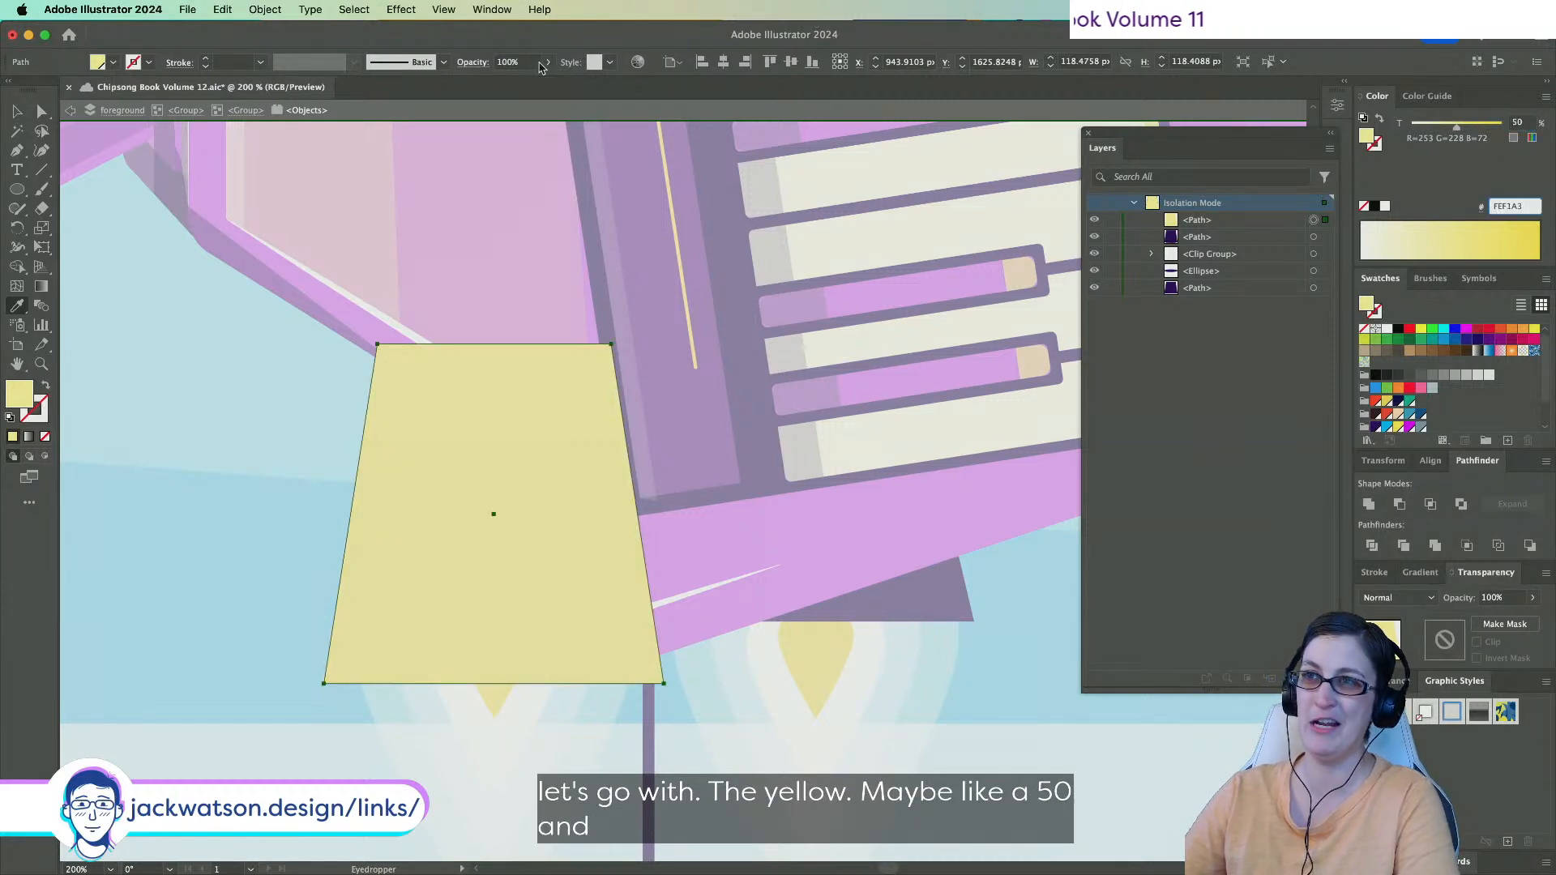
Lower the yellow body copy's opacity to 25% as a warm light overlay.
click(548, 62)
drag(544, 81, 499, 83)
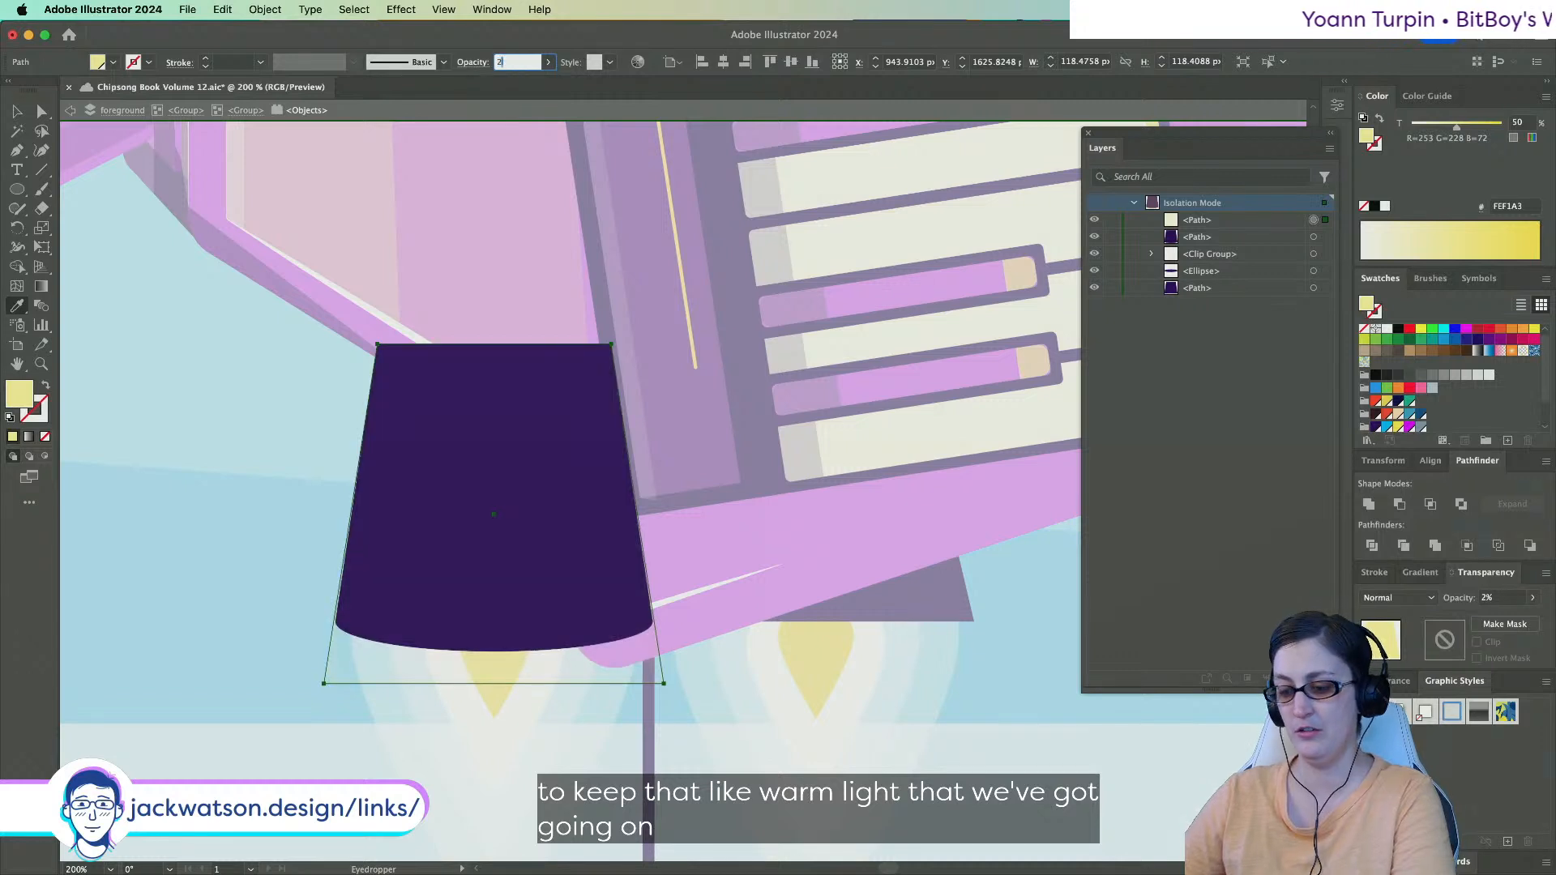
click(23, 118)
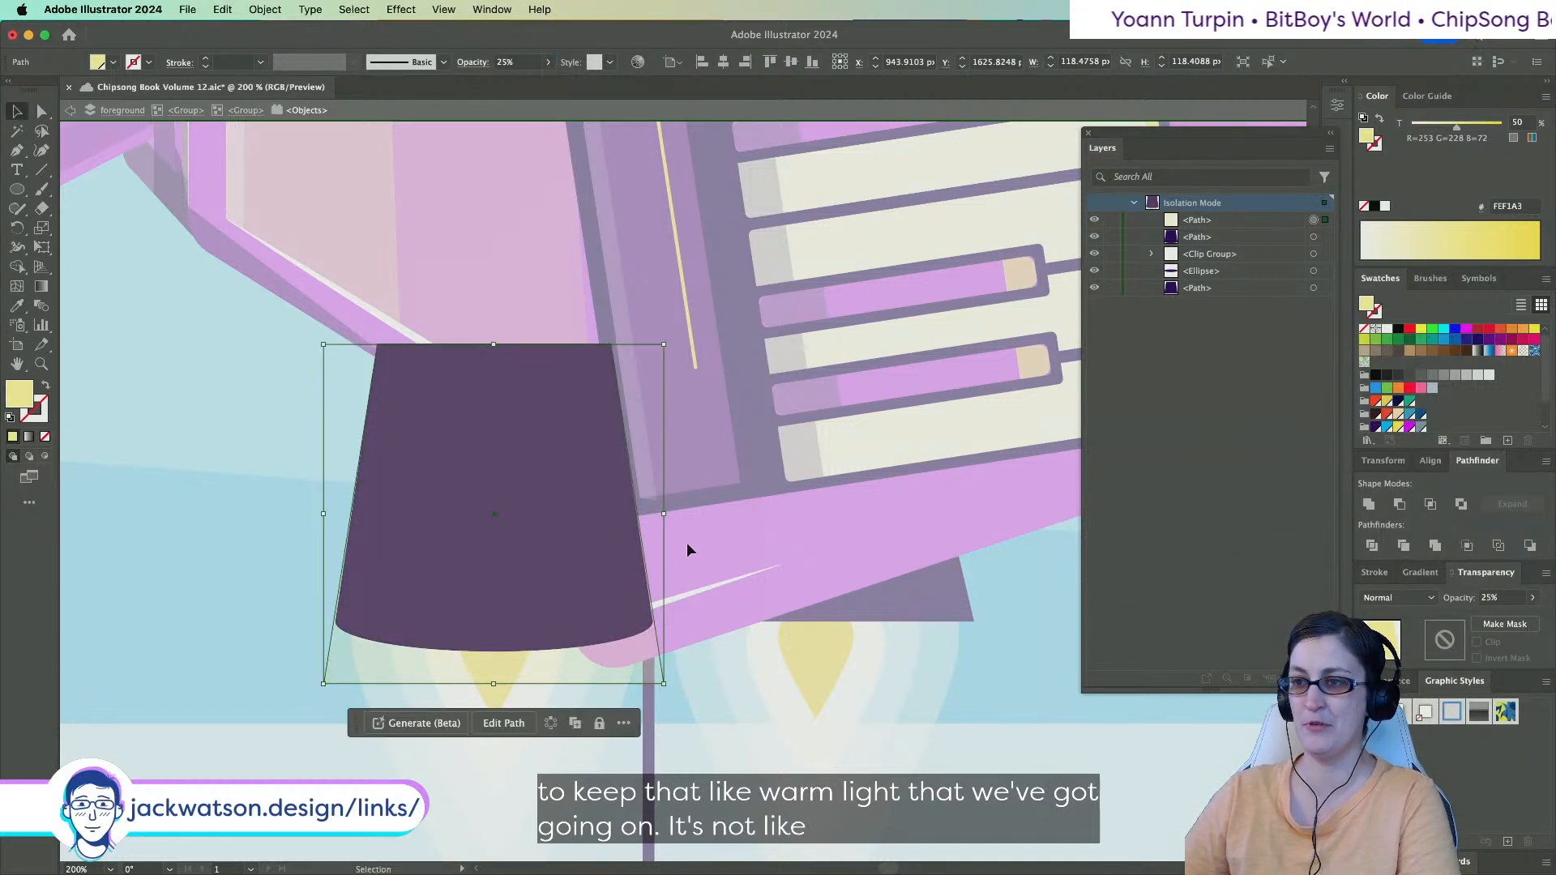
Narrow the translucent overlay from both sides so dark strips of the booster remain along its edges.
drag(663, 519, 651, 522)
drag(337, 513, 365, 513)
key(super+z)
key(super+z)
key(super+z)
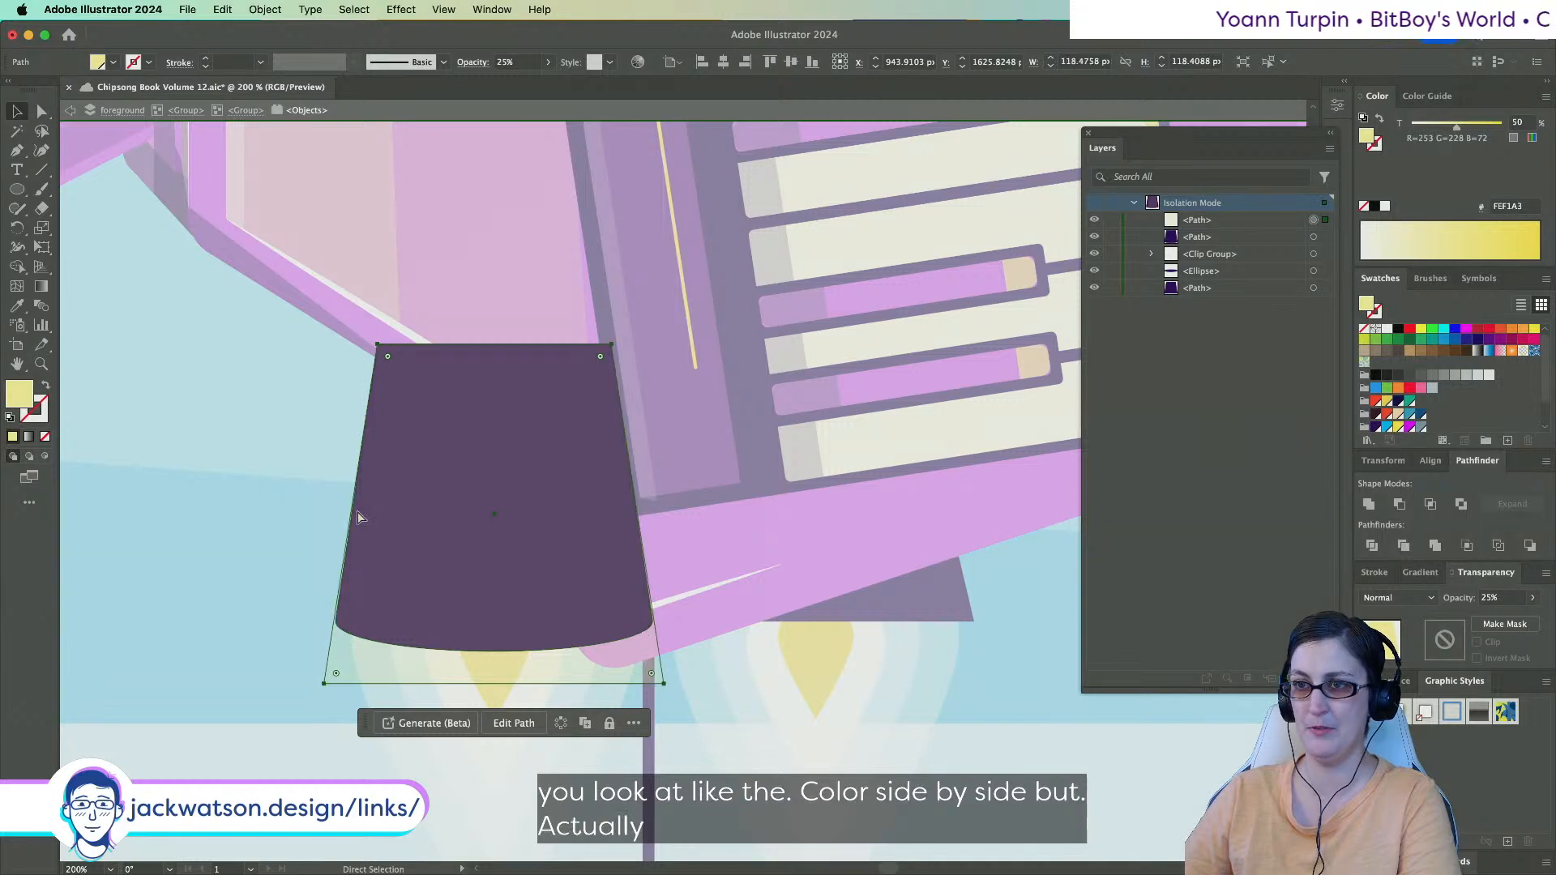
key(super+z)
key(super+z)
key(super+z)
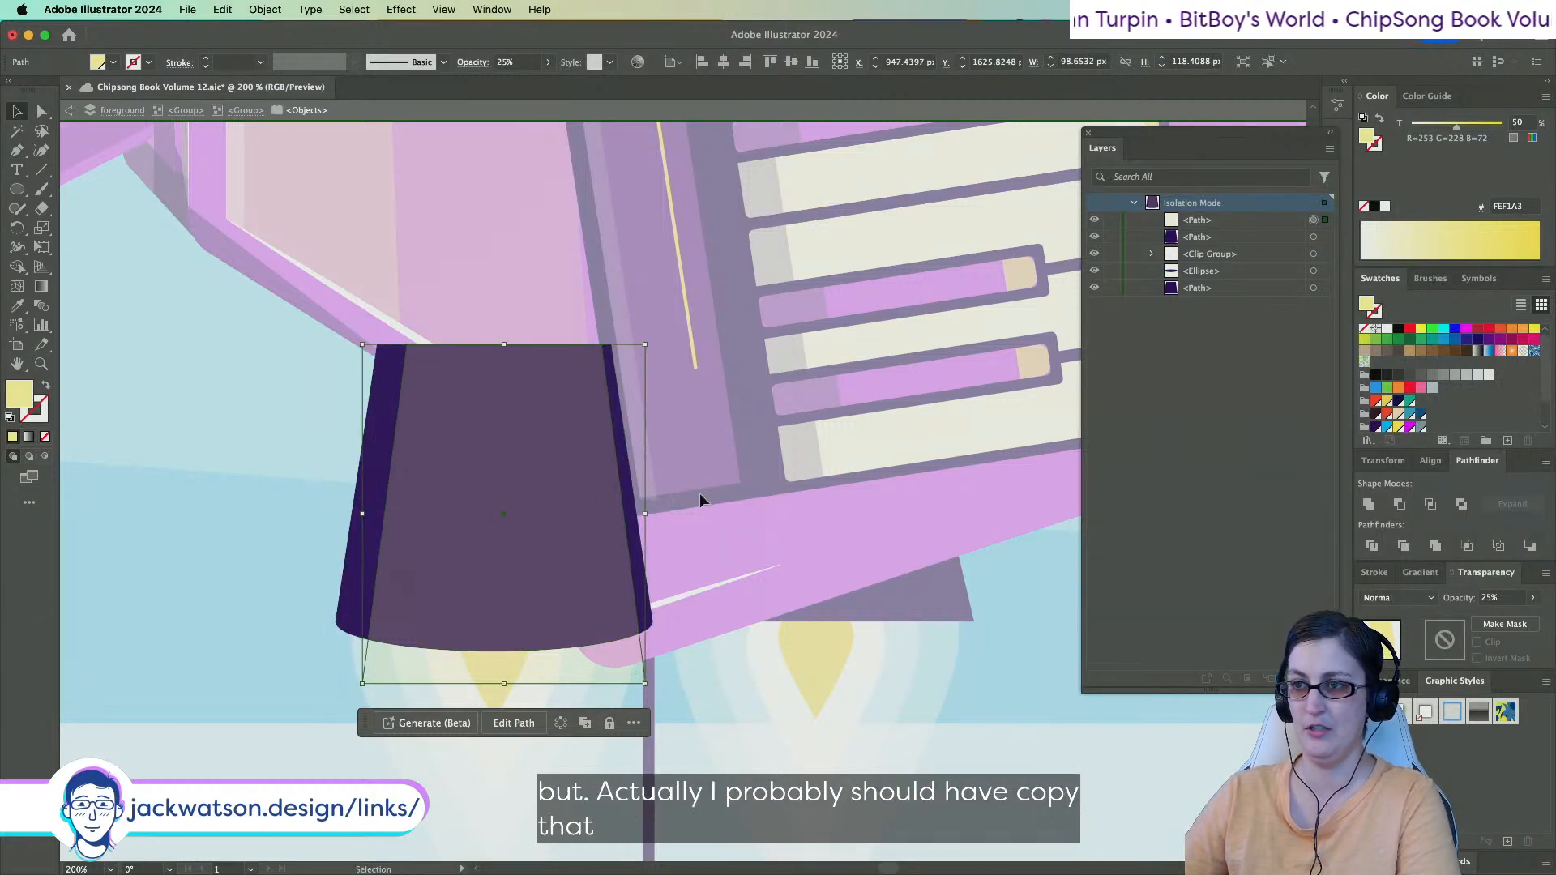
drag(644, 513, 640, 514)
Paste a full-width copy of the overlay in front and narrow it about its center to about 72.9 px.
key(super+c)
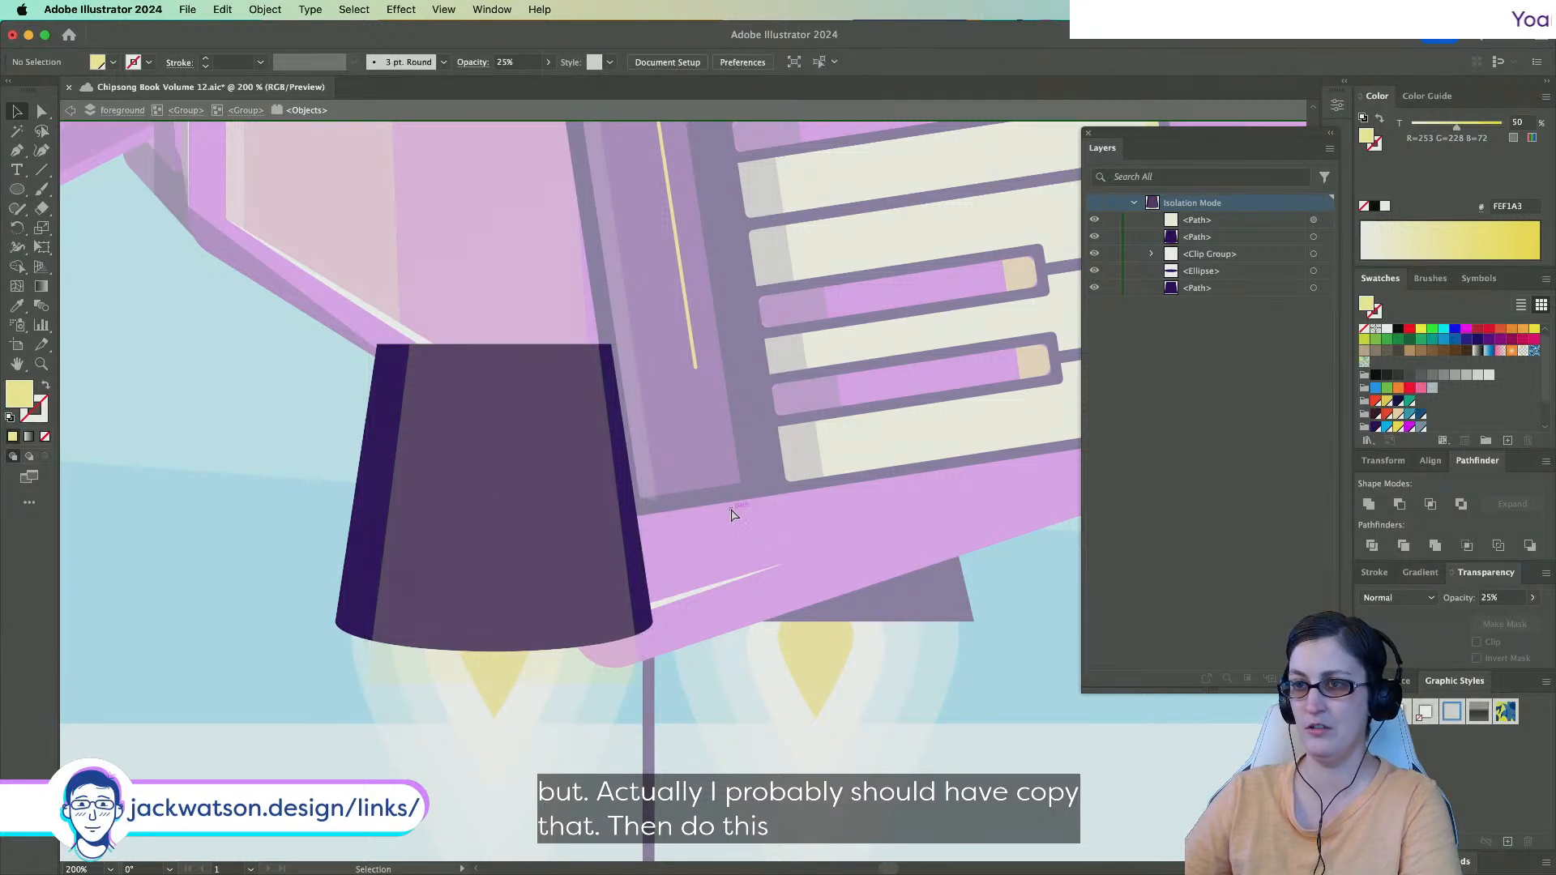
key(super+f)
drag(663, 518, 599, 517)
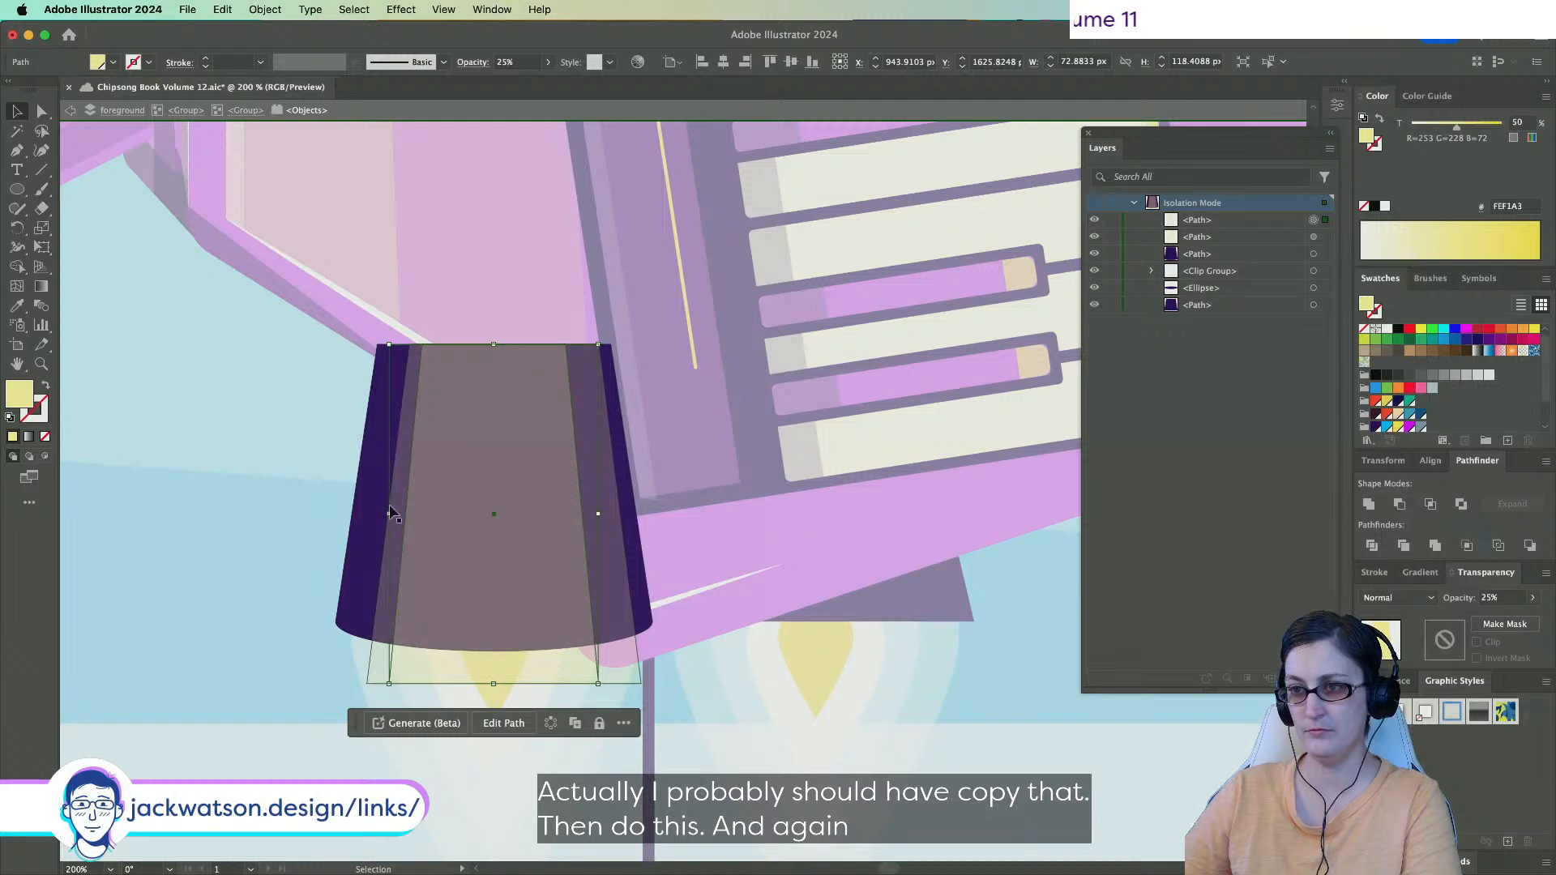
Paste another copy of the overlay in front and narrow it into a thin highlight strip near the middle of the booster.
scroll(540, 510, left, 2)
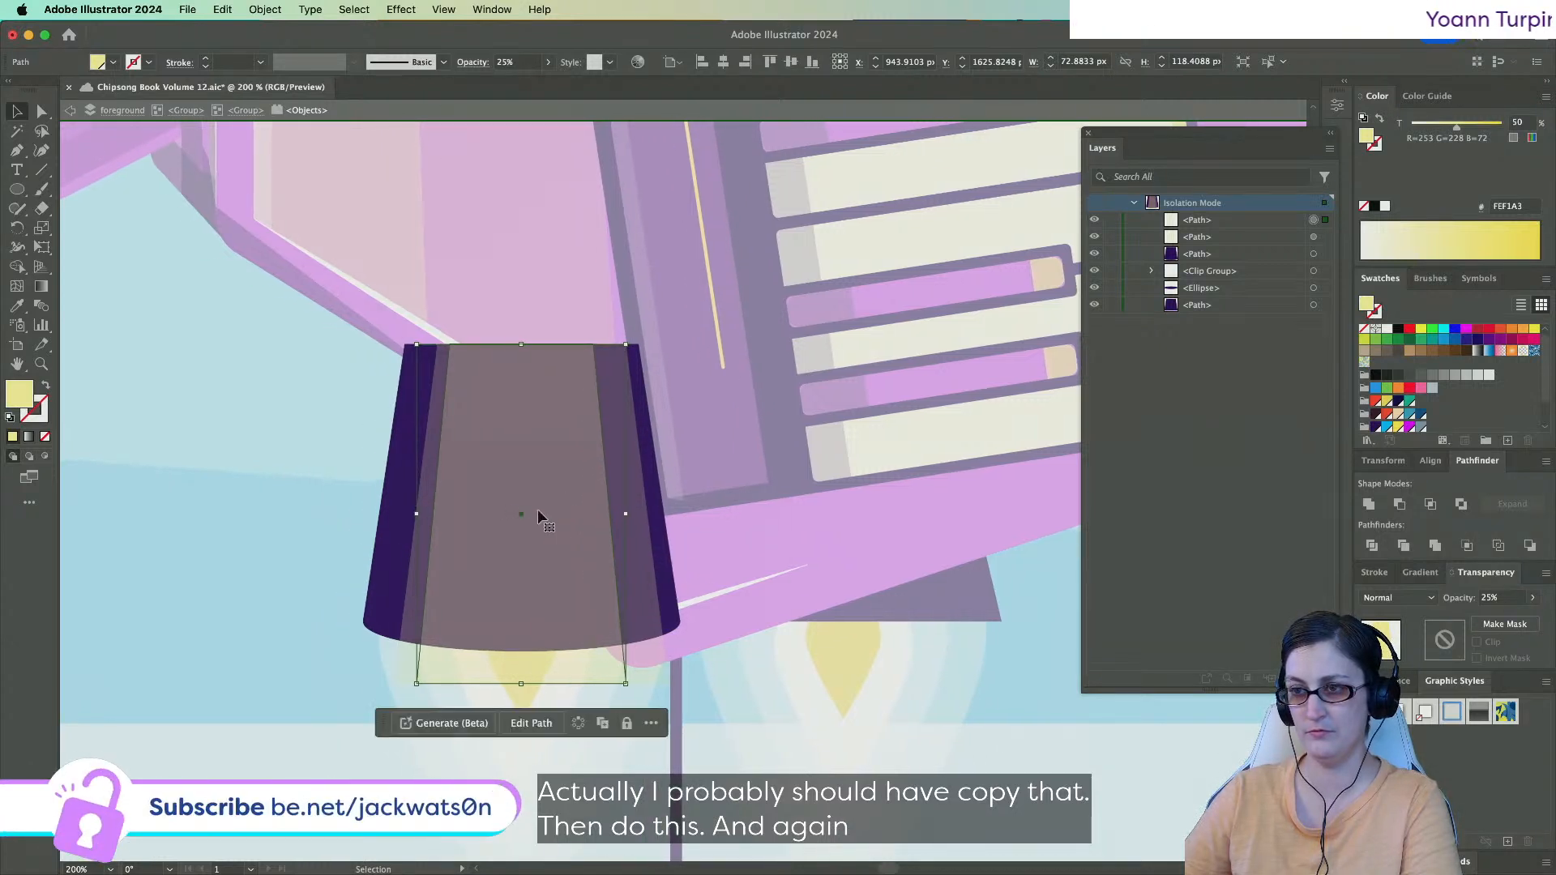
key(ctrl+c)
key(ctrl+f)
drag(624, 517, 613, 517)
drag(428, 516, 490, 516)
drag(611, 512, 587, 512)
click(742, 536)
scroll(741, 537, down, 4)
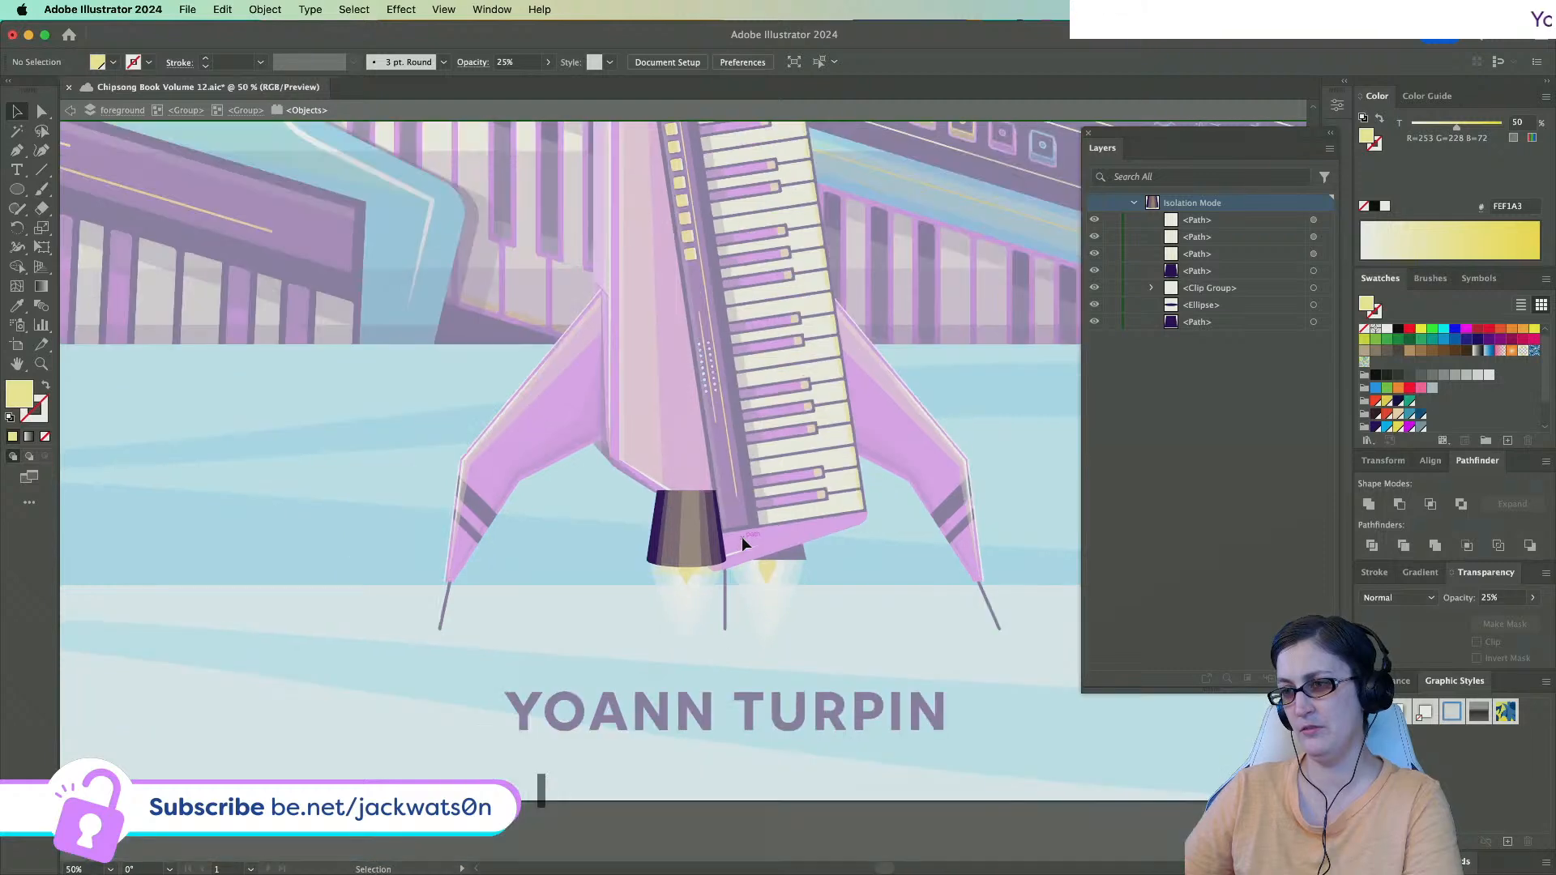
scroll(746, 537, down, 1)
scroll(746, 536, up, 4)
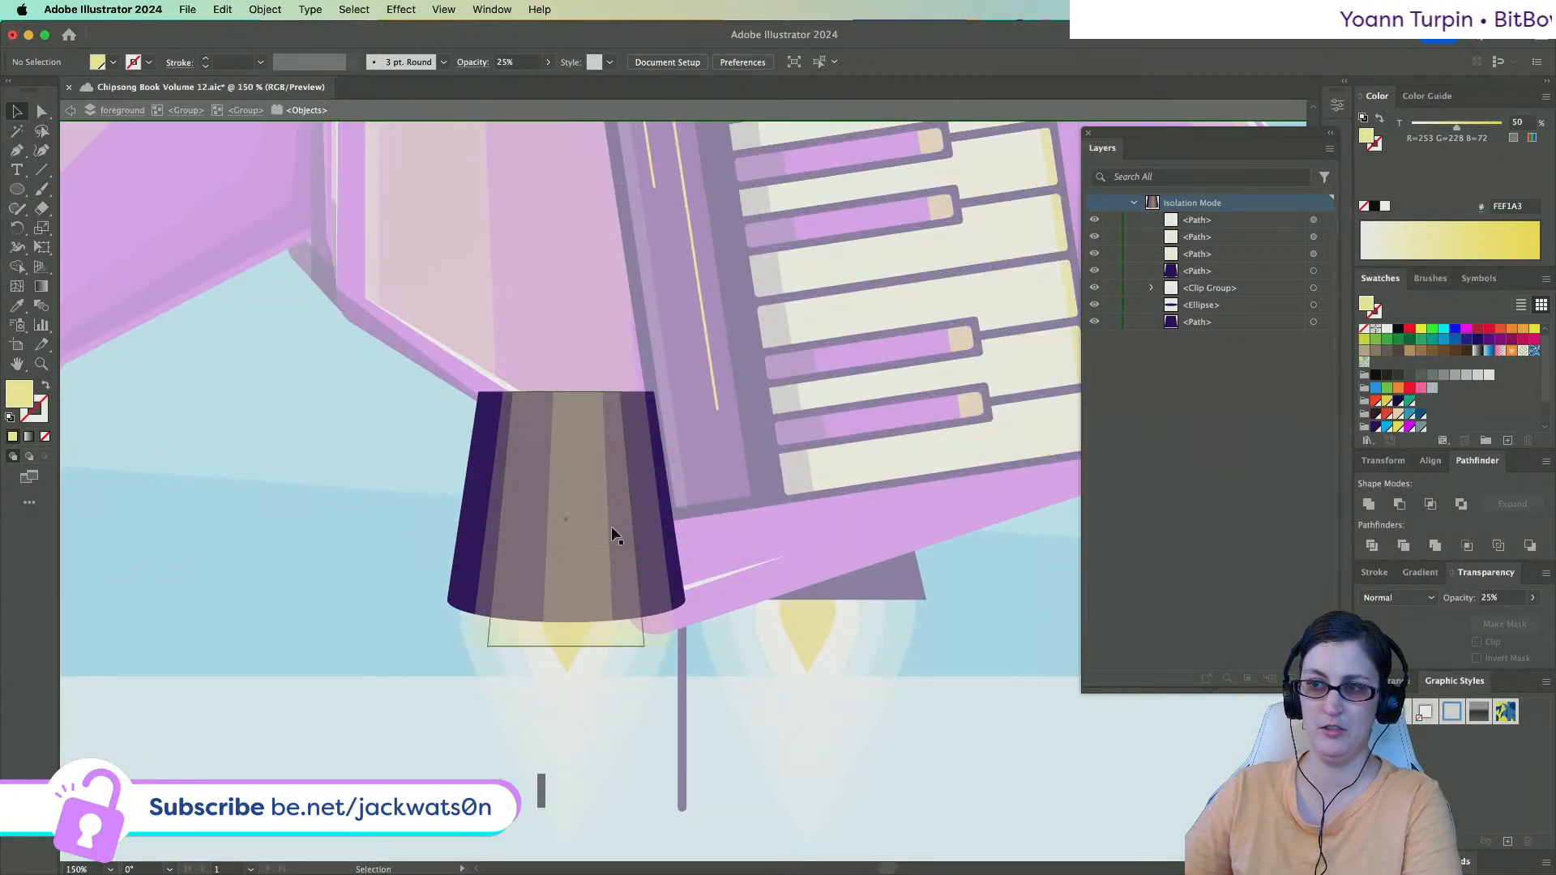
Fine-tune the widths of the middle overlay and the inner strip, narrowing the strip to about 30.3 px.
click(576, 525)
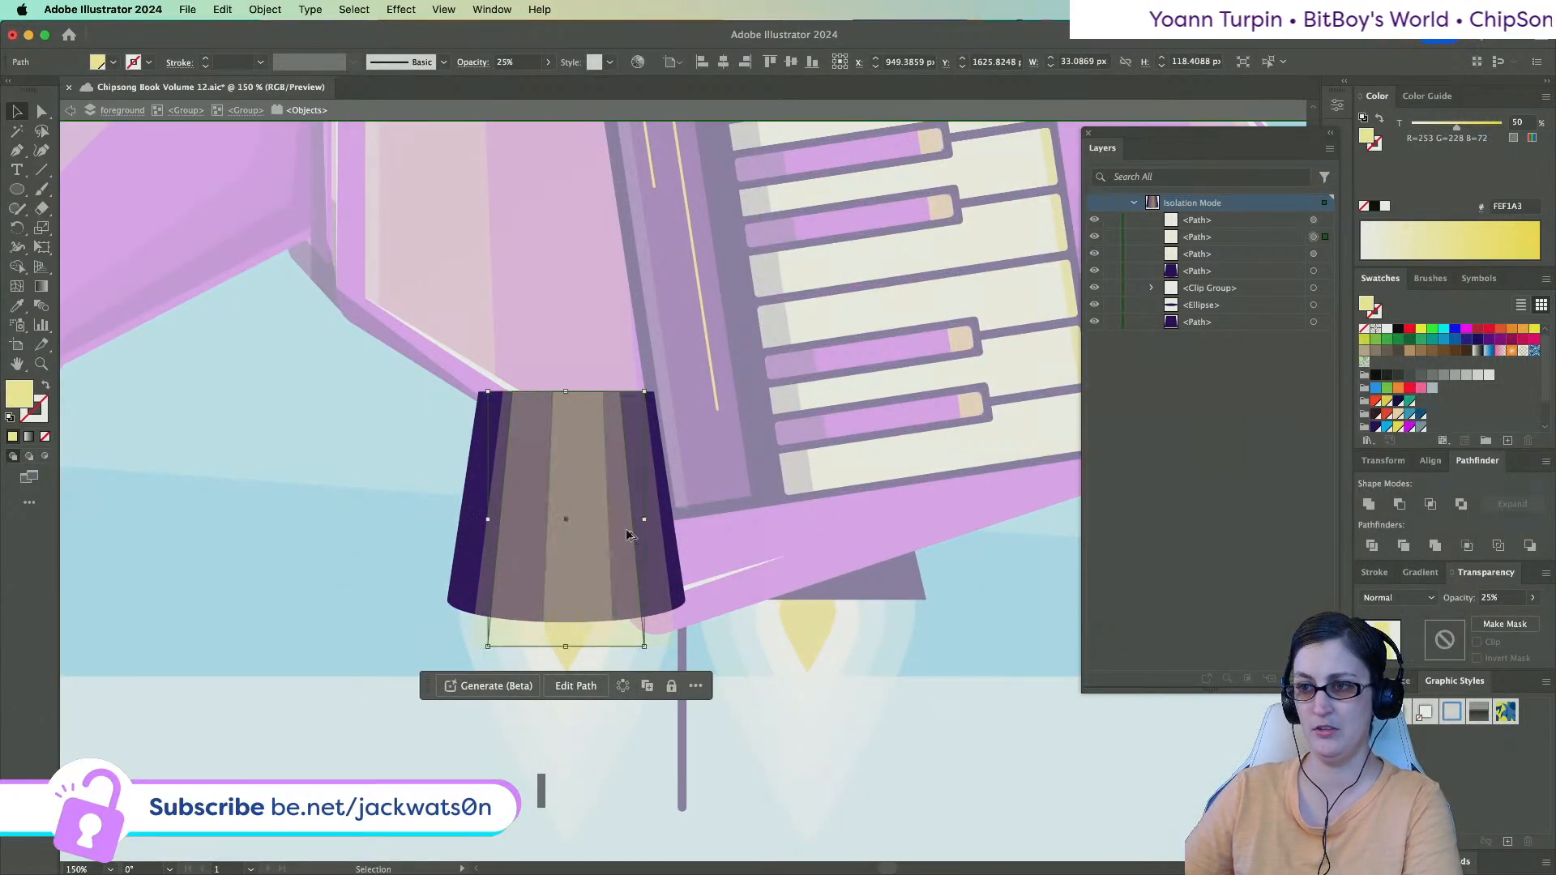
drag(645, 520, 639, 520)
key(super+z)
shift+click(592, 517)
click(695, 526)
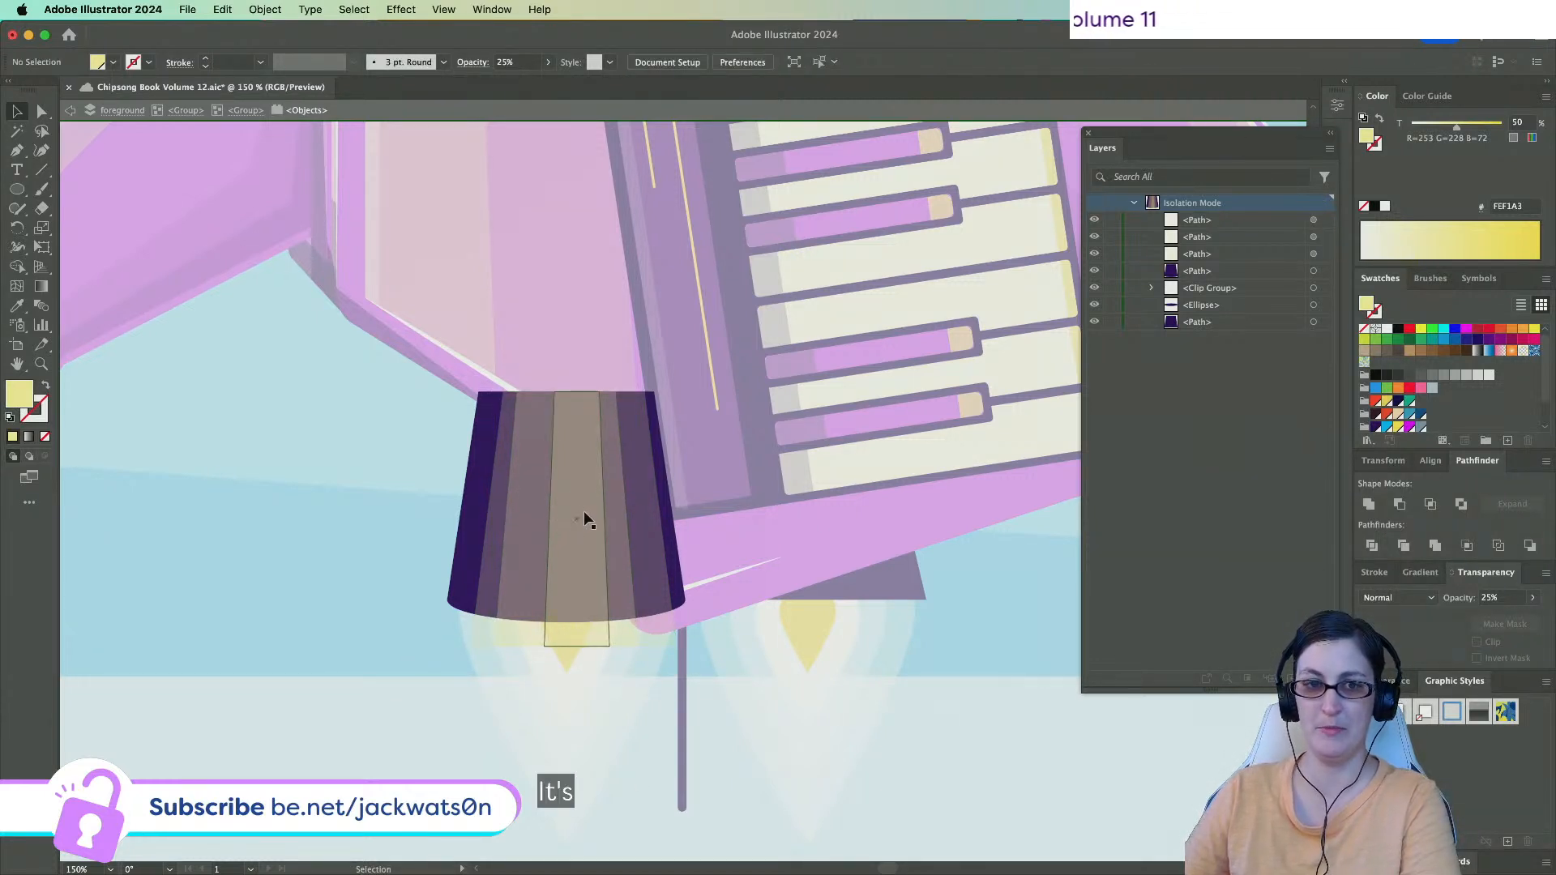
Paste a copy of the inner strip in front and narrow it from one side to form the brightest highlight.
click(577, 536)
key(super+c)
key(super+f)
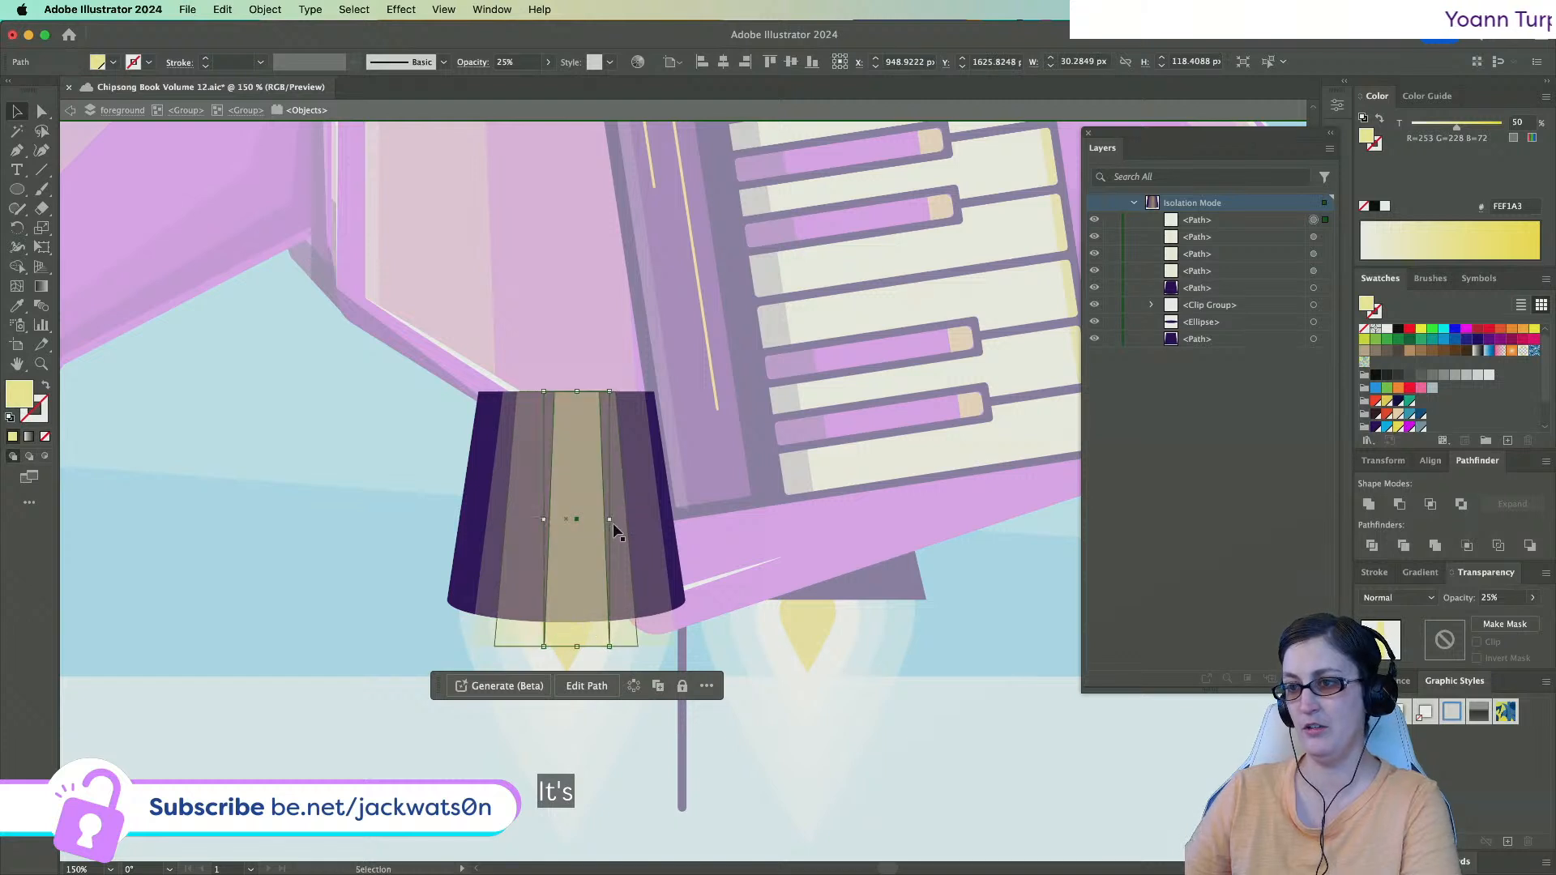
mouse_move(609, 524)
mouse_down()
mouse_move(578, 522)
mouse_move(595, 524)
mouse_up()
click(727, 530)
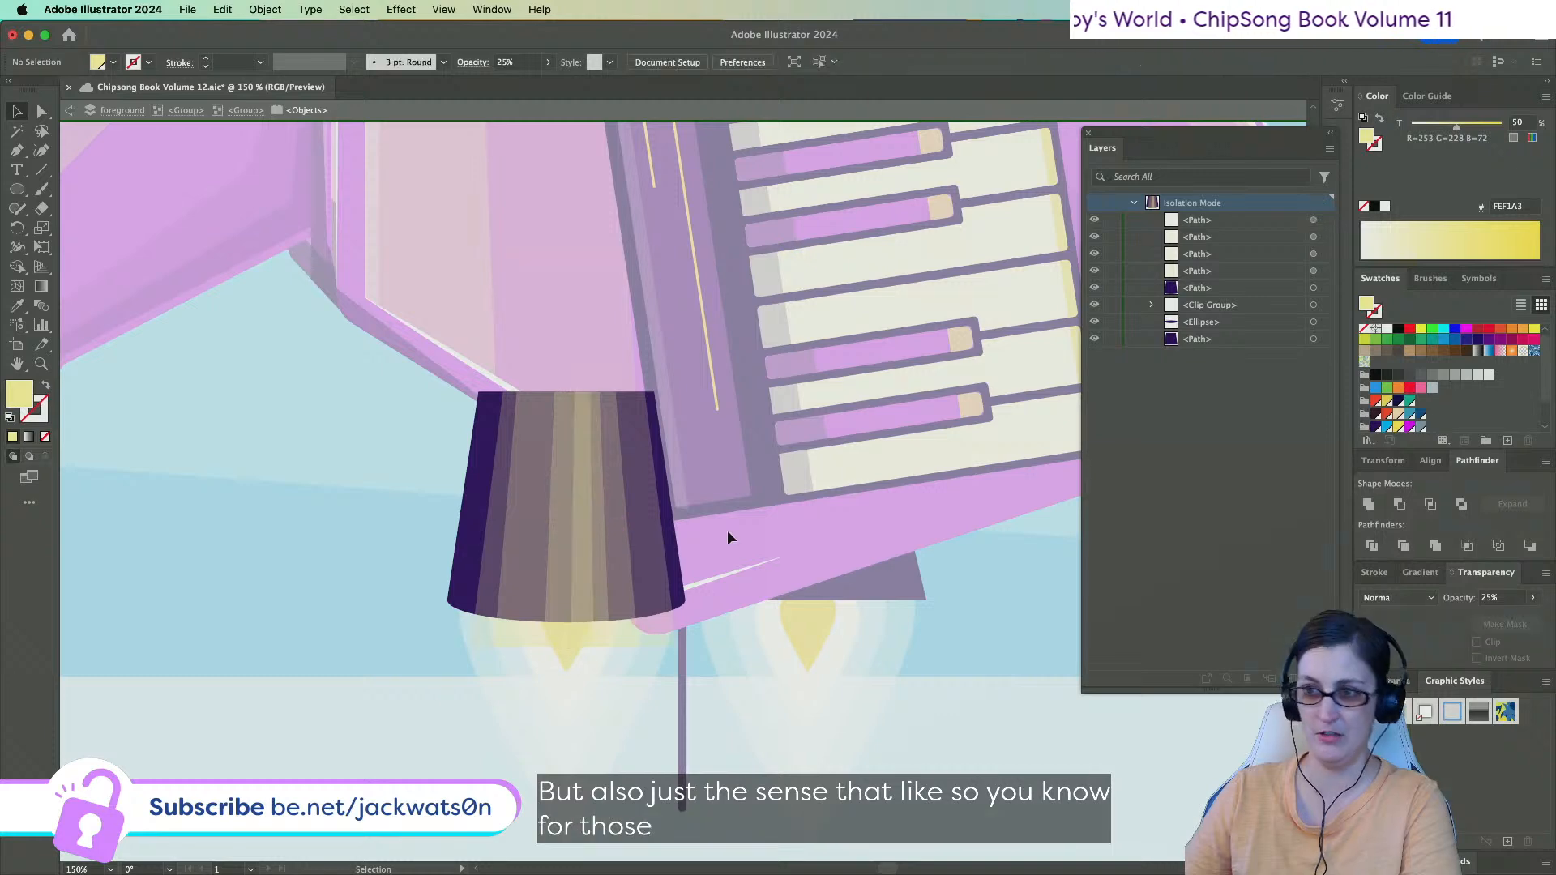
key(super+minus)
key(super+minus)
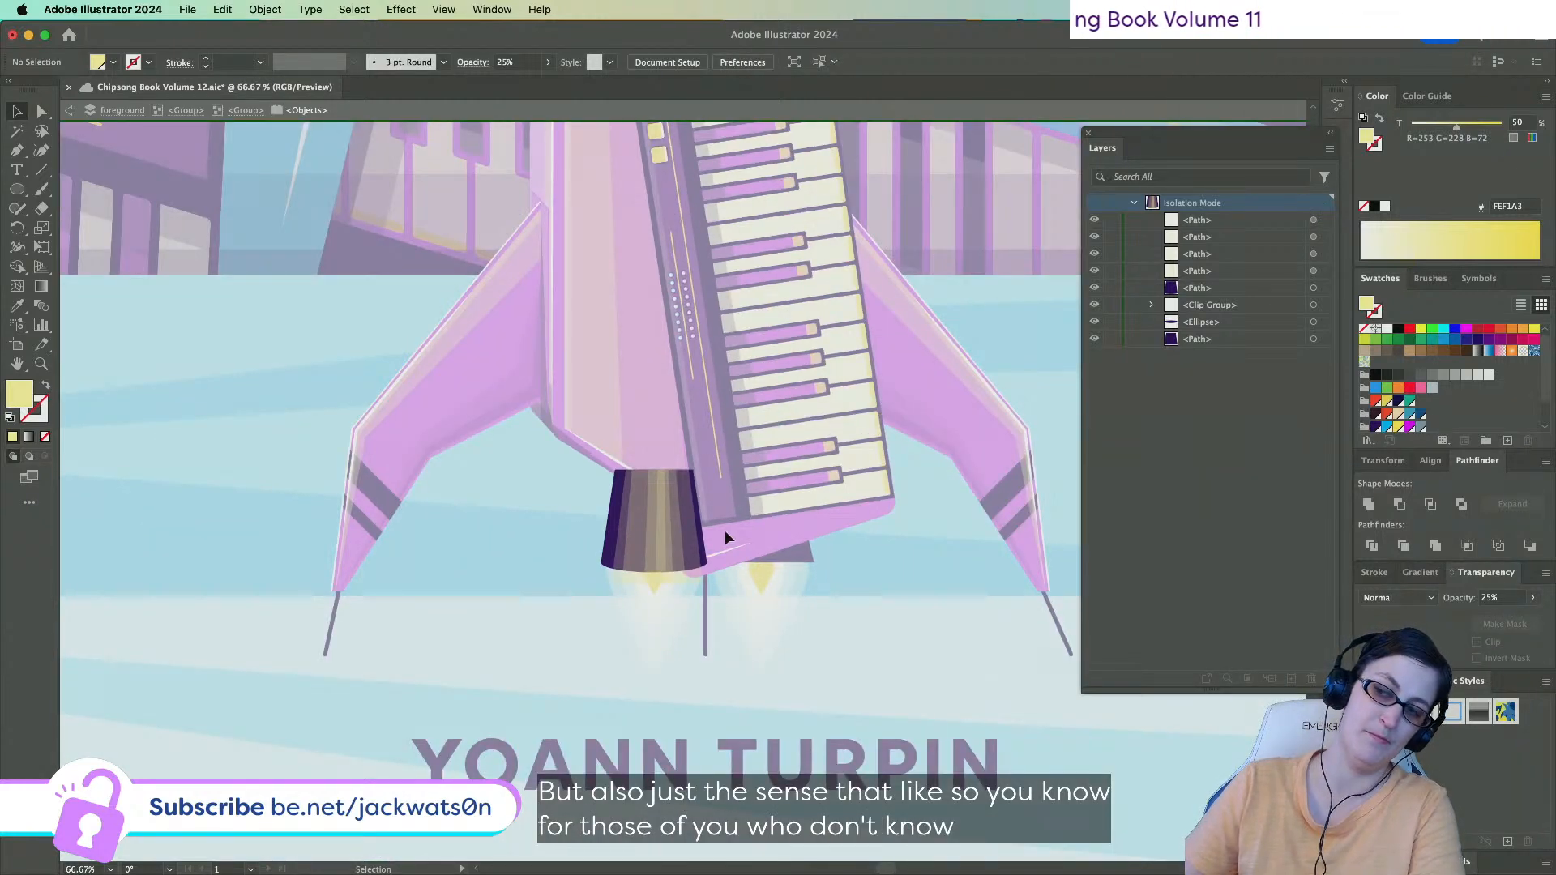
scroll(724, 530, up, 2)
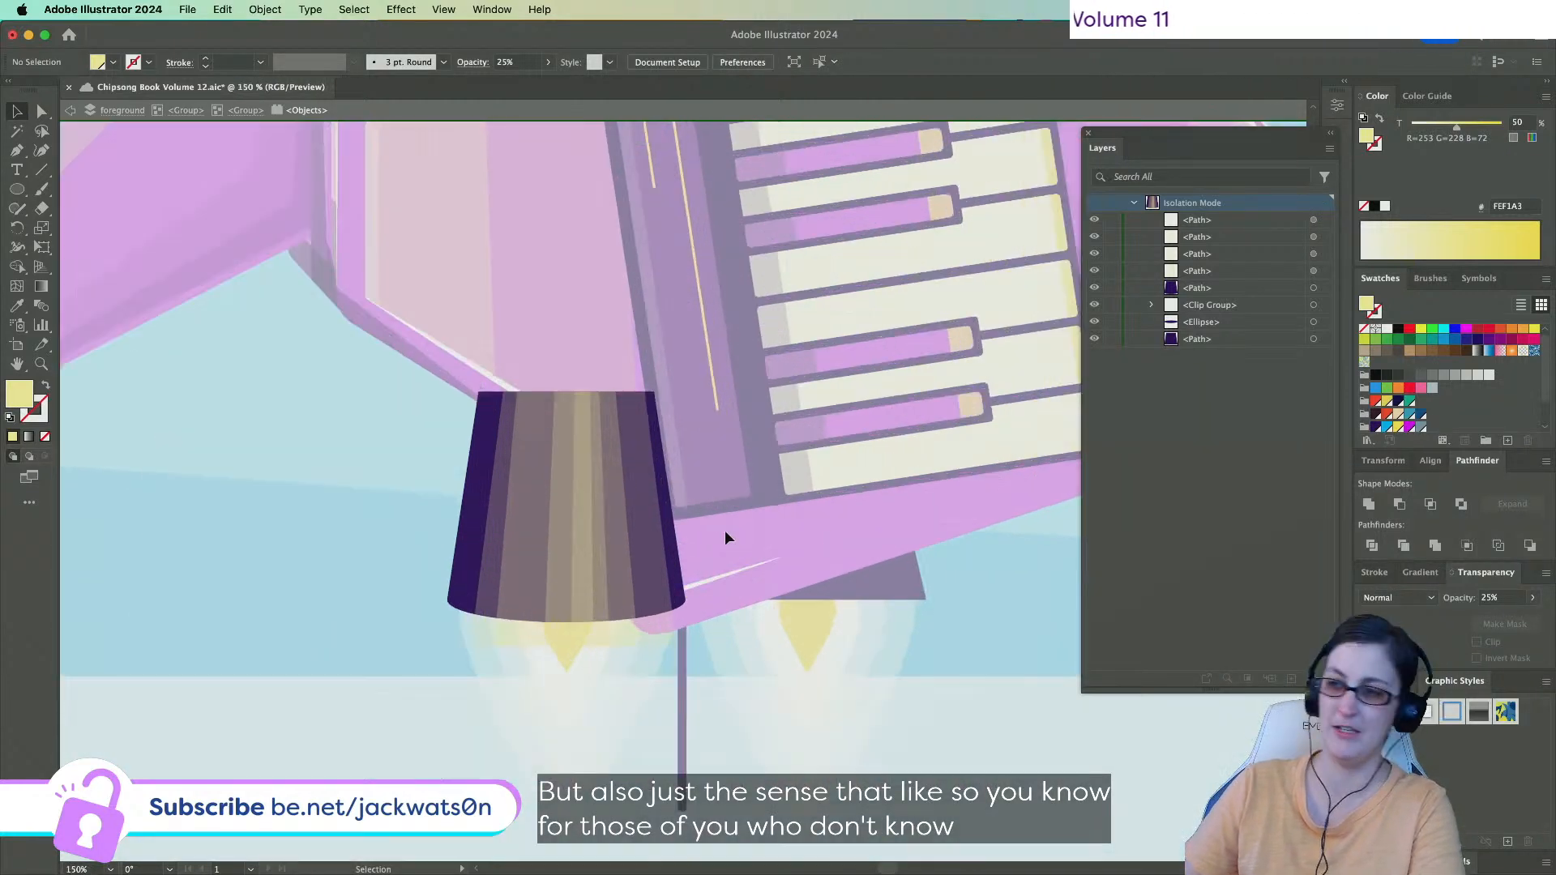
Group the four yellow overlays and paste a copy of the dark booster body in front of them.
click(679, 589)
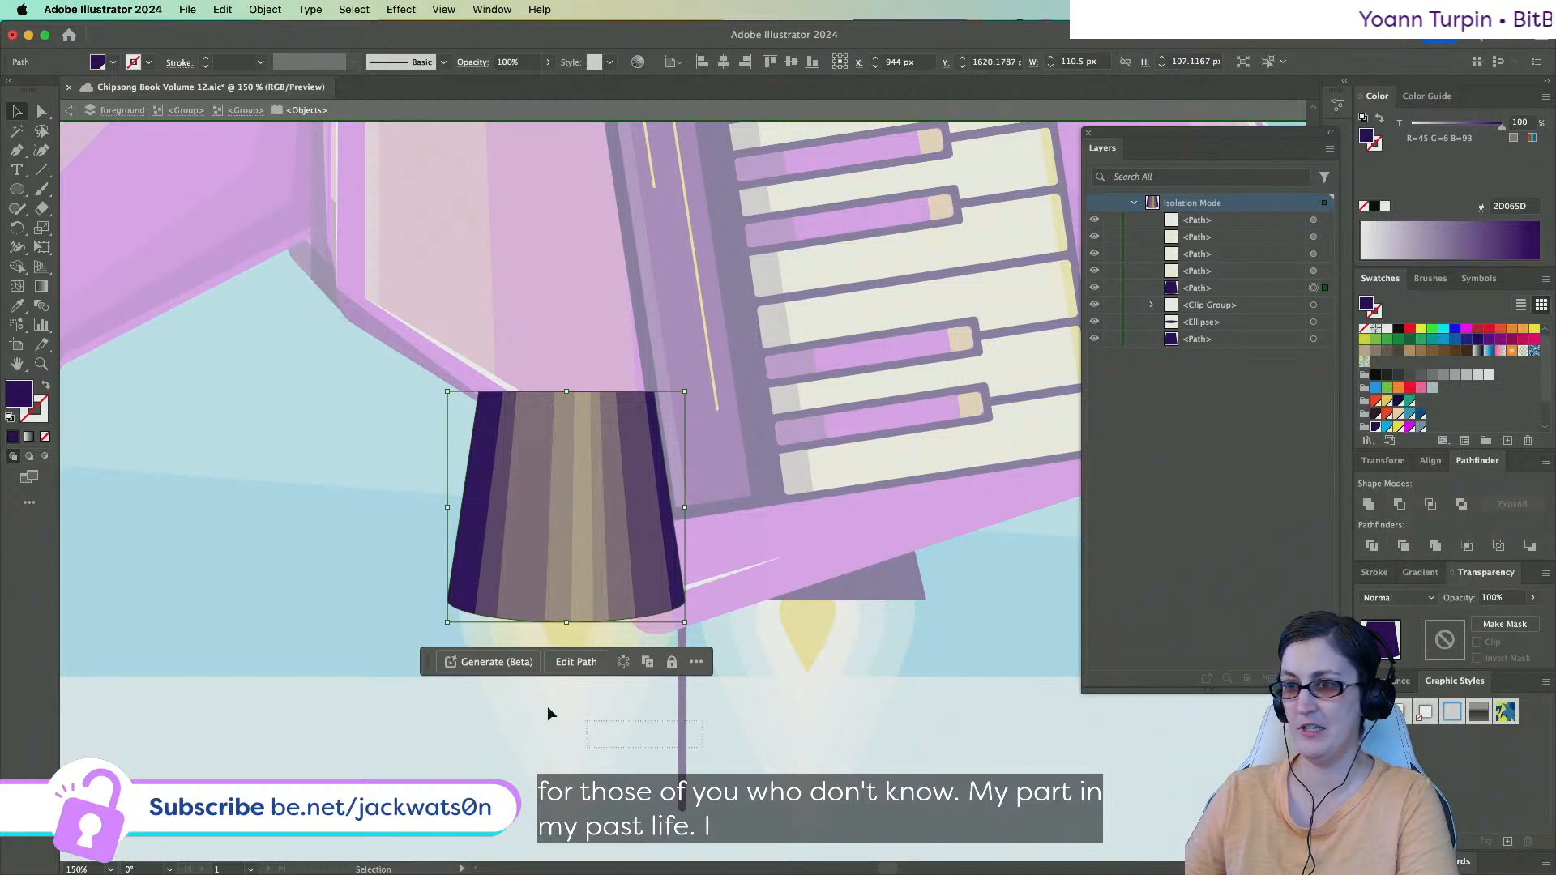
drag(435, 639, 433, 632)
key(super+g)
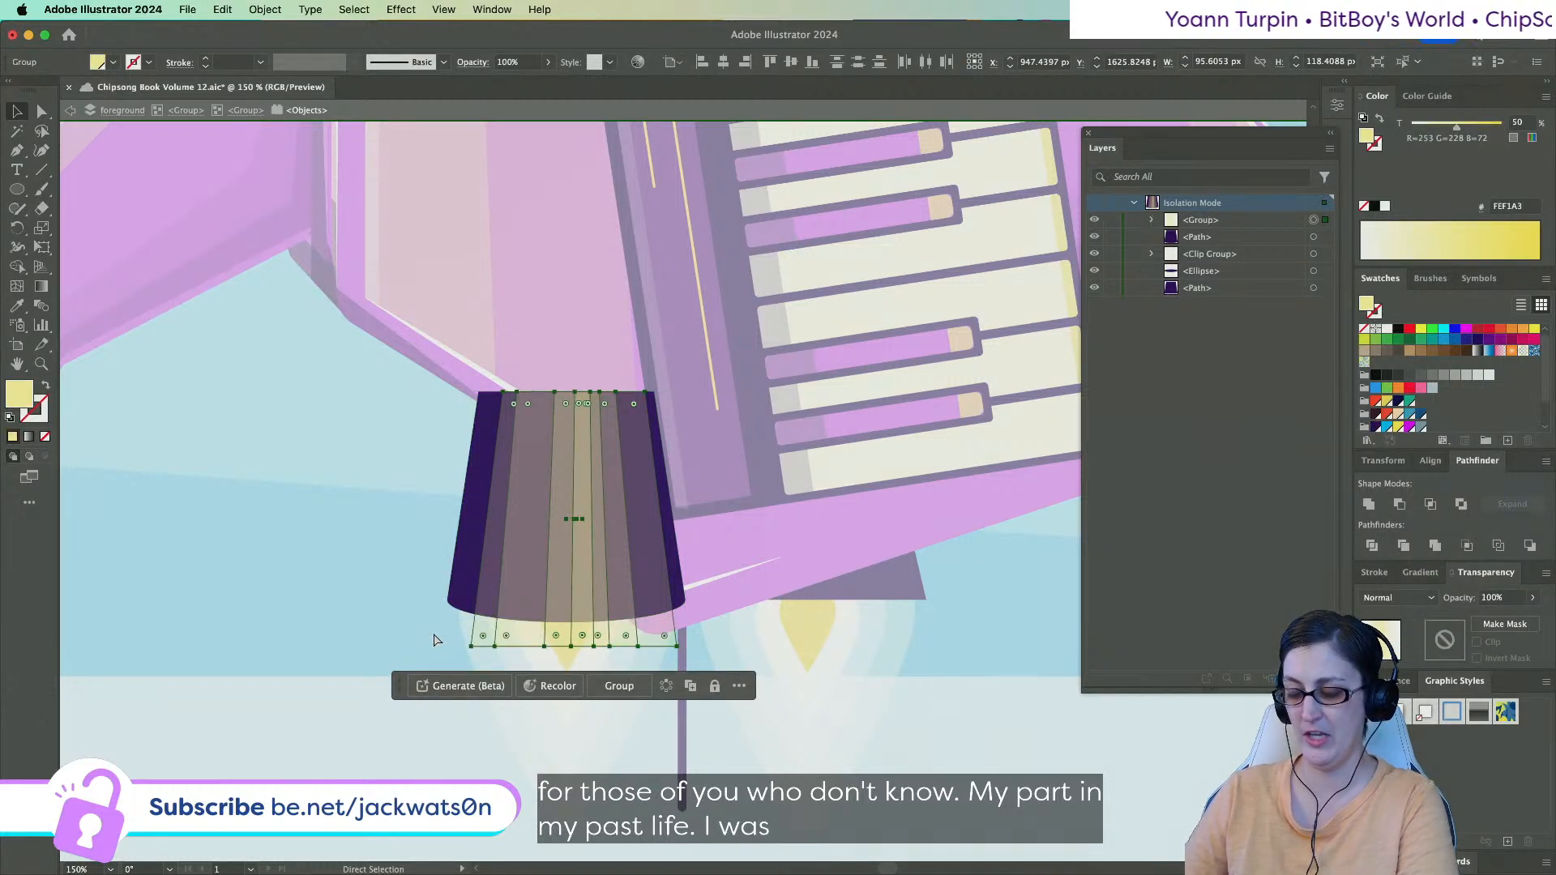
key(super+f)
shift+click(490, 635)
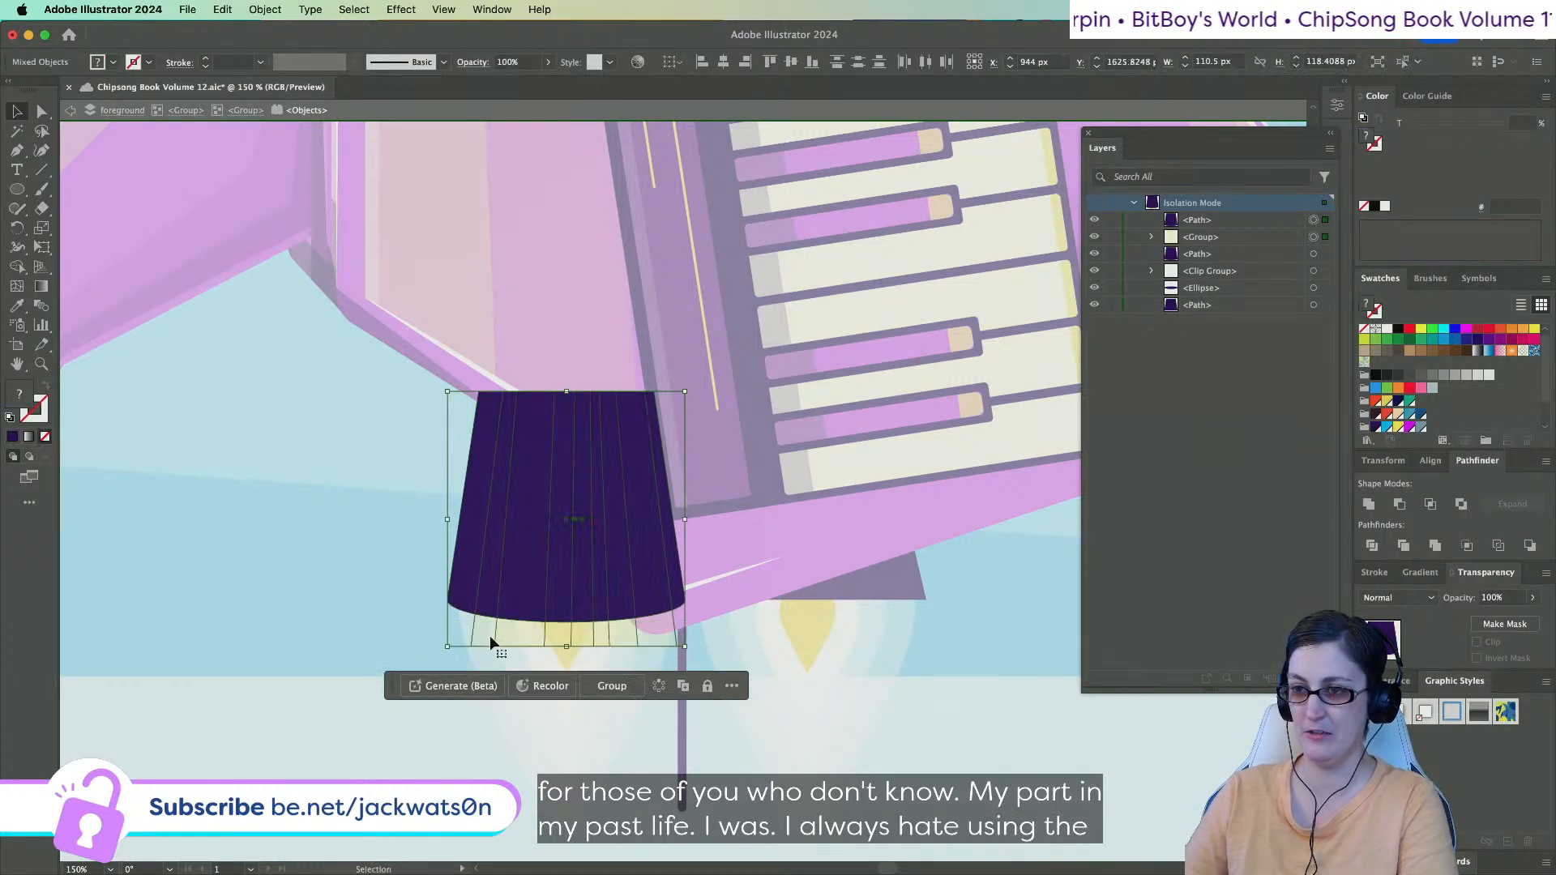
Place the body copy inside the overlay group, isolate that group, and bring the four overlays in front of the body.
click(1151, 236)
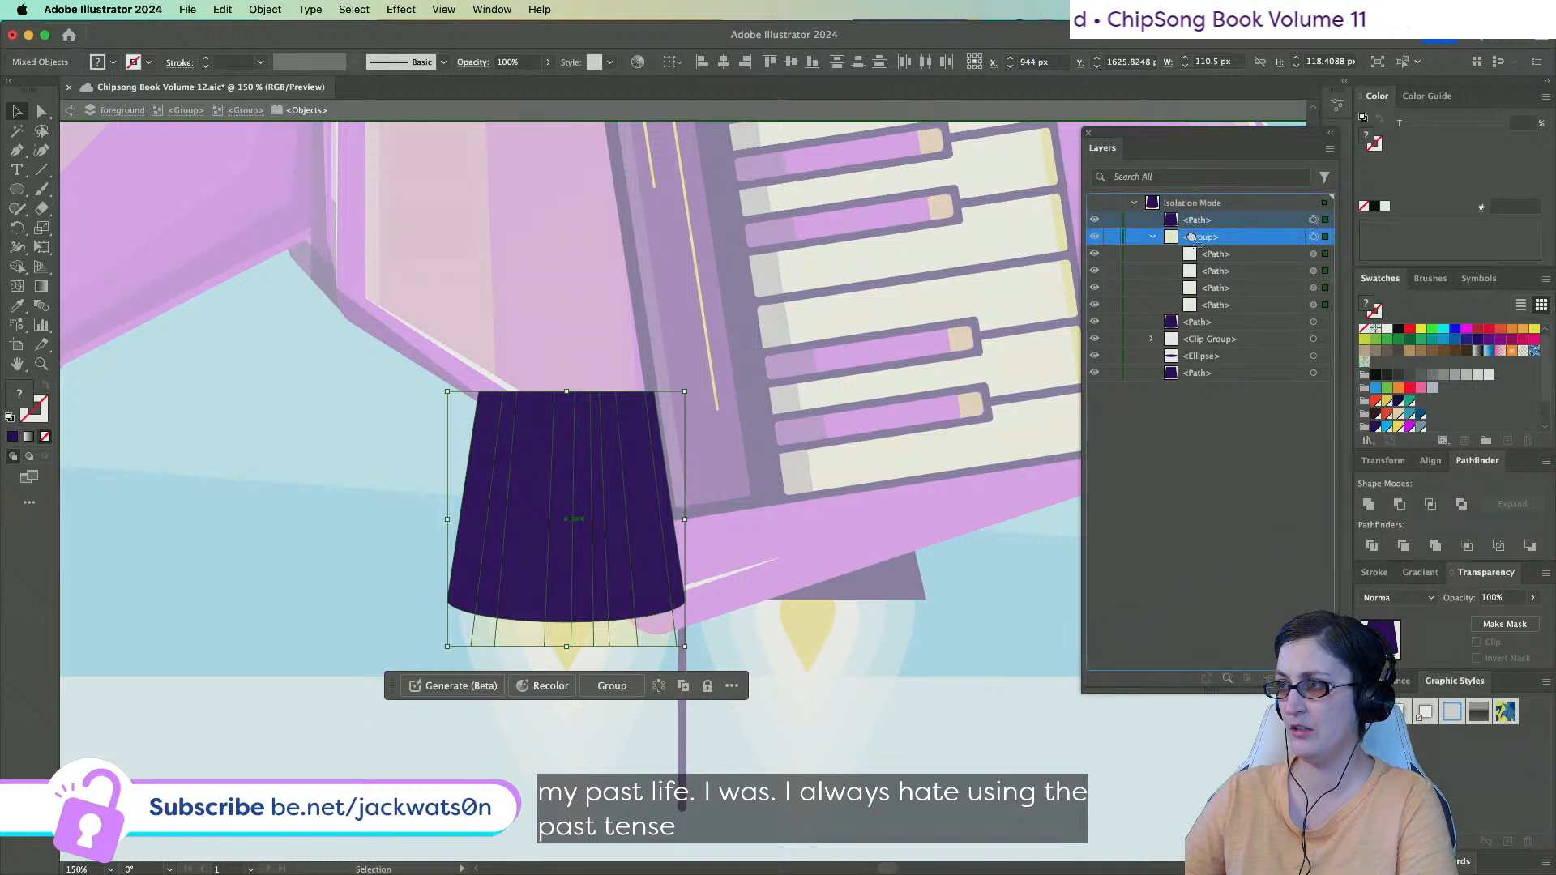
drag(1189, 241, 1290, 231)
right_click(484, 394)
click(545, 619)
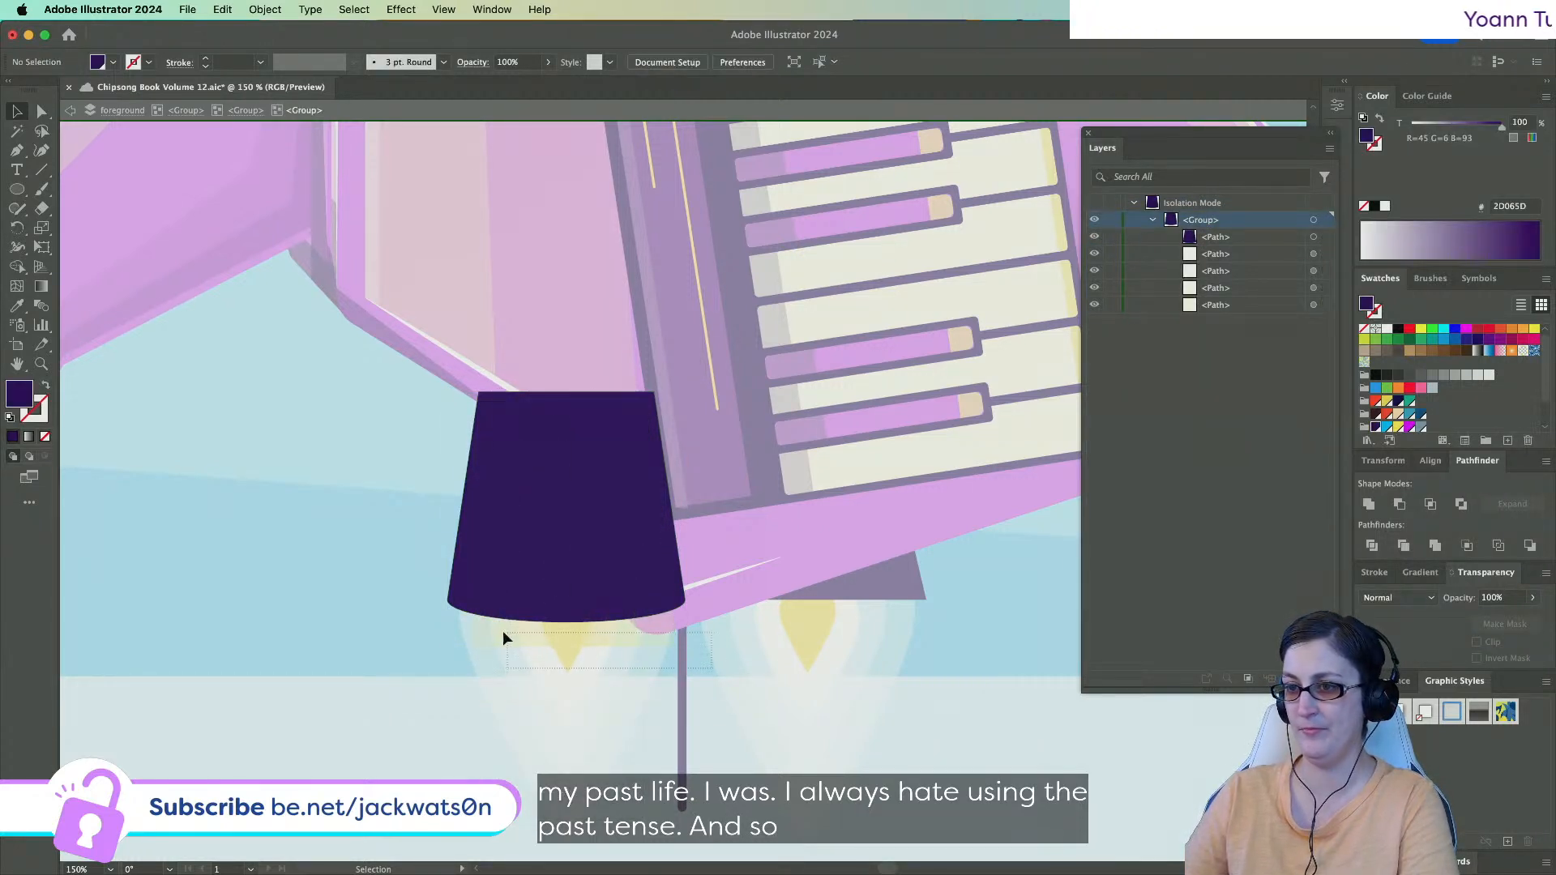
drag(512, 635, 511, 617)
key(super+shift+bracketright)
click(905, 749)
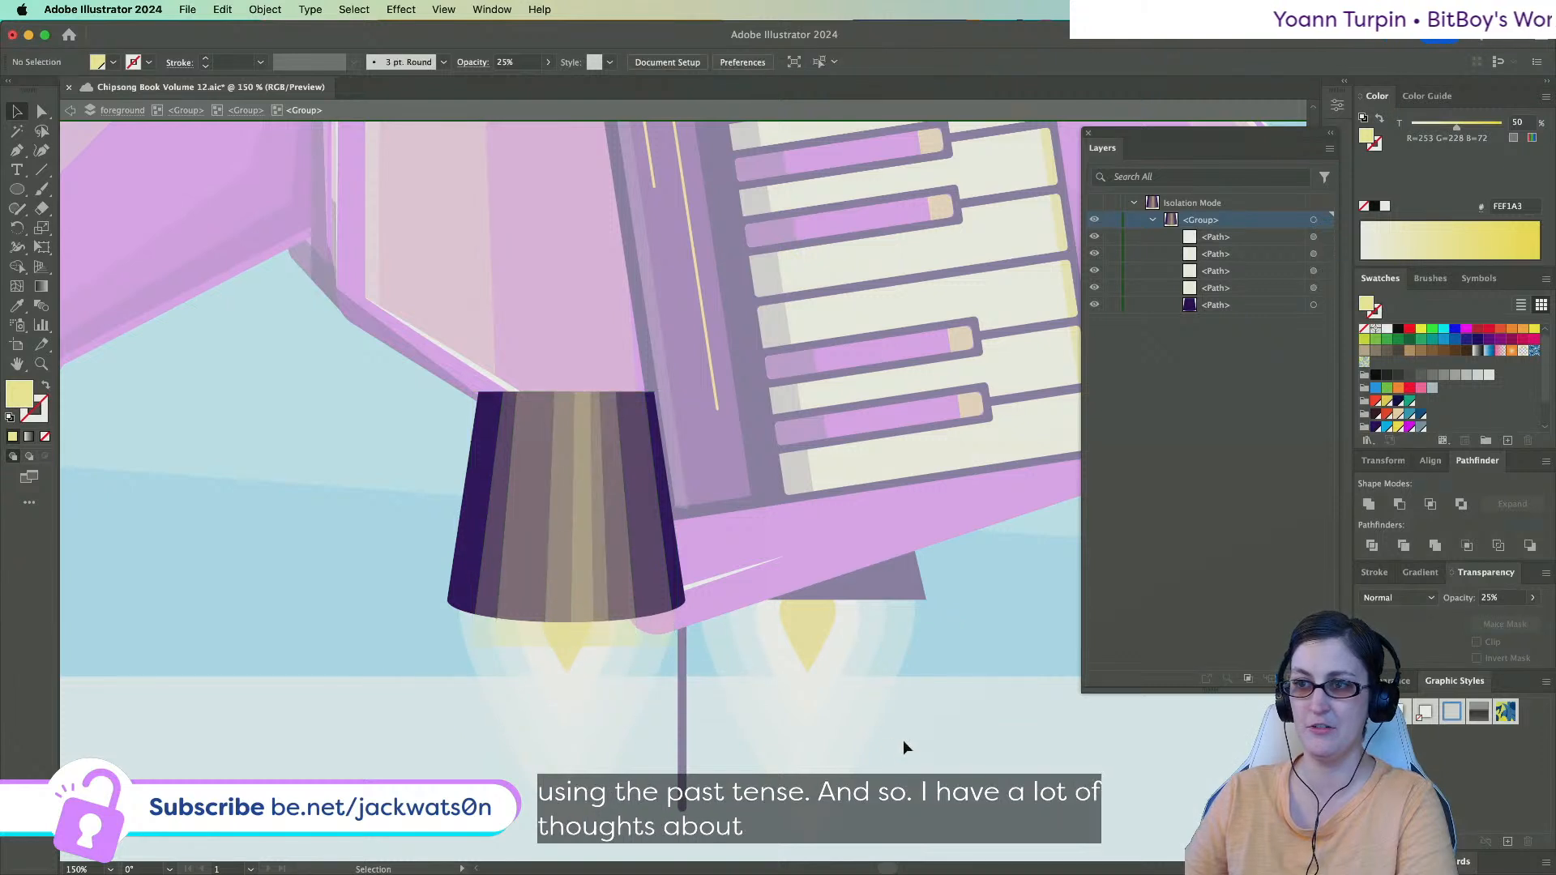
Remove the overlay parts hanging below the booster's curved base with Shape Builder and delete the extra body copy from the group.
drag(244, 375, 93, 269)
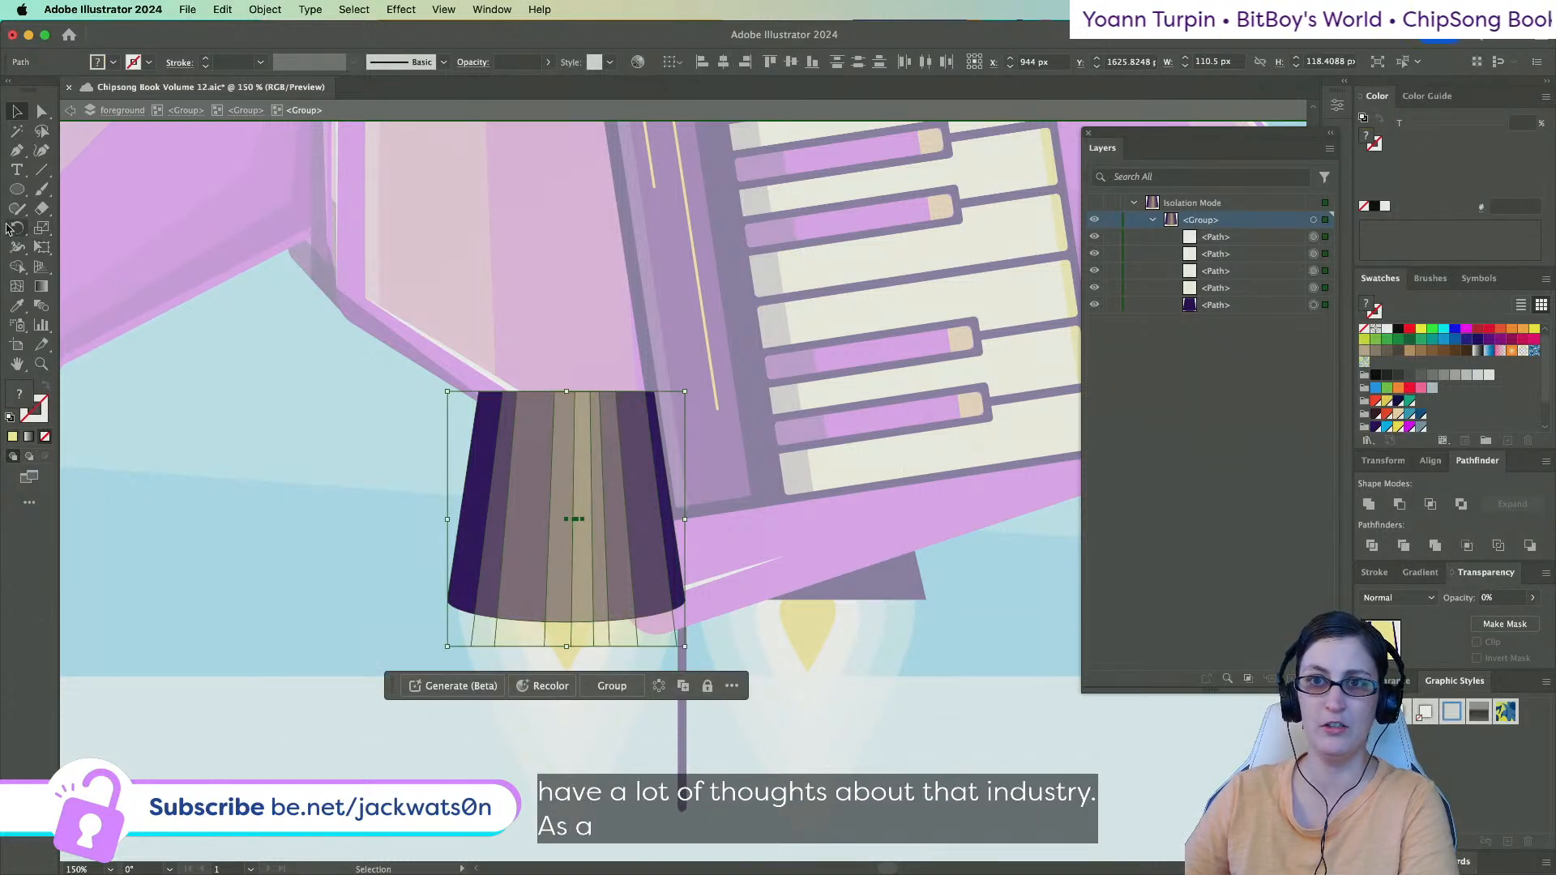
click(16, 266)
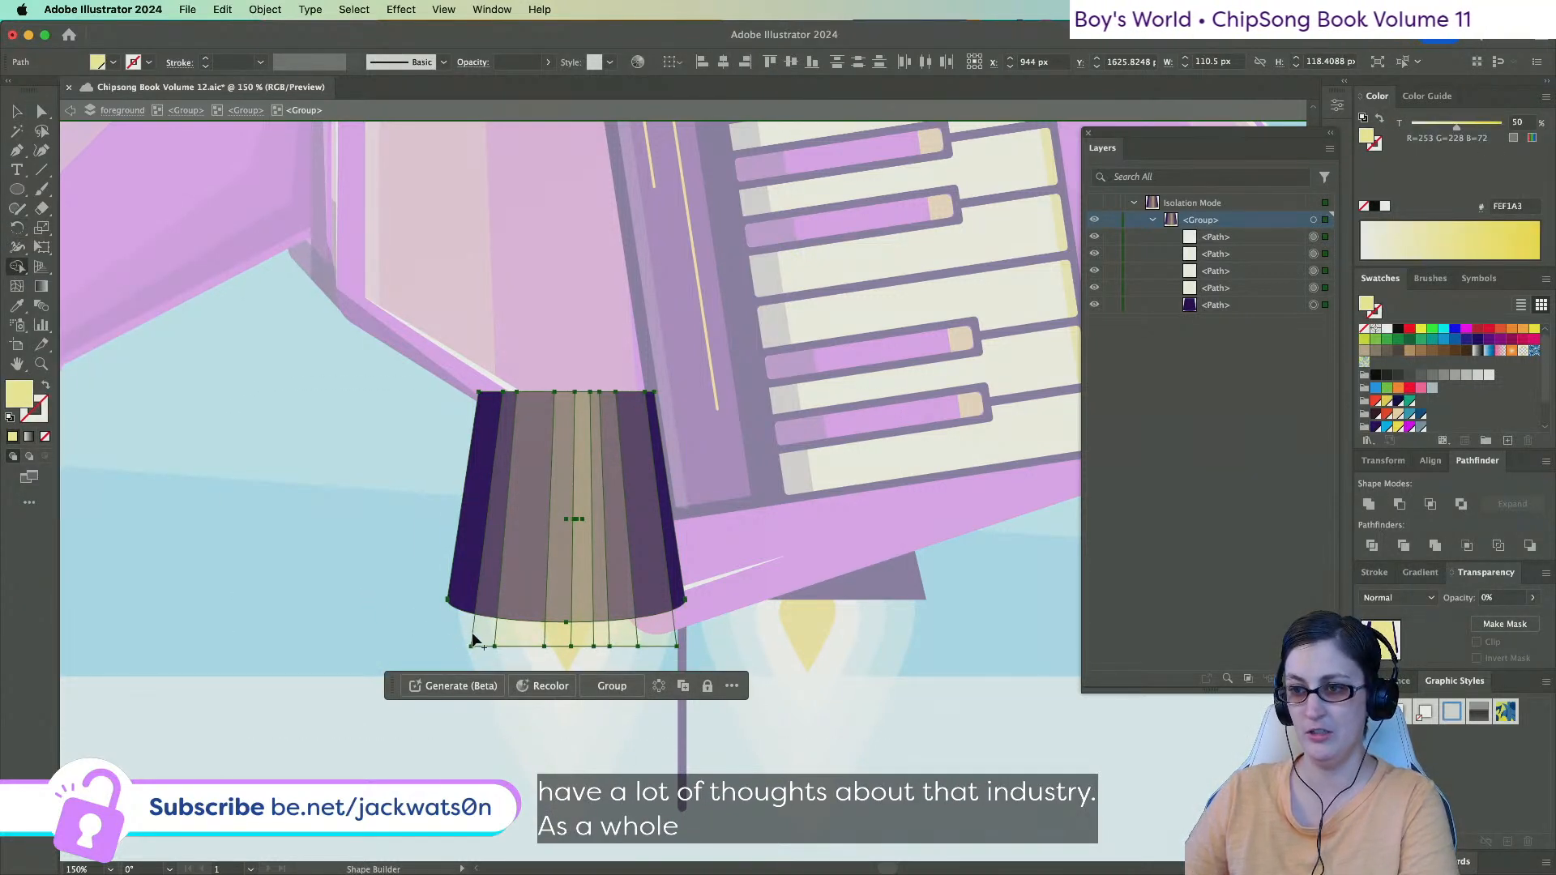
drag(486, 636, 677, 643)
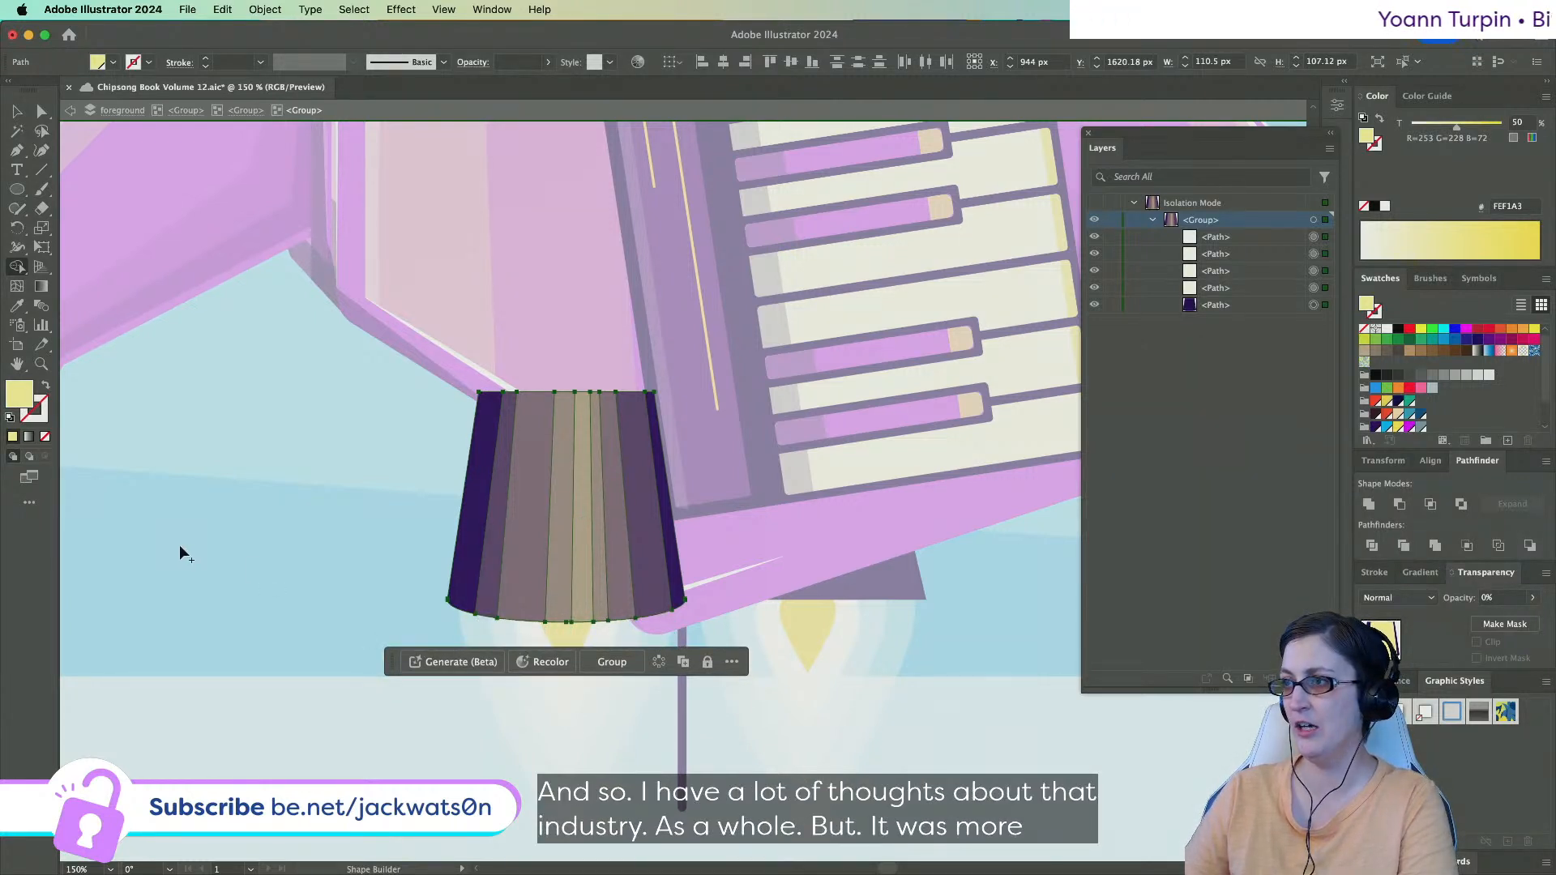
key(Delete)
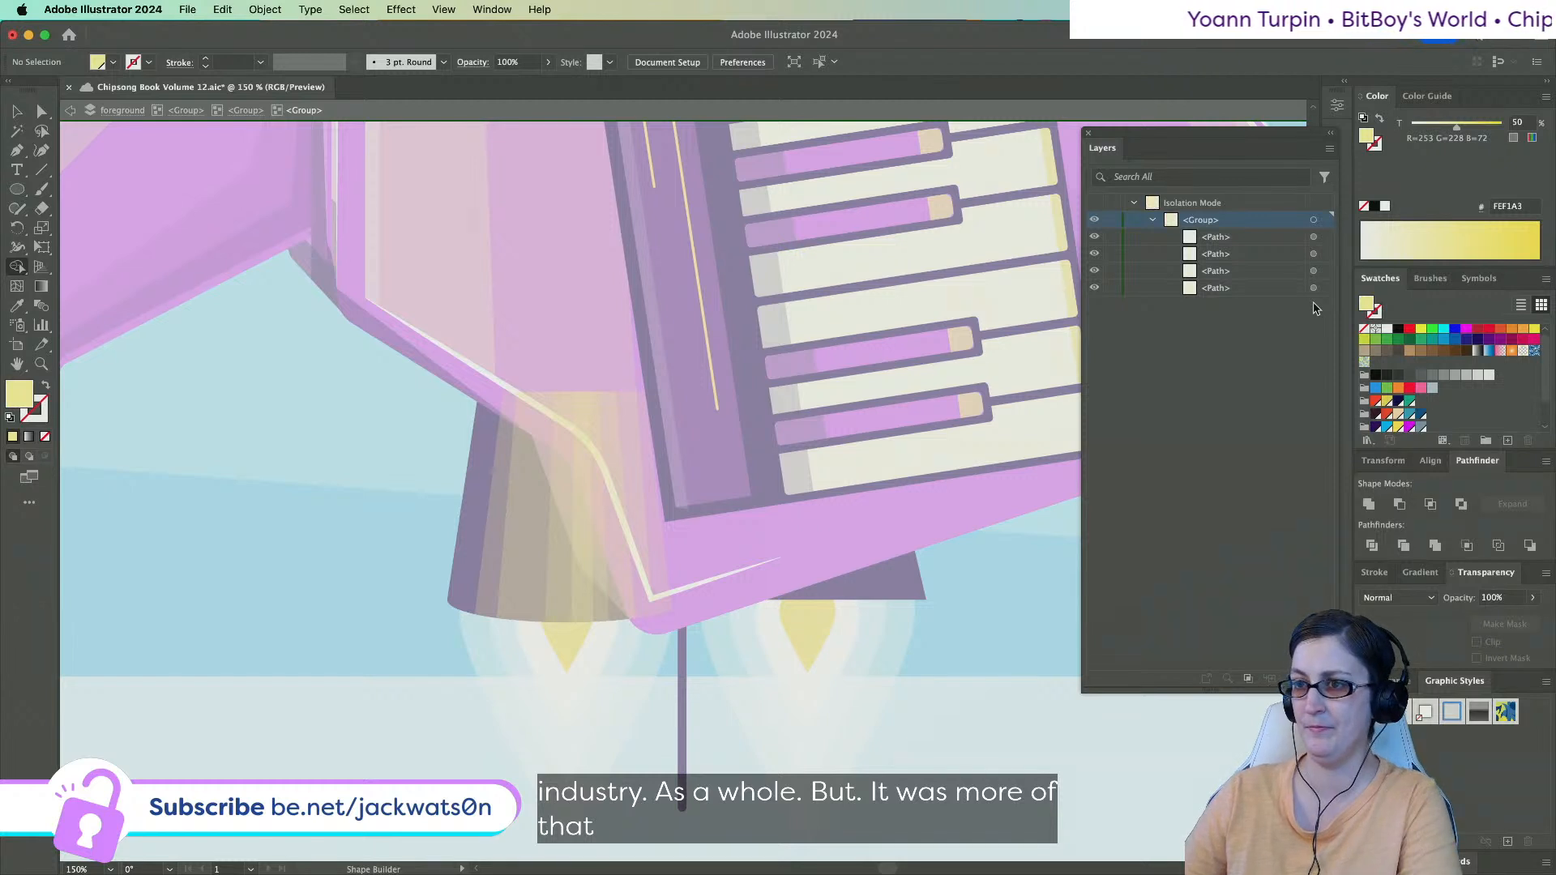
click(73, 111)
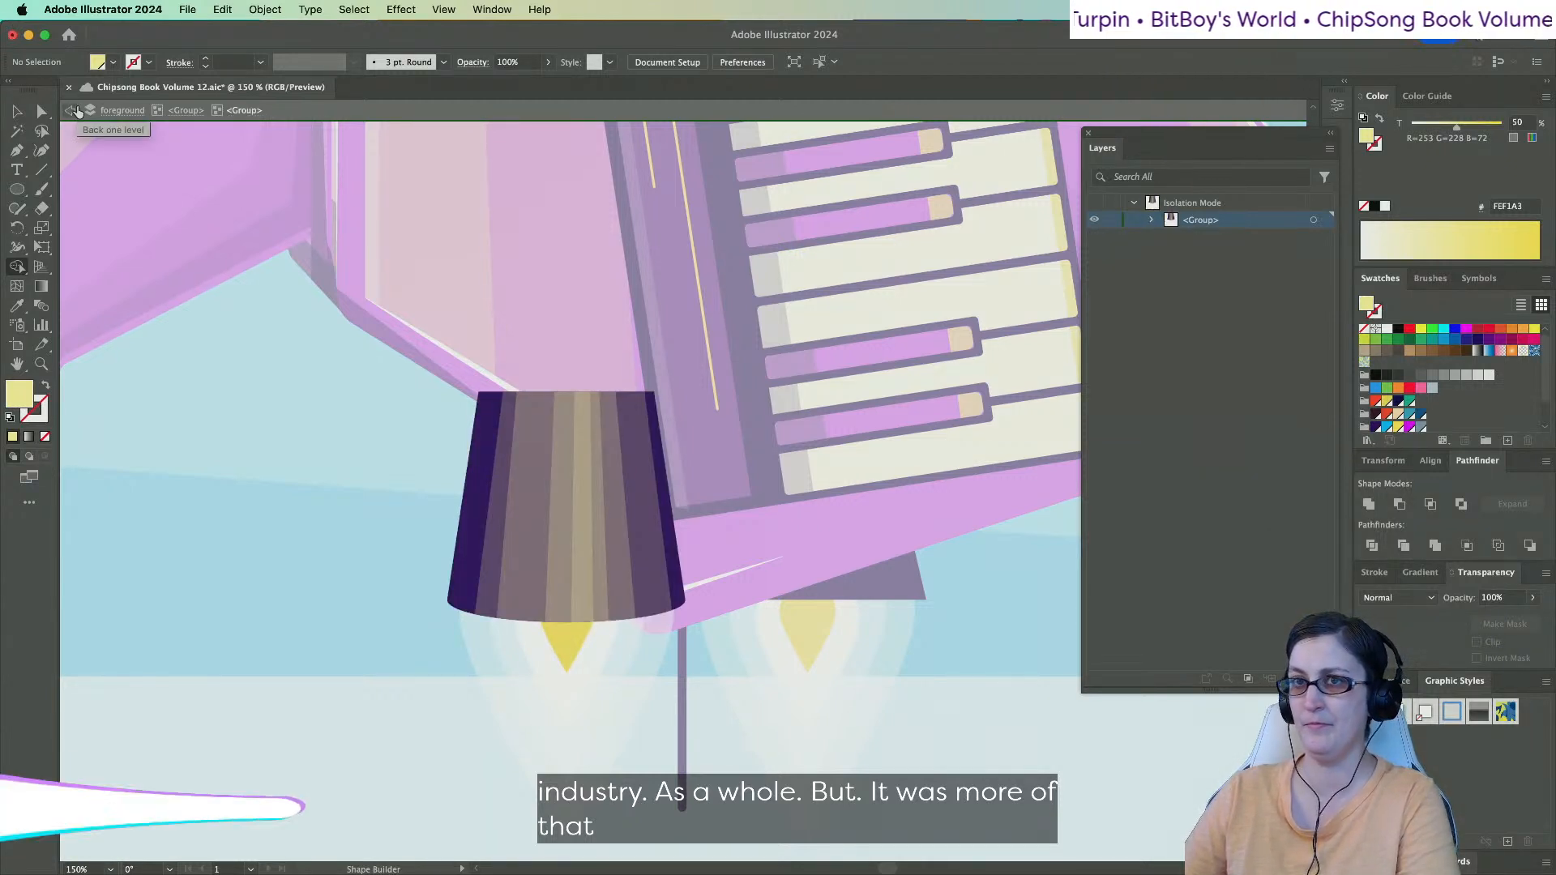
Leave the isolated groups and examine the striped booster highlights within the full-color illustration.
key(v)
click(479, 577)
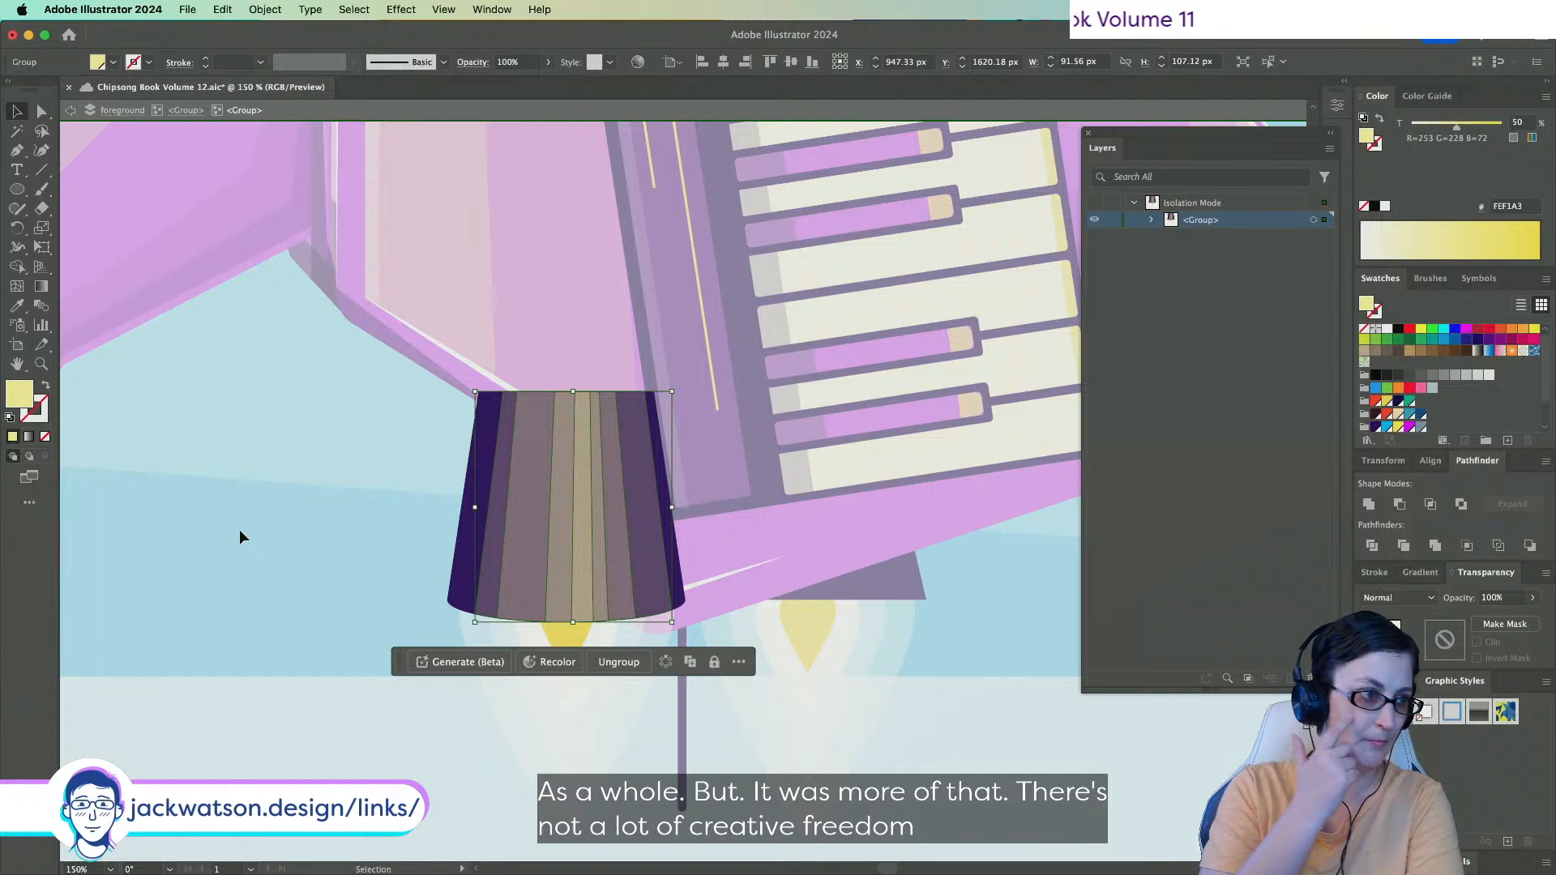
click(130, 174)
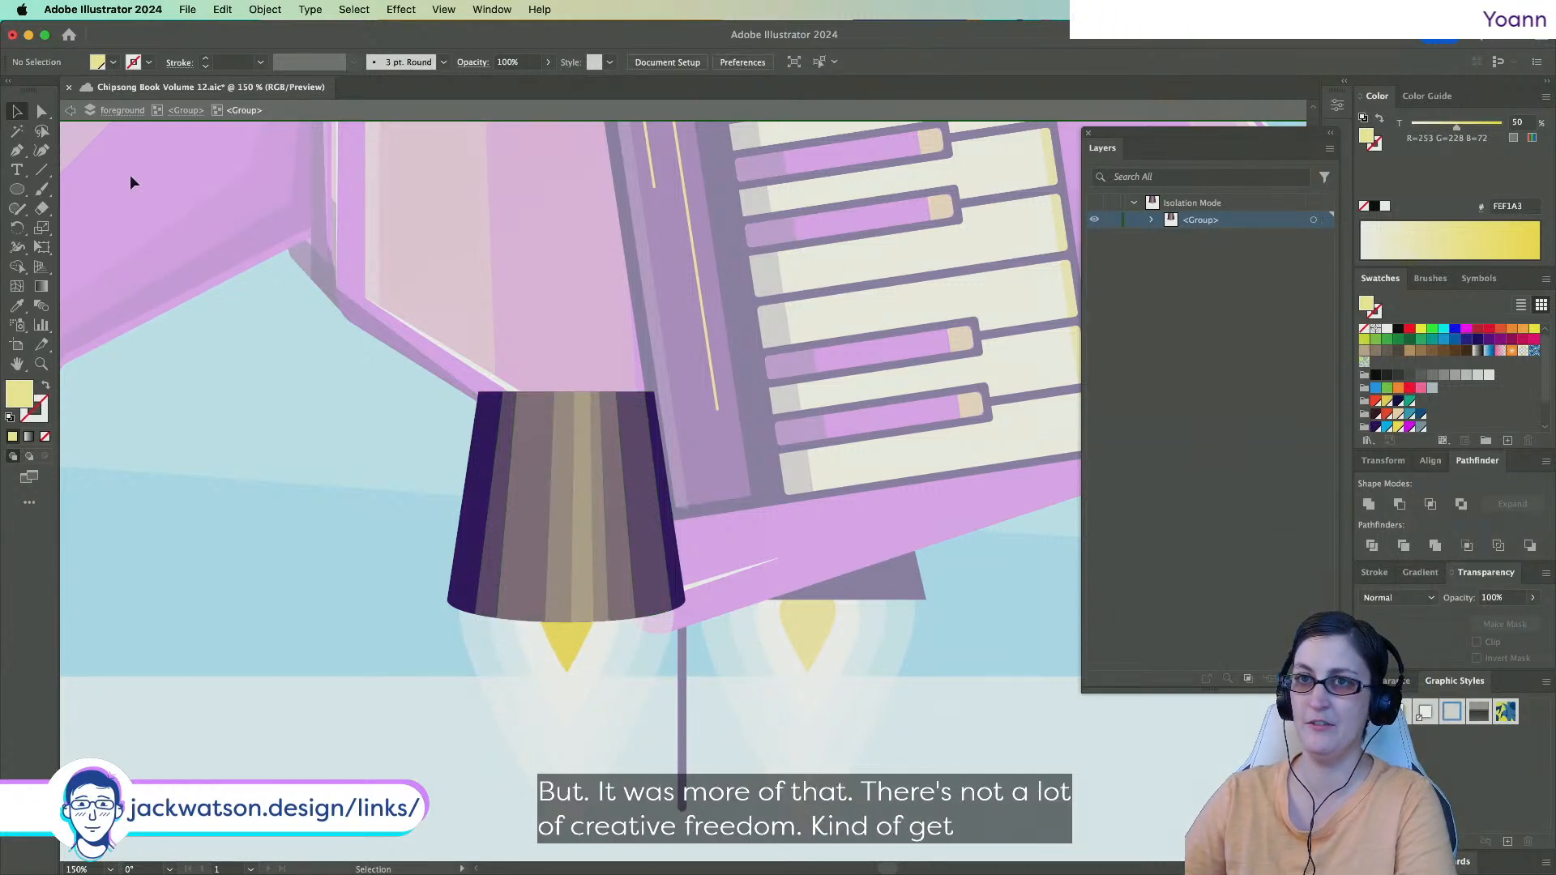
drag(770, 676, 791, 677)
click(790, 678)
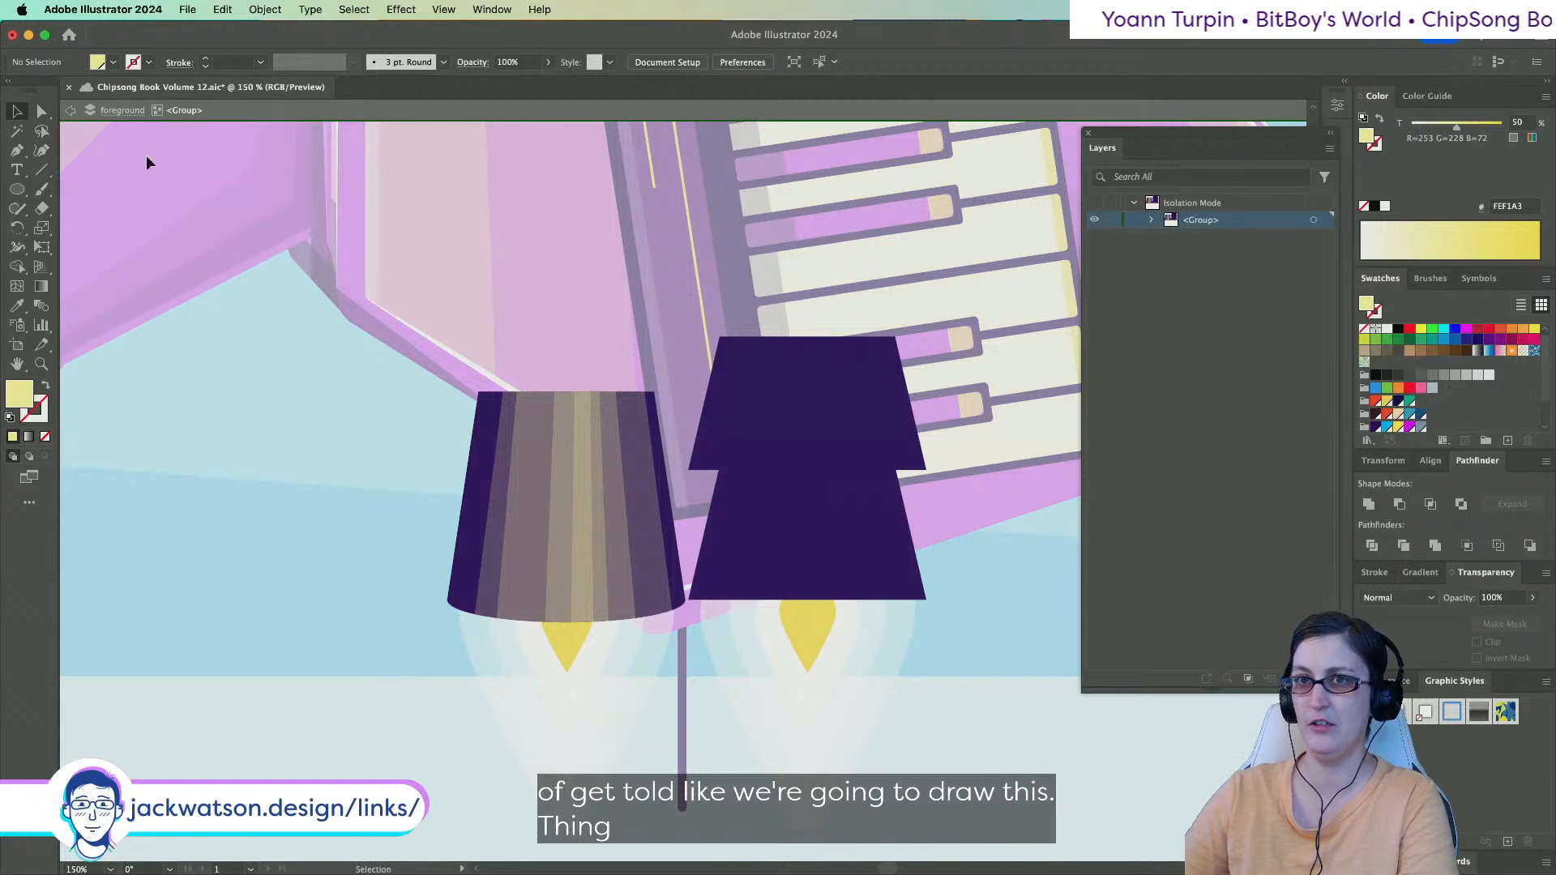
click(71, 113)
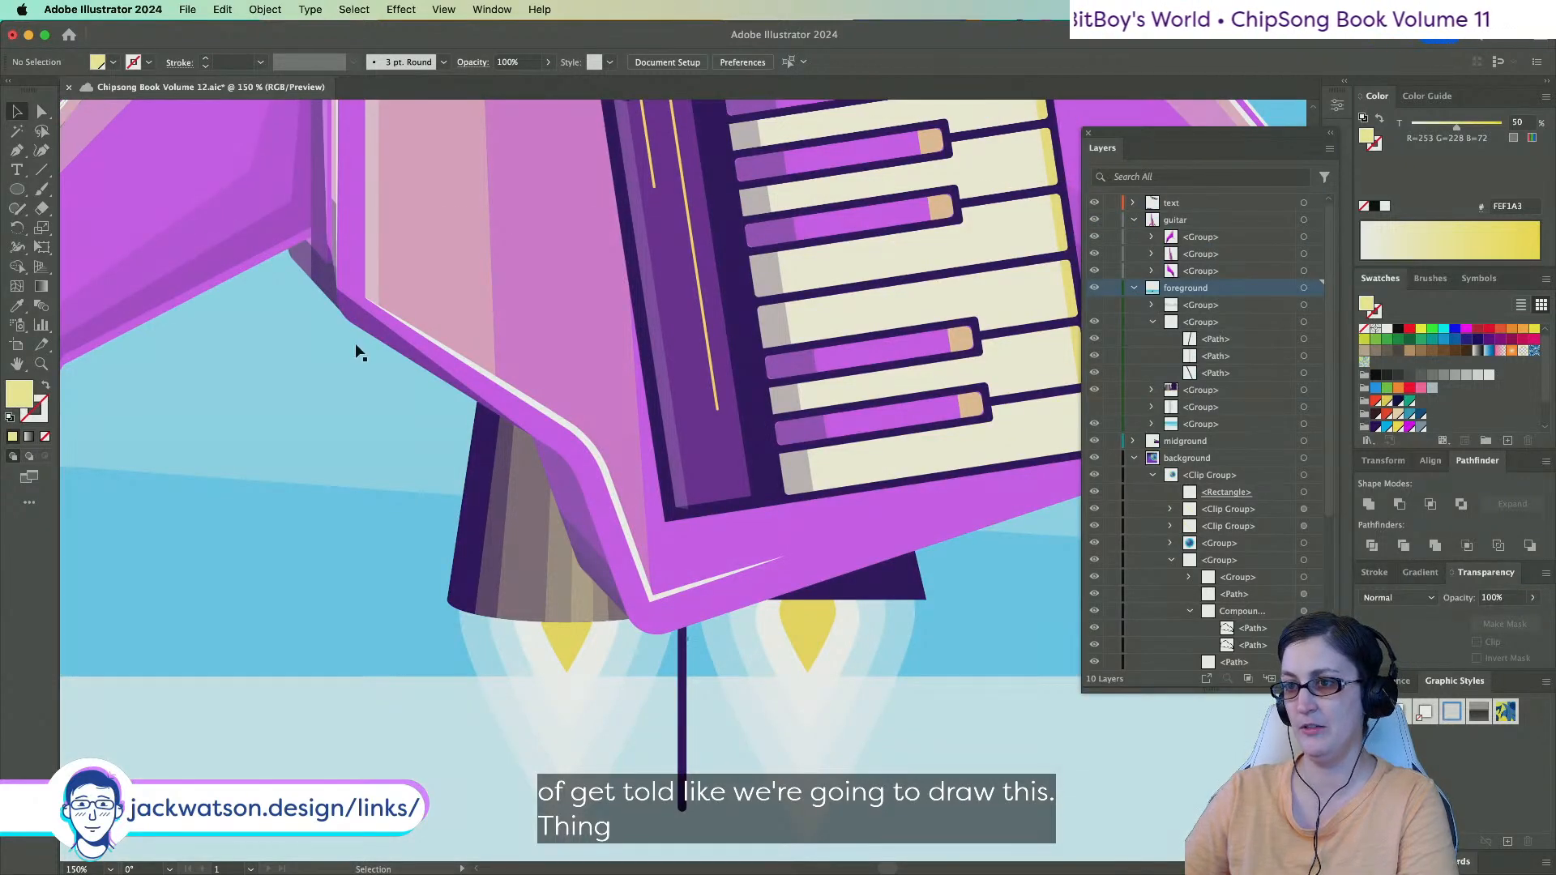
scroll(356, 344, down, 2)
click(543, 444)
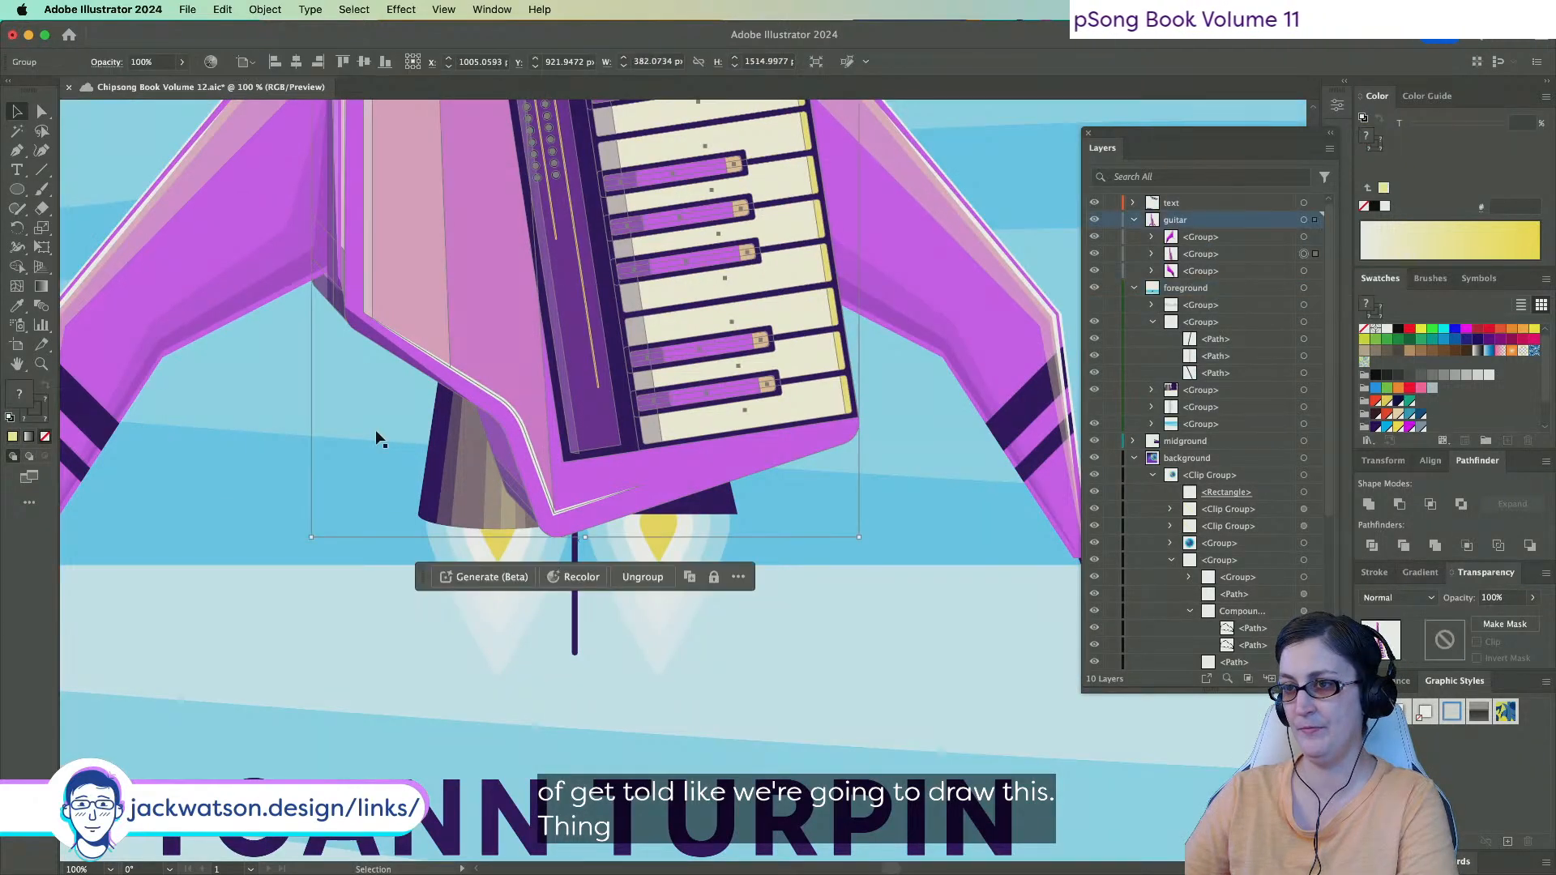
key(super+shift+a)
scroll(285, 435, down, 1)
scroll(285, 434, up, 1)
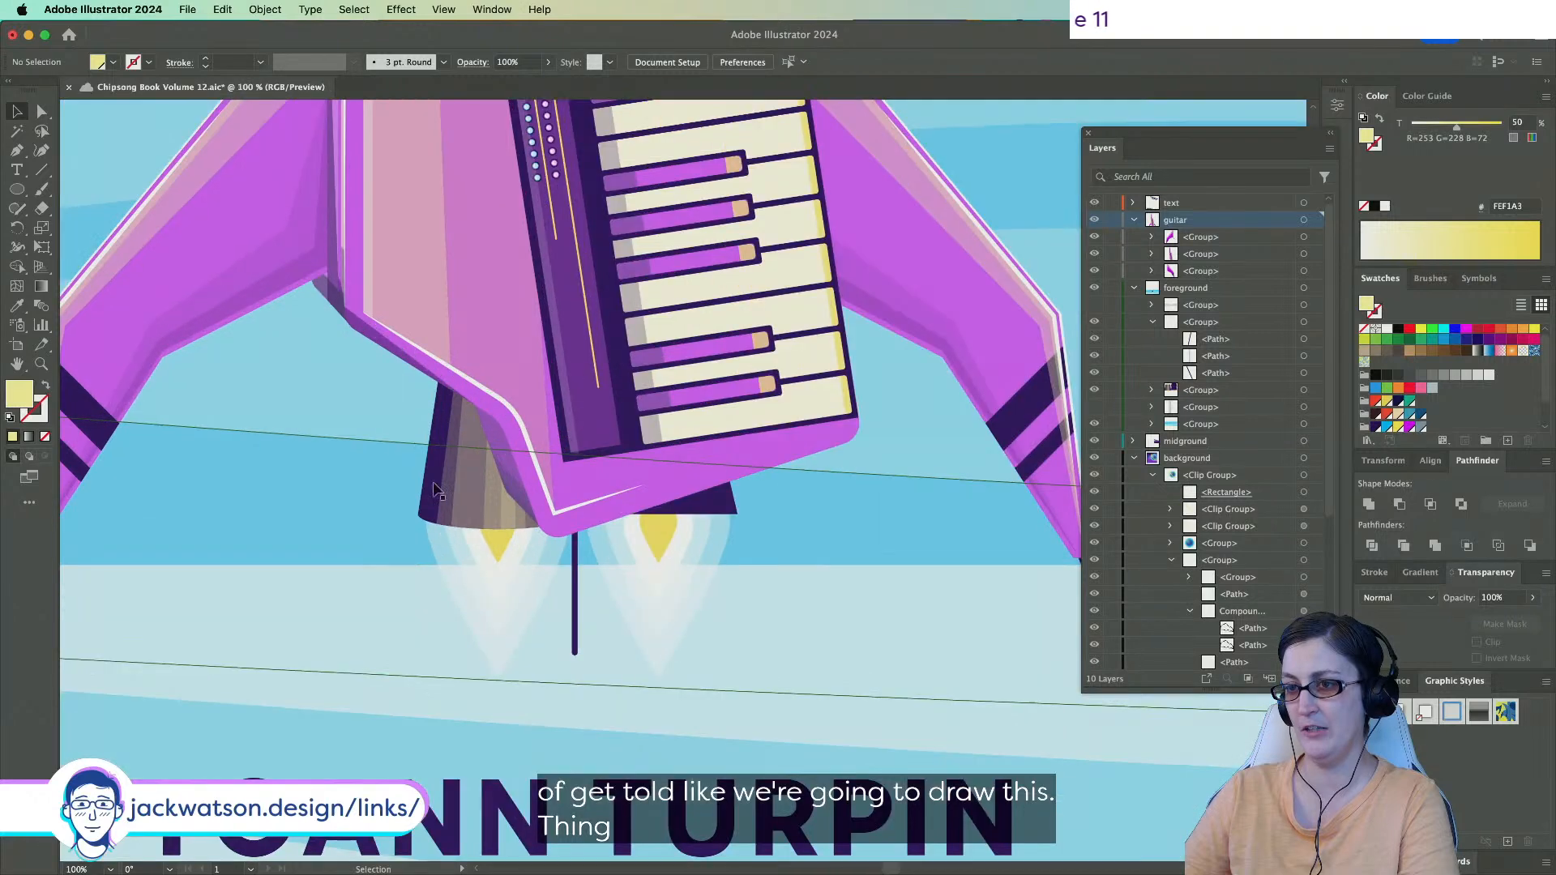
Isolate the boosters' group again for direct selection of the highlight shapes inside it.
double_click(491, 508)
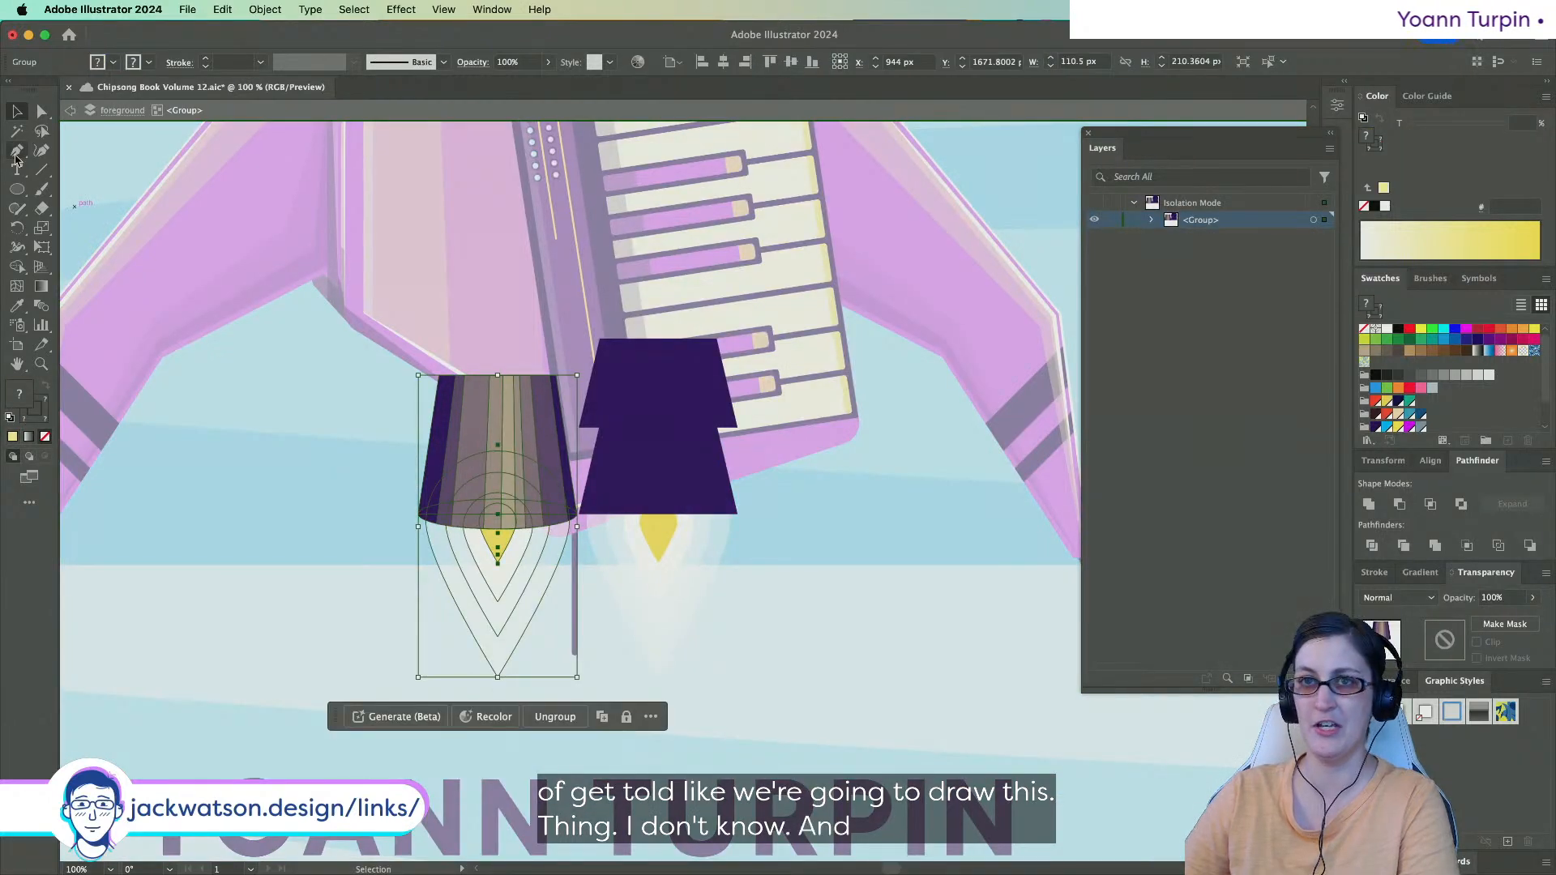
click(41, 111)
click(445, 454)
scroll(448, 442, up, 2)
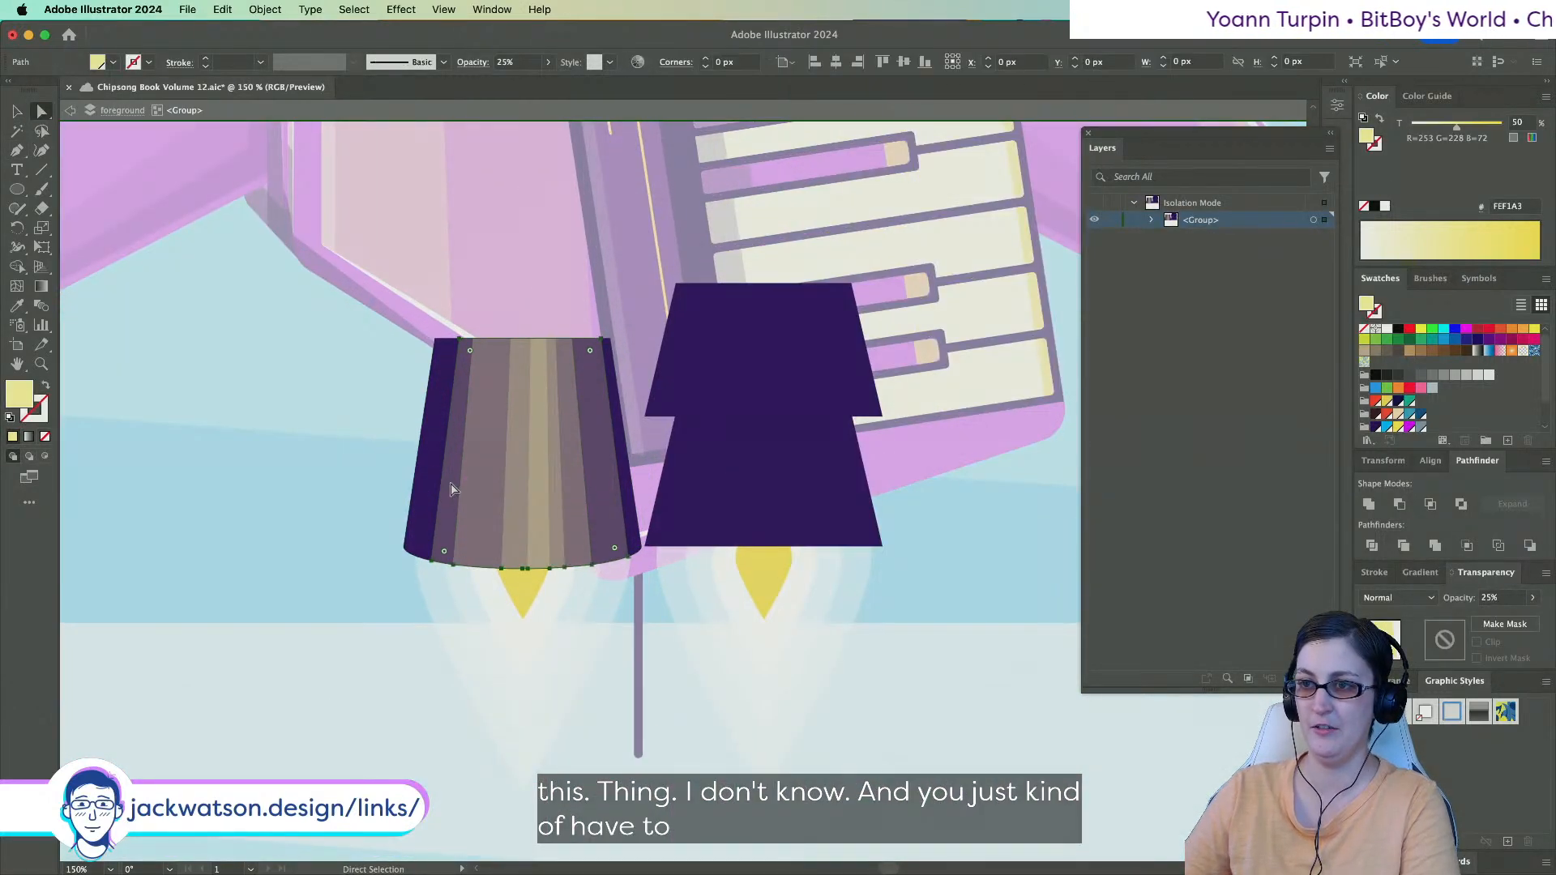
key(super+shift+a)
Try a 10% opacity on the booster's widest overlay.
click(597, 470)
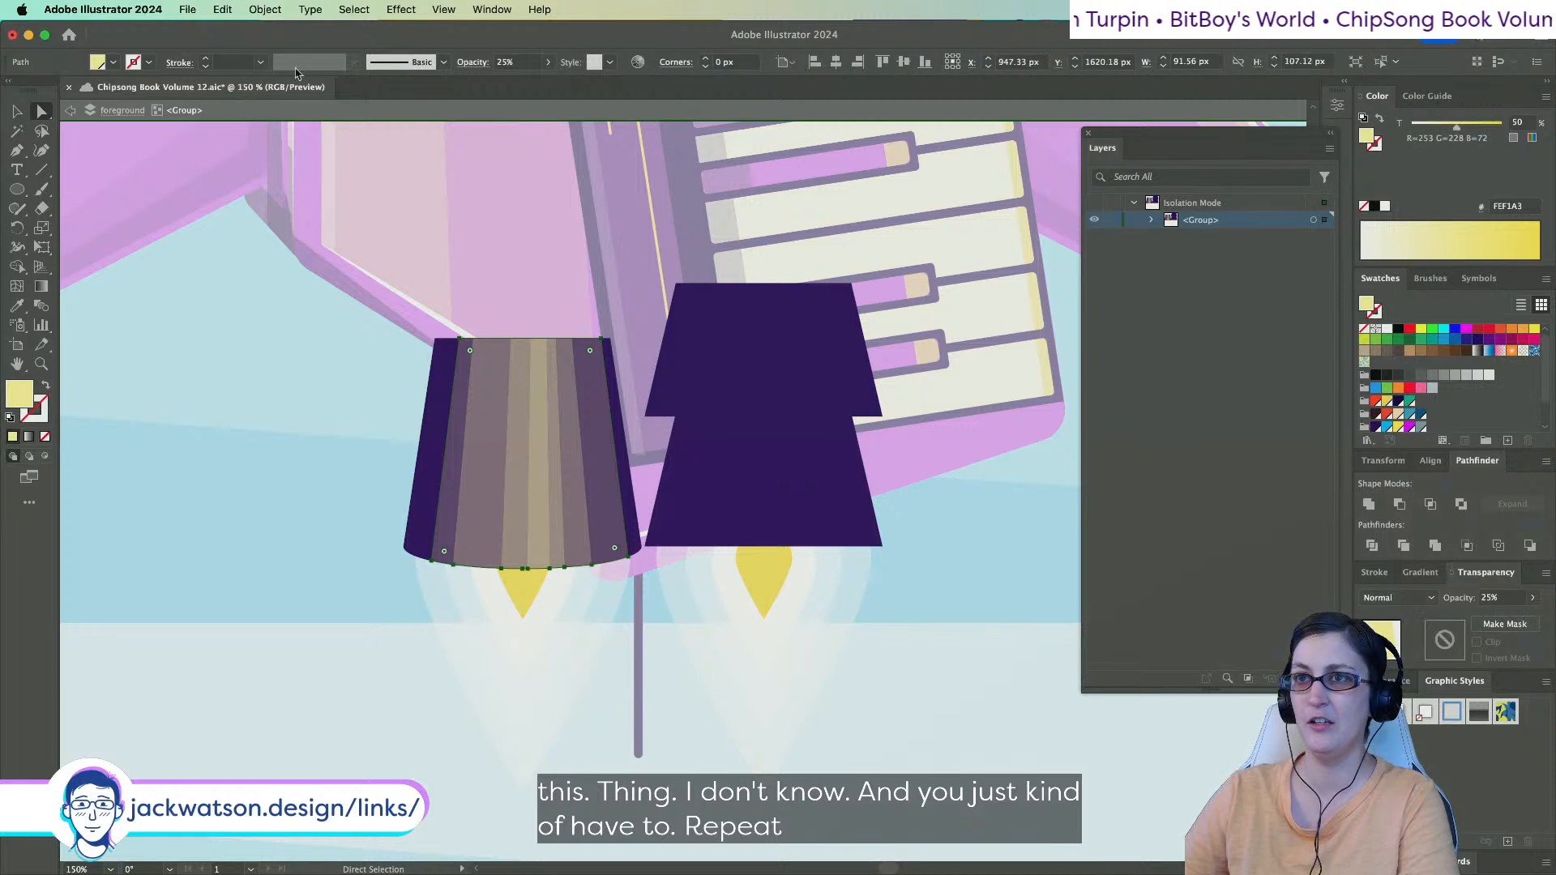
click(509, 62)
text(10)
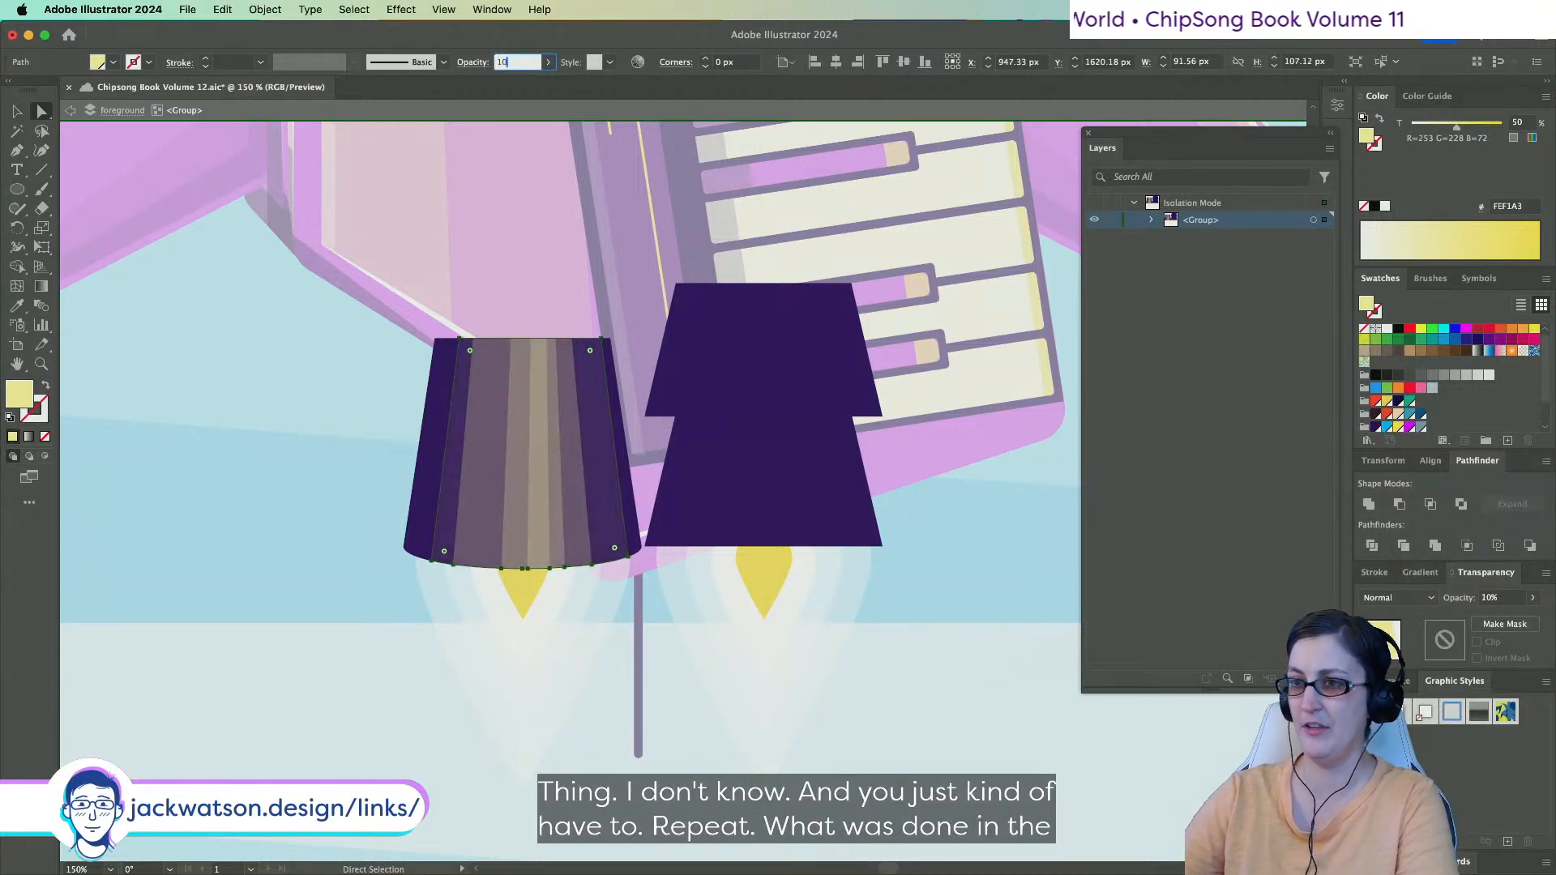
click(462, 507)
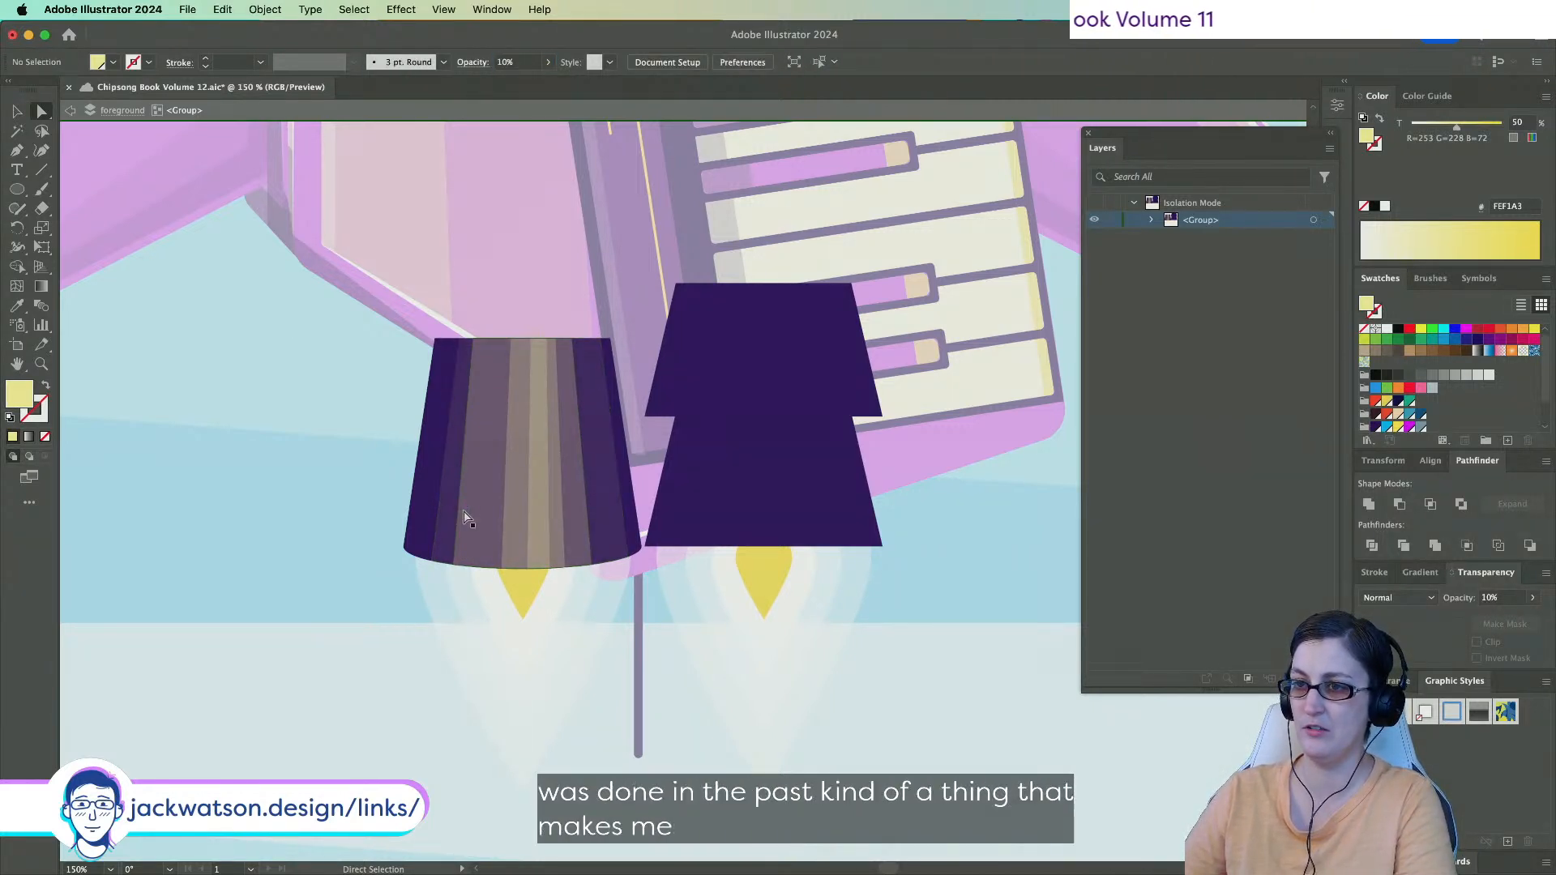
click(289, 470)
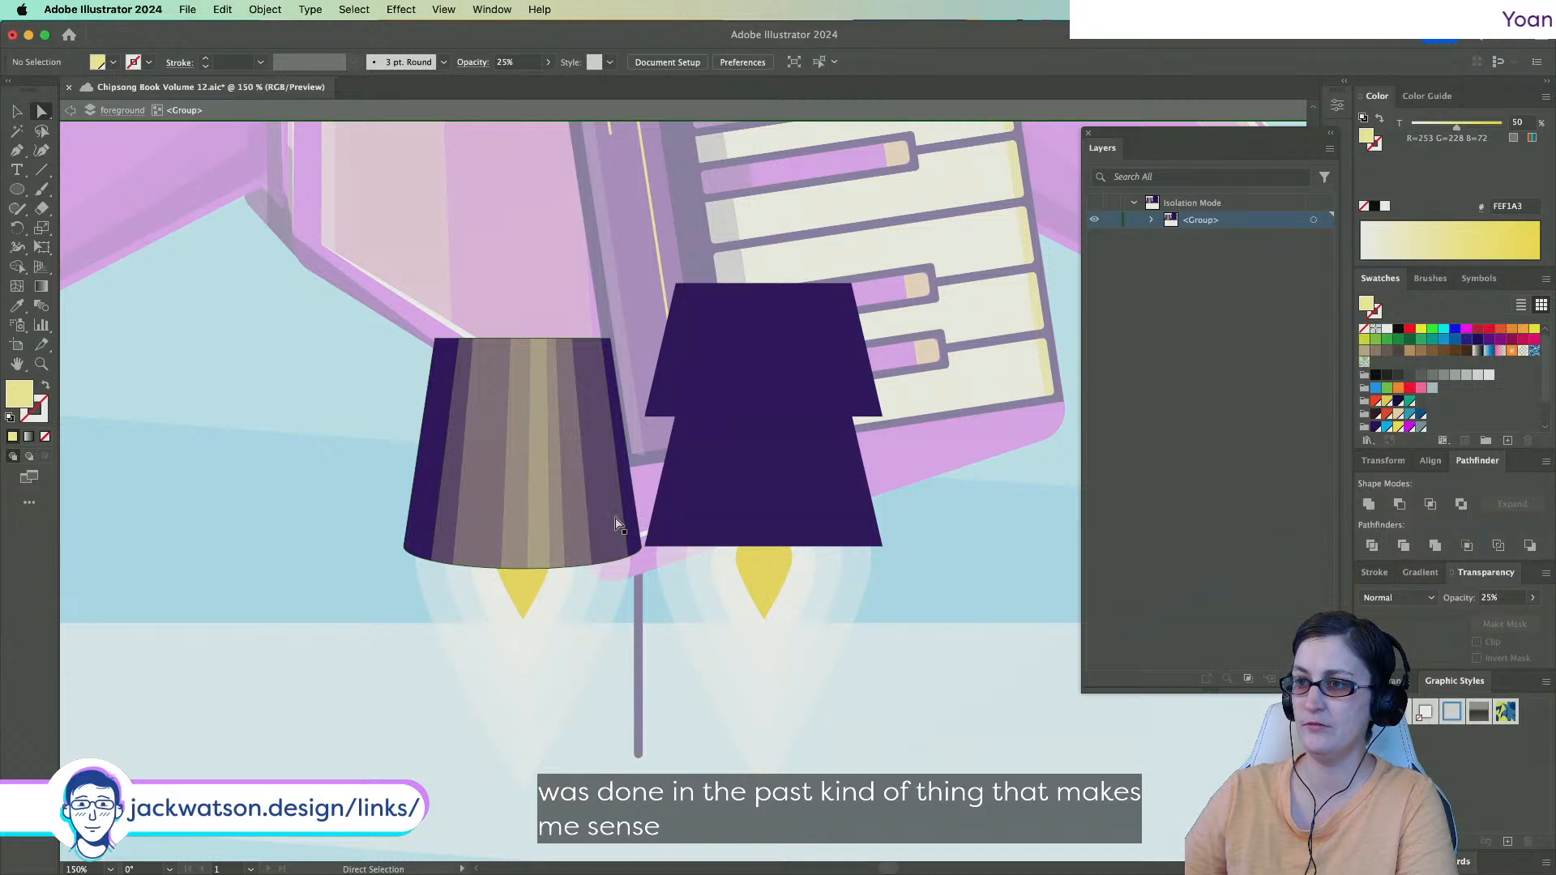
Set both the medium-width and the widest highlight overlays on the striped booster to 15% opacity.
click(589, 535)
click(514, 536)
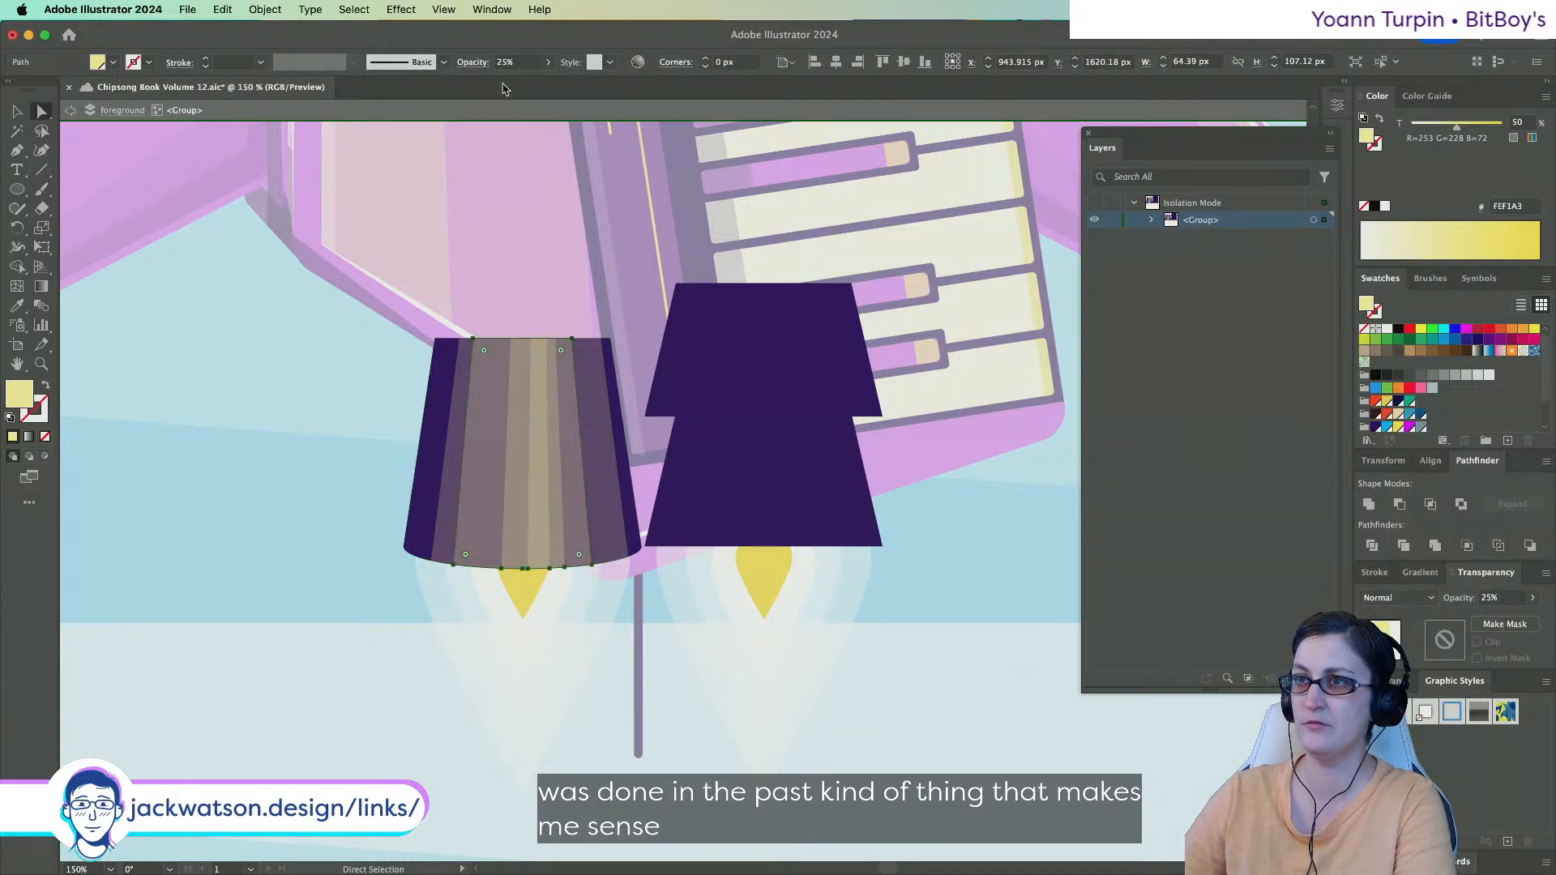
text(15)
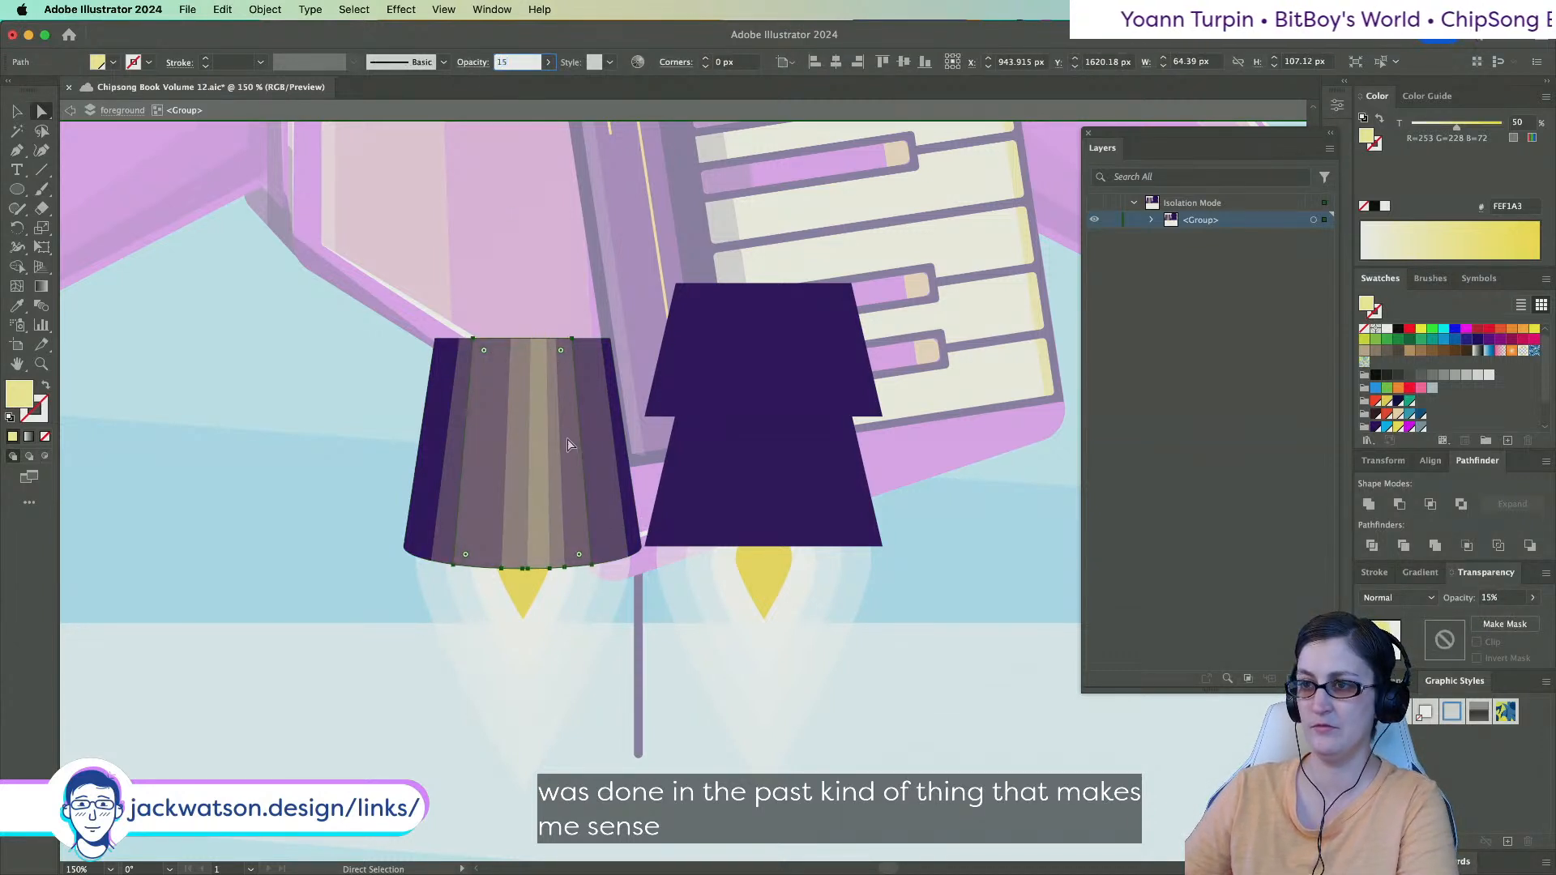
drag(530, 64, 269, 36)
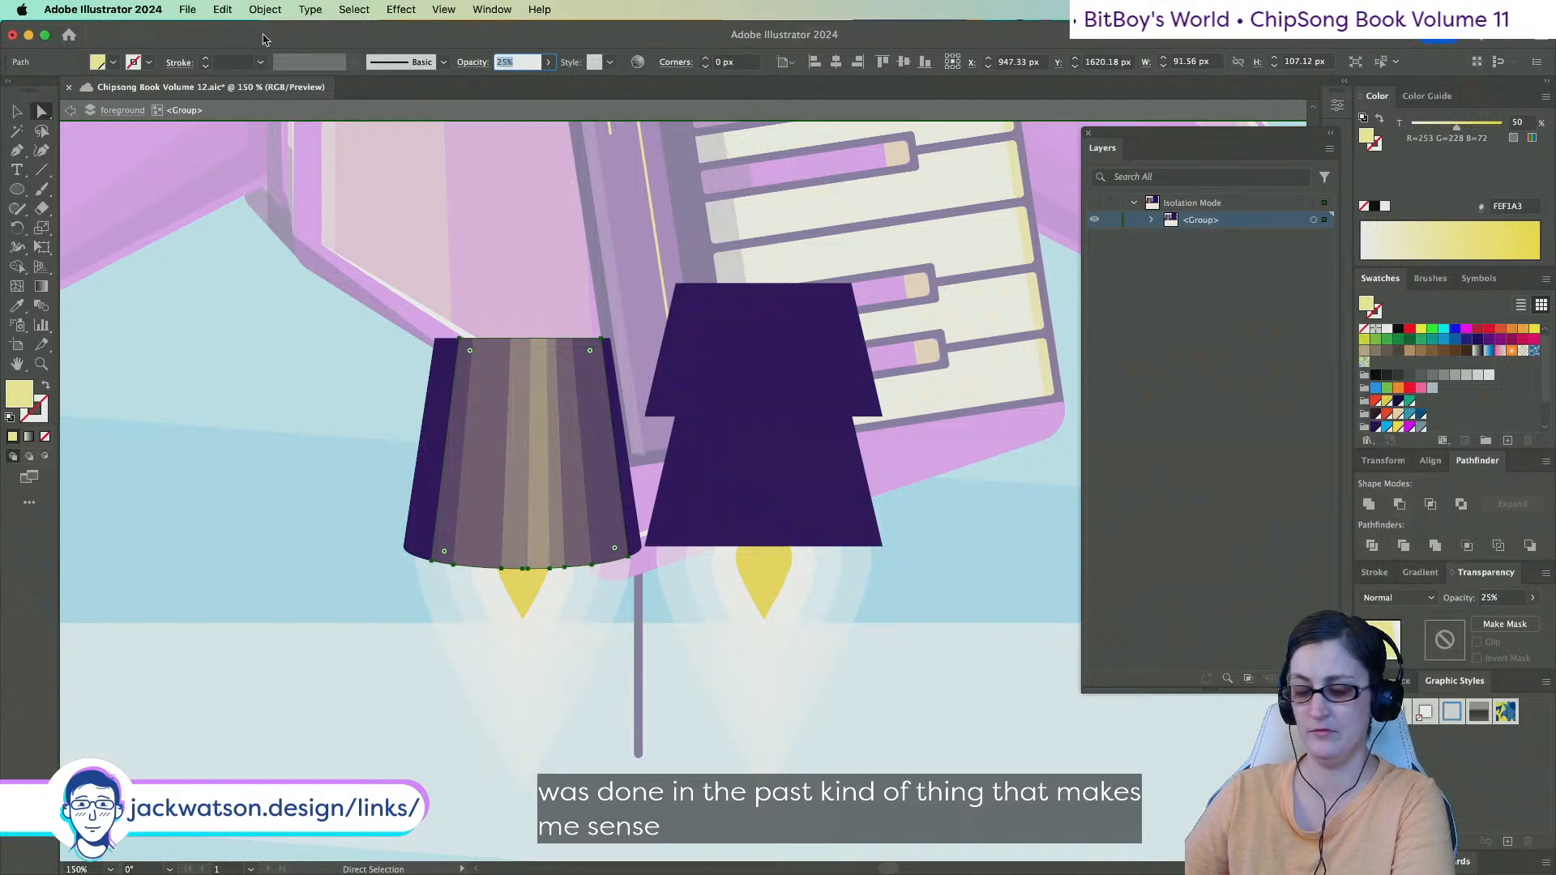
text(15)
key(Tab)
click(560, 477)
click(268, 367)
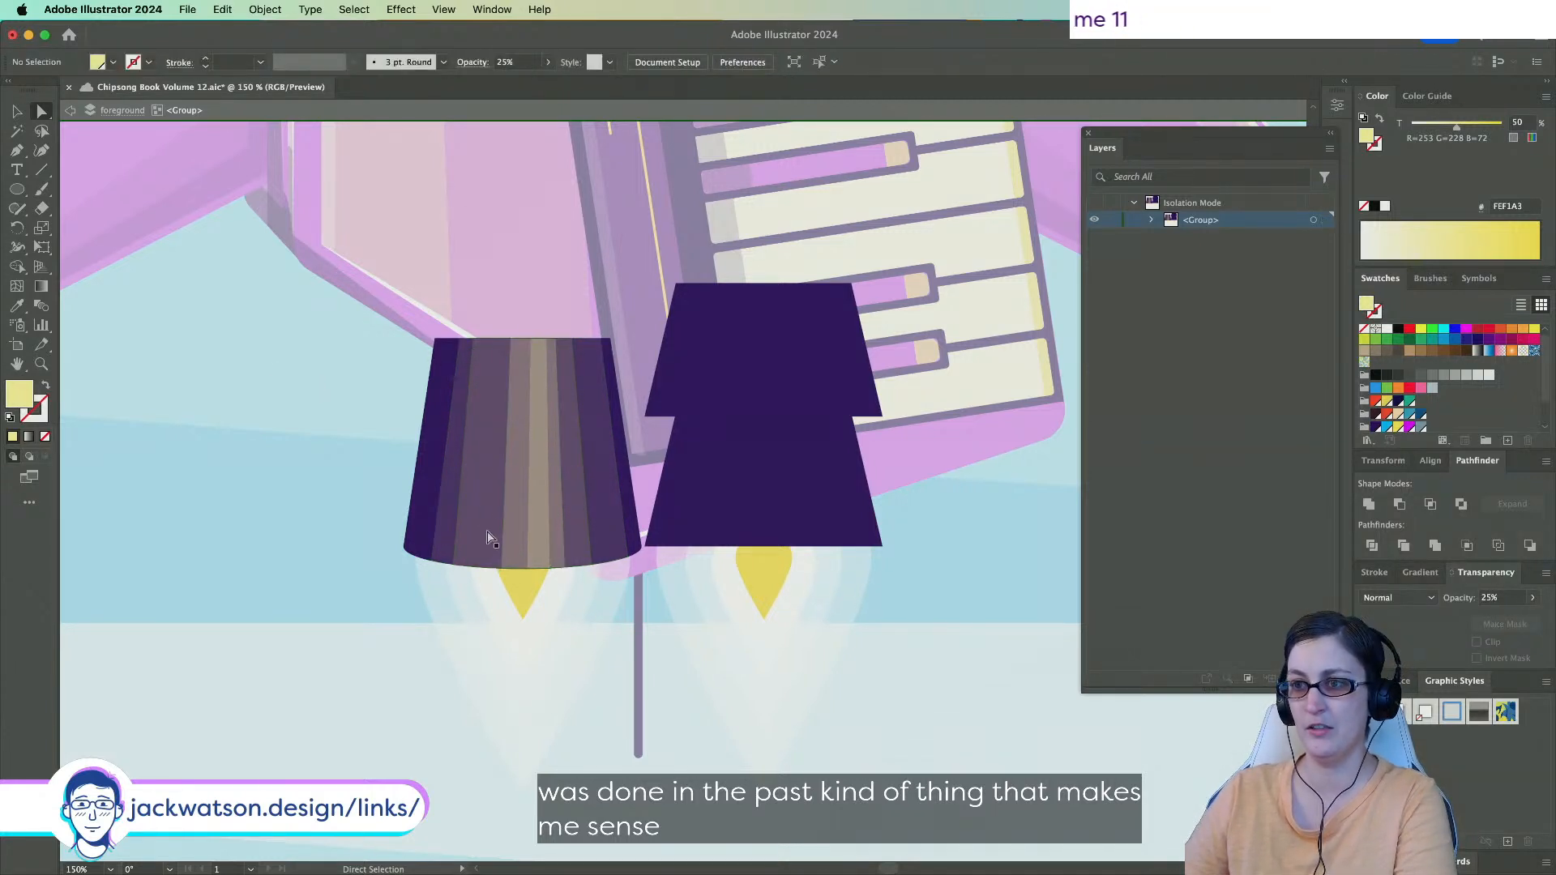
Set the striped booster's narrow central highlight overlay to 15% opacity and leave the isolated group.
click(513, 540)
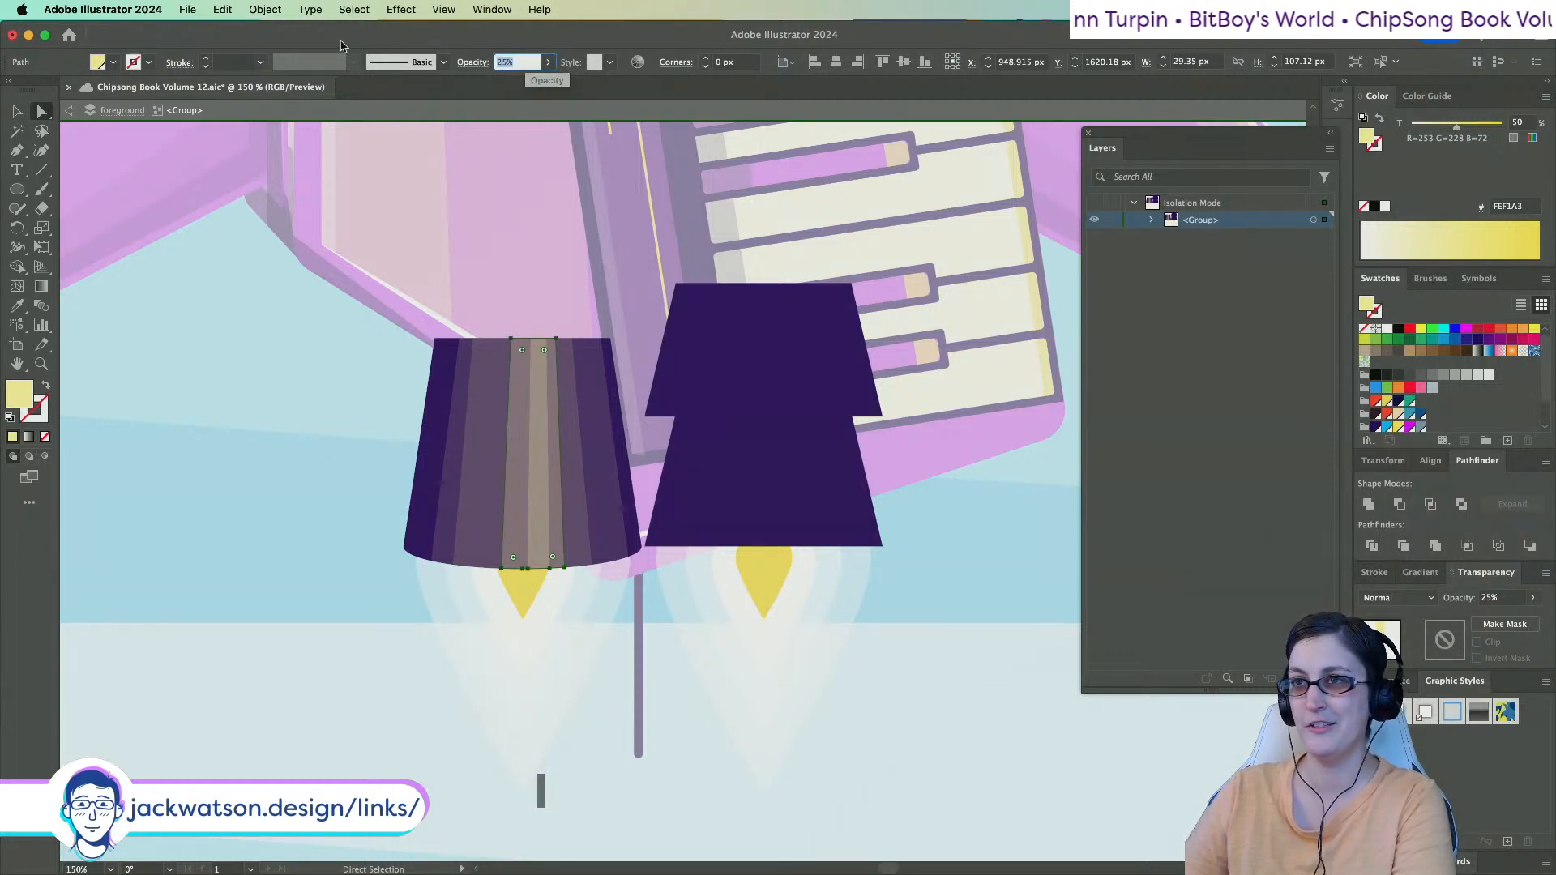
text(15)
key(Return)
key(shift+Tab)
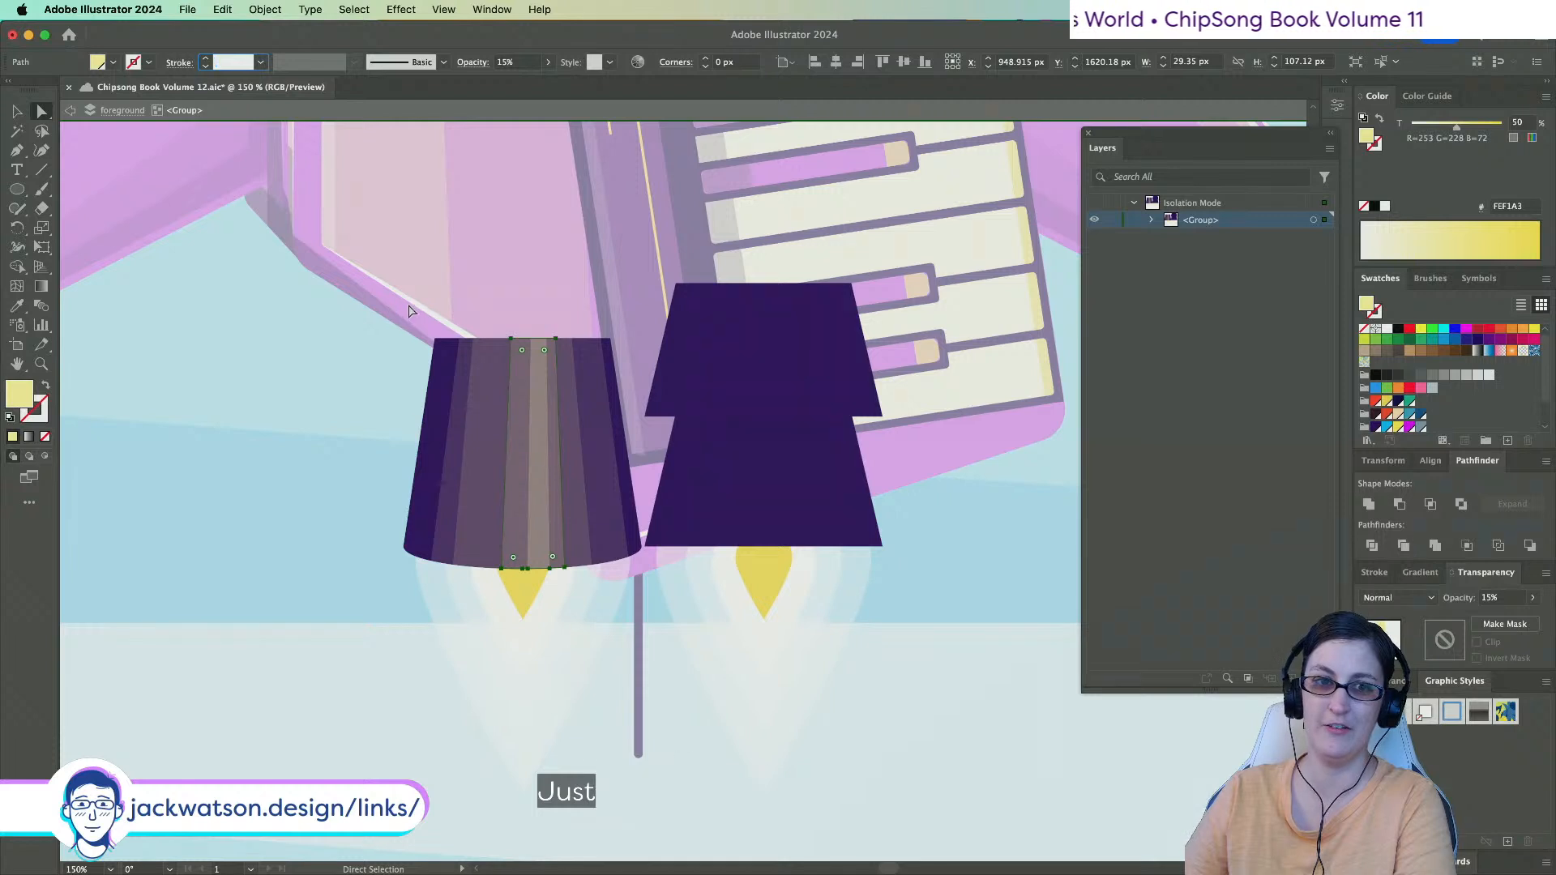
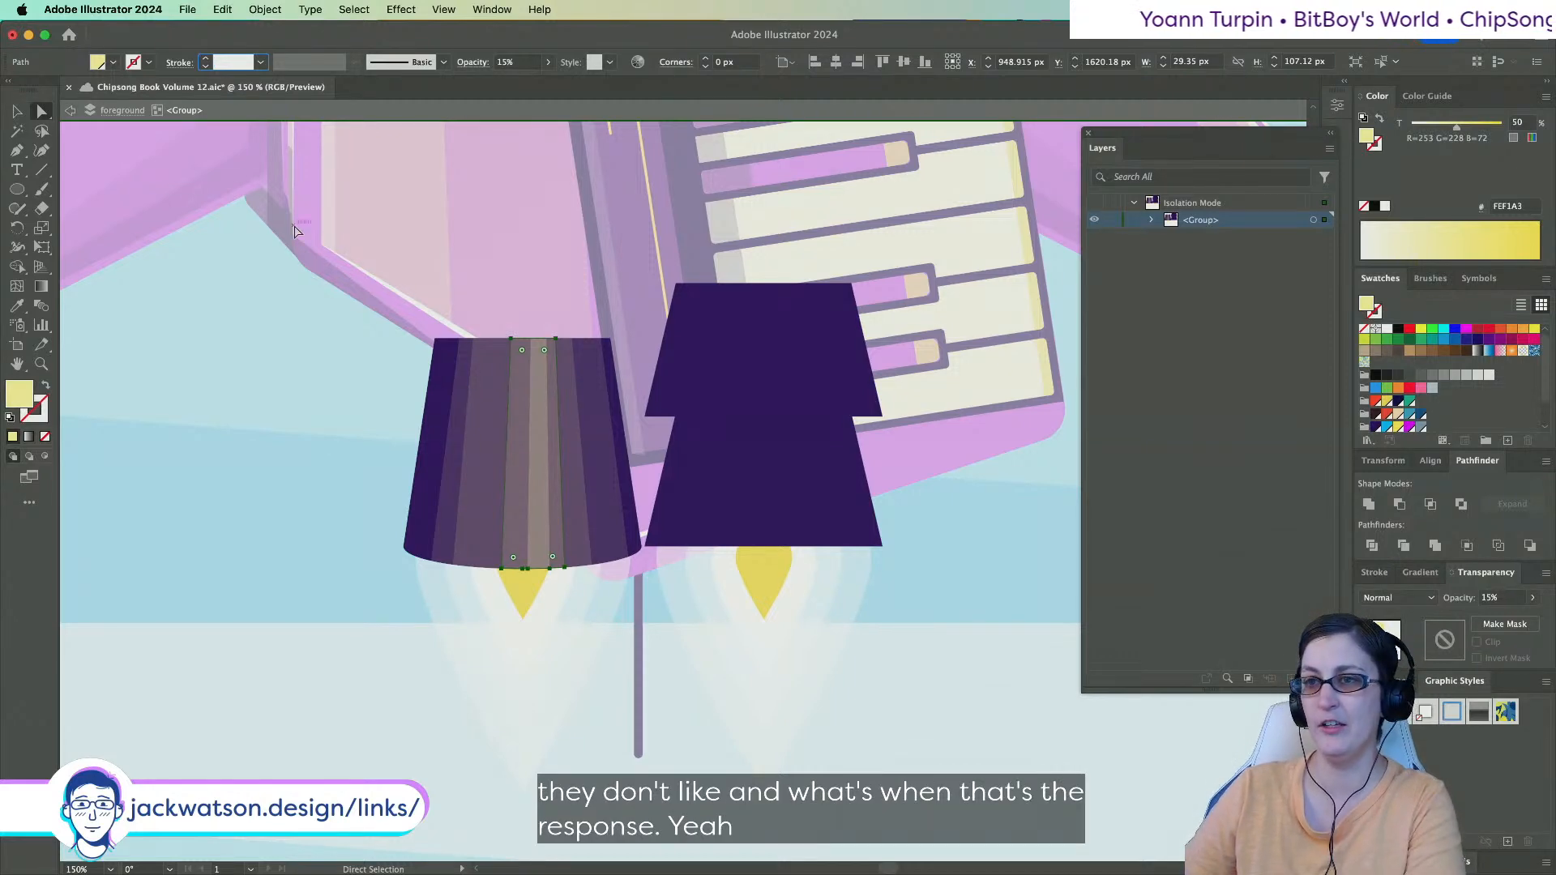
click(295, 229)
scroll(269, 353, down, 6)
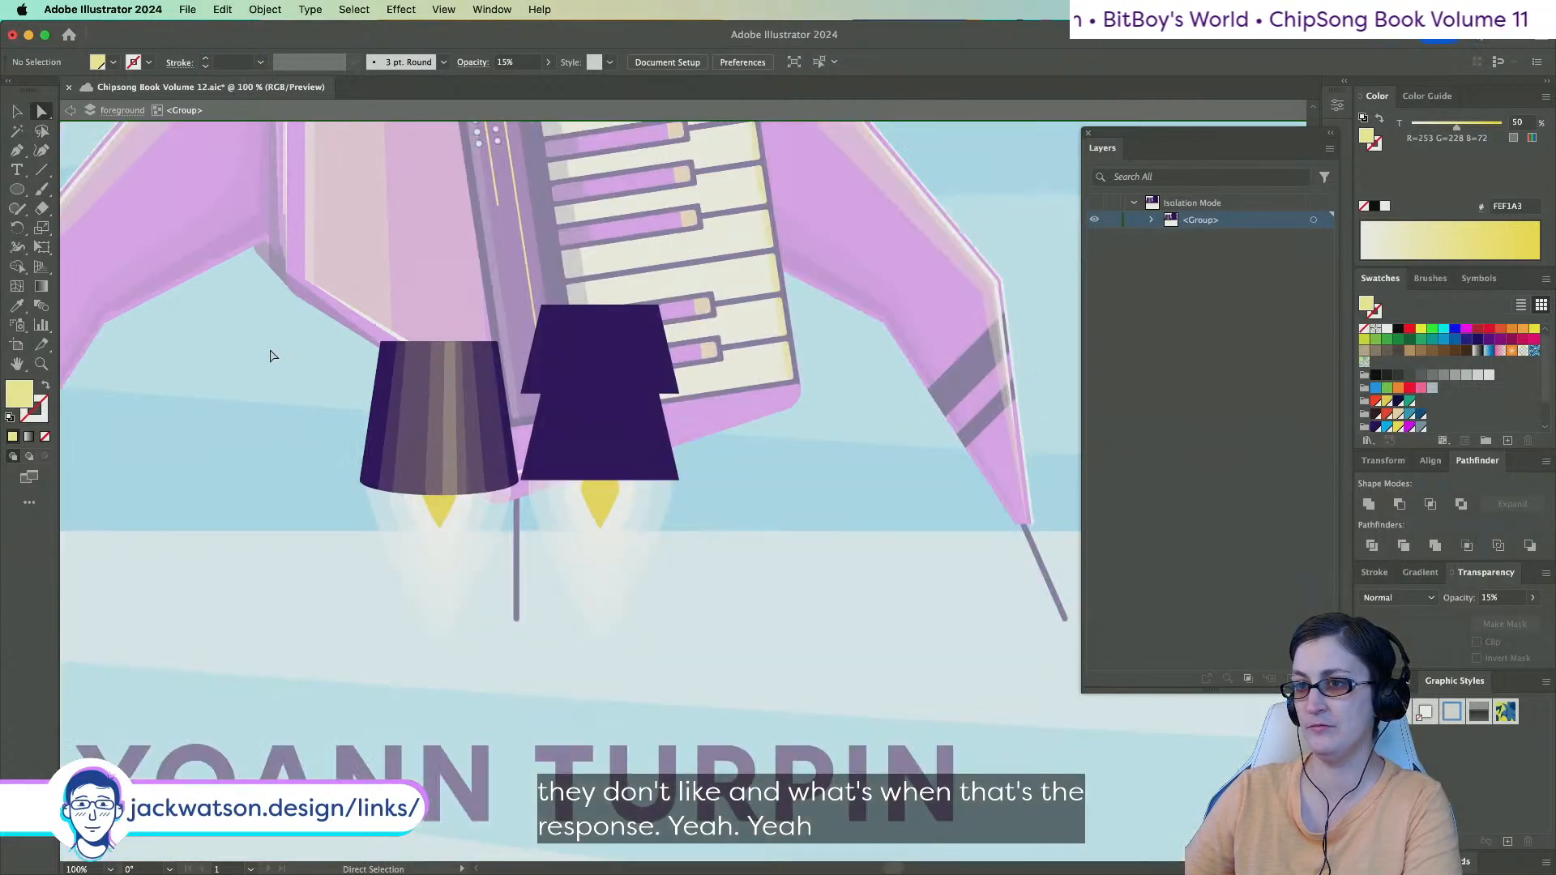
scroll(271, 355, up, 4)
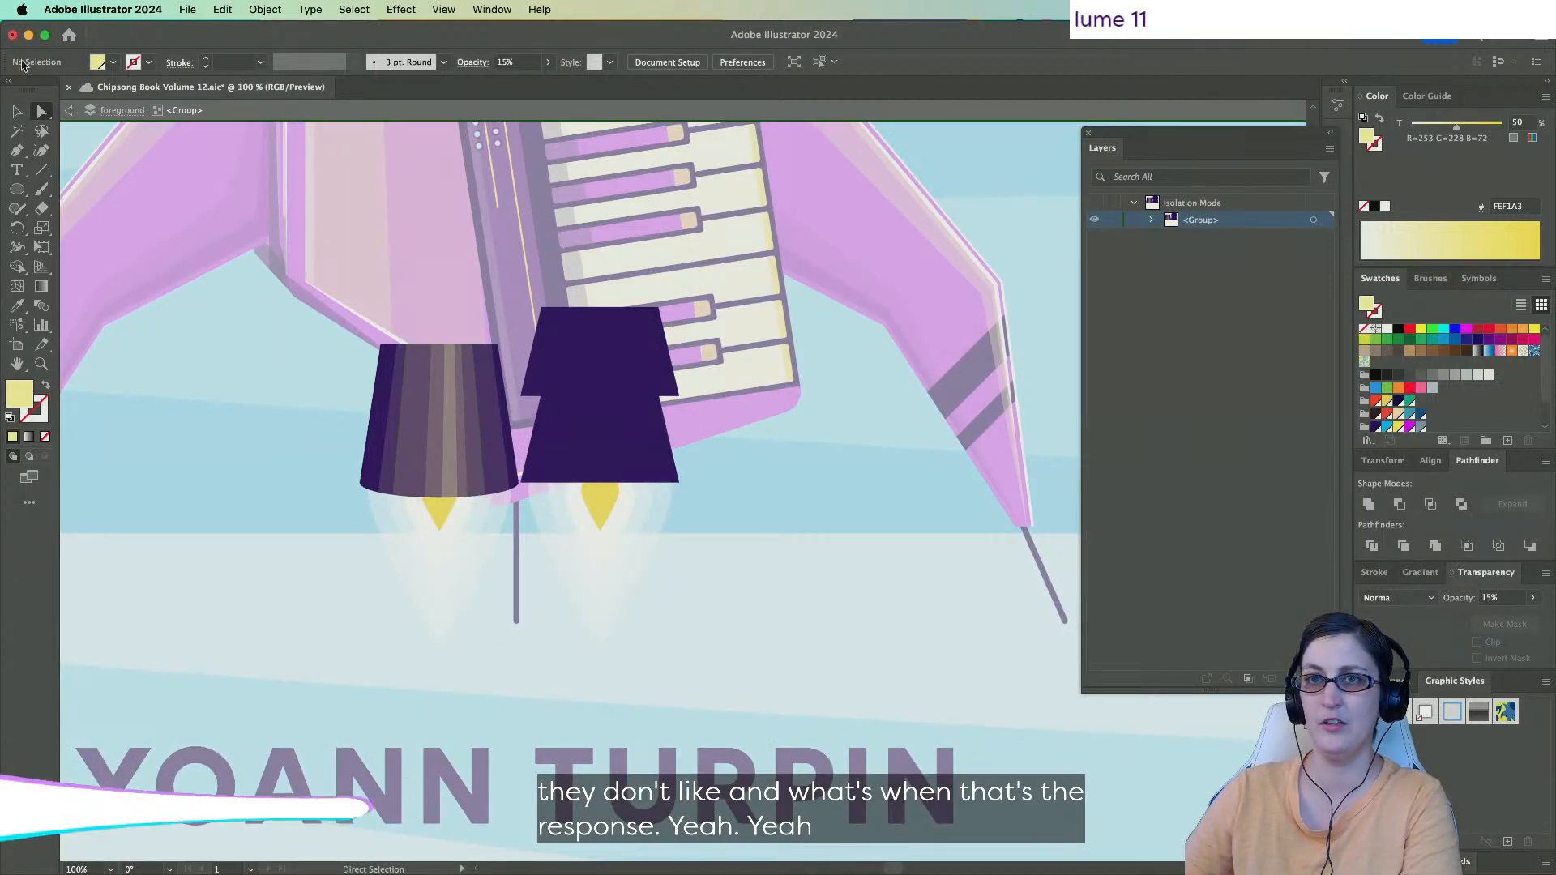
click(18, 112)
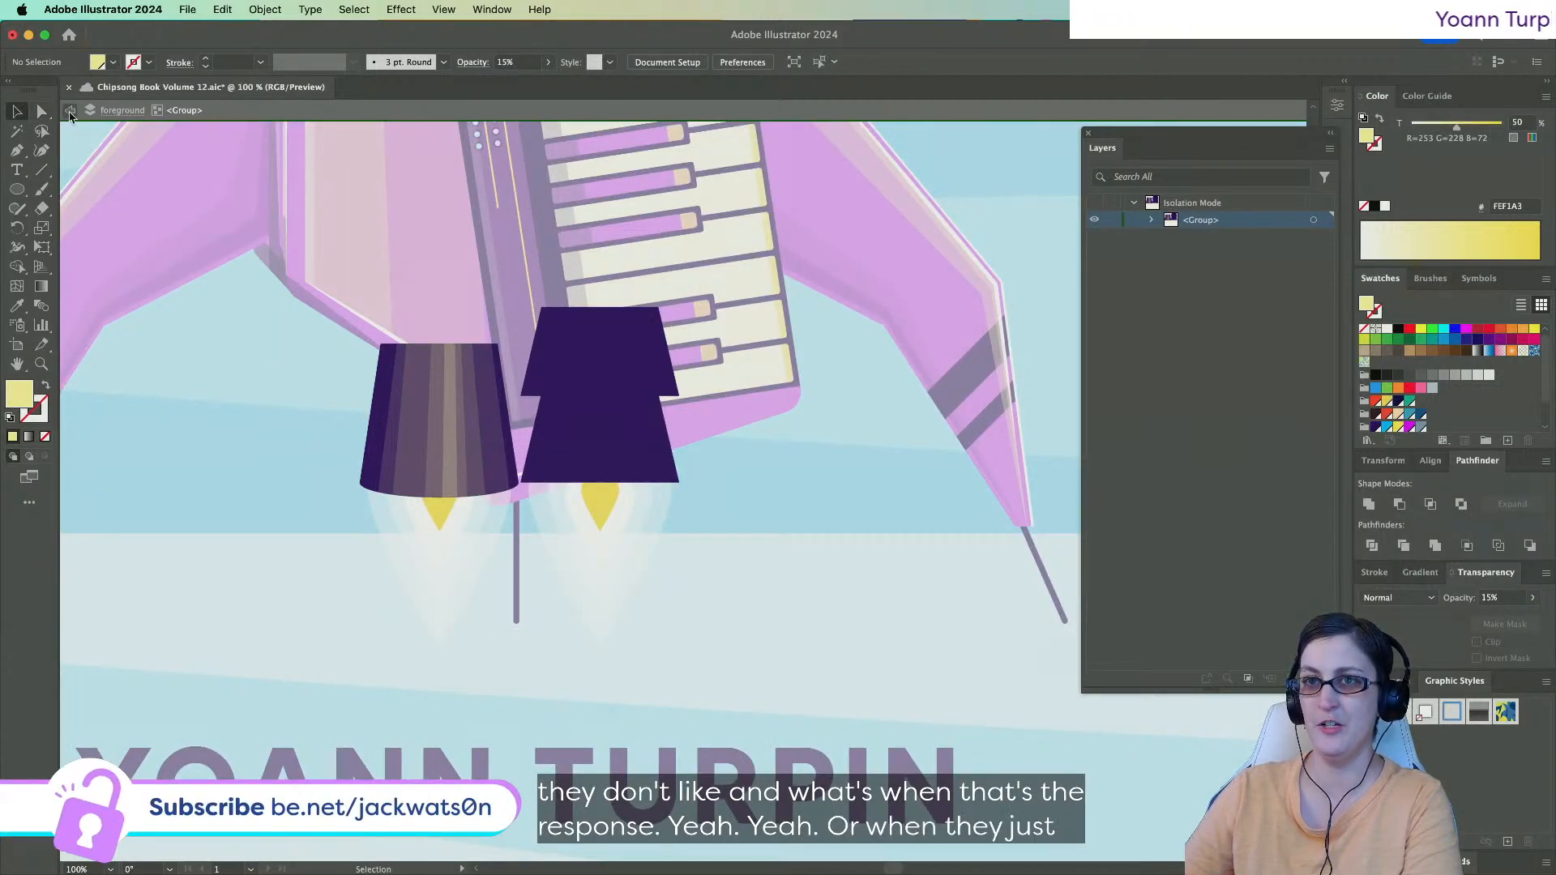
key(Escape)
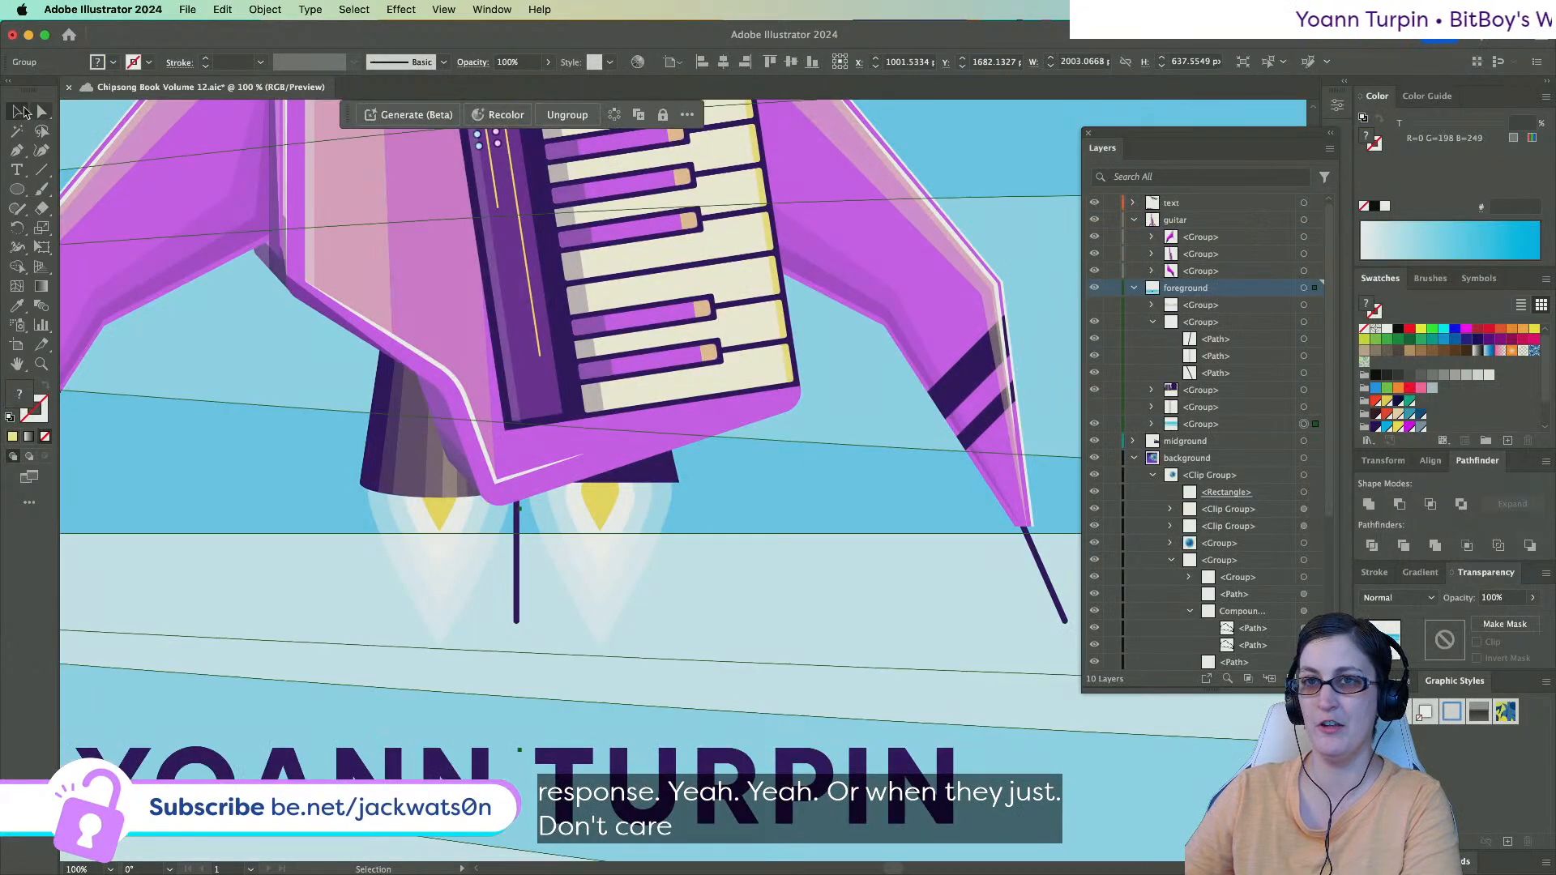
Isolate the boosters' group, replace the plain dark booster with a copy of the striped booster and its flame, and leave isolation.
click(423, 442)
double_click(402, 444)
click(402, 444)
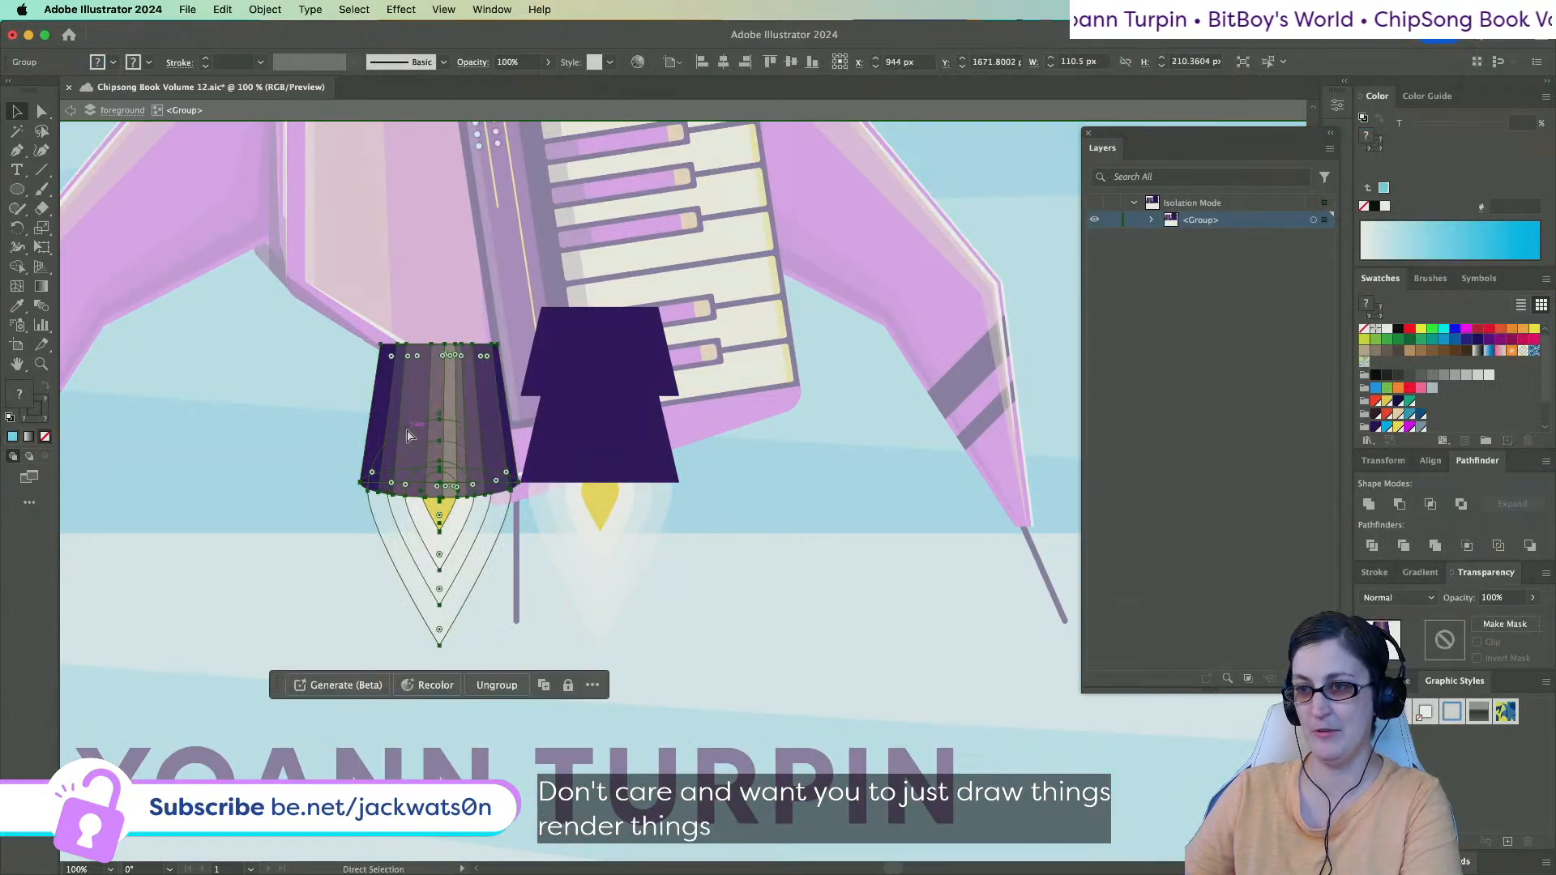
shift+click(661, 460)
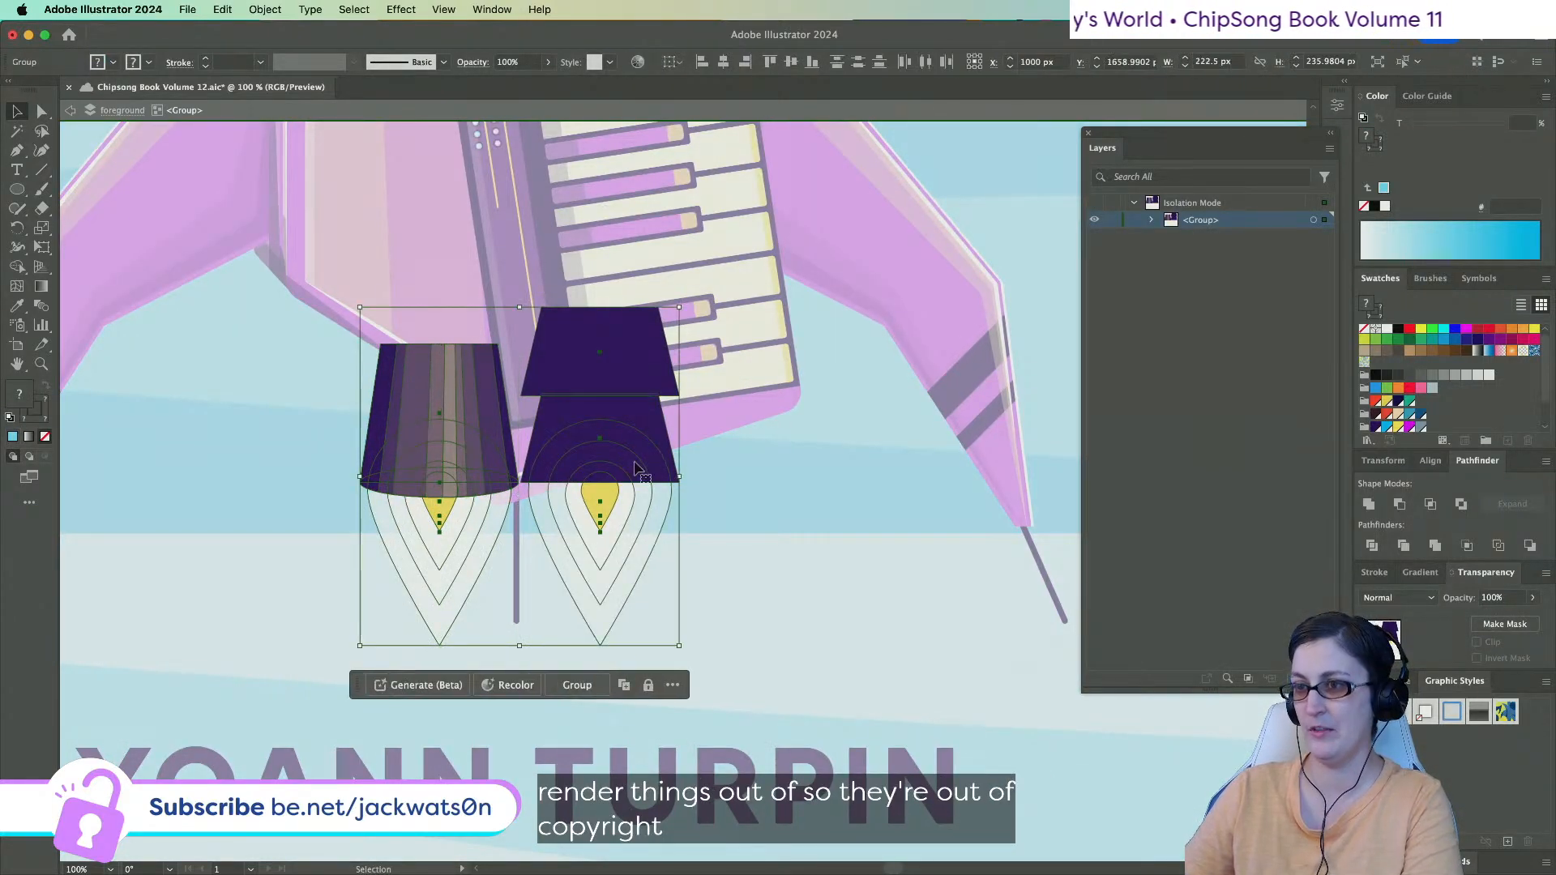
click(722, 64)
click(744, 401)
click(652, 429)
key(Delete)
click(600, 407)
key(Delete)
key(super+f)
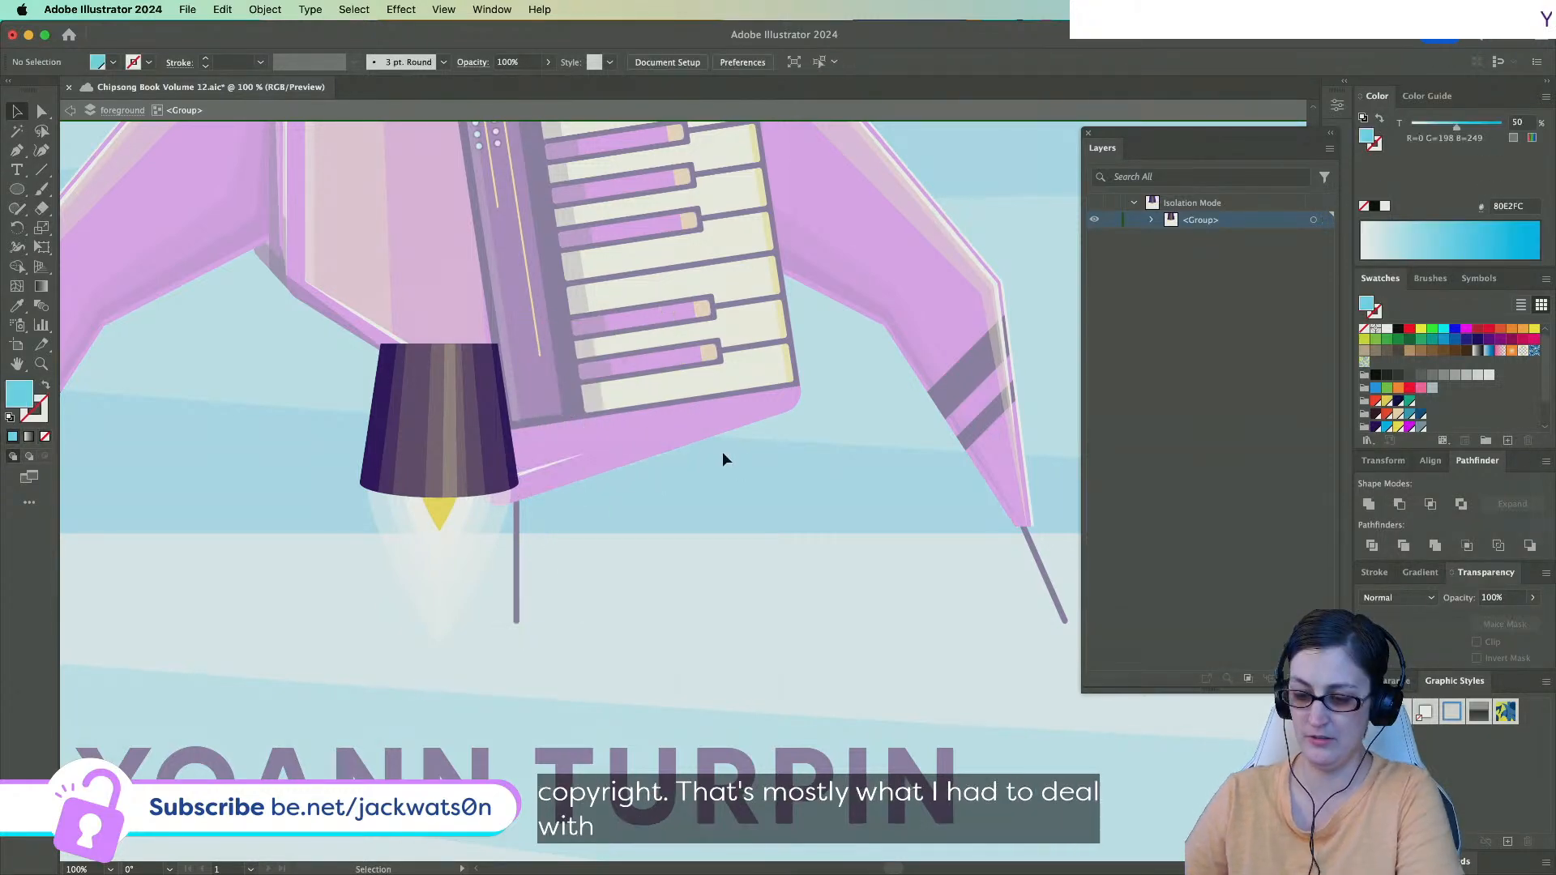
key(super+shift+a)
click(70, 110)
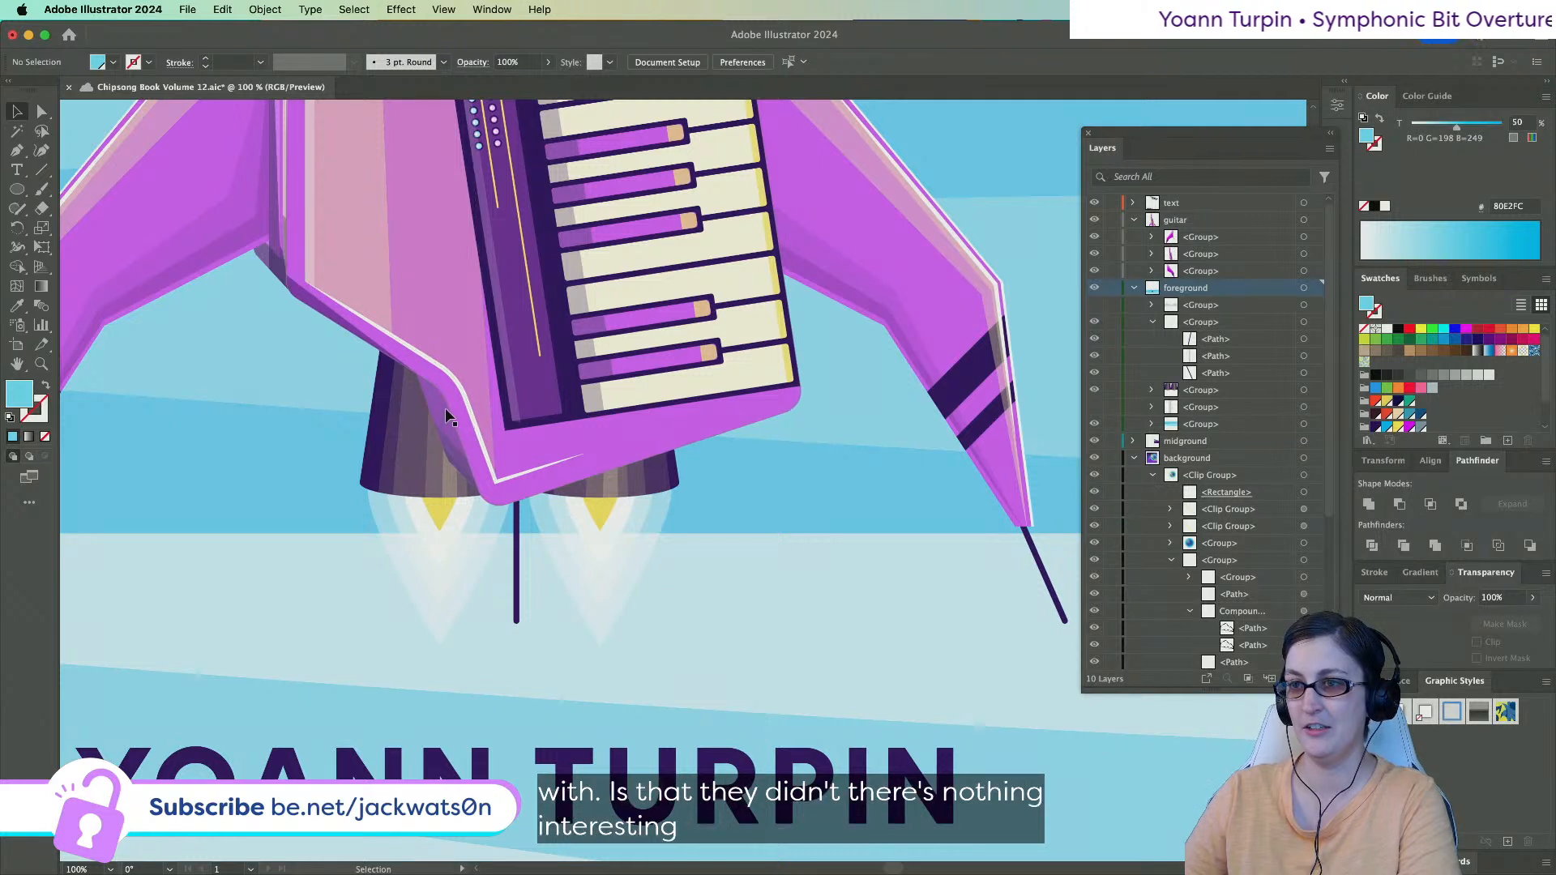
Try pasting a copy of the purple guitar body directly in front of the boosters' group and nudging it slightly down.
click(42, 110)
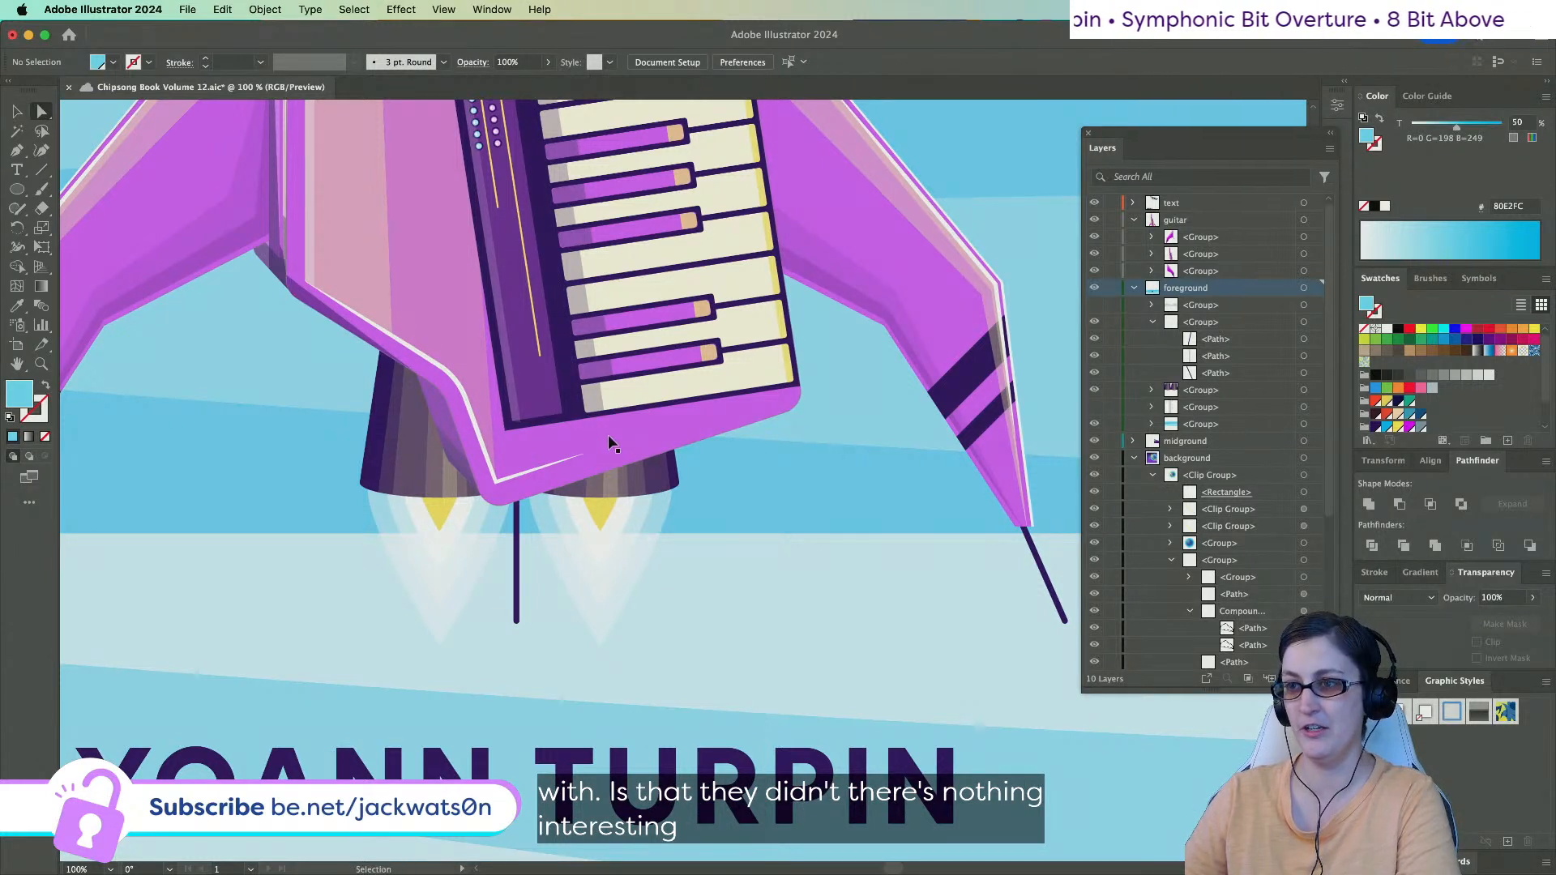
click(606, 436)
click(18, 110)
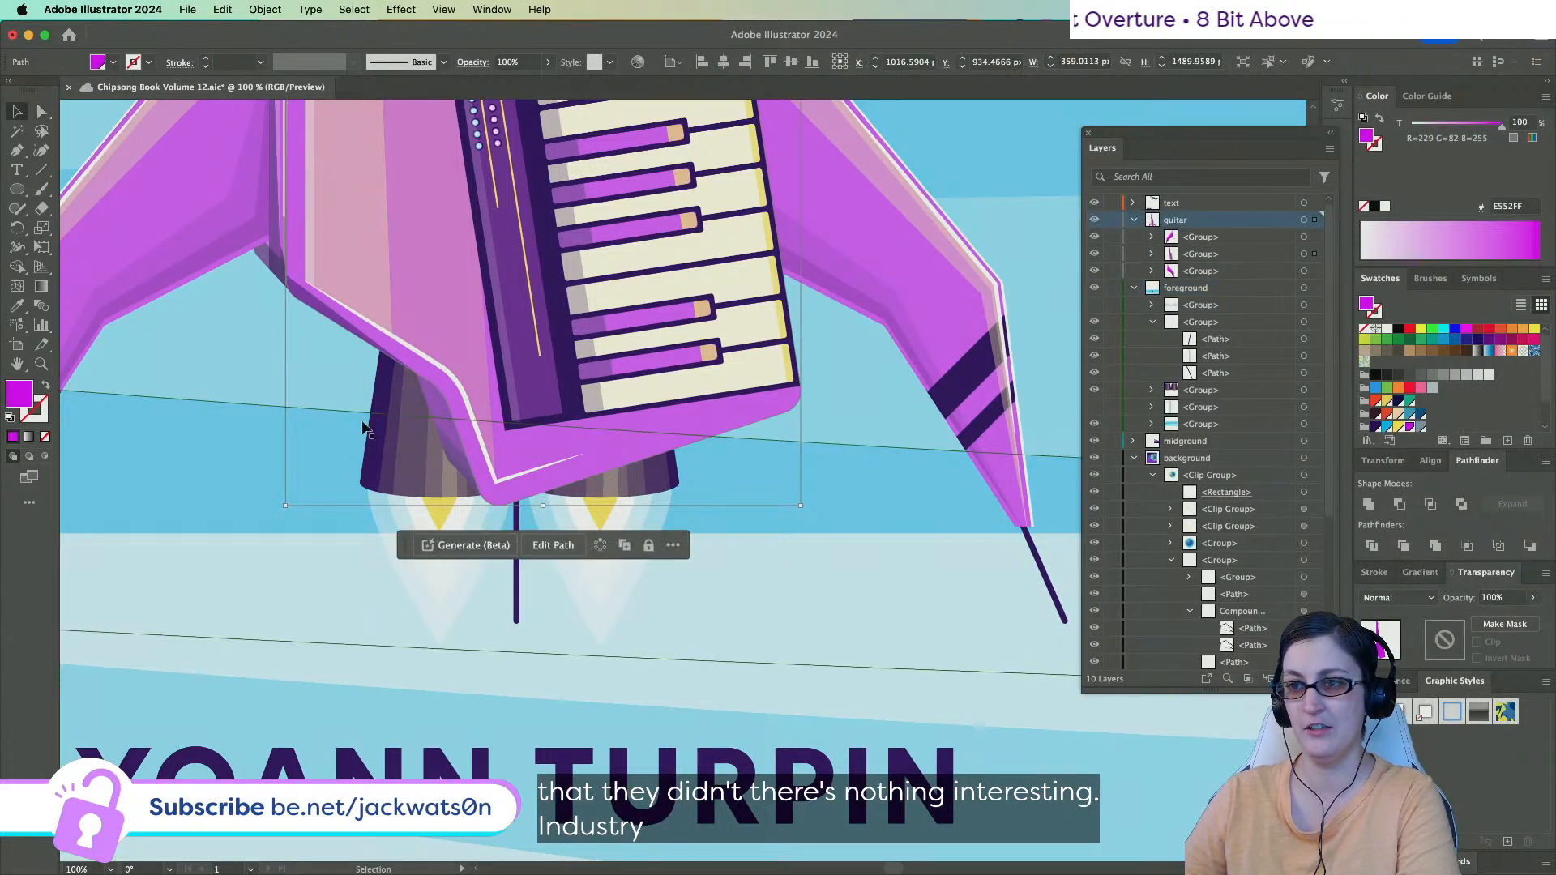
click(590, 509)
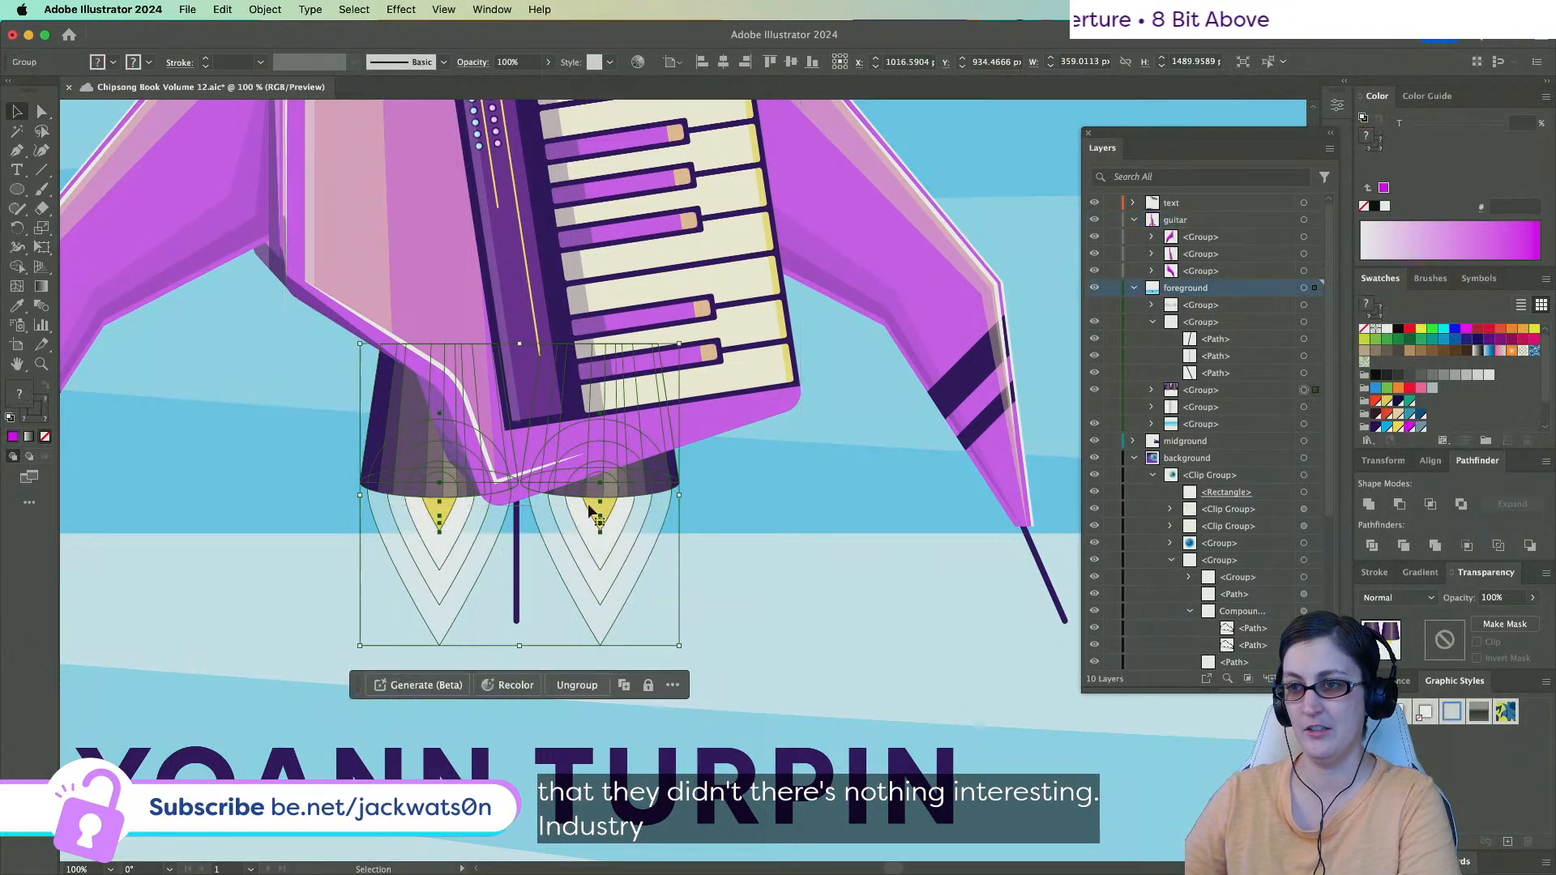
click(487, 466)
key(Down)
key(Down)
key(Down)
key(Down)
key(Down)
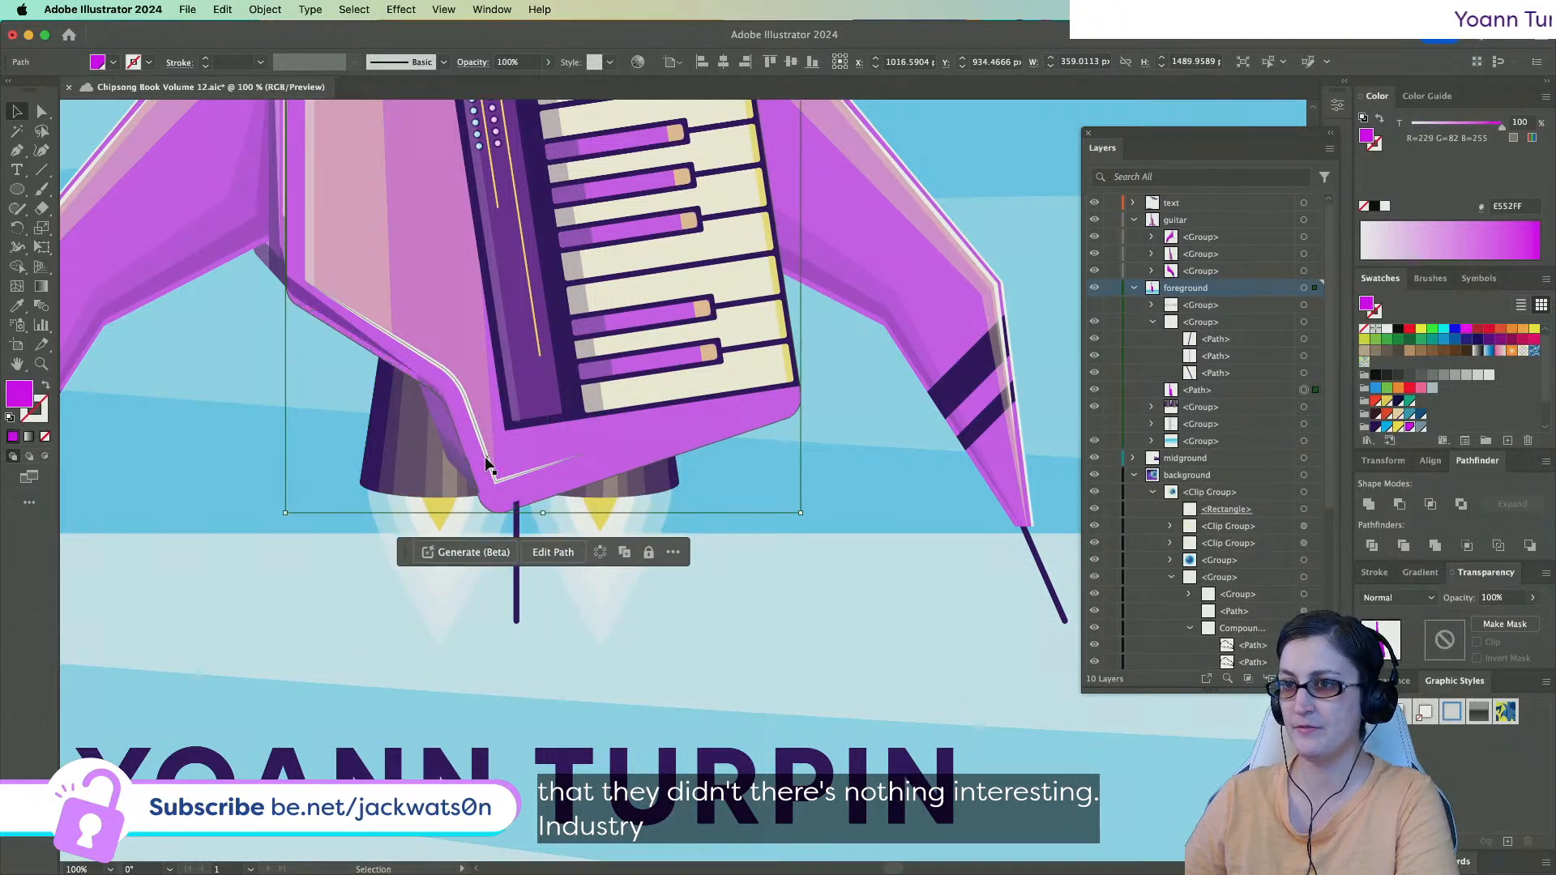
Undo the nudges and the pasting of the guitar body copy.
key(super+z)
key(super+z)
key(super+z)
key(super+z)
key(super+z)
key(super+z)
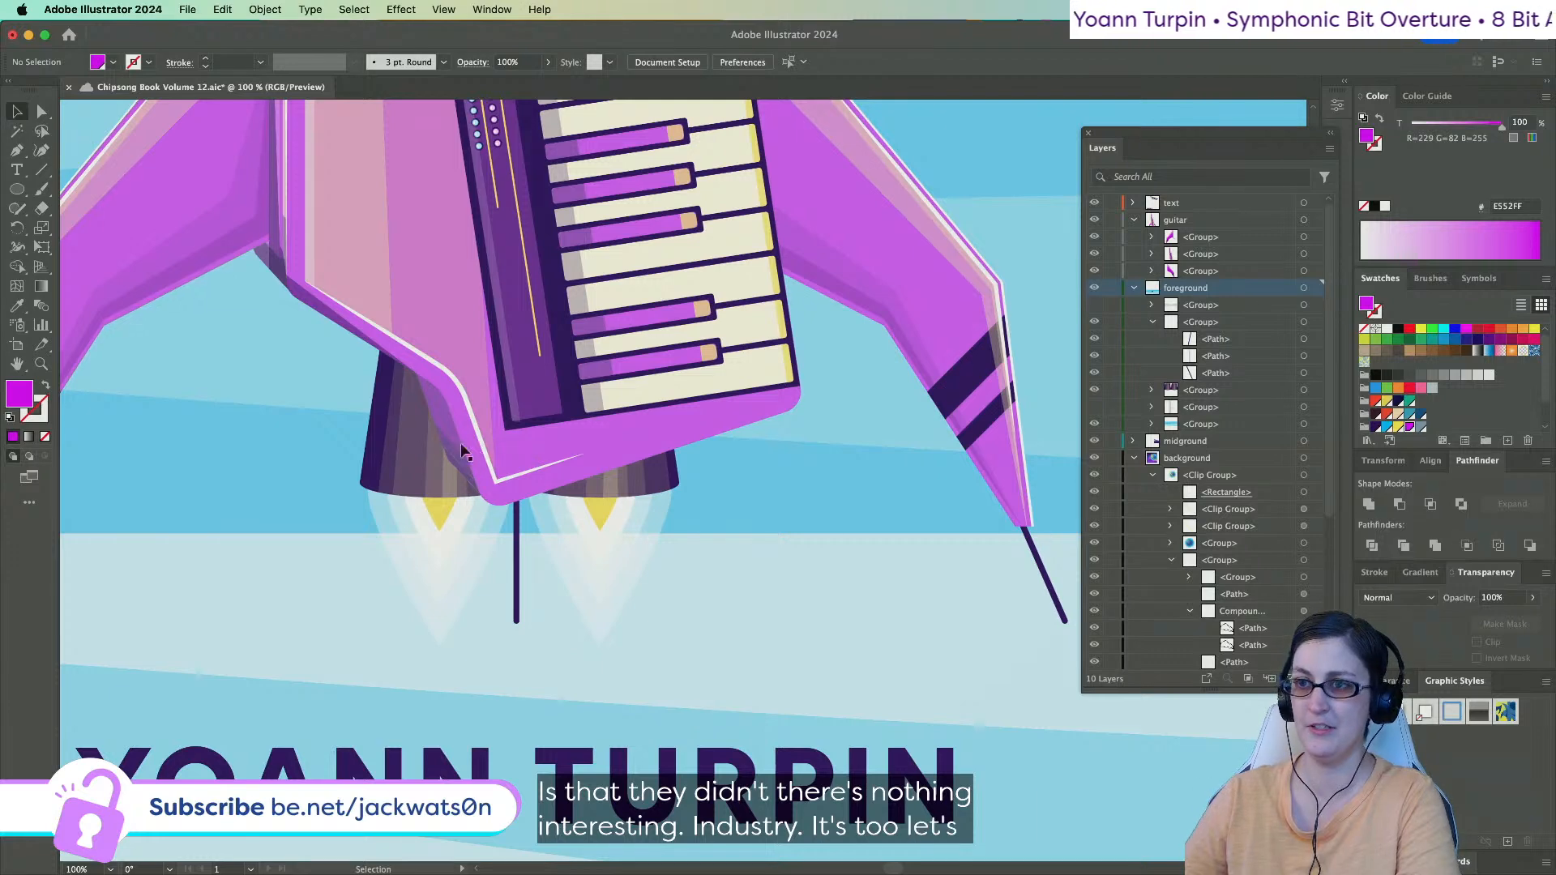
Paste copies of the guitar body and its shaded lower corner in front inside the isolated boosters' group and unite them.
click(464, 443)
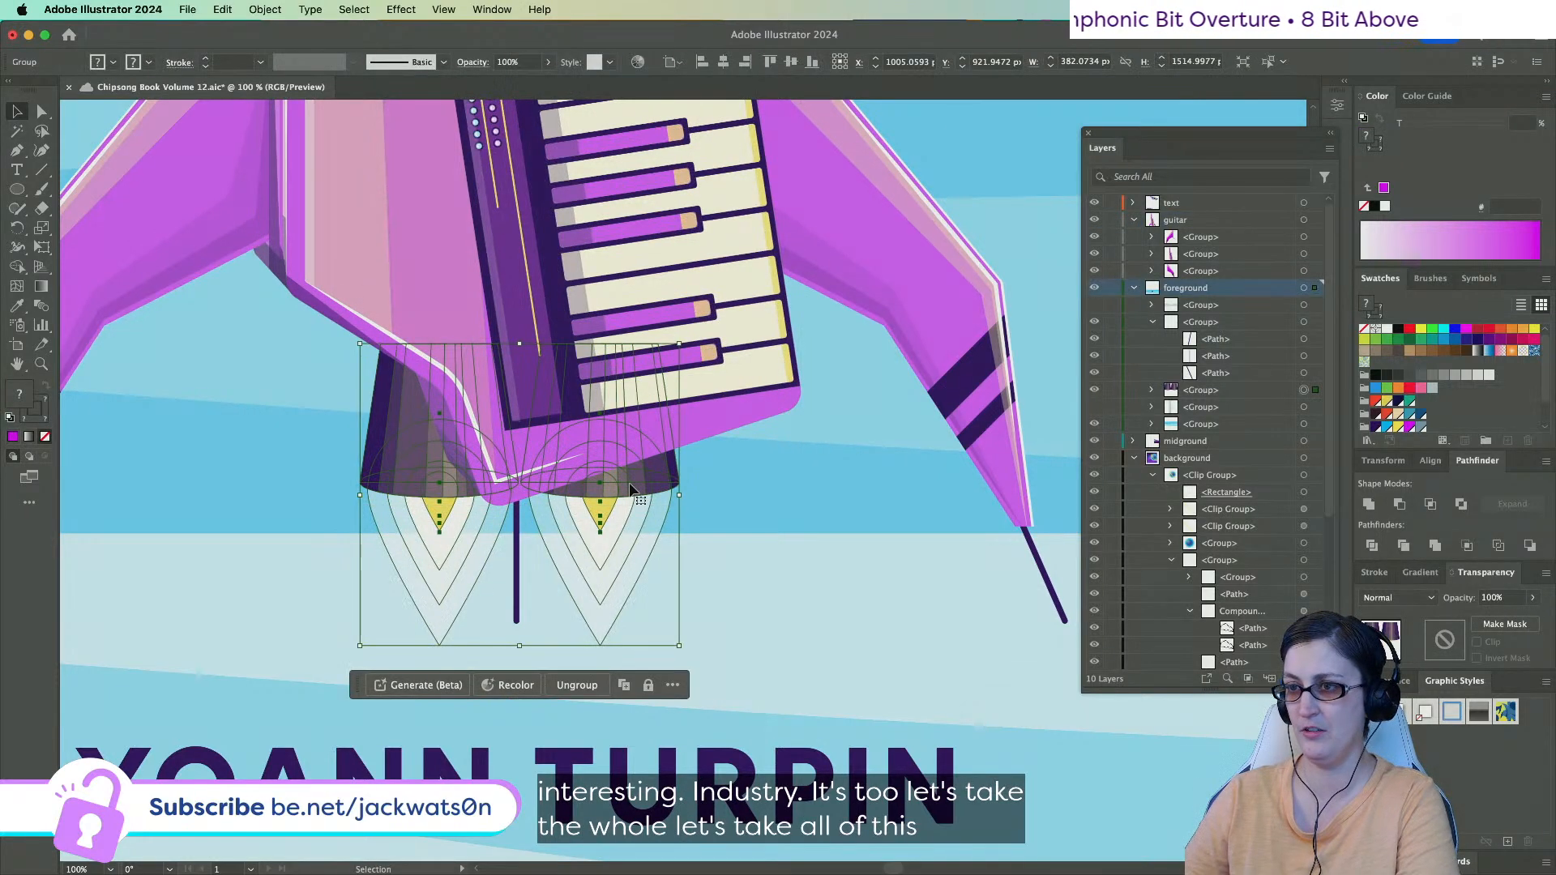
double_click(633, 486)
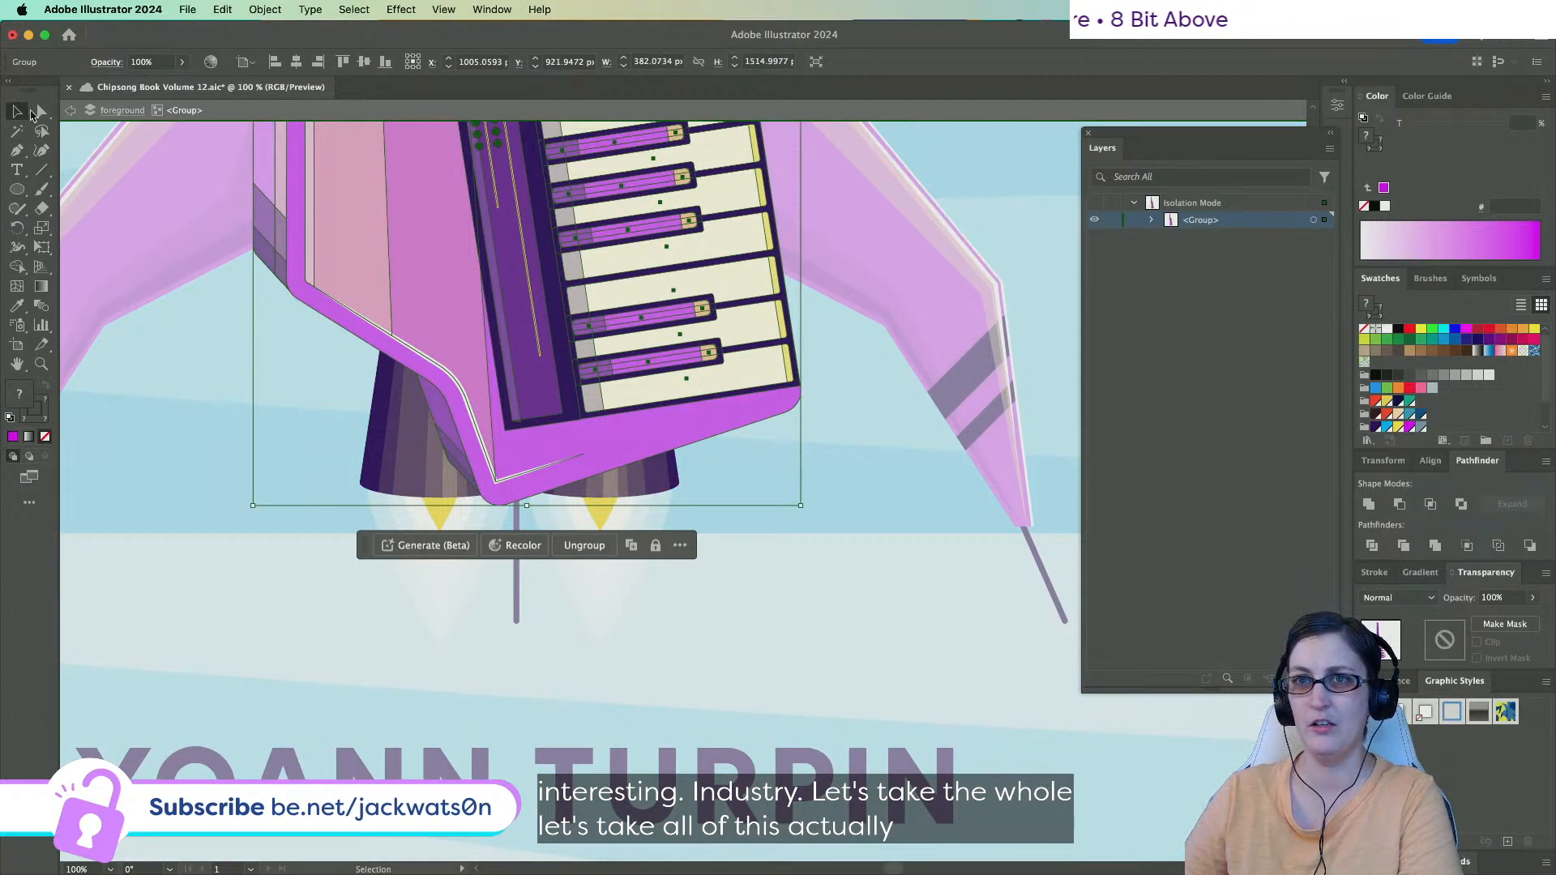
click(42, 111)
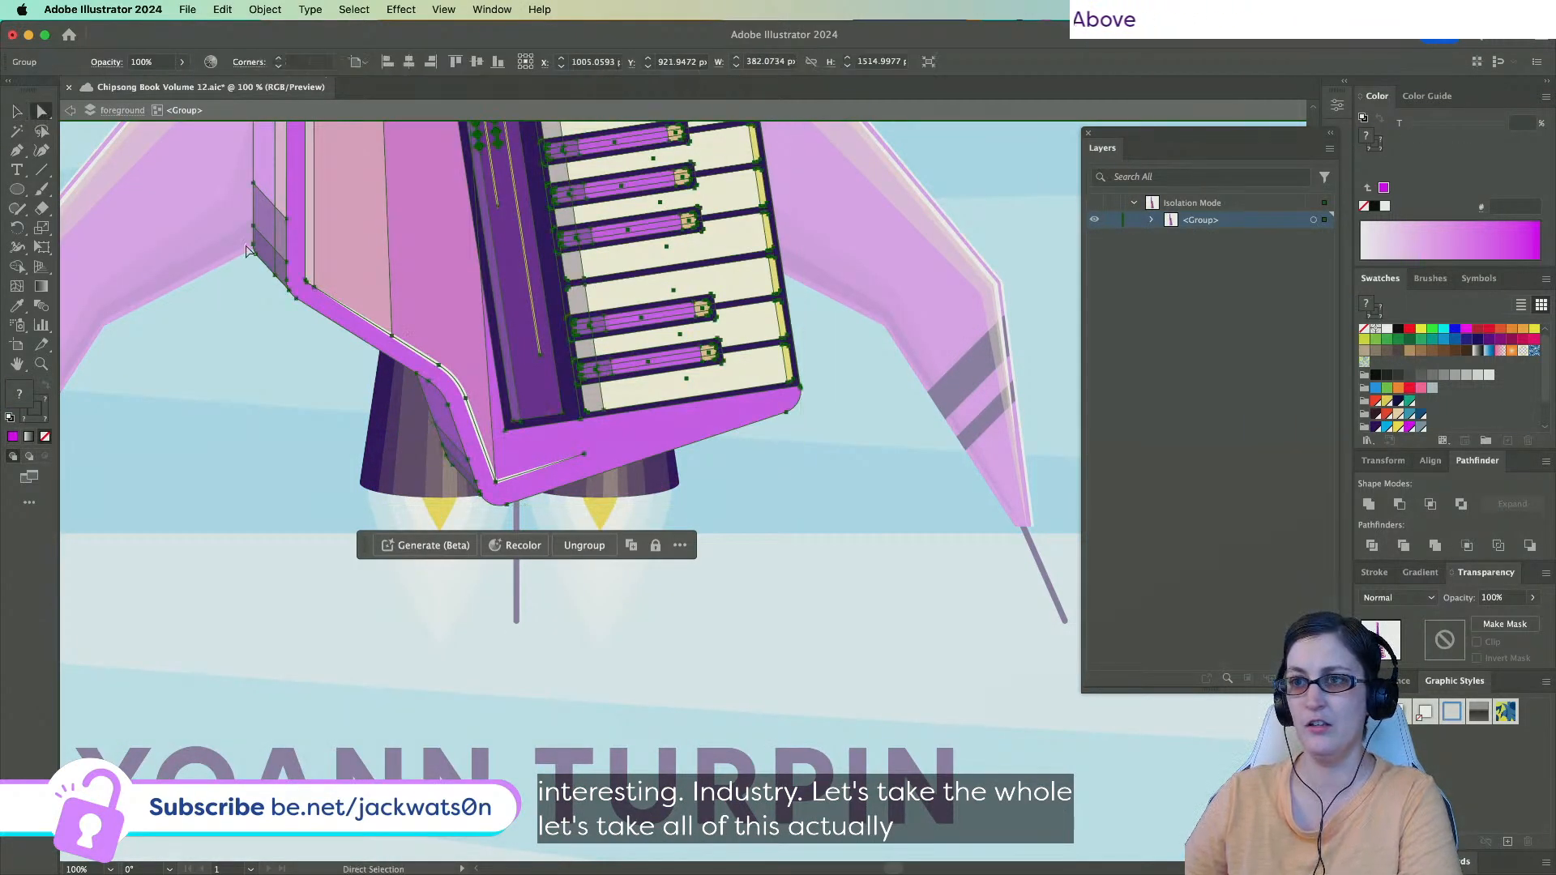
click(440, 408)
shift+click(460, 422)
key(super+c)
key(super+z)
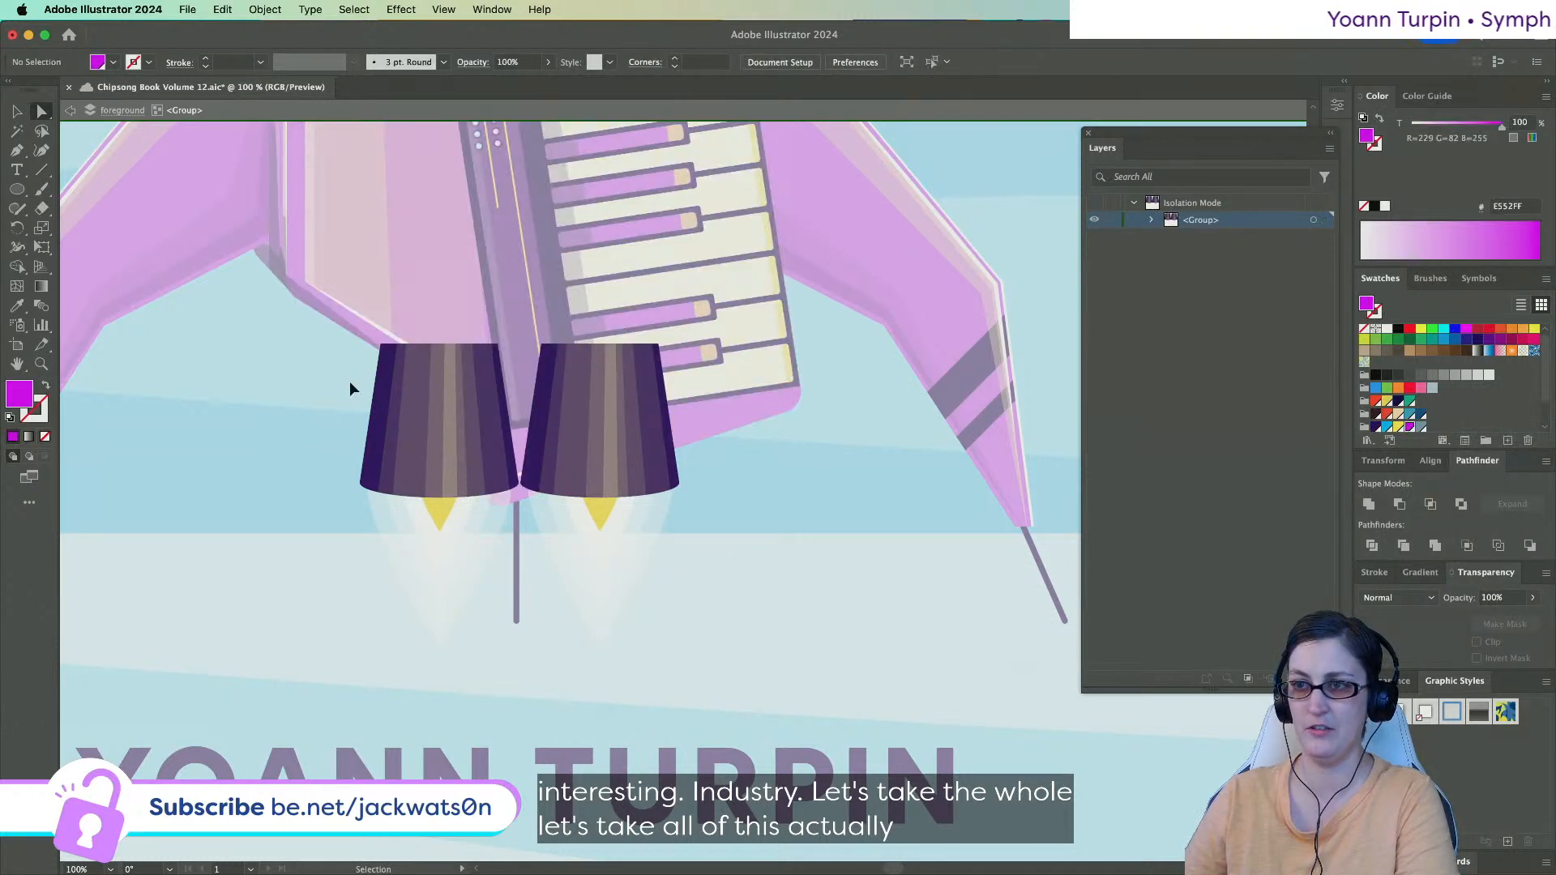
key(super+f)
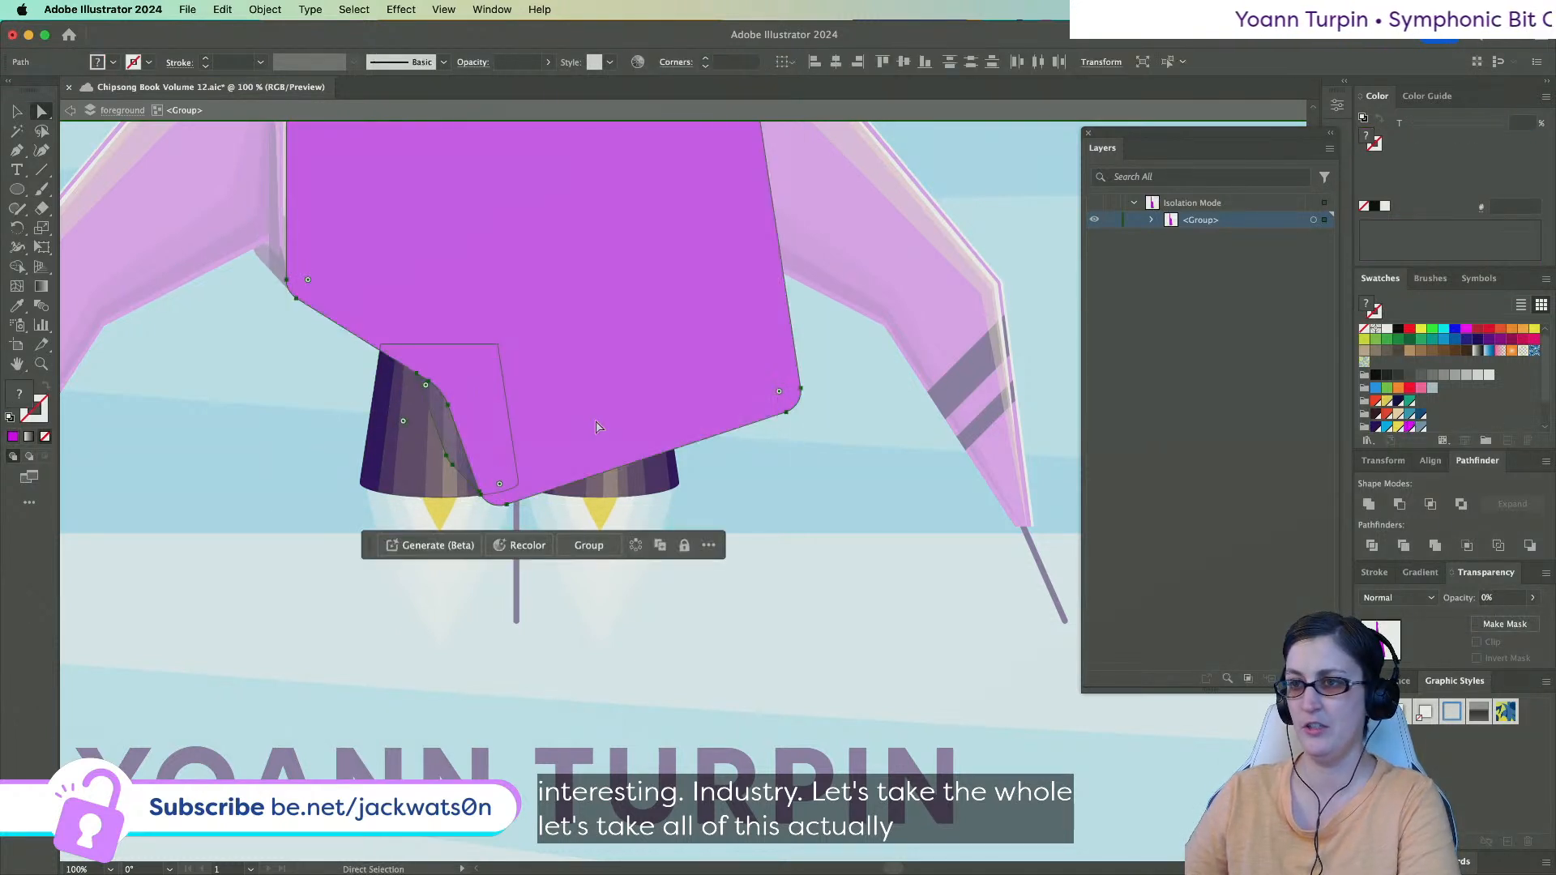
click(1369, 504)
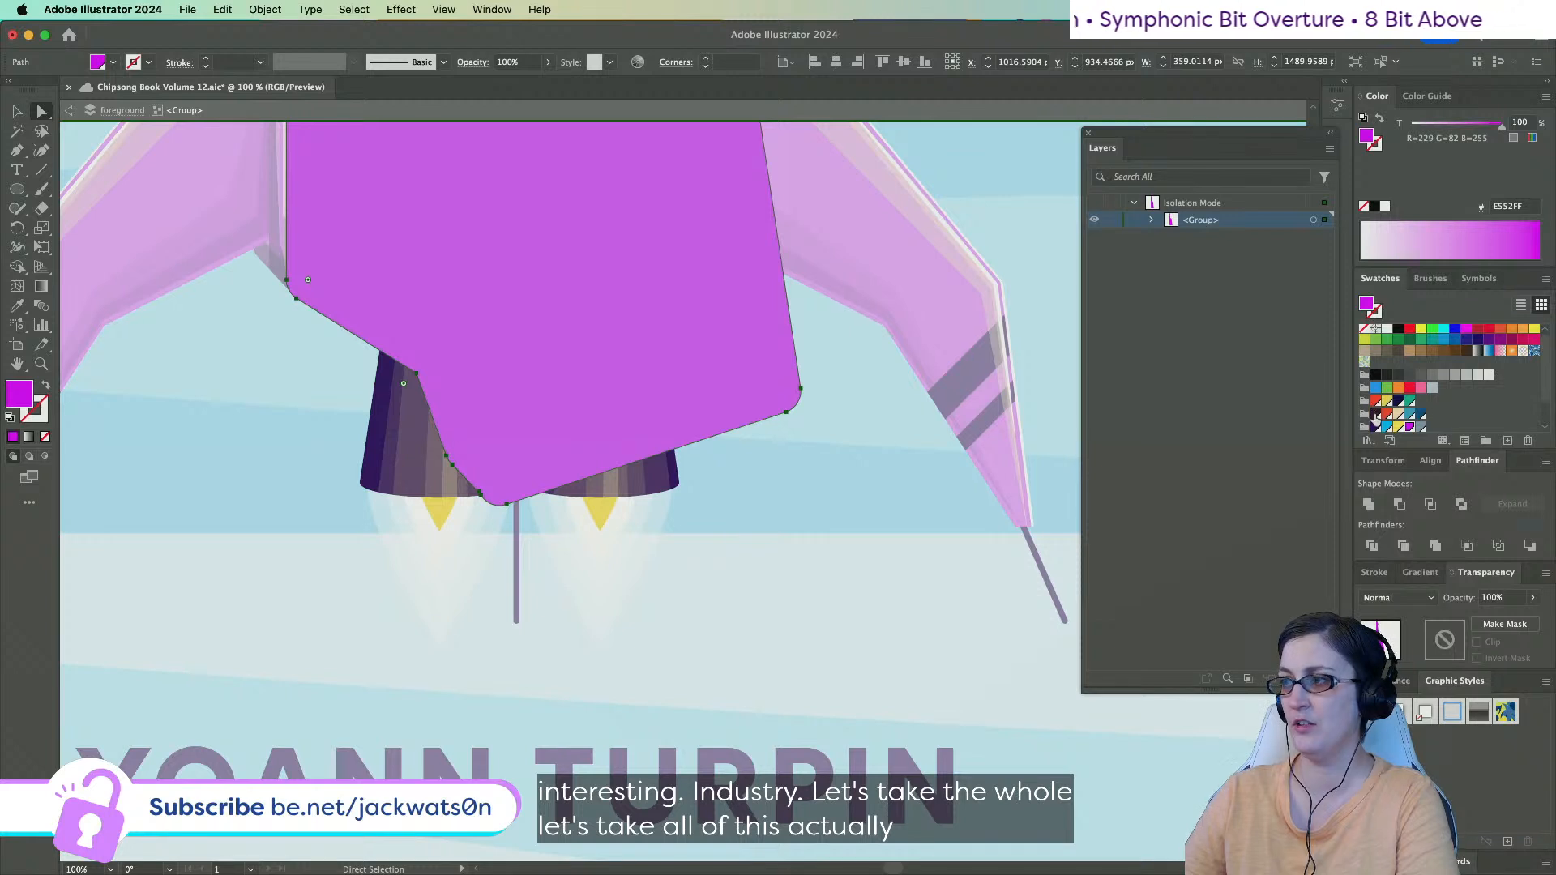
Fill the united body shape with dark purple 2D065D, set its opacity to 15%, and leave isolation.
click(1376, 427)
click(516, 61)
text(15)
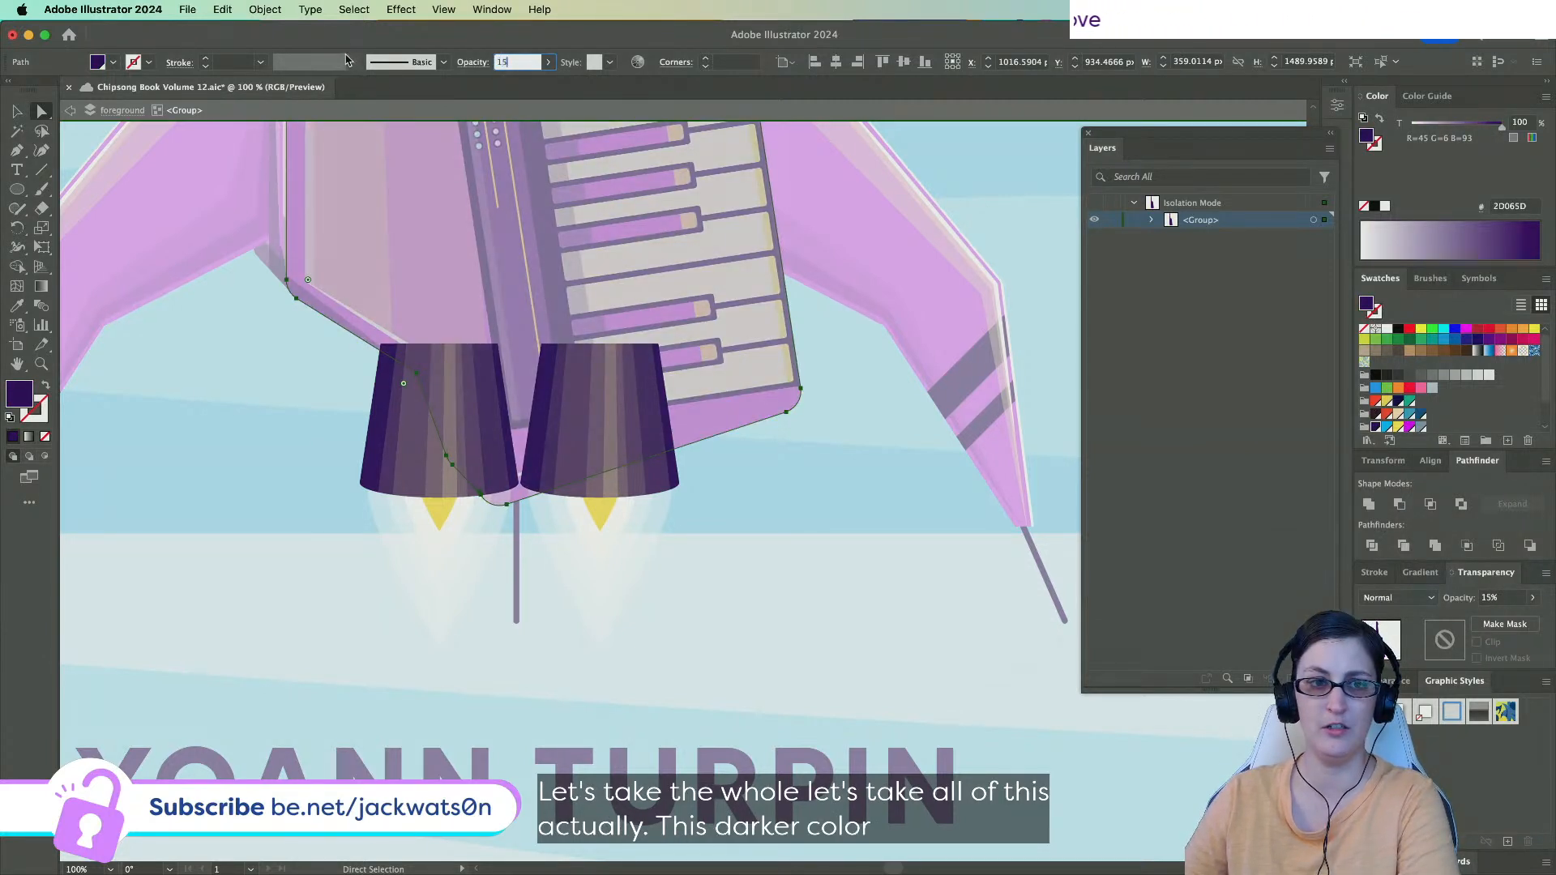
click(69, 111)
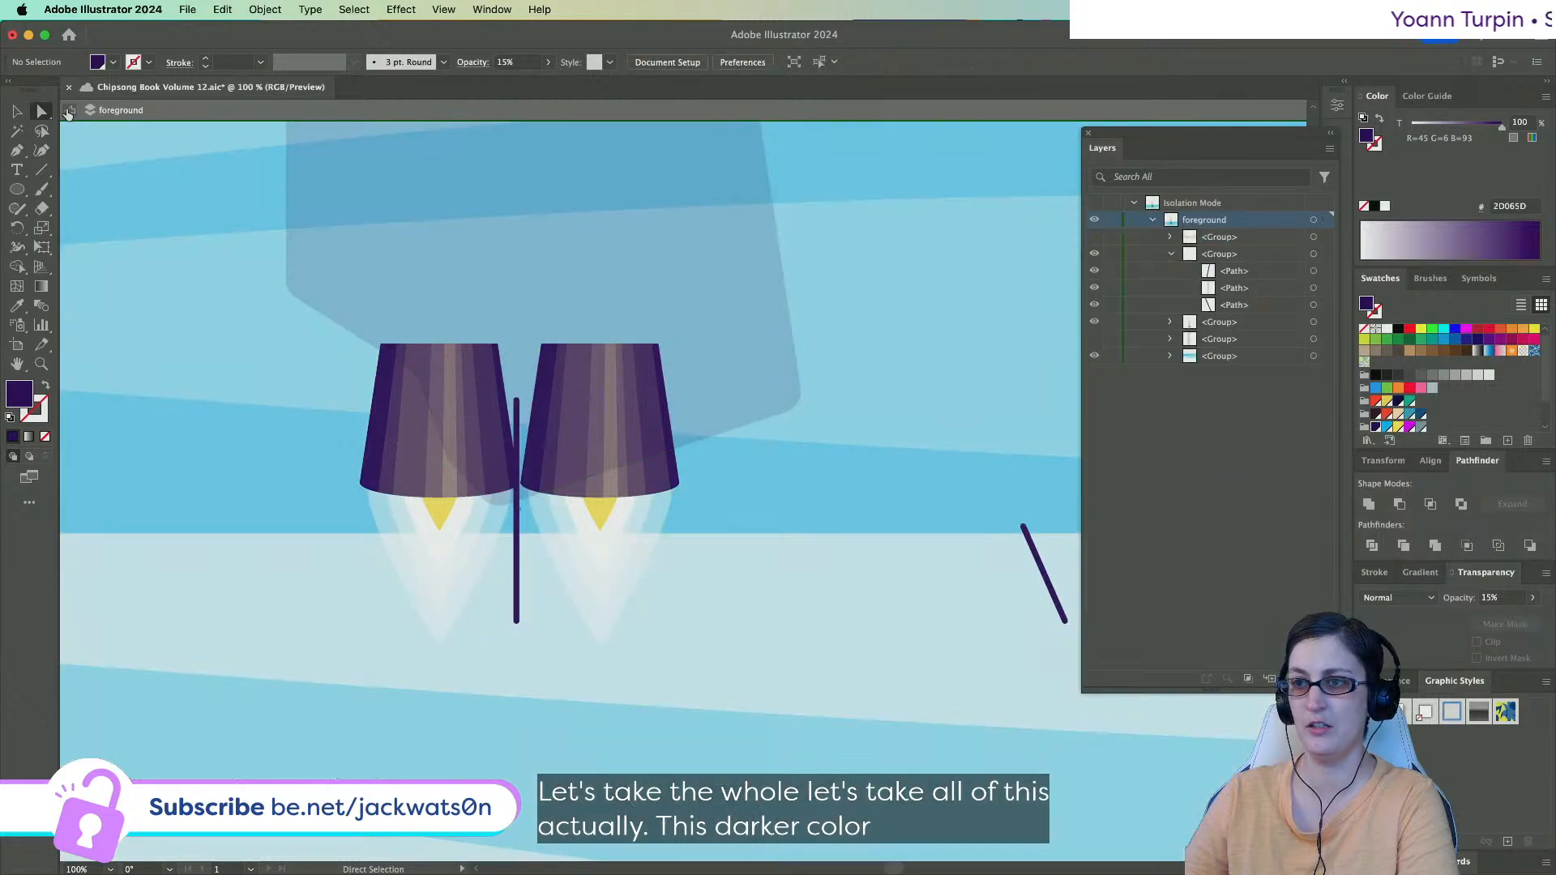
click(69, 111)
Return to the isolated boosters' group, shift the dark shape down about 8 px as a shadow below the guitar body, and leave isolation.
key(super+z)
key(super+shift+z)
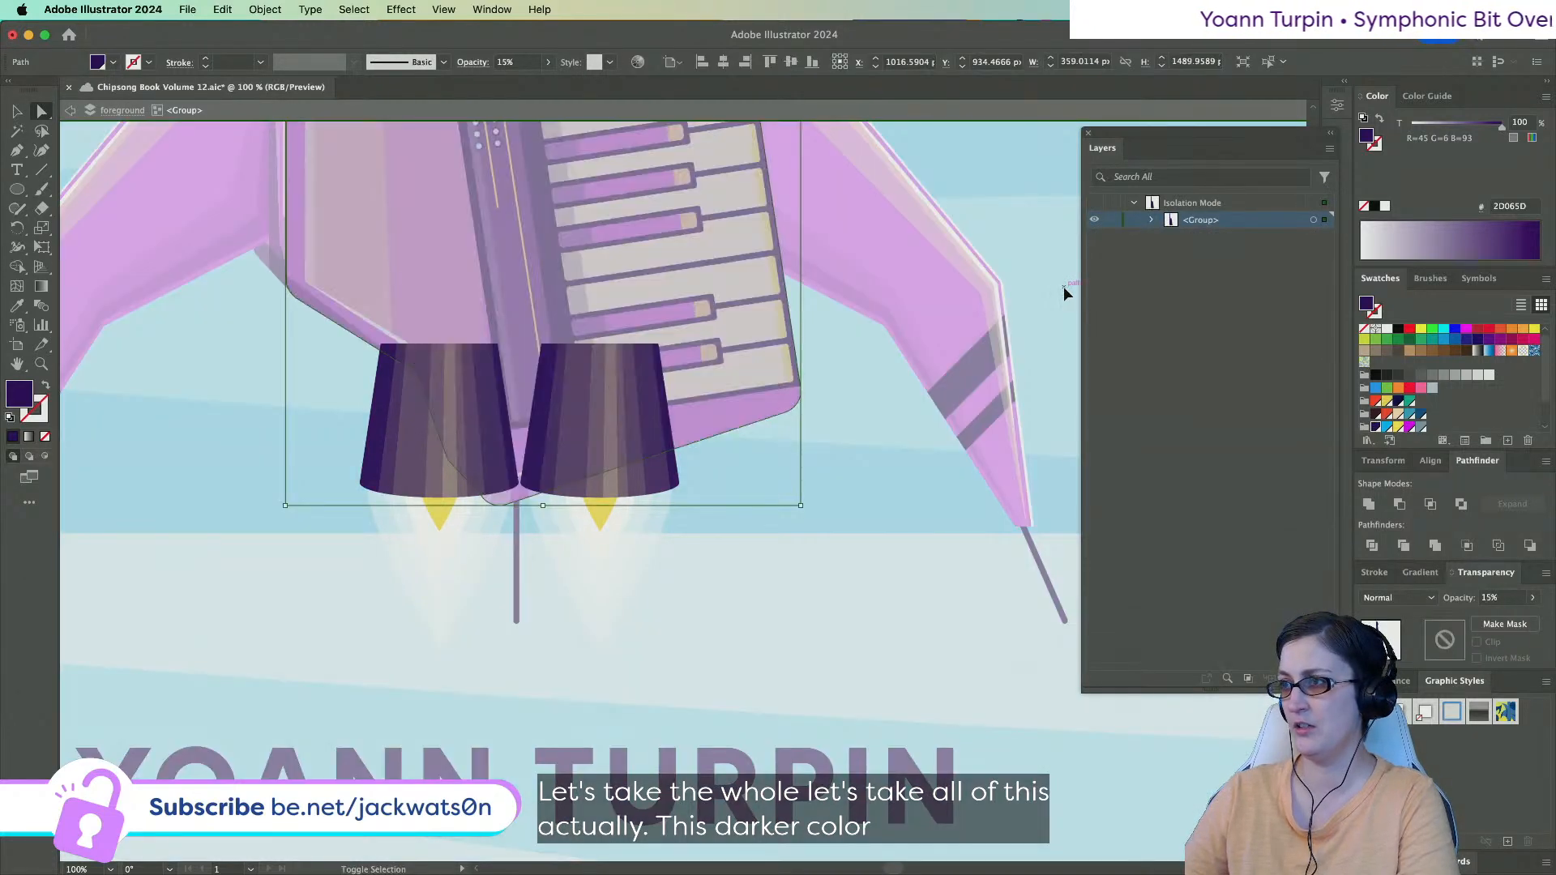
key(Down)
key(Down)
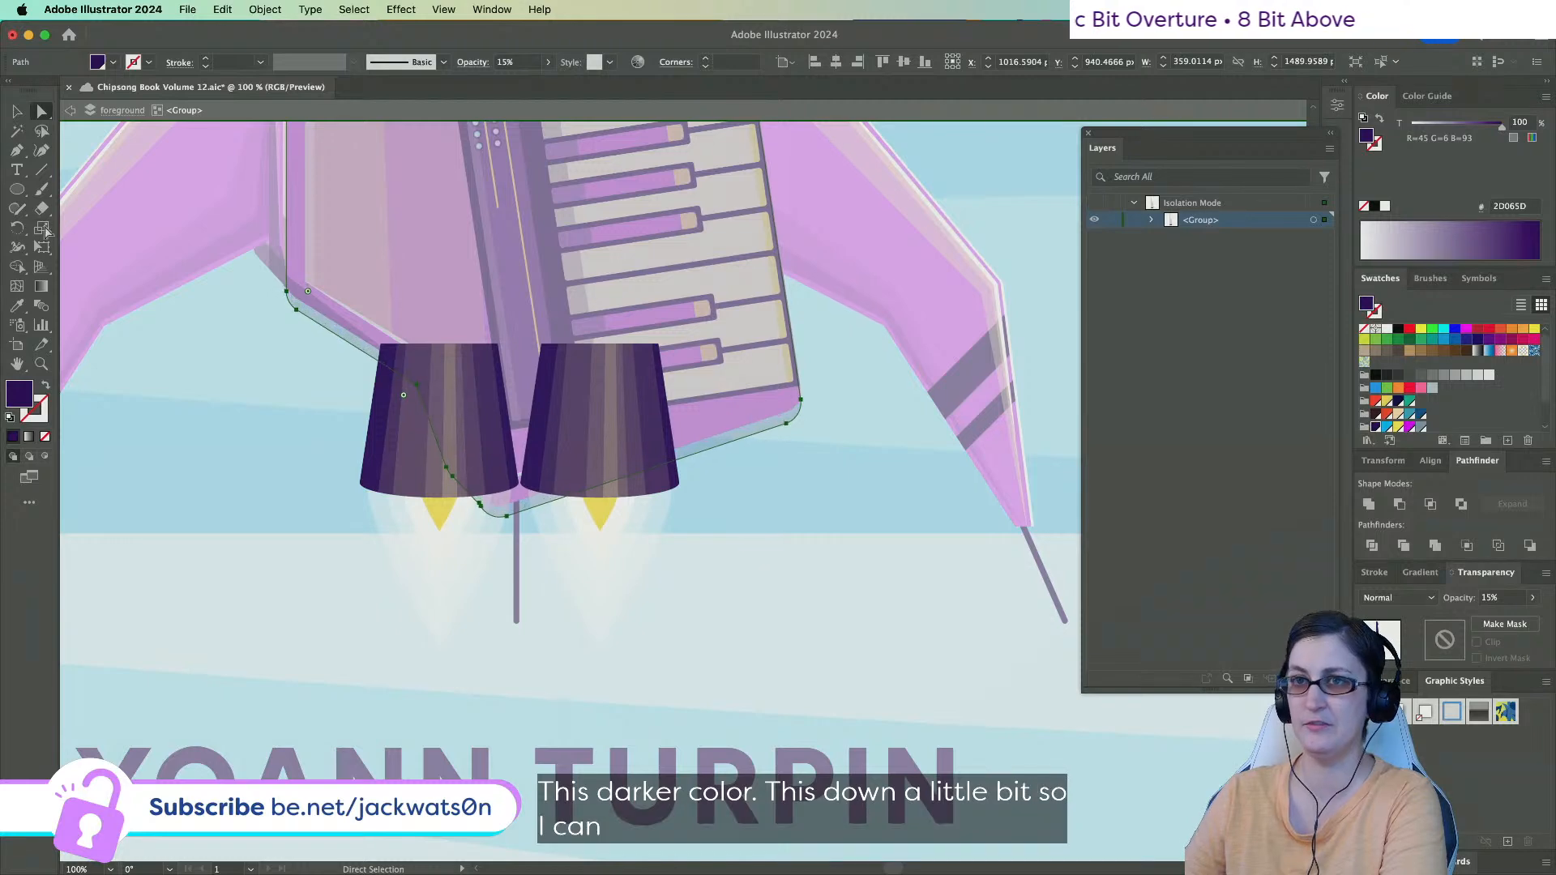
click(69, 111)
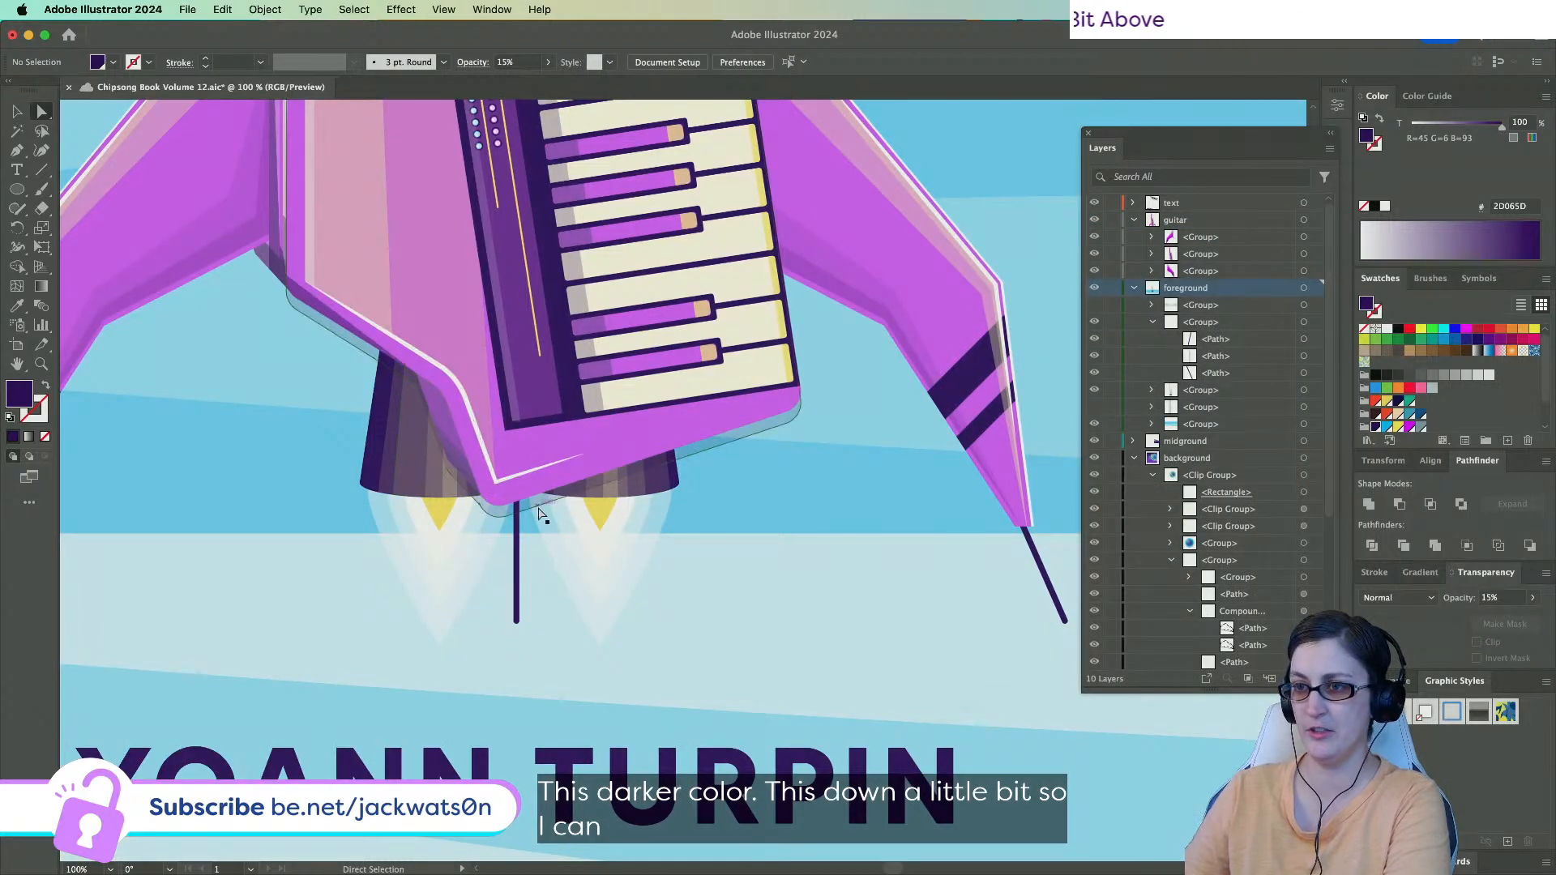
Set the opacity of the dark shadow shape below the guitar body to 50%.
click(527, 507)
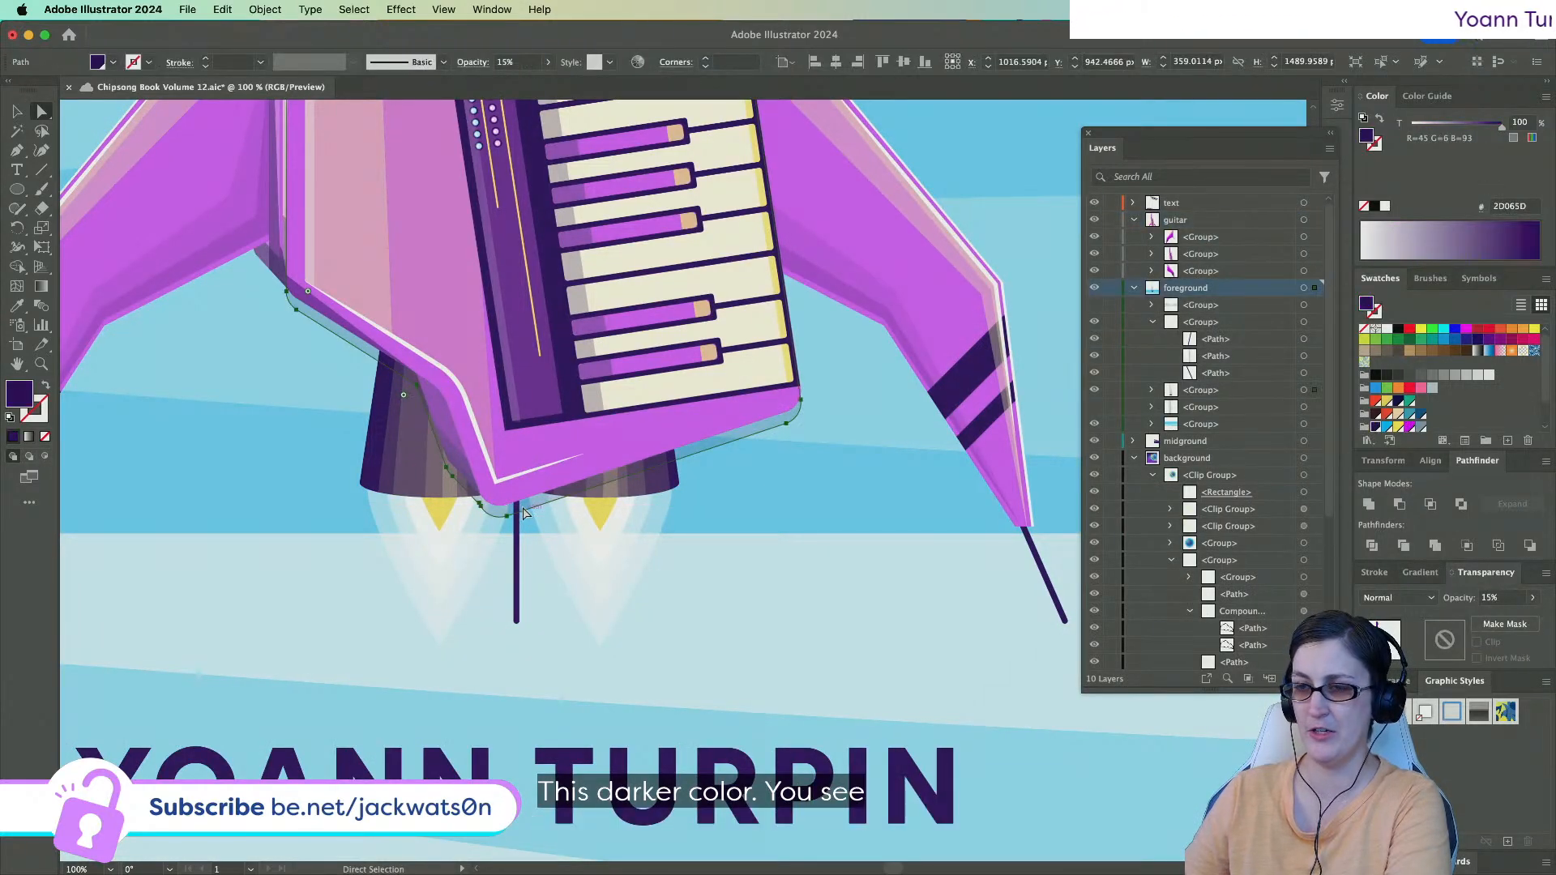
click(510, 62)
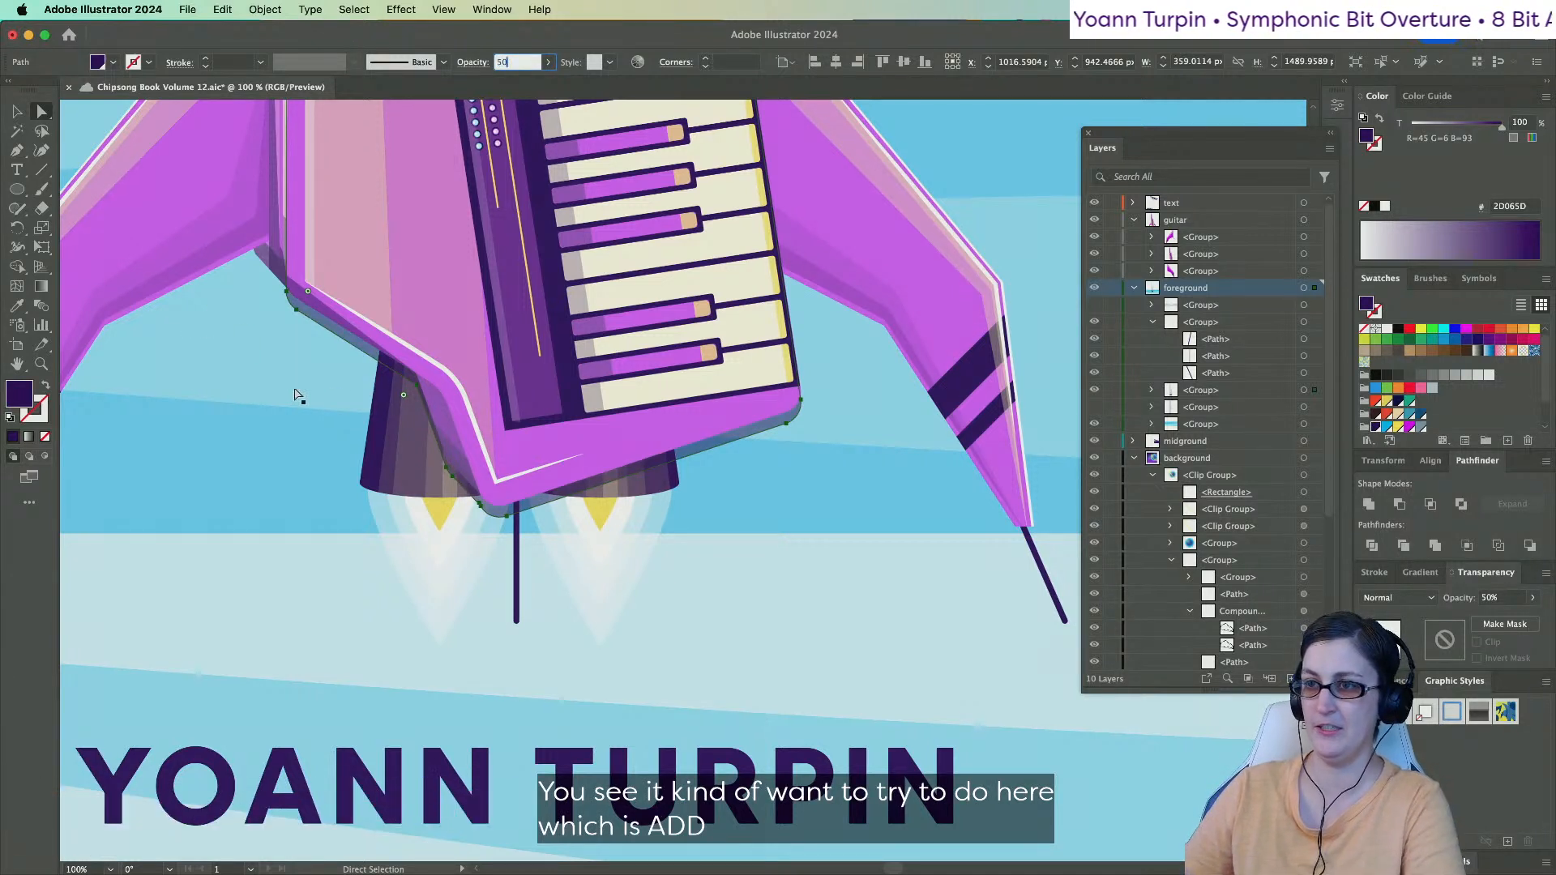
click(713, 455)
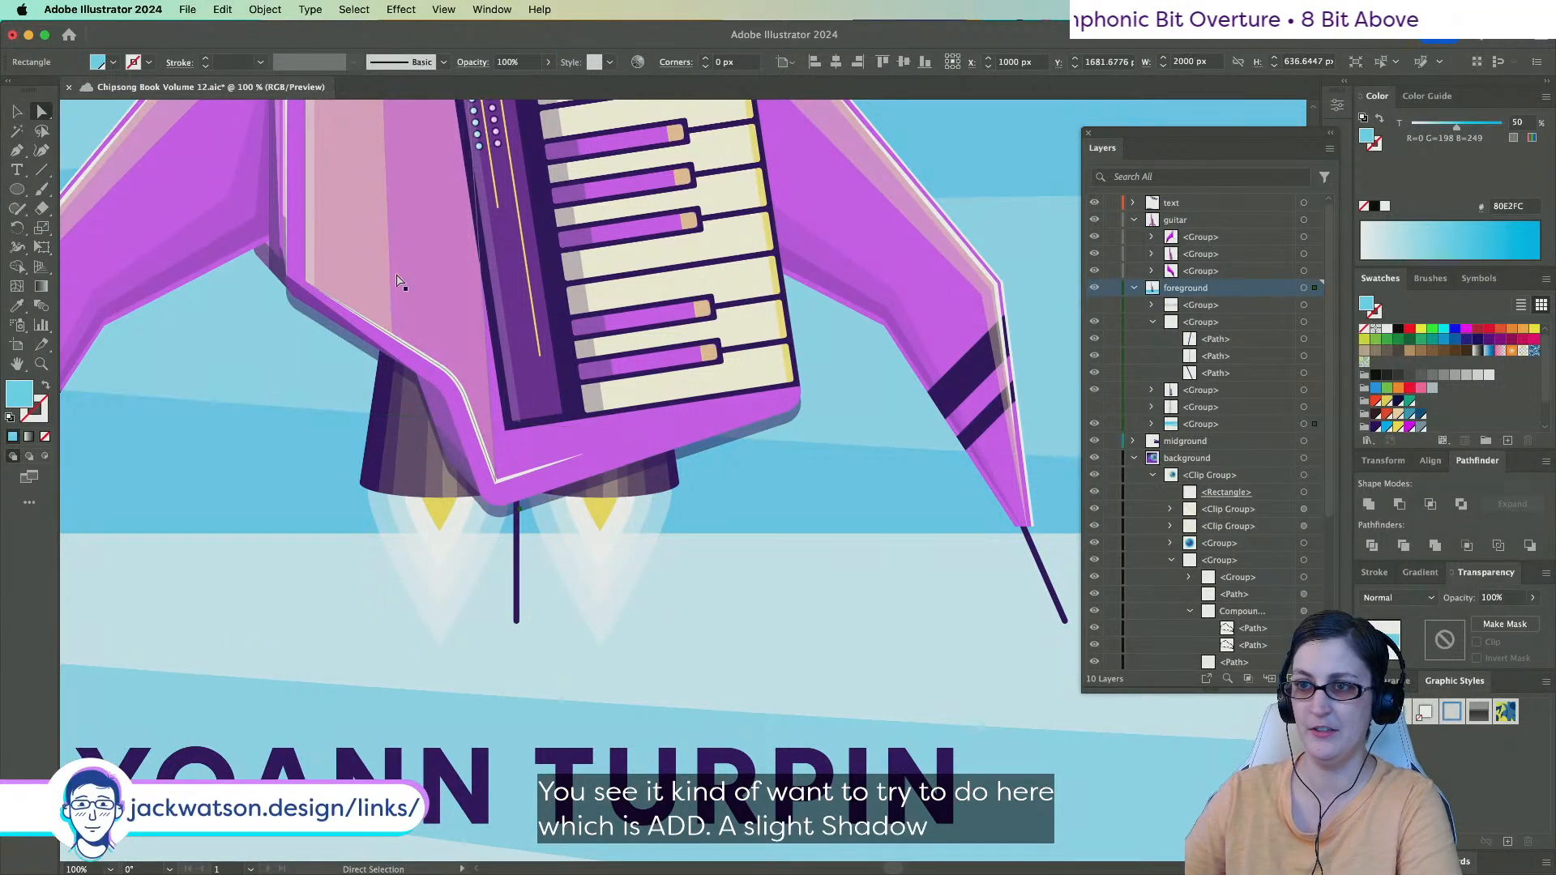
click(352, 342)
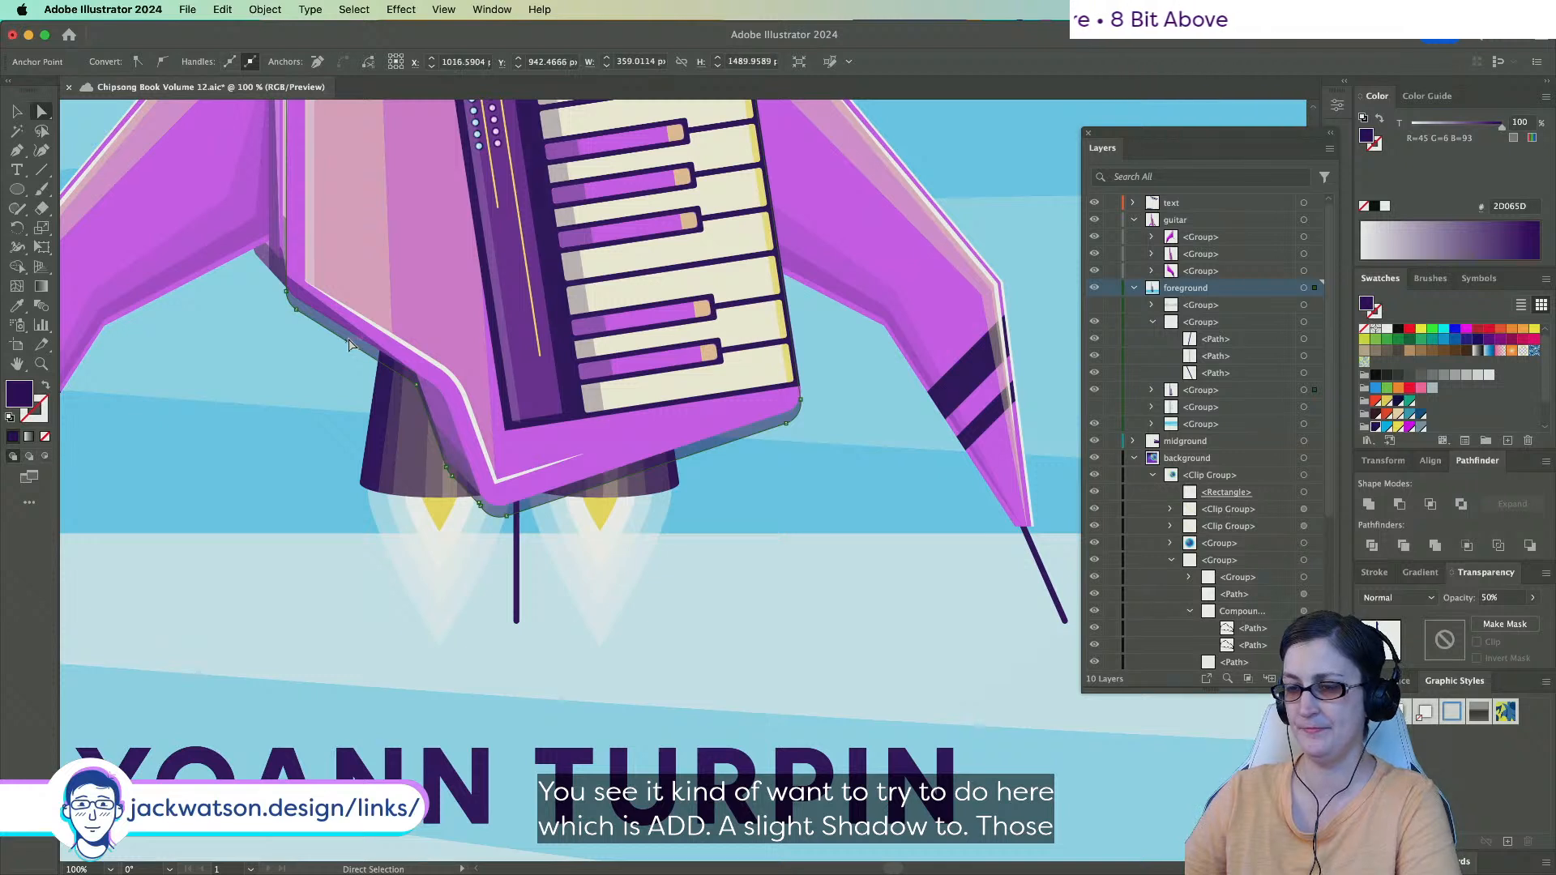
Crop the dark guitar-body shadow to the left booster by intersecting it with a copy of that booster's base shape.
click(397, 435)
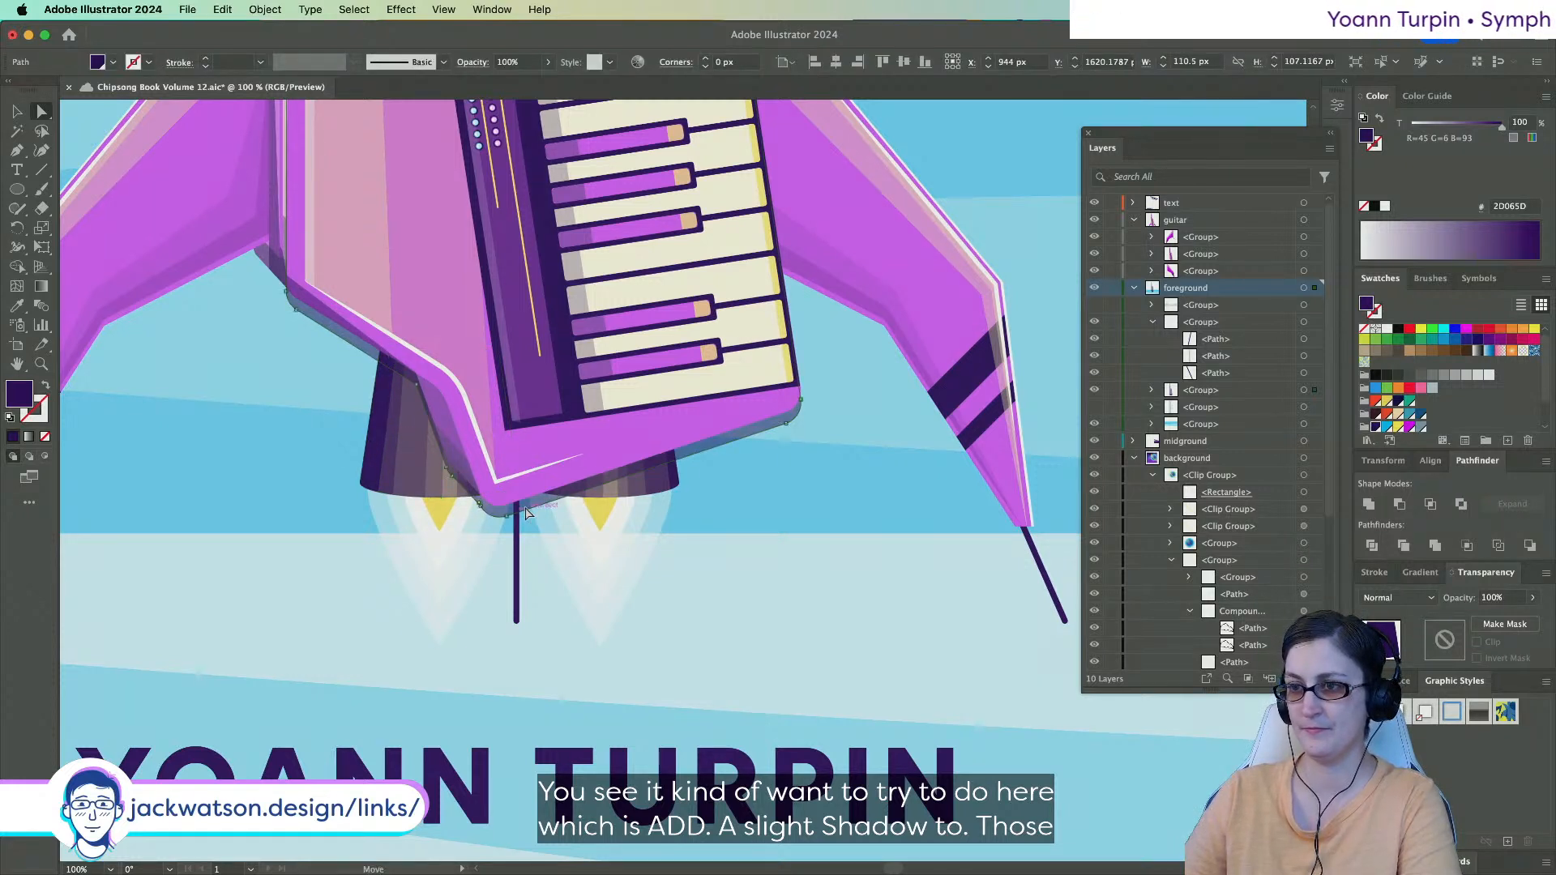
click(408, 496)
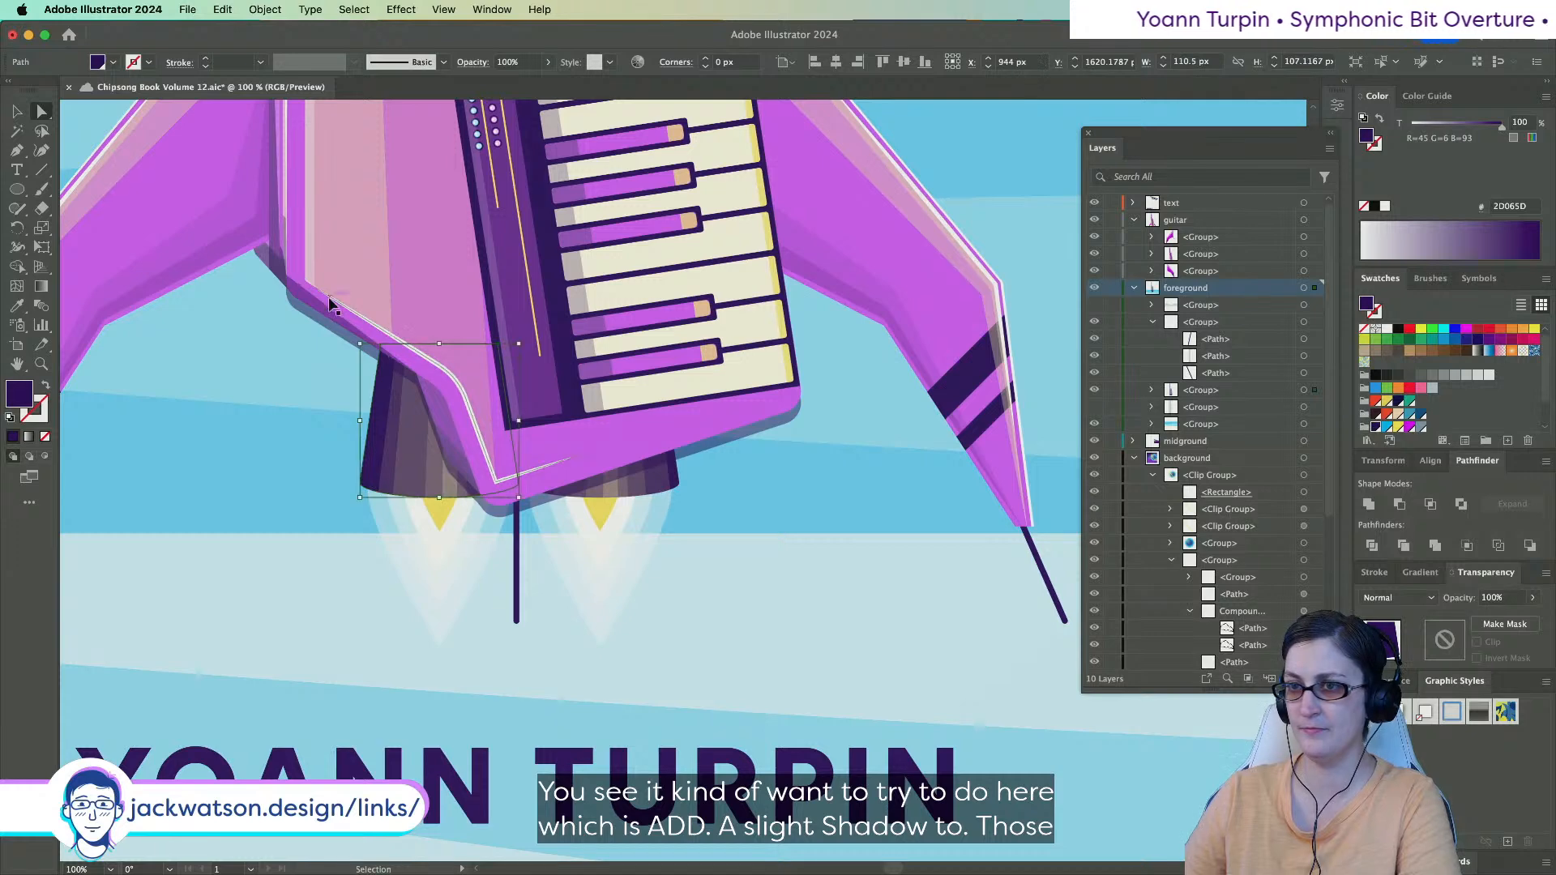
click(347, 341)
click(345, 337)
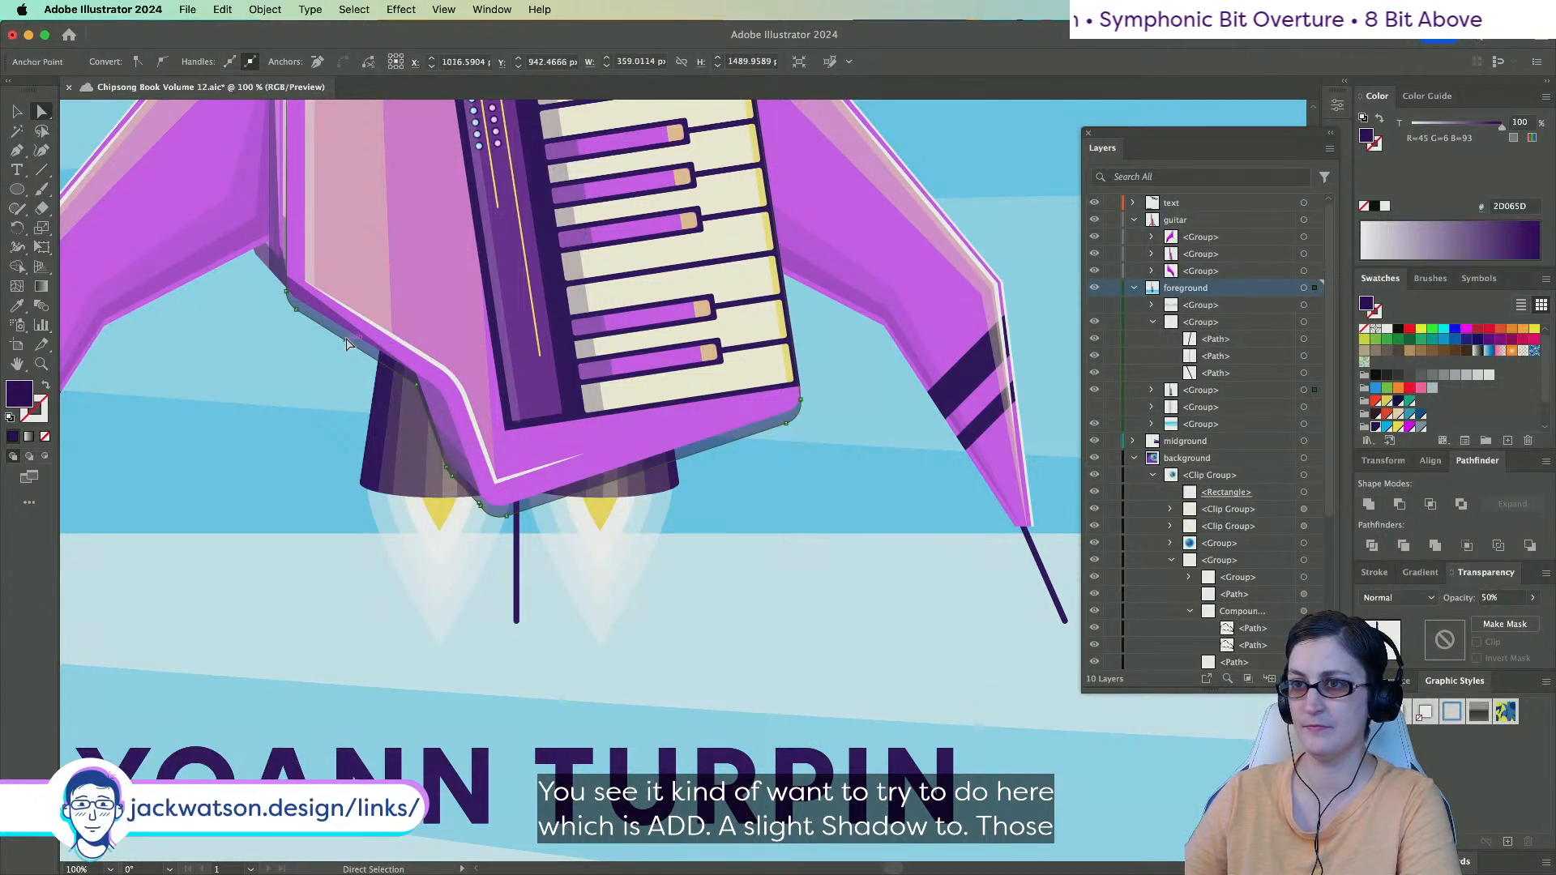
scroll(347, 336, up, 3)
shift+click(443, 554)
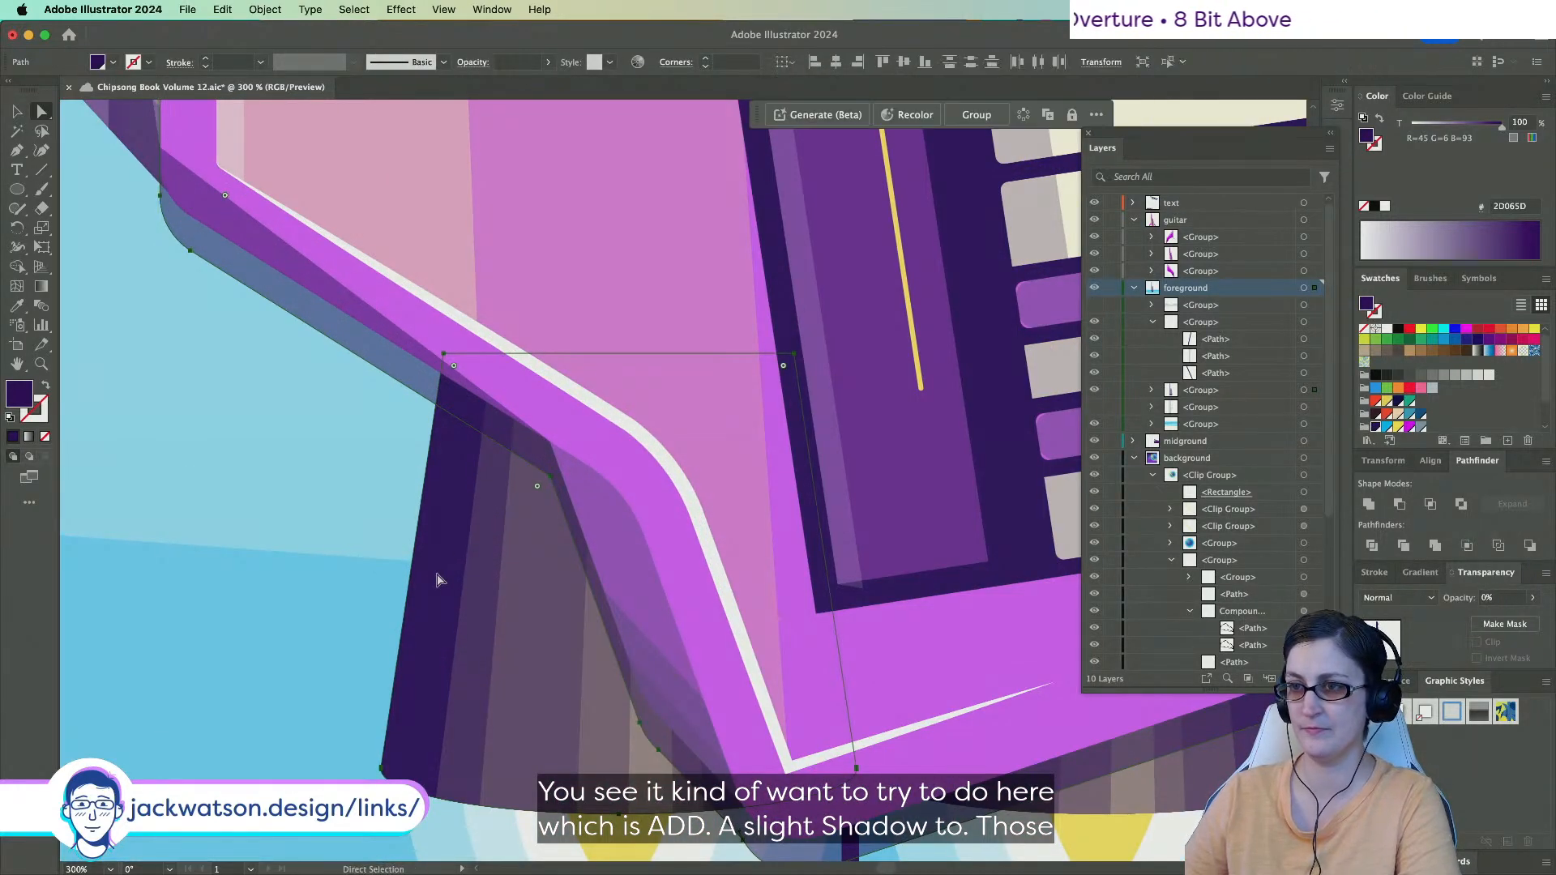
click(1398, 503)
key(super+z)
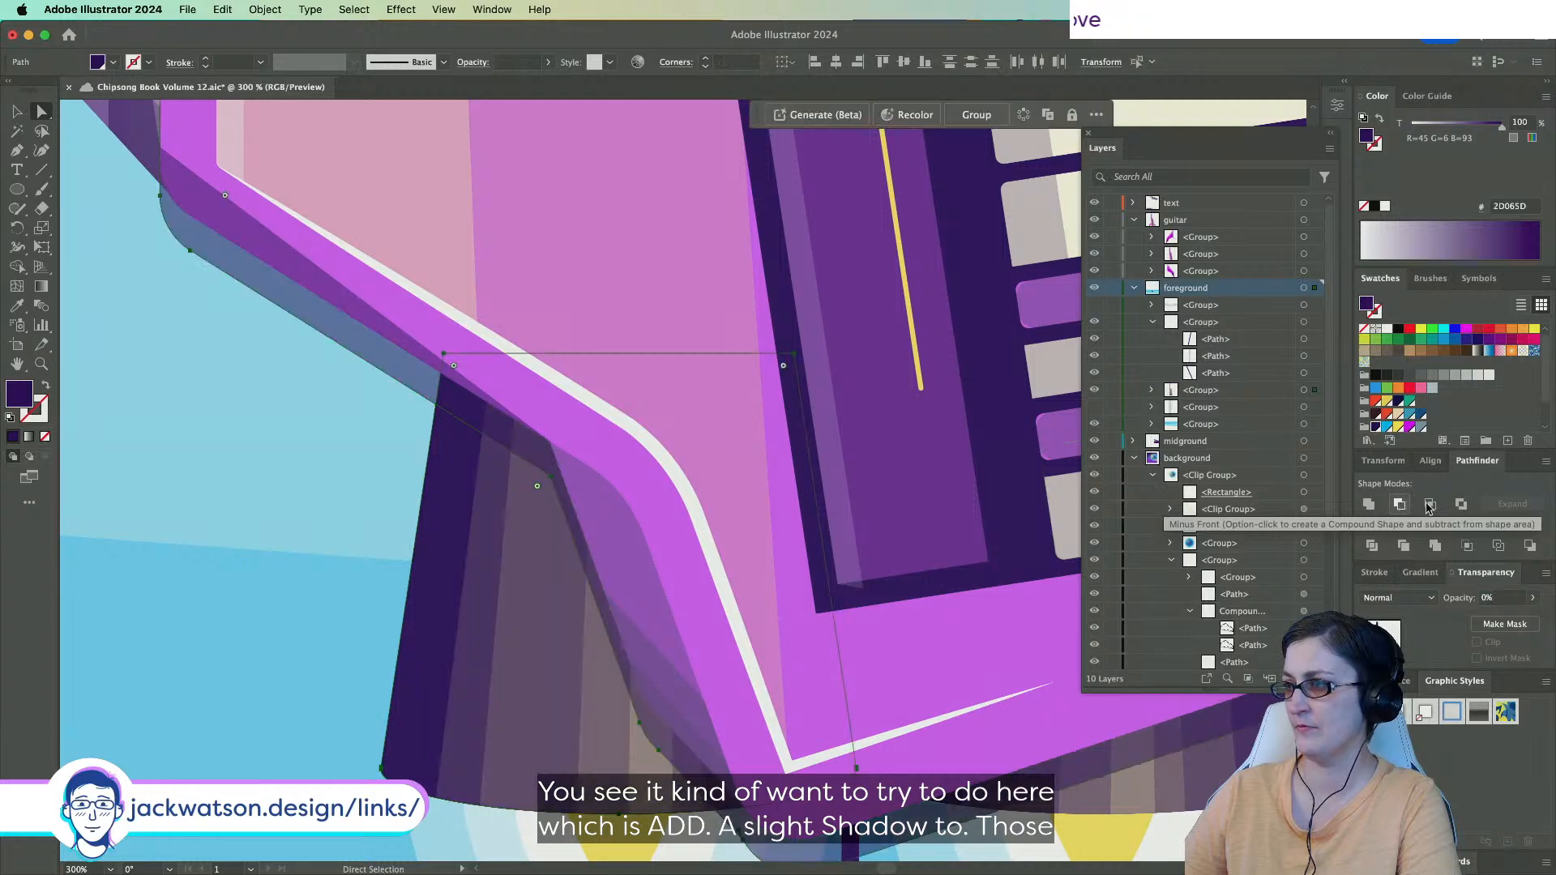
click(1430, 504)
Crop the guitar-body shadow to the right booster by intersecting it with a copy pasted in front of that booster's base shape.
scroll(650, 565, right, 5)
scroll(650, 564, down, 2)
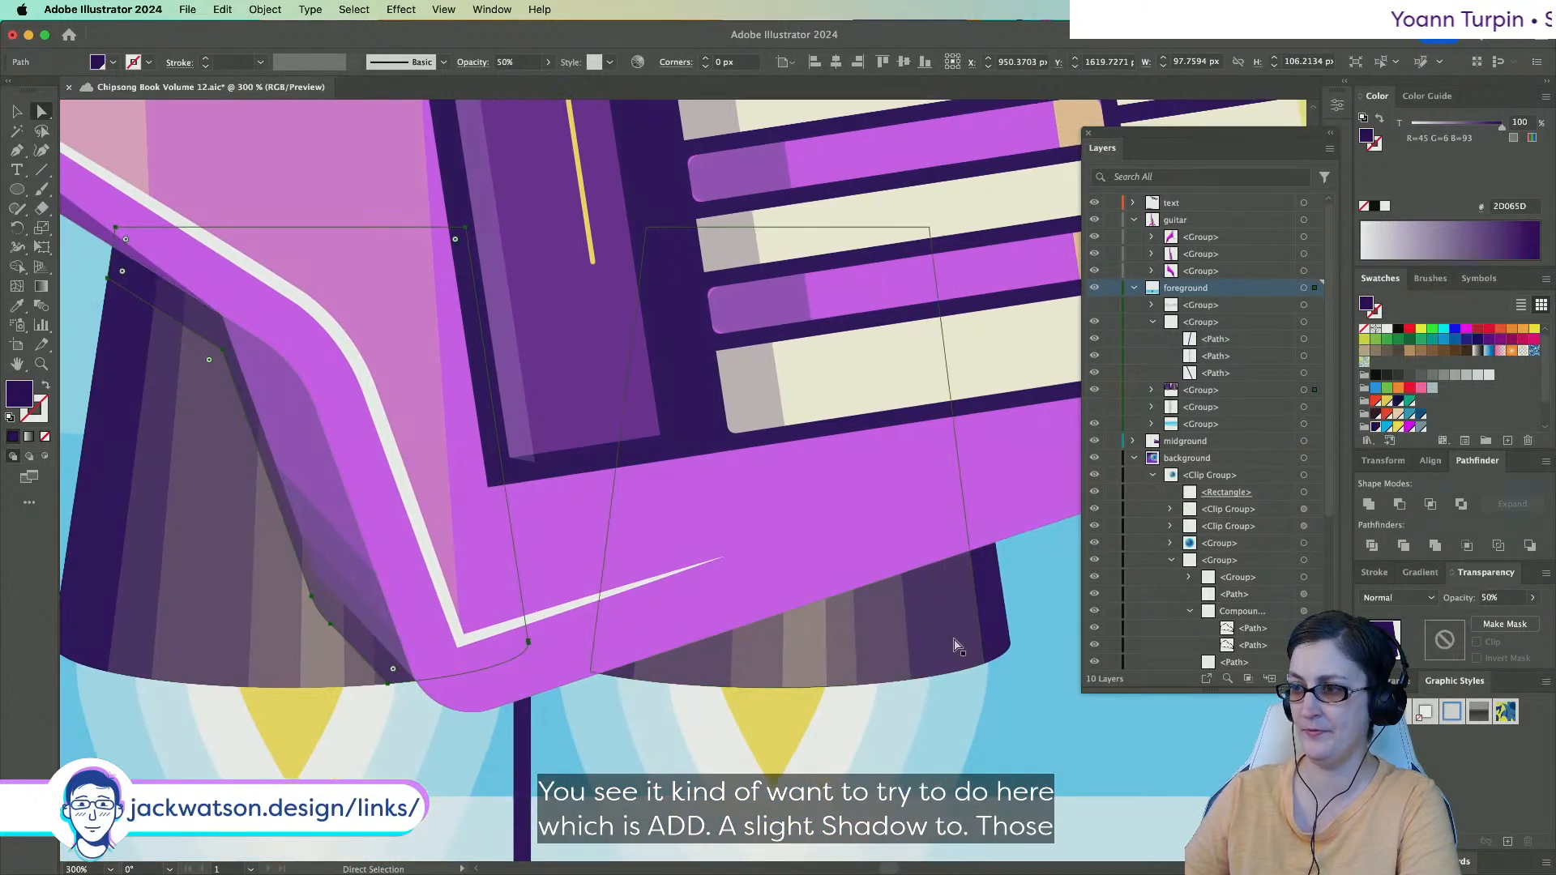
click(1006, 641)
key(super+c)
key(super+f)
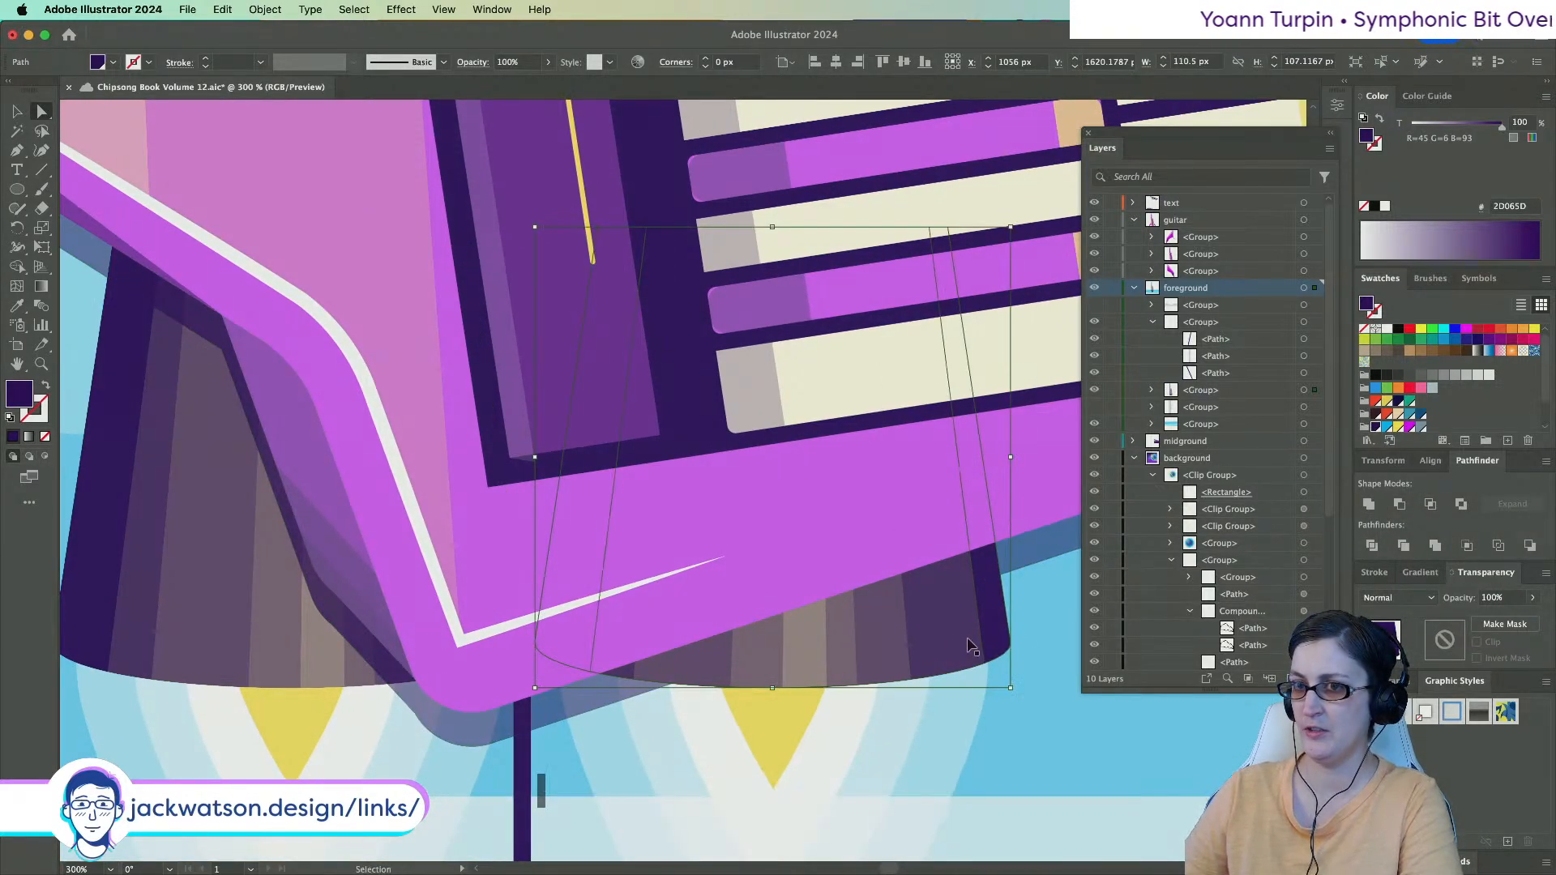
shift+click(1040, 558)
click(1400, 504)
key(super+z)
click(1432, 506)
Locate the left booster's shadow in the layer list and move the right booster's shadow into the same boosters' group.
click(897, 660)
click(381, 675)
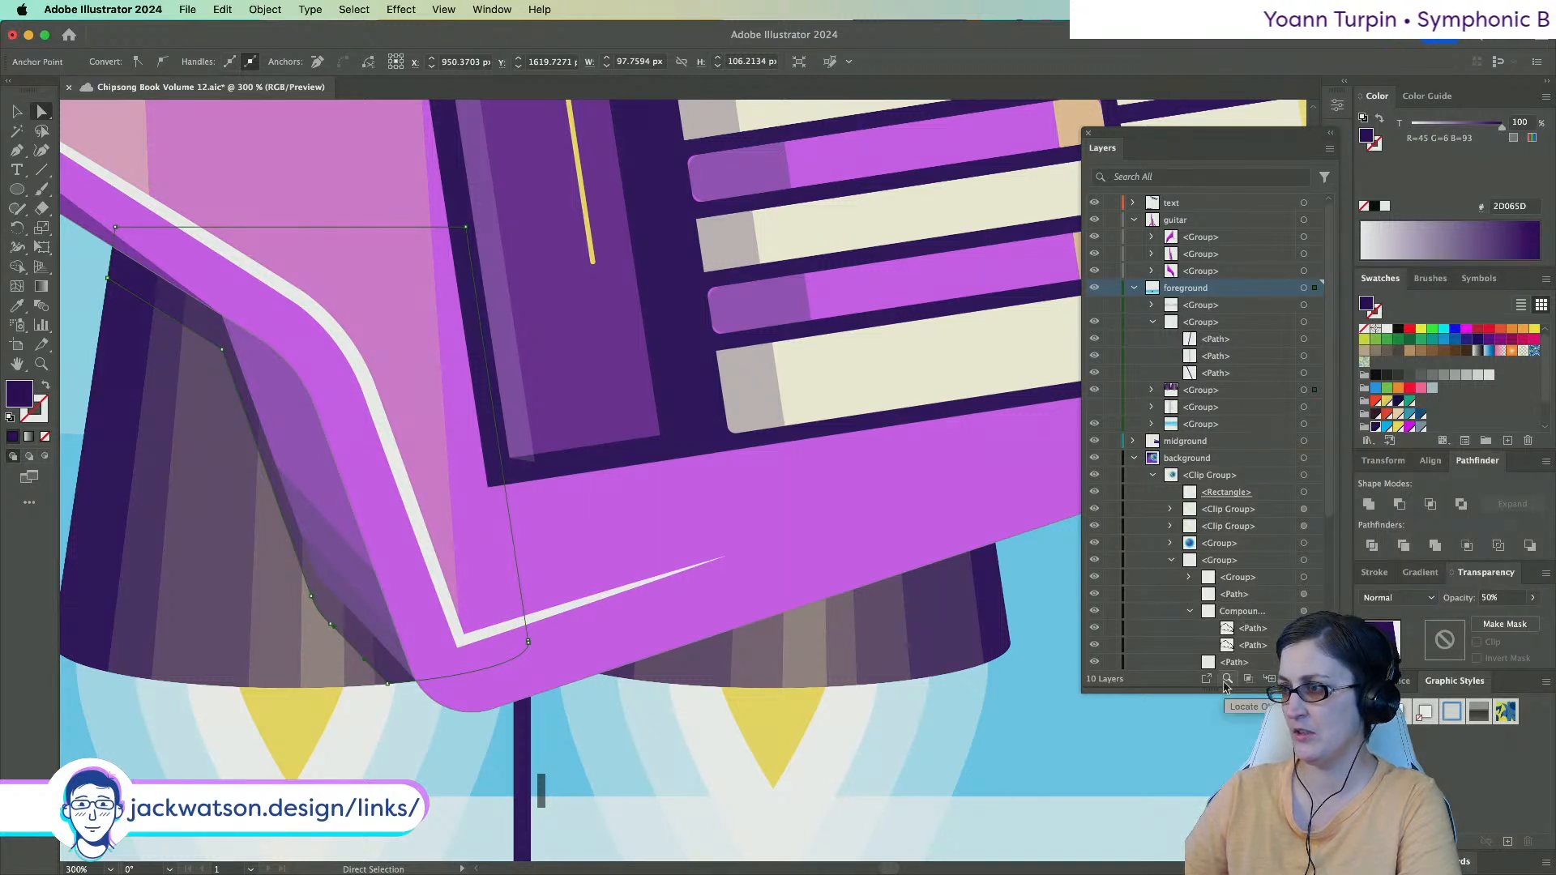
click(1226, 680)
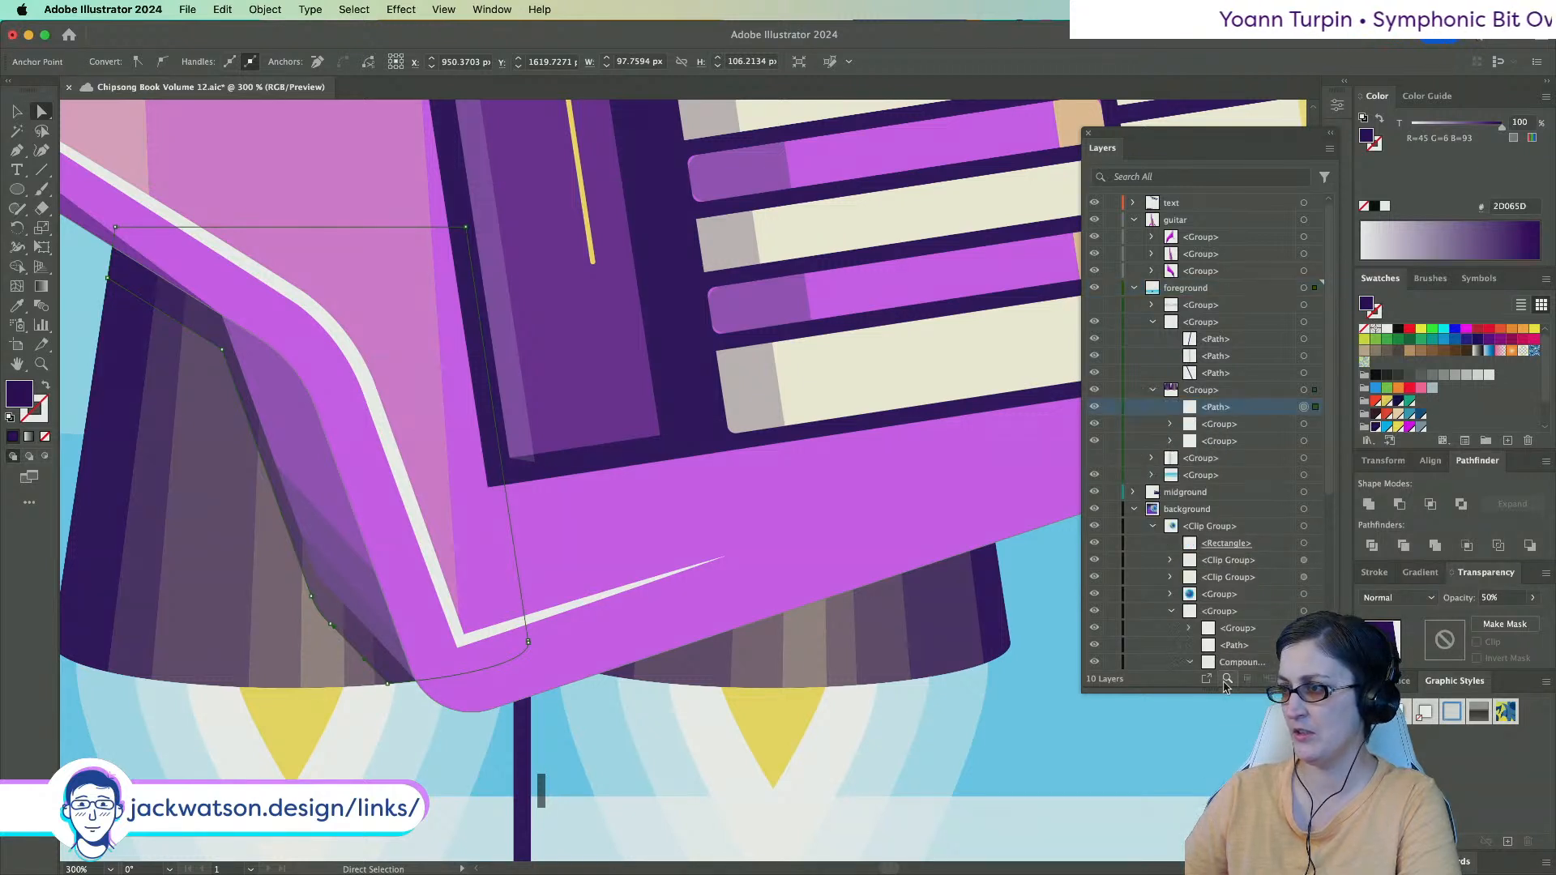
click(1304, 408)
key(super+f)
key(super+shift+a)
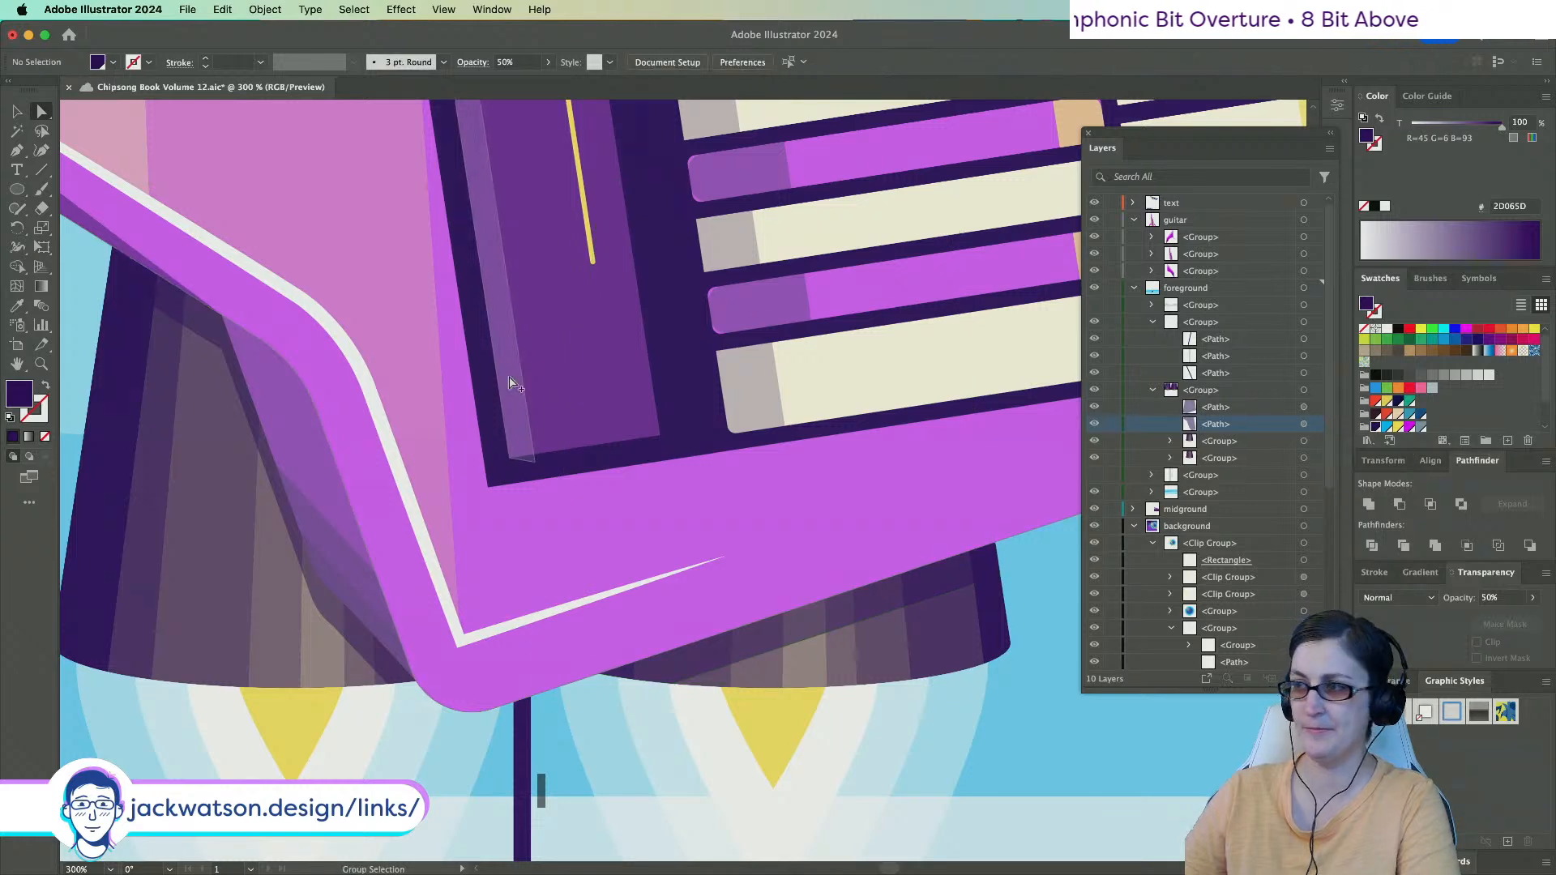
Draw a rectangle about 99 px wide and 174 px high over the flame, starting at the left booster's lower edge.
scroll(510, 382, down, 3)
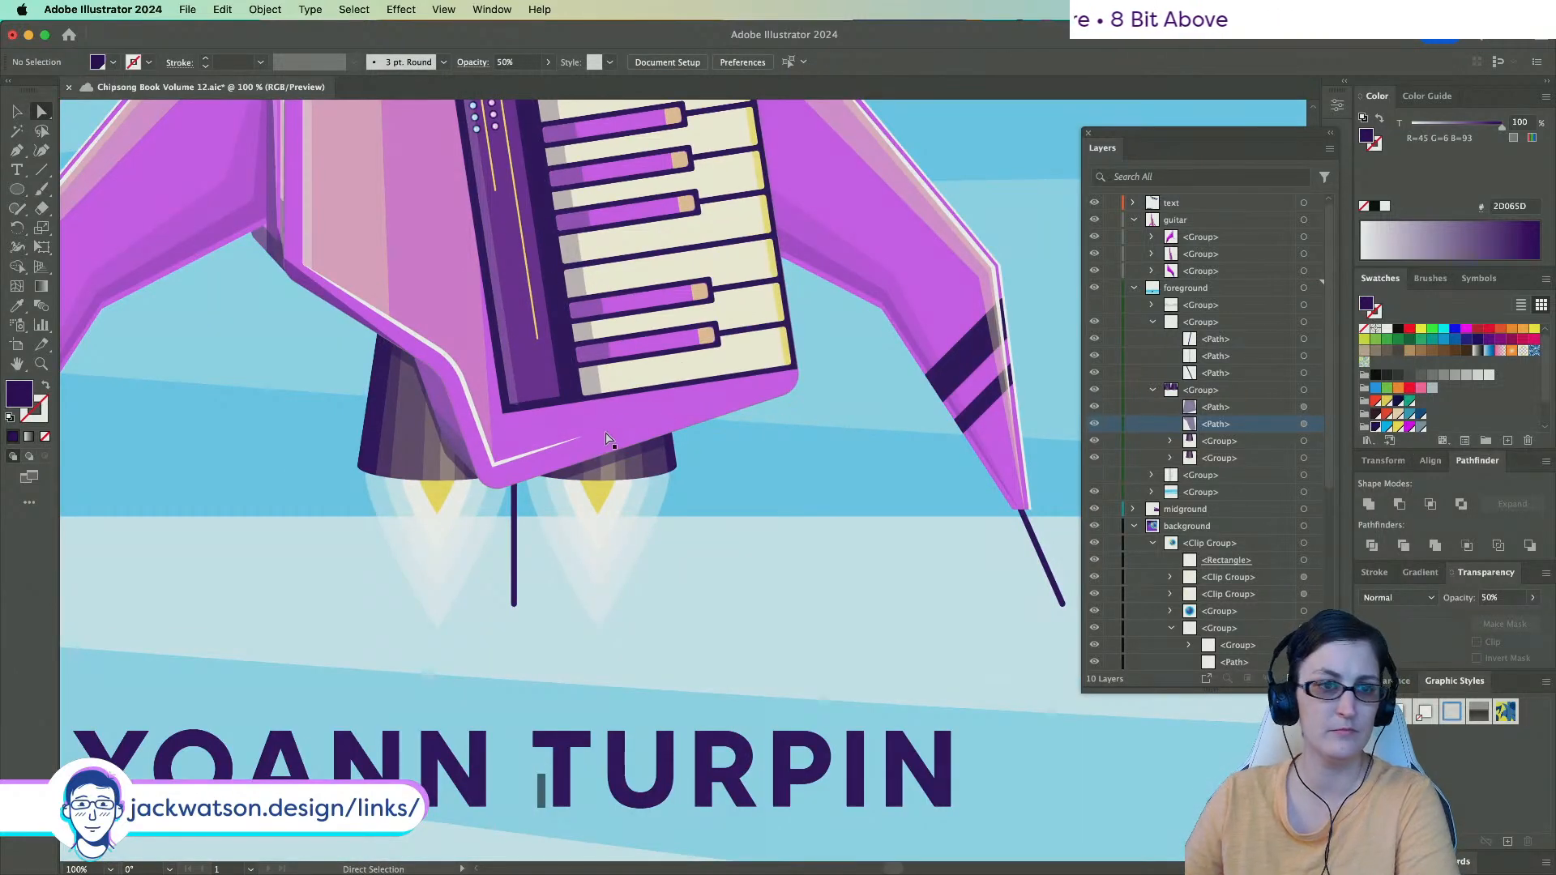
scroll(606, 440, down, 1)
scroll(604, 441, down, 3)
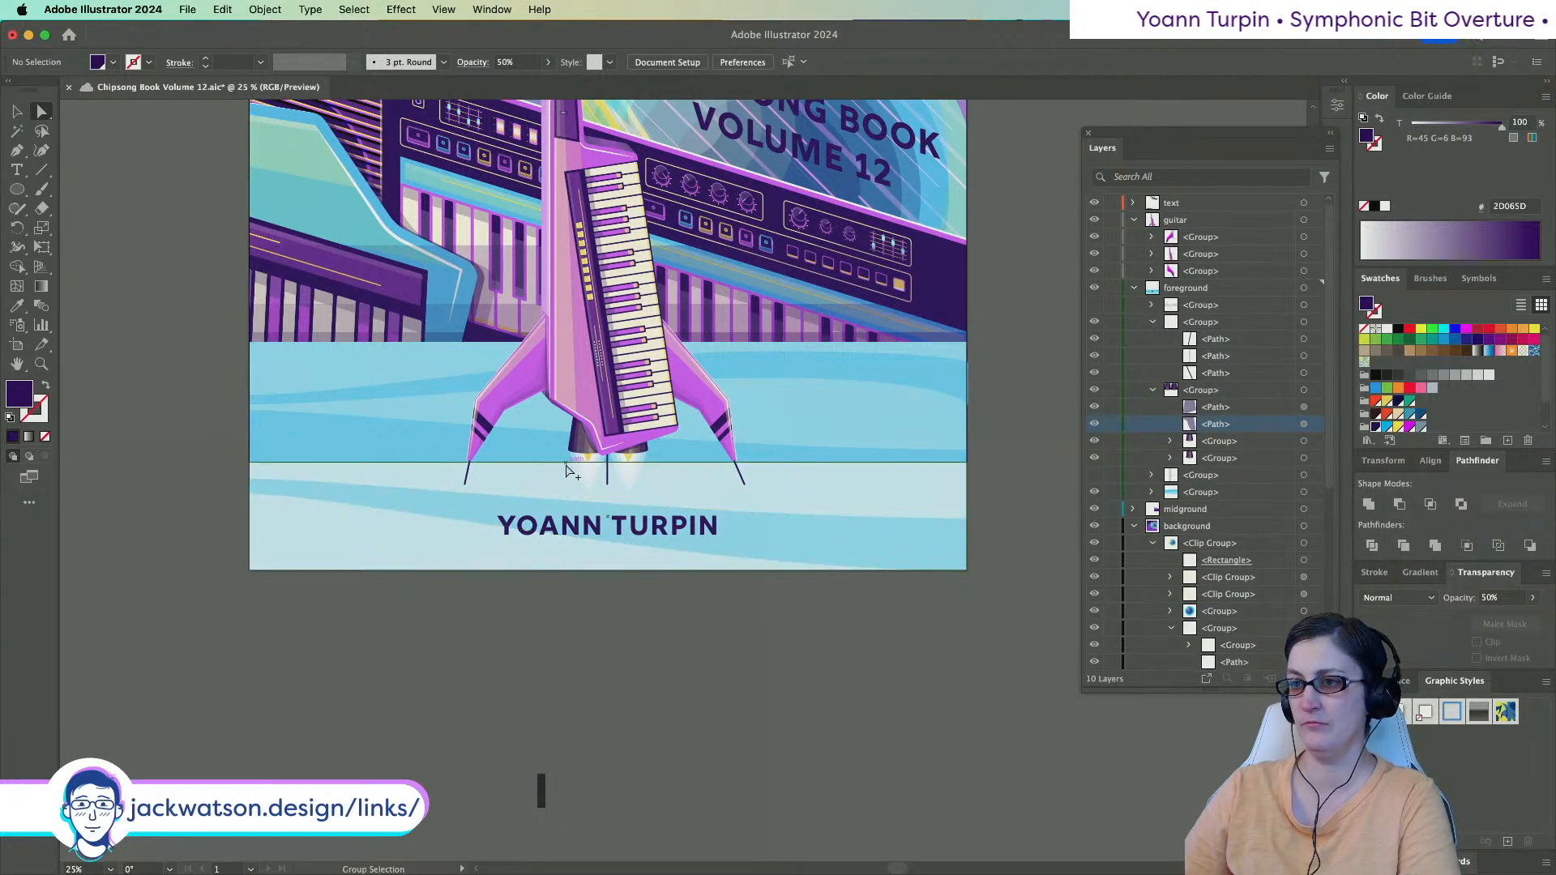
scroll(567, 464, up, 1)
scroll(590, 445, up, 2)
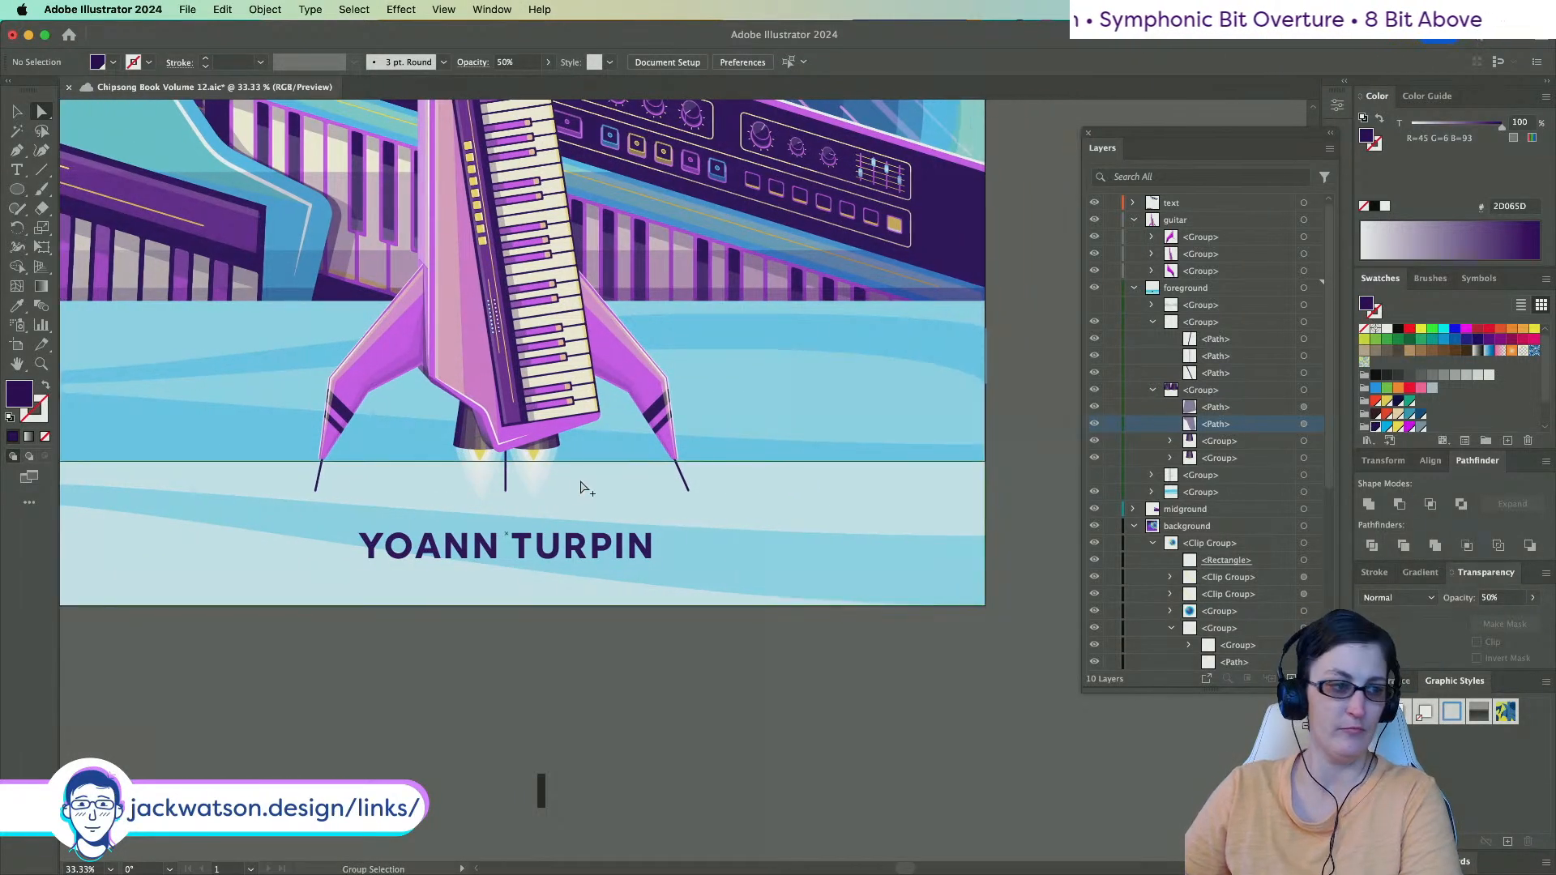
scroll(424, 472, up, 1)
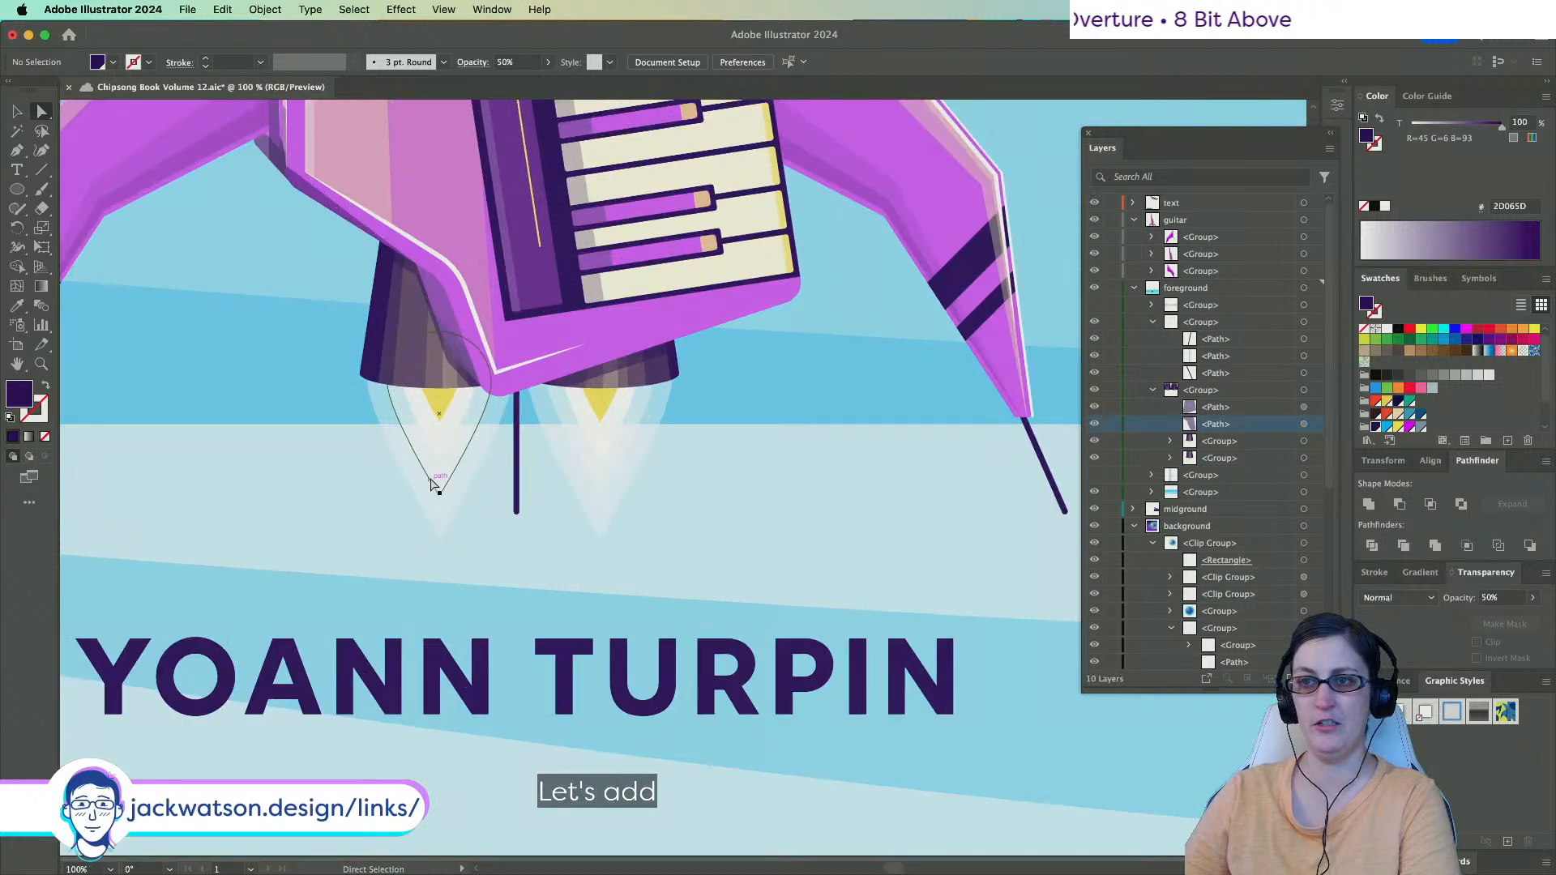
click(25, 193)
drag(25, 193, 97, 189)
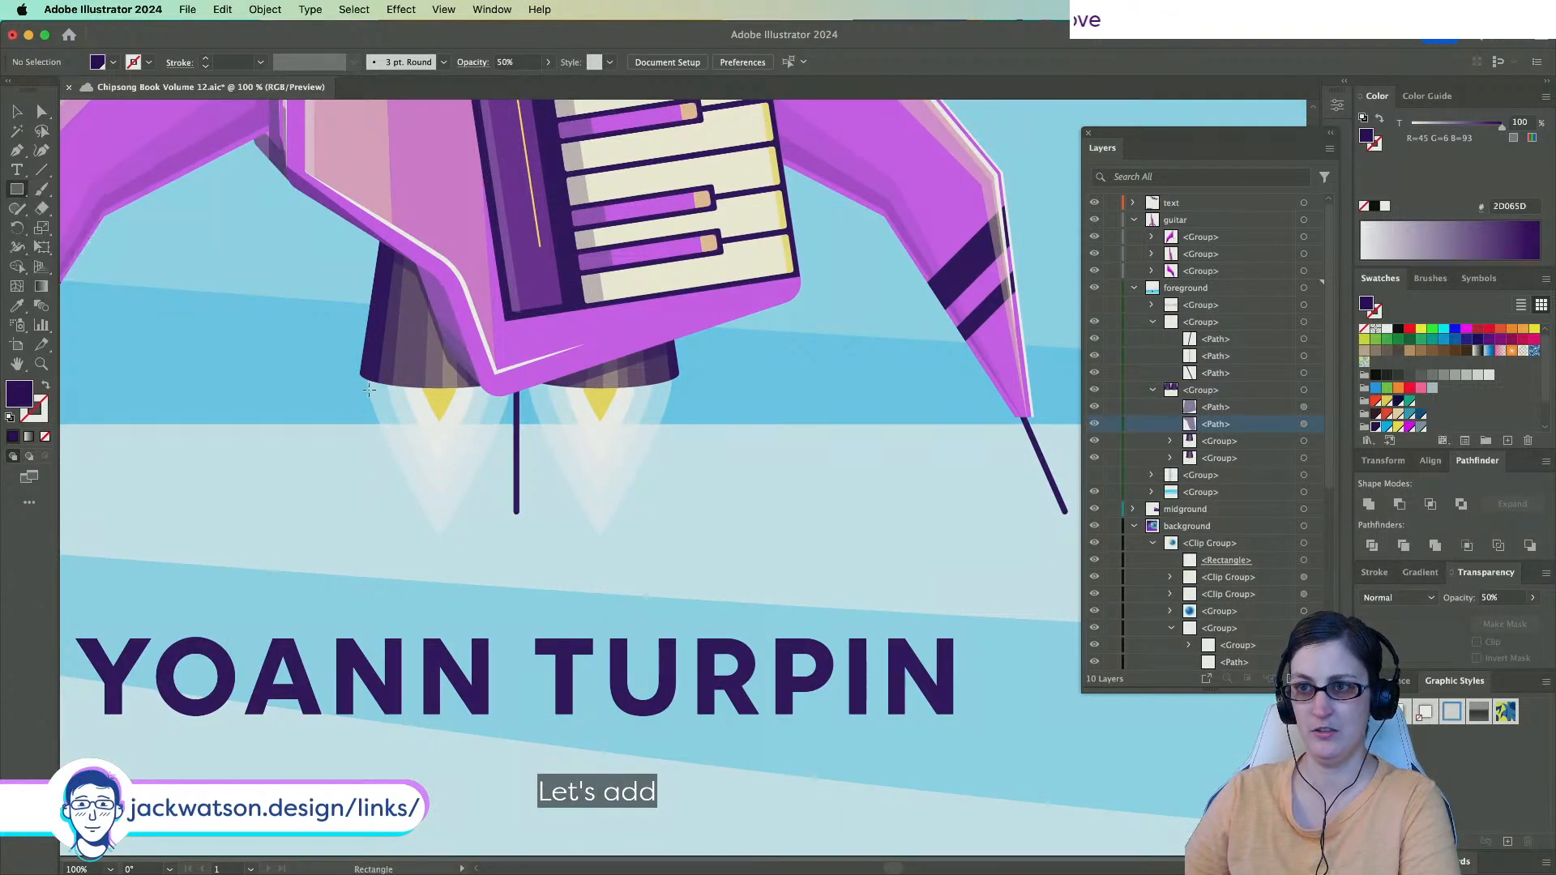
drag(367, 379, 509, 629)
Sample the flame's colour for the rectangle and set its fill to solid yellow FDE448 at 100% tint.
click(17, 112)
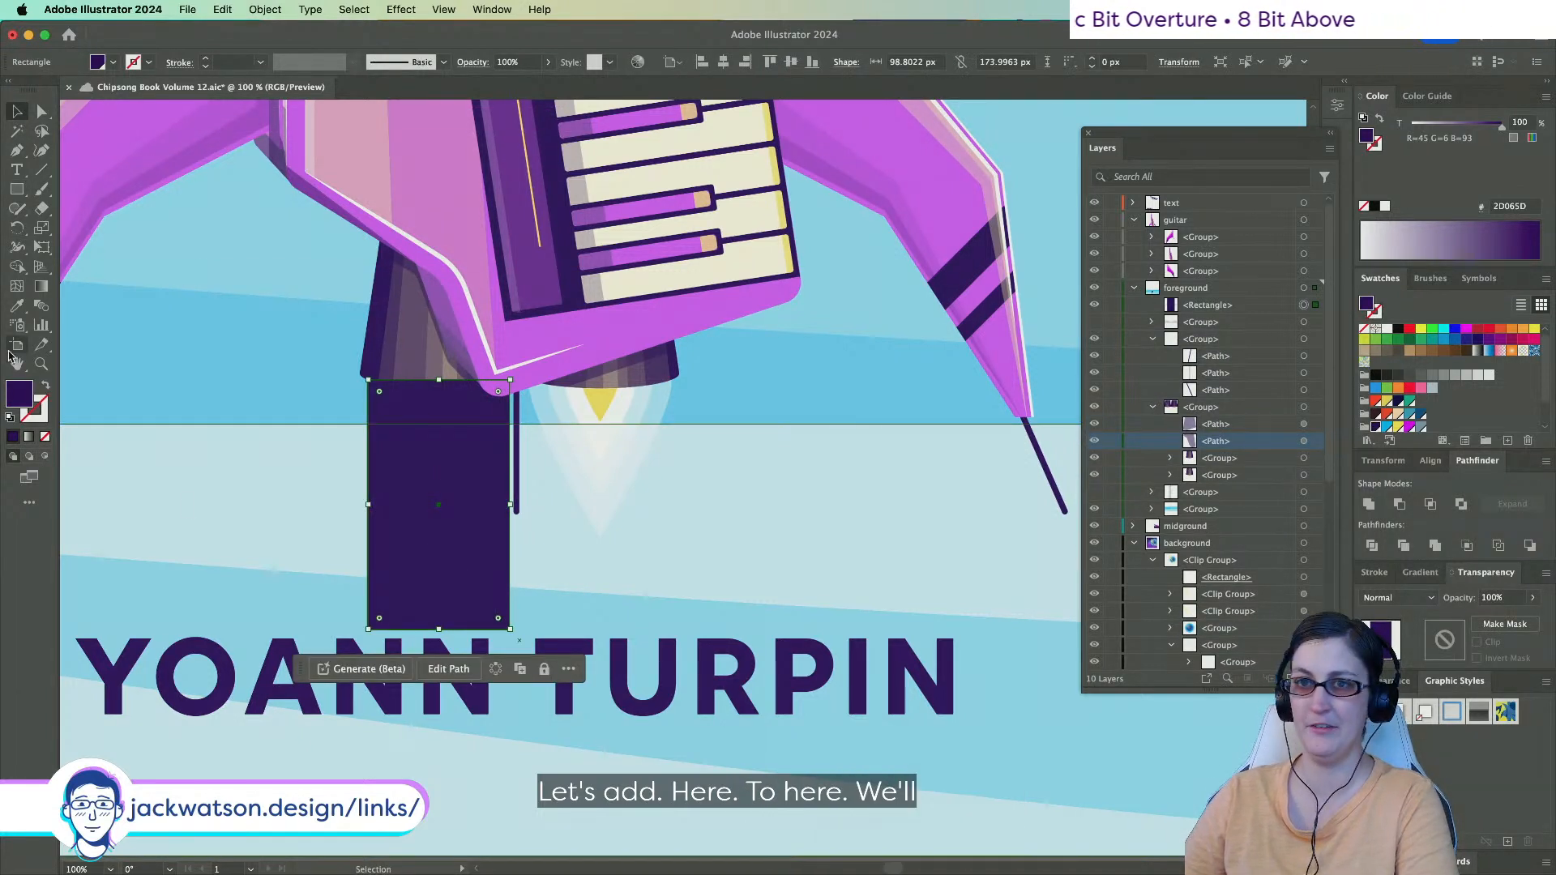
click(17, 306)
click(598, 398)
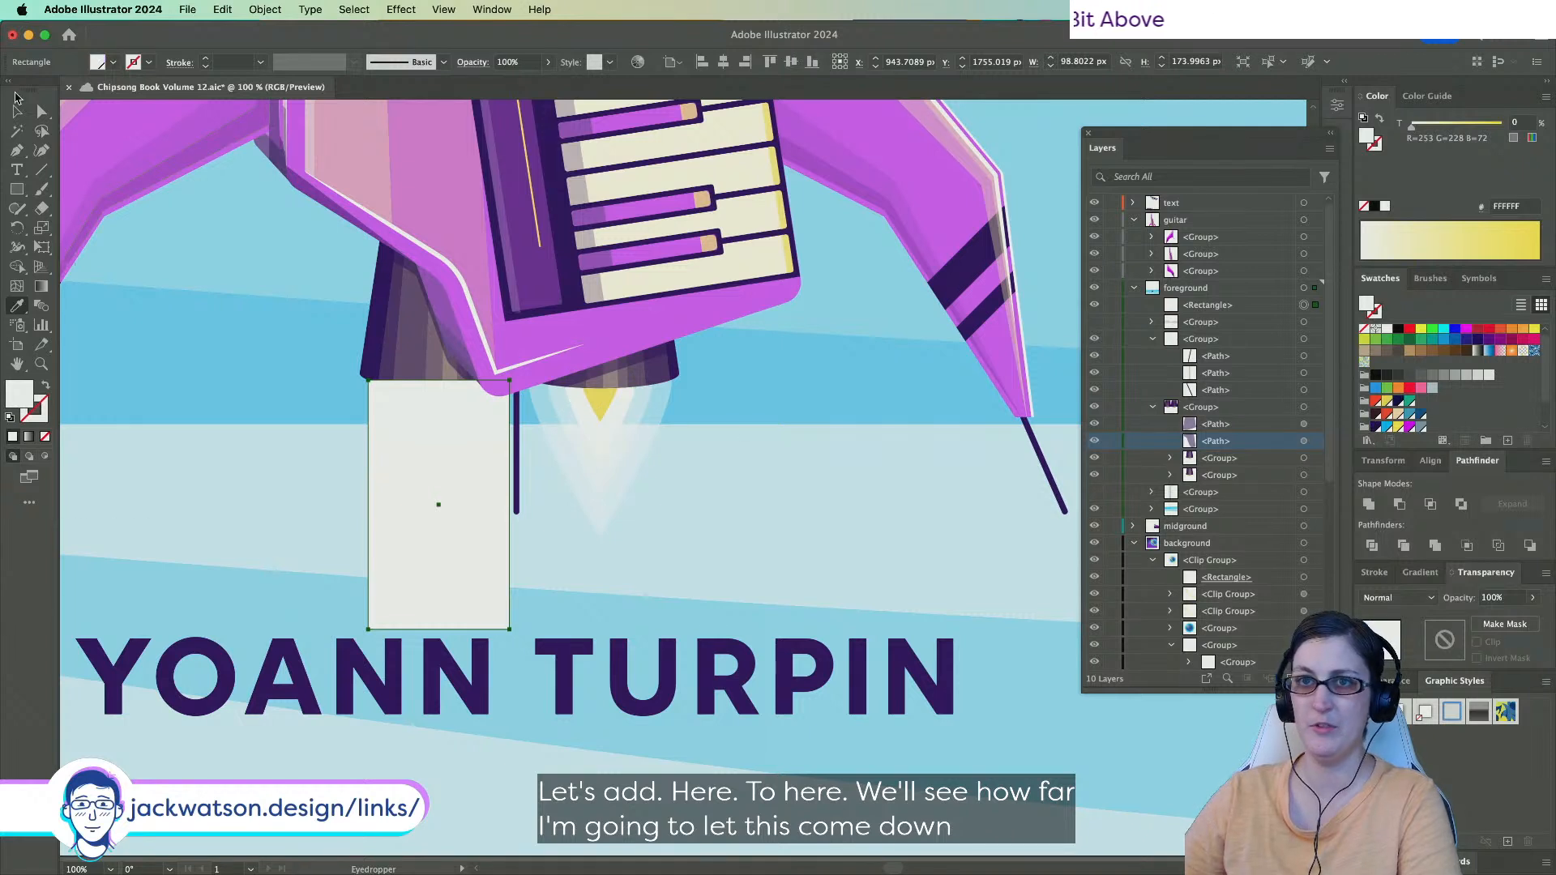
key(v)
drag(1425, 122, 1502, 122)
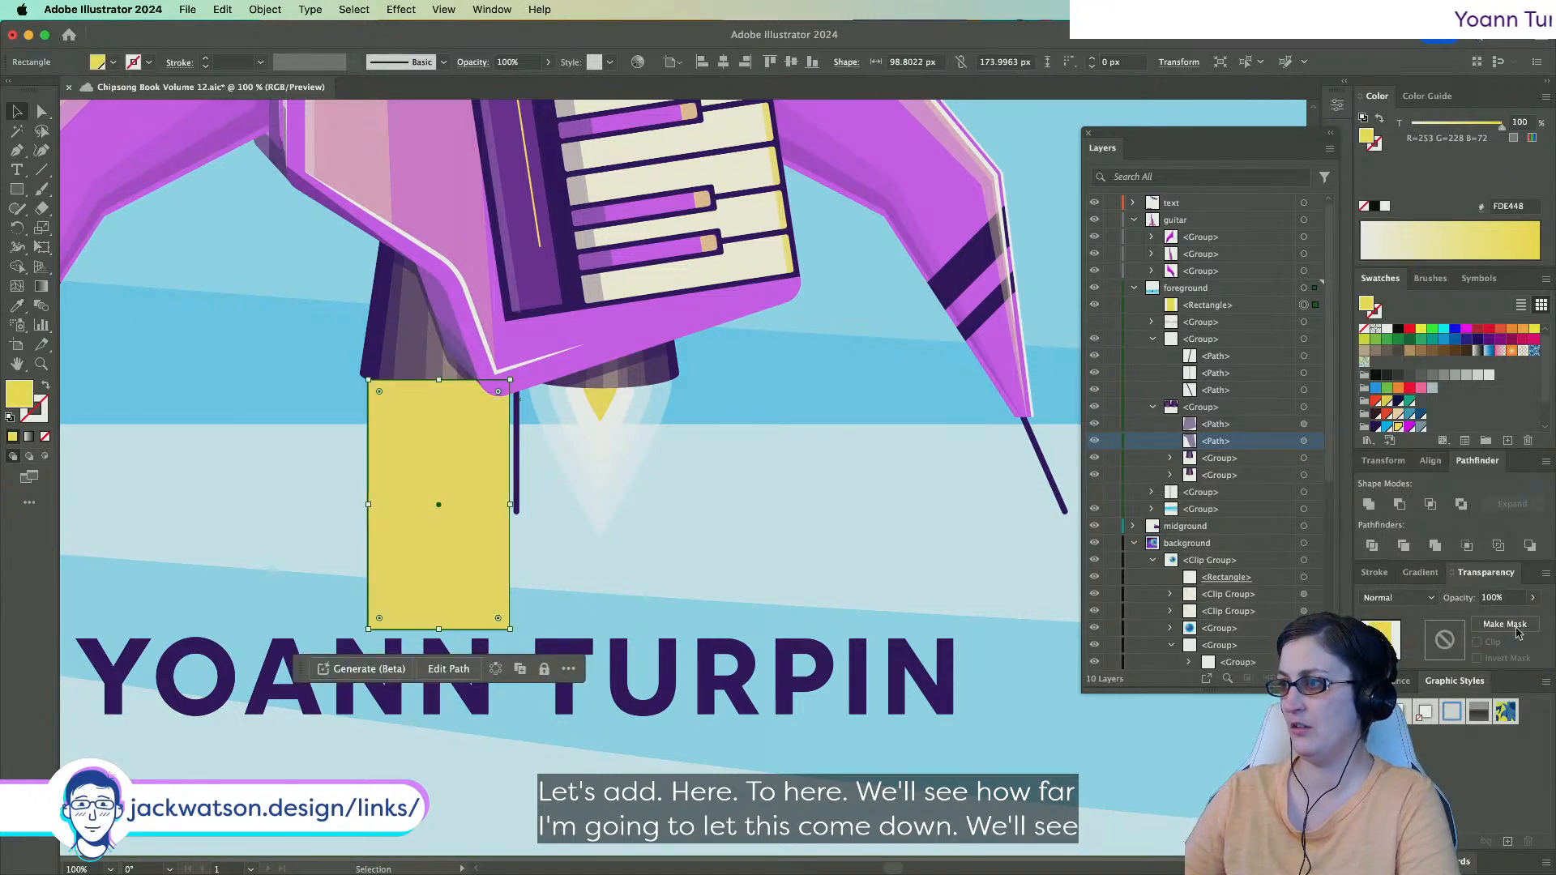
Apply a linear white-to-yellow gradient to the rectangle, remove the black stop, and set the gradient angle to 90°.
click(1421, 573)
click(1370, 599)
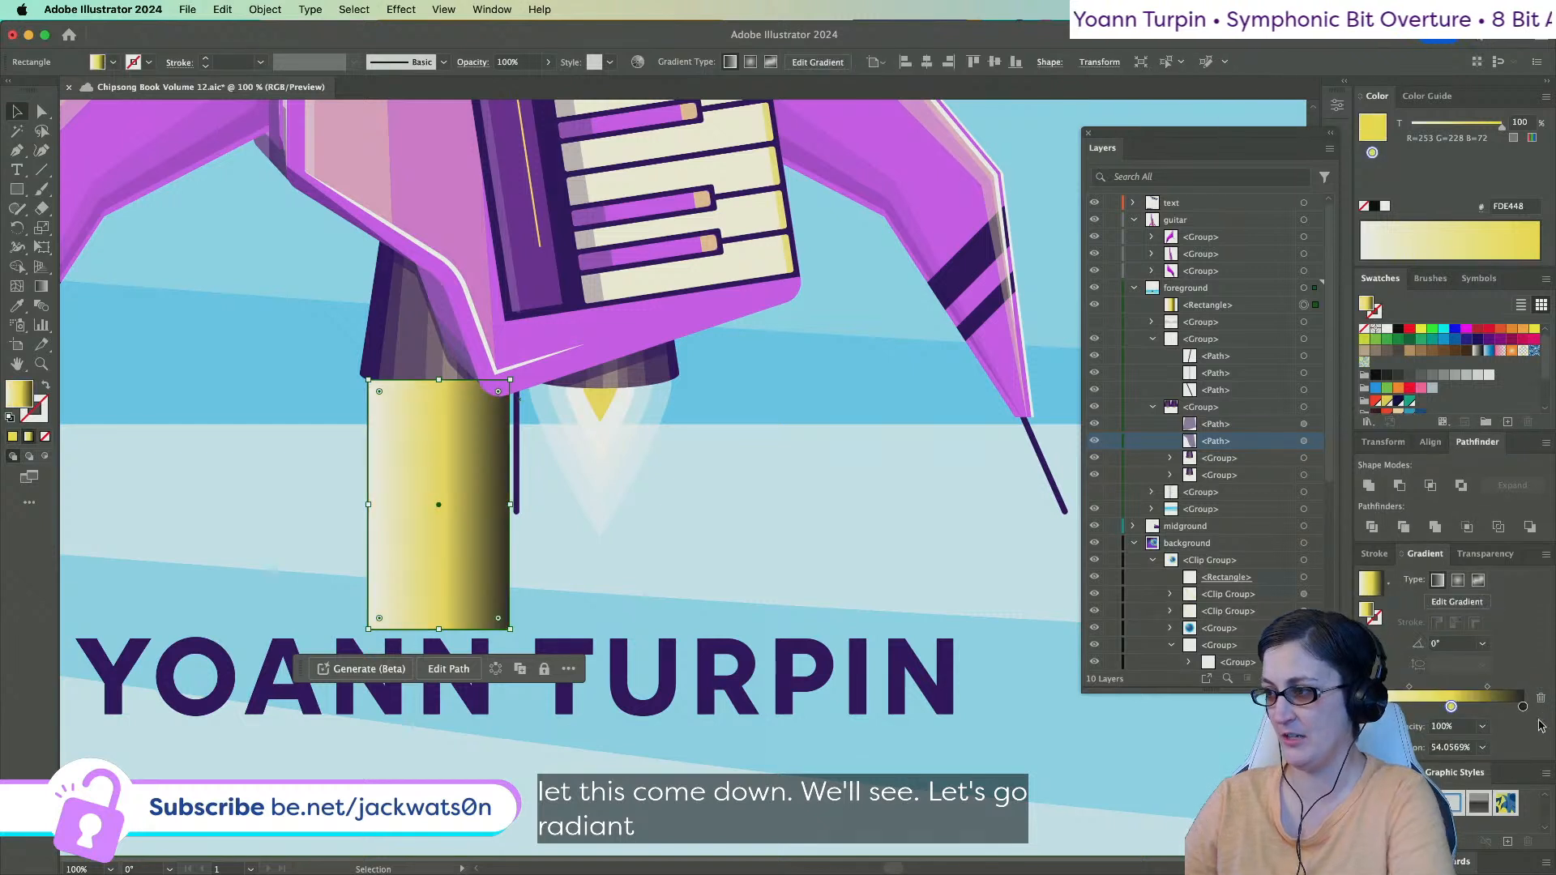
drag(1522, 707, 1477, 748)
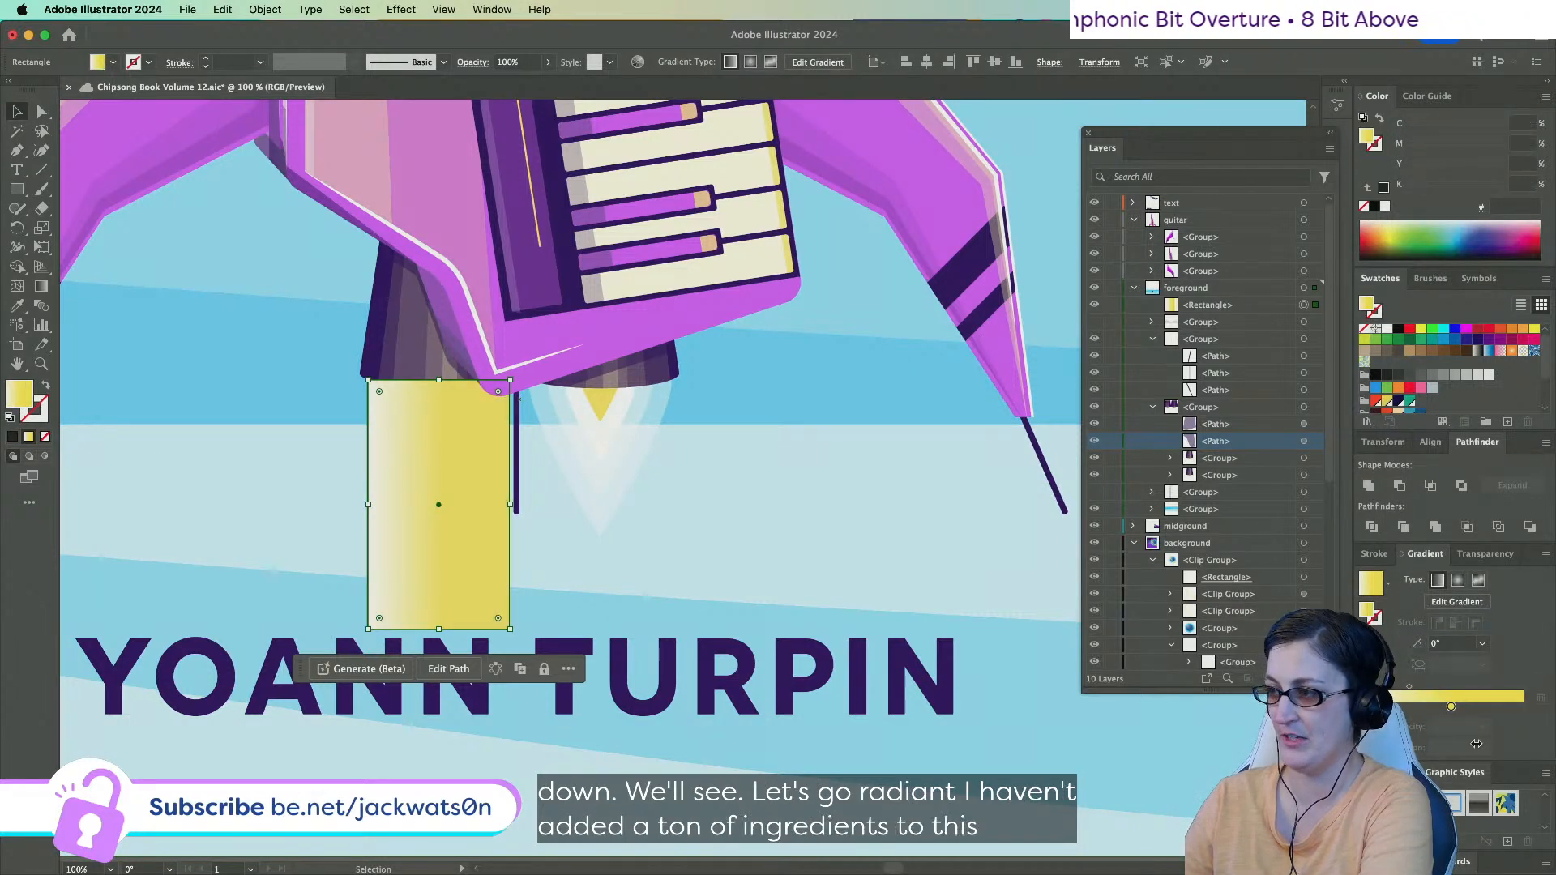
click(1450, 709)
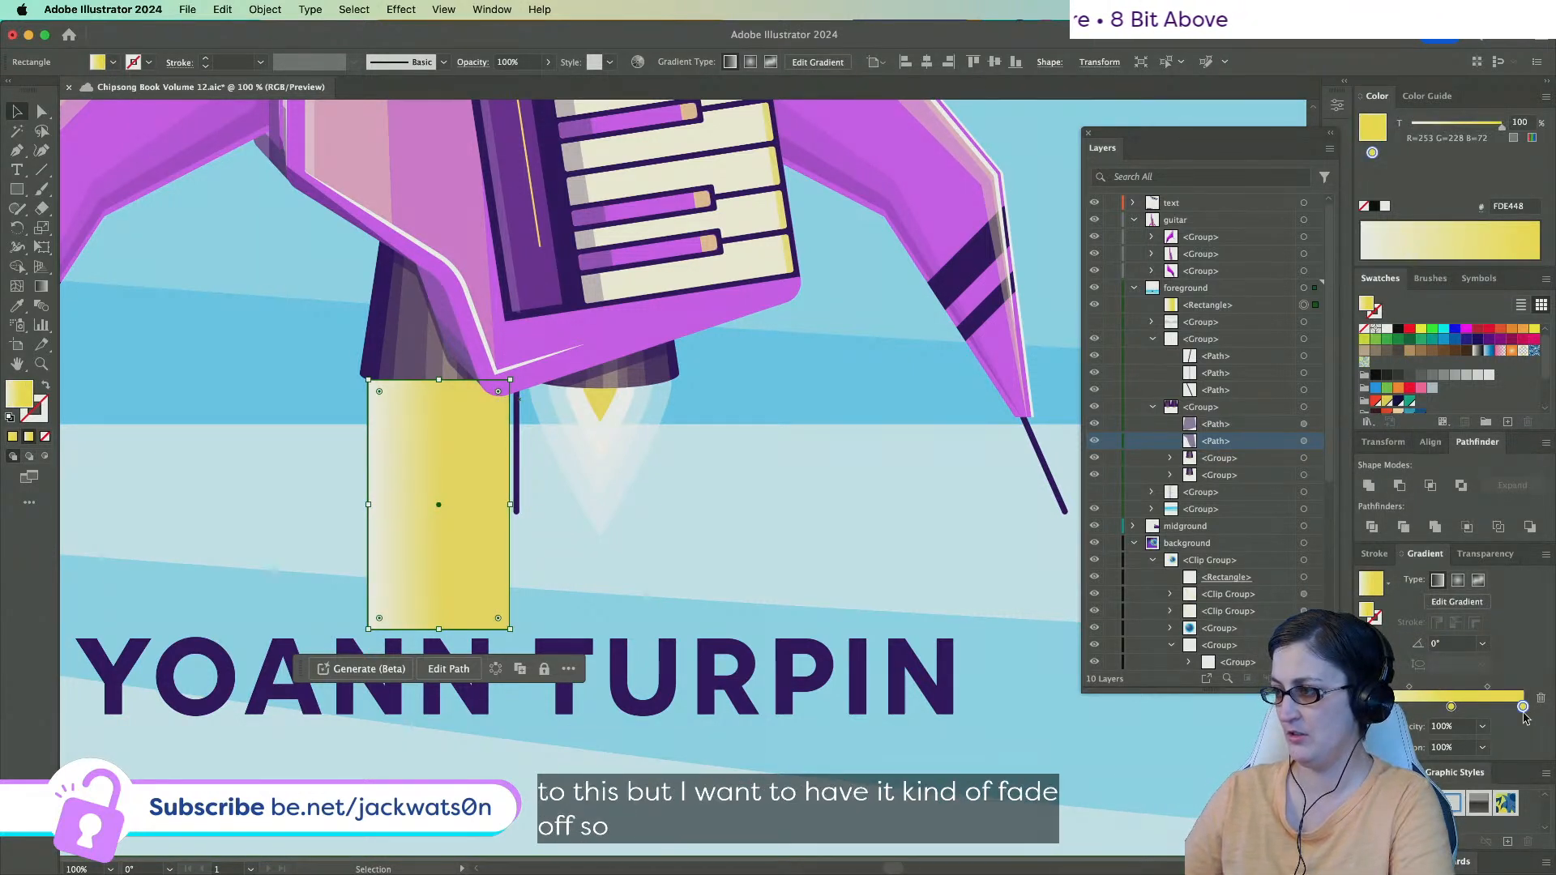
drag(1451, 709, 1523, 707)
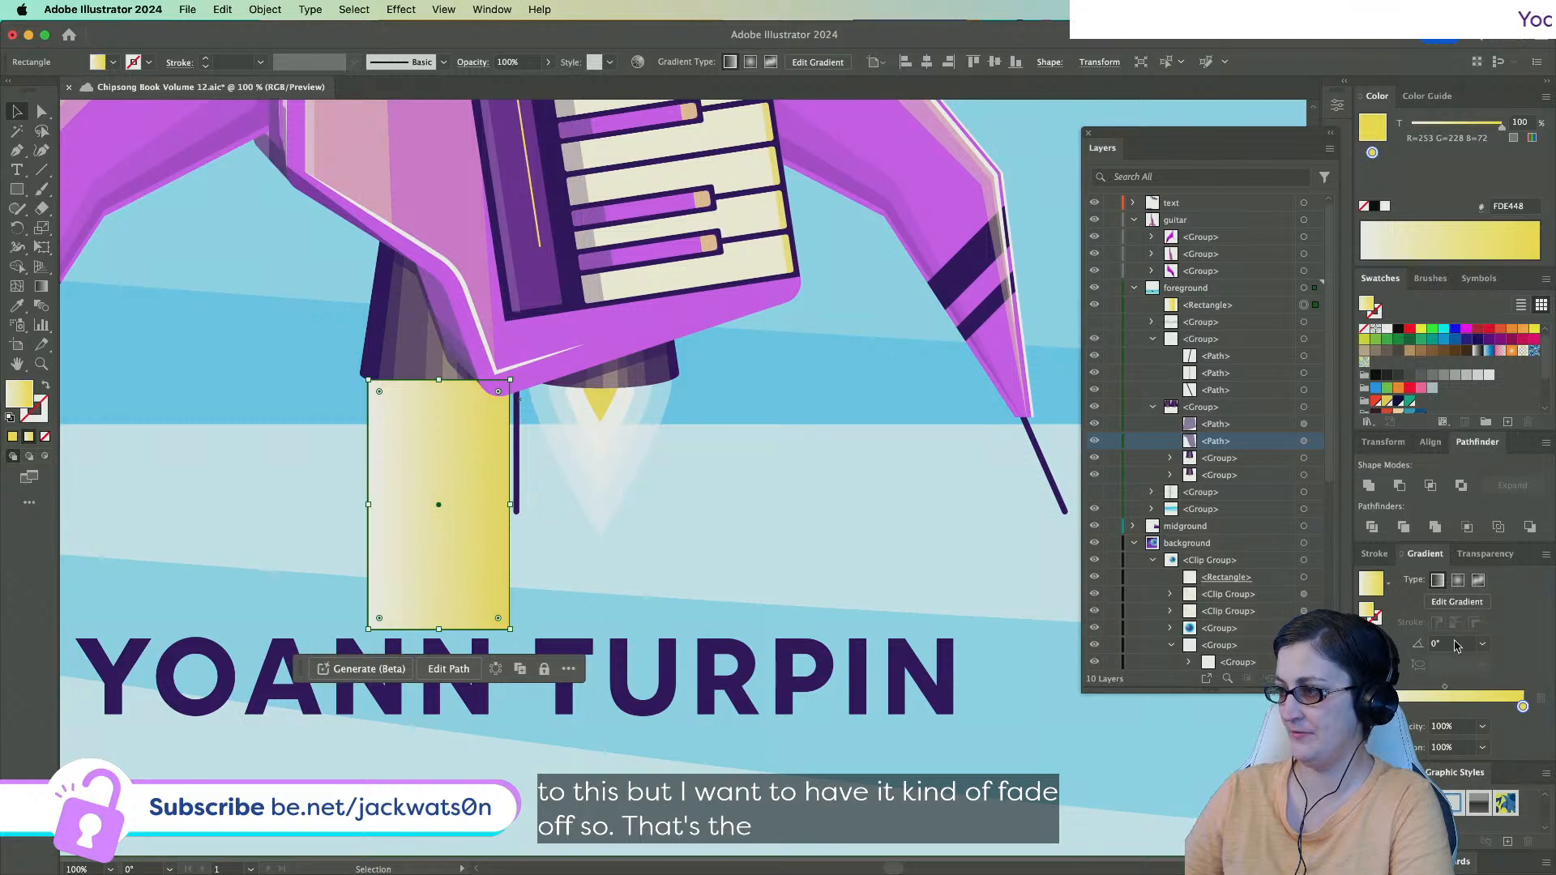
text(90)
key(Return)
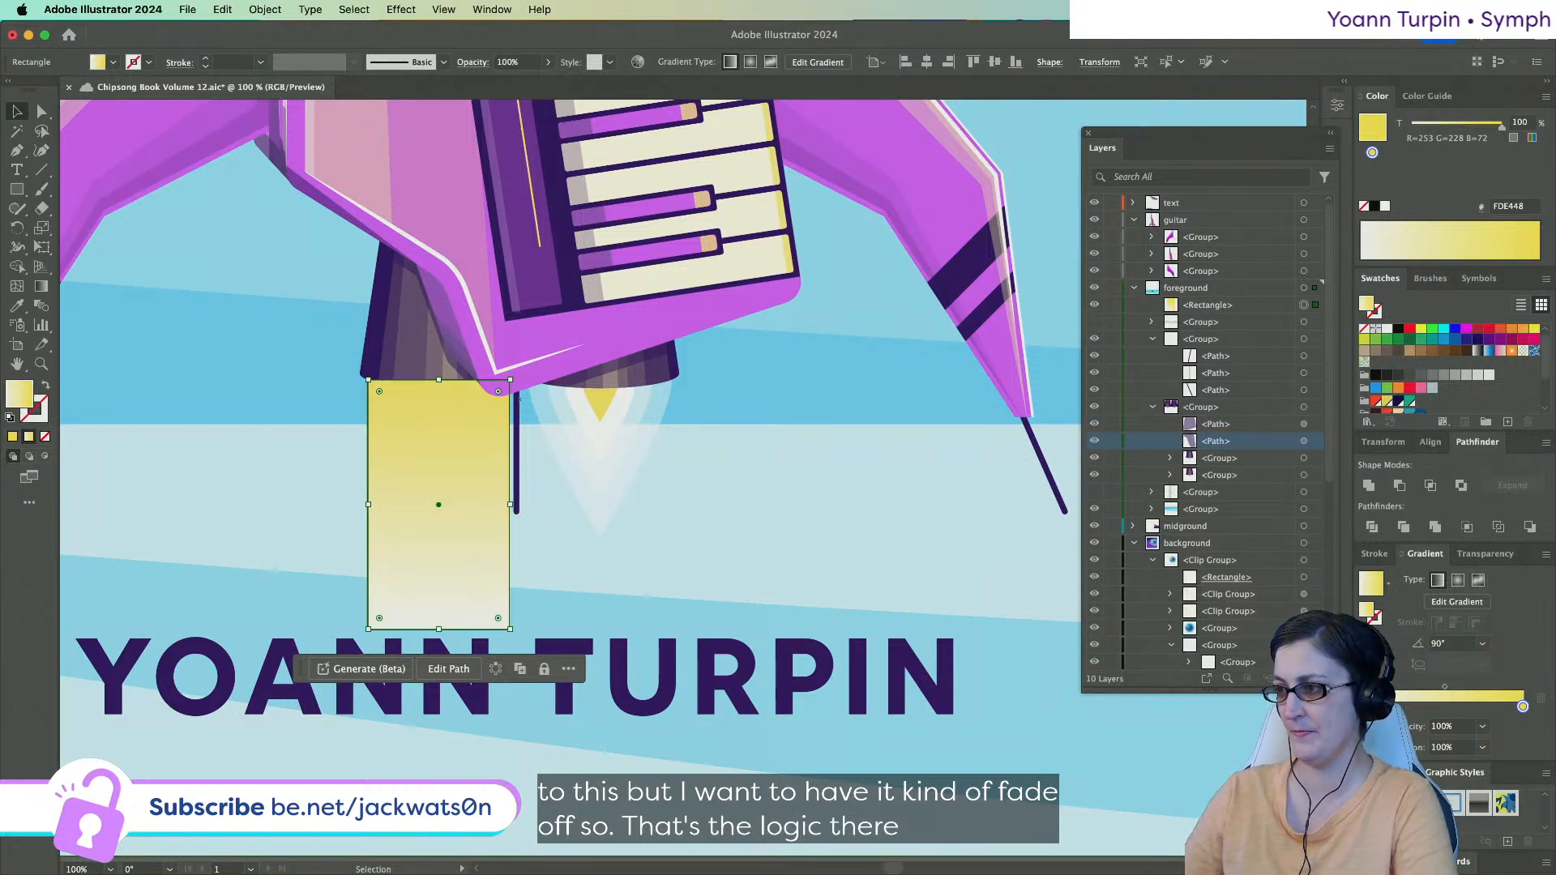
Make both gradient stops yellow FDE448, with opacity 0% at the rectangle's lower end and 50% at its upper end.
click(1522, 707)
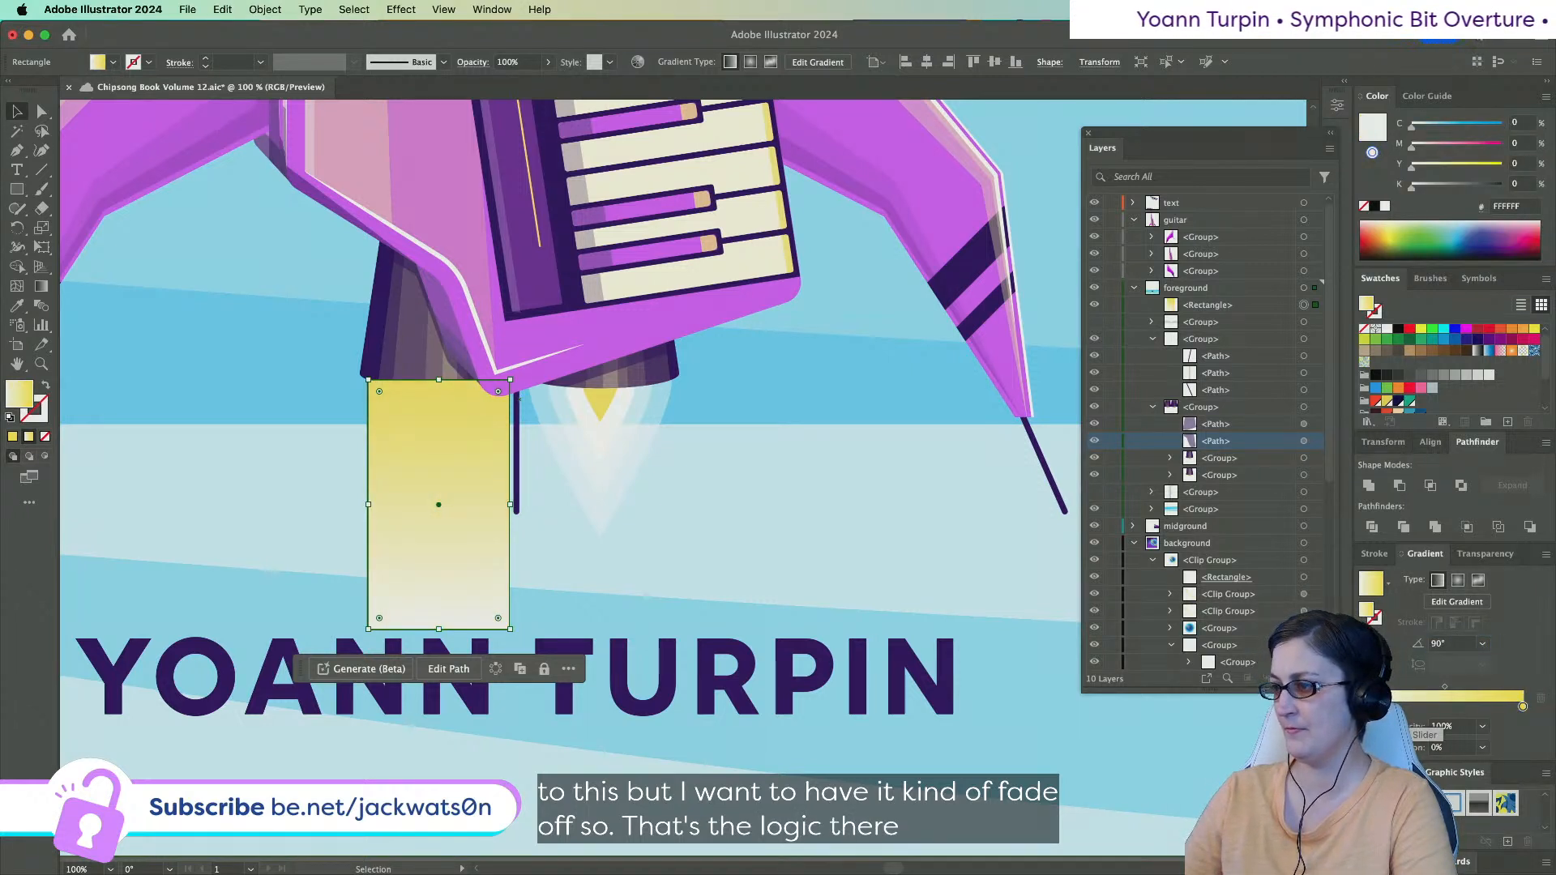
drag(1526, 710, 1367, 709)
click(1452, 707)
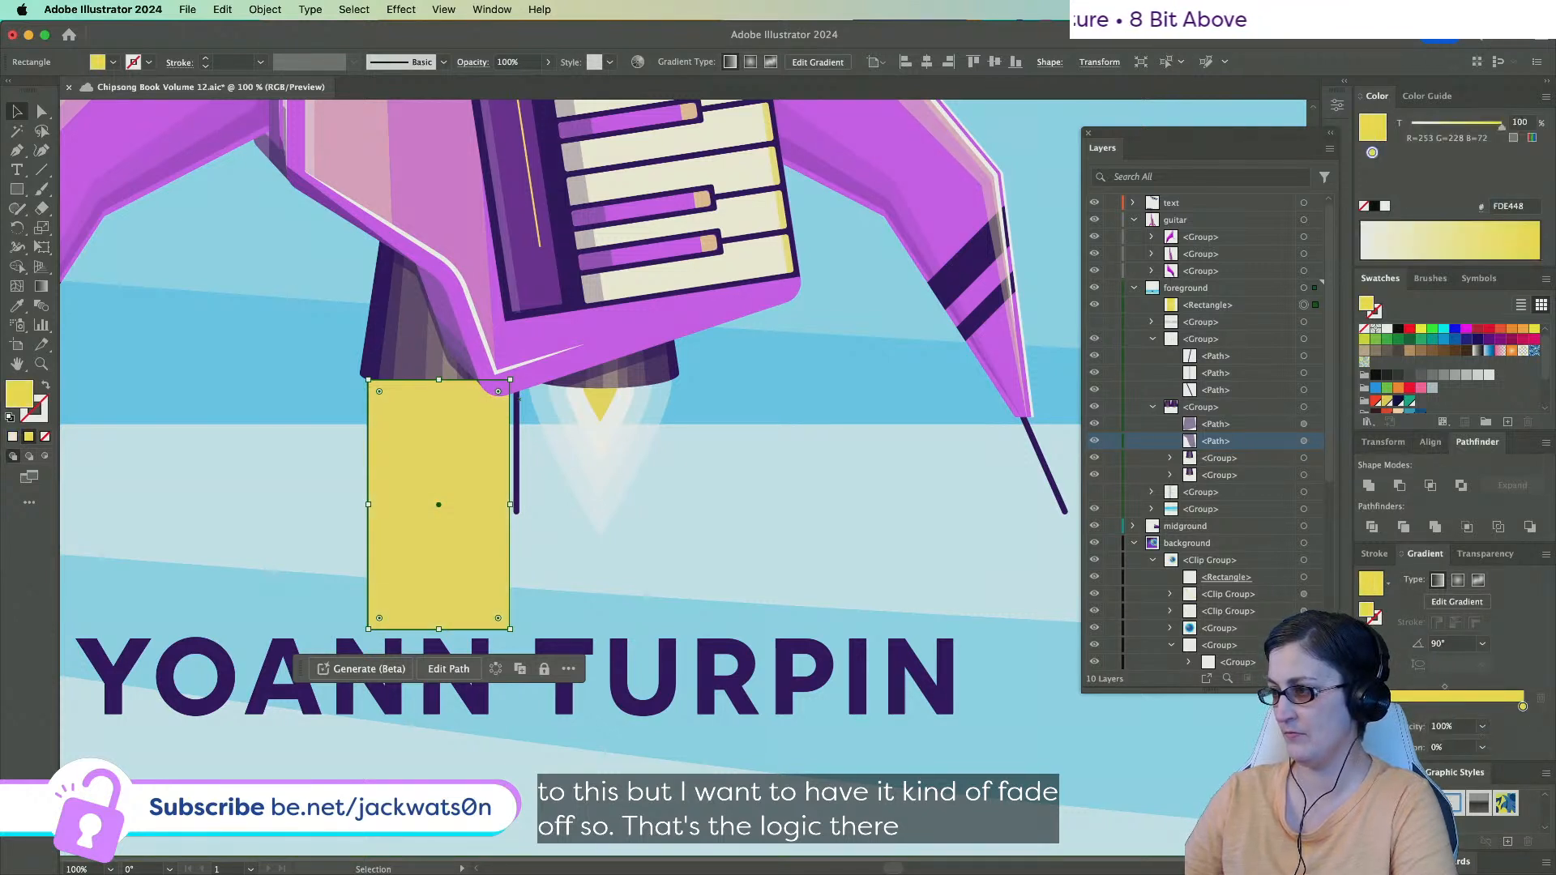
click(1483, 726)
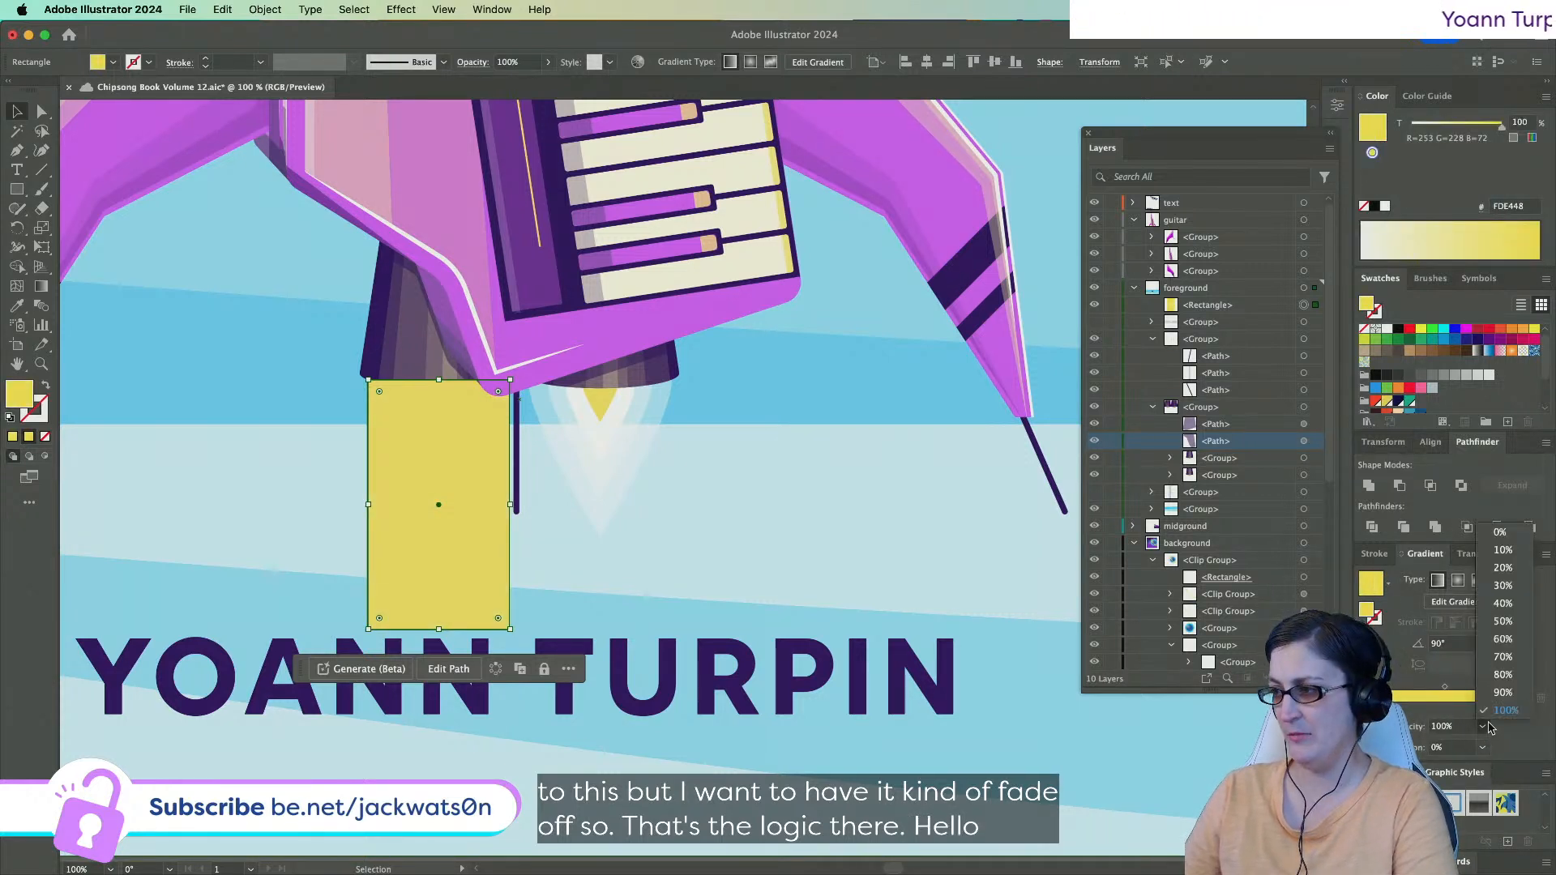
click(1504, 531)
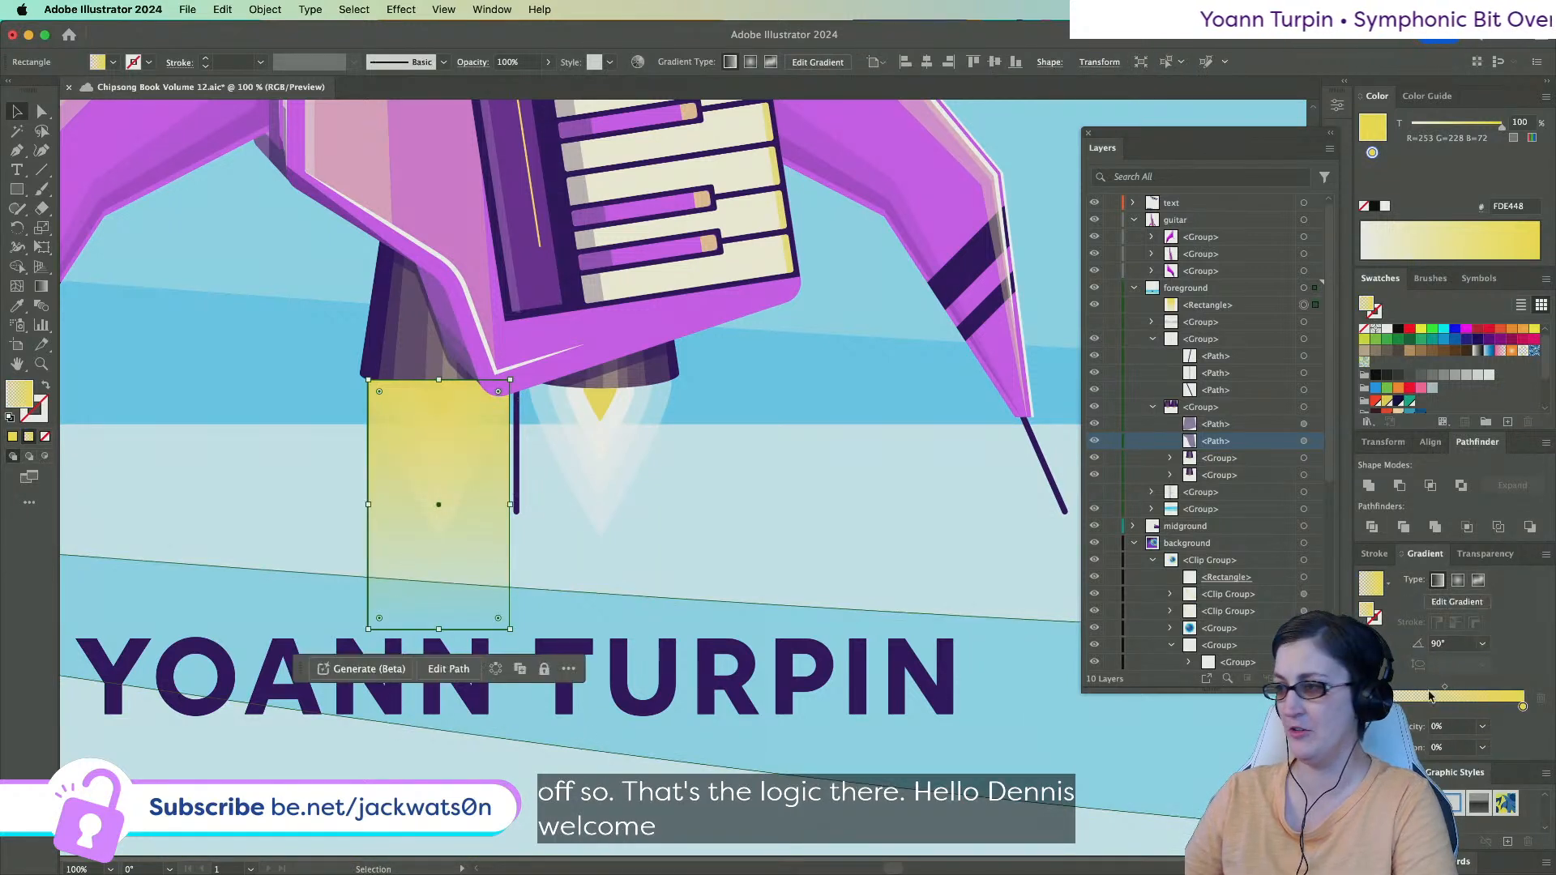
click(1522, 707)
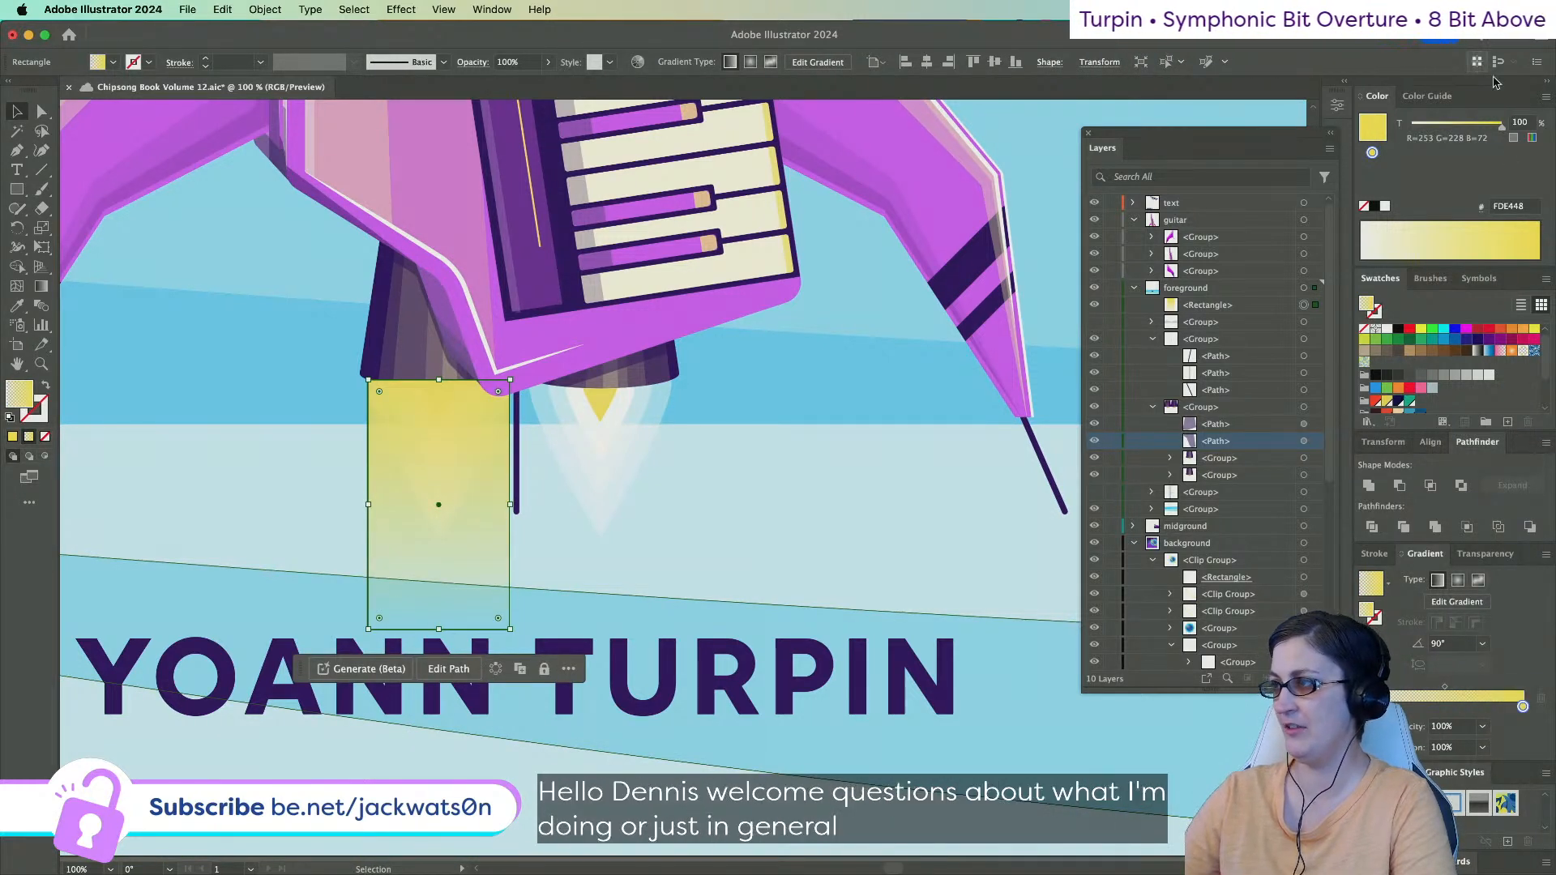
click(1482, 726)
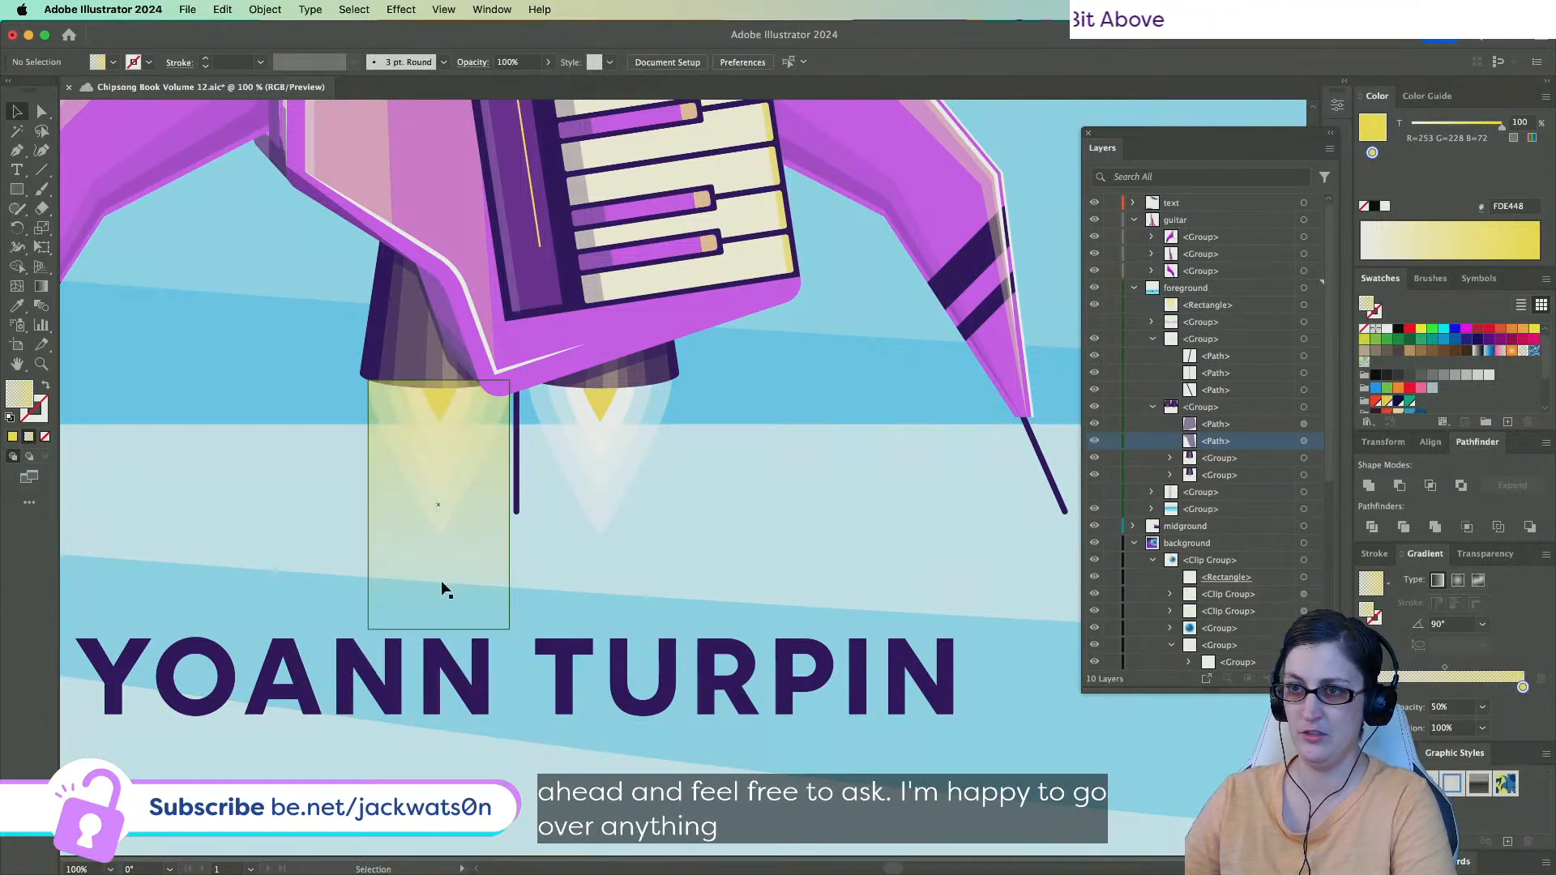
Move the yellow gradient rectangle behind the boosters' group and deselect it.
key(Delete)
key(super+z)
click(144, 378)
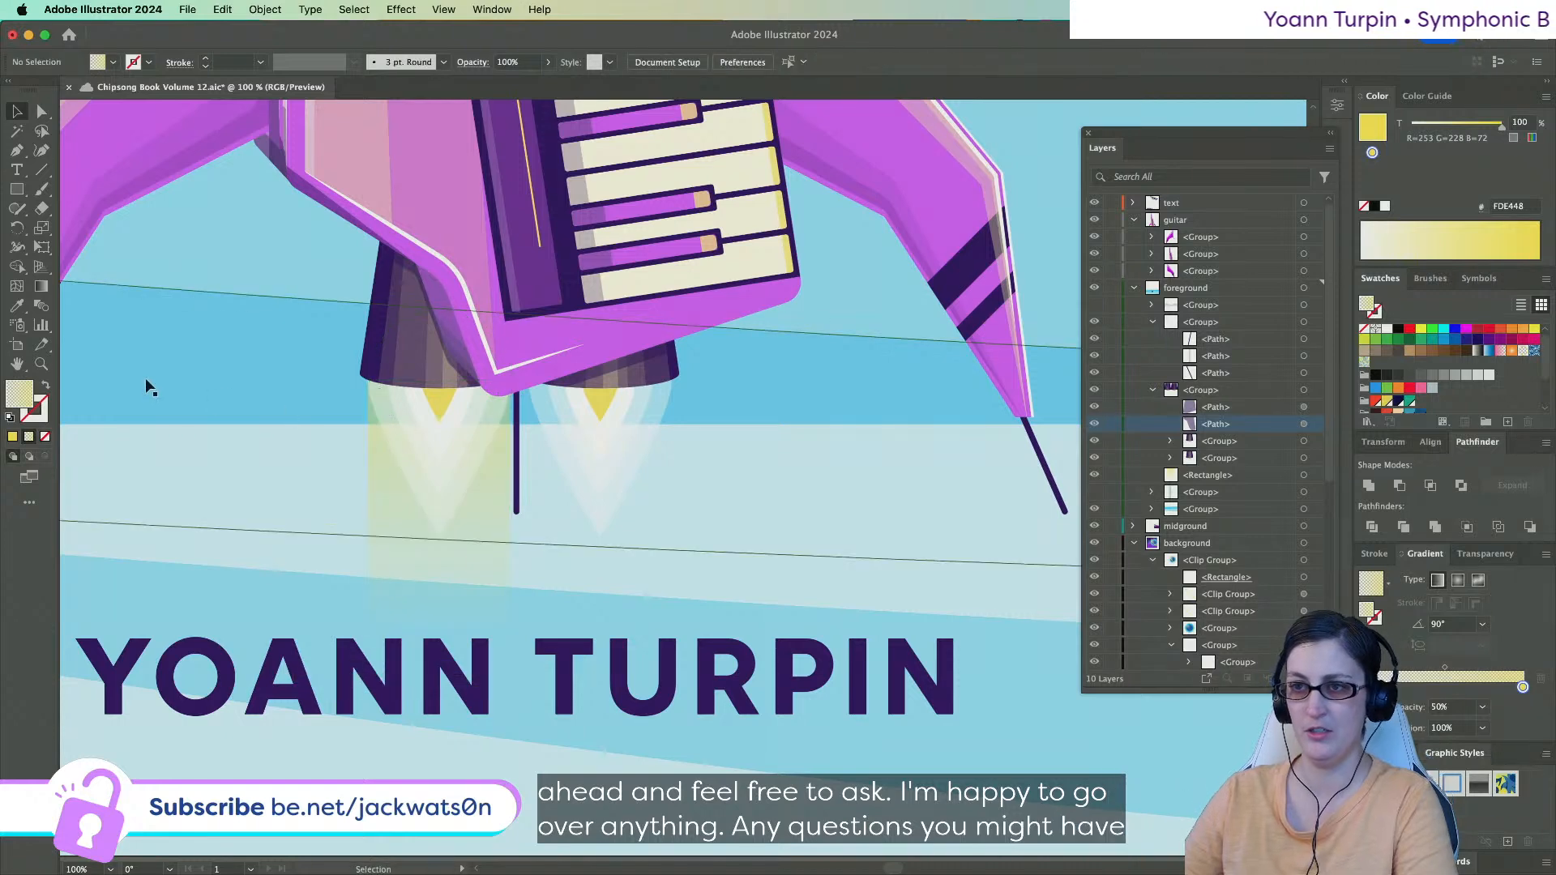
Lengthen the yellow gradient rectangle under the first booster downward to about 237 px high.
scroll(108, 374, down, 2)
scroll(517, 503, down, 1)
scroll(450, 620, up, 1)
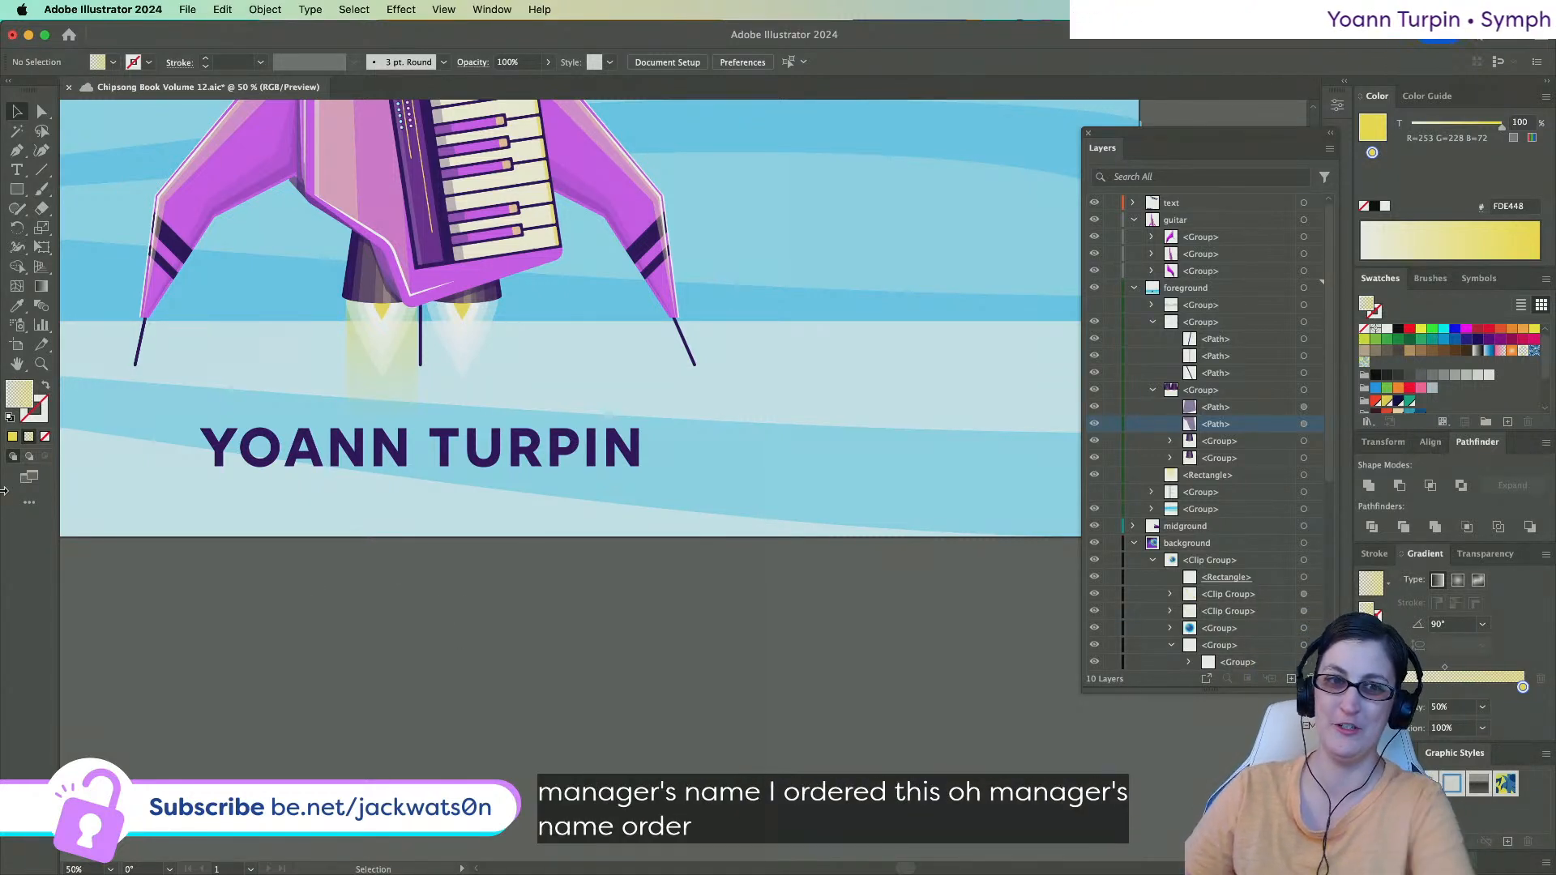
key(super+equal)
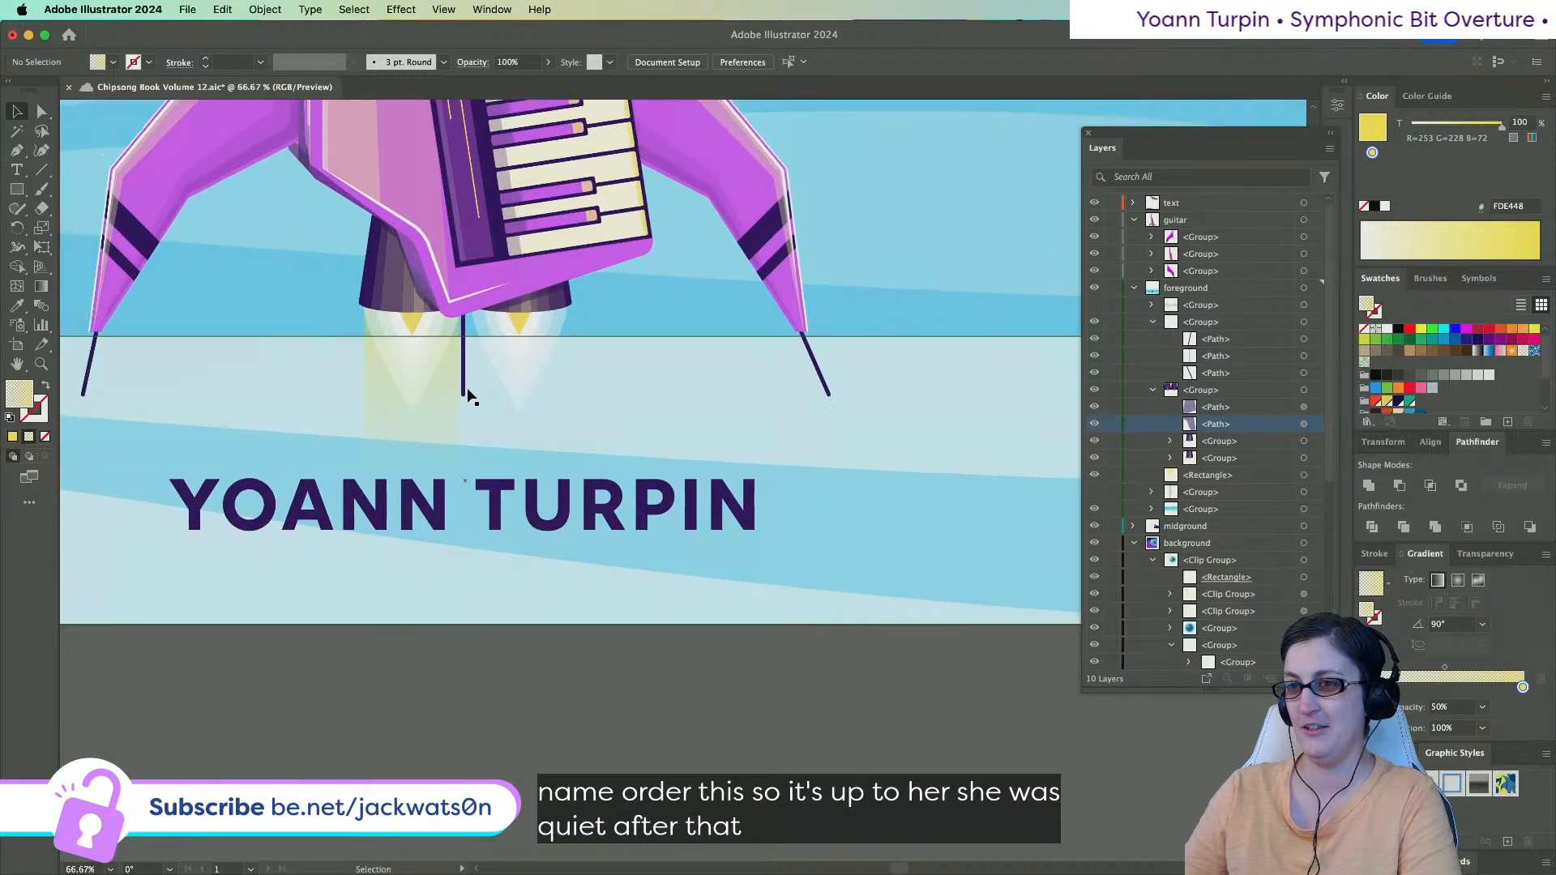
key(super+equal)
click(433, 459)
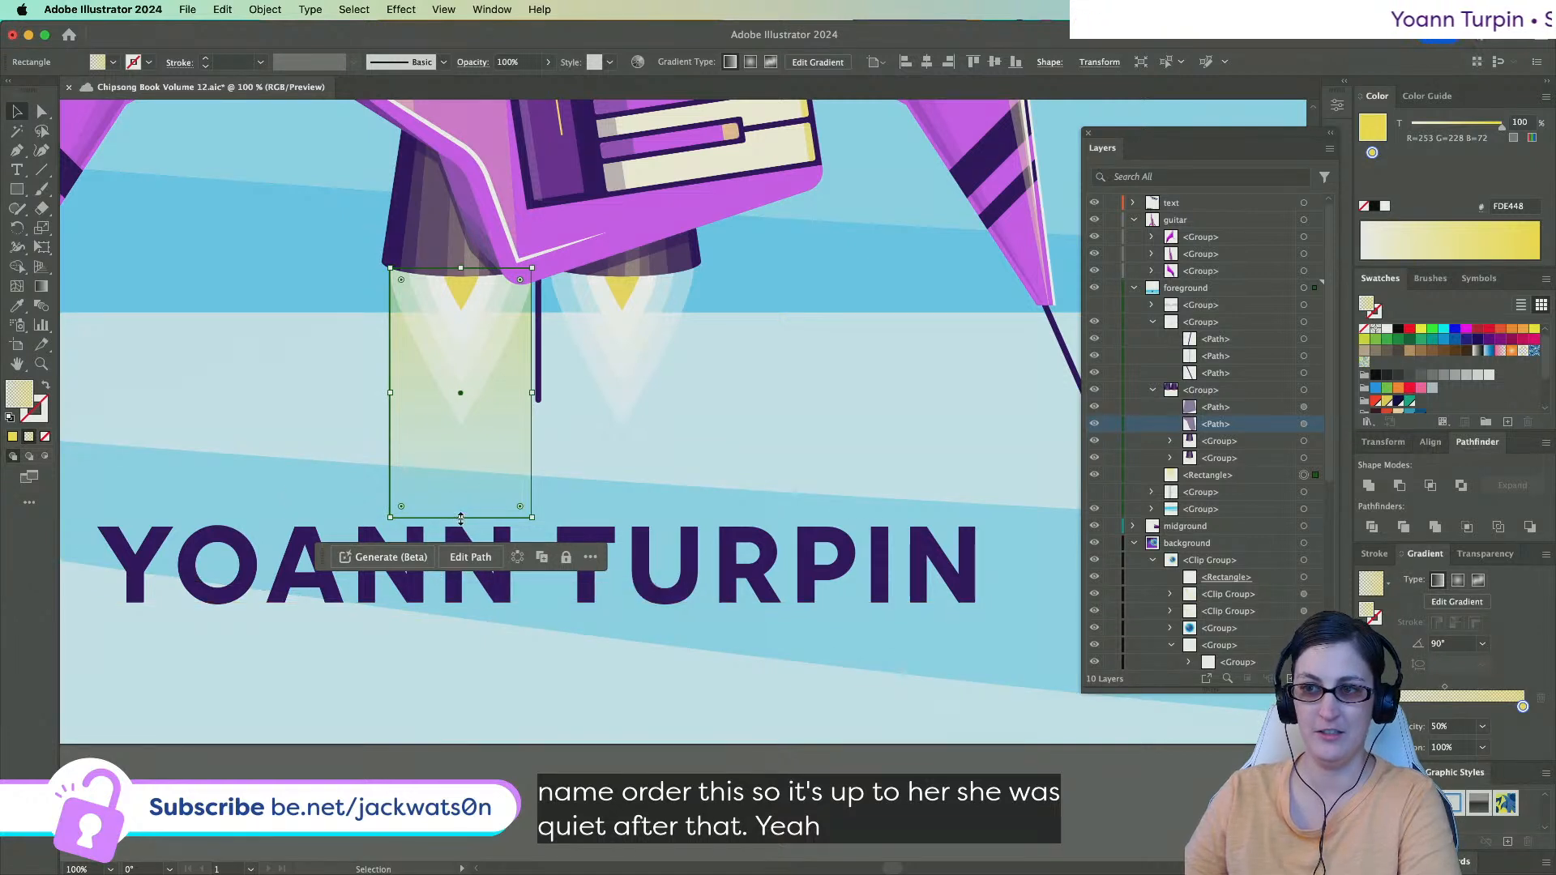
drag(460, 519, 480, 607)
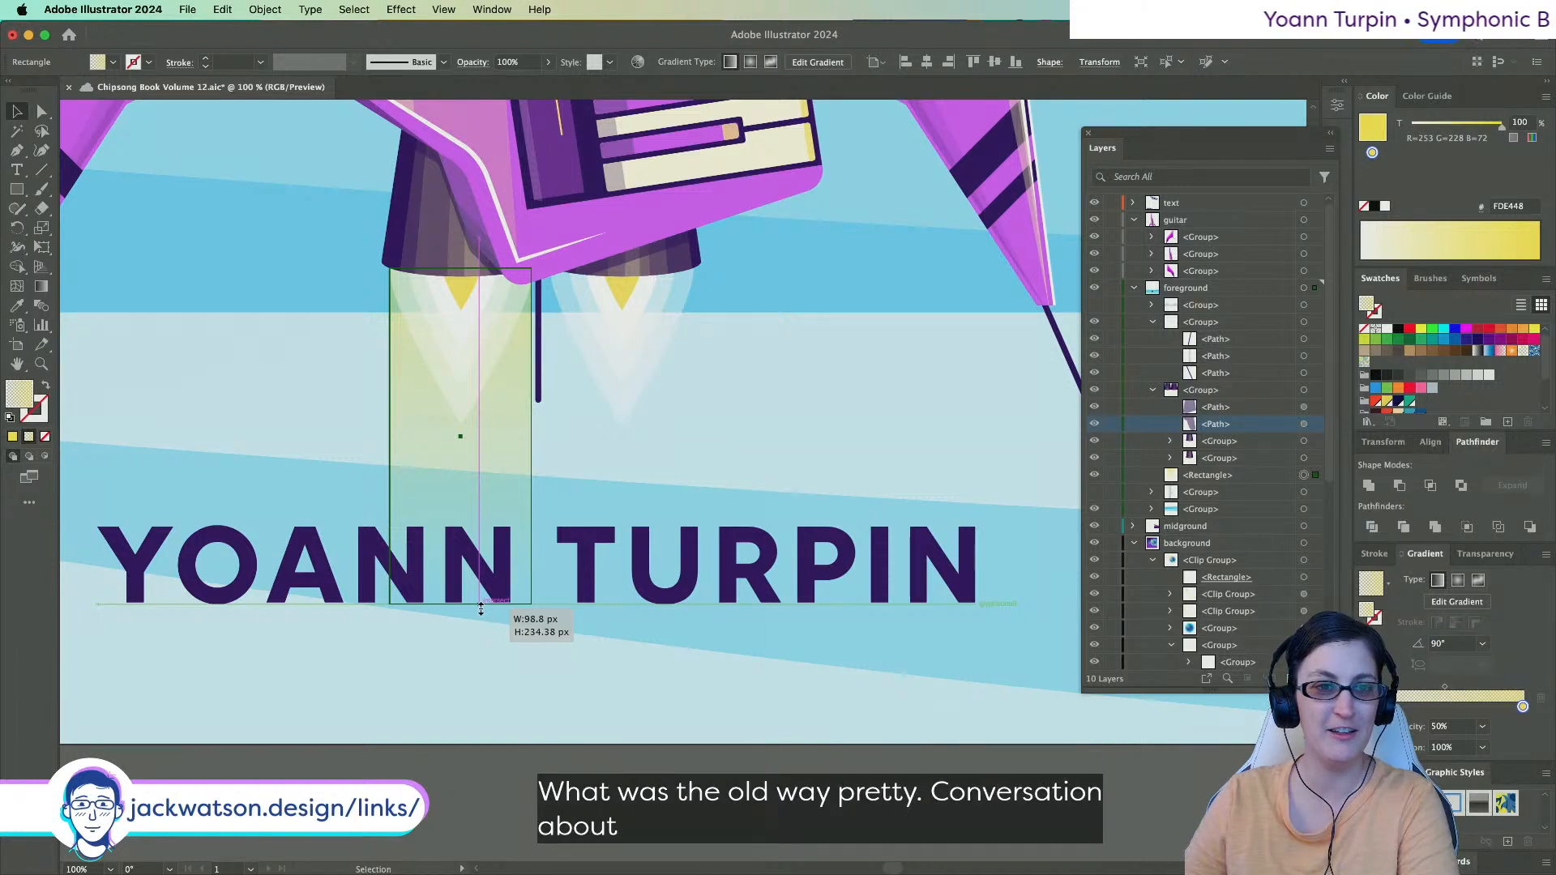
drag(481, 609, 480, 611)
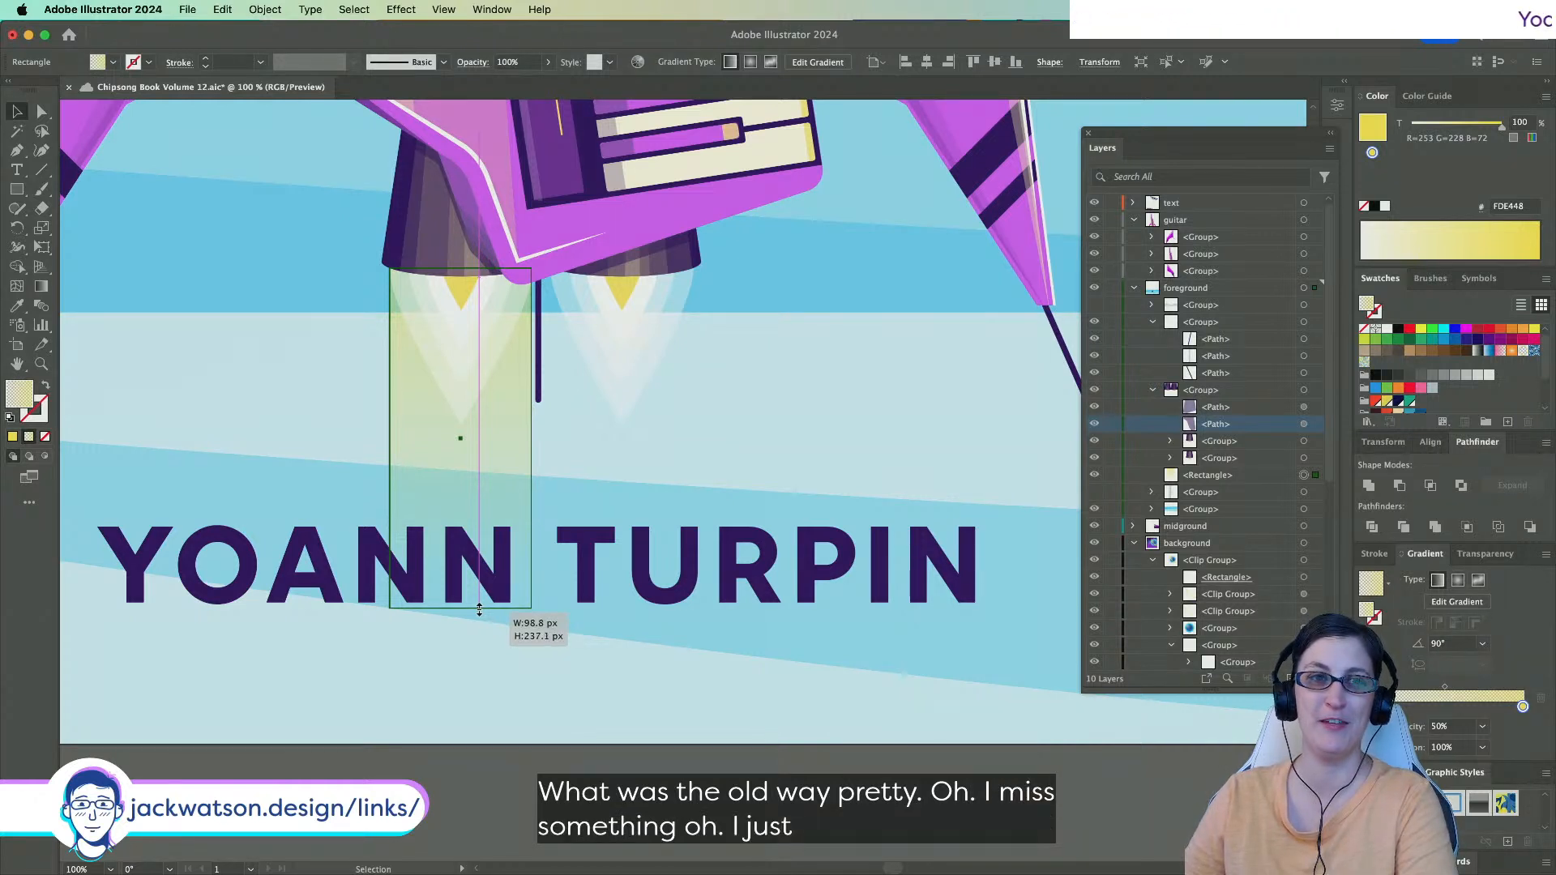
drag(479, 609, 477, 609)
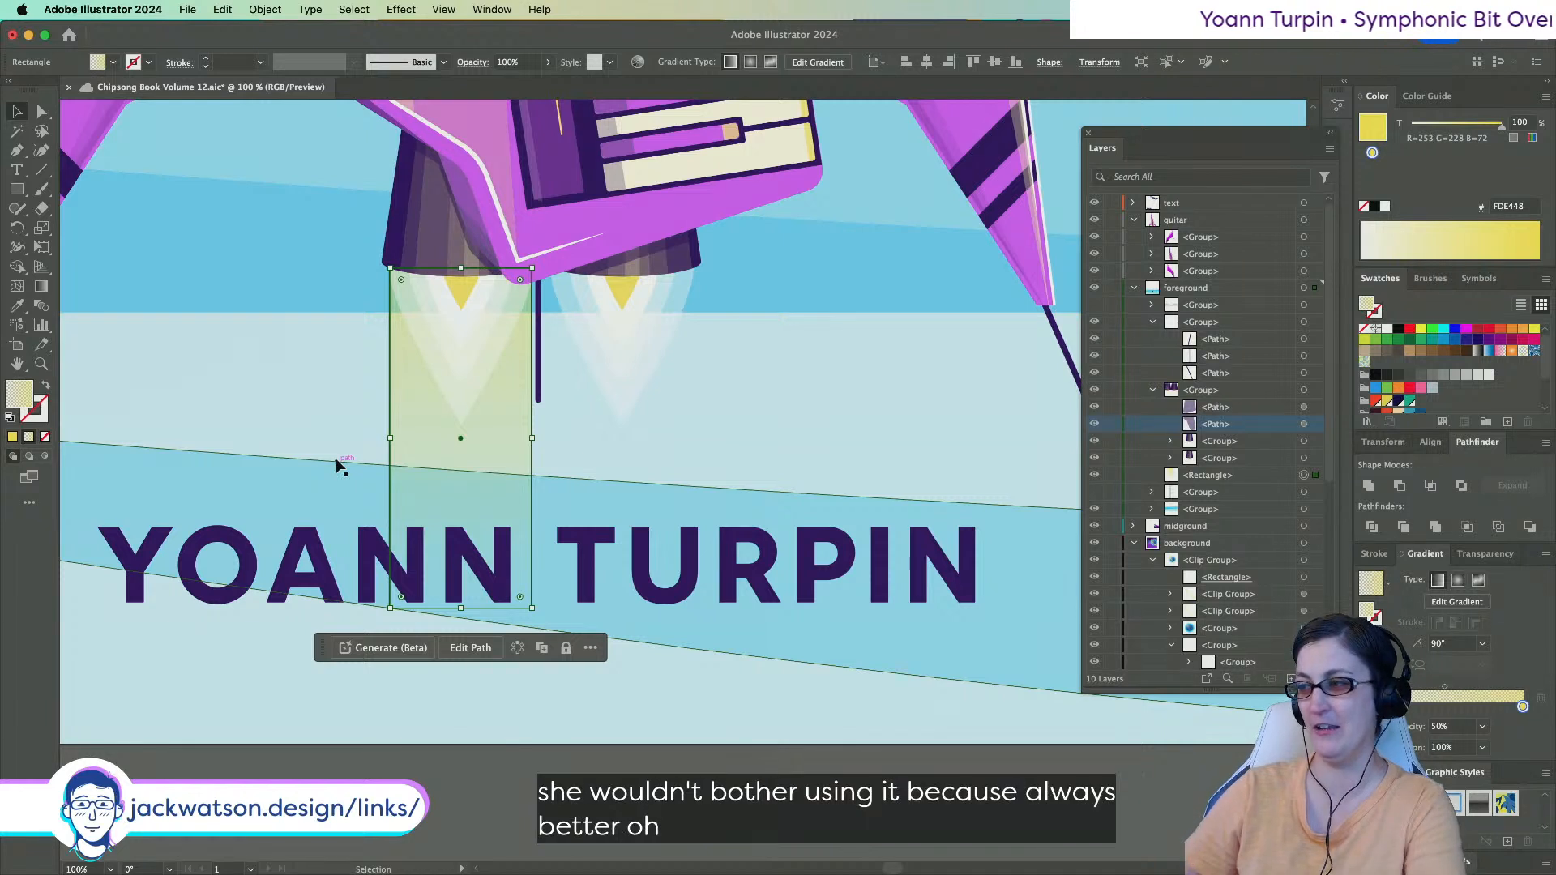
Recolour both stops of the rectangle's gradient to white with a 0% tint and deselect it.
click(1523, 706)
drag(1454, 133, 1411, 127)
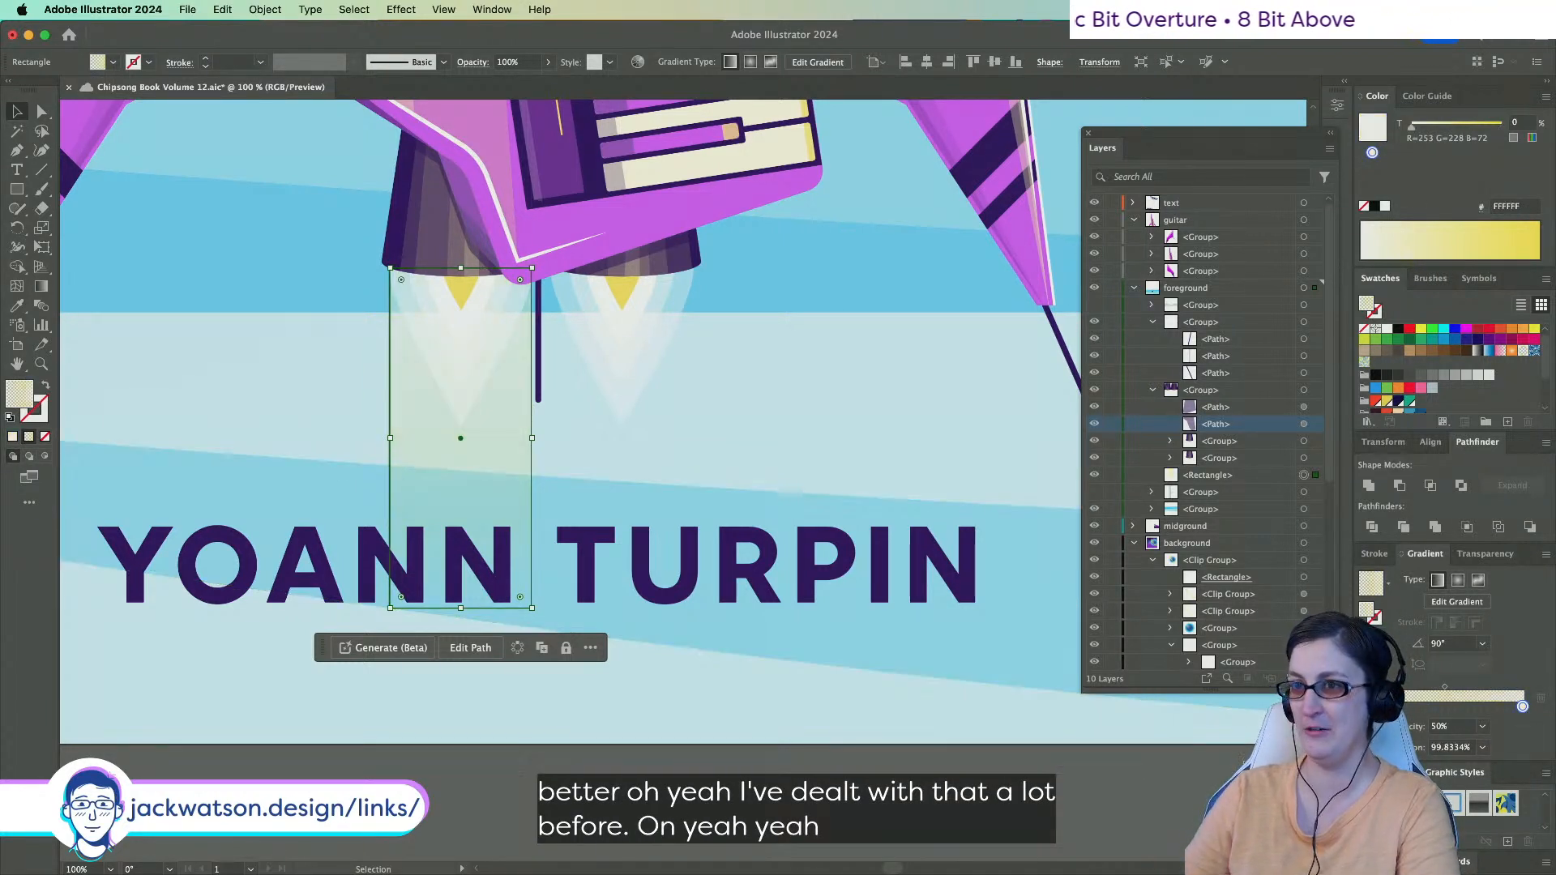
click(1368, 706)
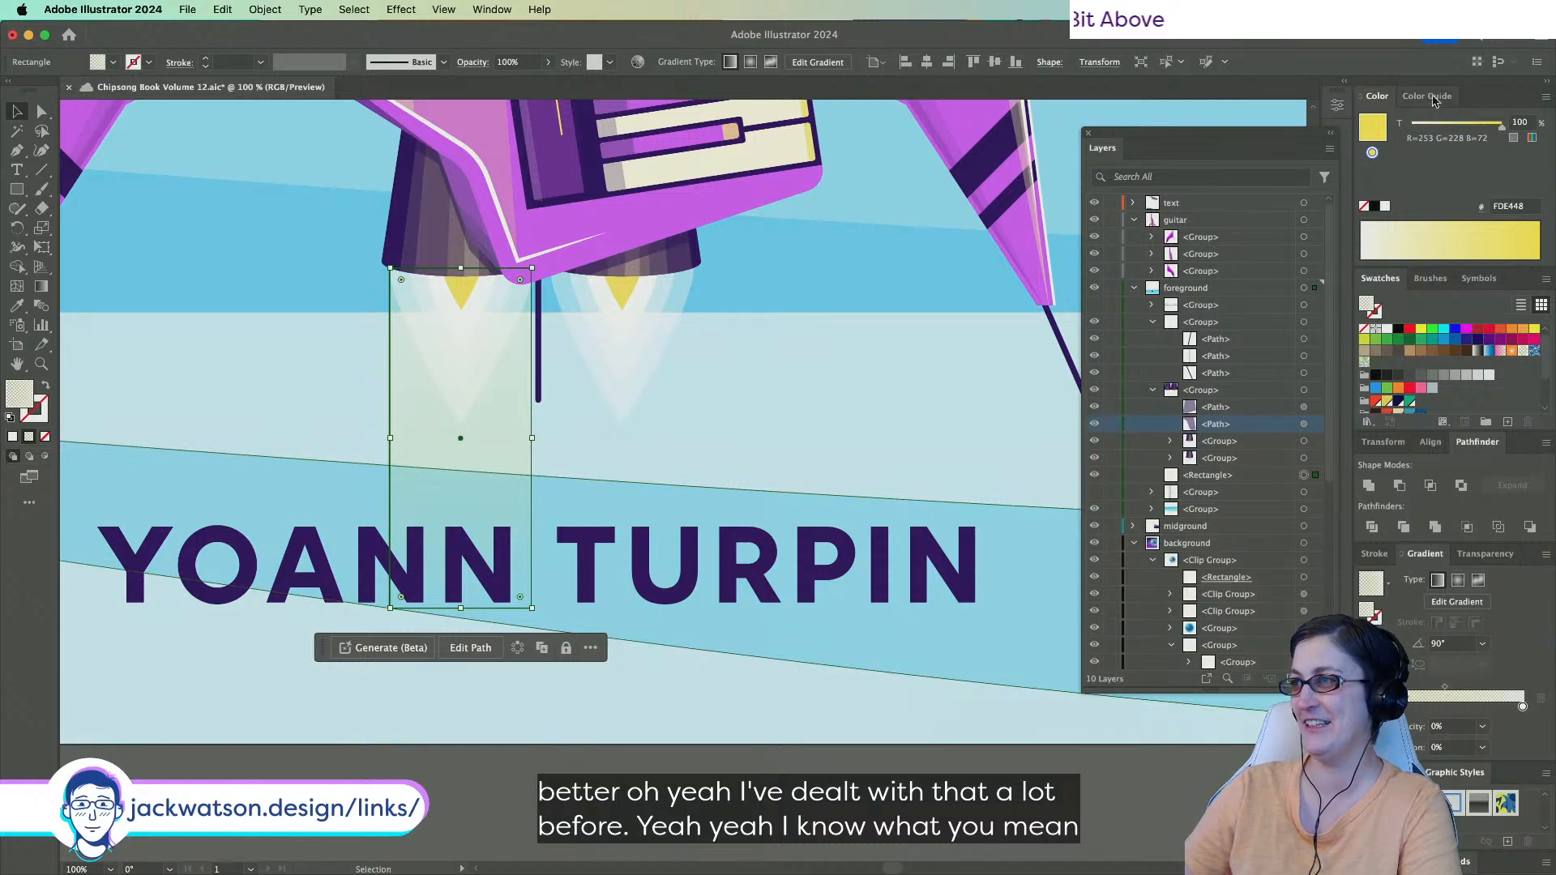
drag(1476, 130, 1411, 127)
key(super+shift+a)
scroll(680, 533, down, 1)
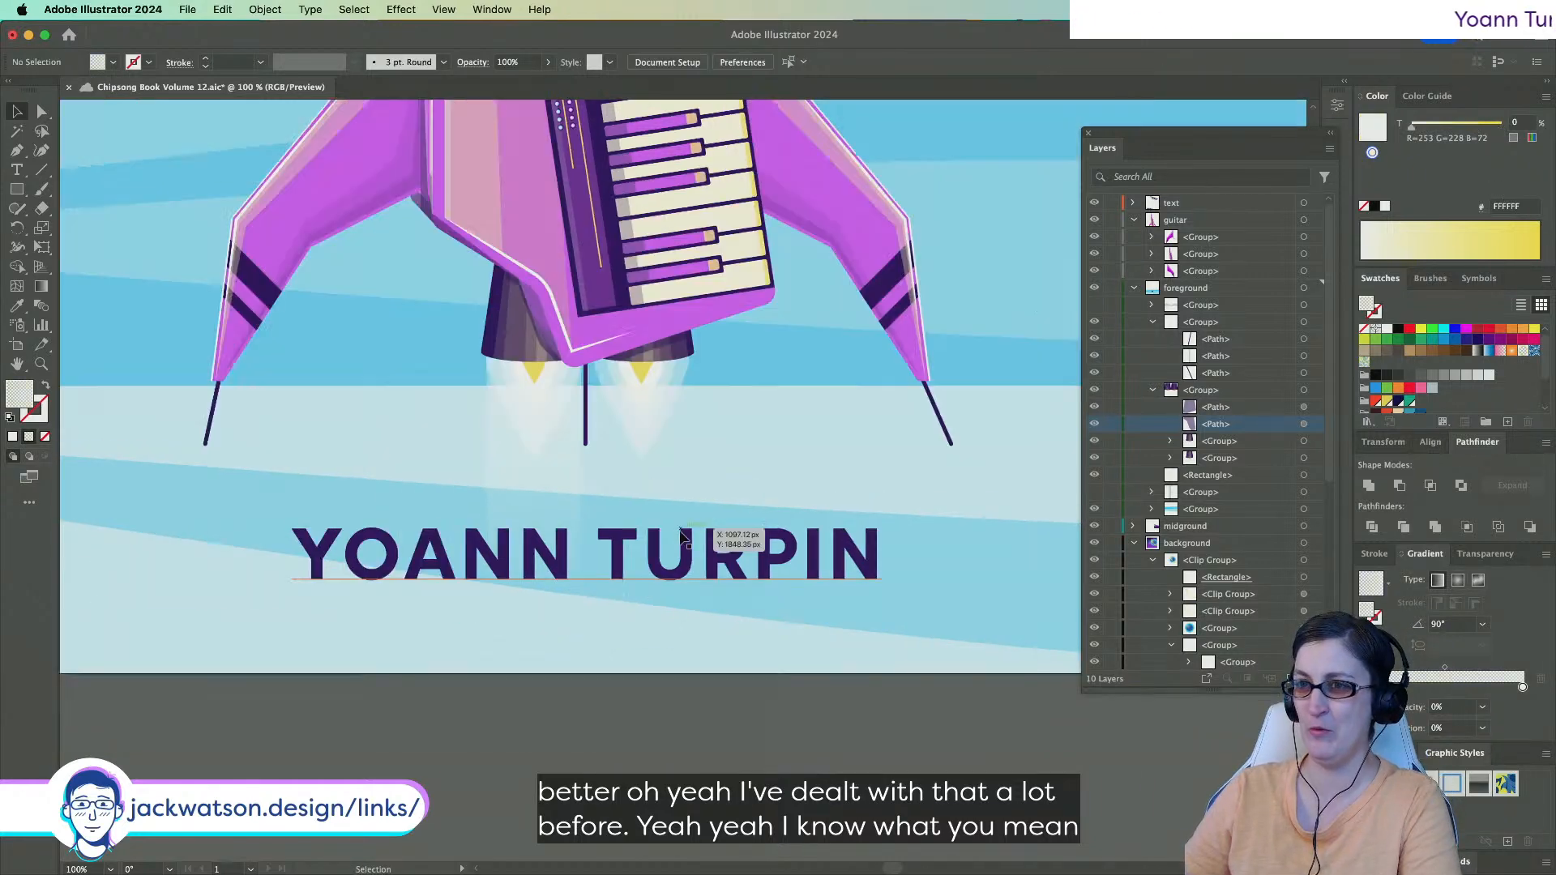
Bring back the yellow gradient rectangle and place the white version directly behind it as a copy.
click(580, 495)
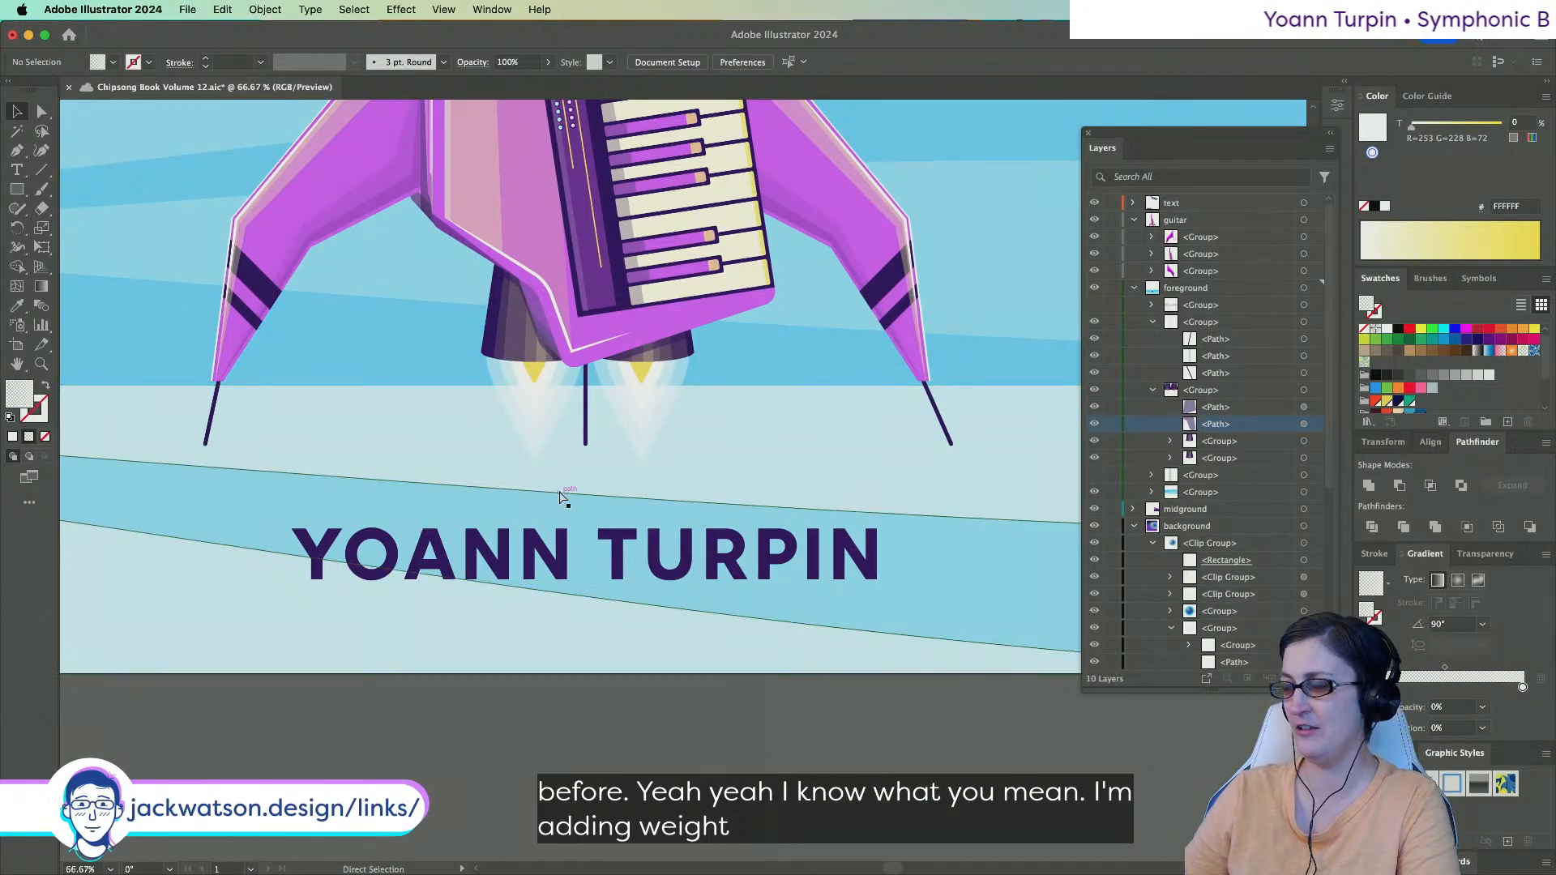
key(super+z)
key(super+shift+z)
key(super+b)
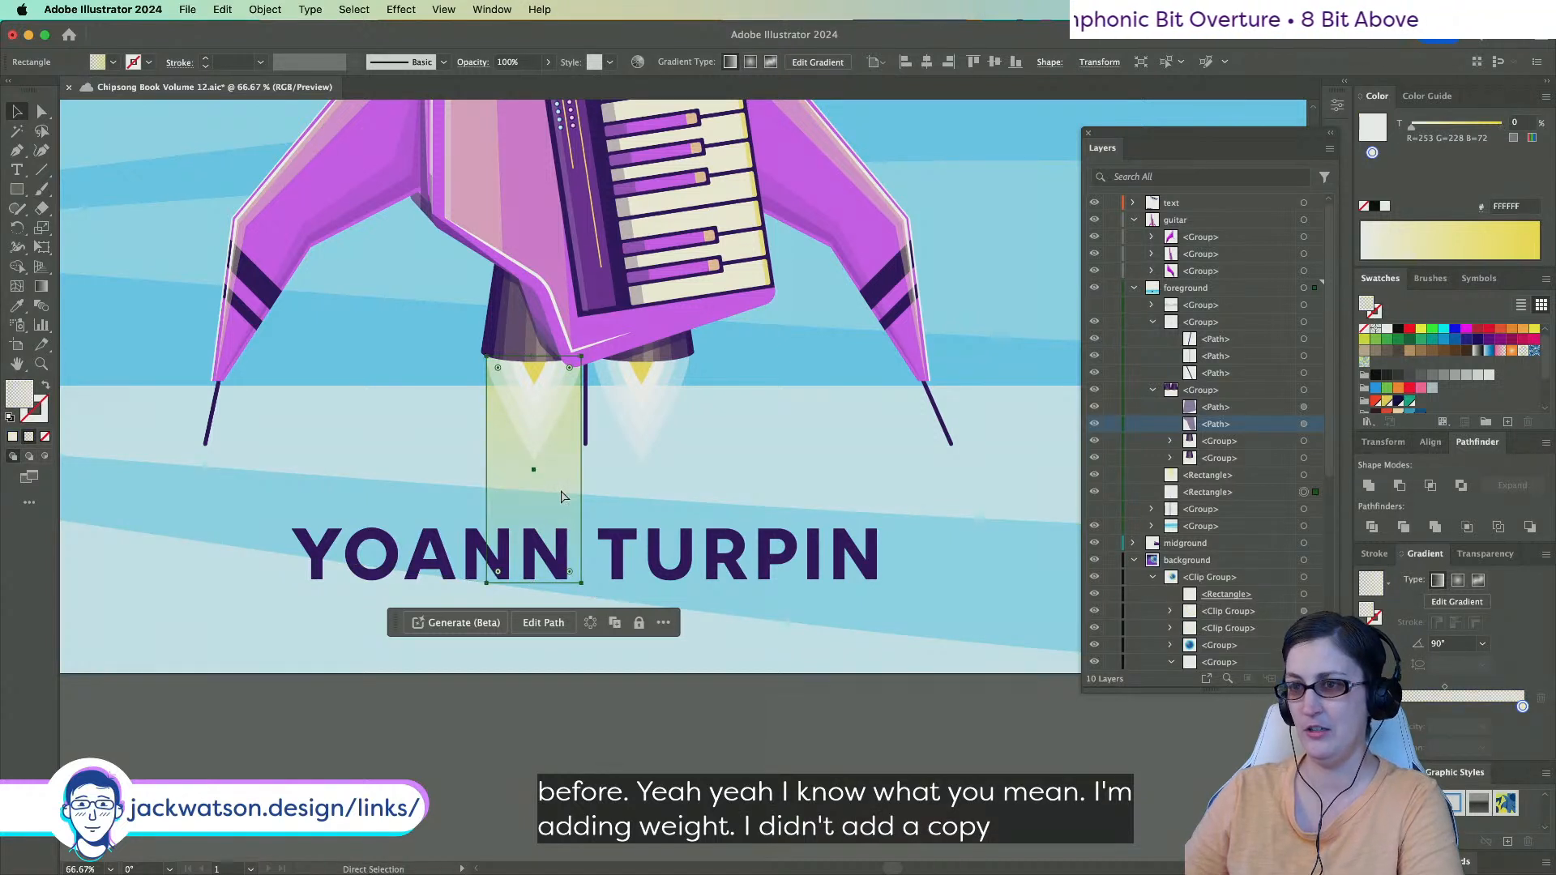
key(super+shift+a)
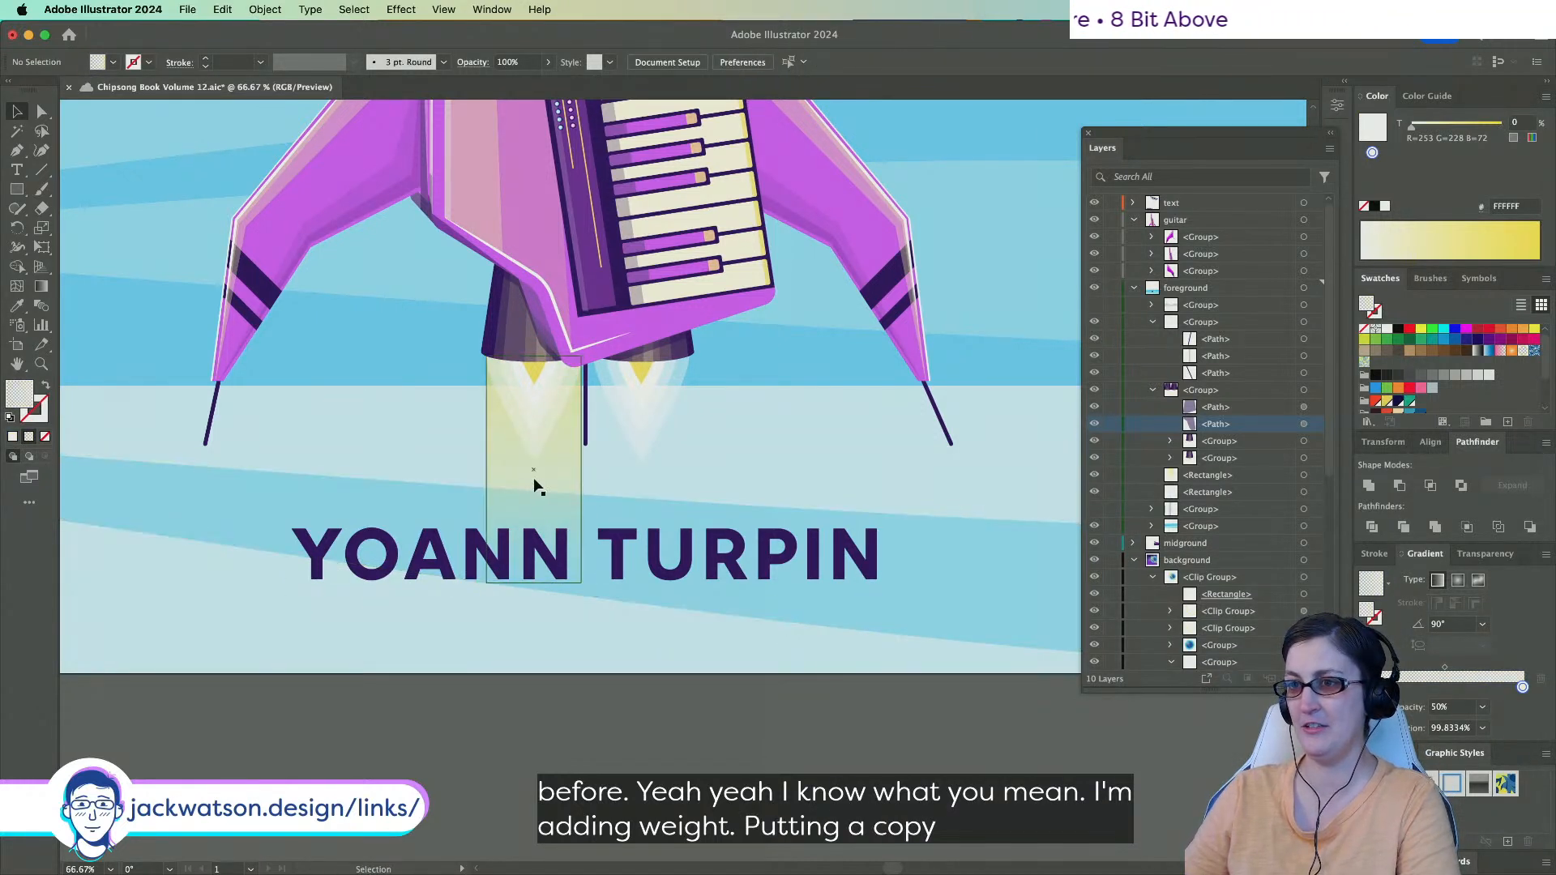
key(super+z)
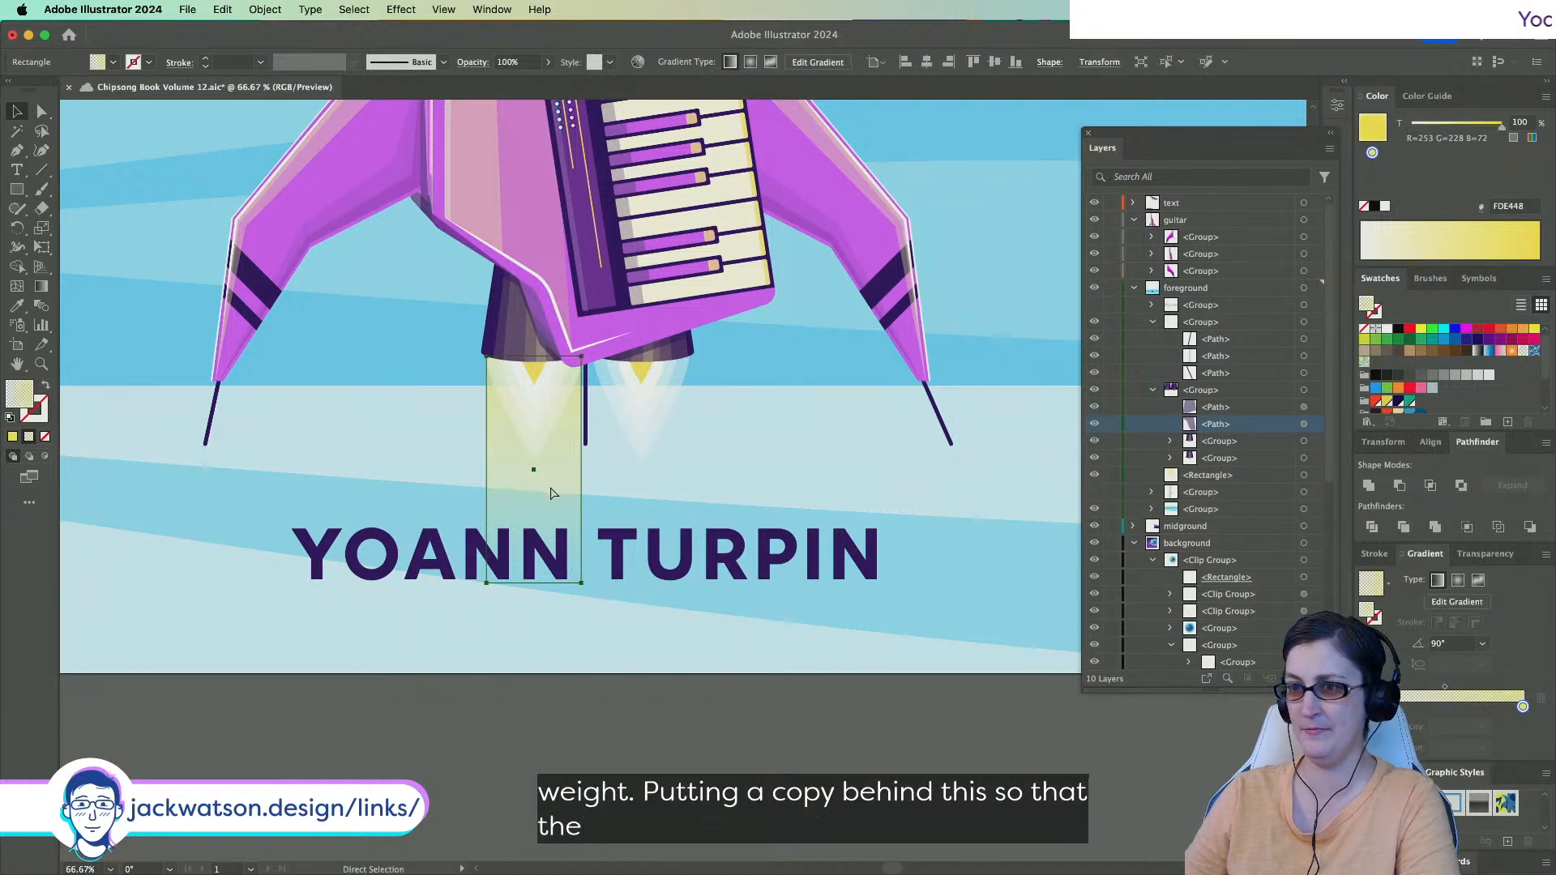
key(super+shift+a)
Extend the white rectangle to the page's lower edge and shorten the yellow one to end above the author name.
click(538, 479)
drag(533, 582, 530, 491)
click(514, 521)
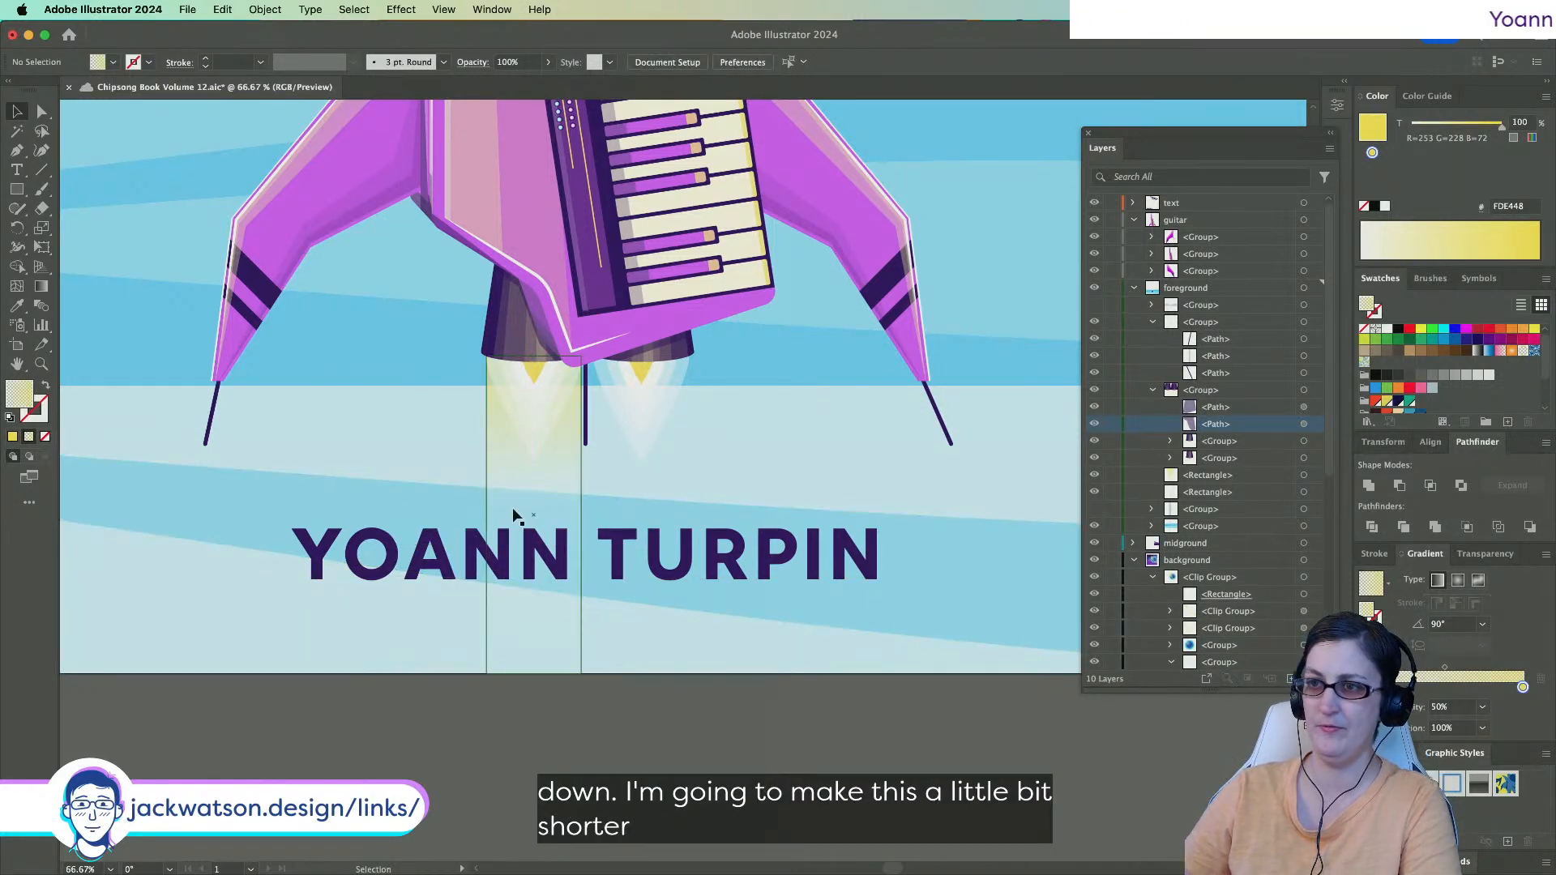
Duplicate the yellow rectangle, shorten the copy to just below the booster, and recolour its upper gradient stop red FF4817.
click(561, 478)
drag(533, 490, 542, 412)
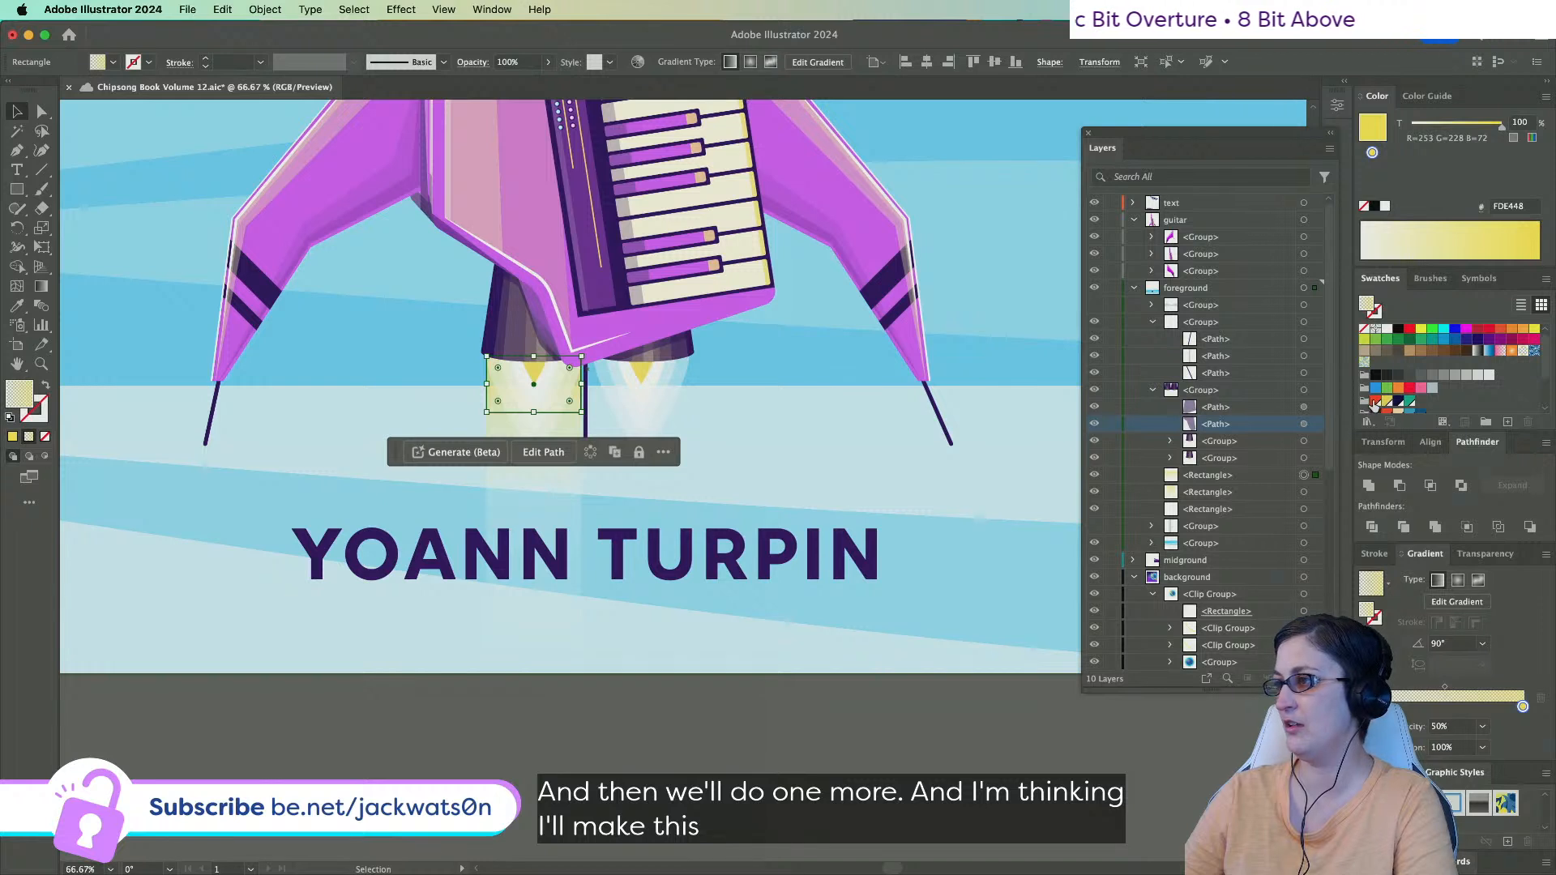
scroll(1376, 397, down, 2)
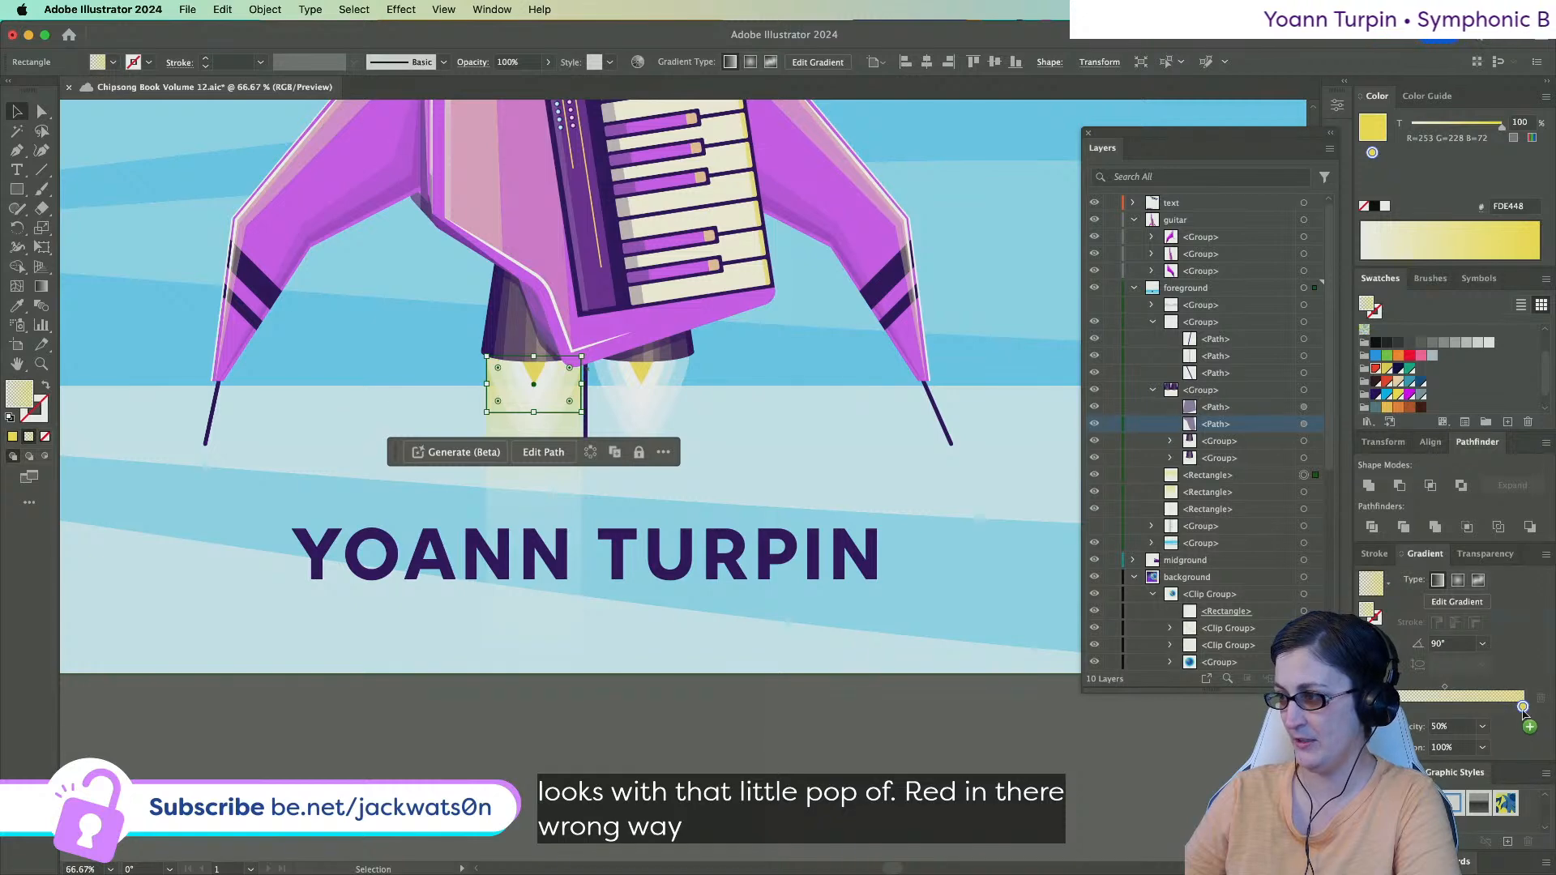
drag(1523, 707, 1523, 711)
click(673, 680)
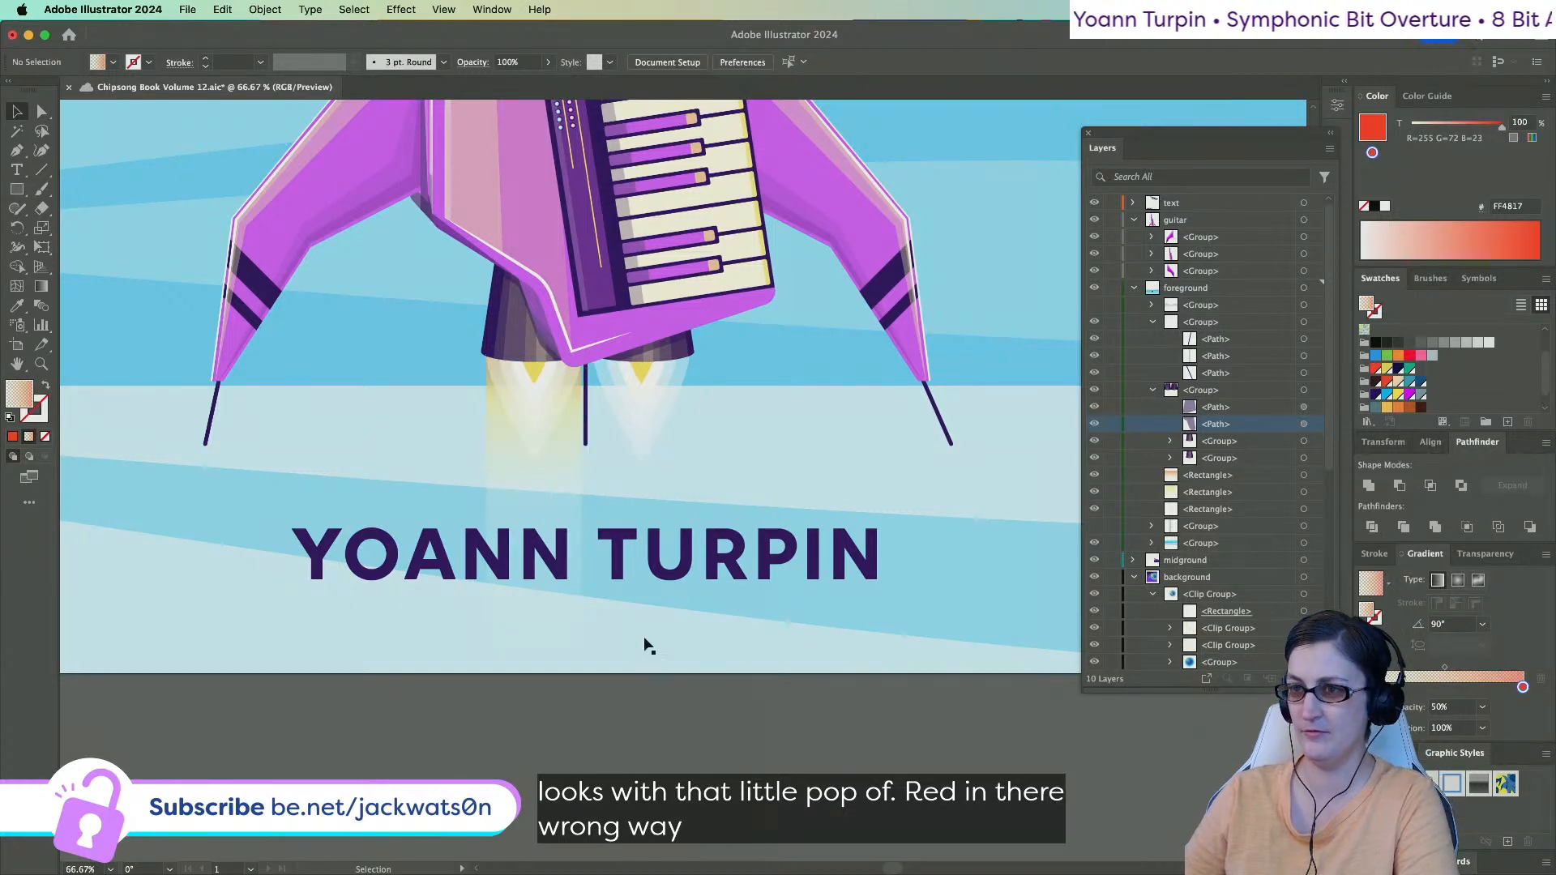
Lengthen the red gradient rectangle downward to nearly the tip of the flame and deselect it.
scroll(406, 251, down, 3)
scroll(403, 252, up, 2)
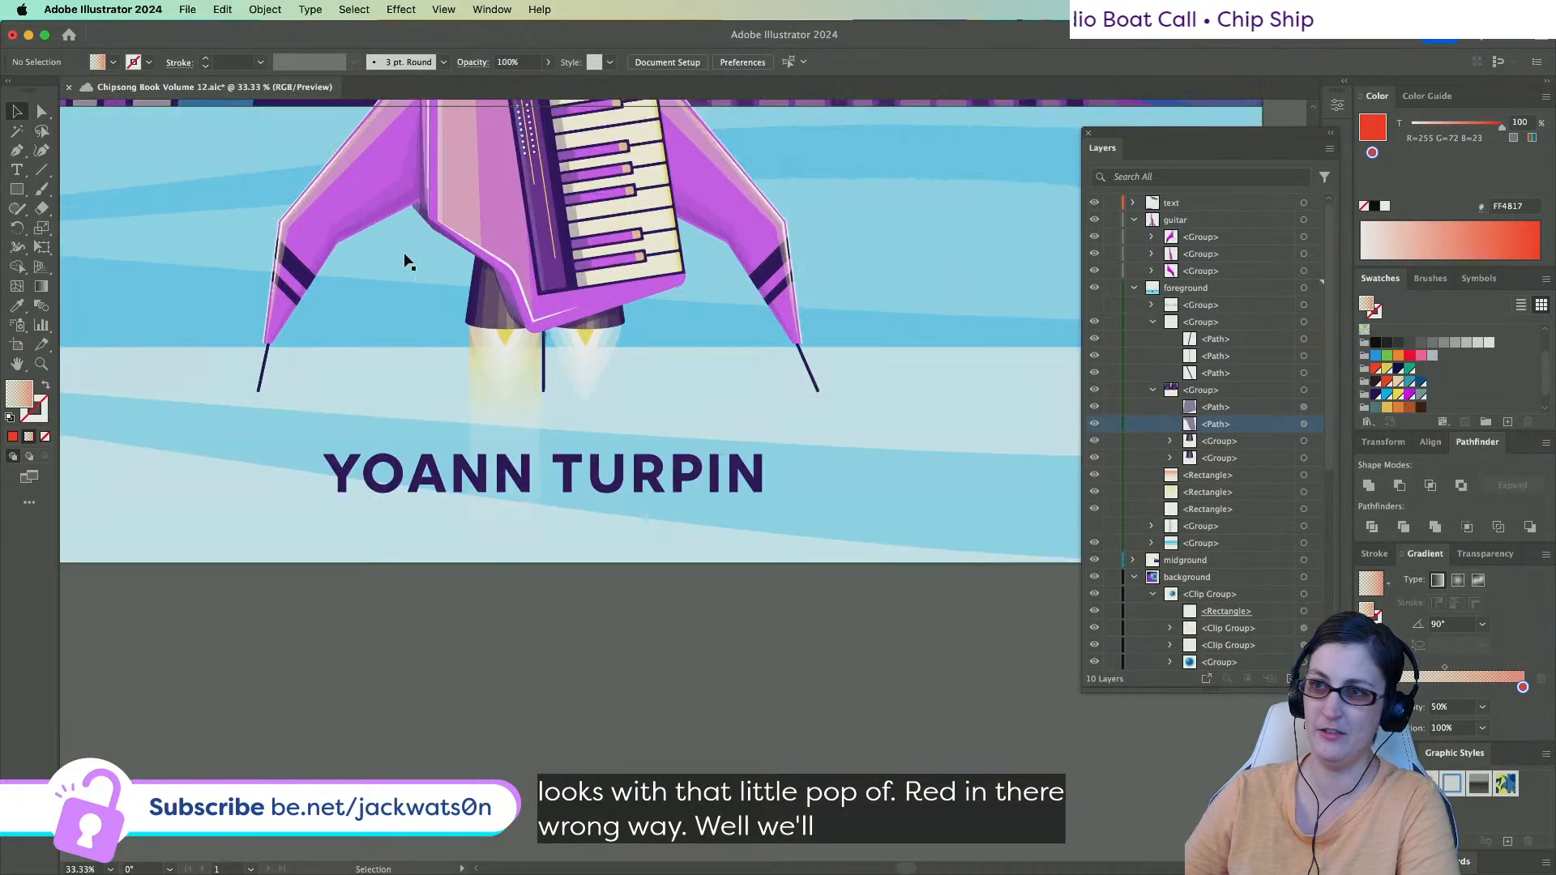
scroll(483, 365, up, 1)
scroll(483, 364, up, 3)
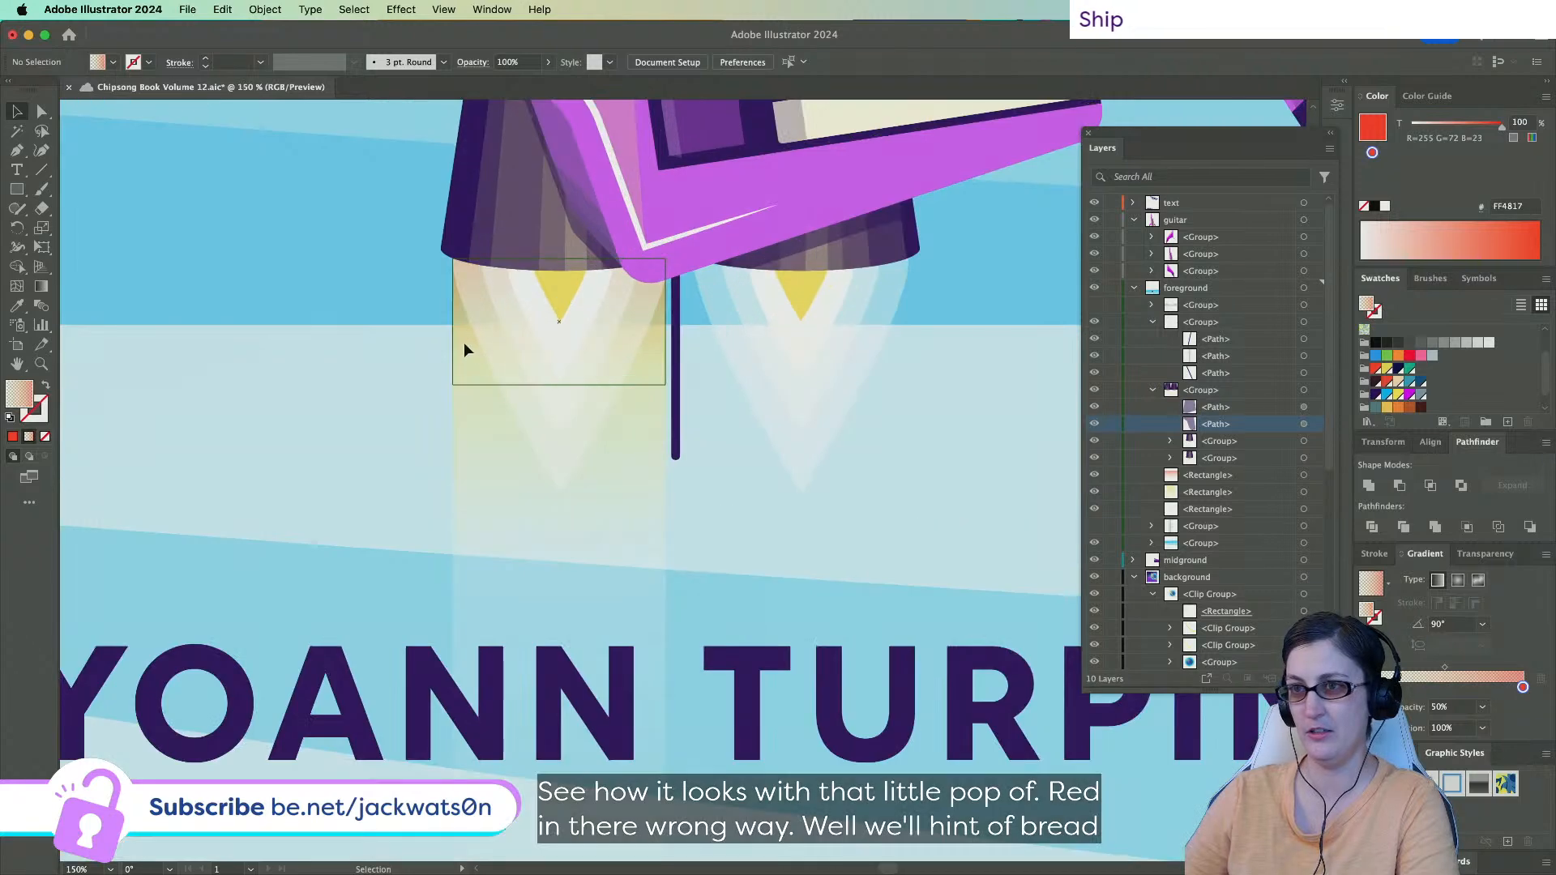
click(556, 372)
drag(559, 388, 576, 461)
scroll(633, 508, down, 3)
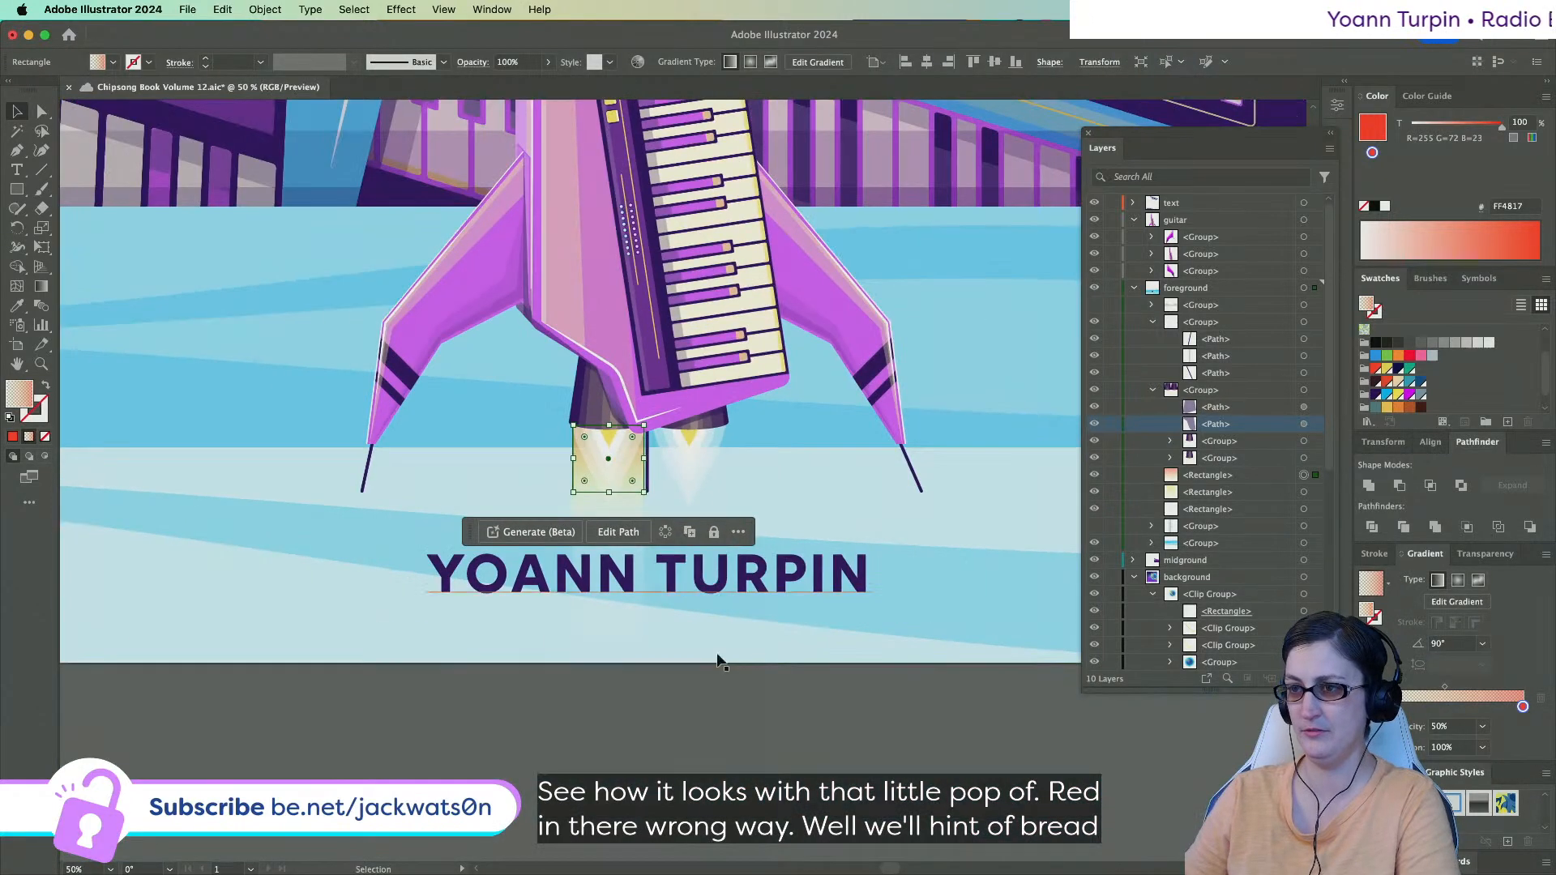
key(super+shift+a)
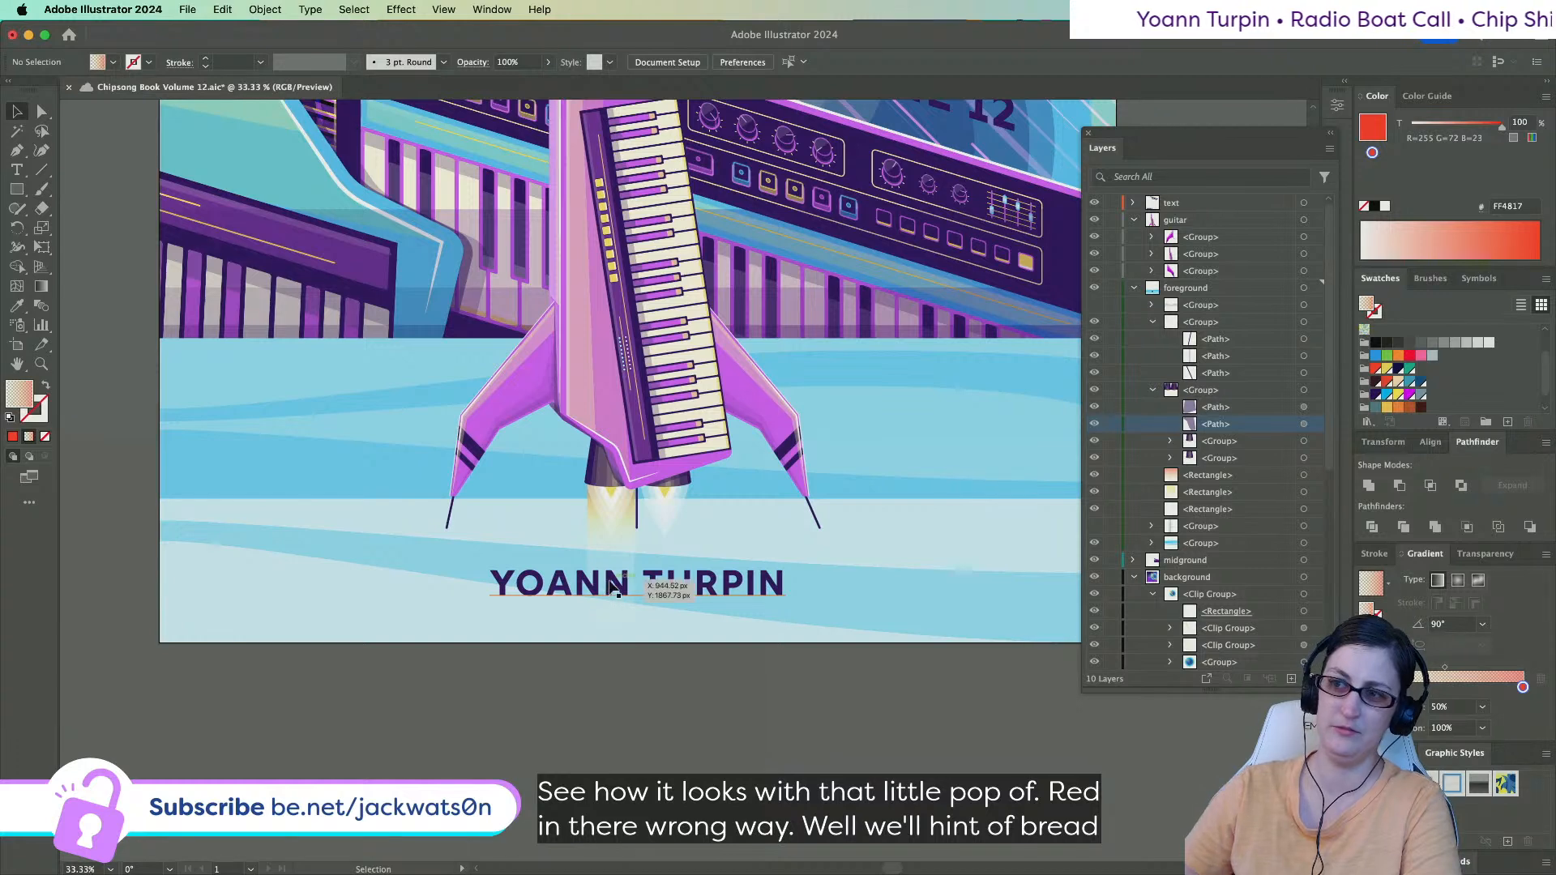
Duplicate the long white rectangle in front and narrow the copy symmetrically to a central strip about half as wide.
click(620, 606)
scroll(628, 624, up, 3)
key(super+c)
key(super+f)
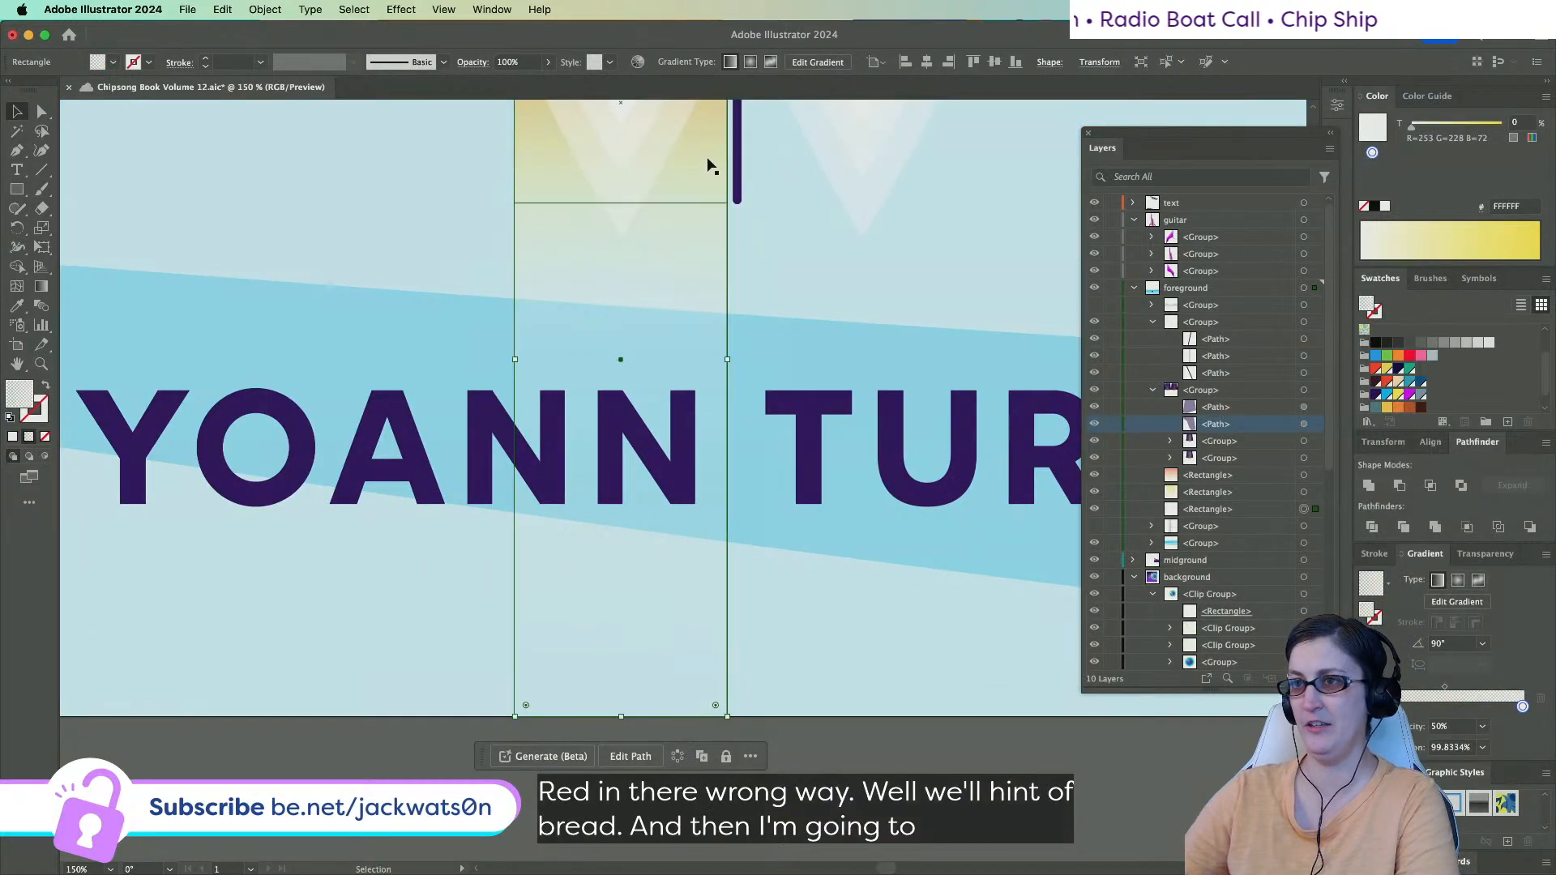
scroll(681, 235, down, 1)
drag(711, 316, 676, 316)
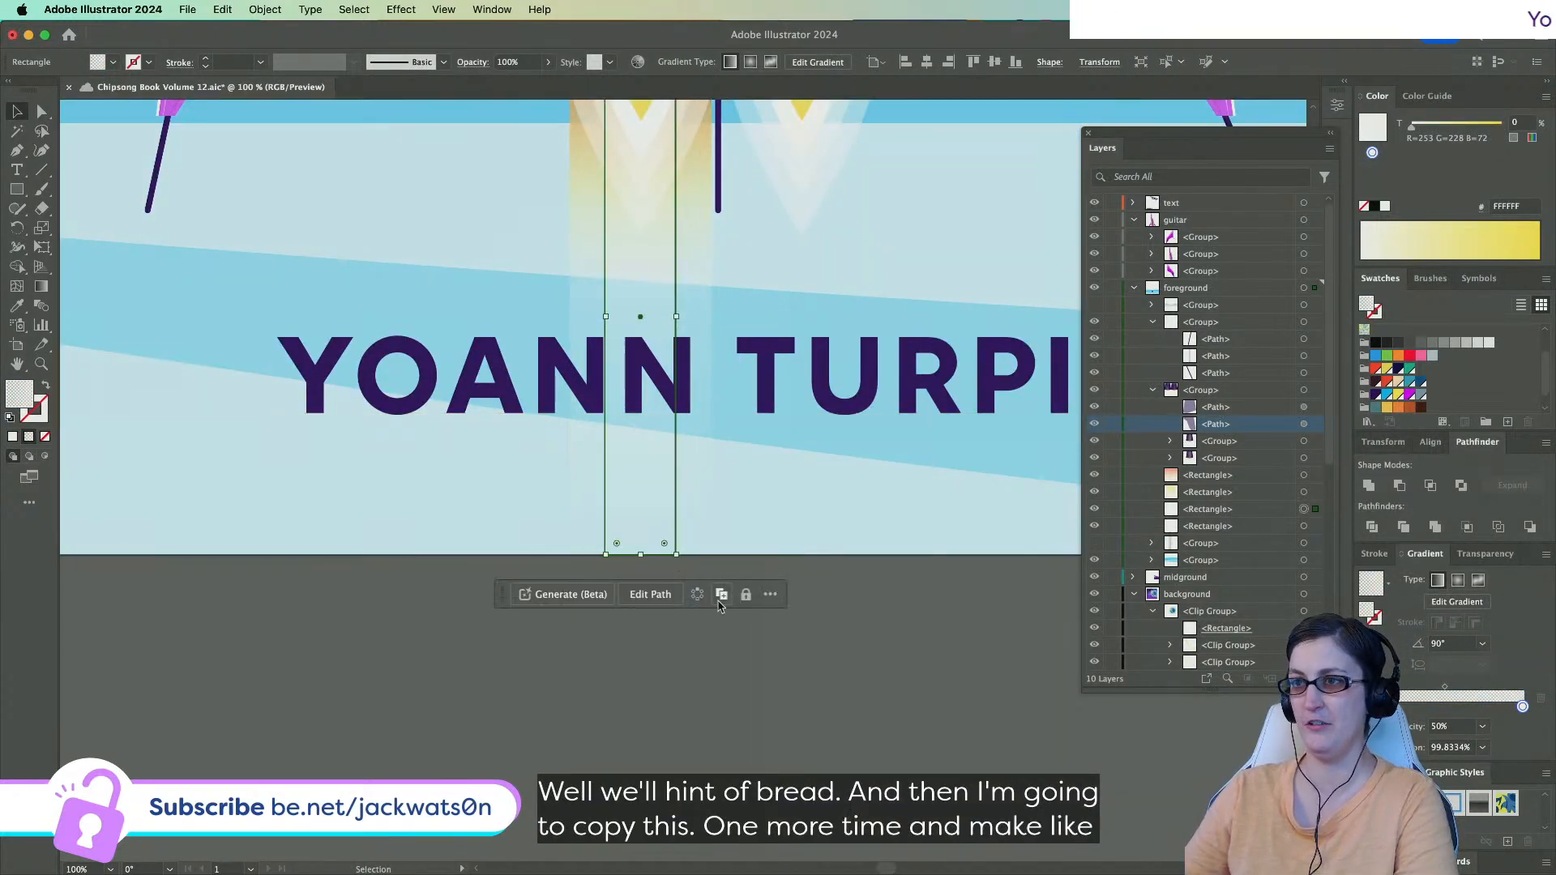
click(789, 653)
Move the strip's gradient midpoint to about 16.27% and narrow the strip further around its centre.
scroll(790, 653, down, 1)
click(724, 506)
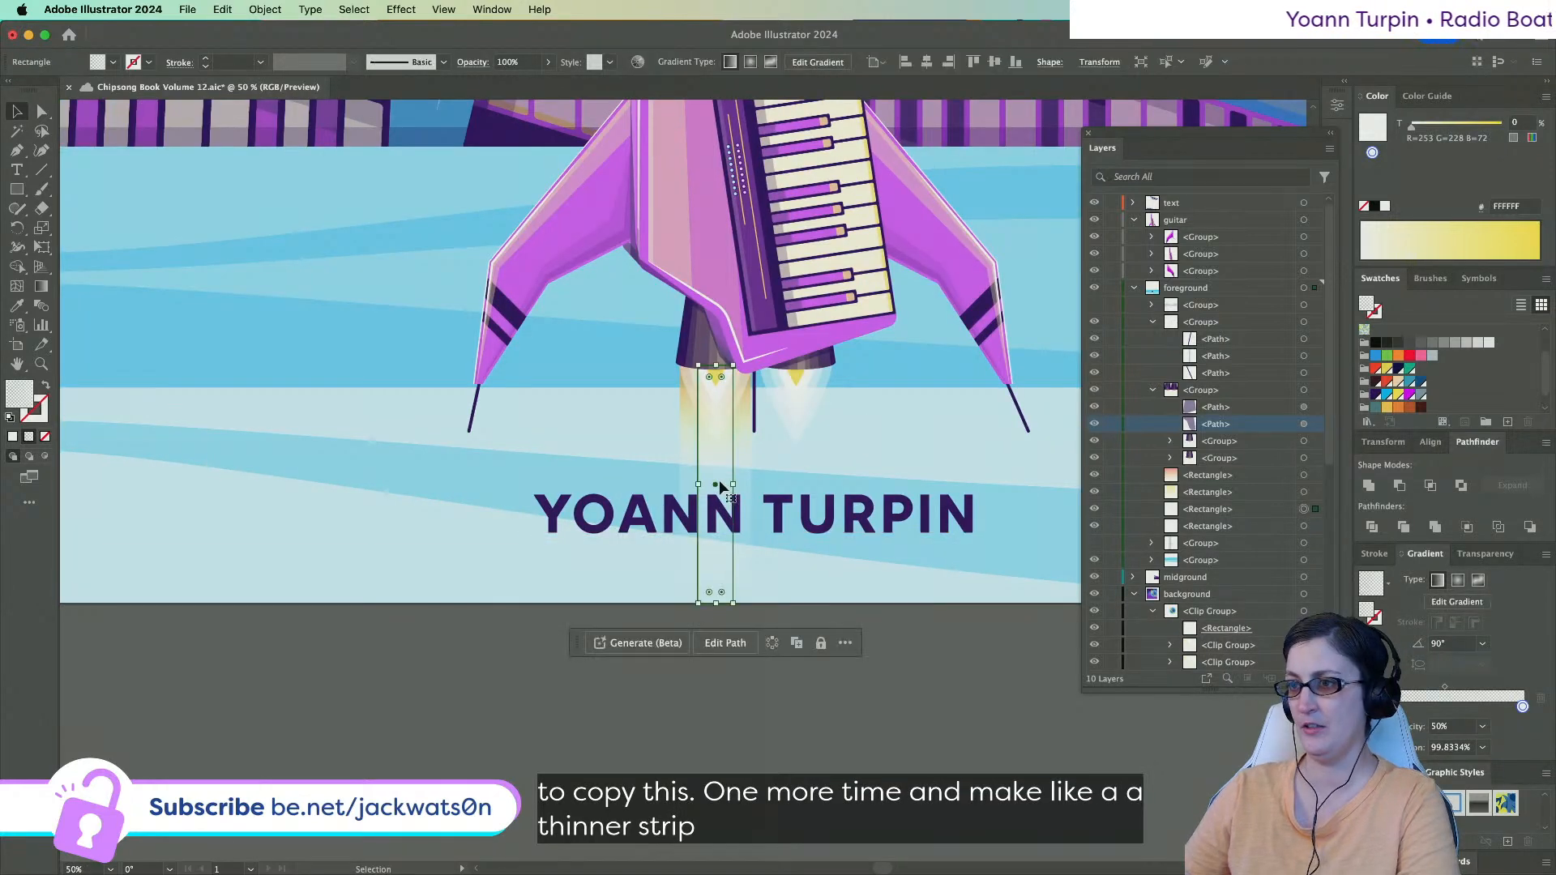
scroll(721, 478, up, 1)
drag(1439, 687, 1411, 690)
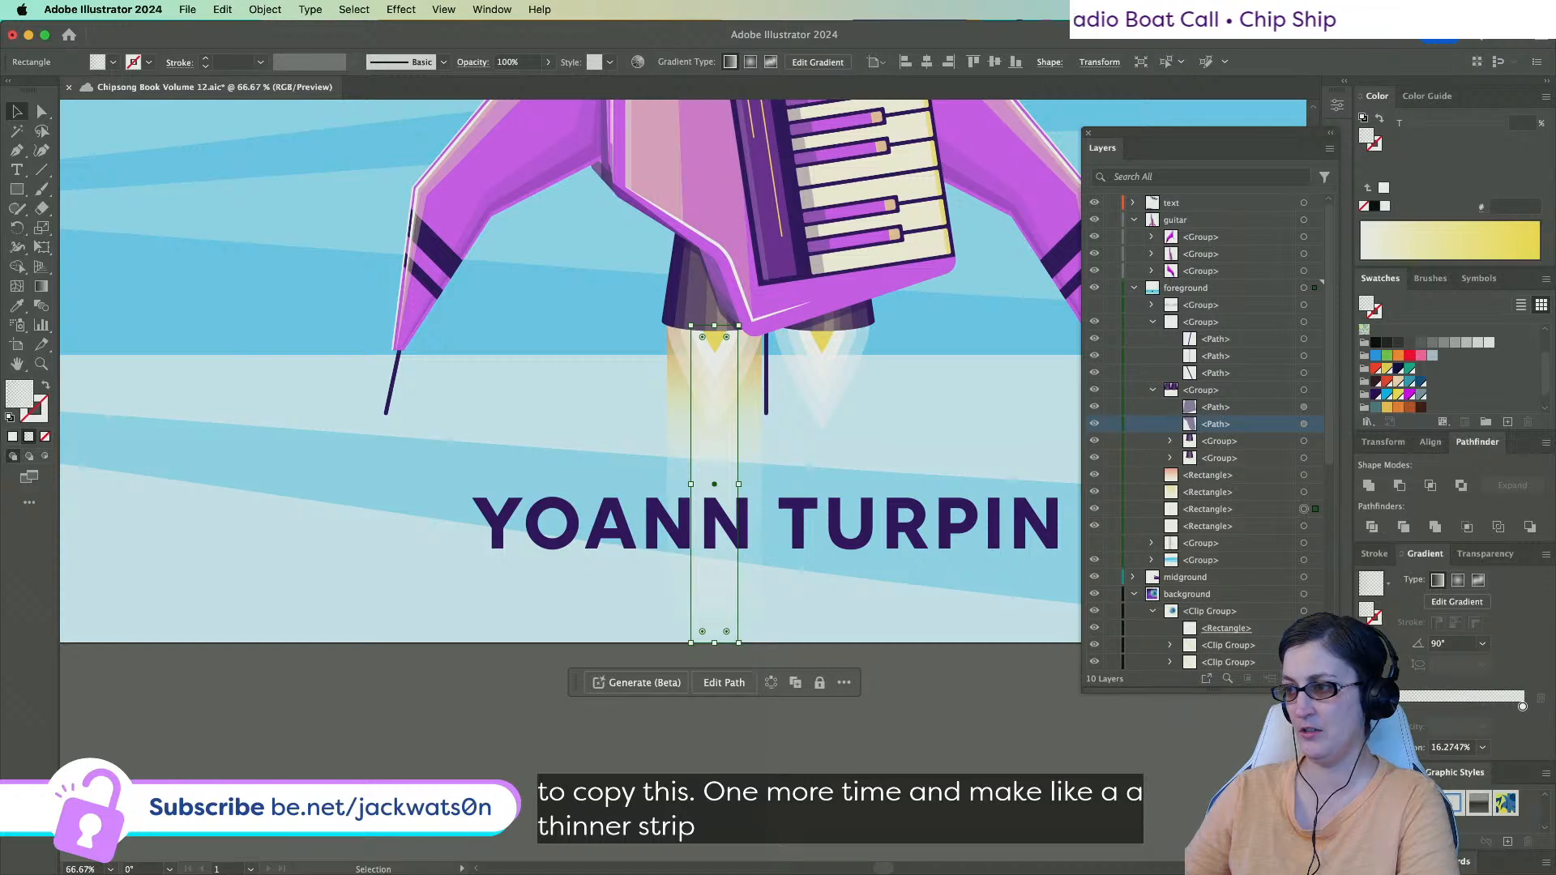
drag(740, 485, 728, 486)
click(888, 700)
scroll(891, 706, right, 1)
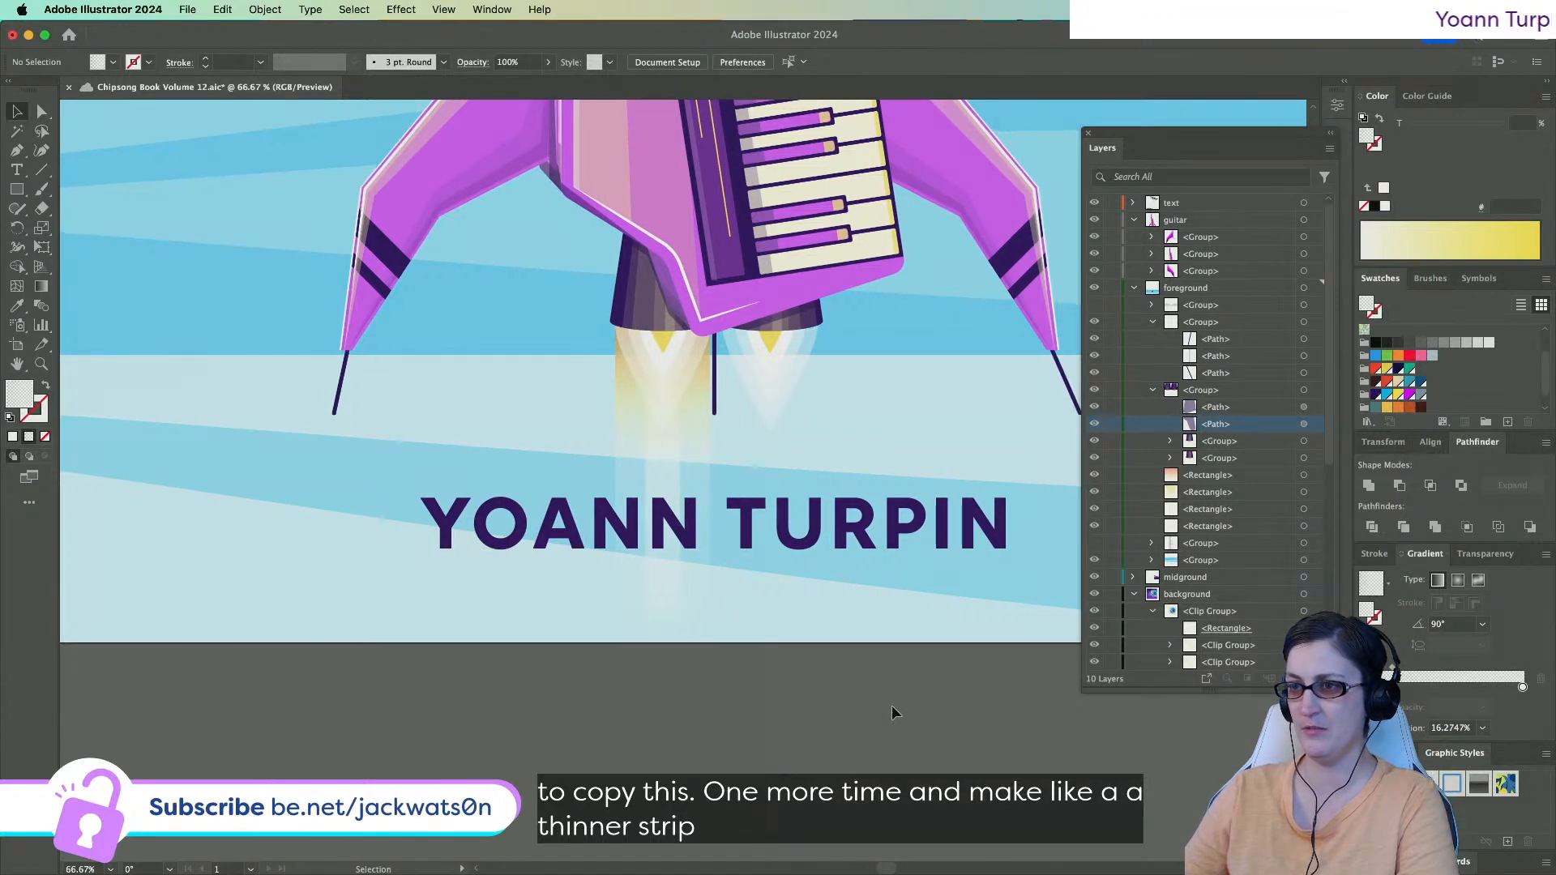
scroll(891, 705, down, 1)
scroll(891, 705, right, 3)
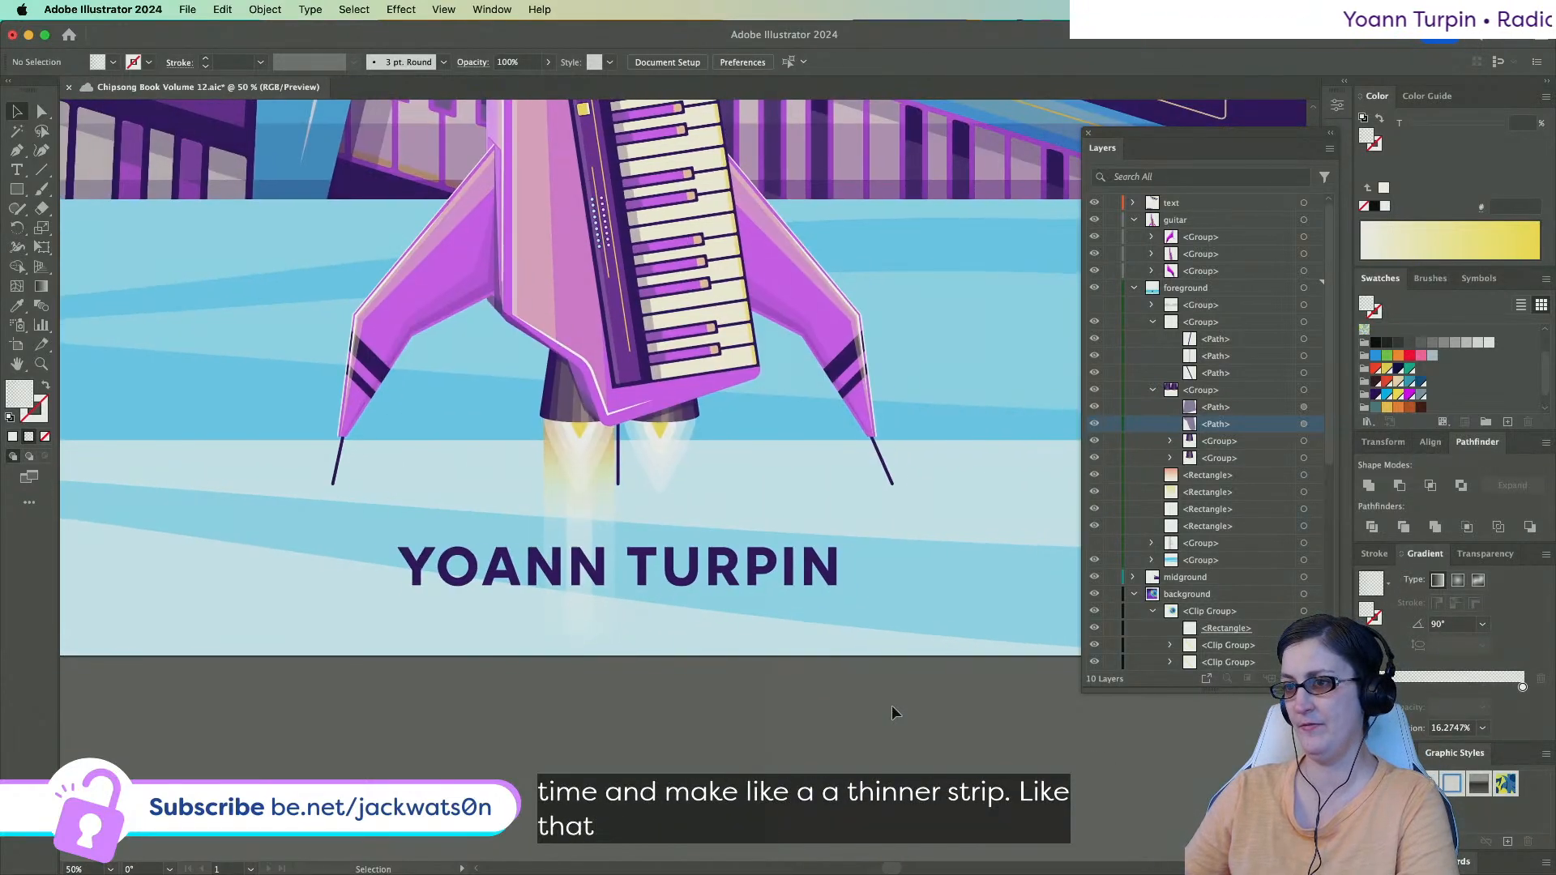
Narrow the white centre strip a little more around its centre and deselect it.
click(575, 526)
drag(592, 537, 587, 536)
click(851, 741)
scroll(863, 741, down, 2)
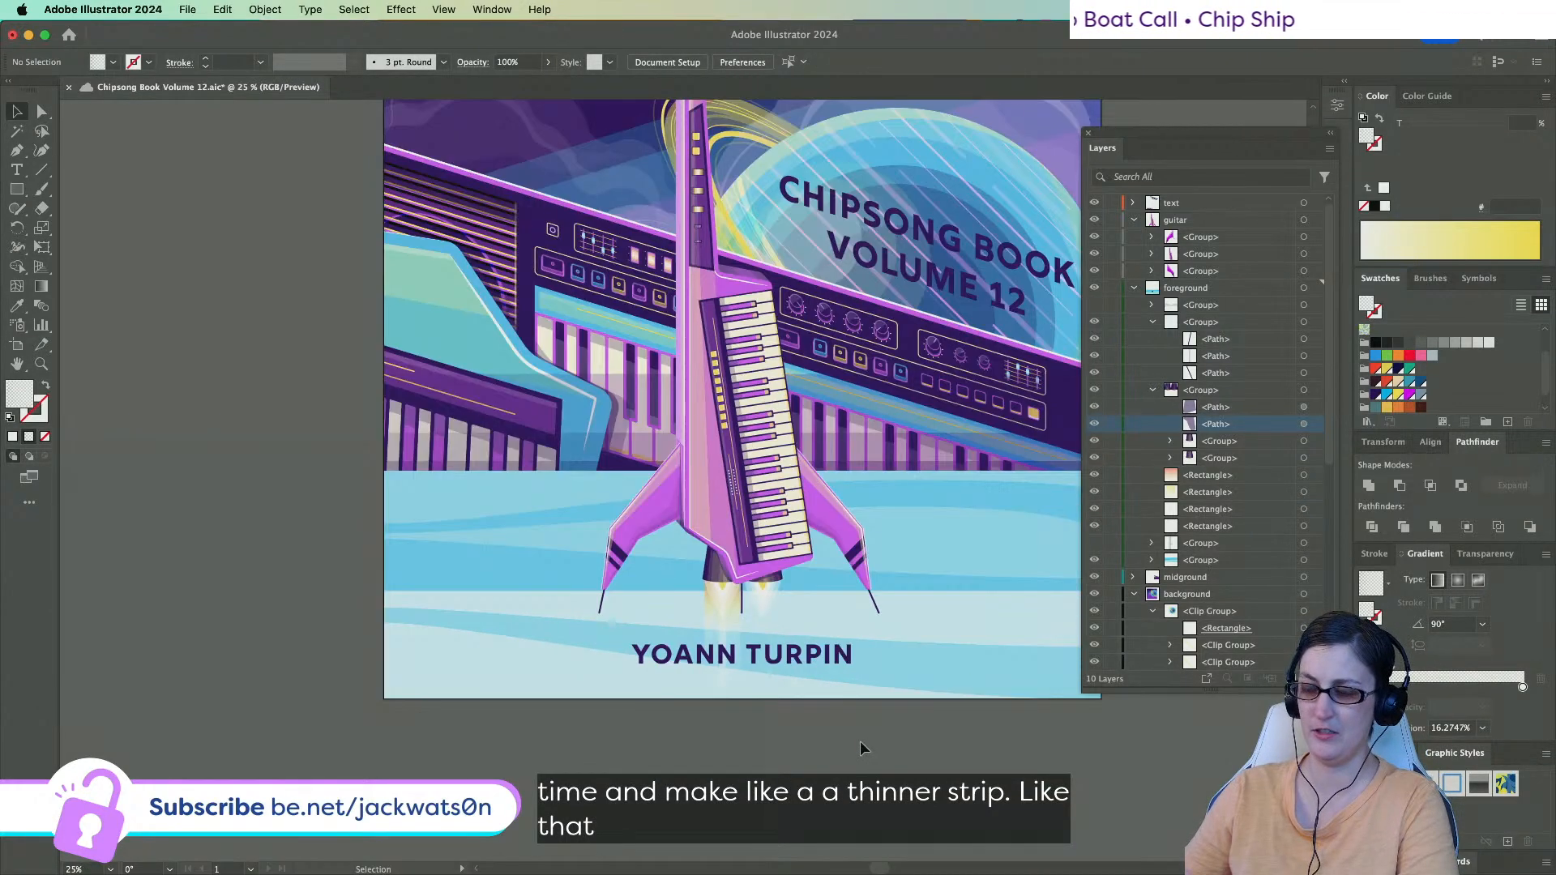
scroll(859, 741, right, 2)
scroll(781, 736, up, 2)
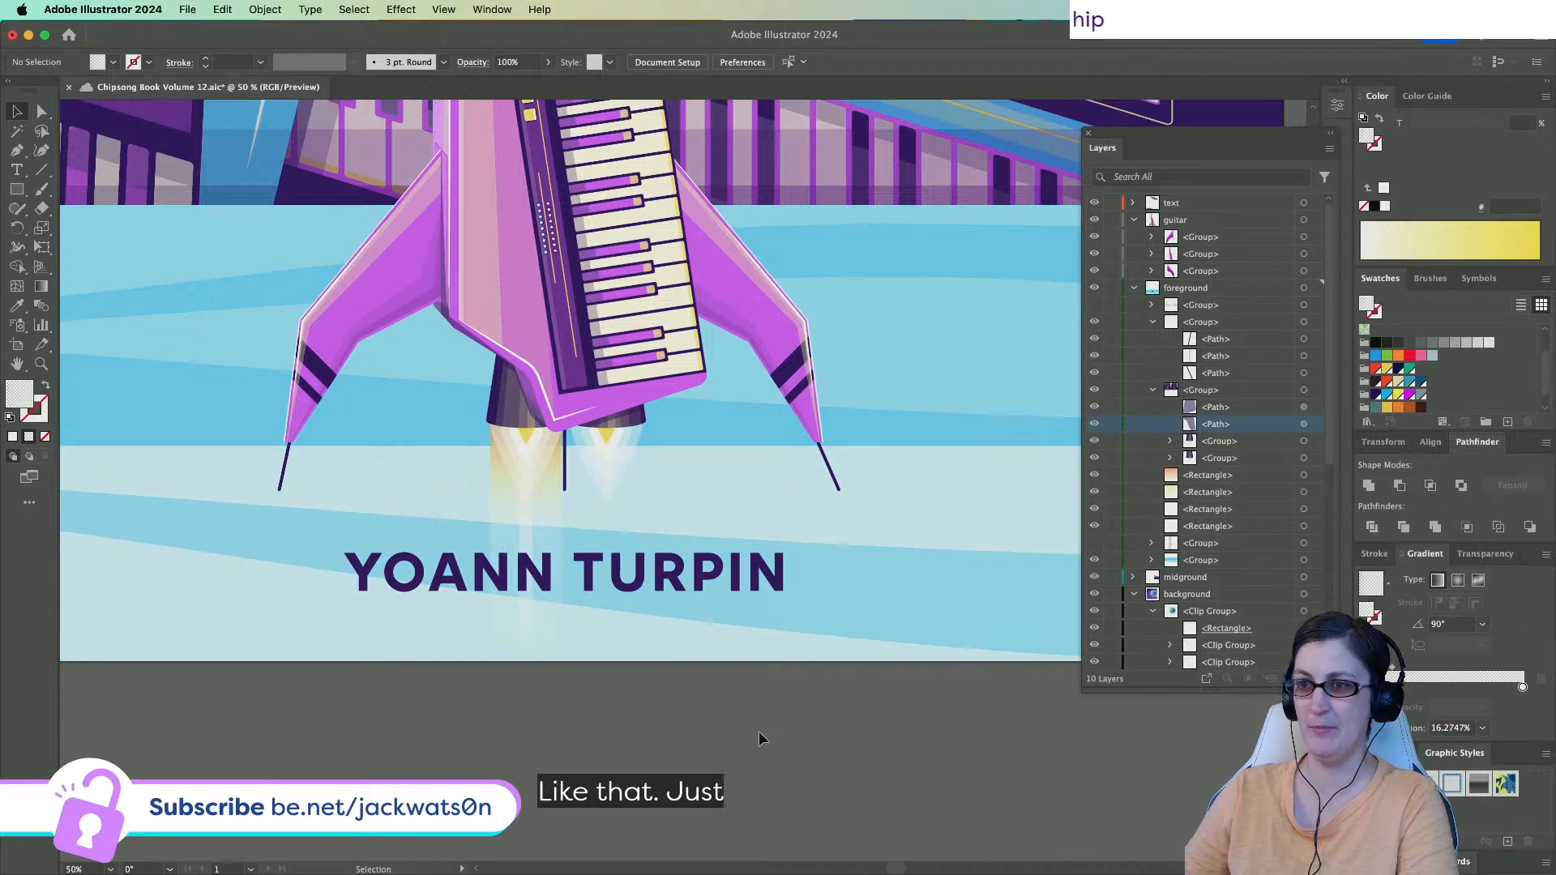
Group the yellow rectangle, the long white rectangle and the narrow strip, and place a copy of the group beneath the second booster.
click(534, 496)
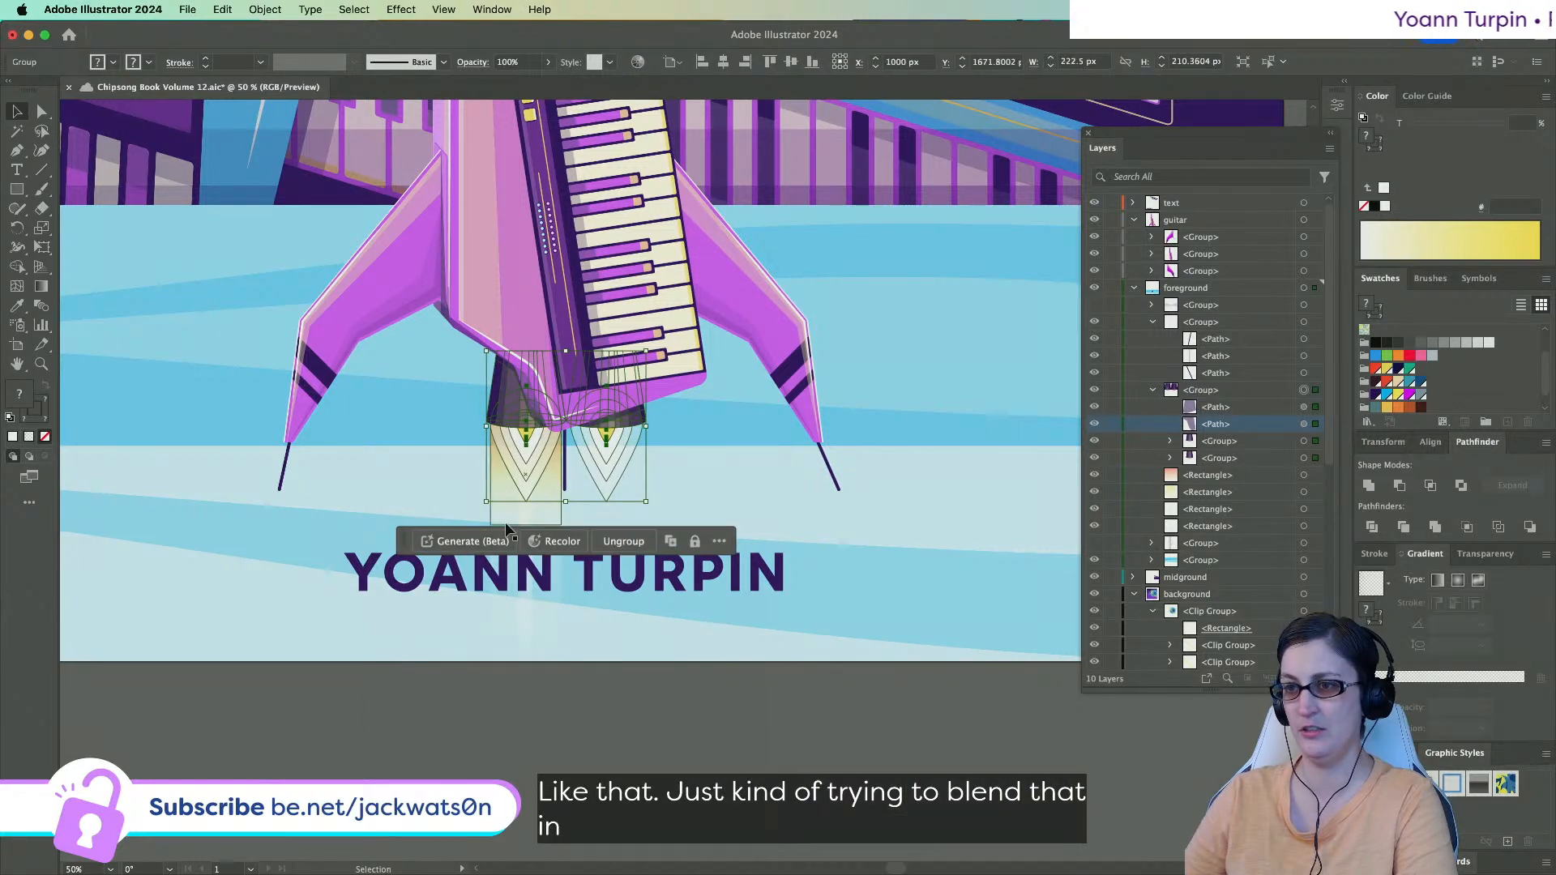
click(493, 518)
click(521, 713)
drag(509, 624, 569, 517)
shift+click(654, 527)
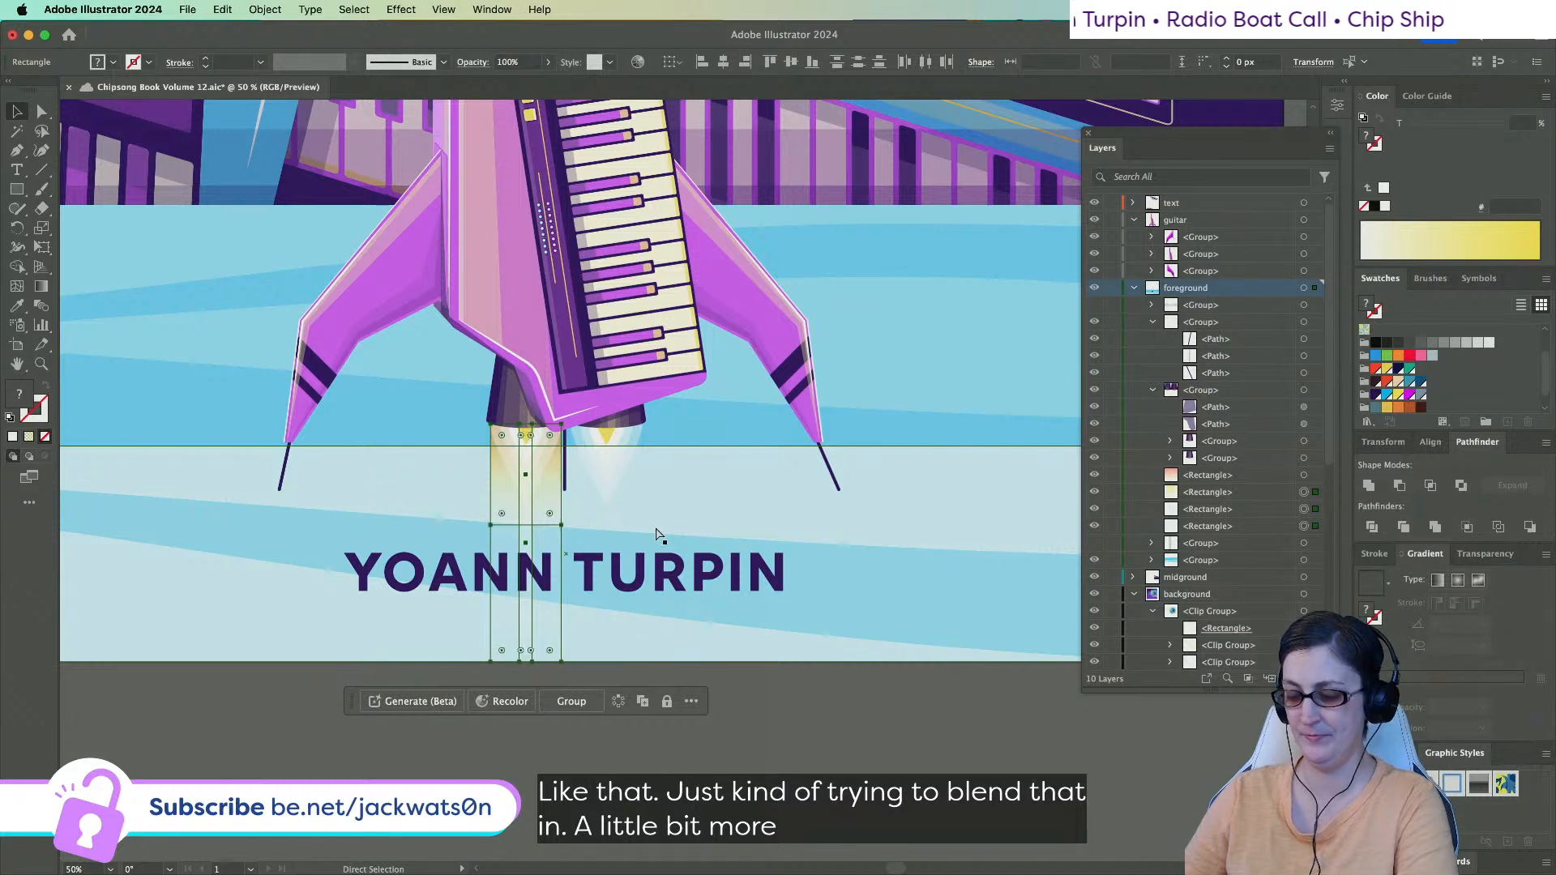
key(Delete)
click(520, 477)
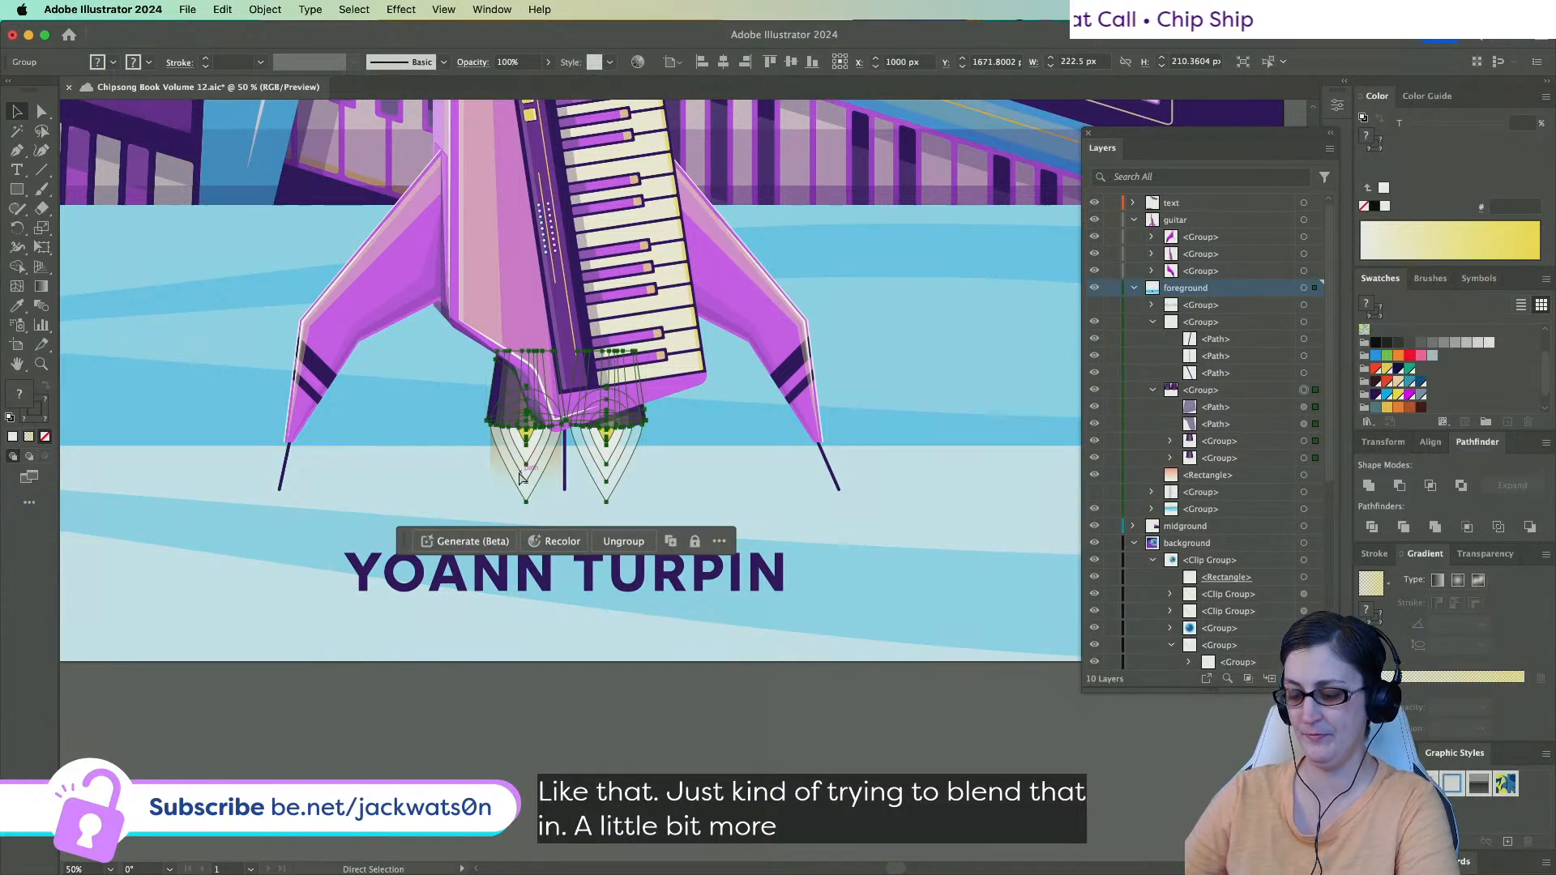
key(cmd+z)
drag(539, 511, 620, 513)
Move the second booster's glow group inside the boosters' group, directly behind the second booster.
key(cmd+=)
key(cmd+=)
key(cmd+=)
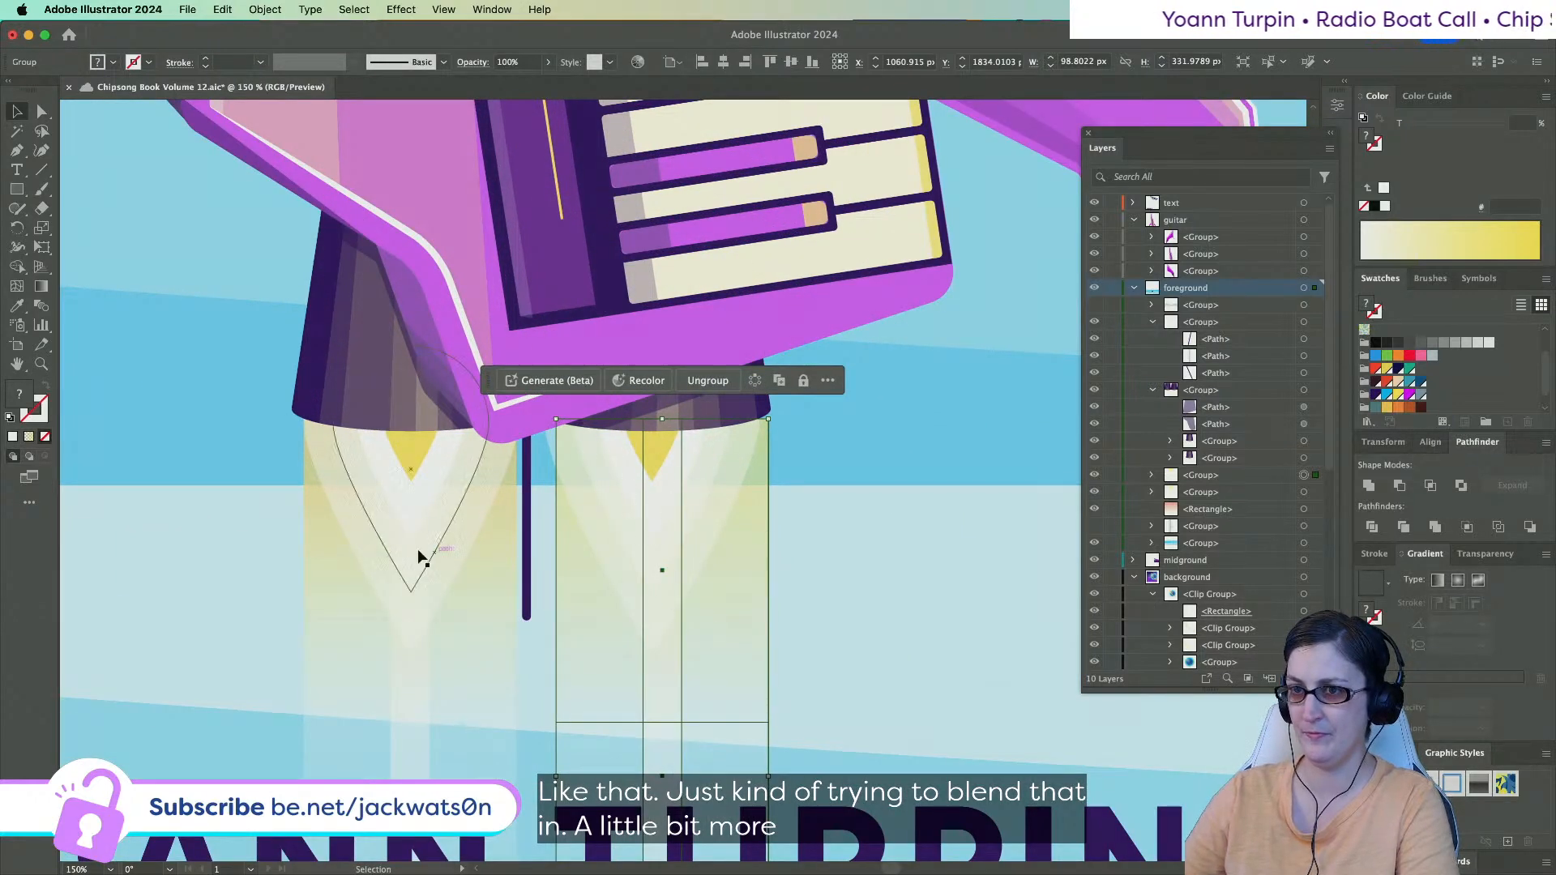
shift+click(492, 624)
shift+click(490, 622)
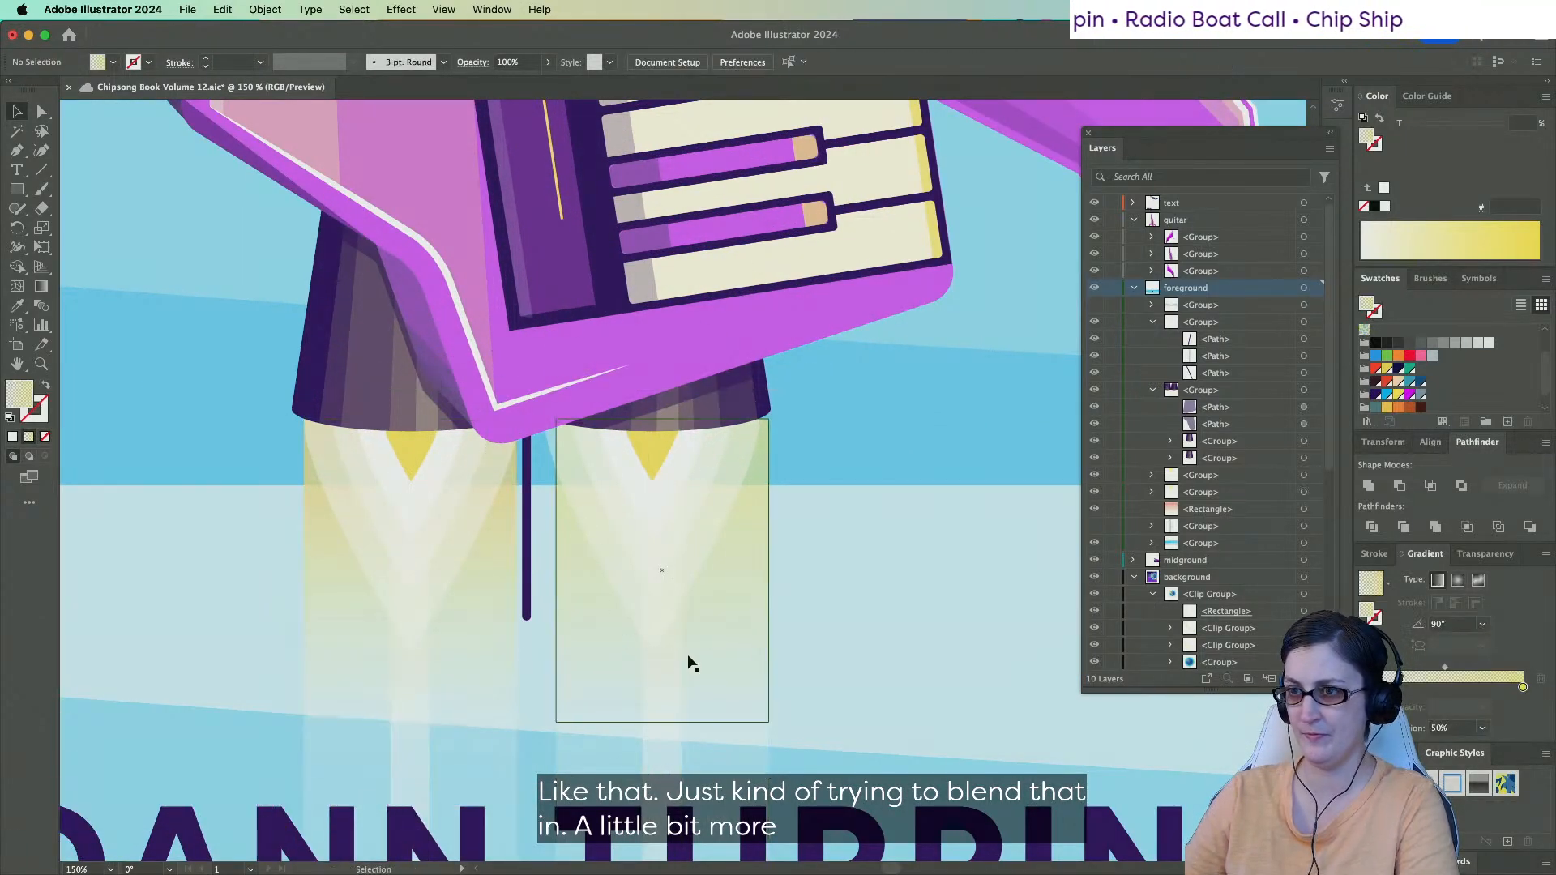
double_click(671, 565)
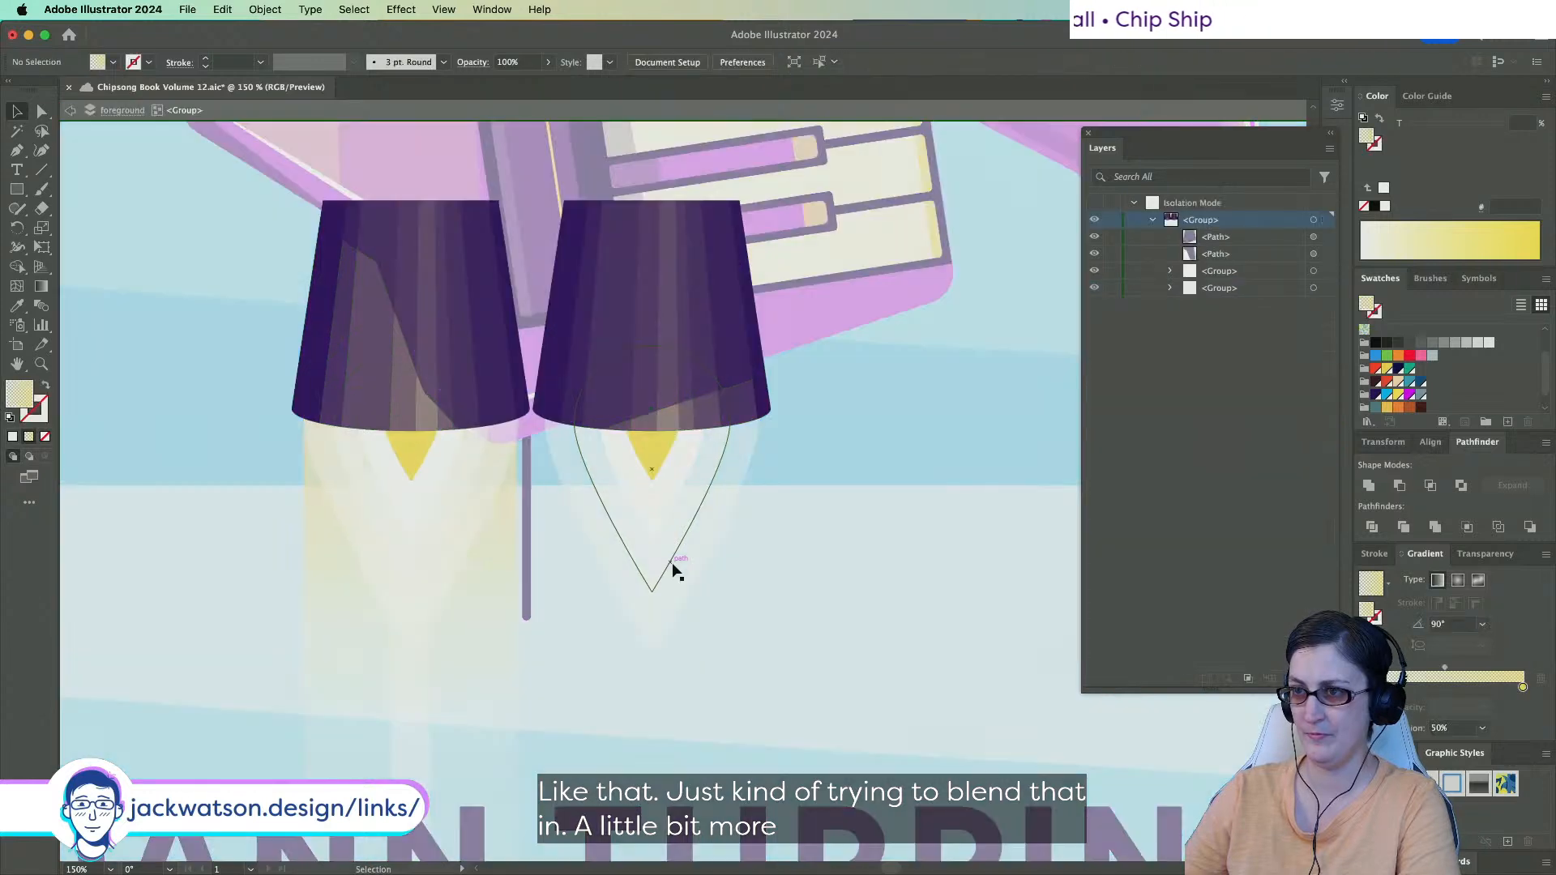
click(660, 565)
key(super+x)
click(648, 559)
key(super+b)
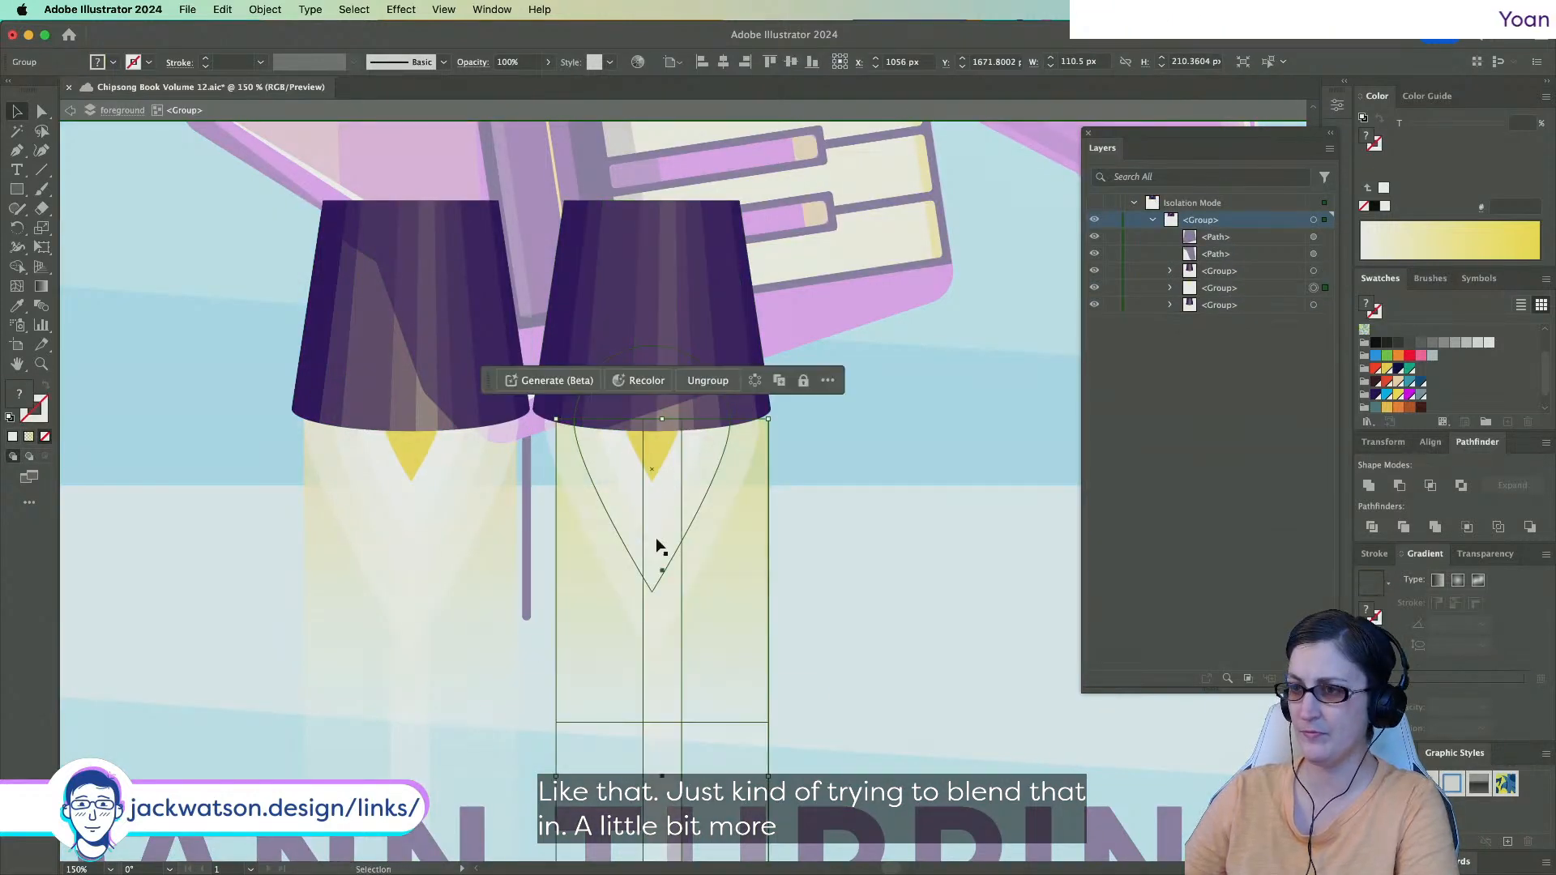
Put the first booster's glow group behind its booster in the same group, and centre each glow horizontally on its booster.
shift+click(647, 289)
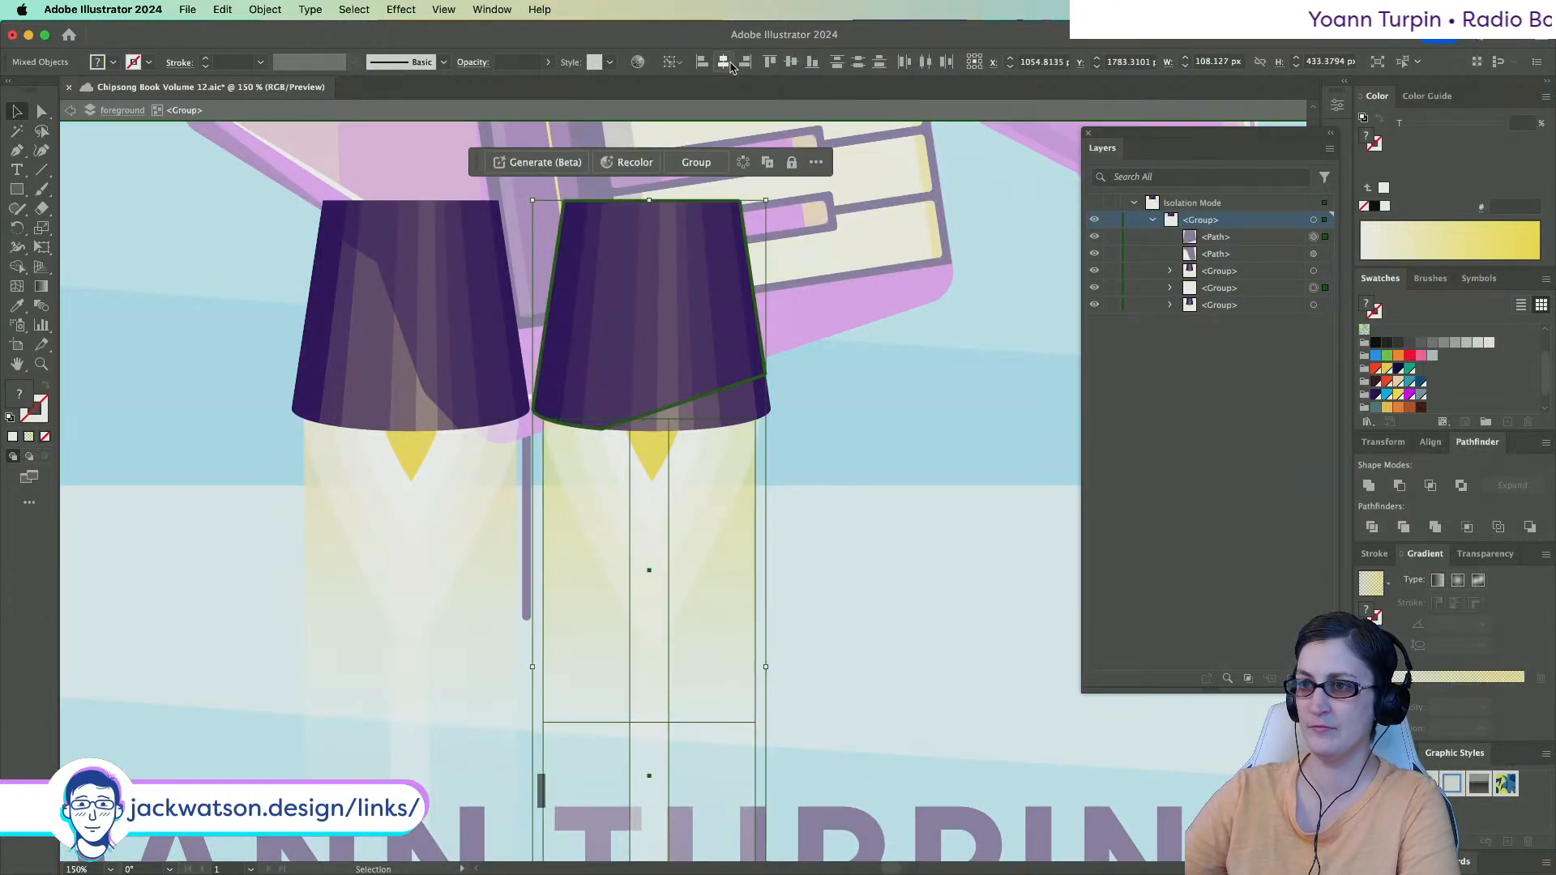
key(super+shift+a)
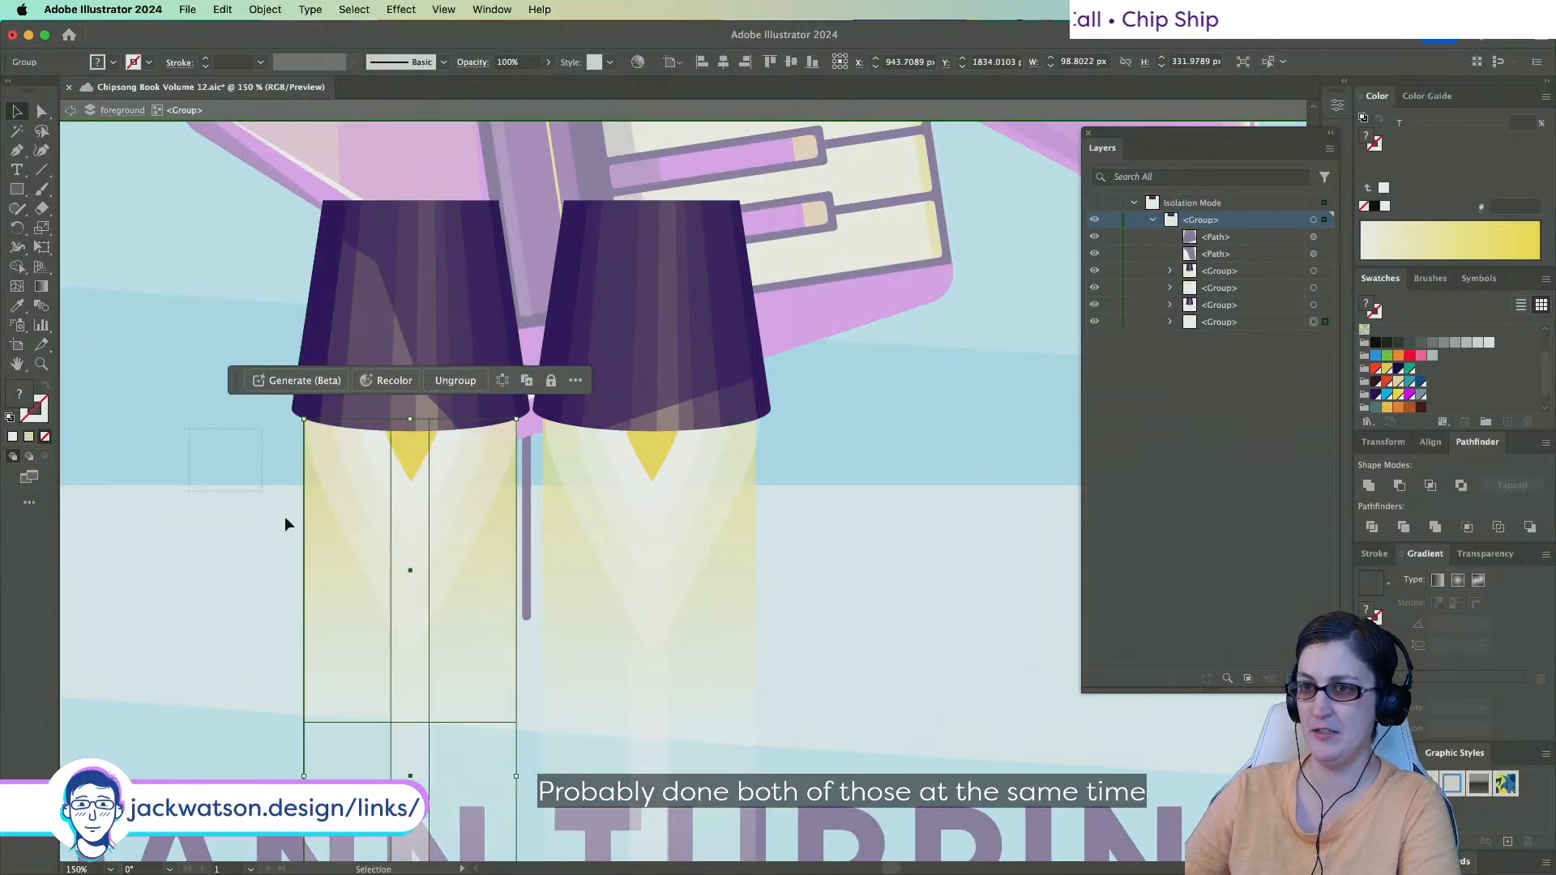
click(371, 478)
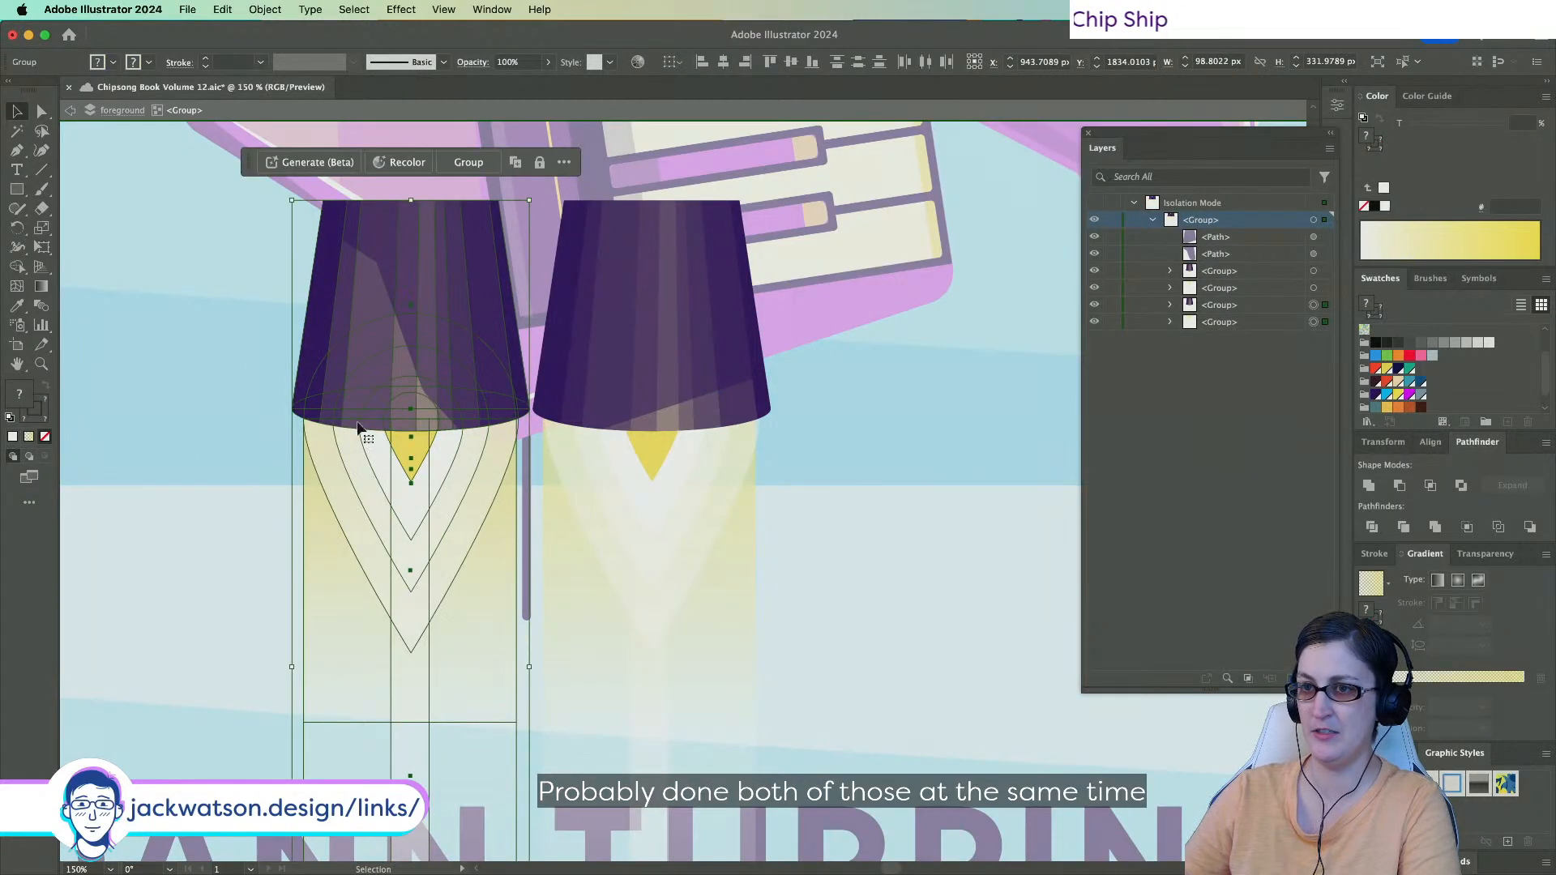
click(351, 515)
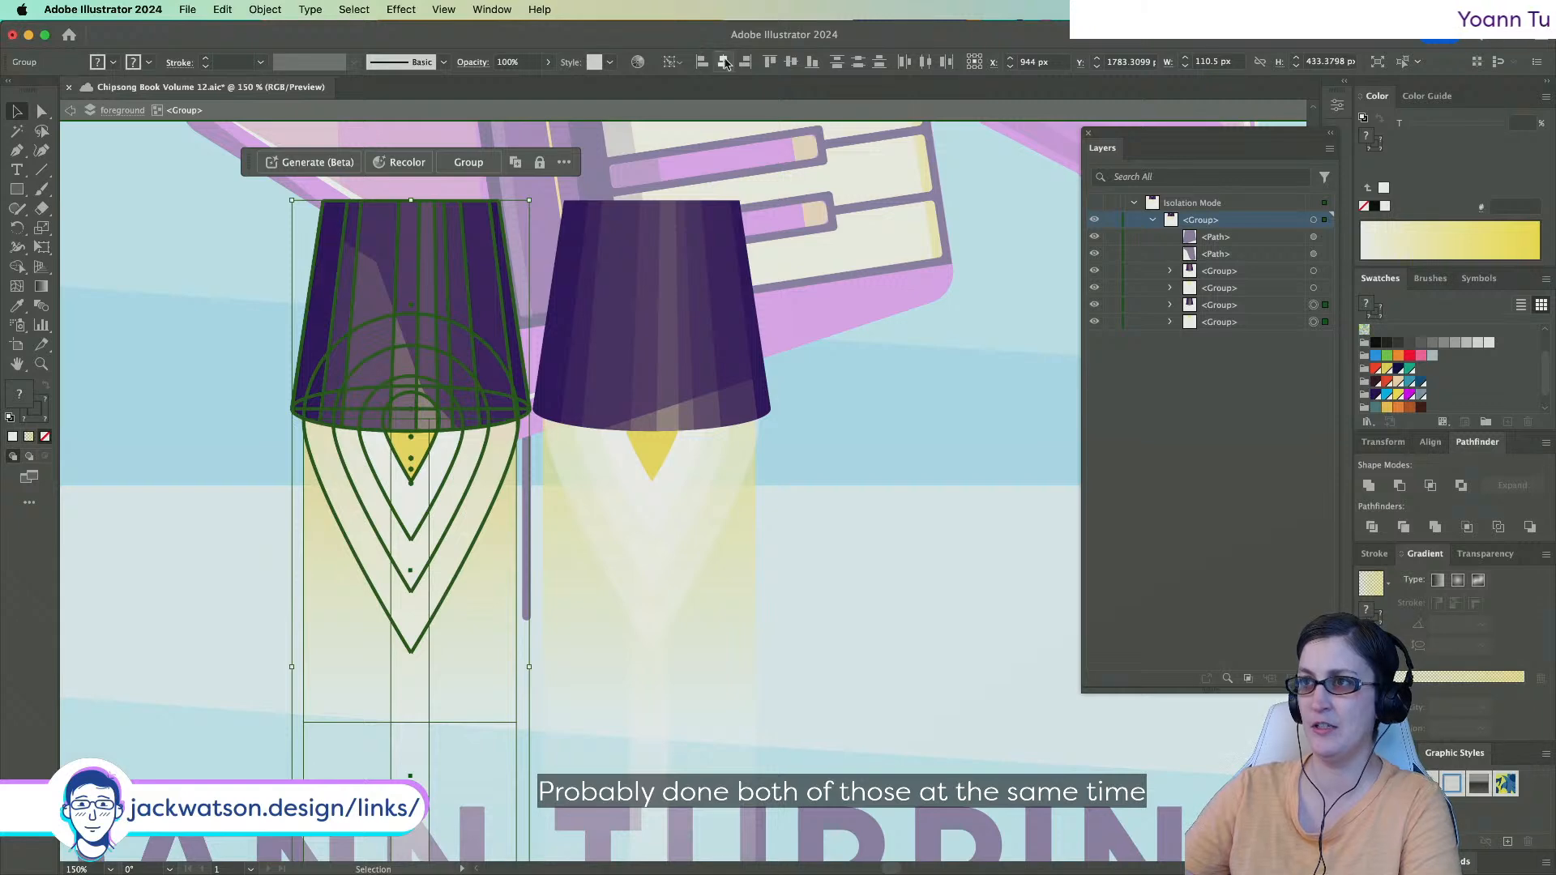
click(758, 629)
drag(848, 616, 613, 389)
click(725, 63)
click(891, 537)
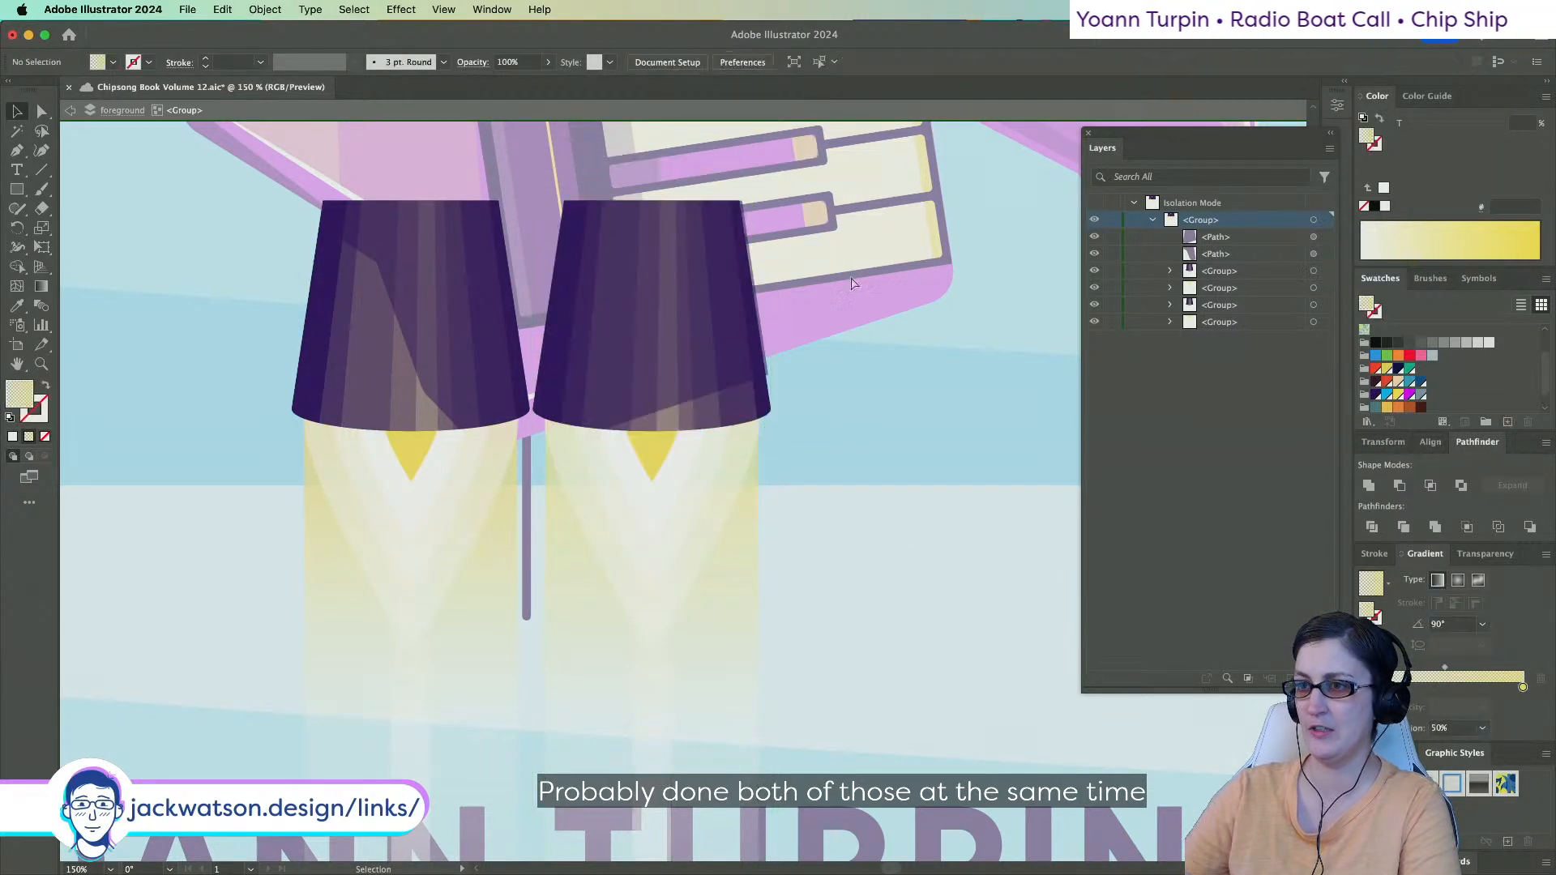
key(super+minus)
key(super+minus)
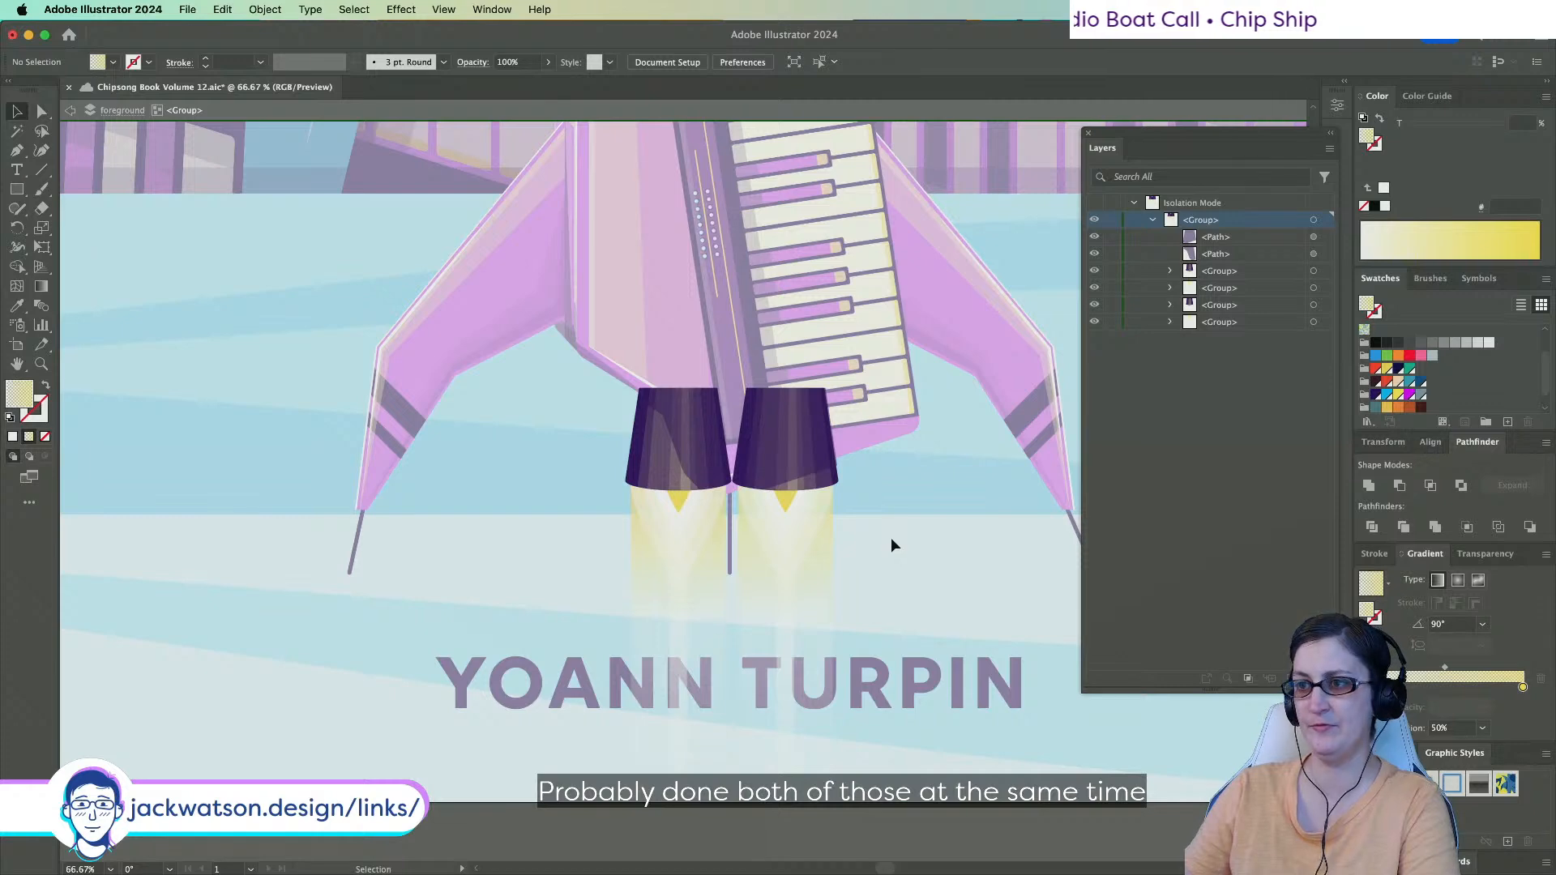
click(76, 115)
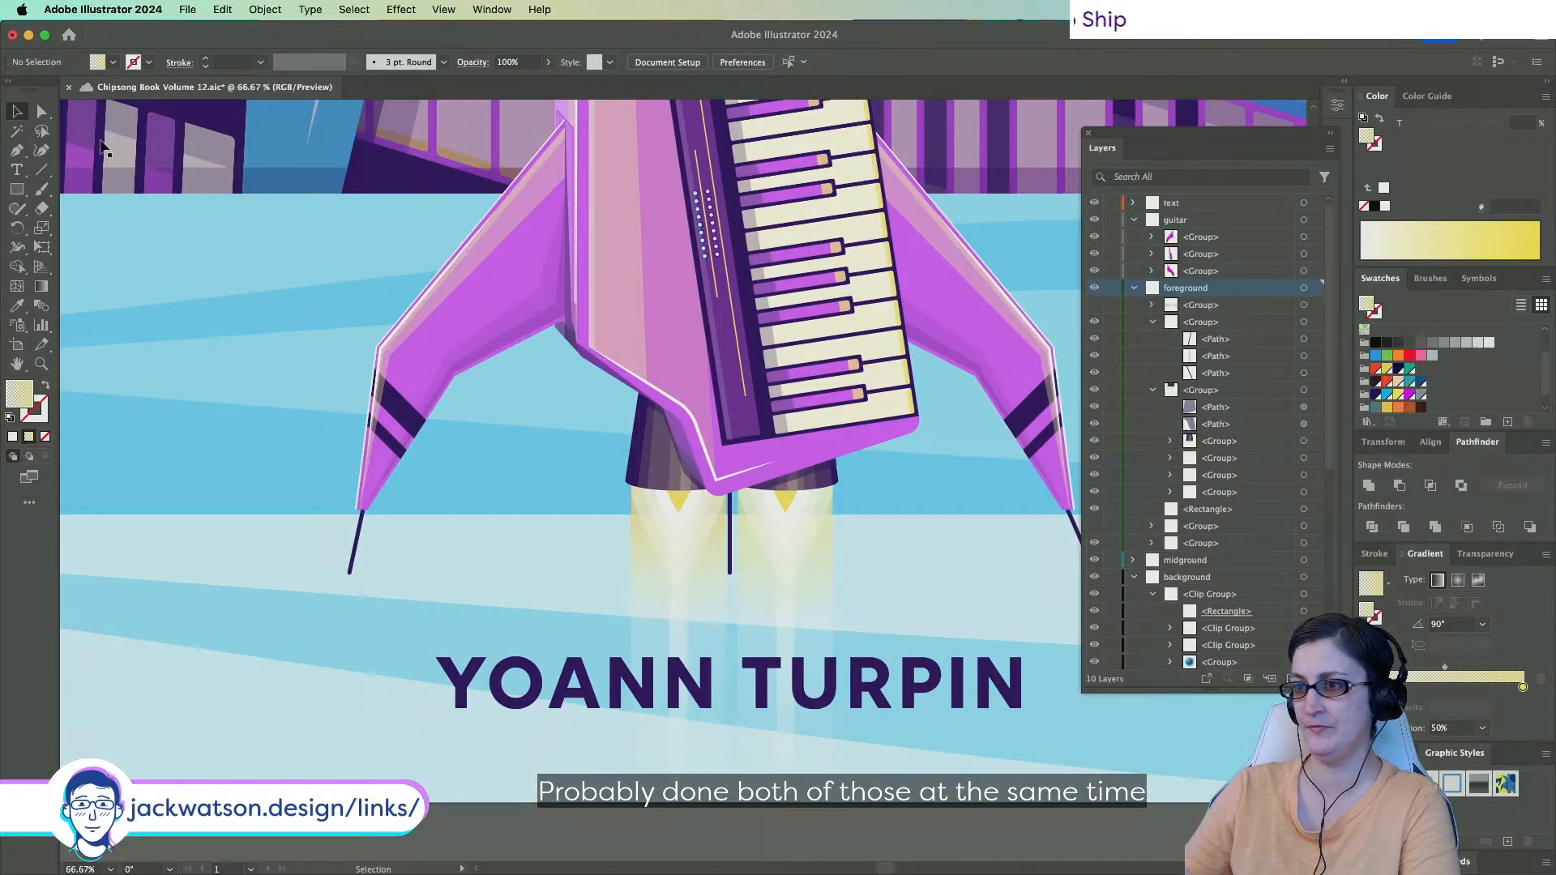
key(super+minus)
key(super+minus)
key(super+minus)
scroll(287, 367, up, 5)
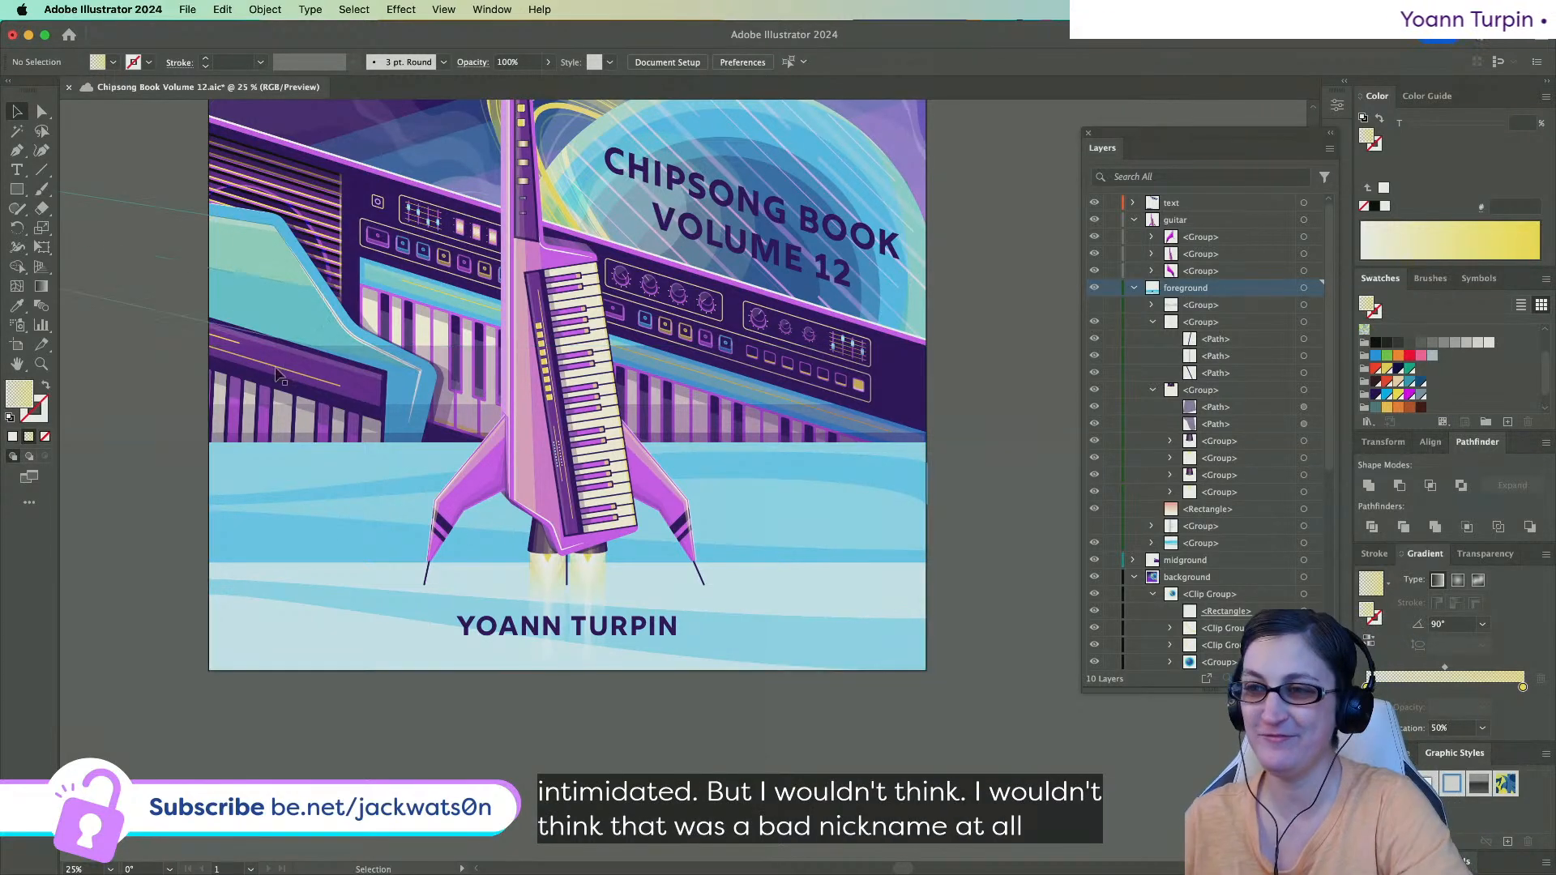
scroll(547, 581, up, 2)
scroll(543, 585, up, 2)
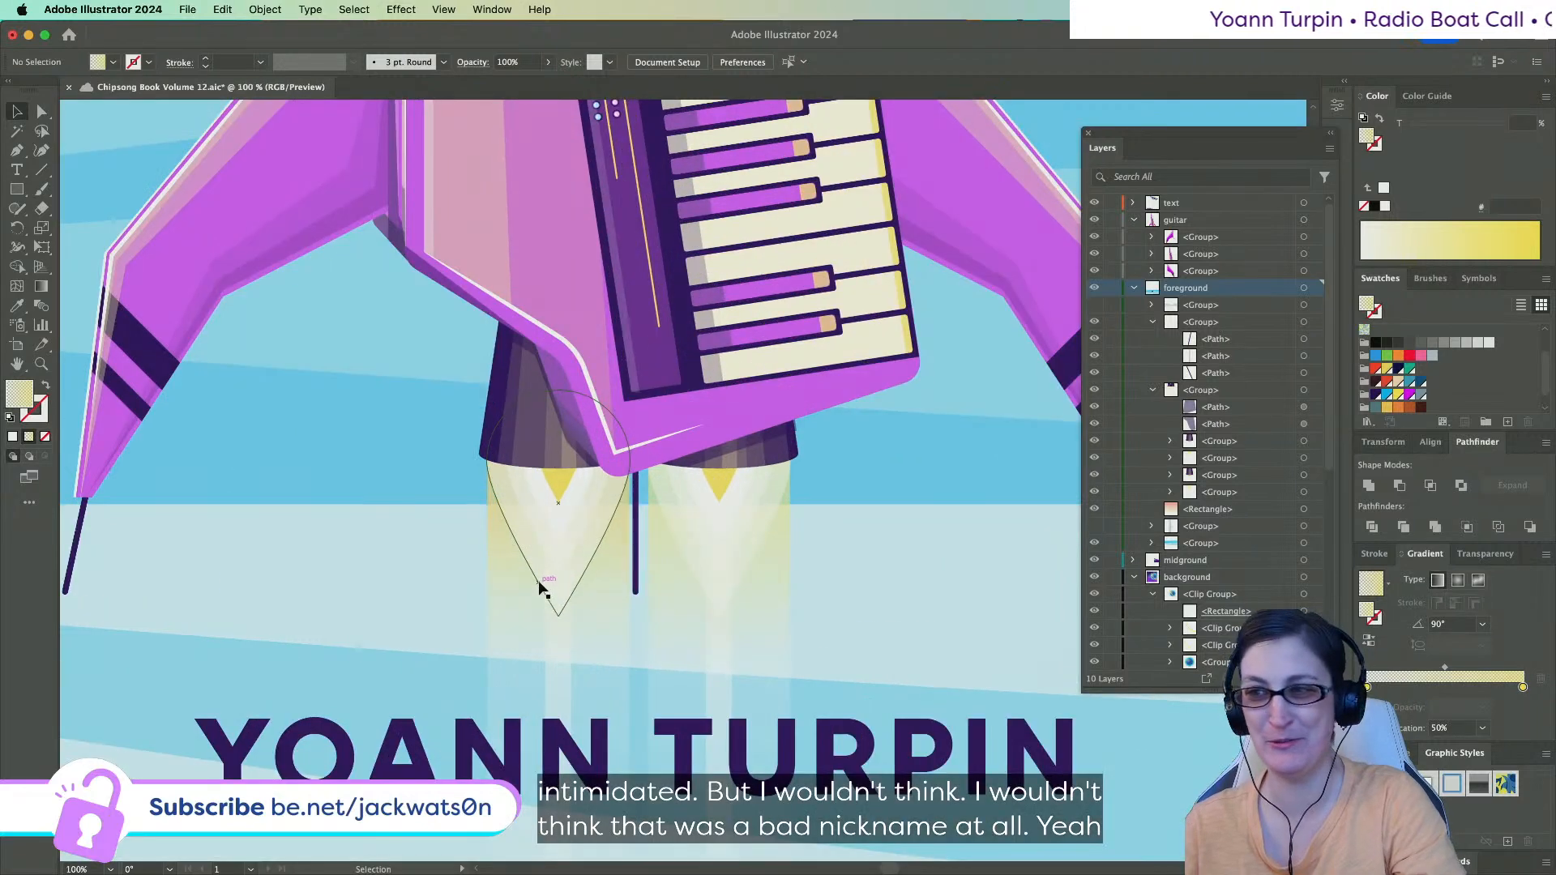
click(510, 454)
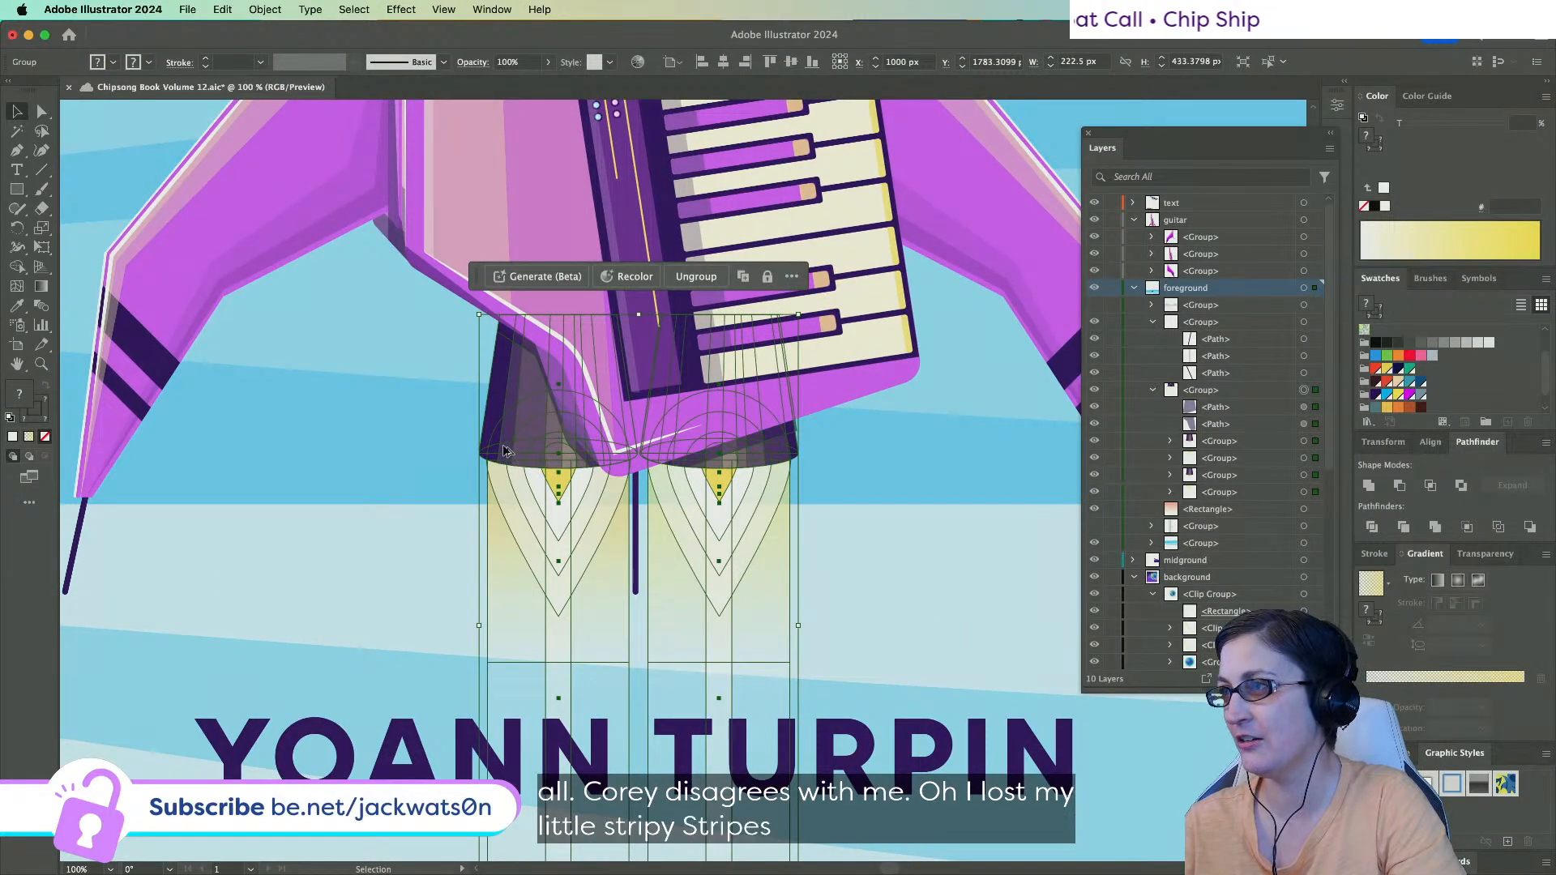
click(1094, 390)
click(497, 469)
key(super+z)
key(Delete)
key(super+z)
key(Delete)
click(521, 521)
key(super+z)
key(super+z)
key(super+z)
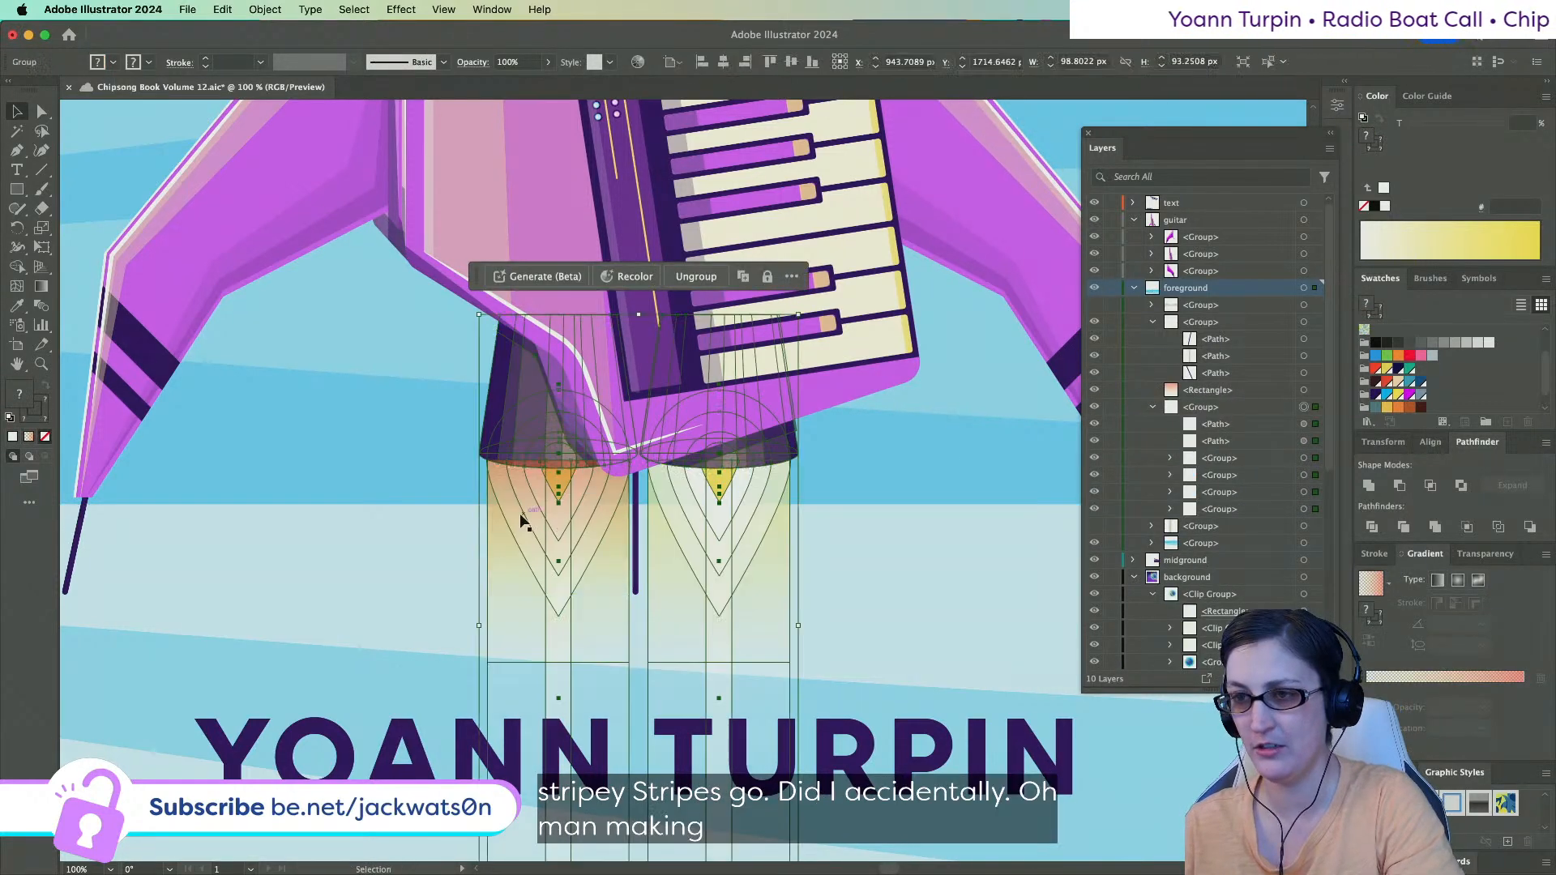
Put the red gradient rectangle and a copy inside the boosters' group, centring the copy on the second booster's glow.
double_click(521, 542)
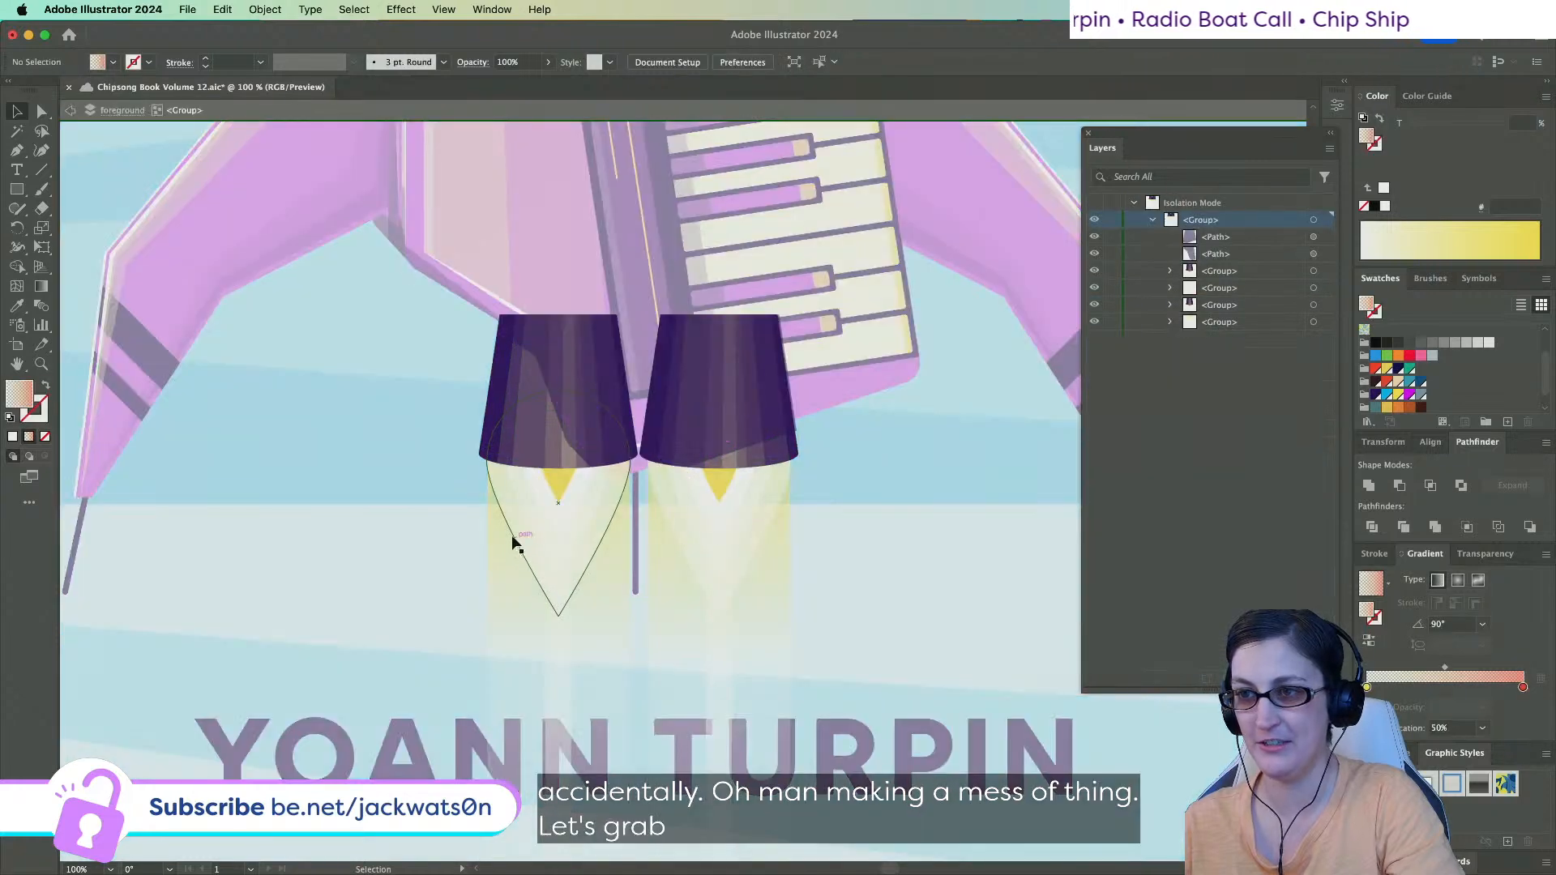
click(513, 536)
click(503, 546)
key(super+f)
key(super+f)
shift+click(769, 572)
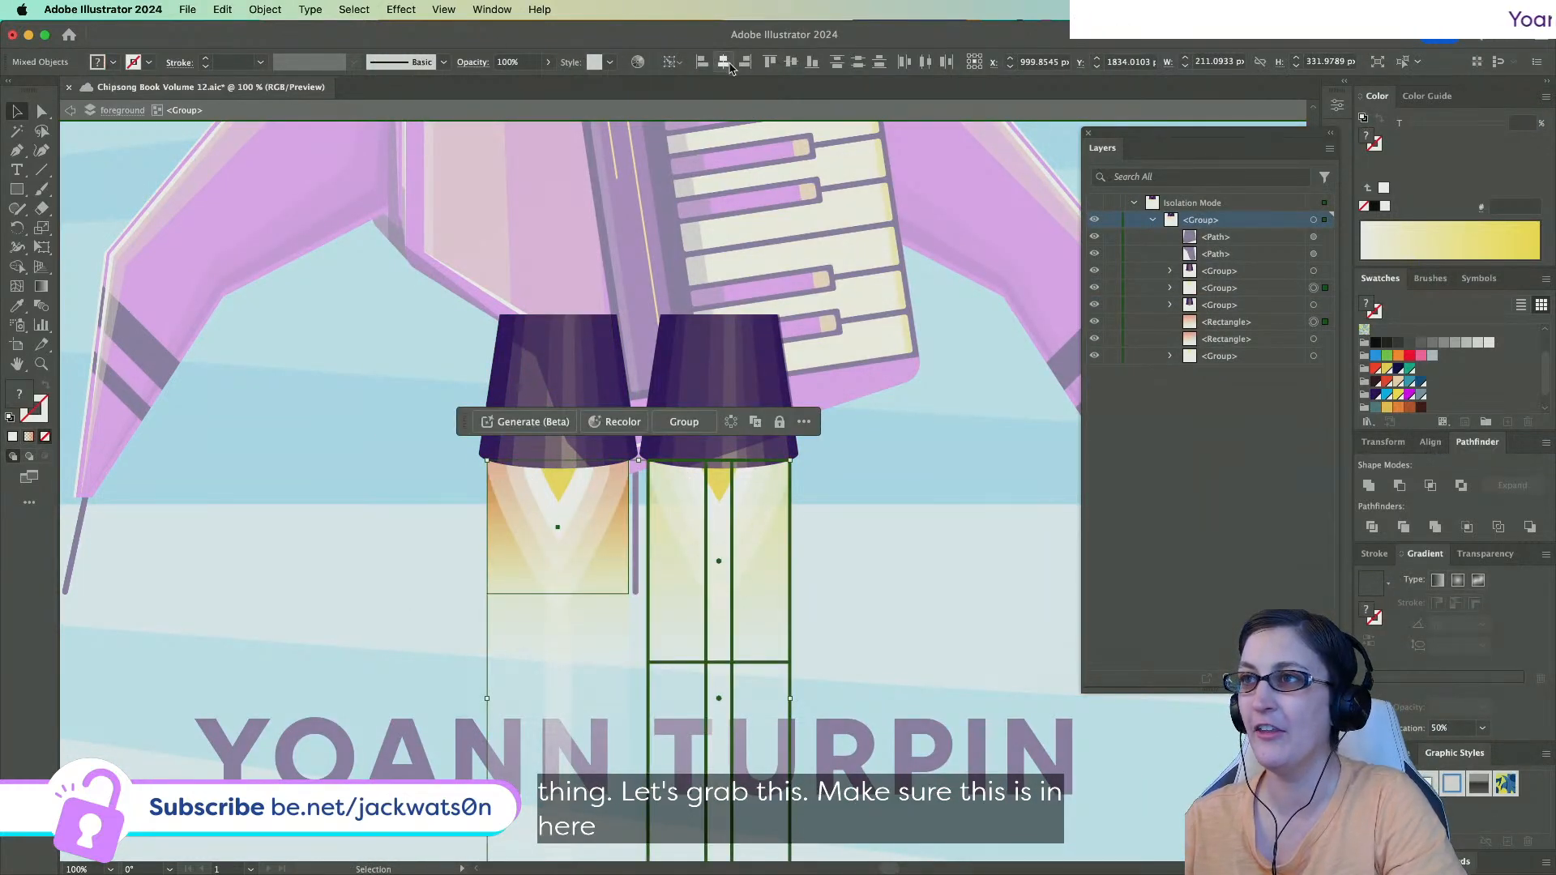
click(851, 219)
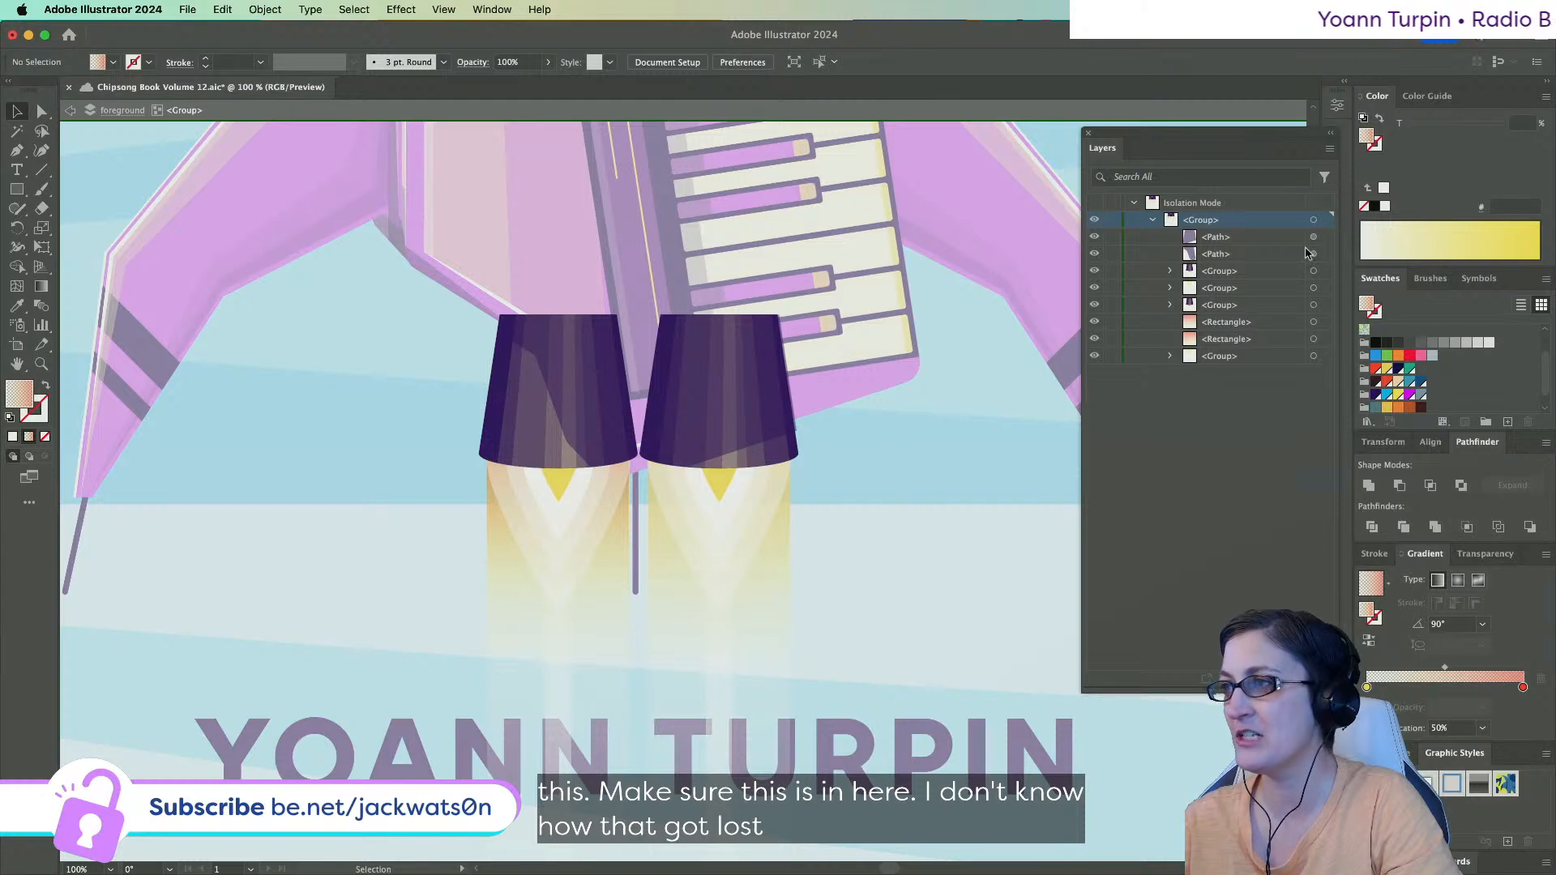
Leave the boosters' group and check the foreground's hidden group and the layer contents for the missing booster stripes.
scroll(483, 443, up, 5)
scroll(483, 440, right, 4)
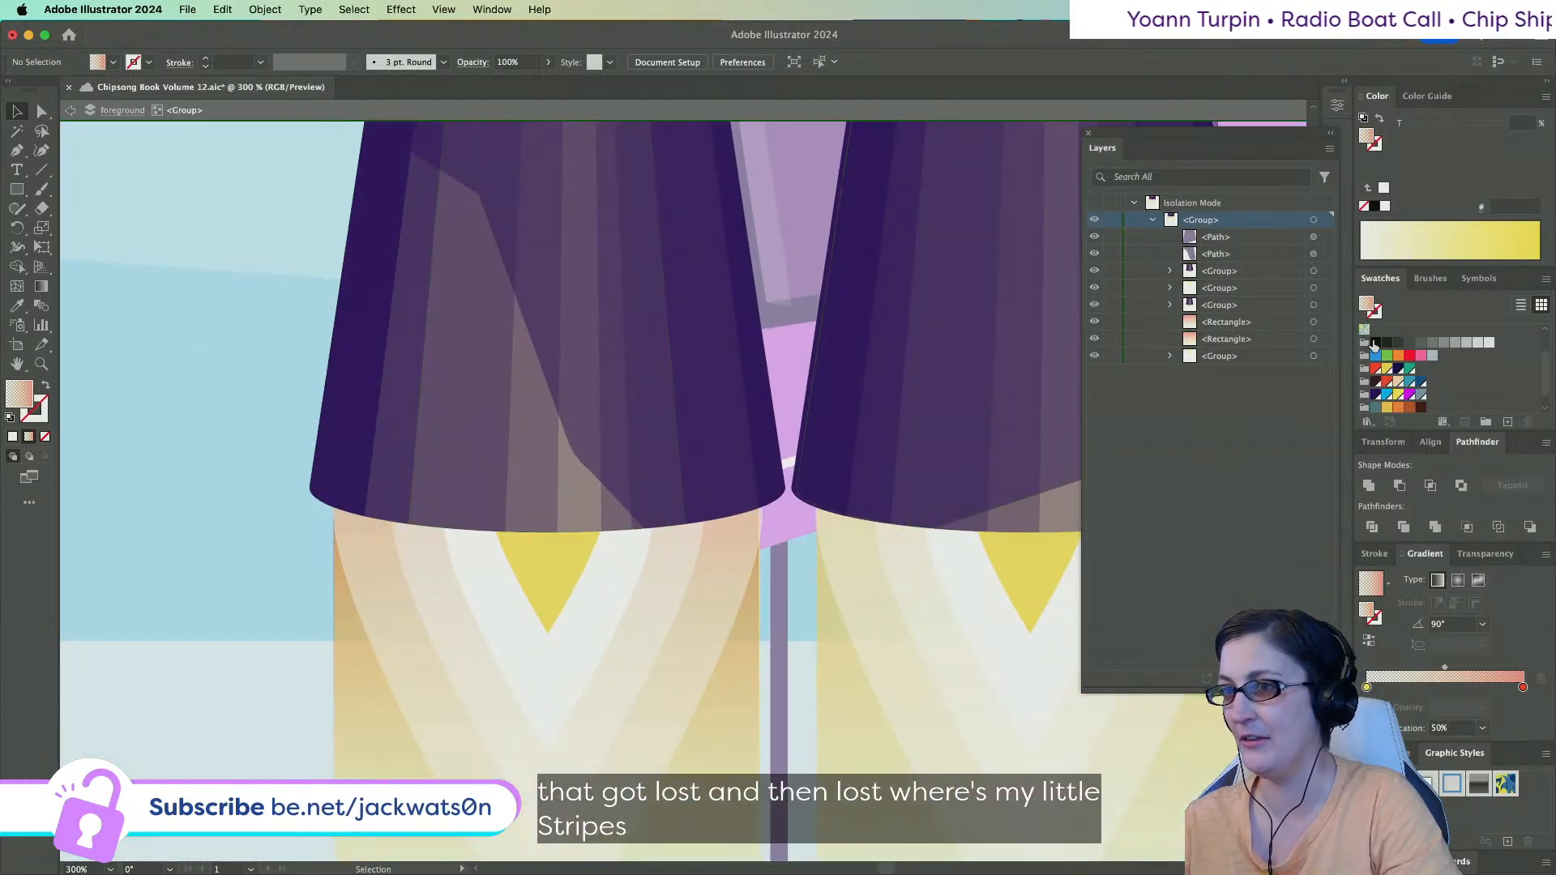
click(70, 110)
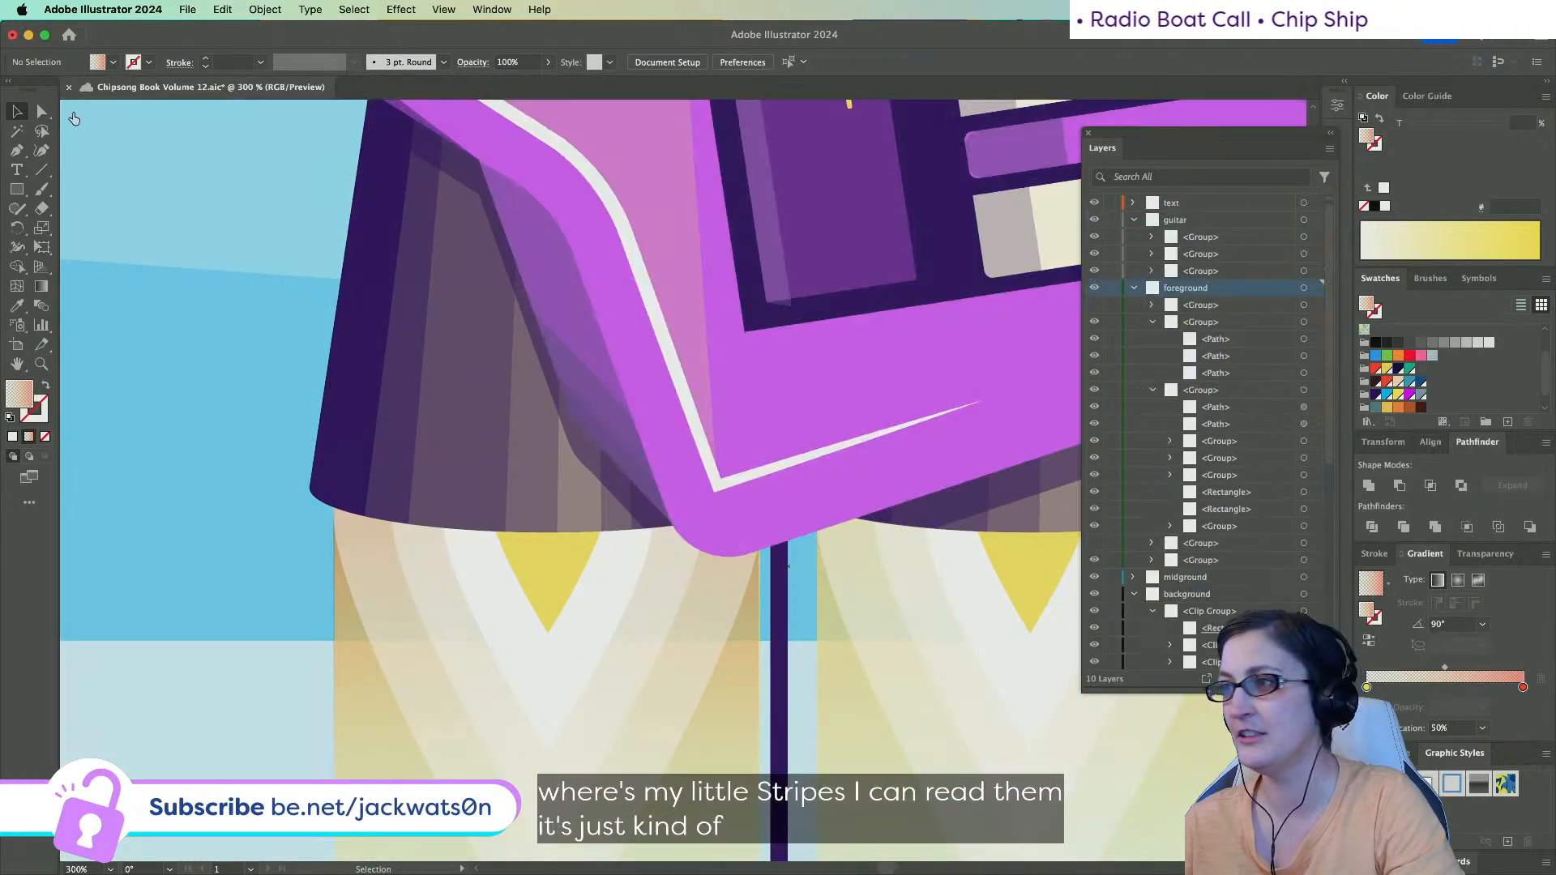
click(1094, 306)
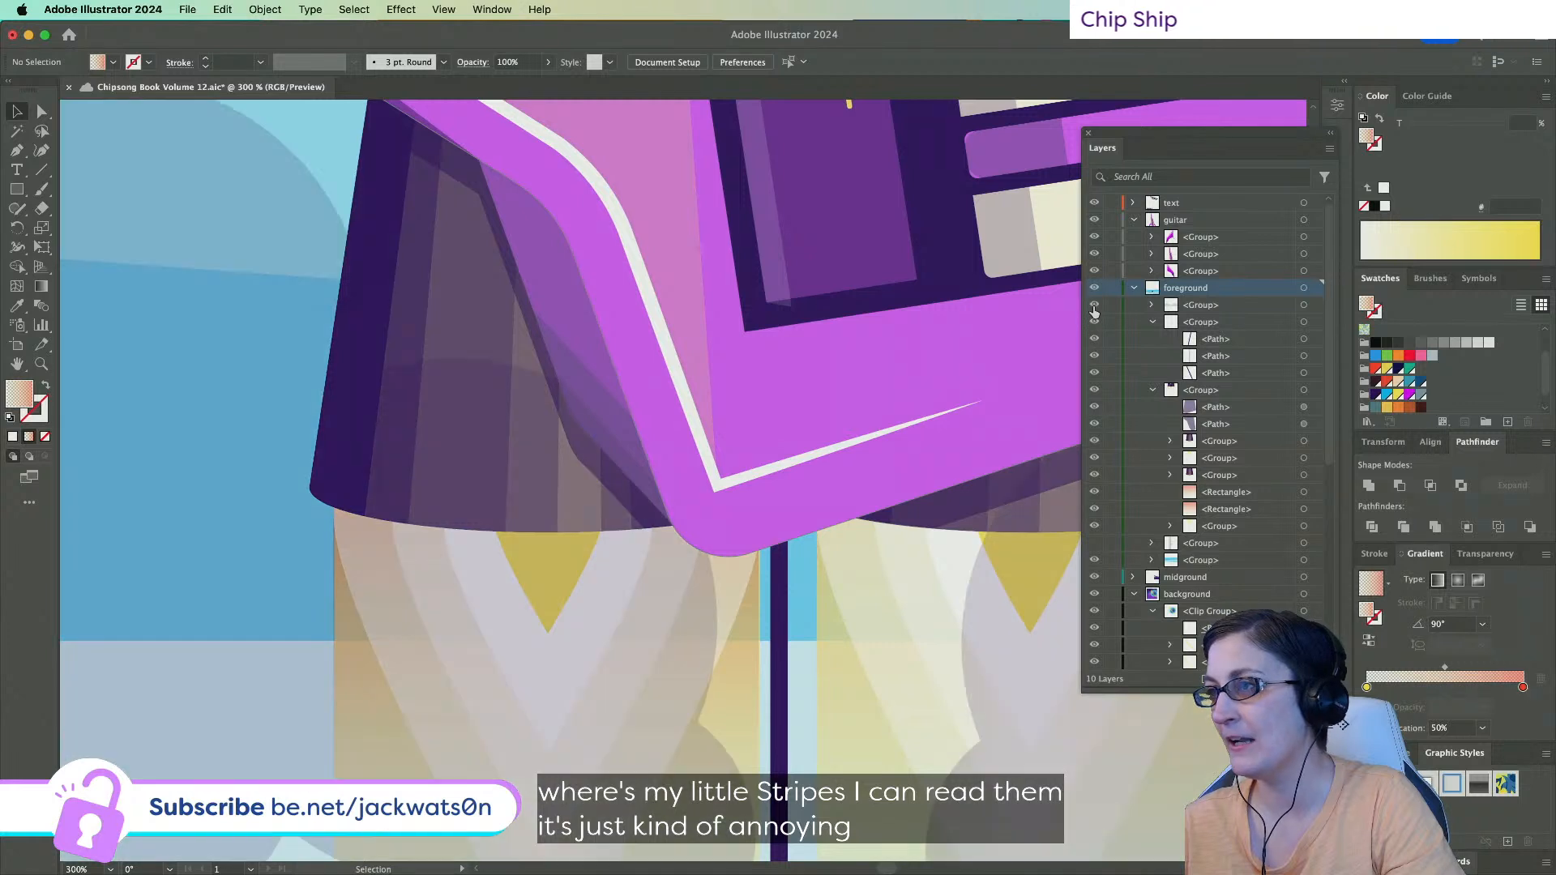
click(1094, 306)
scroll(1271, 489, down, 5)
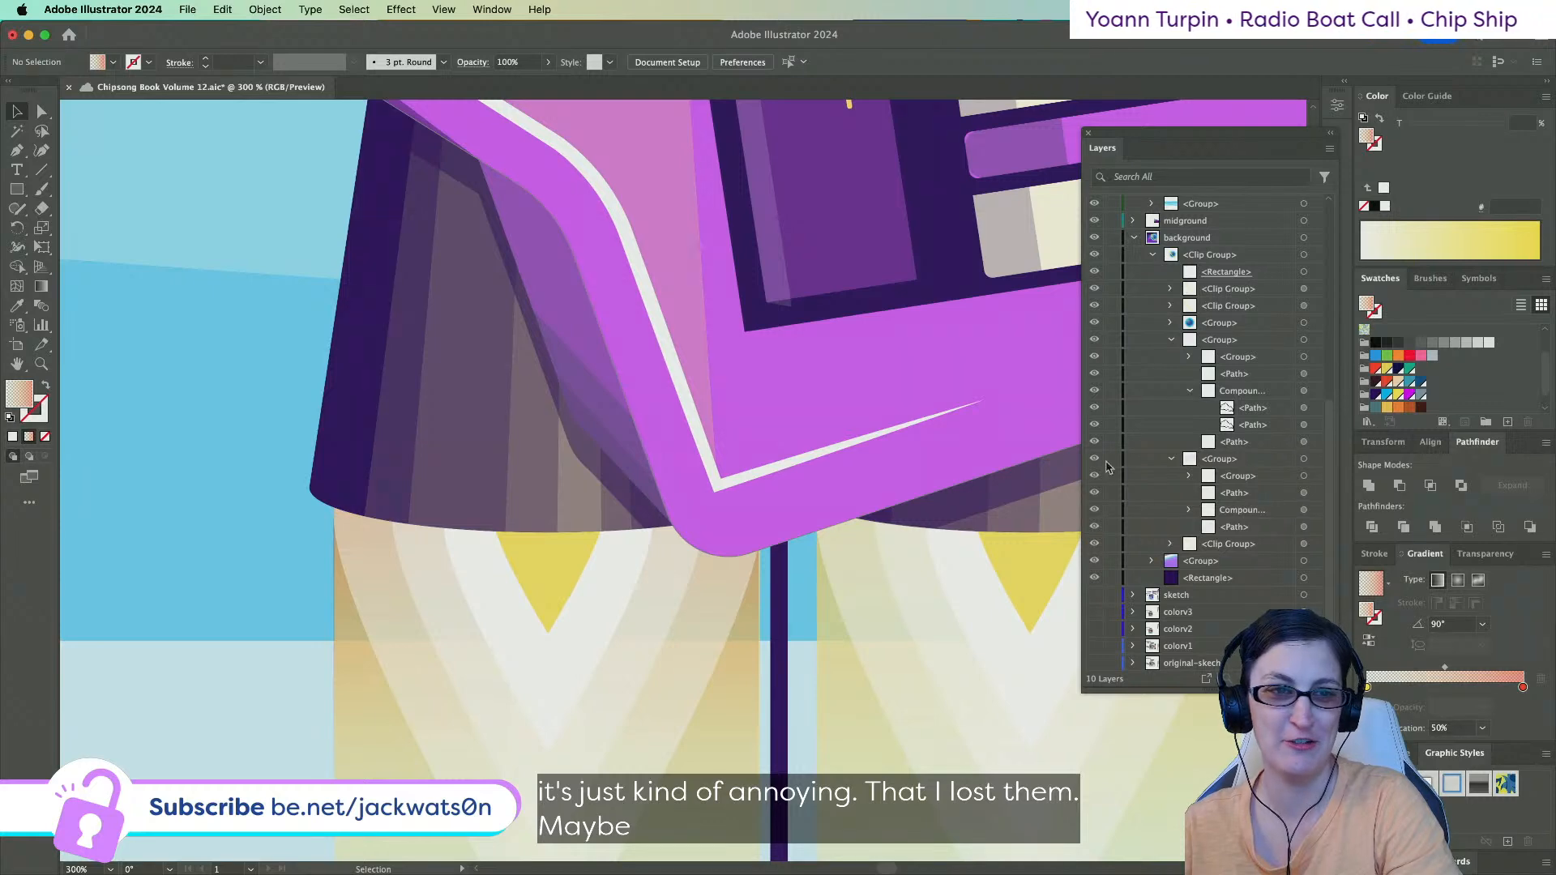
Inspect the boosters, the yellow ring behind the guitar neck and the lower cover while looking for the missing stripes.
click(336, 479)
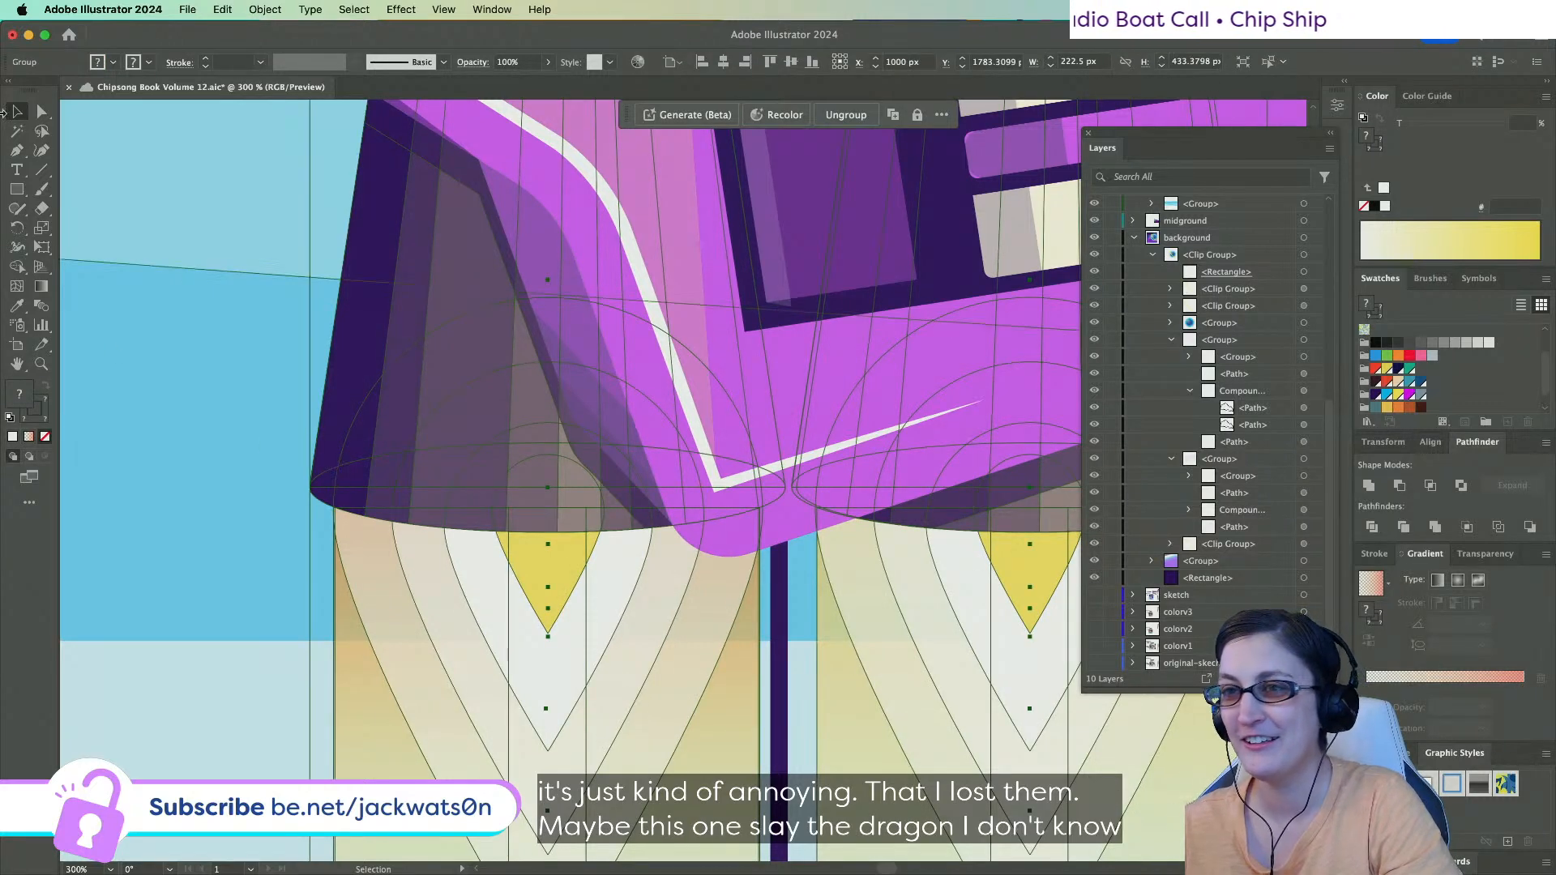
click(41, 112)
key(super+shift+a)
scroll(265, 261, down, 7)
scroll(269, 269, left, 4)
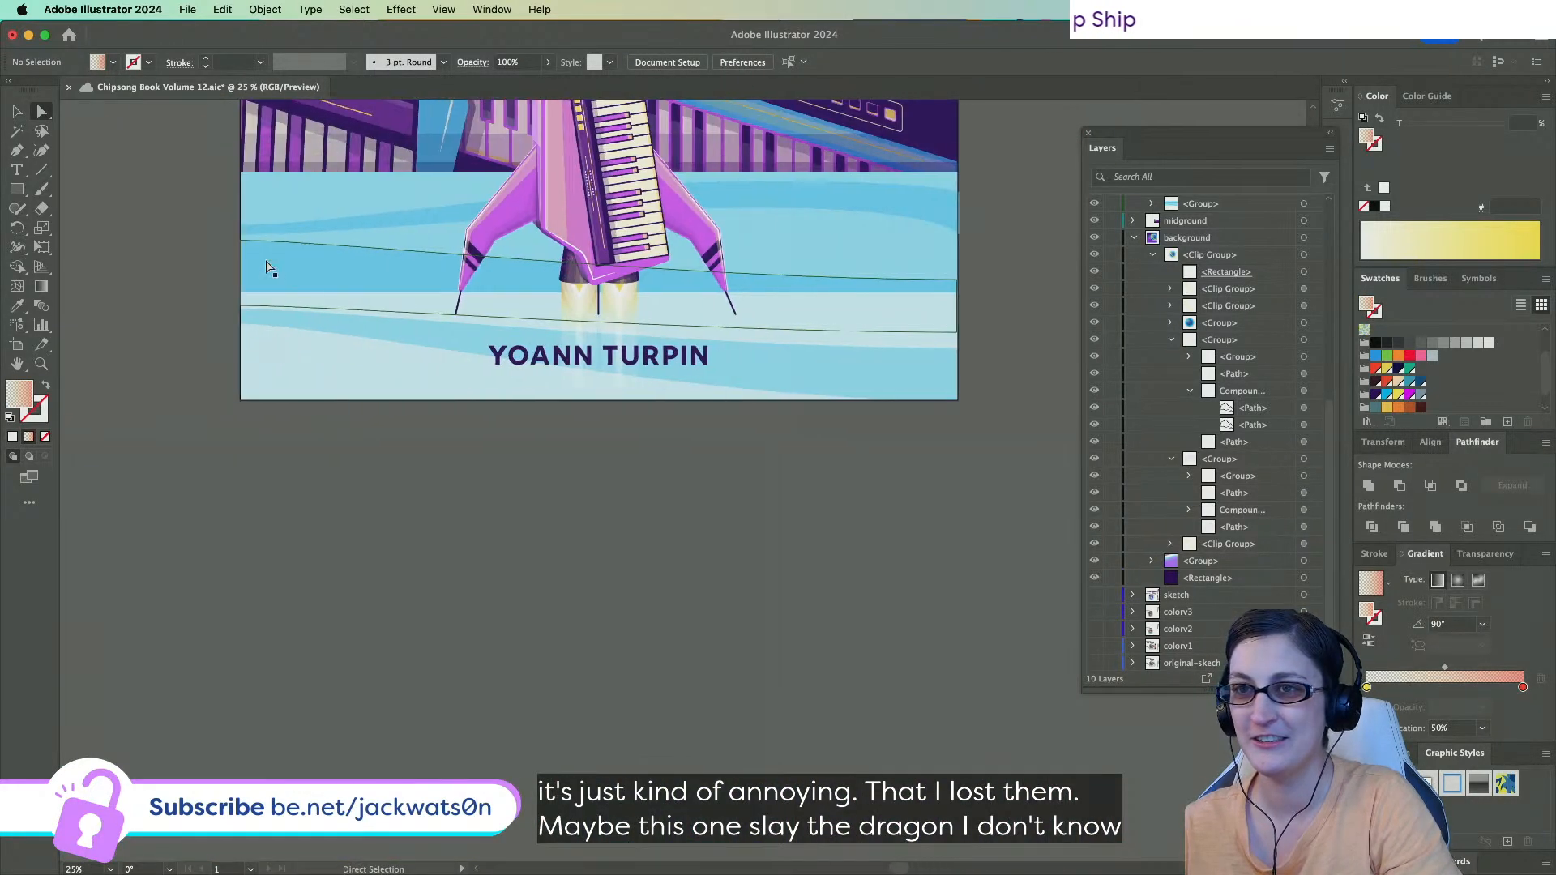
scroll(269, 269, up, 3)
scroll(269, 269, up, 4)
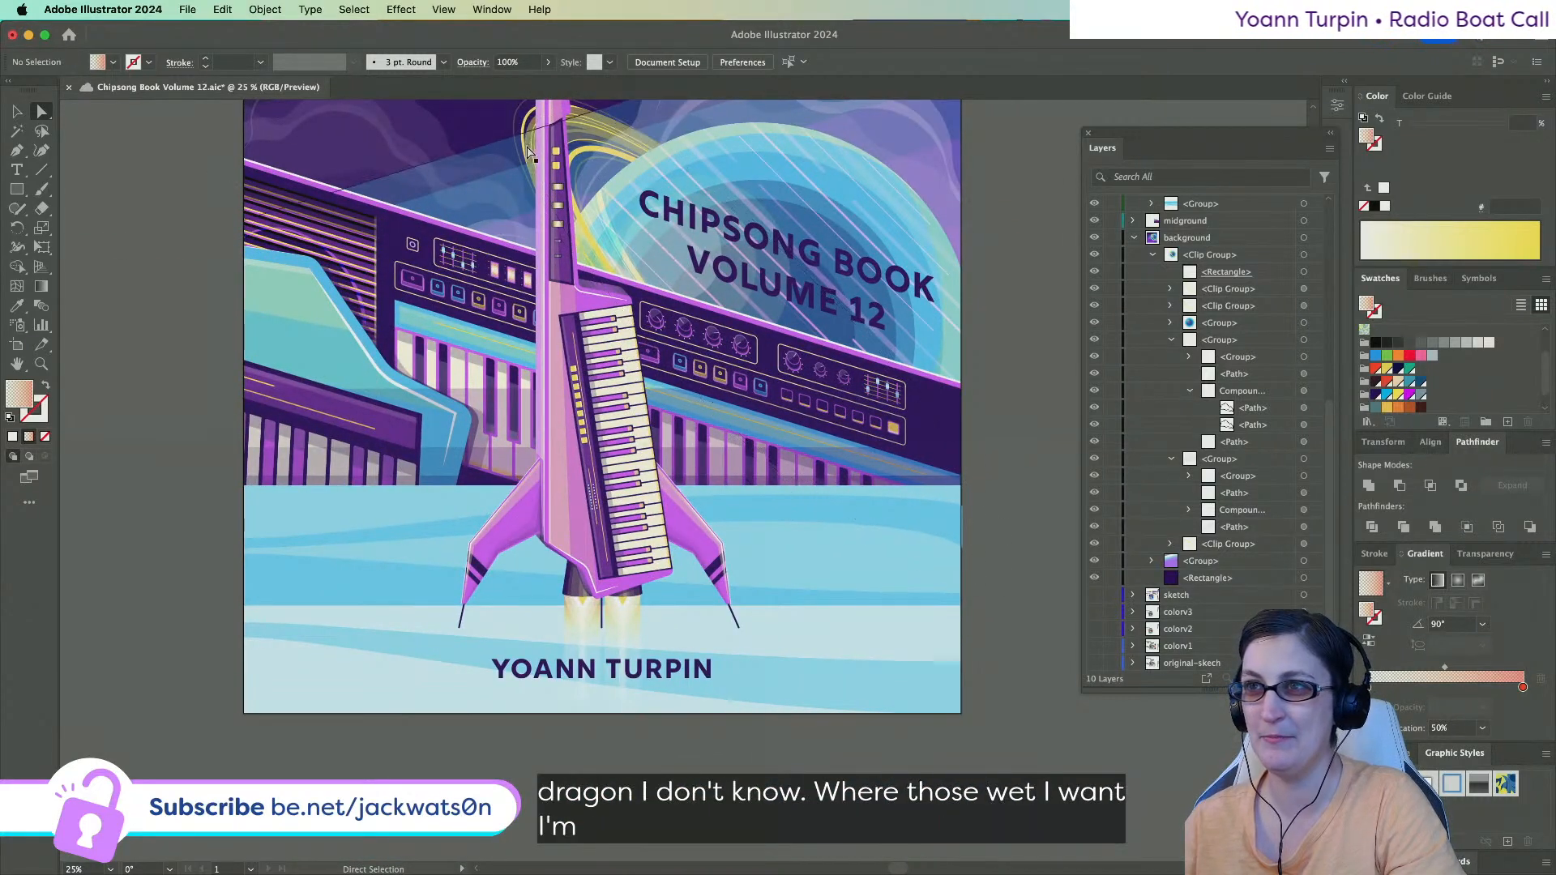
click(522, 125)
click(590, 478)
scroll(589, 486, up, 4)
scroll(556, 537, down, 5)
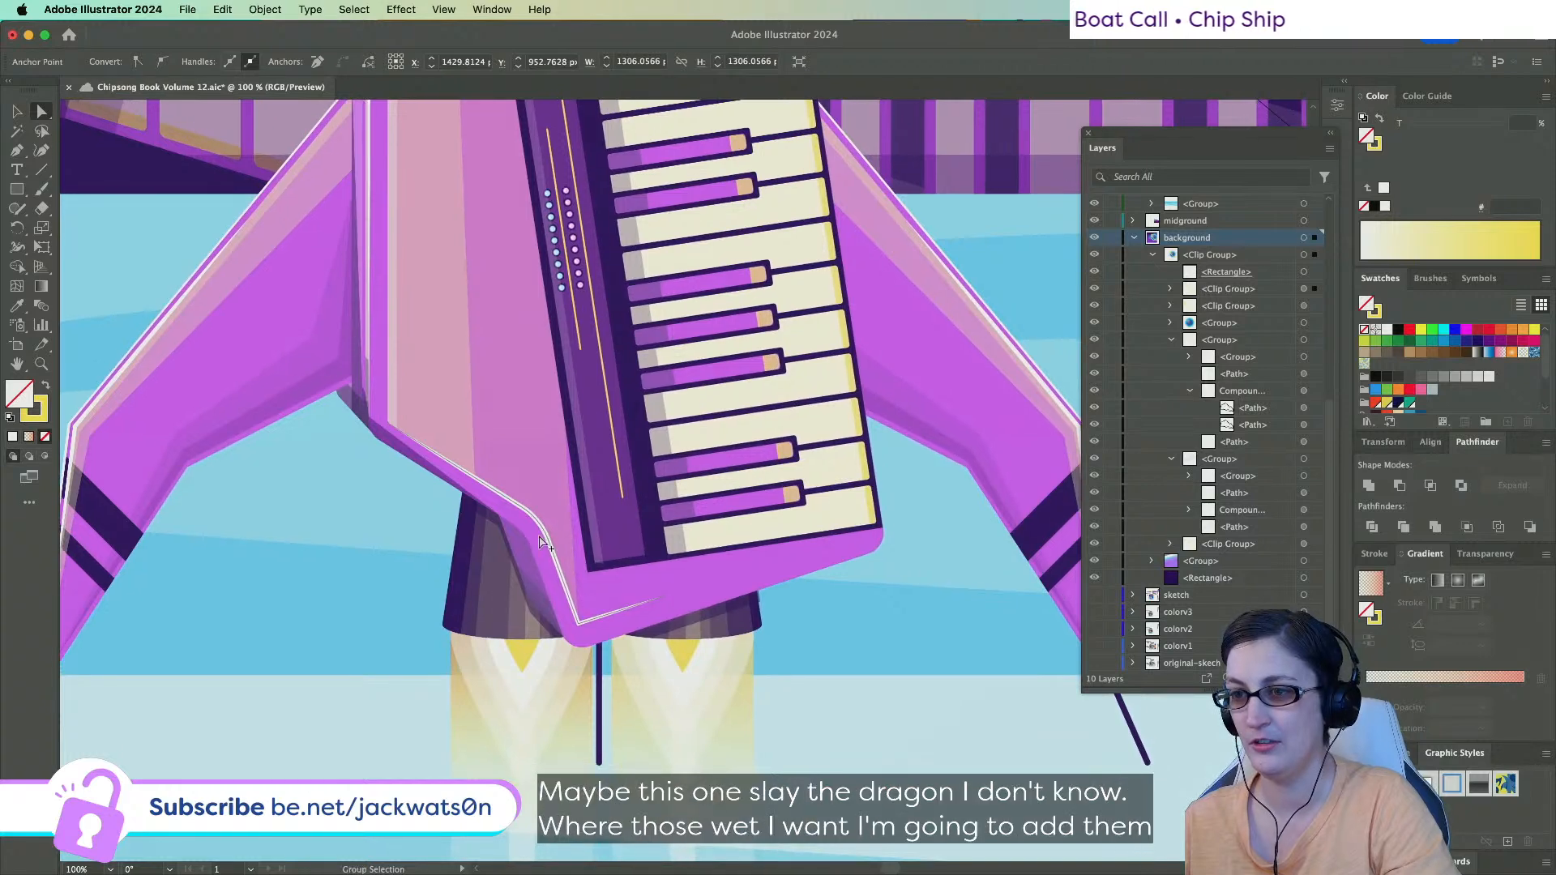
scroll(541, 543, down, 4)
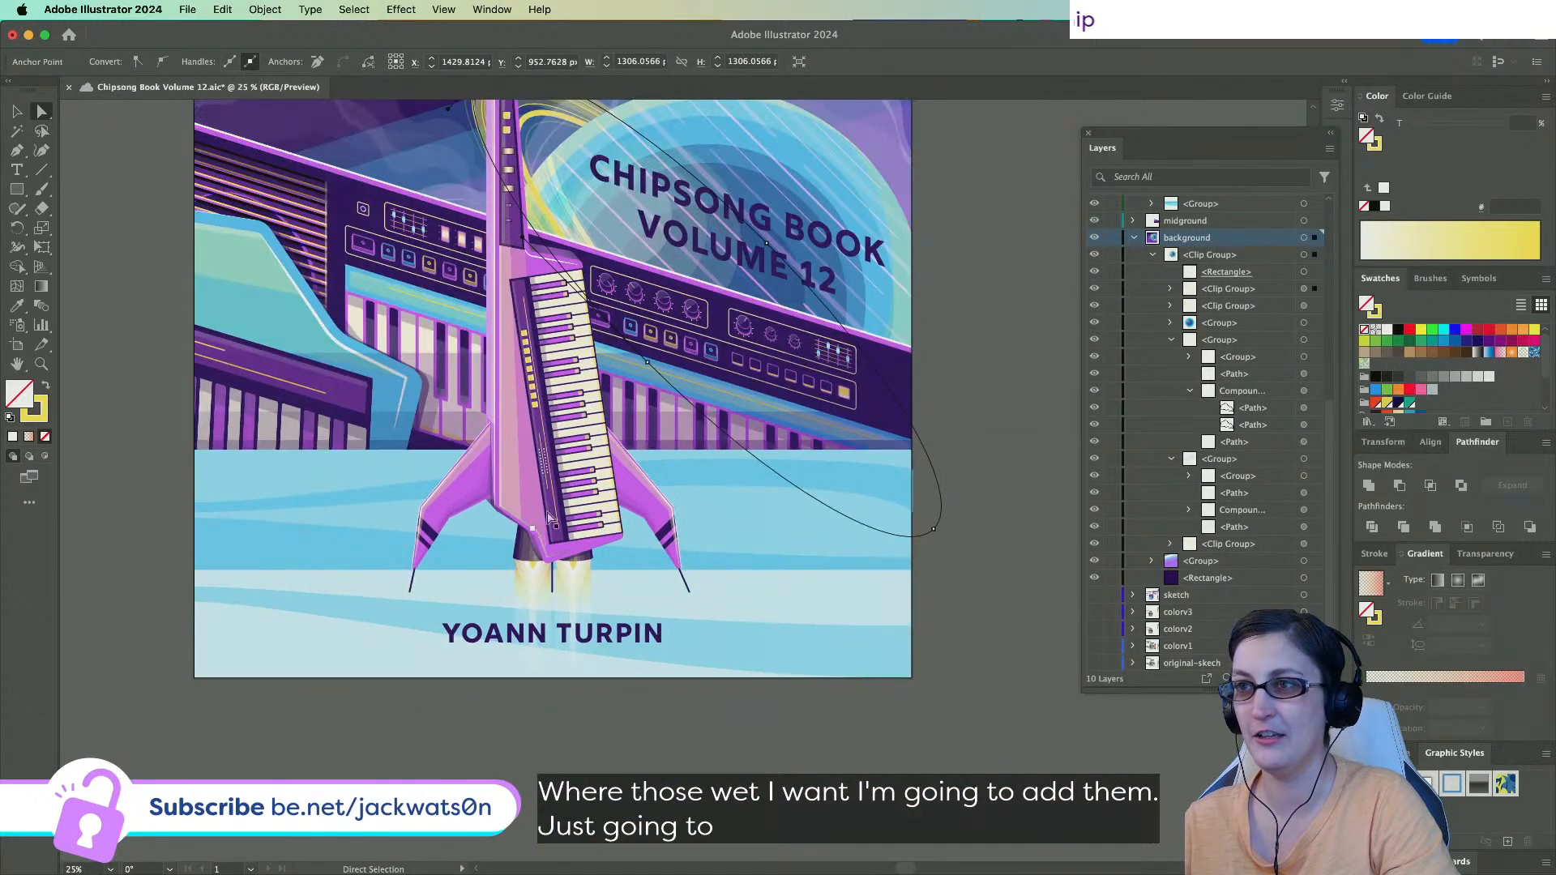
click(959, 609)
scroll(543, 483, up, 3)
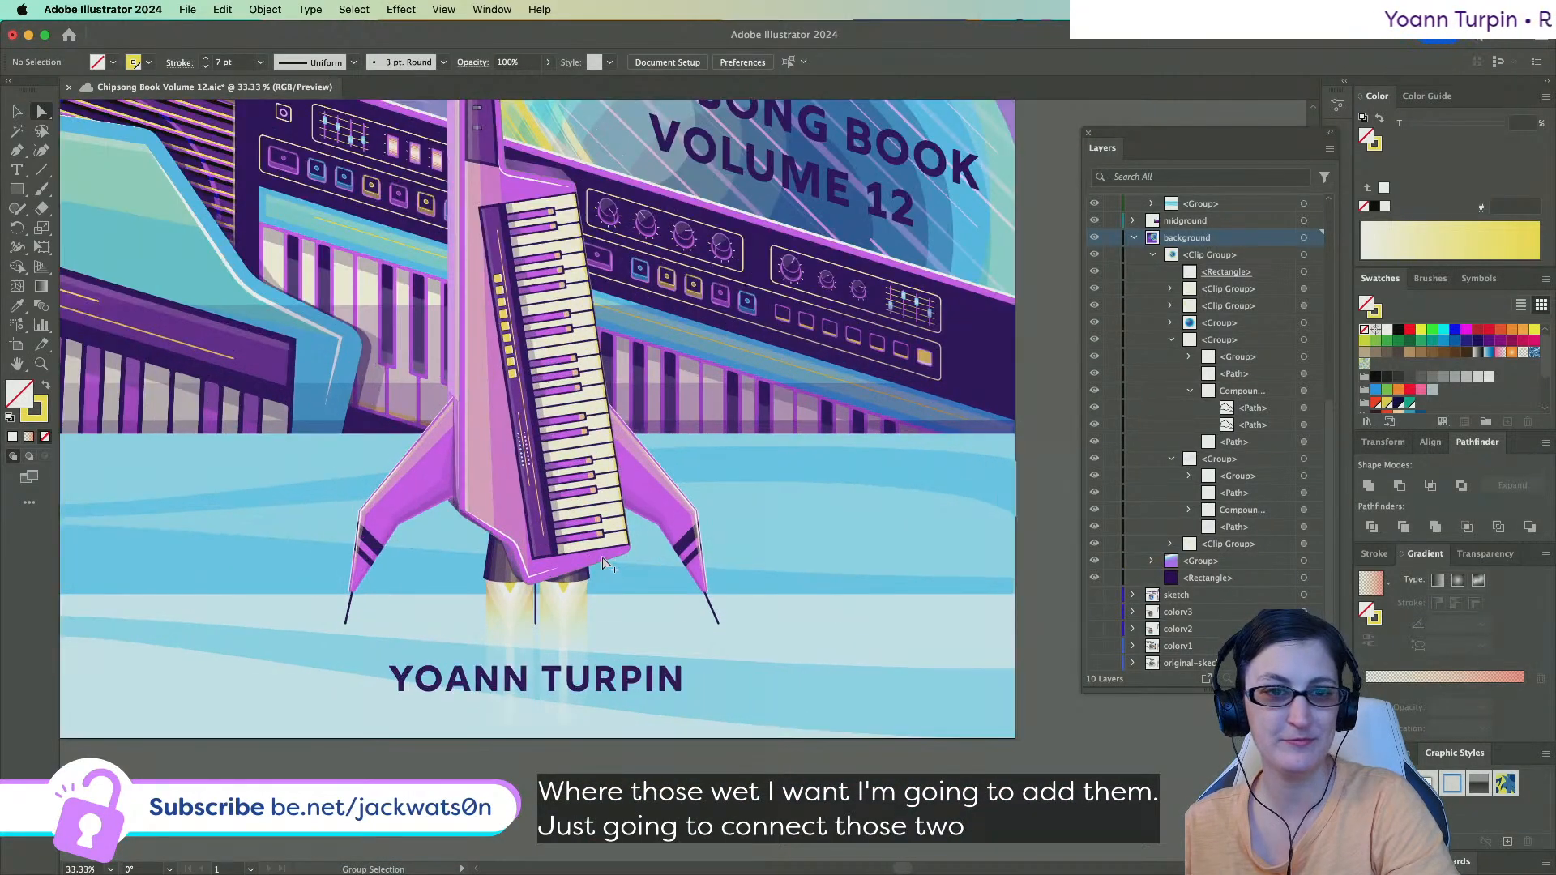
scroll(542, 484, right, 2)
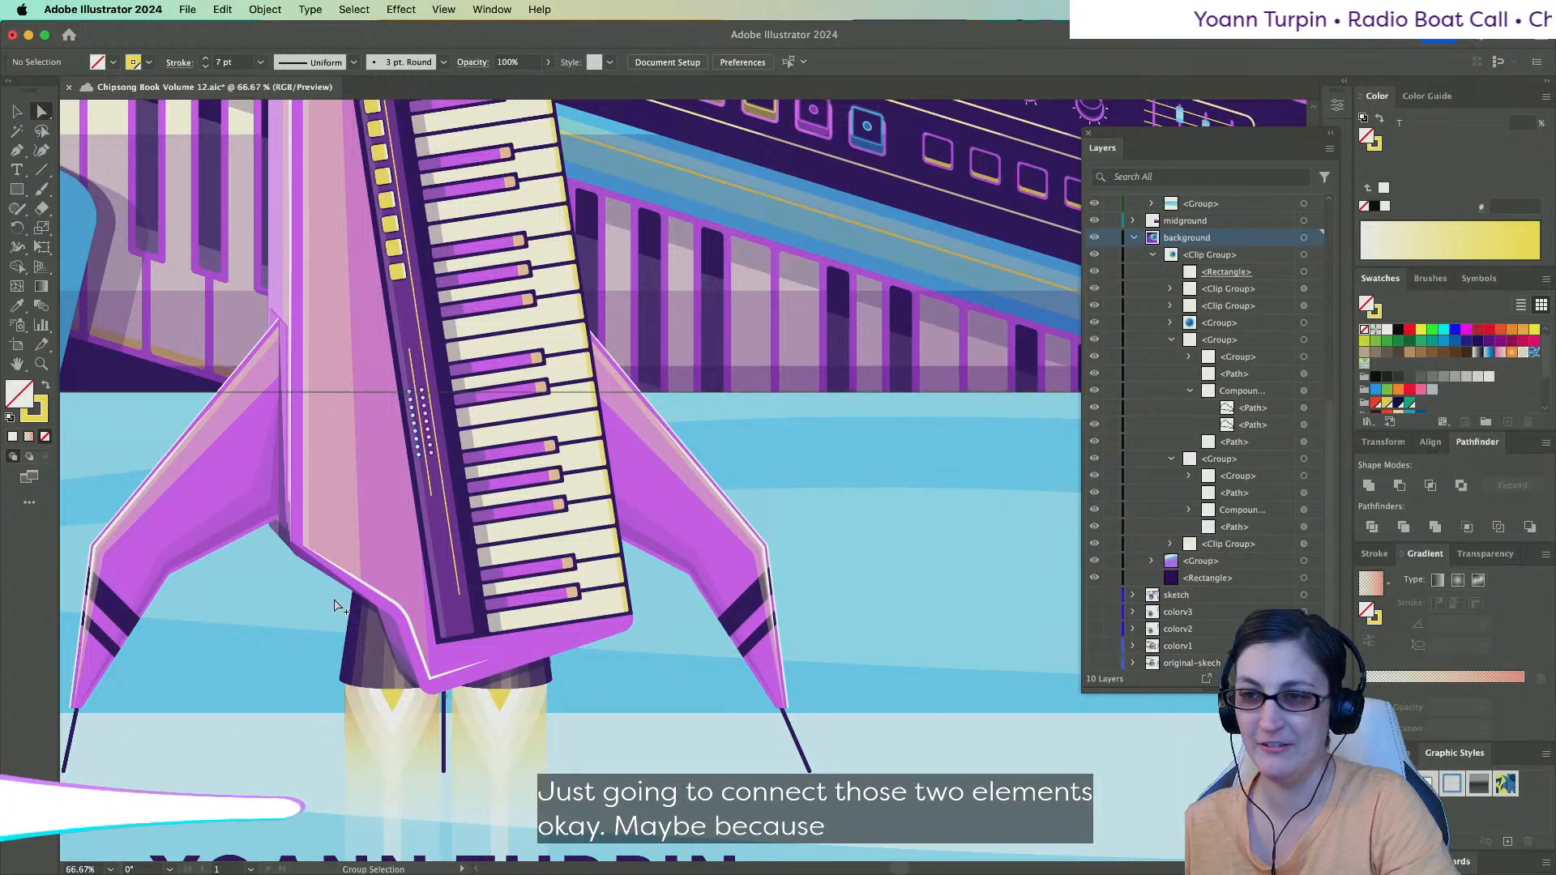
Isolate the boosters' group and bring the first booster's stripe clip group in front of its other shapes.
scroll(389, 624, up, 5)
click(17, 111)
double_click(248, 545)
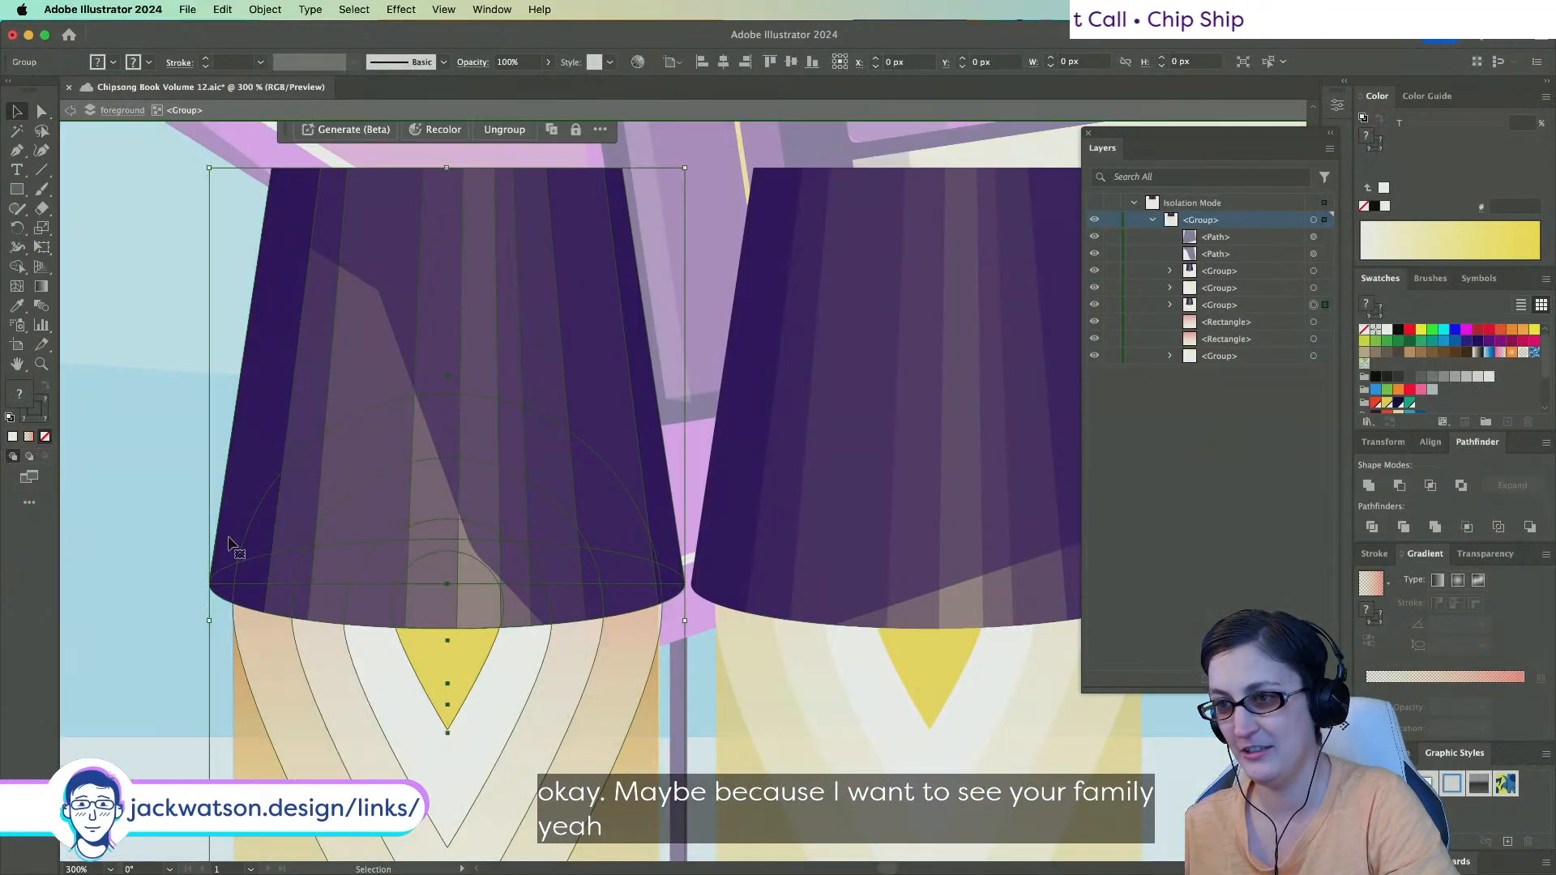
click(1170, 307)
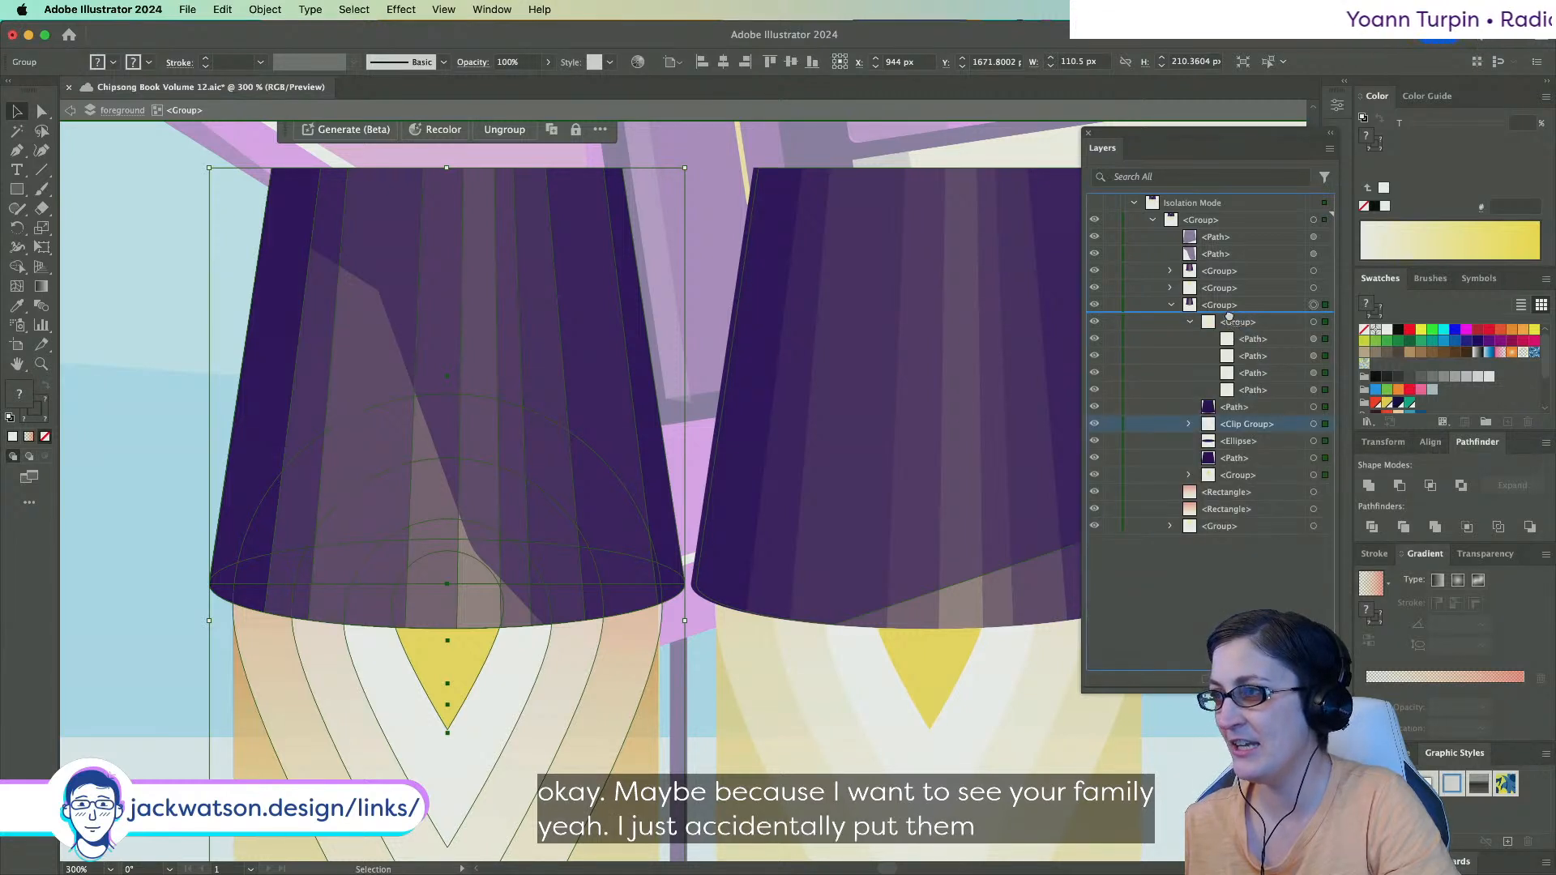
drag(1228, 317, 1228, 315)
Bring the second booster's stripe clip group to the front of that booster's group.
click(1169, 271)
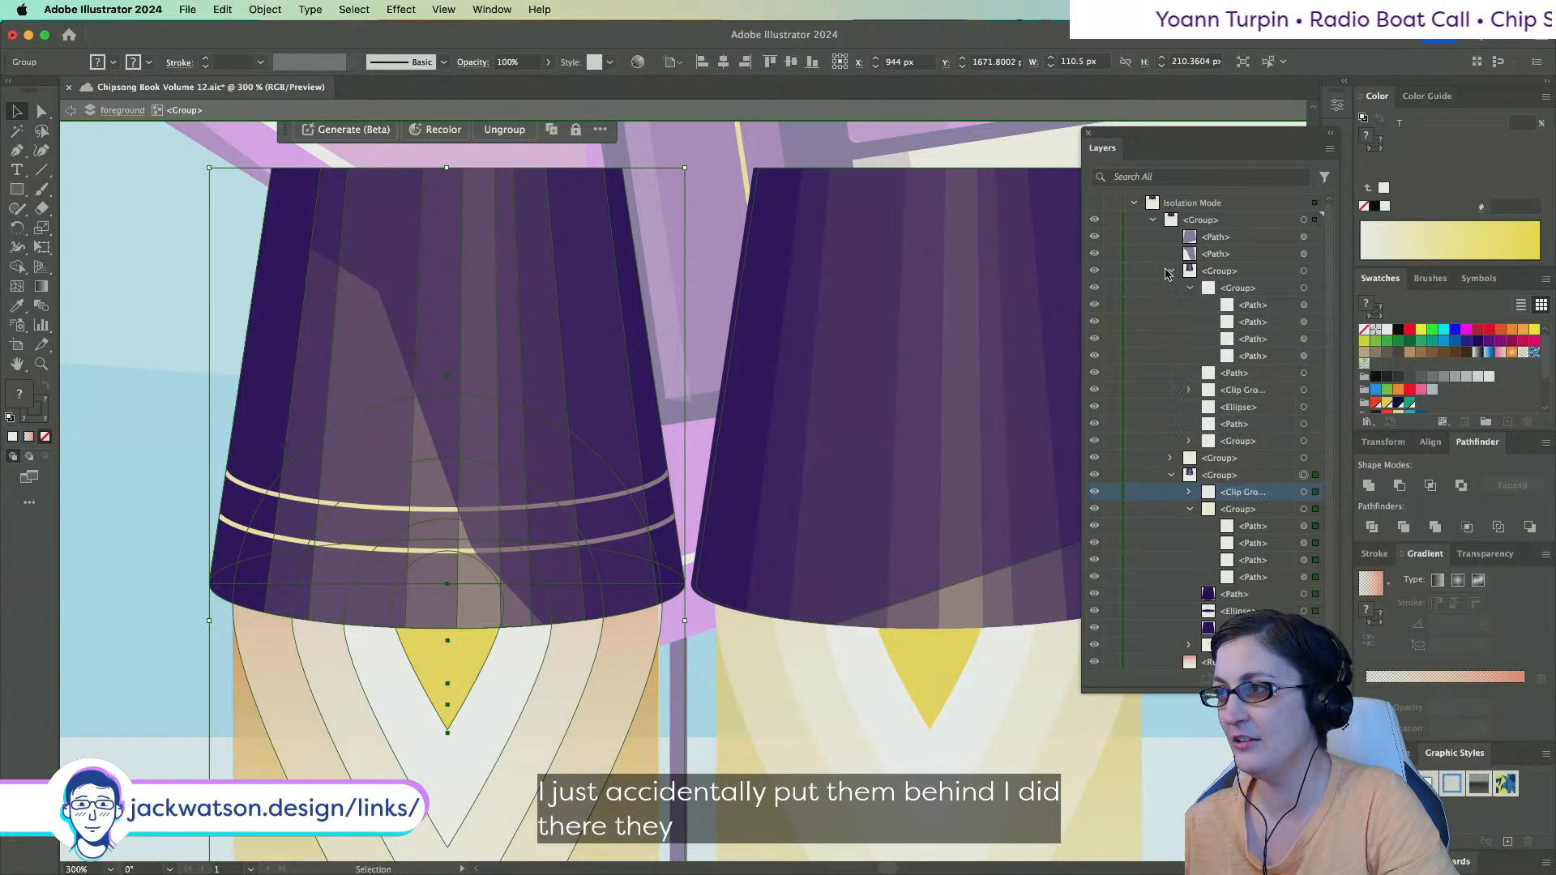
drag(1238, 397, 1233, 281)
key(super+shift+a)
scroll(762, 435, down, 2)
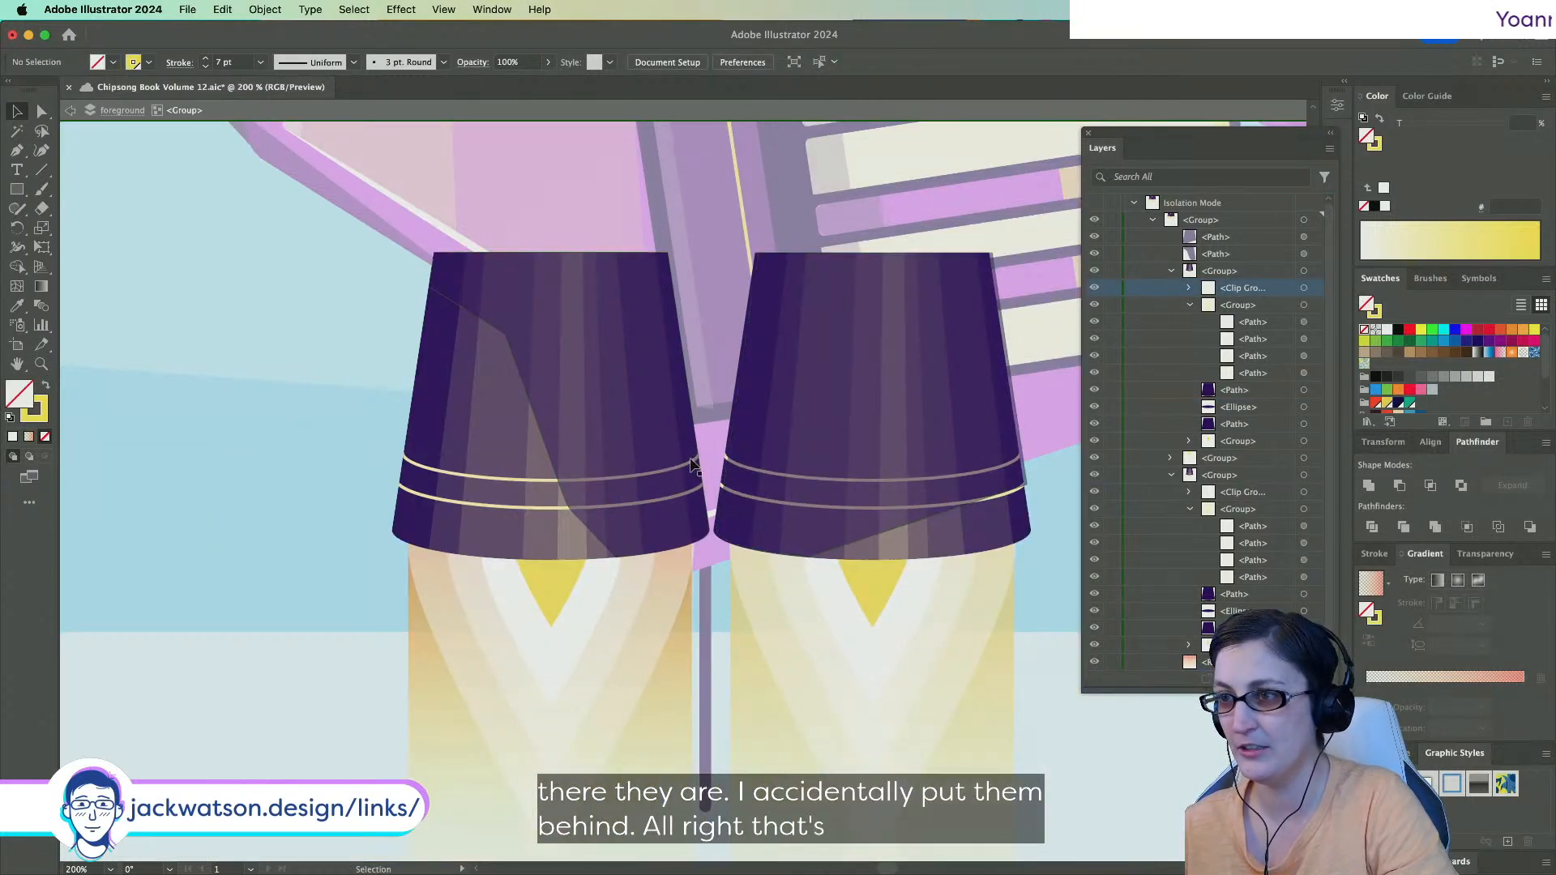
key(super+z)
key(super+shift+z)
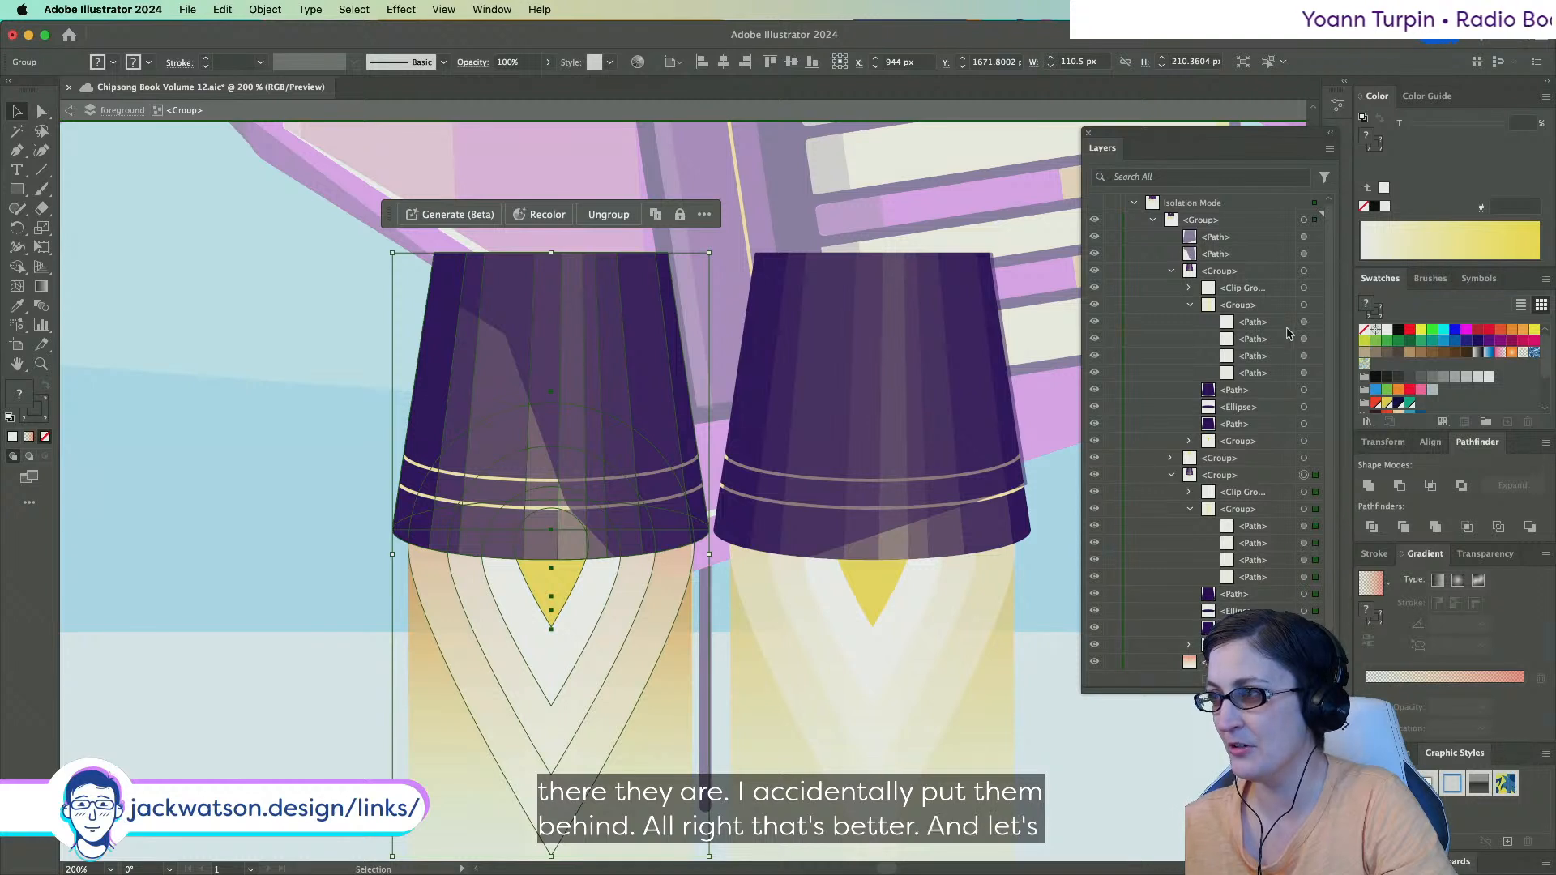
Recolor the stripe lines in both boosters' clip groups with the yellow stroke FDE448 and leave the boosters' group.
click(1304, 289)
click(1189, 289)
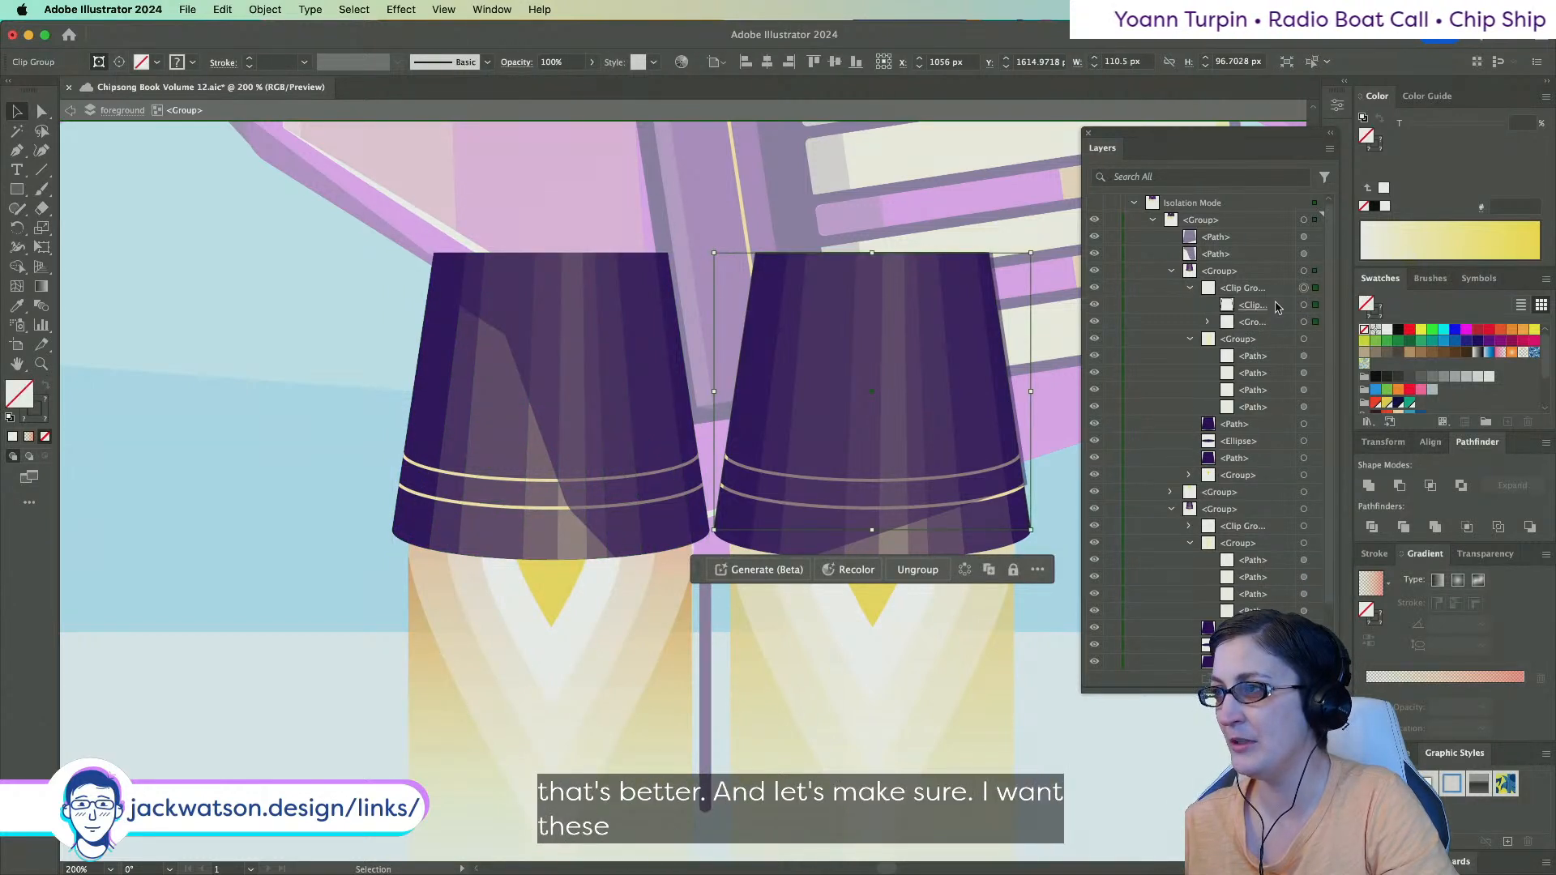
click(1314, 323)
click(1188, 527)
shift+click(1314, 561)
click(1377, 145)
click(185, 435)
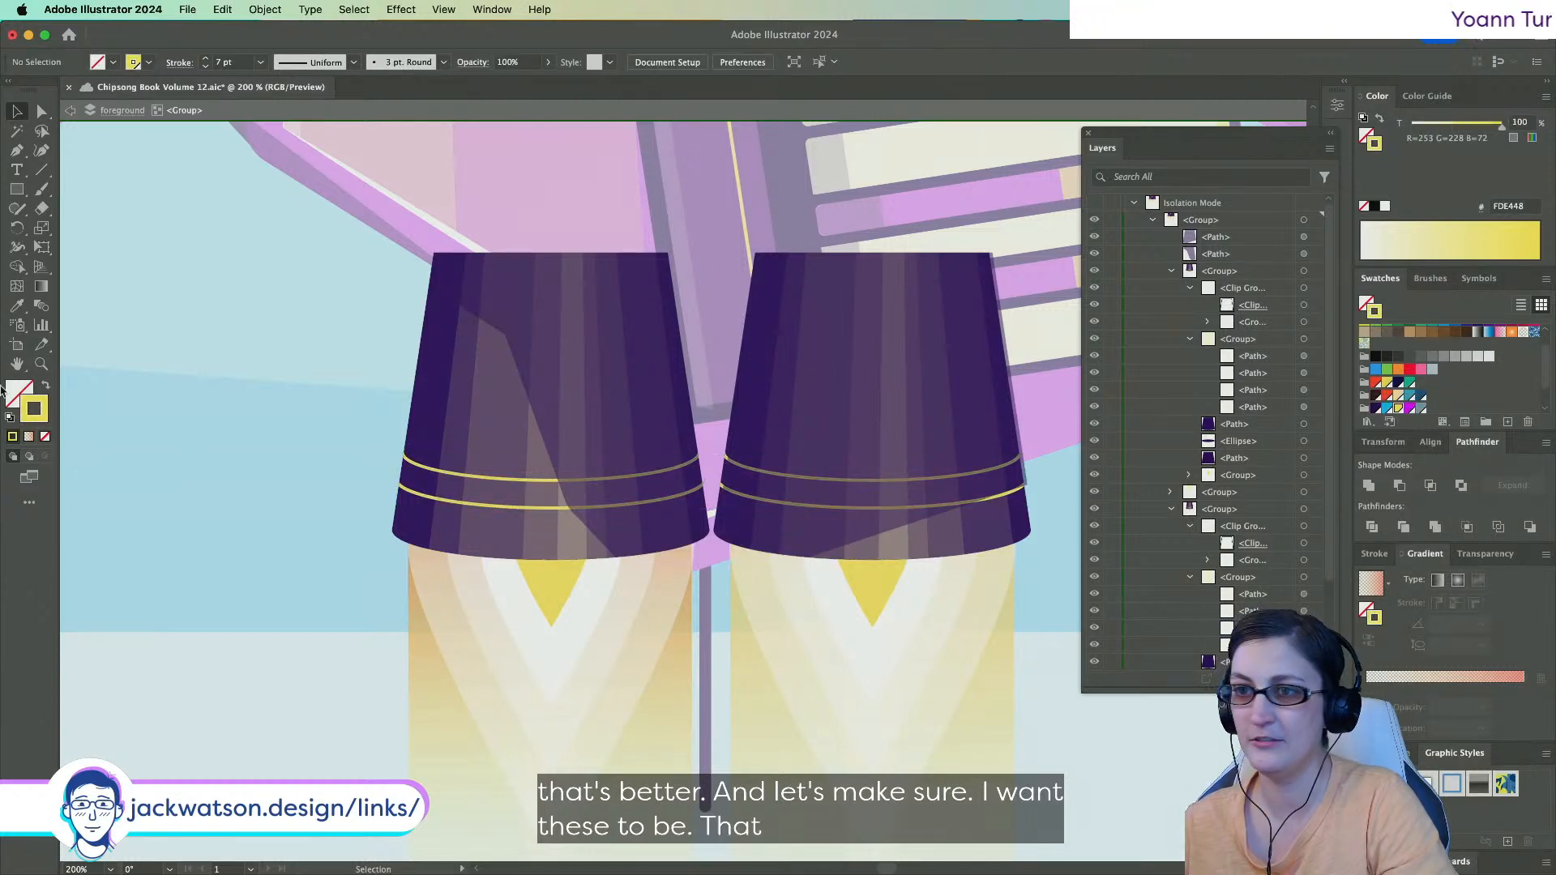
click(69, 110)
key(super+minus)
key(super+minus)
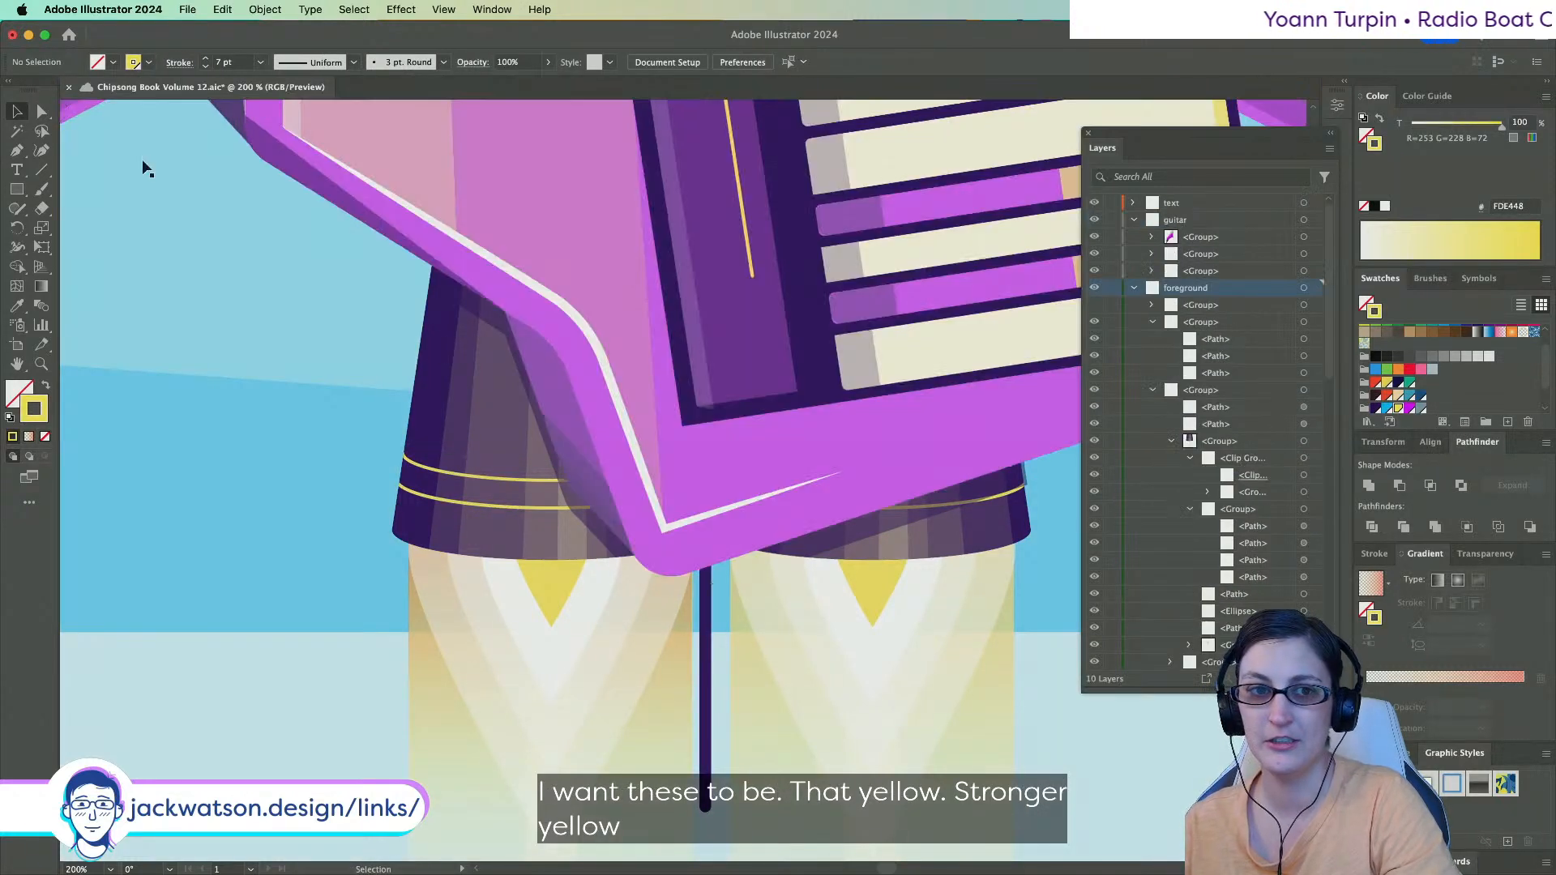
key(super+minus)
key(super+minus)
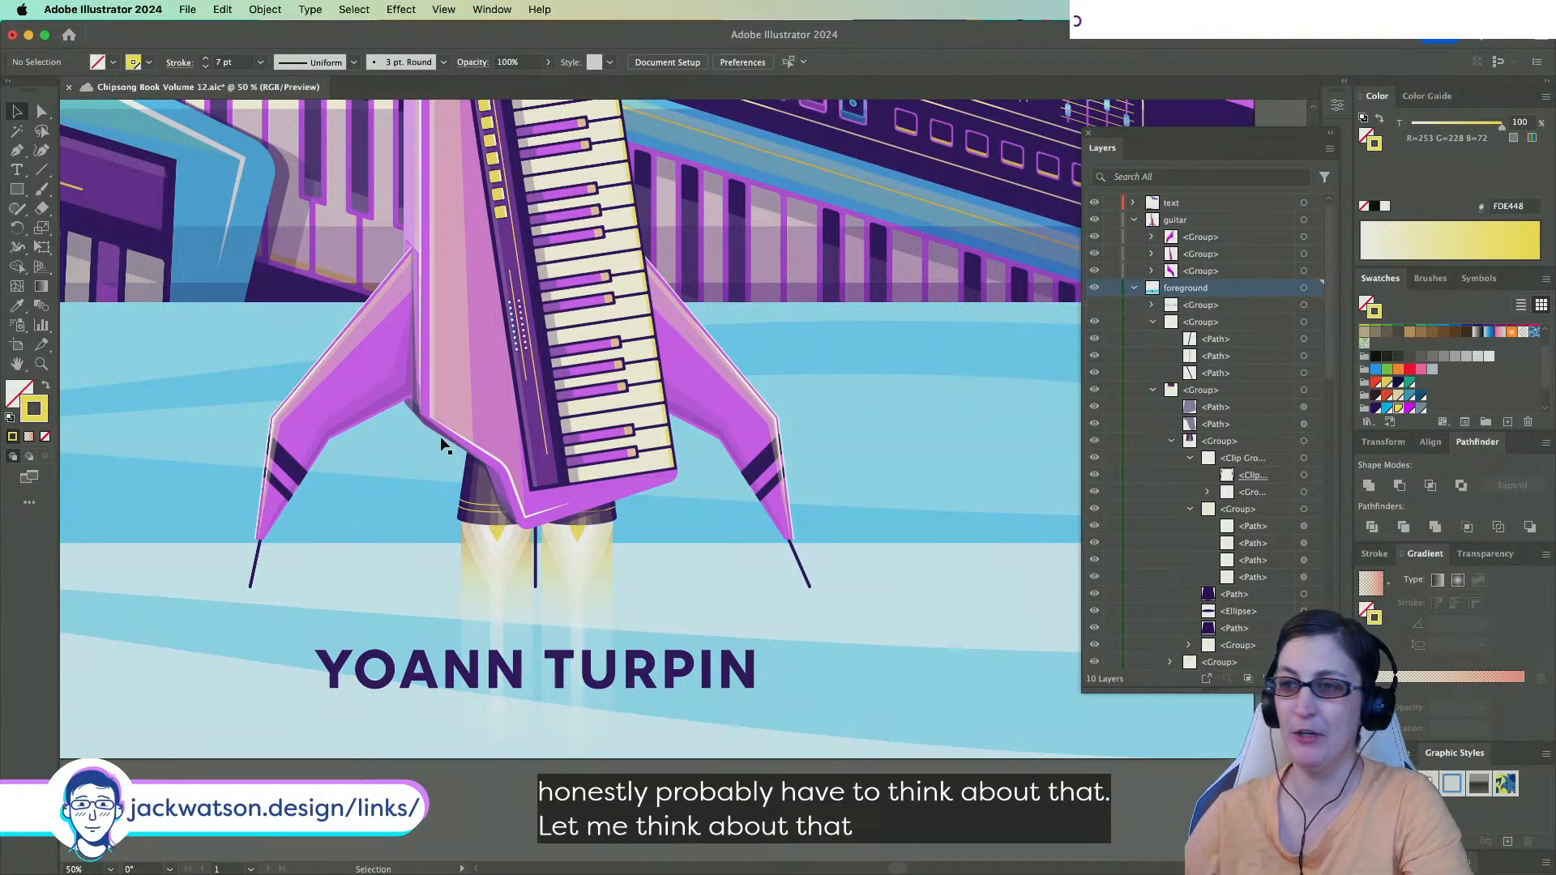
Isolate the boosters' group and paste two copies of the first booster's dark purple body in front.
scroll(463, 528, up, 2)
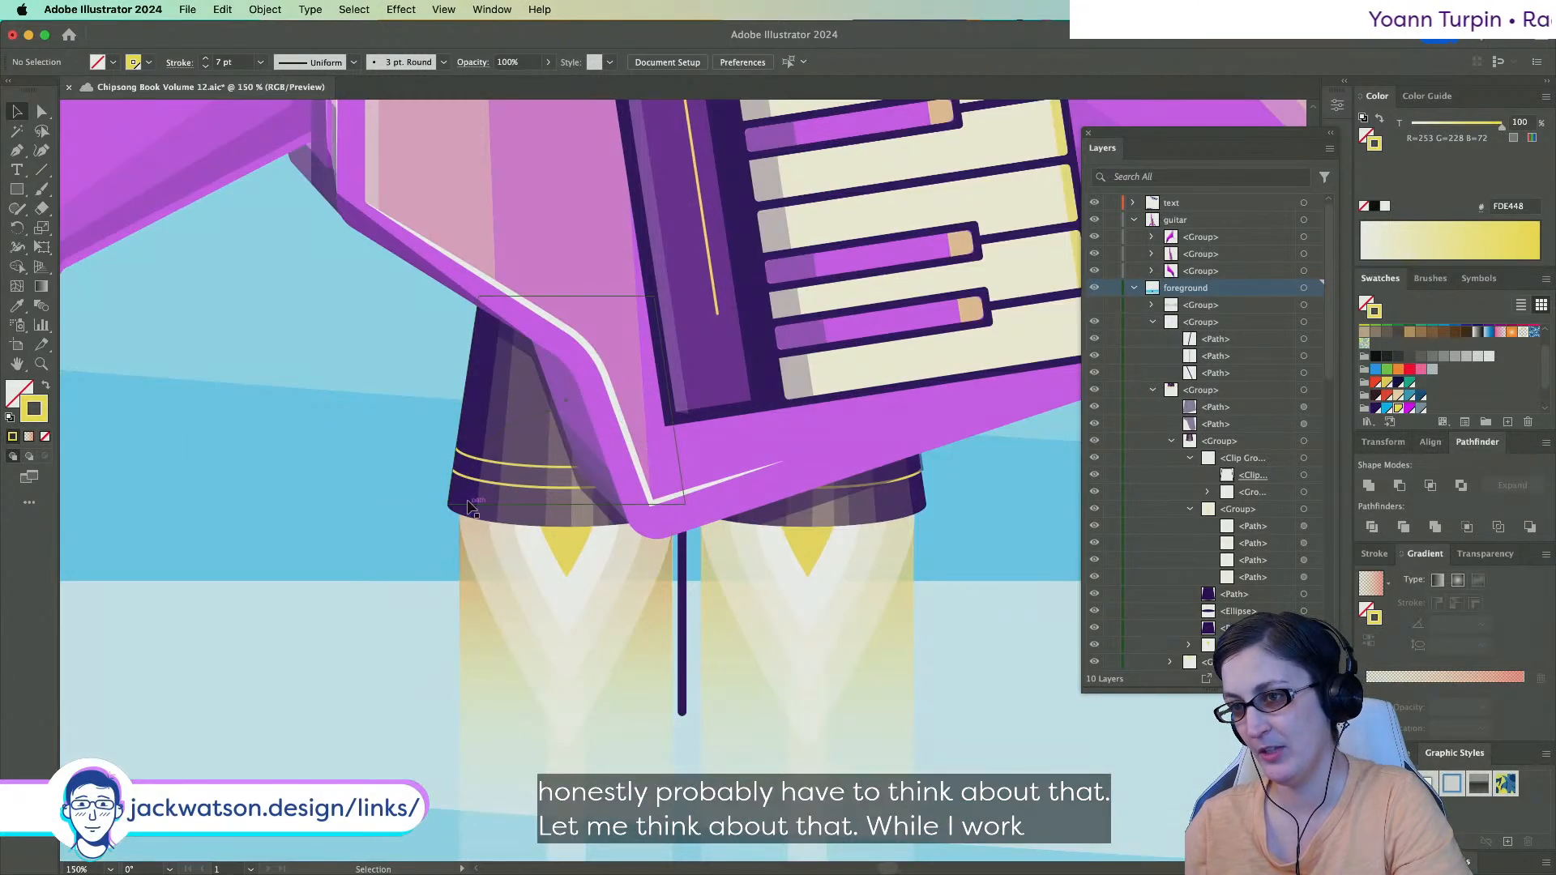
double_click(462, 526)
scroll(463, 504, right, 1)
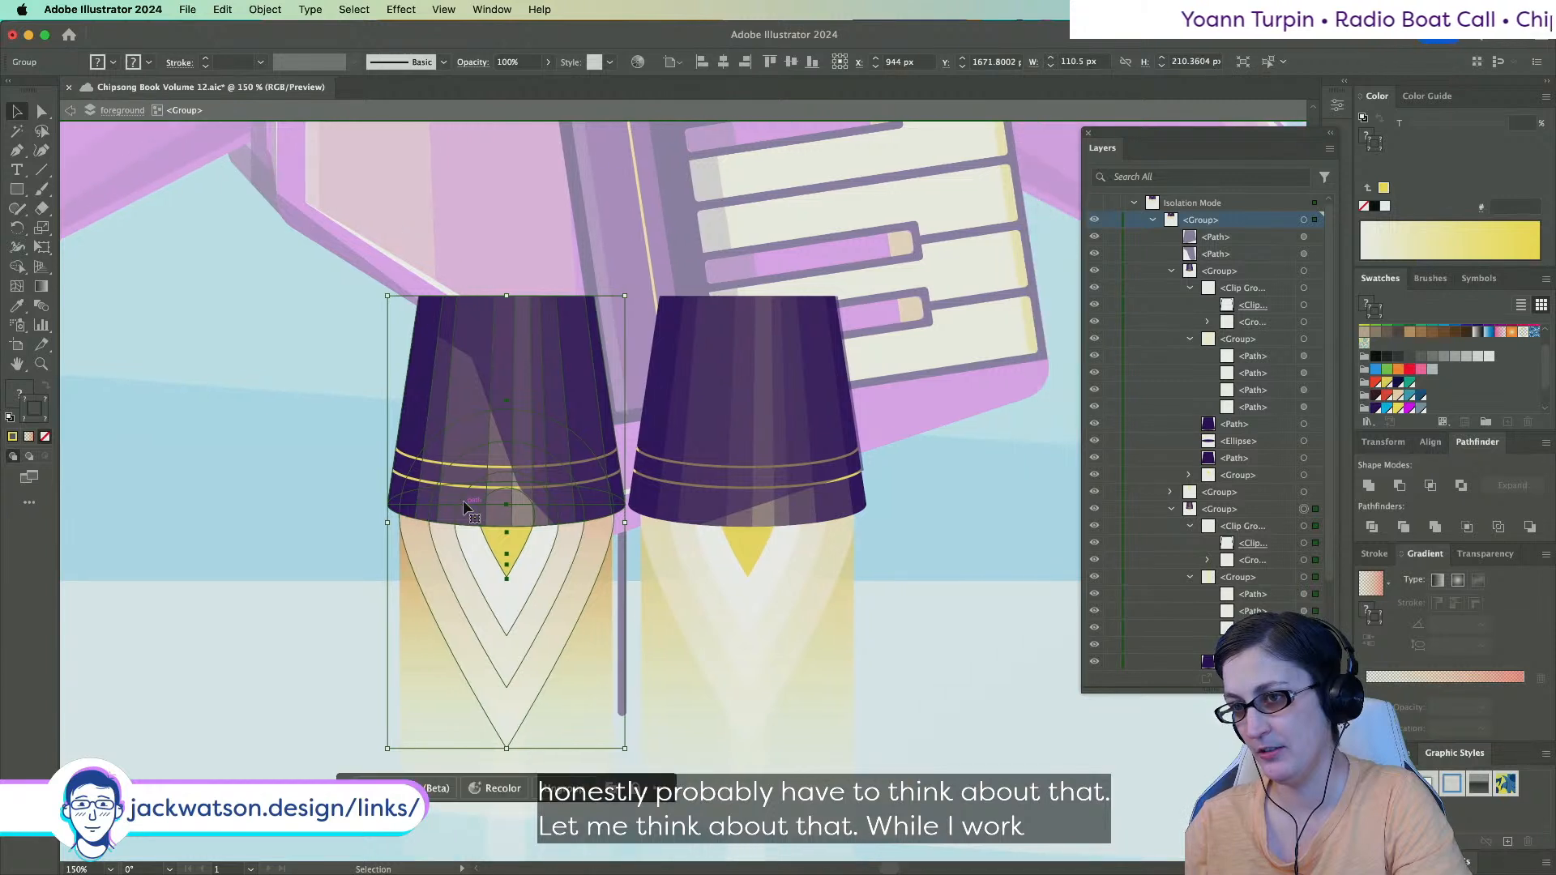
scroll(463, 504, up, 1)
key(super+shift+a)
click(45, 119)
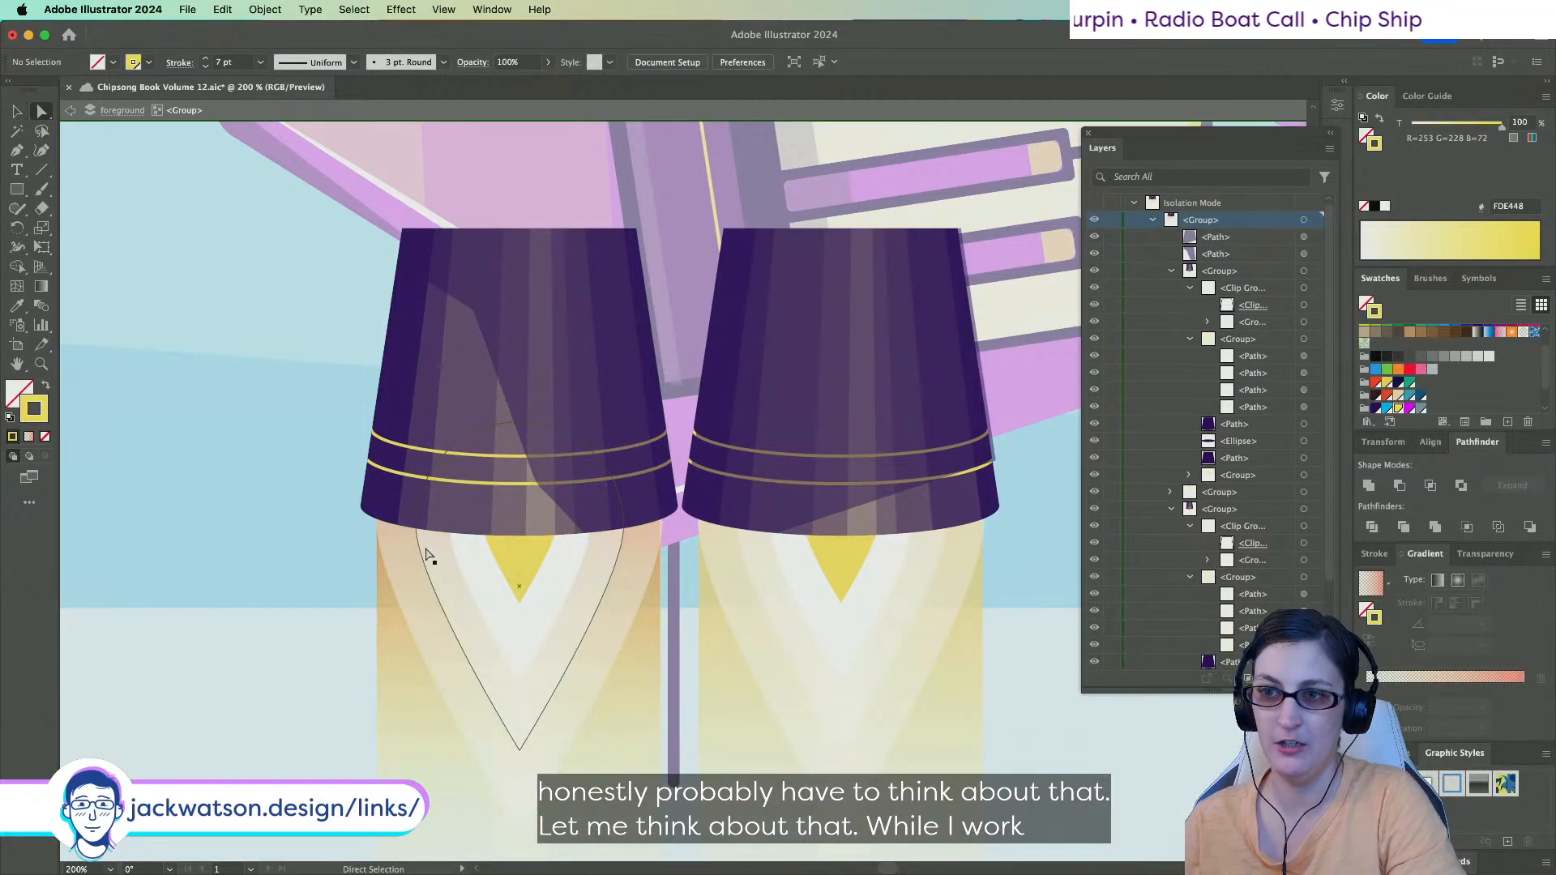
click(387, 497)
key(super+c)
click(287, 534)
key(super+f)
click(663, 511)
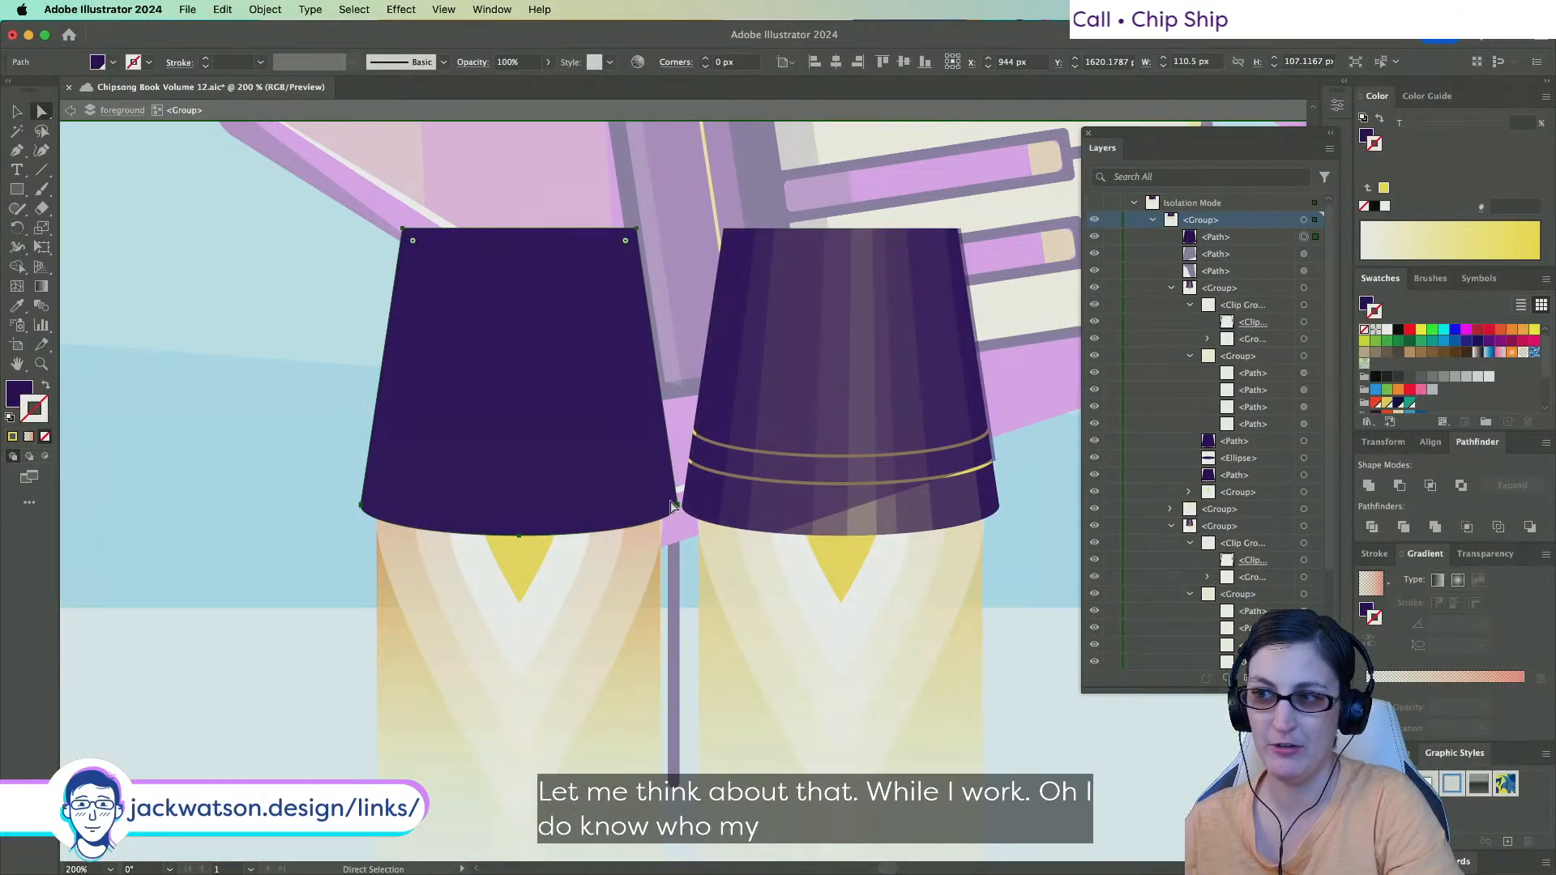
key(super+f)
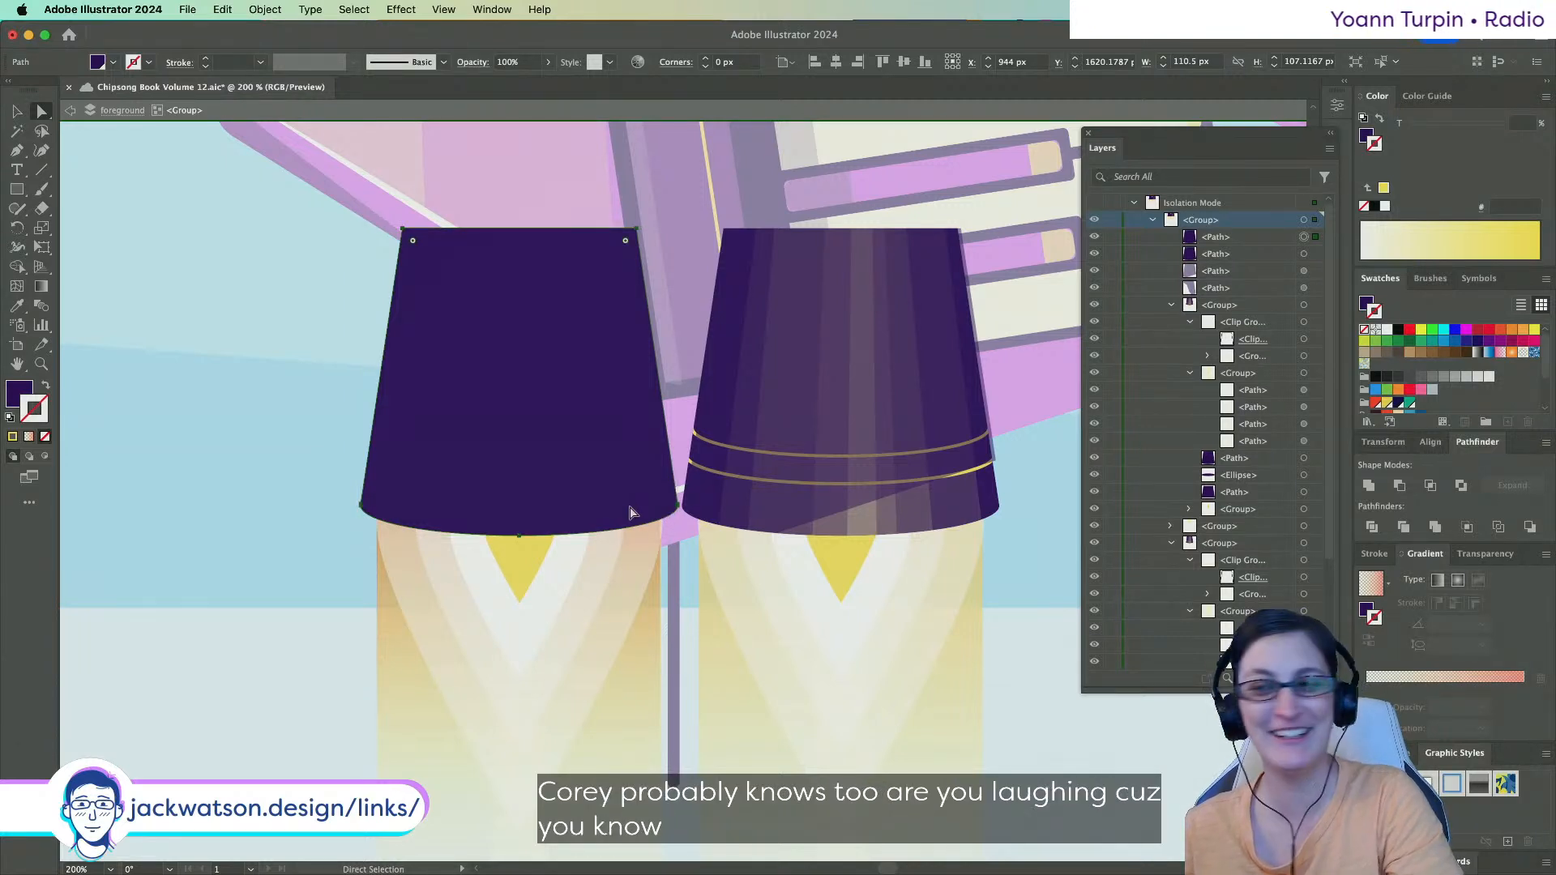
Raise the lower and upper edges of the topmost copy and subtract it from the copy beneath, keeping only a lower rim band about 20 px high.
key(v)
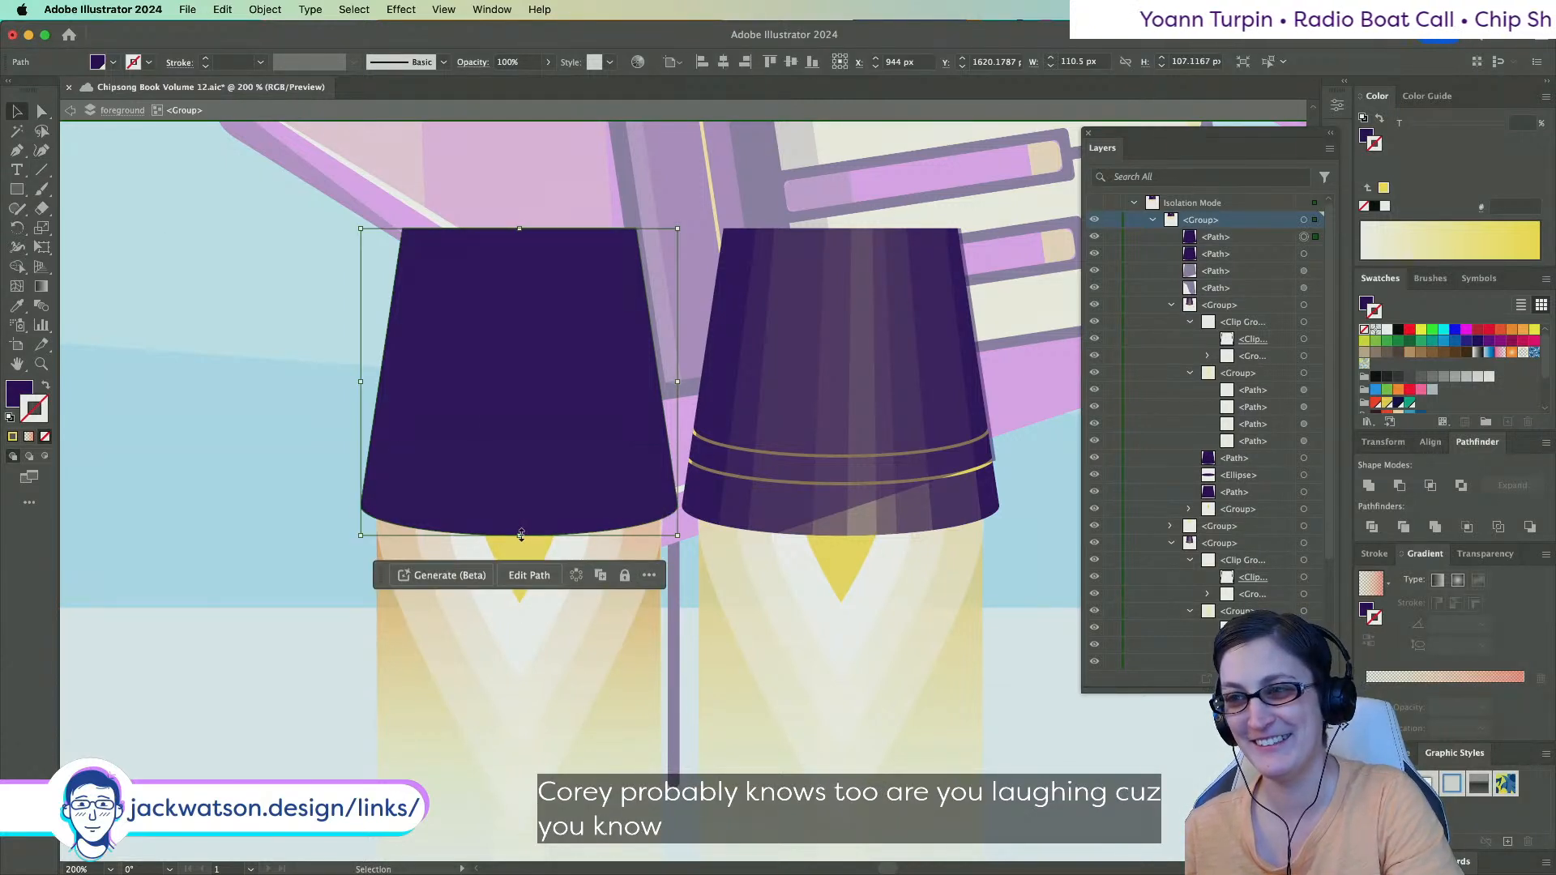
drag(520, 535, 519, 505)
drag(521, 229, 517, 206)
scroll(616, 486, right, 2)
shift+click(565, 518)
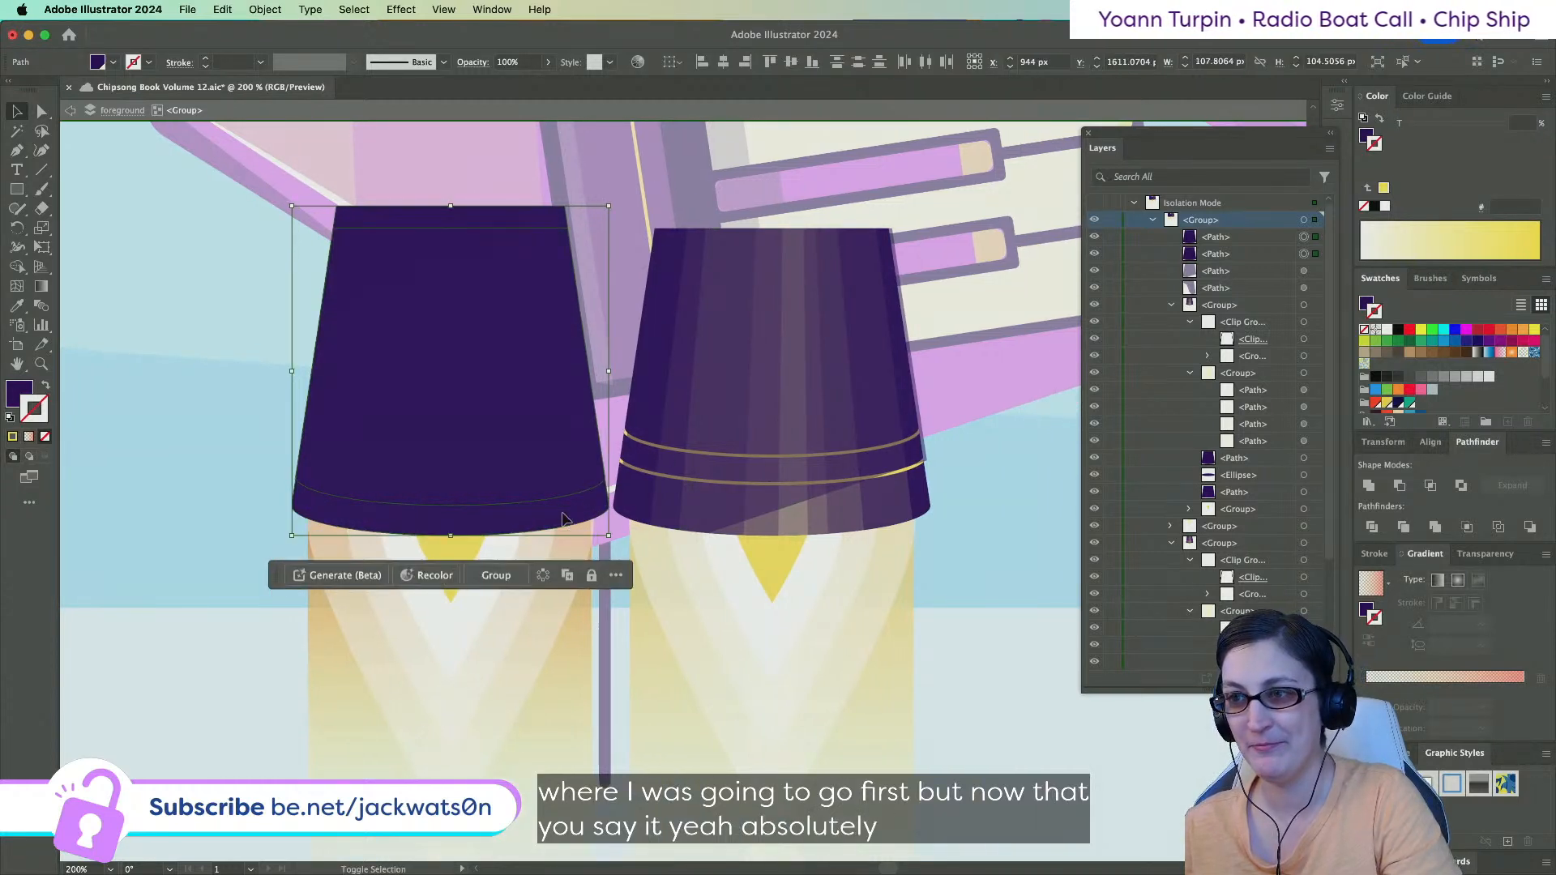
click(43, 112)
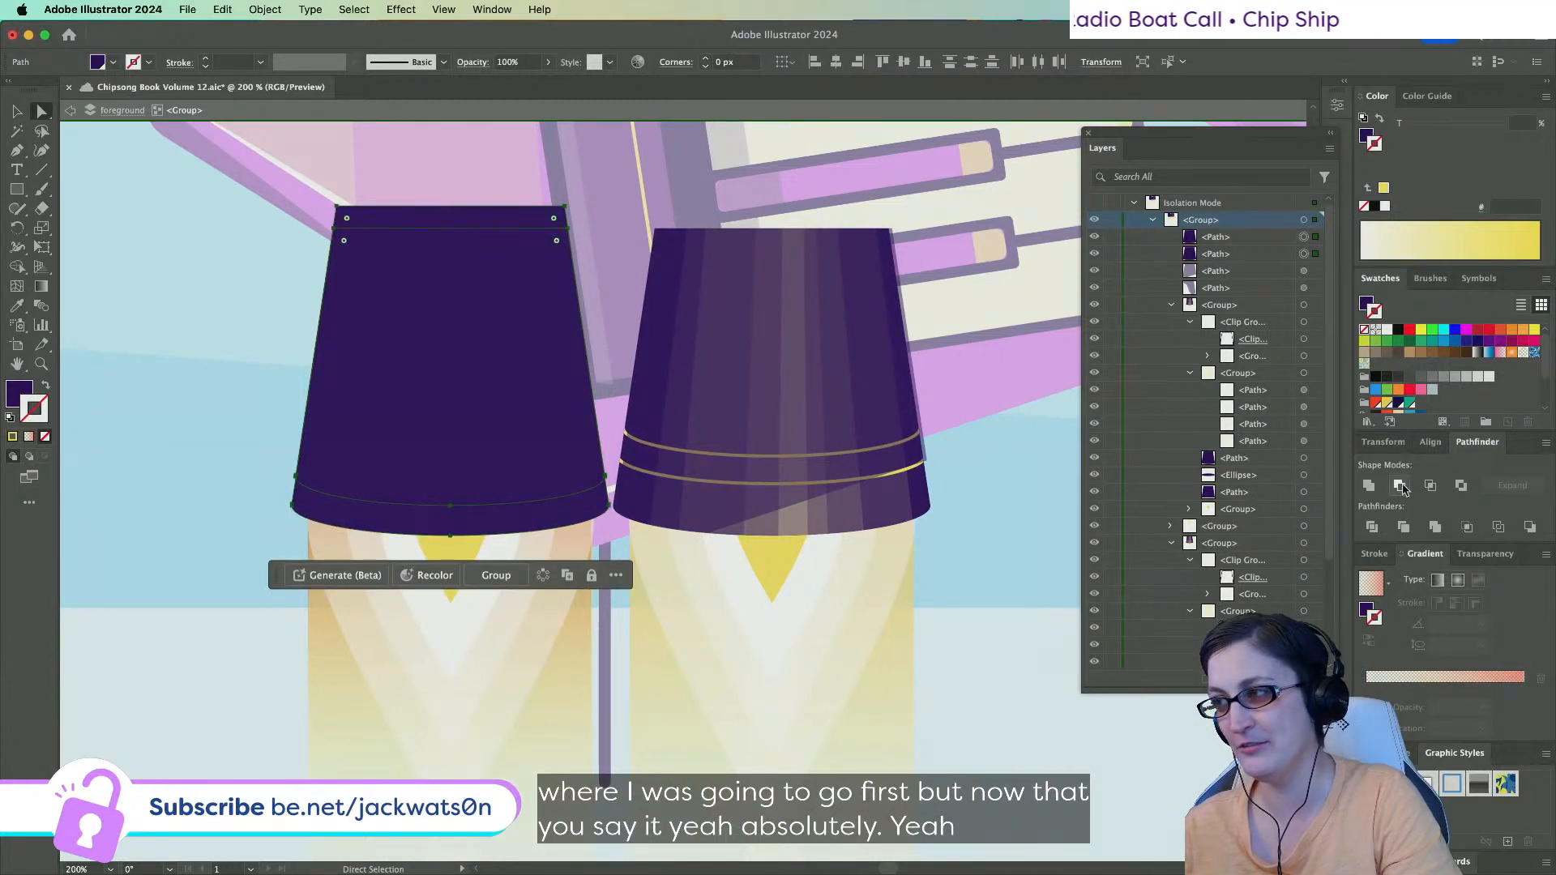
key(Delete)
Fill the rim band along the first booster's lower edge with the orange-red swatch FF4817.
click(395, 519)
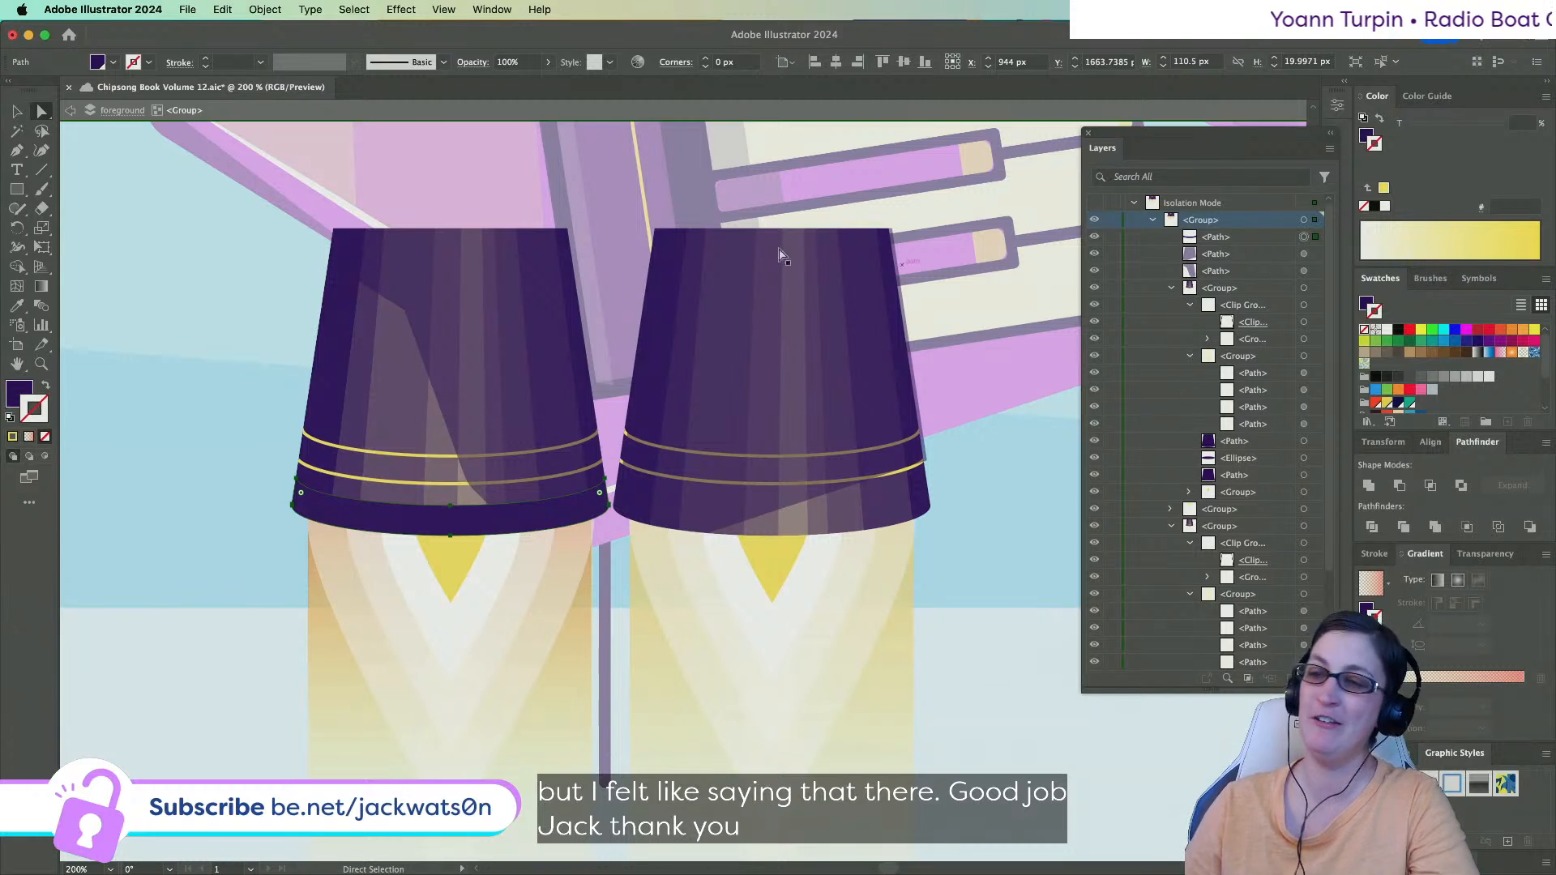
click(1367, 135)
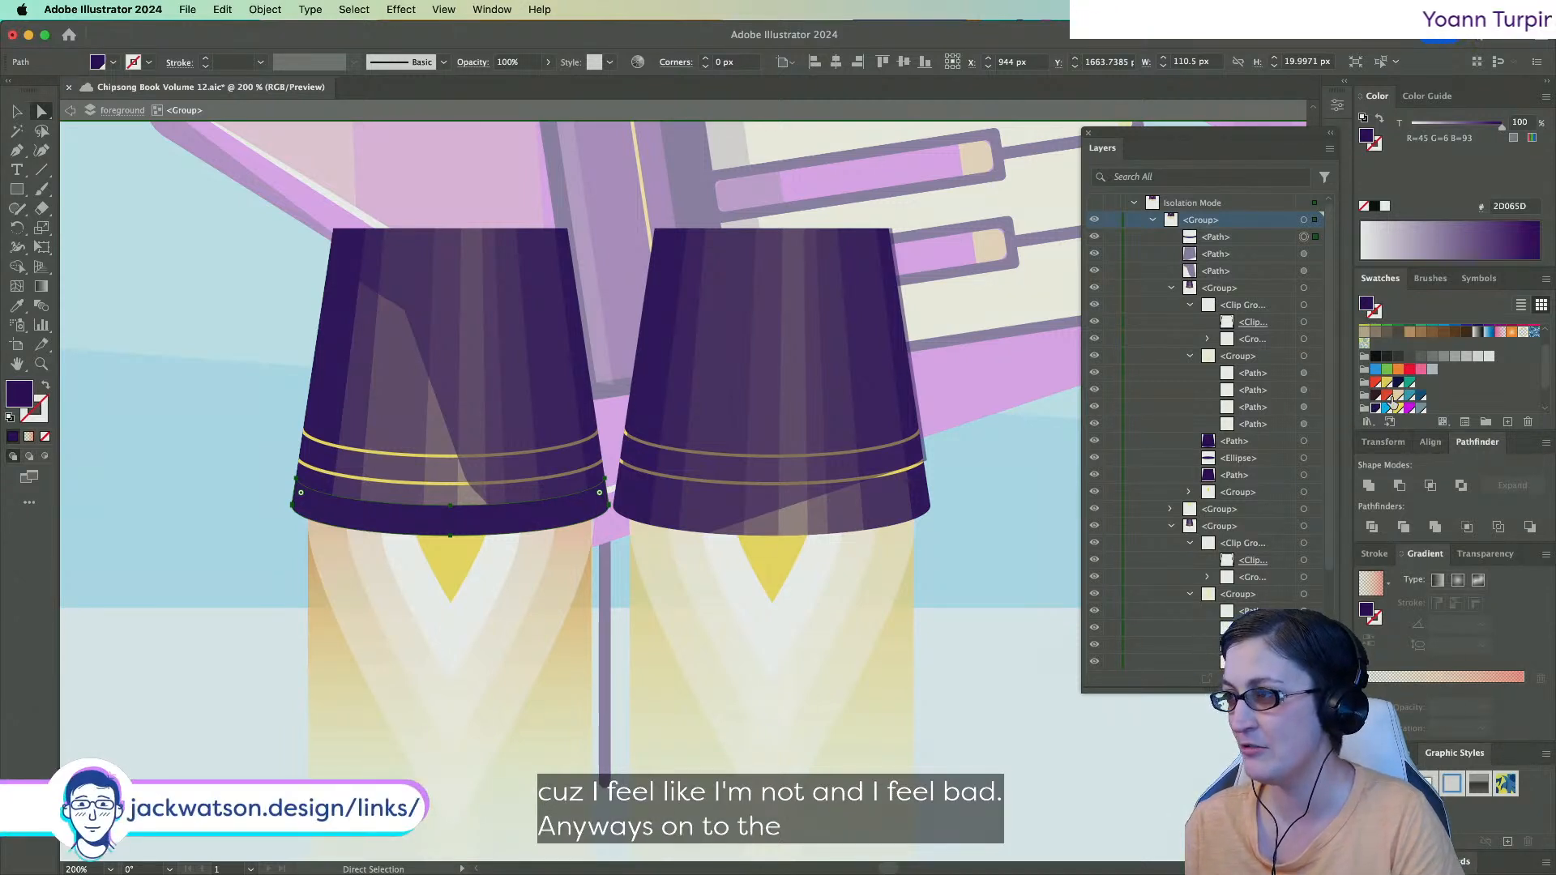
click(1375, 383)
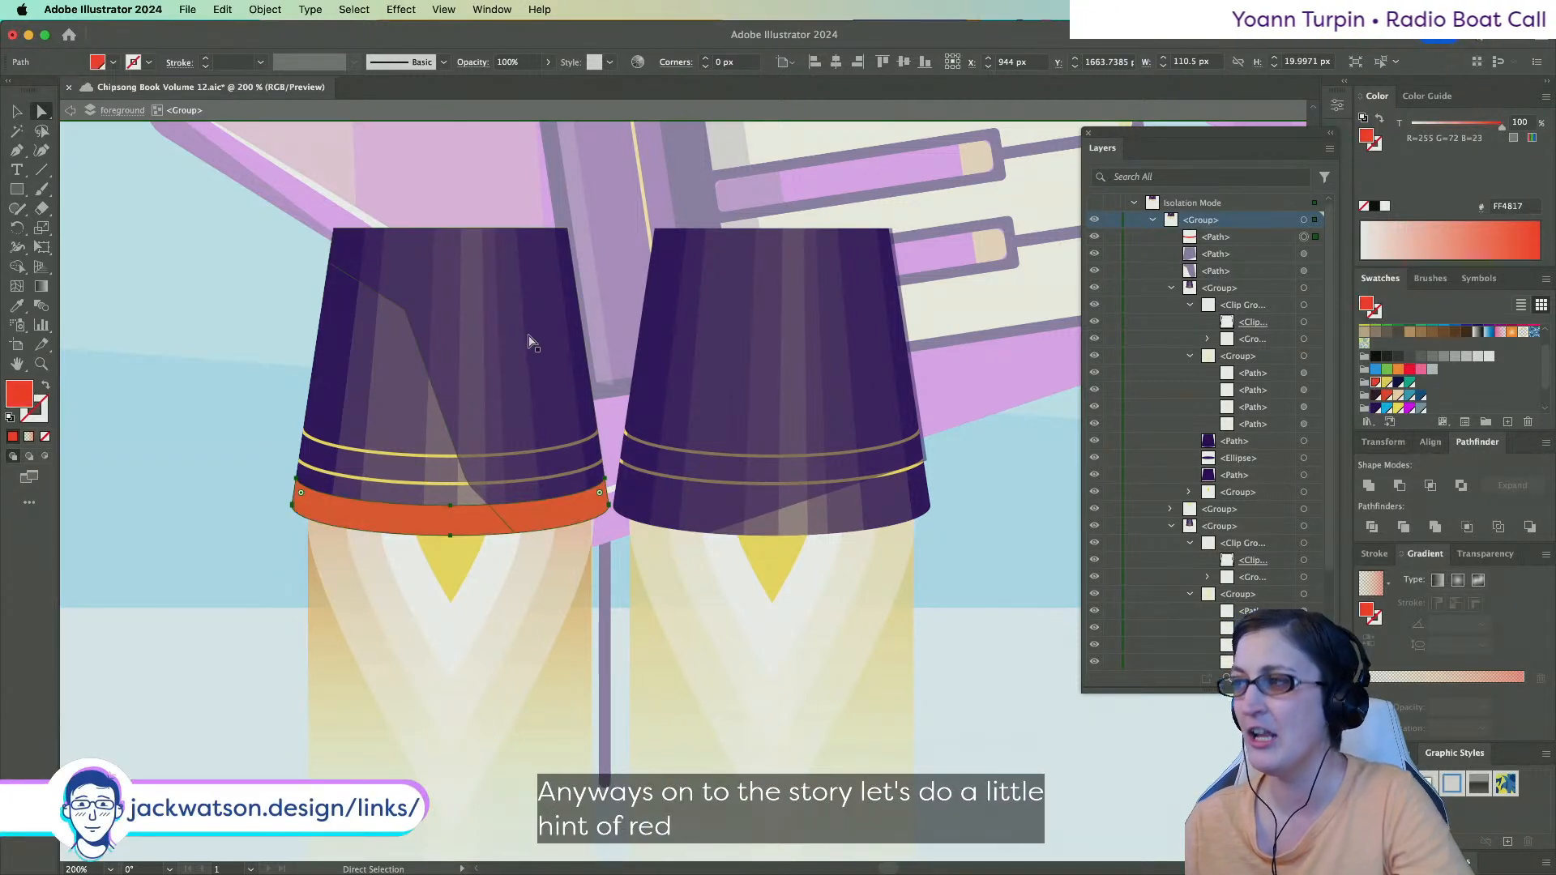
Fill the band at the left thruster's base with purple R=229 G=82 B=255, set it to Multiply, and exit isolation mode.
scroll(531, 339, down, 2)
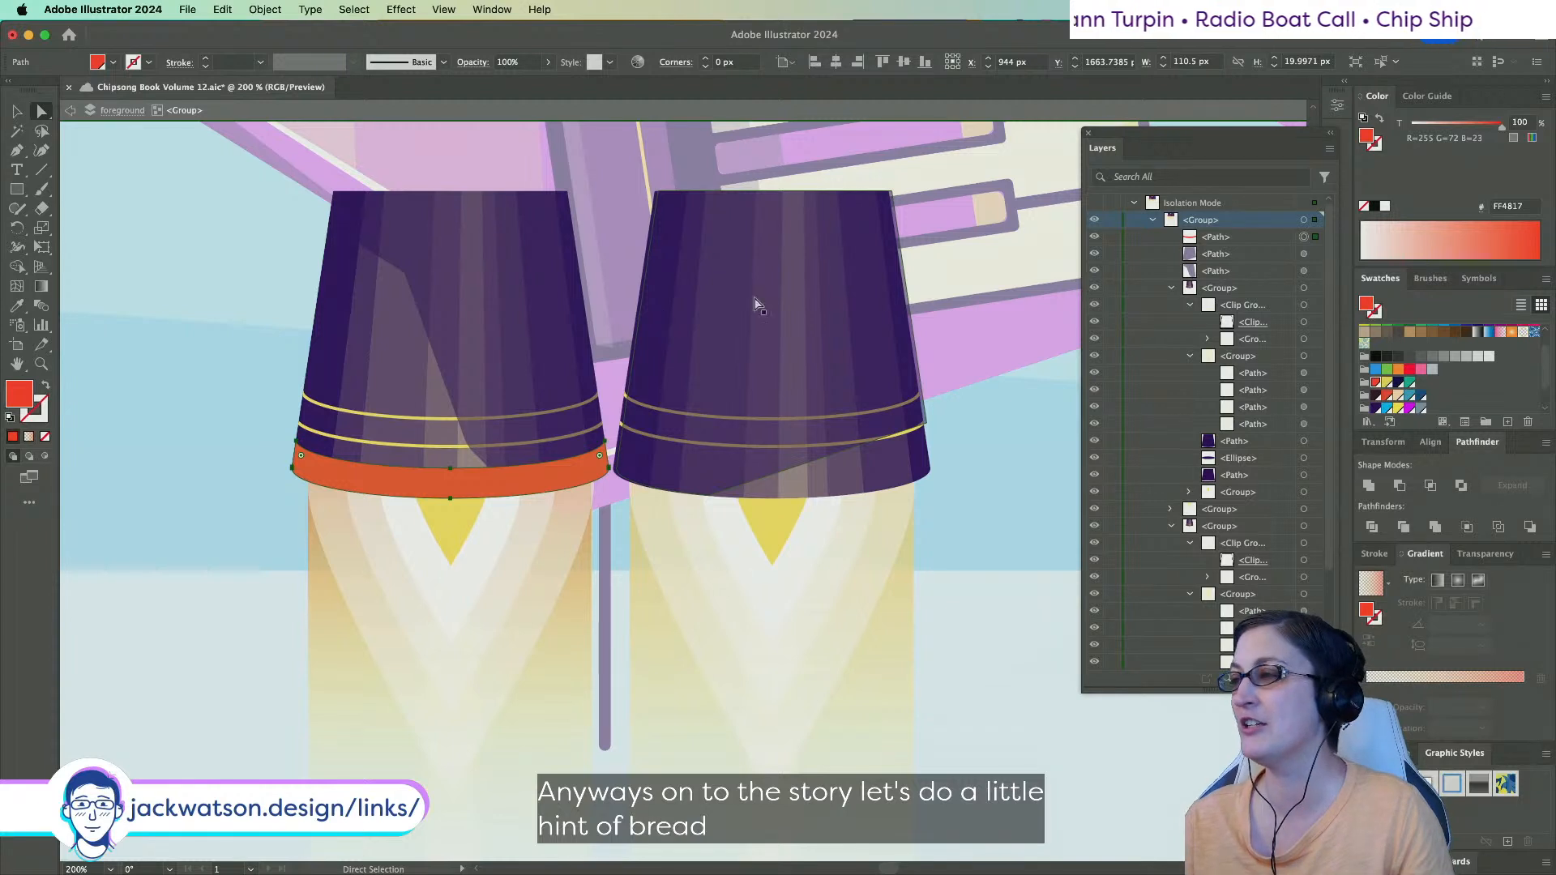
click(1409, 409)
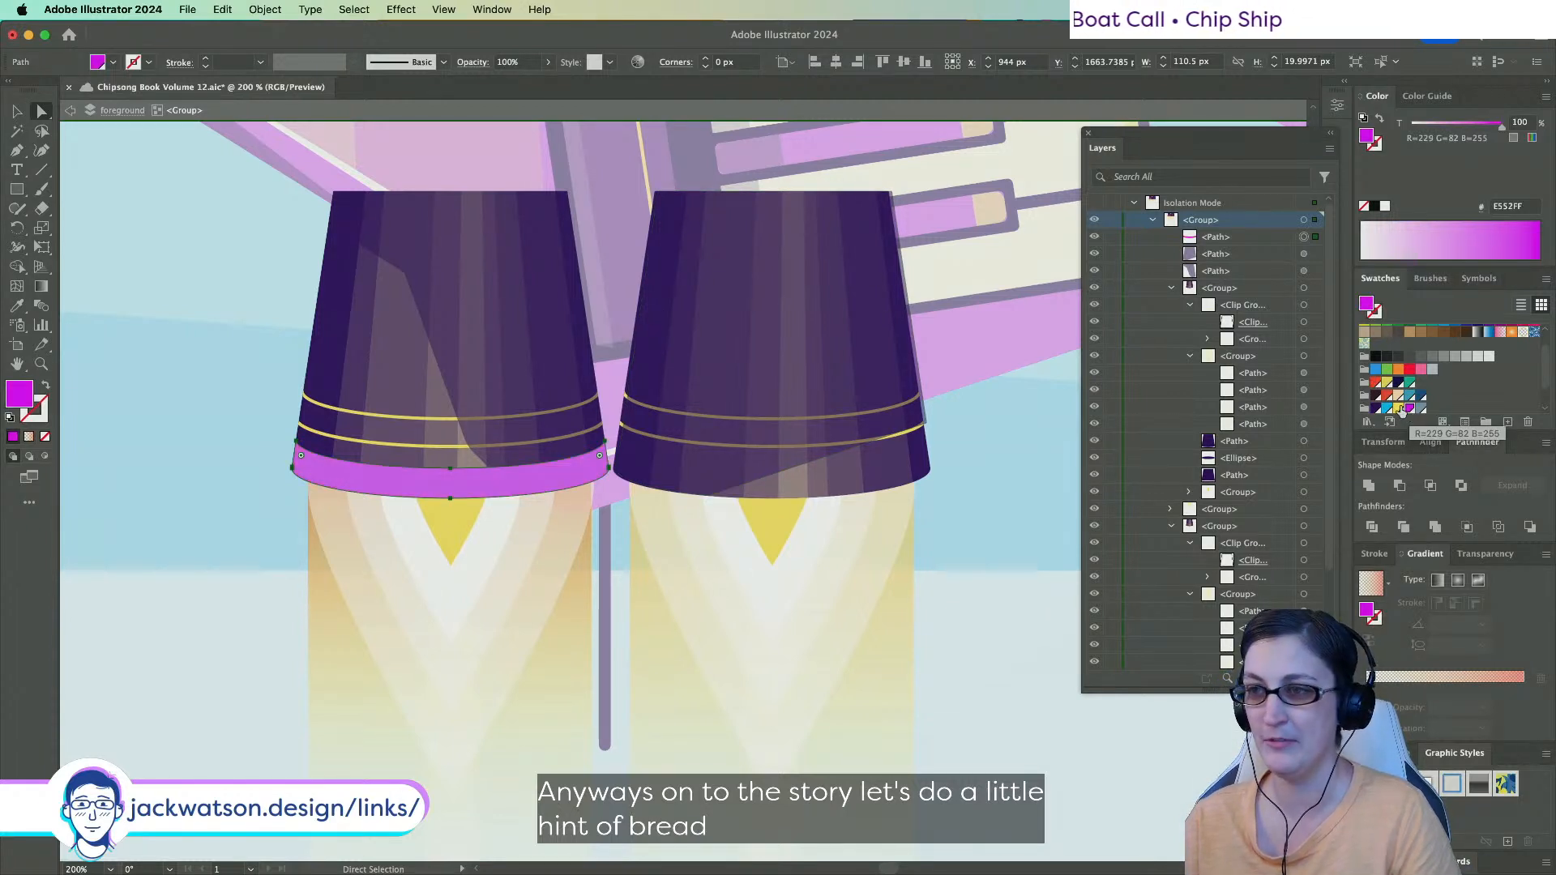
click(1482, 555)
click(1397, 579)
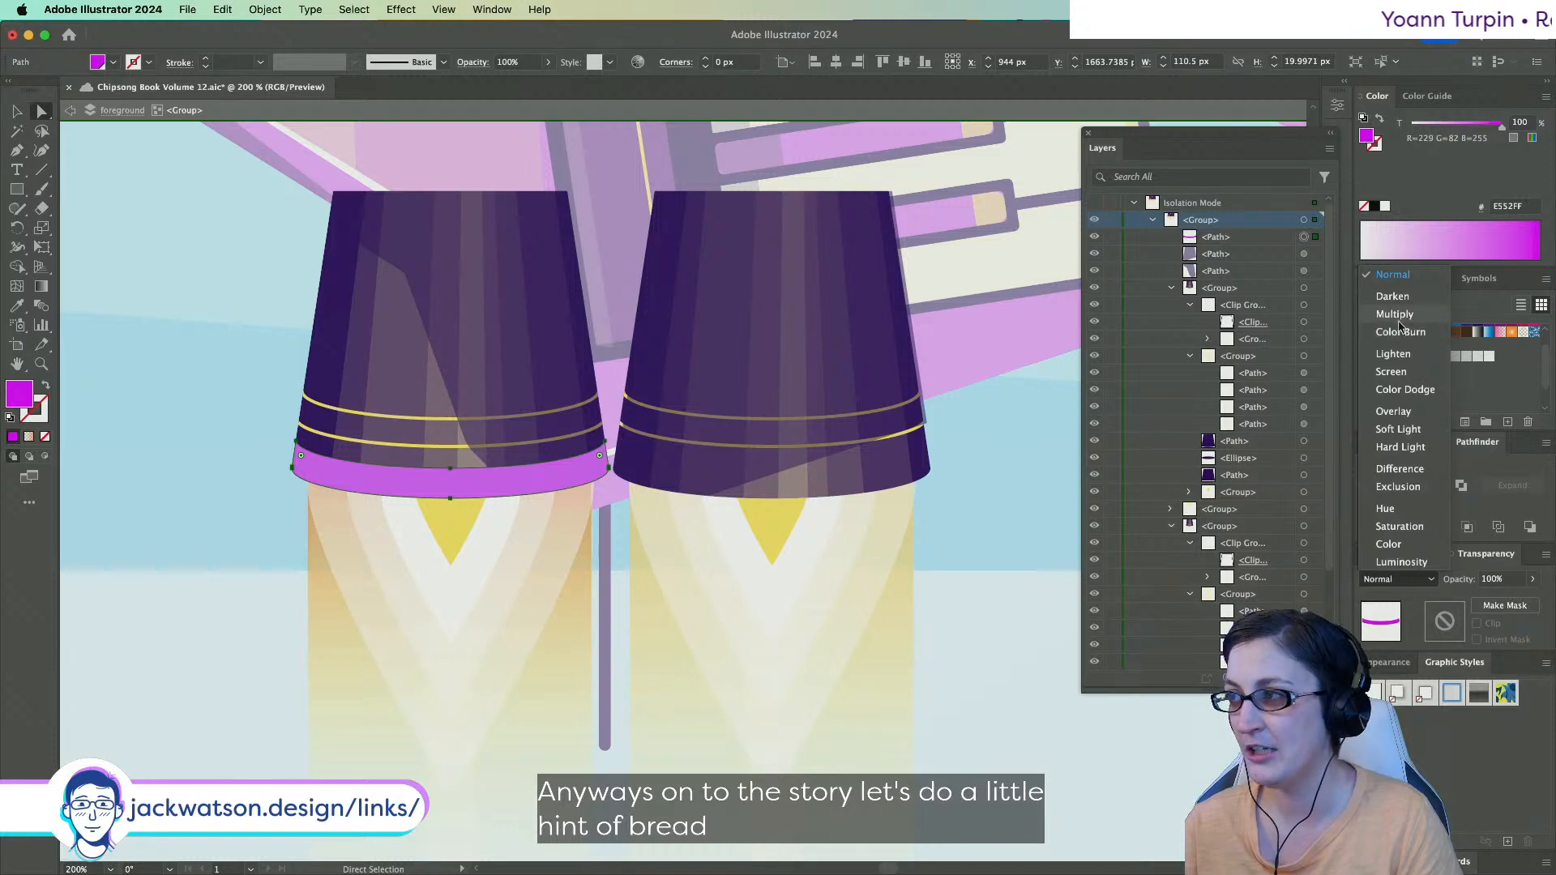
click(1397, 316)
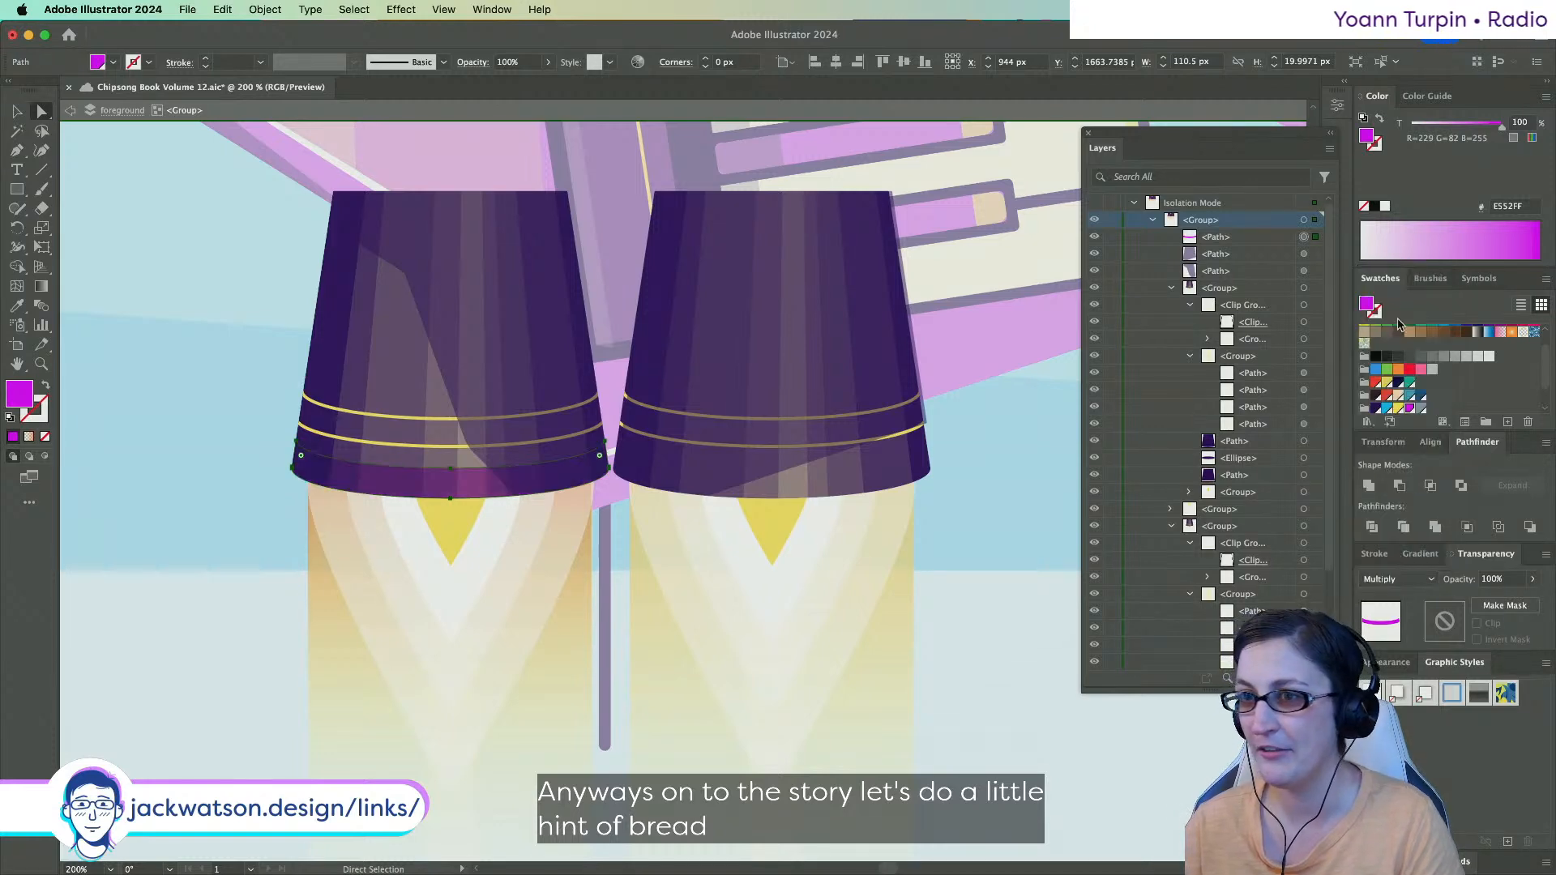
click(68, 110)
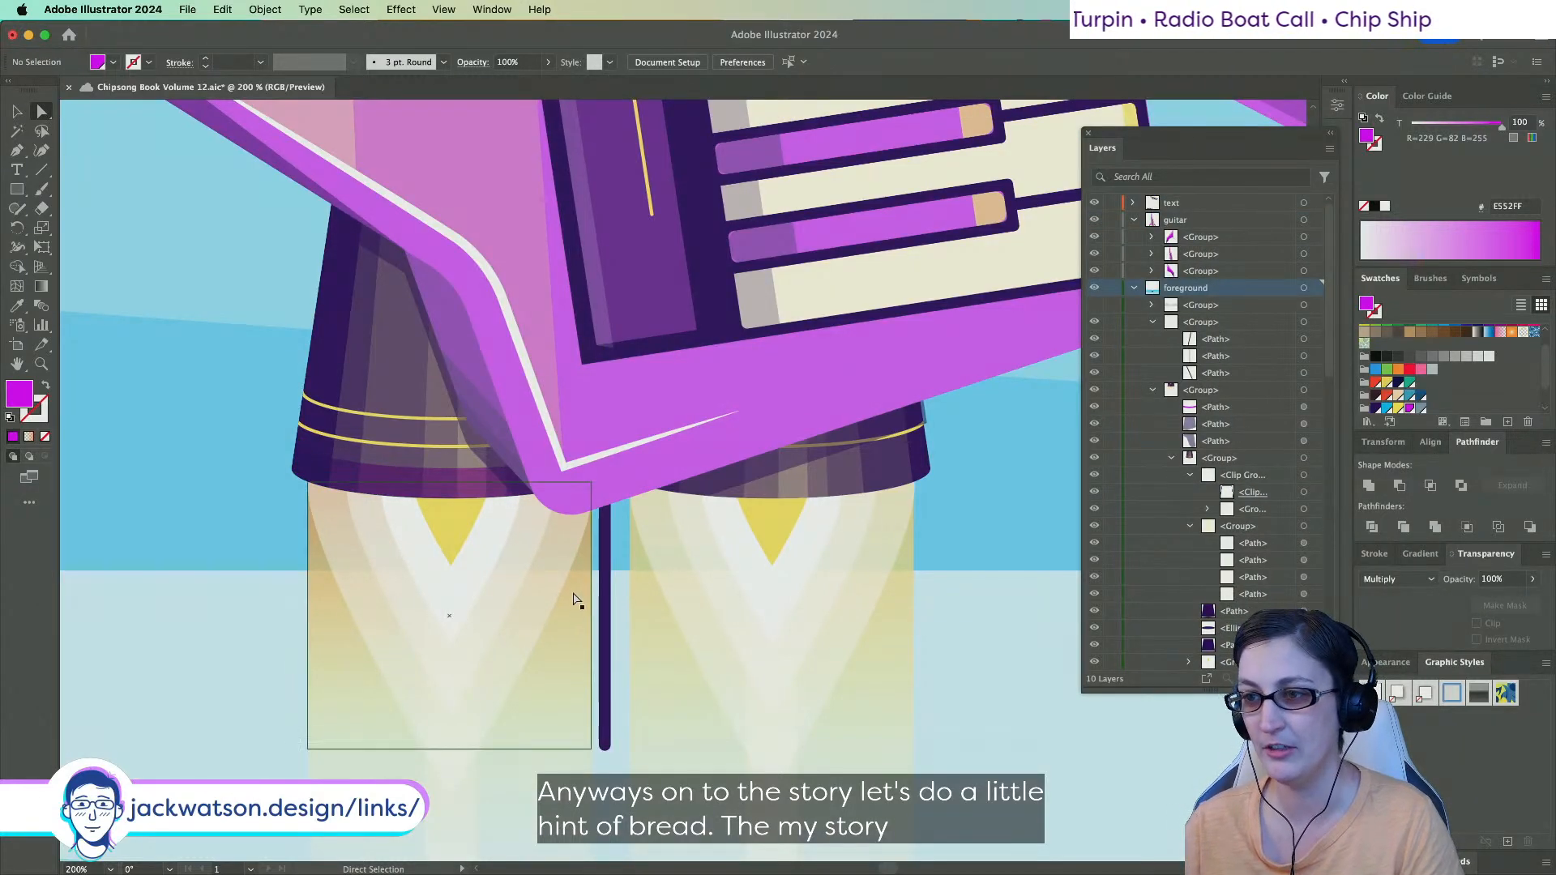
Recolor the left flame rectangle's gradient with purple R=229 G=82 B=255 at one end and yellow R=253 G=228 B=72 at the transparent end.
click(575, 600)
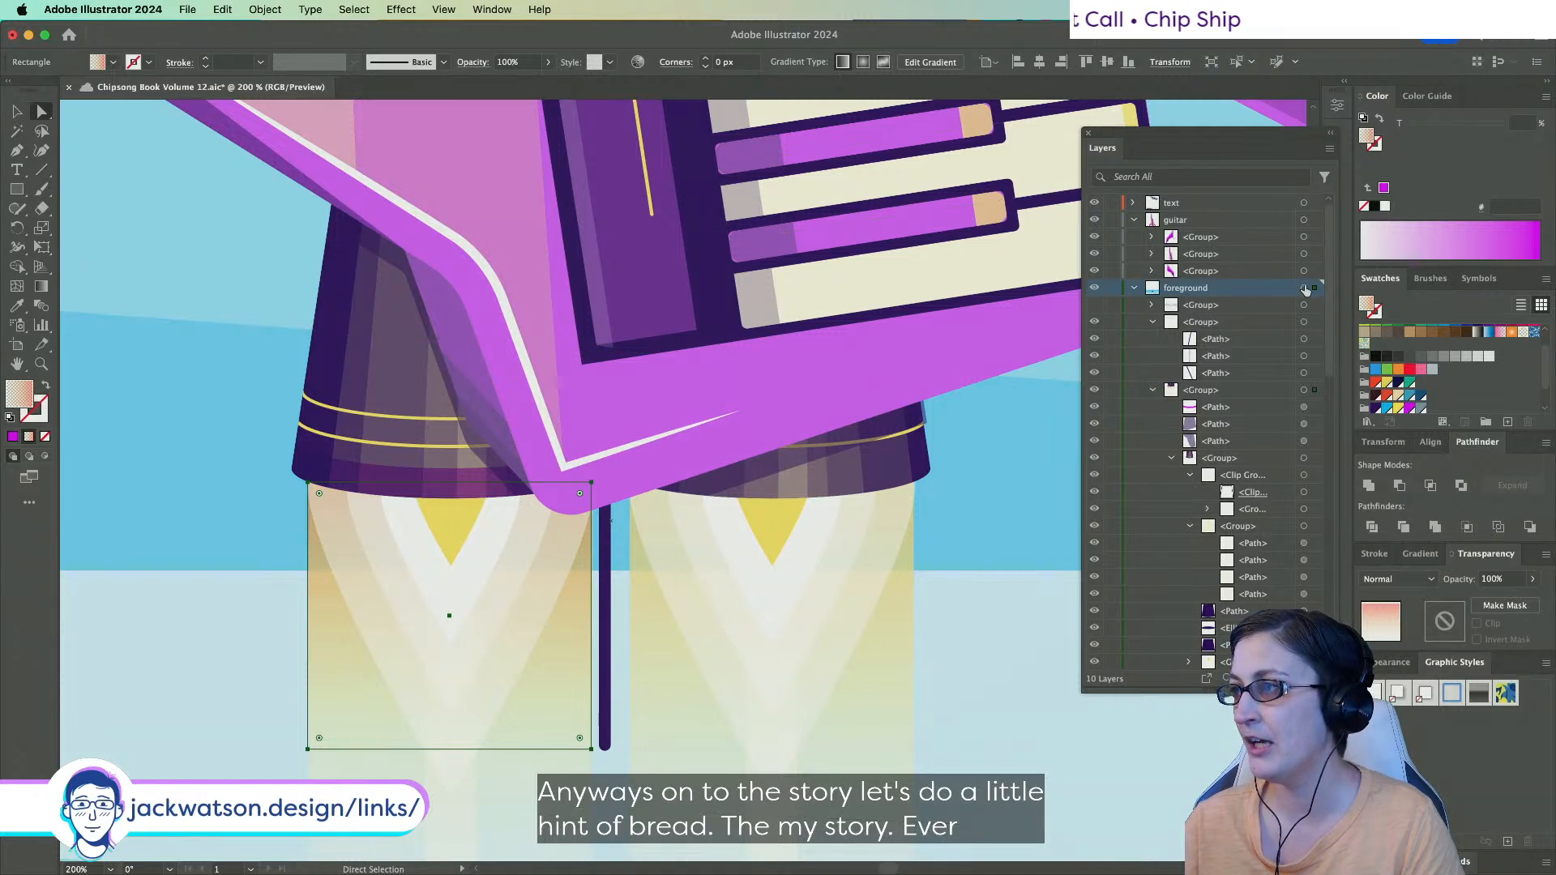
click(1420, 553)
drag(1411, 410, 1524, 712)
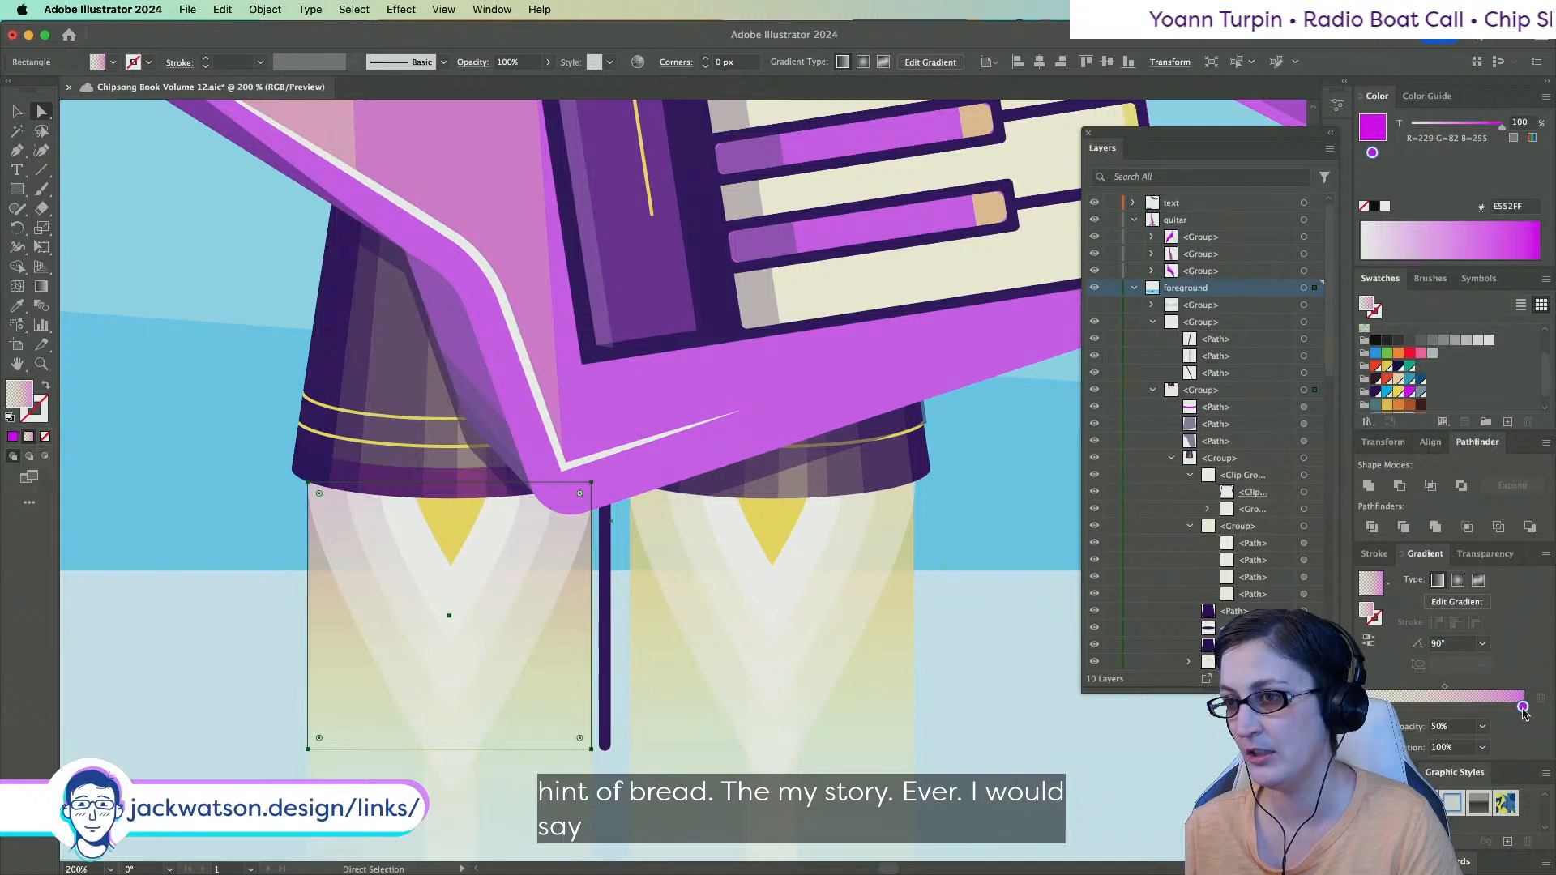
click(1398, 393)
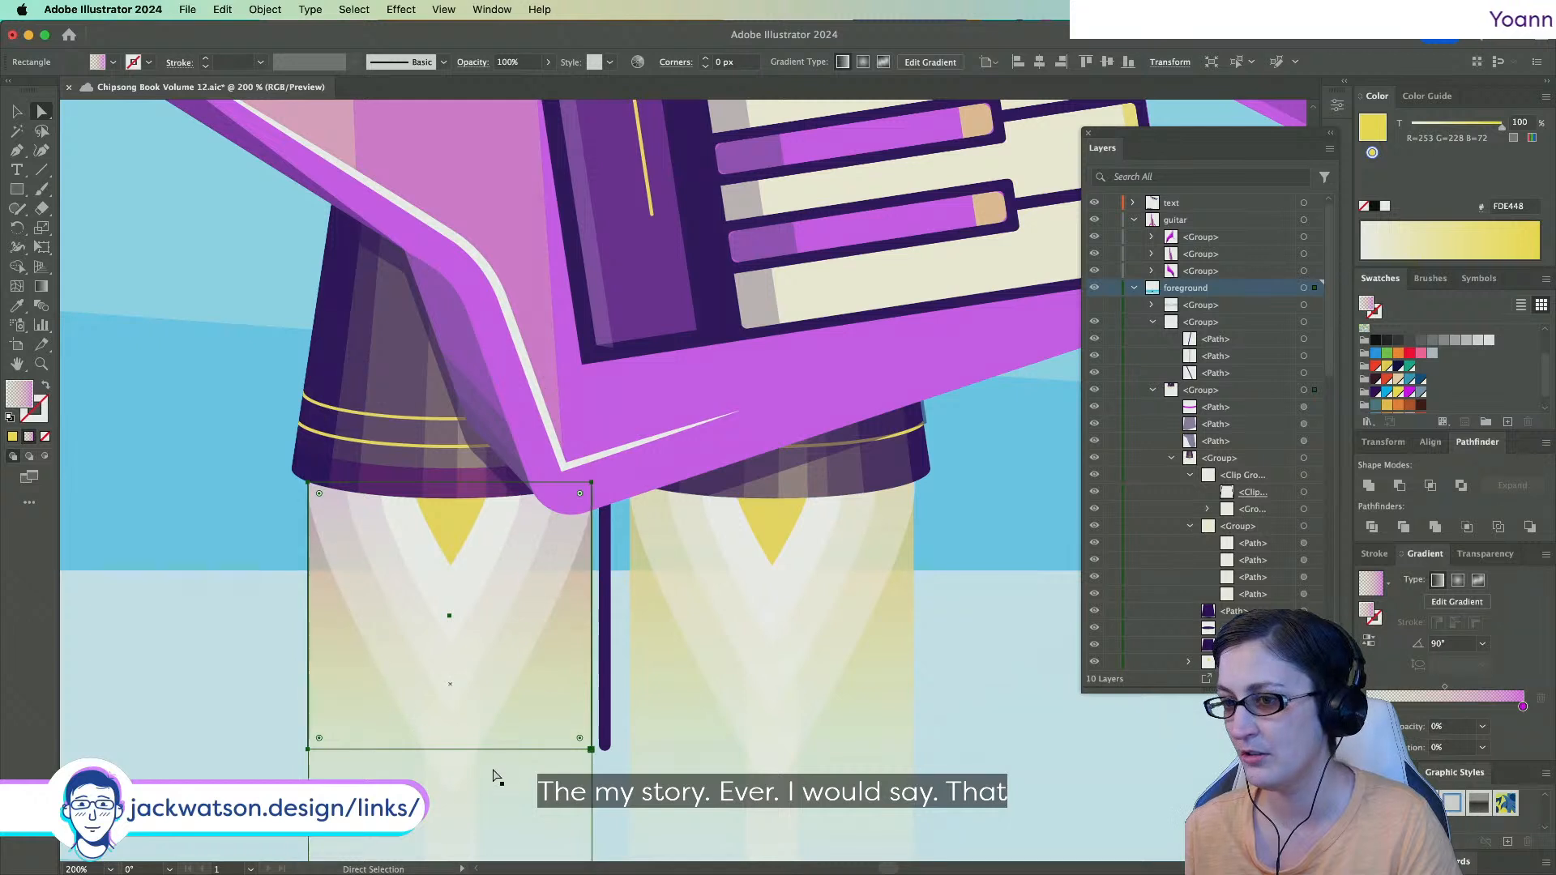
Set the opacity of the purple gradient stop on the left flame's upper rectangle to 80%.
click(520, 775)
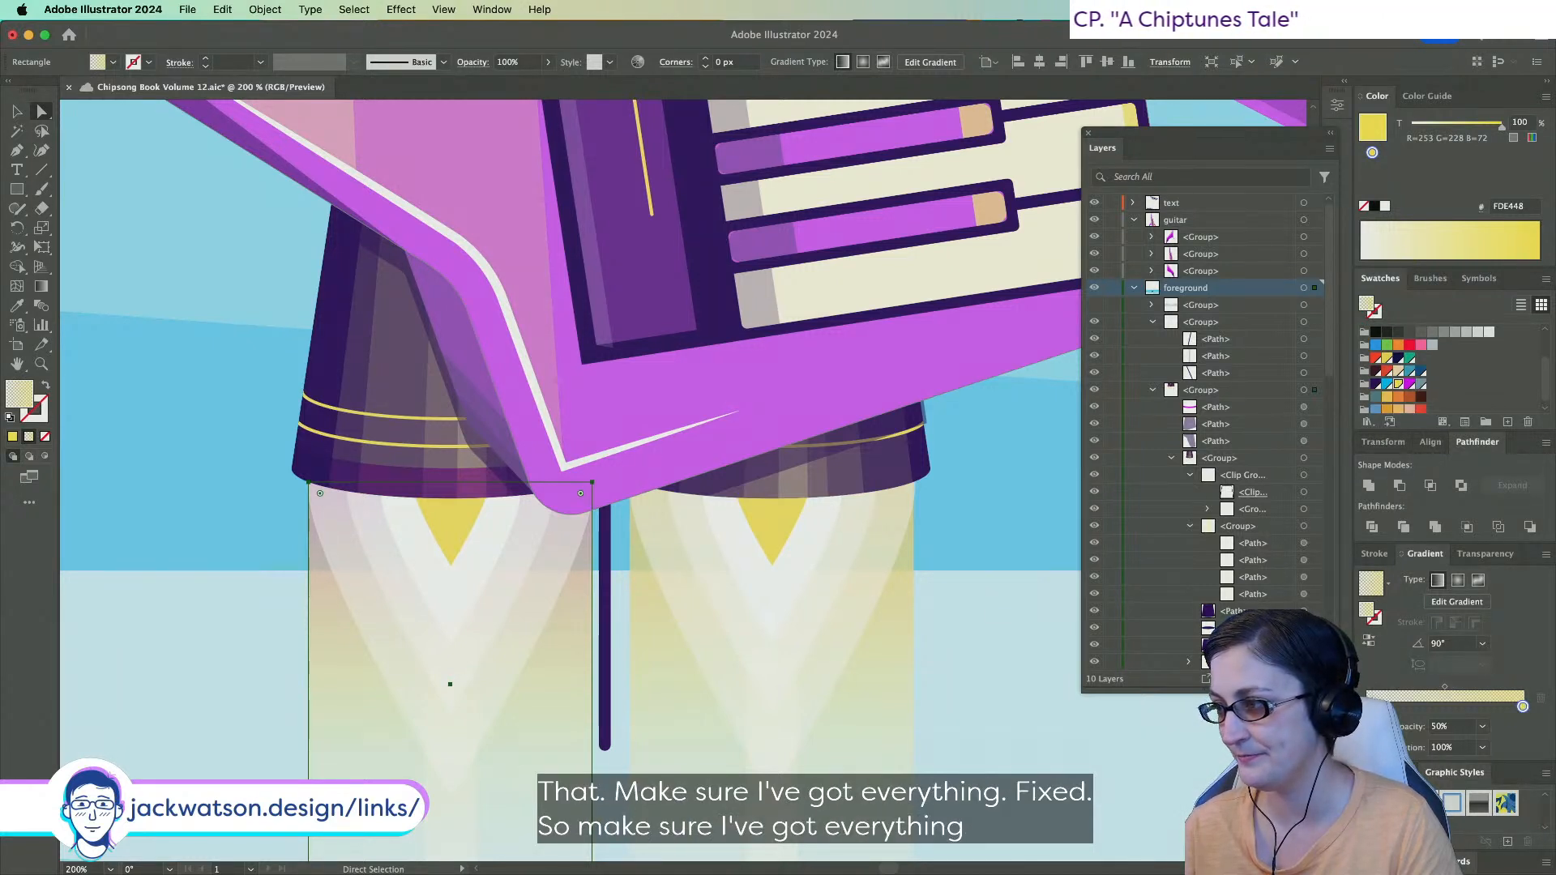
click(516, 705)
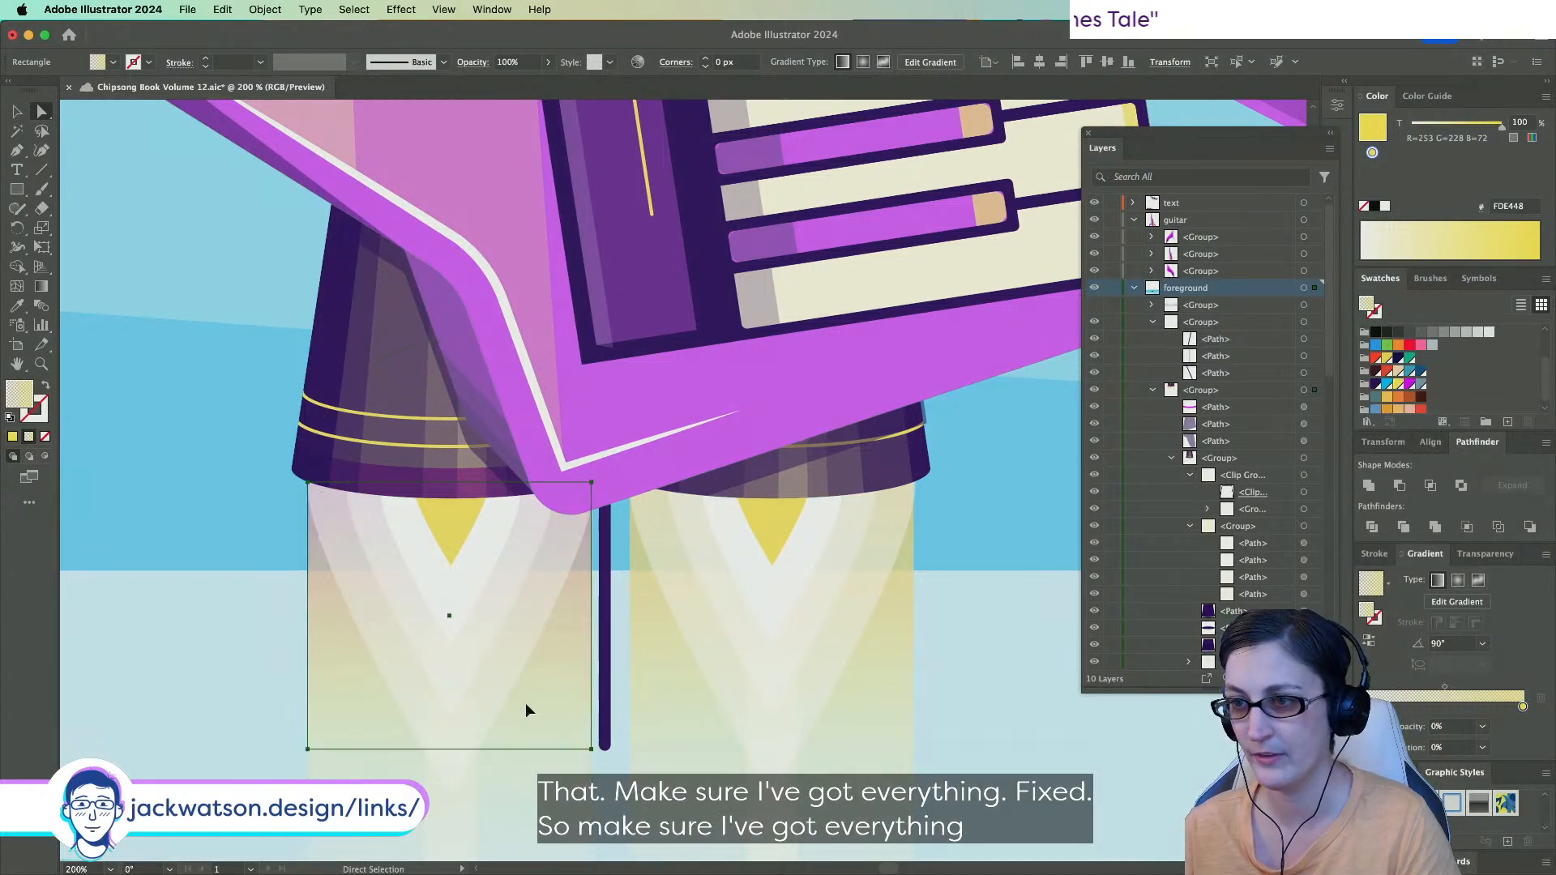
click(1524, 707)
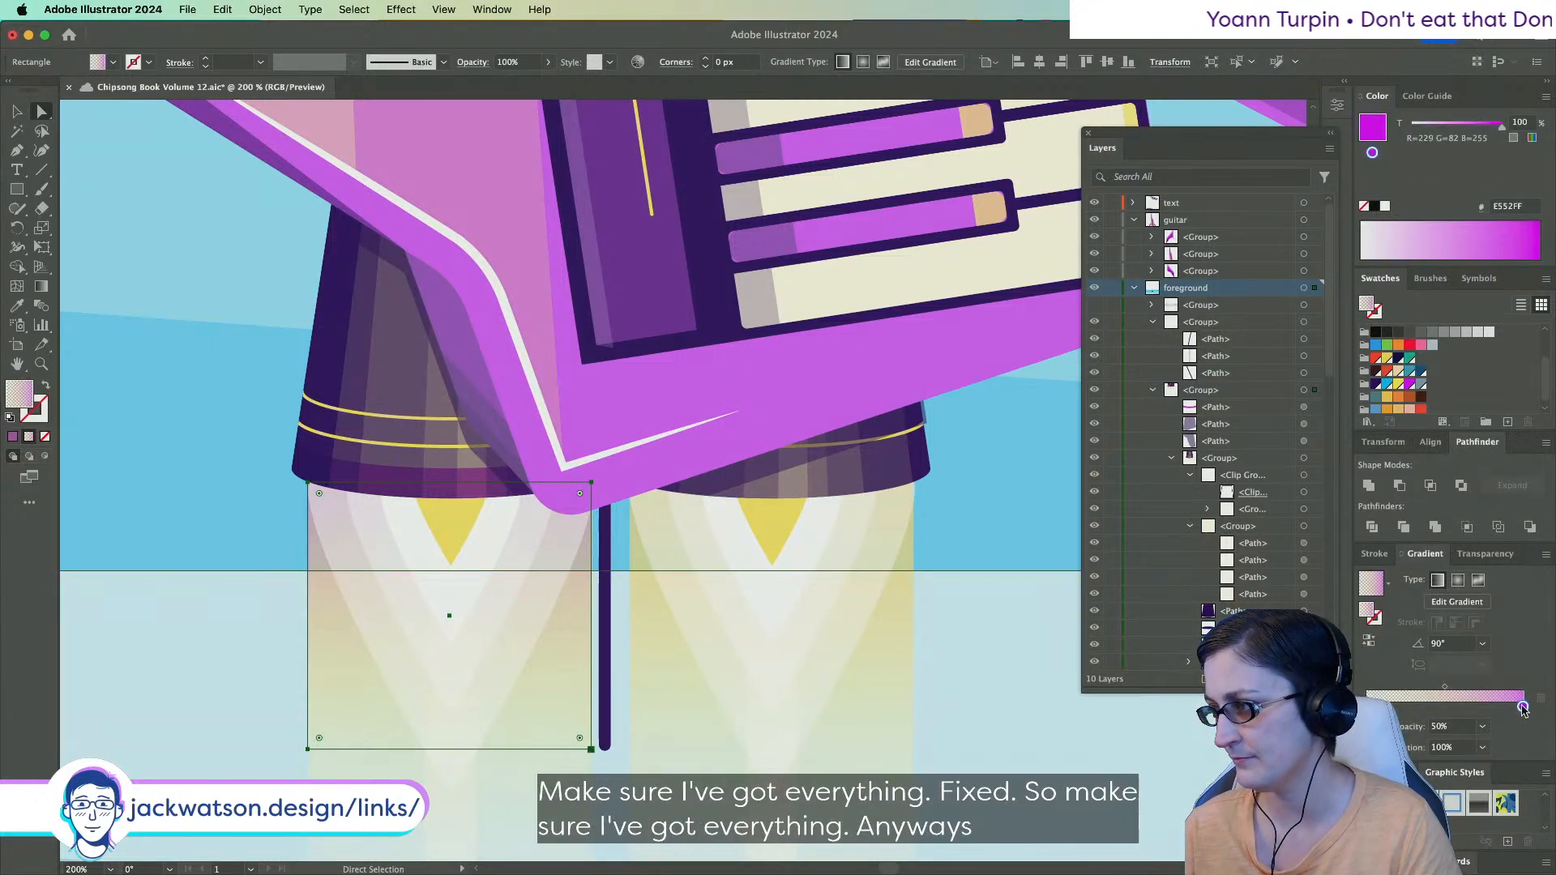
click(1367, 707)
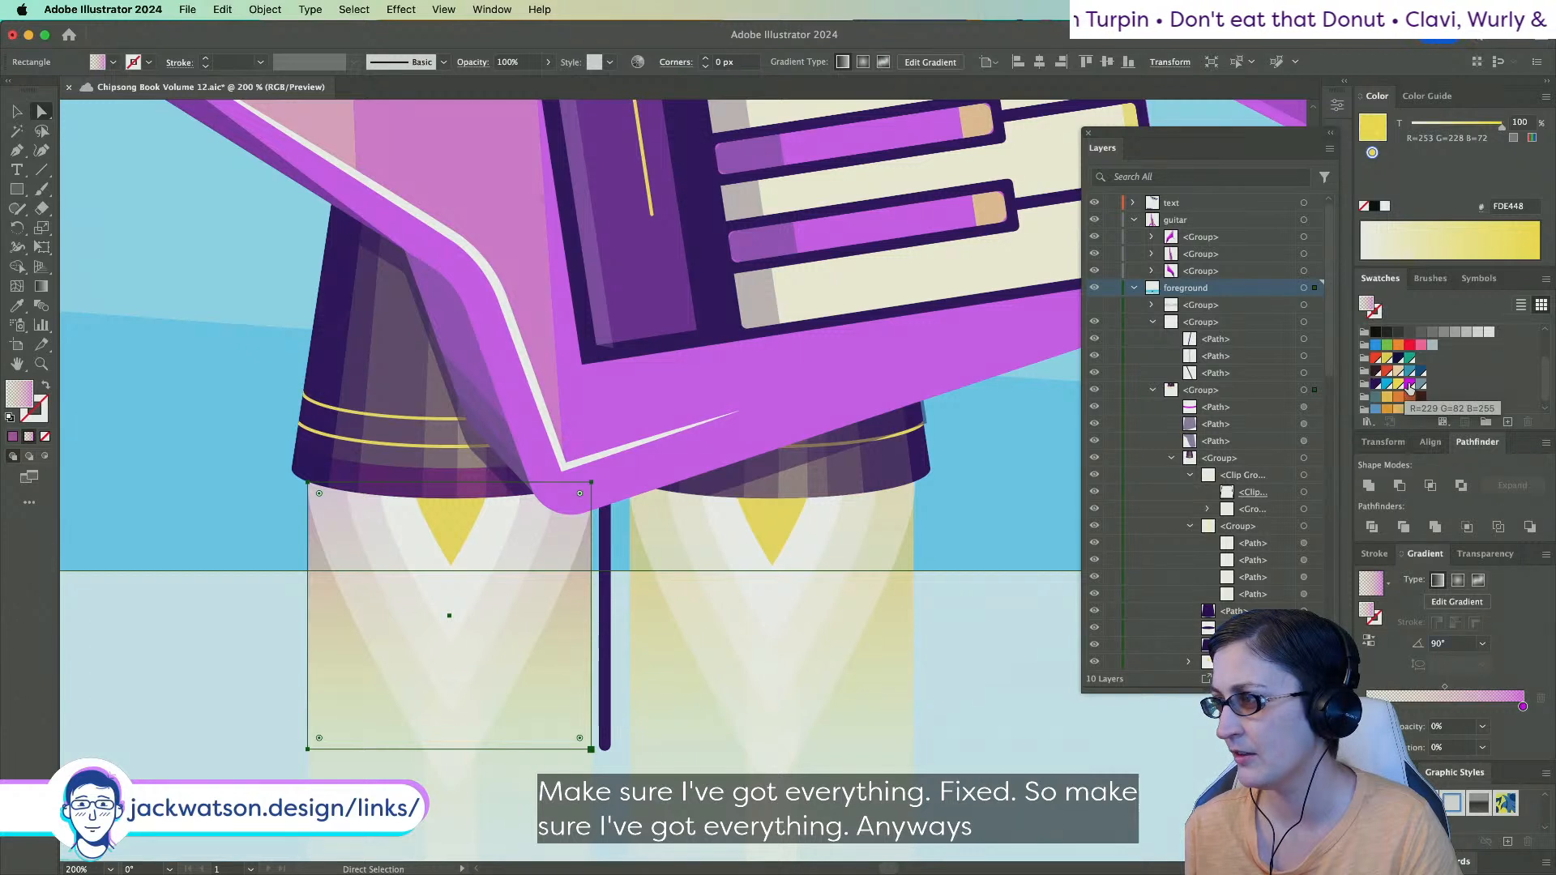
click(1523, 708)
click(1483, 726)
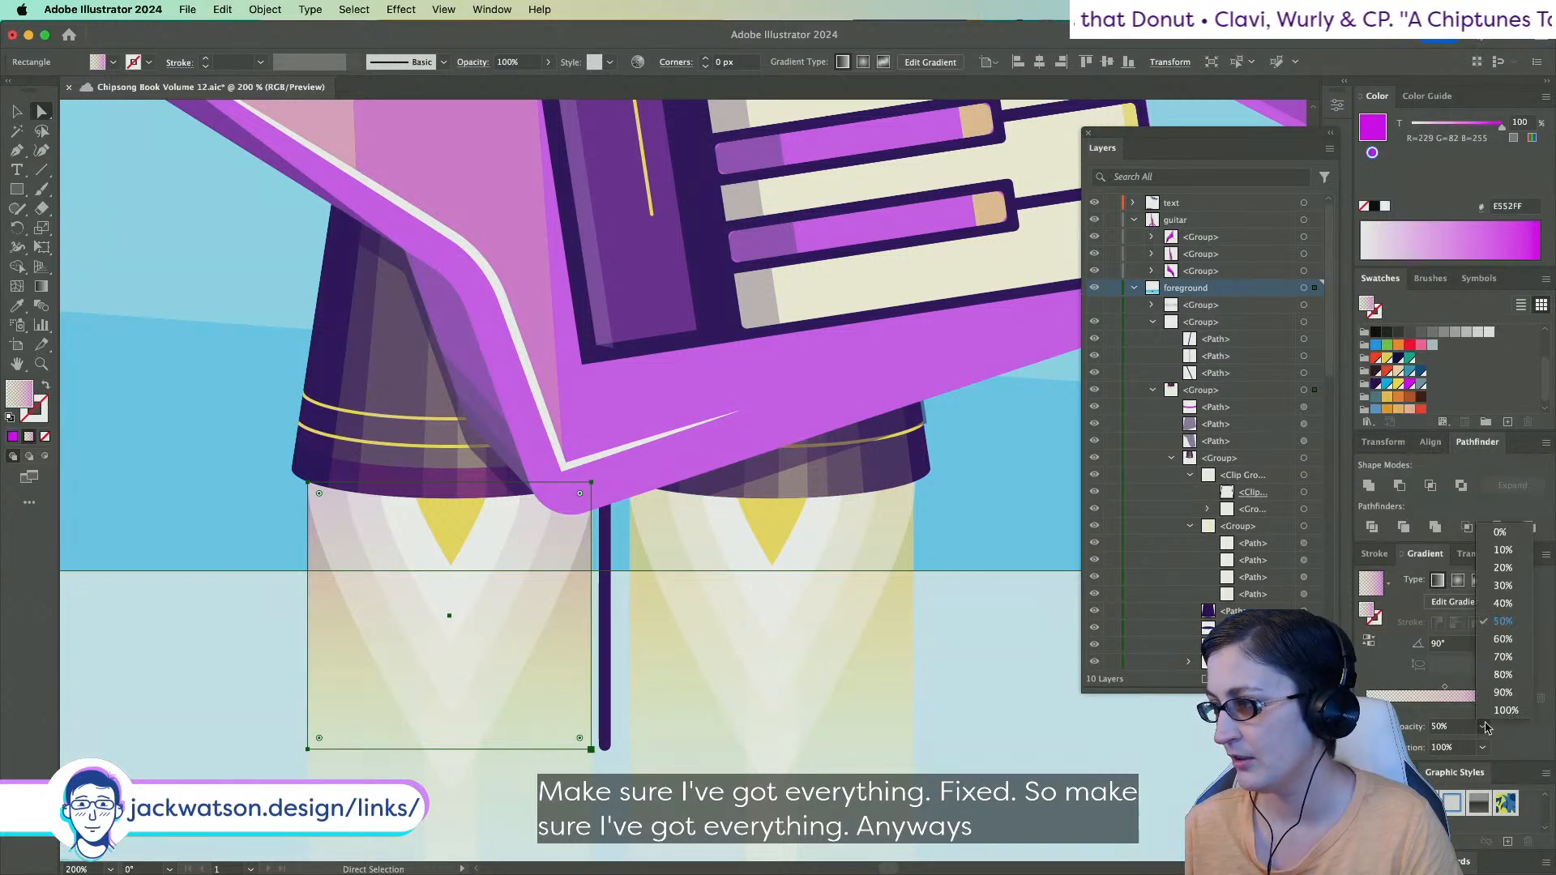
click(1503, 675)
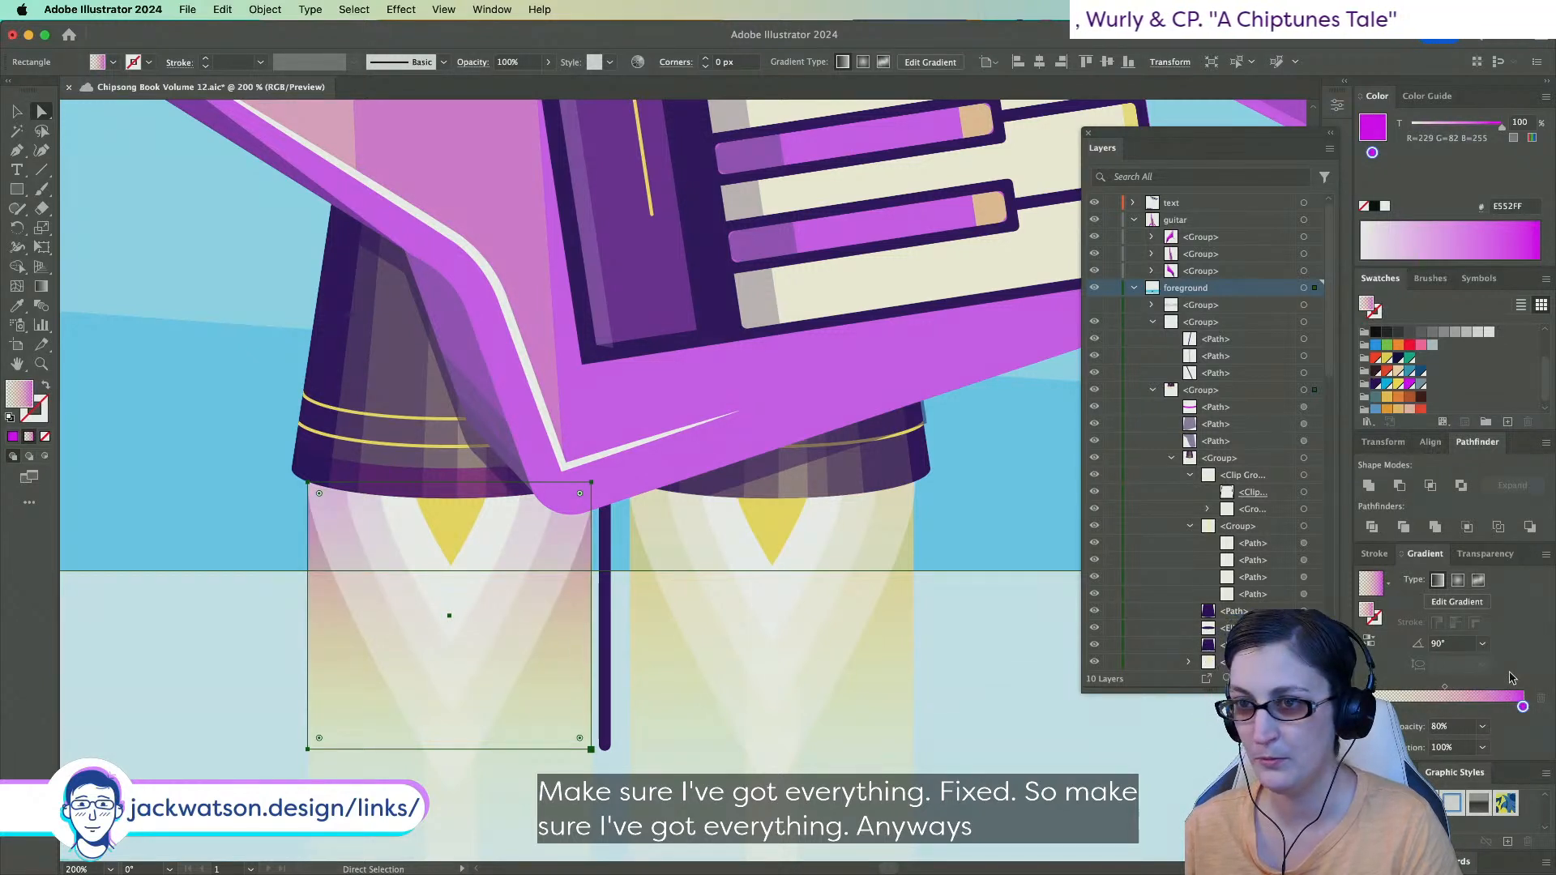
Lower the opacity of the purple band at the left thruster's base to 55%, and deselect everything.
click(383, 480)
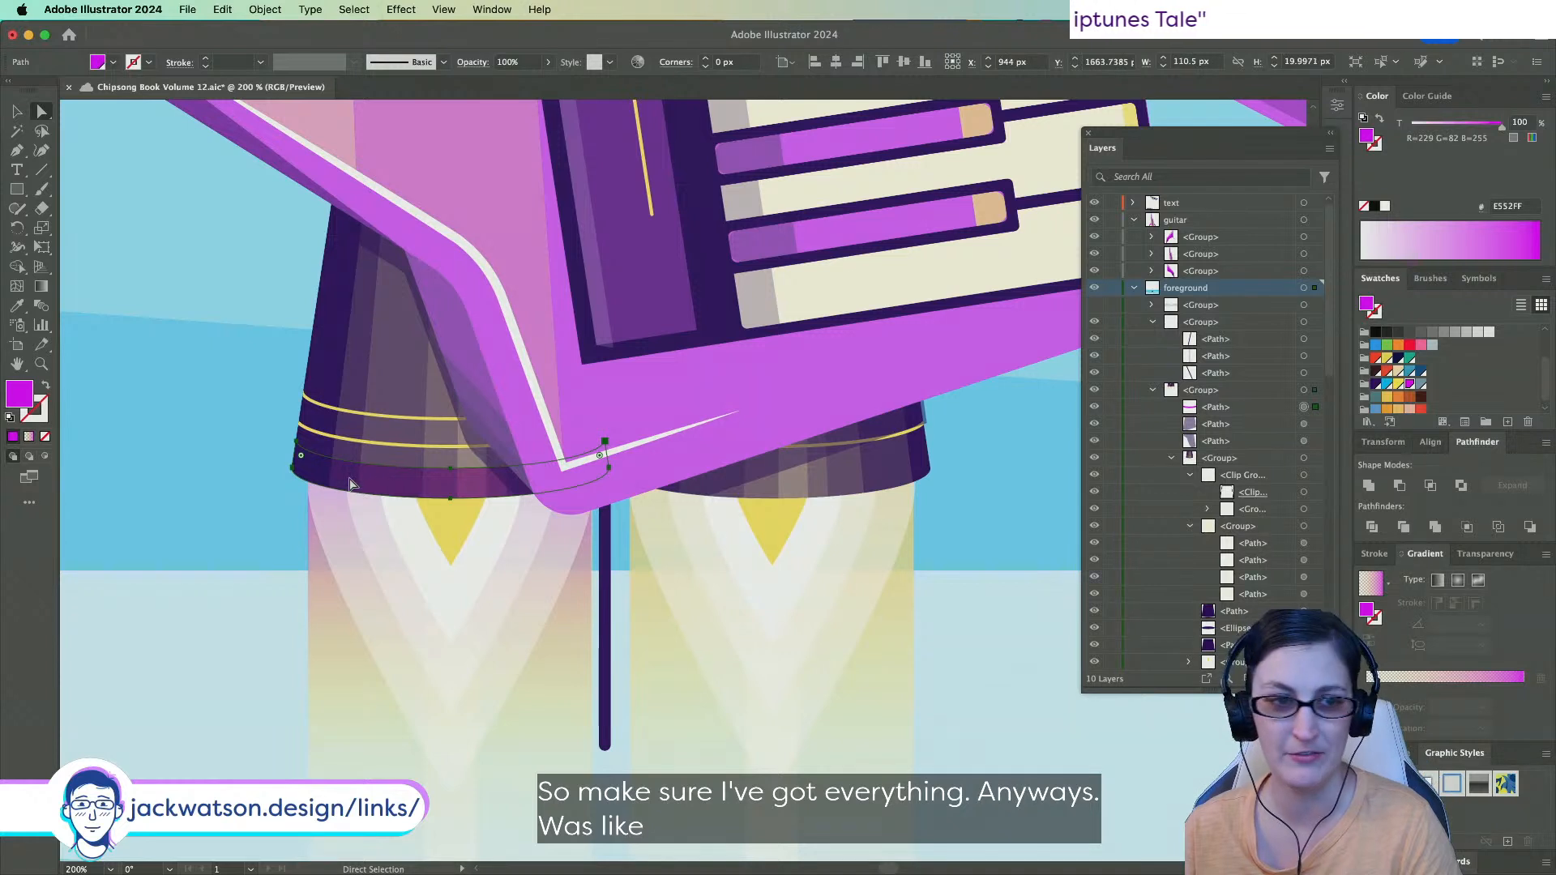
click(608, 445)
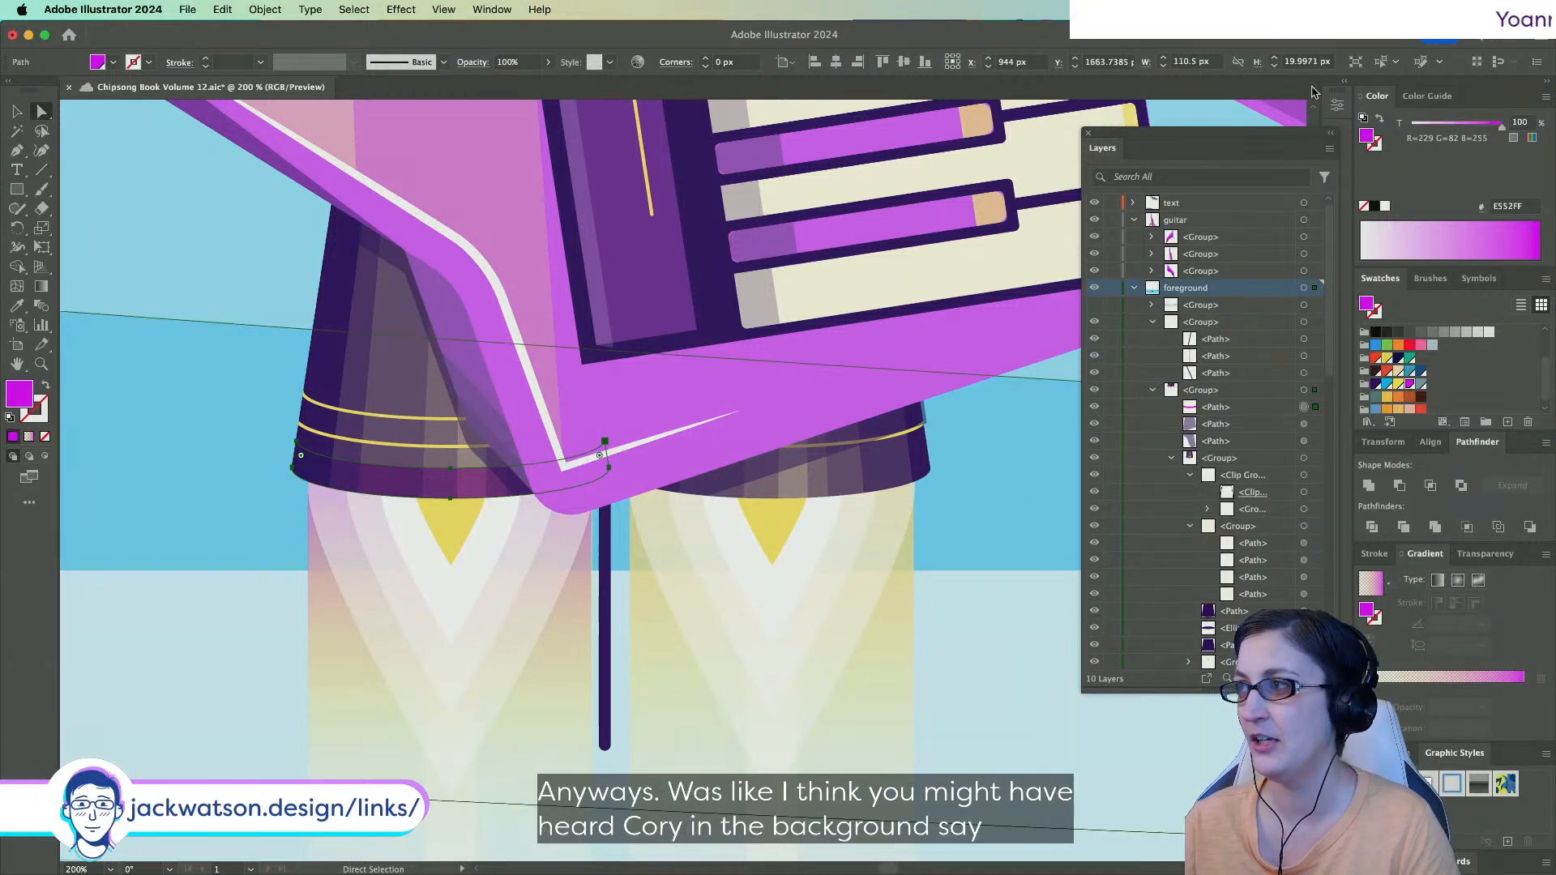
click(1489, 562)
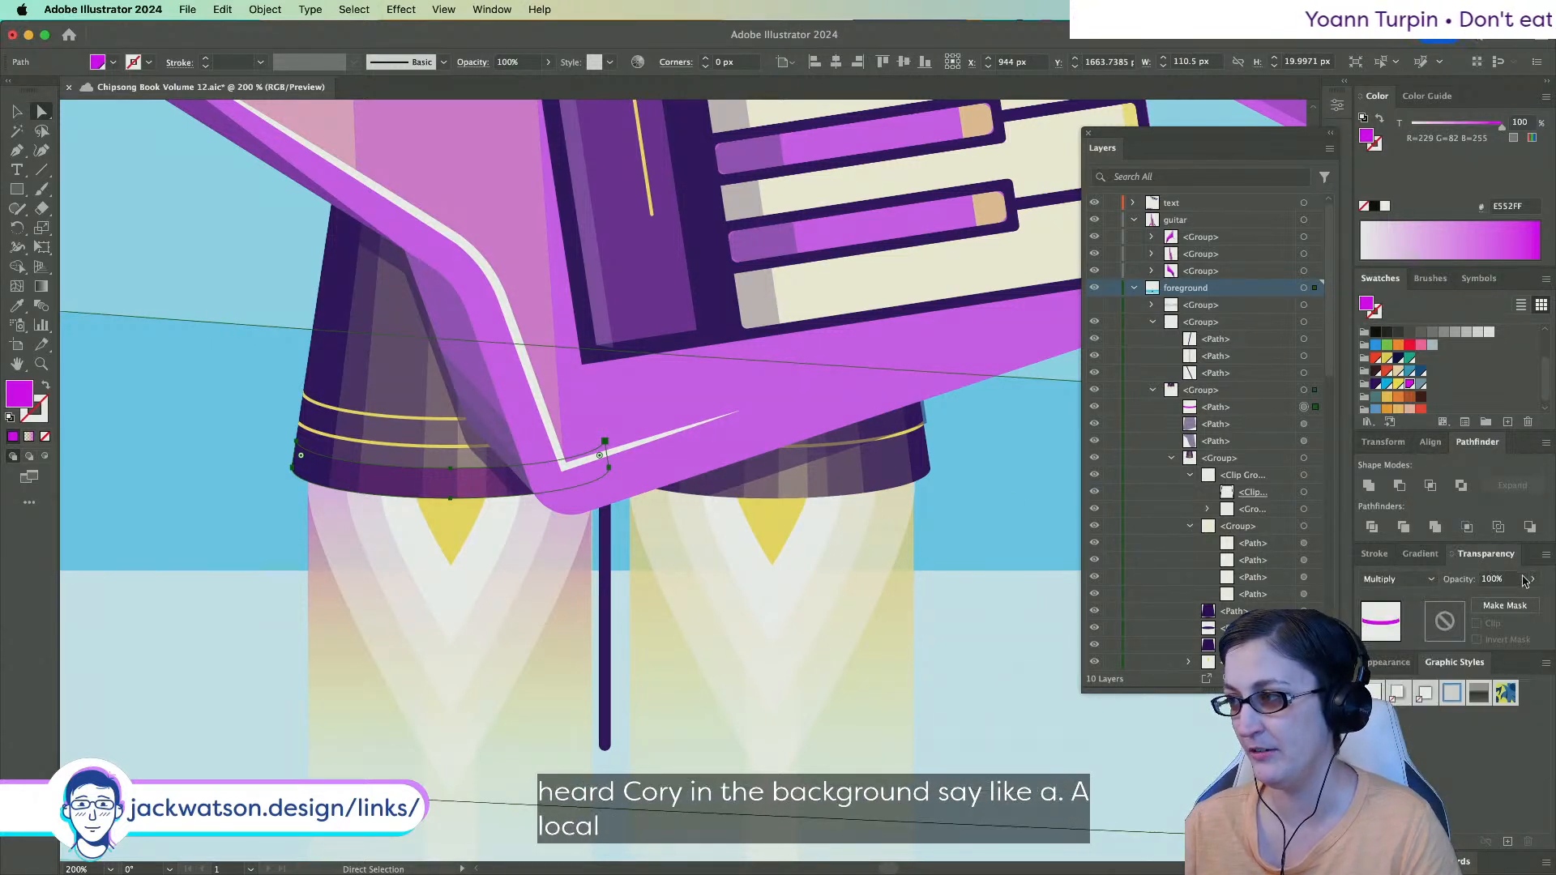
click(1533, 579)
drag(1531, 600, 1521, 607)
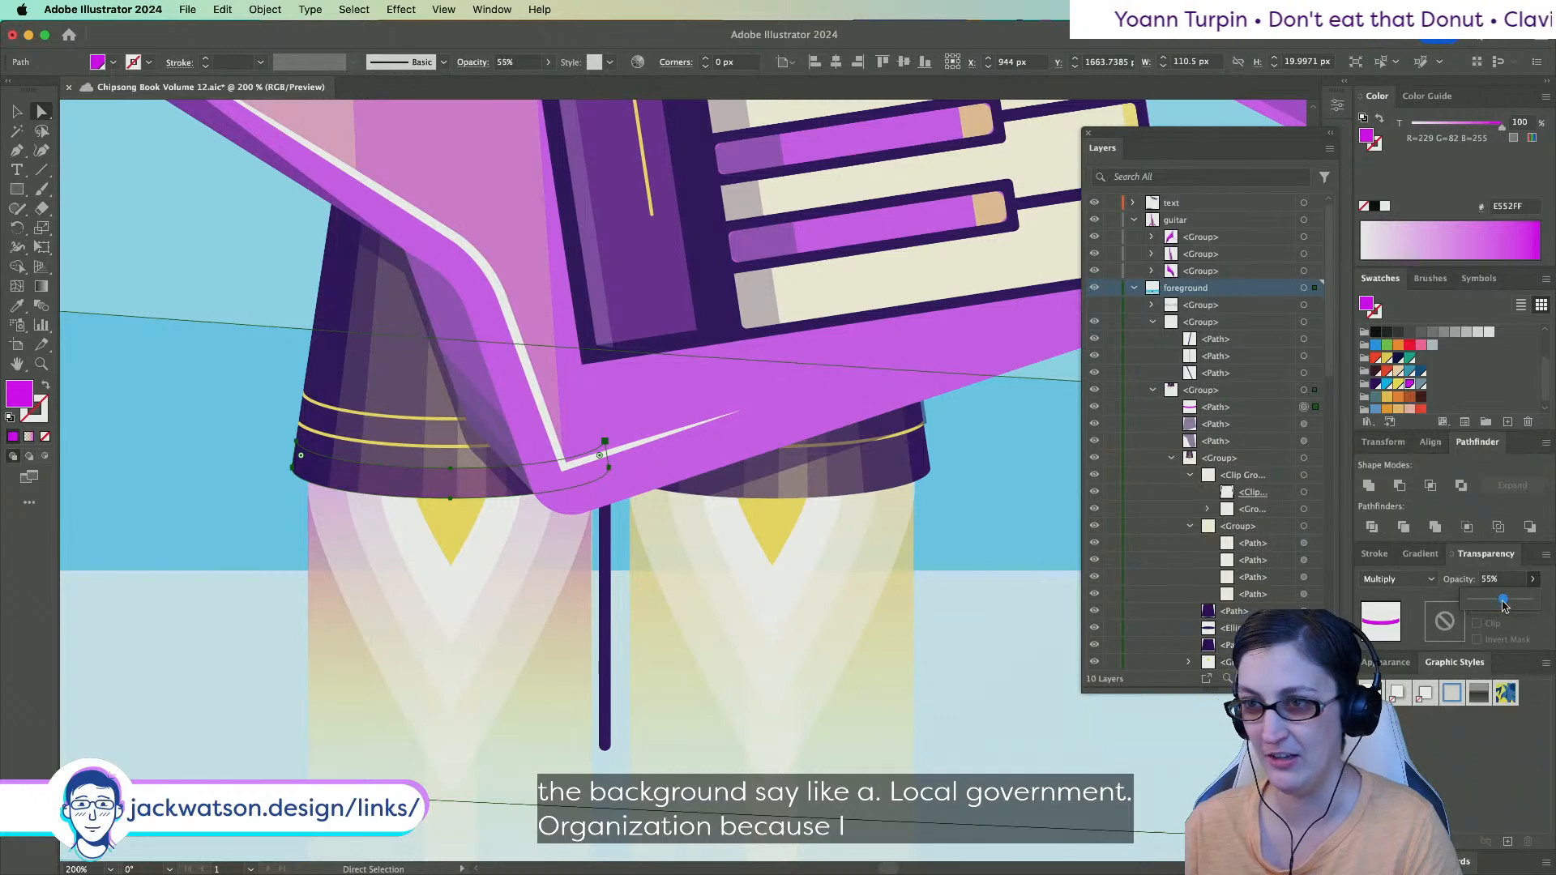
scroll(235, 535, down, 1)
click(248, 539)
scroll(248, 539, down, 5)
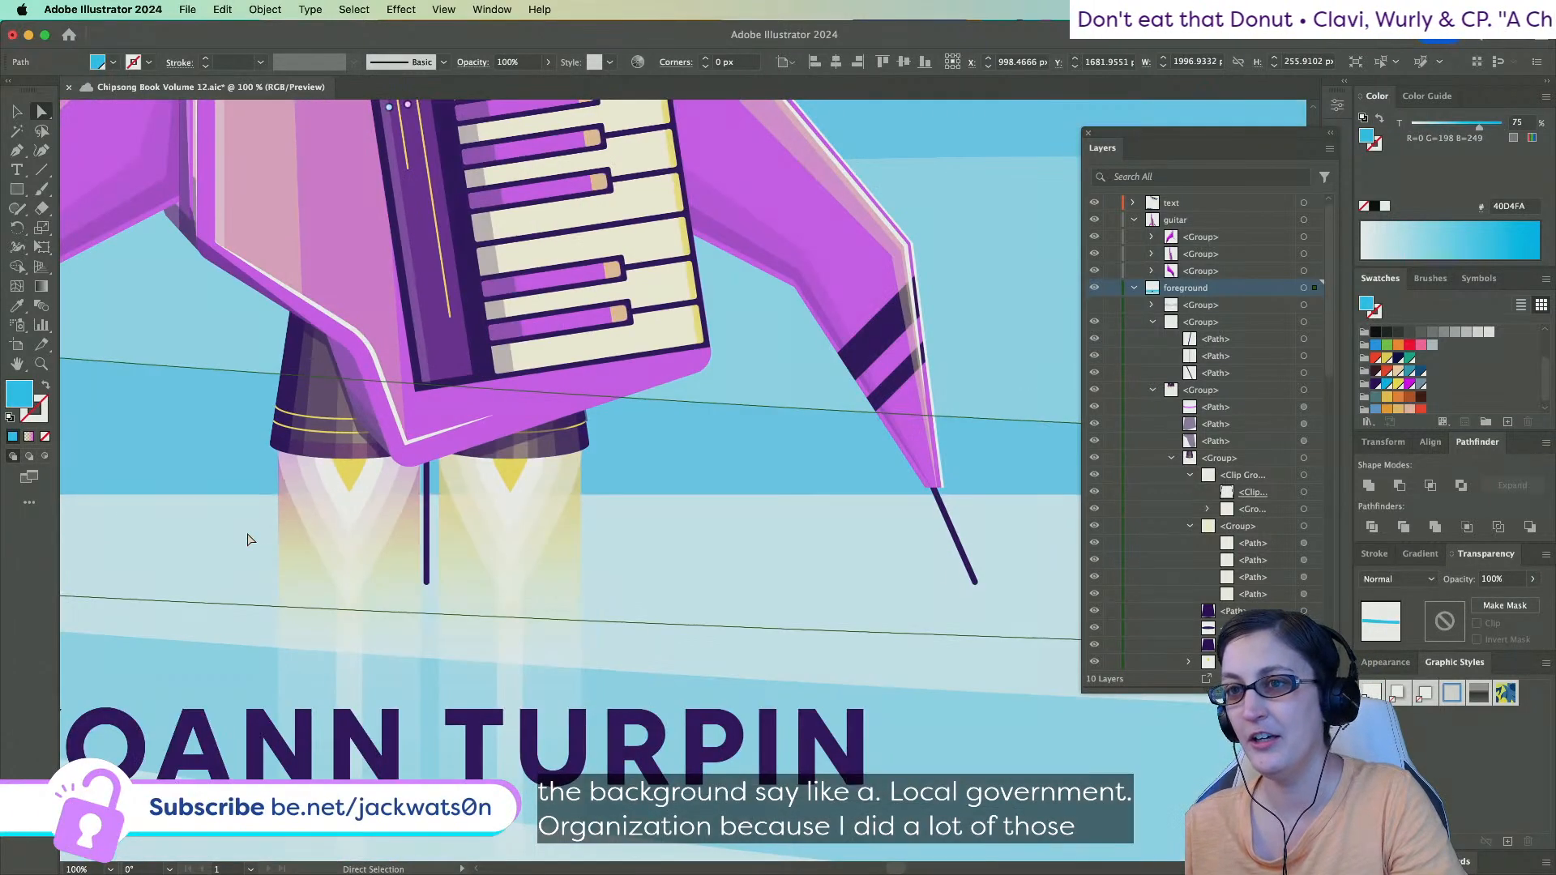
key(super+shift+a)
scroll(235, 528, up, 2)
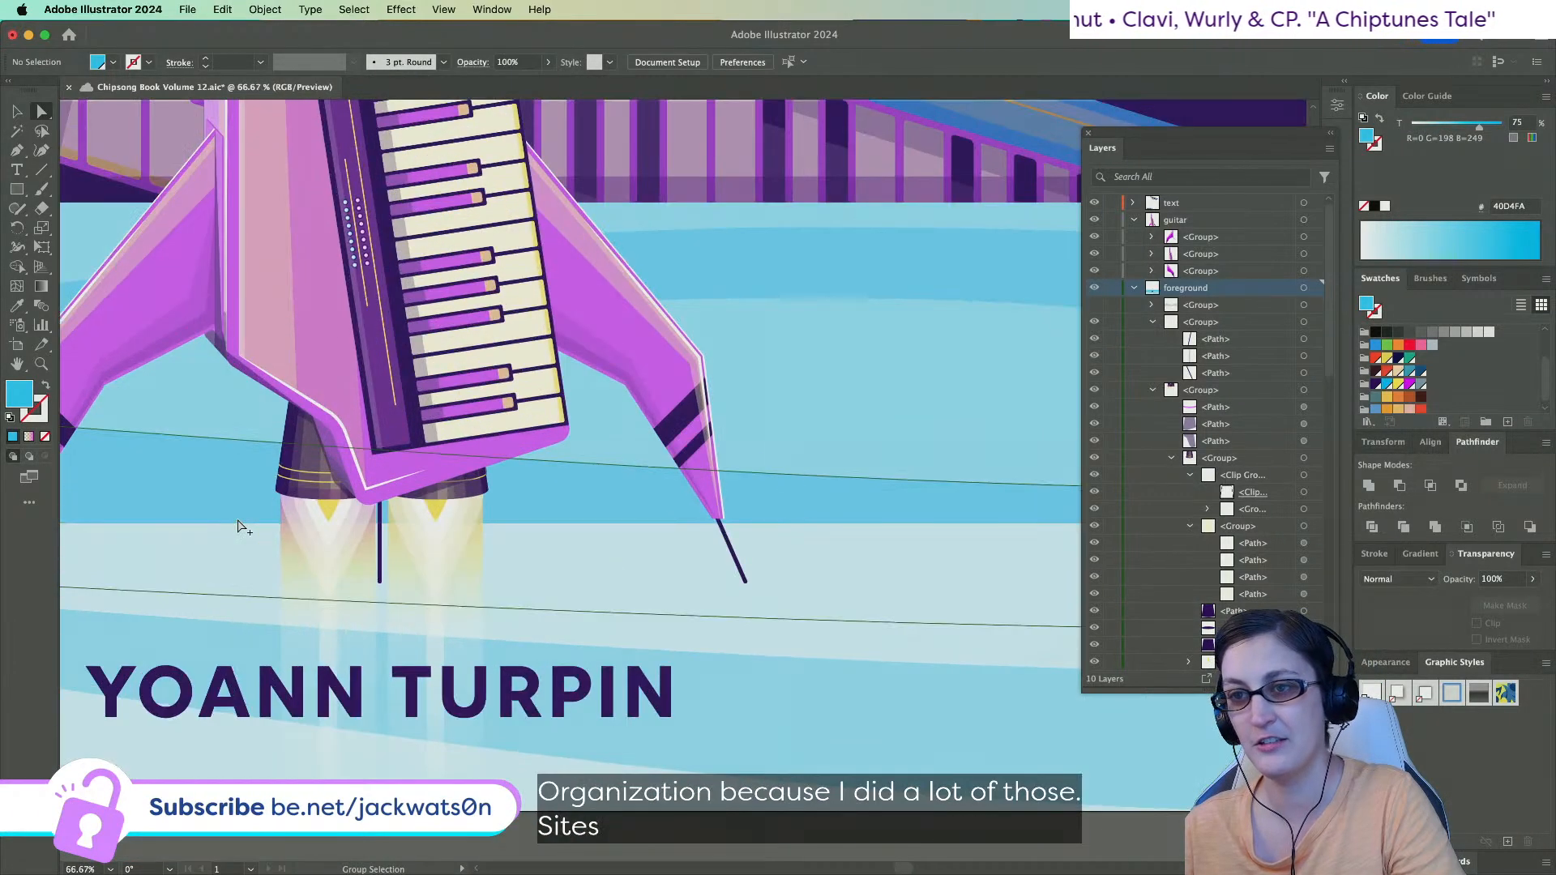
Isolate the twin-thruster group and select the purple band on the left thruster.
scroll(253, 520, up, 2)
key(v)
double_click(341, 478)
click(340, 478)
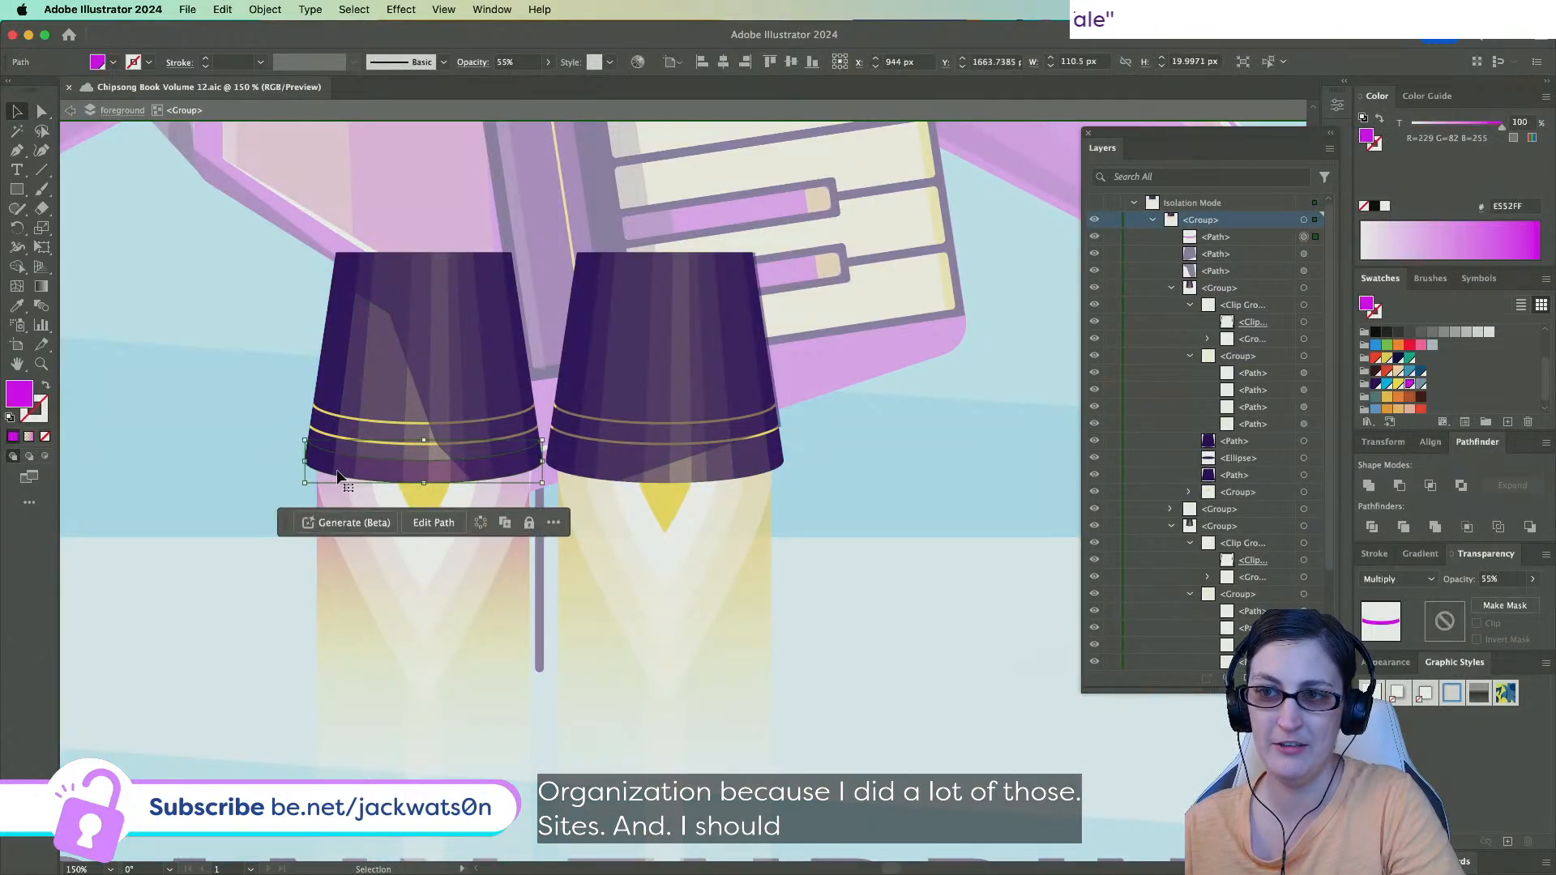
Examine the left thruster and its layered flame shapes by selecting them, without editing them.
drag(202, 380, 414, 621)
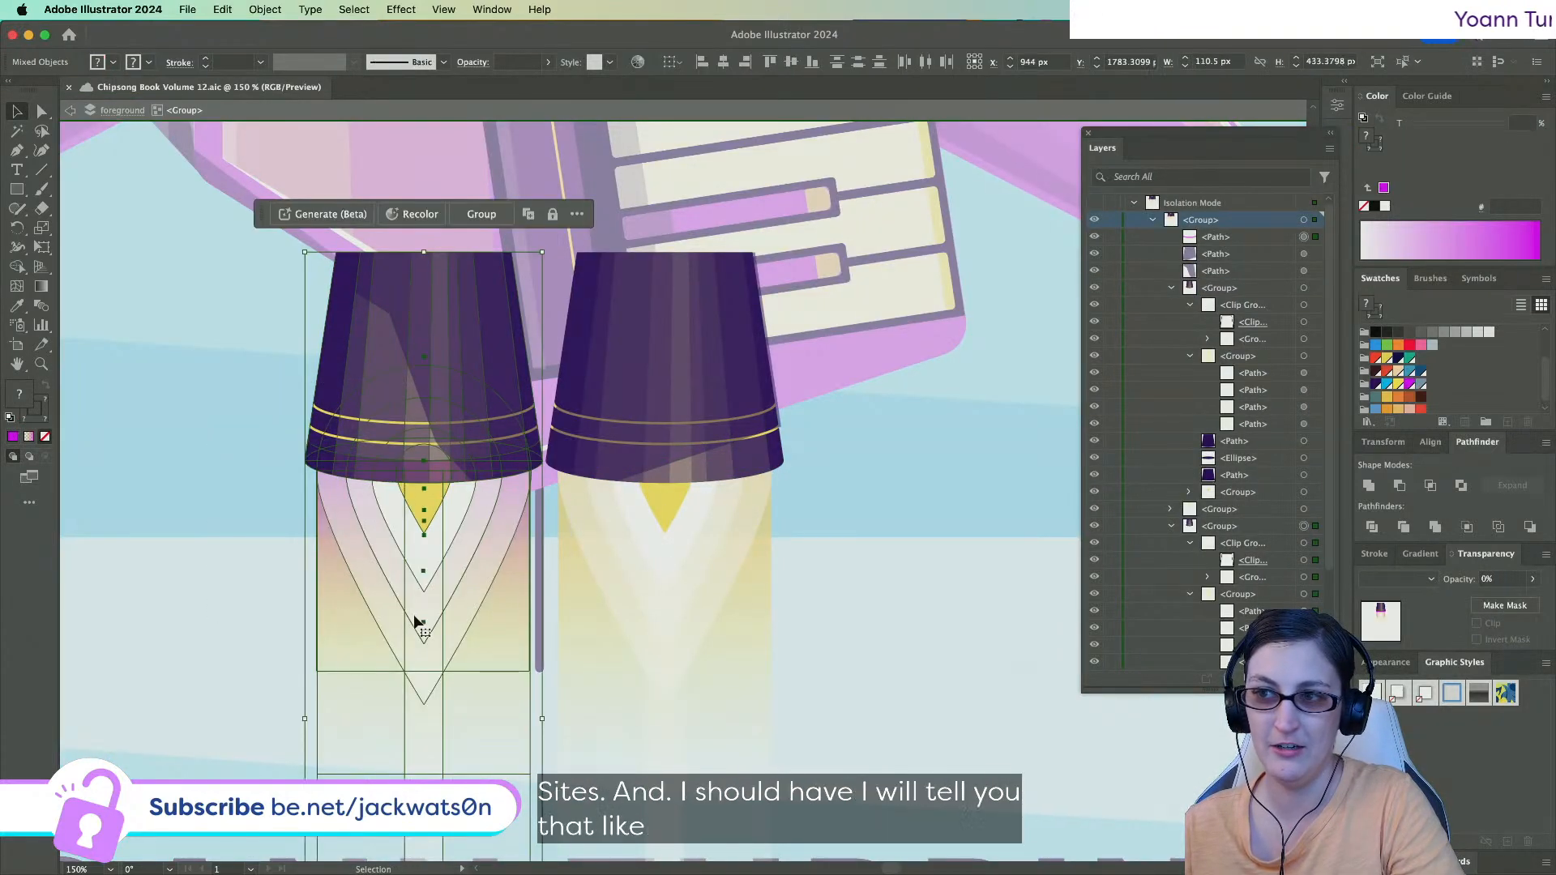
click(239, 549)
scroll(438, 615, up, 1)
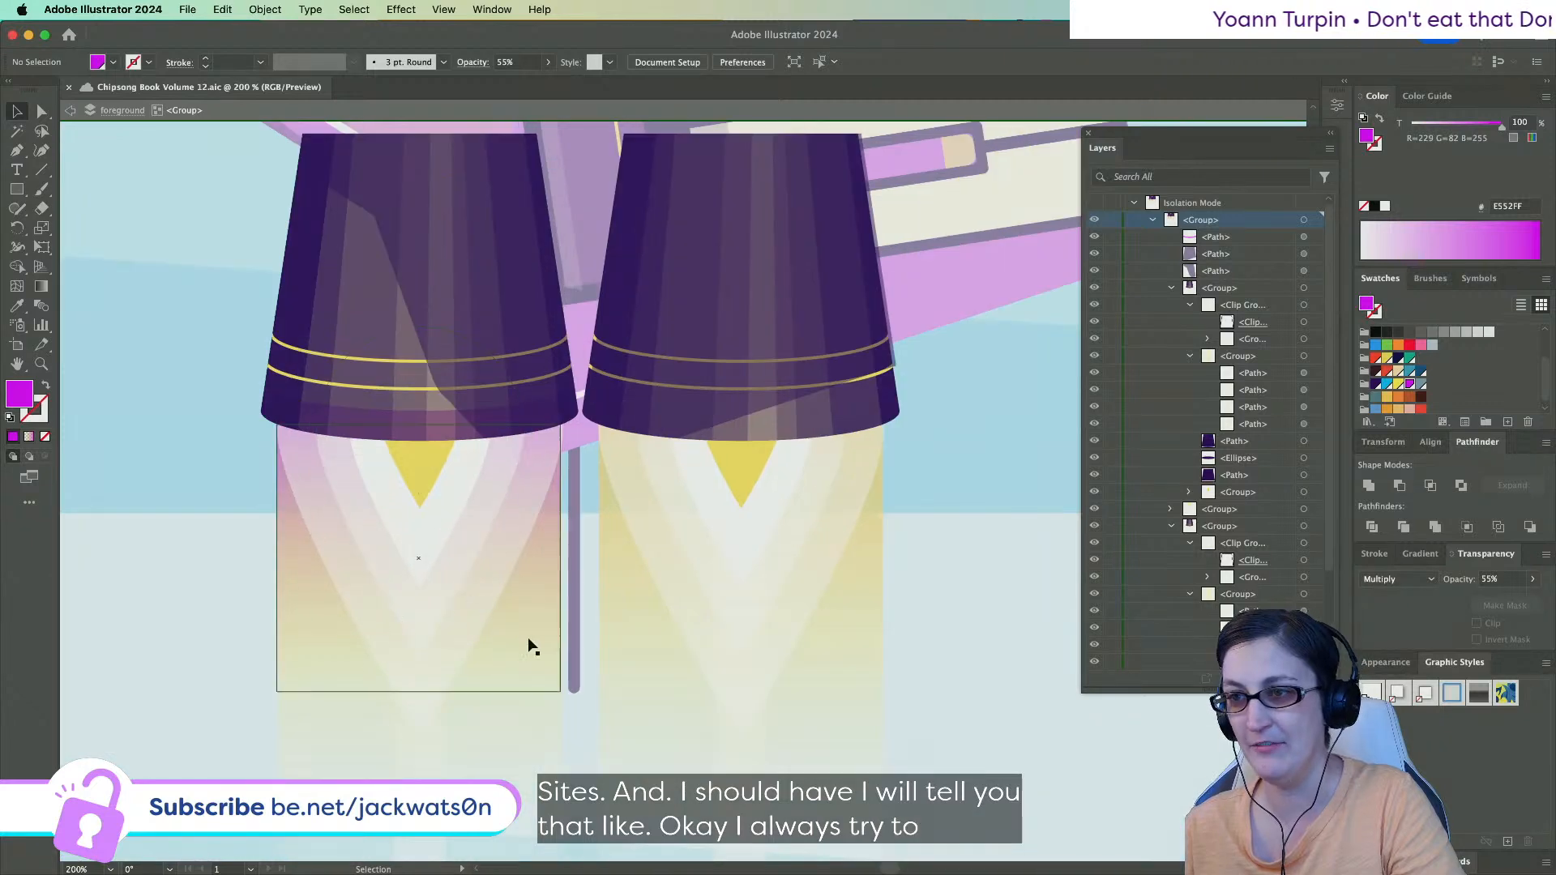
drag(577, 660, 456, 745)
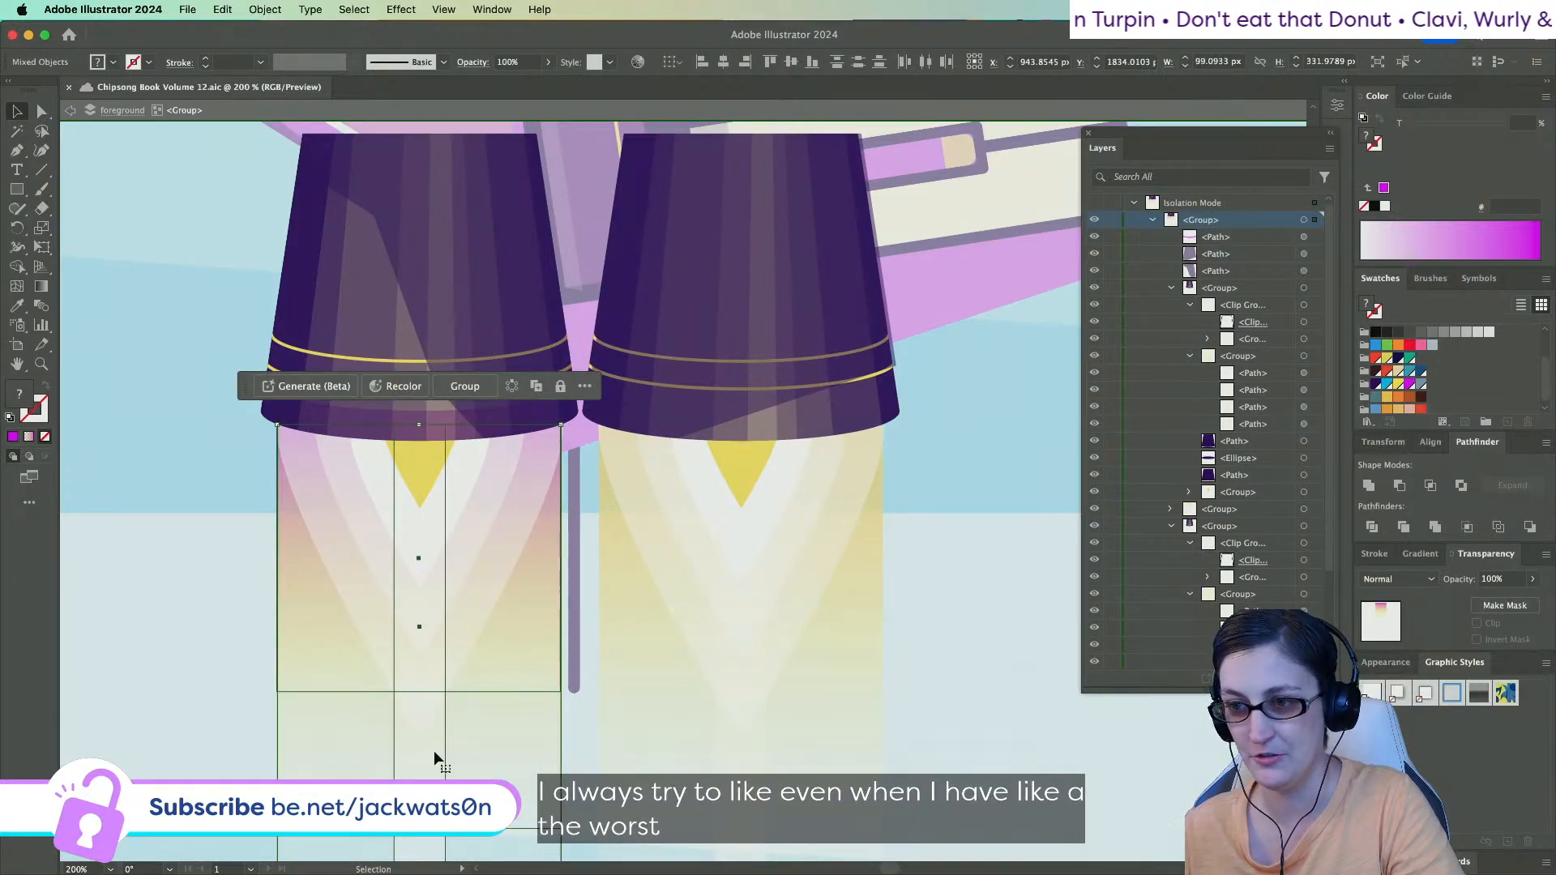
click(495, 746)
scroll(452, 730, down, 5)
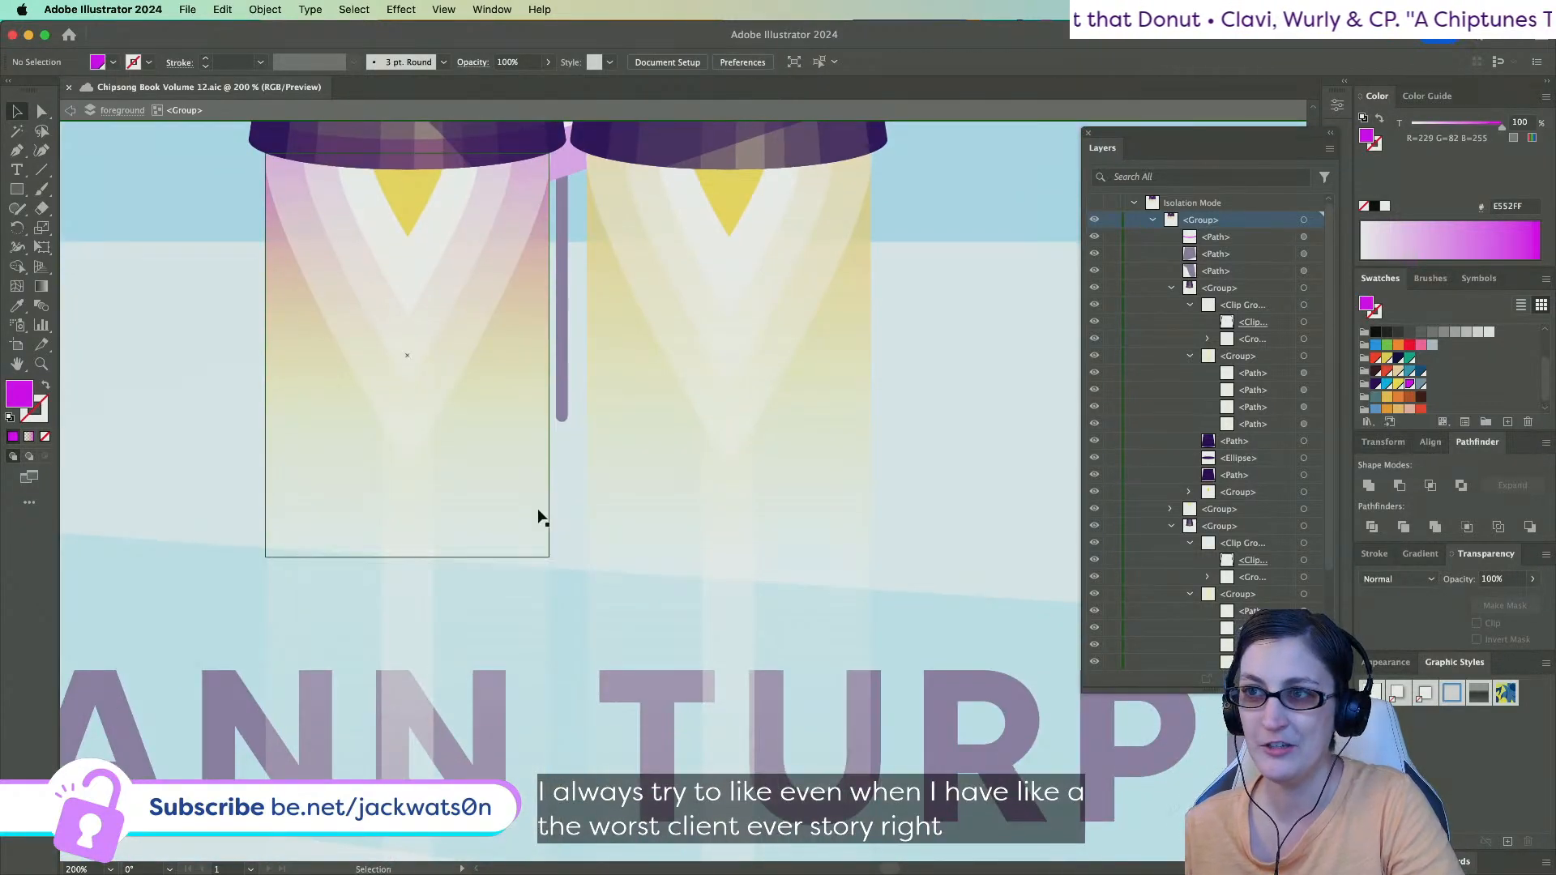
drag(570, 519, 517, 354)
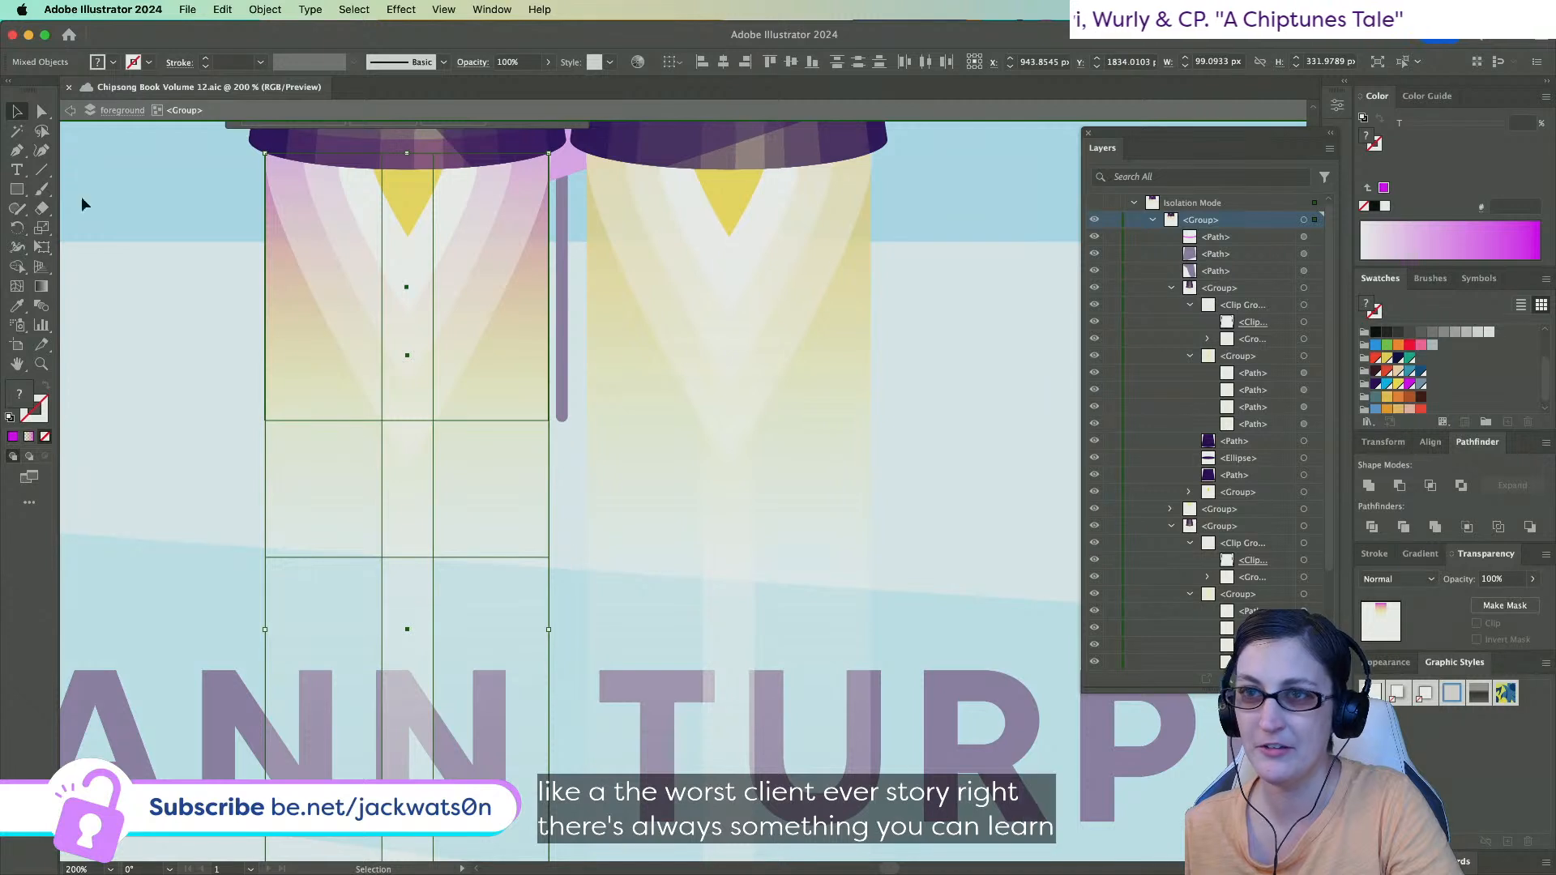
drag(552, 630, 553, 632)
click(227, 425)
scroll(214, 425, down, 1)
scroll(214, 426, up, 3)
scroll(214, 426, up, 1)
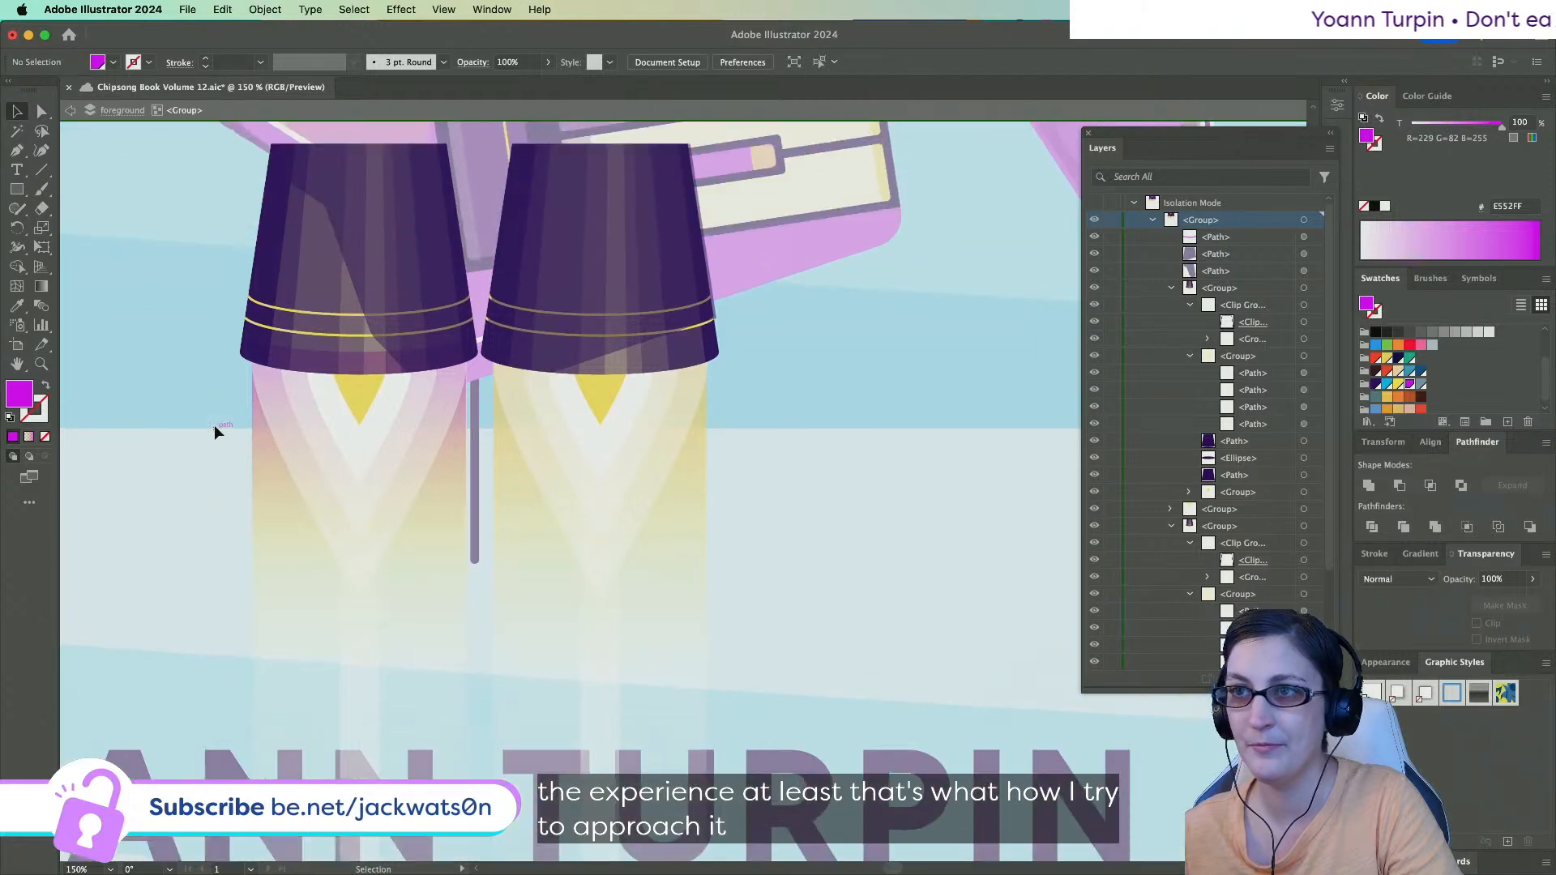
Group the left thruster with its flame, and center a copy of it horizontally over the right thruster.
drag(161, 306, 876, 541)
key(ctrl+g)
shift+click(562, 305)
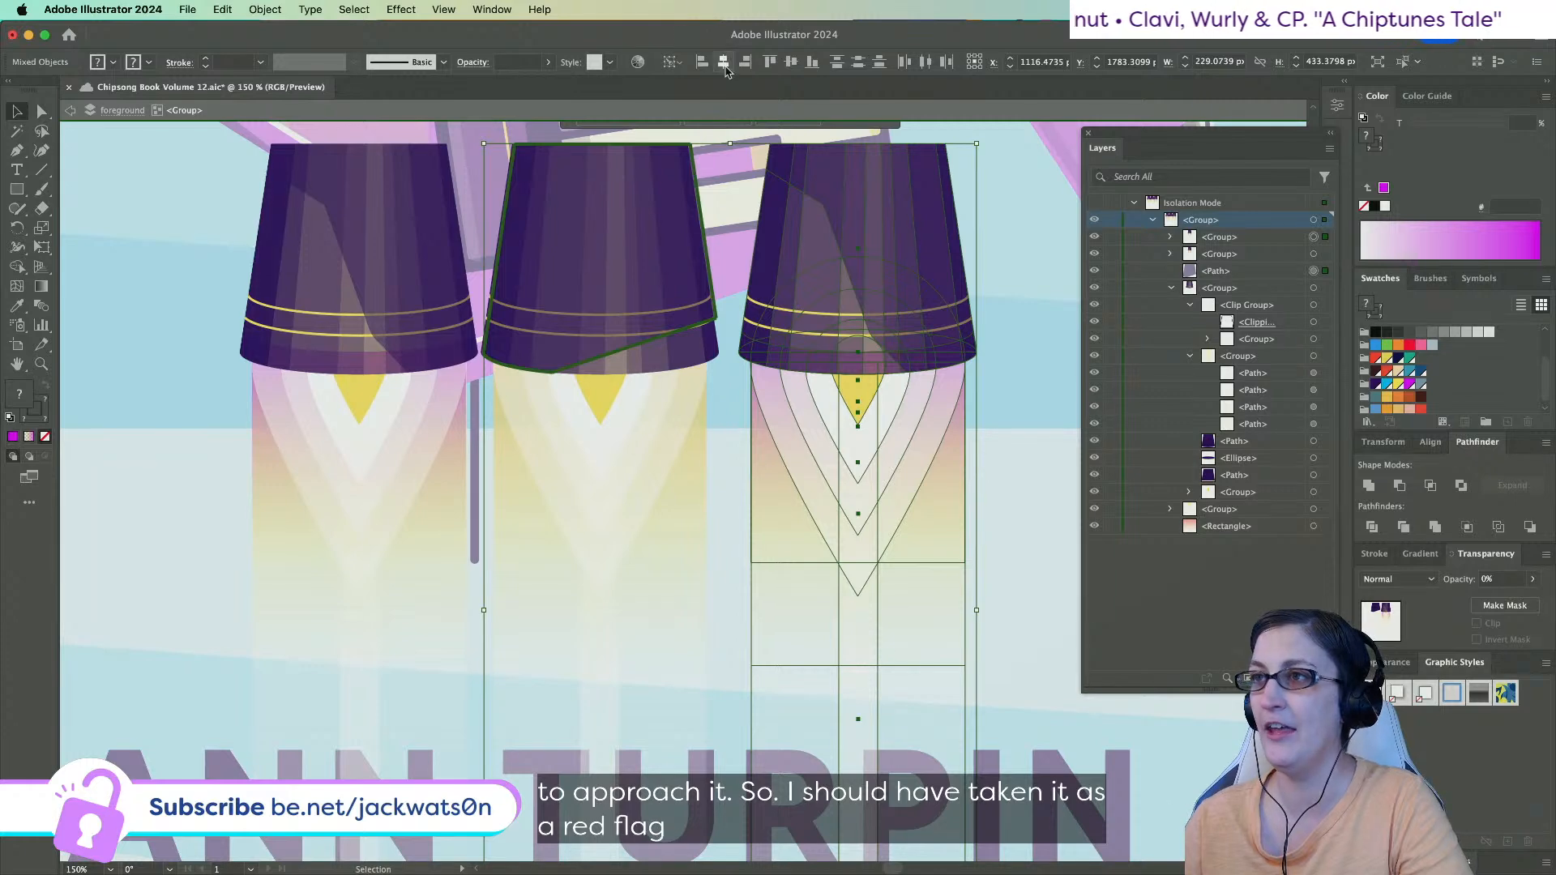
click(725, 64)
Delete the old right thruster and flame, paste the copied thruster in front in their place, and exit isolation mode.
click(810, 356)
click(681, 345)
key(Delete)
drag(780, 282, 480, 500)
key(Delete)
key(super+f)
click(183, 430)
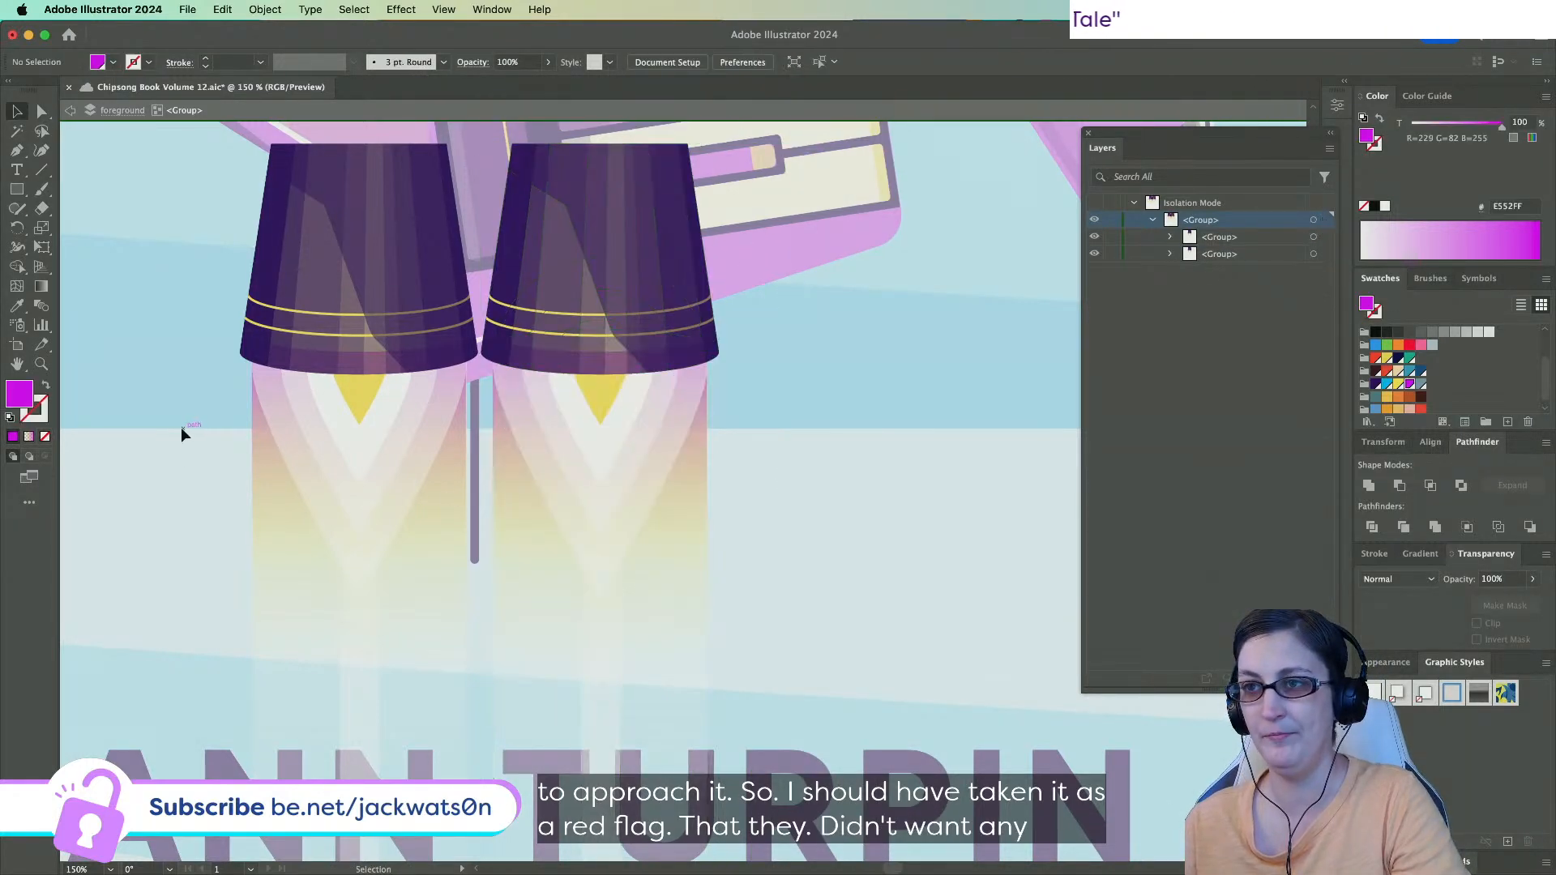
key(super+1)
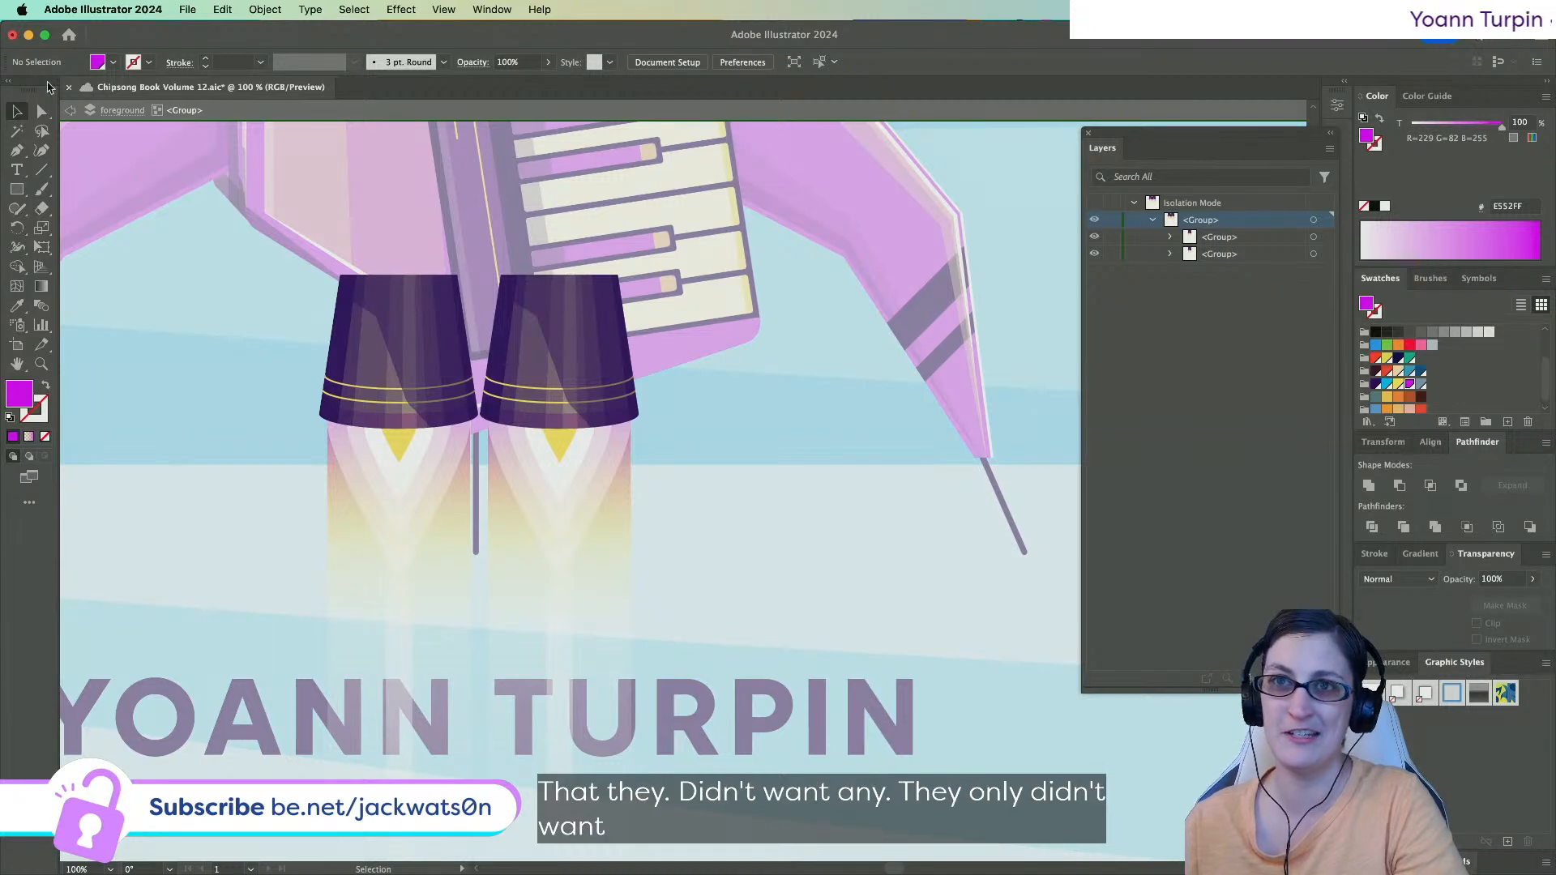
click(70, 113)
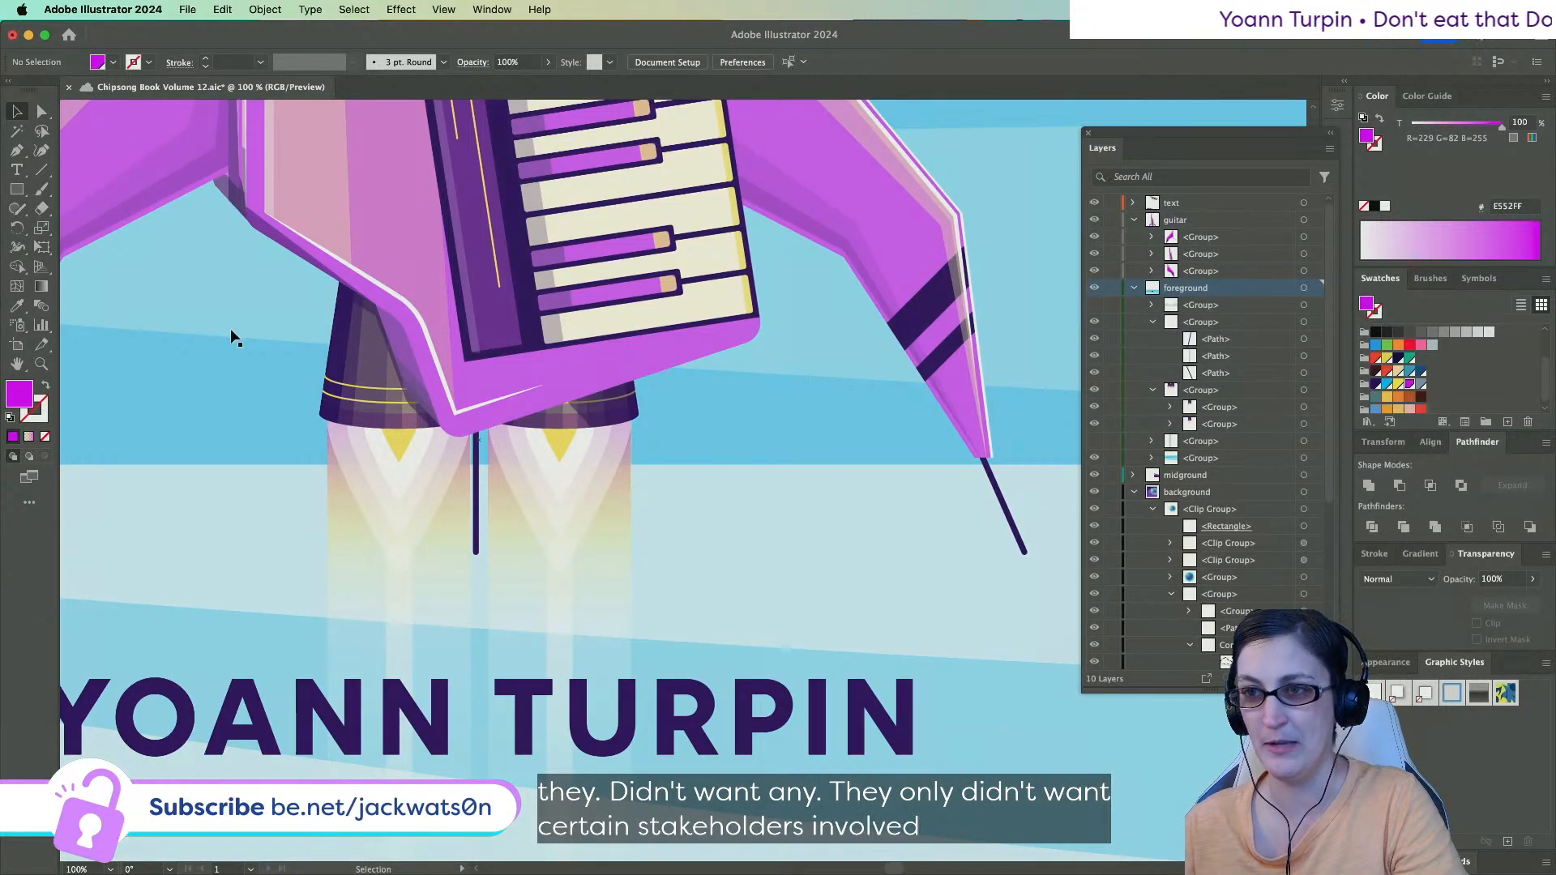
scroll(230, 328, up, 3)
scroll(230, 328, down, 2)
scroll(230, 328, left, 4)
scroll(230, 328, up, 4)
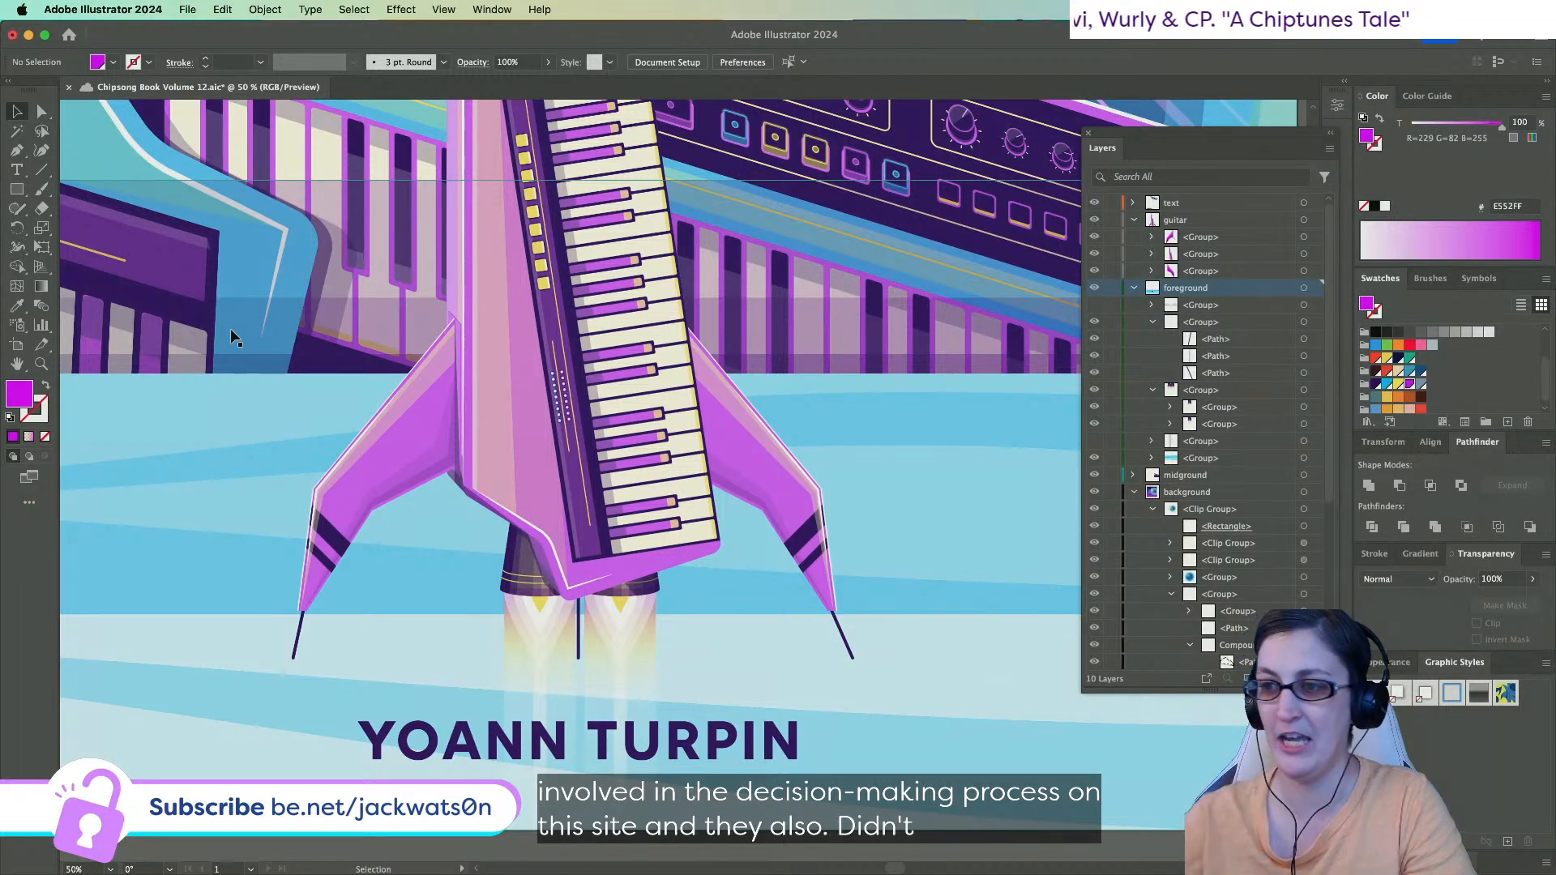
click(638, 598)
scroll(638, 597, up, 4)
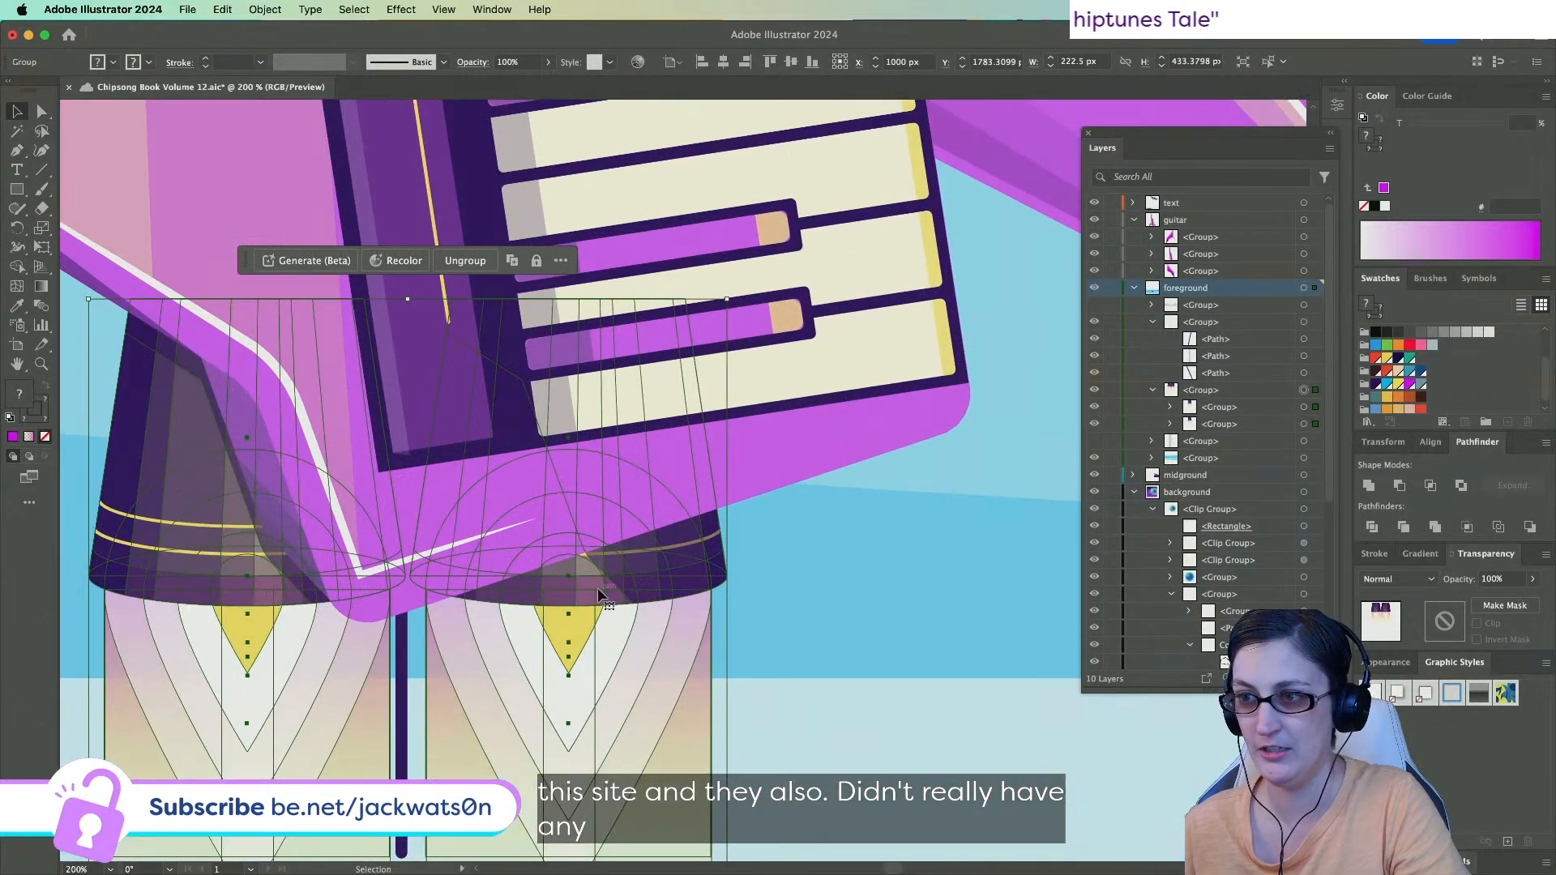
key(super+shift+a)
click(322, 588)
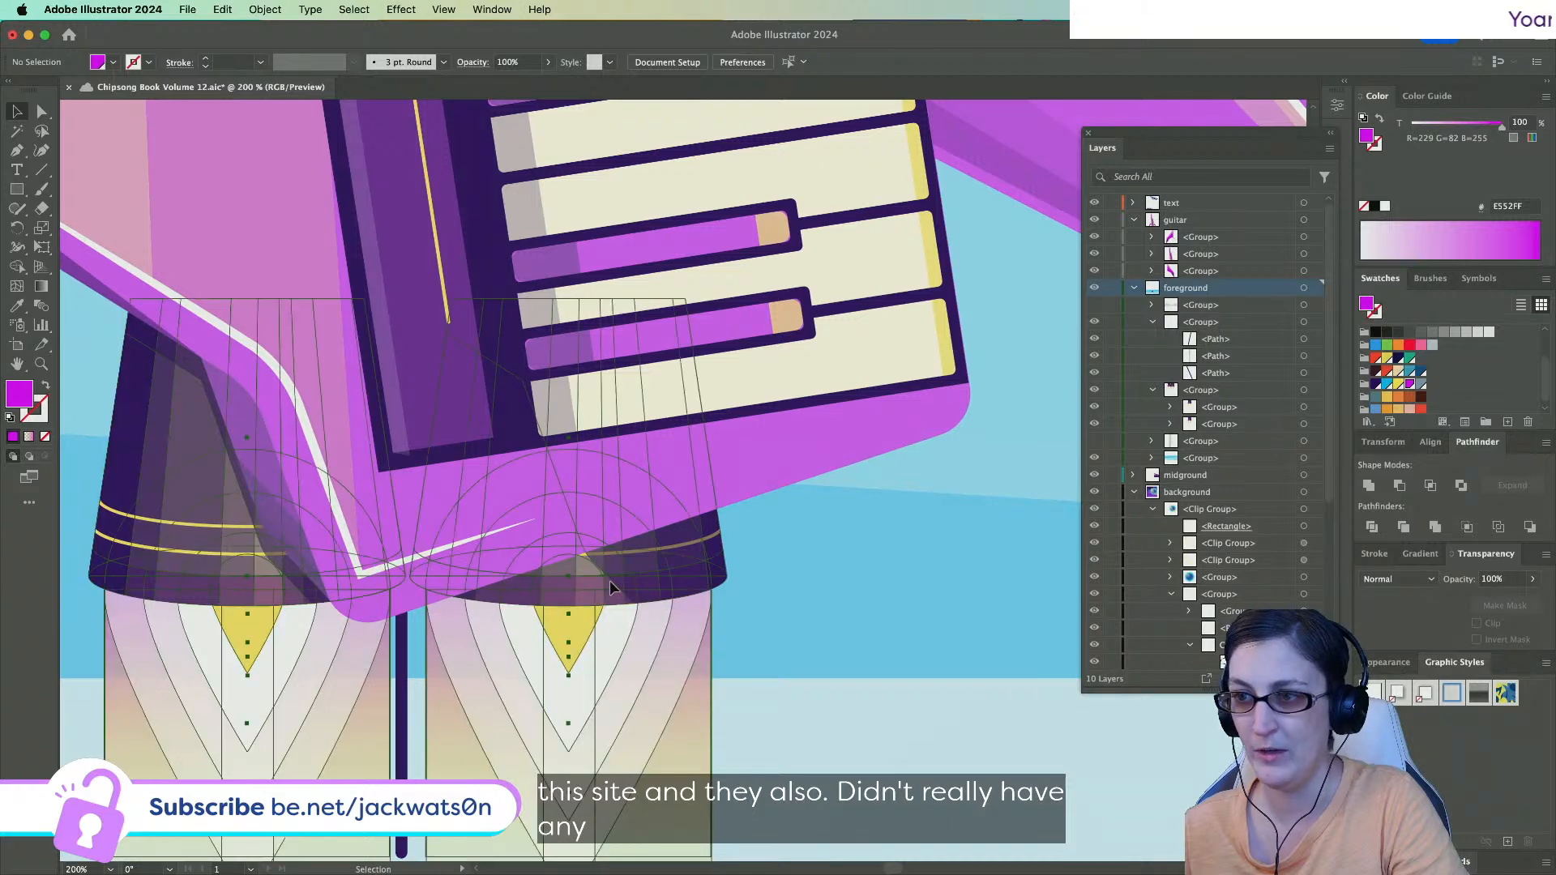
key(Delete)
key(super+z)
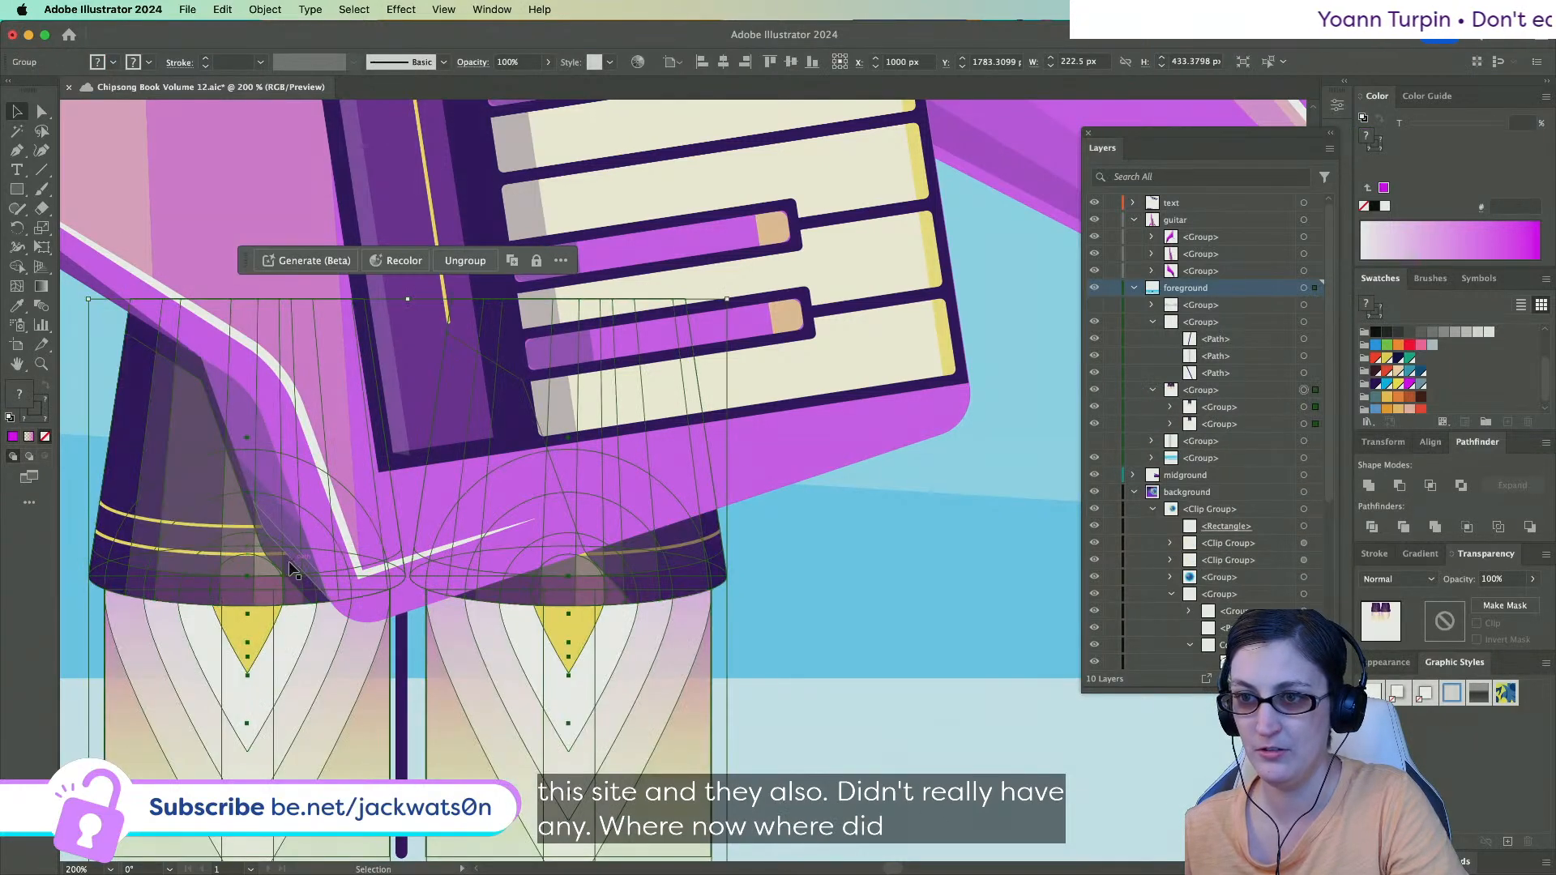
Examine the shapes that make up the right thruster by selecting them individually, without editing them.
click(41, 111)
click(678, 486)
click(659, 595)
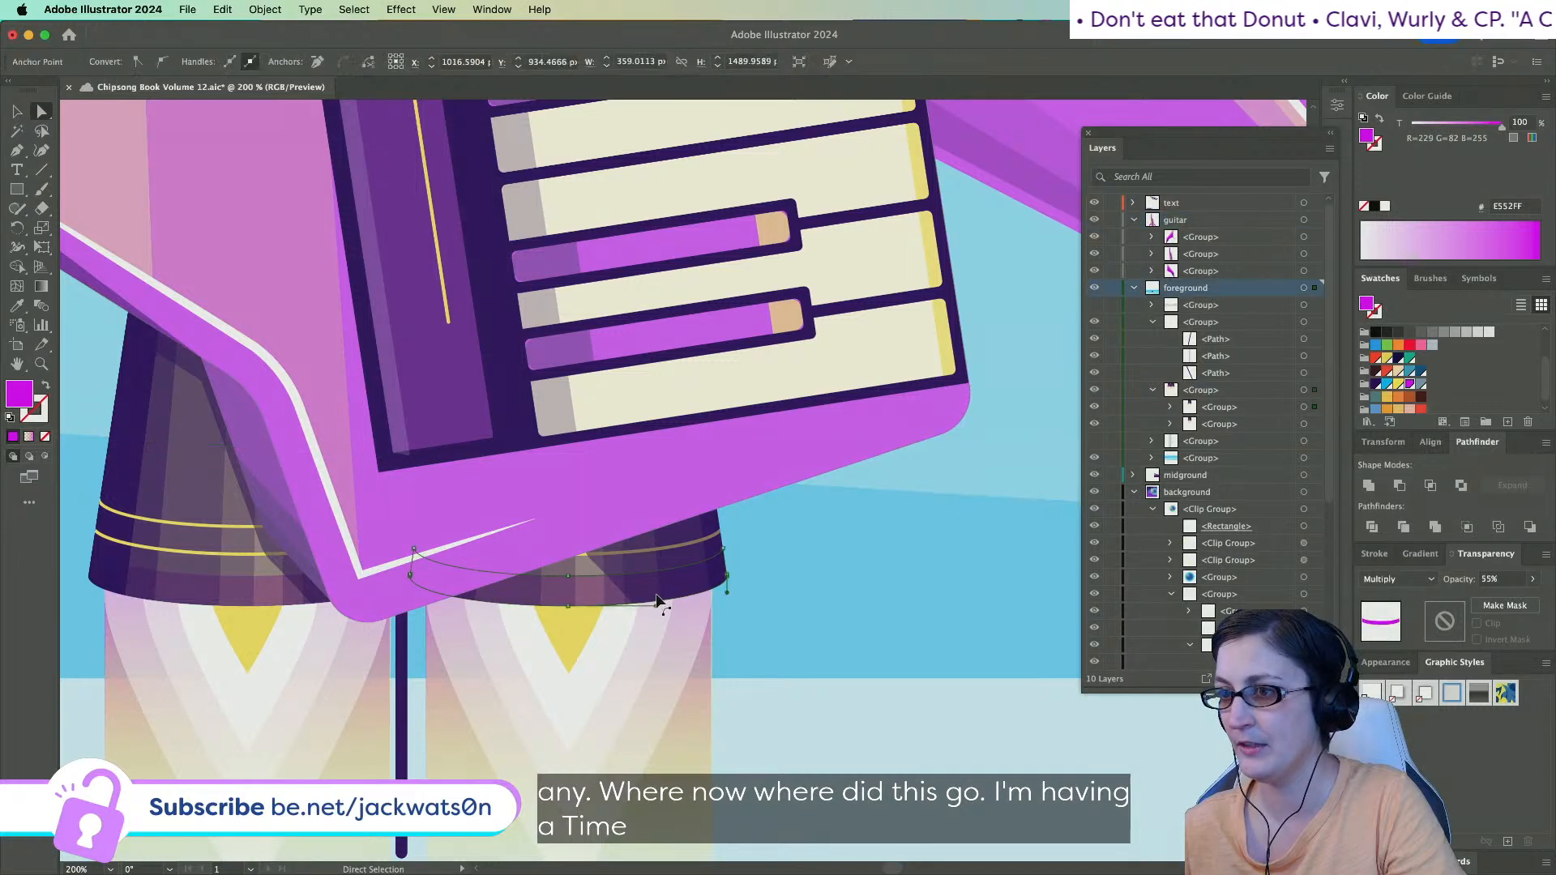
click(622, 517)
click(792, 562)
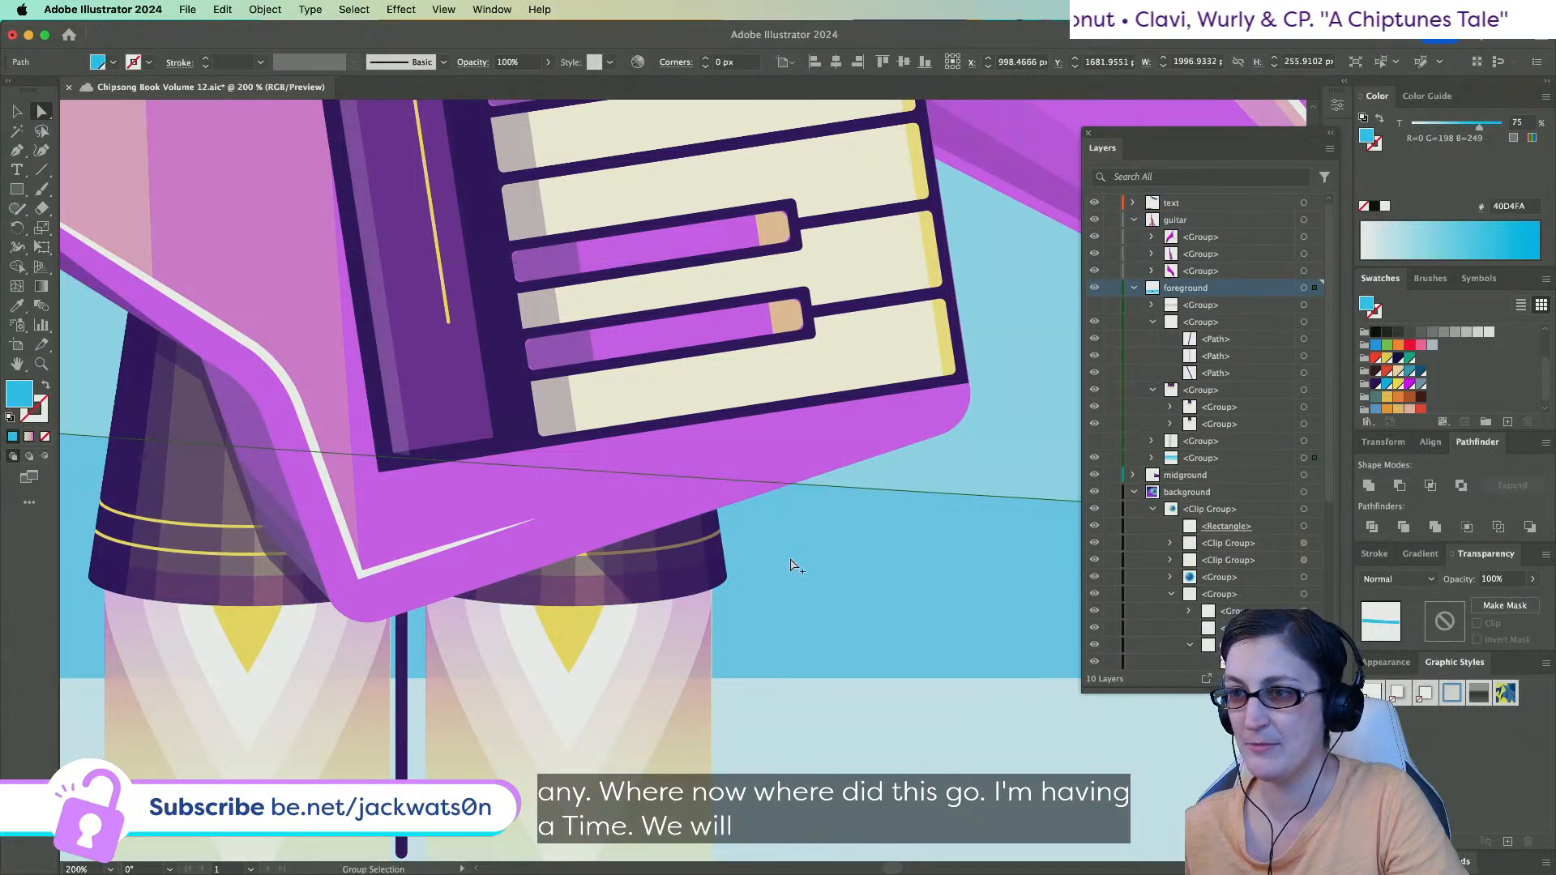
scroll(792, 563, down, 5)
scroll(792, 563, down, 2)
drag(845, 761, 667, 478)
scroll(667, 478, up, 7)
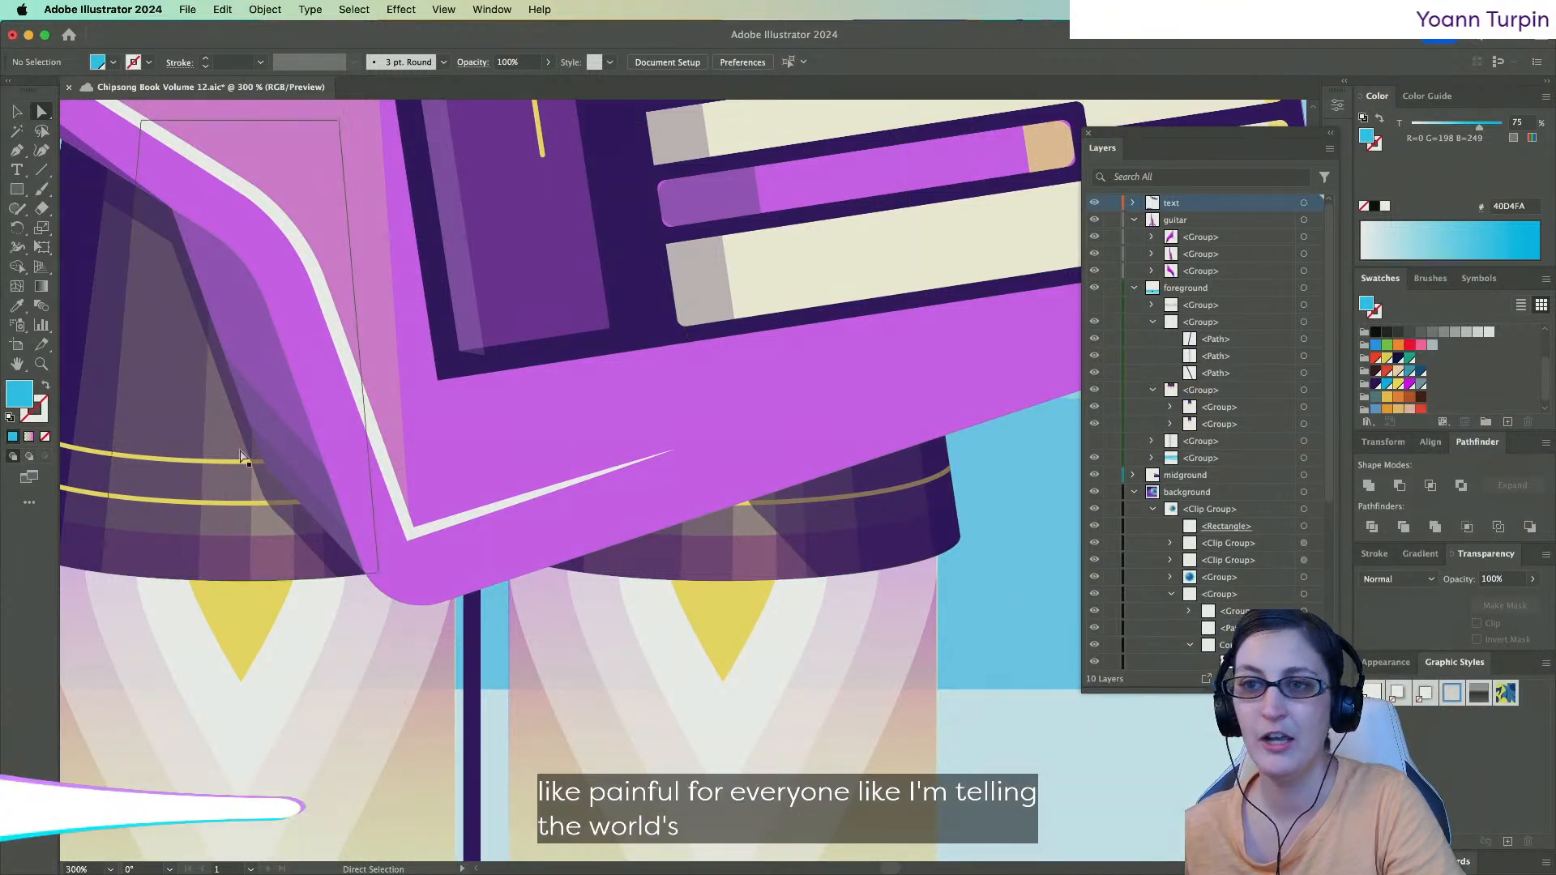
Copy the keyboard body shape nudged slightly downward, undo the nudge on the original, and paste the copy inside the thruster group.
key(v)
click(435, 567)
drag(434, 564, 440, 590)
key(a)
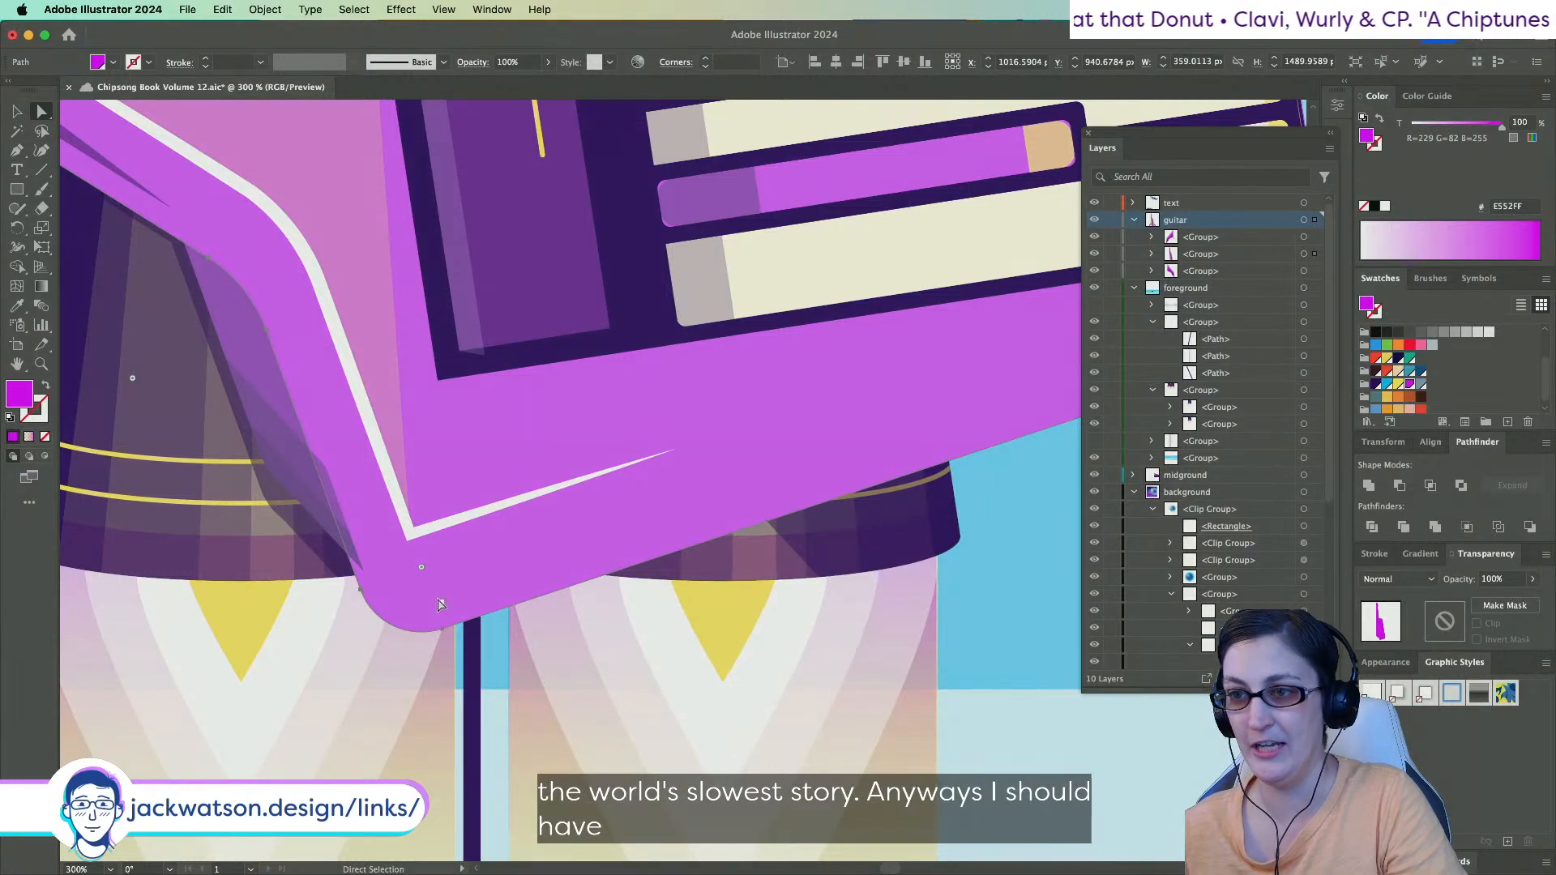
key(super+z)
click(17, 111)
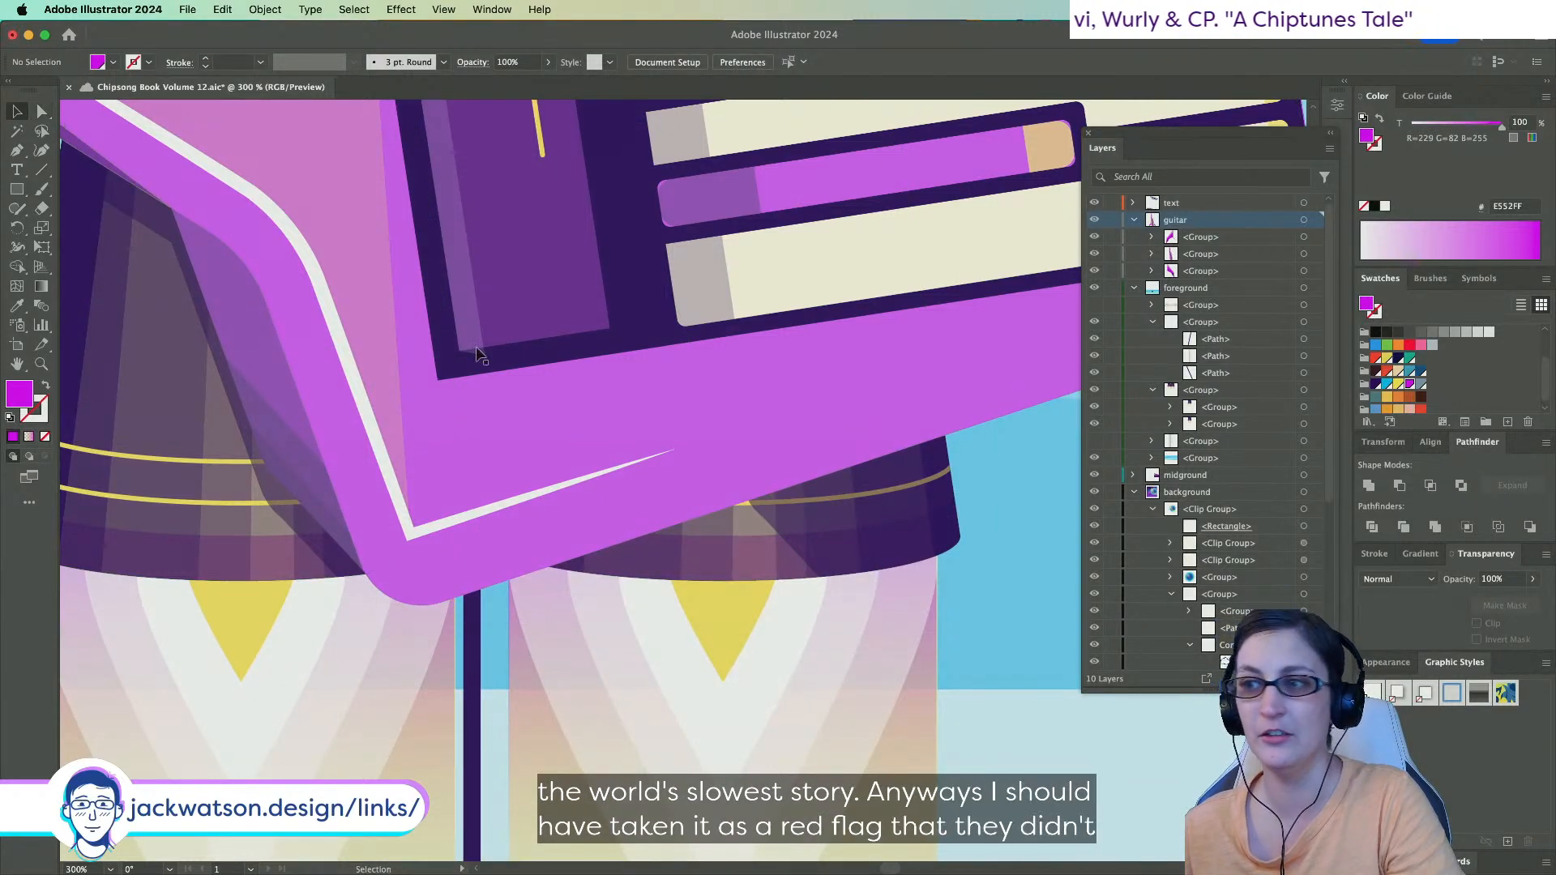
double_click(783, 557)
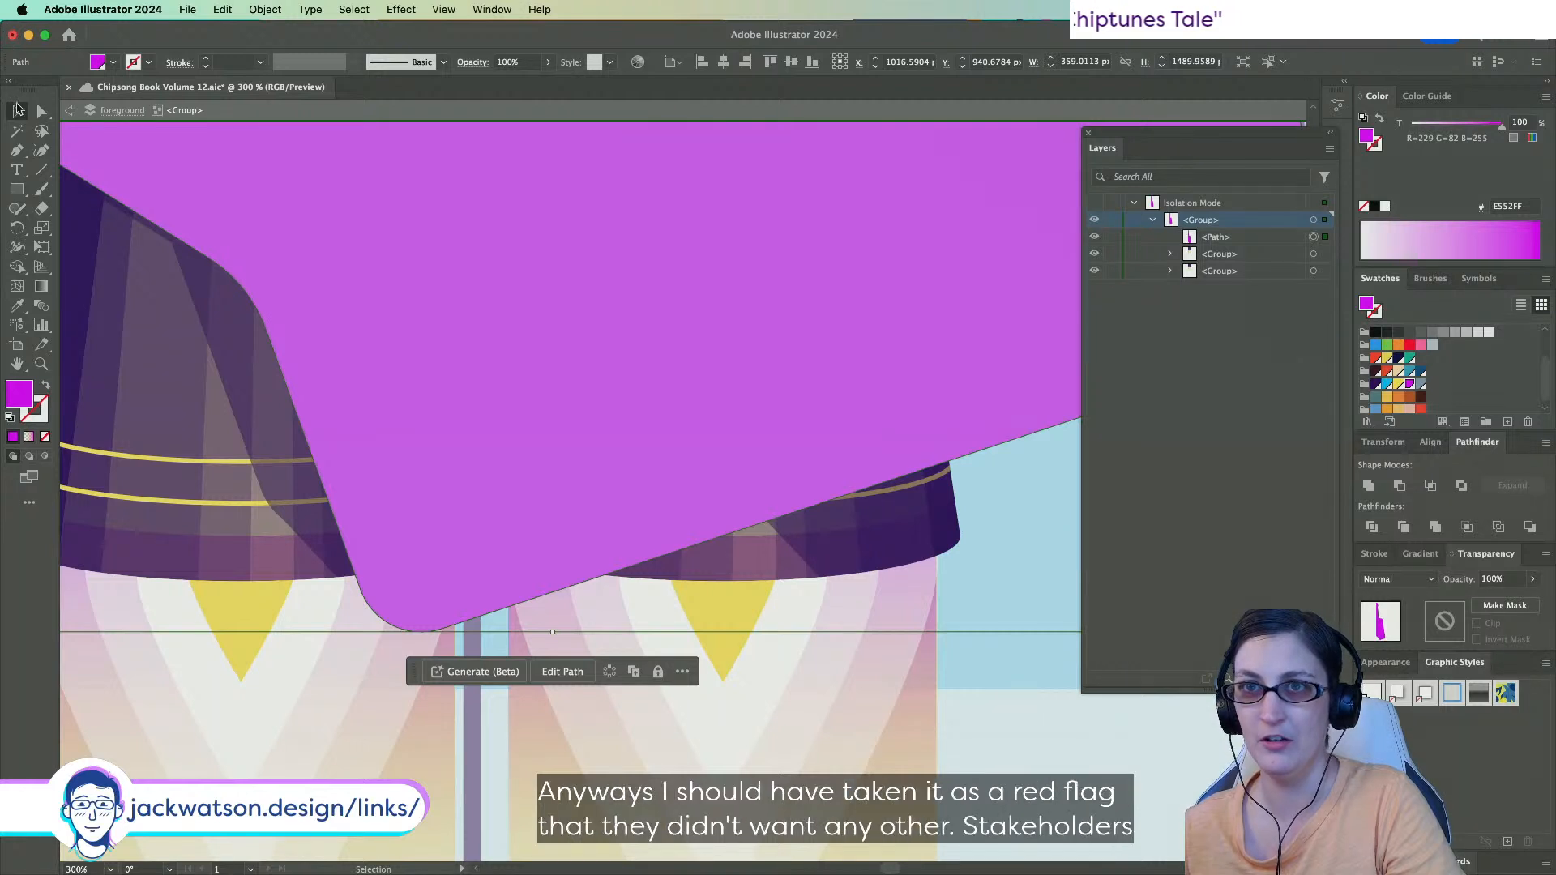
Paste a copy of the right thruster's dark outer shape in front of the pasted body shape, and select both shapes.
key(a)
click(1094, 237)
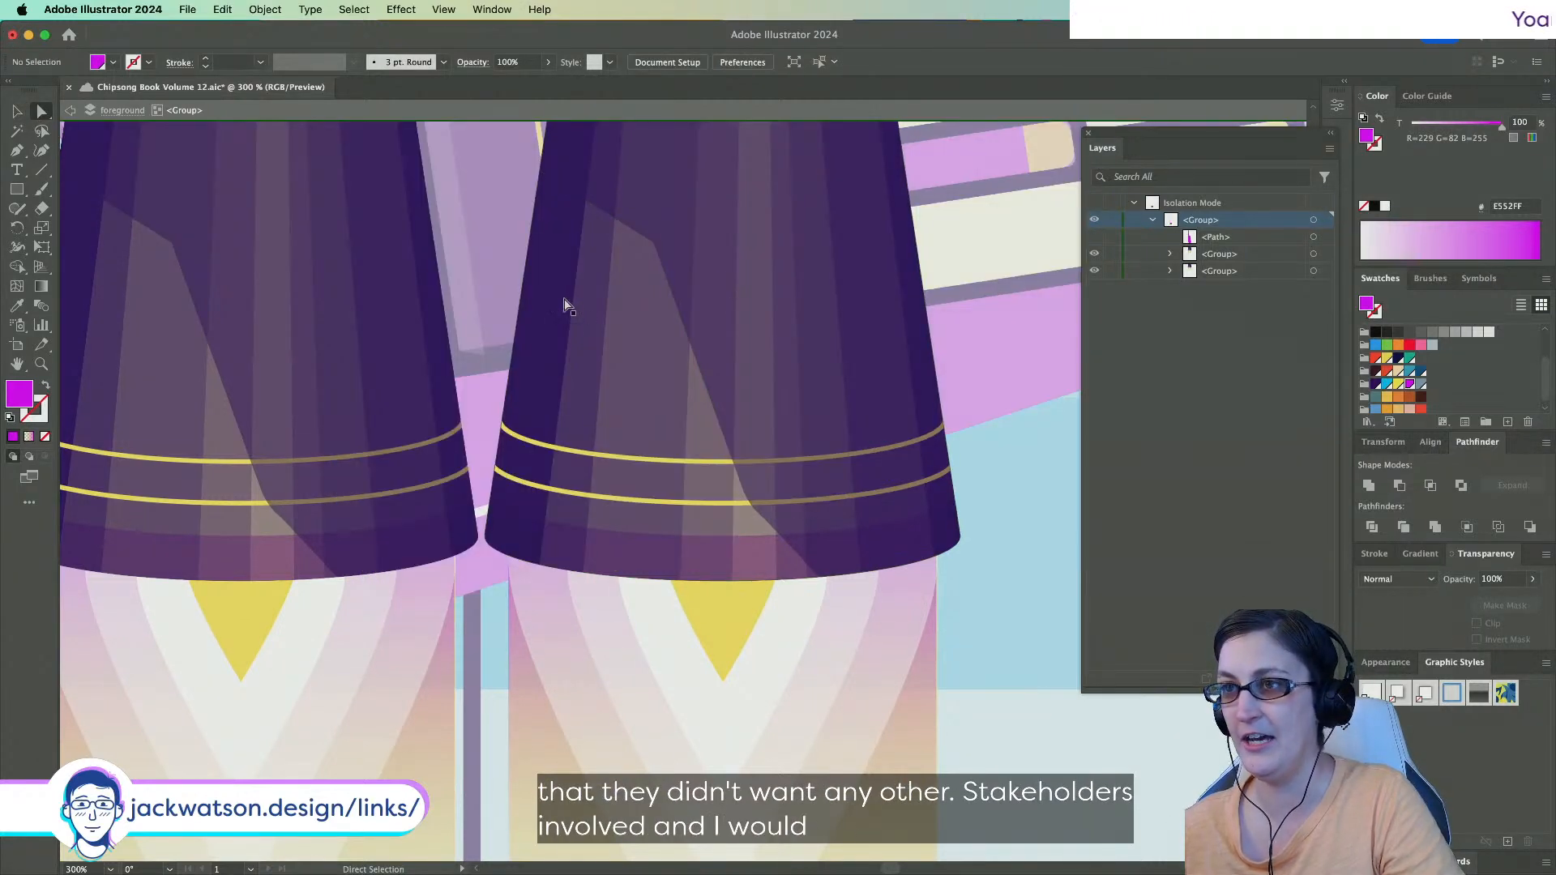
click(545, 306)
click(1094, 237)
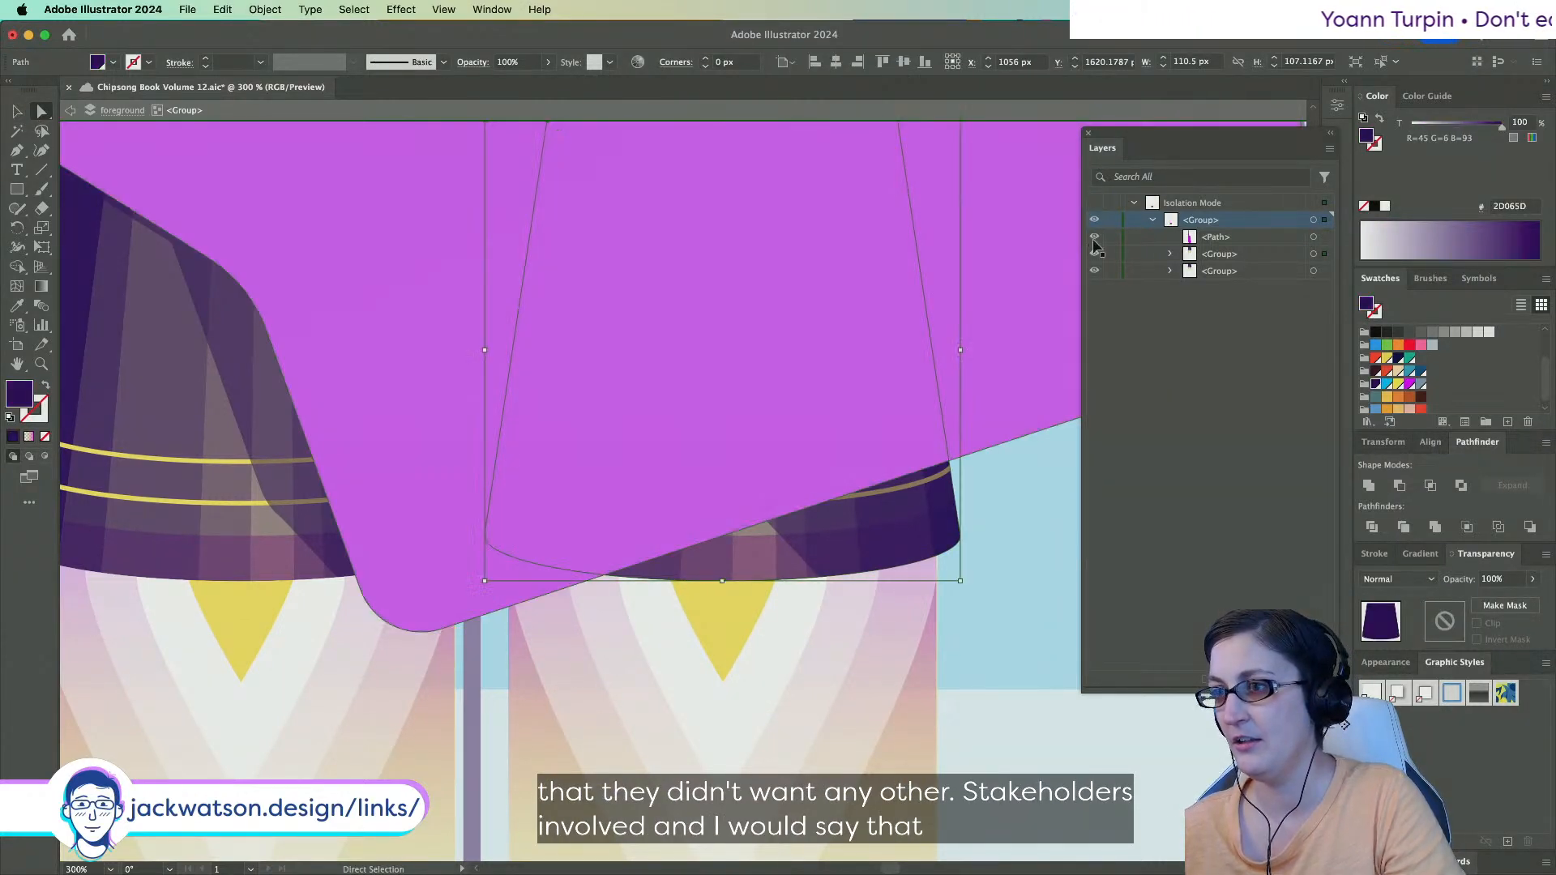
click(1322, 238)
key(super+f)
shift+click(1313, 254)
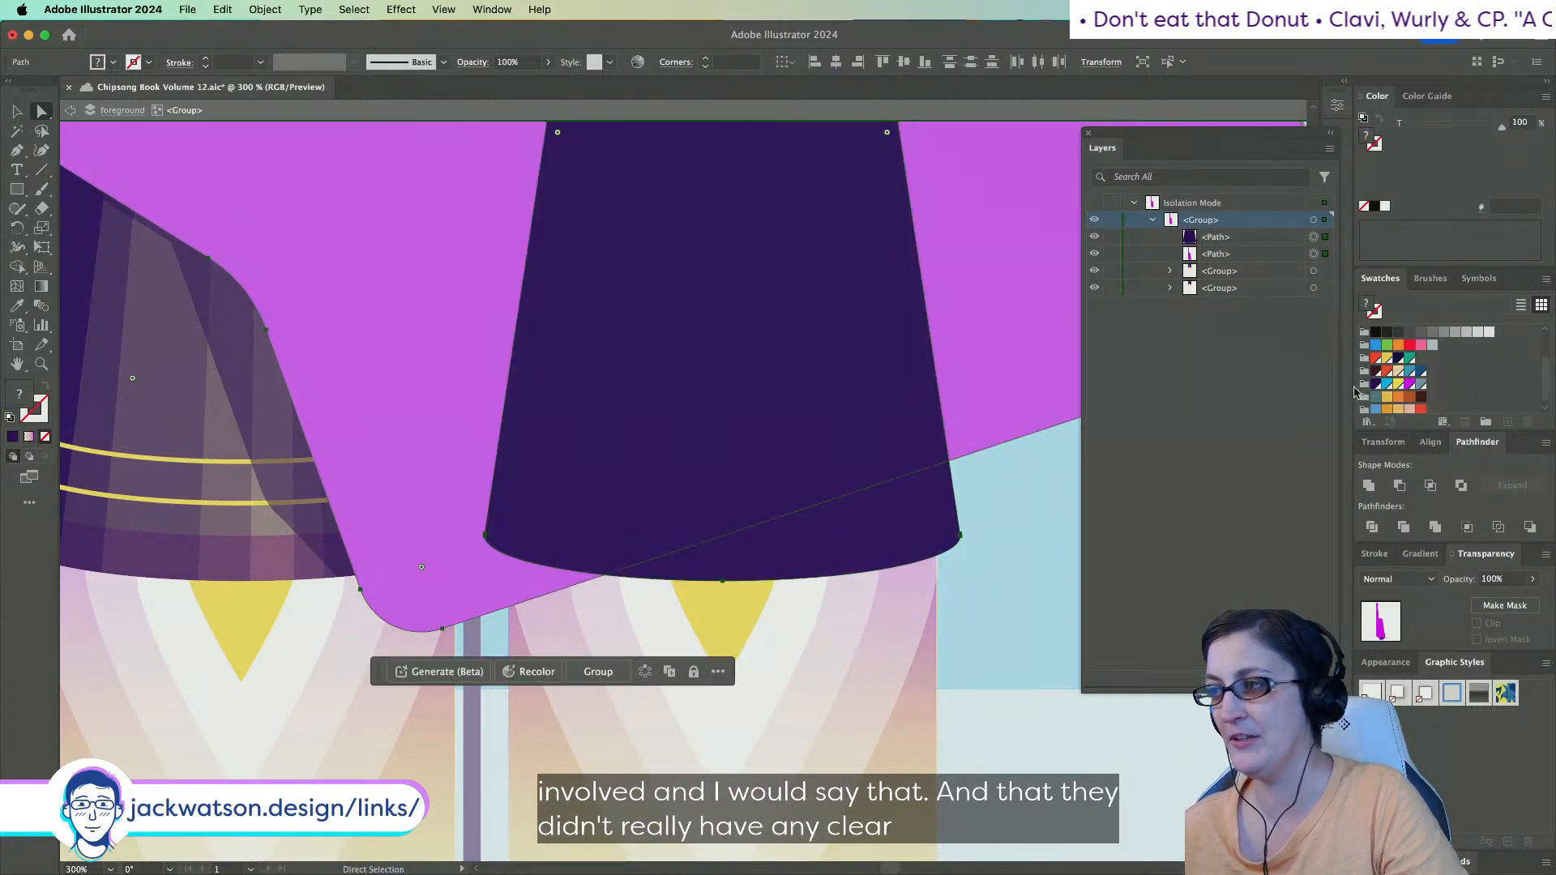
Intersect the two shapes into a shadow on the right thruster, sample the left shadow's 50% opacity appearance, and exit isolation mode.
click(1399, 485)
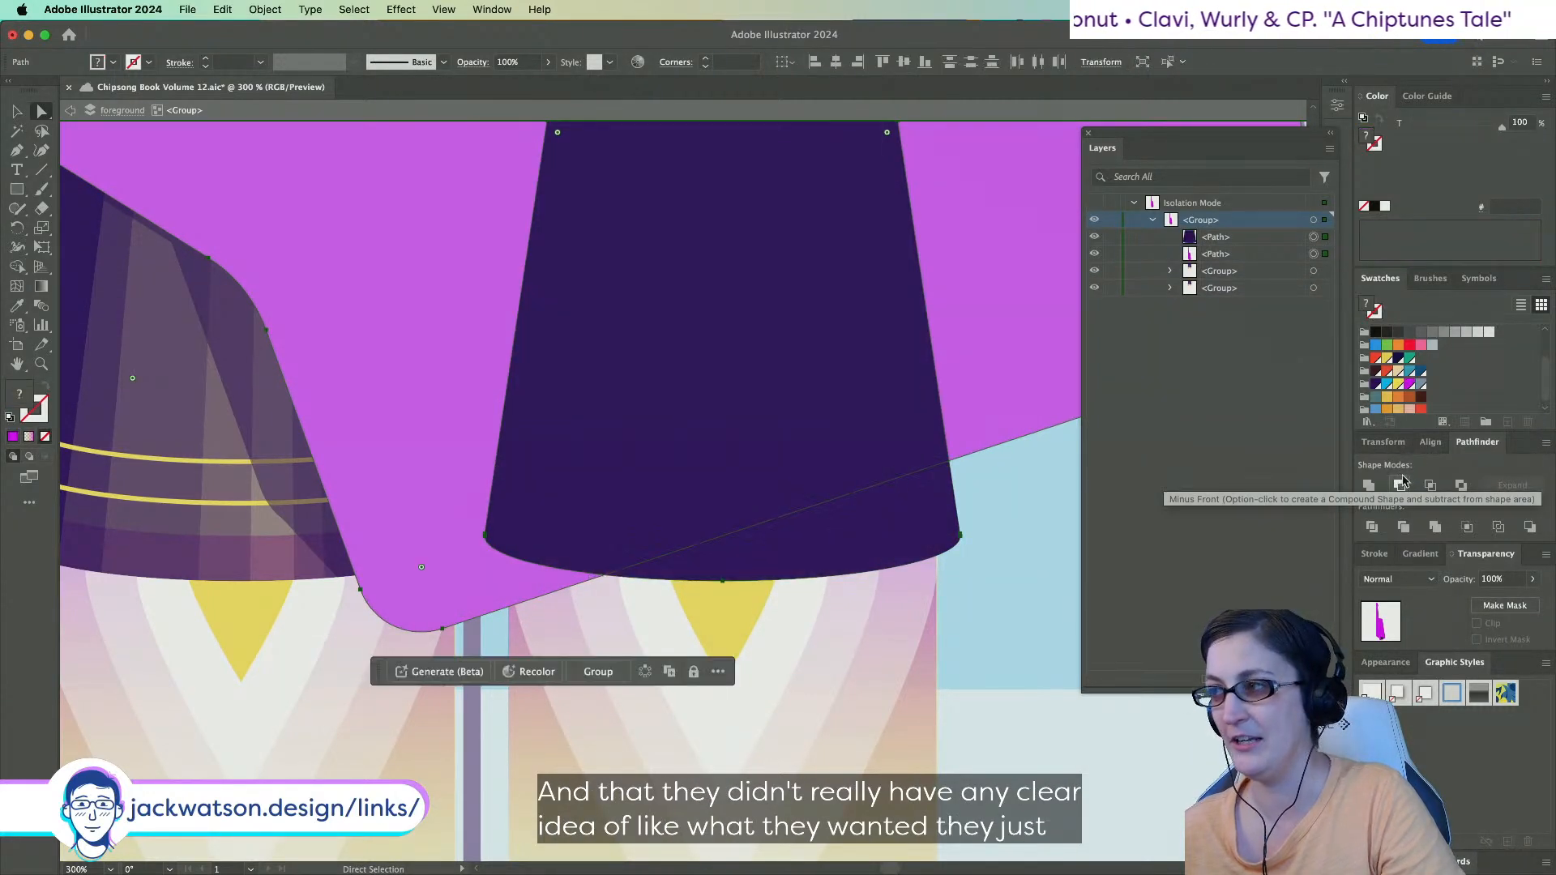
click(16, 305)
click(180, 212)
key(super+shift+a)
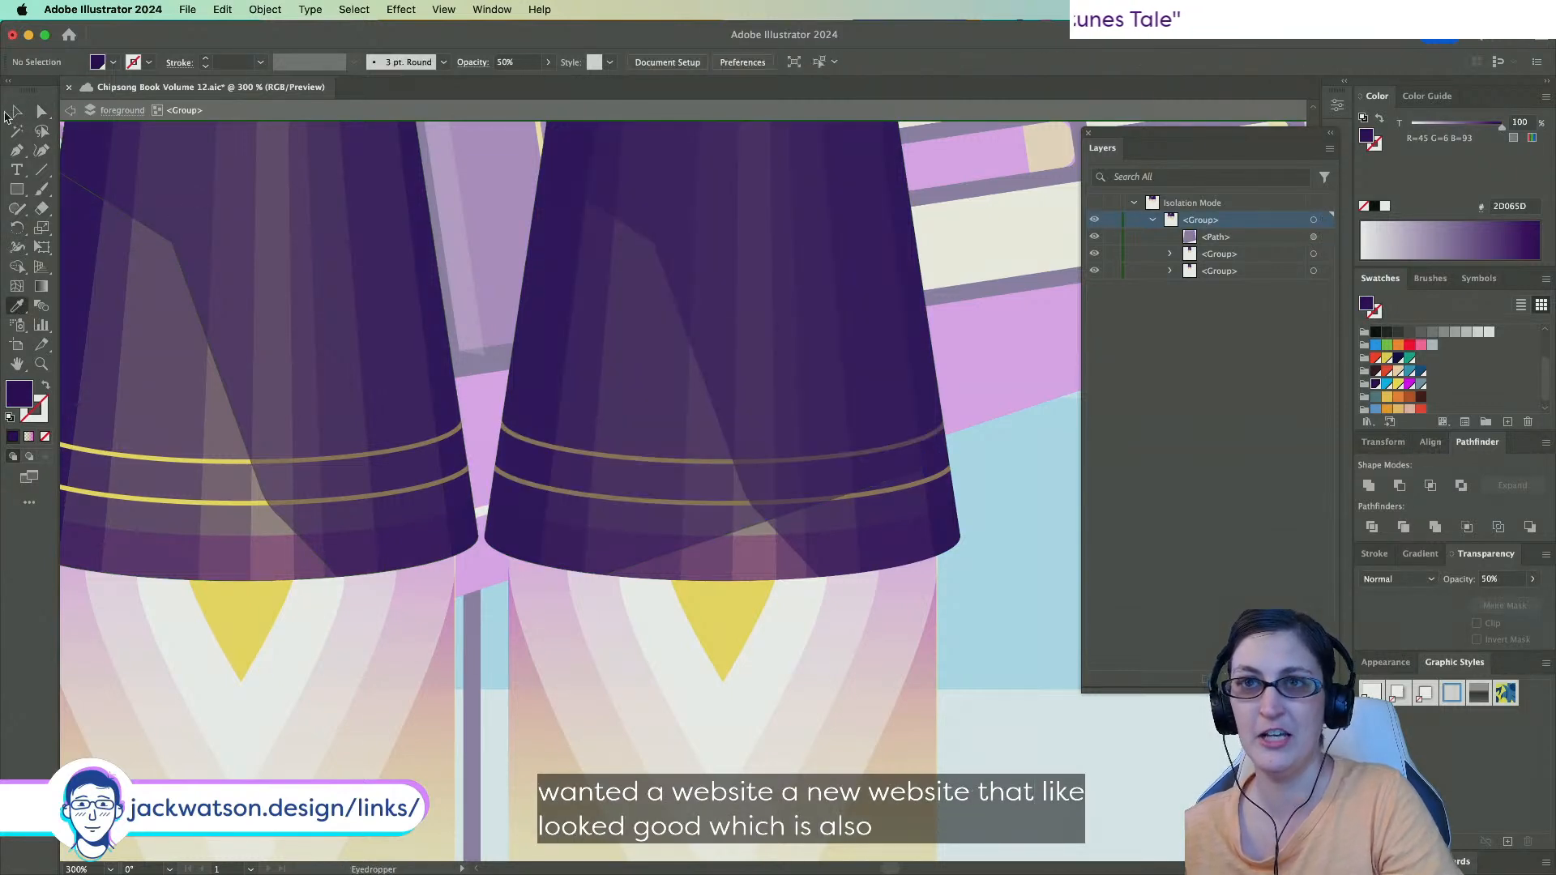
click(71, 112)
Check the rocket's thruster shading against the rest of the cover and save the document.
scroll(500, 413, down, 1)
scroll(500, 416, down, 2)
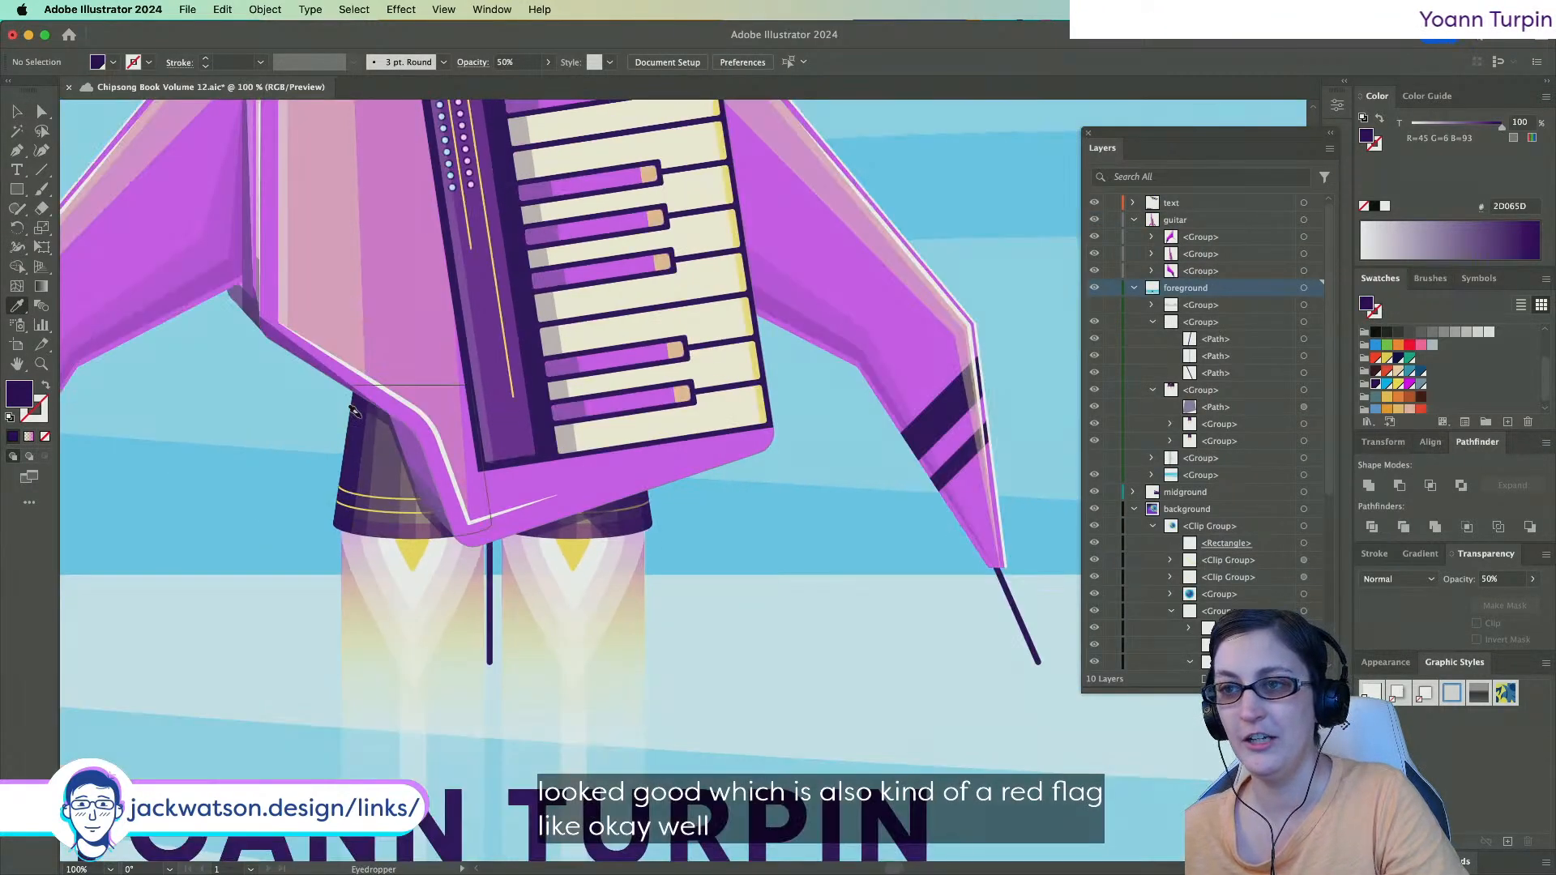
scroll(355, 412, down, 1)
scroll(355, 412, left, 2)
scroll(355, 411, up, 1)
scroll(355, 412, down, 3)
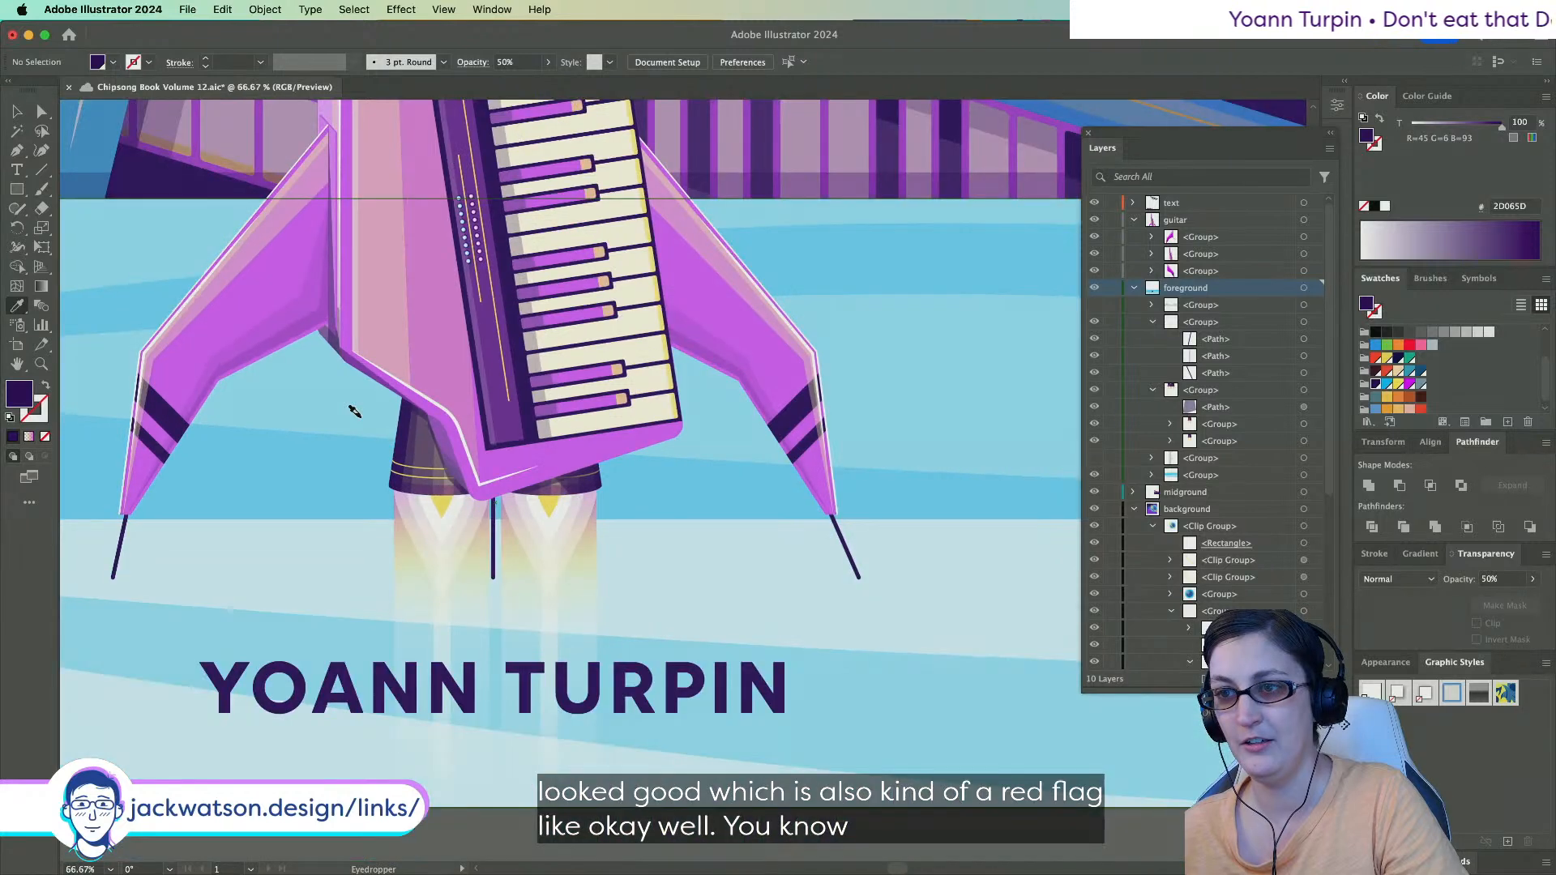
scroll(362, 416, up, 3)
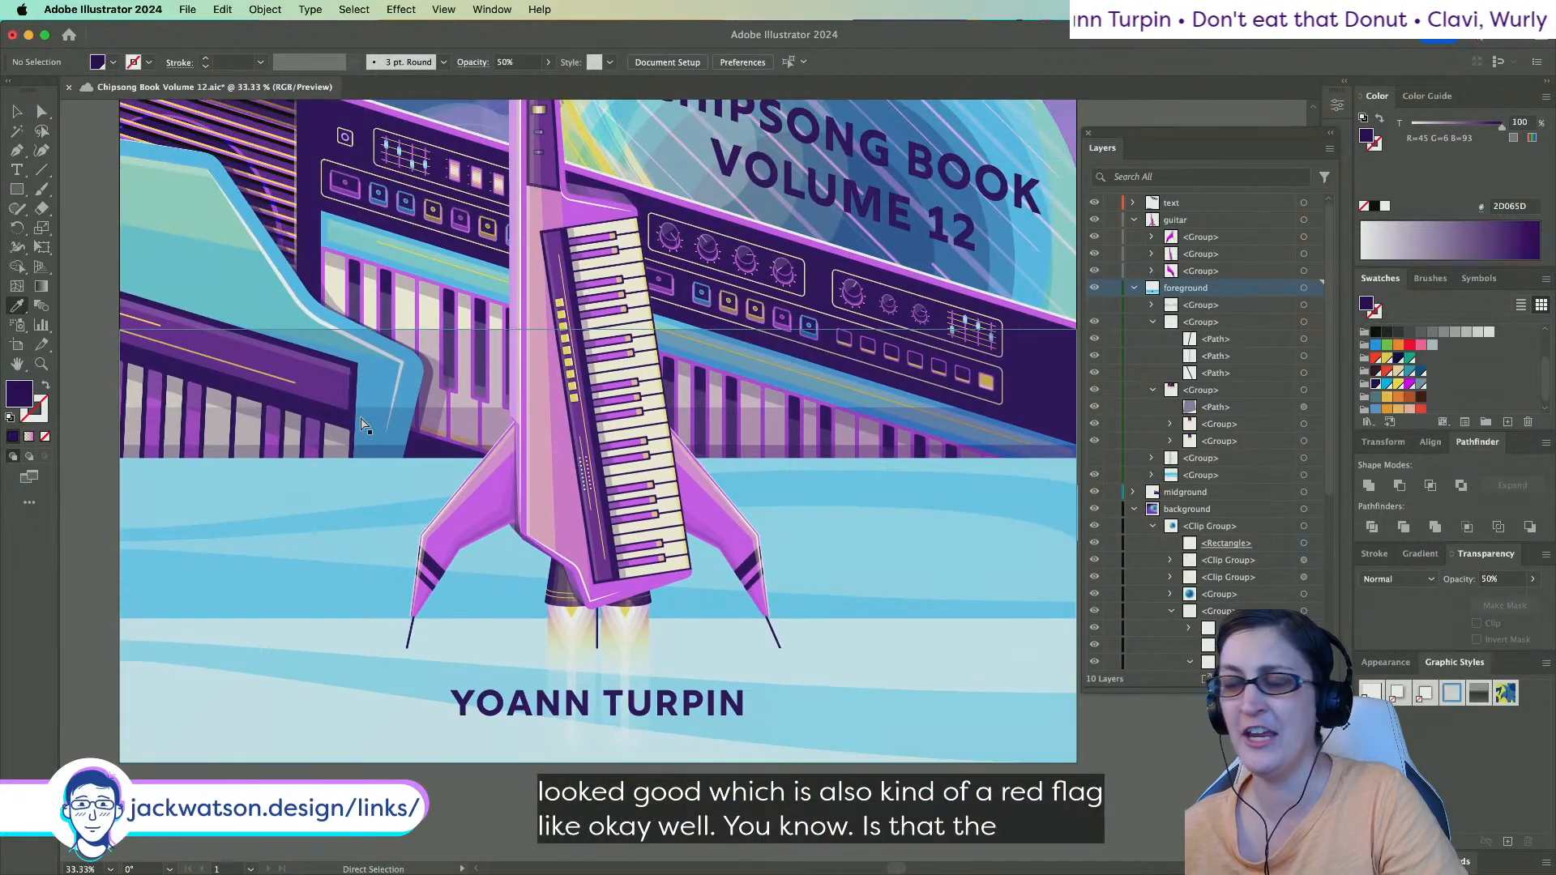
key(super+s)
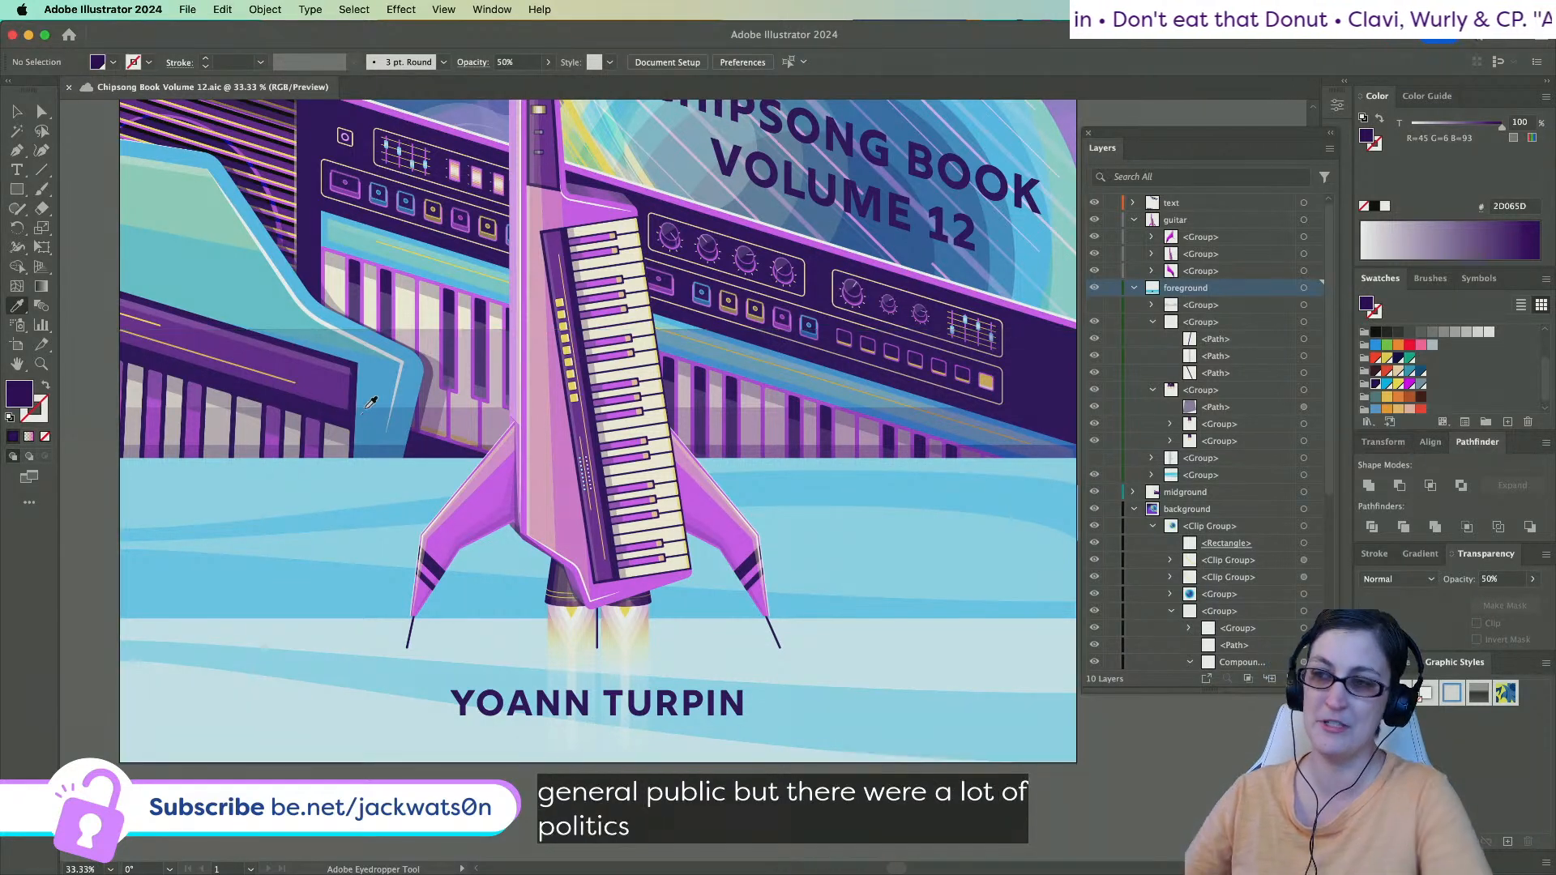
Temporarily show the hidden smoke clouds around the rocket's base, hide them again, and save the document.
click(1095, 305)
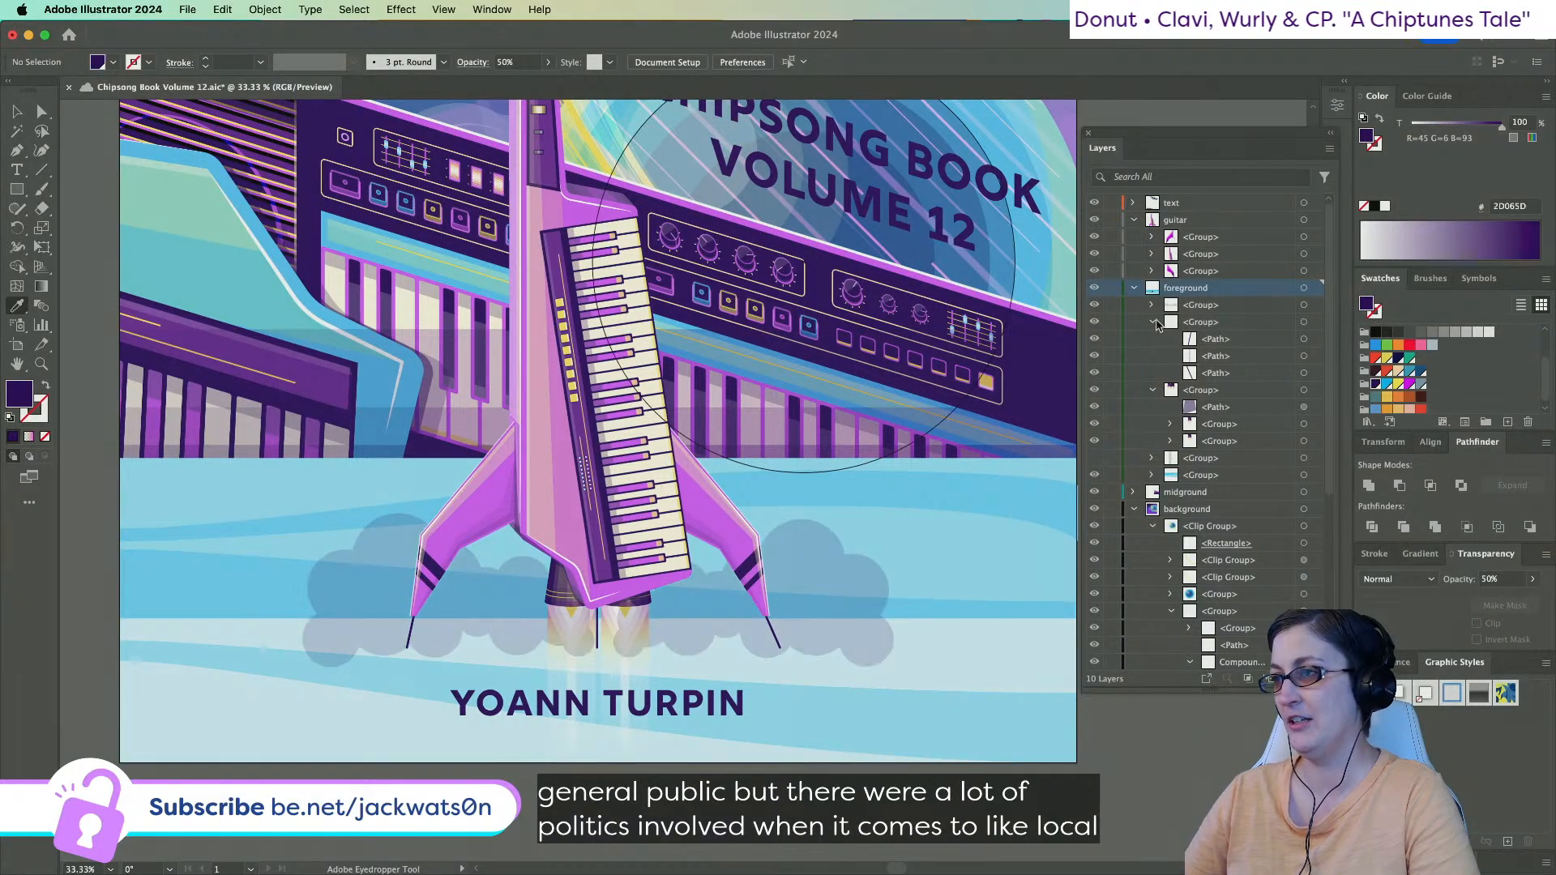
scroll(246, 216, up, 10)
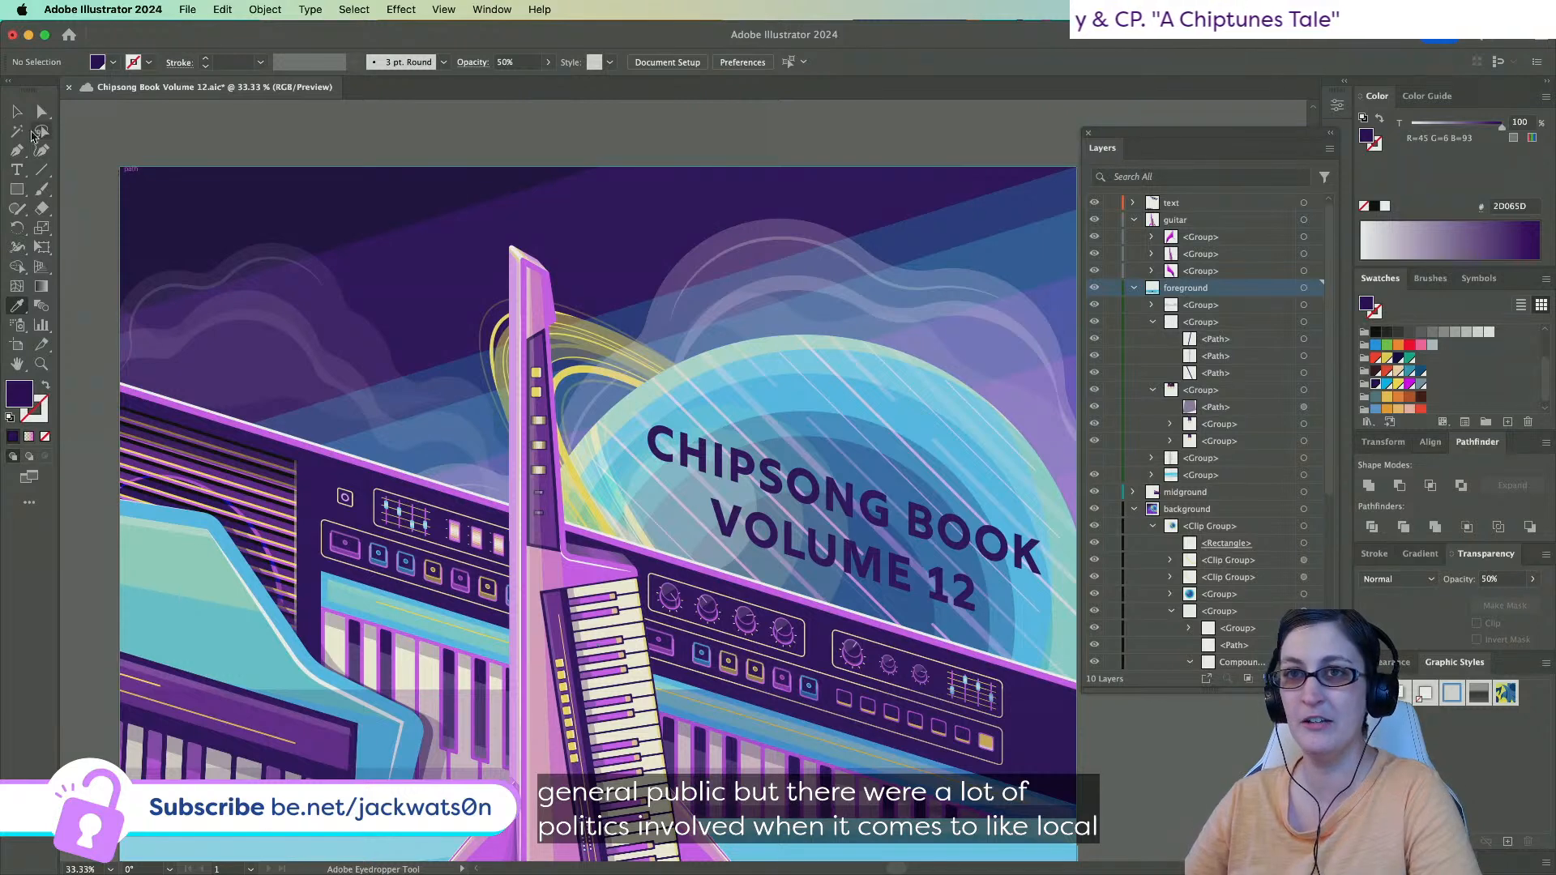
key(a)
scroll(347, 450, down, 10)
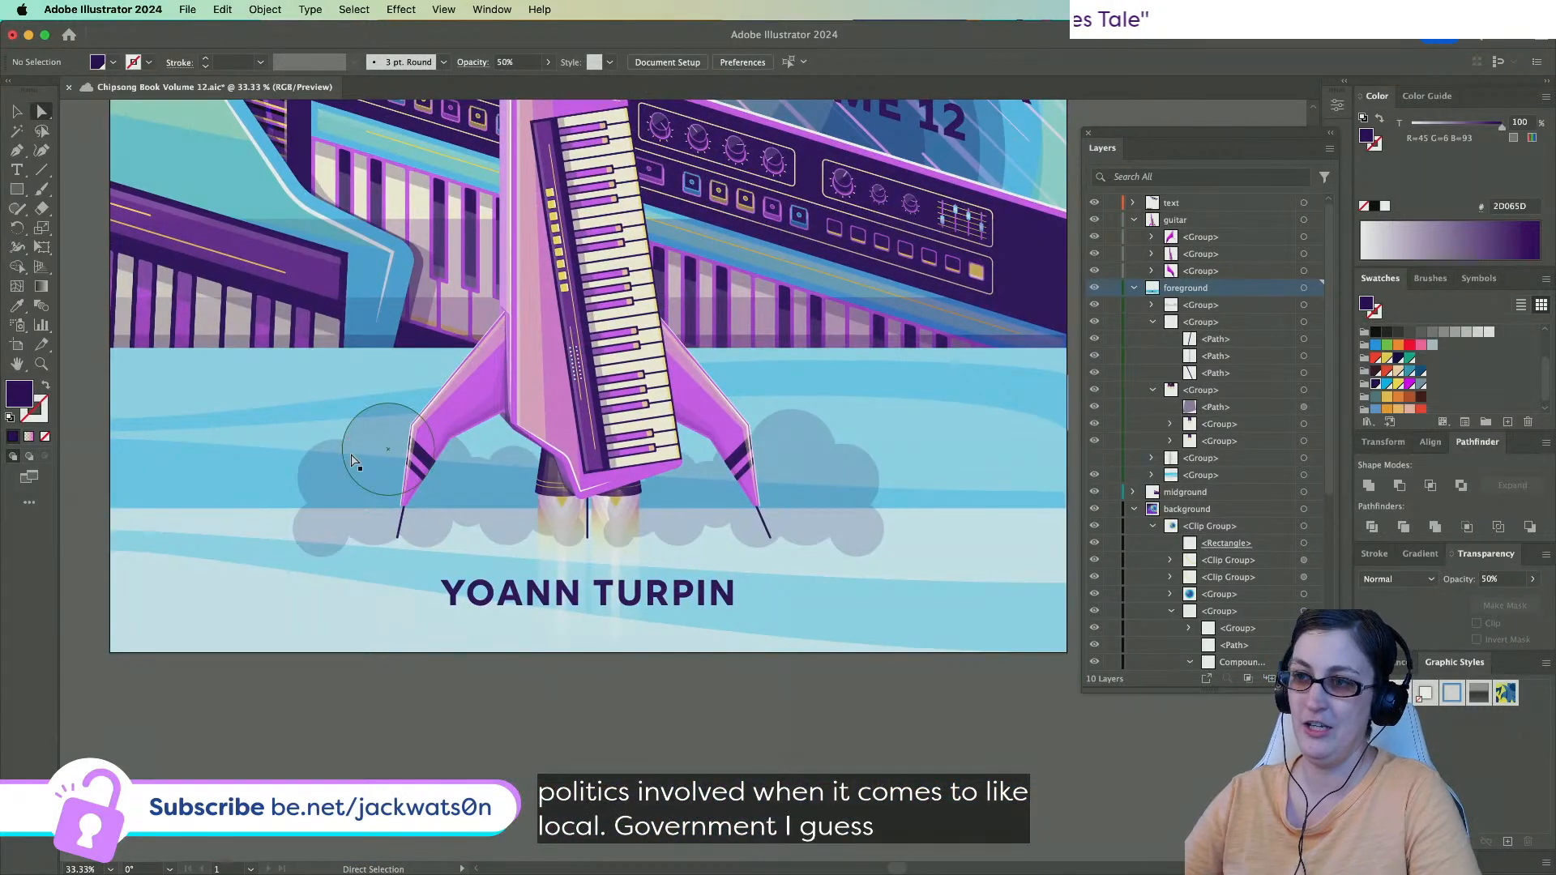
key(super+minus)
scroll(352, 460, up, 5)
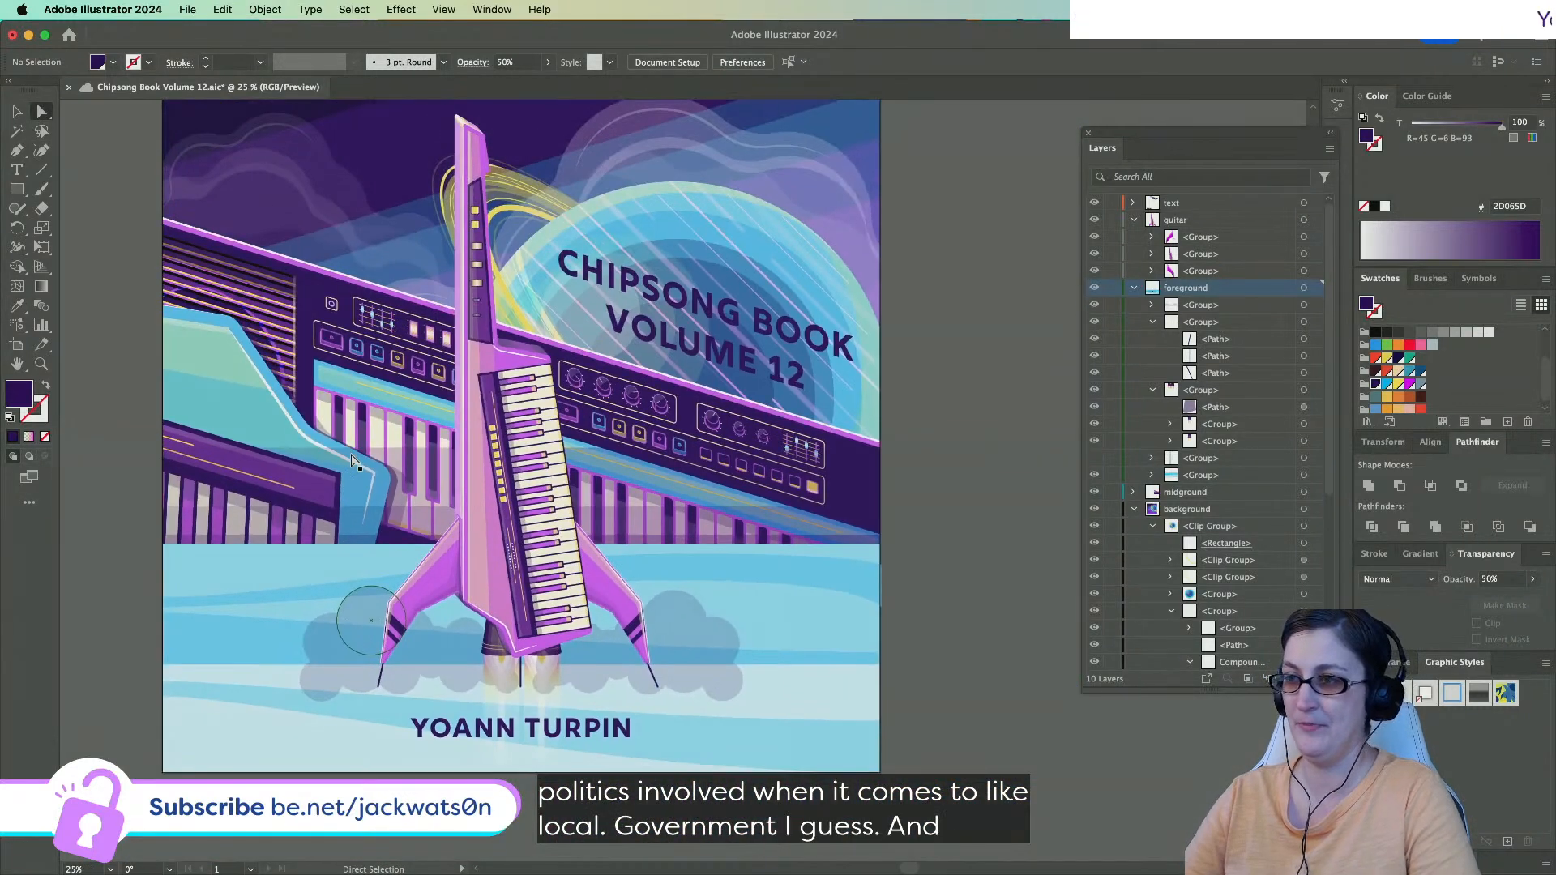
click(1095, 312)
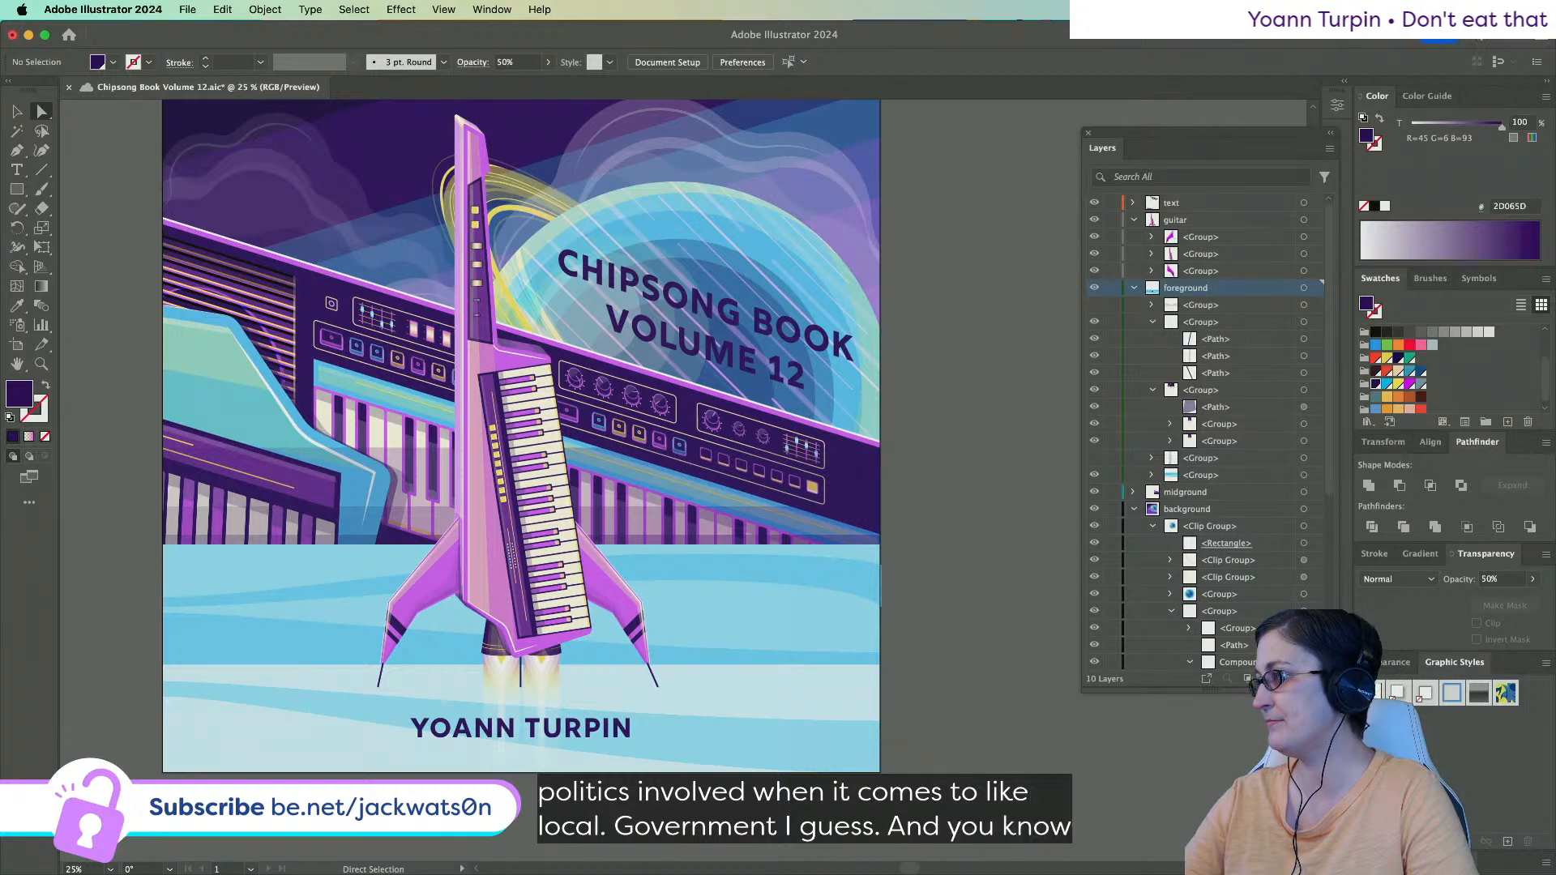
key(super+s)
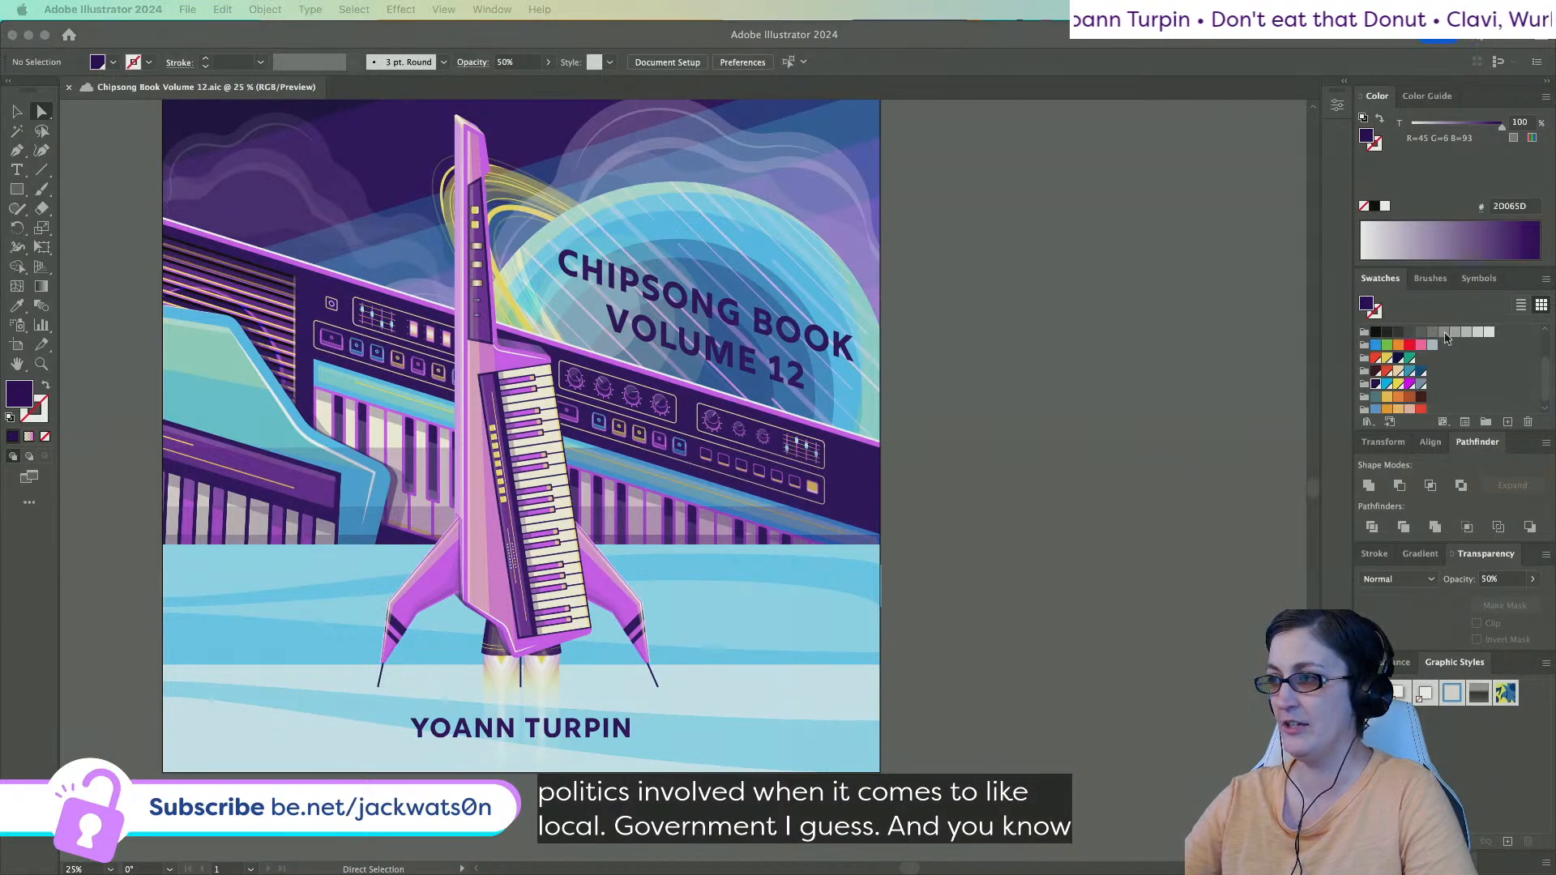
Try the Briar Bold font on the Chipsong Book Volume 12 title and undo the font change.
scroll(826, 374, right, 3)
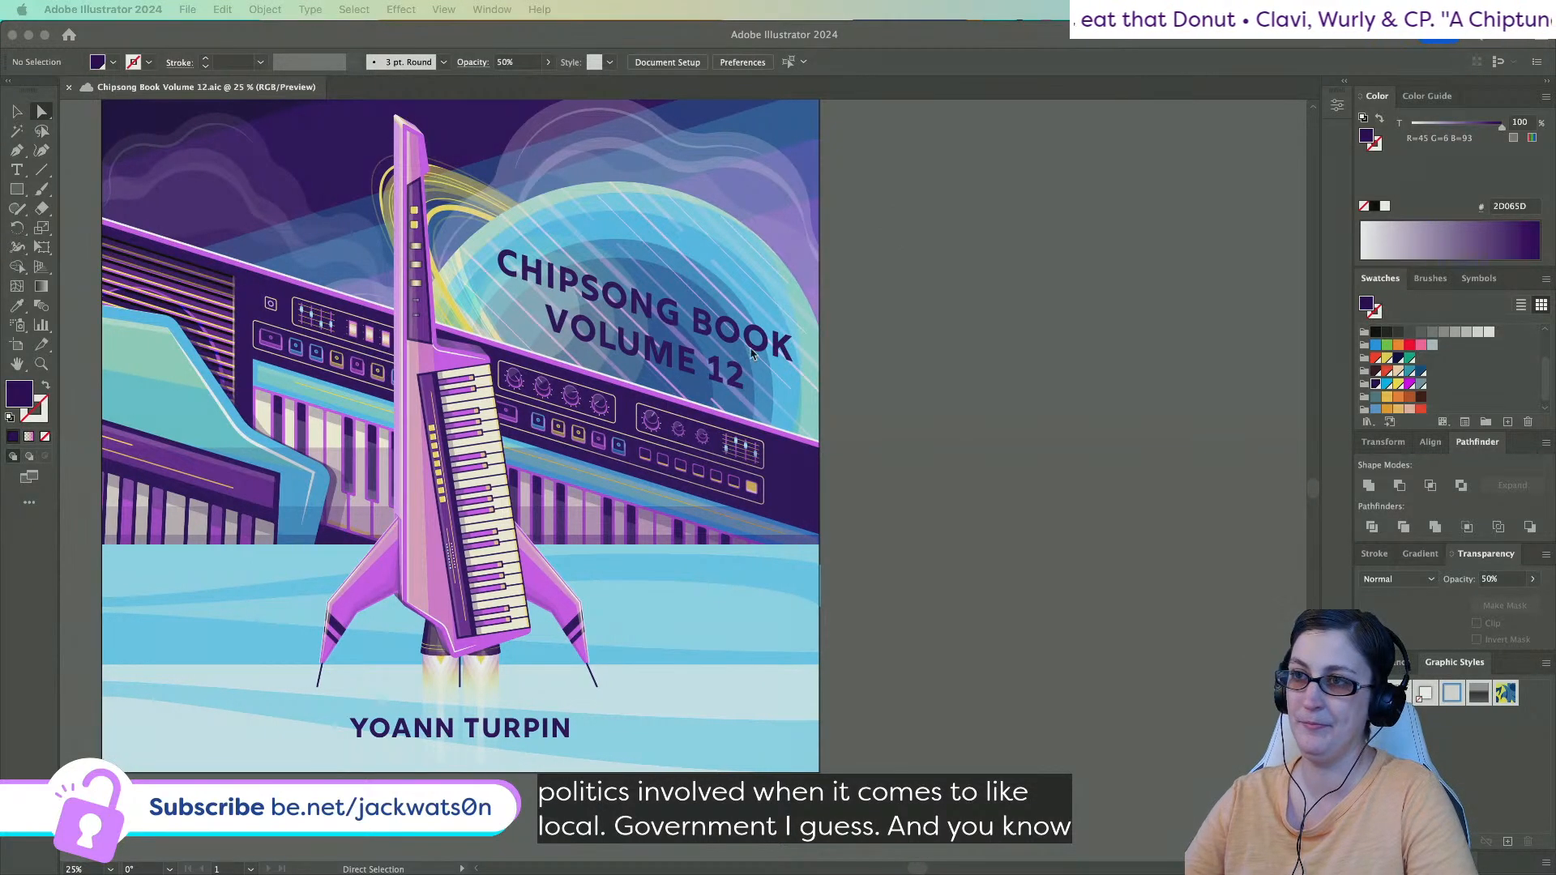
click(768, 350)
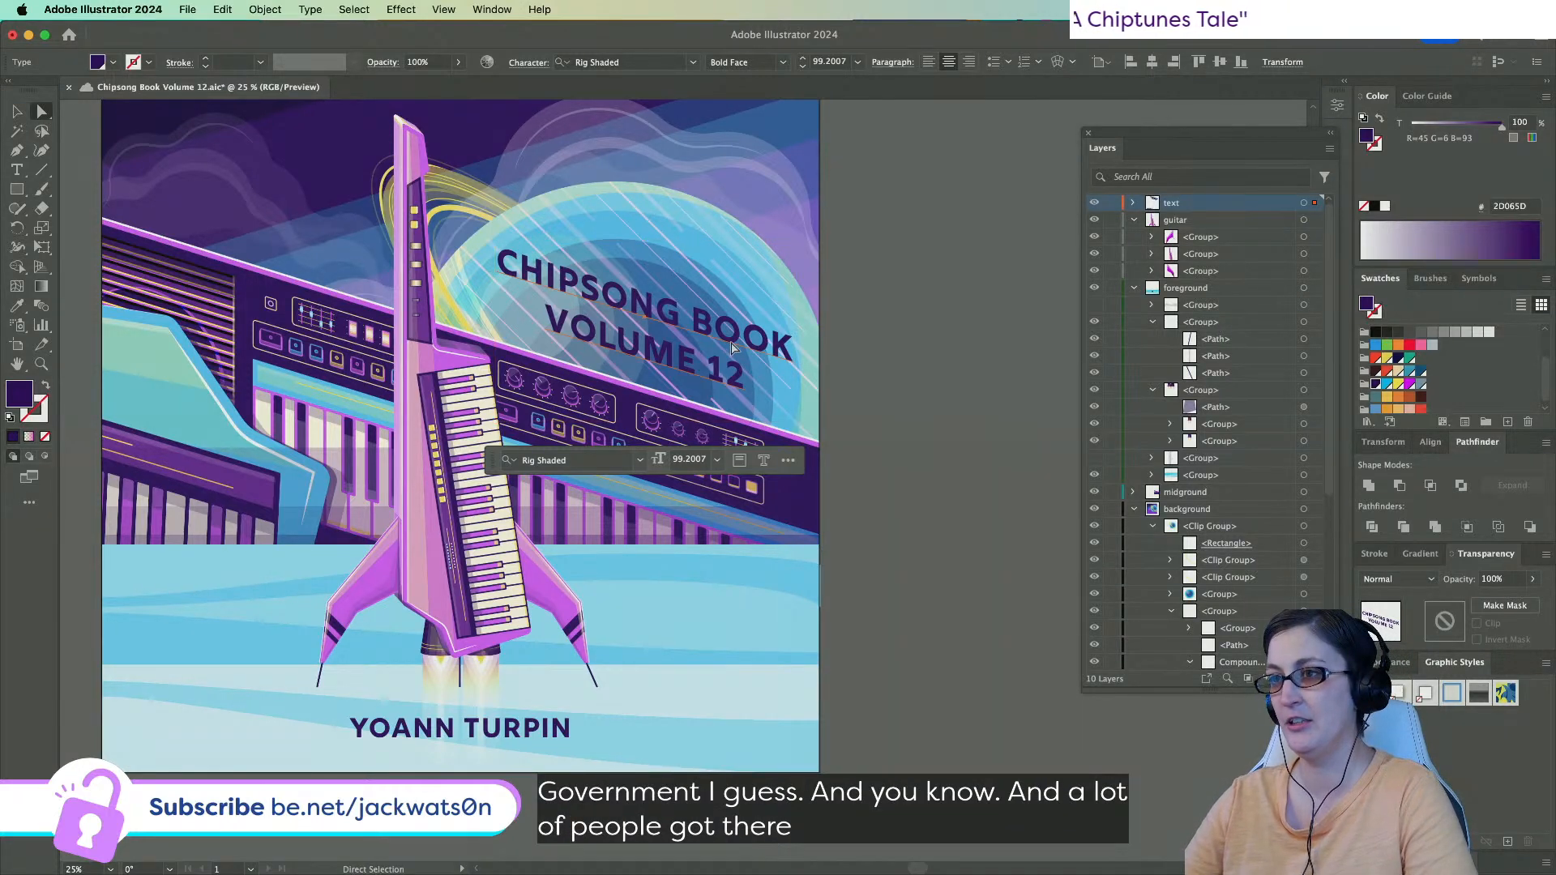
scroll(599, 336, right, 5)
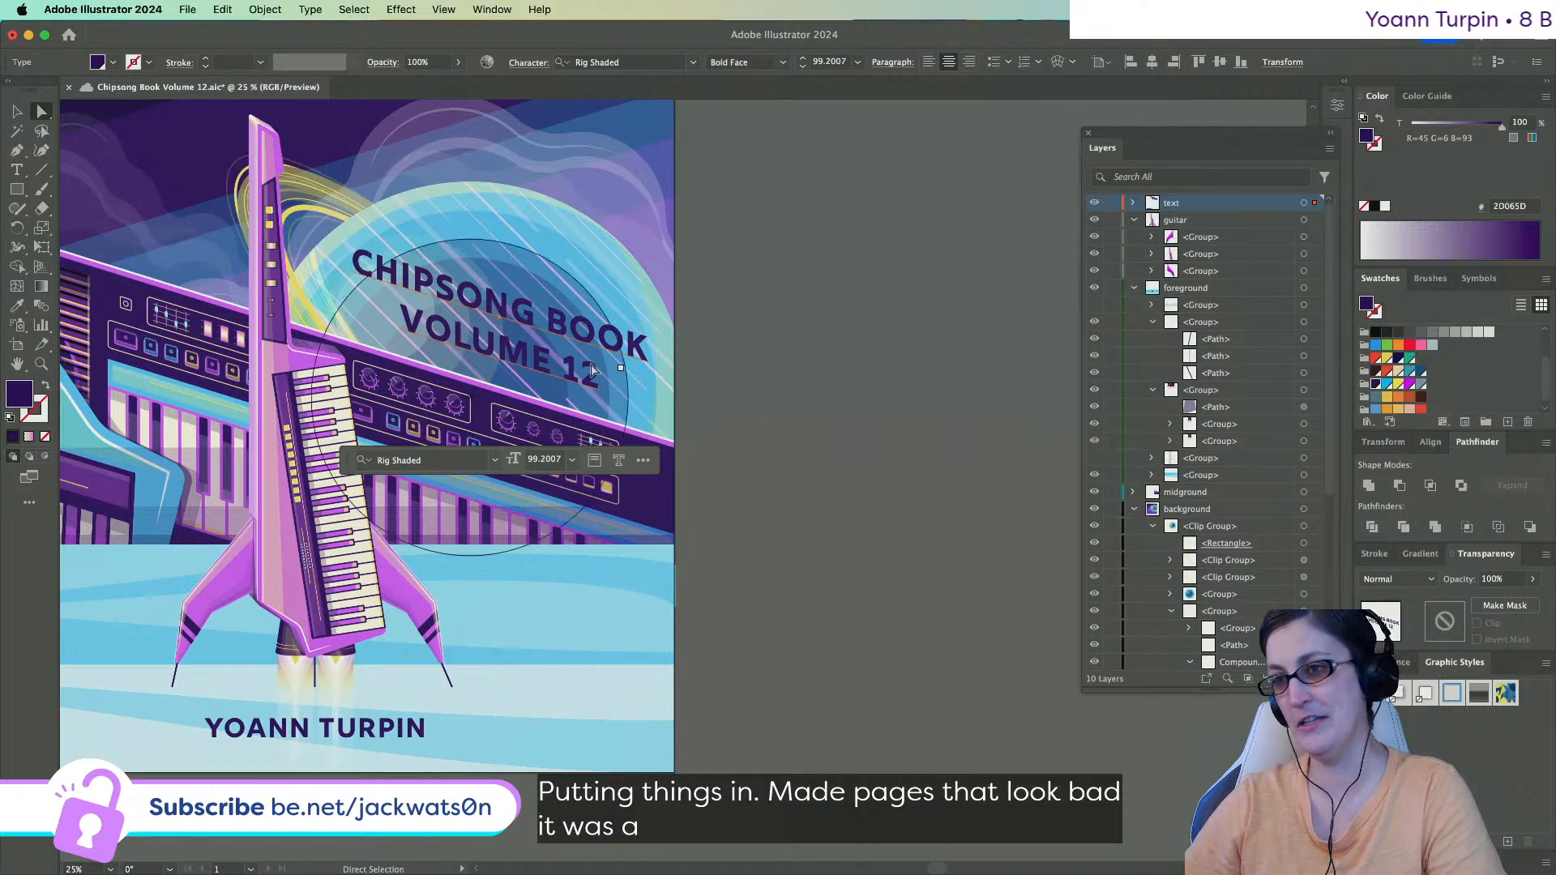
click(658, 61)
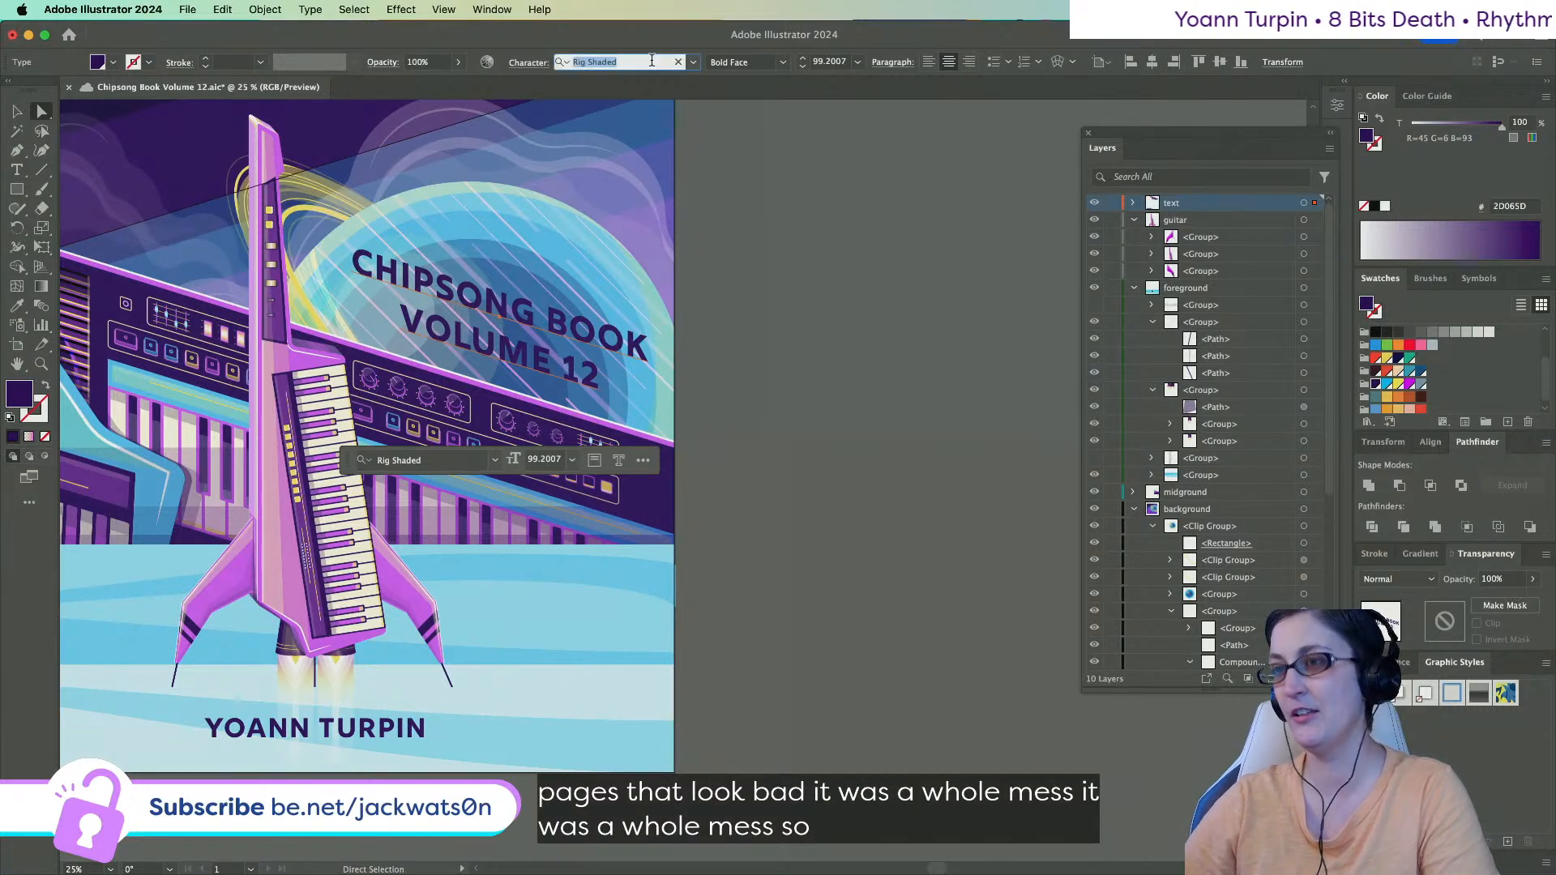
text(briar)
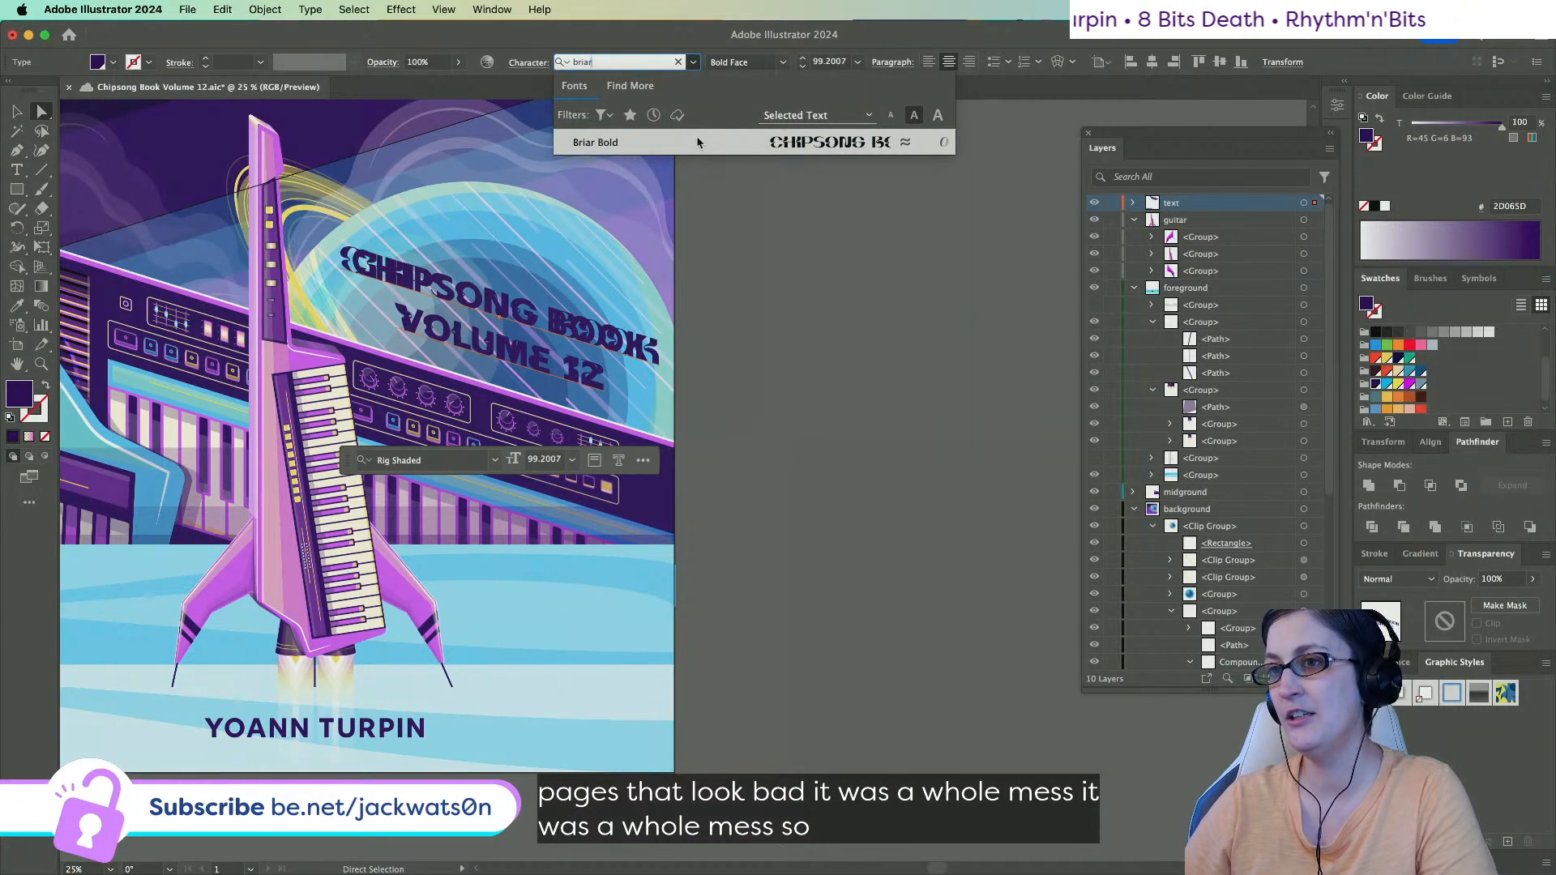
click(696, 138)
key(super+z)
click(575, 326)
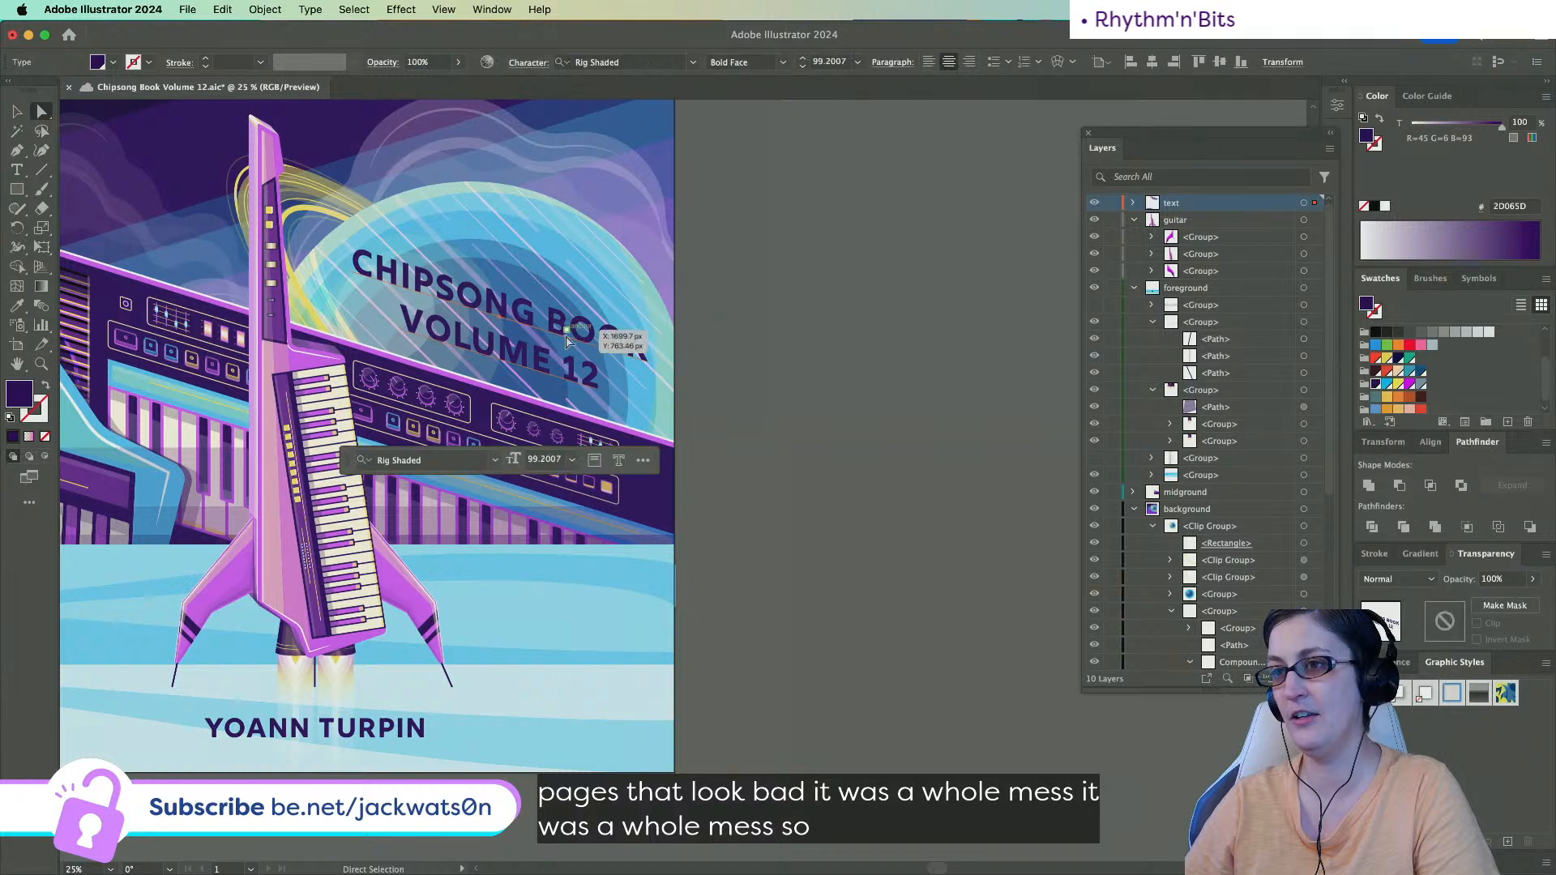
Keep hidden backup copies of the title and author-name texts, and stack the visible author-name text directly beneath the visible title.
scroll(584, 349, down, 2)
scroll(584, 349, left, 2)
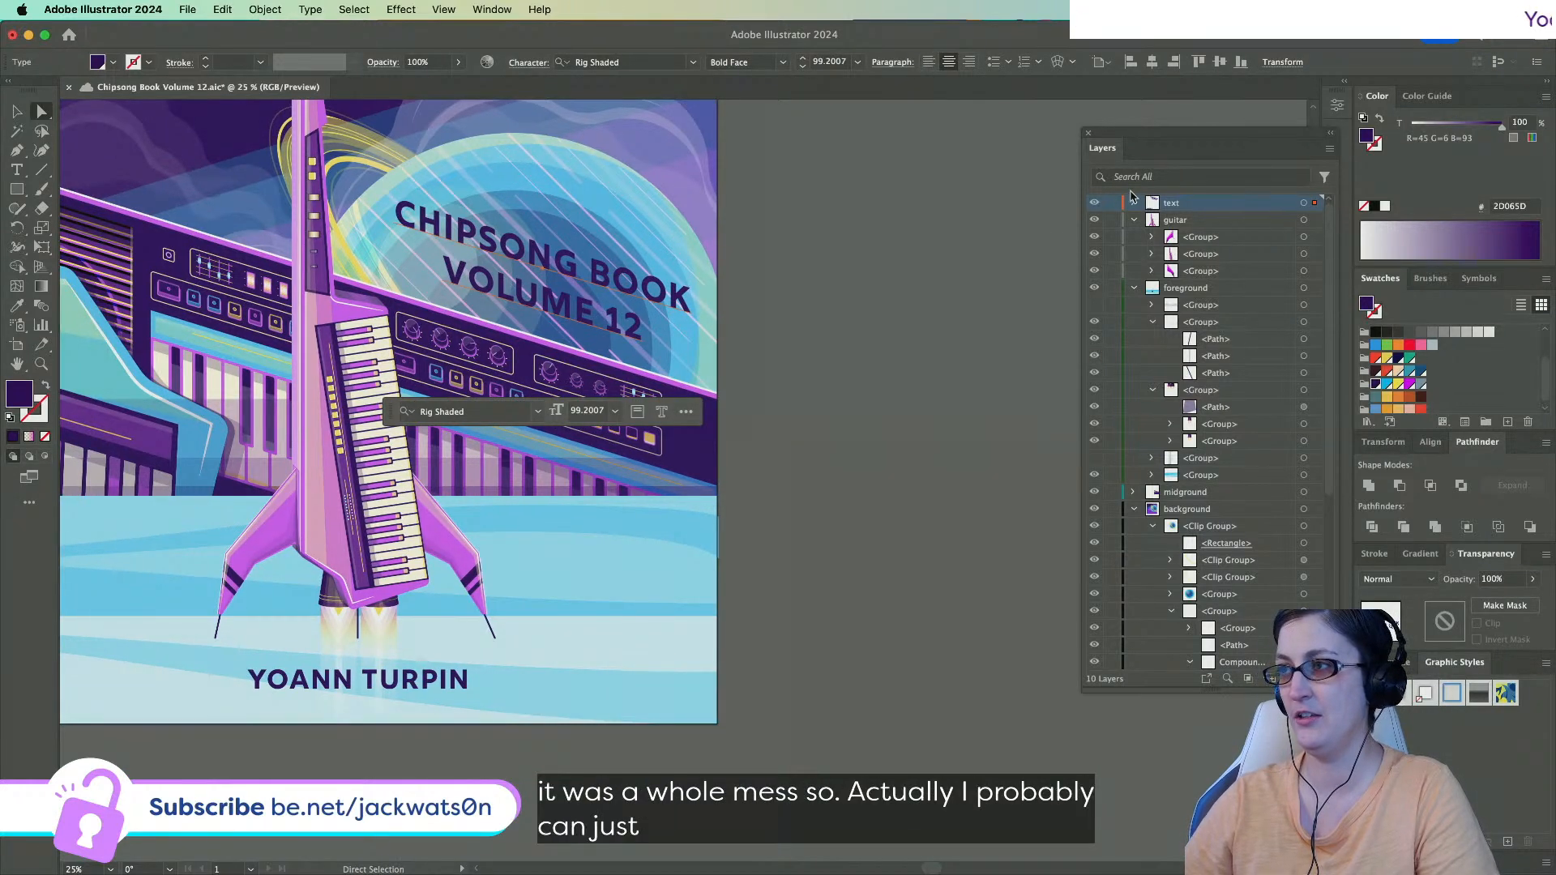
click(1134, 203)
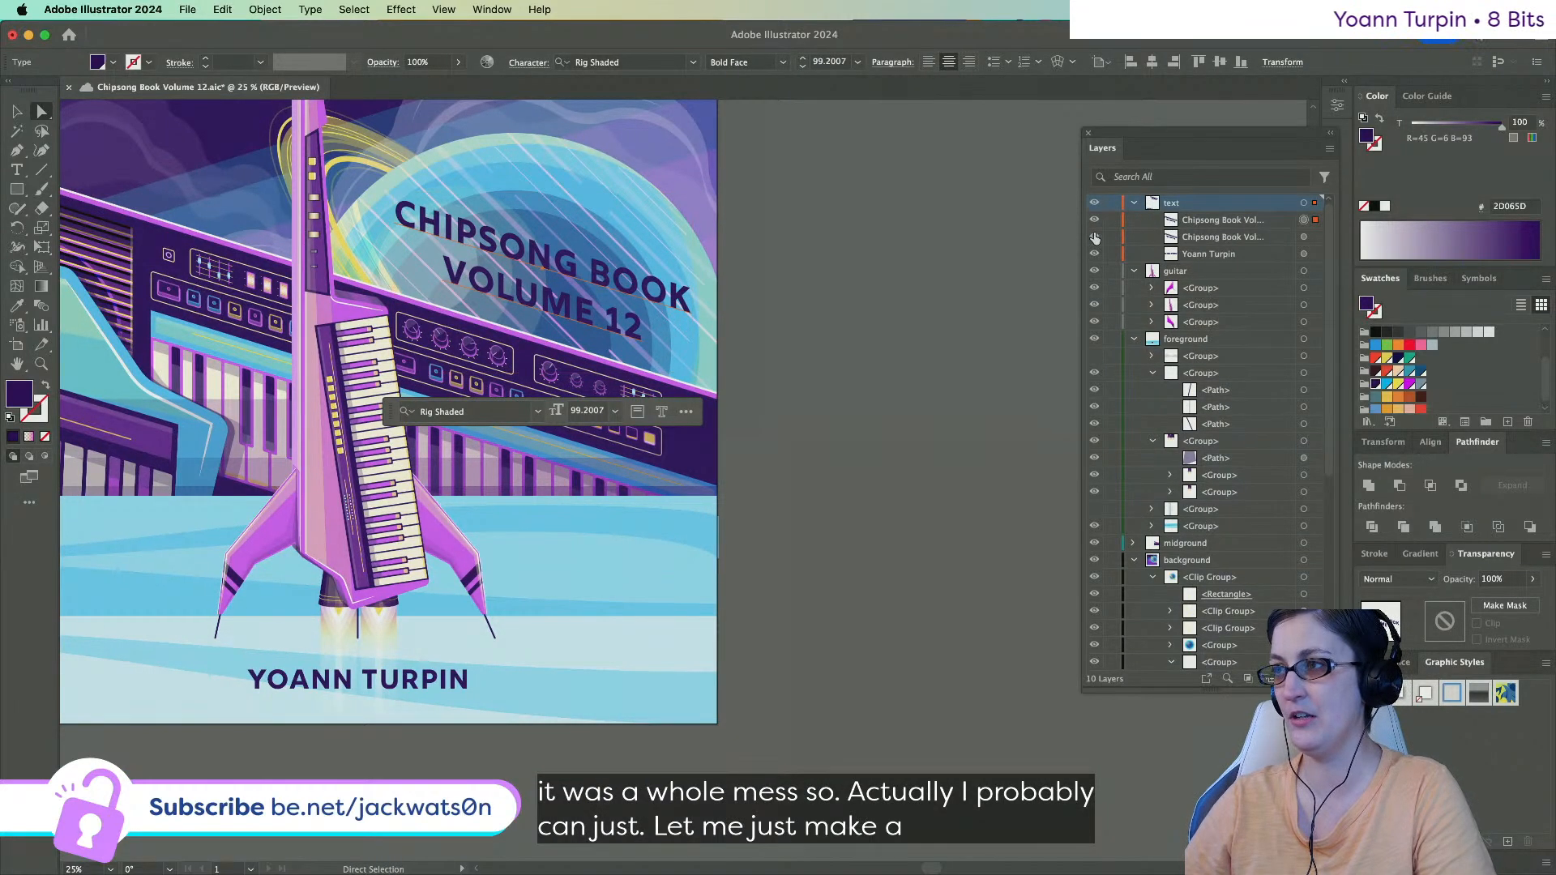
click(1304, 256)
key(super+c)
key(super+f)
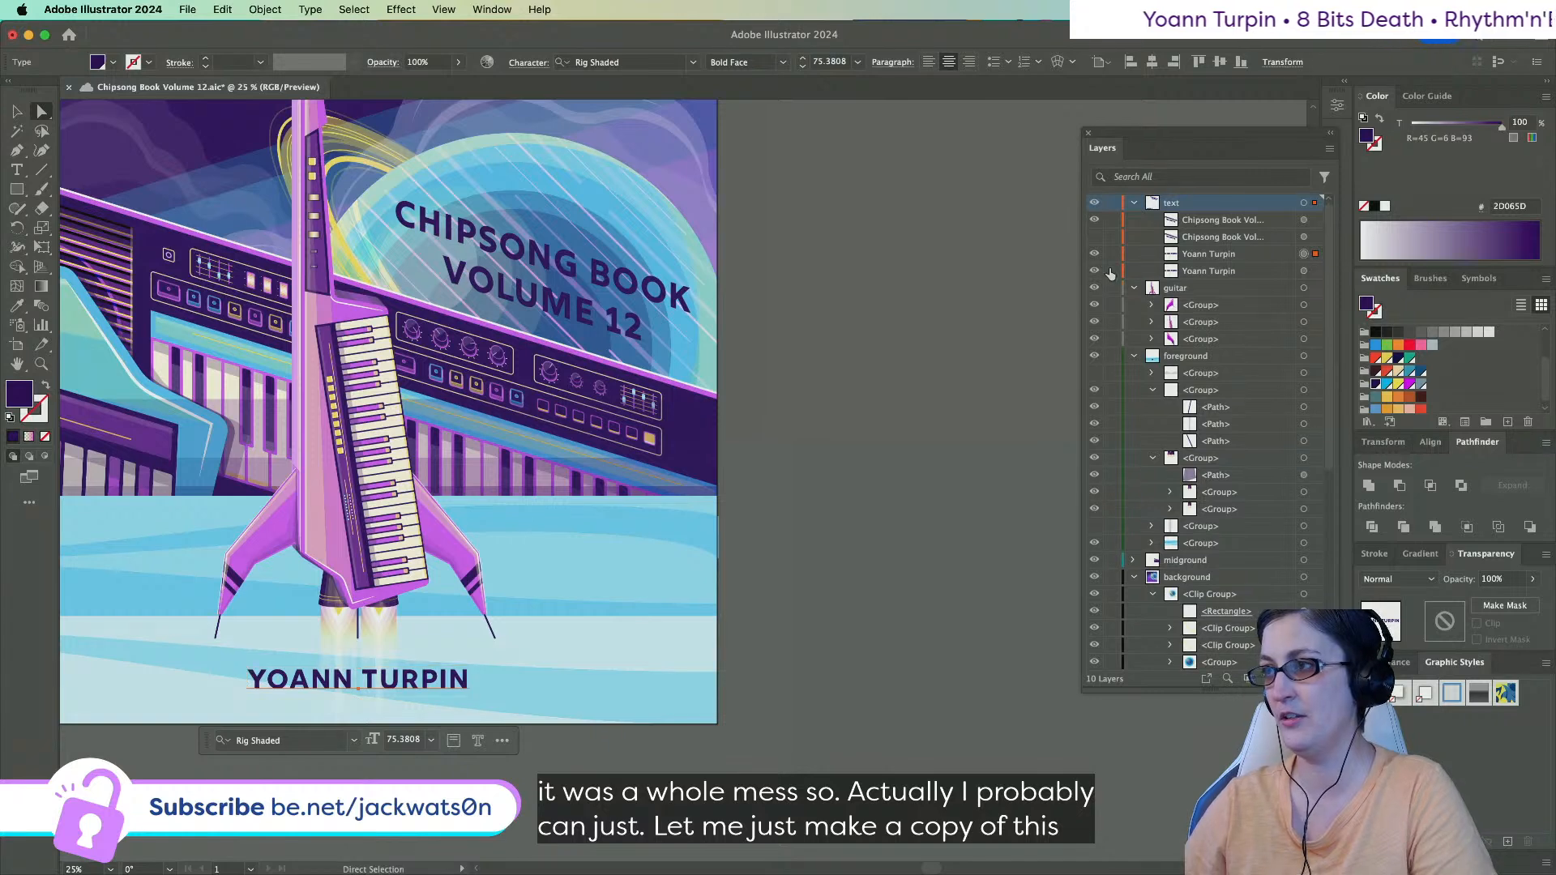
drag(1176, 258, 1182, 229)
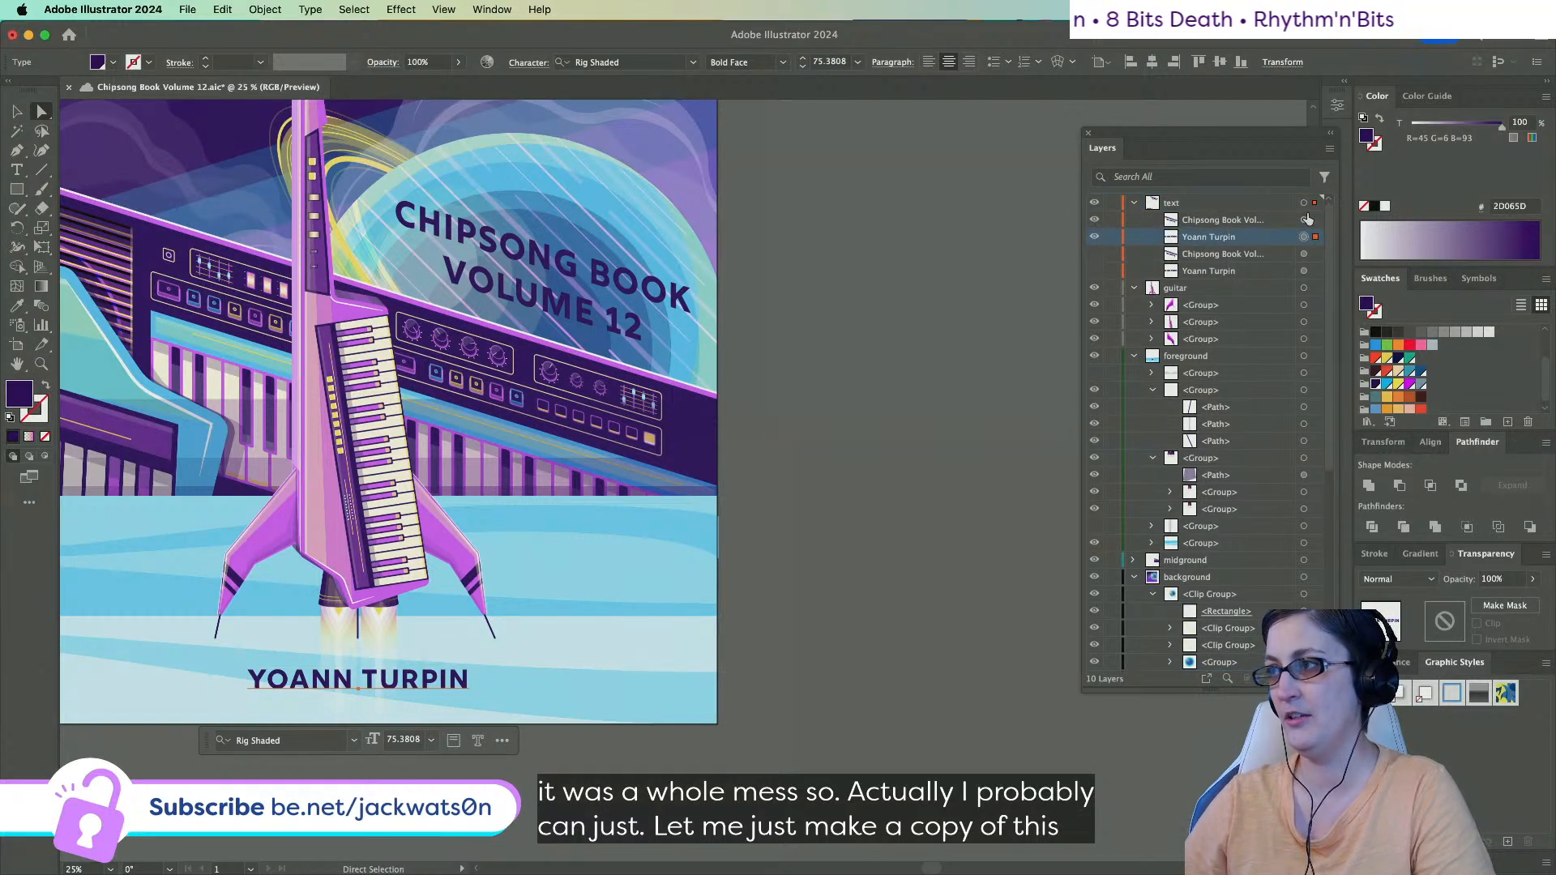
Set the font of the visible Chipsong Book Volume 12 title to Briar Bold and deselect it.
click(1303, 220)
click(658, 65)
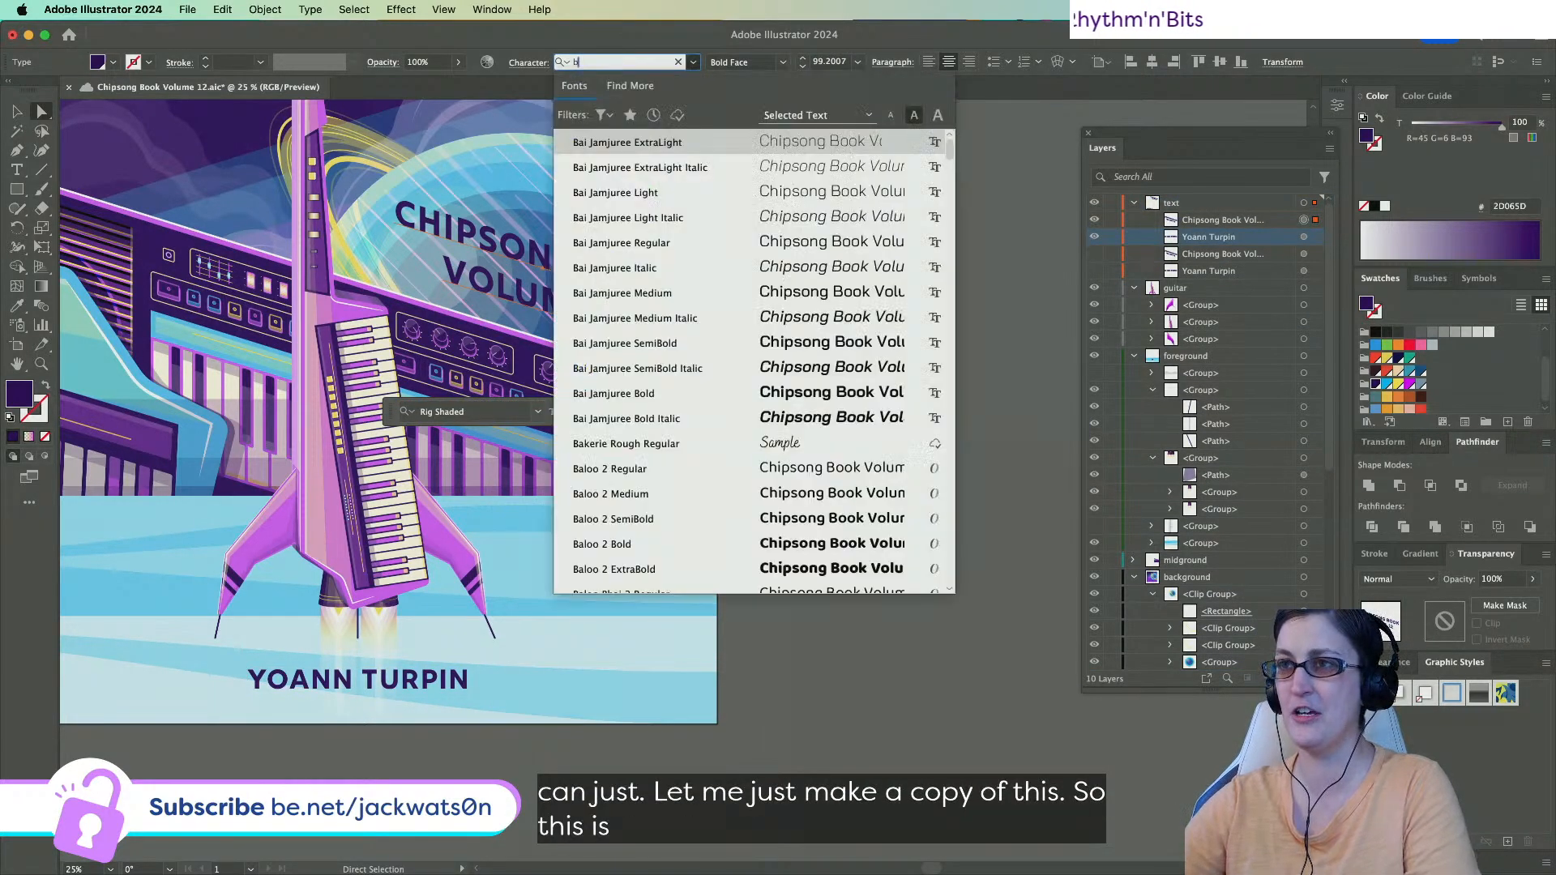
text(briar)
key(Return)
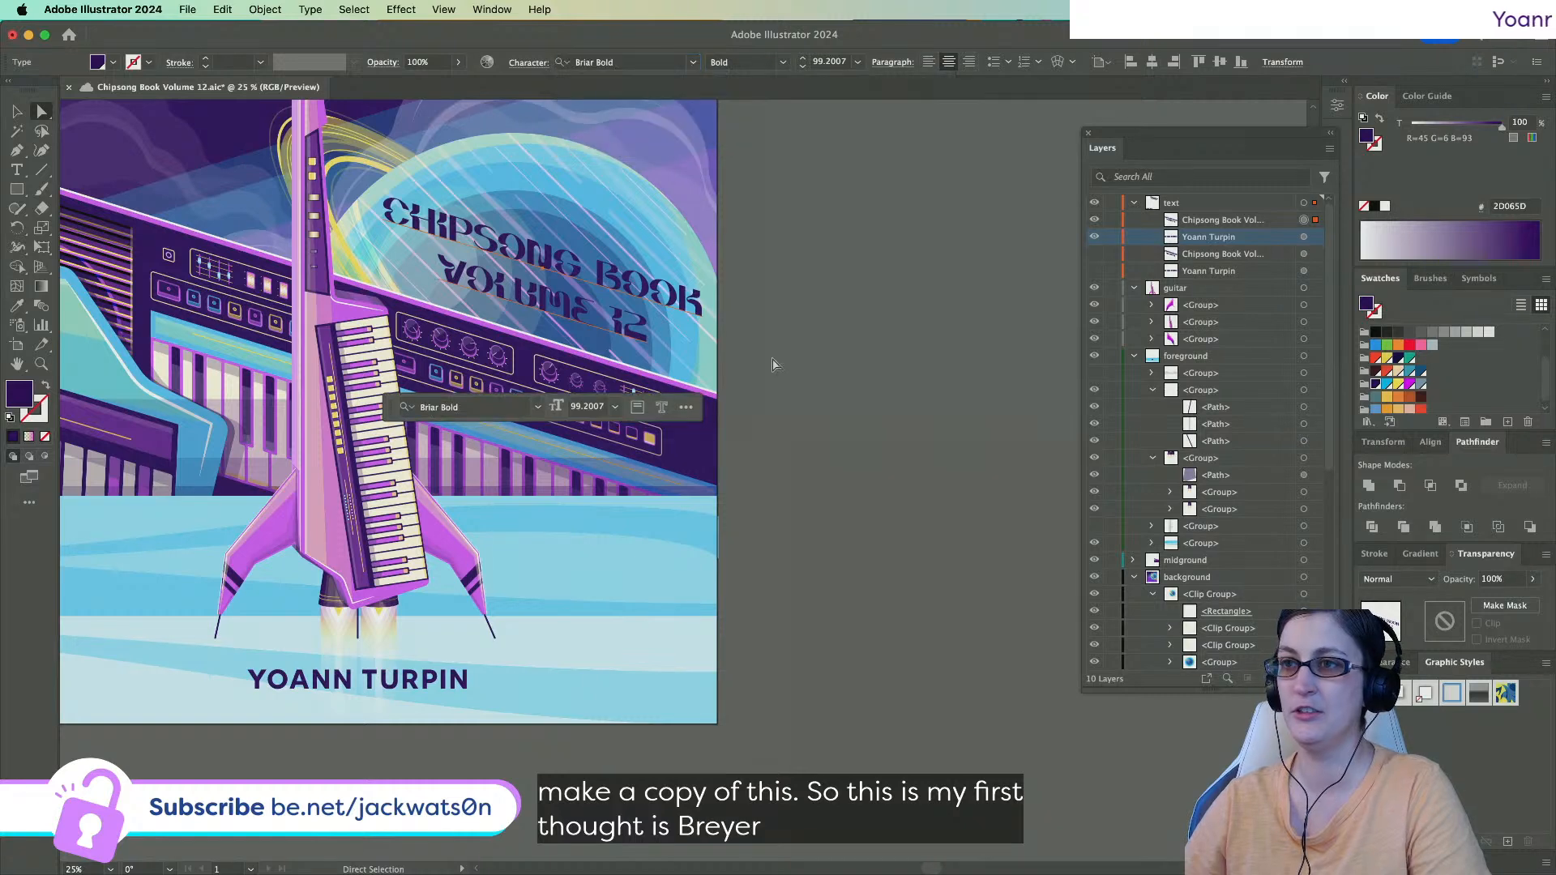
click(774, 356)
scroll(764, 354, up, 5)
scroll(764, 354, left, 4)
scroll(761, 356, down, 6)
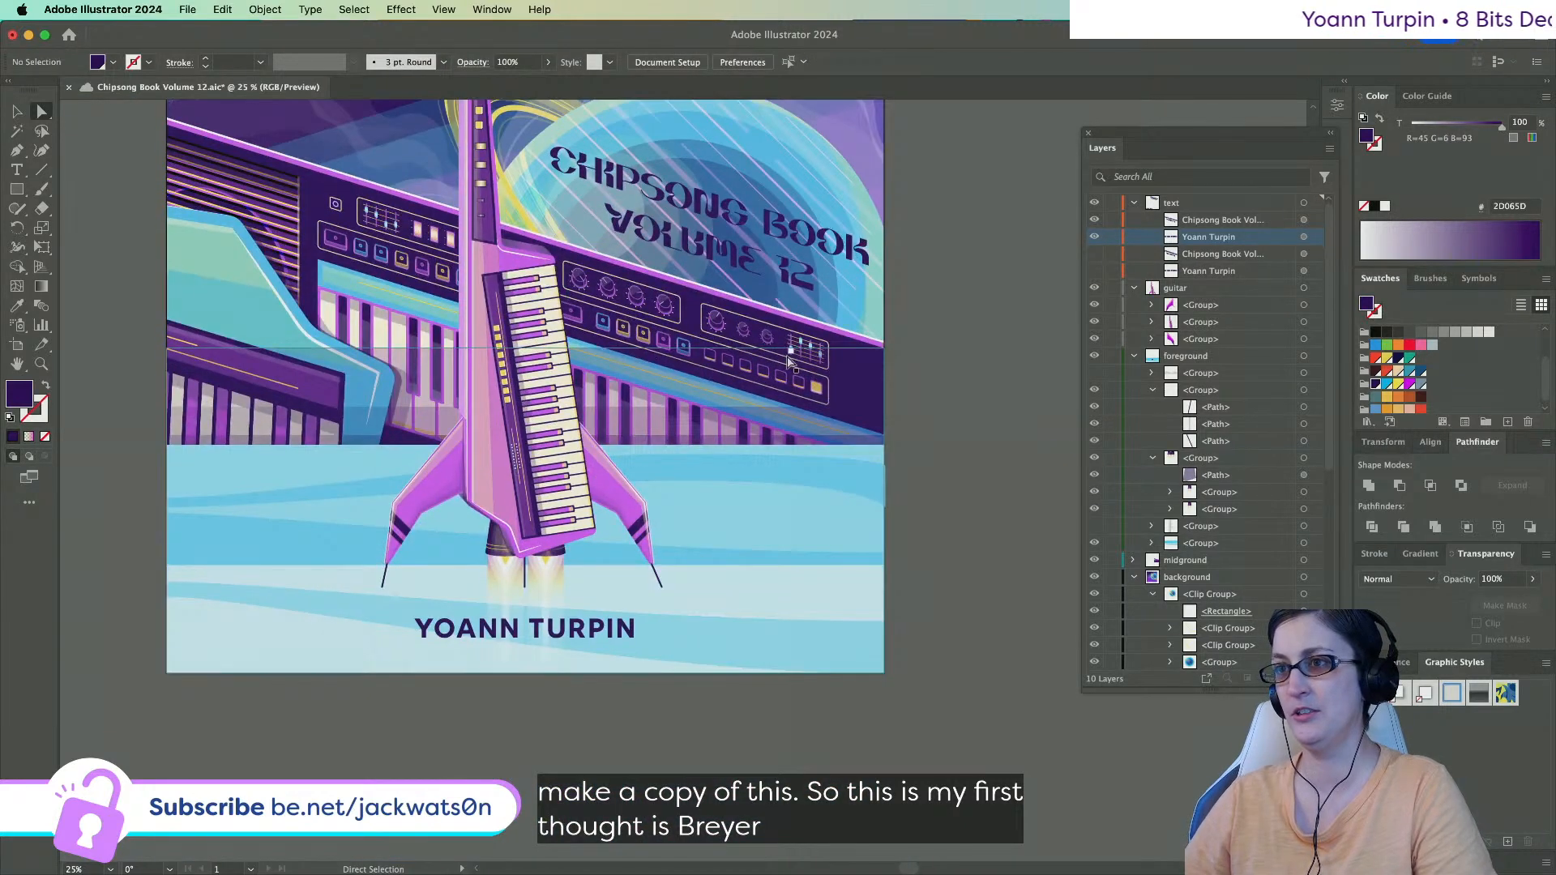
scroll(717, 192, up, 1)
scroll(611, 202, up, 1)
scroll(611, 203, down, 4)
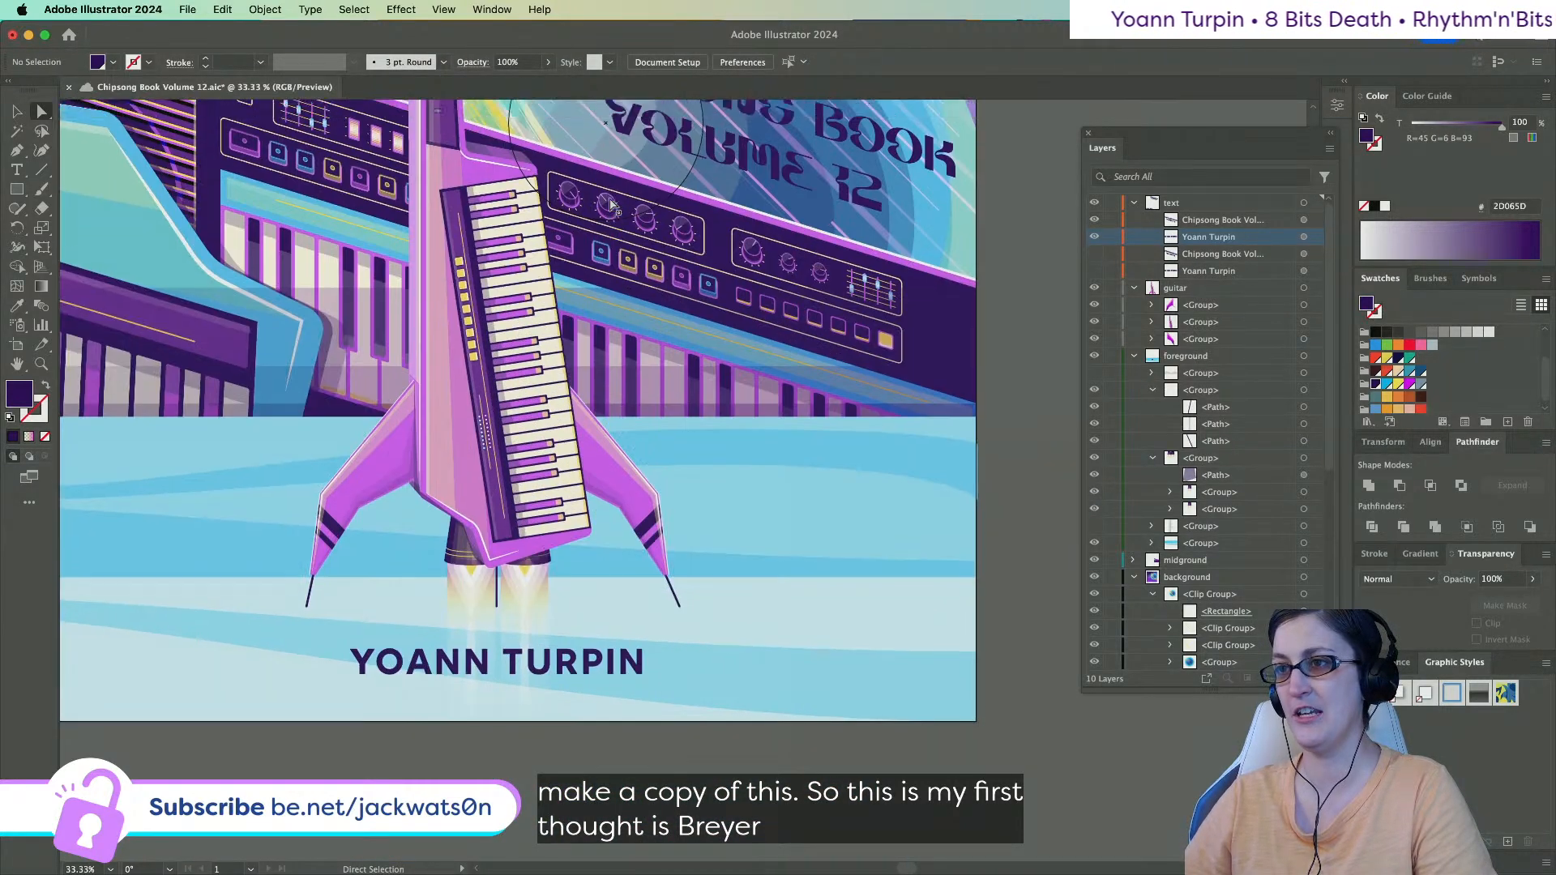
Duplicate the Briar Bold title in place, hide the upper copy, and select the visible copy beneath it.
scroll(611, 202, up, 8)
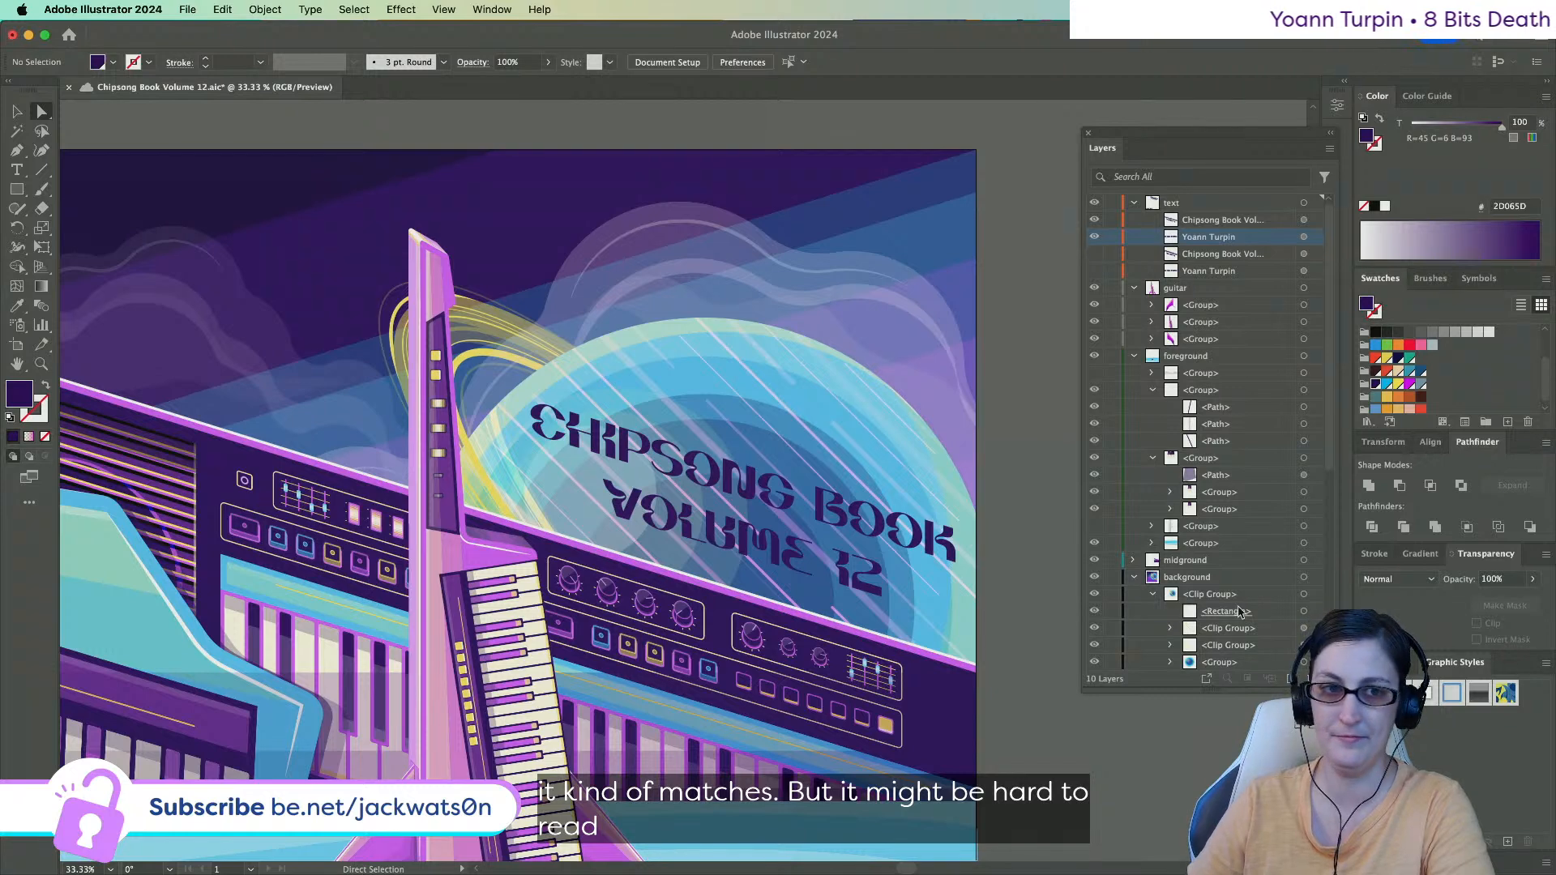
click(778, 561)
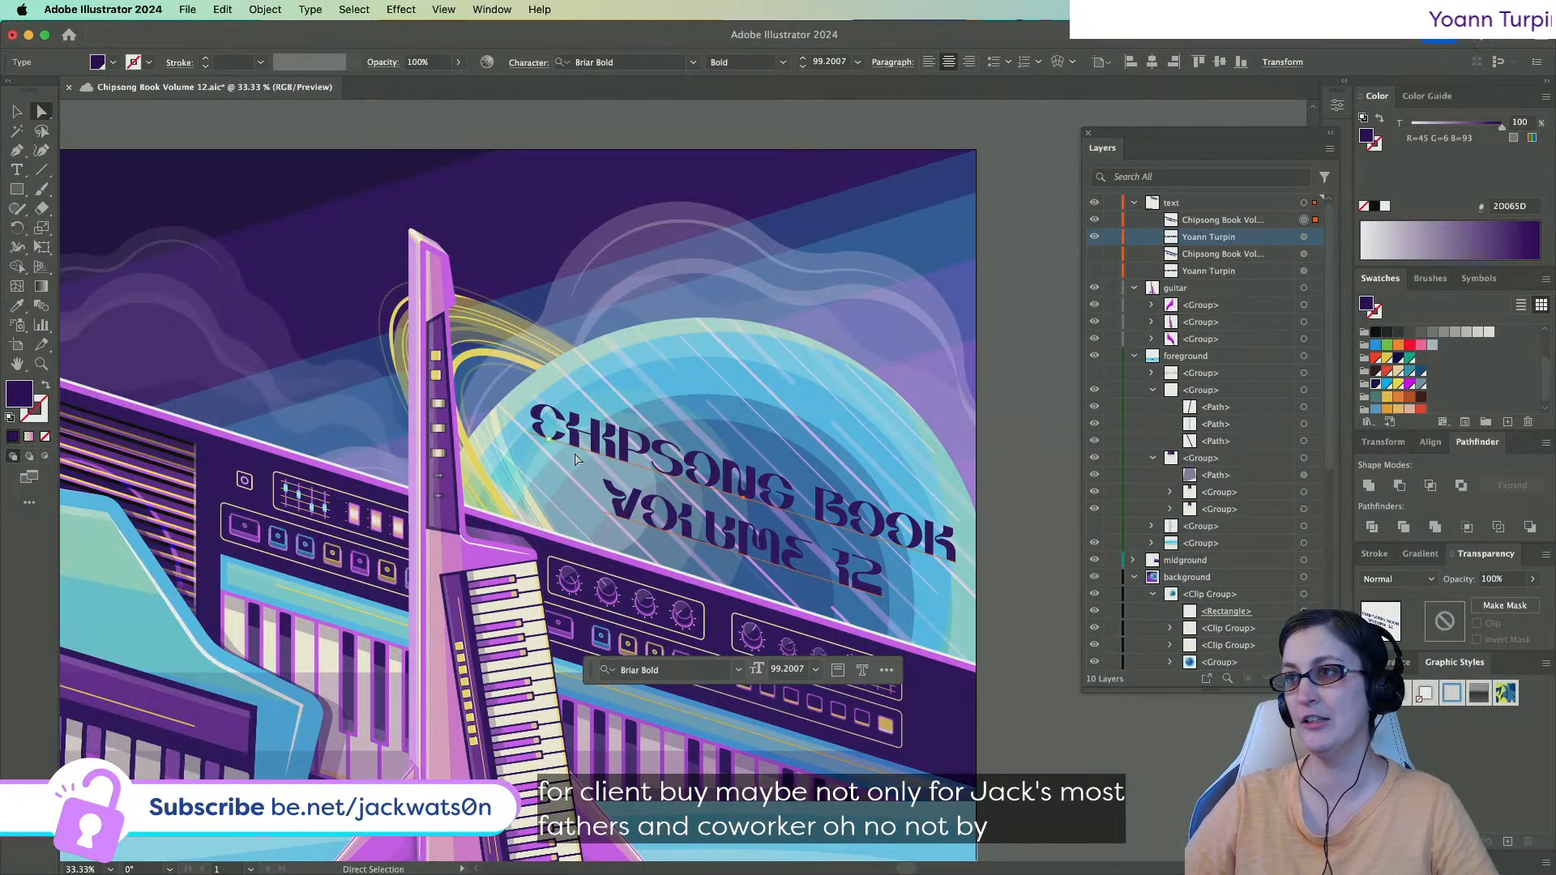
scroll(553, 451, down, 5)
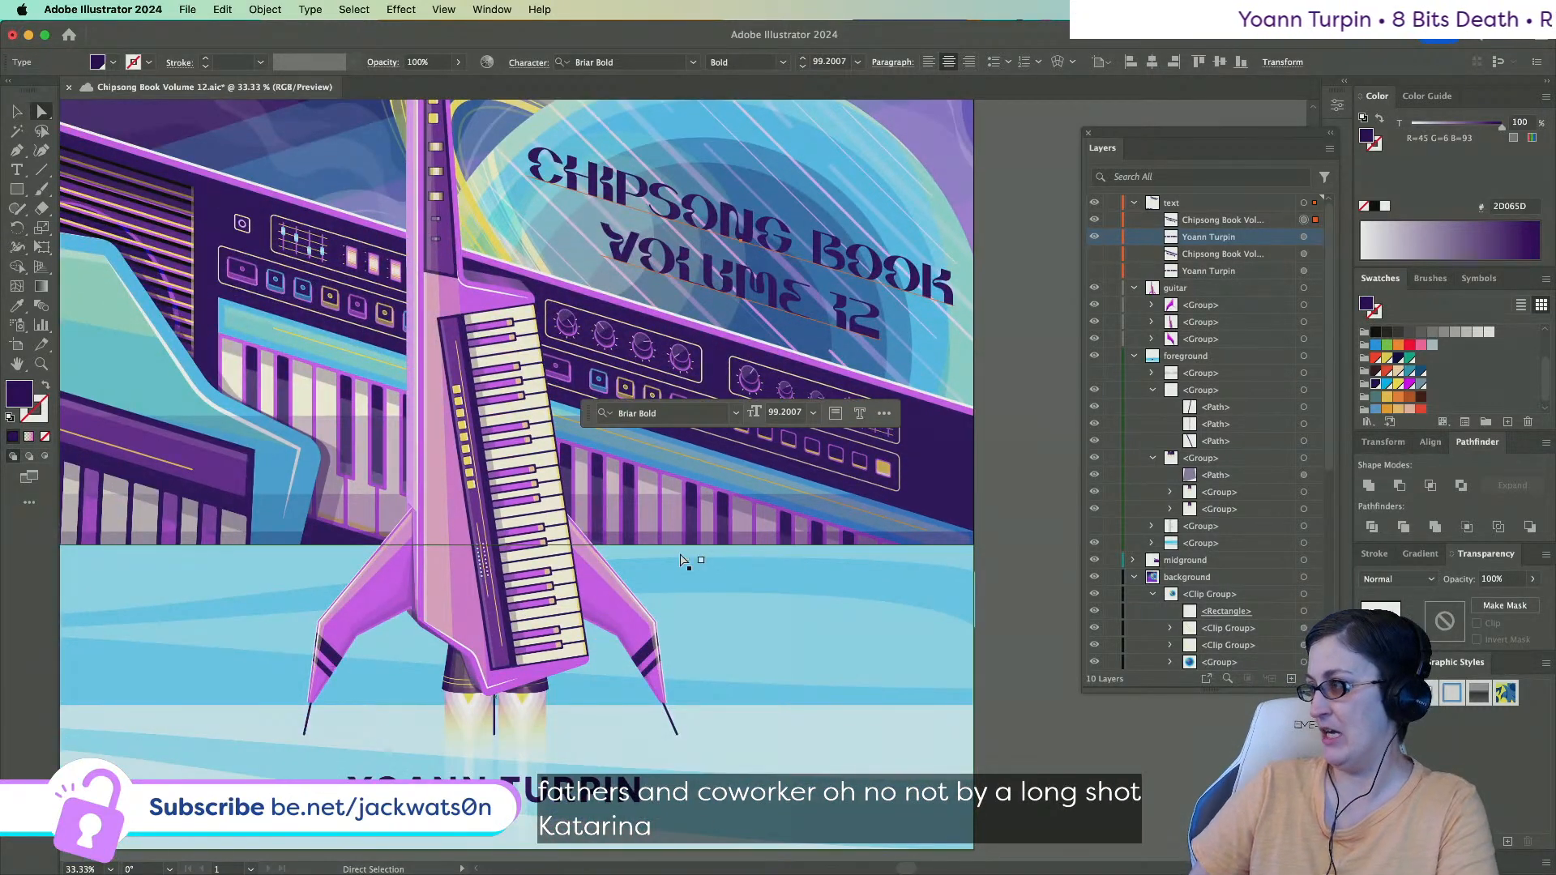
click(633, 65)
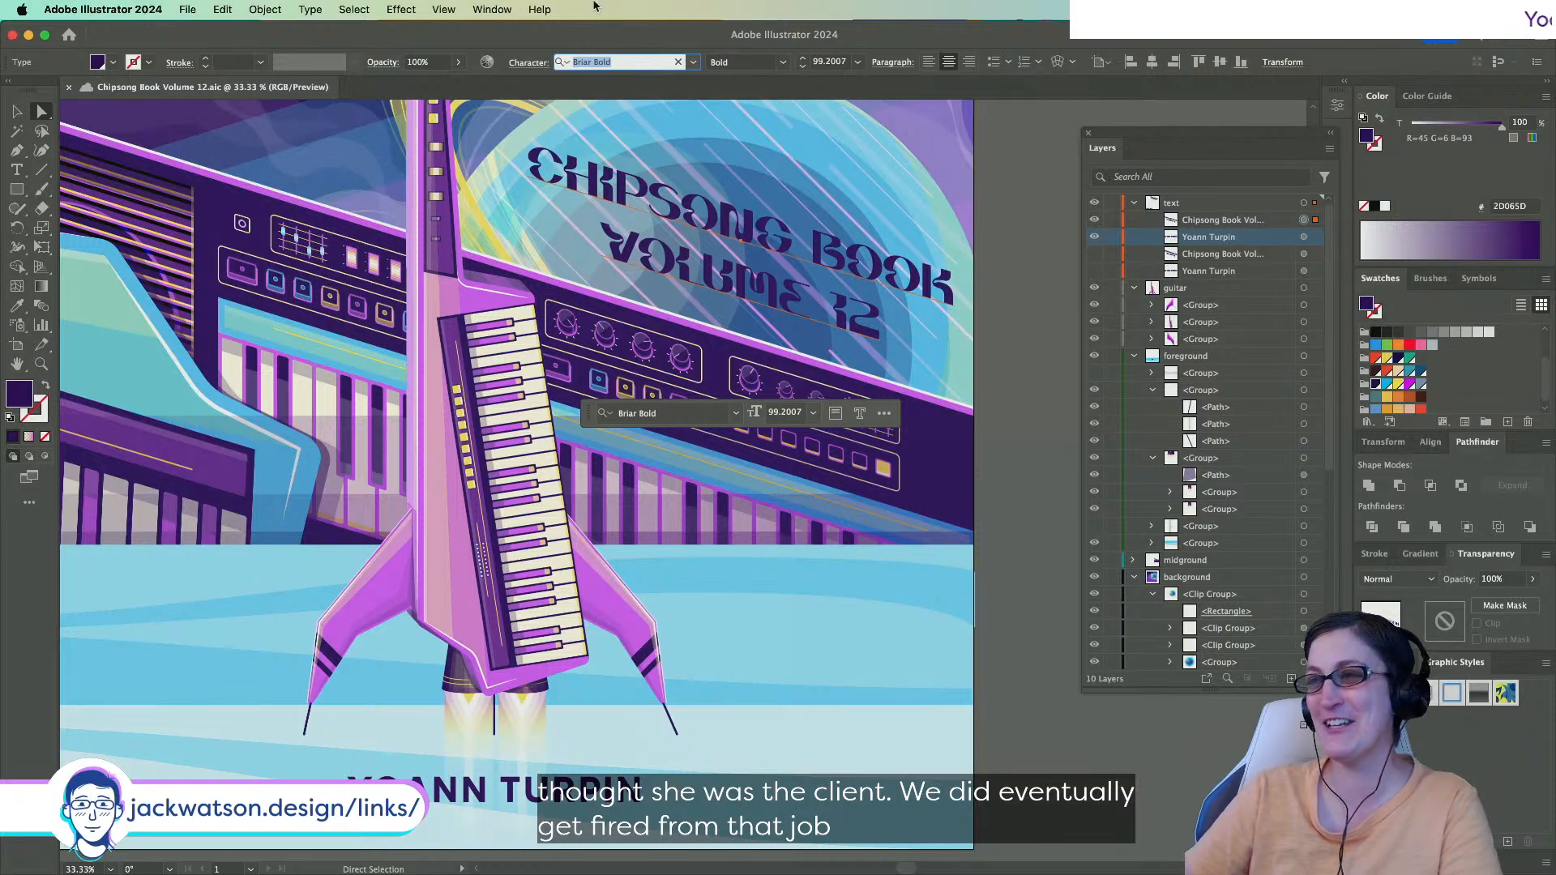
scroll(774, 298, up, 2)
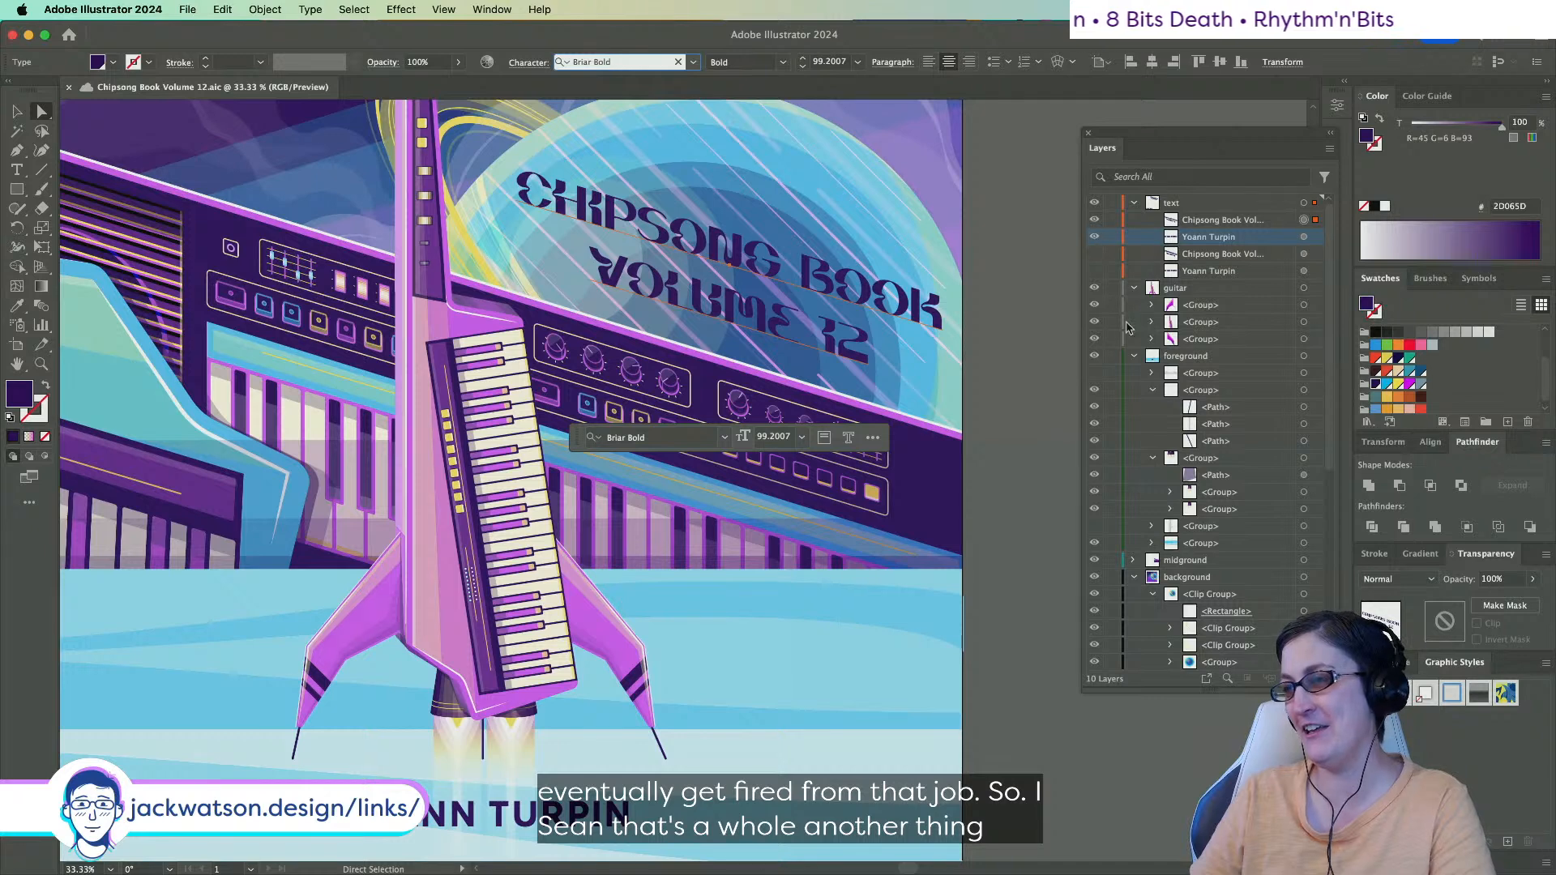
key(super+c)
key(super+f)
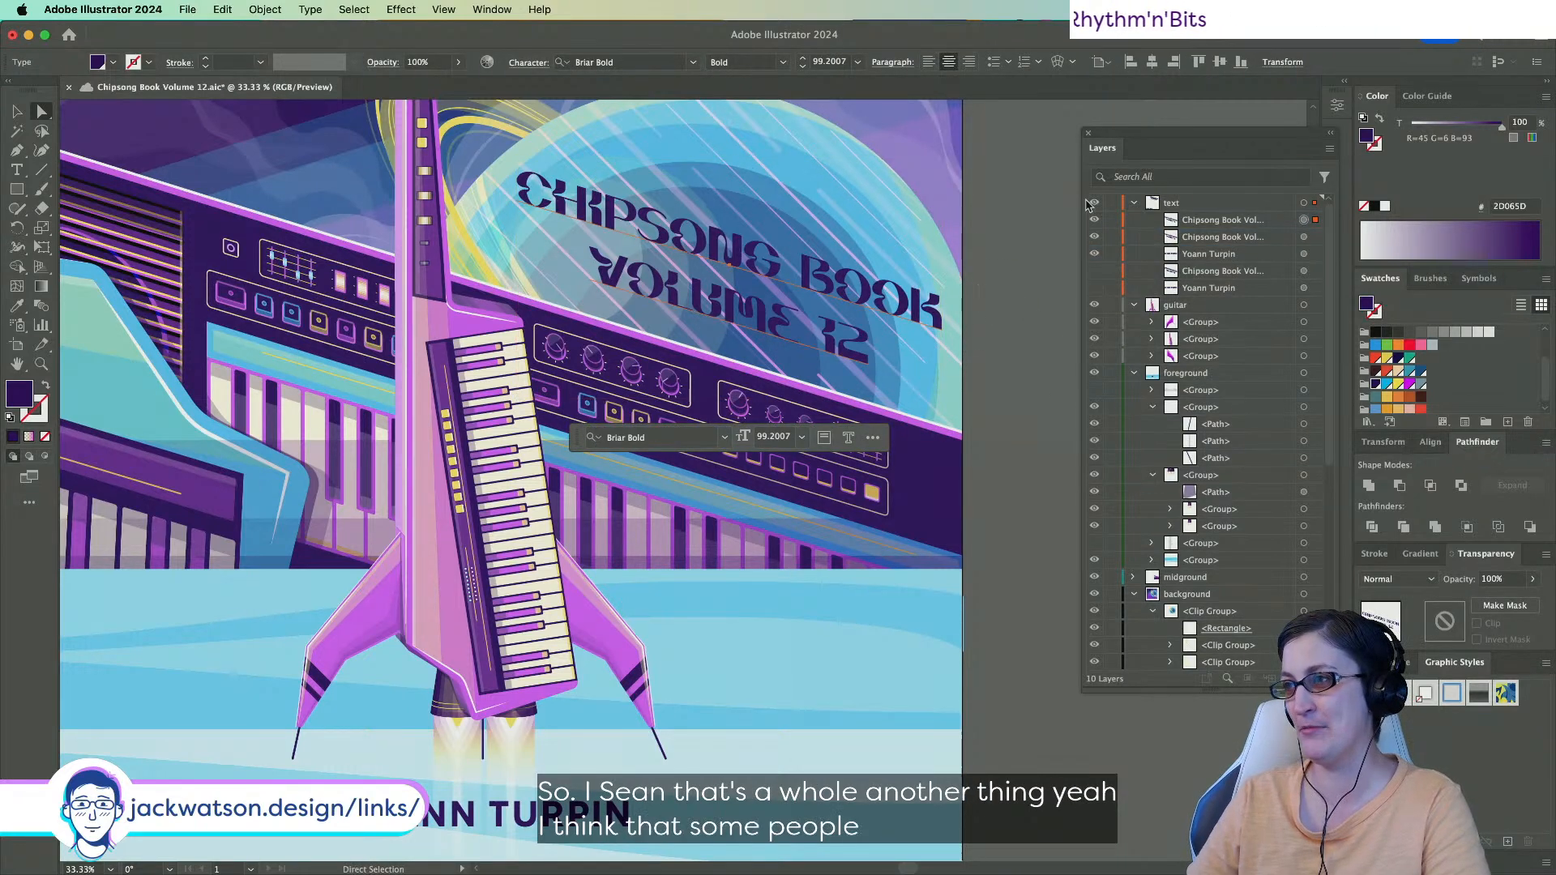
click(1095, 222)
click(1306, 237)
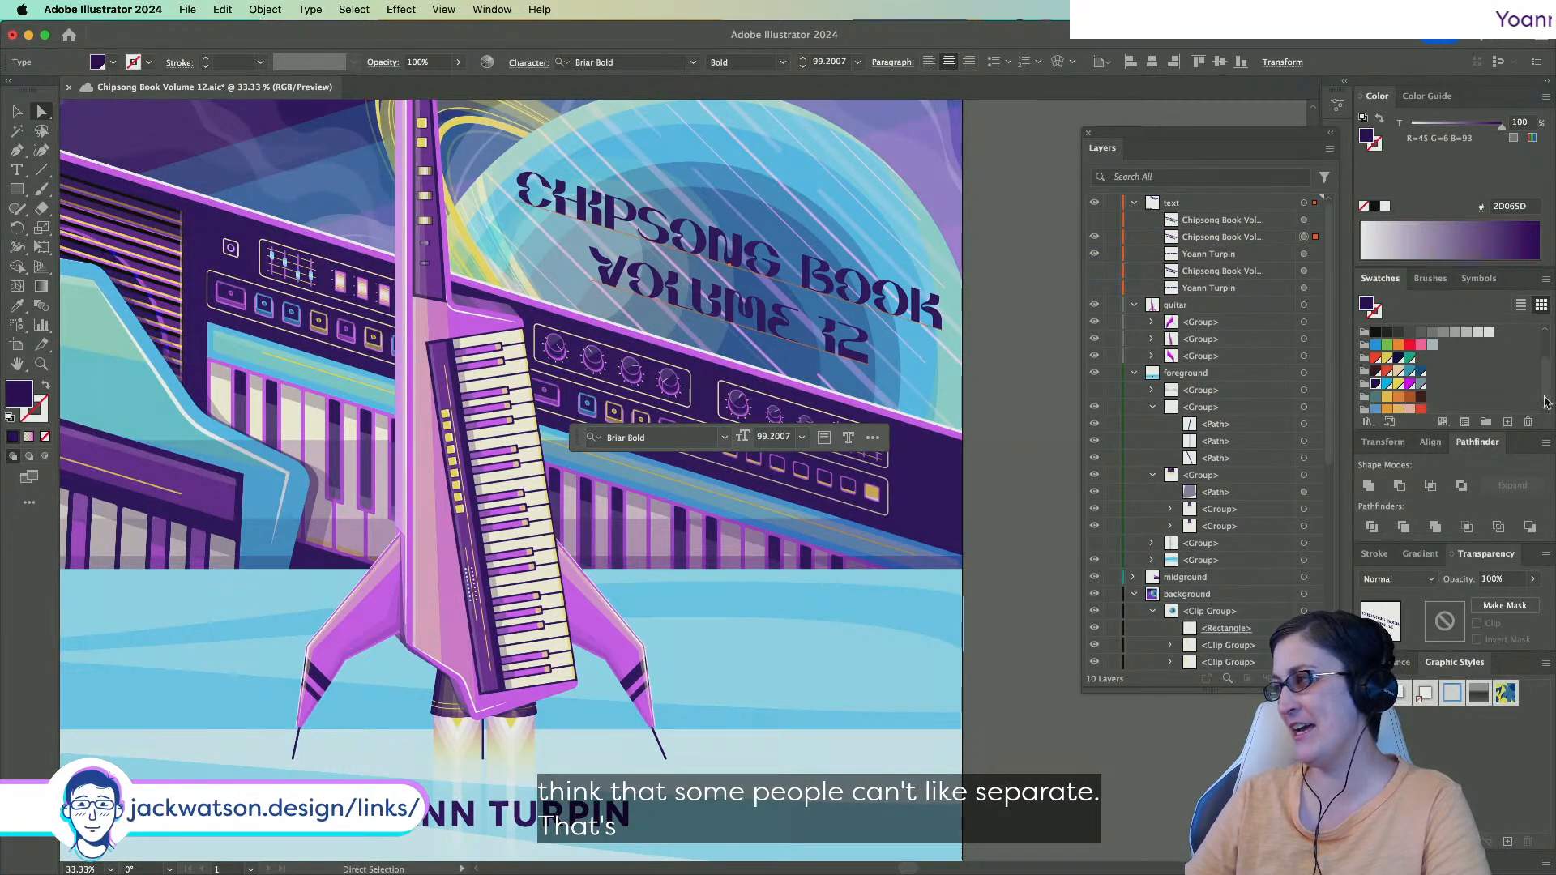
Set the font of the visible Chipsong Book Volume 12 title copy to Blake.
click(633, 65)
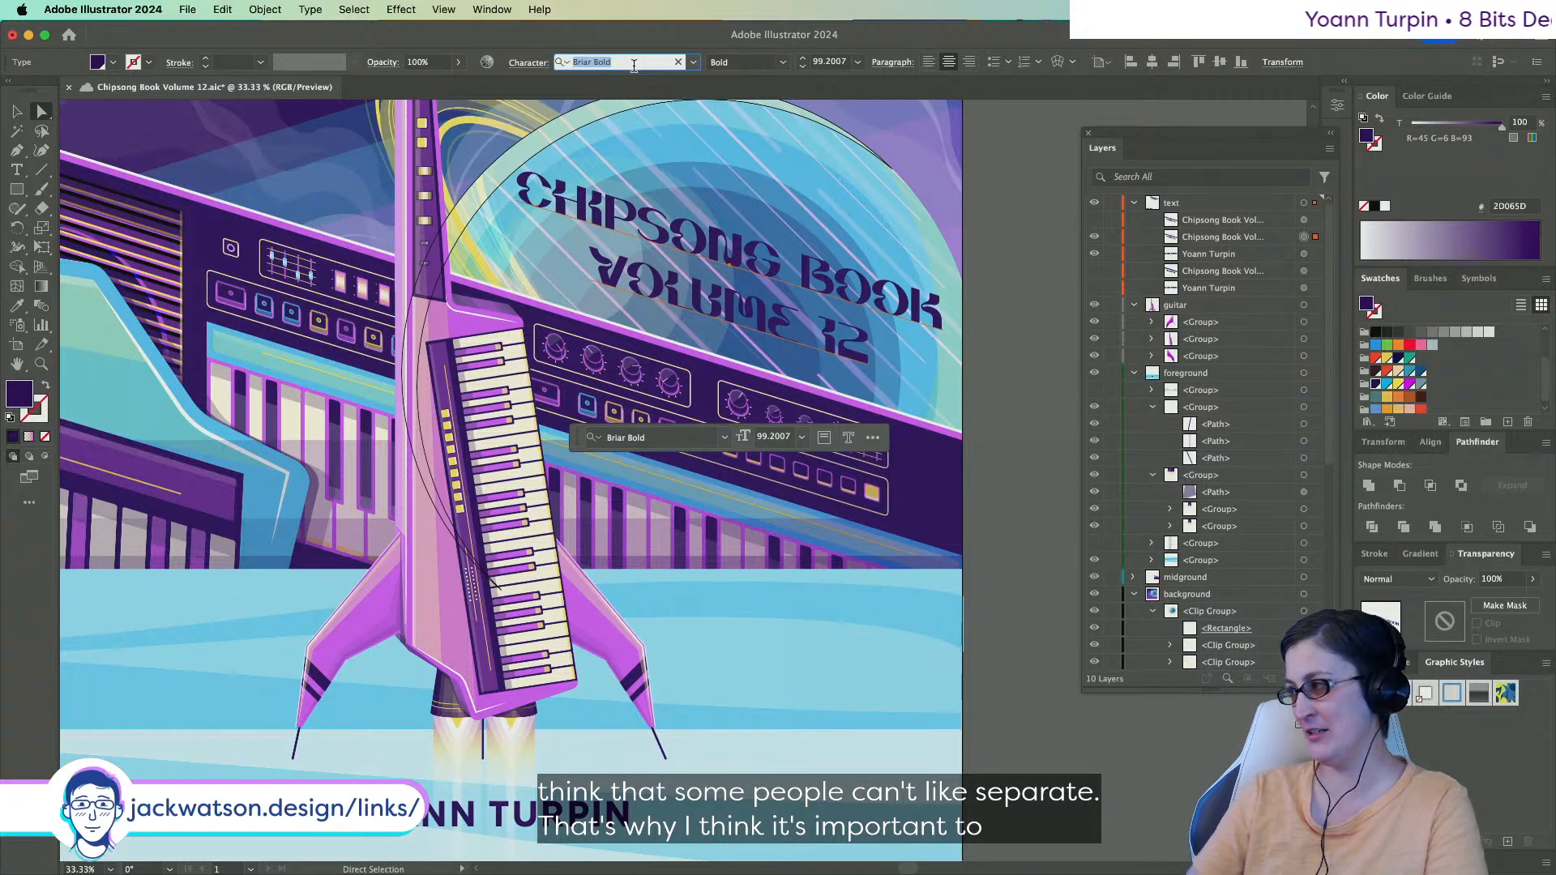
text(b)
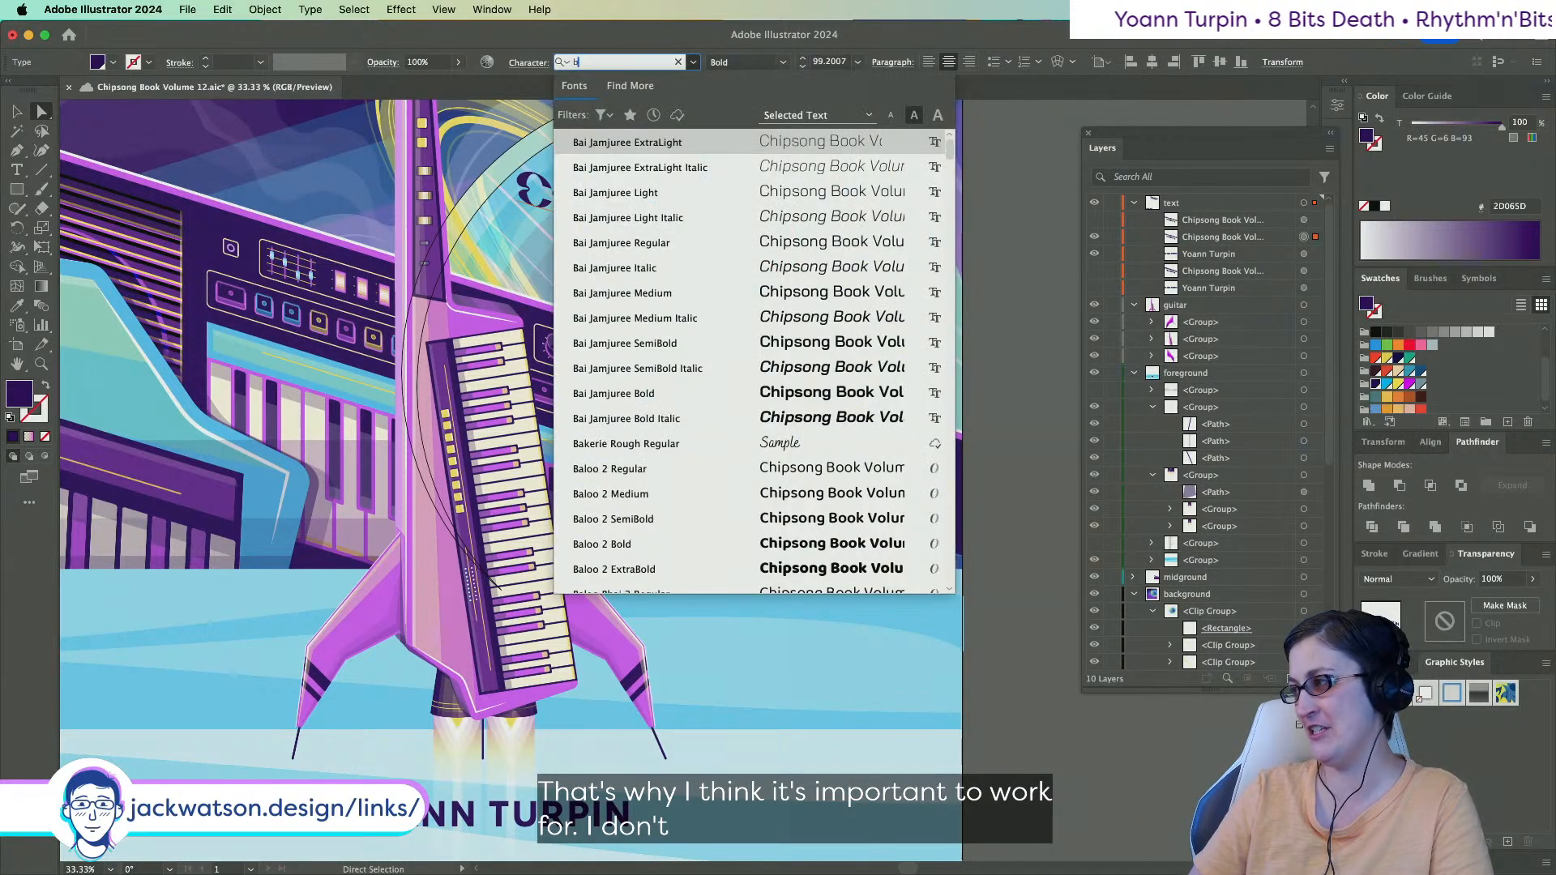
text(lake)
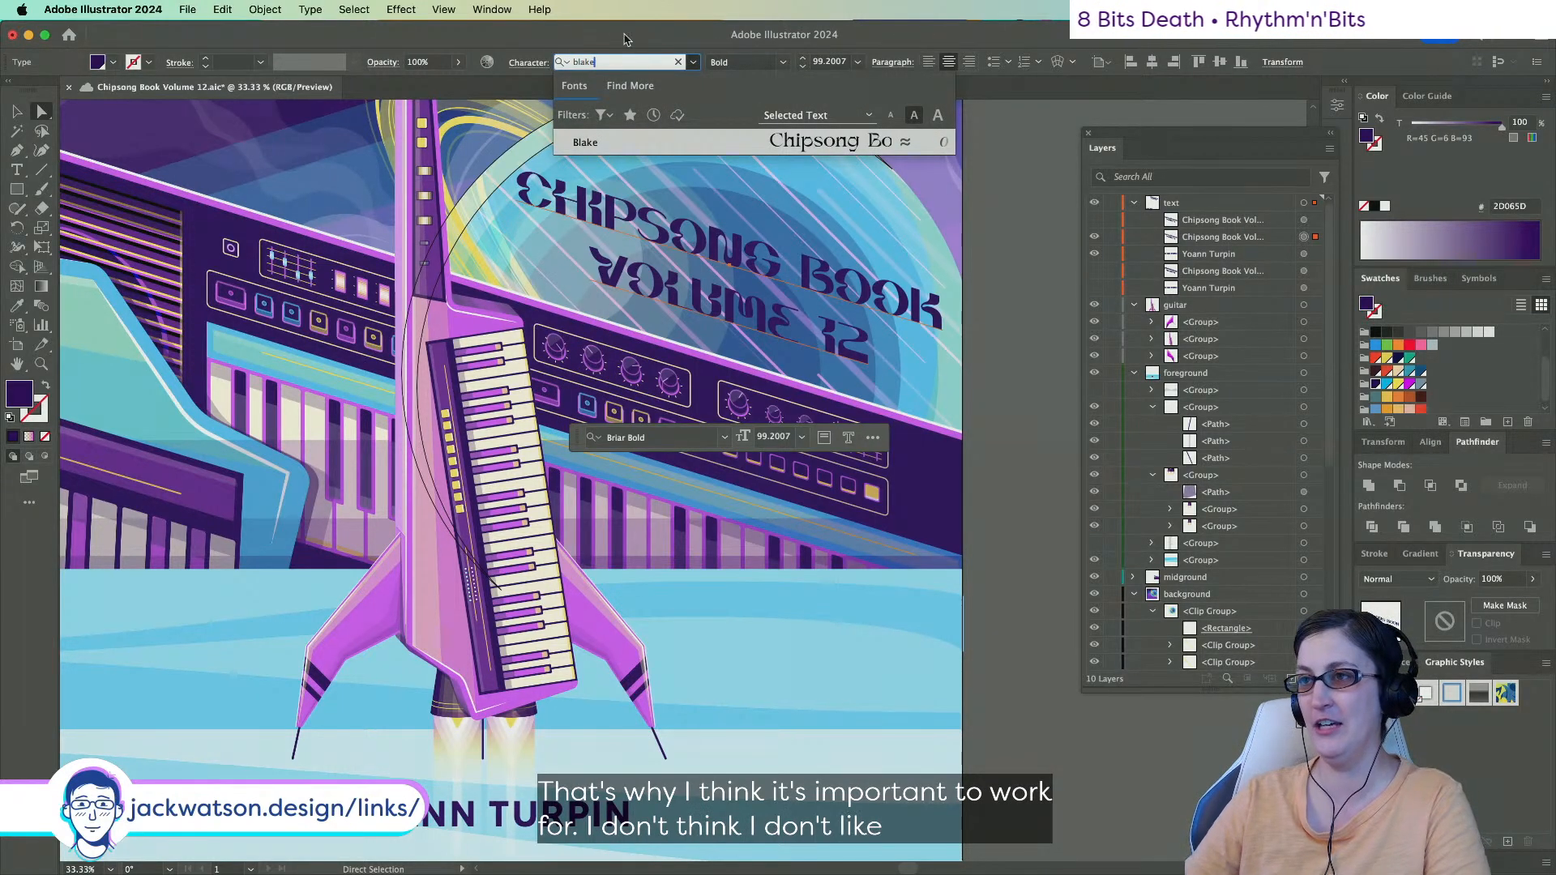
key(Return)
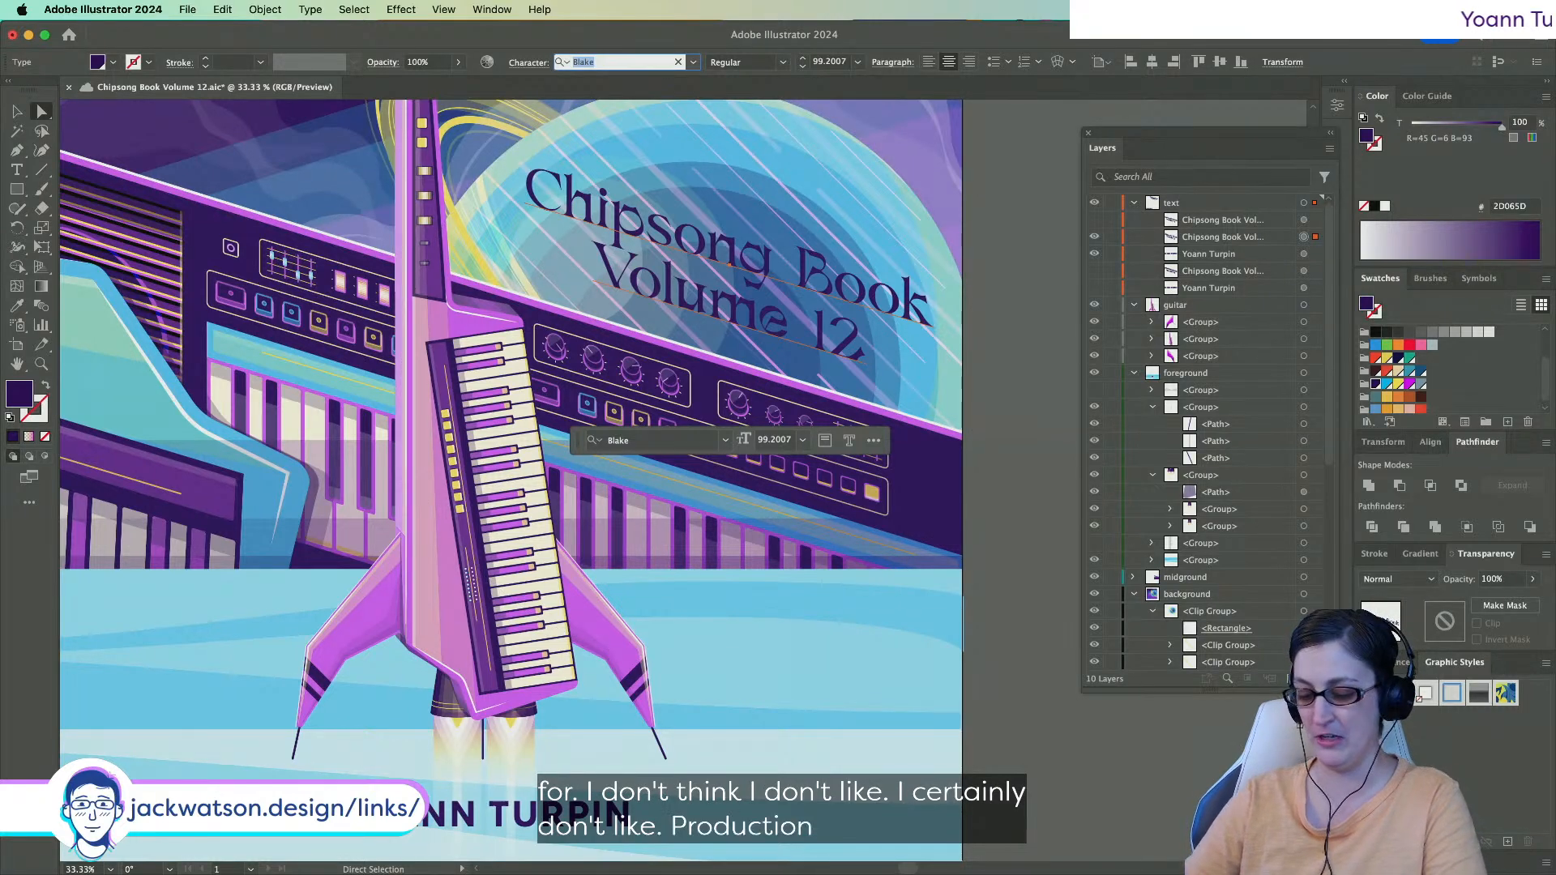
Set the font of the visible Chipsong Book Volume 12 title copy to Clay.
text(clay)
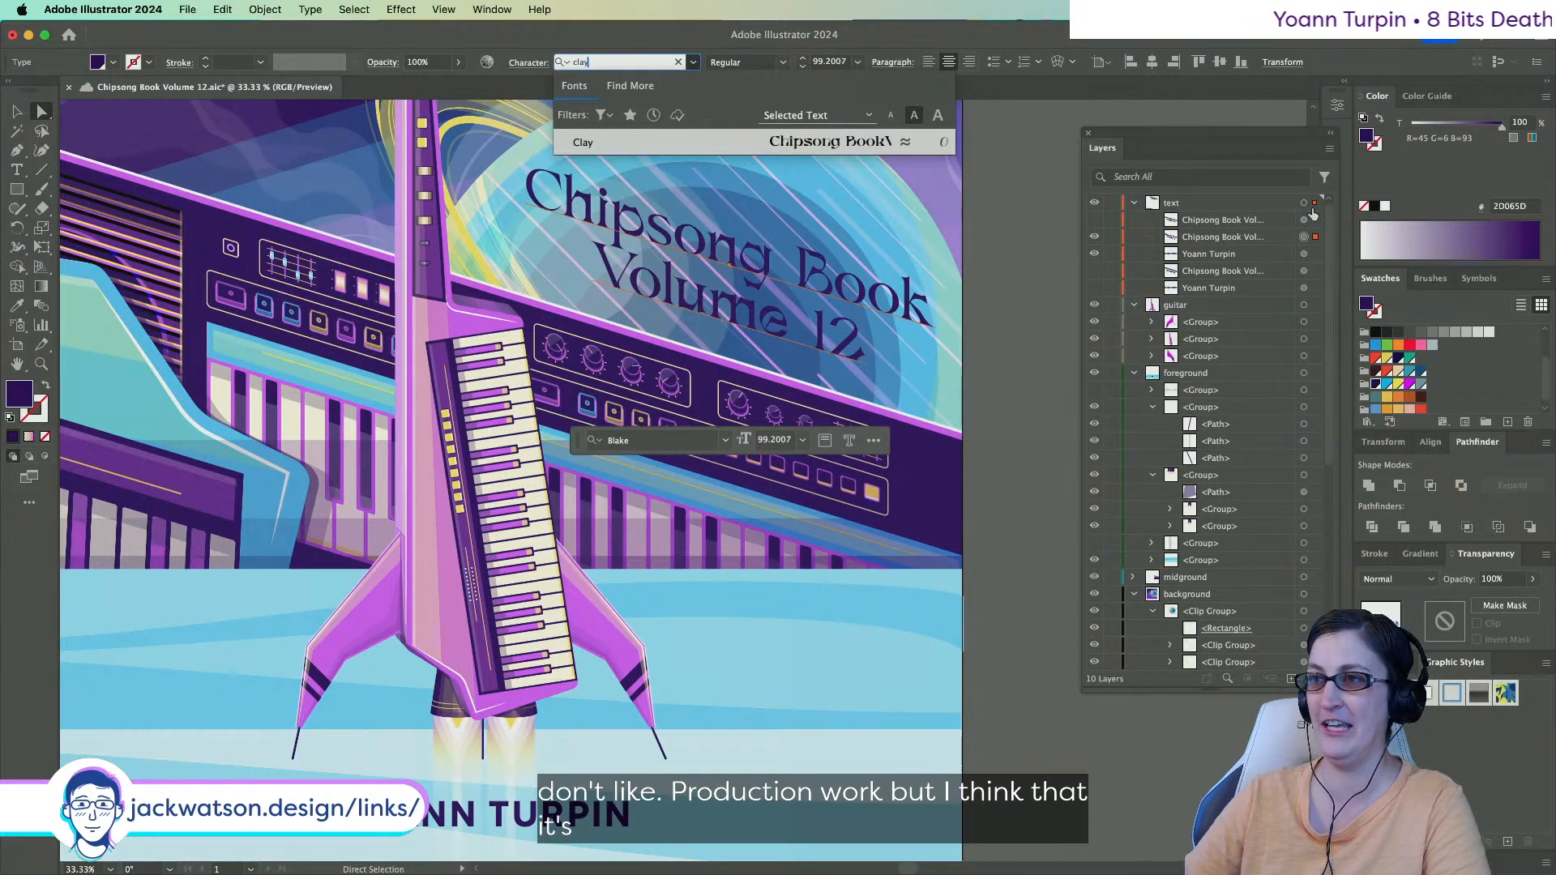
click(685, 141)
scroll(851, 318, right, 1)
scroll(851, 319, right, 2)
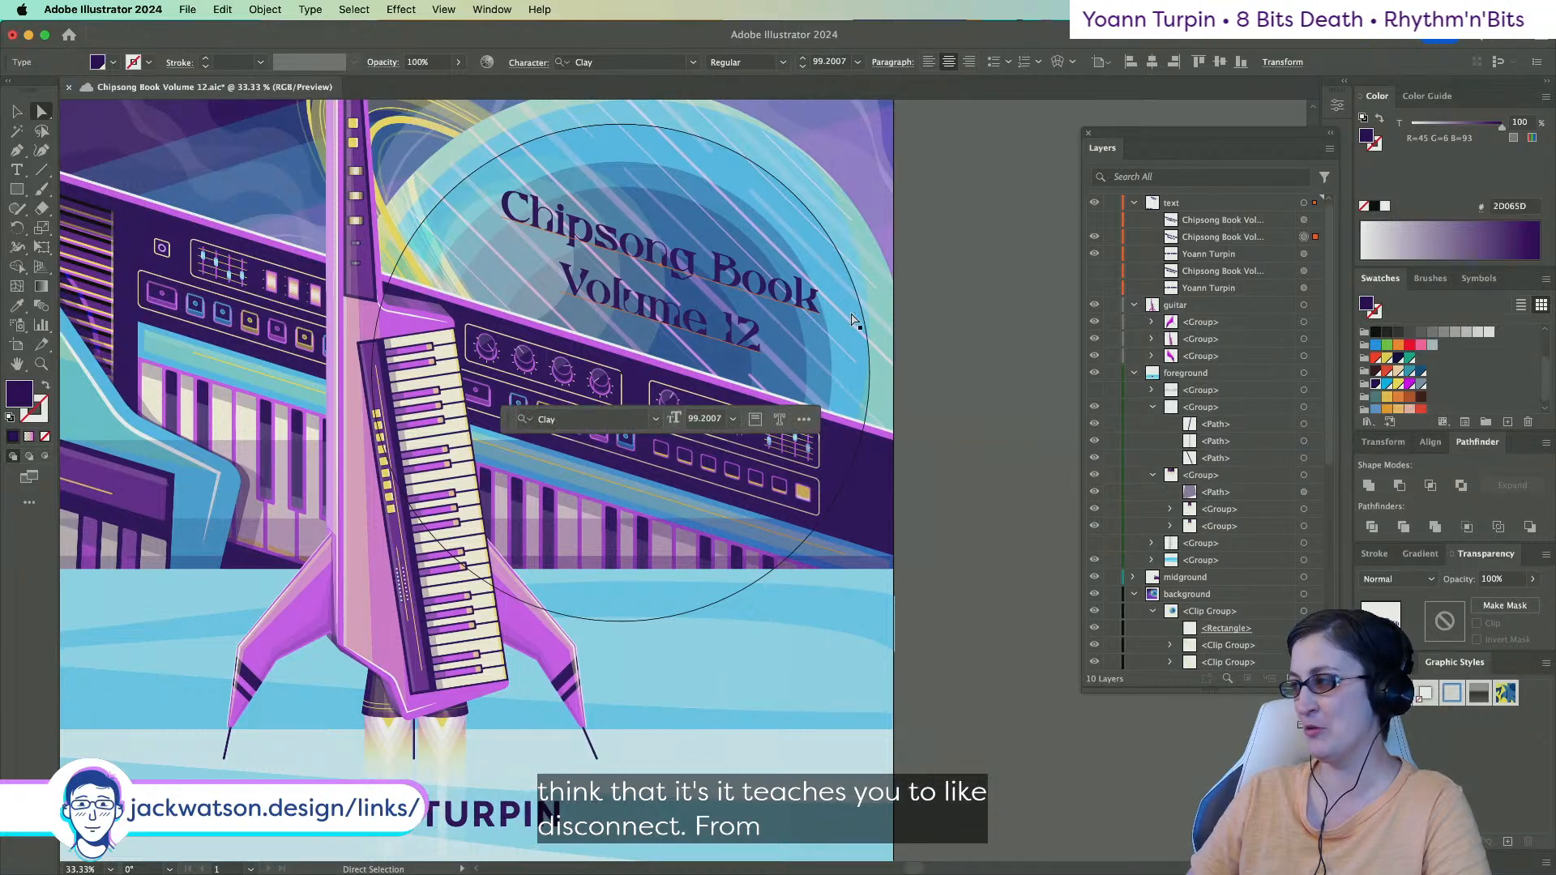
Try the Ephemera Display font on the visible title copy and undo the font change.
click(615, 62)
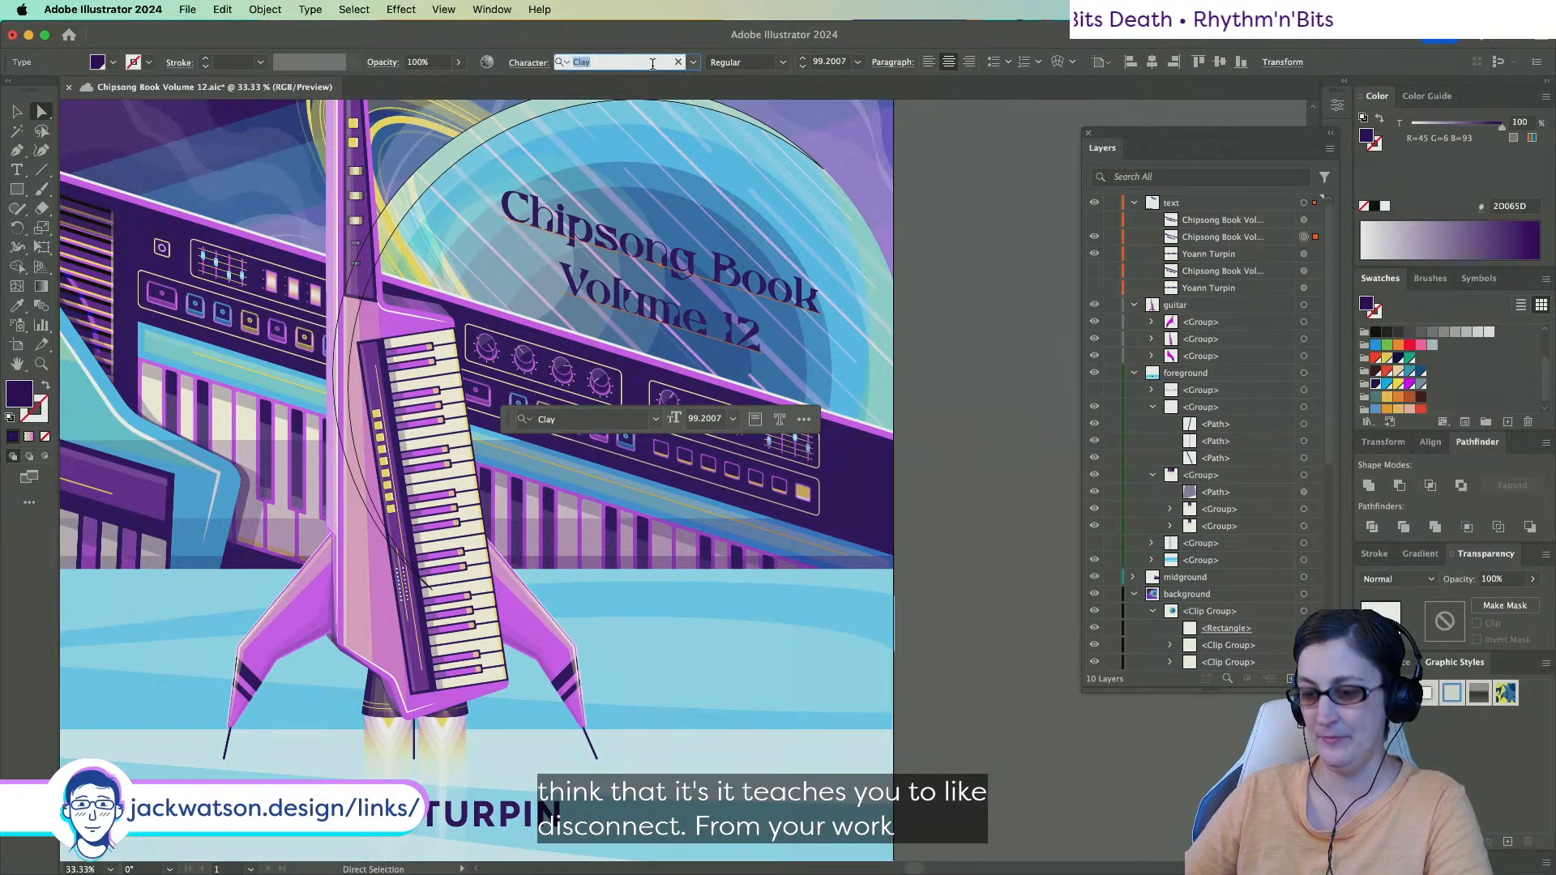
text(ep)
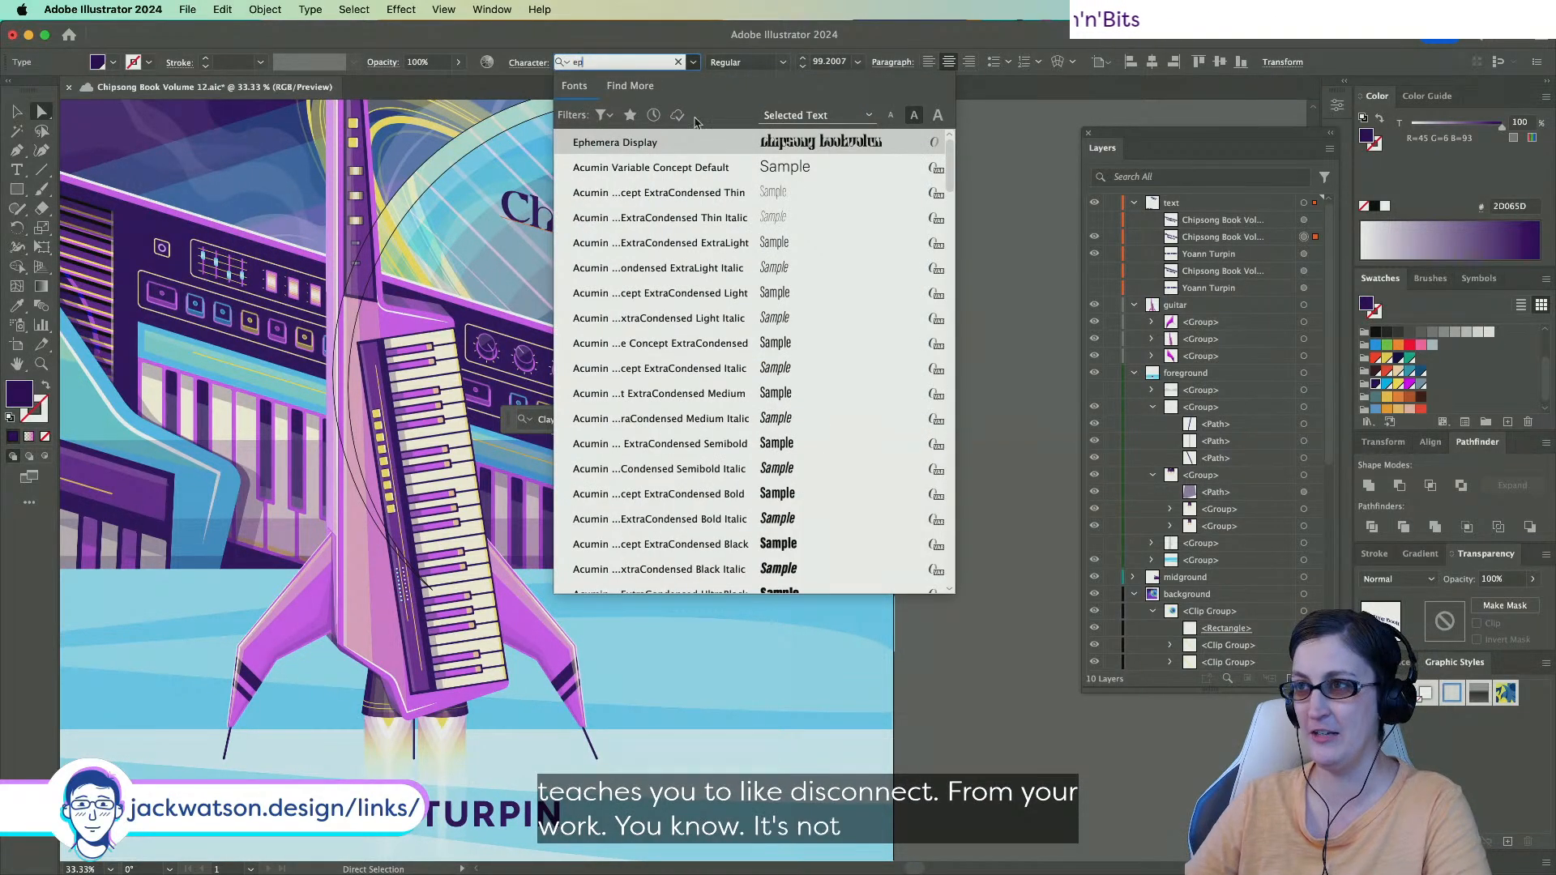
key(Return)
key(super+minus)
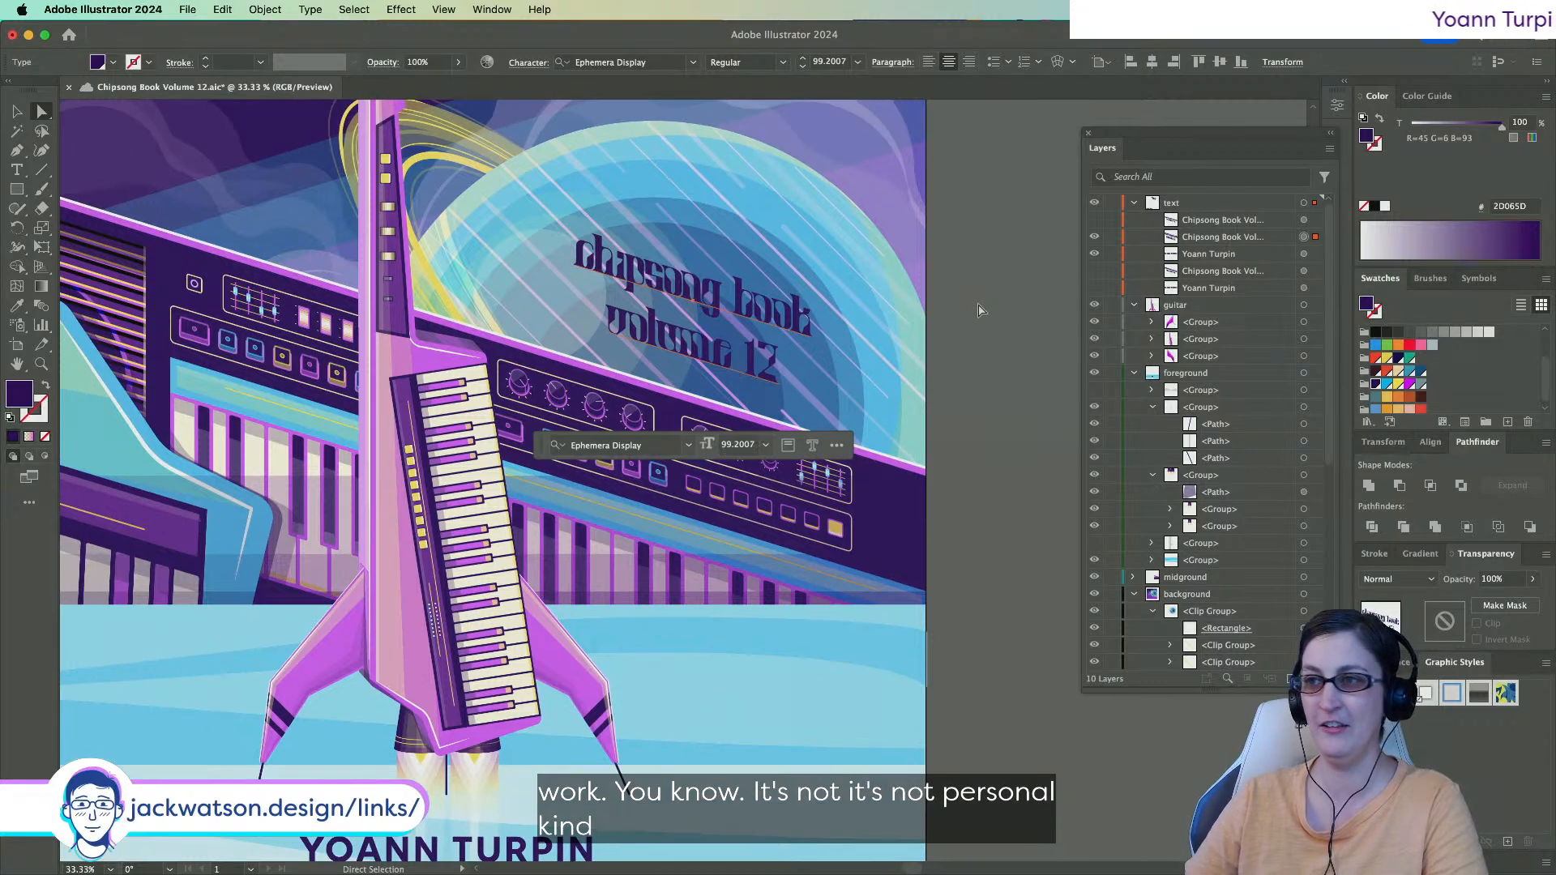
click(969, 338)
key(super+z)
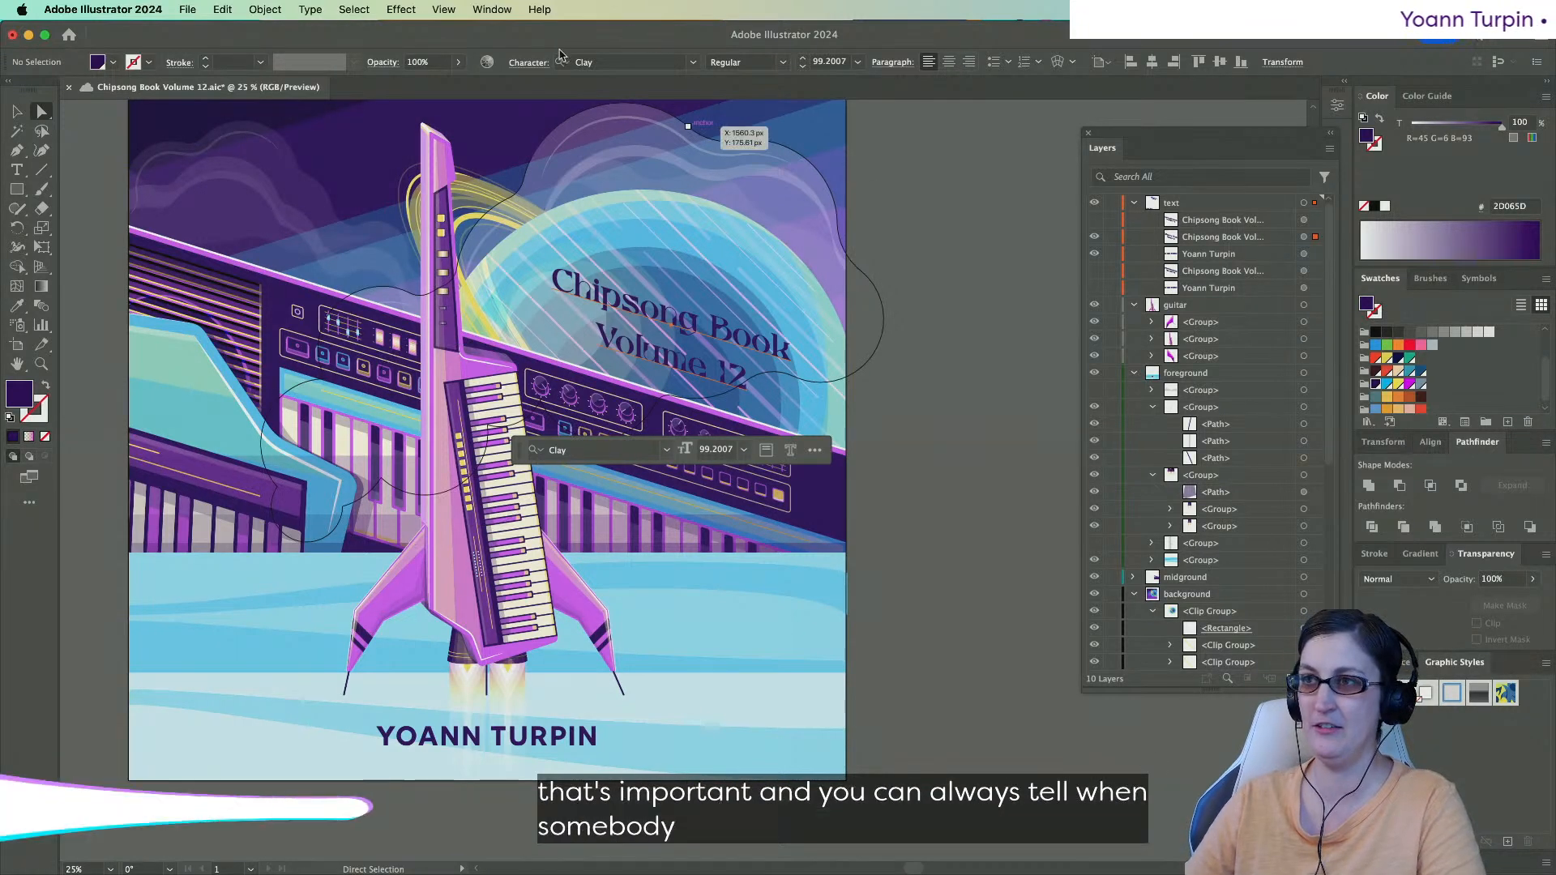
click(585, 60)
text(oasis)
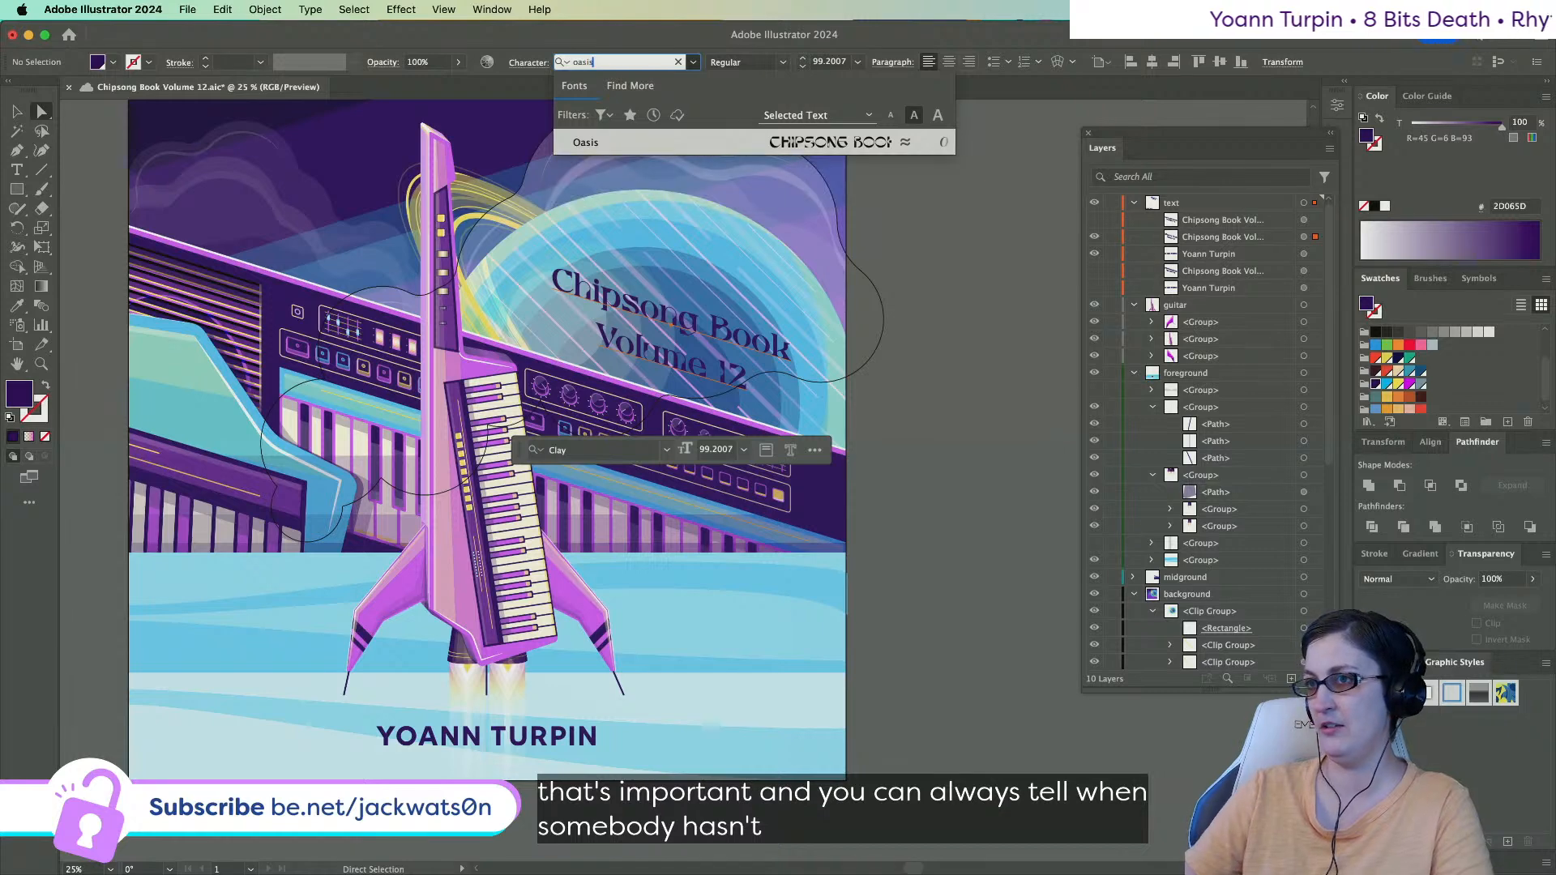
key(Return)
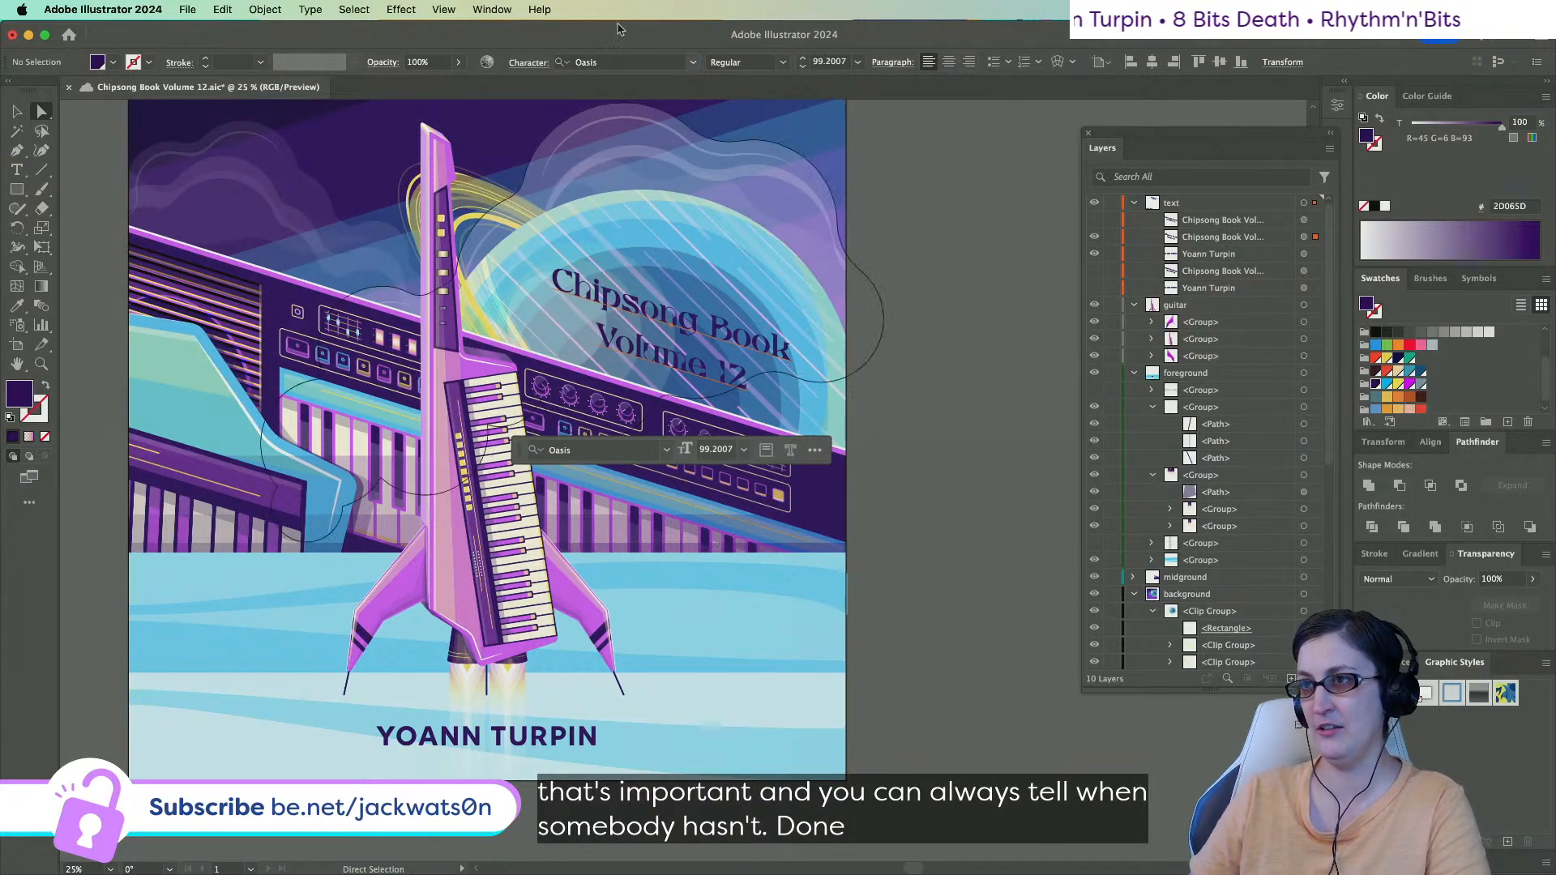
key(super+z)
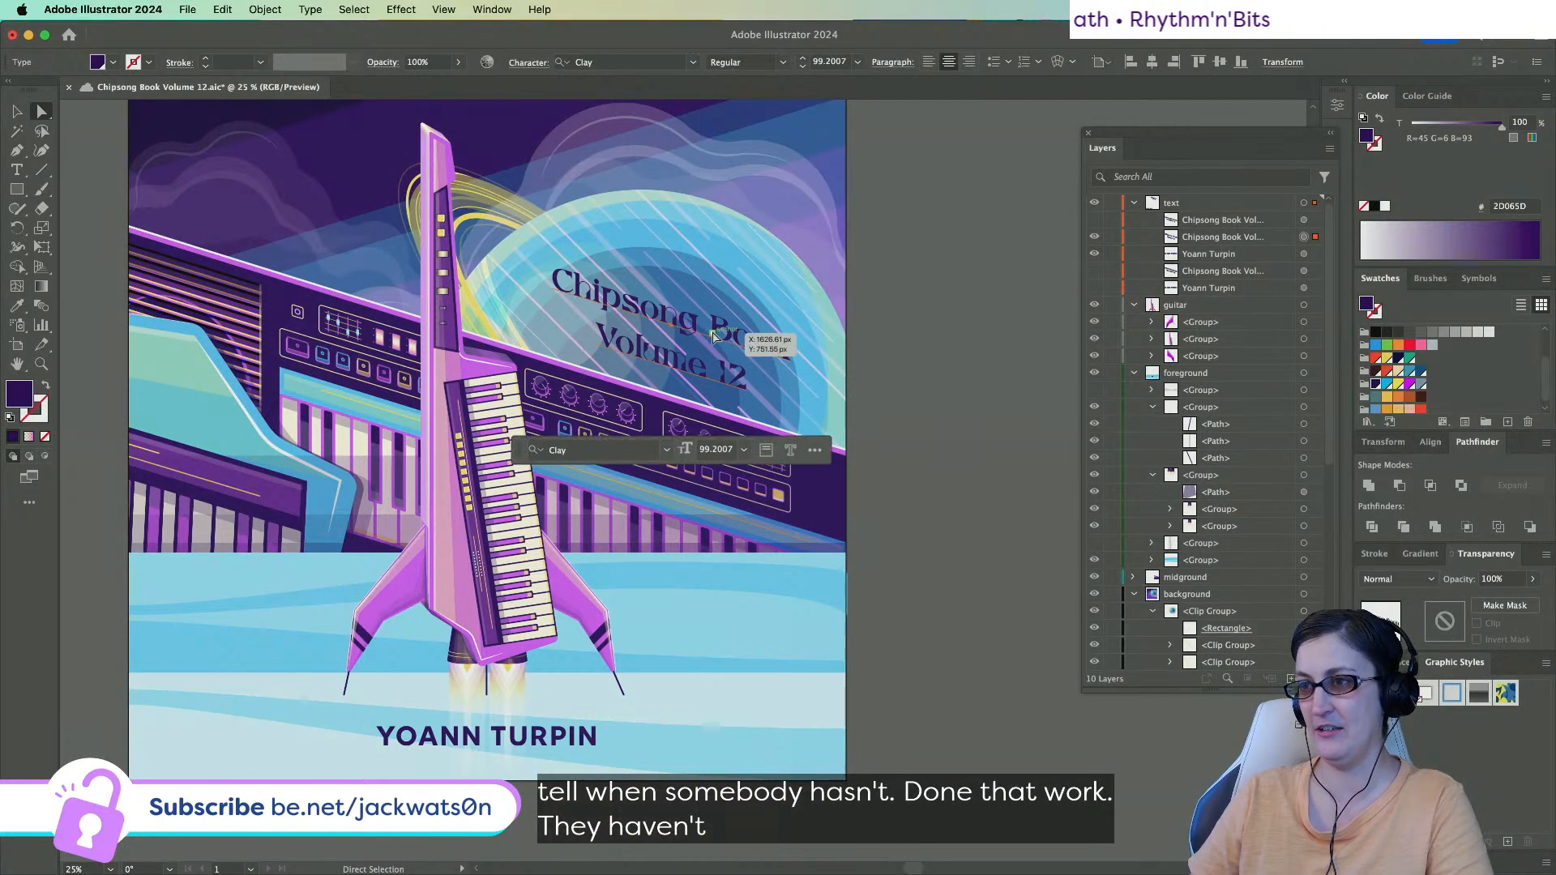
Set the font of the visible Chipsong Book Volume 12 title copy to Oasis.
click(627, 54)
text(oas)
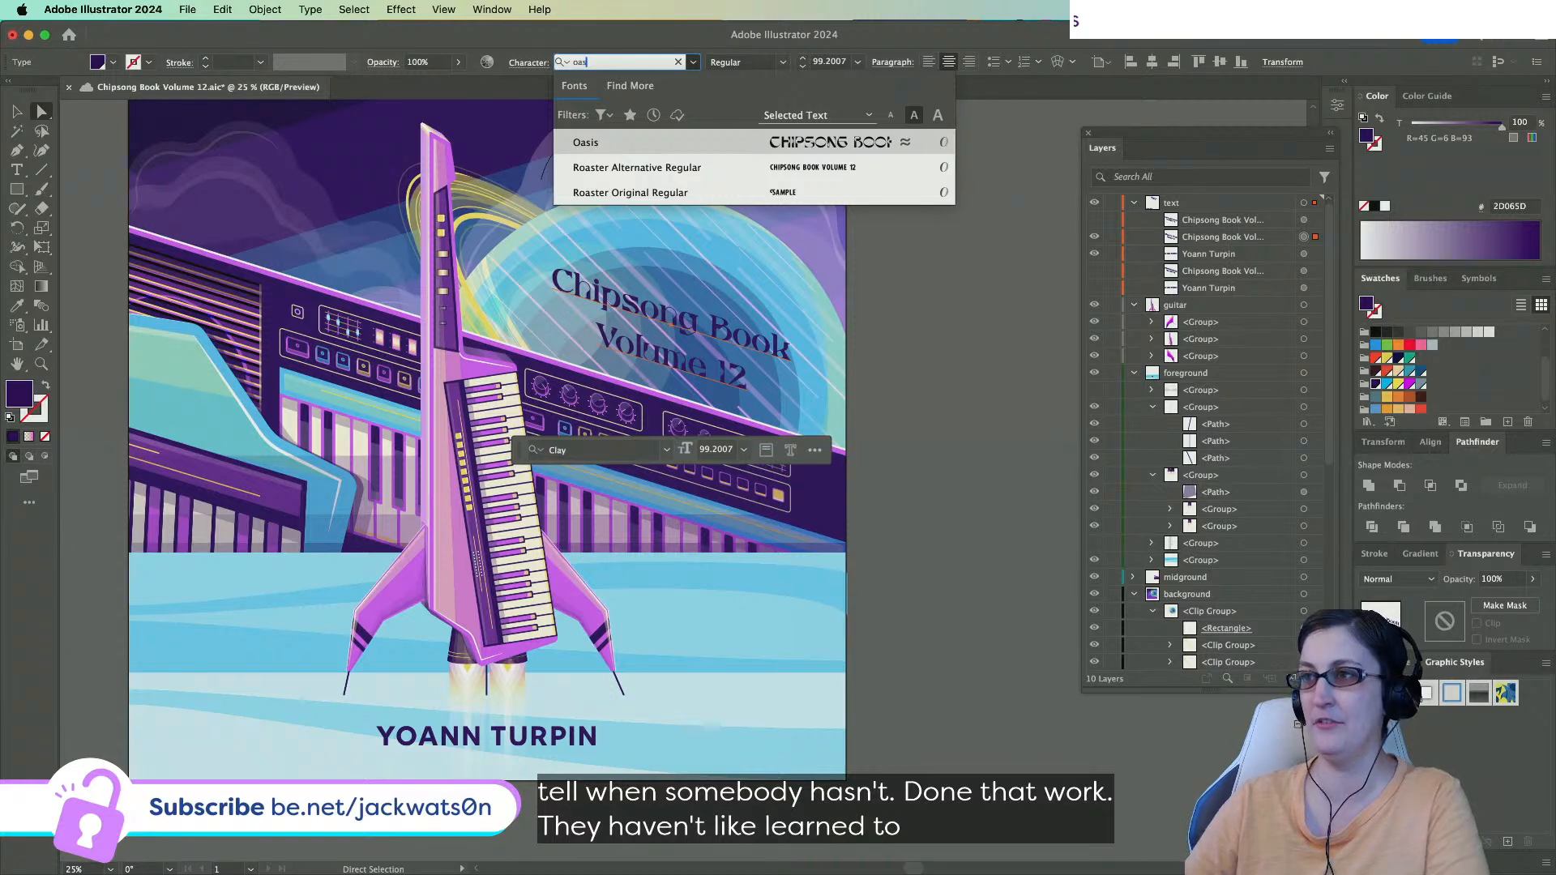
click(713, 143)
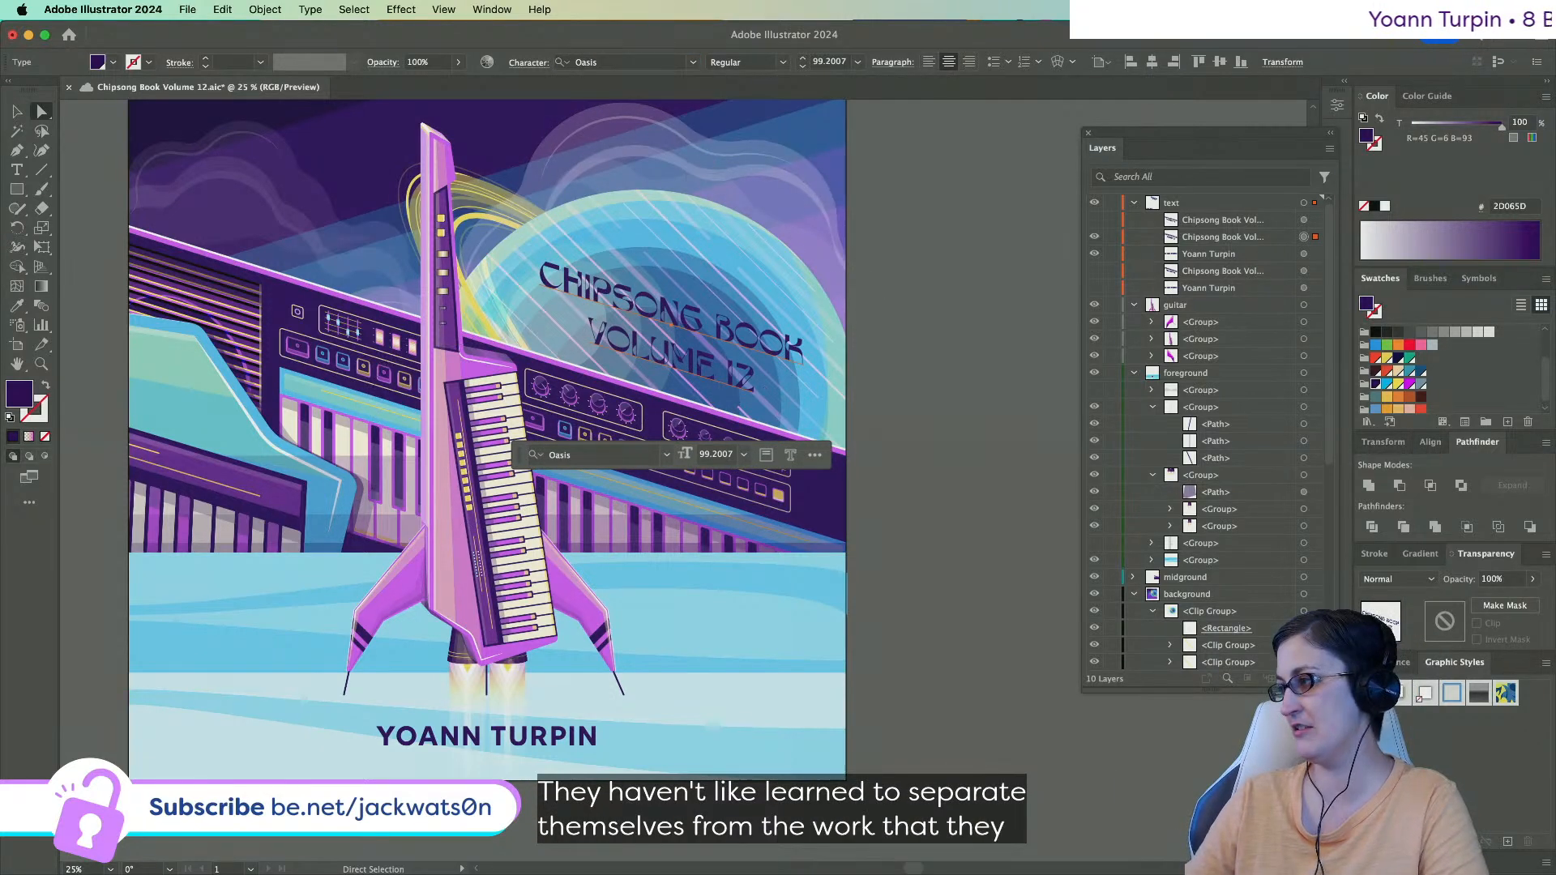
Set the font of the visible Chipsong Book Volume 12 title copy to Personify and deselect it.
click(620, 63)
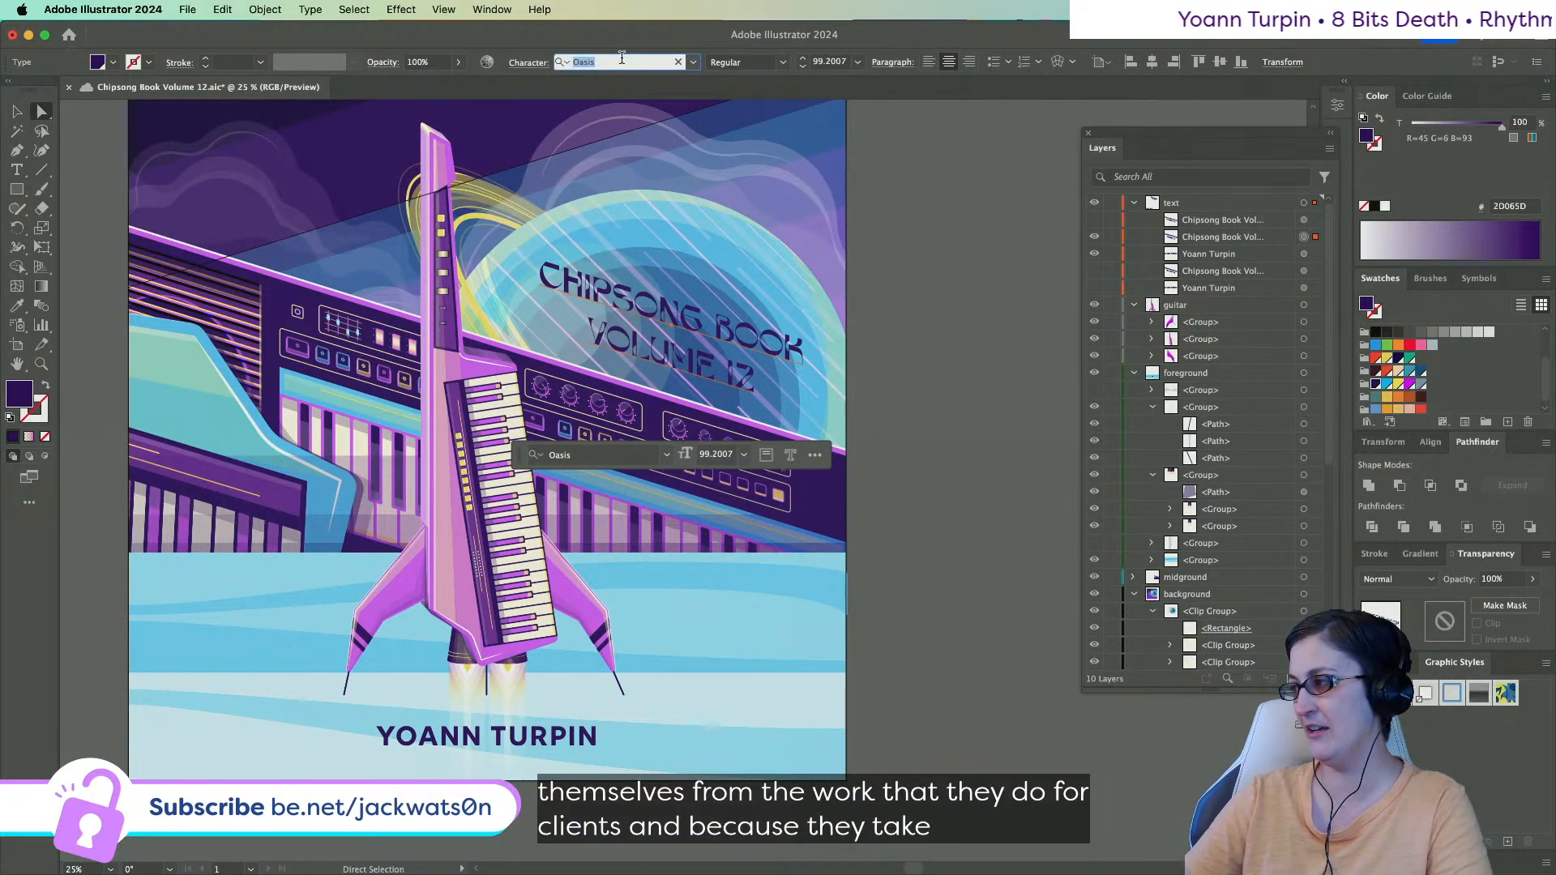
text(per)
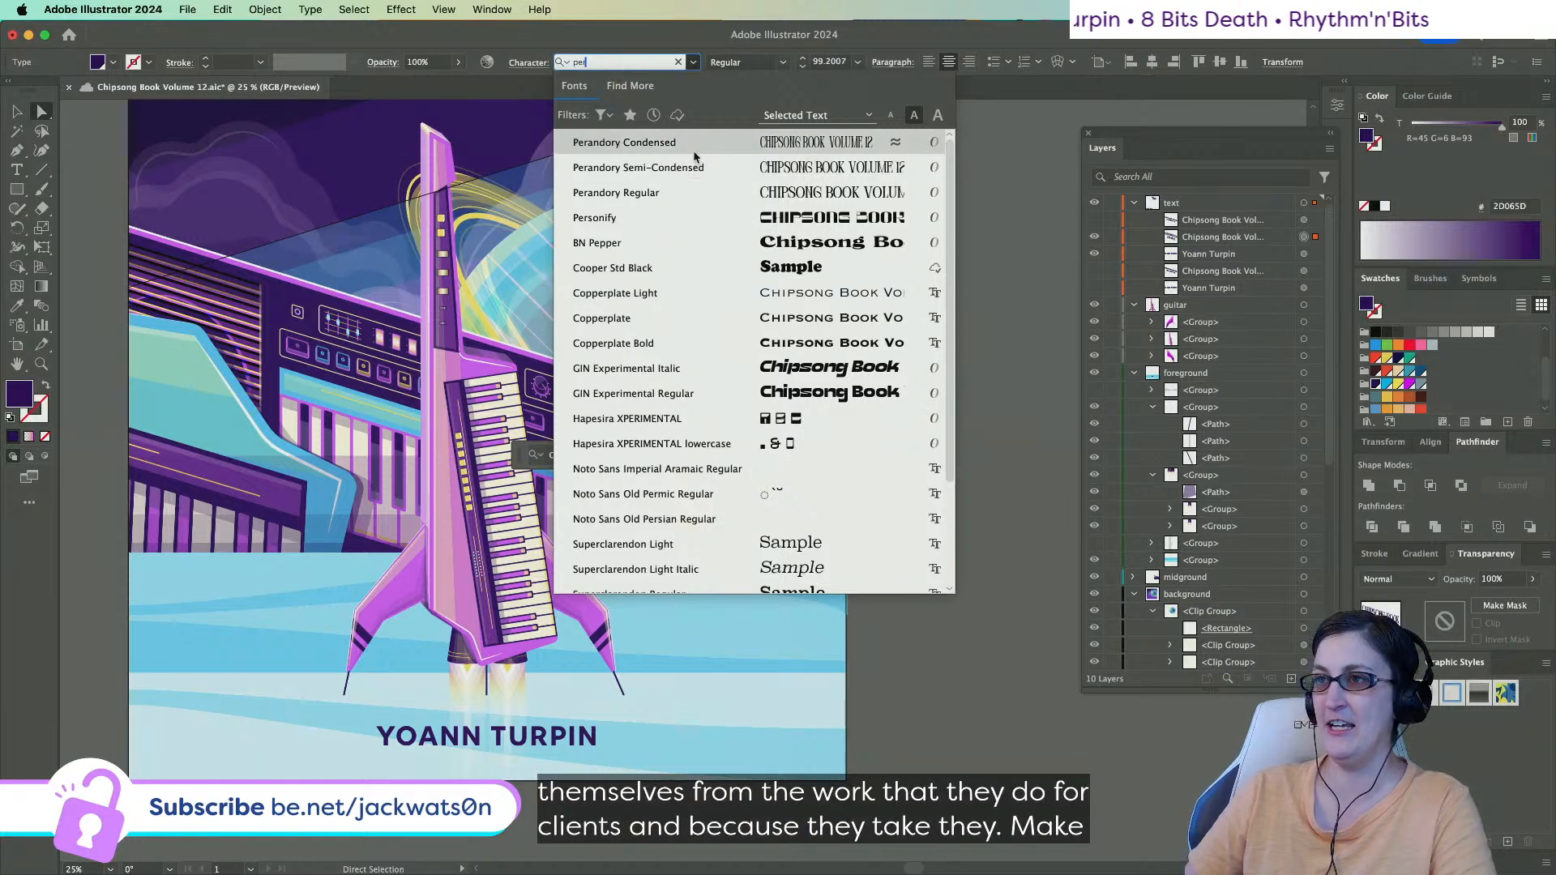
click(682, 215)
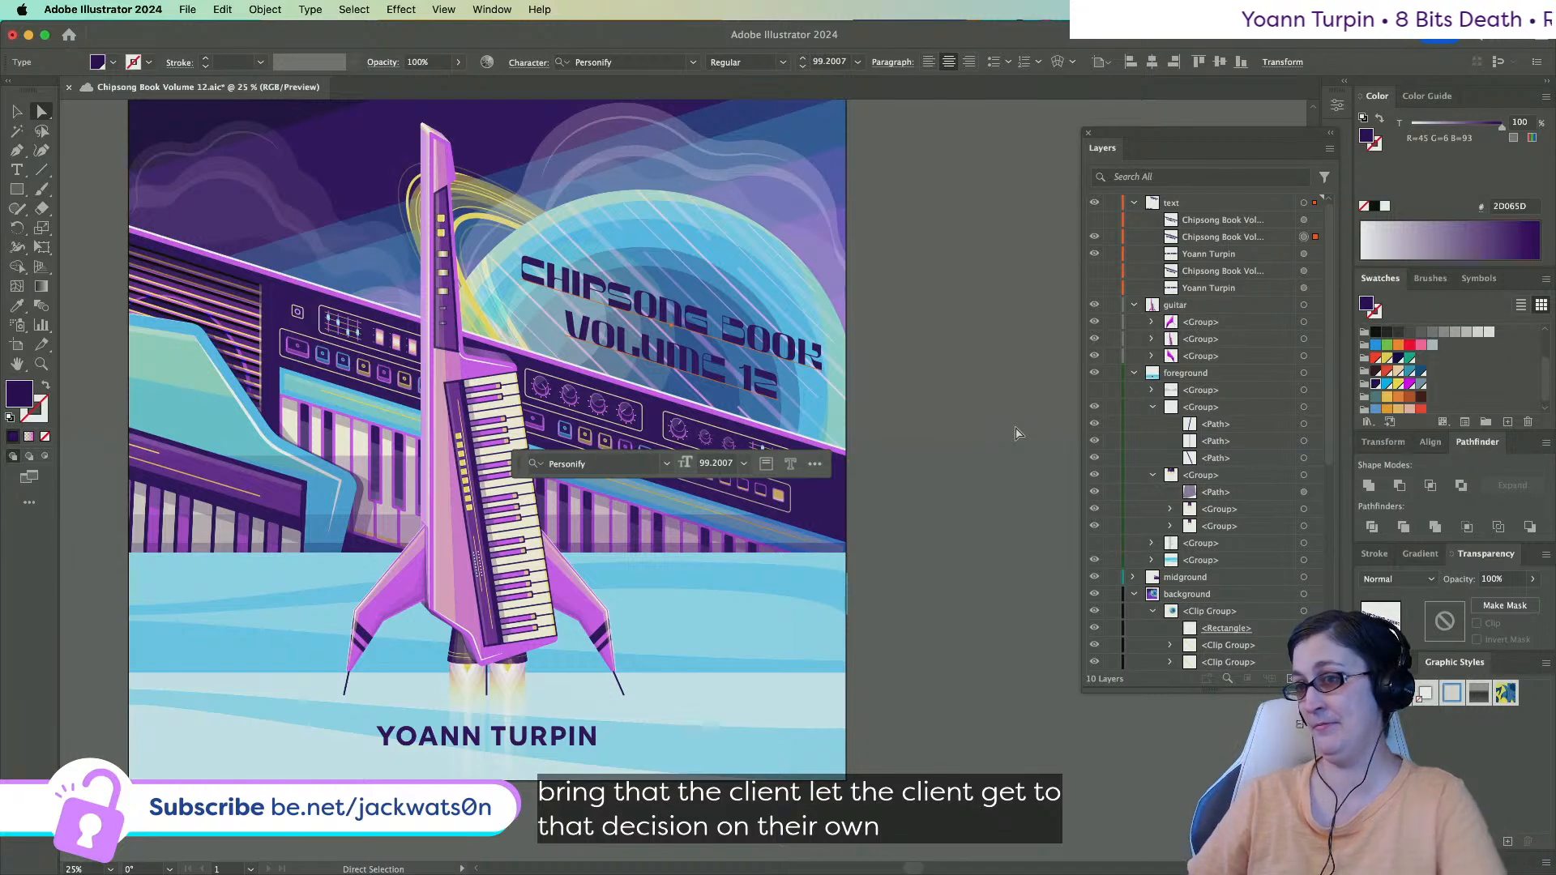
click(971, 427)
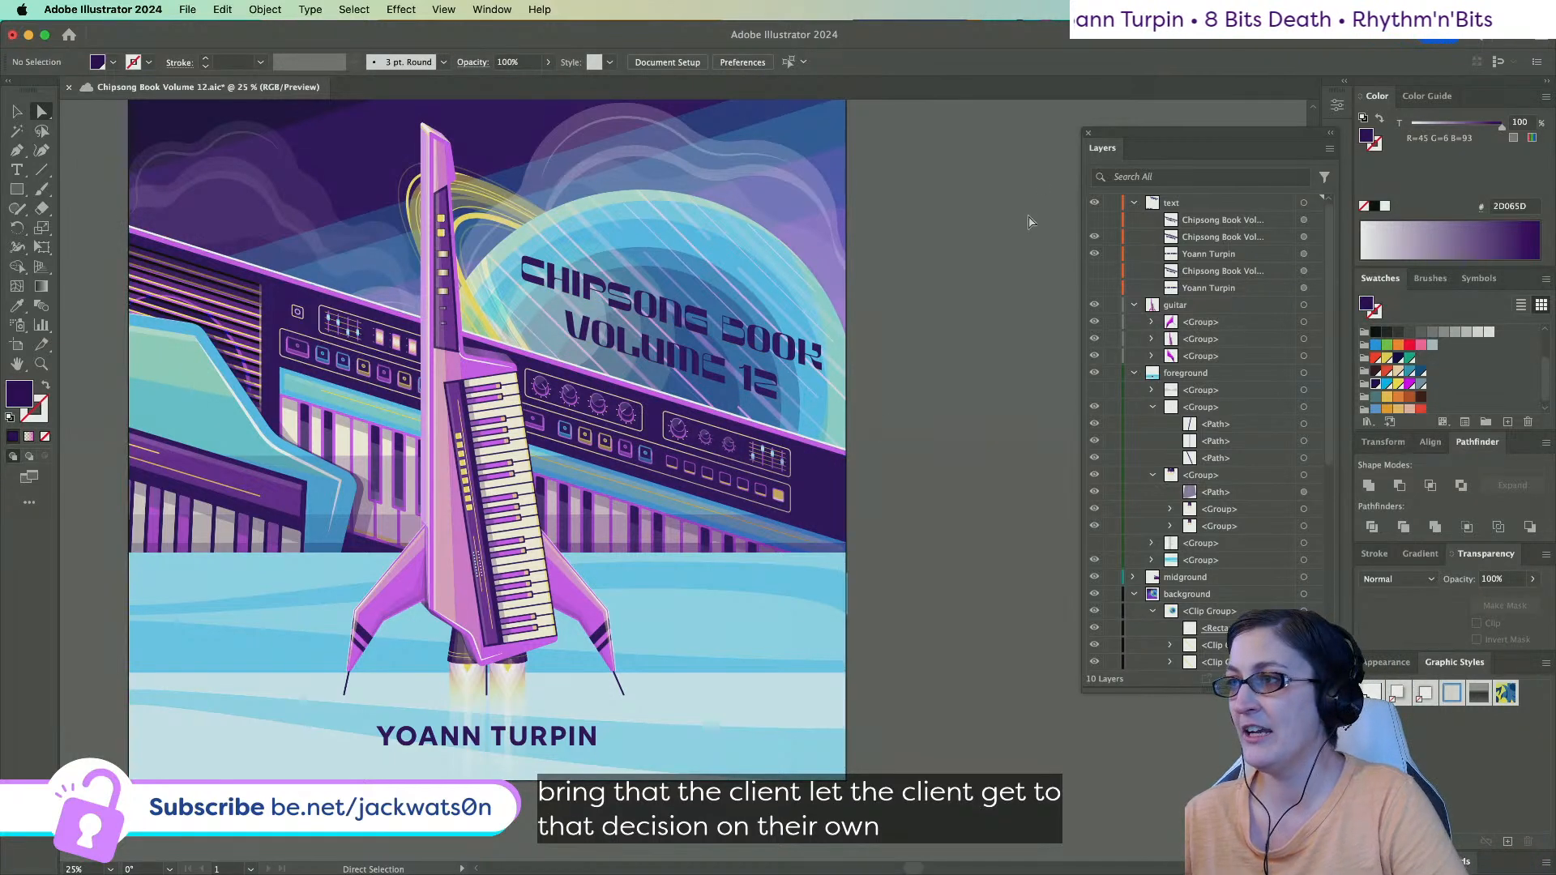
Alternate the visibility of the Briar Bold and Personify titles to compare them, and hide the author-name text.
click(1095, 219)
click(1095, 235)
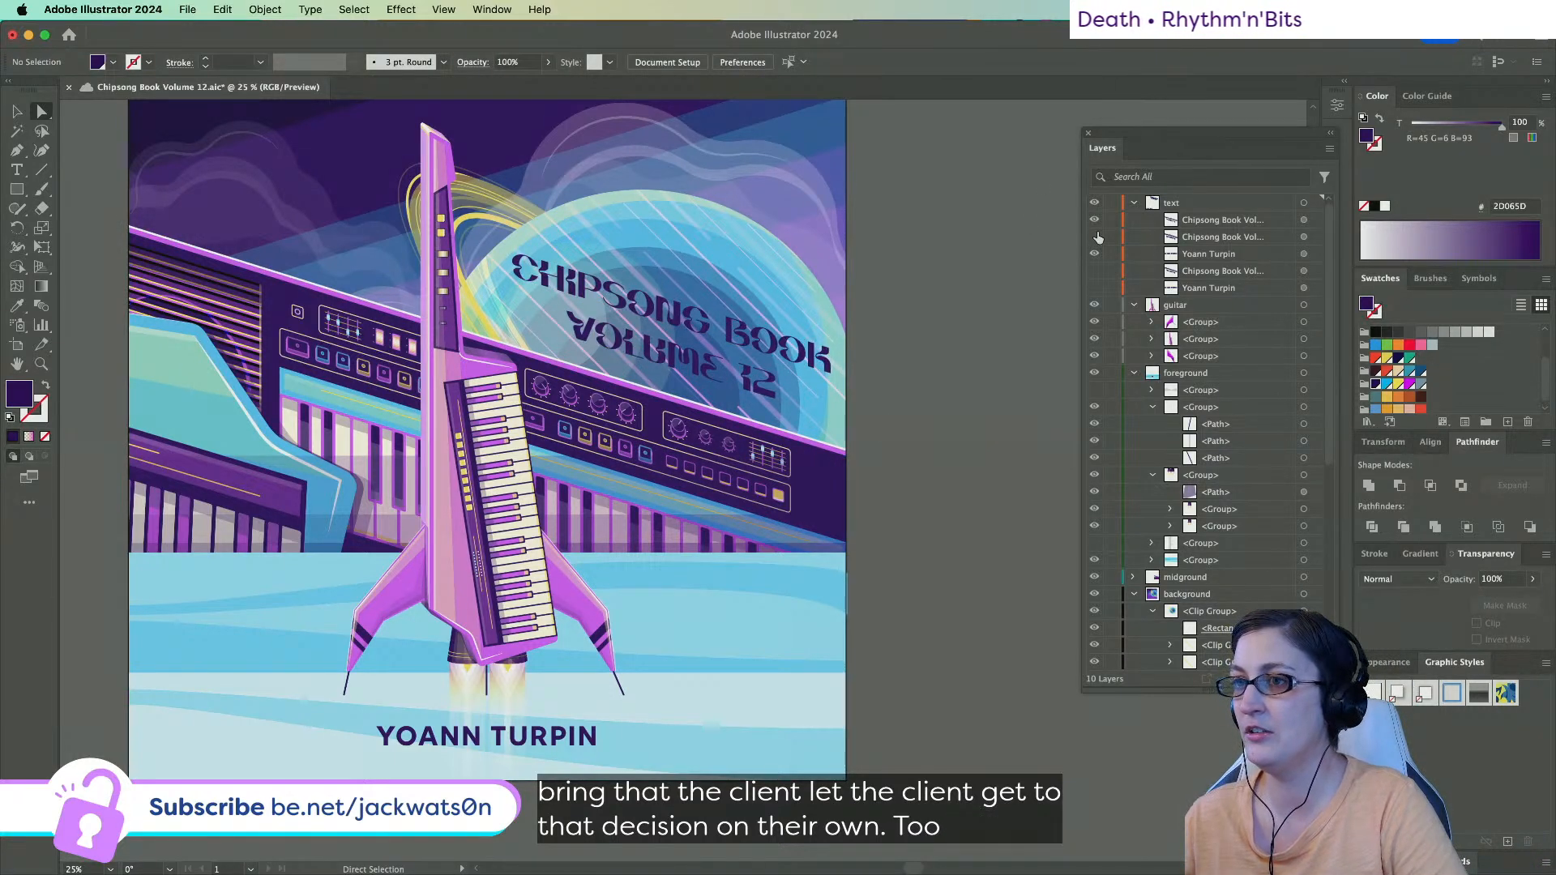
scroll(663, 261, up, 3)
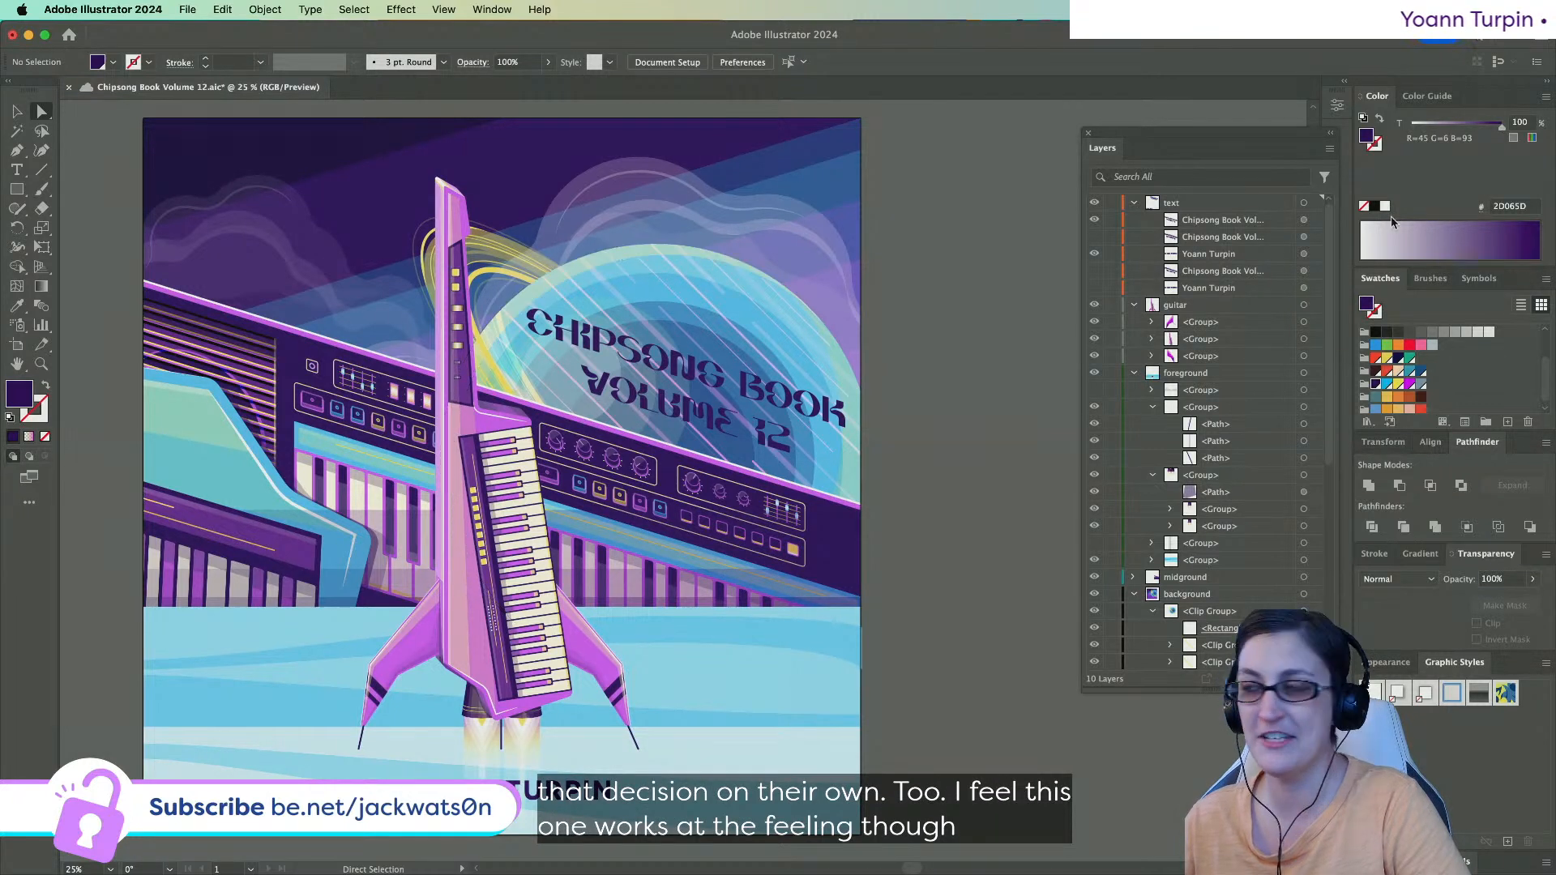
click(1095, 237)
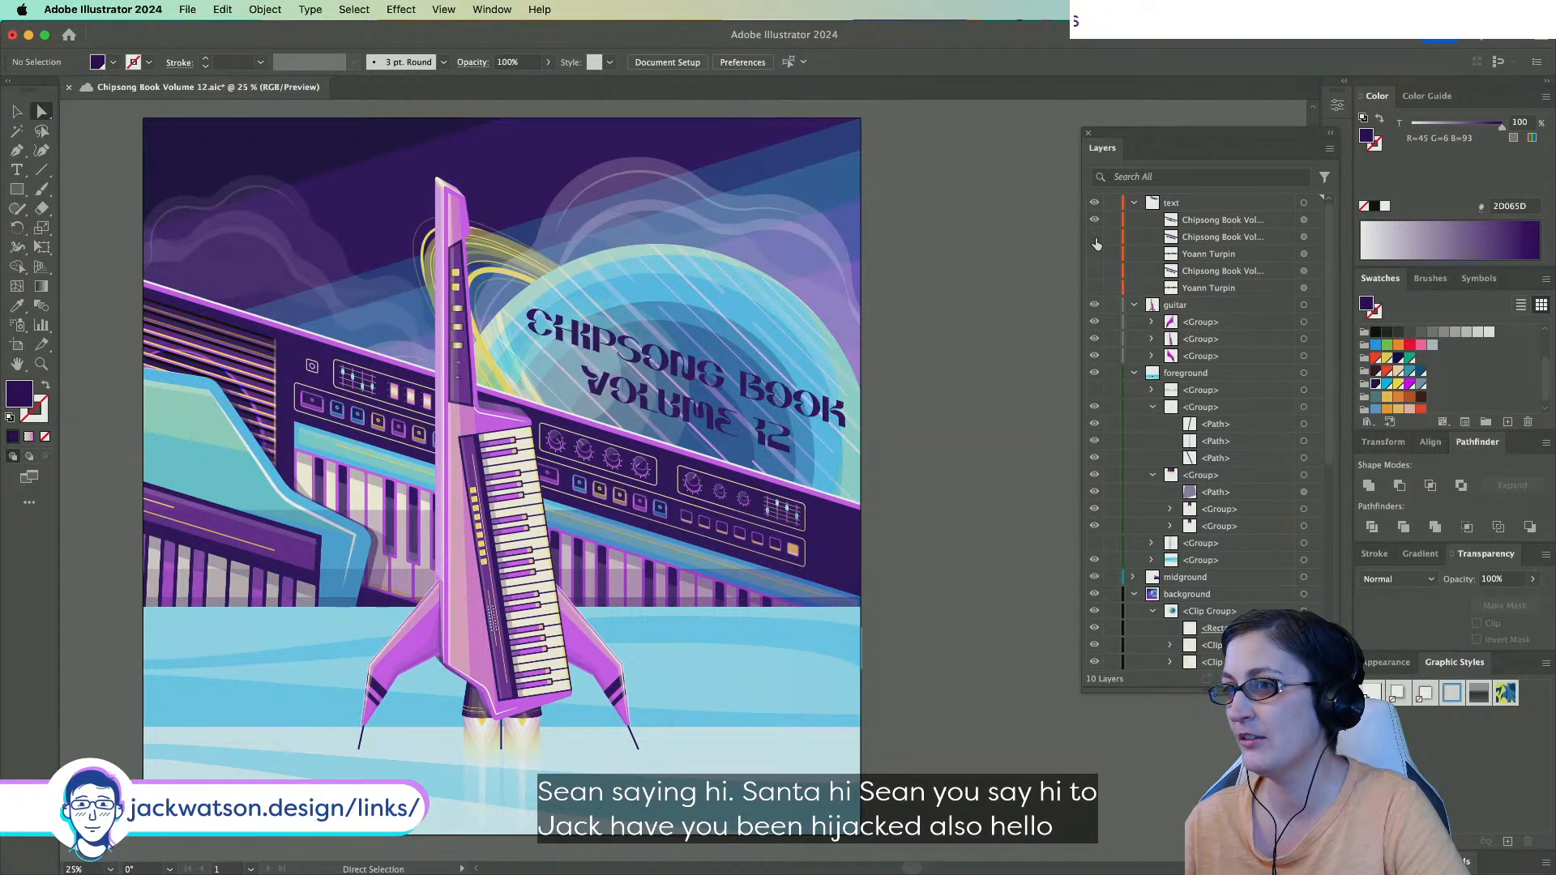
click(1094, 238)
click(1096, 221)
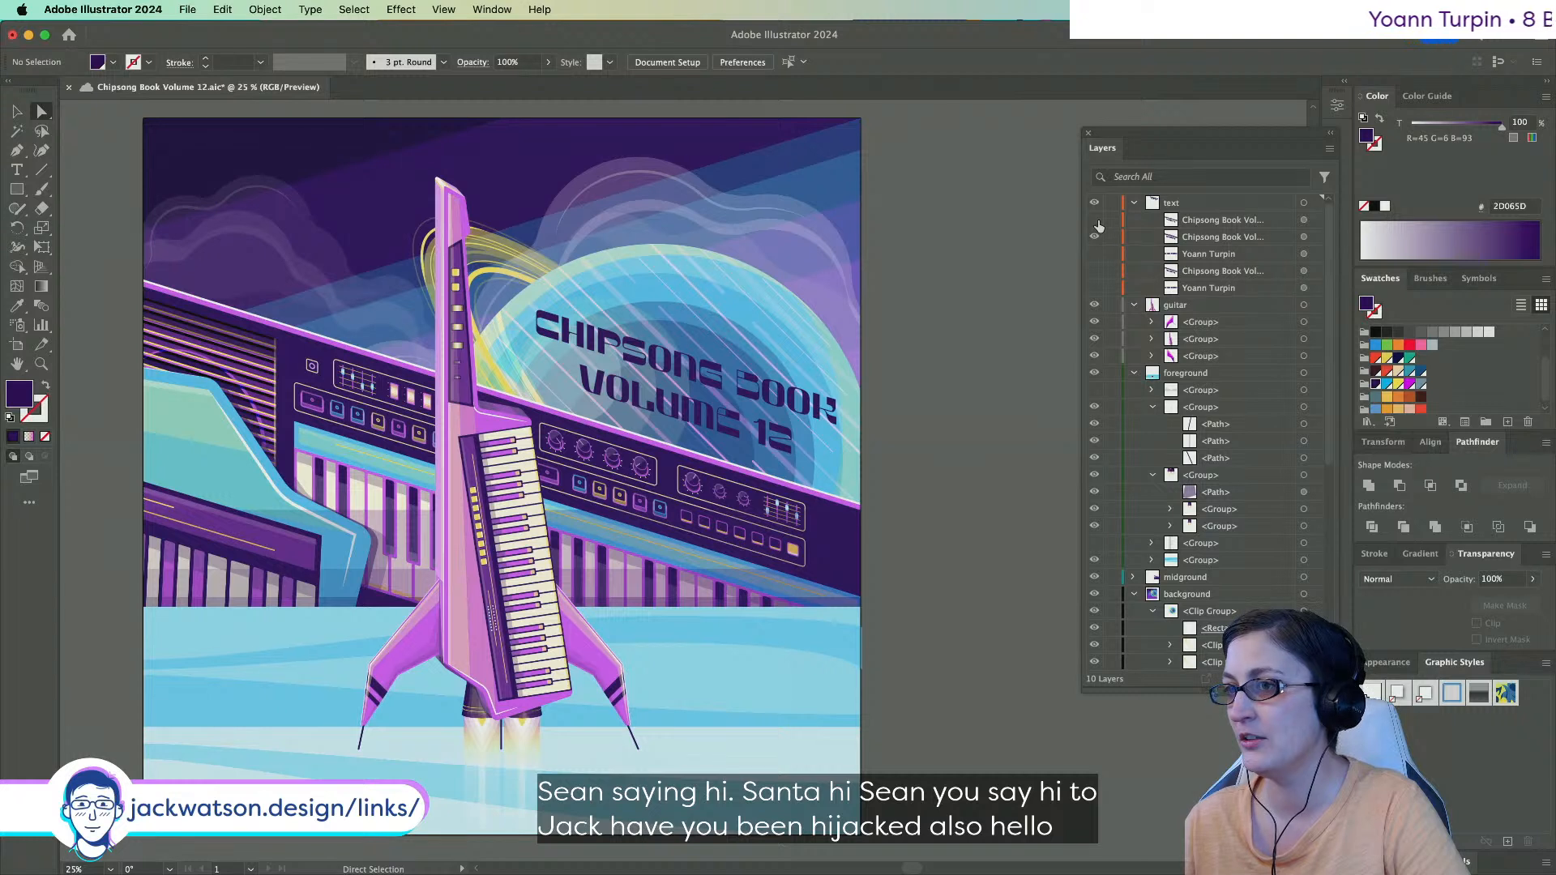
click(1095, 222)
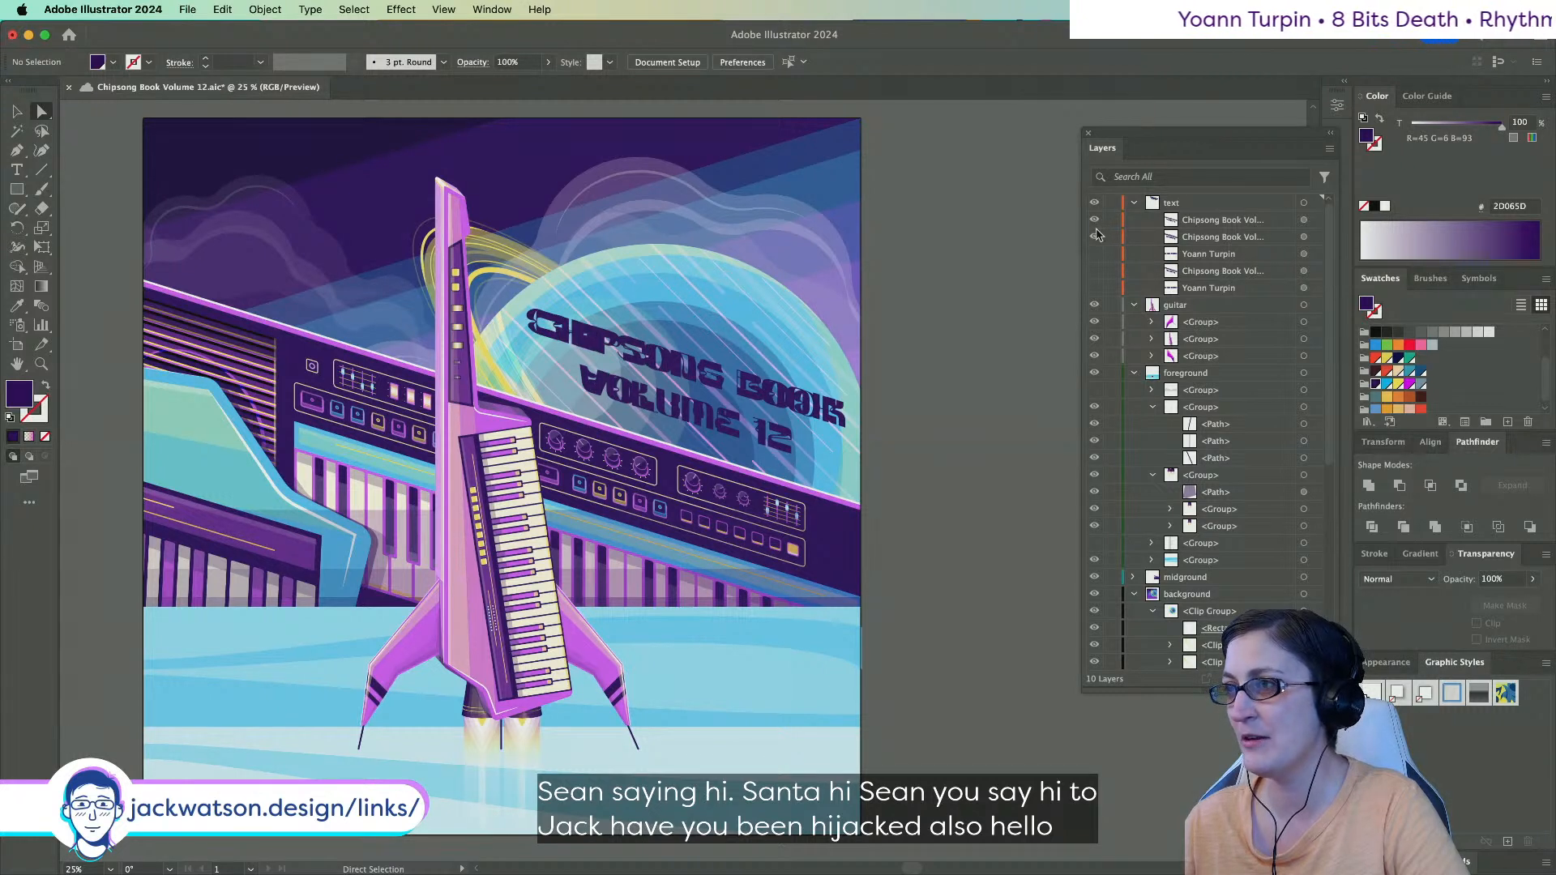
click(1096, 237)
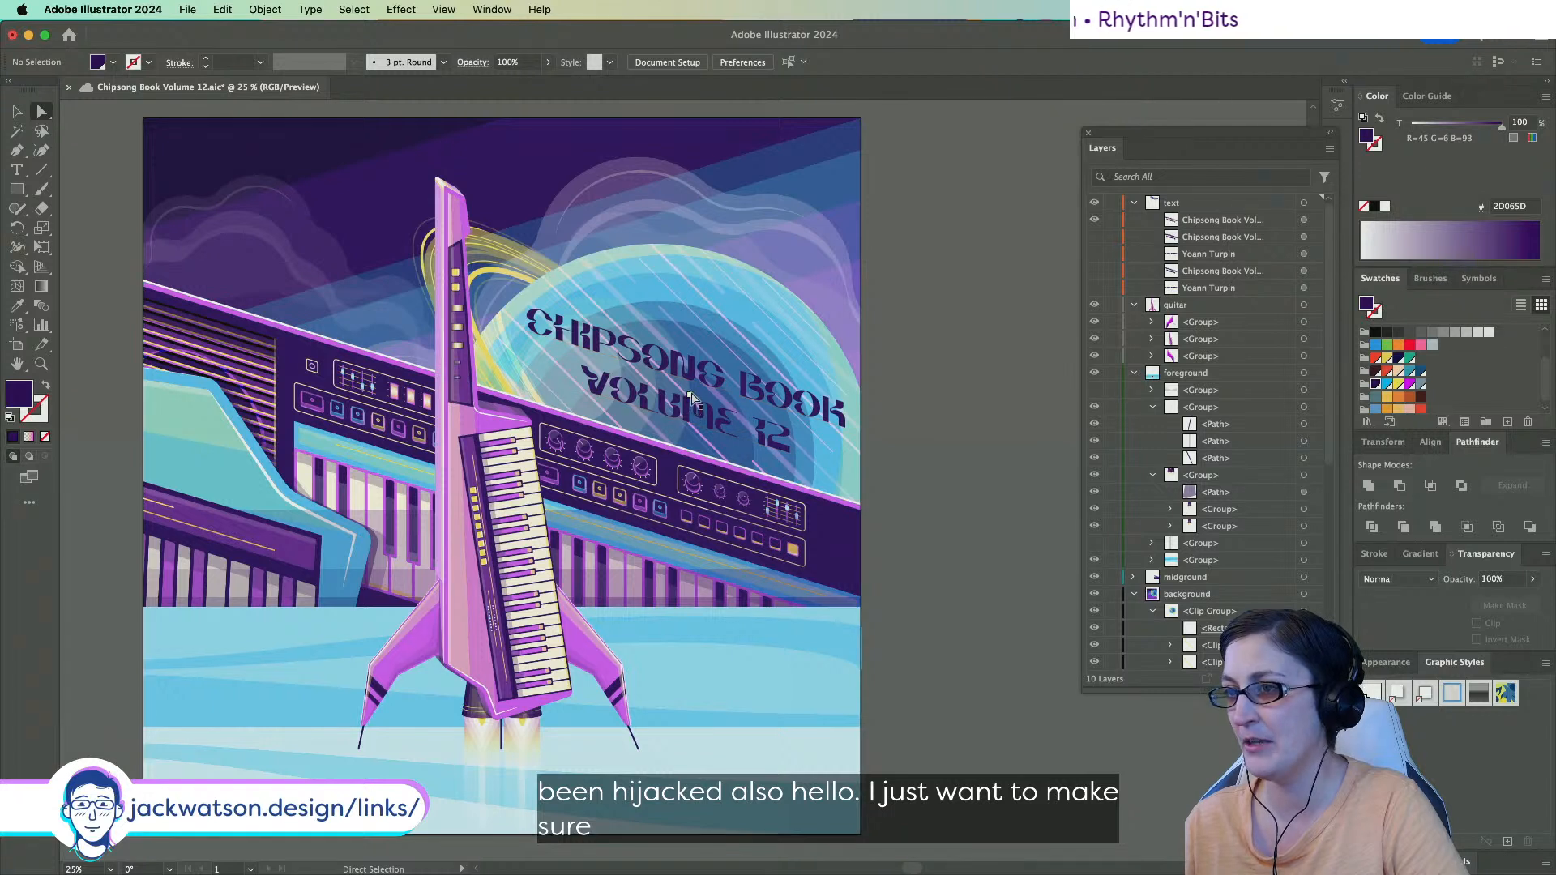
Show the Personify title in place of the Briar Bold one, select it, and save the document.
click(1096, 220)
click(1096, 237)
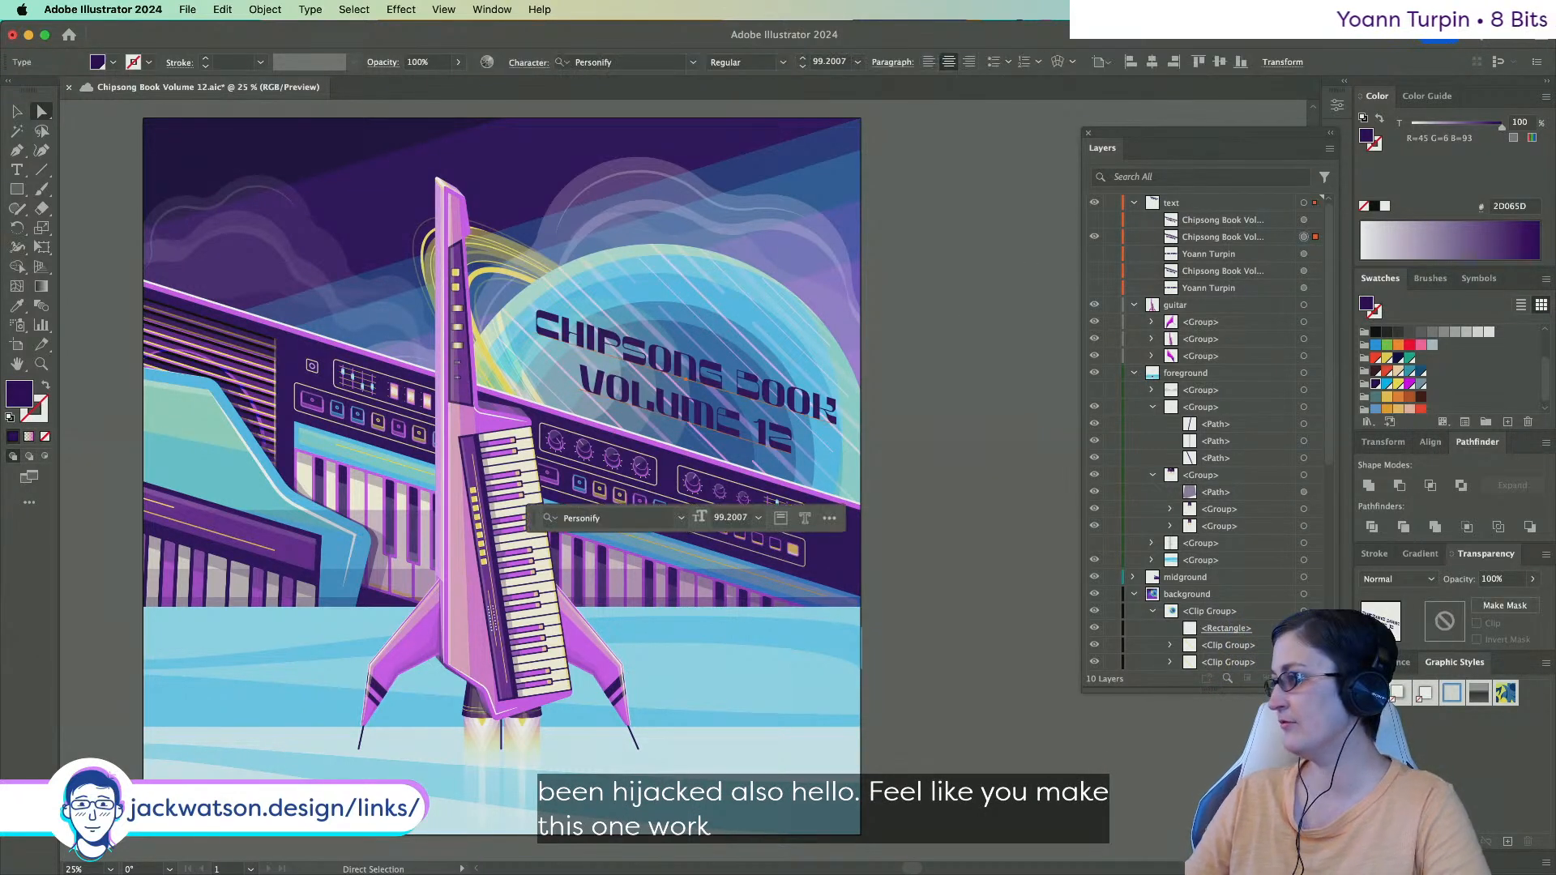
click(1304, 236)
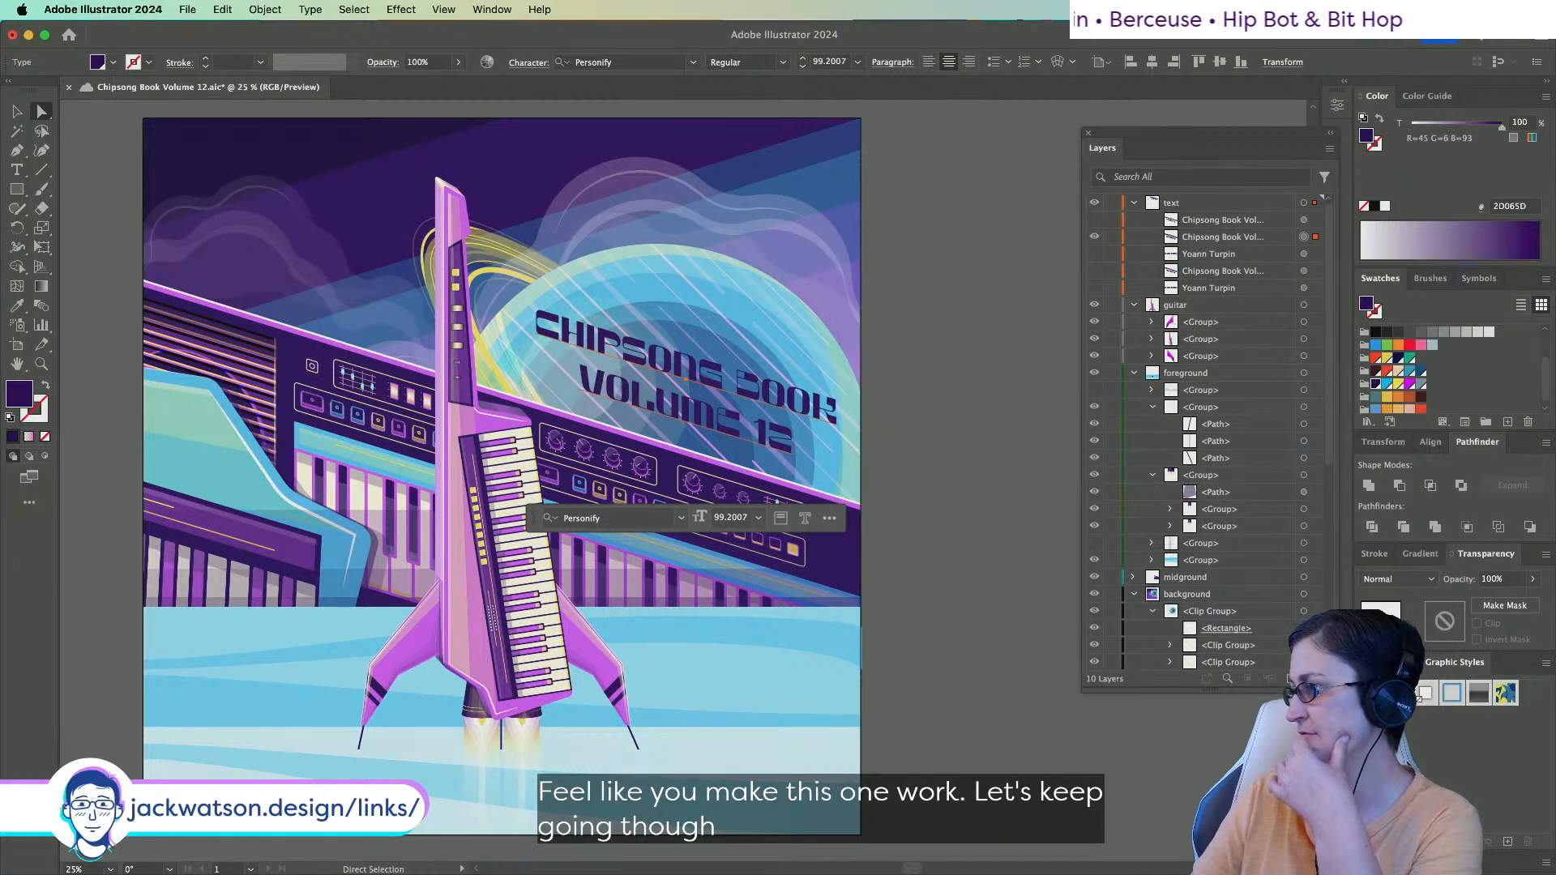
key(super+s)
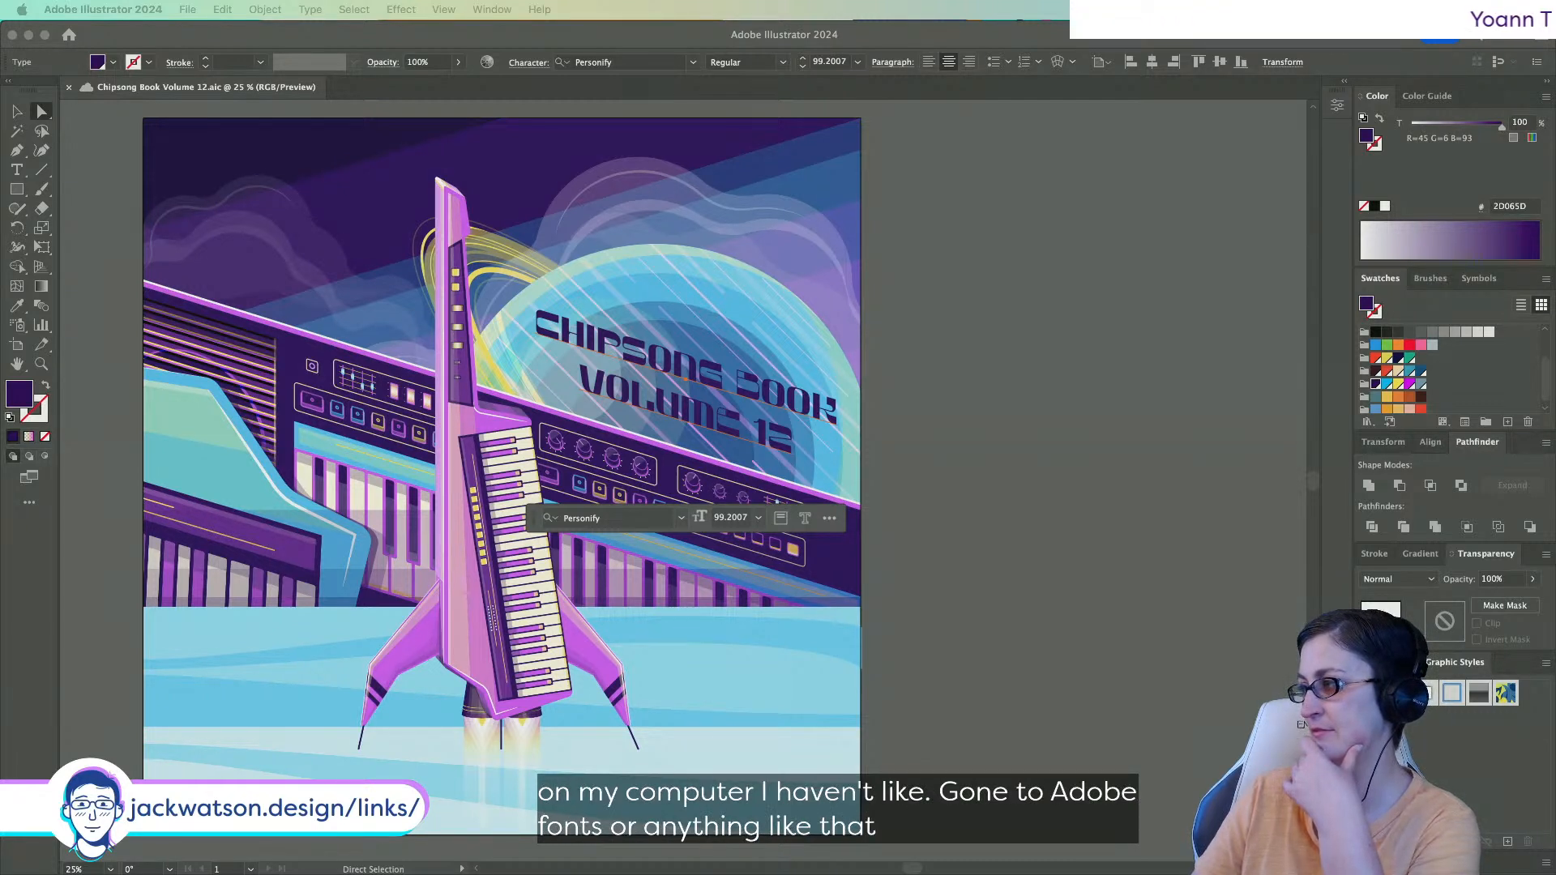
Try the Bungee Regular font on the visible Chipsong Book Volume 12 title.
click(612, 62)
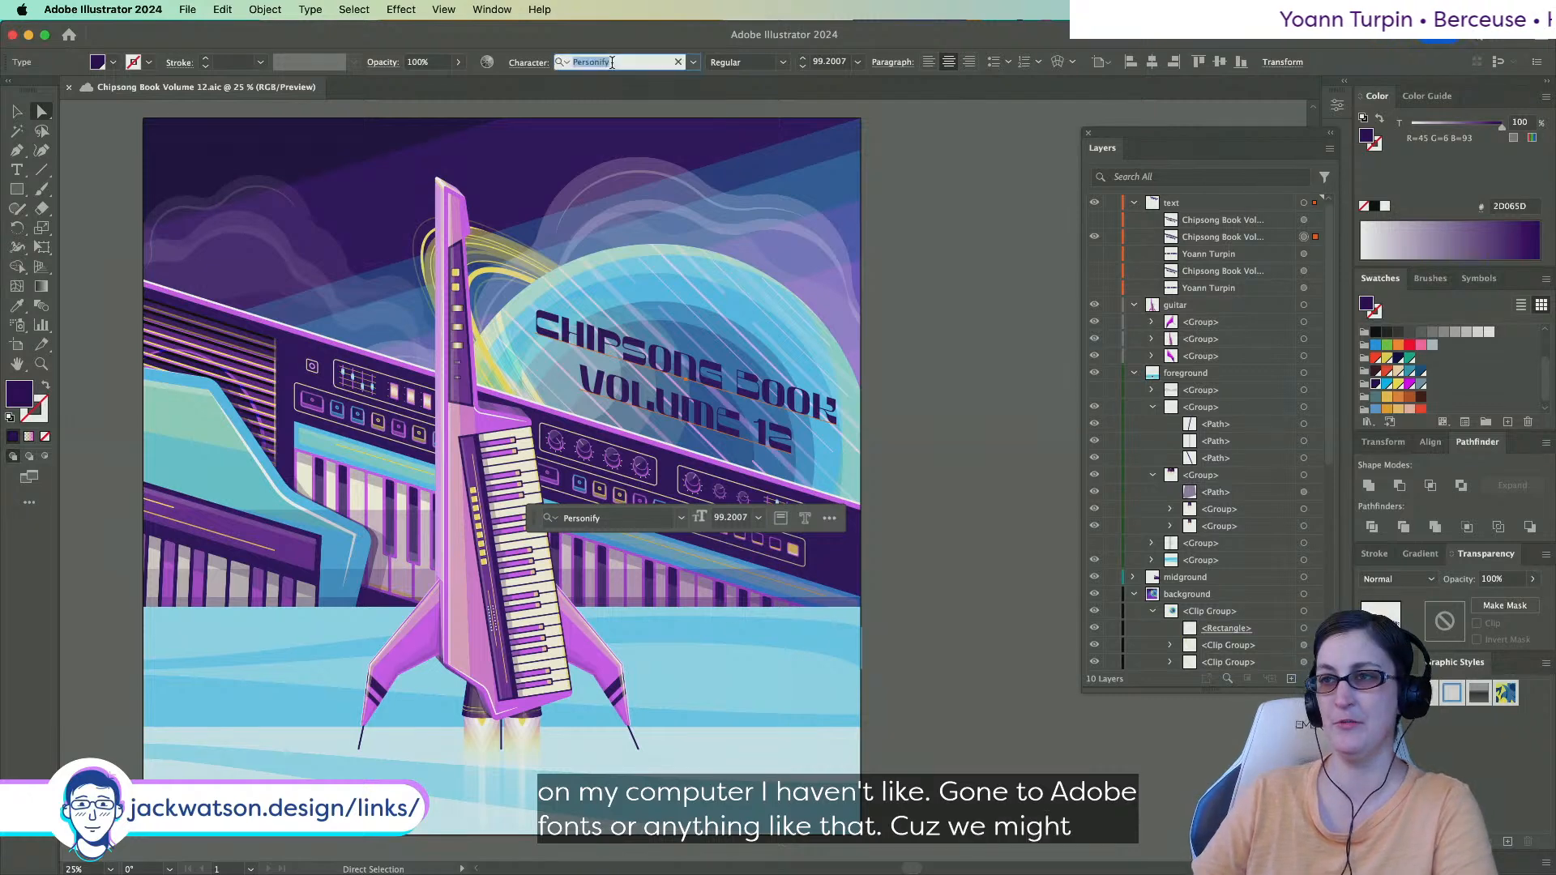
click(612, 63)
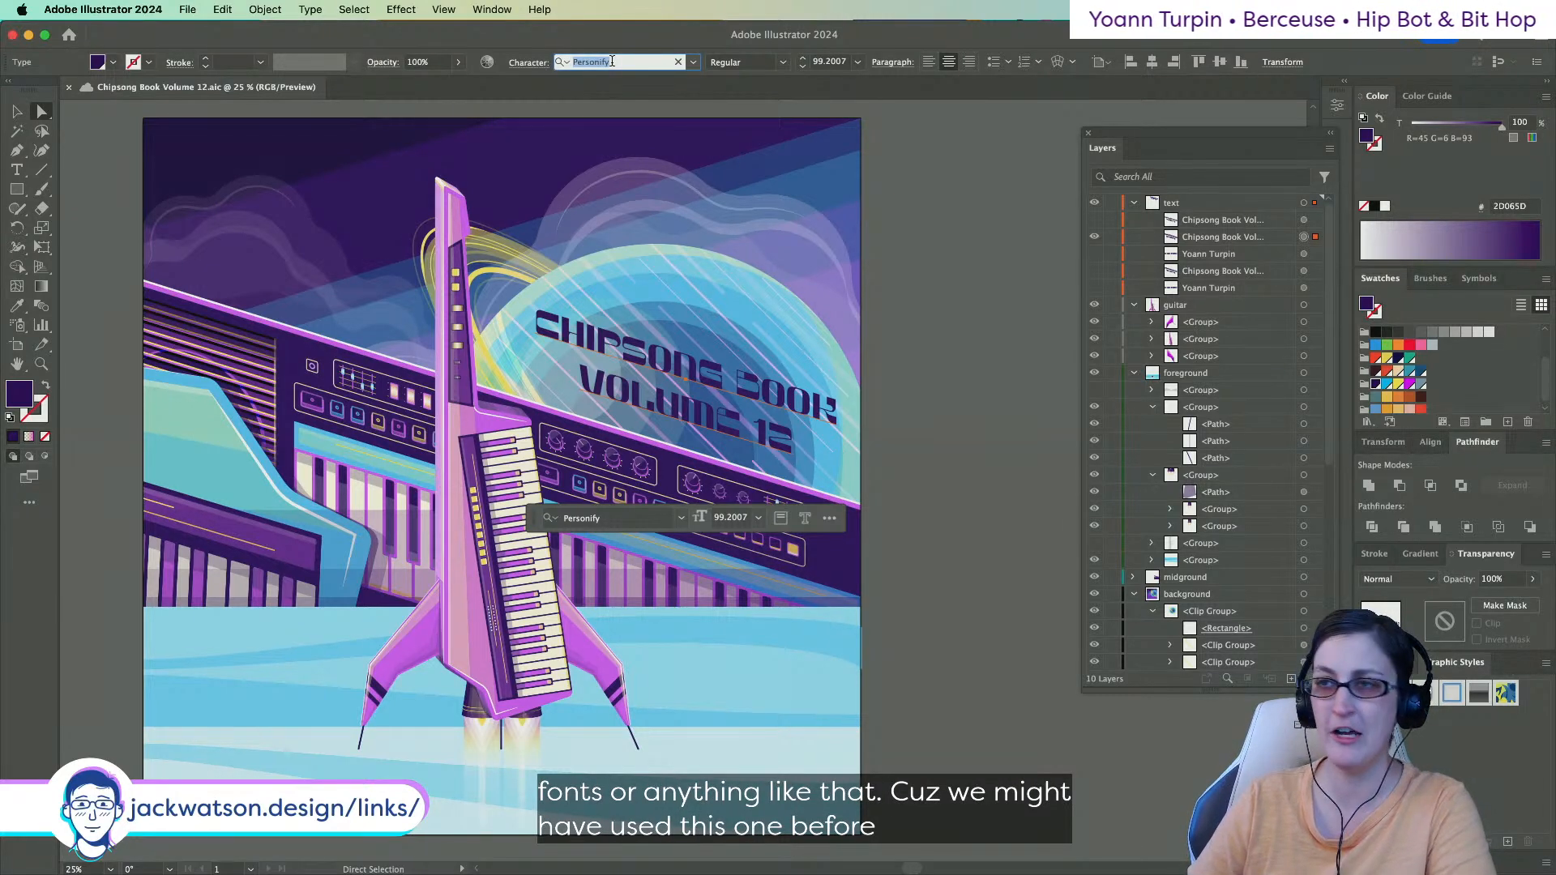
text(bur)
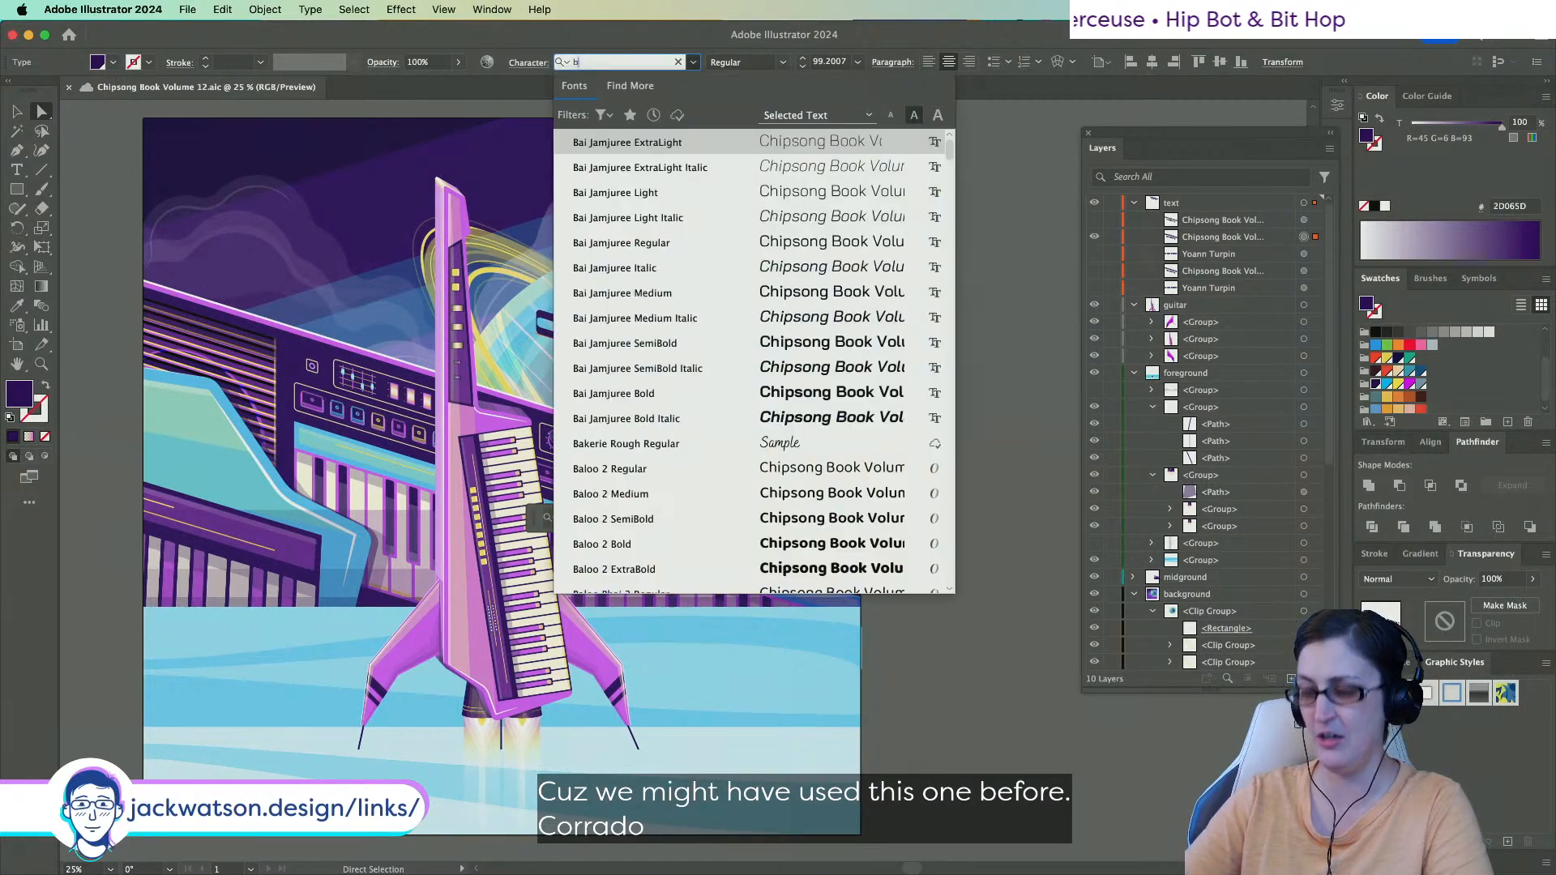
click(711, 150)
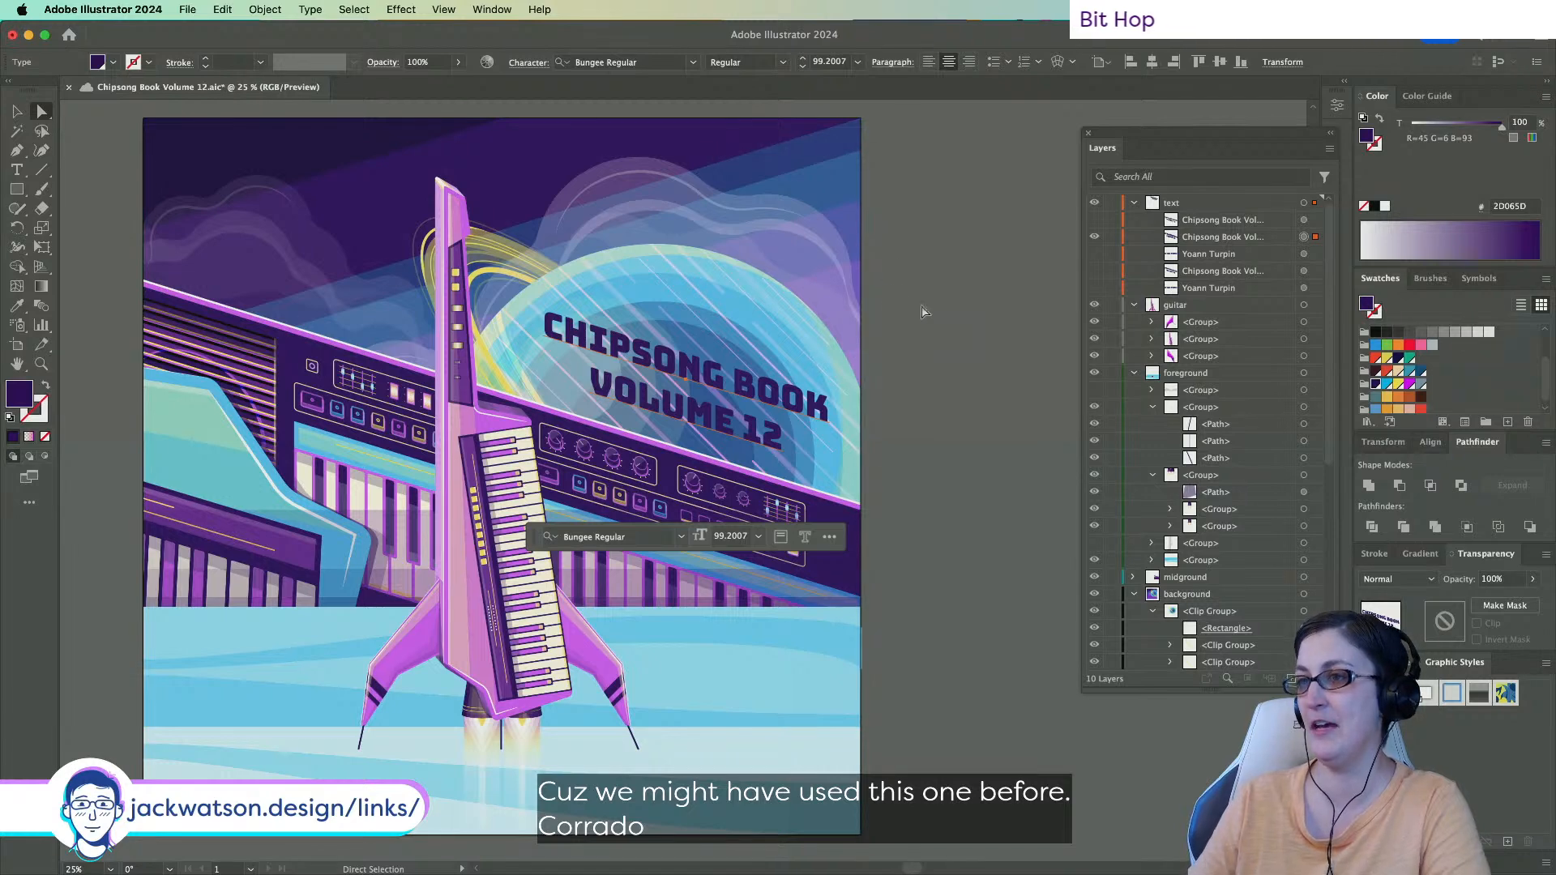
Try the BN Buns Bold font on the visible title, then undo the change.
click(652, 65)
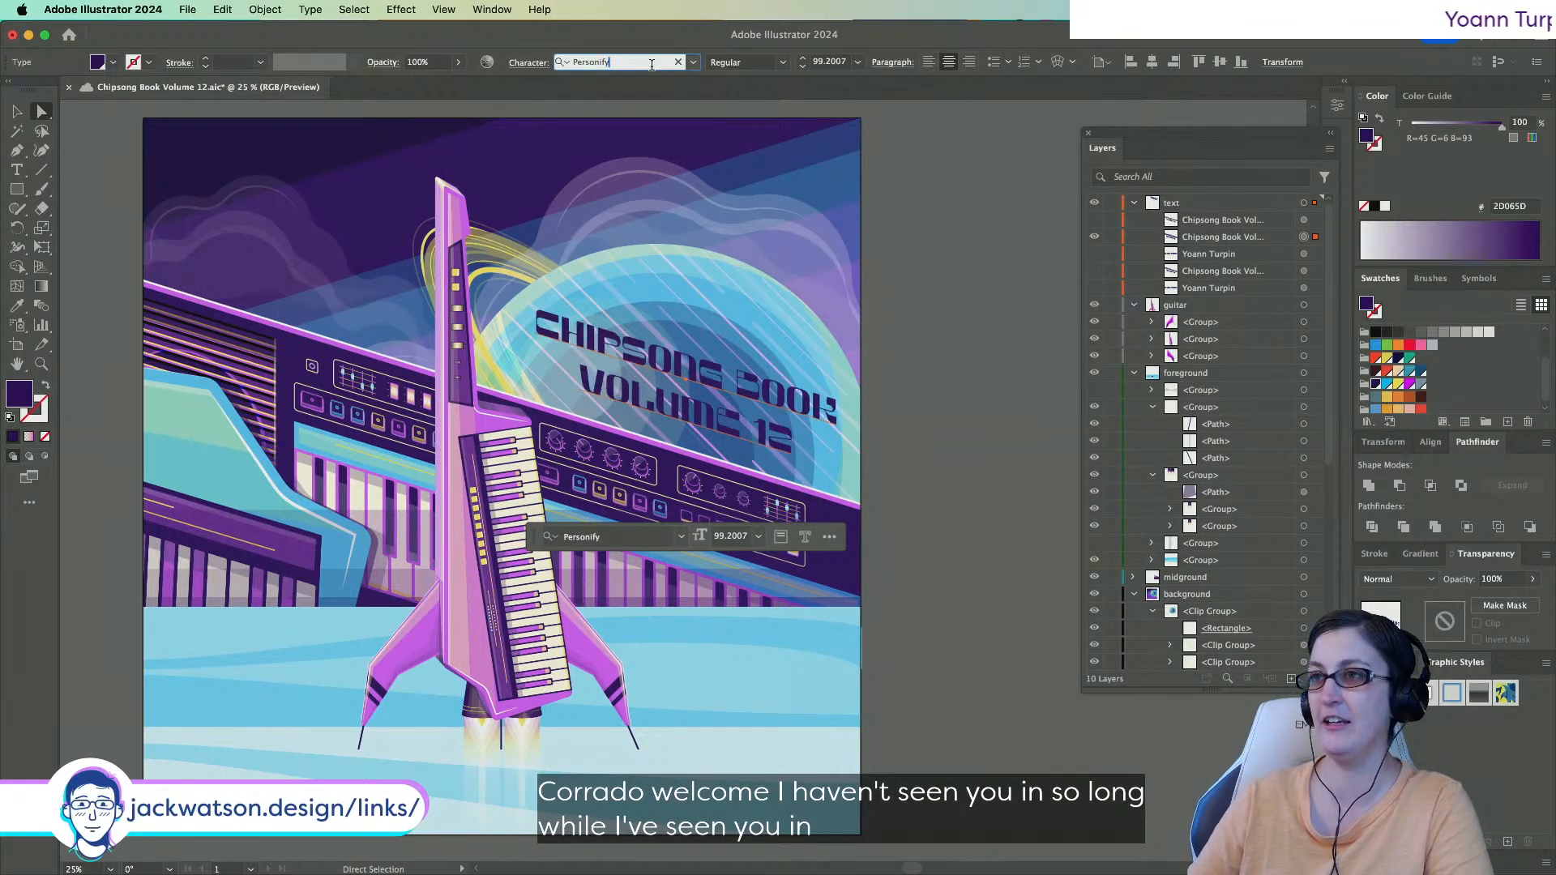
text(bur)
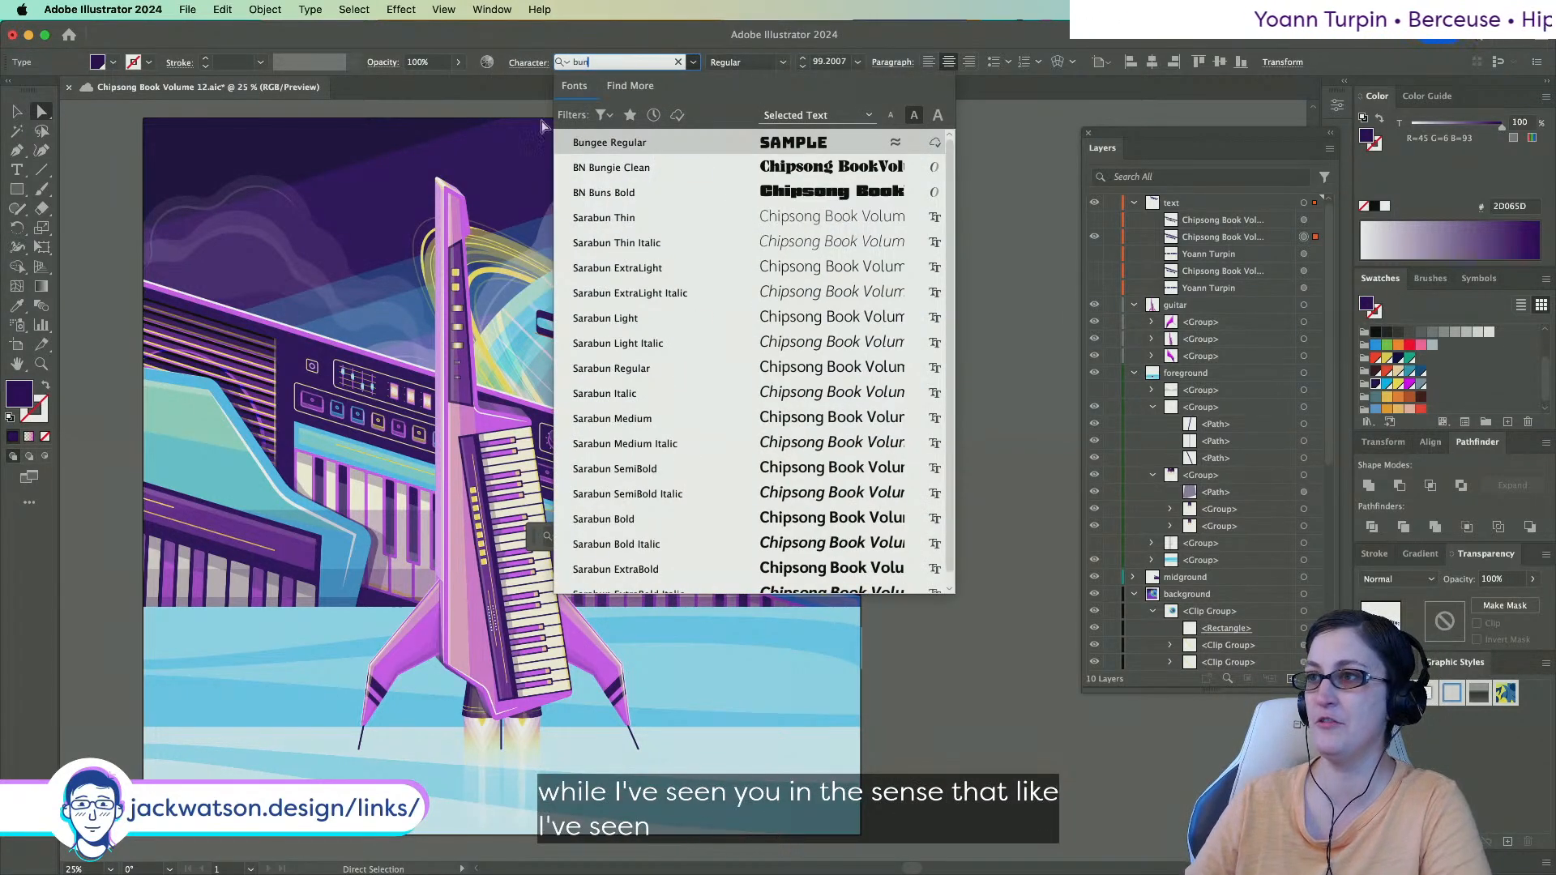
click(660, 193)
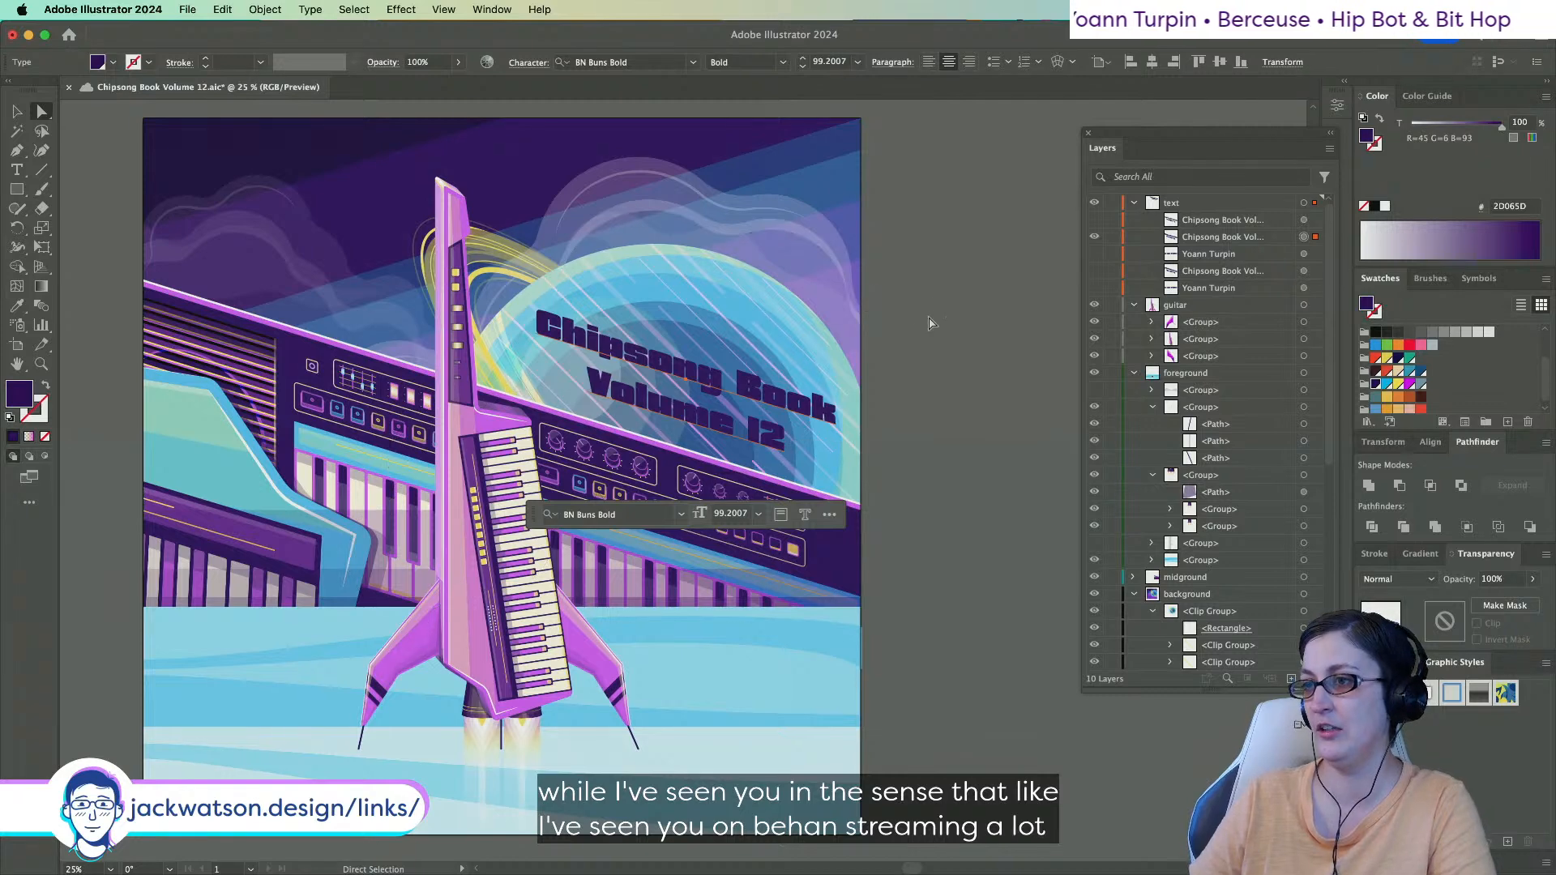
key(super+z)
key(super+z)
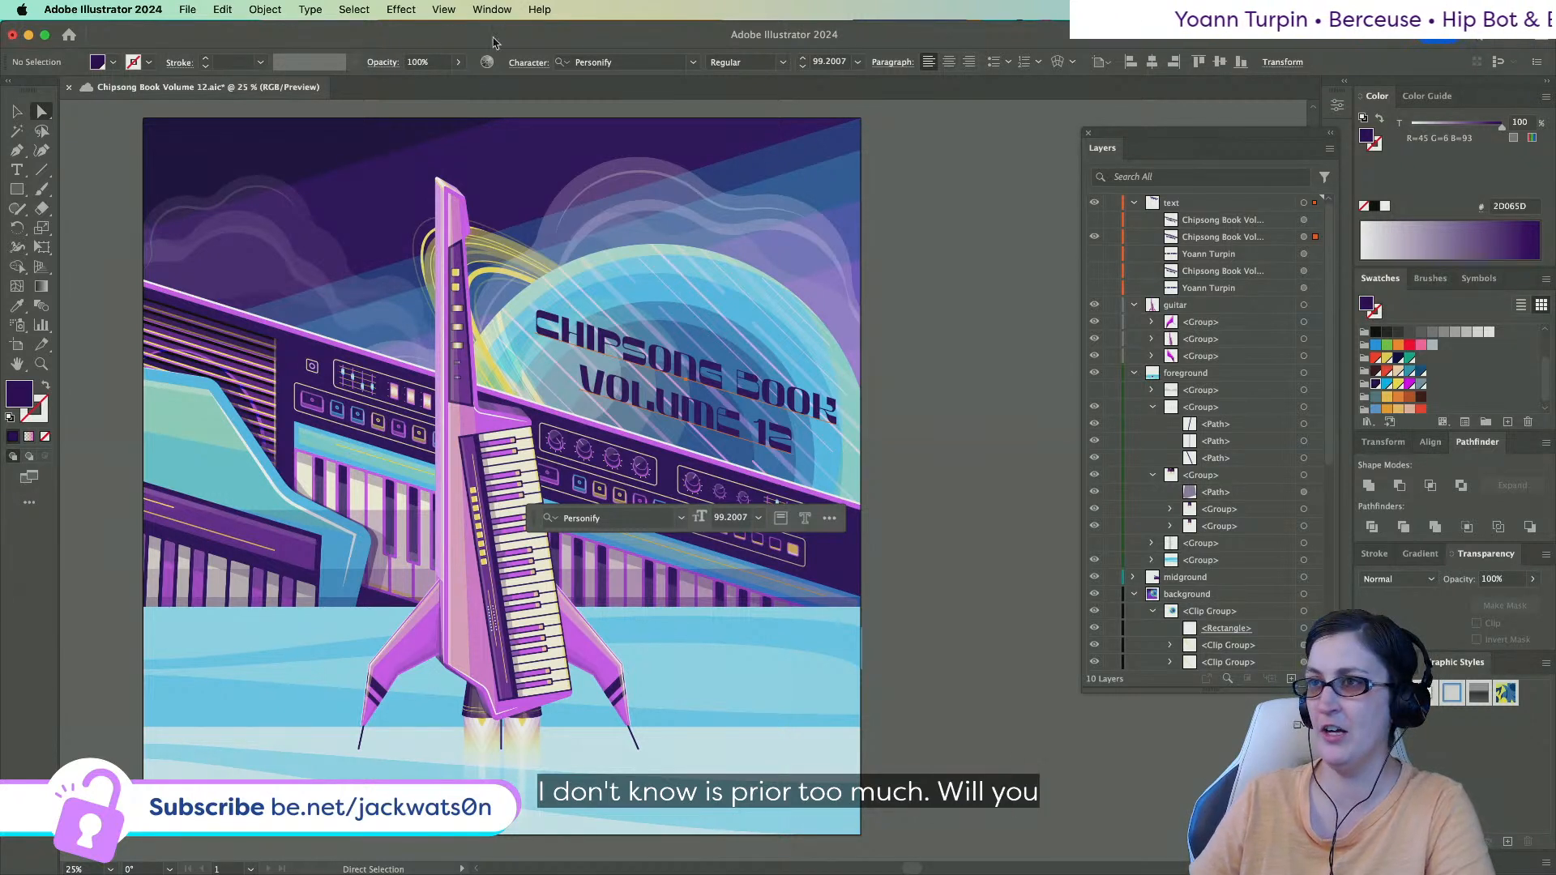
Set the font of the visible Chipsong Book Volume 12 title to BN Eclipse and deselect it.
click(596, 62)
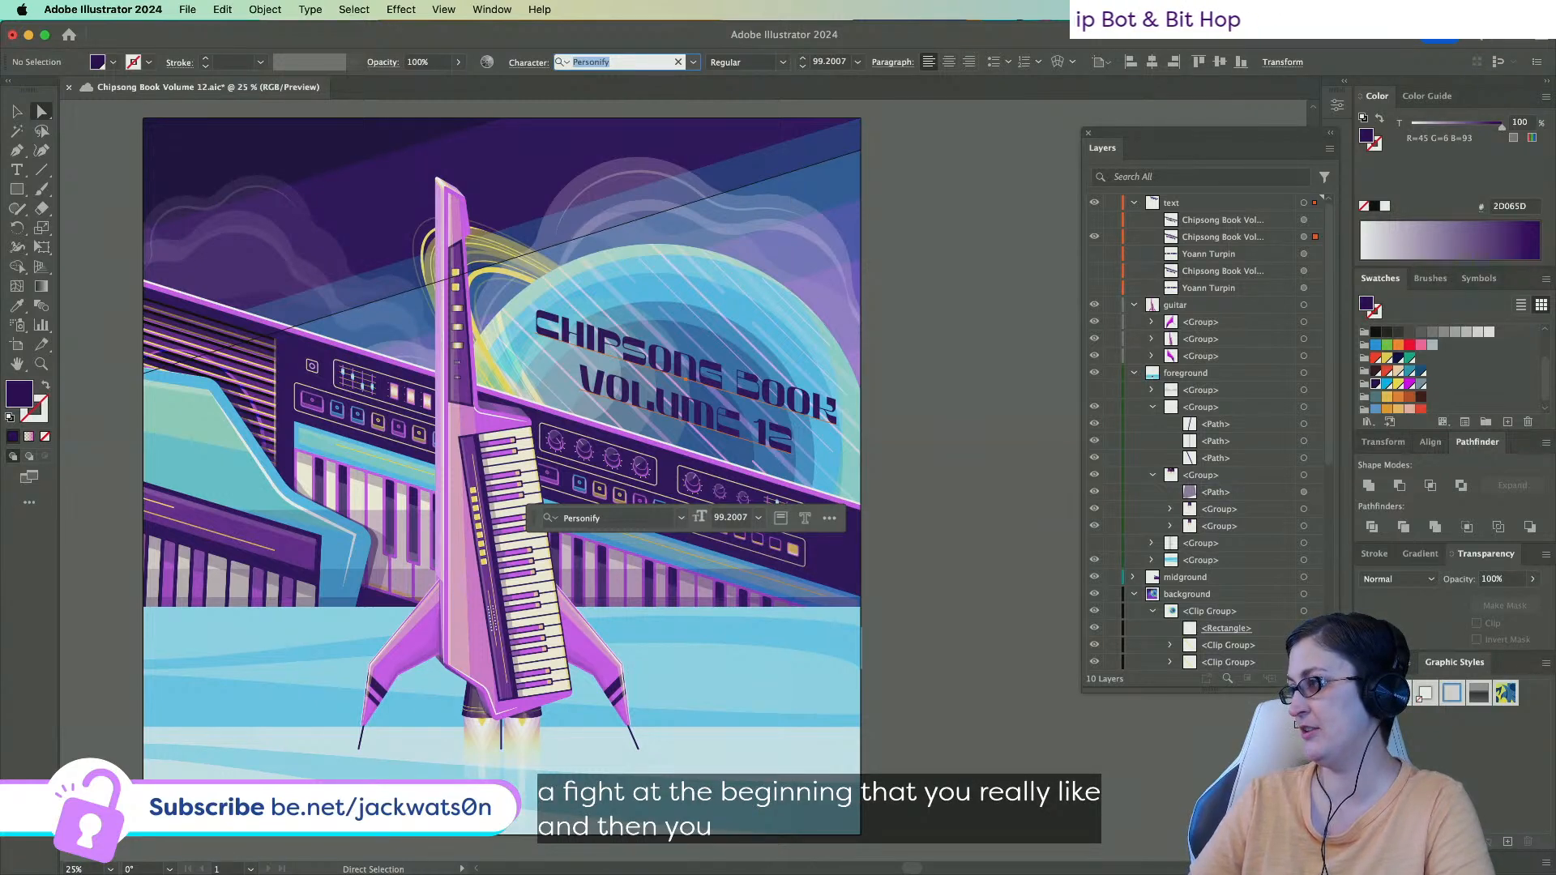
text(eclip)
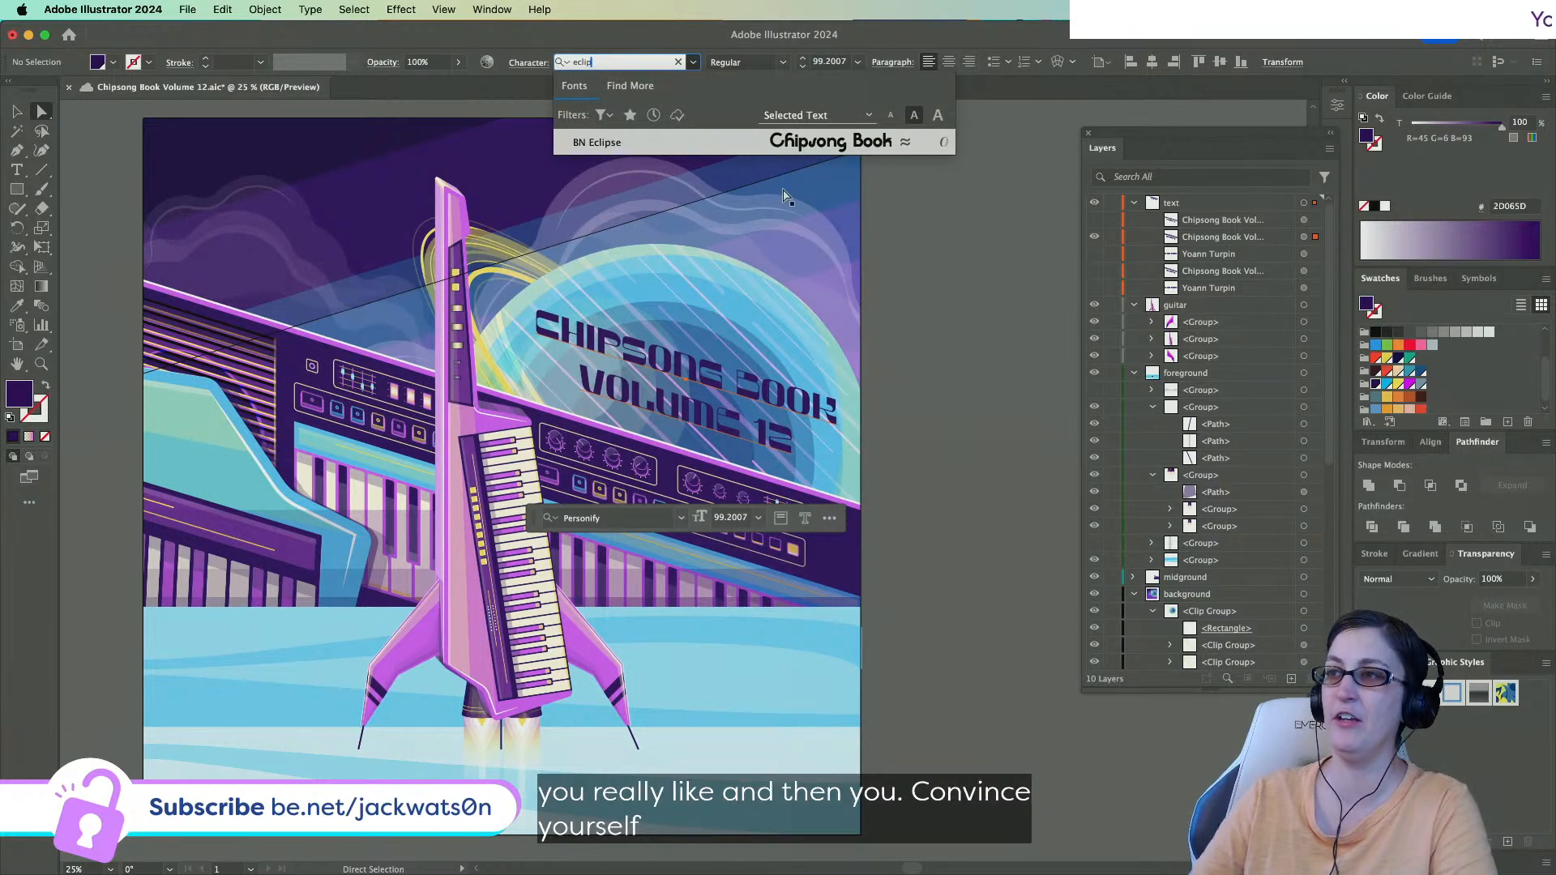
click(673, 139)
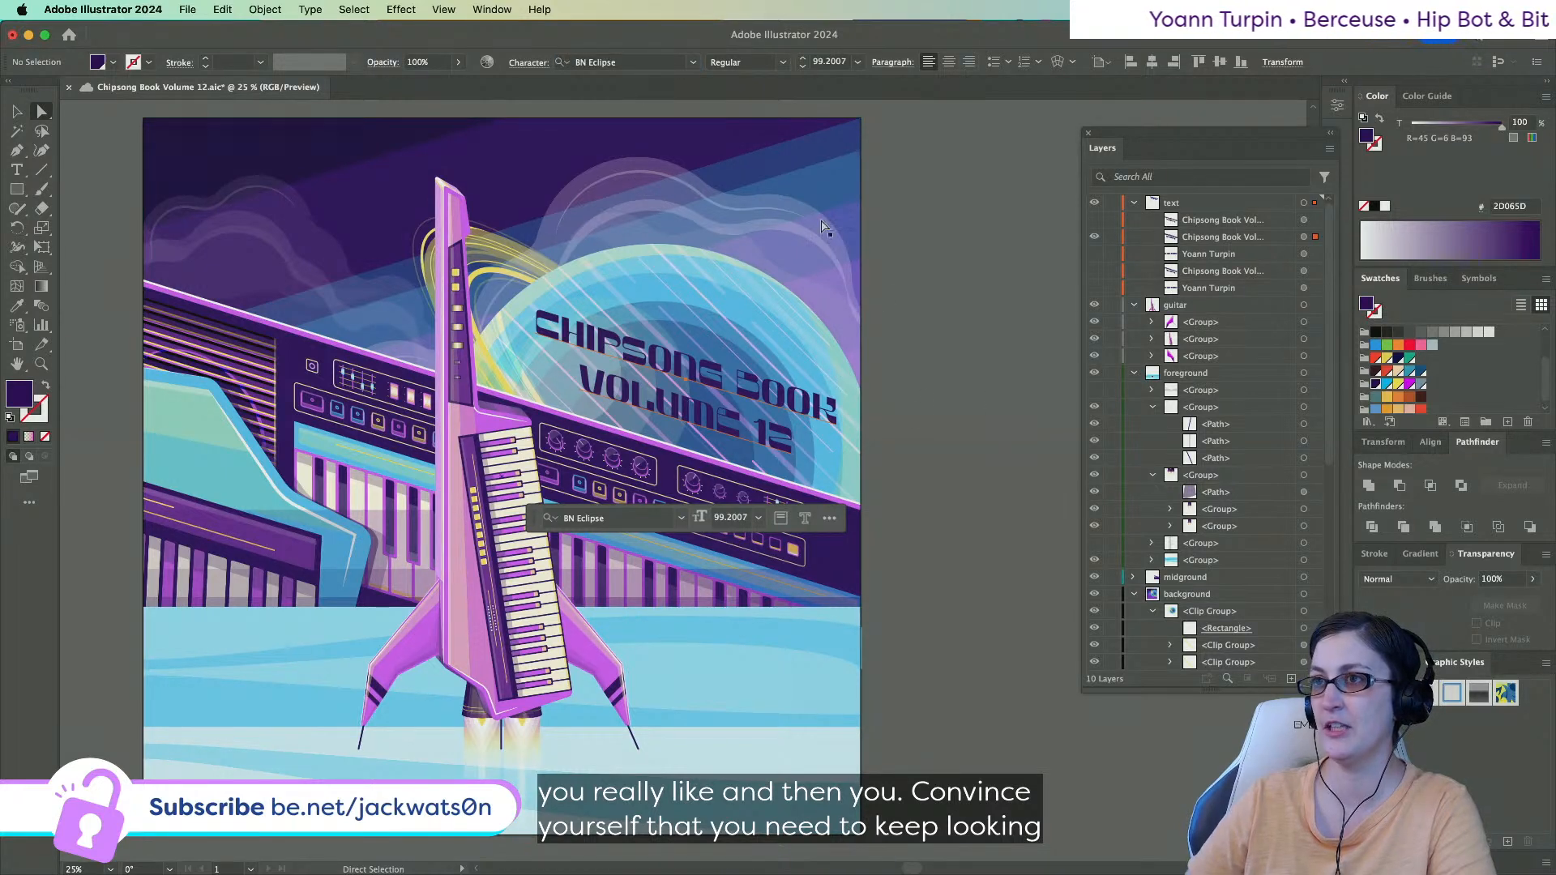
click(616, 62)
text(ecli)
click(648, 137)
click(934, 405)
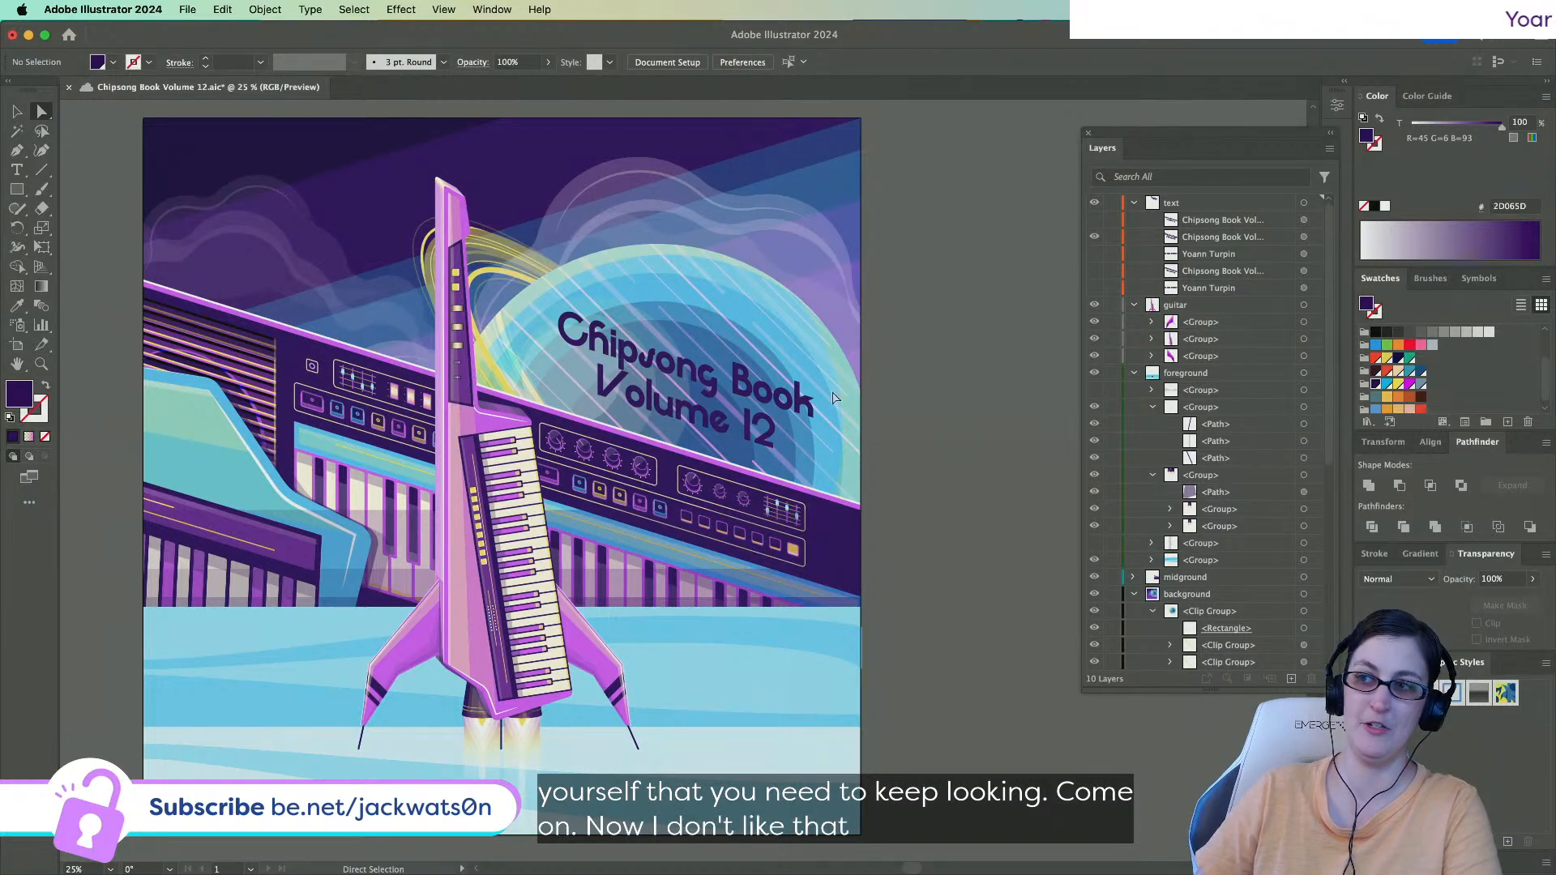
Check individual letters of the BN Eclipse title for alternate glyphs, highlight each title line, and deselect the text.
double_click(604, 348)
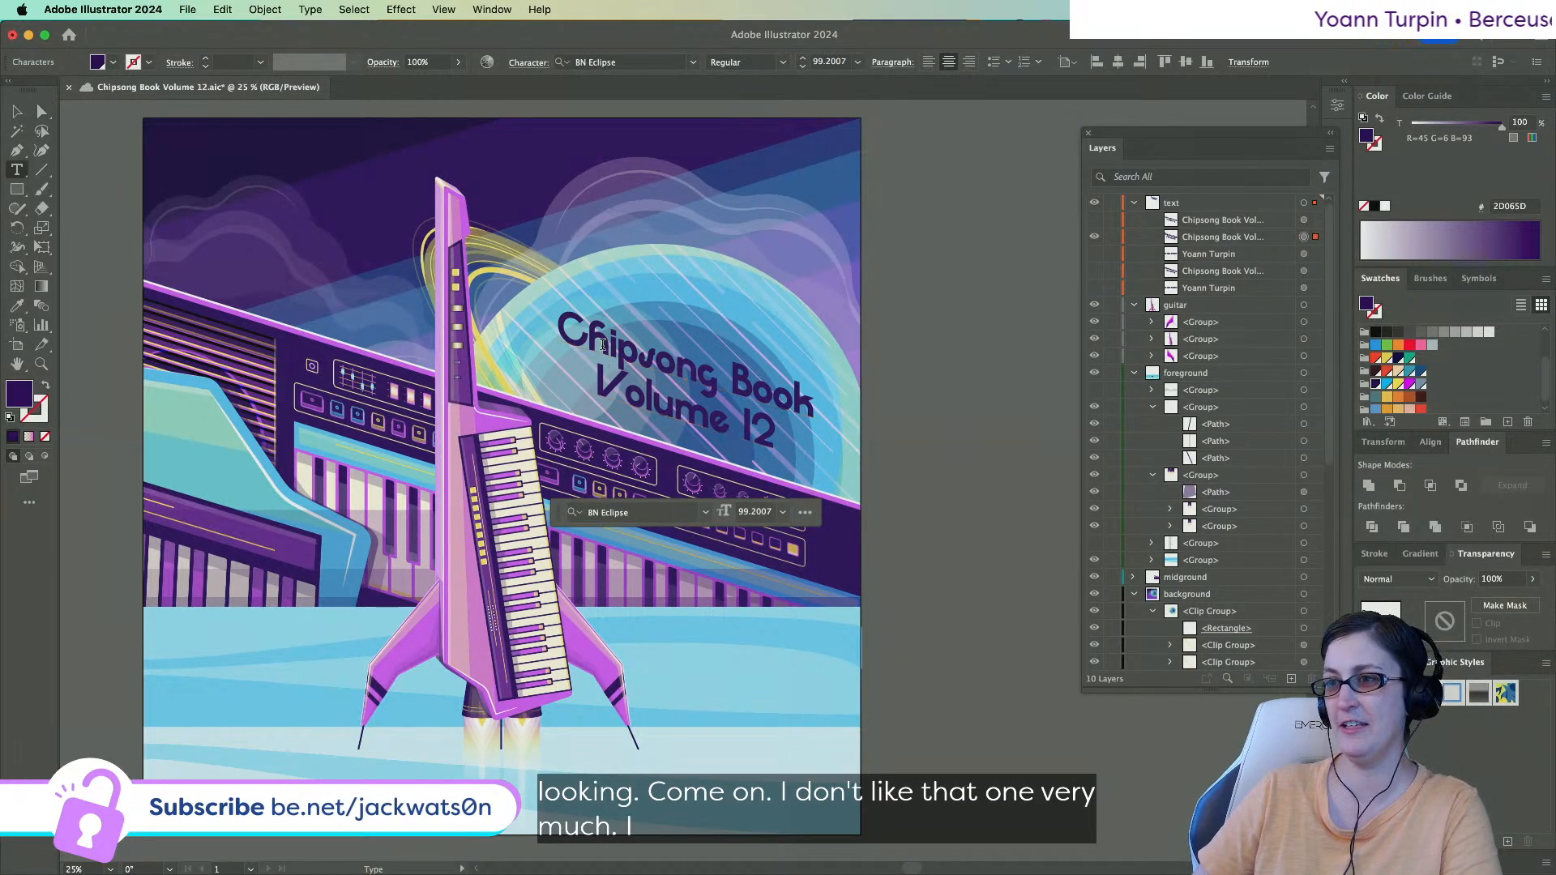
drag(609, 351, 641, 355)
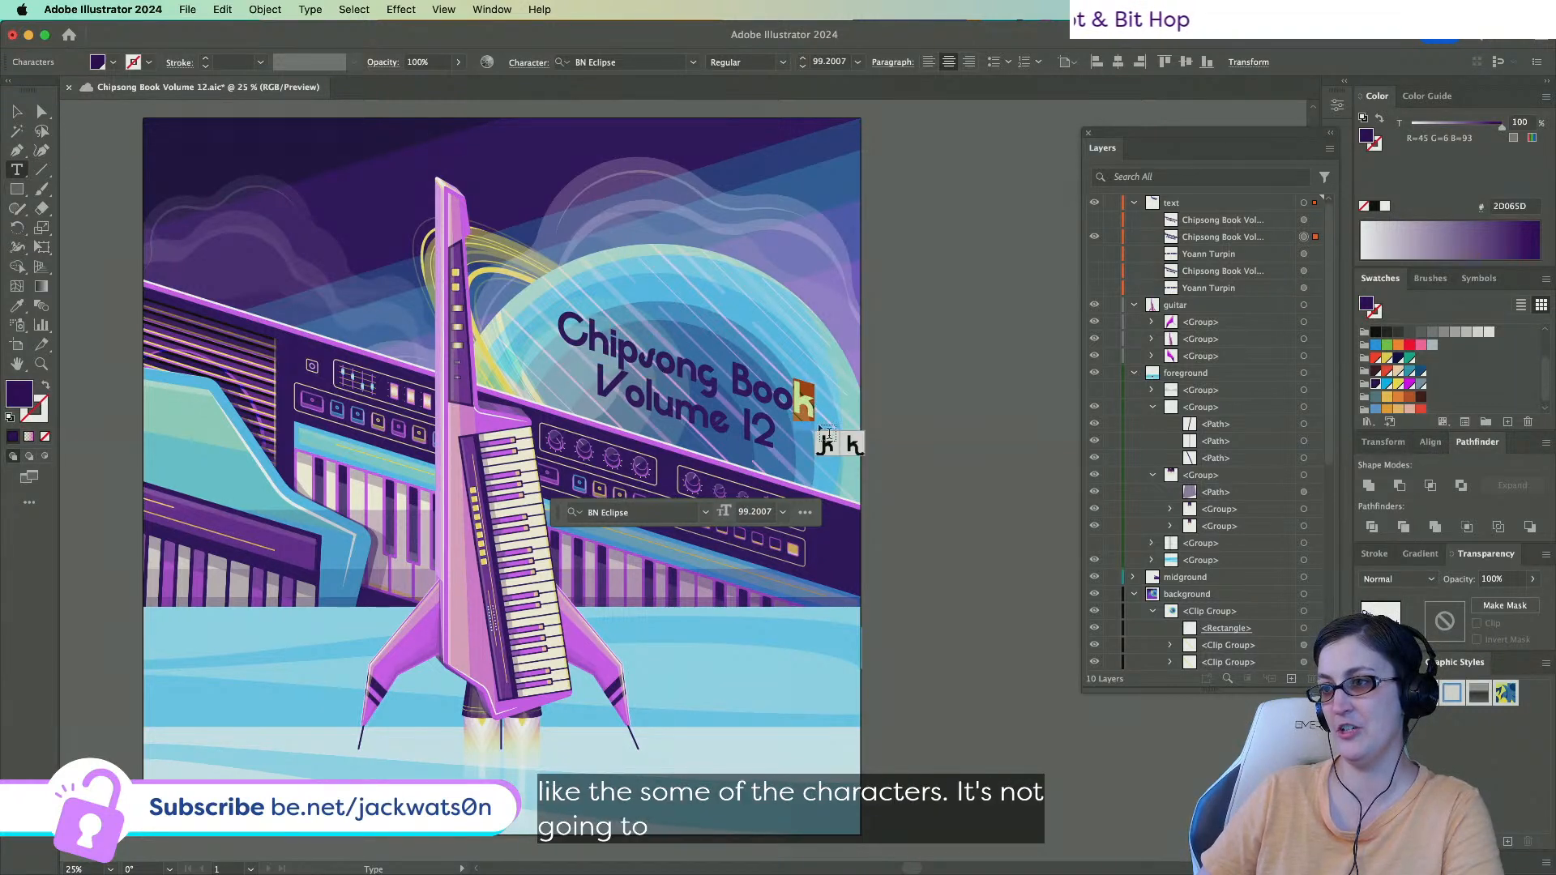
key(Escape)
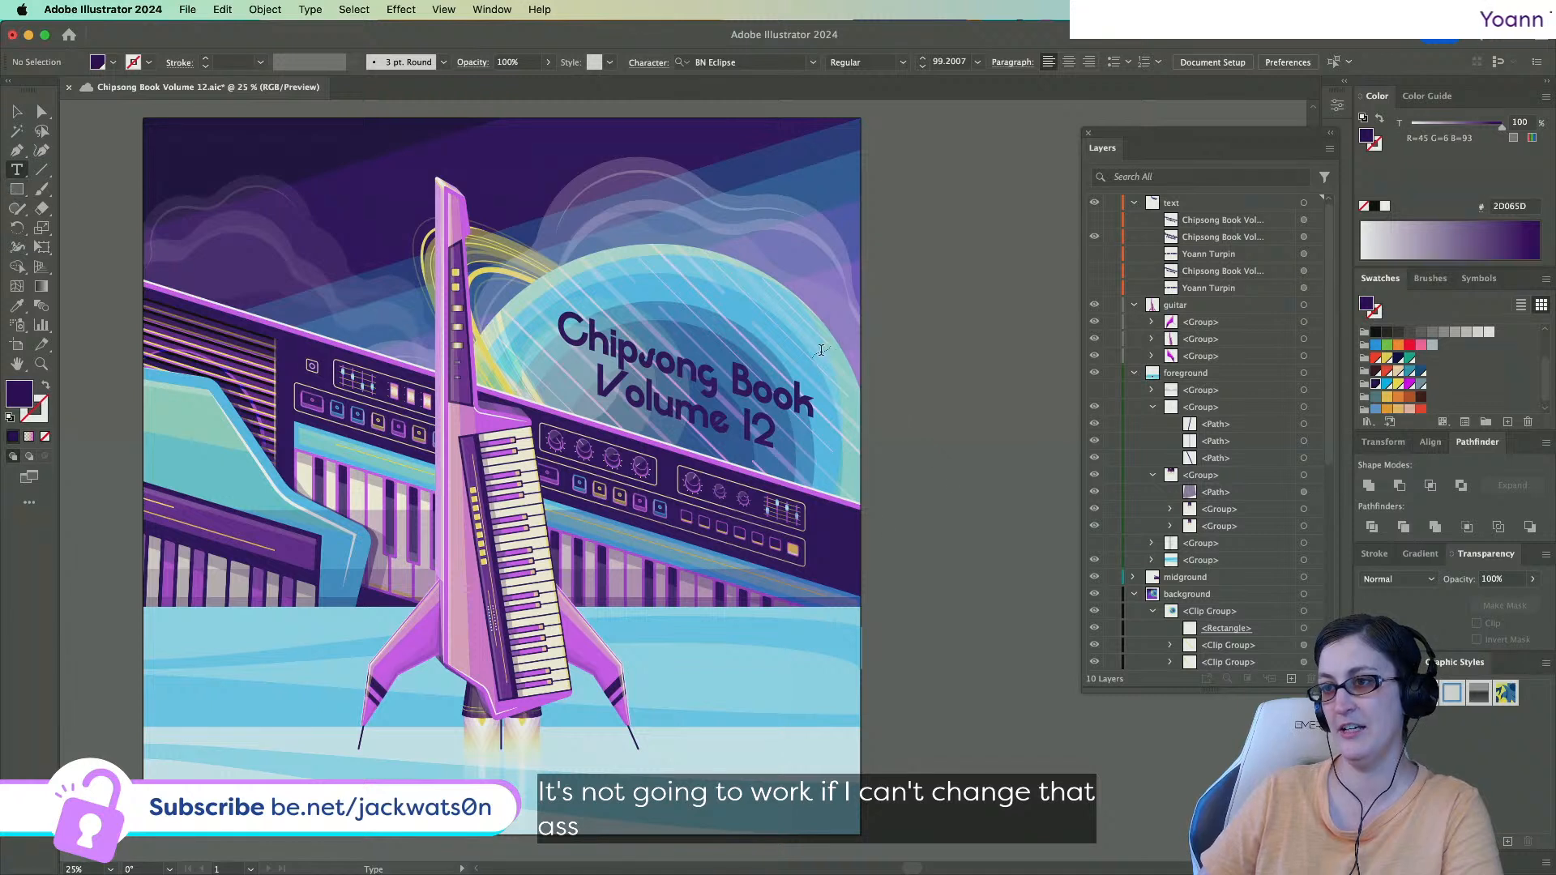
drag(601, 386, 858, 455)
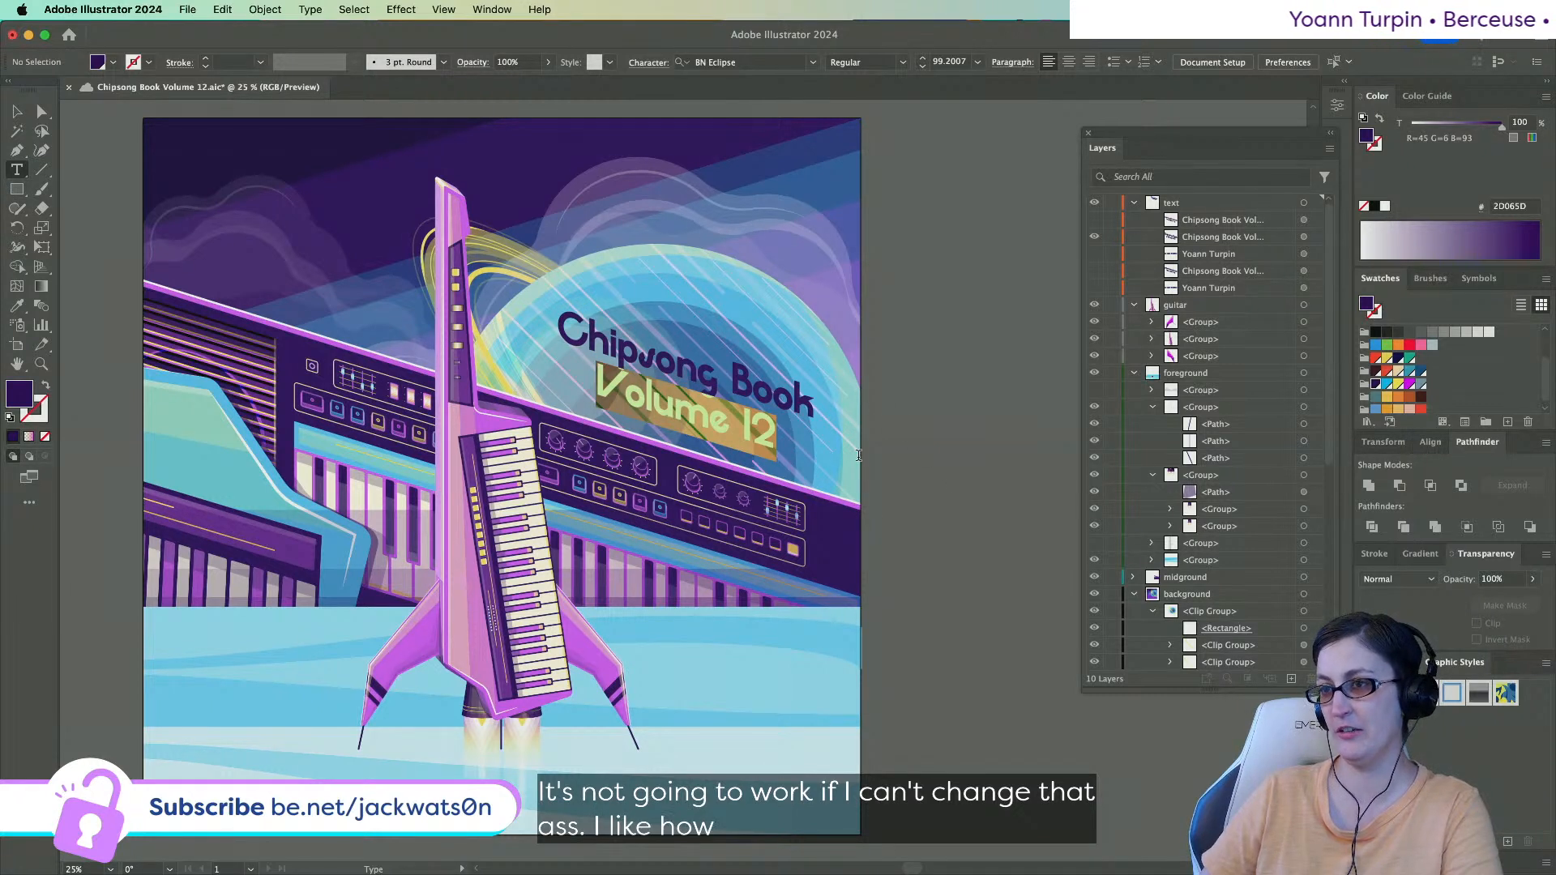
drag(558, 328, 978, 458)
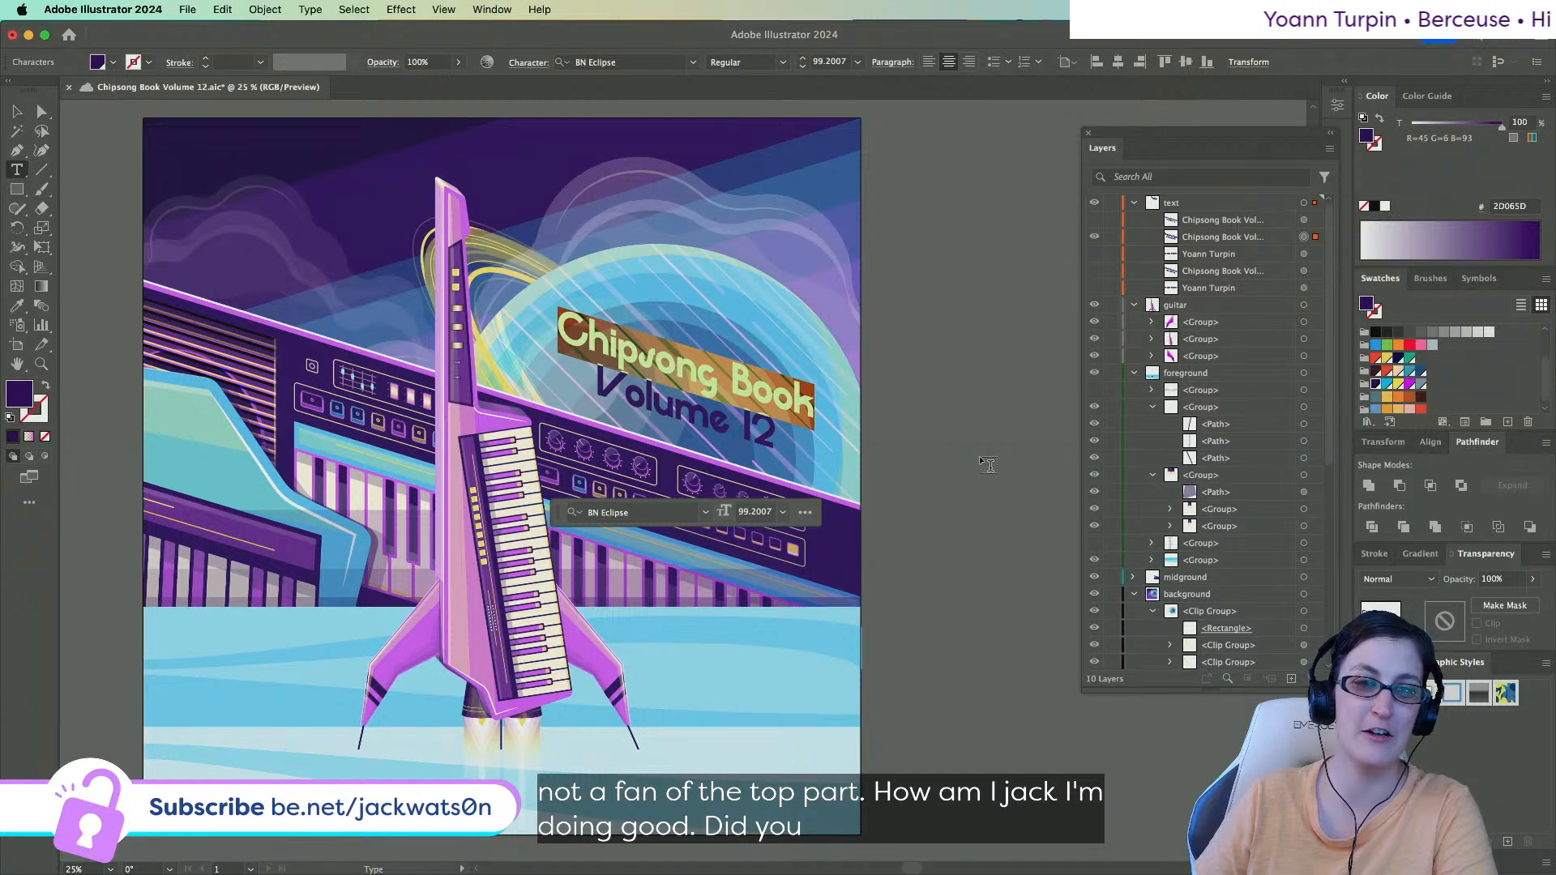
scroll(945, 446, down, 3)
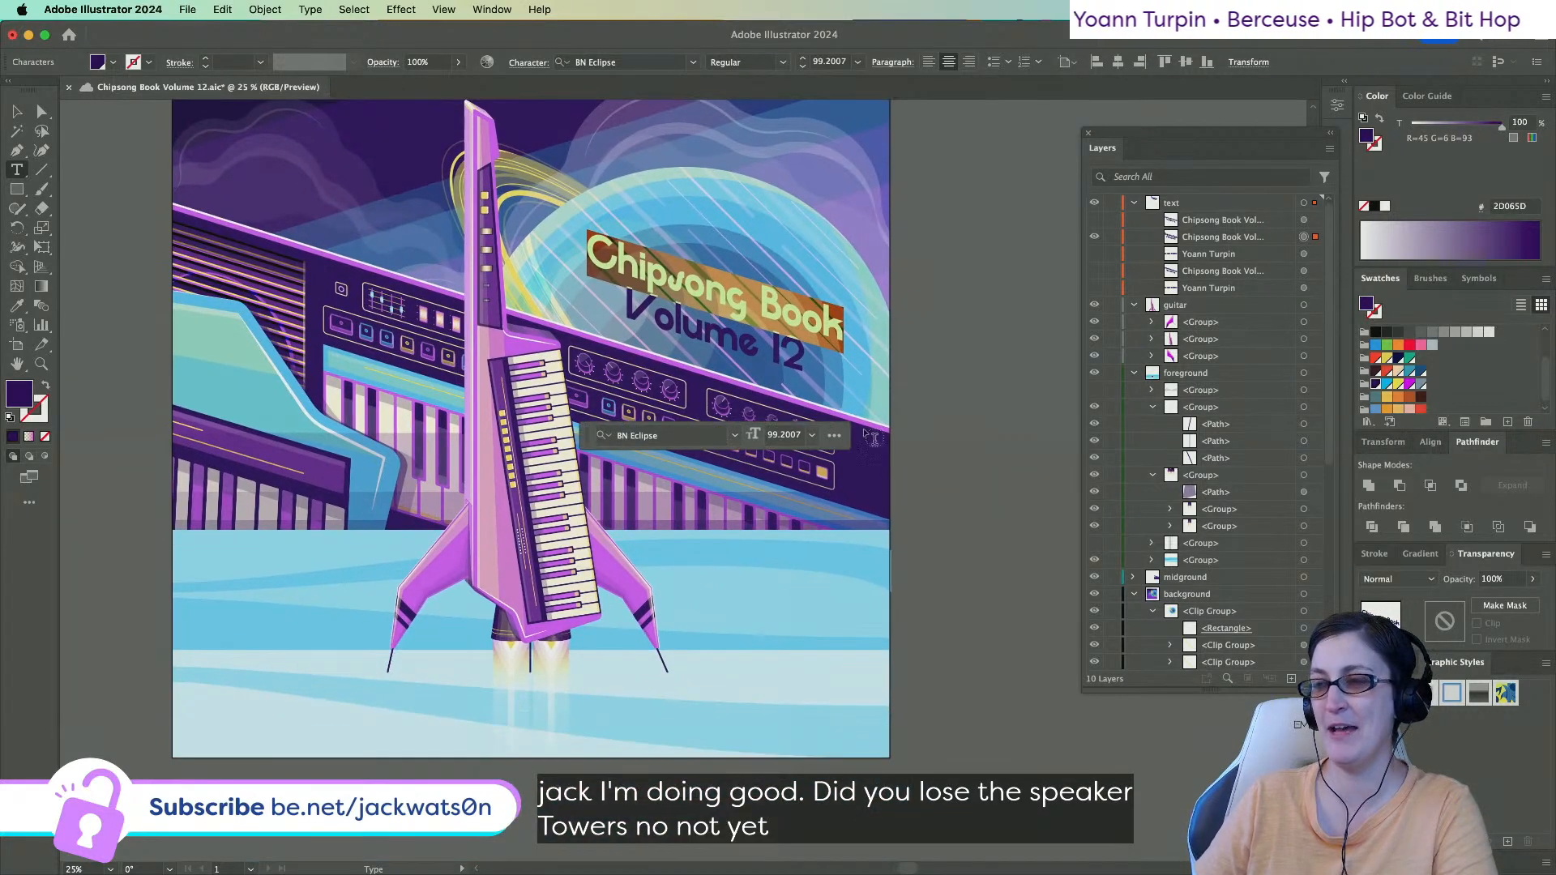
click(42, 111)
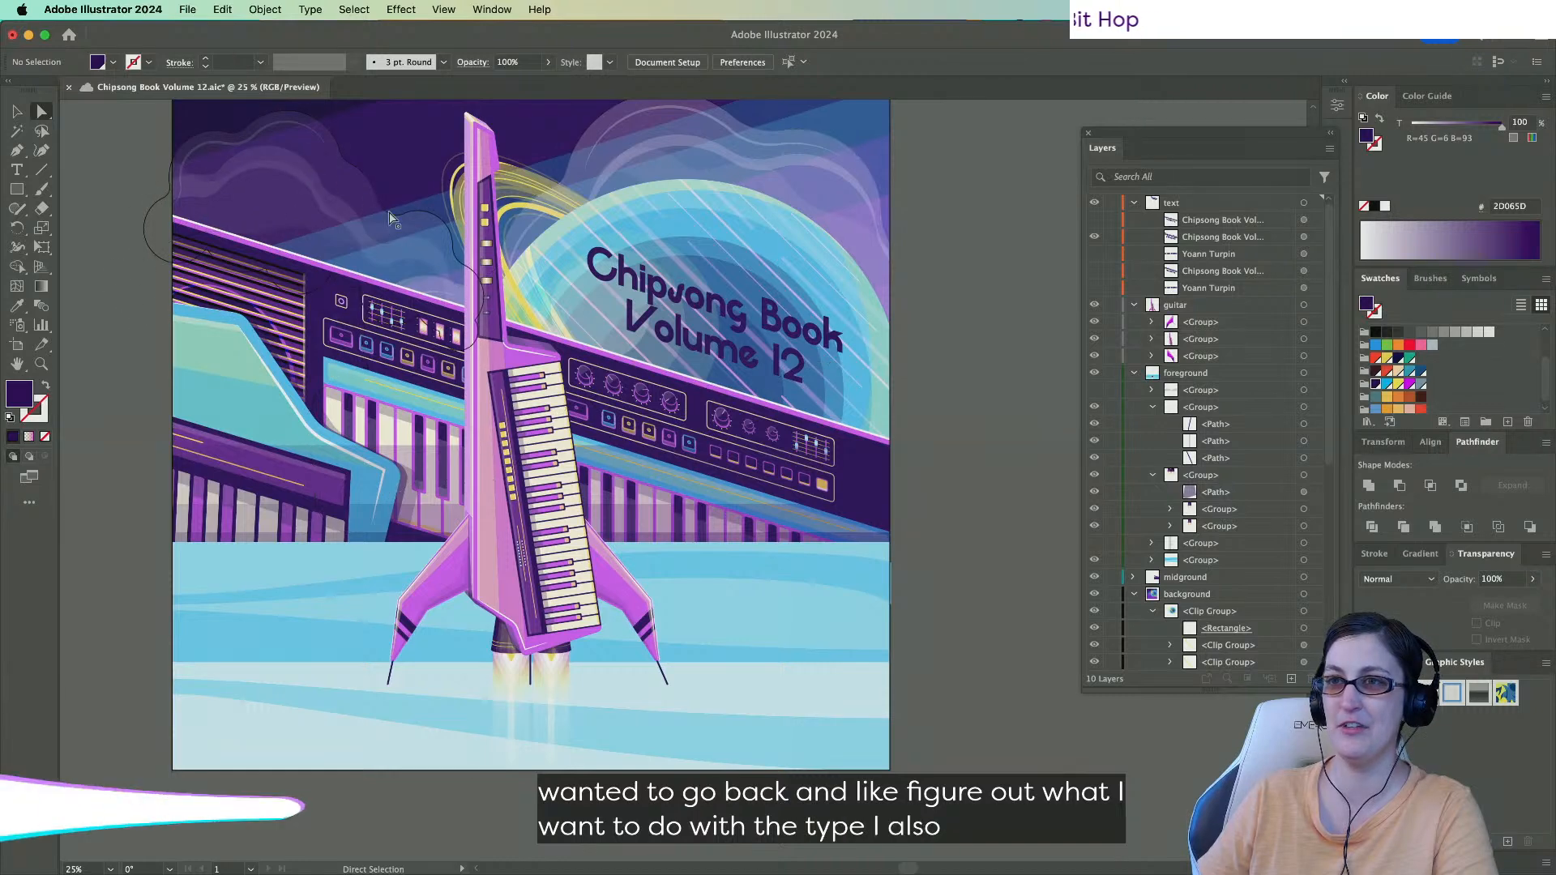
scroll(504, 182, up, 4)
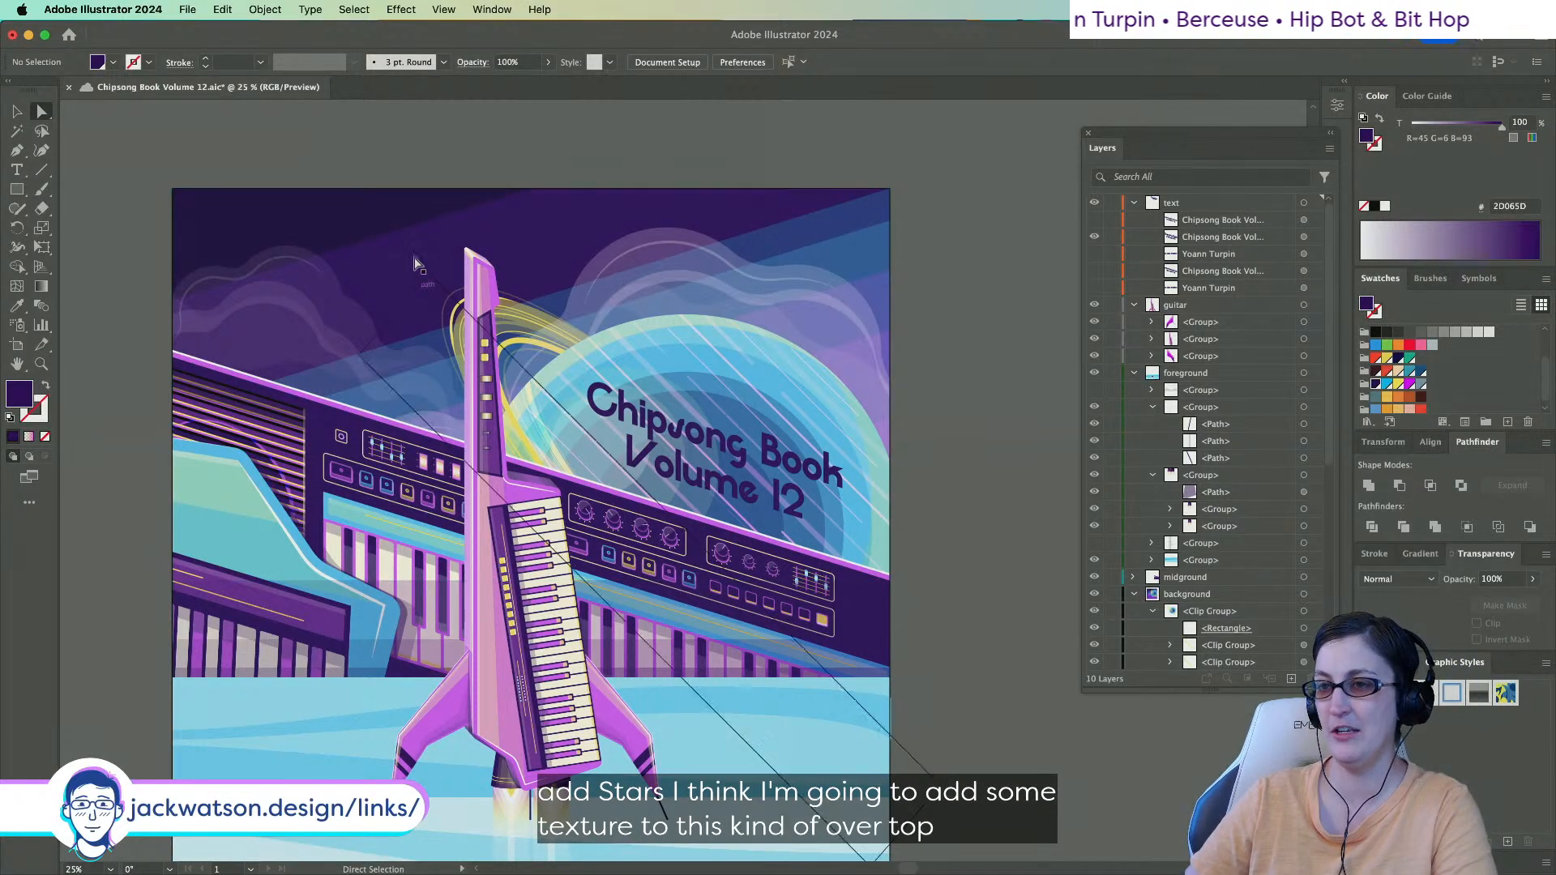
scroll(308, 251, down, 2)
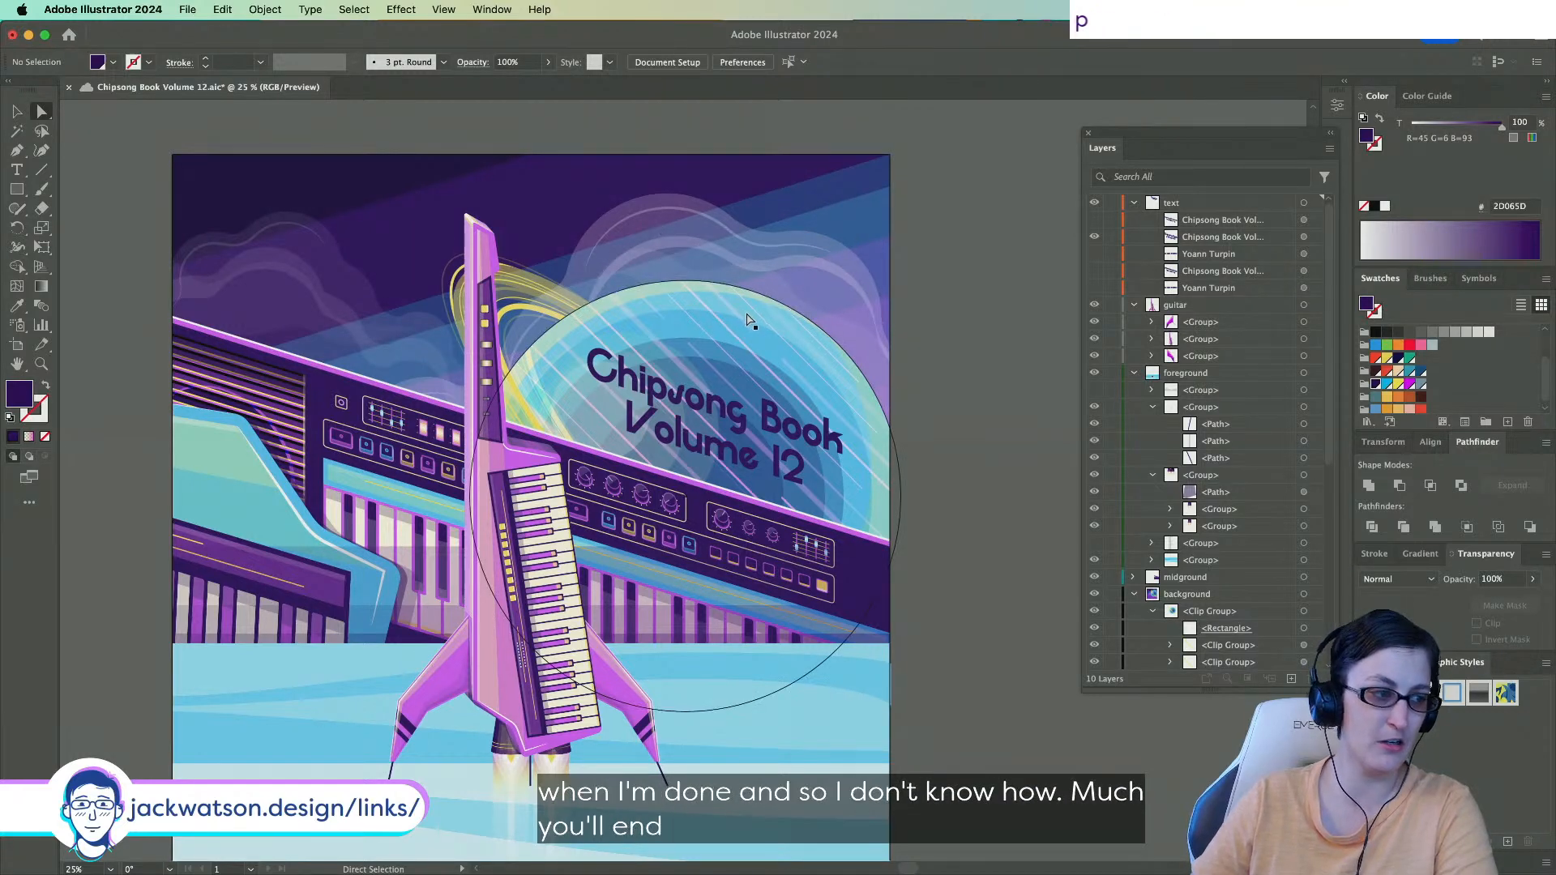
scroll(782, 335, down, 2)
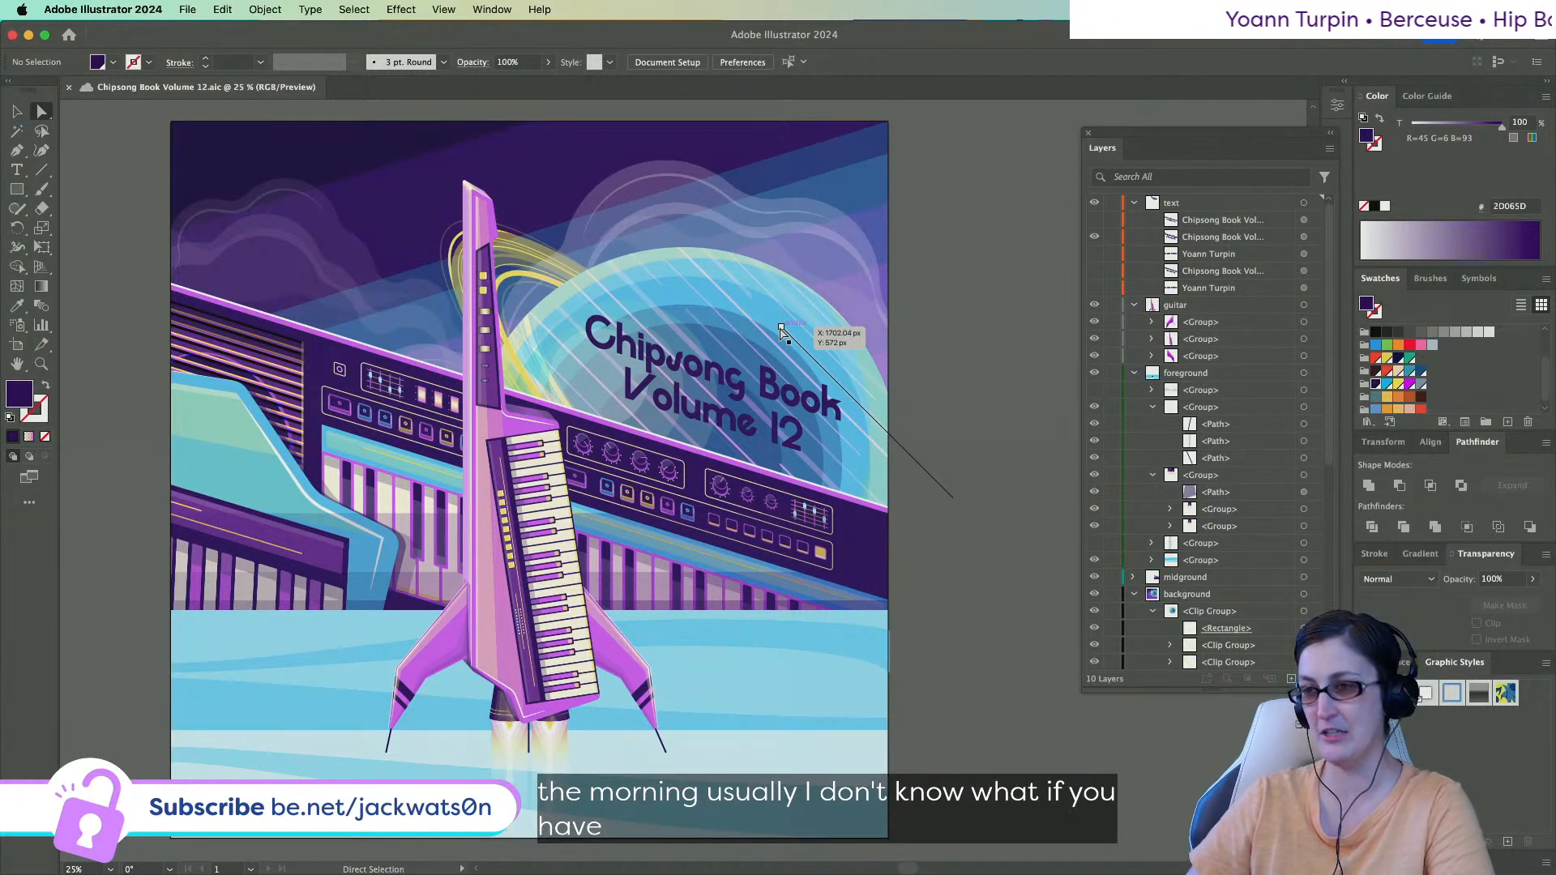
scroll(539, 381, left, 3)
scroll(547, 392, down, 3)
scroll(547, 393, right, 1)
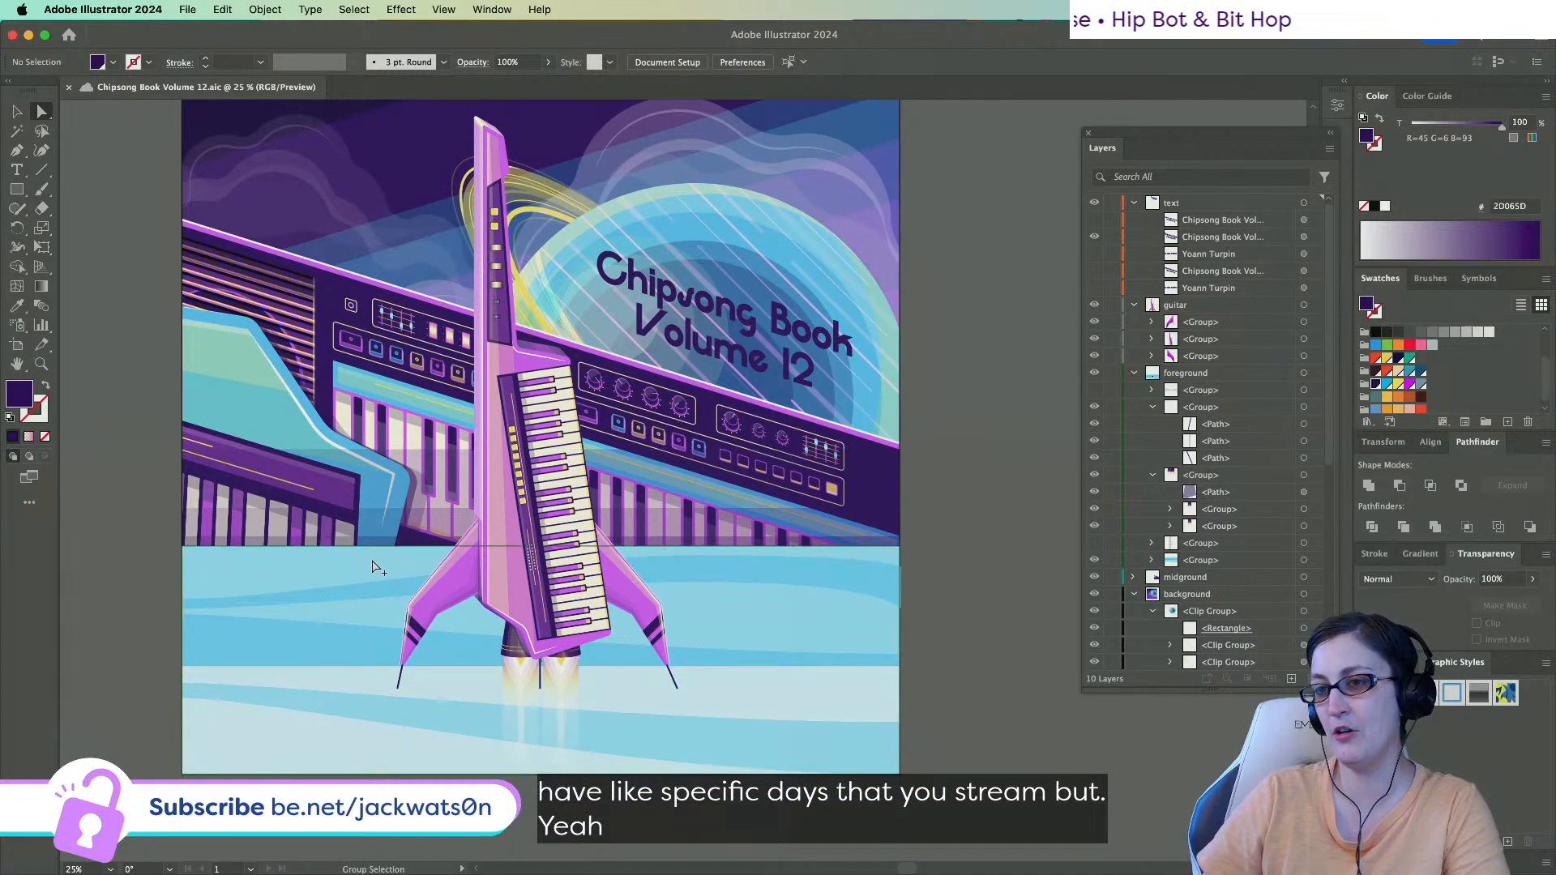
scroll(335, 504, up, 3)
scroll(335, 504, left, 1)
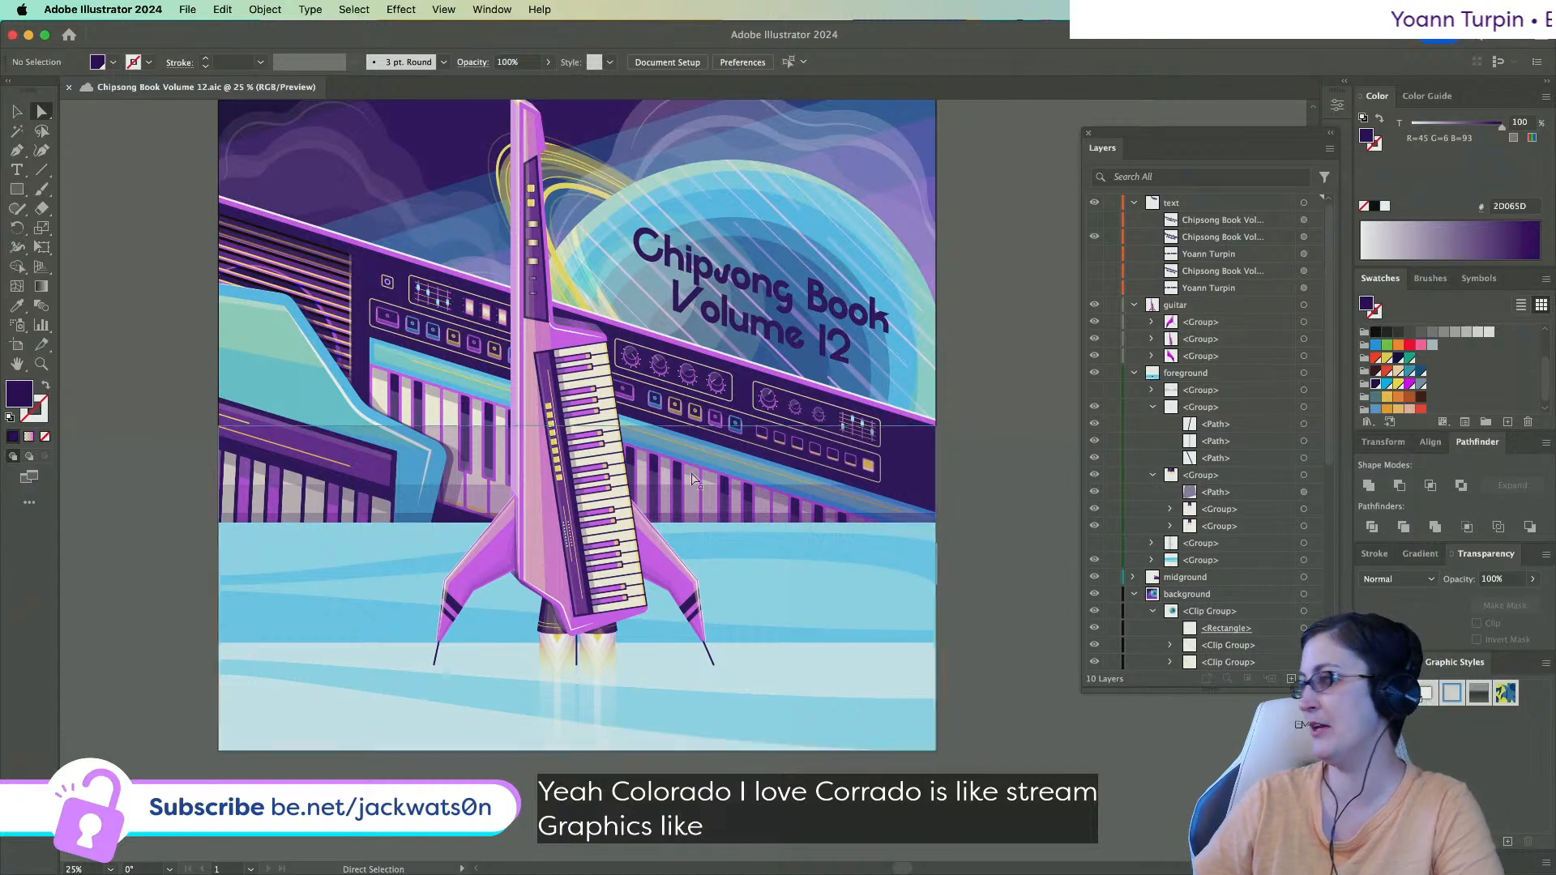
Select the BN Eclipse title and preview the fonts matching "elud" and "bn" in the font list.
click(782, 289)
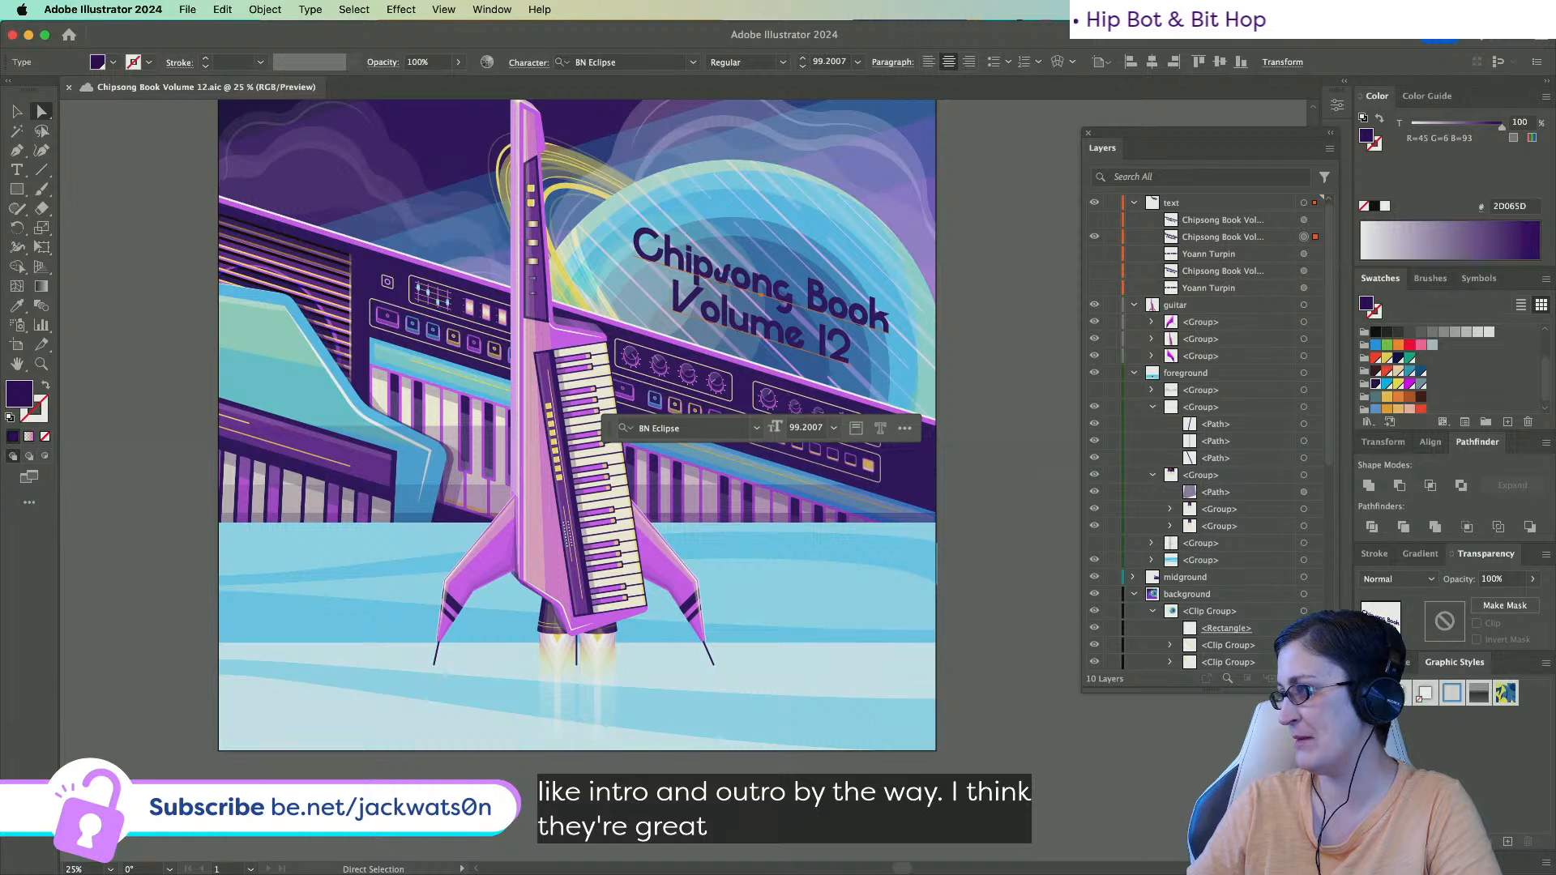
click(628, 63)
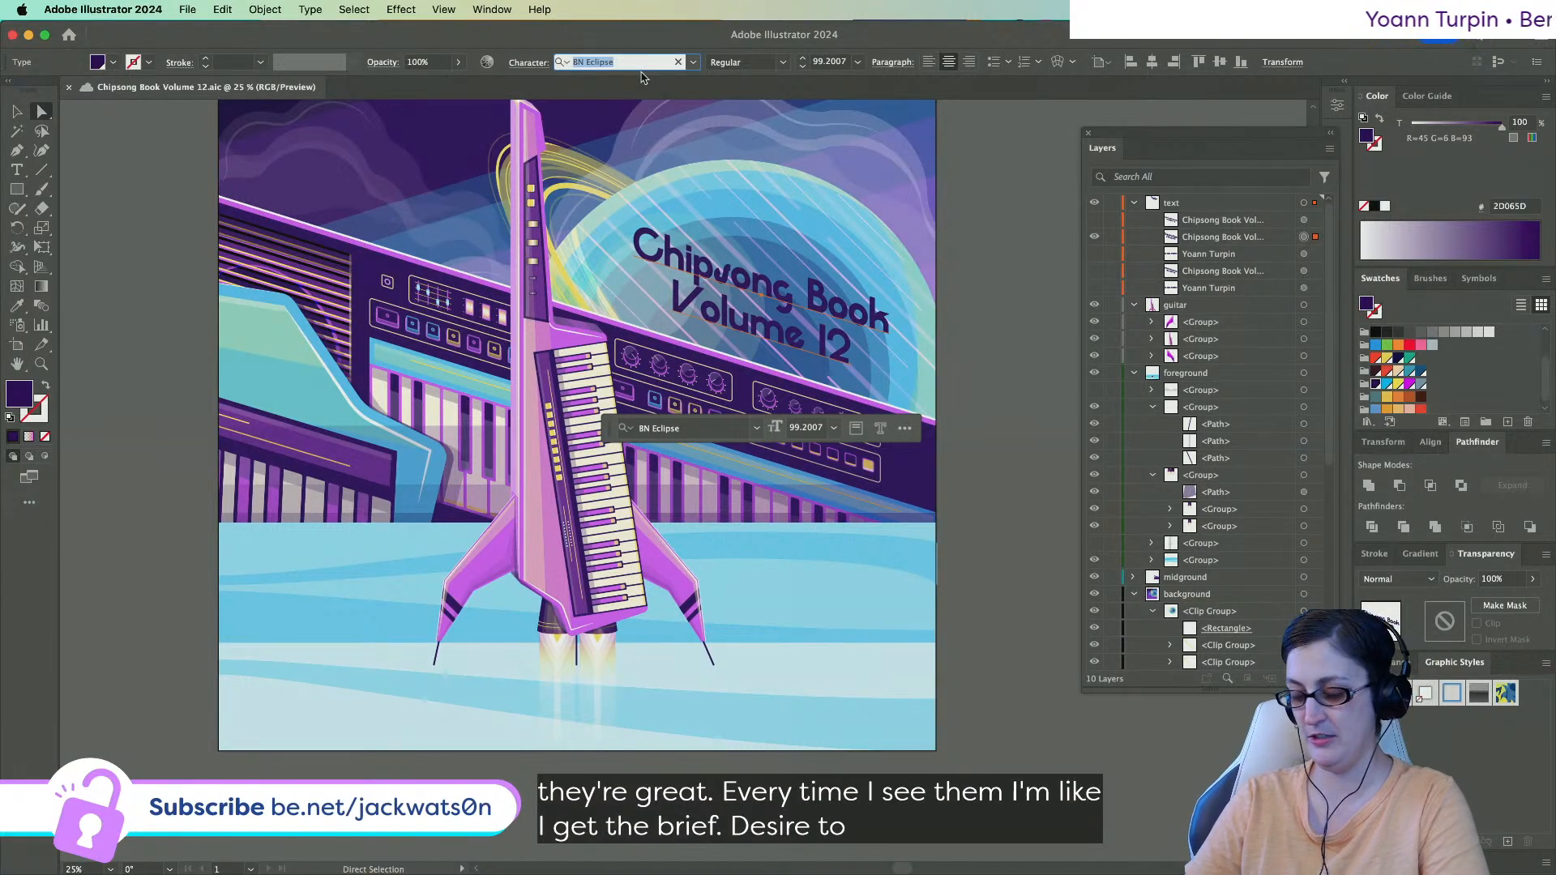
text(elud)
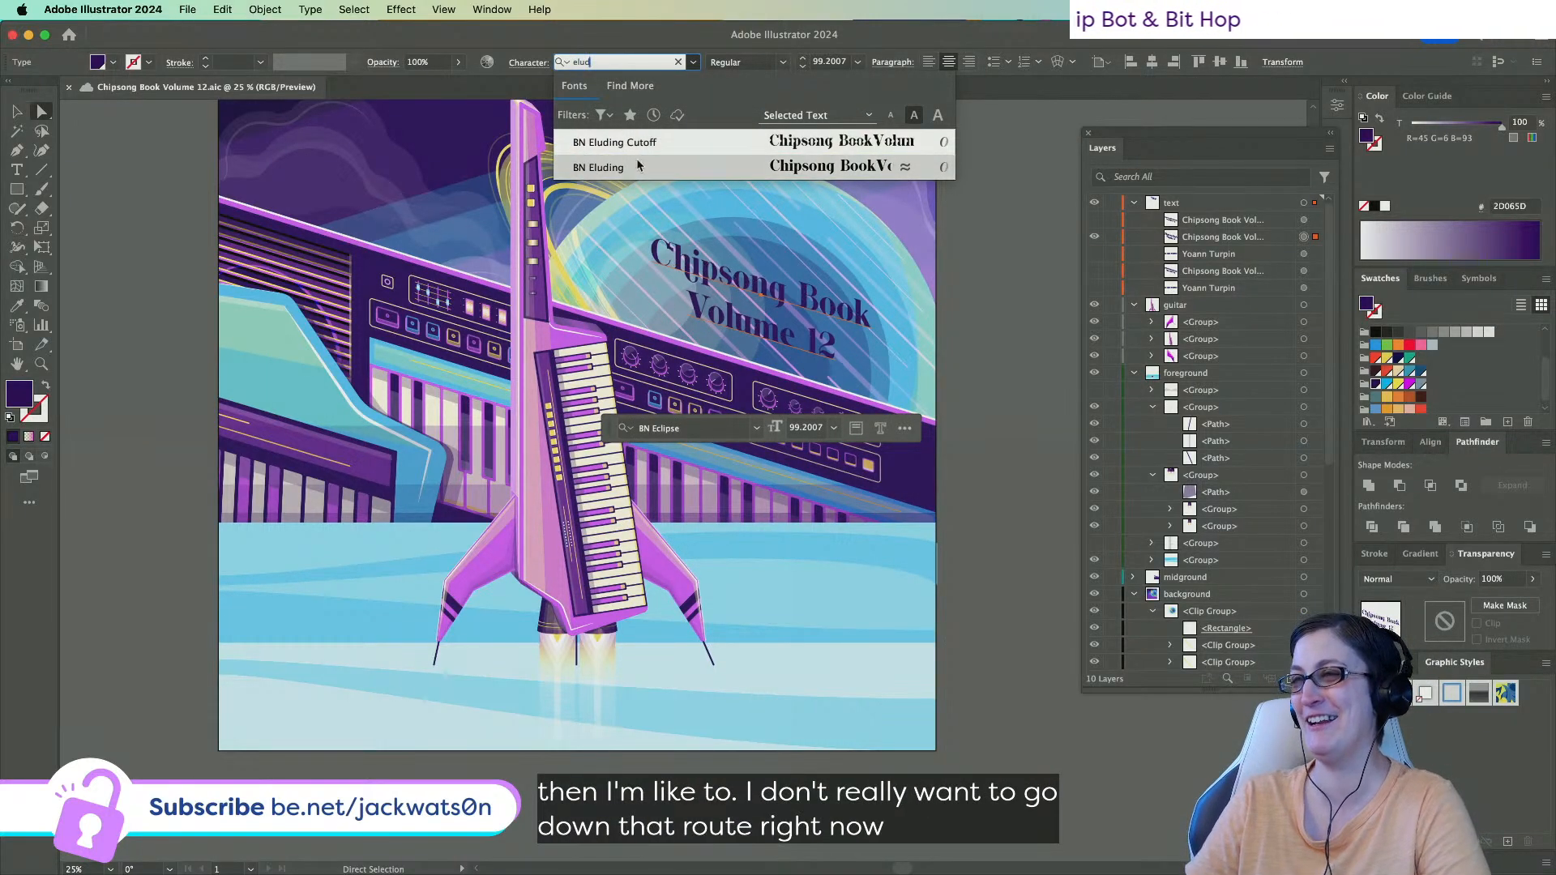
key(BackSpace)
key(BackSpace)
key(BackSpace)
key(BackSpace)
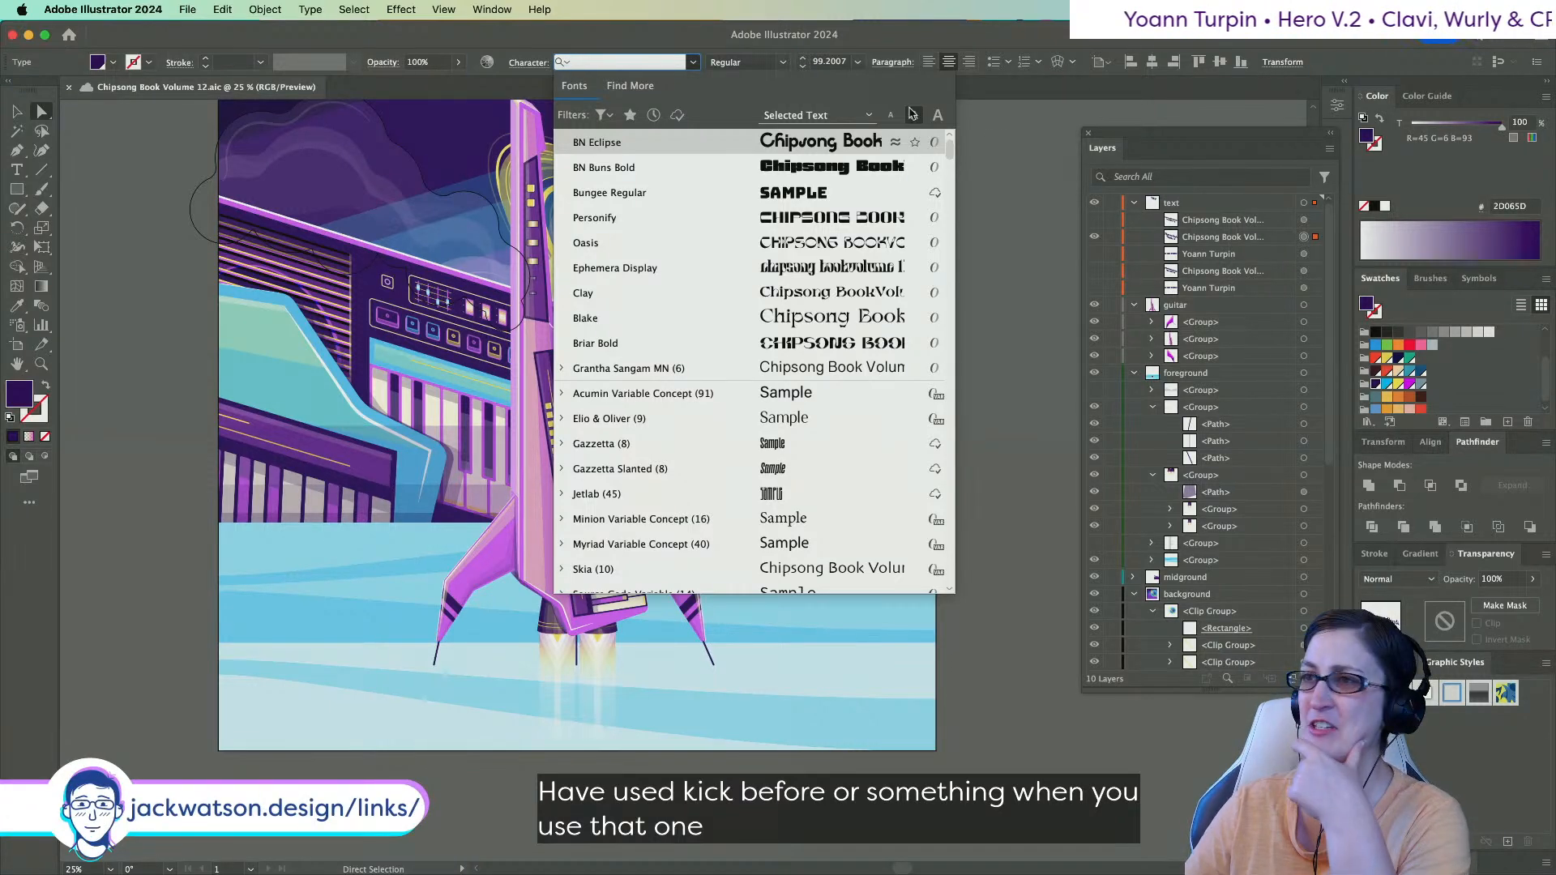
text(bn)
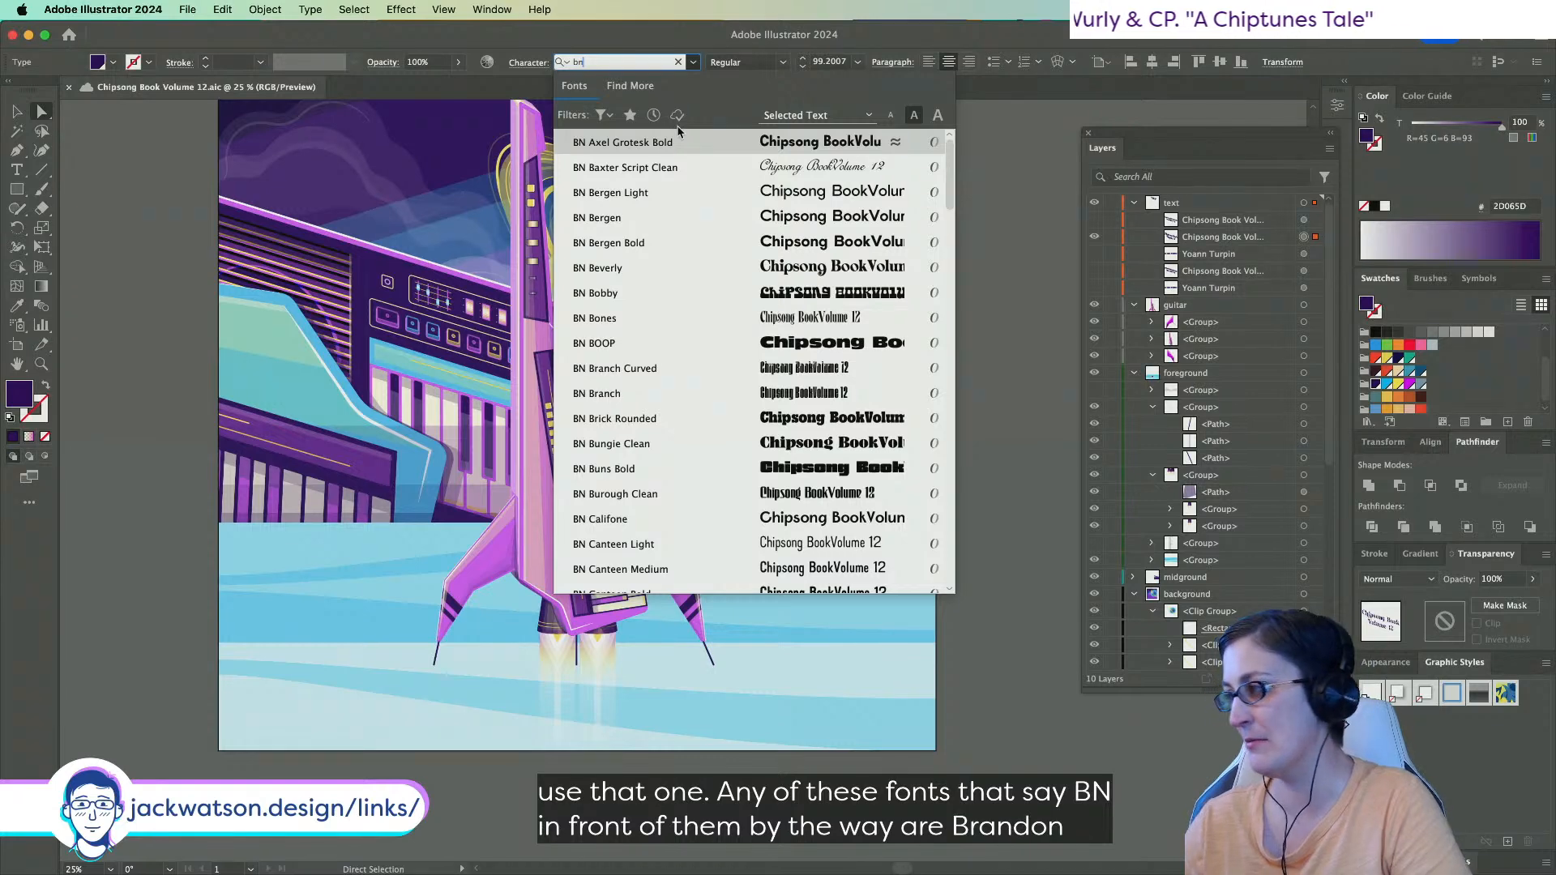
key(BackSpace)
key(BackSpace)
Find the Norplay family with "norplay" and set the selected title's font to BN Norplay Black.
text(nor)
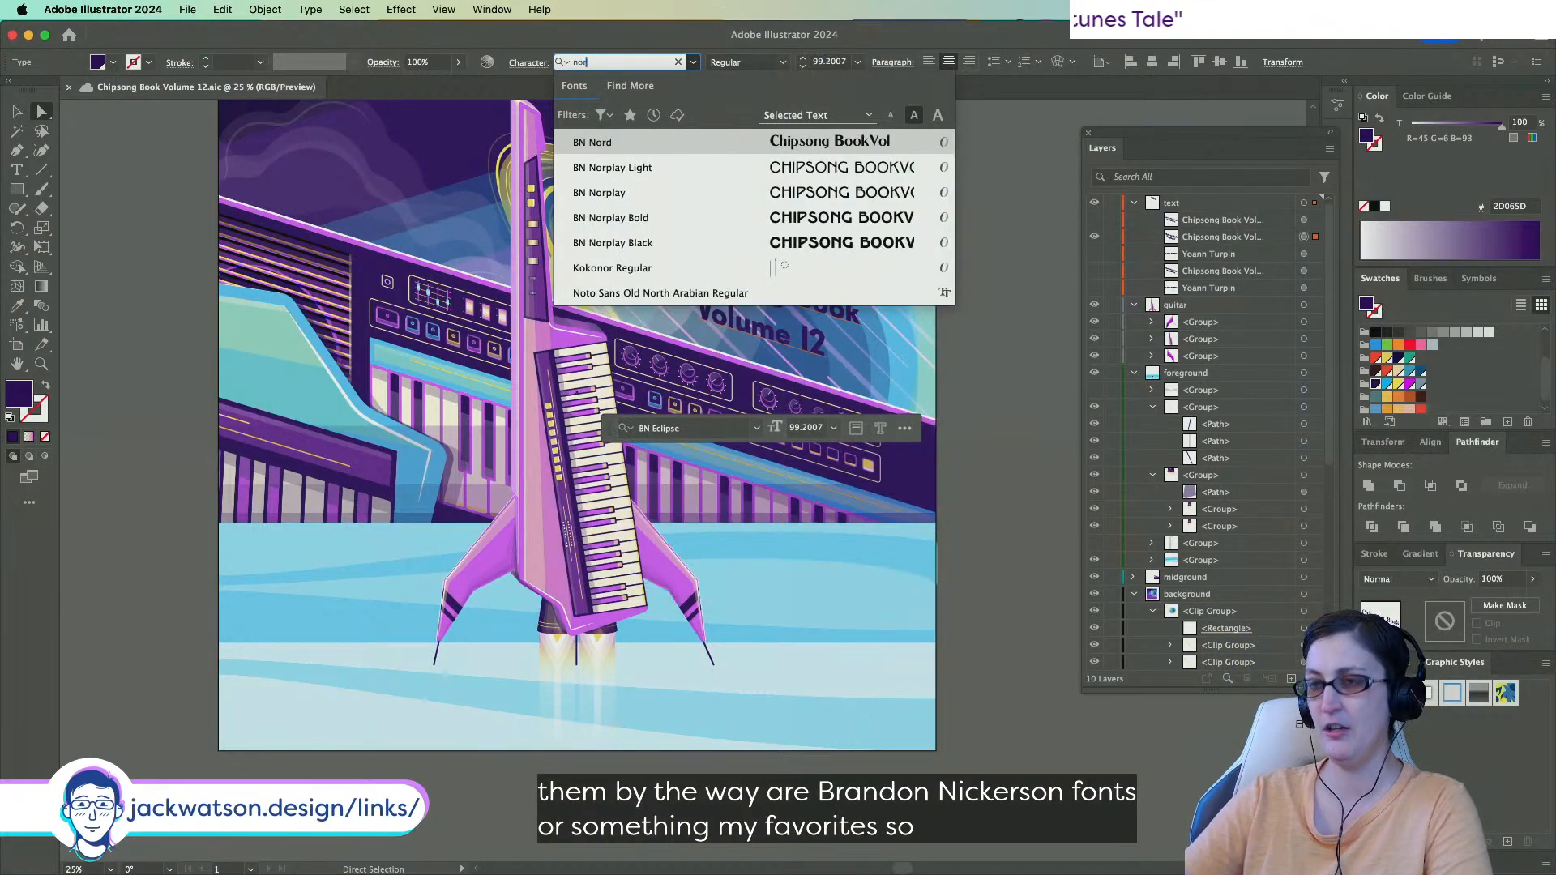
text(play)
click(737, 211)
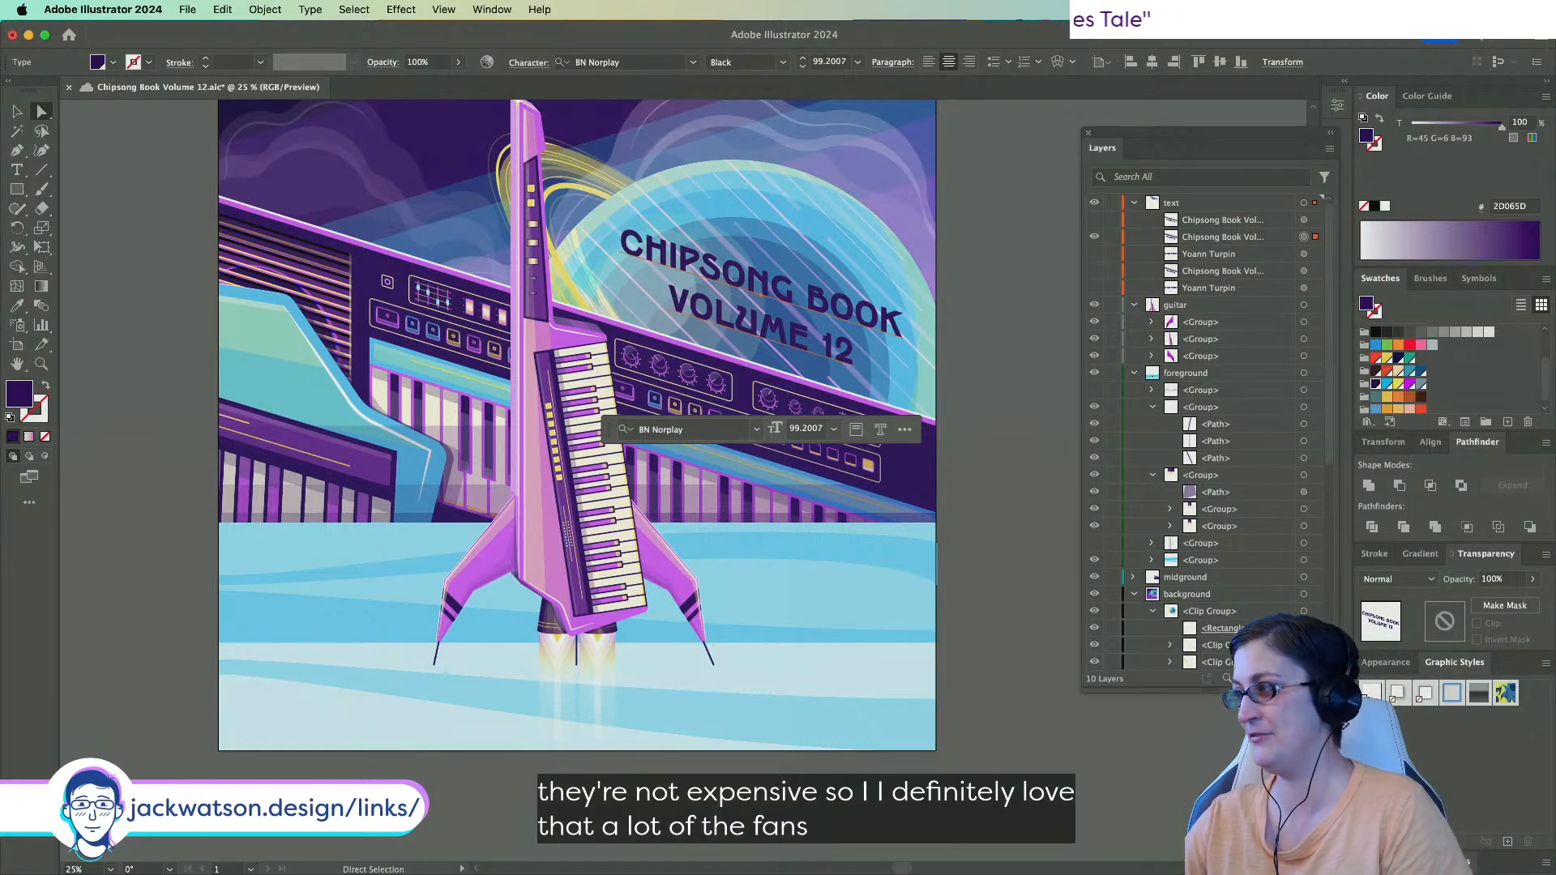
Swap visibility between the BN Norplay and Briar Bold titles to compare them, ending with the Norplay title shown.
click(1094, 220)
click(1094, 236)
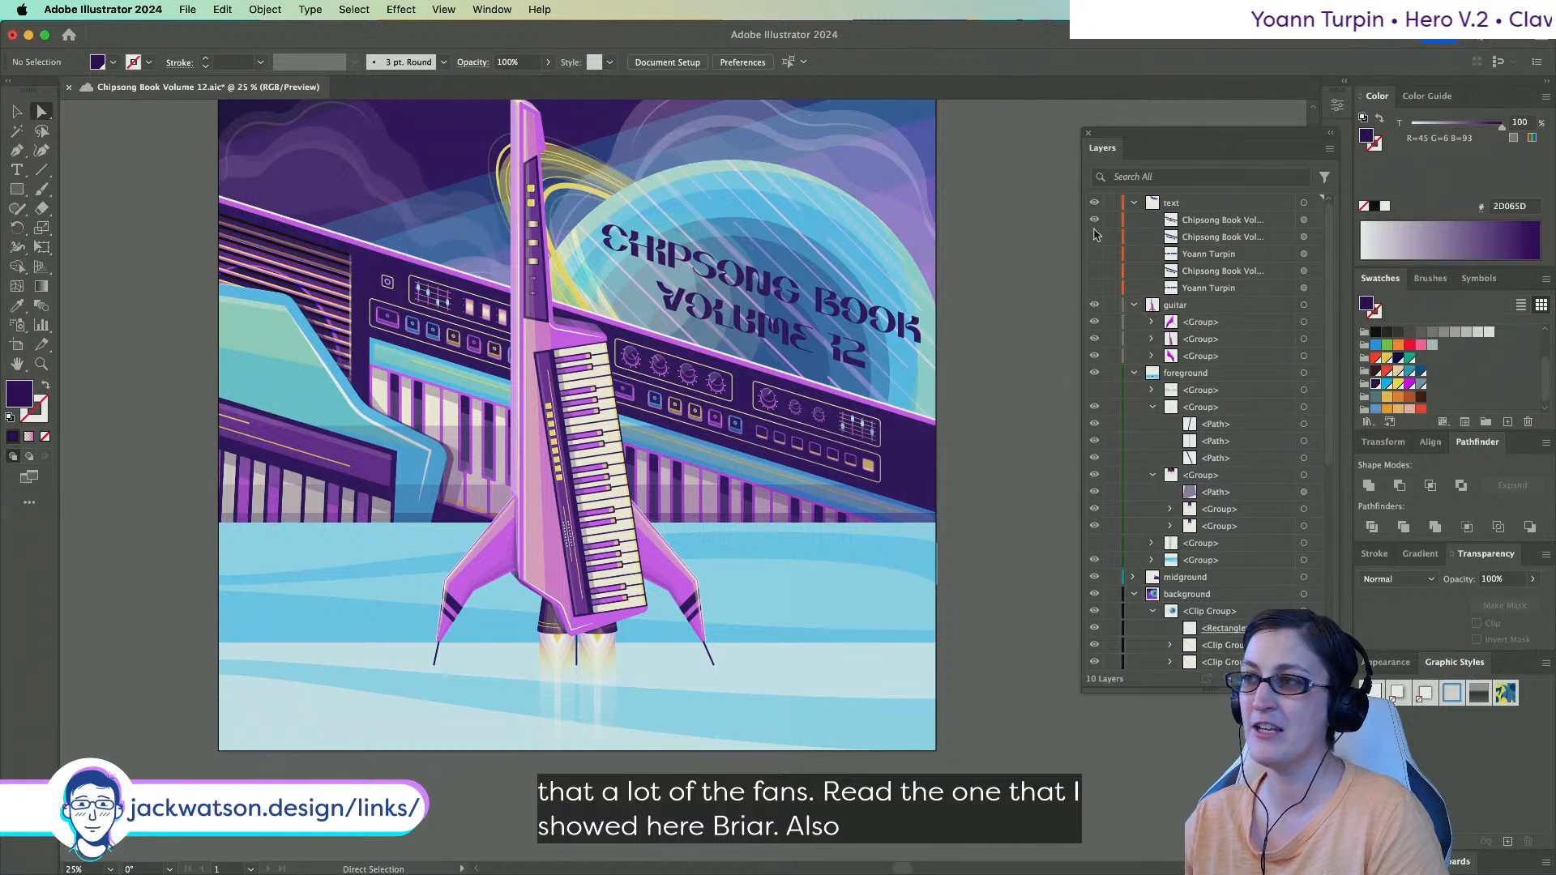
click(1094, 236)
click(1094, 220)
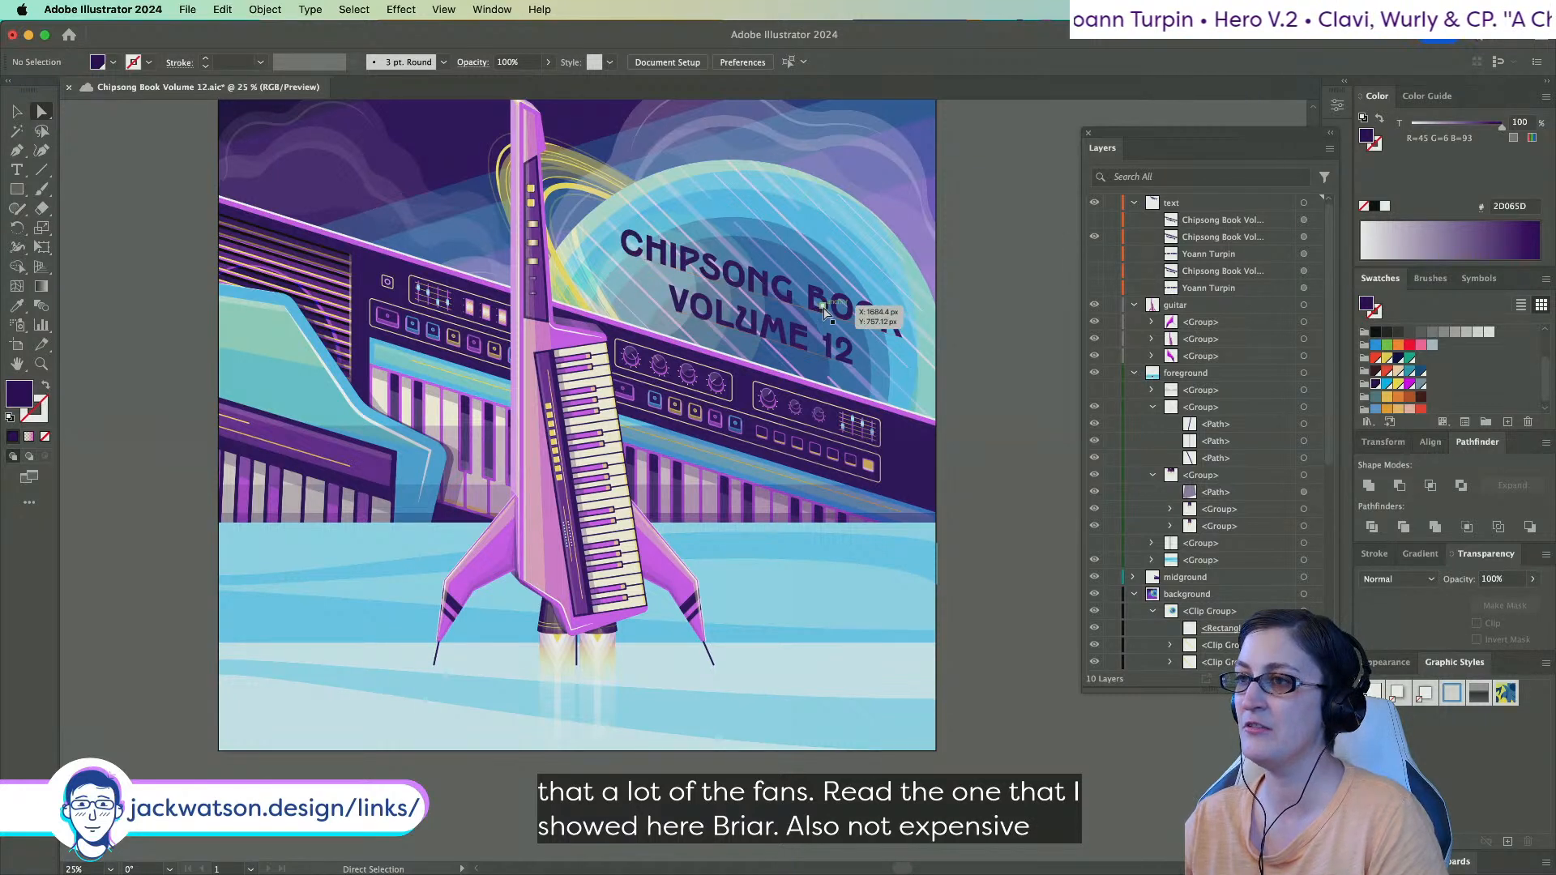
Set the cover title's font from BN Norplay to BN Reeder and deselect the text.
click(824, 310)
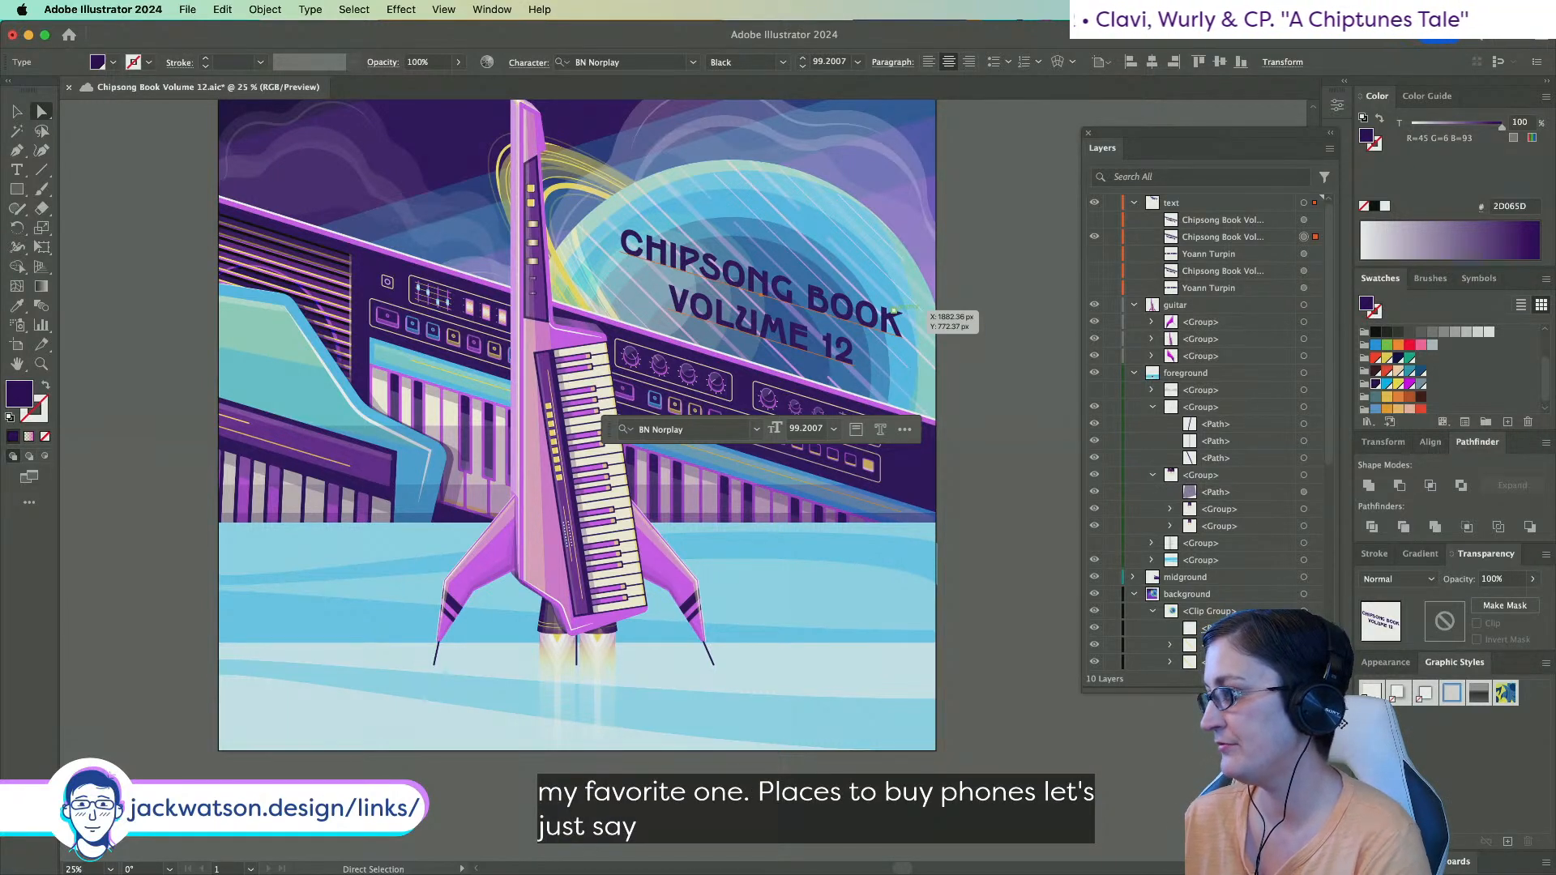
click(624, 63)
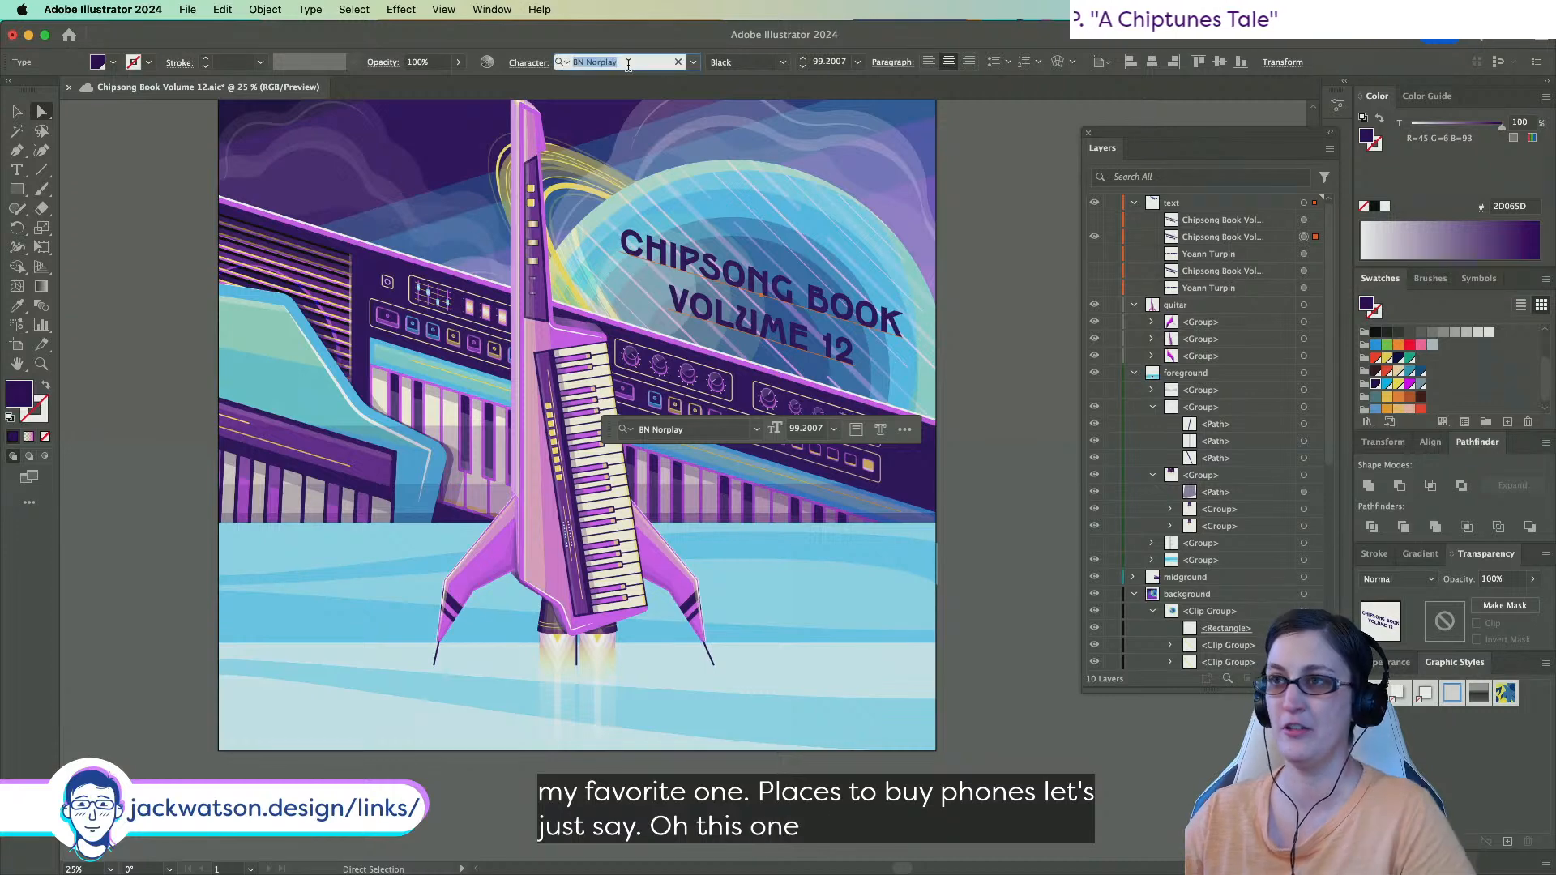
text(reeder)
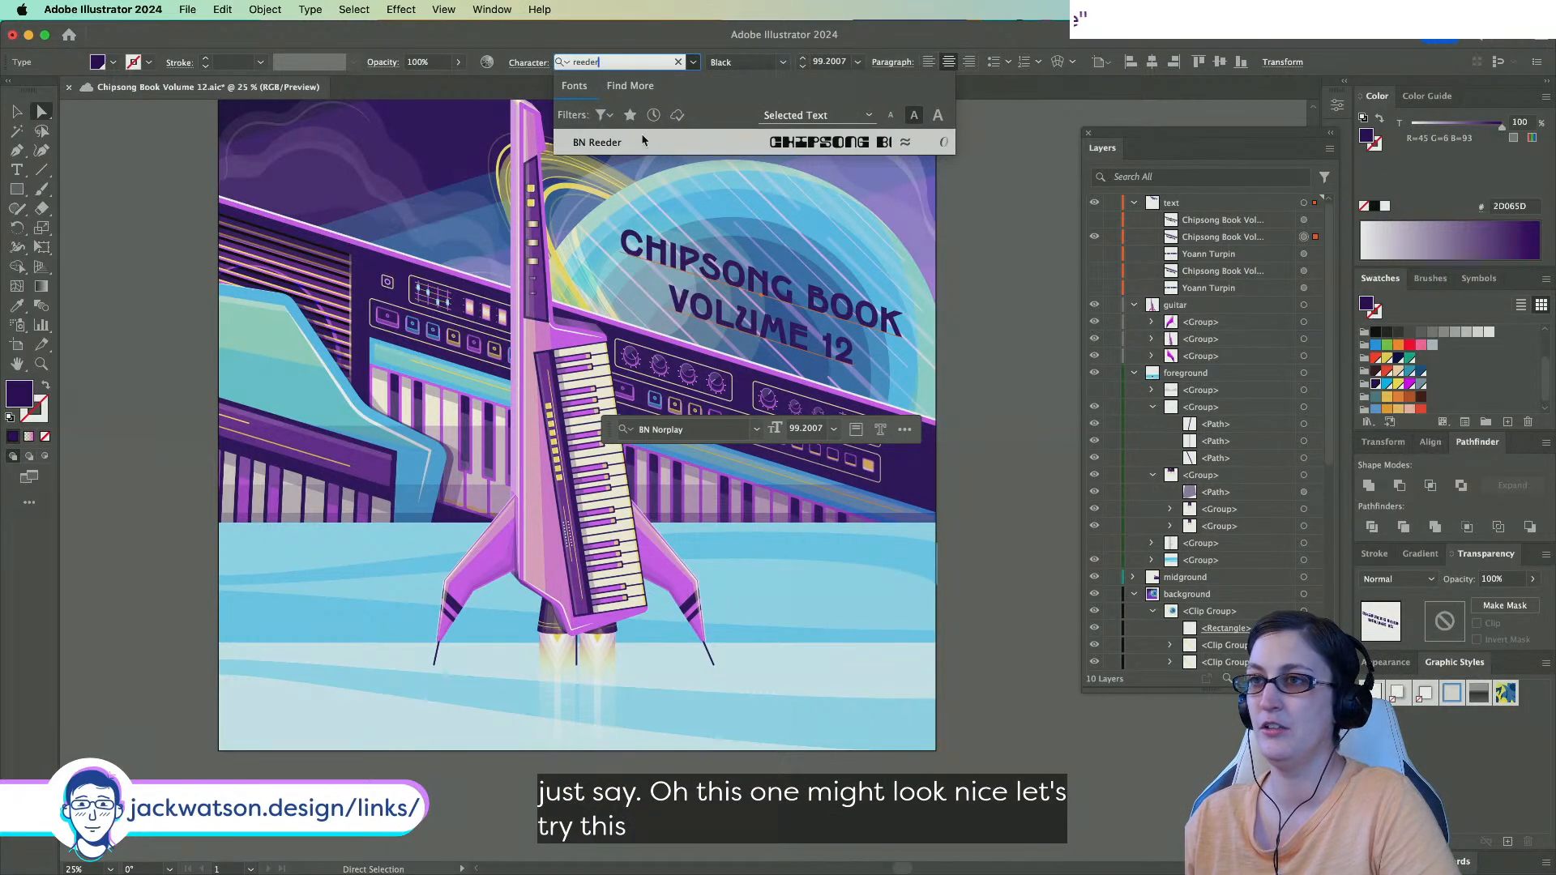
click(642, 142)
click(983, 346)
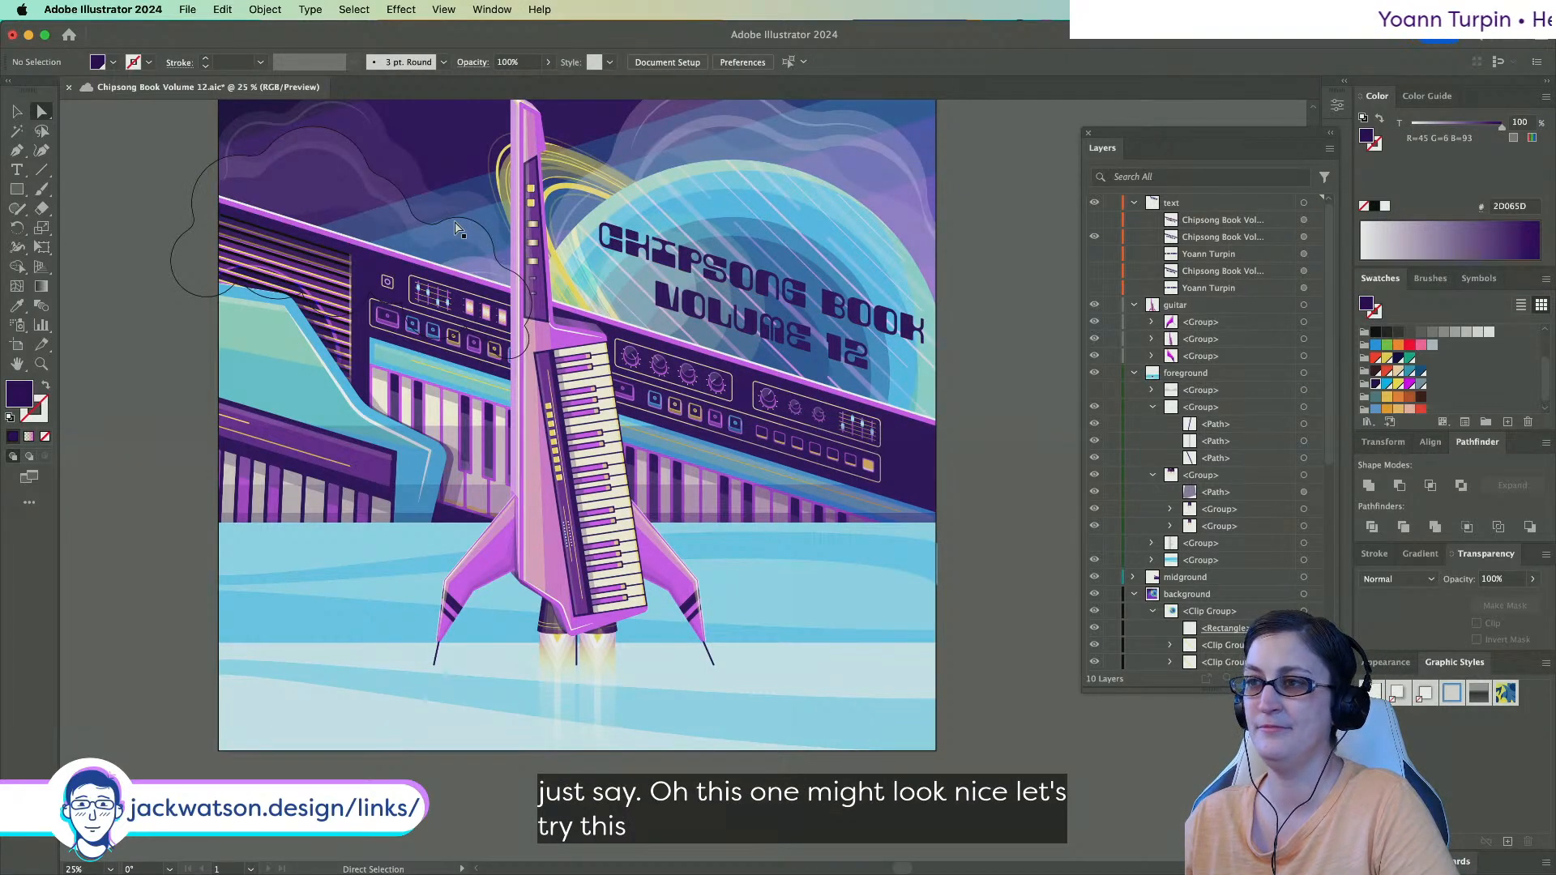
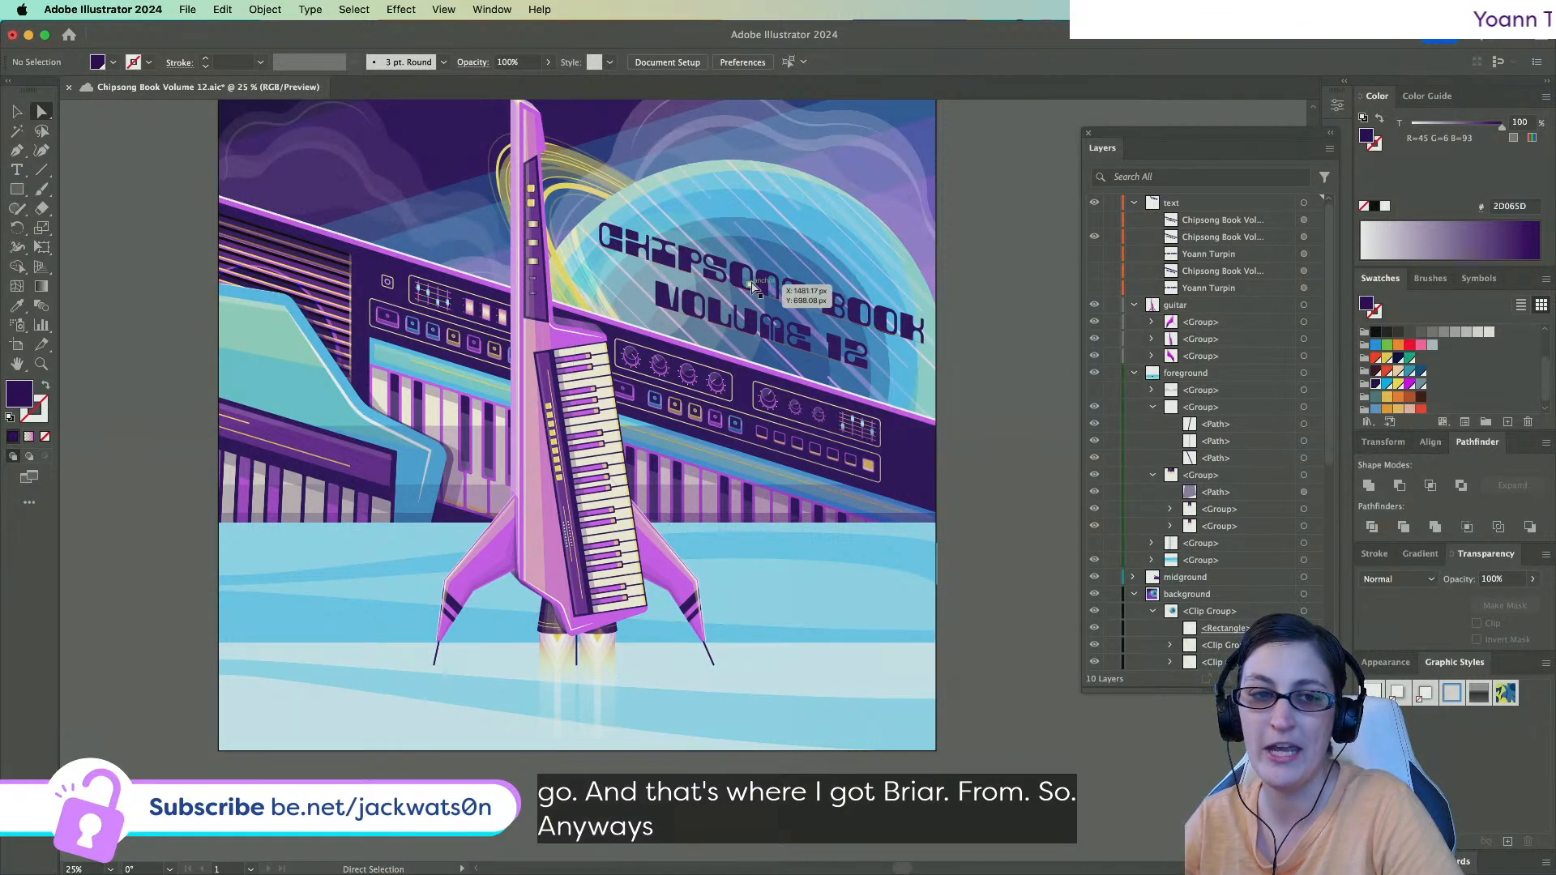
Try the BN Richie font on the BN Reeder title and undo the font change.
click(752, 286)
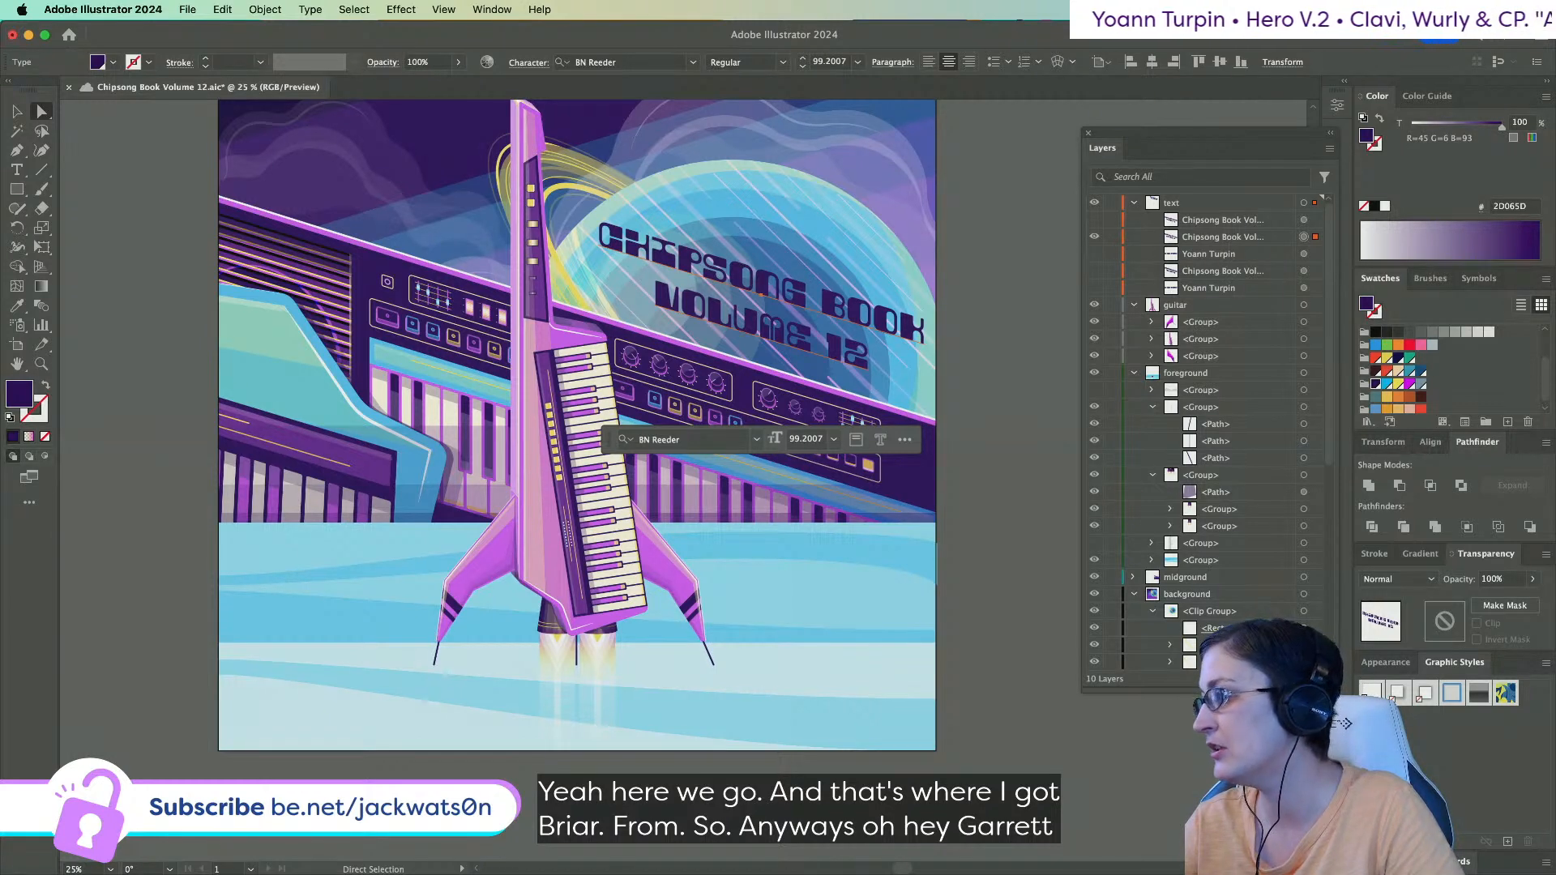
click(640, 61)
text(rich)
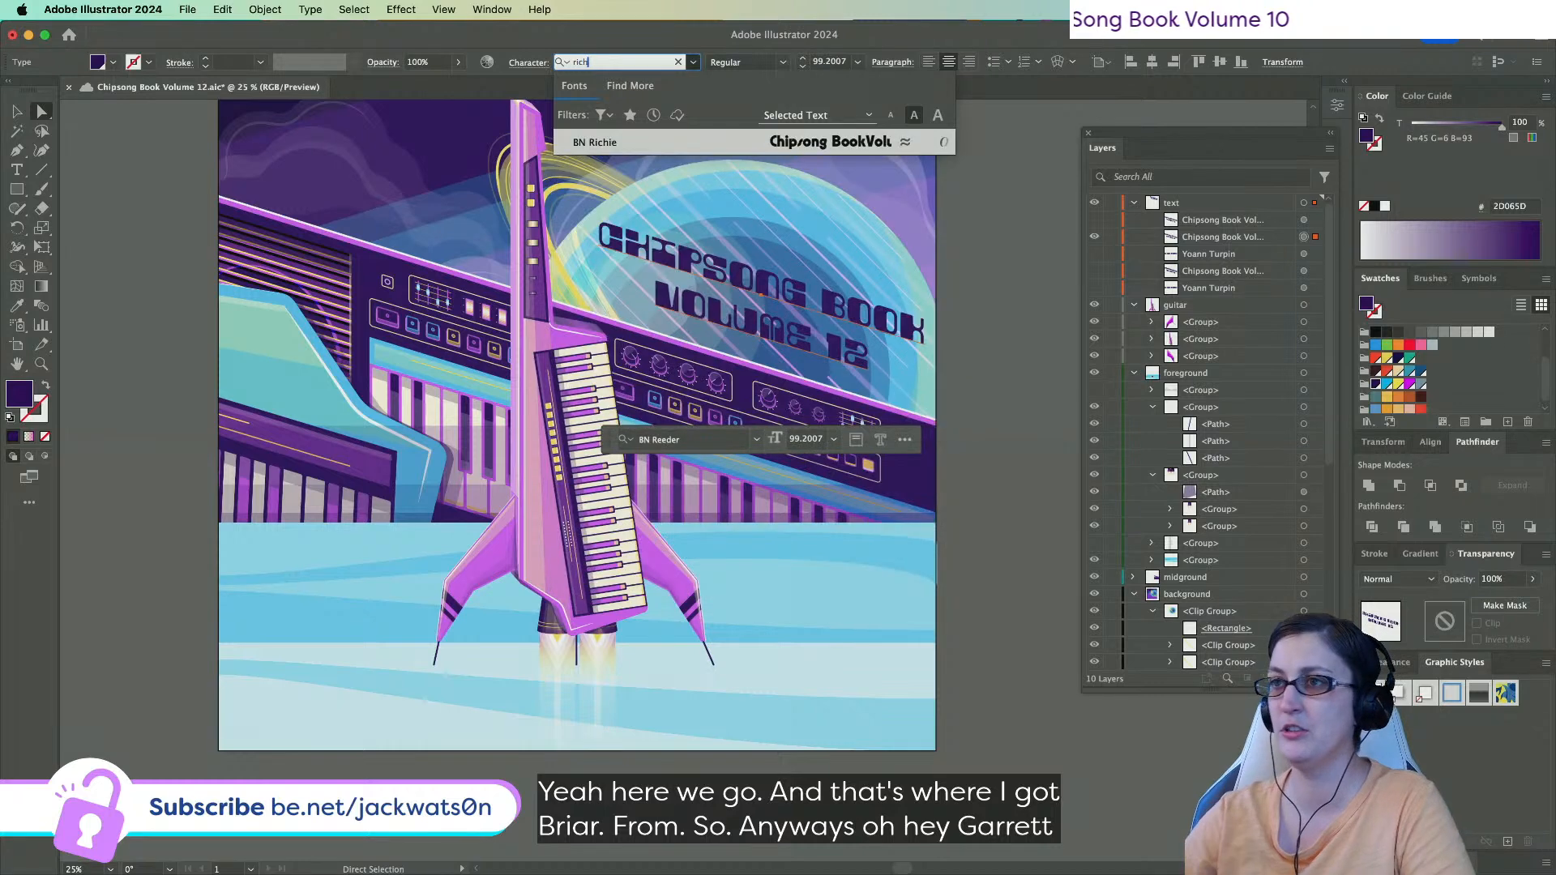
click(625, 136)
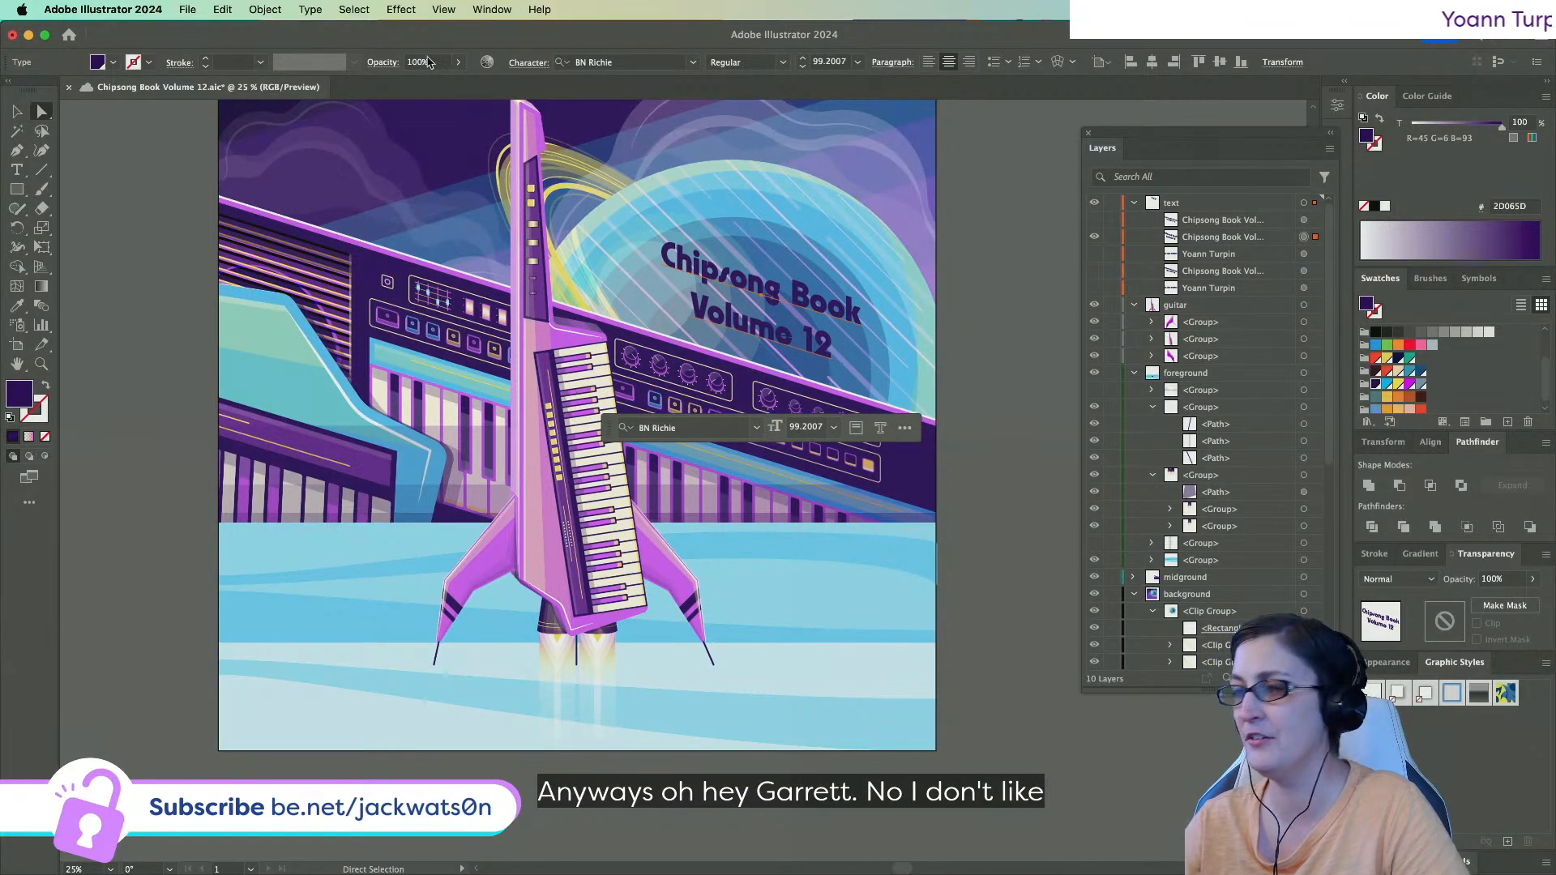
key(super+z)
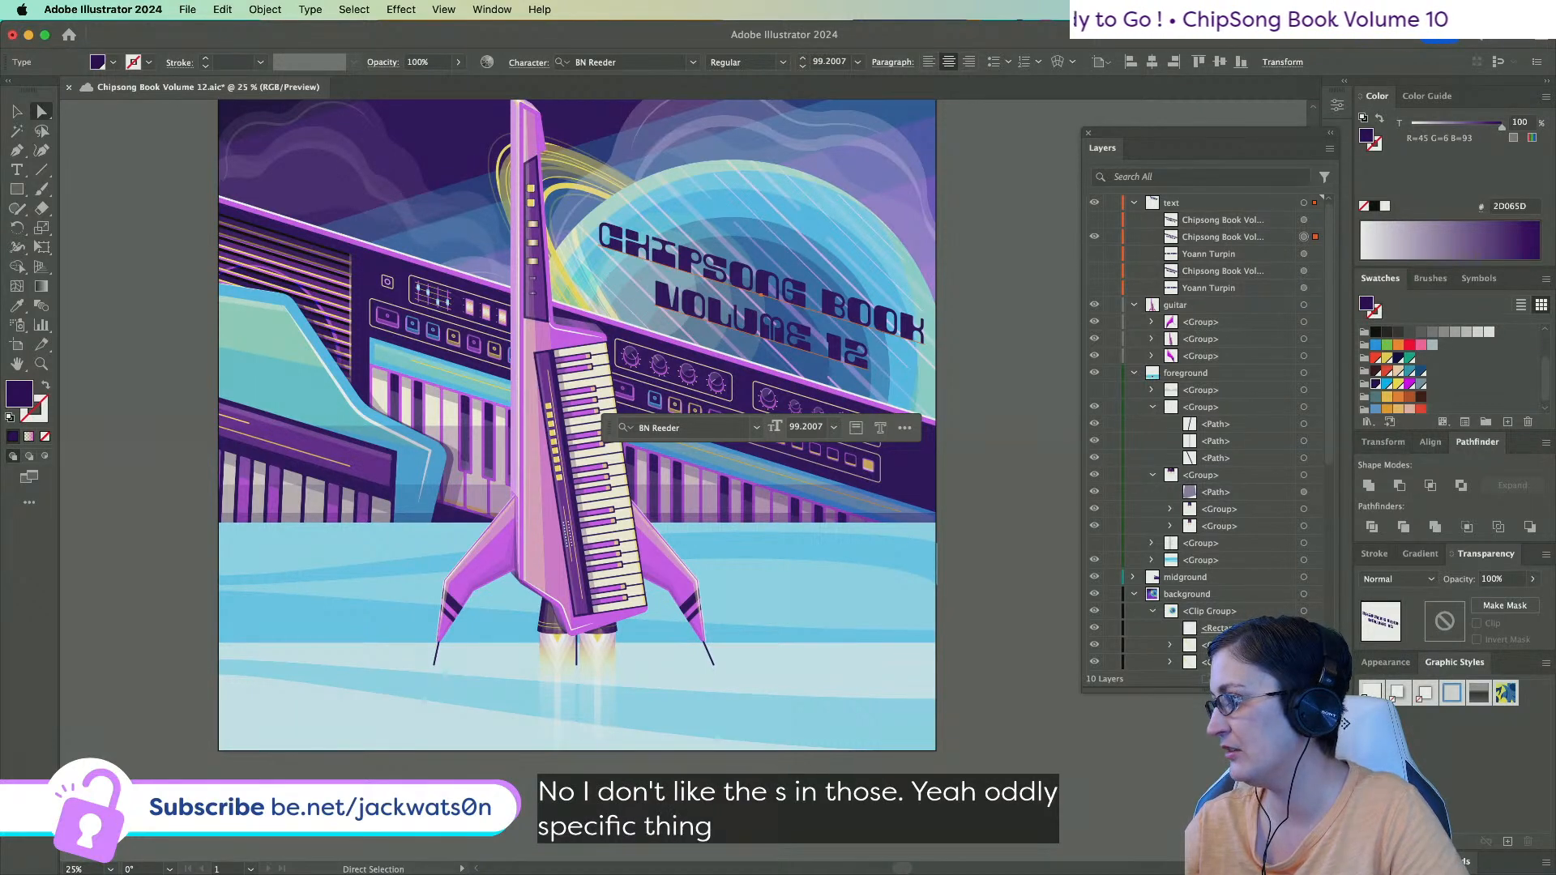
Save the document and show the upper hidden artist-name text, selecting it on the artwork.
key(super+s)
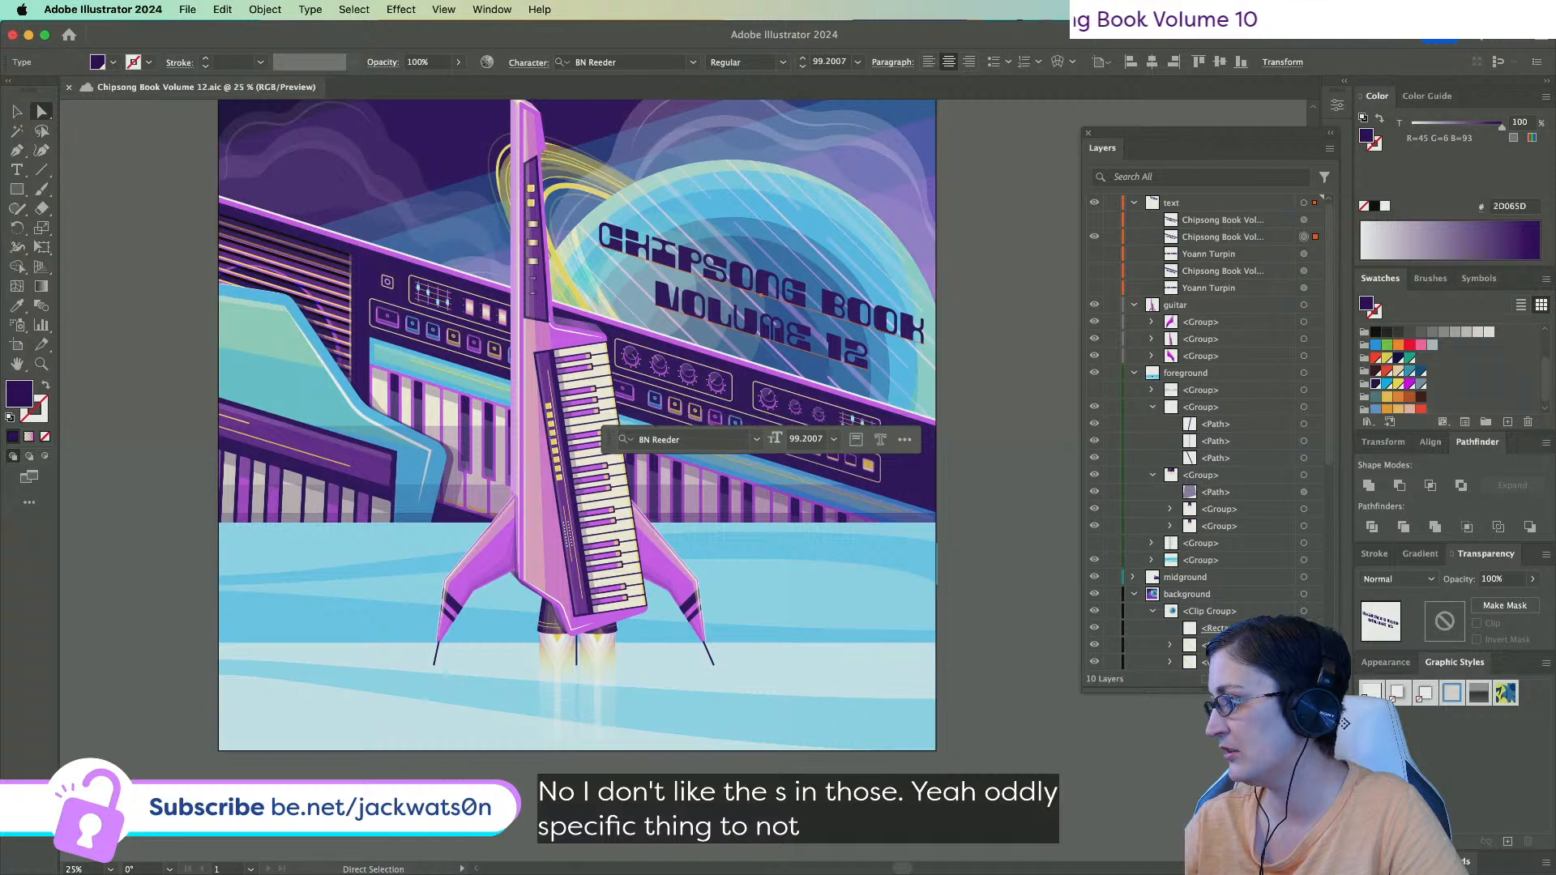
click(1094, 253)
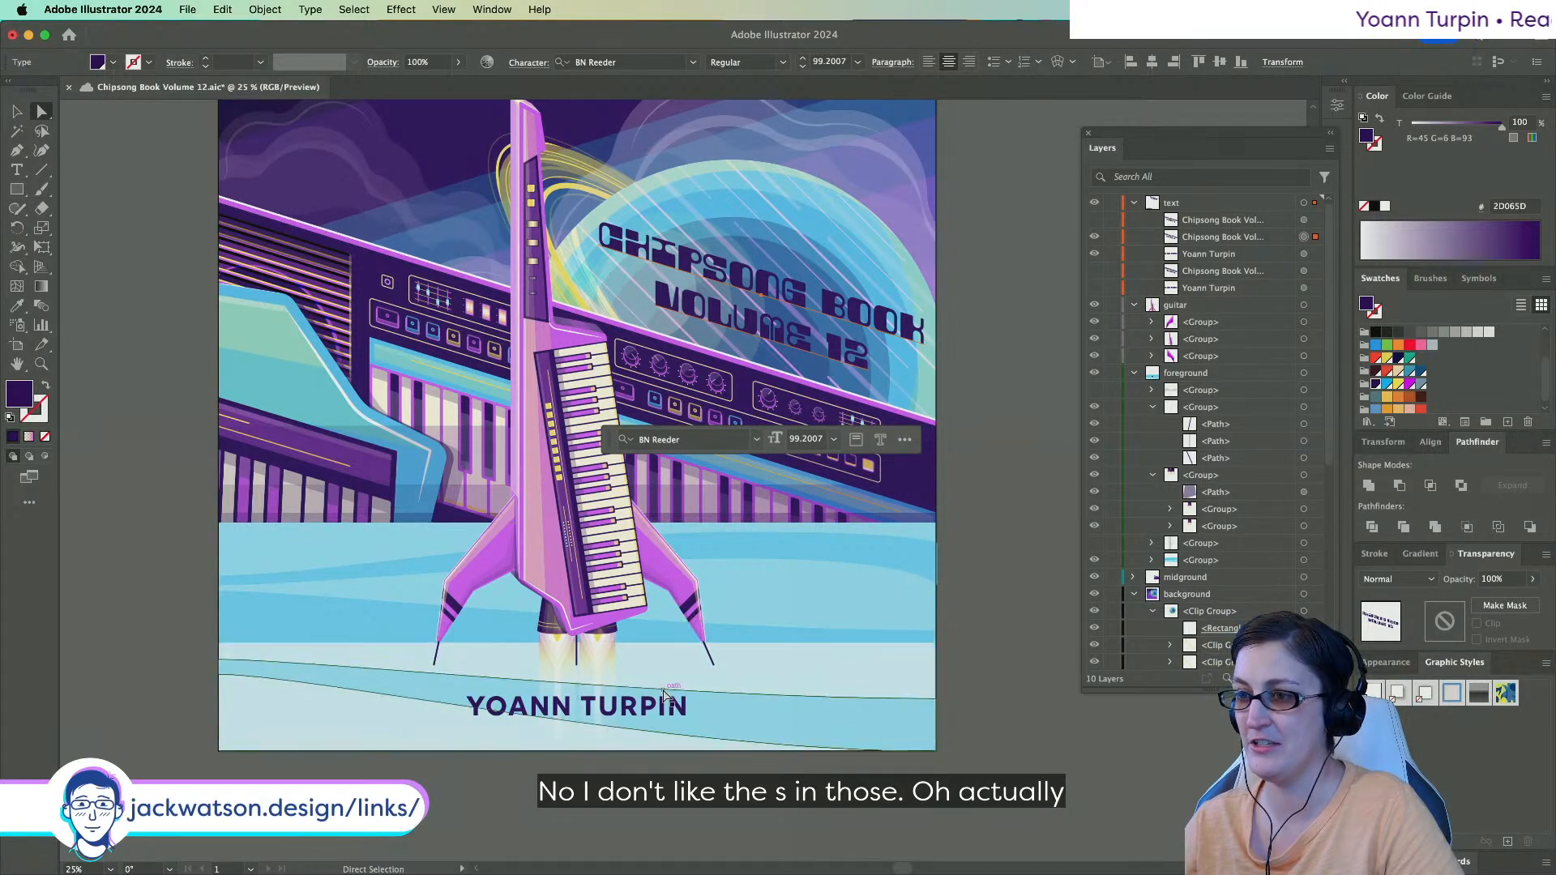
click(667, 703)
Set the artist name's font to BN Squire and enlarge the text to about 131 pt.
click(599, 61)
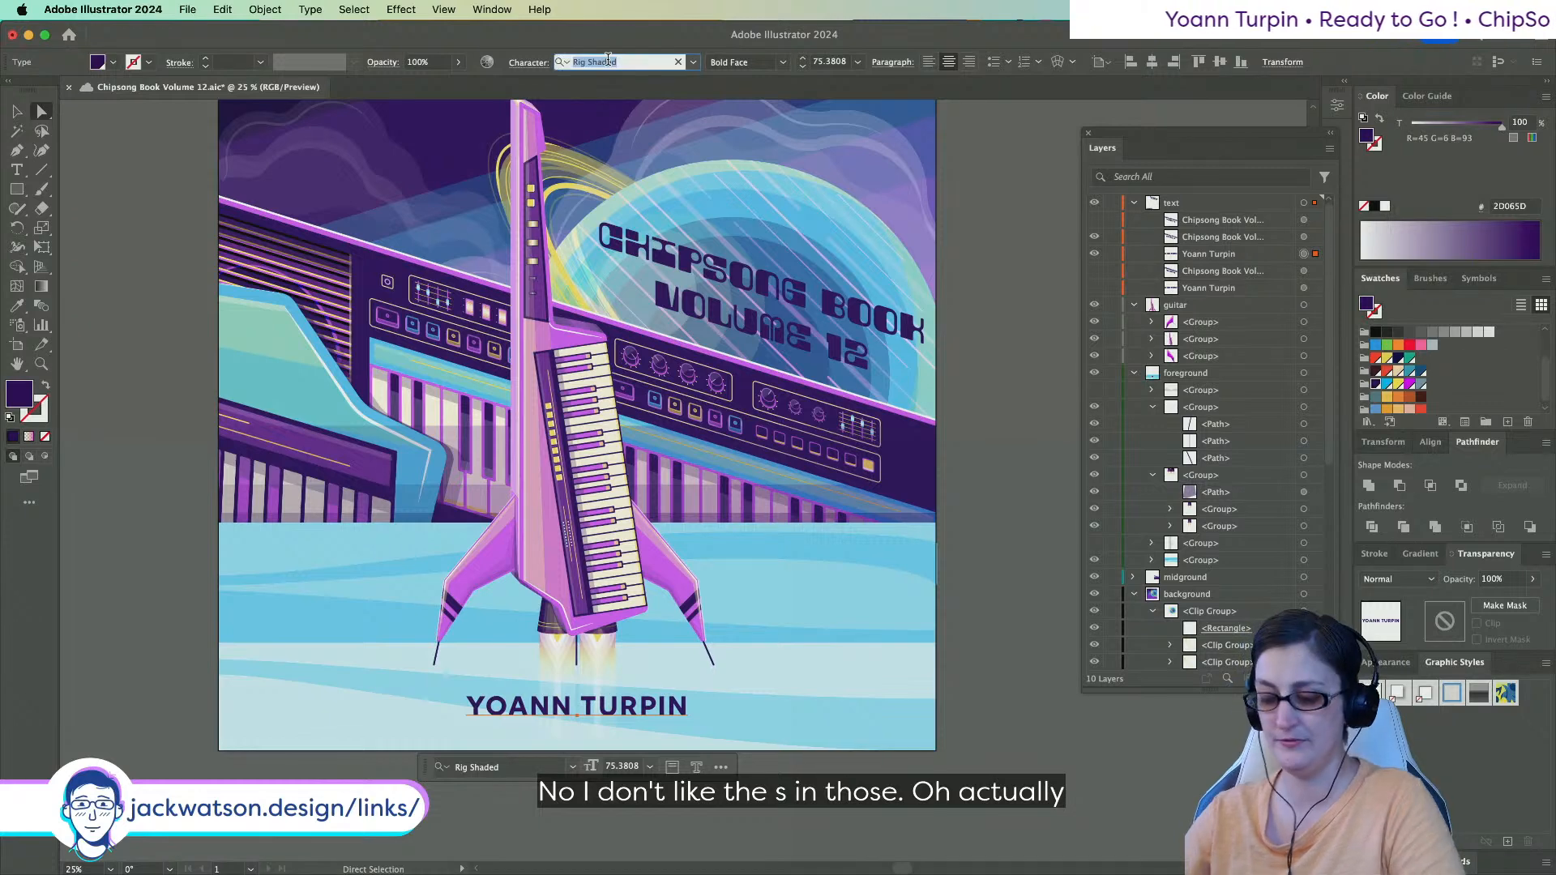
text(sp)
key(BackSpace)
text(qu)
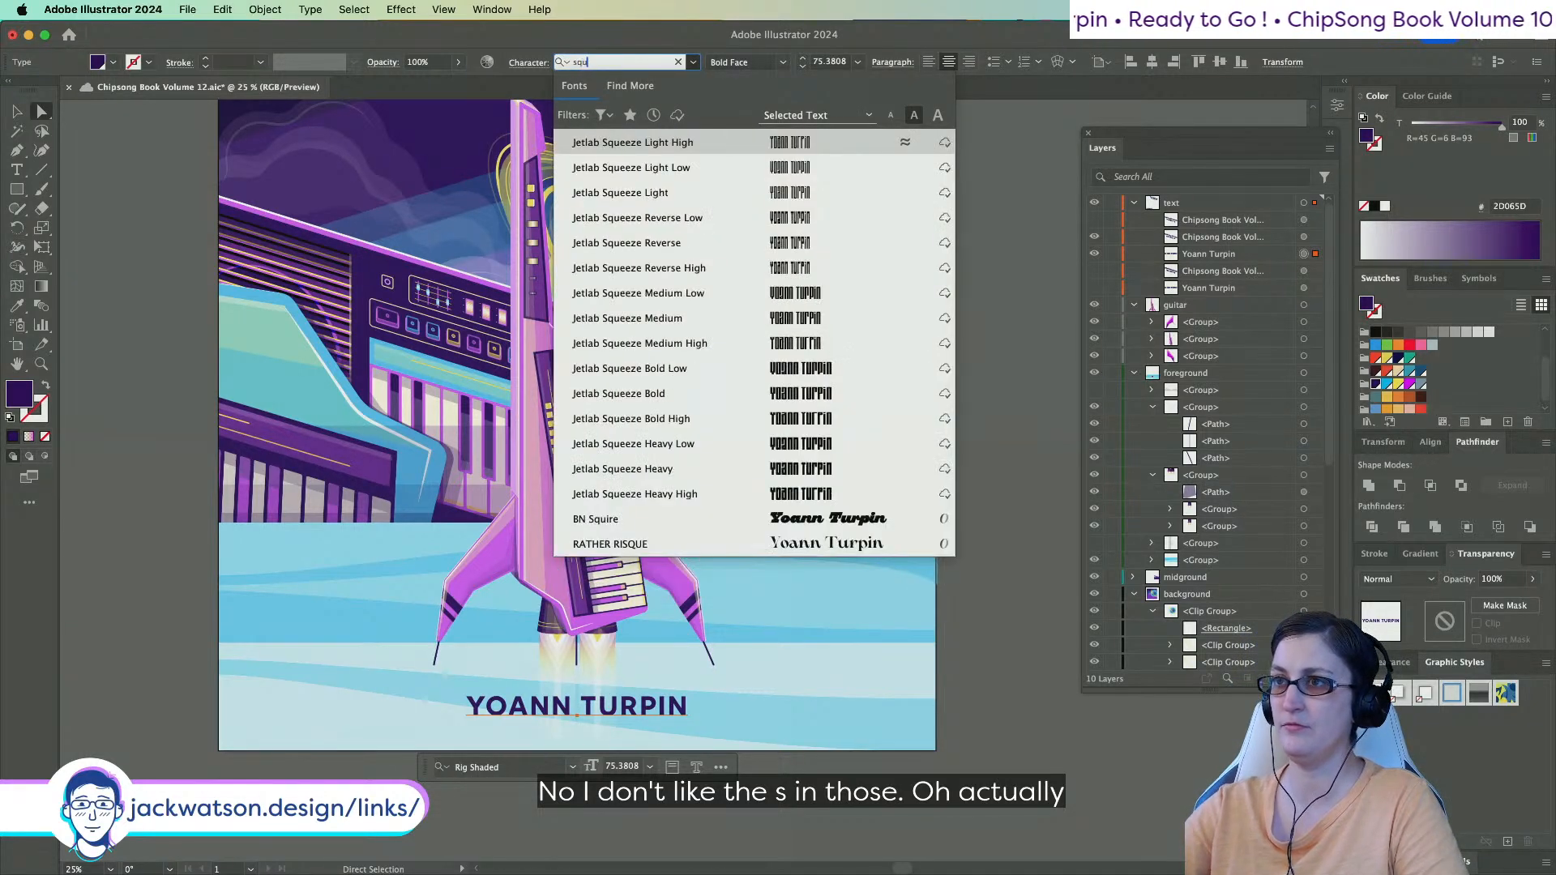
text(ire)
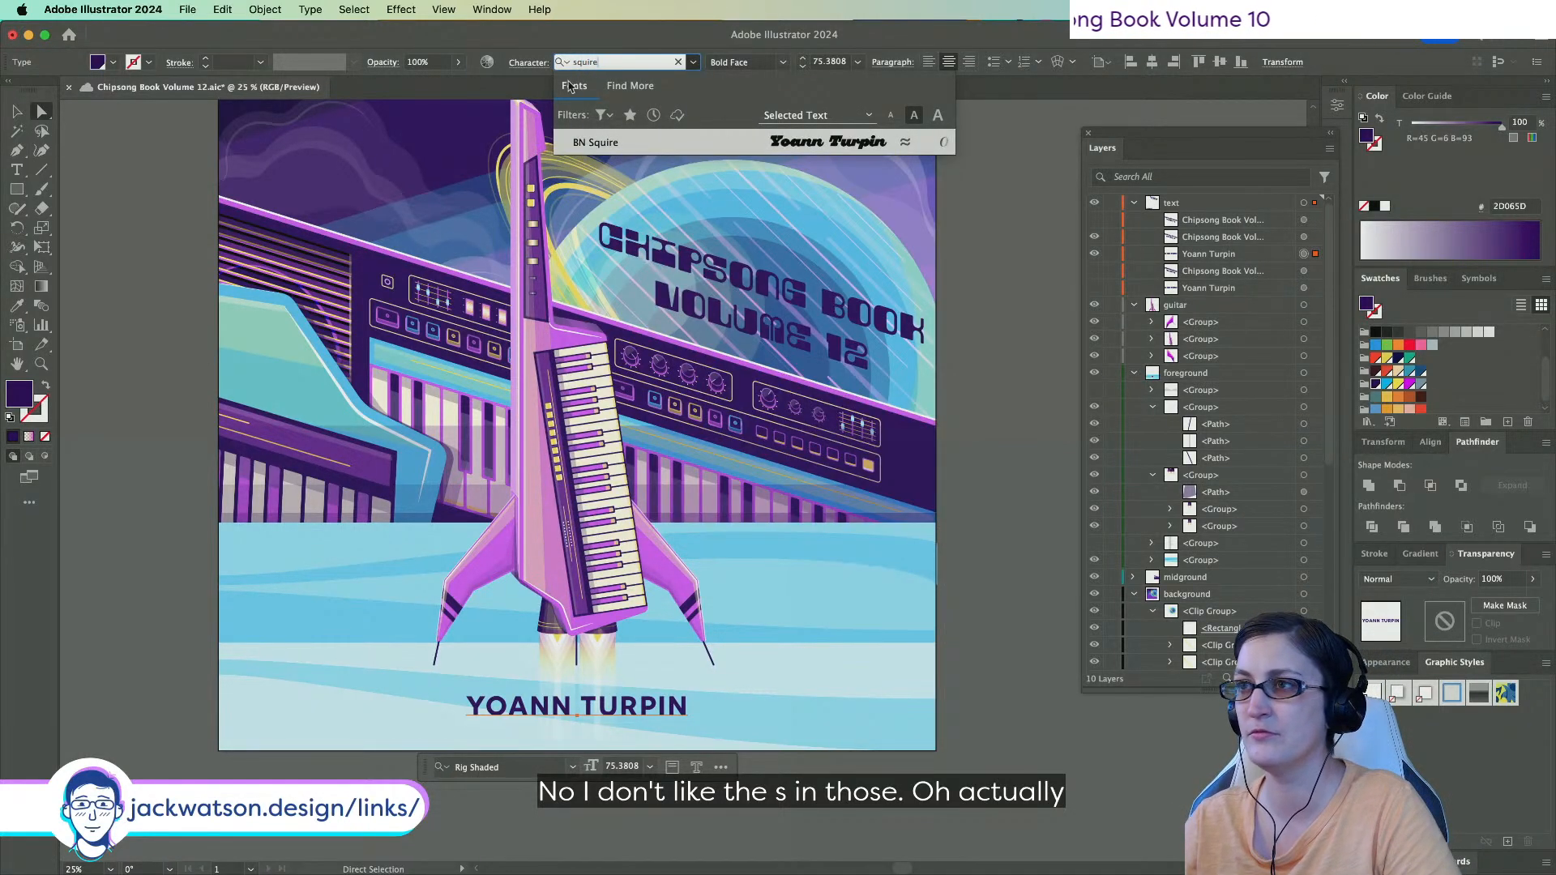
click(630, 146)
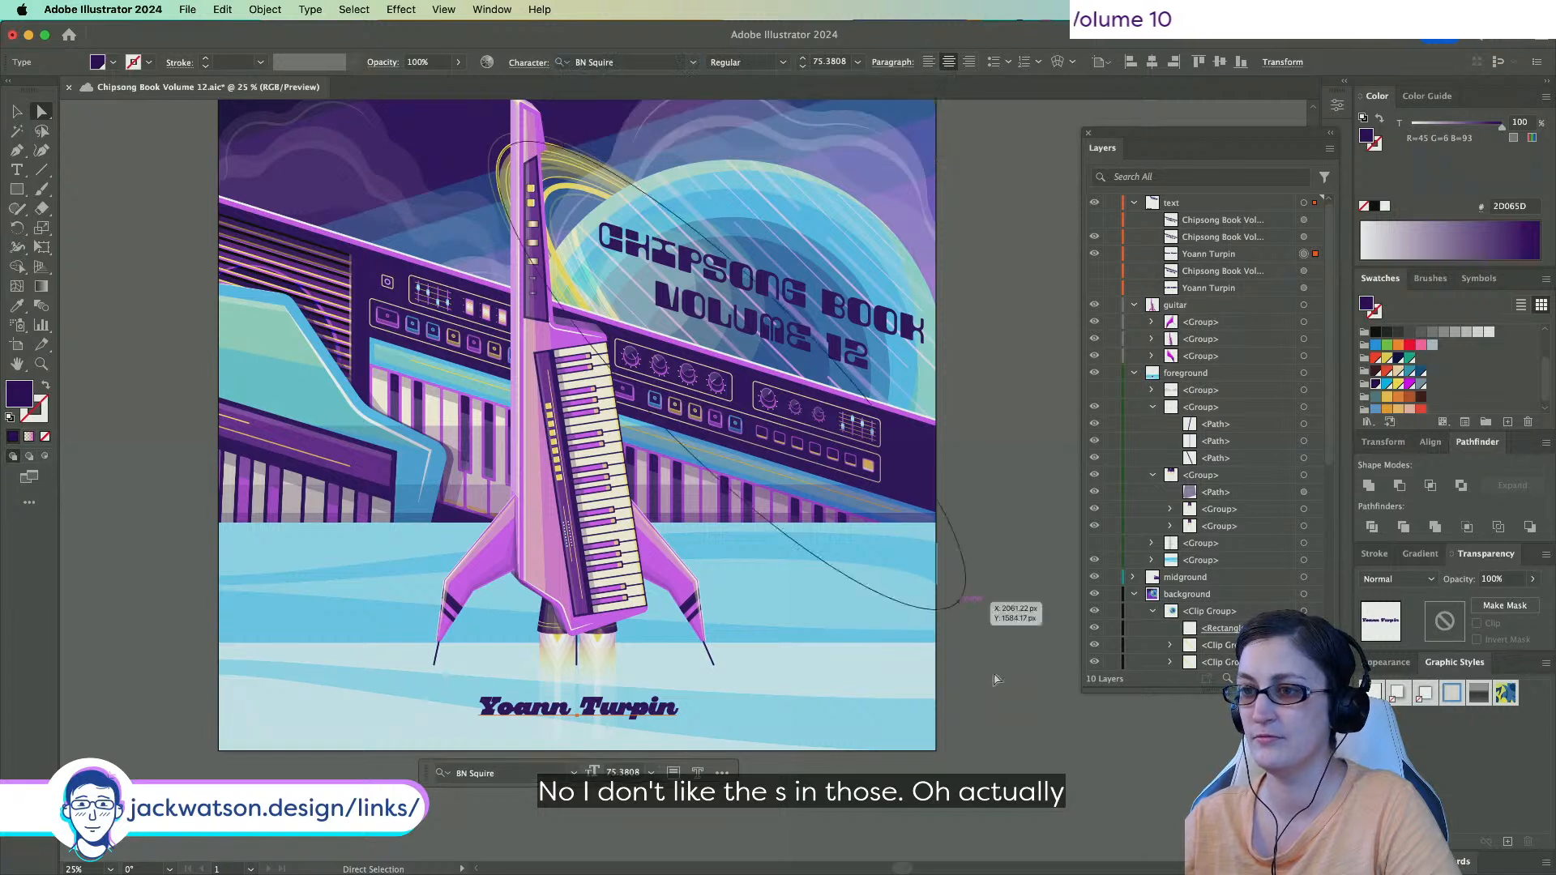
key(Escape)
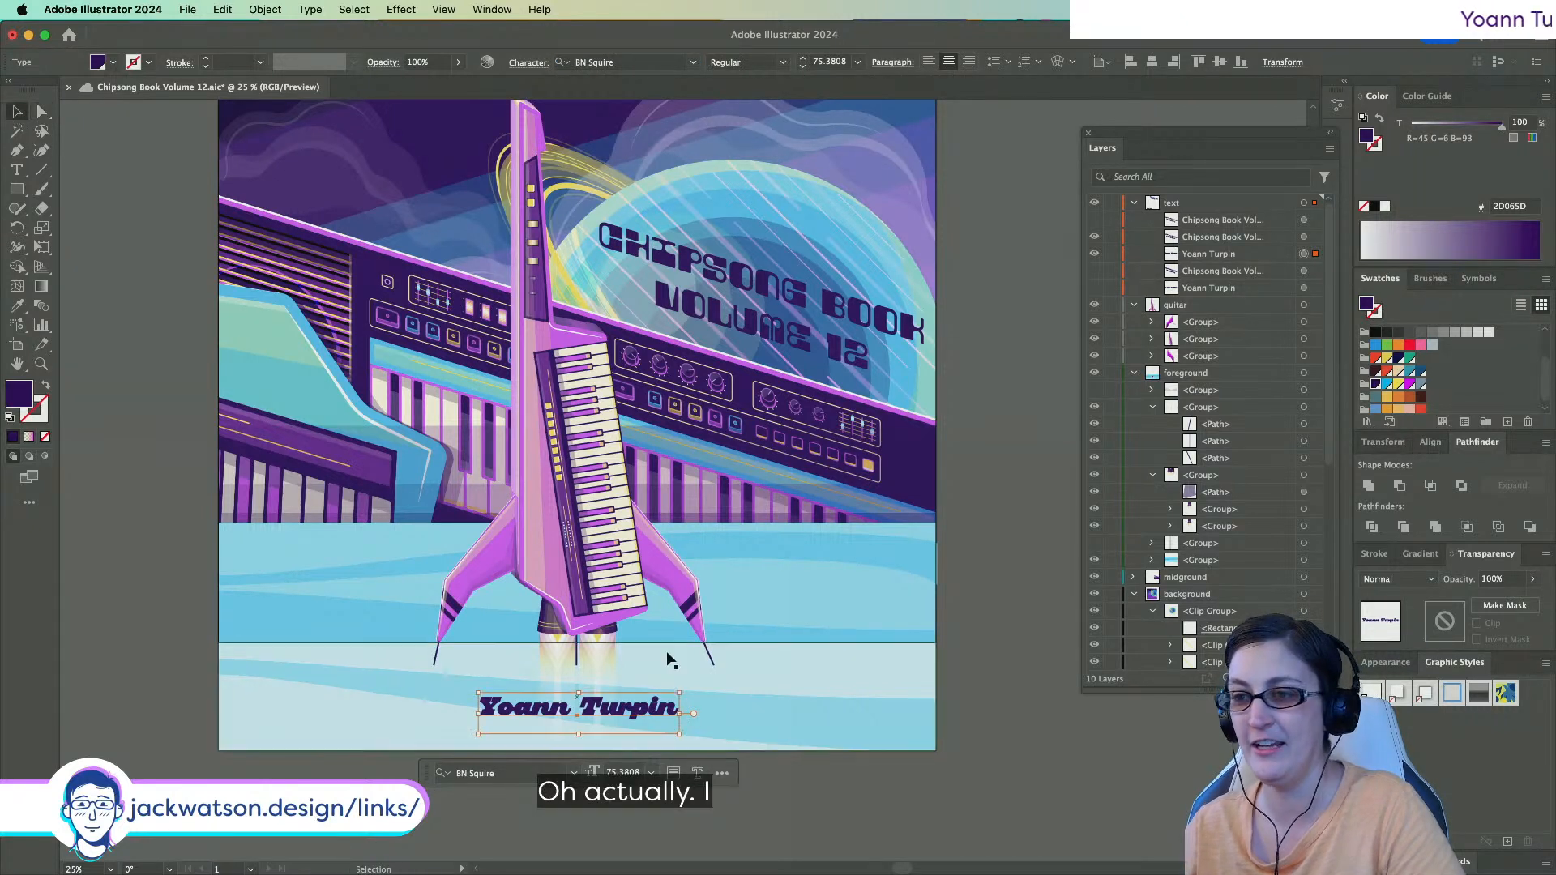
drag(679, 733, 752, 748)
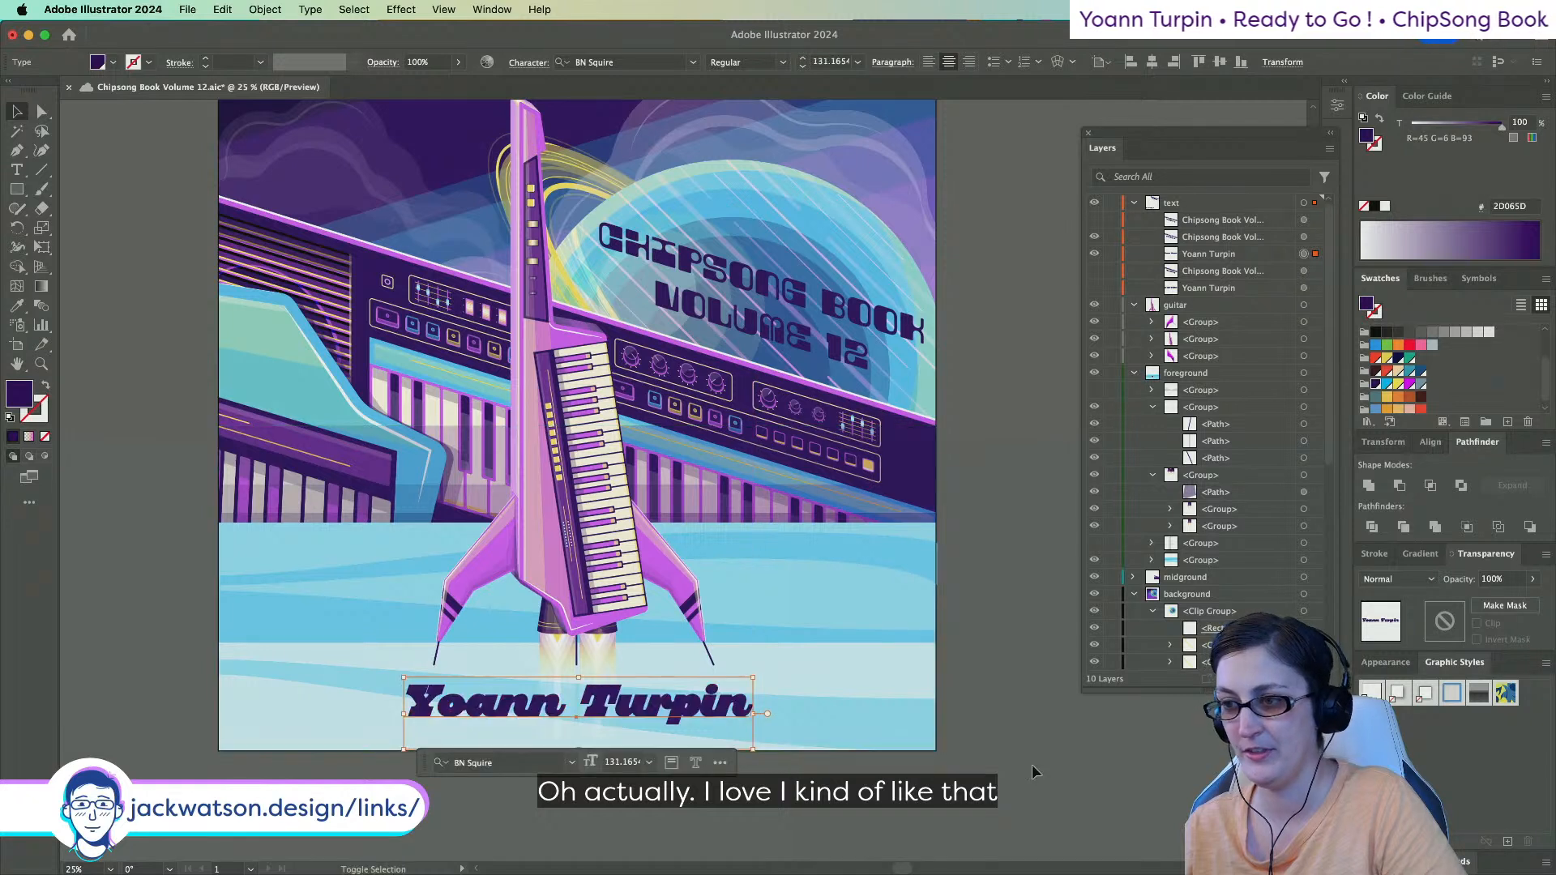
Hide the BN Reeder title and show the Briar Bold title to compare it with the artist name.
scroll(1022, 760, down, 1)
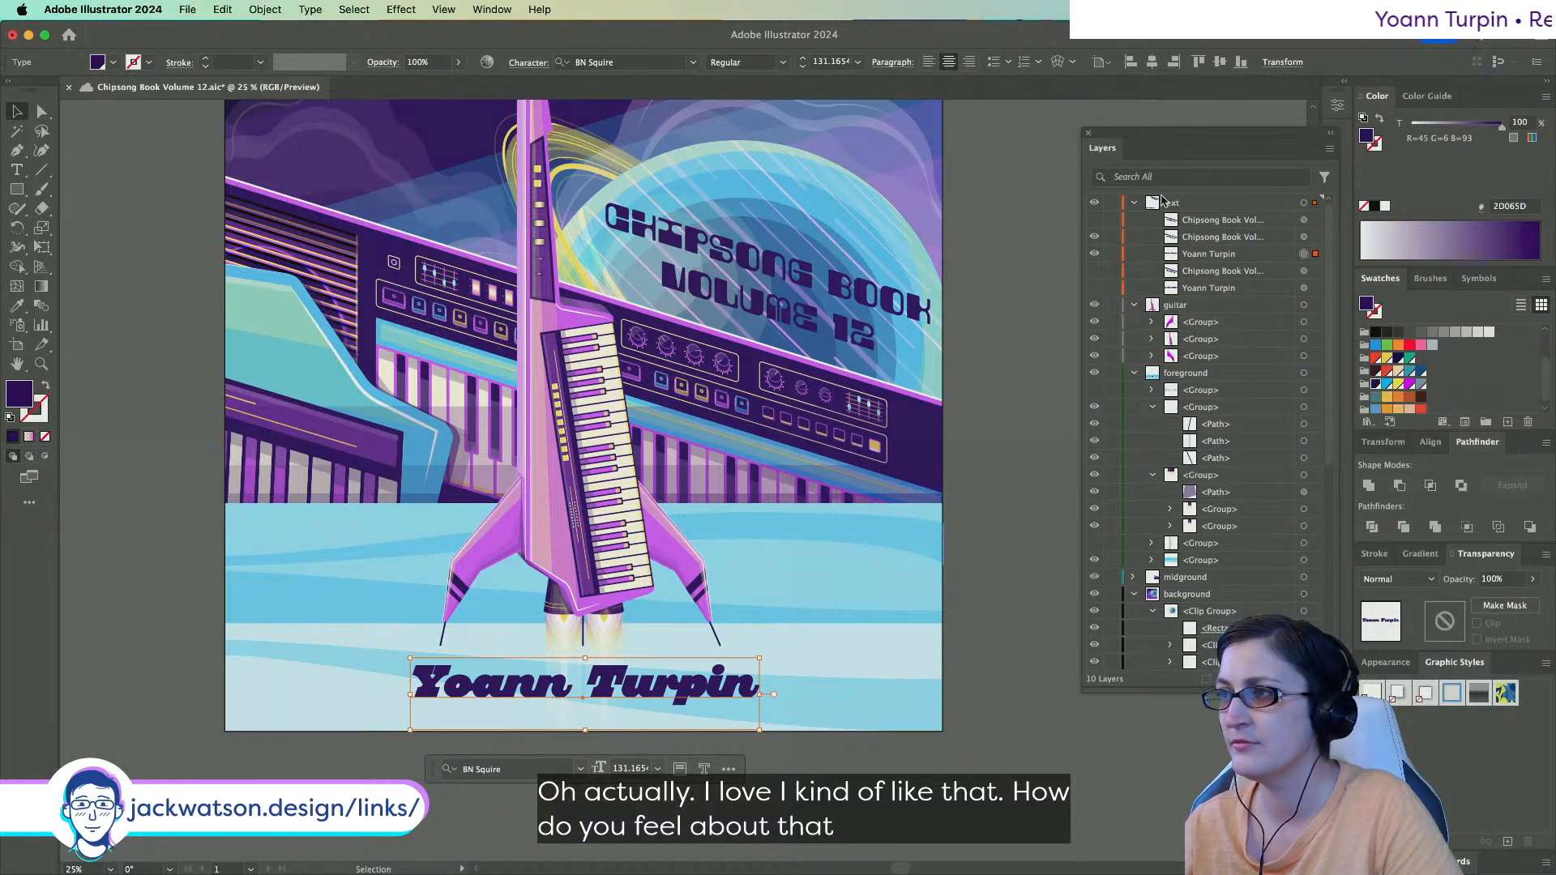
click(1094, 236)
click(1094, 220)
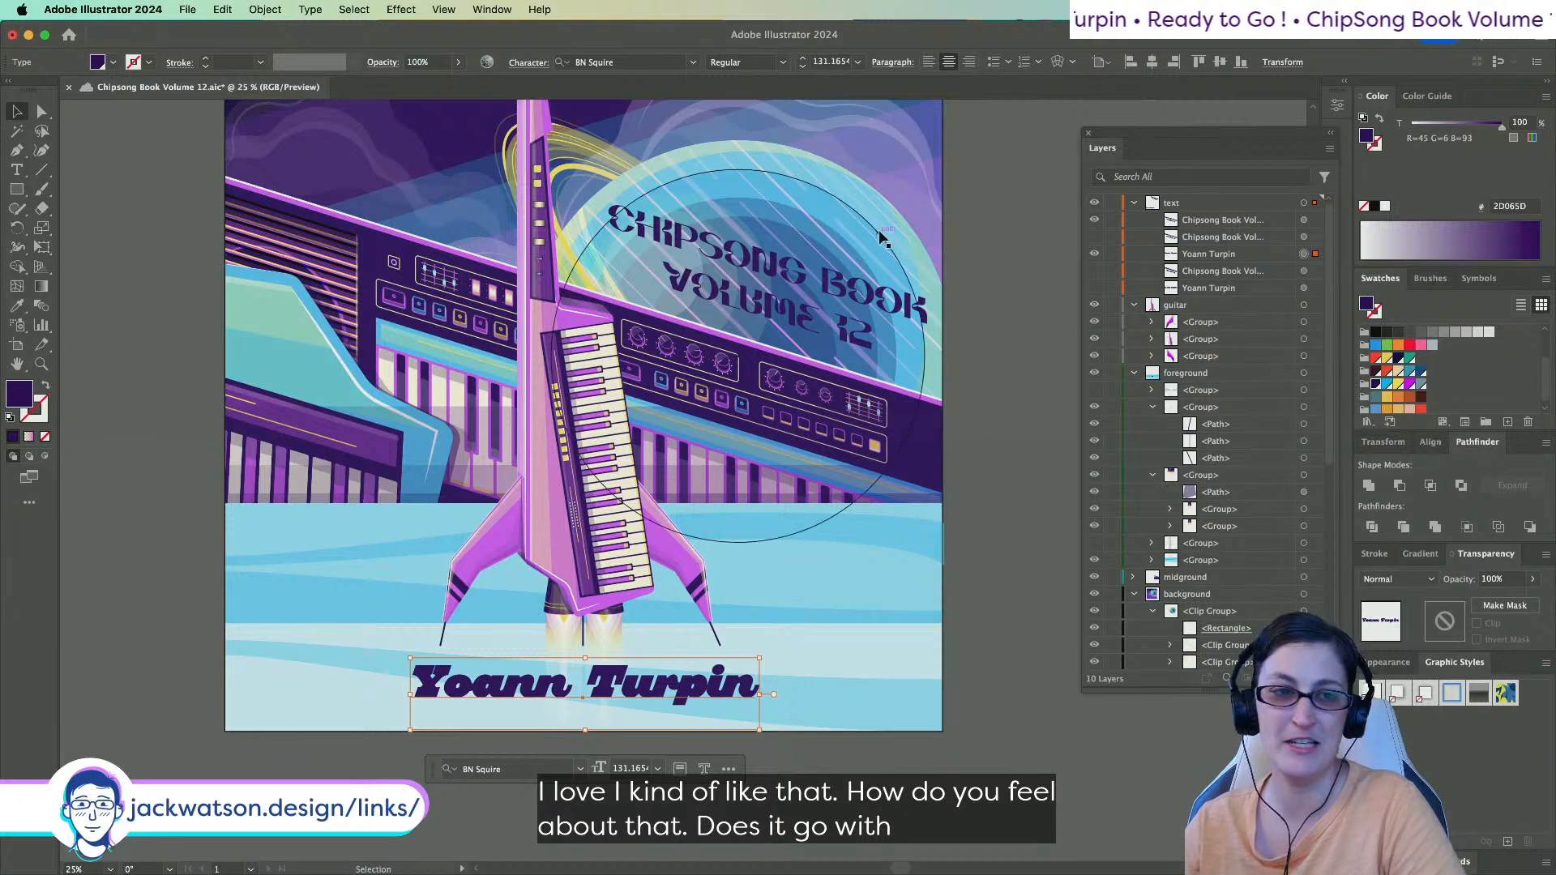
scroll(751, 406, up, 5)
click(984, 478)
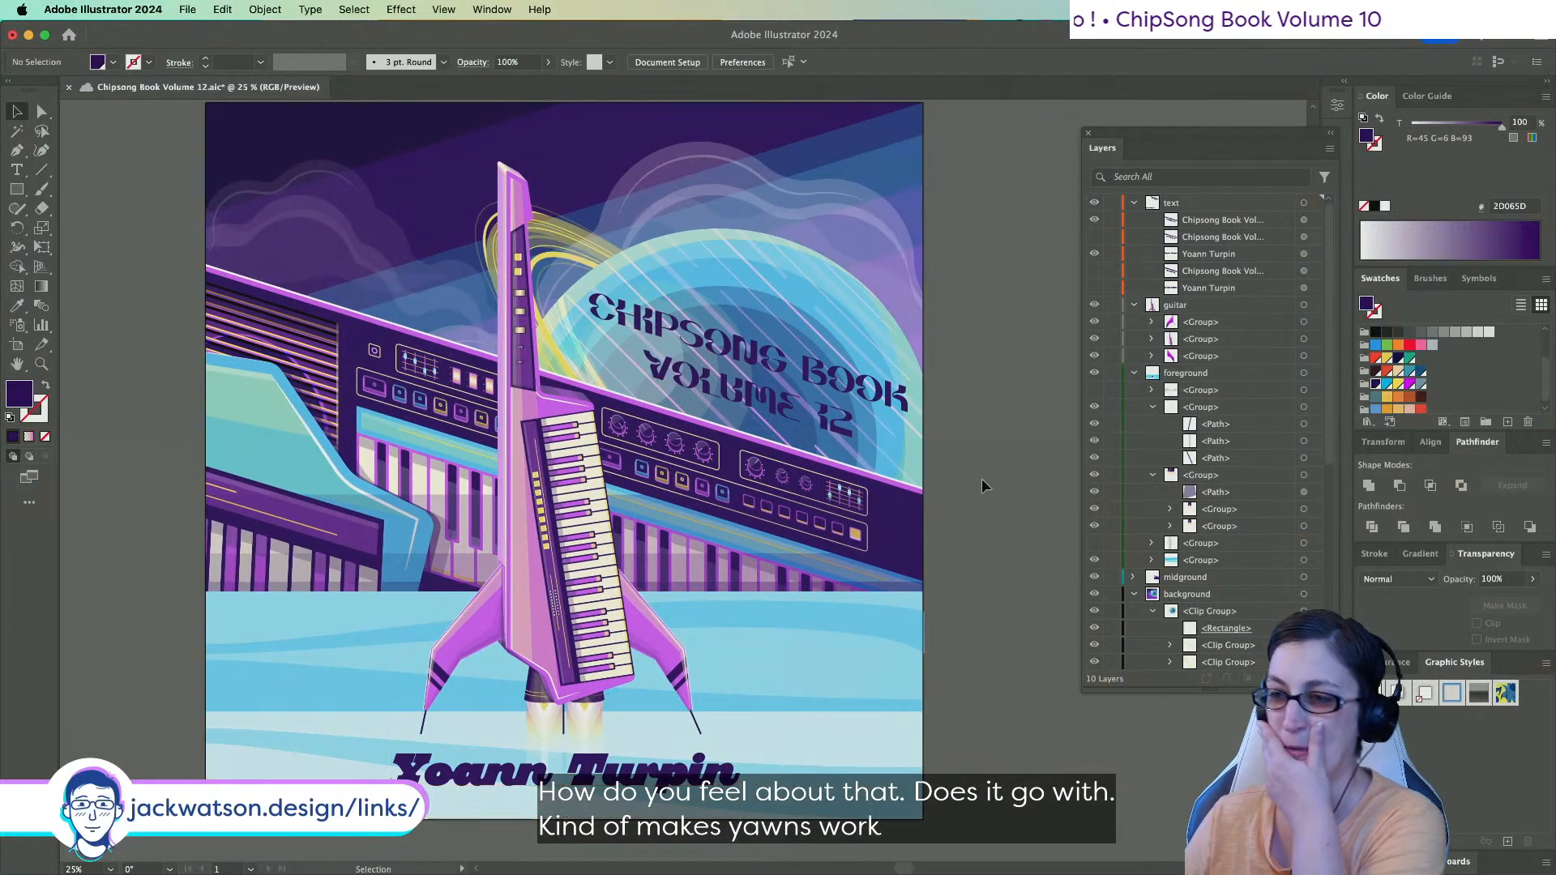
click(765, 366)
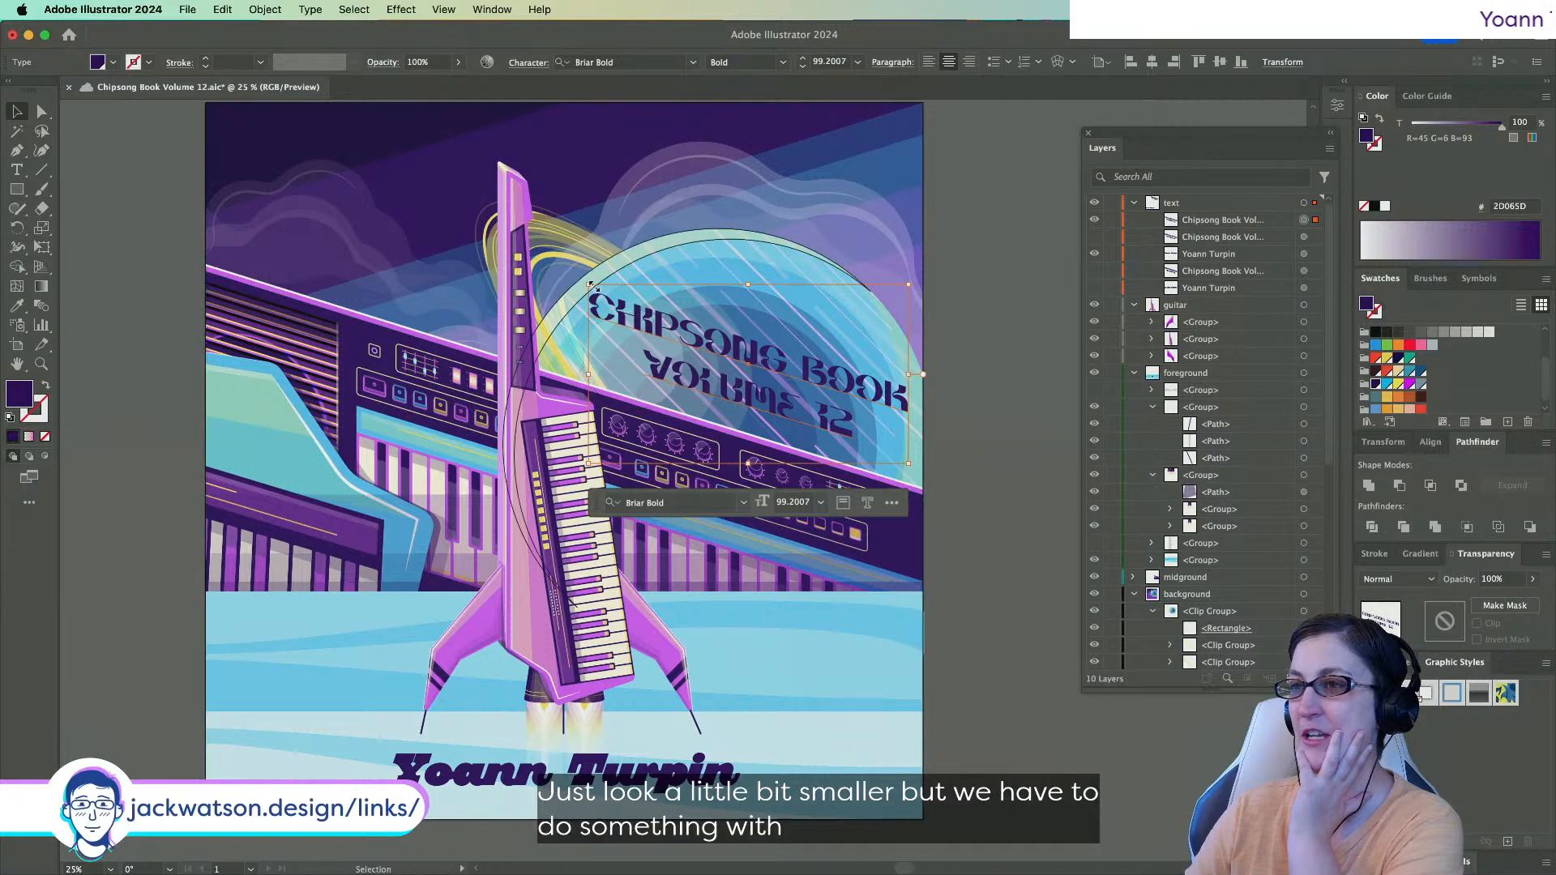
click(986, 473)
scroll(985, 473, down, 1)
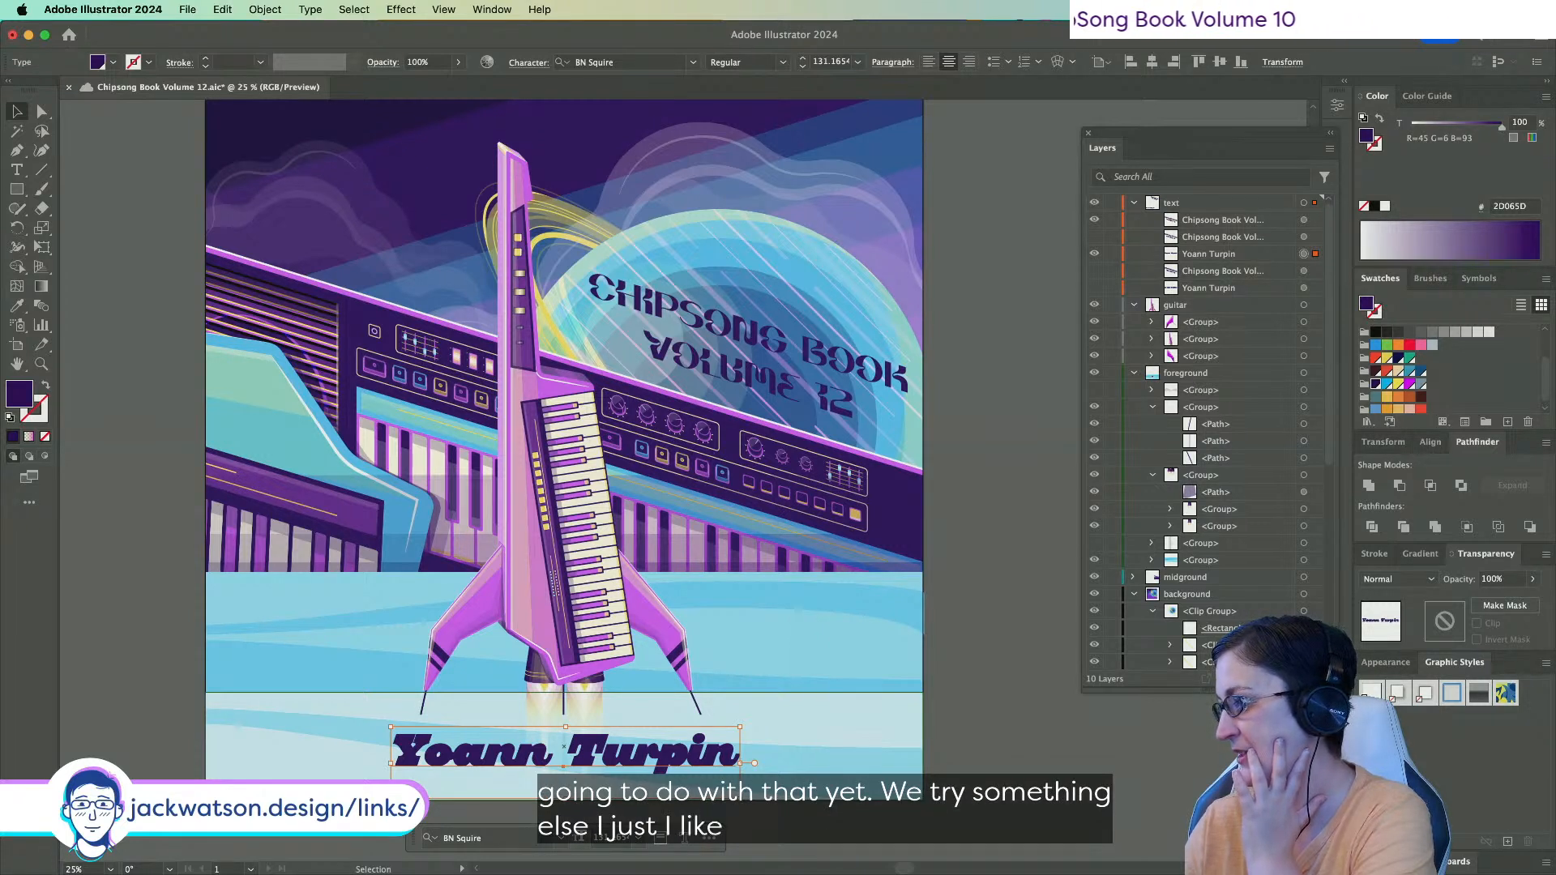
Try the YRT Bite The Bullet script font on the artist name and undo the change.
key(super+Tab)
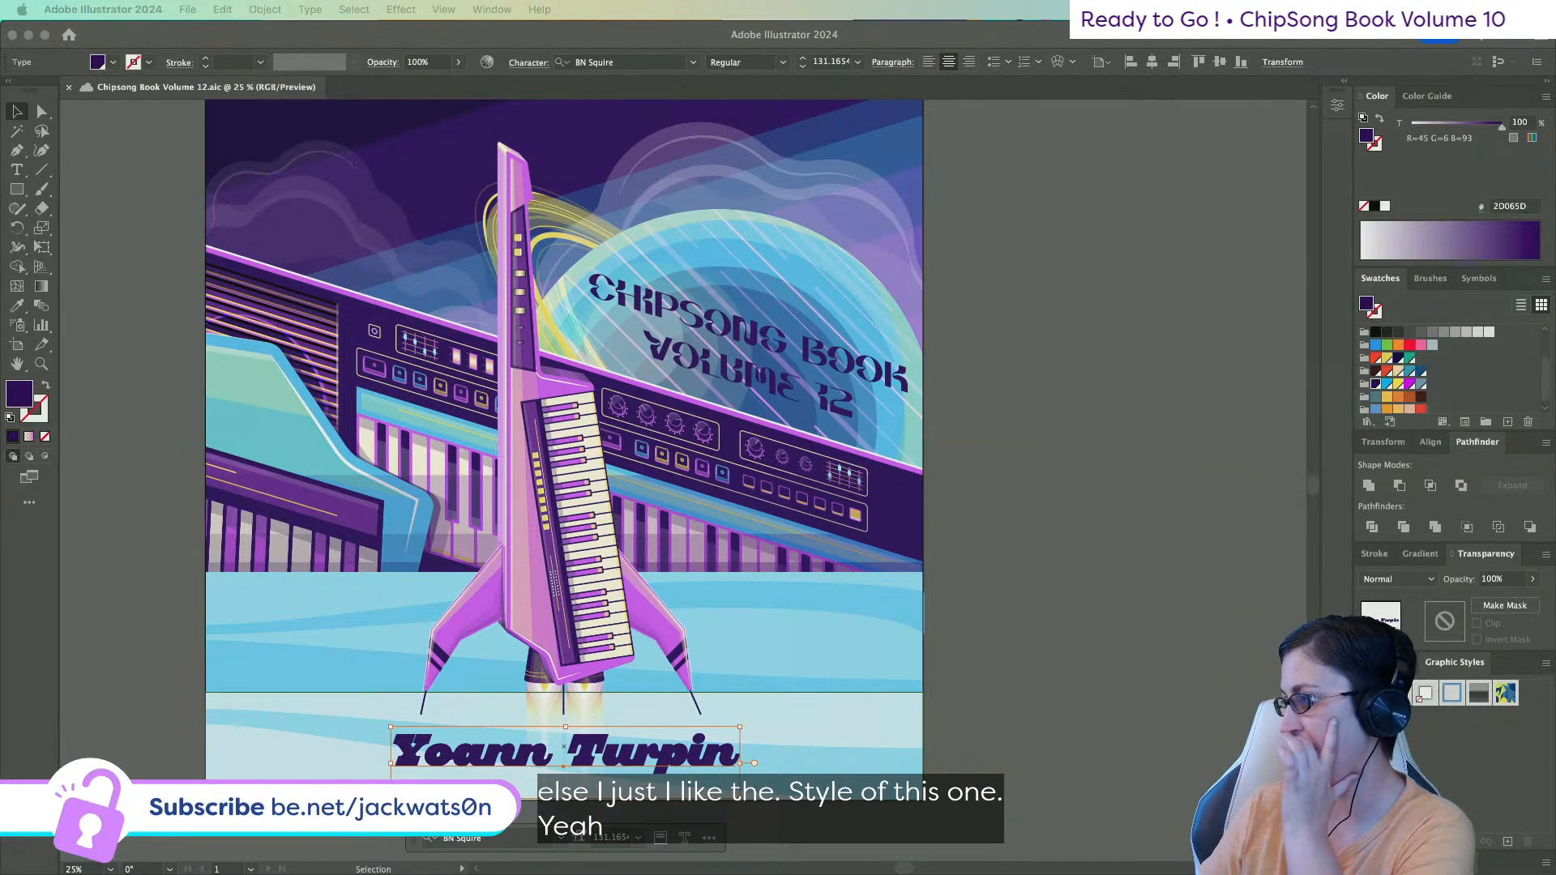
key(F7)
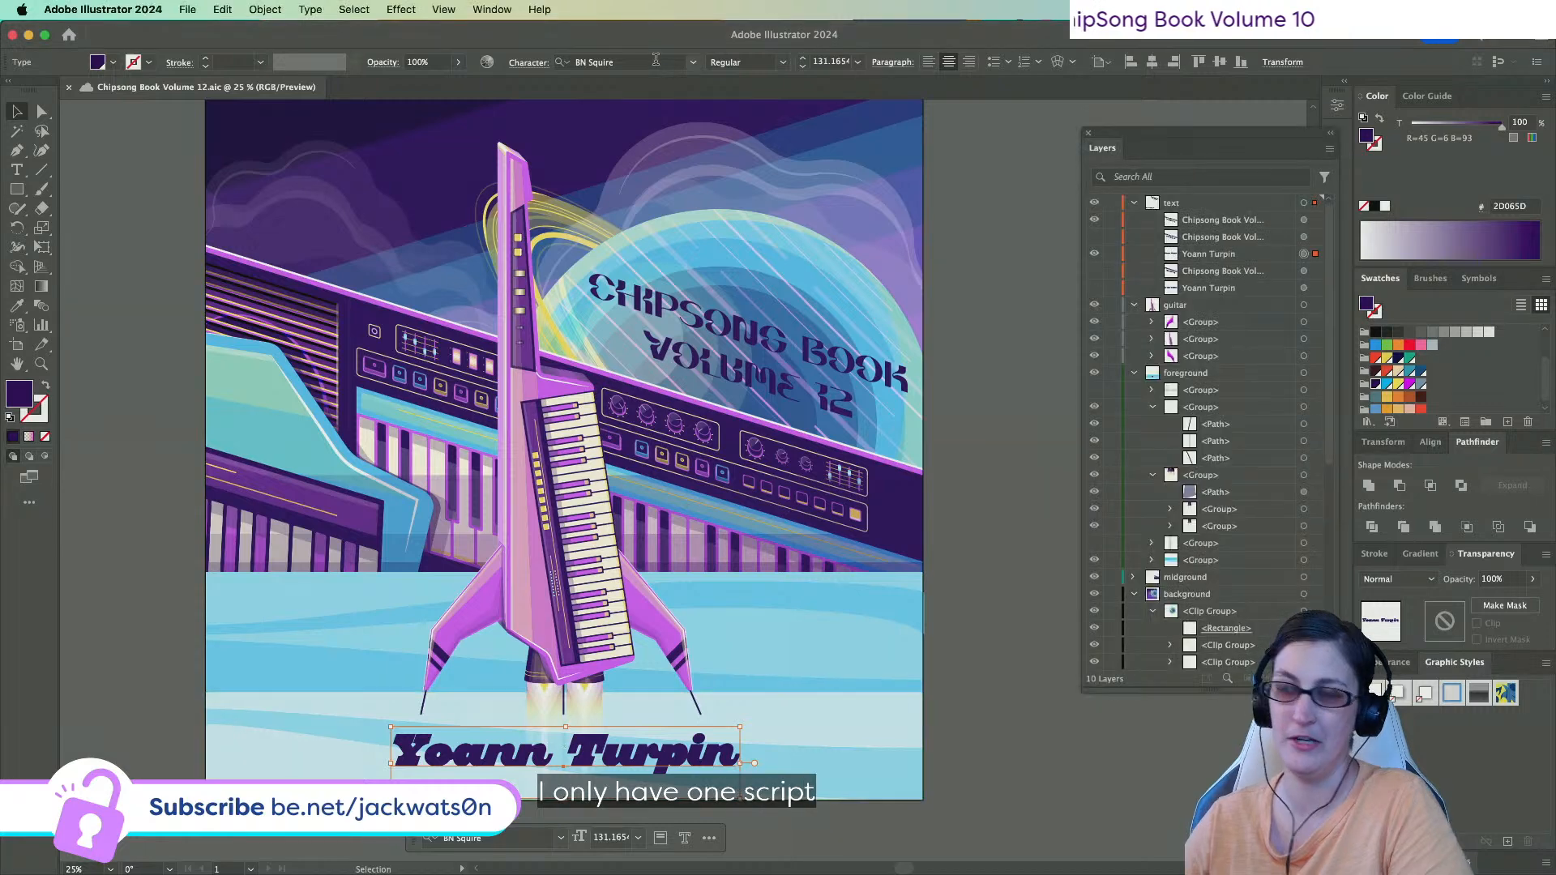
click(656, 60)
text(bit)
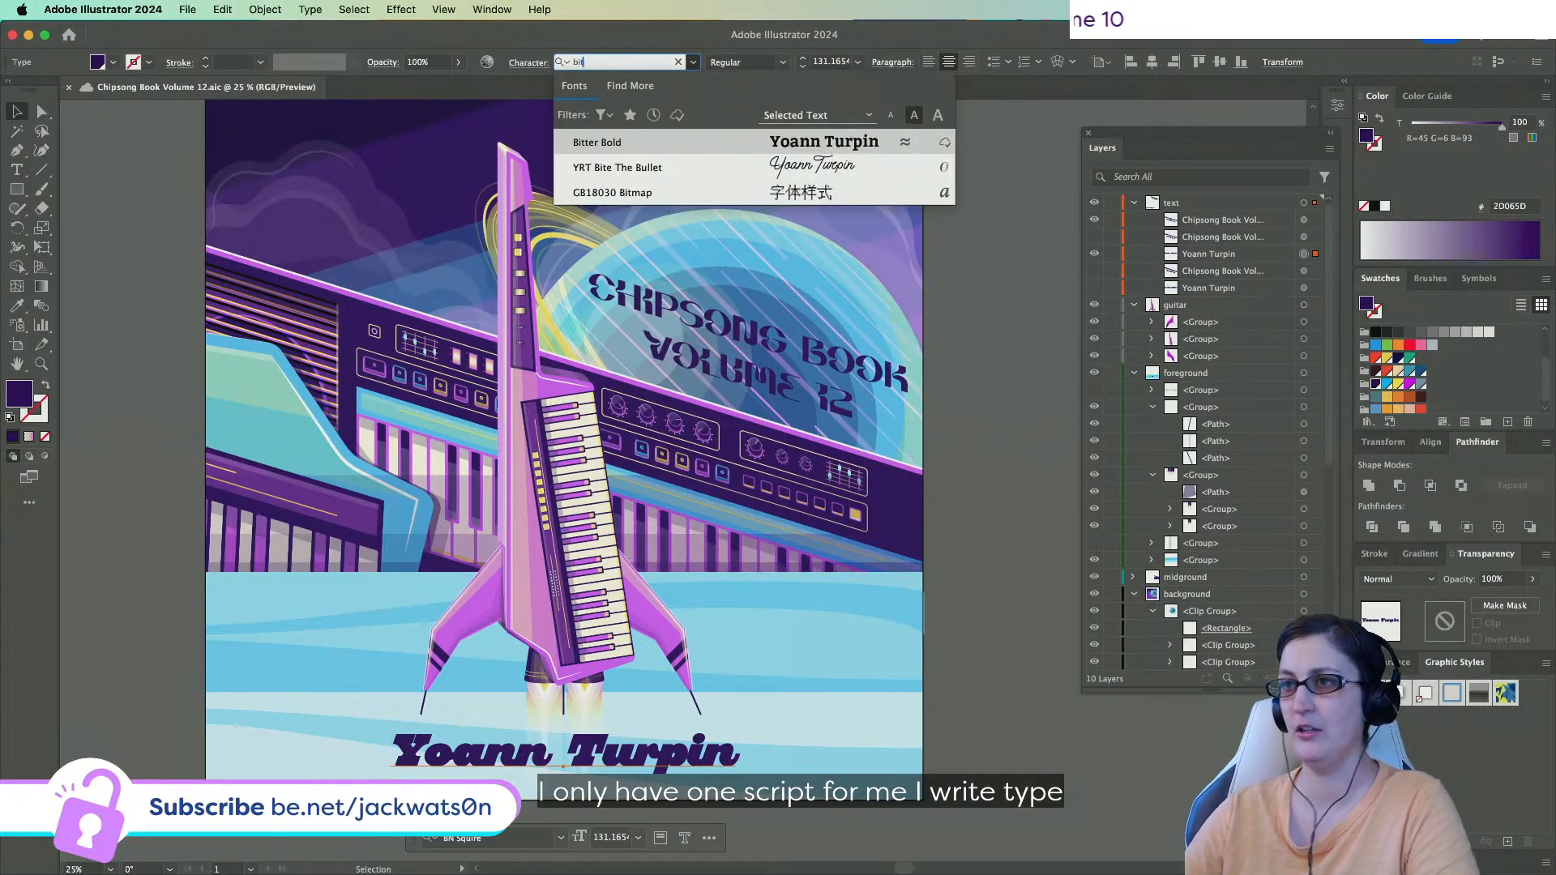
text(e)
key(Down)
key(Return)
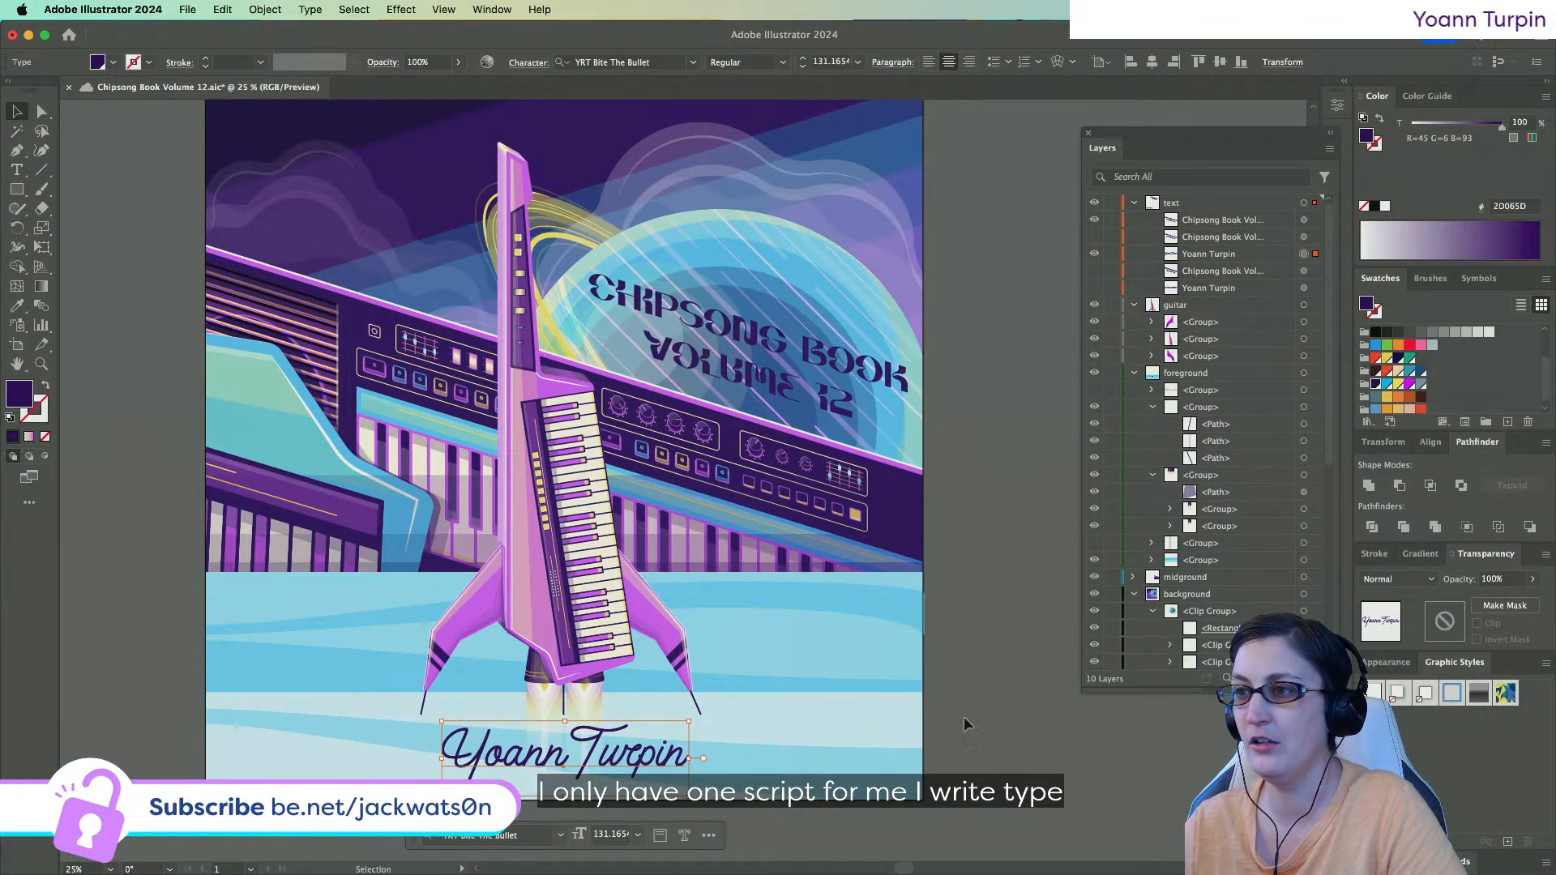
click(988, 727)
scroll(891, 705, down, 1)
scroll(891, 705, up, 1)
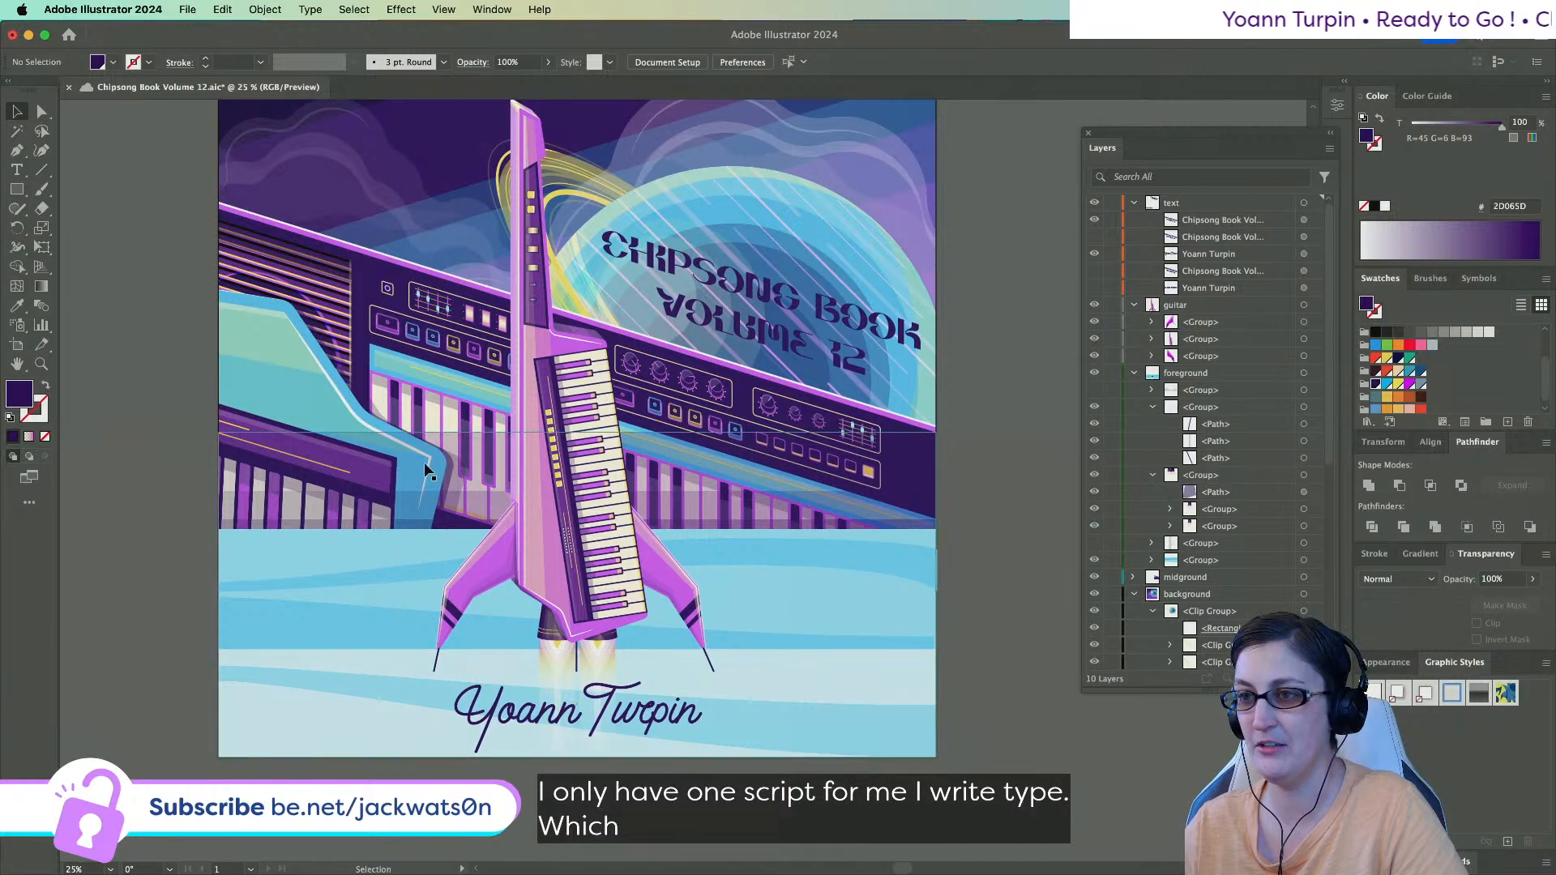
scroll(425, 462, down, 1)
key(super+z)
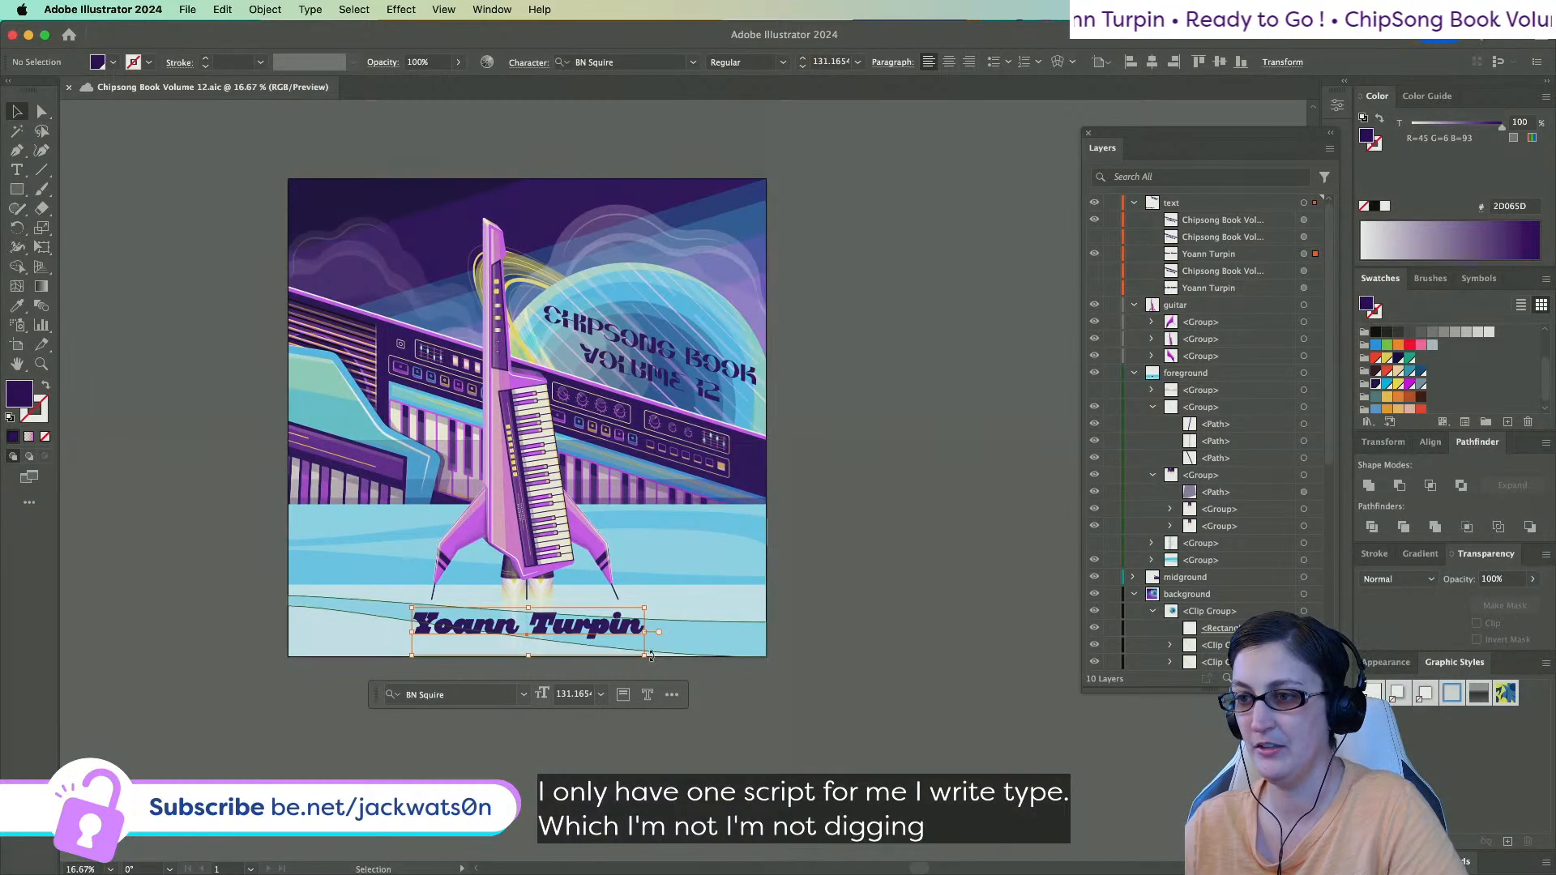
Resize the artist name to about 97.6 pt and set its font to YRT Shishito Sans.
mouse_move(643, 659)
mouse_down()
mouse_move(693, 660)
mouse_move(615, 649)
mouse_up()
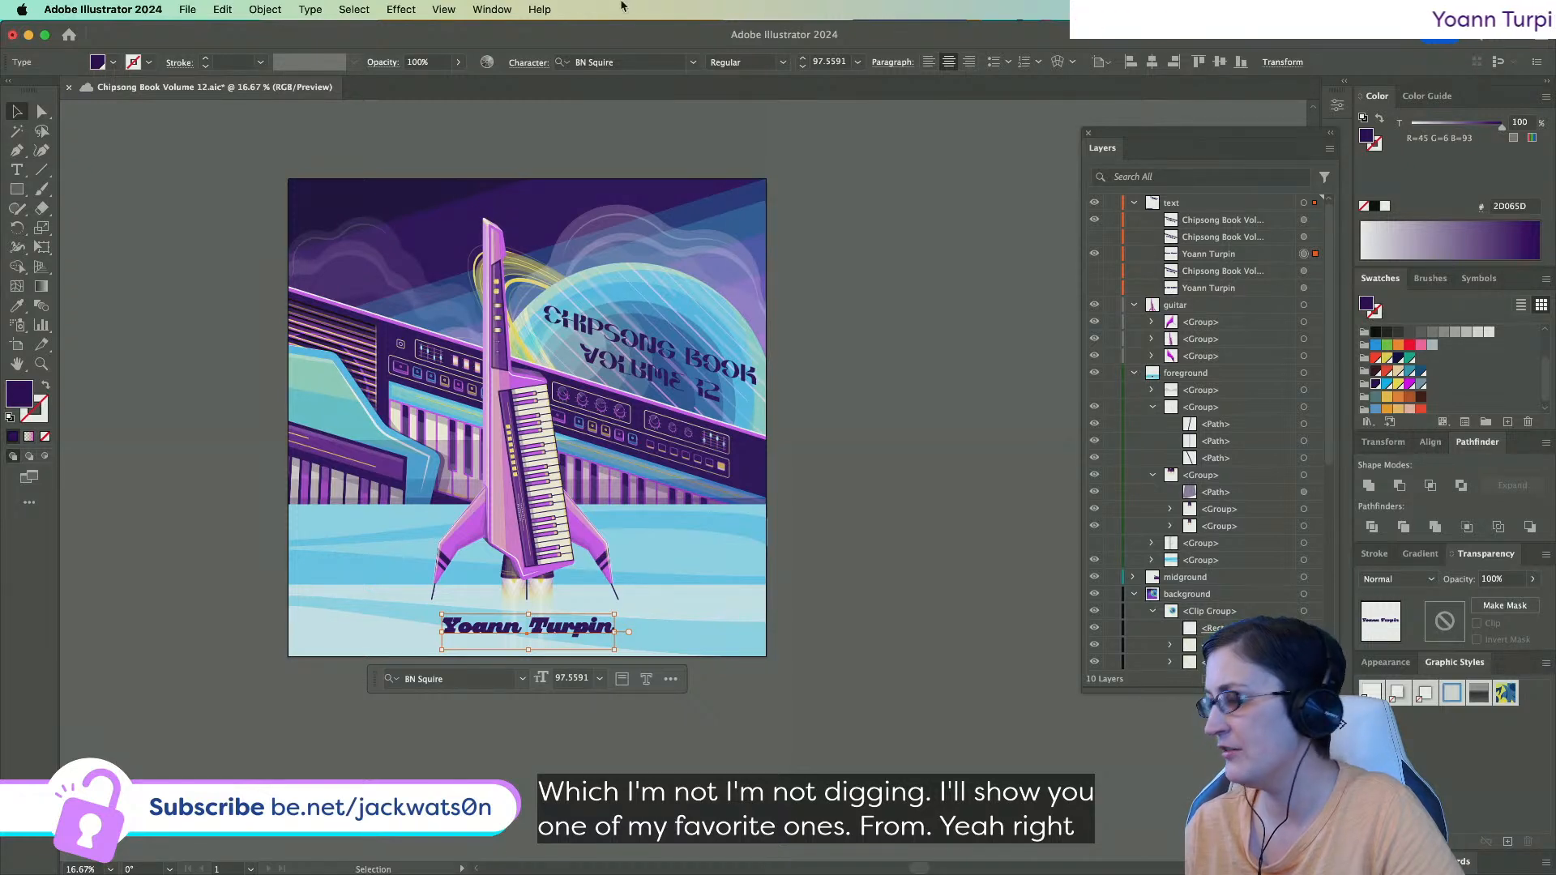
click(600, 63)
text(sh)
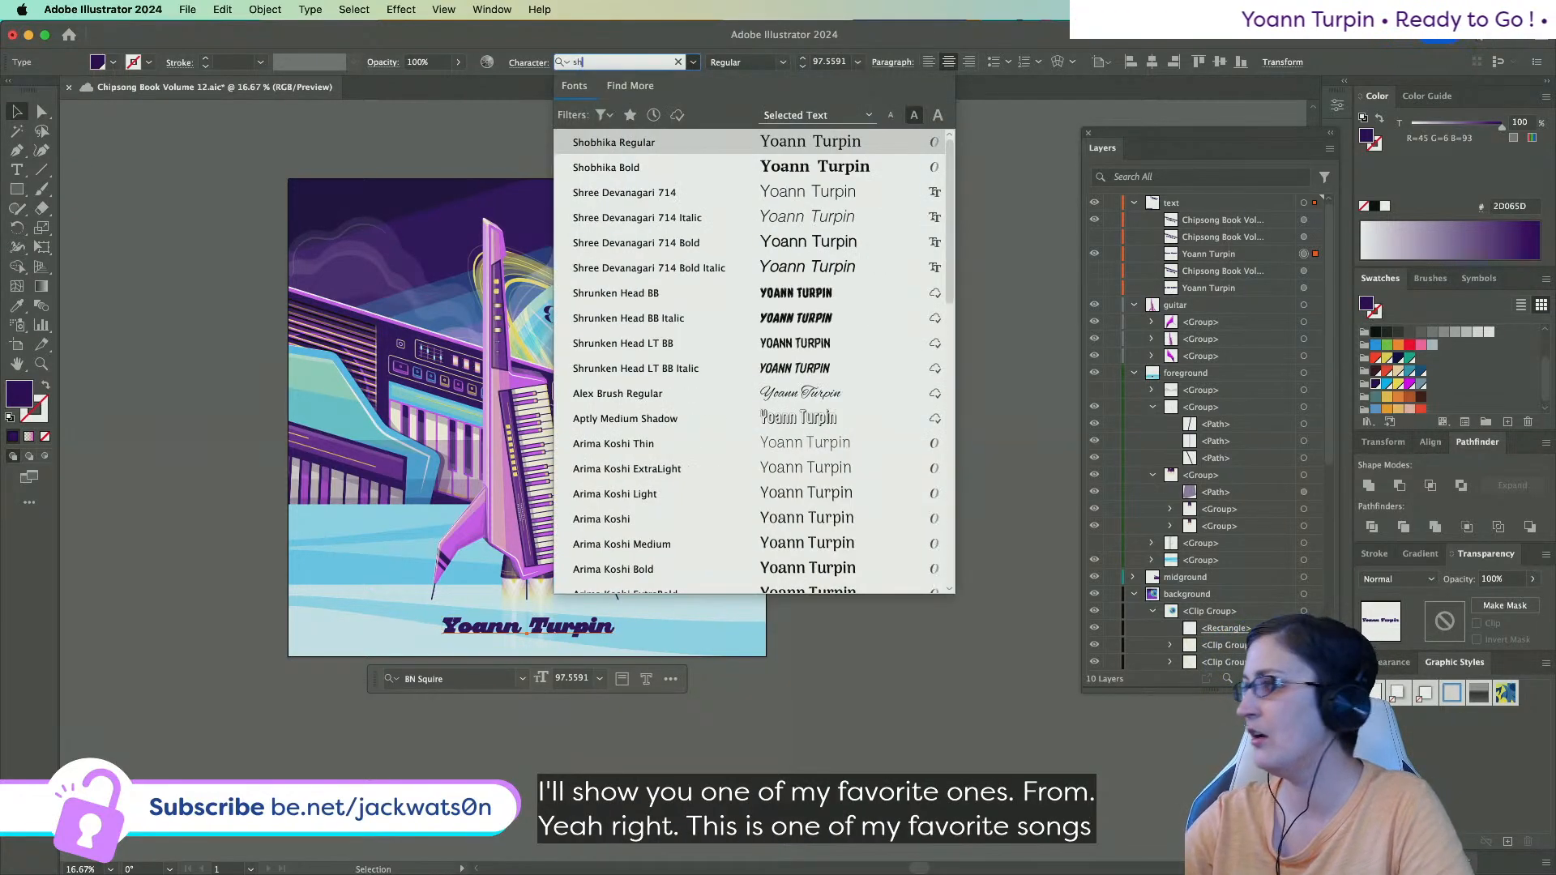
text(ishi)
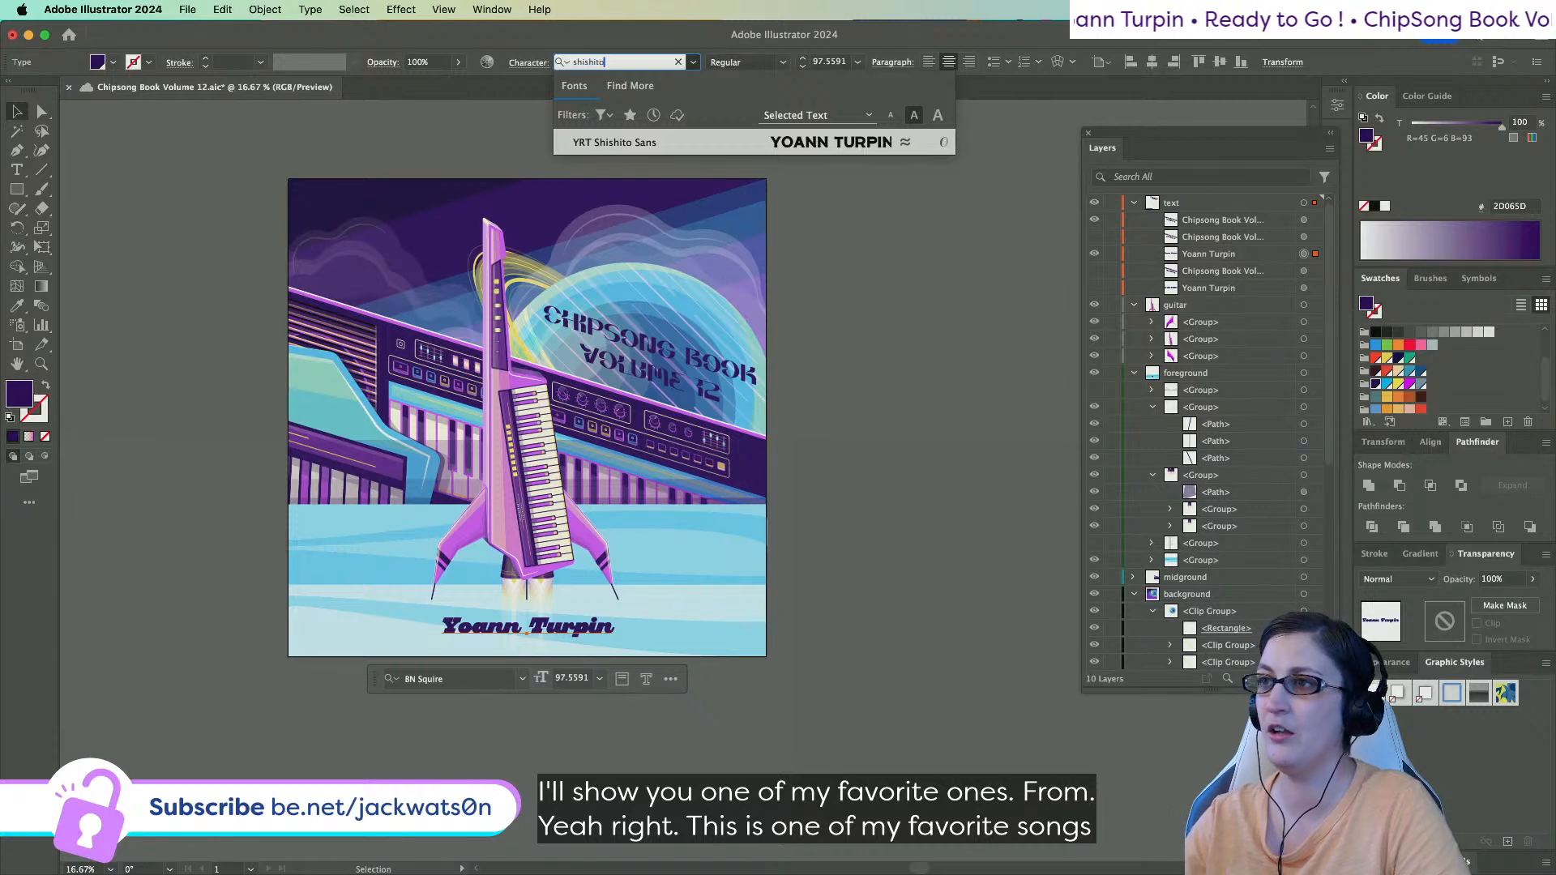
text(to)
click(678, 143)
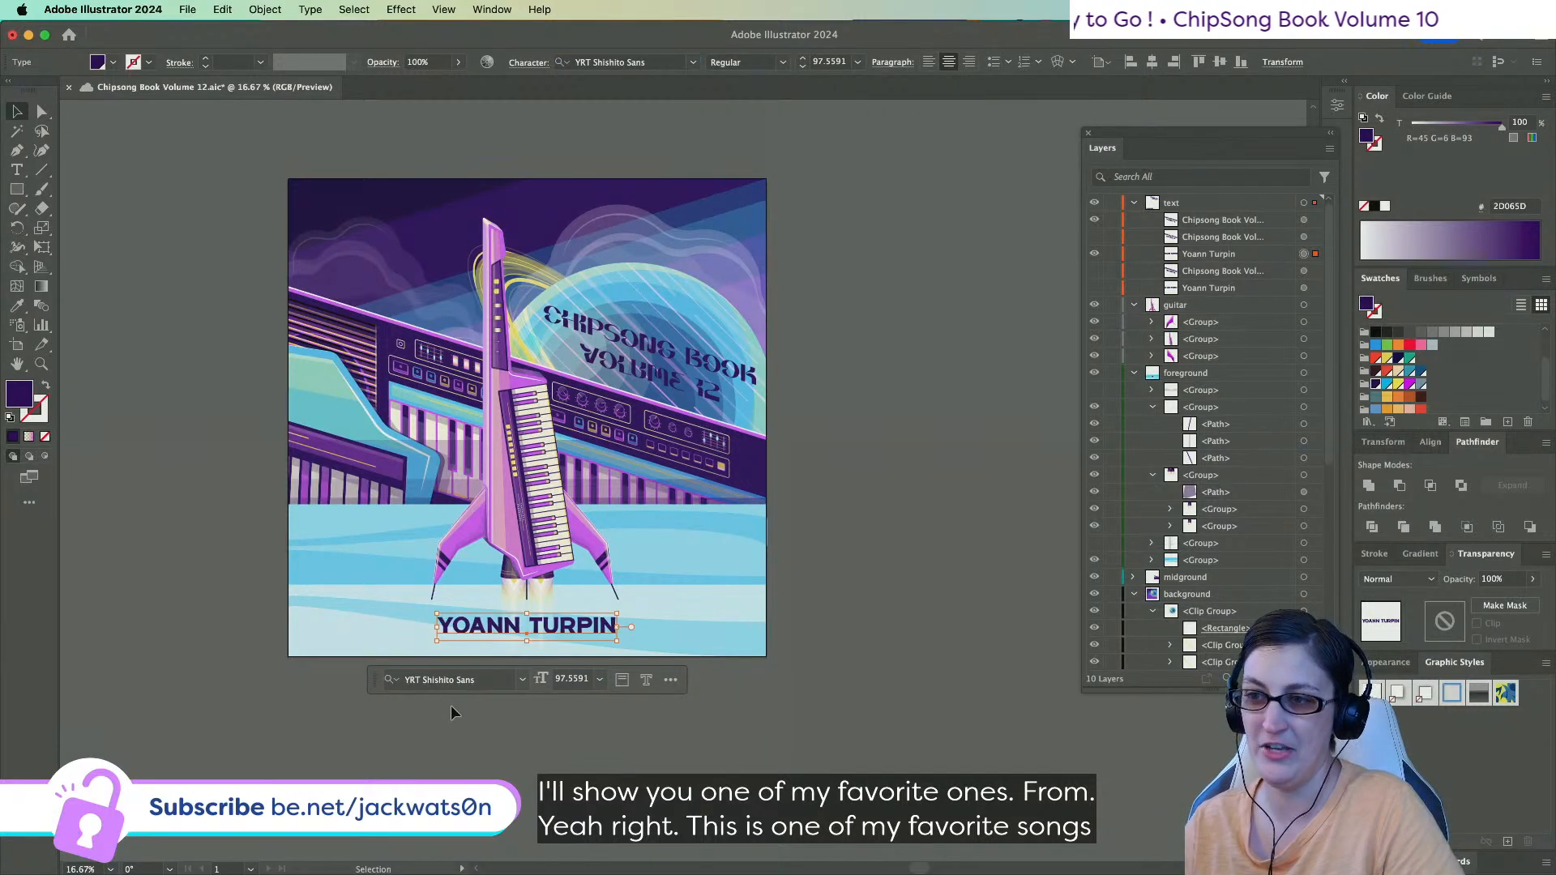
Examine the artist name's YRT Shishito Sans lettering up close and against the whole cover, ending with the name selected.
key(super+equal)
key(super+equal)
key(super+equal)
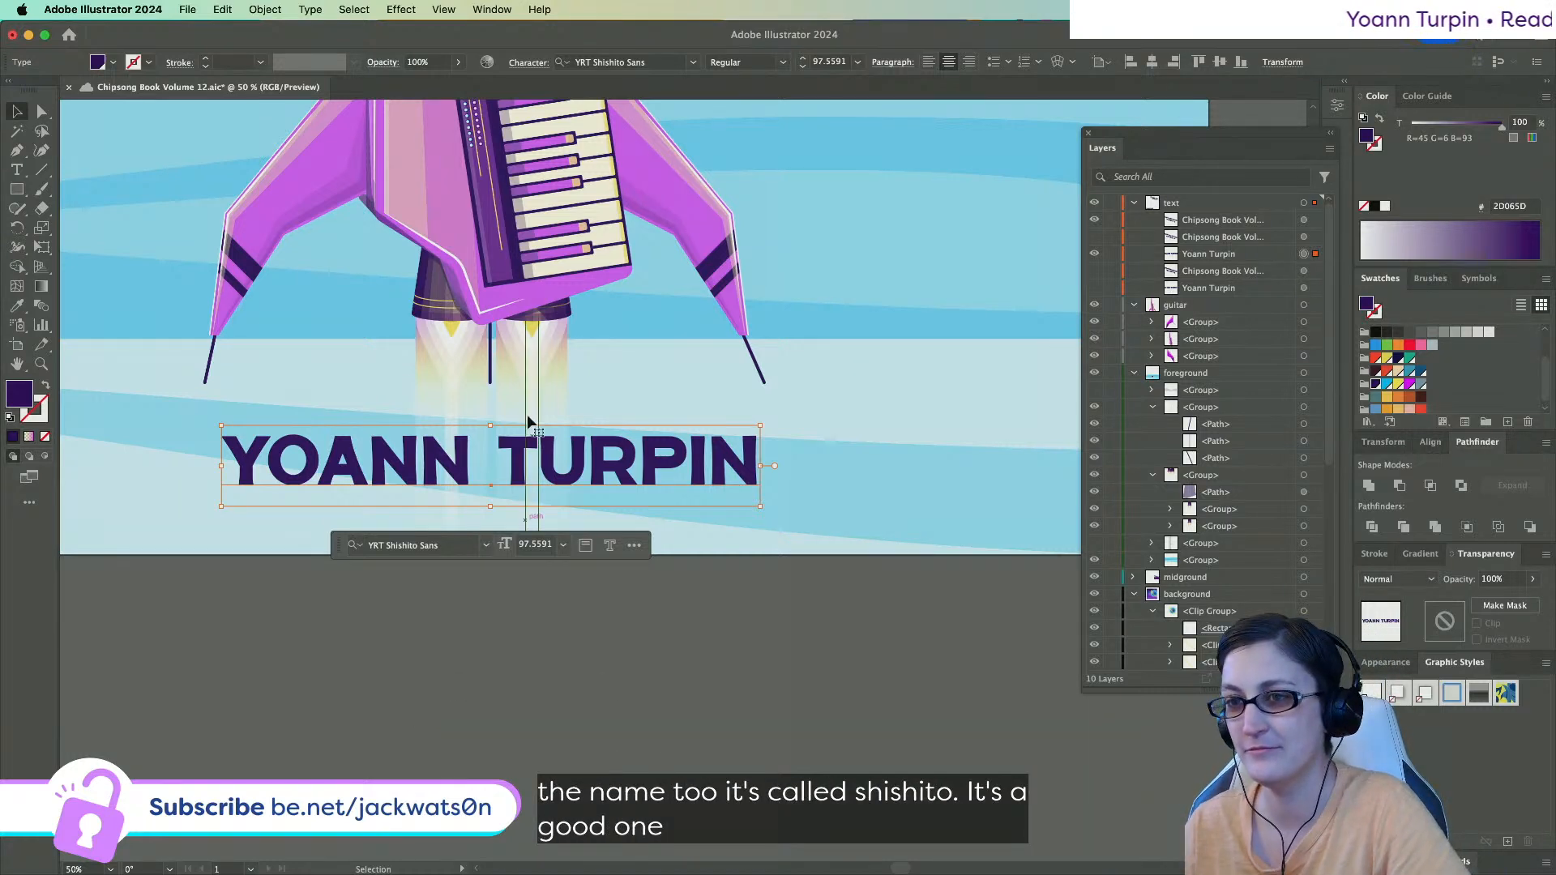
key(super+minus)
key(super+minus)
key(super+minus)
click(408, 480)
scroll(412, 480, up, 4)
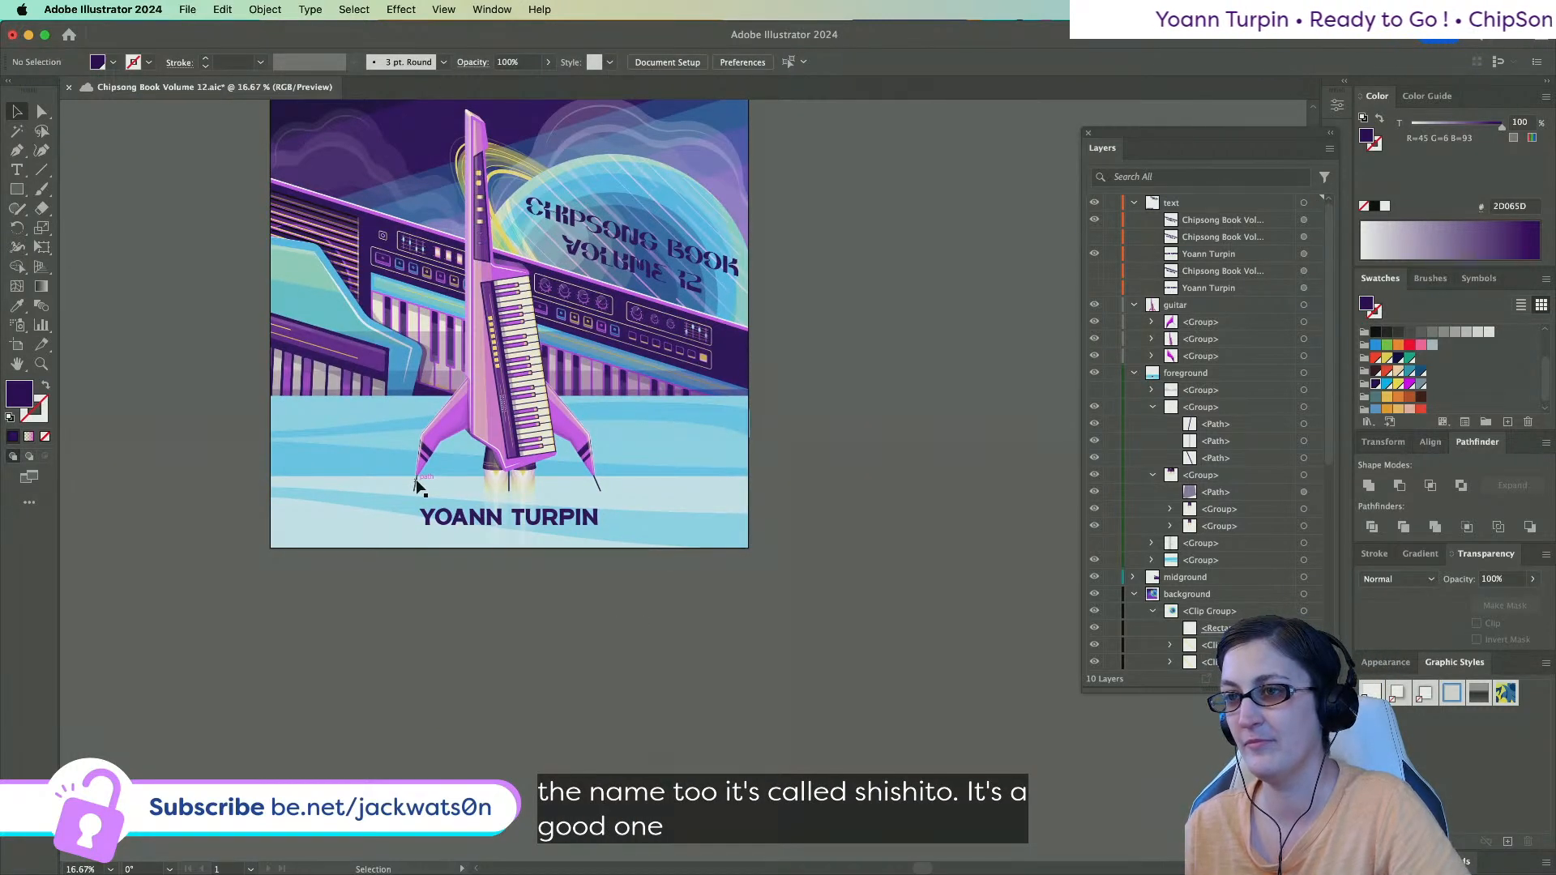
scroll(415, 480, up, 1)
scroll(415, 480, up, 2)
click(636, 596)
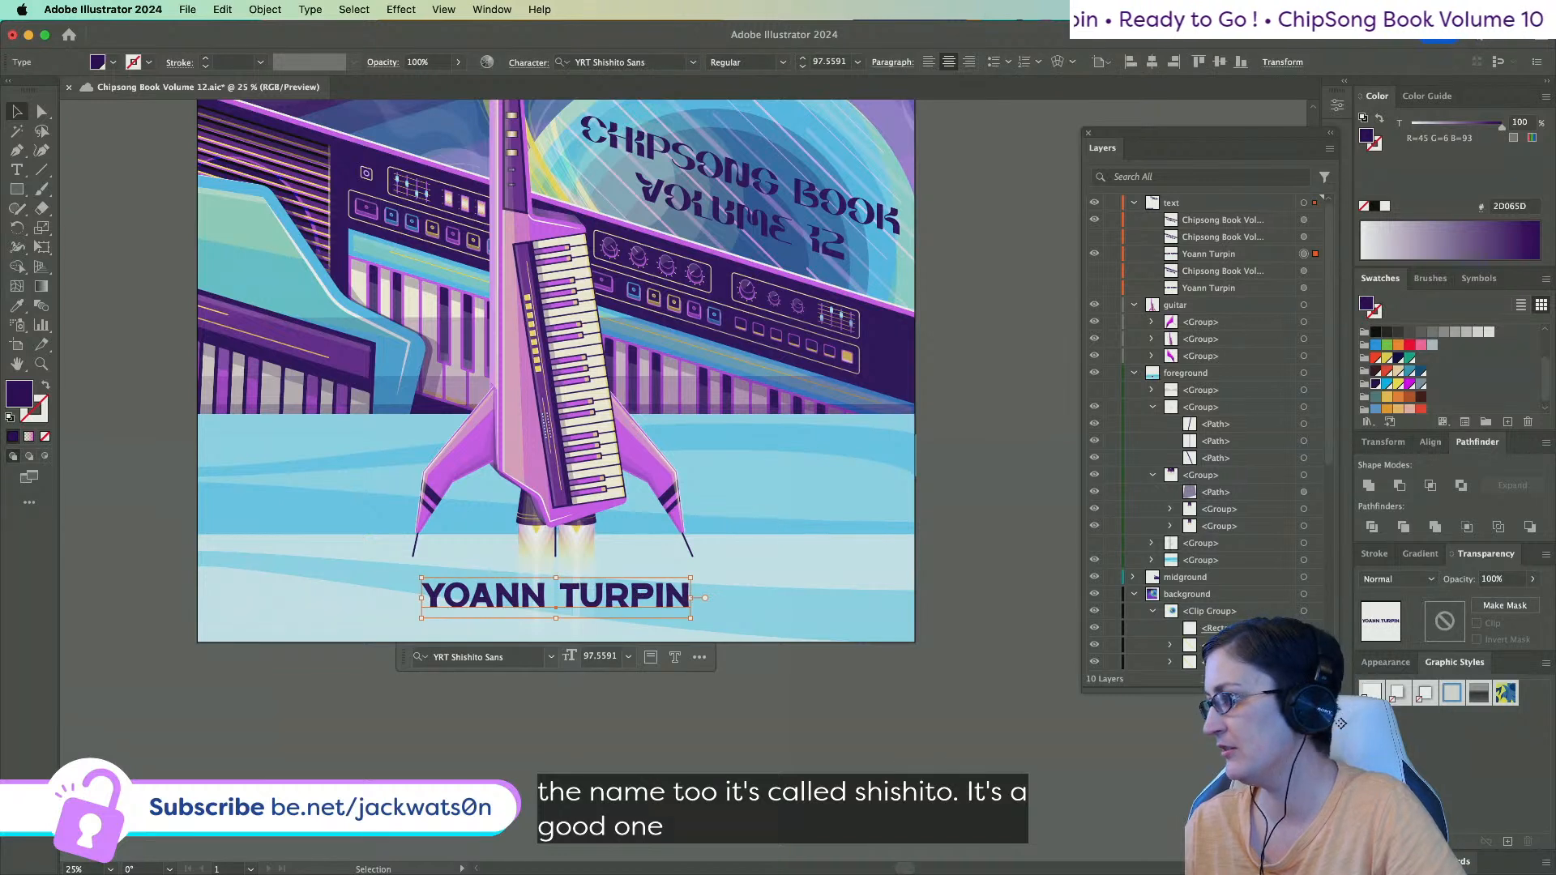
Scale the artist name down below the rocket, keep it centred, and check it against the whole cover.
drag(690, 578, 640, 612)
key(super+z)
click(781, 737)
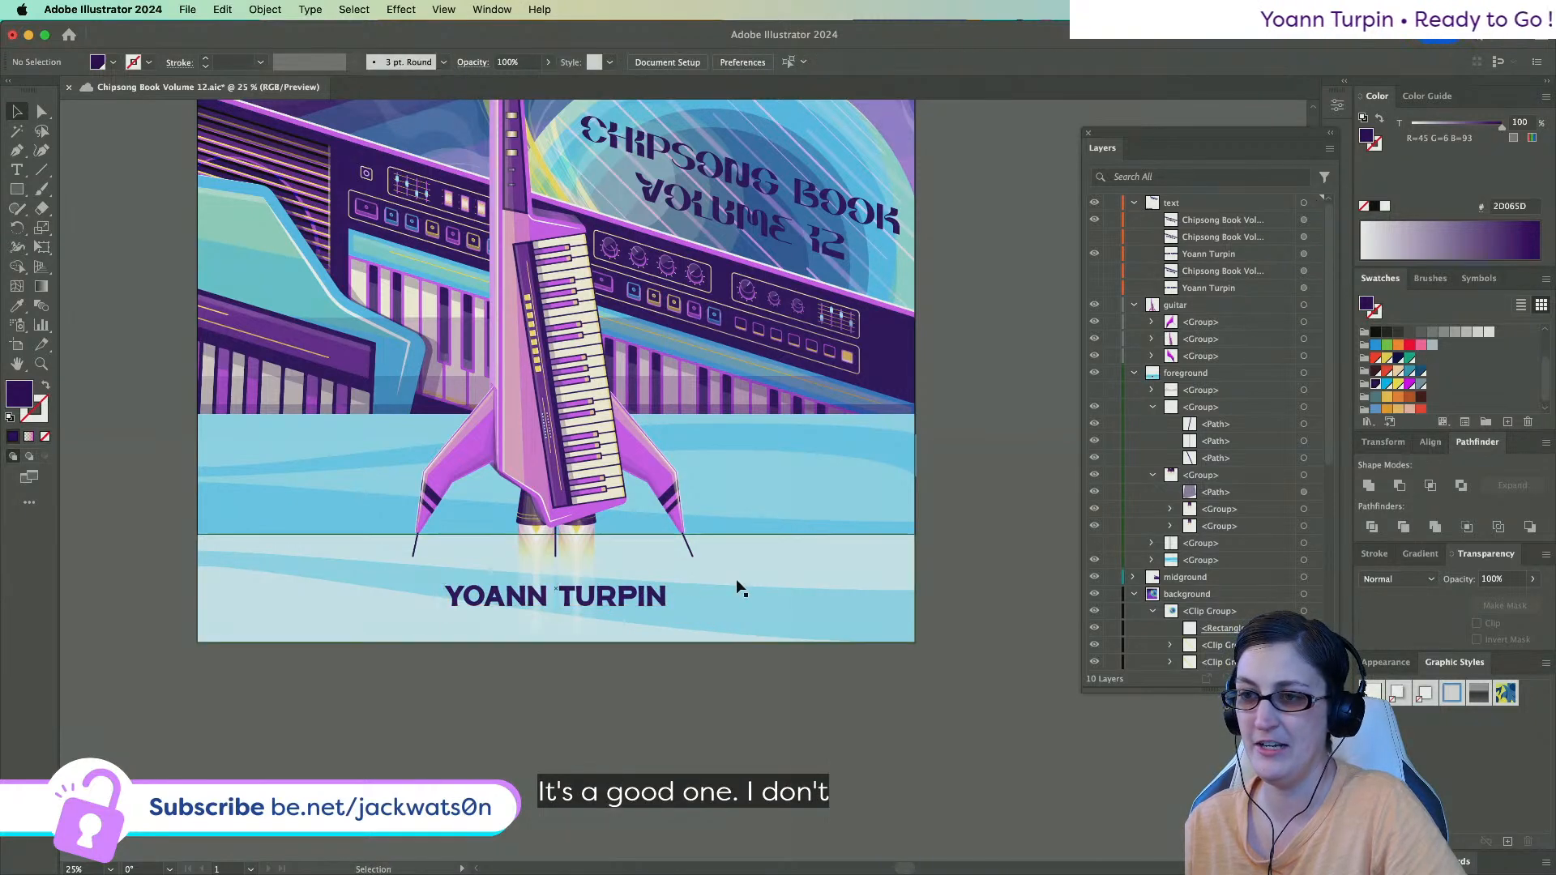
scroll(739, 588, down, 1)
scroll(739, 589, up, 1)
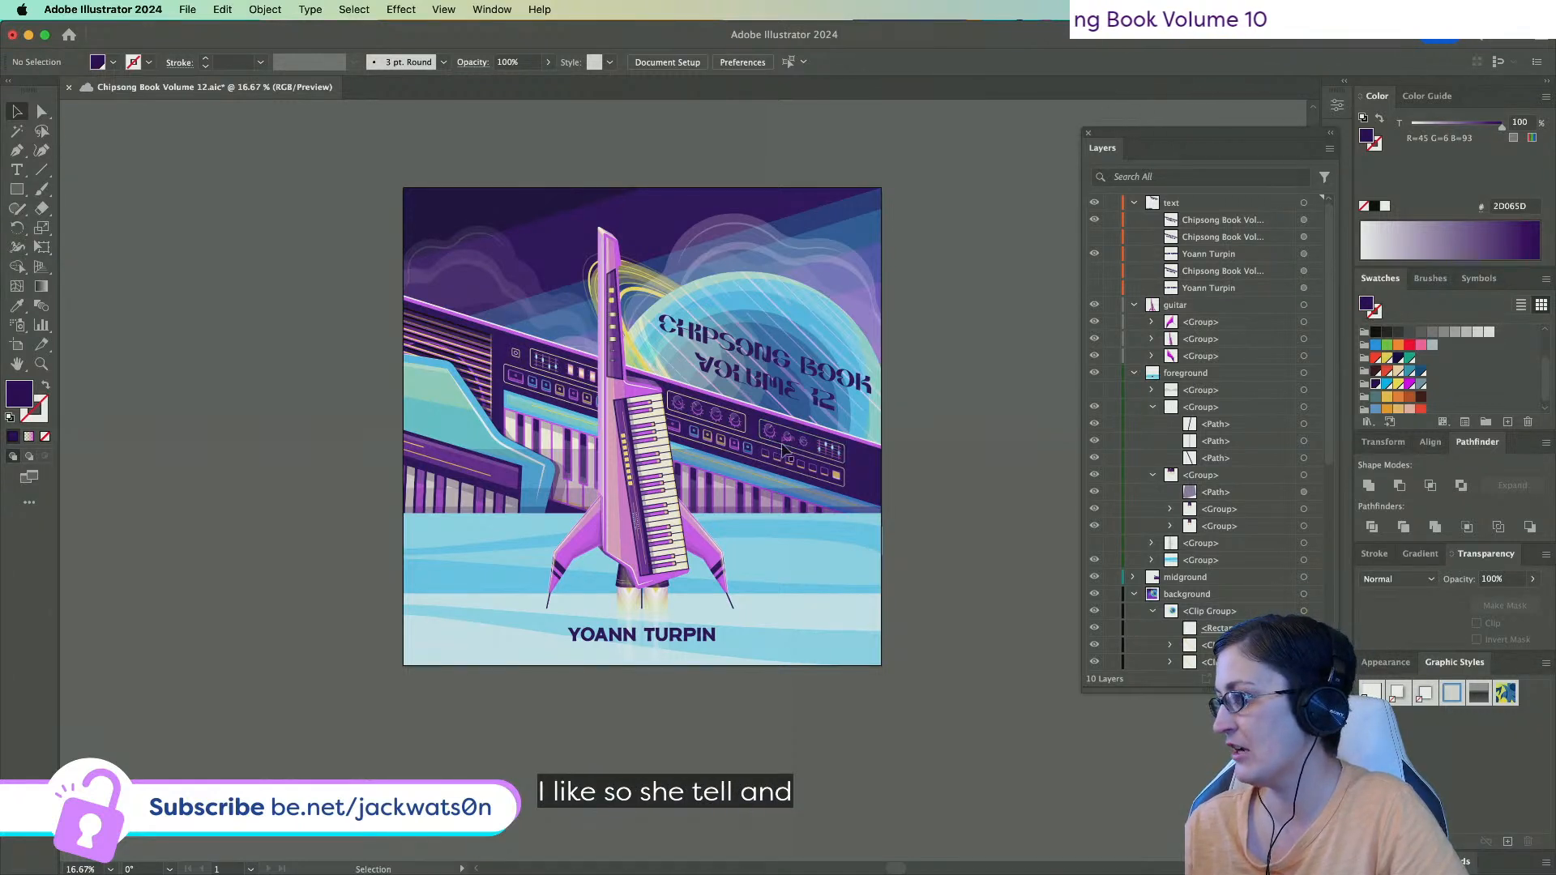
scroll(782, 451, up, 1)
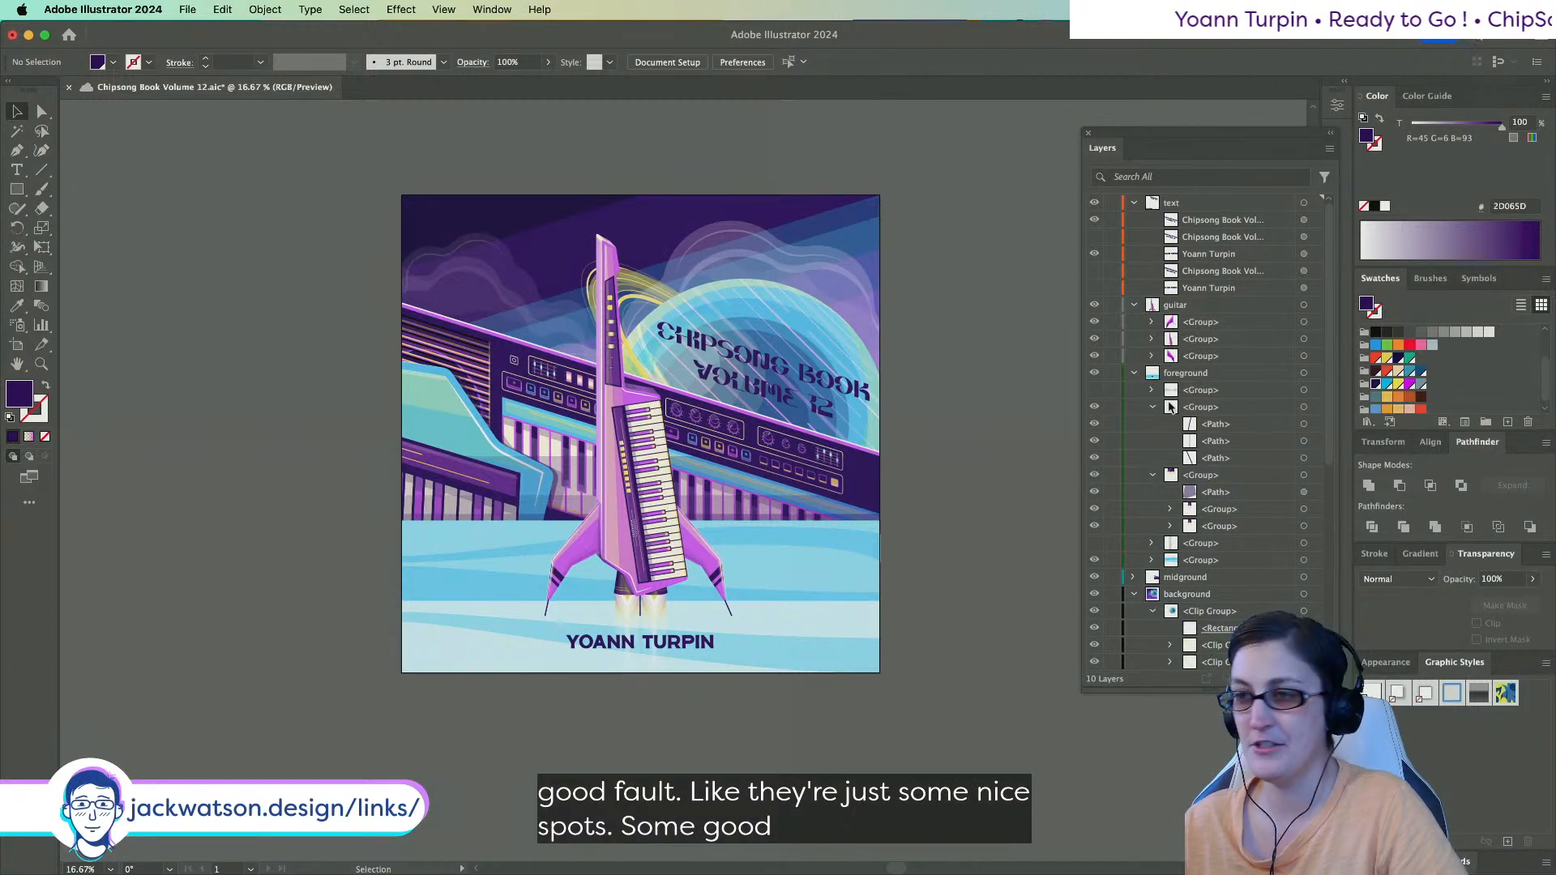
Hide the Briar Bold title and show the BN Reeder title in its place, leaving it selected.
click(684, 340)
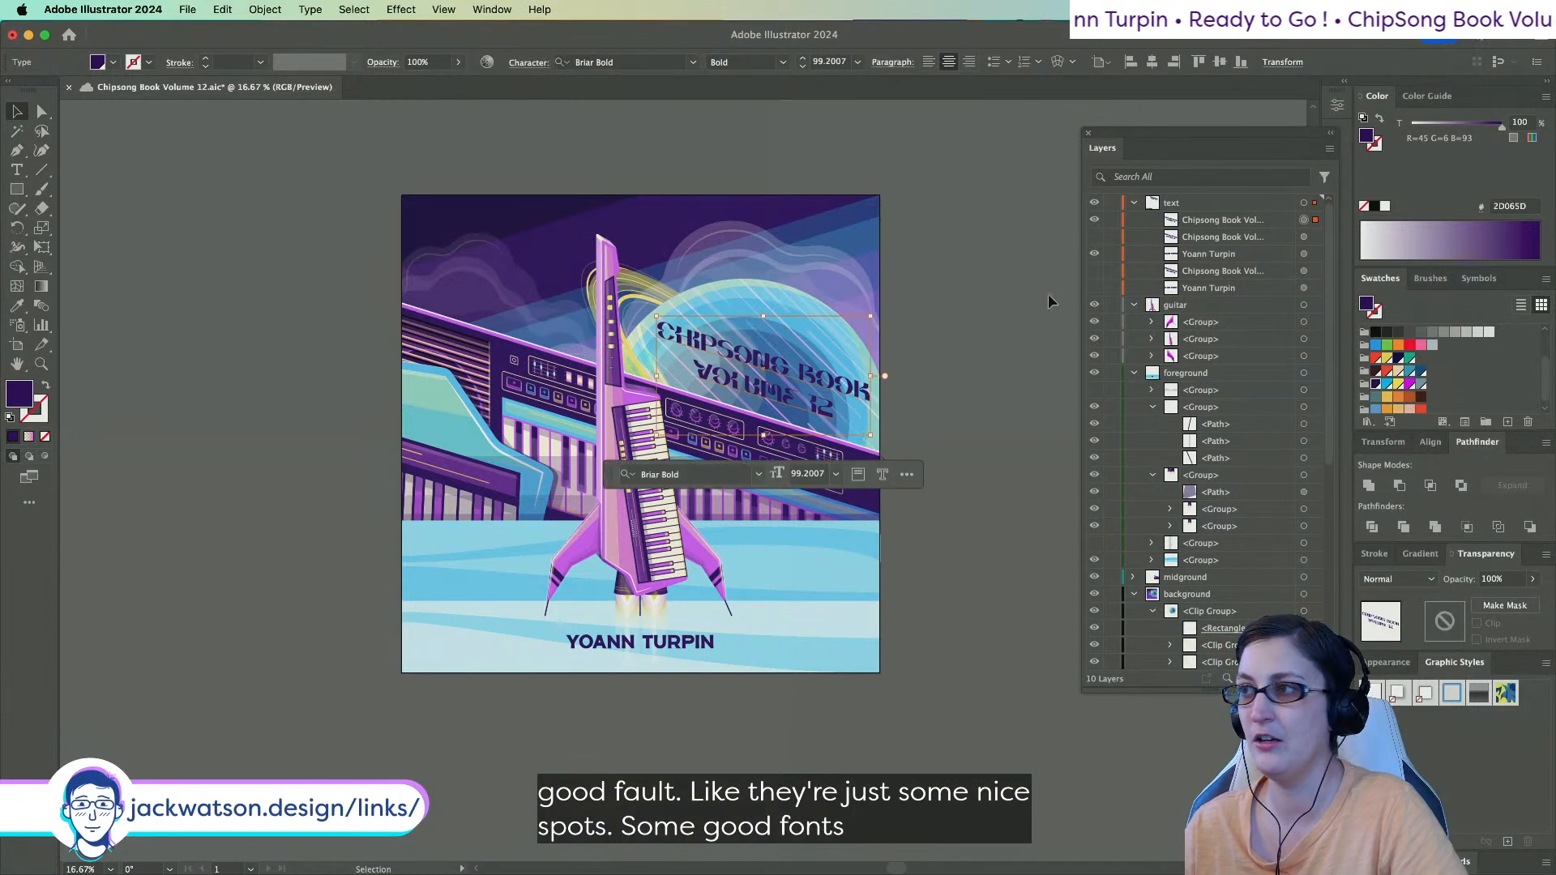
click(1094, 219)
click(1094, 236)
click(713, 347)
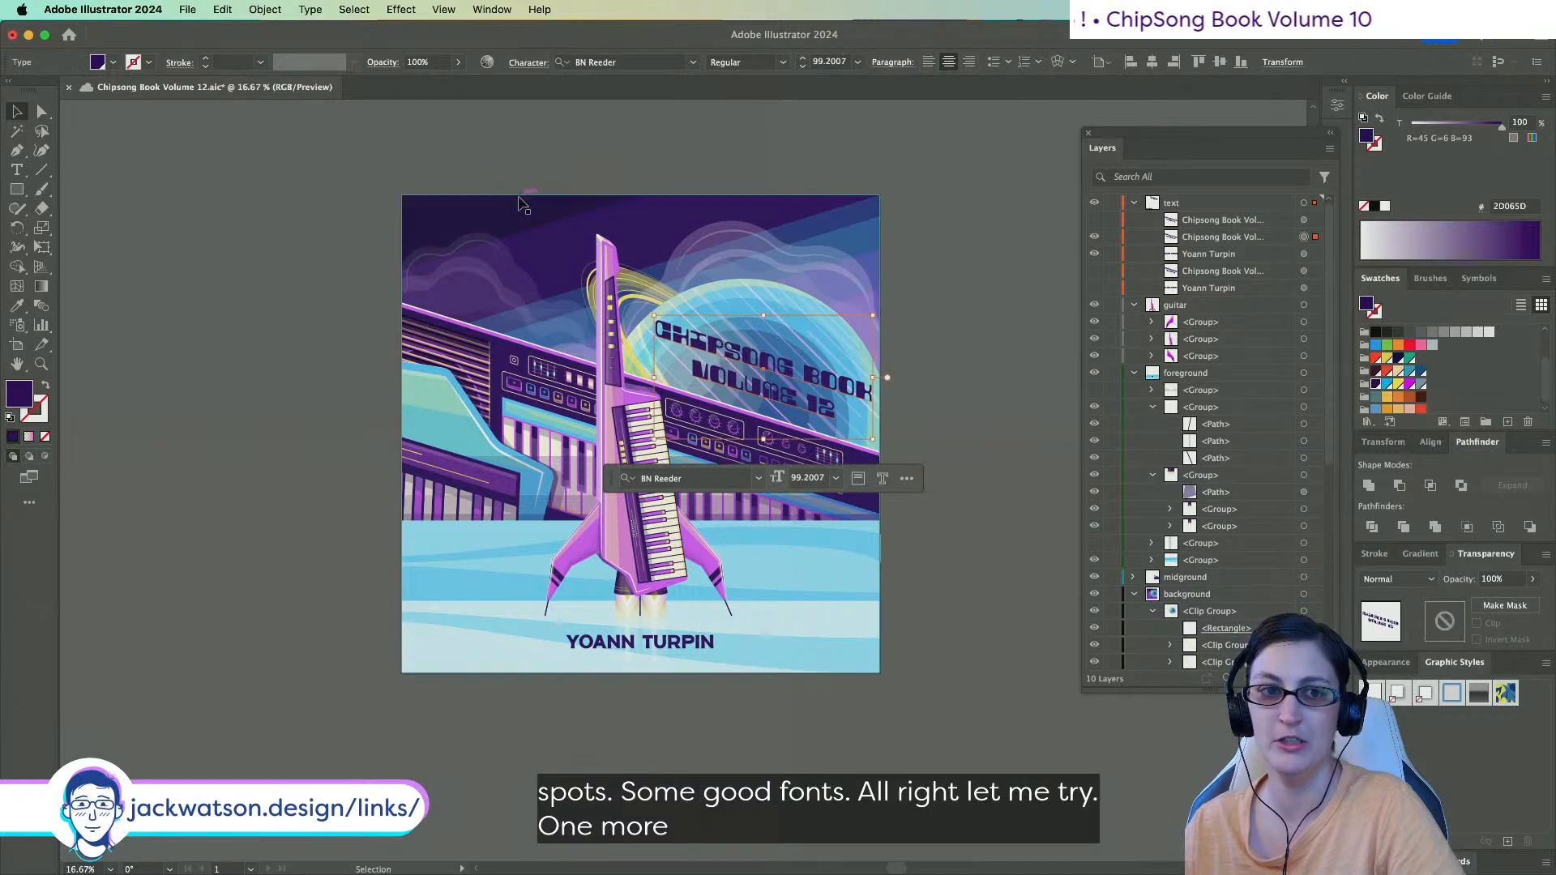
Set the selected title's font to YRT Apricot Sans and inspect the lettering over the planet.
click(599, 54)
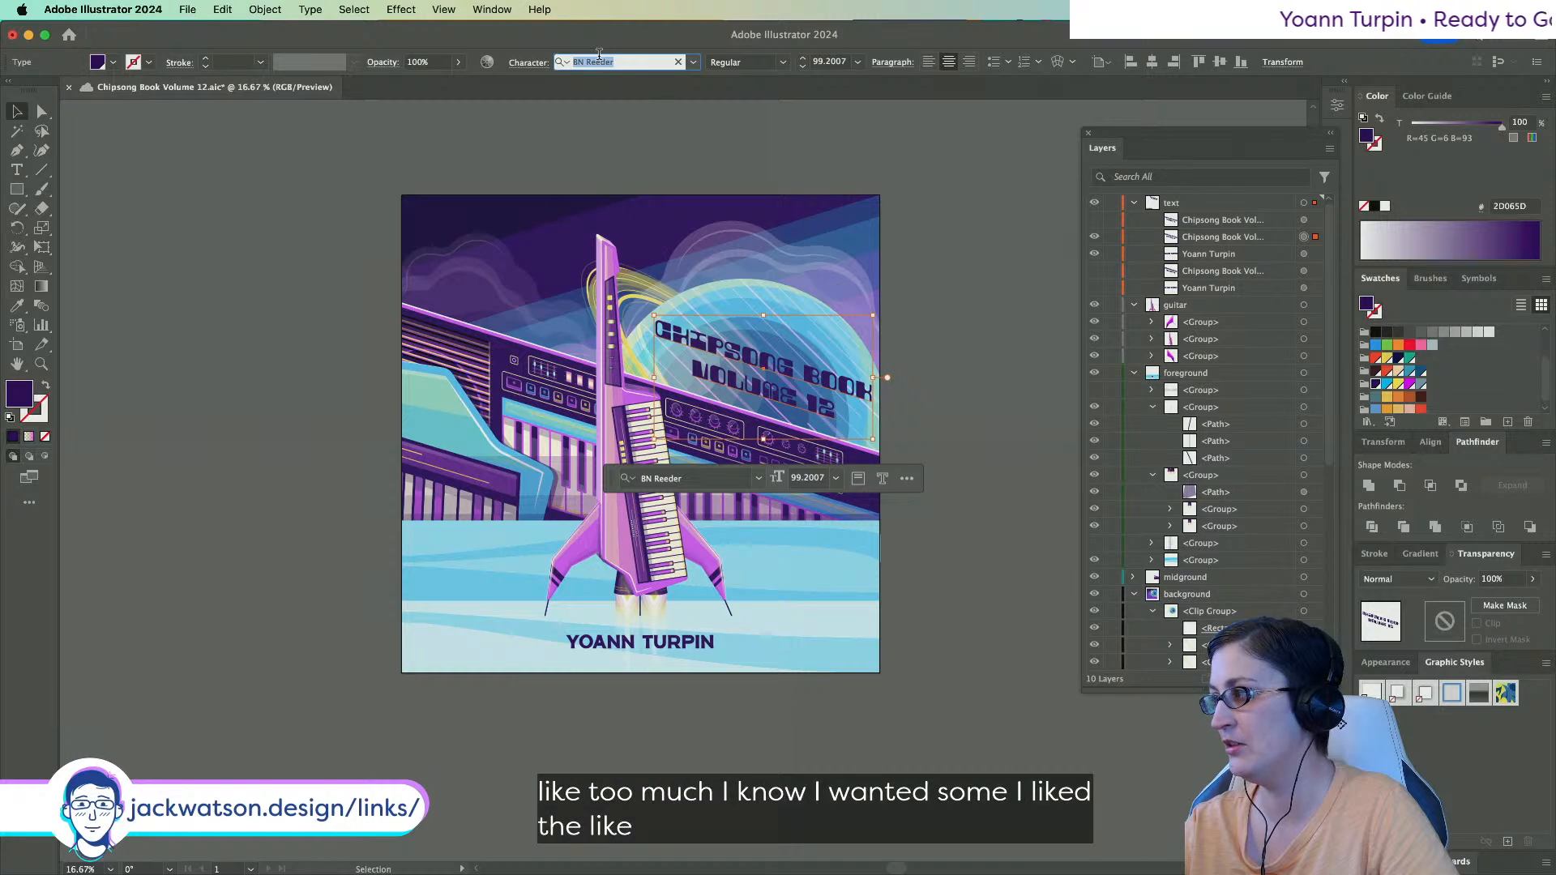
text(apri)
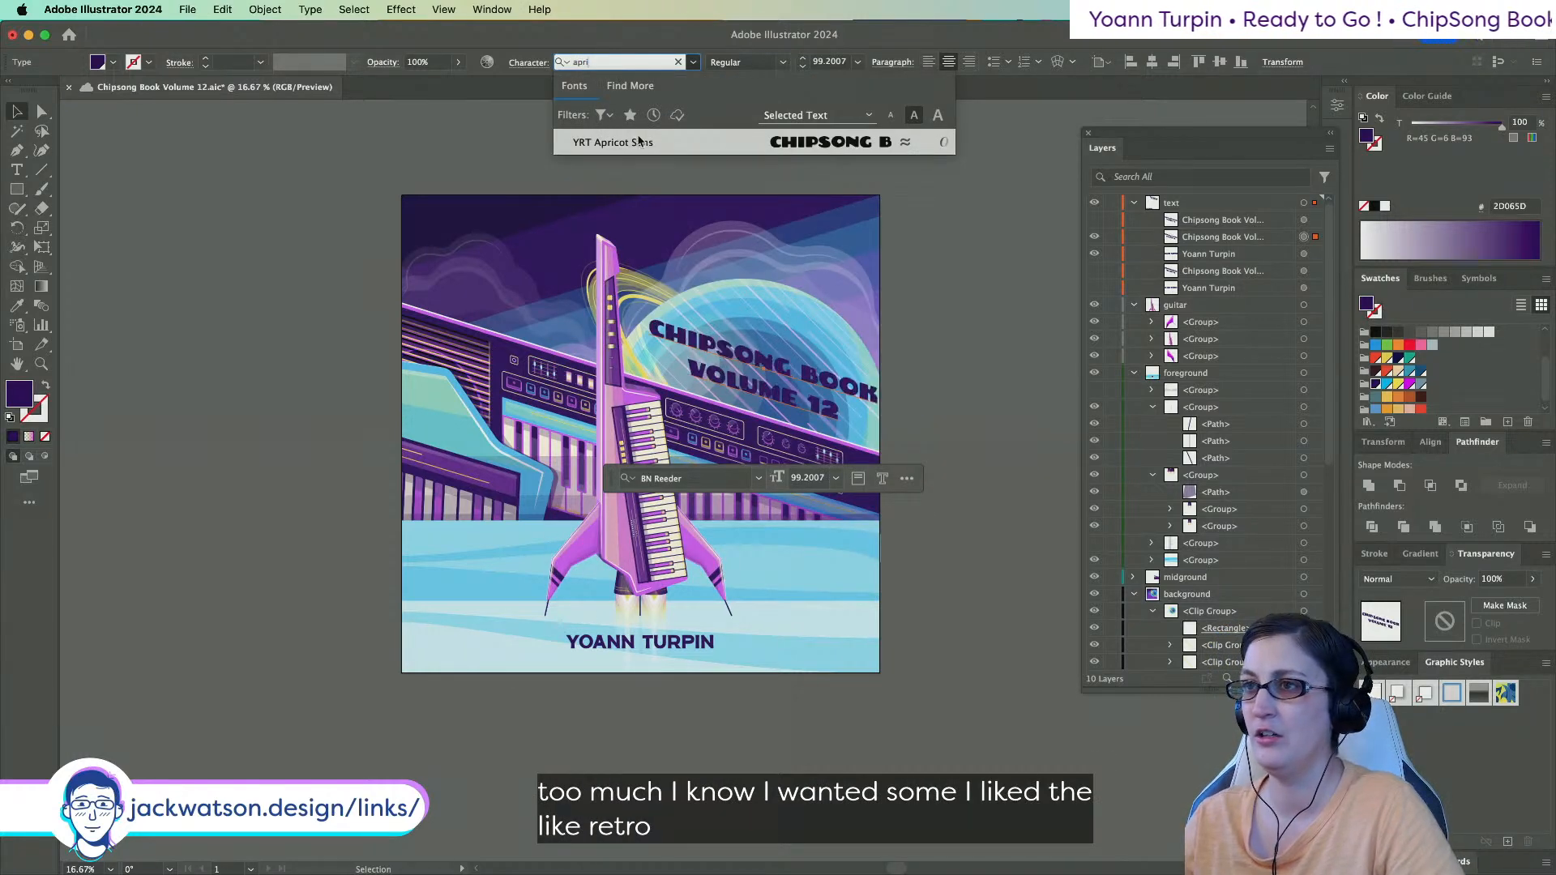
key(Escape)
scroll(739, 391, up, 2)
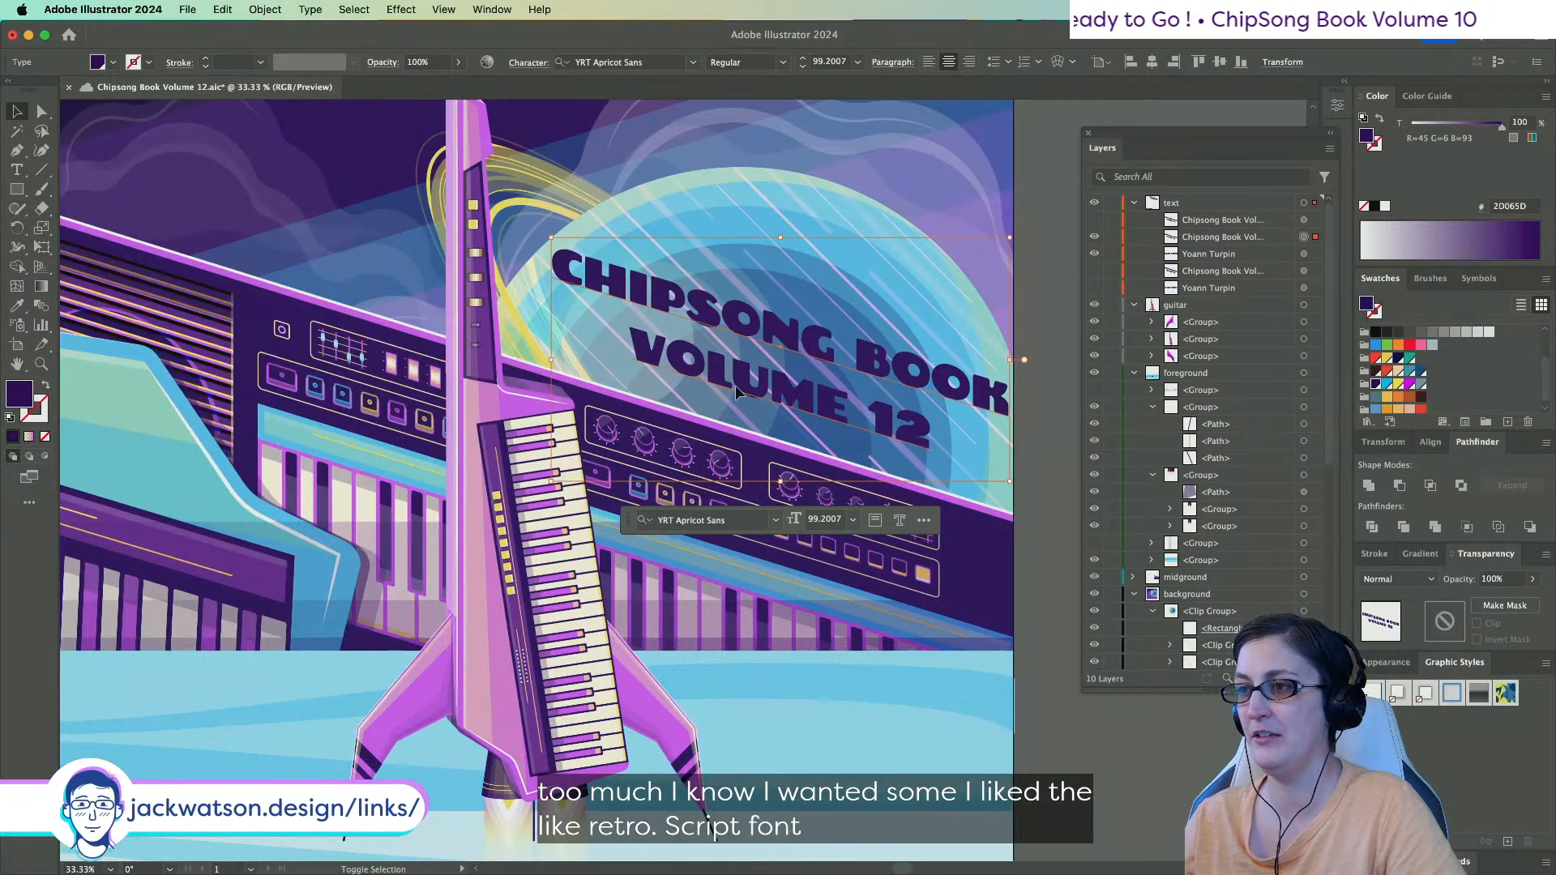
scroll(735, 386, down, 1)
Try the YRT Bang Bang font on the title, check it against the whole cover, and undo the change.
click(647, 61)
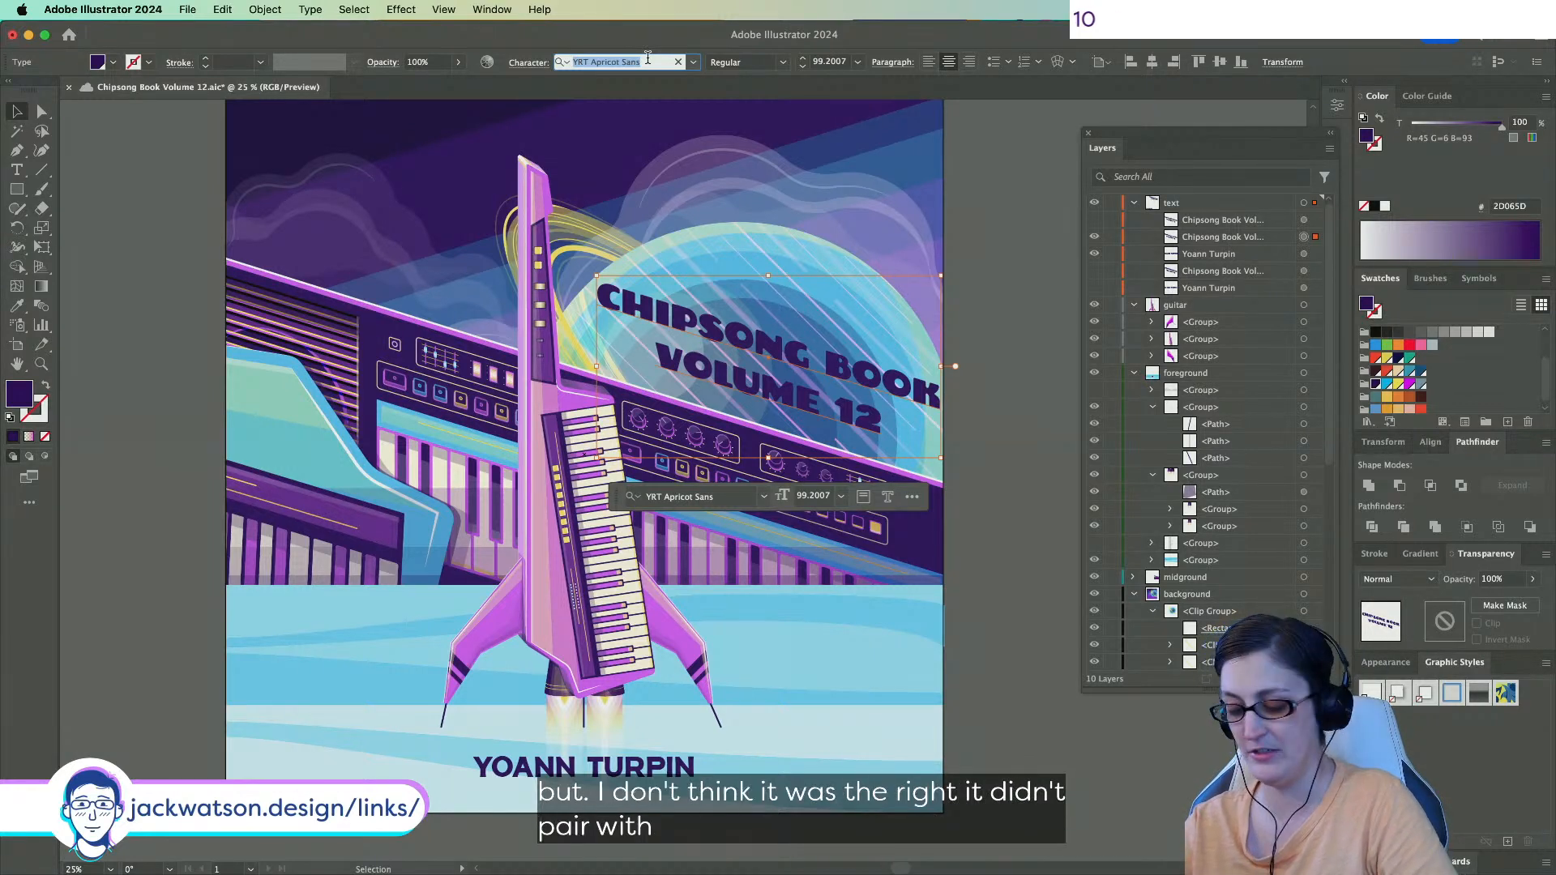
text(bang)
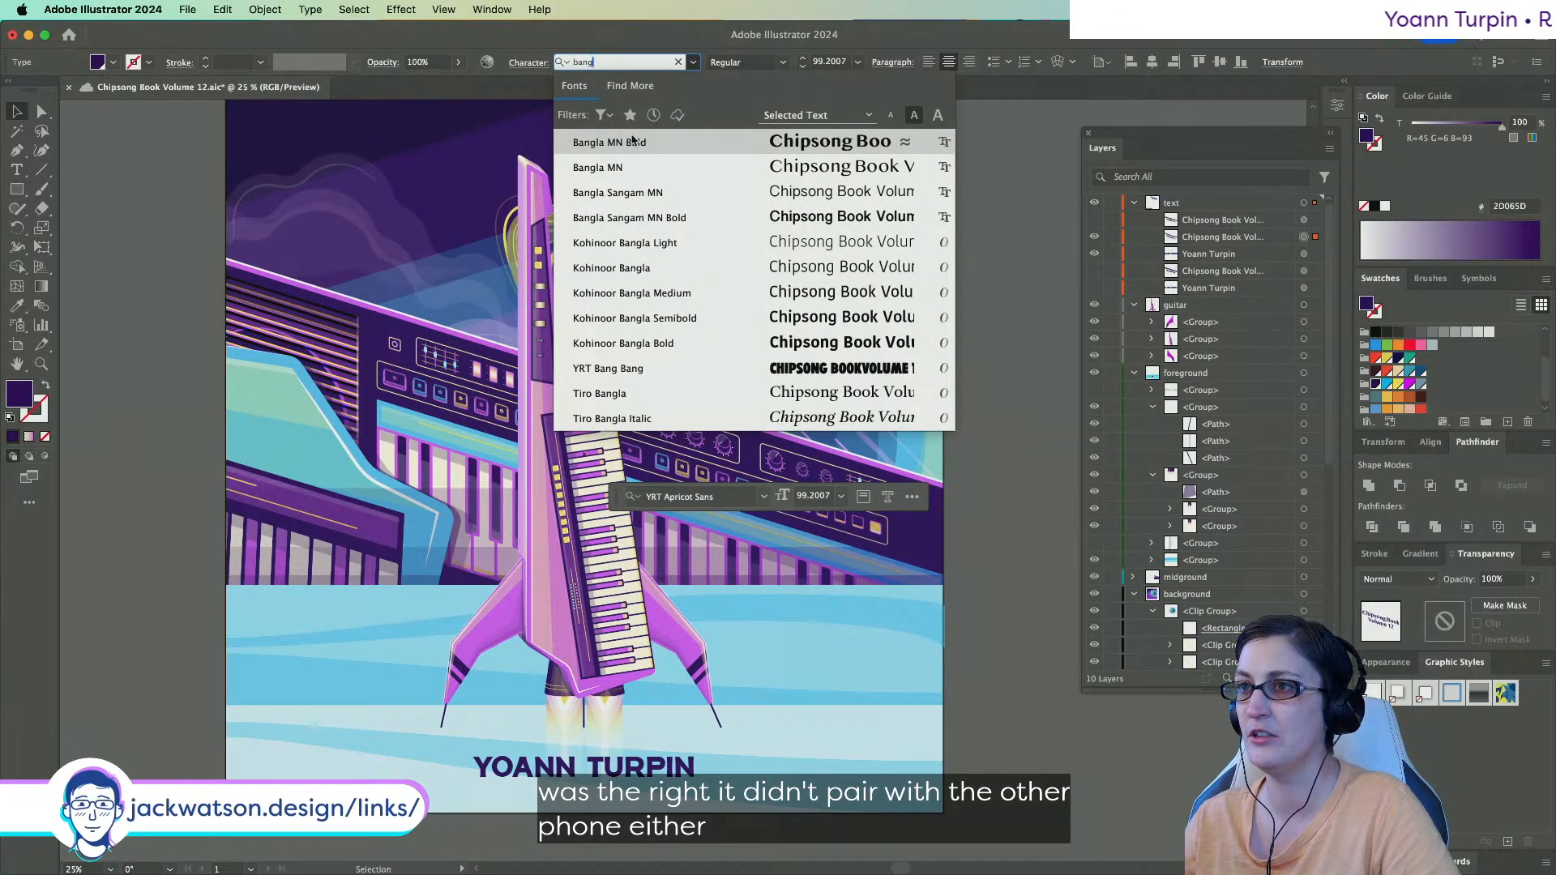
click(702, 367)
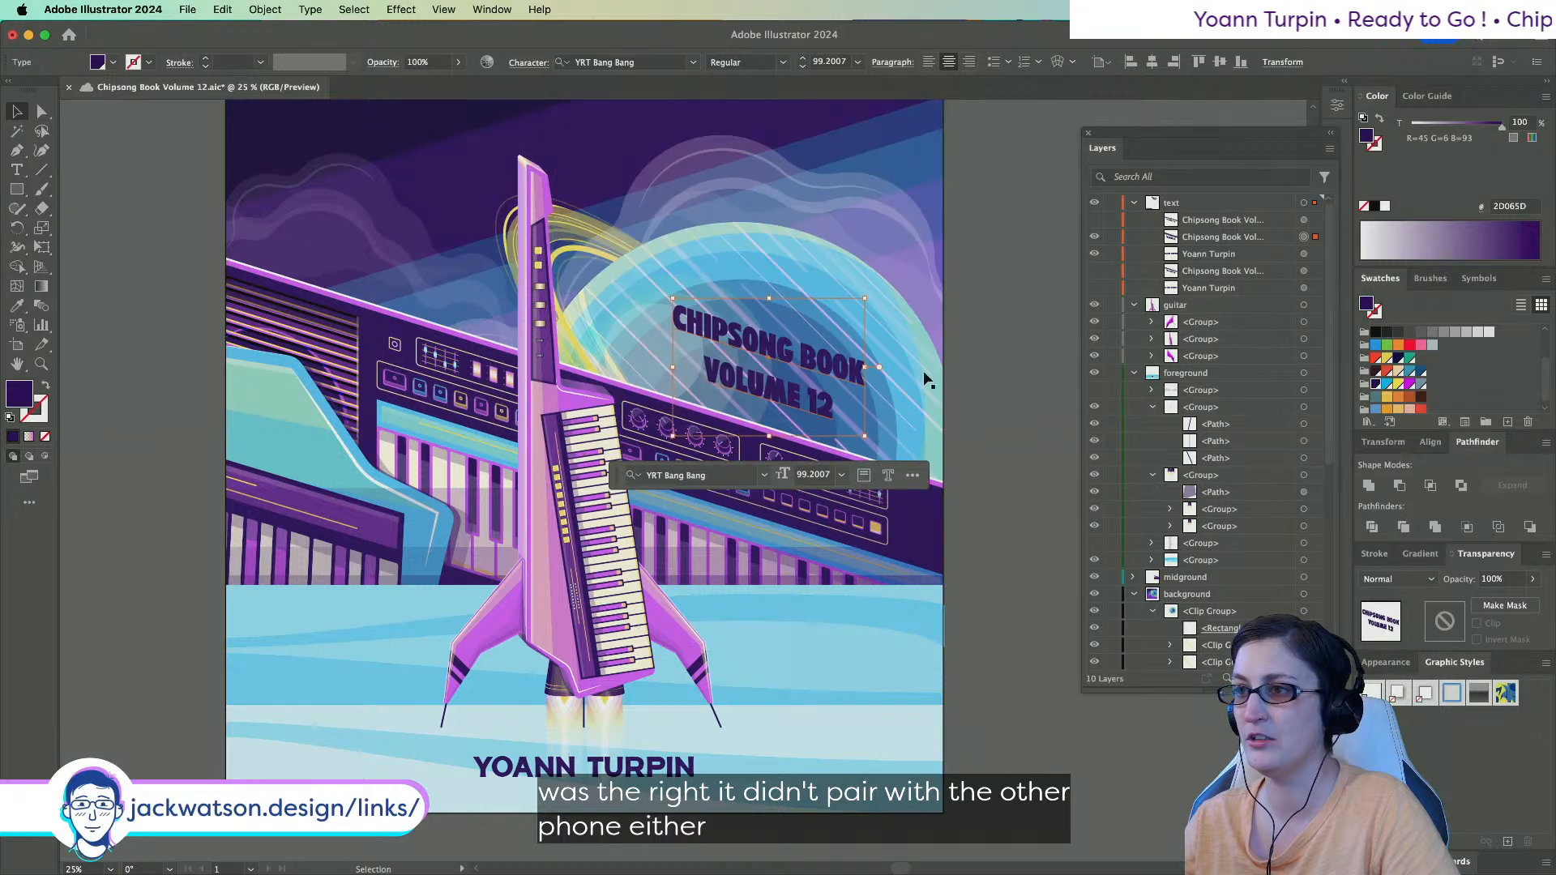
click(1033, 389)
scroll(1031, 387, down, 2)
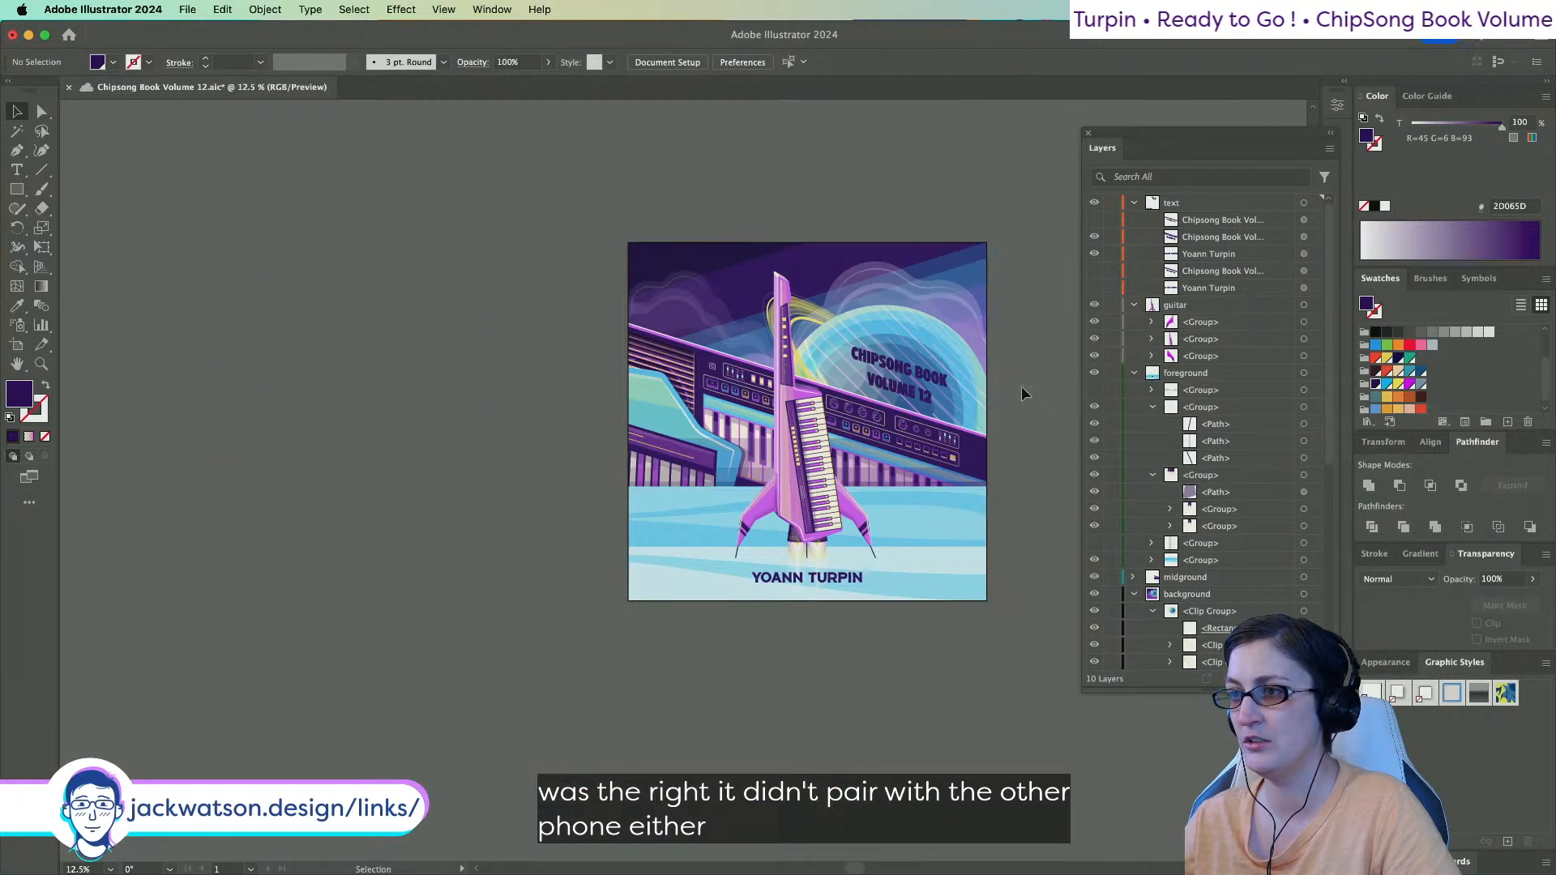
drag(1031, 386, 971, 386)
scroll(970, 386, up, 1)
key(super+z)
Show the Briar Bold title again instead of the trial title and examine it both up close and on the whole cover.
click(1094, 220)
click(796, 367)
click(998, 412)
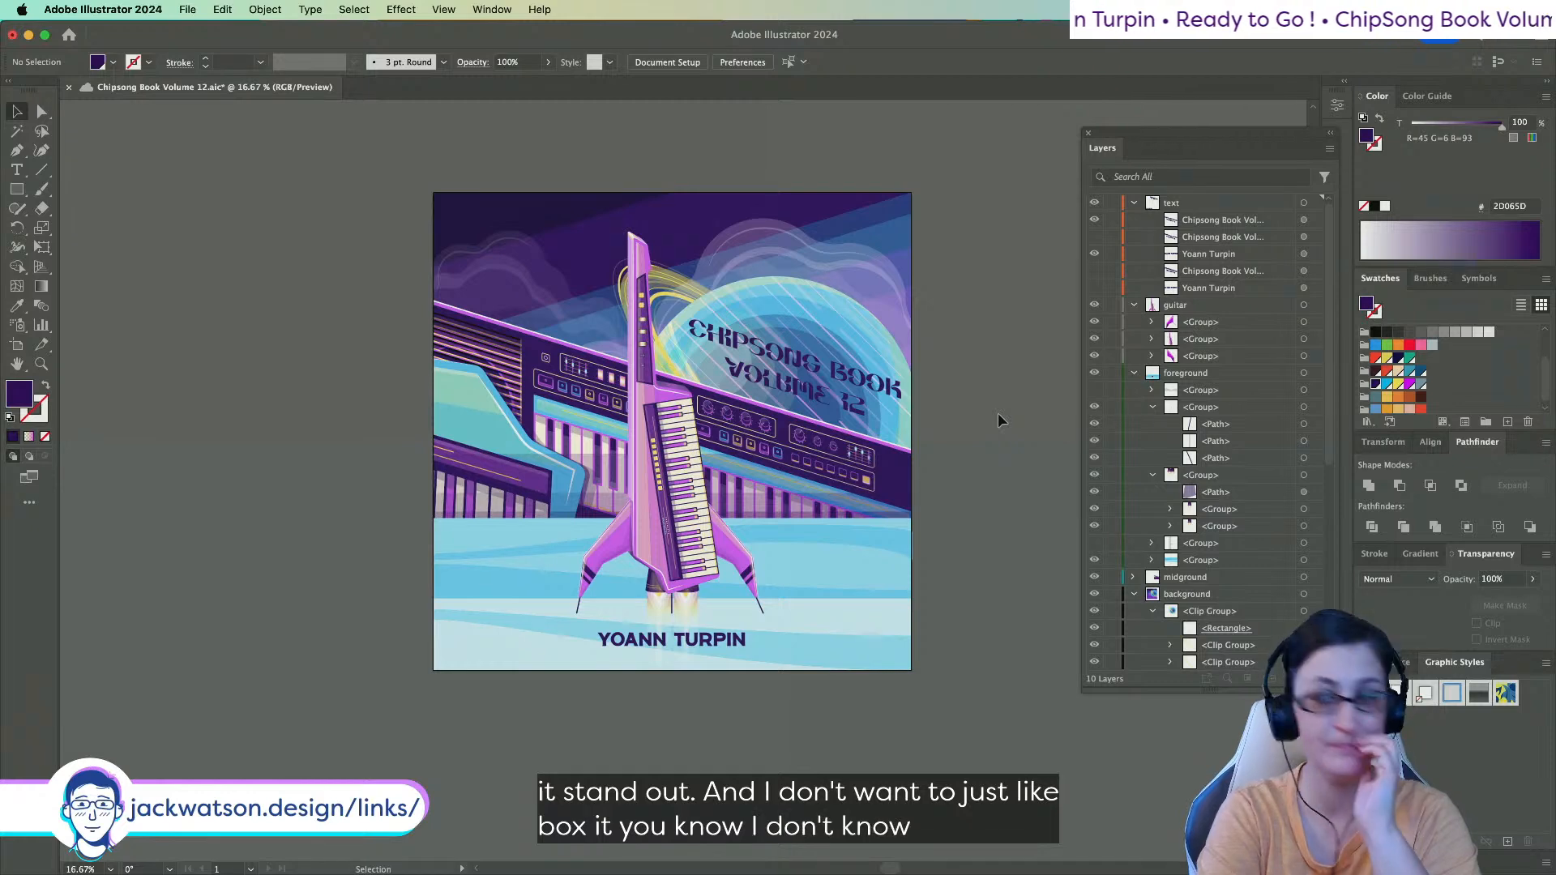
scroll(850, 405, up, 1)
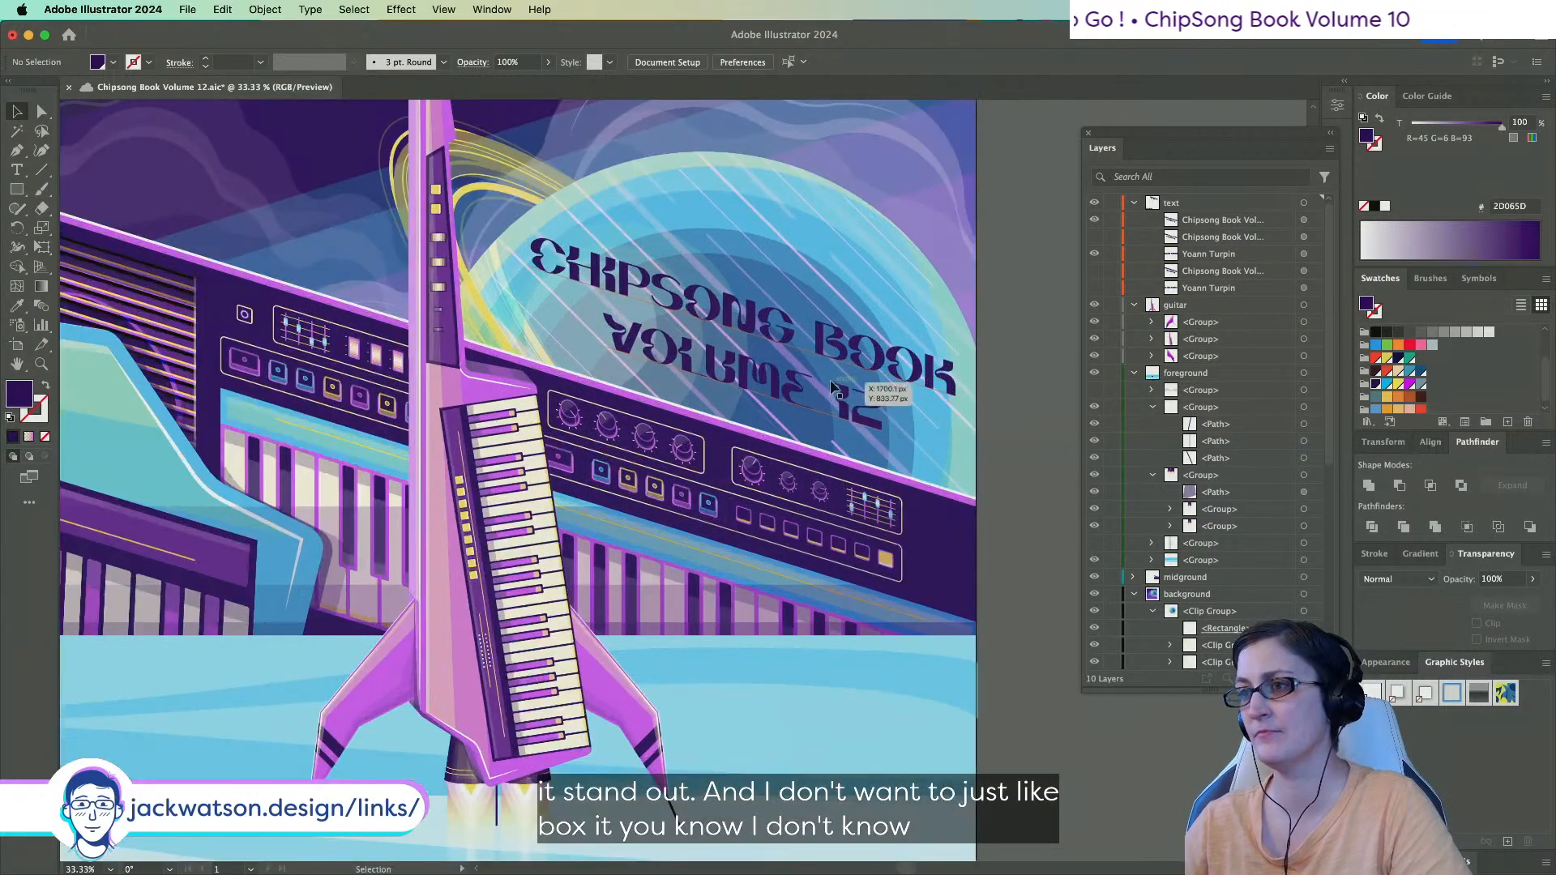
scroll(813, 397, up, 2)
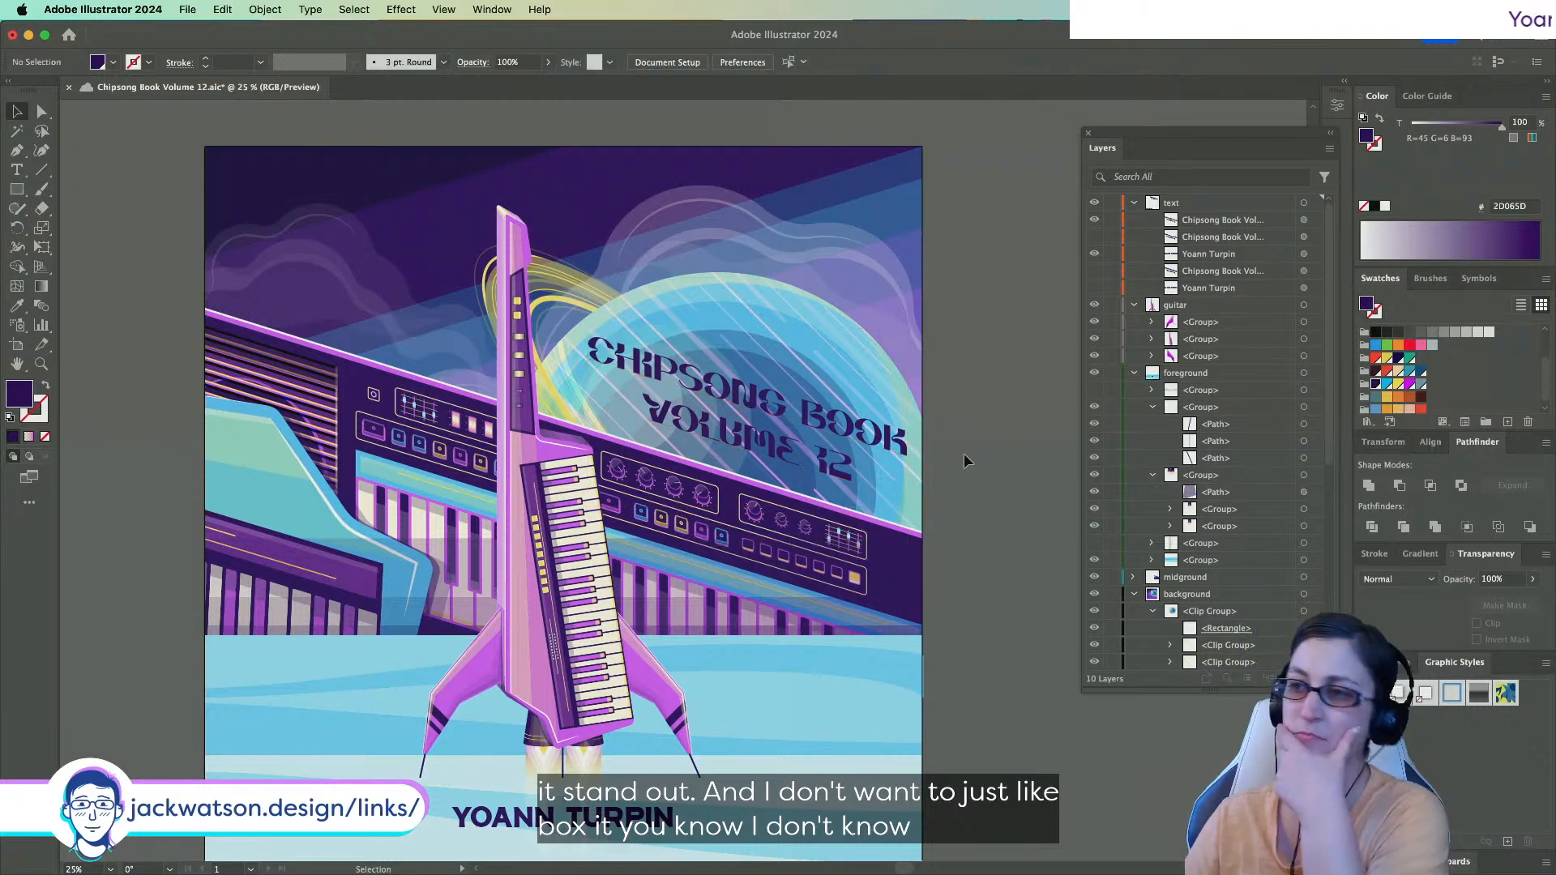
scroll(964, 454, down, 3)
scroll(959, 458, up, 1)
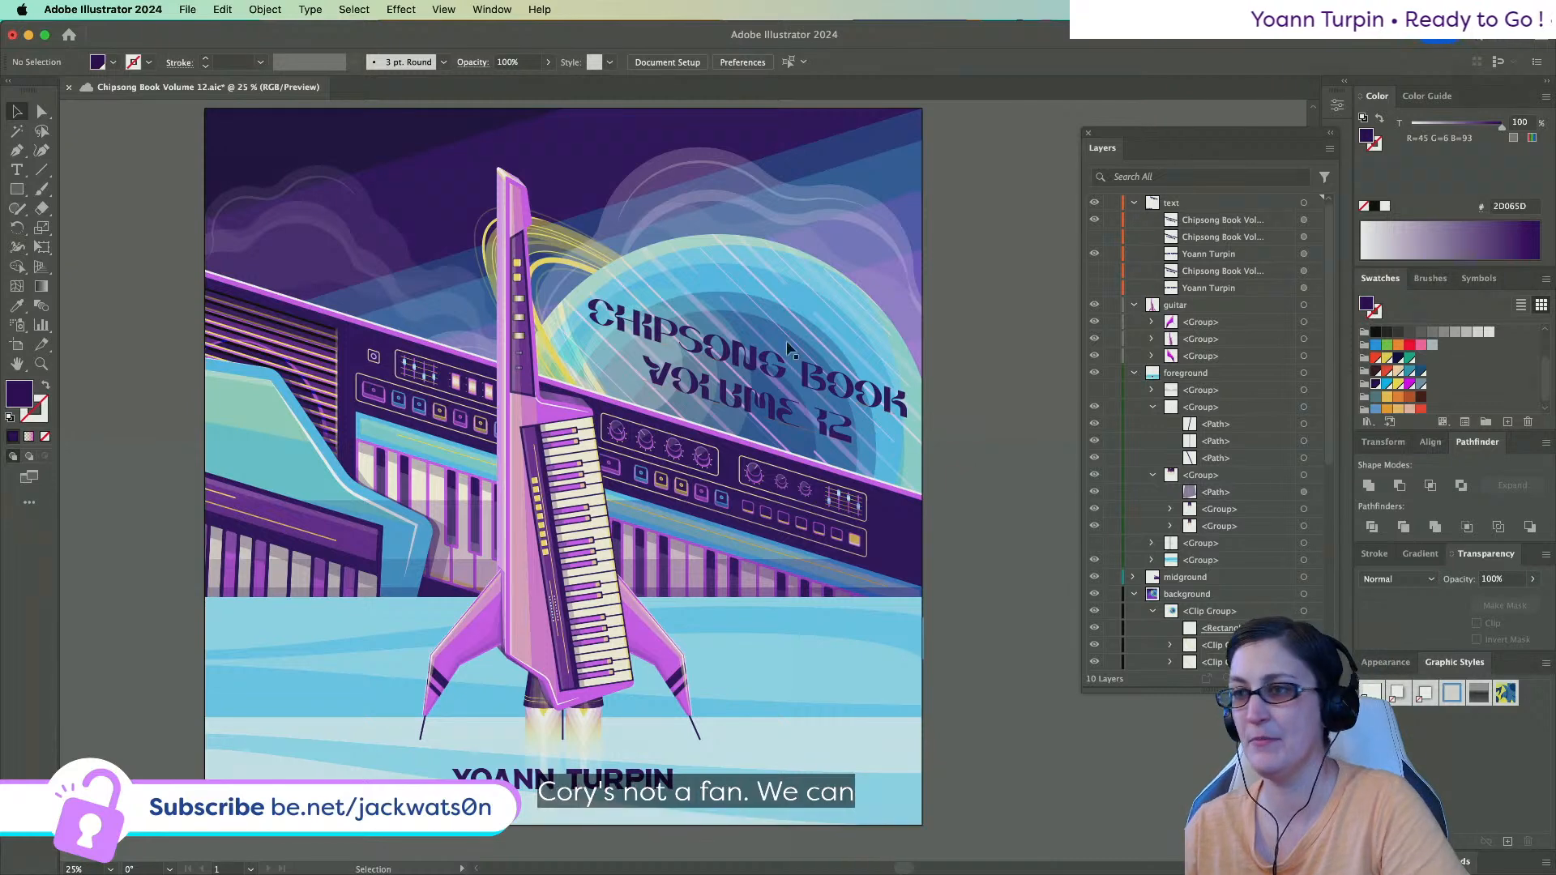
key(super+minus)
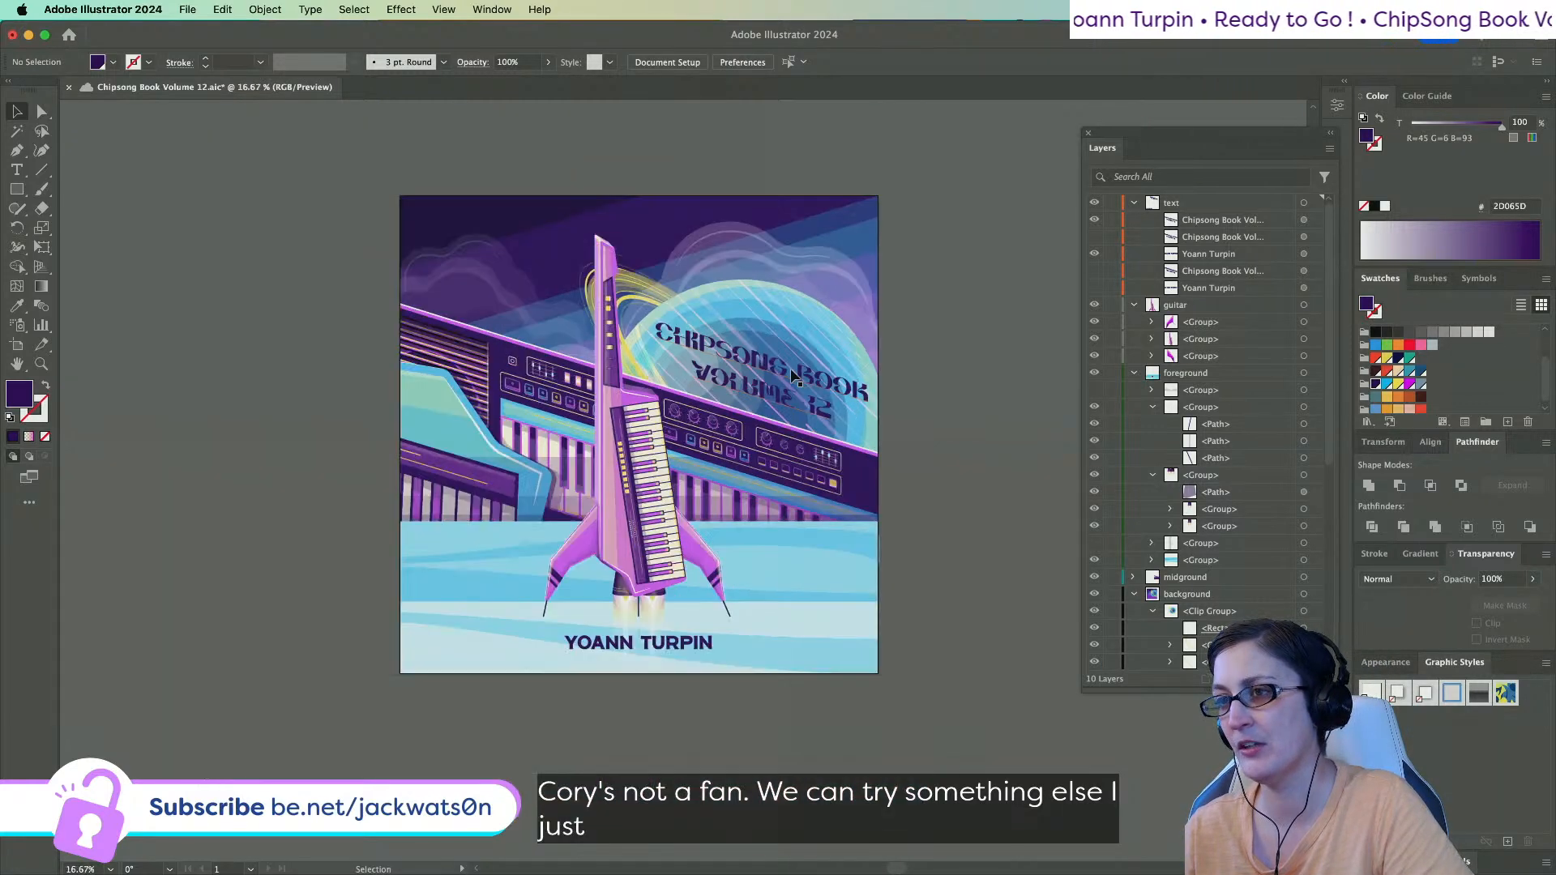
Hide the slanted Briar Bold title and place a new placeholder text object above the artboard.
click(677, 393)
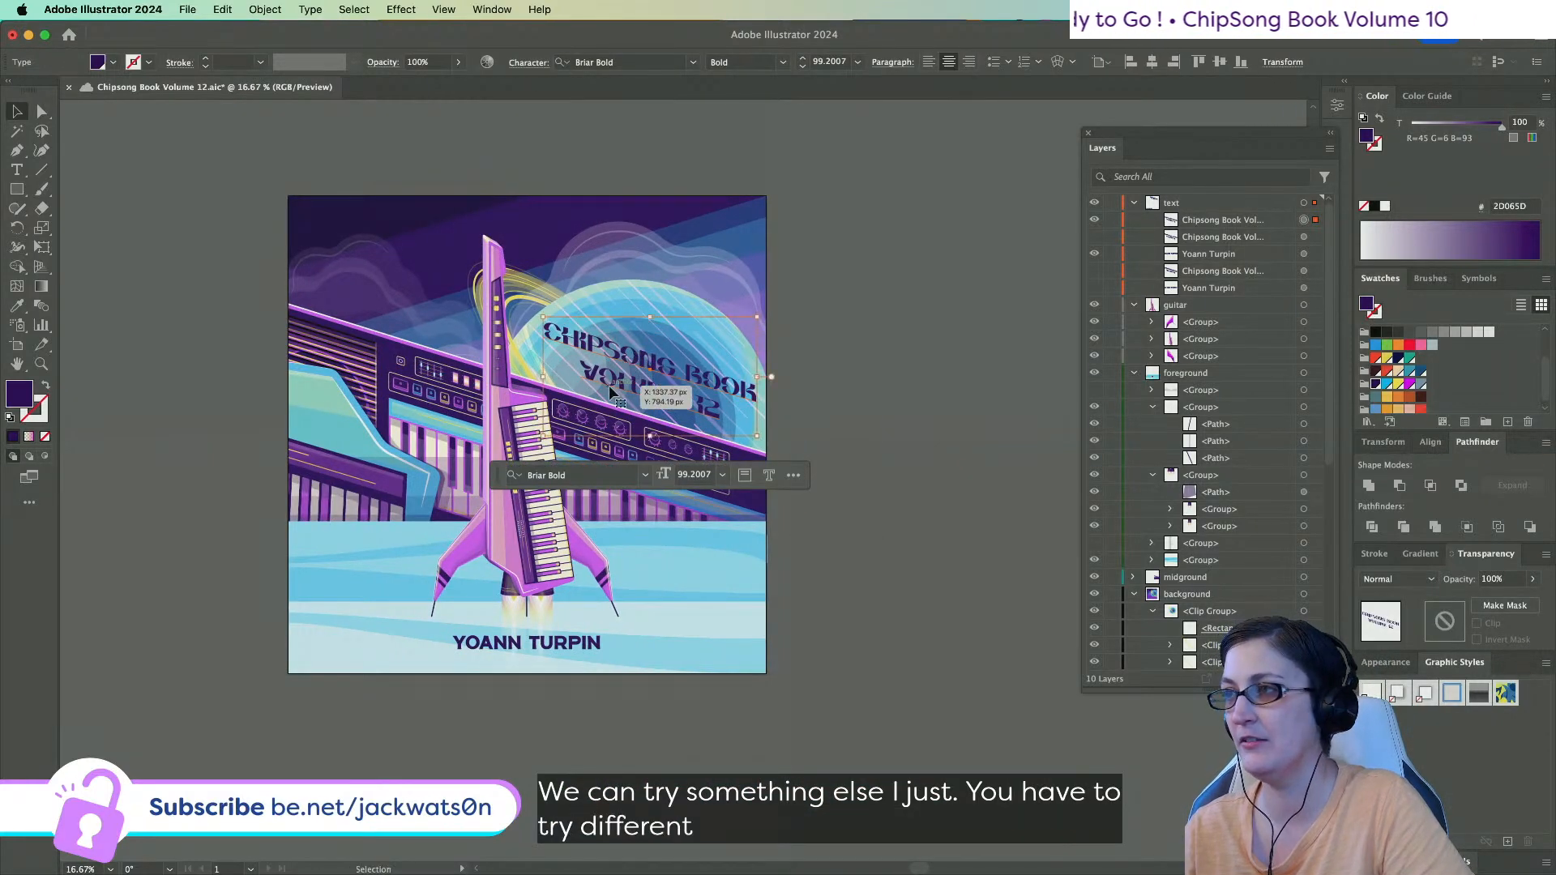
click(1094, 220)
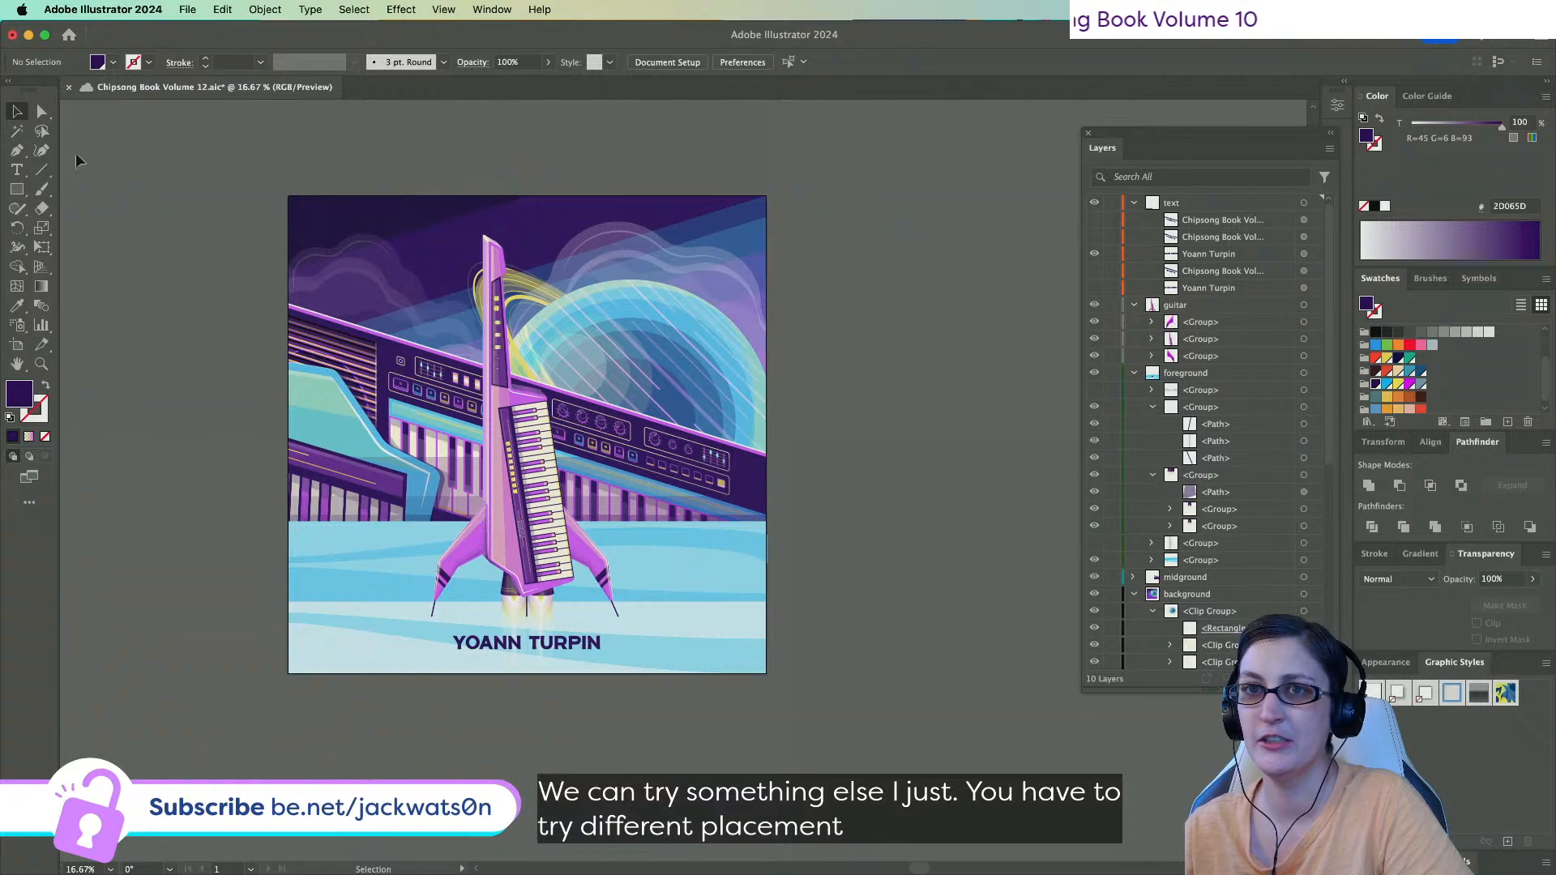
click(24, 170)
click(274, 137)
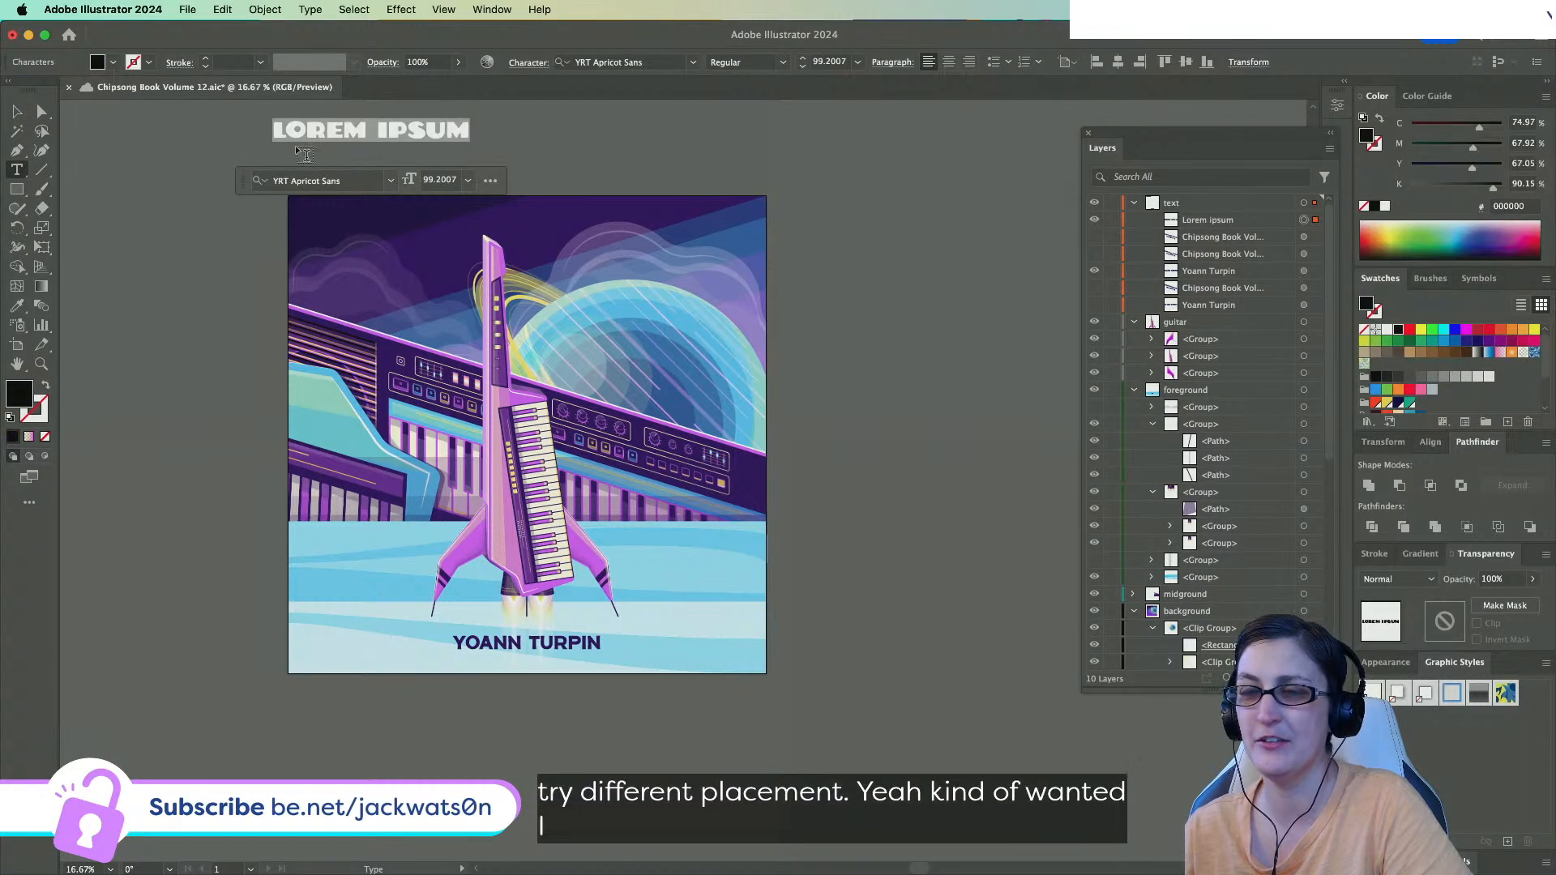
Hide the placeholder text, show the slanted Briar Bold title, and copy all of its text.
click(1094, 220)
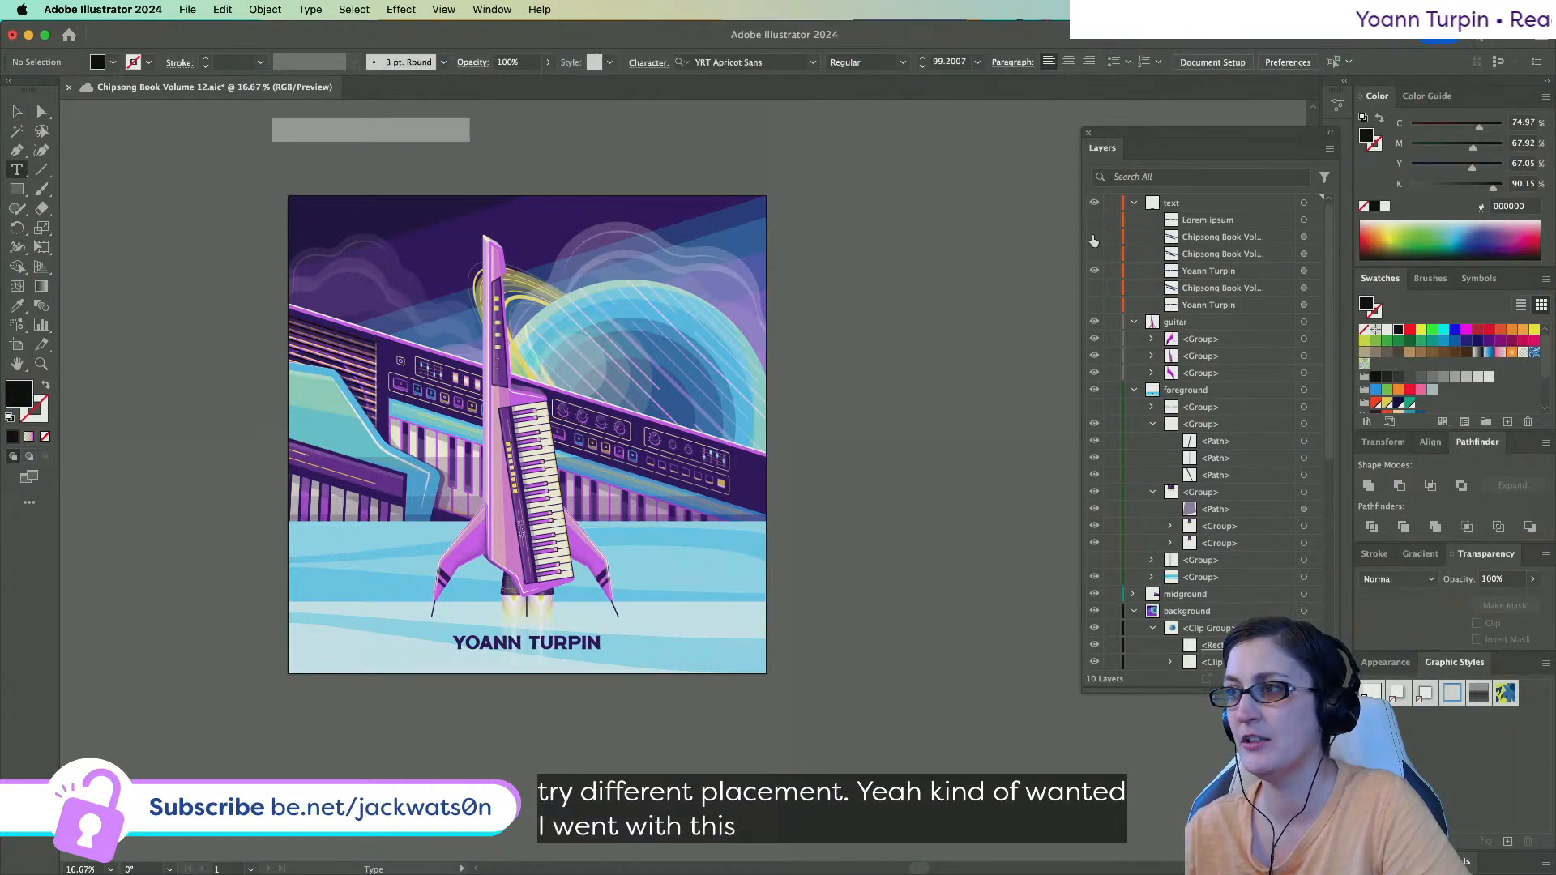
click(1094, 237)
triple_click(565, 334)
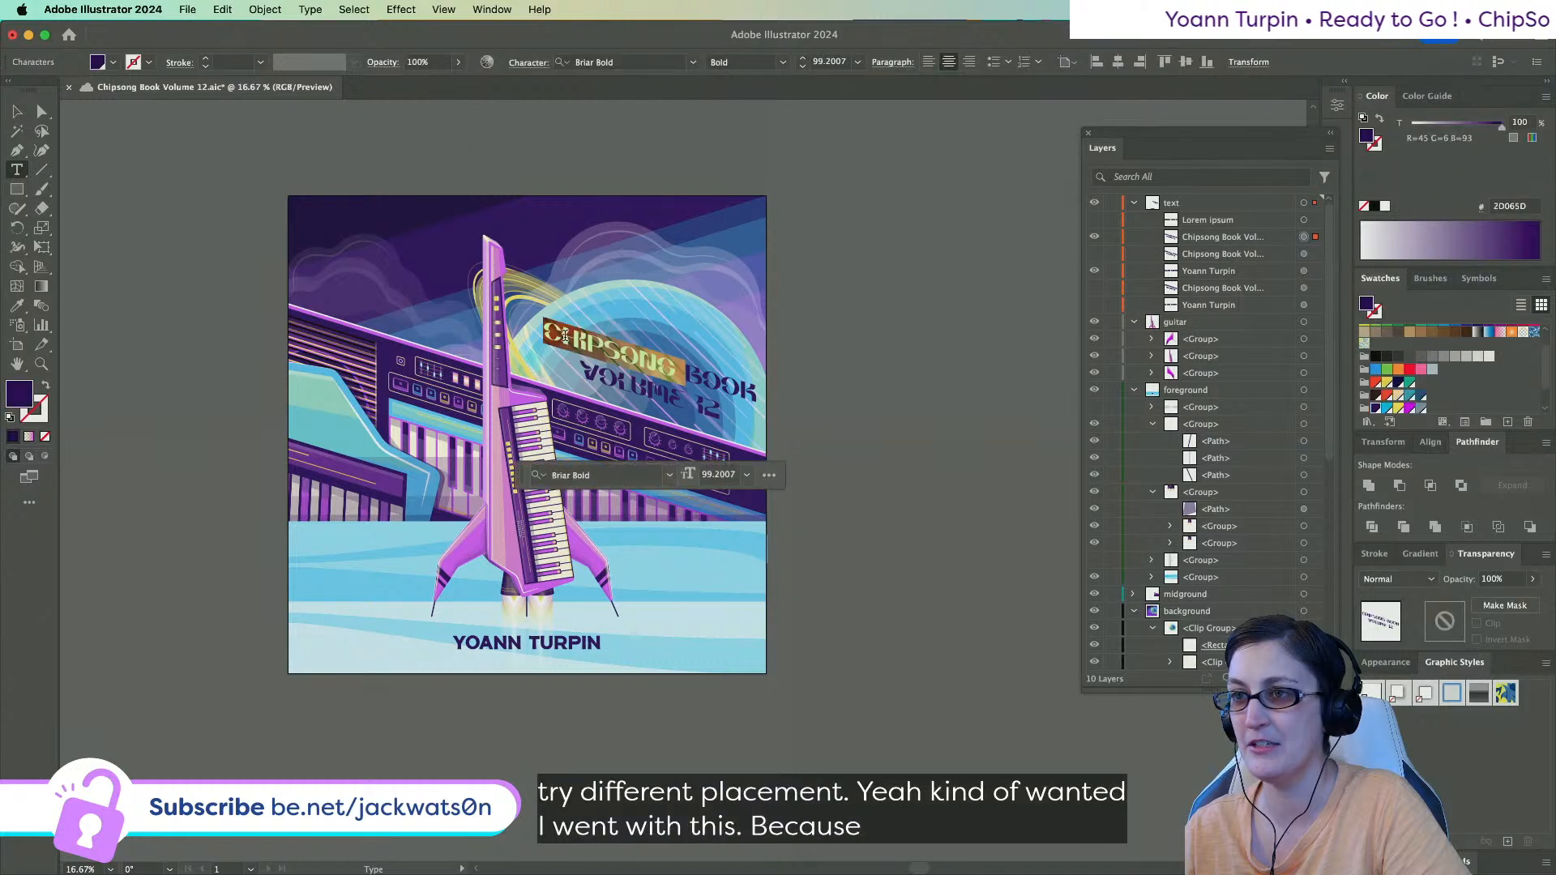
click(550, 330)
key(super+a)
key(super+c)
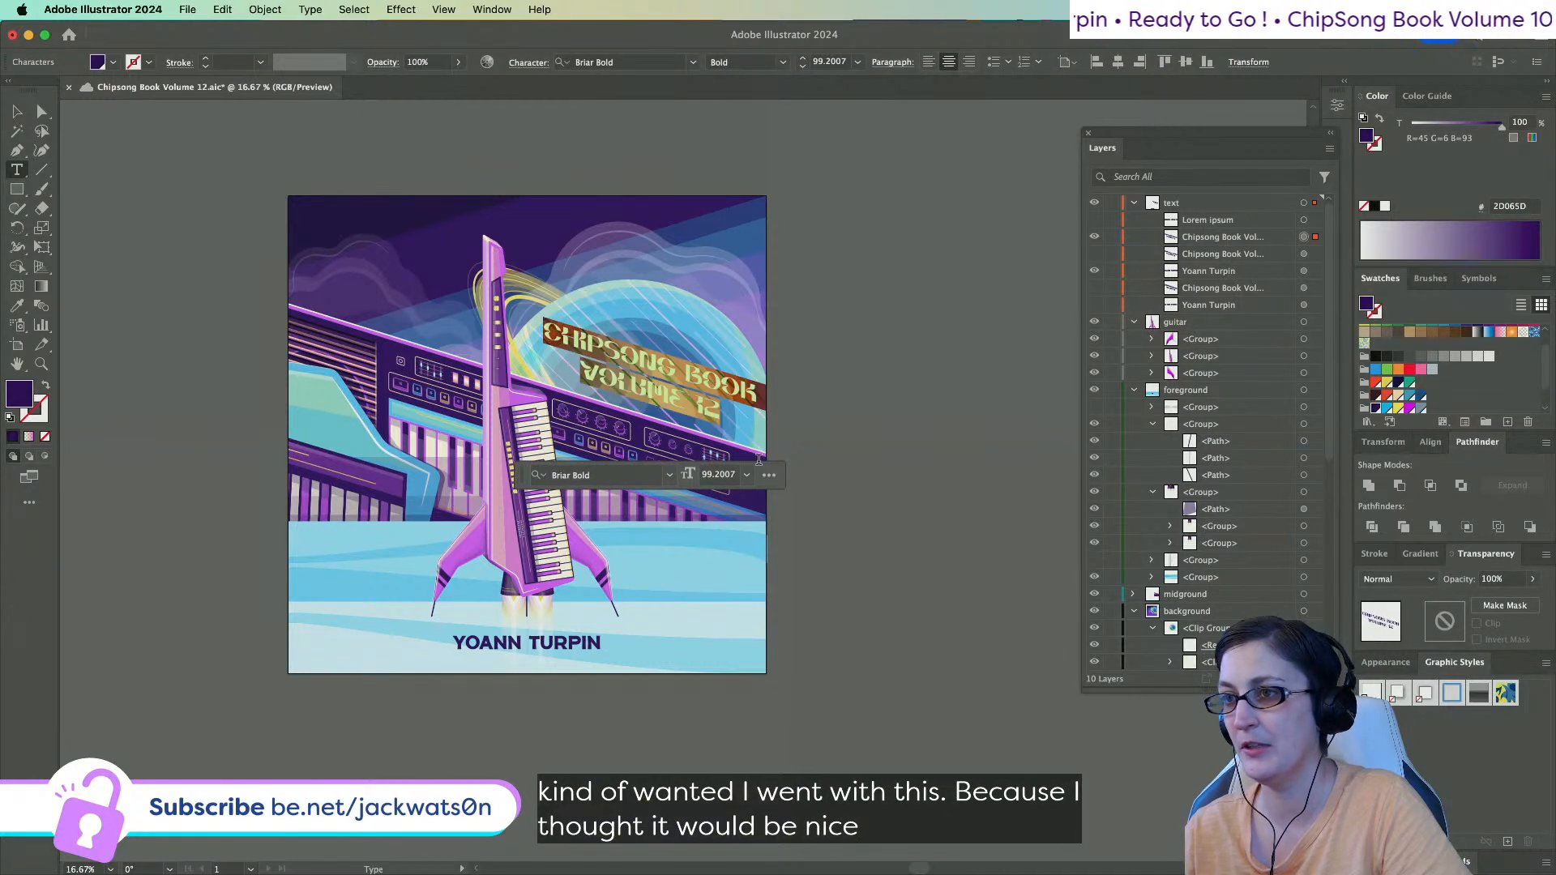
Hide the slanted title, show the placeholder, and replace its text with the copied Chipsong Book Volume 12 wording.
click(1094, 237)
click(1094, 220)
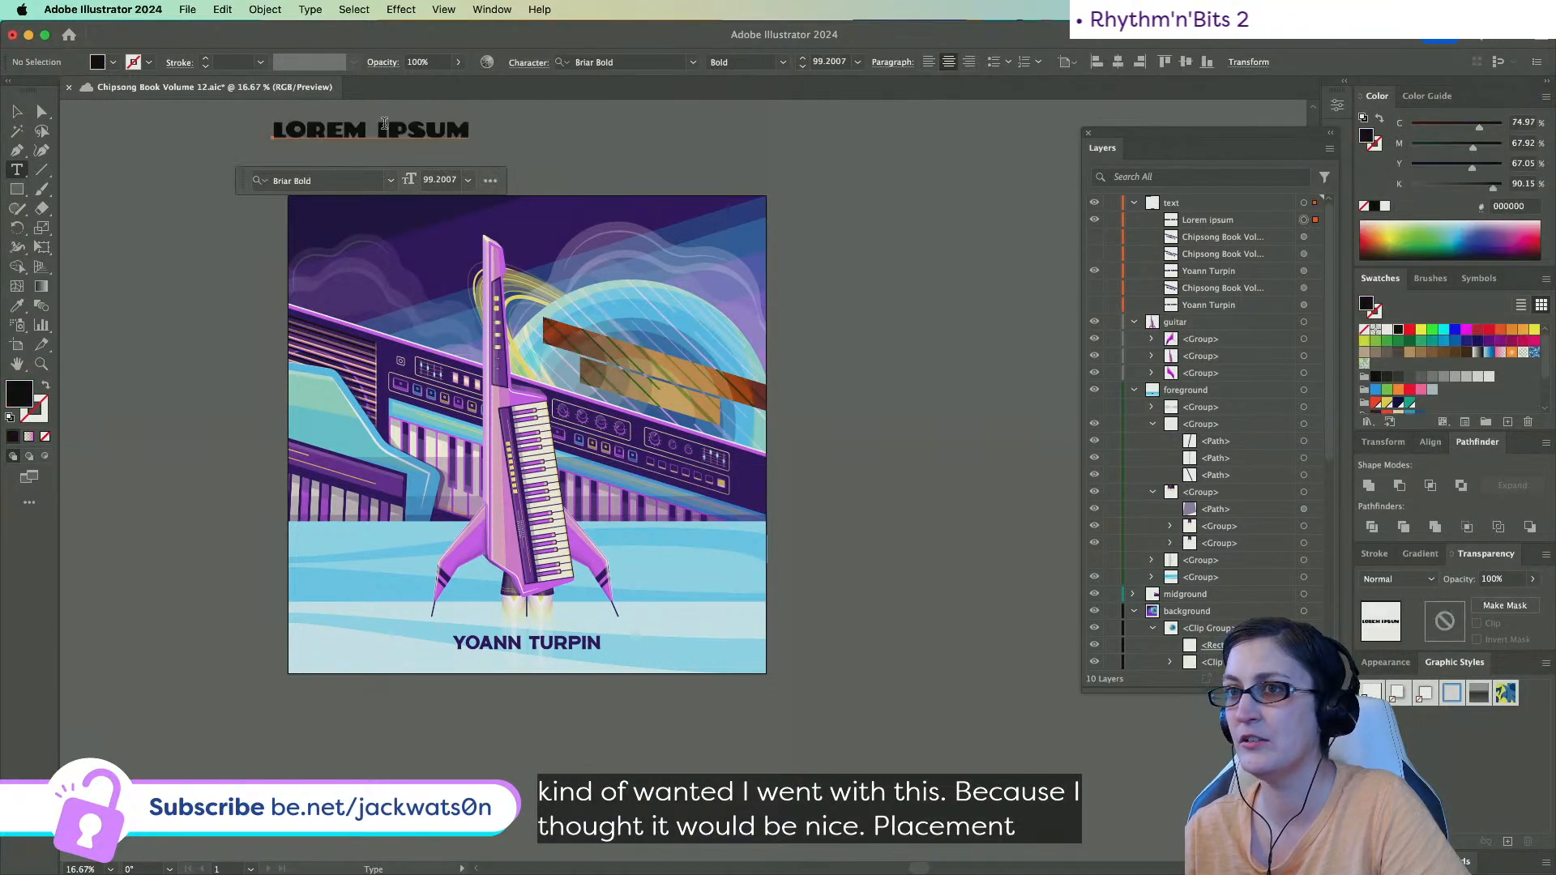
click(310, 130)
key(super+a)
key(super+v)
key(Escape)
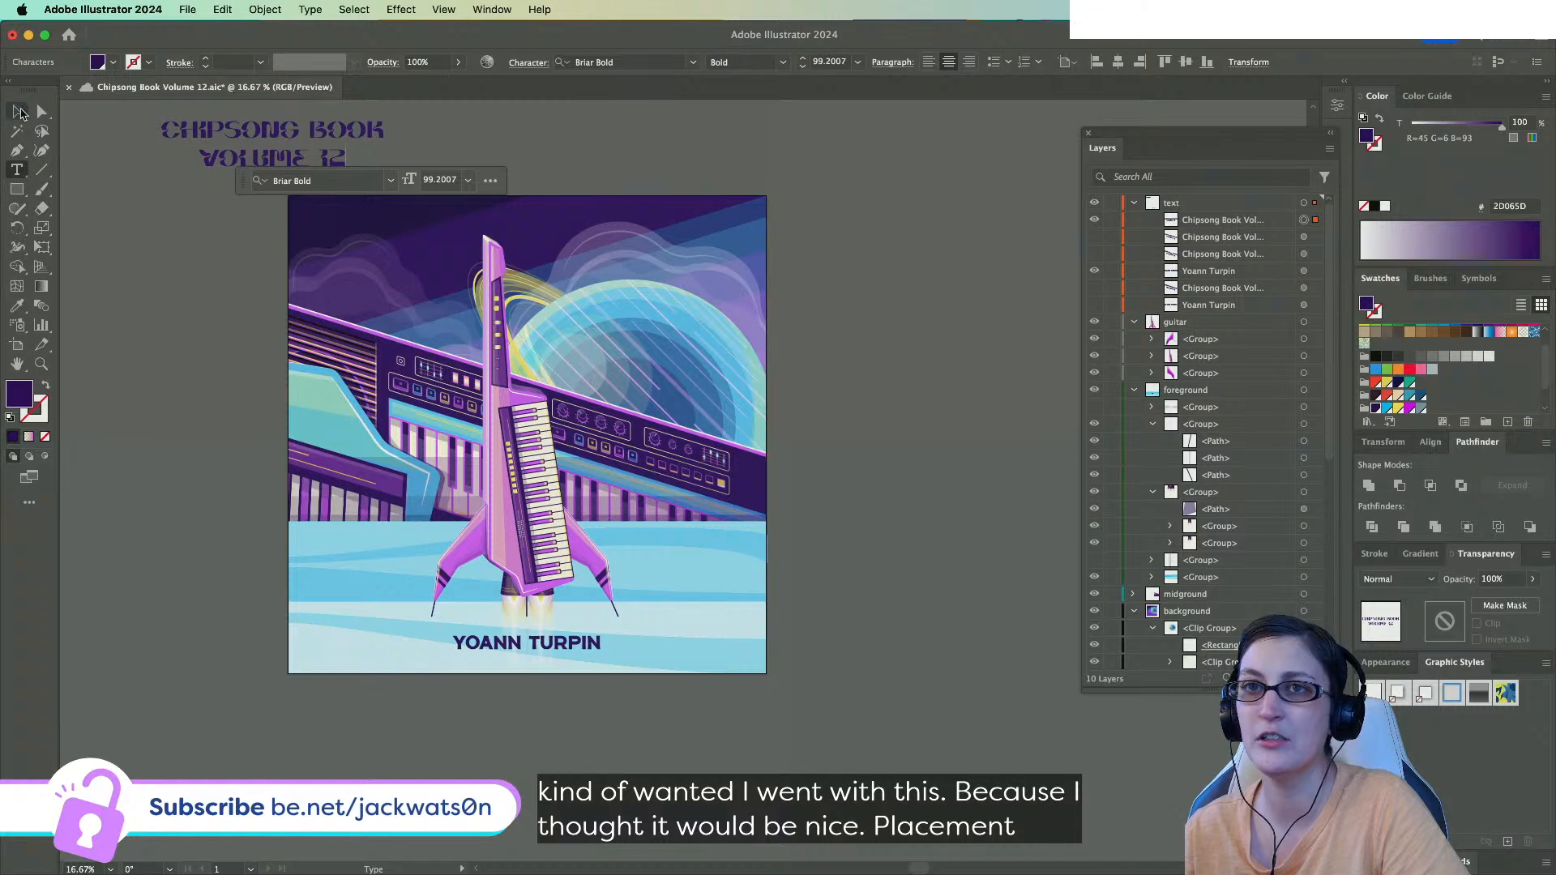
Move the new horizontal title onto the planet and adjust its position slightly up and to the left.
drag(337, 132, 706, 350)
scroll(791, 352, up, 1)
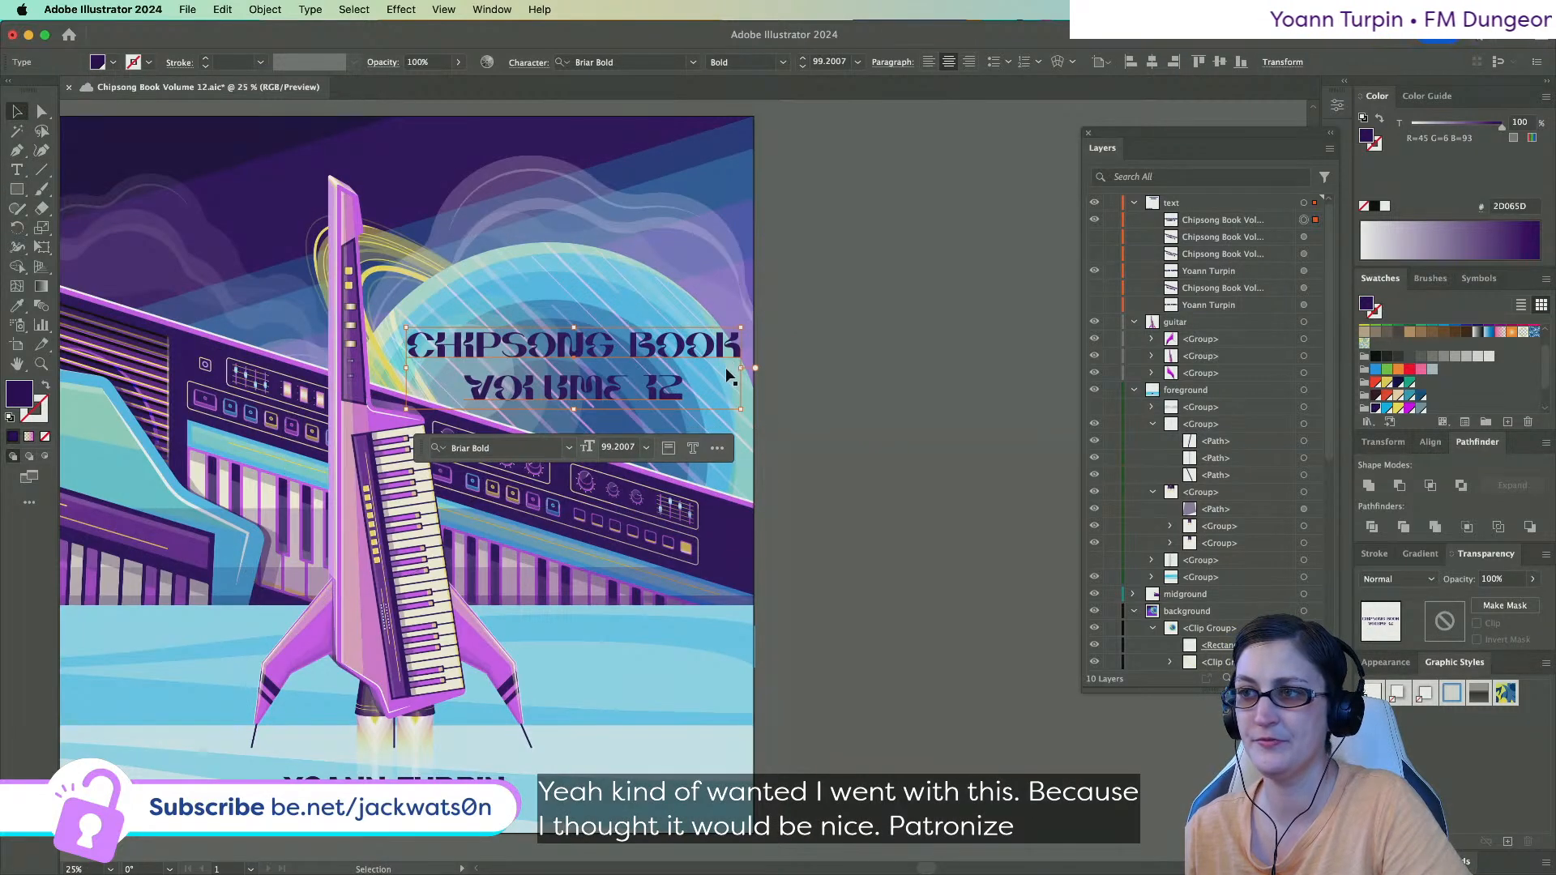
click(800, 412)
scroll(832, 420, left, 2)
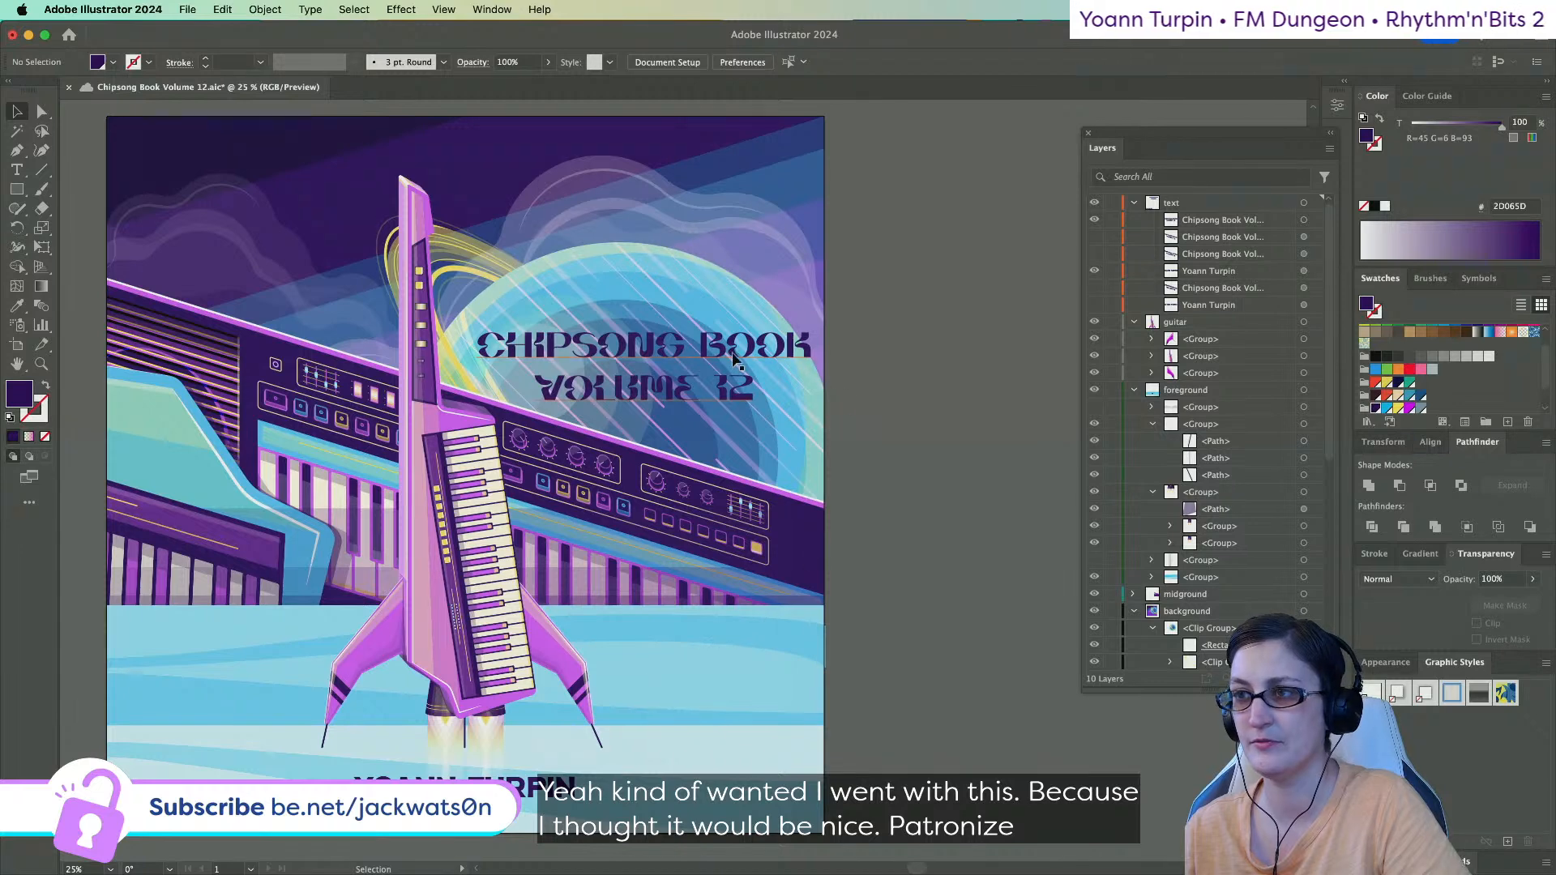
drag(731, 350, 717, 343)
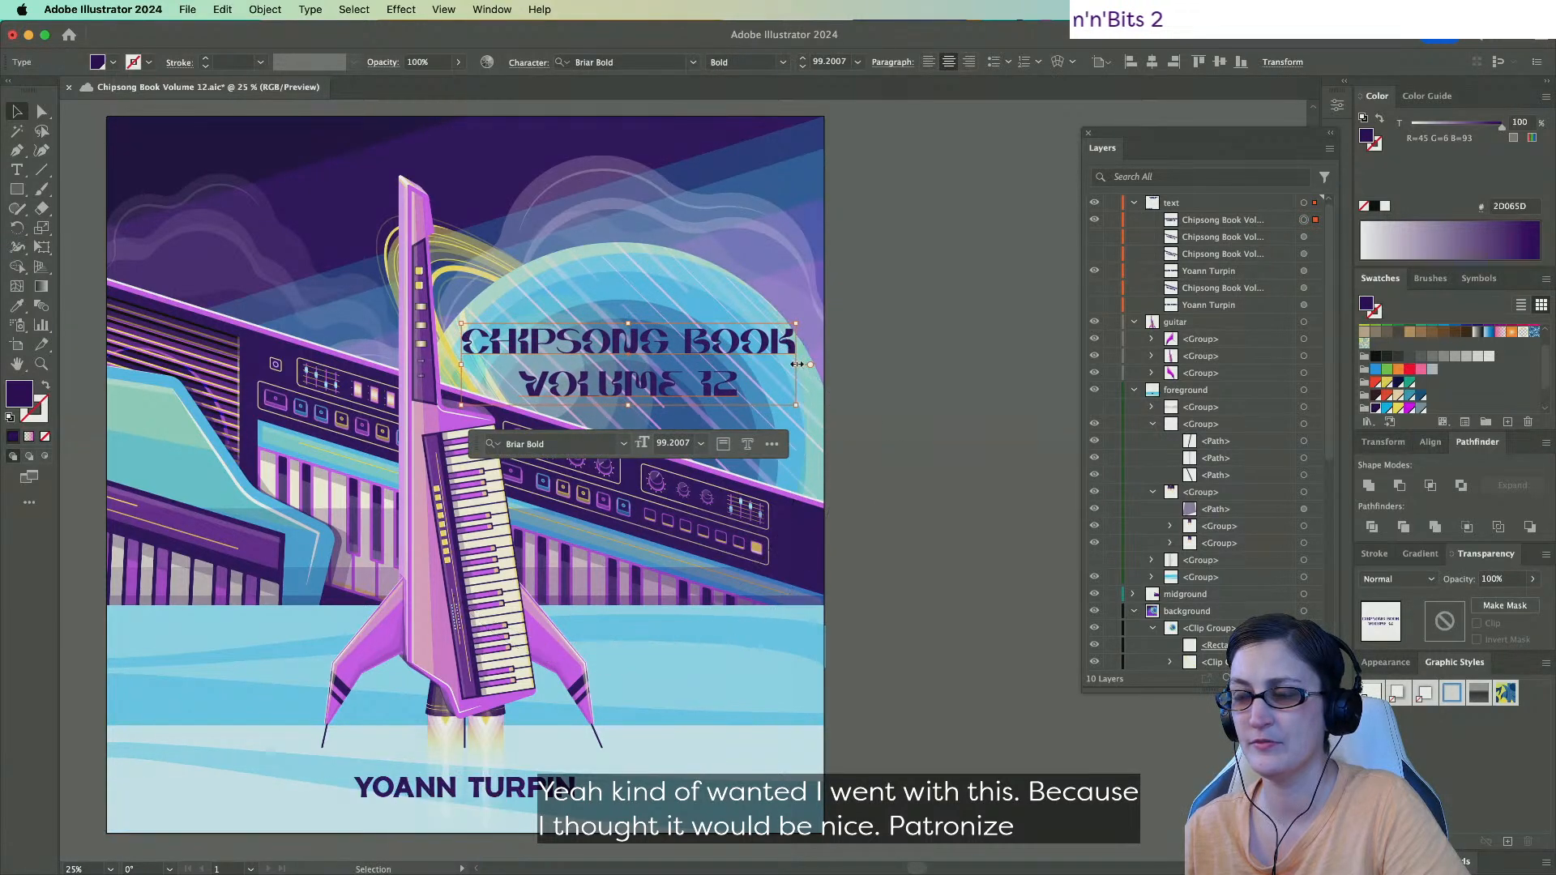
Scale the horizontal title down proportionally to about 90.2 pt and check it against the whole cover.
drag(797, 364, 784, 365)
key(super+z)
drag(810, 298, 798, 308)
key(shift+super+a)
alt+scroll(728, 339, down, 1)
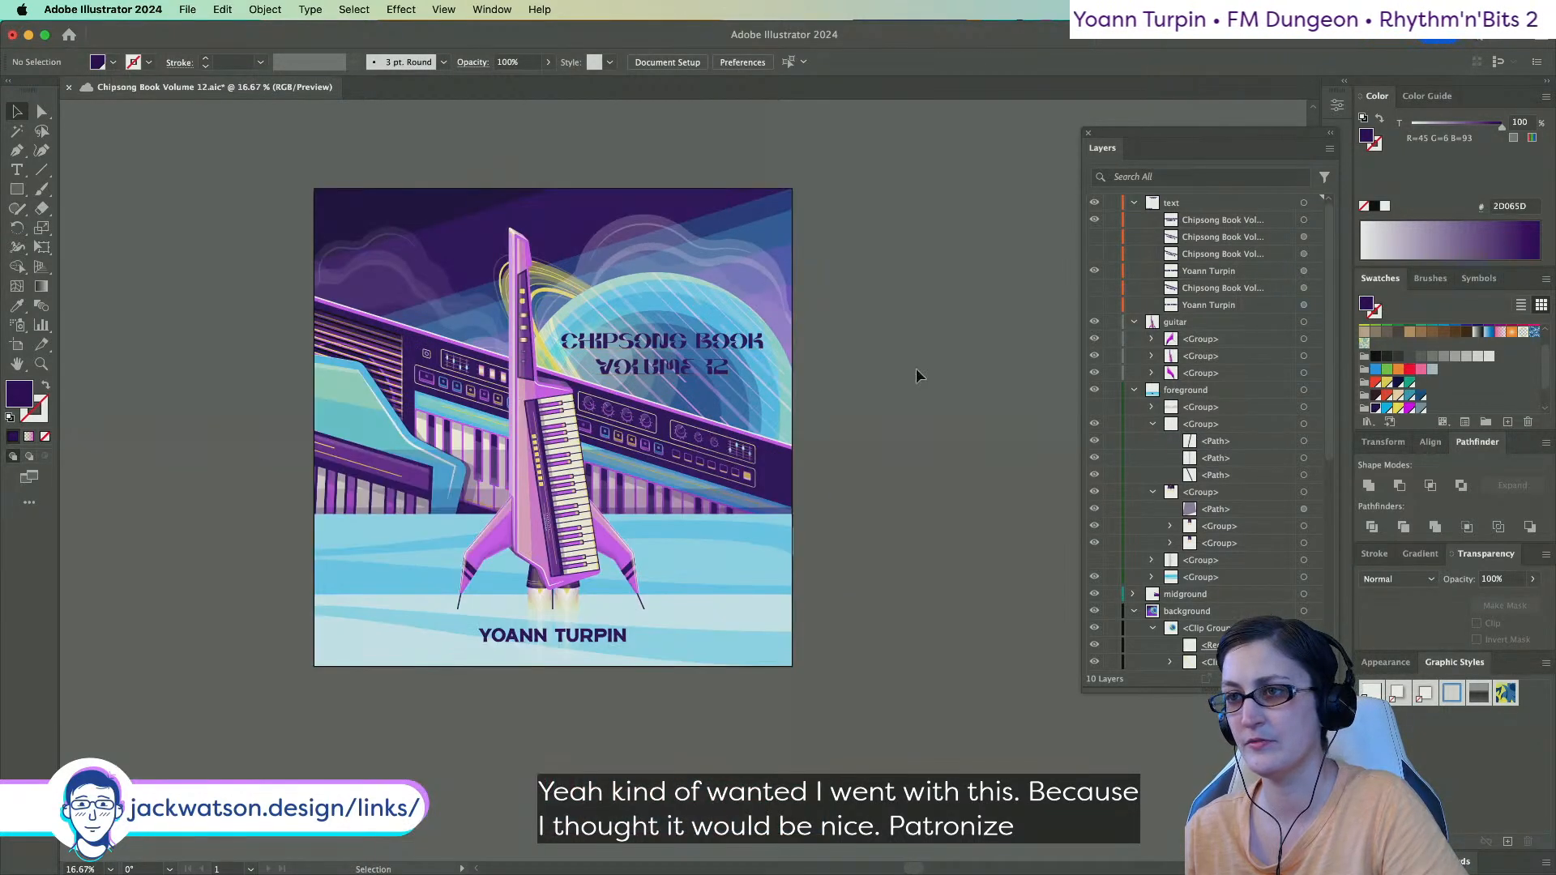
scroll(914, 368, left, 2)
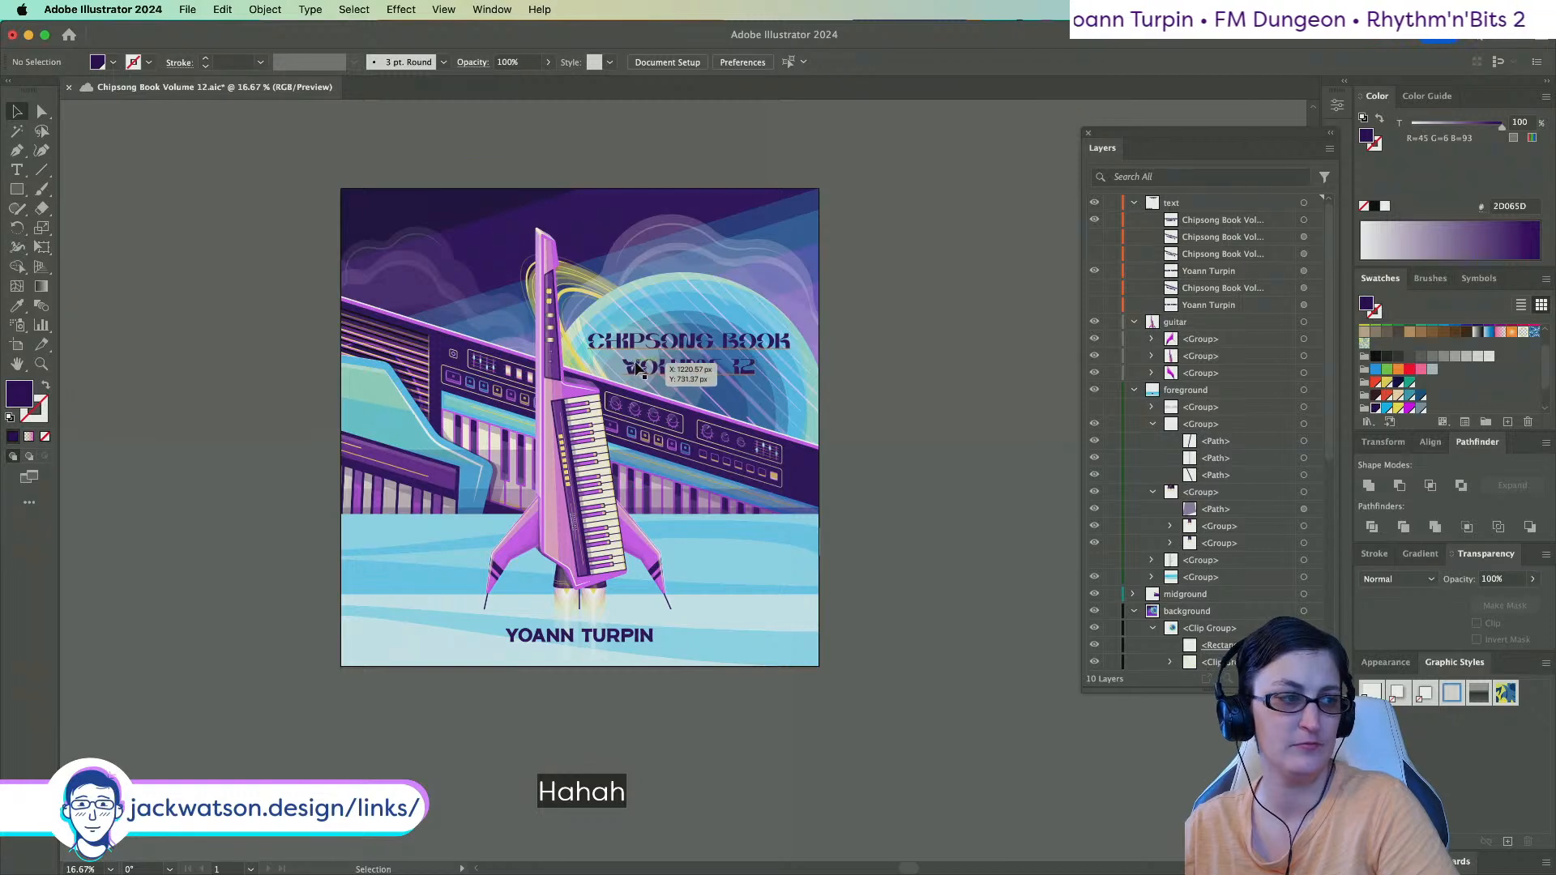
Change the horizontal title's fill colour to white (FFFFFF) and check it on the cover.
scroll(648, 366, up, 1)
scroll(636, 369, up, 2)
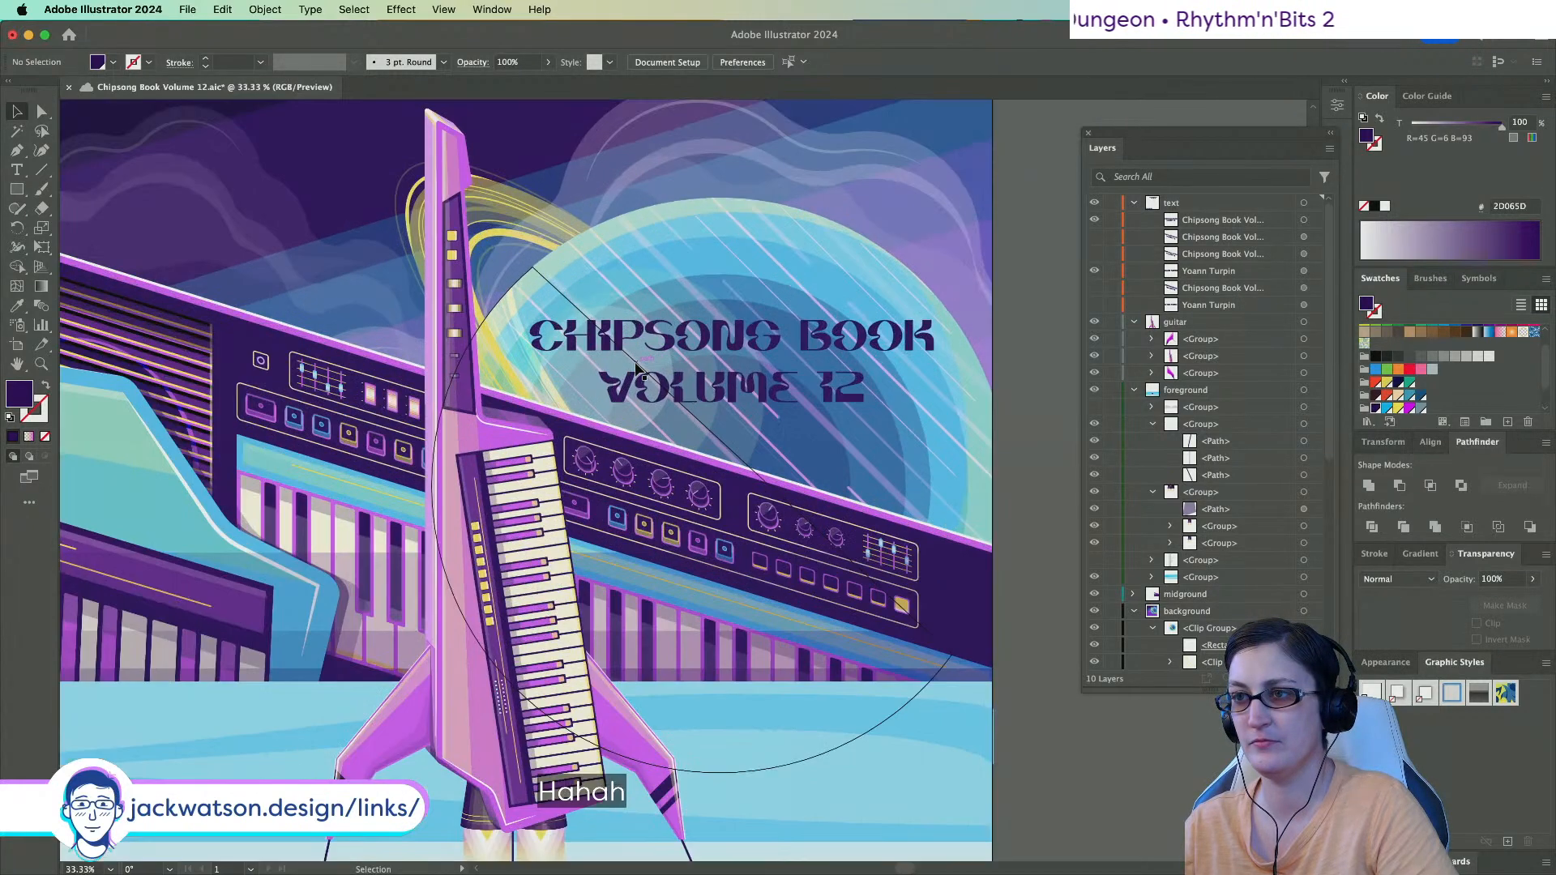
scroll(646, 374, down, 1)
click(645, 374)
click(1096, 219)
click(985, 302)
scroll(867, 300, down, 1)
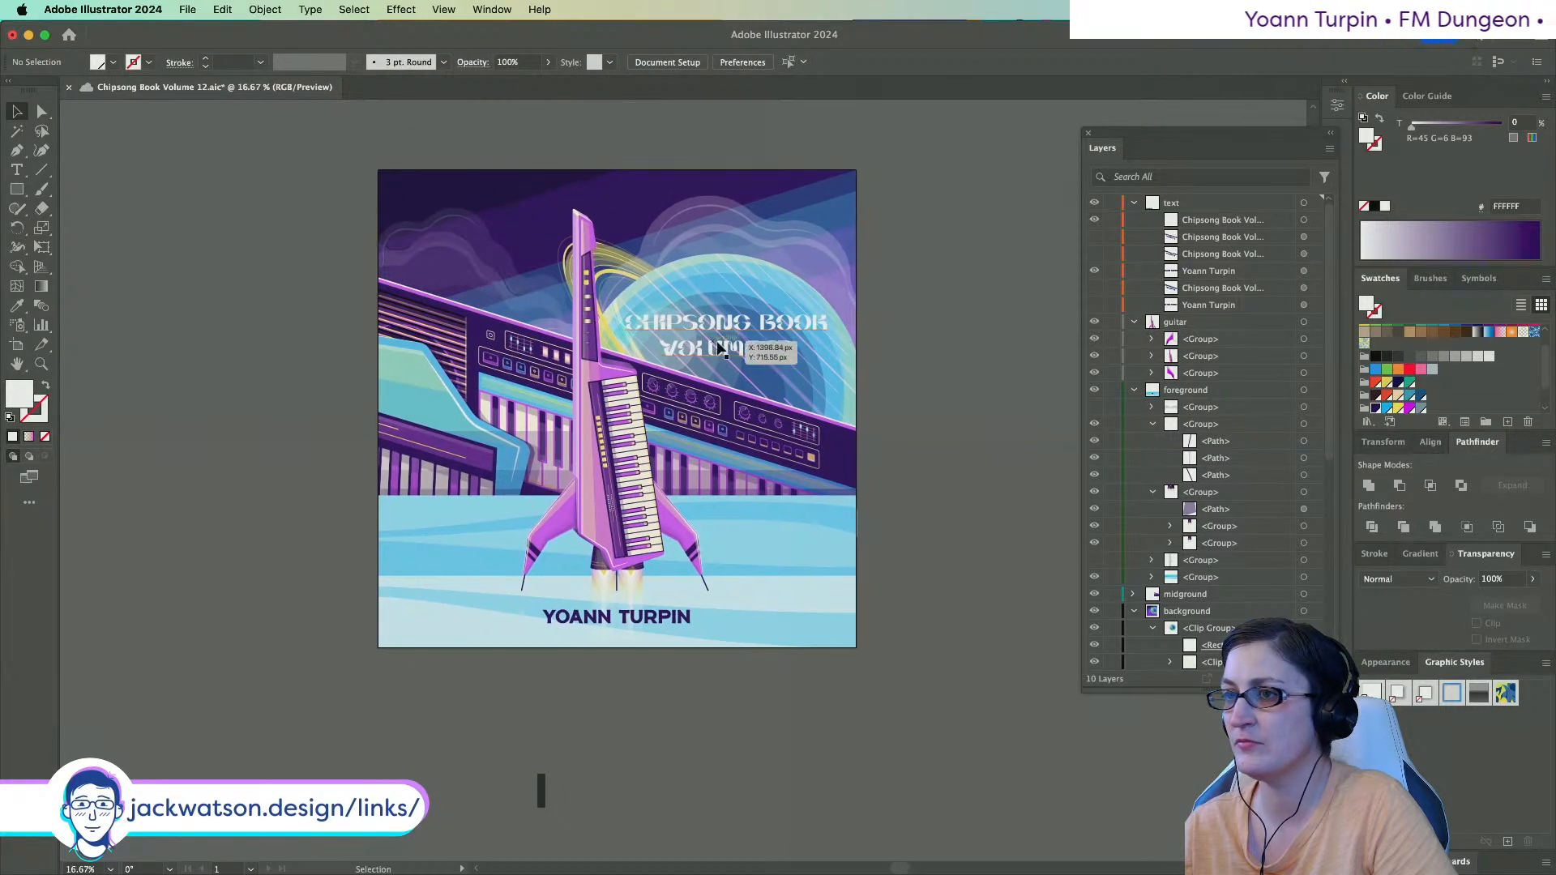
Nudge the white title slightly to the right on the planet and deselect it.
scroll(724, 346, up, 1)
scroll(724, 347, right, 1)
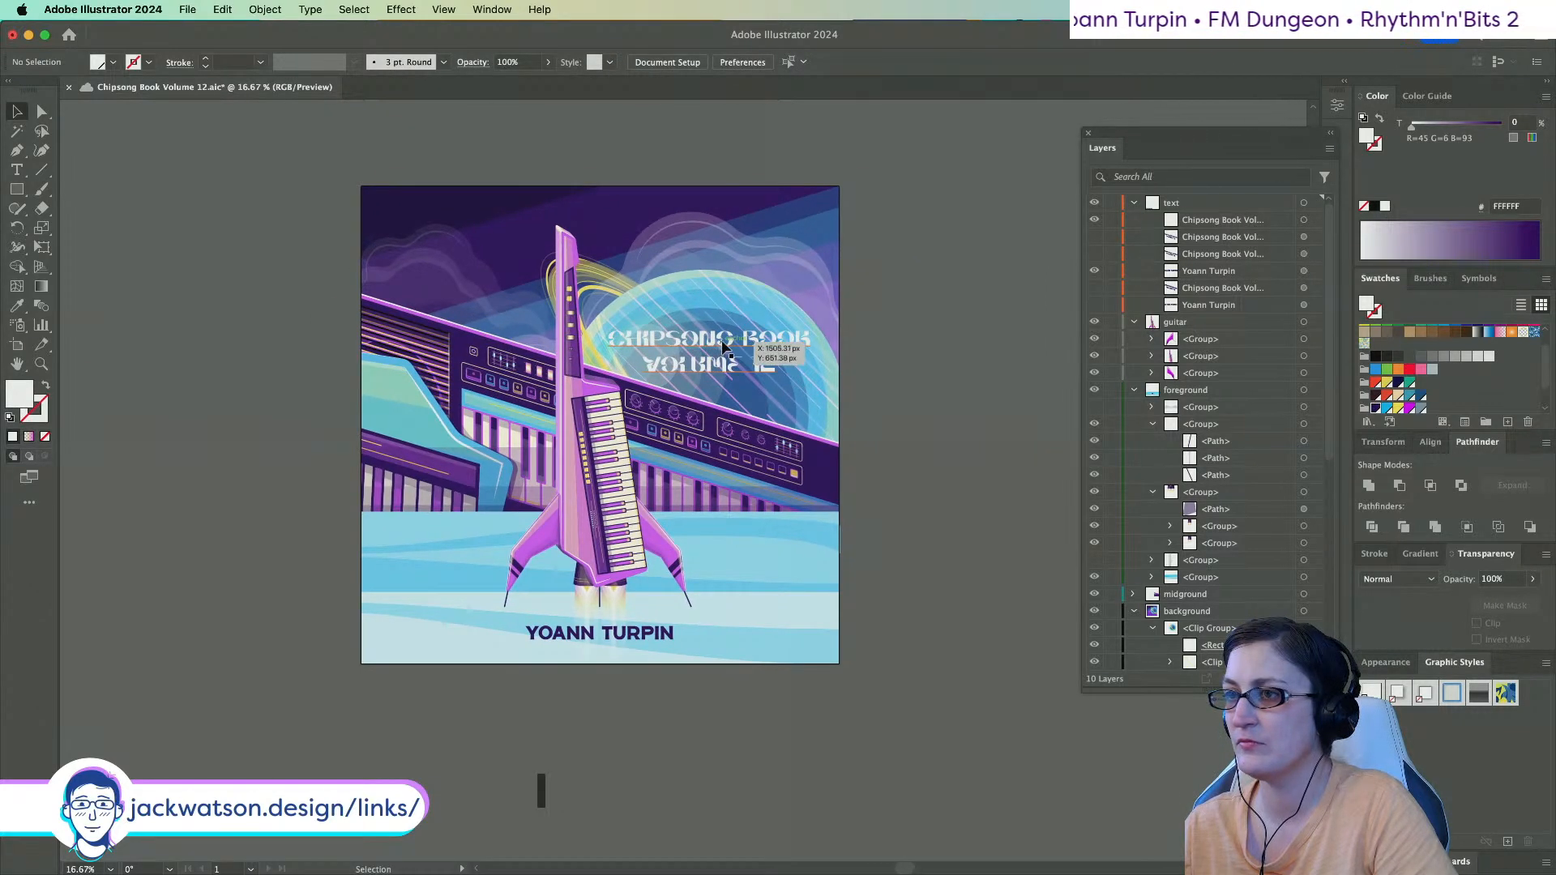
drag(724, 347, 727, 346)
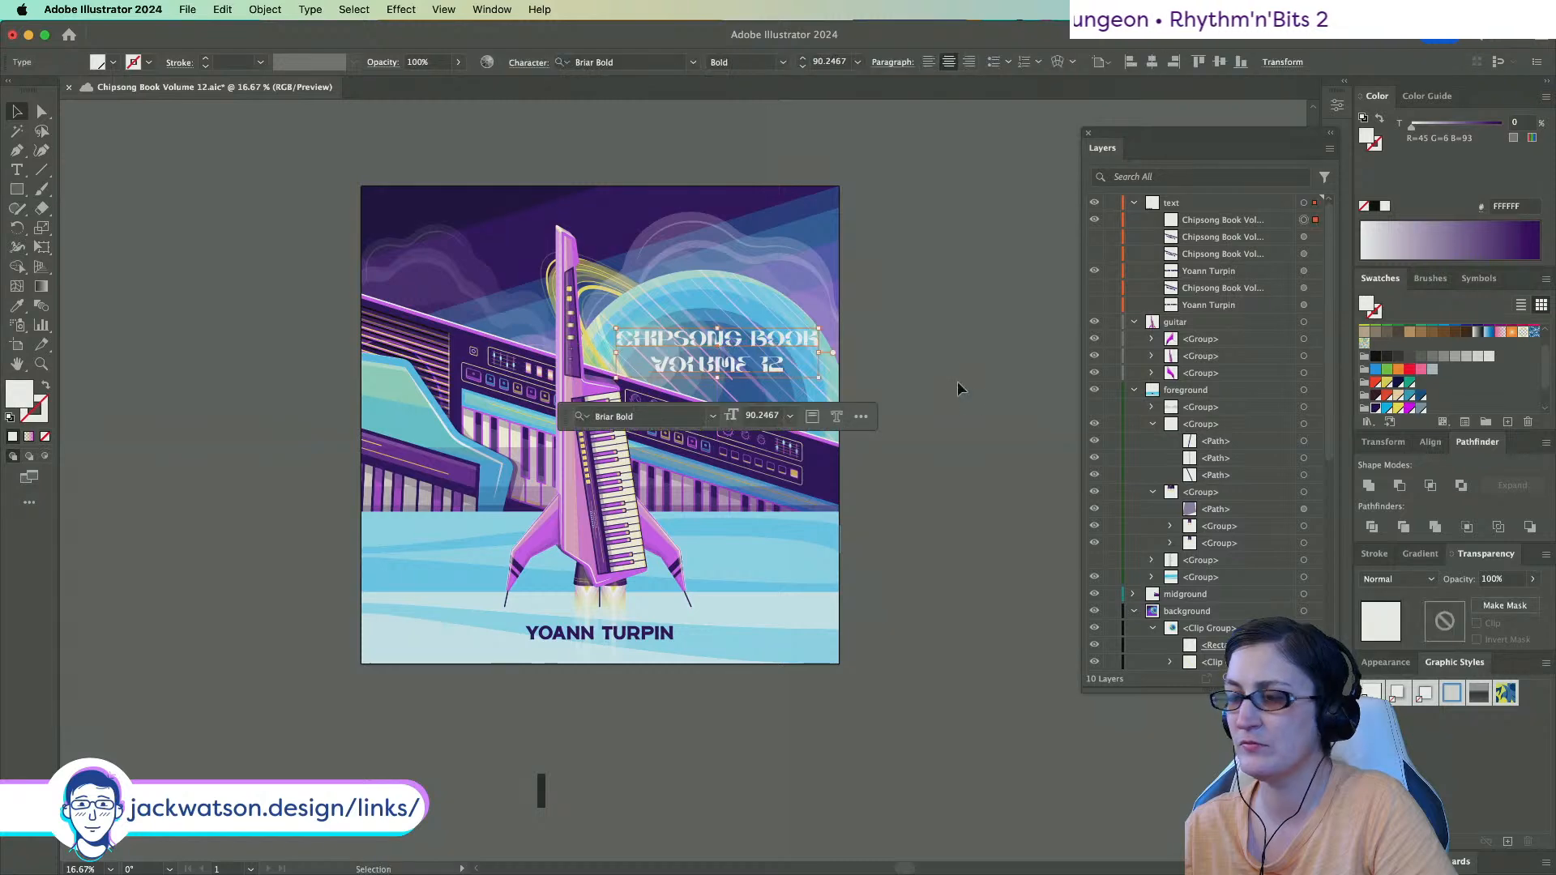
click(906, 379)
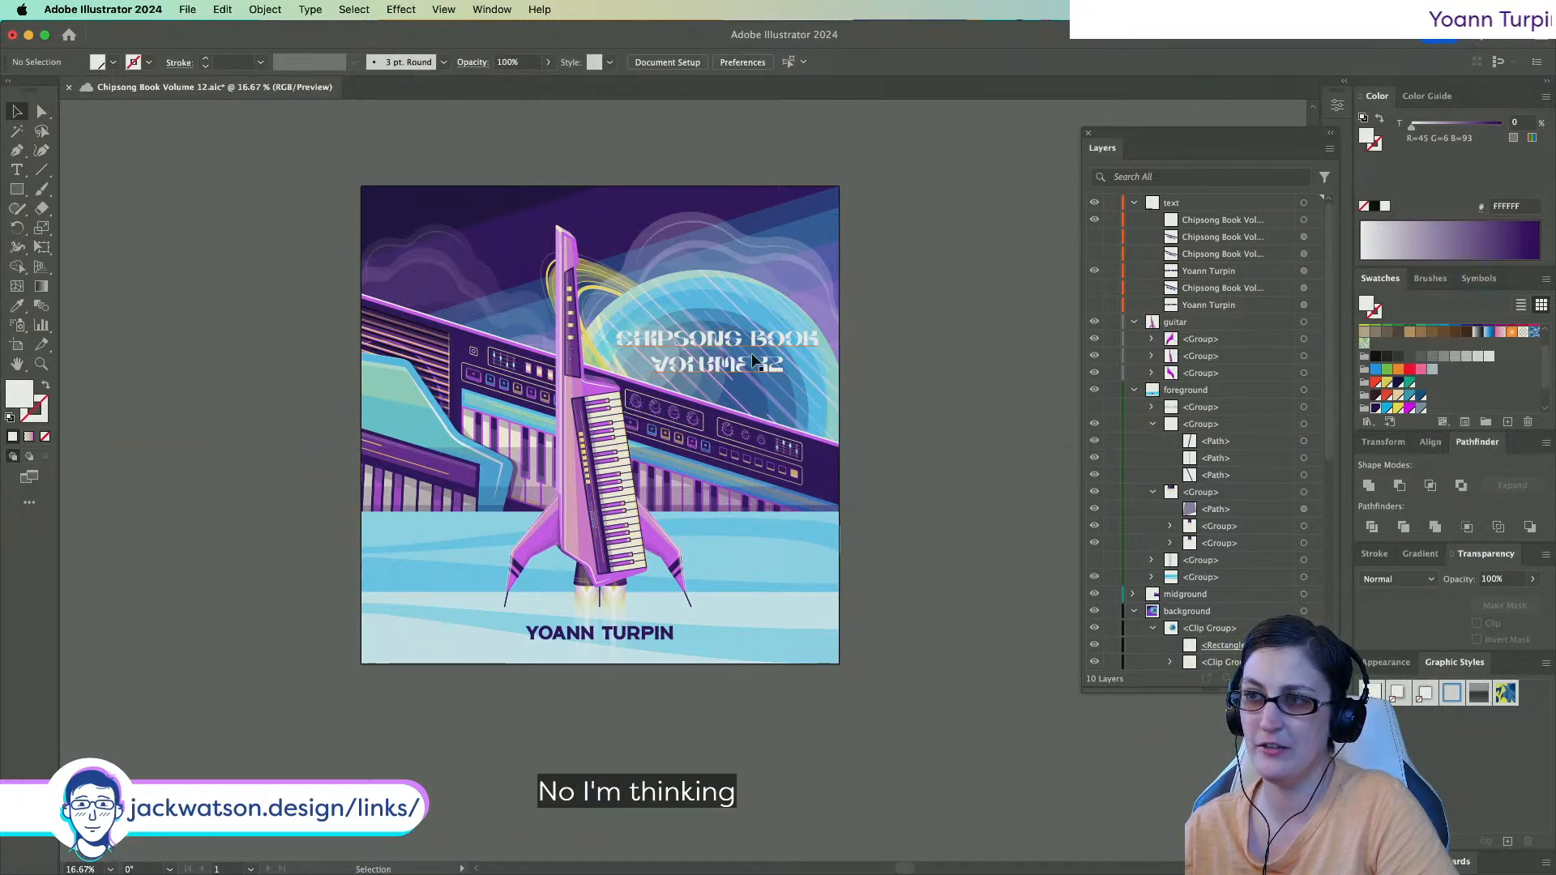
Draw a white circle about 782 px in diameter over the planet and title.
scroll(752, 357, up, 2)
scroll(752, 355, up, 1)
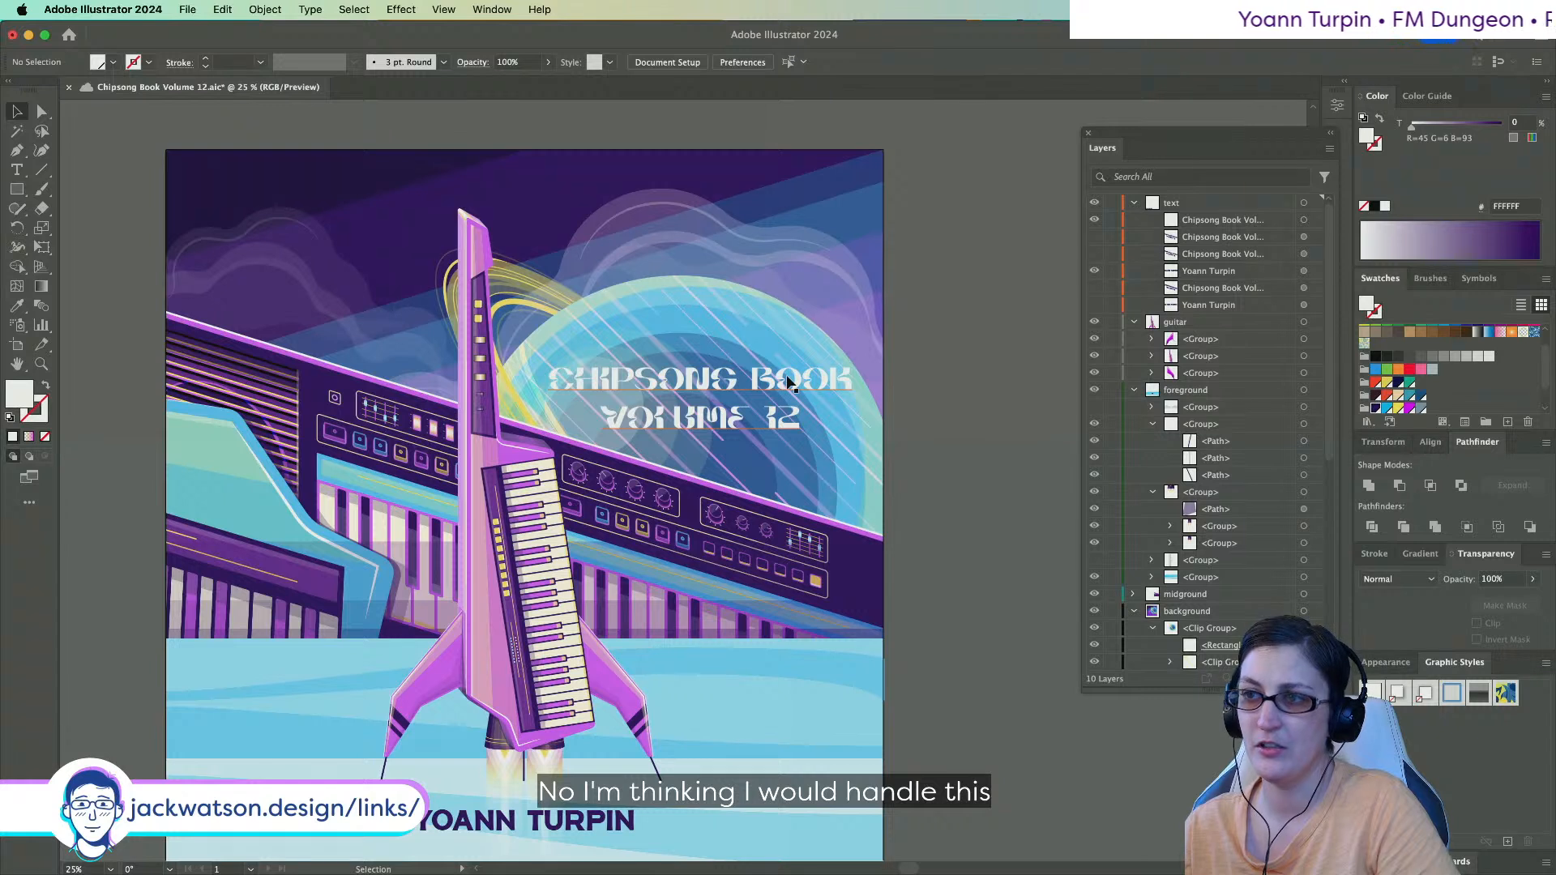
drag(23, 195, 80, 229)
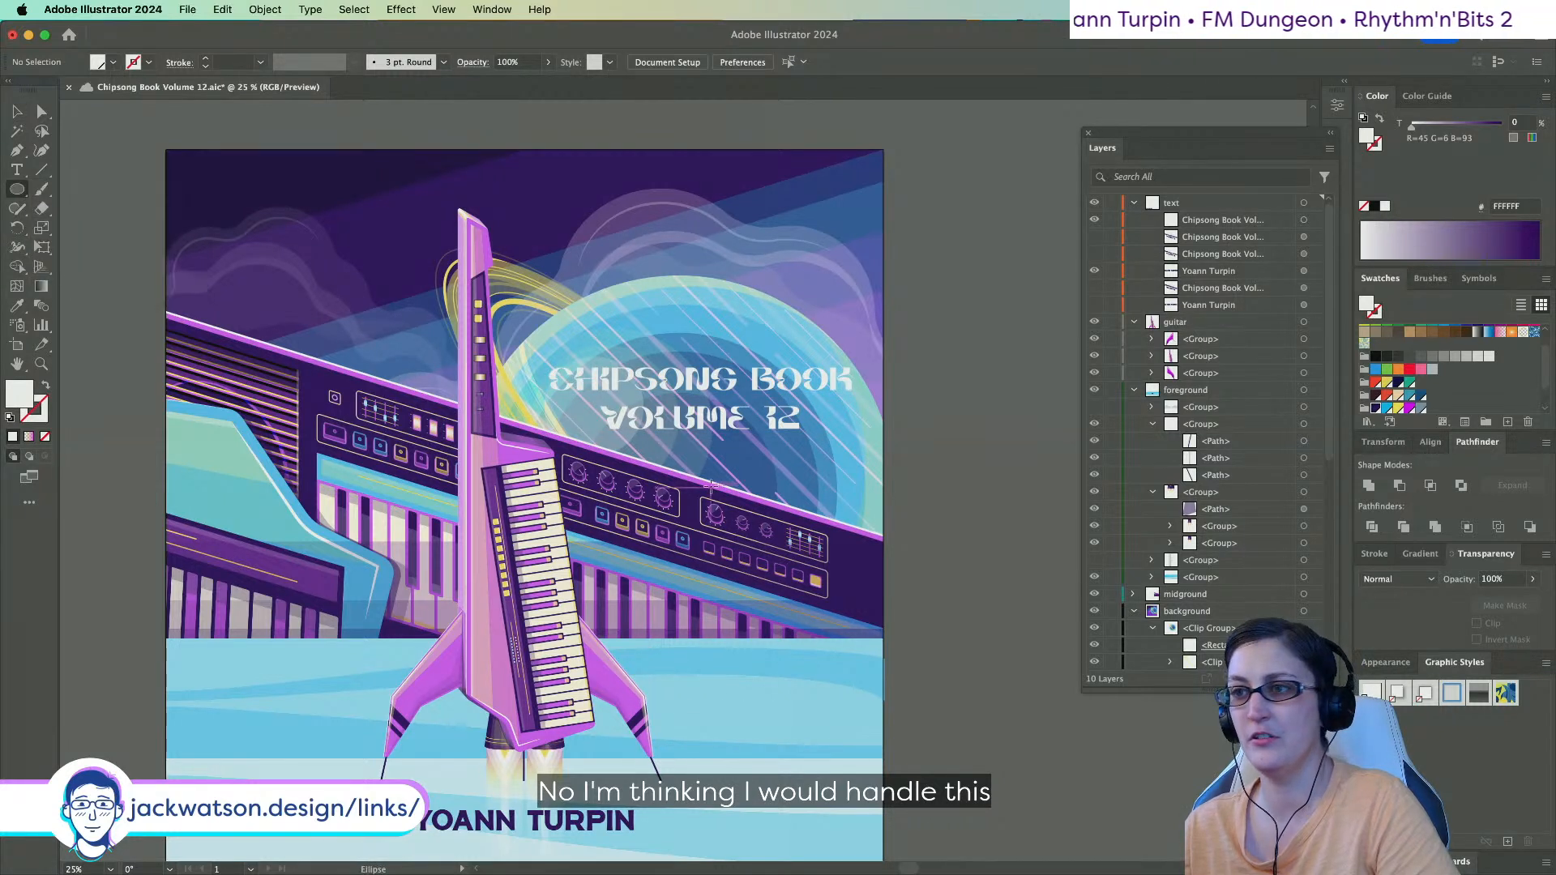
drag(670, 478, 851, 345)
Centre the white circle horizontally and vertically on the planet's outer circle, using the planet as the key object.
click(41, 111)
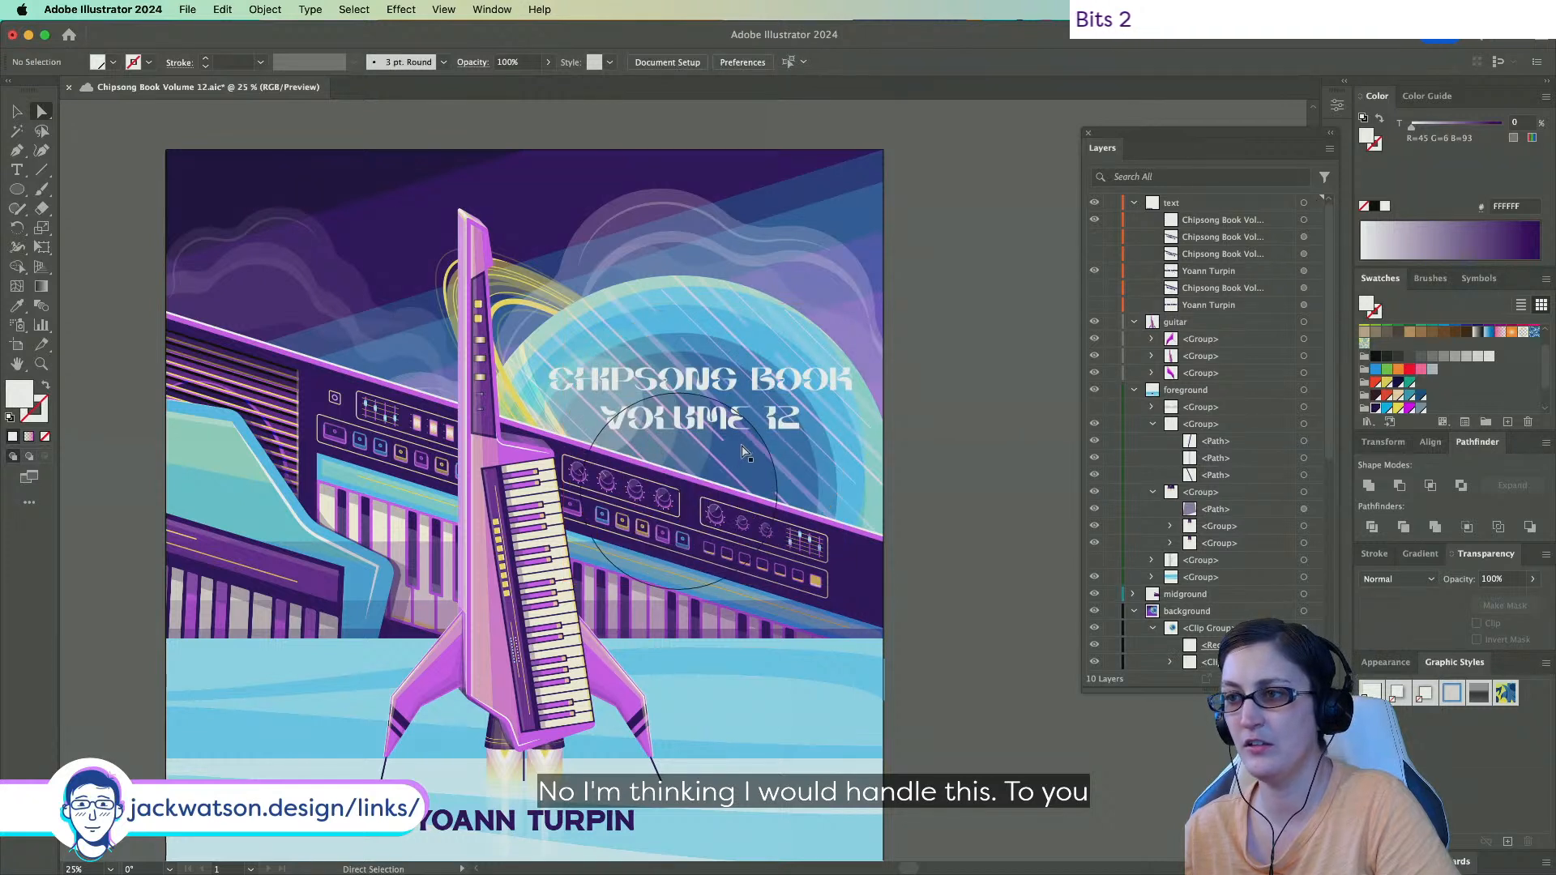
drag(677, 308, 610, 316)
key(v)
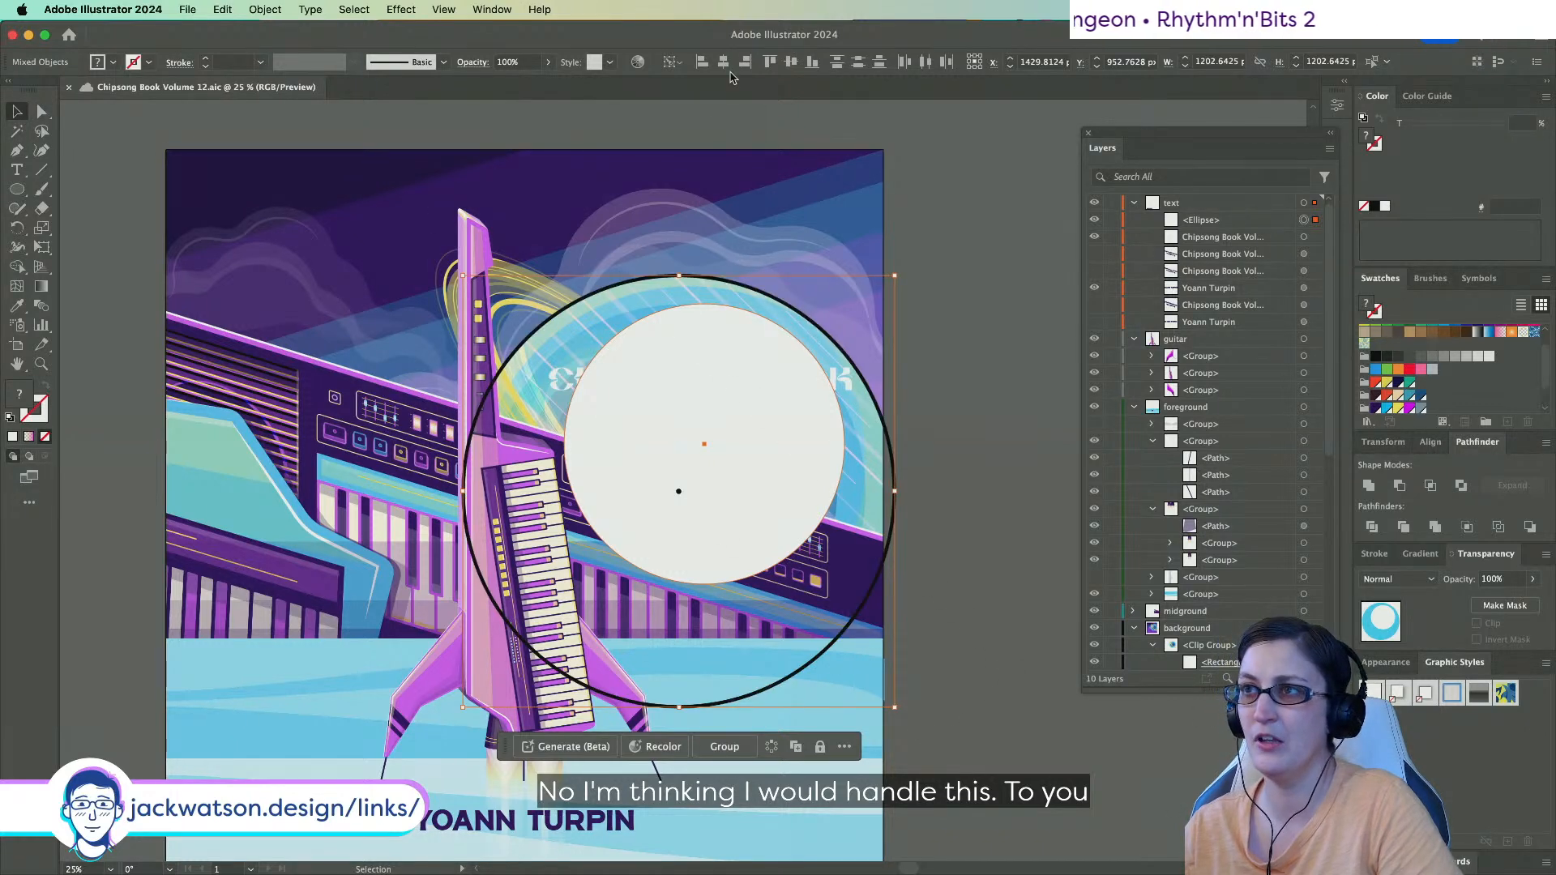
click(723, 63)
click(791, 63)
click(844, 319)
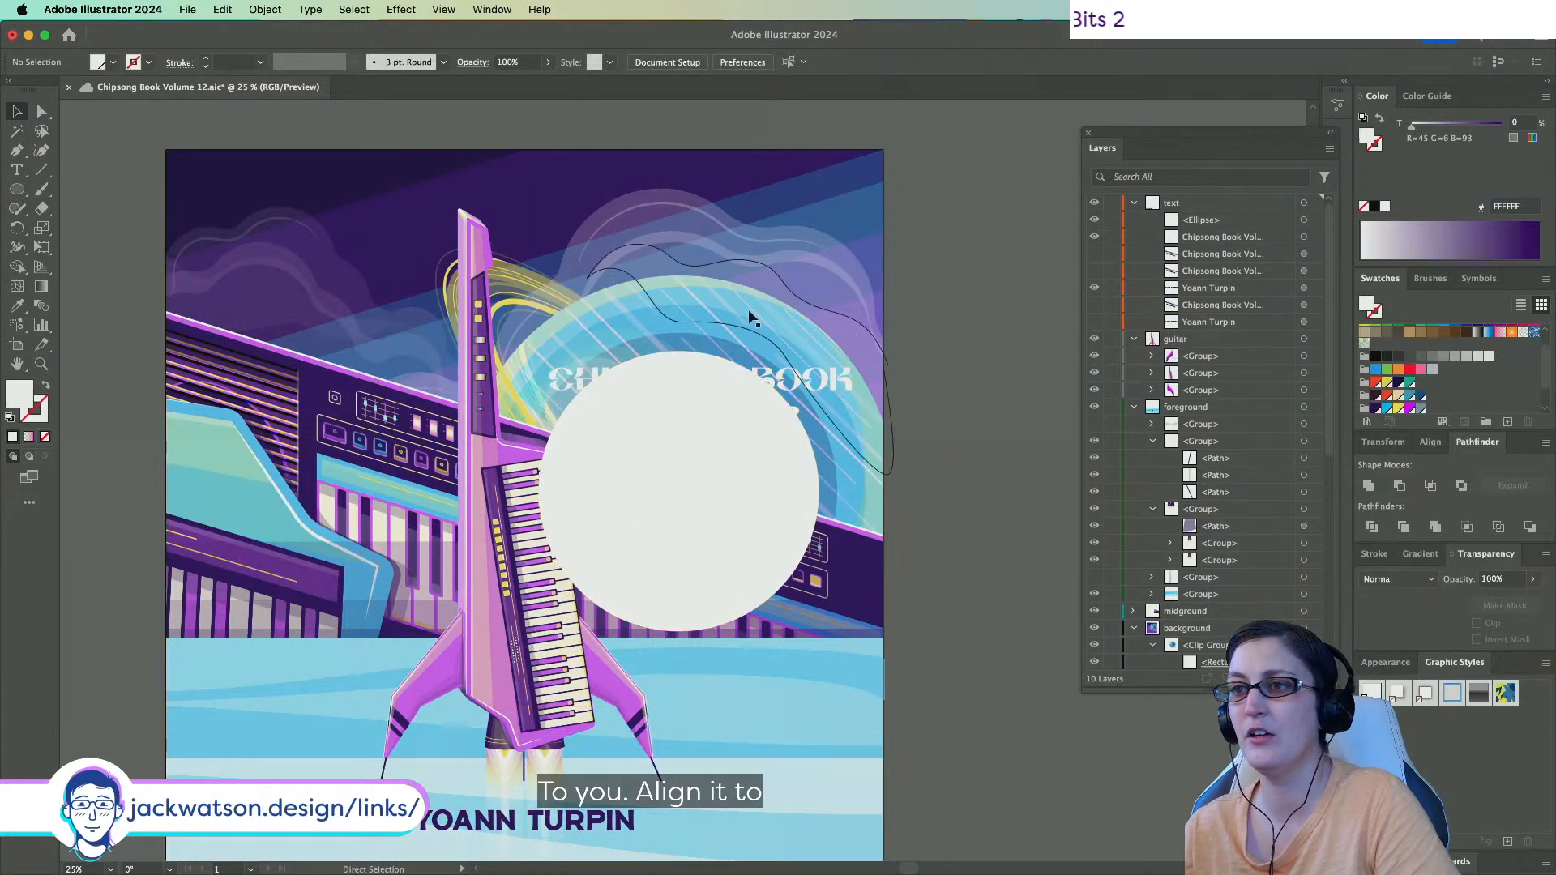
Move the white circle from the text layer into the background clip group so it sits behind the keyboards.
click(770, 405)
key(Delete)
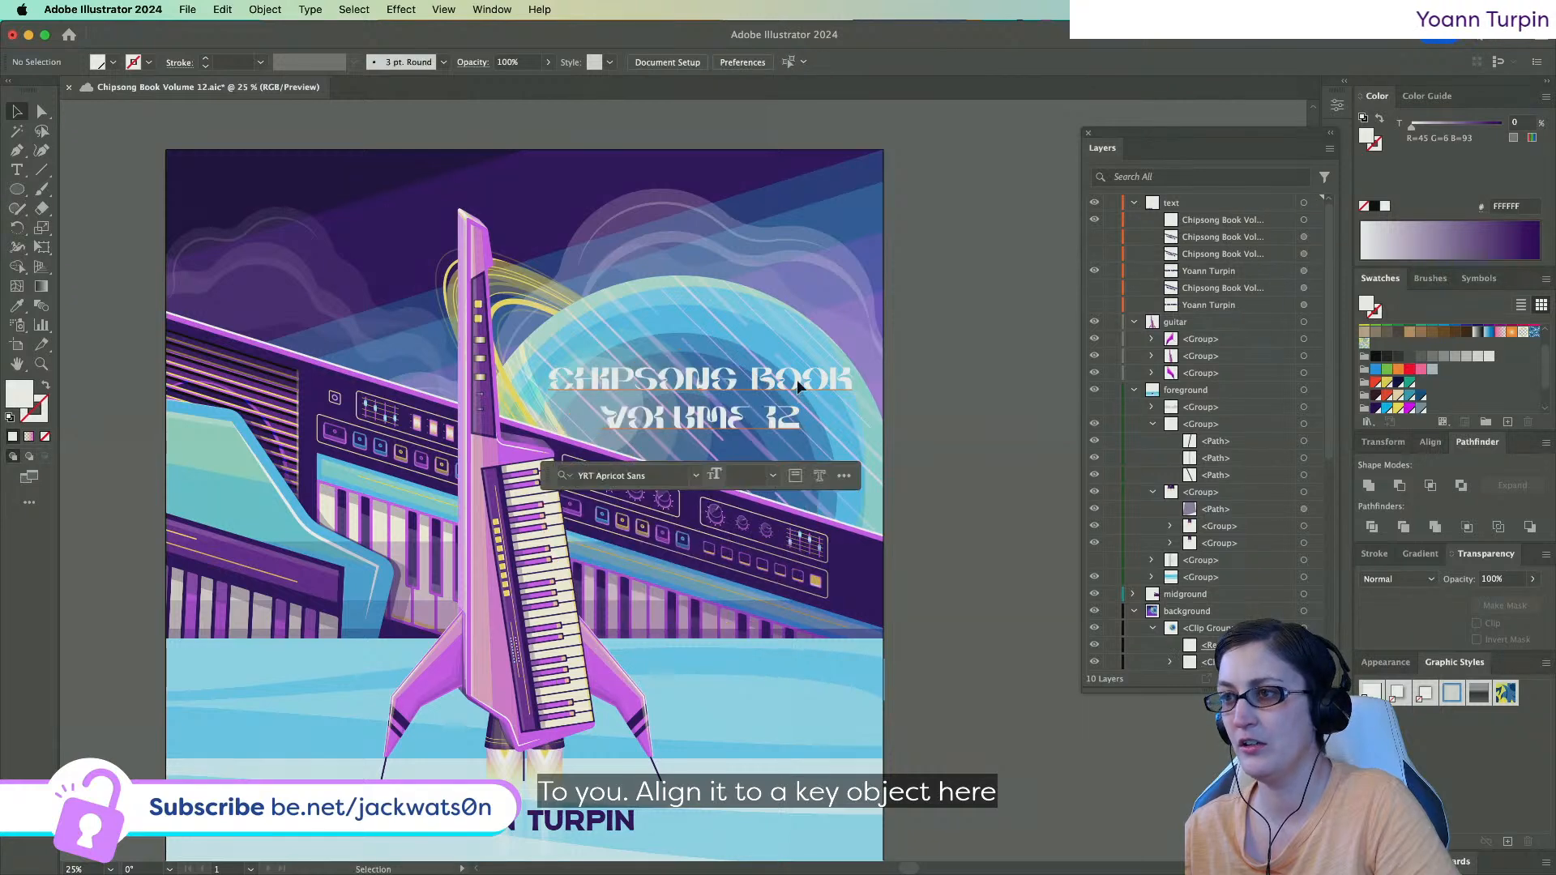
click(795, 379)
key(super+z)
key(super+shift+z)
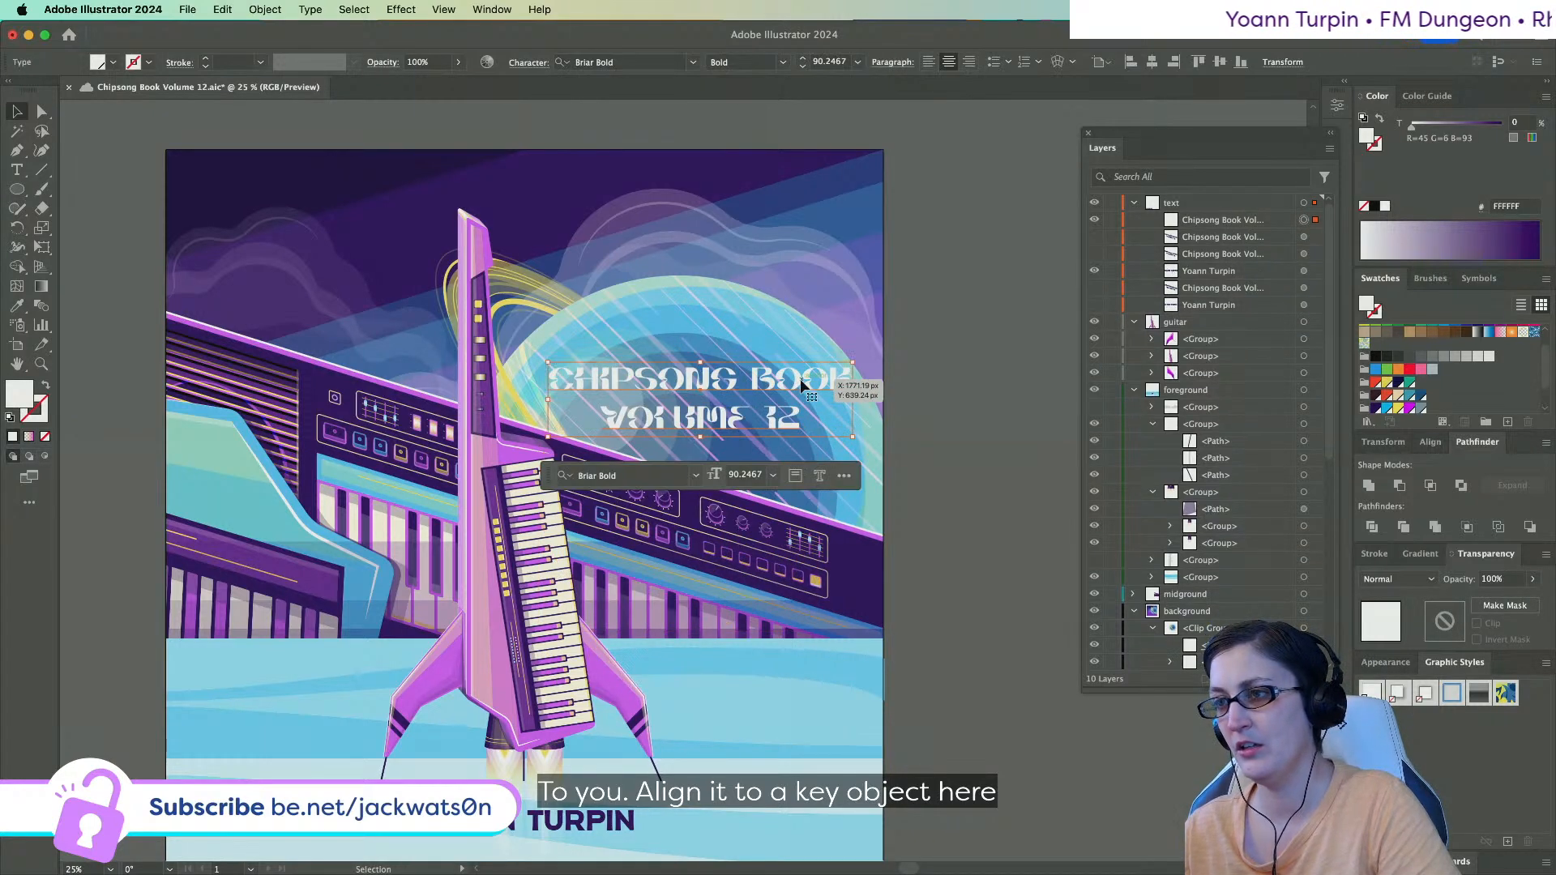
click(878, 517)
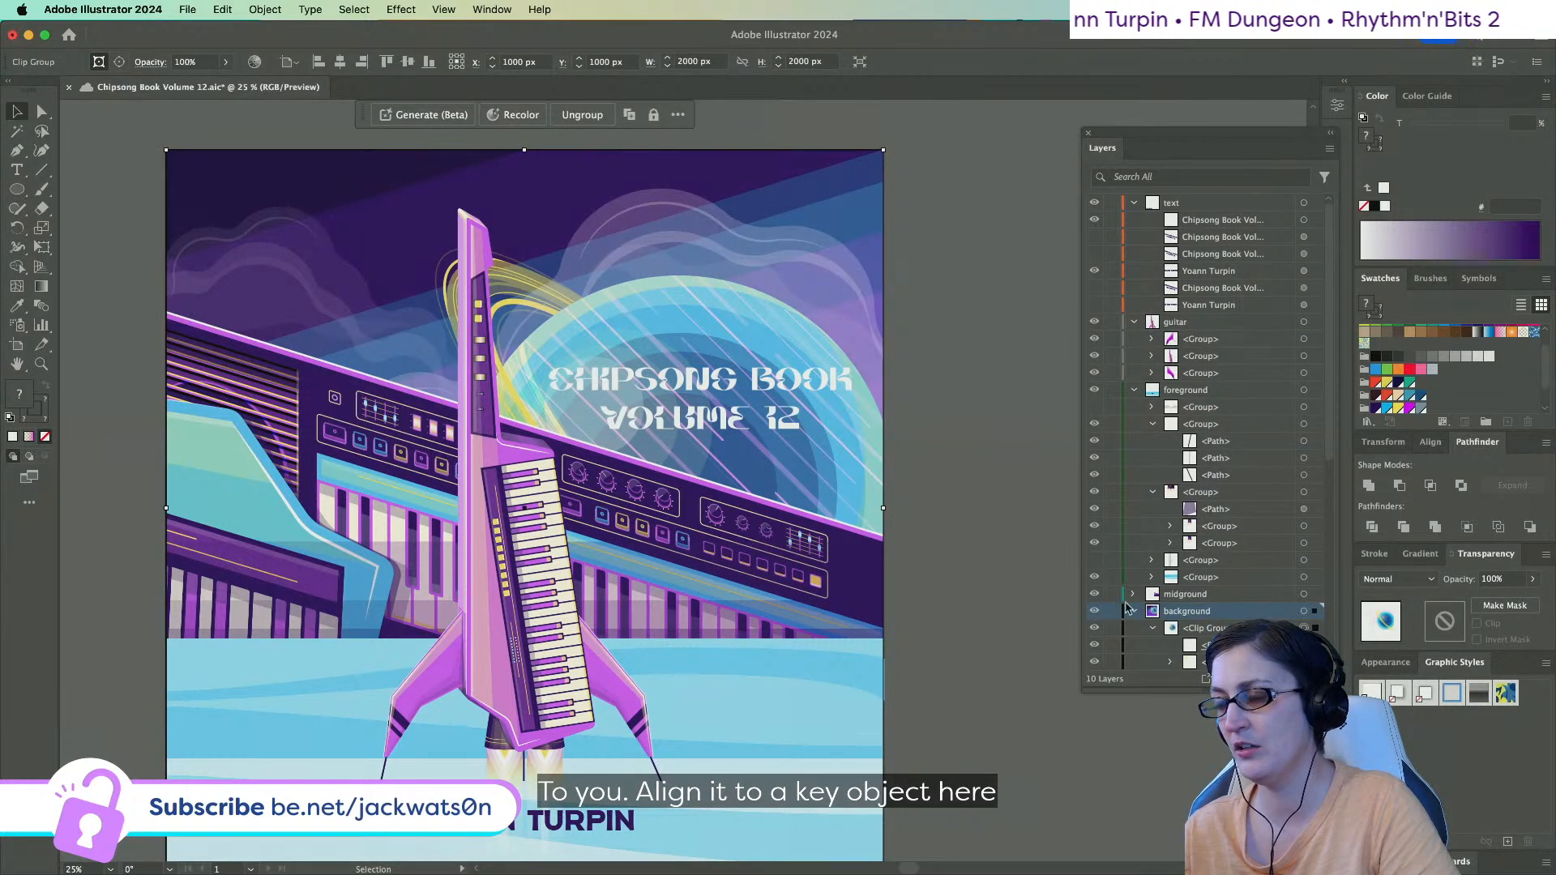
scroll(1124, 608, down, 10)
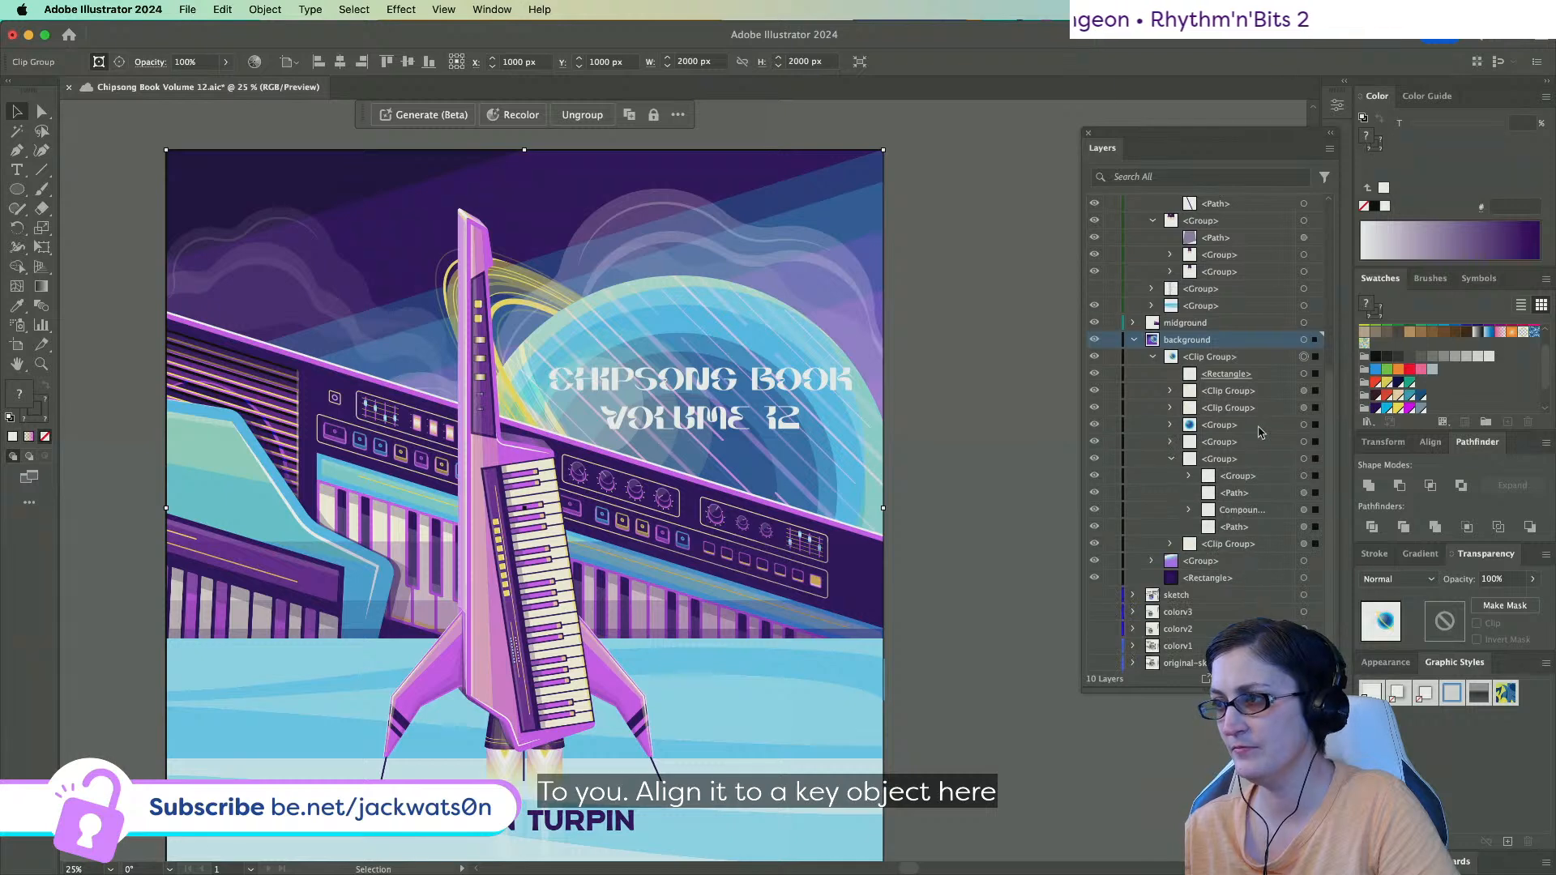
key(super+z)
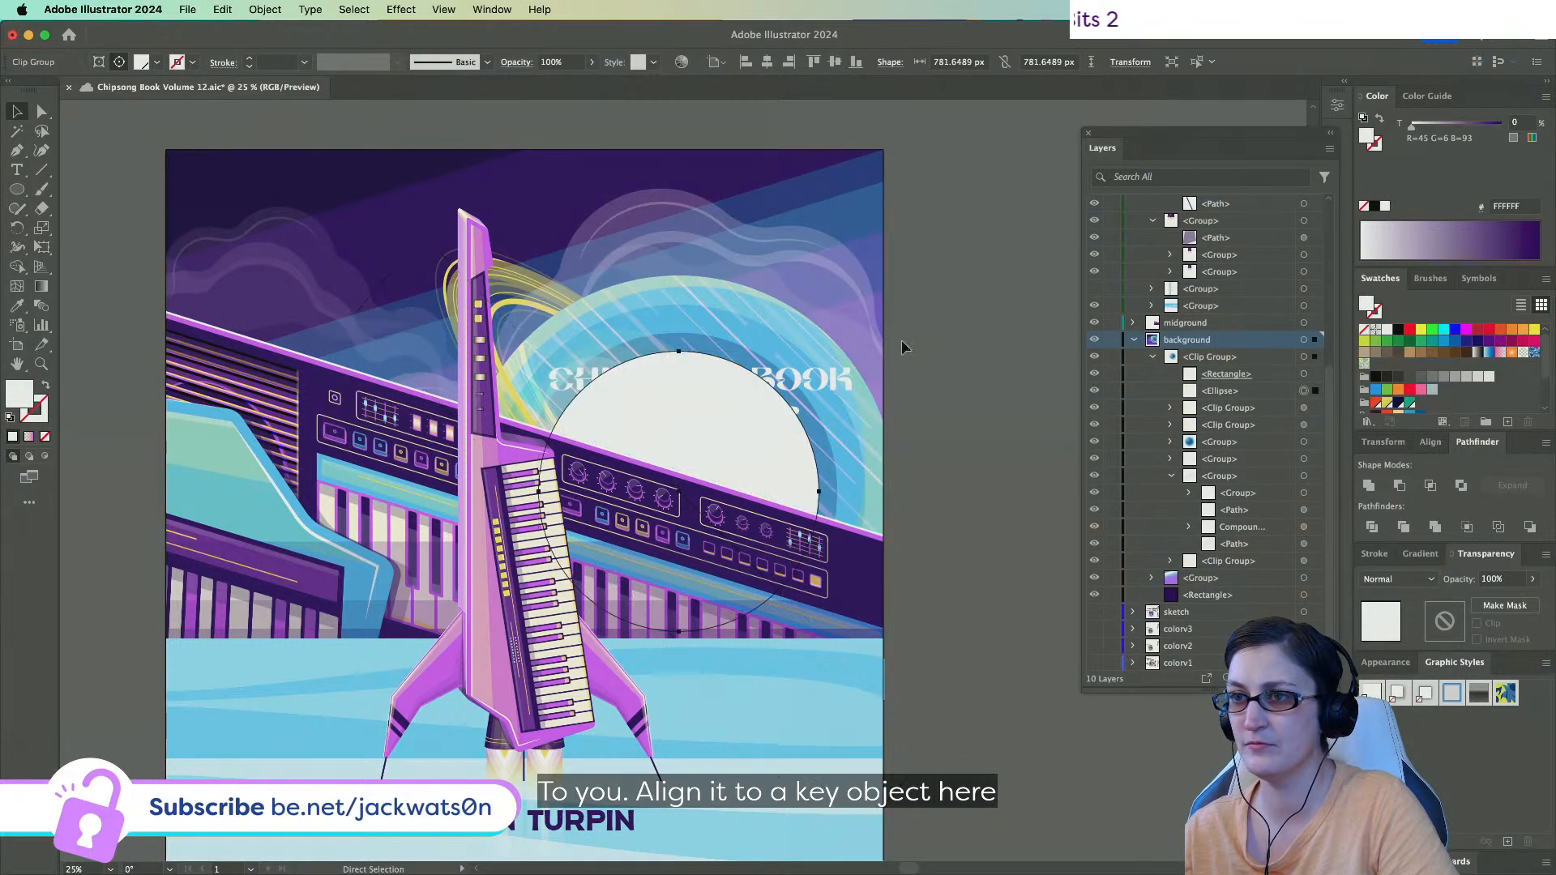
Scale the white circle up from its centre to about 1068 px and set its opacity to 27%.
drag(679, 350, 686, 301)
click(591, 63)
drag(589, 84, 545, 83)
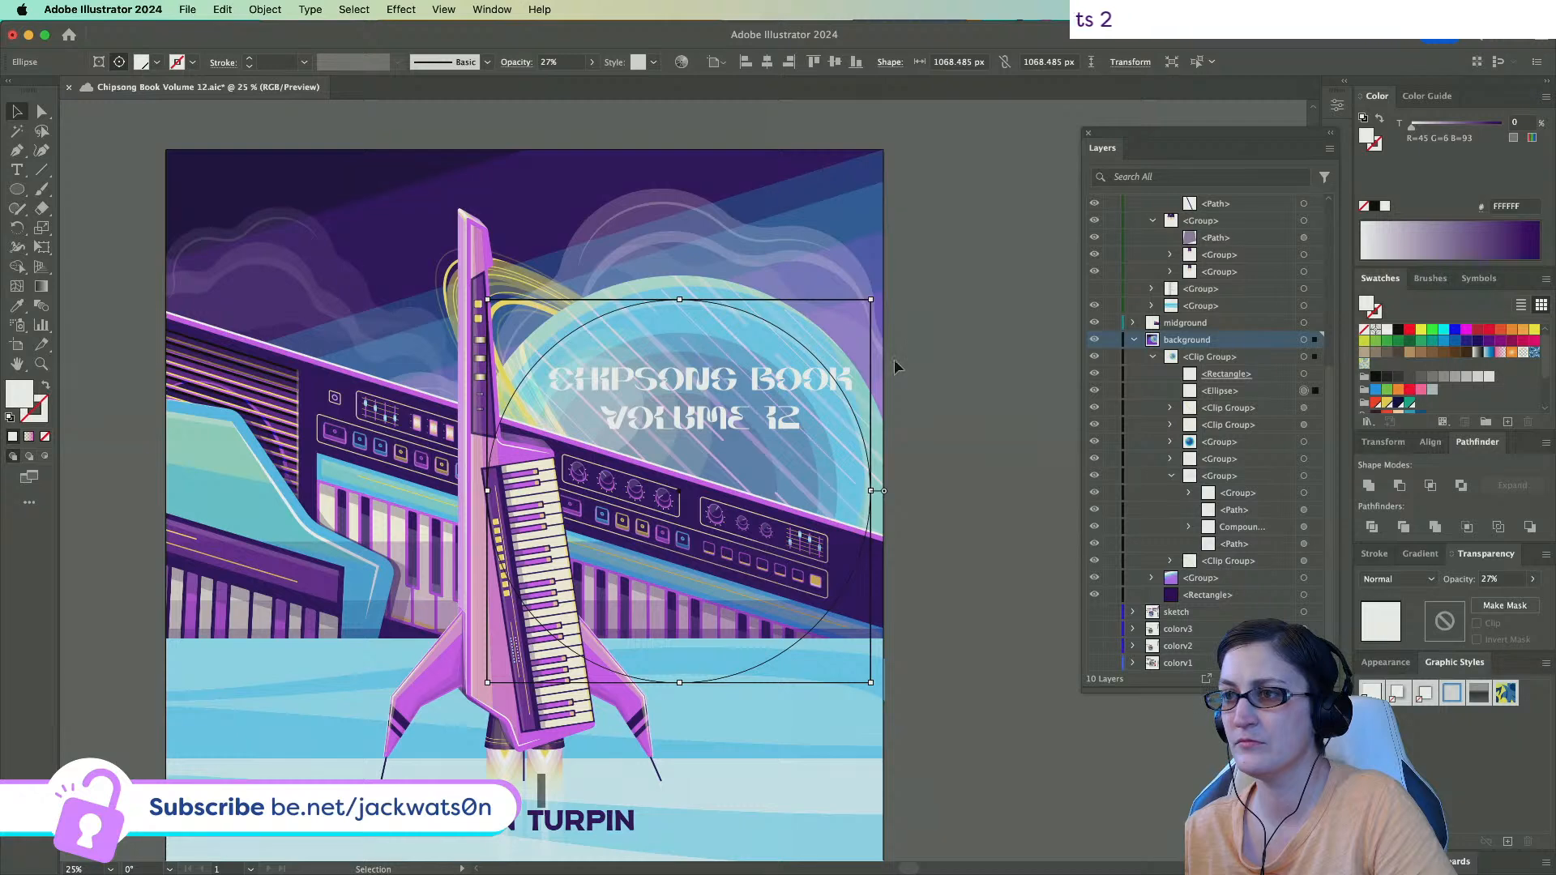
Change the horizontal title's fill to dark purple (2D065D).
click(705, 392)
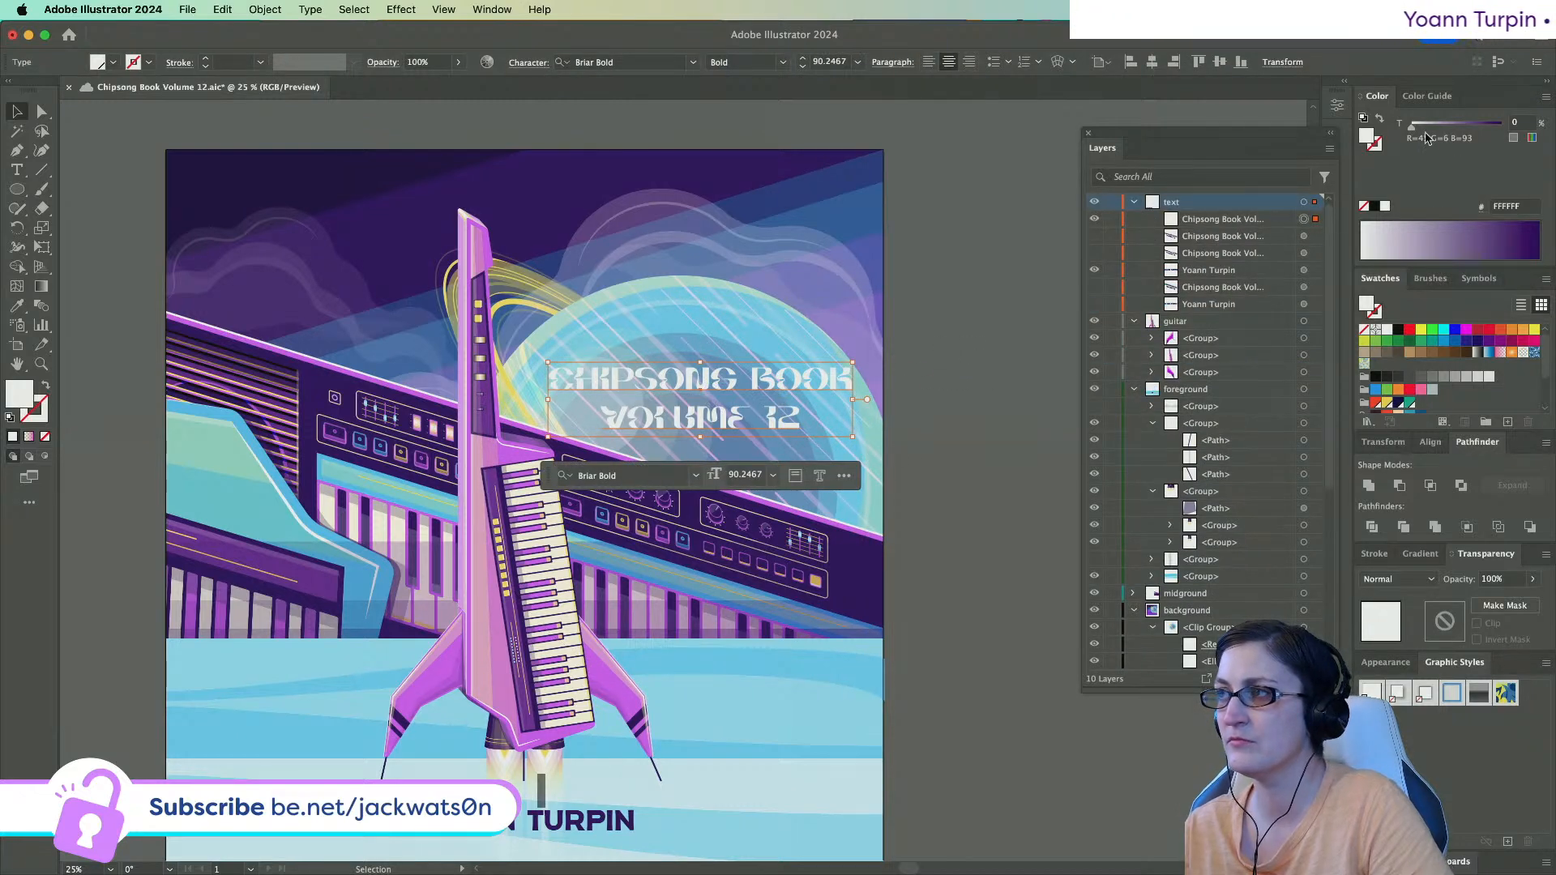
click(973, 372)
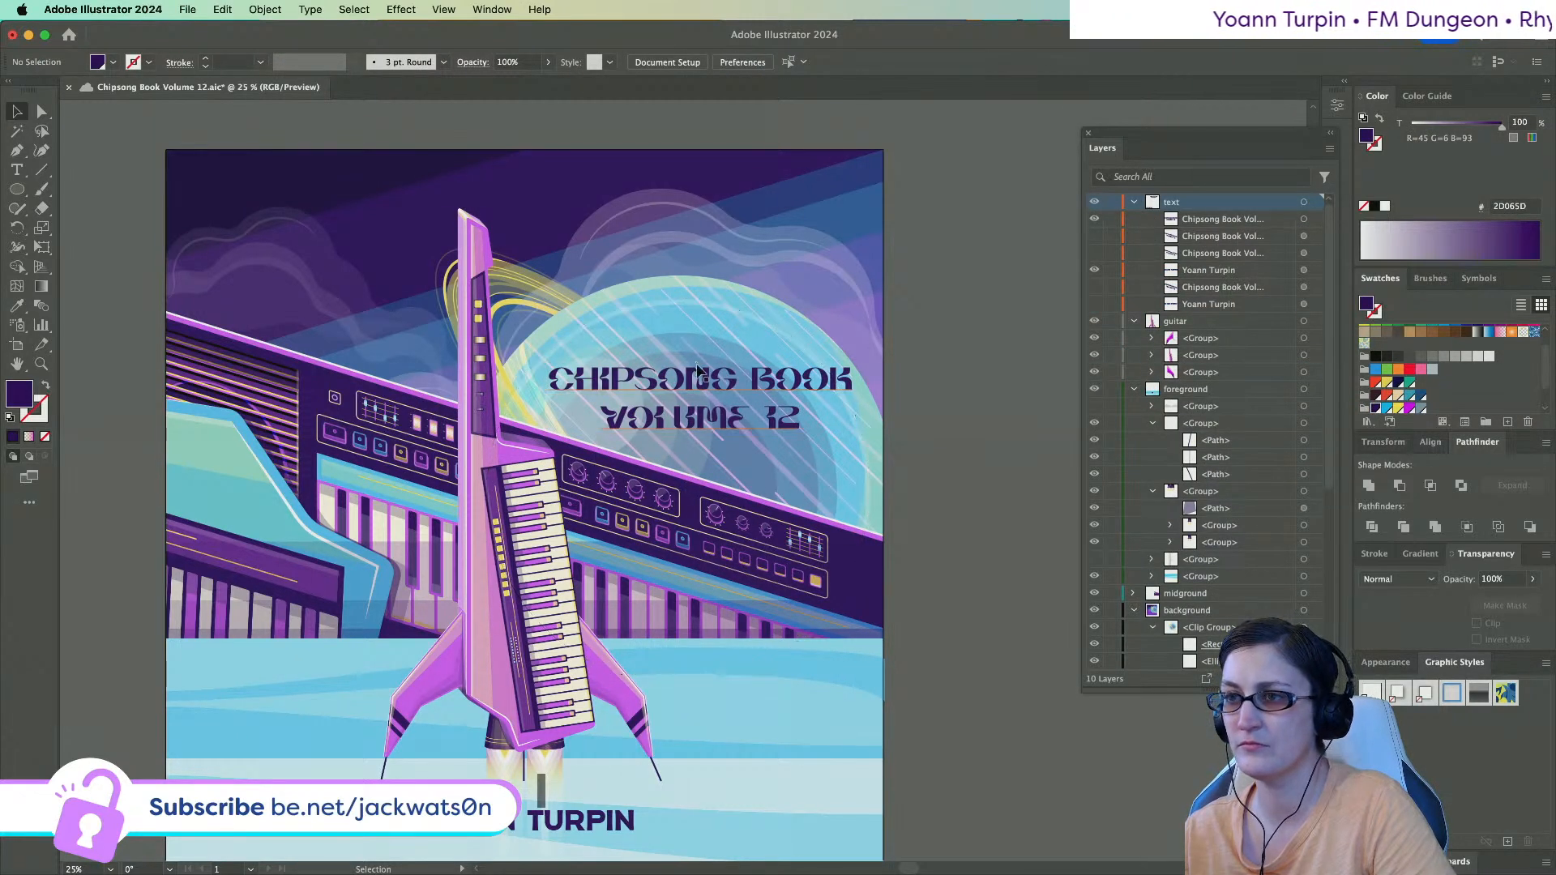
Align the title's horizontal centre to the translucent circle as the key object.
click(695, 370)
shift+click(700, 333)
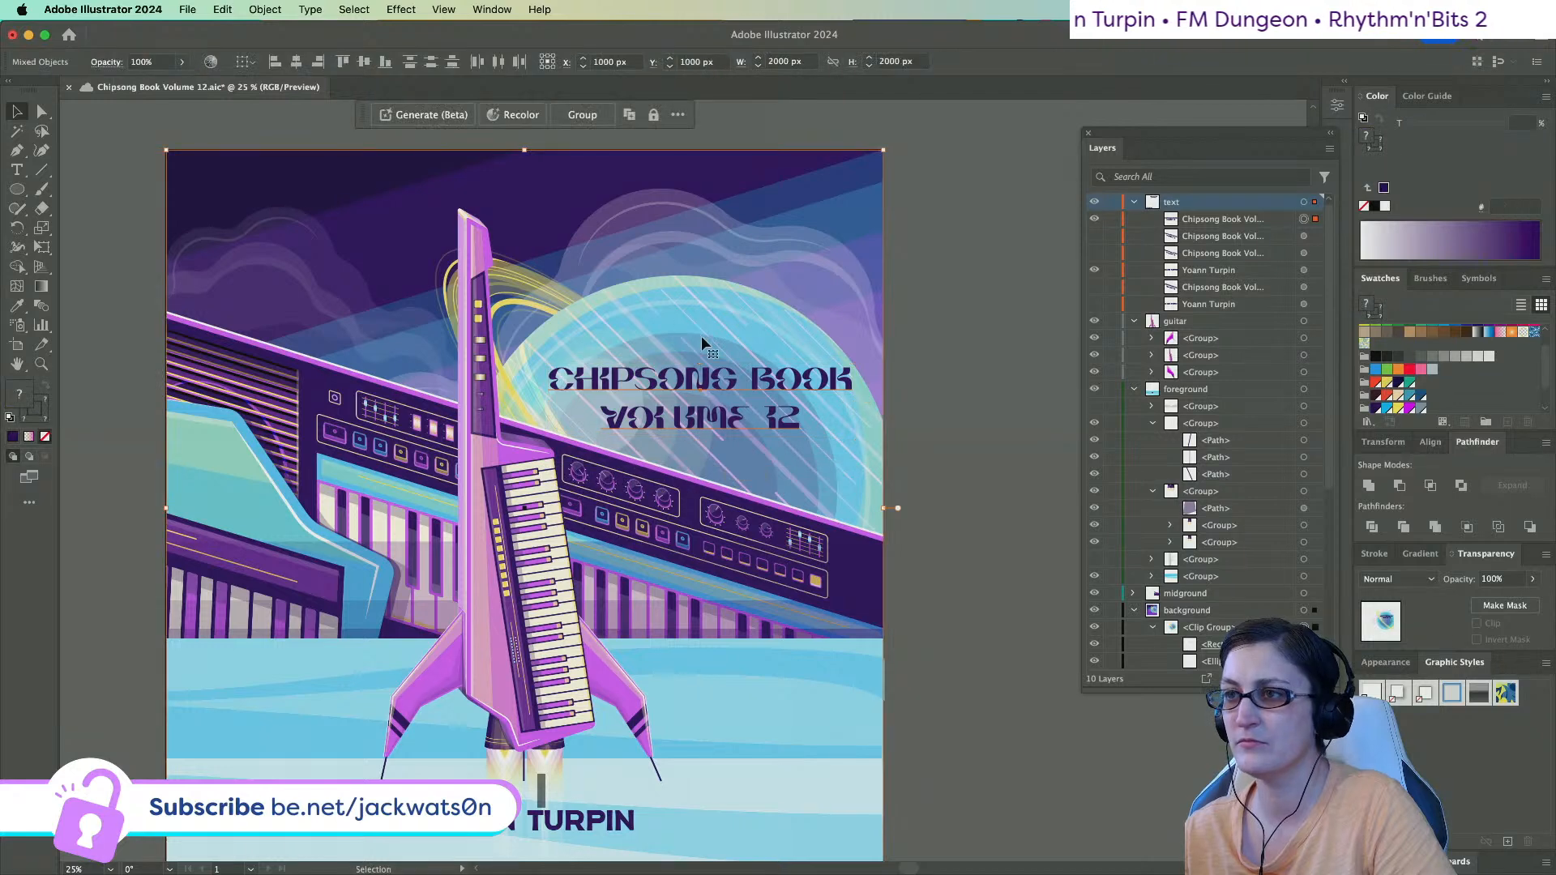
key(a)
key(super+shift+a)
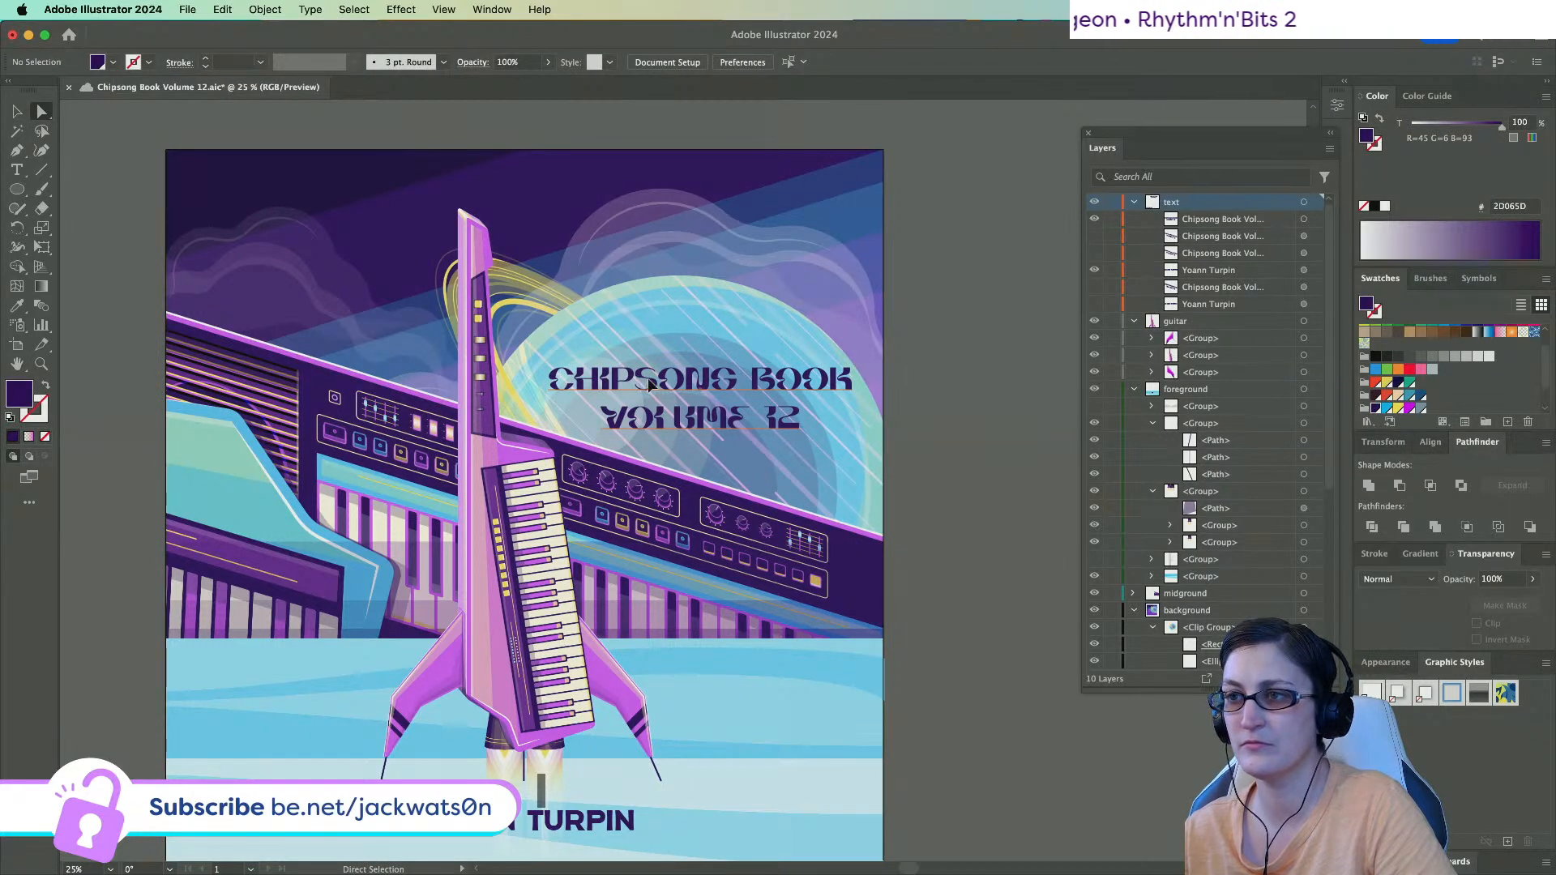
click(648, 384)
shift+click(671, 325)
key(v)
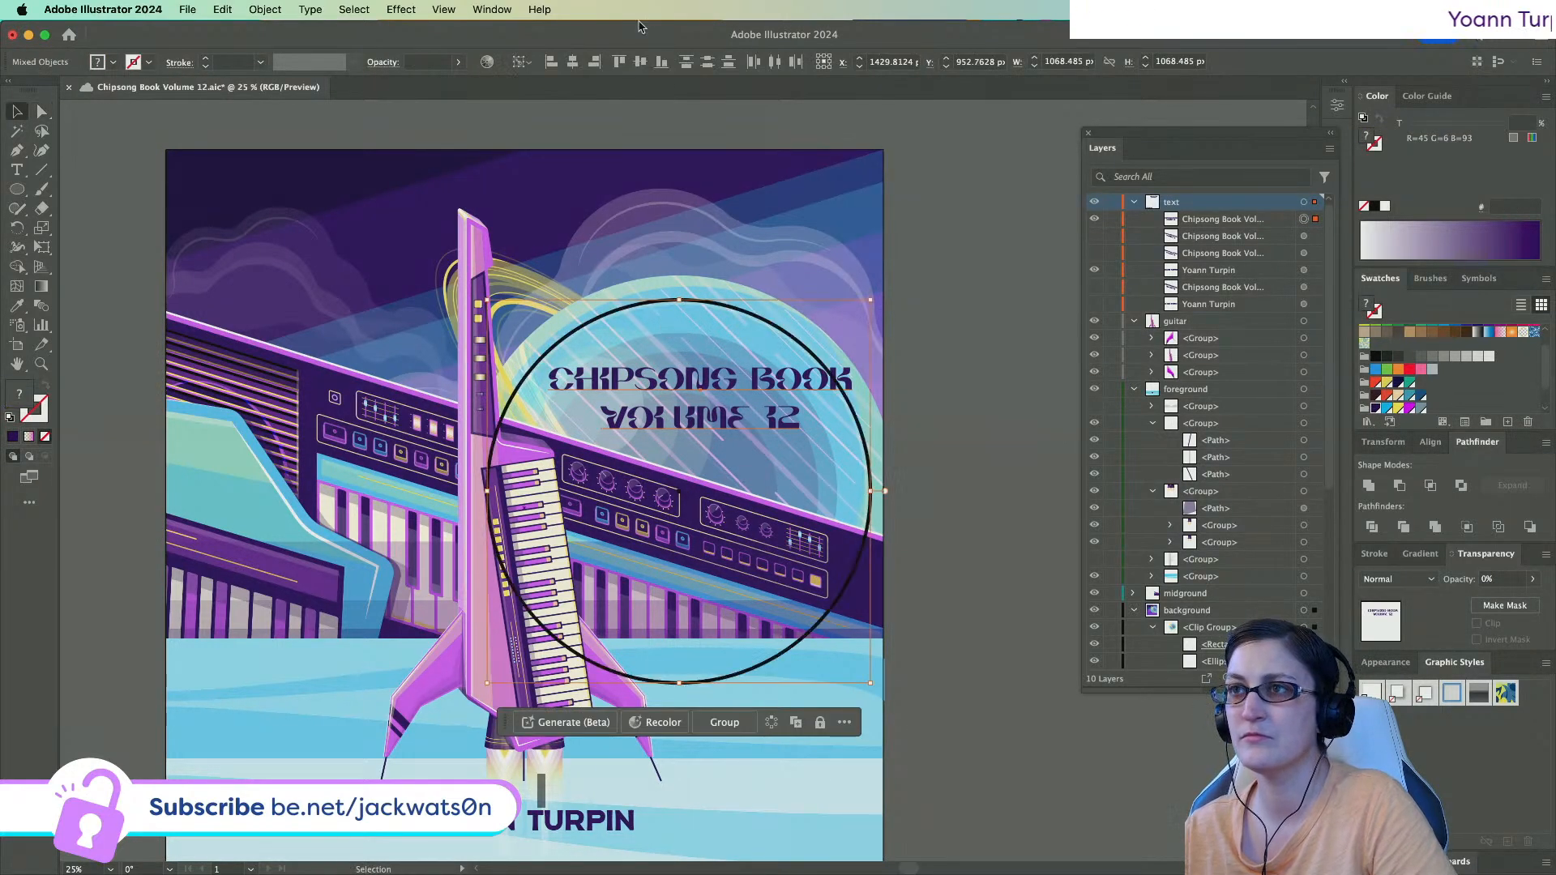
click(572, 62)
click(936, 327)
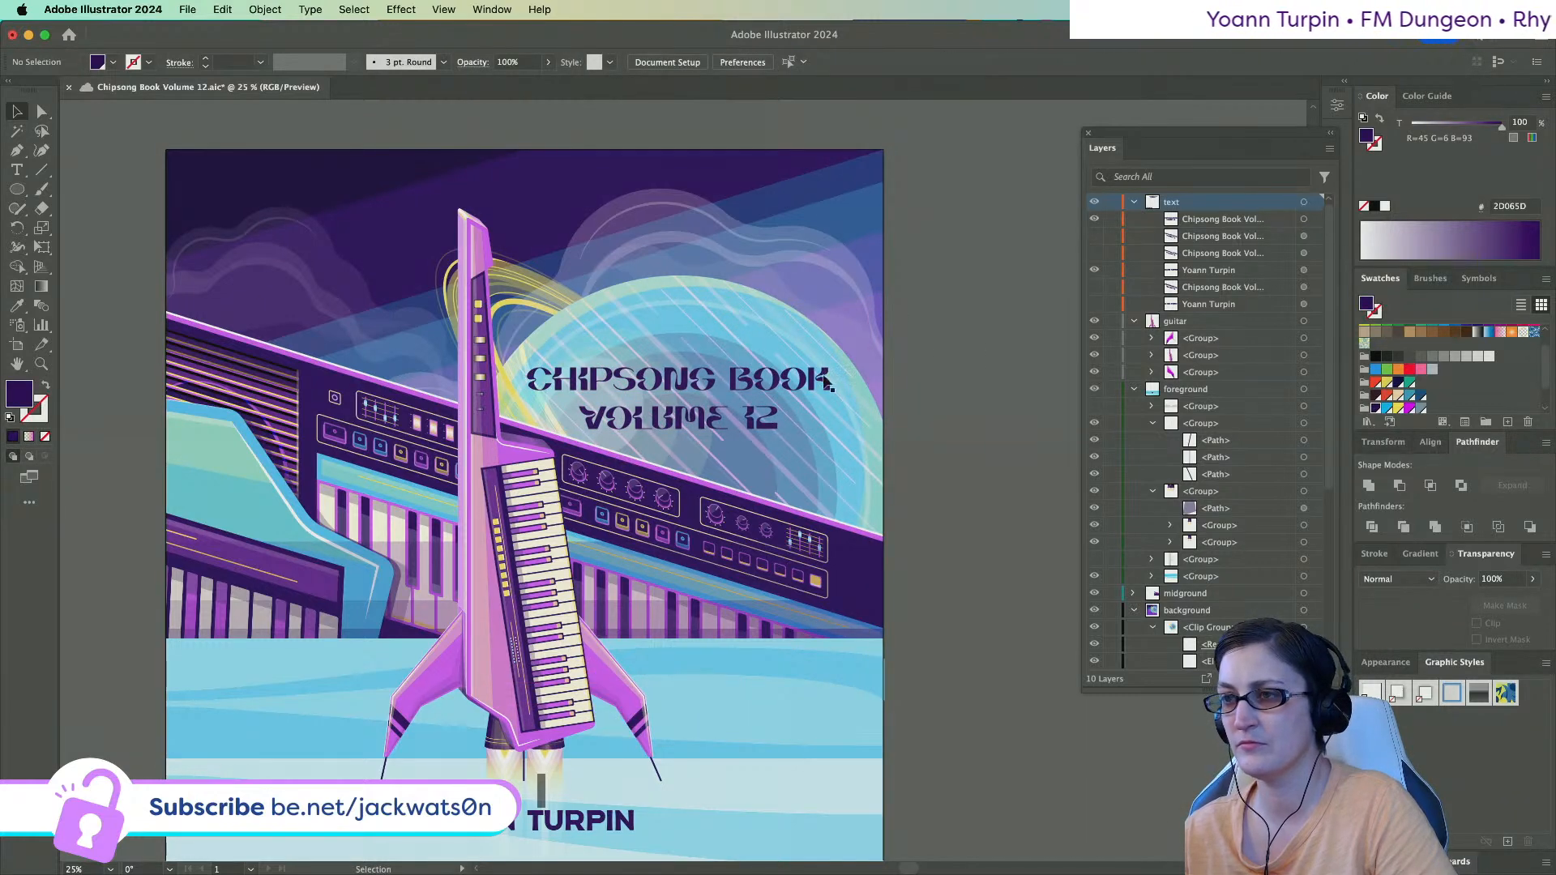
Nudge the title slightly to the right on the planet and check it against the whole cover.
drag(752, 389, 760, 383)
click(937, 428)
scroll(936, 428, down, 3)
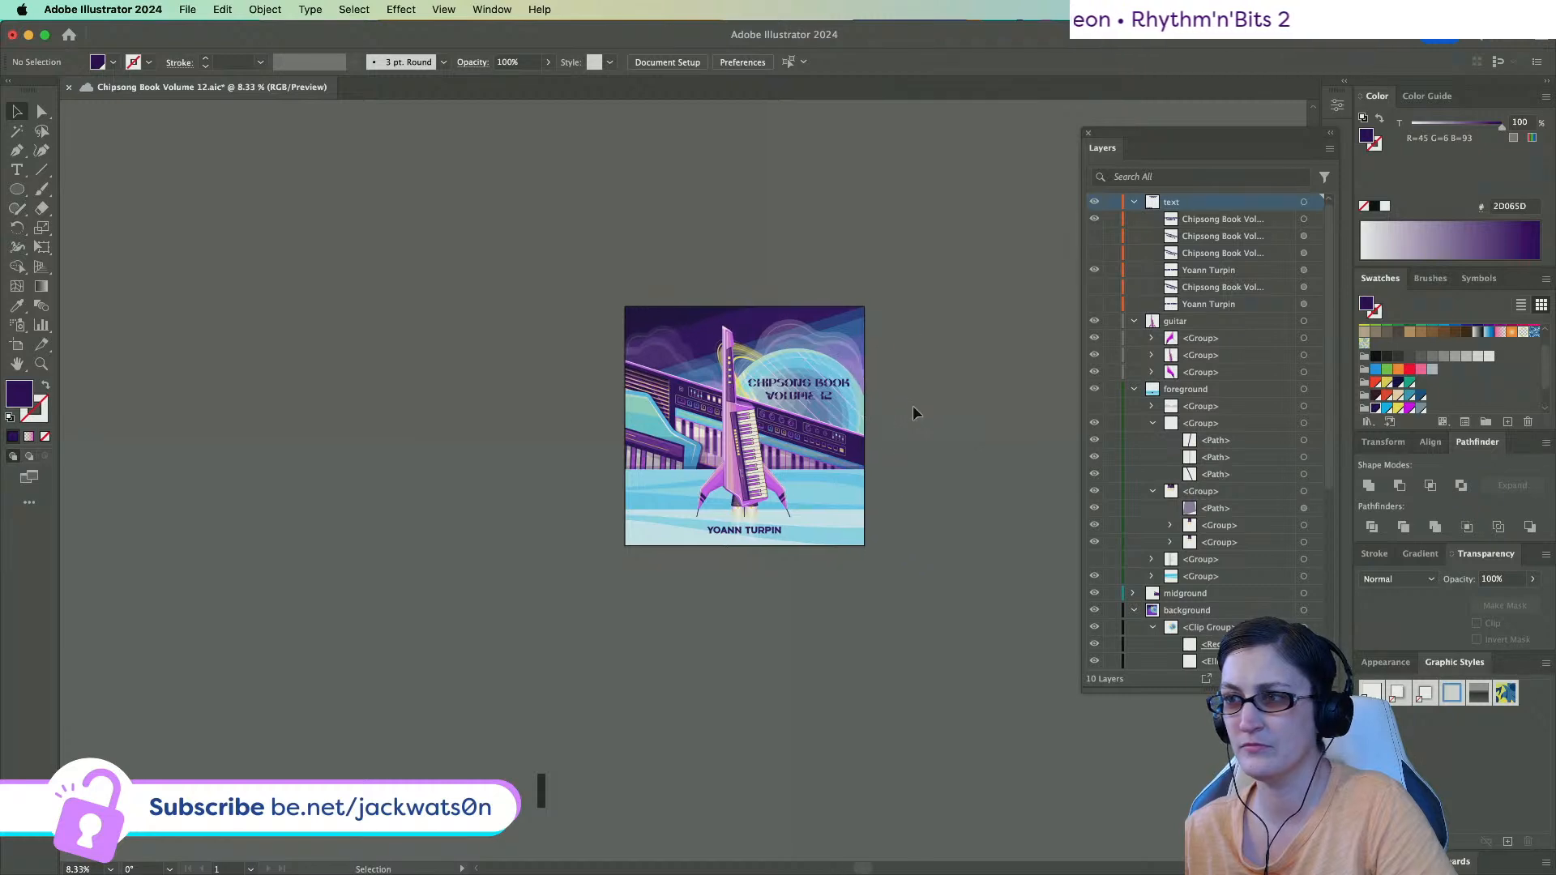
scroll(778, 410, right, 1)
scroll(717, 402, up, 2)
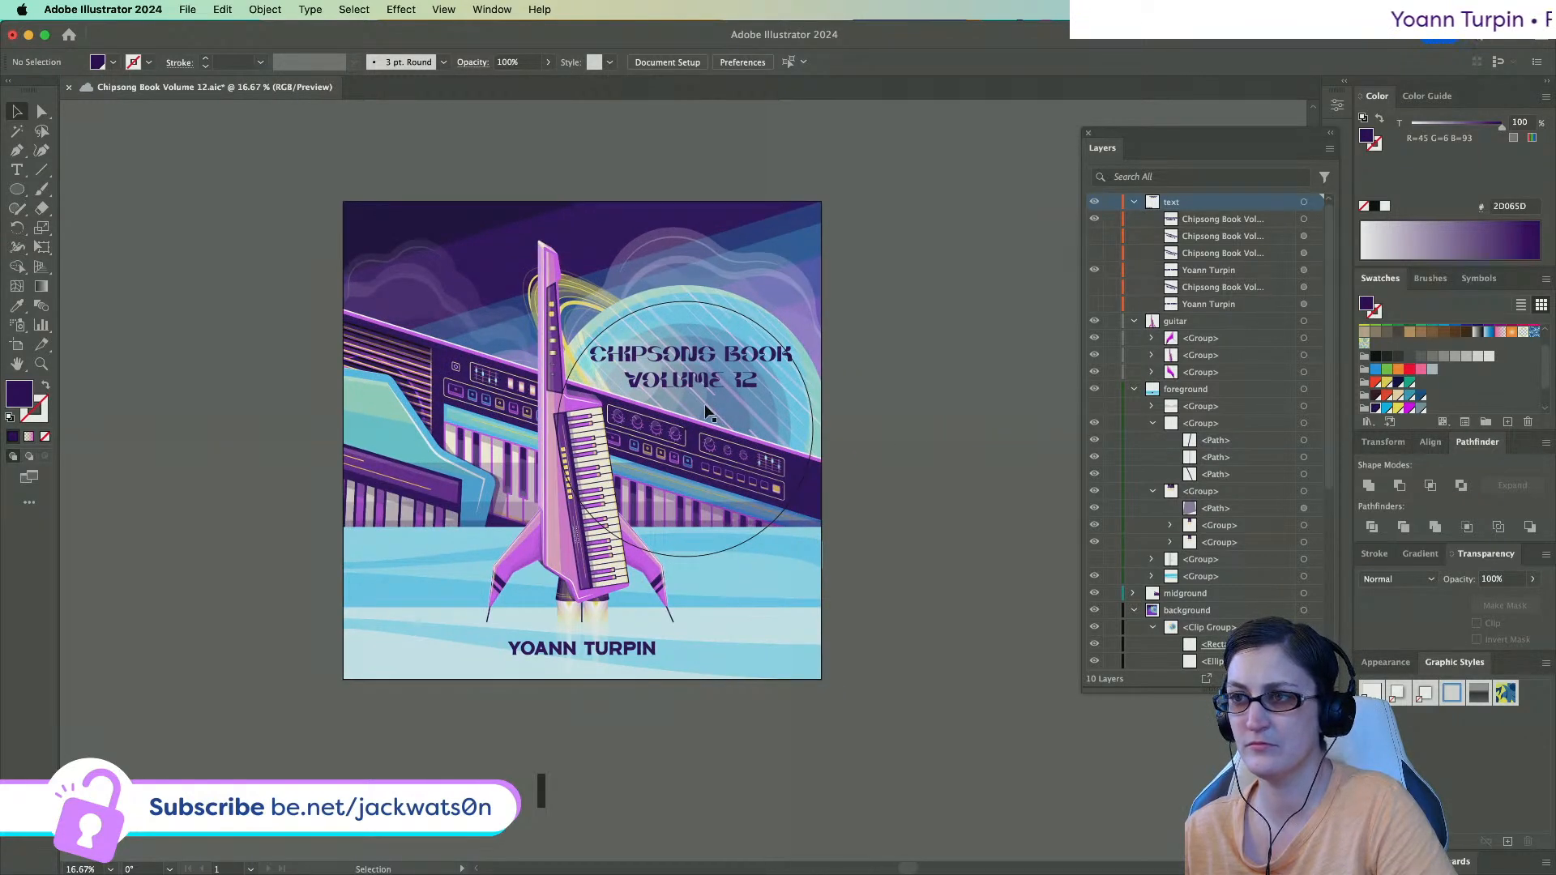
scroll(705, 404, up, 1)
scroll(704, 402, up, 1)
Duplicate the translucent circle in place and scale one copy down concentrically to about 883 px.
key(a)
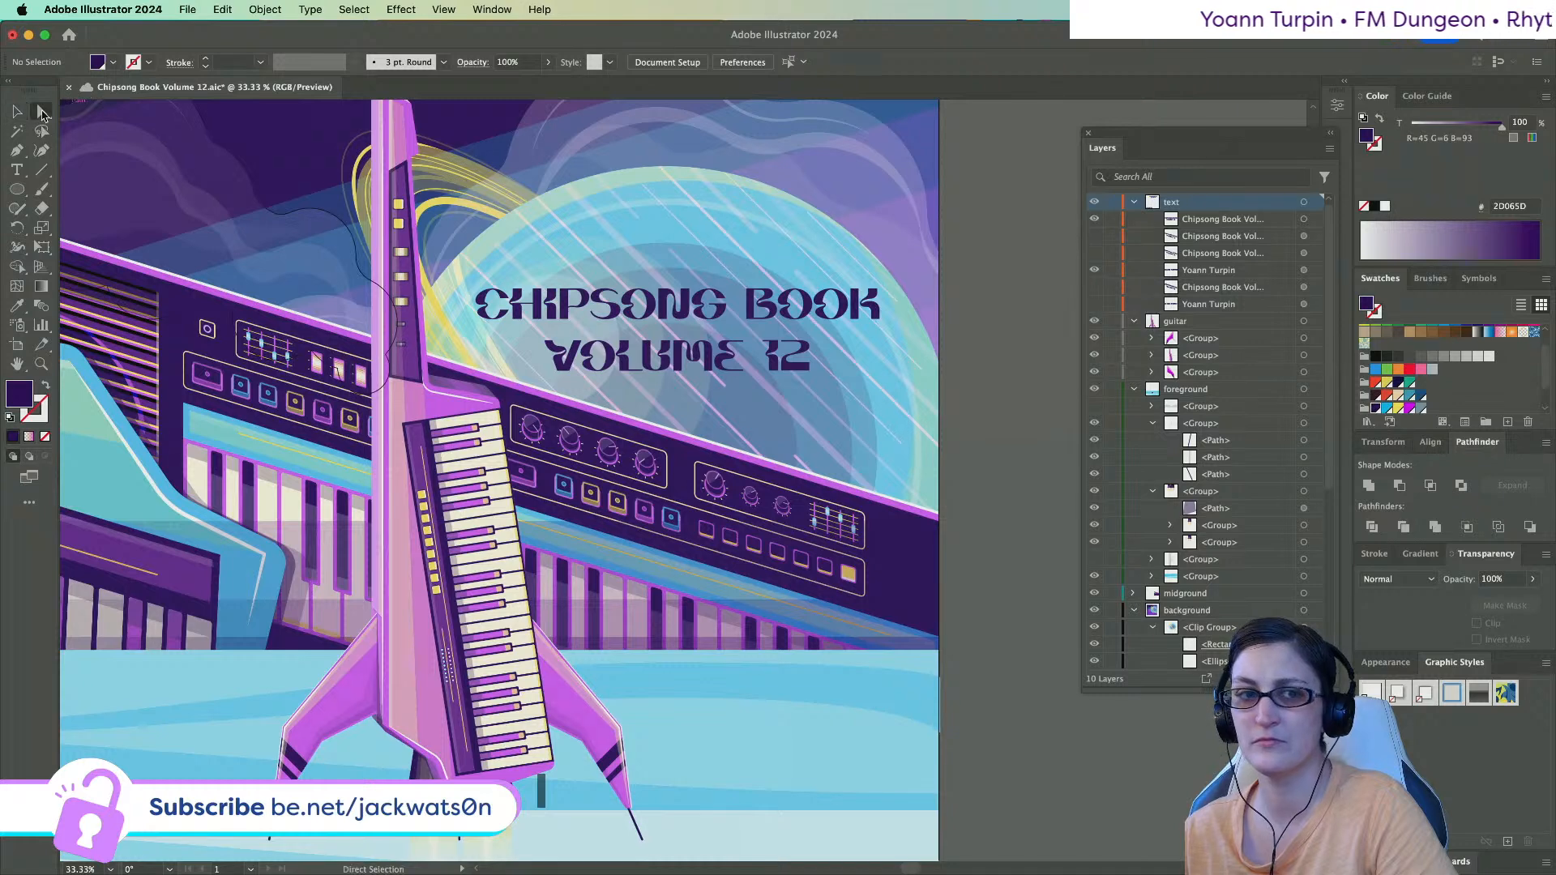
key(v)
click(648, 226)
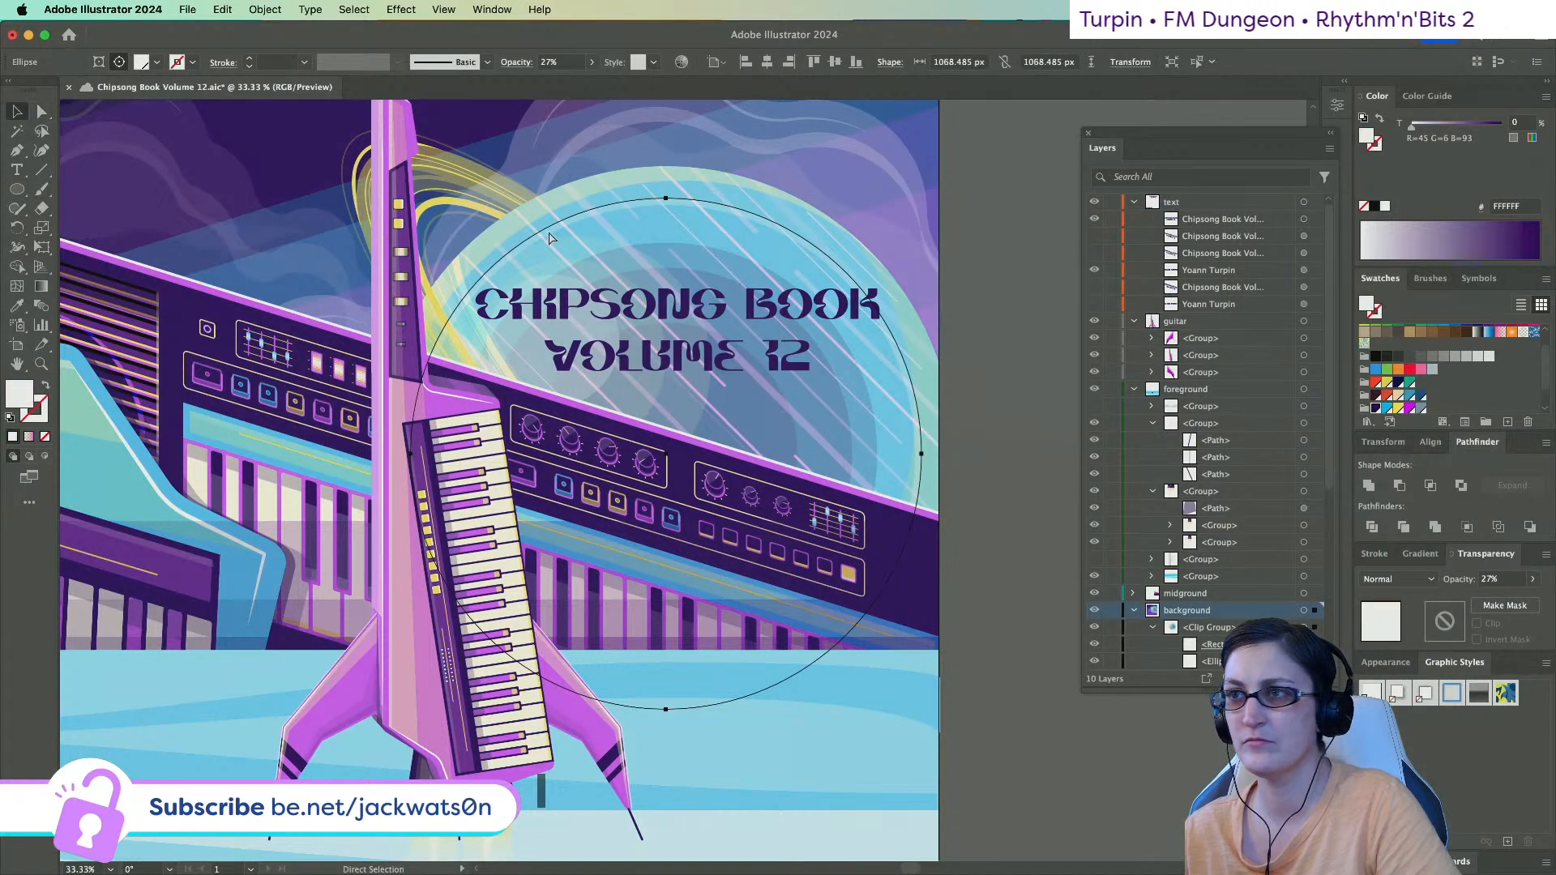
mouse_move(667, 203)
mouse_down()
mouse_move(678, 252)
mouse_move(664, 202)
mouse_move(678, 230)
mouse_up()
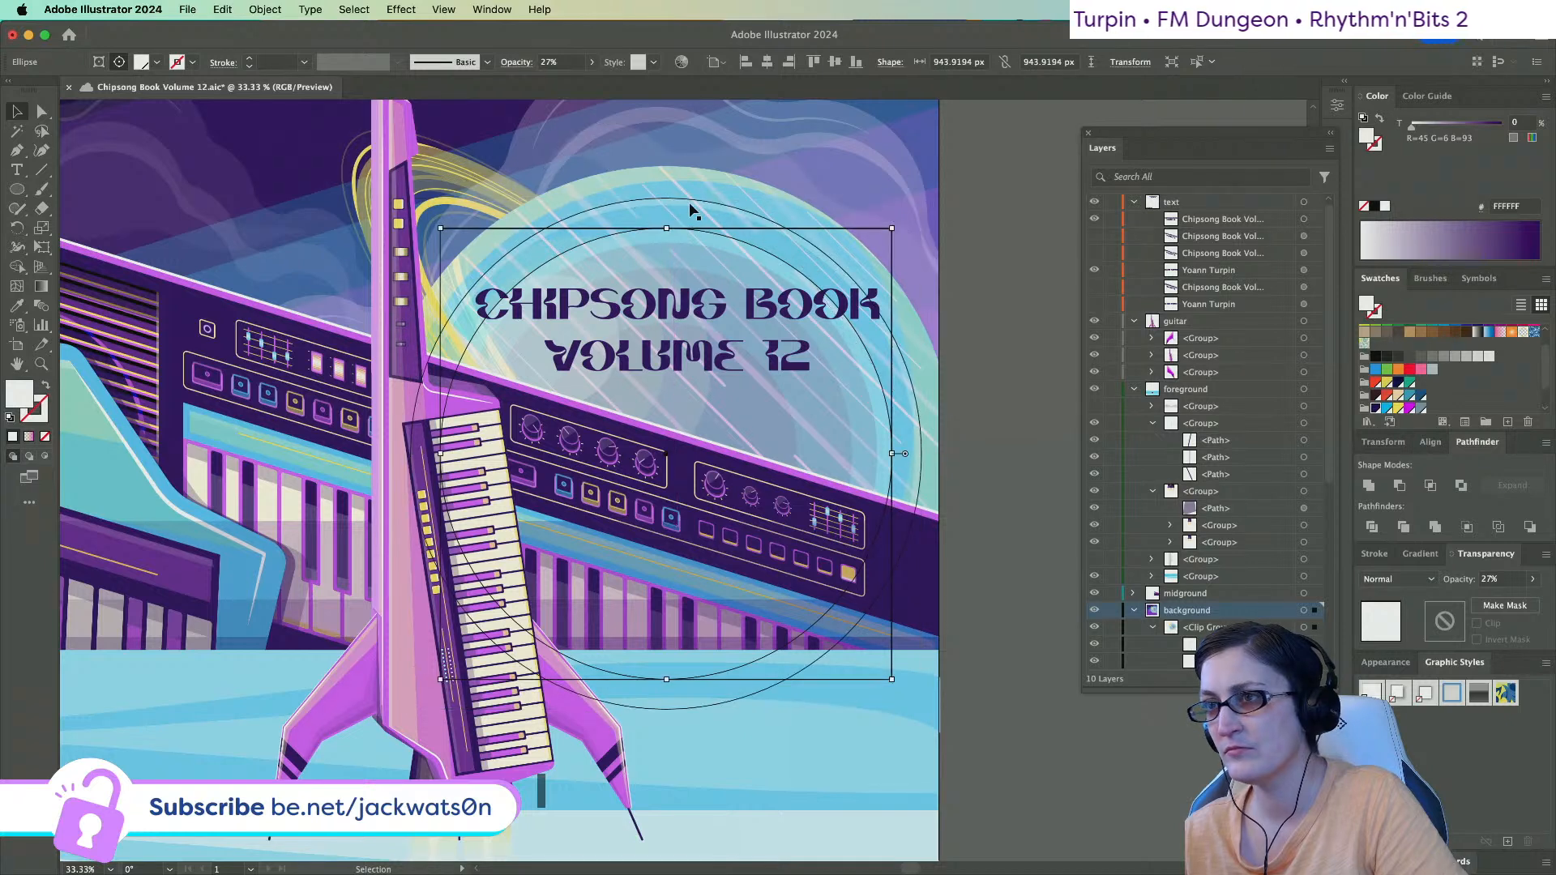
click(688, 201)
key(super+z)
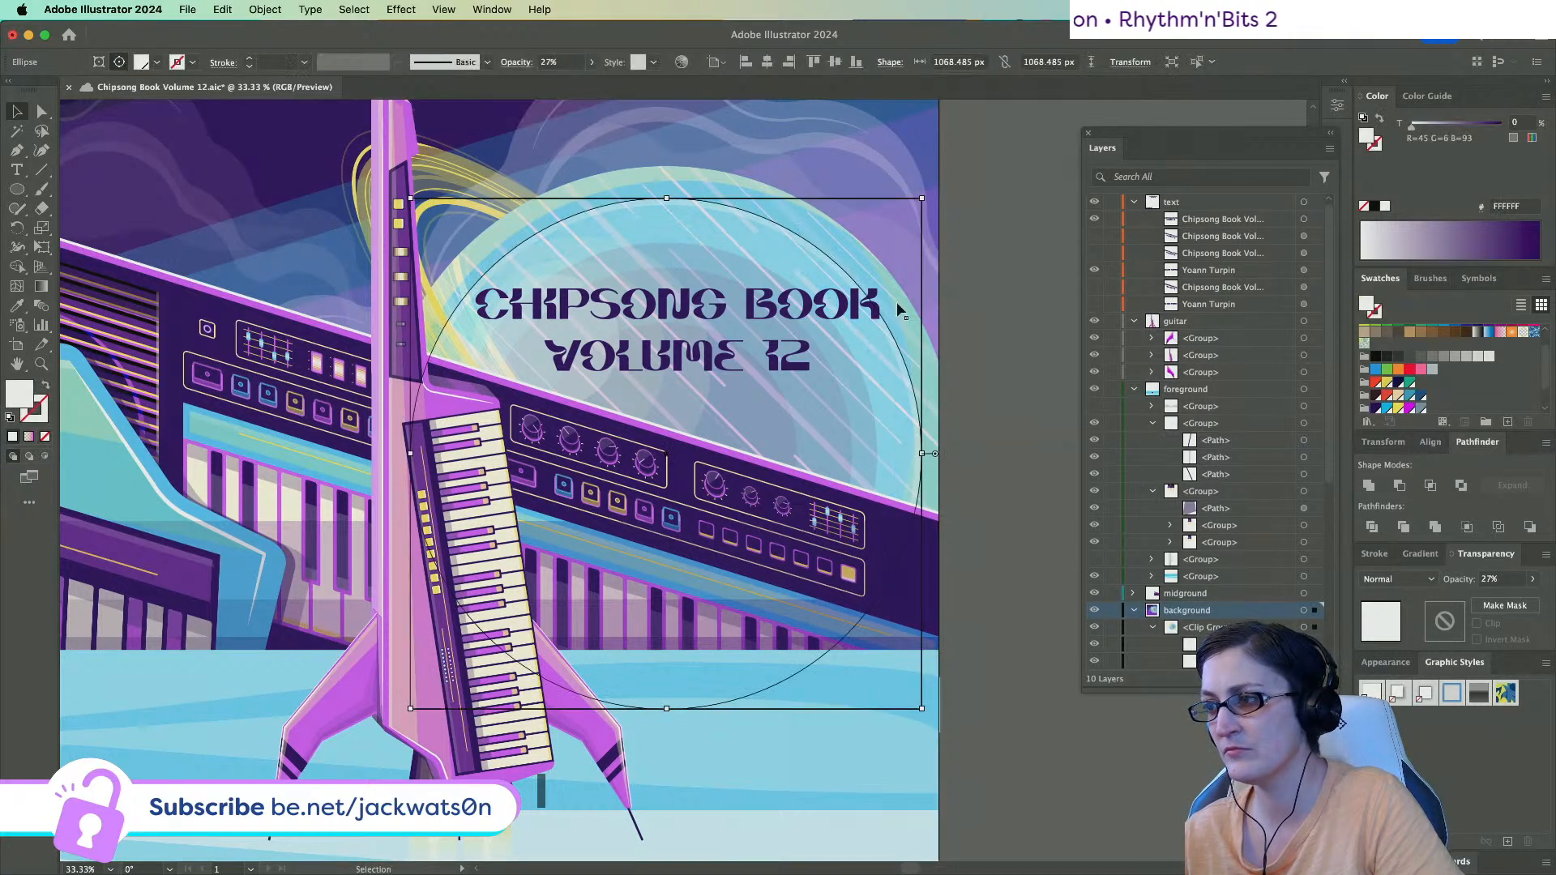
scroll(1128, 412, down, 3)
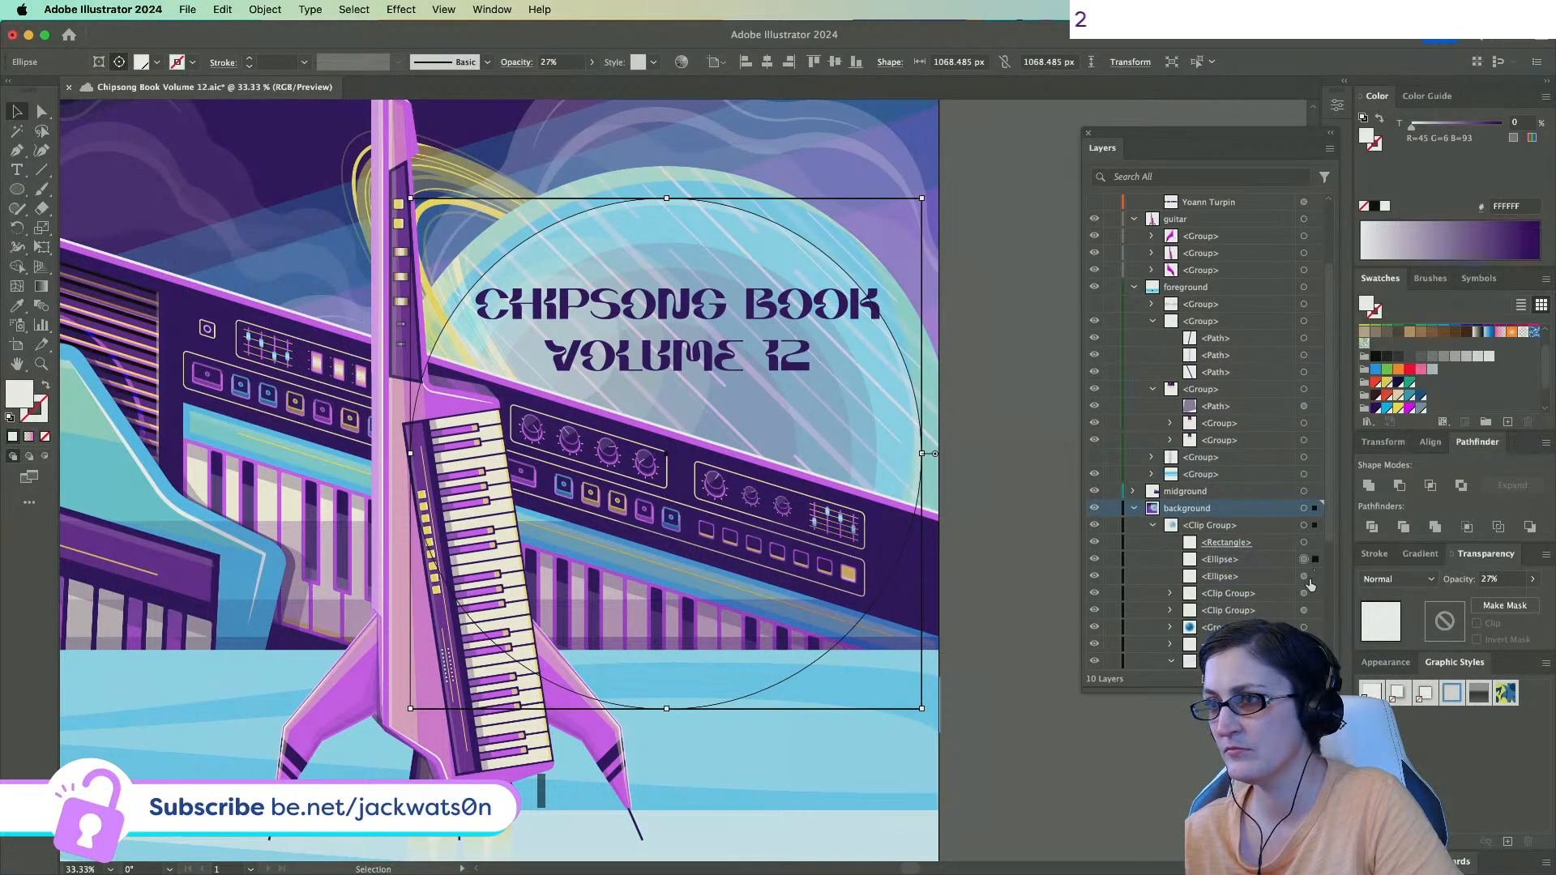
drag(664, 197, 666, 241)
key(super+z)
Turn the larger translucent circle into an unfilled ring with a 30 pt white stroke.
click(47, 388)
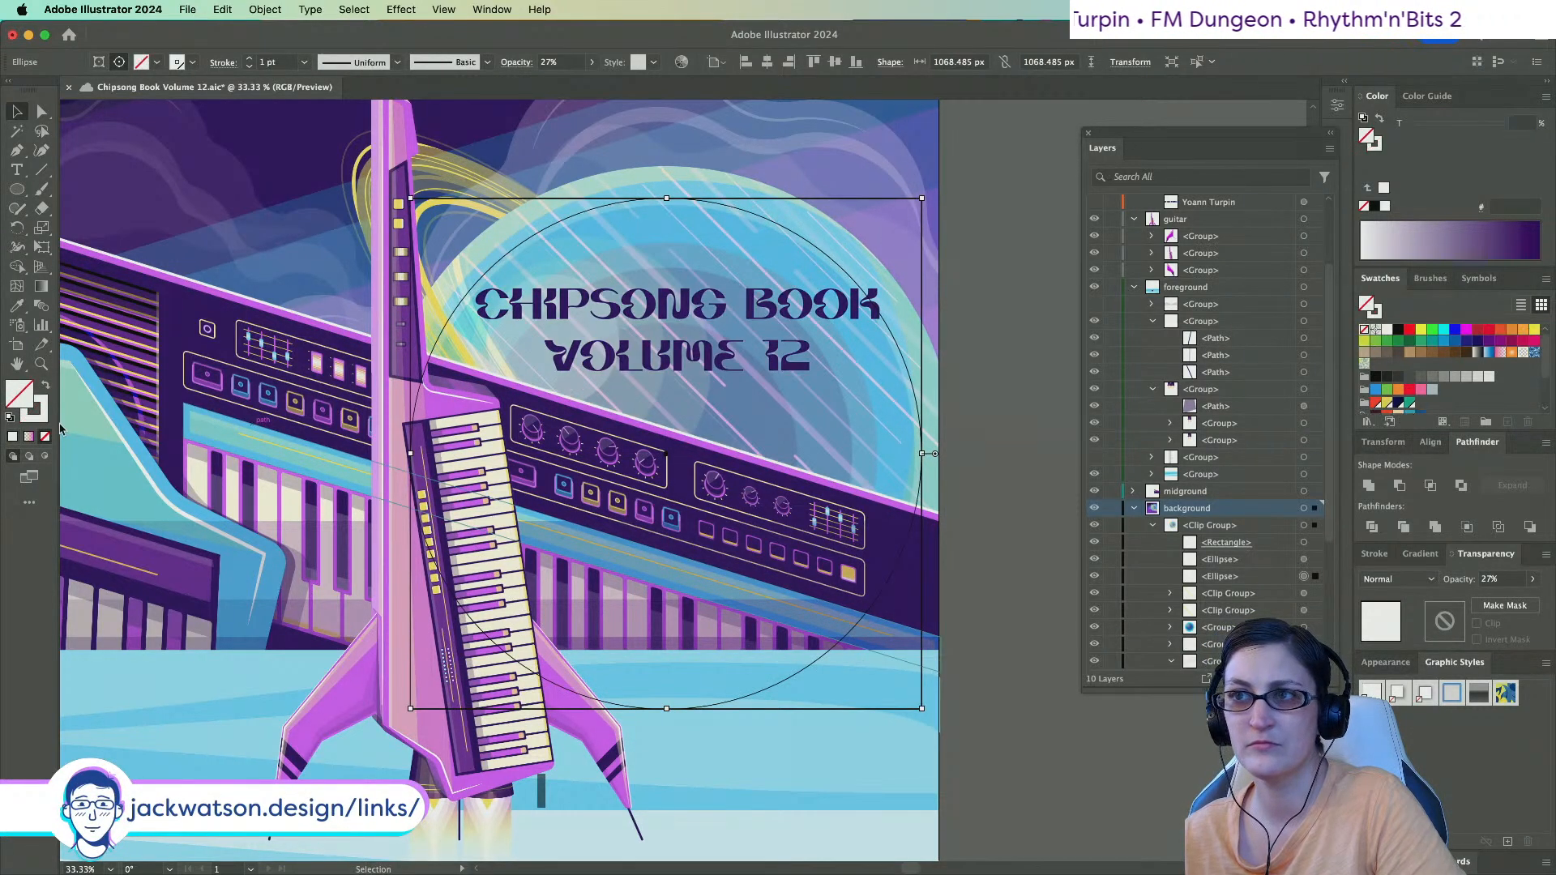
mouse_move(278, 64)
mouse_down()
mouse_move(208, 47)
mouse_move(214, 58)
mouse_up()
text(10)
key(Tab)
text(30)
key(Tab)
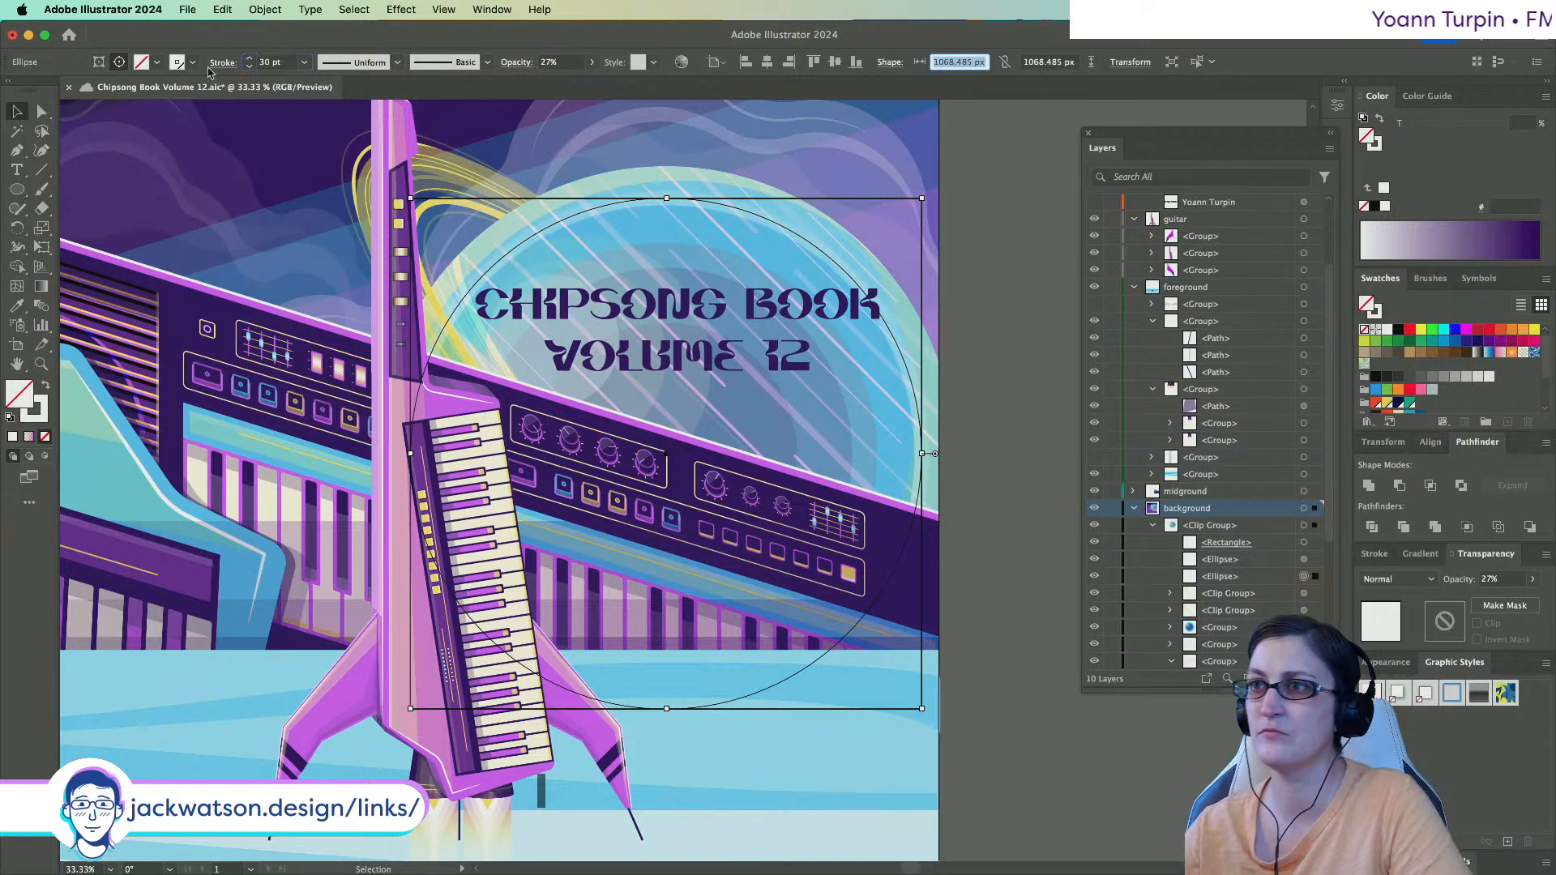
click(667, 200)
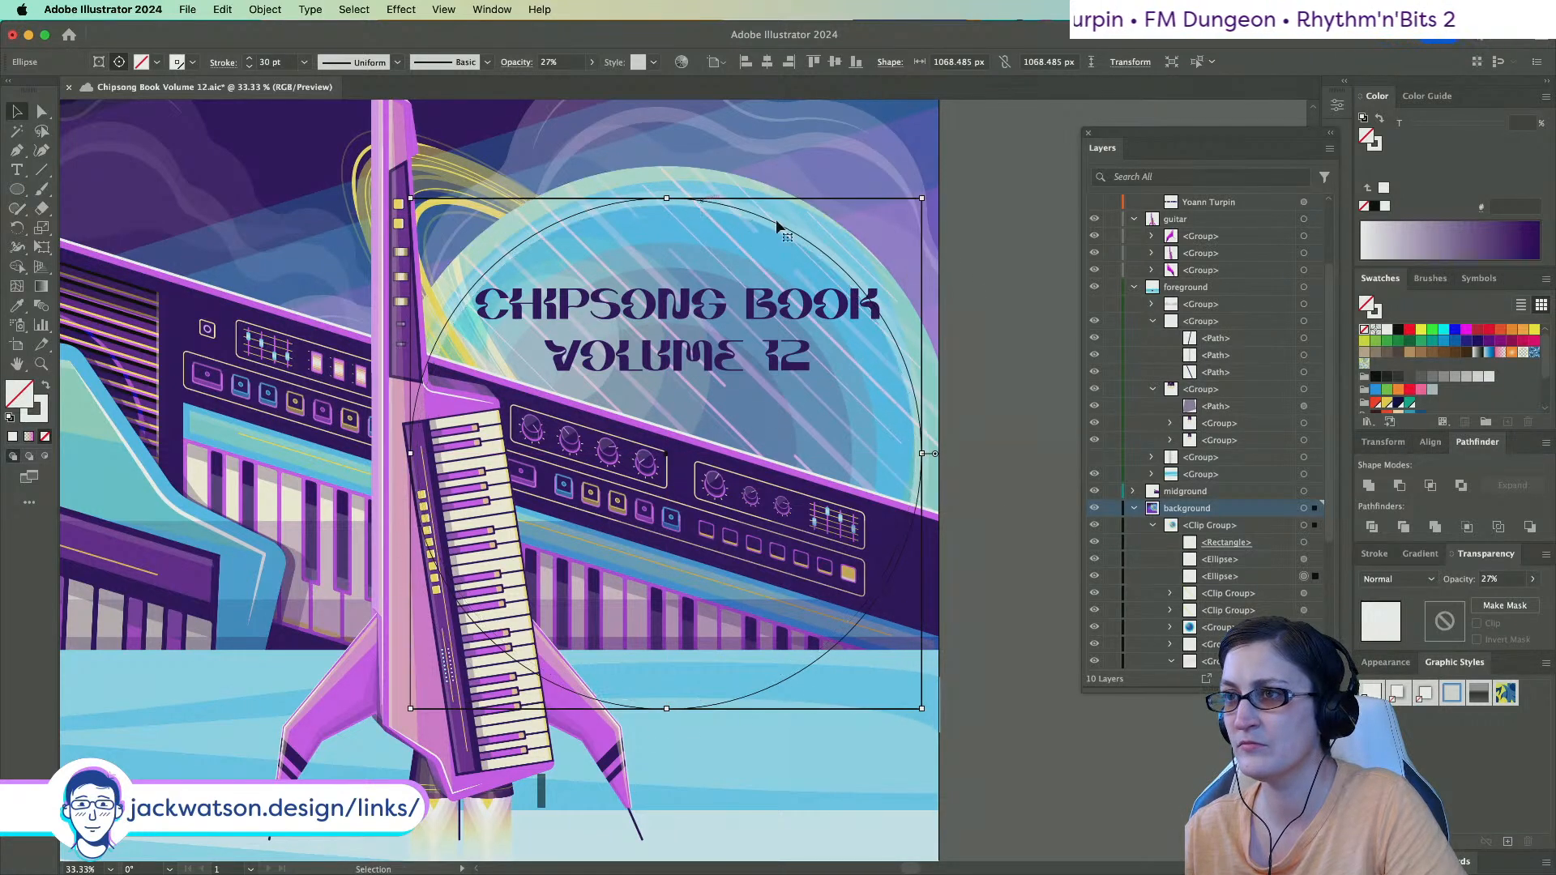
click(952, 279)
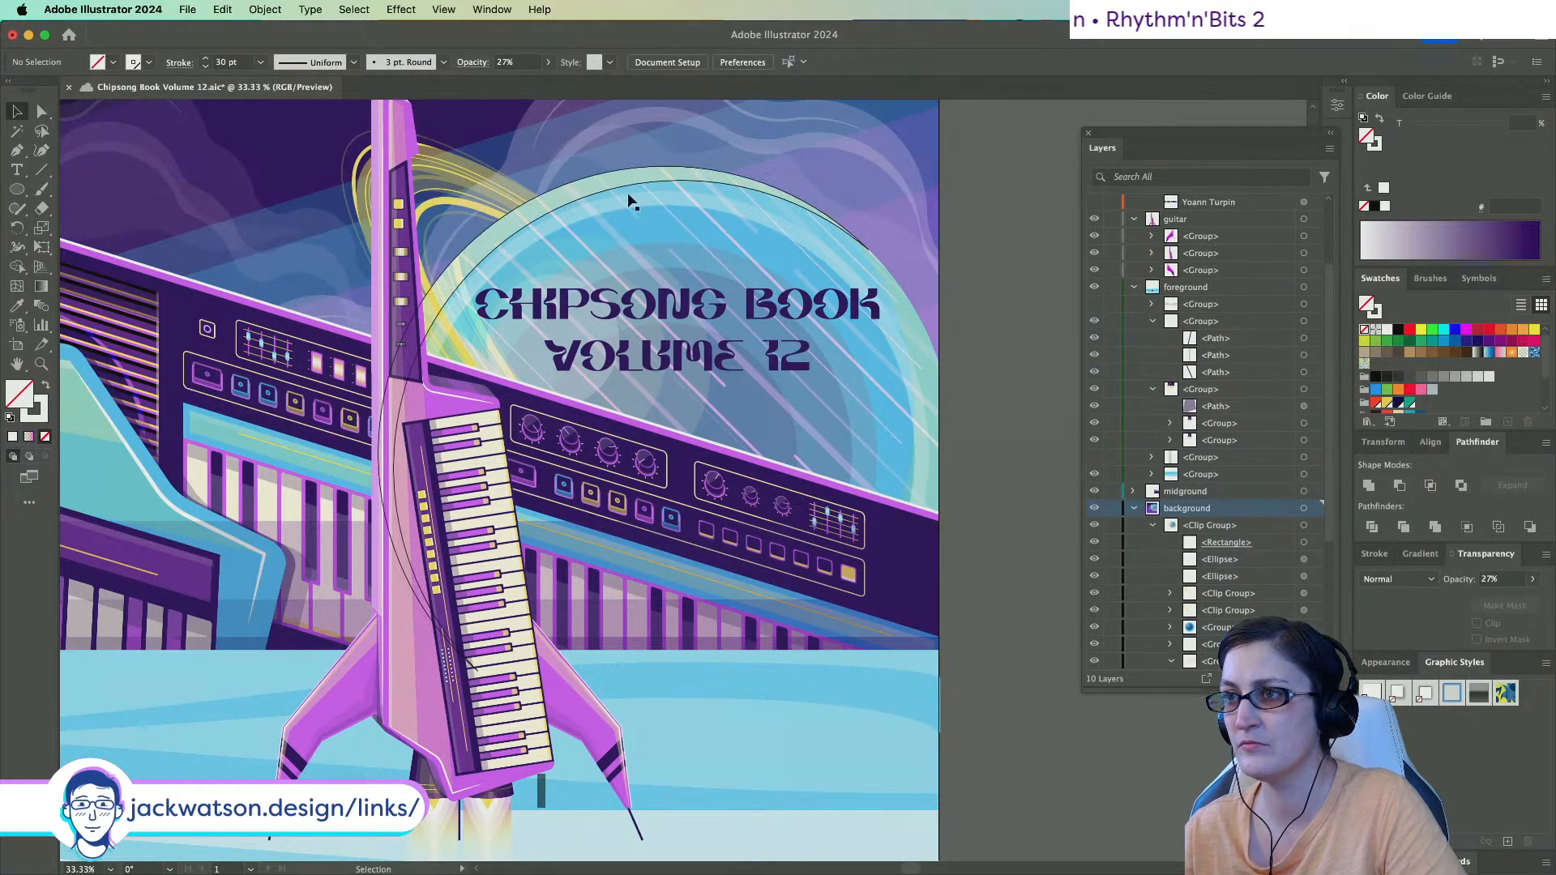
Scale the ring down from its centre to about 1040 px and restore its stroke weight to 30 pt.
click(667, 199)
drag(667, 198, 667, 204)
click(305, 63)
click(516, 78)
click(276, 62)
text(30)
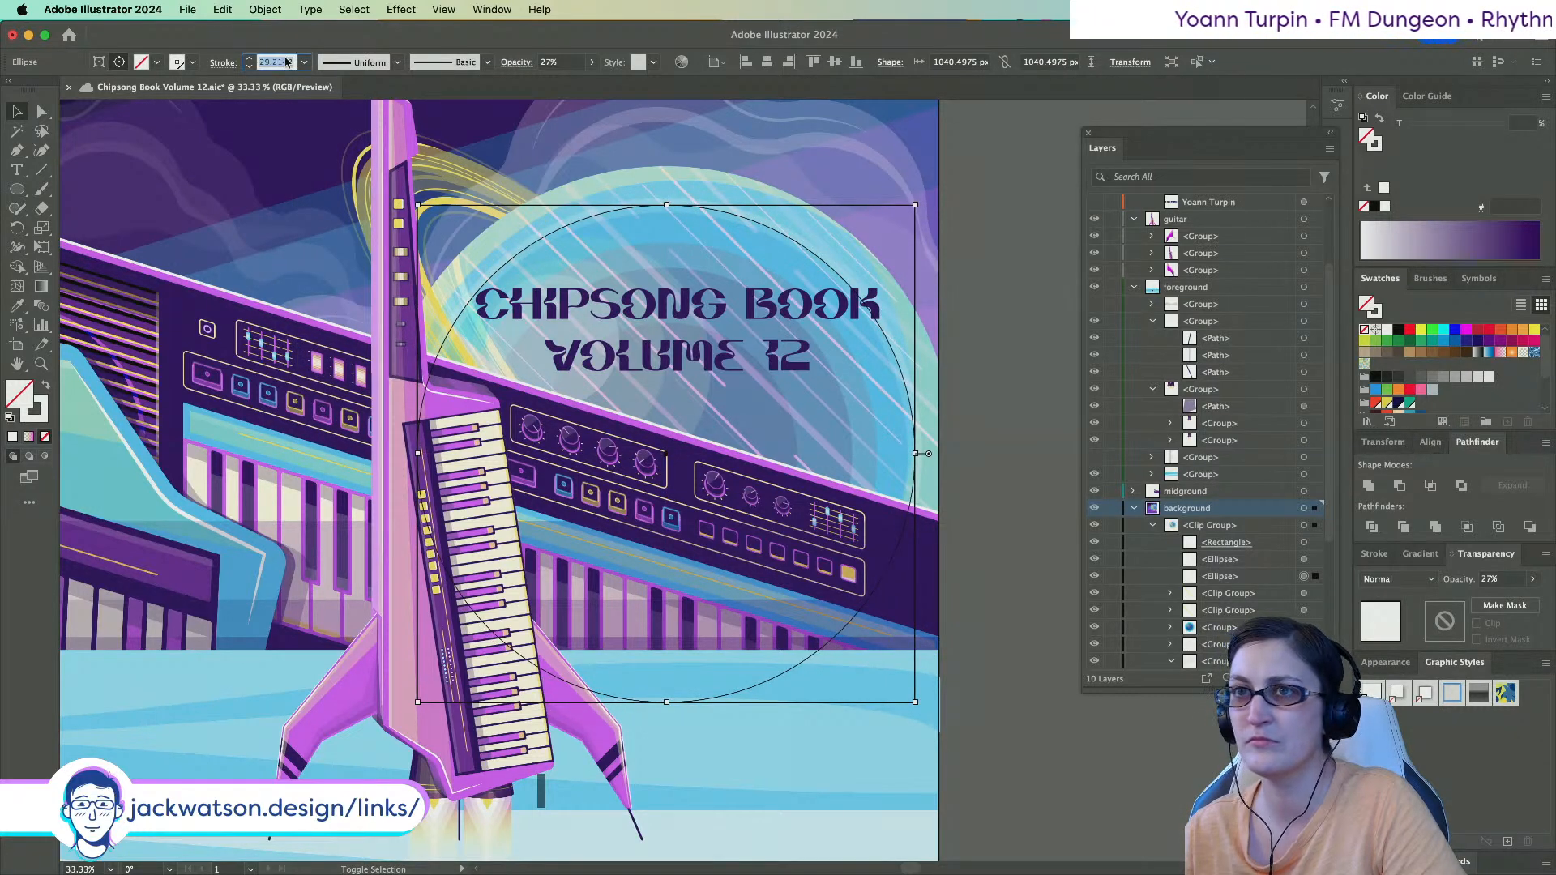
key(Tab)
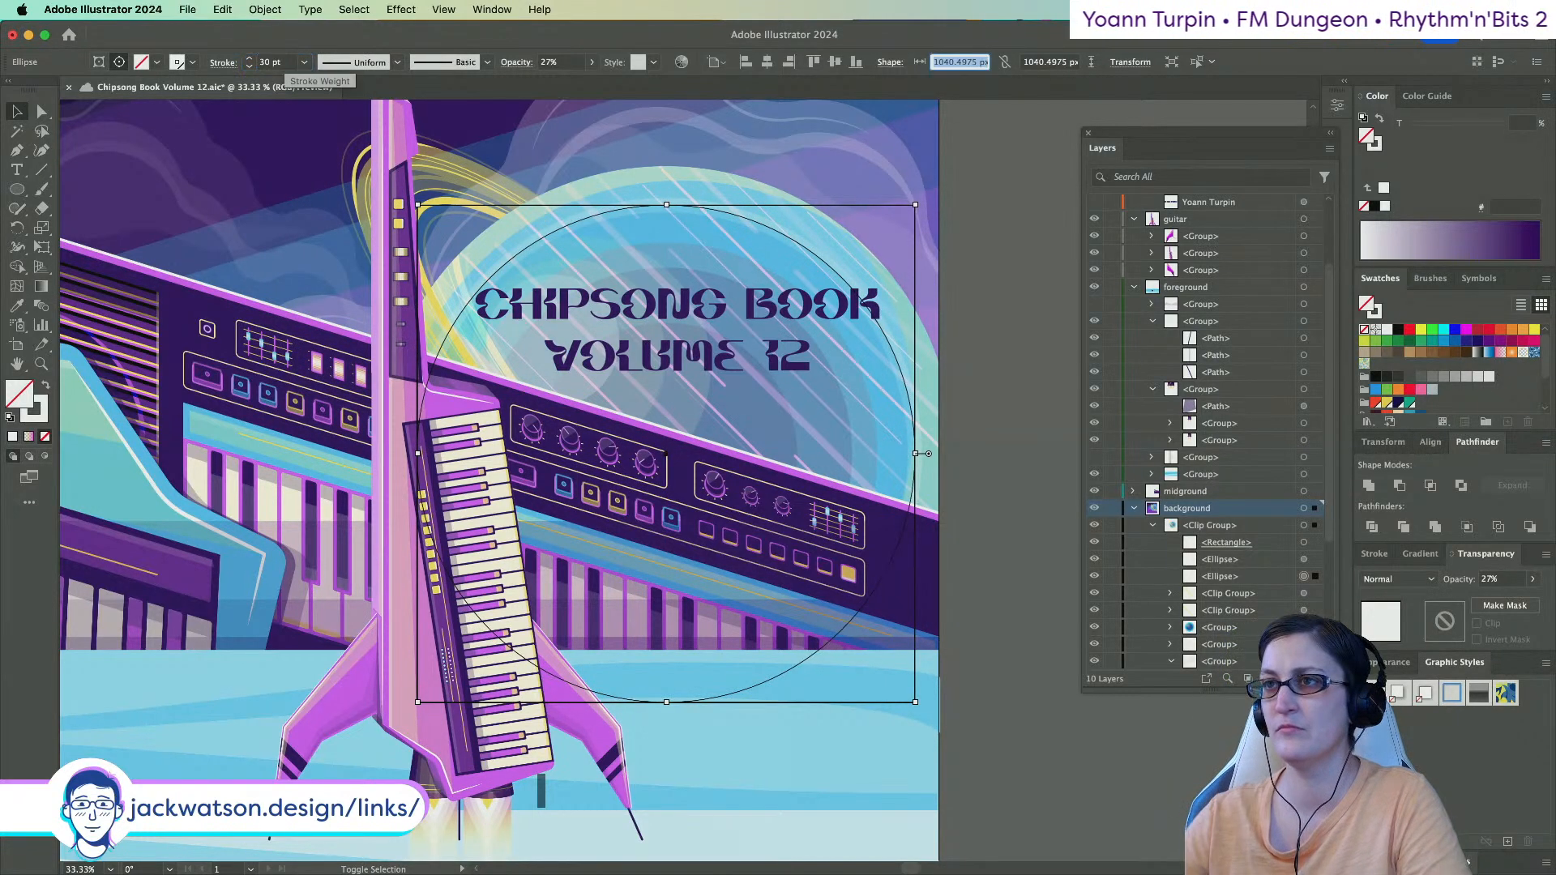
Set the ring's opacity to 50% and deselect it.
click(559, 63)
text(50)
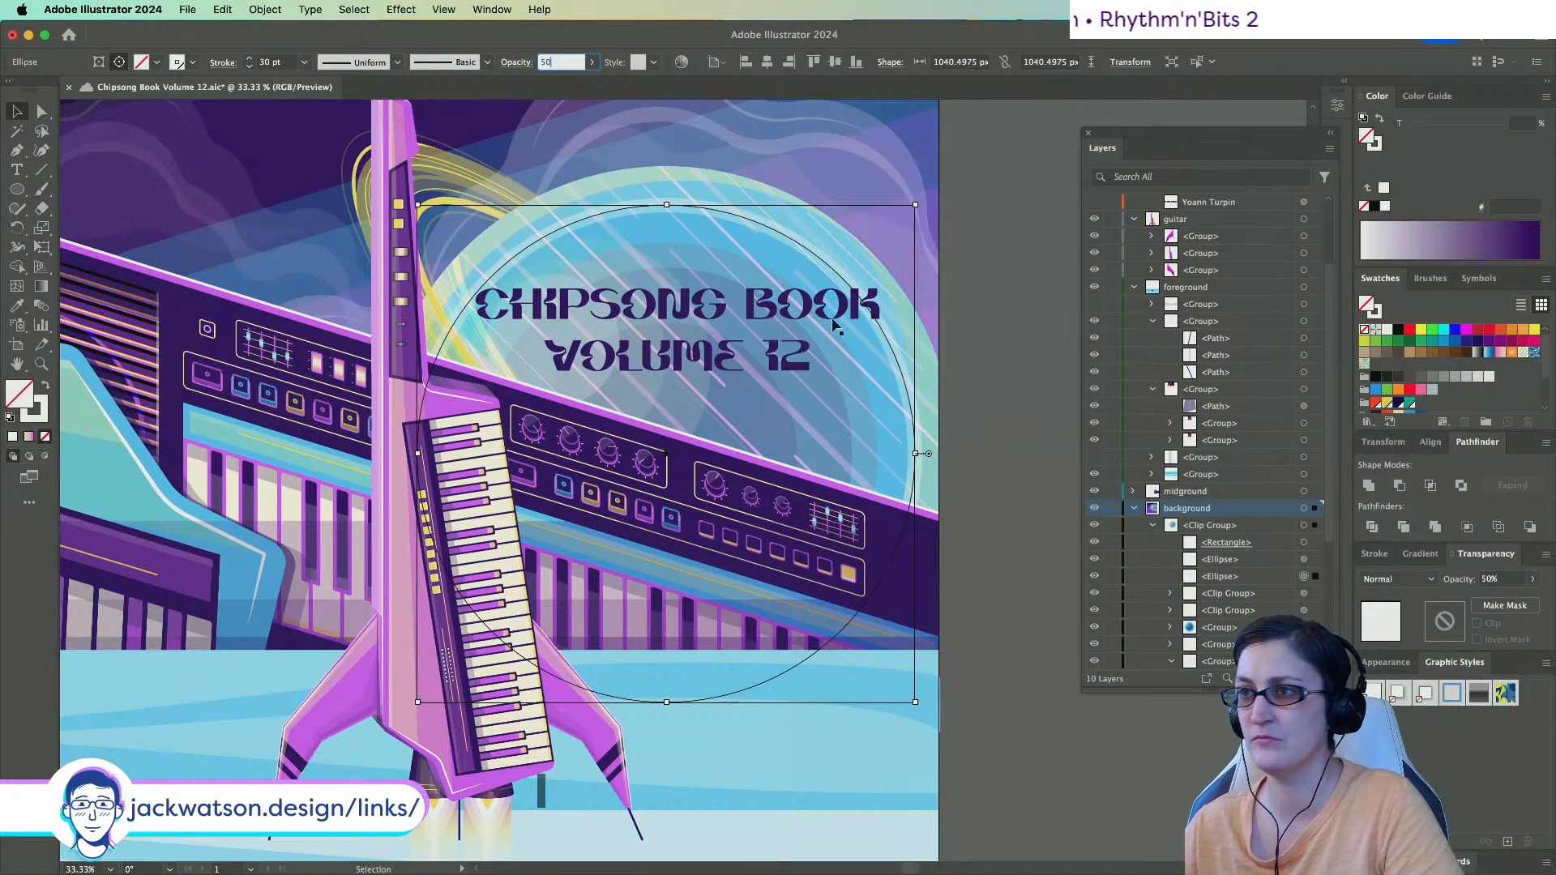
click(647, 255)
key(shift+super+a)
Try 50% opacity on the inner filled circle, and settle on 30%.
click(39, 112)
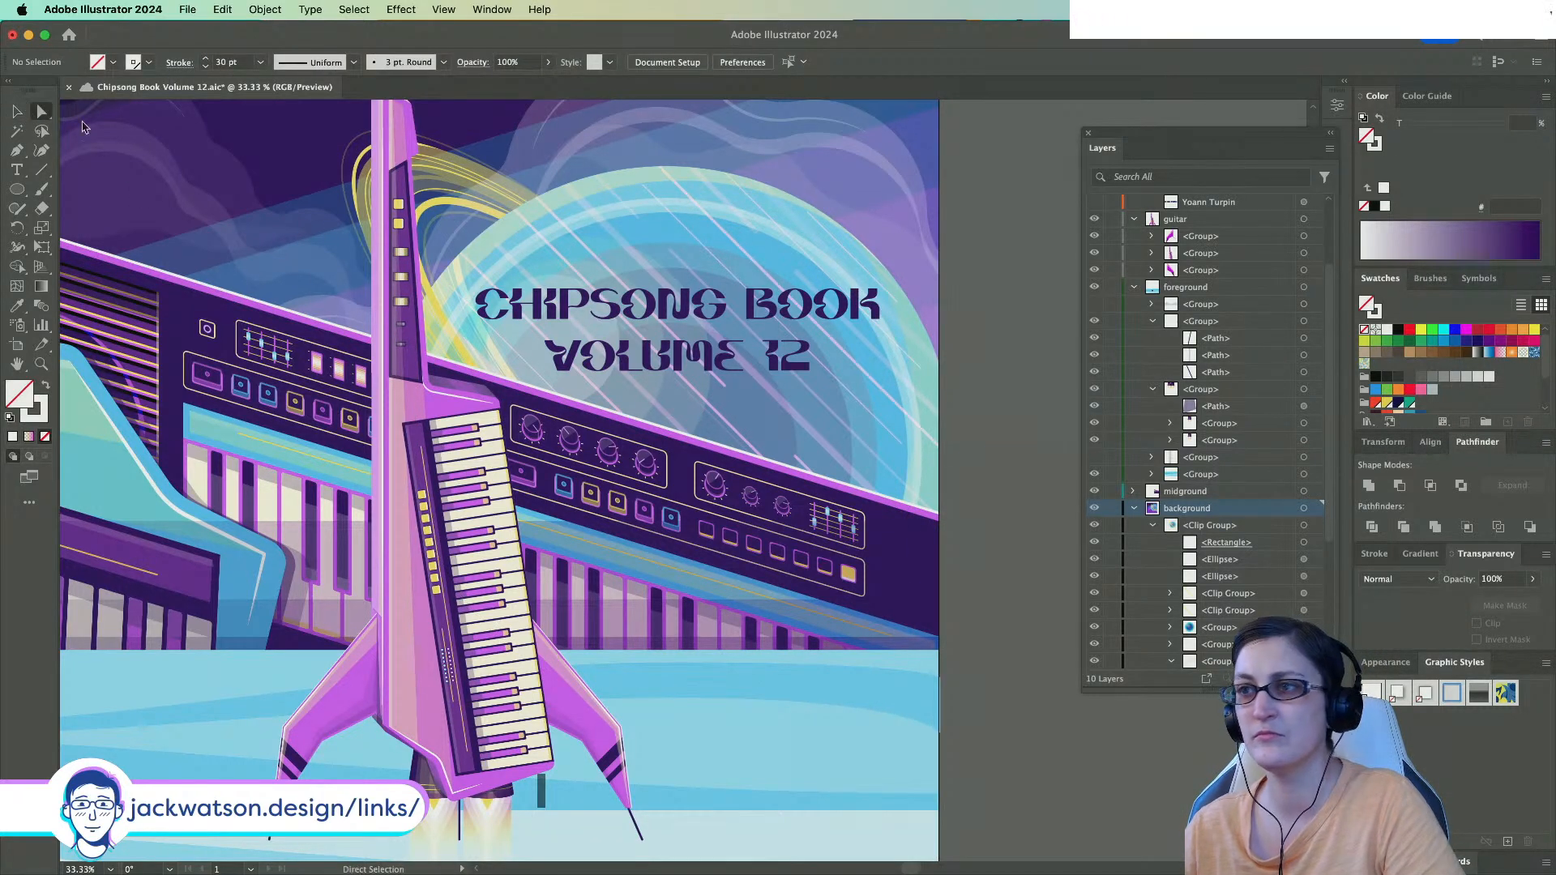
click(669, 251)
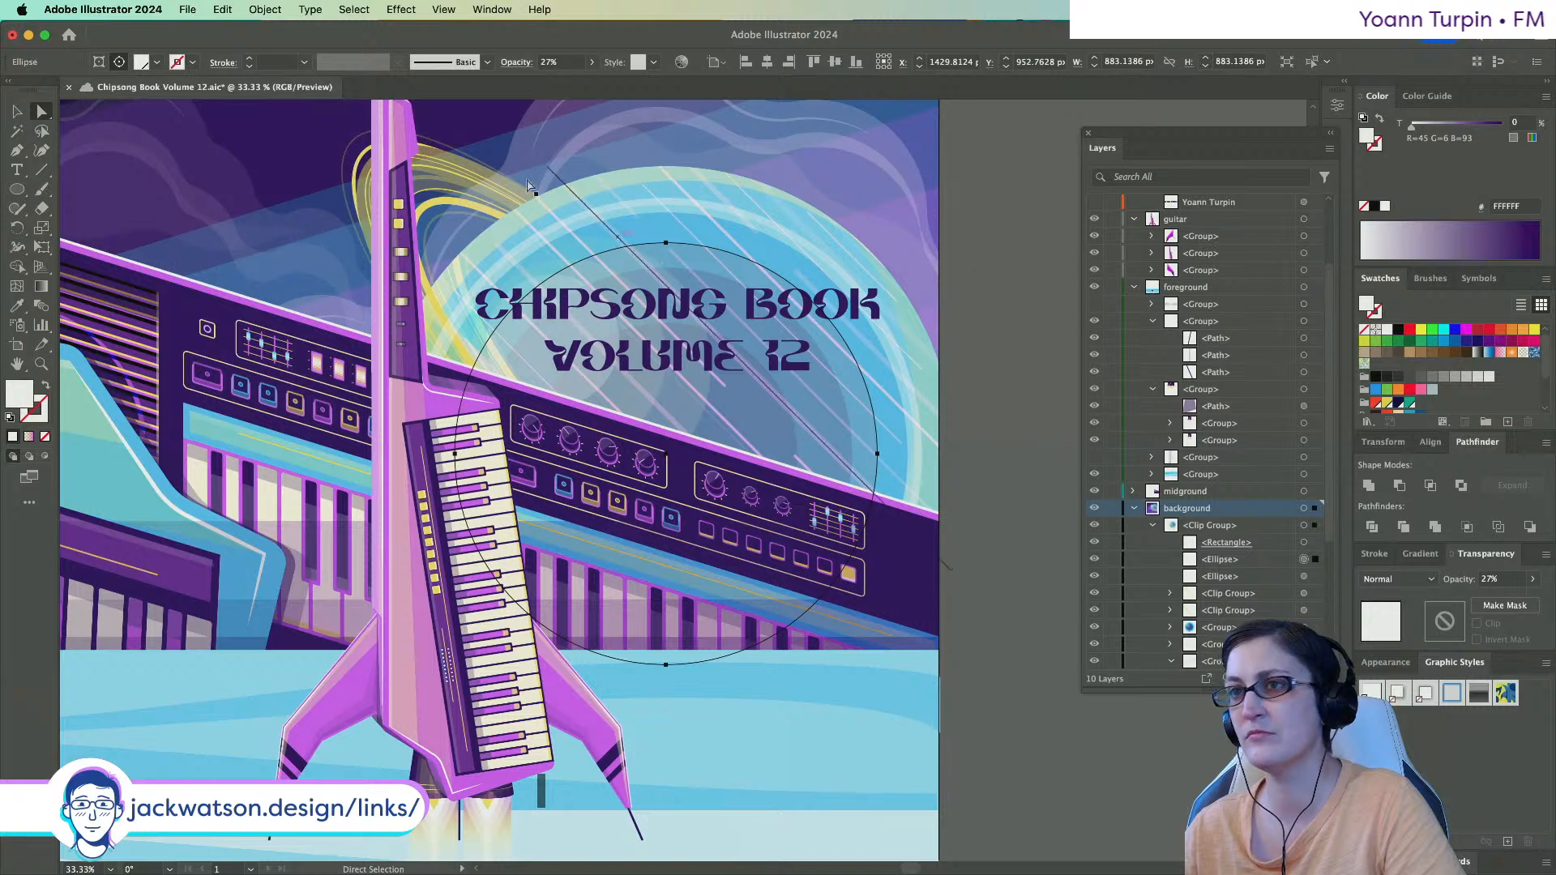
click(559, 62)
text(50)
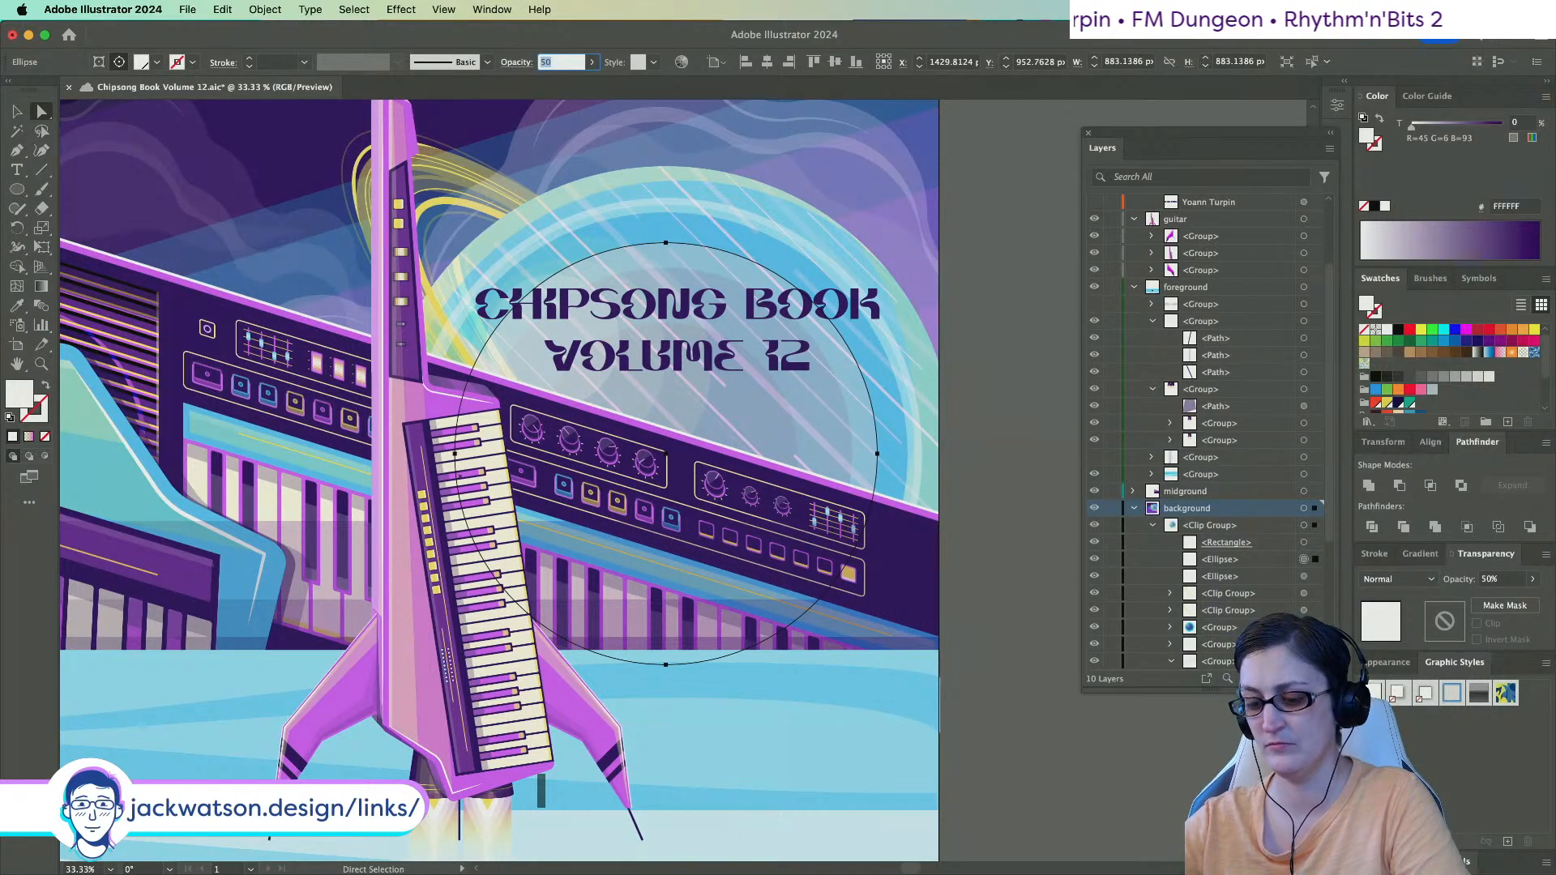
text(30)
click(35, 112)
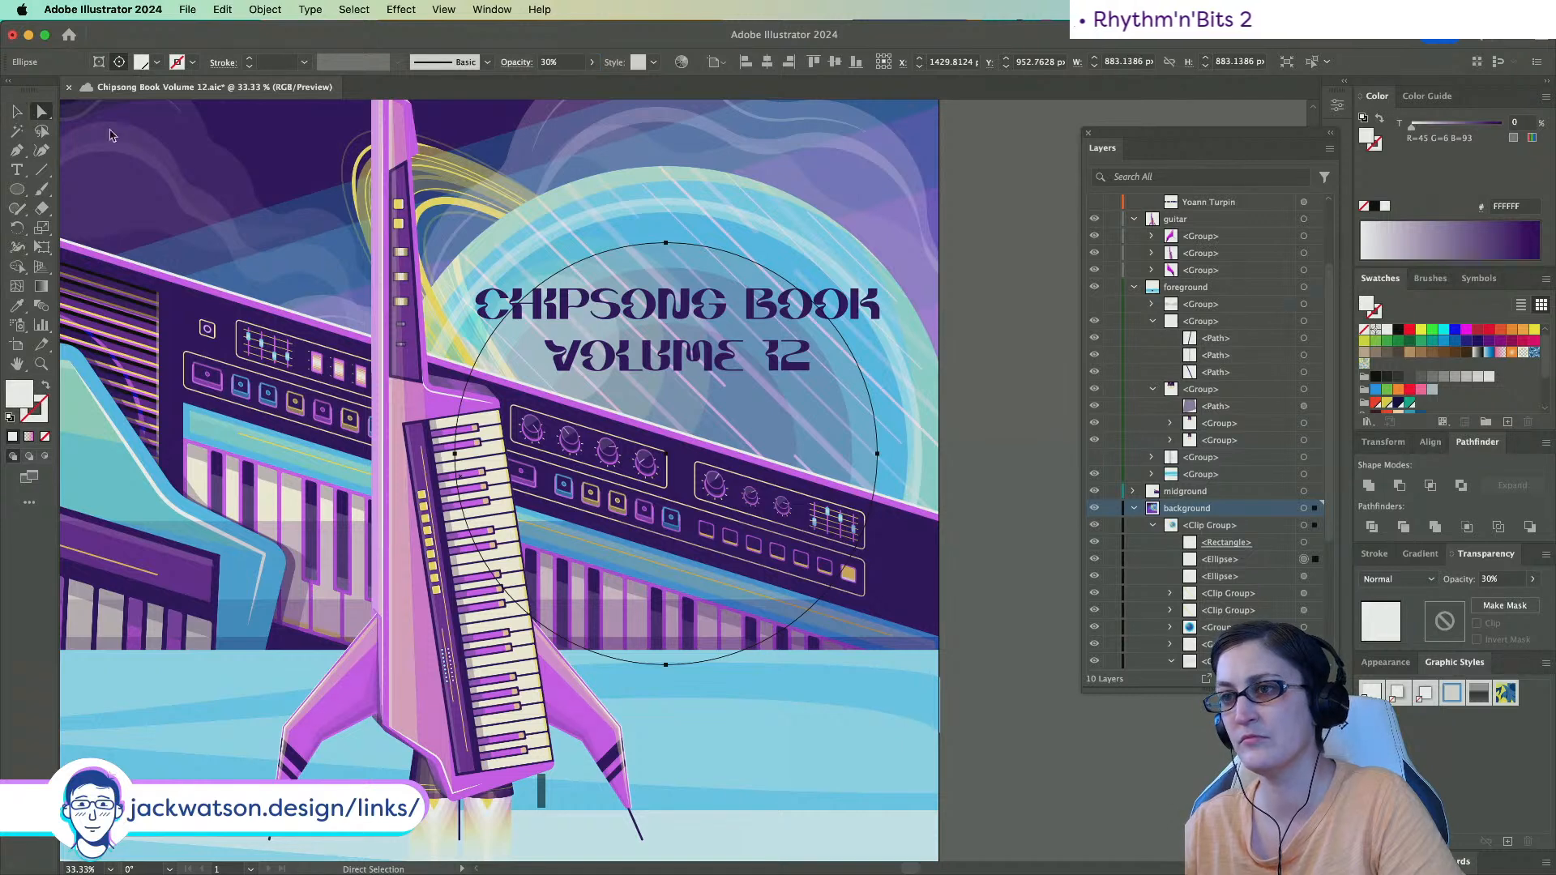
Enlarge the inner translucent circle behind the title from its centre to about 944 px and deselect it.
click(984, 350)
scroll(983, 351, down, 1)
click(791, 294)
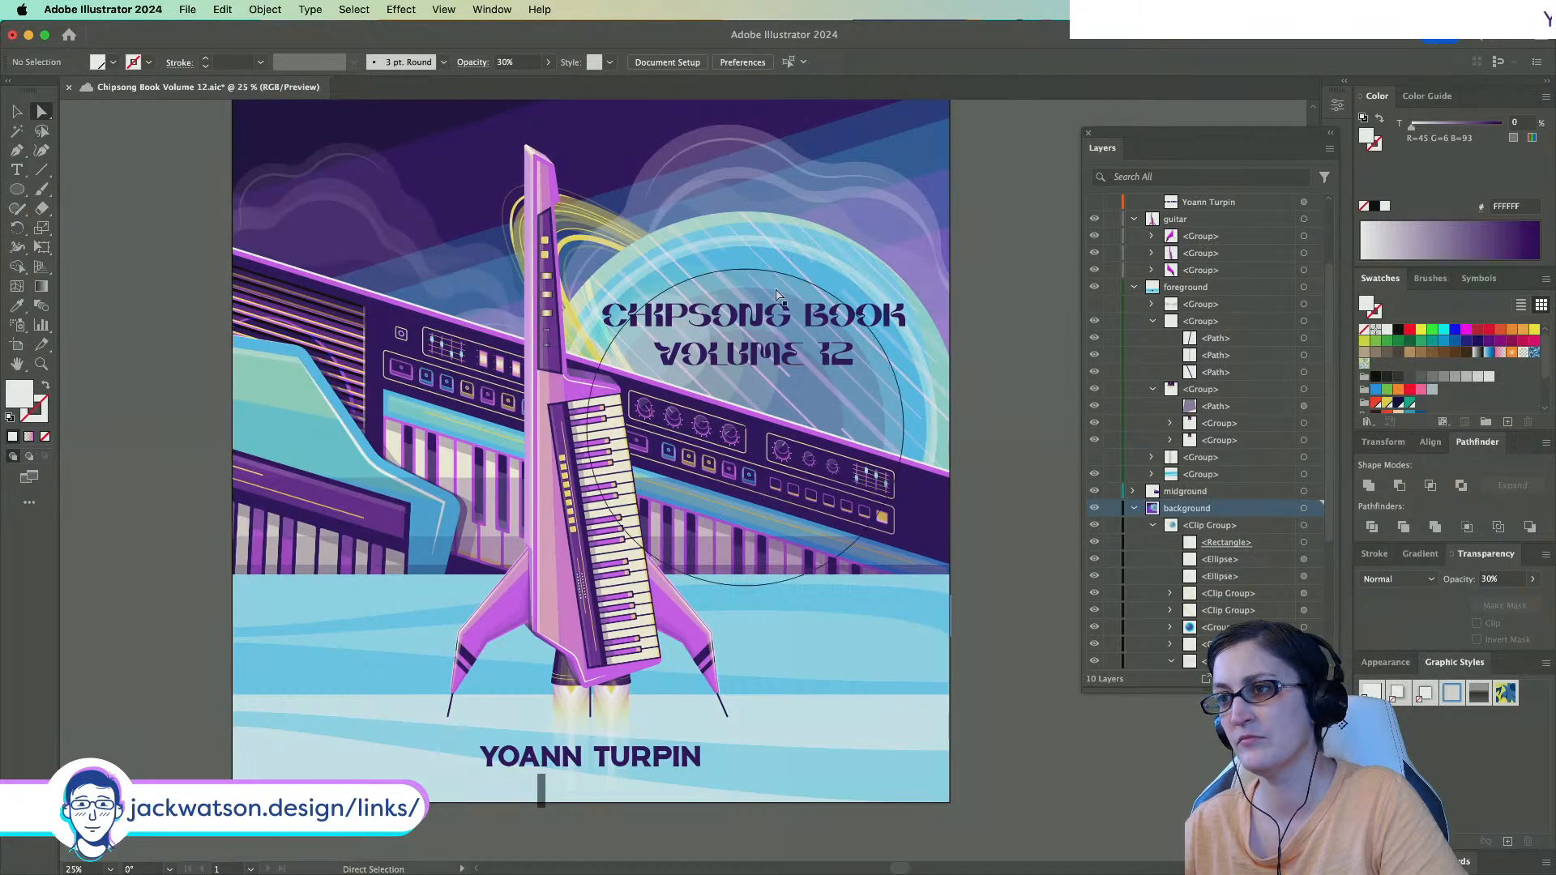
click(16, 112)
drag(746, 268, 749, 255)
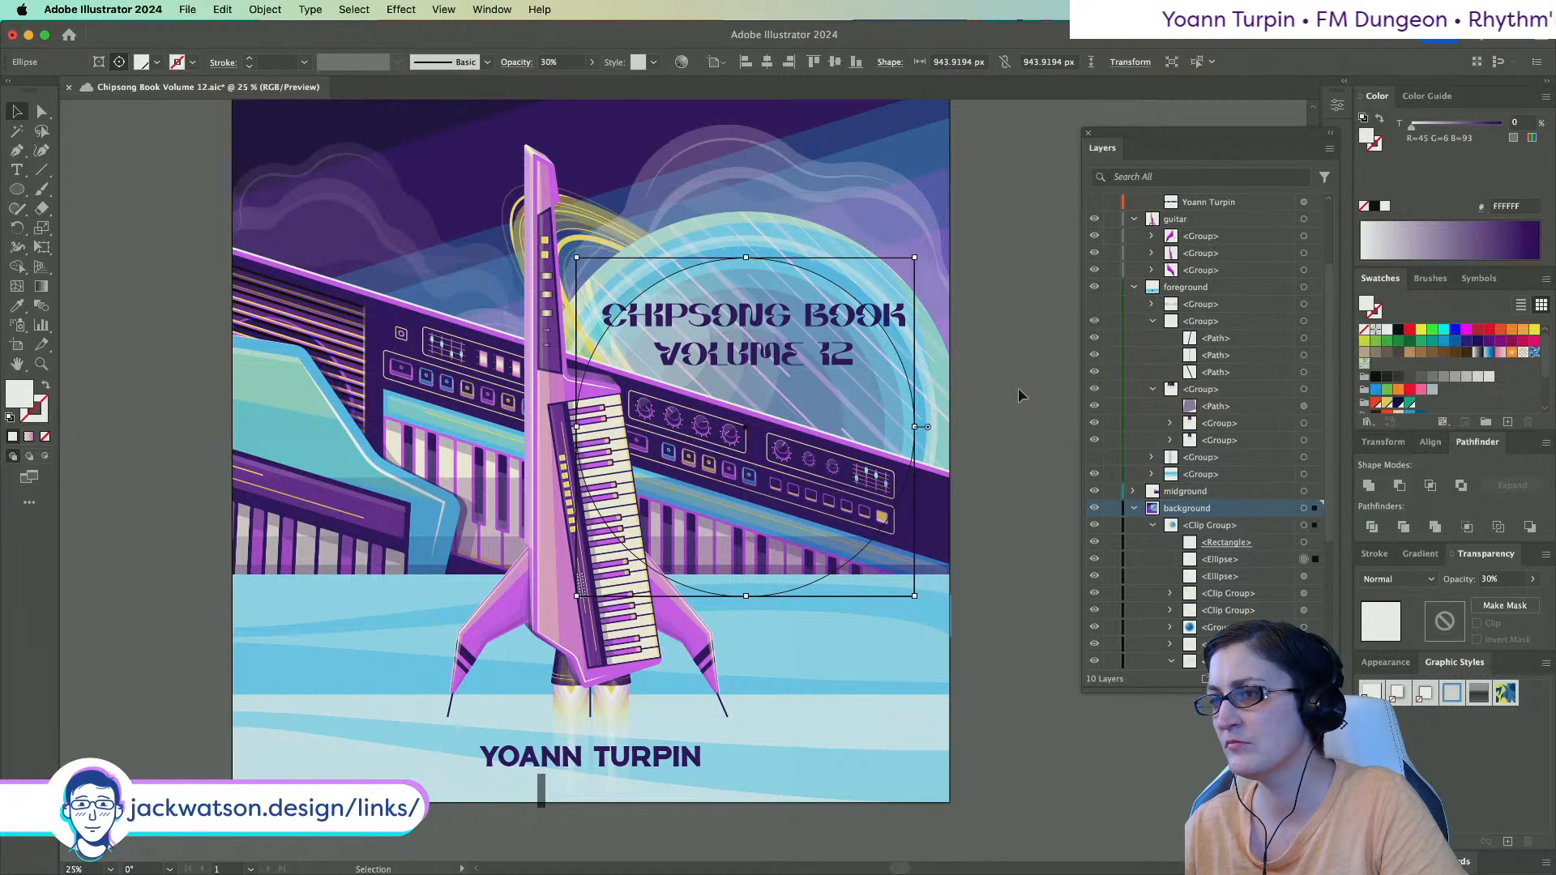
click(1018, 393)
scroll(324, 280, down, 3)
scroll(203, 255, up, 2)
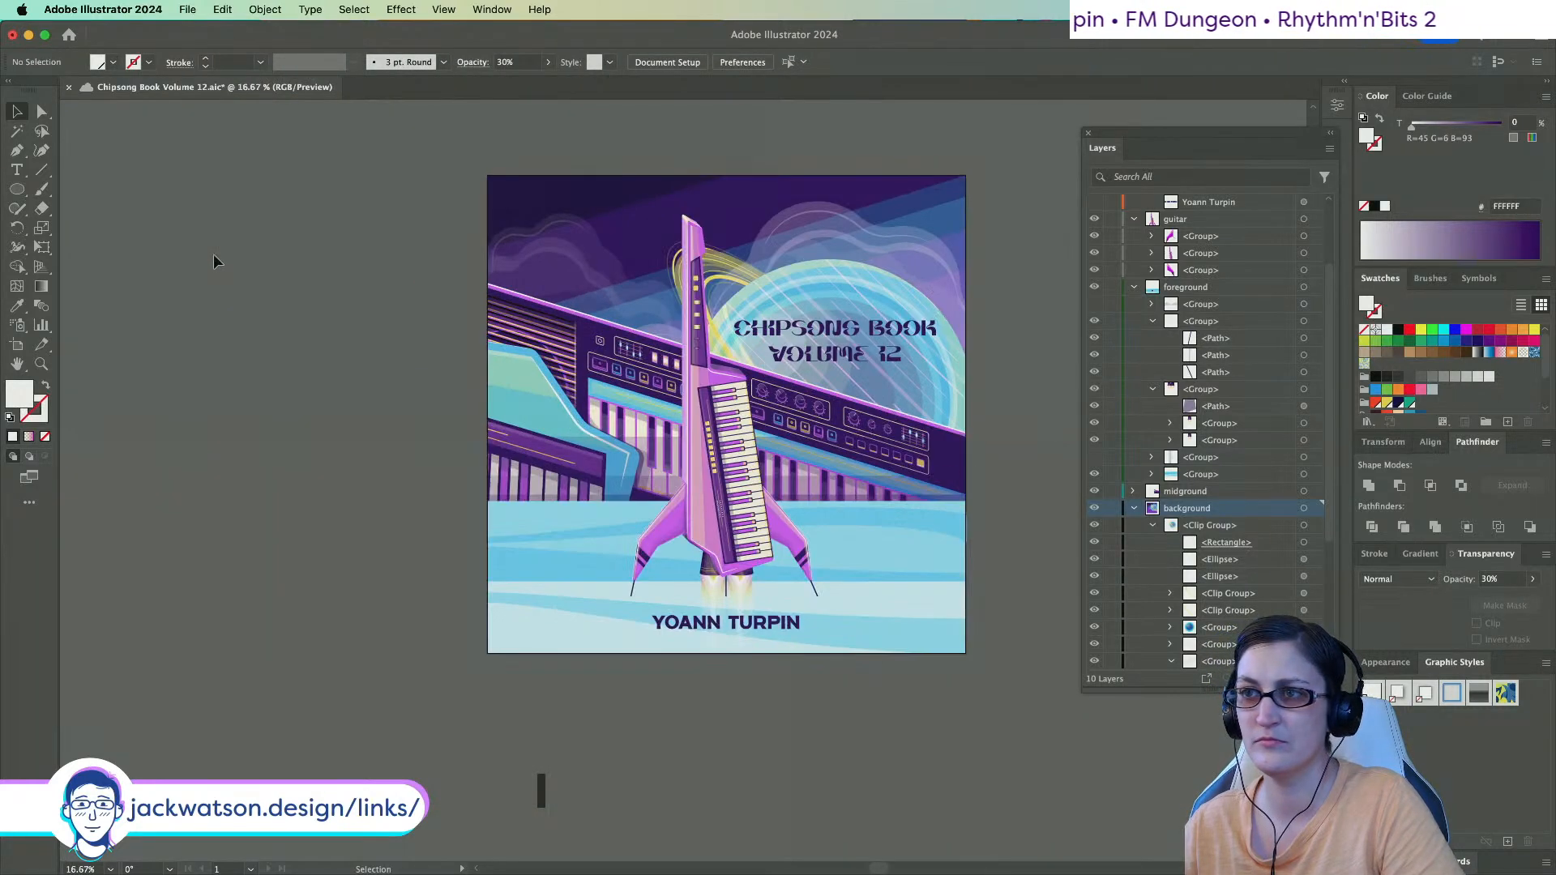
scroll(267, 280, right, 2)
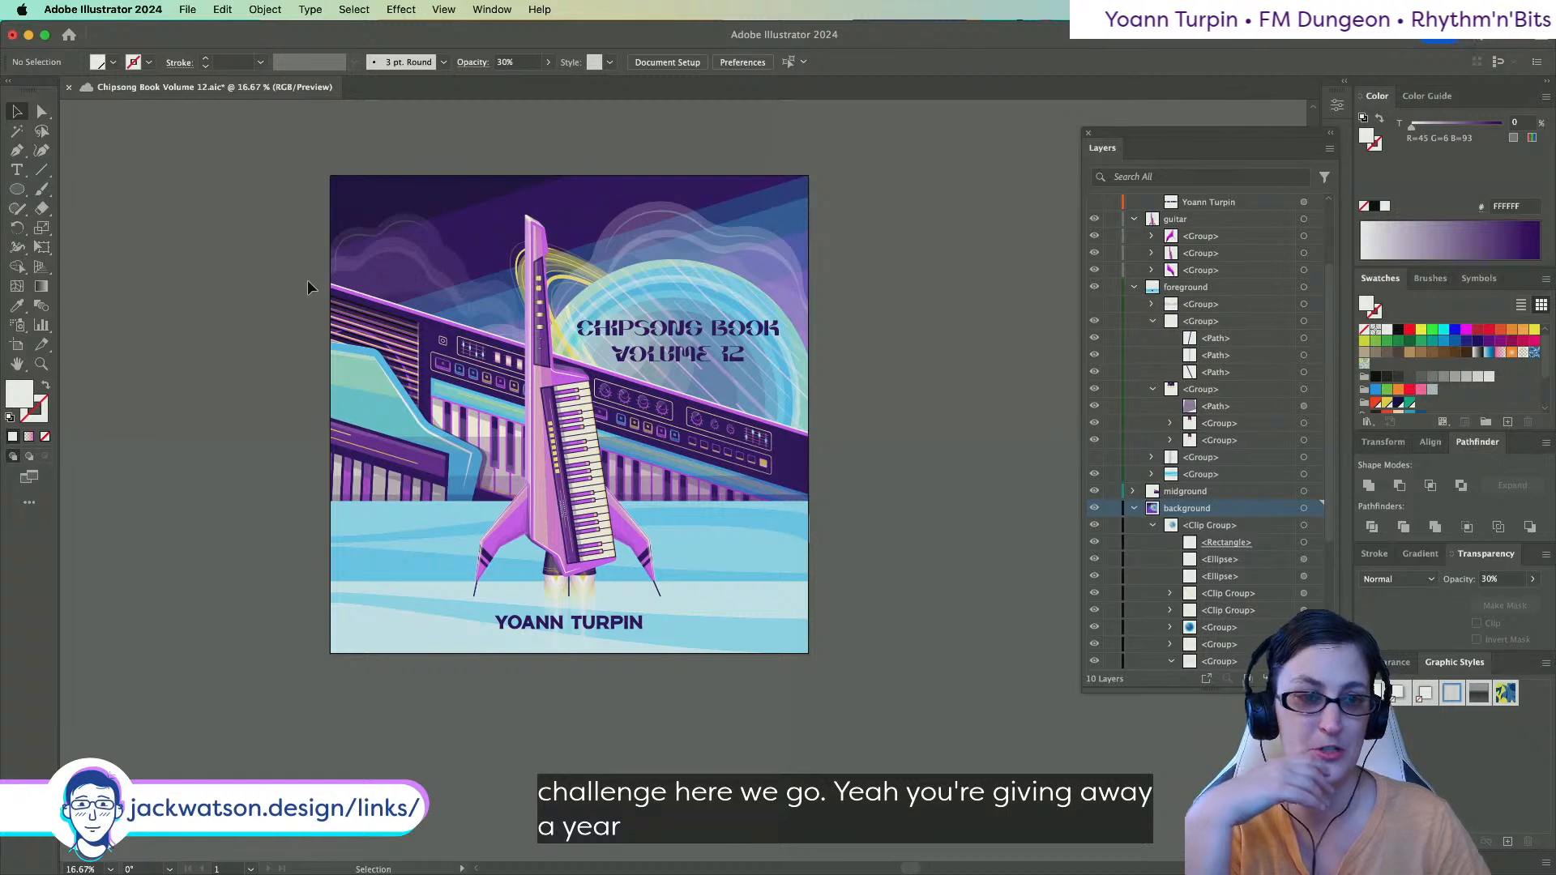
Bring up the Light-N-Art challenge topic list in Chrome and the lightnart channel in Discord.
drag(308, 279, 399, 257)
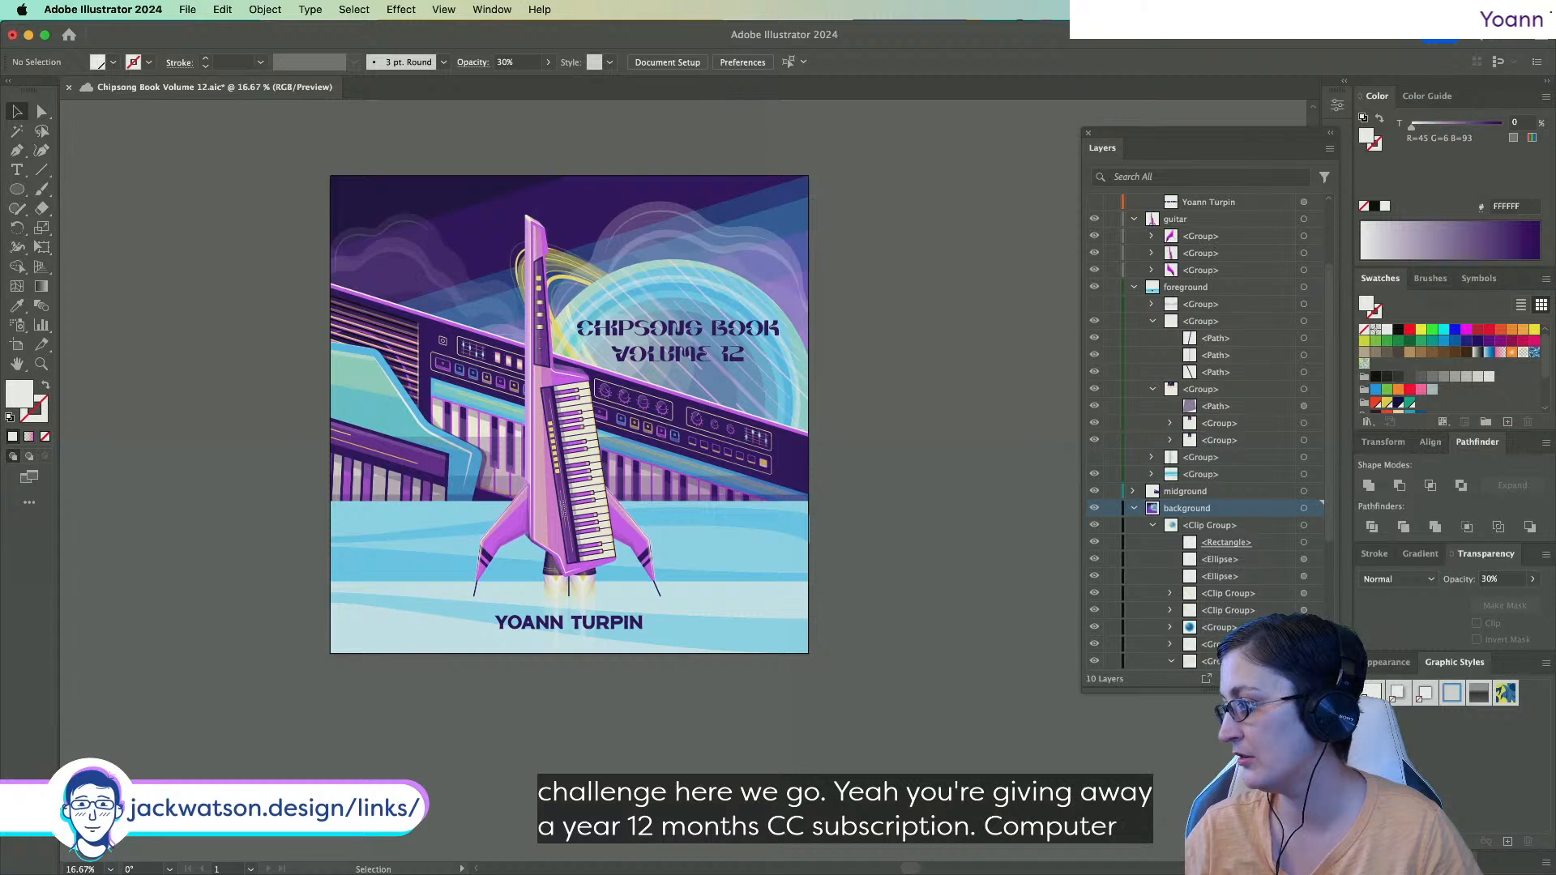
key(super+Tab)
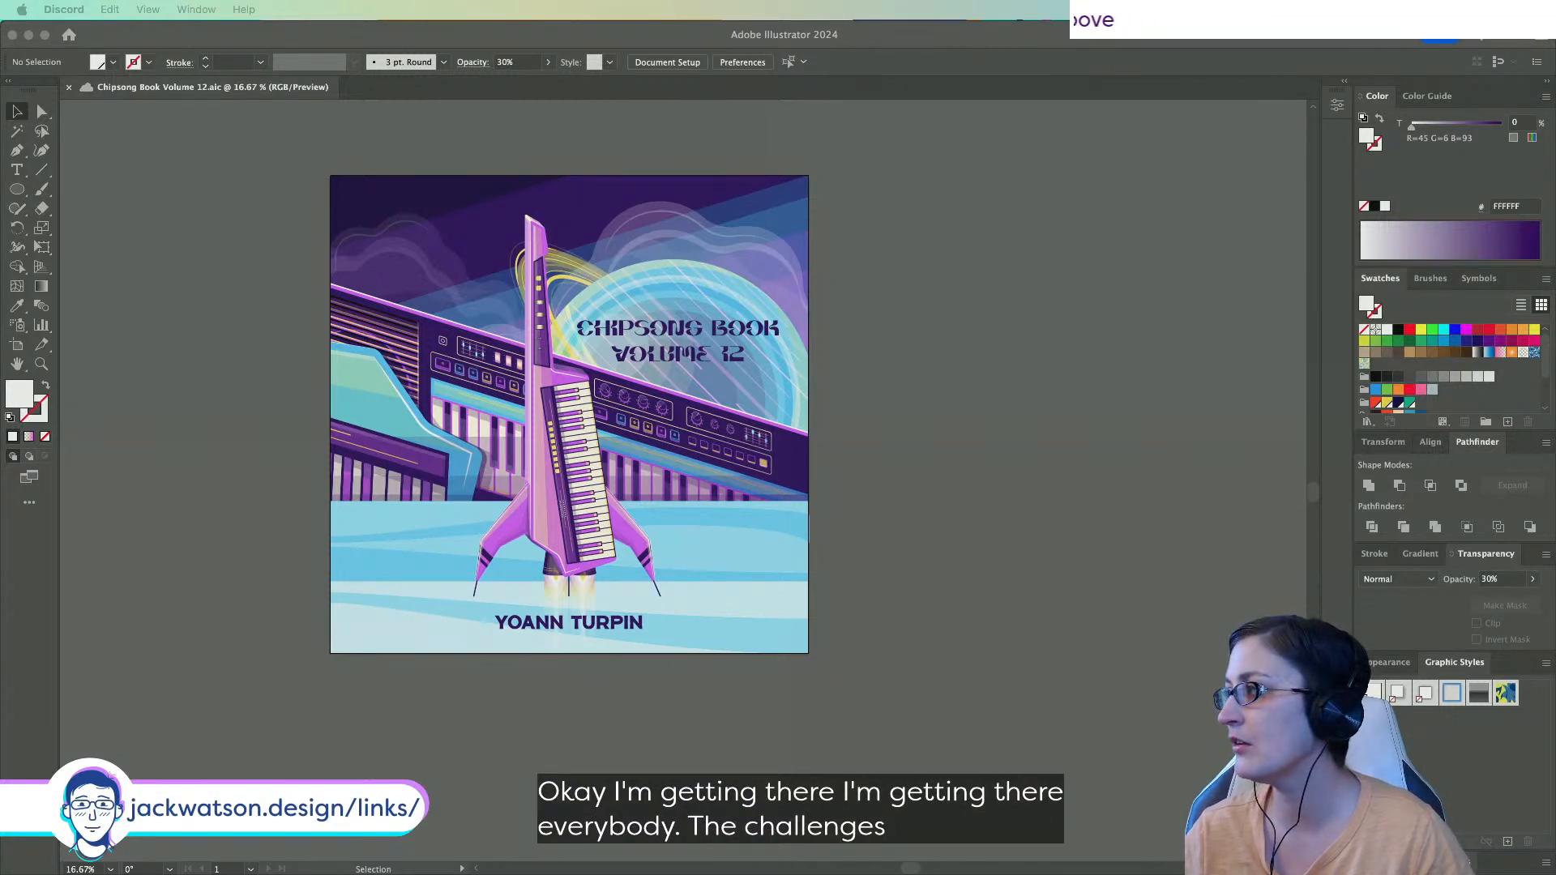
drag(0, 156, 628, 74)
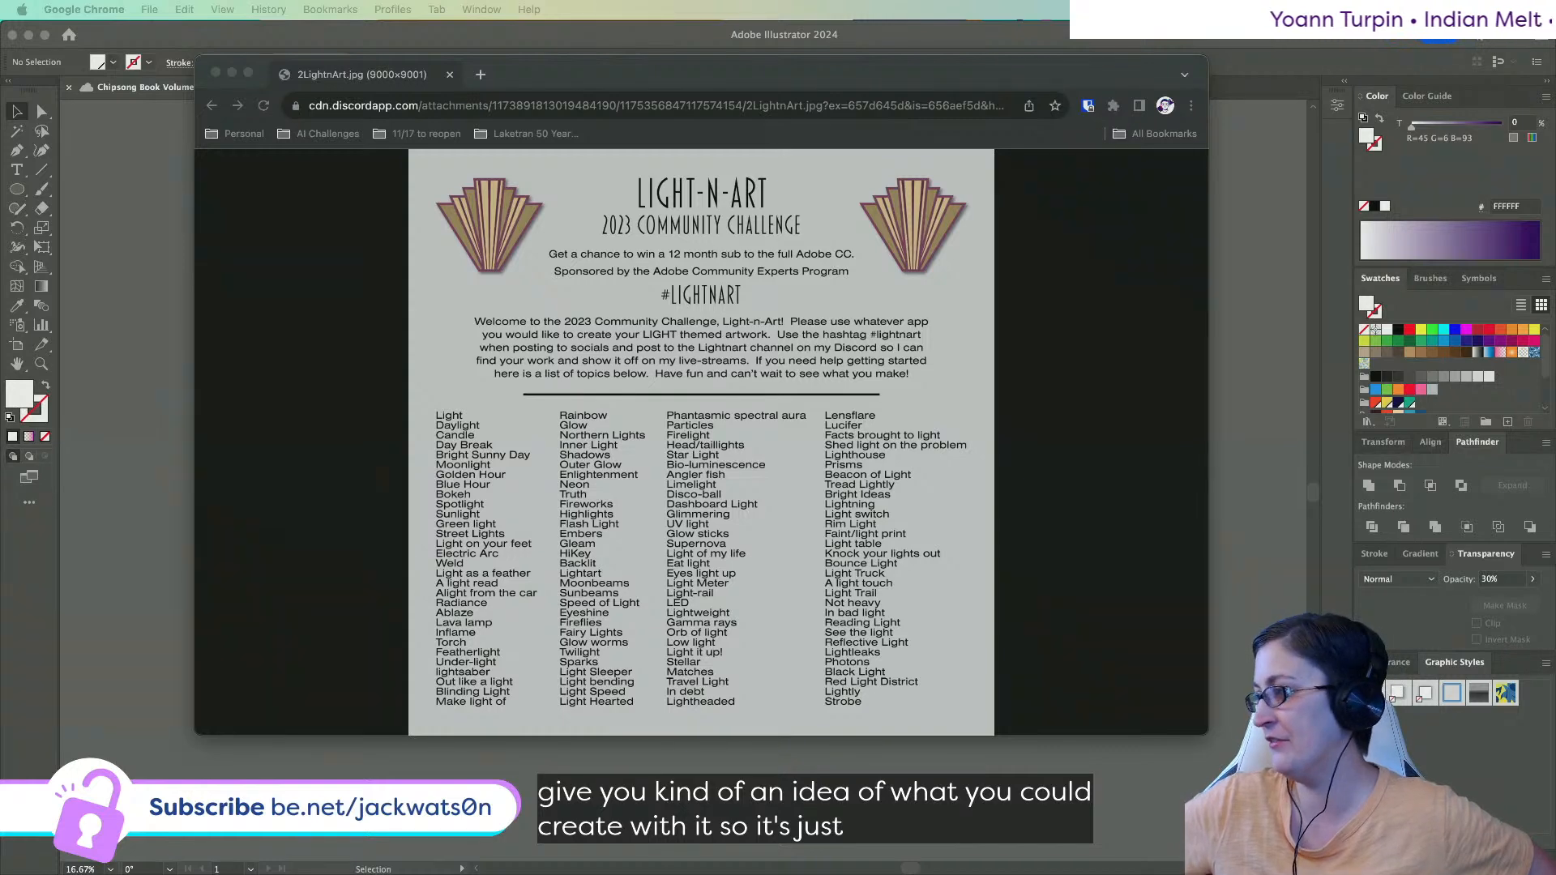
drag(1555, 215, 1203, 215)
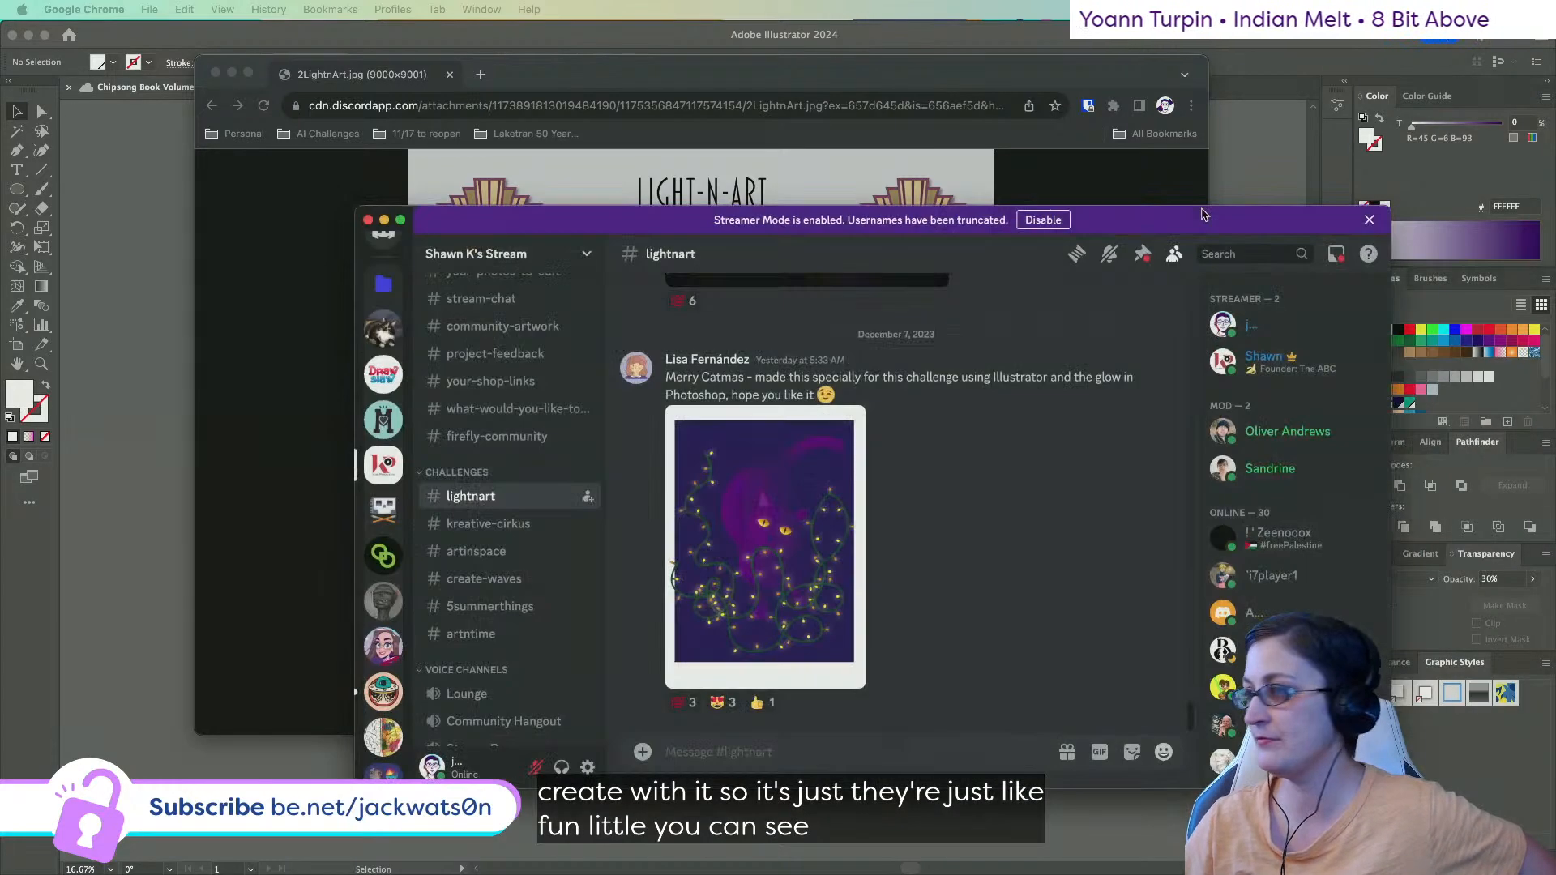
View the submitted cat-with-string-lights and glowing snail artworks enlarged in the lightnart channel.
click(766, 541)
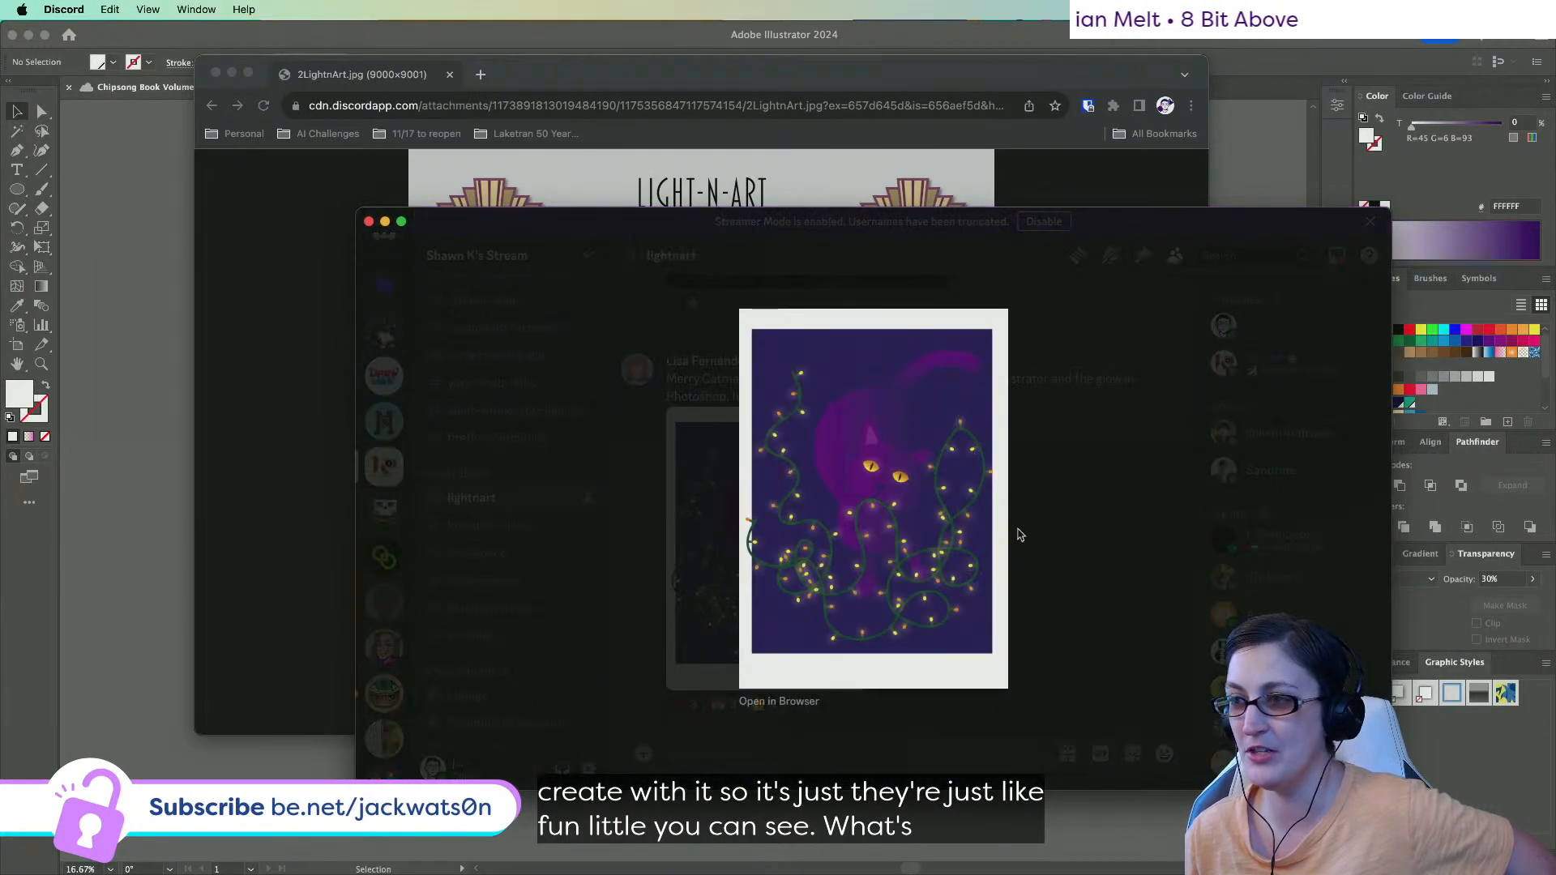
key(Escape)
scroll(863, 482, up, 3)
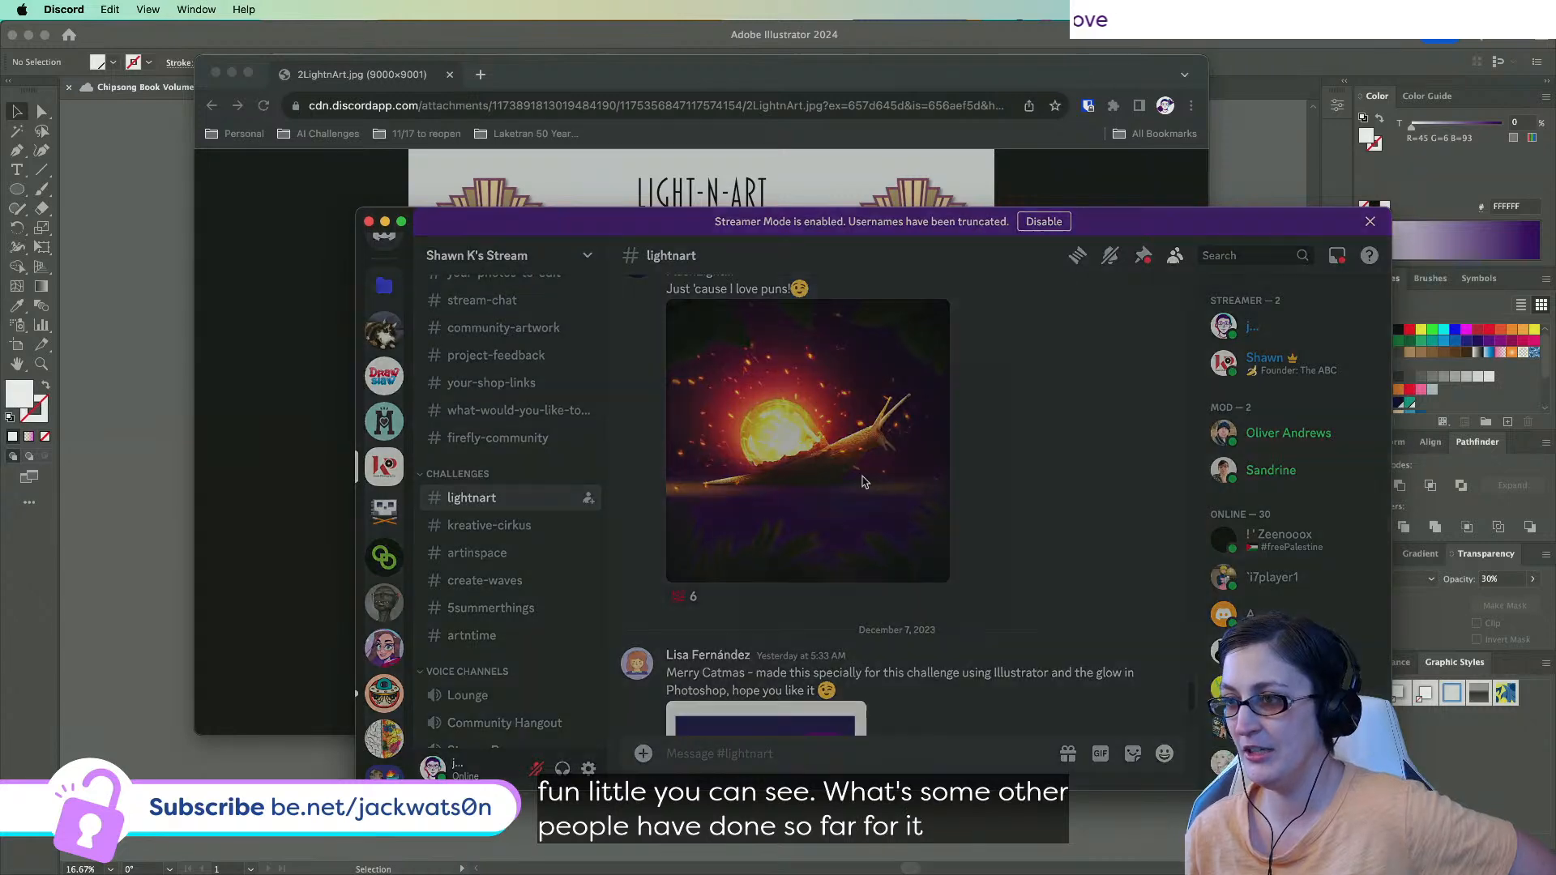
click(863, 482)
click(1095, 493)
scroll(1053, 490, down, 5)
scroll(1053, 490, up, 1)
click(989, 487)
key(Escape)
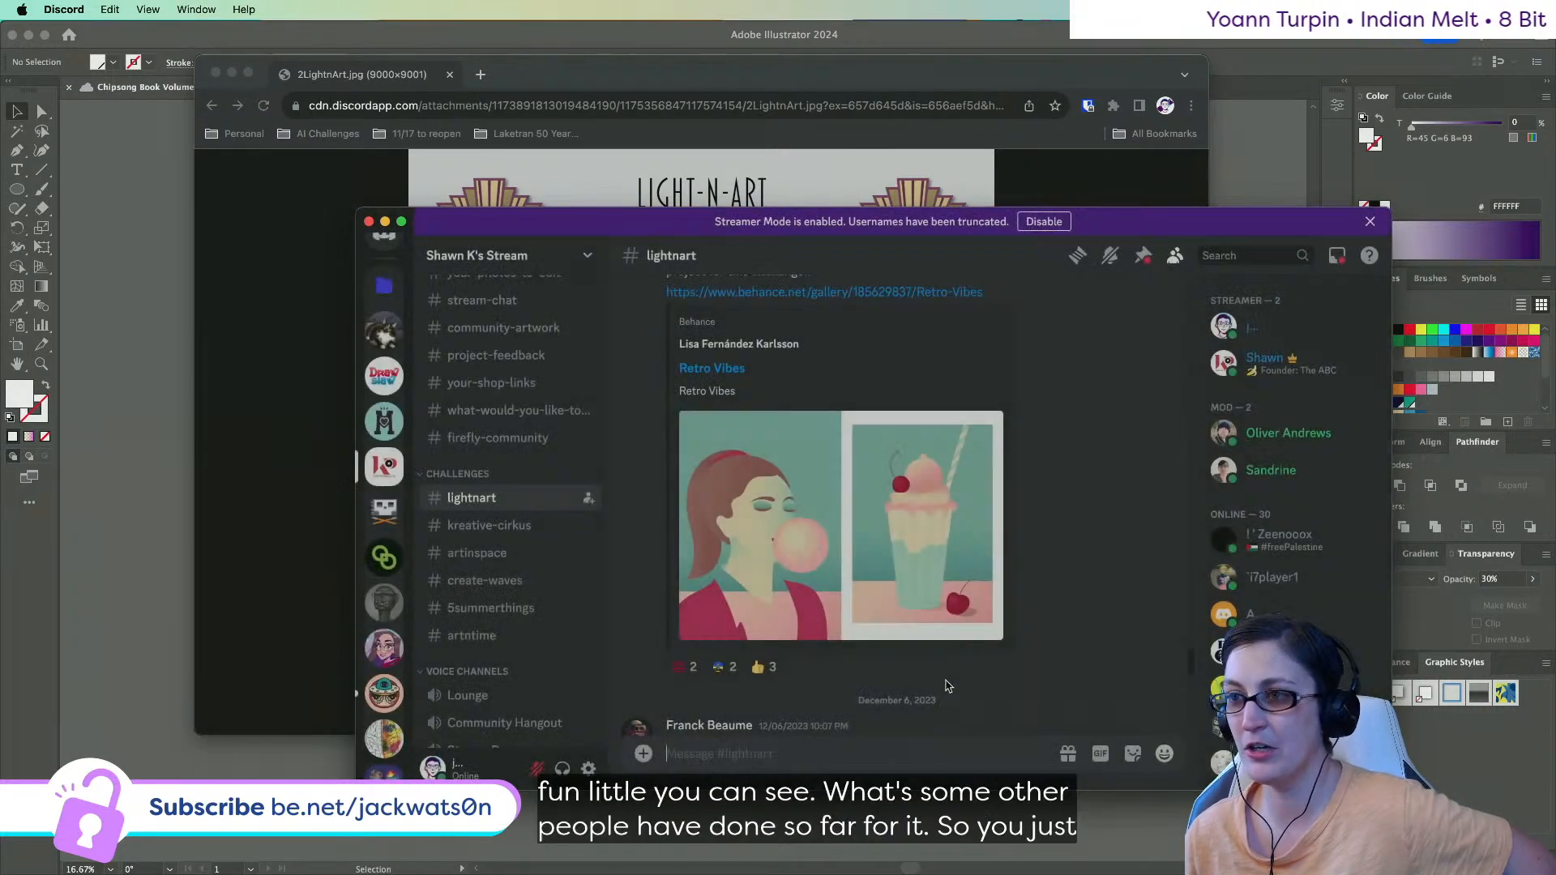
Browse earlier lightnart posts and view the bug sticker prize photo enlarged.
scroll(968, 551, up, 3)
scroll(969, 551, up, 10)
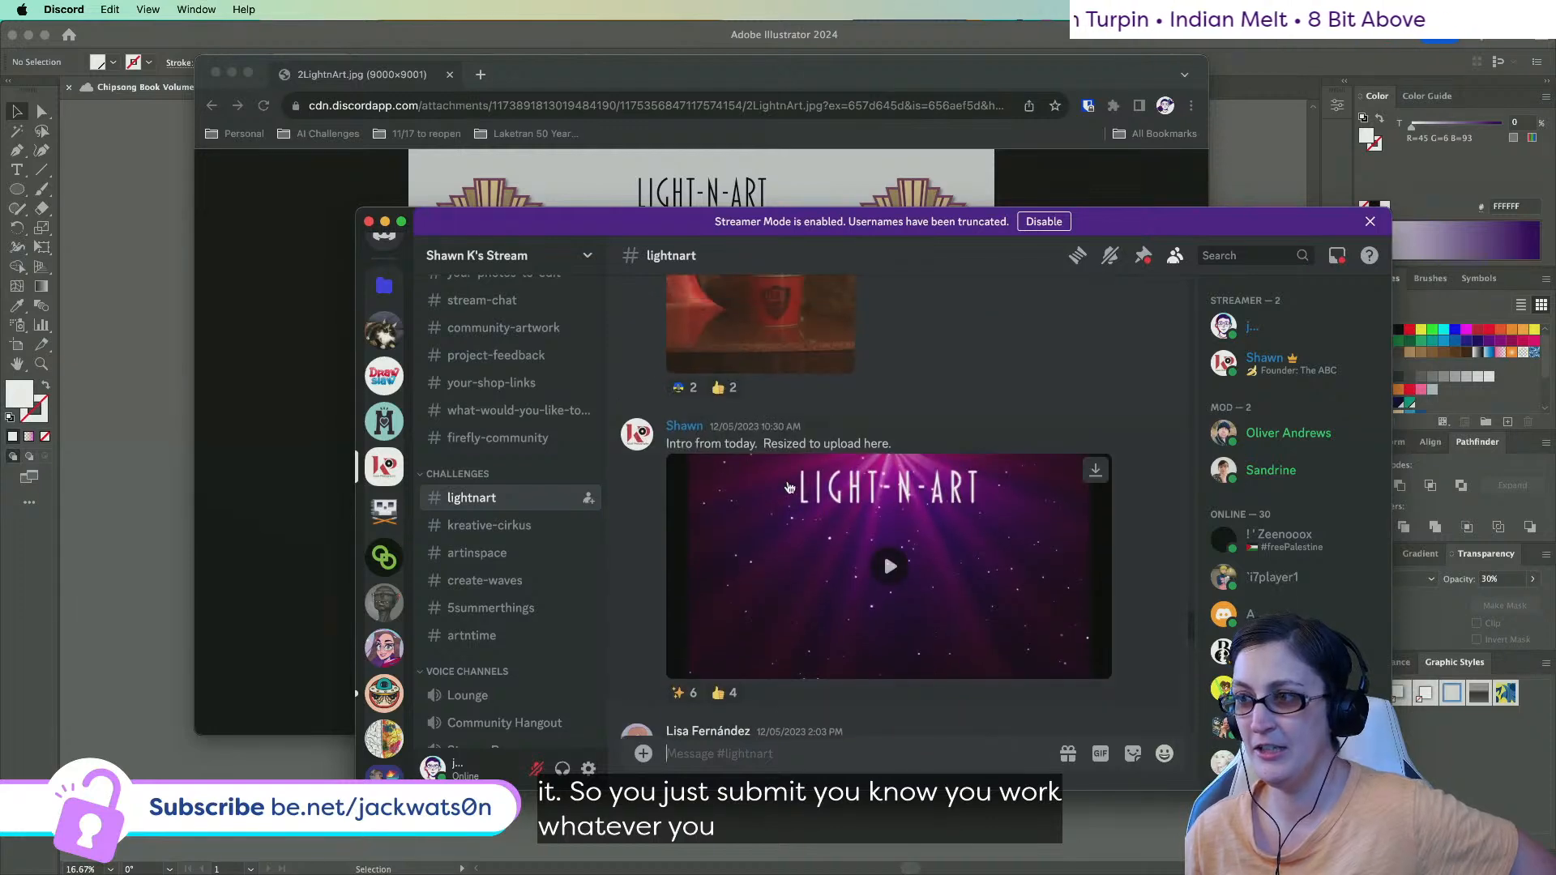
scroll(788, 486, up, 10)
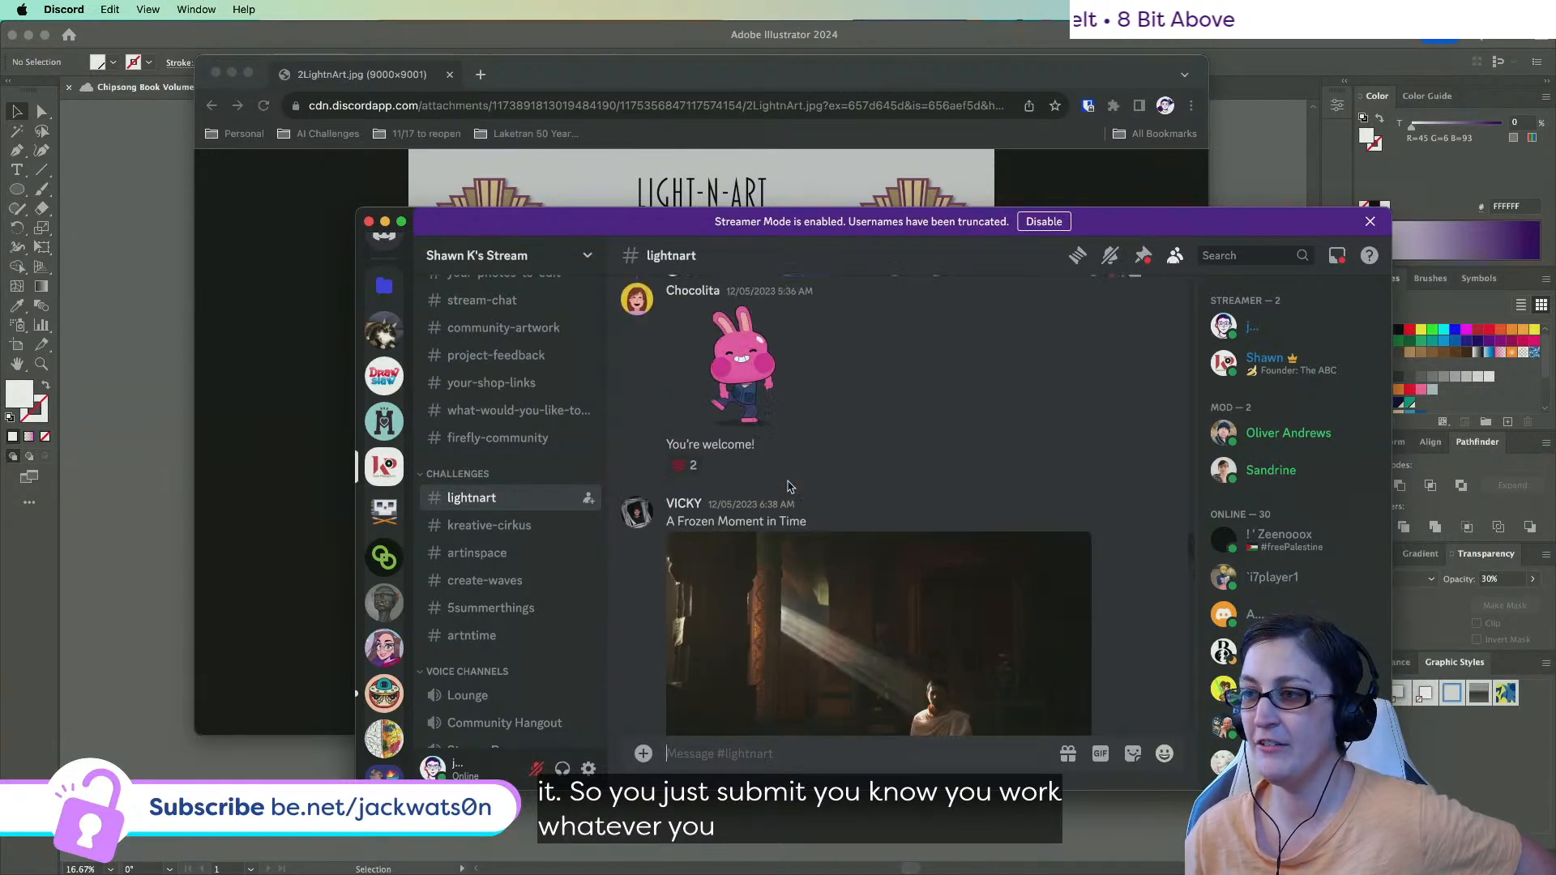
scroll(788, 487, down, 3)
click(793, 481)
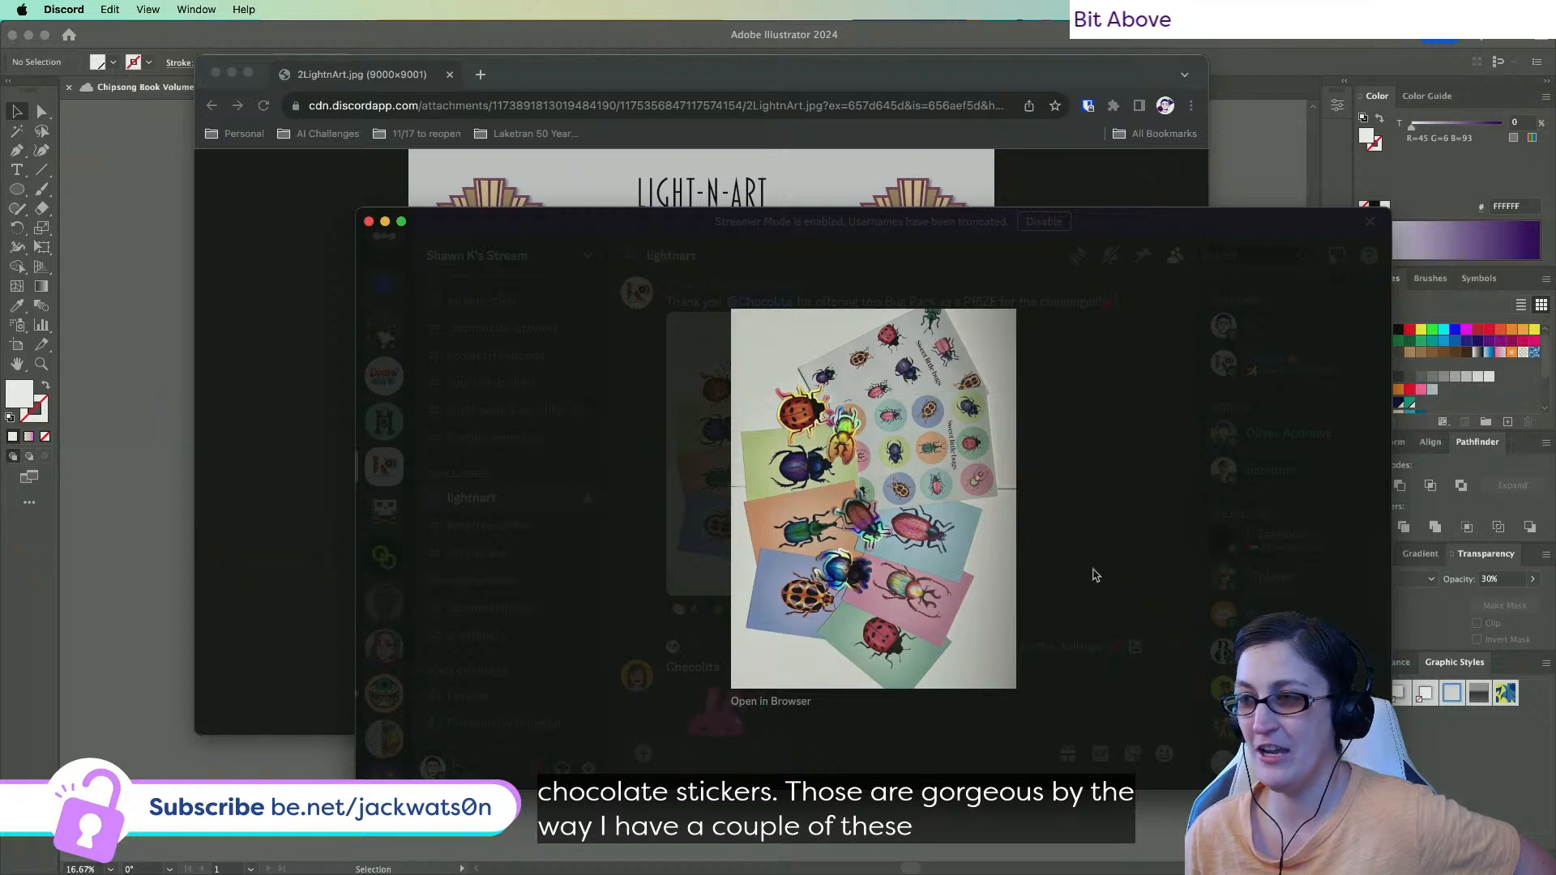
click(1050, 558)
scroll(863, 561, up, 5)
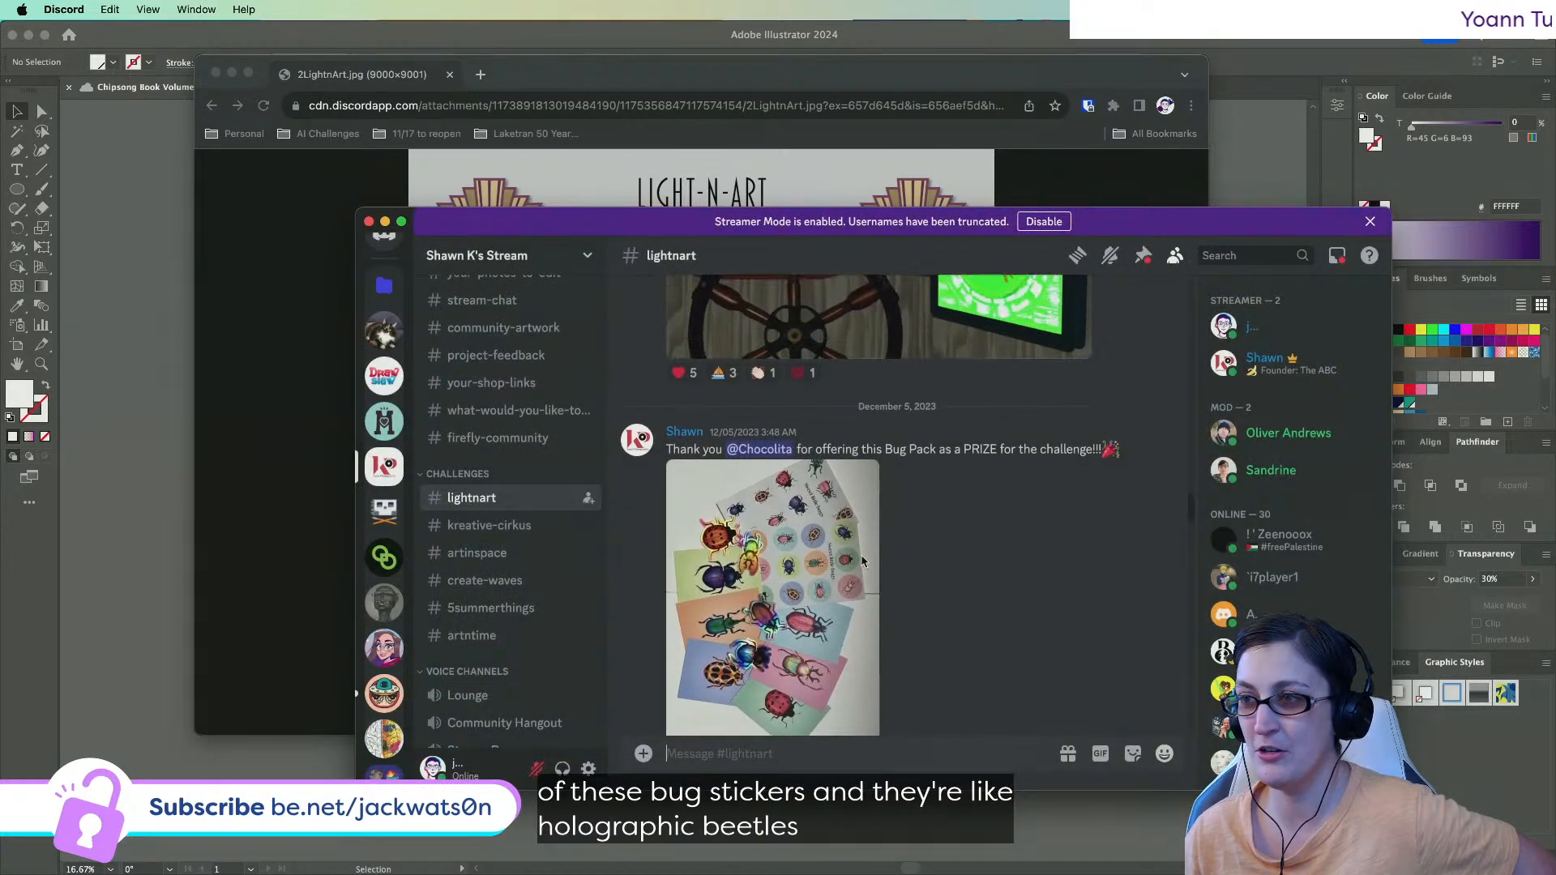
Examine the older challenge submissions in the lightnart channel back to the November 22 quote images.
scroll(862, 562, up, 8)
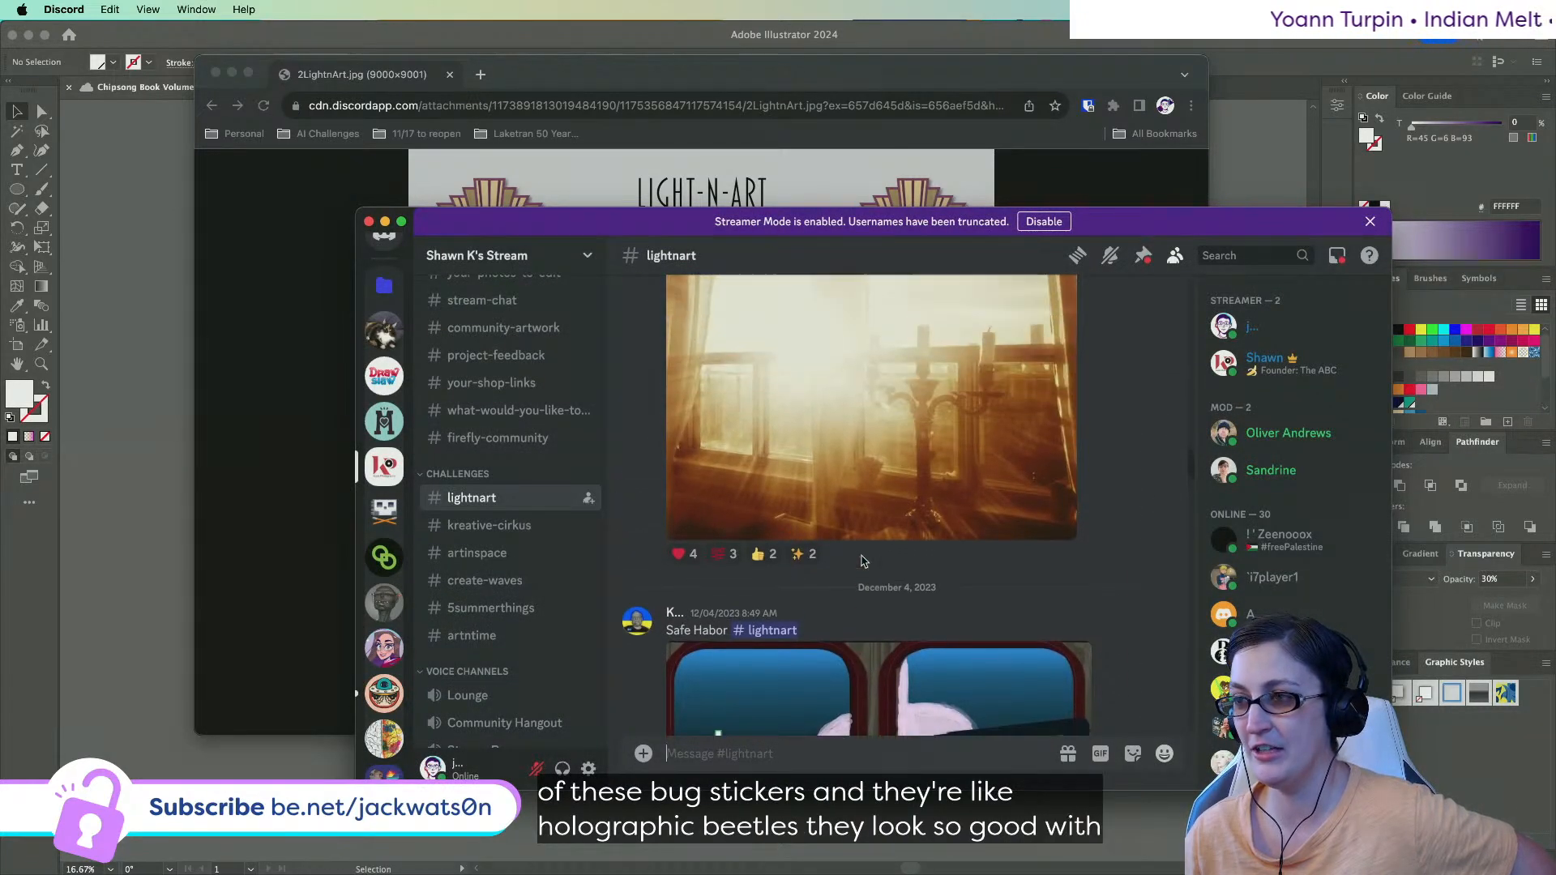
scroll(863, 562, up, 4)
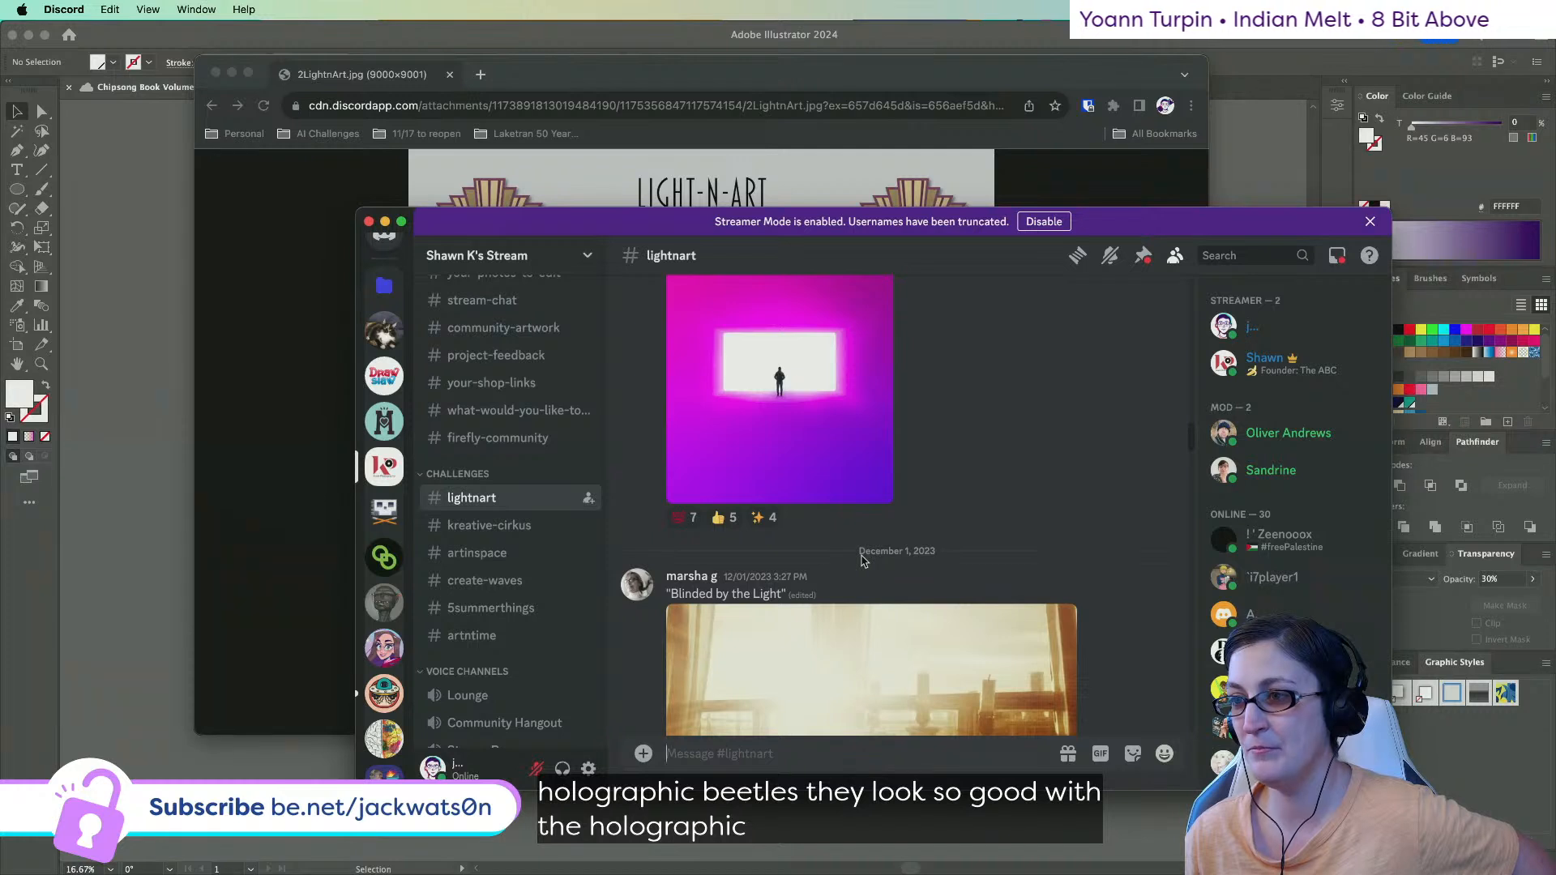
scroll(863, 561, up, 8)
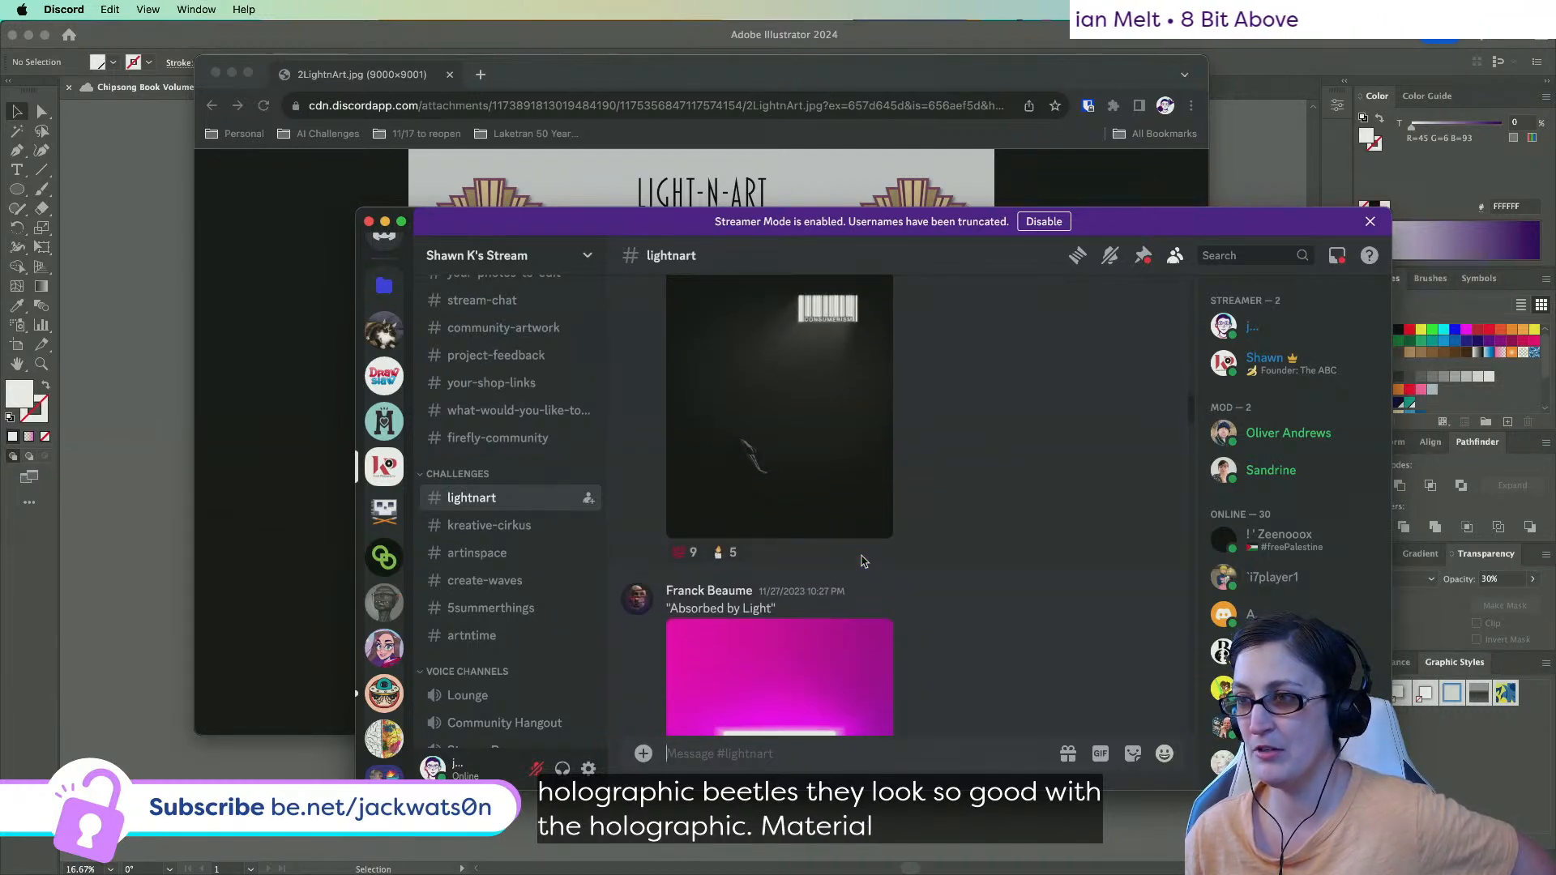
scroll(863, 561, up, 10)
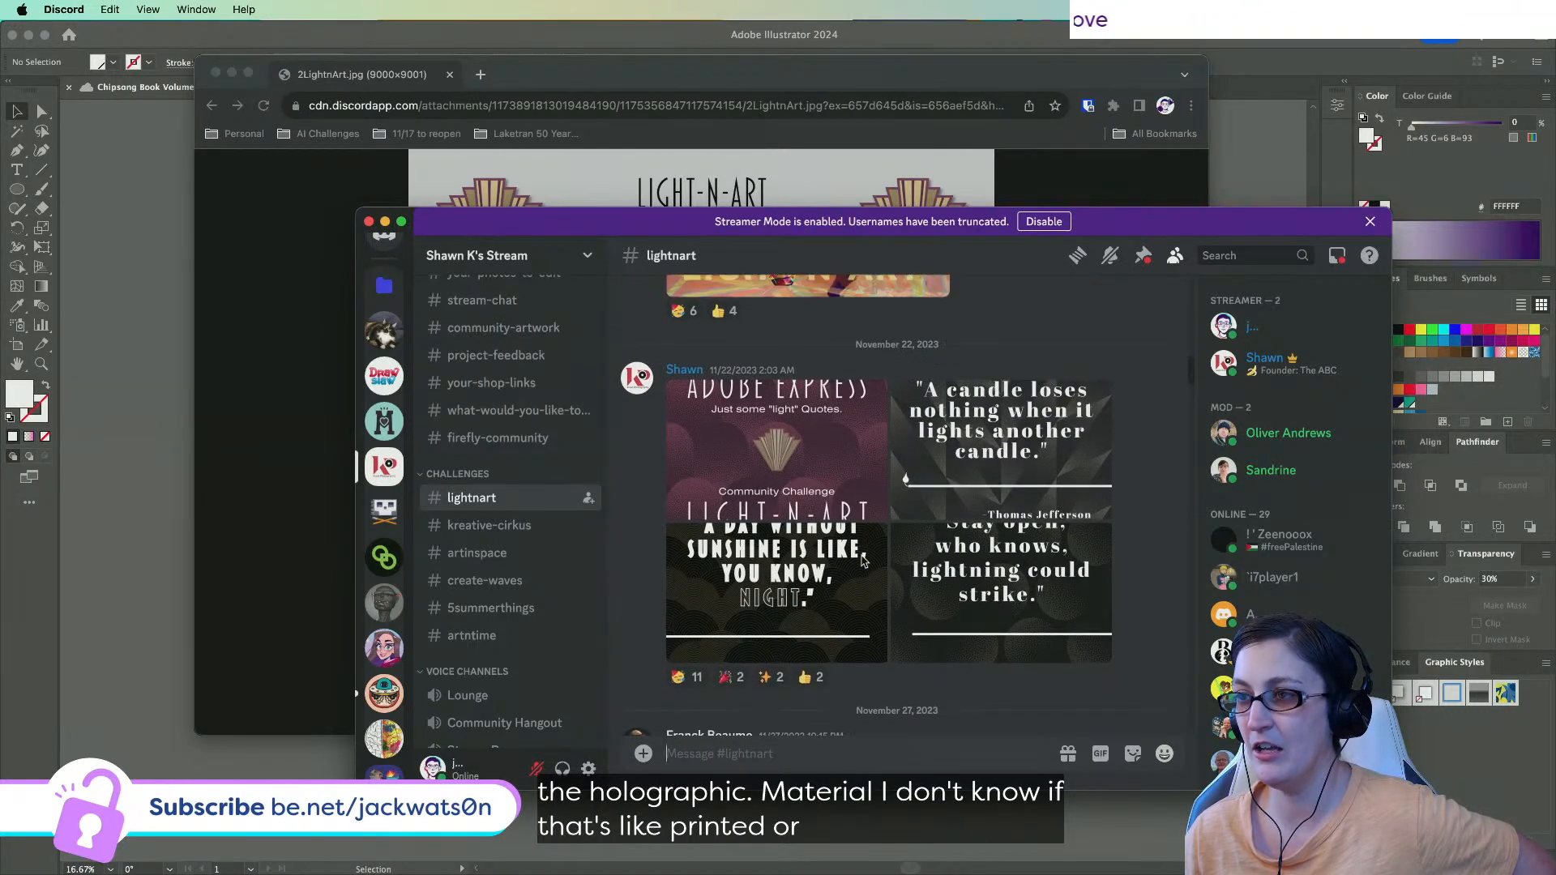
scroll(863, 562, up, 2)
scroll(863, 561, down, 3)
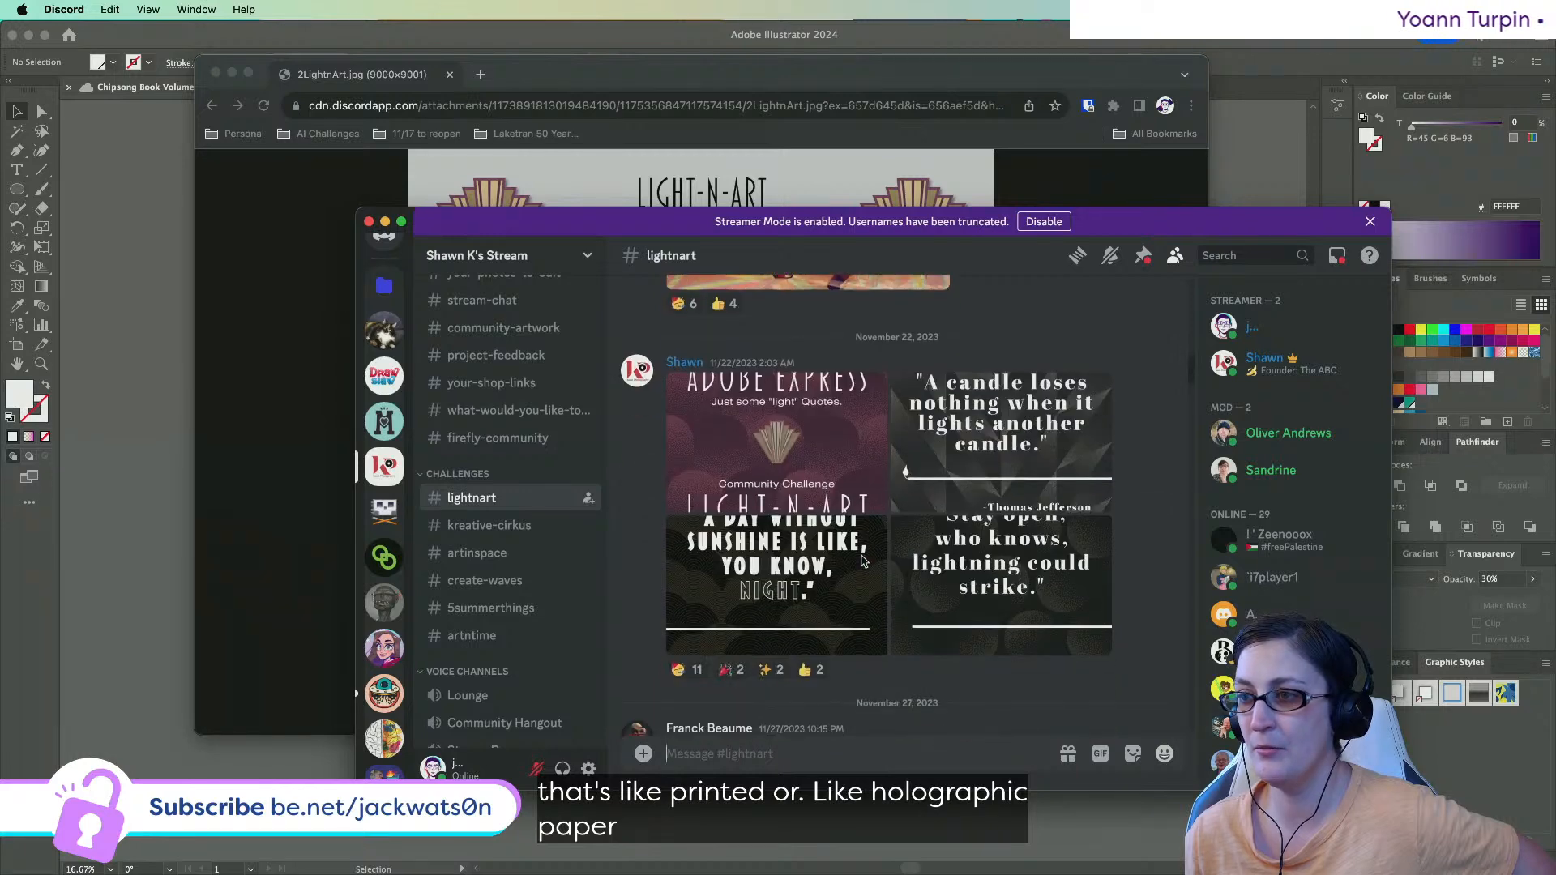
scroll(864, 561, up, 5)
Move the Discord and Chrome windows off the screen and return to Illustrator.
drag(580, 223, 1555, 54)
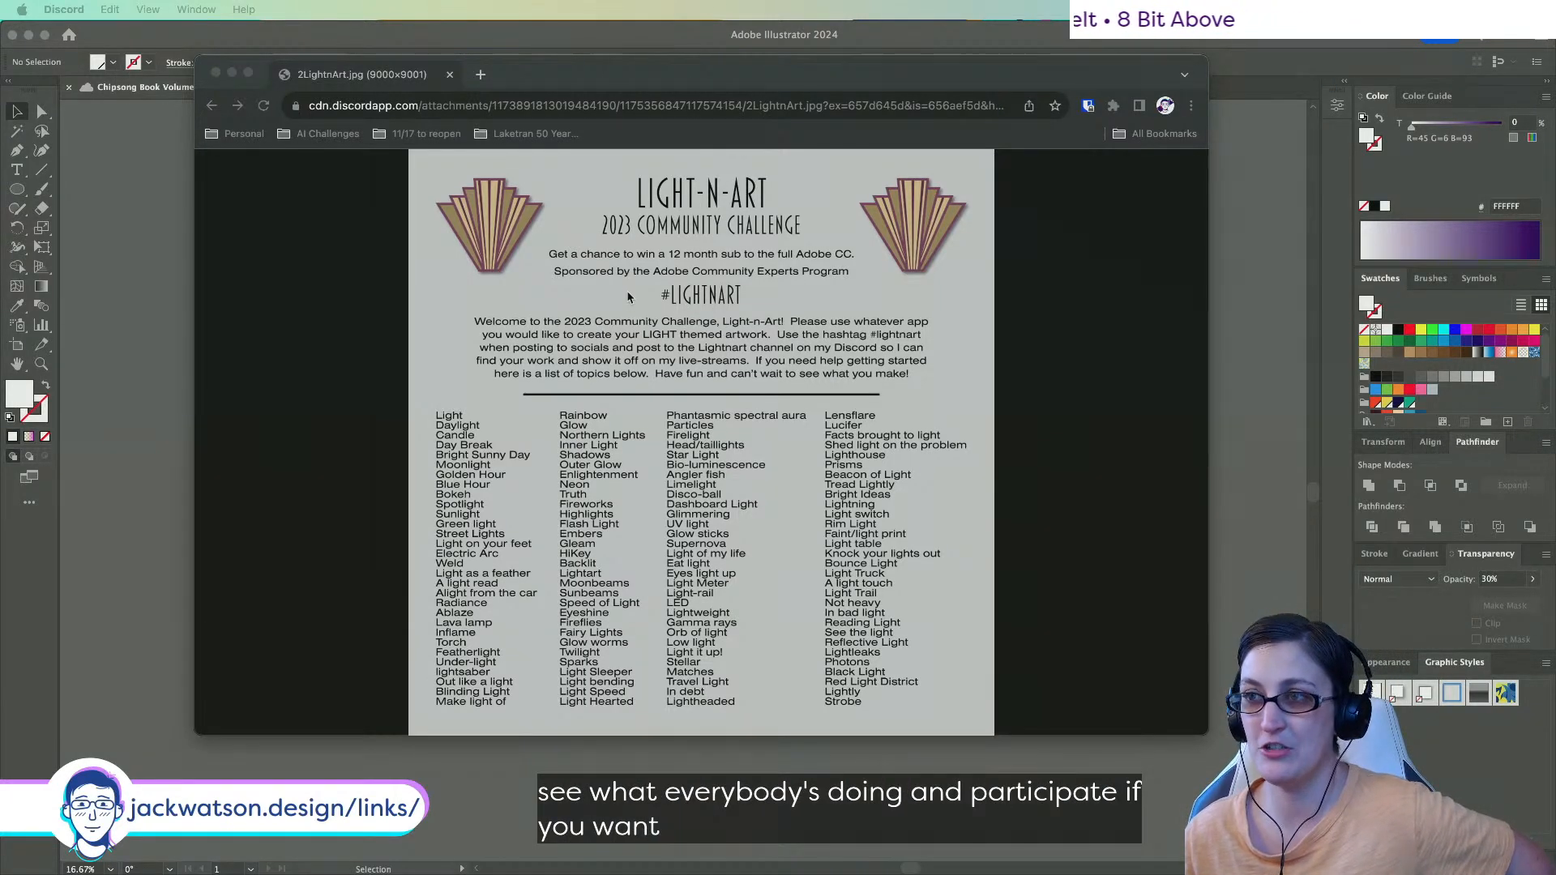
drag(577, 75, 1555, 114)
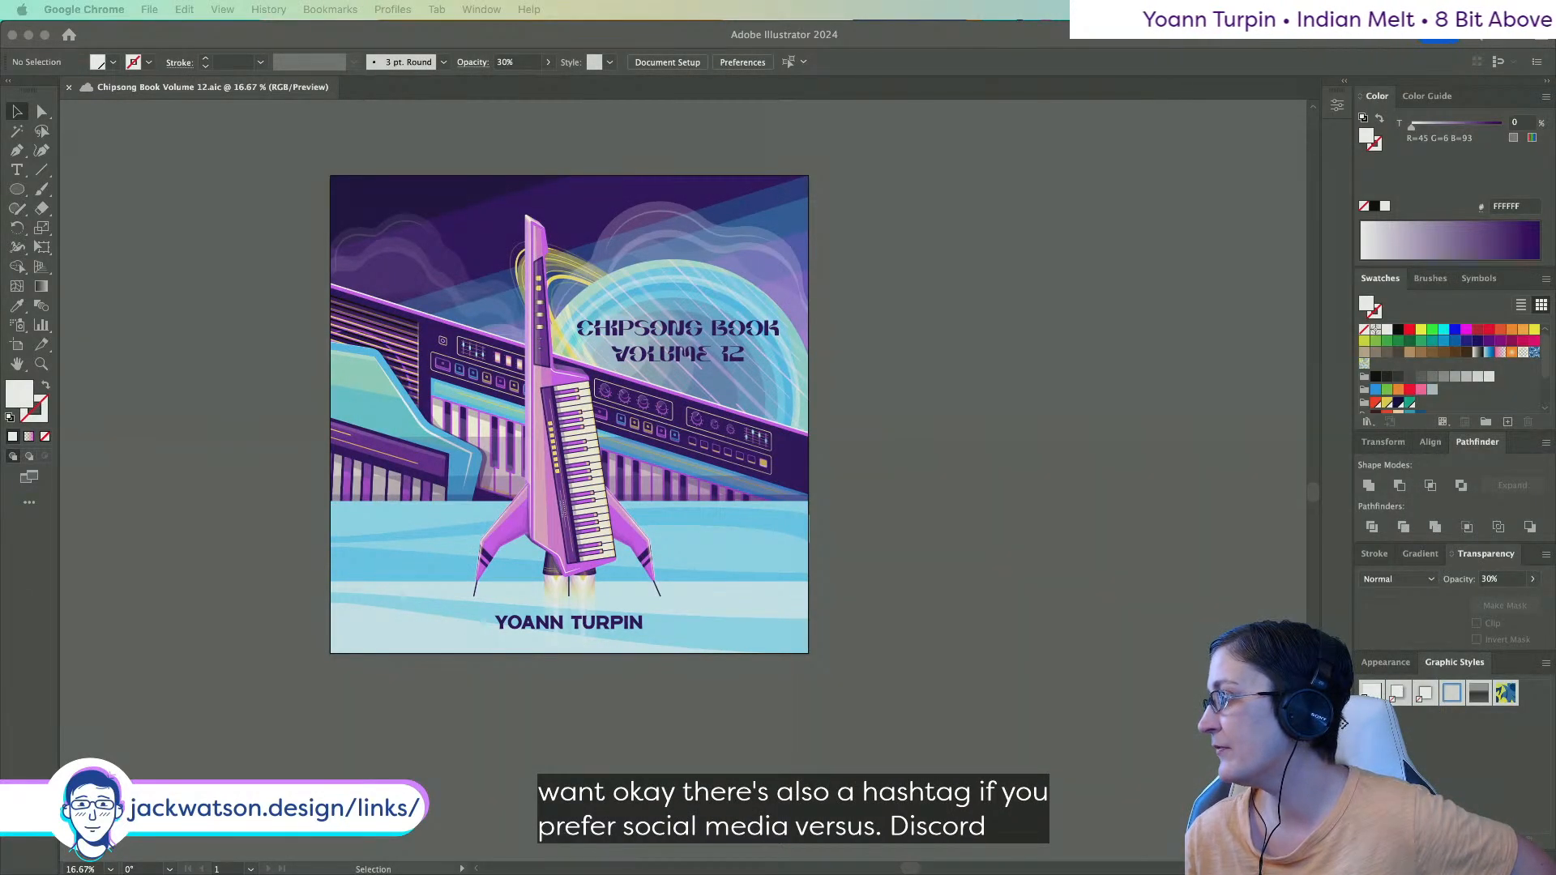
click(862, 341)
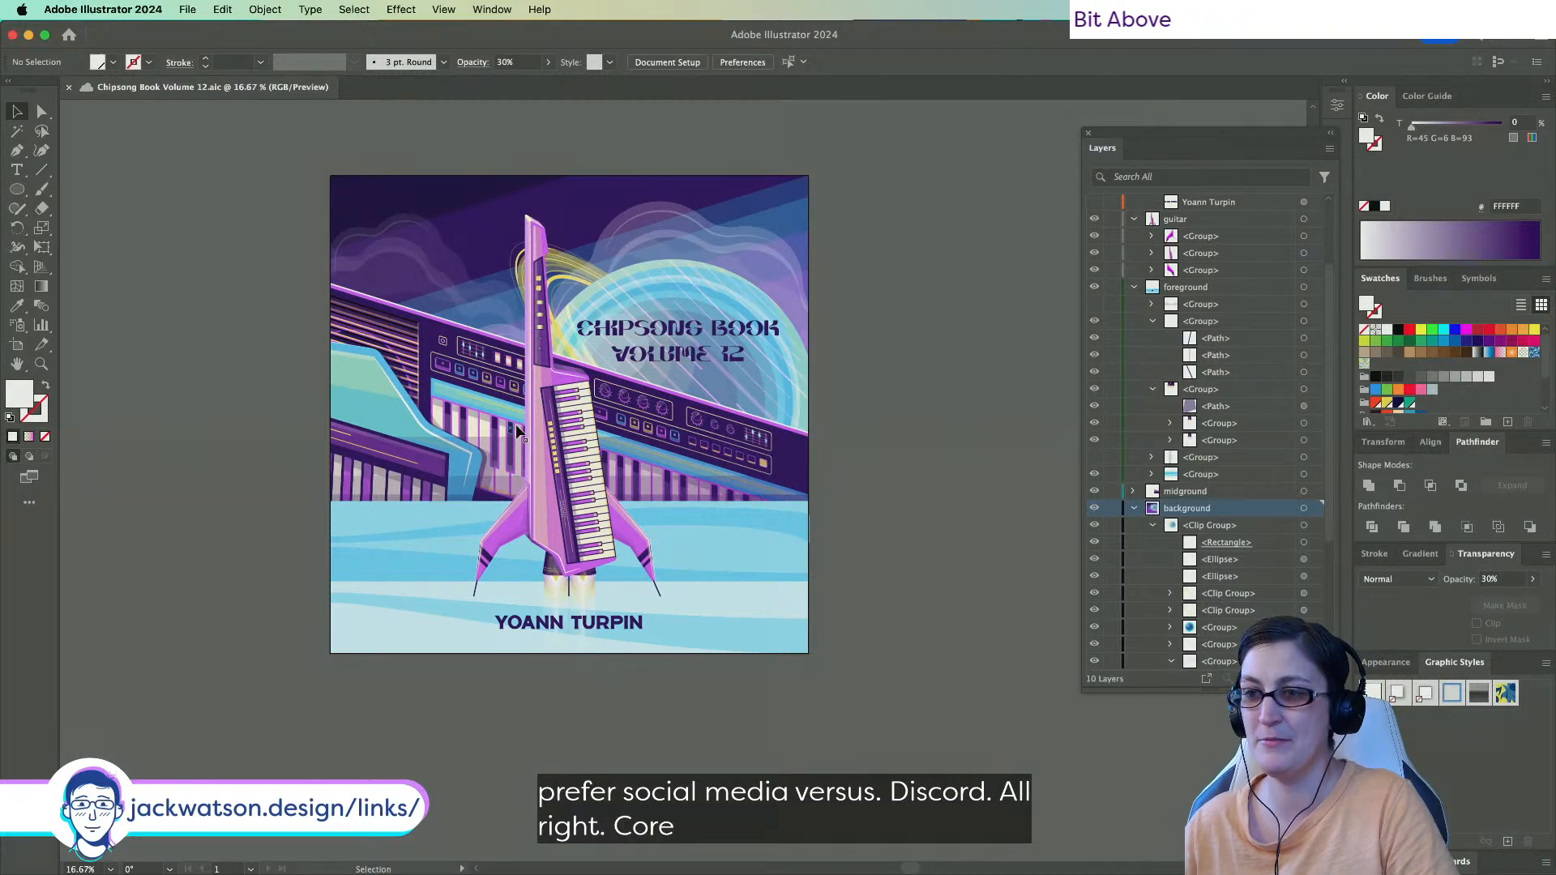
Duplicate the Chipsong Book Volume 12 title text and hide one copy, keeping the other selected for font testing.
scroll(515, 424, up, 1)
click(748, 314)
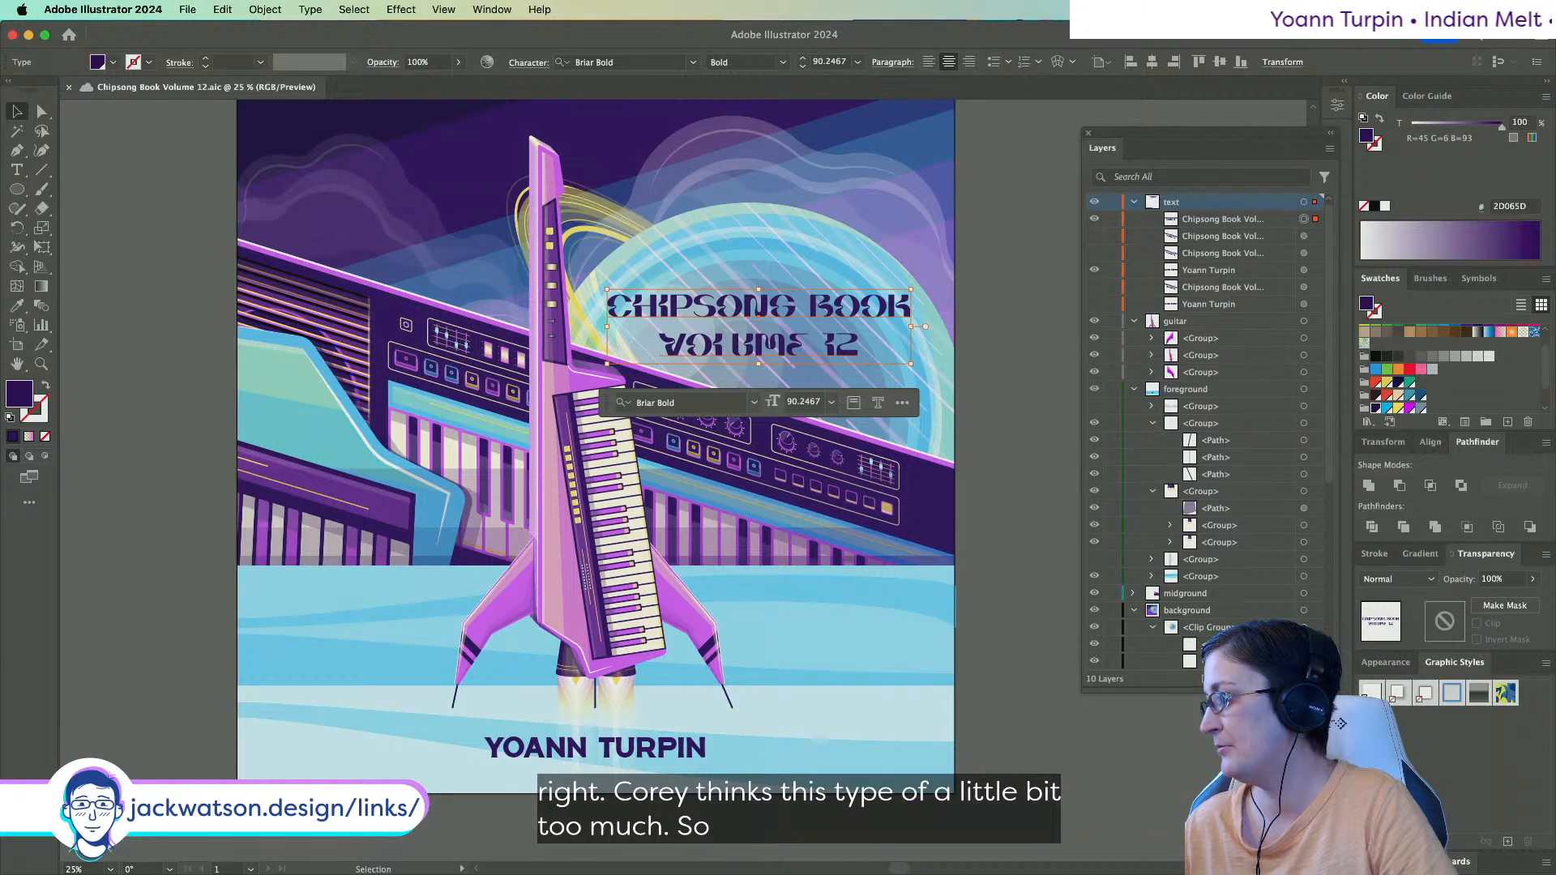
key(super+Tab)
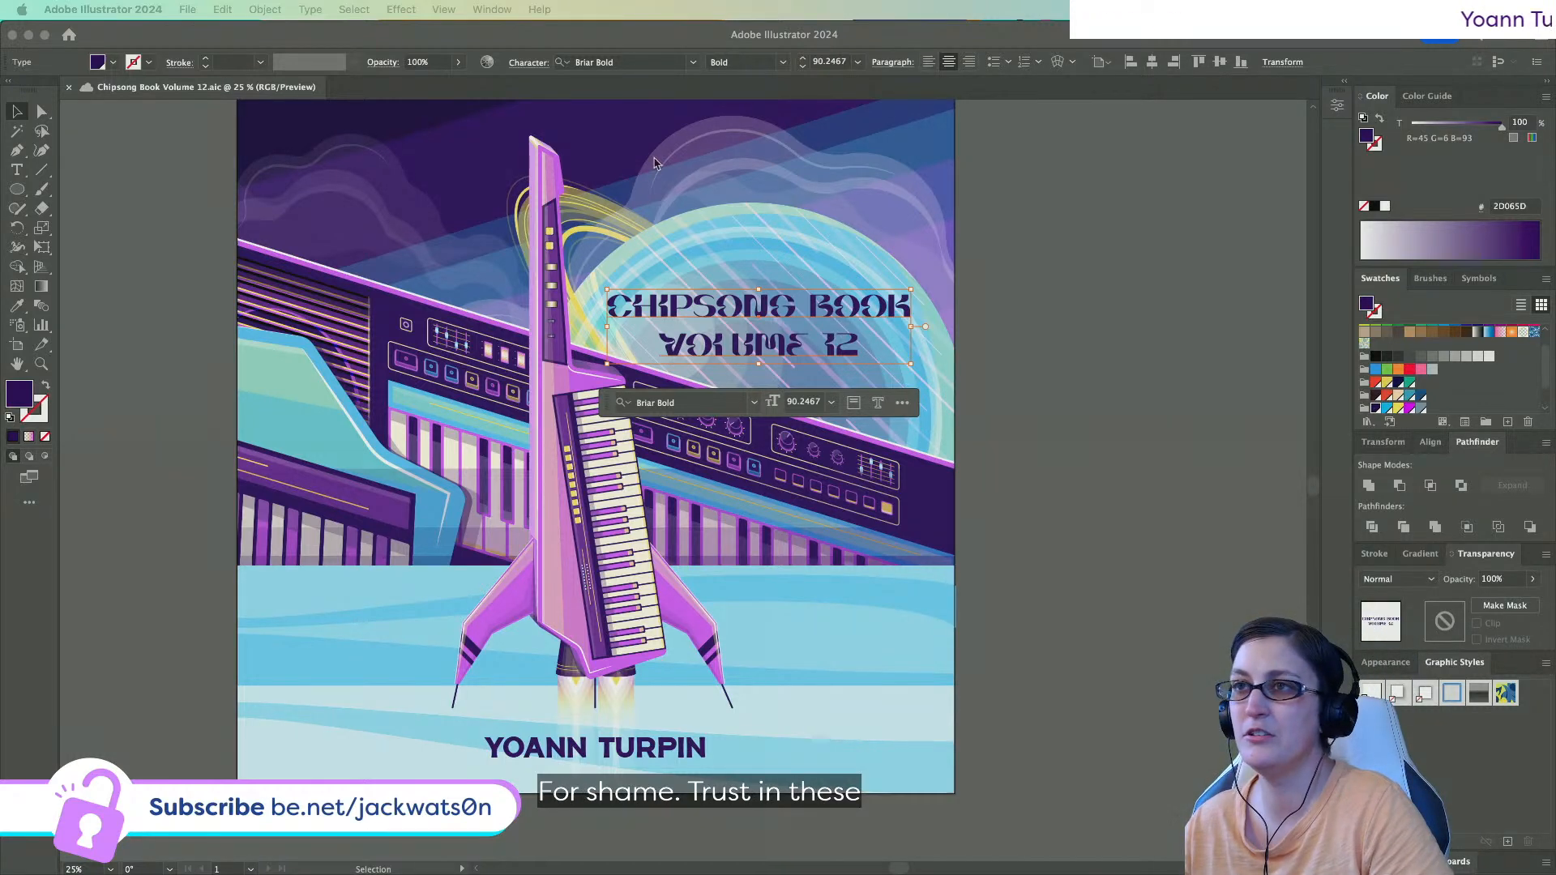
click(641, 62)
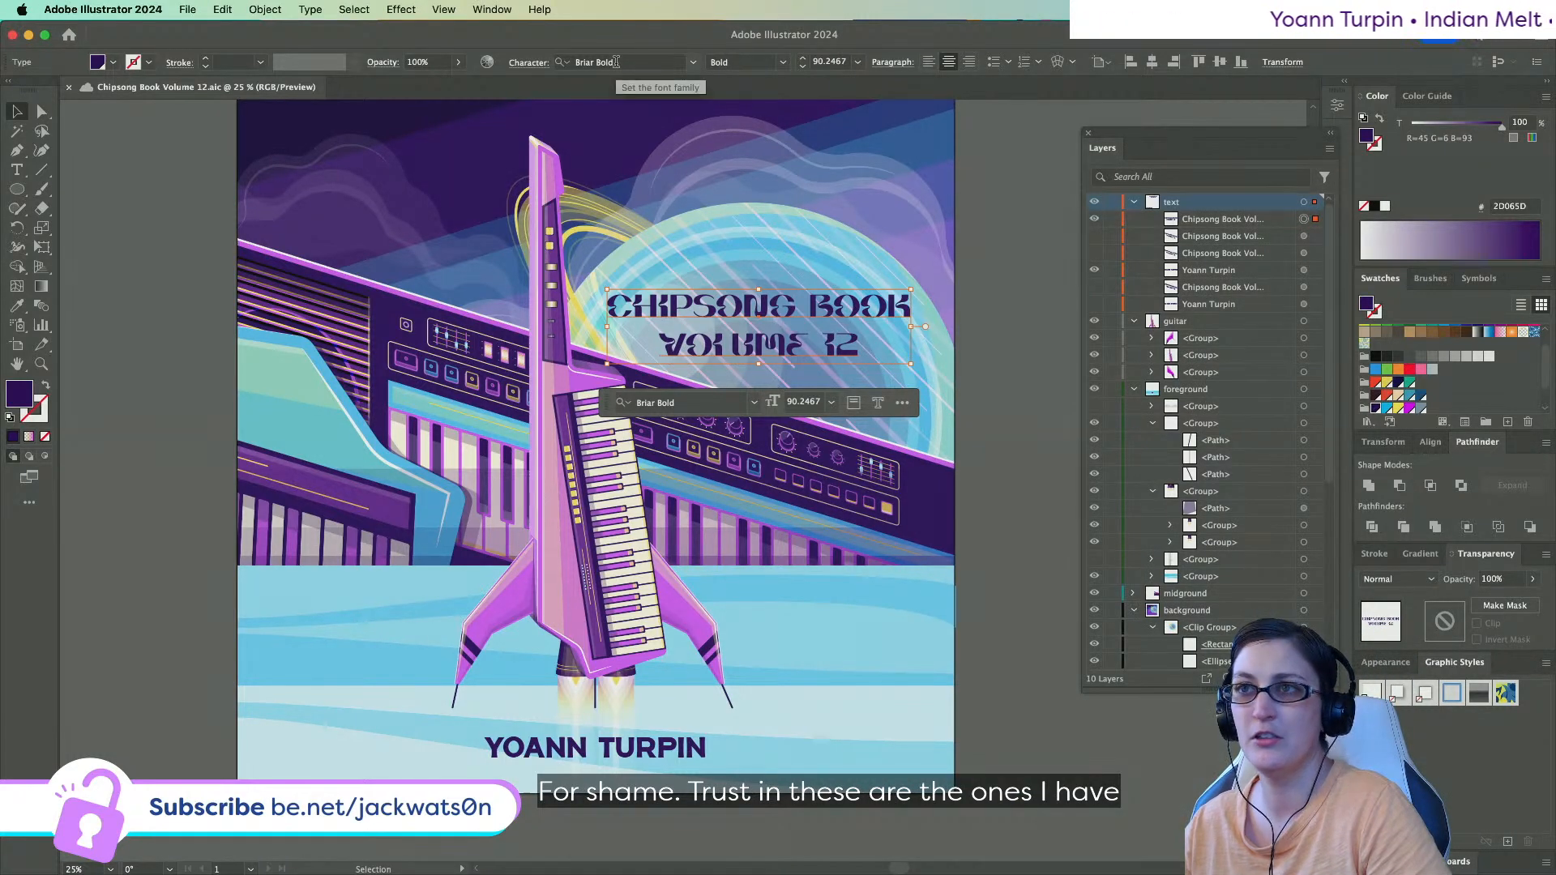
click(1094, 220)
click(1094, 221)
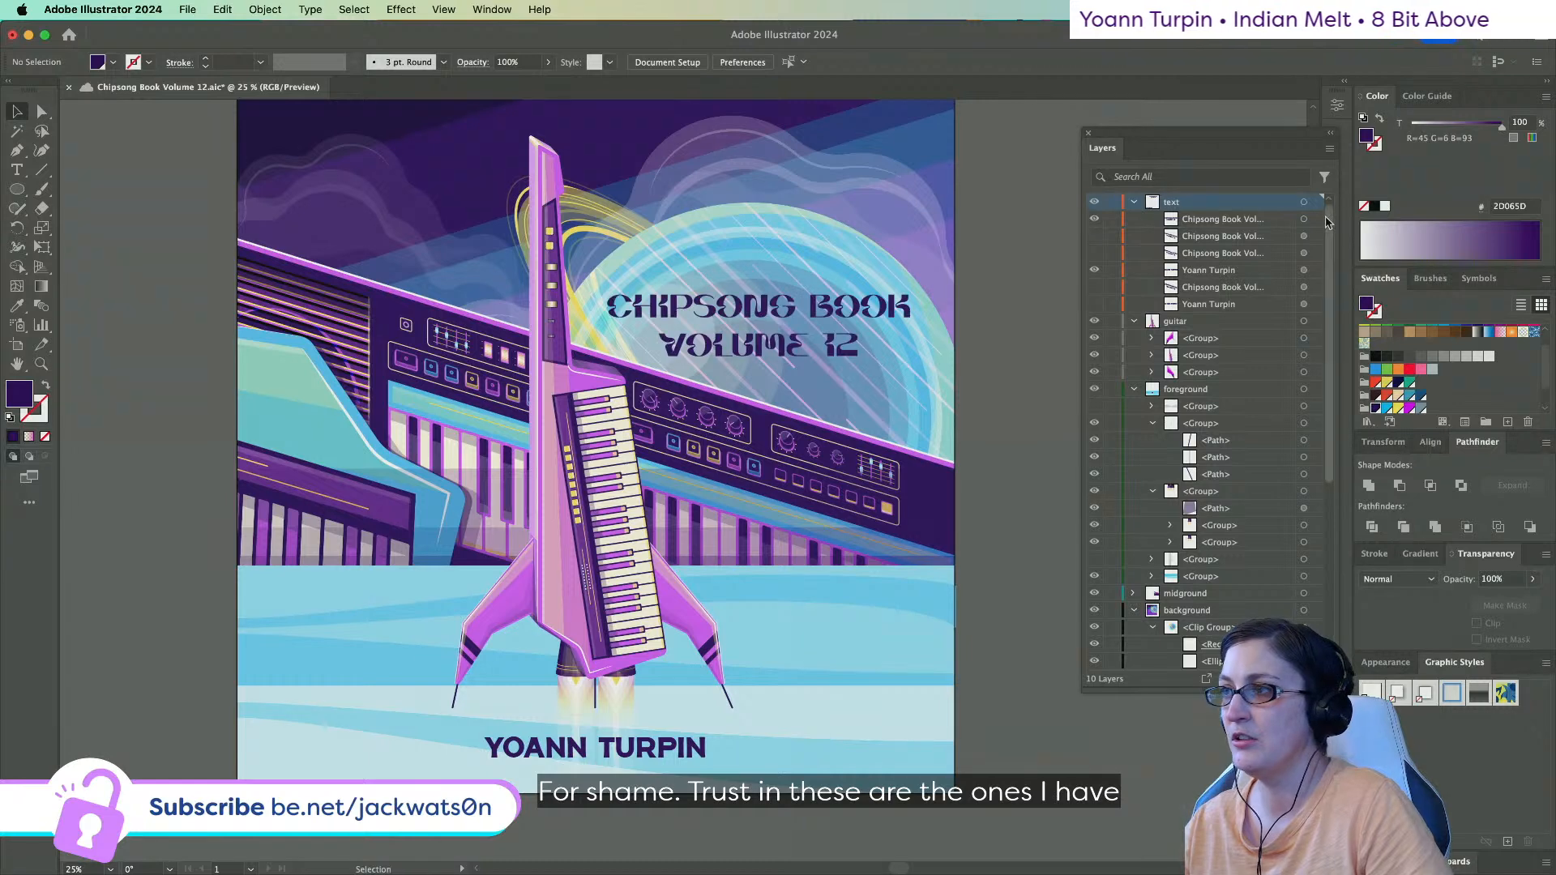
click(1094, 239)
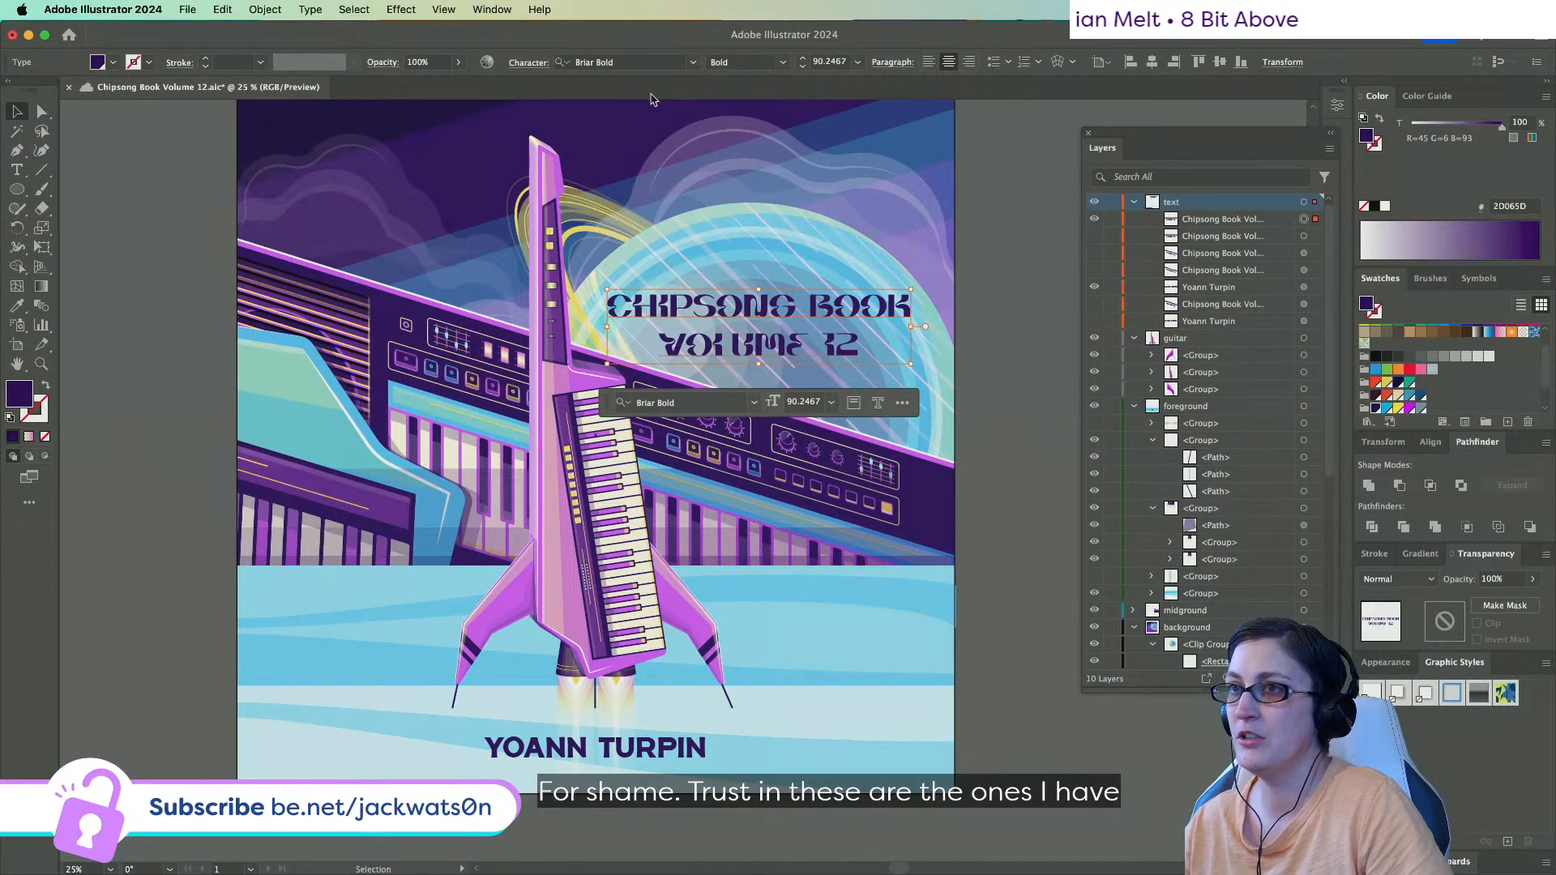
Try the title in BLLOK Regular scaled down to about 59 pt, and undo both changes.
click(651, 61)
text(bllo)
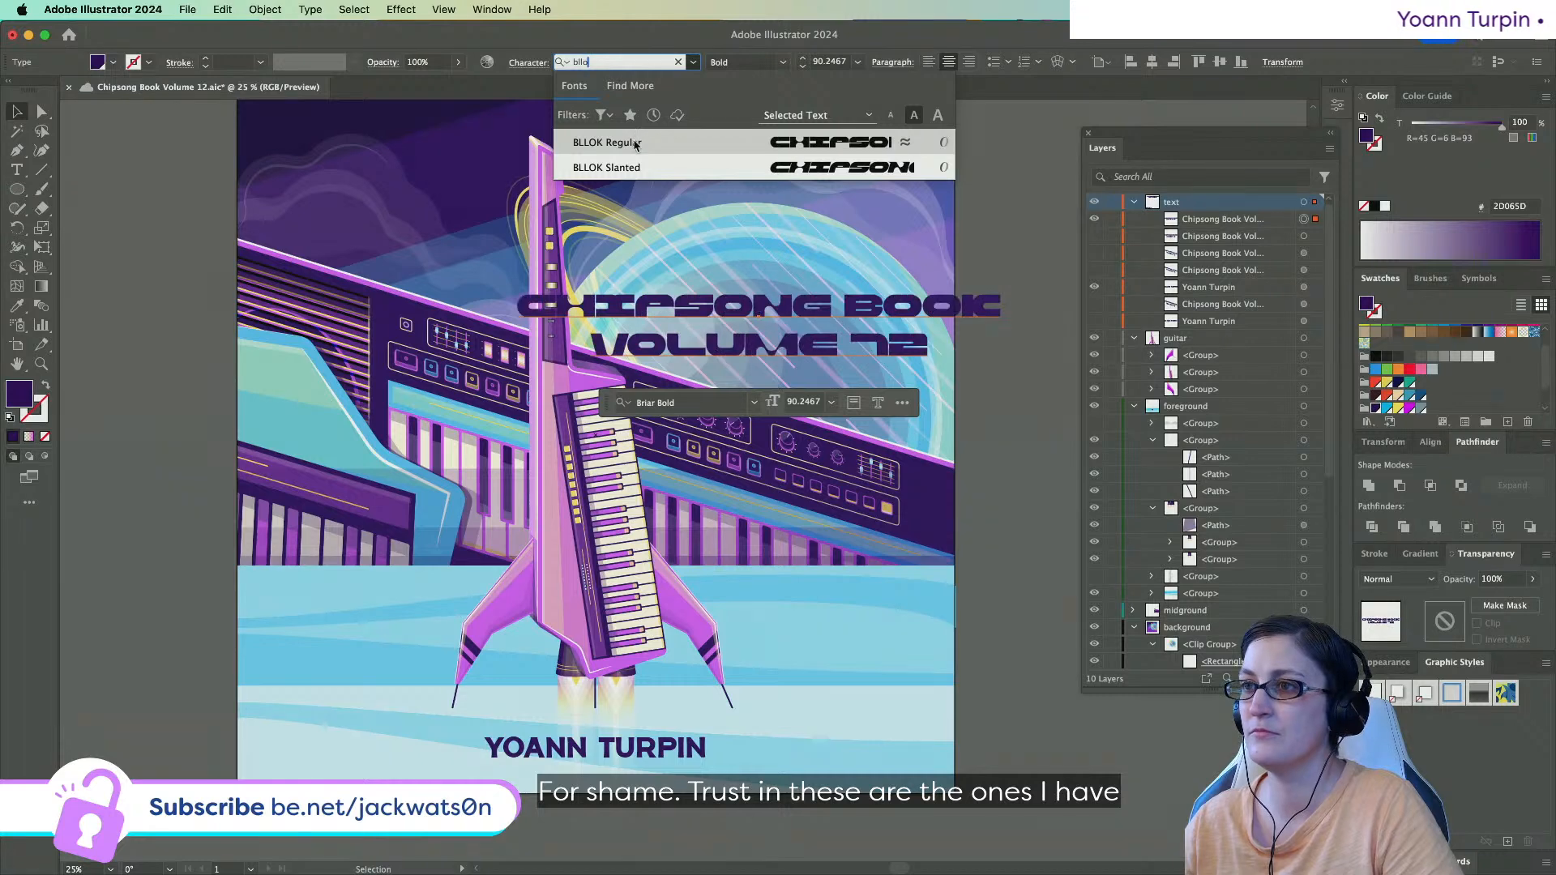
click(635, 145)
drag(1001, 333, 826, 333)
double_click(835, 333)
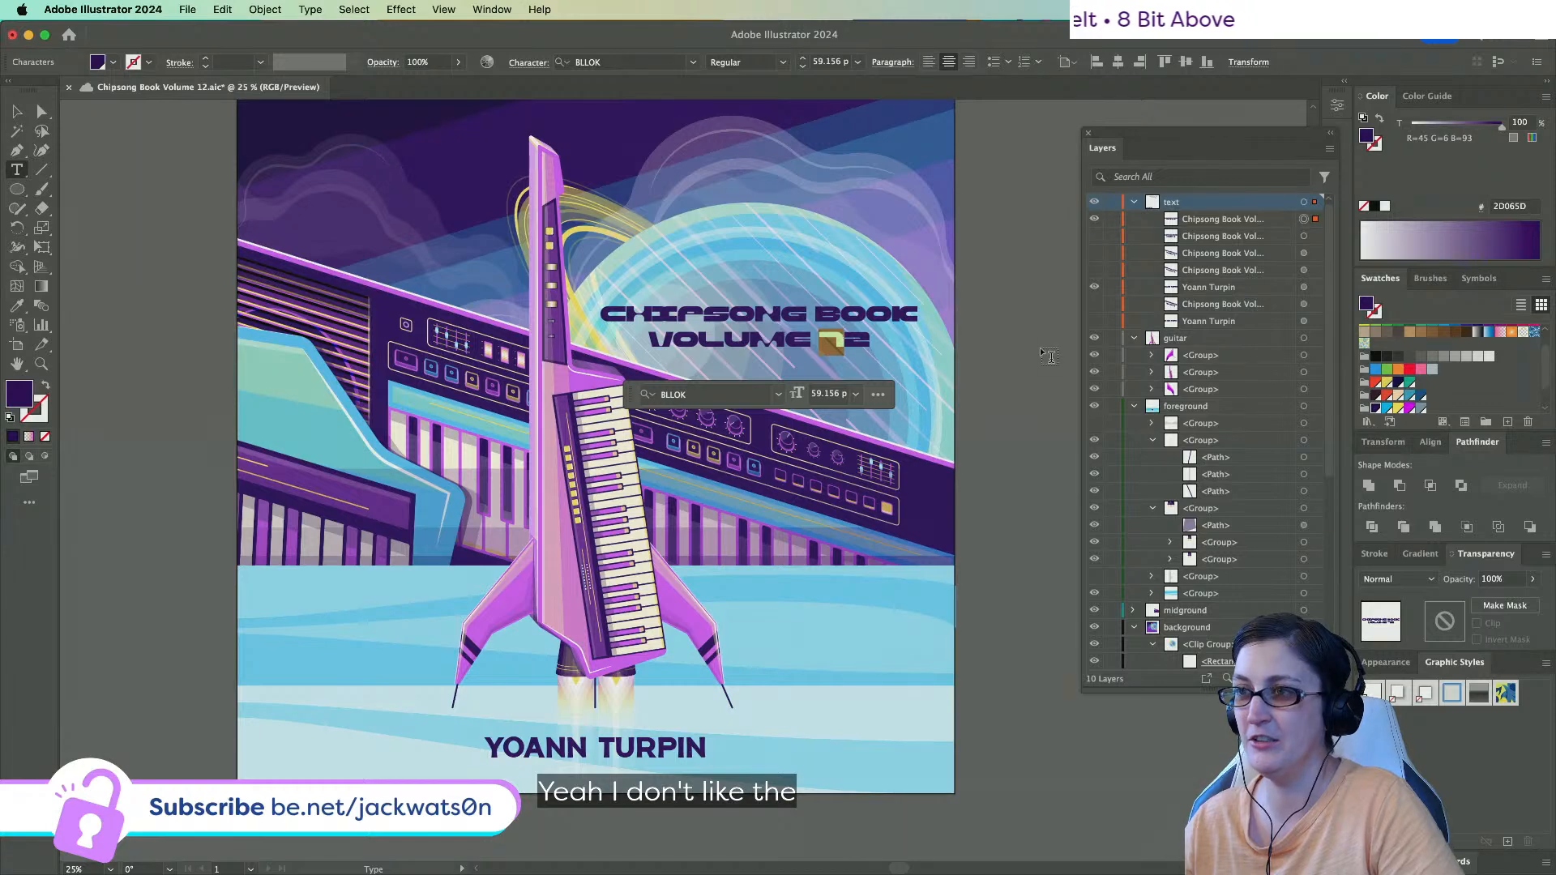
key(Escape)
key(super+z)
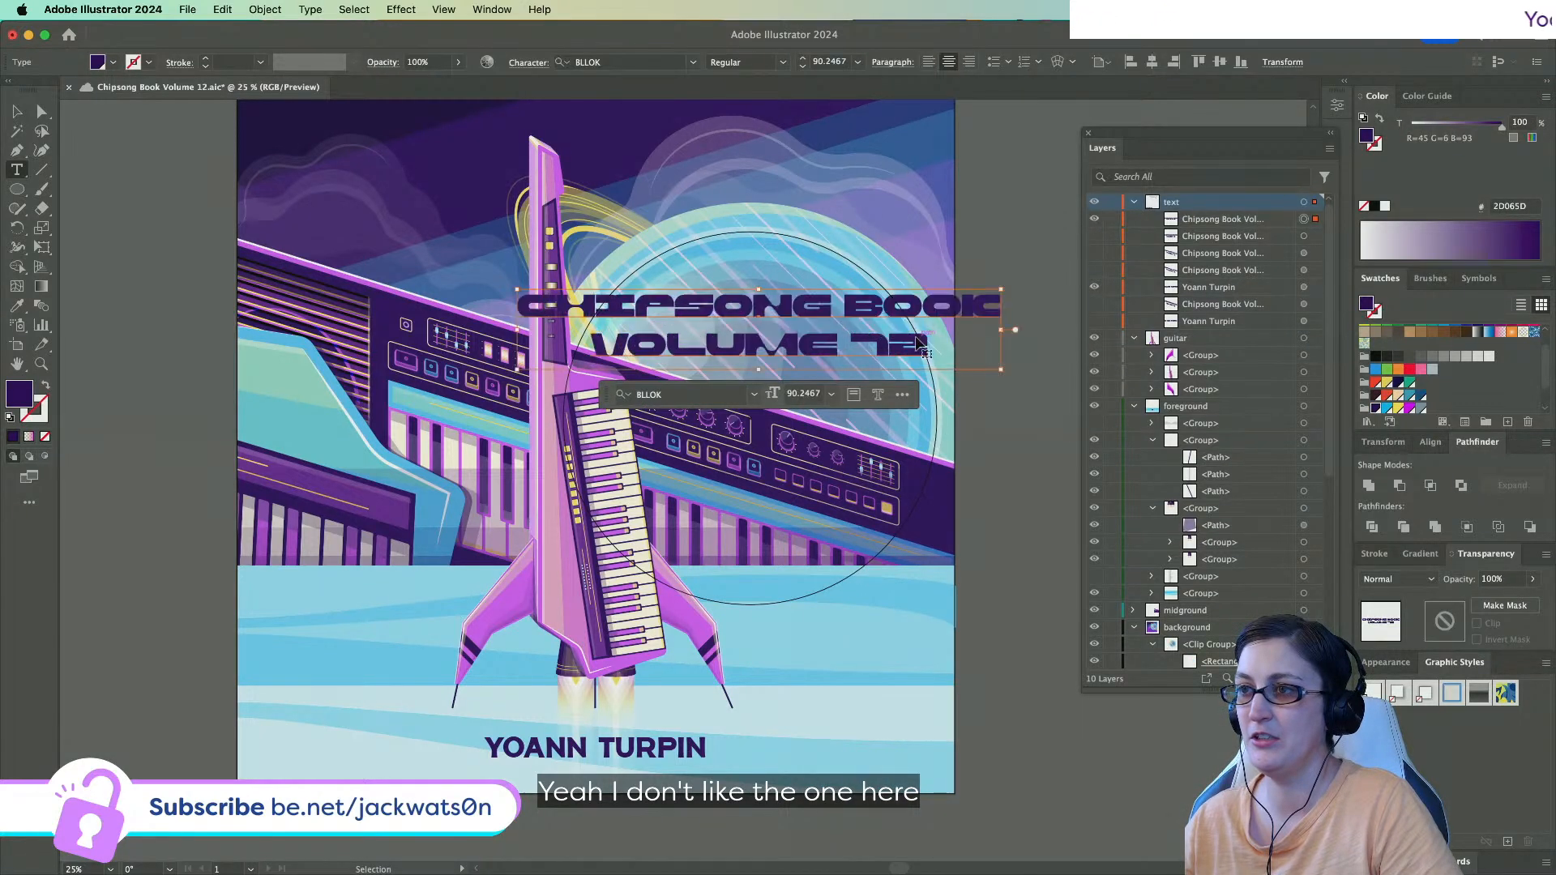
key(super+z)
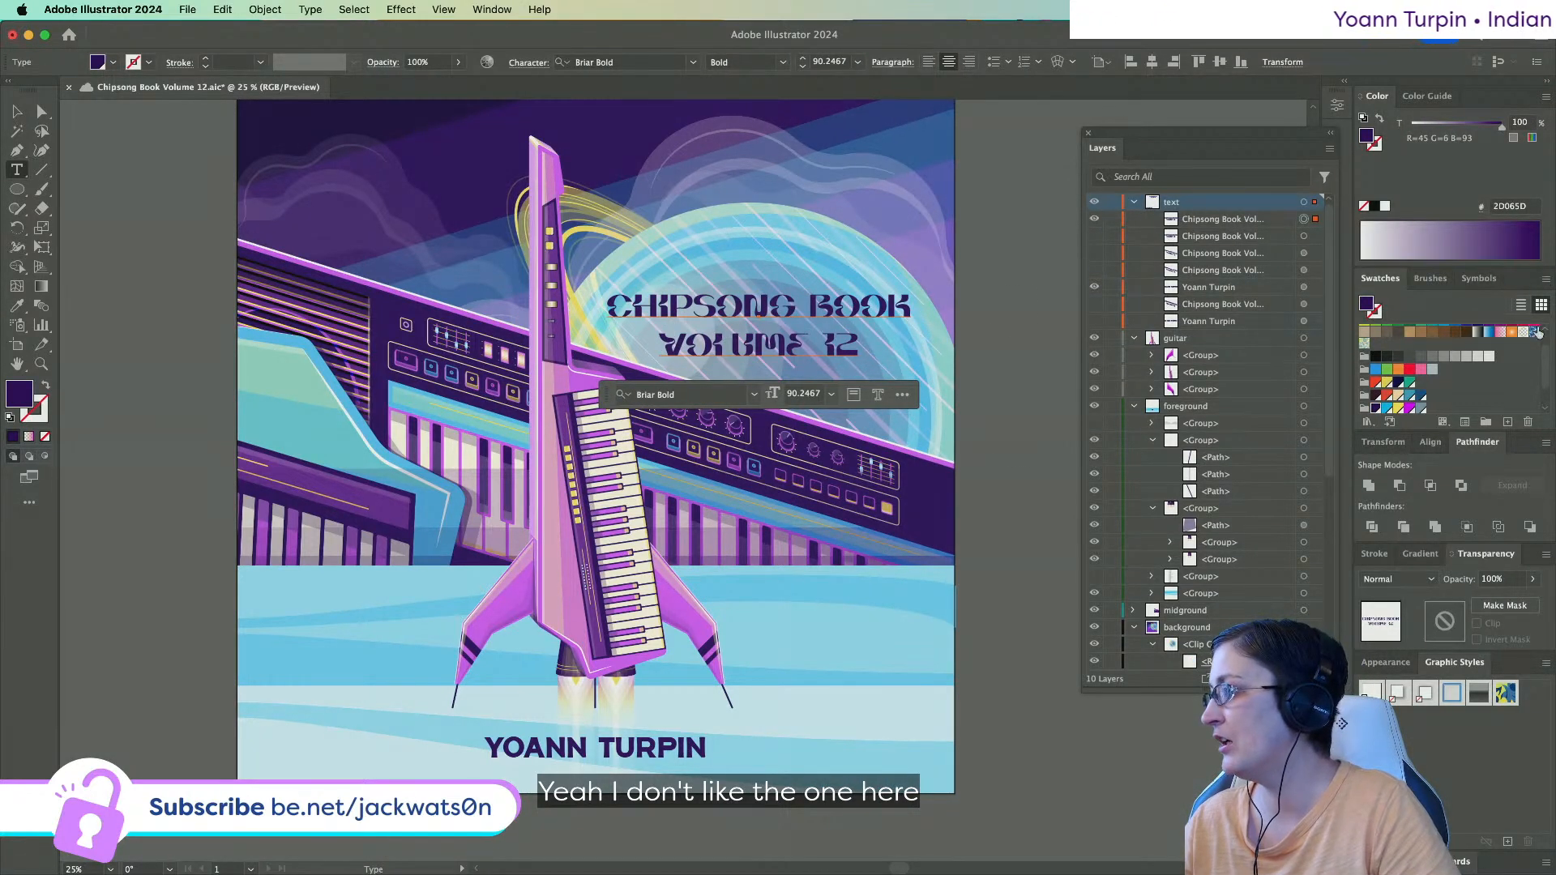
Set the title's font to GIN Experimental Italic.
click(603, 62)
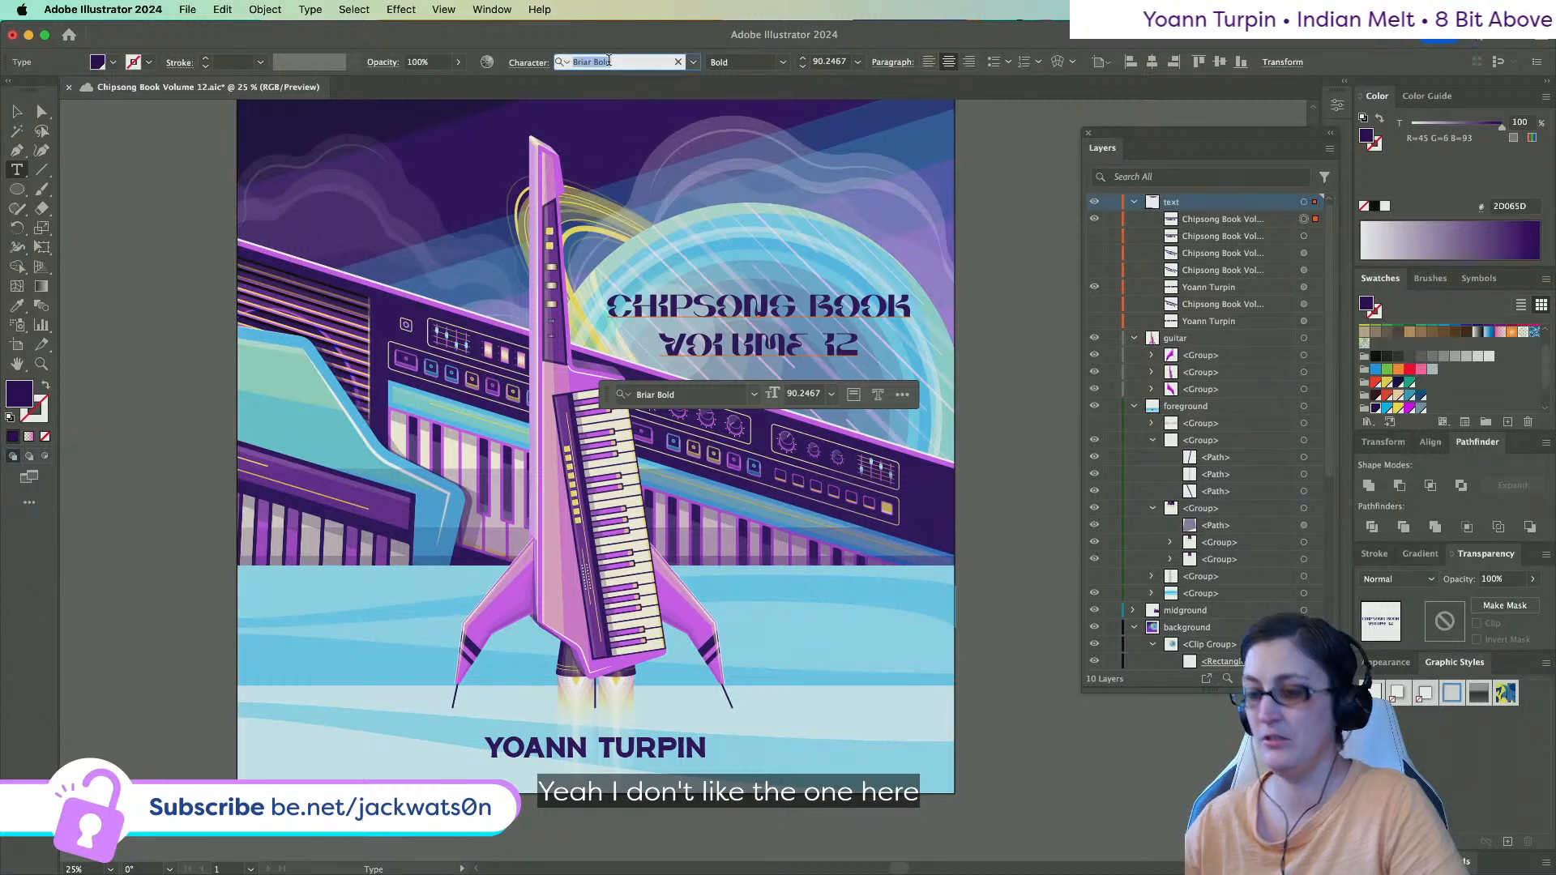
text(gin)
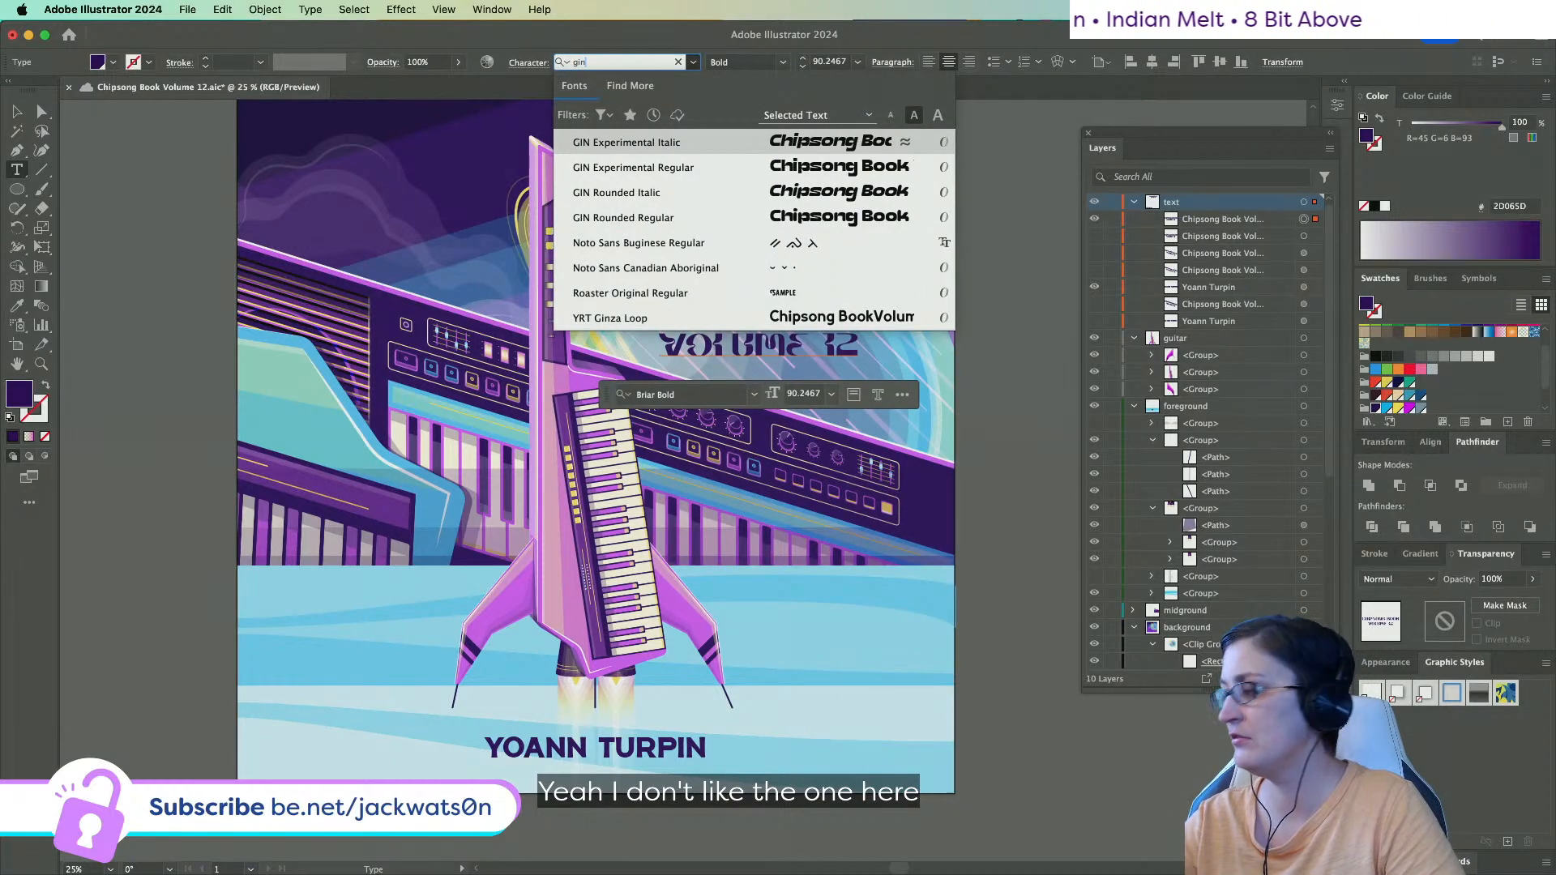
key(Return)
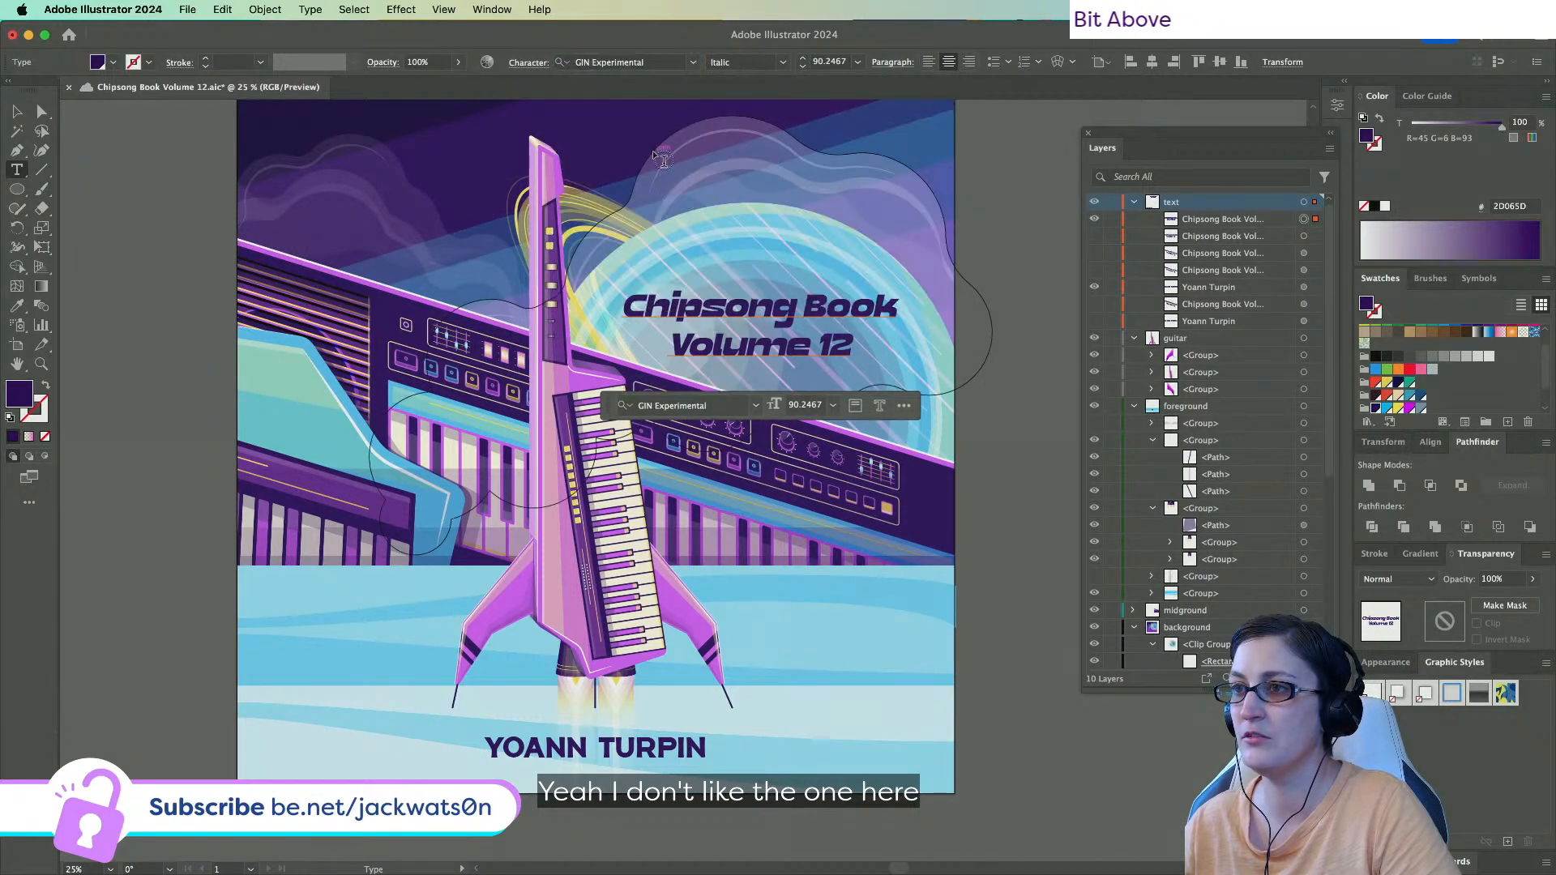
Switch the title's font style from italic to GIN Experimental Regular and deselect it to review the cover.
click(783, 62)
click(750, 97)
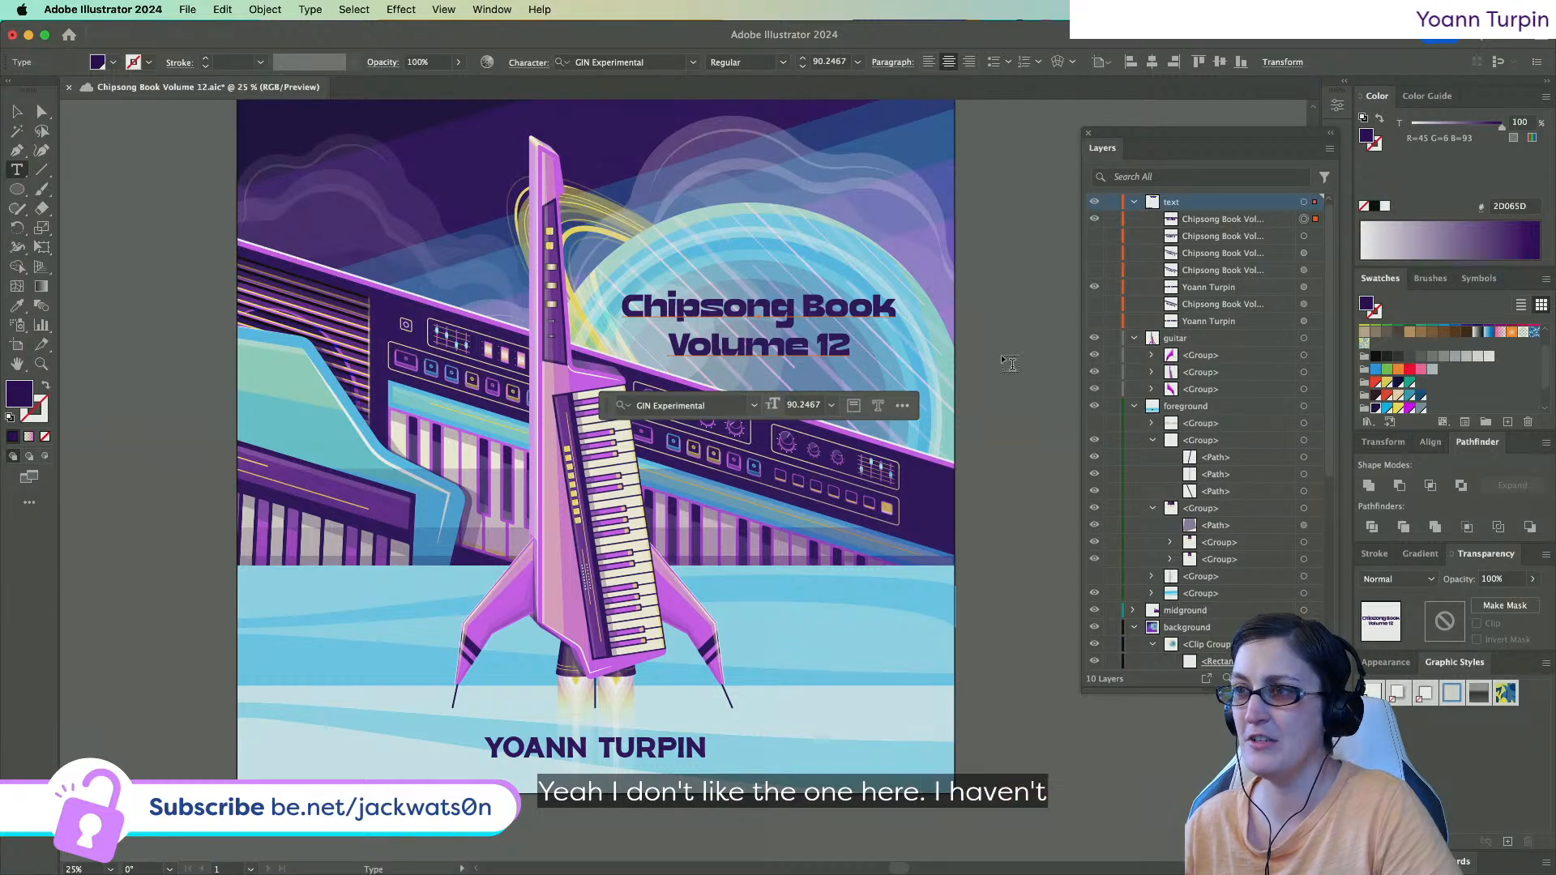
click(18, 114)
click(140, 264)
scroll(136, 246, up, 3)
scroll(136, 246, left, 3)
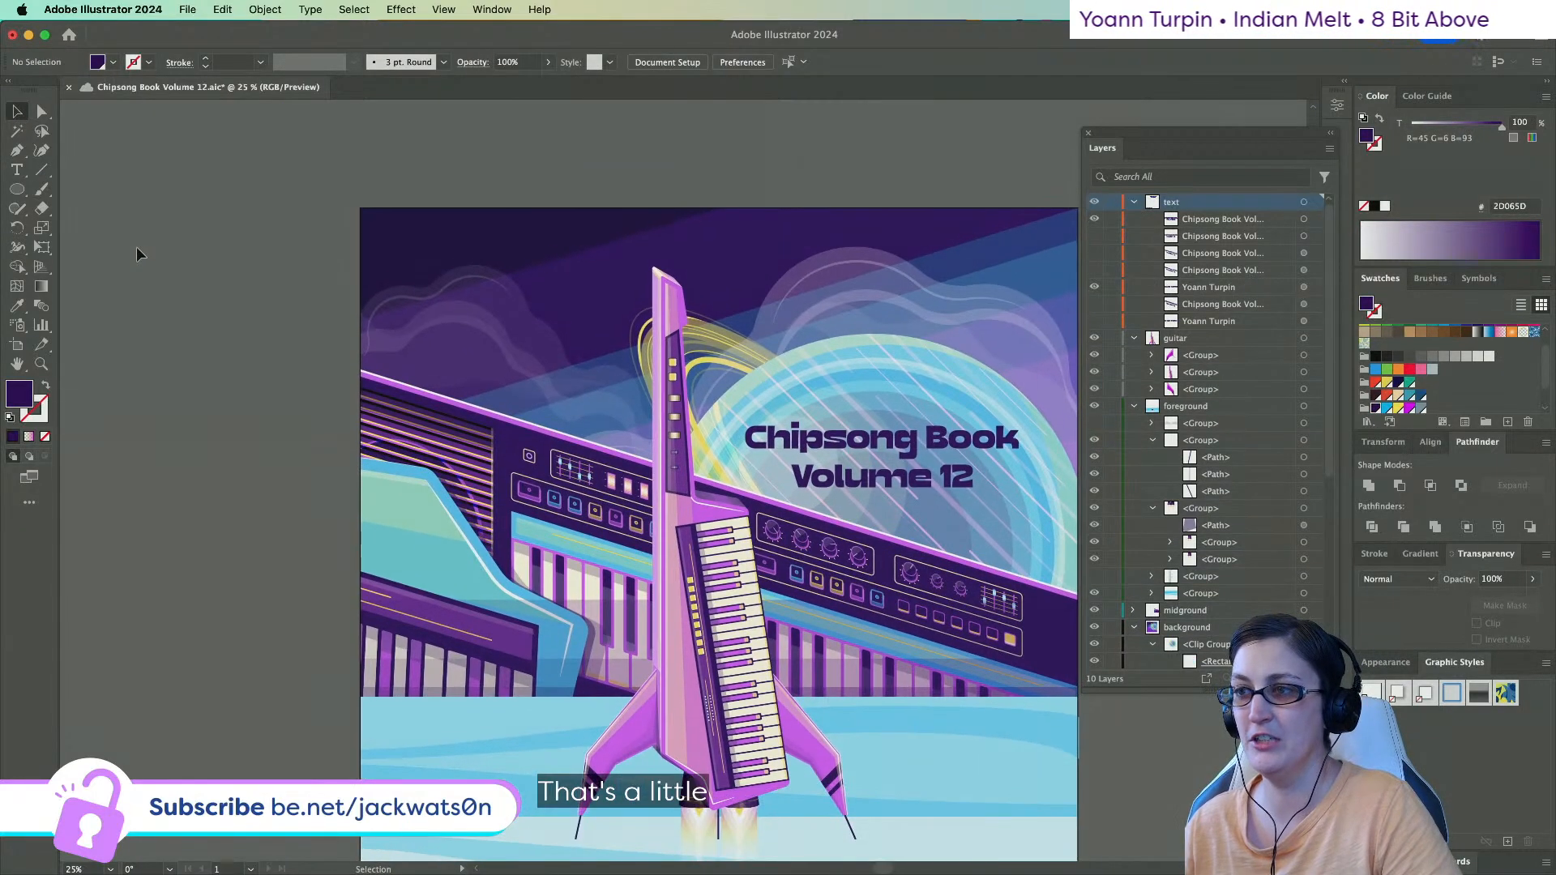
scroll(136, 246, down, 5)
scroll(136, 246, right, 4)
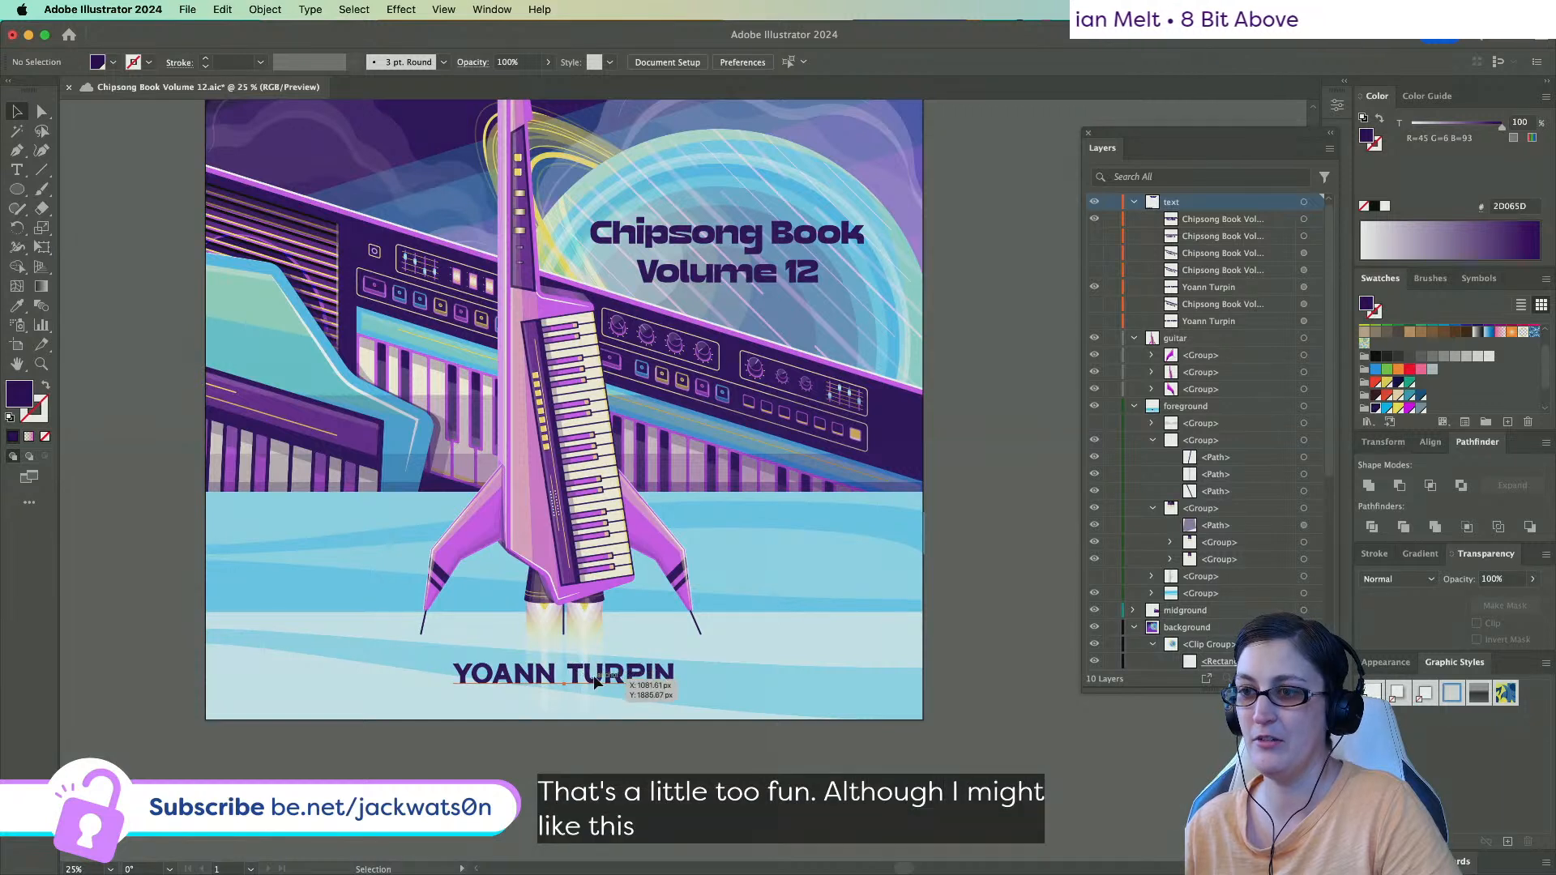
Match the artist name at the bottom of the cover to the title's GIN Experimental Regular style with the Eyedropper.
click(593, 674)
click(614, 62)
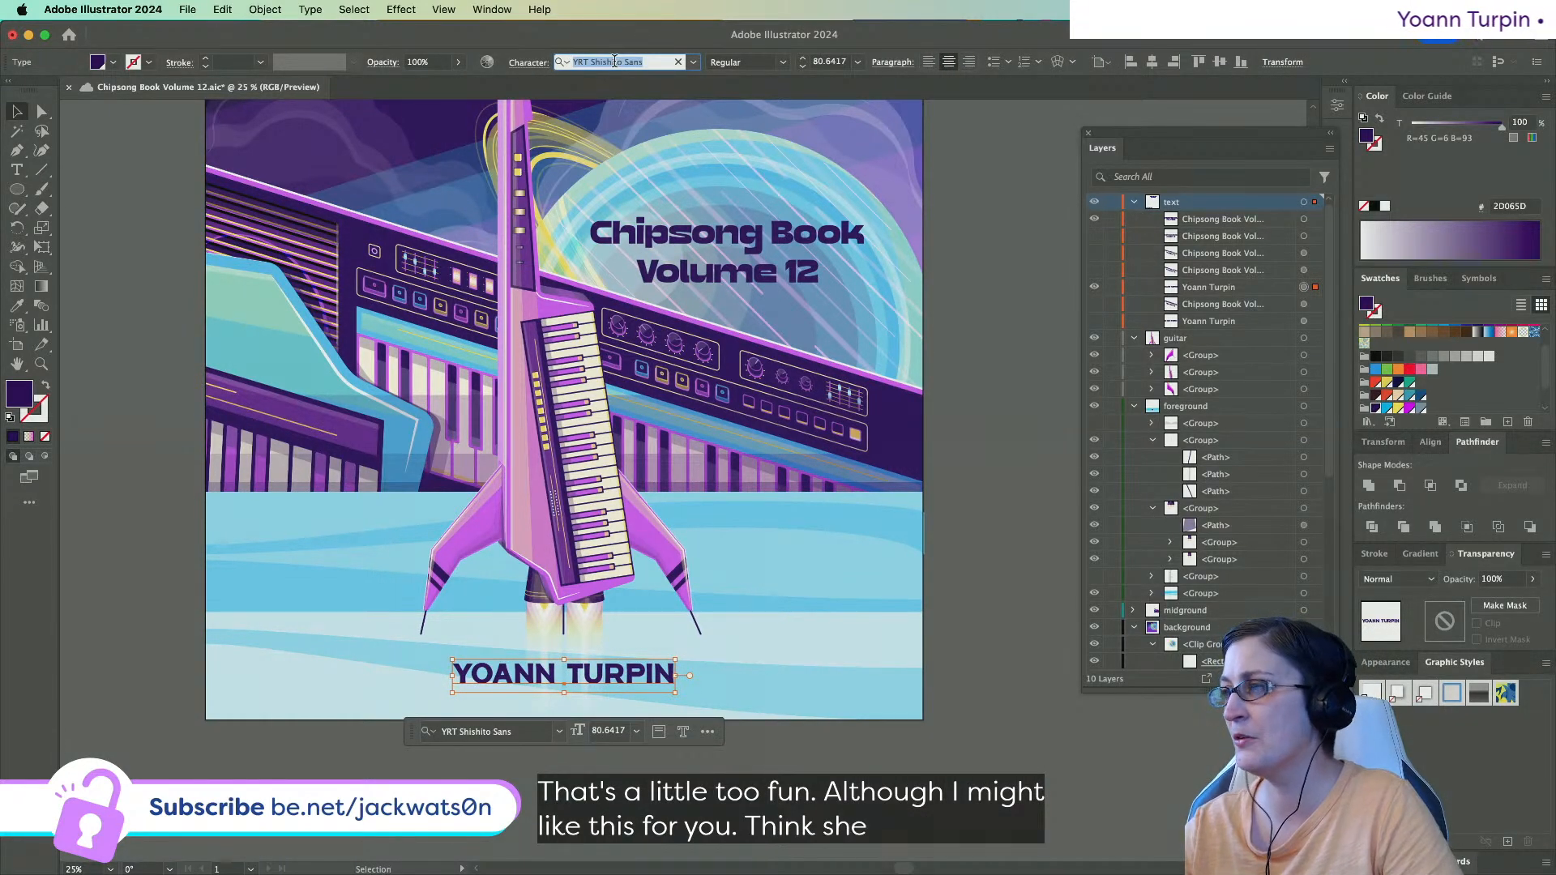
click(21, 325)
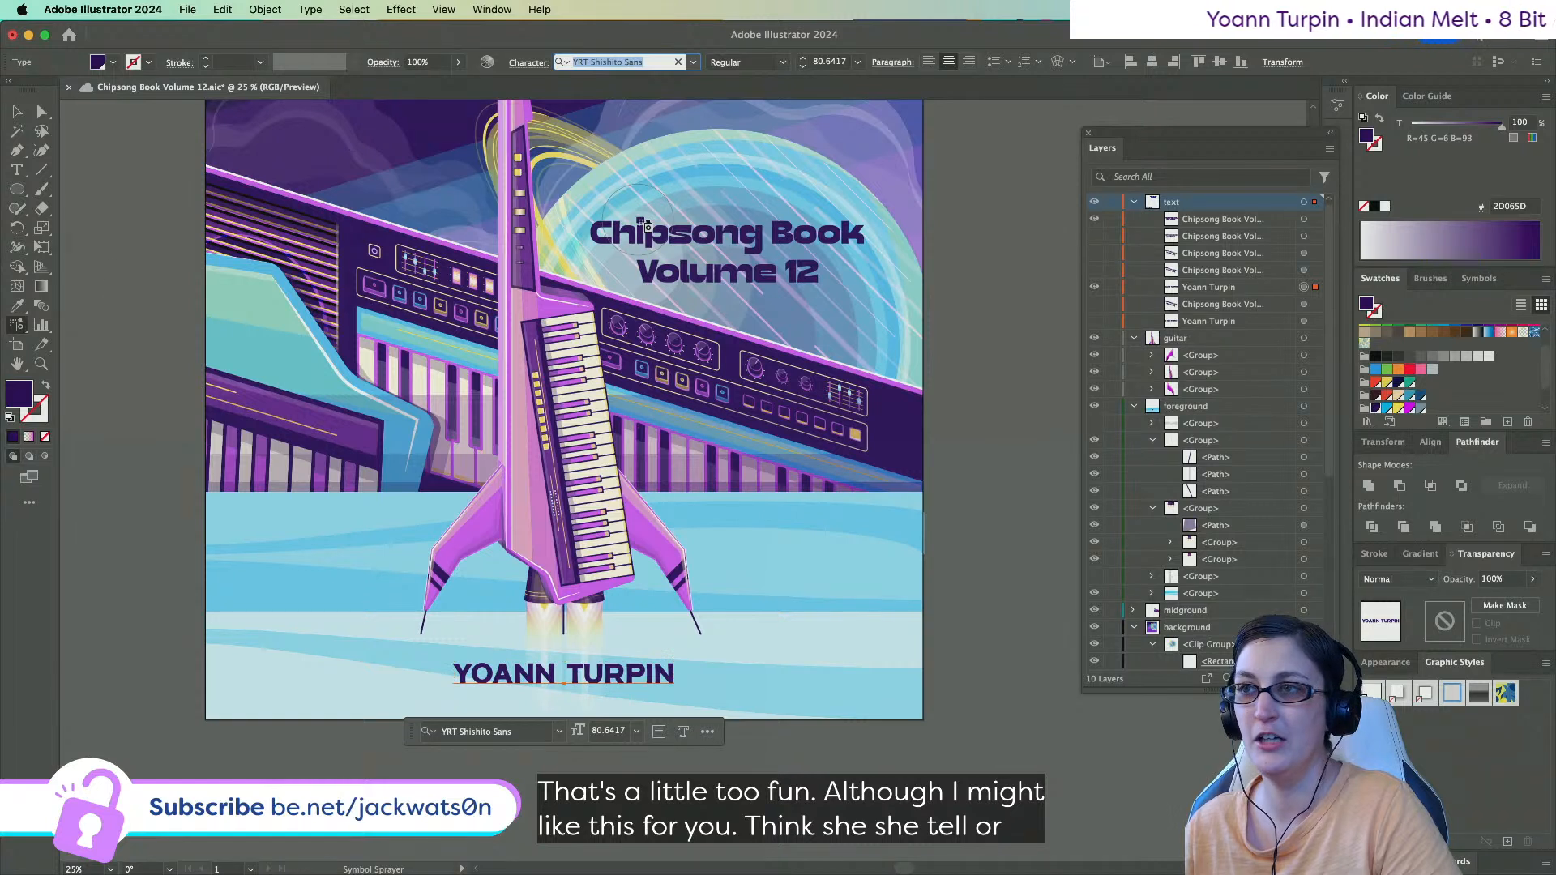
click(16, 308)
click(650, 246)
click(17, 112)
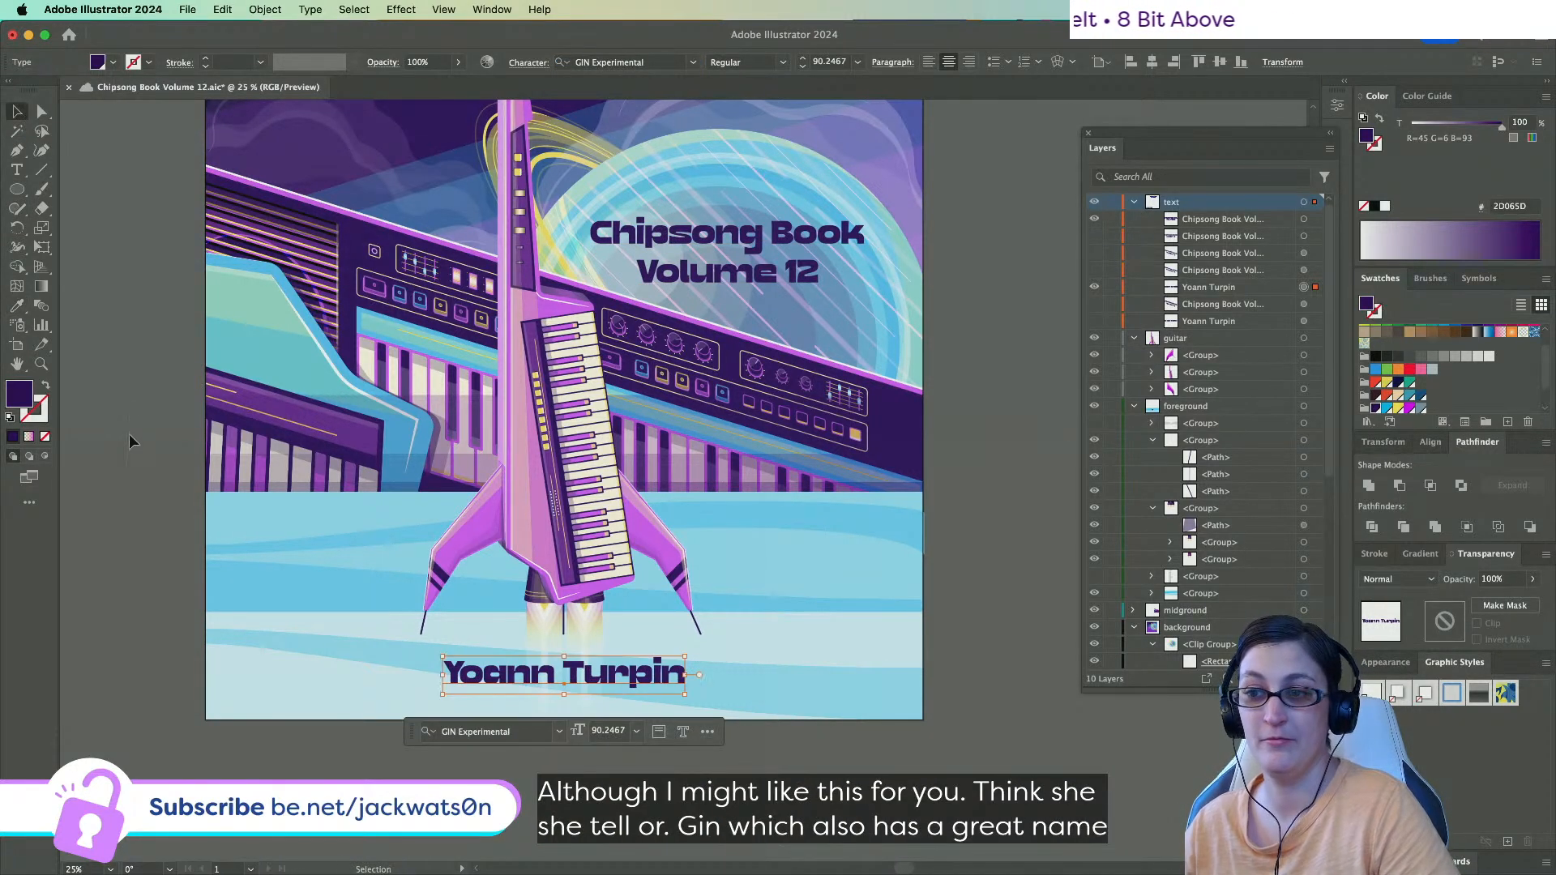
click(129, 438)
scroll(129, 437, up, 1)
scroll(129, 438, left, 1)
scroll(129, 436, down, 1)
scroll(129, 436, left, 1)
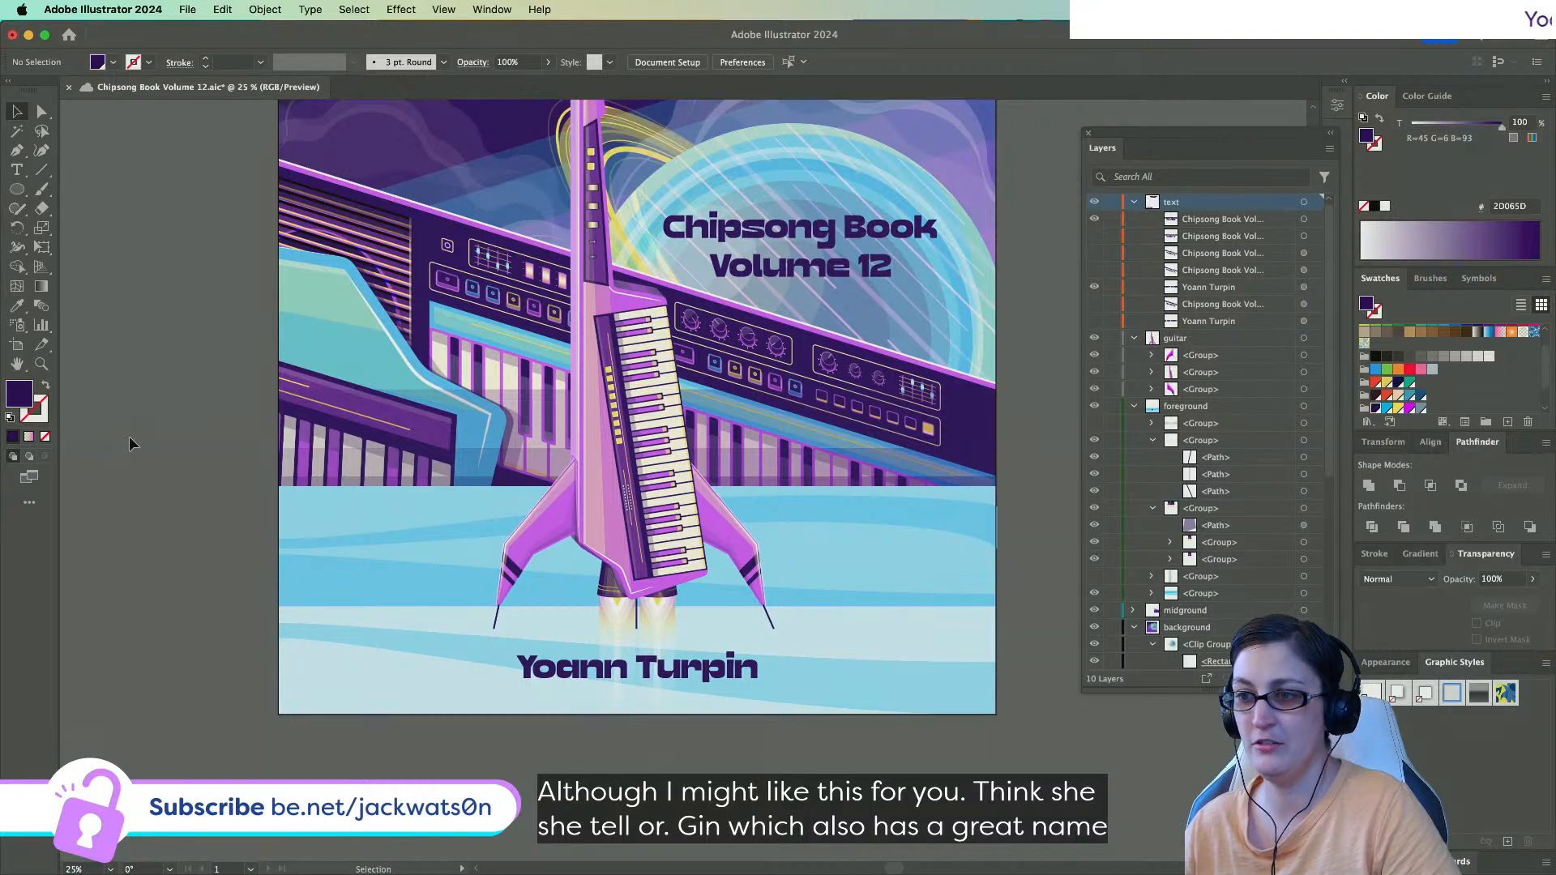
scroll(129, 436, up, 1)
scroll(128, 436, right, 1)
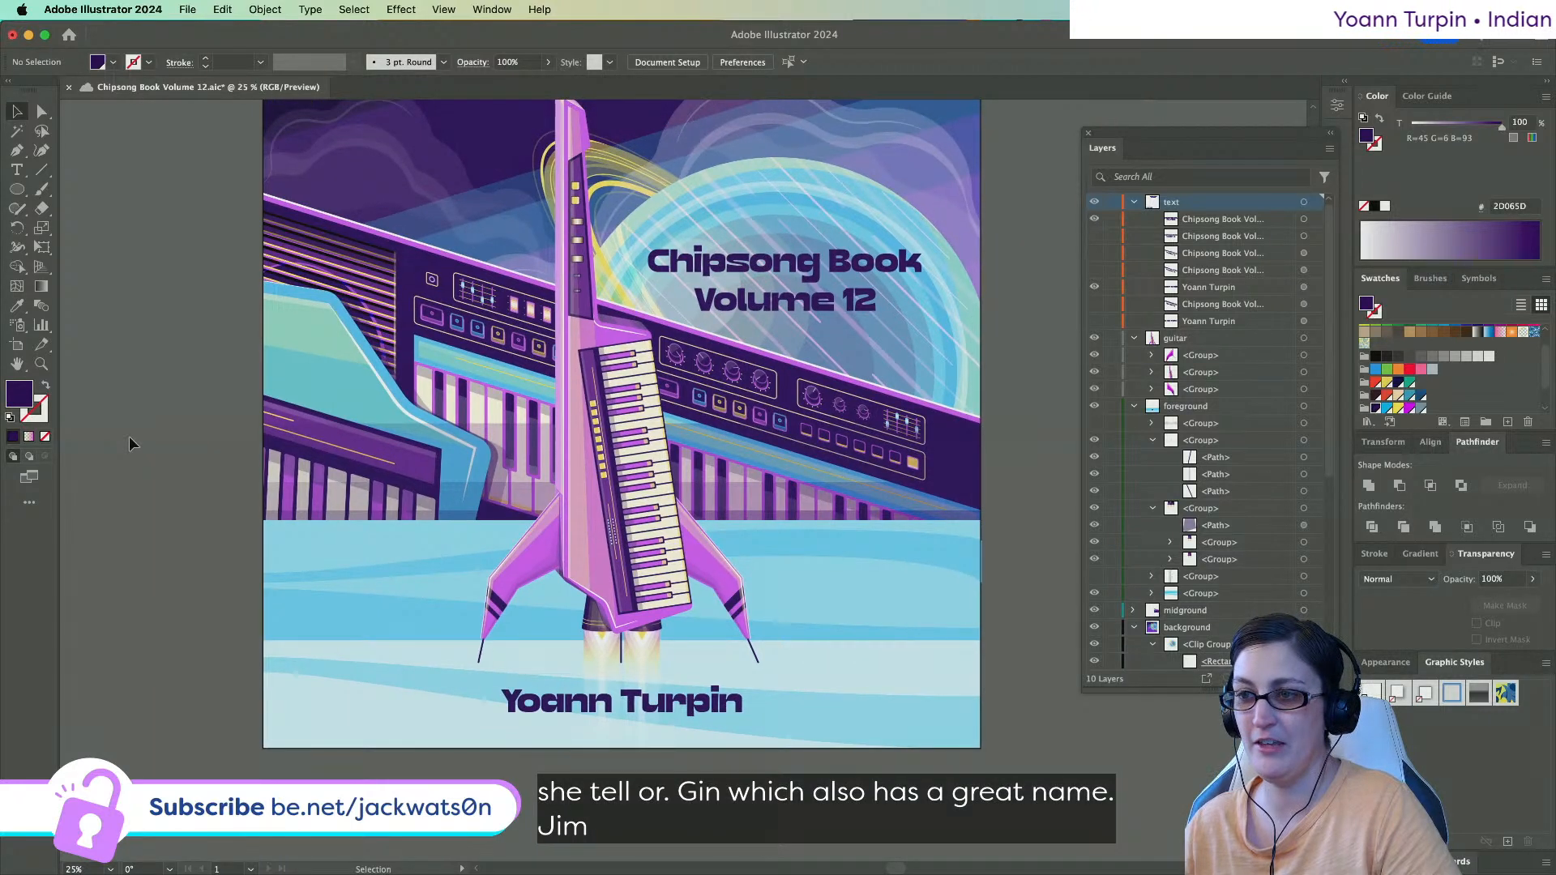
scroll(128, 436, up, 1)
scroll(129, 436, left, 1)
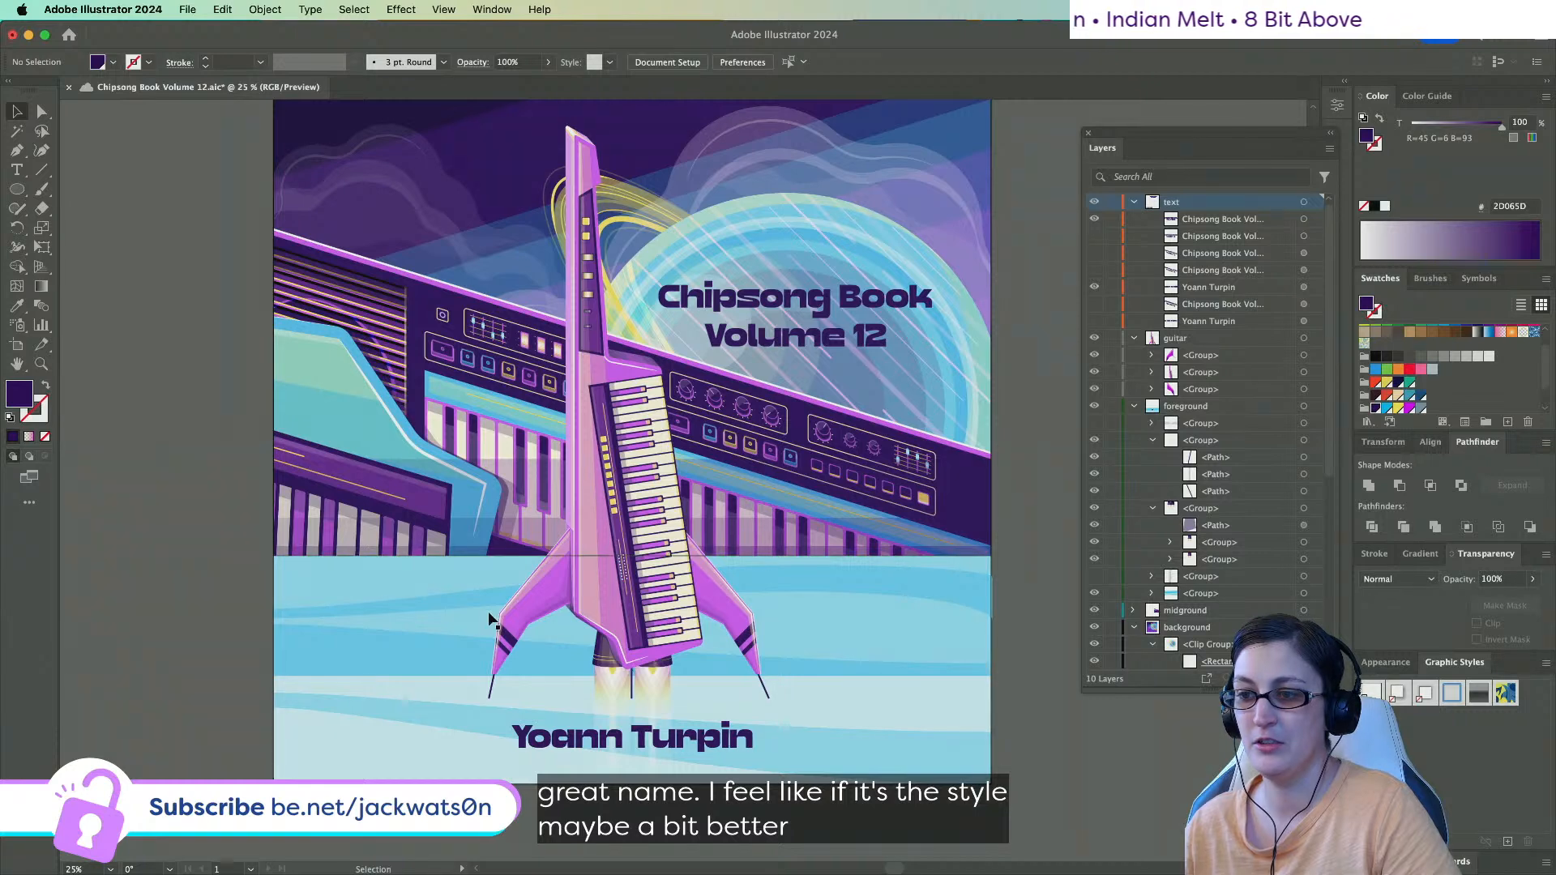
Compare the artist name with and without the matched title font, and restore its YRT Shishito Sans lettering.
click(704, 299)
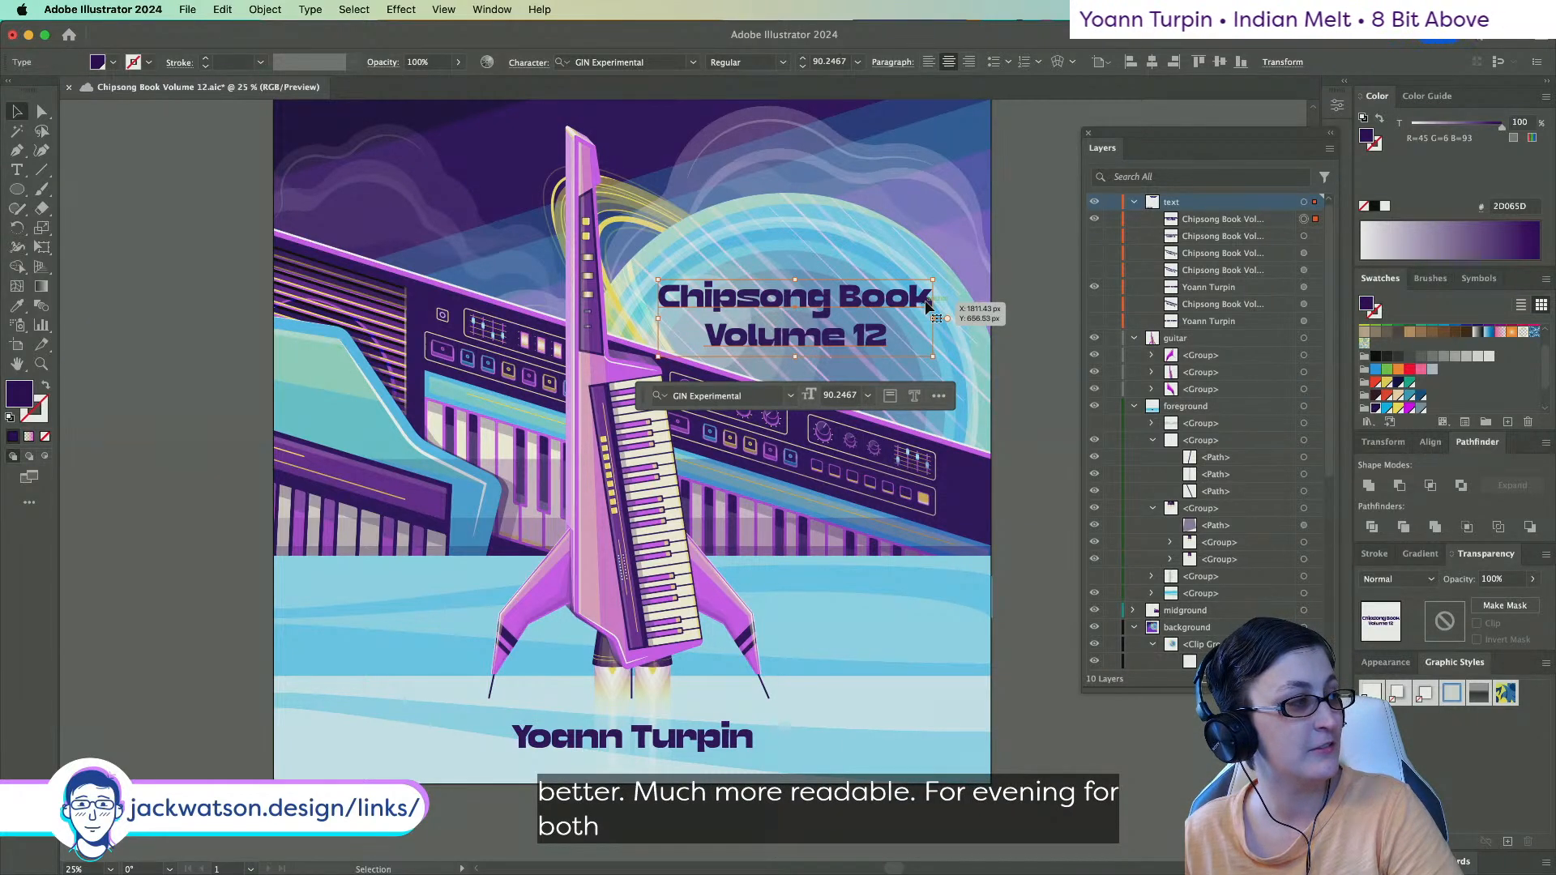
key(super+z)
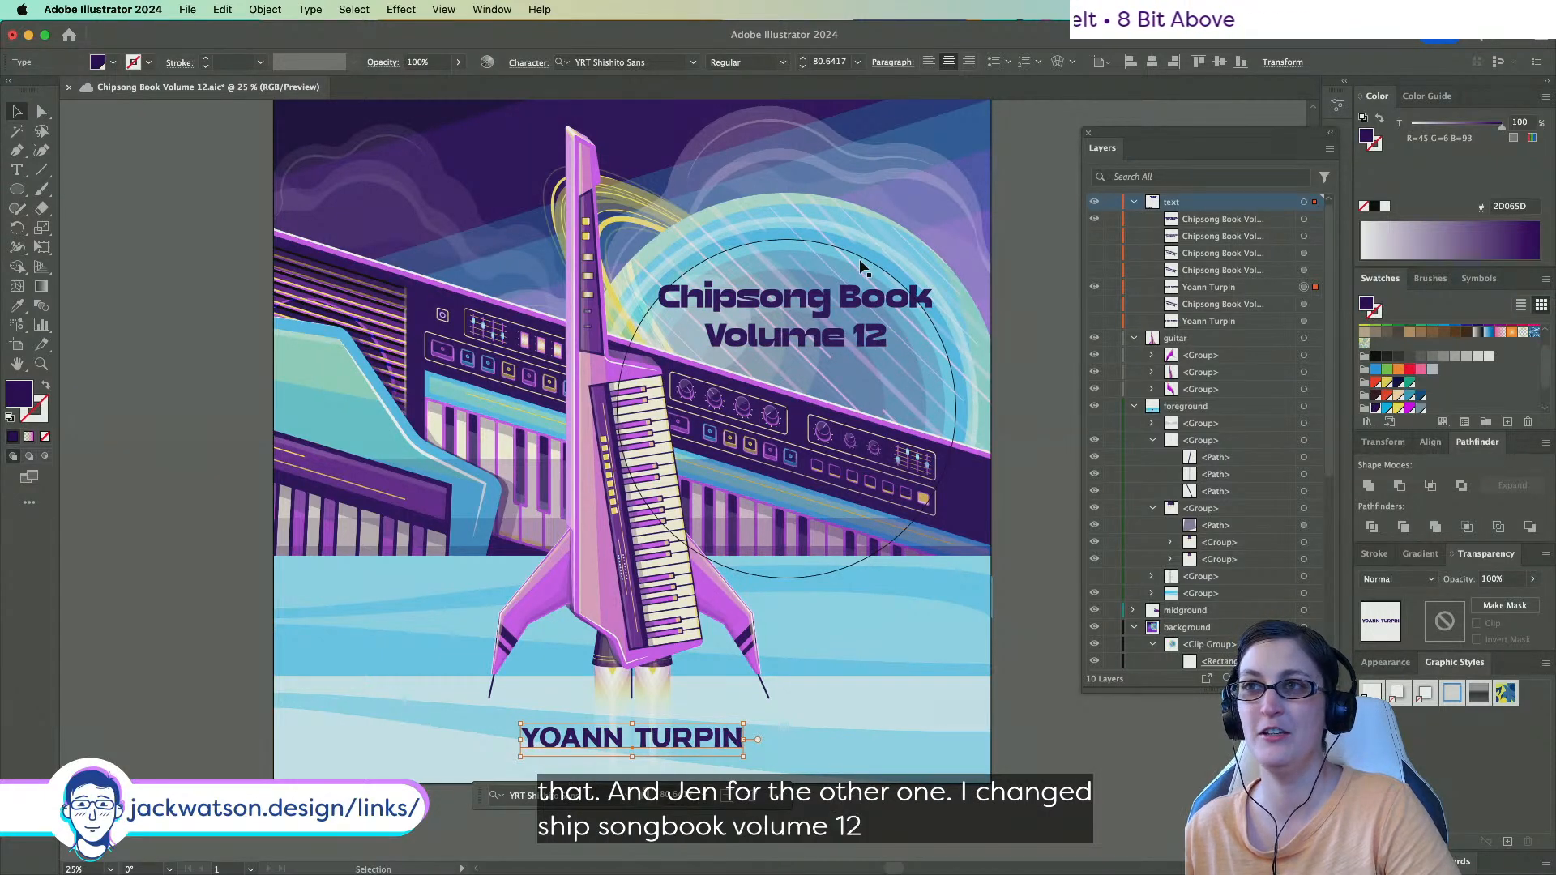
click(828, 302)
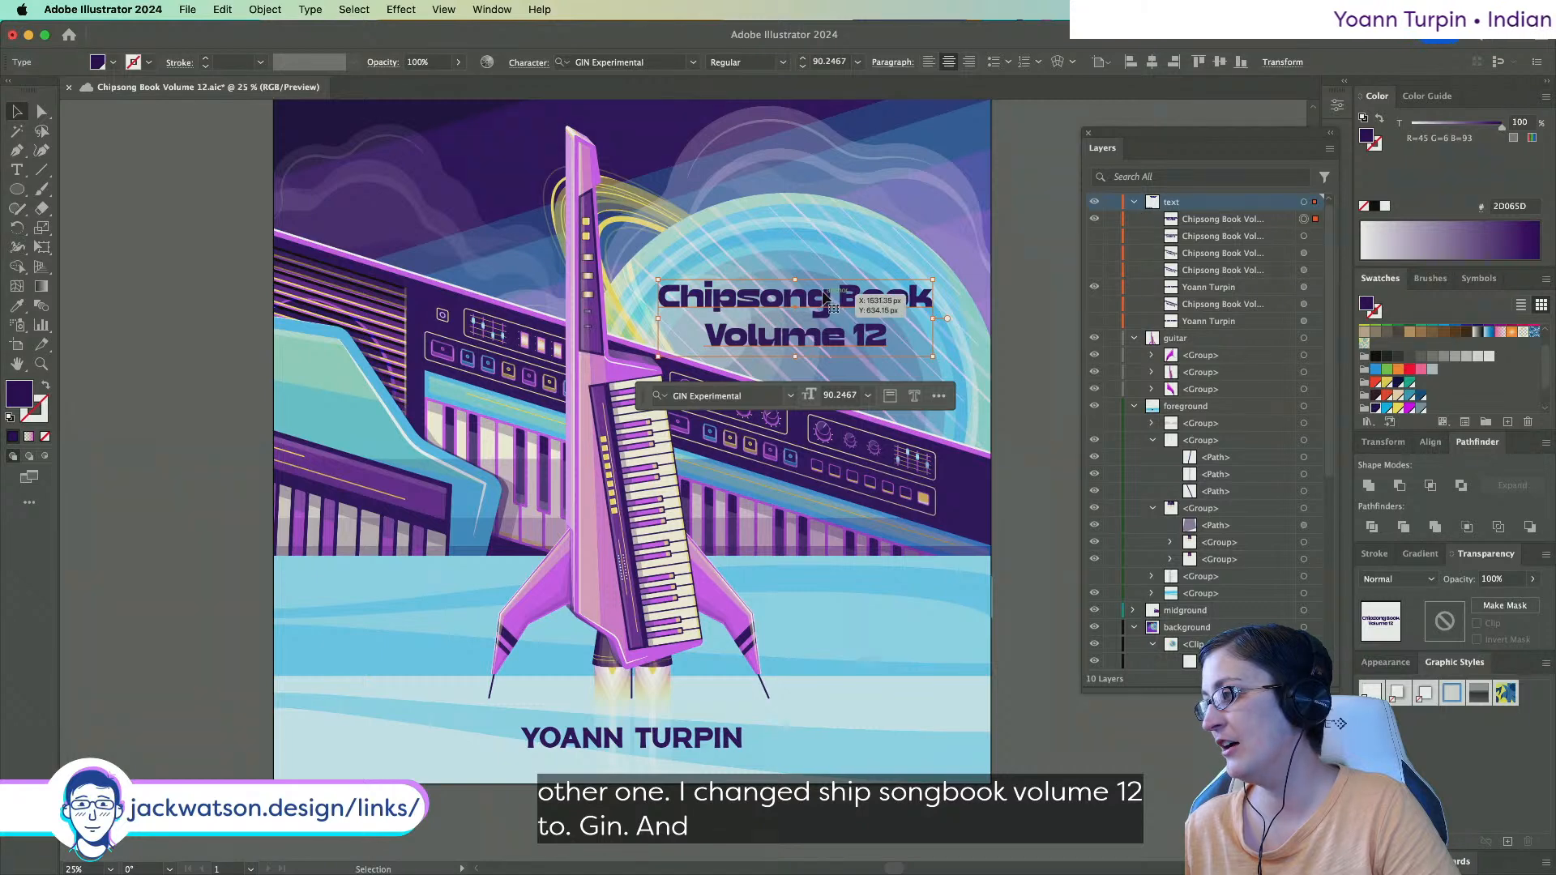
shift+click(686, 742)
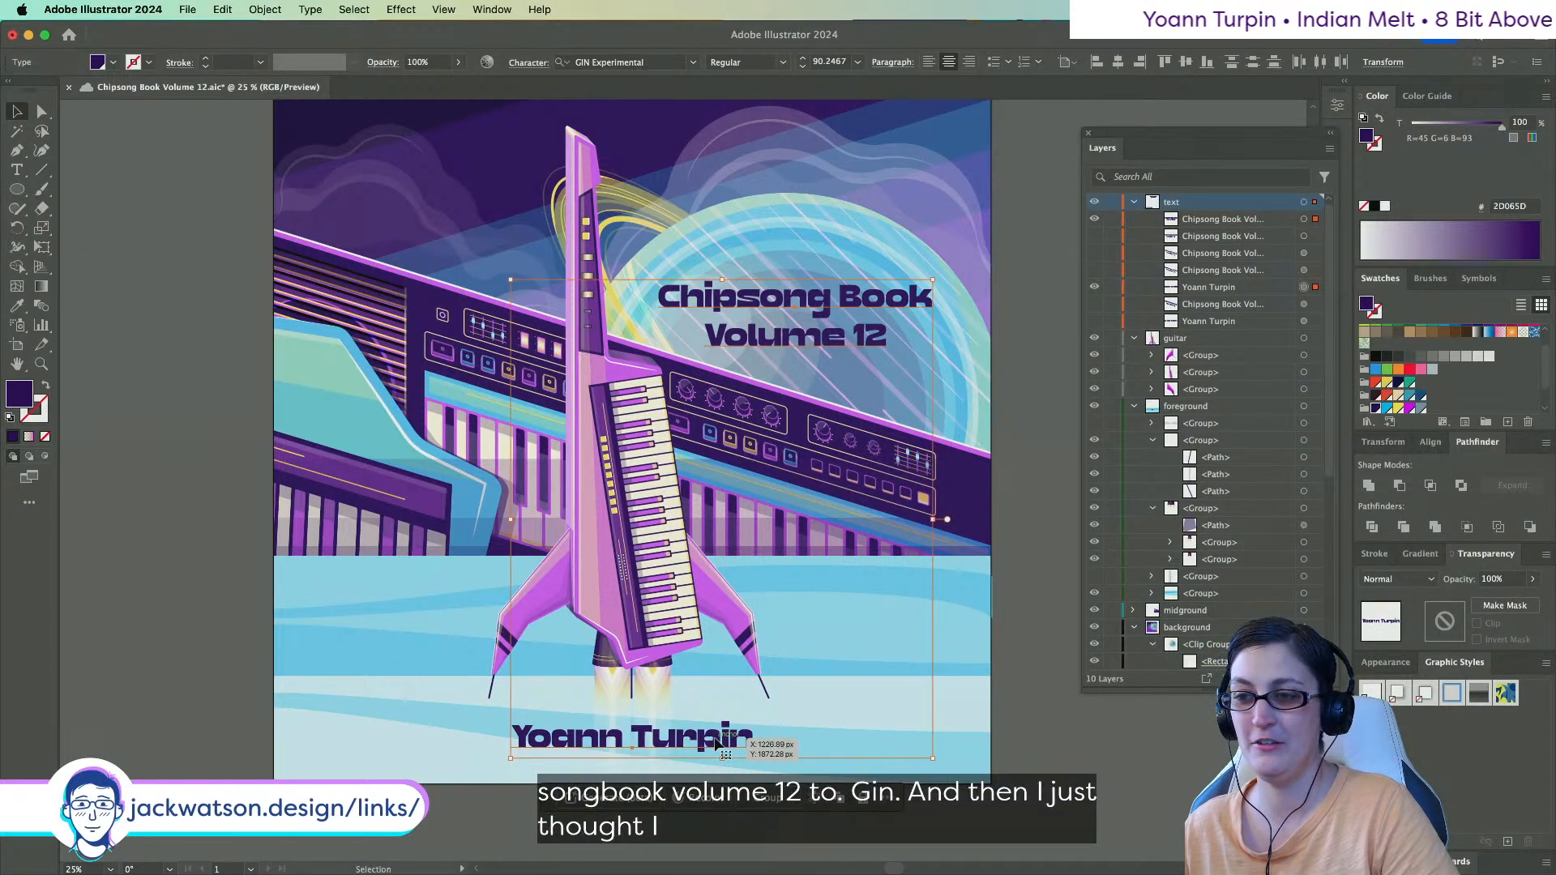
click(1016, 732)
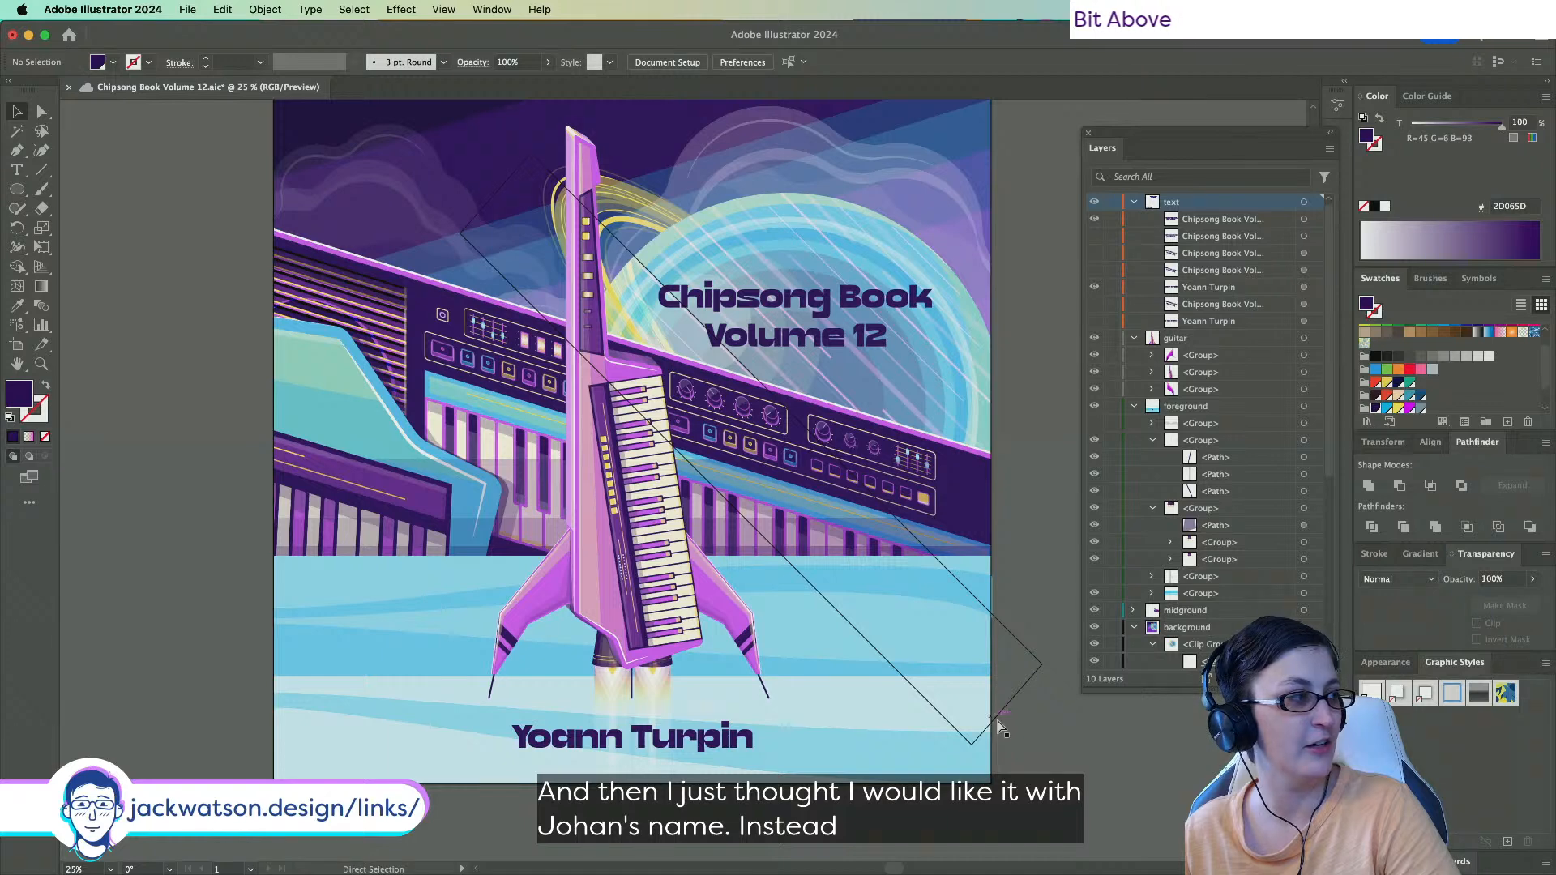
key(super+z)
key(super+z)
click(1009, 752)
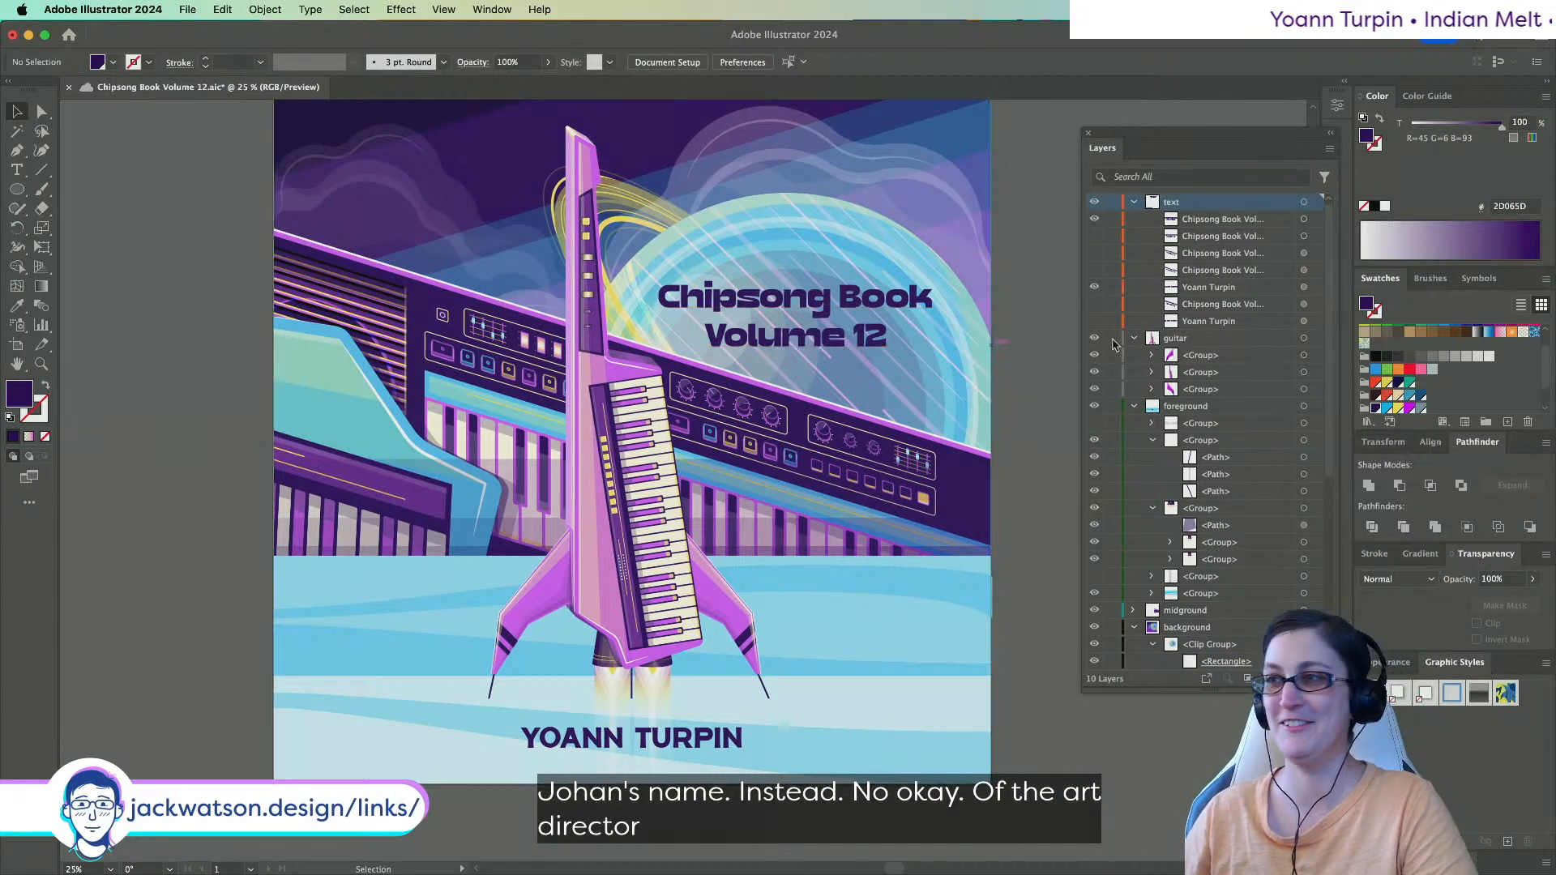
Try the title in GIN Rounded Regular, compare it with the angular version, and restore GIN Experimental Regular.
click(859, 310)
click(694, 63)
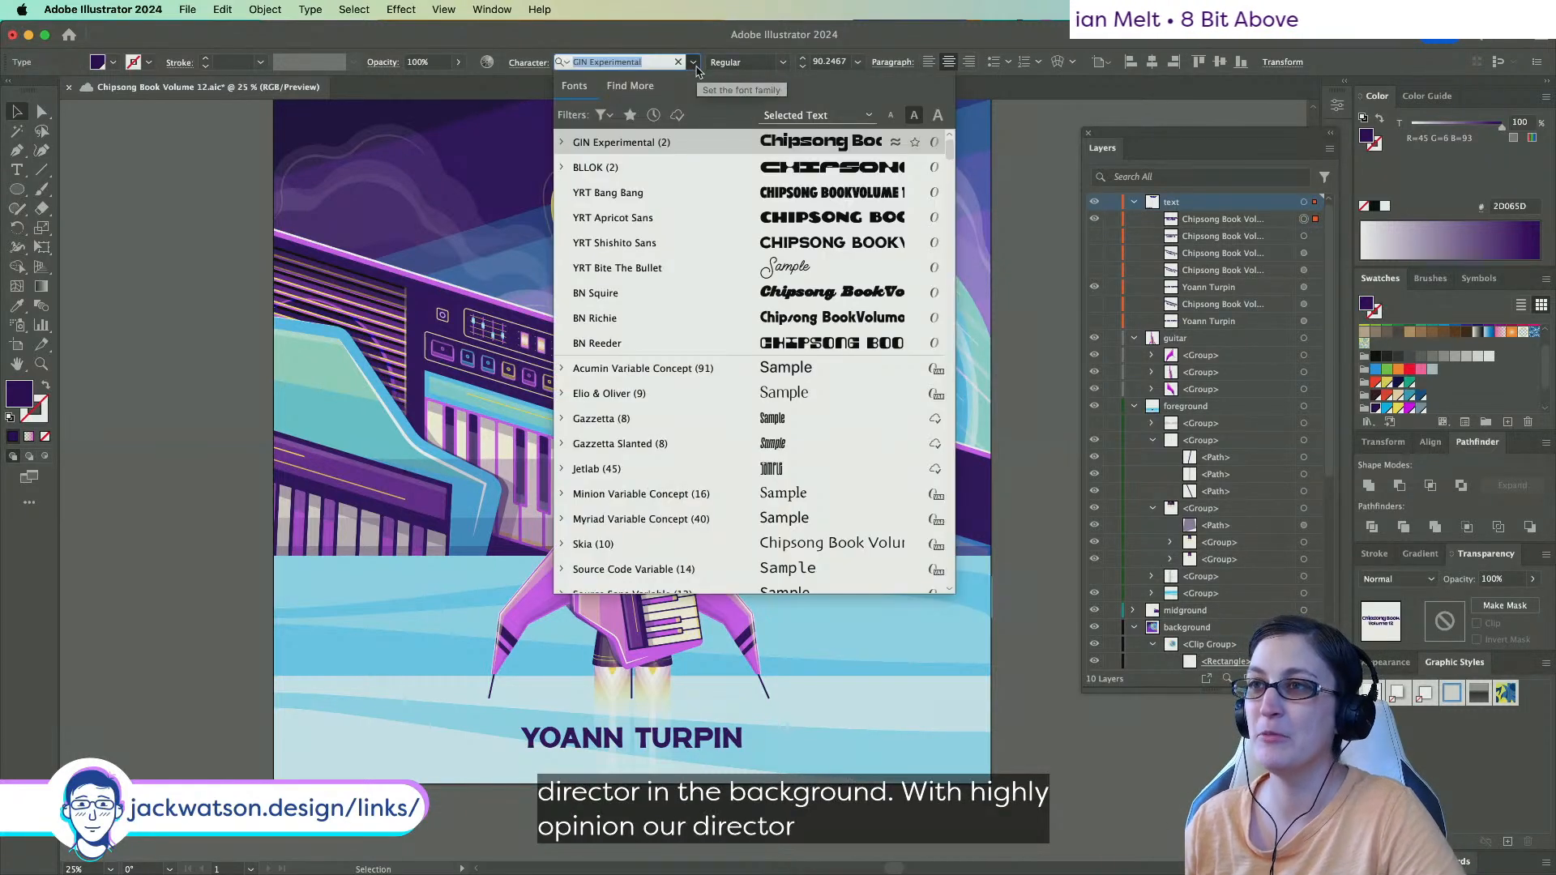
text(gi)
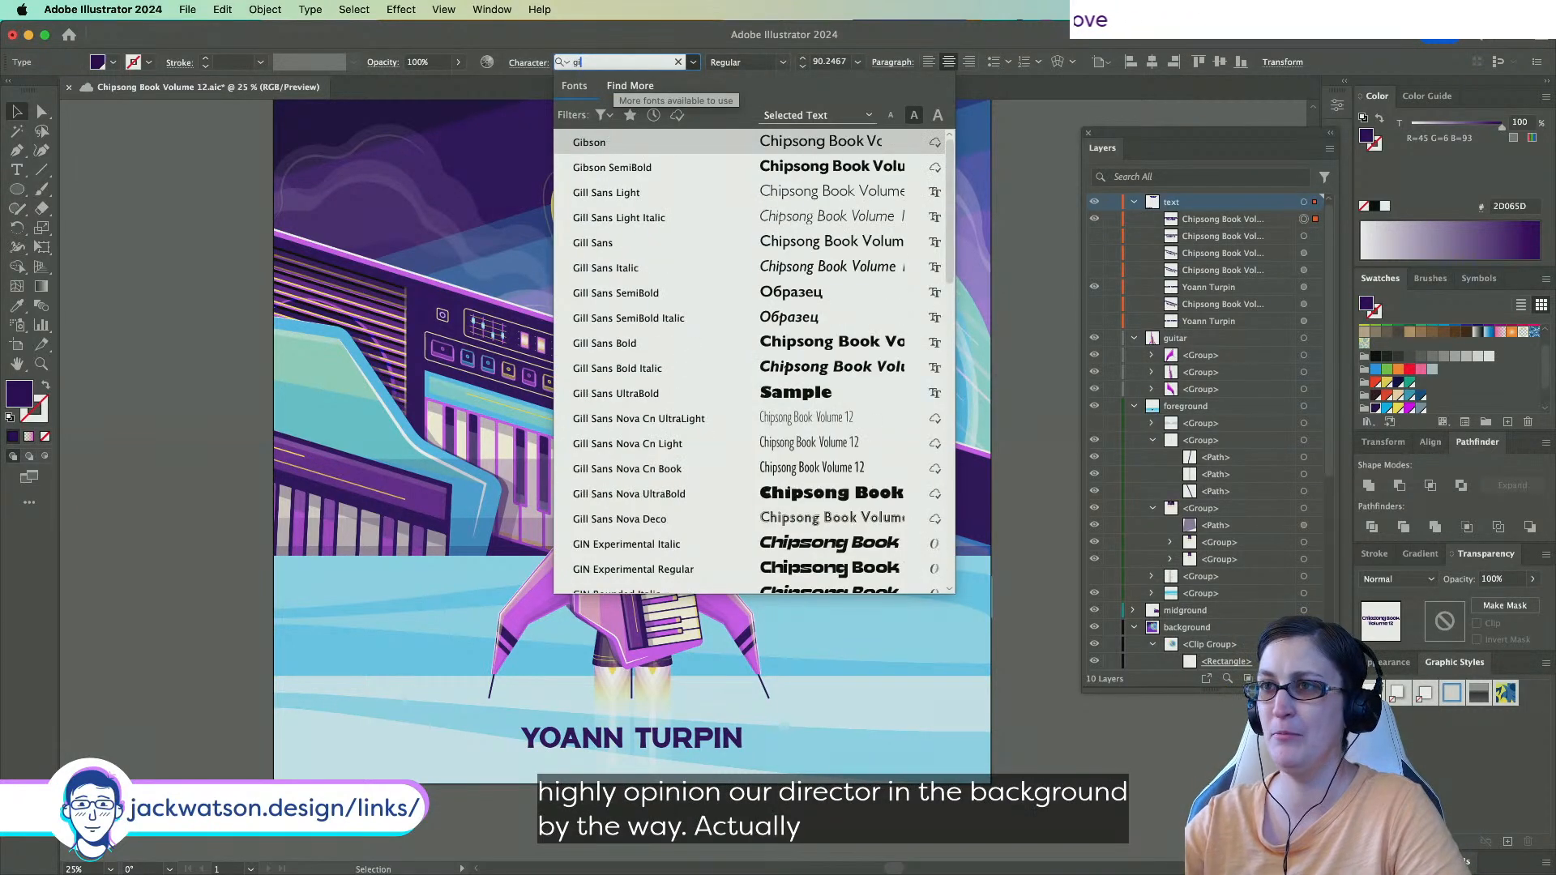
text(n)
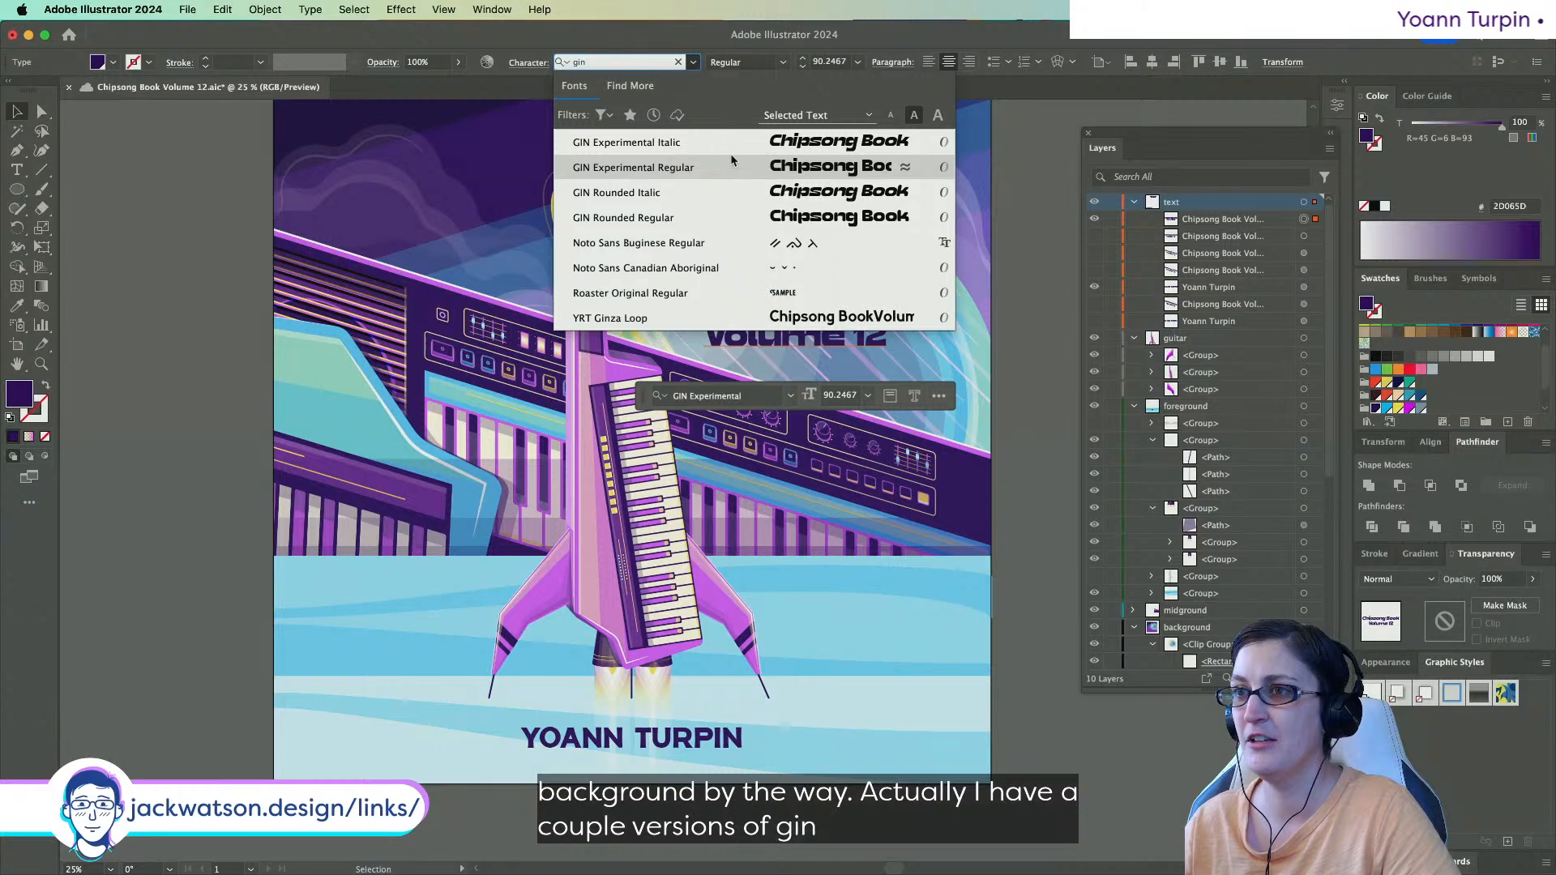
click(713, 212)
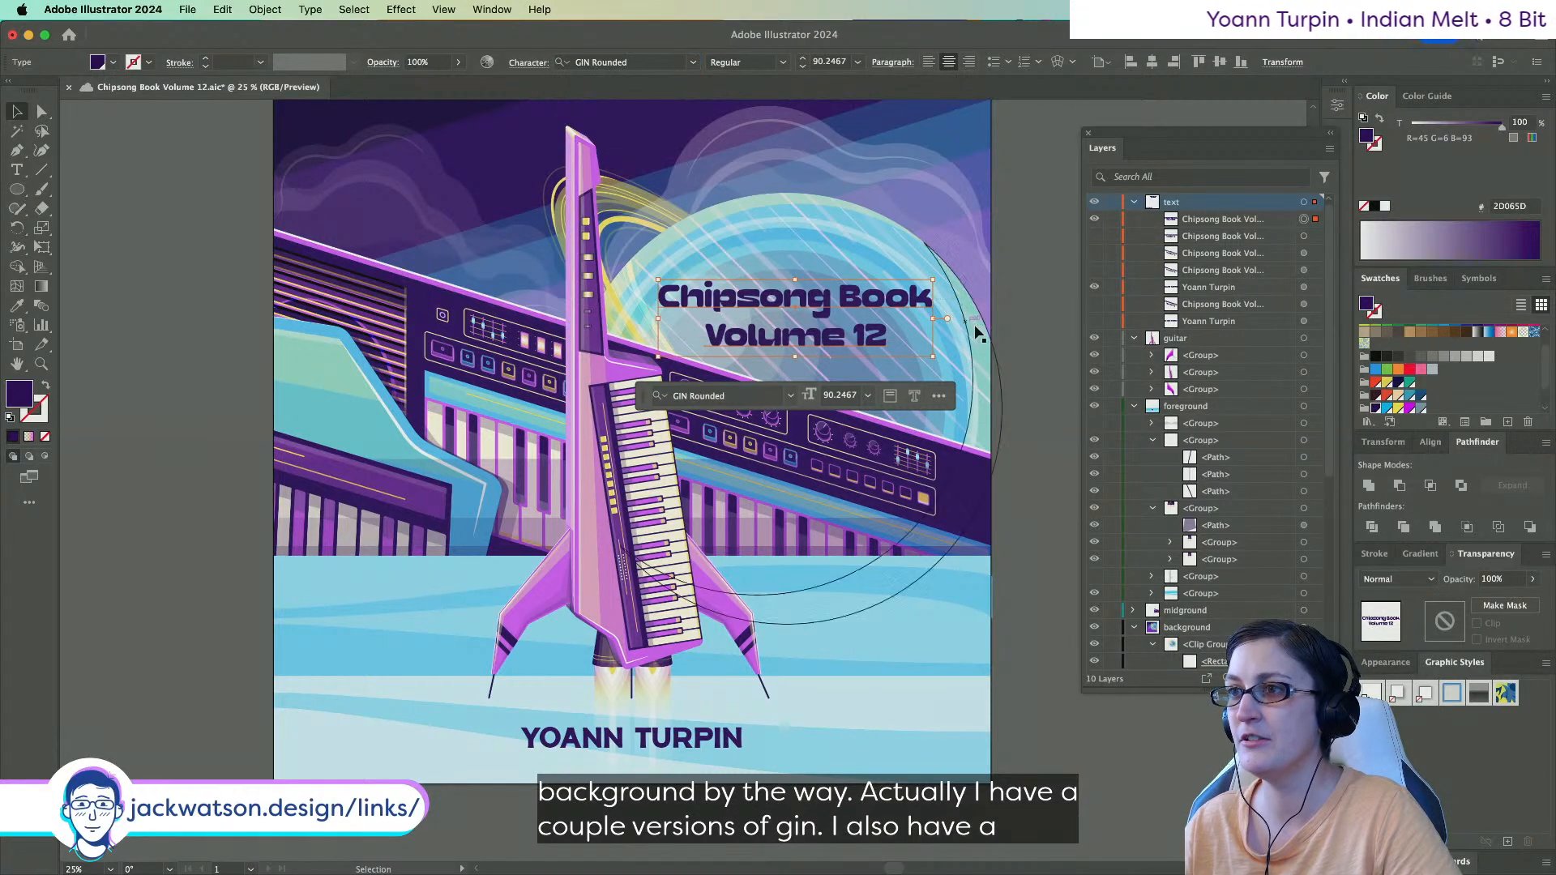
click(1006, 326)
scroll(1030, 280, up, 2)
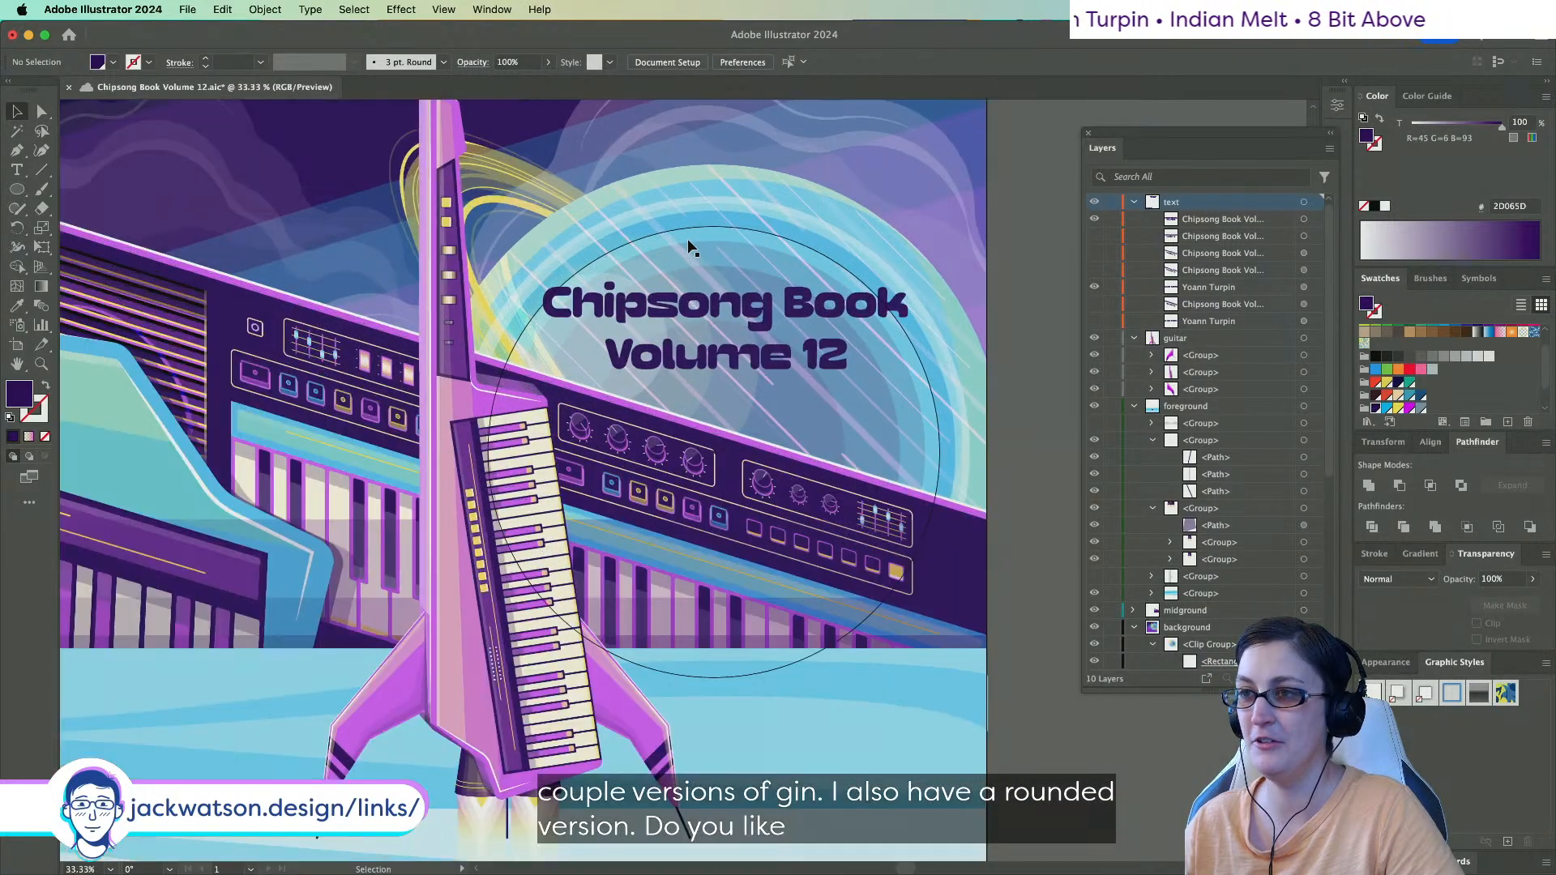
key(super+z)
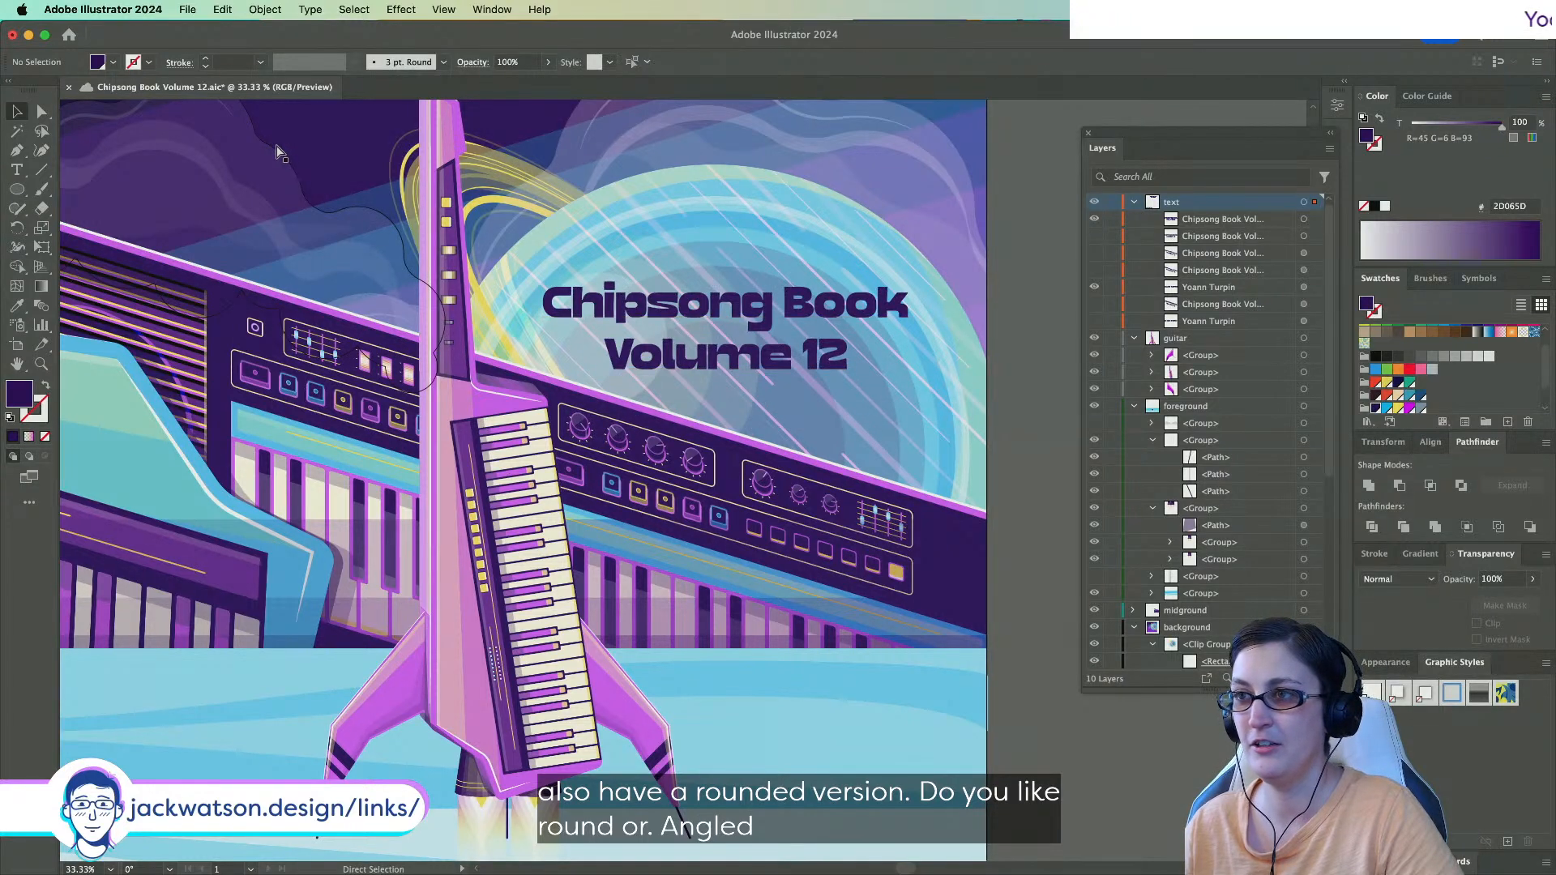
key(super+shift+z)
key(super+z)
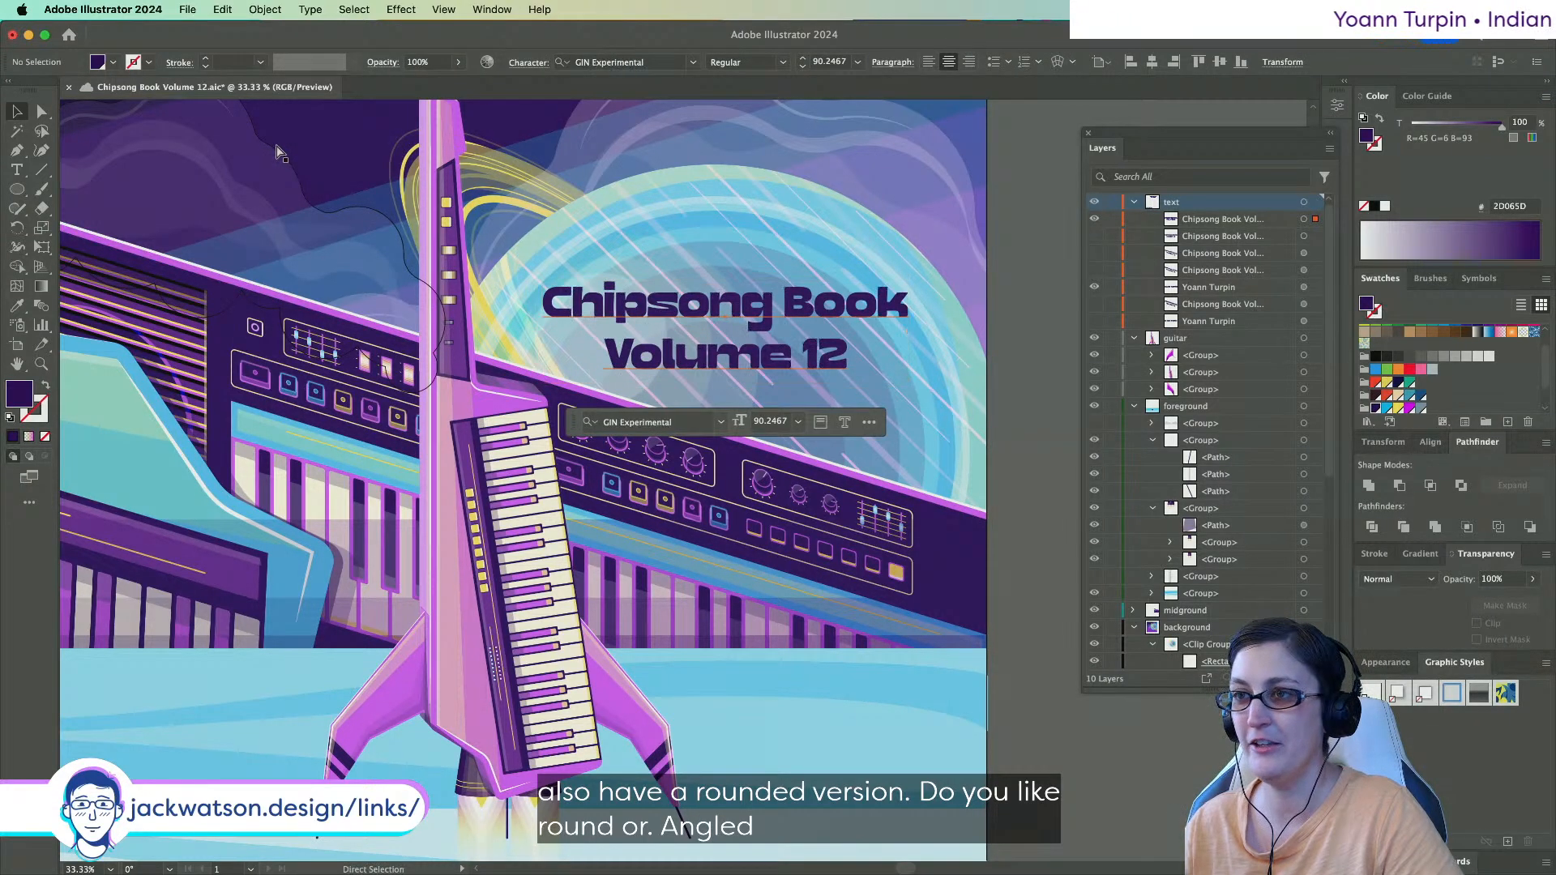
scroll(276, 147, left, 2)
scroll(276, 148, down, 1)
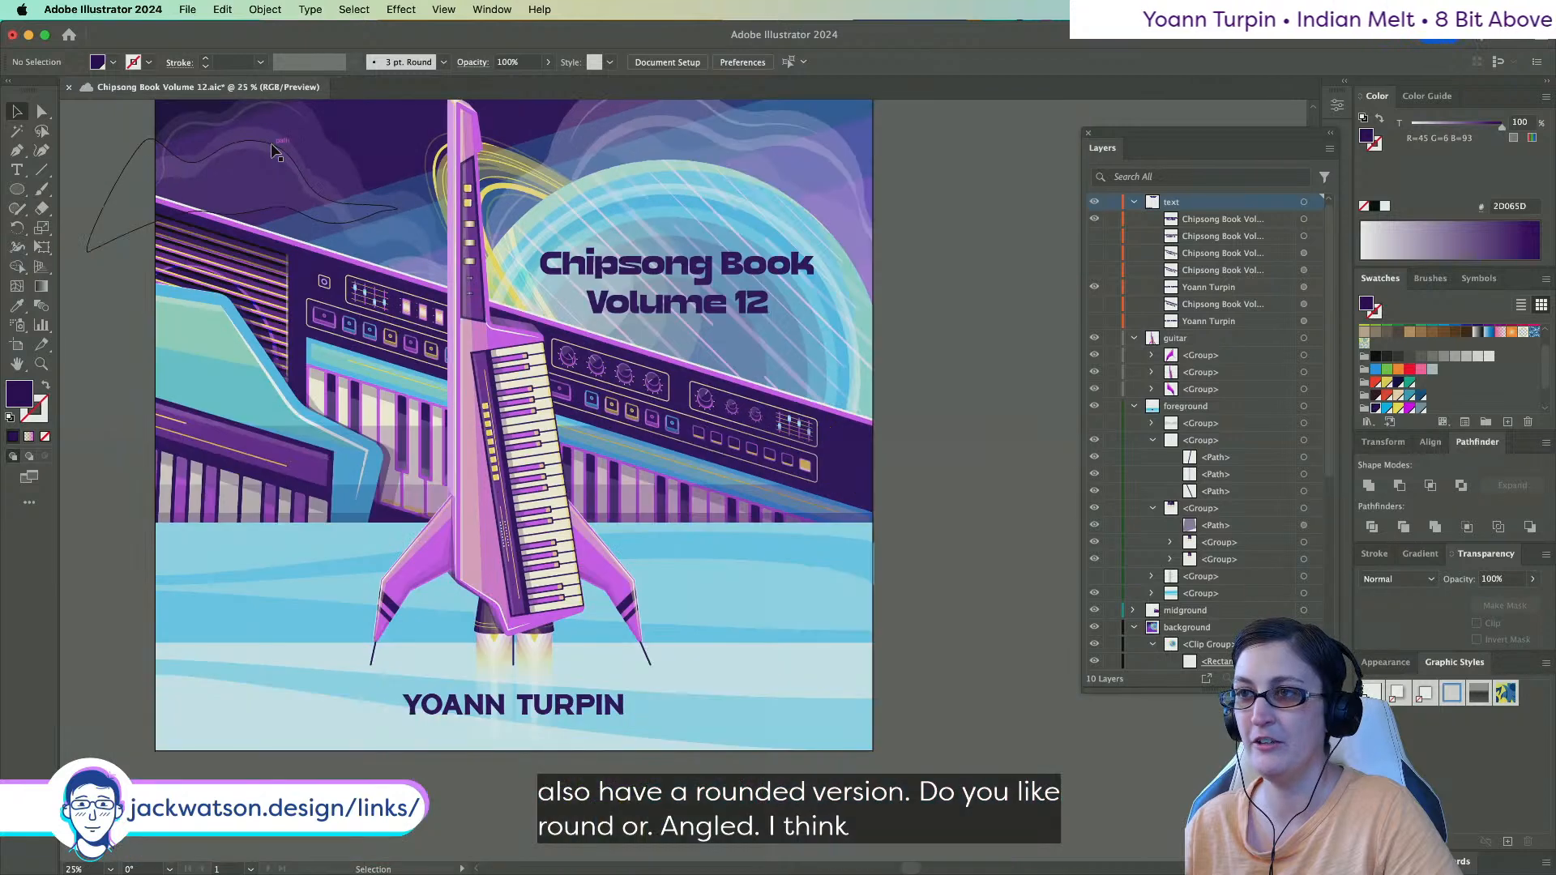
scroll(274, 146, up, 3)
scroll(271, 151, down, 1)
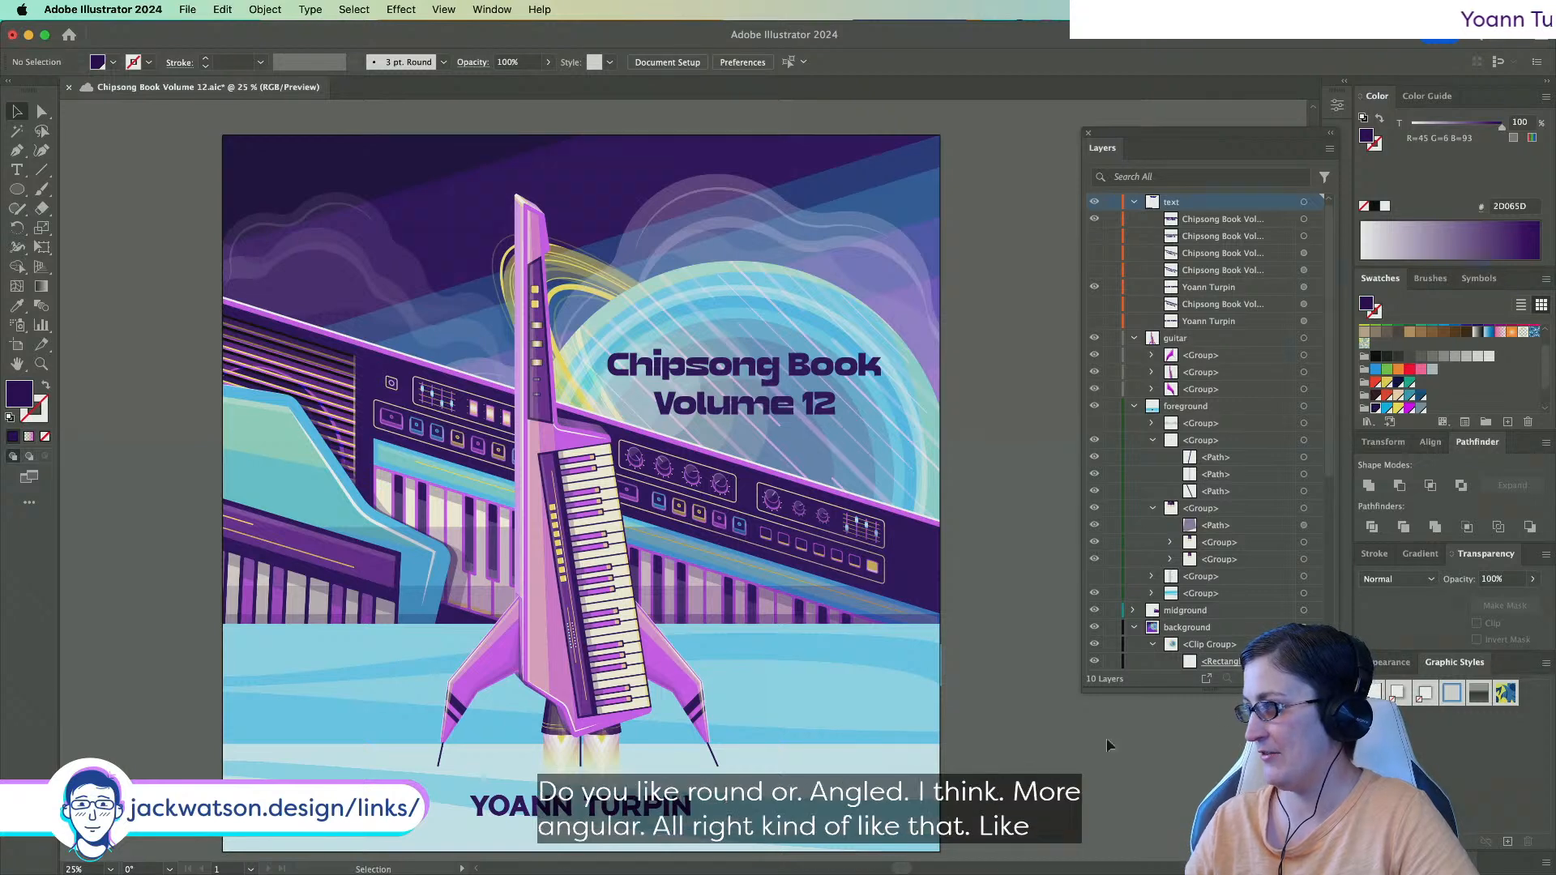
Select the artist name at the bottom of the cover and save the document.
click(614, 820)
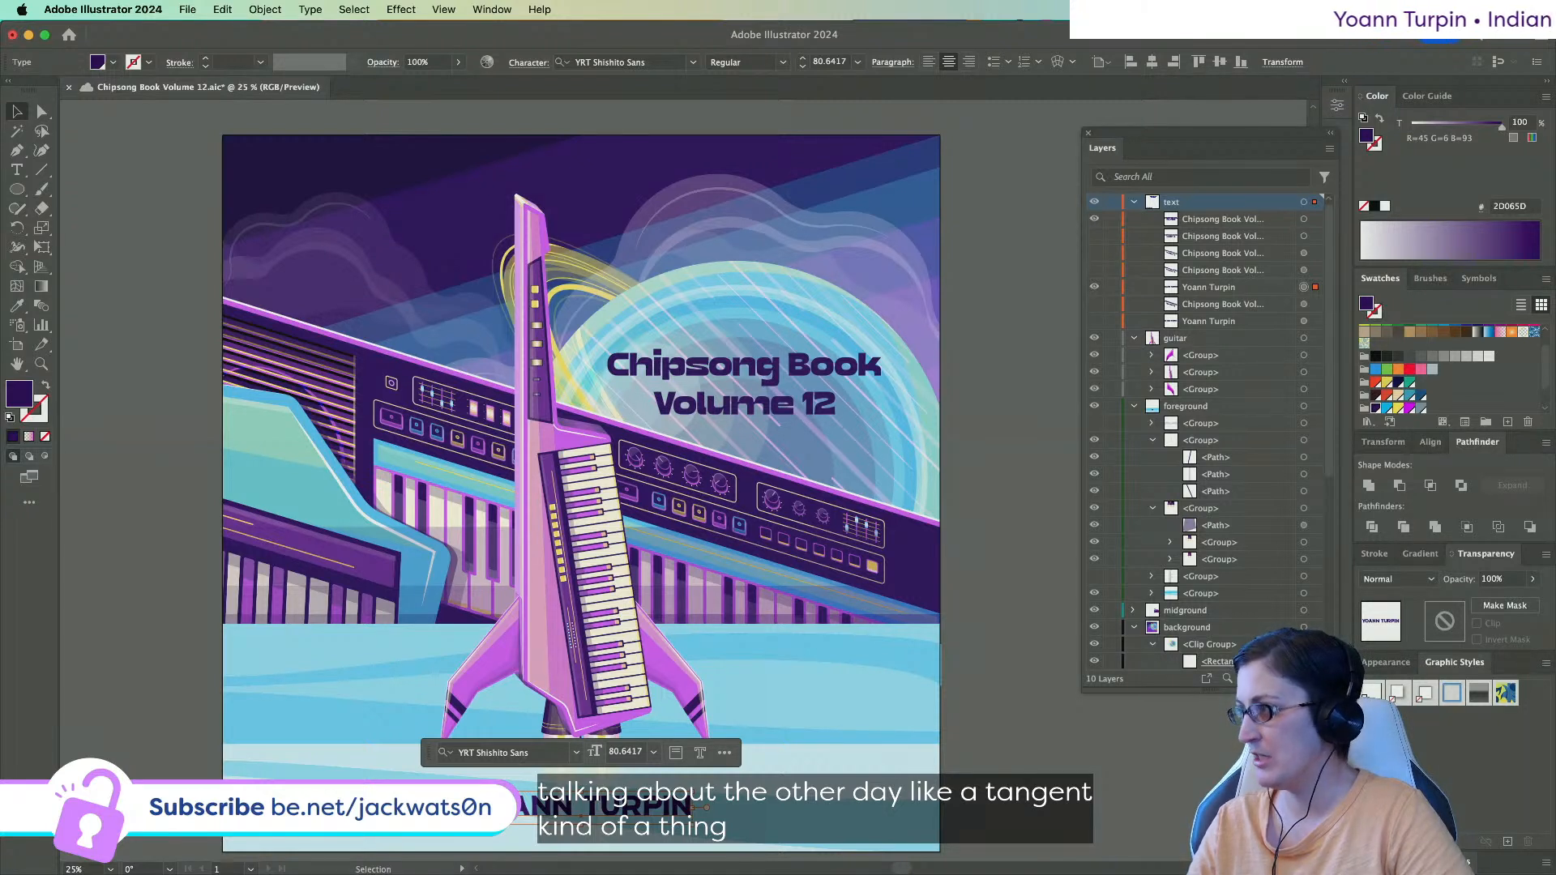
key(super+s)
key(super+Tab)
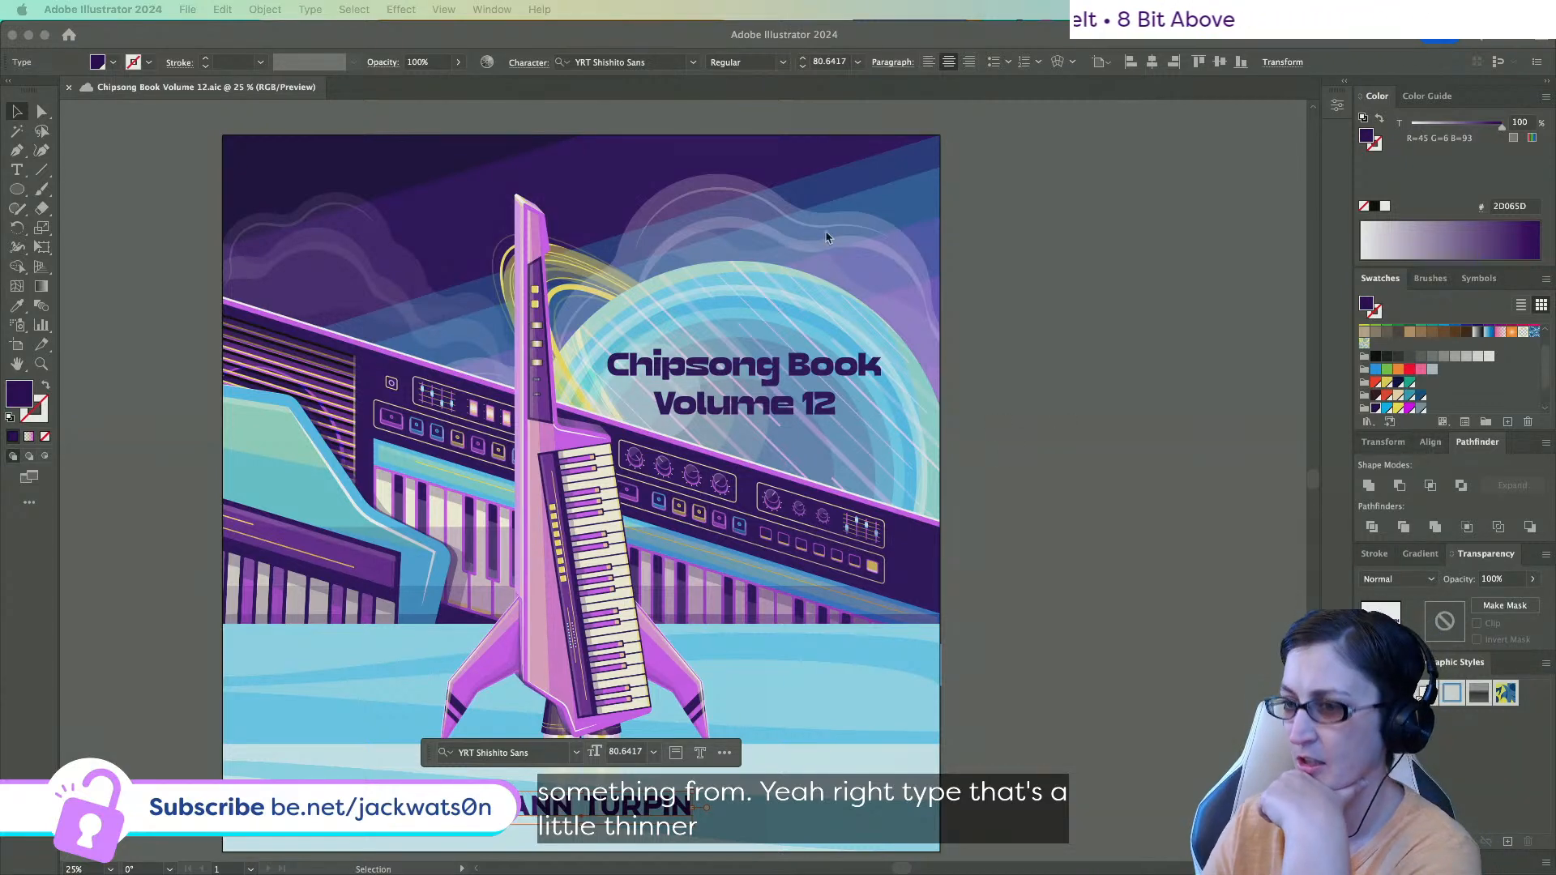
Try the artist name in YRT Butch Queen Feminine and undo the font change.
click(640, 64)
text(butc)
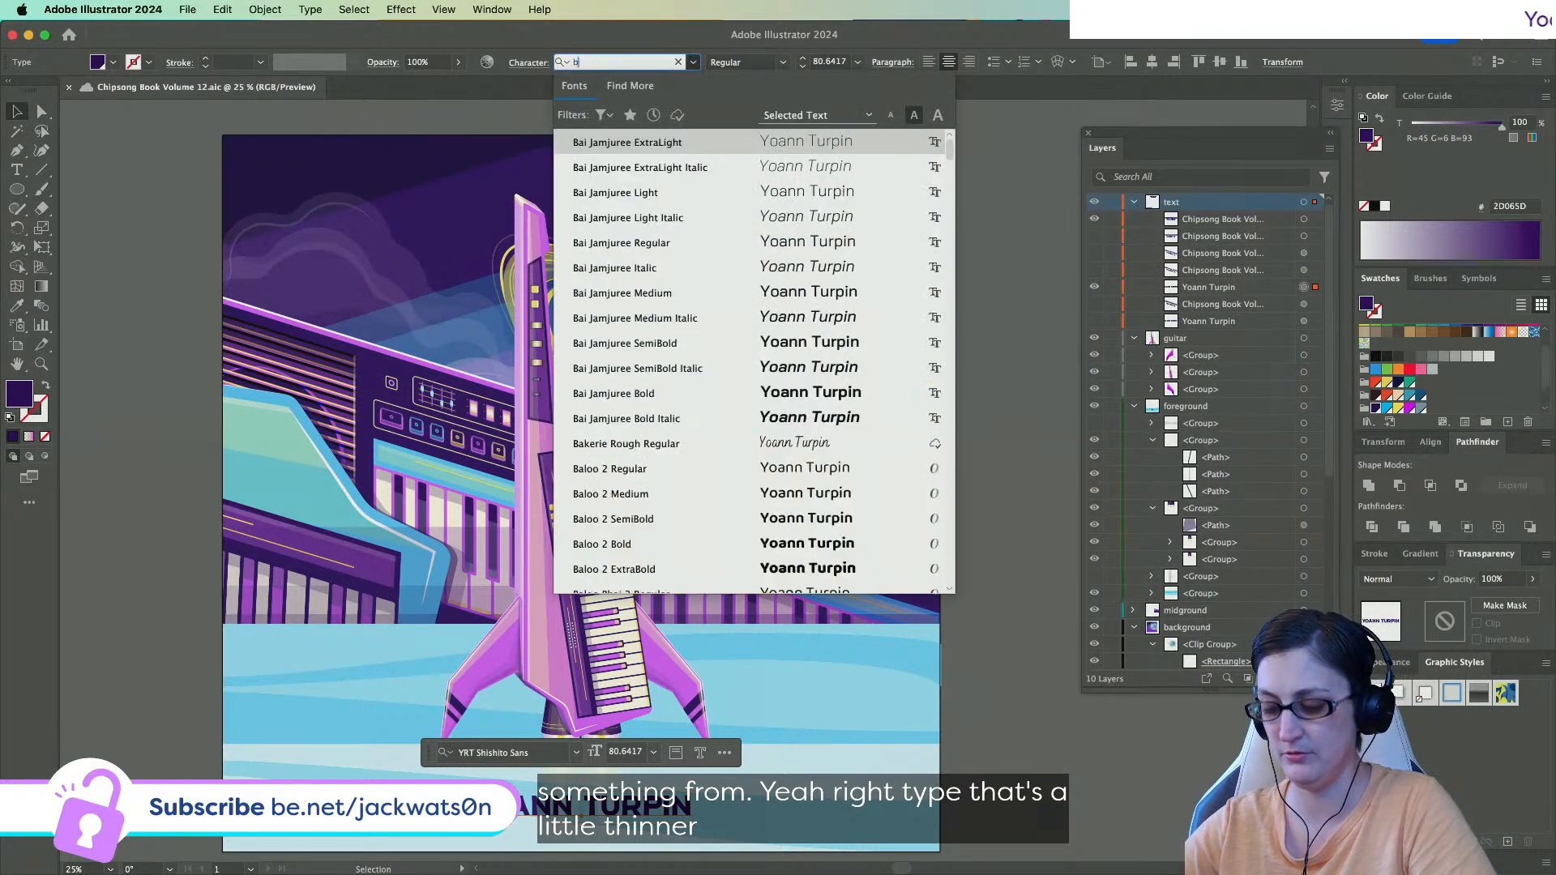
click(657, 141)
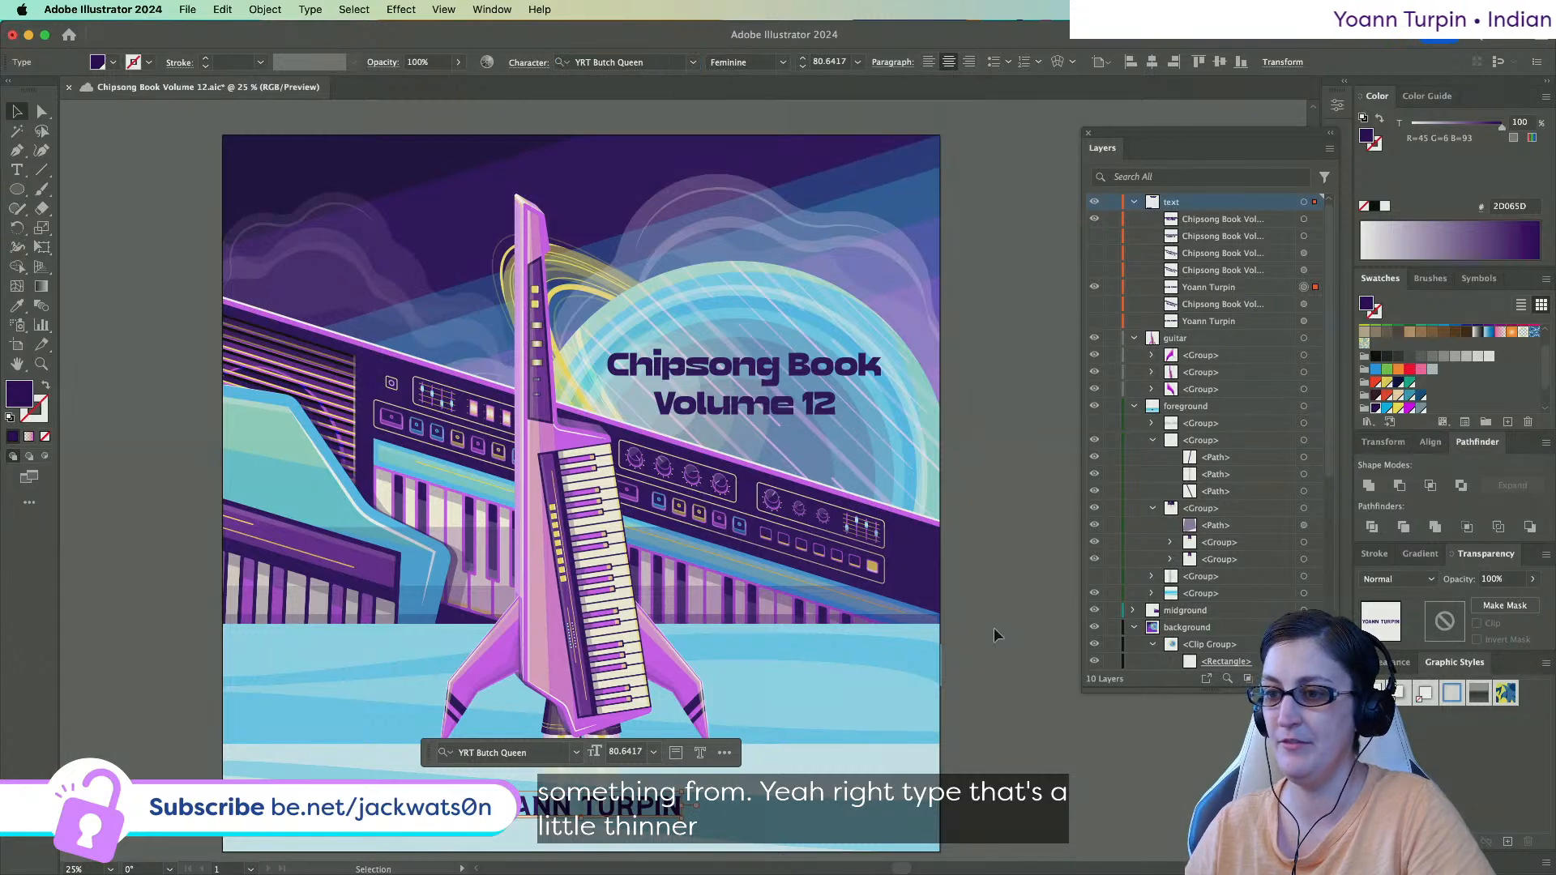
scroll(994, 629, down, 4)
scroll(994, 629, left, 2)
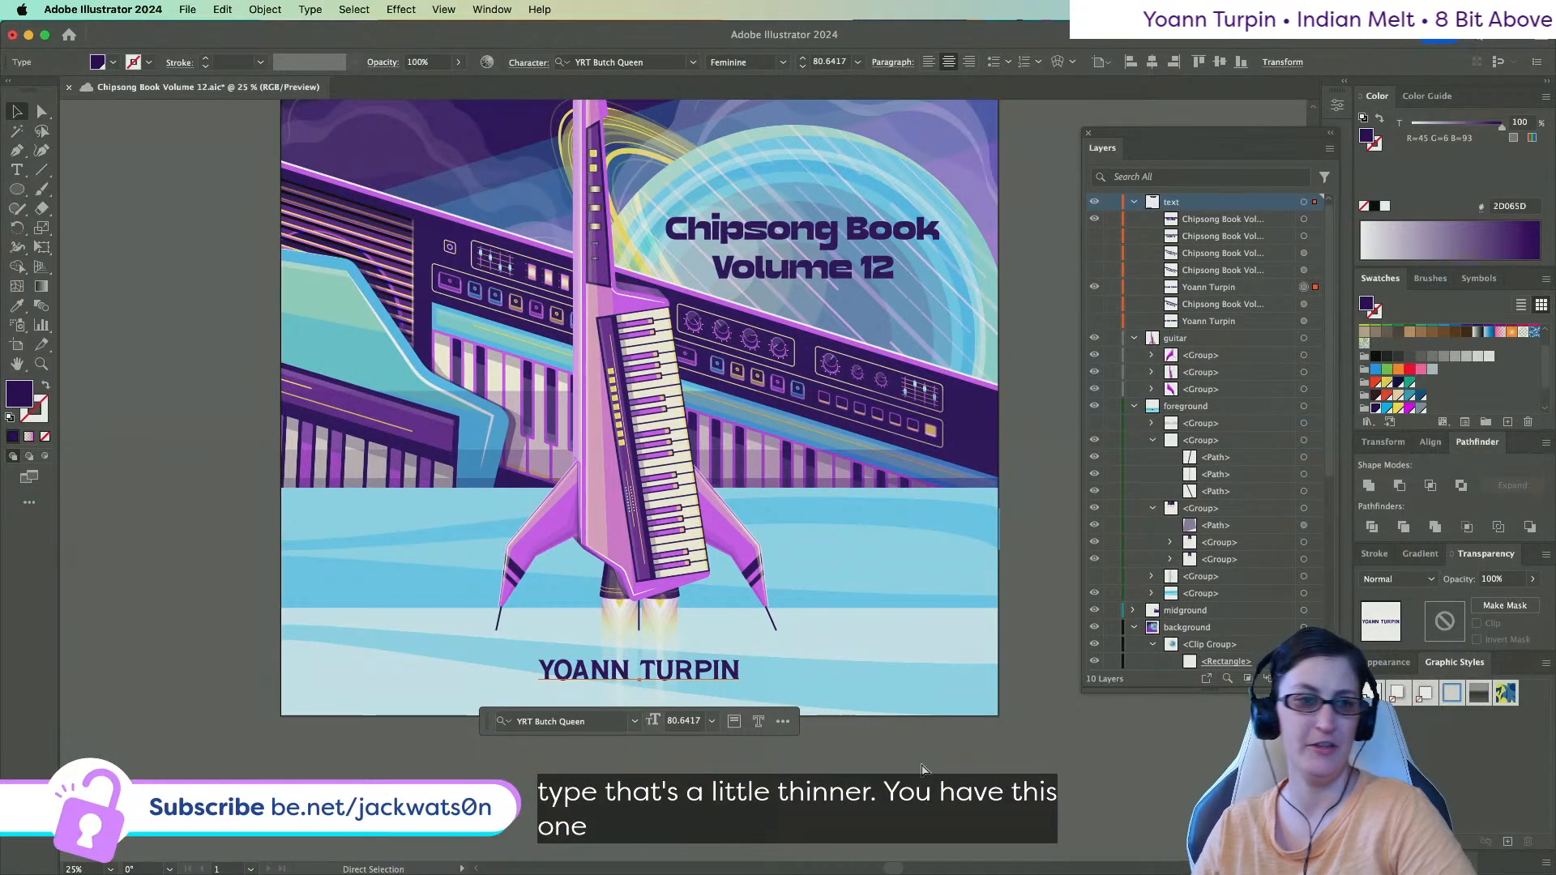
key(super+z)
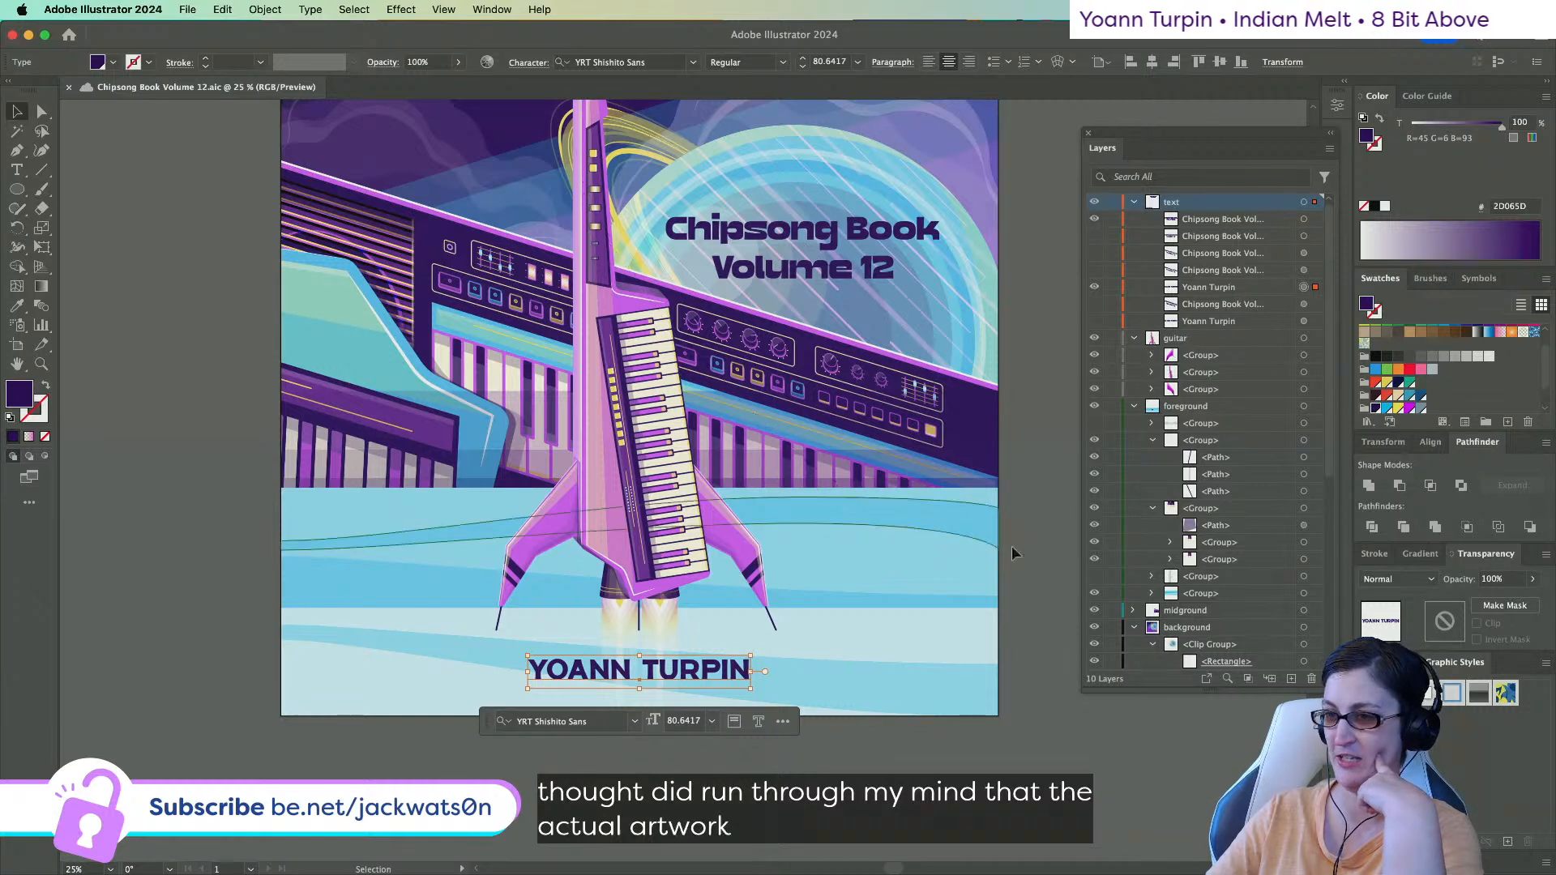
Run the title through fonts such as Gibson SemiBold, Gambado Scotch Forte and Gill Sans UltraBold, and restore GIN Experimental Regular.
click(814, 268)
click(717, 328)
key(Down)
key(Down)
key(Down)
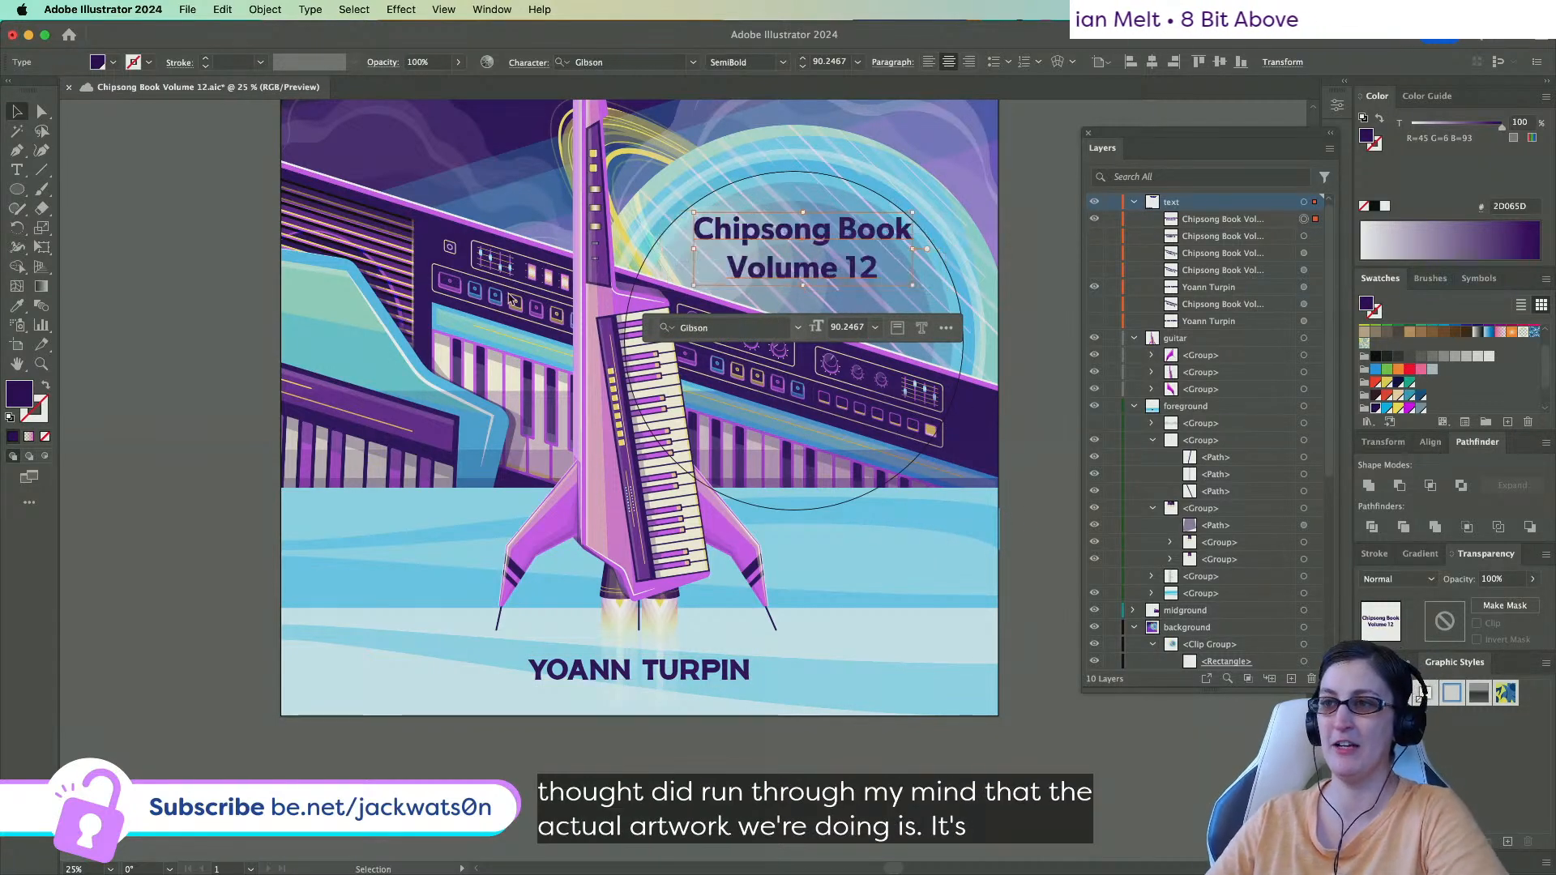
key(super+z)
key(super+z)
key(super+z)
key(super+z)
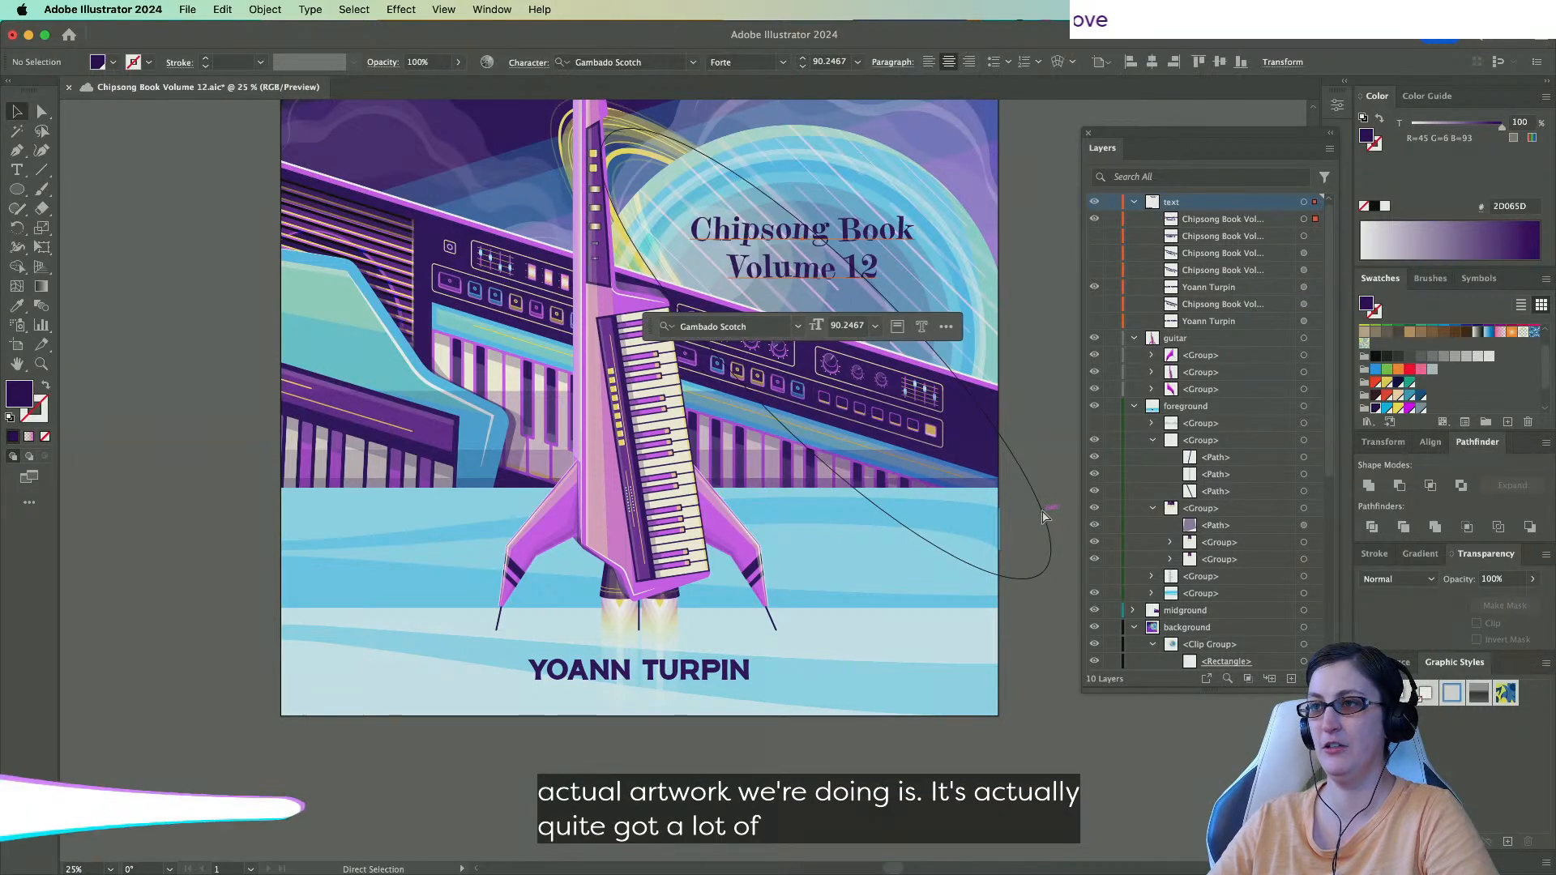
key(Down)
key(Down)
key(Down)
key(Down)
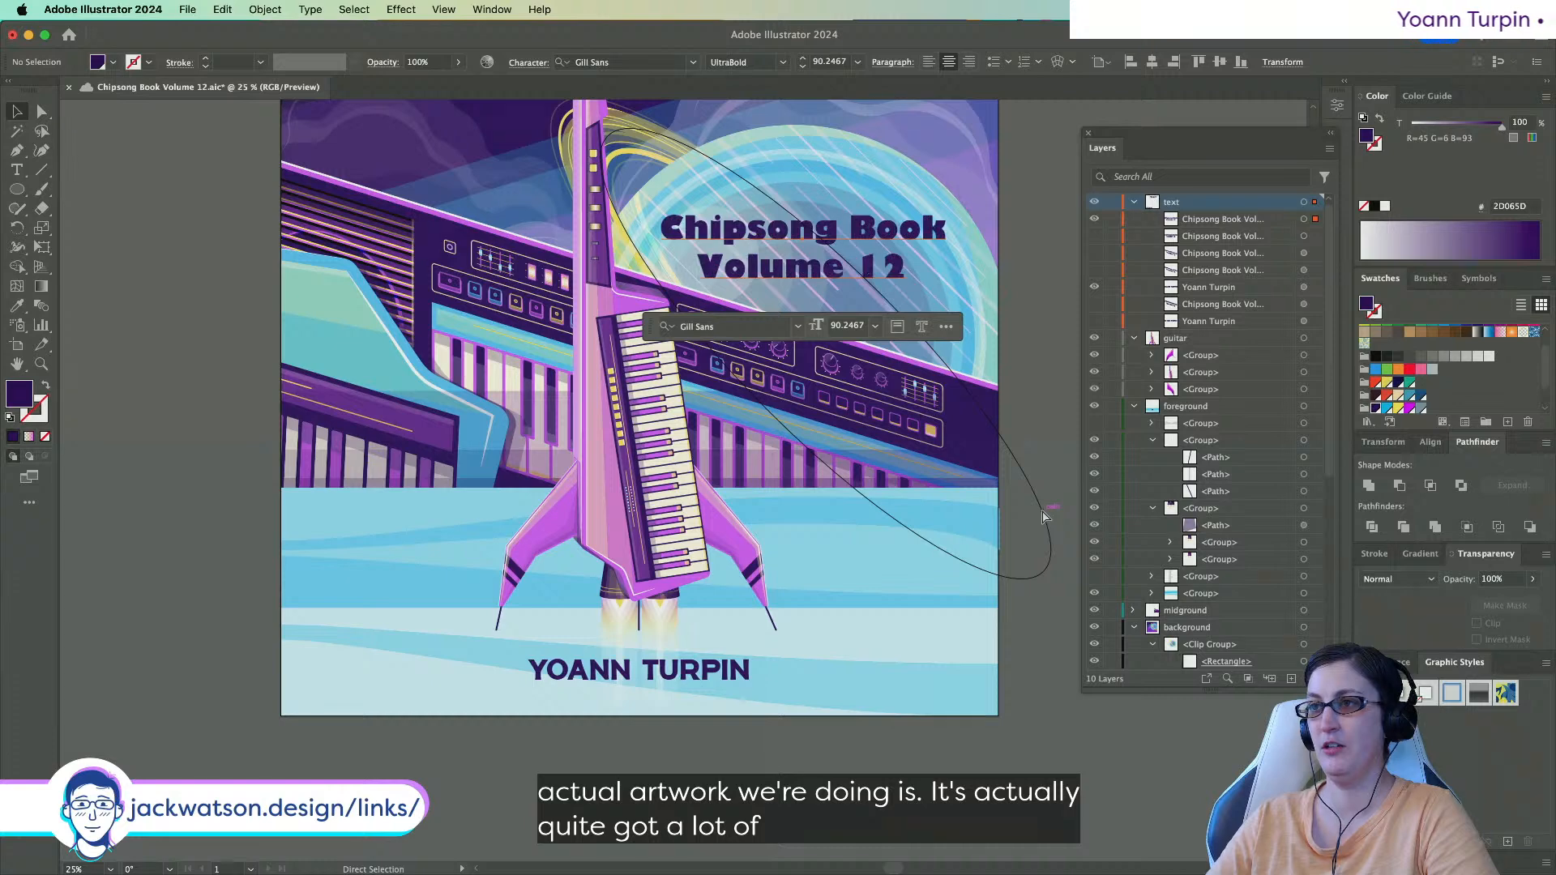
key(super+z)
key(super+z)
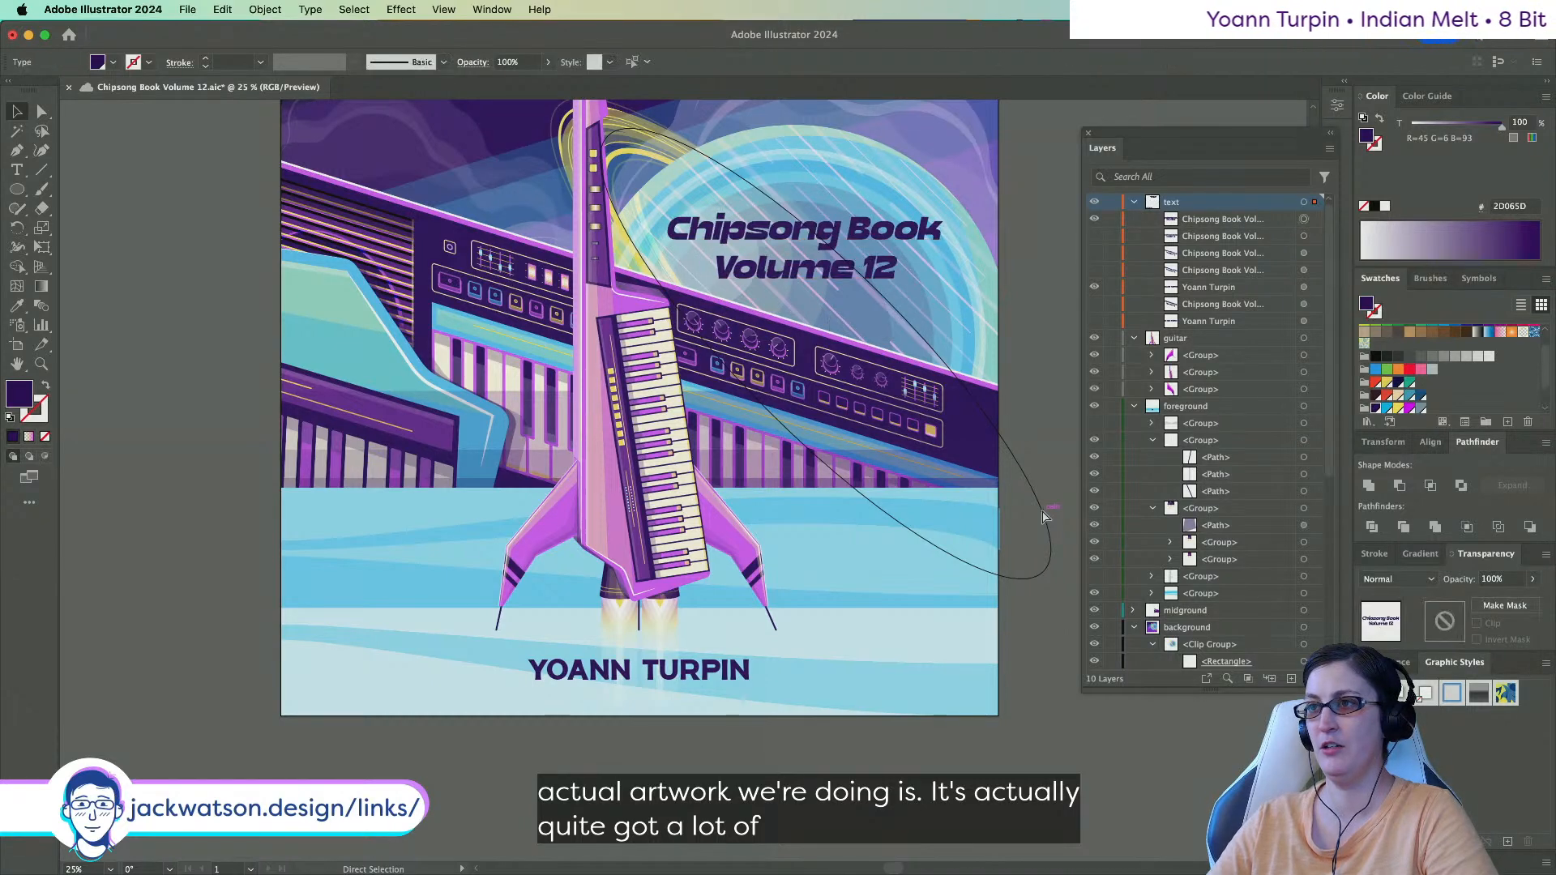
key(super+shift+z)
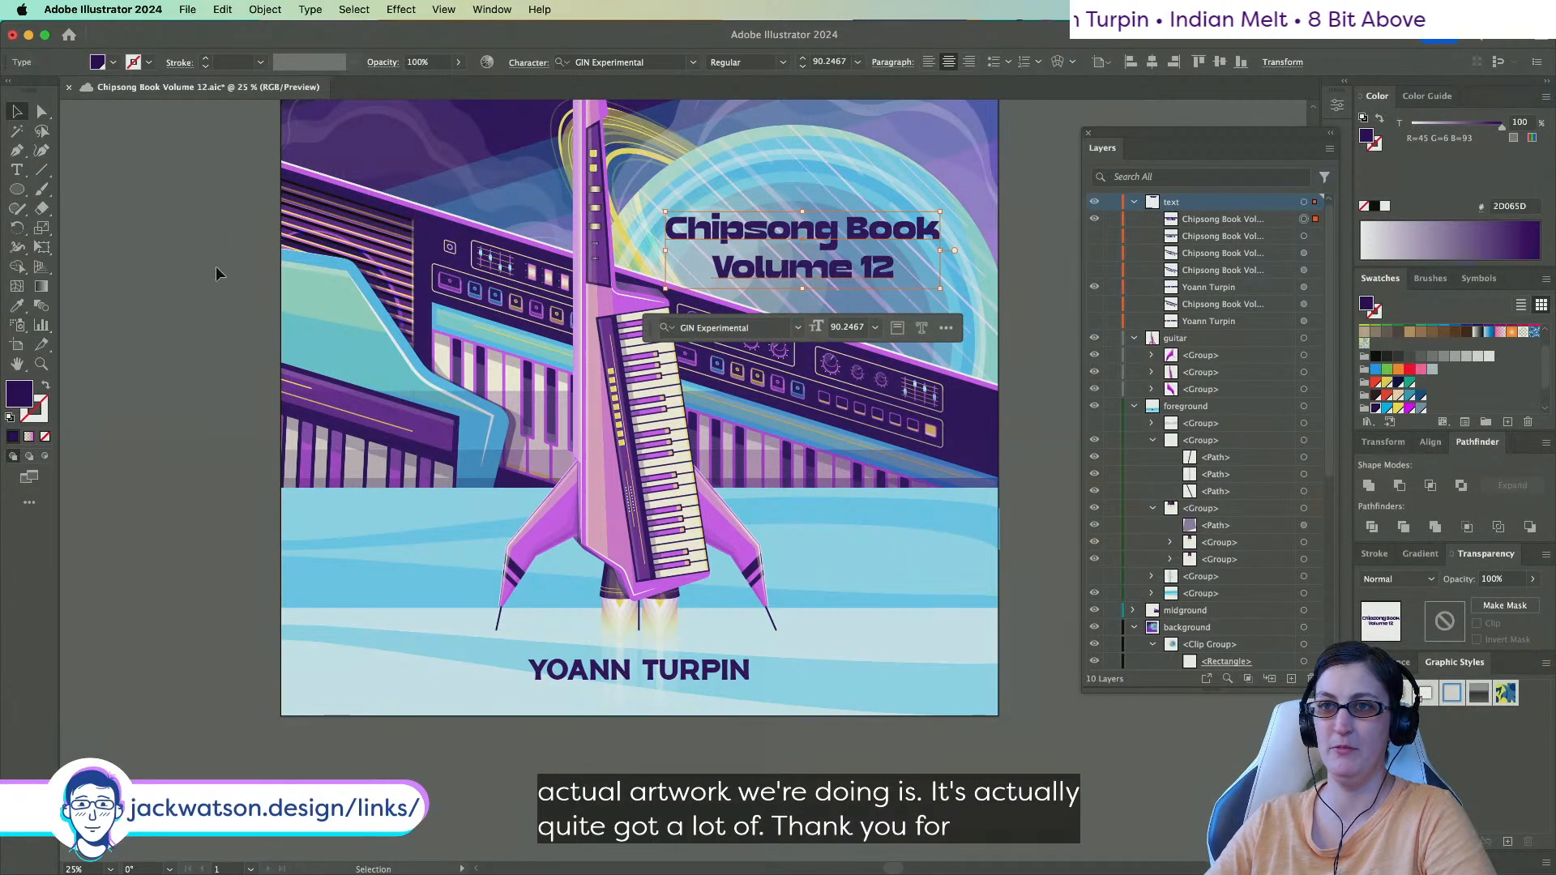
Inspect the cover artwork and the title lettering, from the keytar's neck down to the artist name.
click(216, 267)
drag(592, 146, 565, 207)
scroll(566, 207, up, 3)
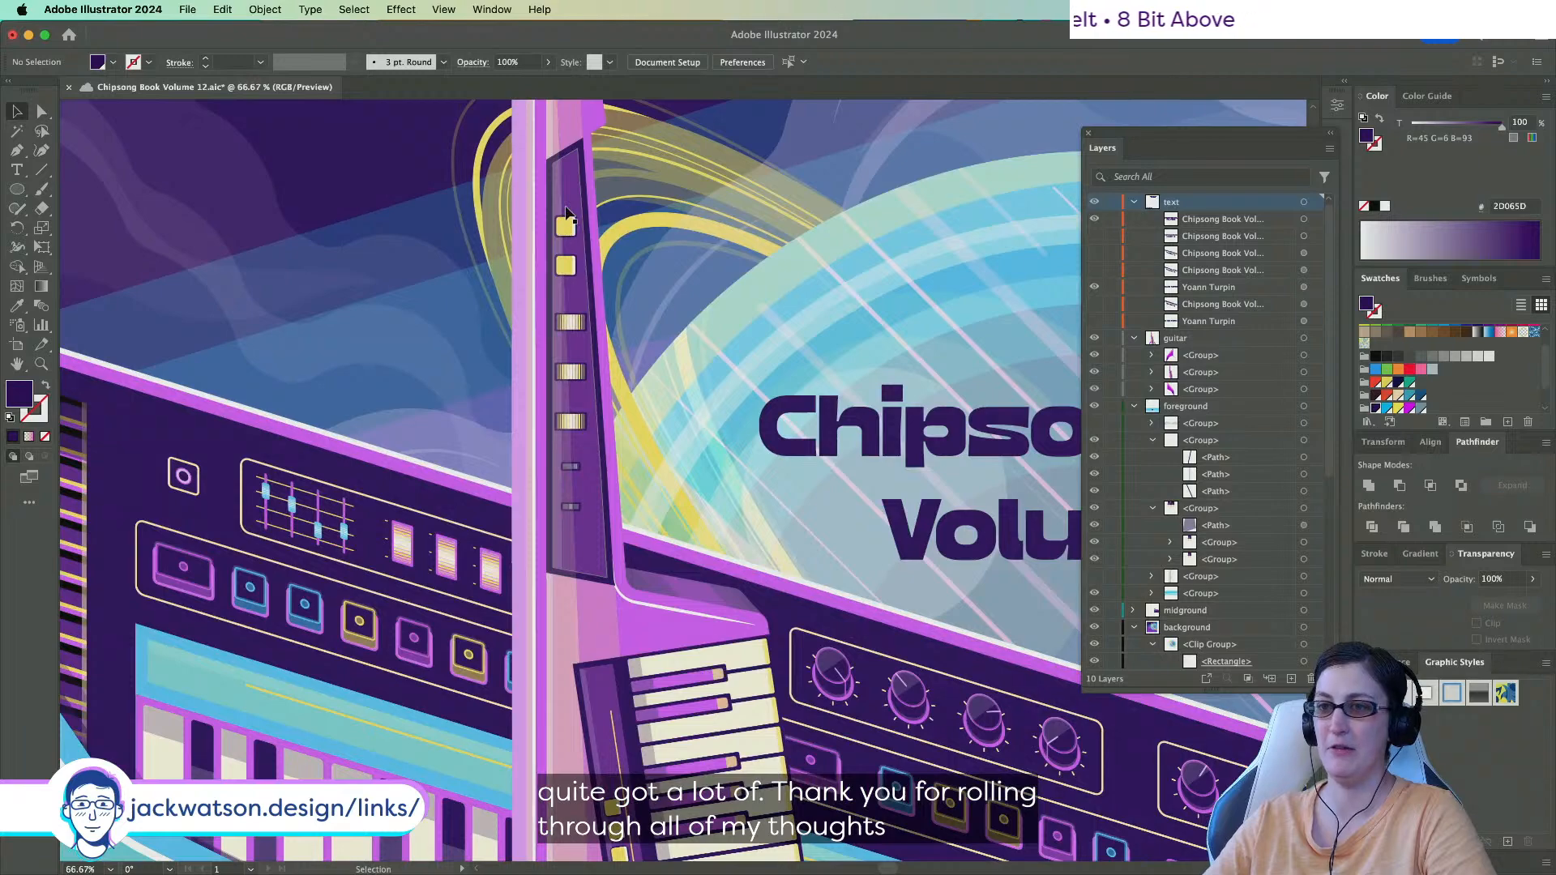
scroll(566, 211, down, 10)
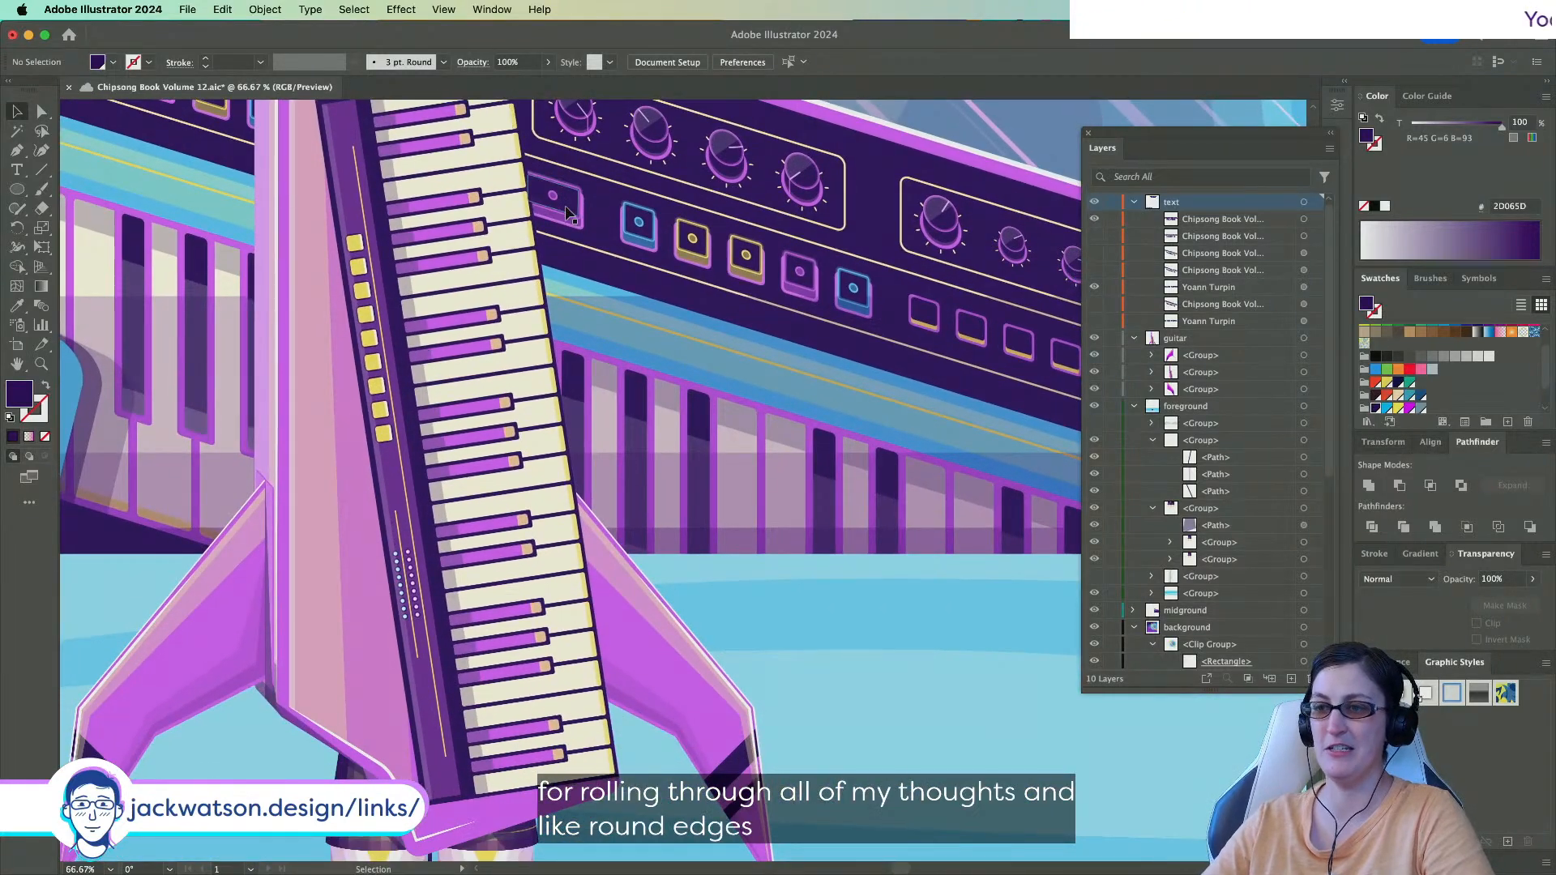
scroll(565, 212, down, 5)
scroll(565, 244, up, 4)
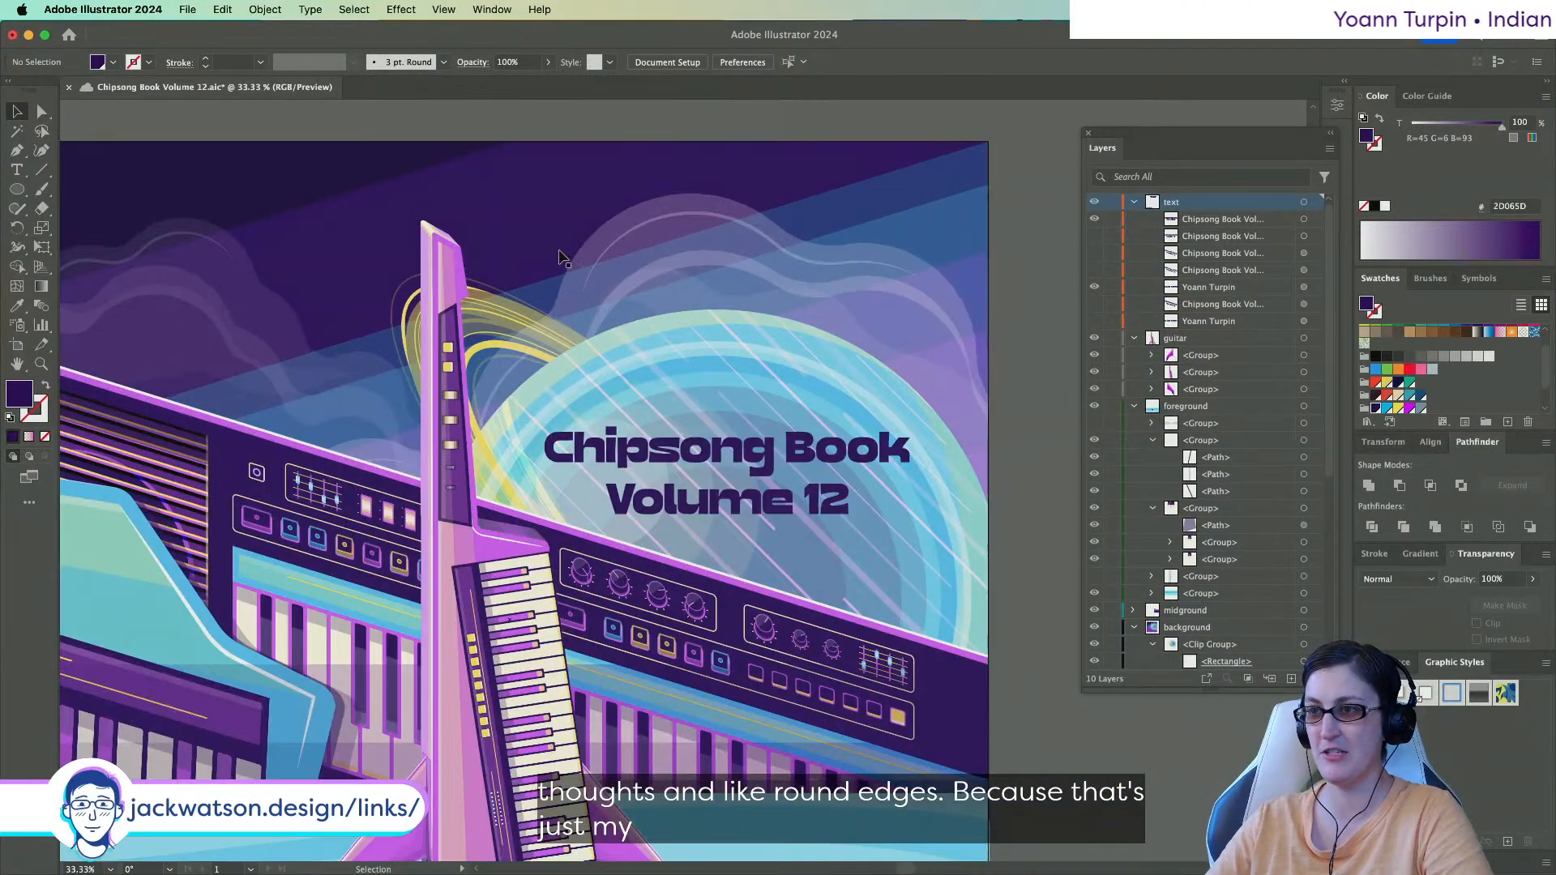
scroll(564, 258, down, 5)
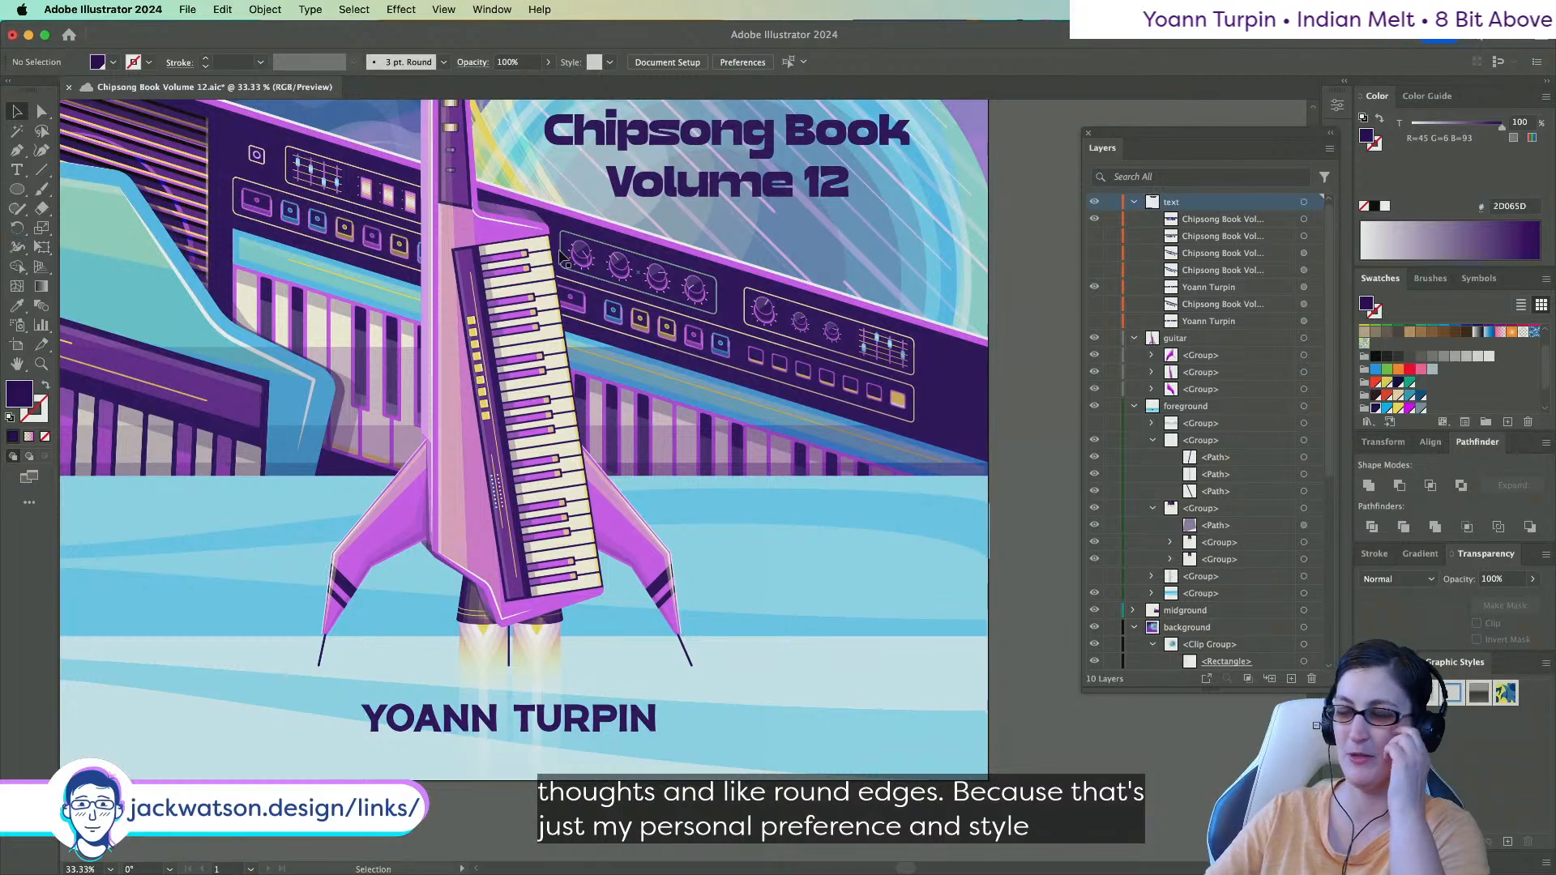
click(717, 206)
scroll(717, 206, up, 2)
scroll(717, 209, up, 2)
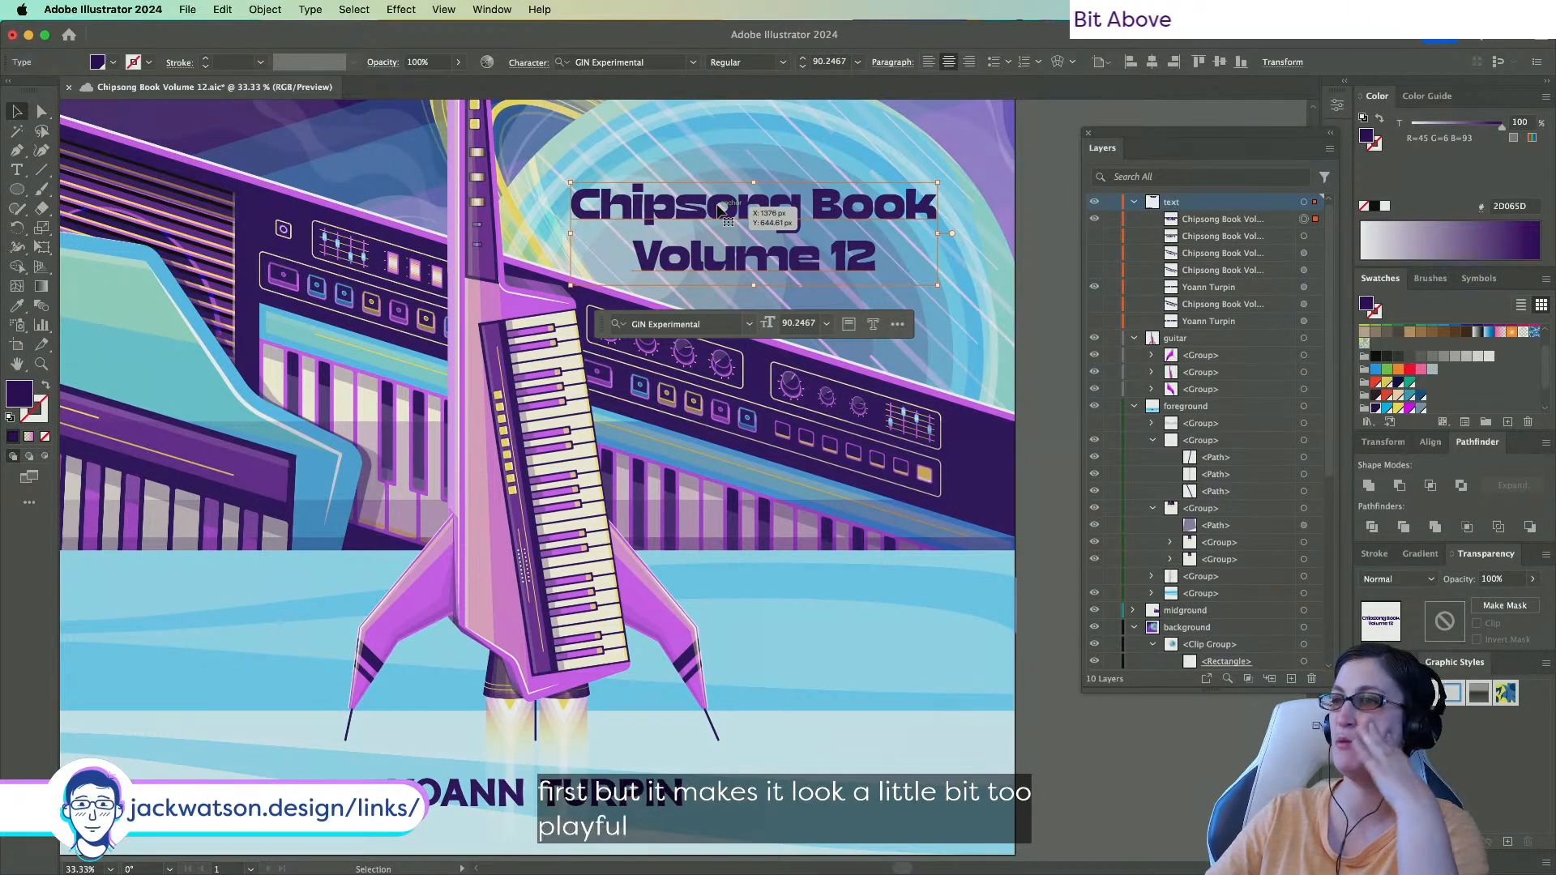
Try the artist name in YRT False Alarm Dulled at an enlarged size, and undo both changes.
click(478, 791)
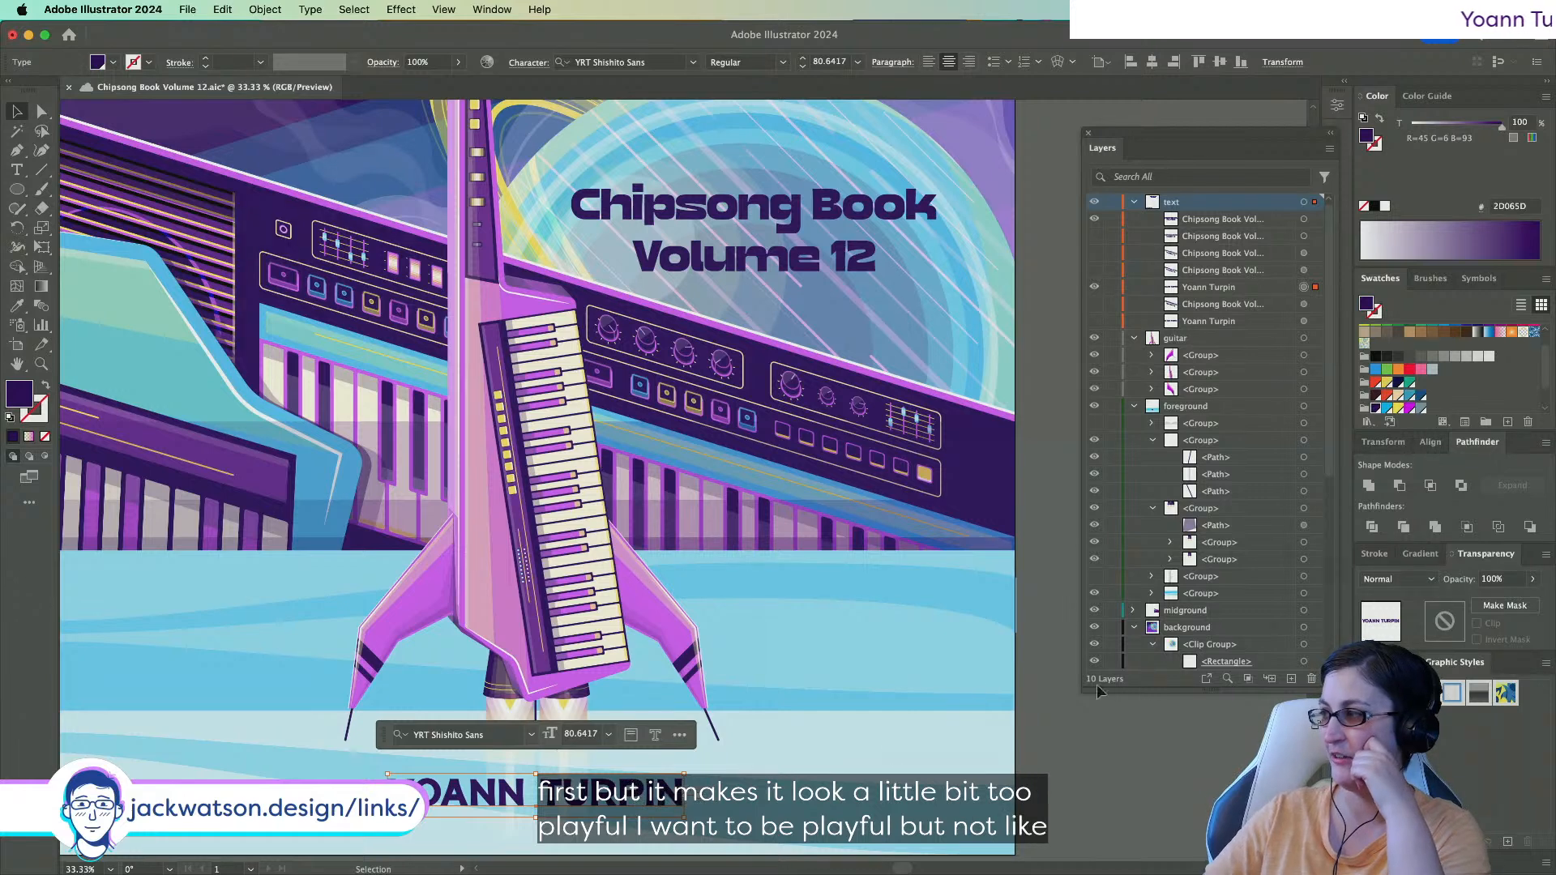
click(606, 63)
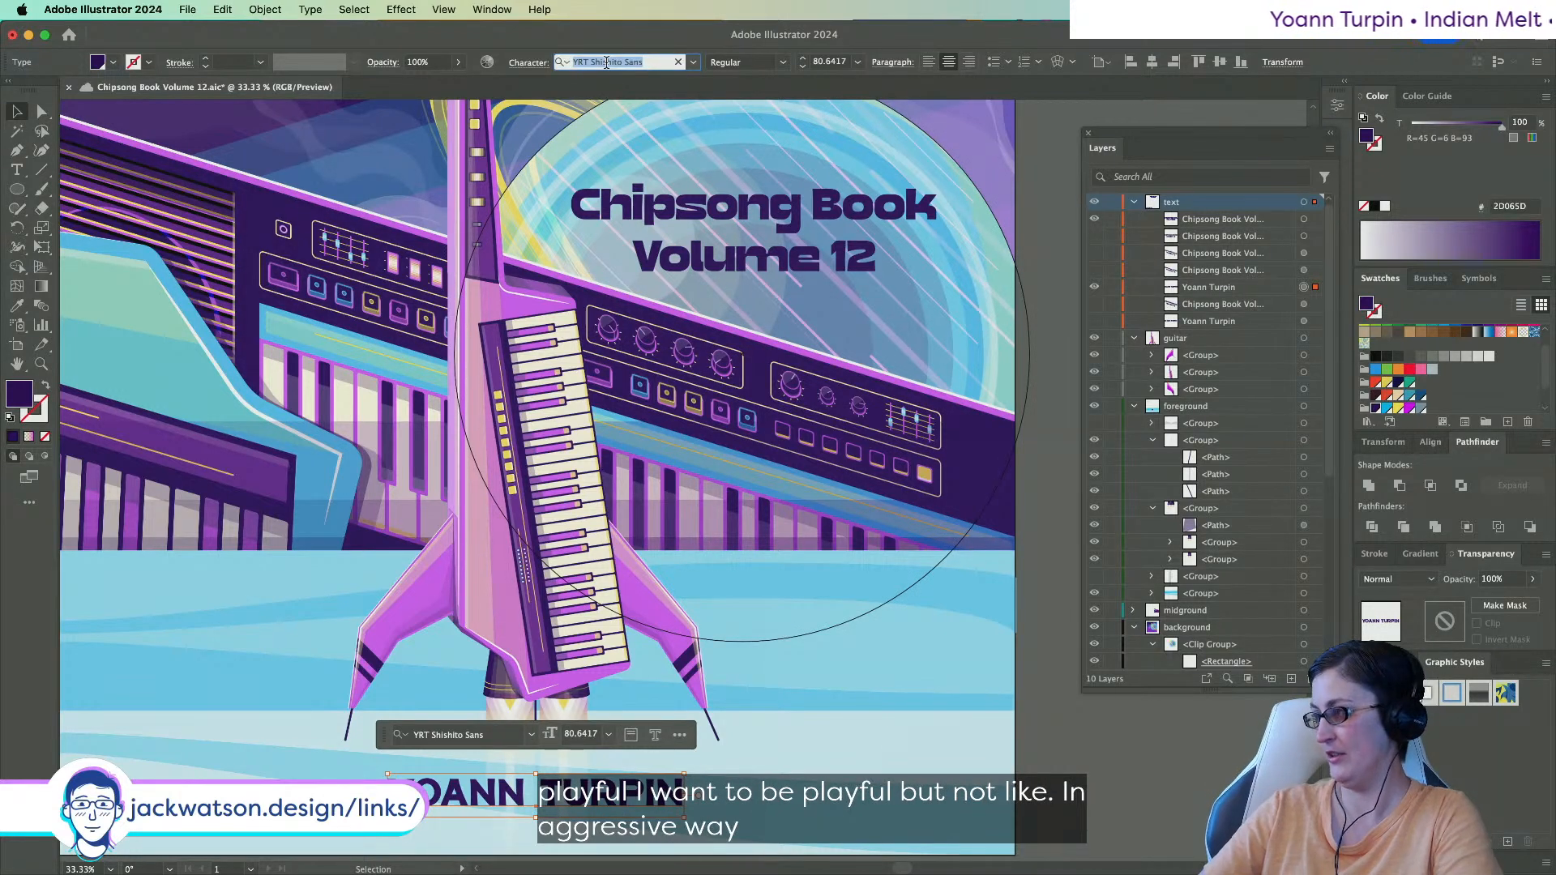
text(false)
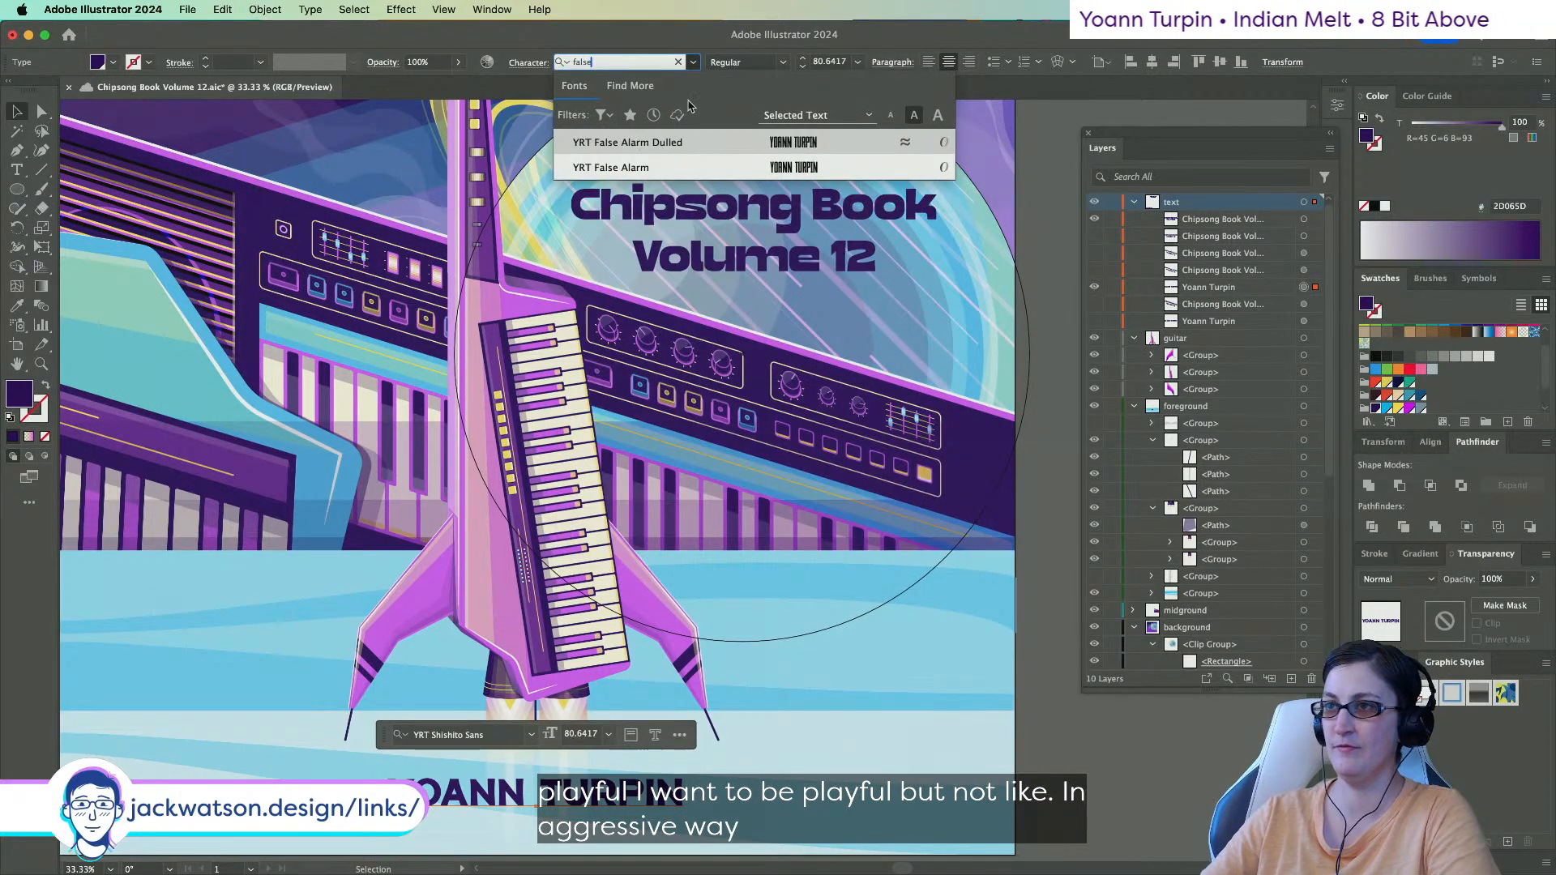
click(711, 143)
key(super+minus)
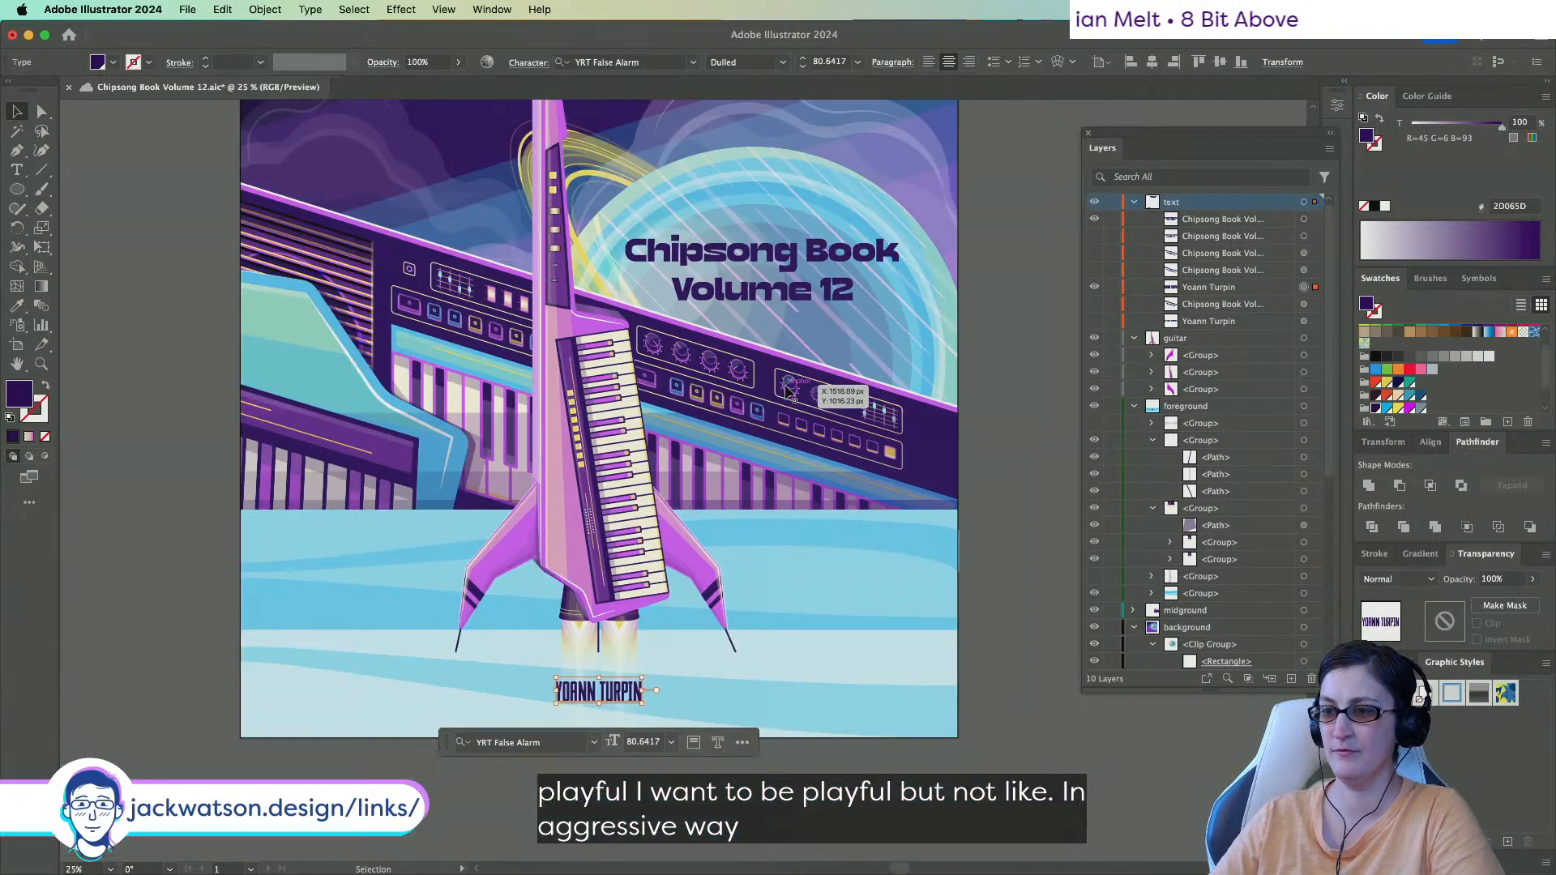
drag(646, 705, 682, 715)
click(855, 768)
scroll(855, 770, up, 2)
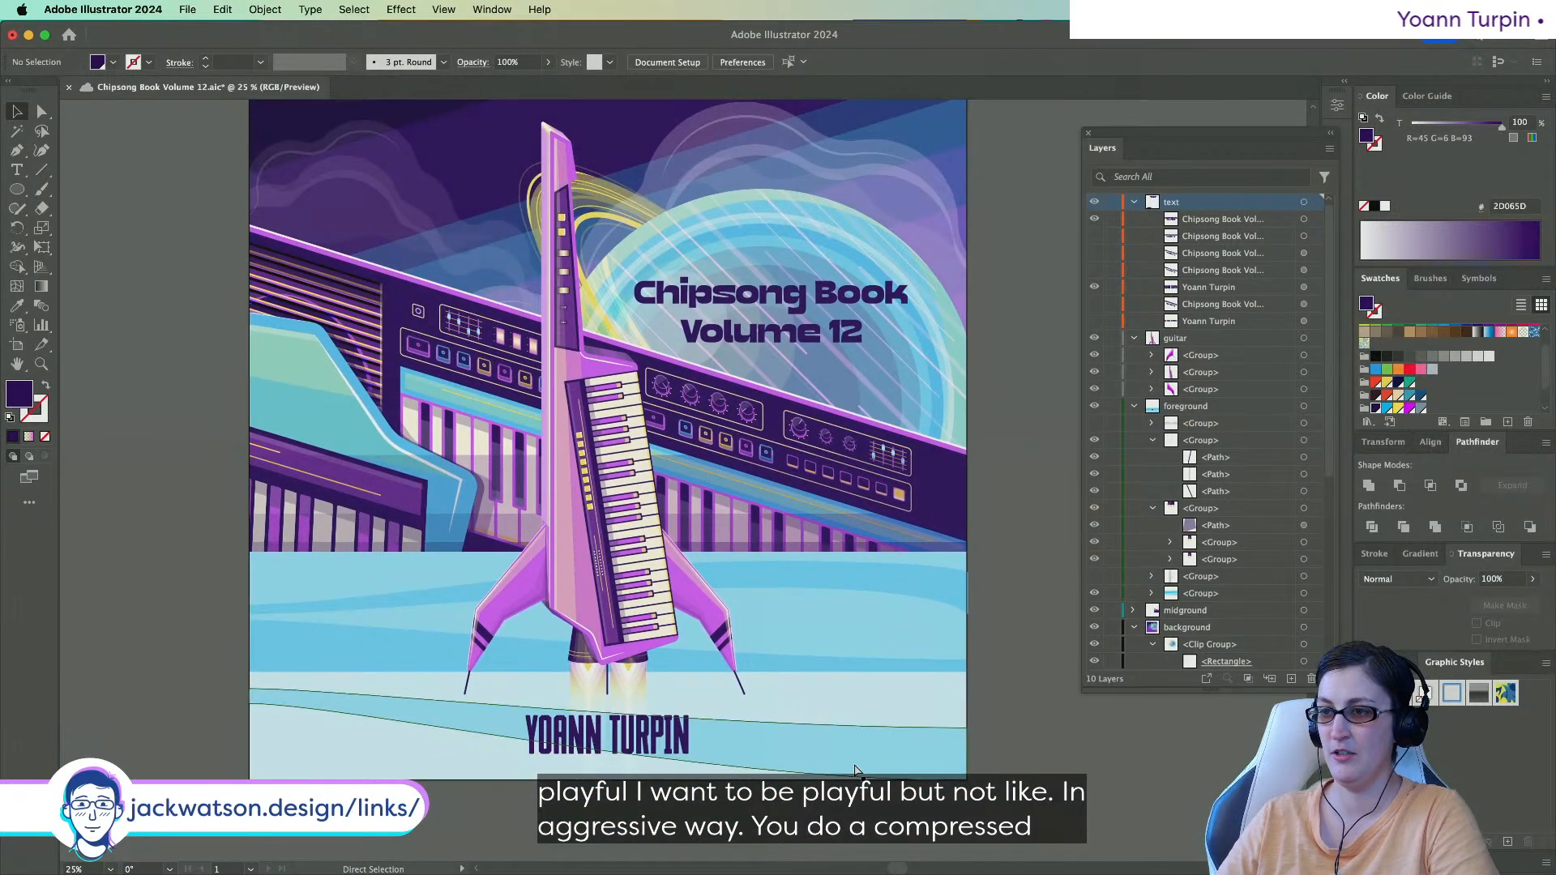
key(super+z)
key(super+z)
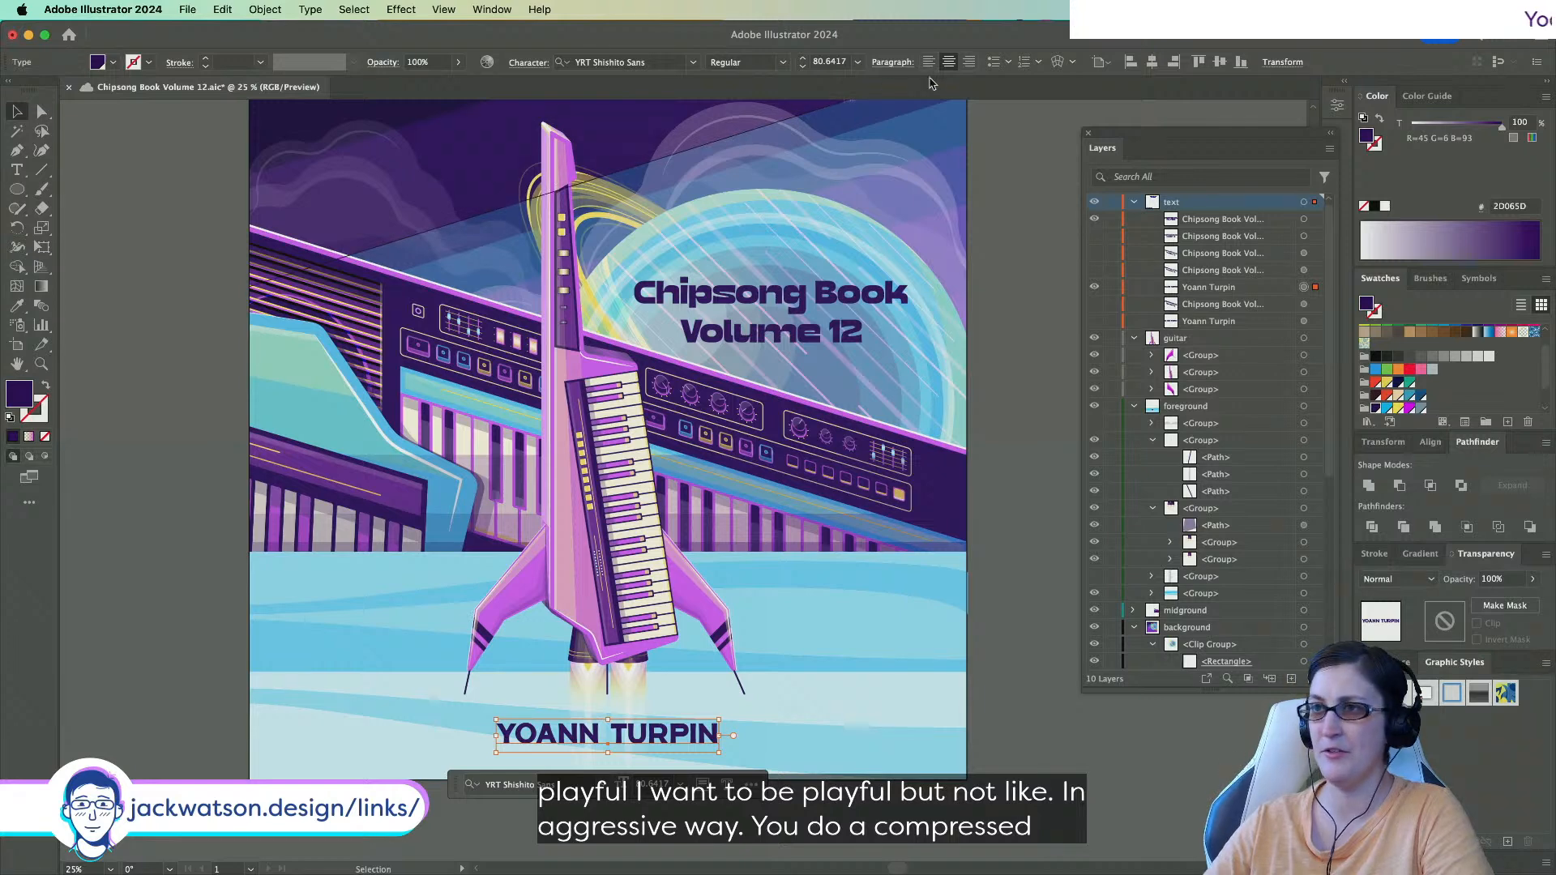
Set the artist name at the bottom of the cover in YRT Lady Victory.
click(578, 62)
text(lady)
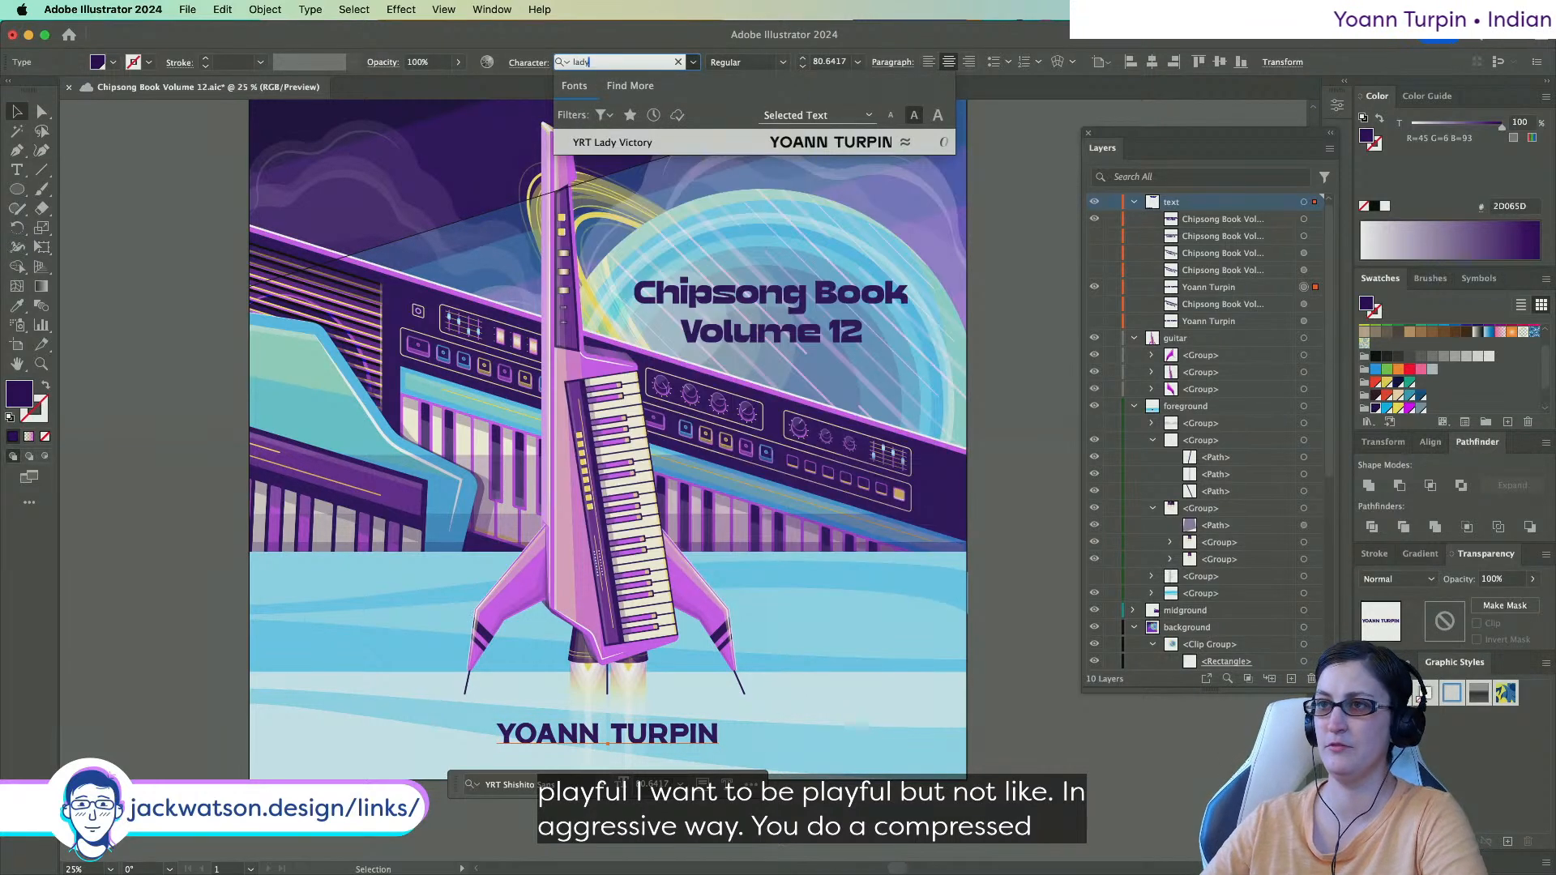
click(654, 140)
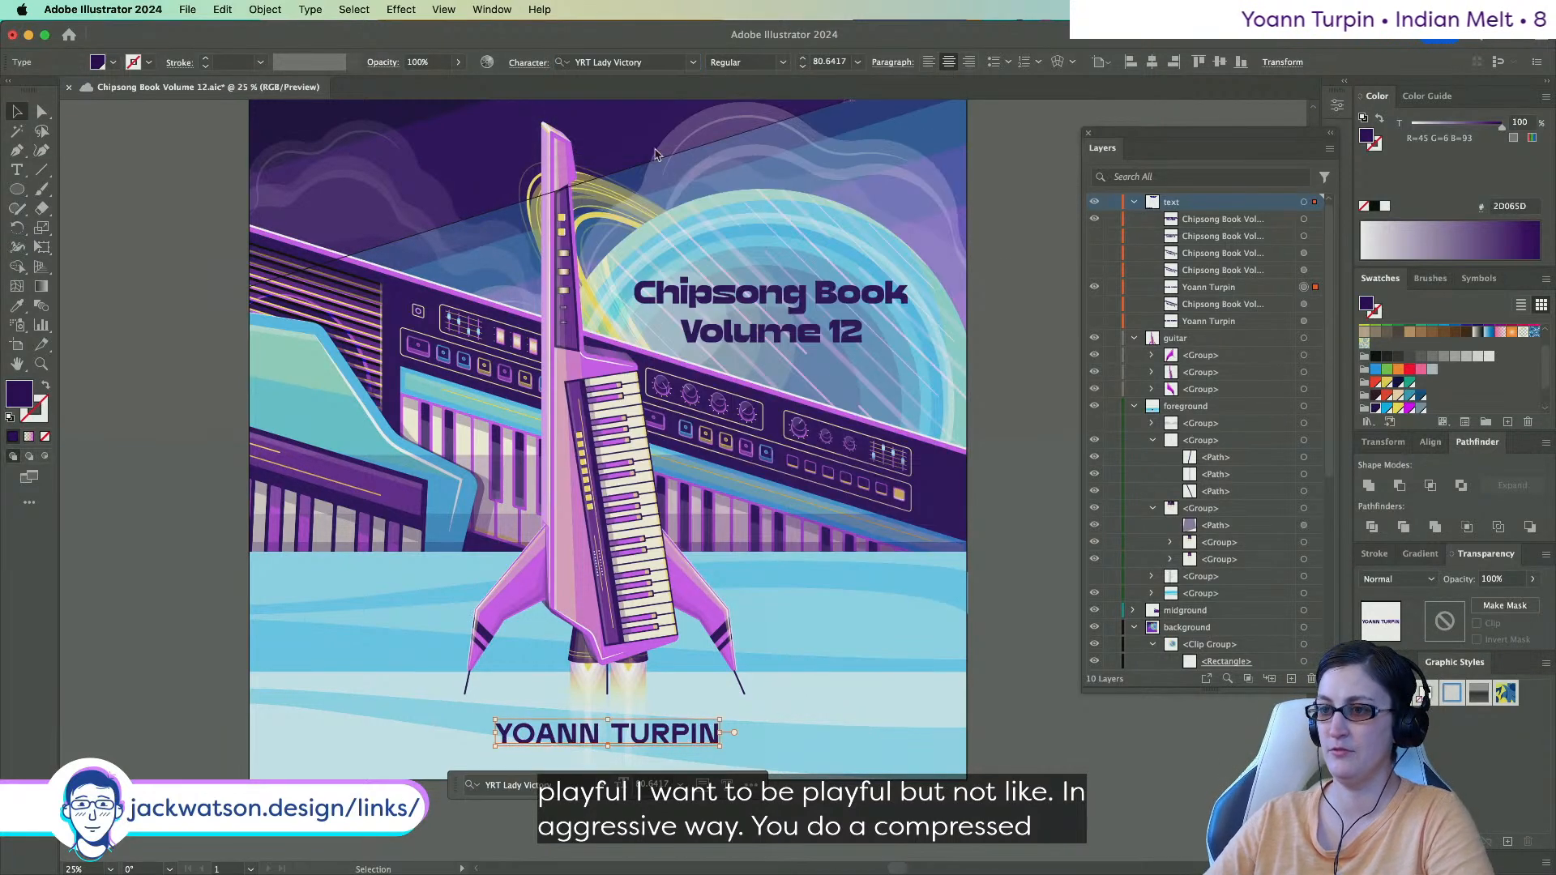
click(1071, 778)
scroll(729, 722, down, 1)
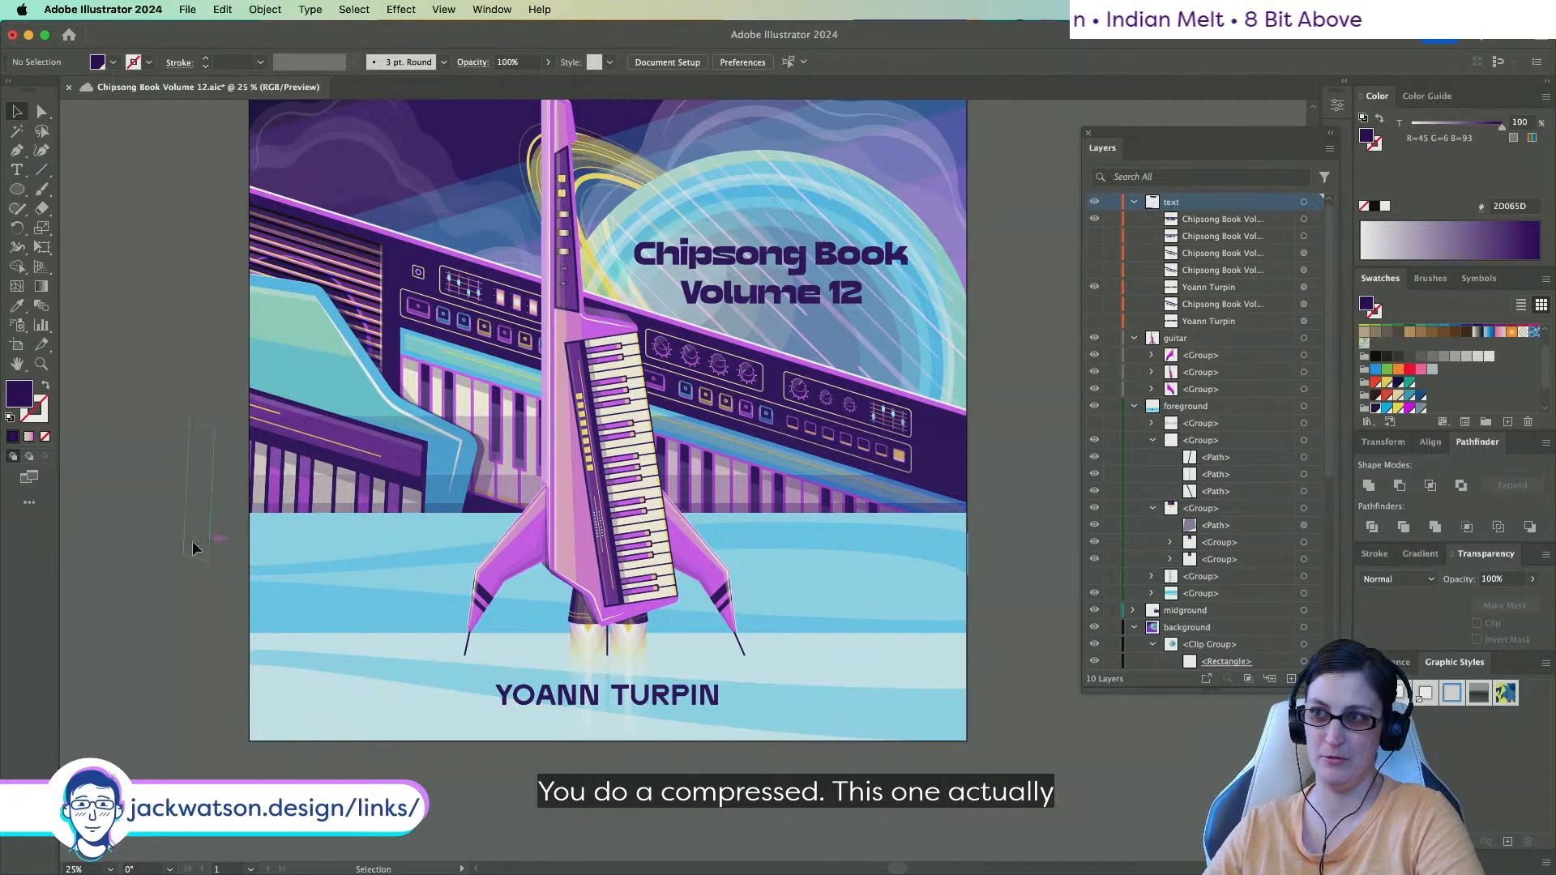
scroll(124, 533, right, 2)
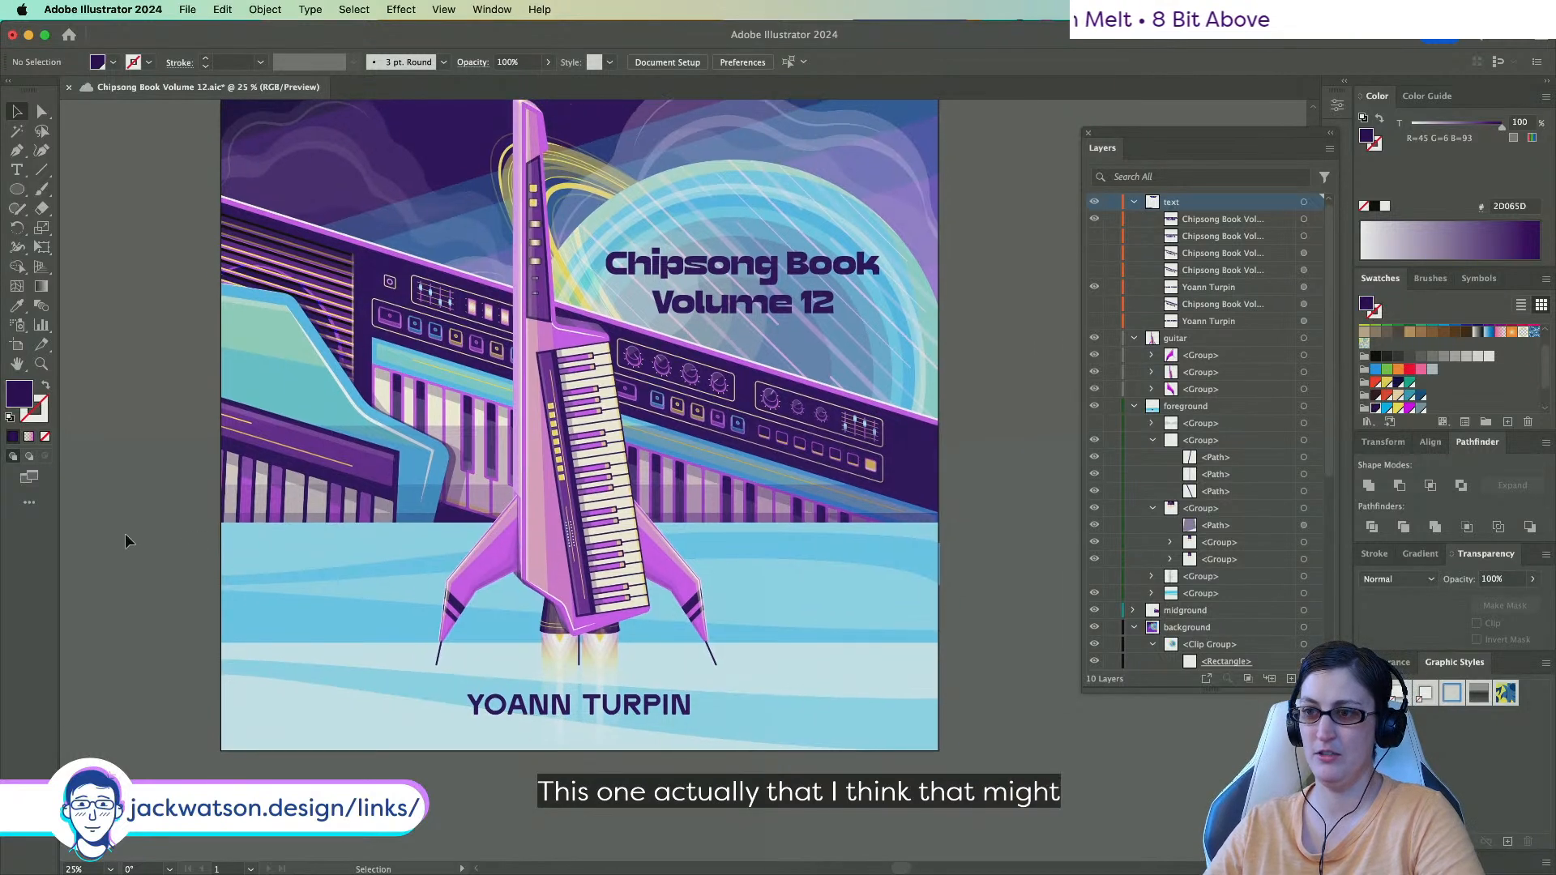
Try the artist name at a slightly smaller size and view it against the whole cover.
click(680, 711)
drag(692, 693, 682, 692)
click(884, 804)
scroll(782, 781, up, 1)
key(ctrl+minus)
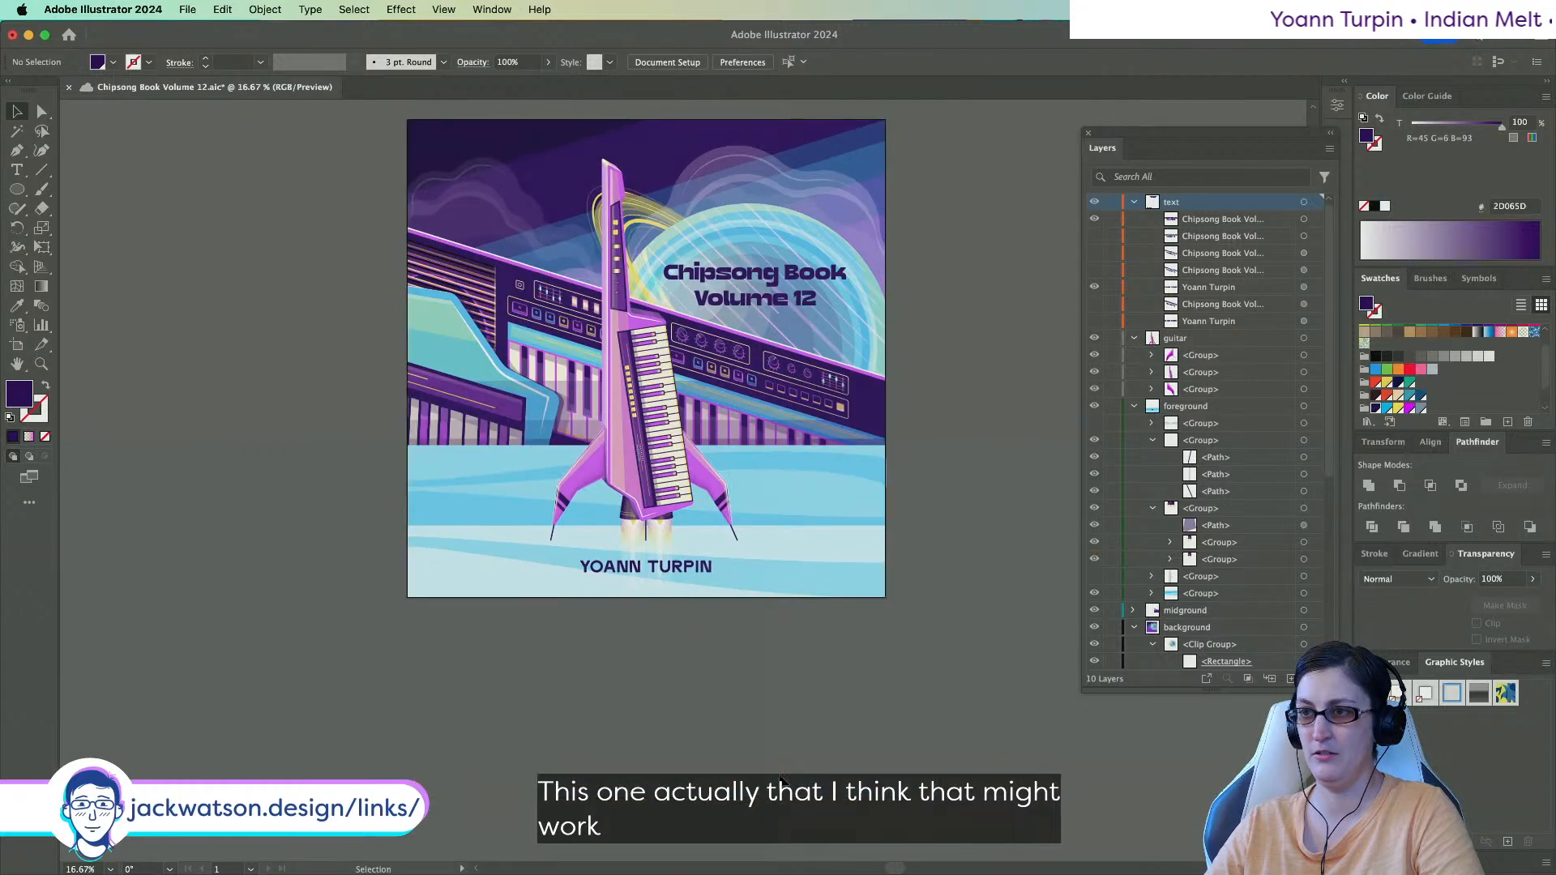
scroll(746, 702, up, 1)
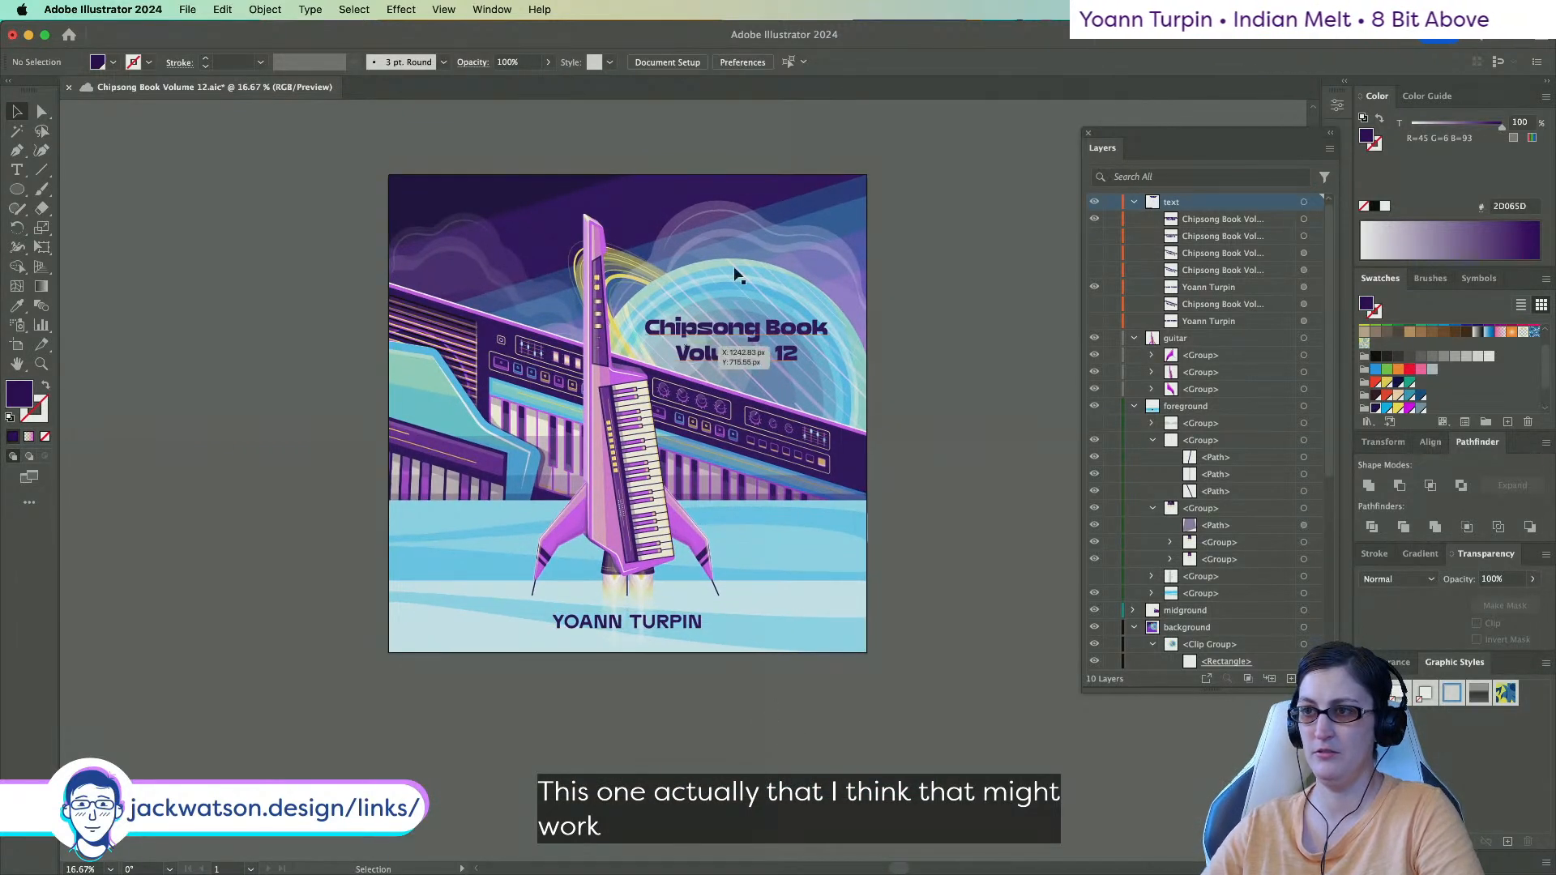
Try a slightly larger size for the straight title and undo the resize.
click(682, 347)
key(super+equal)
key(super+equal)
drag(899, 417, 909, 427)
click(613, 465)
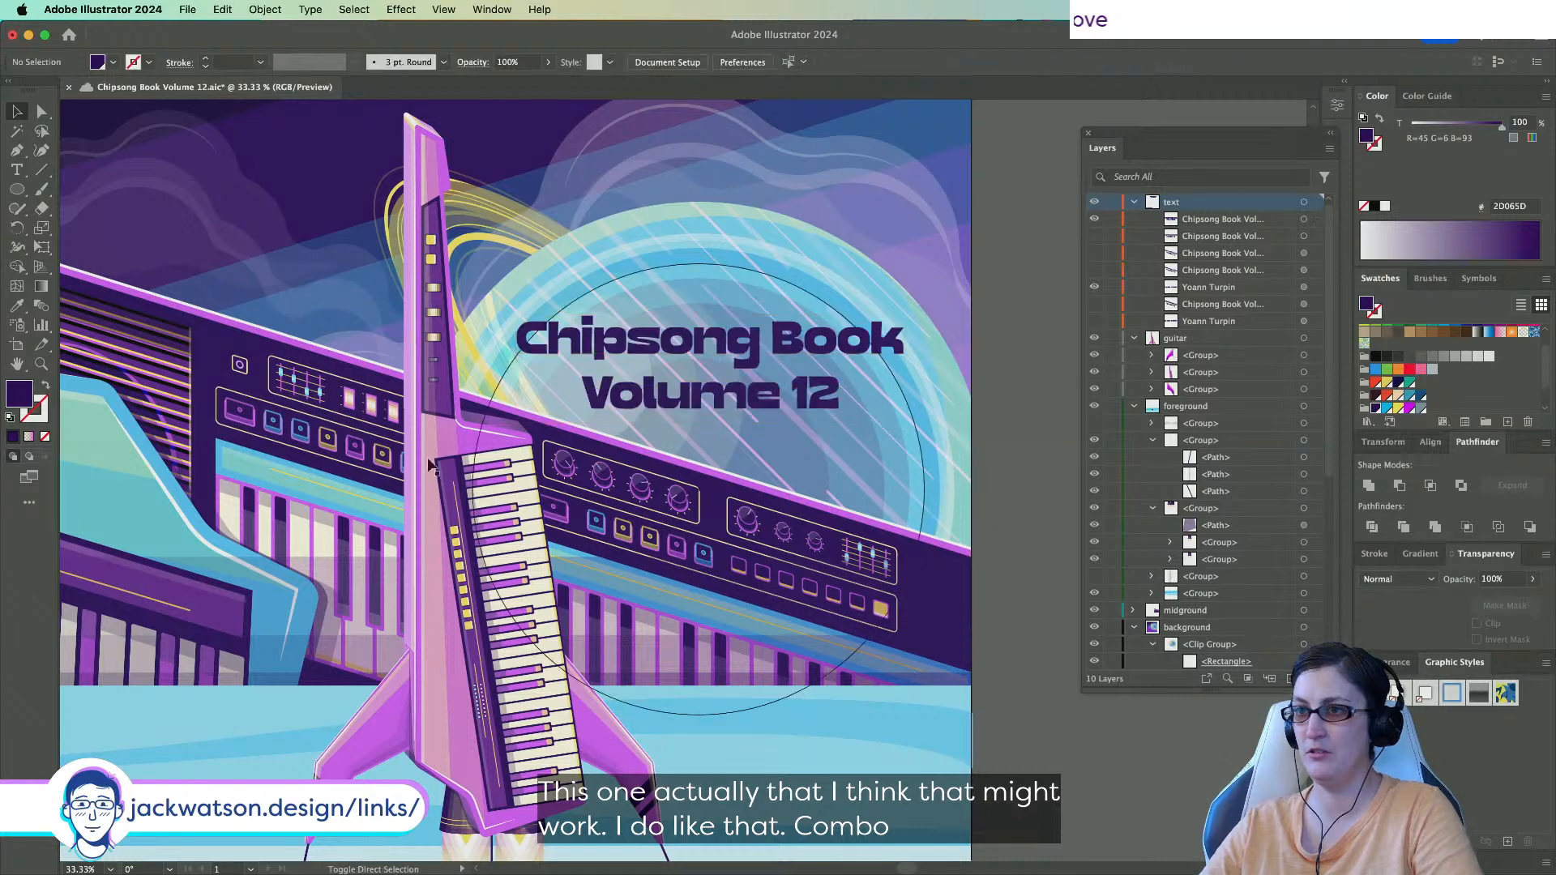
scroll(243, 456, down, 2)
scroll(210, 456, left, 3)
key(super+z)
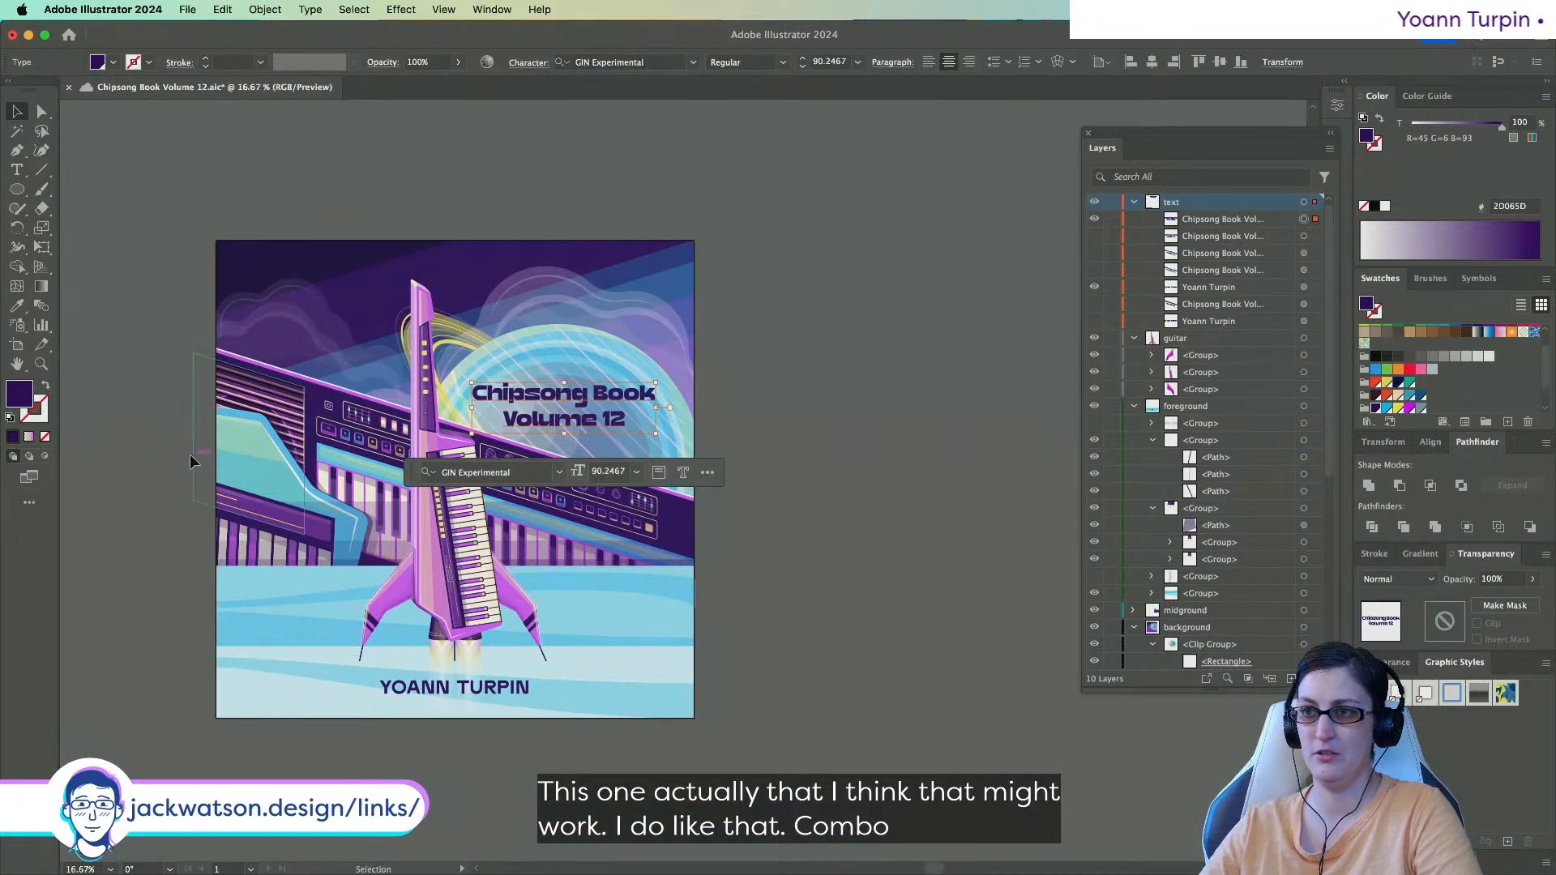
Scale the artist name down around its centre to about 73.9 pt.
click(446, 737)
scroll(481, 746, up, 1)
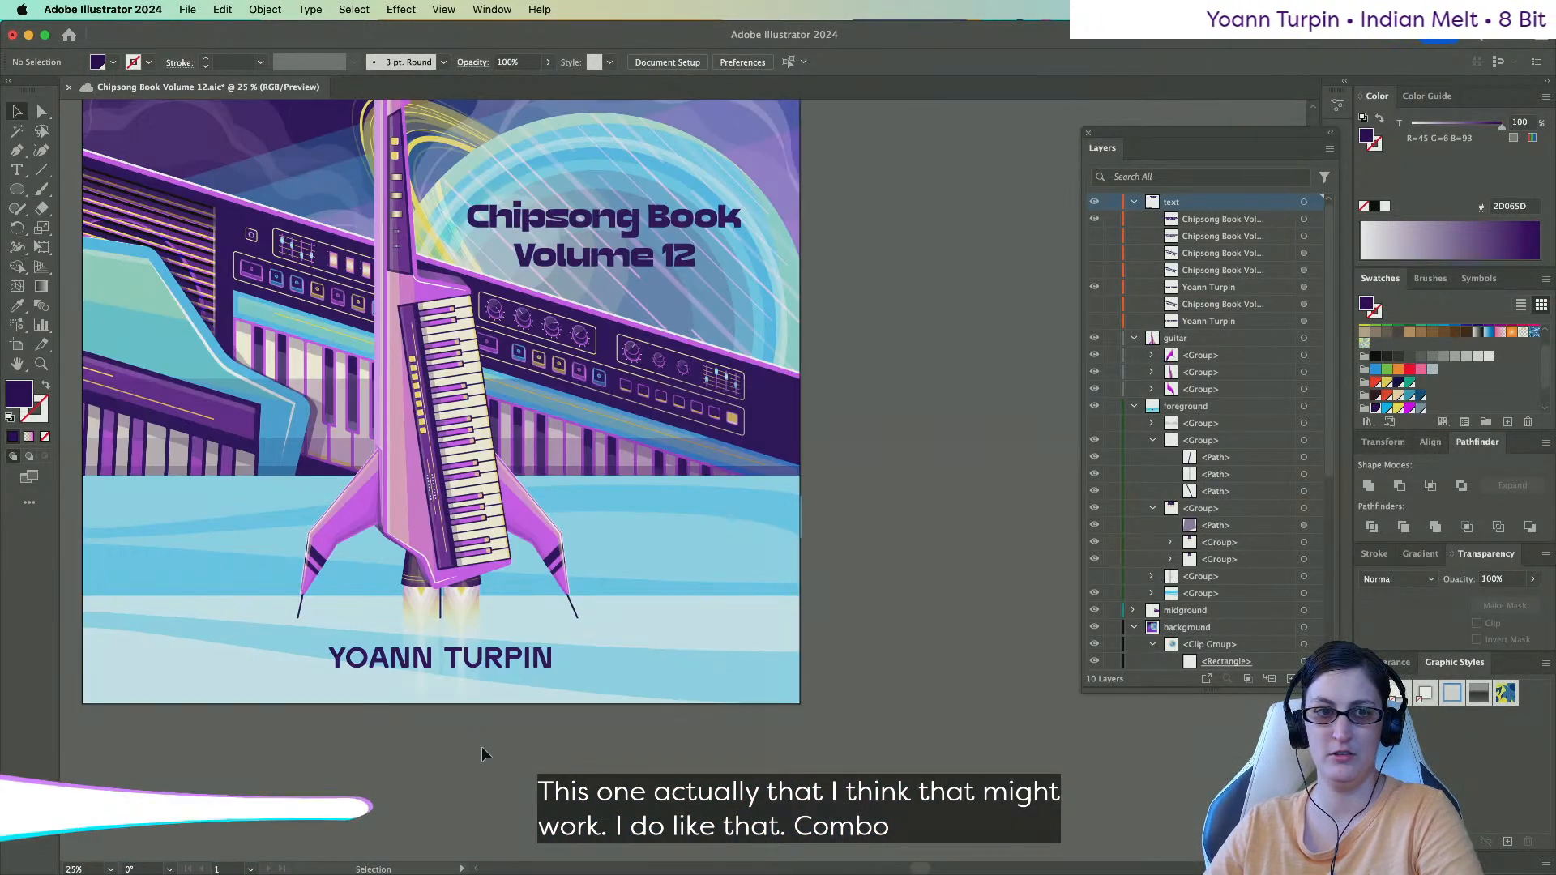
scroll(513, 660, up, 2)
click(587, 648)
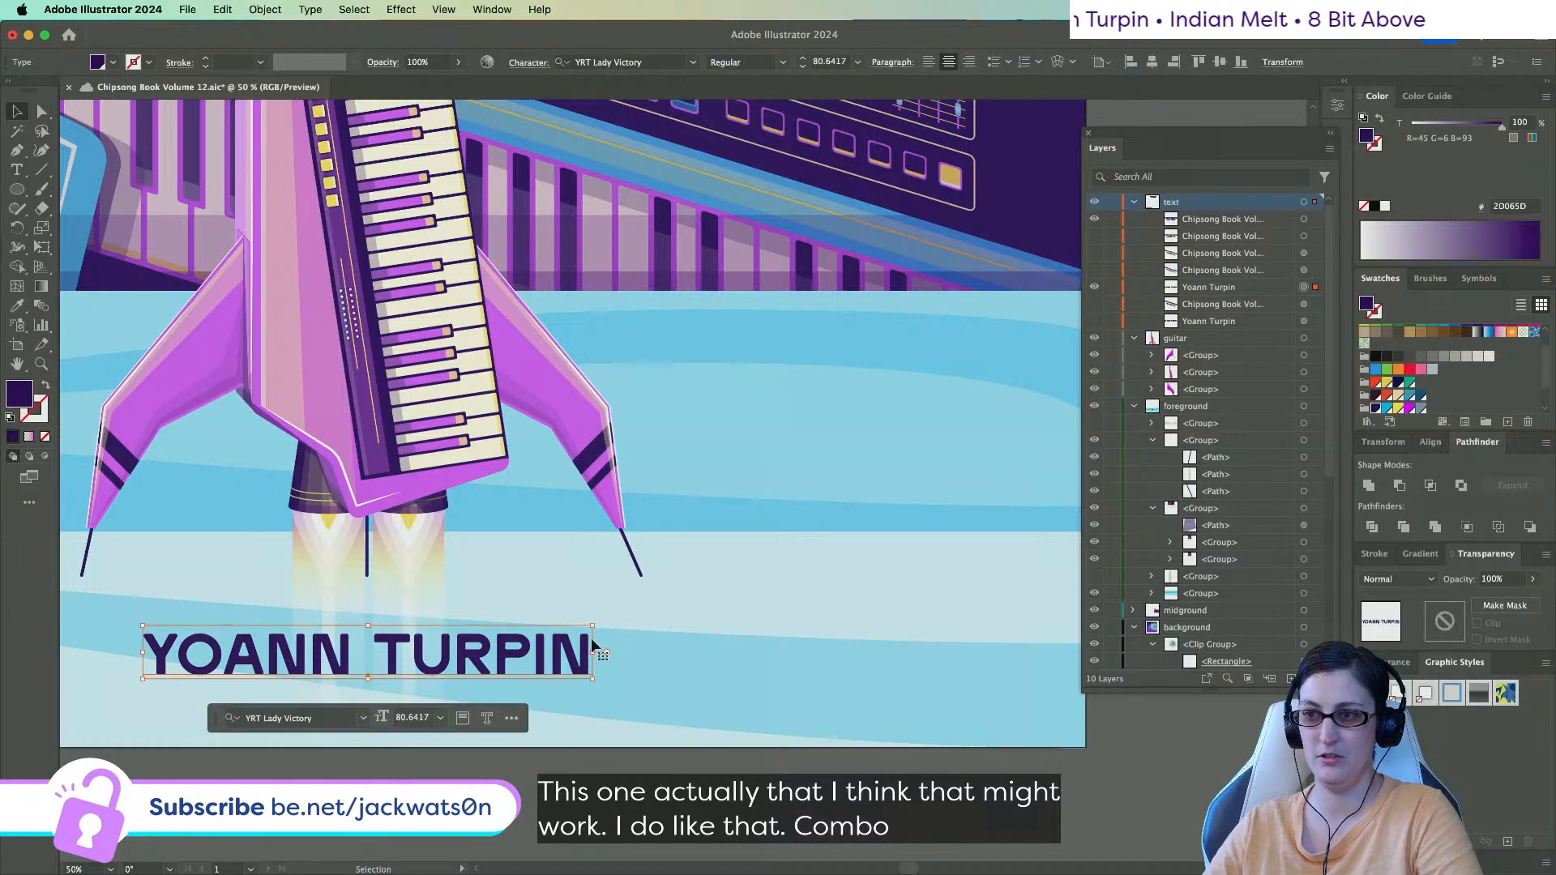
drag(592, 625, 593, 630)
click(608, 757)
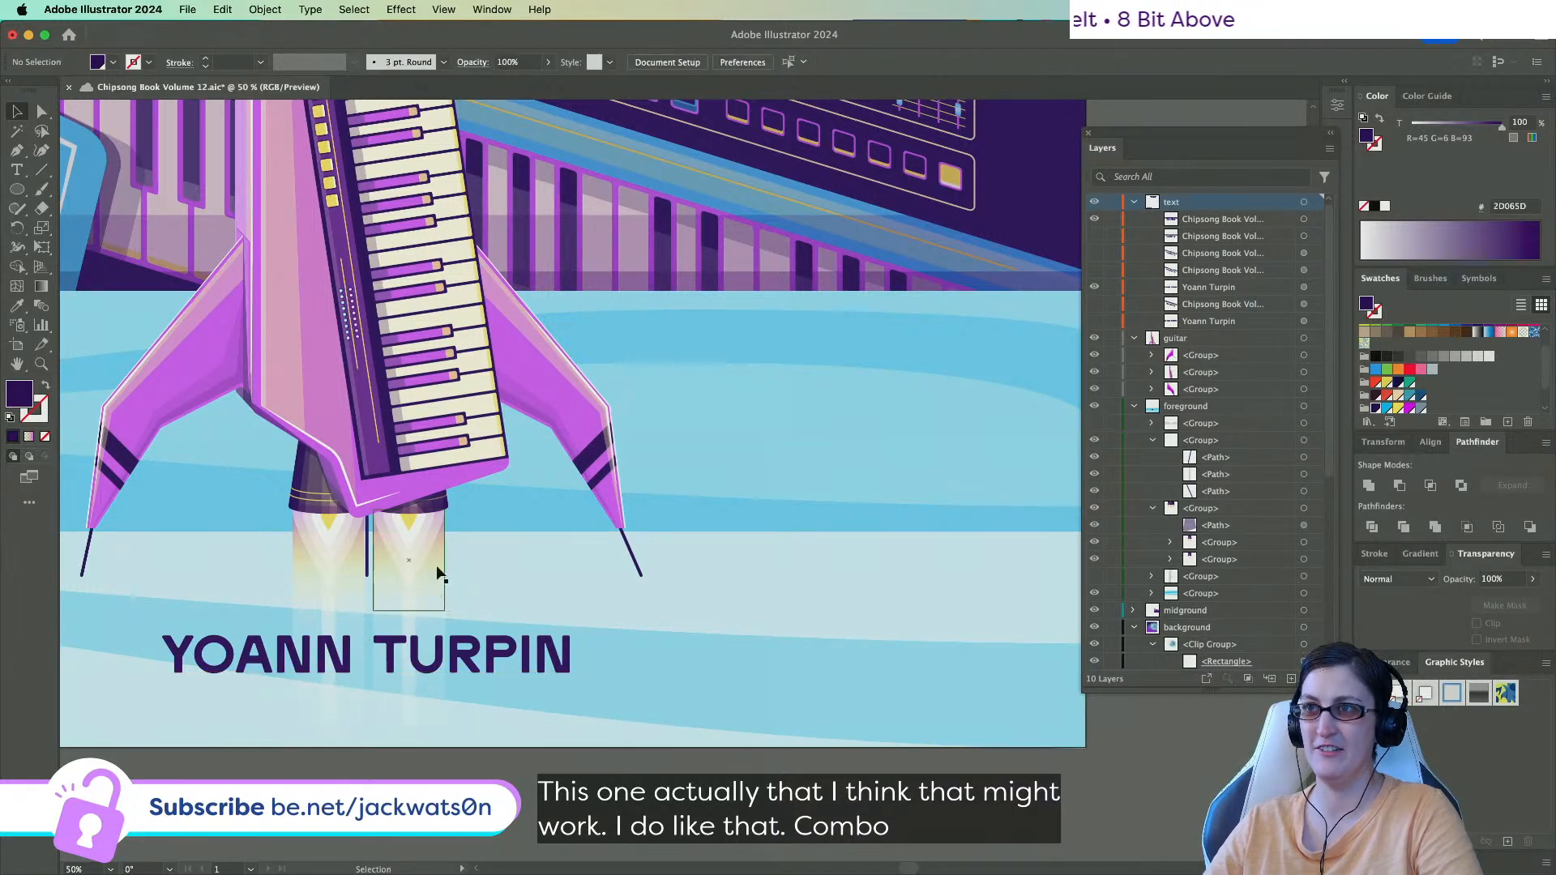
click(451, 653)
scroll(327, 622, down, 2)
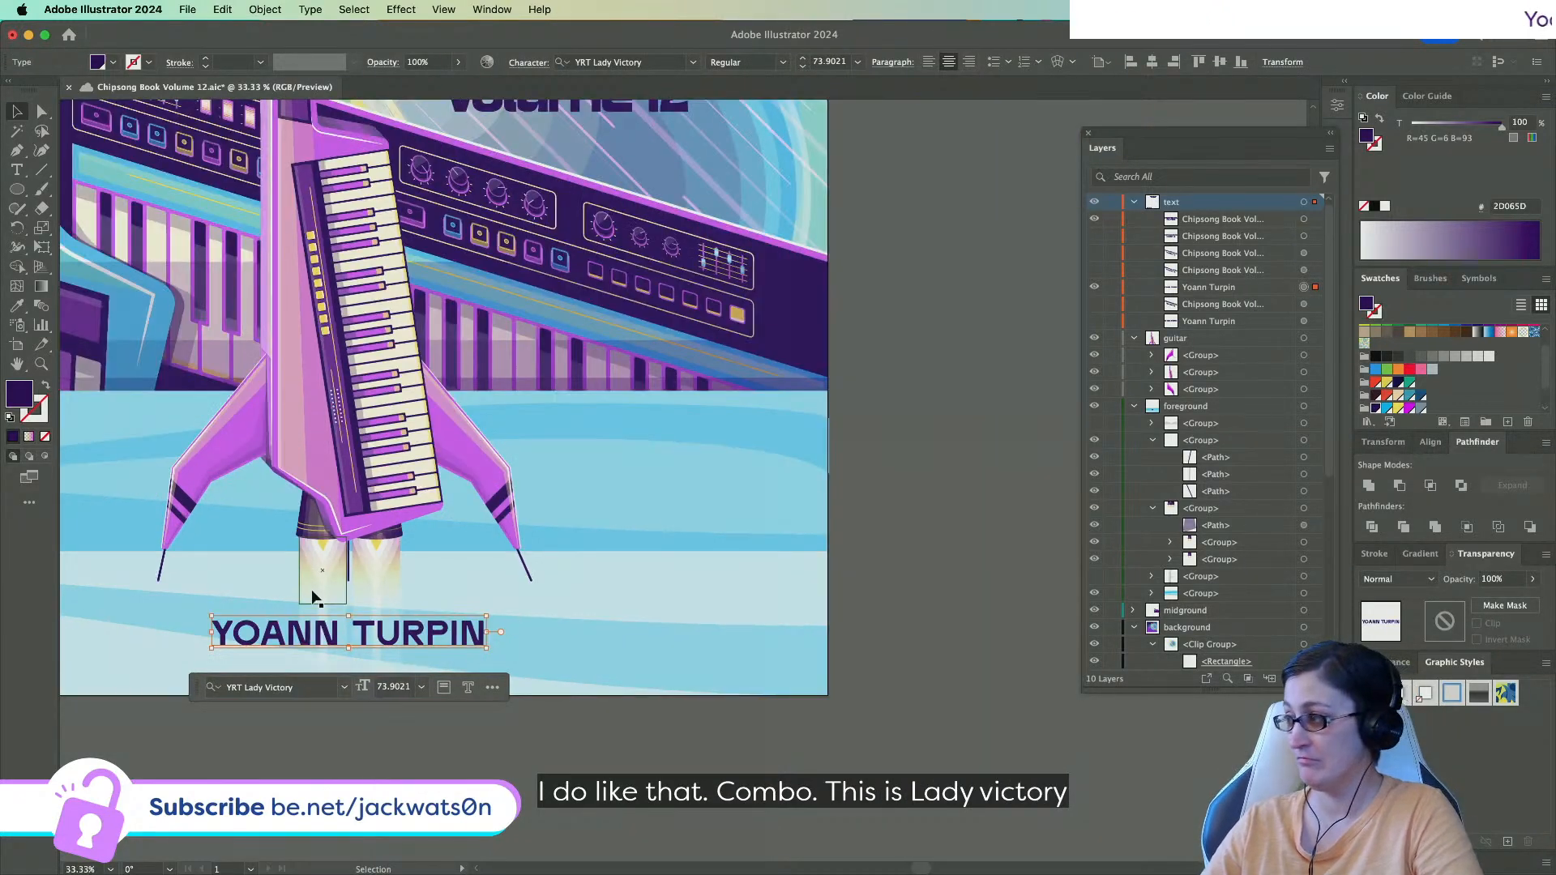
Move the artist name directly beneath the straight title in the layer order and hide both texts.
click(602, 347)
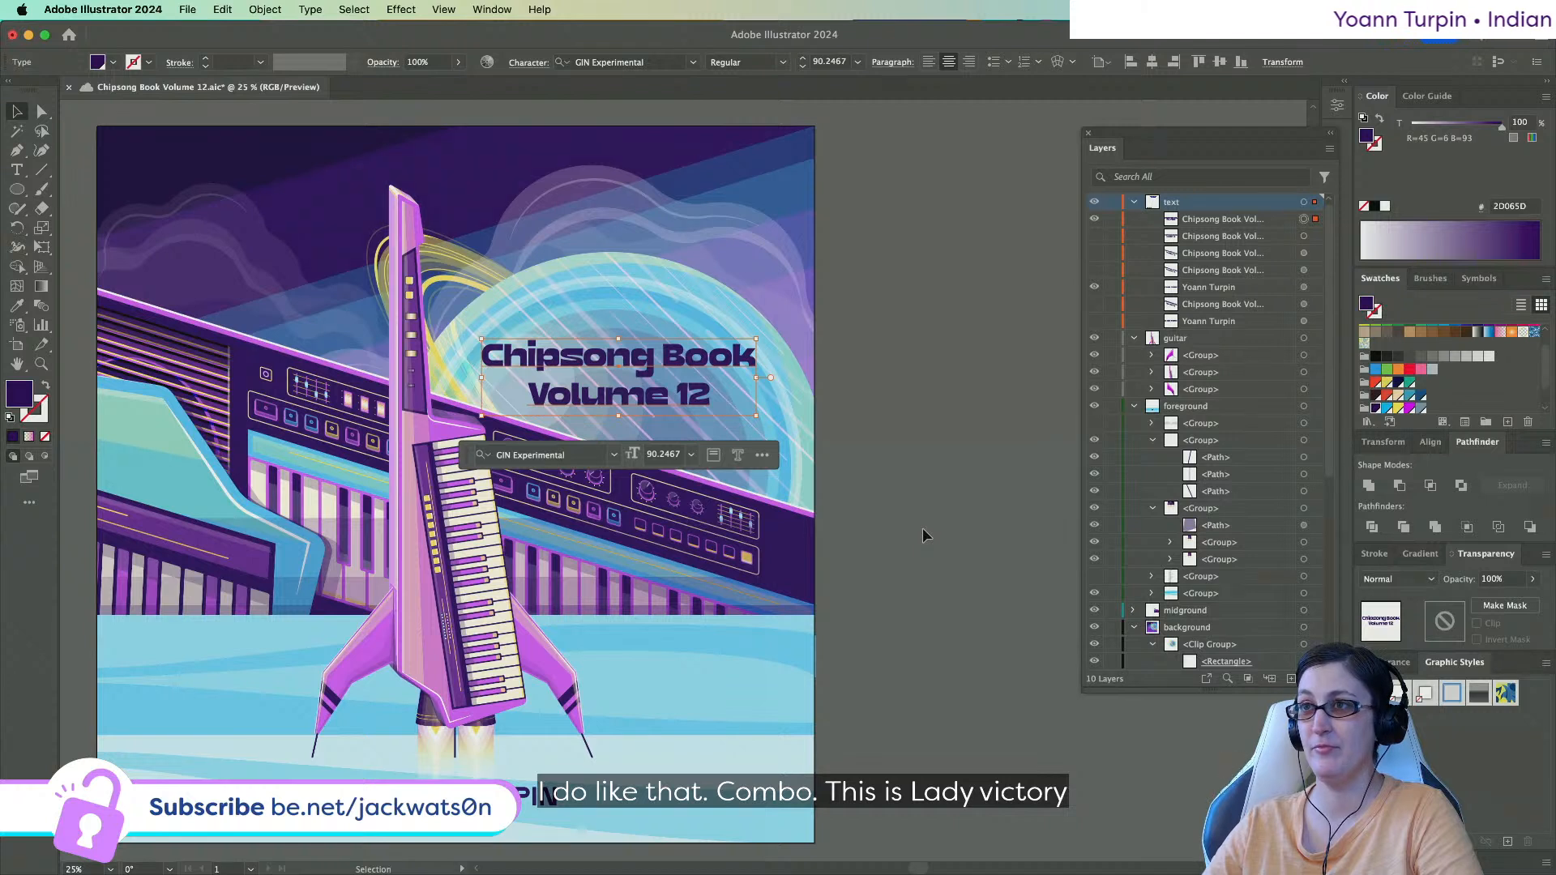
drag(1185, 287, 1173, 230)
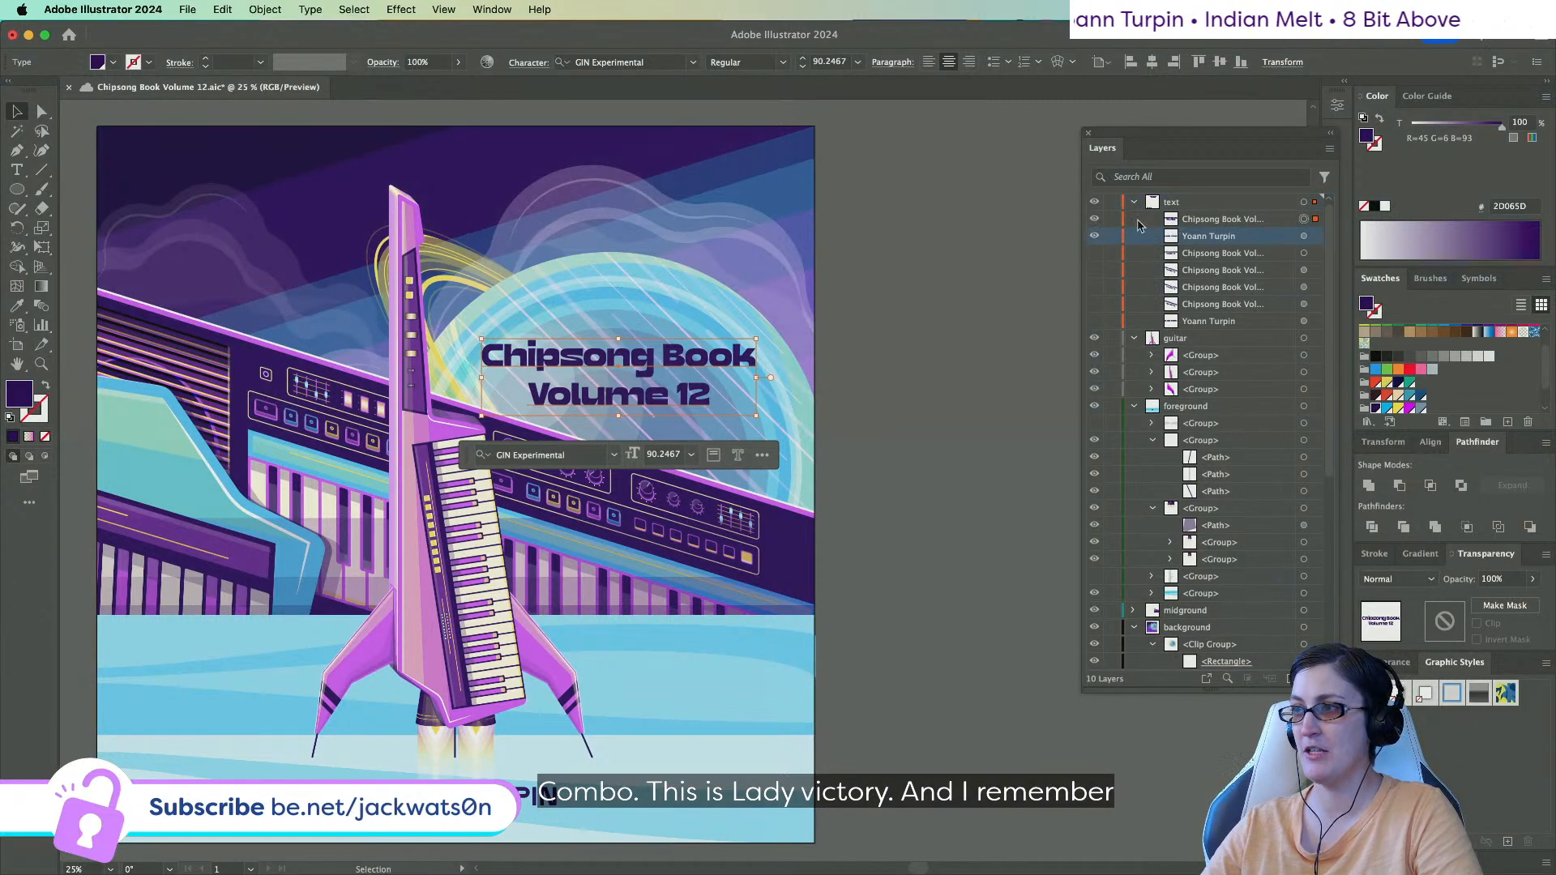
click(1097, 235)
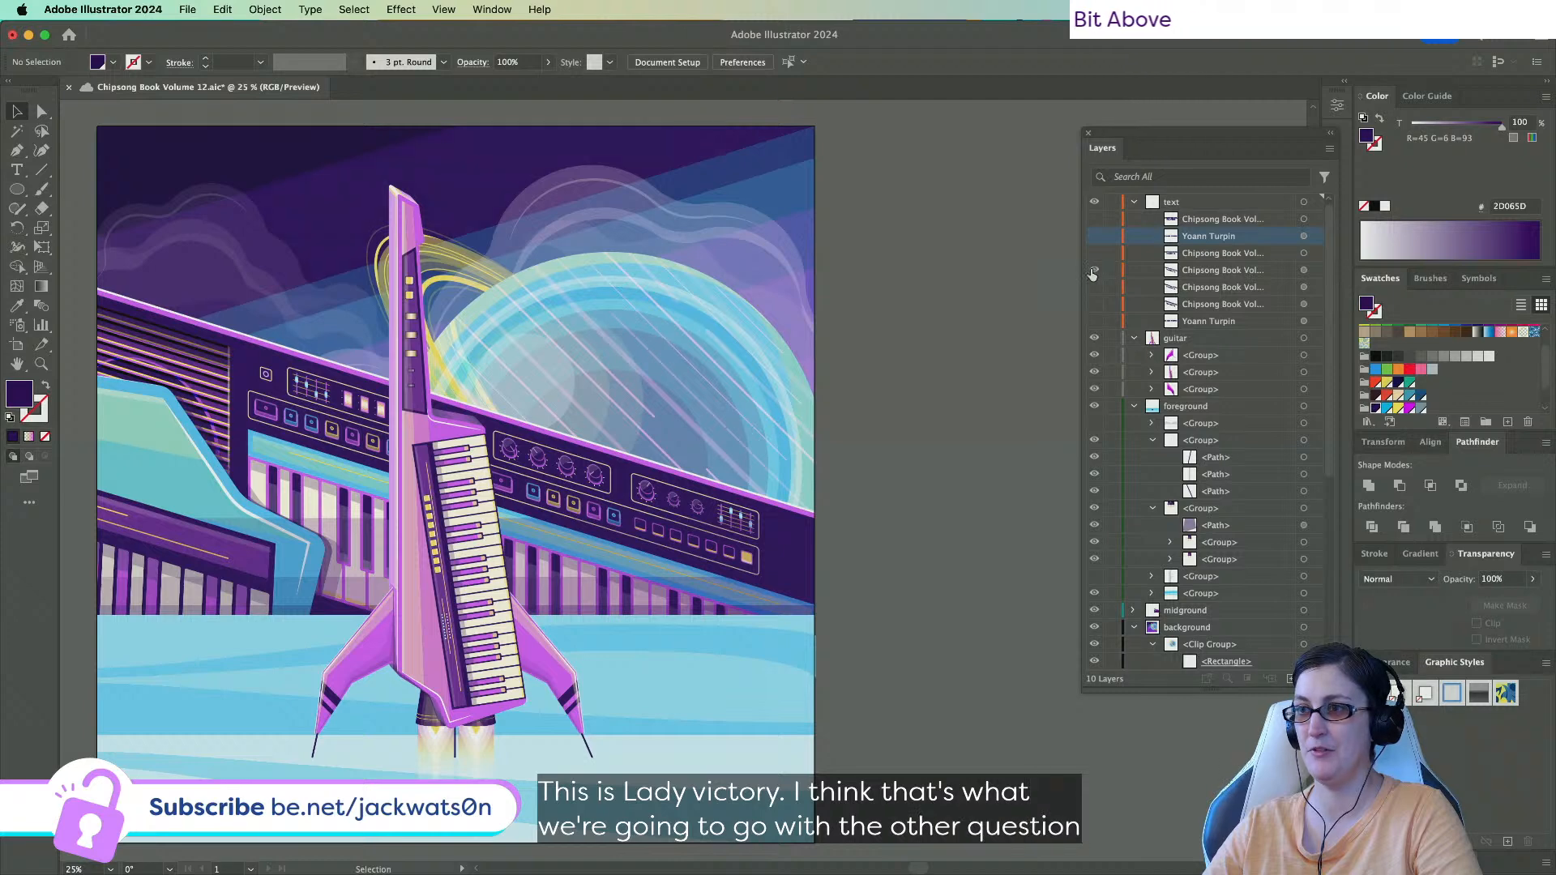
Show the angled Briar Bold title and change its font to GIN Experimental Regular.
click(1094, 270)
click(668, 348)
click(616, 62)
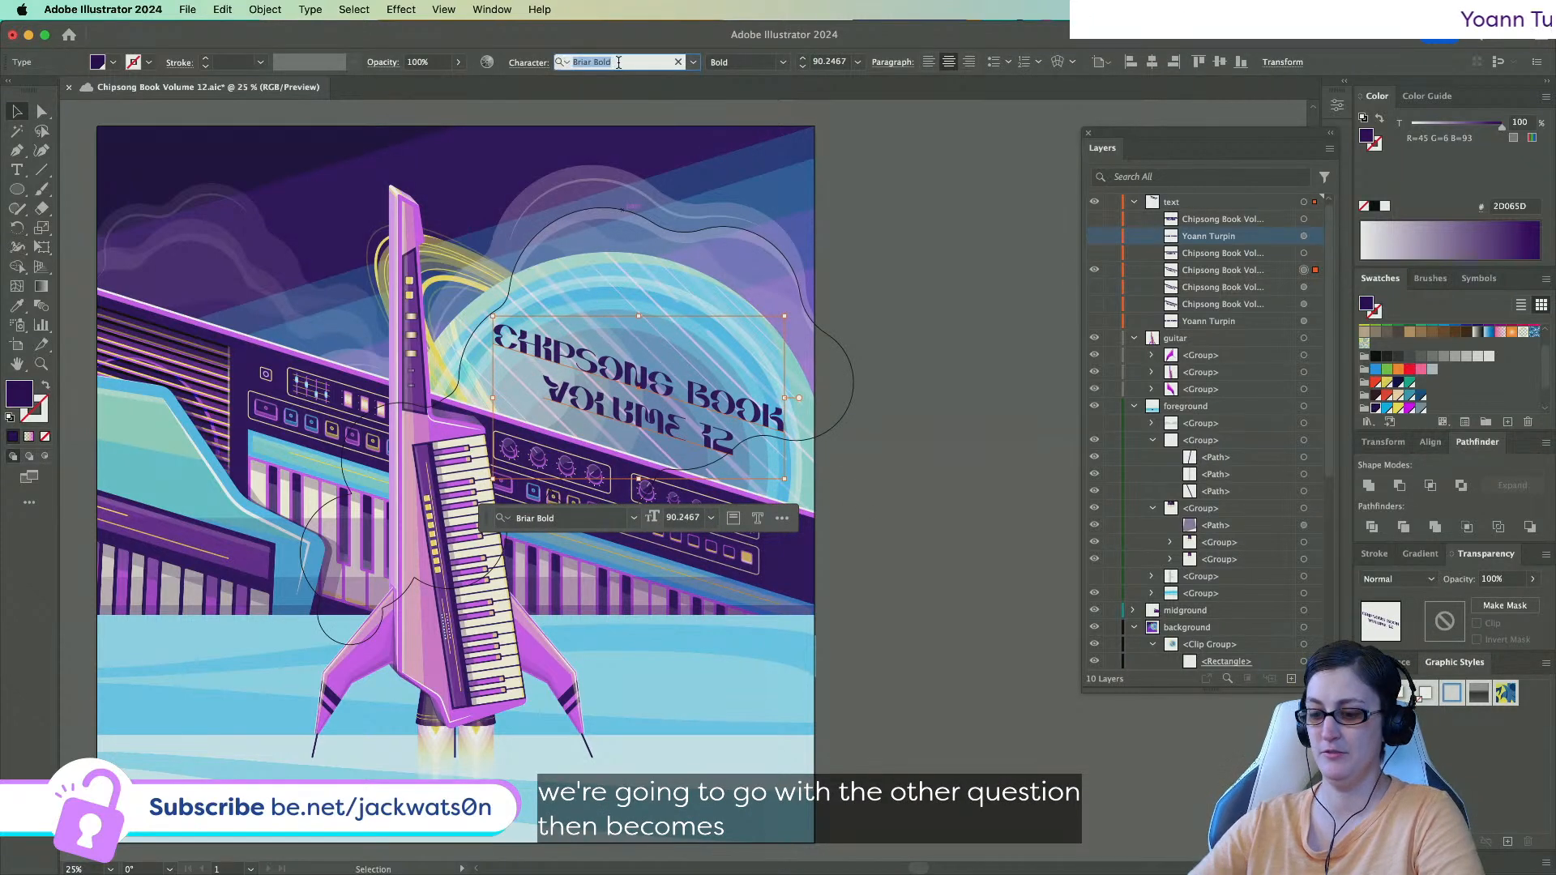
text(gin)
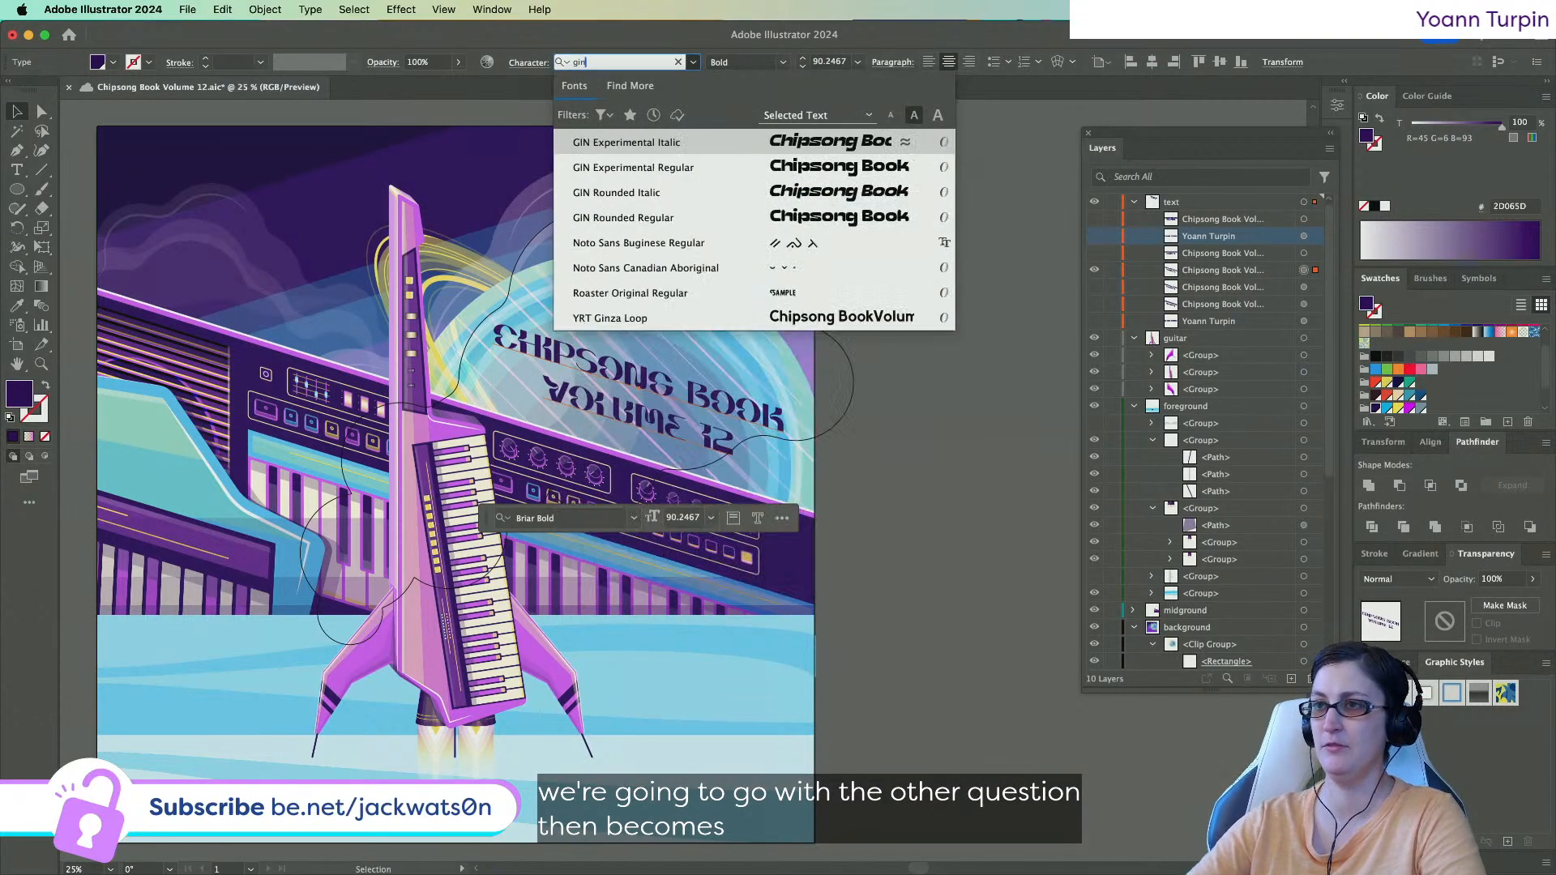
click(682, 176)
click(916, 410)
scroll(916, 410, left, 5)
scroll(916, 410, down, 3)
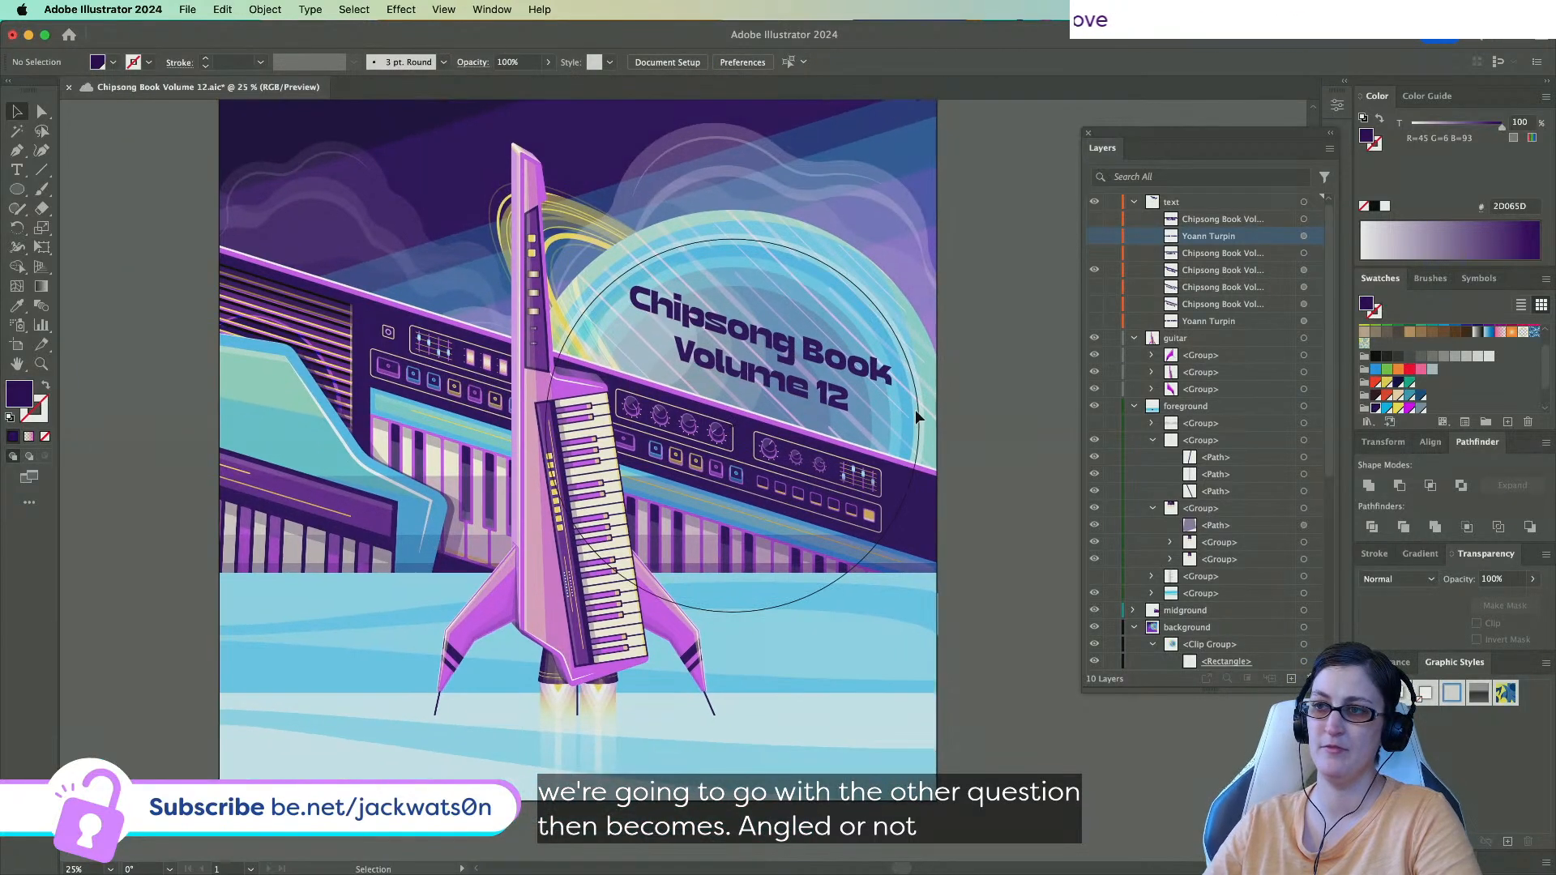
Enlarge the angled title around its centre to about 105 pt.
click(839, 360)
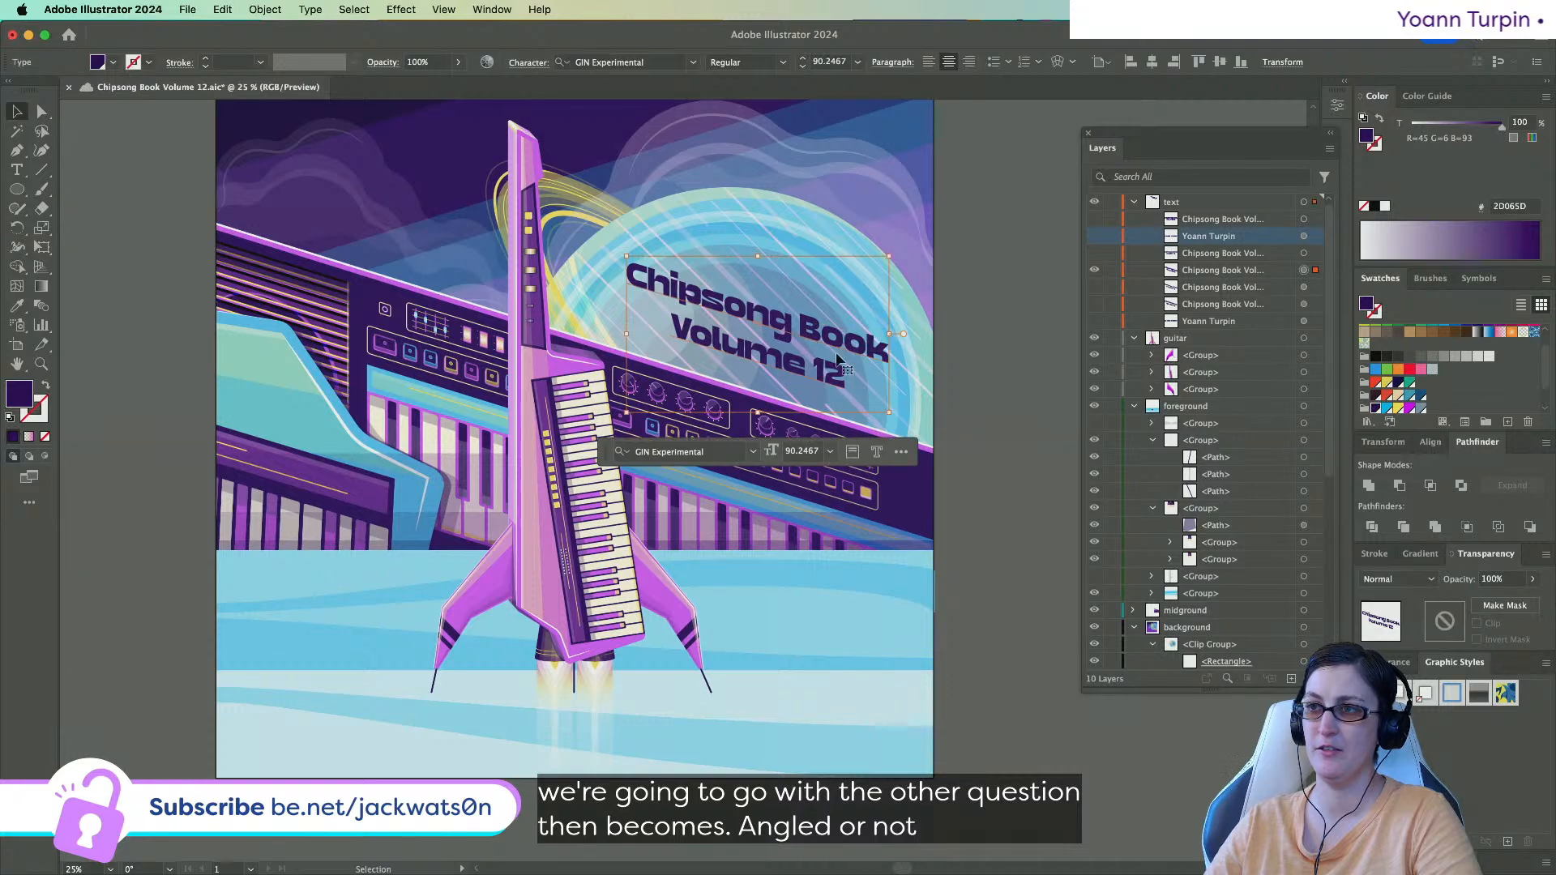
drag(625, 337, 604, 334)
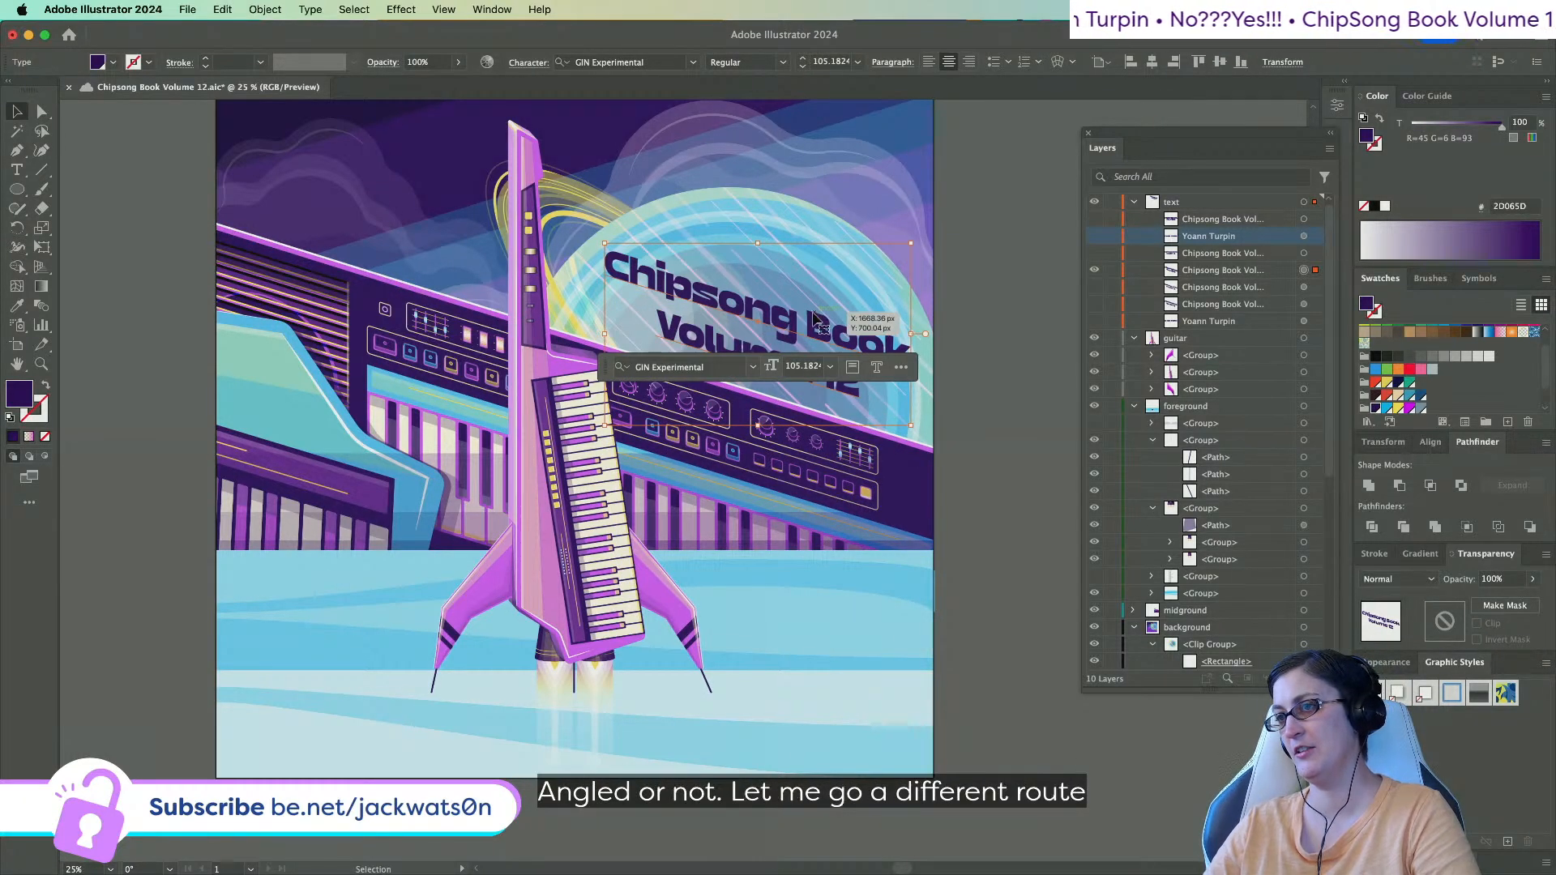
click(995, 389)
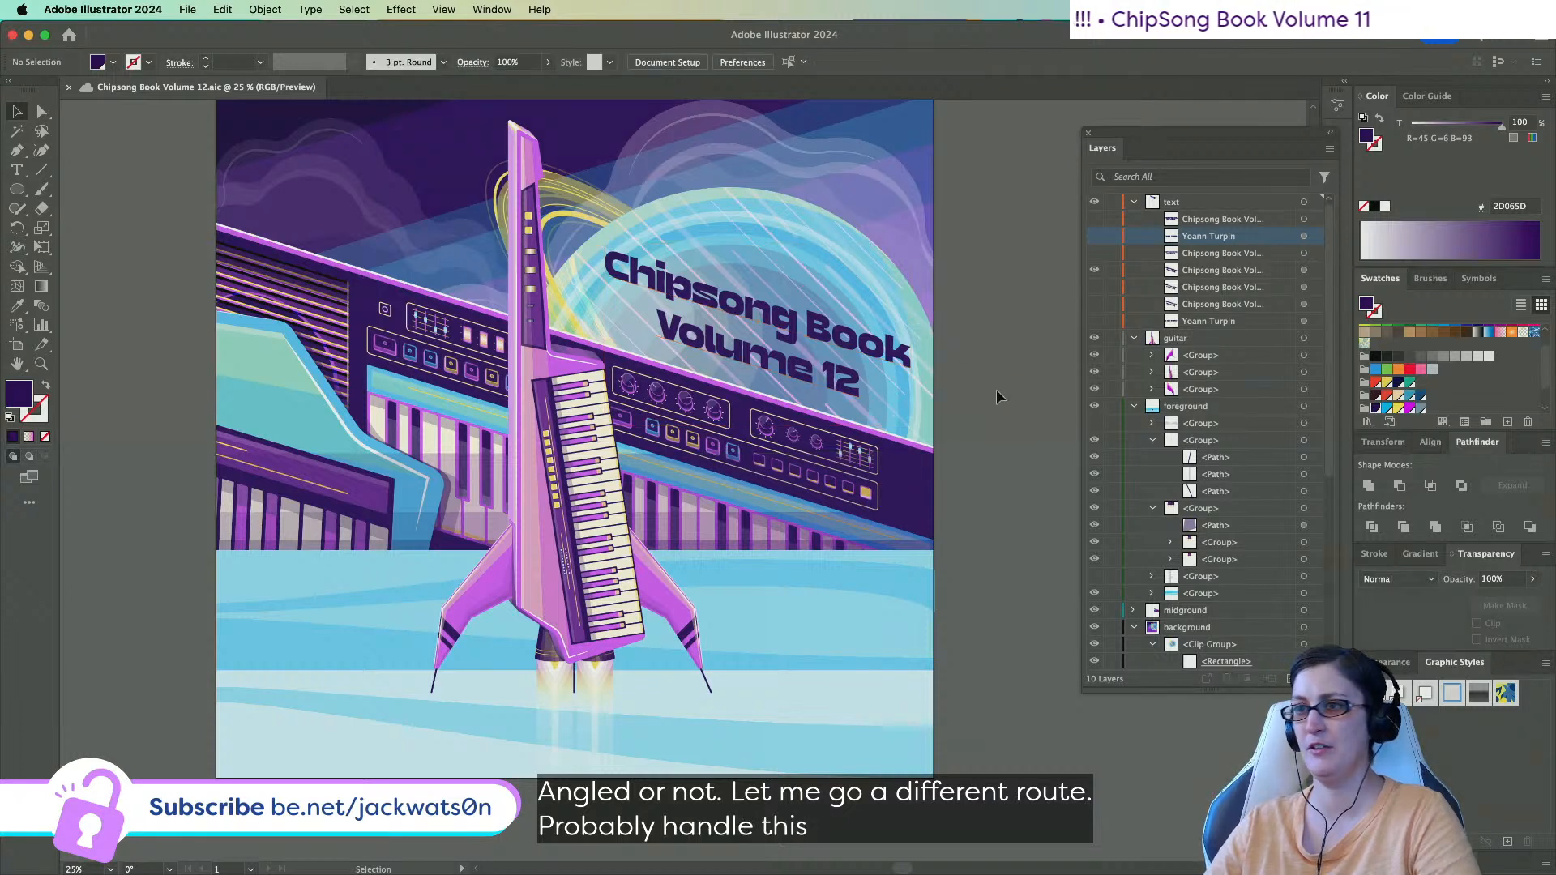
Move the angled title directly beneath the straight title in the layer order and show the artist name.
click(1095, 254)
click(1095, 253)
click(1224, 256)
drag(1223, 276, 1203, 227)
click(1095, 236)
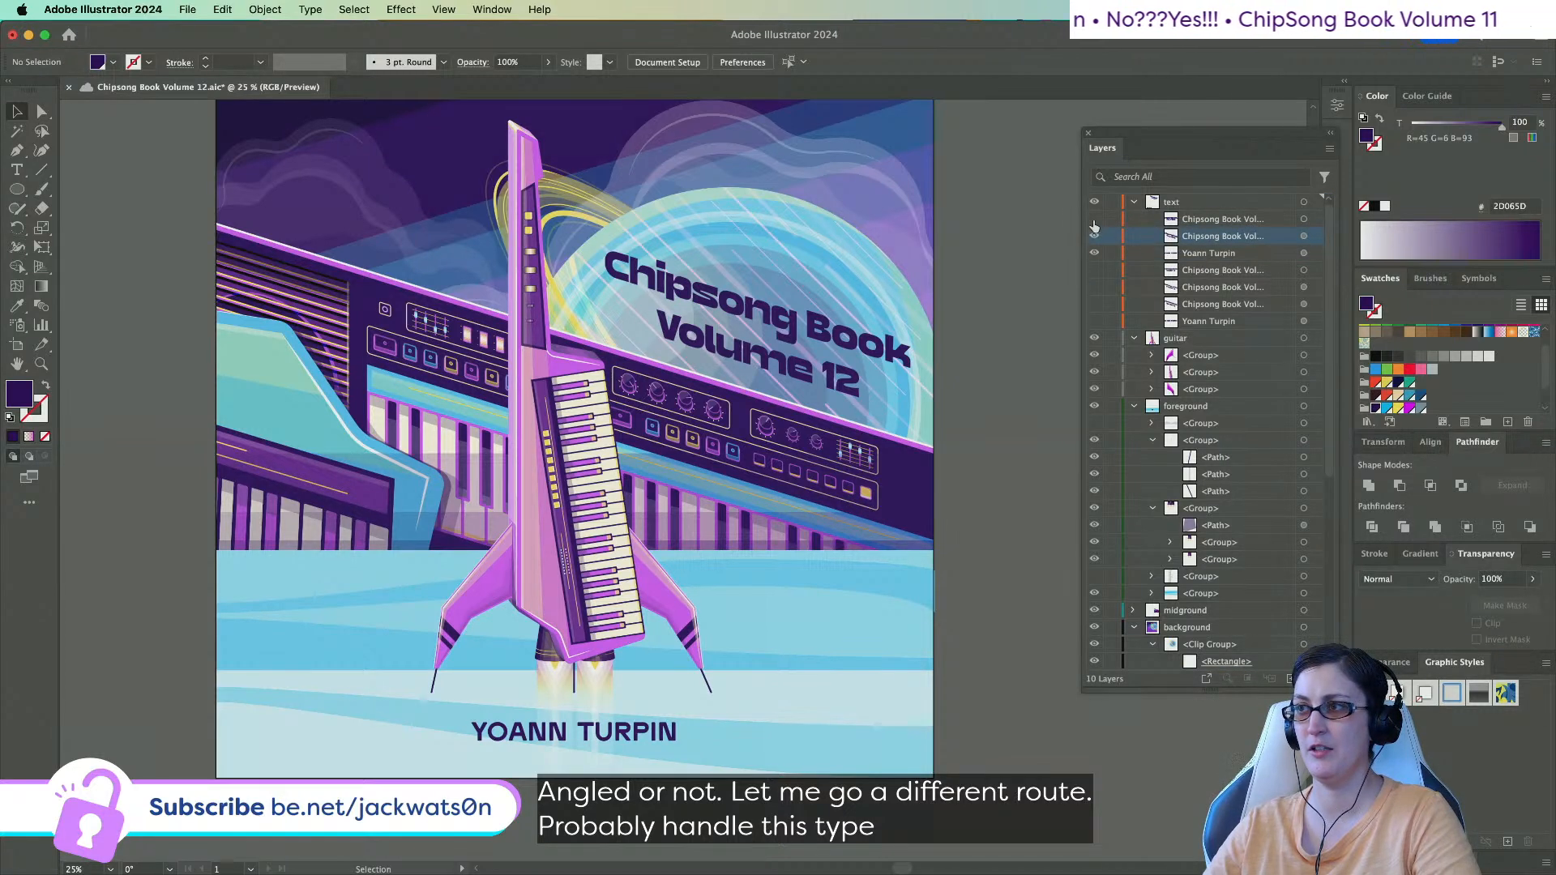
Compare the straight and angled titles on the whole cover by alternating their visibility, ending on the angled version.
click(1094, 221)
click(1094, 234)
scroll(845, 237, down, 1)
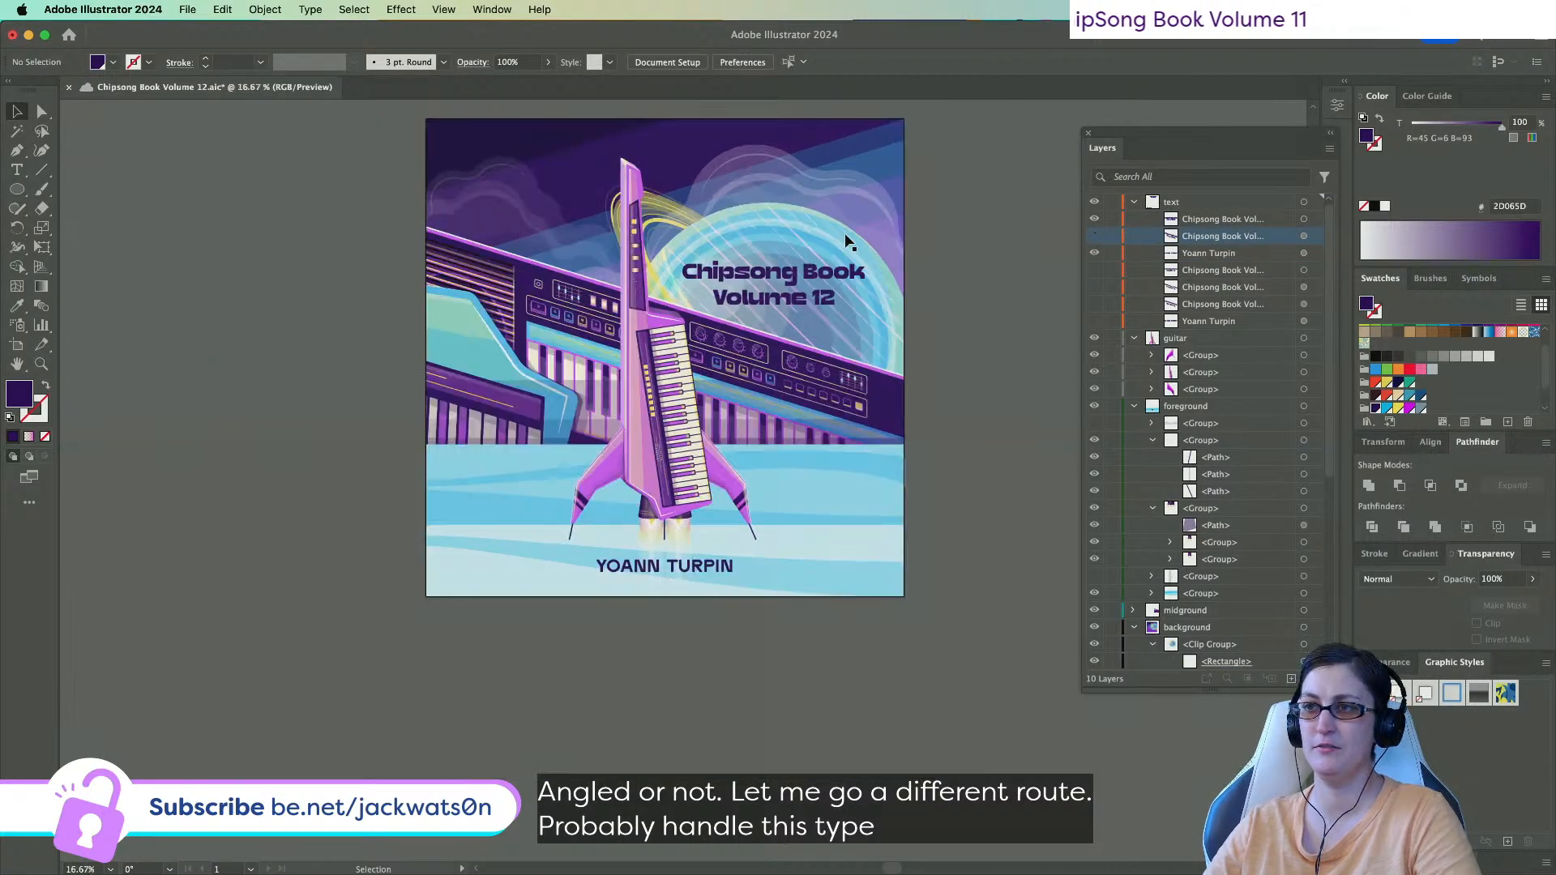
click(1094, 236)
click(1094, 236)
click(1094, 253)
click(1094, 219)
click(1094, 235)
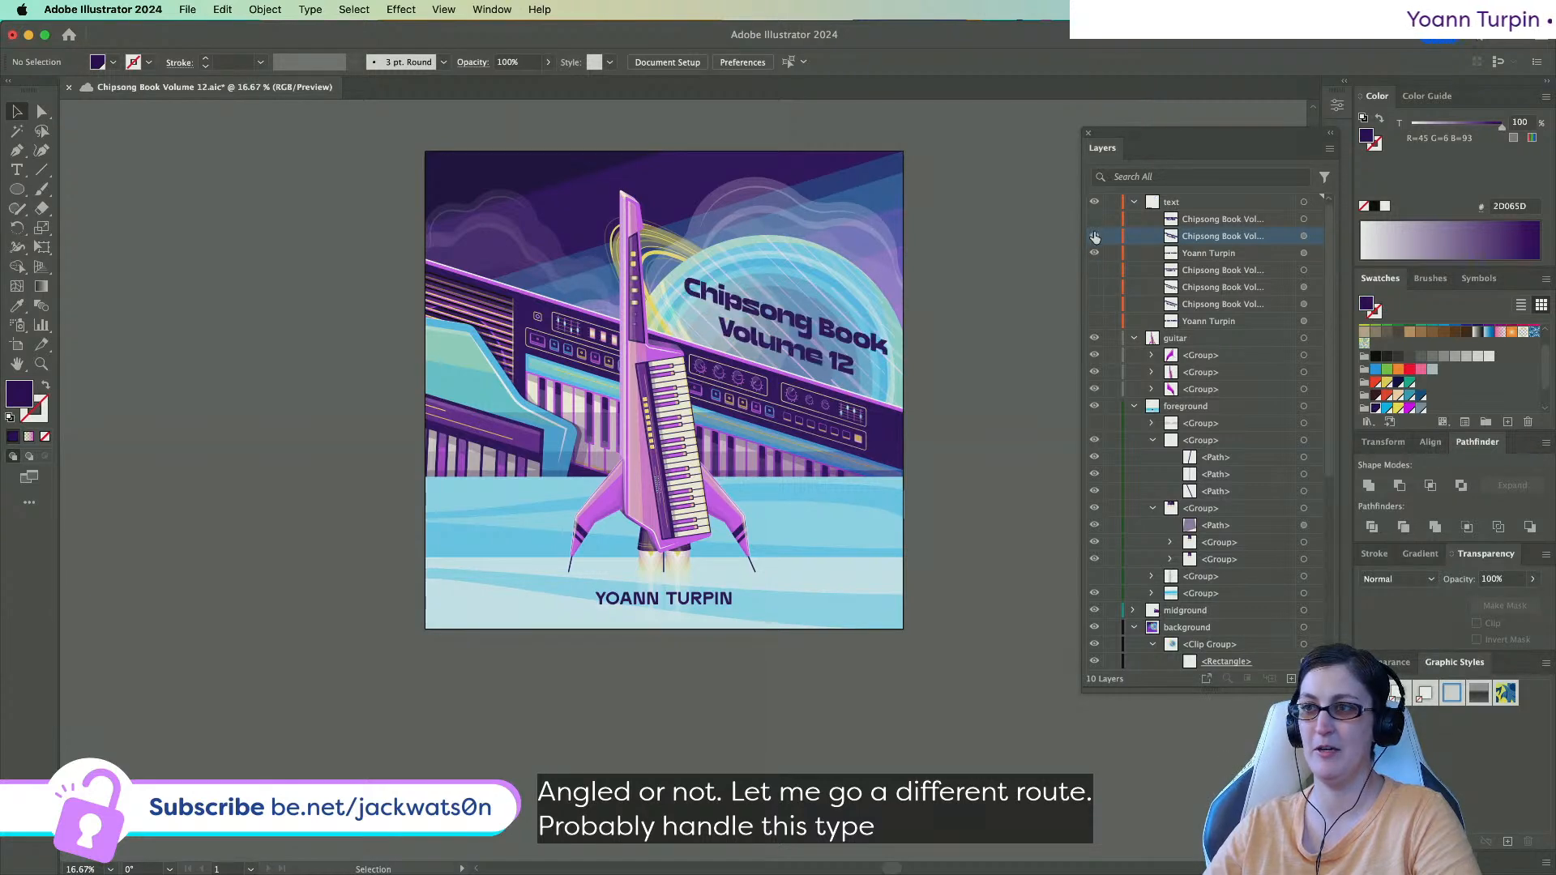
Compare the straight and angled titles again by alternating their visibility, judging the angled one on the whole cover.
scroll(999, 243, right, 2)
scroll(823, 313, up, 3)
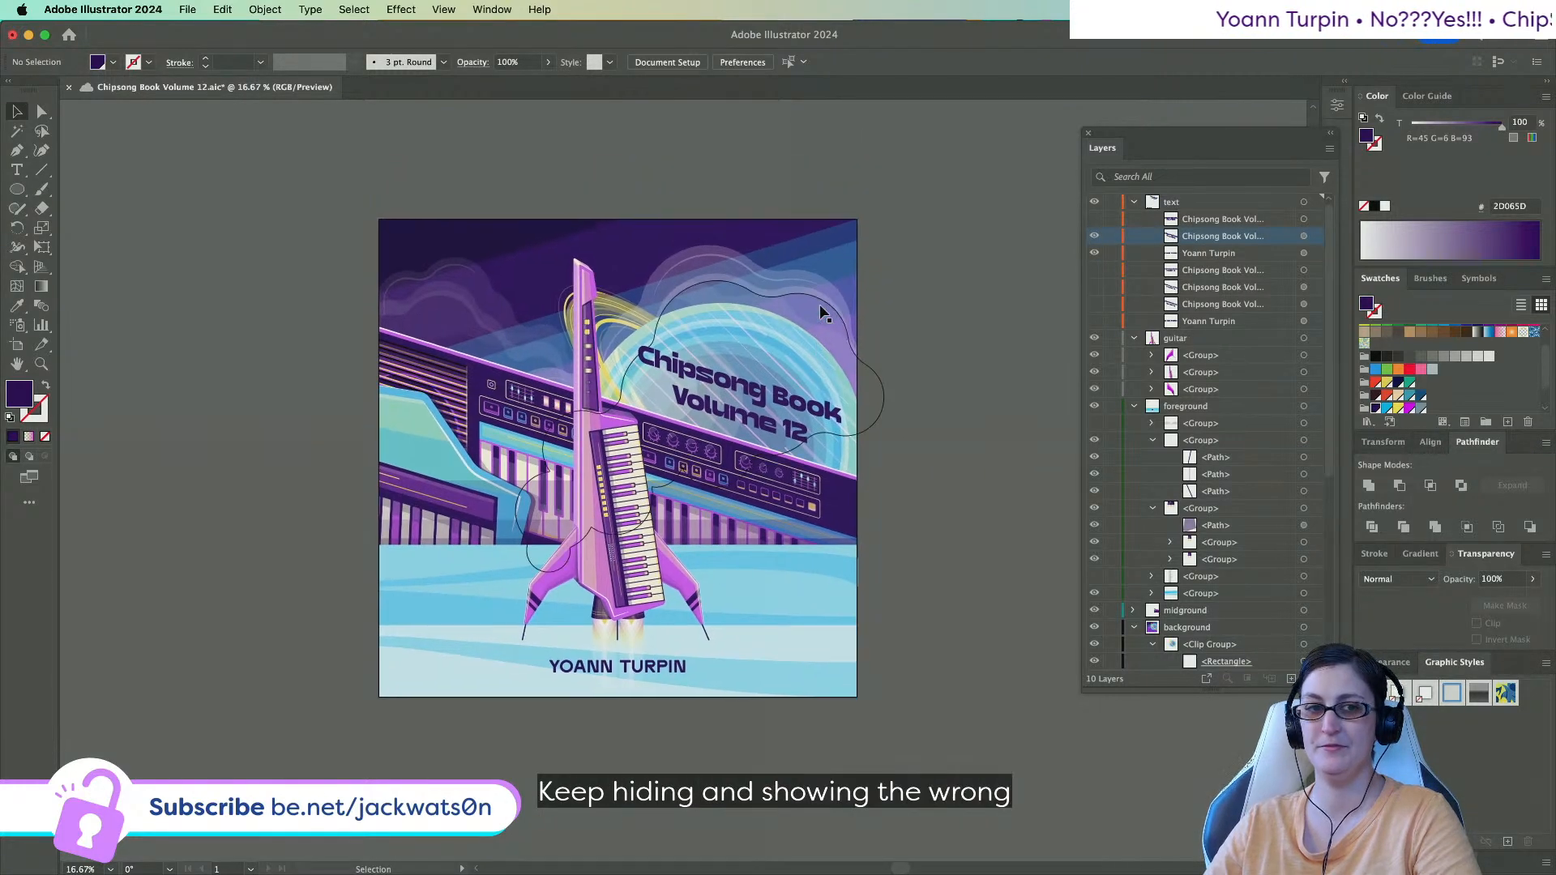
scroll(800, 478, up, 1)
scroll(800, 478, left, 1)
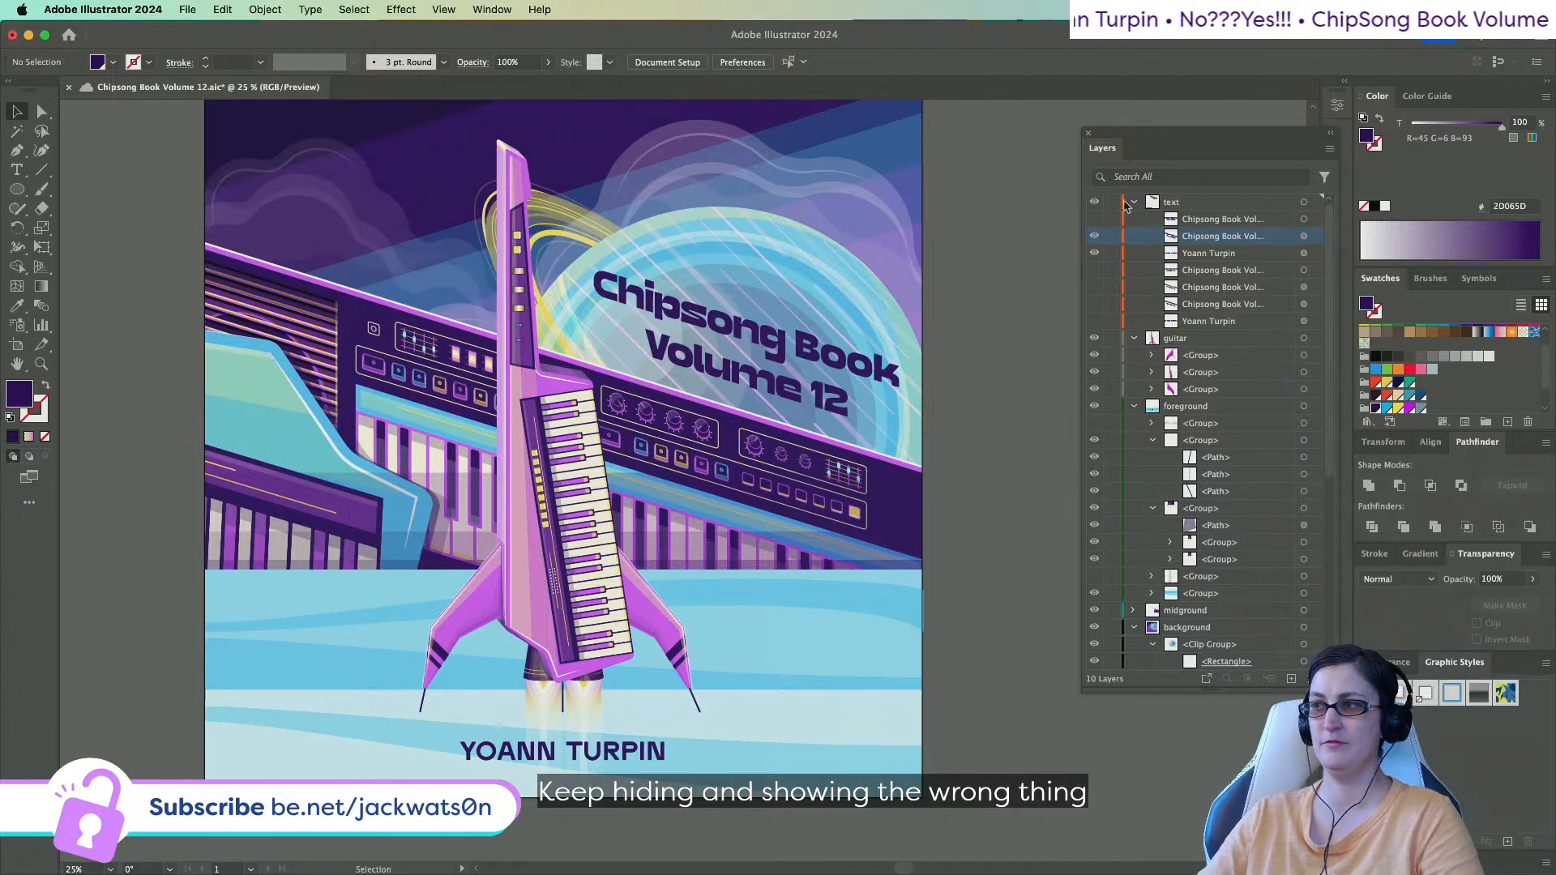
click(1095, 236)
click(1094, 219)
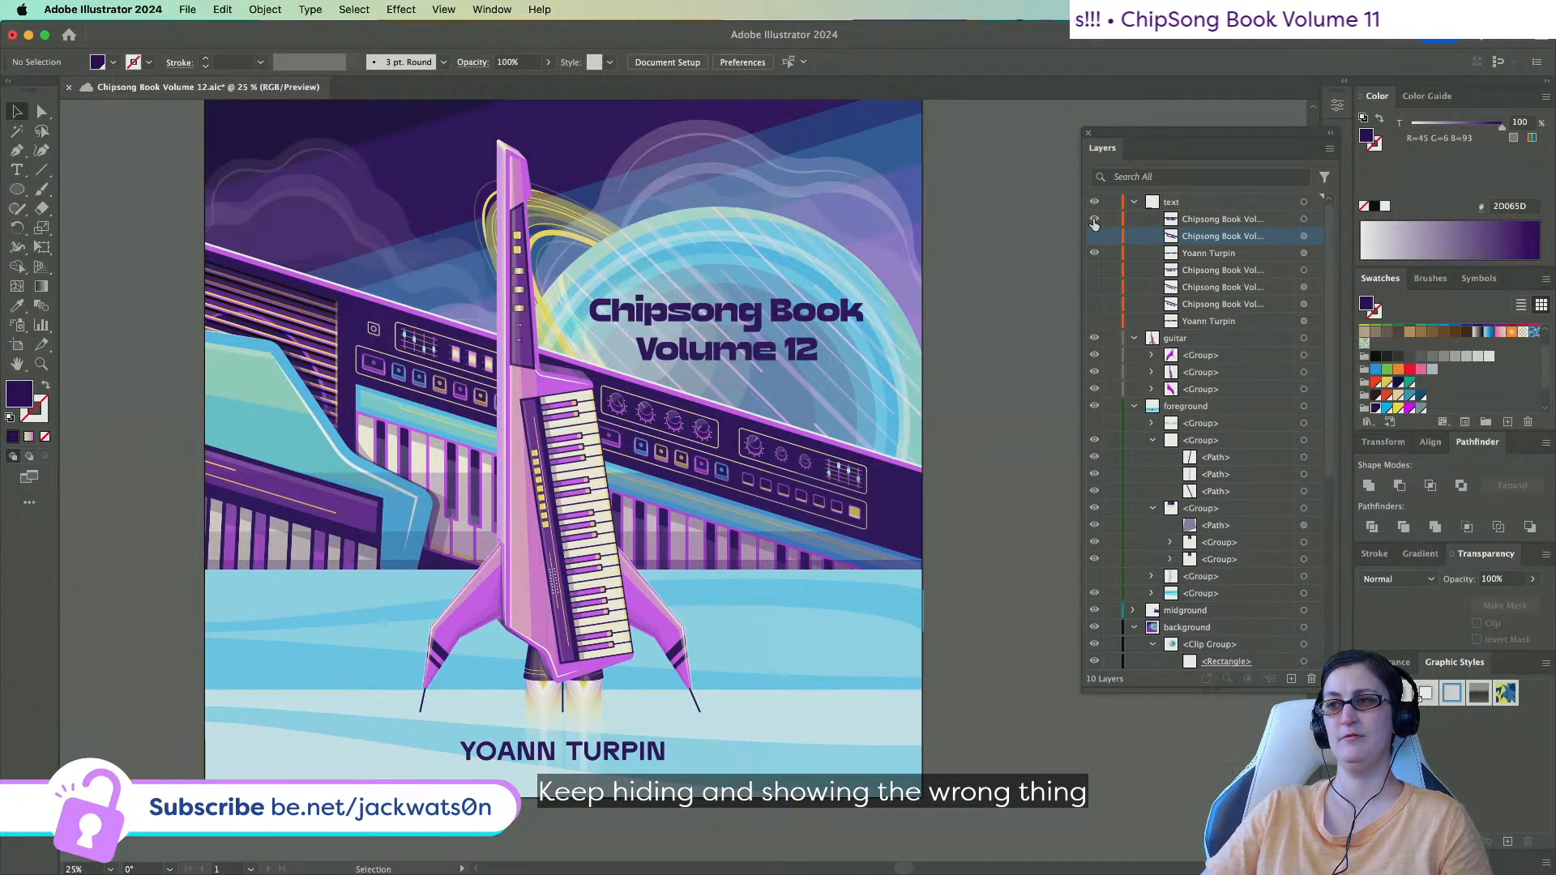
click(1094, 221)
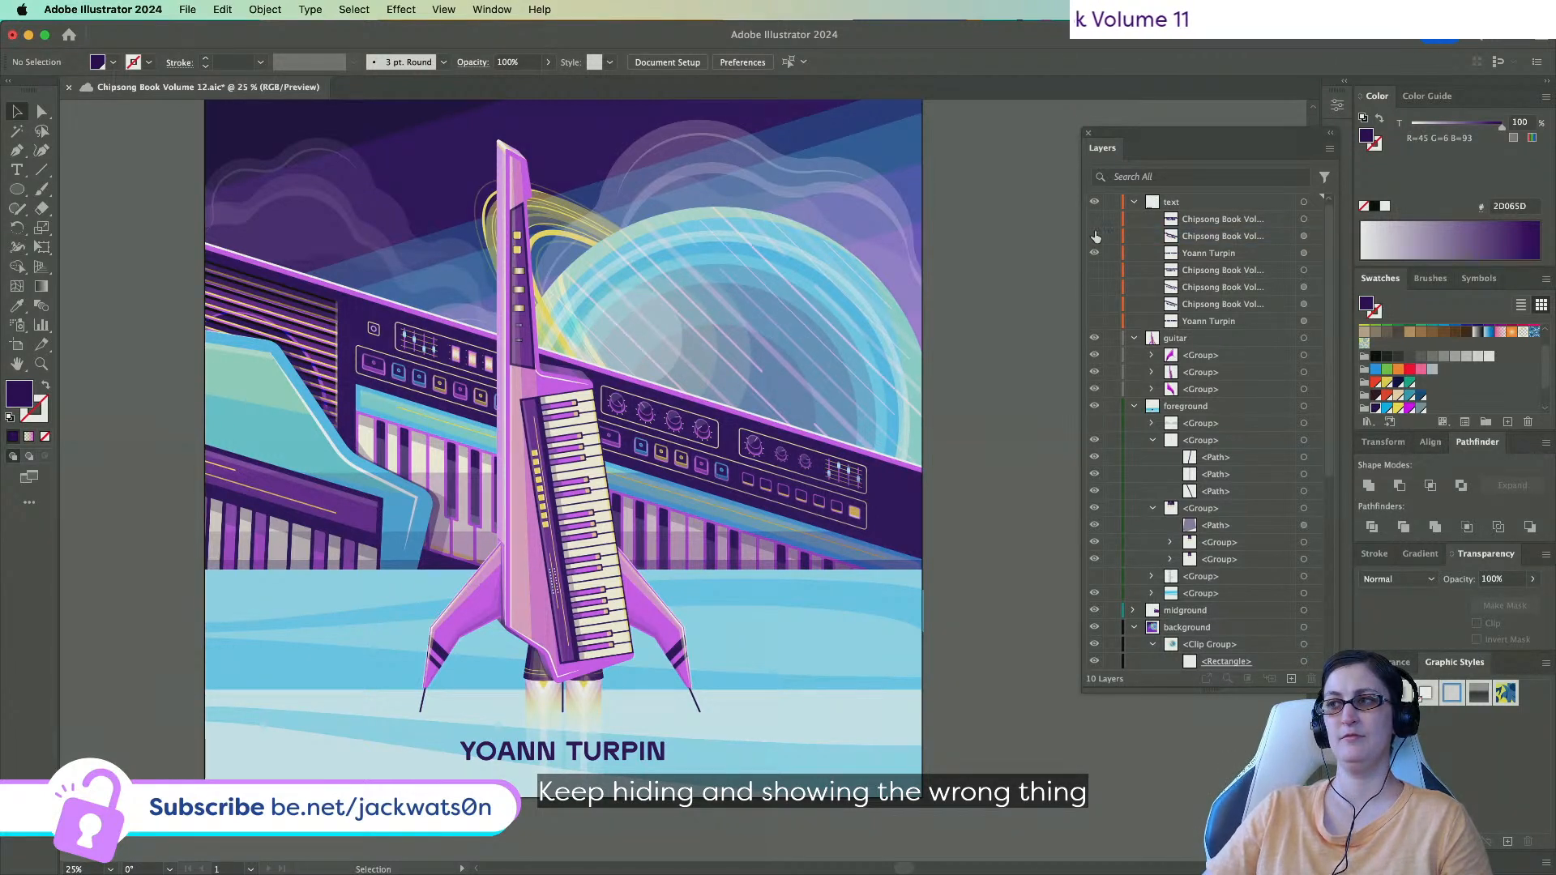
click(1094, 236)
scroll(909, 347, down, 1)
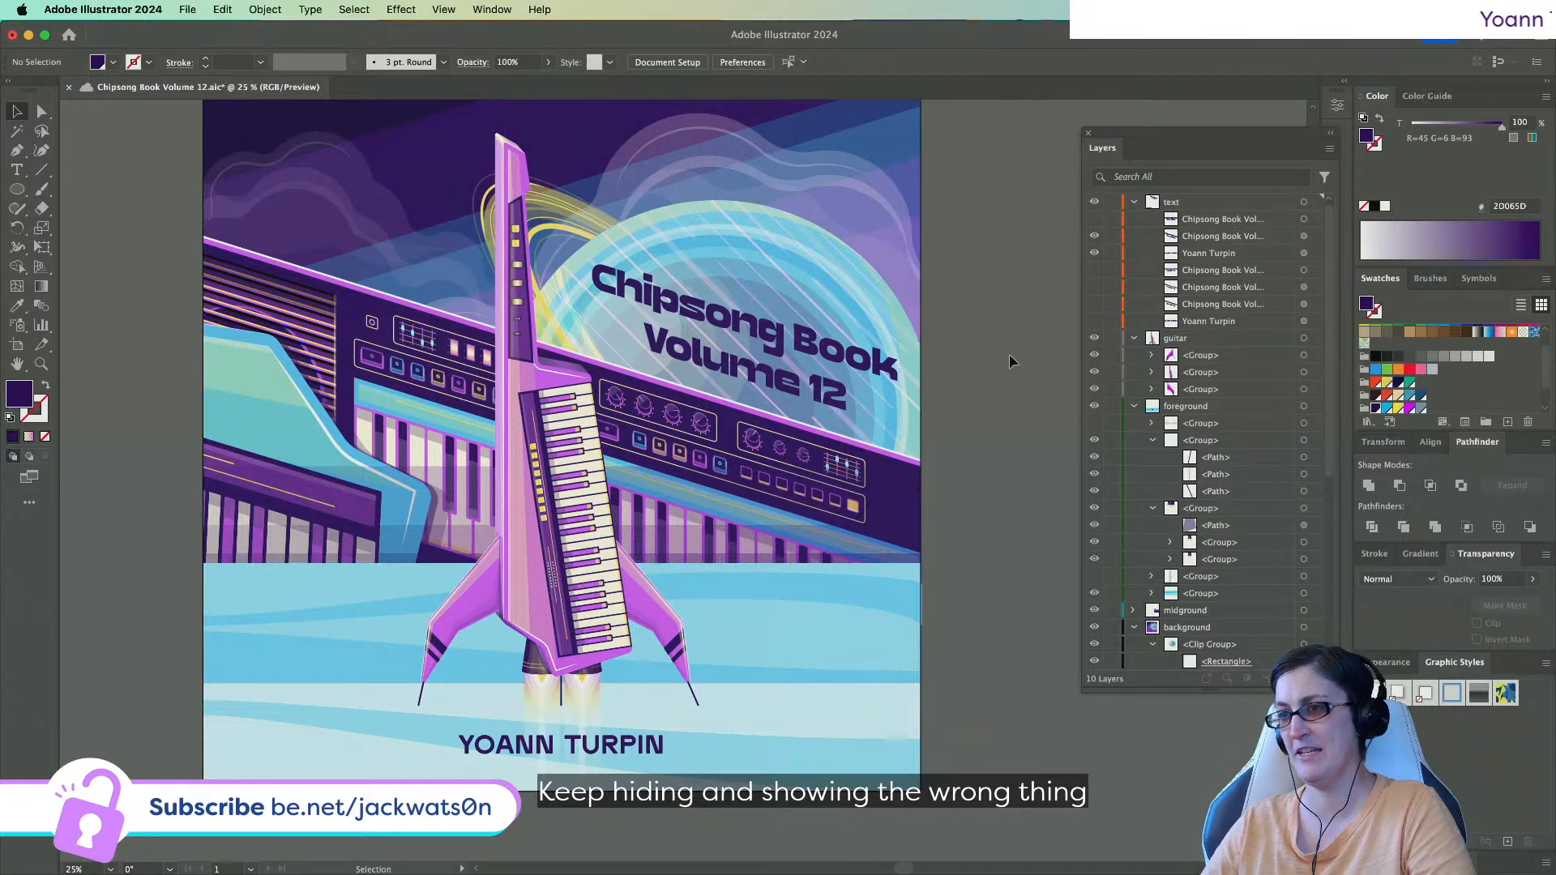
scroll(1008, 355, down, 1)
scroll(1007, 360, right, 2)
scroll(1007, 360, down, 1)
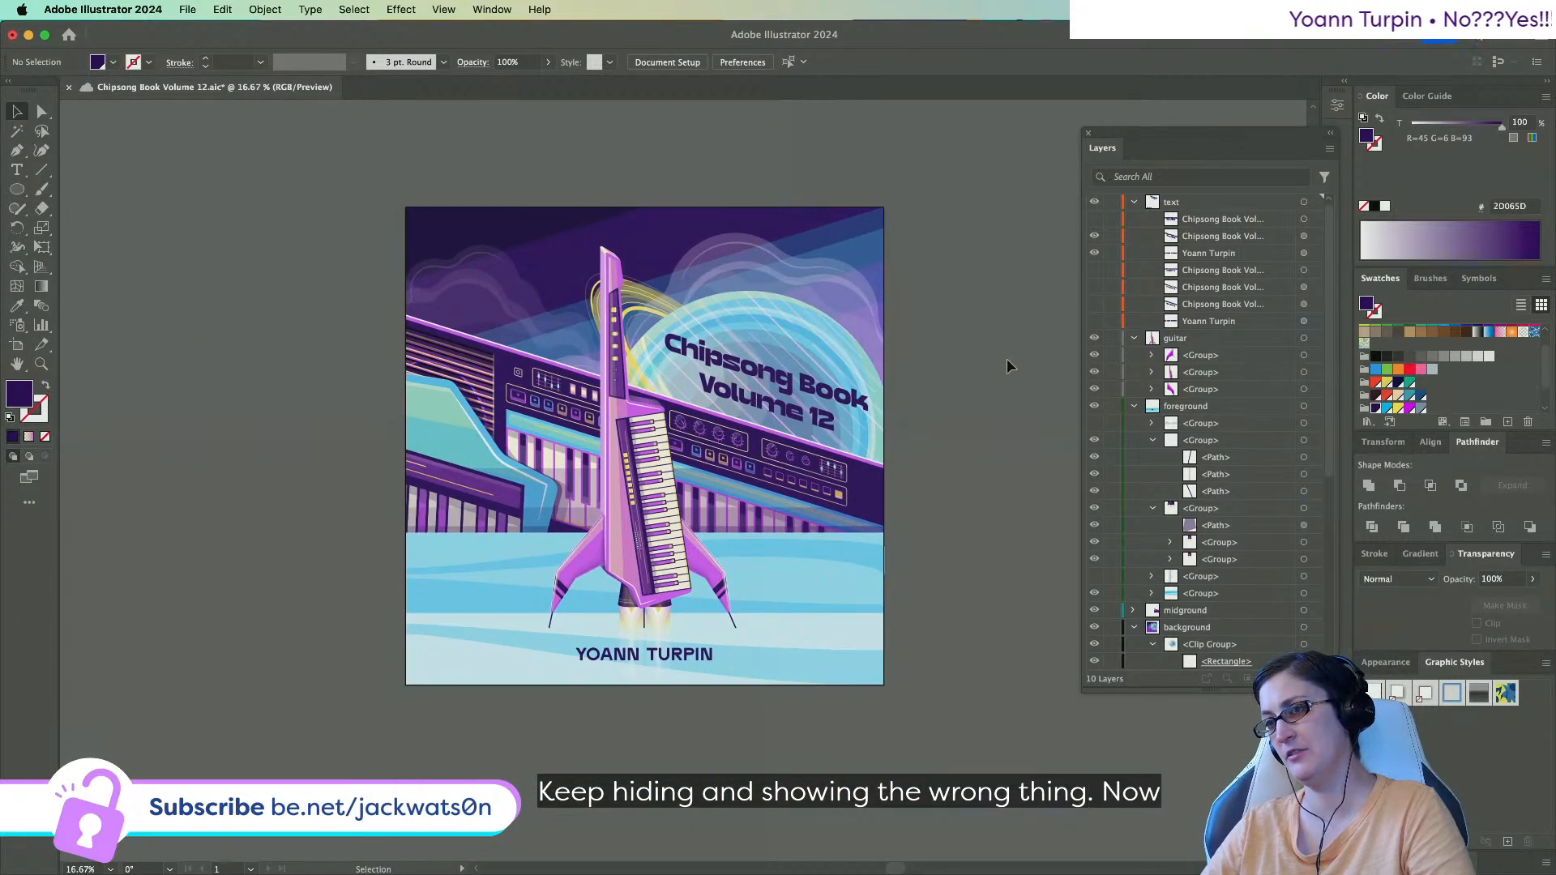
scroll(961, 361, down, 1)
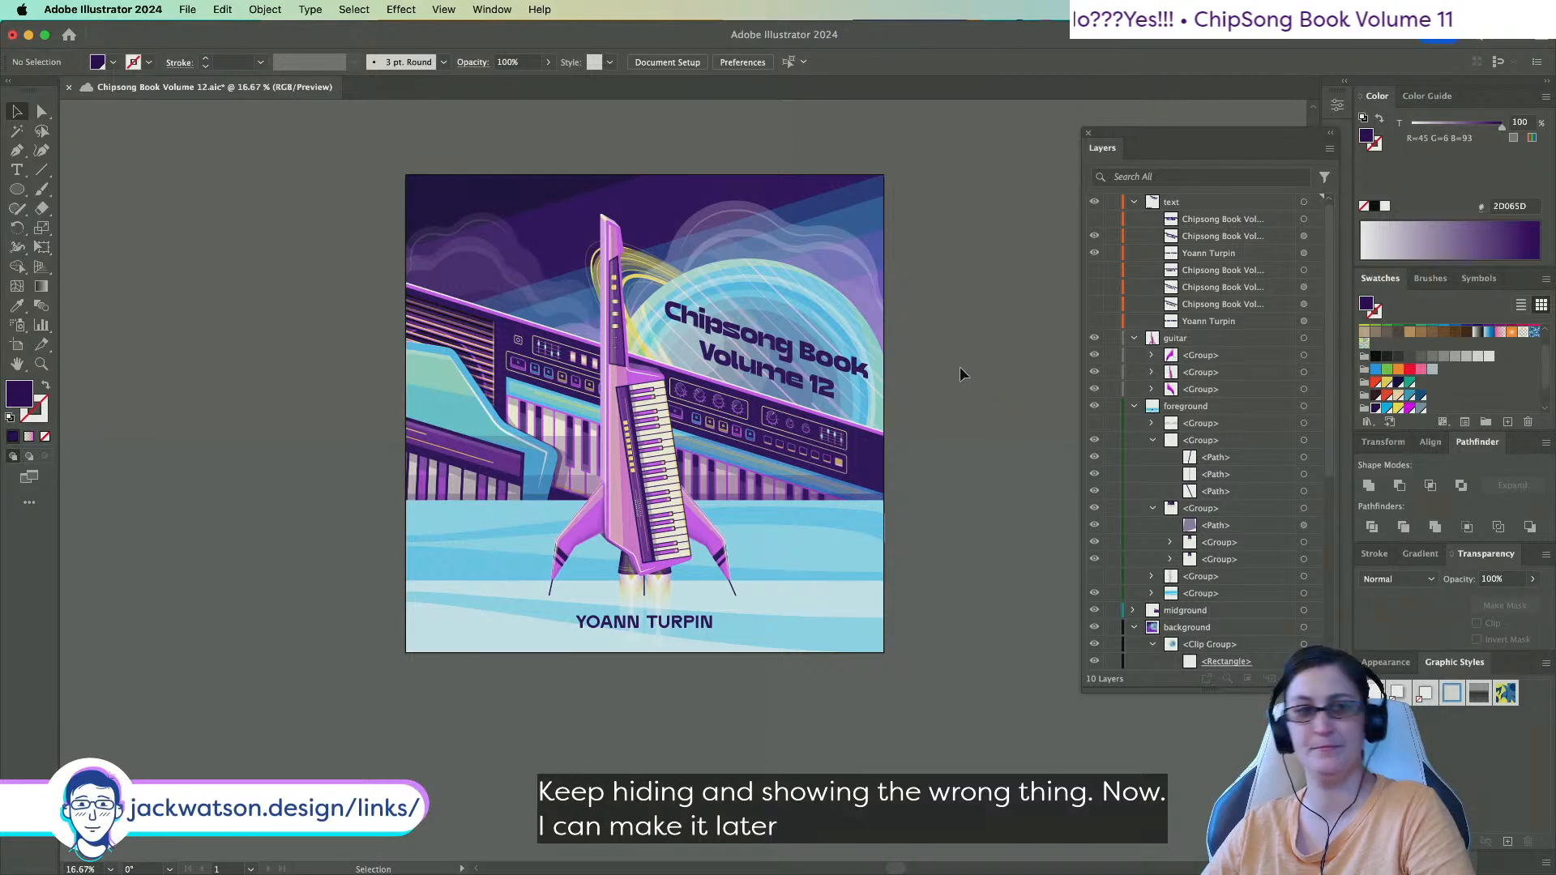
scroll(875, 409, up, 1)
scroll(875, 409, left, 2)
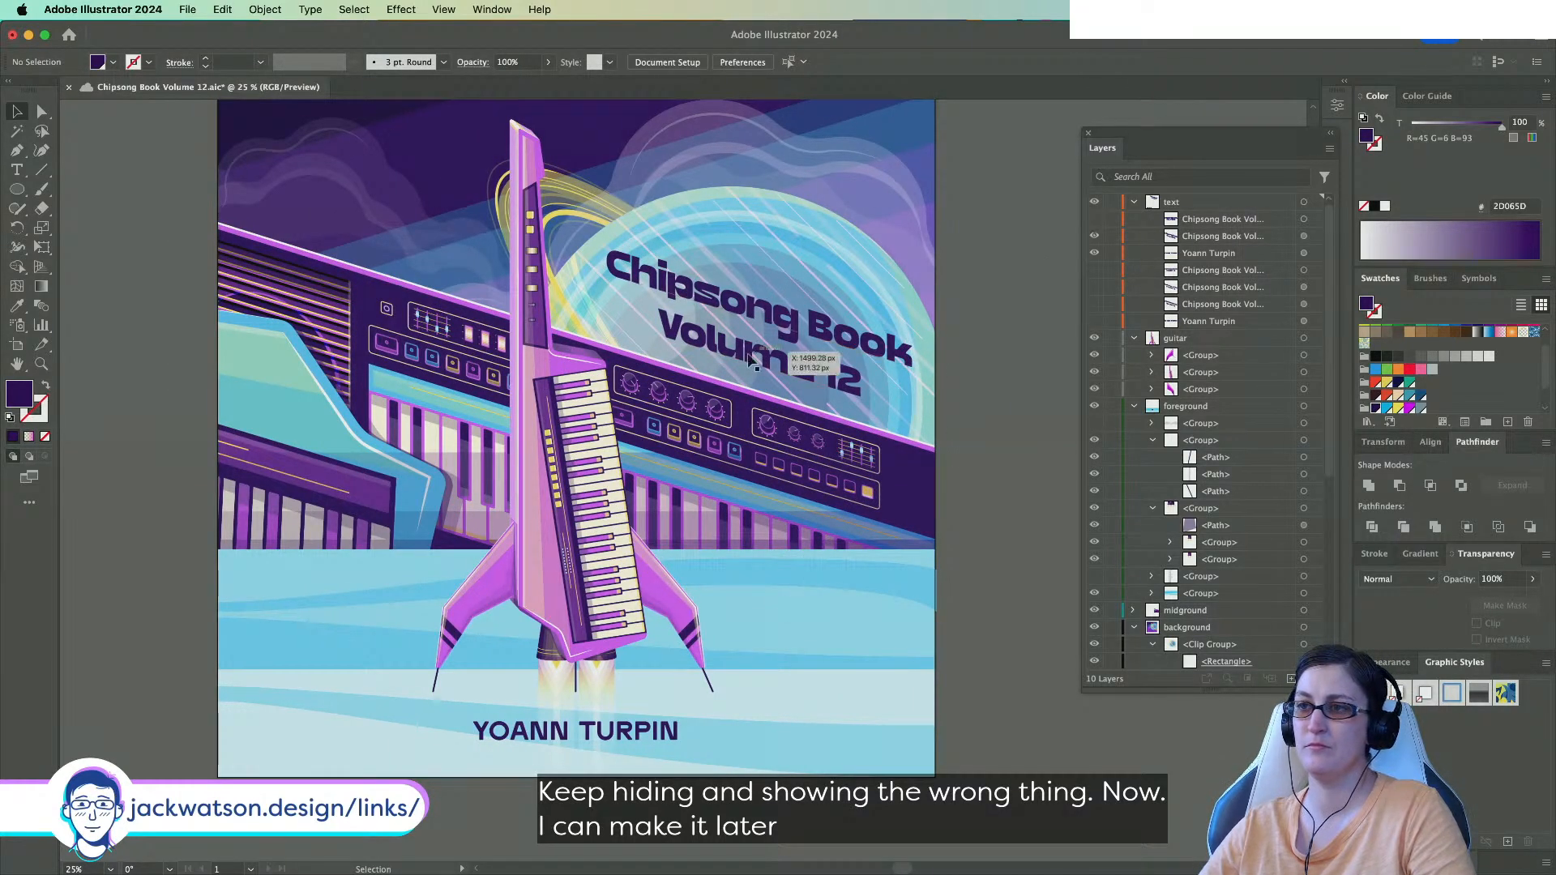
Hide the angled title and show the straight title instead, checking it on the whole cover.
click(1094, 236)
click(1094, 219)
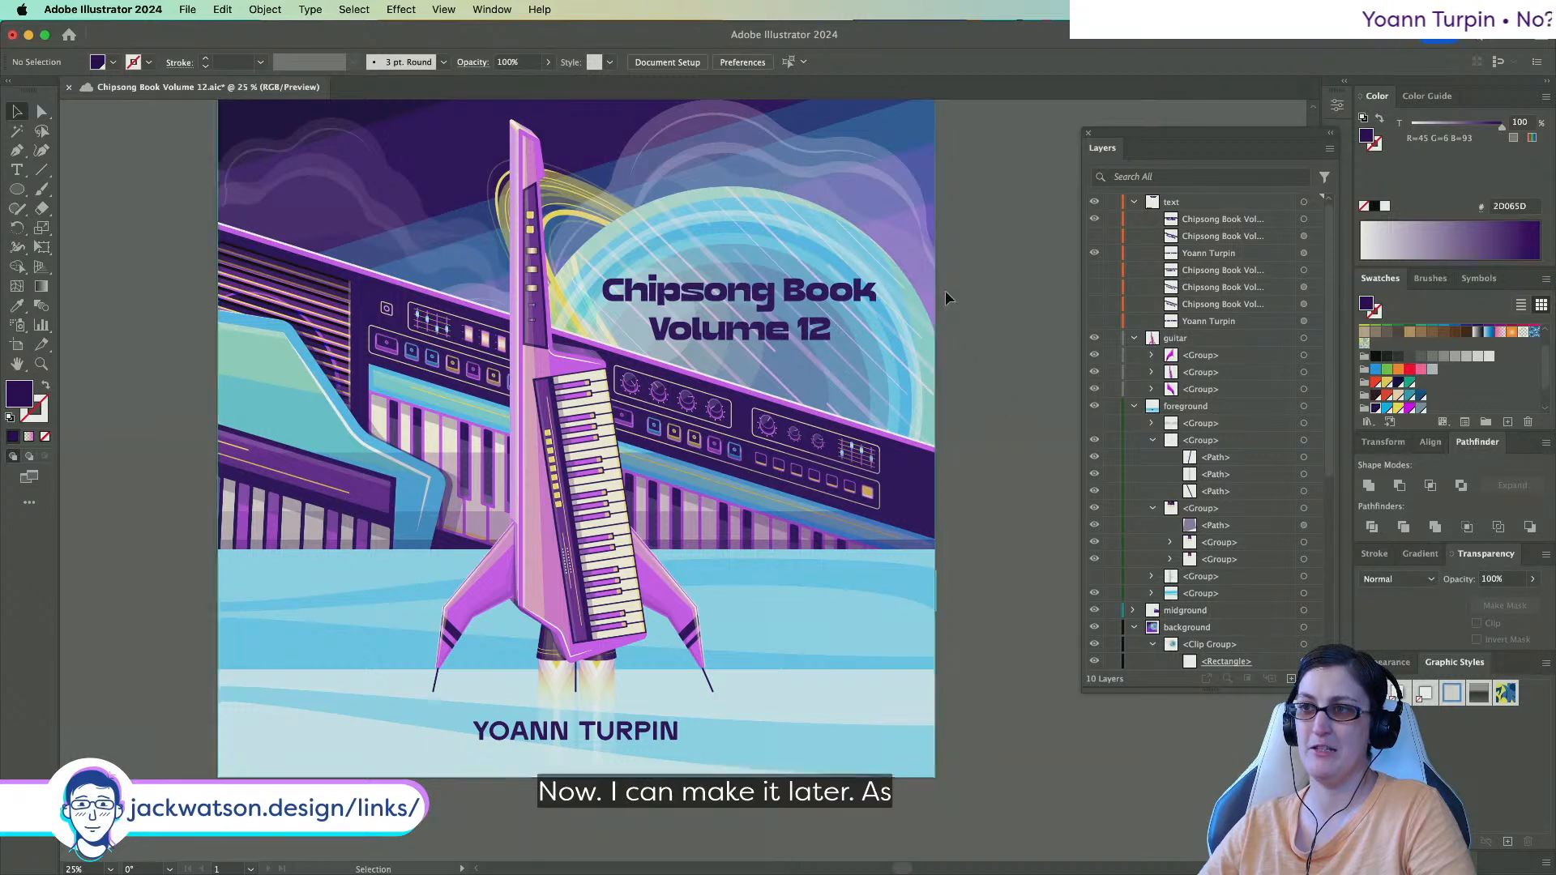
scroll(946, 298, down, 1)
scroll(945, 292, right, 2)
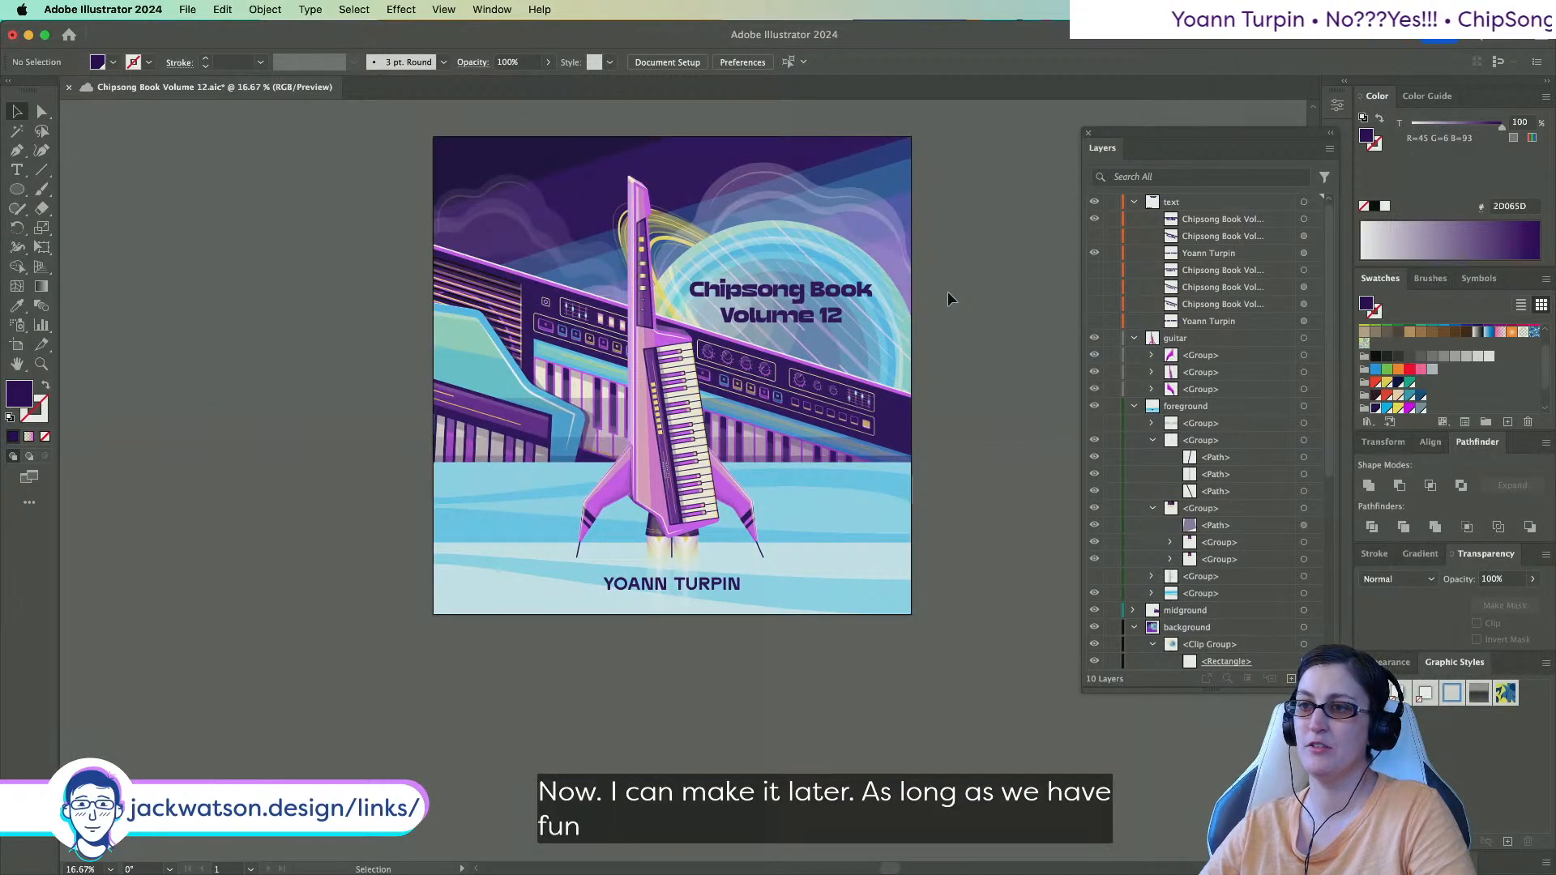
scroll(937, 344, up, 1)
scroll(936, 343, left, 2)
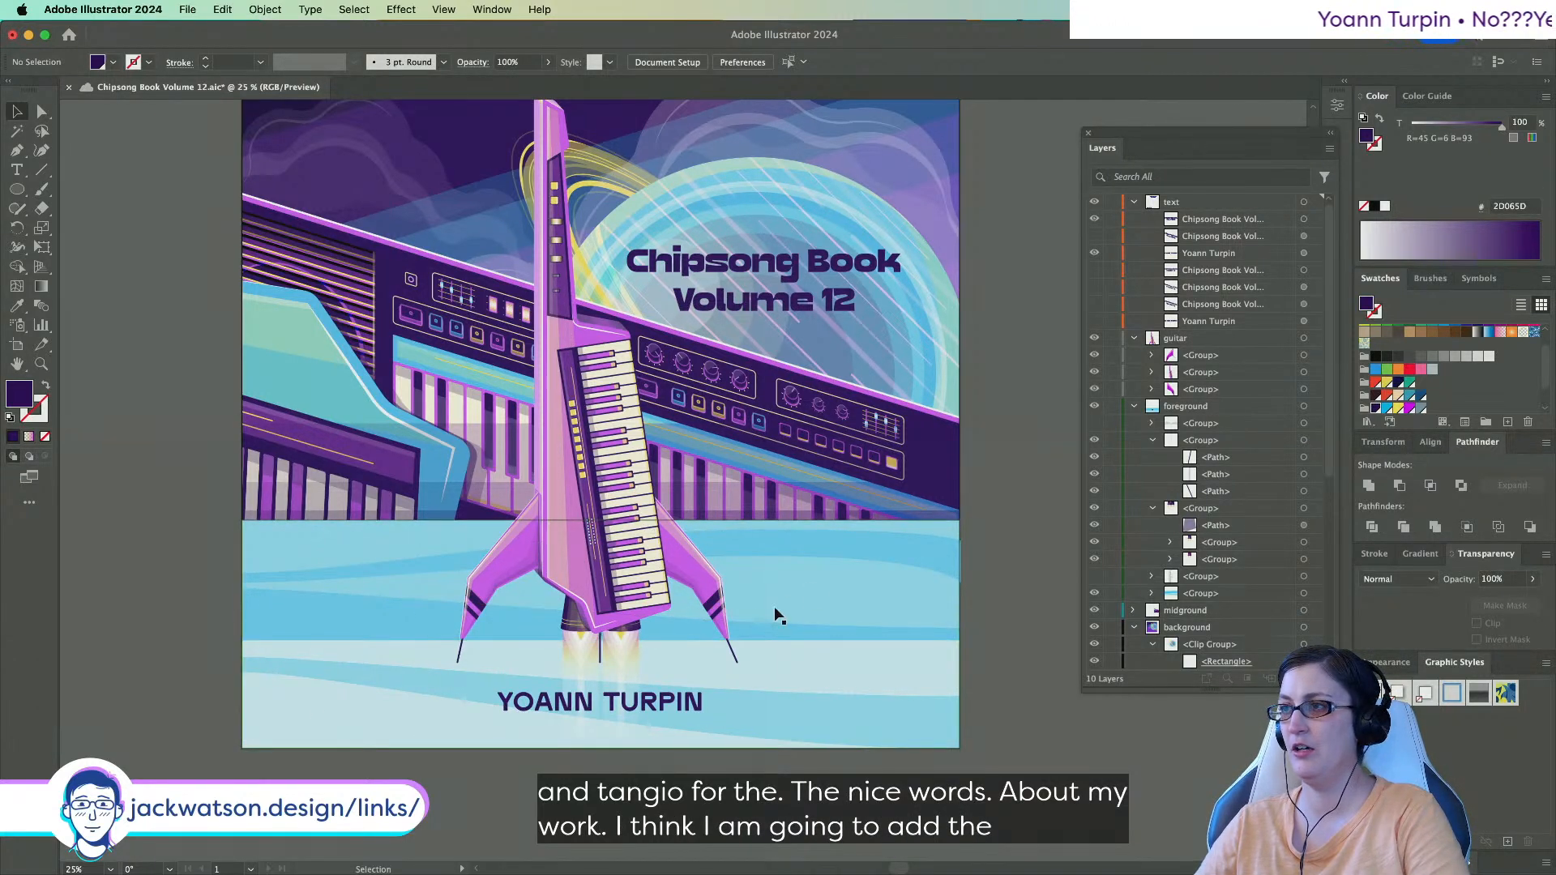
Inspect the background clouds, collapse the expanded foreground groups and show the hidden smoke group around the rocket's base.
click(397, 174)
scroll(398, 174, up, 3)
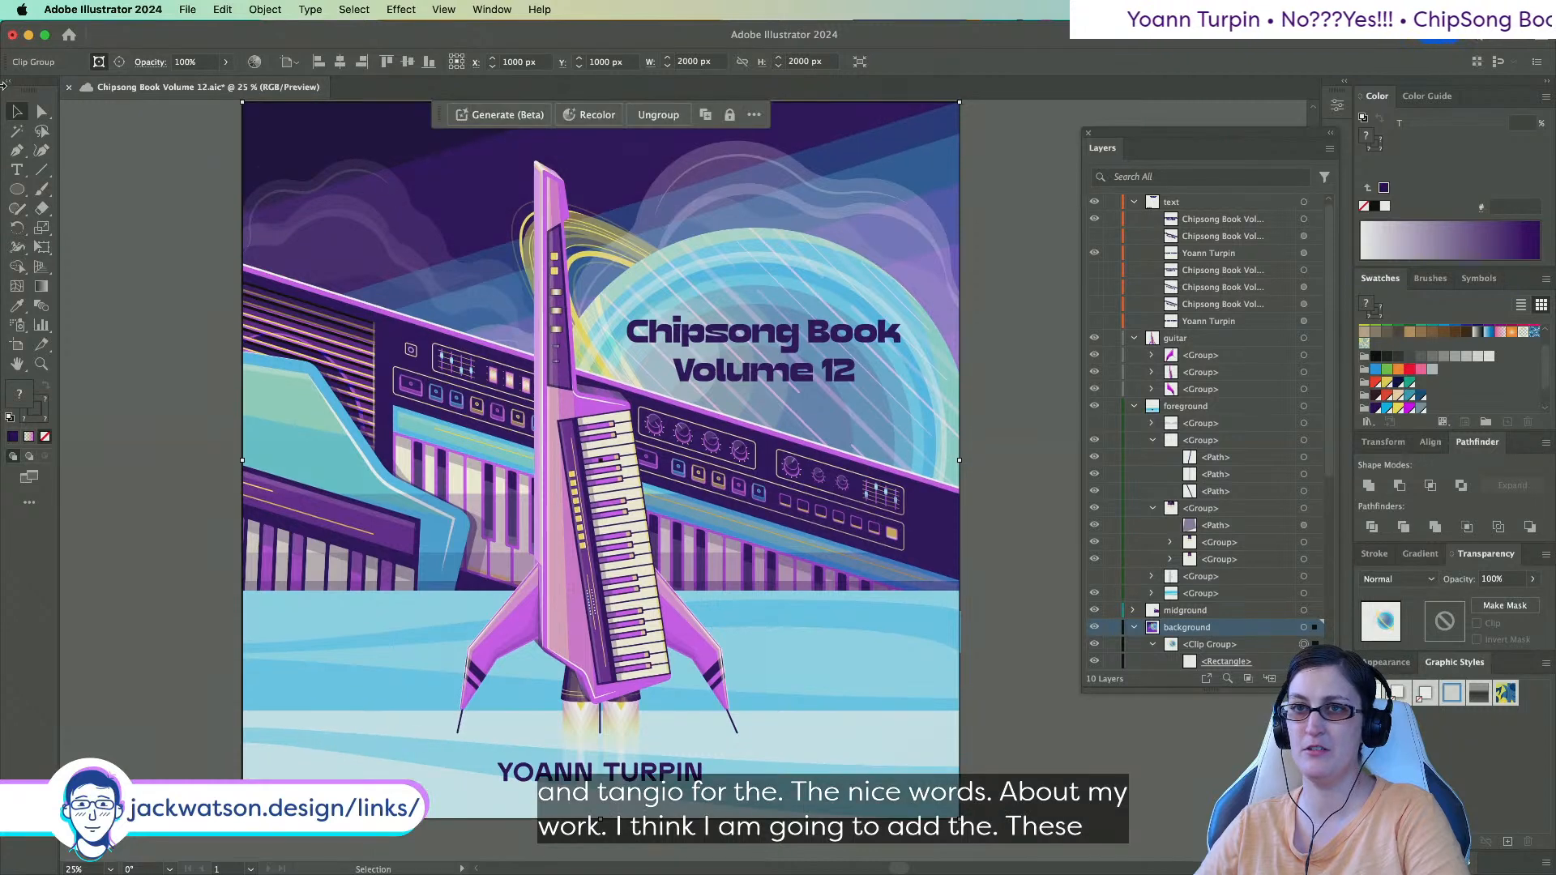
key(a)
click(407, 225)
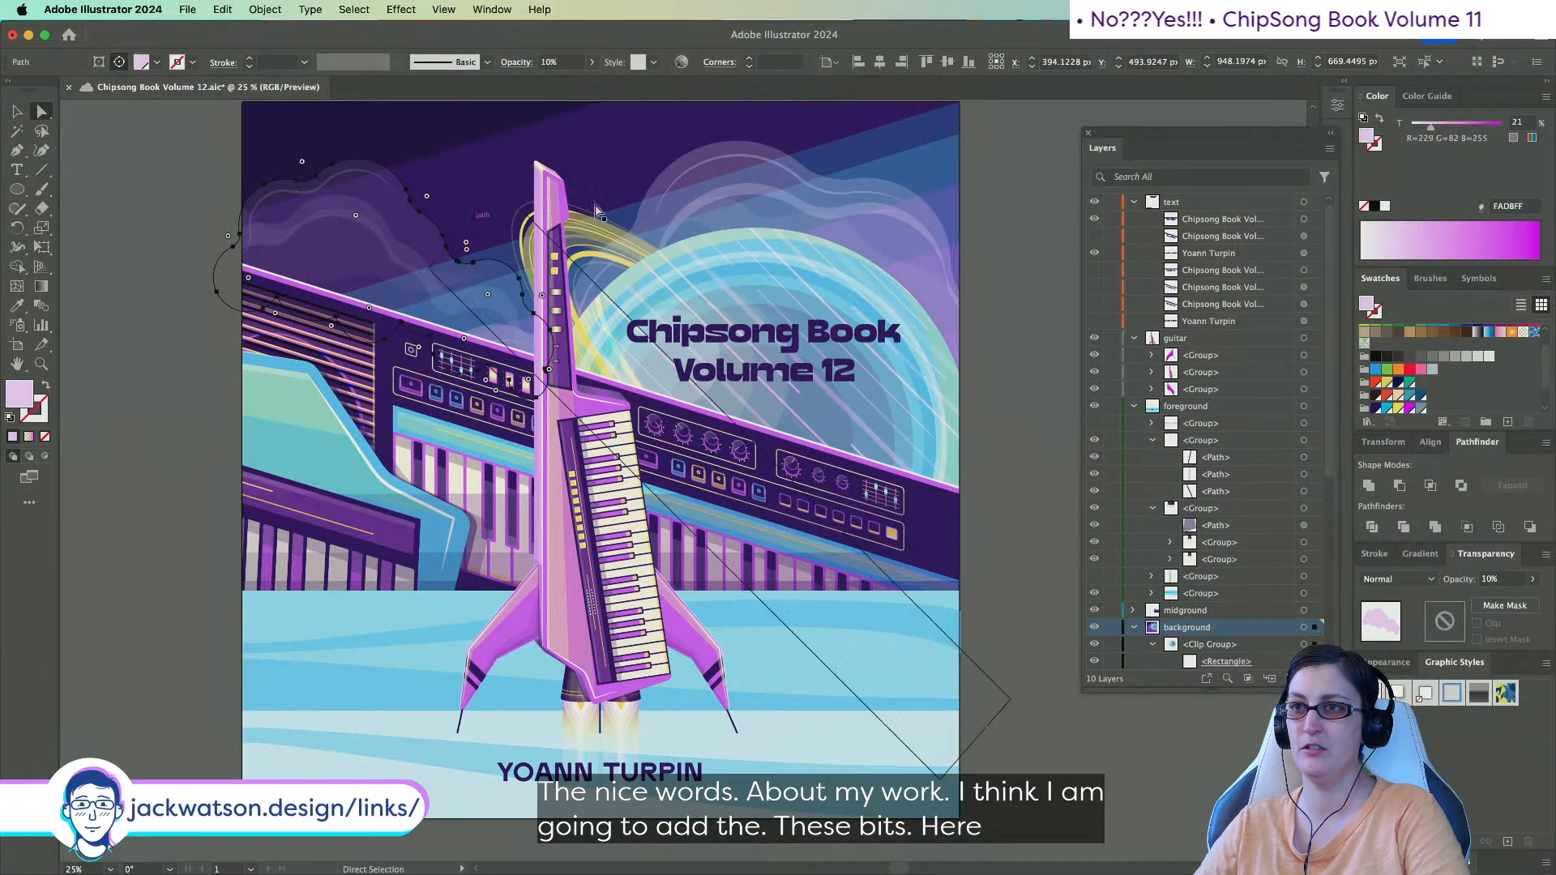
click(740, 177)
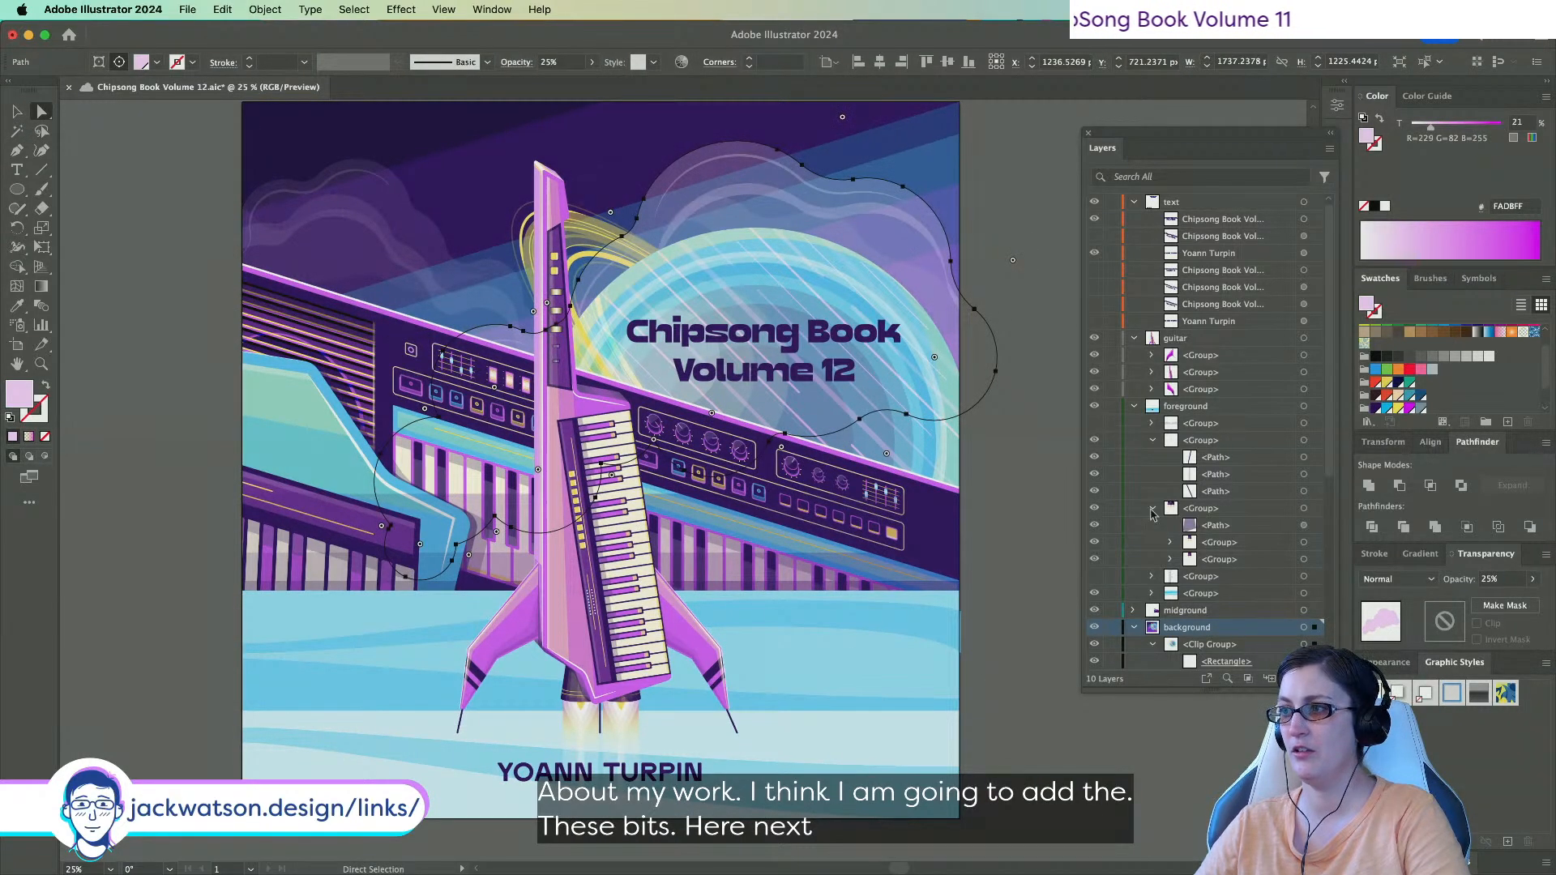
click(1152, 441)
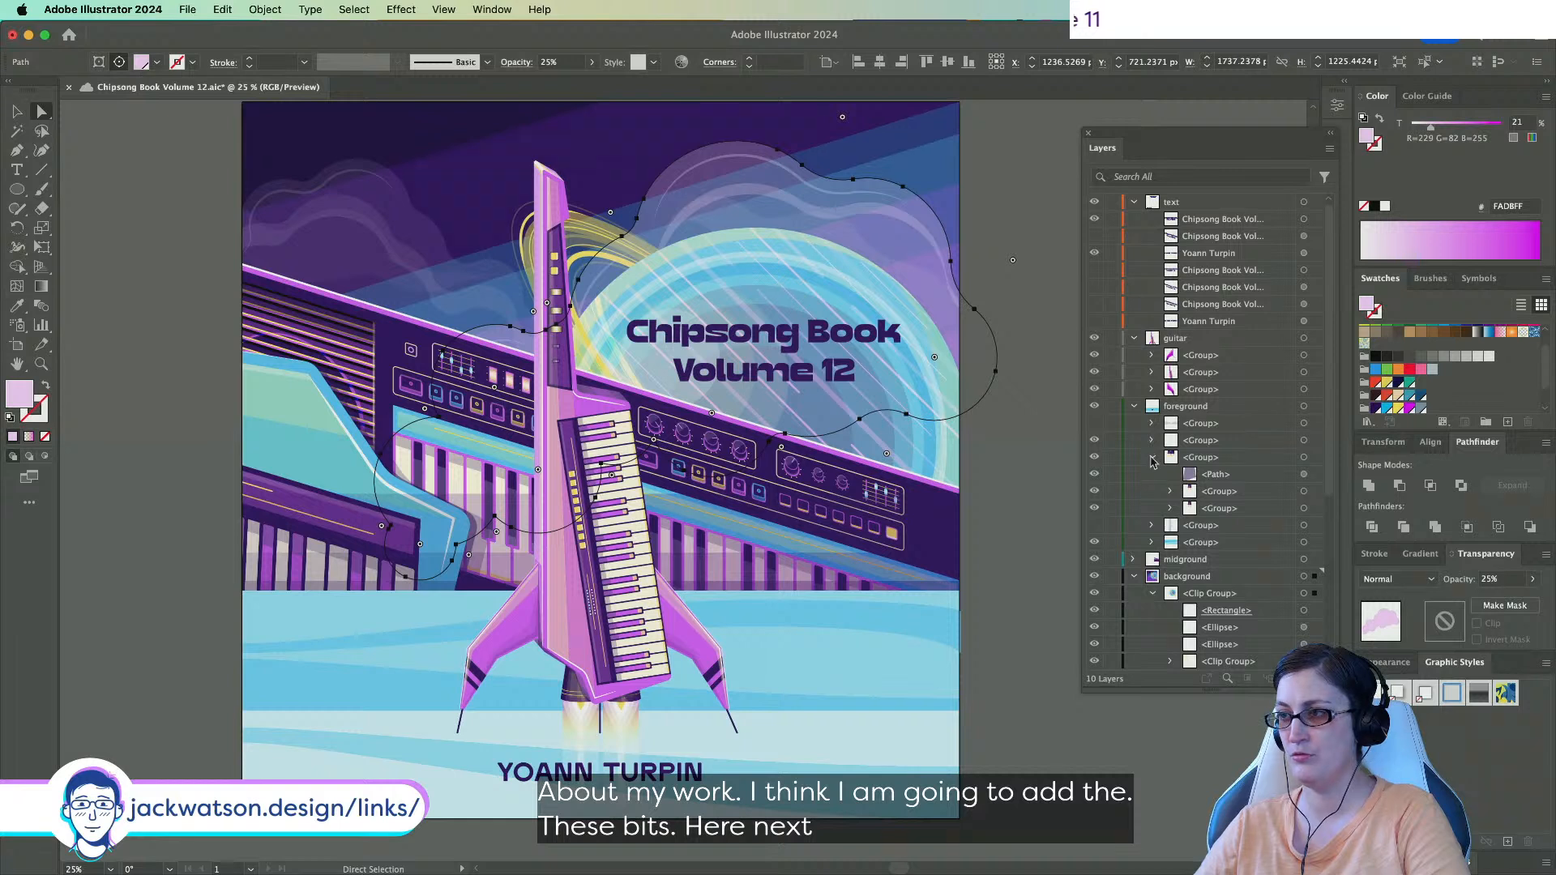
click(1153, 459)
click(1095, 476)
click(1095, 476)
click(1094, 425)
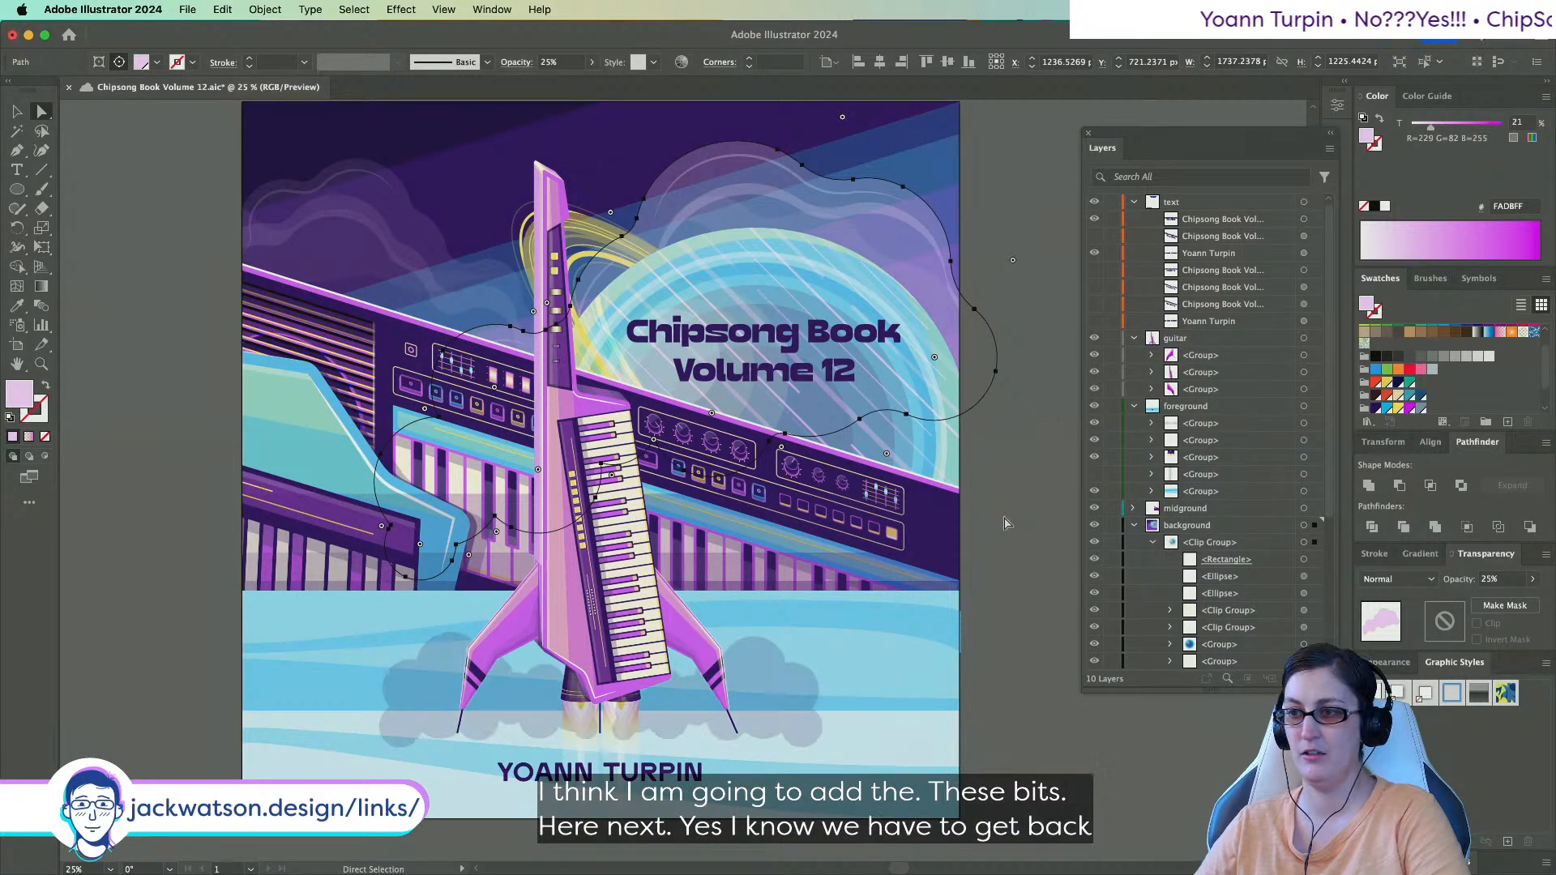
click(996, 556)
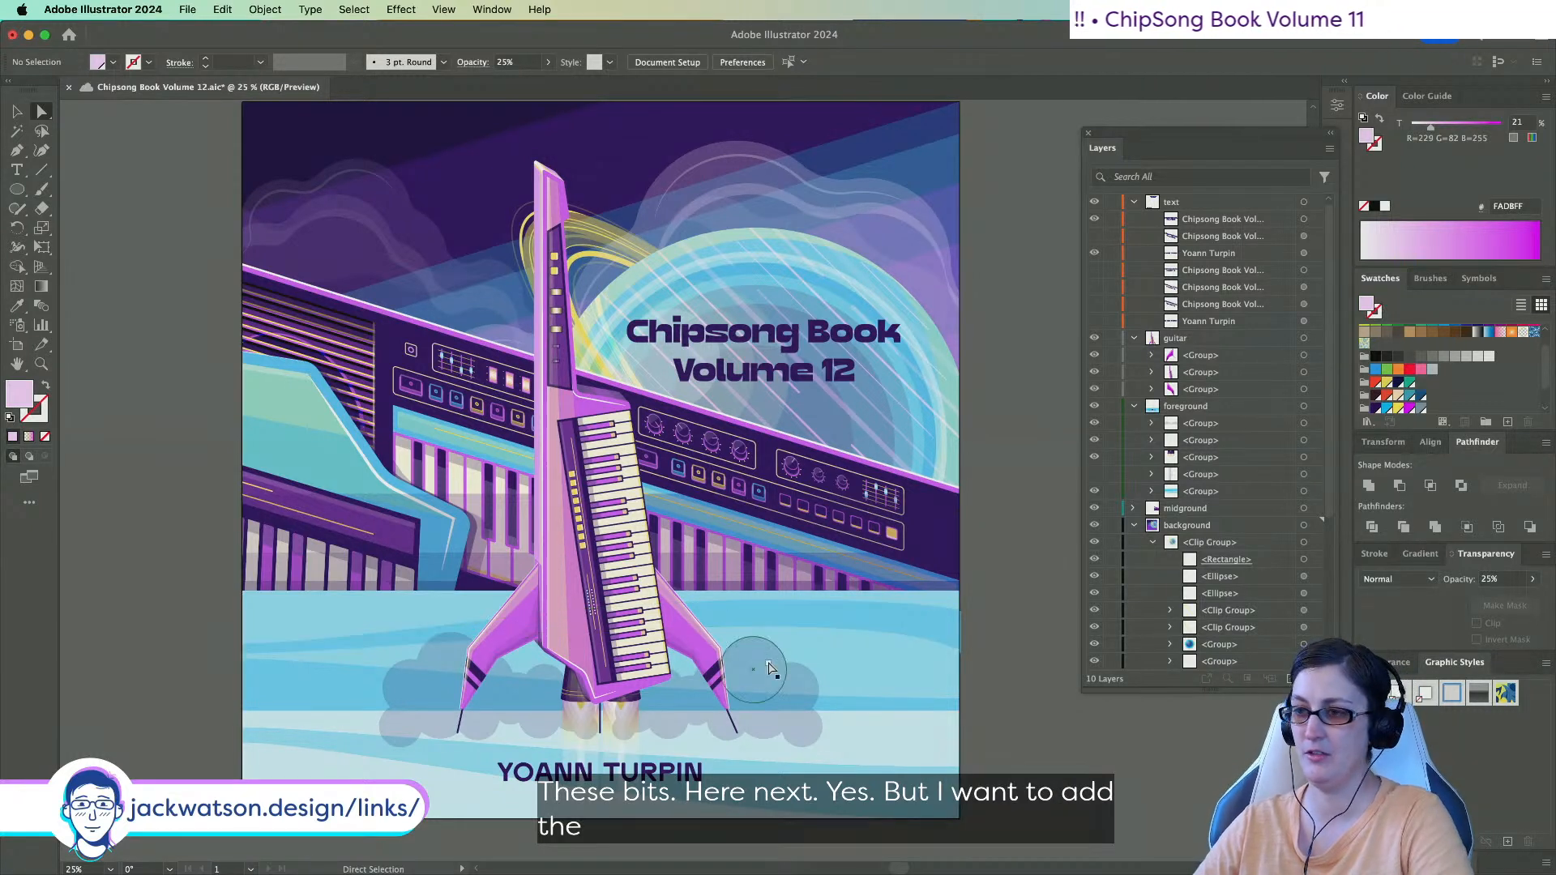
Isolate the background clip group and copy both of its cloud groups.
click(765, 711)
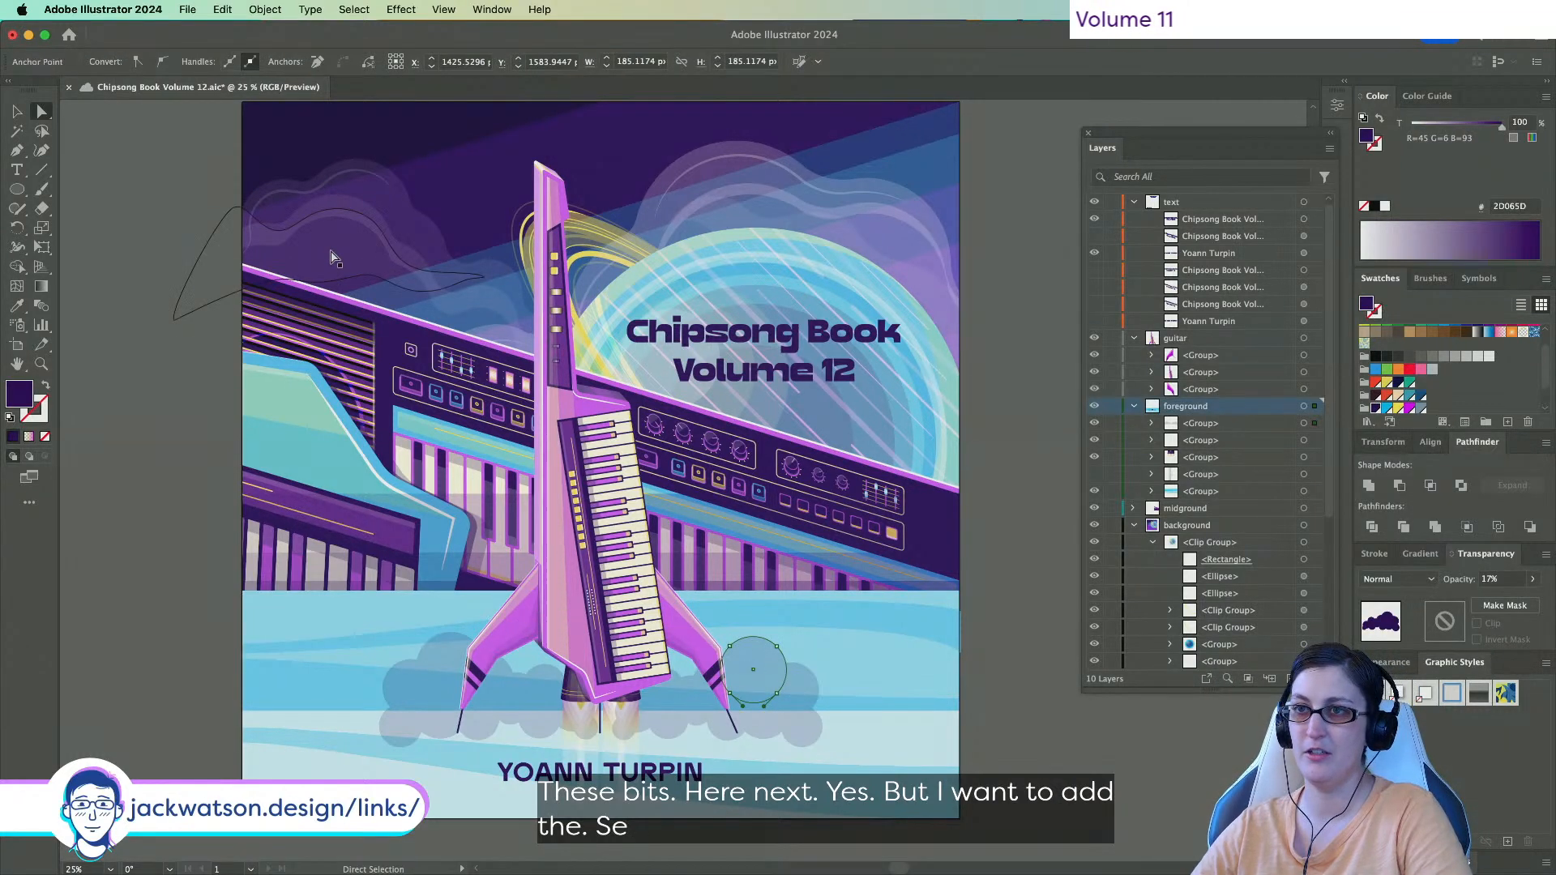
click(17, 111)
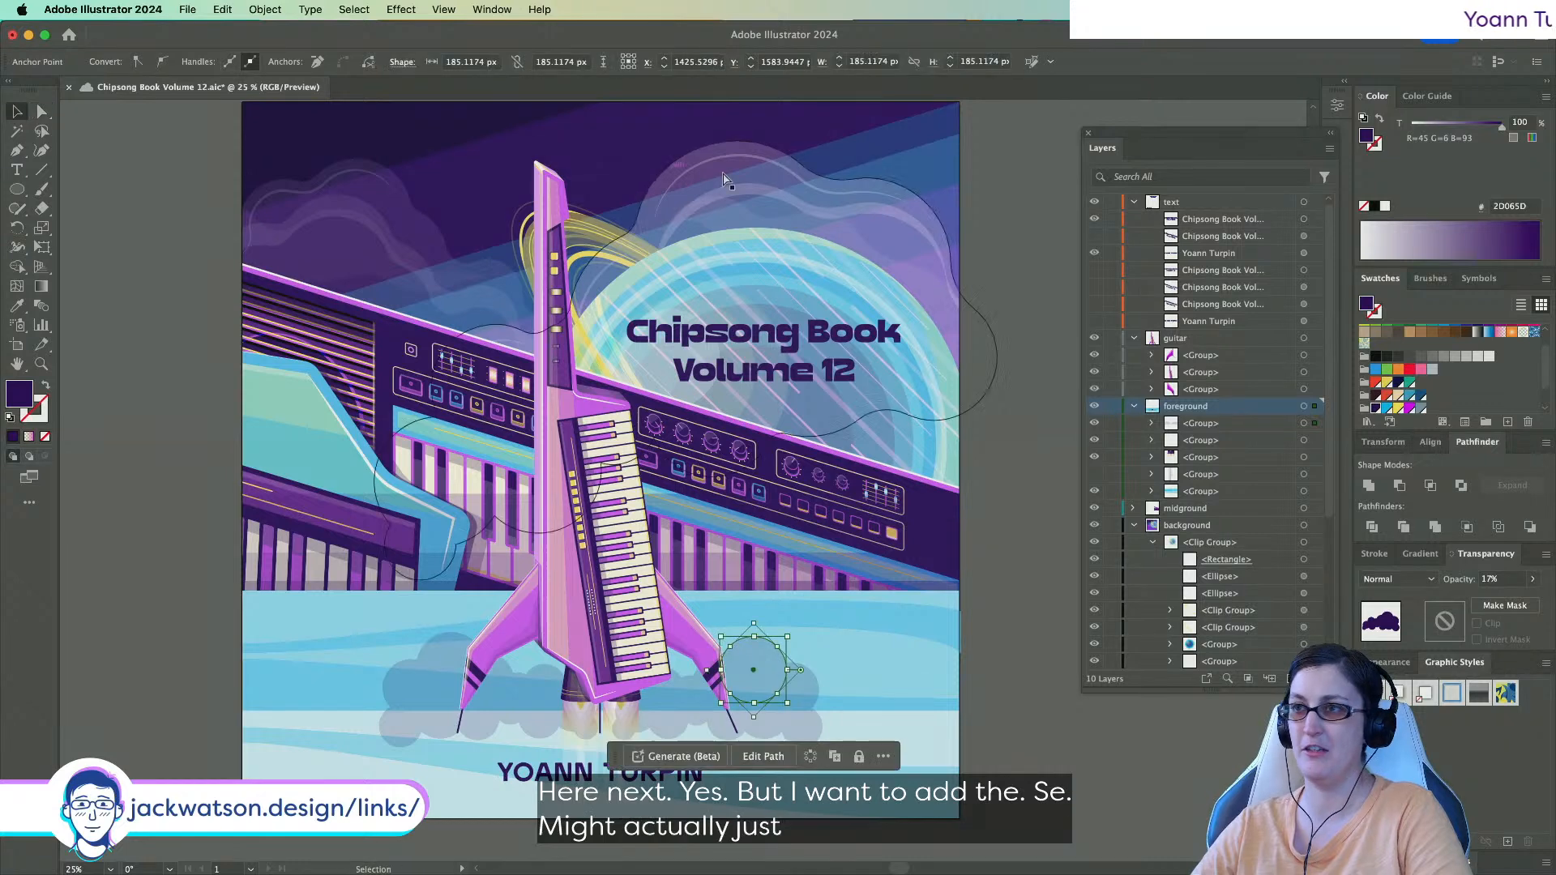
click(734, 180)
double_click(720, 176)
click(707, 173)
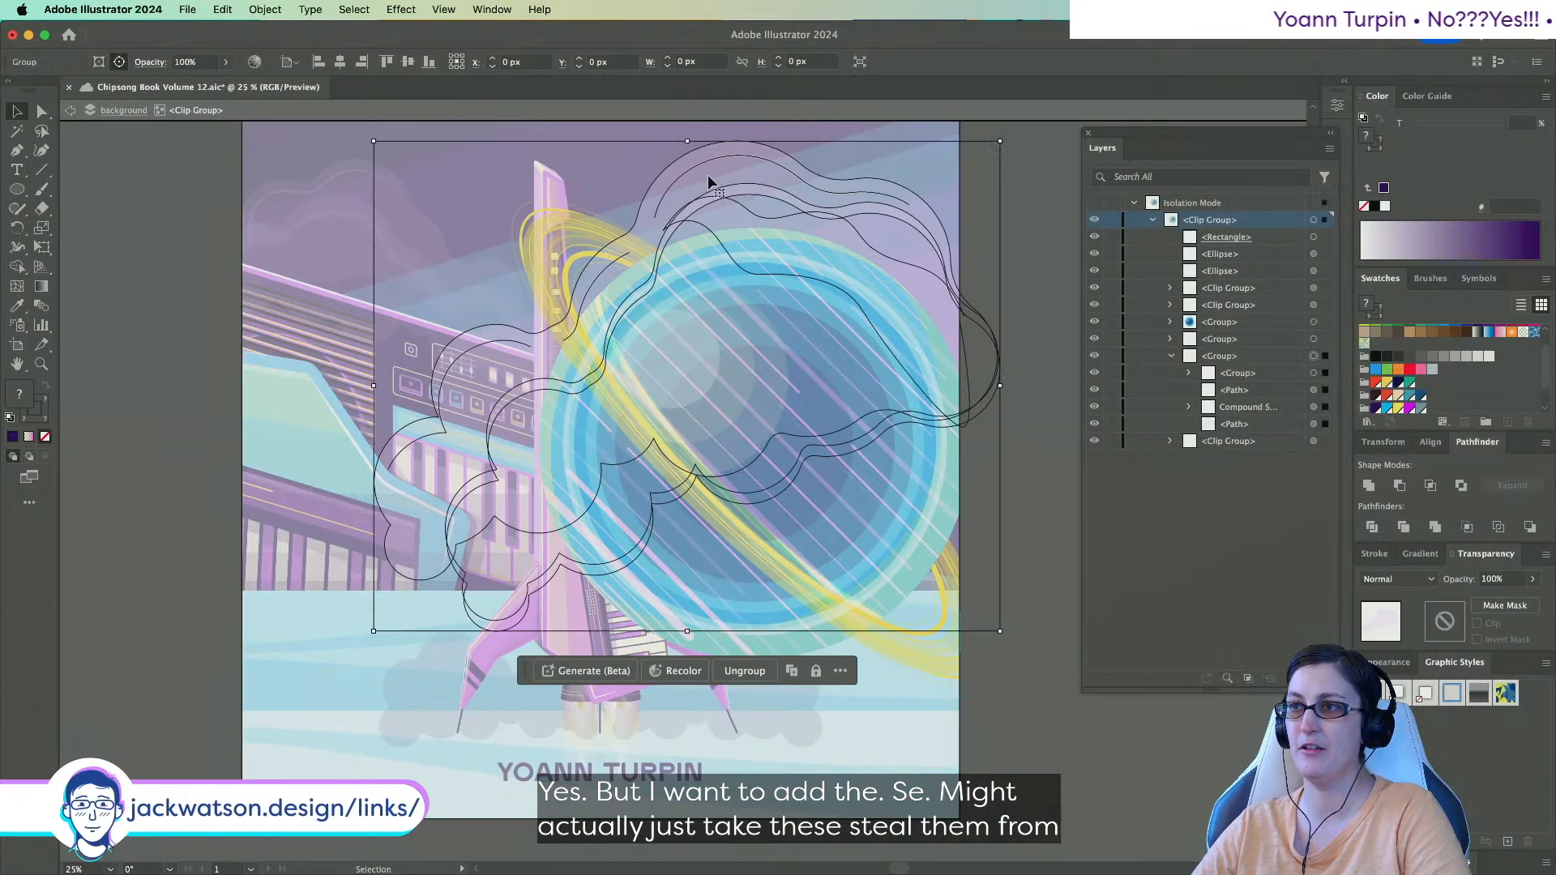
shift+click(402, 234)
key(super+c)
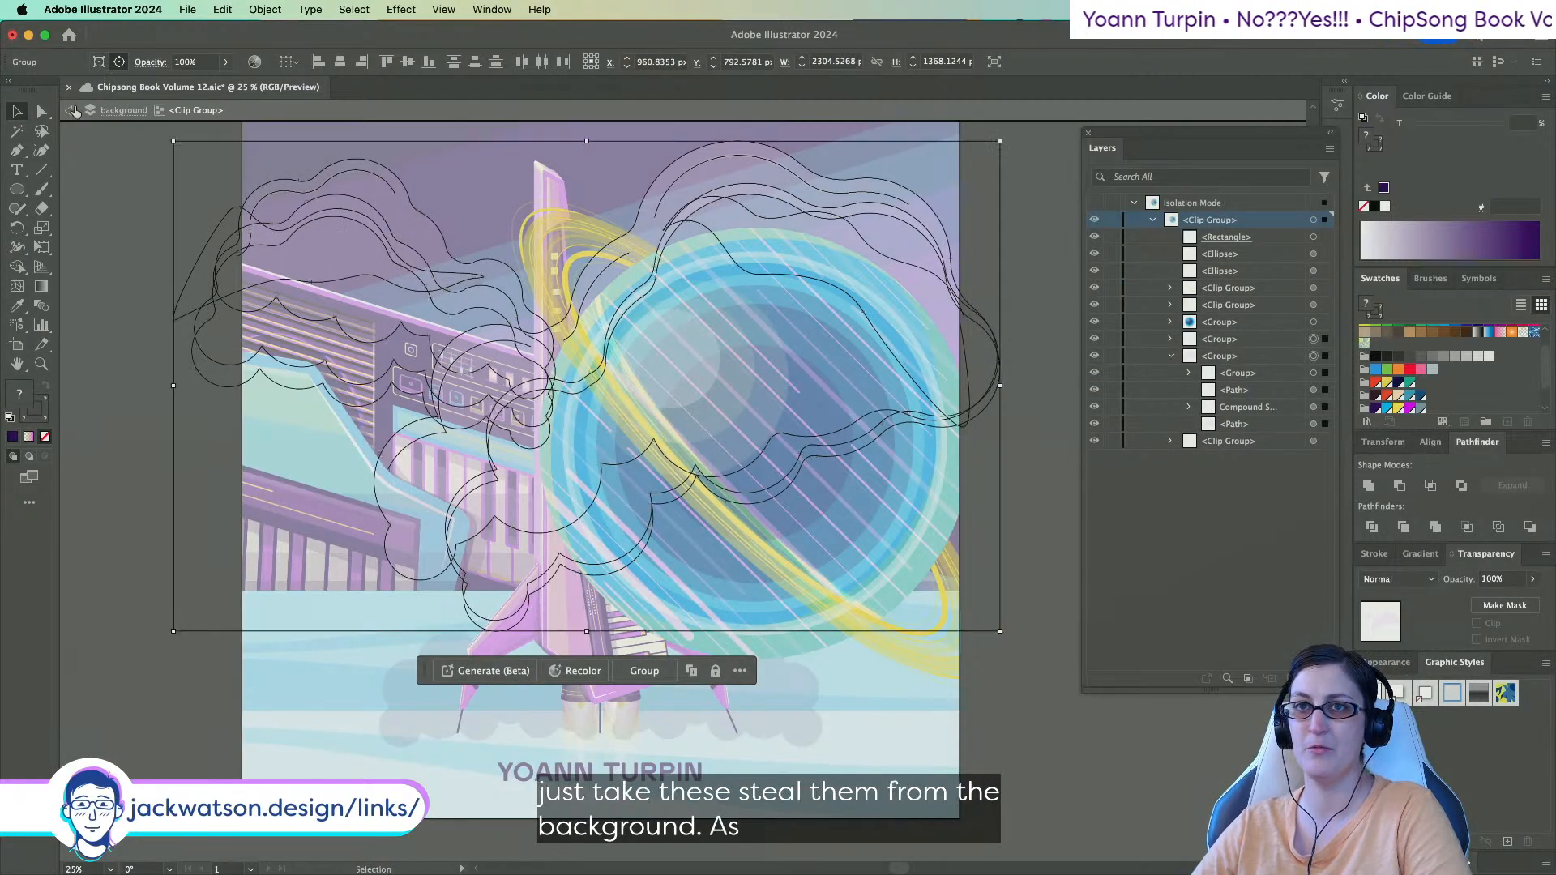
Exit isolation and try replacing the smoke circles around the rocket's base with the copied clouds in the foreground layer.
key(Escape)
key(Escape)
scroll(434, 233, down, 3)
click(798, 536)
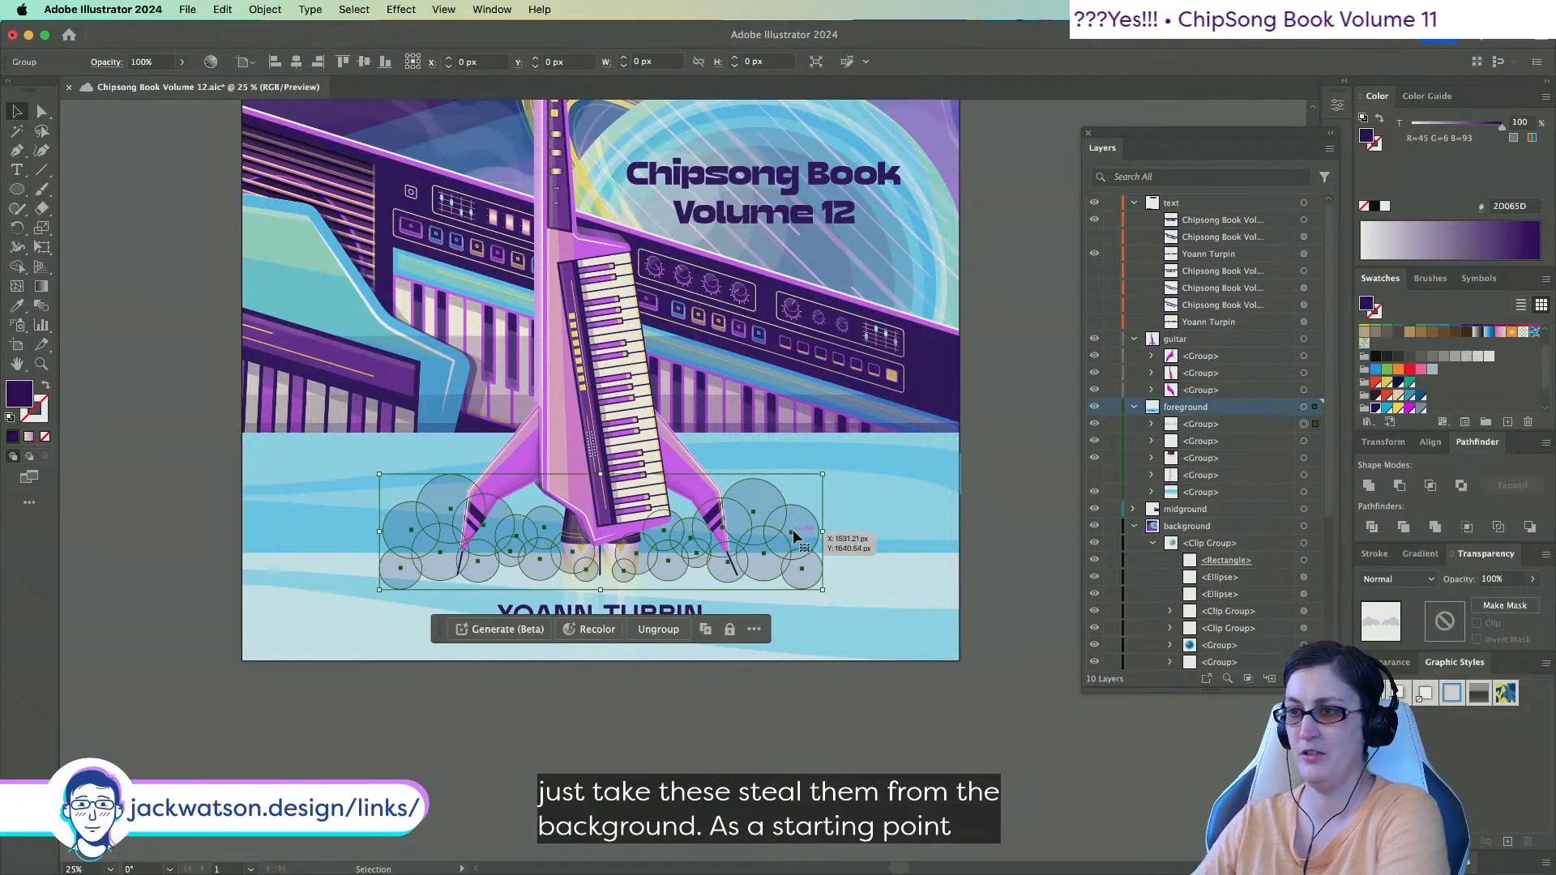
key(Delete)
key(super+v)
key(super+shift+a)
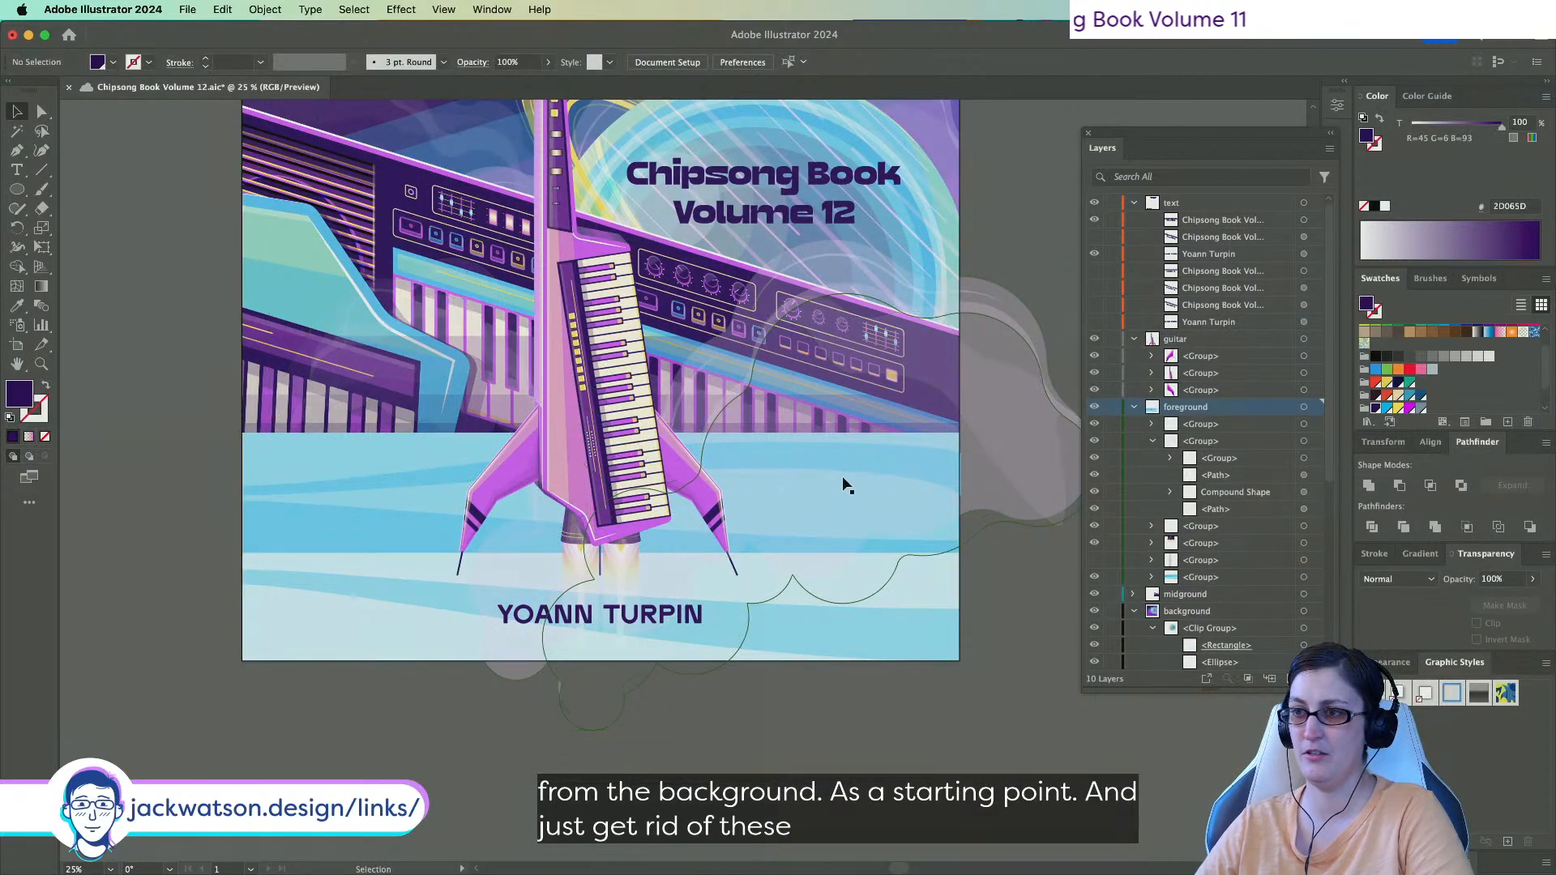
Move the pasted clouds onto the empty canvas below the artboard and deselect them.
key(super+z)
key(super+shift+z)
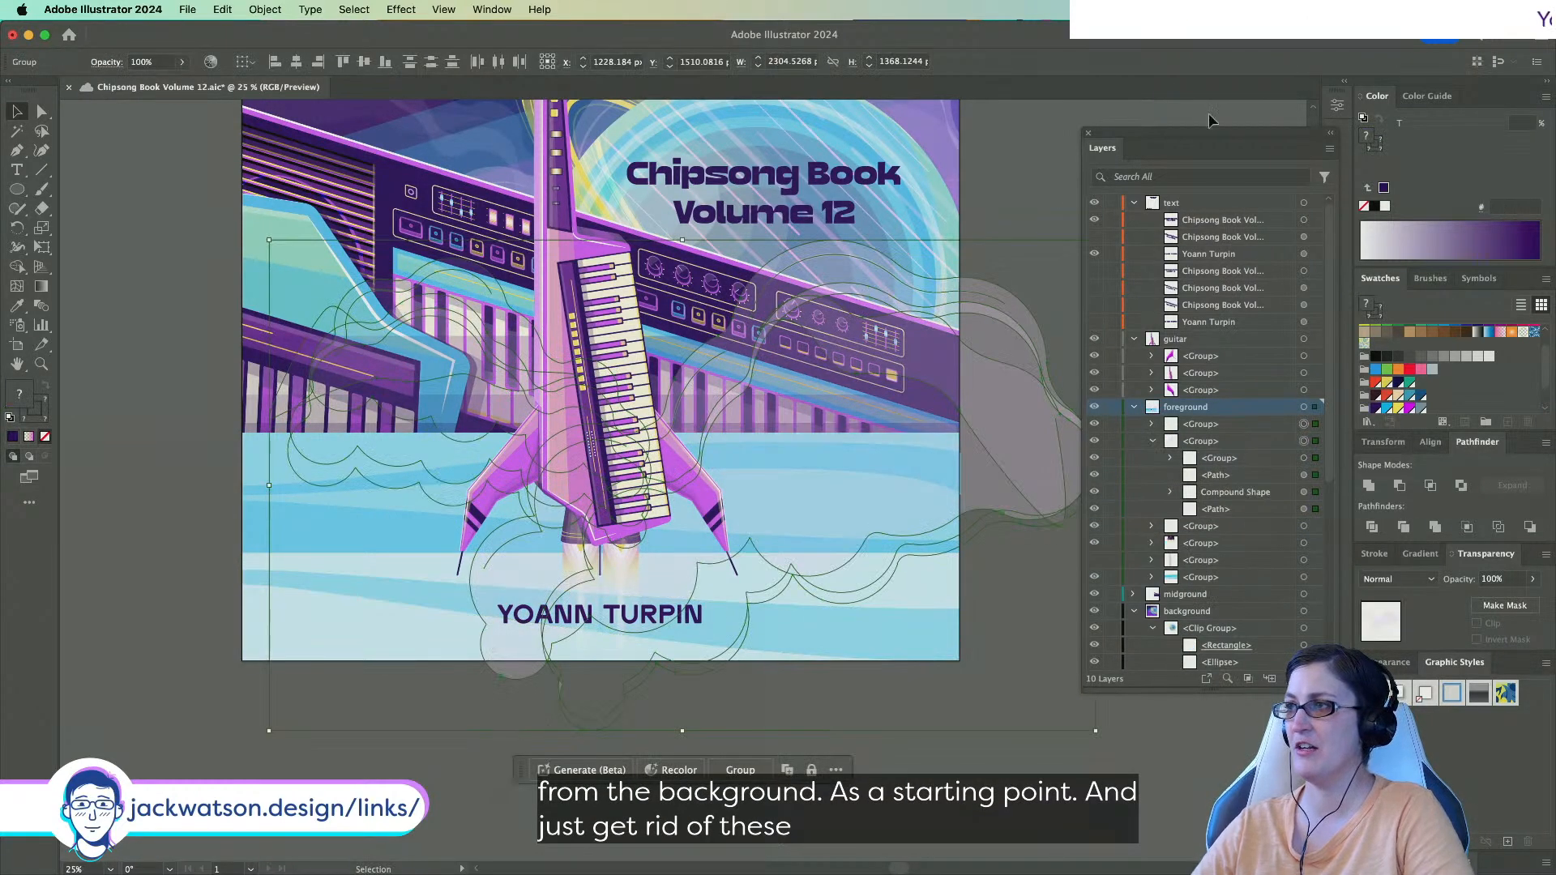
drag(896, 369, 878, 798)
scroll(861, 636, down, 5)
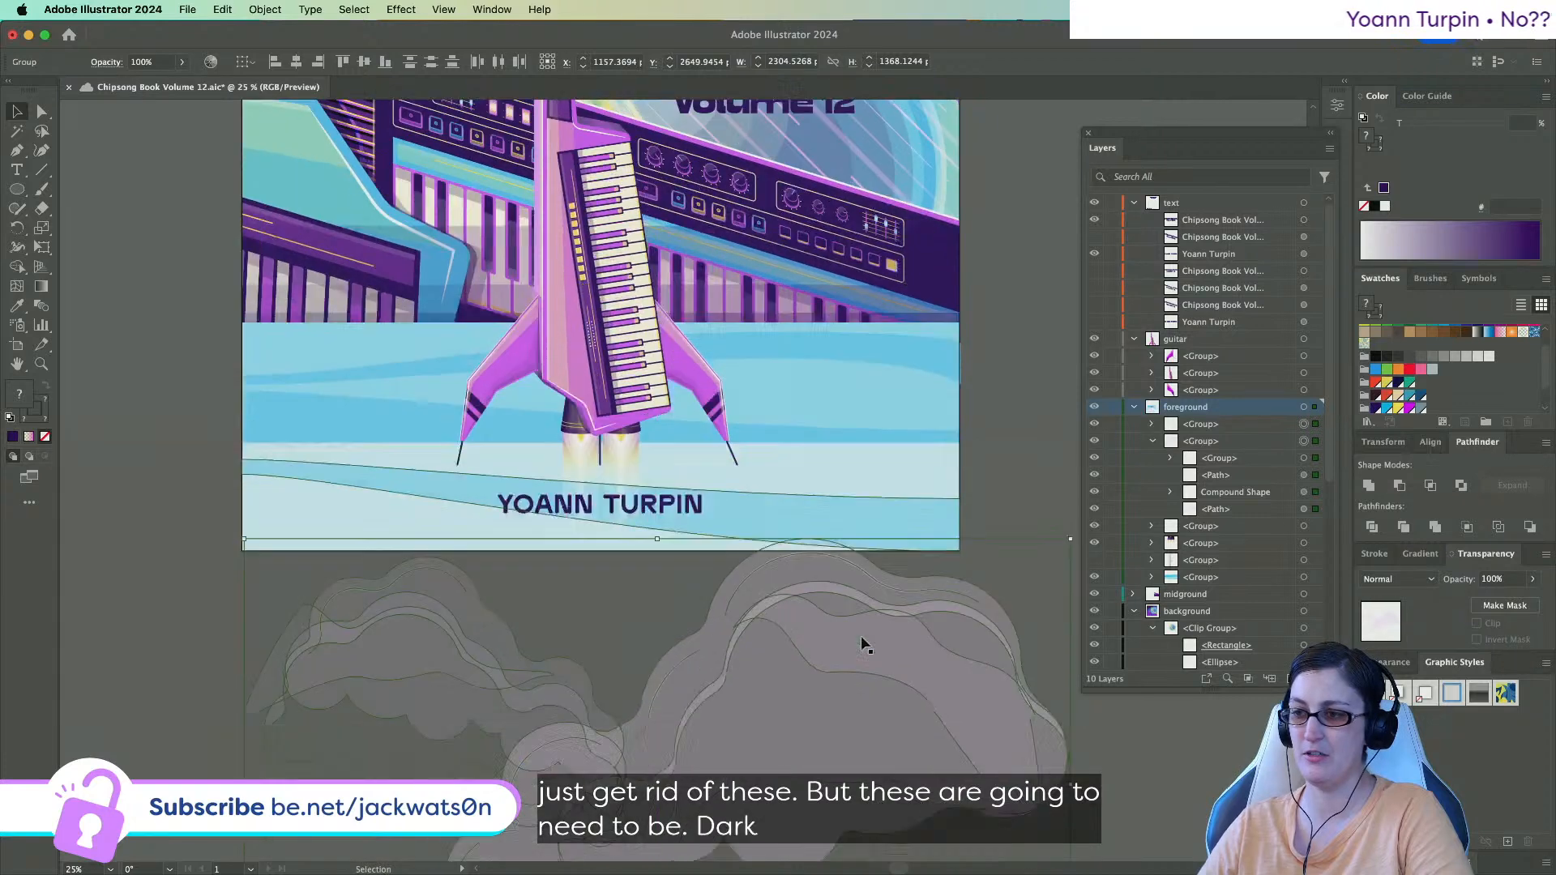
click(860, 637)
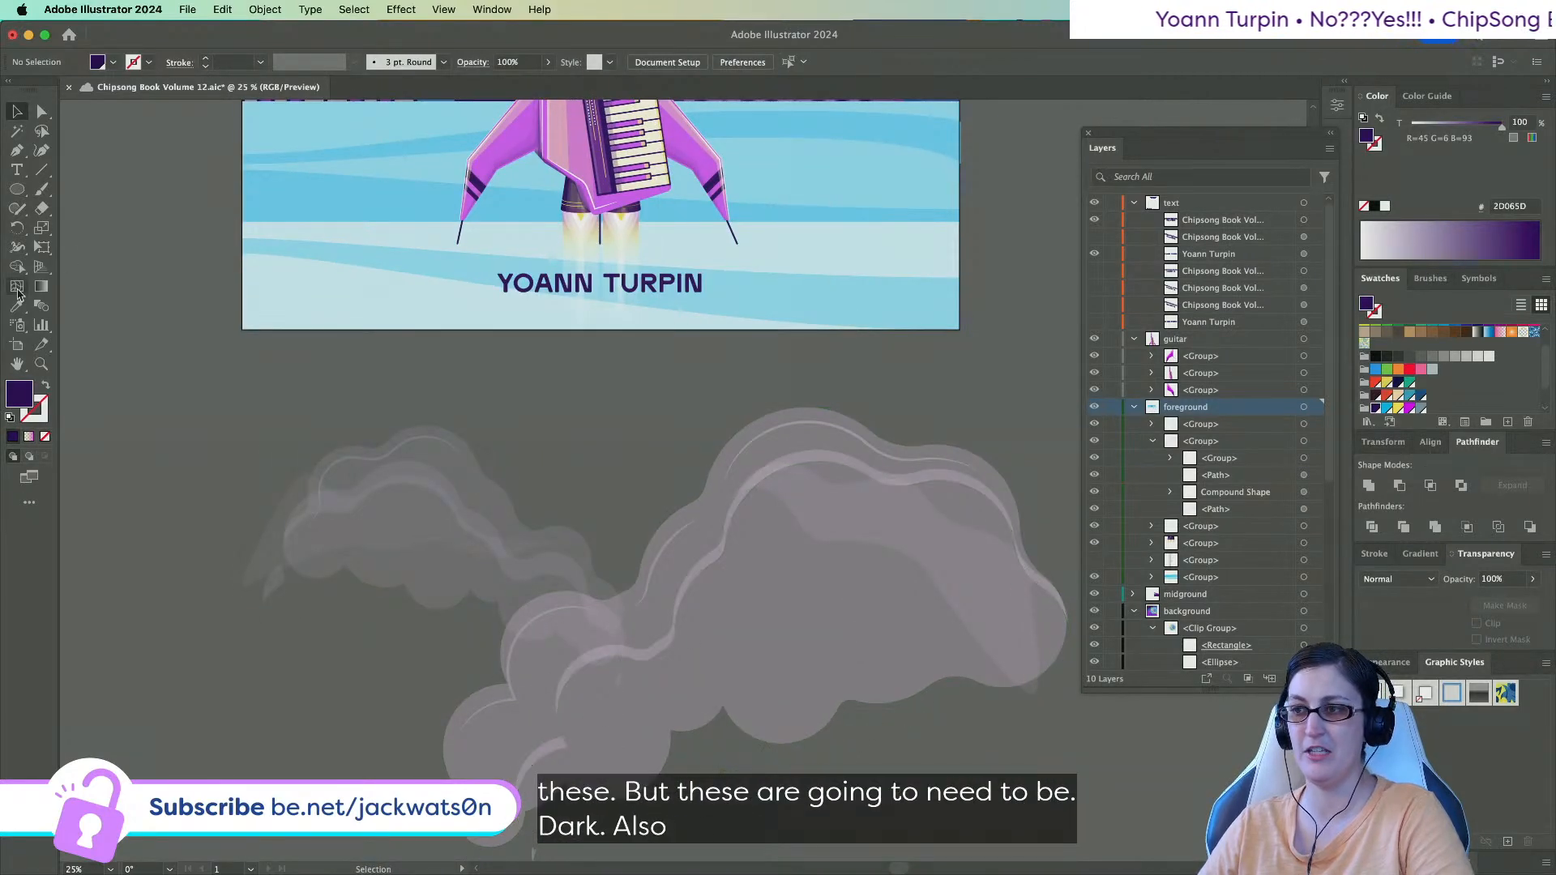
click(42, 111)
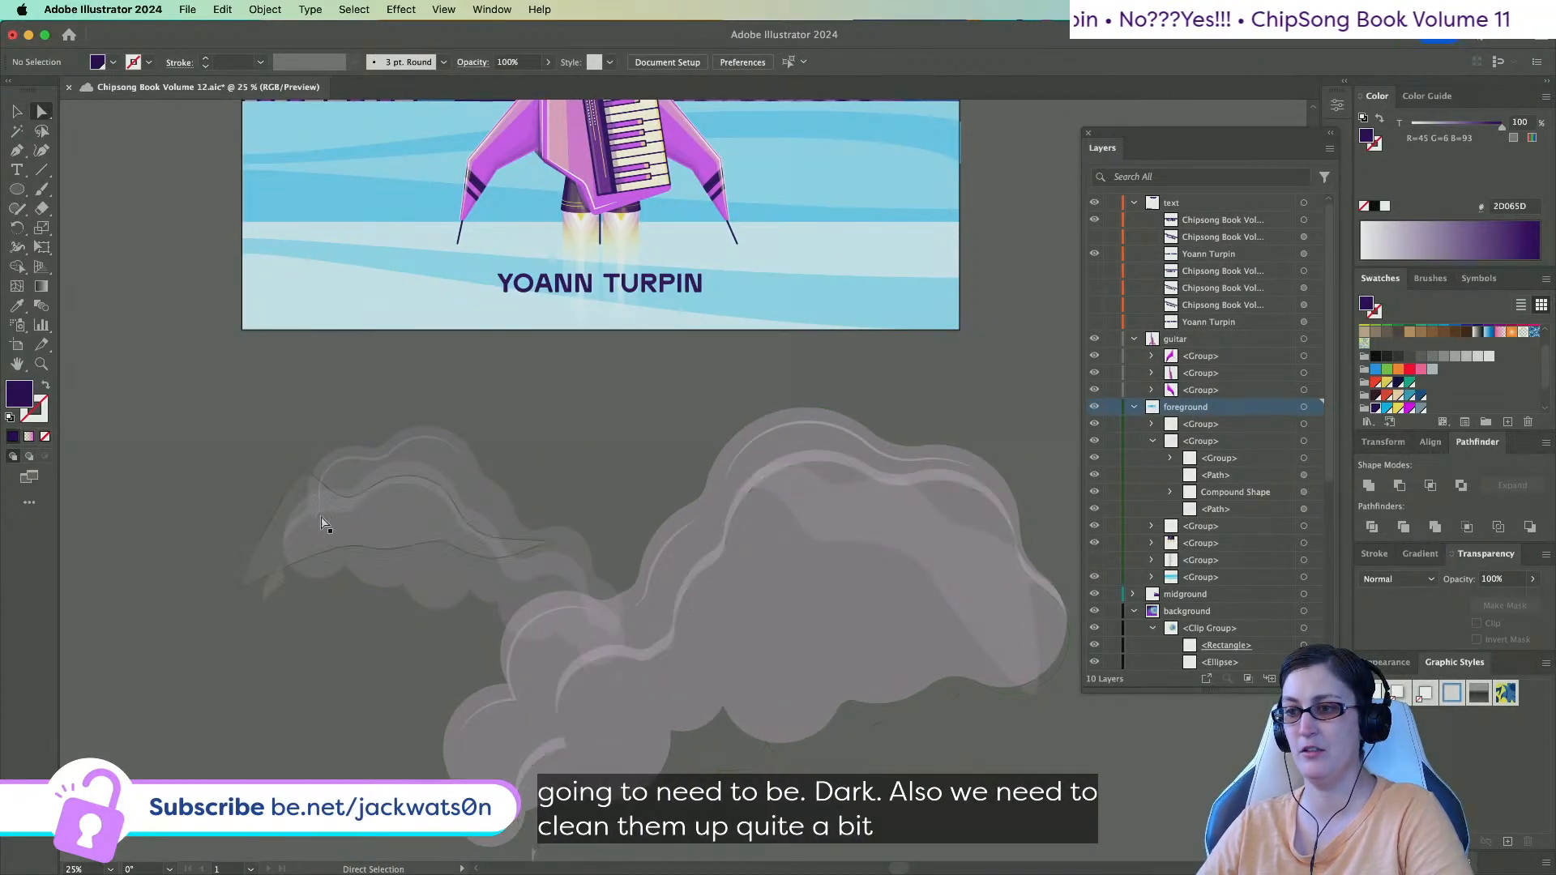
Undo the cloud move, the paste and the smoke deletion, and deselect the restored smoke circles.
key(super+z)
key(super+z)
key(super+z)
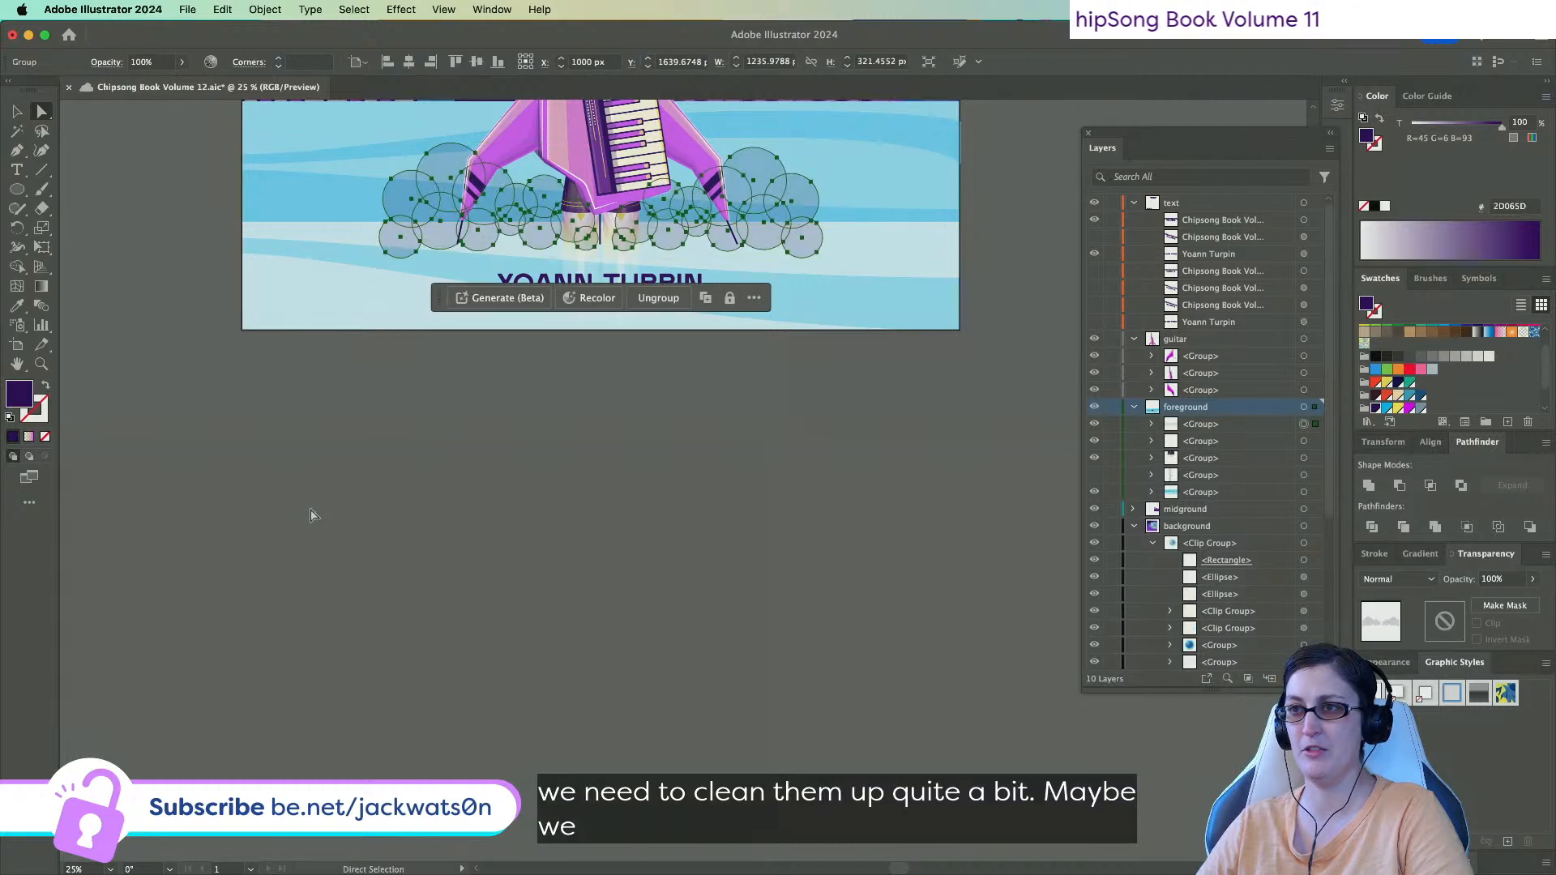
scroll(557, 366, up, 3)
key(super+shift+a)
scroll(555, 361, up, 1)
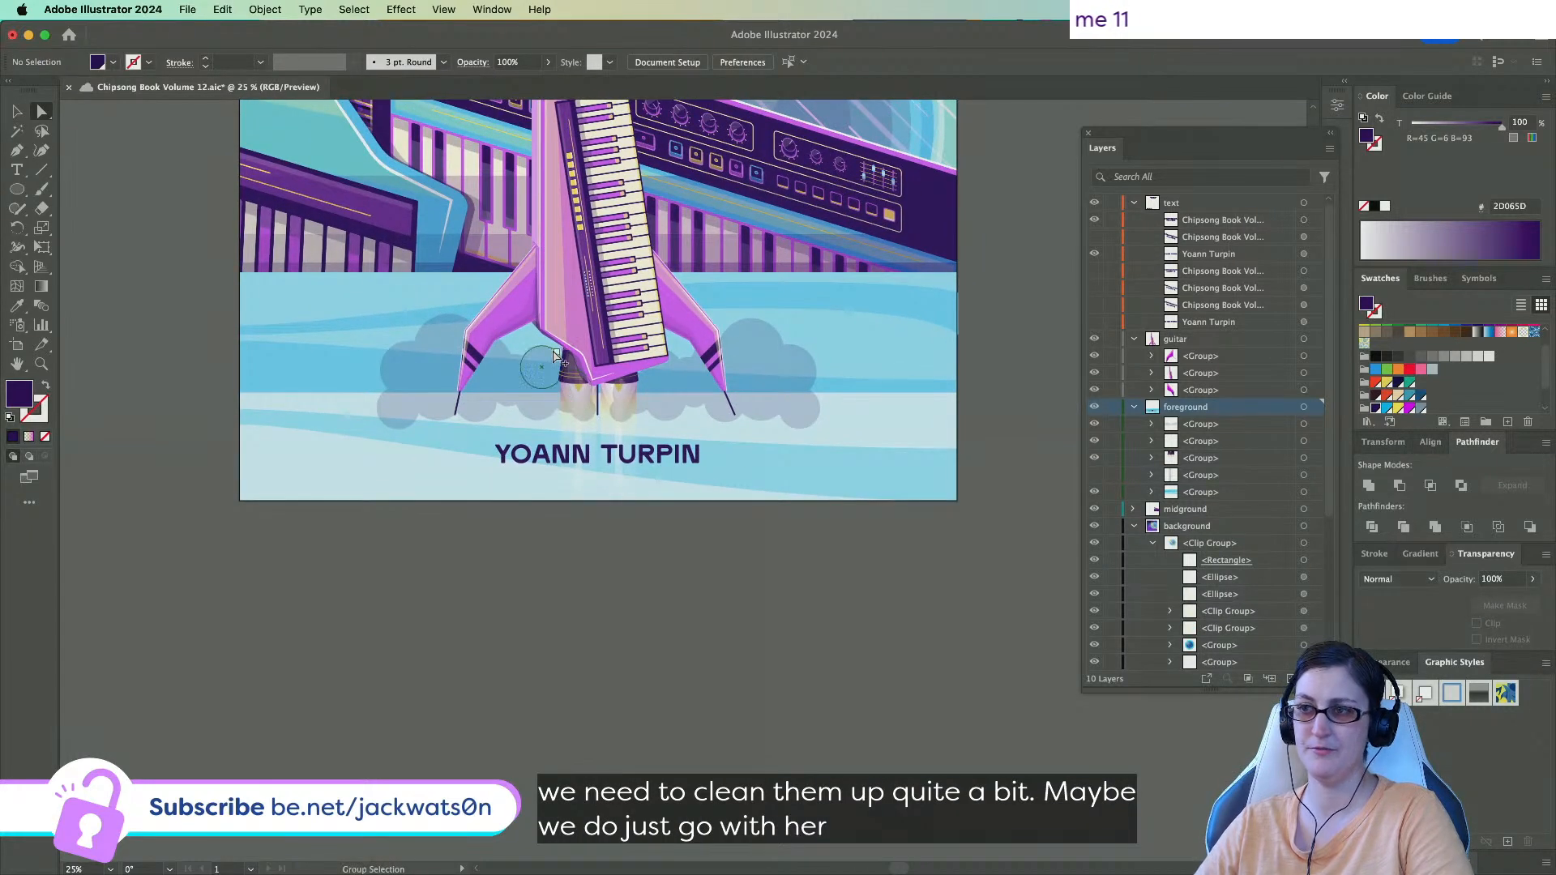
scroll(556, 357, up, 1)
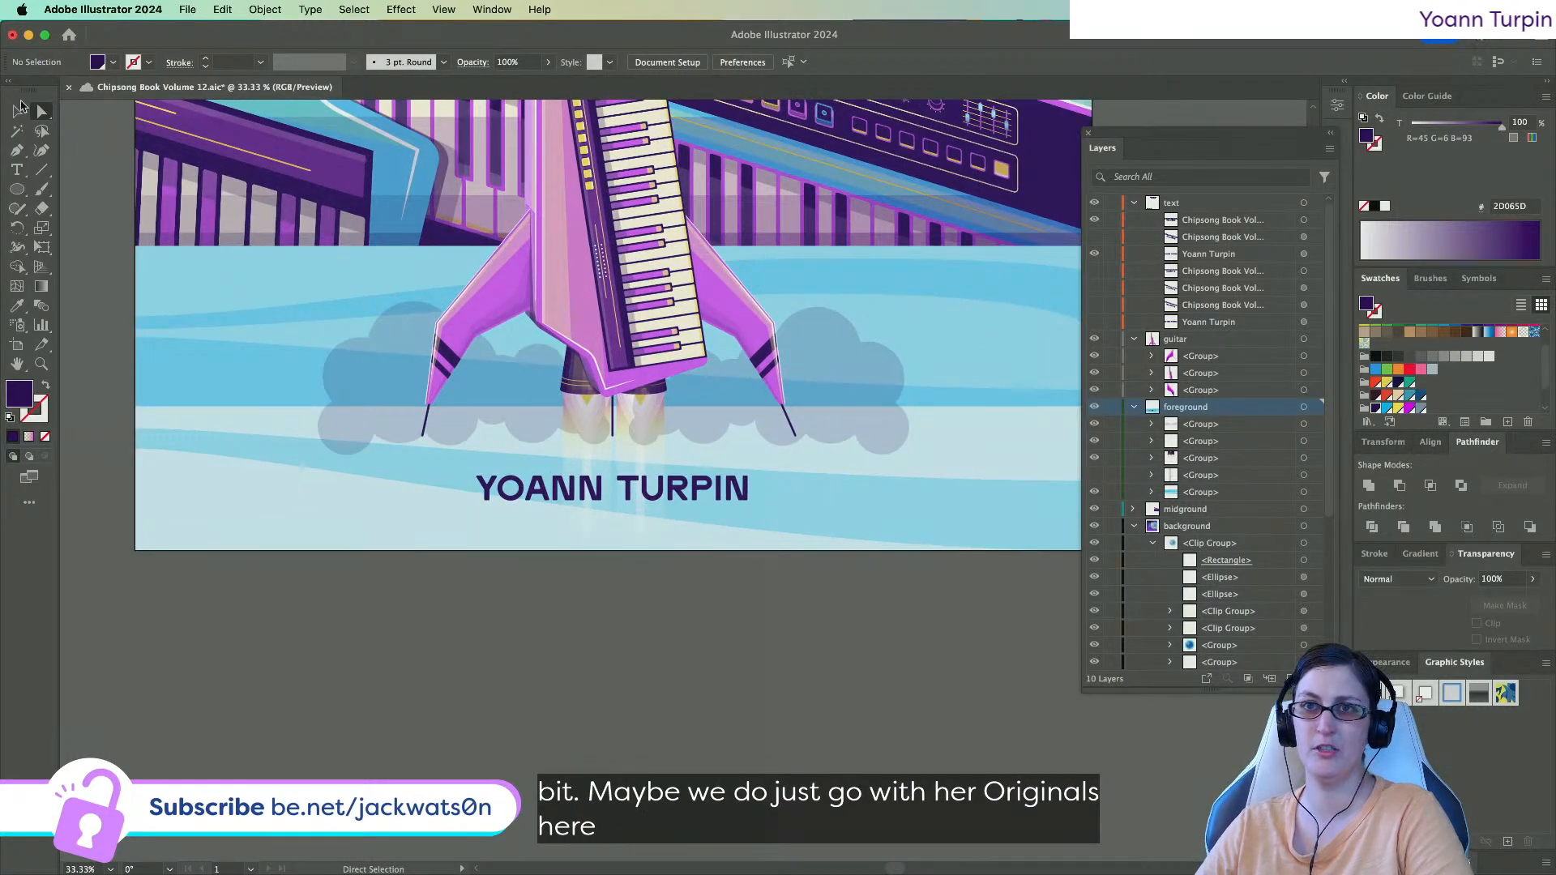
Isolate the translucent smoke cloud group beneath the keyboard rocket for editing.
click(488, 391)
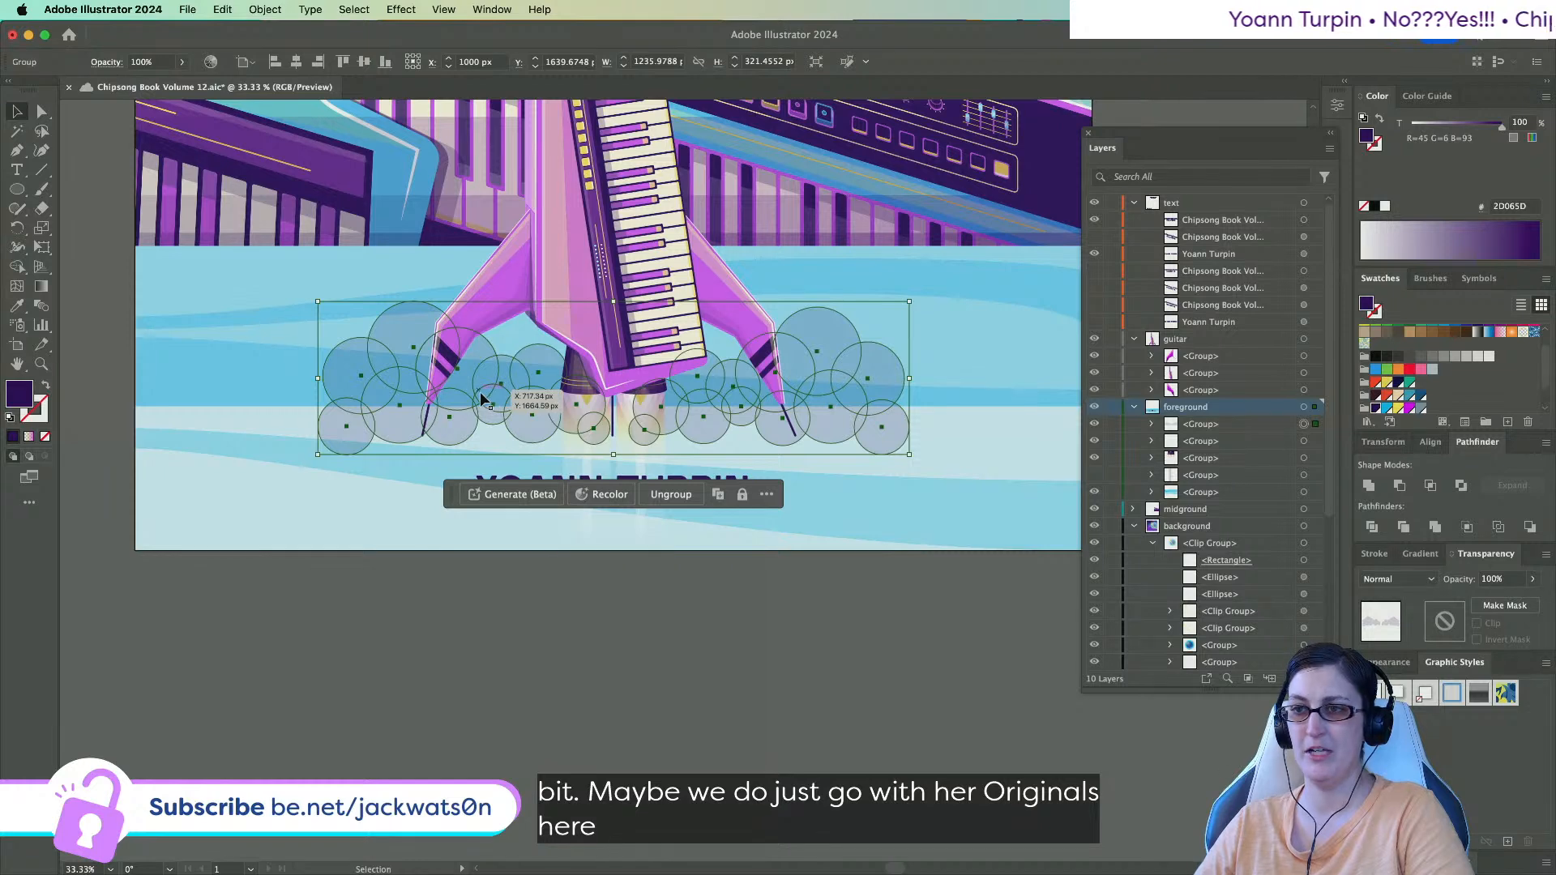
double_click(512, 406)
scroll(316, 402, up, 2)
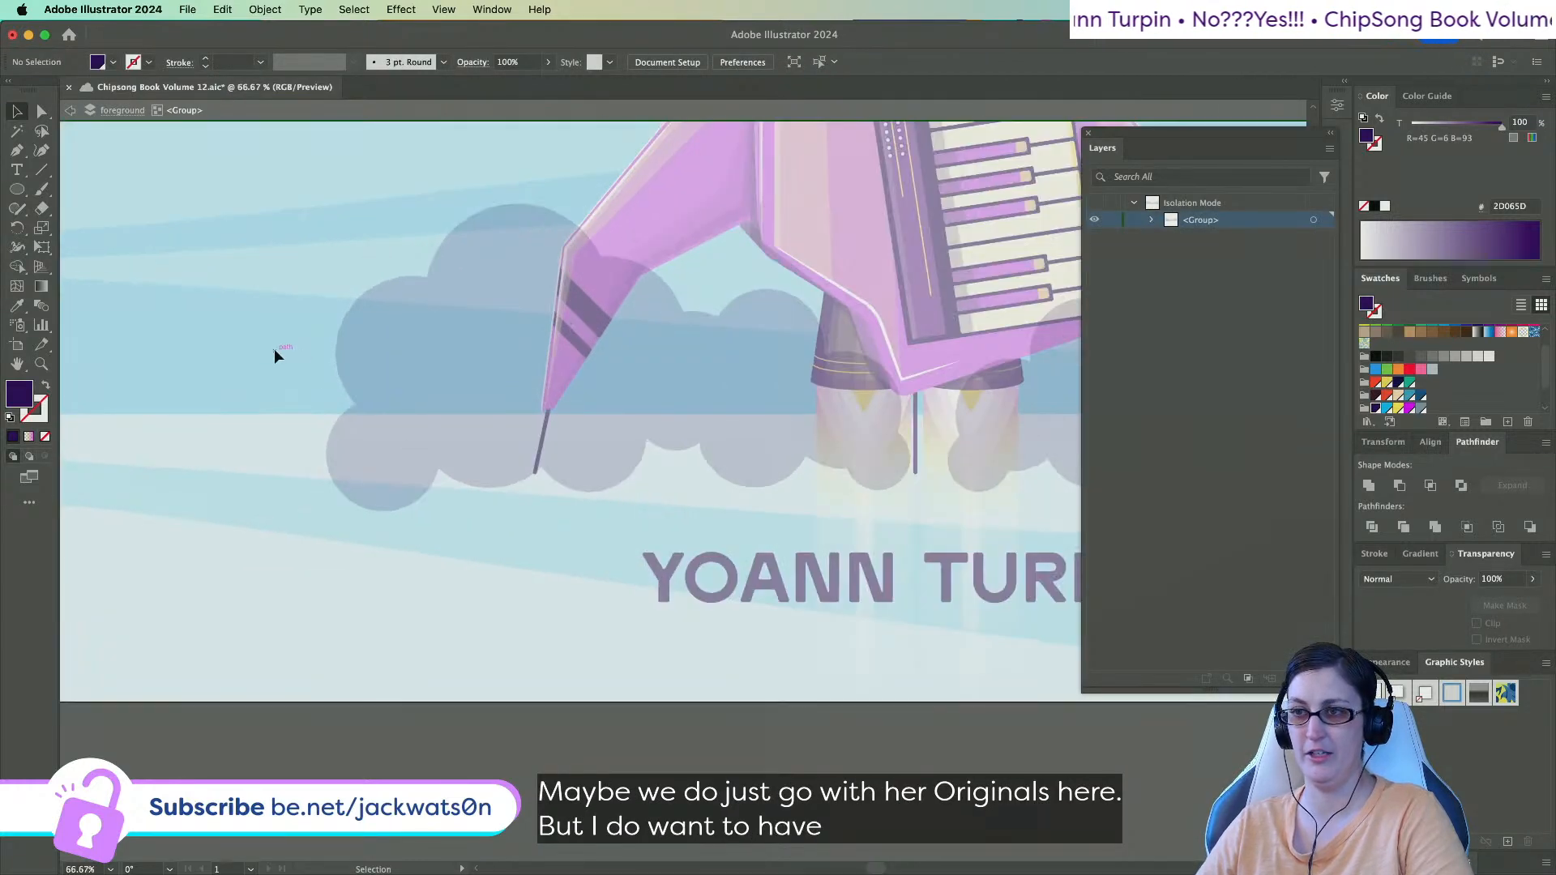
Try to unite the overlapping circles of the left smoke cloud with the Pathfinder.
drag(241, 252, 729, 477)
drag(878, 511, 888, 517)
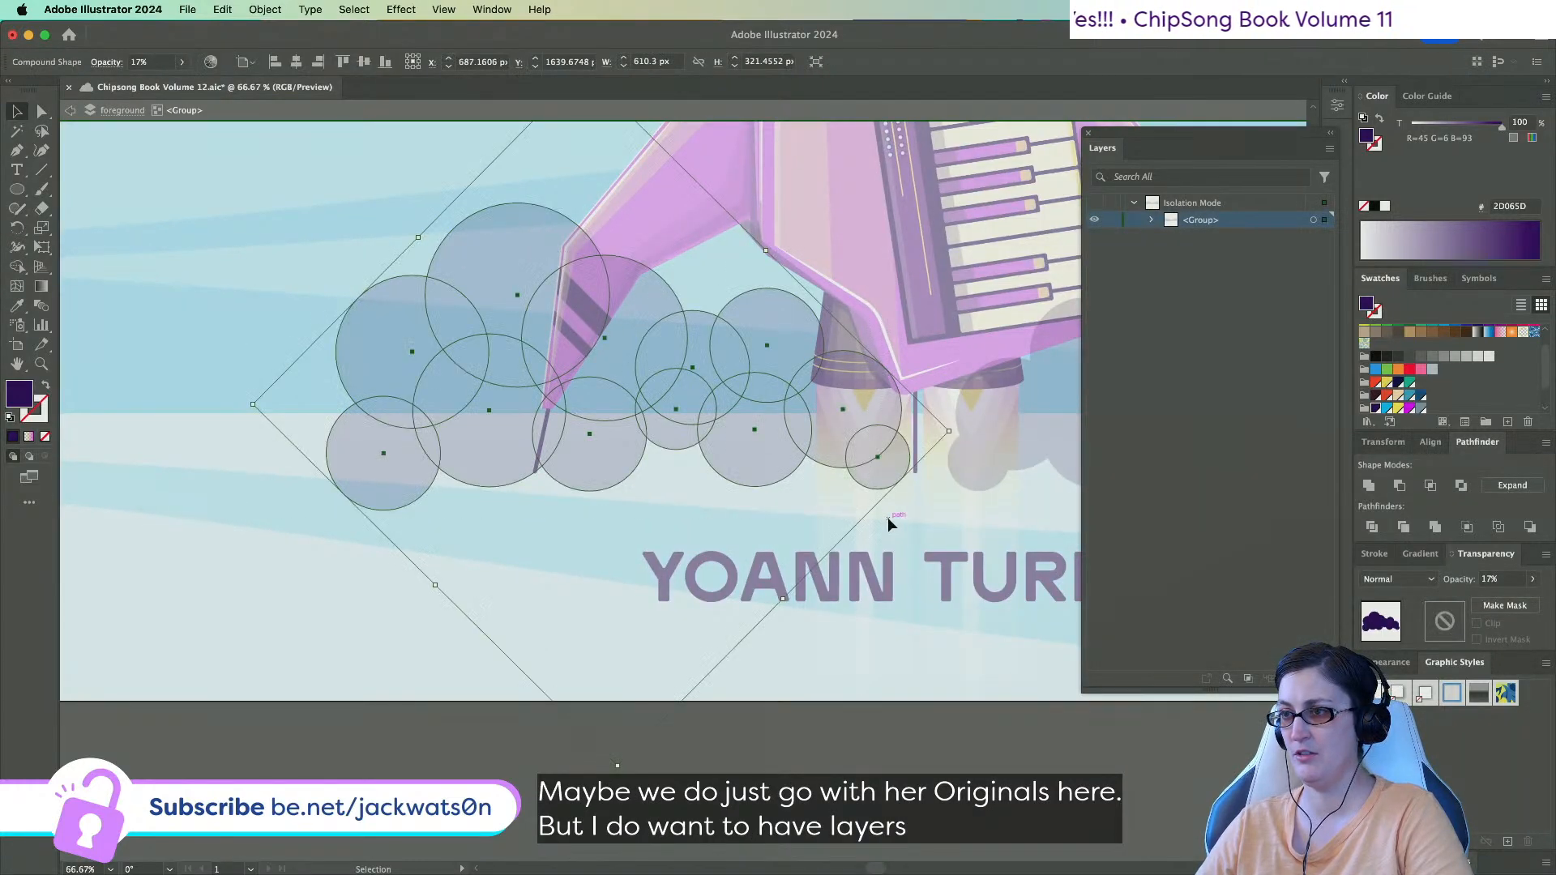
scroll(888, 518, right, 3)
click(1367, 485)
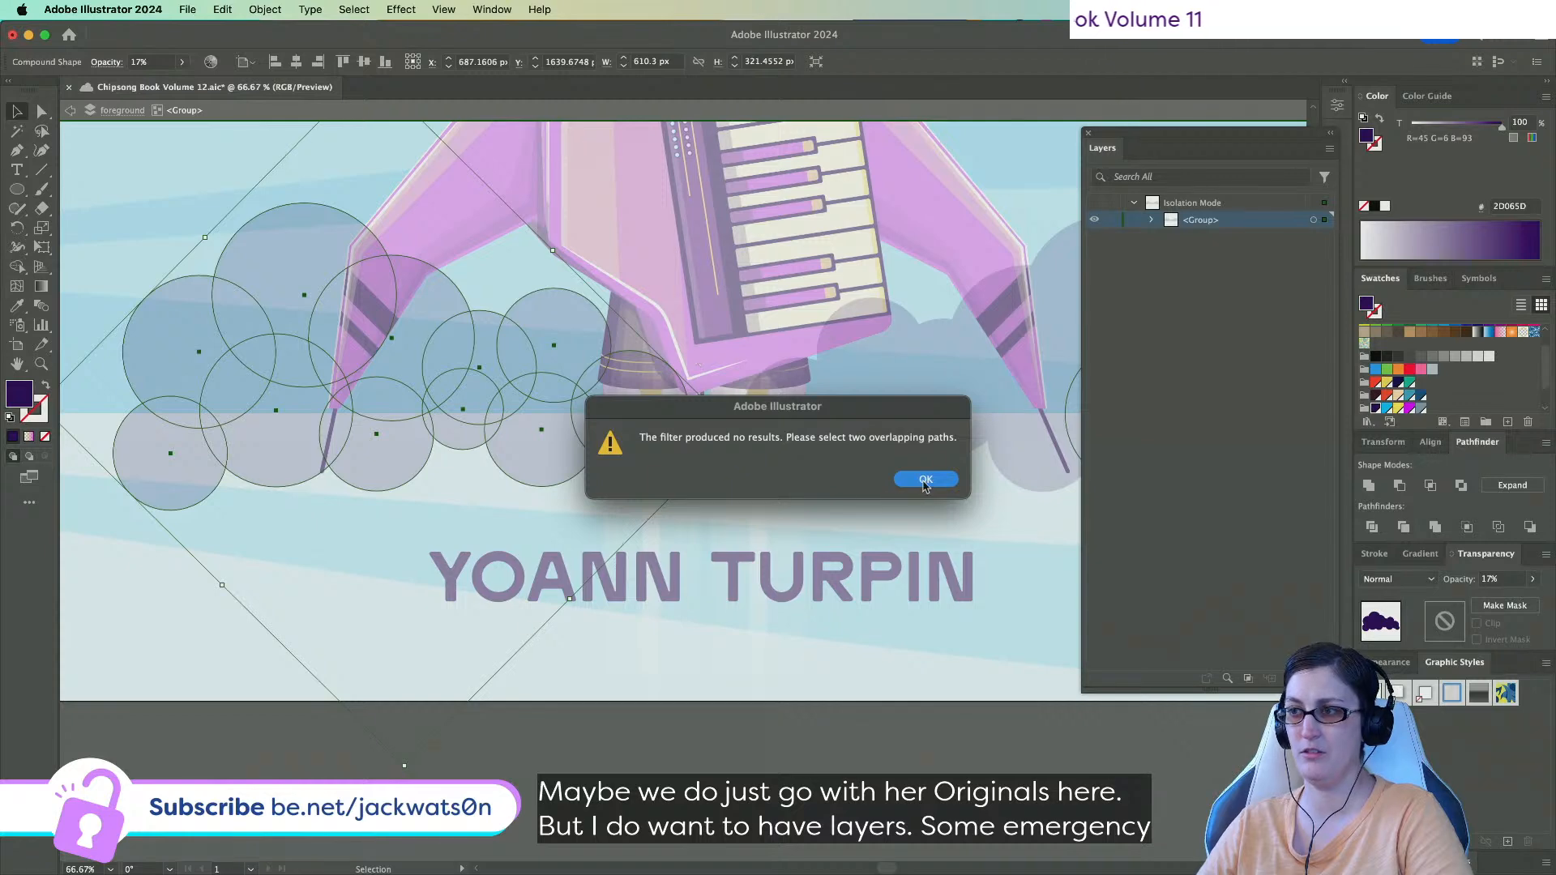
key(Return)
click(41, 113)
scroll(451, 368, down, 1)
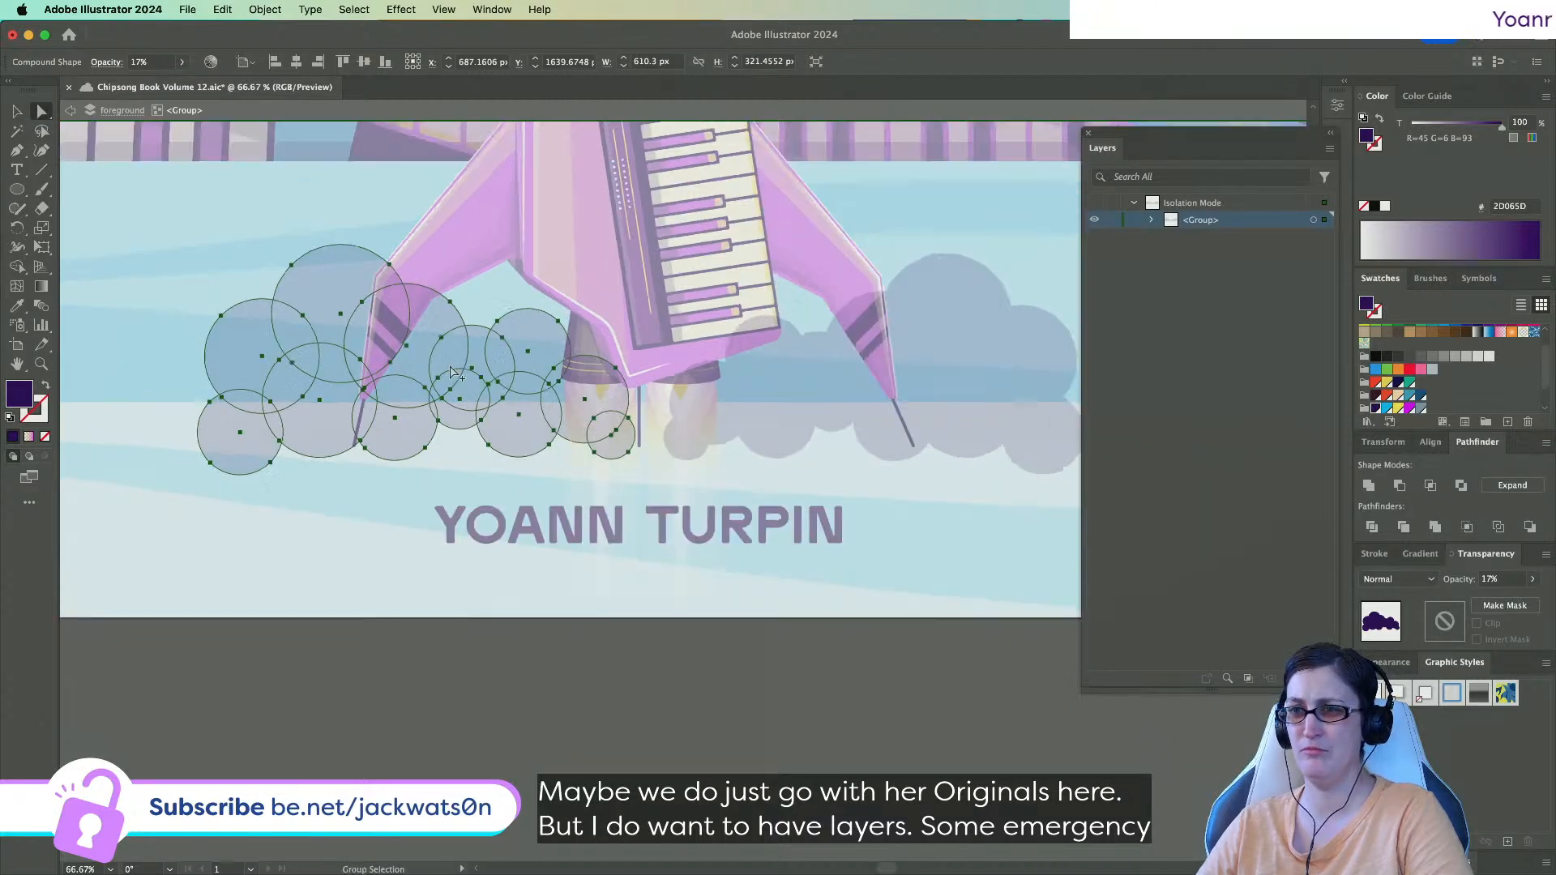
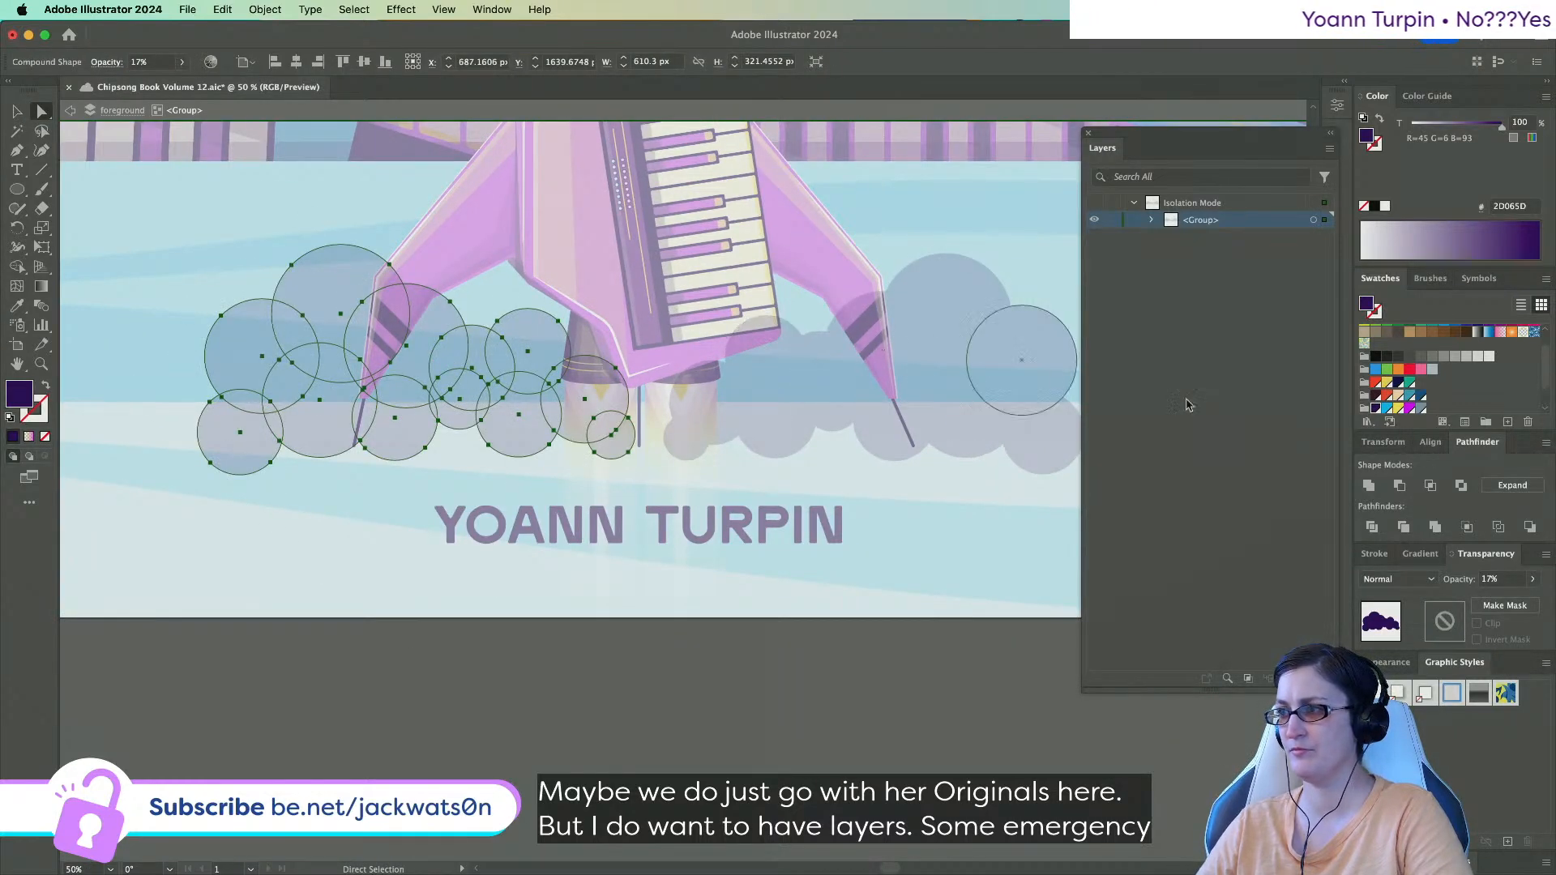
click(1369, 486)
click(926, 479)
click(1313, 220)
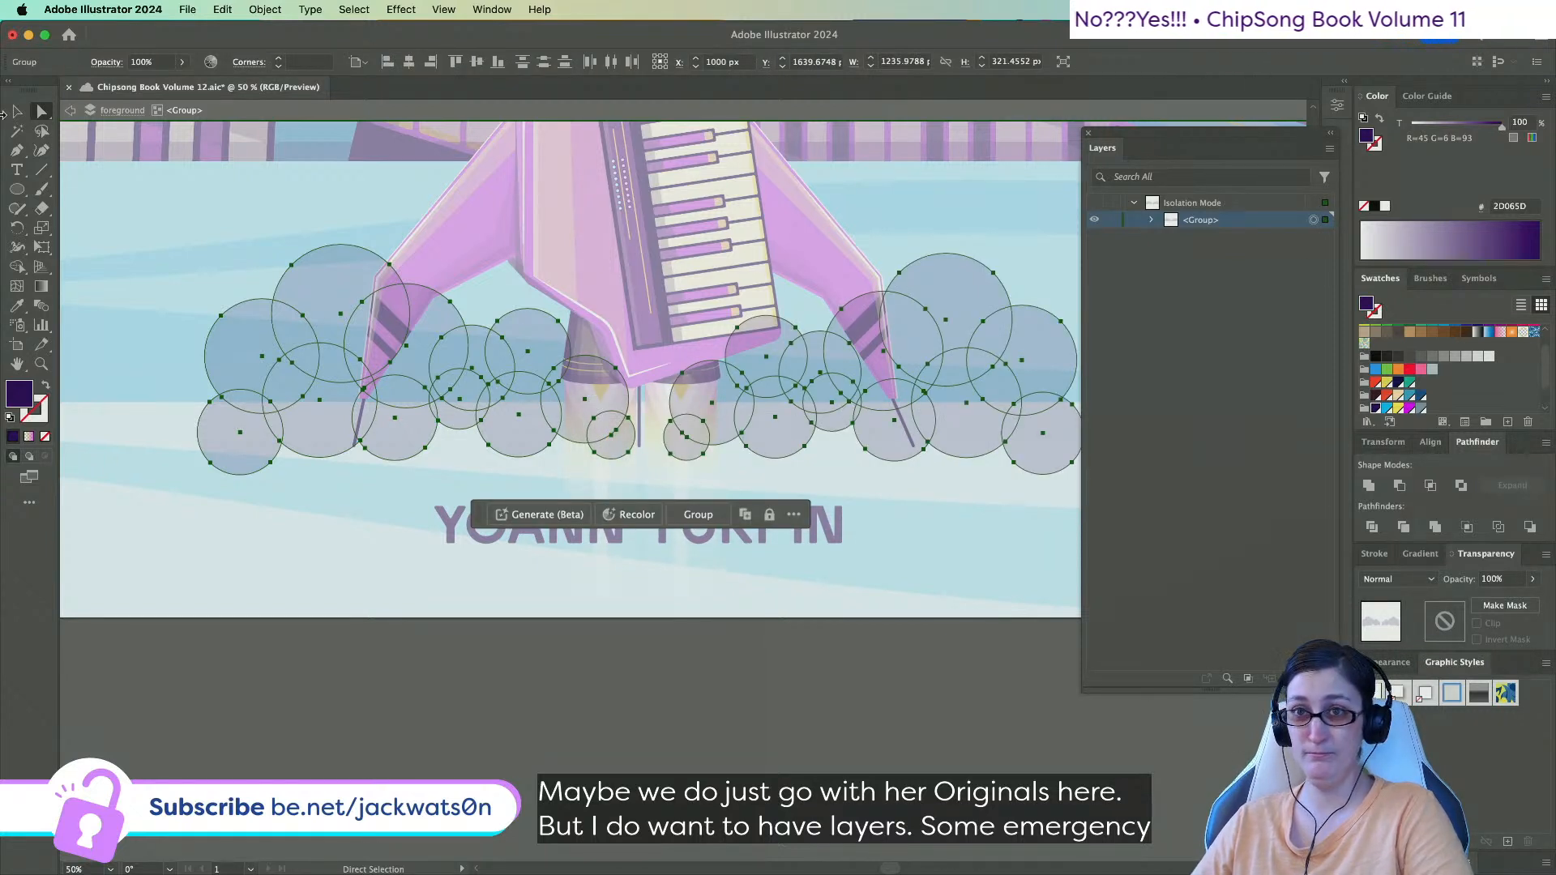
Expand the left smoke cloud's compound shape into a single outline path.
click(17, 115)
click(176, 240)
click(363, 358)
click(43, 115)
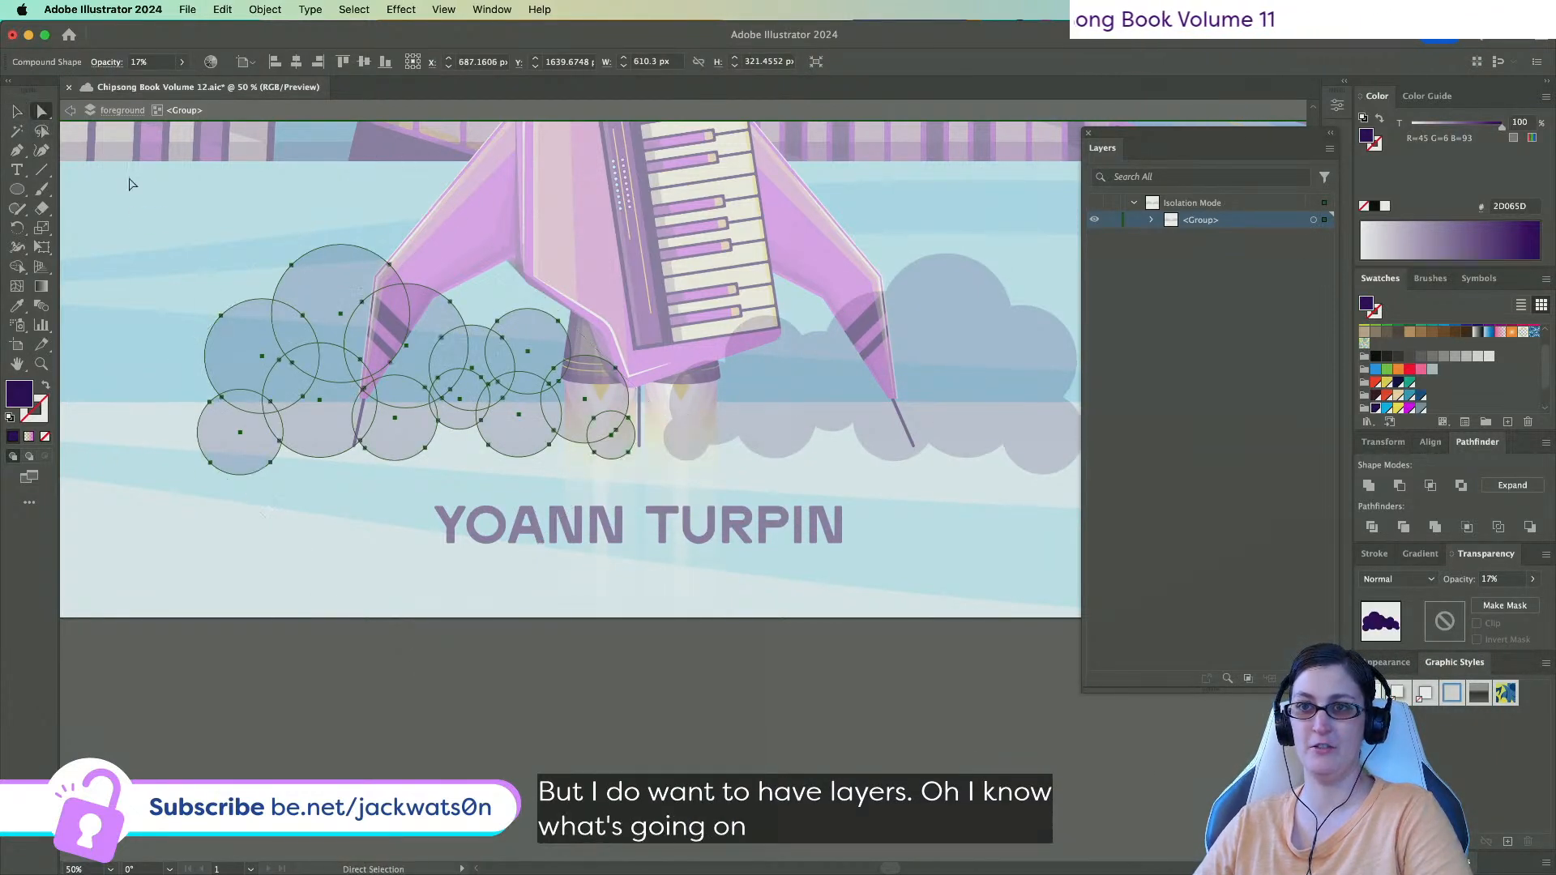
click(1495, 486)
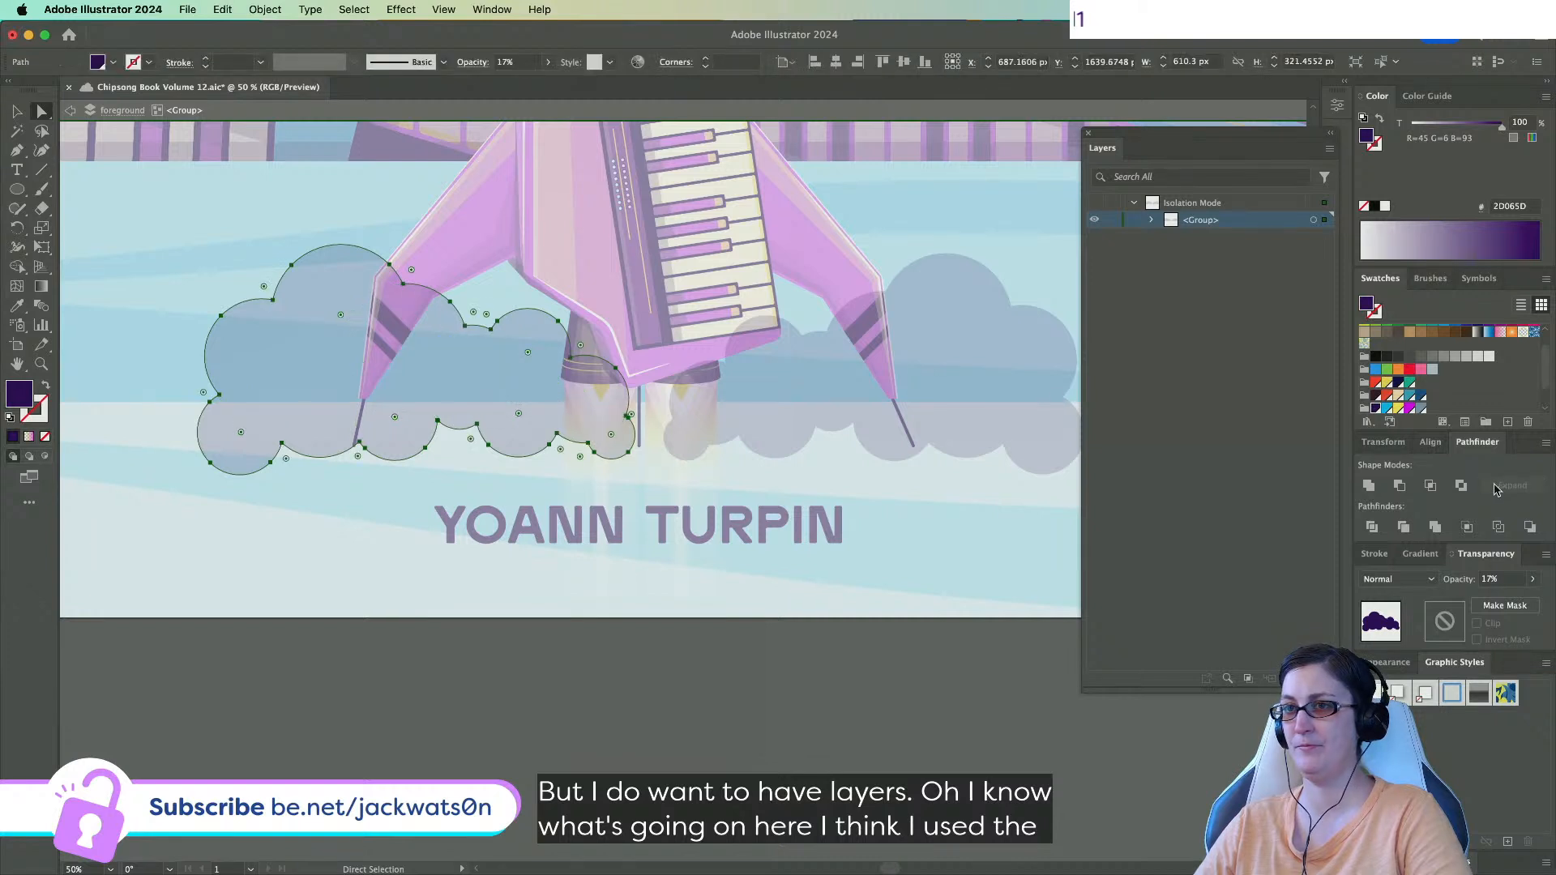
Expand the right smoke cloud's compound shape into a single path and exit isolation mode.
click(16, 112)
click(912, 406)
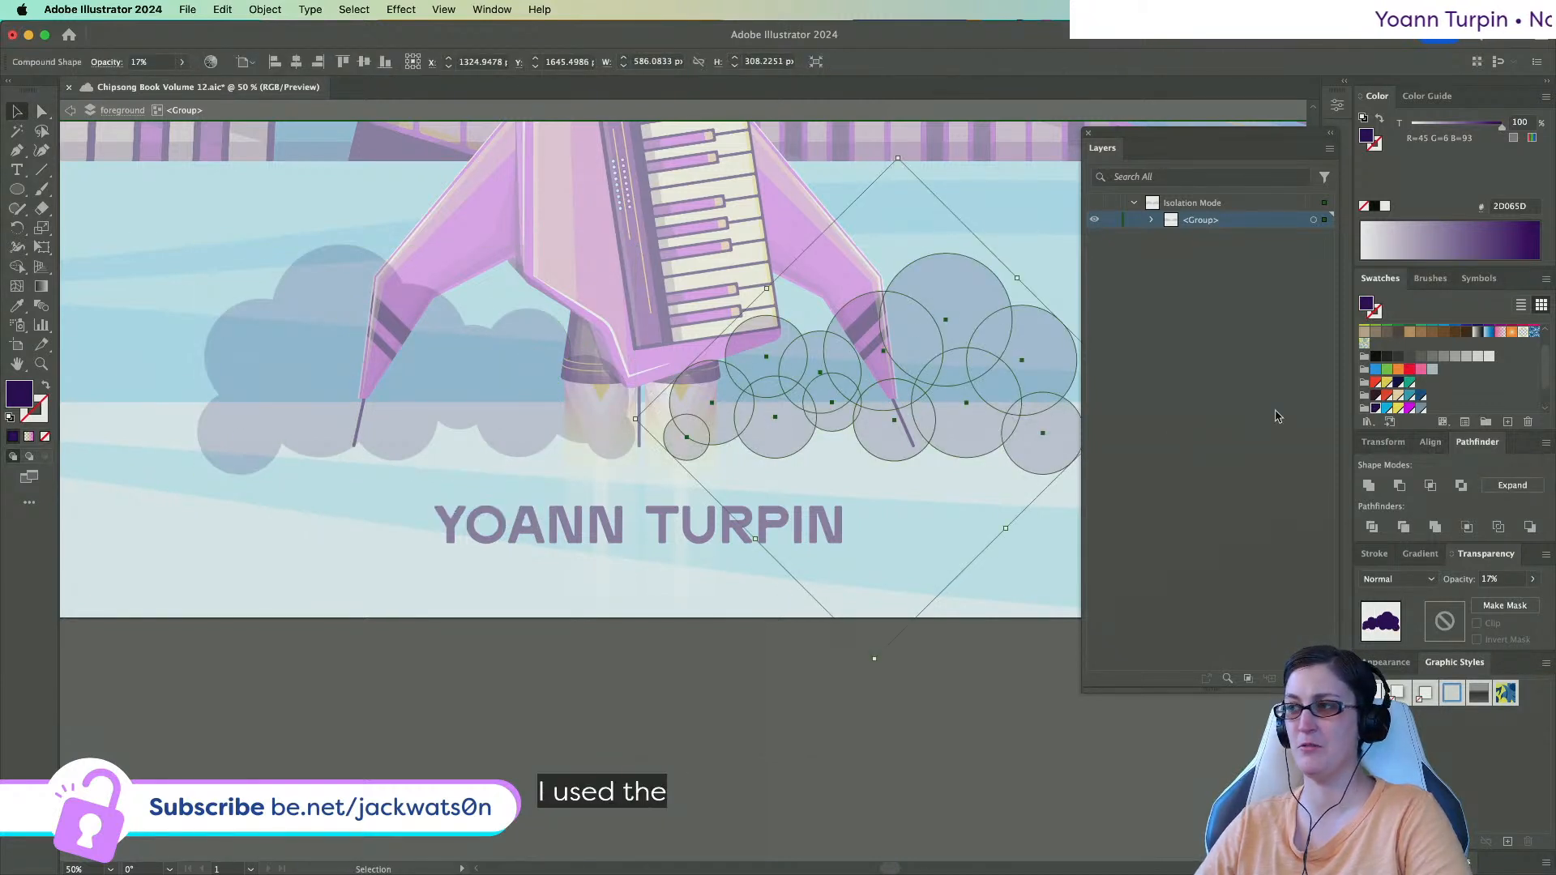
click(1512, 486)
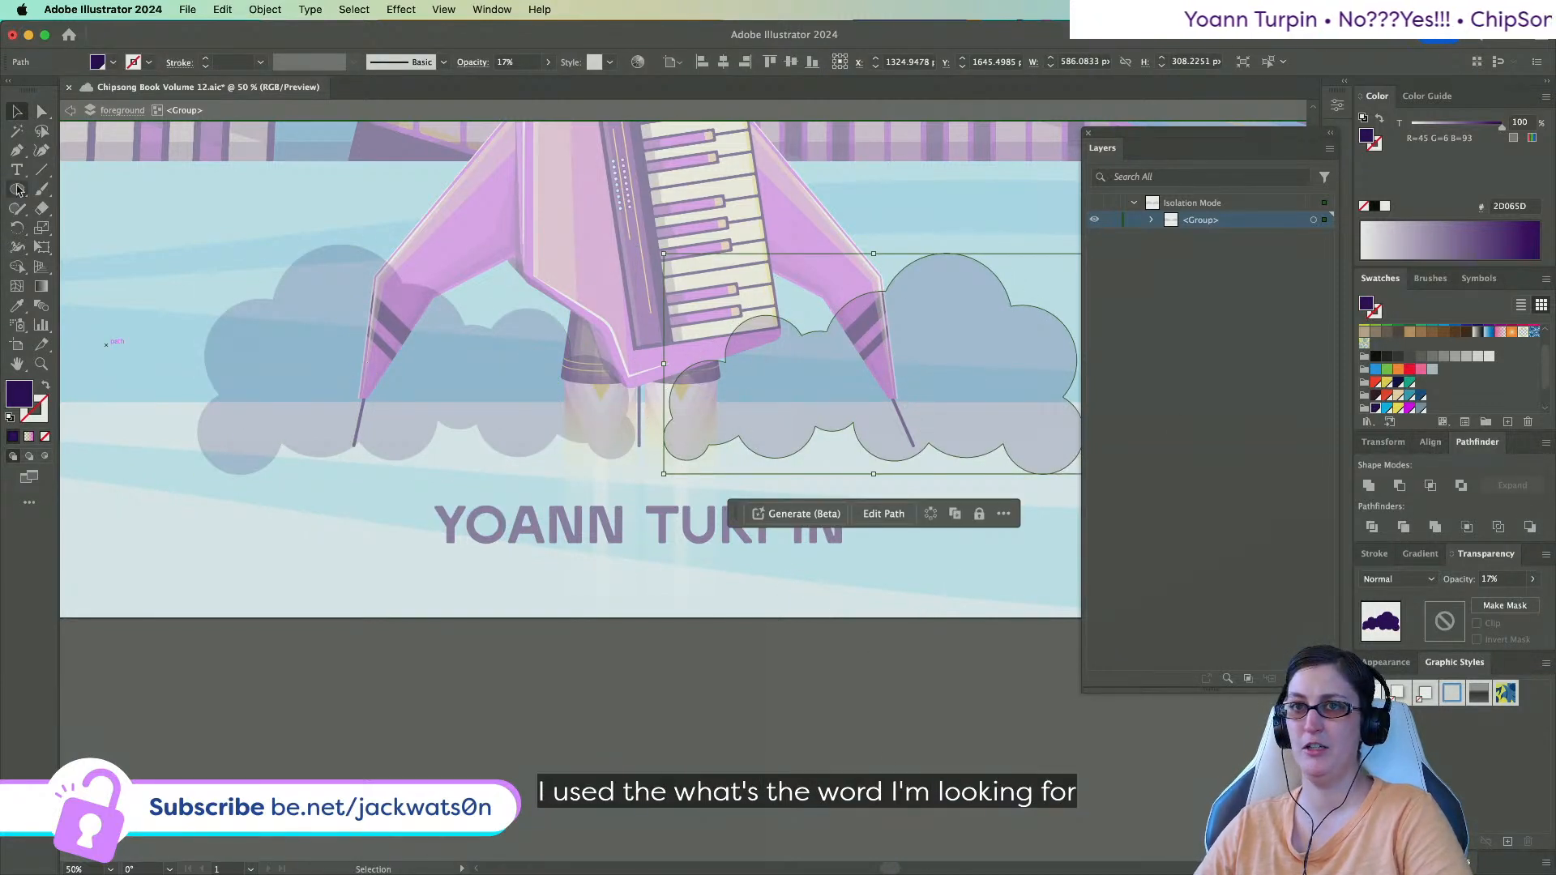
click(70, 110)
click(70, 110)
Try to round all corners of the smoke cloud group at once with the live corner widgets.
click(41, 111)
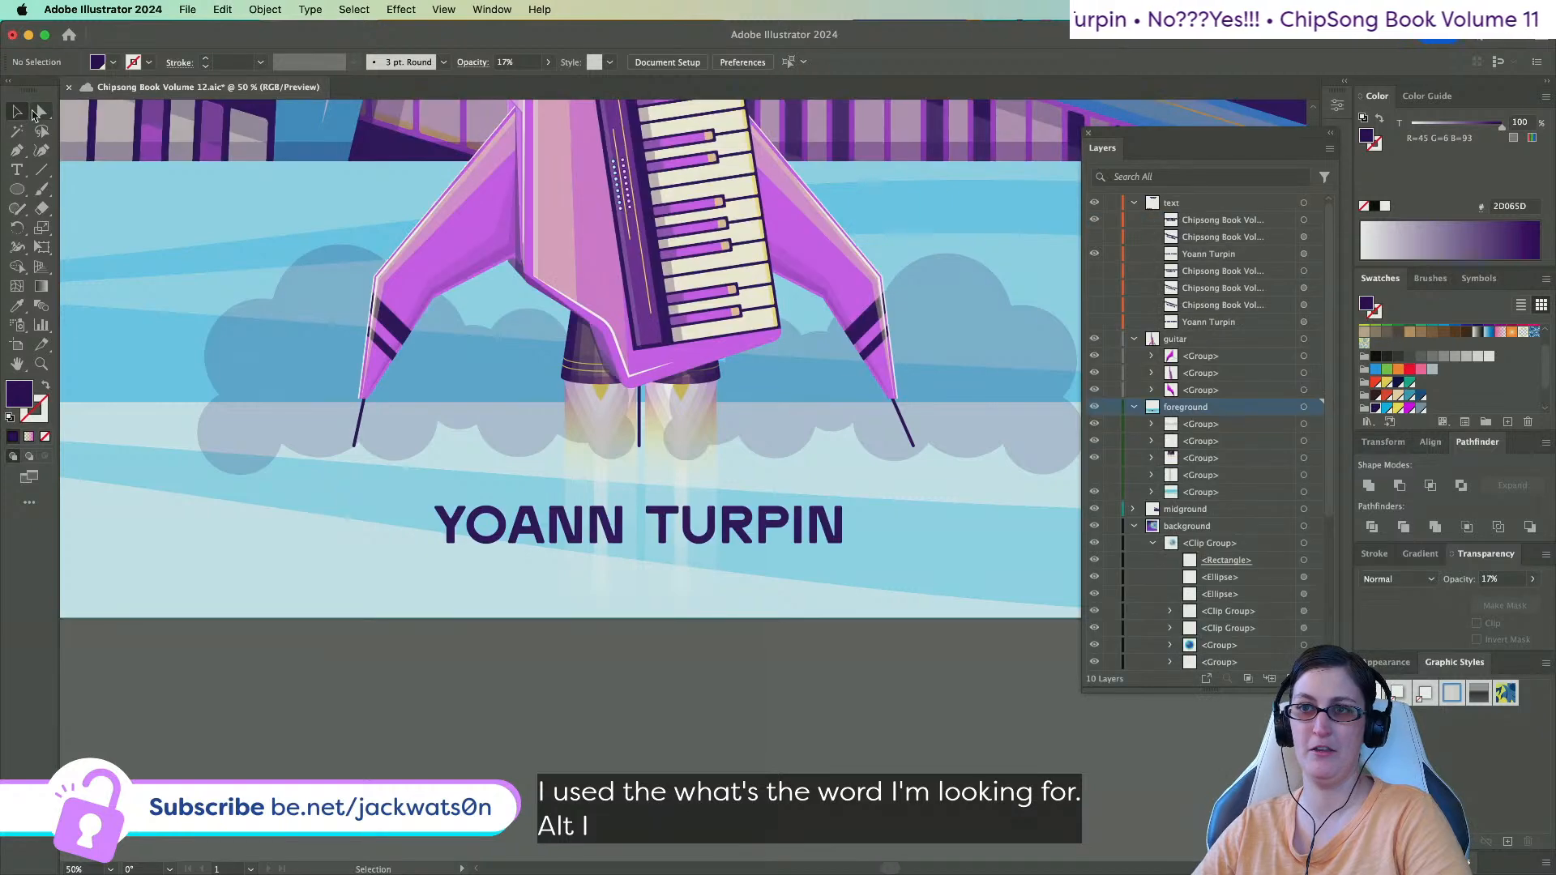
click(263, 377)
alt+click(527, 311)
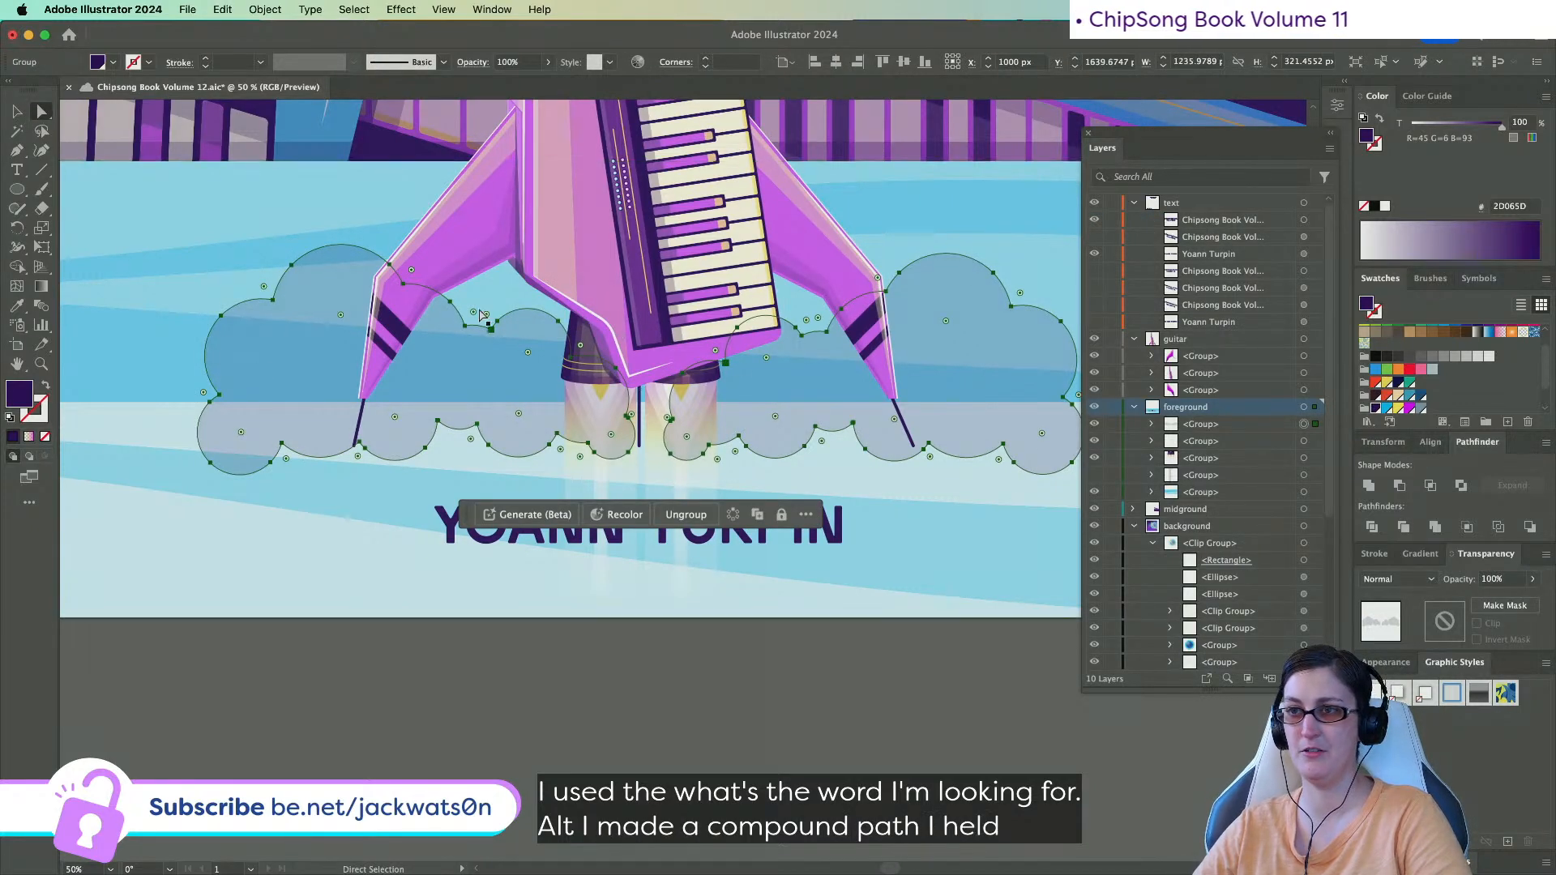
drag(486, 314, 521, 237)
key(super+z)
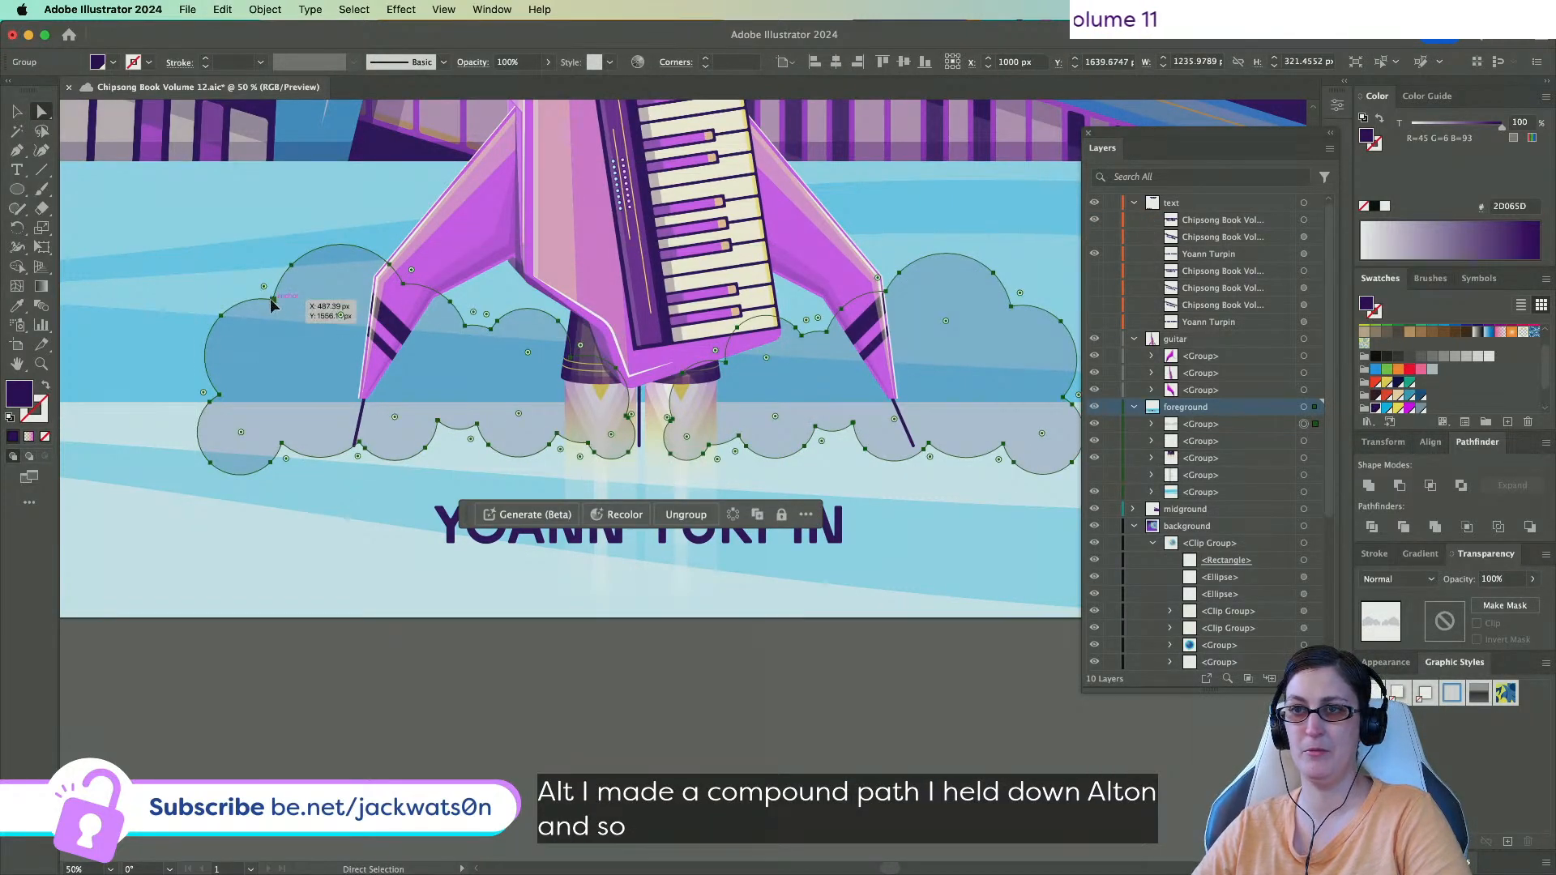
Round the inward corners between the bumps along the left cloud's upper edge.
click(273, 300)
drag(256, 285, 216, 193)
key(super+z)
click(272, 300)
click(488, 330)
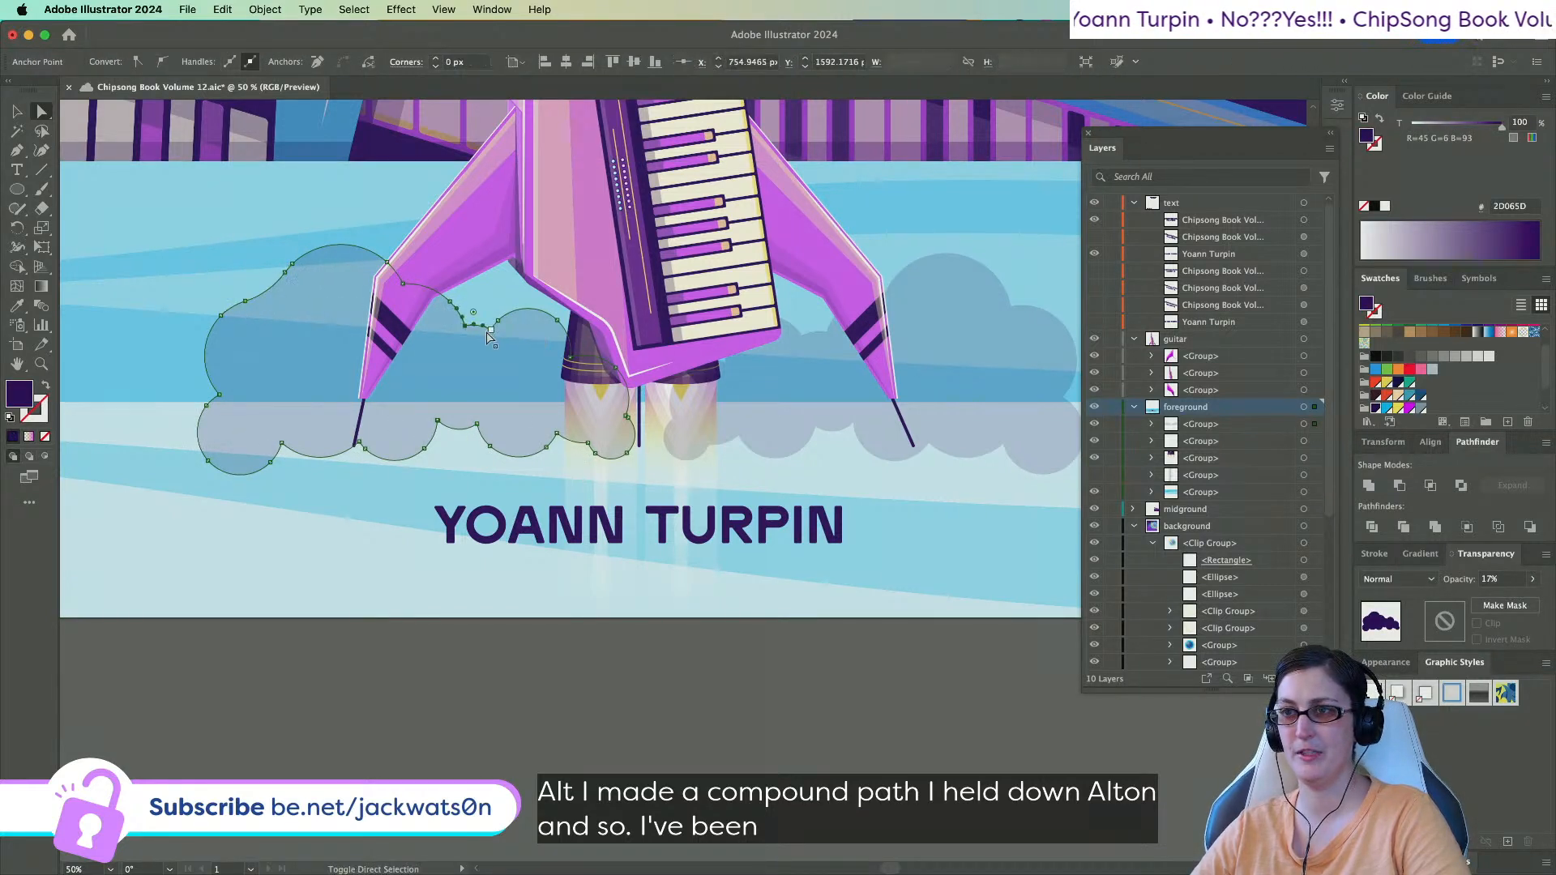
shift+click(493, 331)
drag(506, 274, 506, 275)
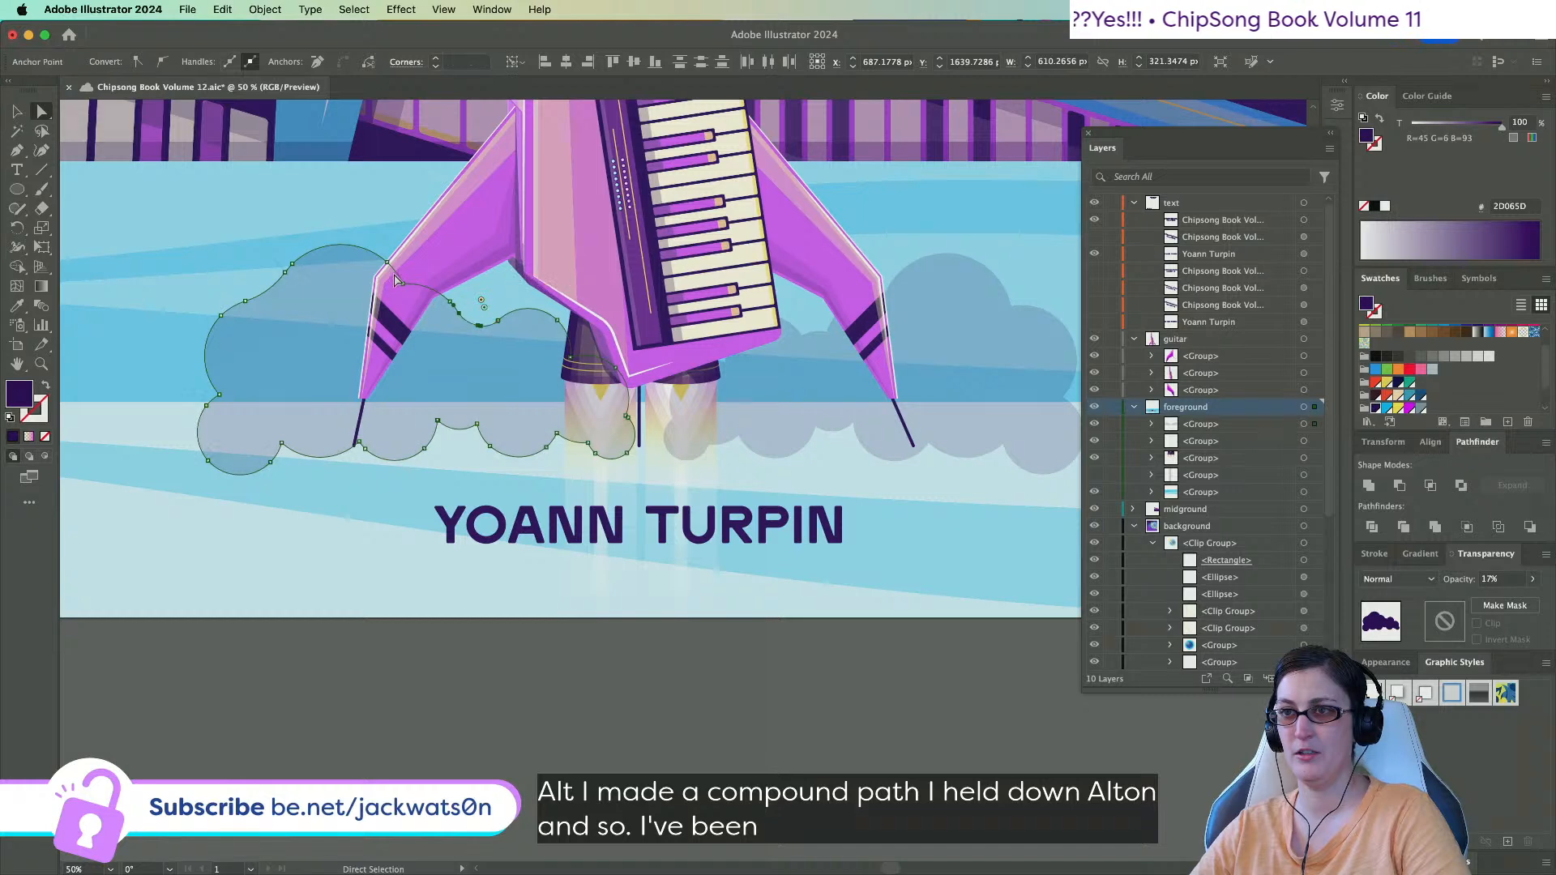
Isolate the left cloud path and round its corner over the left engine nozzle to about 48 px.
right_click(500, 378)
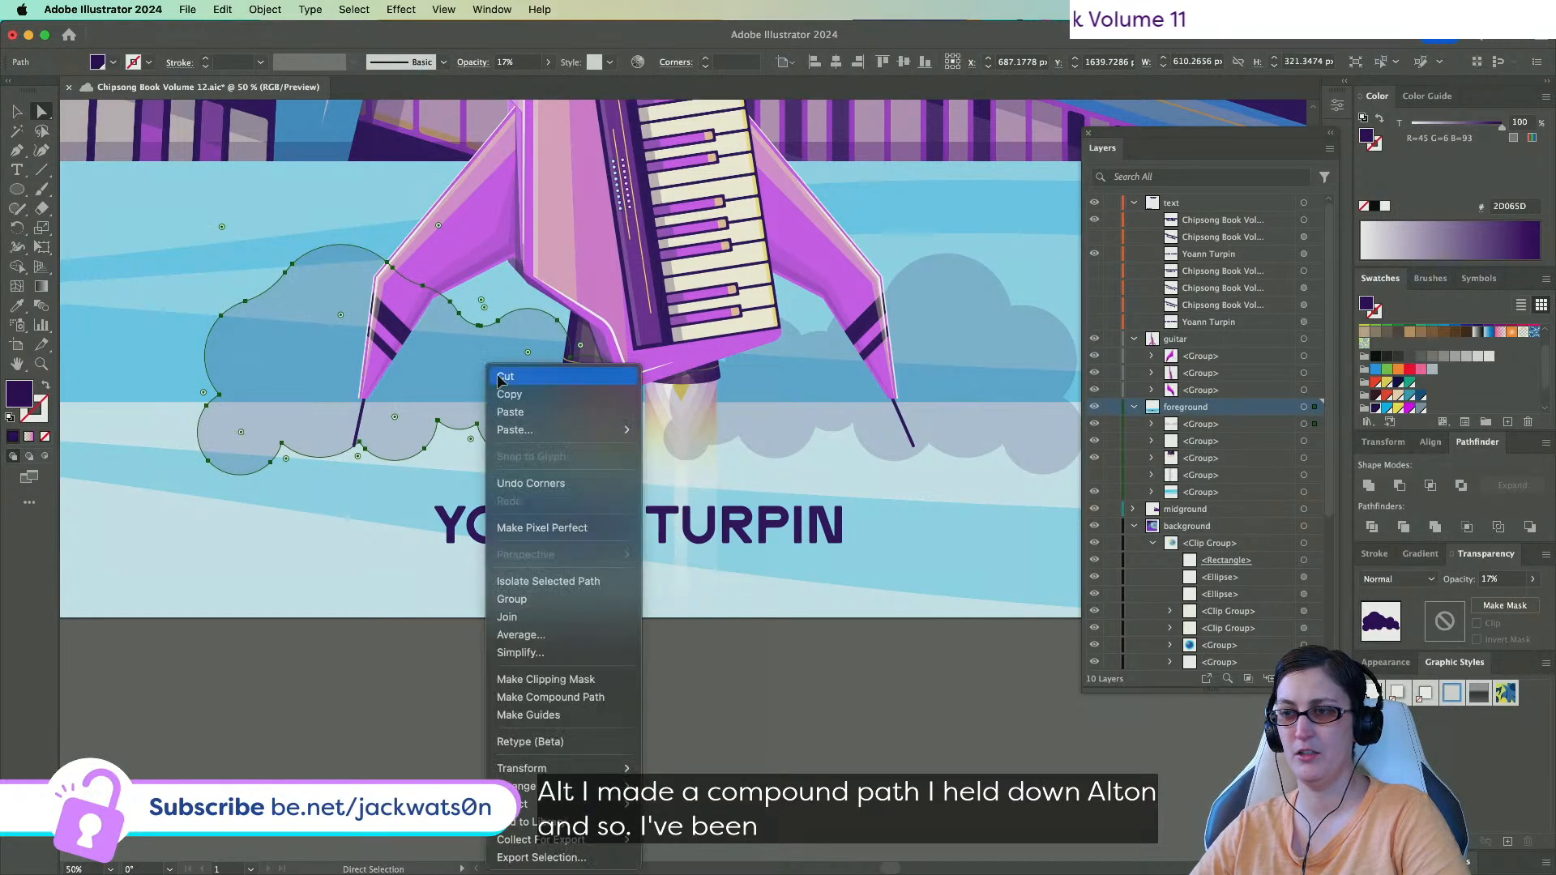
click(561, 577)
scroll(562, 577, left, 2)
scroll(640, 390, up, 2)
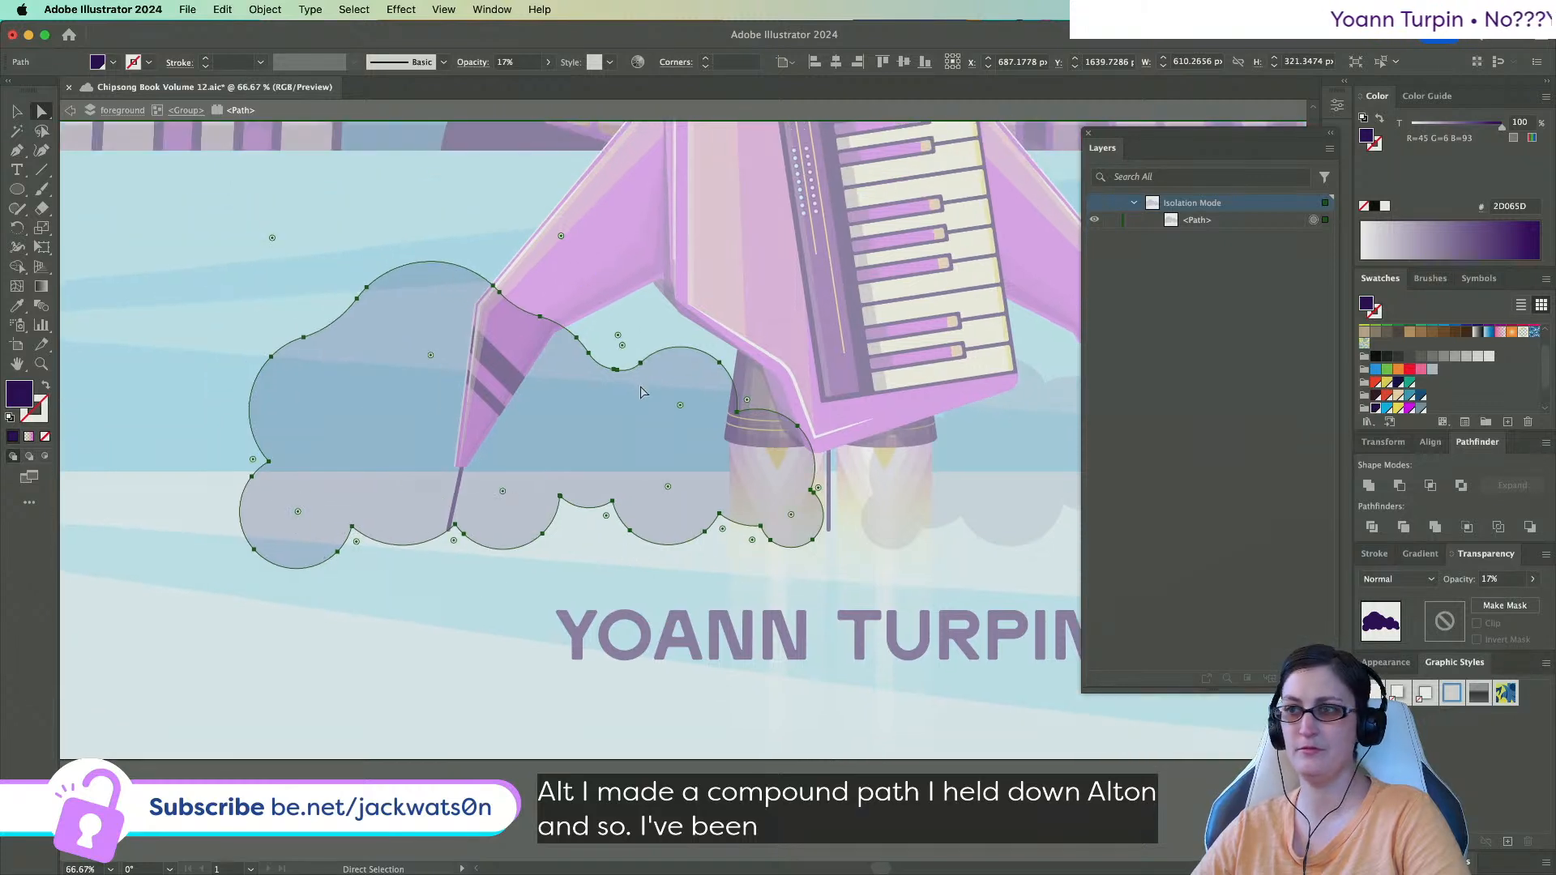
click(738, 416)
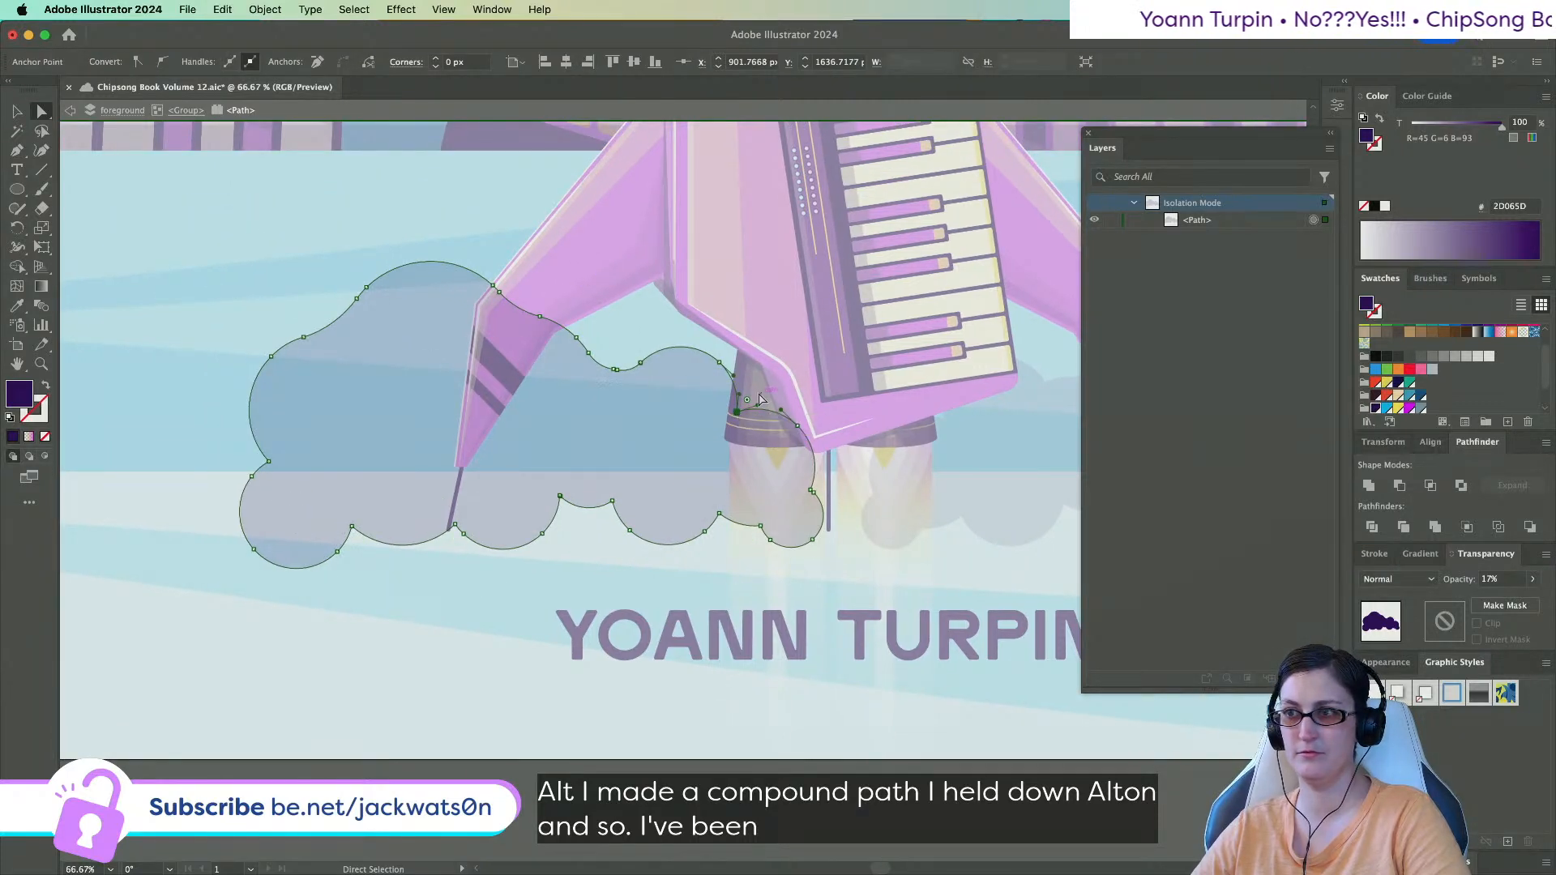
drag(784, 378, 793, 378)
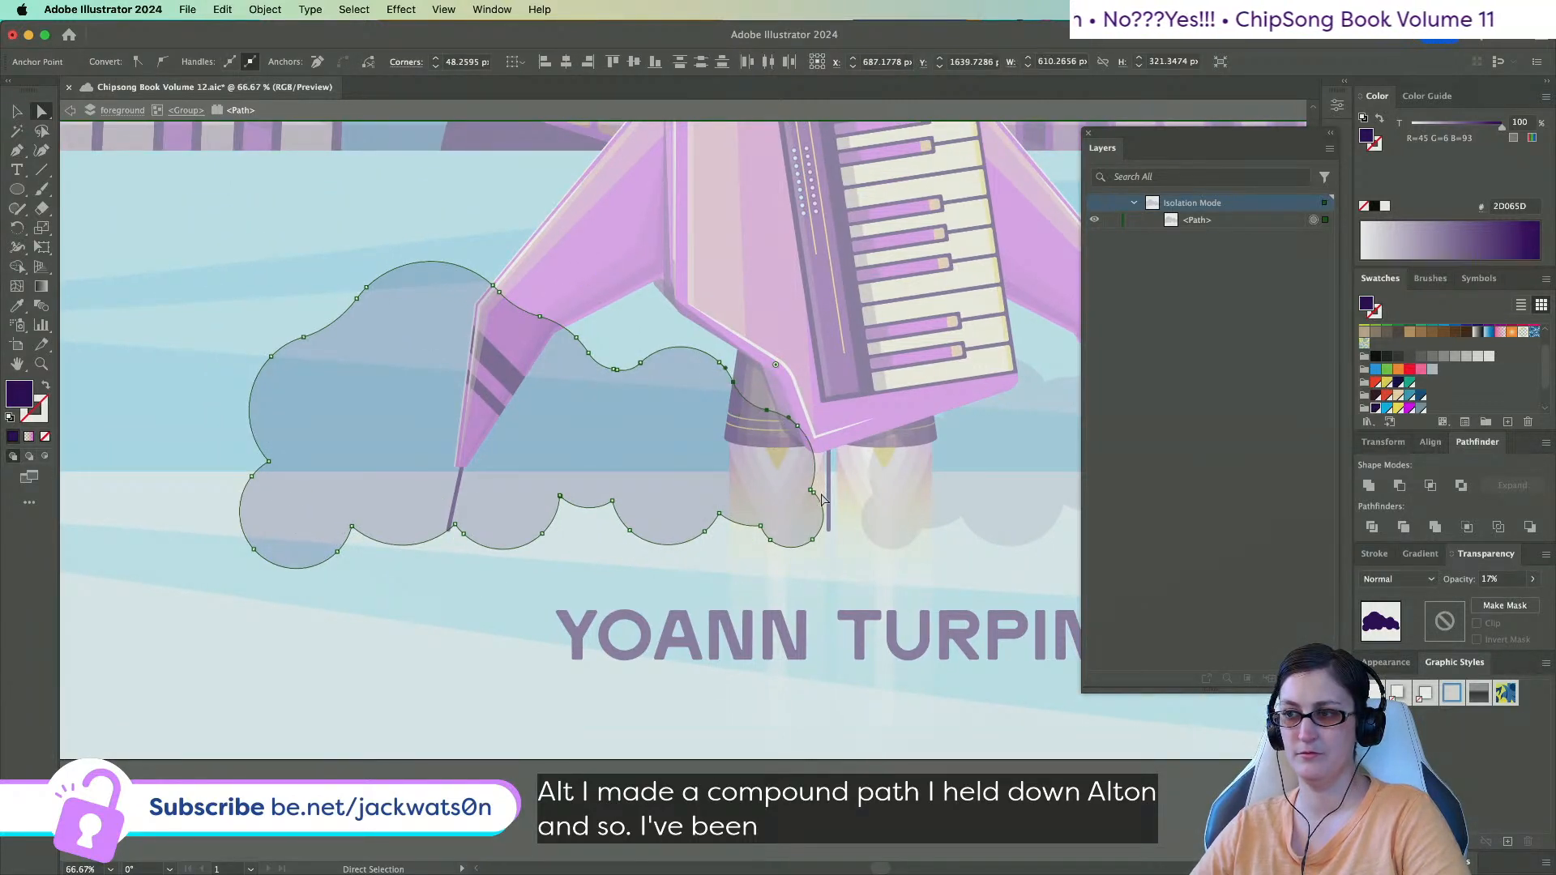
Try to delete the extra anchor point on the left cloud's edge beside the left engine flame with the Pen tool.
scroll(814, 495, up, 1)
click(16, 148)
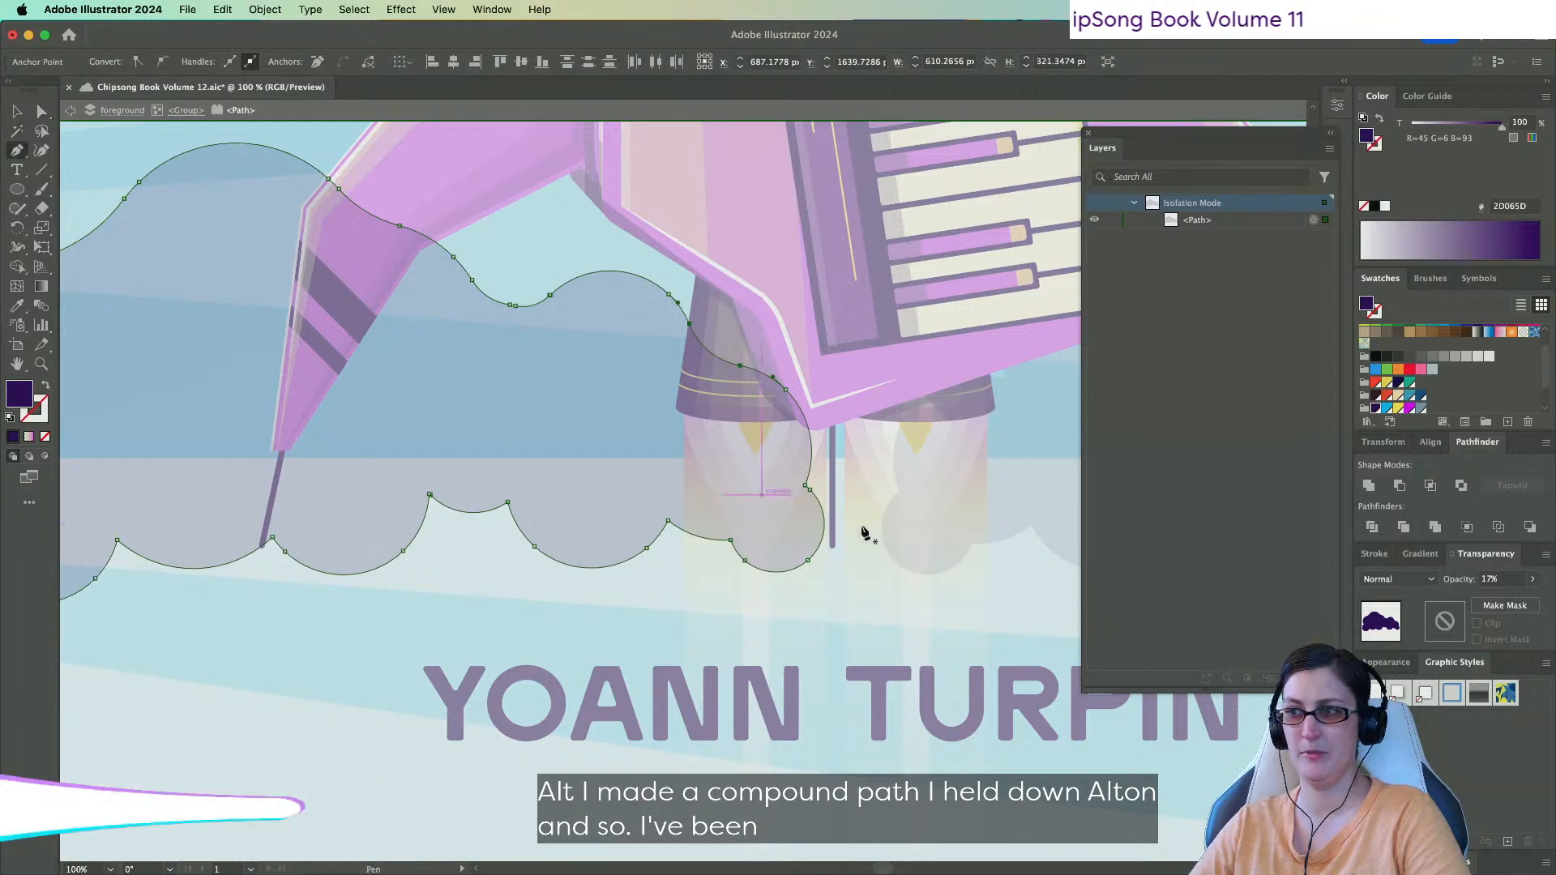
click(812, 492)
key(super+z)
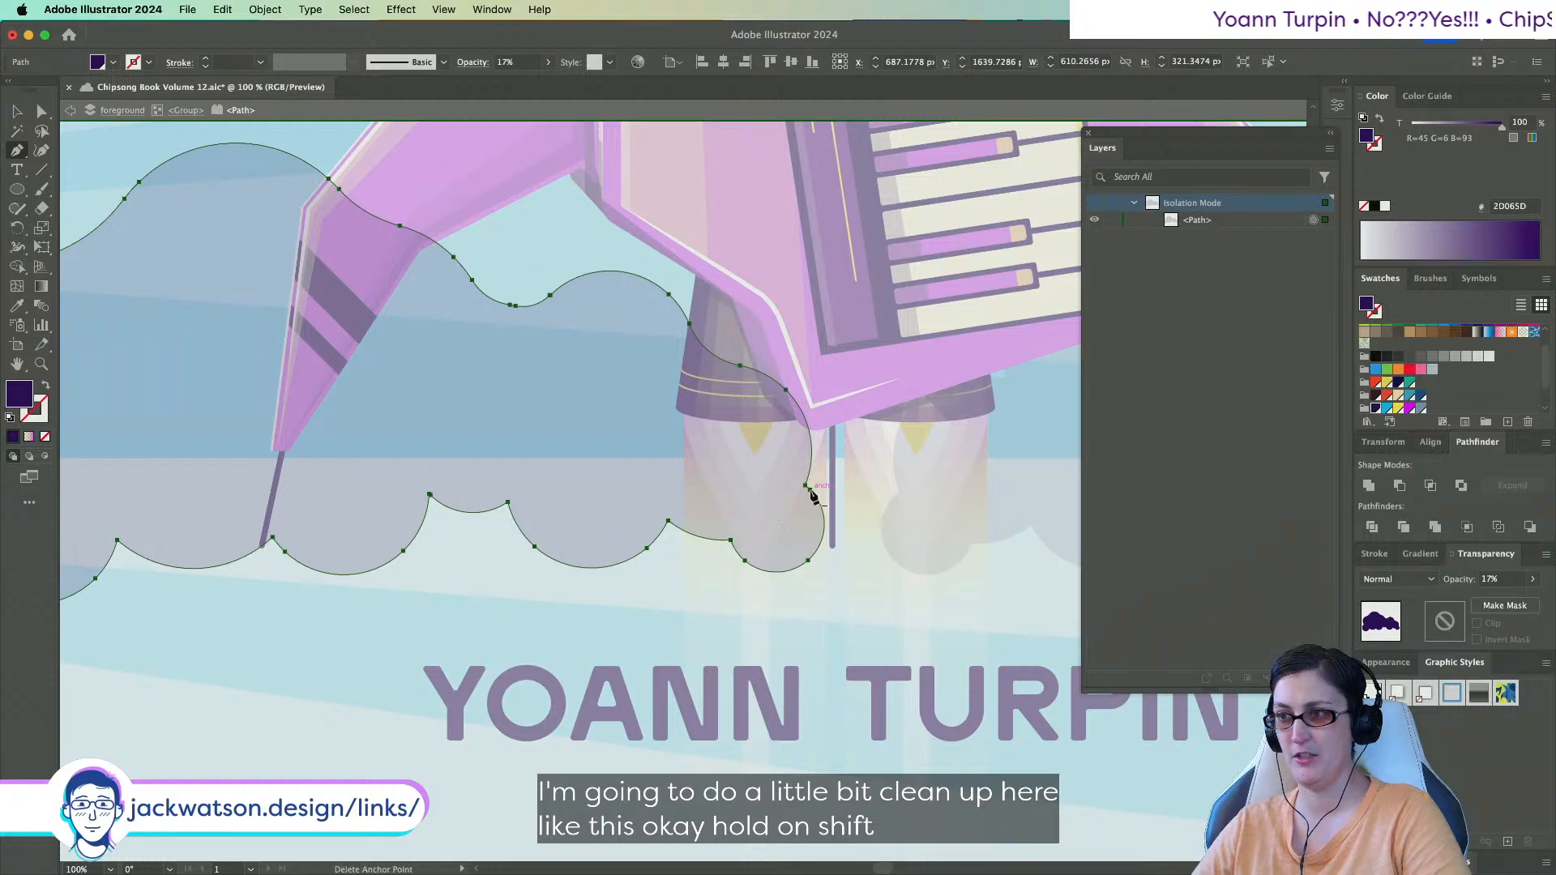
click(809, 487)
scroll(813, 495, up, 2)
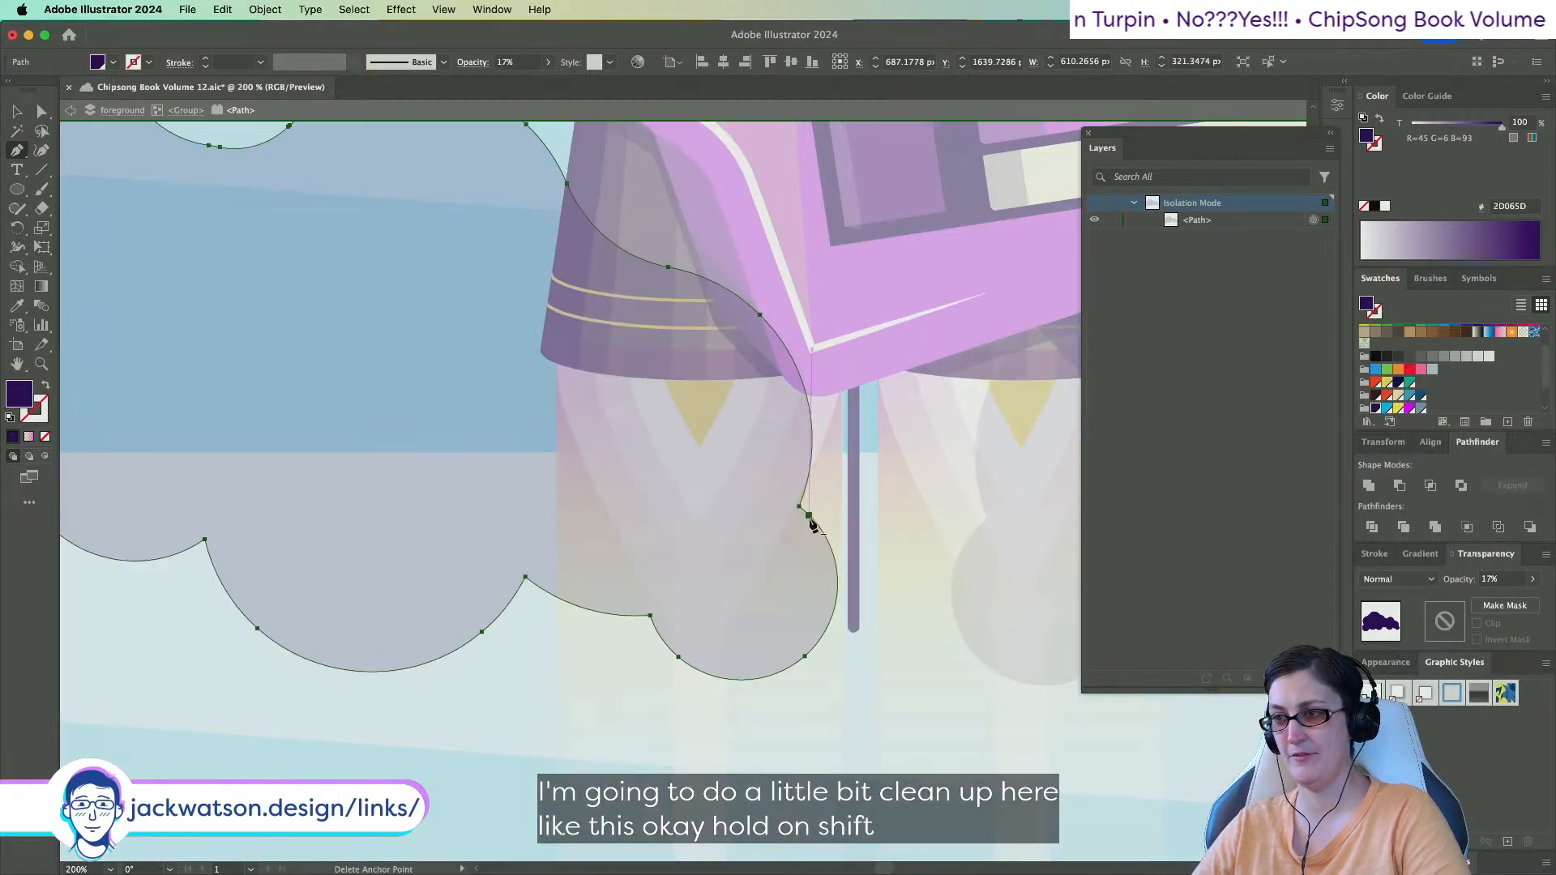
key(super+z)
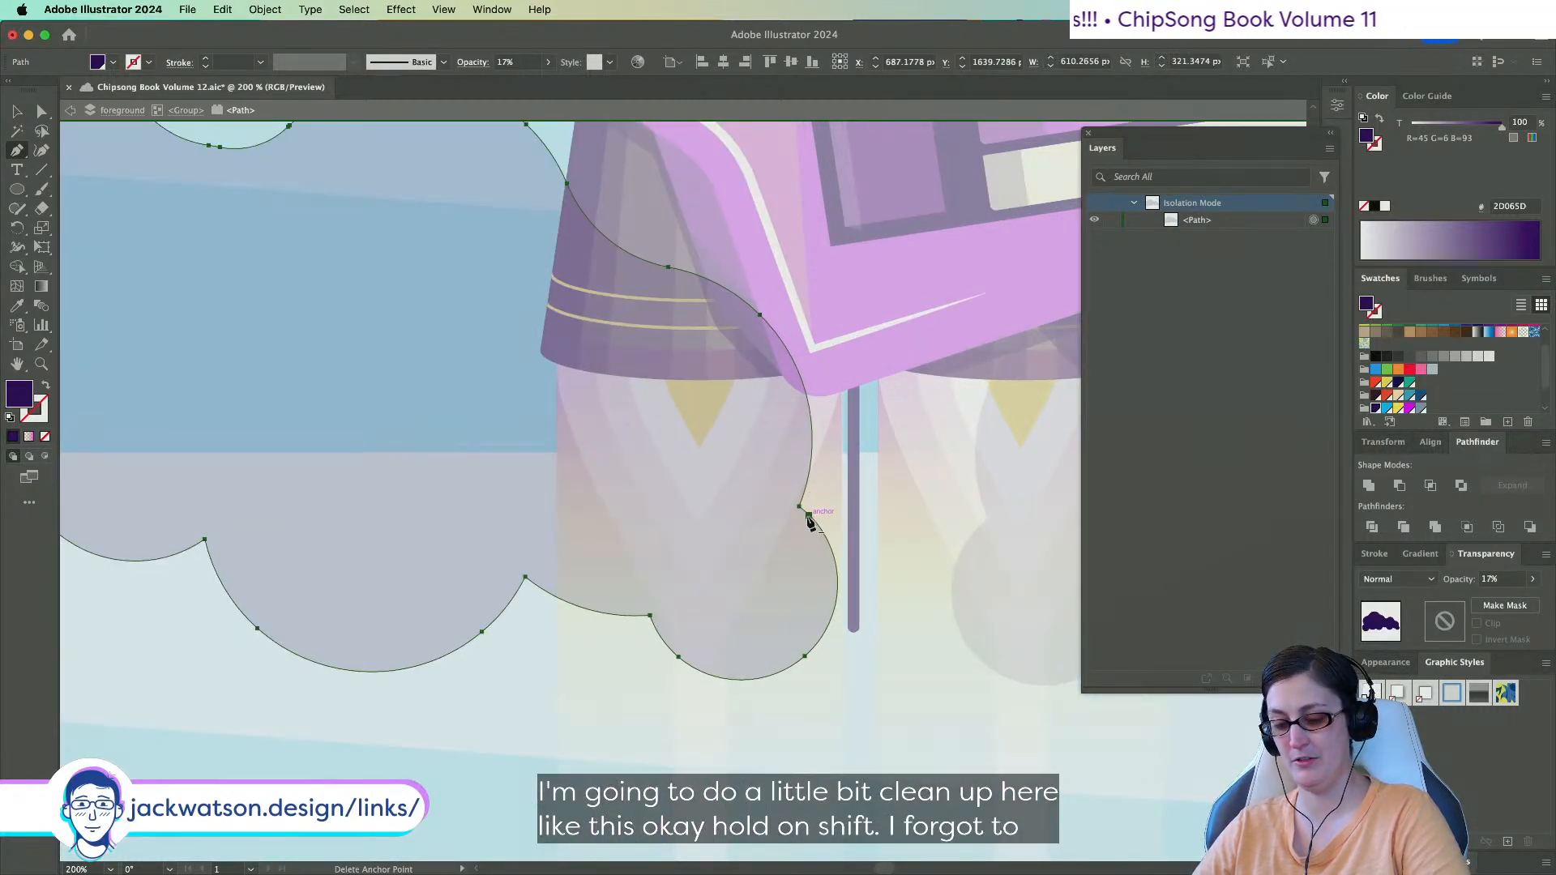
key(super)
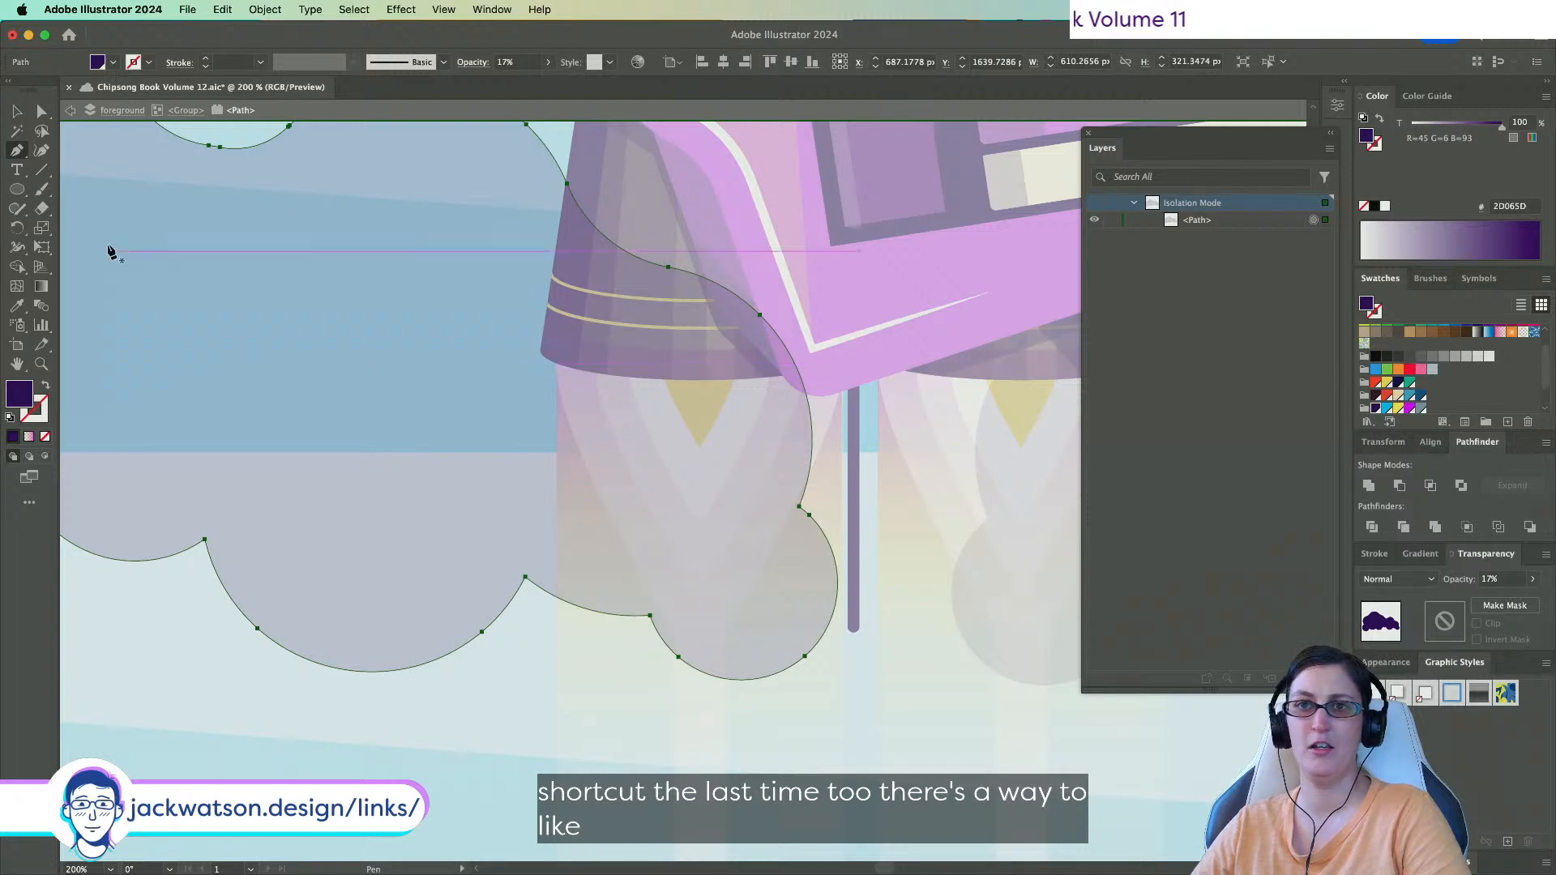
Delete the extra anchor points beside the left engine flame and near the left leg's foot with the Delete Anchor Point tool, preserving the curve.
click(16, 152)
click(109, 189)
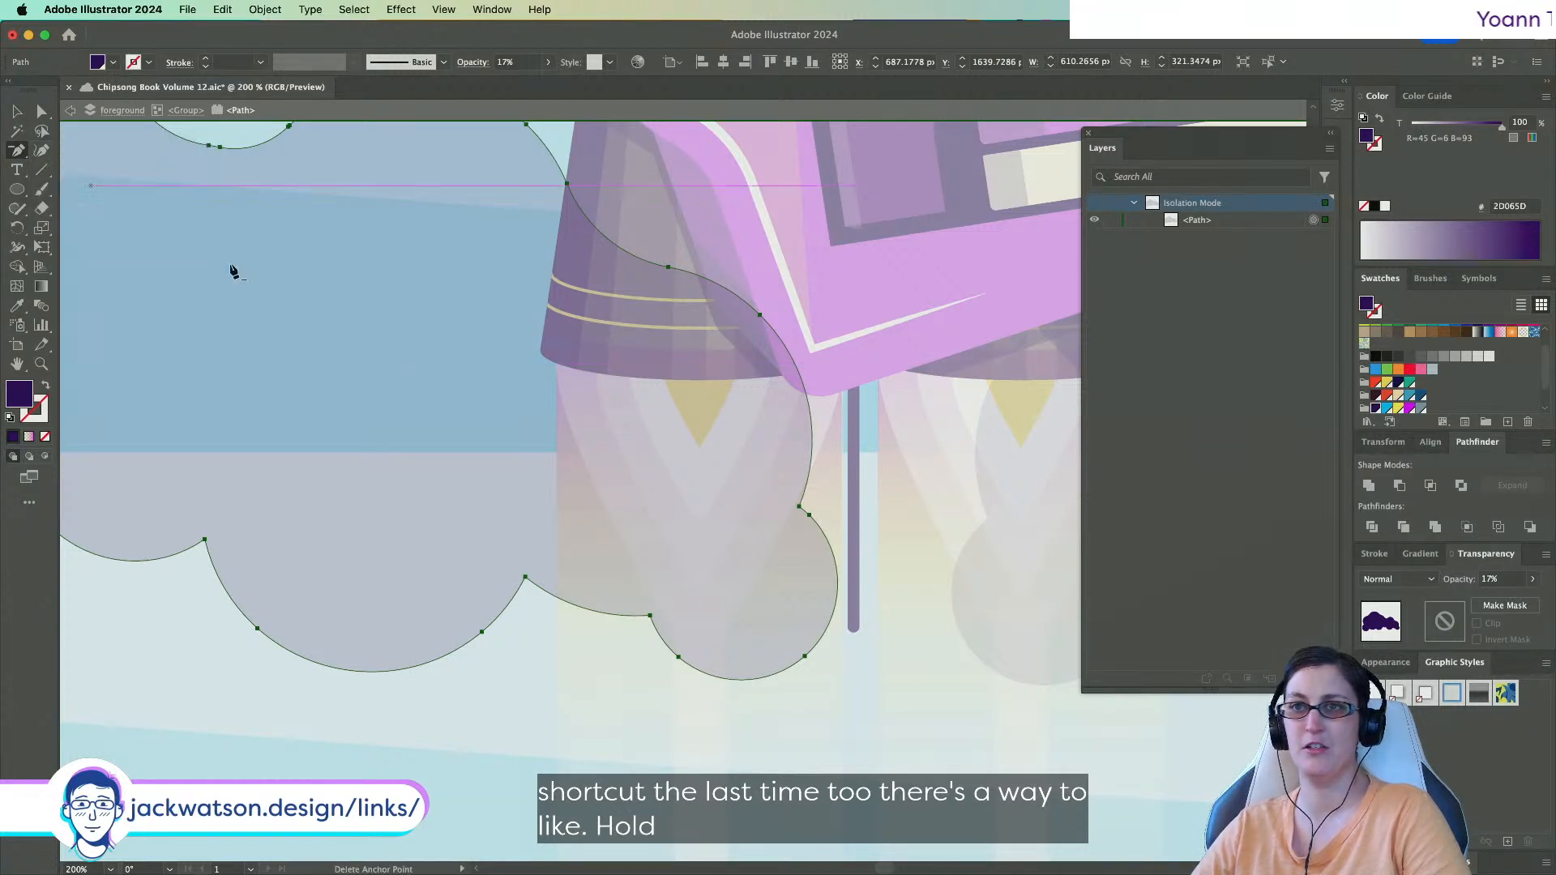
click(809, 516)
scroll(486, 544, left, 10)
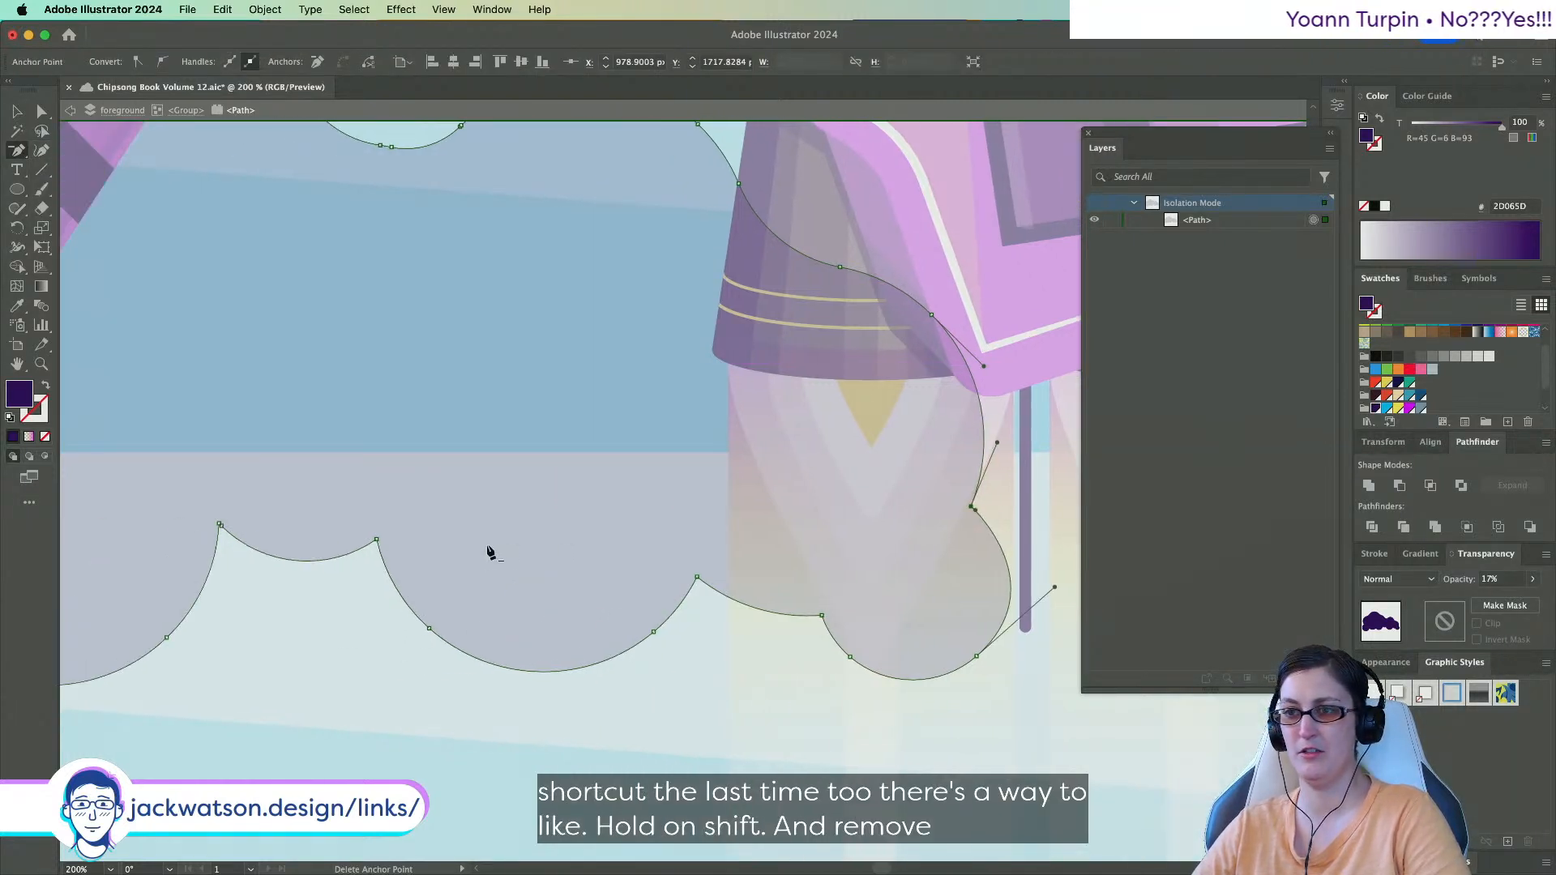
scroll(489, 552, left, 6)
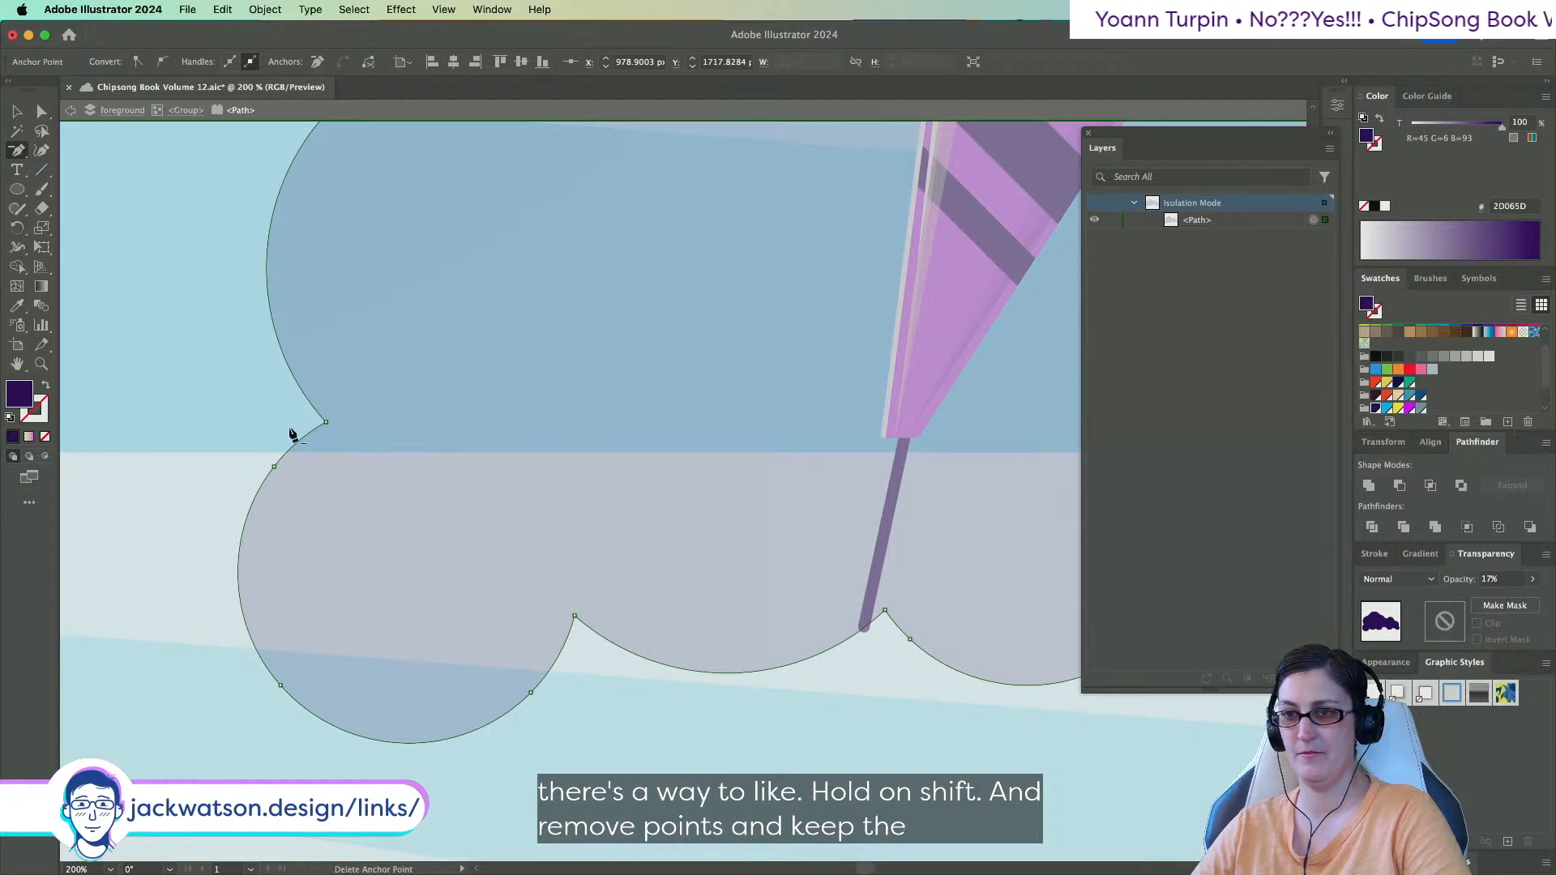
click(910, 639)
scroll(851, 615, right, 5)
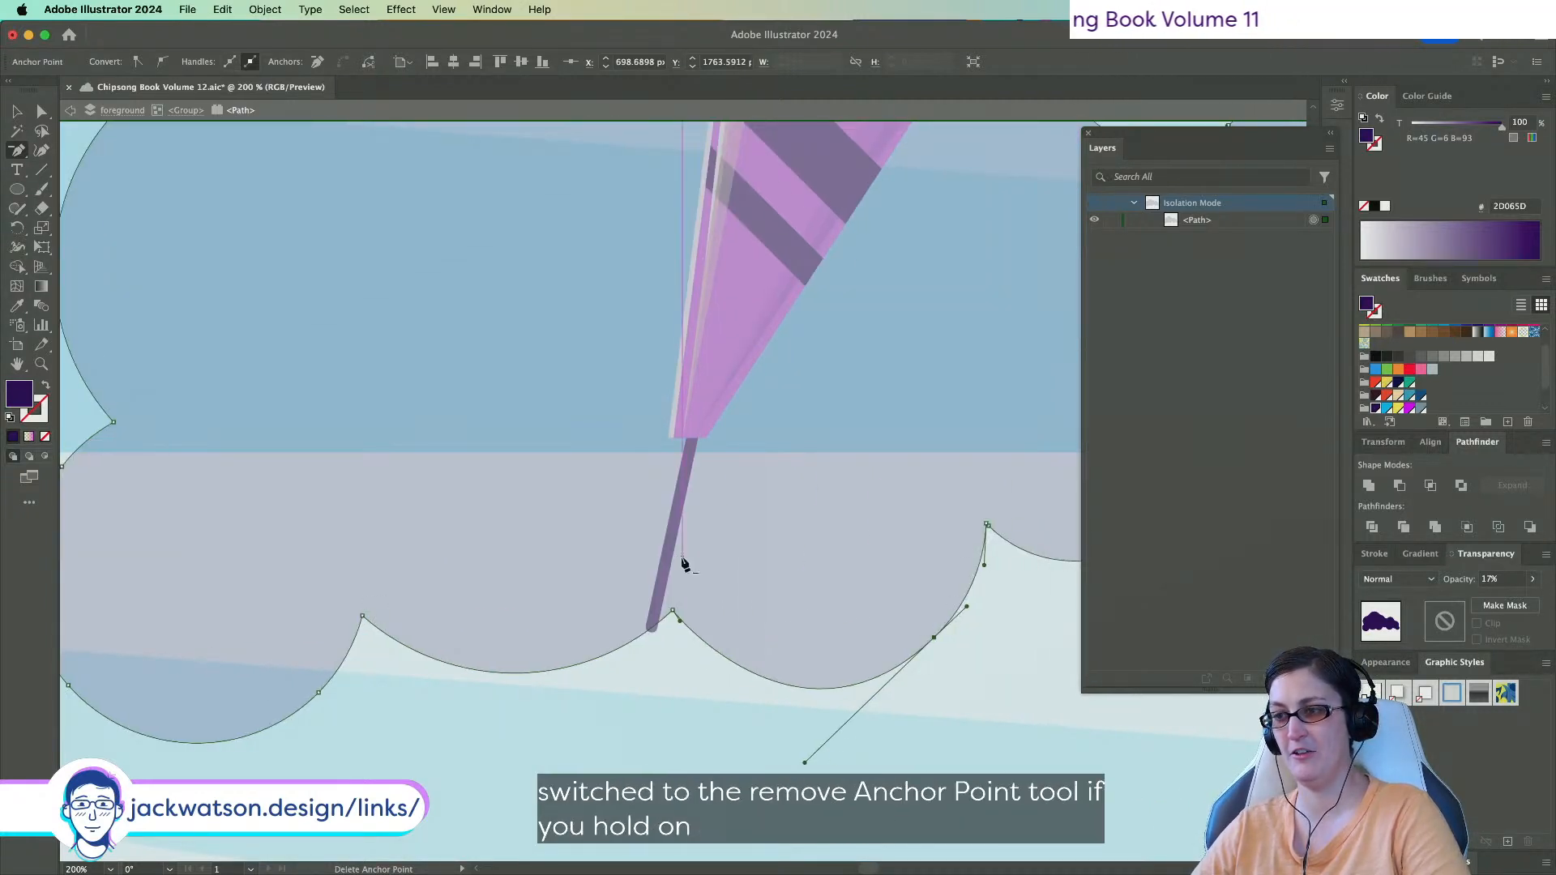
Try to round the two neighbouring corners on the left cloud's lower edge beneath the left engine flame together.
scroll(594, 559, up, 6)
scroll(594, 560, up, 1)
scroll(594, 559, down, 3)
scroll(594, 559, down, 2)
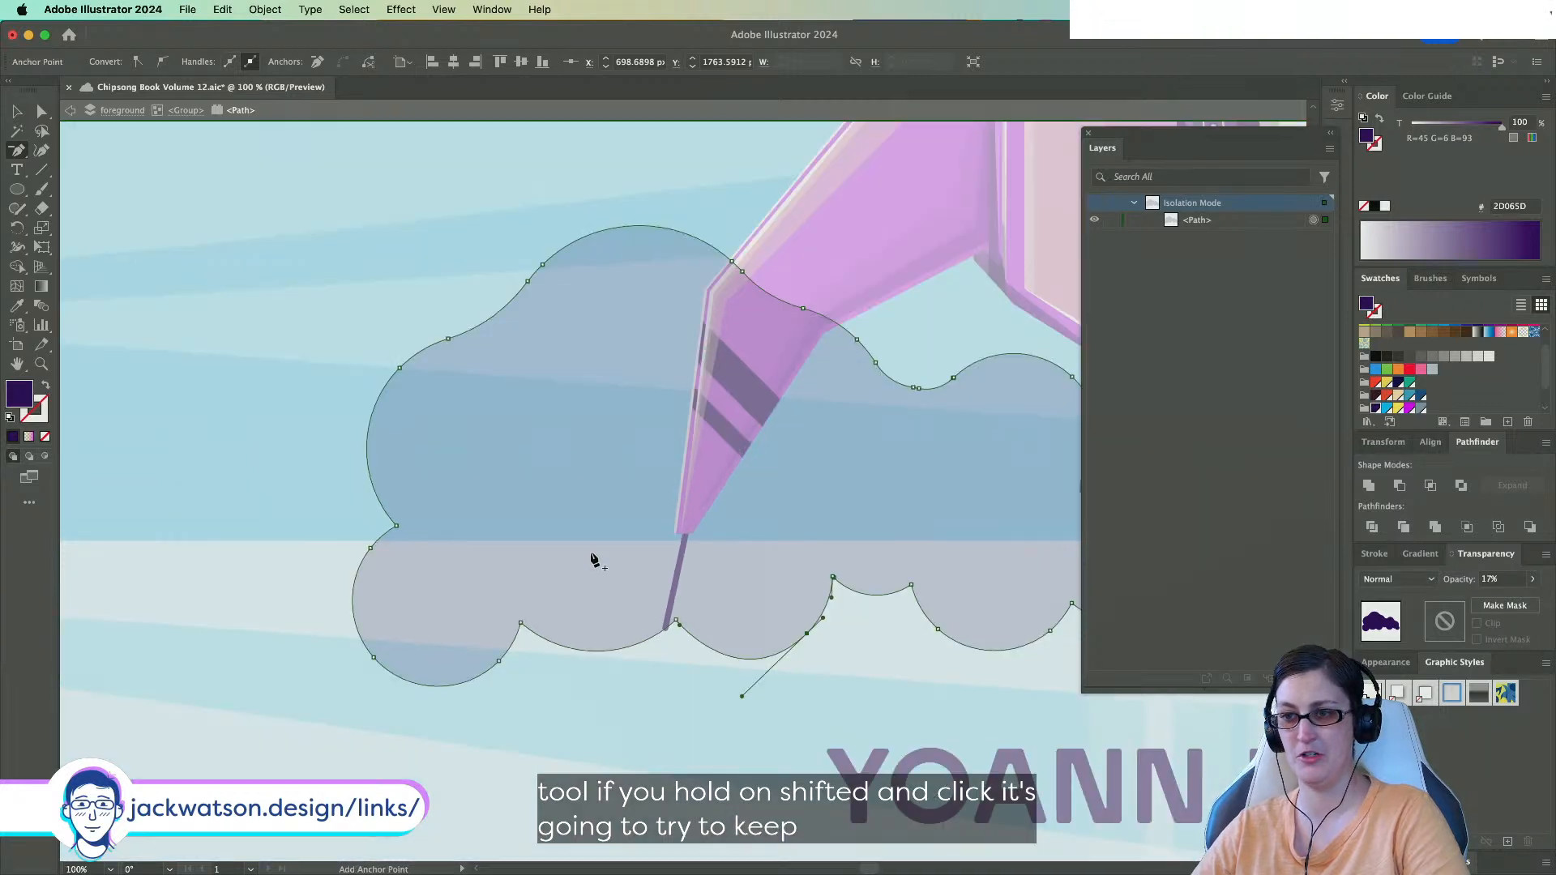
scroll(594, 559, right, 3)
click(40, 113)
scroll(810, 616, right, 3)
click(872, 626)
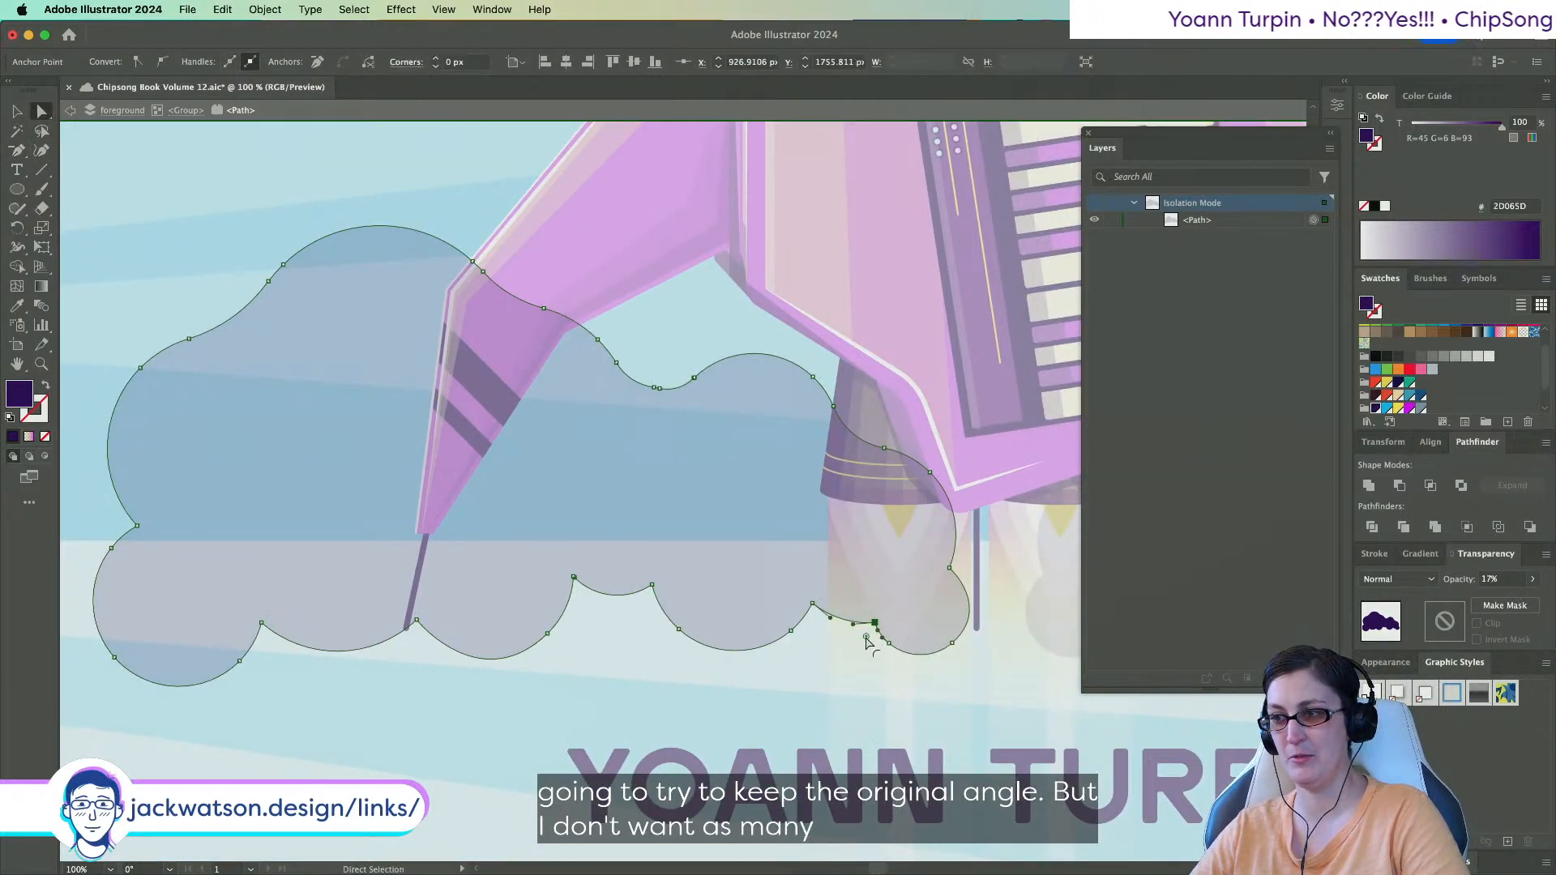
click(812, 605)
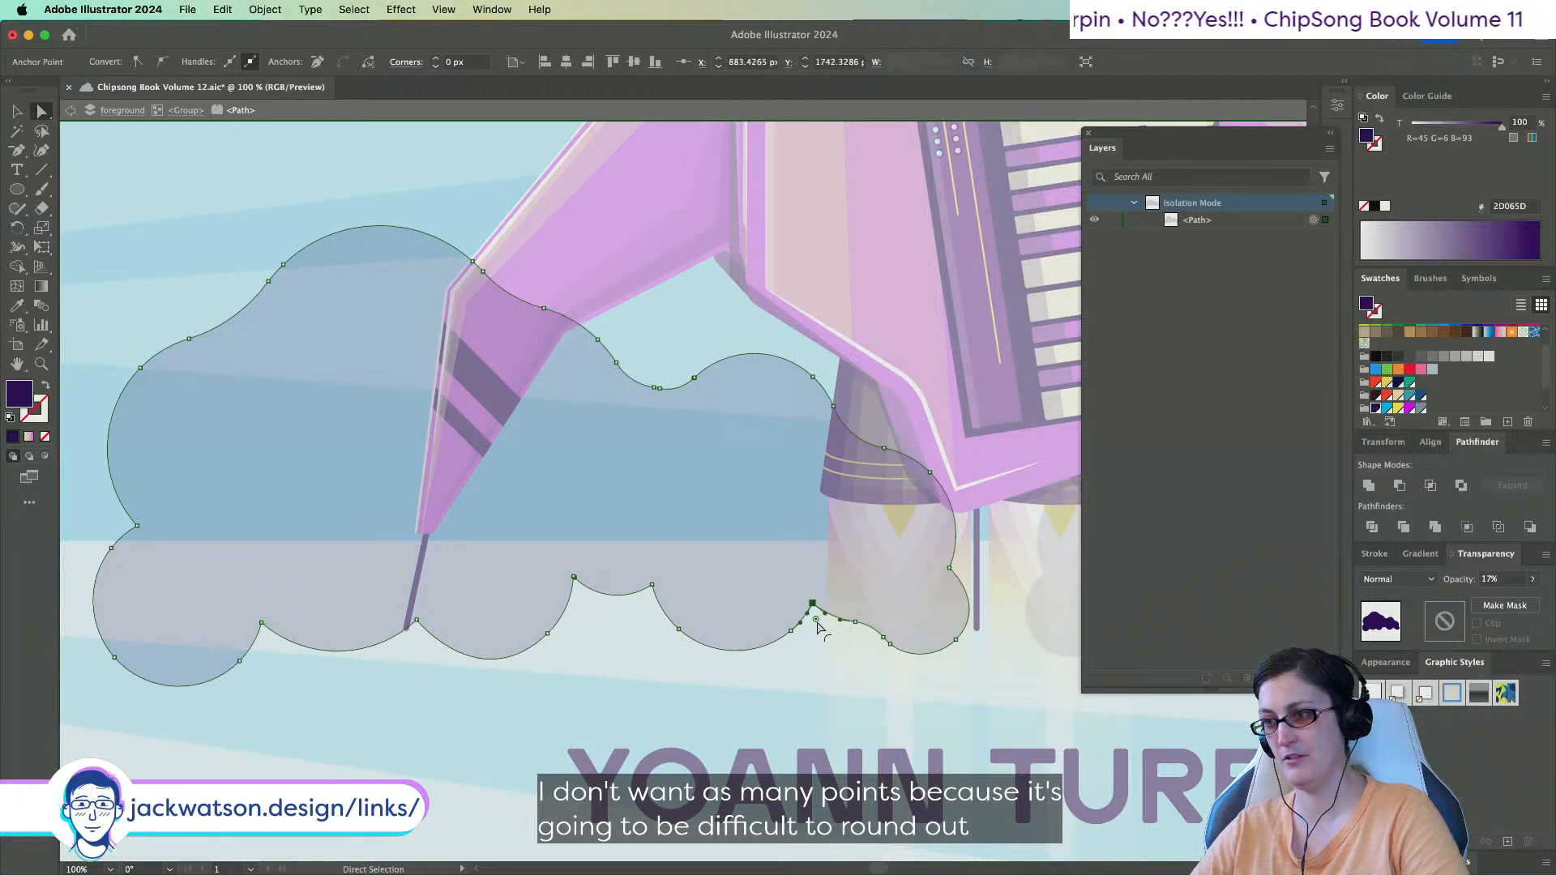
click(874, 623)
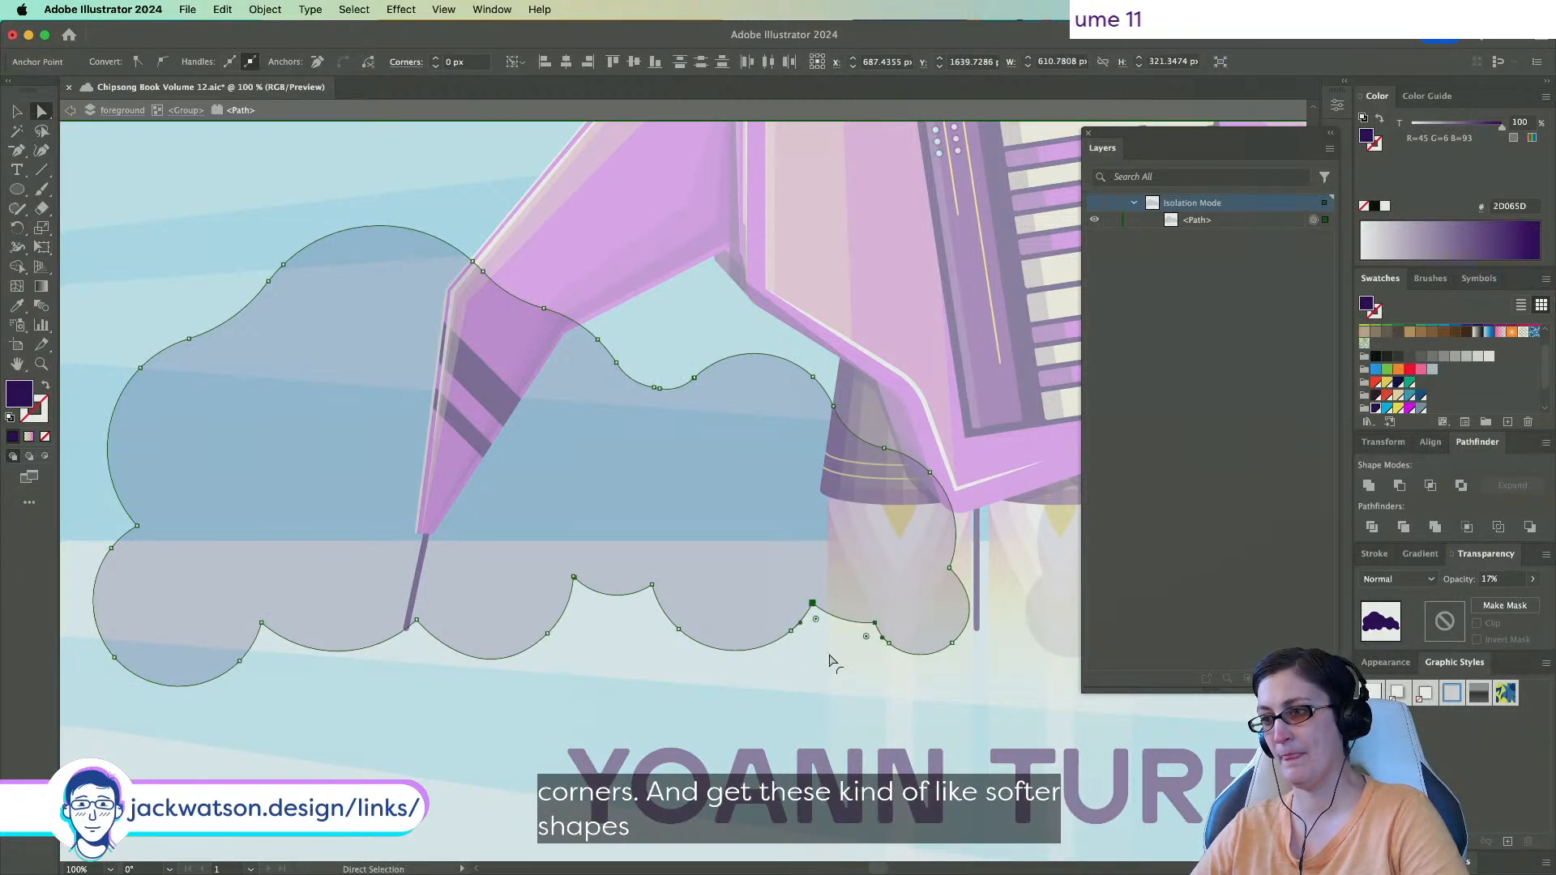
click(917, 684)
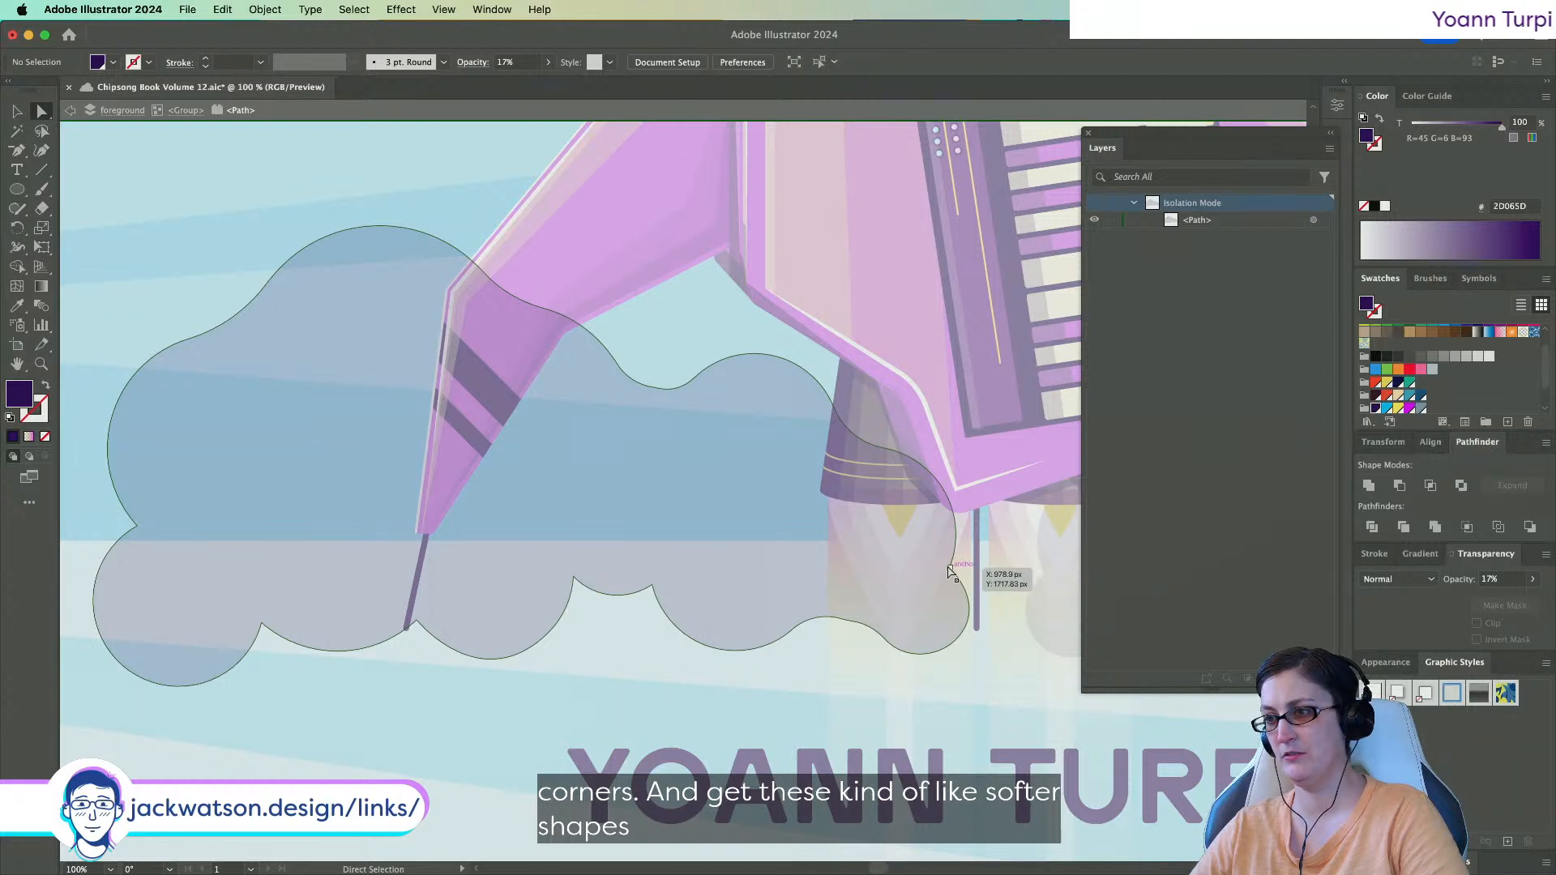
Round the inward corners beneath the left engine flame, one to about 88 px, and the corner beside the centre strut to about 49 px.
click(950, 571)
drag(865, 636, 737, 749)
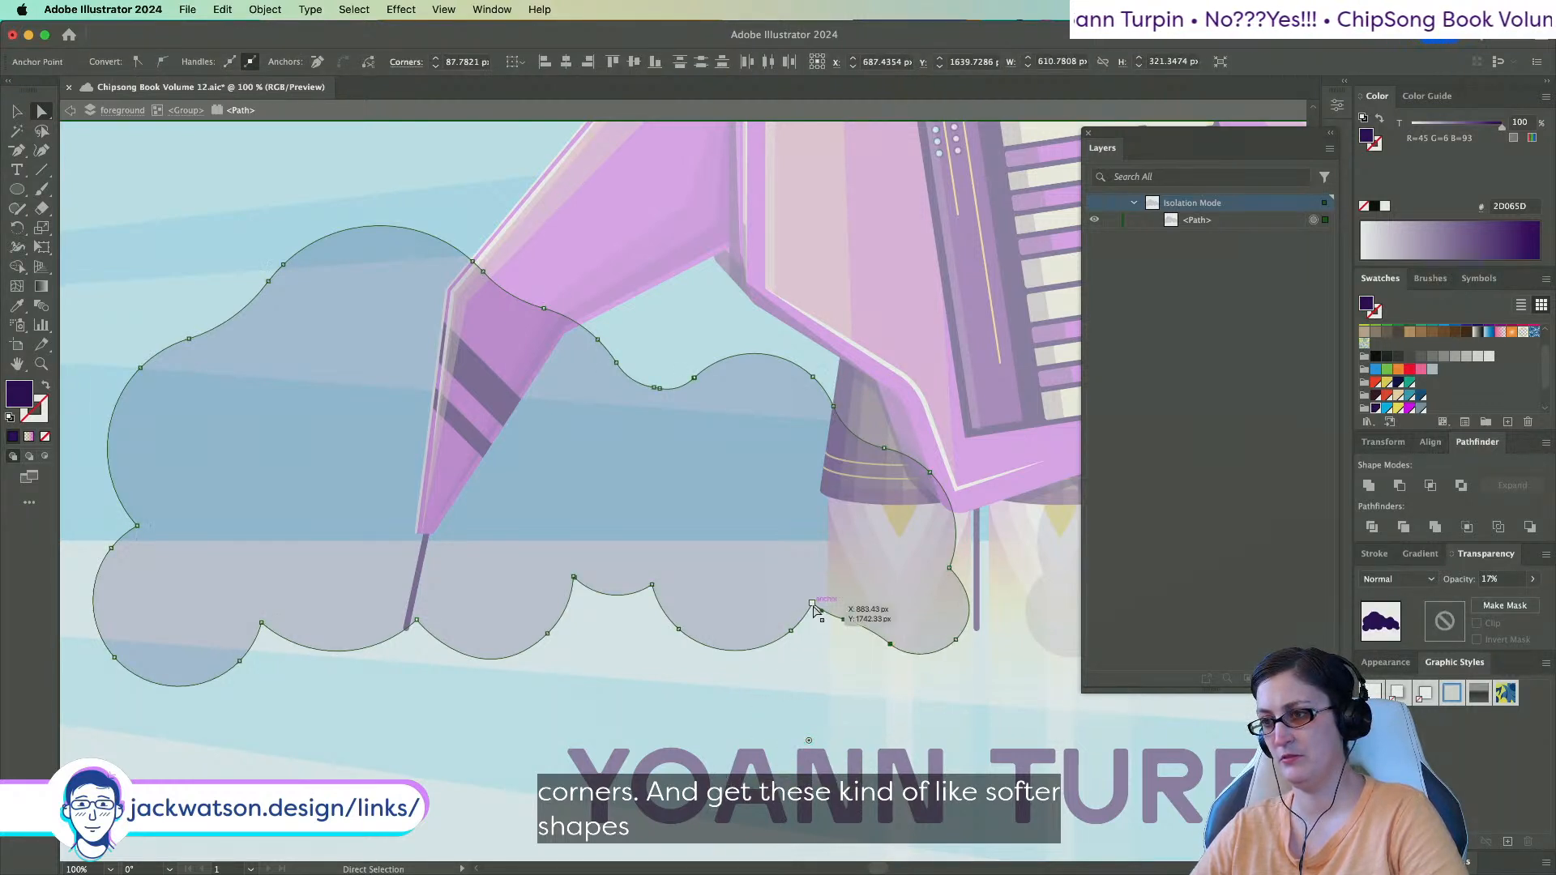
click(813, 606)
drag(822, 628, 865, 712)
click(867, 710)
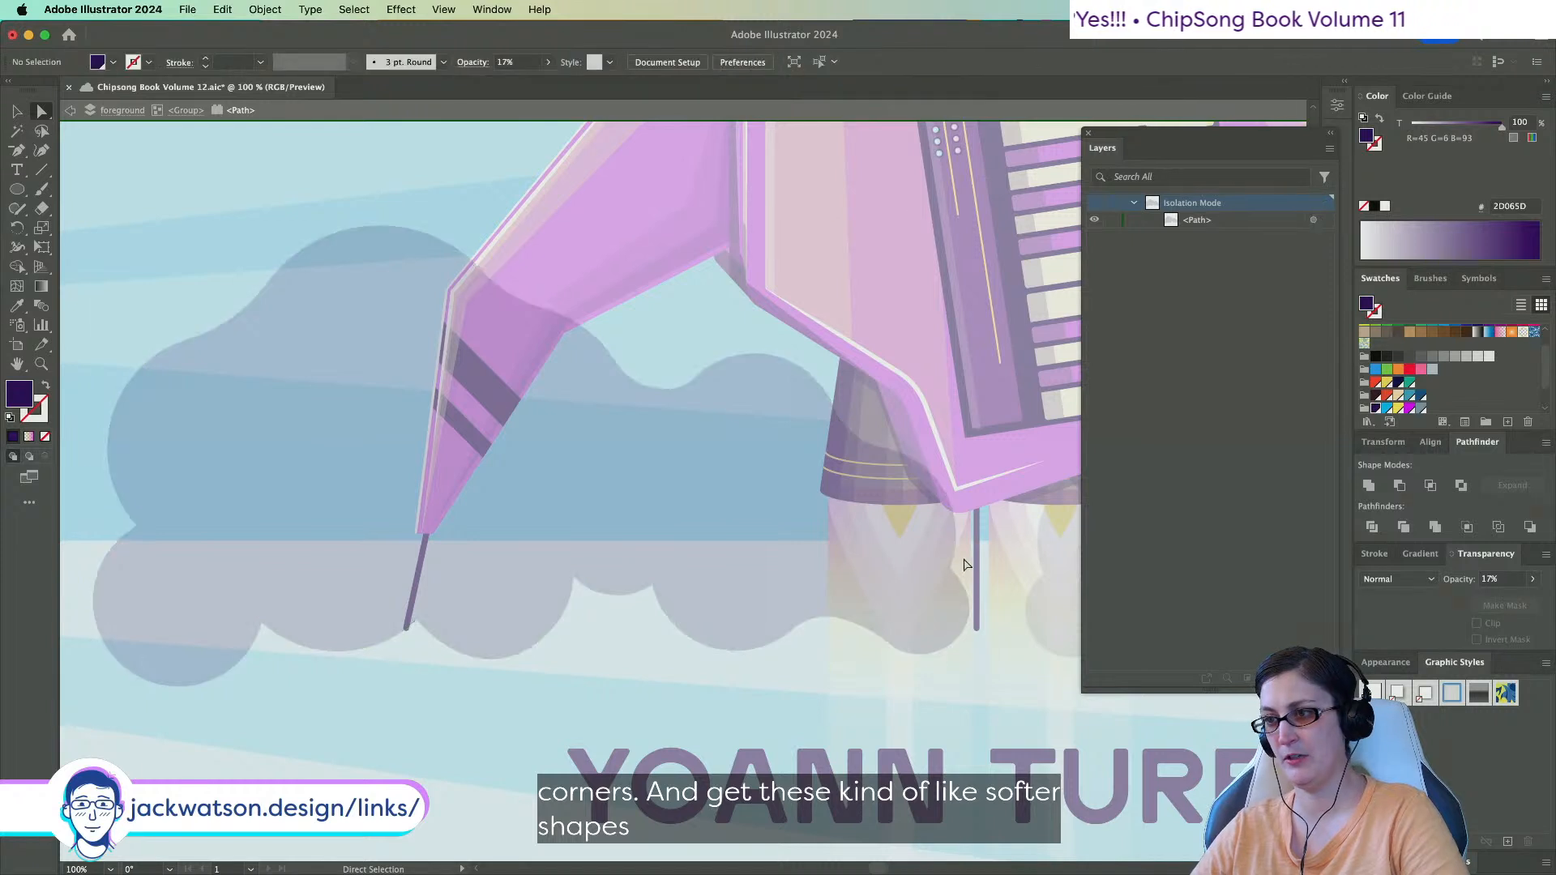
click(957, 579)
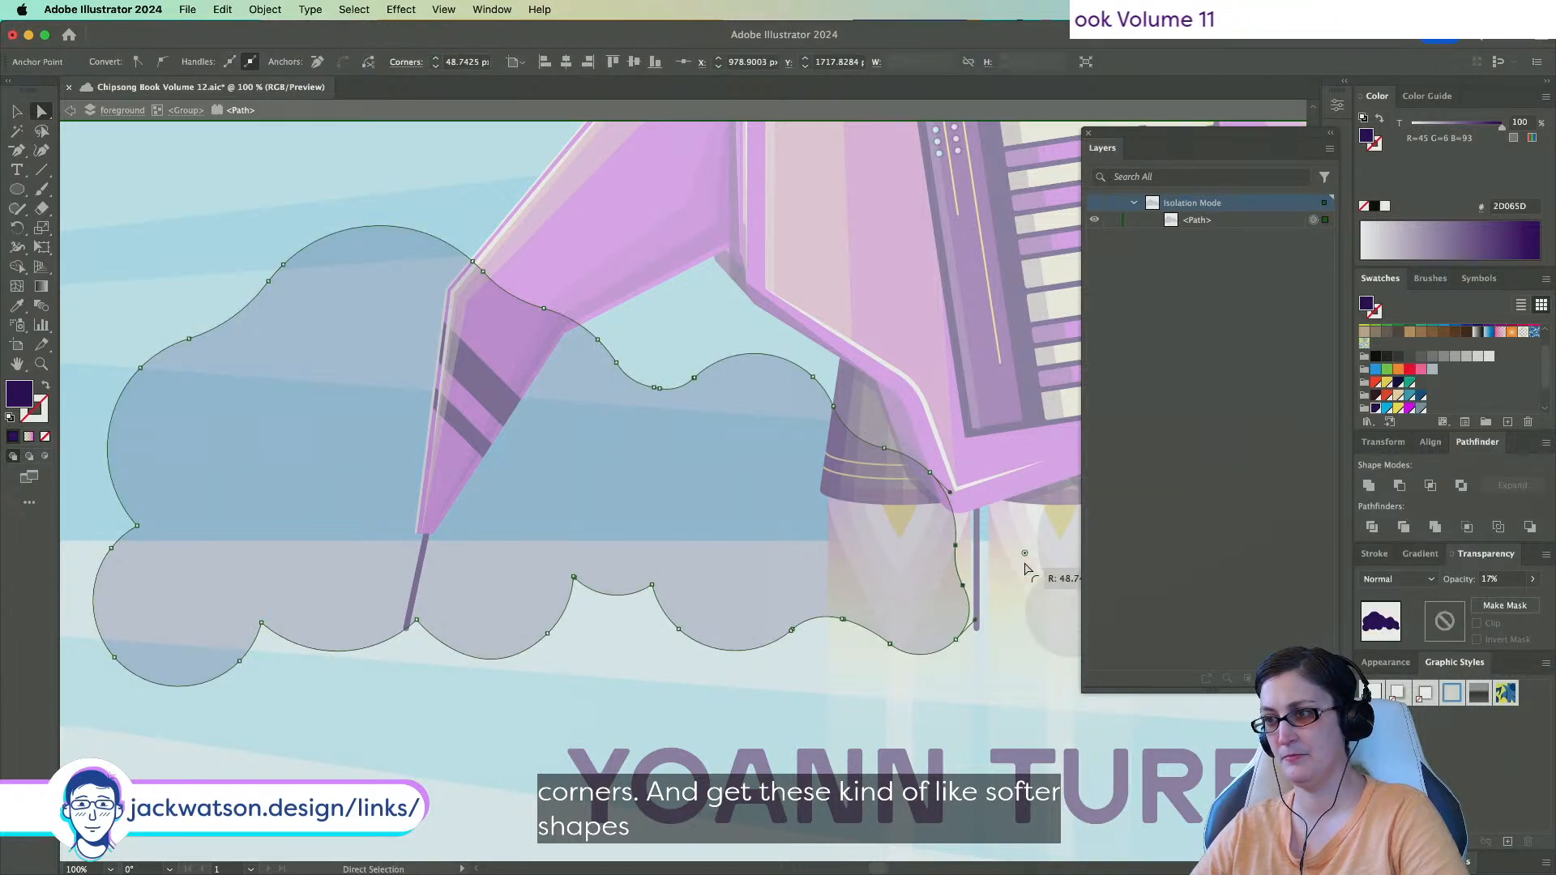
drag(1025, 569, 1032, 568)
Delete the overlapping anchor point in the notch between the left leg's foot and the engine flame, and round both corners of the notch.
click(652, 586)
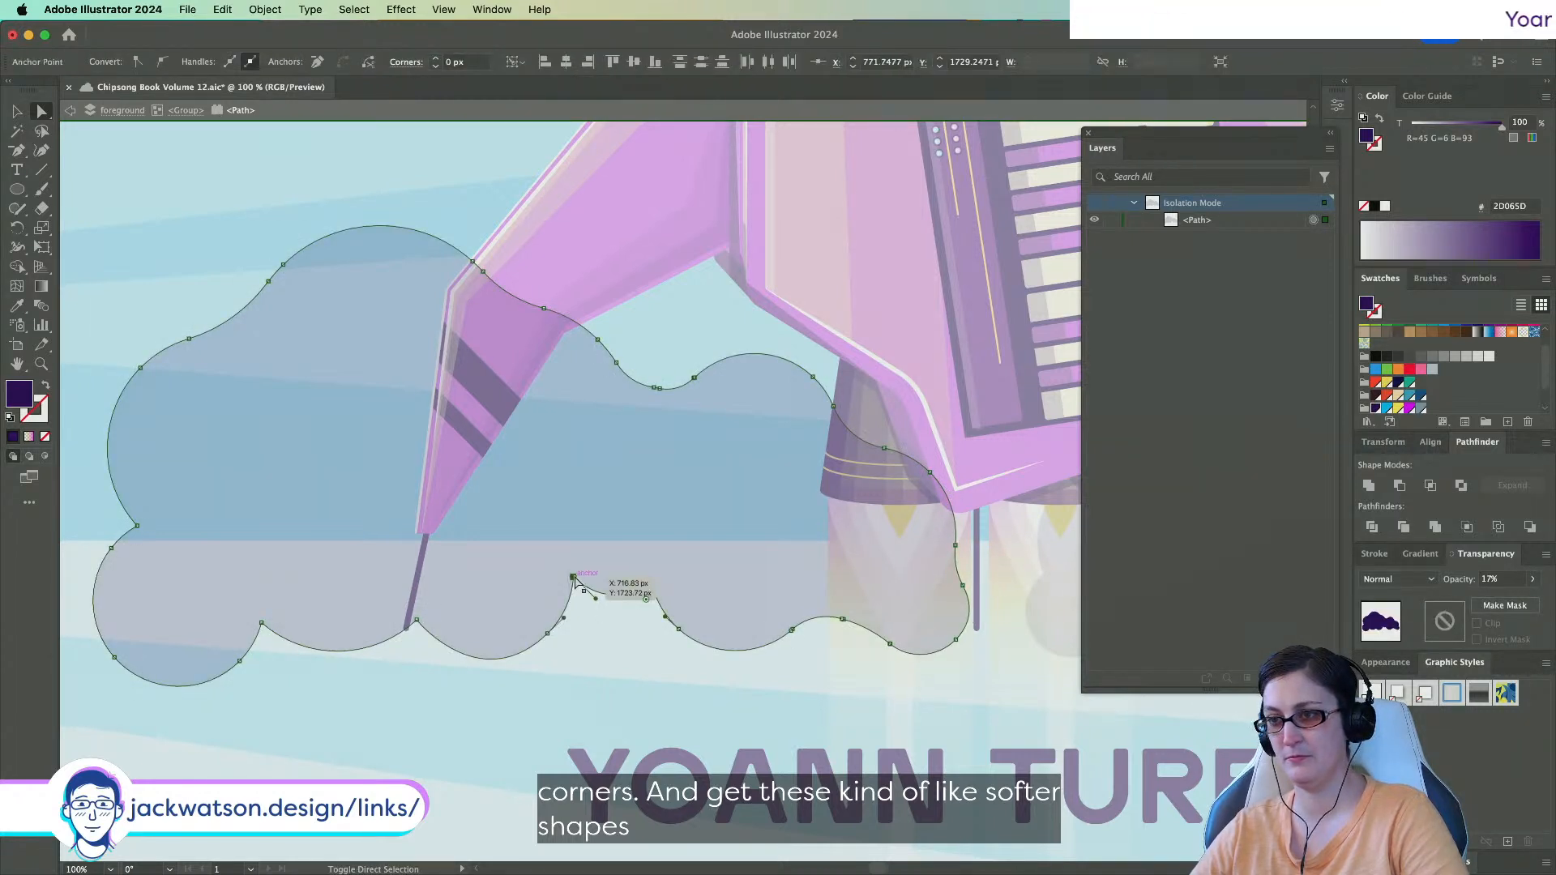
scroll(625, 604, up, 4)
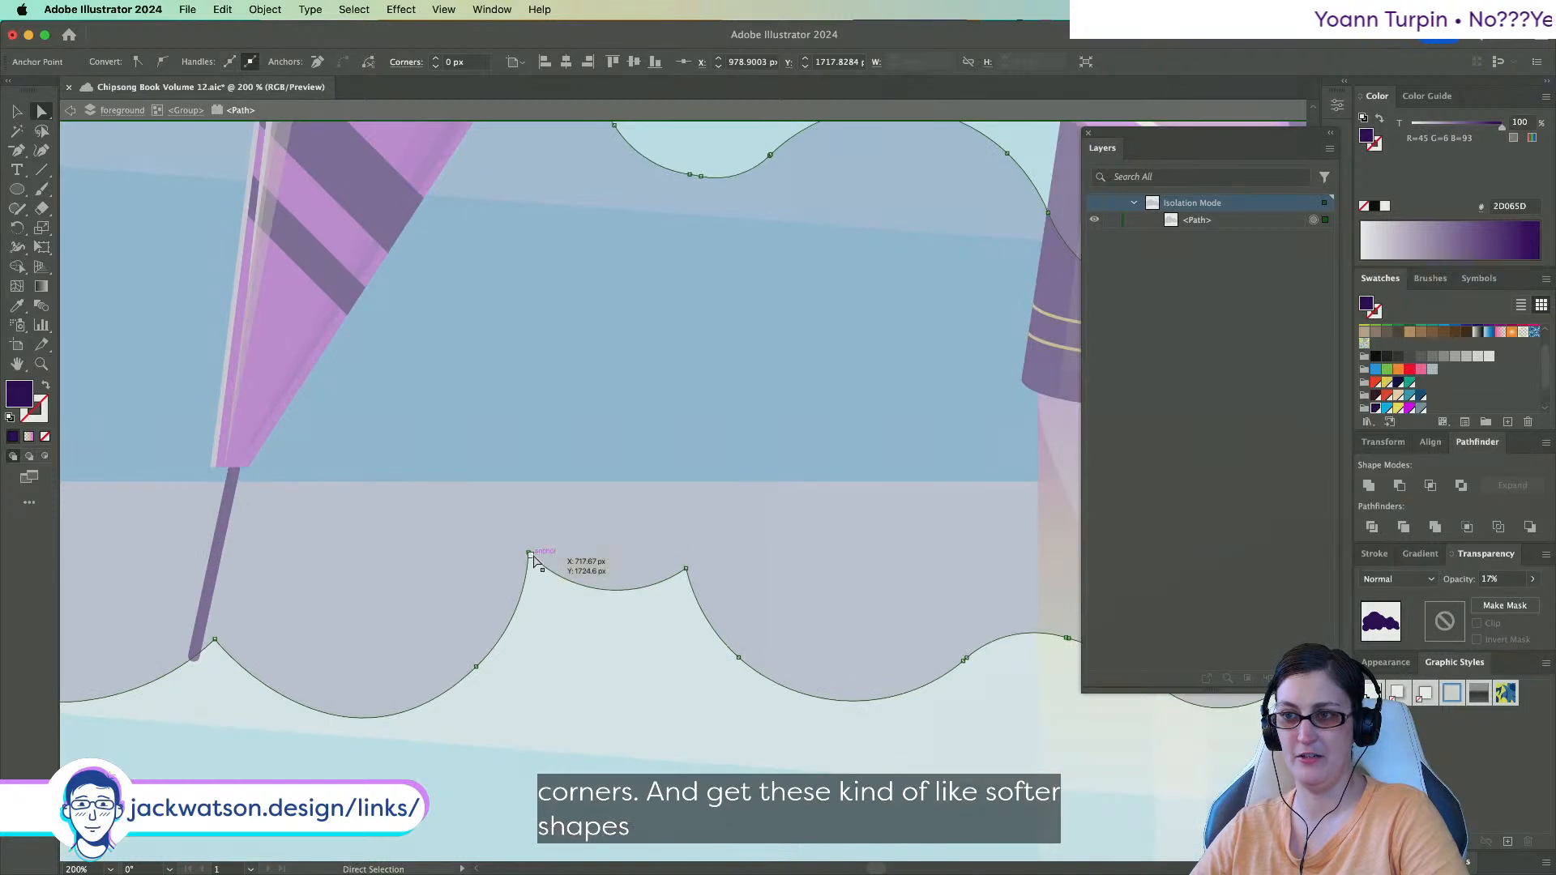
click(14, 150)
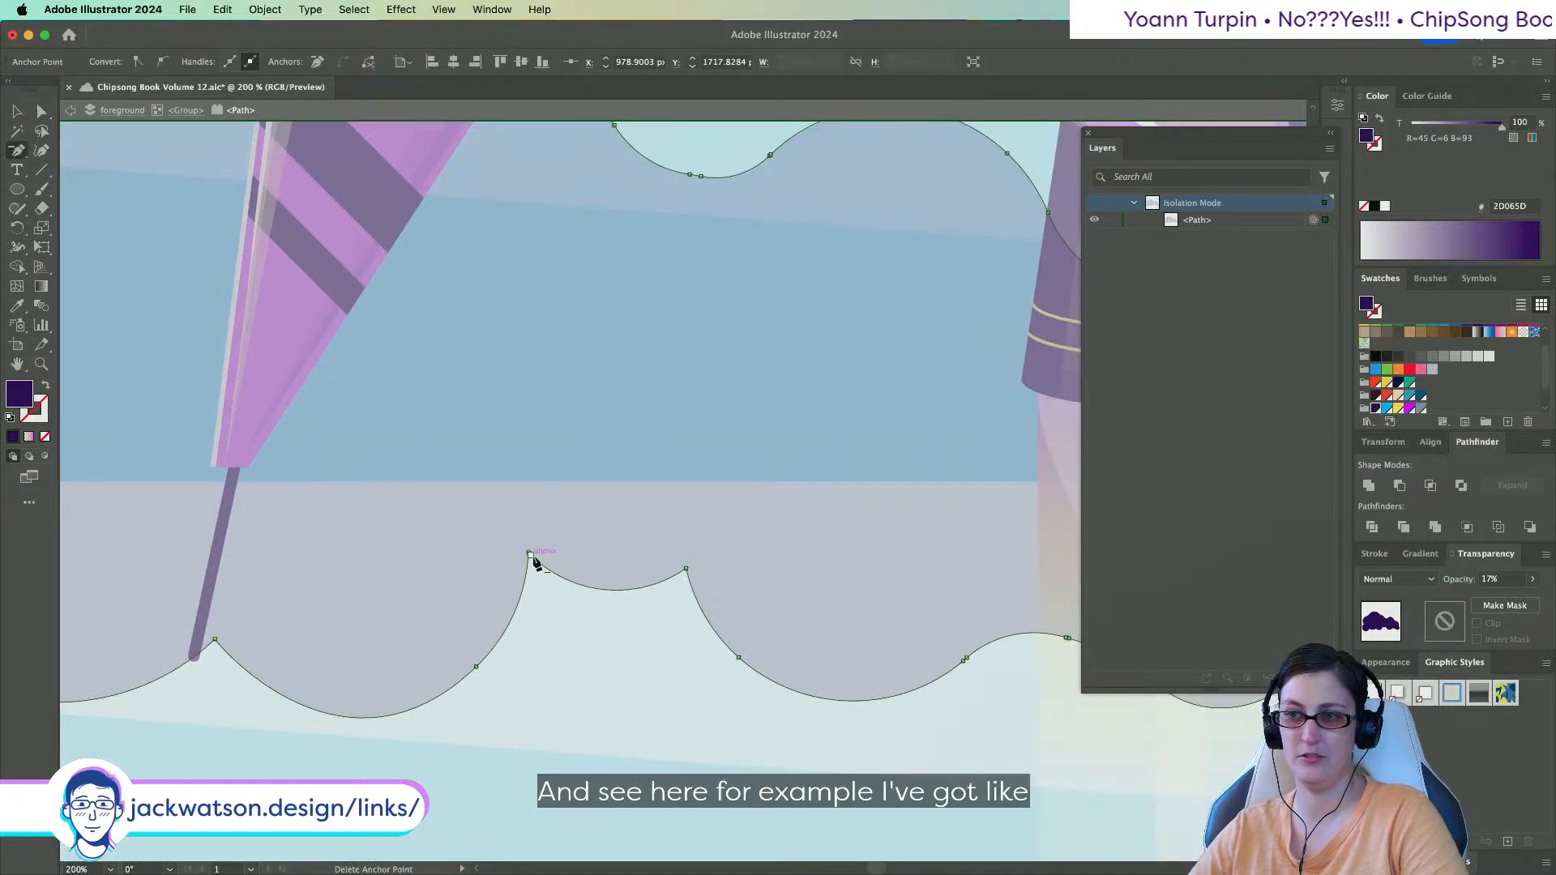
click(42, 111)
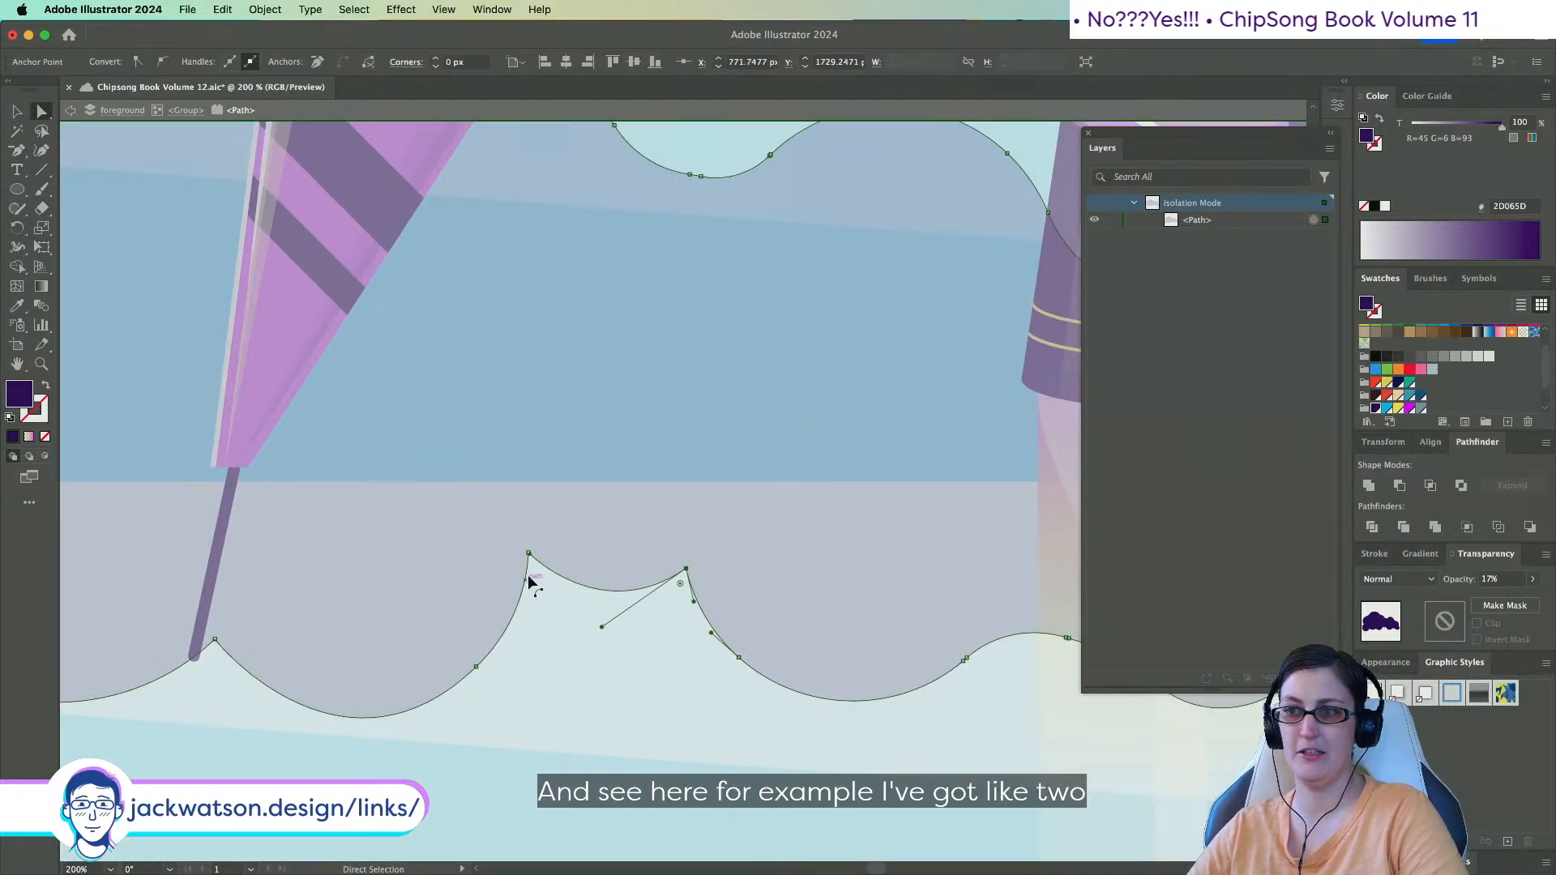
click(684, 569)
drag(684, 594, 486, 651)
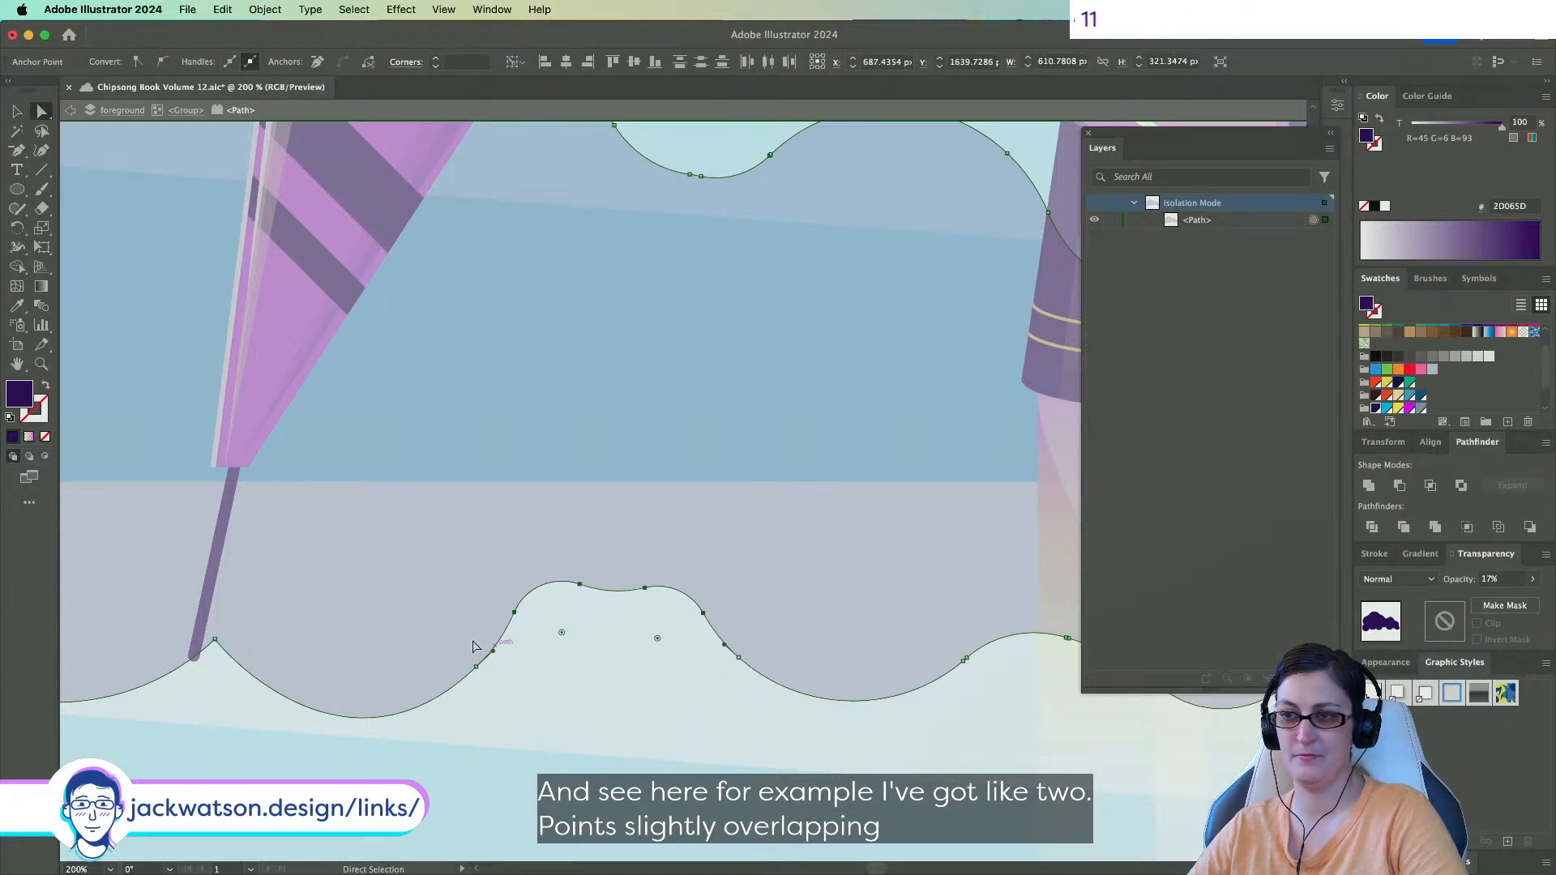
Round the left cloud's inward corner at the left leg's foot to about 47 px.
scroll(487, 651, left, 5)
click(388, 640)
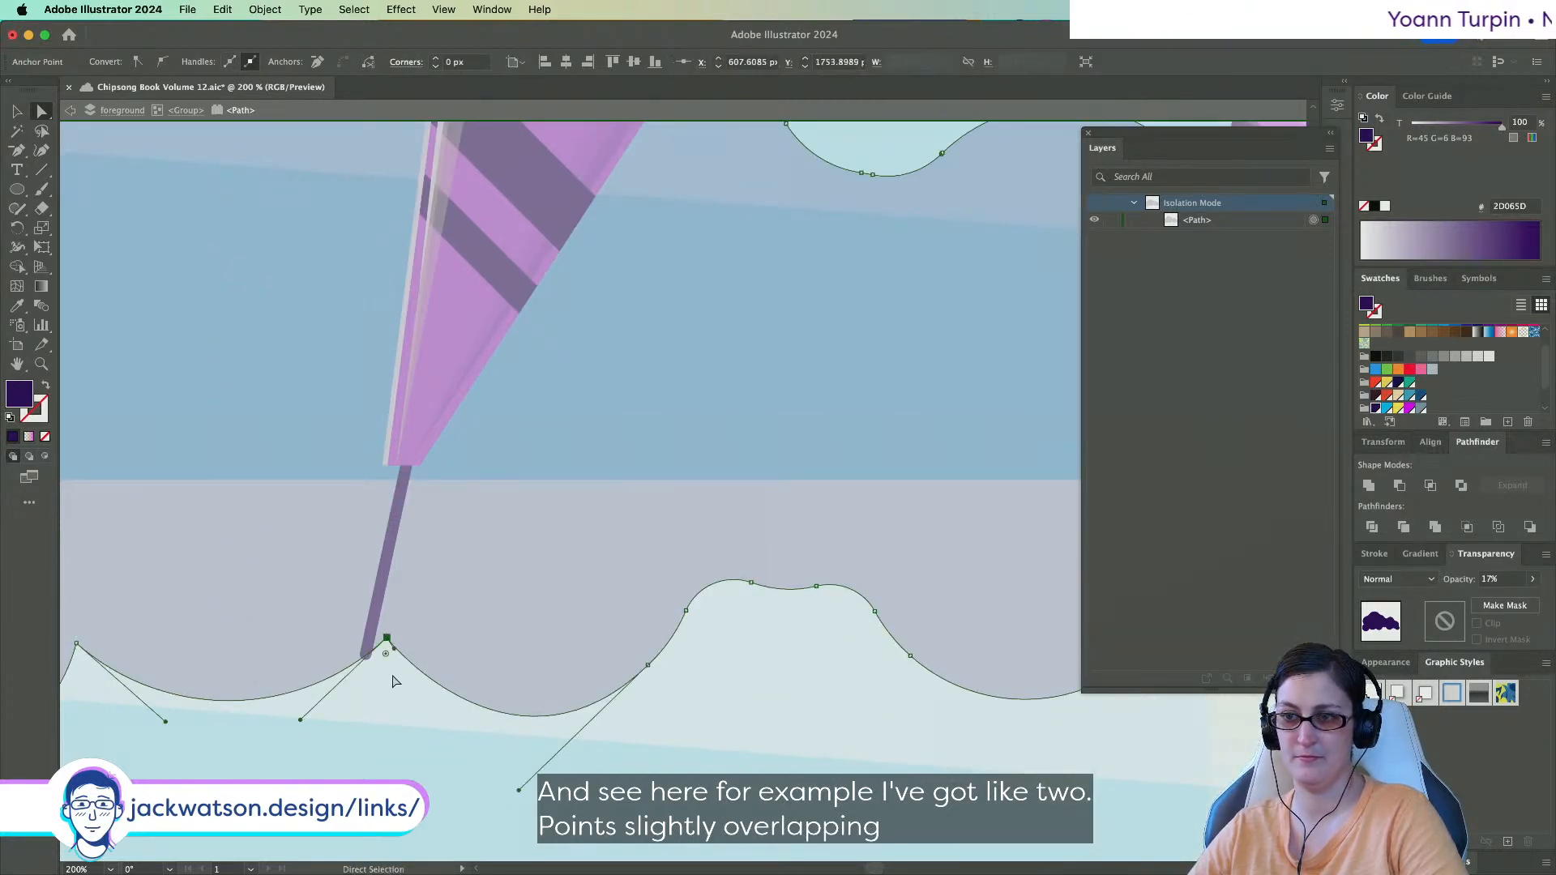
drag(387, 658, 372, 757)
Round the corner beside the cloud's lowest outer bump and the inward corner on the cloud's outer side.
scroll(372, 757, left, 10)
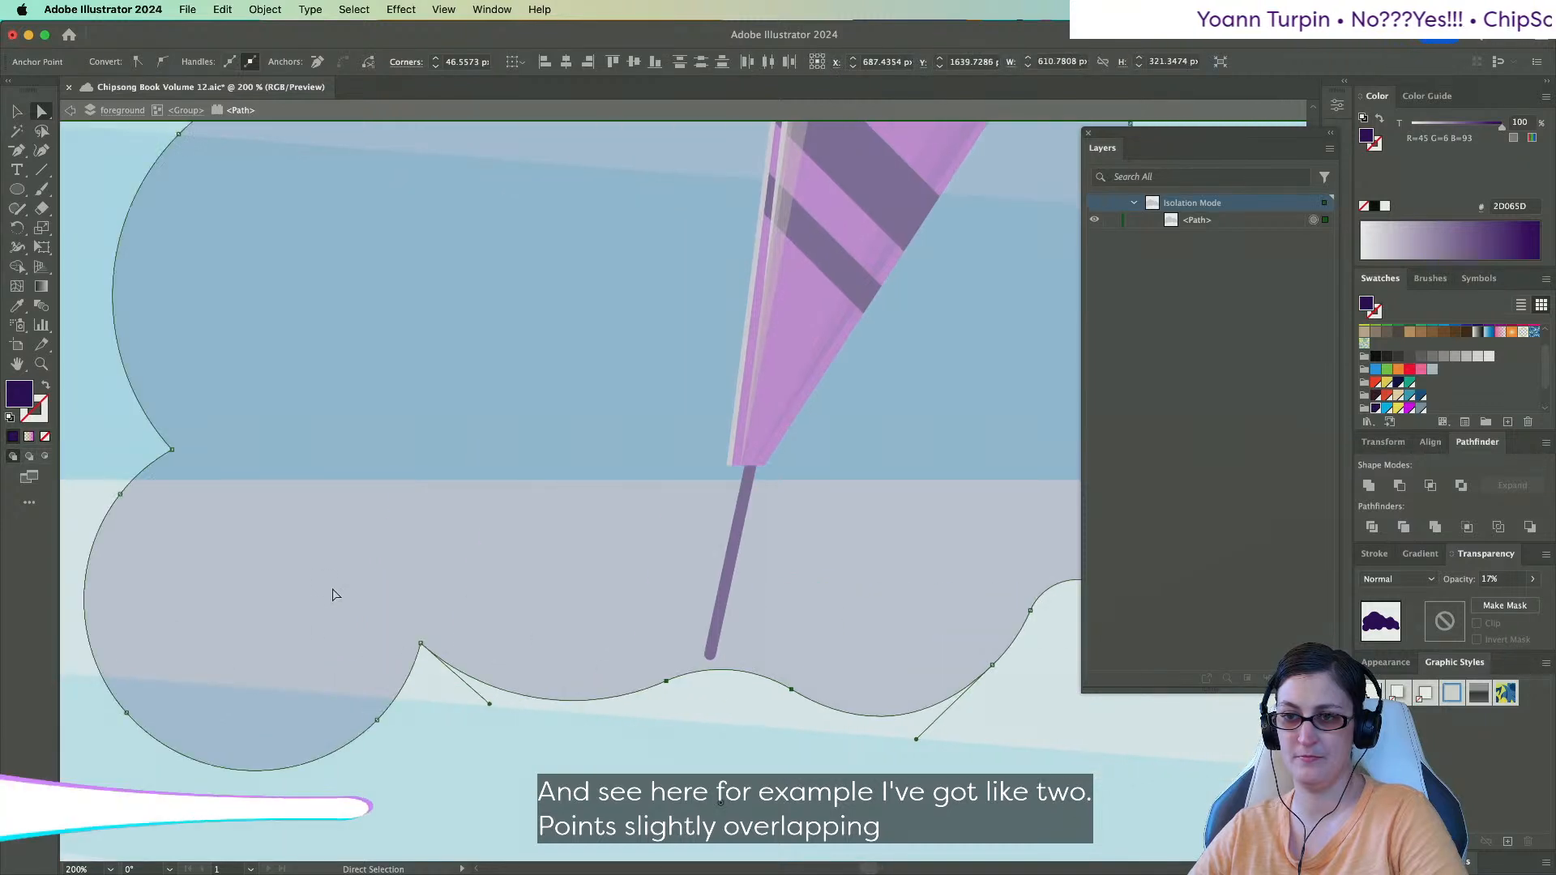
drag(419, 645, 468, 758)
click(170, 451)
scroll(170, 454, left, 9)
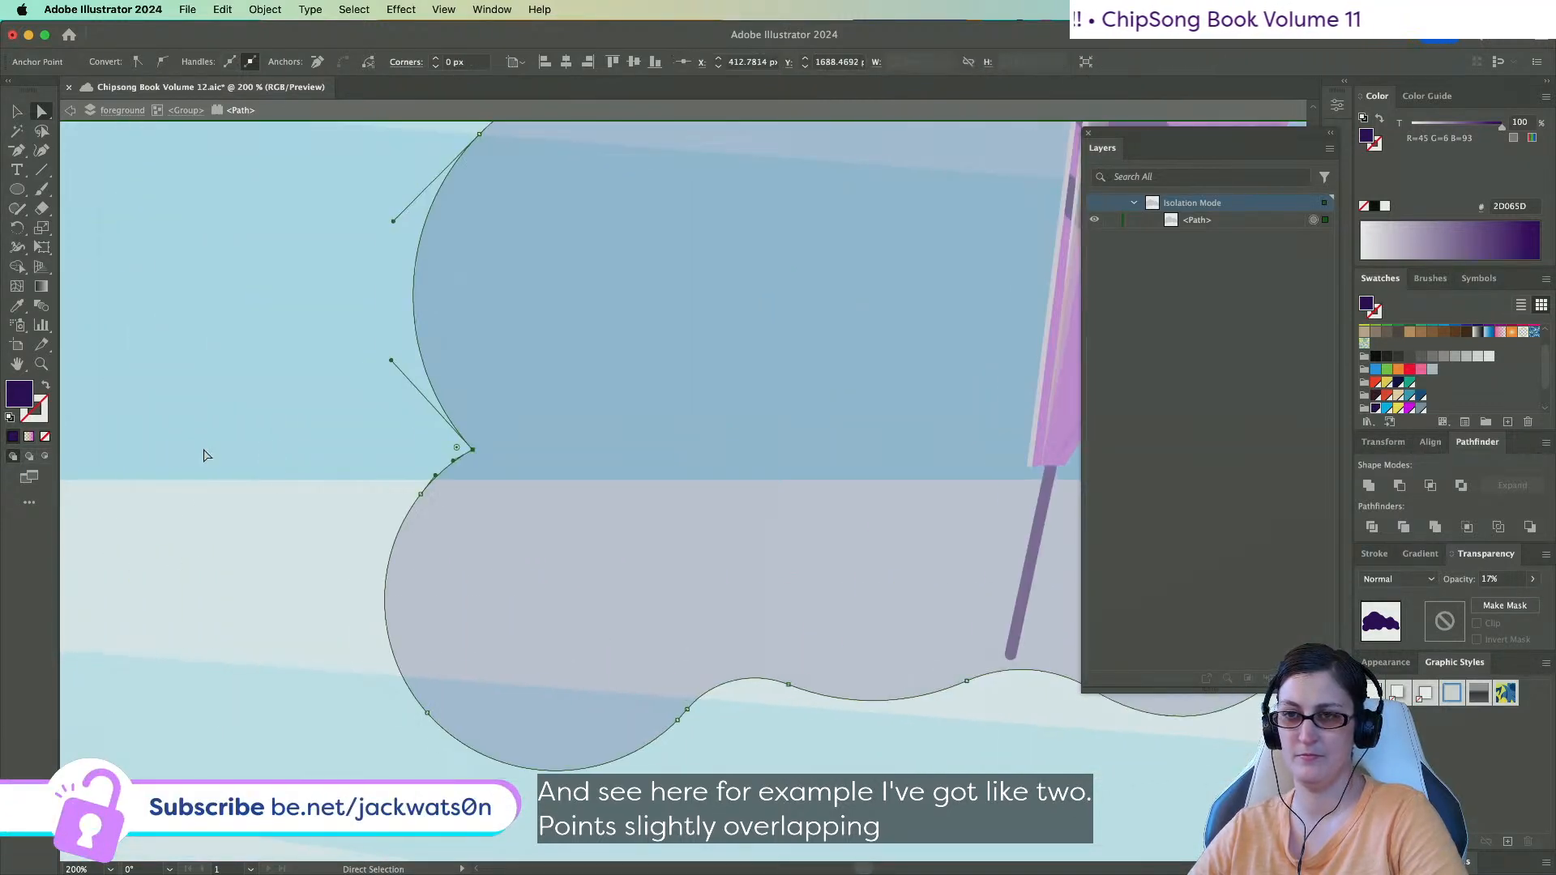
click(279, 405)
Exit isolation mode completely to return to the full cover illustration.
scroll(283, 405, down, 5)
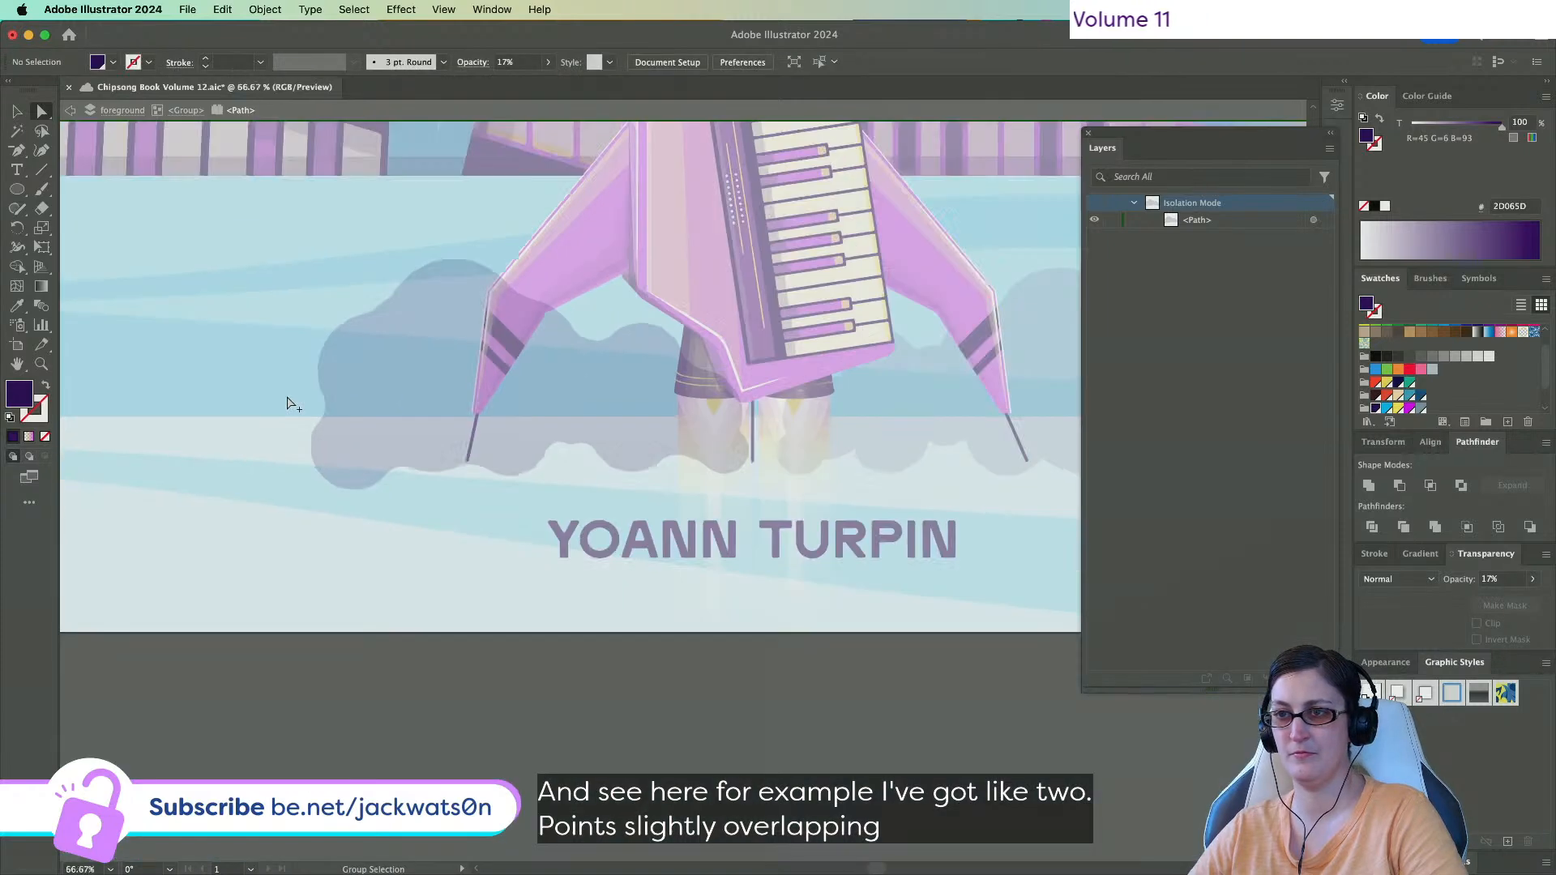
click(295, 403)
scroll(134, 332, up, 1)
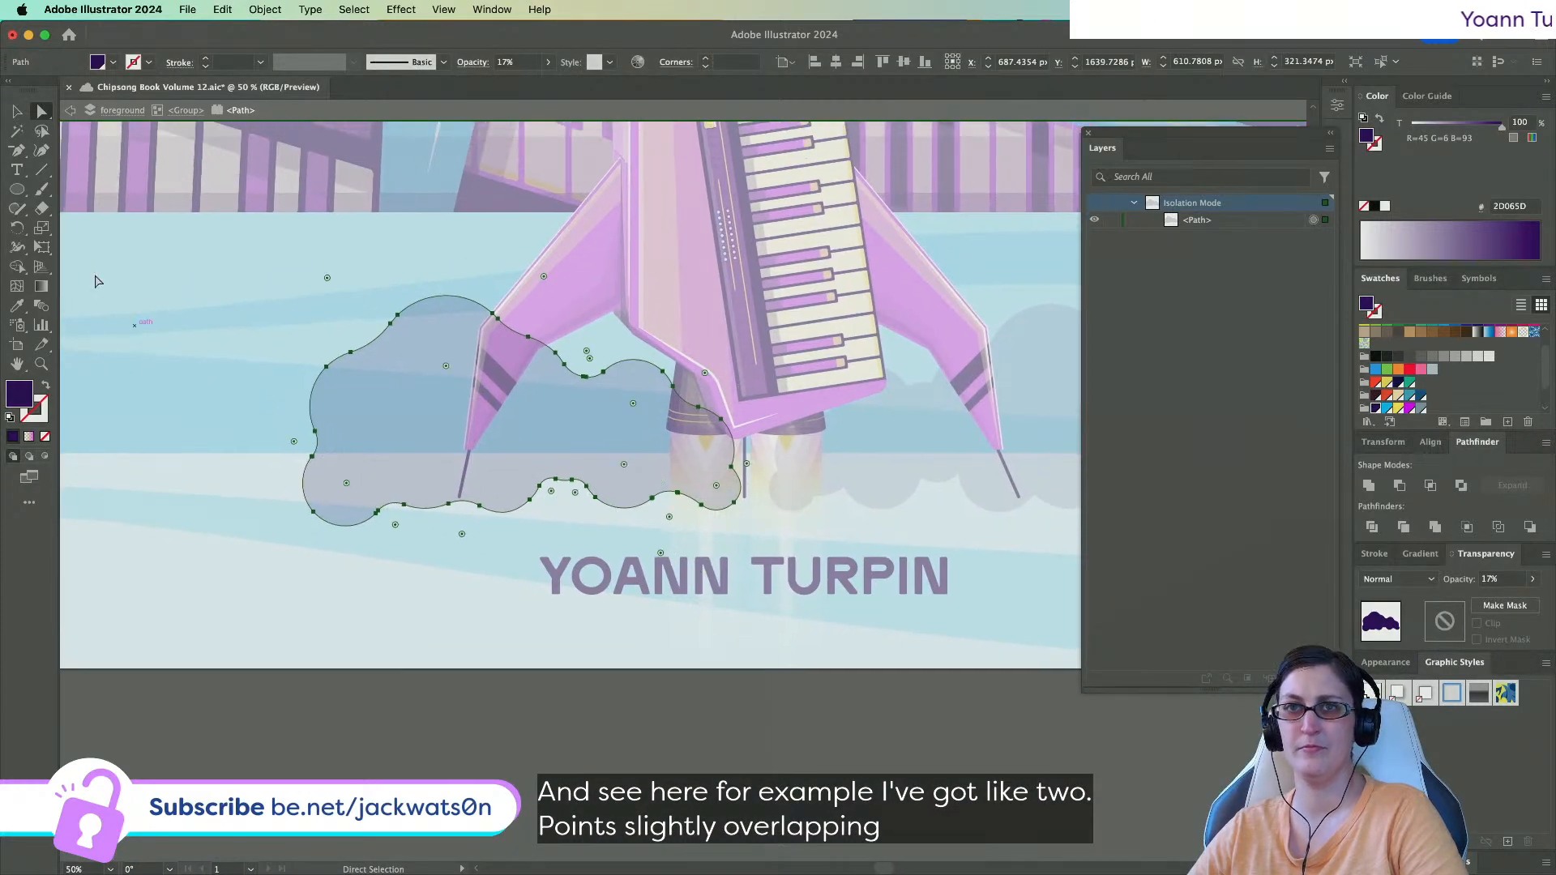
click(70, 110)
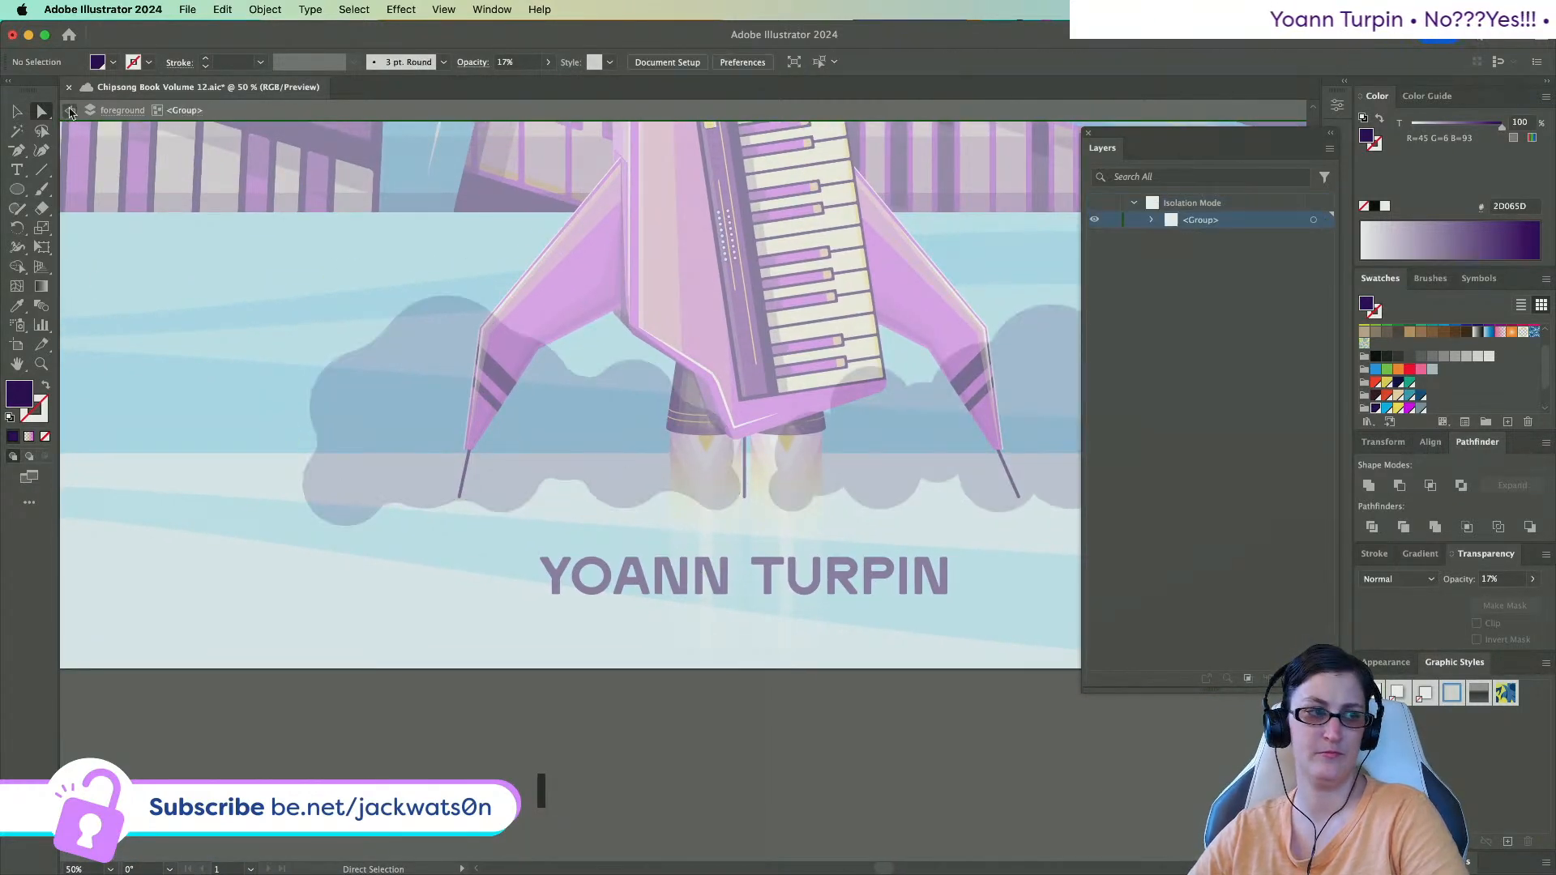
click(70, 110)
scroll(434, 421, down, 1)
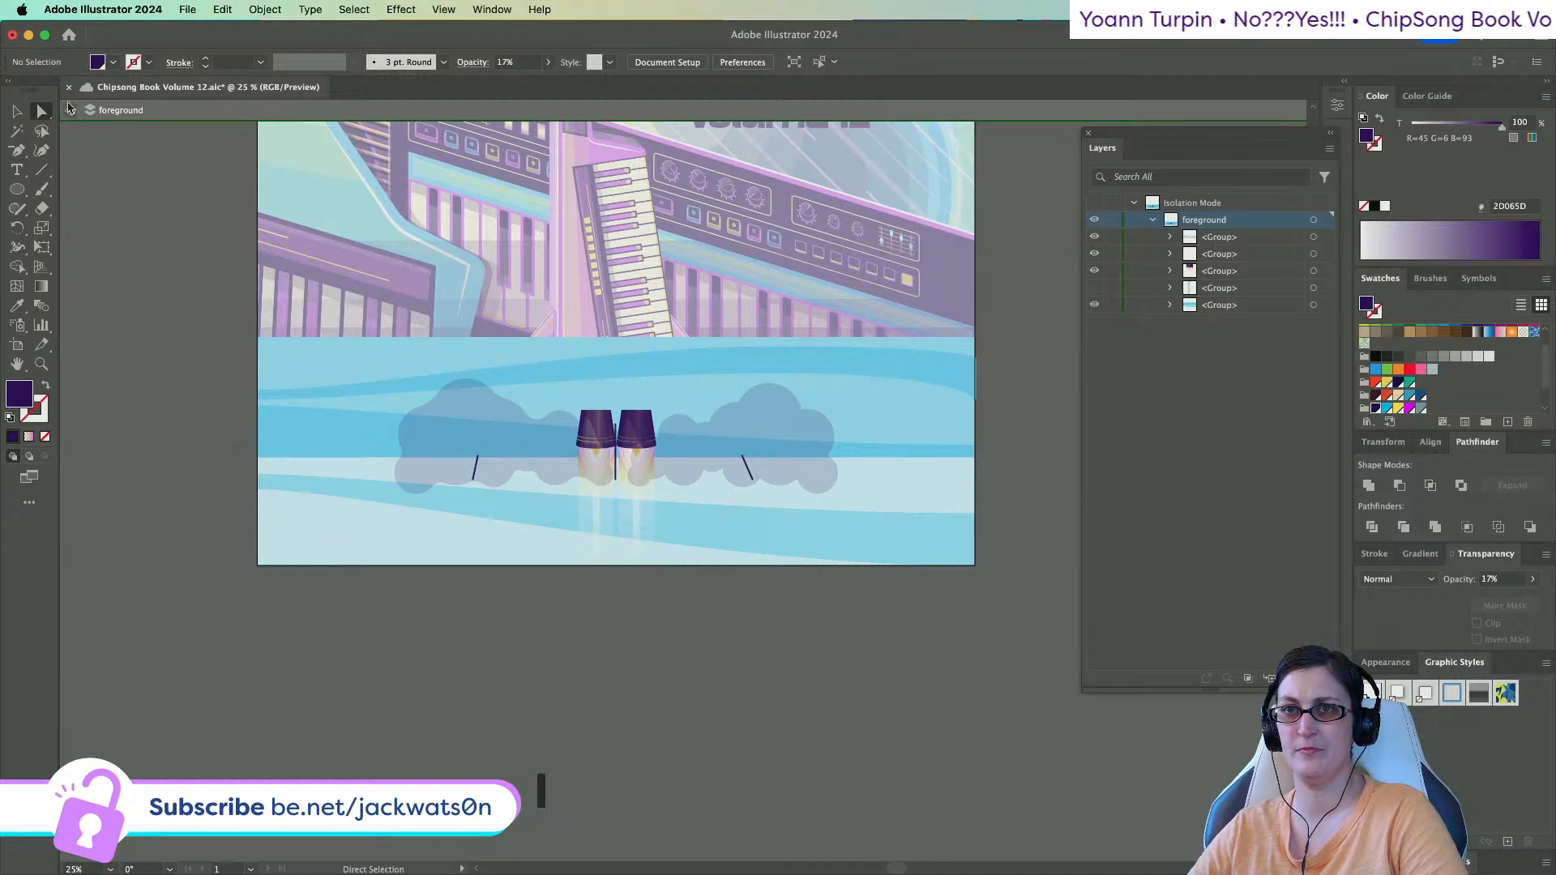
click(69, 110)
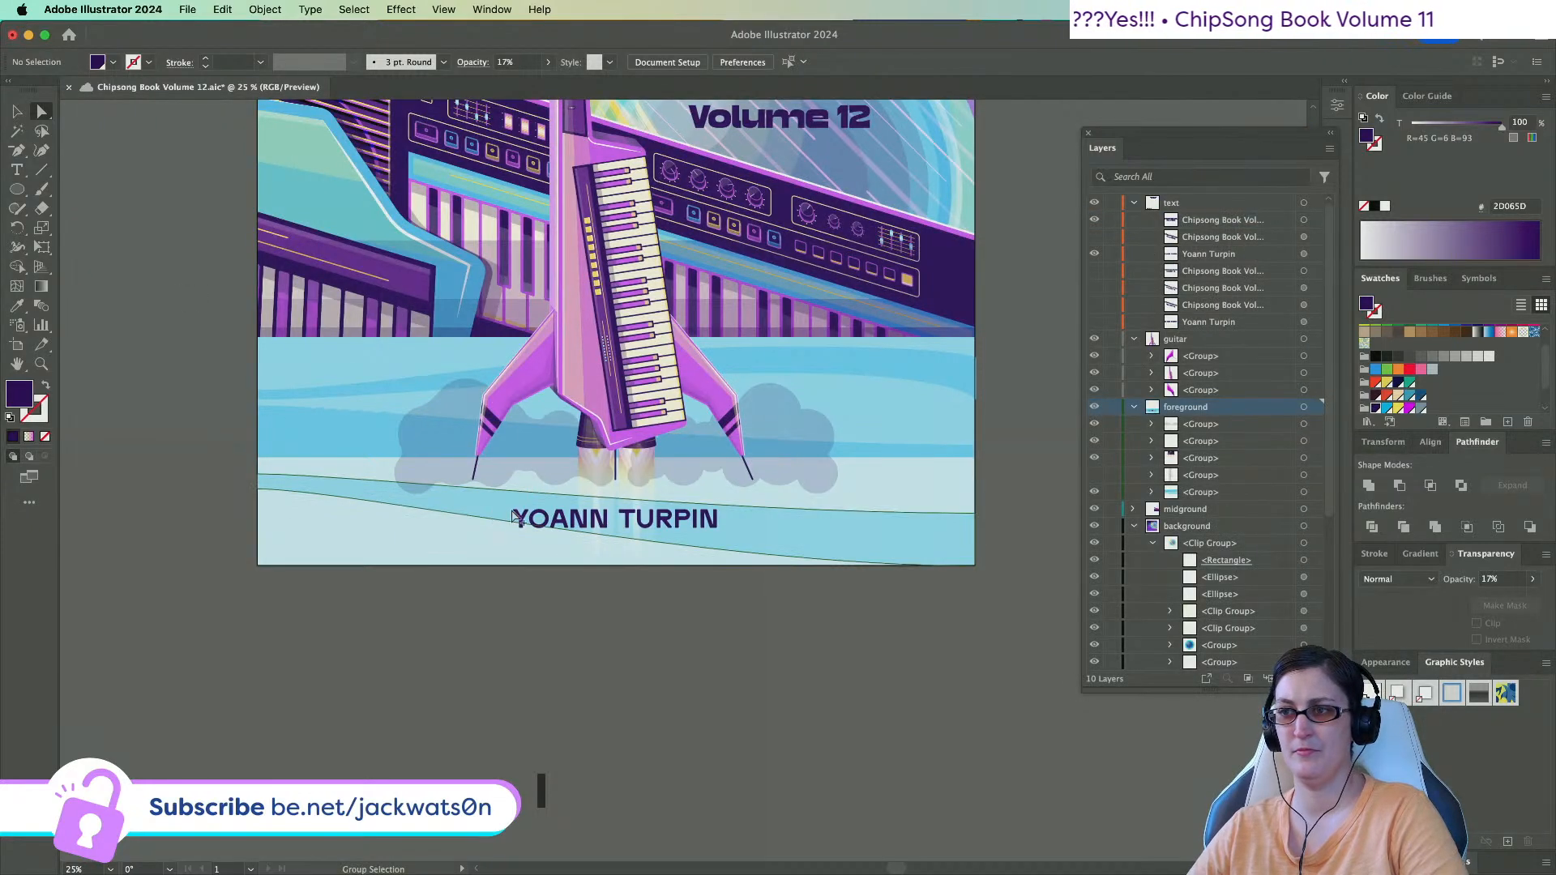
Hide the right cloud path inside the foreground layer's cloud group.
click(803, 456)
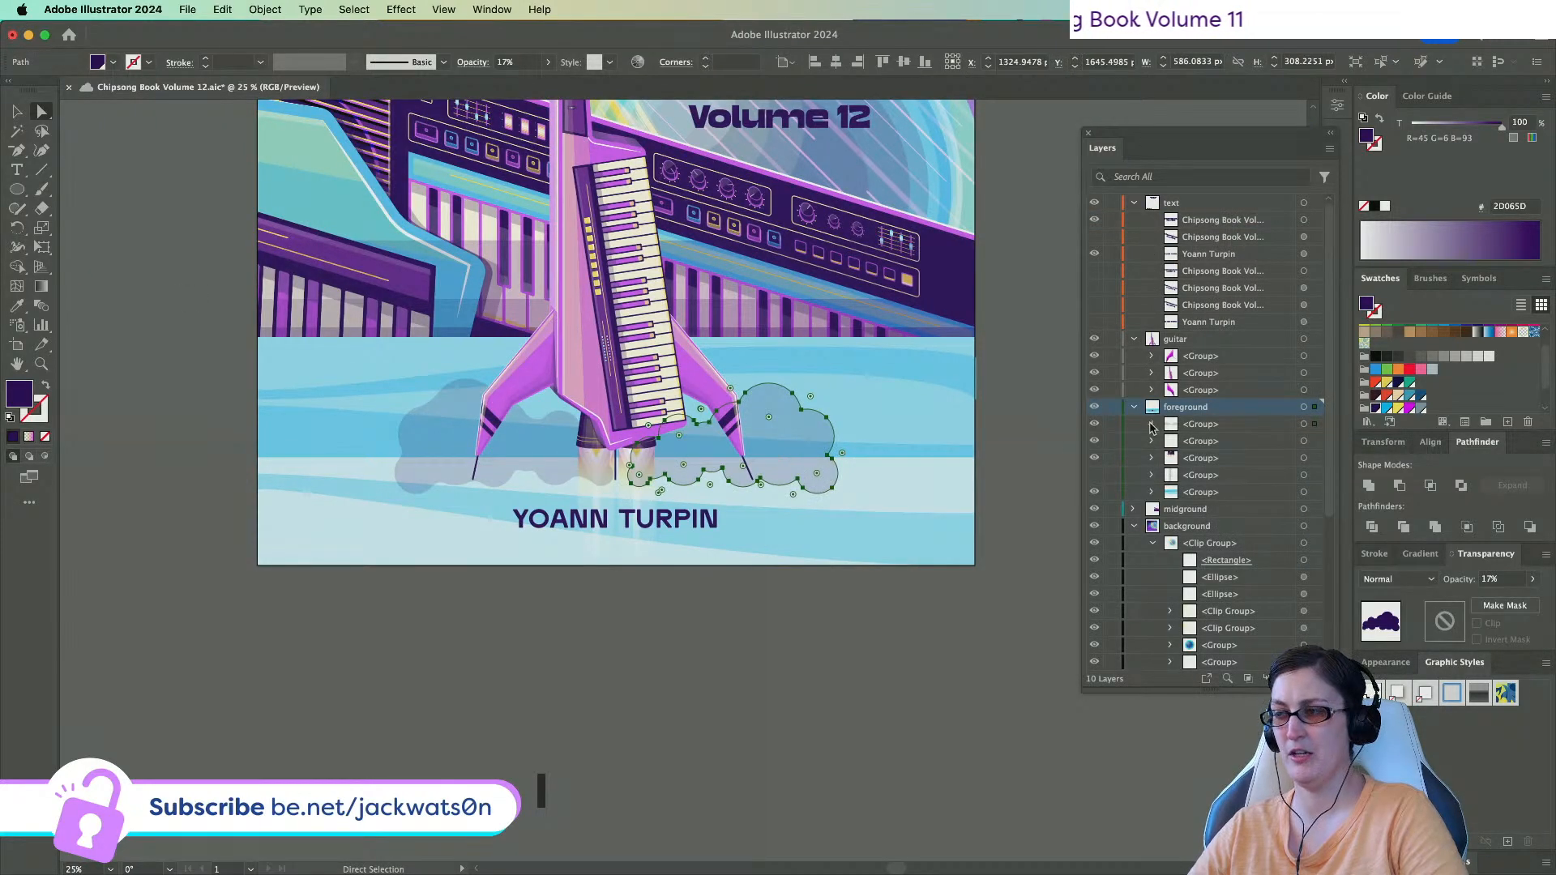
click(1151, 424)
click(1094, 441)
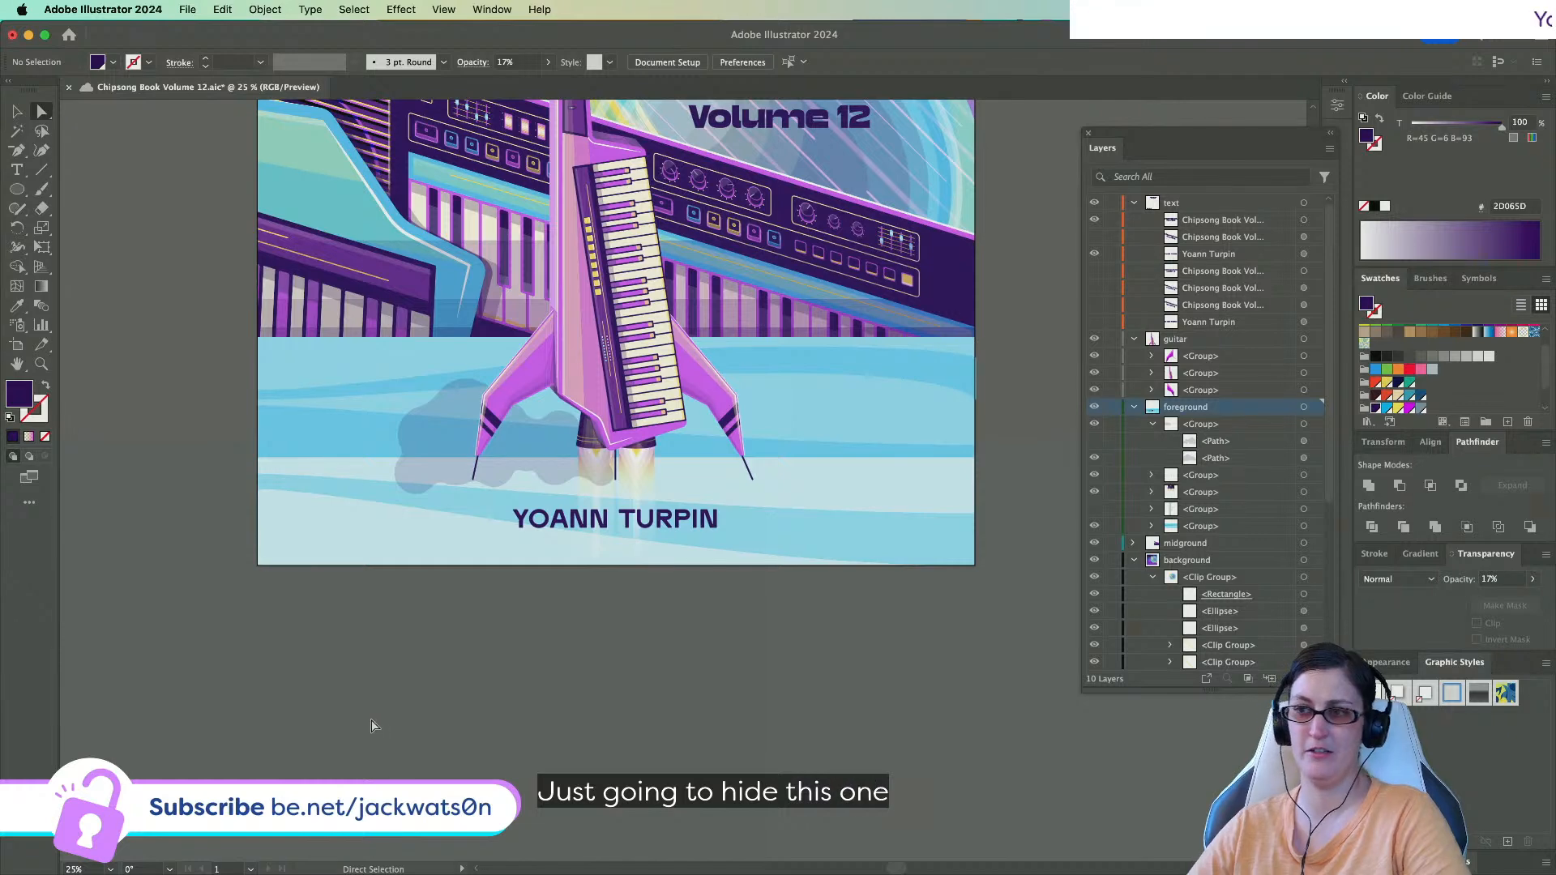
Try to take the left cloud path out of its group.
key(super+equal)
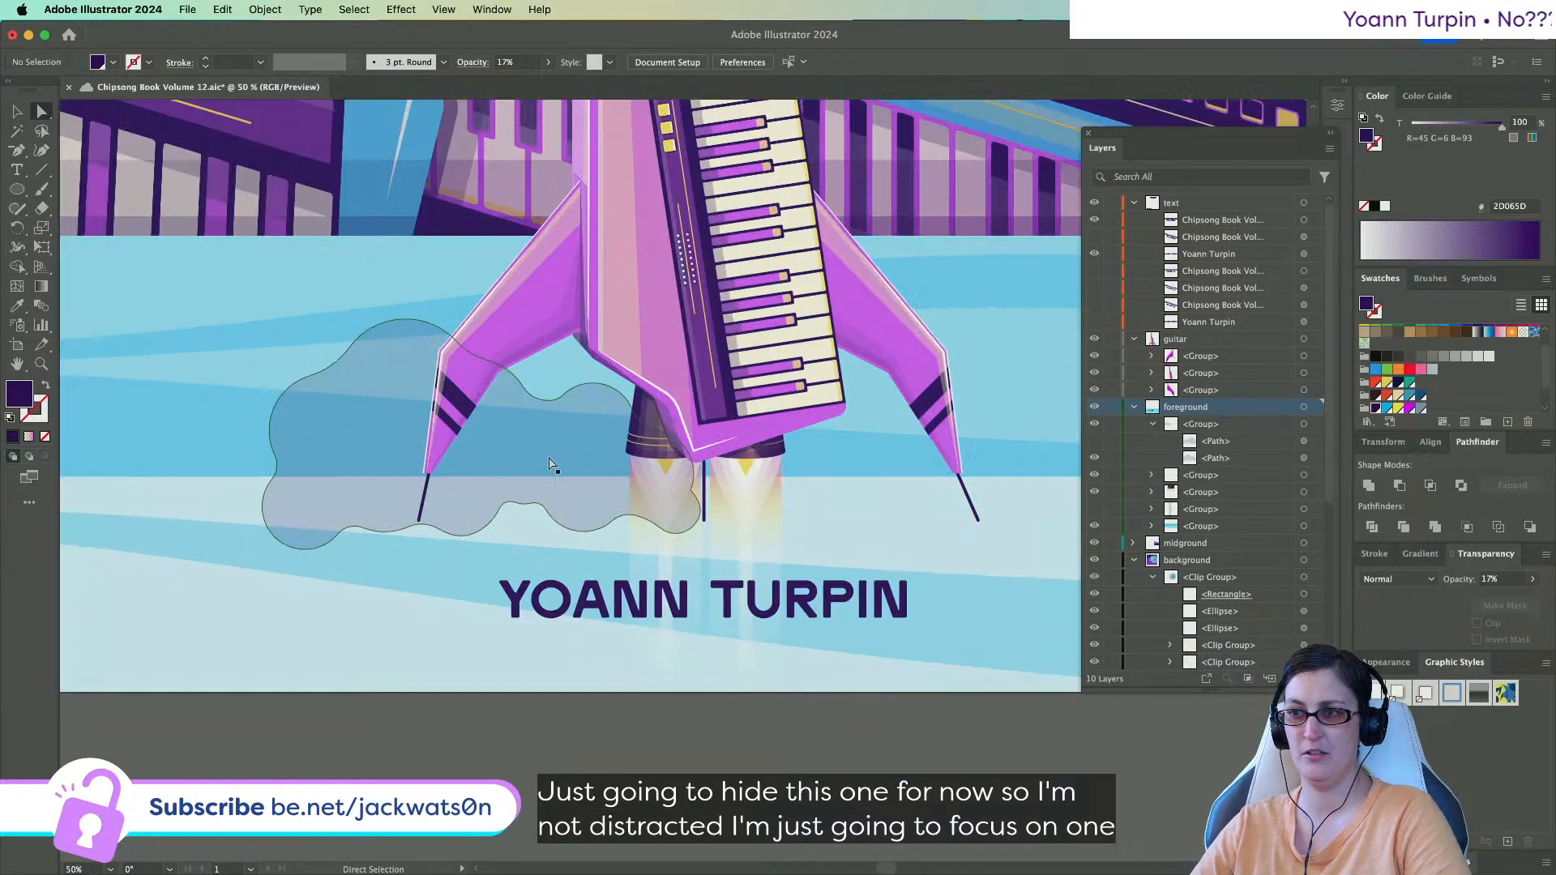
scroll(480, 474, right, 3)
click(480, 474)
key(Delete)
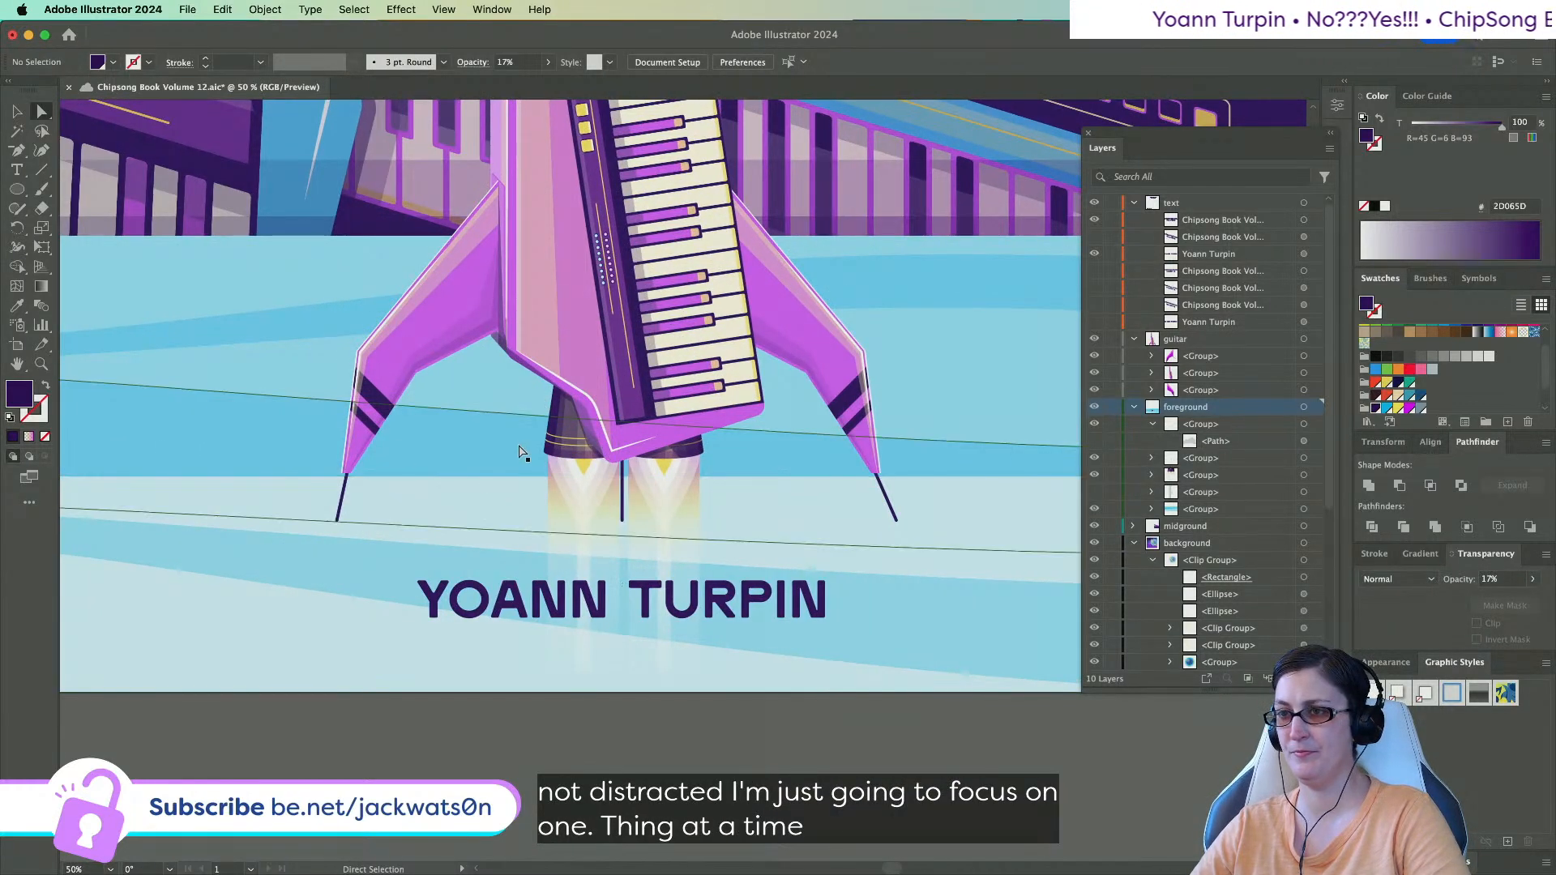
click(16, 114)
key(super+z)
key(shift+super+a)
click(465, 456)
key(a)
click(478, 489)
key(Delete)
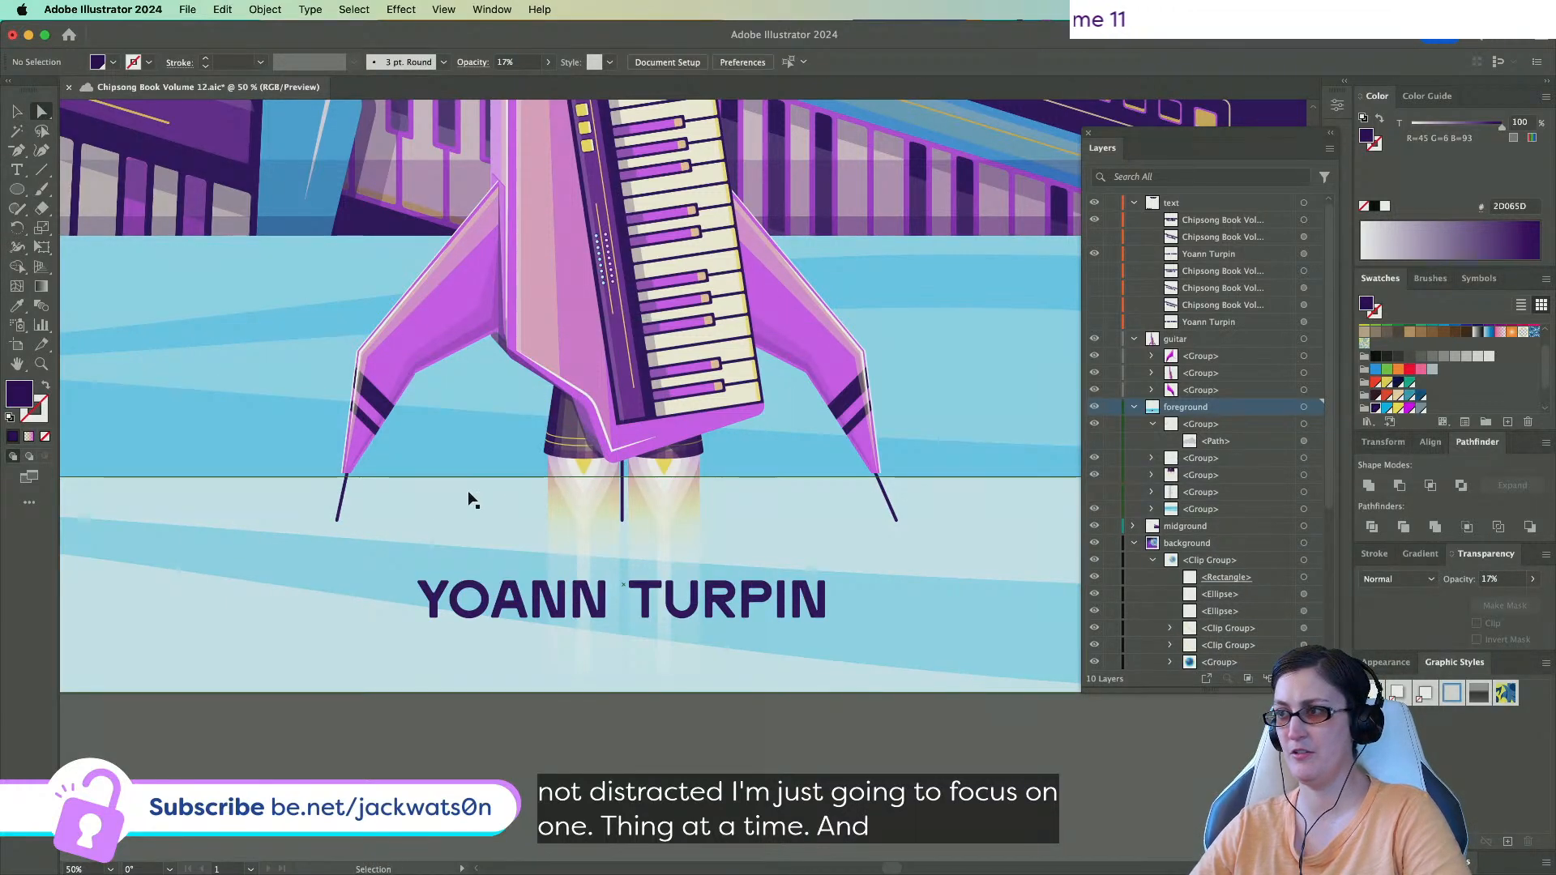
key(super+z)
Hide the original cloud group and paste the left cloud directly behind the engine group in the foreground layer.
click(1151, 425)
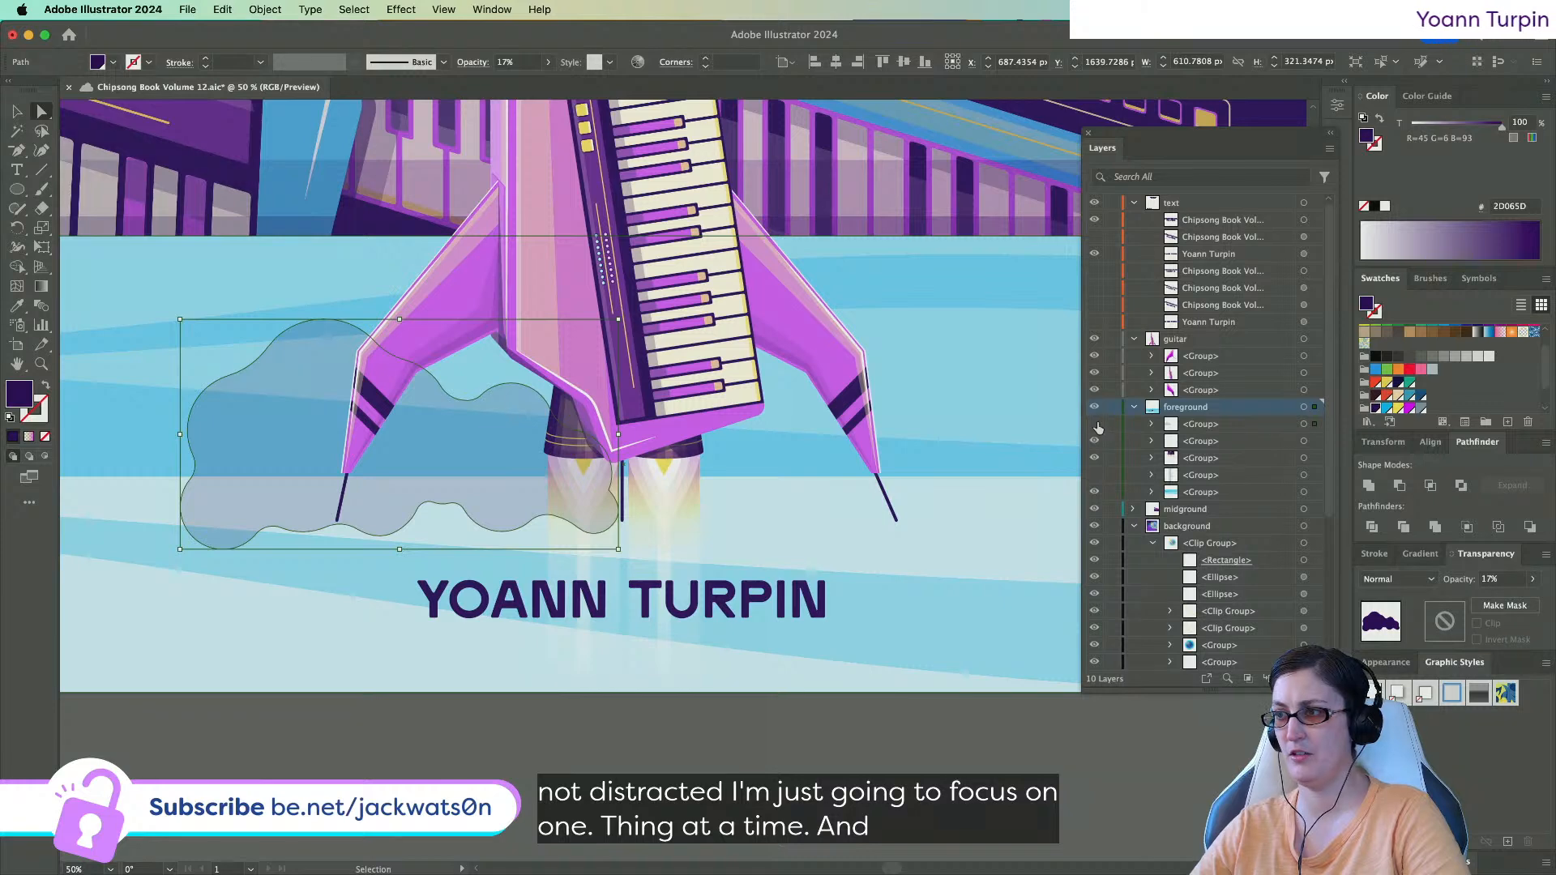
click(1095, 425)
key(v)
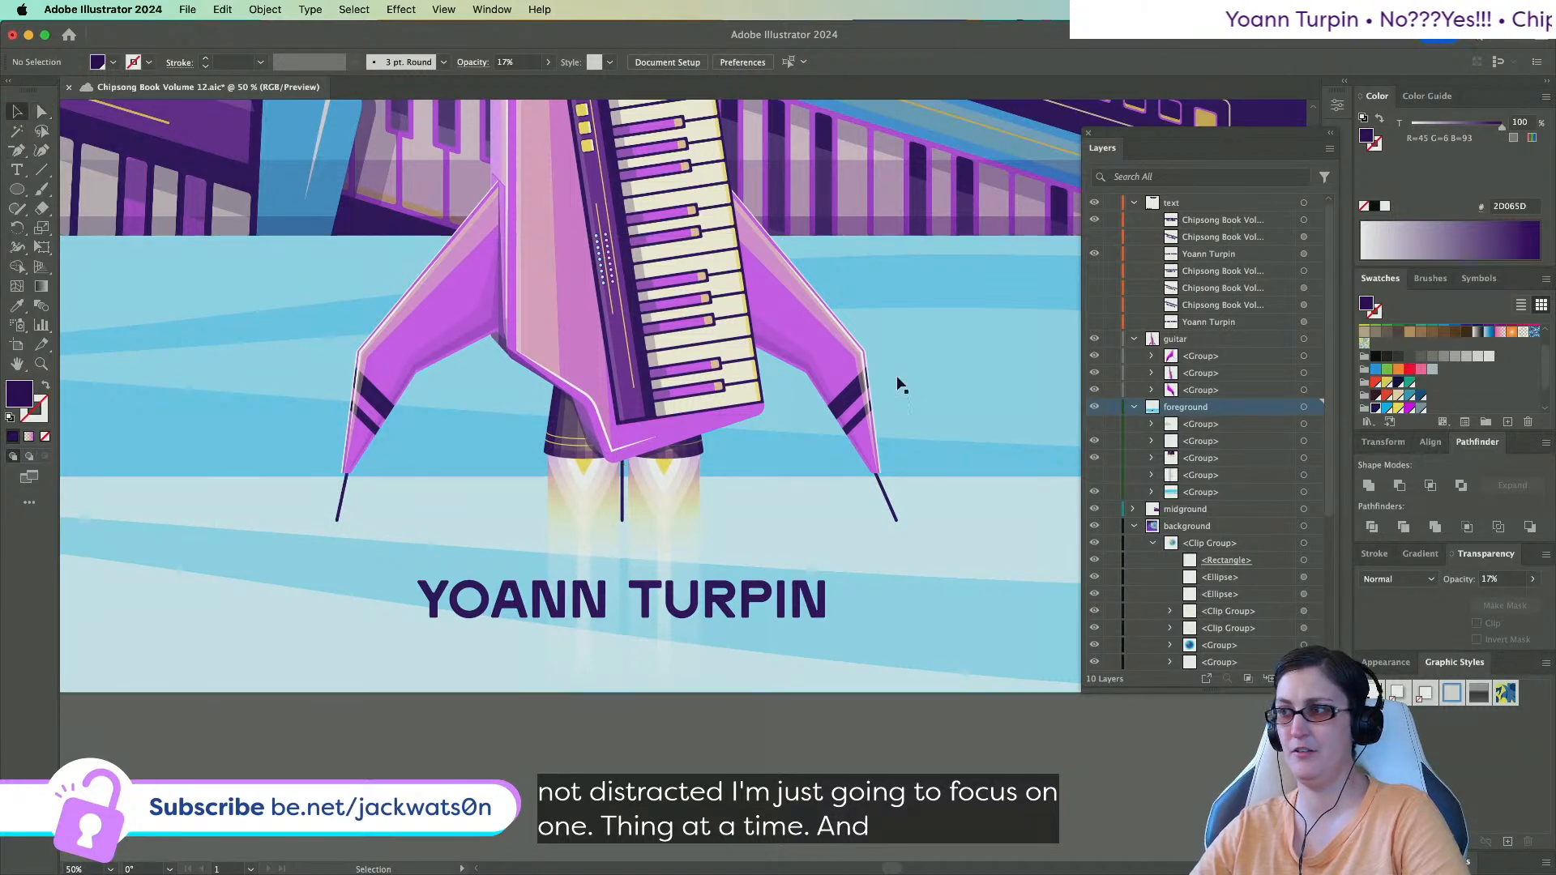
click(1313, 459)
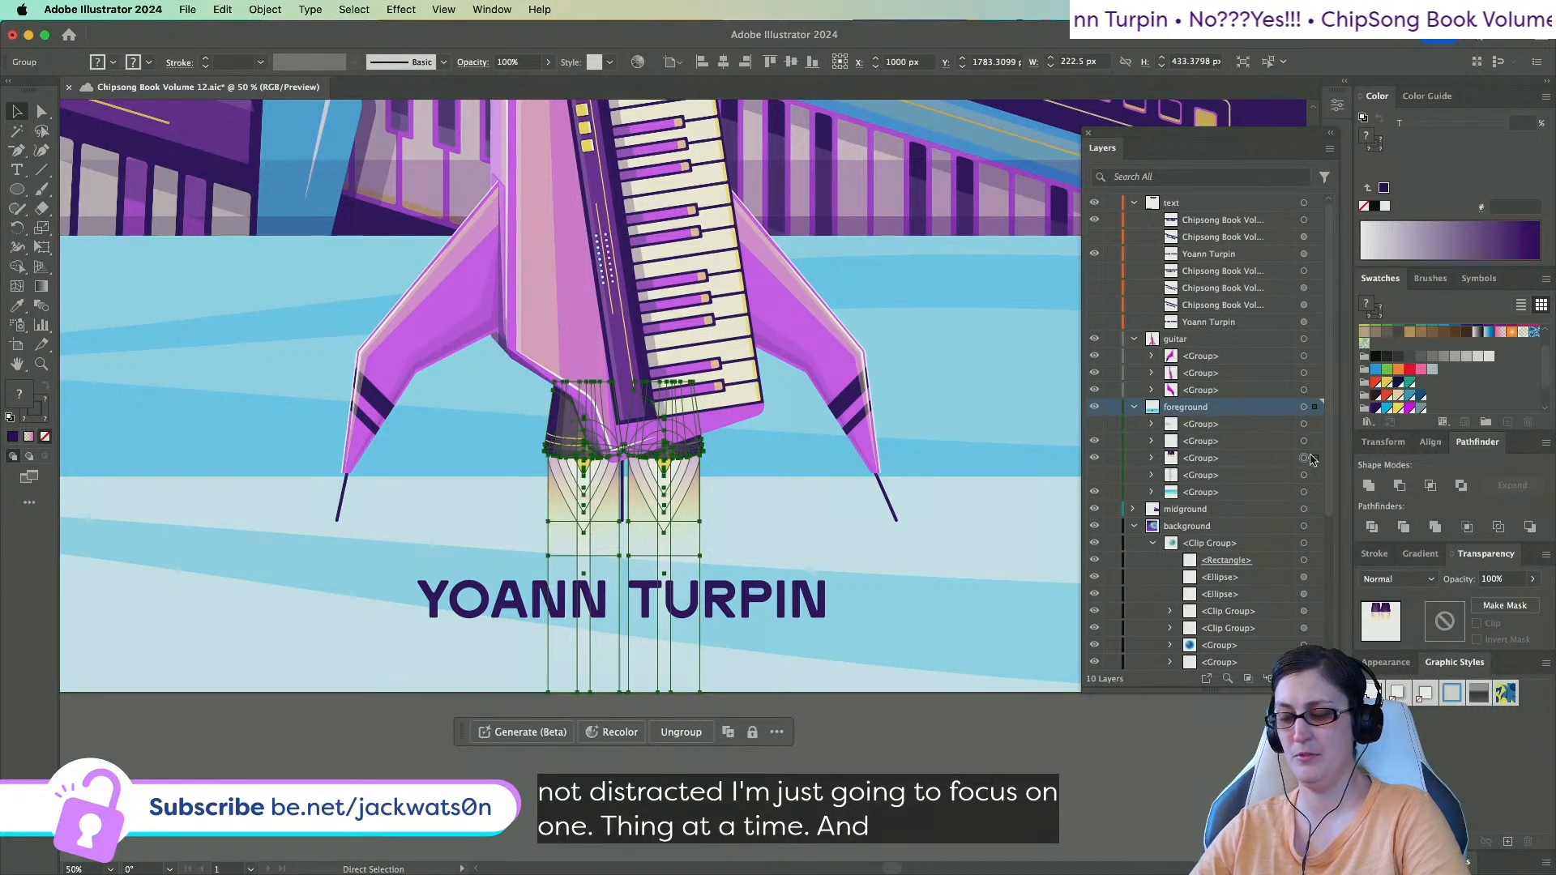
key(super+b)
key(super+shift+a)
Try to duplicate the left cloud in place and move the duplicate.
scroll(503, 619, left, 5)
click(490, 524)
key(super+c)
key(super+f)
drag(398, 550, 166, 404)
scroll(293, 411, right, 3)
key(Delete)
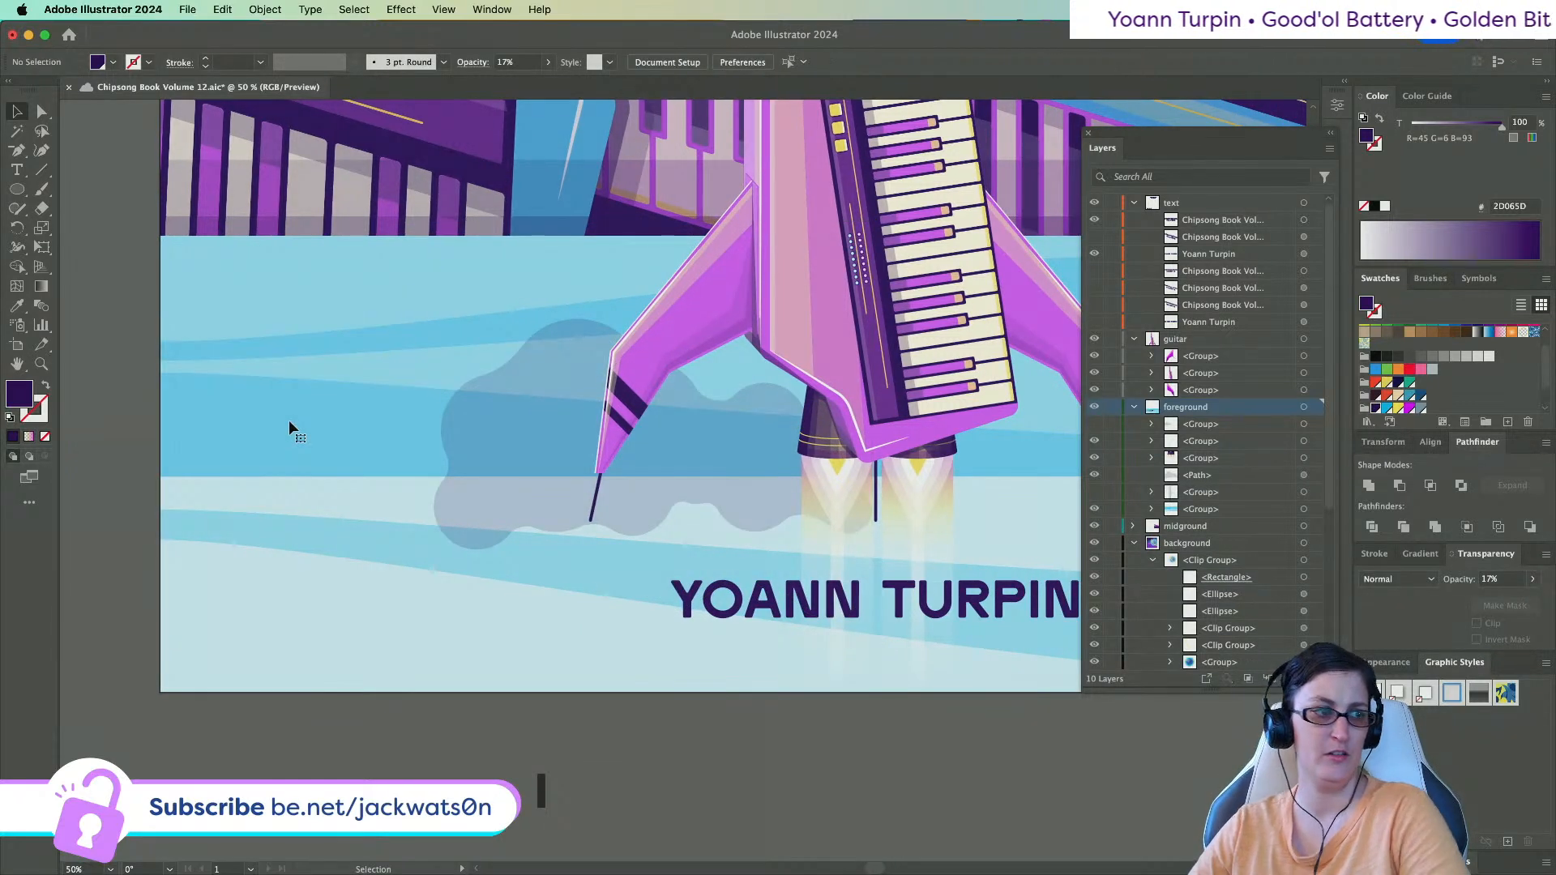
Move the left cloud slightly up and to the left.
click(17, 189)
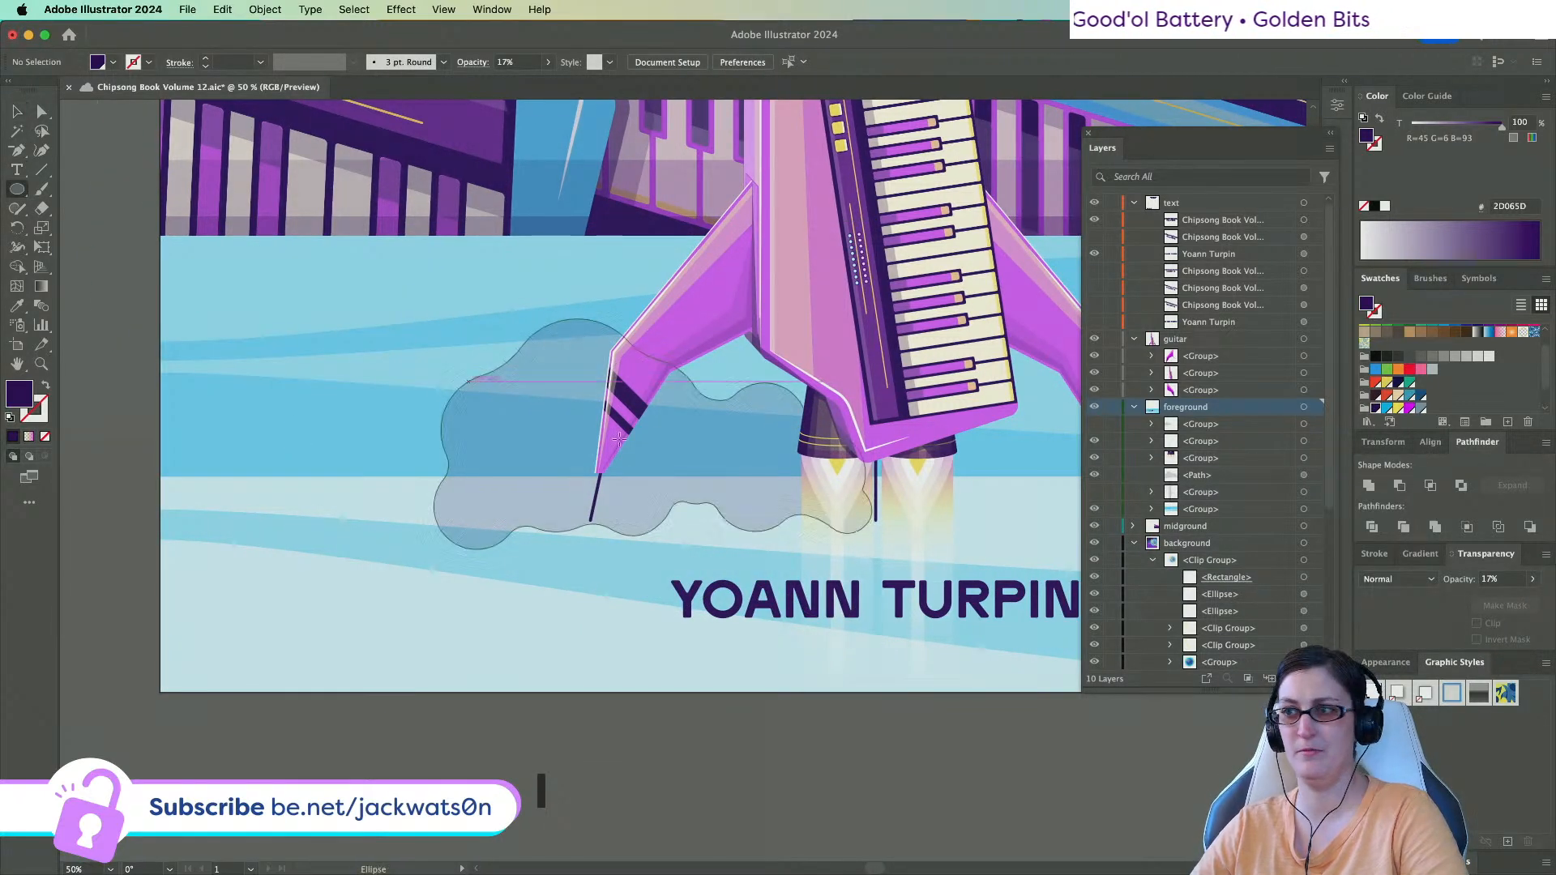
click(42, 111)
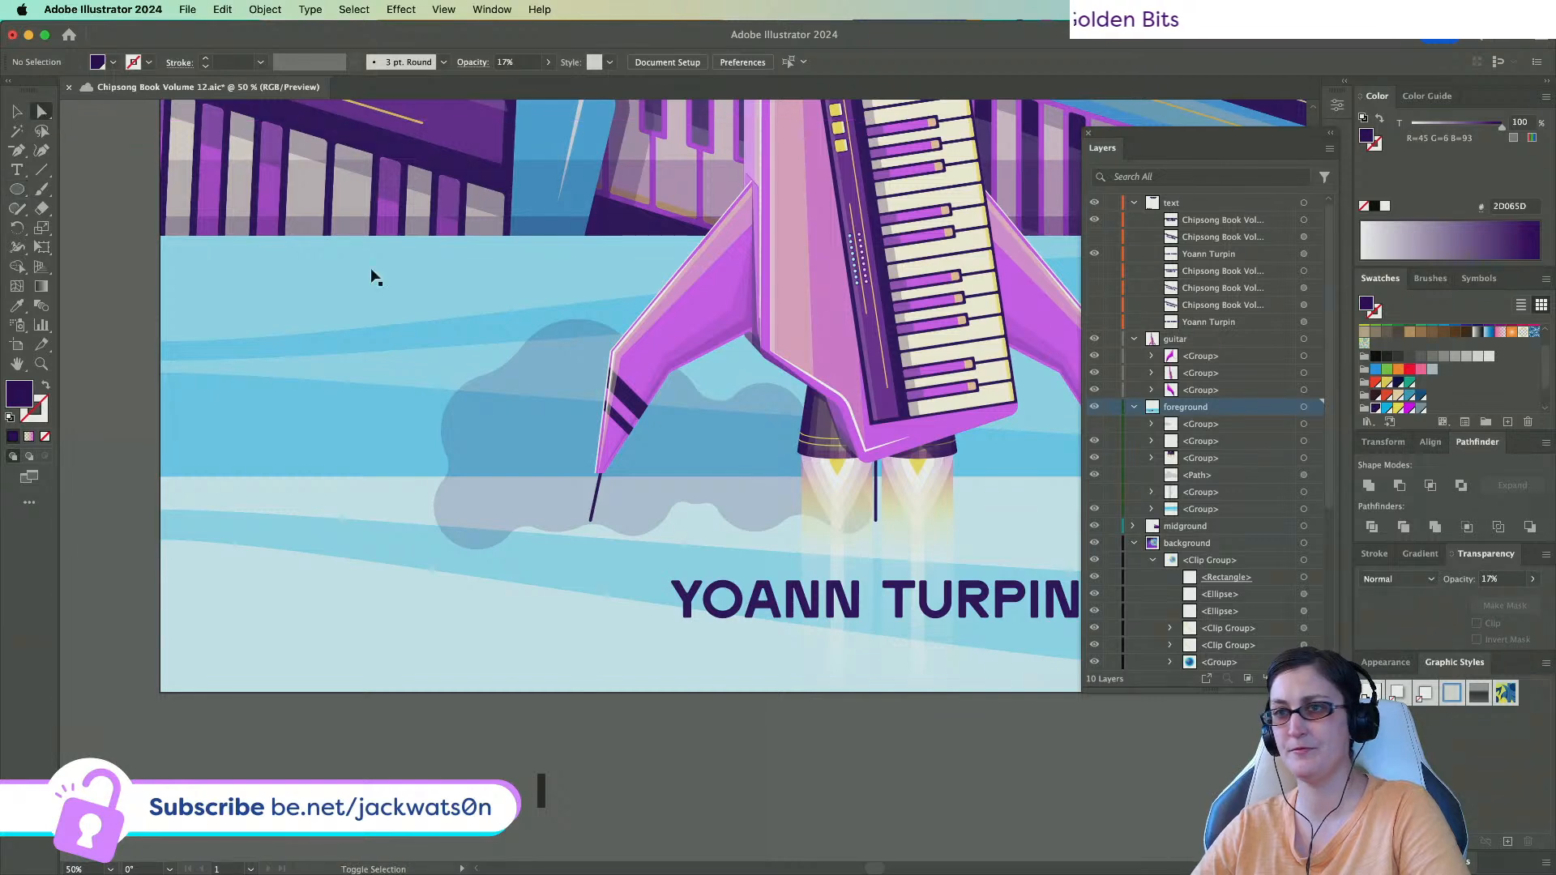
drag(723, 450, 696, 425)
scroll(493, 423, down, 2)
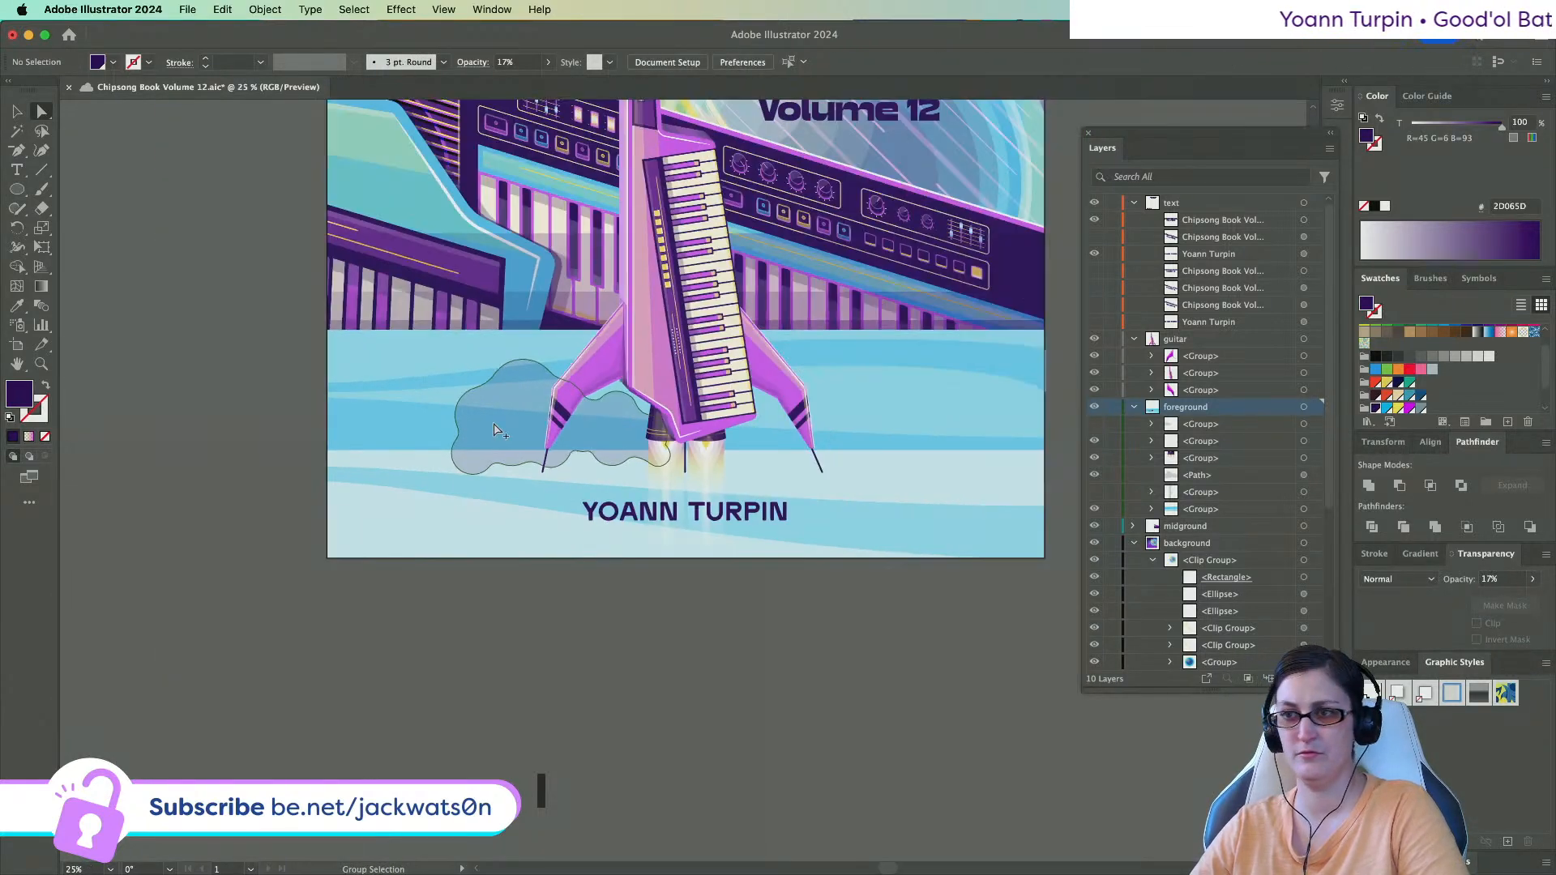
Duplicate the left cloud with a slight offset and reflect the copy across the horizontal axis.
click(464, 423)
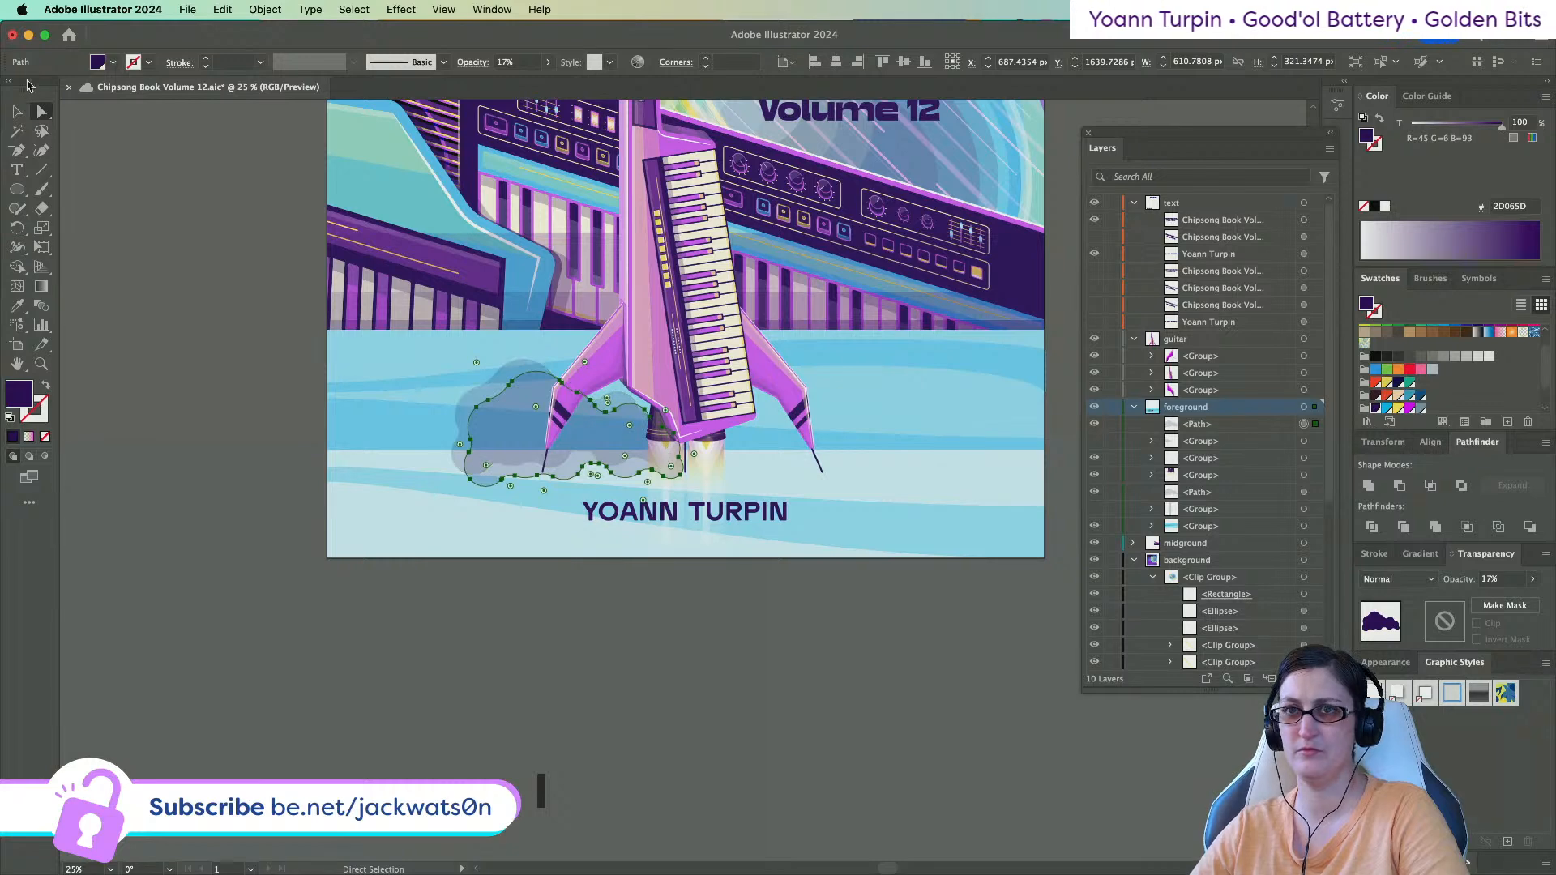
click(16, 111)
click(265, 9)
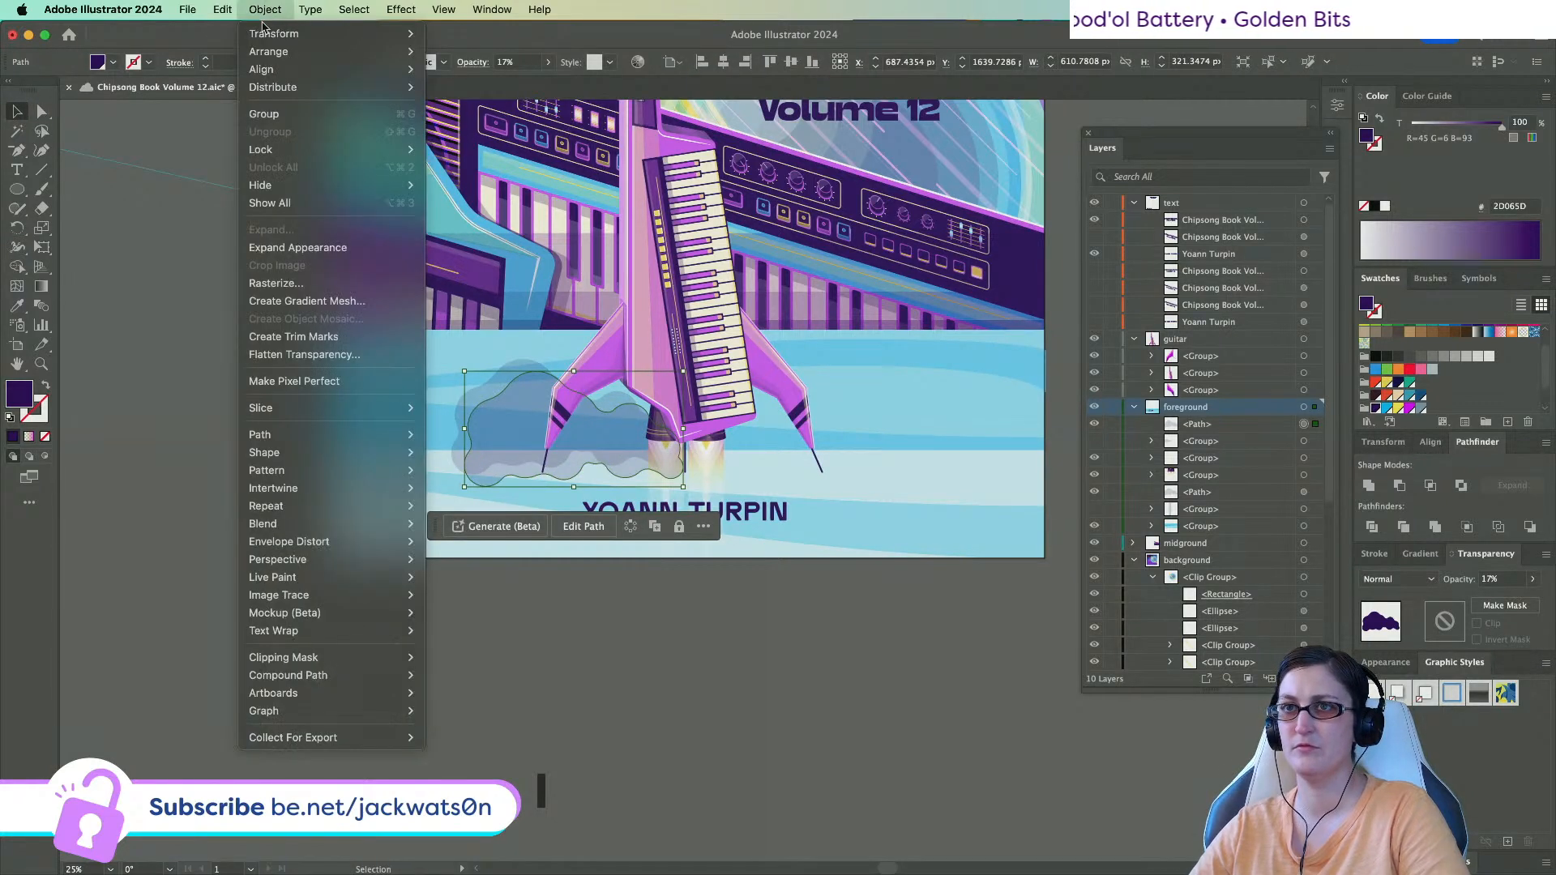
mouse_move(324, 34)
click(454, 91)
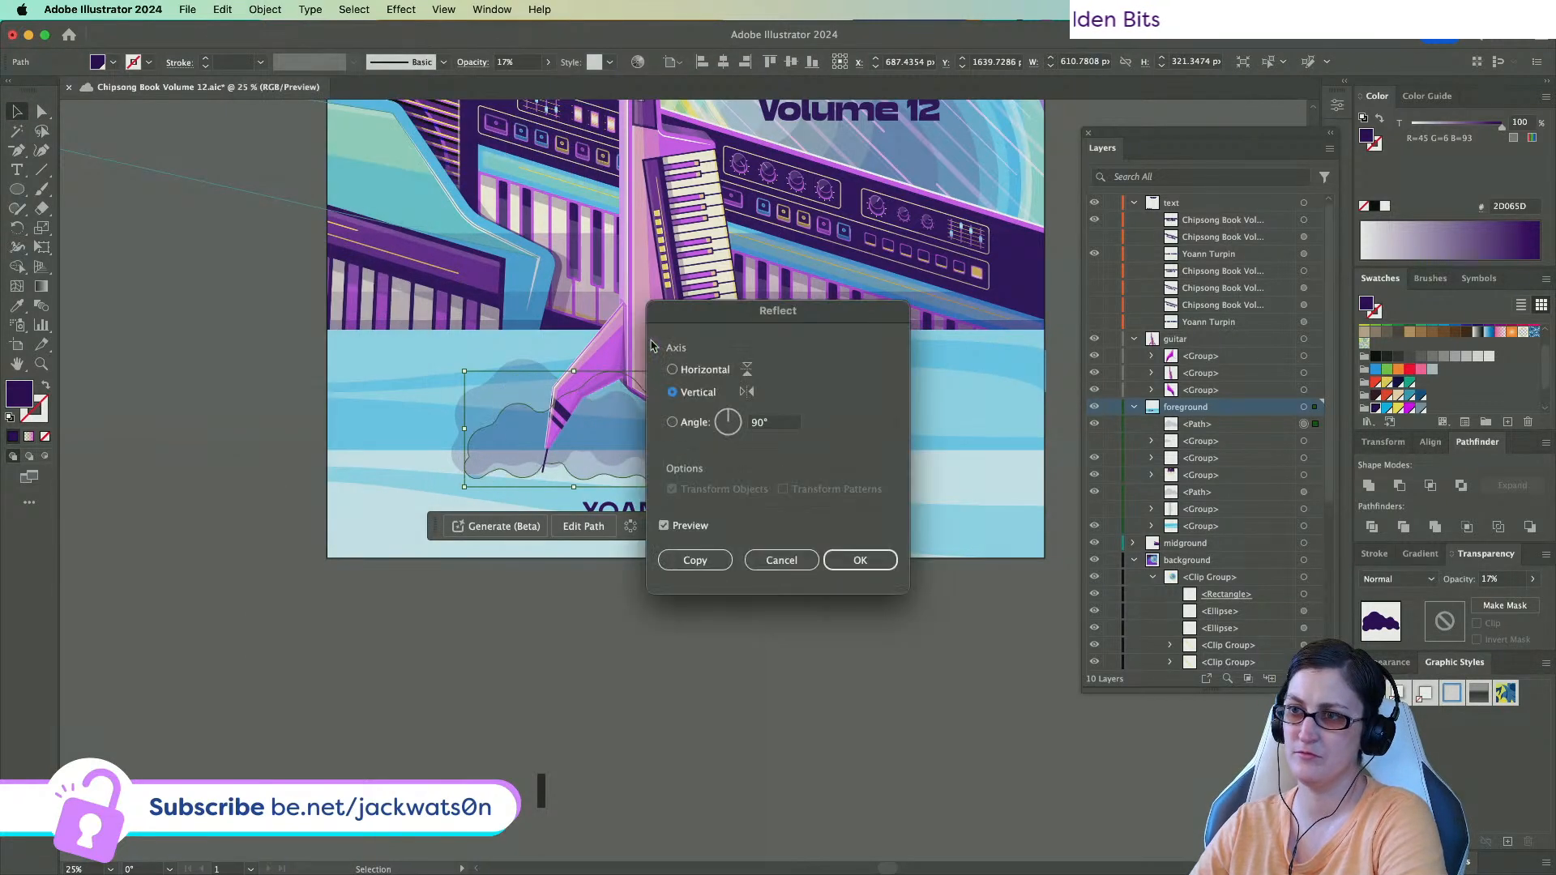
click(671, 370)
key(Return)
Enlarge the reflected cloud and tilt it clockwise to about 1254 by 734 px, extending past the page's left edge.
drag(563, 395, 214, 467)
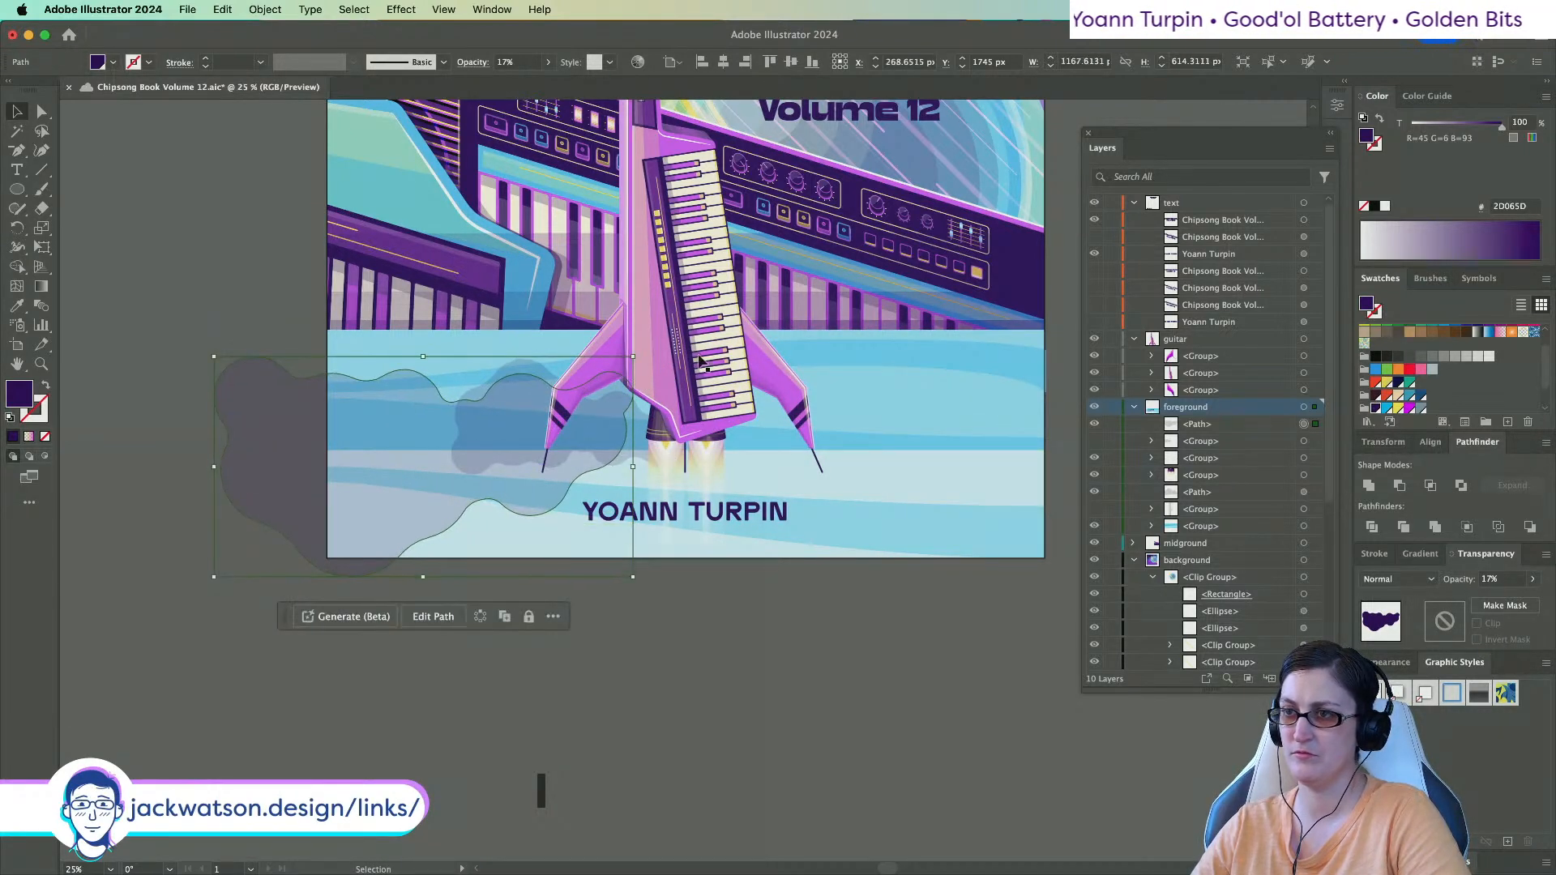
drag(633, 348, 659, 423)
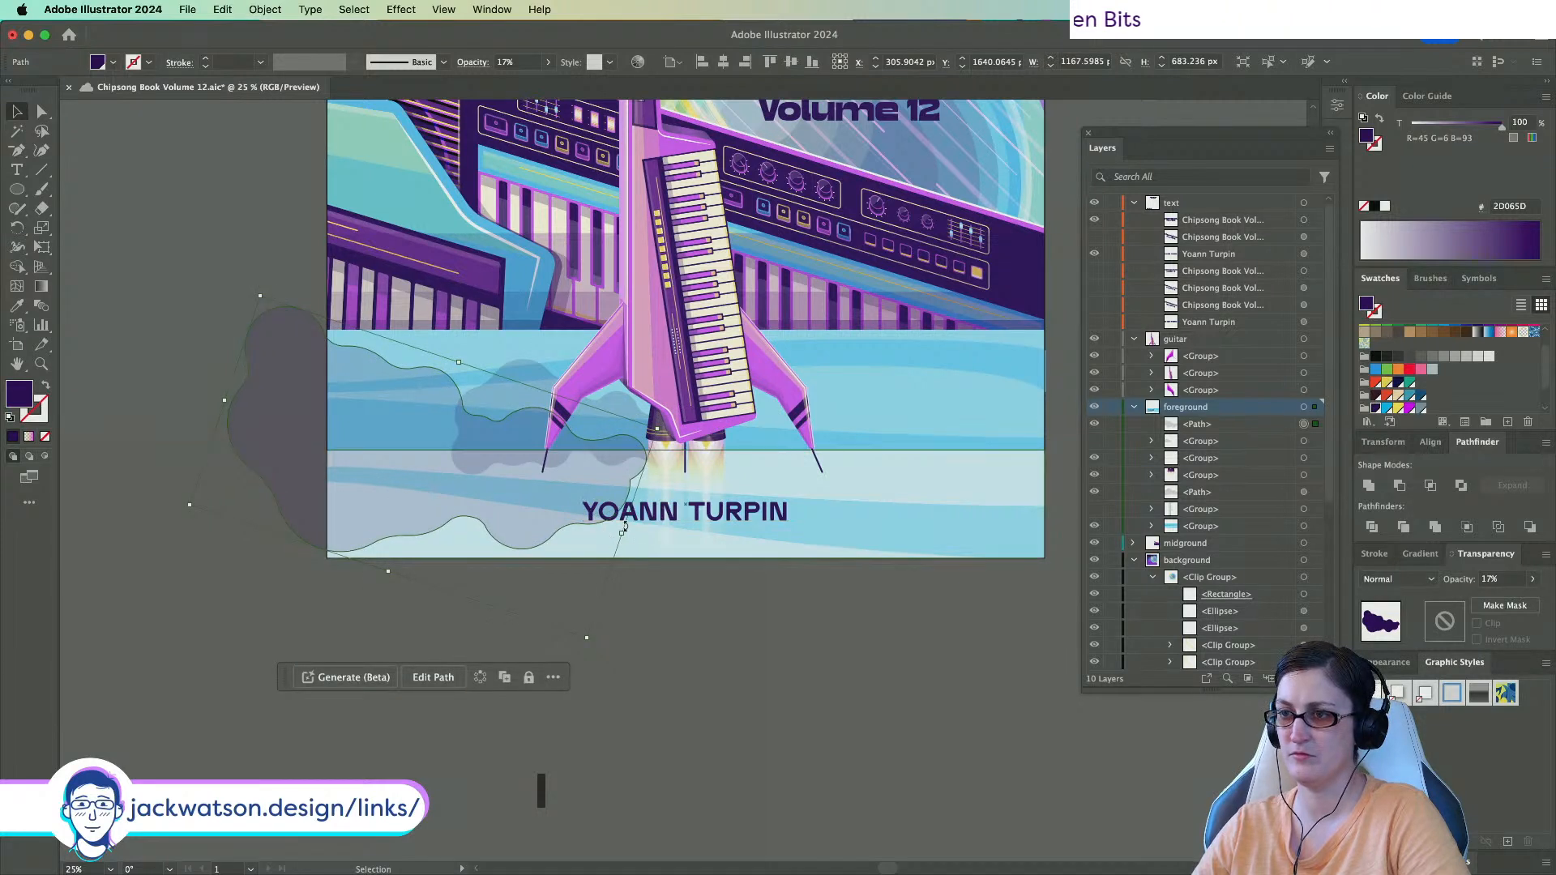
drag(621, 534, 655, 540)
drag(259, 431, 261, 424)
Restack the large cloud behind the engine group, just above the small cloud, and set both clouds' opacity to 10%.
key(Delete)
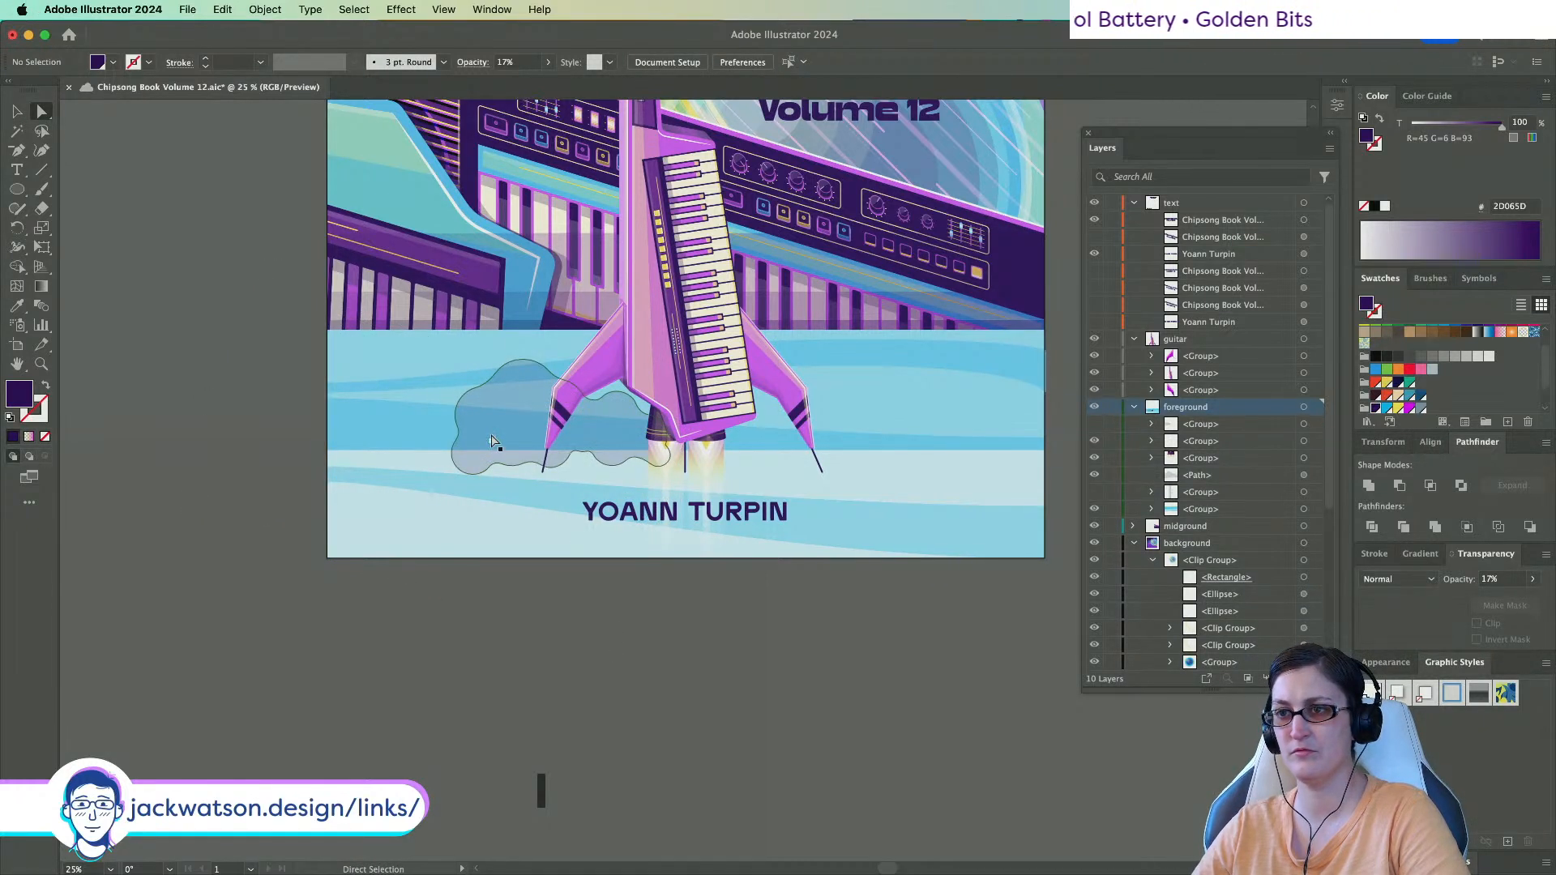
key(super+z)
text(10)
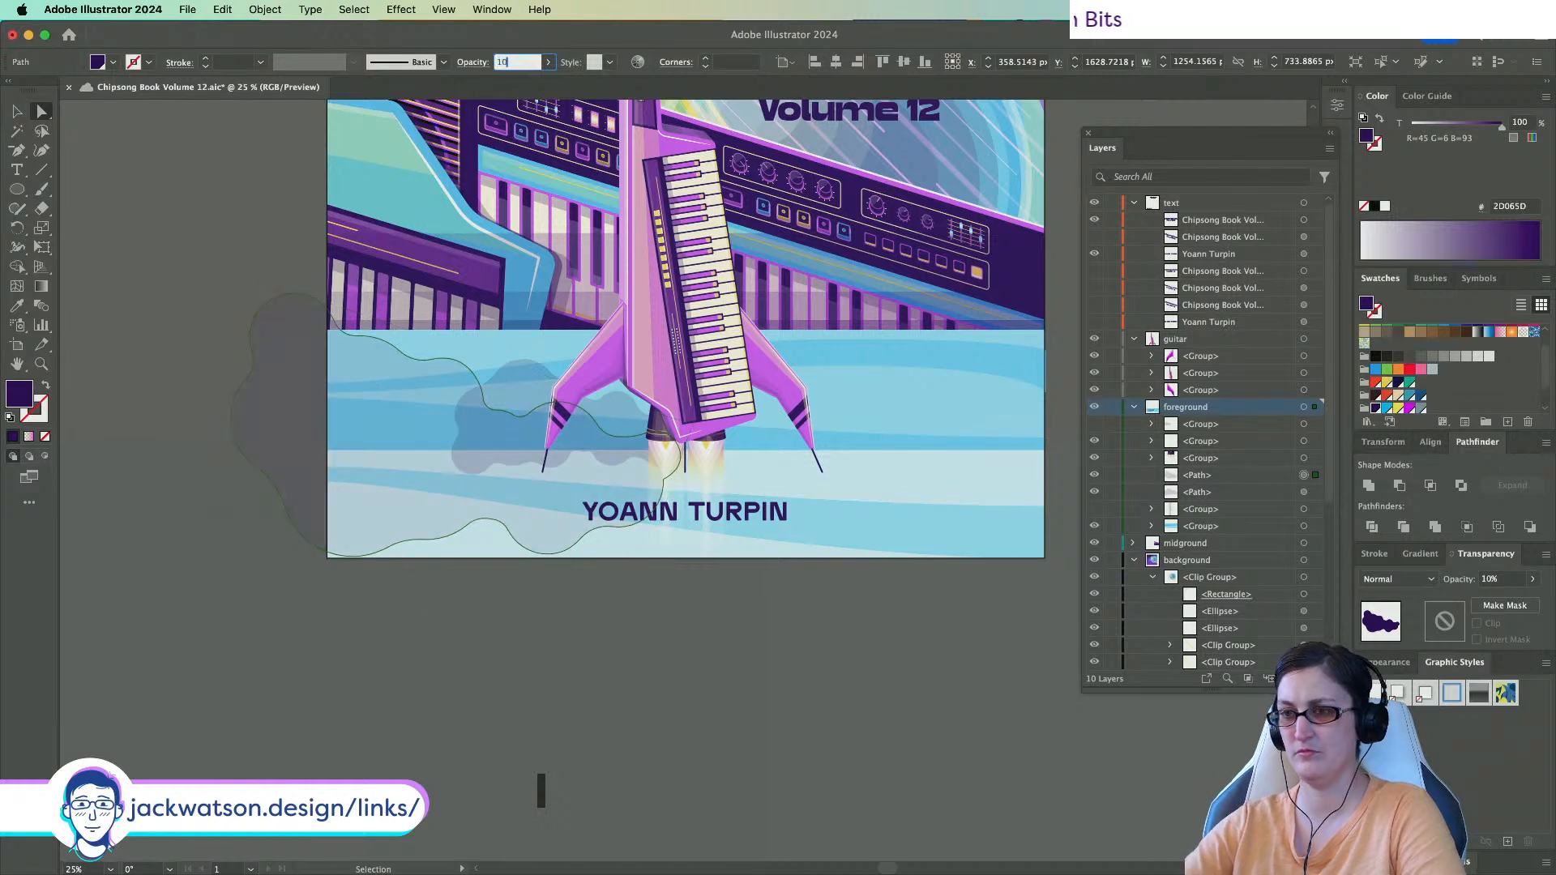
click(512, 397)
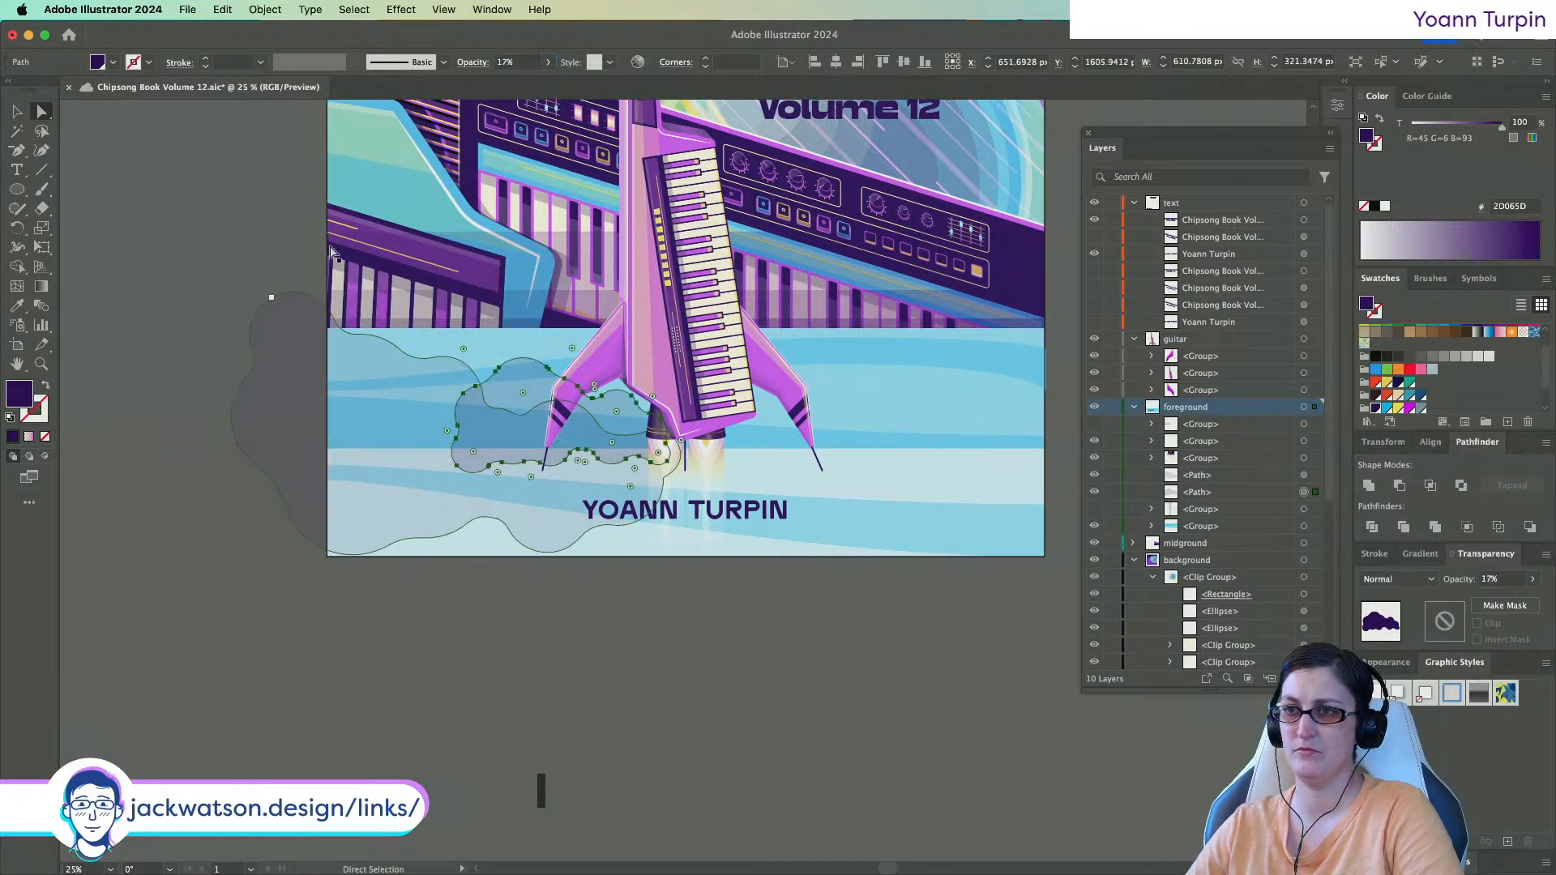
text(10)
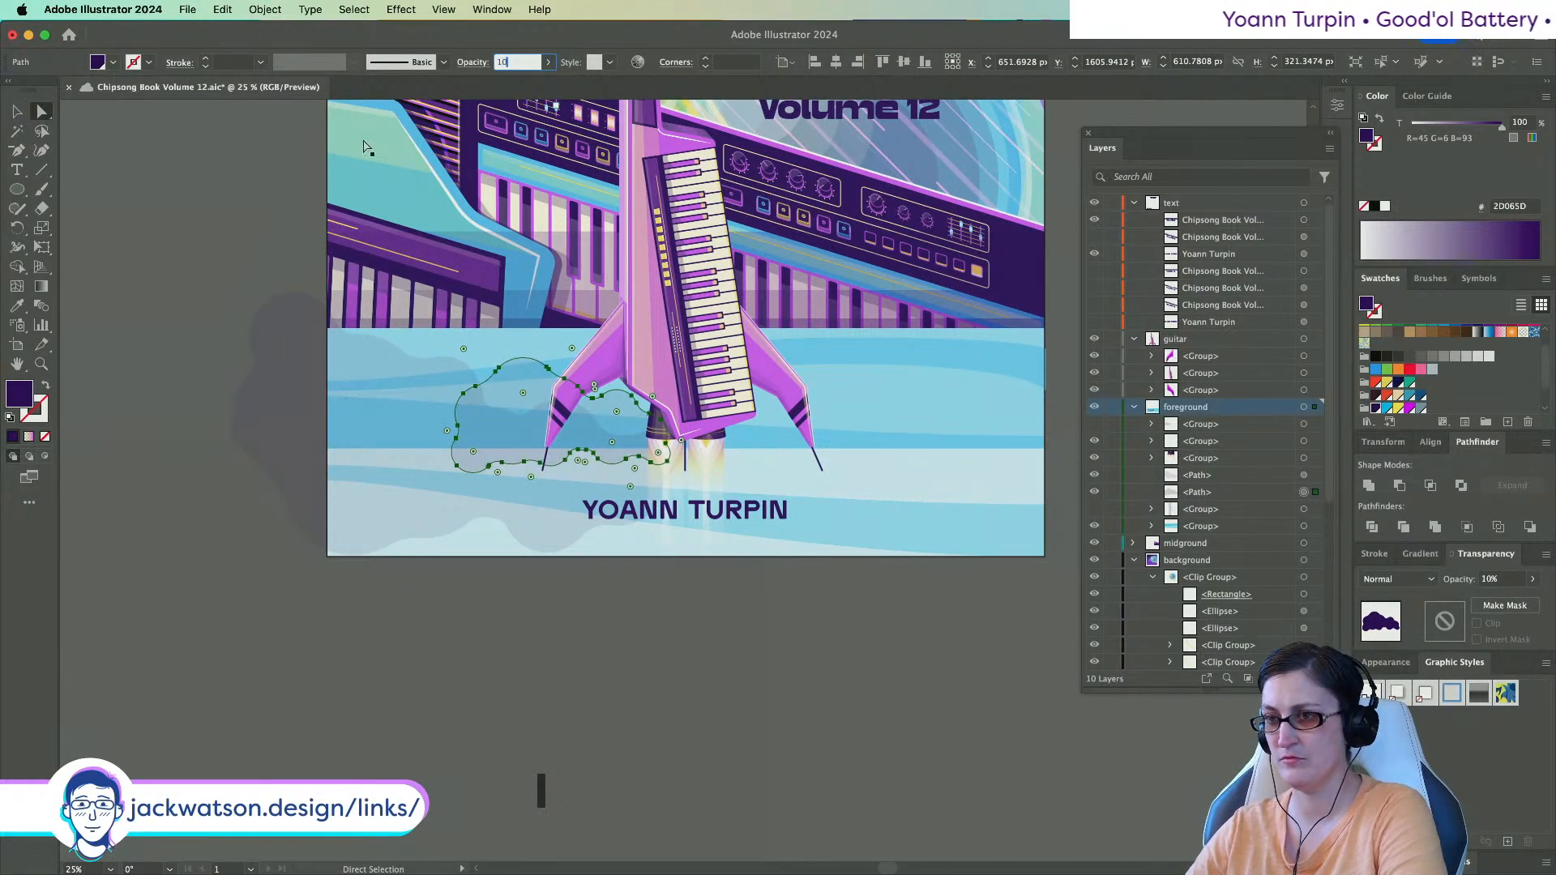
click(616, 645)
Enlarge the big left cloud to about 1326 by 776 px and shift it slightly up and to the left.
scroll(616, 567, up, 3)
scroll(616, 568, right, 3)
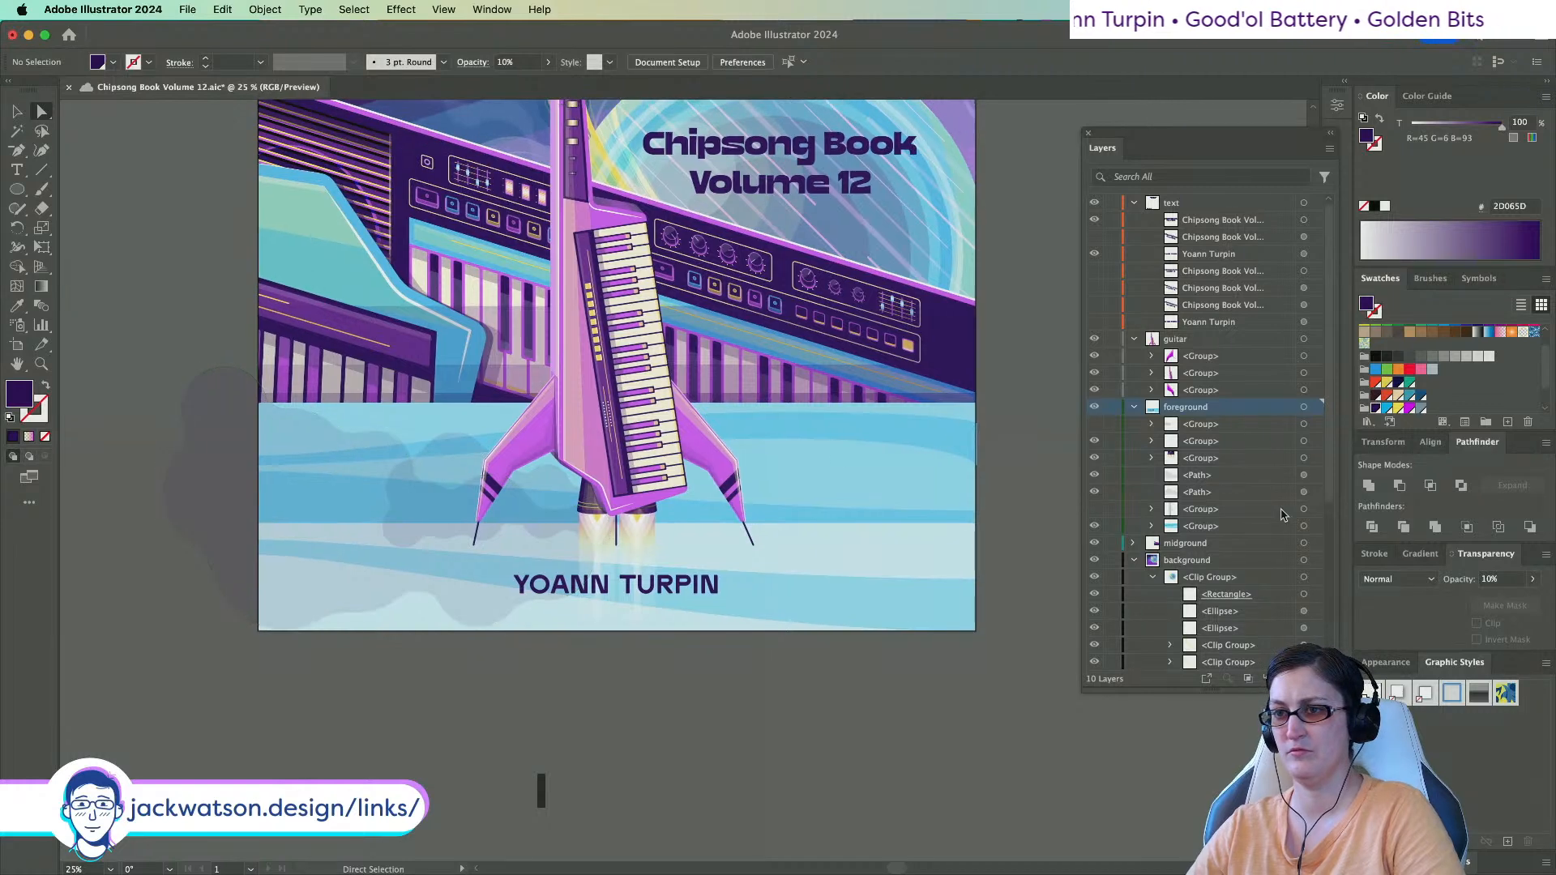
scroll(863, 474, down, 2)
scroll(486, 506, up, 1)
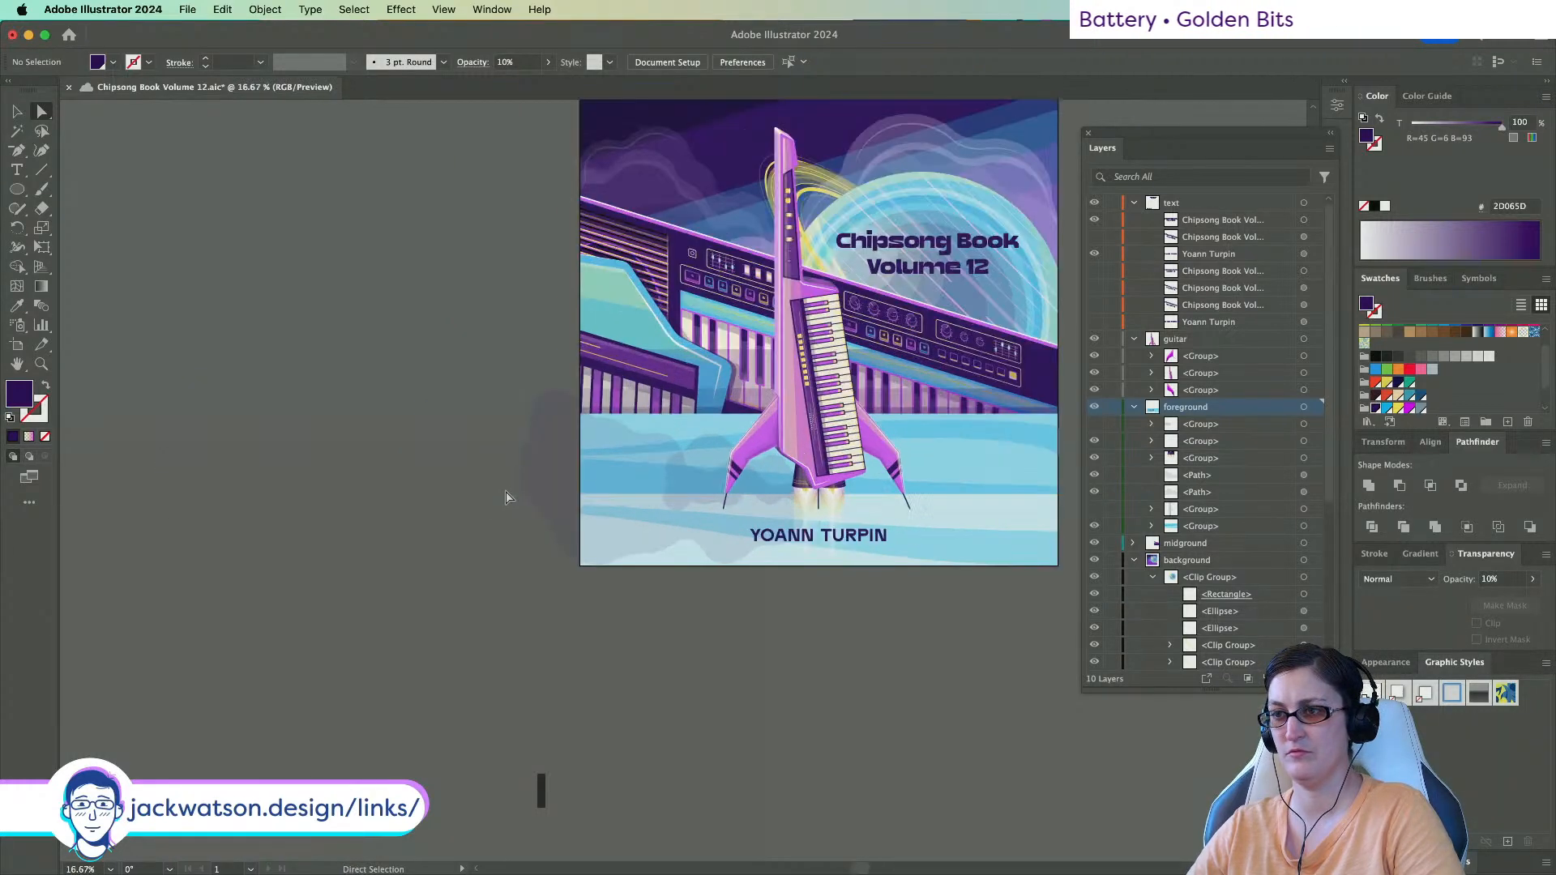
scroll(506, 501, right, 3)
scroll(504, 500, up, 1)
click(383, 484)
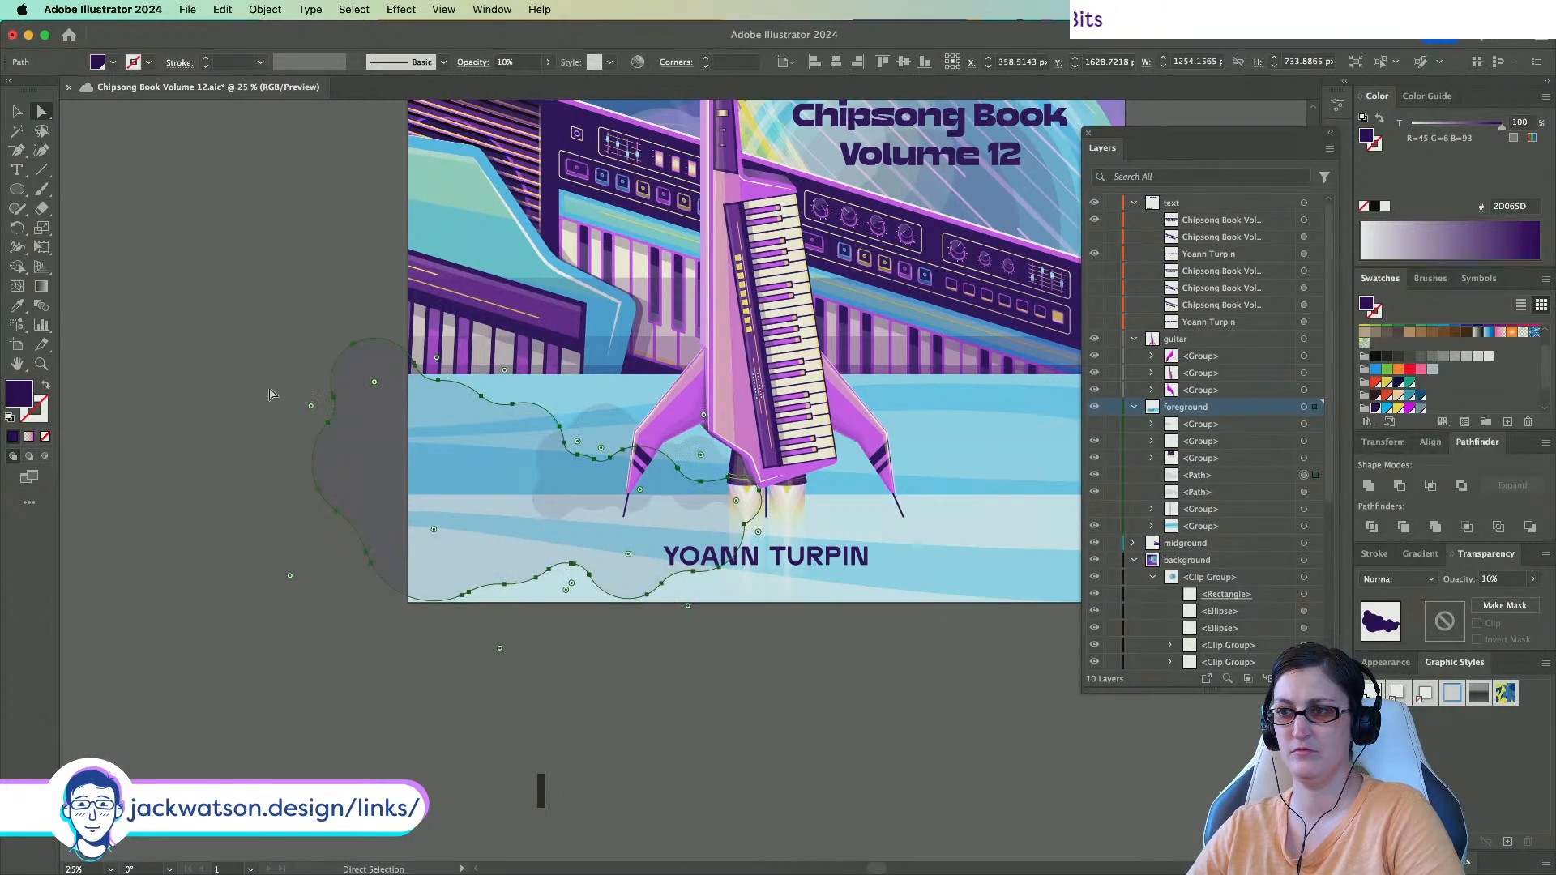
click(19, 112)
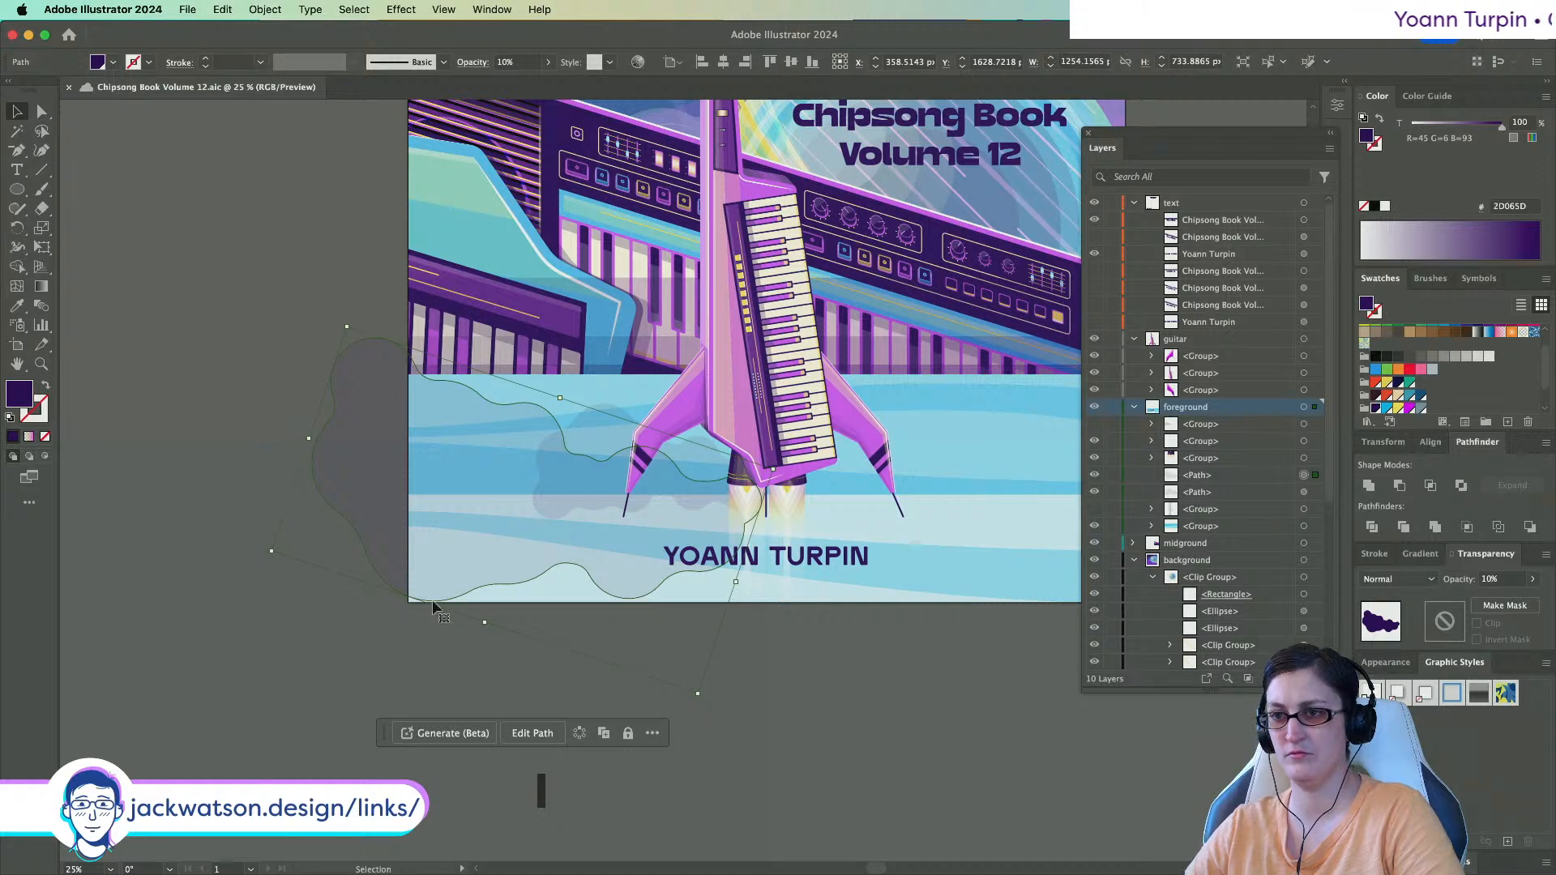
drag(485, 629, 531, 639)
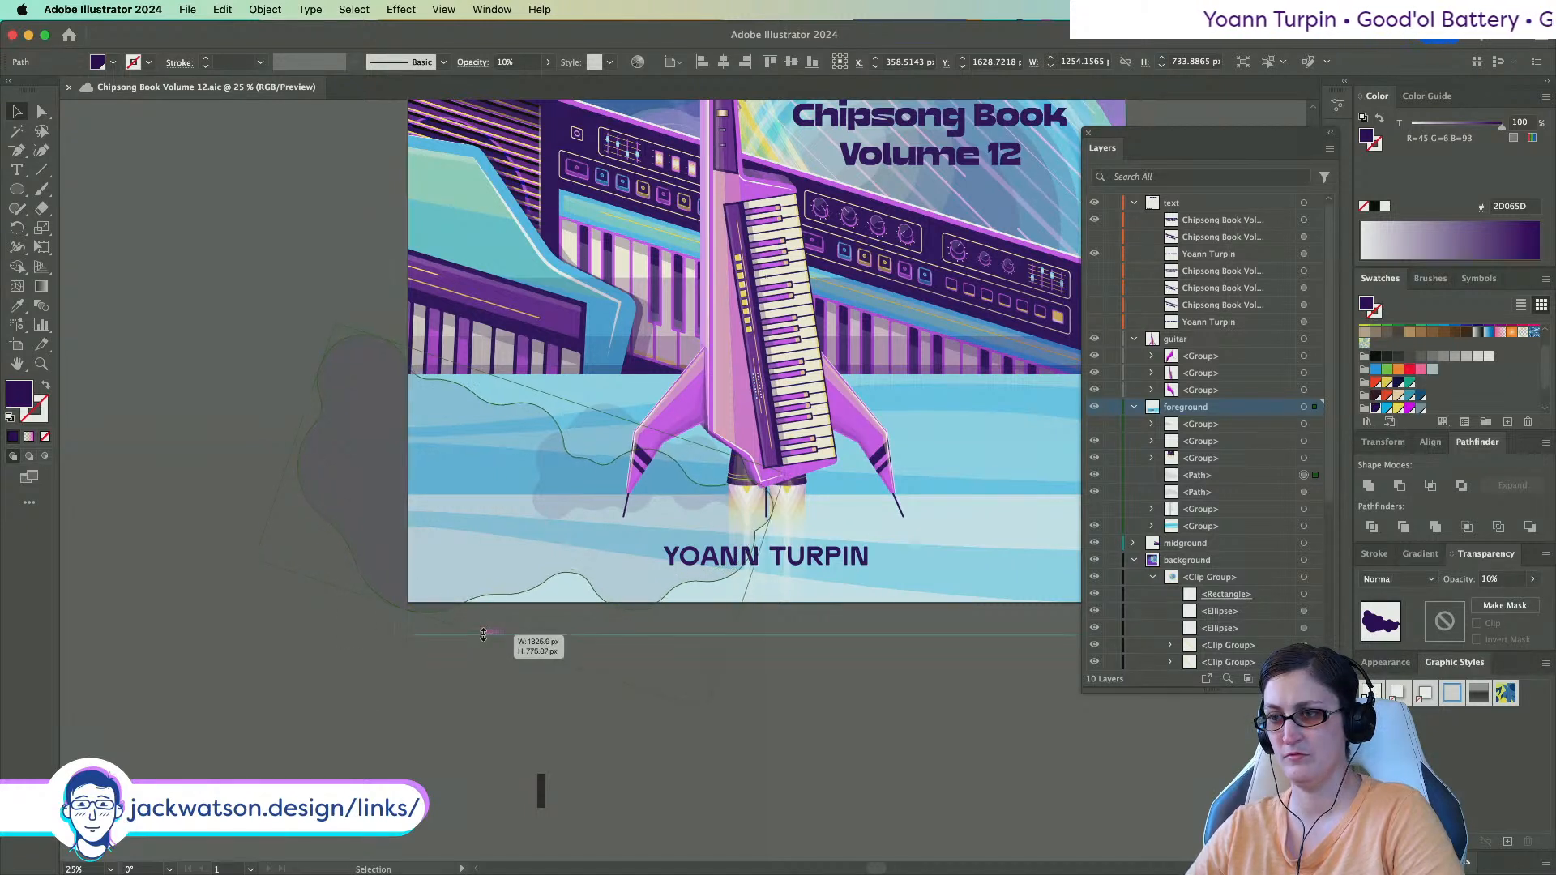
drag(352, 509, 341, 500)
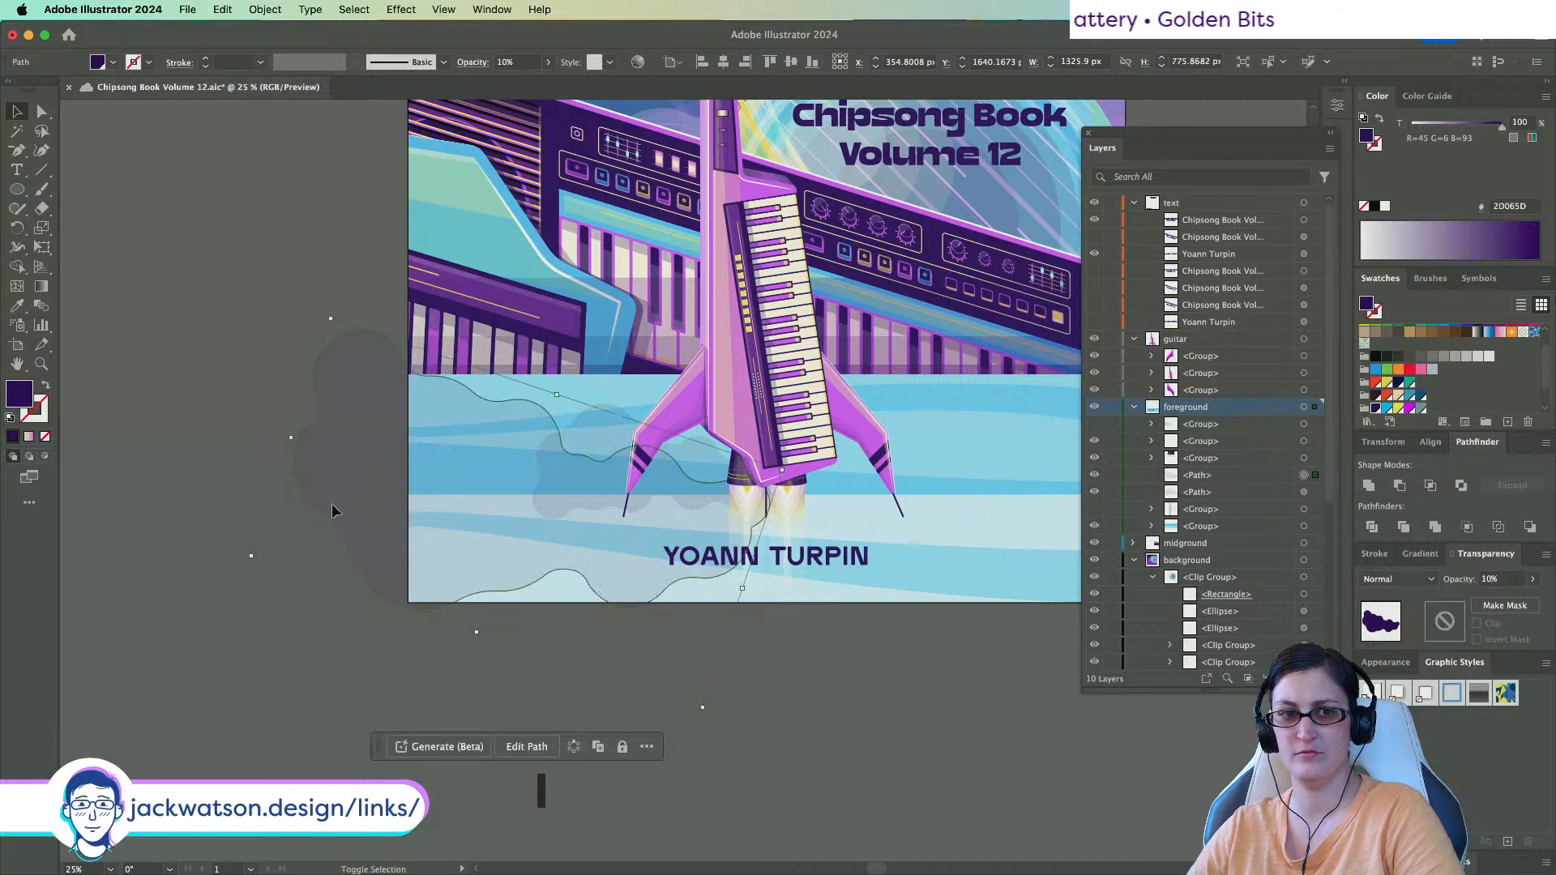
click(301, 511)
Examine how the two left clouds overlap each other and the rocket at several zoom levels.
scroll(300, 510, right, 3)
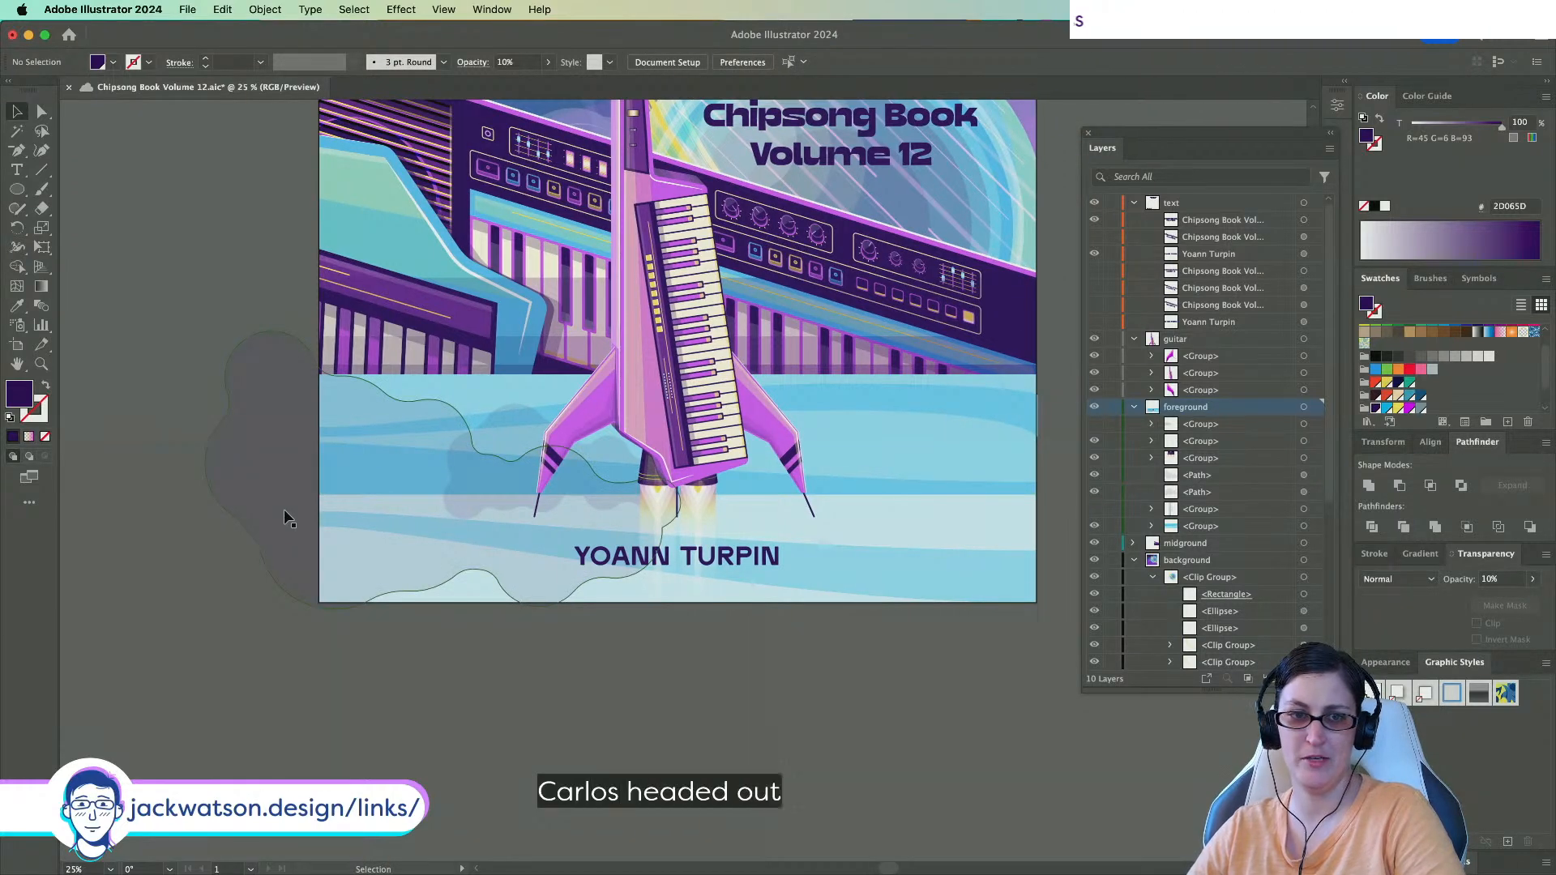
scroll(285, 506, up, 1)
scroll(375, 523, right, 1)
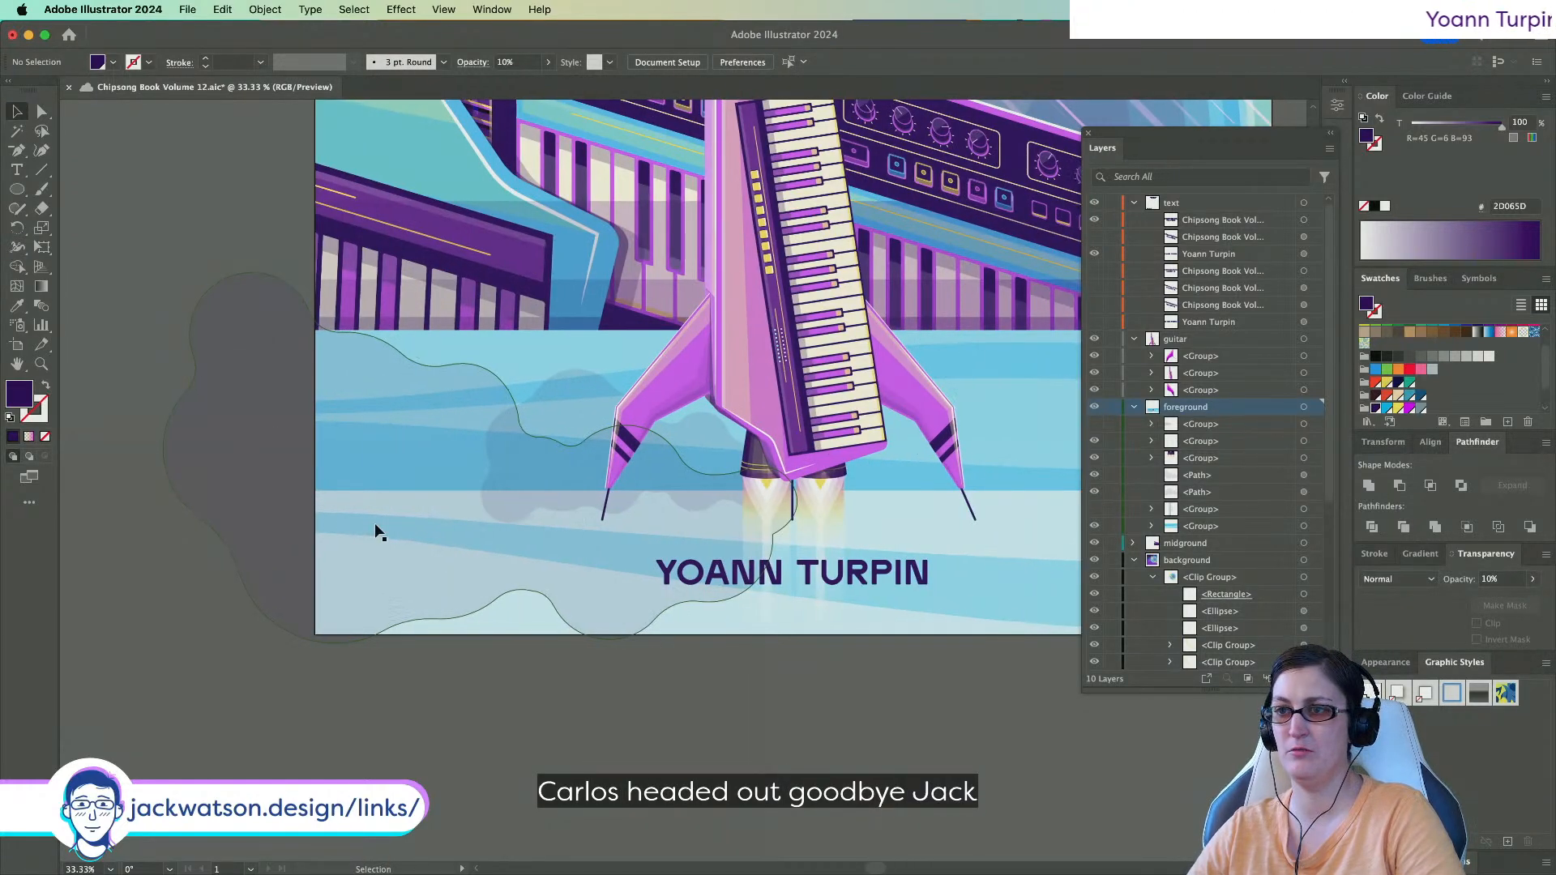
click(42, 111)
click(519, 422)
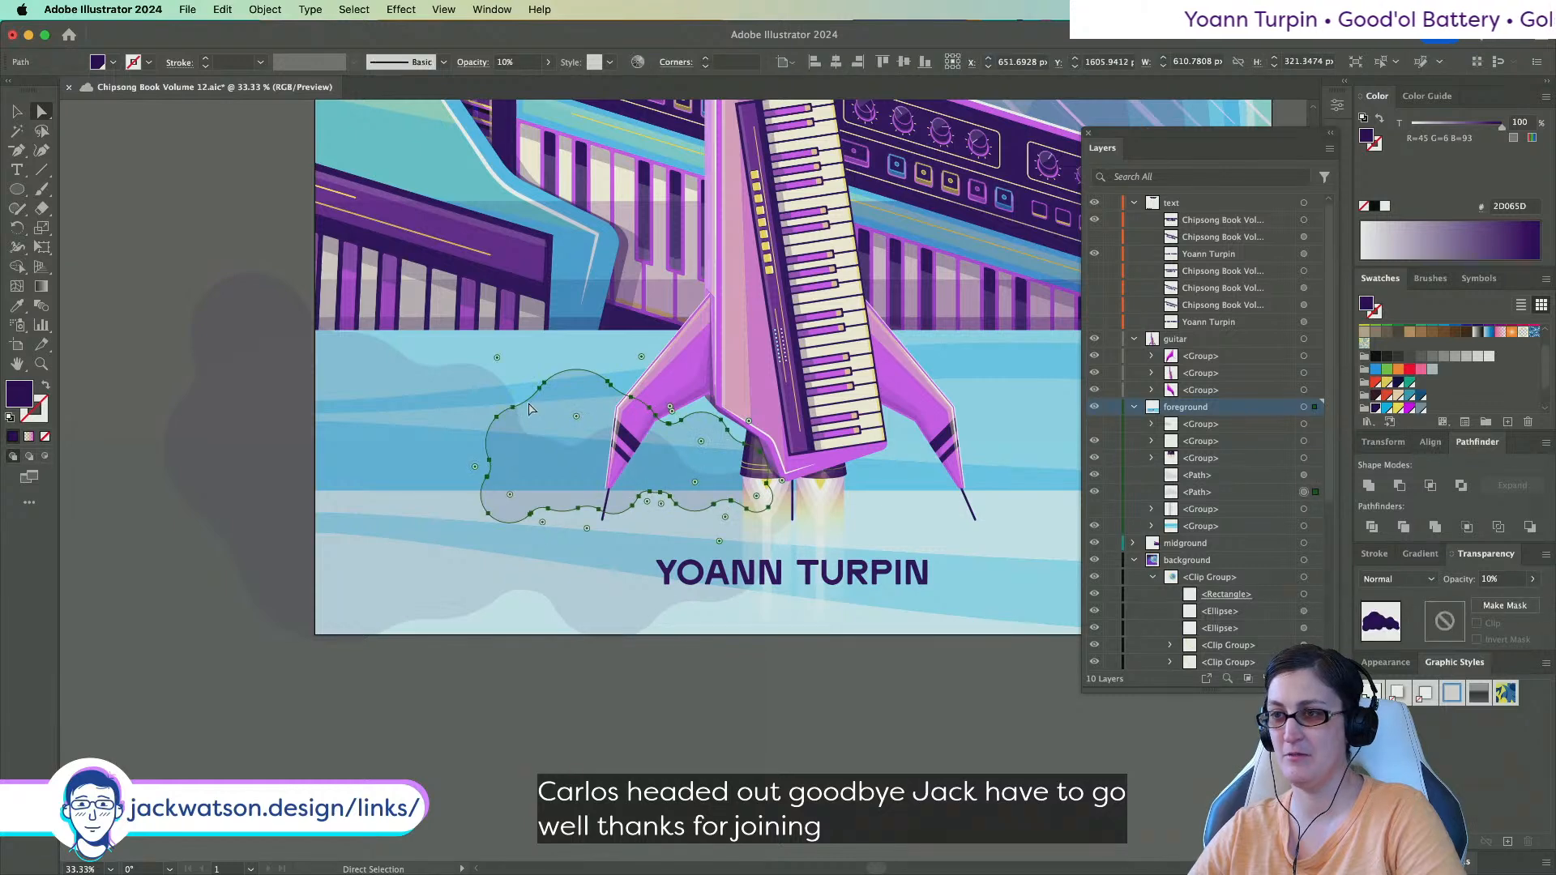
click(400, 402)
click(160, 291)
scroll(228, 324, down, 1)
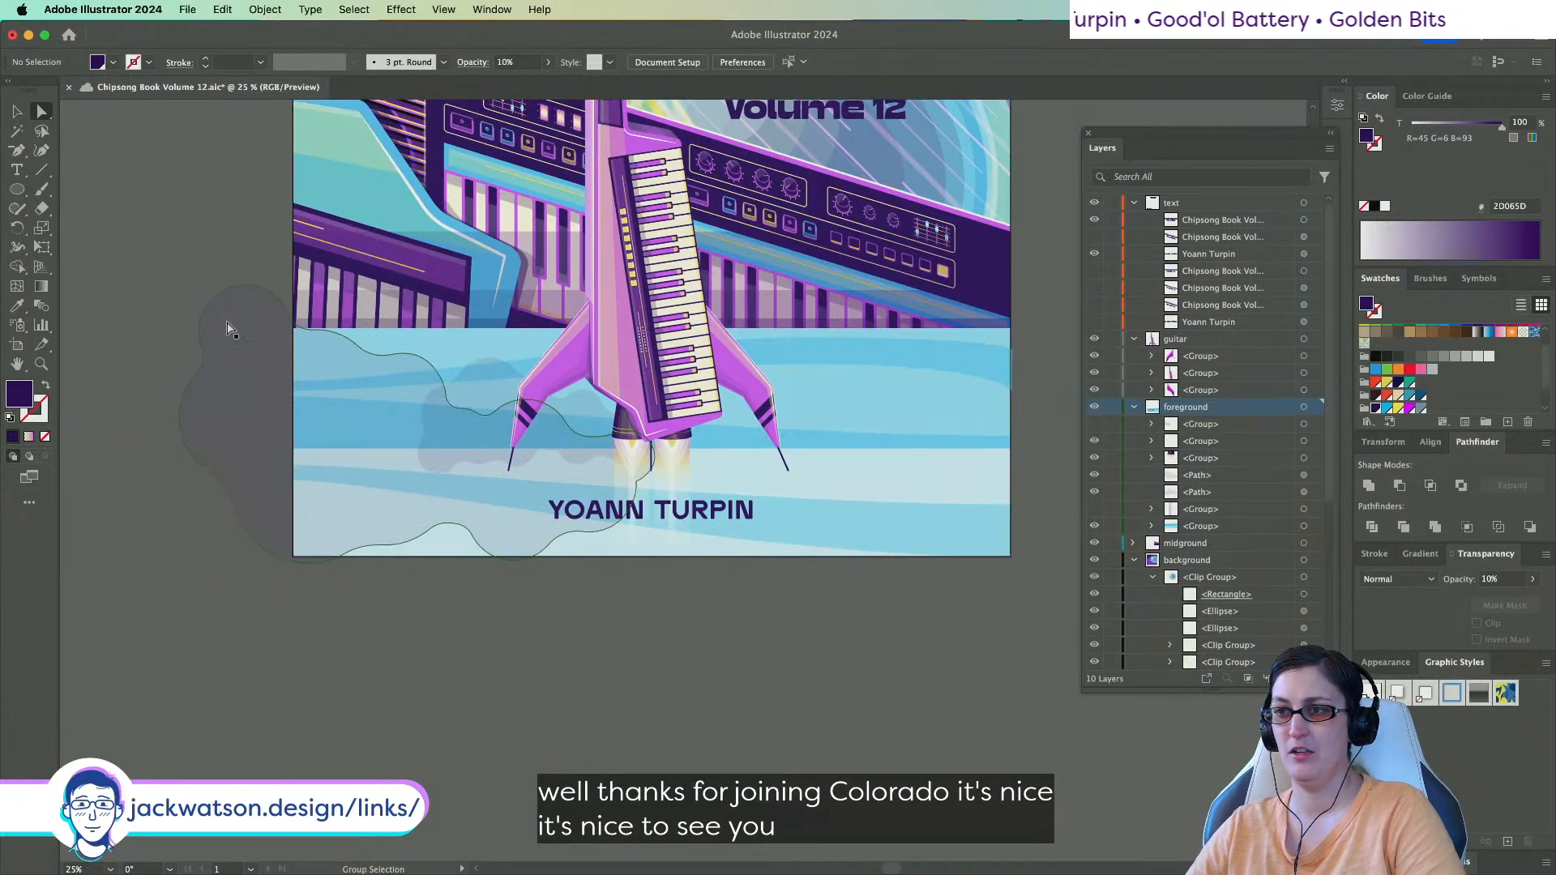
scroll(171, 316, right, 1)
scroll(673, 630, down, 1)
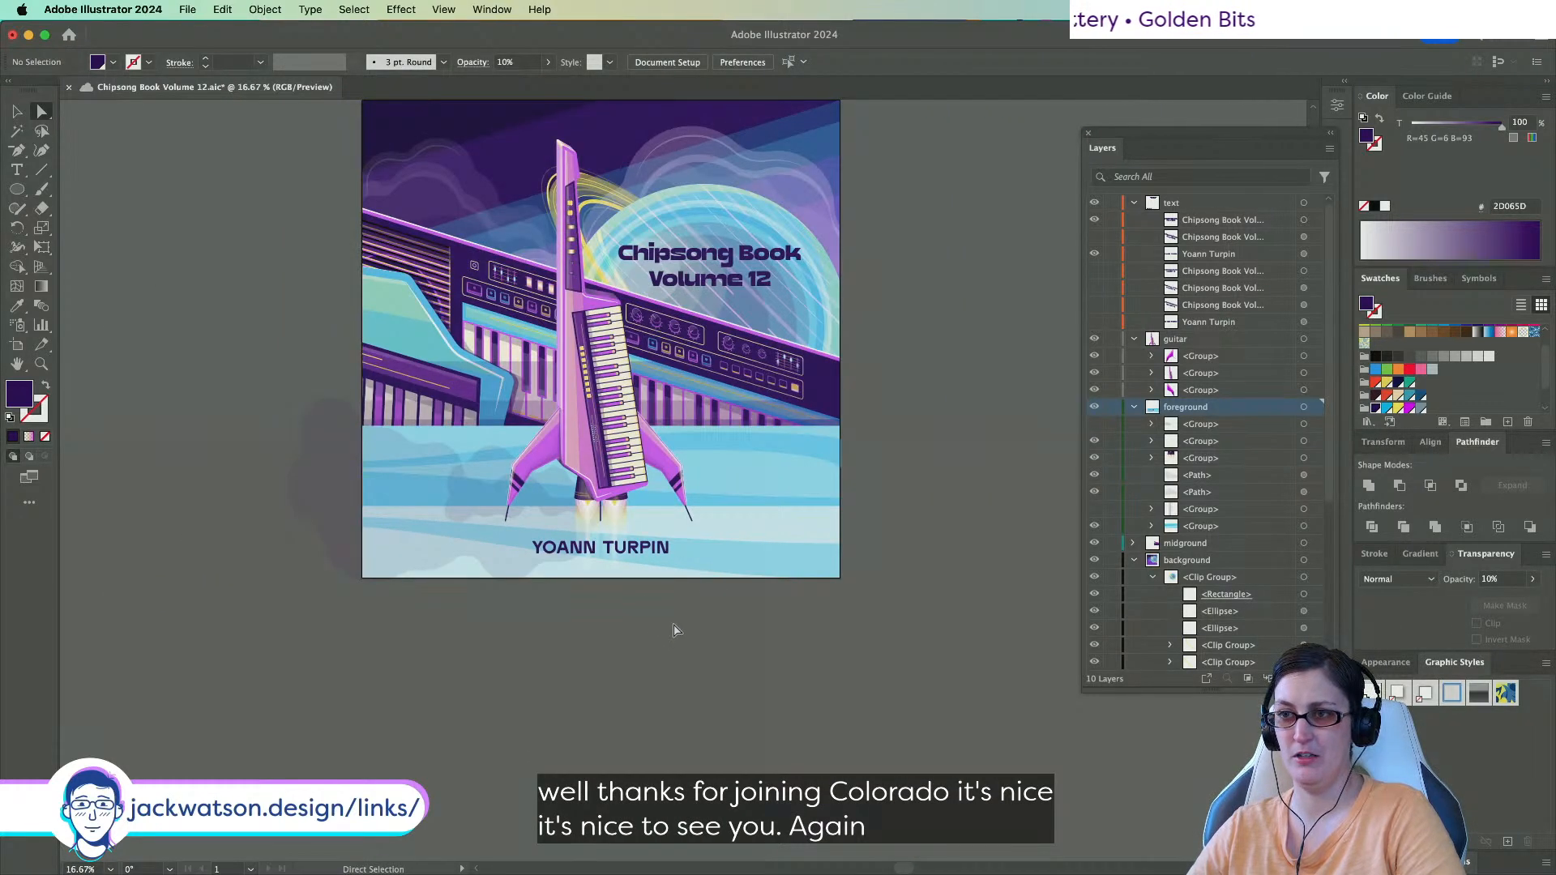
scroll(538, 608, up, 1)
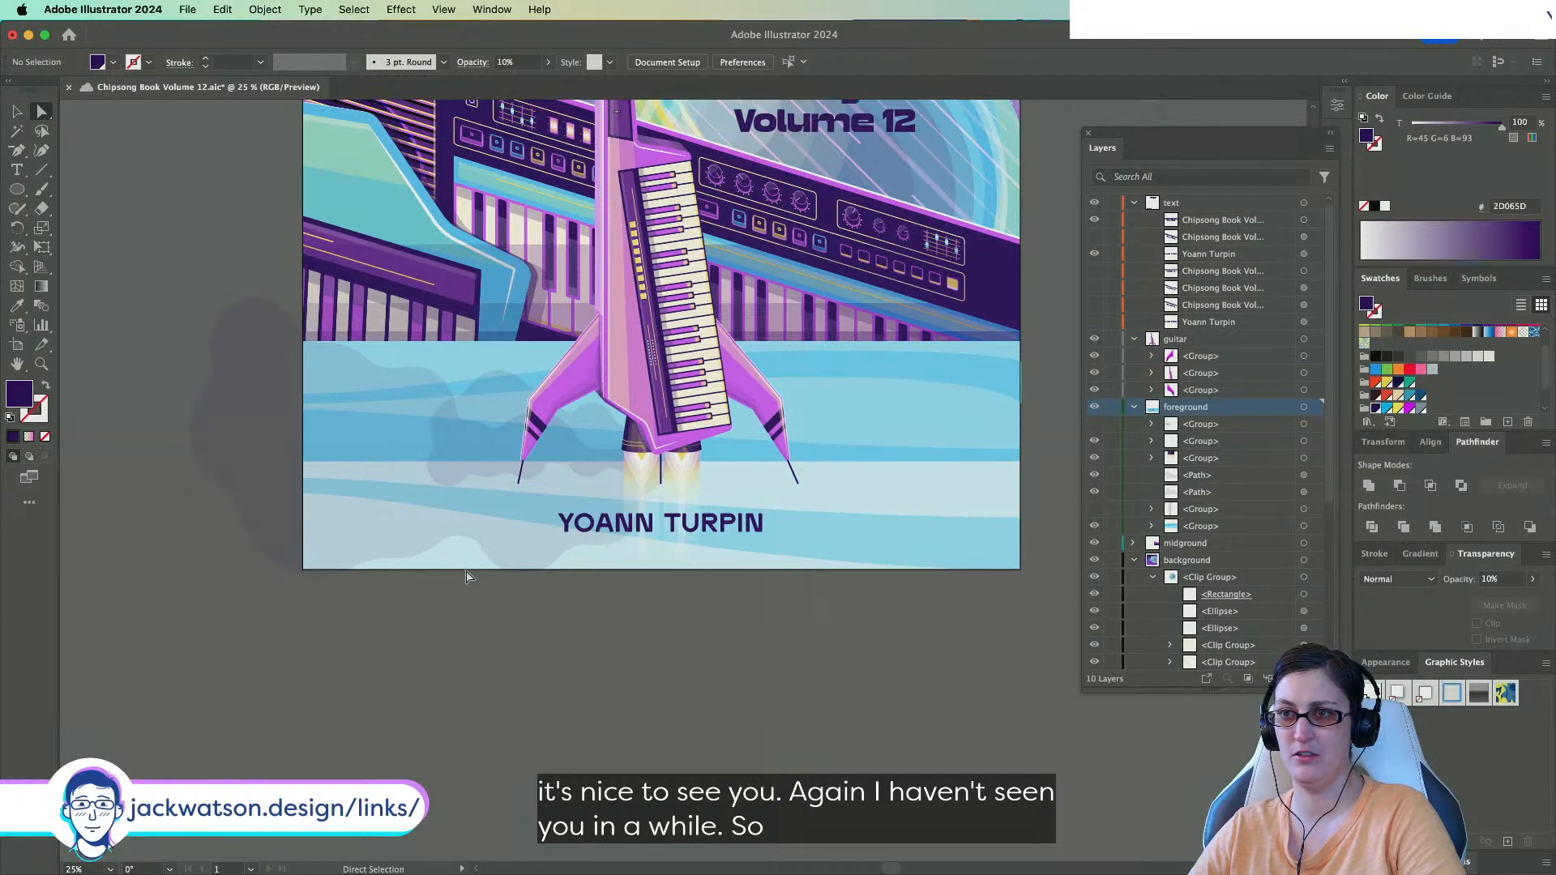
scroll(464, 581, up, 1)
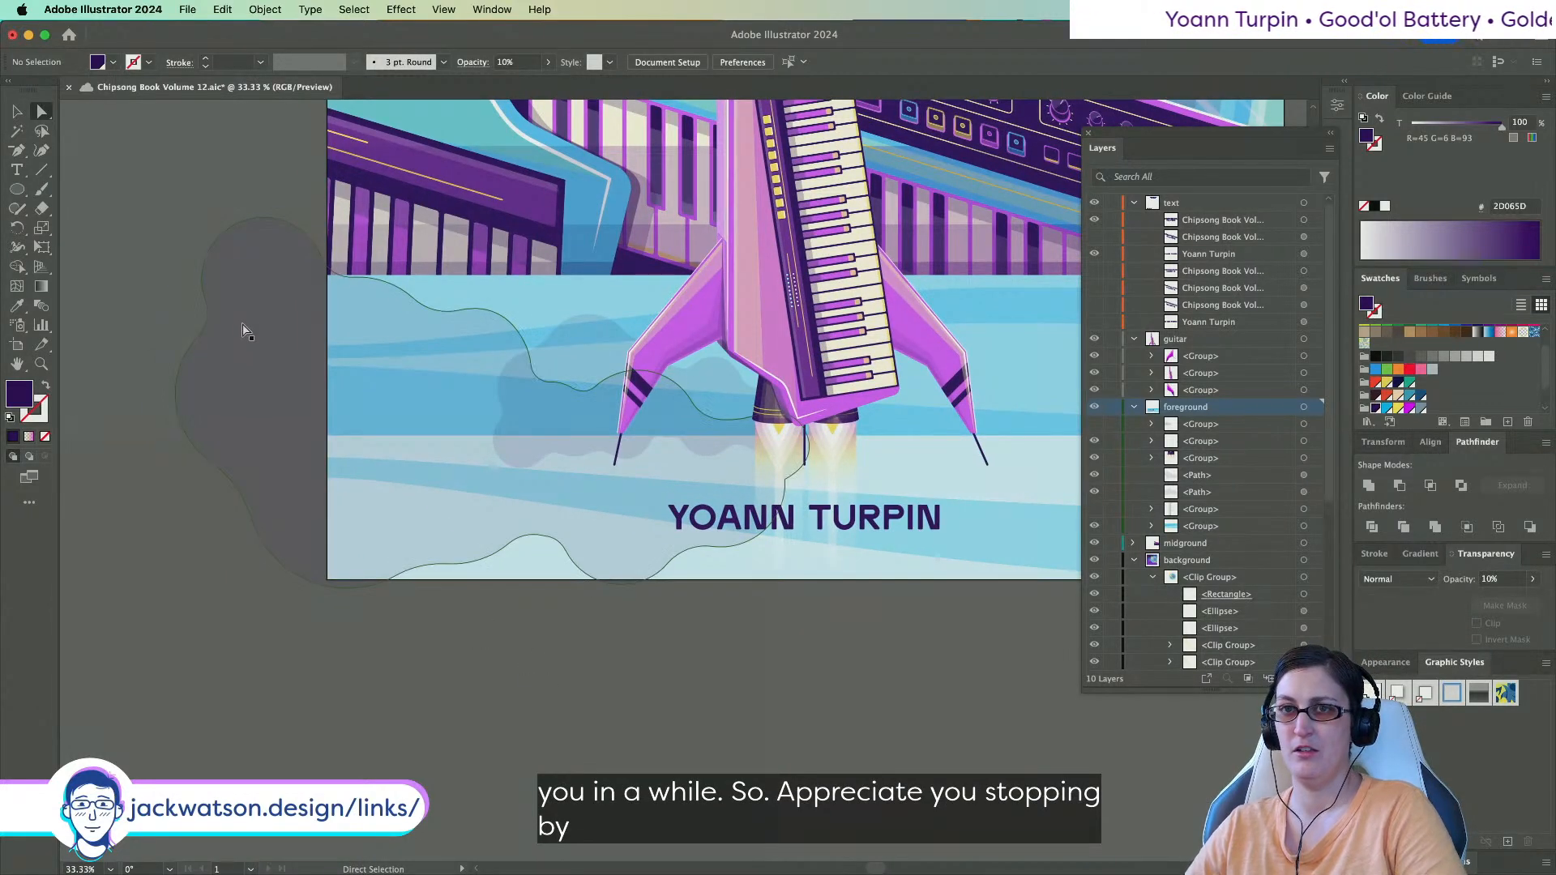
Copy both left clouds and paste the copies in place in the foreground layer.
key(super+minus)
click(41, 113)
click(539, 410)
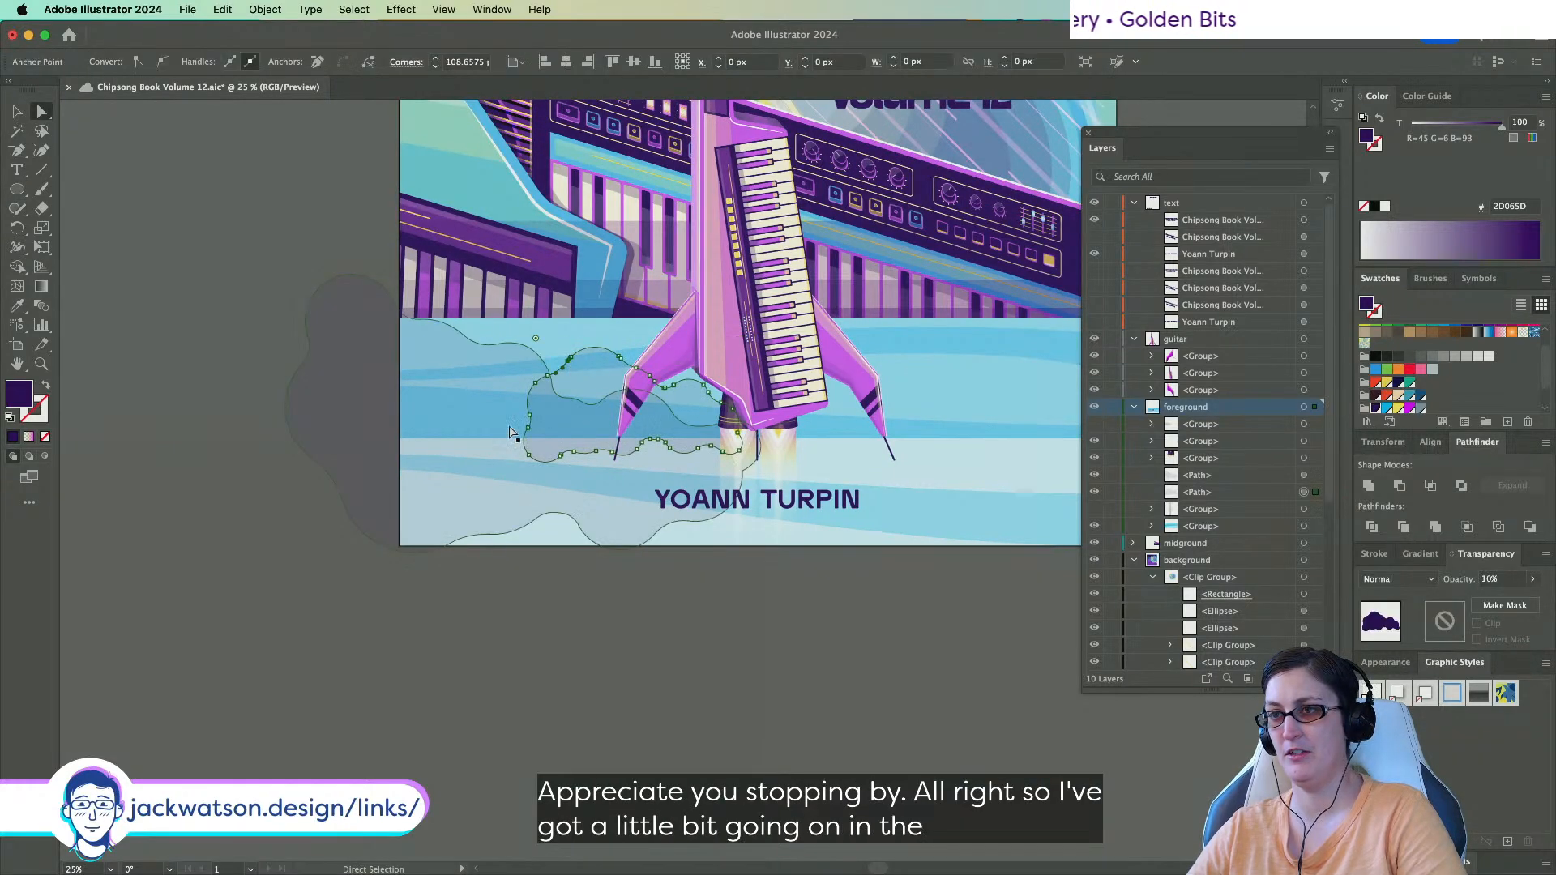
shift+click(500, 440)
key(super+c)
key(super+f)
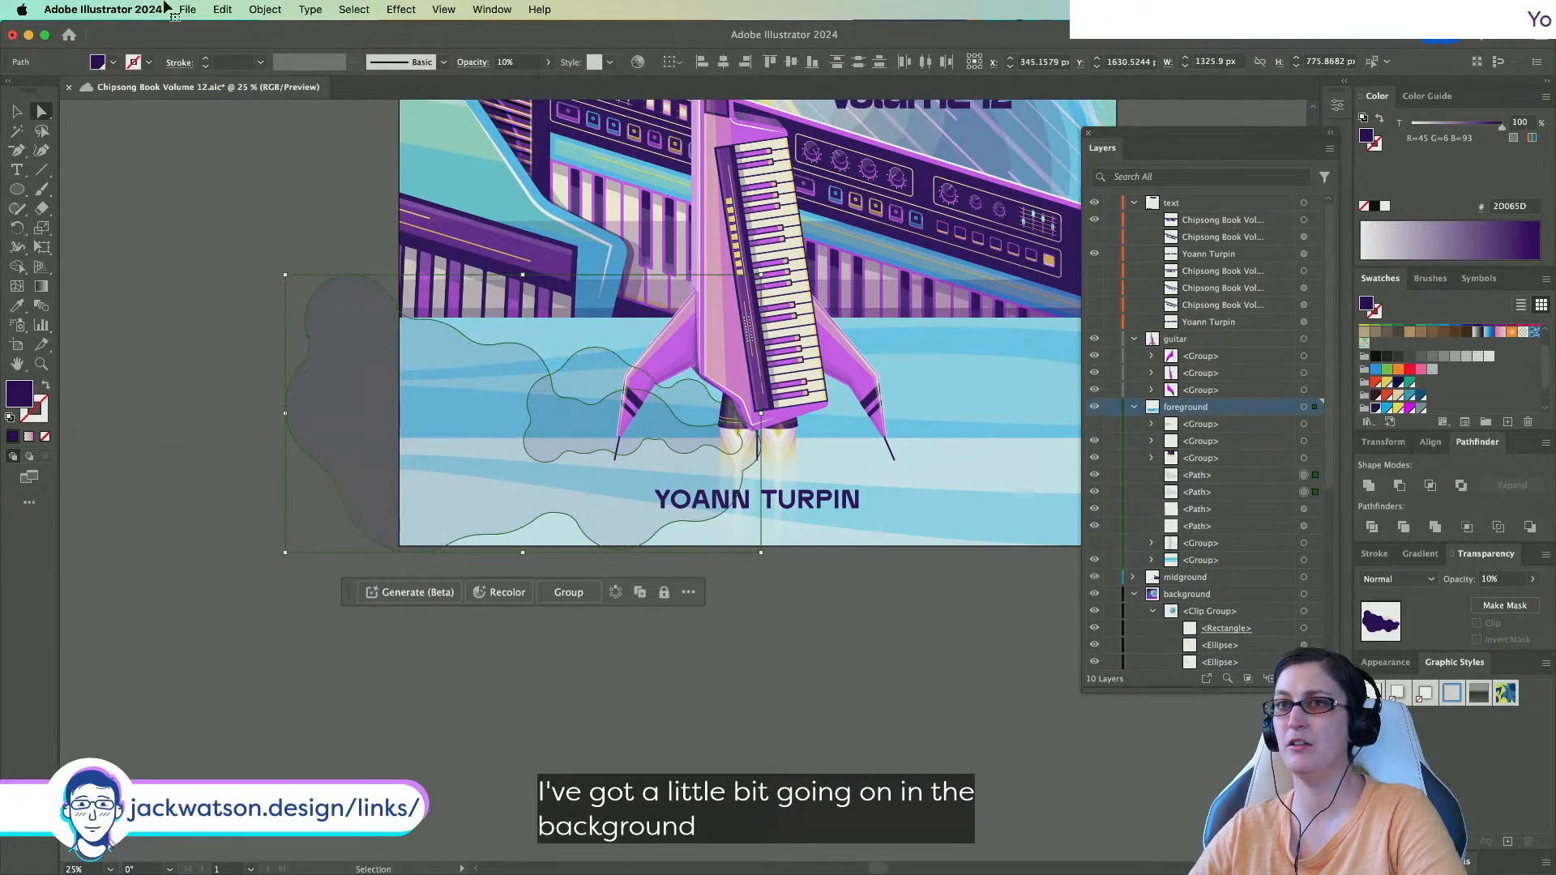
Try to reflect the pasted clouds across the horizontal axis.
click(223, 9)
mouse_move(265, 10)
mouse_move(335, 36)
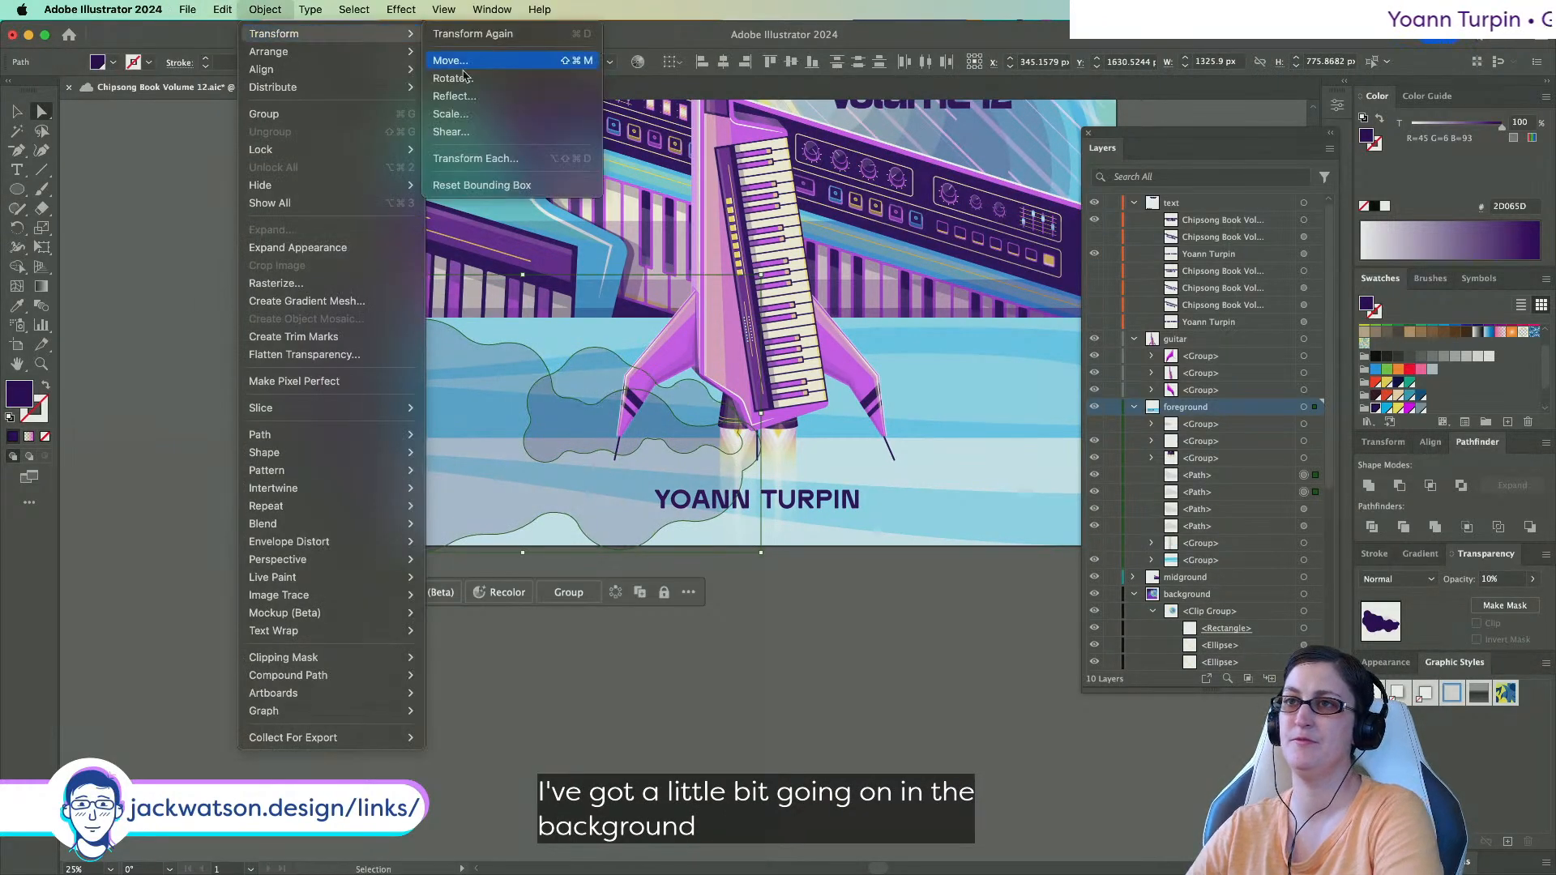
click(526, 94)
key(Return)
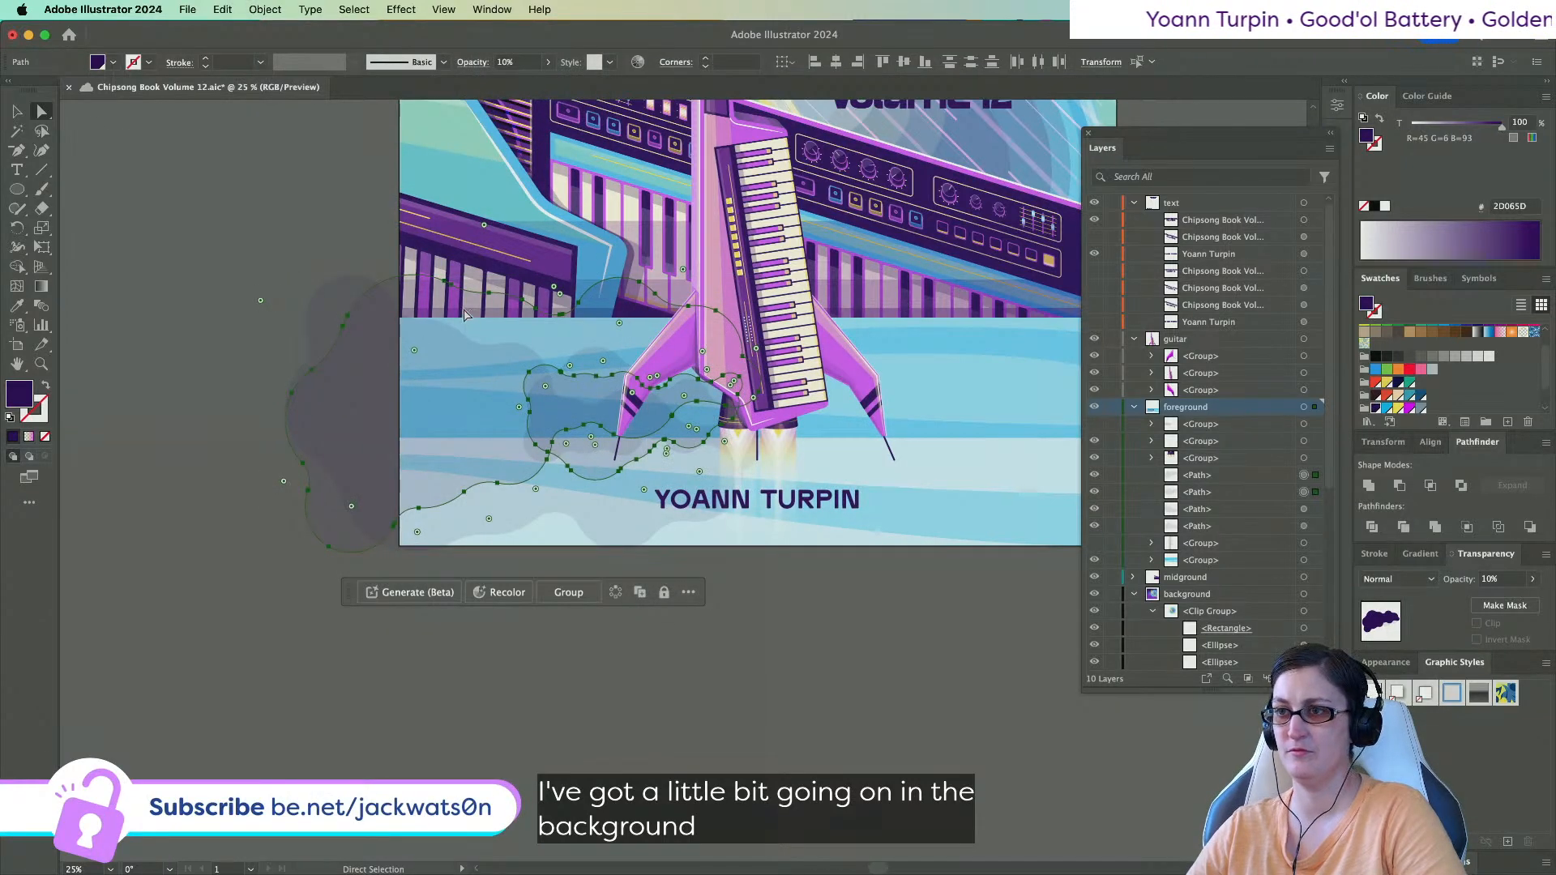
scroll(964, 315, right, 3)
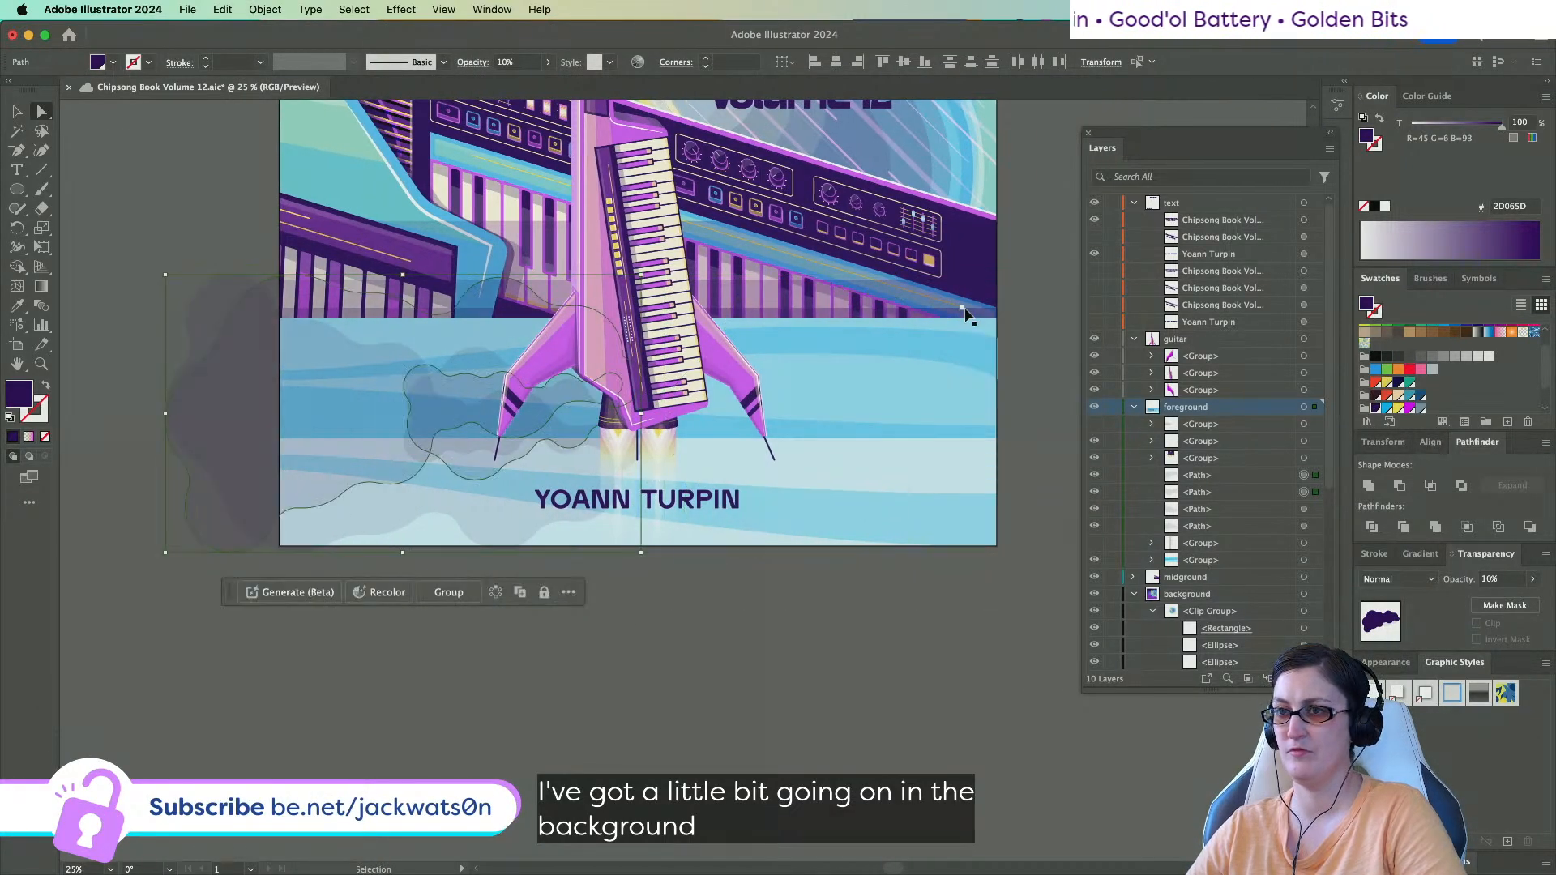
Reflect the pasted clouds across the vertical axis and move them to the right side of the rocket.
click(311, 9)
mouse_move(265, 9)
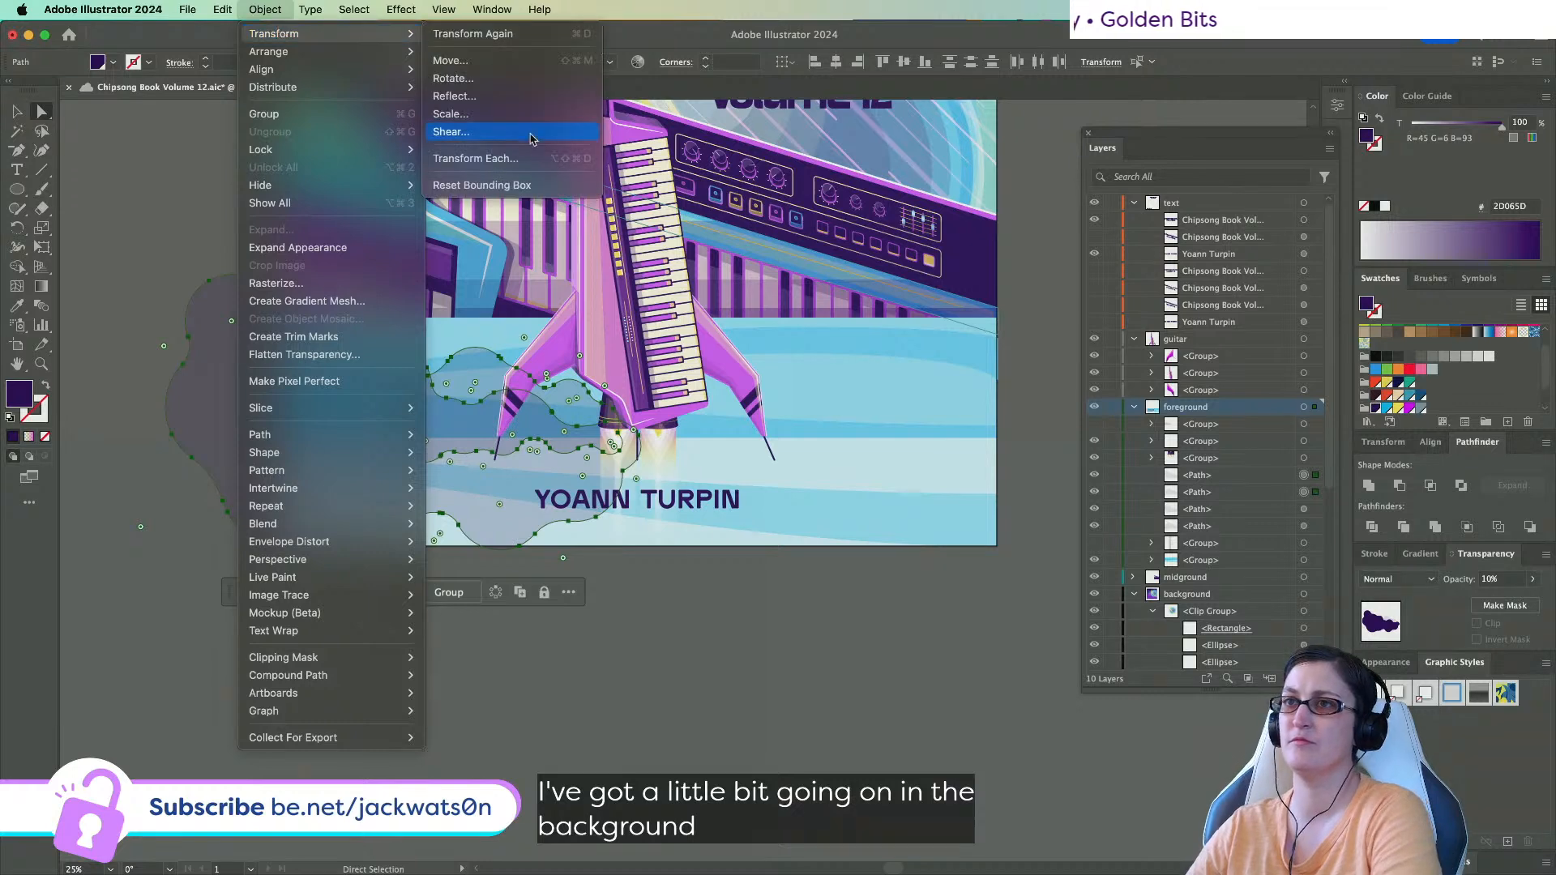
click(530, 96)
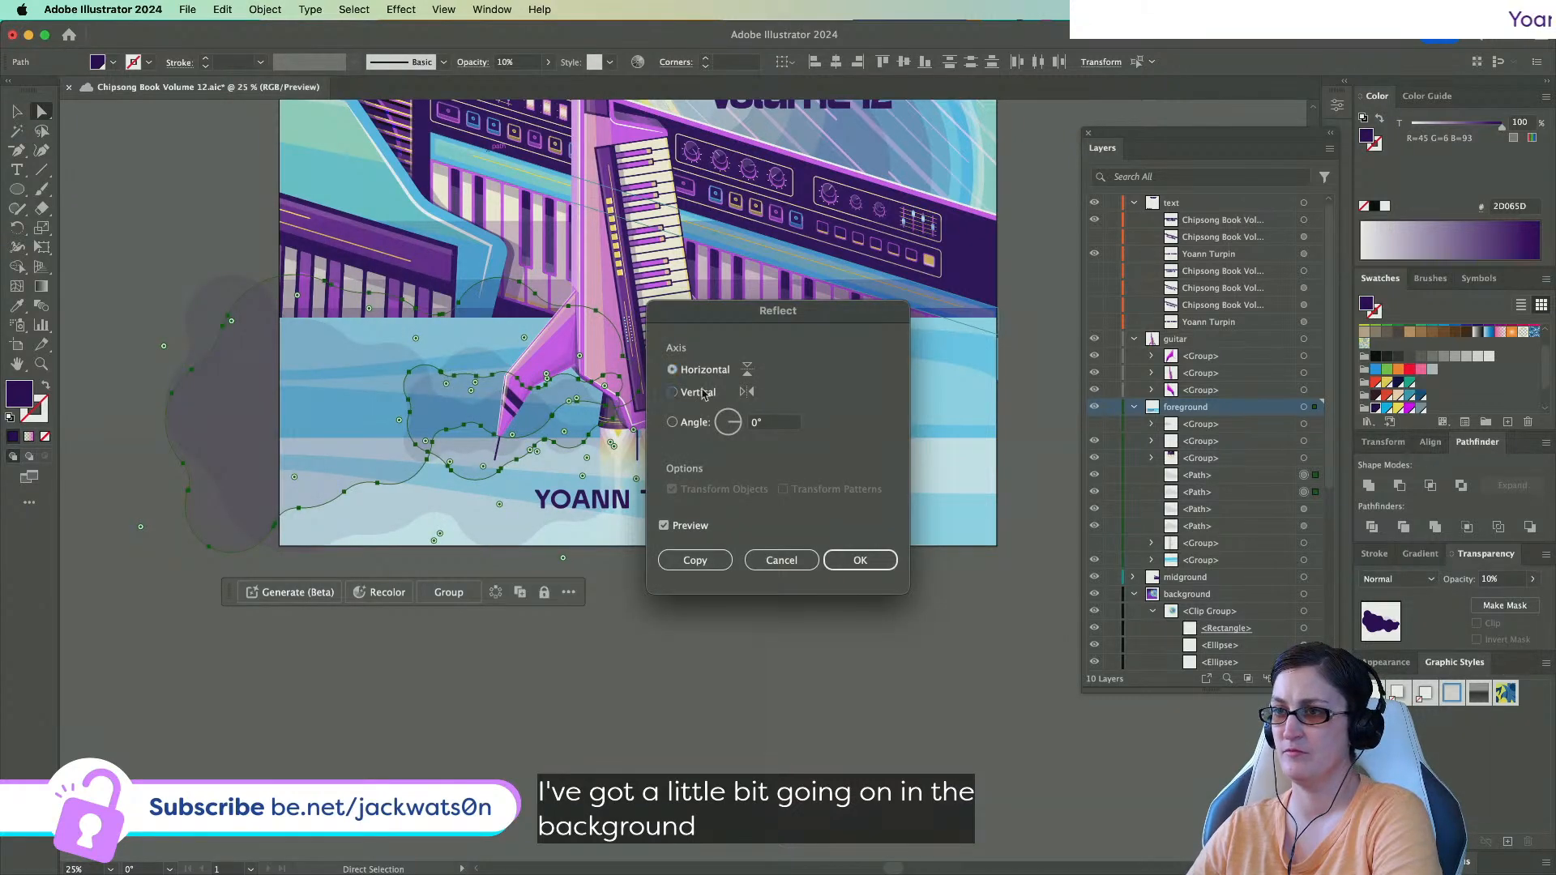
click(702, 393)
key(Return)
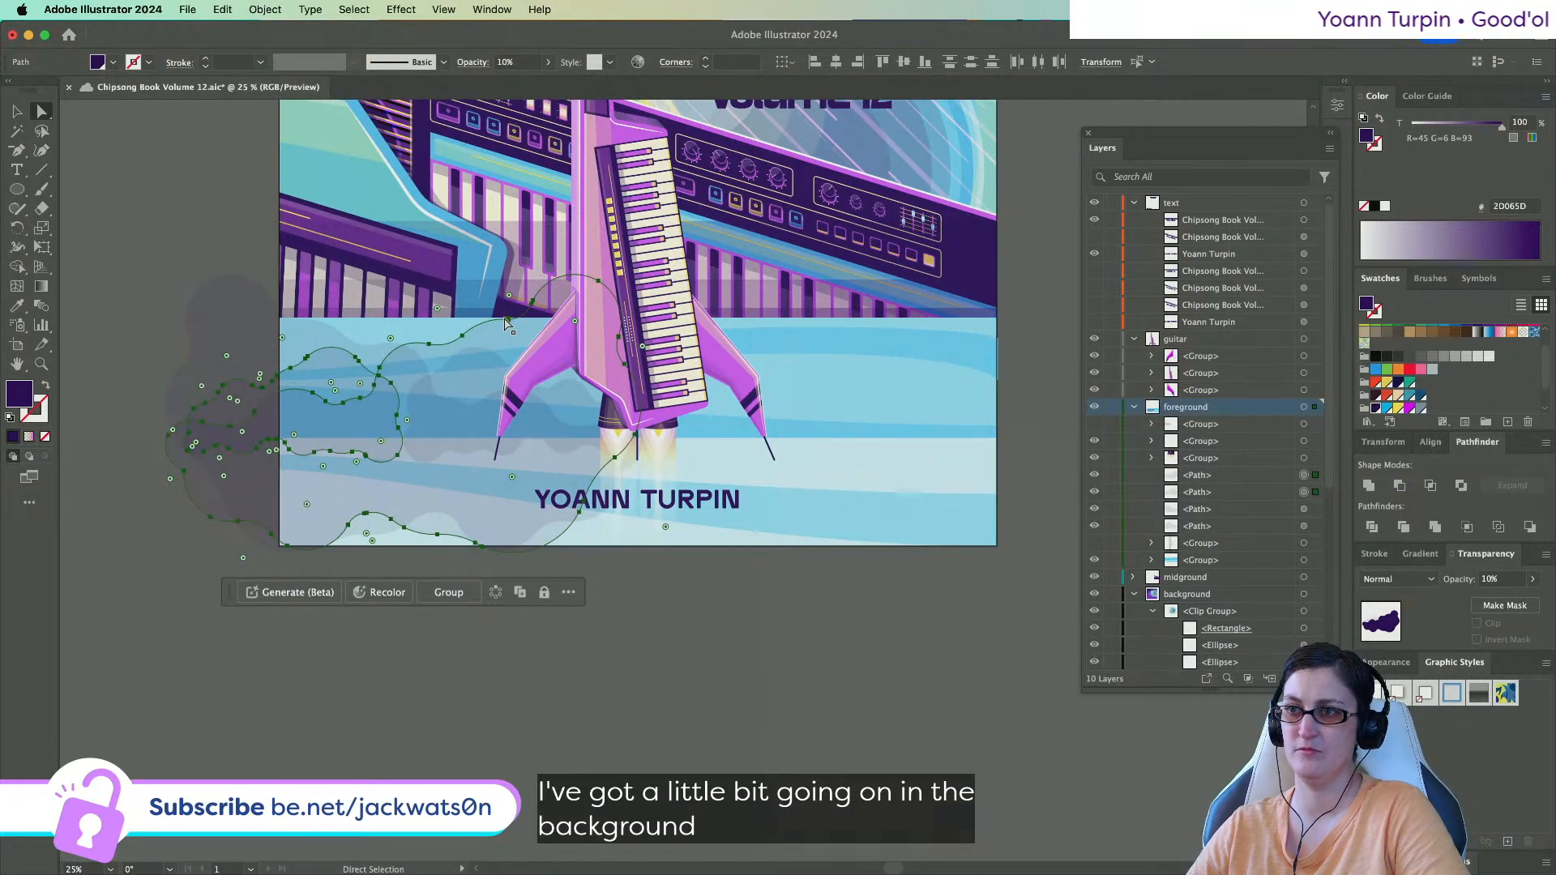
drag(504, 318, 979, 355)
scroll(903, 376, right, 2)
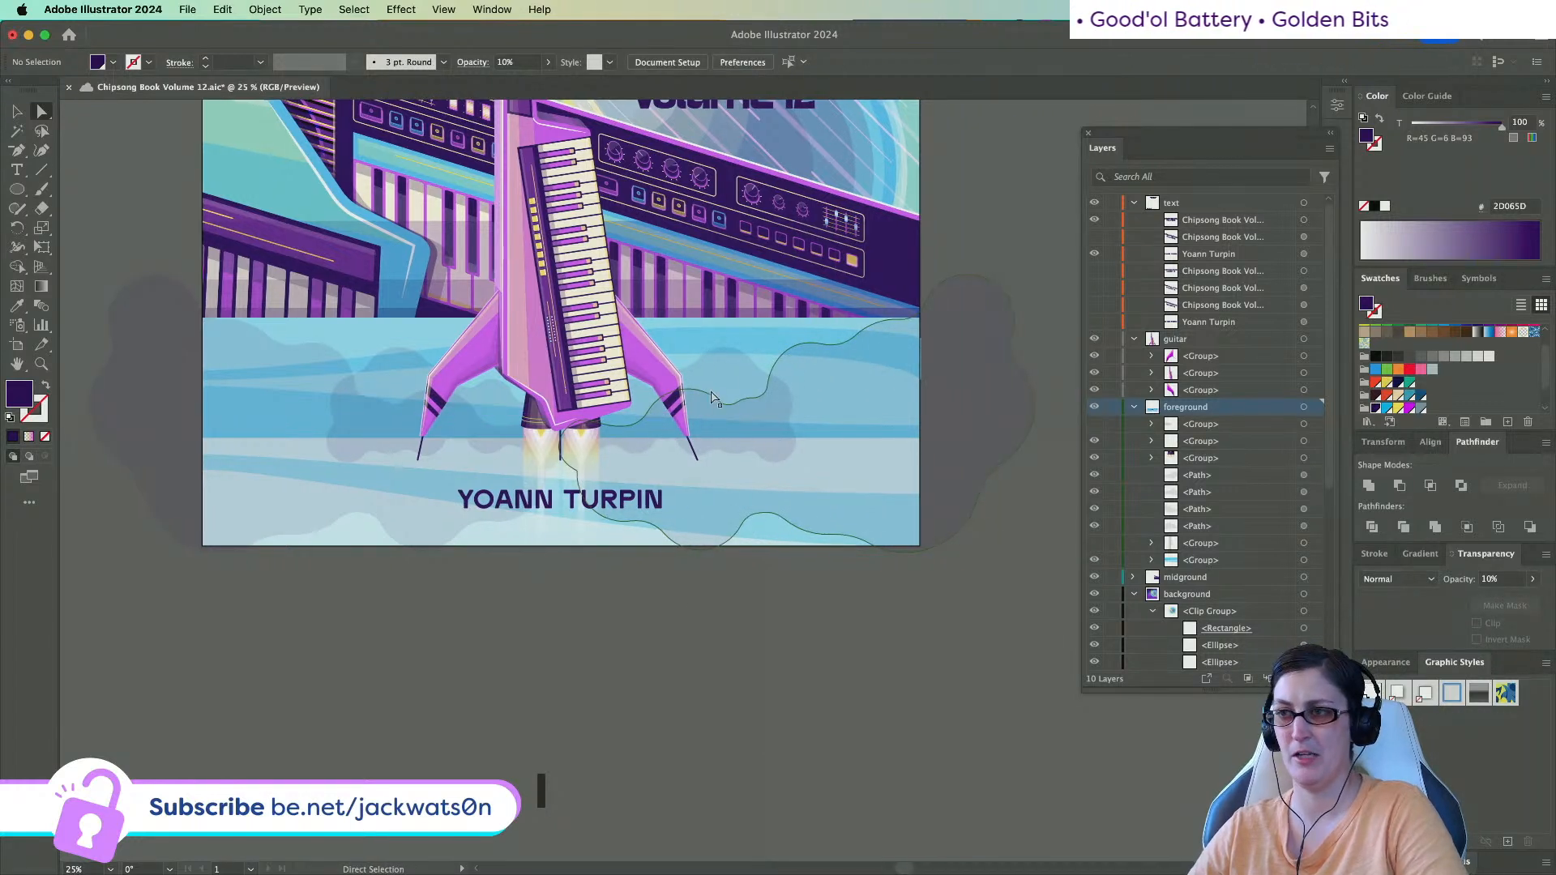
Enlarge the small right cloud to about 648 by 341 px, tilt it slightly clockwise and shift it slightly down and left.
click(17, 112)
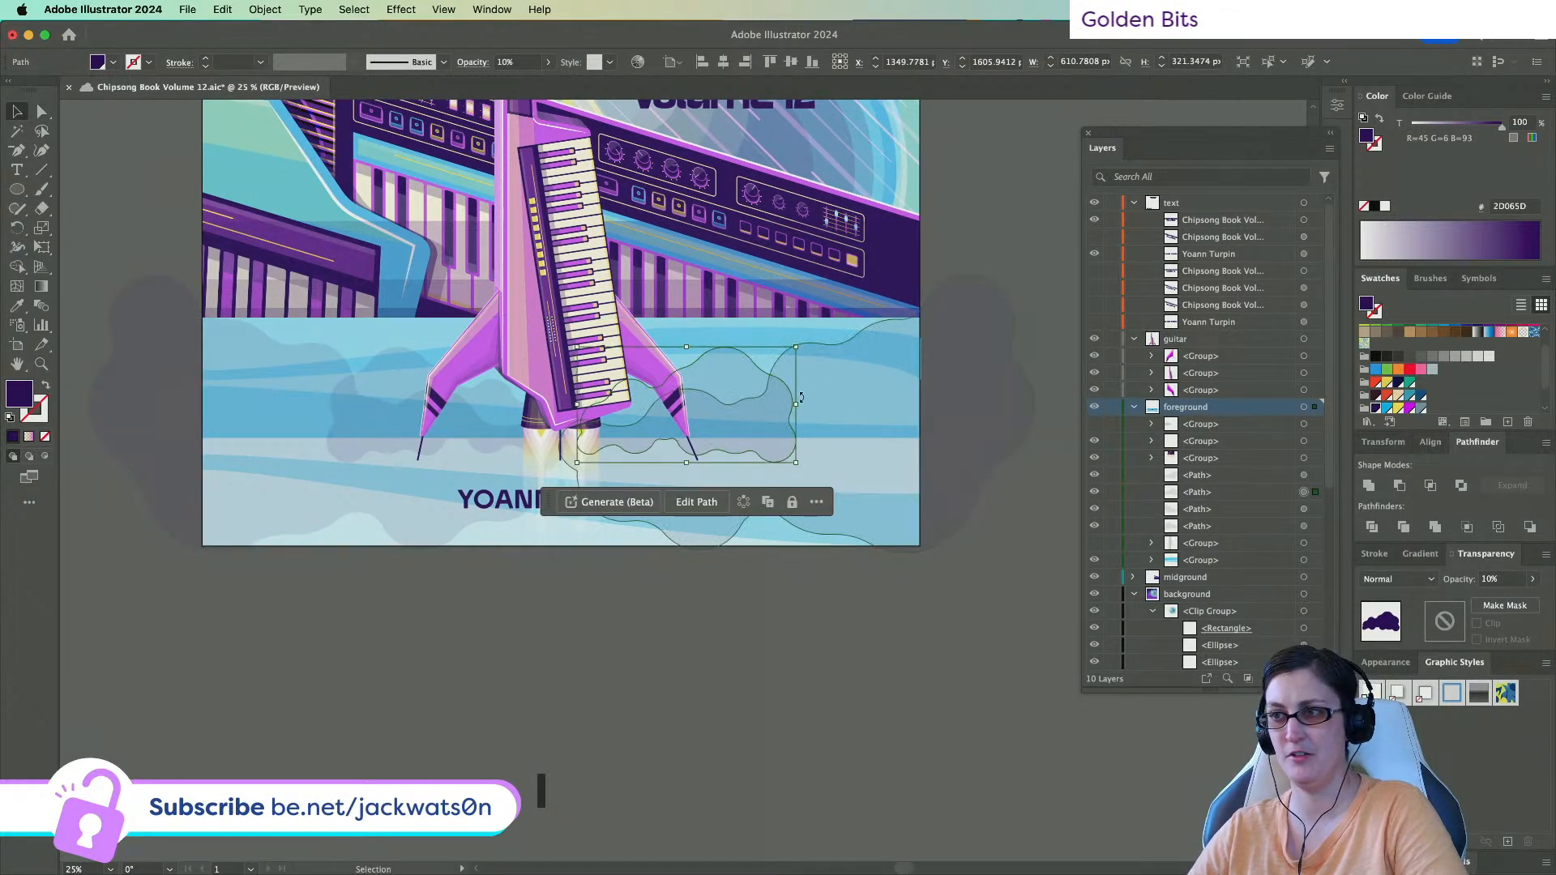
drag(796, 404, 810, 404)
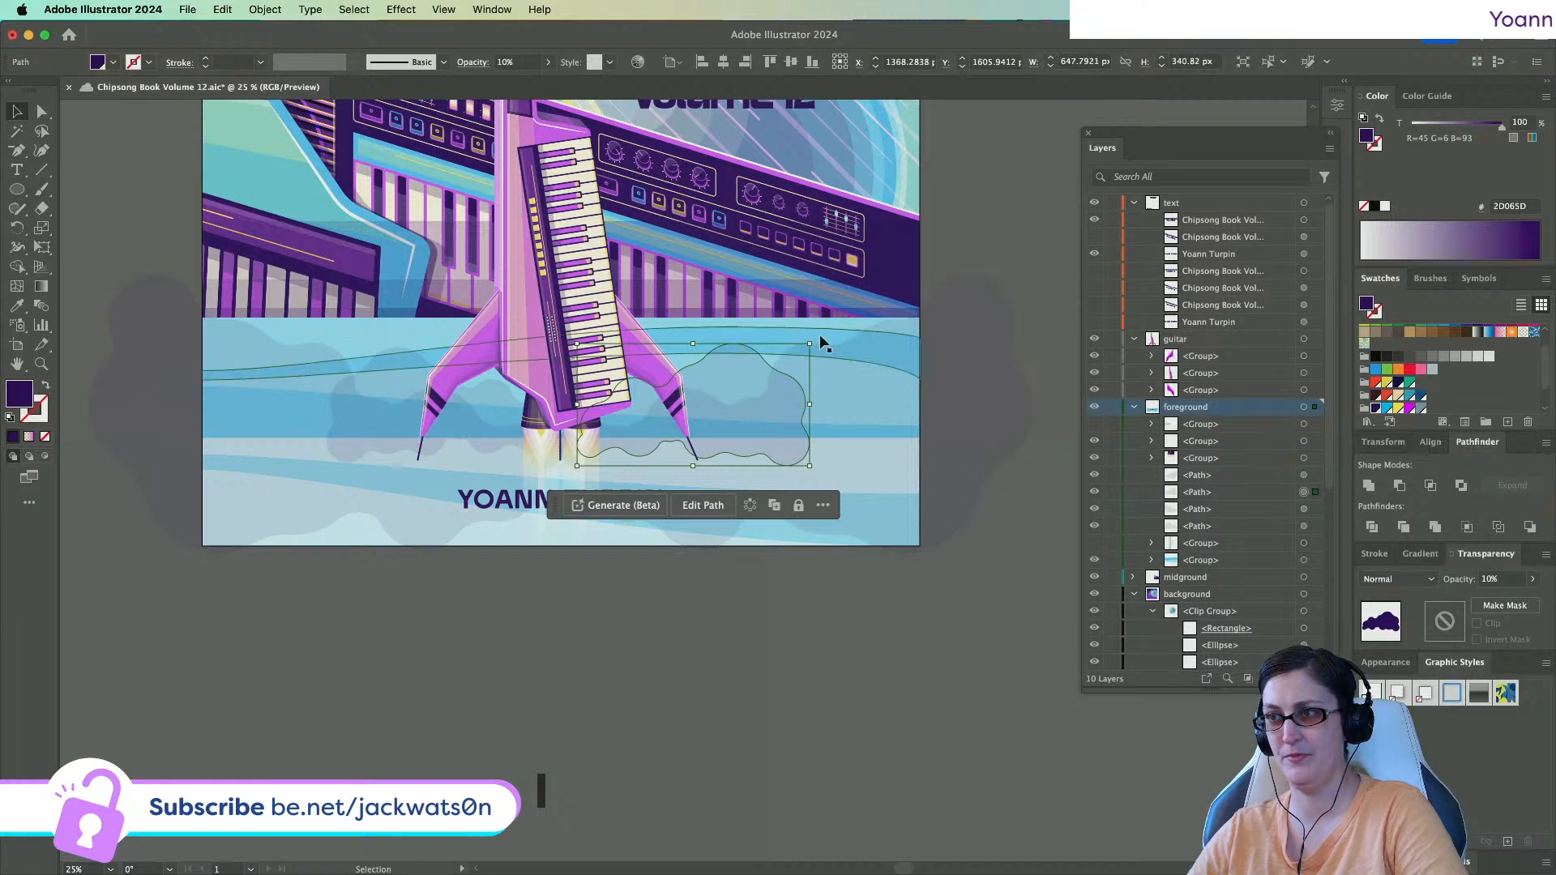
drag(817, 337, 824, 350)
drag(724, 366, 720, 376)
Reflect the small right cloud across the horizontal axis.
click(264, 10)
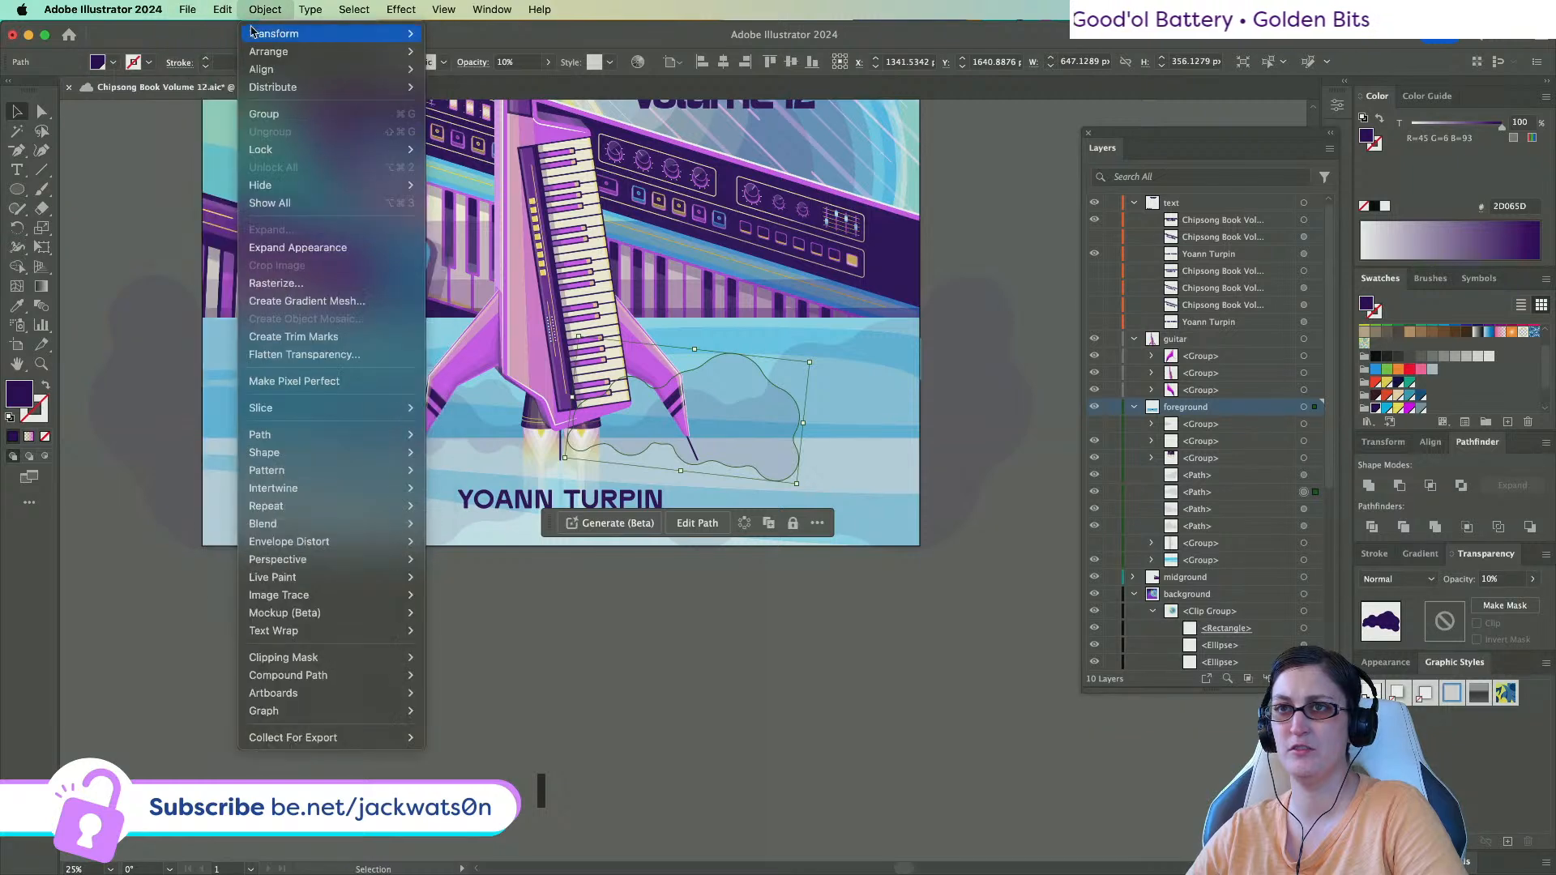
mouse_move(252, 33)
click(459, 96)
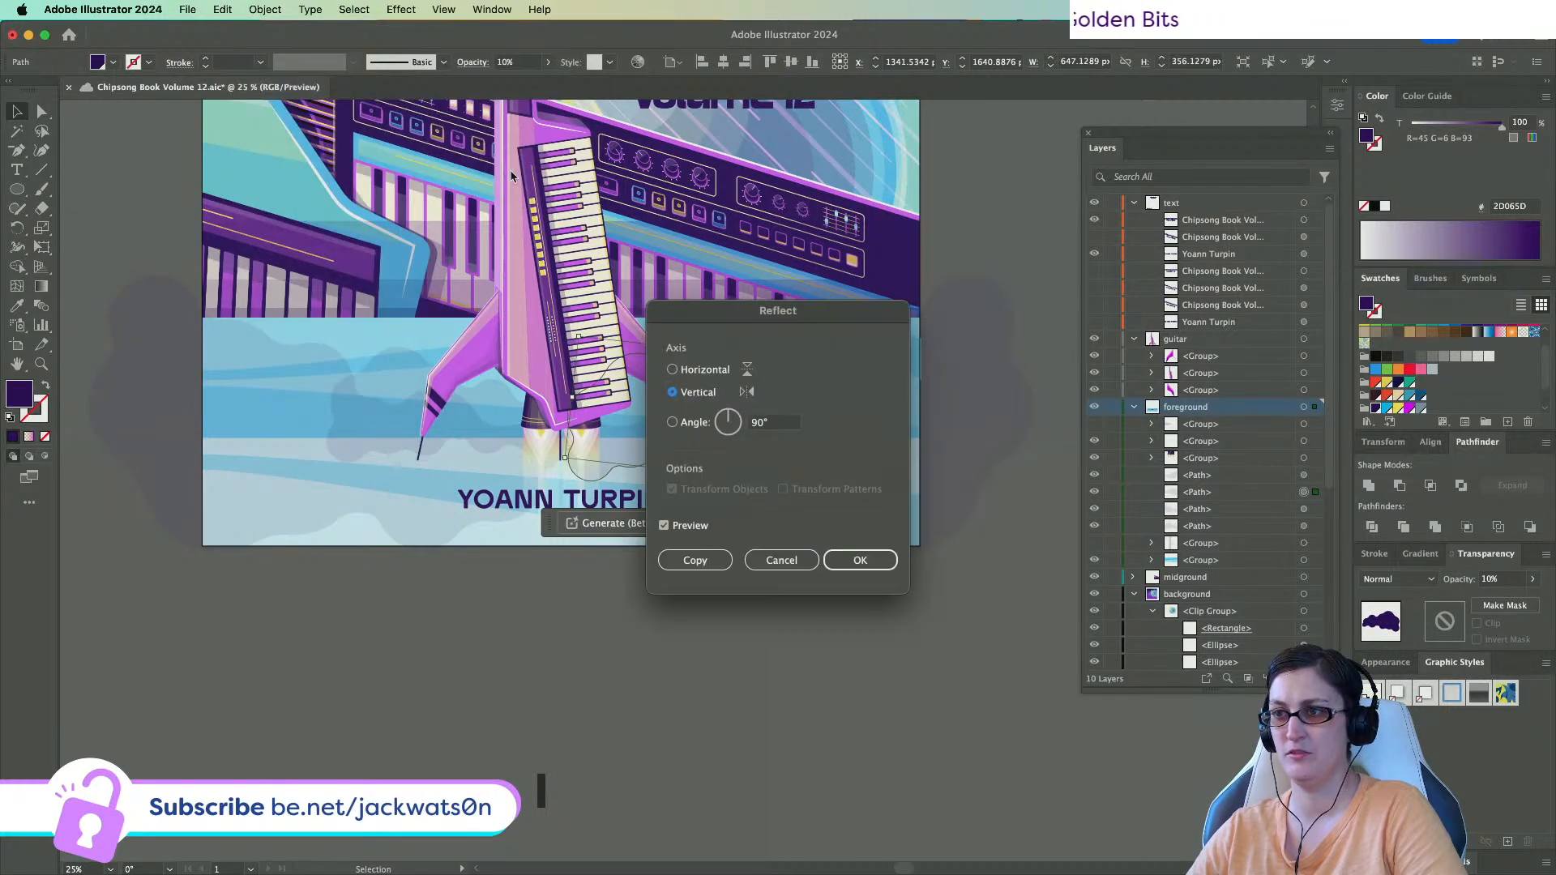
click(860, 560)
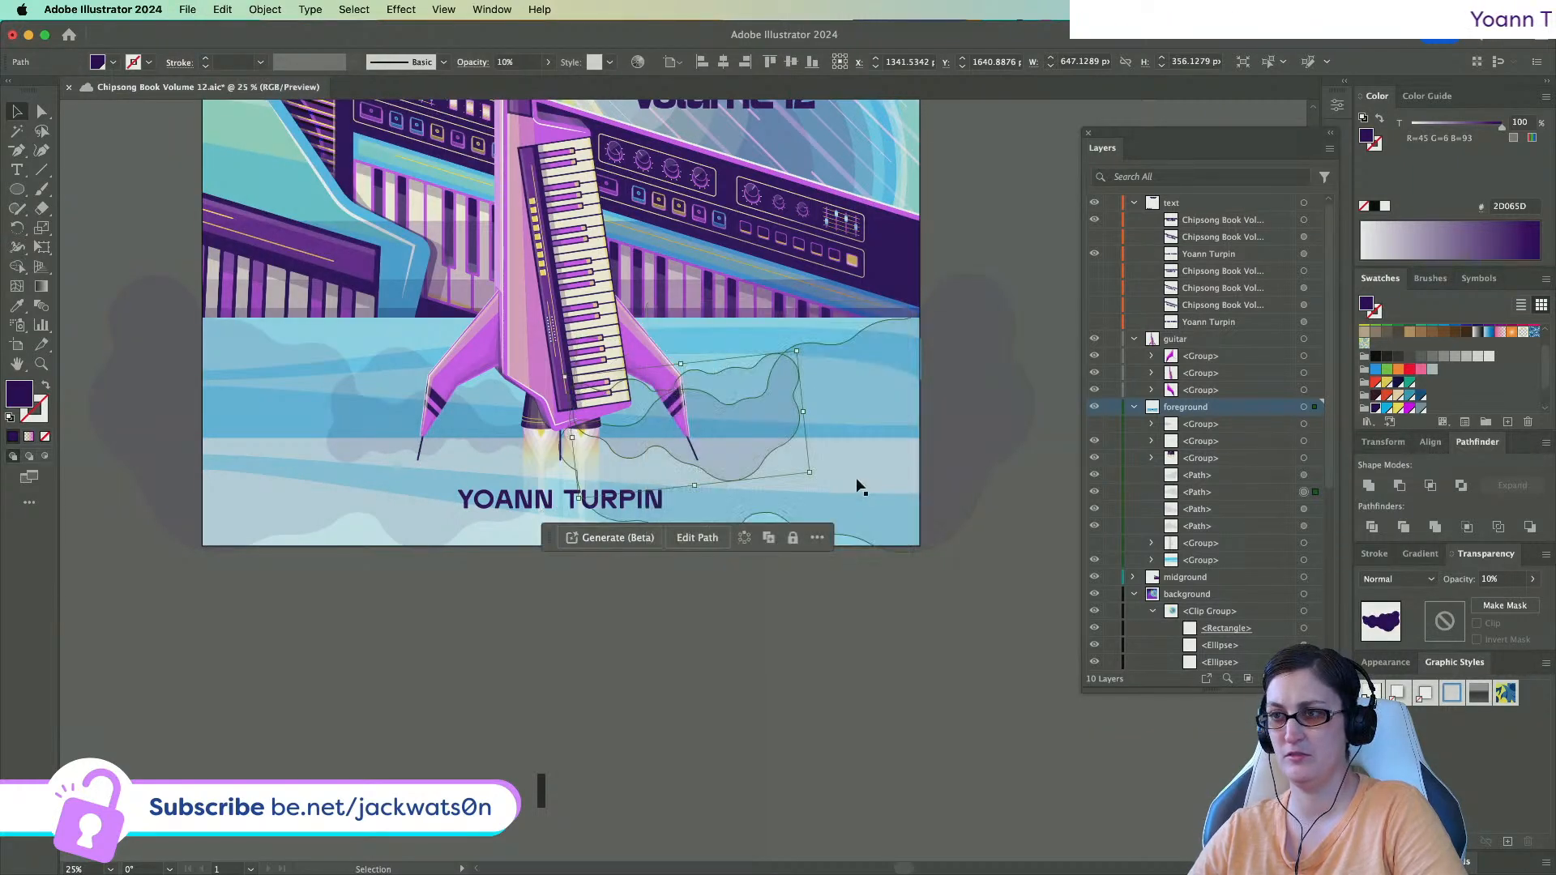
Tilt the flipped small right cloud, resize it to about 651 by 370 px and adjust its position beside the engine.
drag(804, 345, 862, 366)
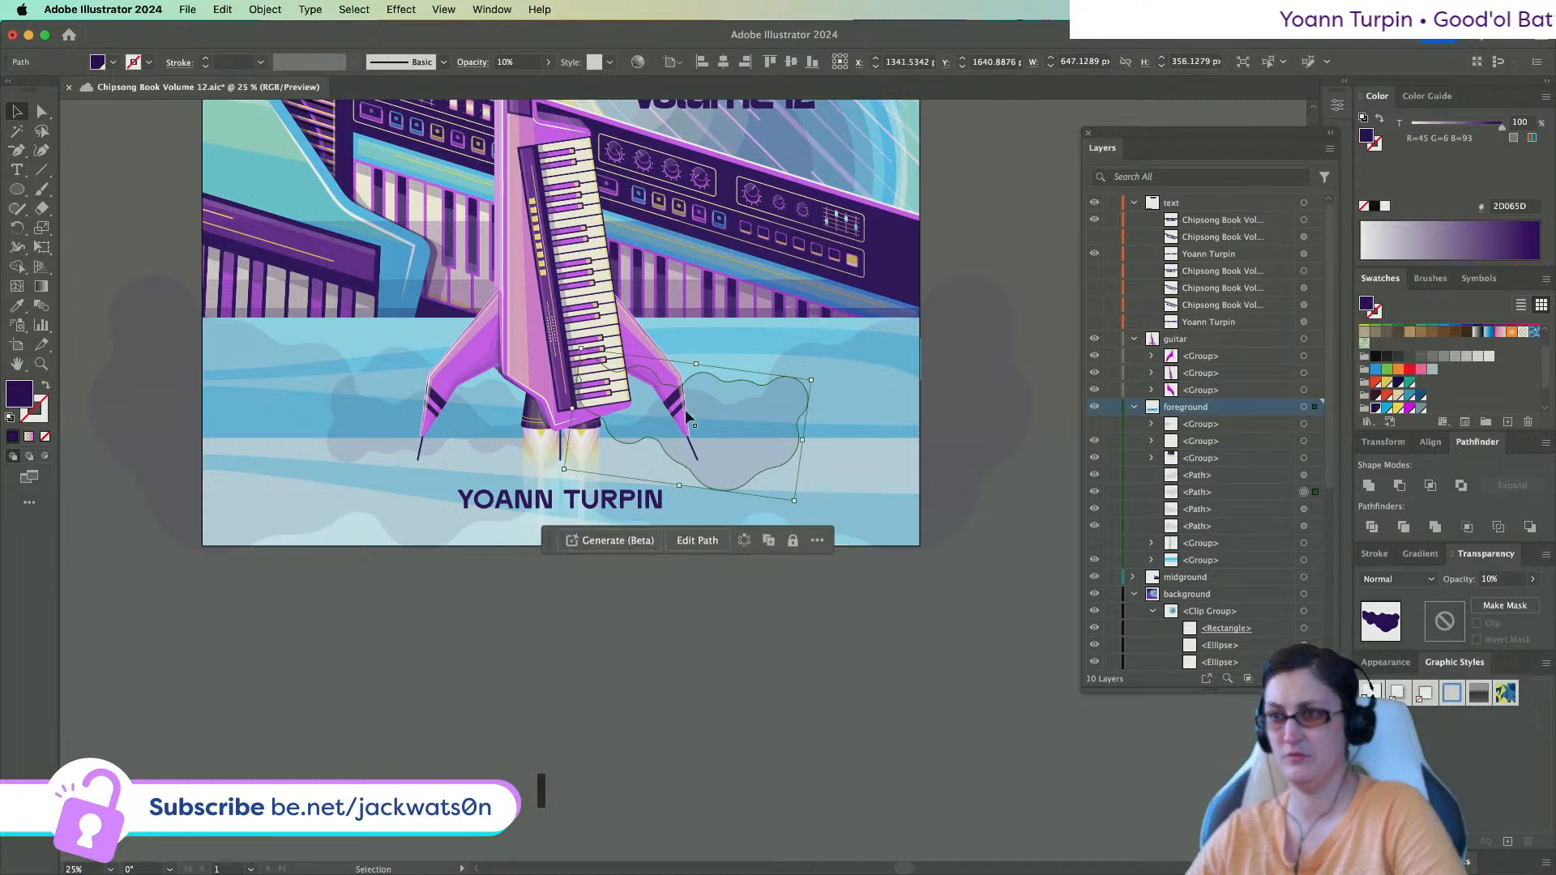
drag(635, 400, 631, 421)
drag(815, 398, 784, 360)
drag(626, 415, 632, 405)
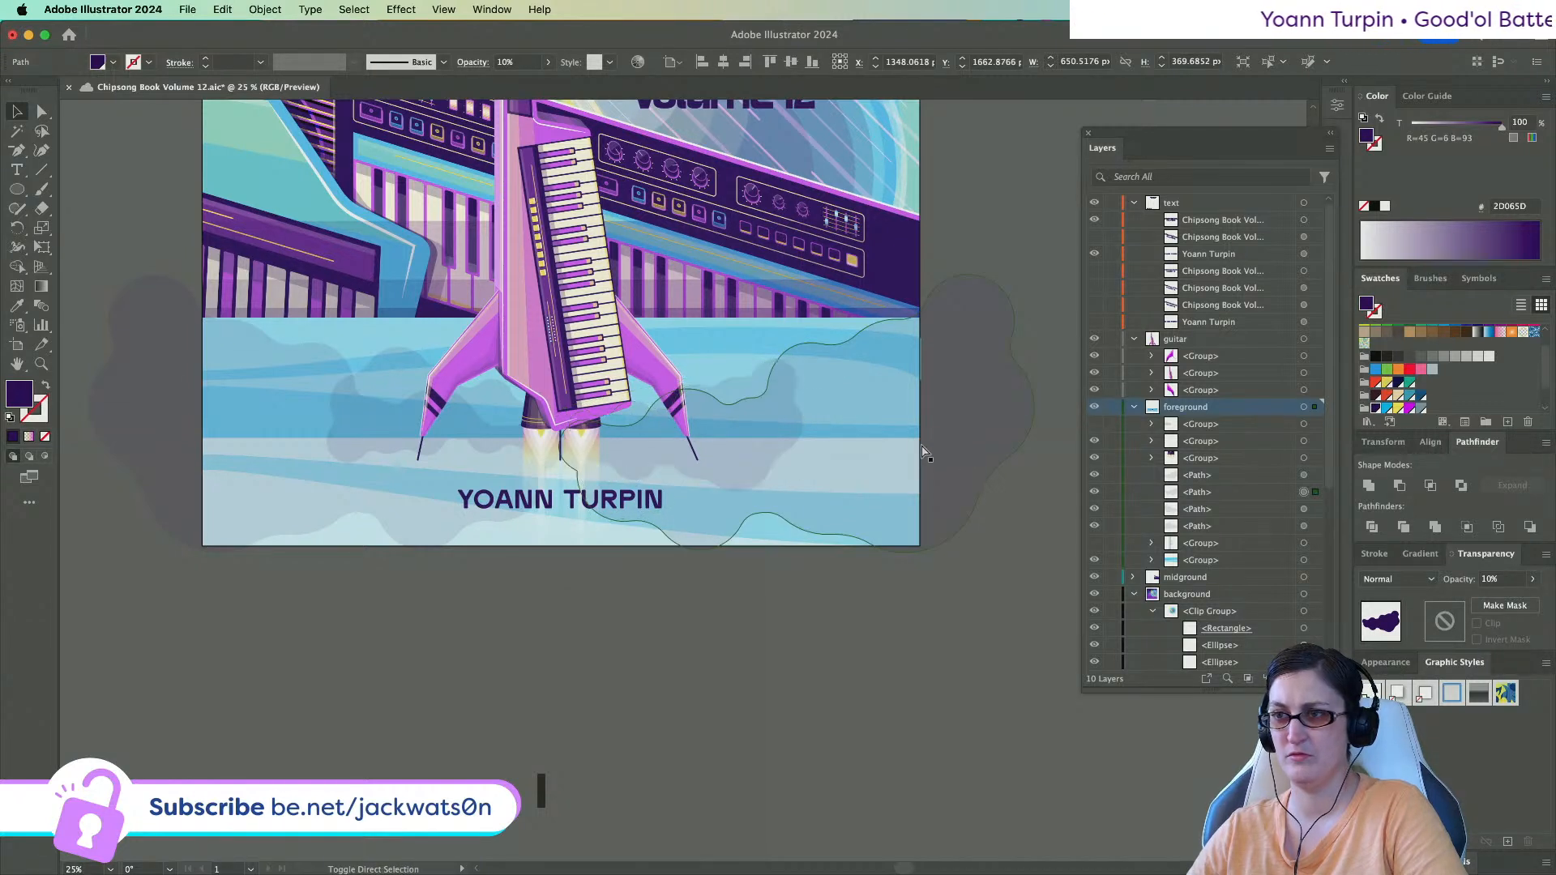
Reflect the large right cloud across the horizontal axis.
click(523, 666)
scroll(523, 666, up, 2)
scroll(523, 666, up, 3)
click(736, 514)
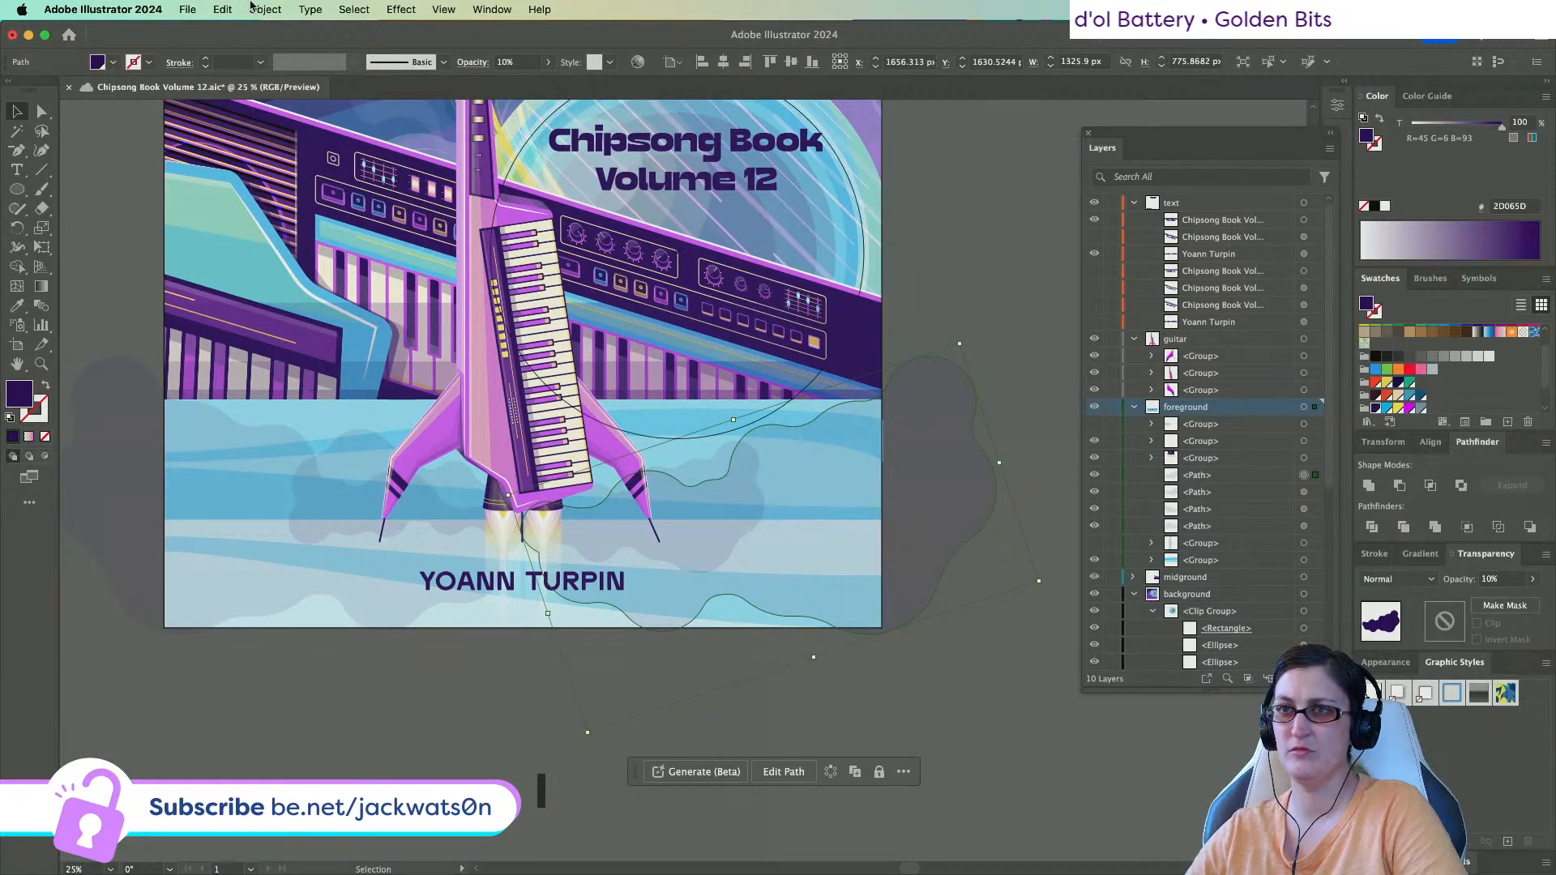
click(273, 10)
mouse_move(324, 34)
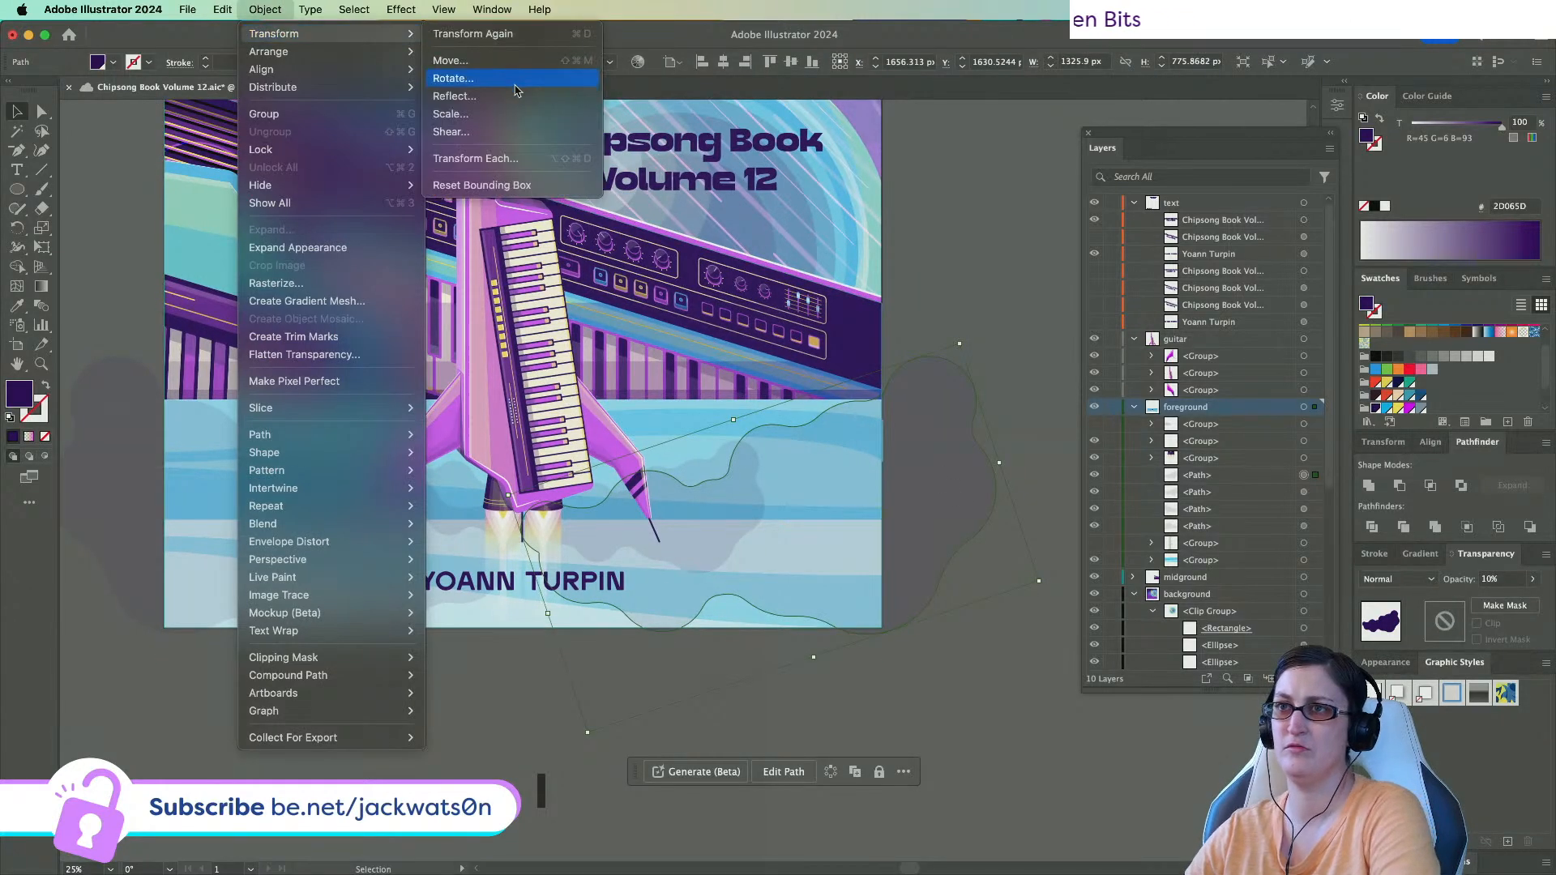
click(516, 96)
key(Return)
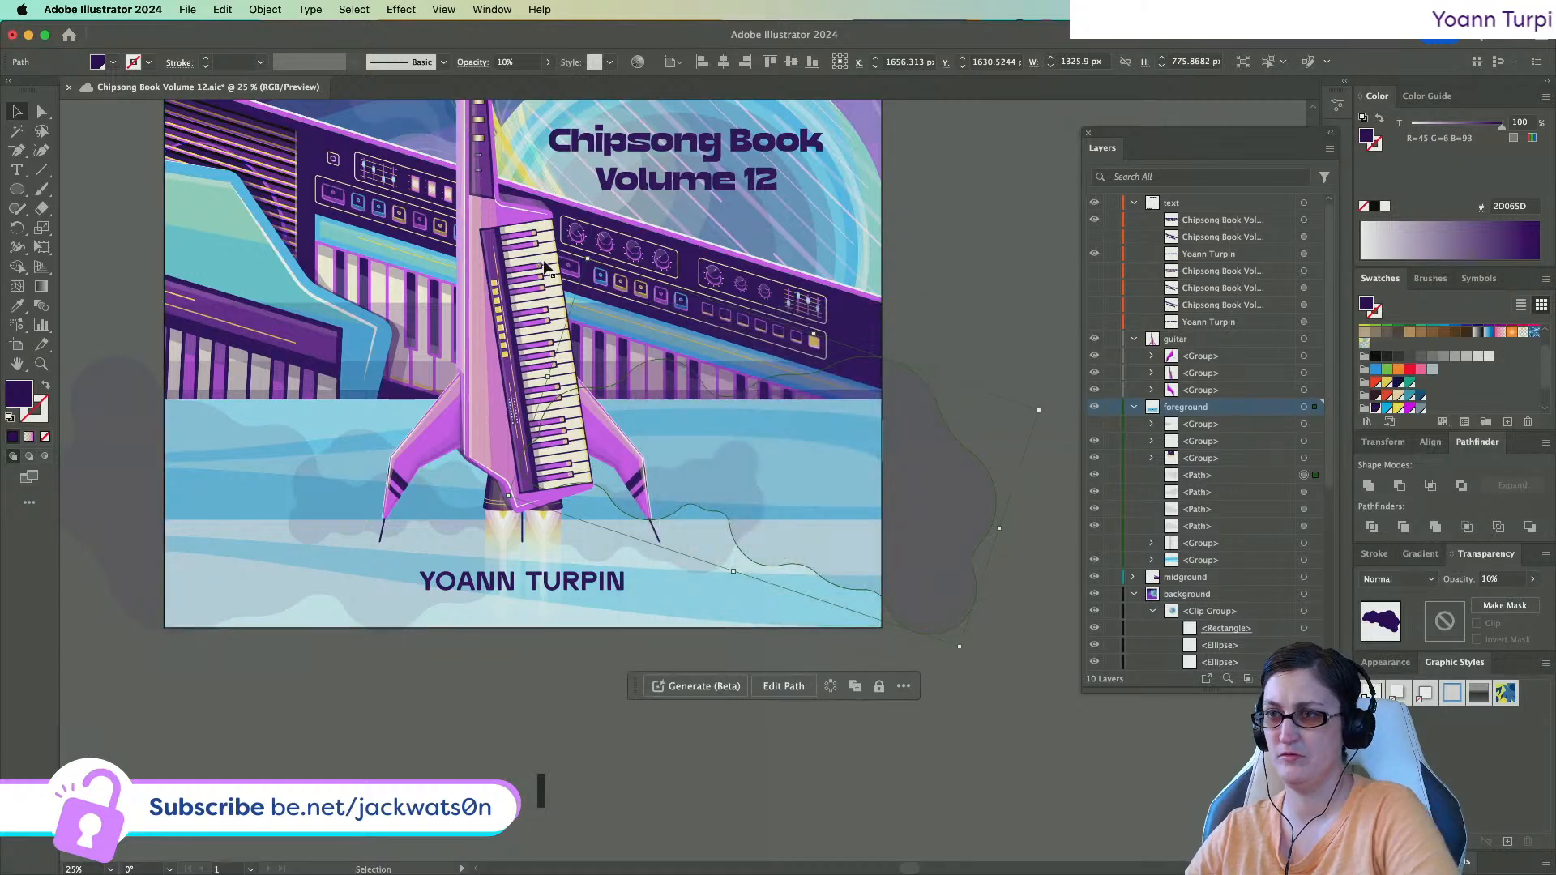
Reposition and rotate the flipped large right cloud behind the rocket, and enlarge it to about 1434 by 822 px.
drag(587, 253, 554, 290)
drag(962, 517, 977, 586)
drag(1048, 429, 1018, 484)
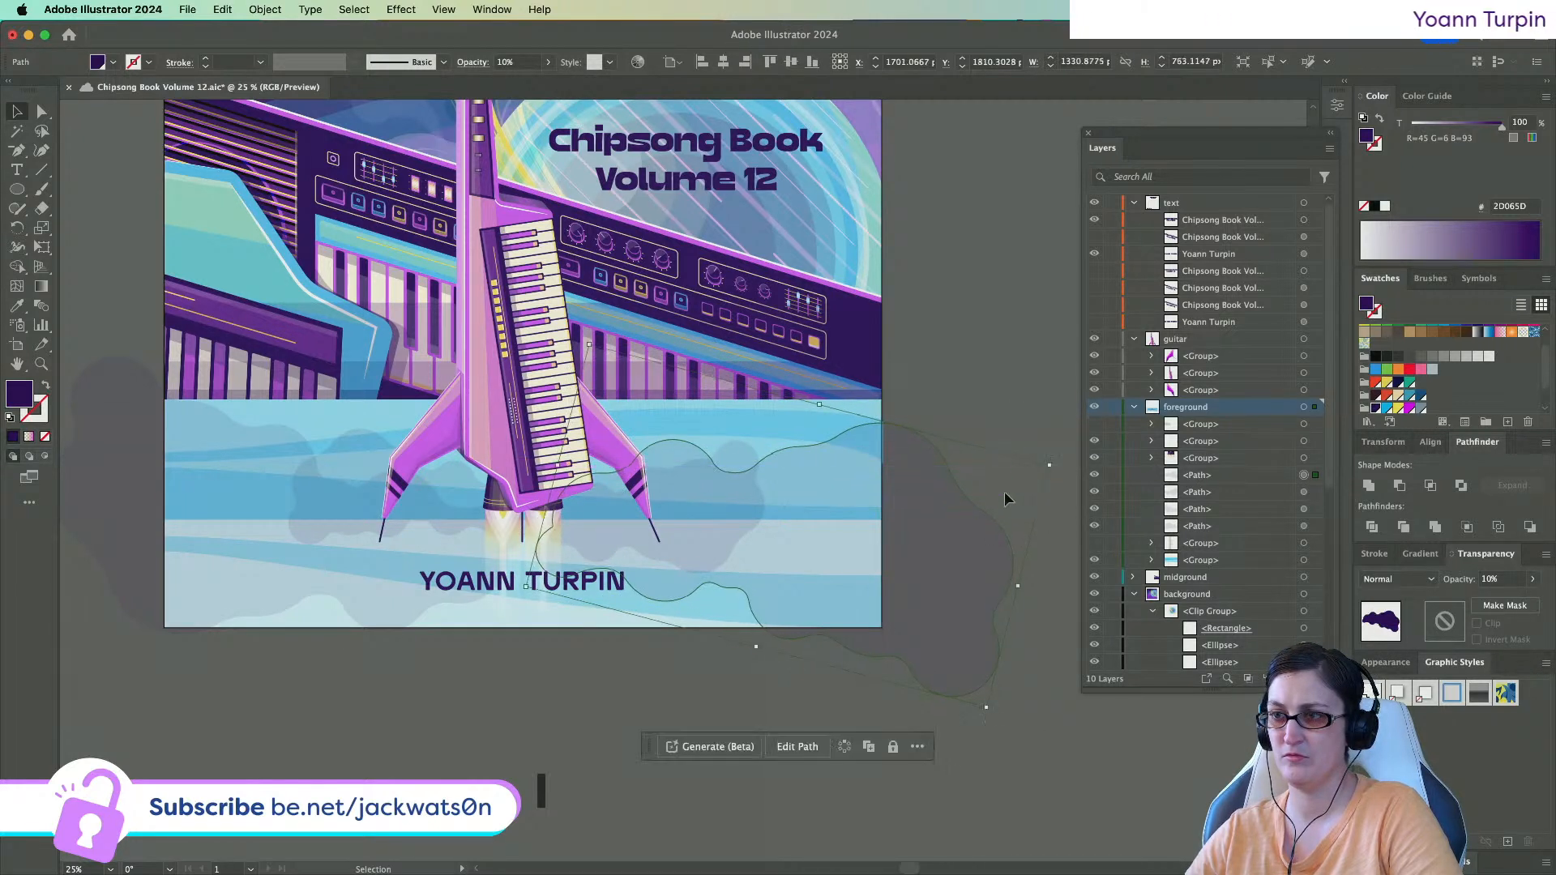
drag(925, 537, 913, 527)
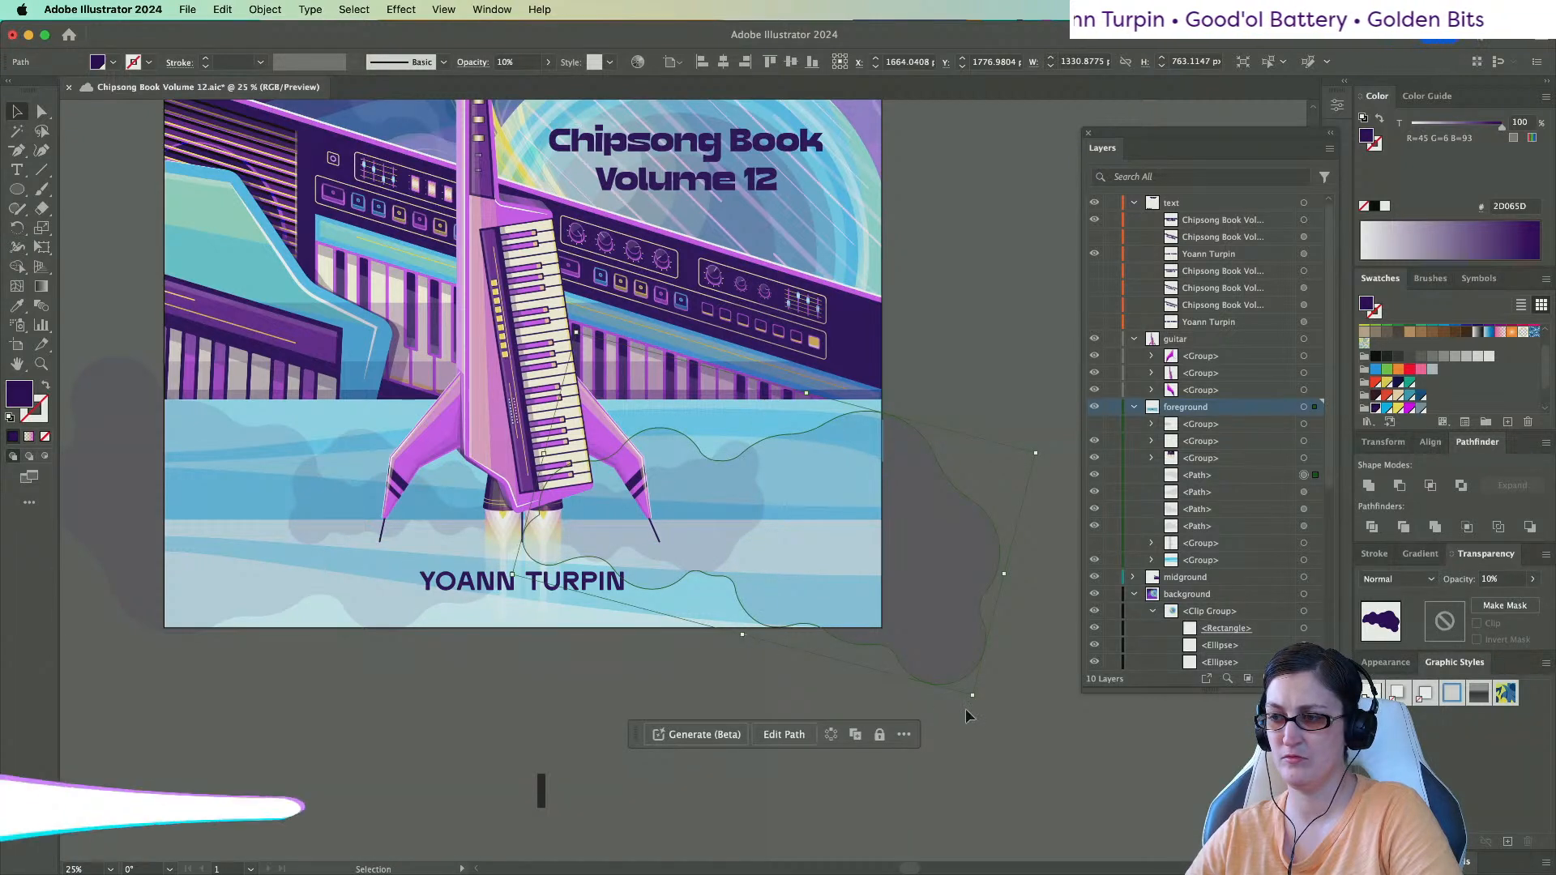
mouse_move(975, 697)
mouse_down()
mouse_move(1035, 736)
mouse_move(996, 709)
mouse_up()
drag(1007, 591, 1010, 580)
key(super+shift+a)
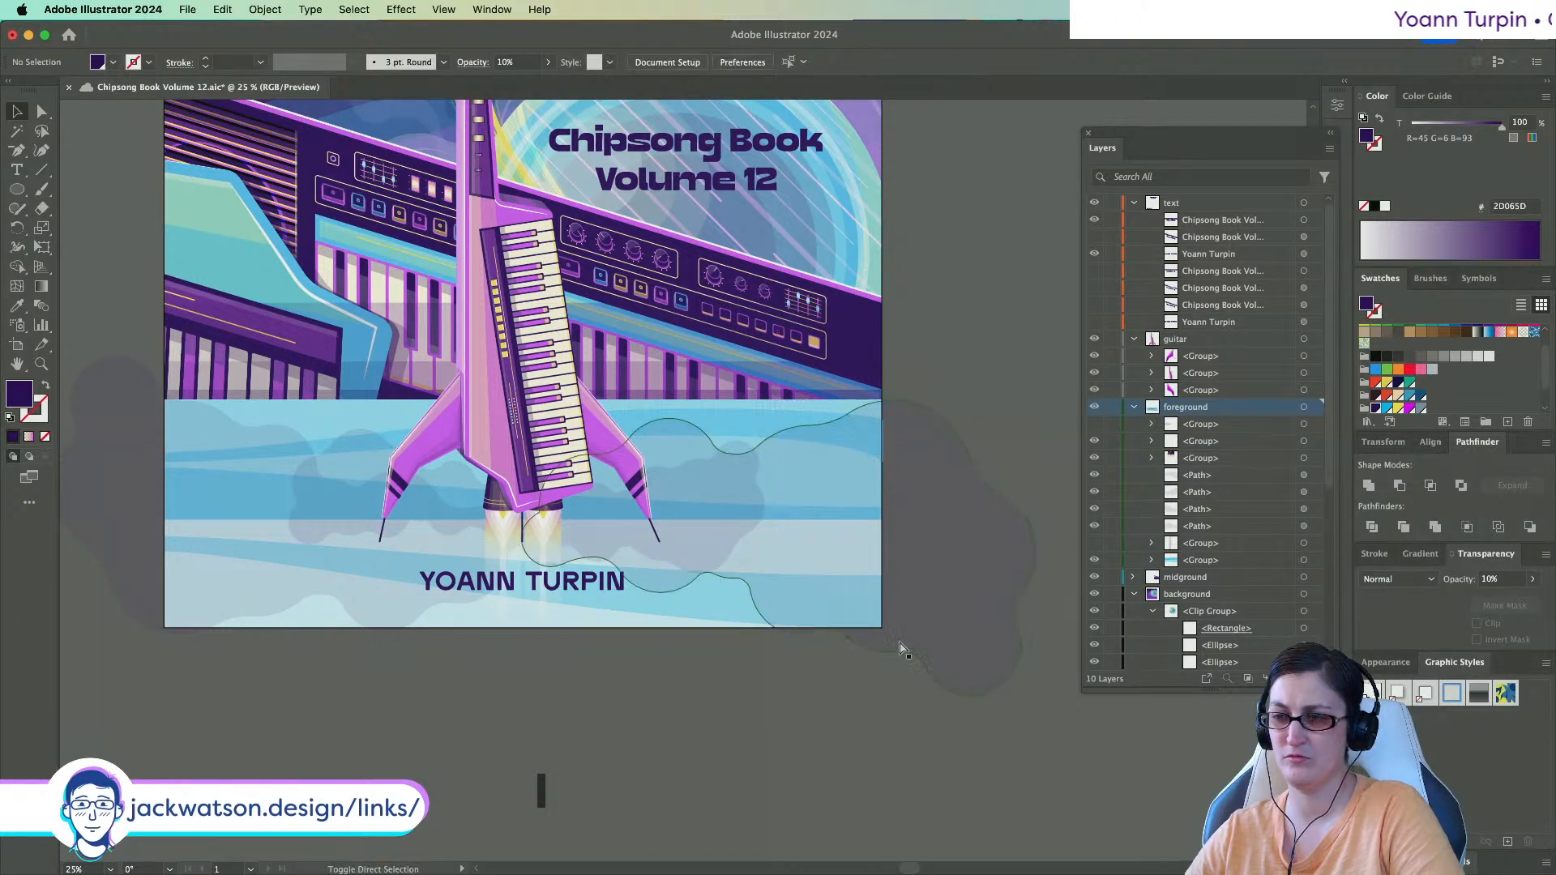
Nudge the large right cloud slightly up and to the right.
scroll(602, 720, down, 1)
scroll(602, 719, left, 2)
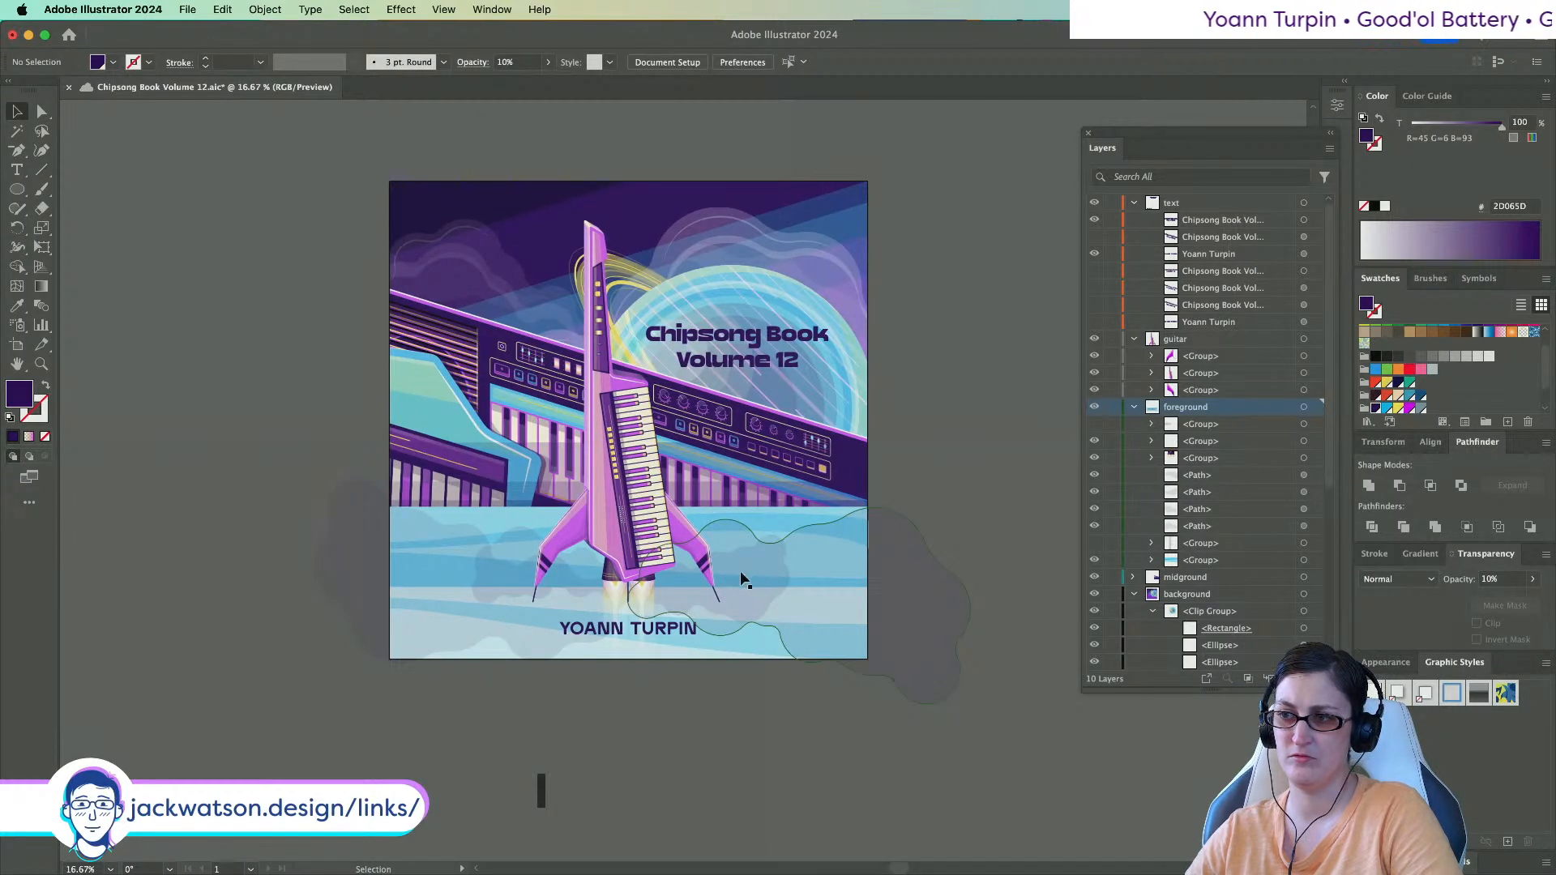
click(832, 586)
scroll(894, 600, up, 1)
drag(899, 610, 908, 597)
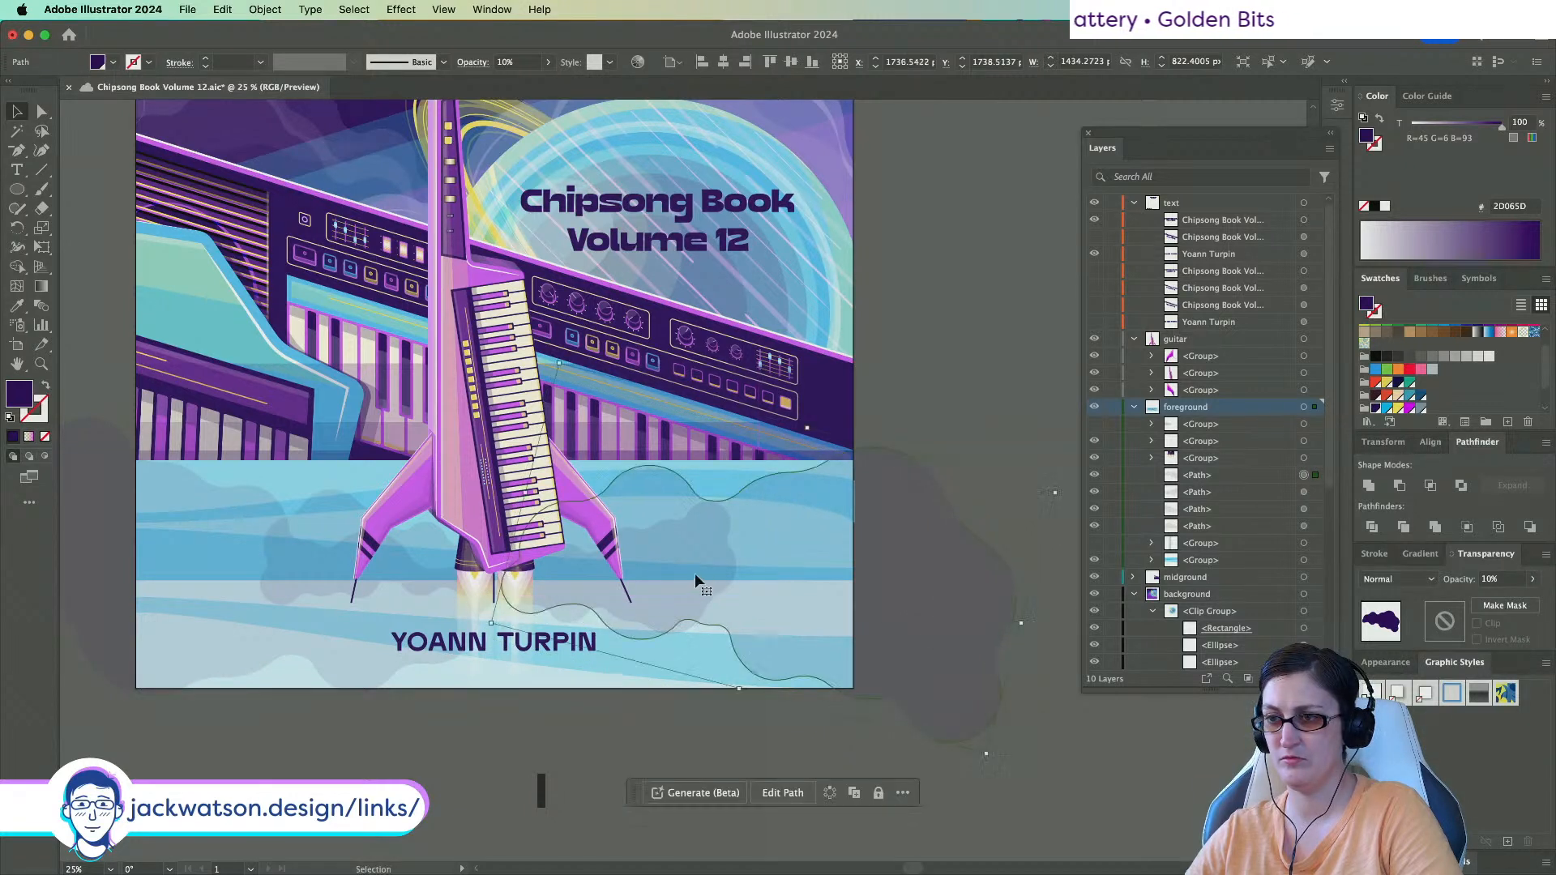
Cut the small right cloud and paste it in front of the large one.
click(1303, 492)
key(super+x)
click(800, 580)
key(super+f)
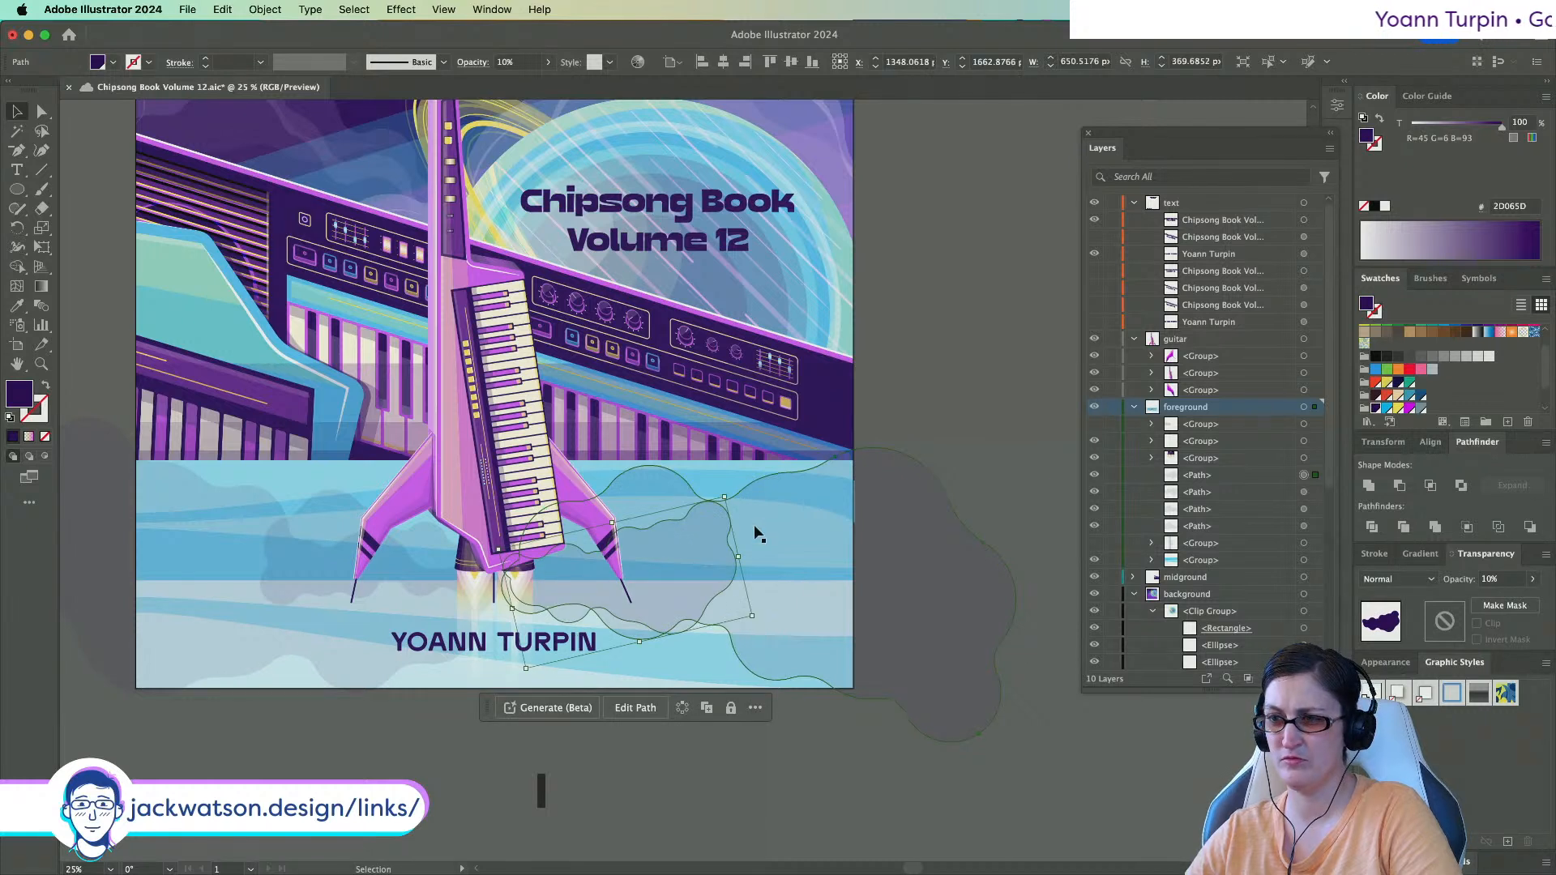
Try rotating the small right cloud and shrinking it to about 551 by 313 px, and delete the cloud.
drag(729, 497, 720, 608)
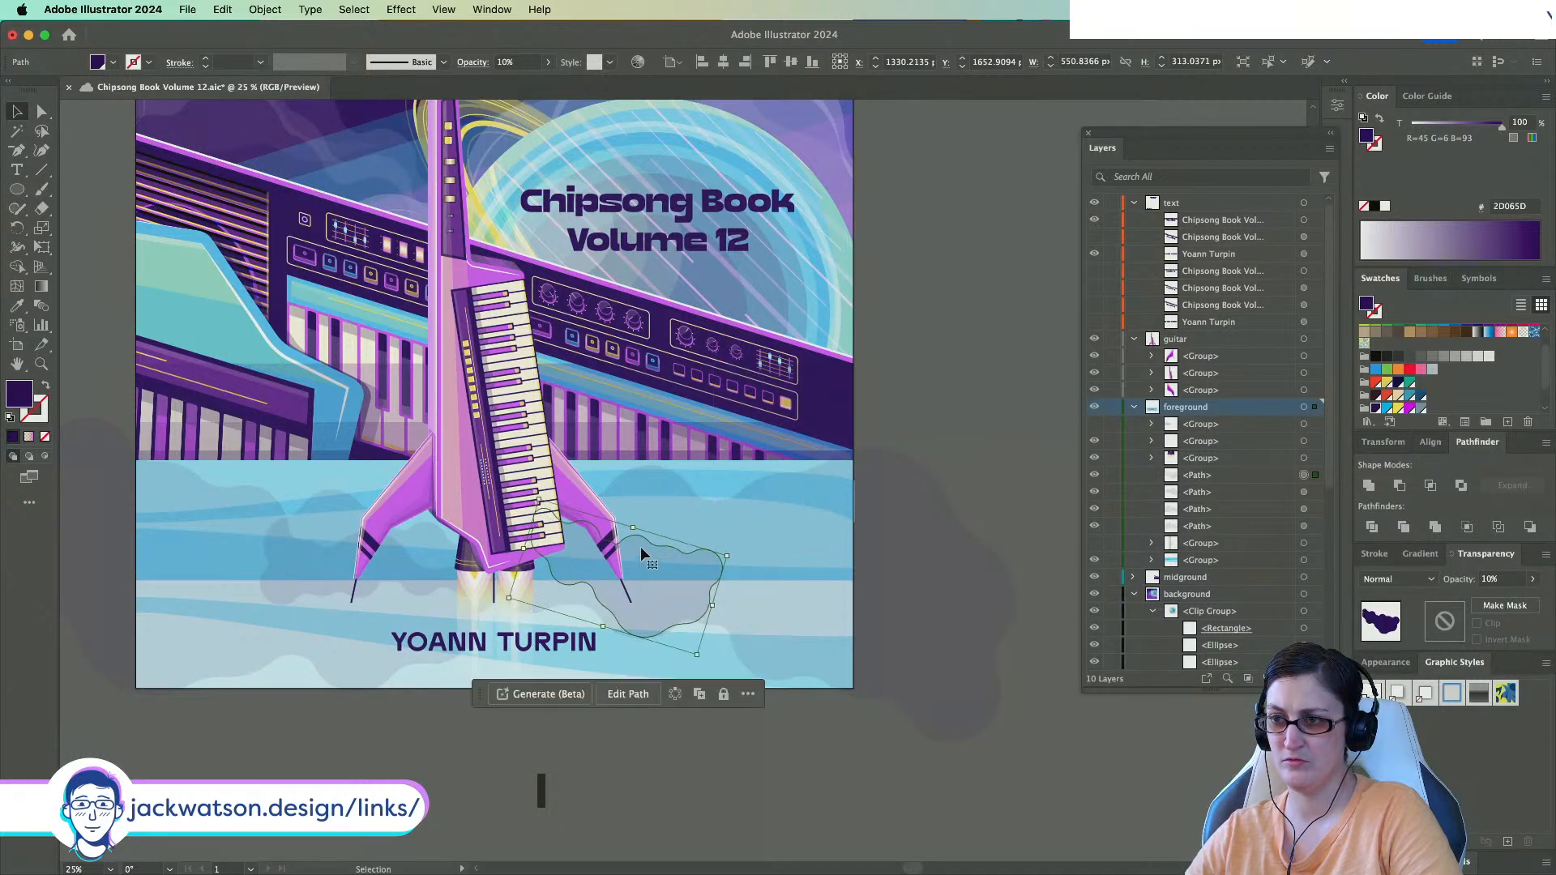
key(super+z)
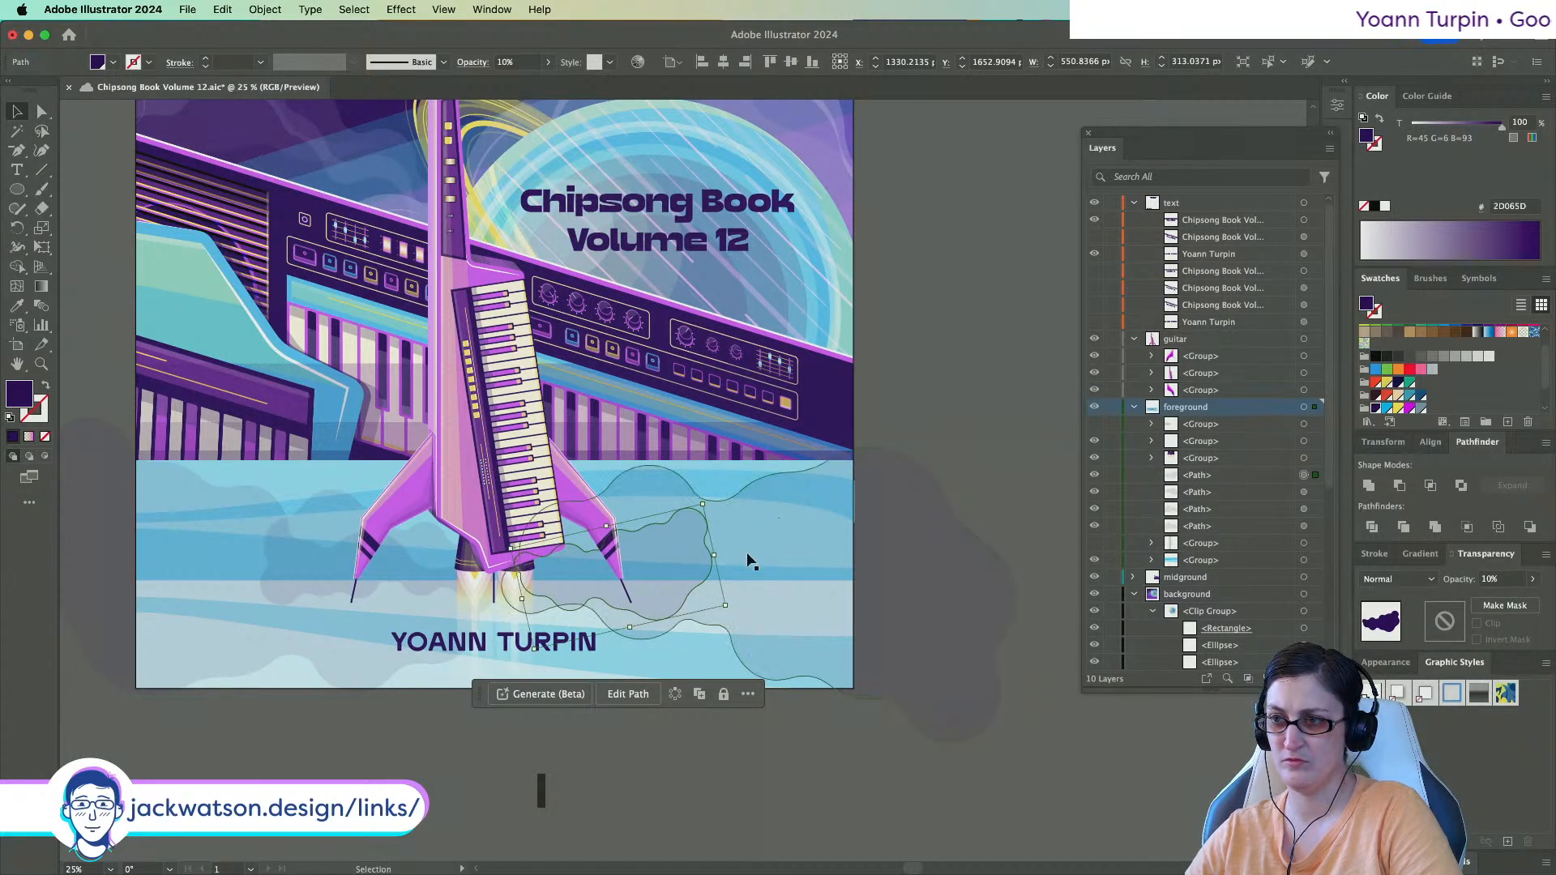
drag(722, 548, 755, 565)
key(Delete)
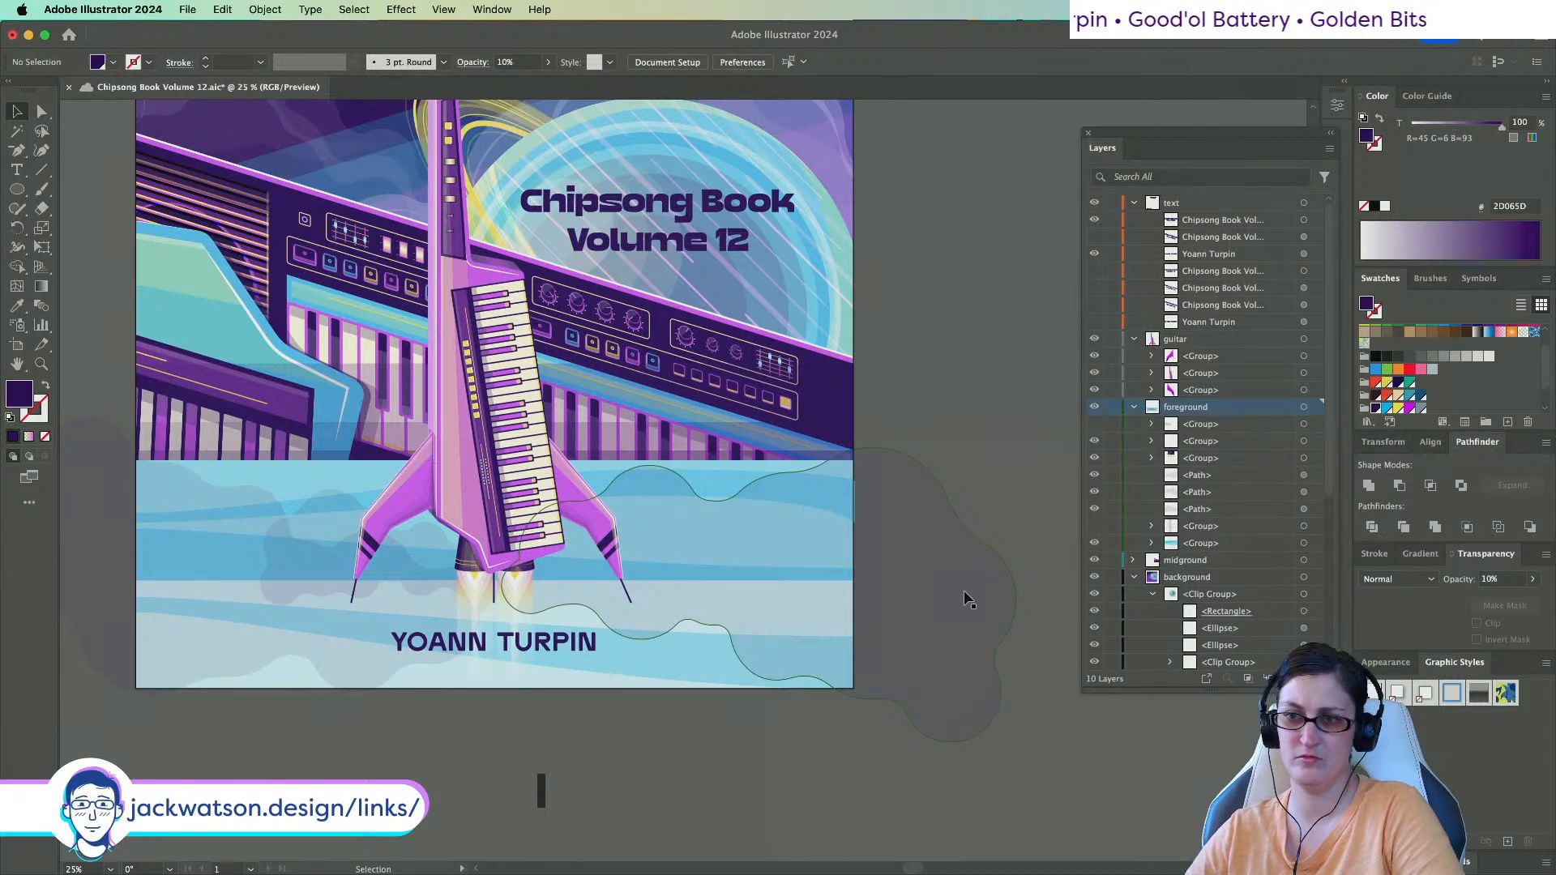
Copy the small left cloud and paste the copy in place in the foreground layer.
scroll(966, 596, left, 3)
key(super+z)
drag(755, 572, 372, 515)
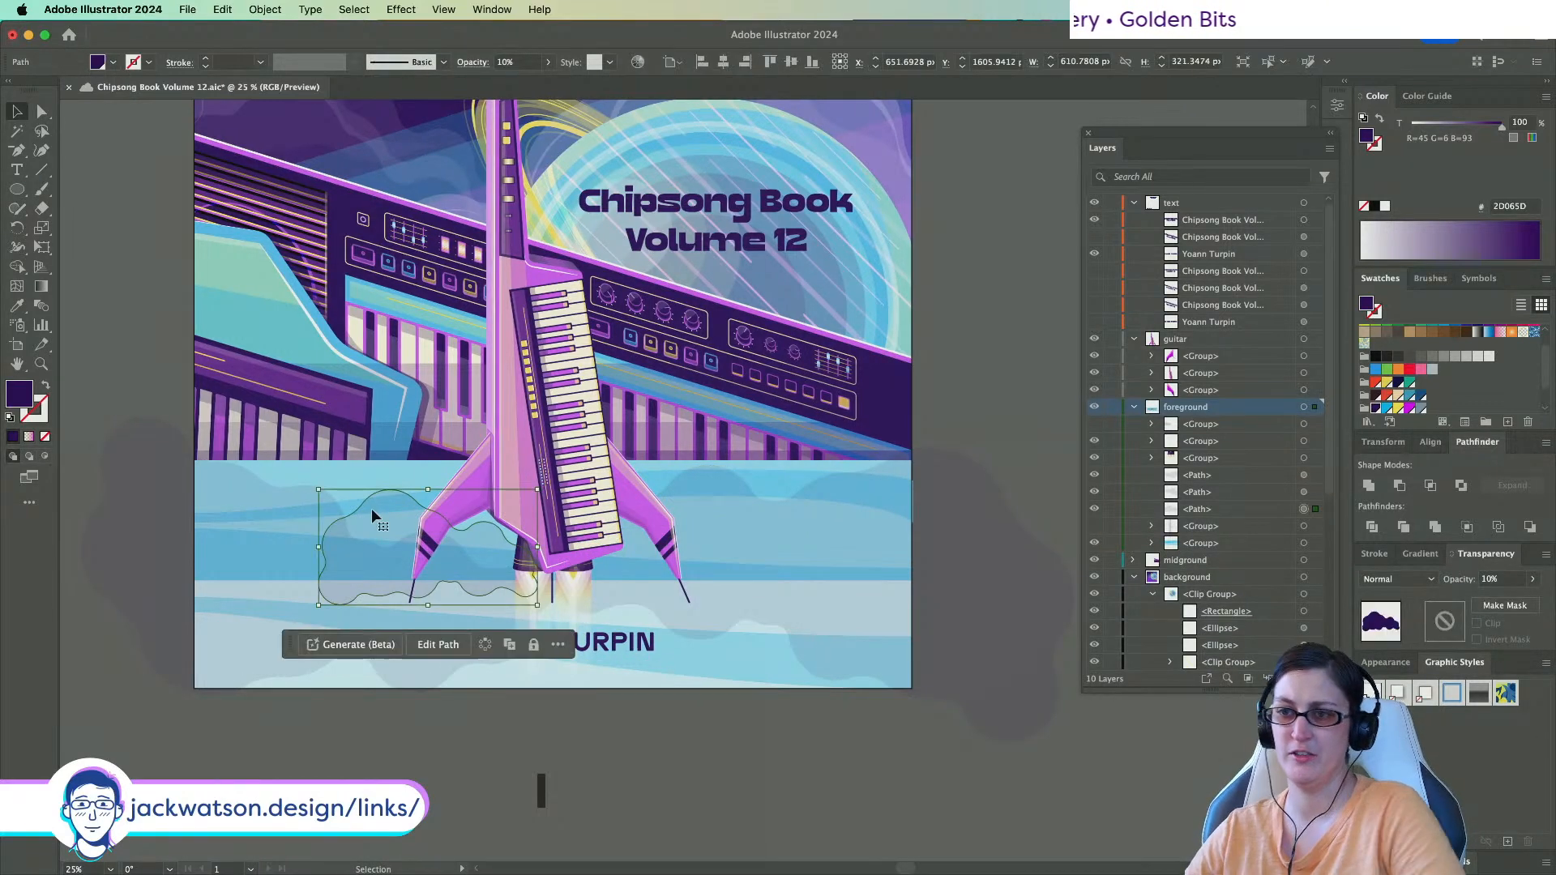
click(222, 9)
mouse_move(265, 8)
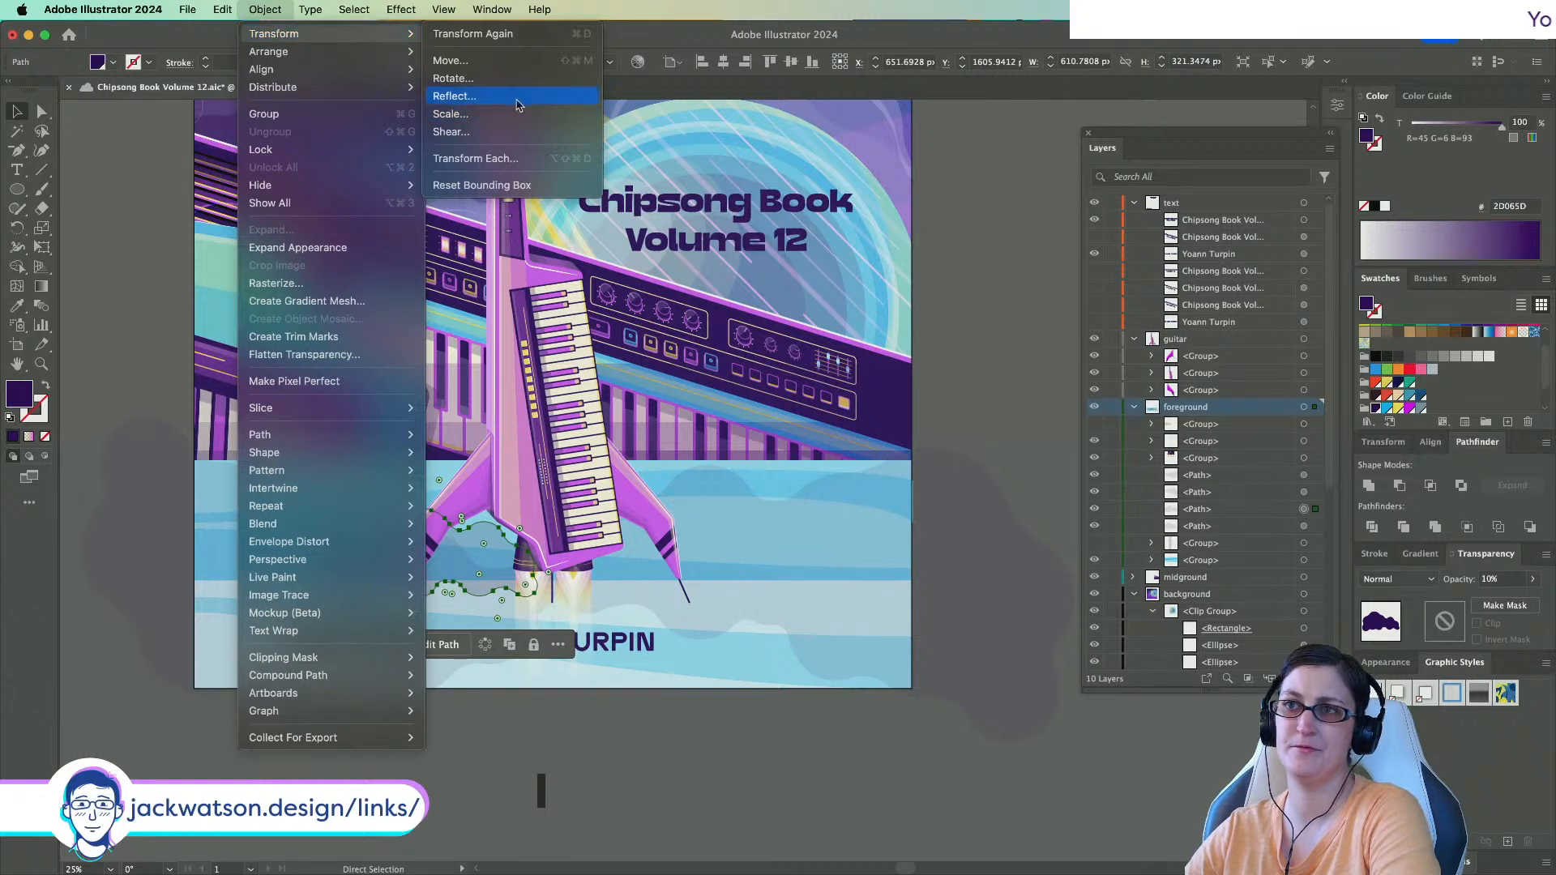
Reflect the copied small cloud across the vertical axis and move it to the right side of the rocket.
click(451, 96)
click(671, 392)
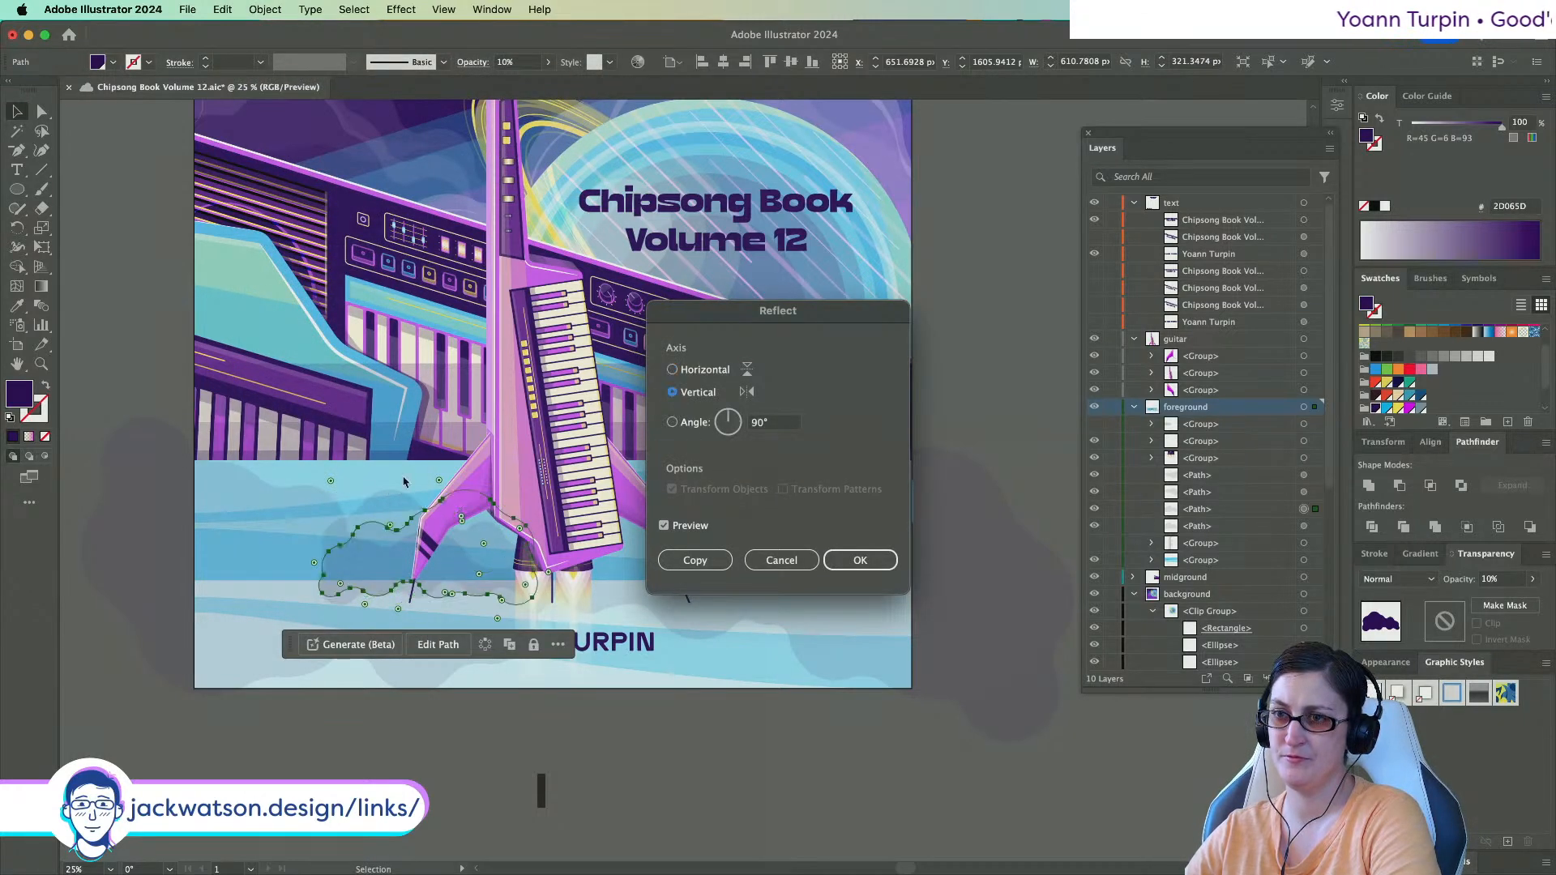
key(Return)
drag(386, 528, 634, 539)
Isolate the small right cloud and draw a circle about 174 px wide over its right edge, matching the cloud's appearance.
right_click(734, 644)
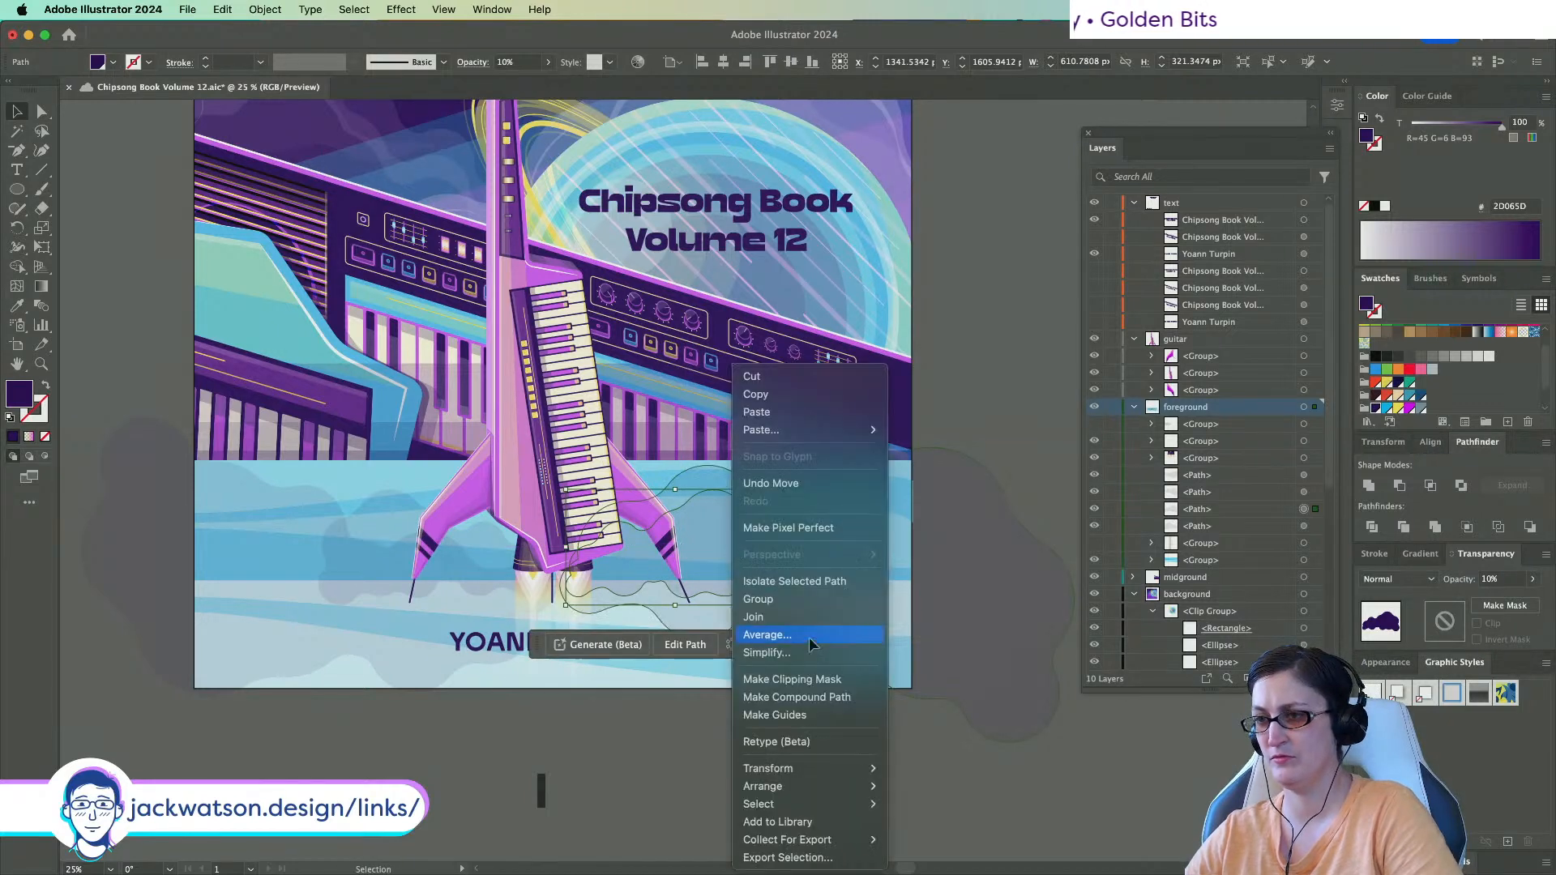
click(809, 581)
scroll(739, 587, up, 1)
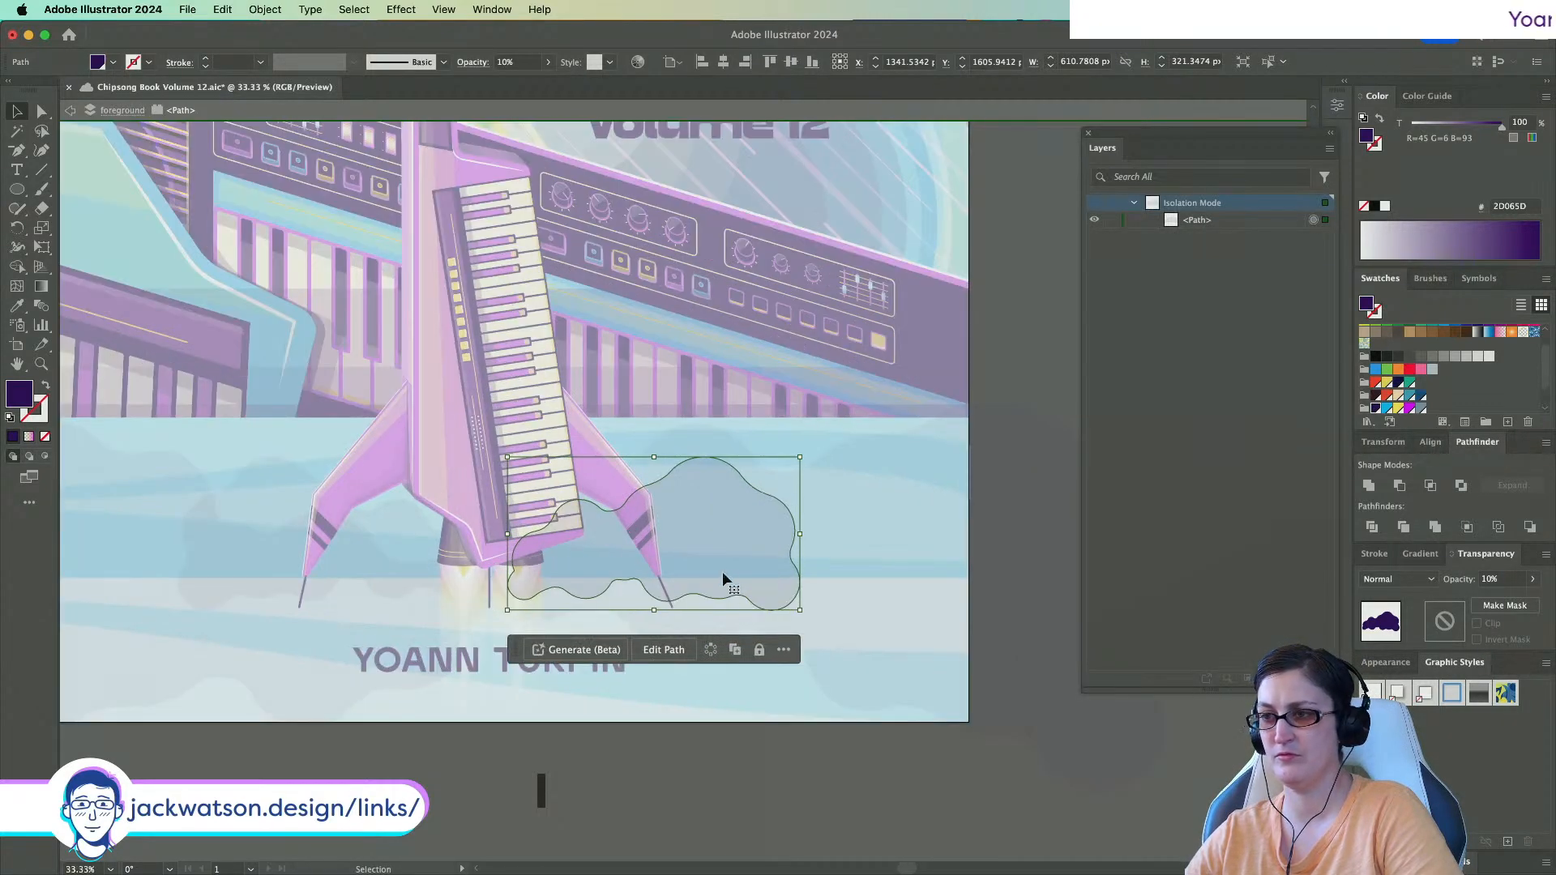
click(12, 193)
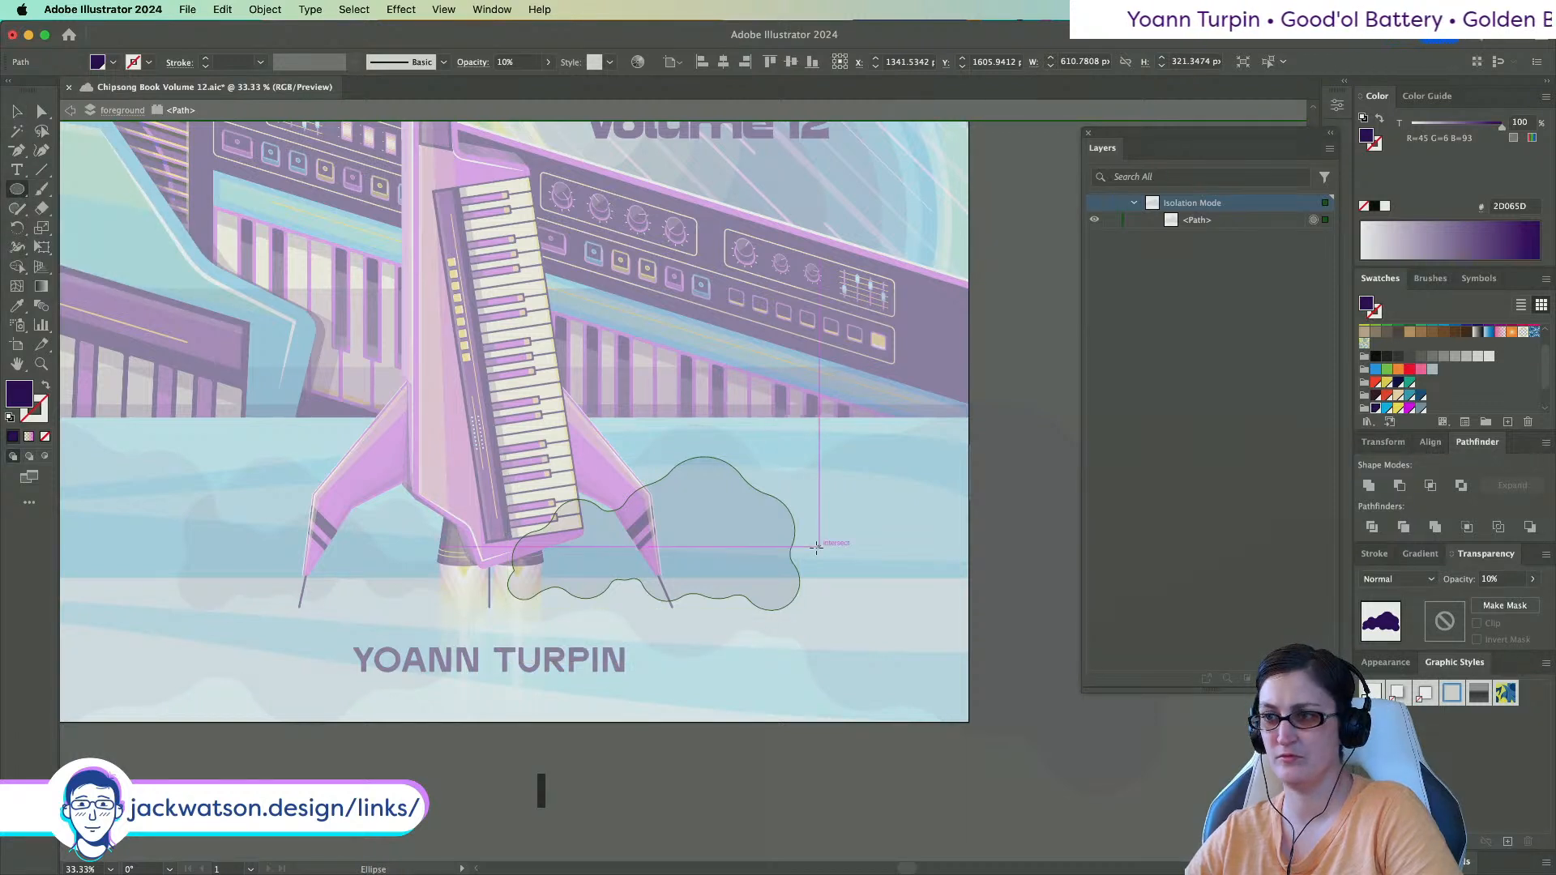
drag(805, 551, 845, 567)
click(18, 306)
click(694, 486)
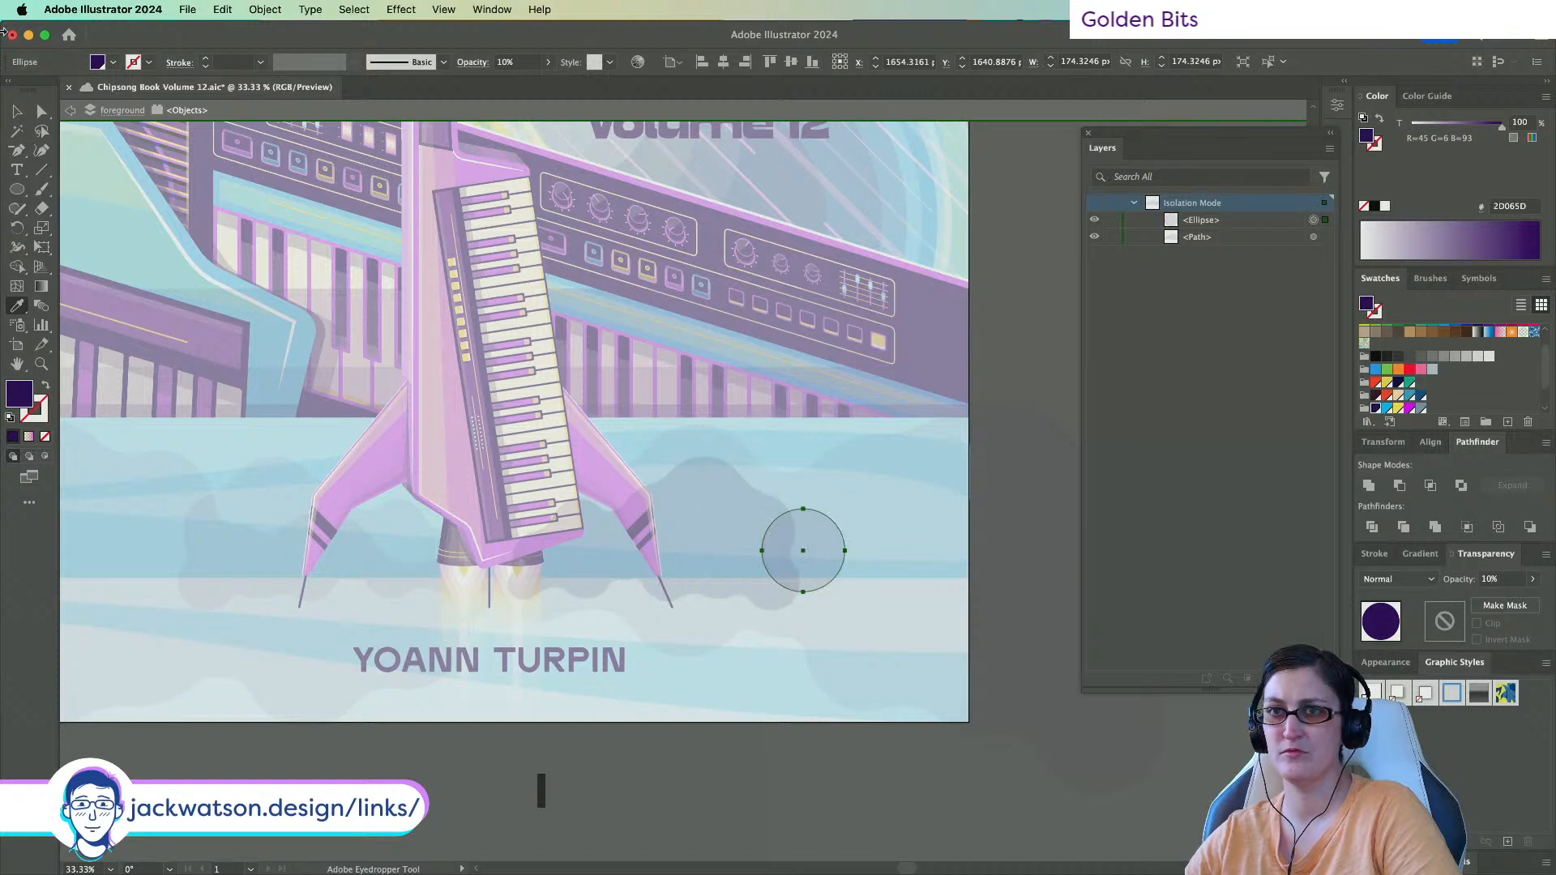
Shift the circle slightly left on the cloud's right edge and unite both shapes into one path.
click(16, 110)
drag(845, 551, 815, 547)
shift+click(739, 513)
click(1369, 485)
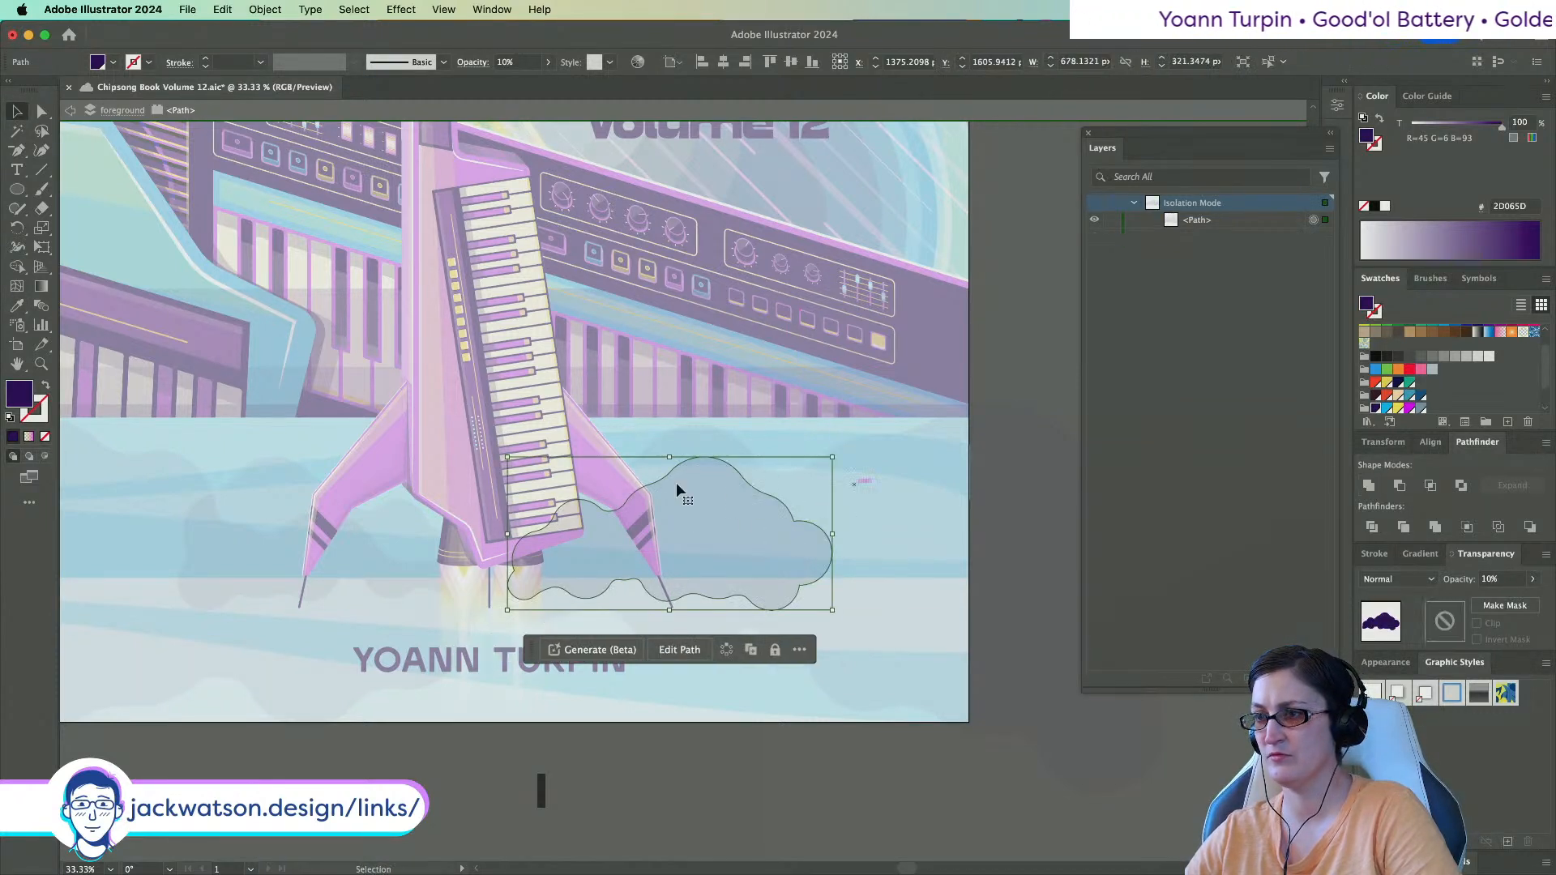
Delete the extra anchor point beside the upper notch of the cloud's right bulge and round the notch's corner.
click(42, 111)
scroll(794, 526, up, 3)
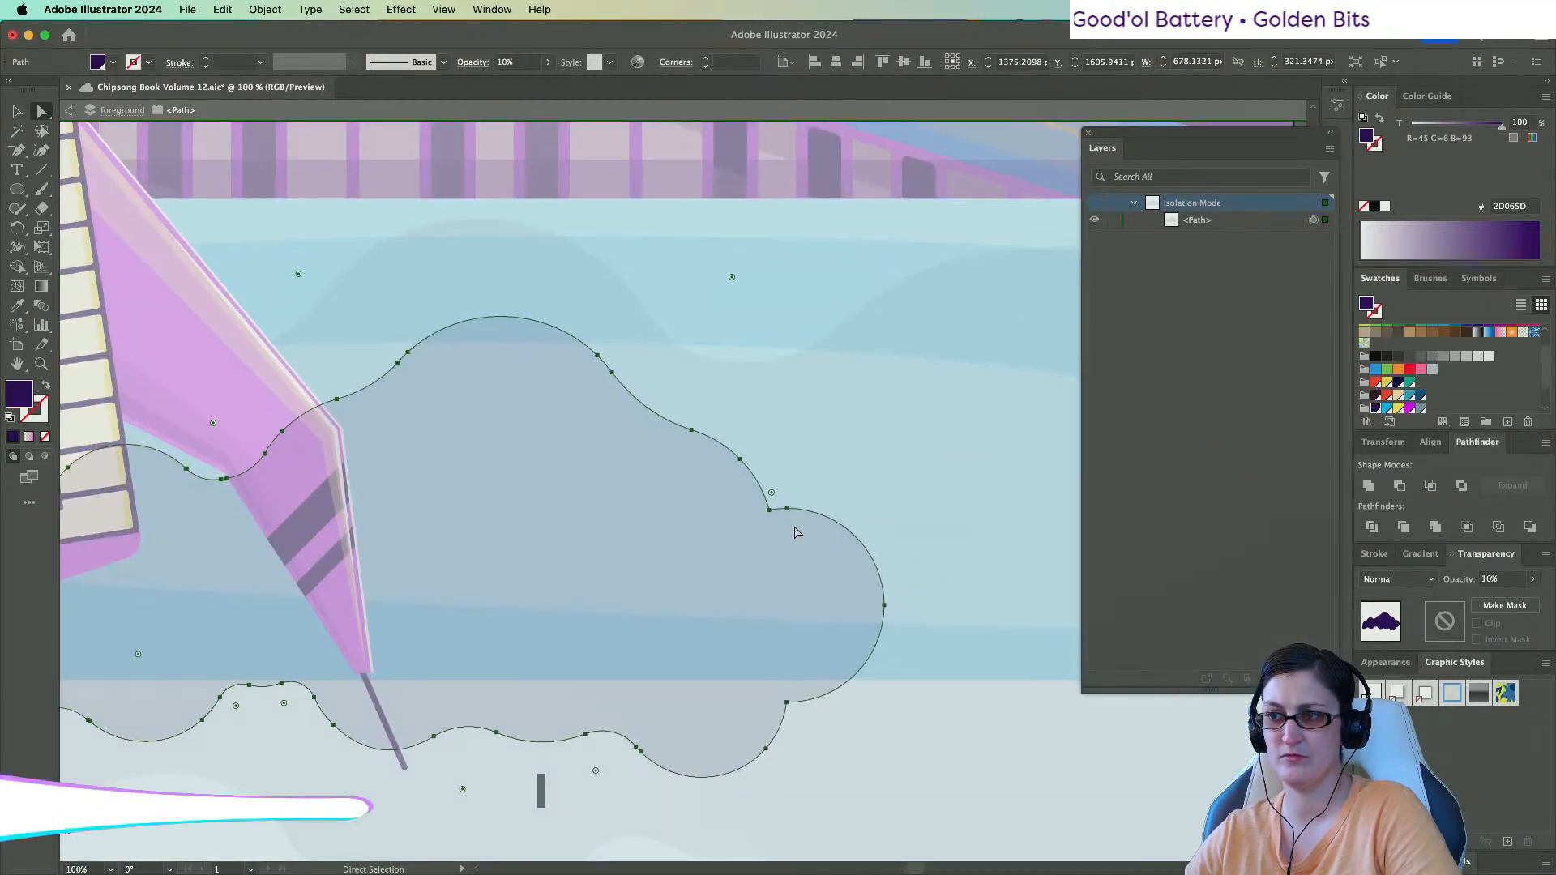
key(minus)
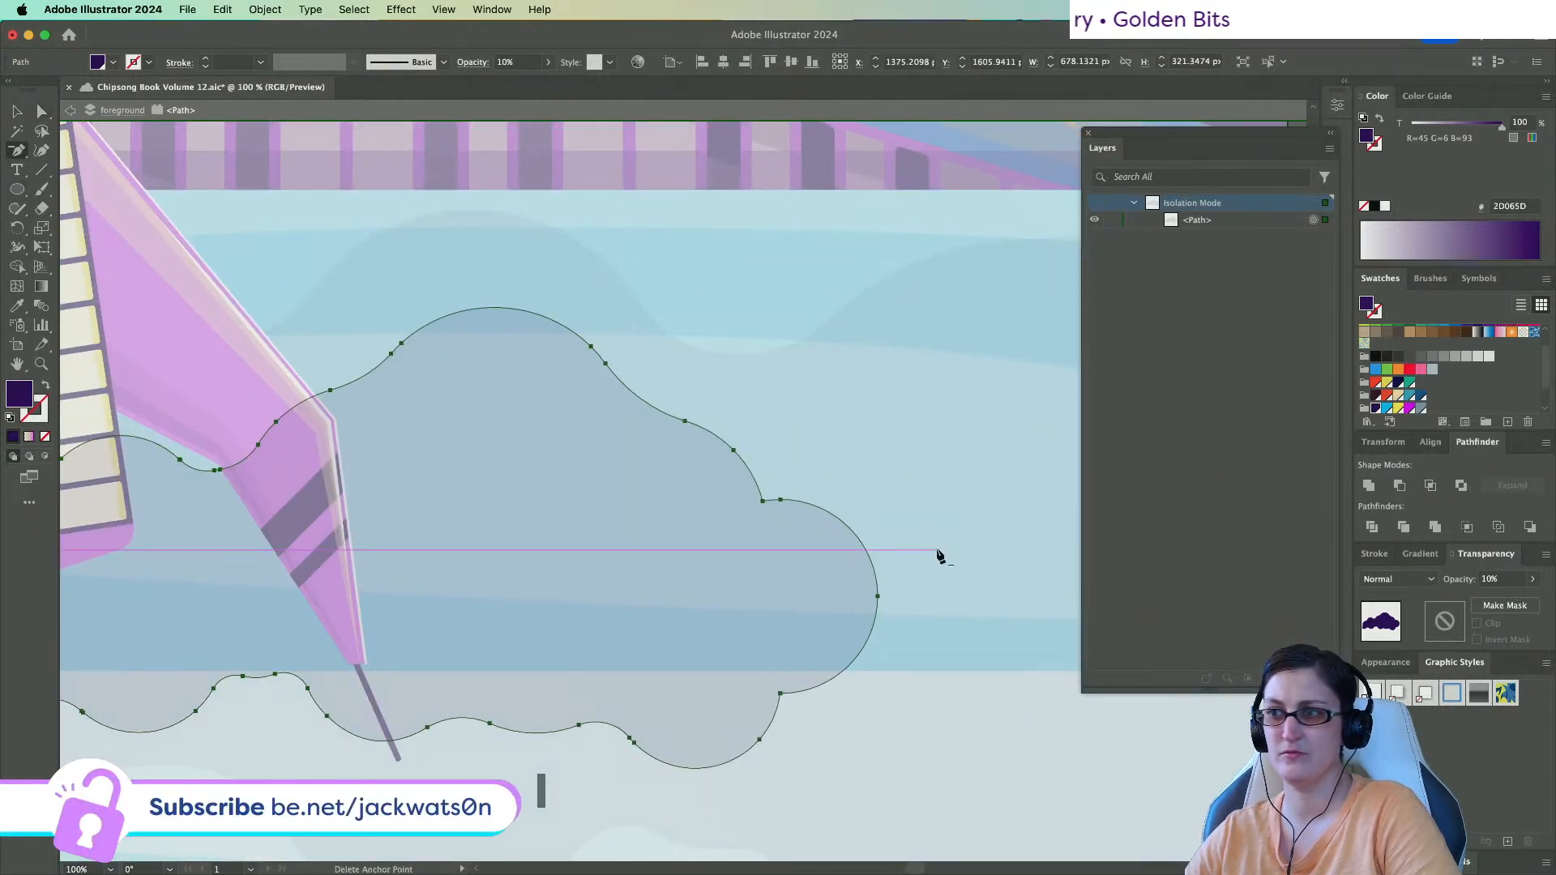
click(780, 500)
click(42, 111)
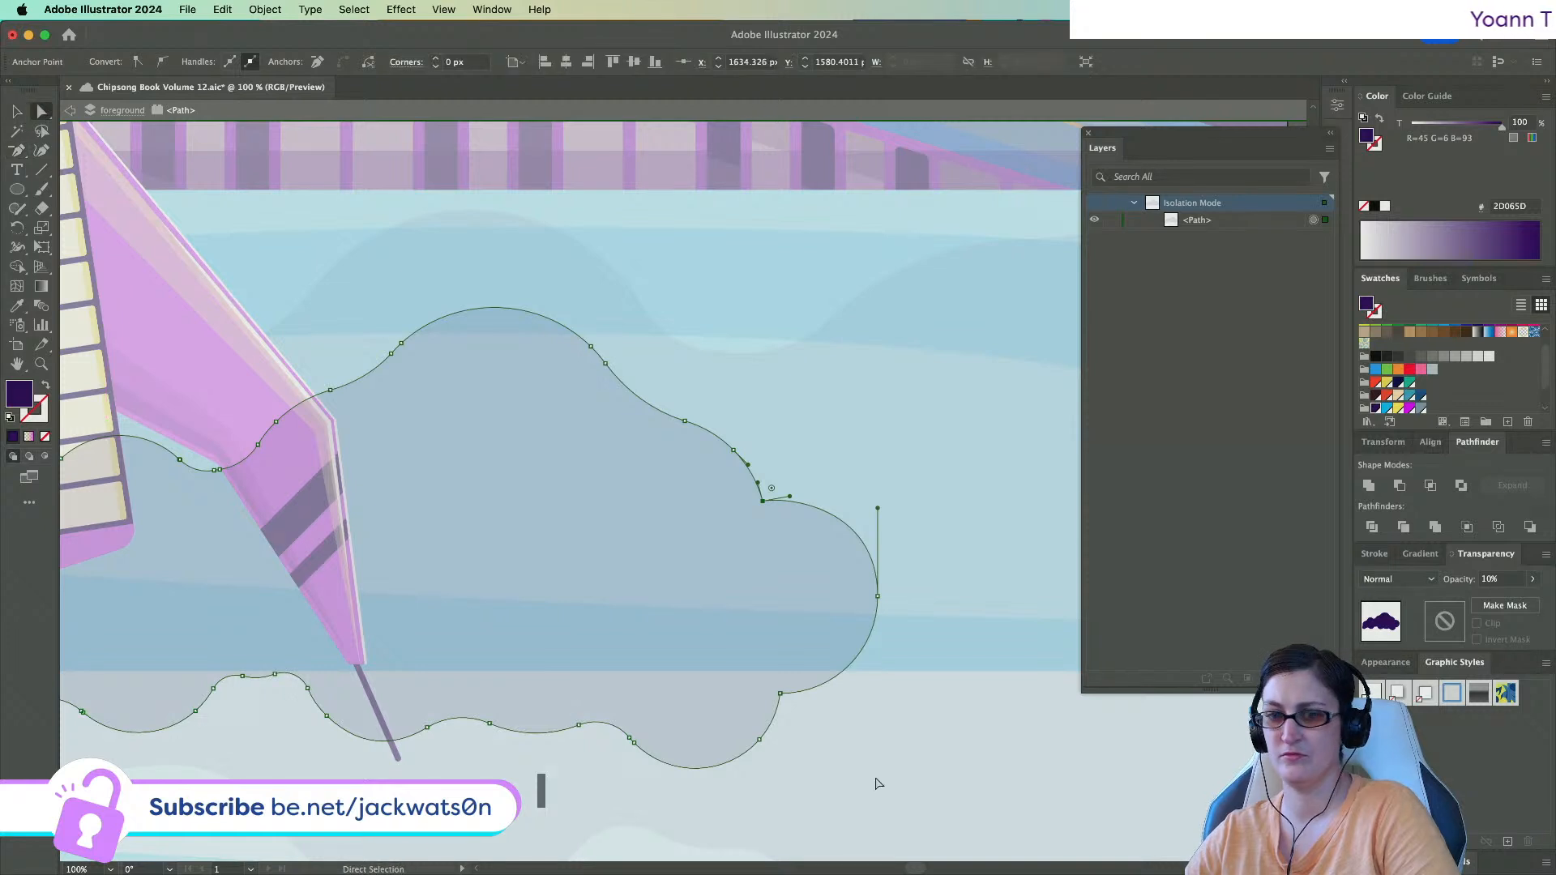
click(782, 696)
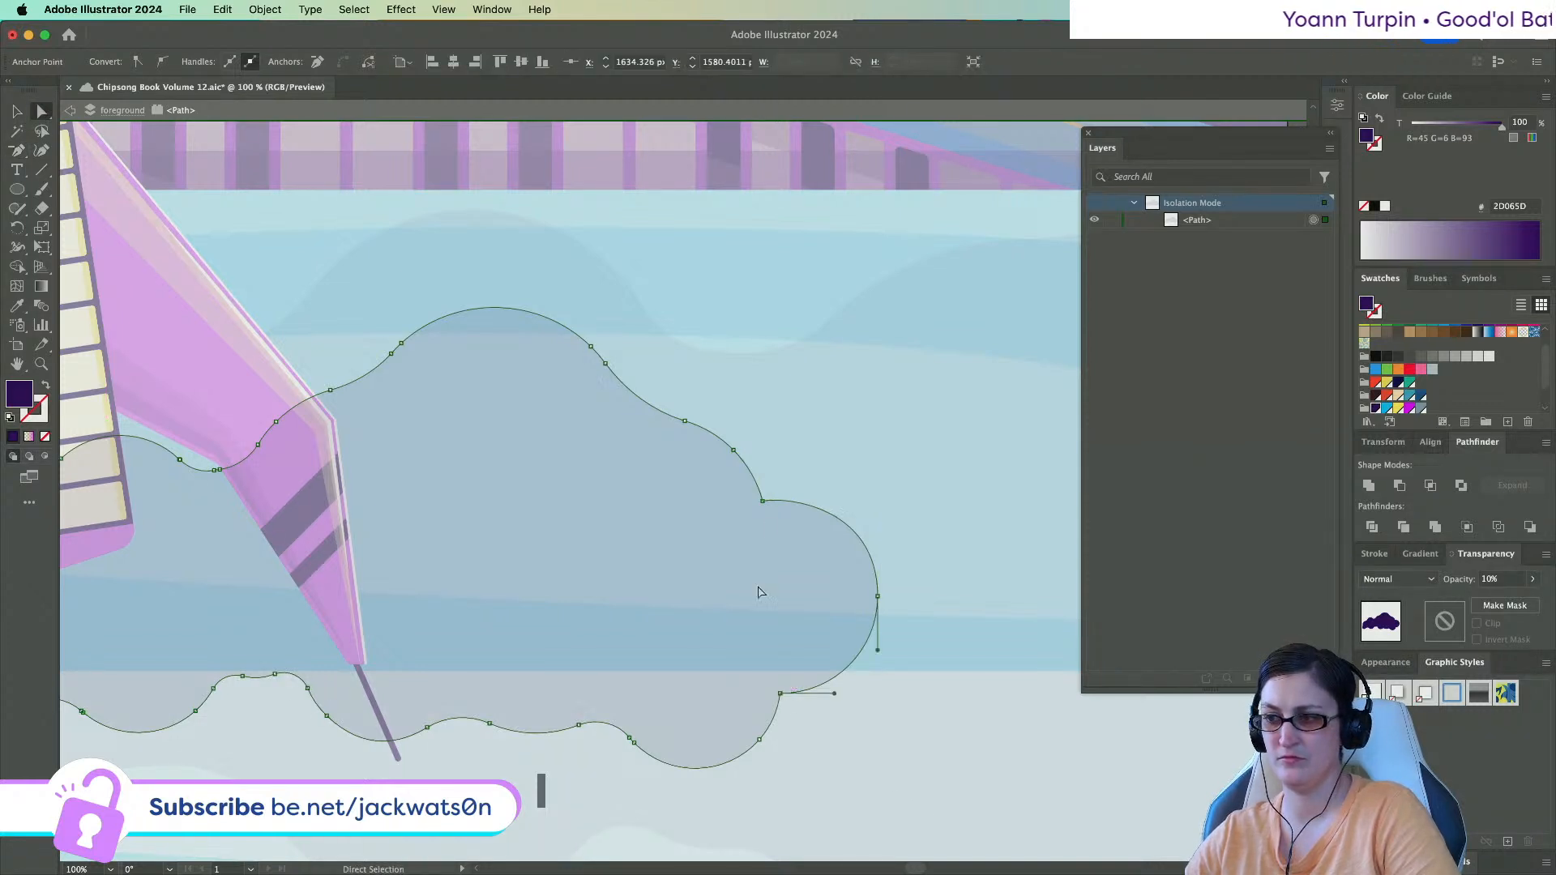
click(761, 502)
drag(772, 488, 819, 480)
Try to round the corner at the lower notch of the small right cloud's outer bulge.
click(783, 696)
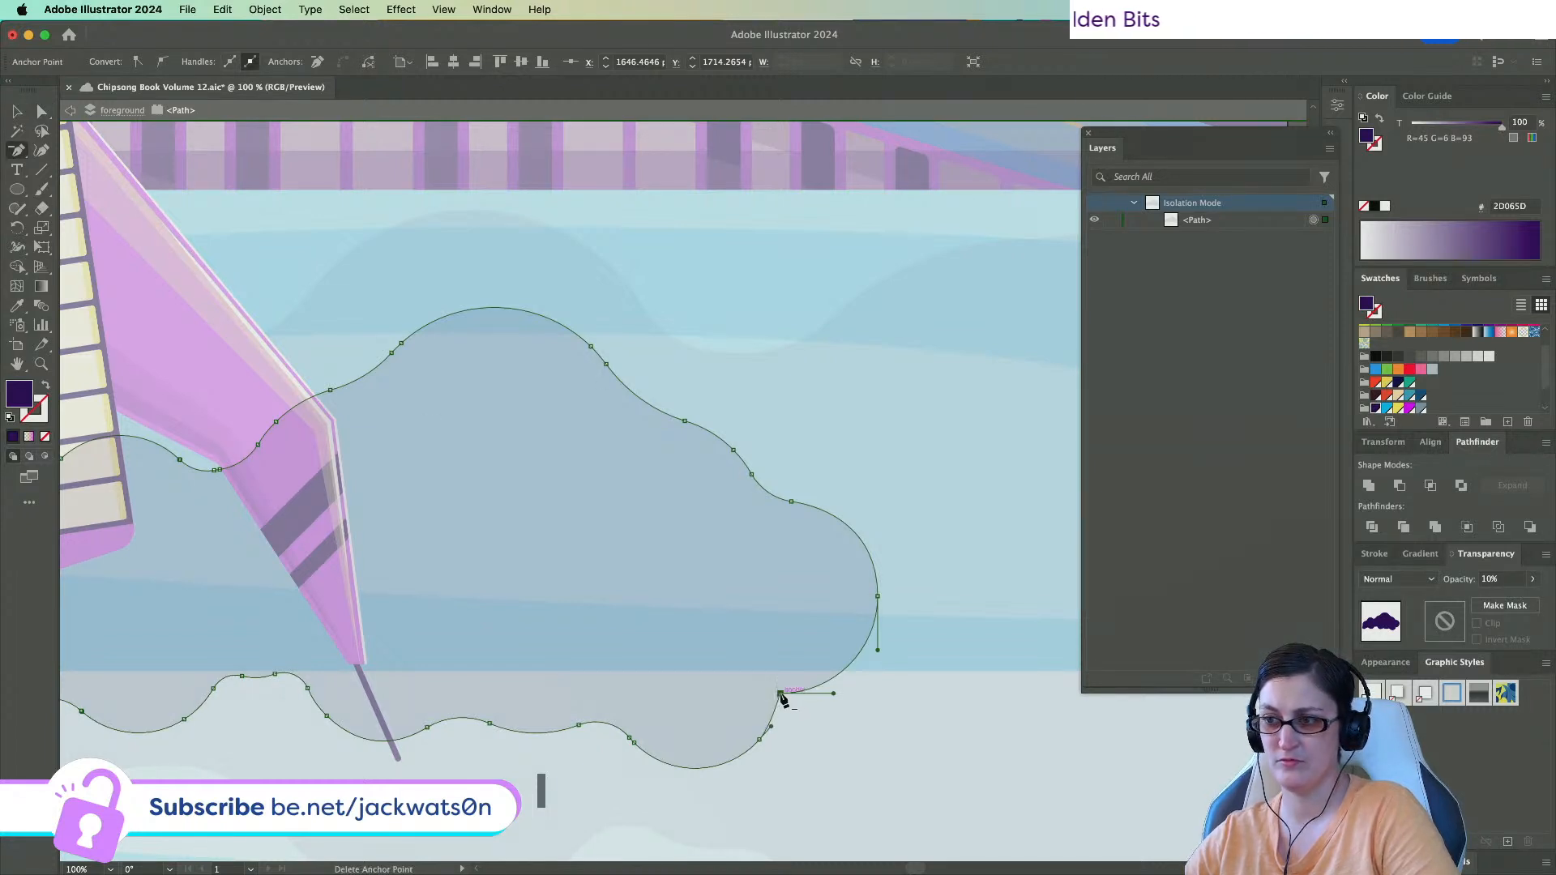
click(42, 112)
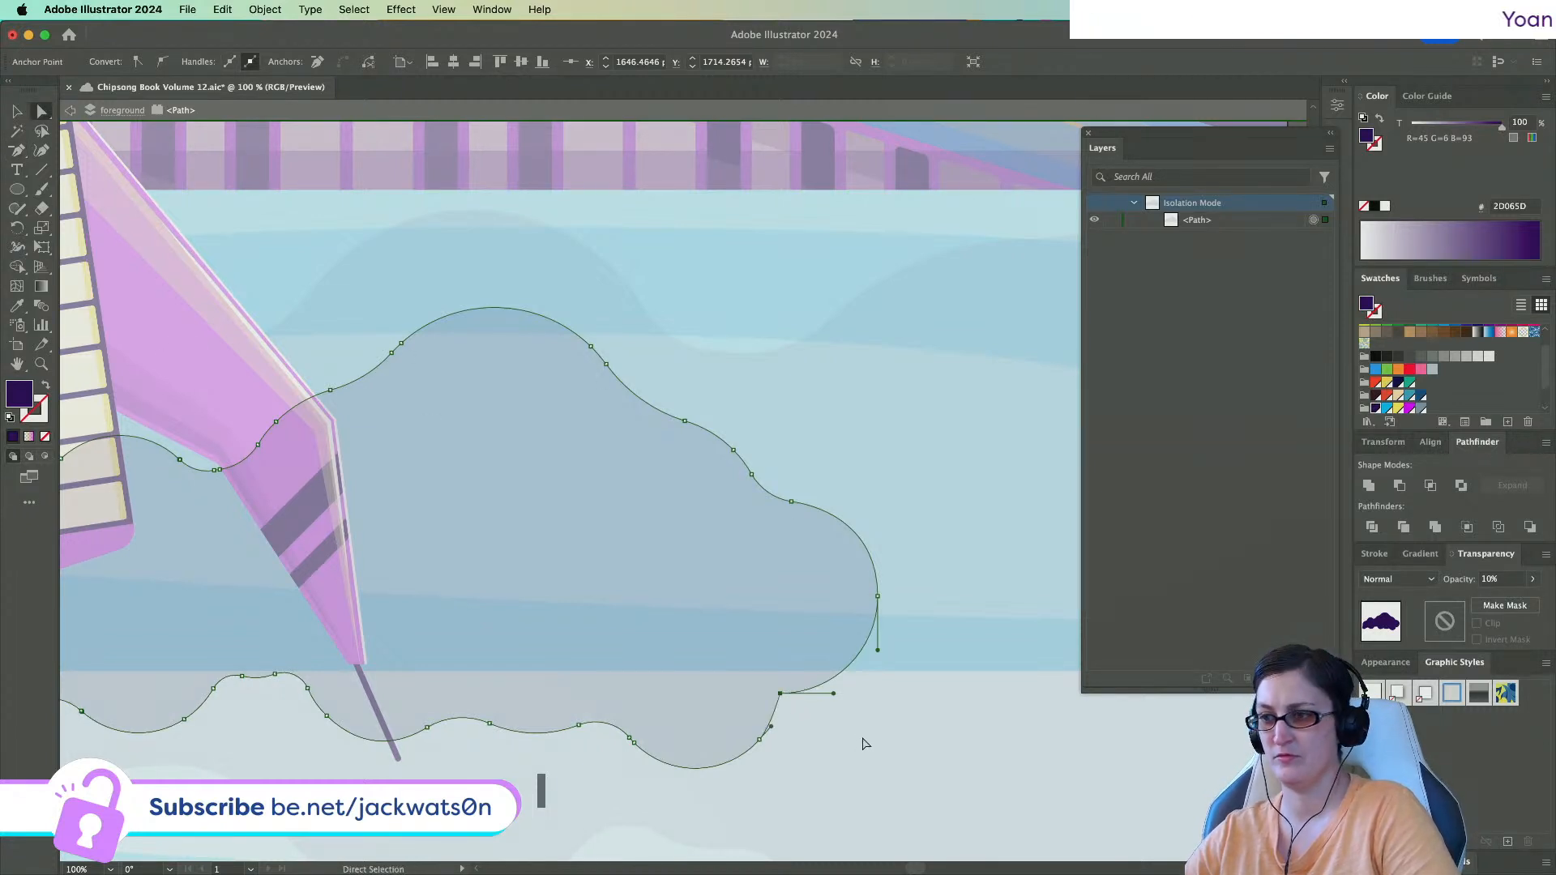
click(795, 715)
click(778, 695)
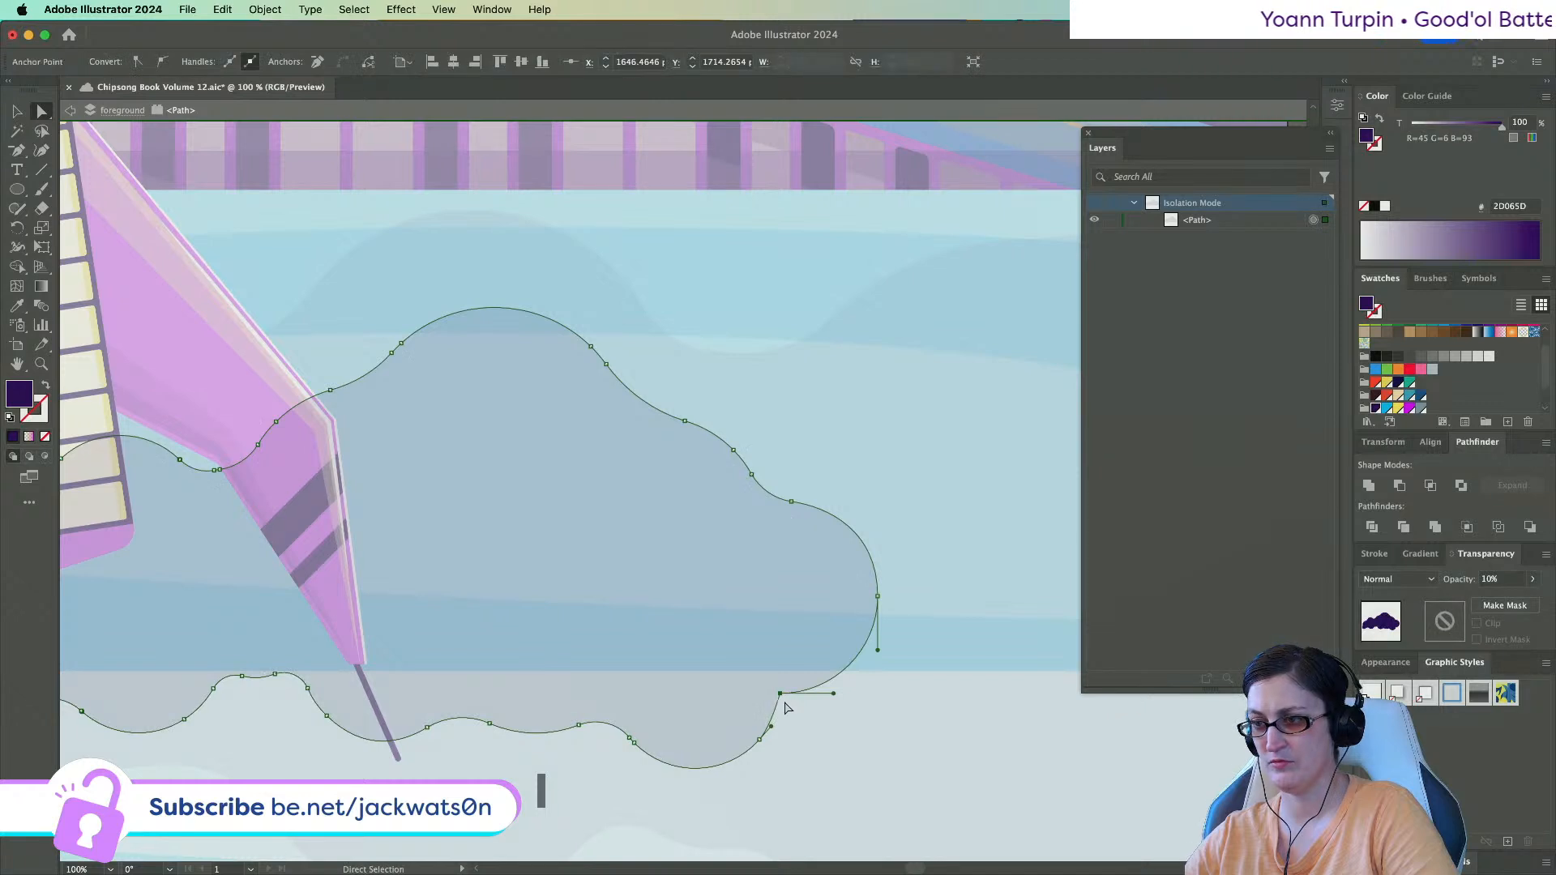
drag(795, 692, 779, 693)
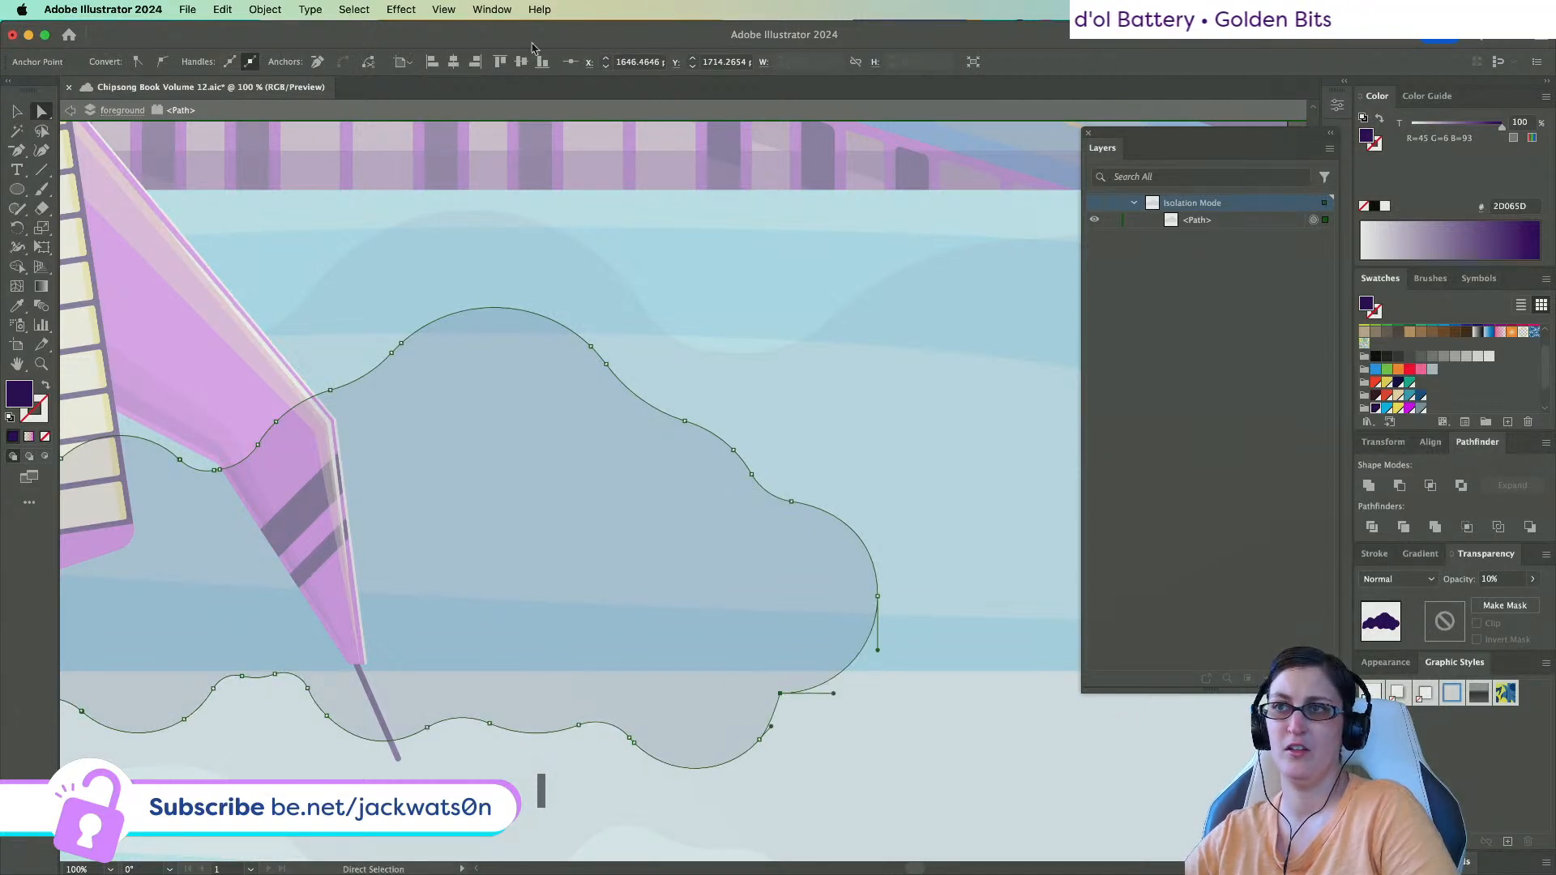
scroll(806, 701, down, 2)
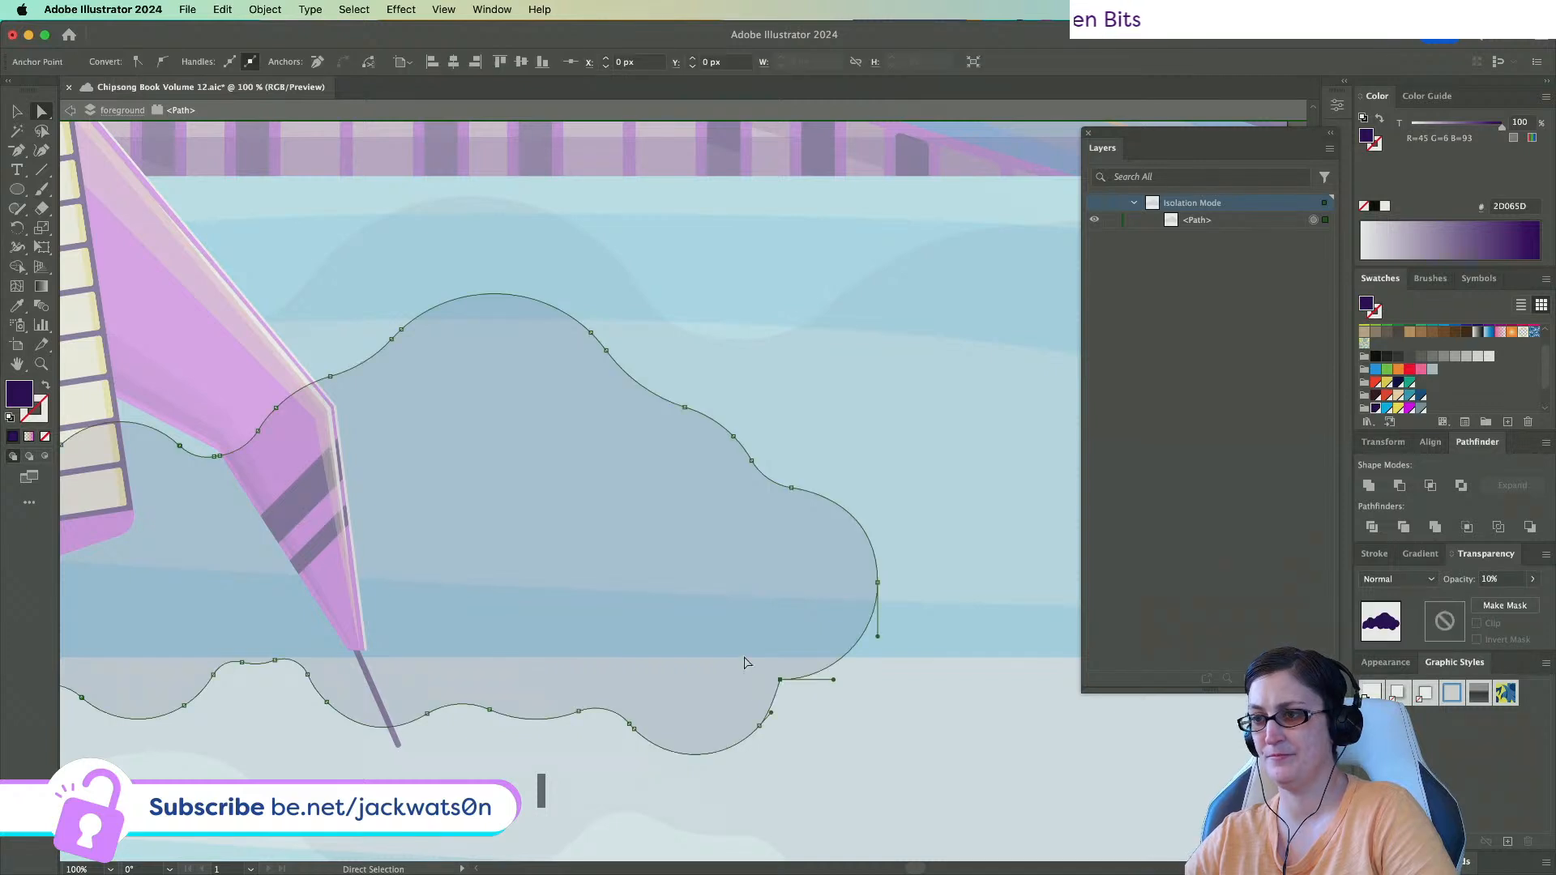
Check the General and Selection & Anchor Display preferences for a corner widget setting, and close them without changes.
click(707, 264)
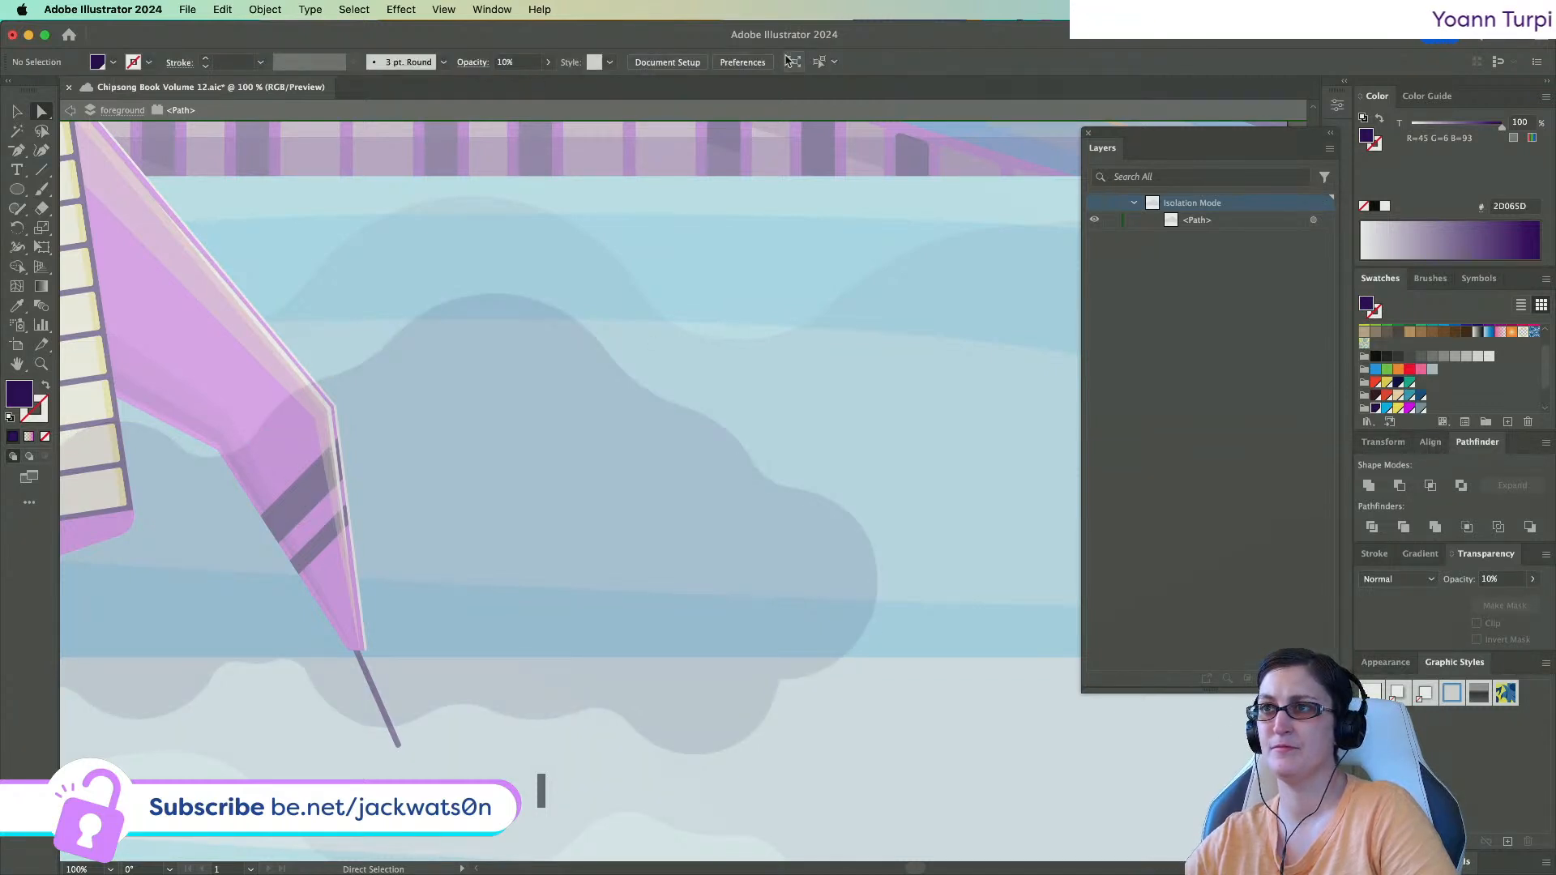
click(743, 62)
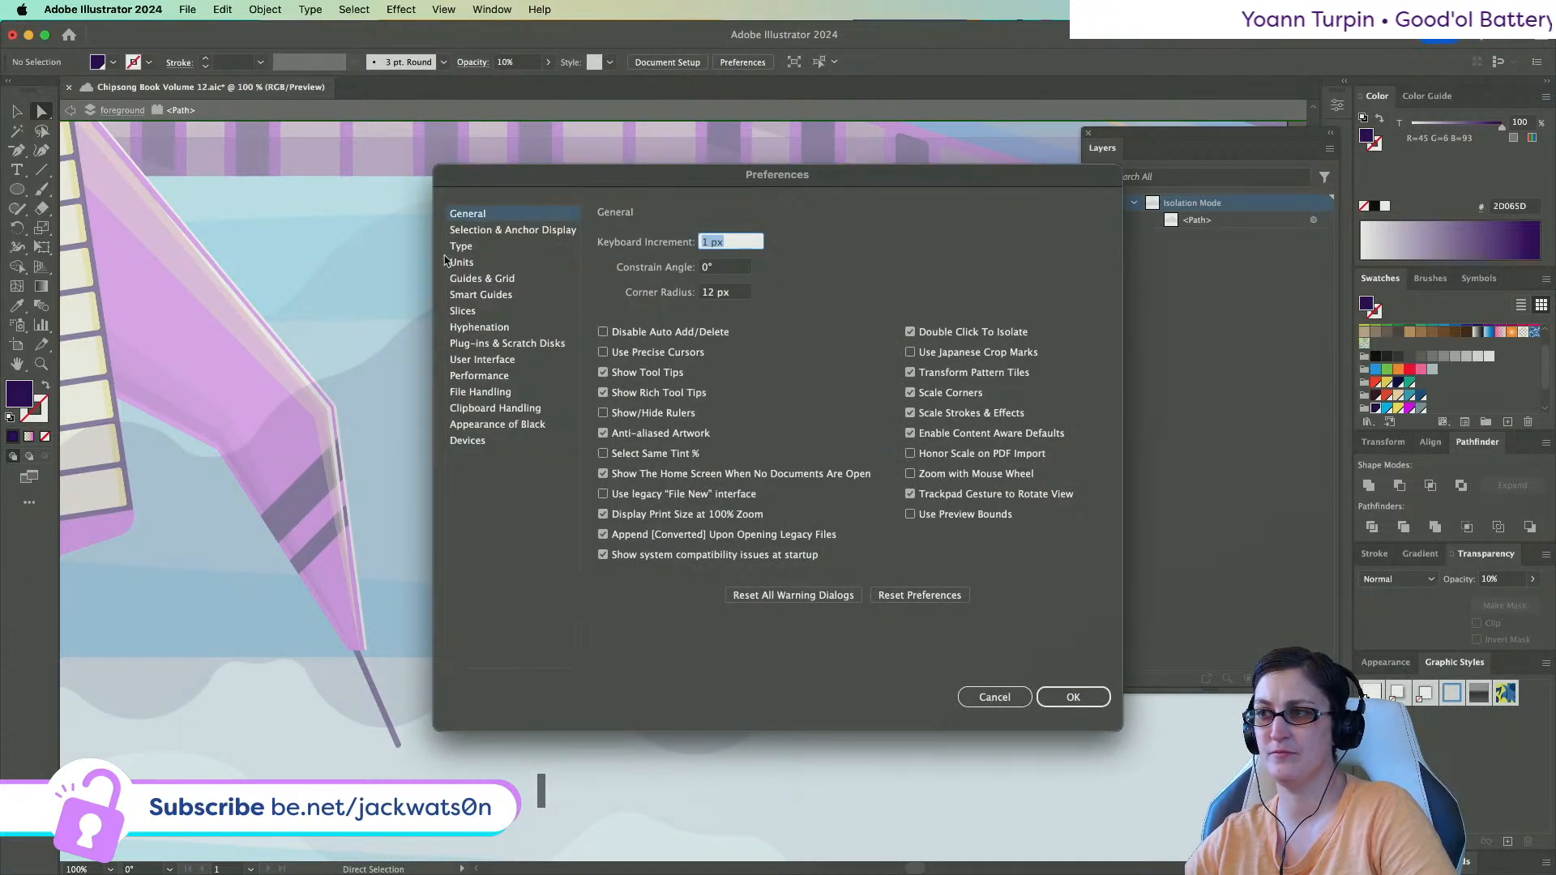
click(492, 233)
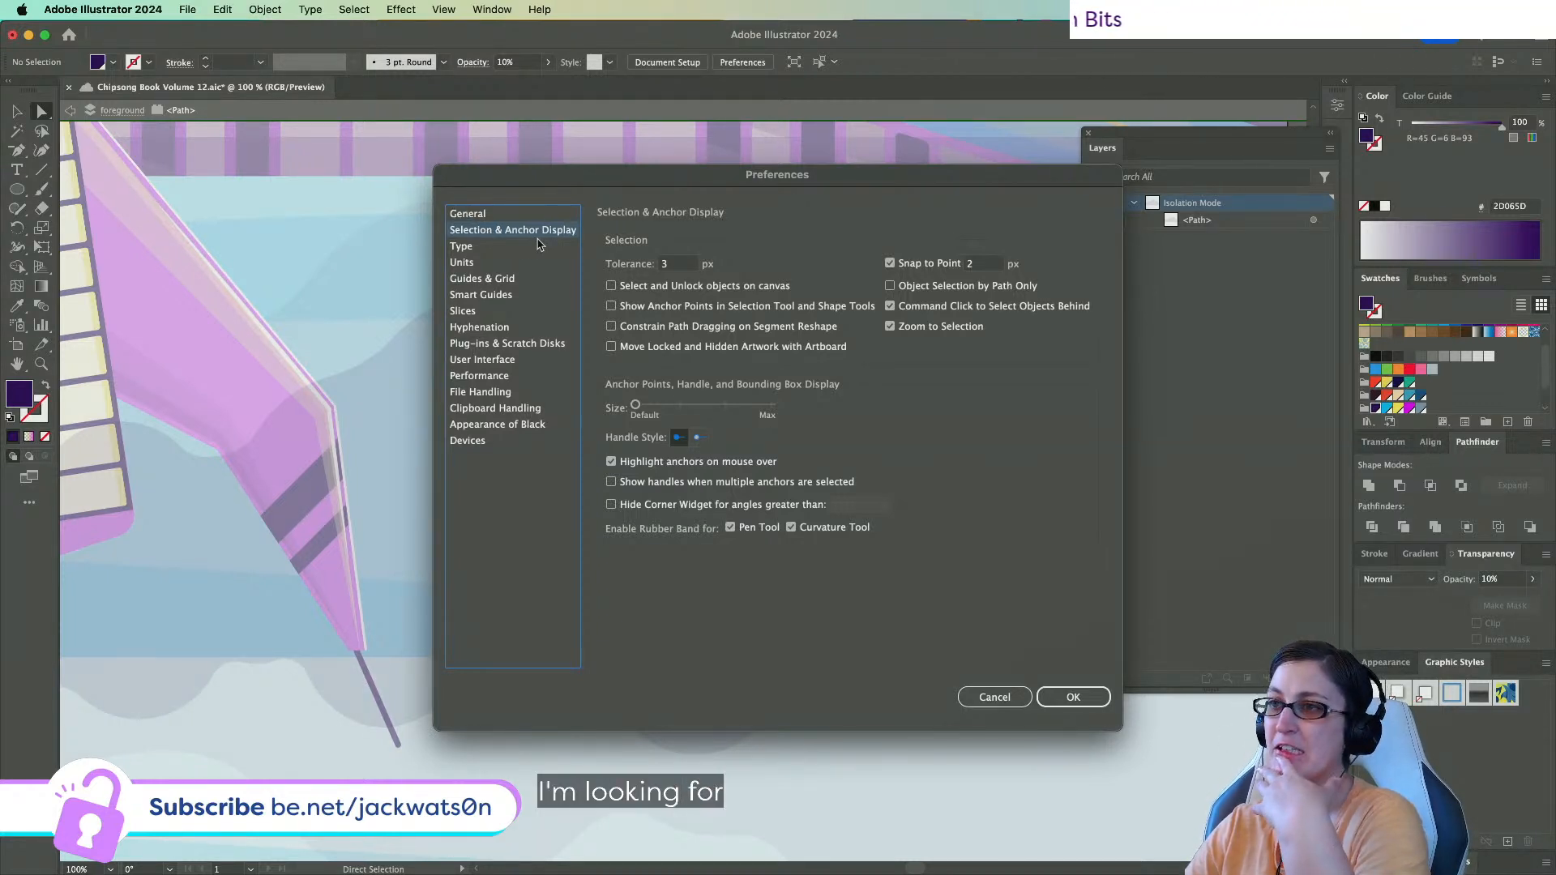
click(519, 215)
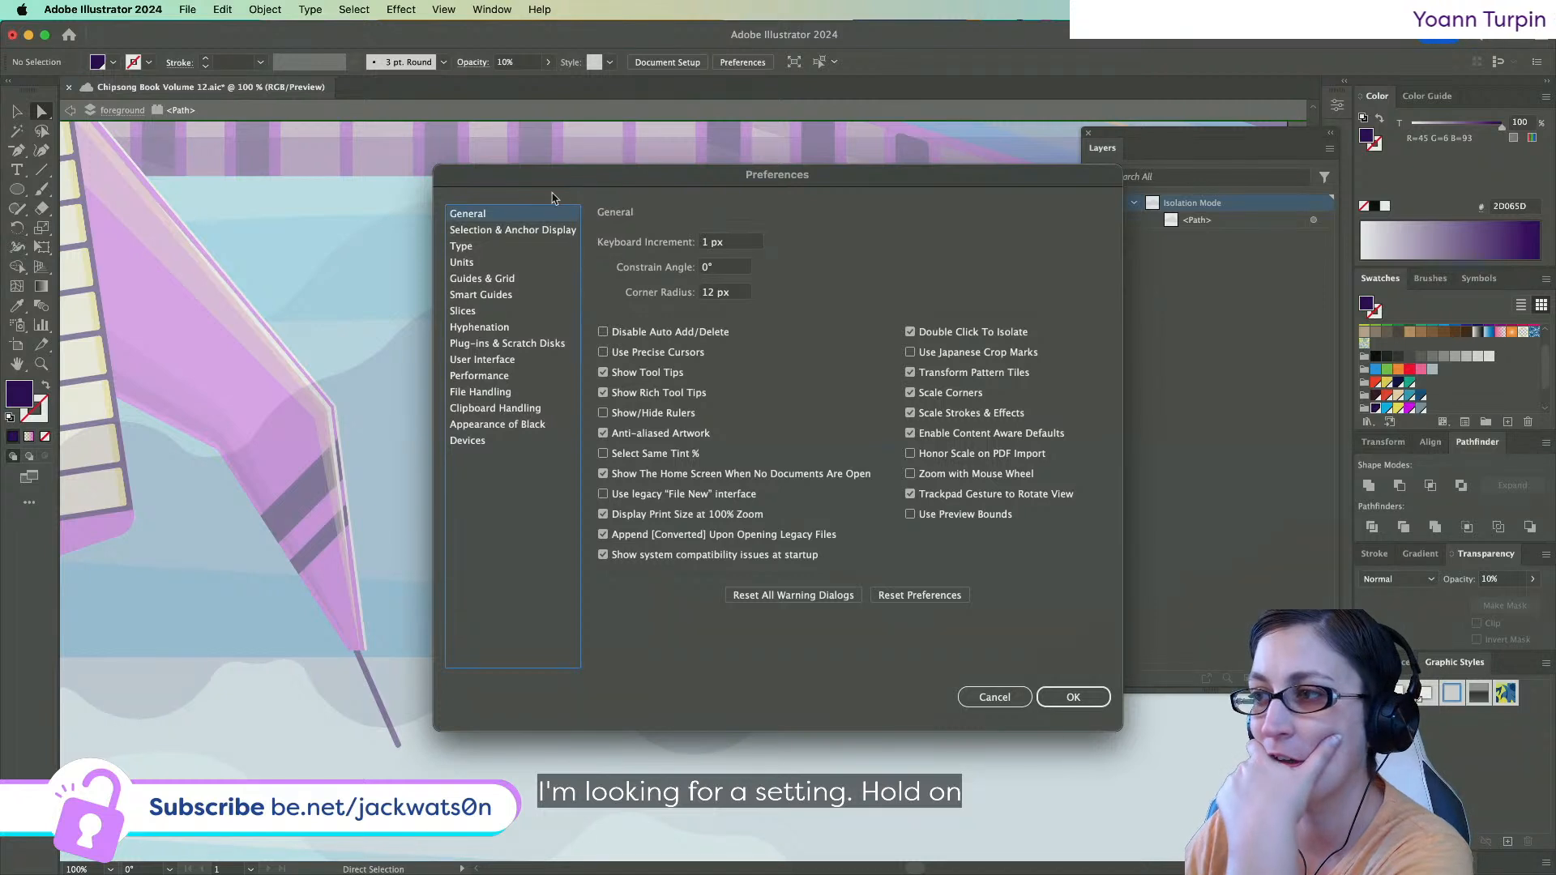
click(513, 233)
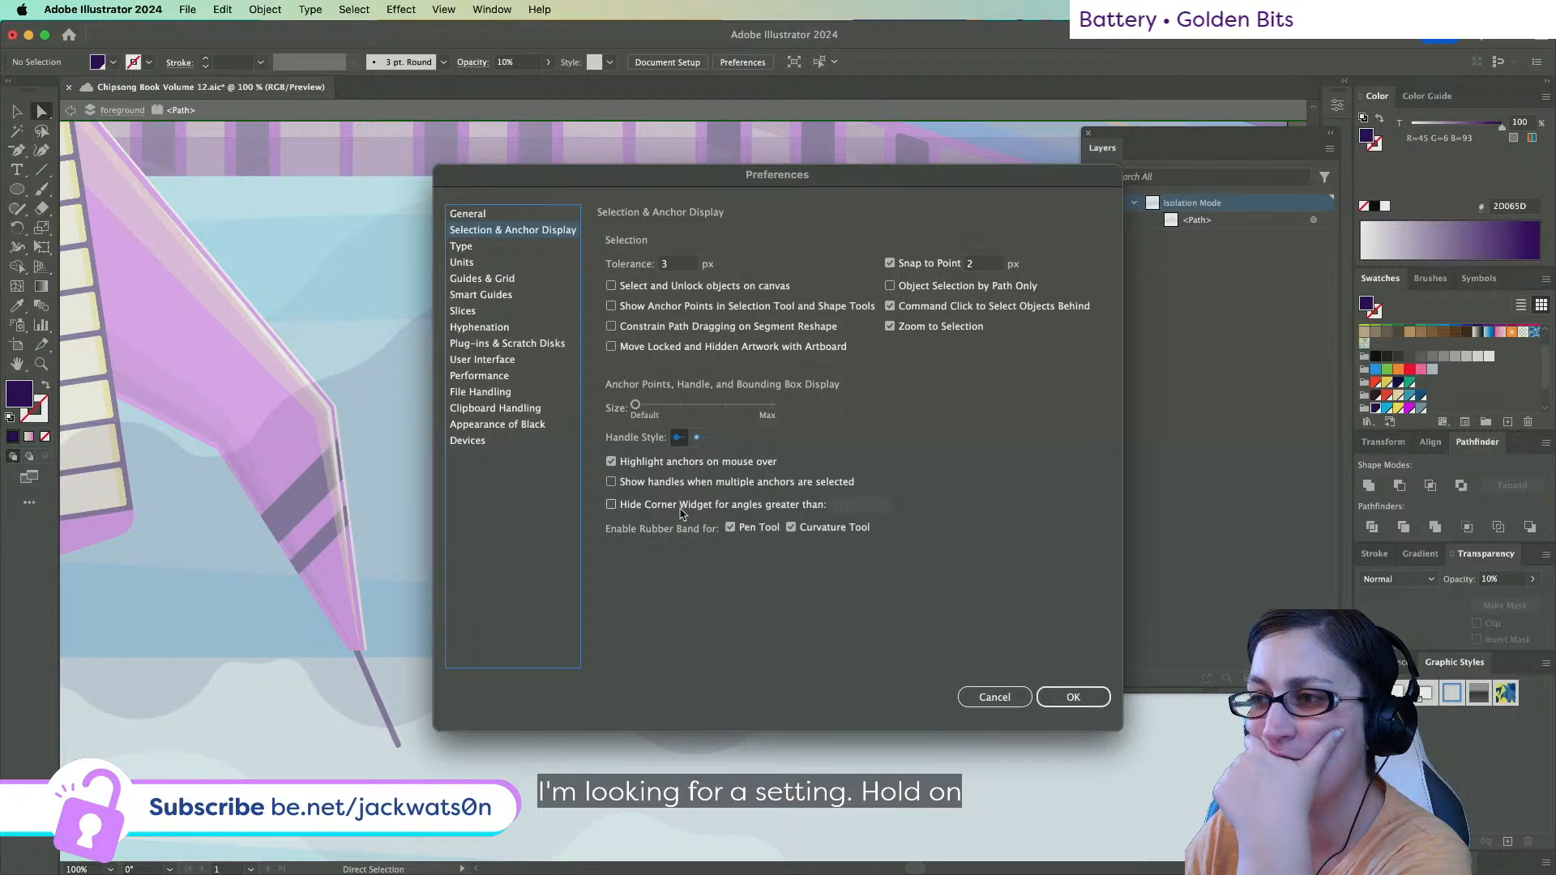
click(994, 697)
Add an anchor point on the lower edge of the small right cloud's outer bulge, near its lower notch.
click(727, 727)
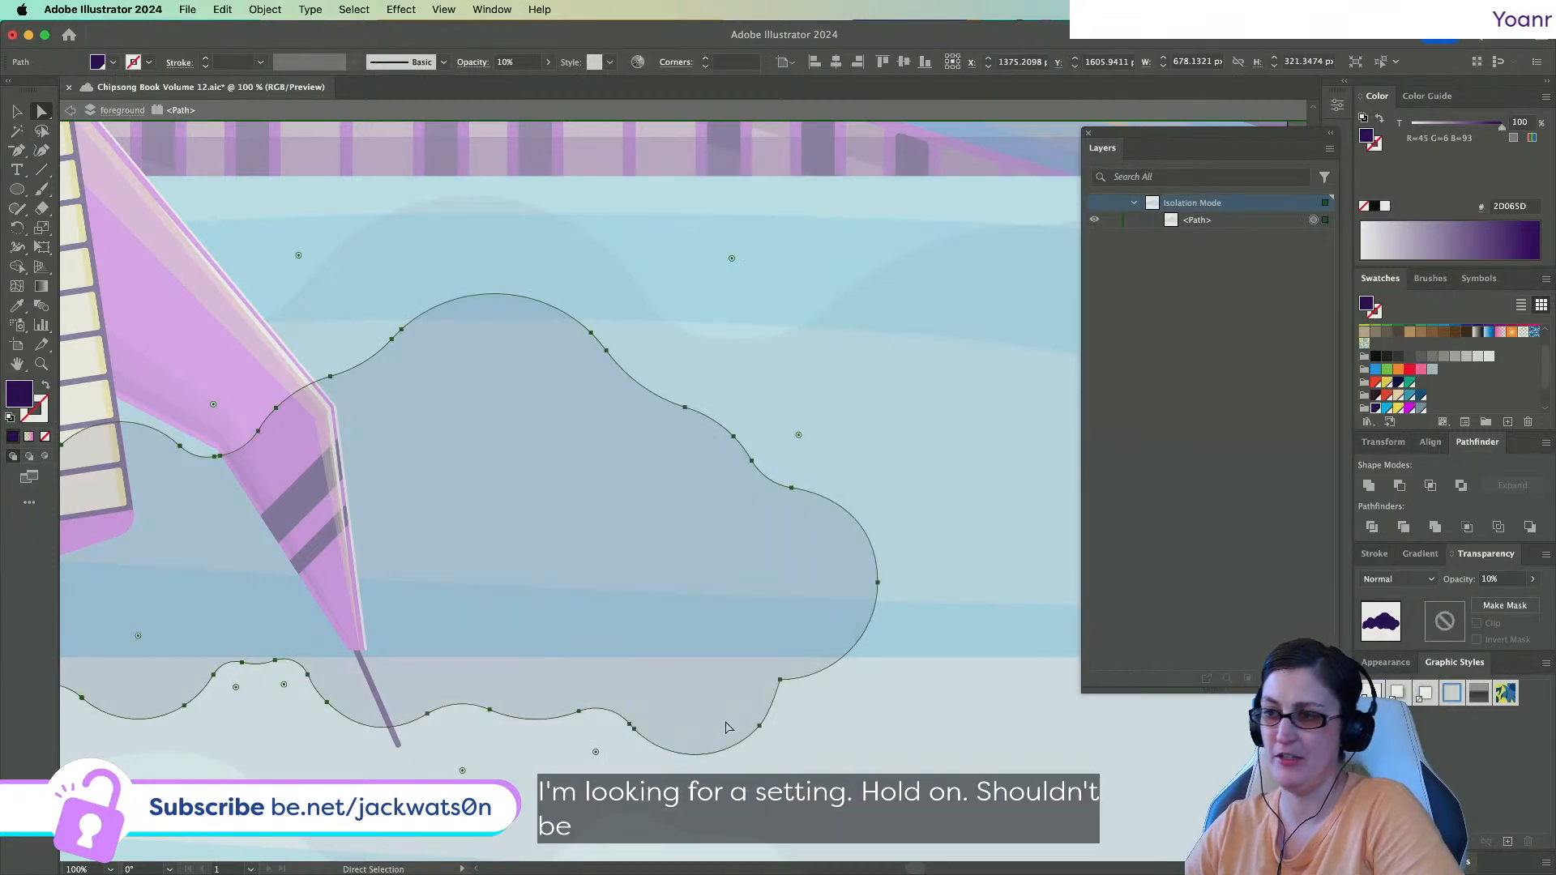
click(779, 679)
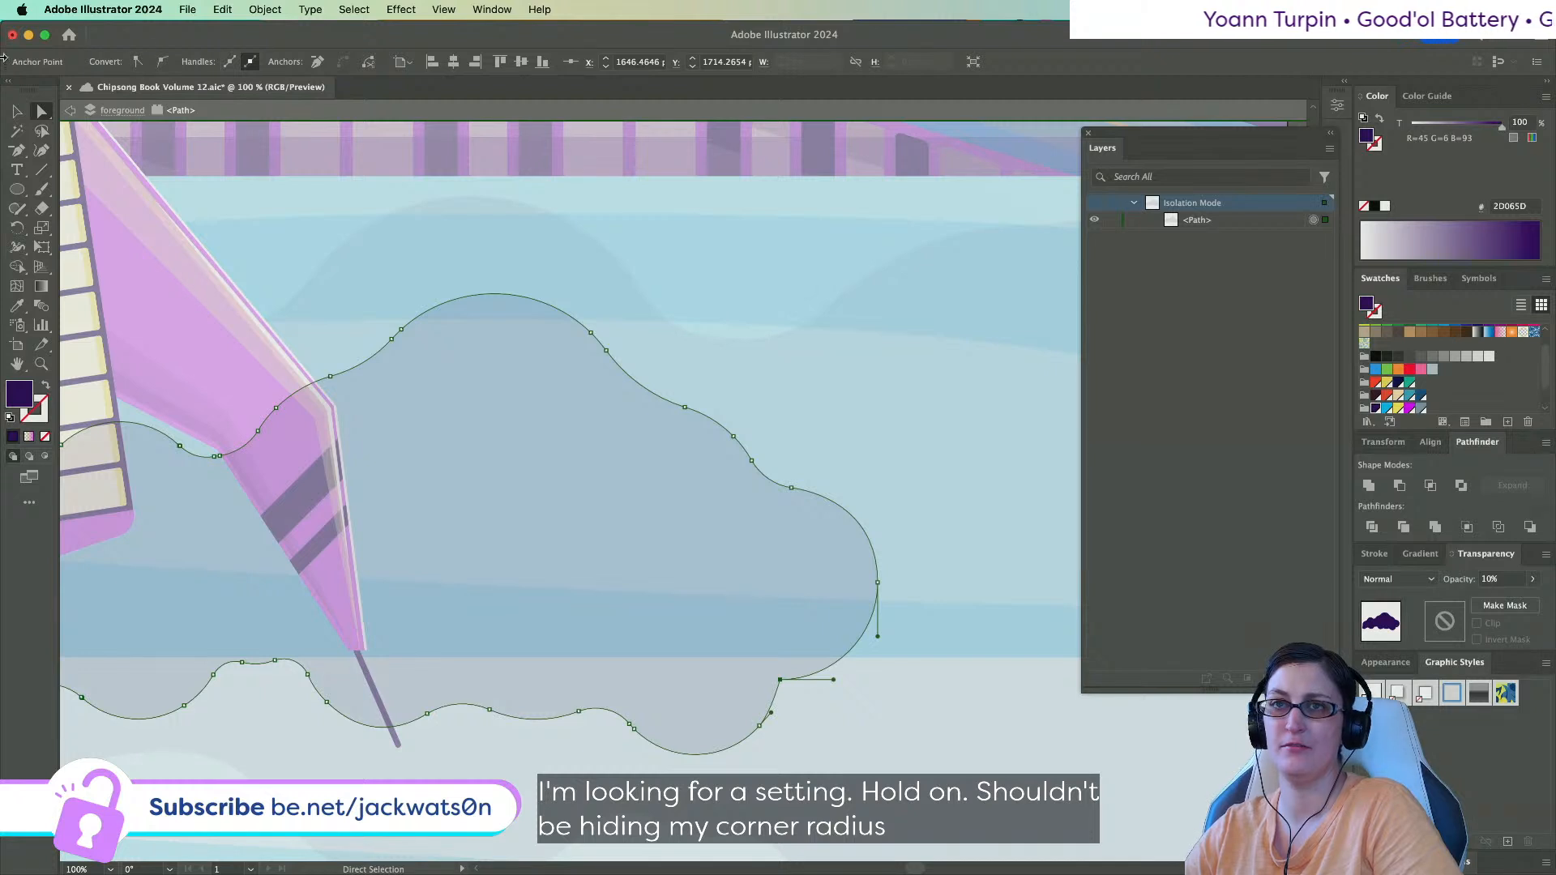
drag(16, 152, 89, 153)
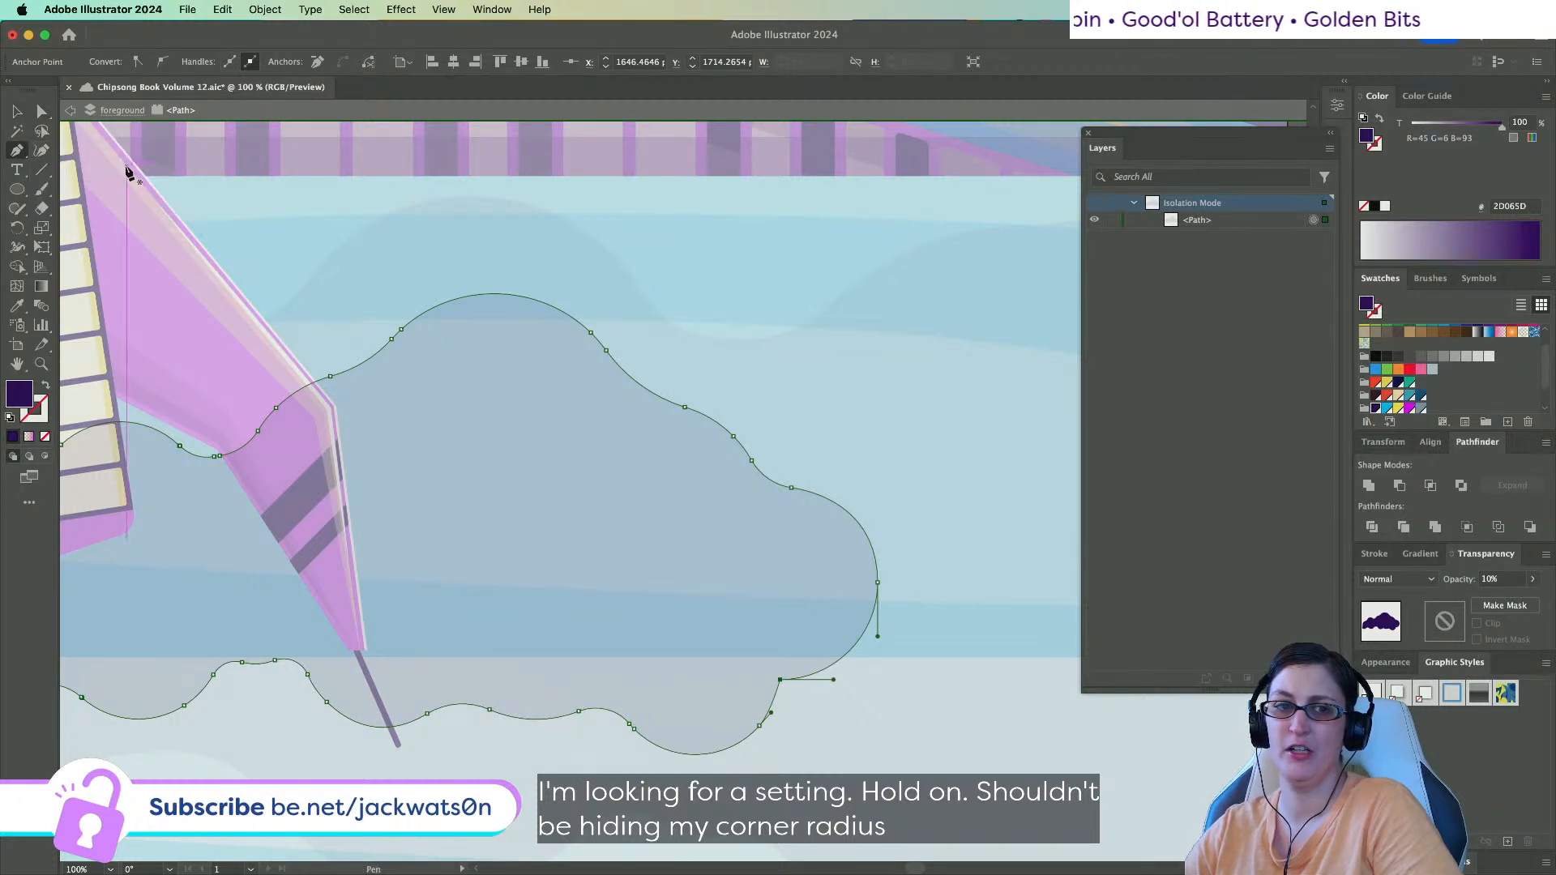
click(848, 651)
Convert the anchor at the bulge's lower notch to a corner and round that corner.
key(a)
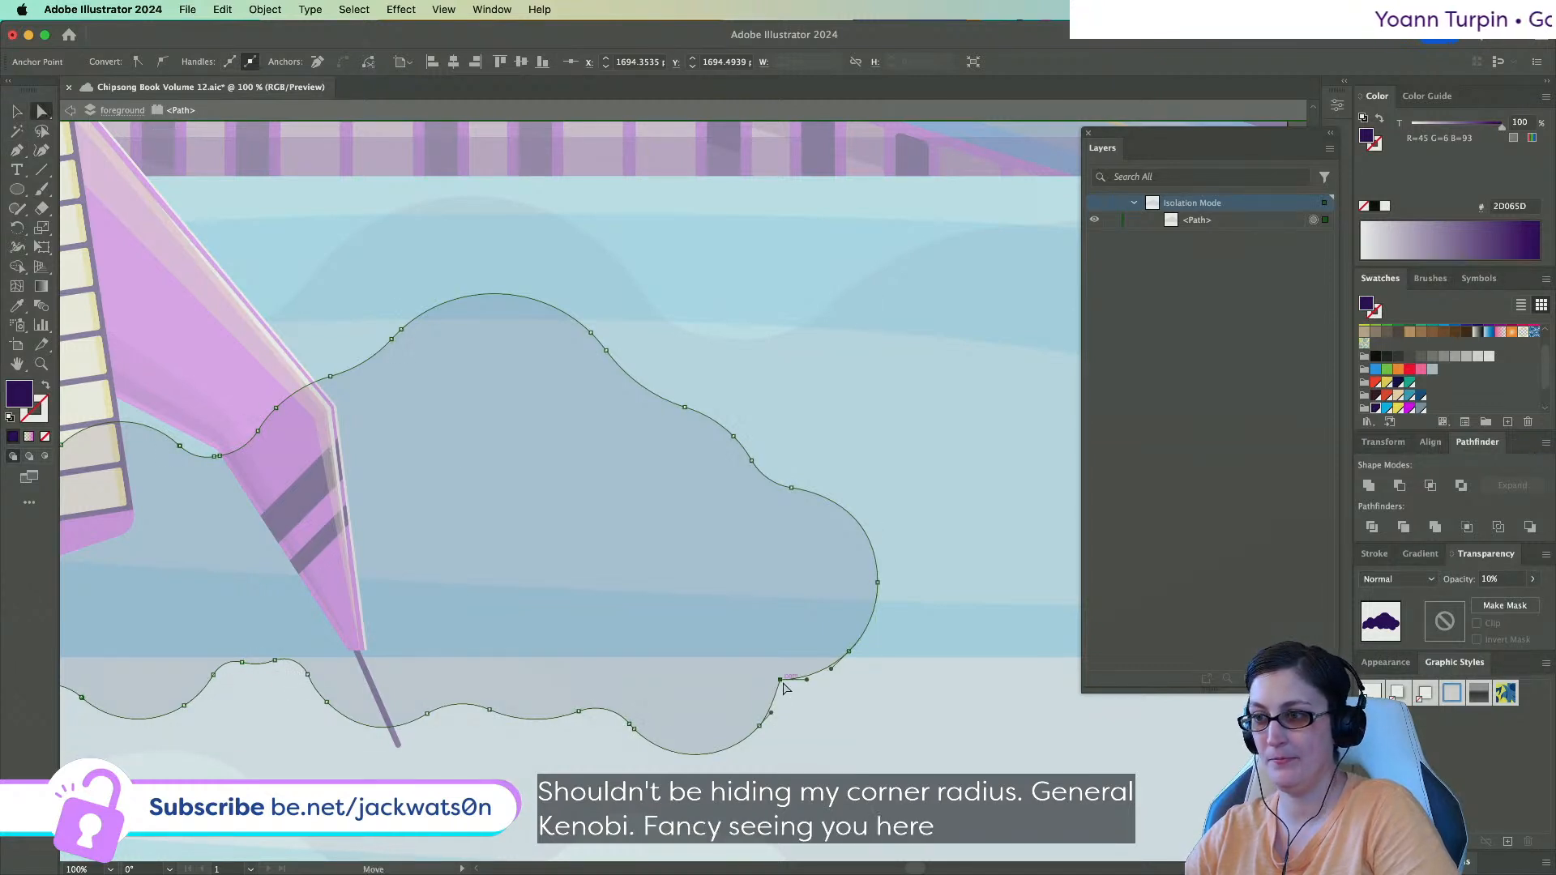
click(141, 65)
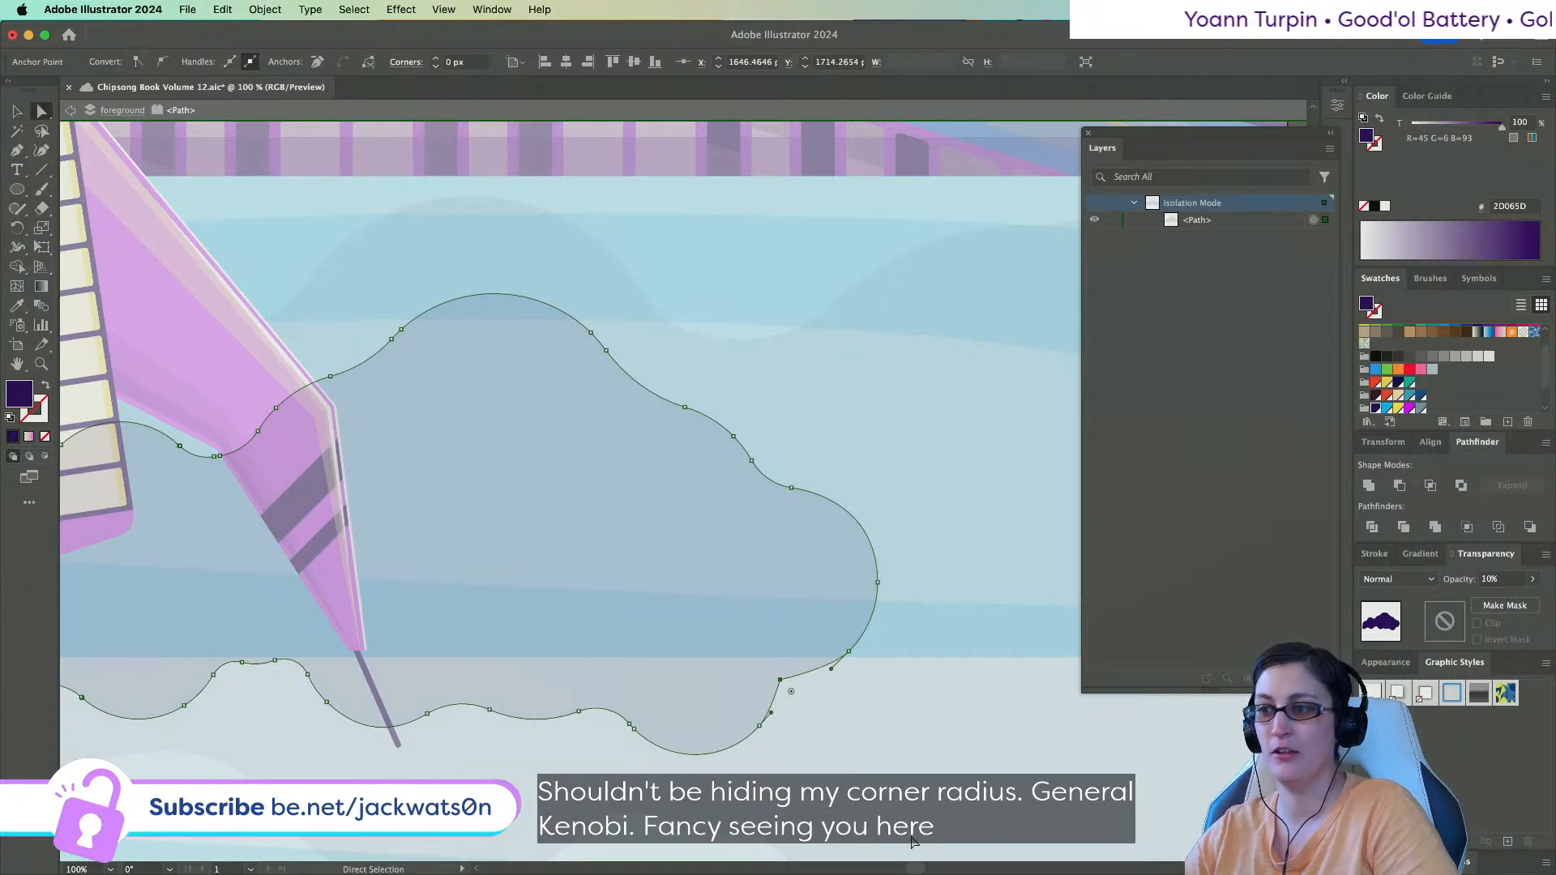
drag(791, 691, 839, 731)
click(870, 725)
Exit isolation mode on the small right cloud and clear the selection.
scroll(500, 651, down, 1)
scroll(496, 652, left, 3)
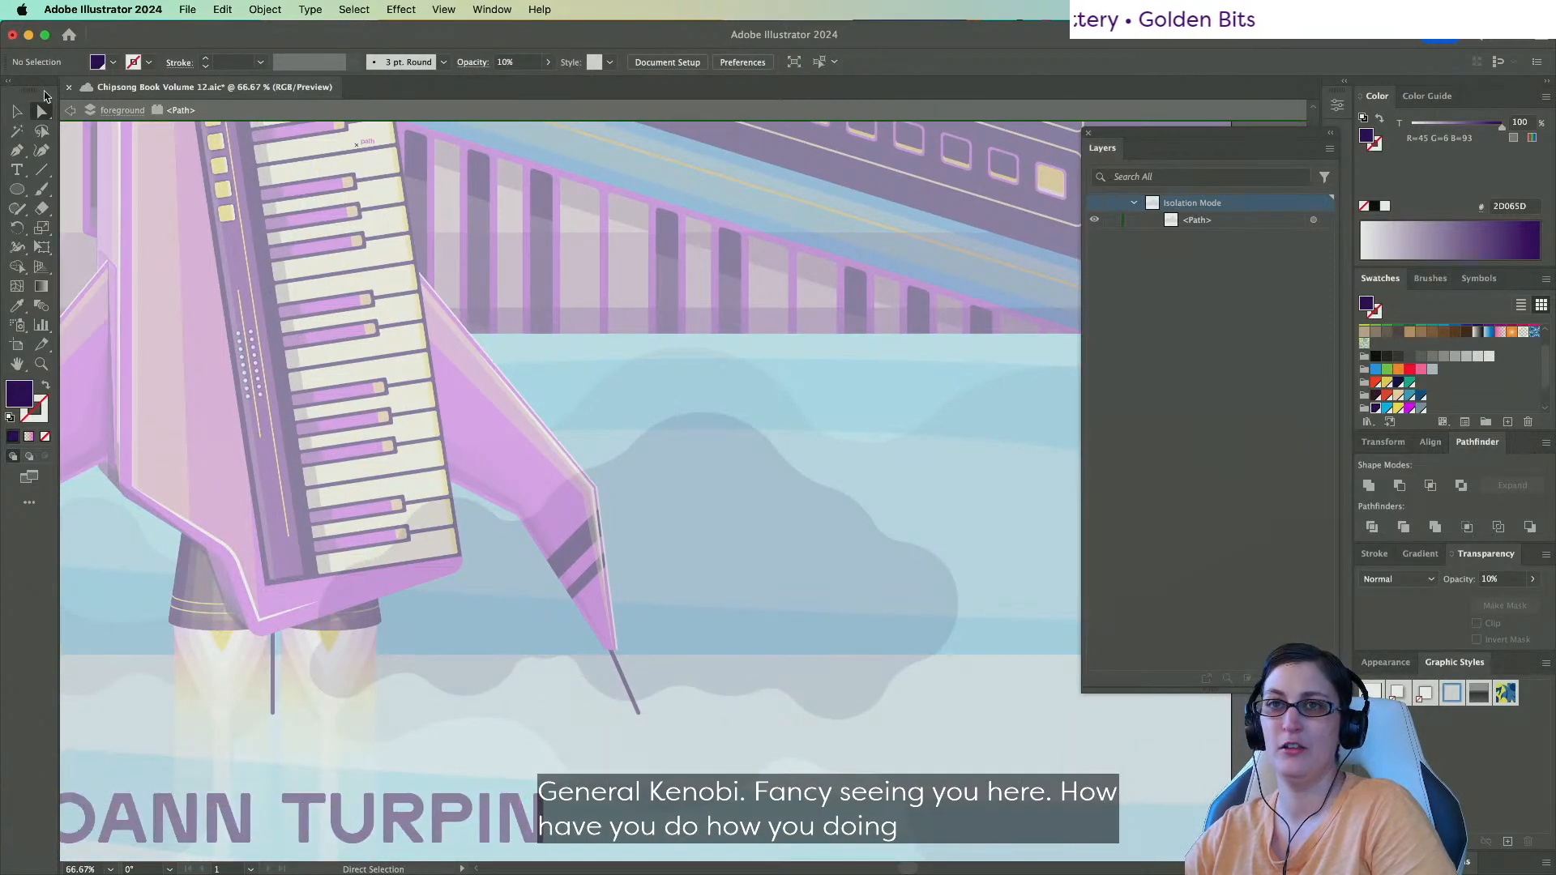
click(71, 111)
scroll(740, 528, down, 1)
click(740, 522)
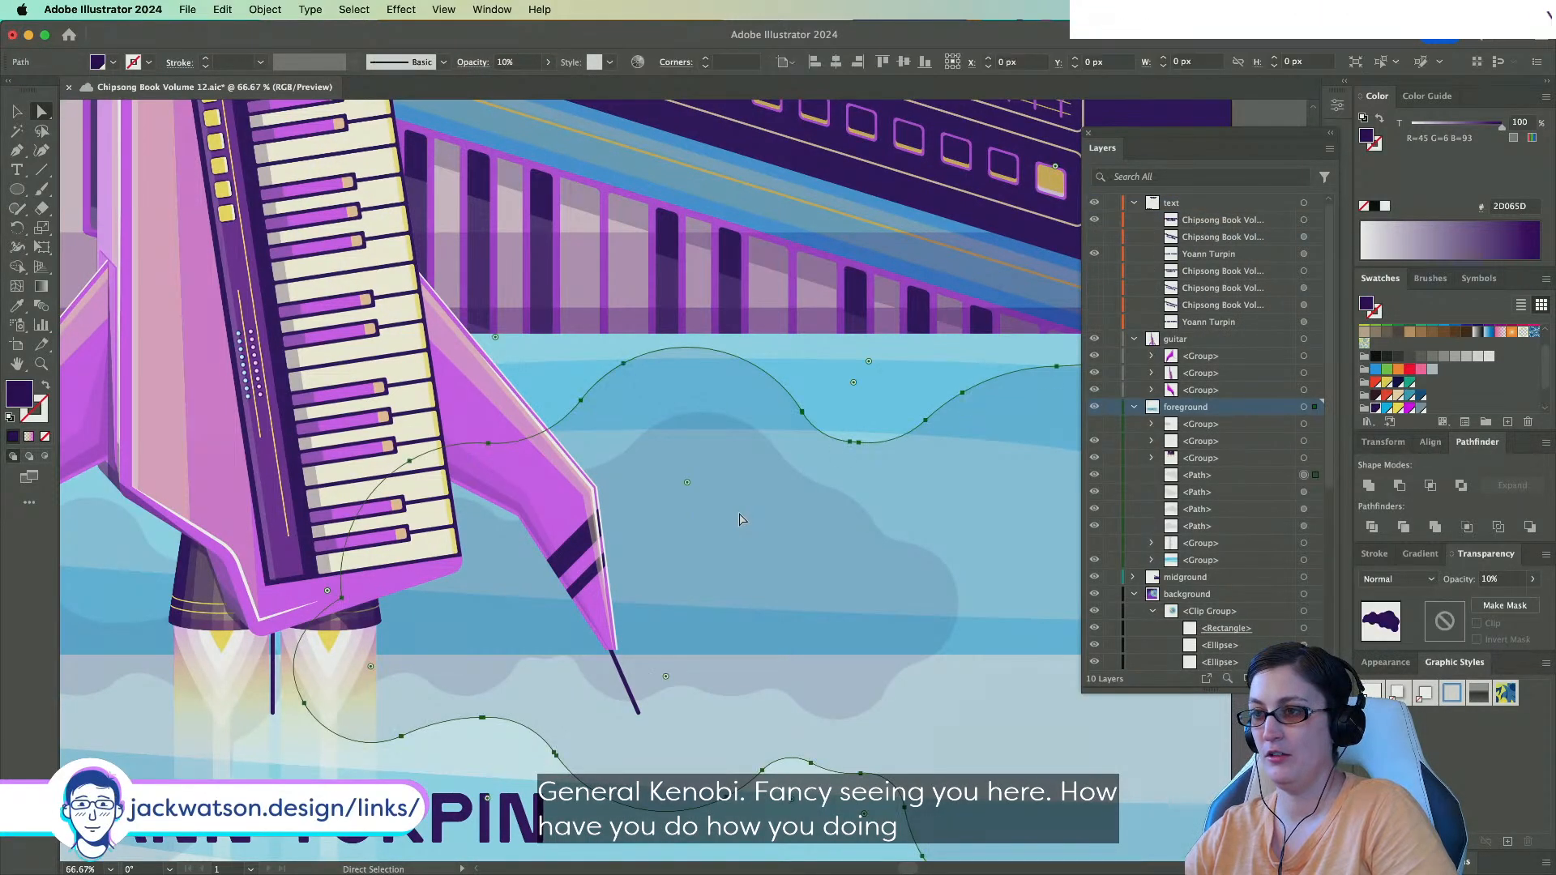
key(super+shift+a)
Duplicate the large smoke cloud right of the rocket in place, in front of the original.
scroll(715, 509, left, 1)
scroll(733, 703, down, 2)
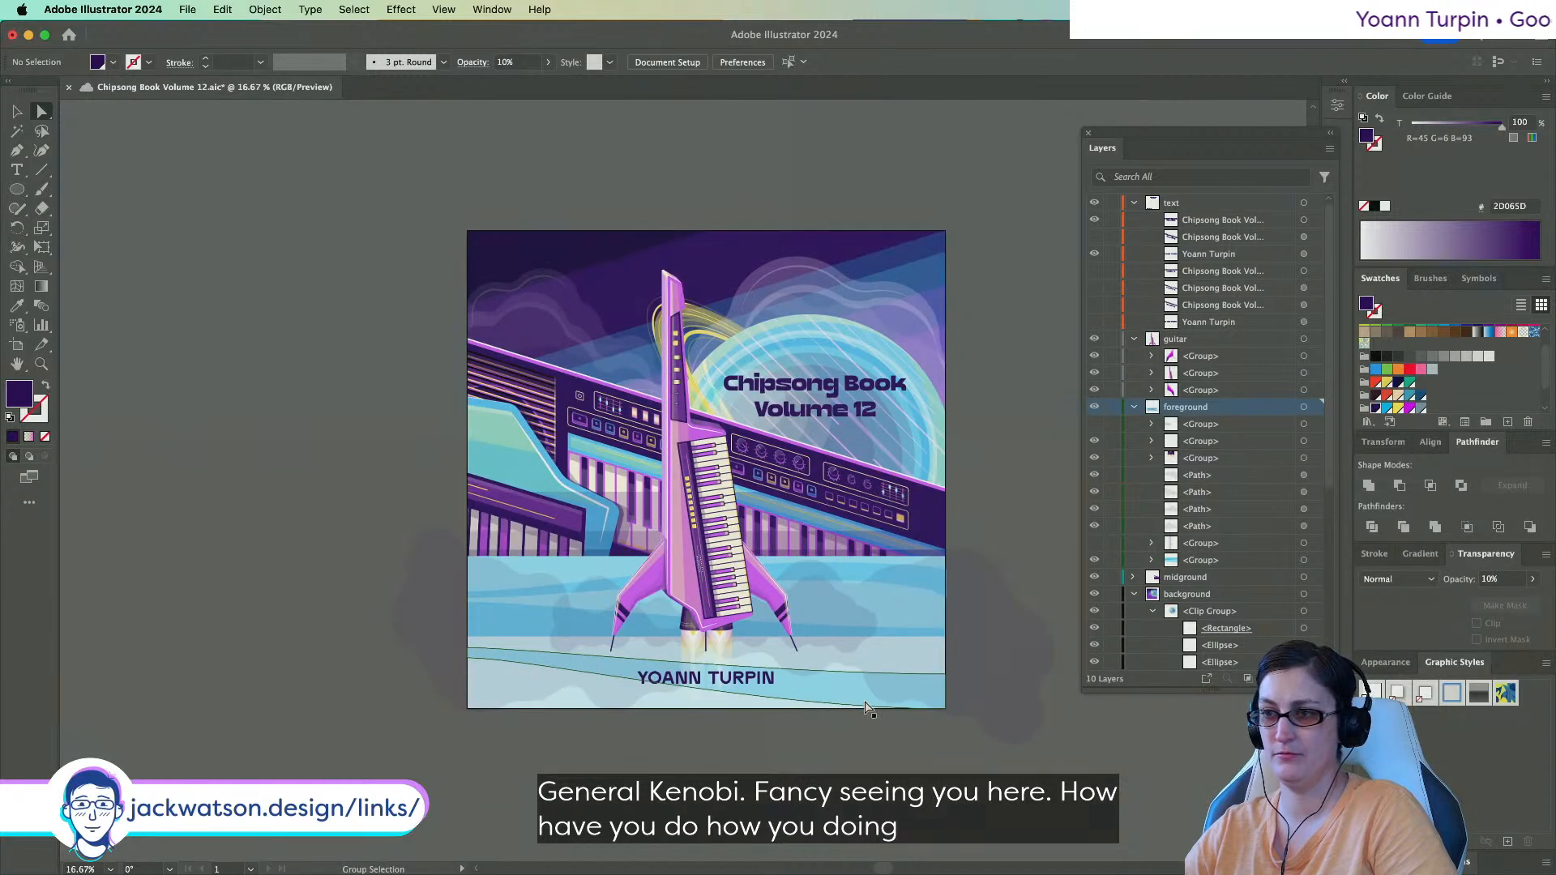
scroll(733, 744, up, 1)
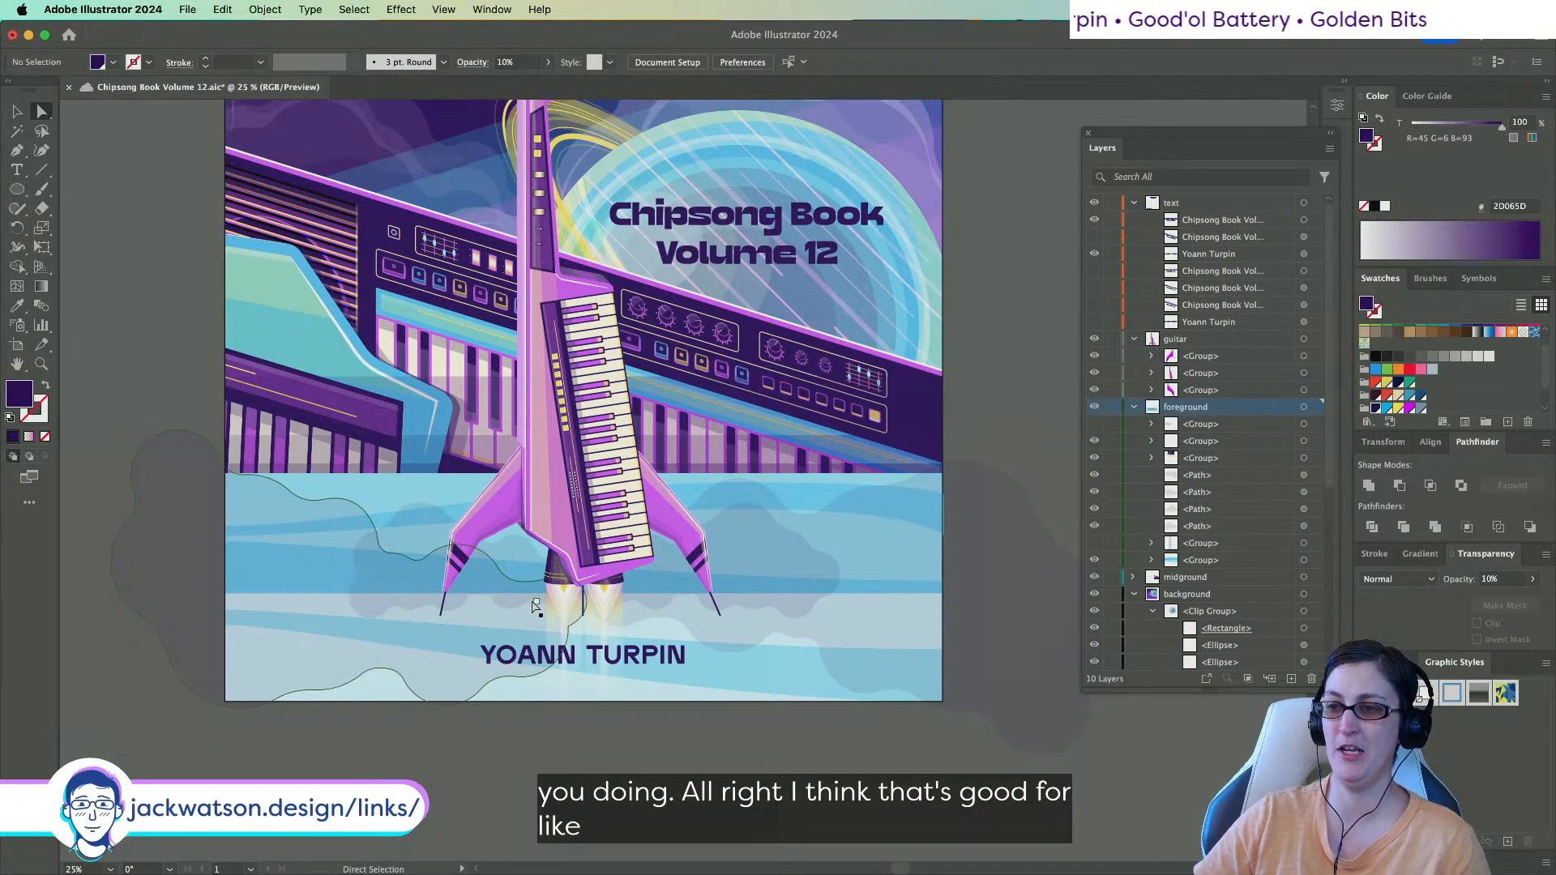
scroll(474, 614, up, 2)
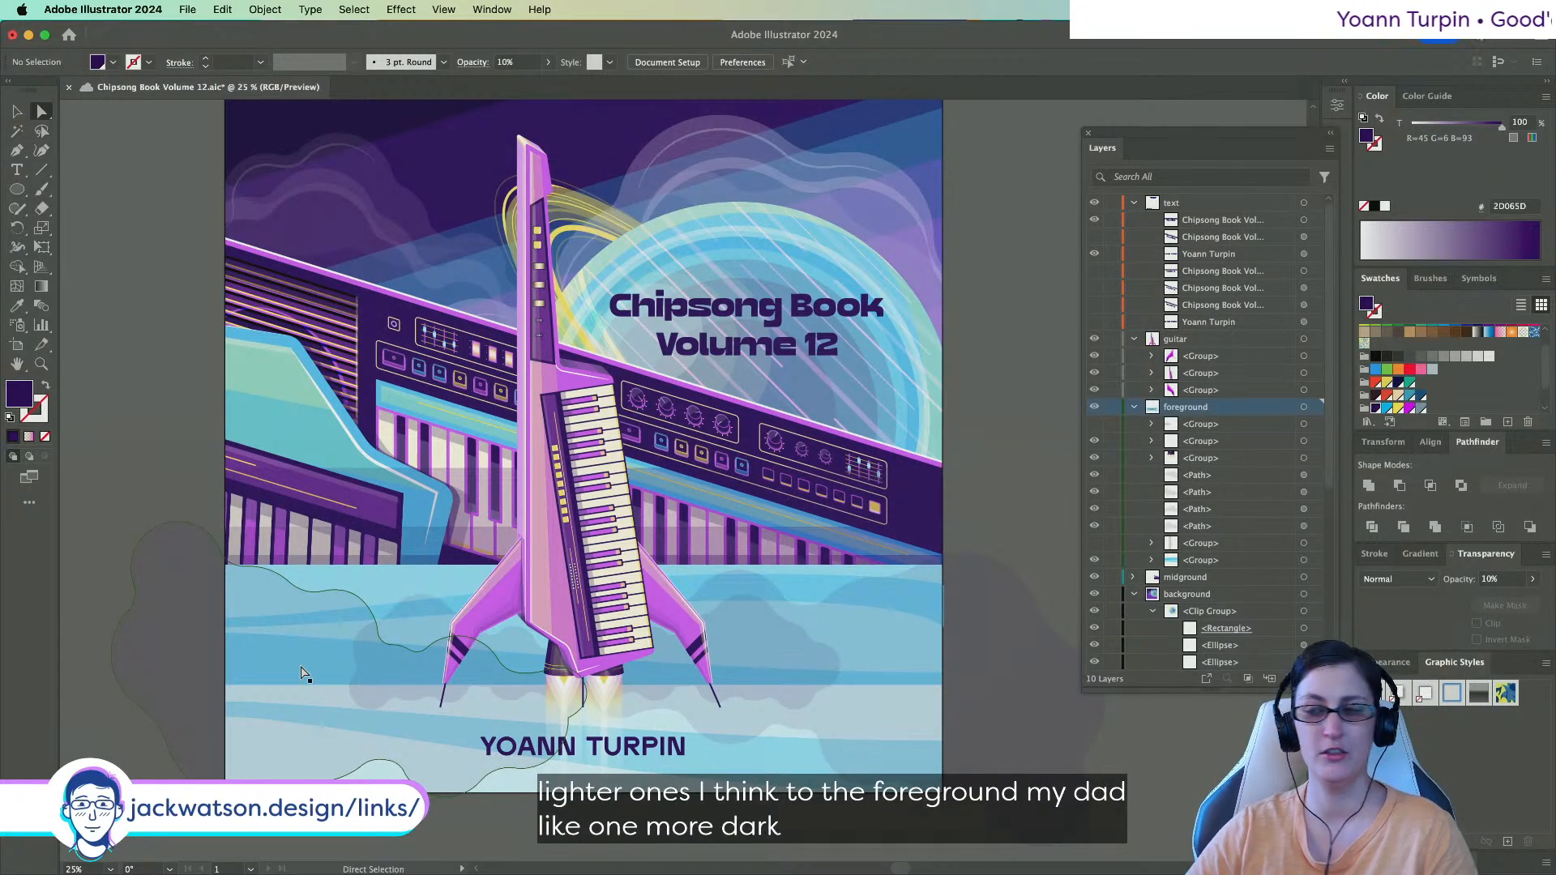
scroll(316, 674, left, 1)
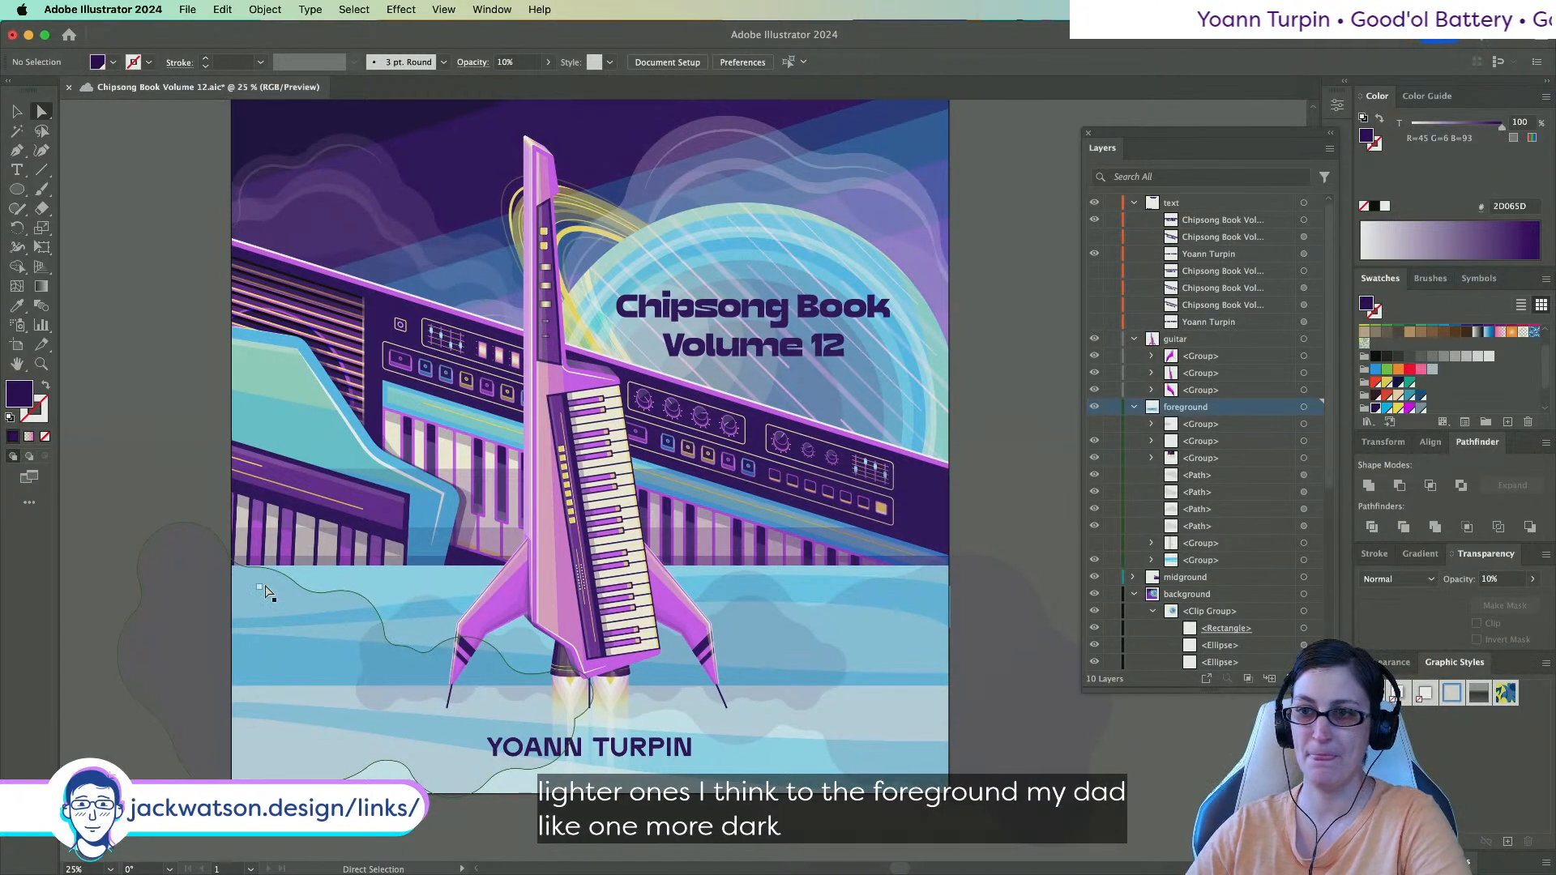
click(922, 667)
scroll(906, 681, right, 2)
scroll(905, 681, down, 1)
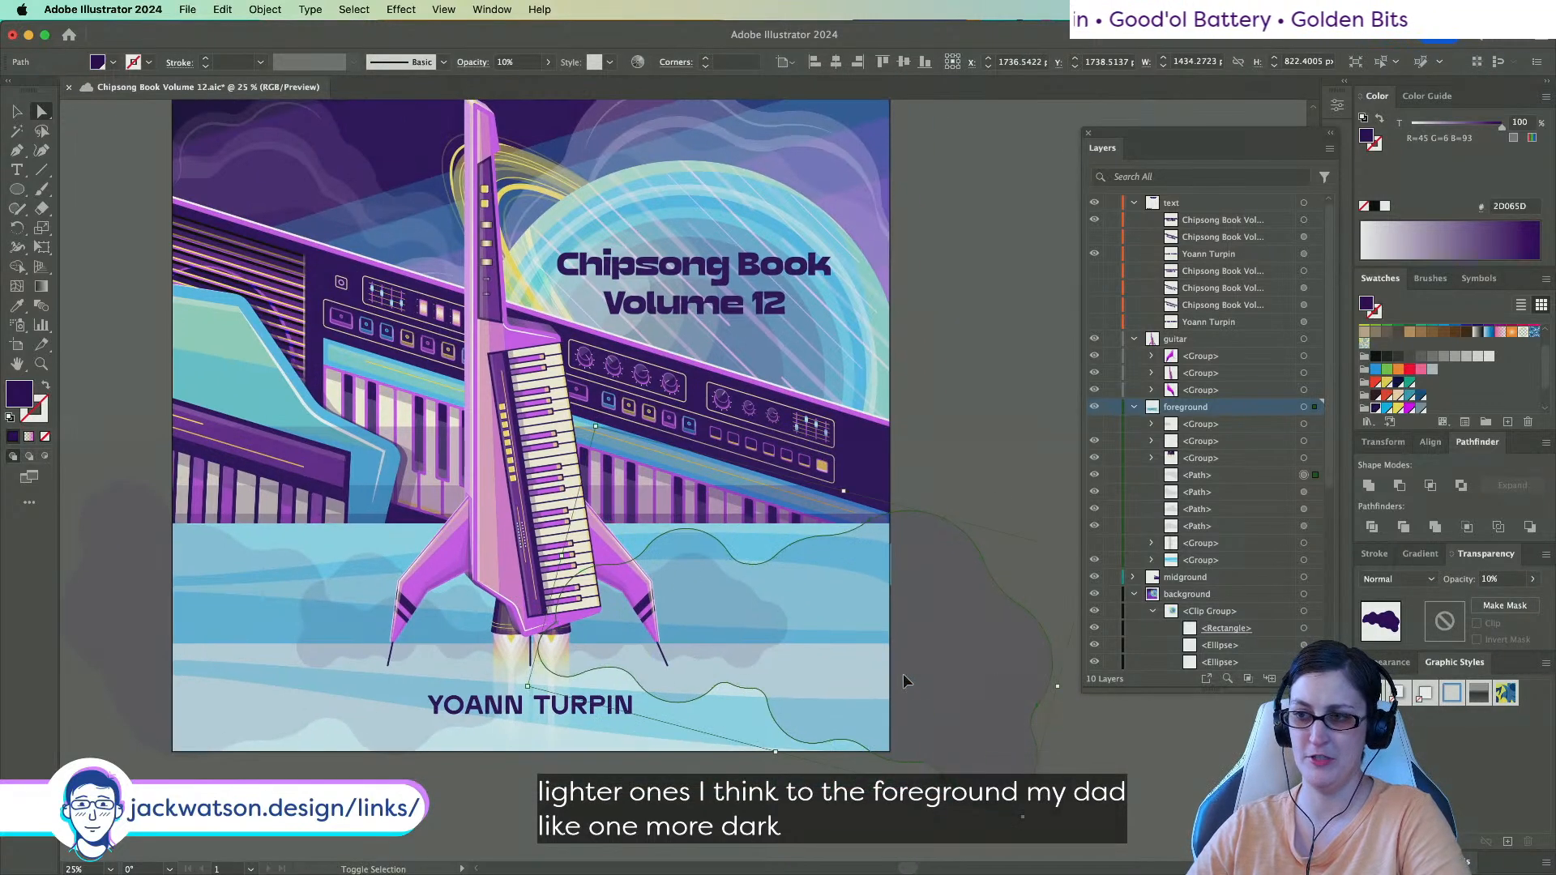
key(super+c)
key(super+f)
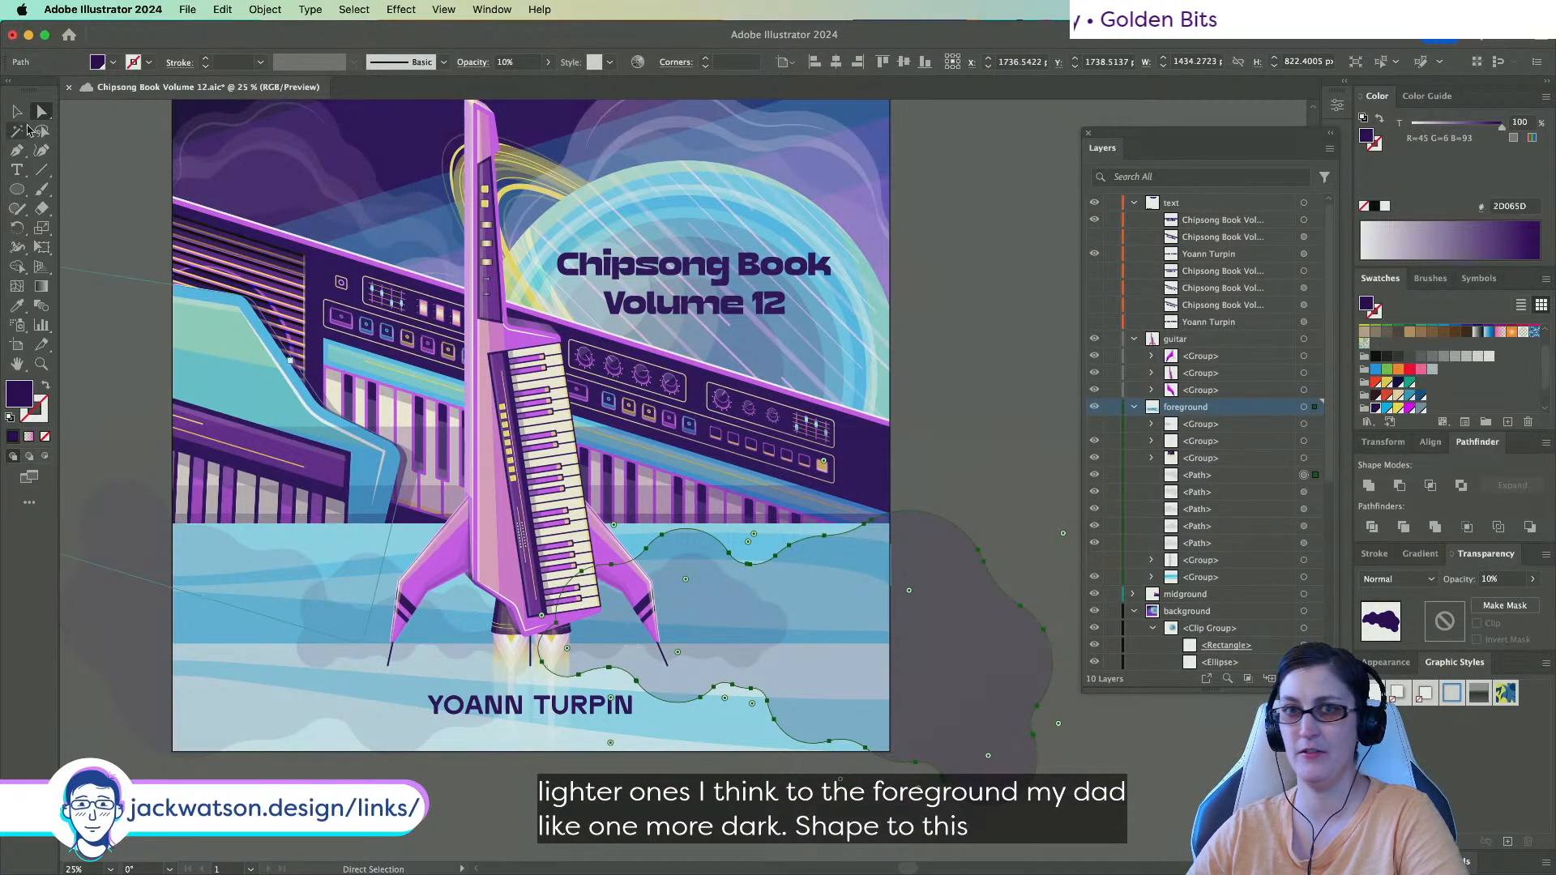
Shrink the duplicate cloud to about 993 by 724 px, lowering it and tilting it clockwise beside the rocket's right fin.
click(18, 113)
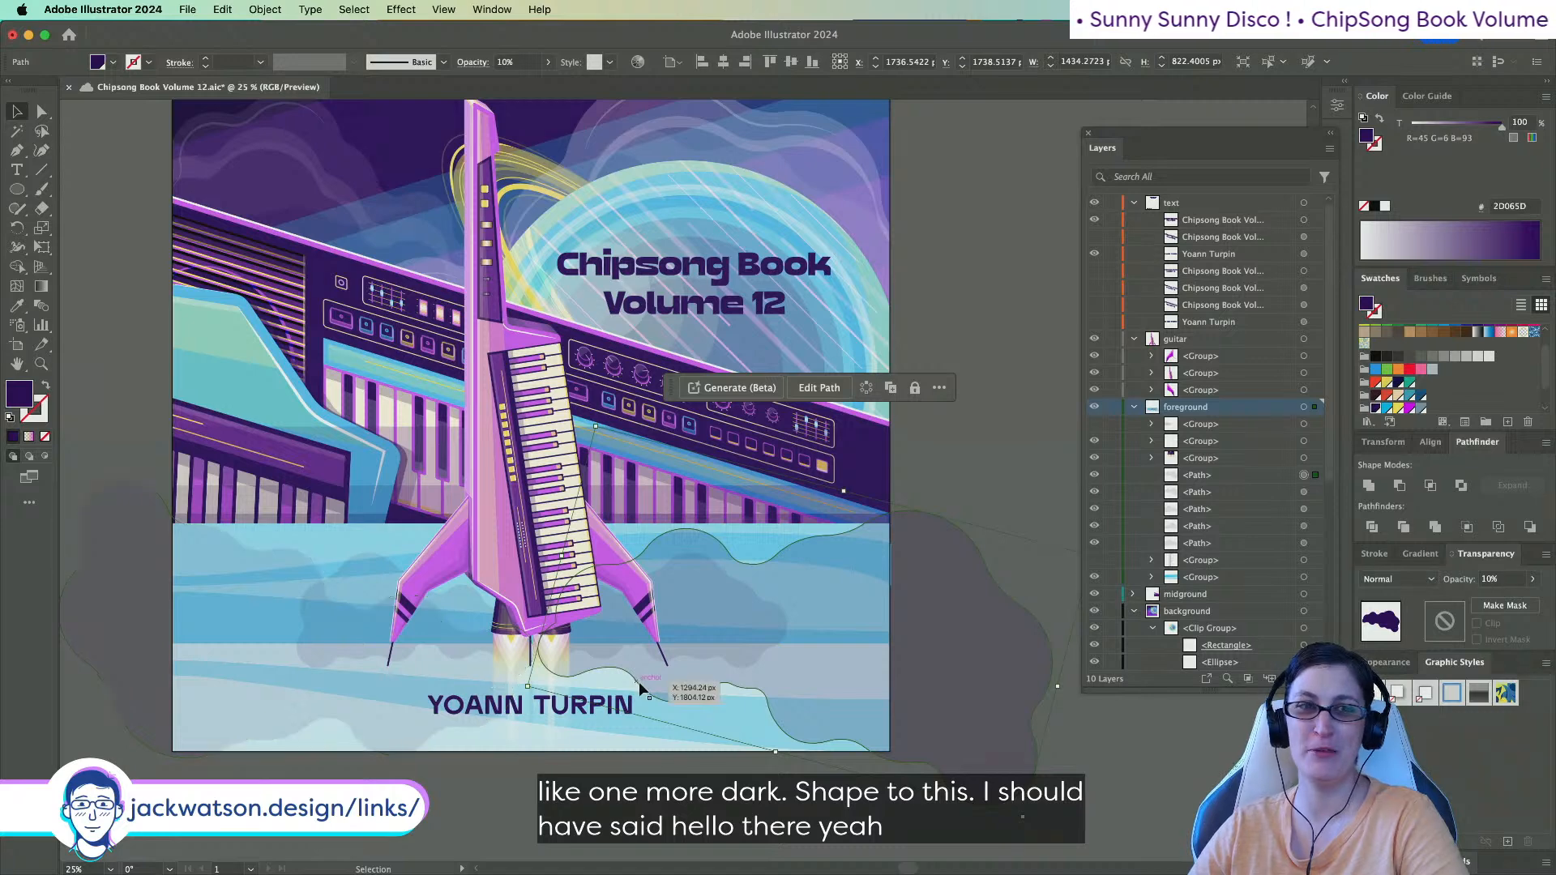
drag(1052, 687, 896, 667)
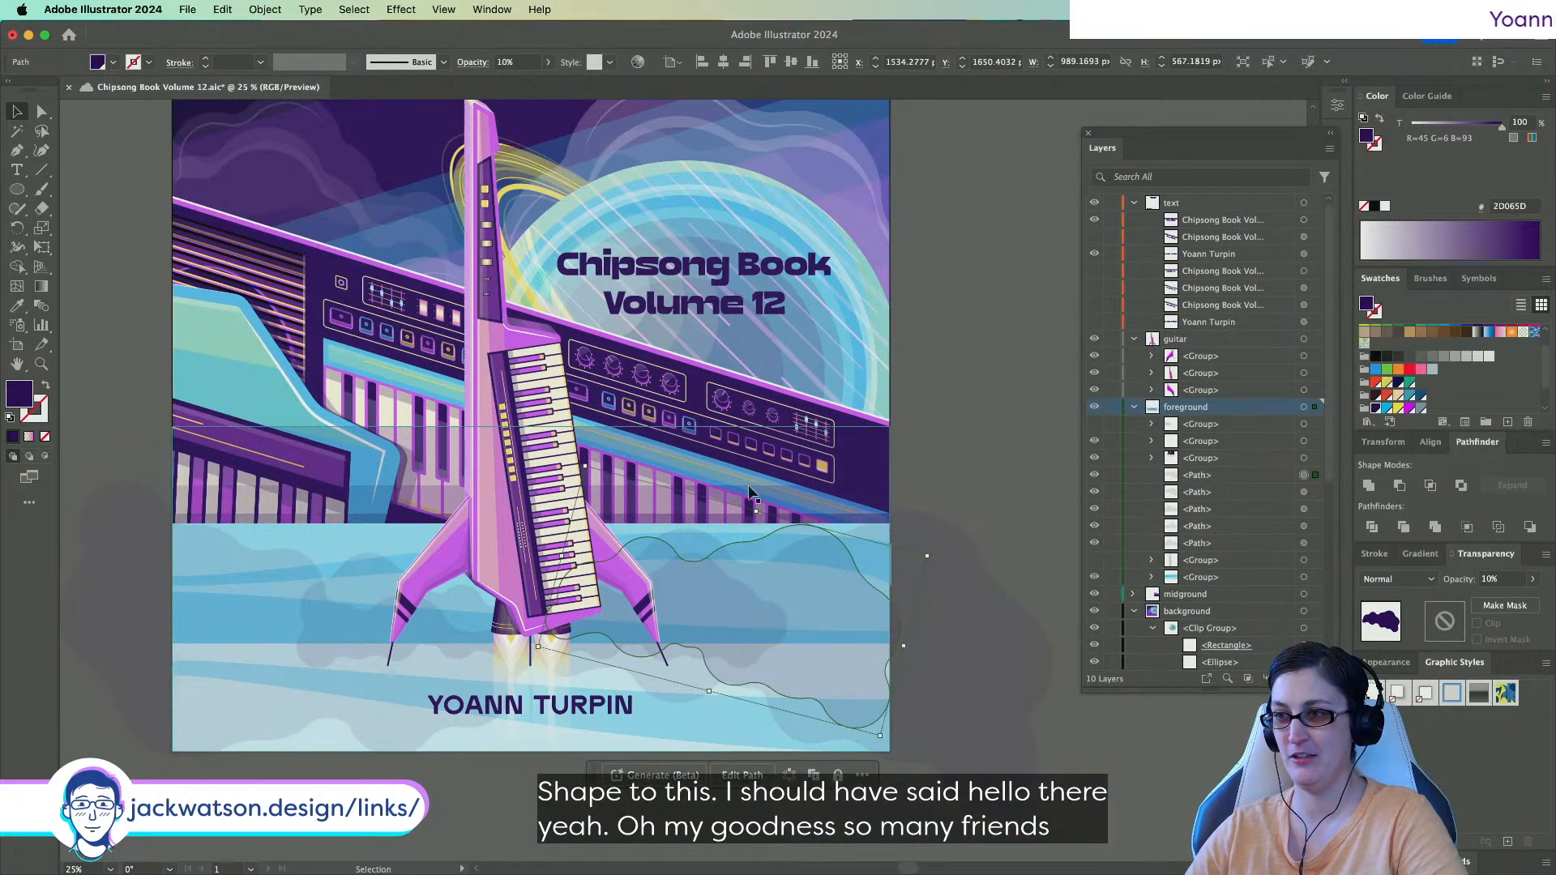
drag(755, 556, 762, 593)
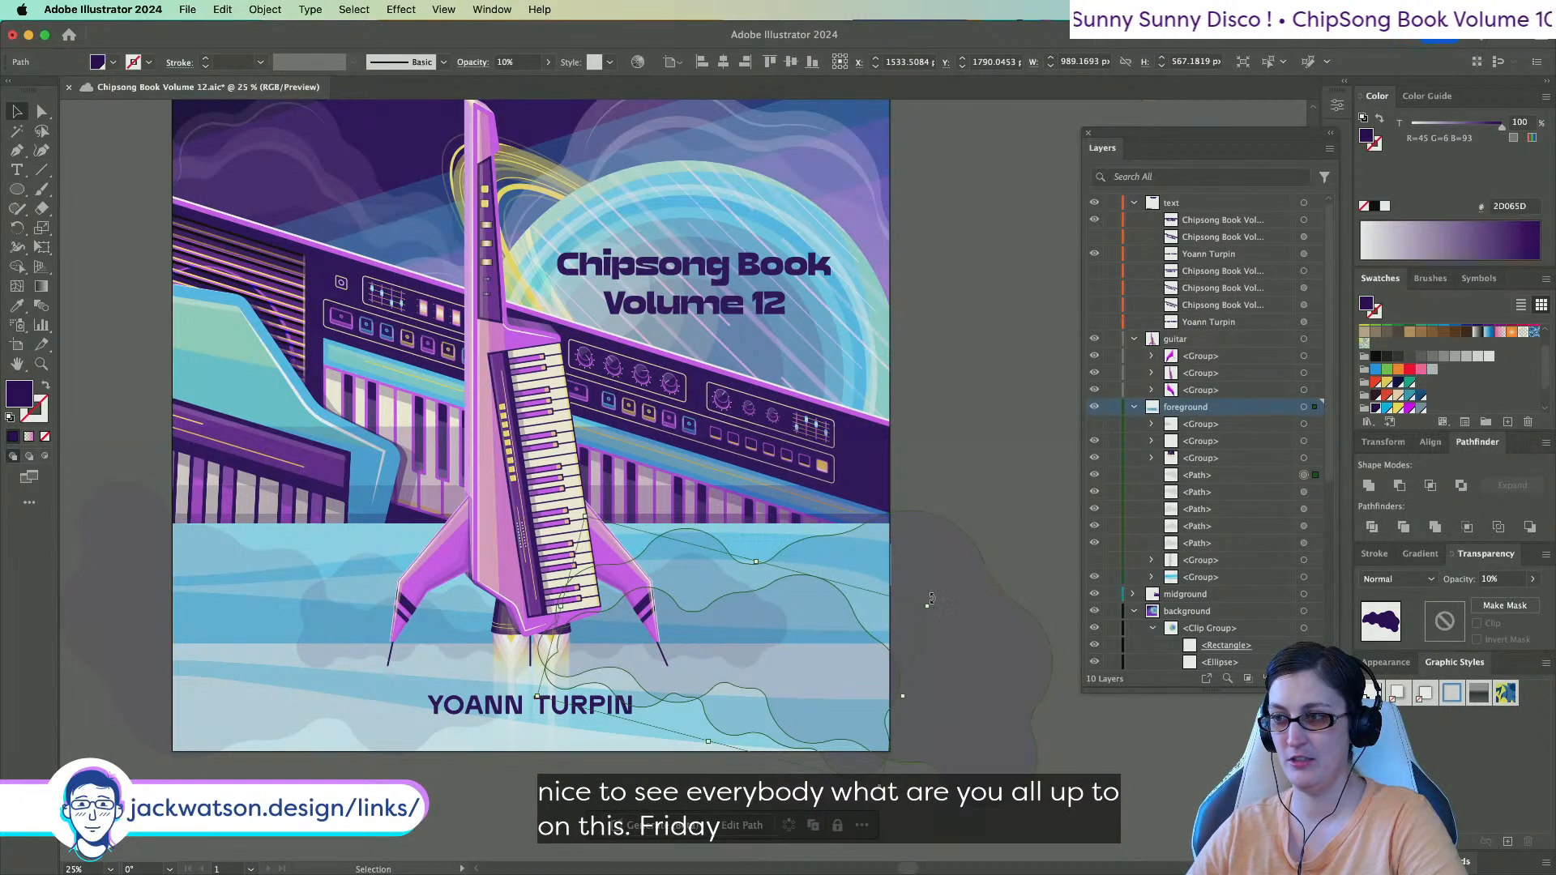
drag(930, 601, 931, 663)
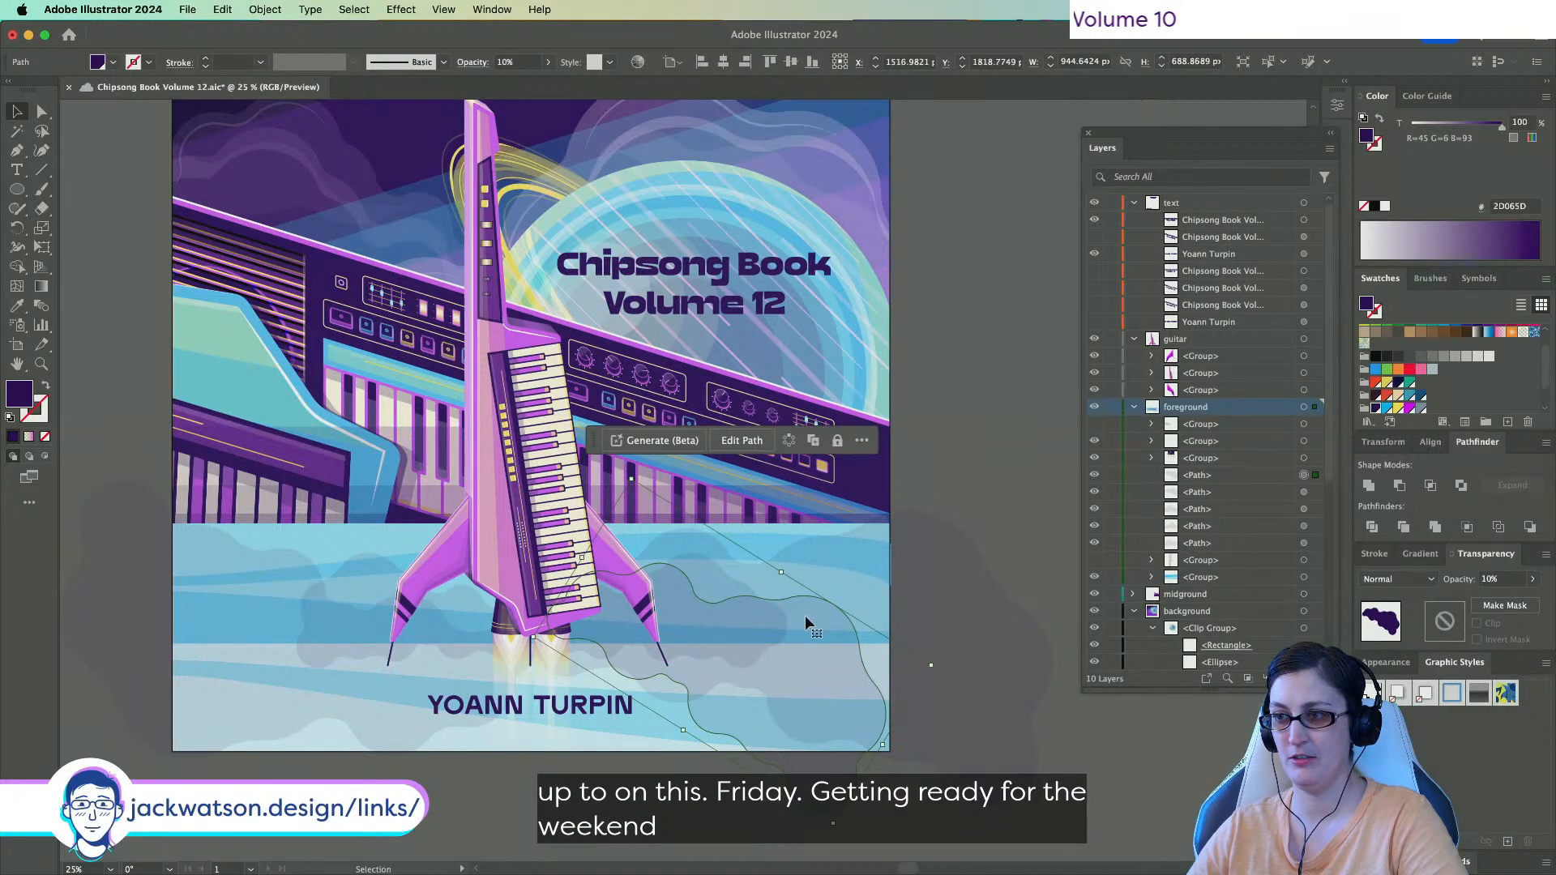
drag(804, 597, 802, 611)
Examine the layered smoke clouds around the rocket against the whole cover and the artboard edges.
scroll(802, 610, left, 3)
scroll(799, 609, down, 1)
scroll(799, 609, down, 3)
scroll(799, 609, right, 3)
key(super+shift+a)
scroll(510, 618, down, 1)
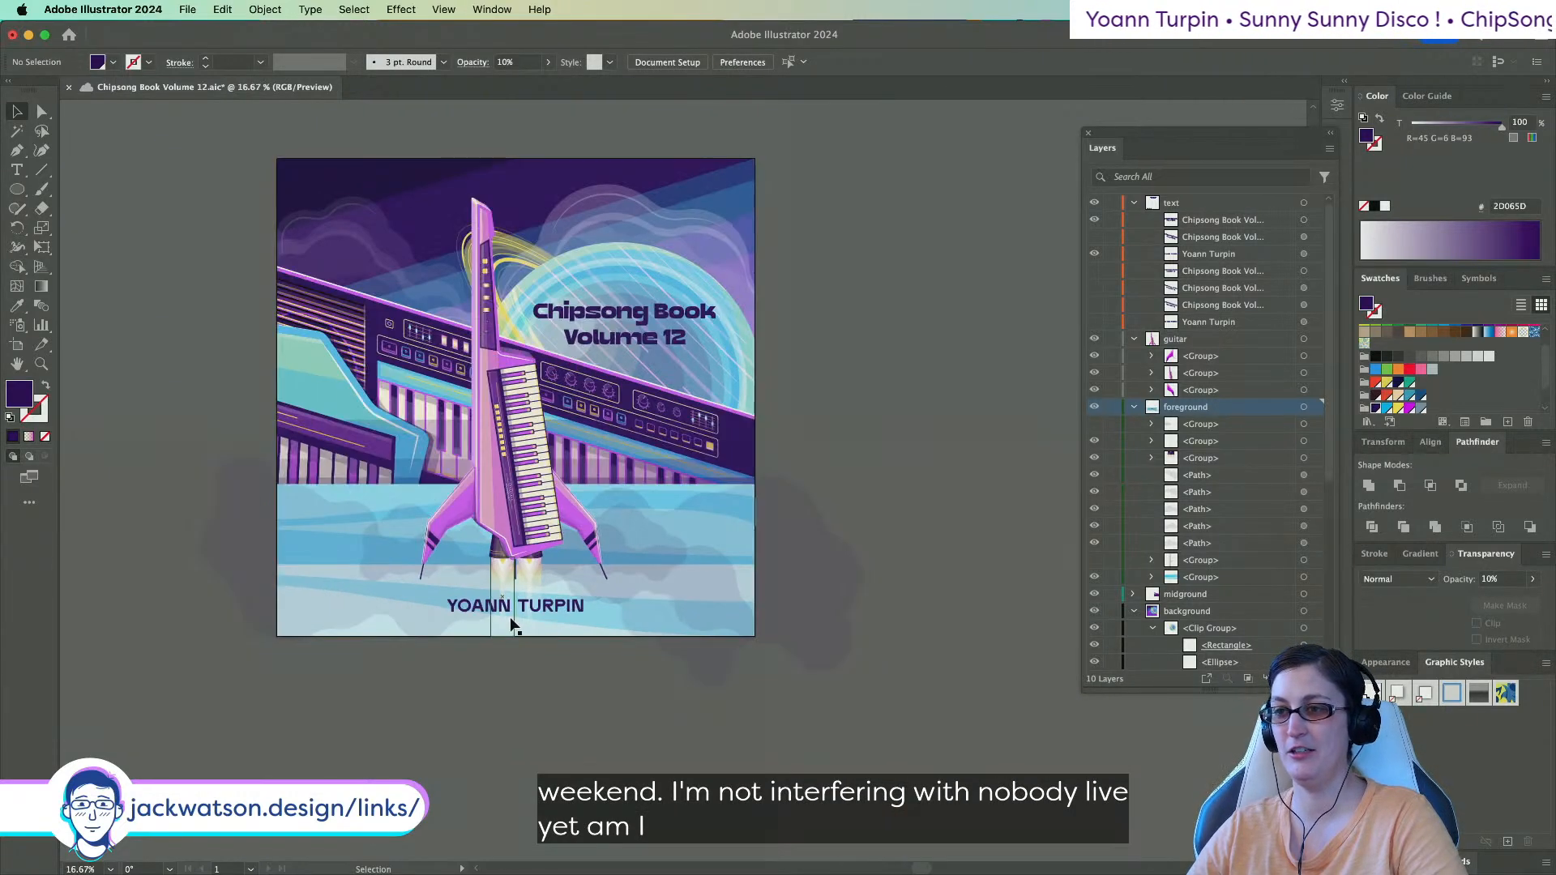
scroll(510, 624, up, 1)
click(780, 661)
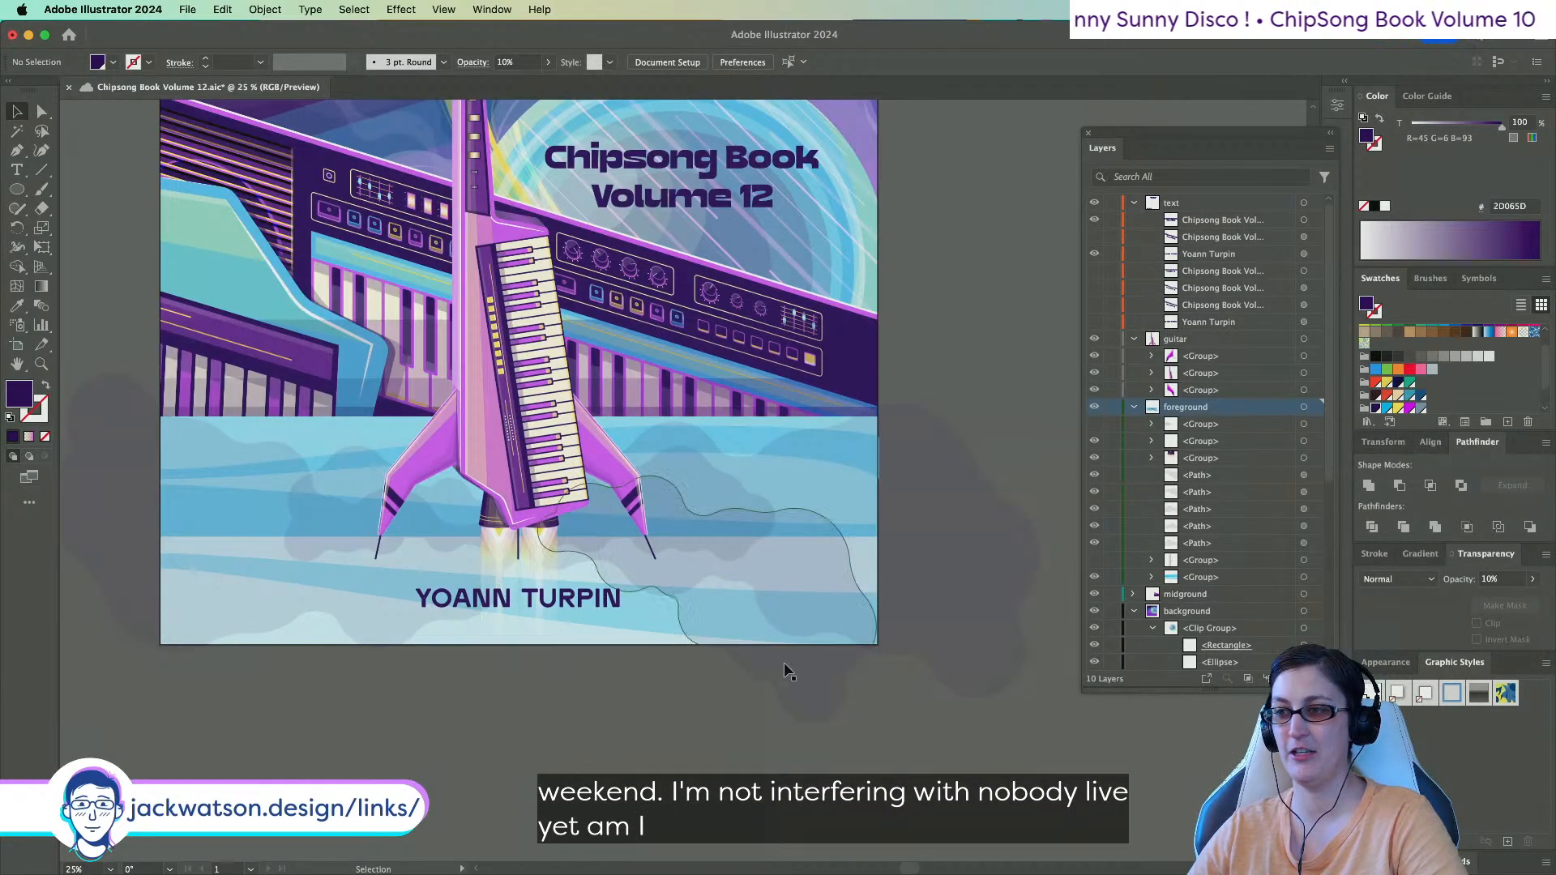
key(super+shift+a)
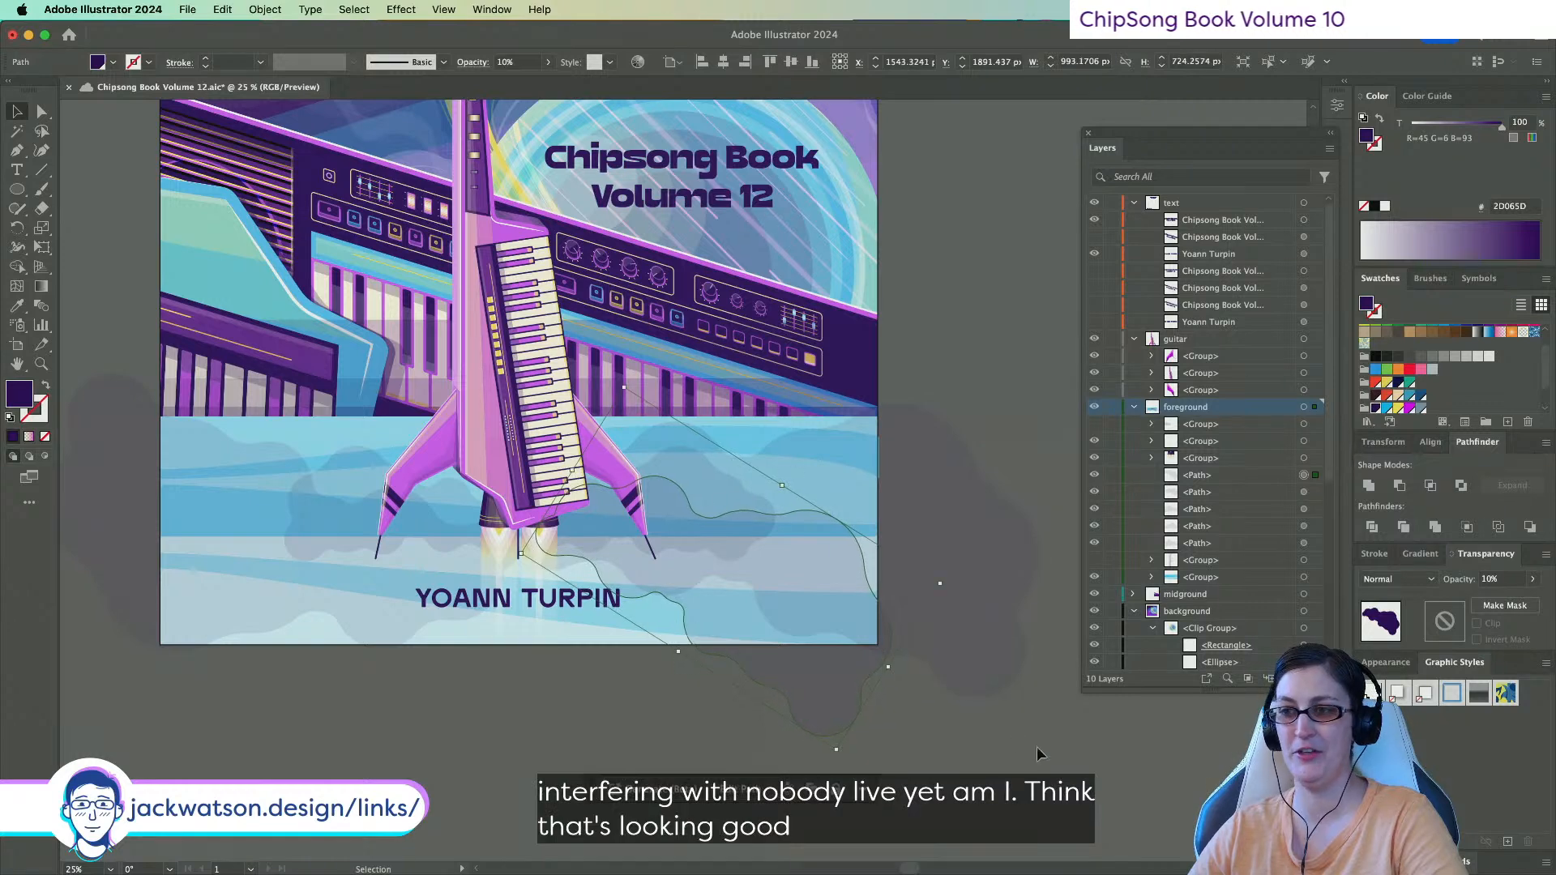
Delete the tilted duplicate cloud beside the rocket's right fin.
scroll(718, 606, up, 1)
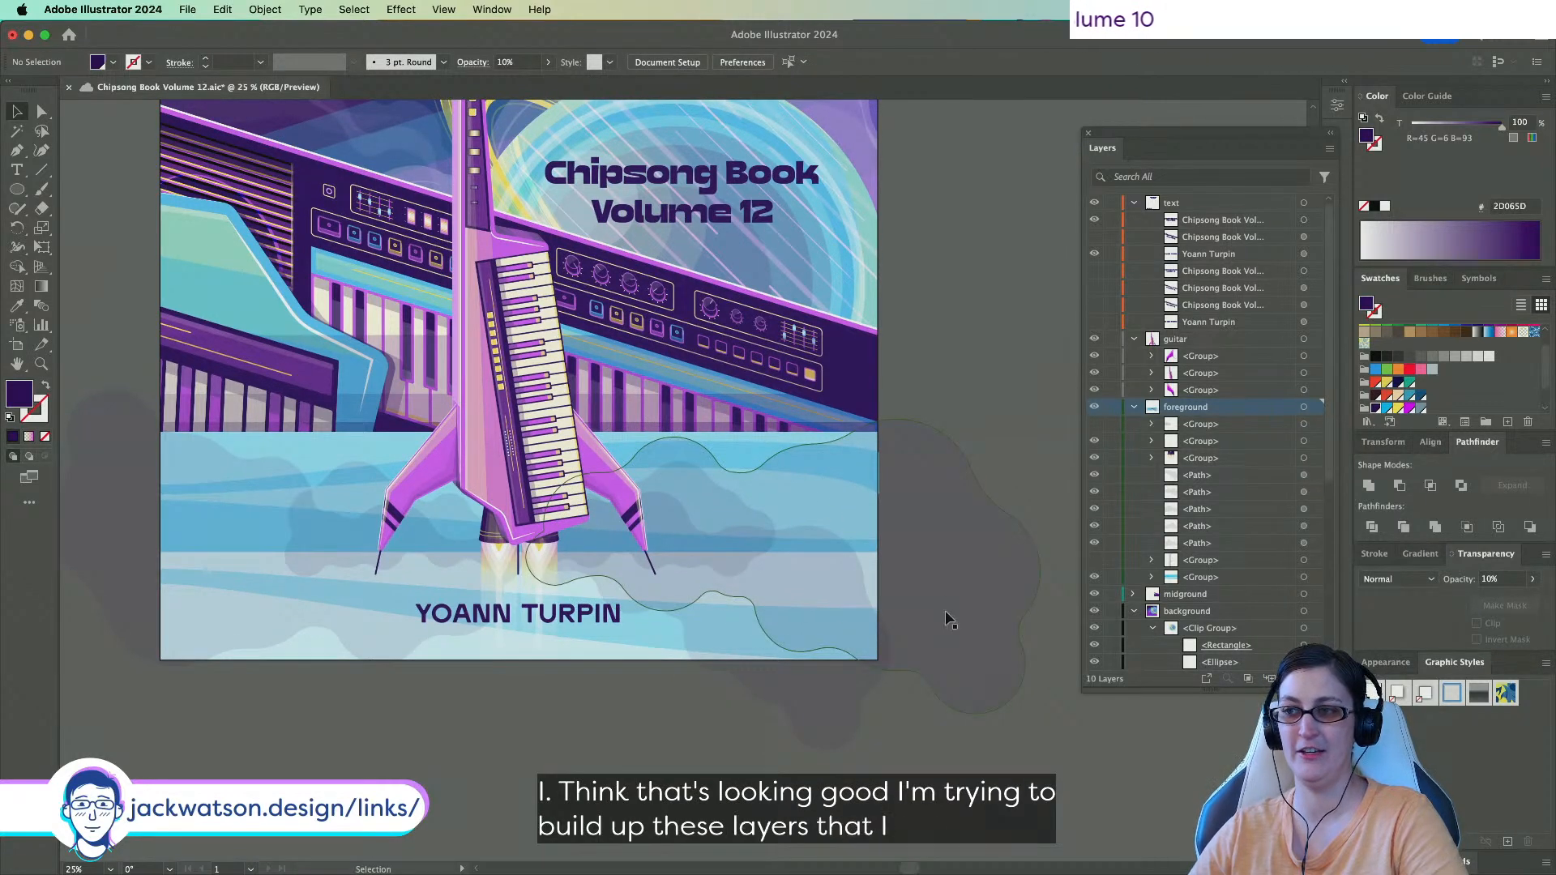
scroll(551, 568, down, 2)
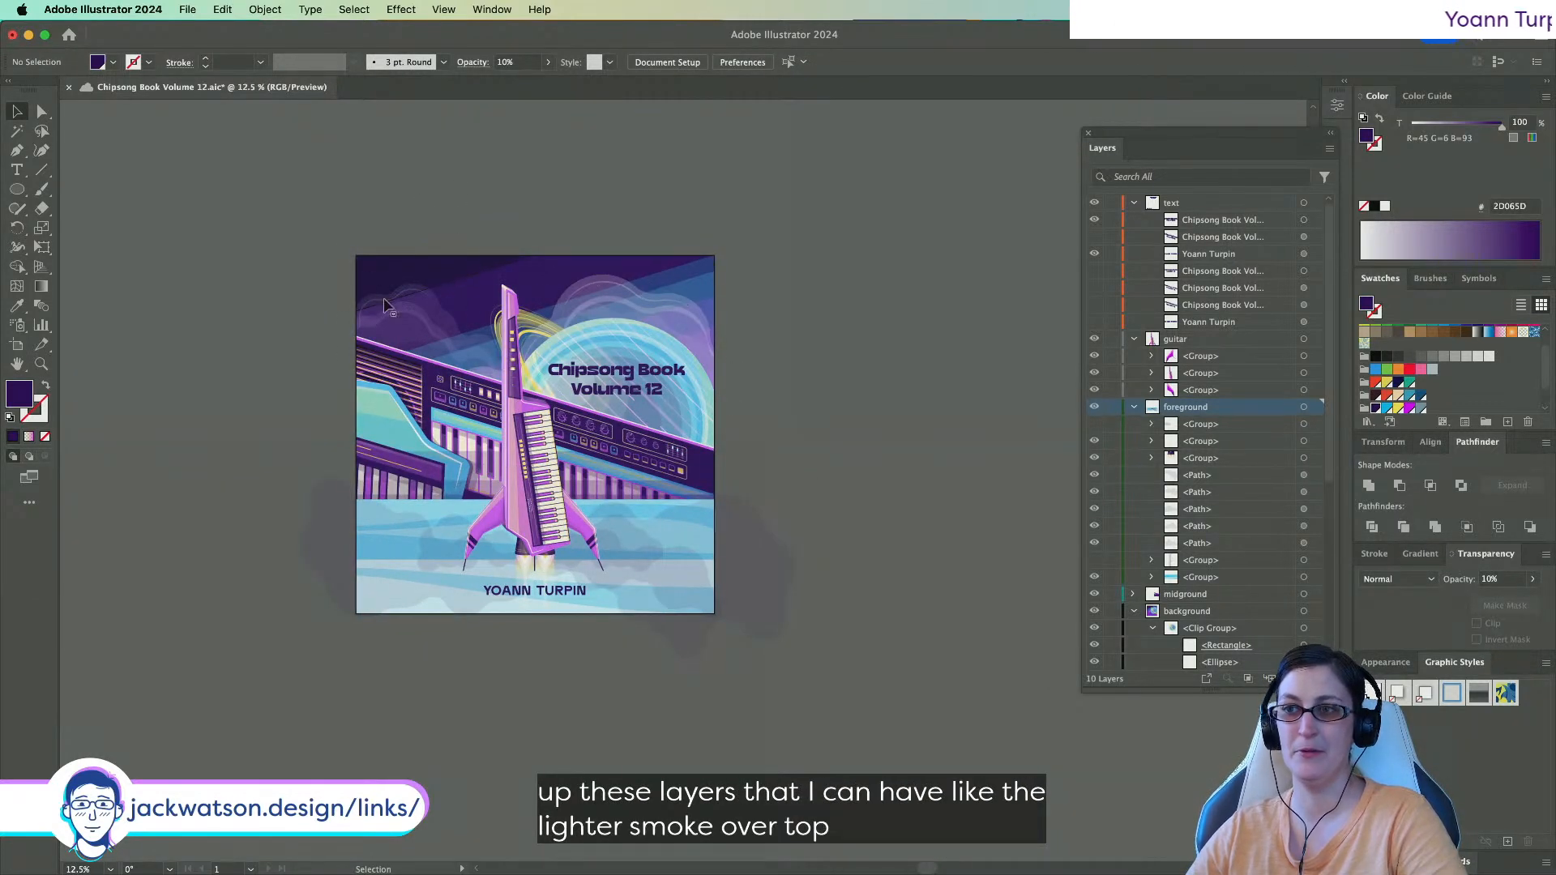
scroll(686, 453, up, 1)
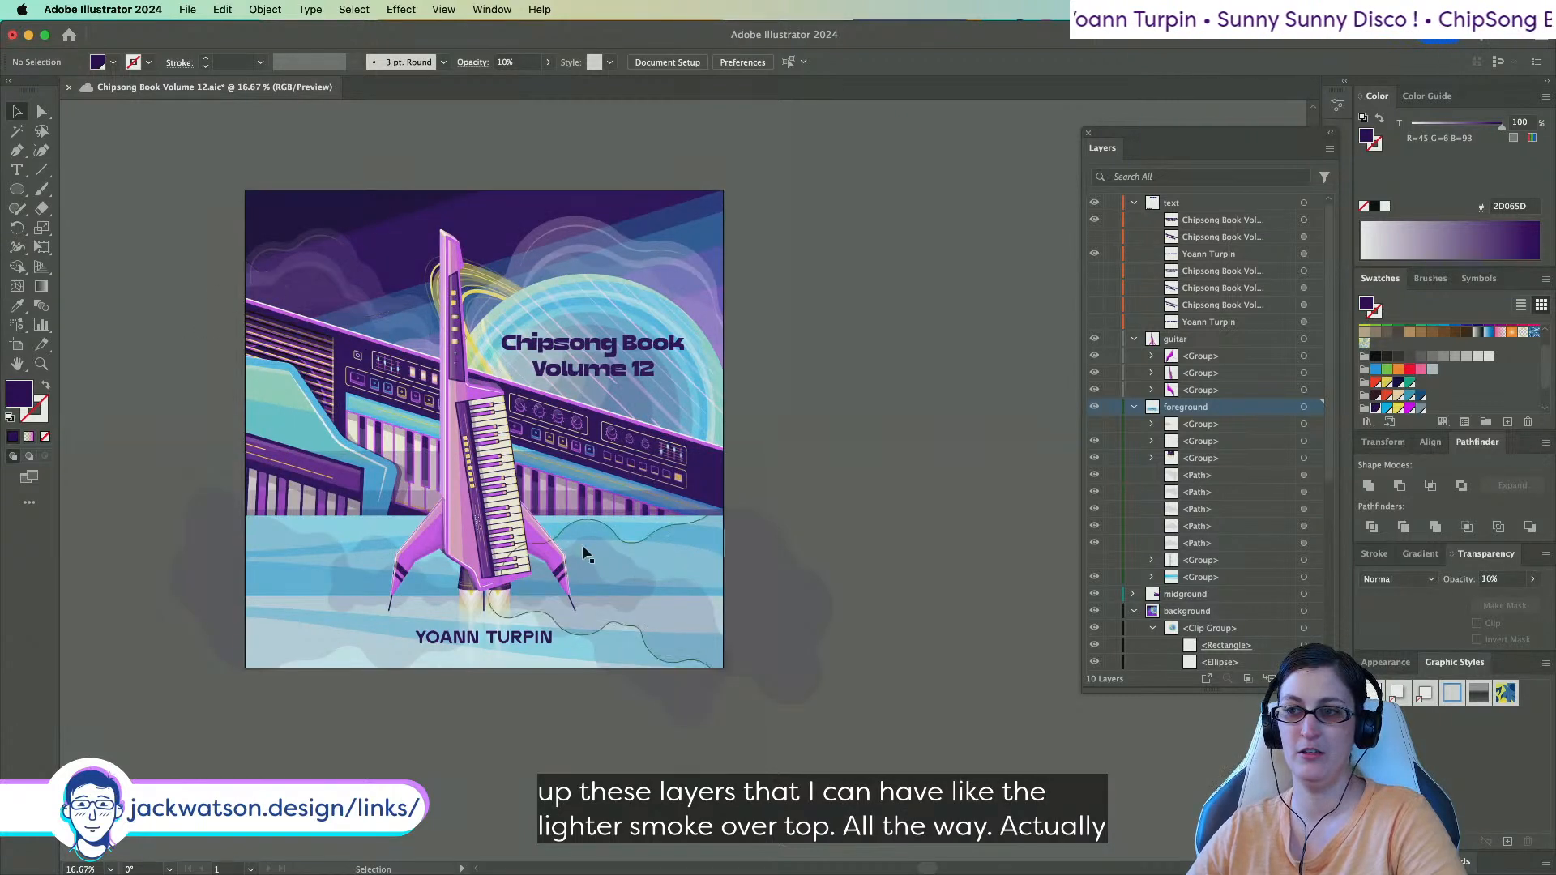
click(622, 655)
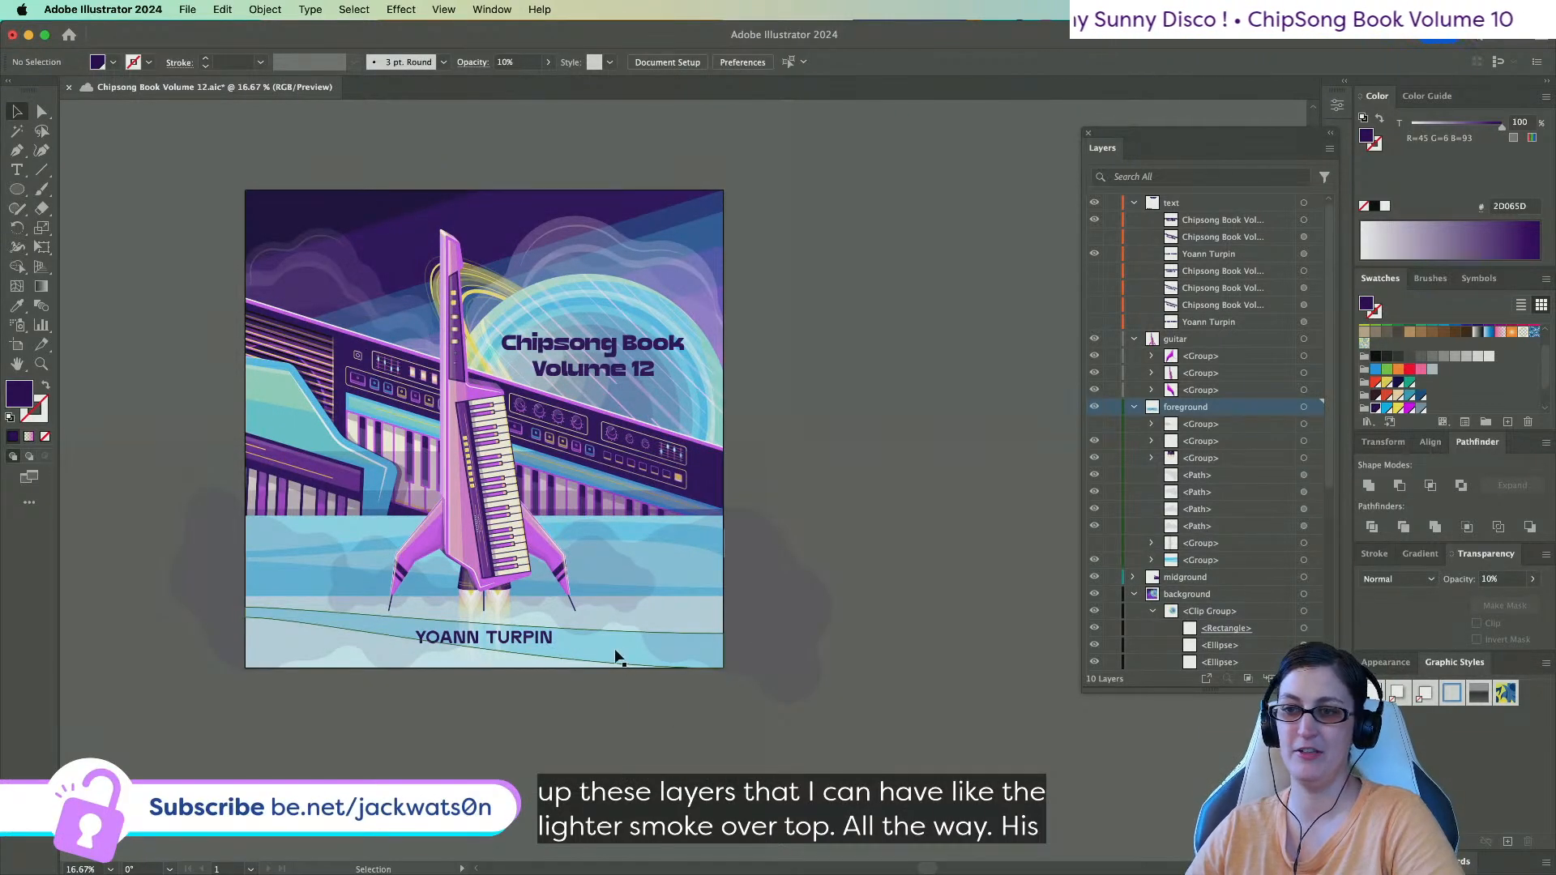
key(Delete)
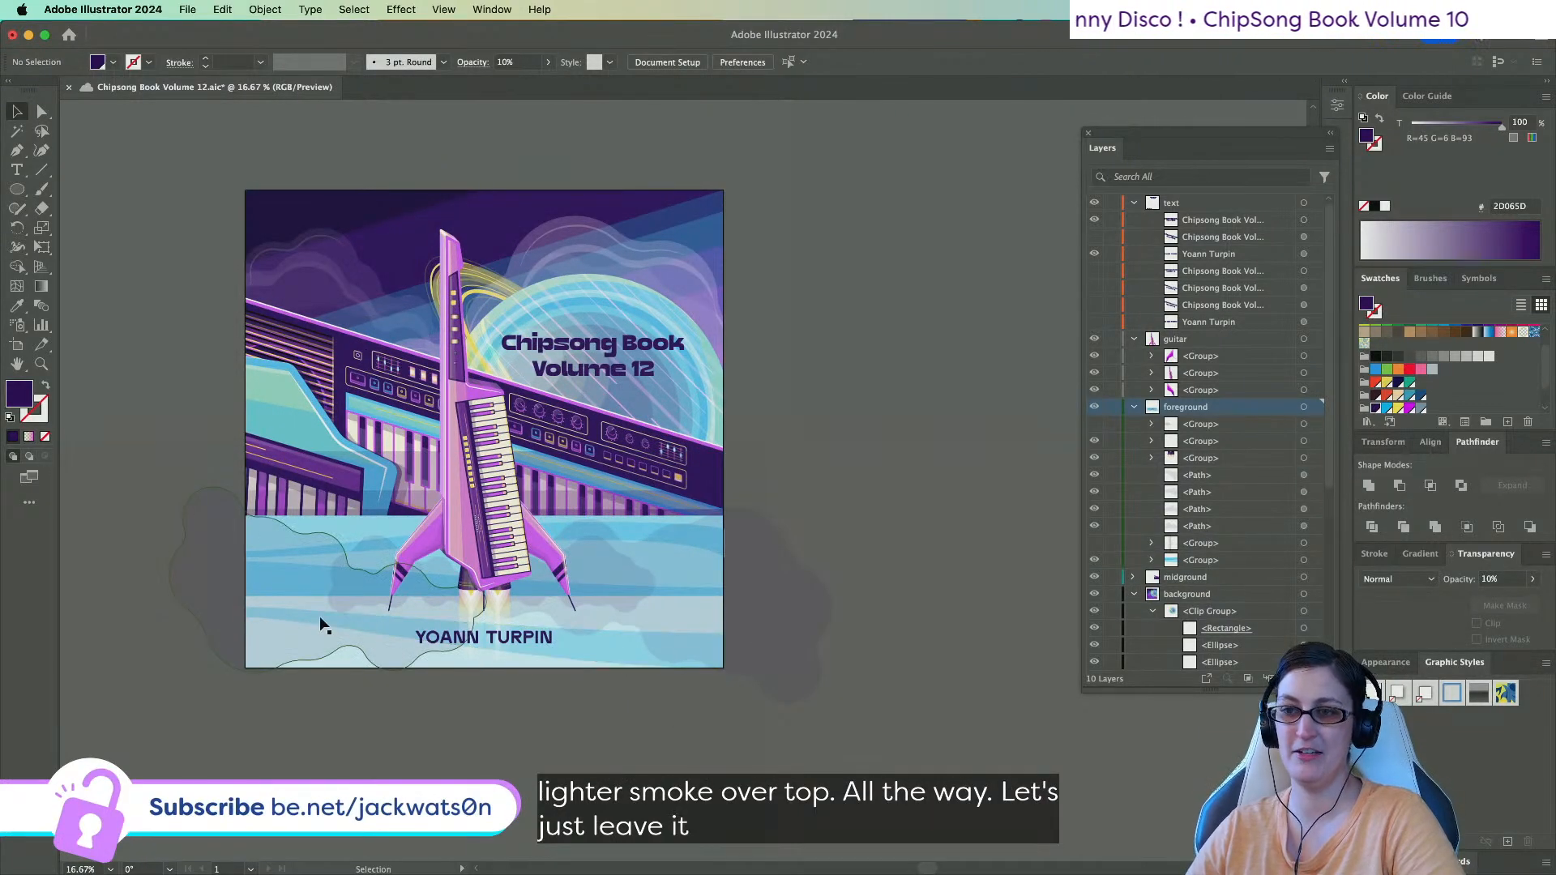
Shrink the large smoke cloud right of the rocket to about 1269 by 769 px.
click(681, 582)
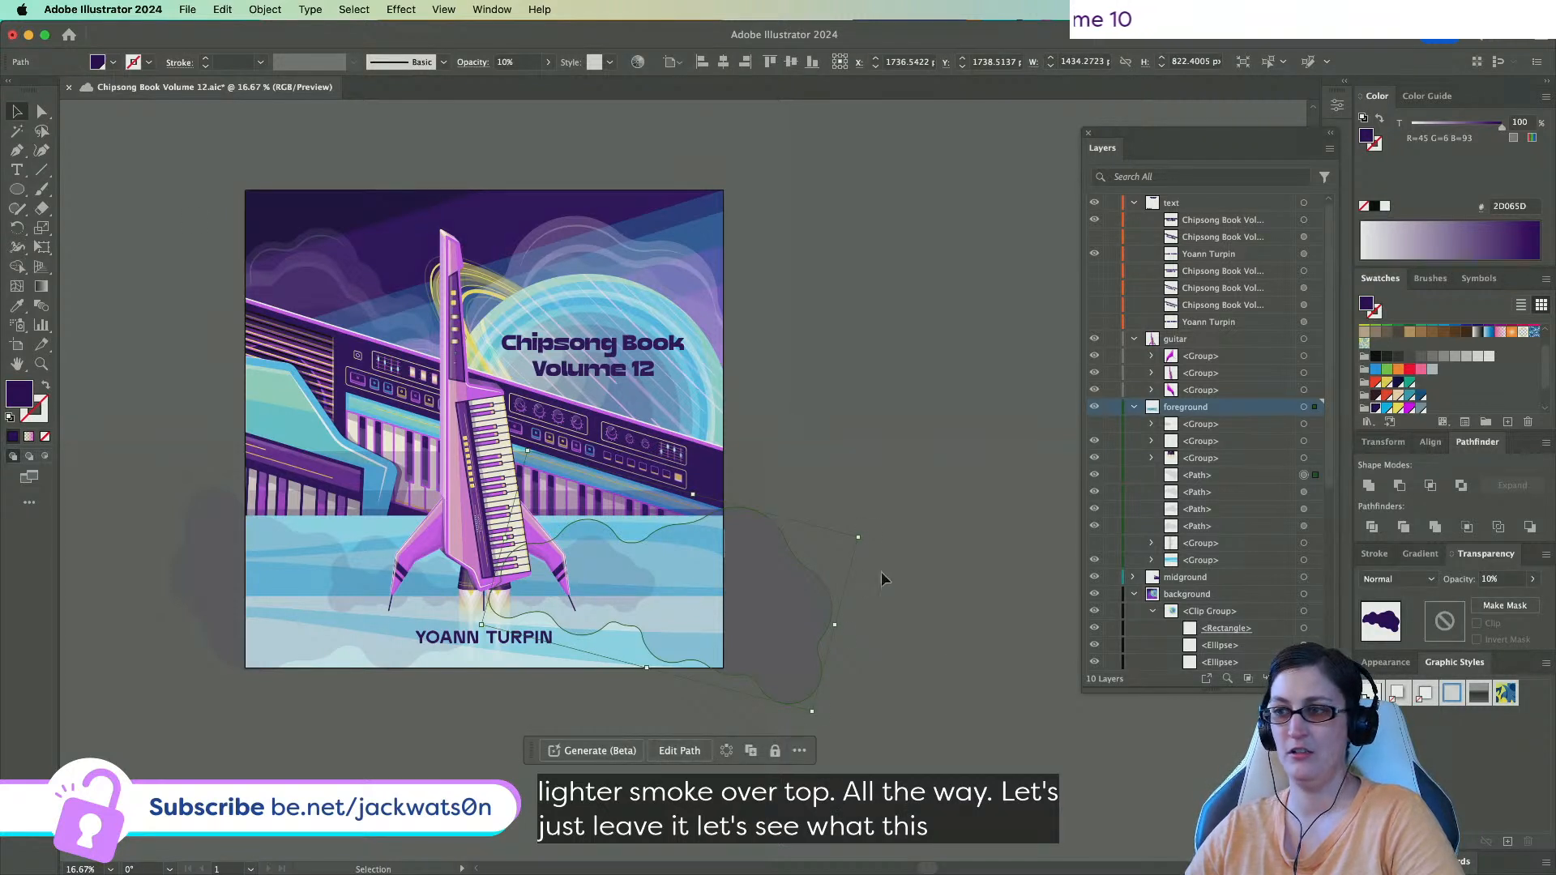
drag(869, 529, 762, 604)
click(945, 600)
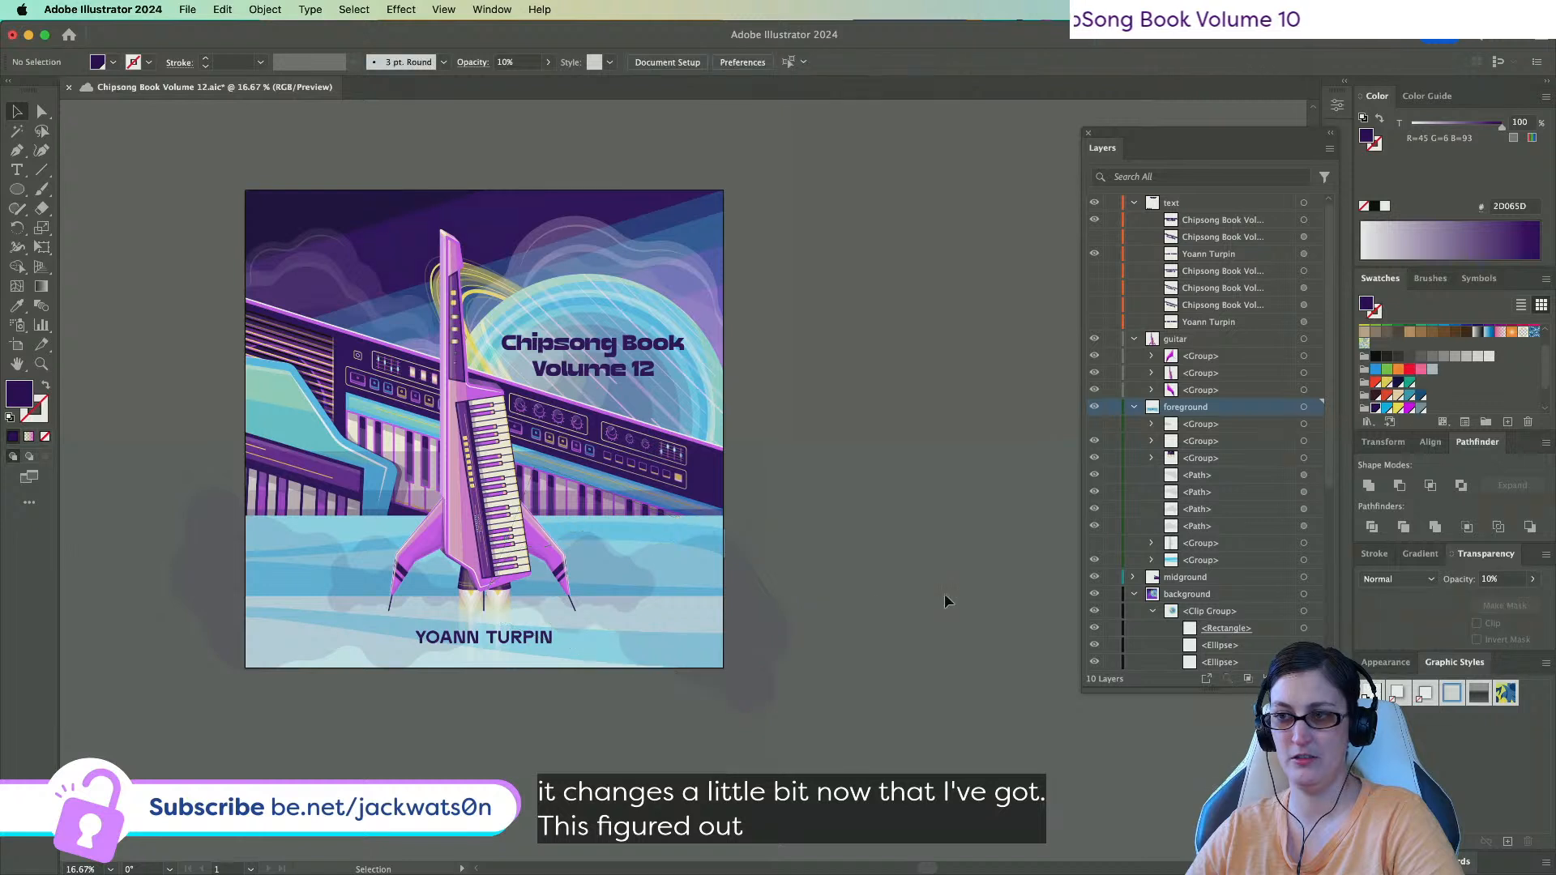
Replace the large smoke cloud right of the rocket with a mirrored copy of the left one, adjusting it inward and lower.
click(755, 606)
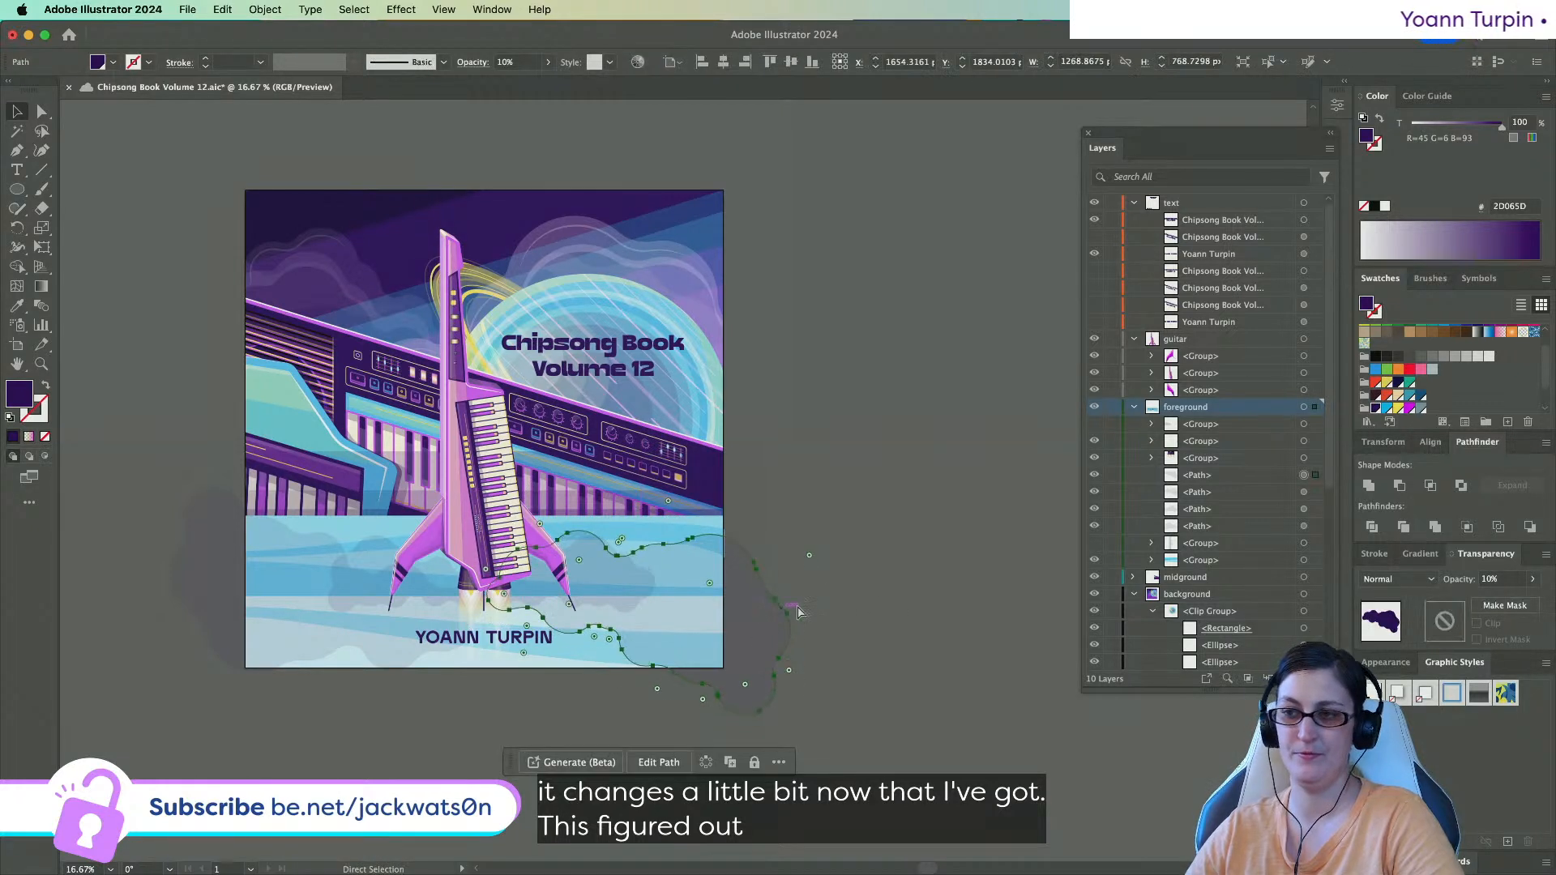
click(218, 558)
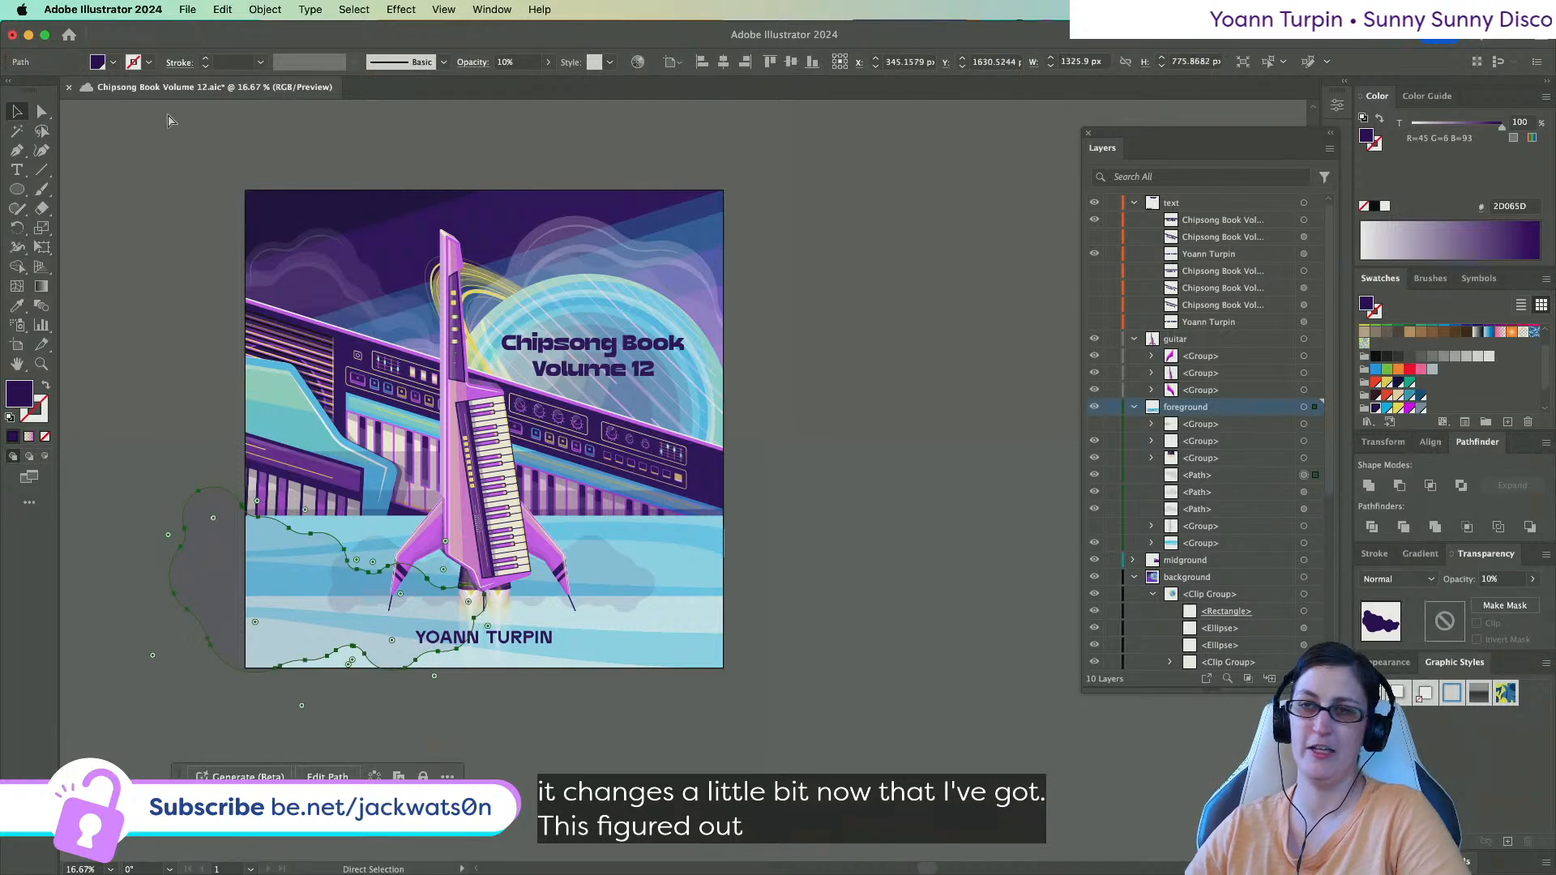
click(265, 9)
mouse_move(274, 33)
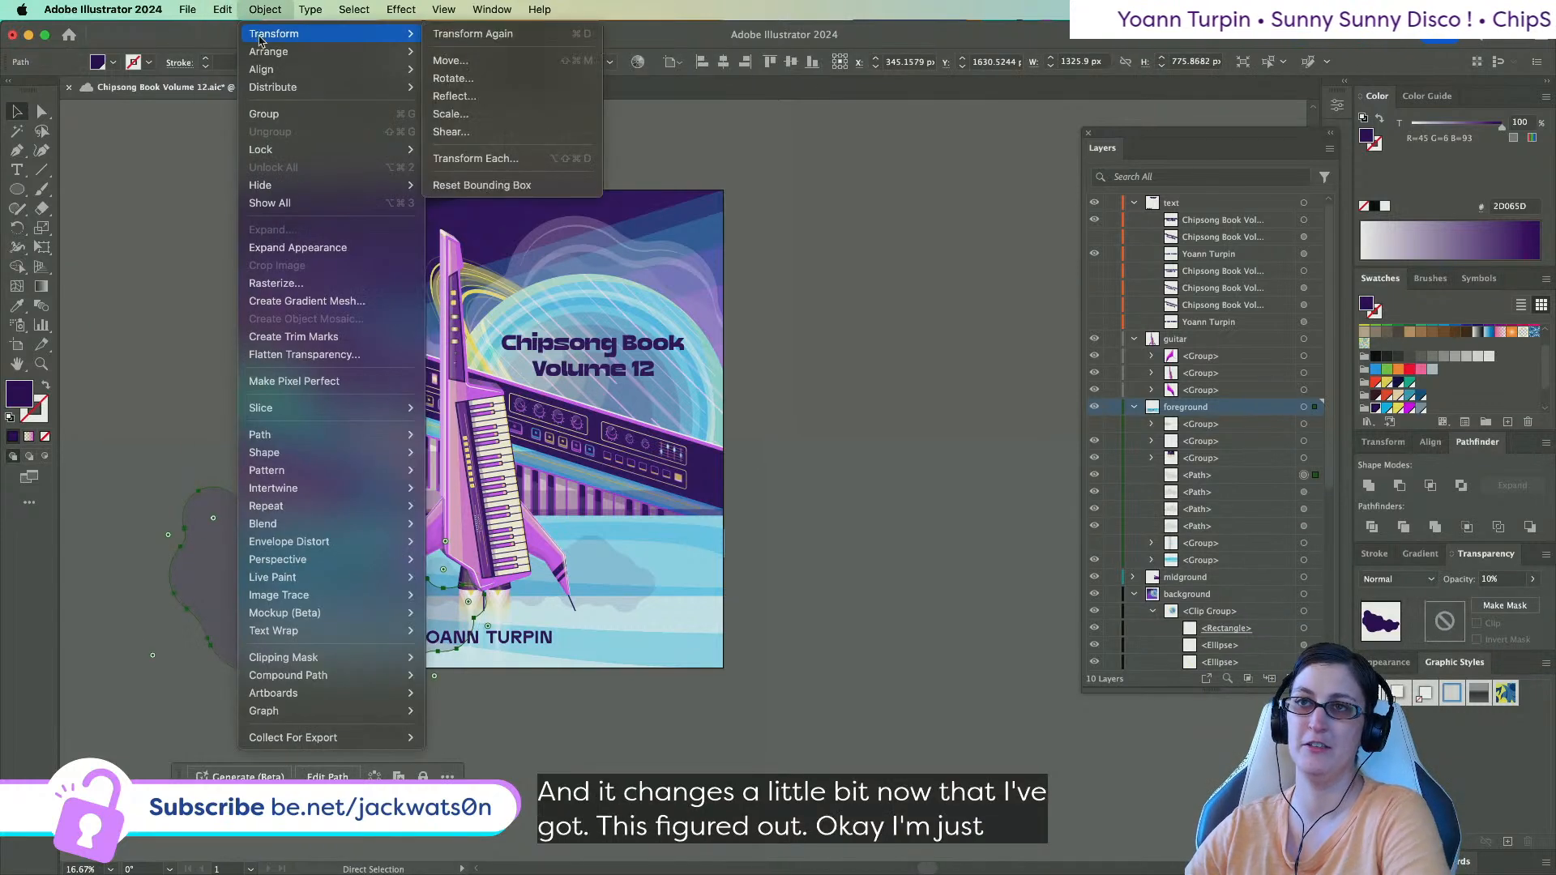
click(469, 97)
key(Return)
drag(391, 520, 731, 552)
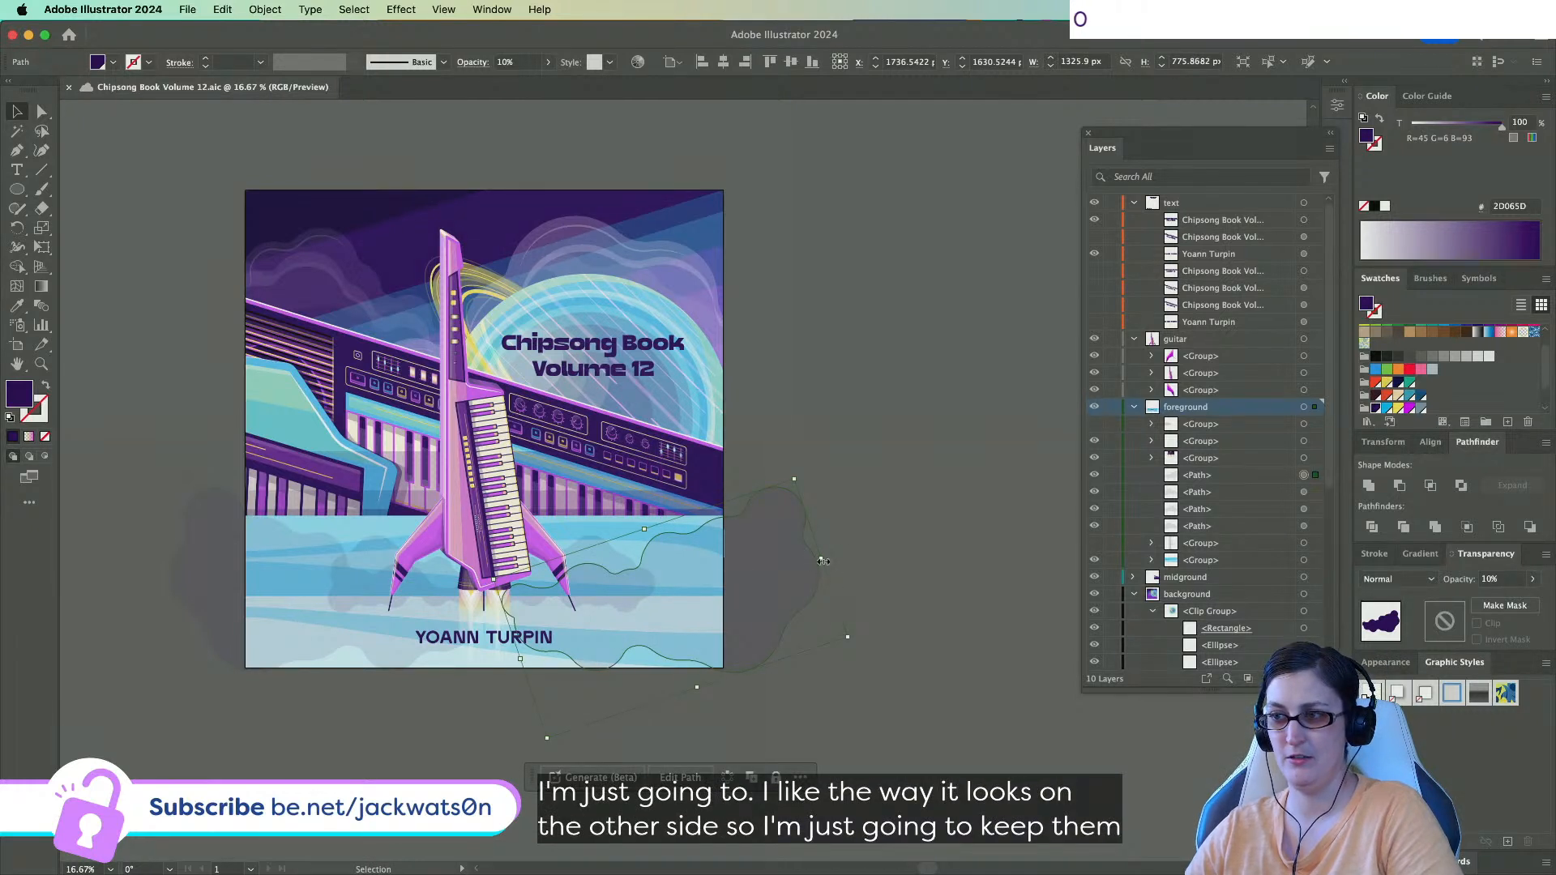
drag(824, 561, 731, 619)
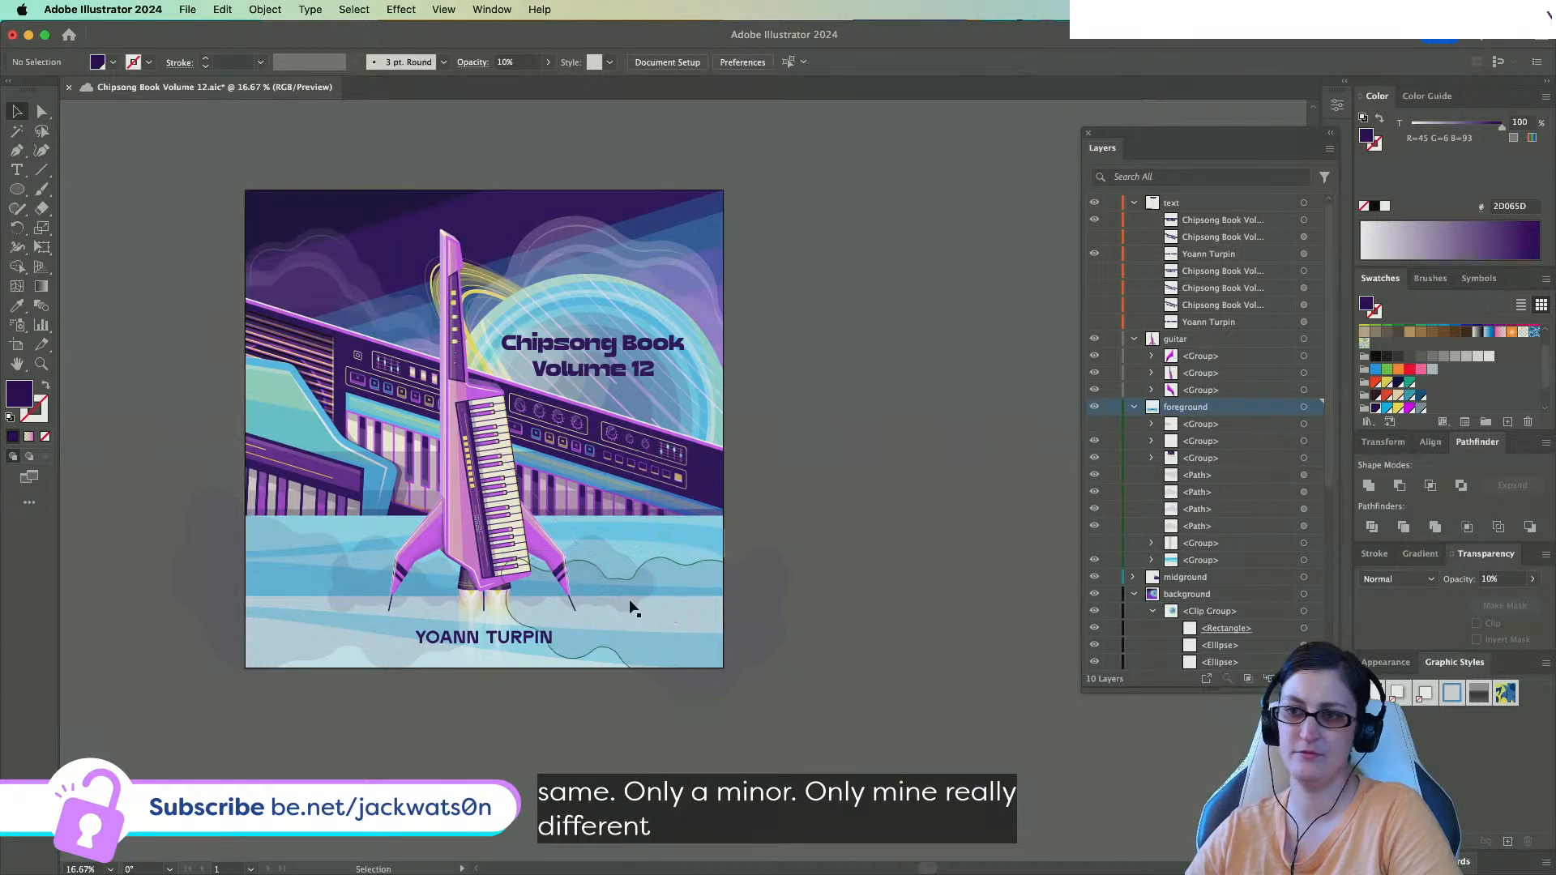
scroll(214, 493, down, 1)
click(214, 493)
scroll(130, 488, up, 1)
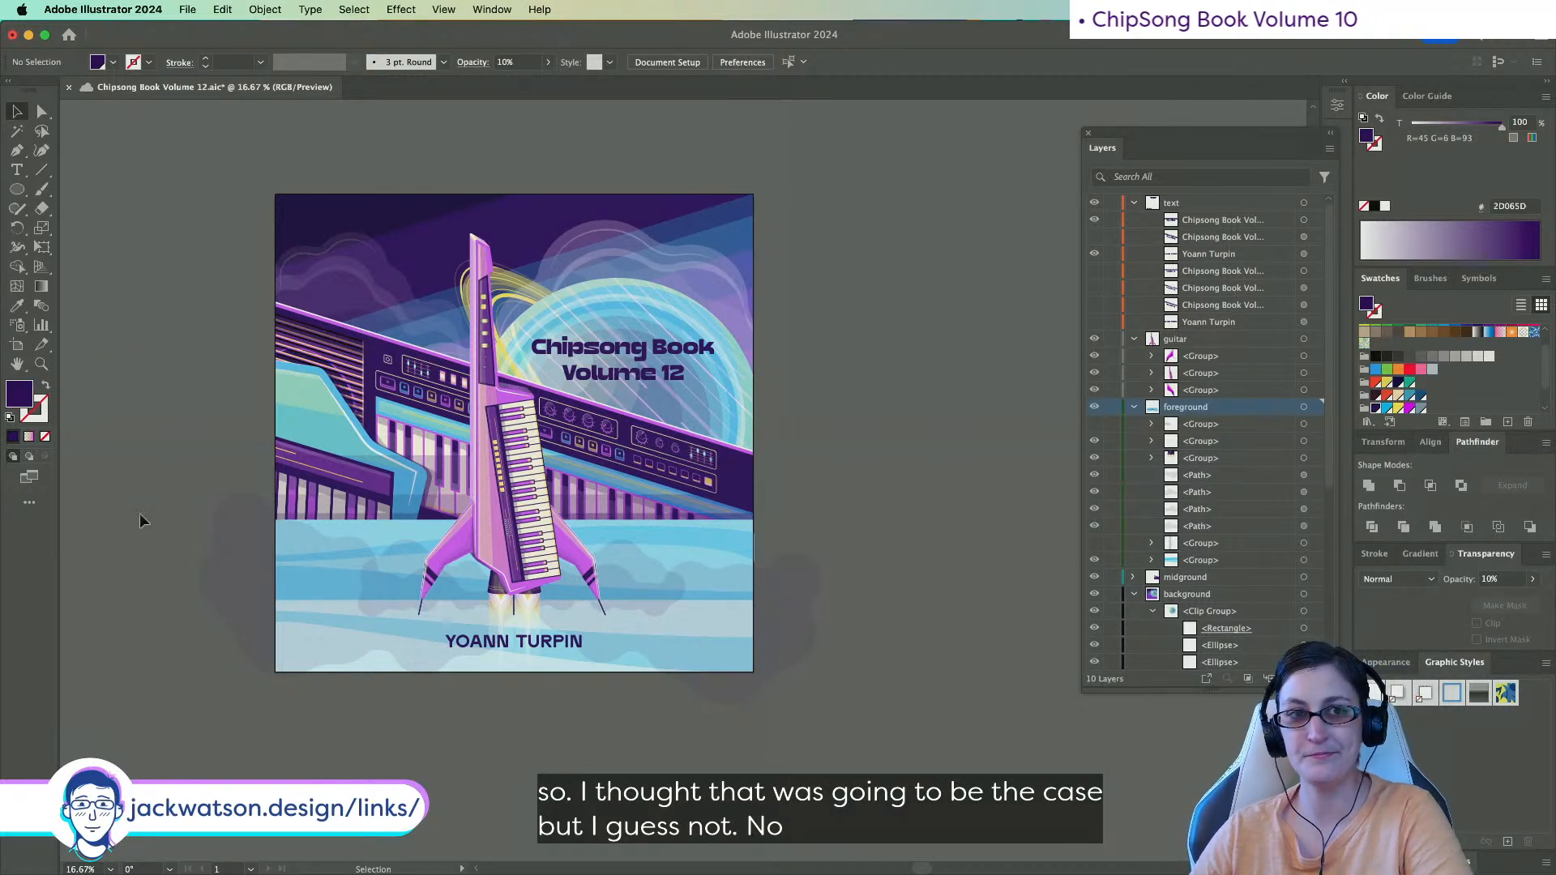
Copy the layered cloud group in the upper-left sky from the background clip group, then exit isolation mode.
scroll(560, 594, up, 1)
scroll(405, 548, left, 1)
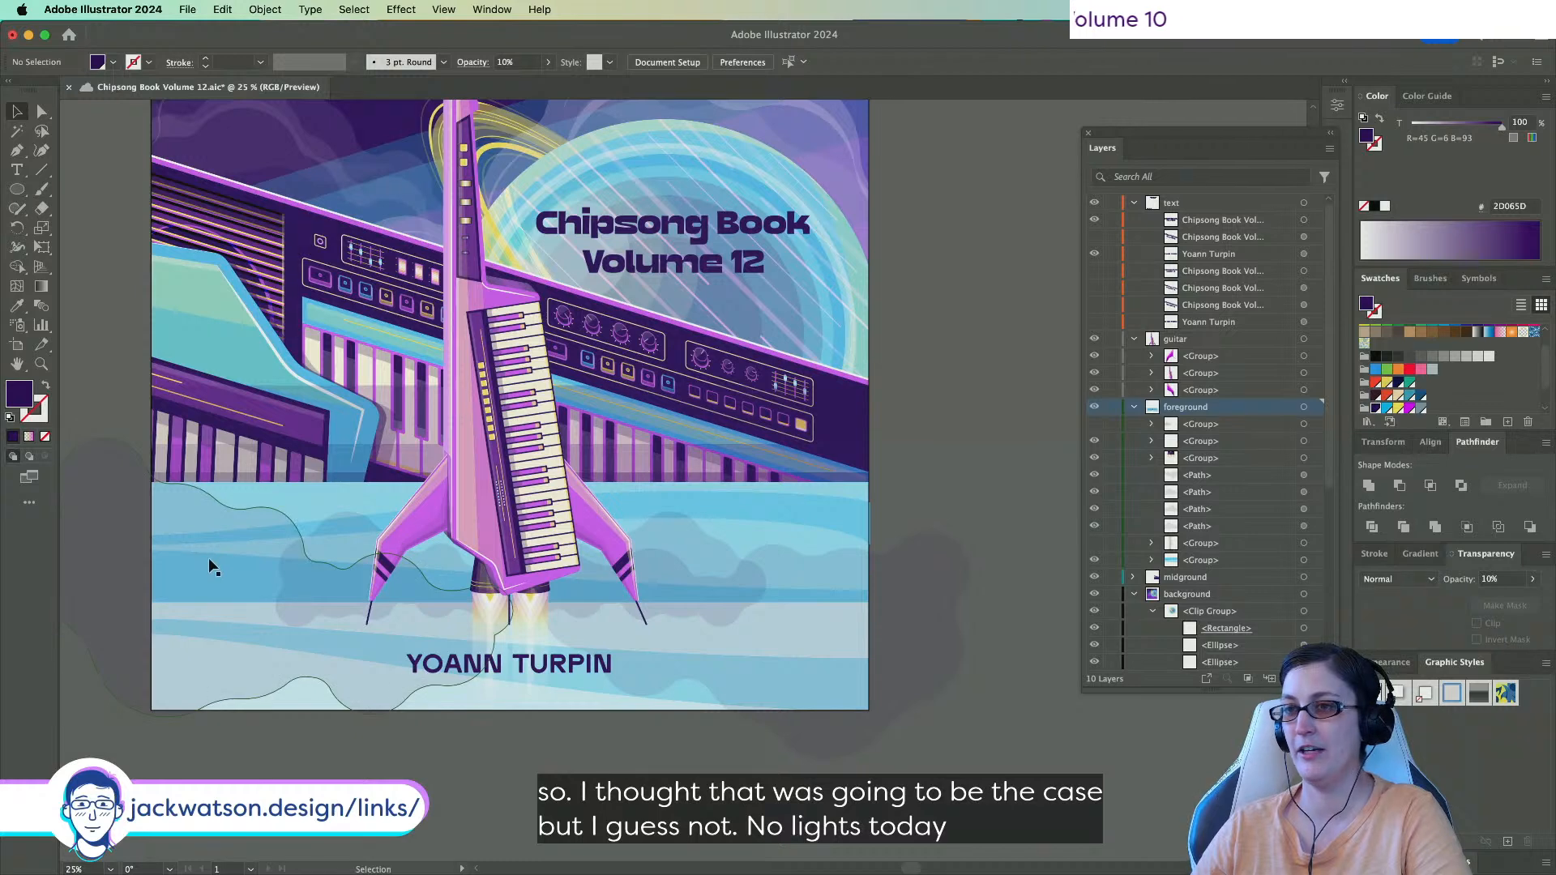
scroll(208, 557, up, 2)
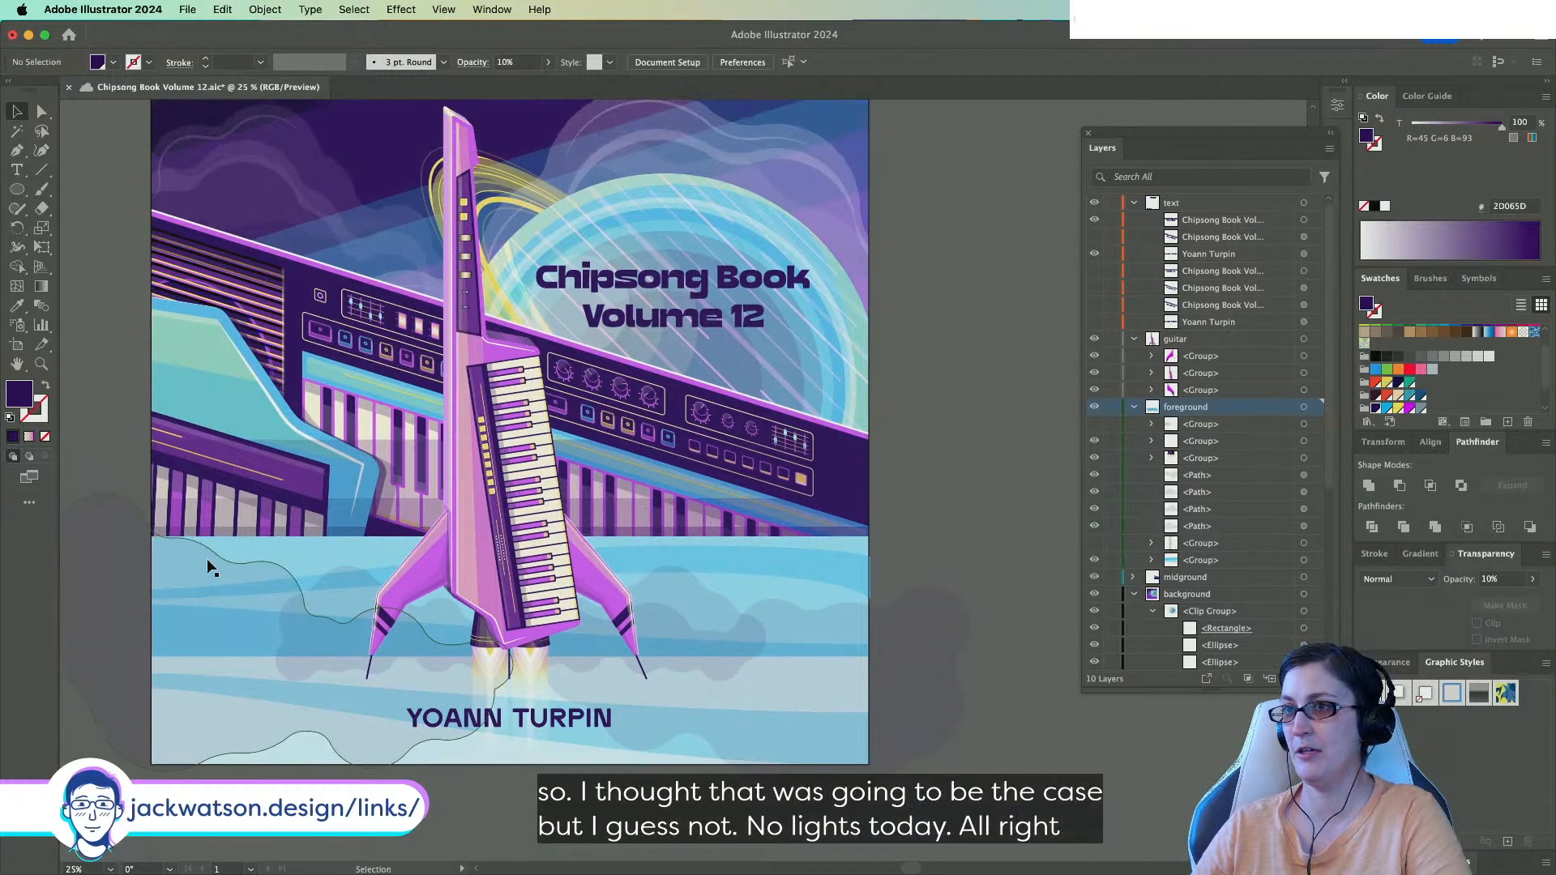
click(307, 169)
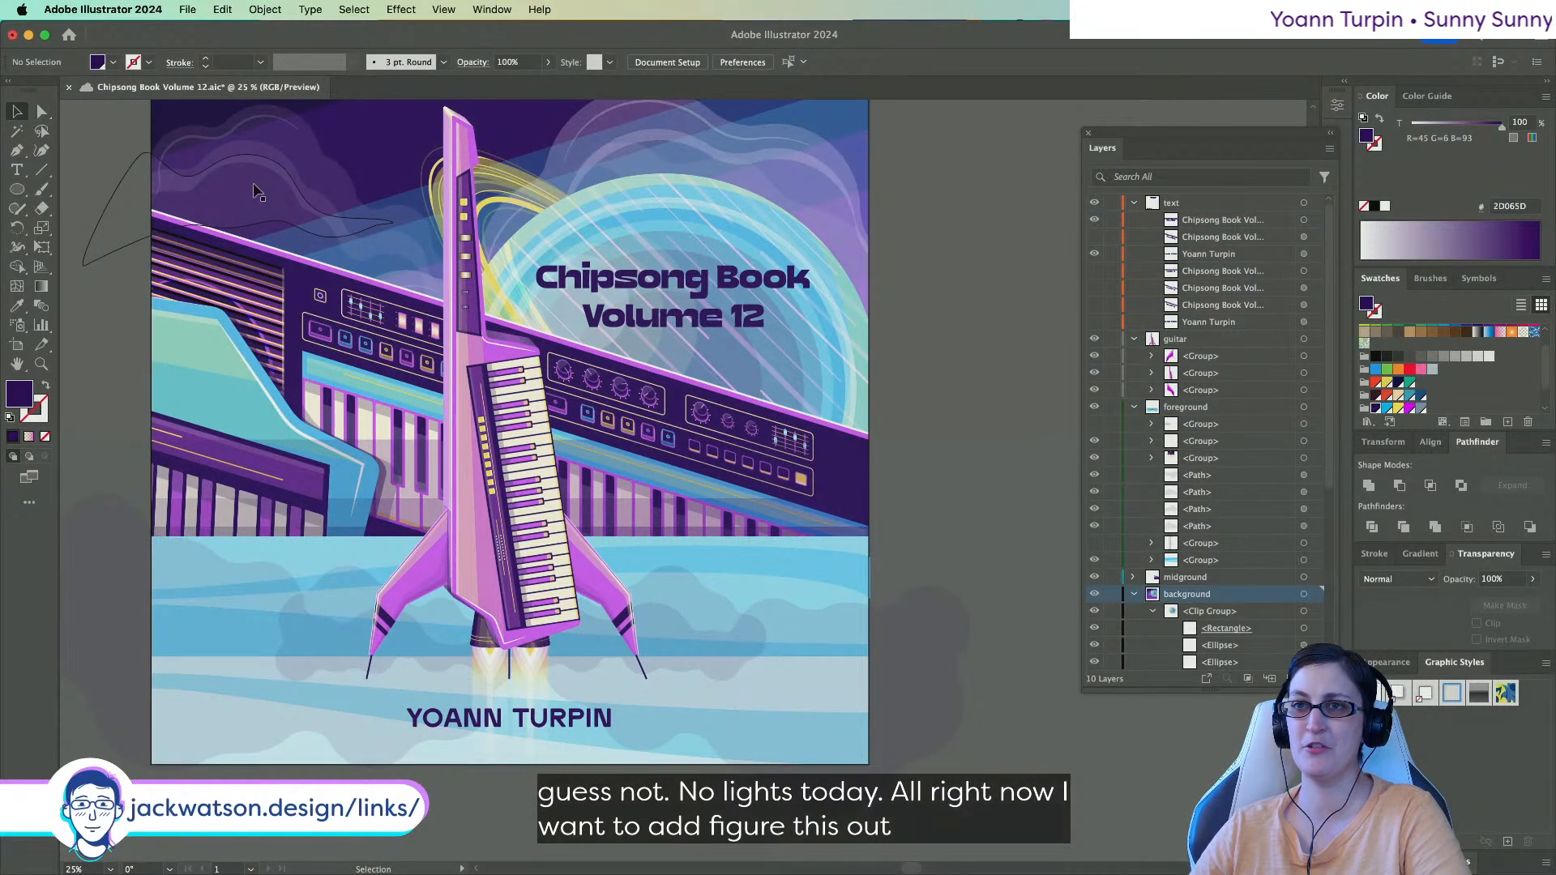
double_click(302, 190)
click(302, 186)
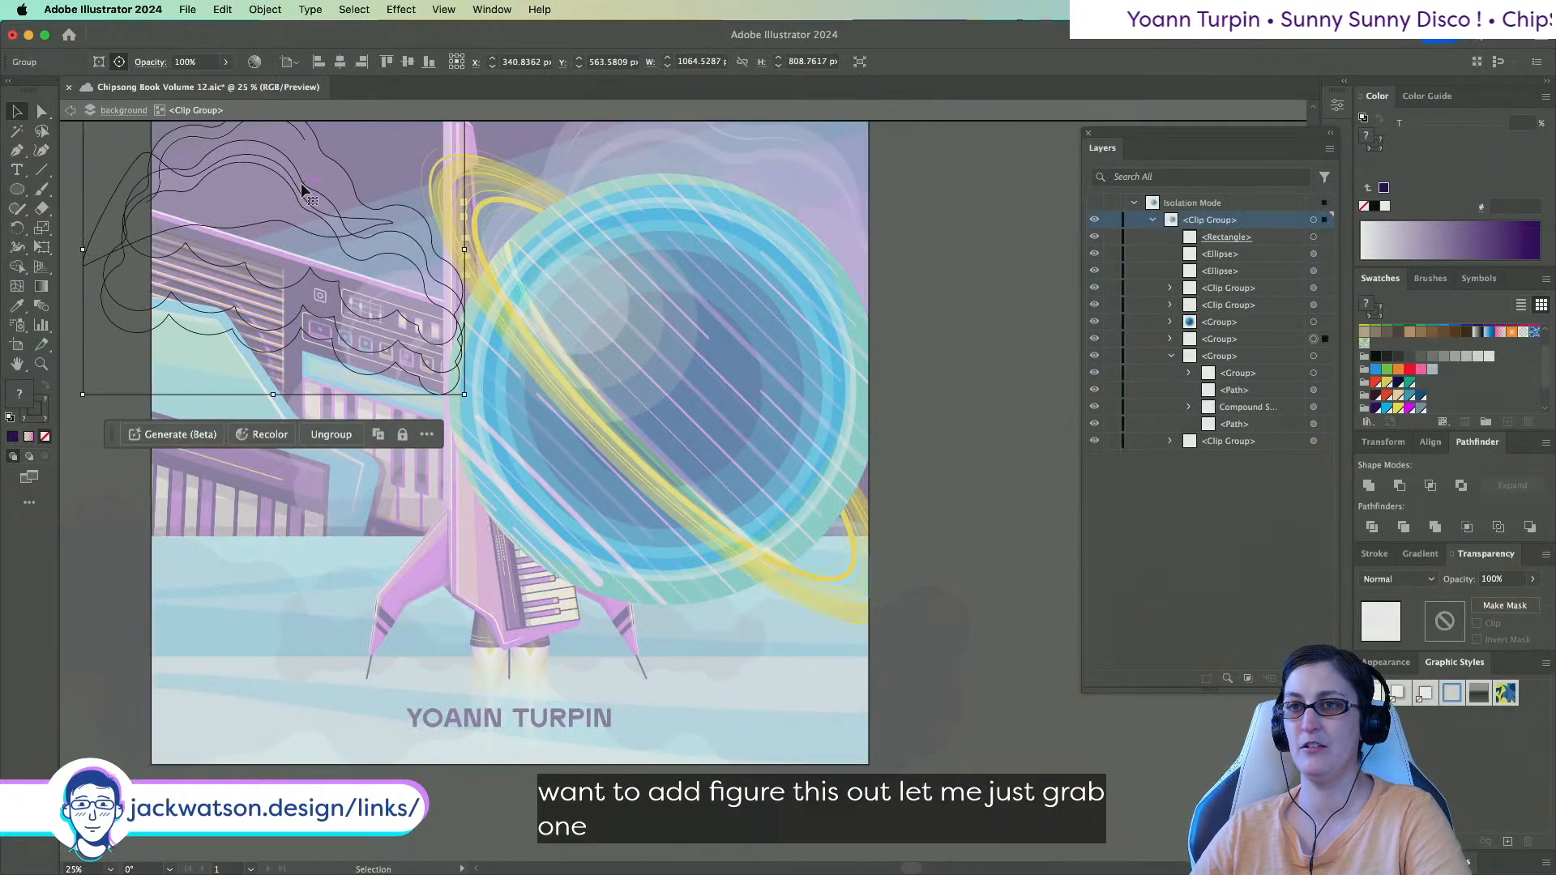
click(747, 147)
click(241, 204)
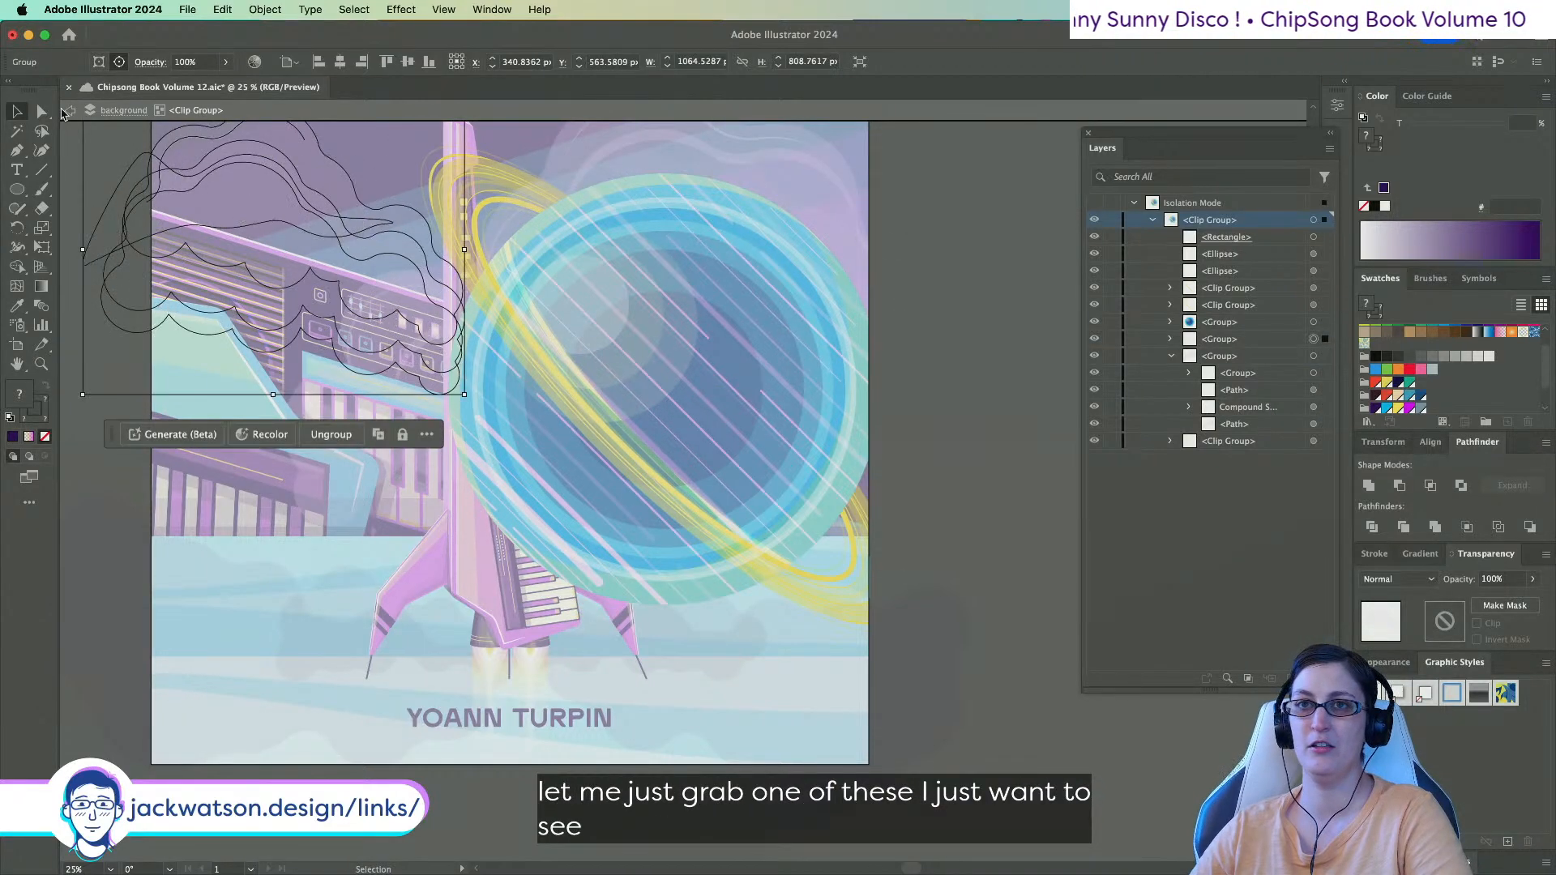
click(71, 111)
click(71, 112)
Try placing the copied cloud group over the rocket's base in the background layer.
scroll(524, 456, down, 3)
scroll(524, 455, left, 3)
click(523, 455)
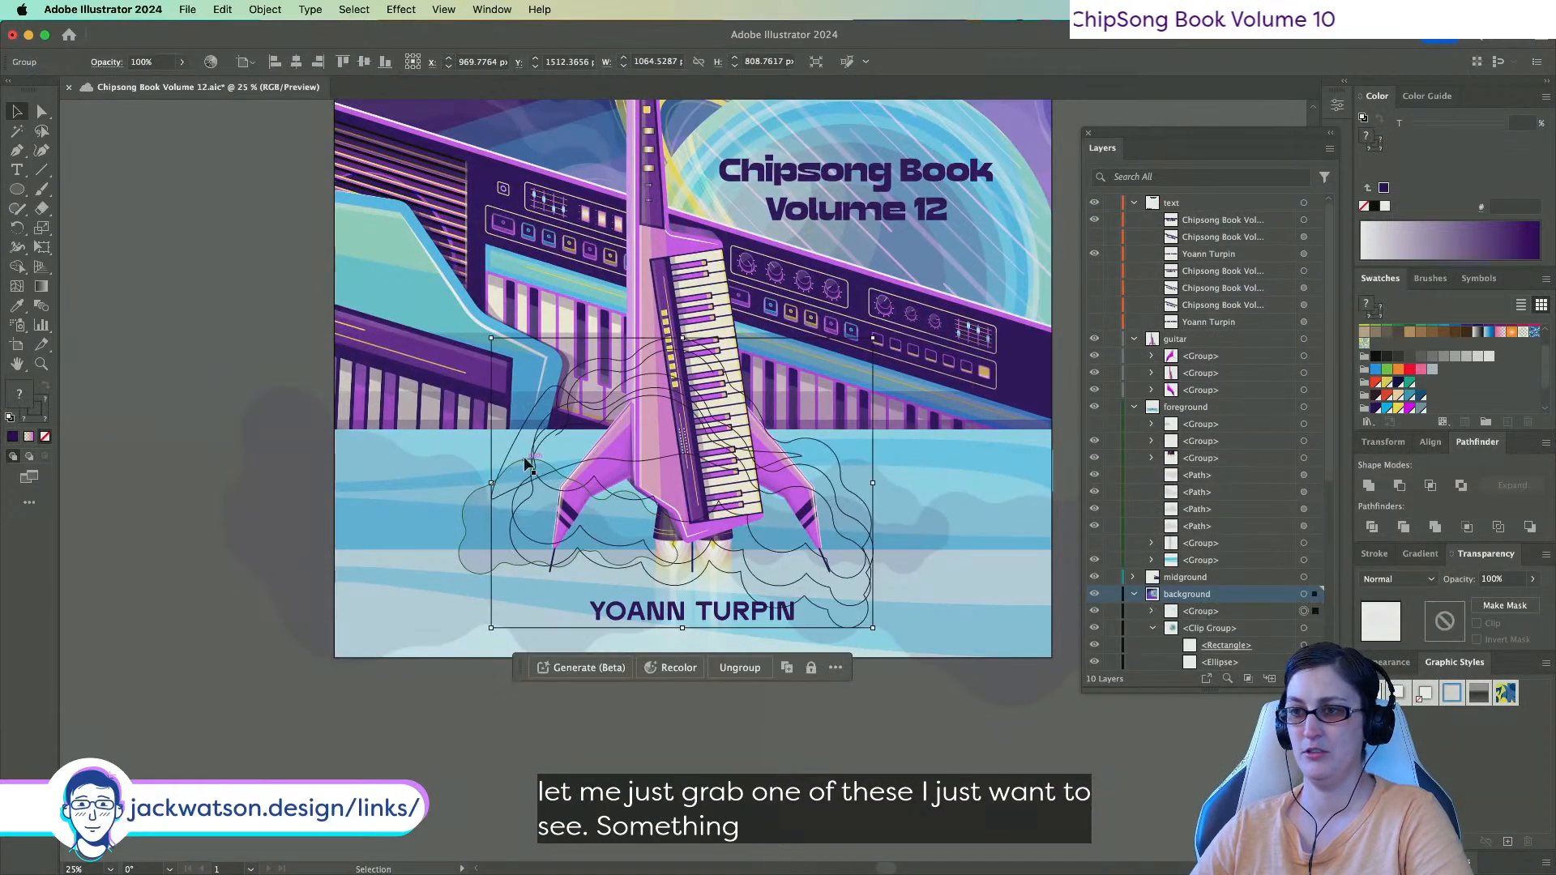
scroll(532, 355, down, 4)
click(609, 595)
click(609, 595)
key(super+shift+a)
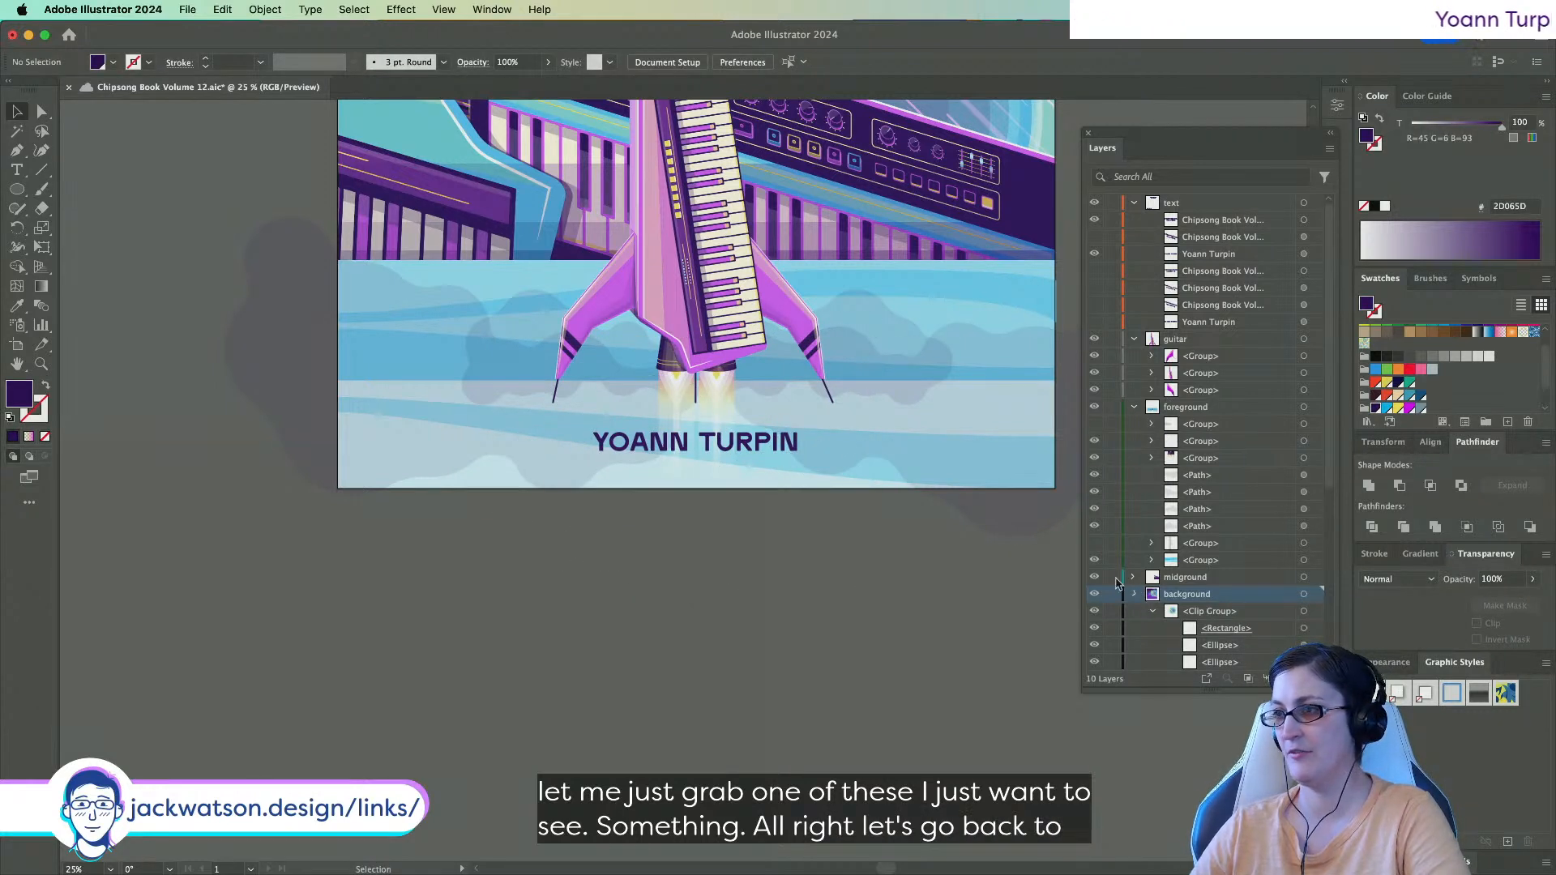
Paste the copied cloud group into the foreground layer and position it left of the rocket's base.
click(1136, 595)
scroll(909, 391, up, 2)
click(878, 340)
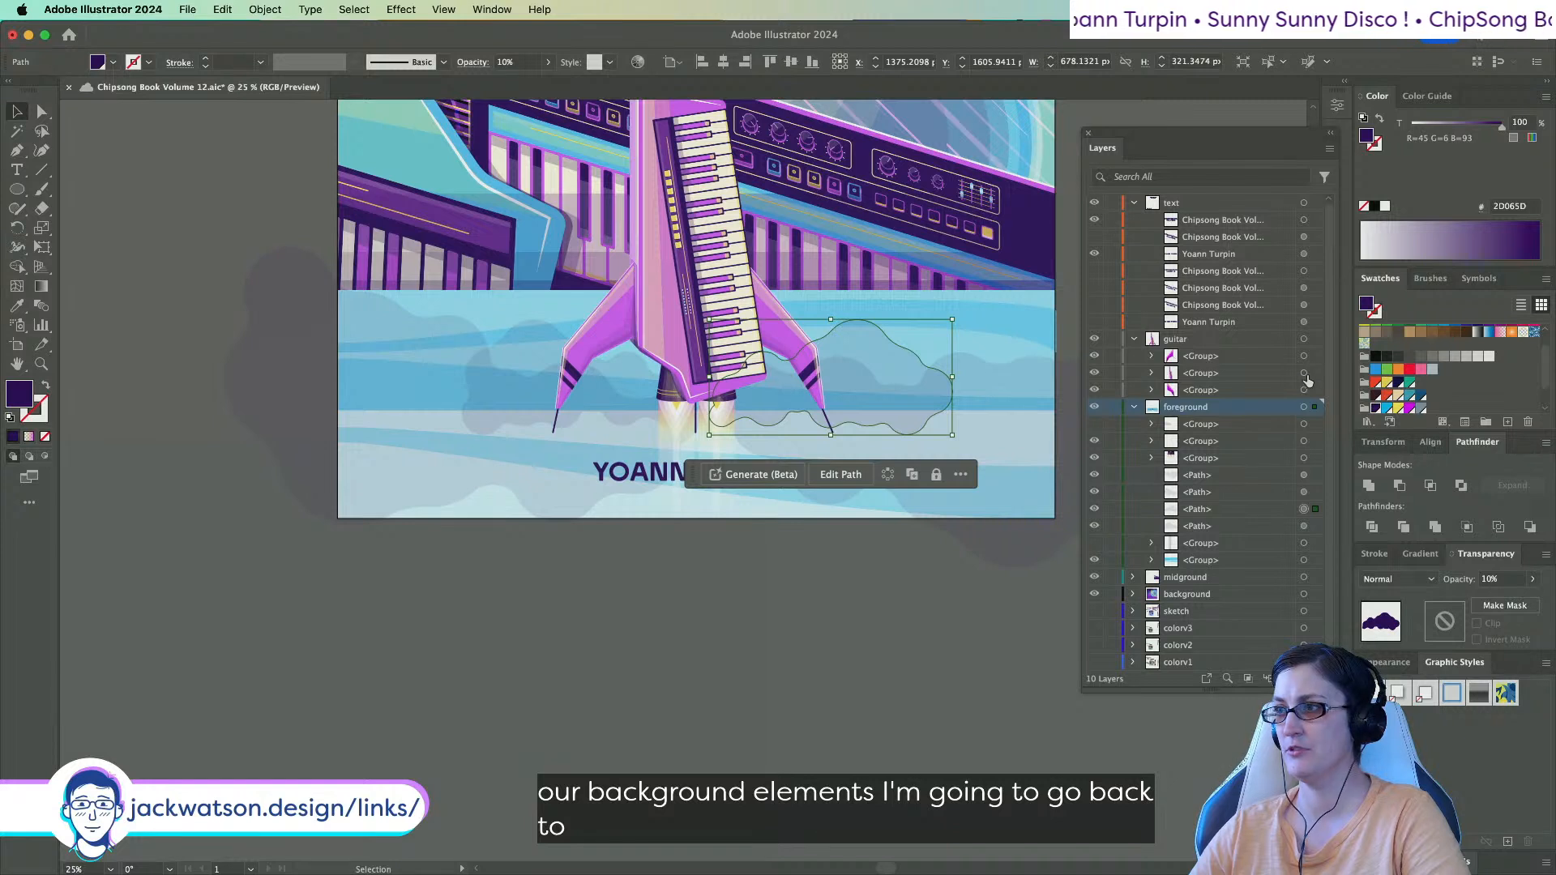
key(super+shift+a)
click(1256, 427)
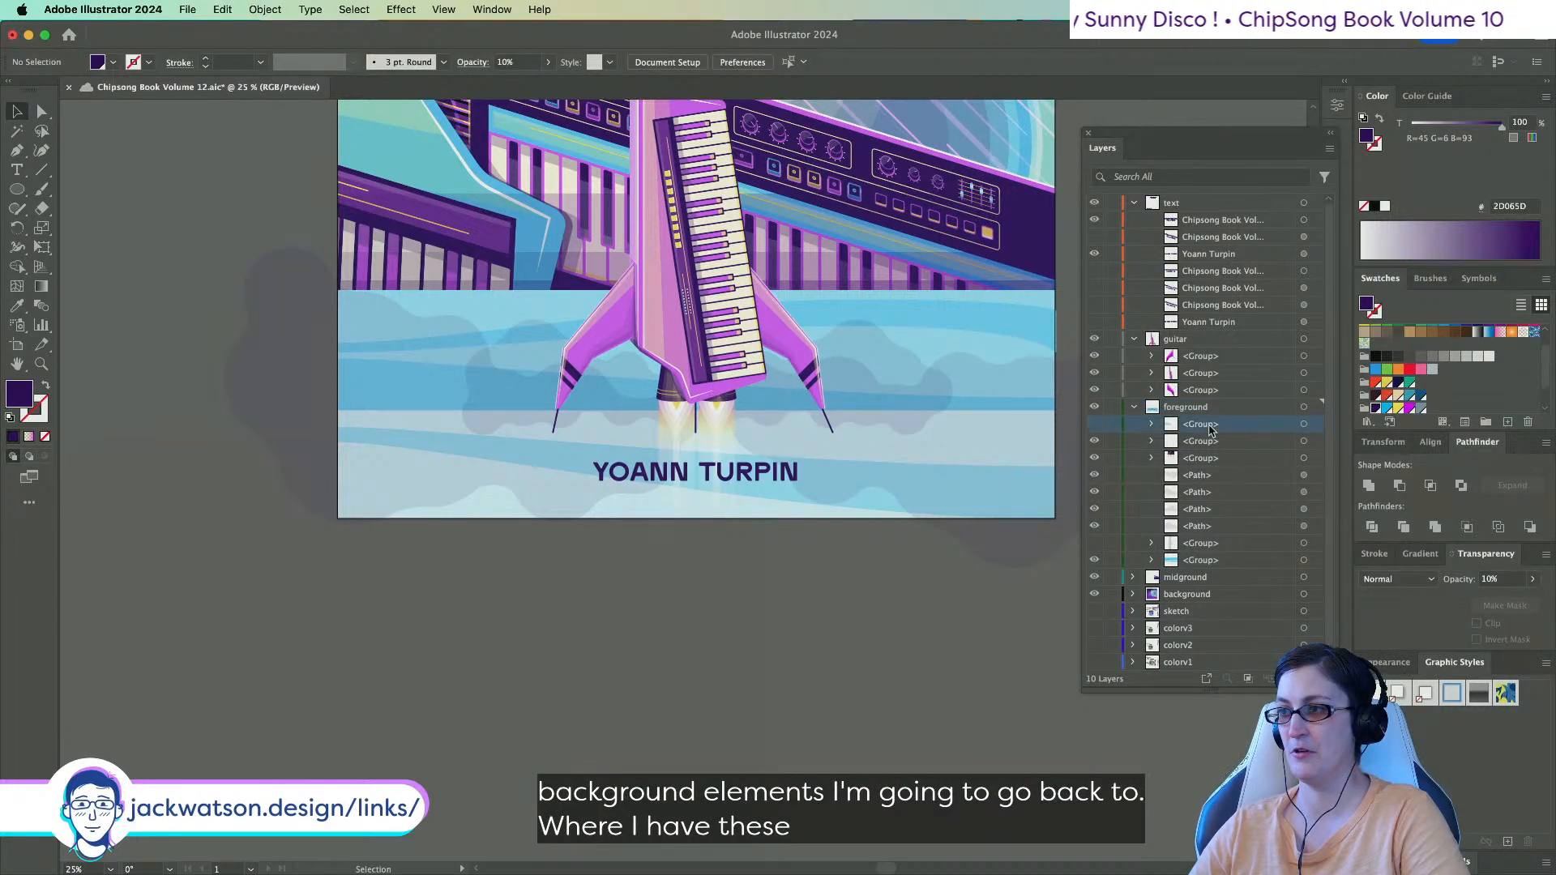
click(1095, 426)
click(1094, 426)
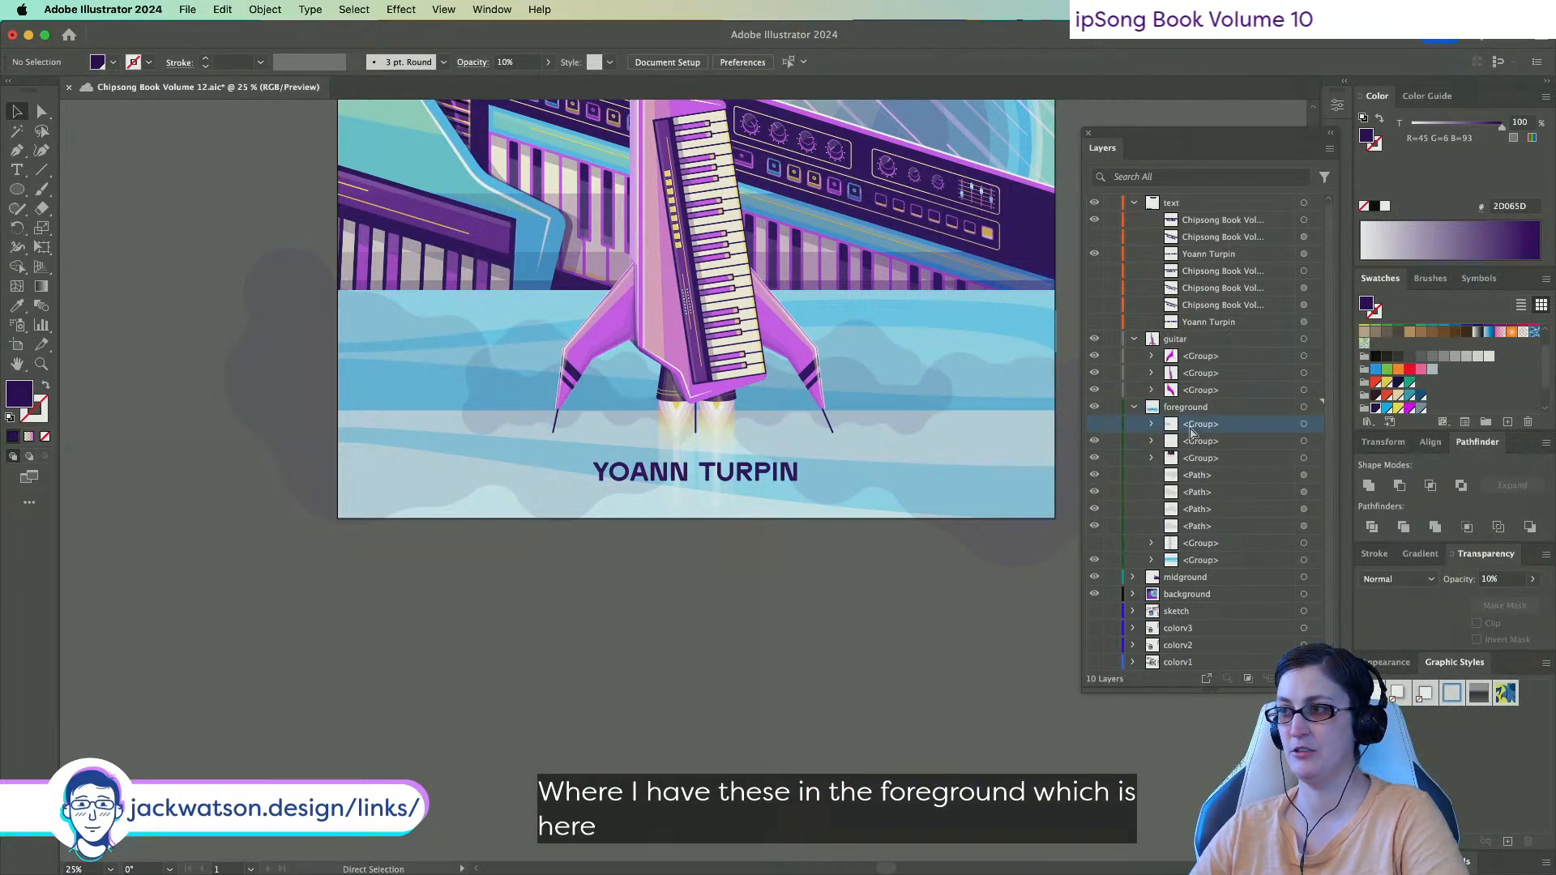
key(super+v)
drag(563, 524, 436, 465)
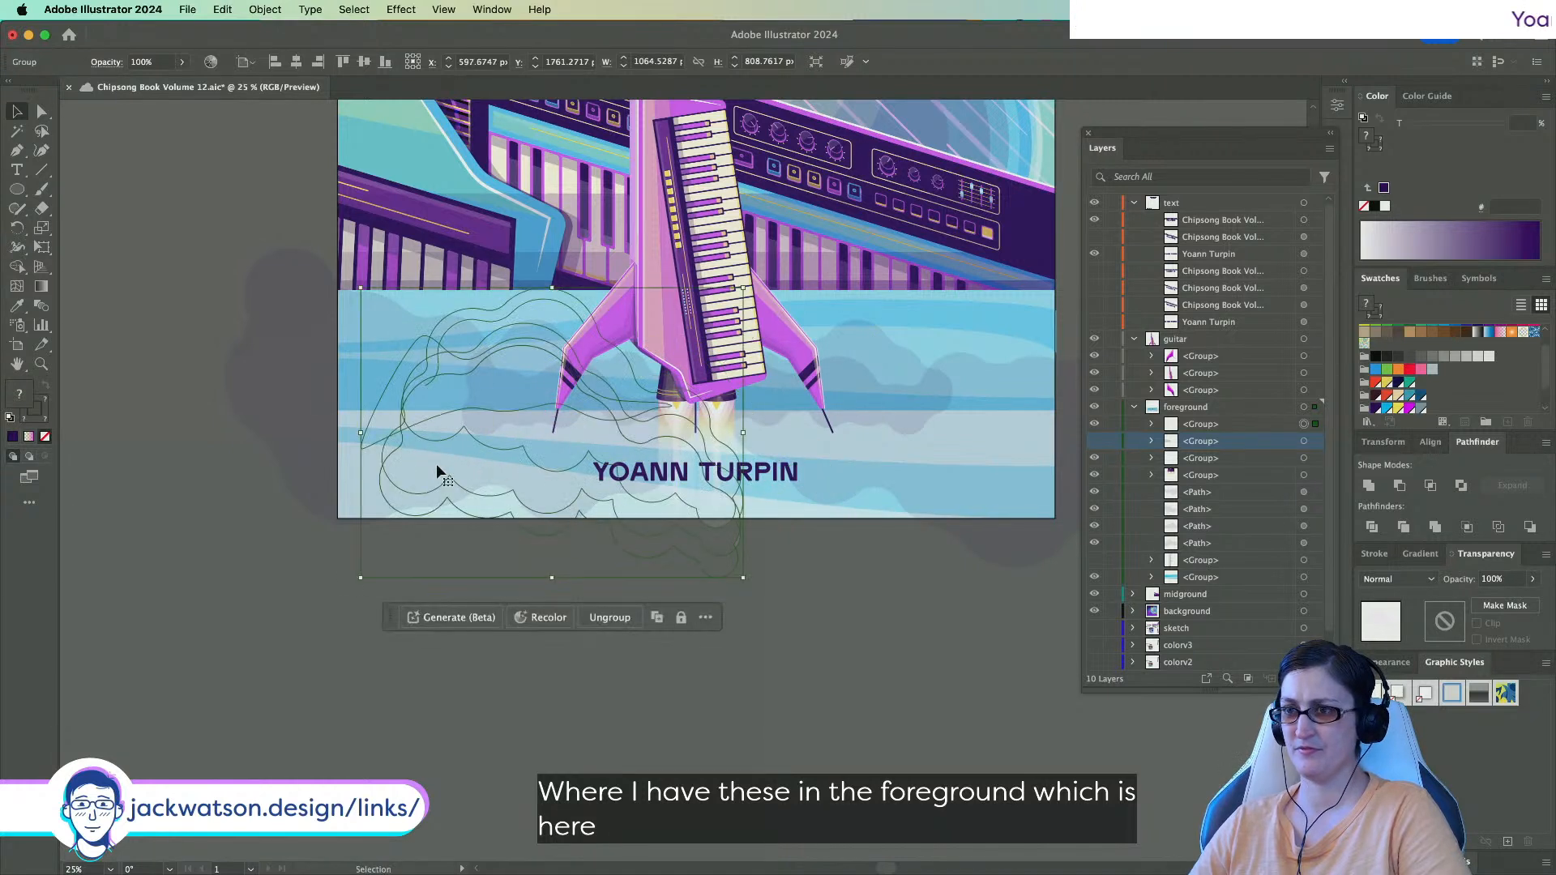
Fill the pasted group's main cloud path and compound shape with dark purple 2D065D.
click(1152, 424)
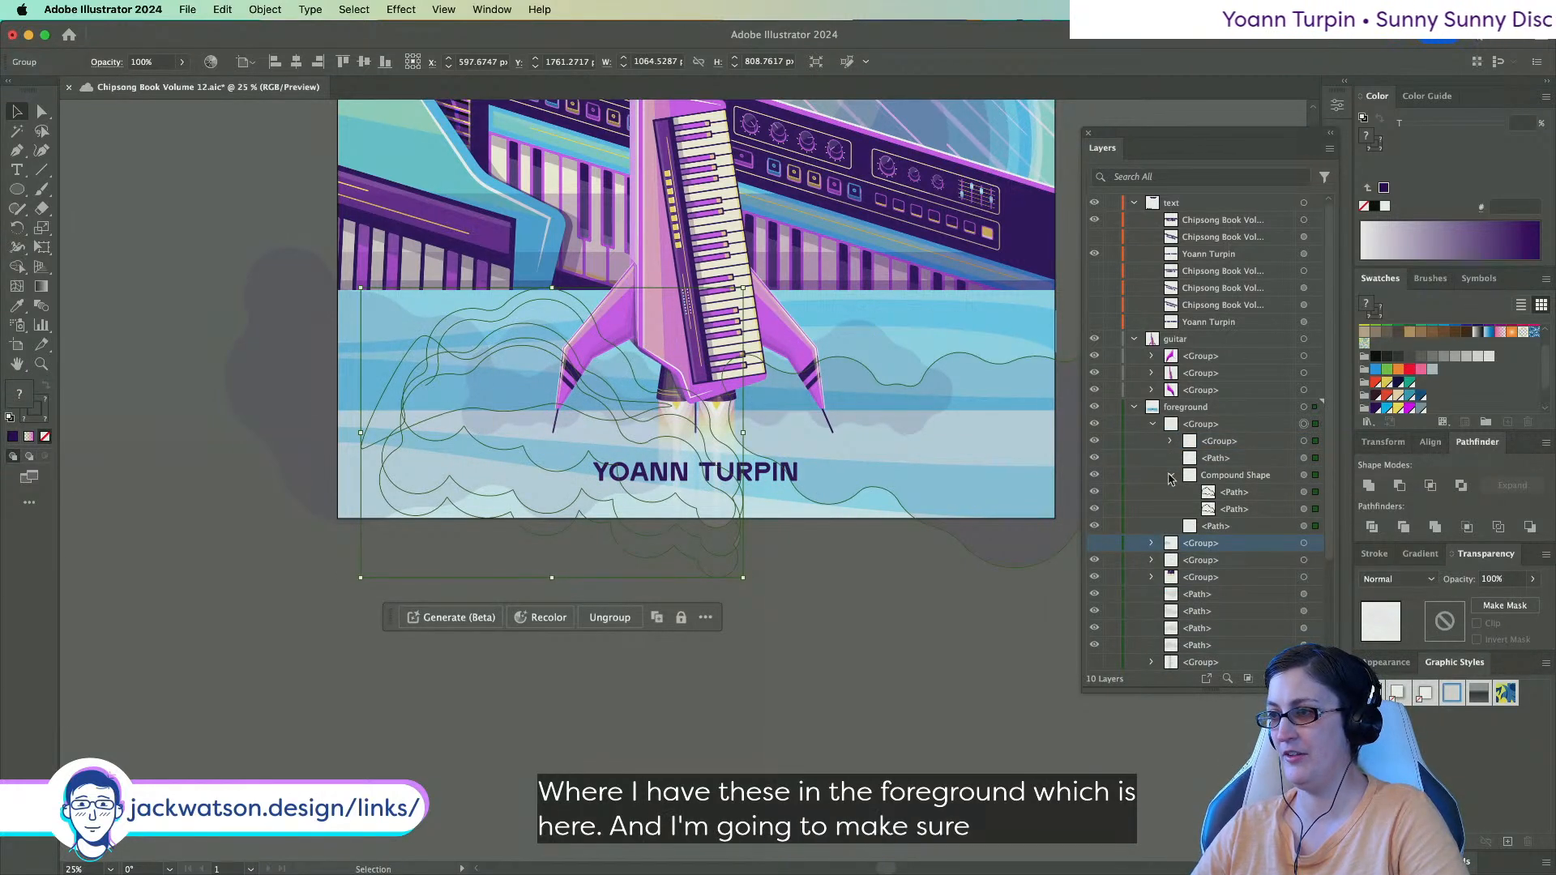
click(1169, 475)
click(1304, 492)
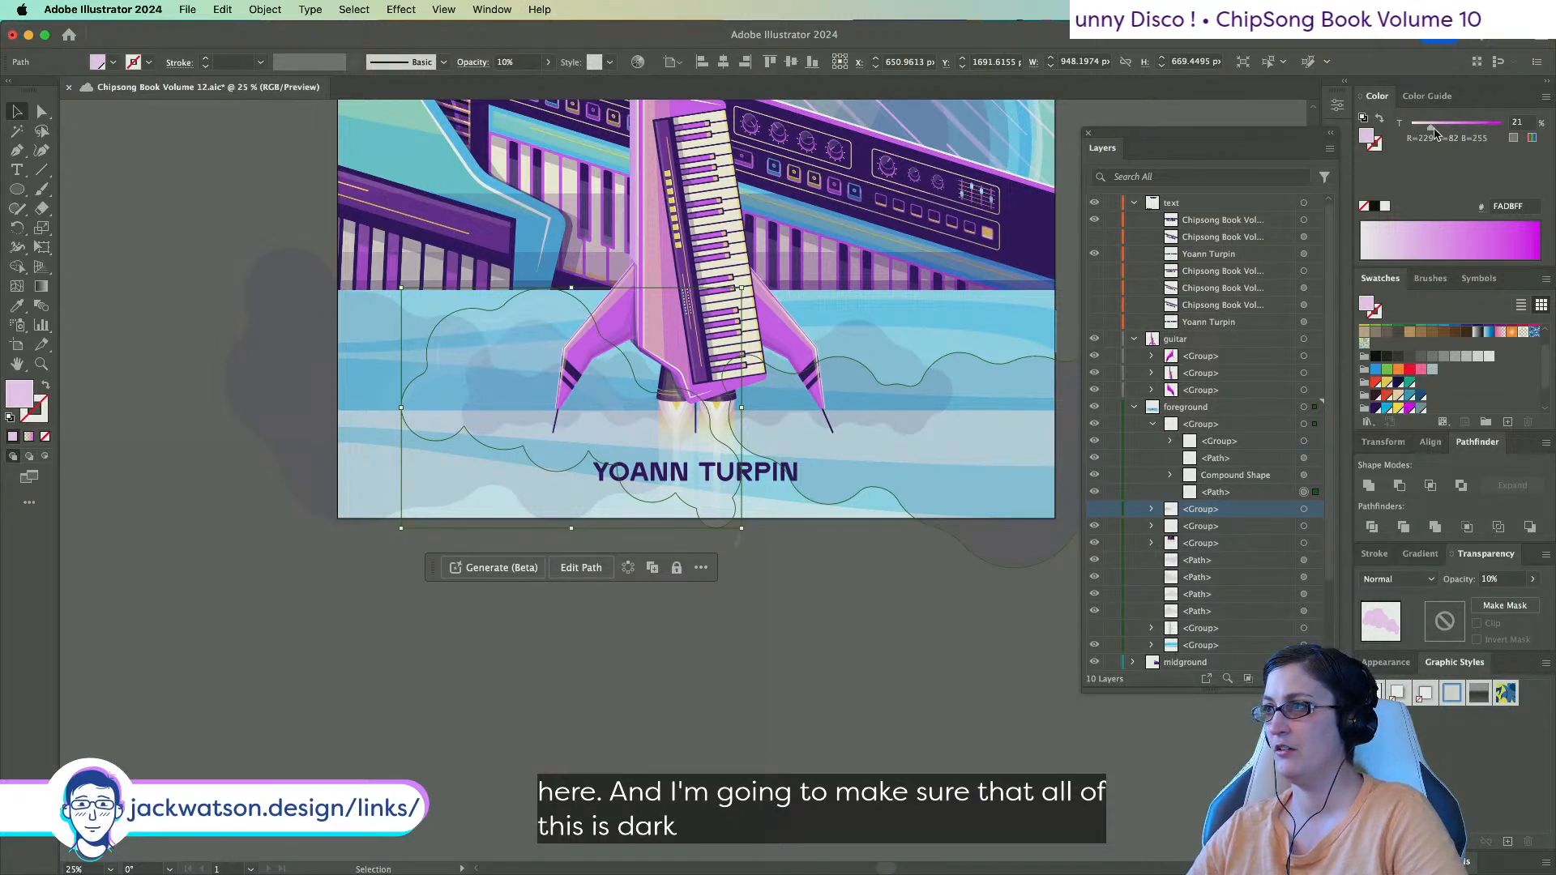
drag(1432, 128, 1502, 123)
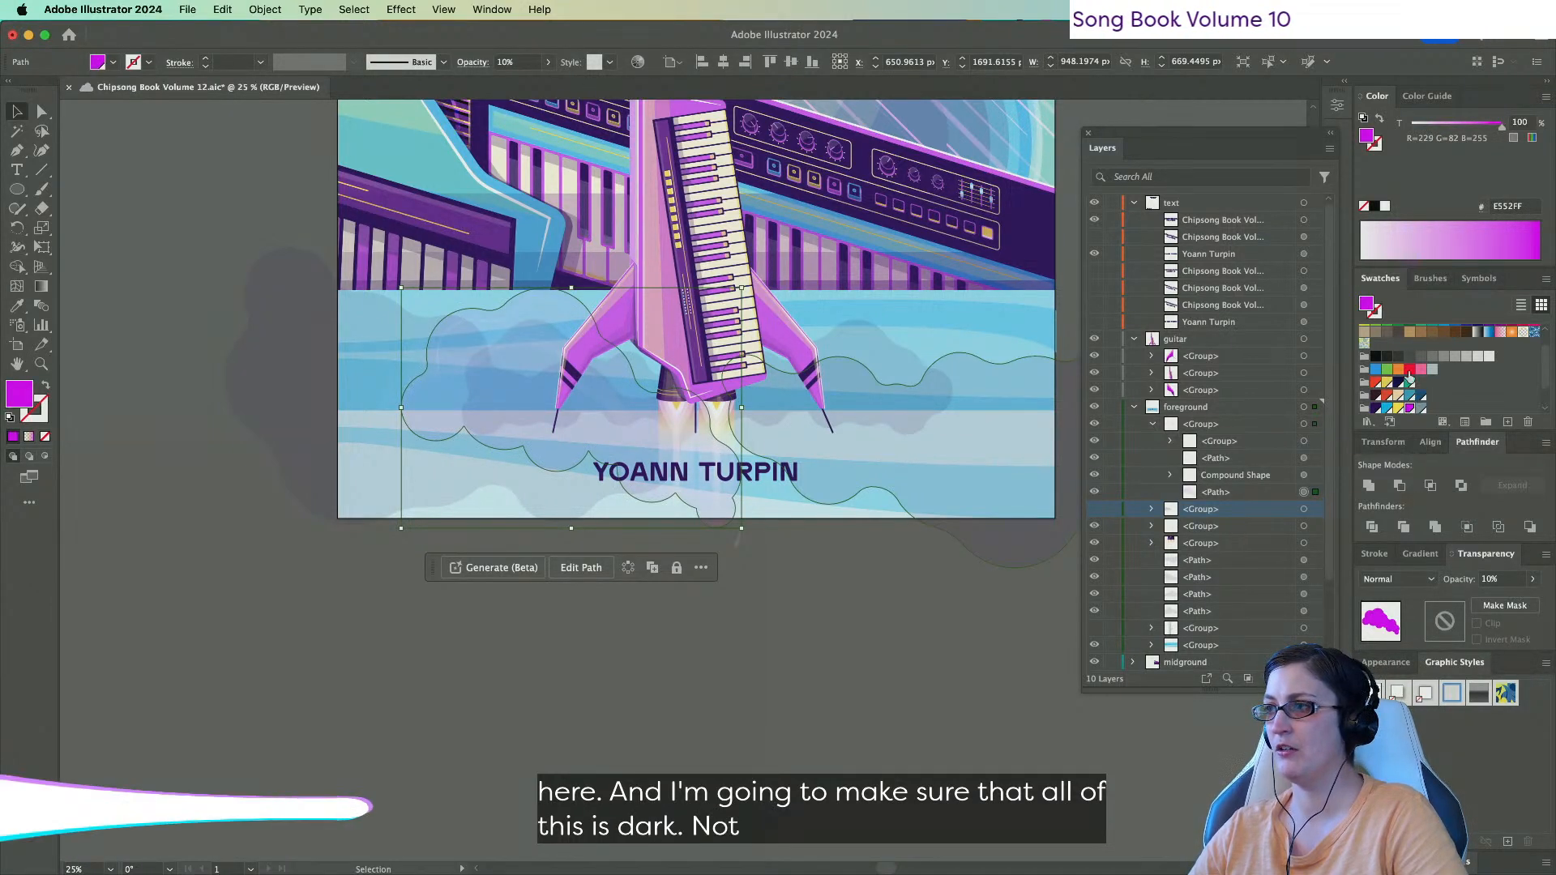
click(1376, 408)
click(1305, 475)
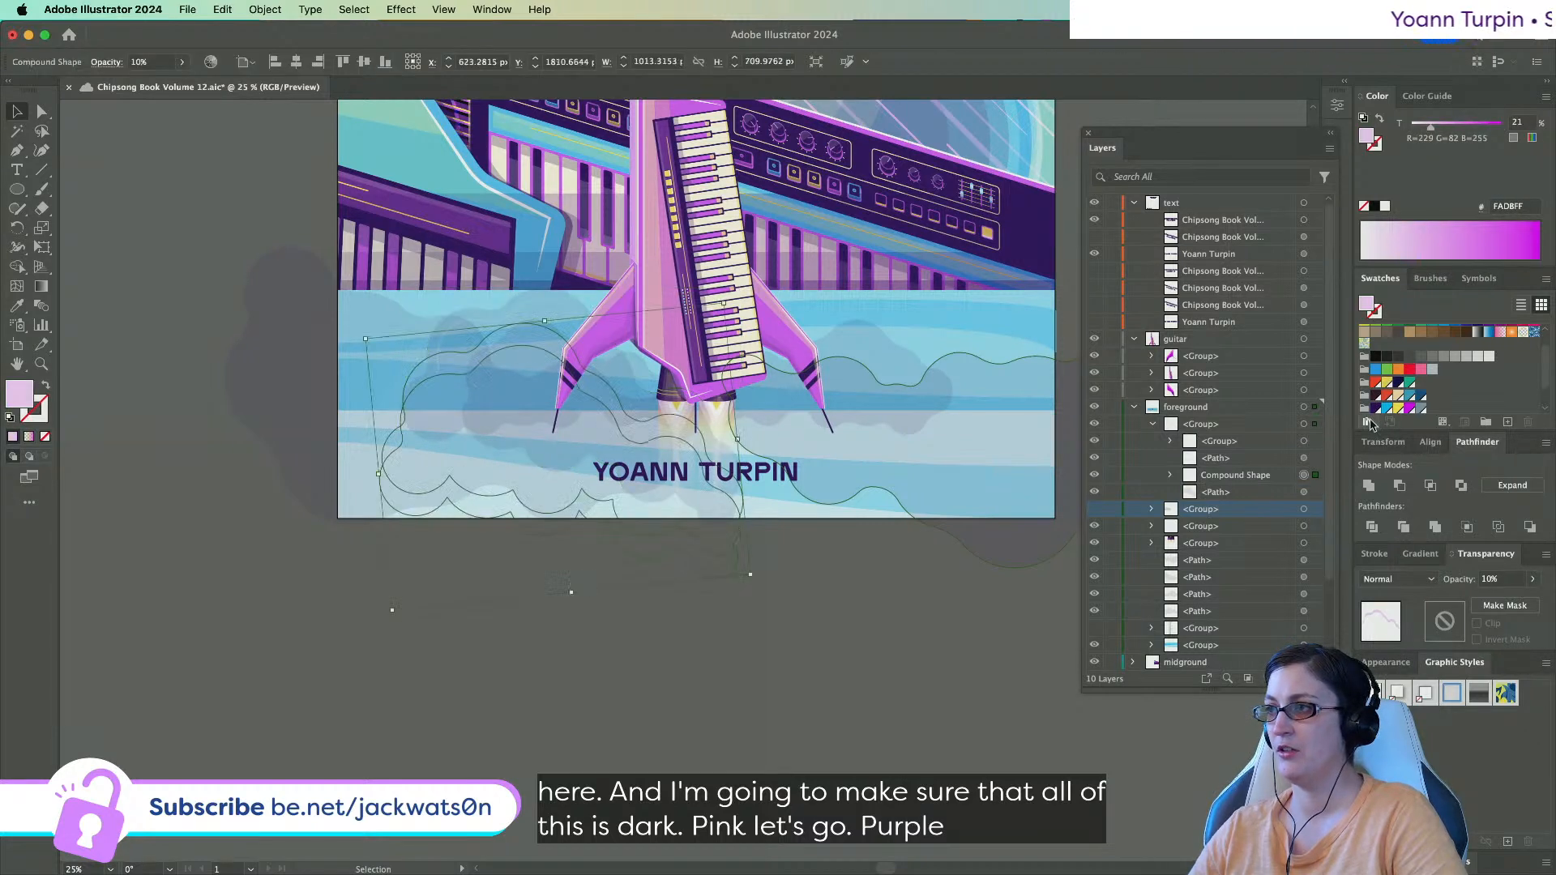
click(1375, 409)
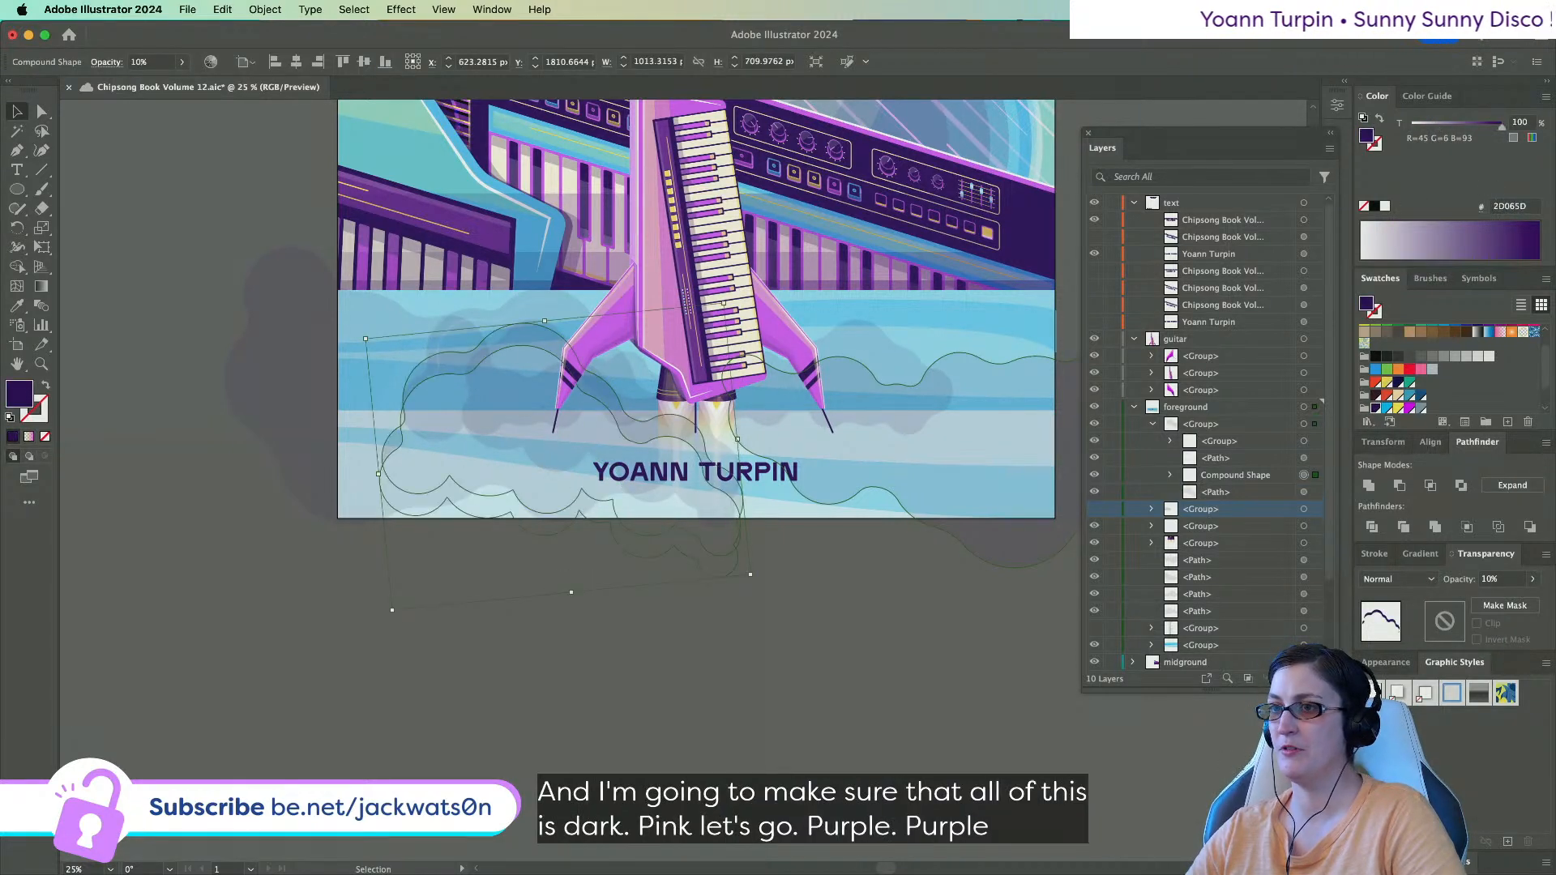
Recolor the pasted cloud's swoosh fill and its line group's stroke to dark purple 2D065D.
click(1304, 459)
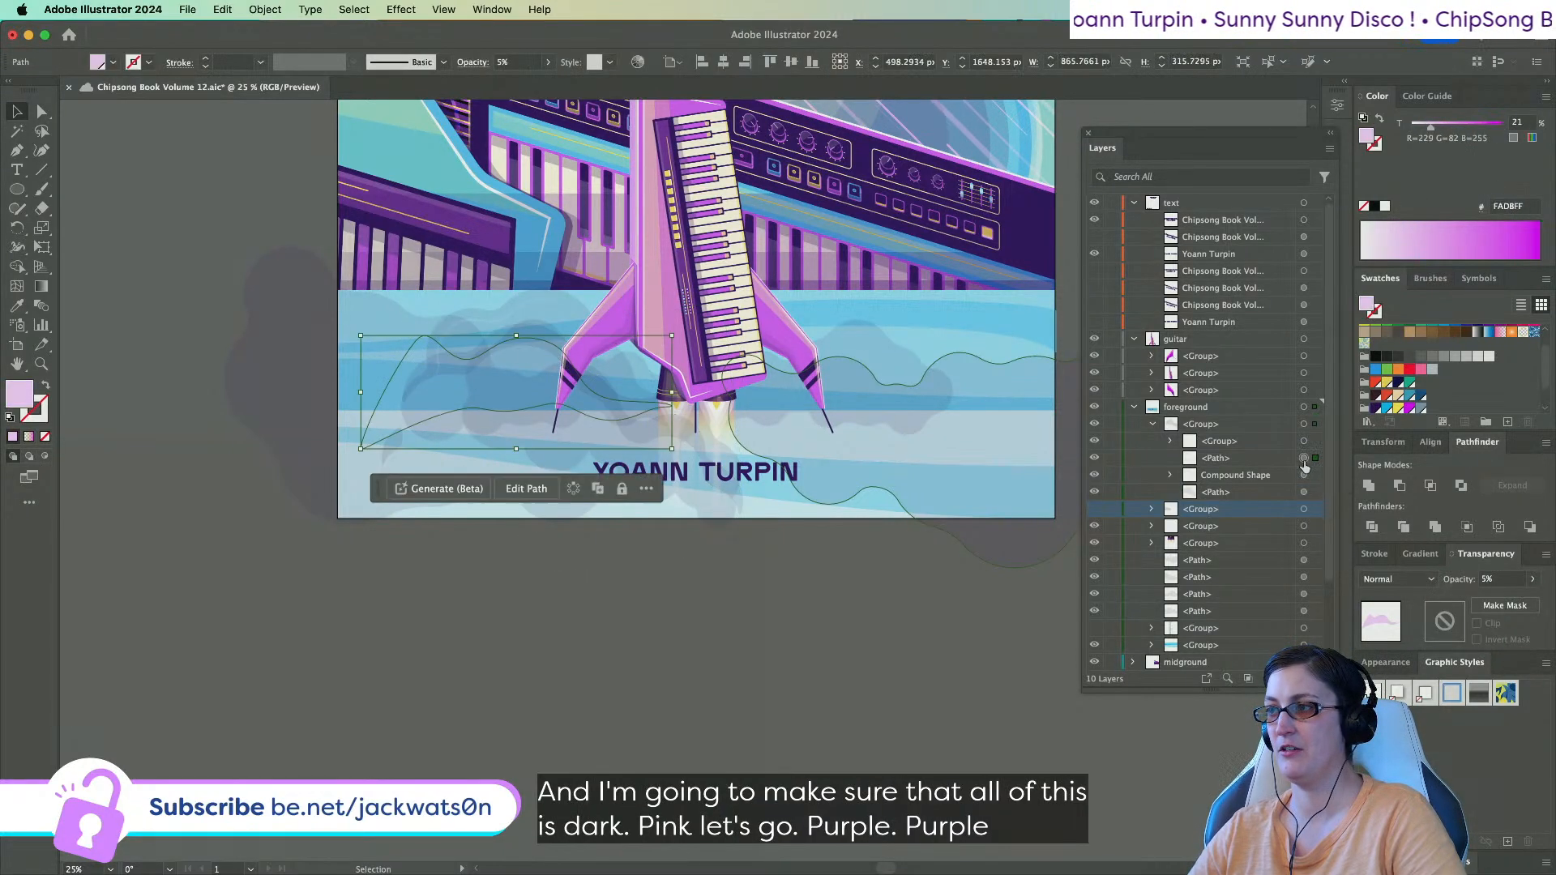
click(1375, 408)
drag(1459, 128, 1505, 128)
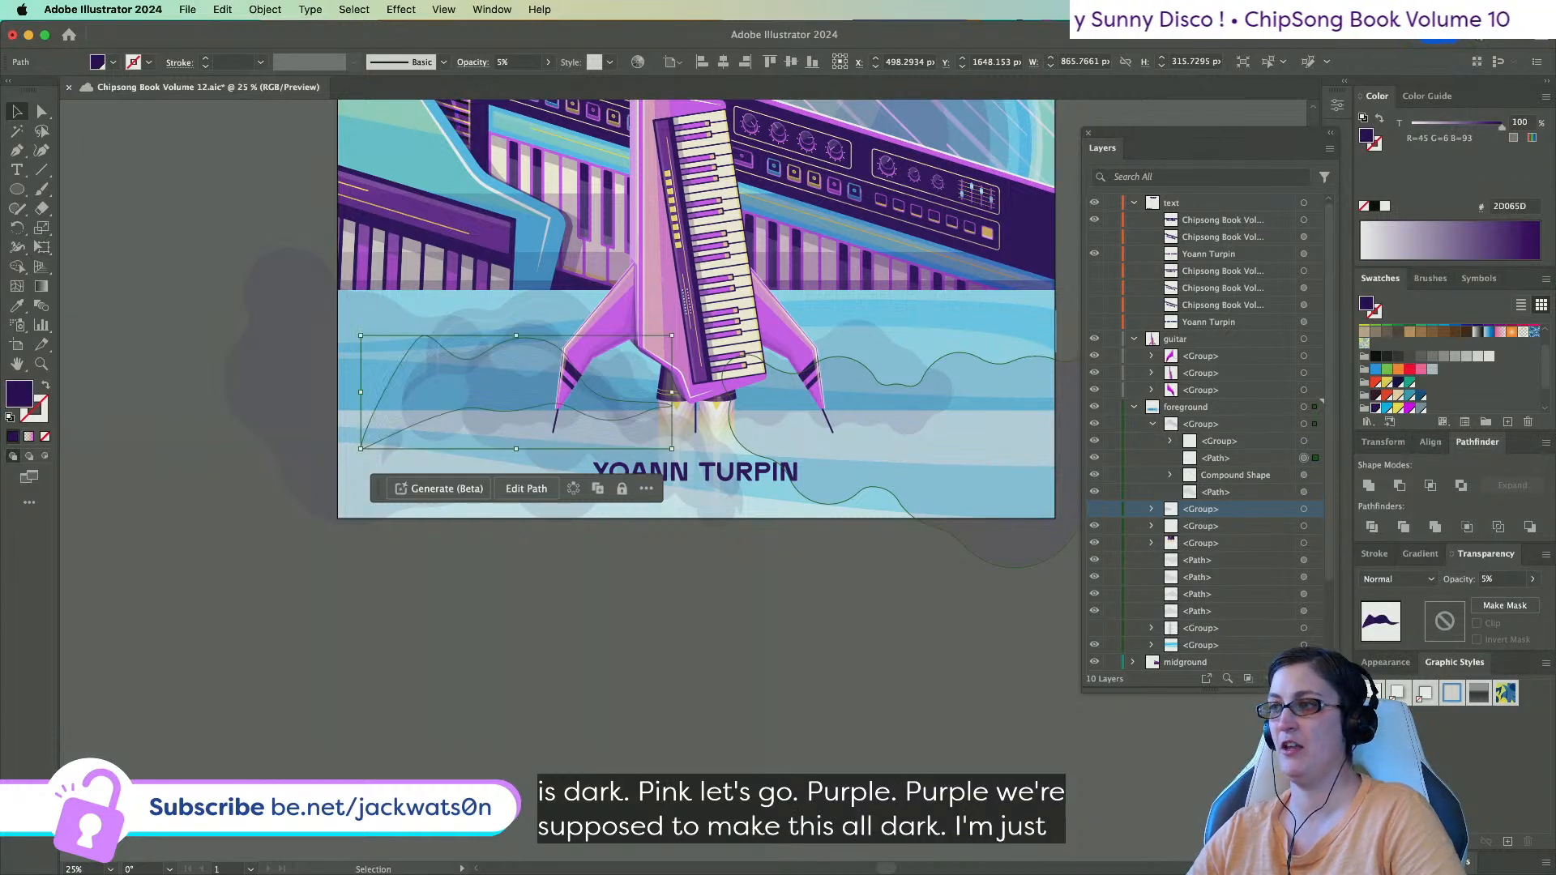
click(1303, 442)
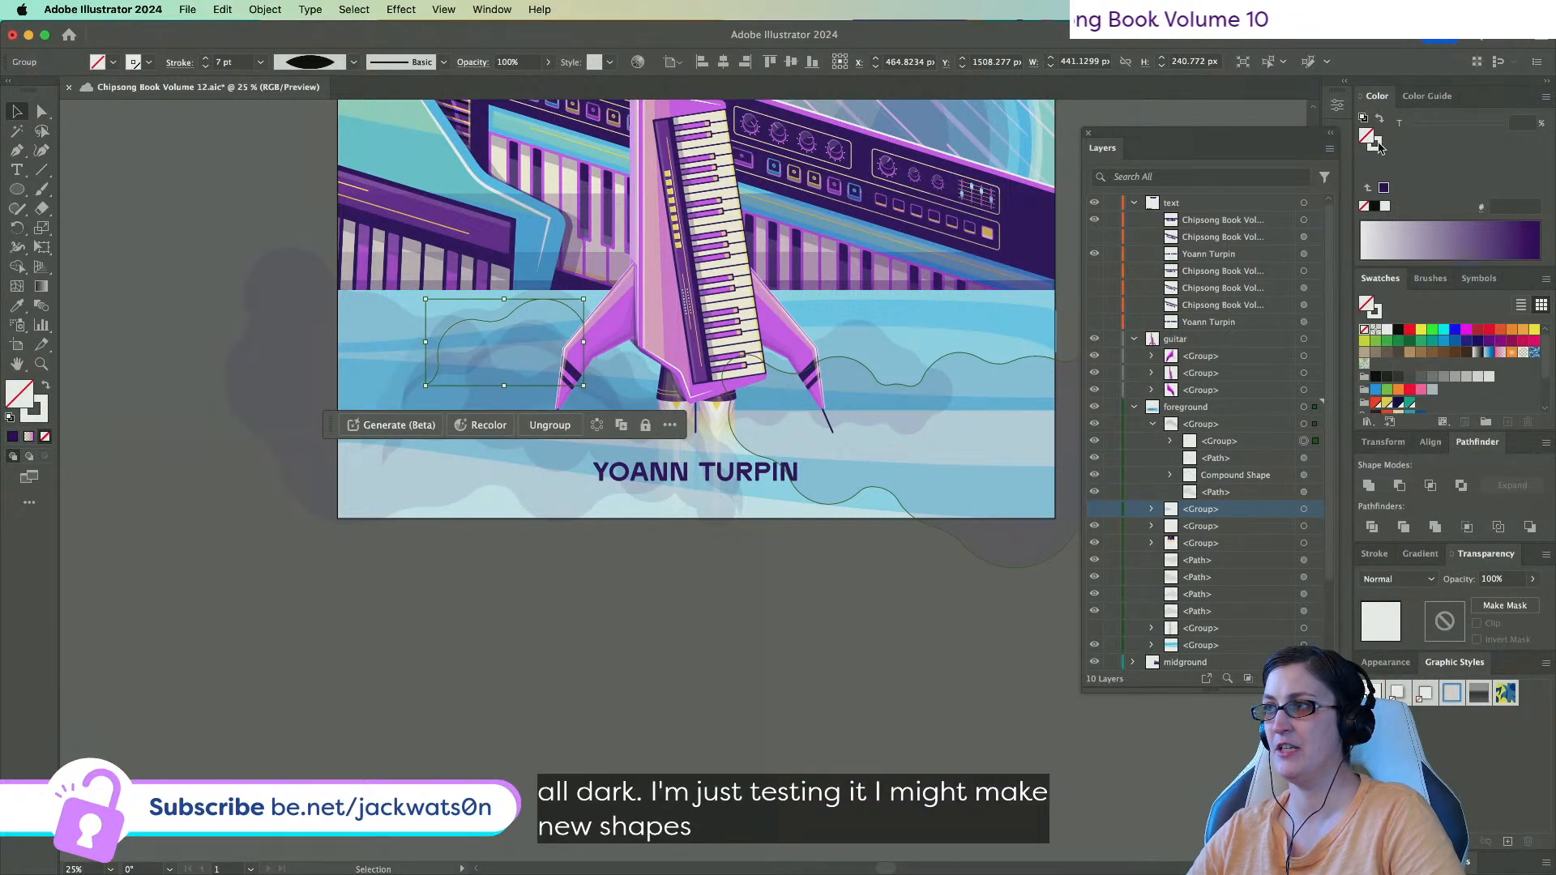
click(1378, 146)
drag(1414, 128, 1503, 128)
click(815, 625)
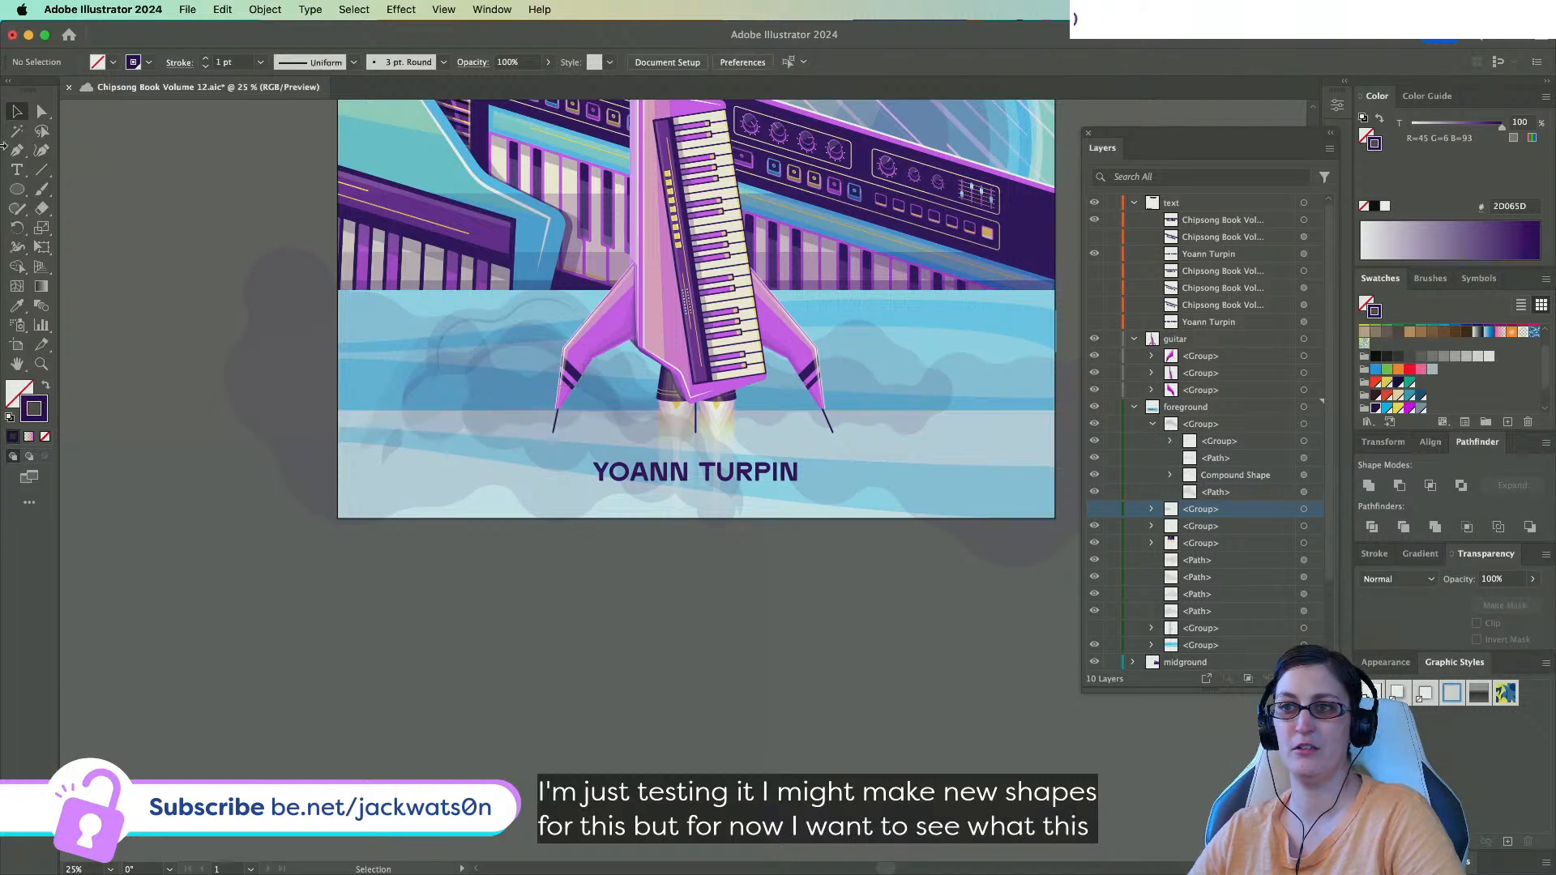
Move the recolored cloud group onto the empty canvas below the artboard's lower-left corner.
click(497, 323)
drag(498, 324, 574, 619)
key(super+shift+a)
scroll(400, 619, down, 1)
Trim the swoosh path to the main cloud's outline with the Intersect operation.
click(42, 111)
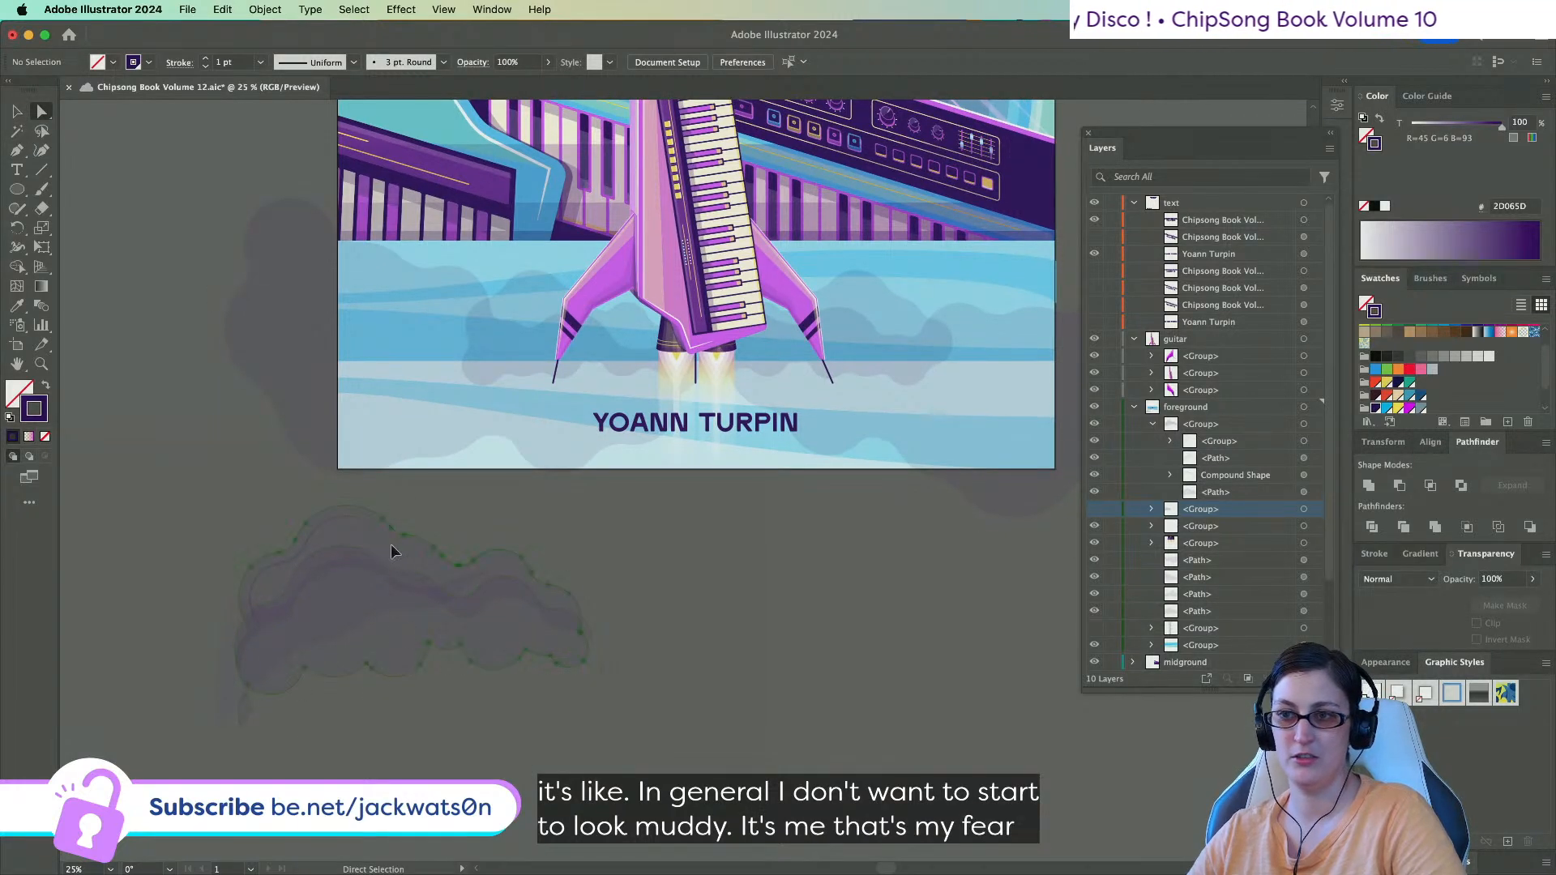
click(391, 553)
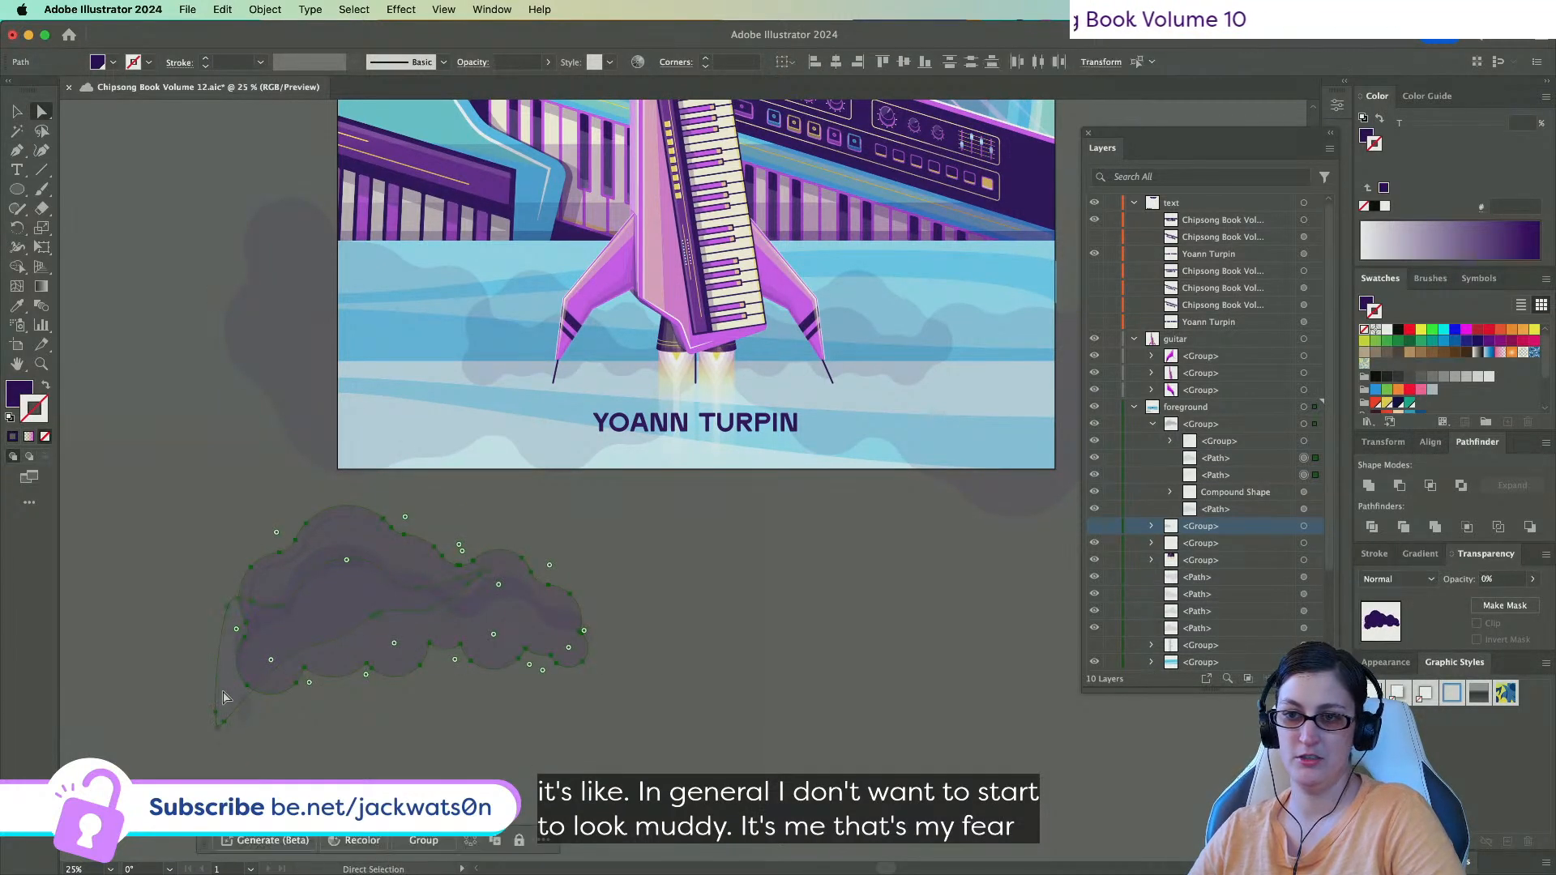
click(1406, 483)
key(super+z)
click(1430, 485)
click(251, 736)
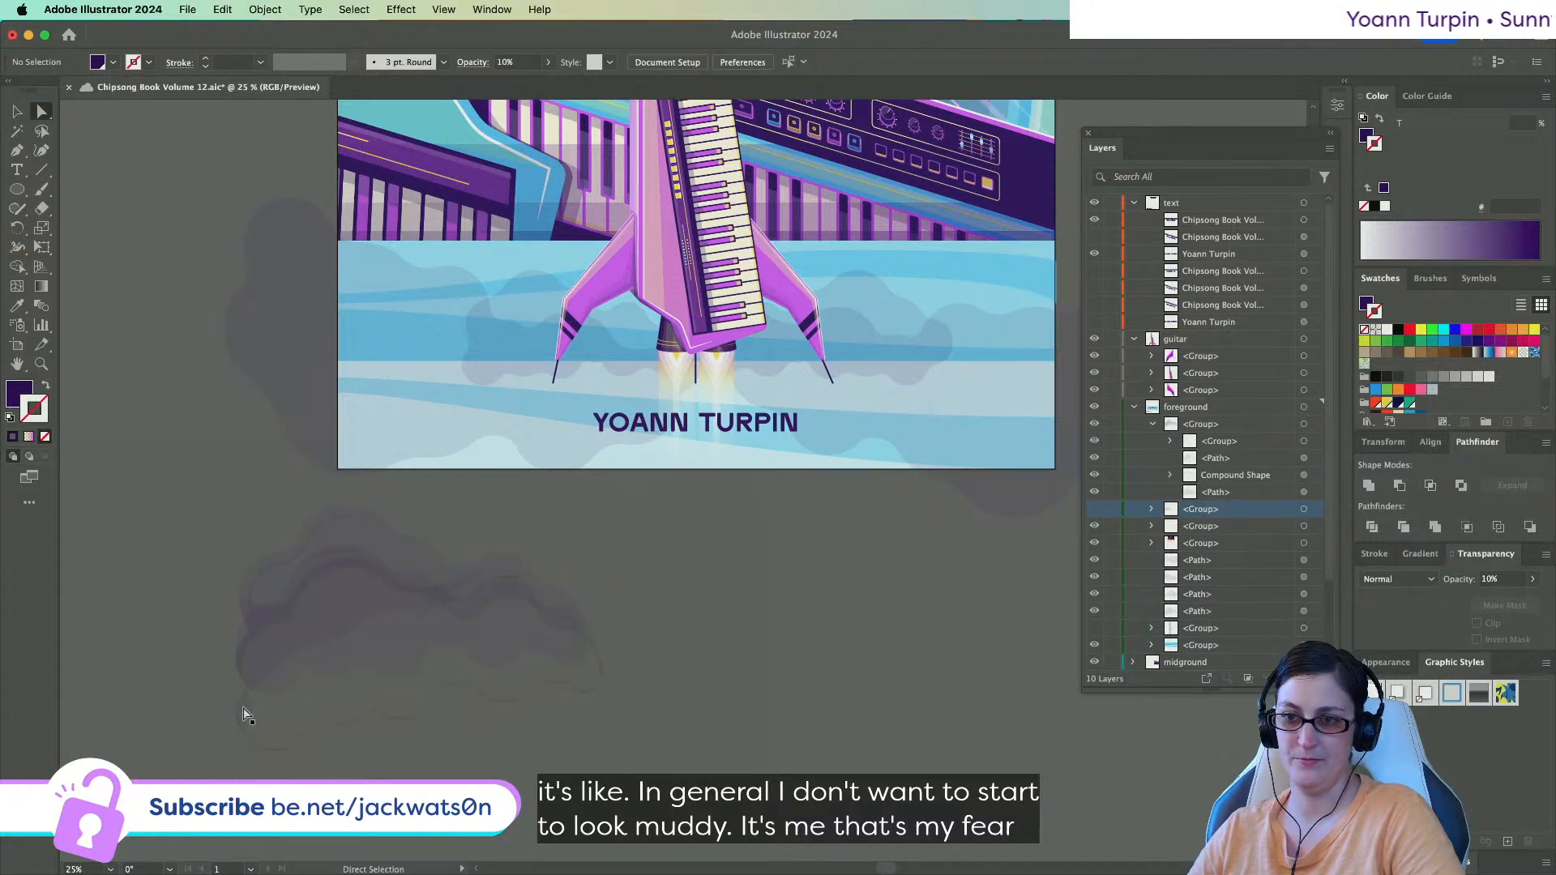
Expand the cloud's compound shape and remove the leftover pieces sticking out beyond the main cloud.
click(288, 735)
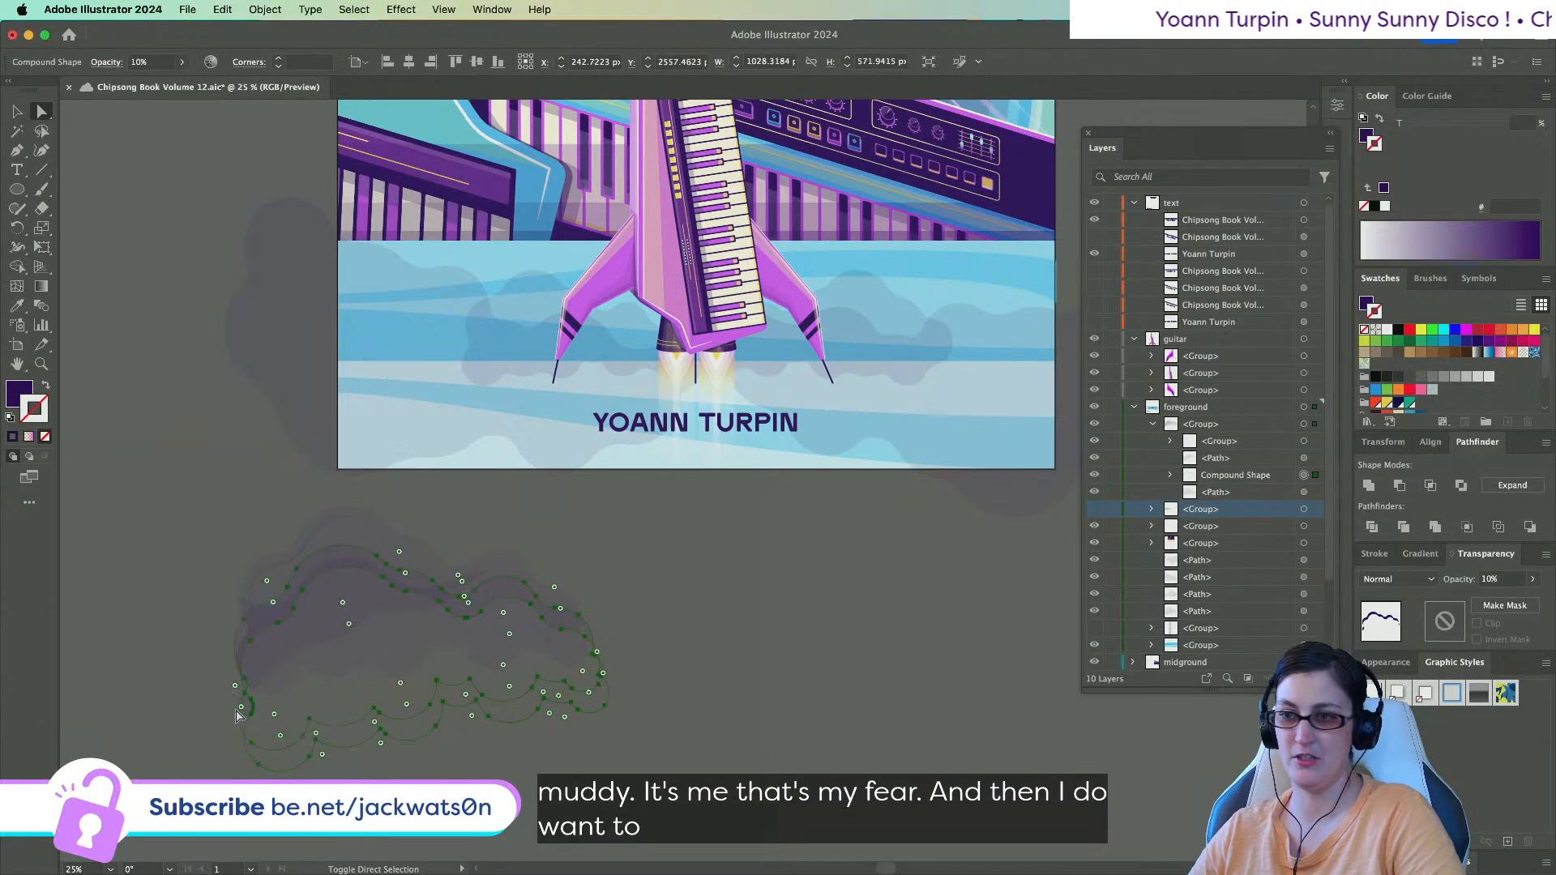
click(1512, 484)
click(261, 738)
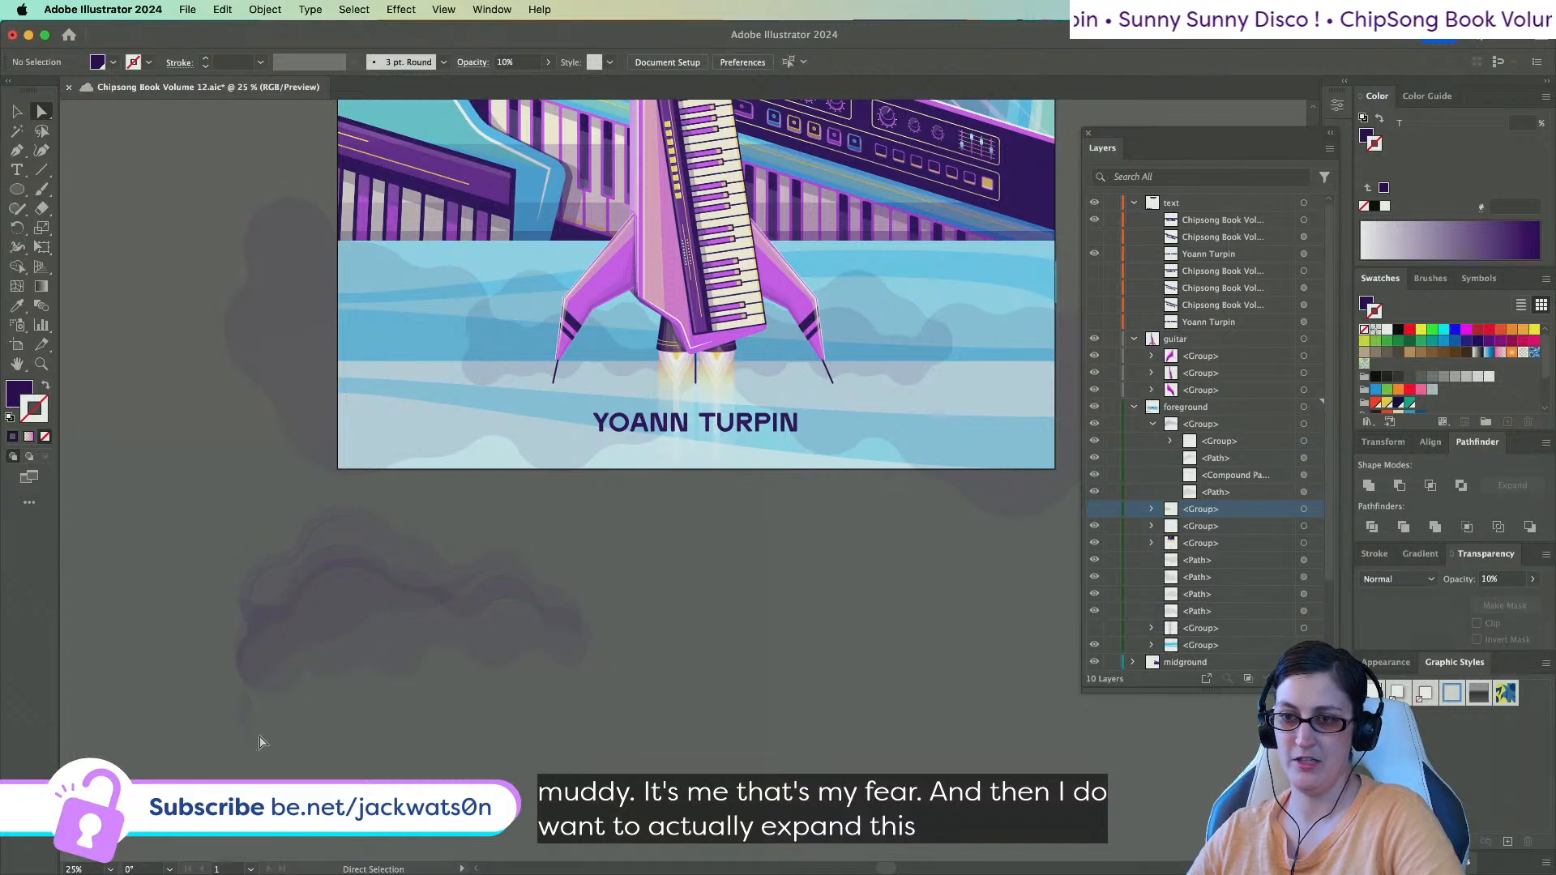
click(600, 673)
click(610, 714)
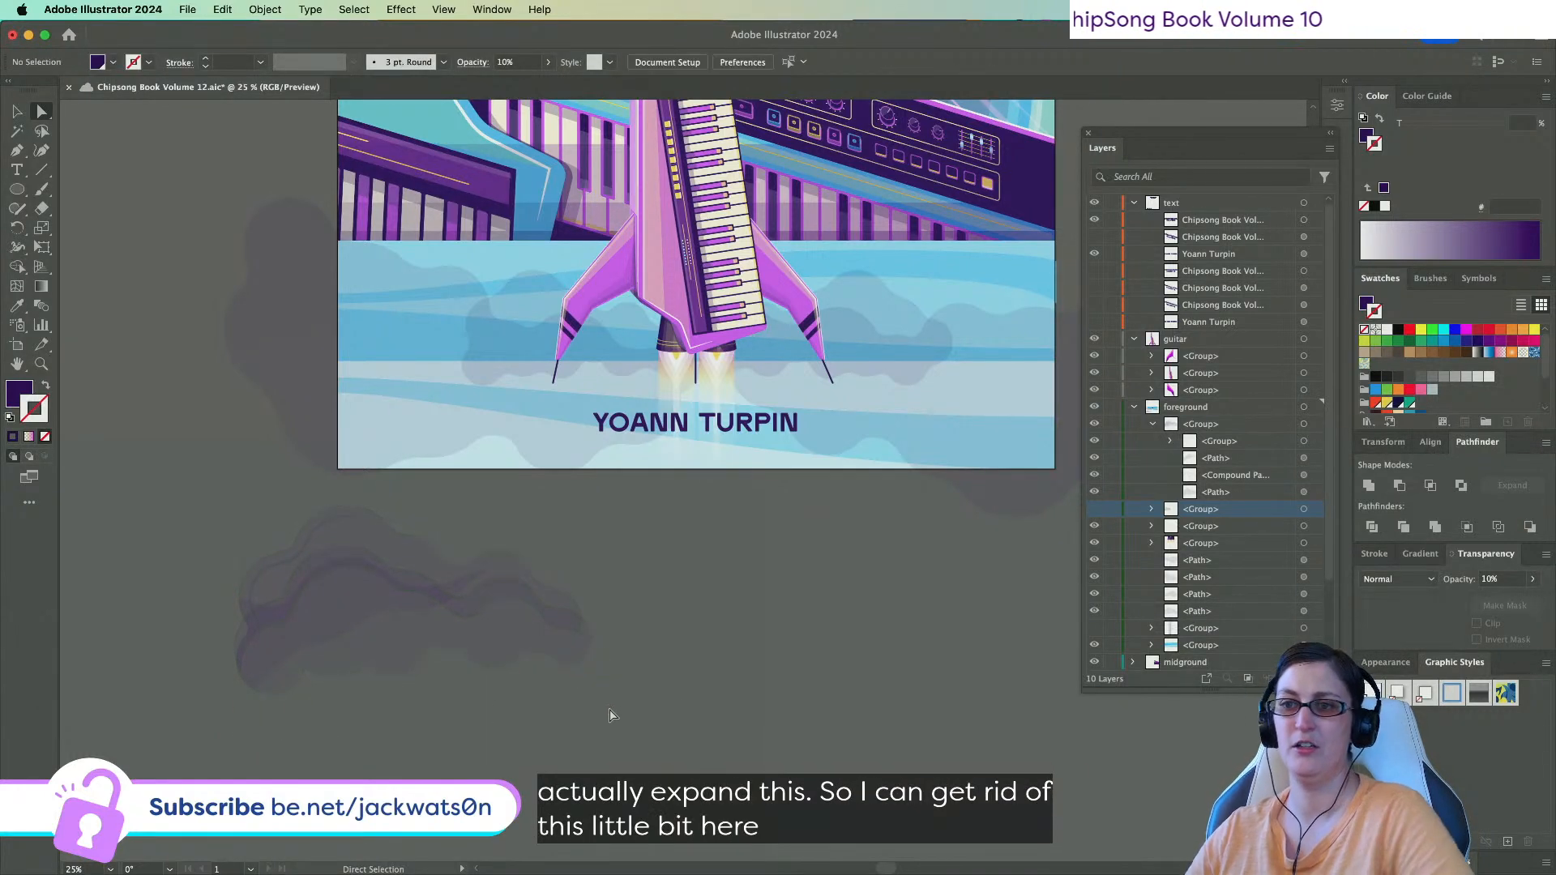
Delete the trimmed swoosh path from the copied cloud below the artboard.
key(alt)
alt+click(313, 629)
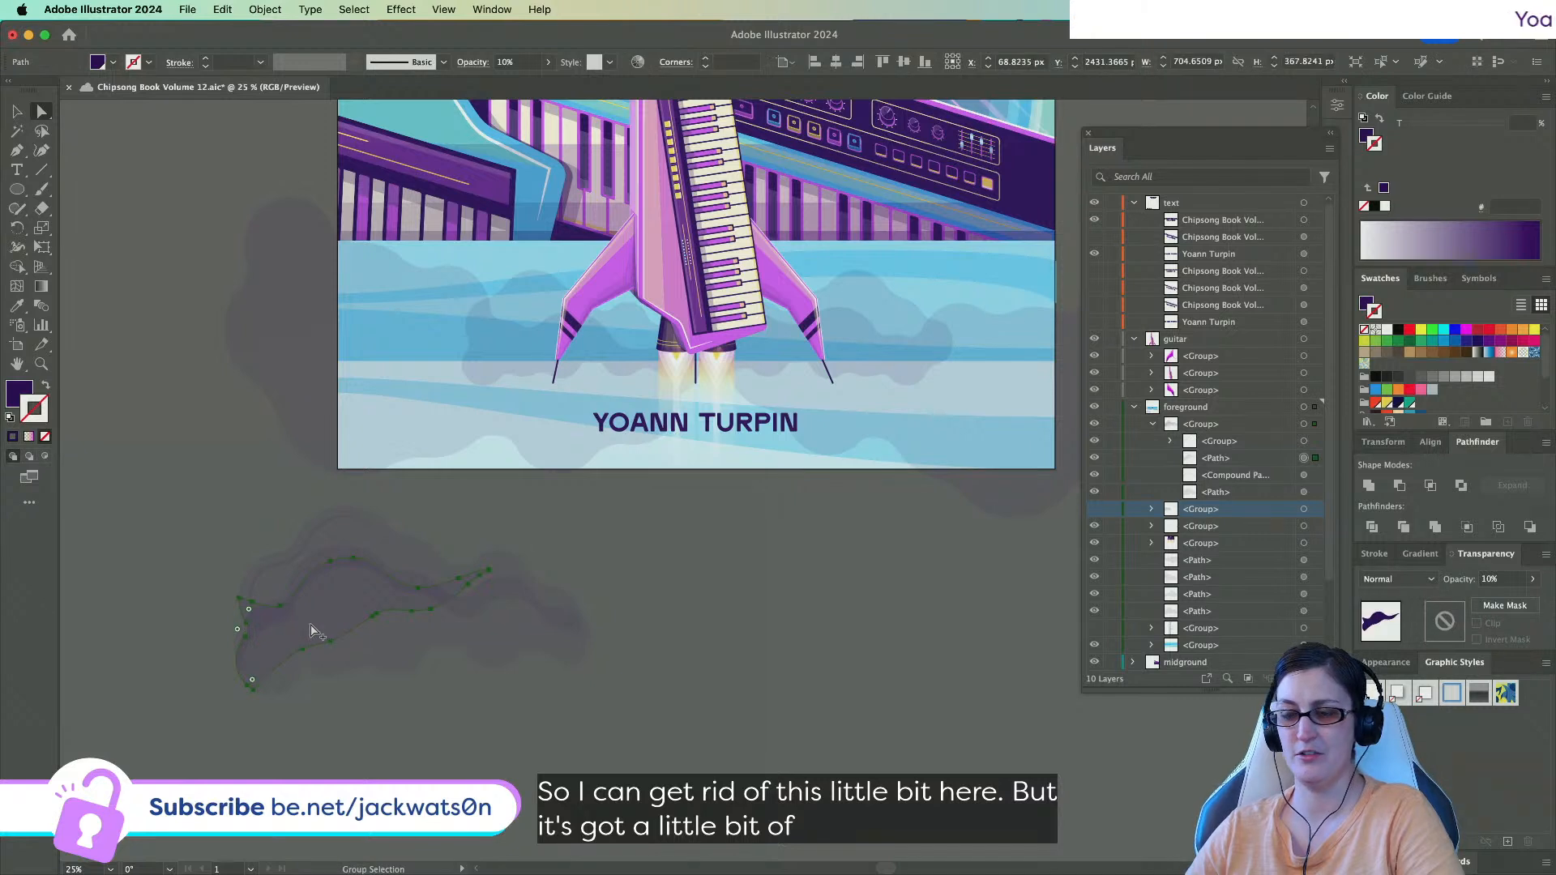
scroll(340, 649, down, 2)
click(375, 677)
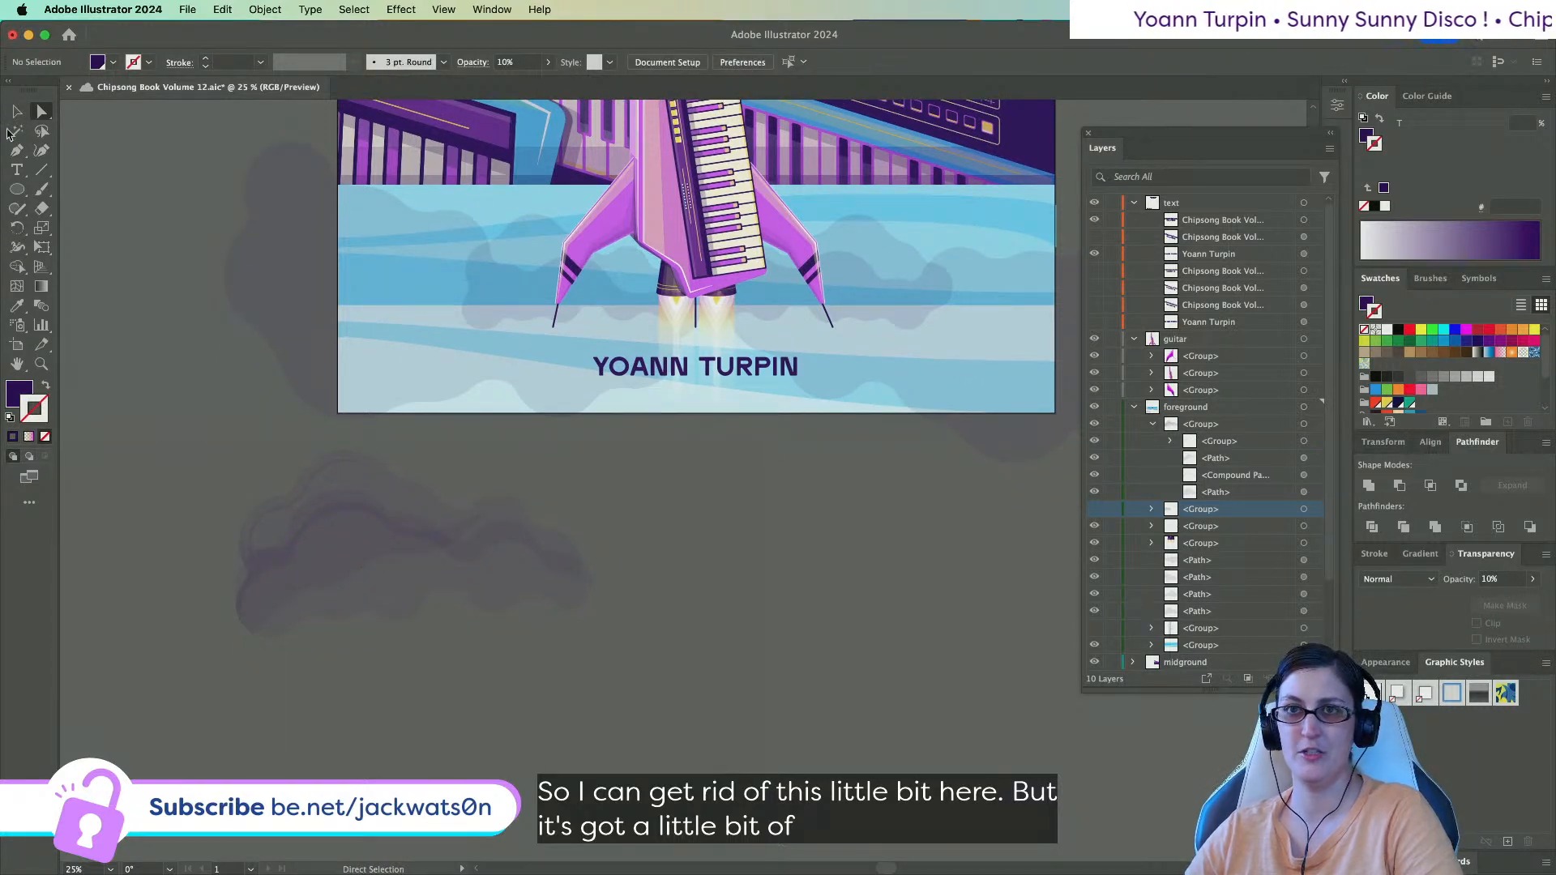
click(350, 558)
key(Delete)
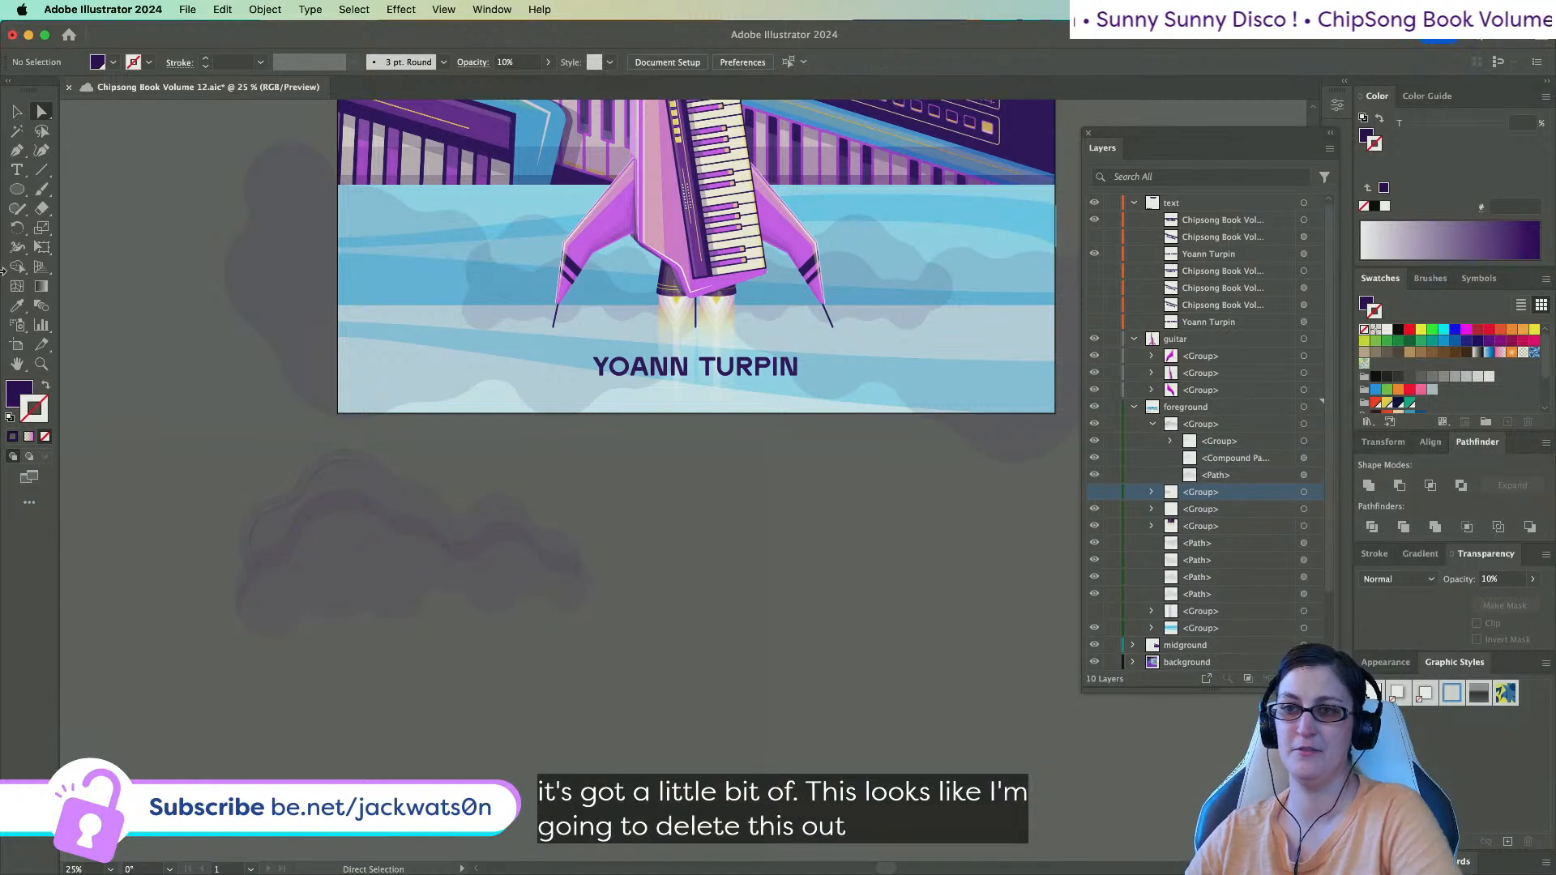
Move the cloud group slightly on the empty canvas below the artboard's lower-left corner.
click(17, 111)
scroll(557, 648, left, 2)
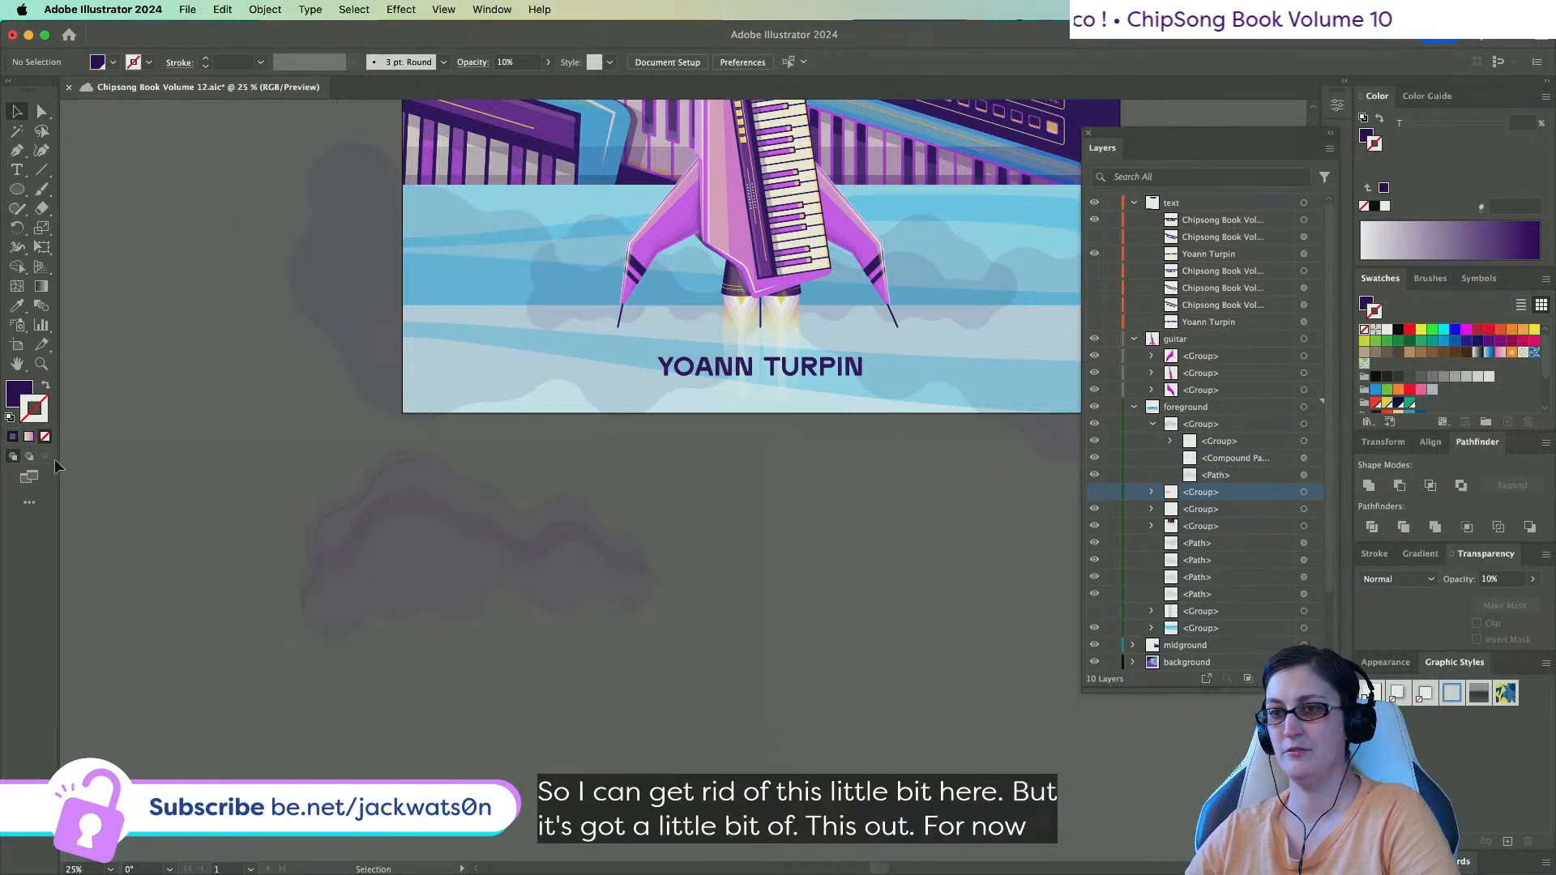
click(486, 577)
scroll(211, 531, right, 2)
scroll(211, 531, up, 2)
drag(359, 634, 386, 663)
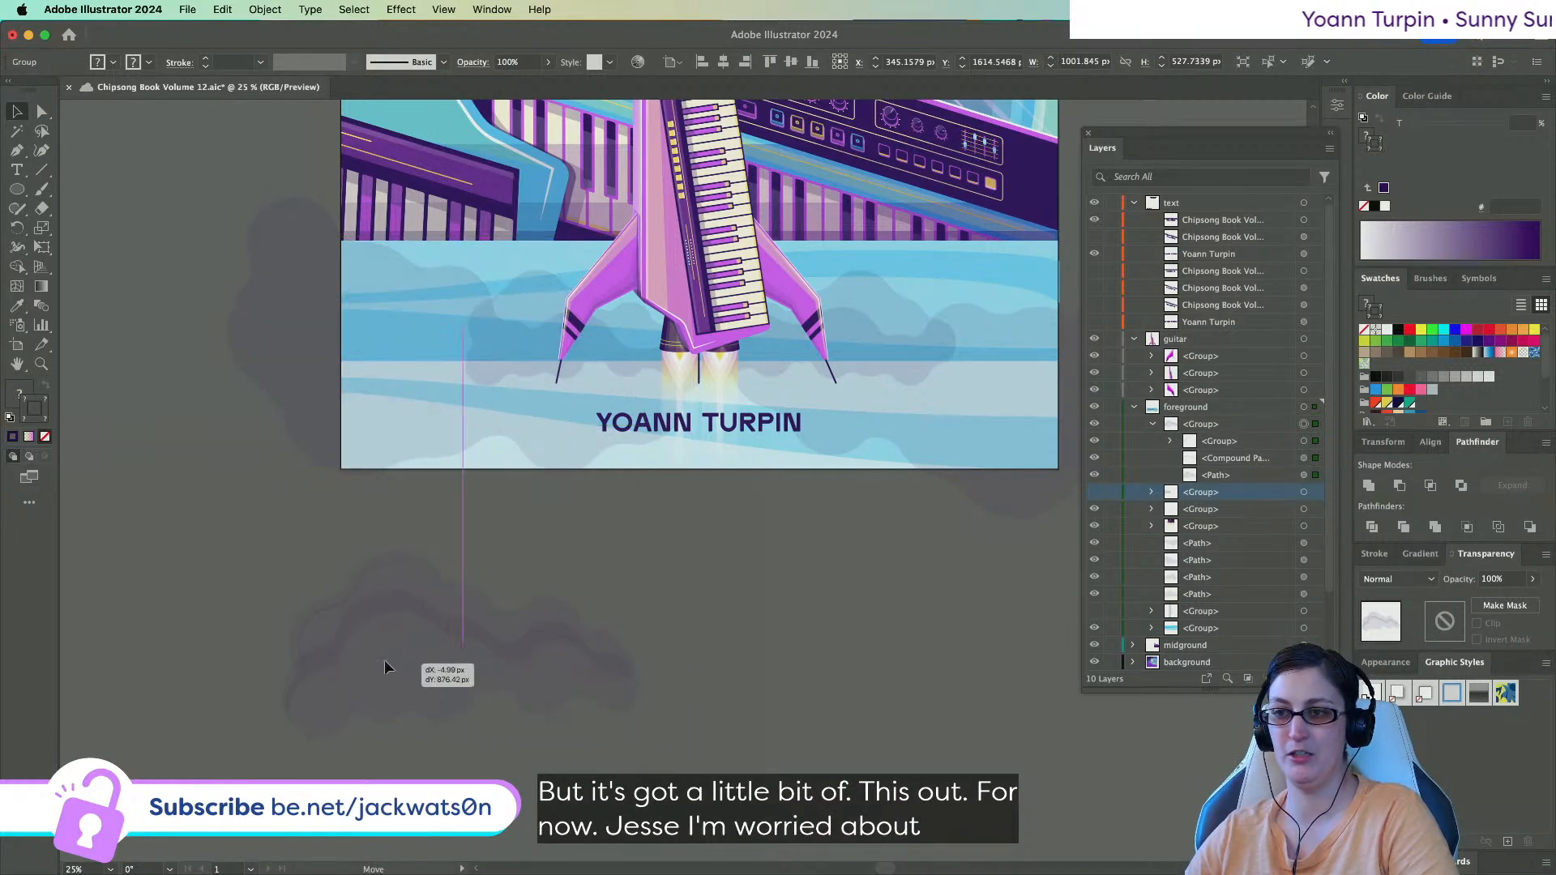
Set the opacity of the cloud's main shape and its wavy band to 25%.
key(a)
click(580, 648)
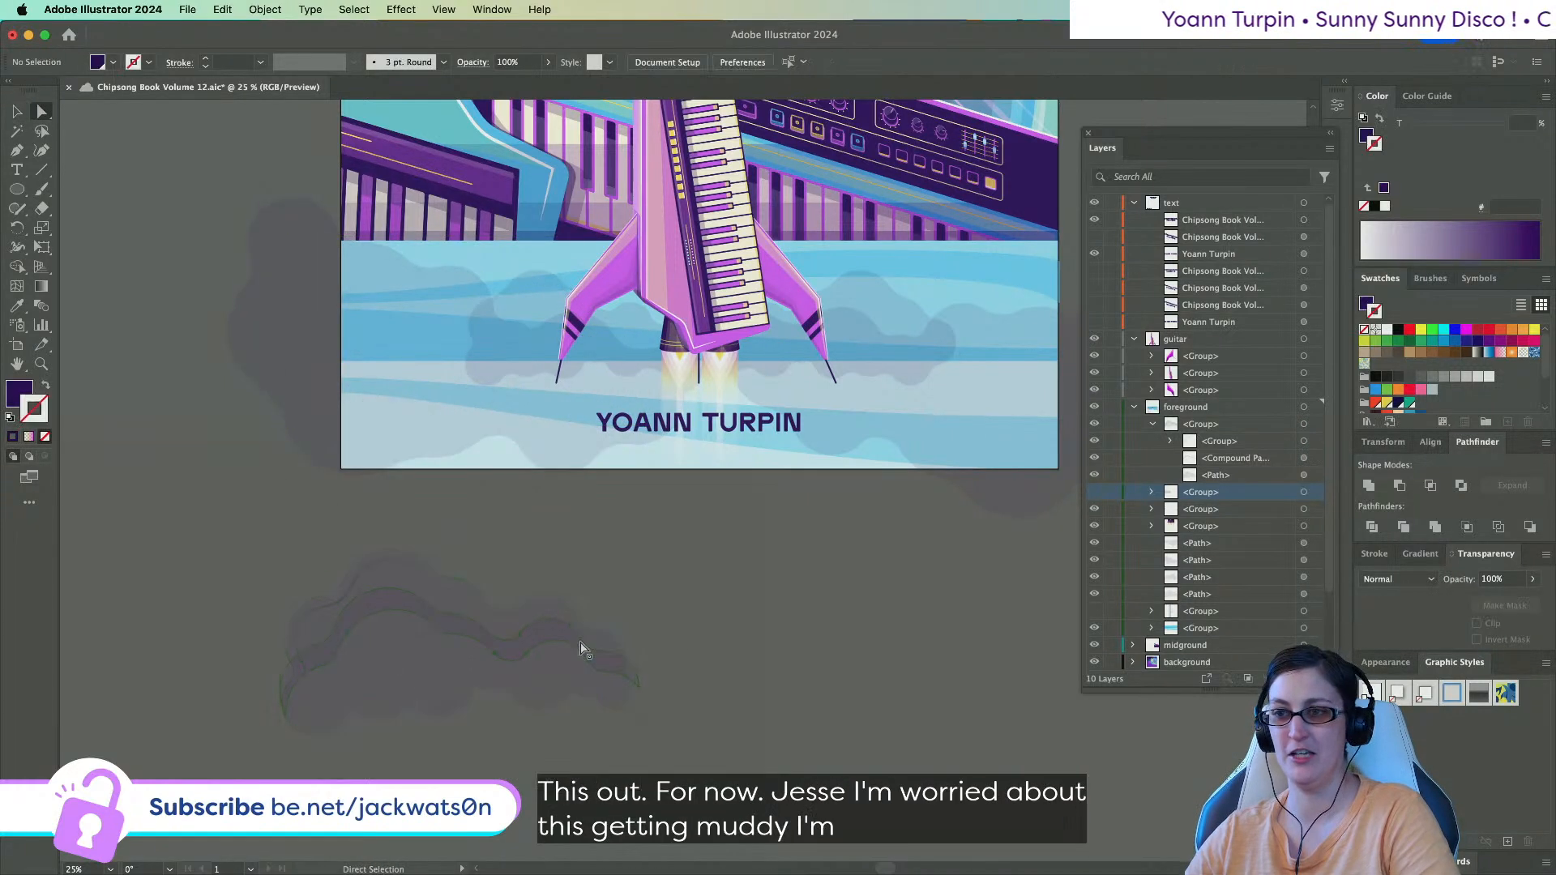
click(473, 611)
click(523, 62)
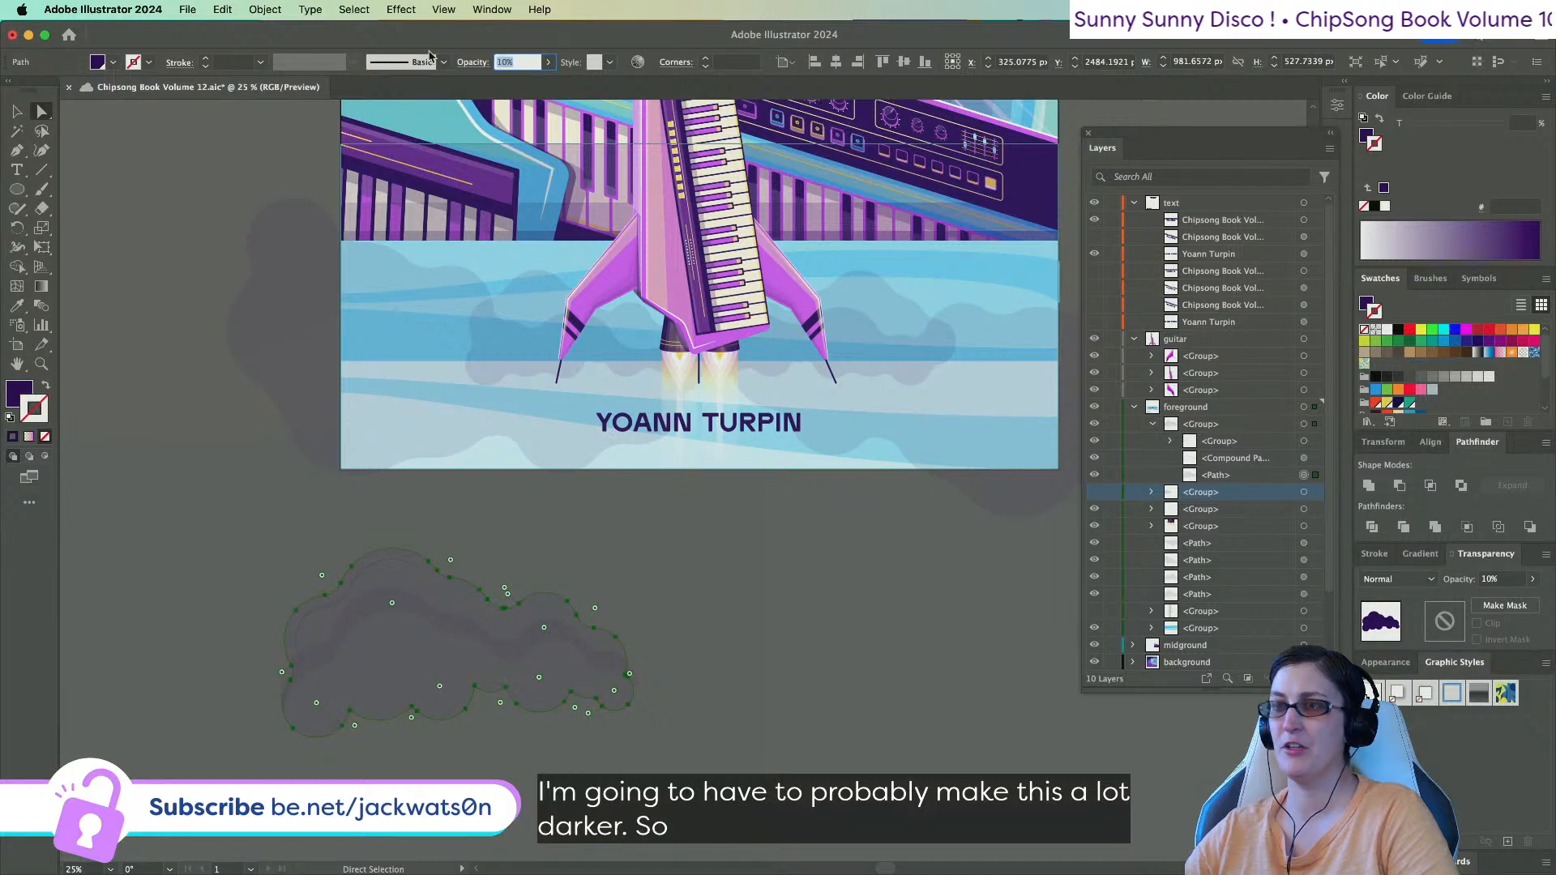
text(25)
click(444, 618)
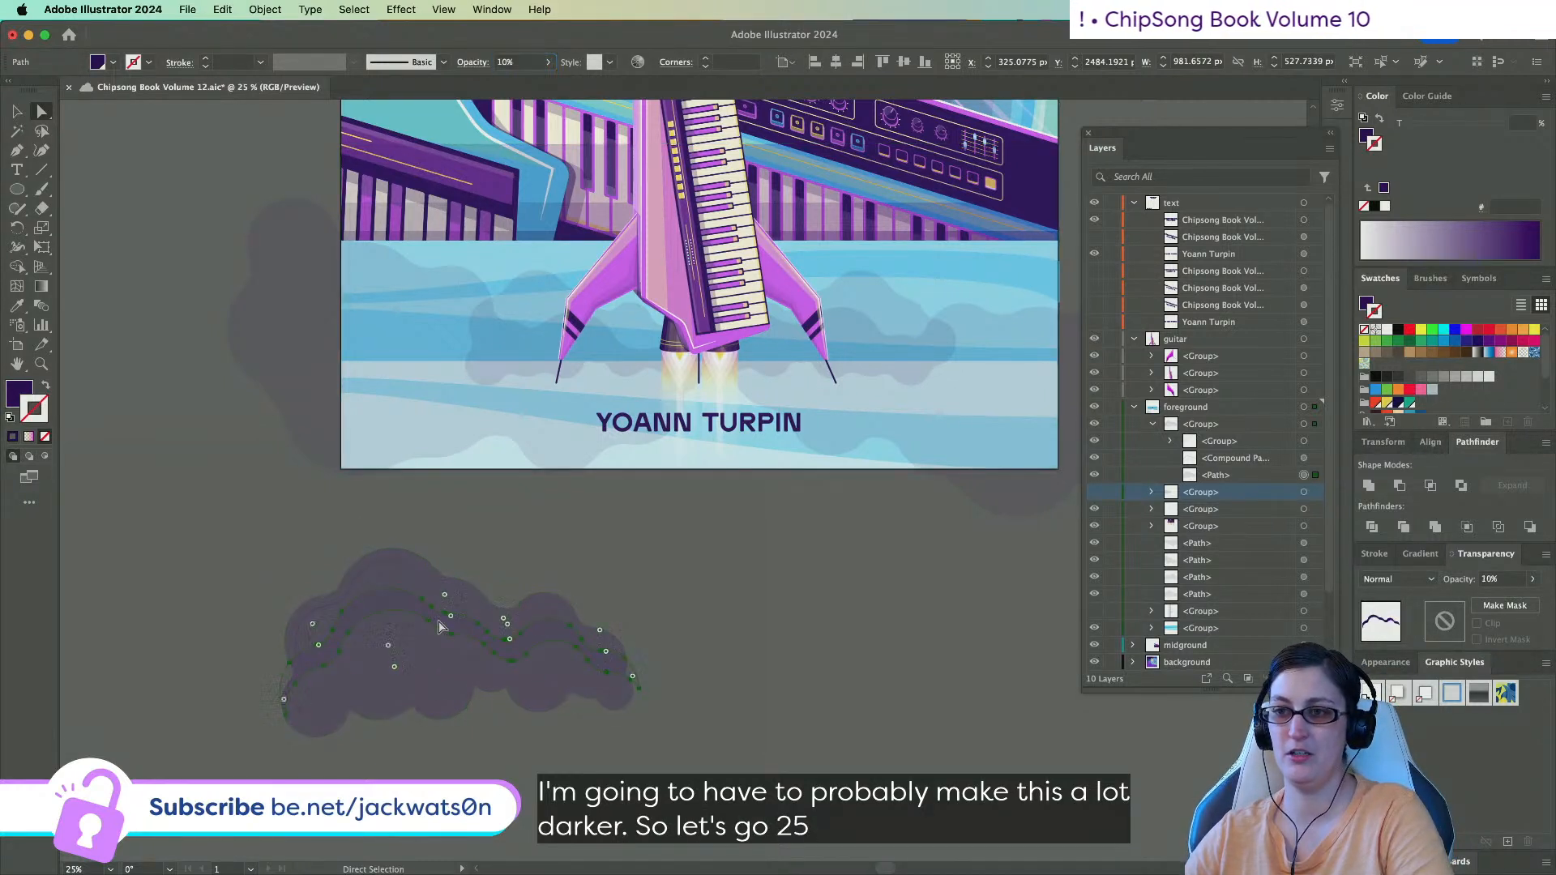
click(523, 62)
text(25)
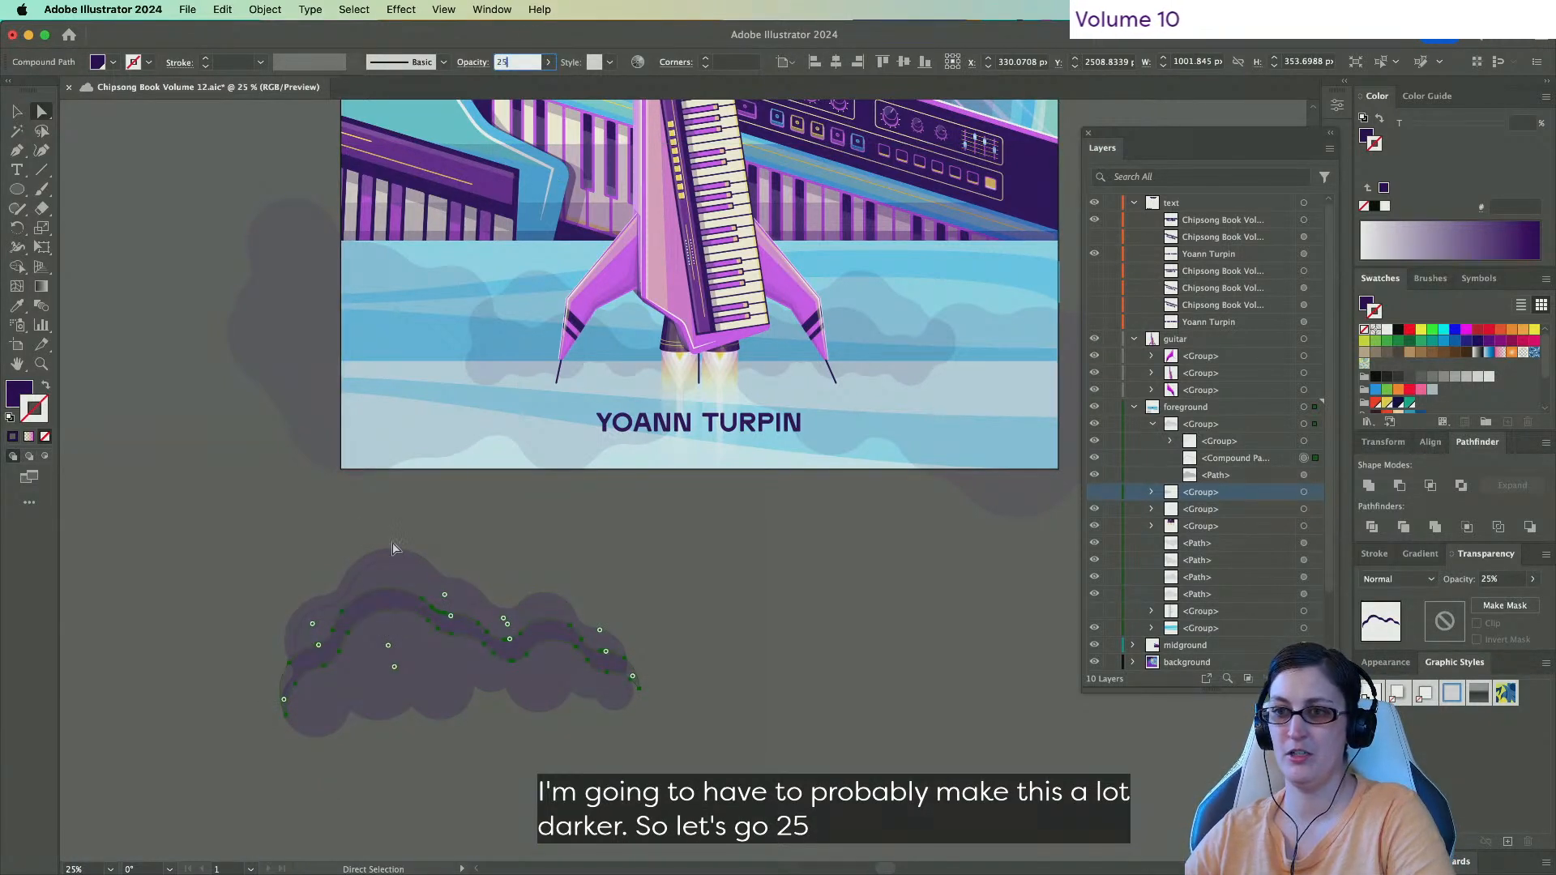
Move the darkened cloud group a little lower on the empty canvas.
click(389, 562)
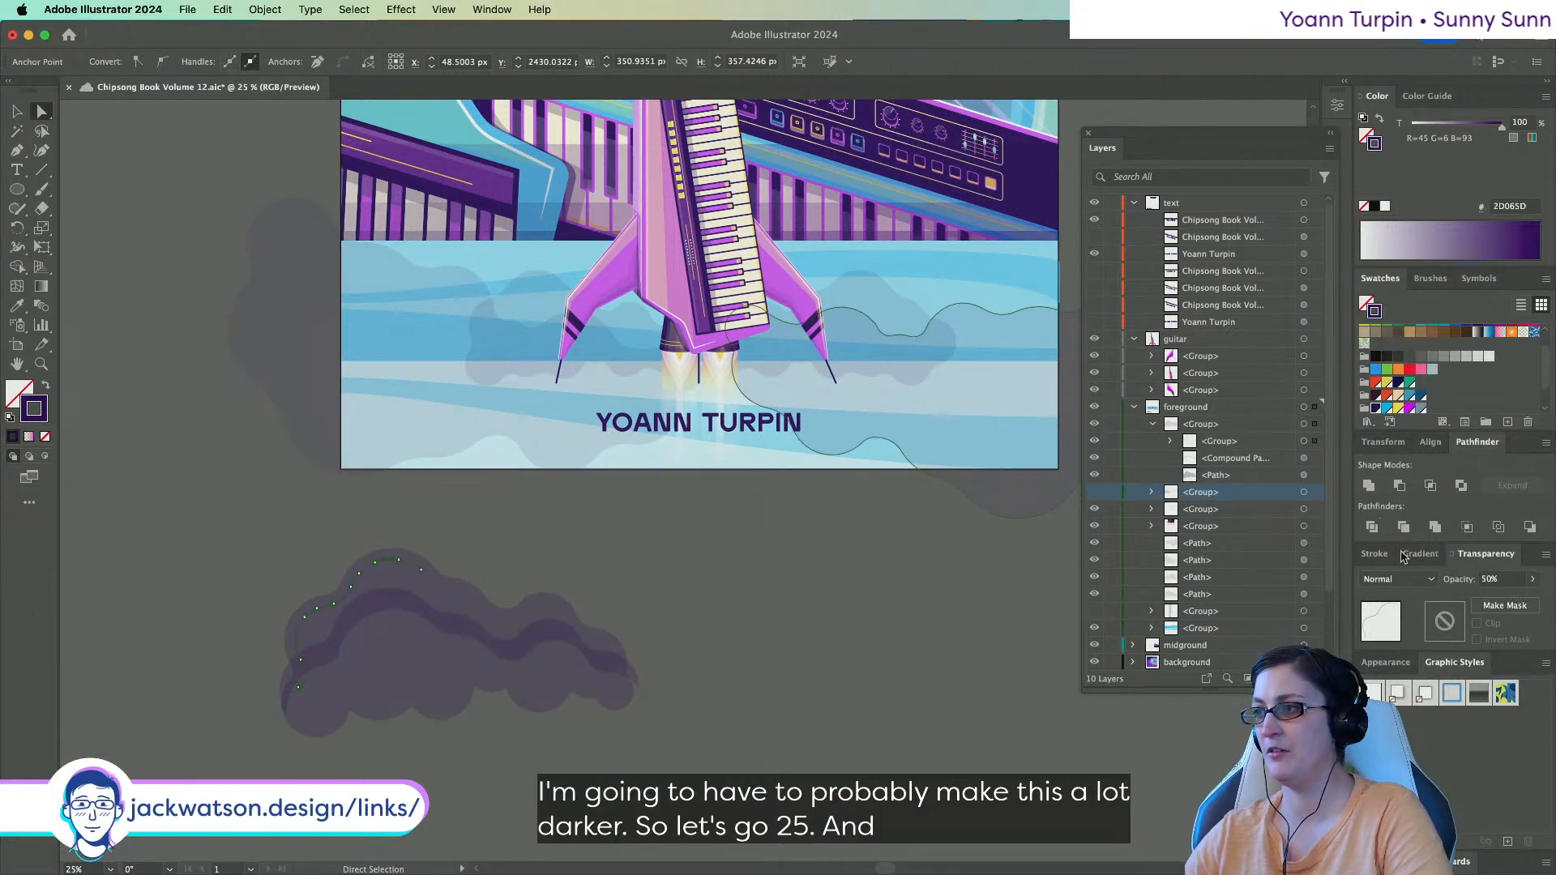
click(141, 511)
click(16, 111)
drag(472, 632, 59, 71)
click(41, 111)
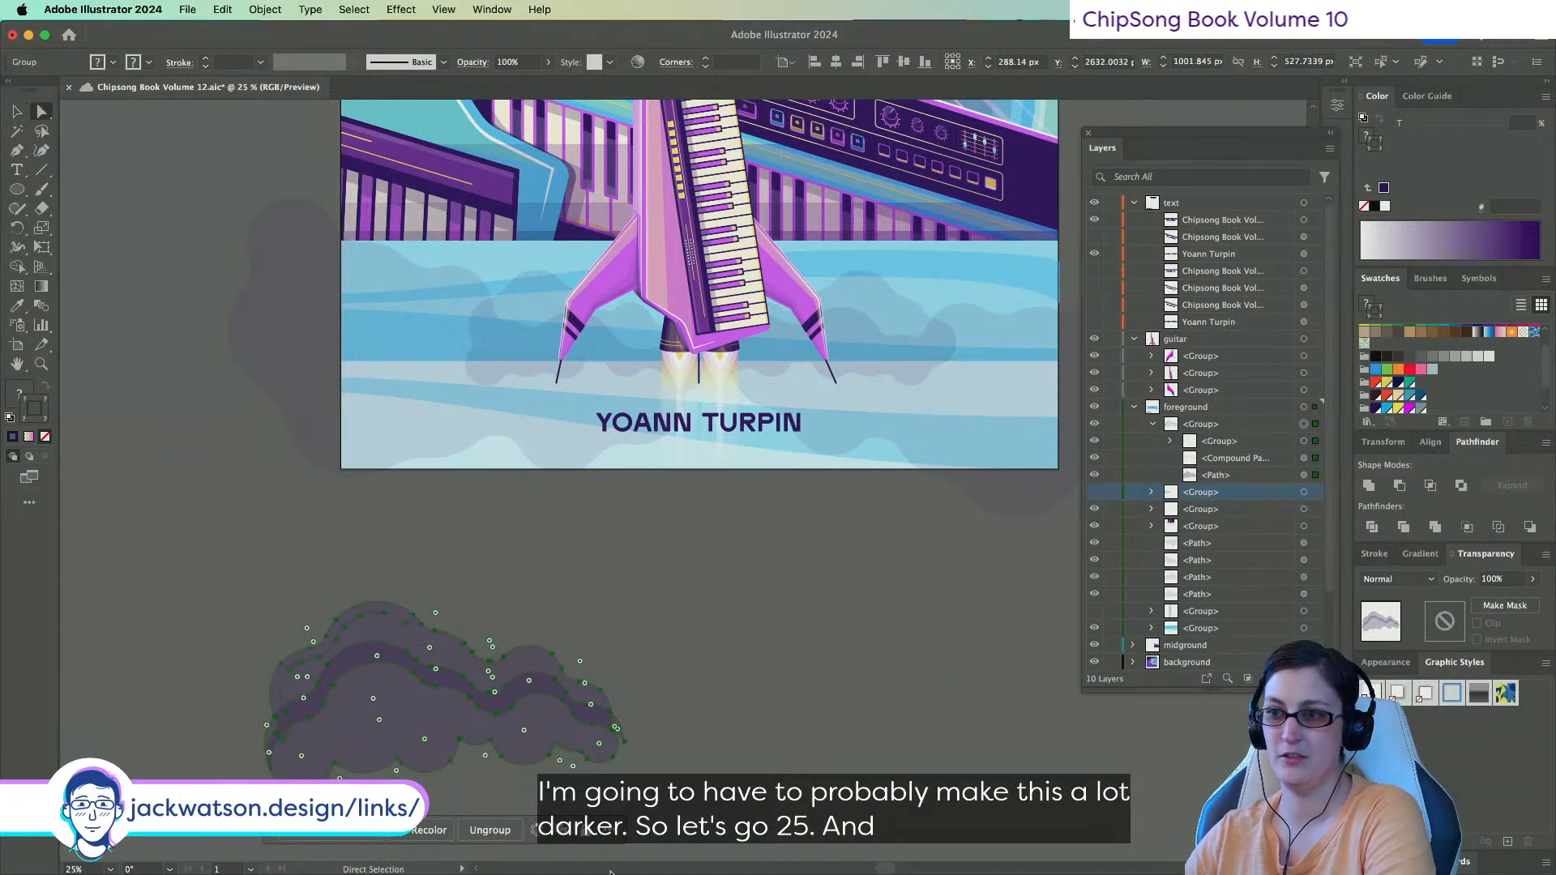
Try to remove the band's tail beyond the cloud by deleting it and shifting its end points, undoing both attempts.
click(634, 747)
click(626, 735)
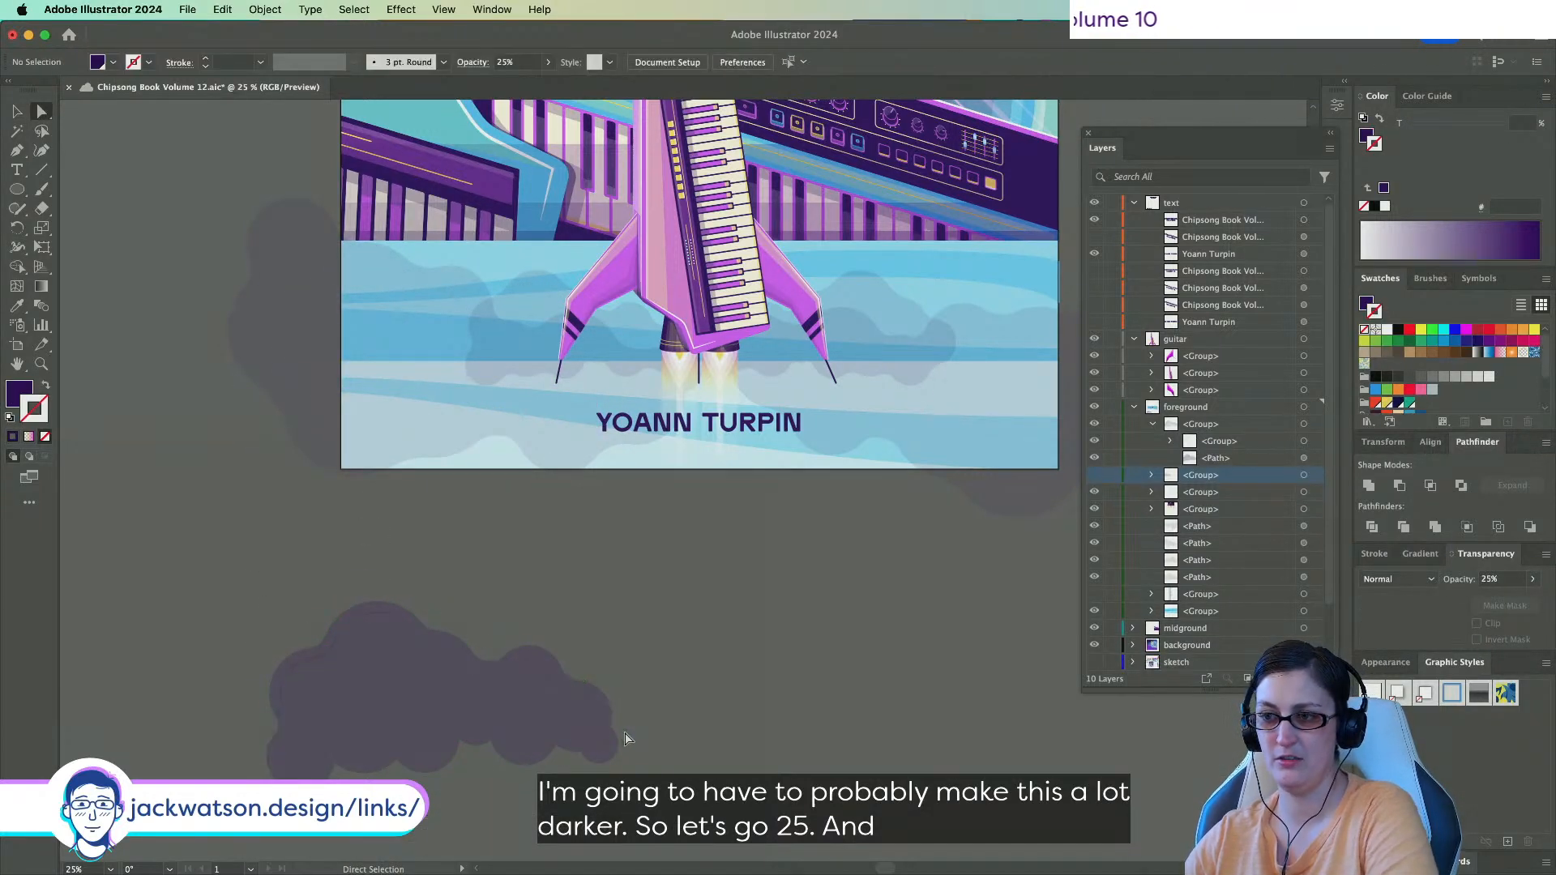
key(super+z)
click(644, 765)
scroll(643, 765, up, 1)
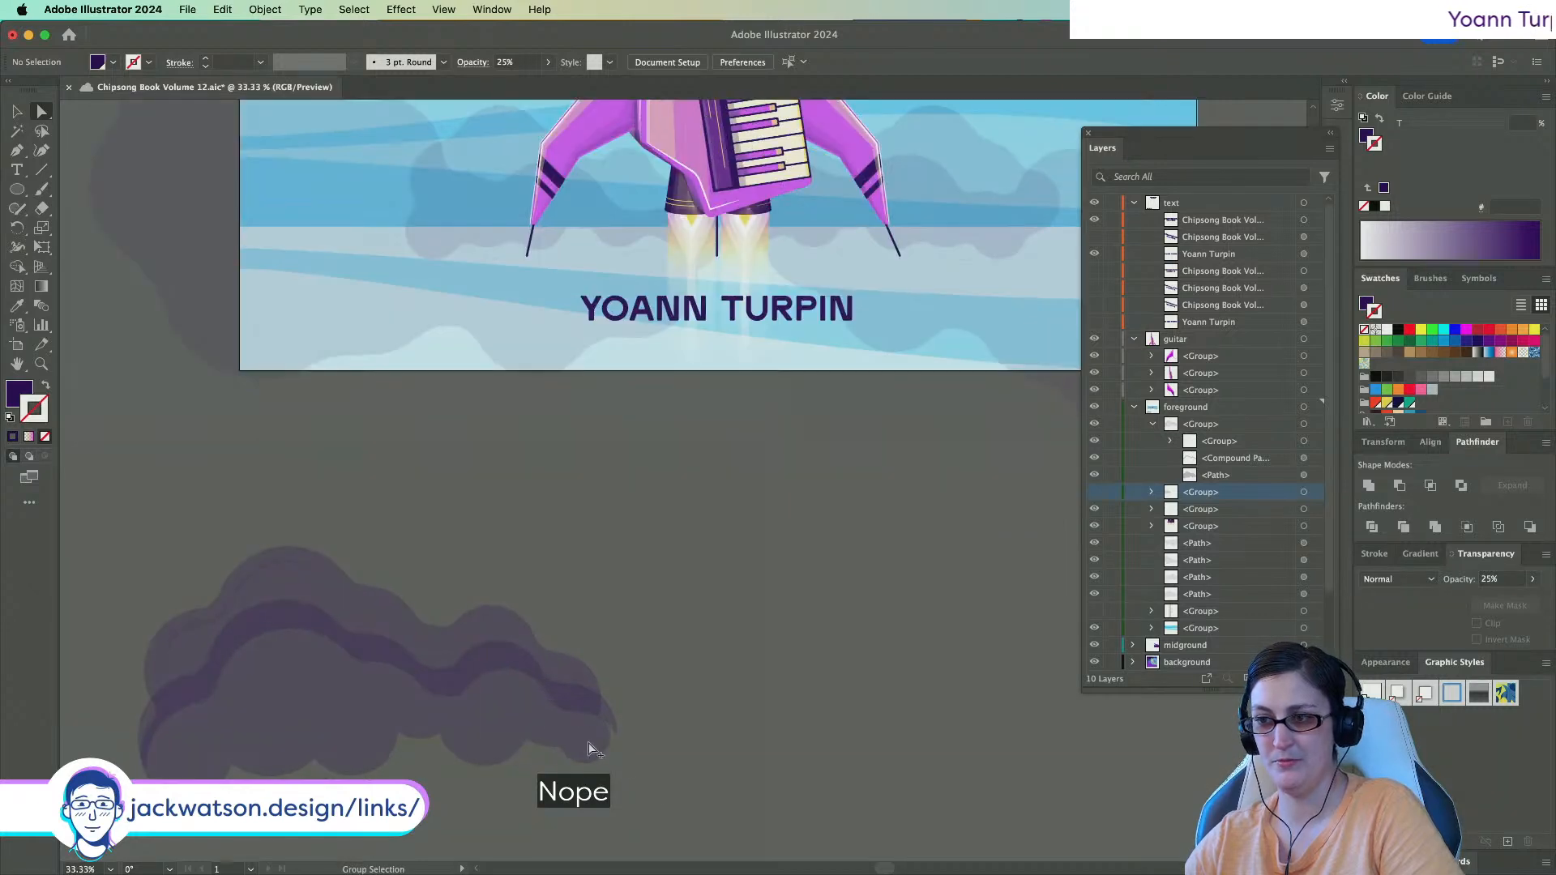
click(607, 728)
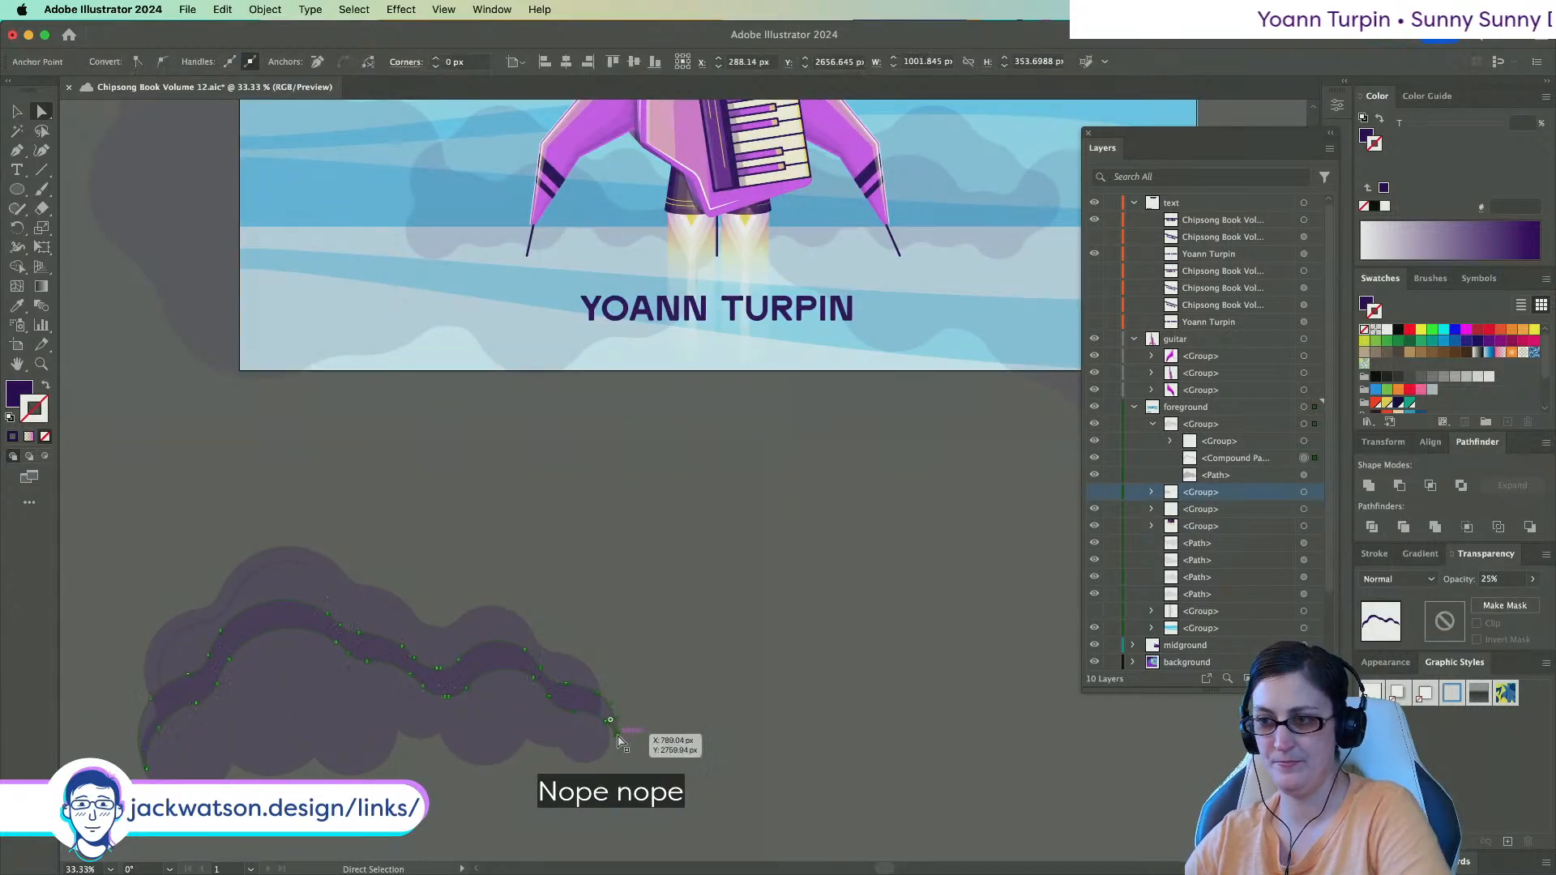
key(a)
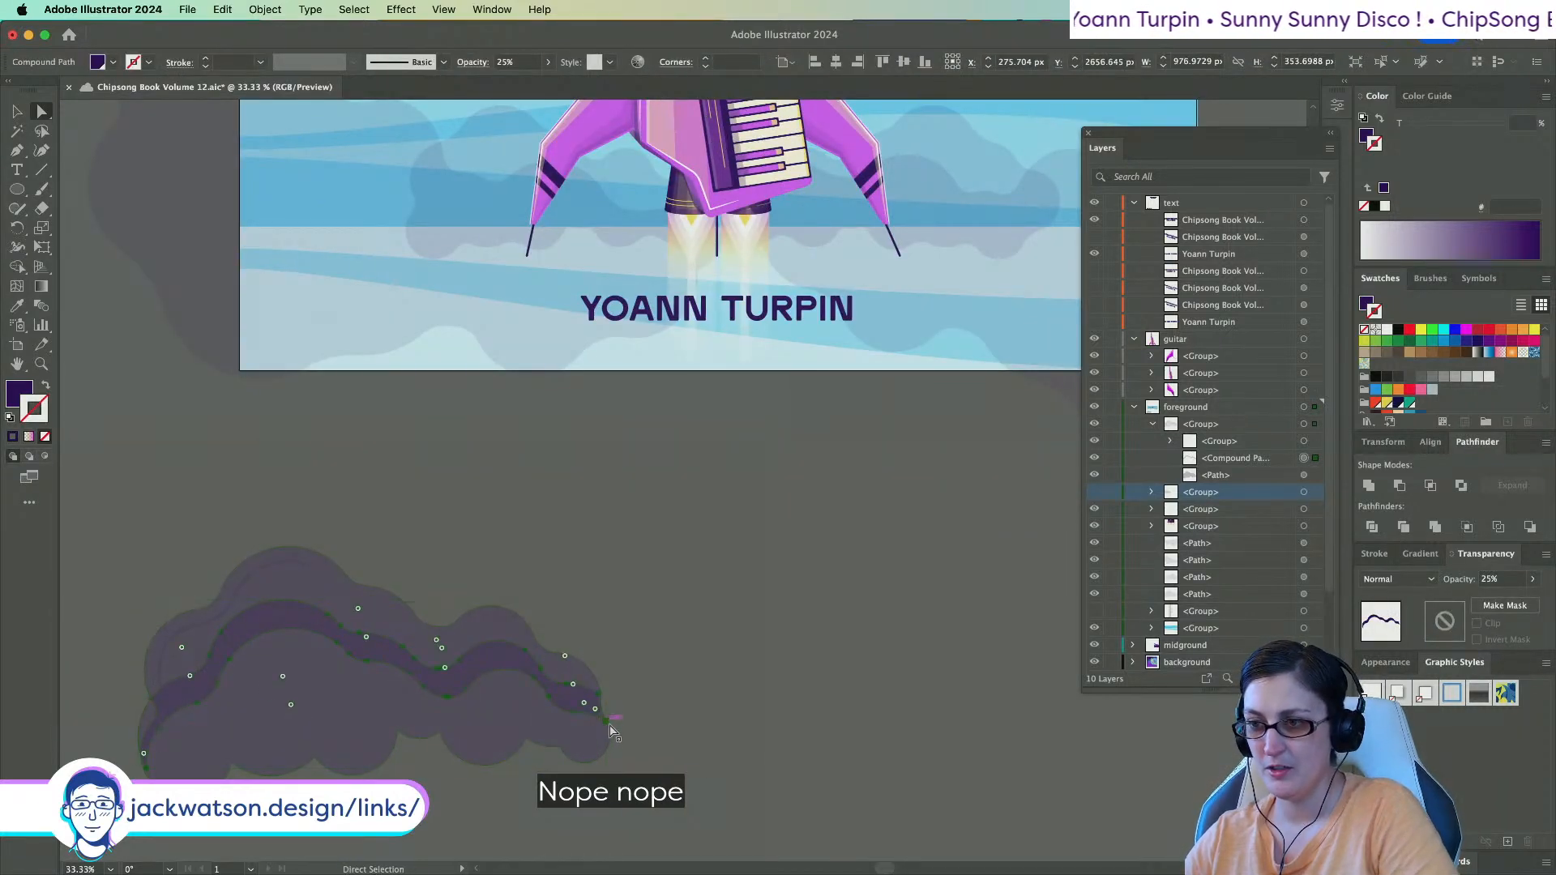
scroll(609, 730, up, 3)
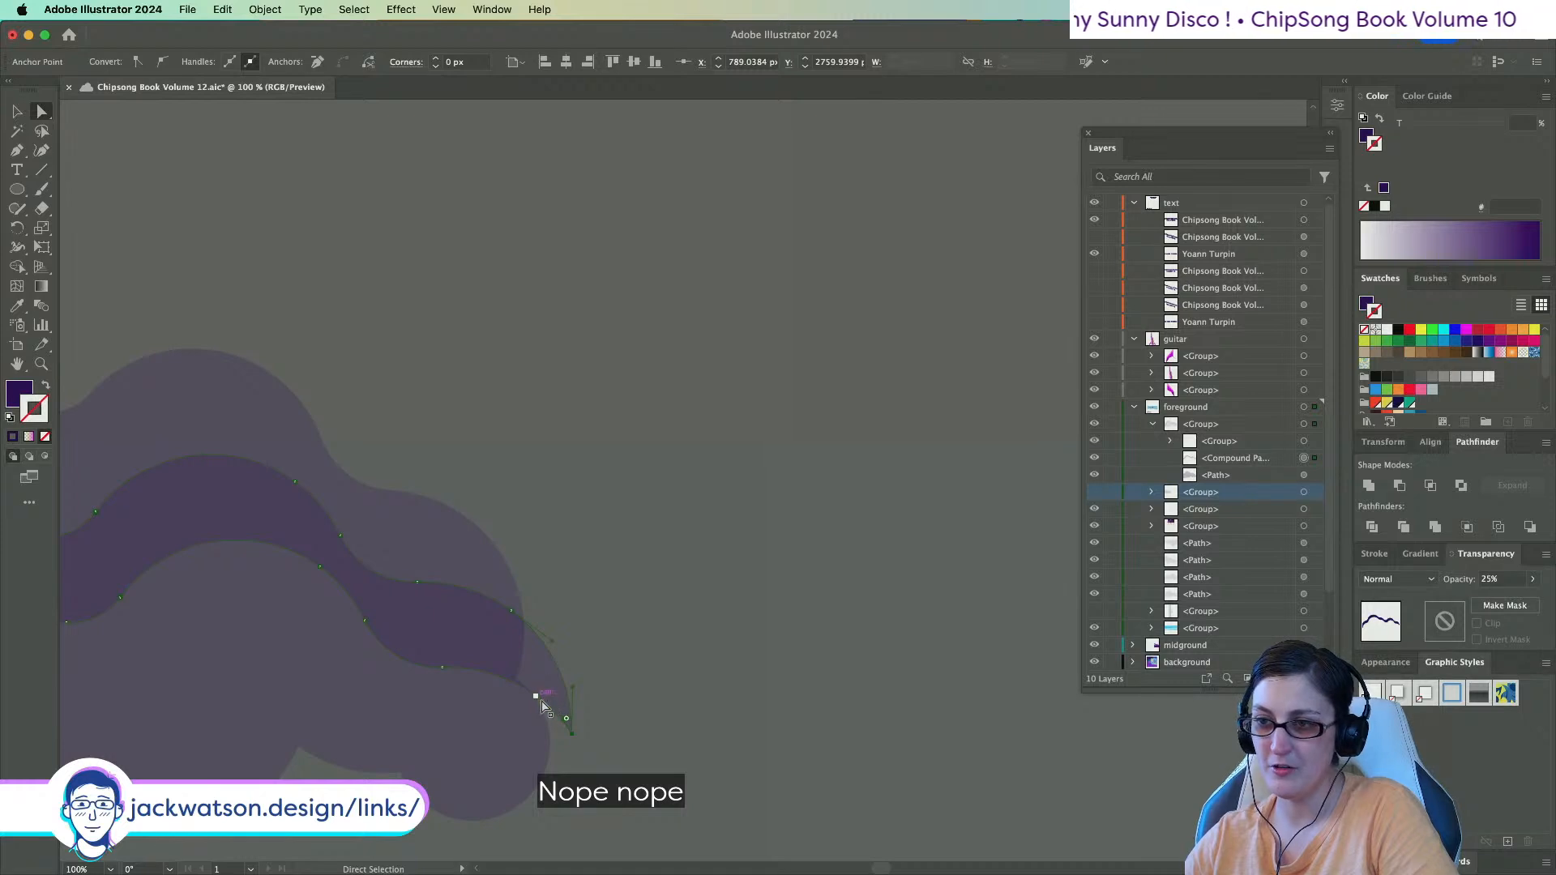
drag(534, 681, 444, 652)
key(super+z)
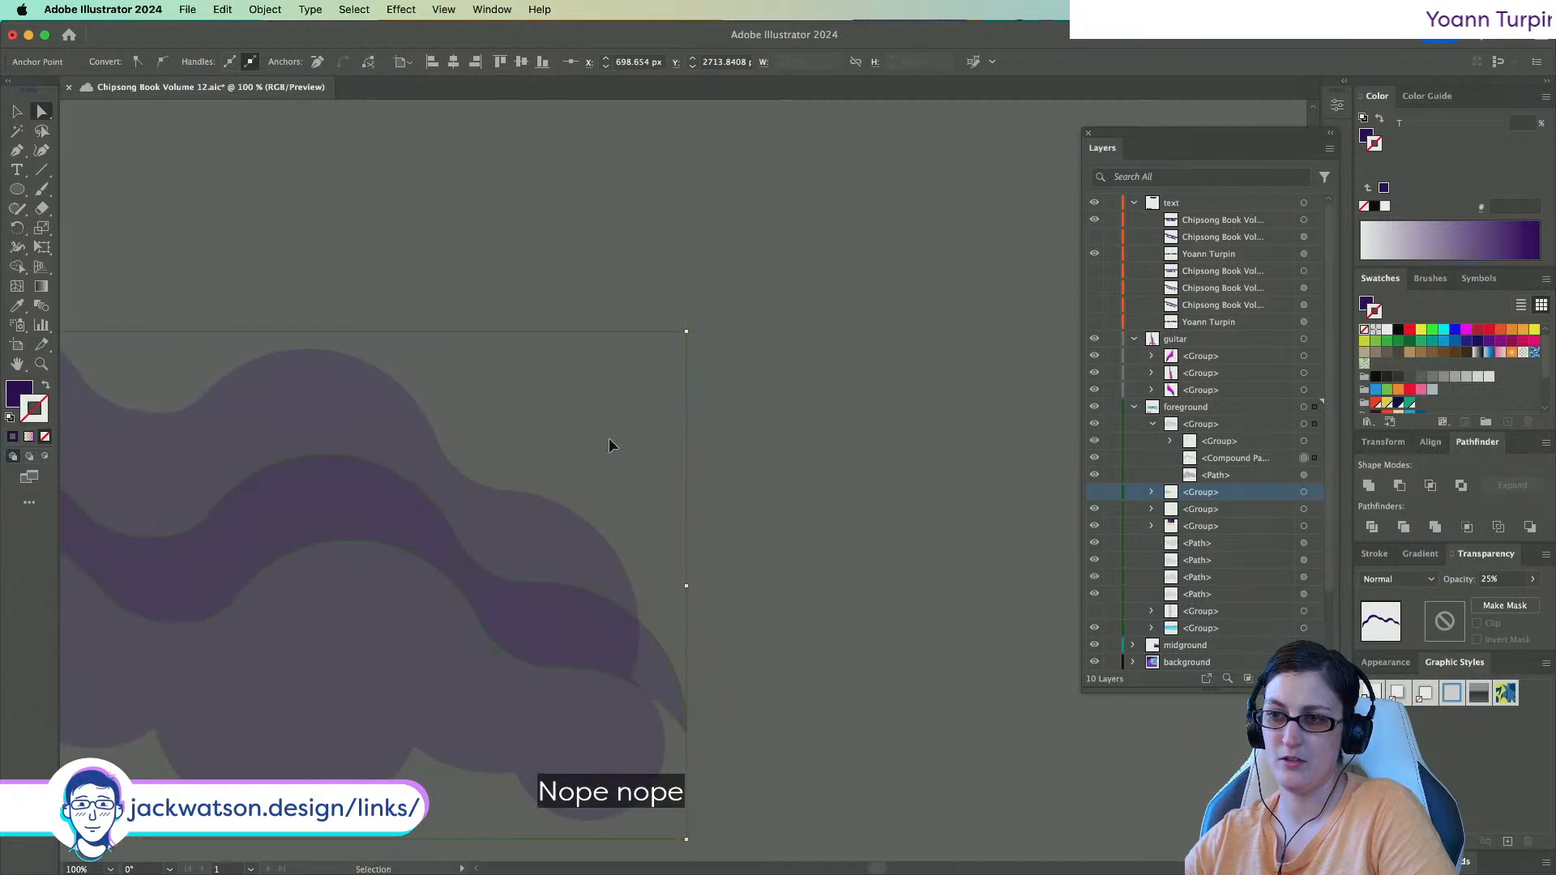
Reshape the lower edge of the wavy band near its tail by raising its anchor points.
click(481, 623)
drag(556, 671, 556, 649)
click(481, 604)
drag(651, 678, 653, 662)
Duplicate the main cloud shape in place and intersect the copy with the wavy band to trim off its tail.
click(594, 582)
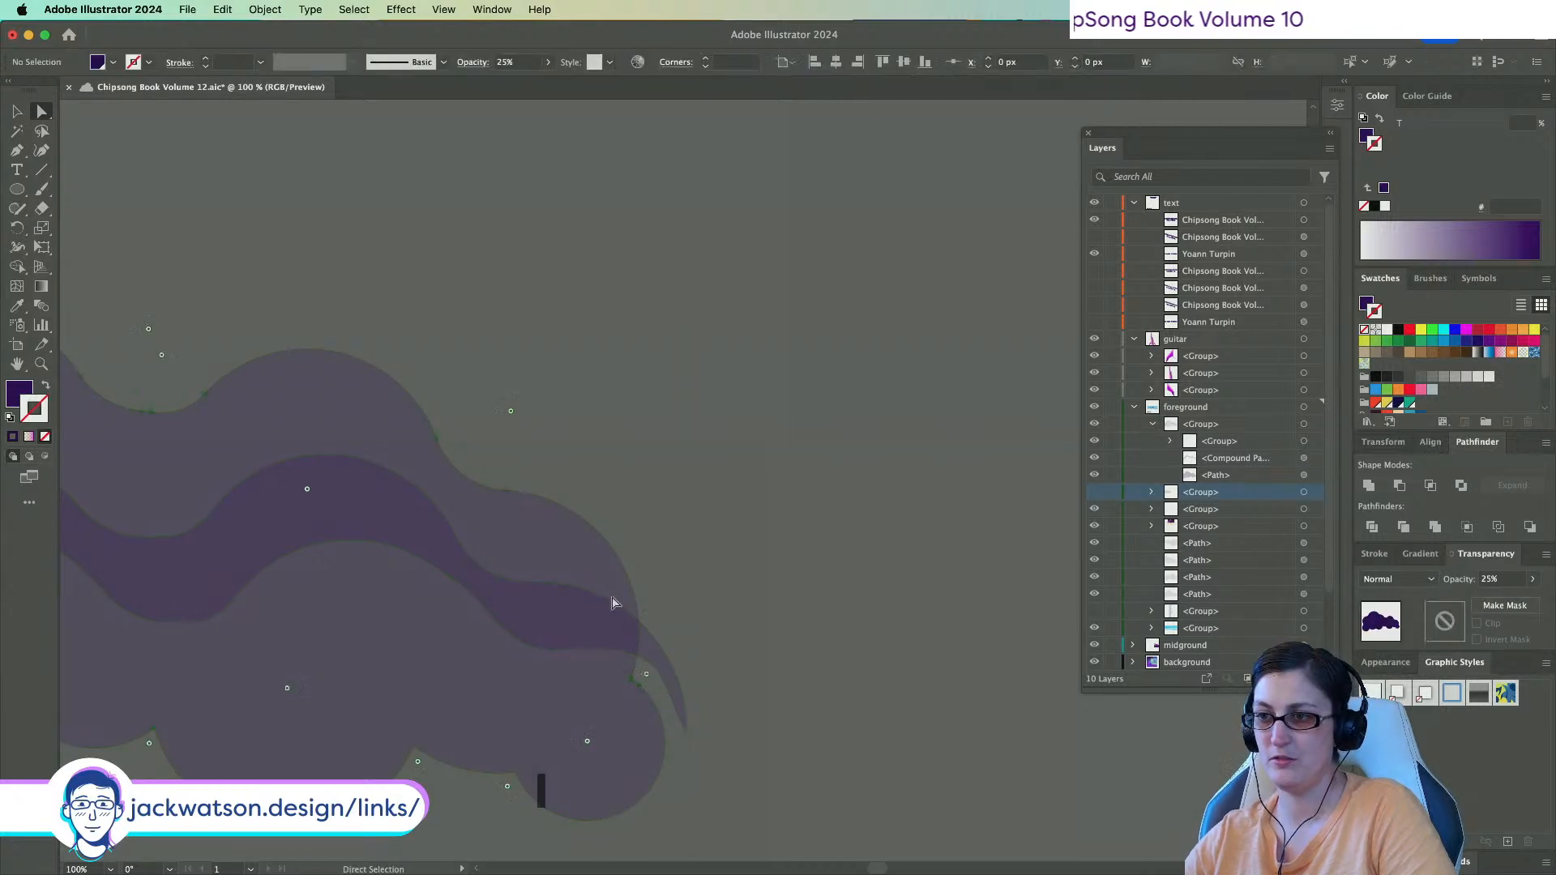
key(super+c)
key(super+f)
shift+click(656, 657)
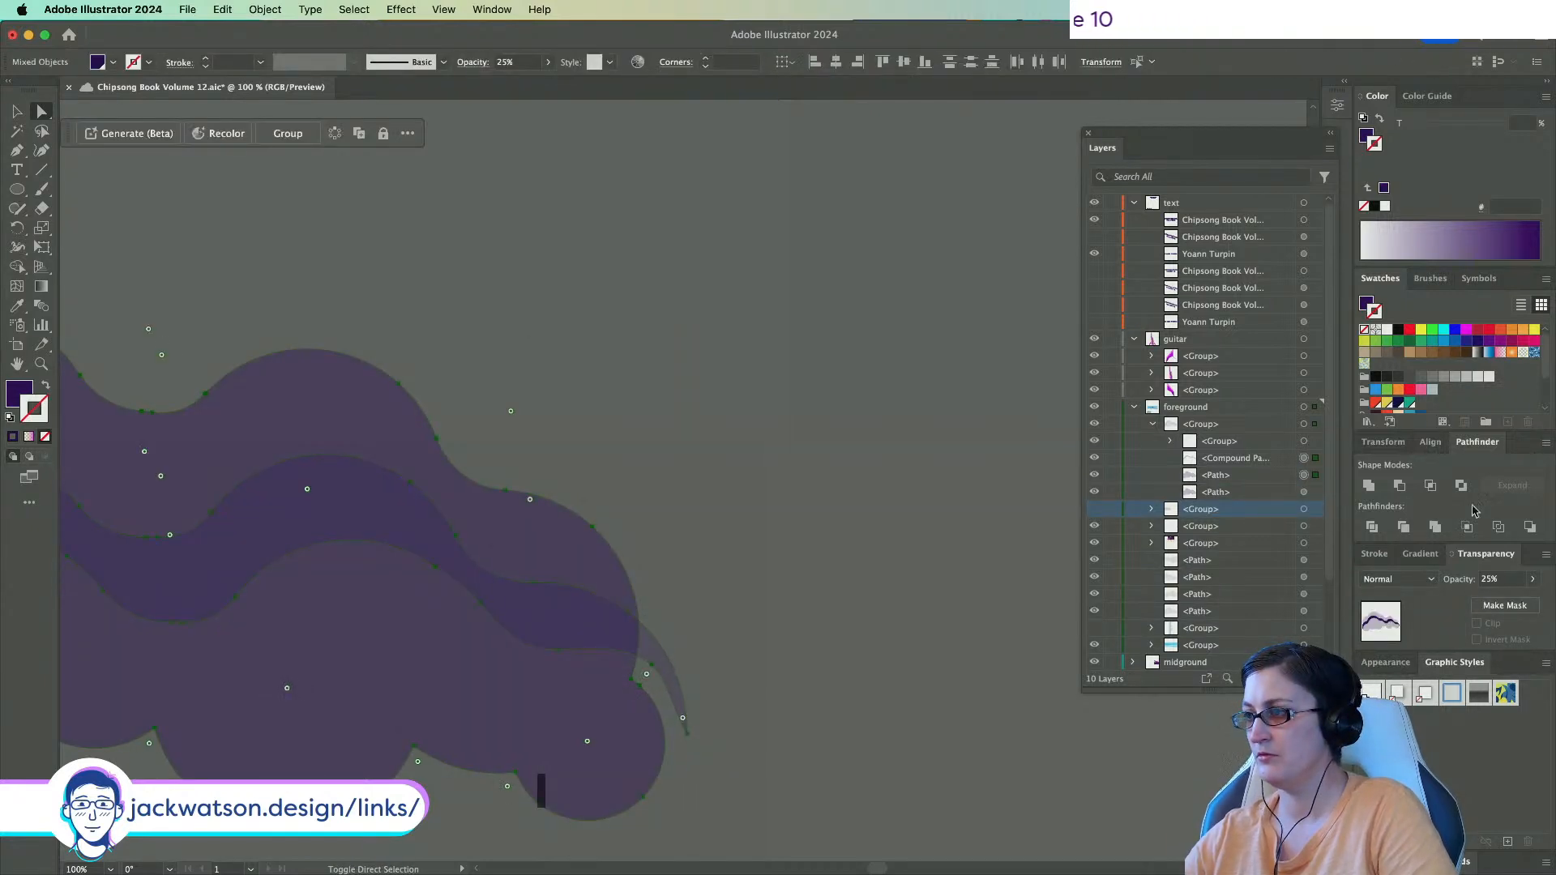
click(1432, 490)
click(726, 590)
scroll(600, 590, down, 3)
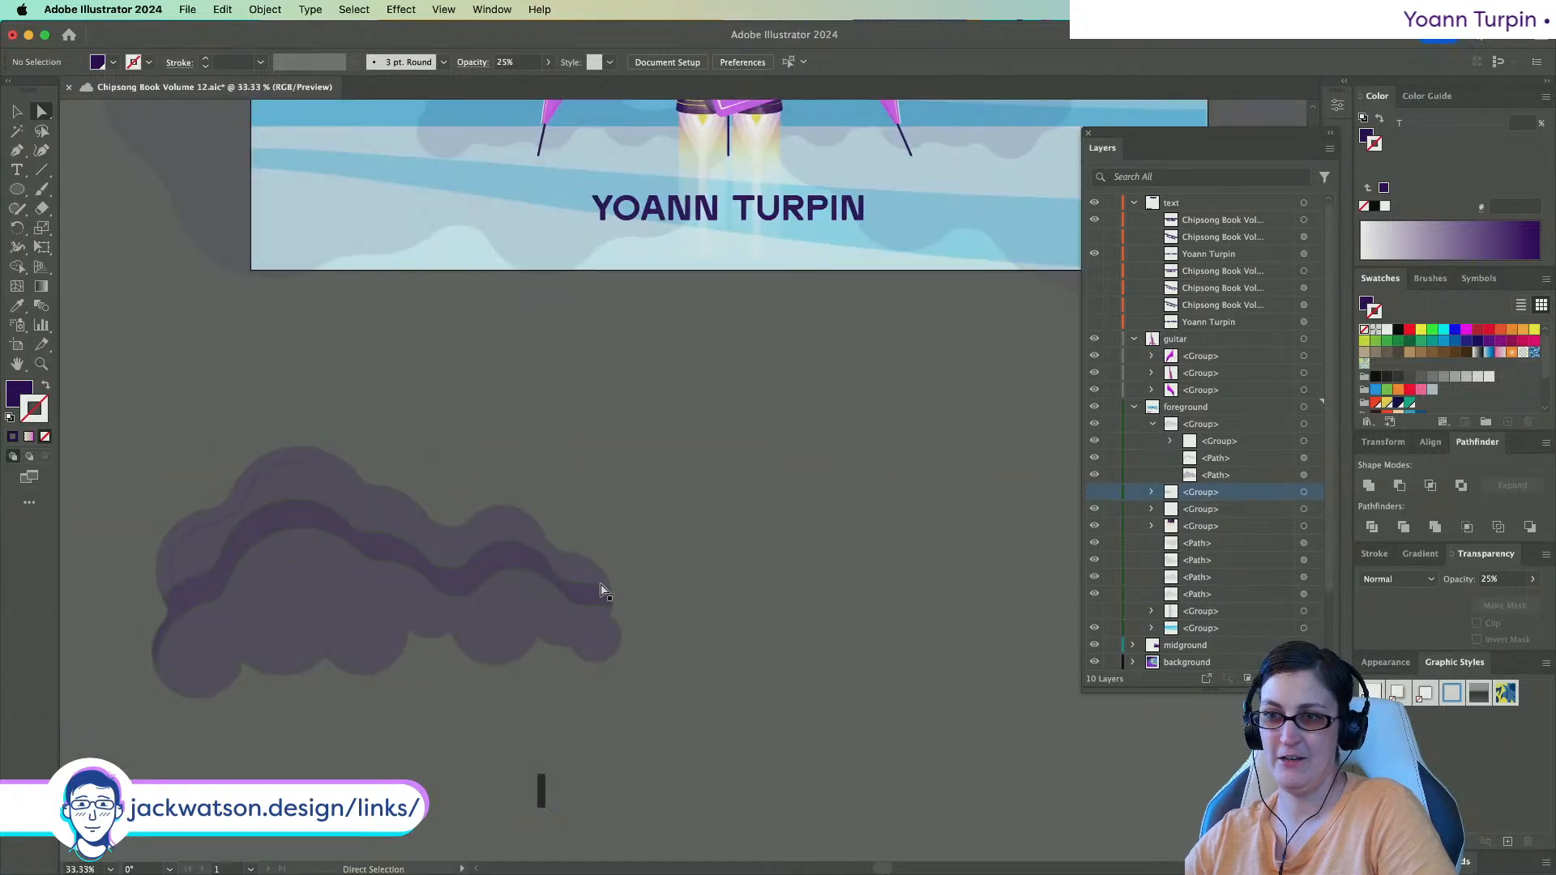
Move the whole cloud group up onto the artboard's blue ground beside the rocket's left fin.
scroll(601, 590, left, 5)
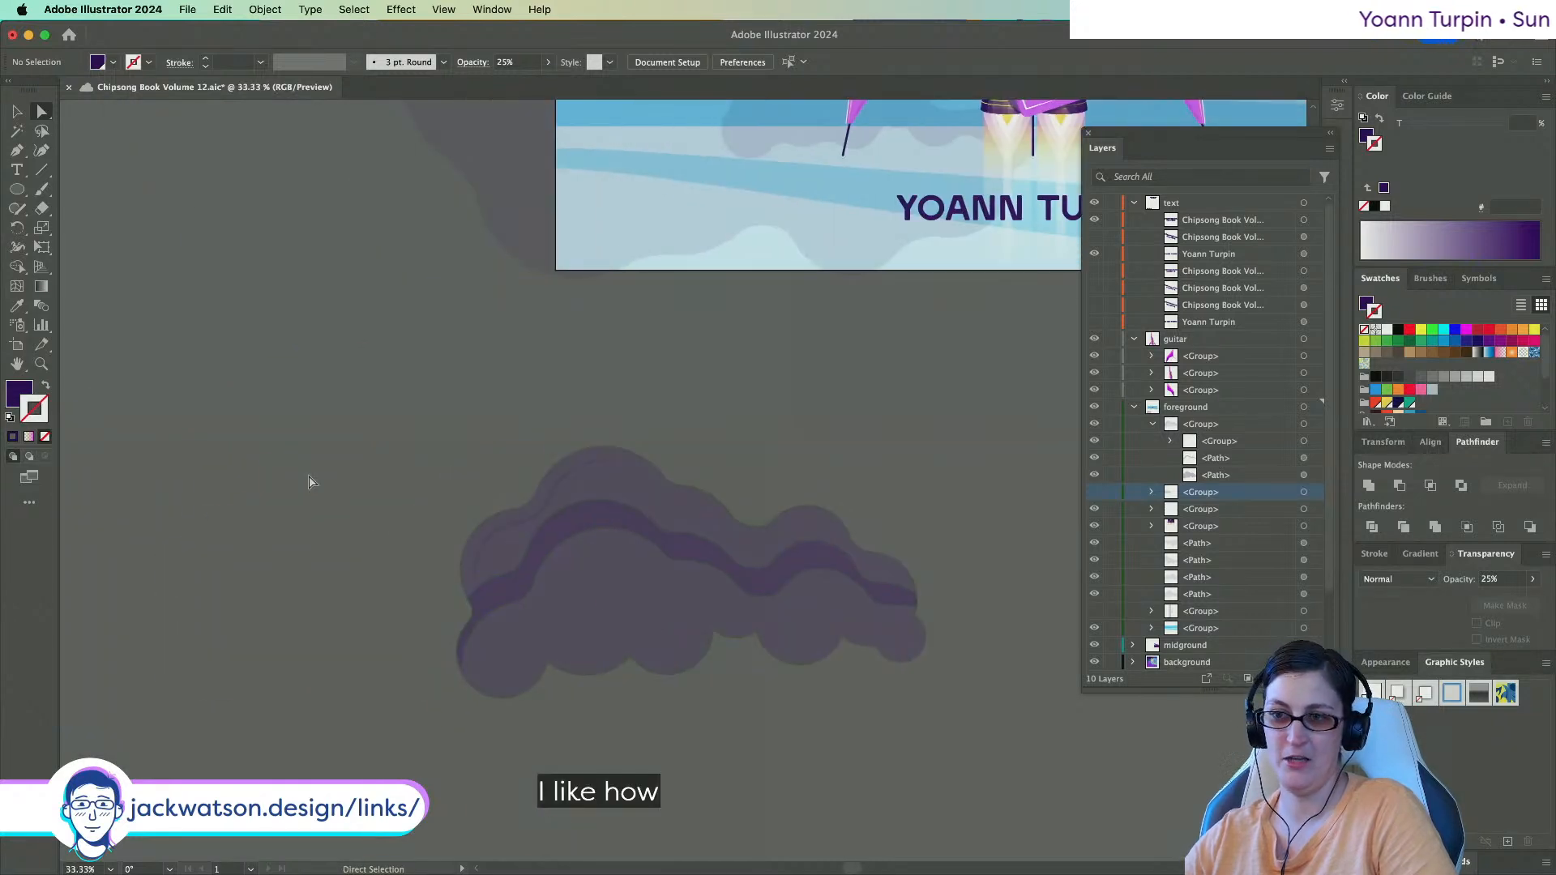
click(17, 112)
scroll(209, 281, right, 3)
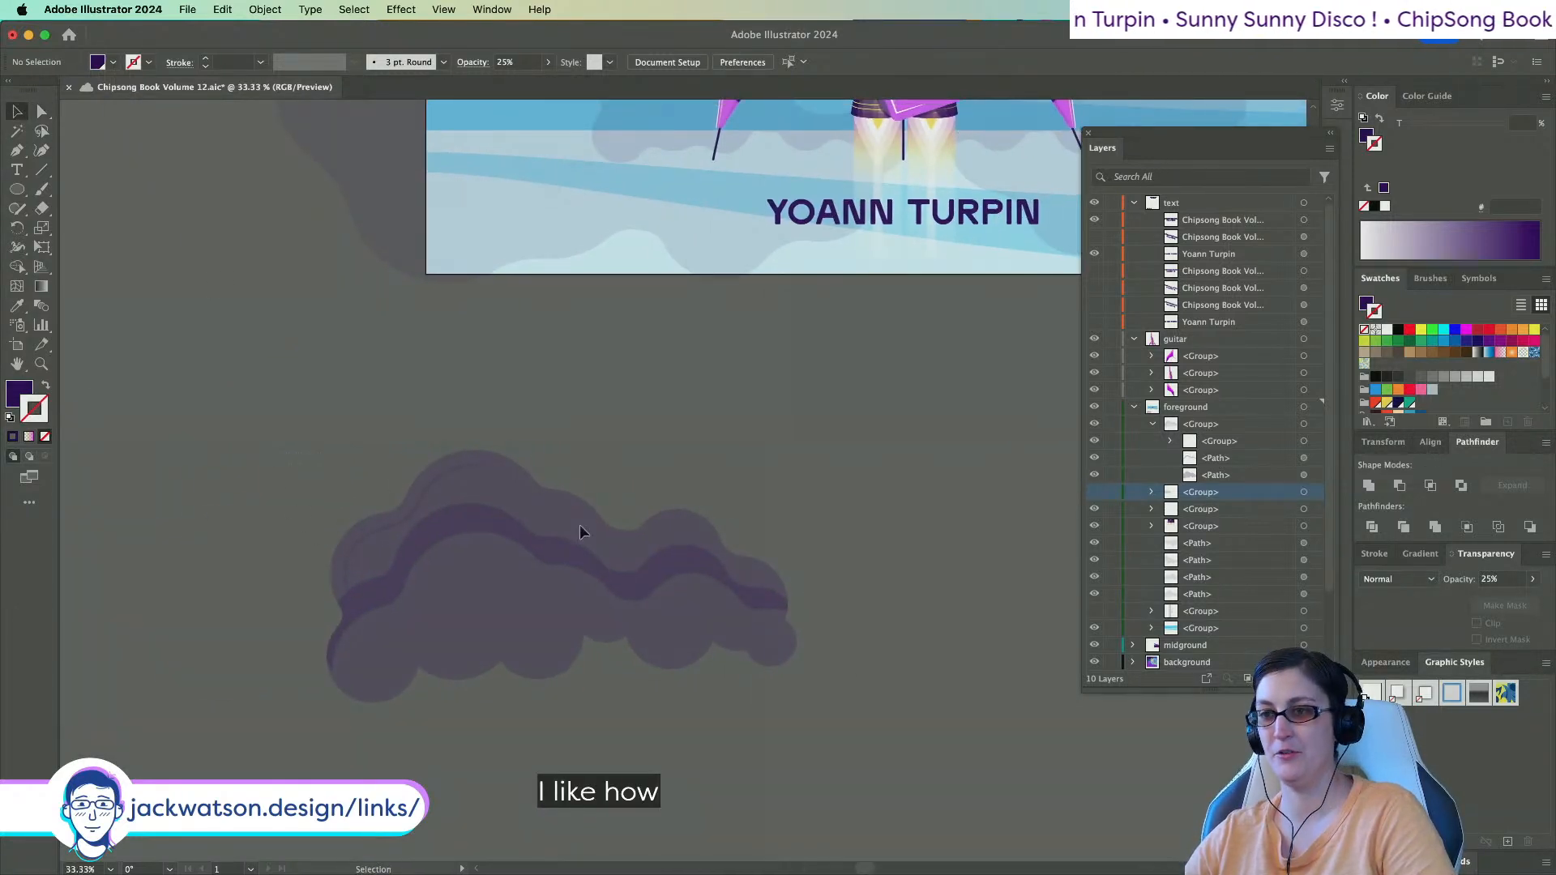
drag(391, 478, 796, 707)
scroll(652, 728, up, 3)
drag(542, 755, 542, 290)
scroll(541, 310, up, 5)
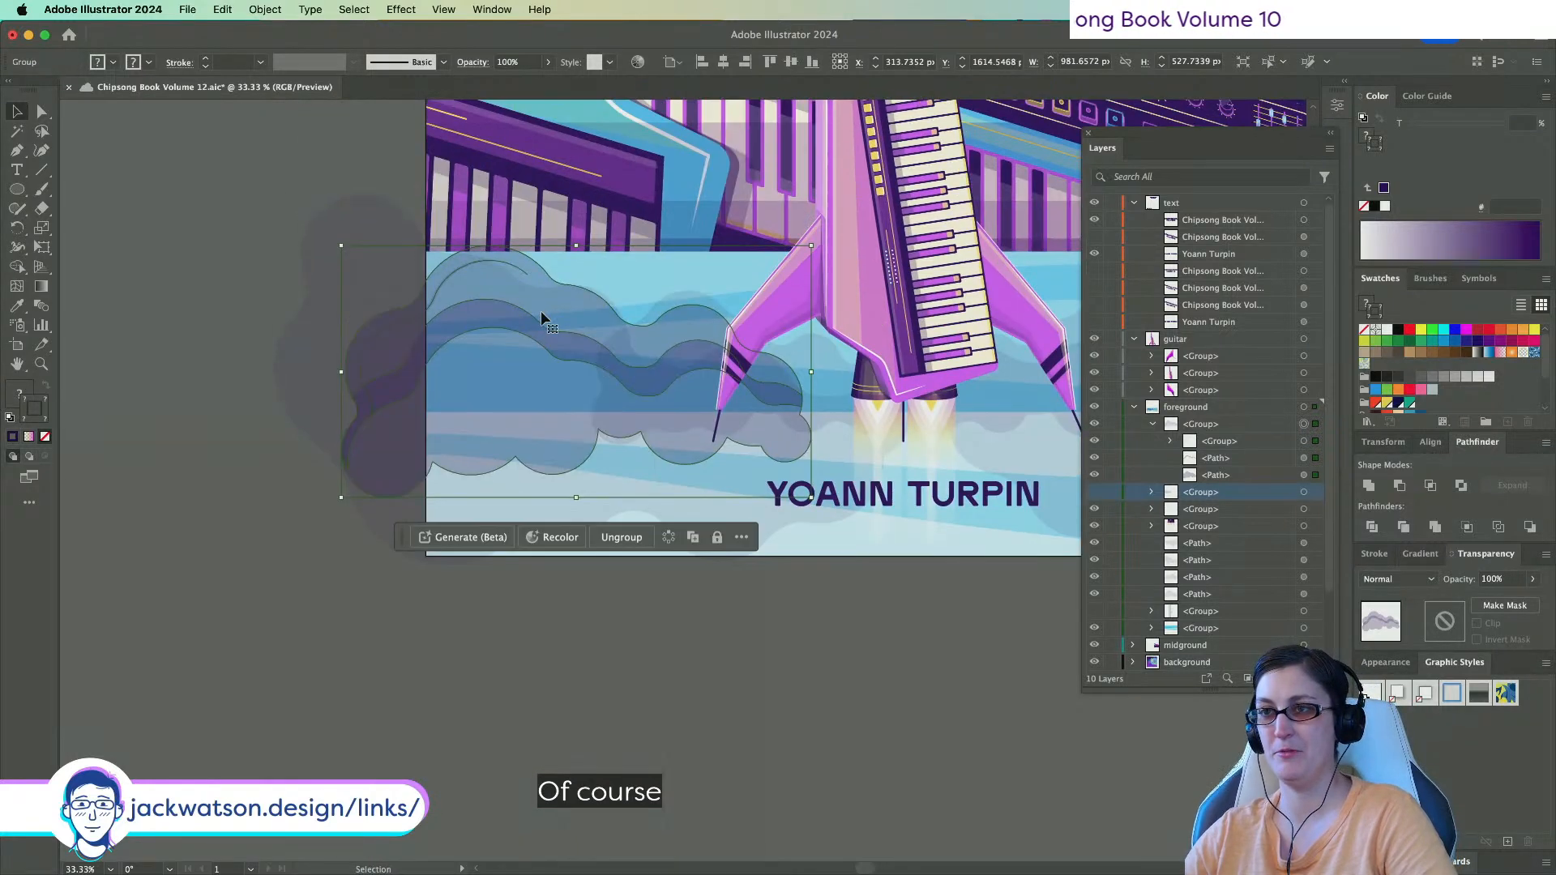
Examine how the darker cloud sits against the rocket and the whole cover.
scroll(541, 310, right, 4)
click(710, 628)
scroll(710, 629, right, 1)
key(super+minus)
key(super+minus)
key(a)
click(499, 453)
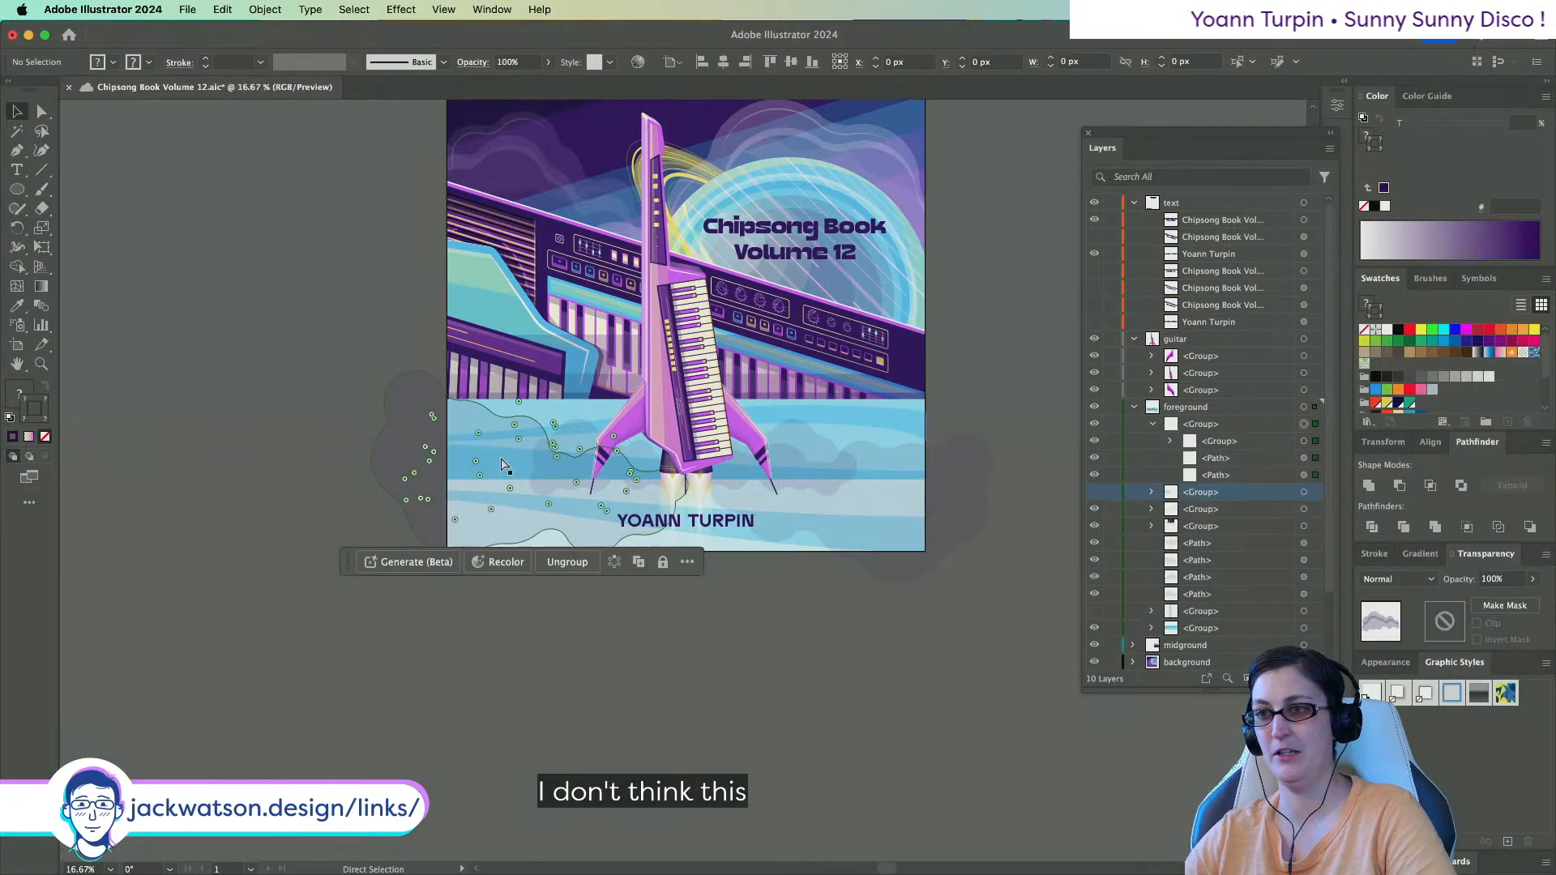
alt+click(507, 487)
key(v)
key(super+shift+a)
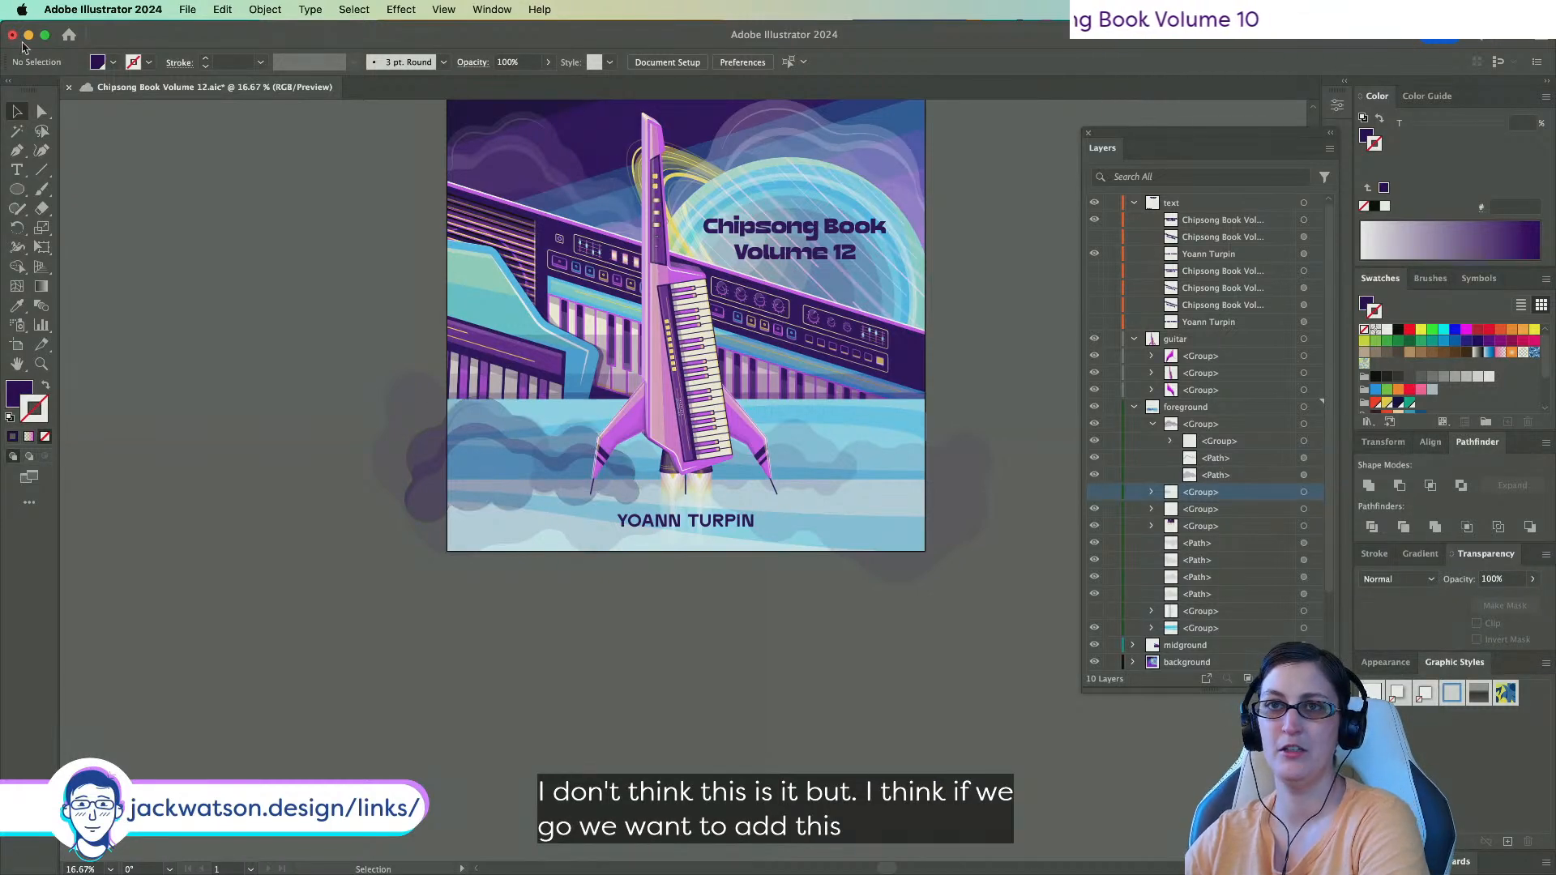
Delete the dark wavy band from the cloud group.
click(42, 111)
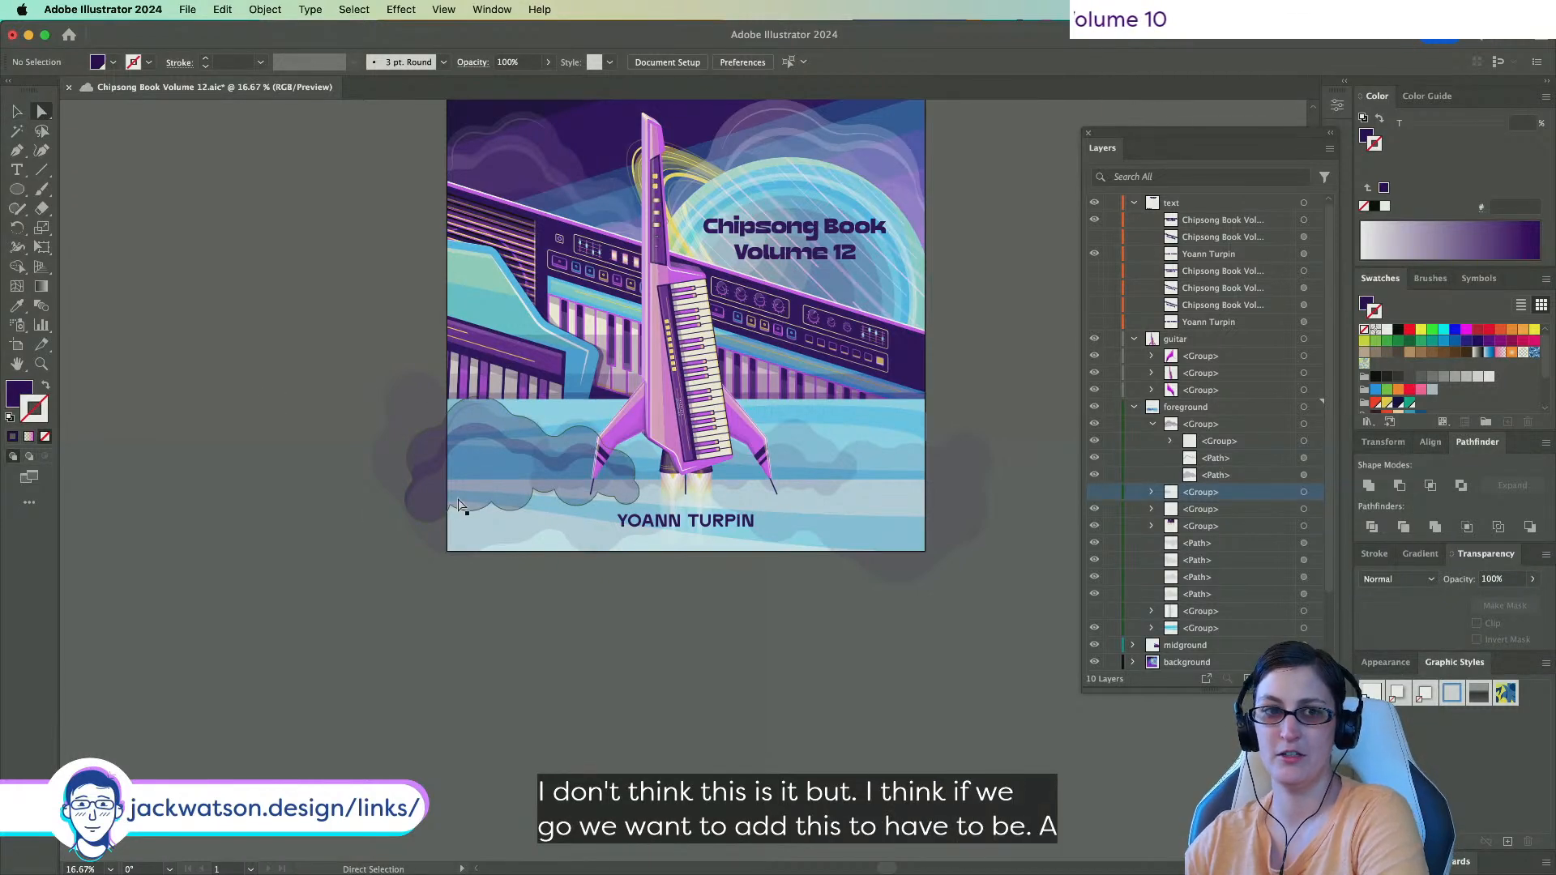
click(519, 448)
key(Delete)
scroll(272, 448, up, 1)
scroll(274, 451, right, 2)
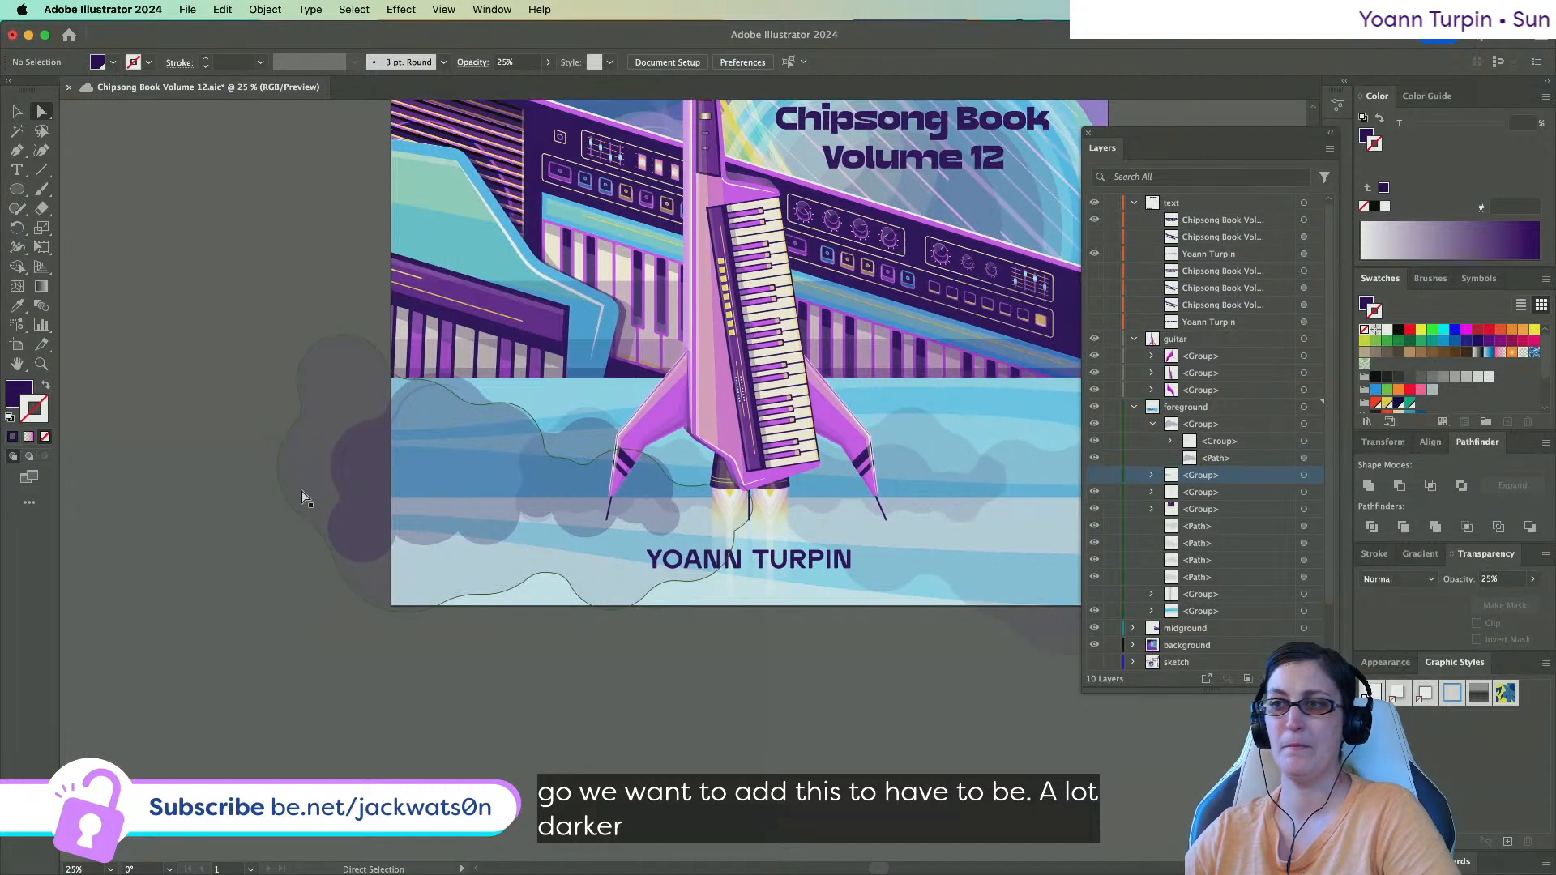
Shift the simplified cloud group slightly right toward the rocket, keeping its height nearly the same.
key(v)
click(490, 482)
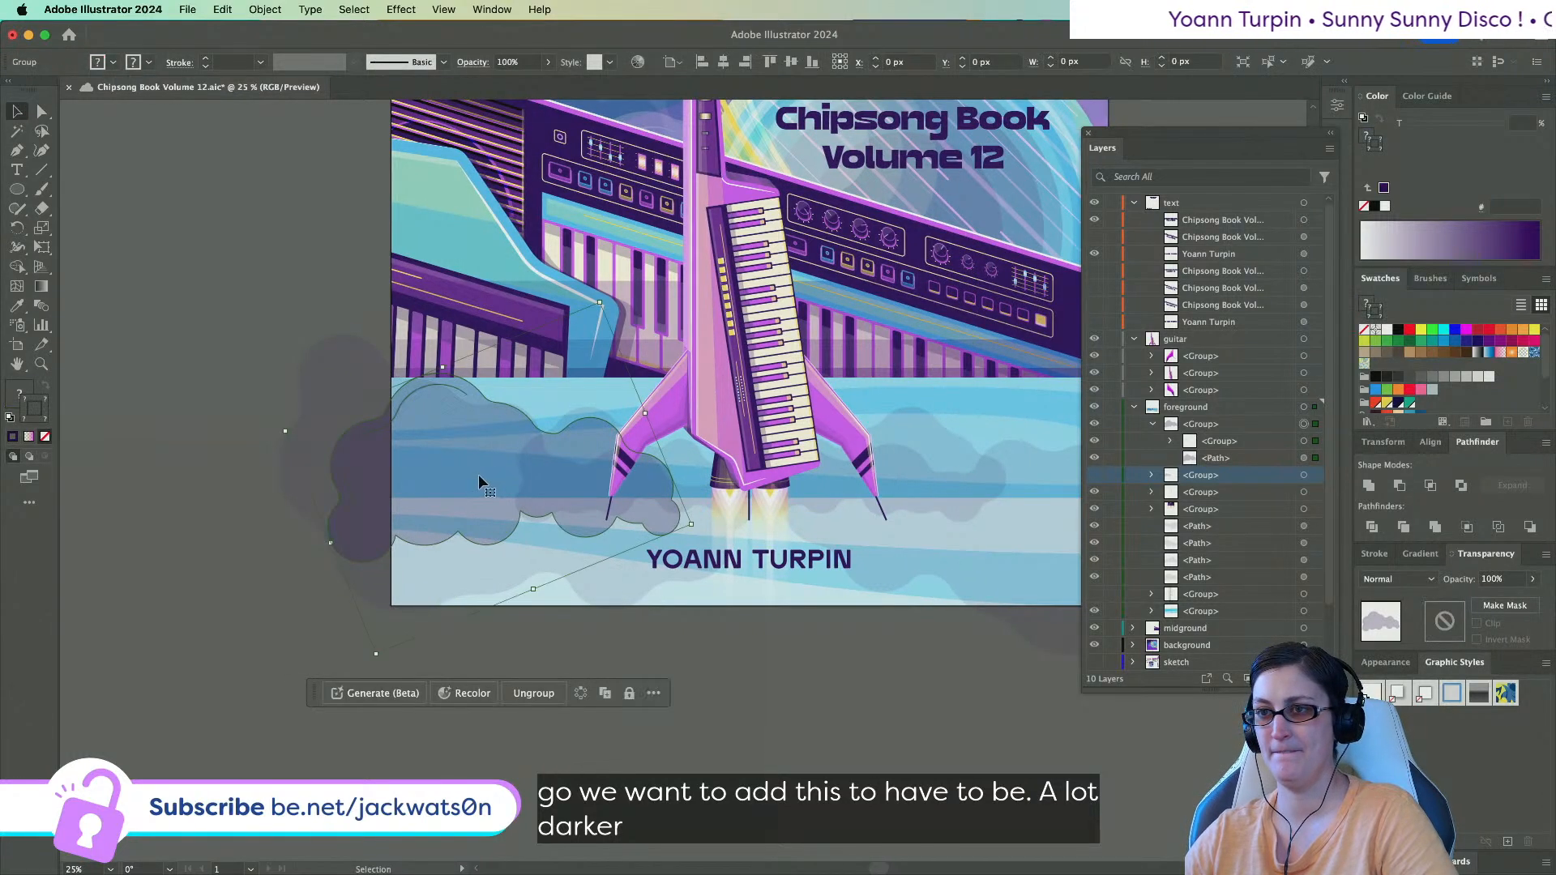
drag(475, 484, 523, 487)
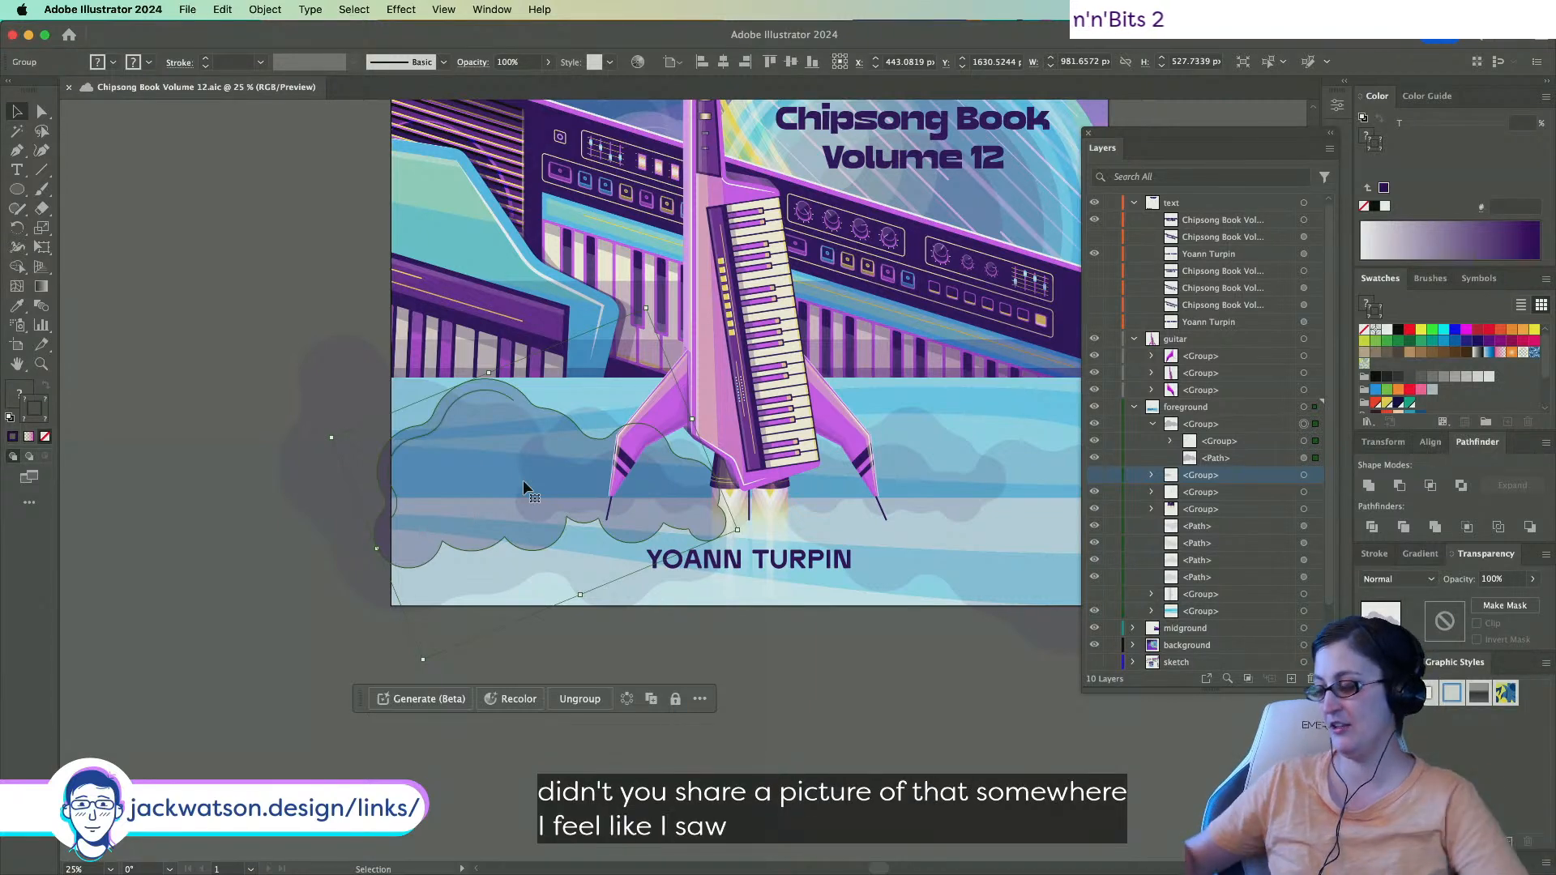
click(178, 411)
Cut the cloud group from the foreground layer and paste it in place at the front of the guitar layer.
scroll(343, 411, right, 3)
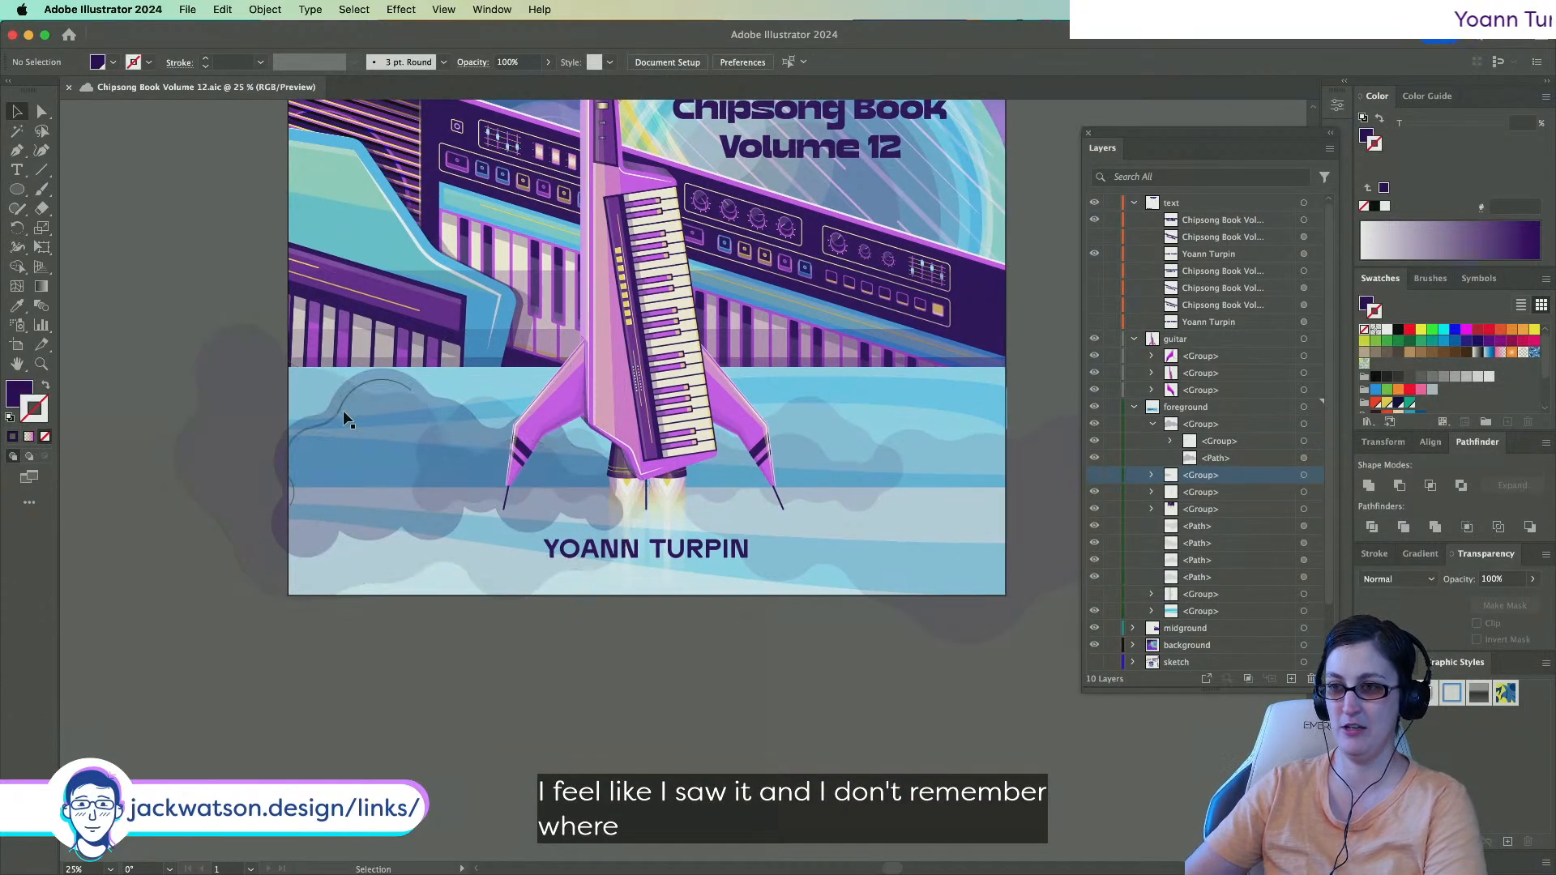
scroll(128, 304, down, 2)
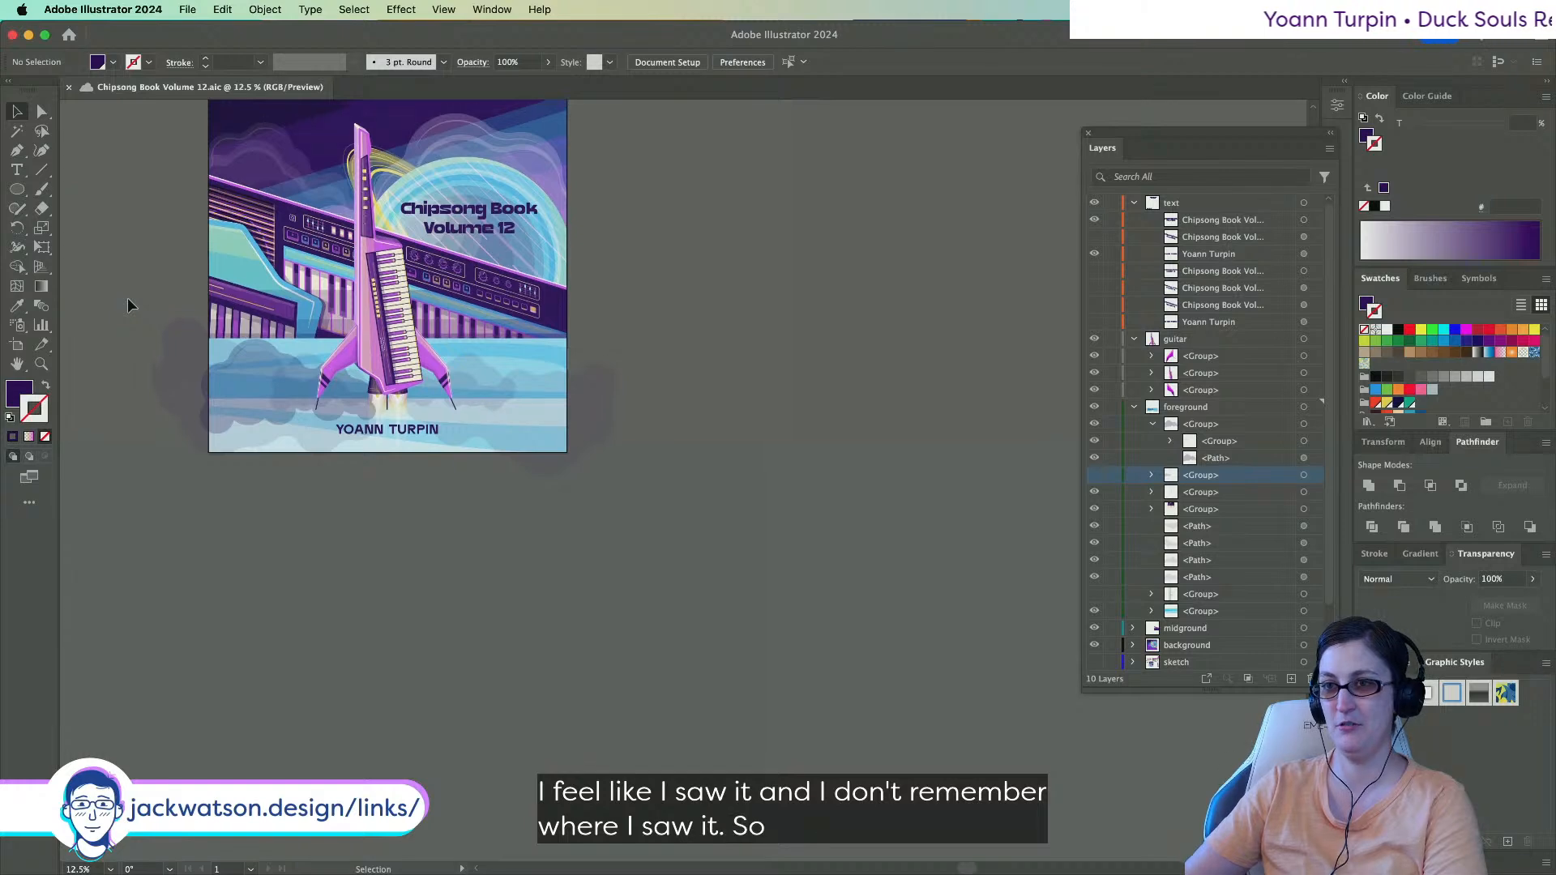
scroll(69, 301, up, 1)
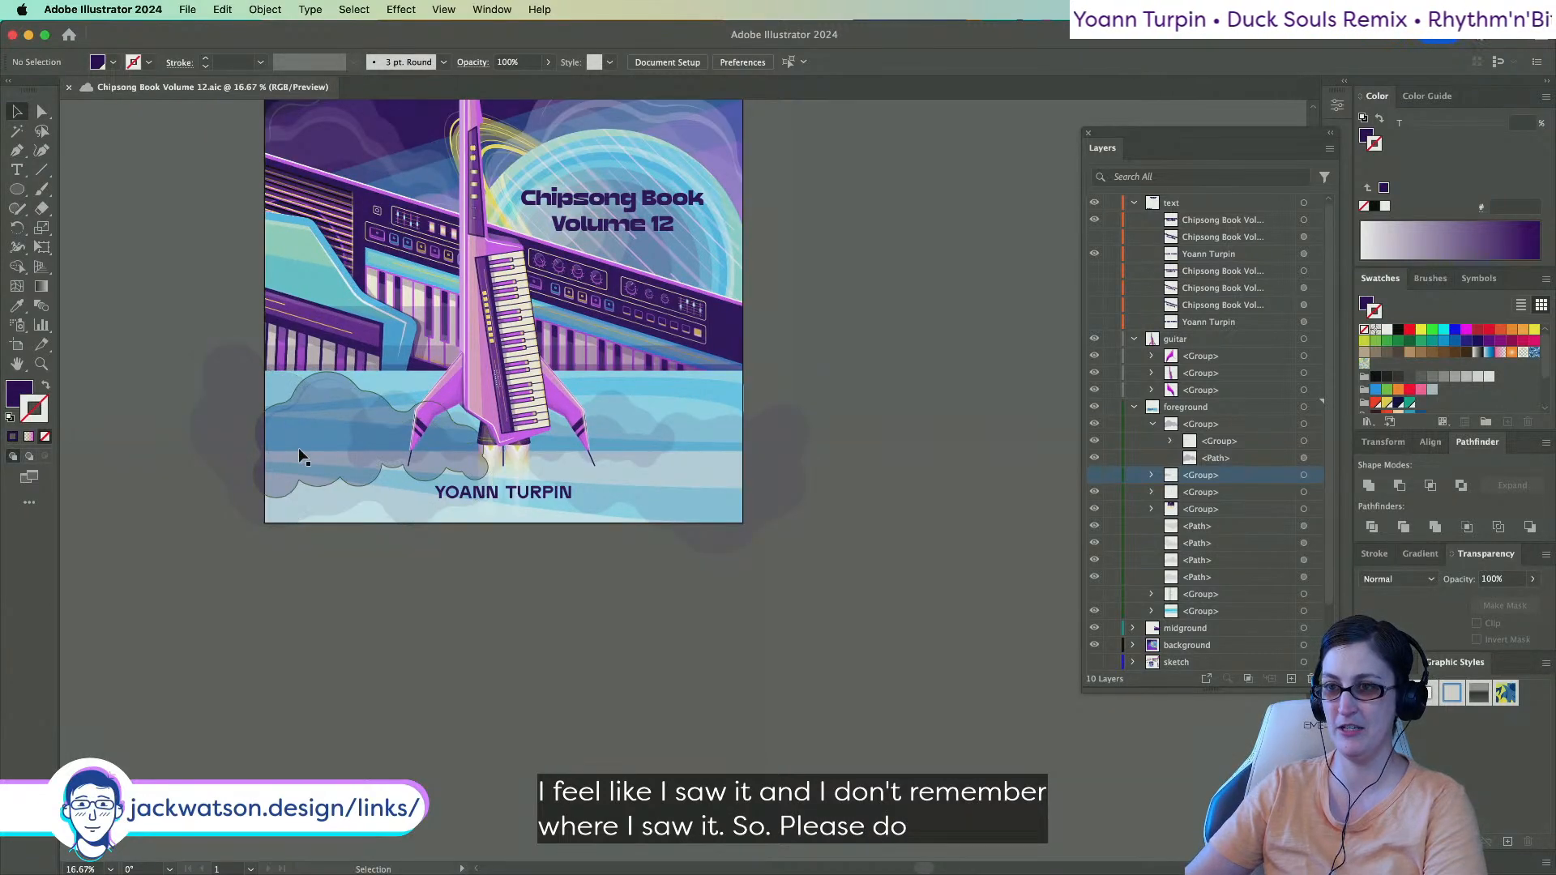
scroll(298, 448, up, 1)
click(304, 444)
key(Delete)
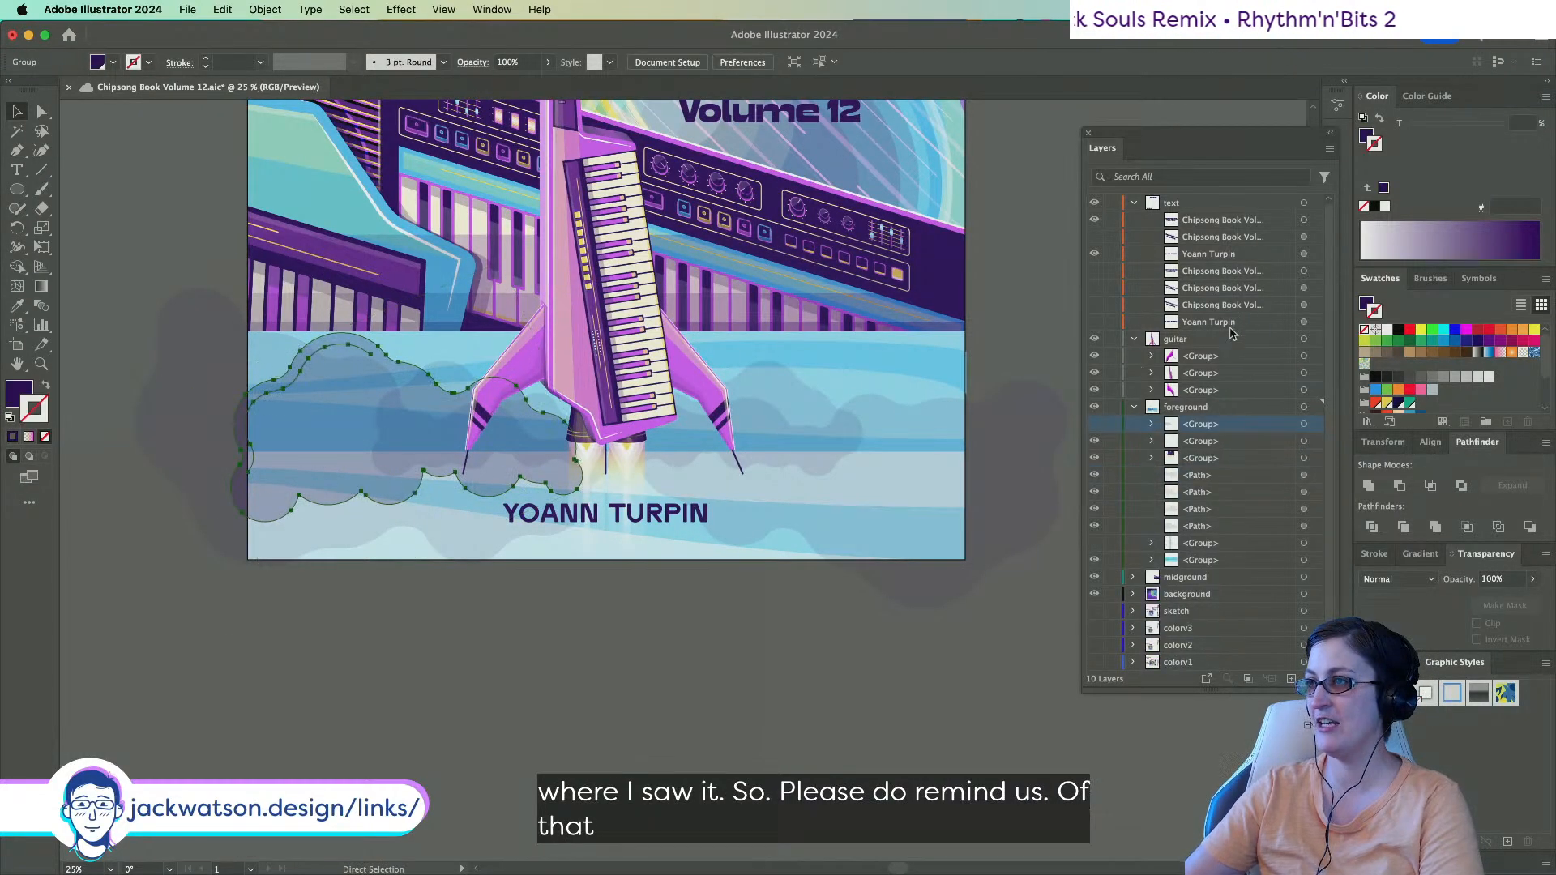
click(1268, 343)
key(ctrl+f)
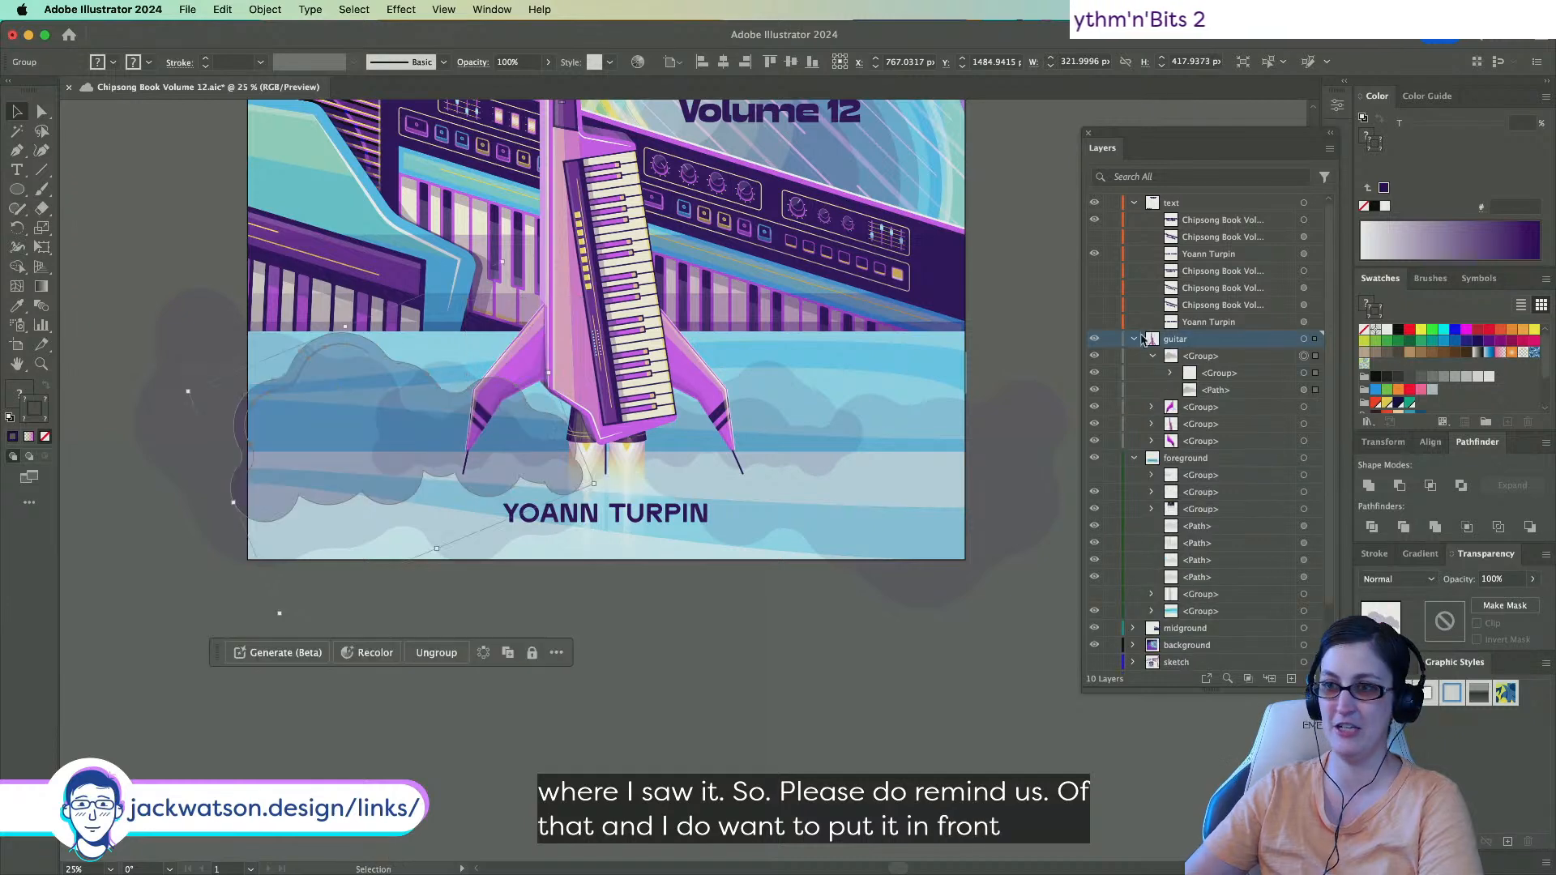
click(586, 599)
scroll(587, 599, down, 1)
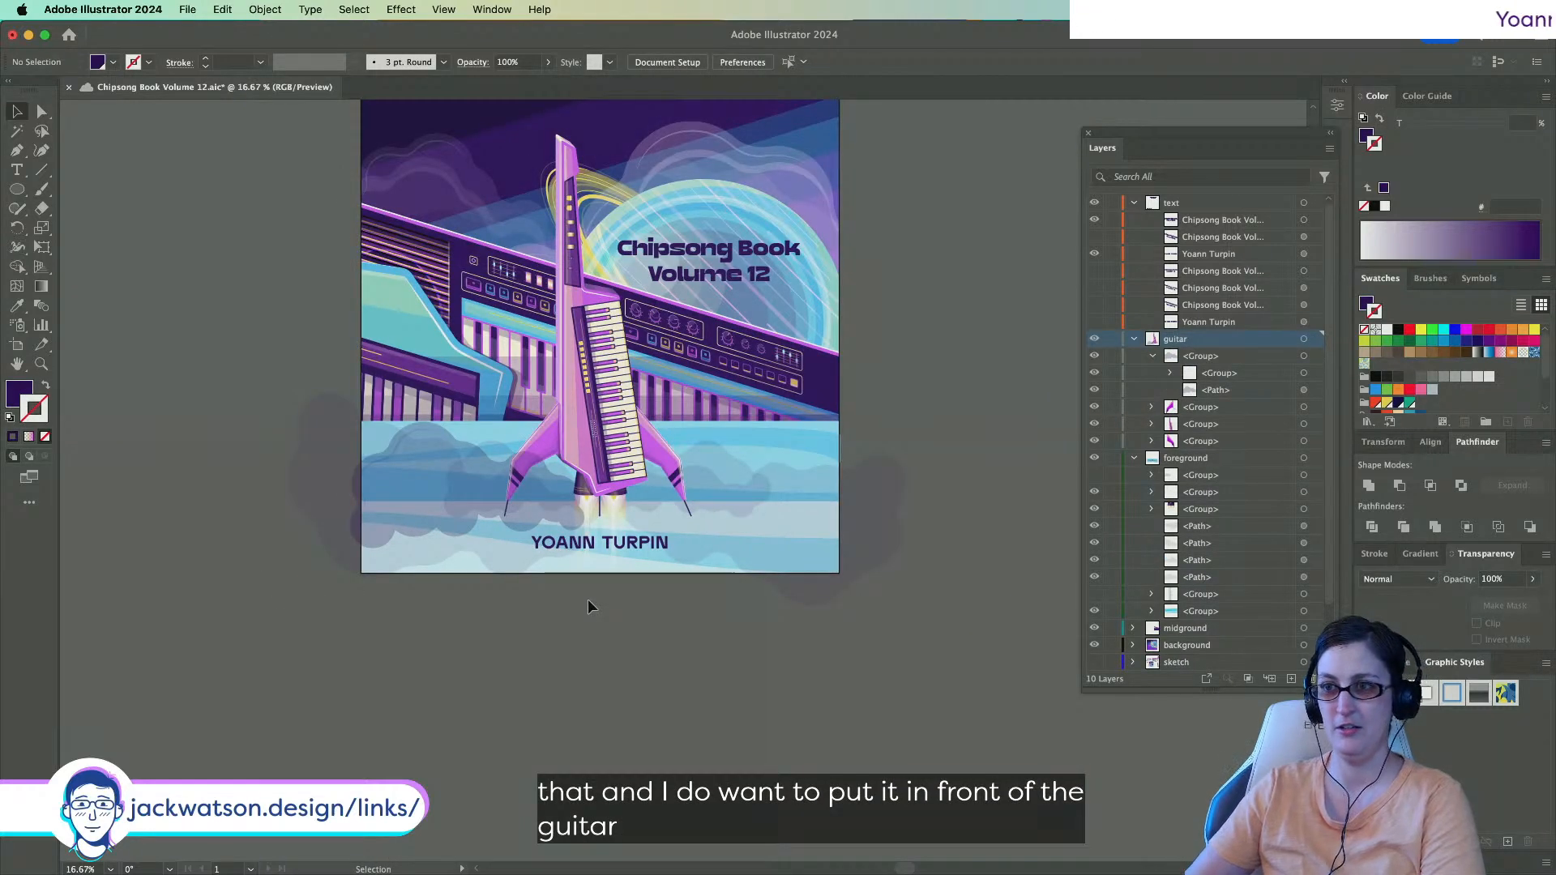
scroll(587, 601, up, 1)
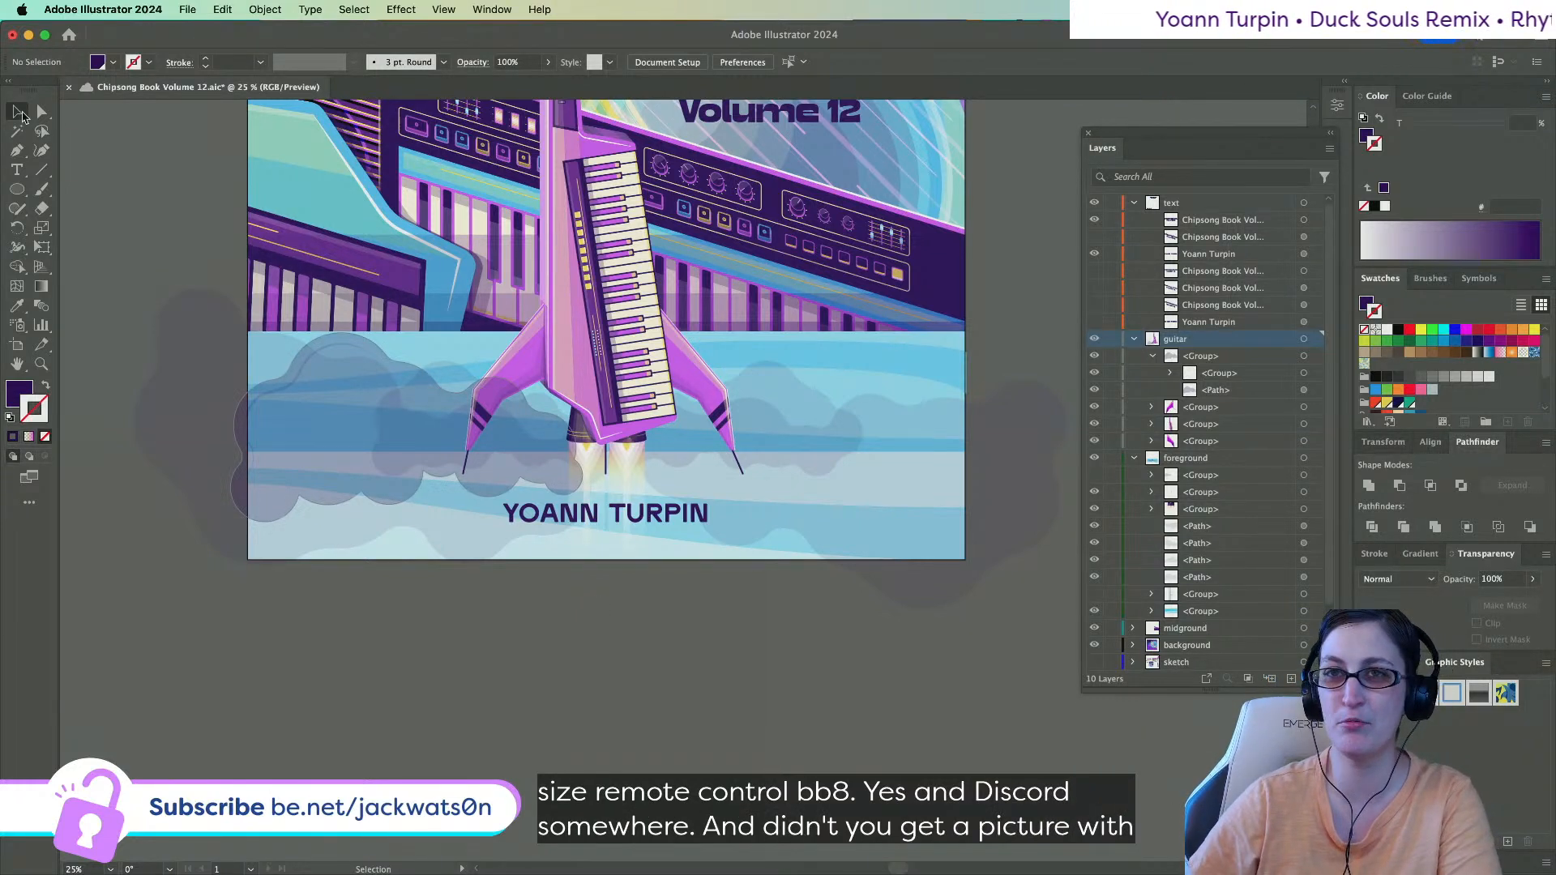
click(536, 417)
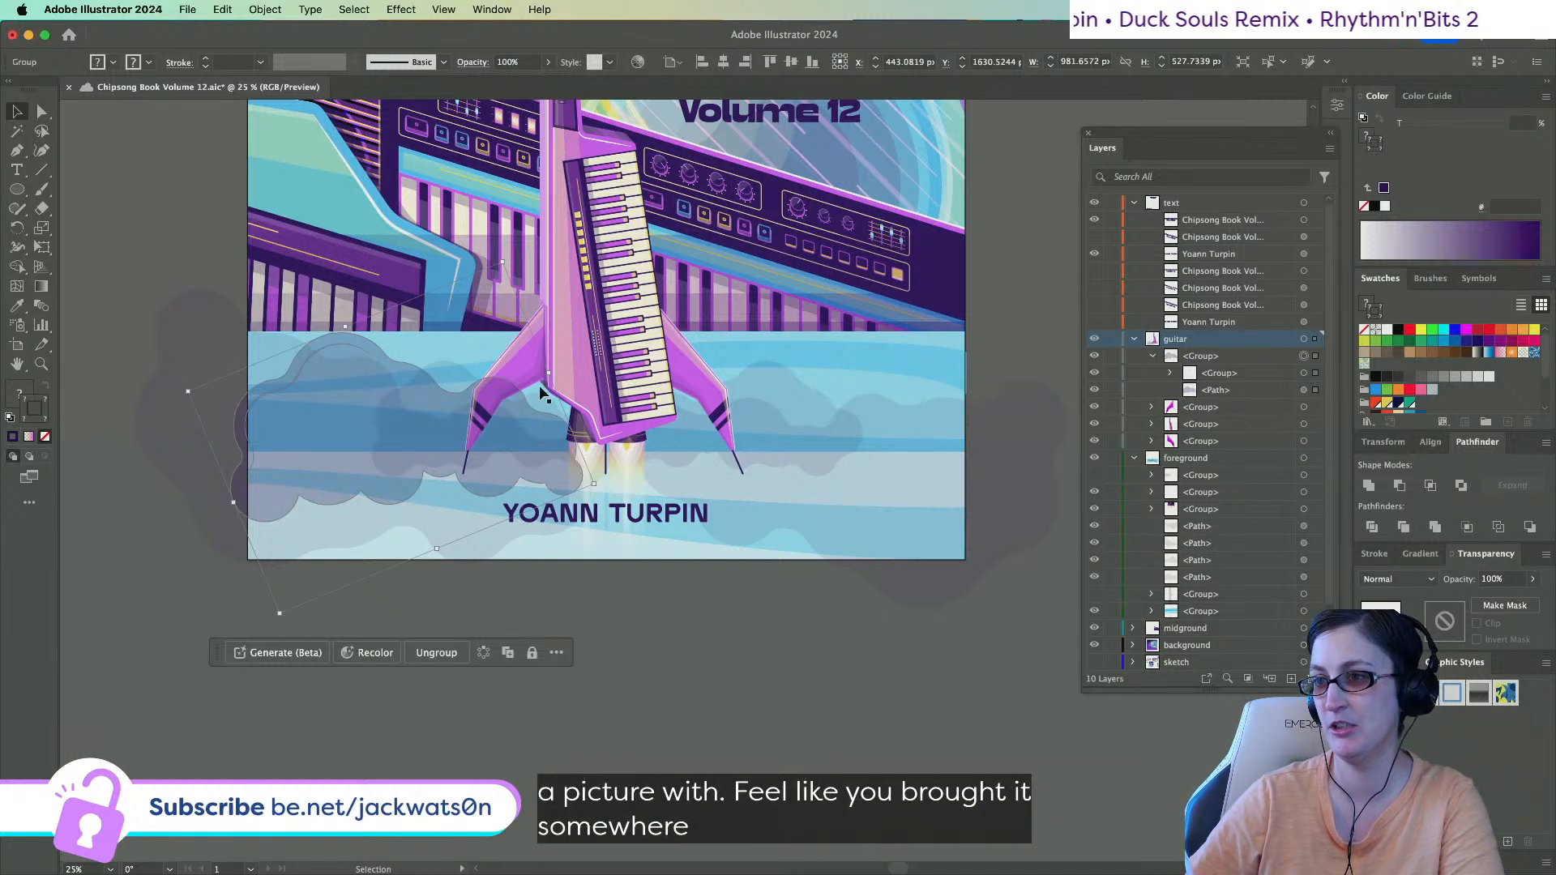
drag(538, 476, 497, 446)
key(a)
scroll(533, 601, up, 3)
scroll(533, 602, left, 2)
key(v)
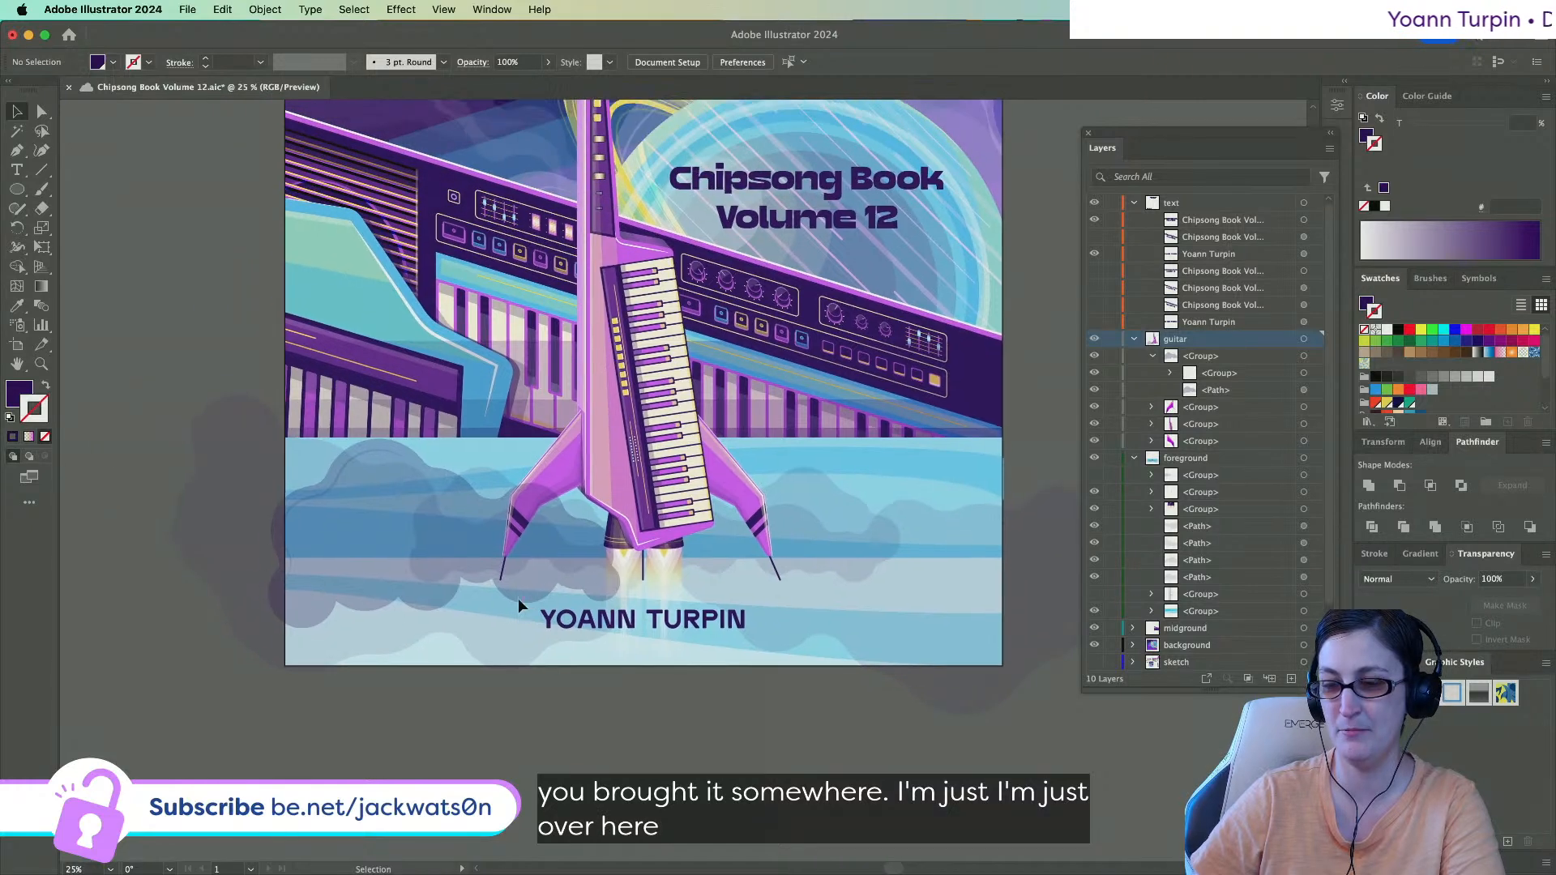
Duplicate the front cloud group, reflect the copy across the vertical axis, and place it at the same height on the rocket's right side.
click(350, 558)
key(a)
click(265, 9)
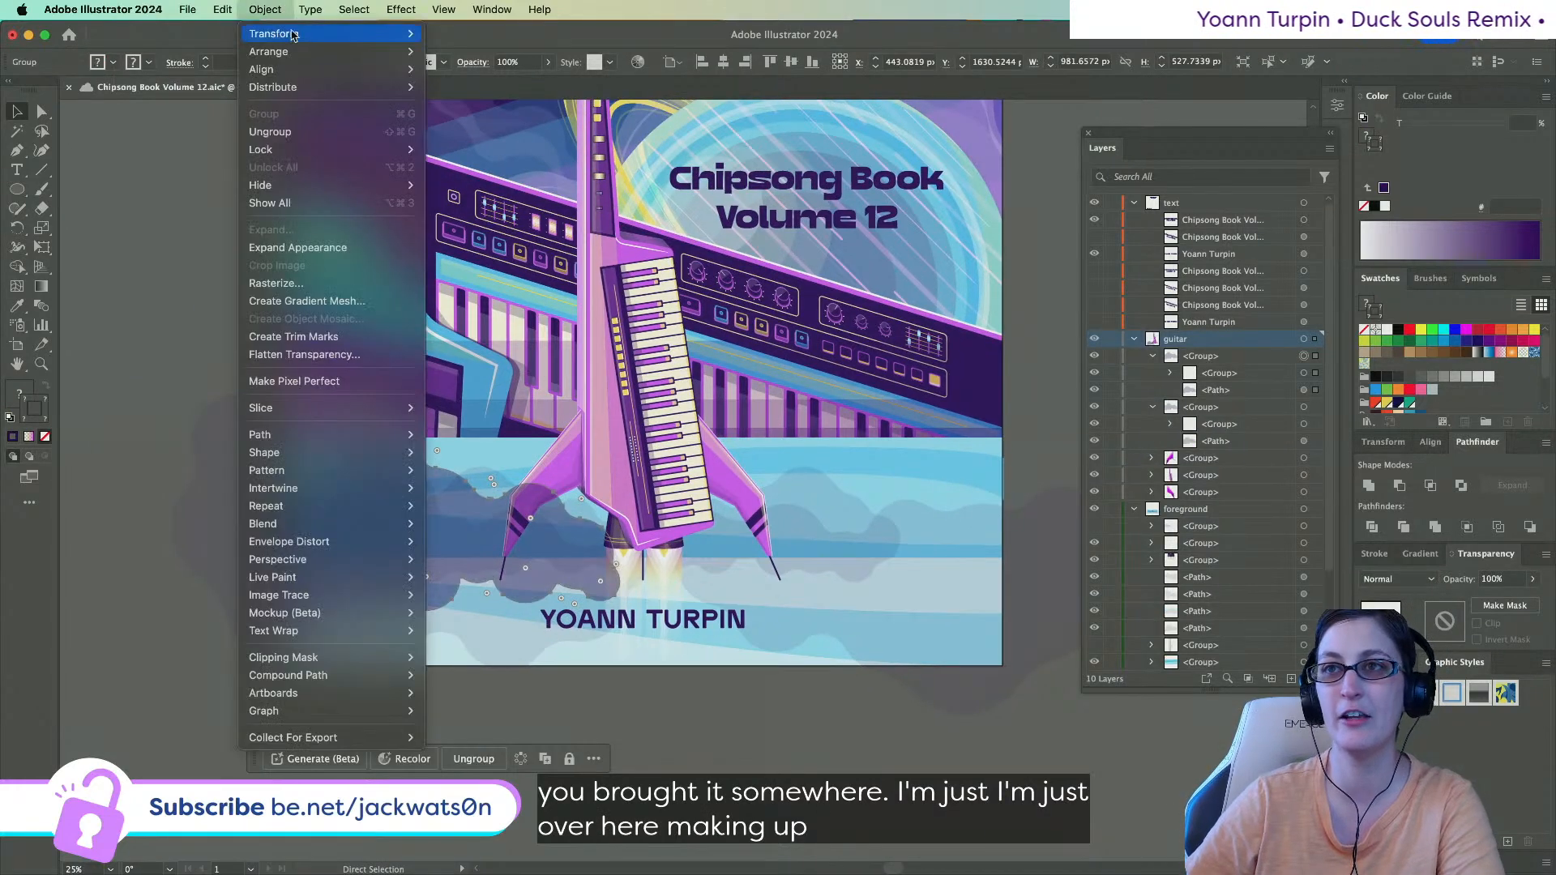
mouse_move(389, 34)
click(453, 78)
key(Return)
key(v)
drag(499, 453, 906, 452)
scroll(907, 453, right, 3)
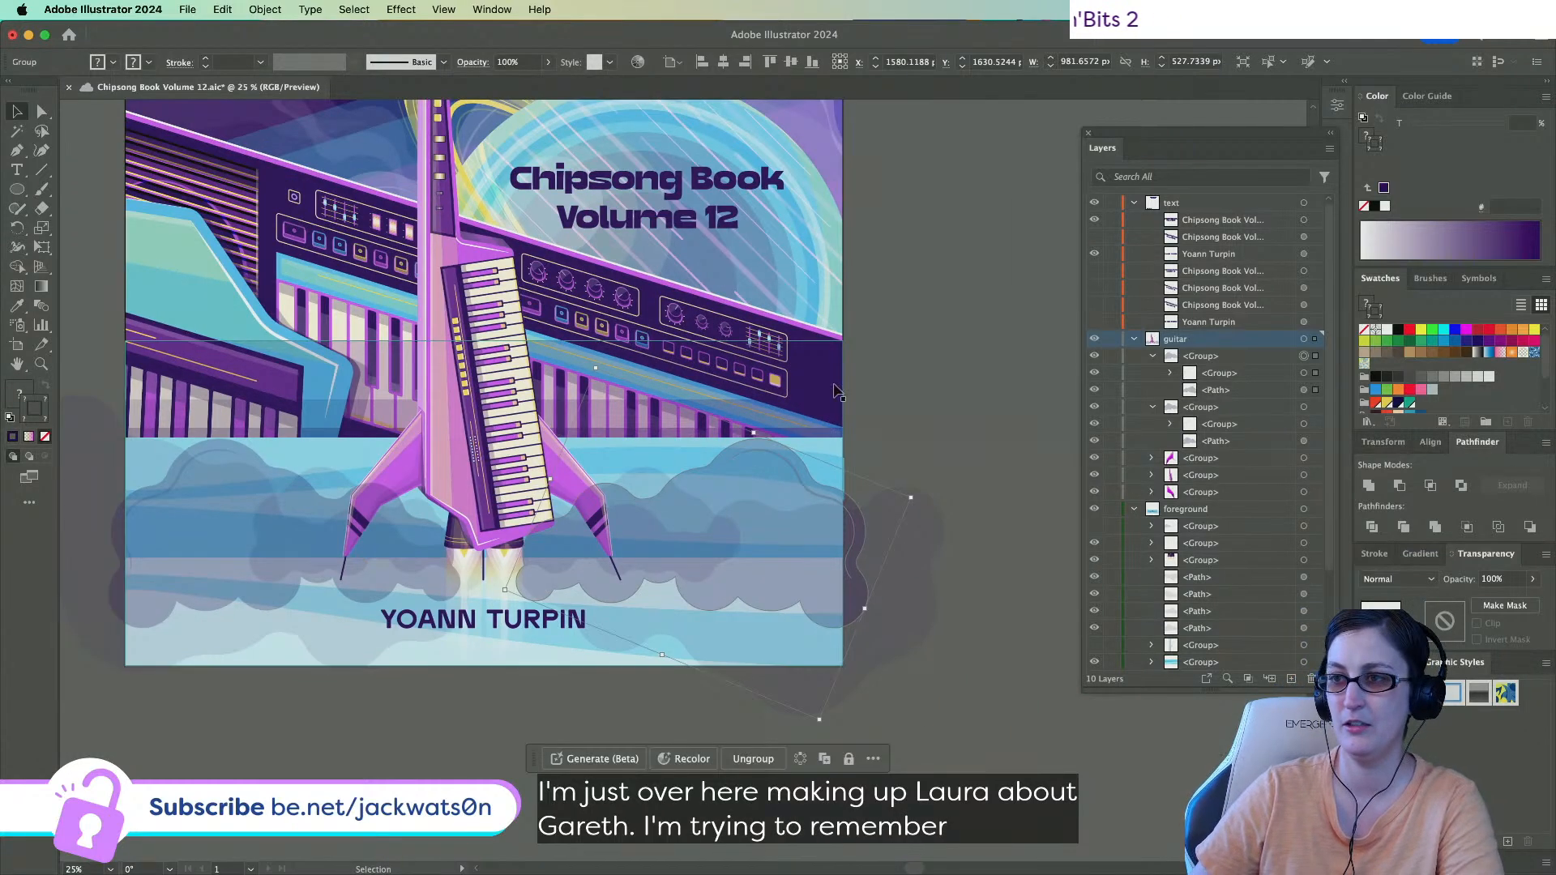
Undo and redo the mirrored cloud's placement to compare the whole cover in both states.
key(super+minus)
key(super+z)
key(super+shift+z)
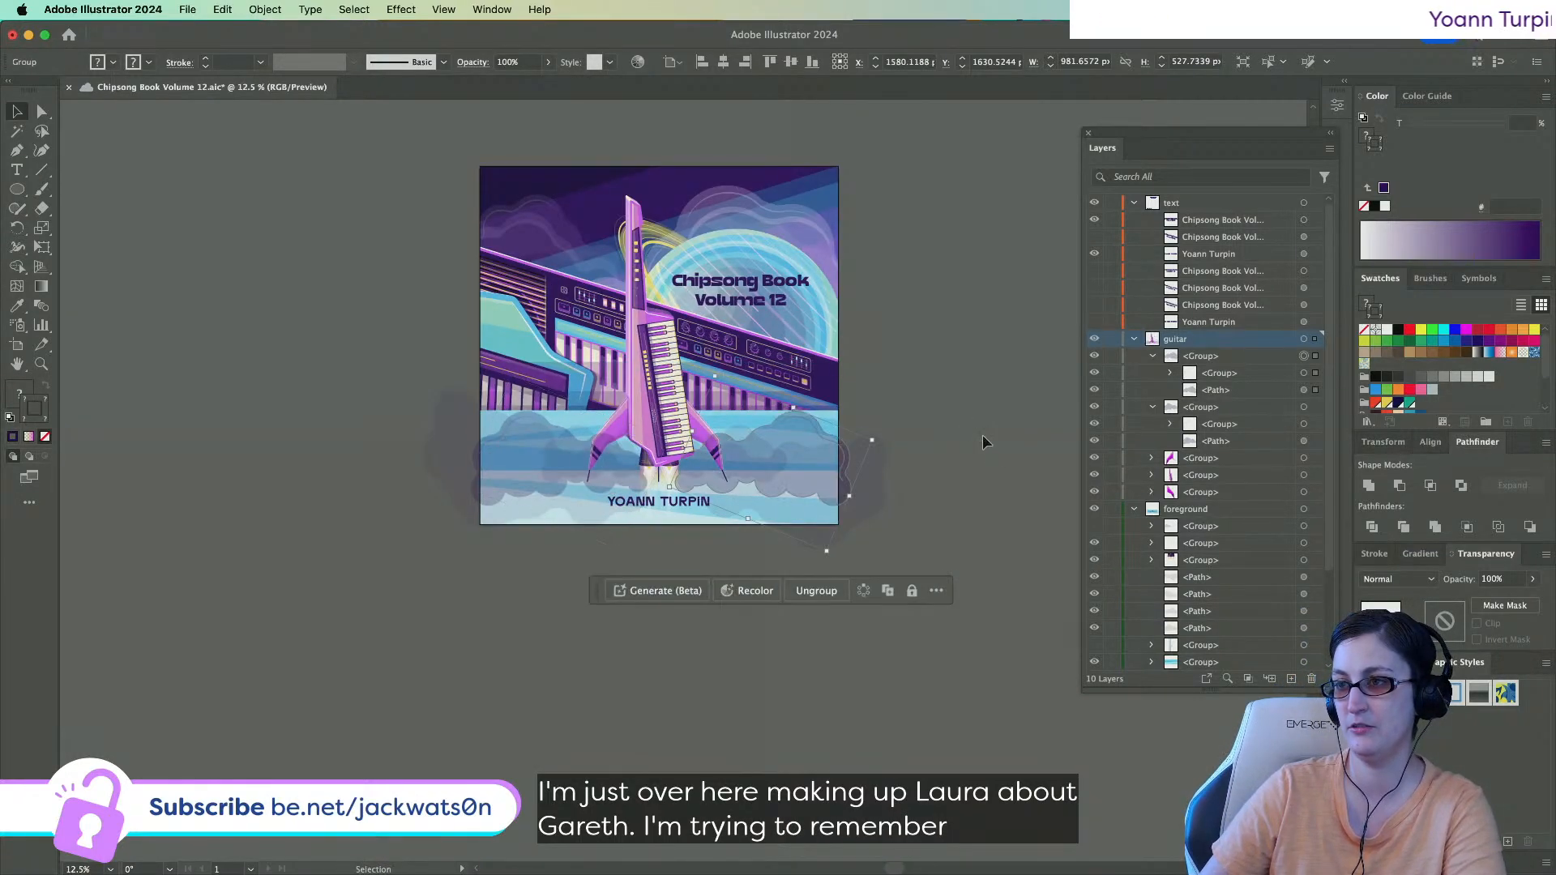
click(983, 436)
scroll(883, 503, up, 1)
Try scaling the mirrored cloud down to about 780 by 419 px.
click(751, 427)
drag(755, 435, 763, 434)
key(super+z)
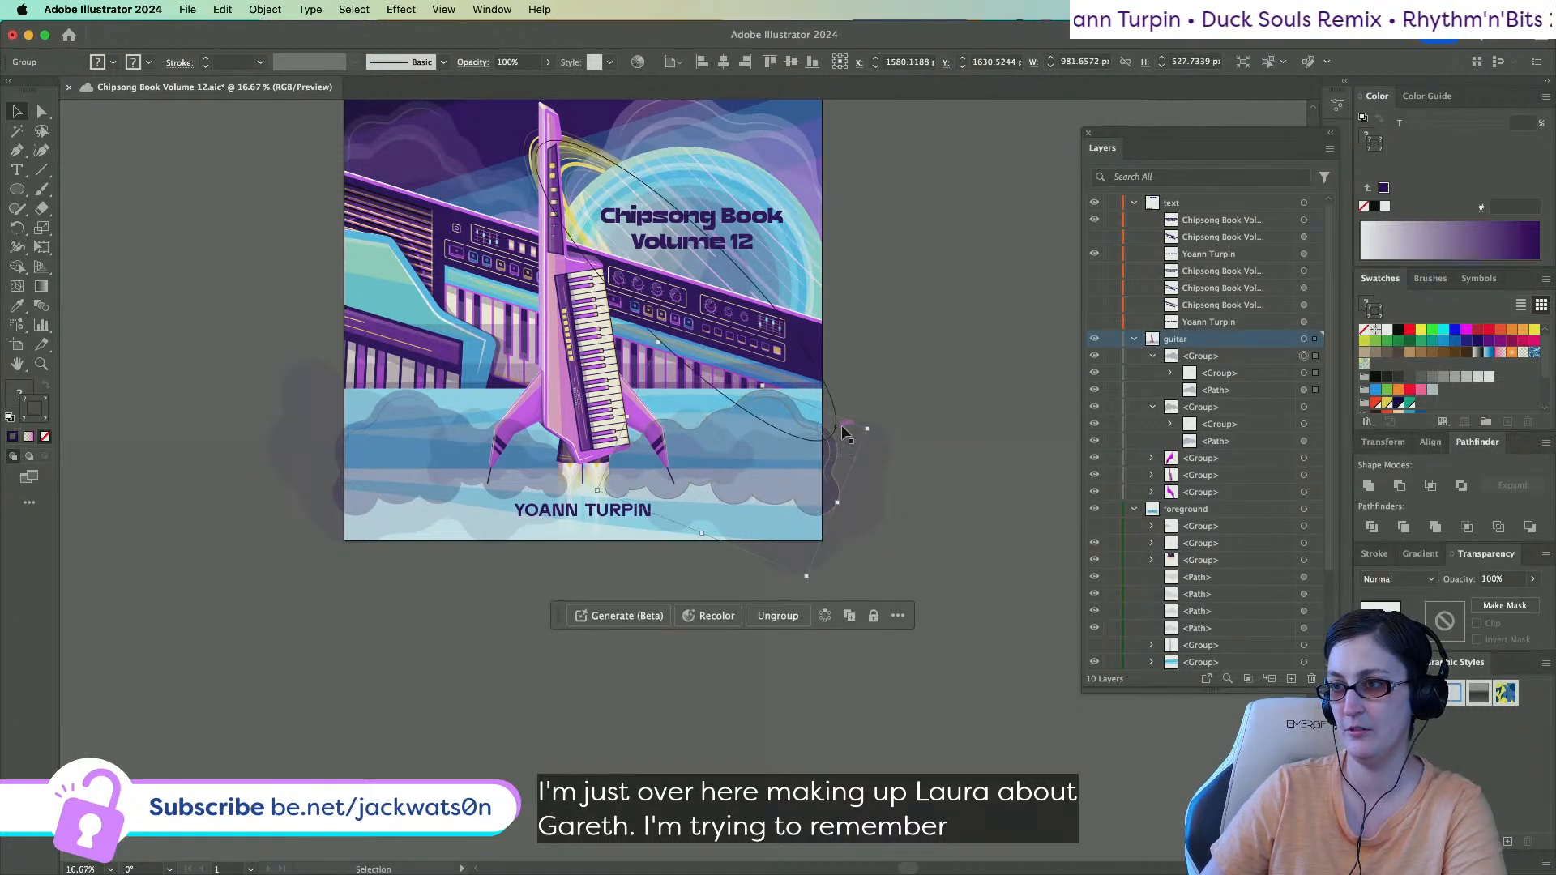
drag(869, 429, 739, 442)
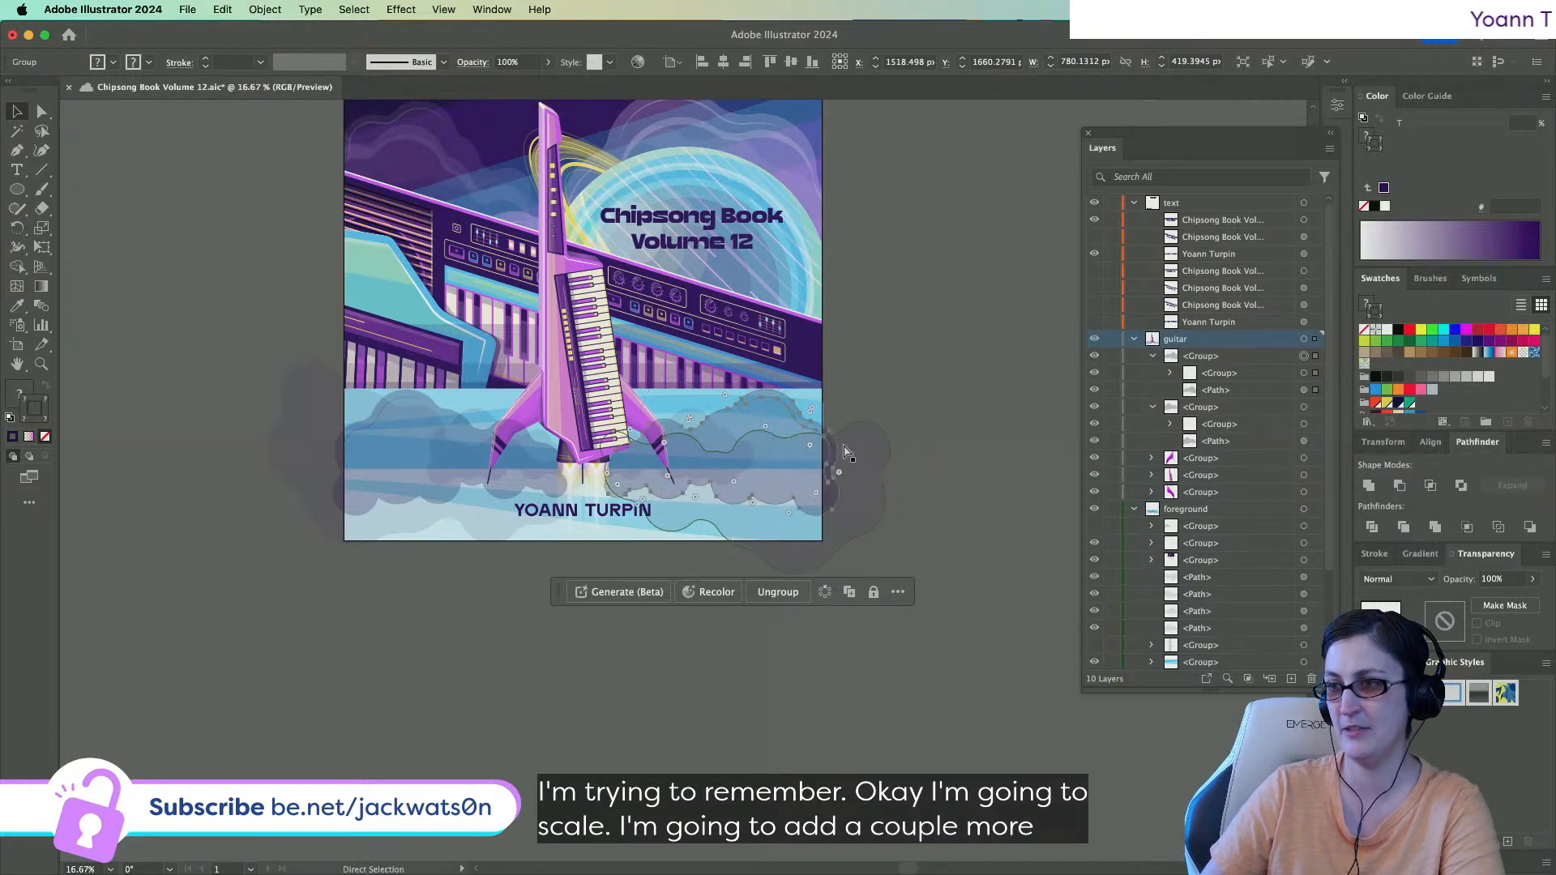
click(931, 434)
scroll(716, 438, up, 2)
scroll(720, 437, right, 2)
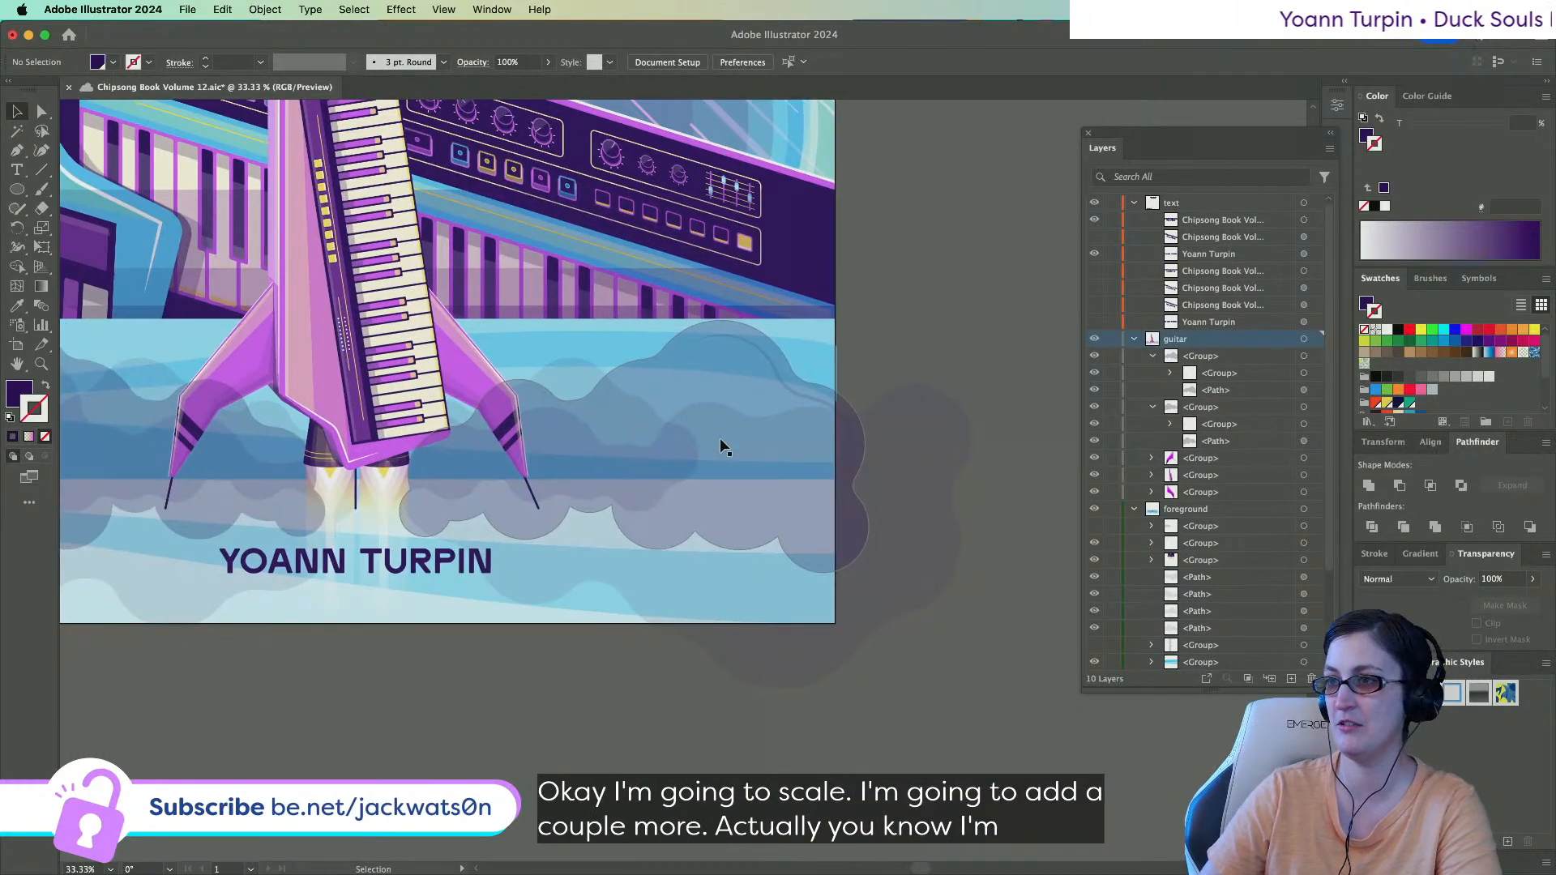
Isolate the front cloud group left of the rocket and select its outline path beside the thruster flame.
scroll(454, 379, up, 1)
scroll(164, 295, left, 10)
key(a)
double_click(394, 573)
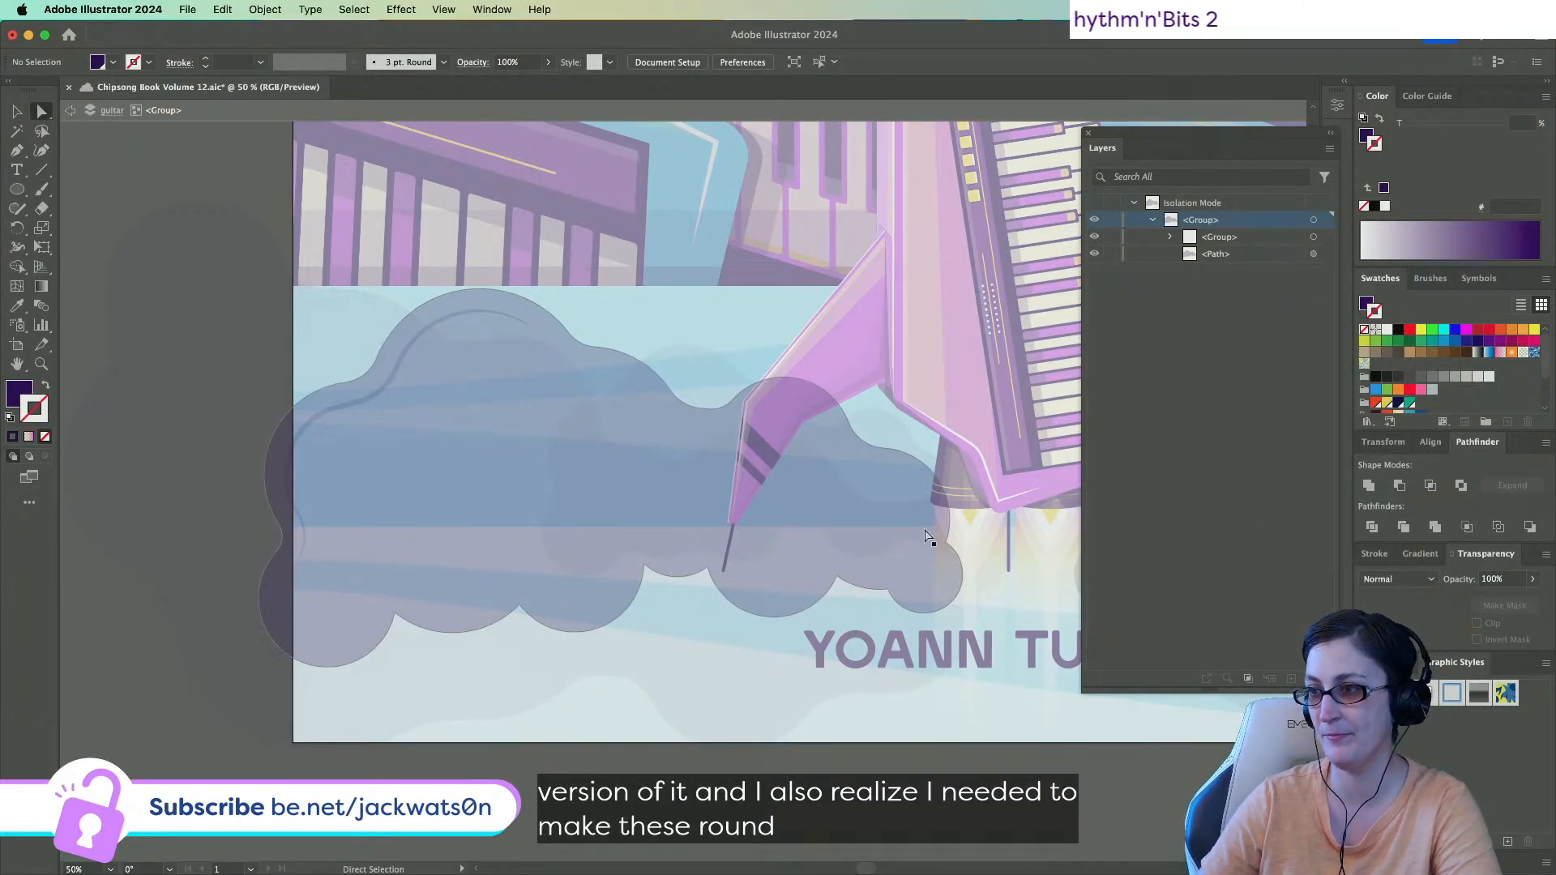
click(953, 540)
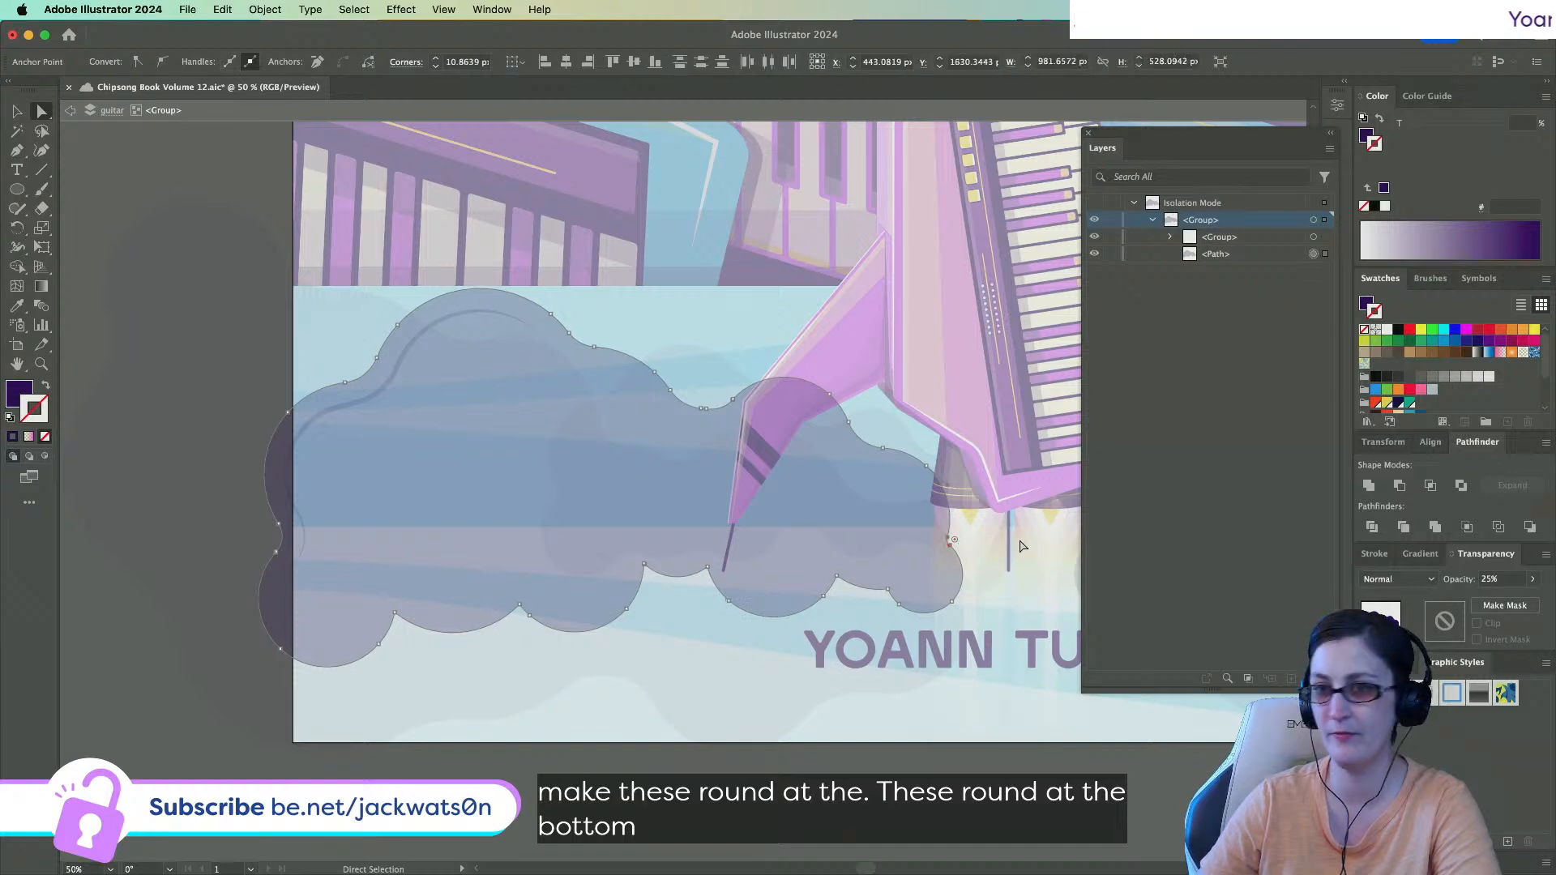
key(super+equal)
key(super+equal)
key(super+equal)
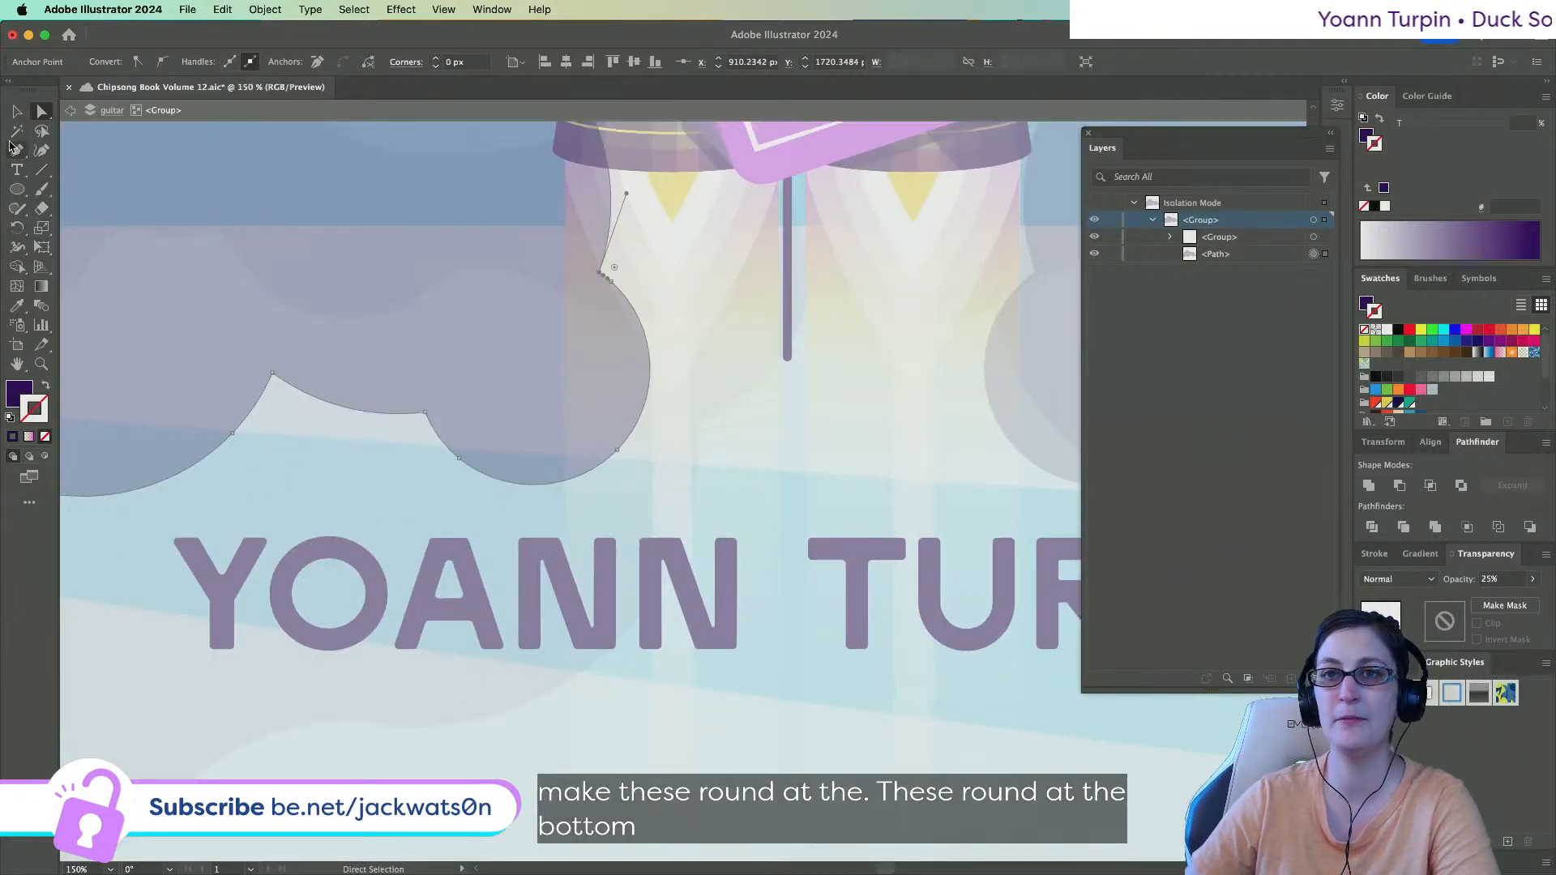
Delete the surplus anchor point in the notch beside the thruster flame and round that corner of the cloud.
drag(16, 150, 97, 189)
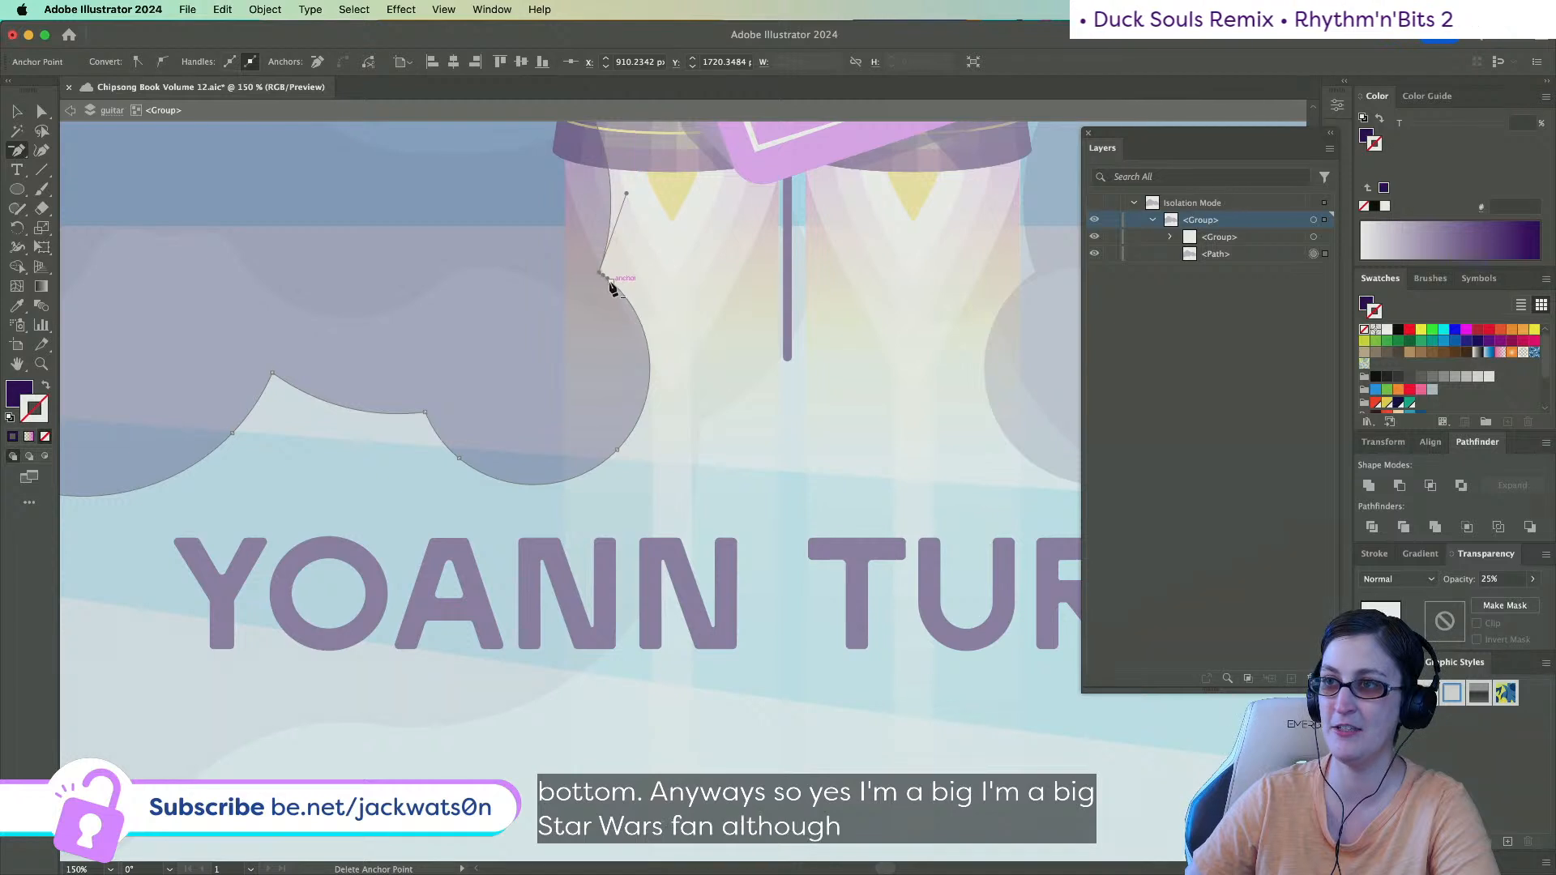
click(611, 281)
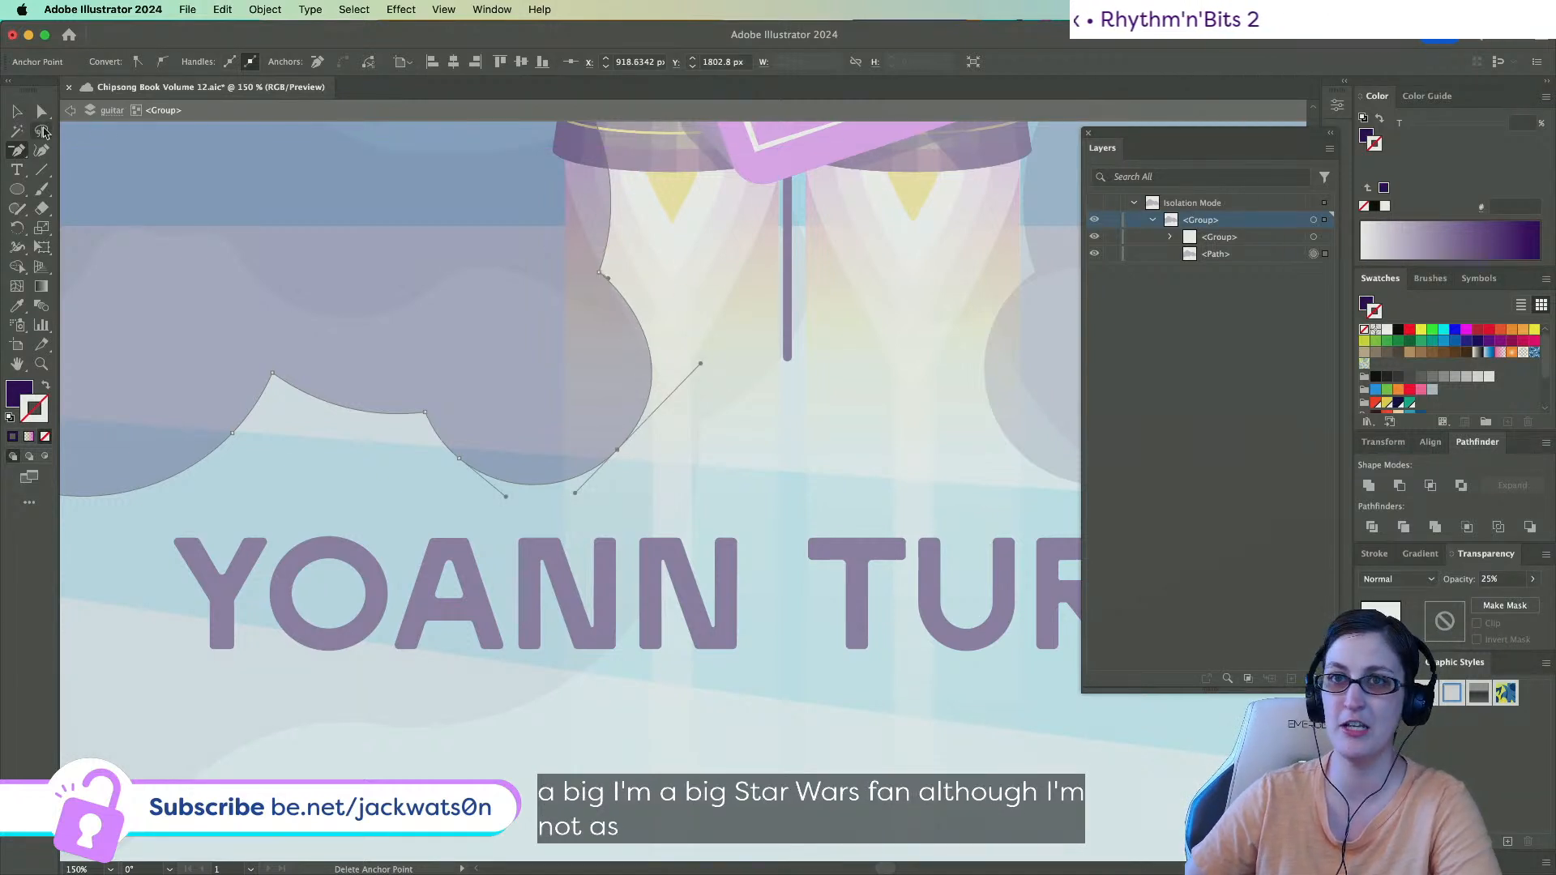
key(a)
click(599, 273)
drag(612, 267, 700, 272)
Round the two pointed notch corners on the cloud's lower edge above the artist name.
click(425, 412)
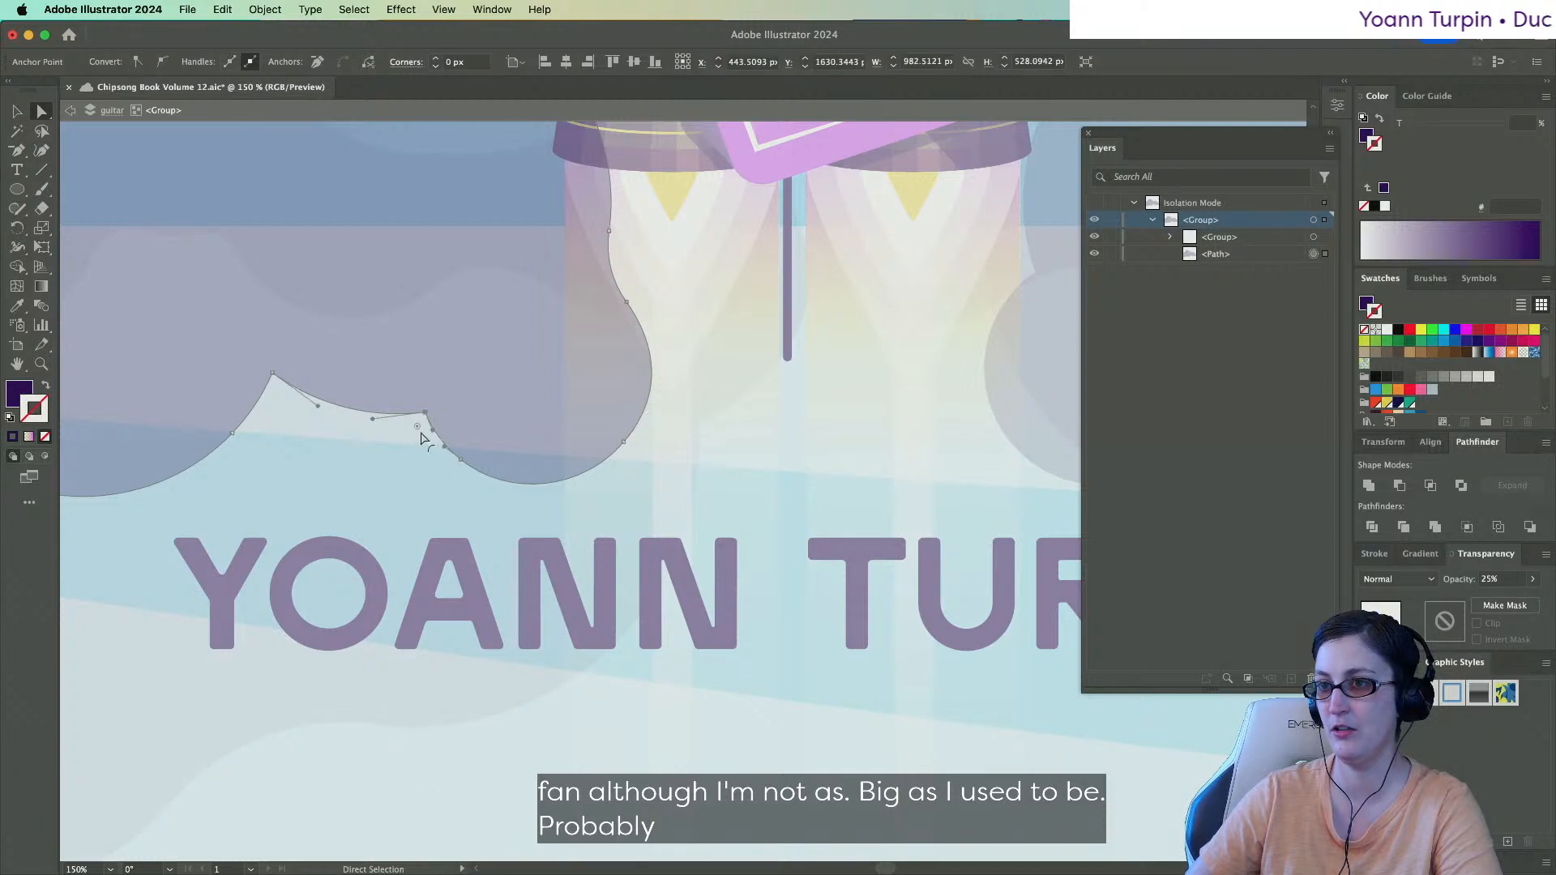
drag(417, 429, 413, 508)
drag(278, 384, 321, 443)
scroll(251, 440, left, 5)
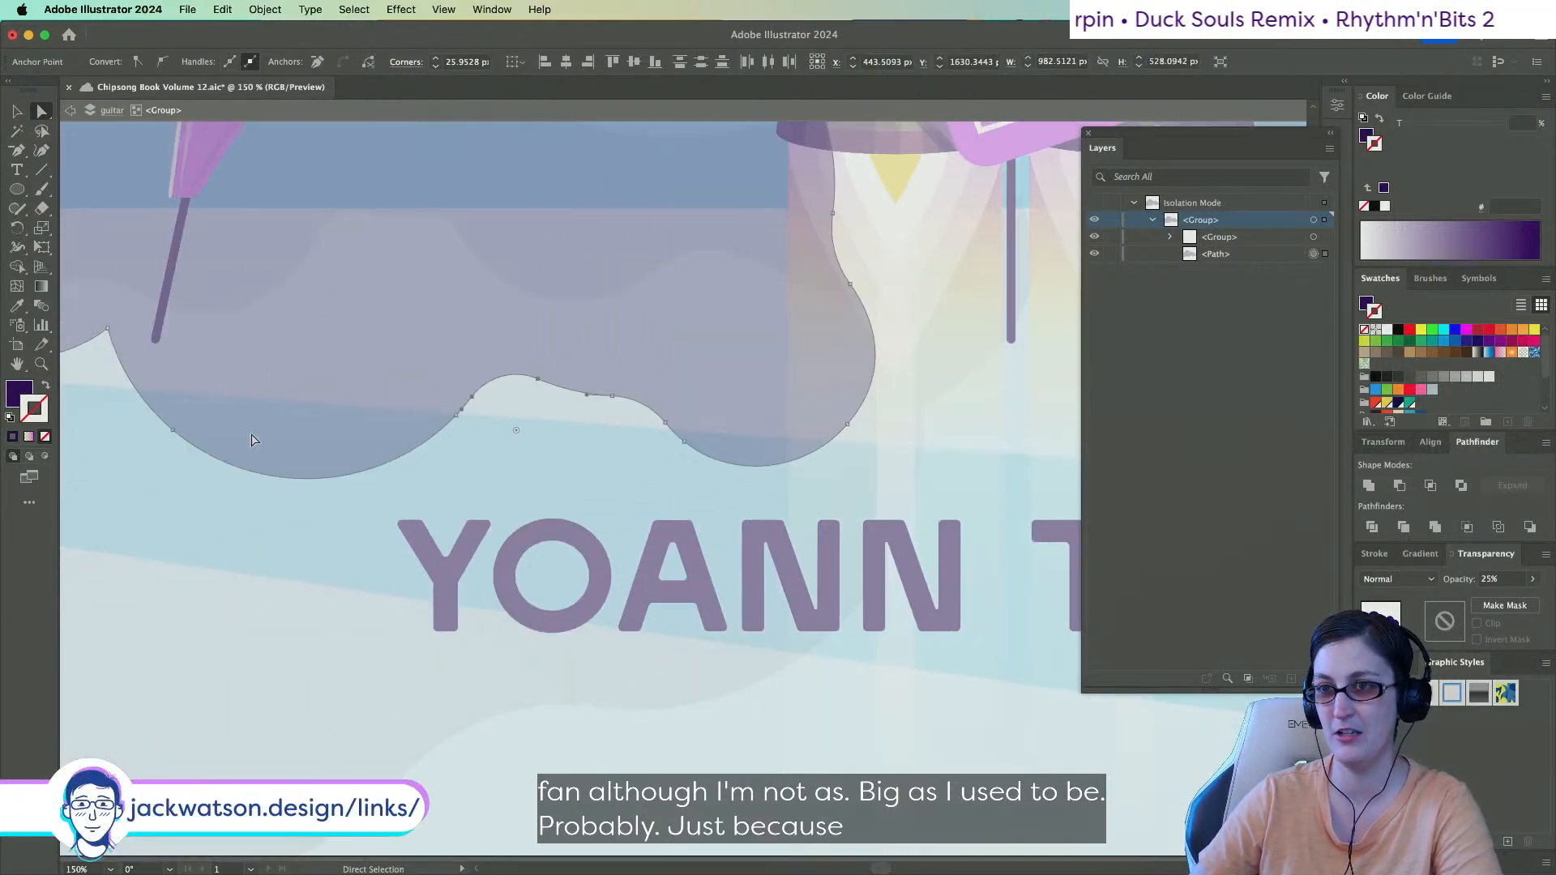
scroll(251, 440, left, 5)
Clean up the anchor points near the left fin's tip and round both pointed corners of that notch.
drag(334, 347, 366, 315)
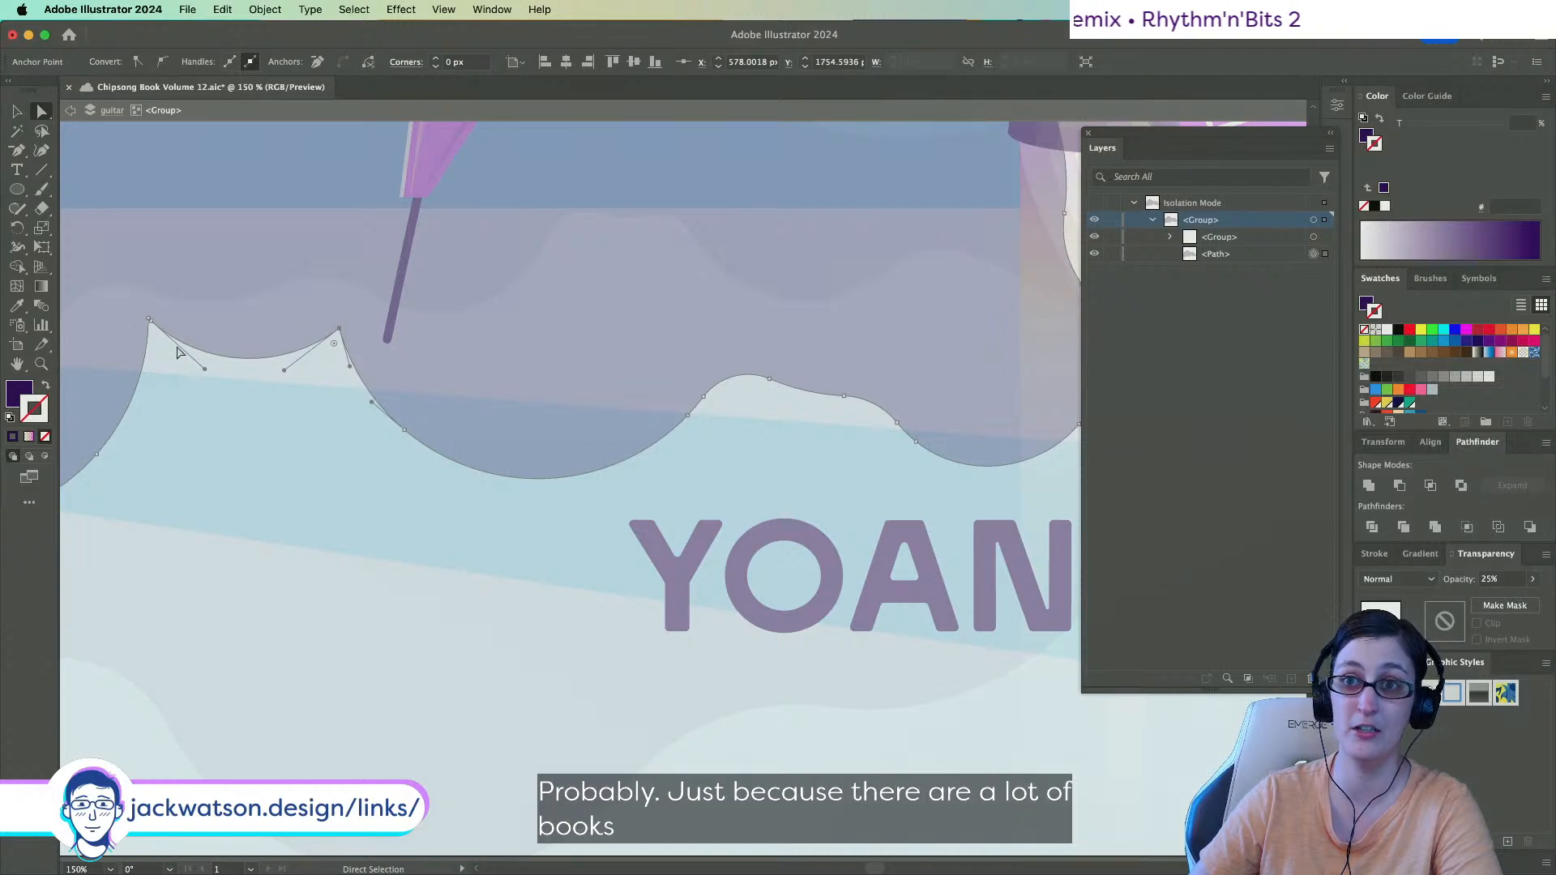
click(17, 151)
click(152, 323)
click(41, 112)
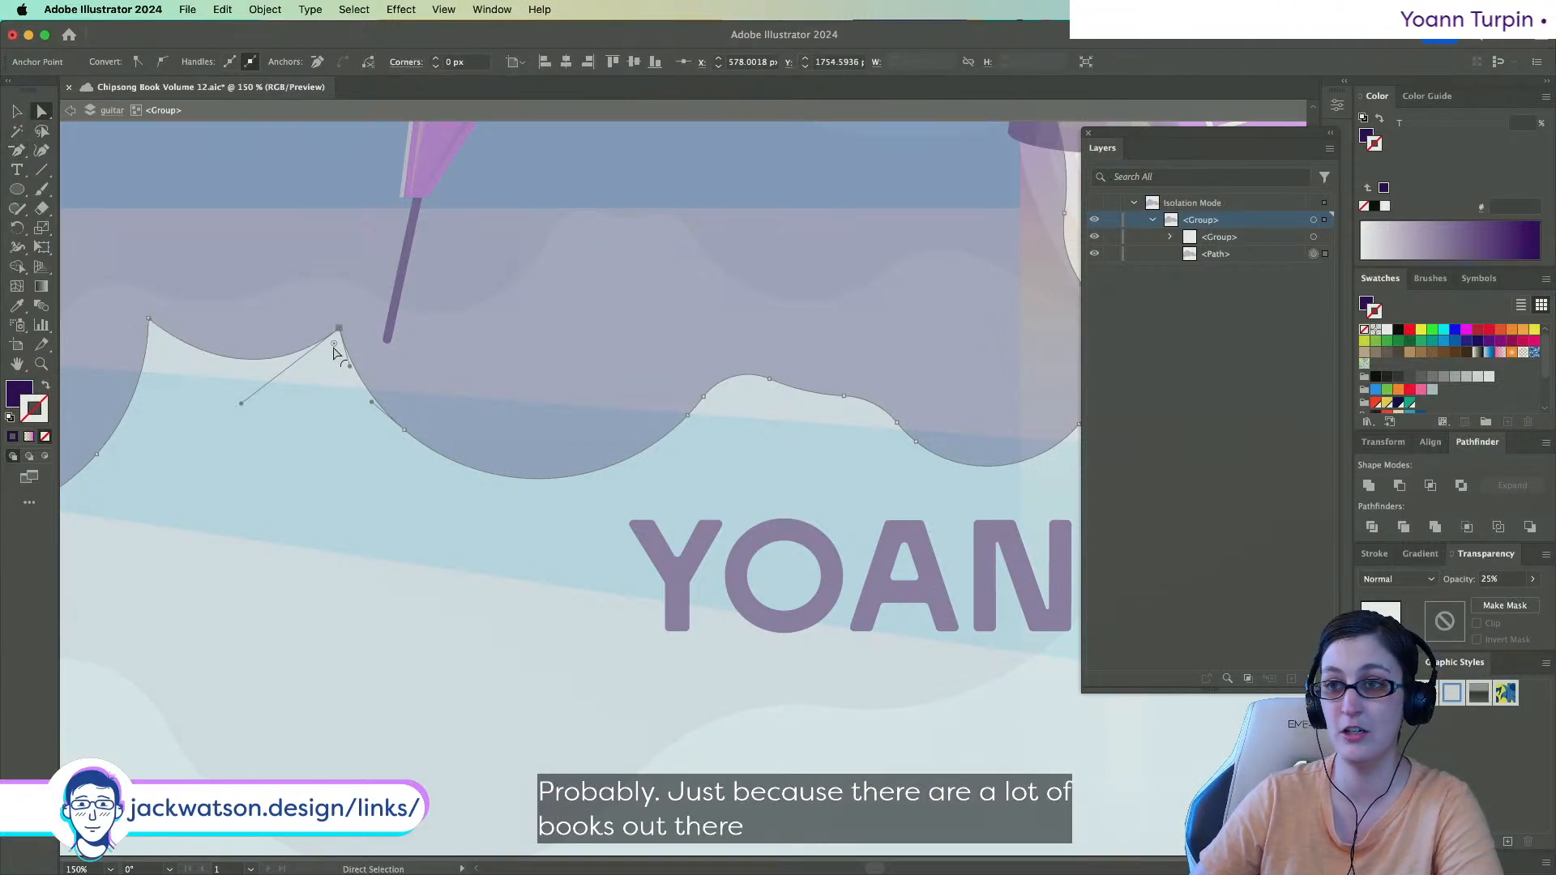
drag(334, 346, 323, 383)
scroll(150, 377, left, 2)
click(188, 319)
drag(193, 333, 250, 405)
scroll(250, 405, left, 3)
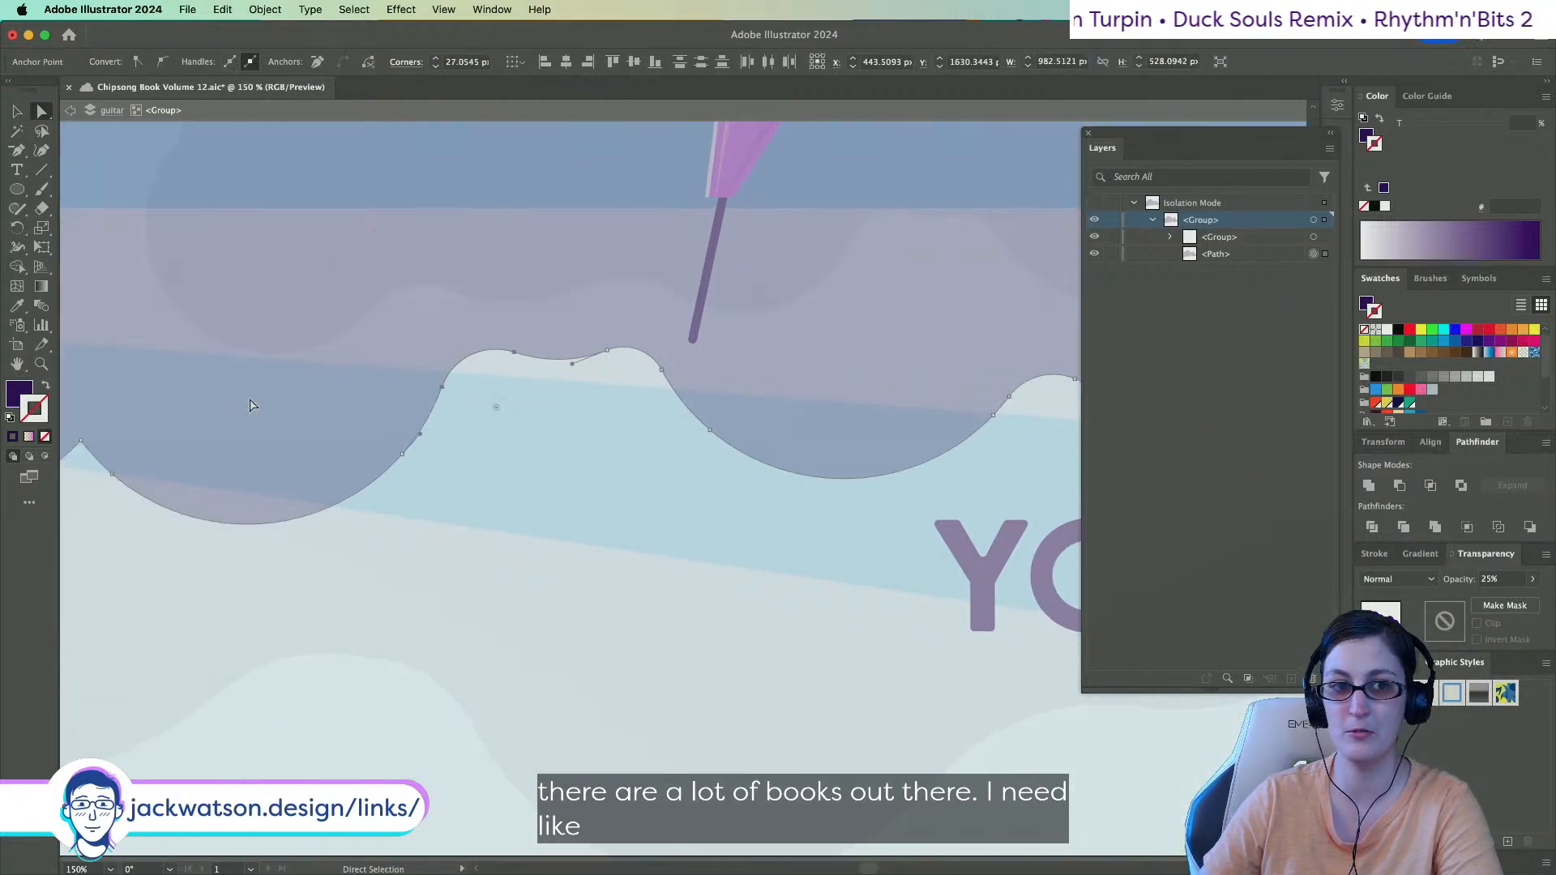
Delete the surplus anchor point at the next notch to the left and round its corner broadly.
scroll(250, 405, left, 3)
key(minus)
click(323, 475)
key(a)
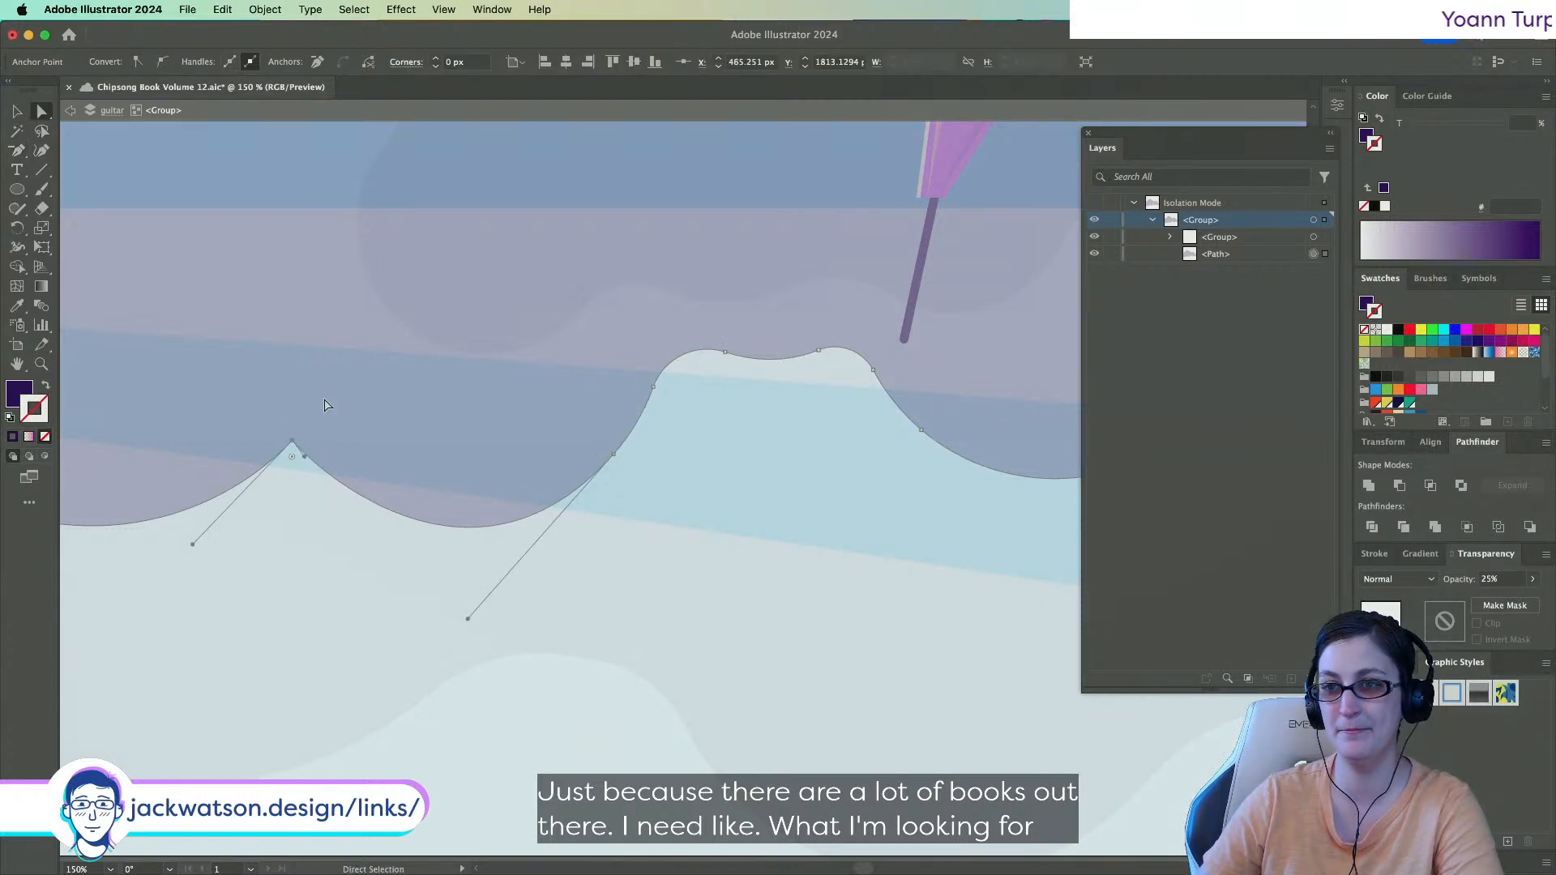
drag(293, 457, 292, 640)
Round the last pointed notch at the cloud's lower left and leave isolation mode.
scroll(445, 531, left, 10)
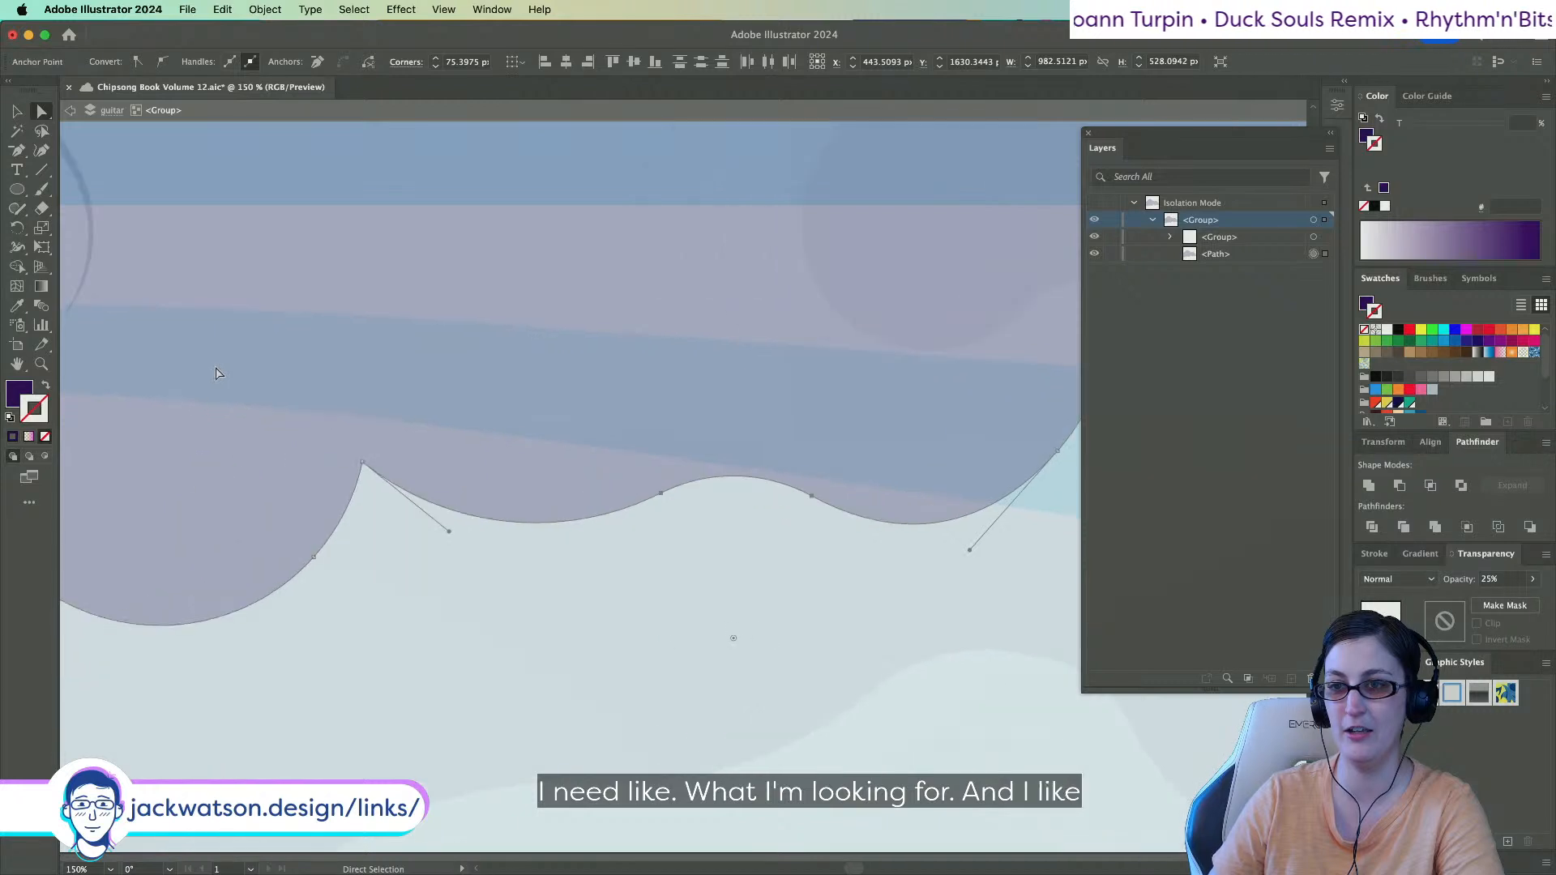
click(417, 543)
click(359, 413)
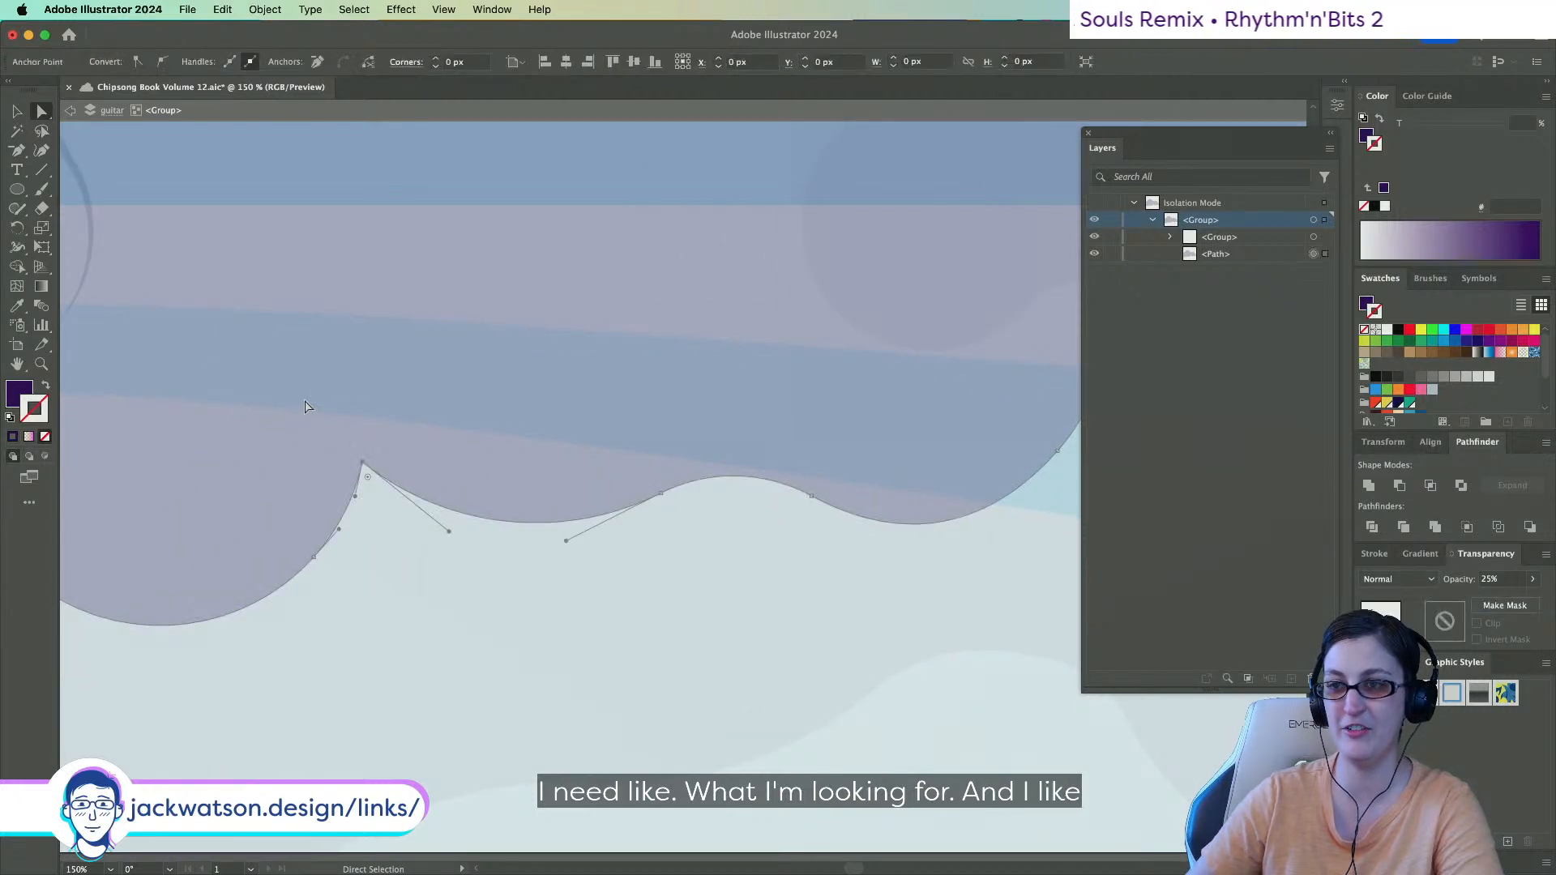
drag(361, 475, 413, 582)
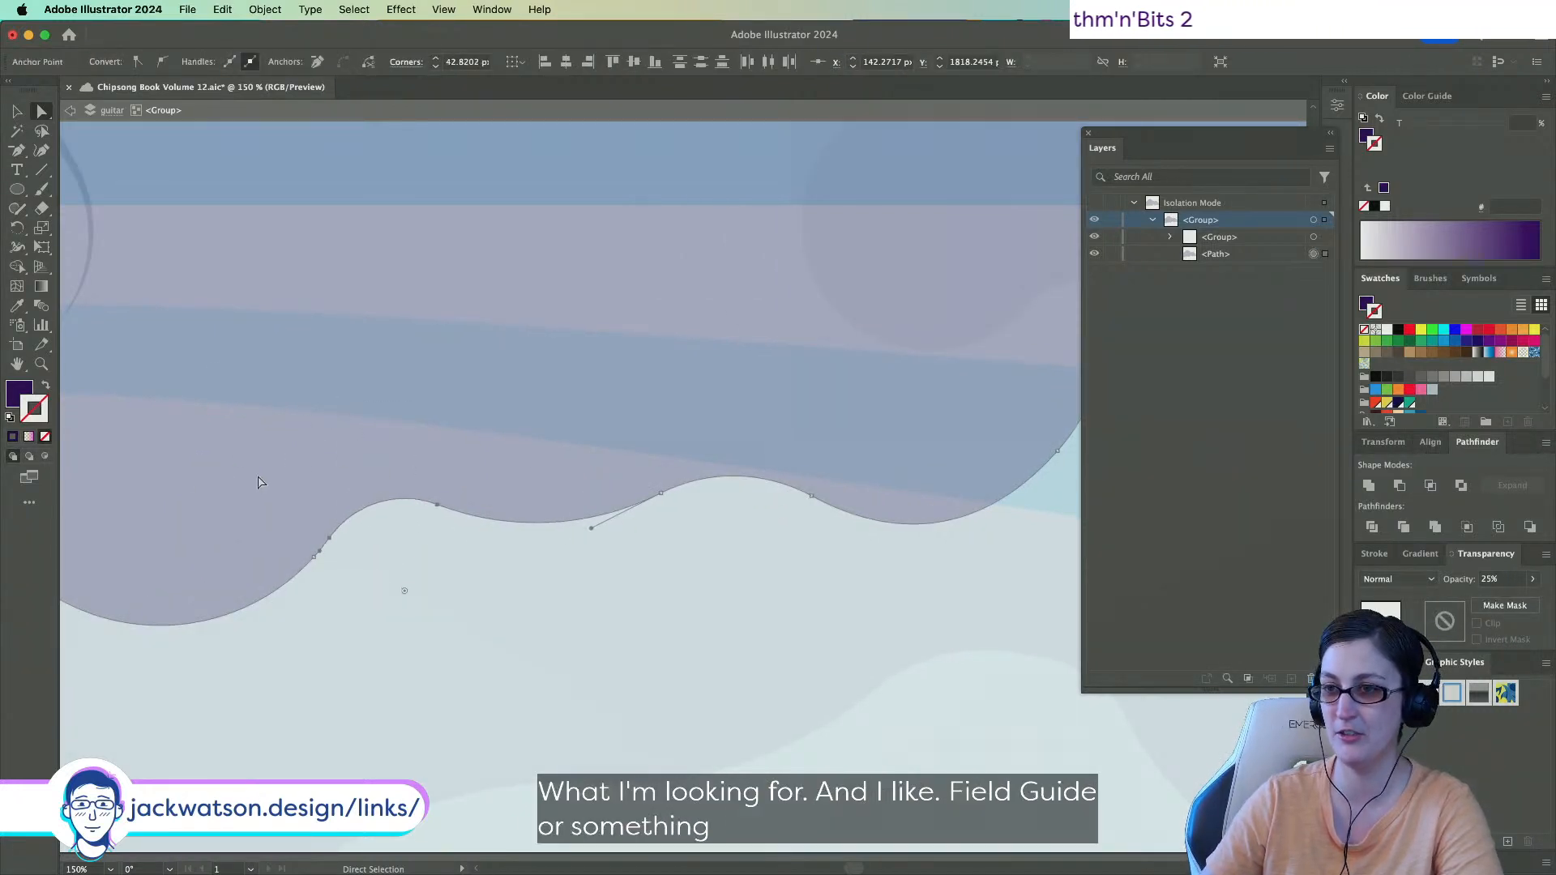
scroll(262, 477, left, 8)
scroll(263, 476, down, 1)
scroll(262, 476, down, 1)
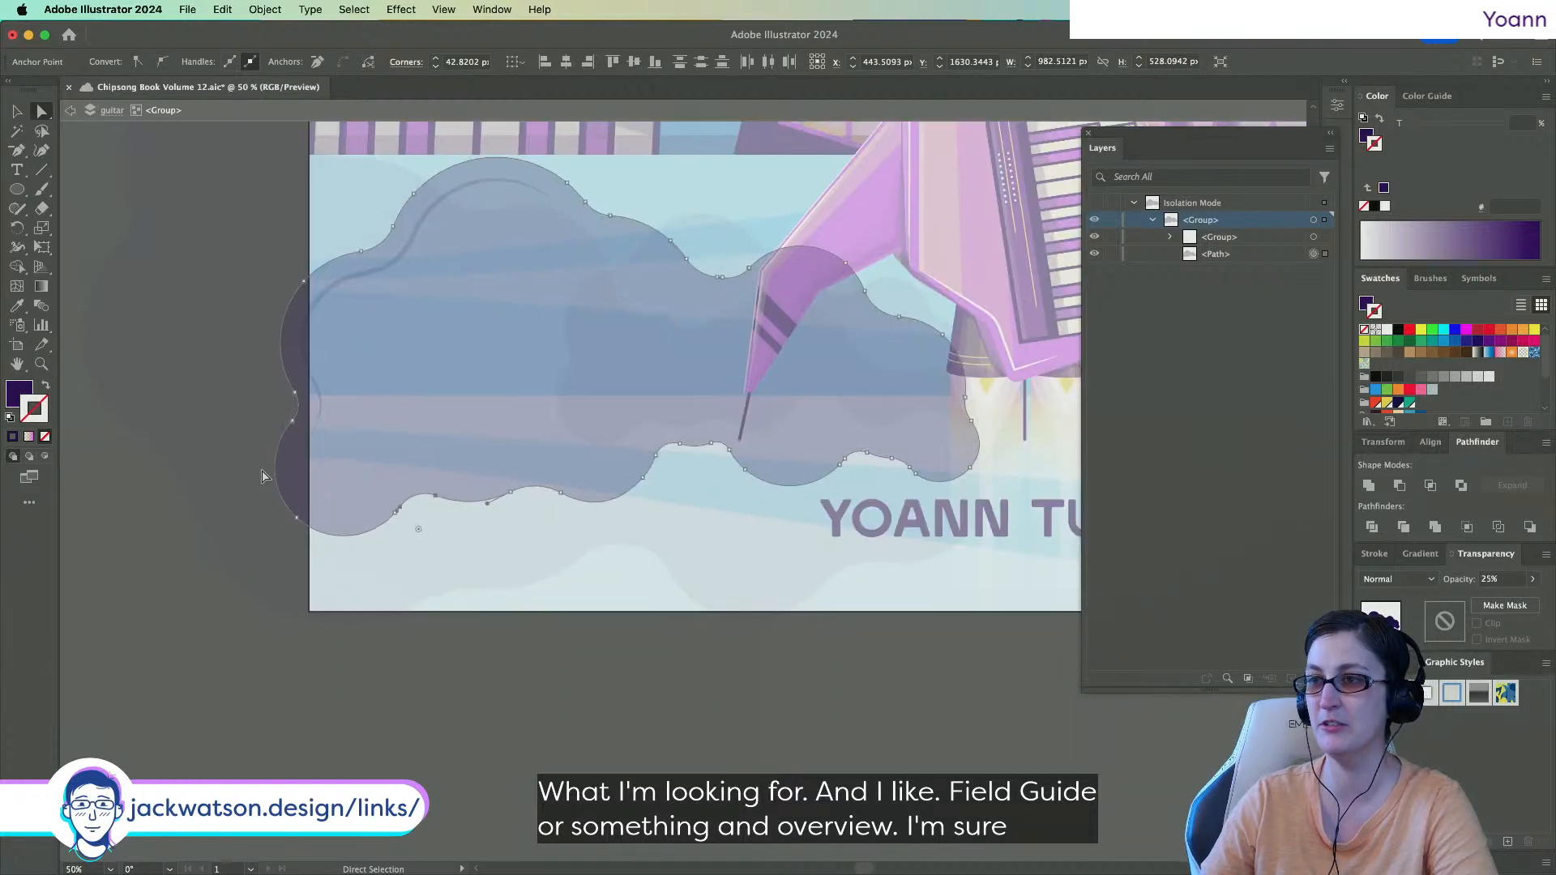
scroll(262, 476, up, 2)
scroll(262, 477, right, 2)
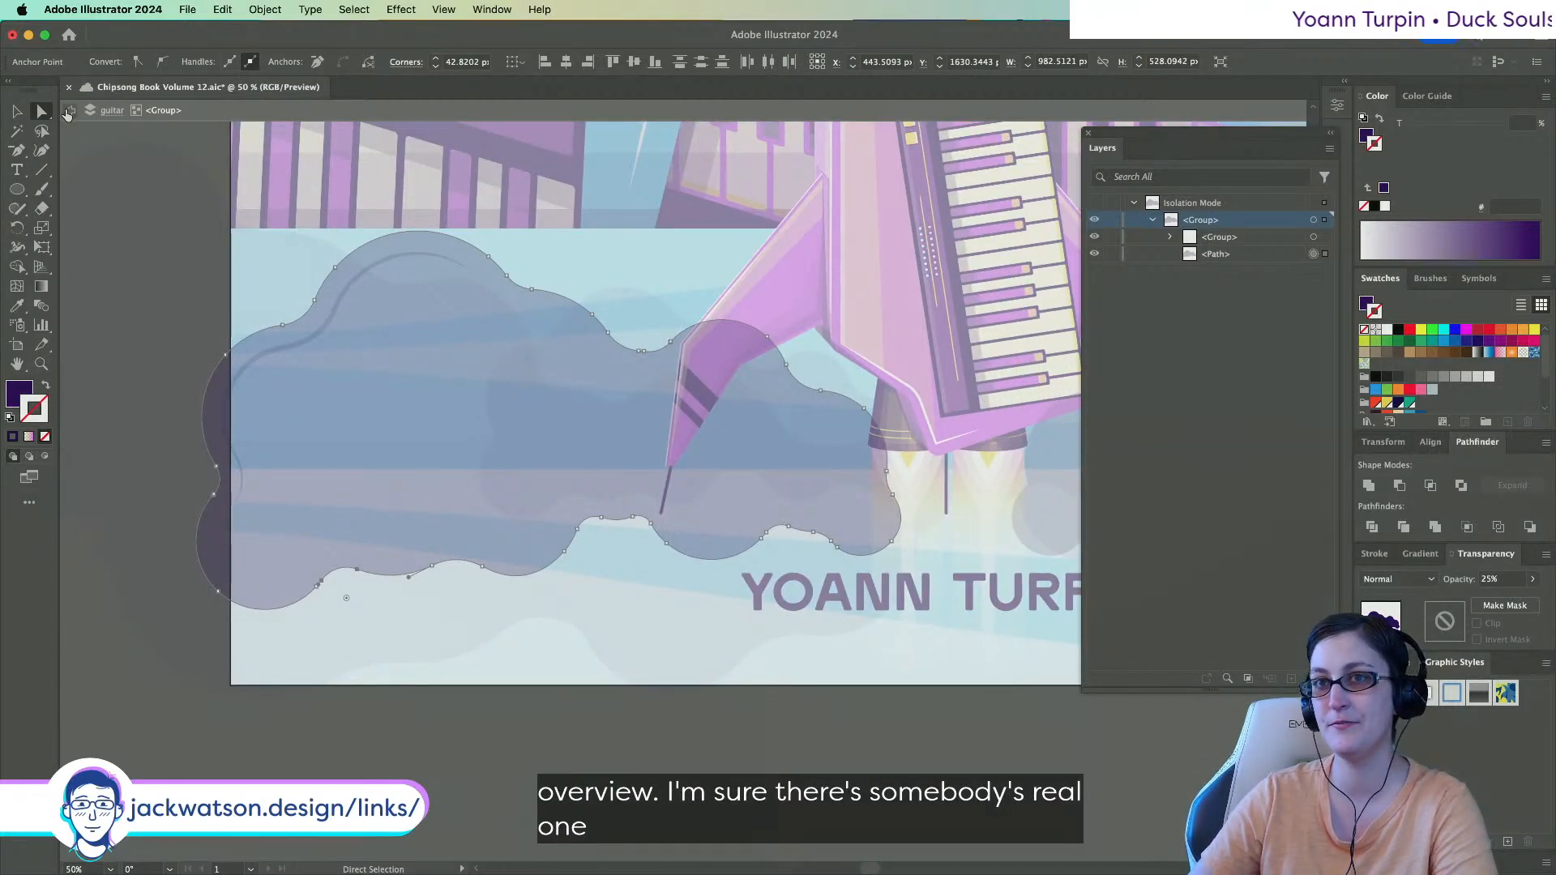
click(69, 111)
Delete the inner curved highlight group from the mirrored cloud on the rocket's right side.
scroll(535, 412, right, 2)
scroll(535, 412, down, 1)
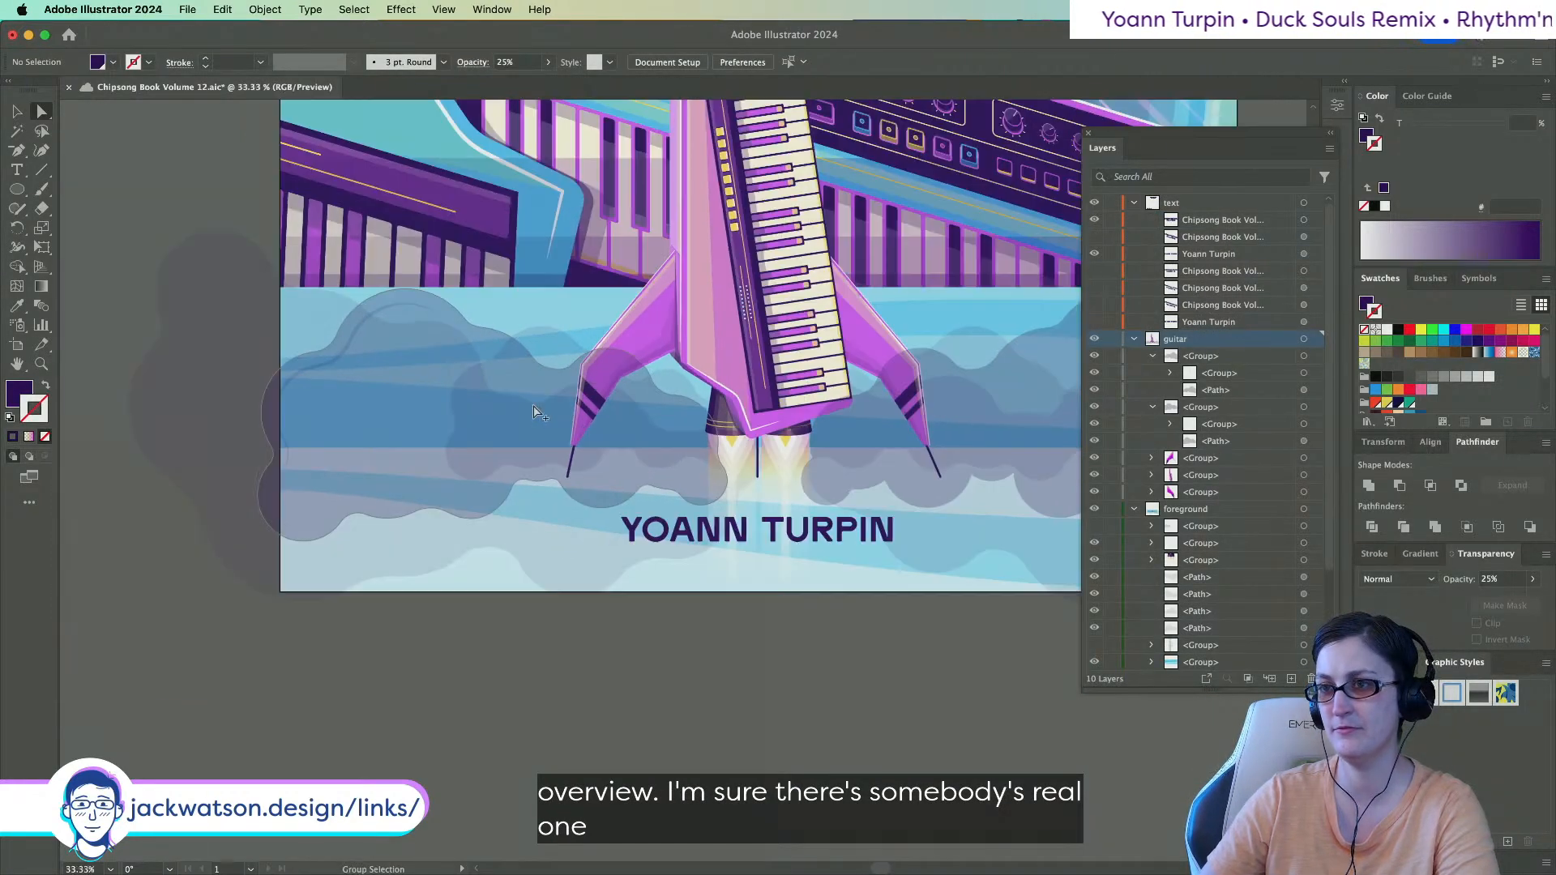
scroll(535, 412, right, 4)
scroll(805, 487, up, 1)
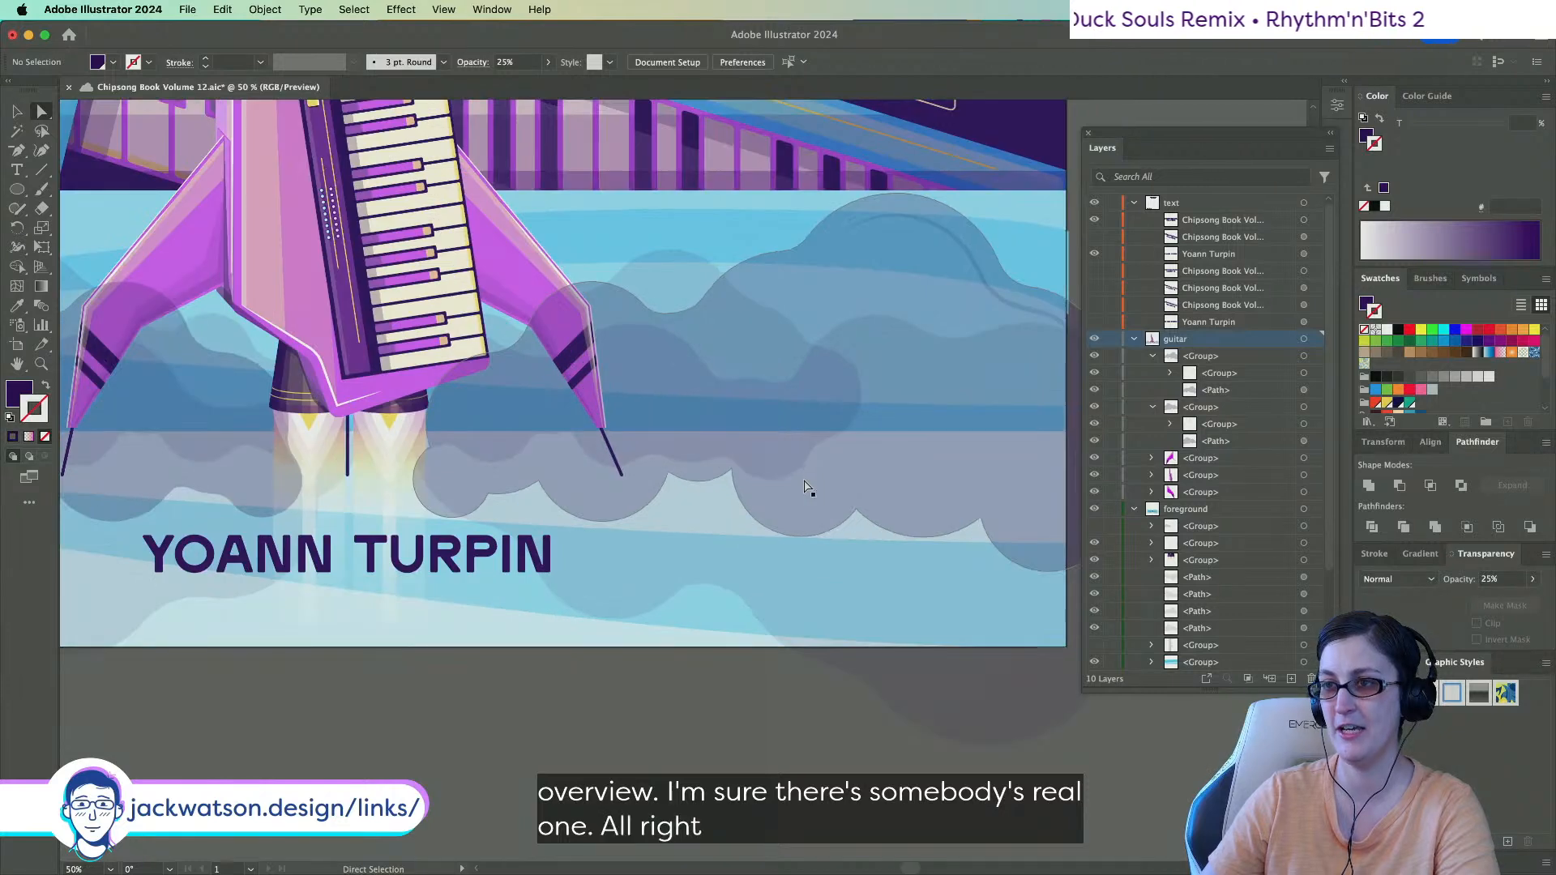
scroll(806, 487, right, 2)
click(791, 232)
key(BackSpace)
key(BackSpace)
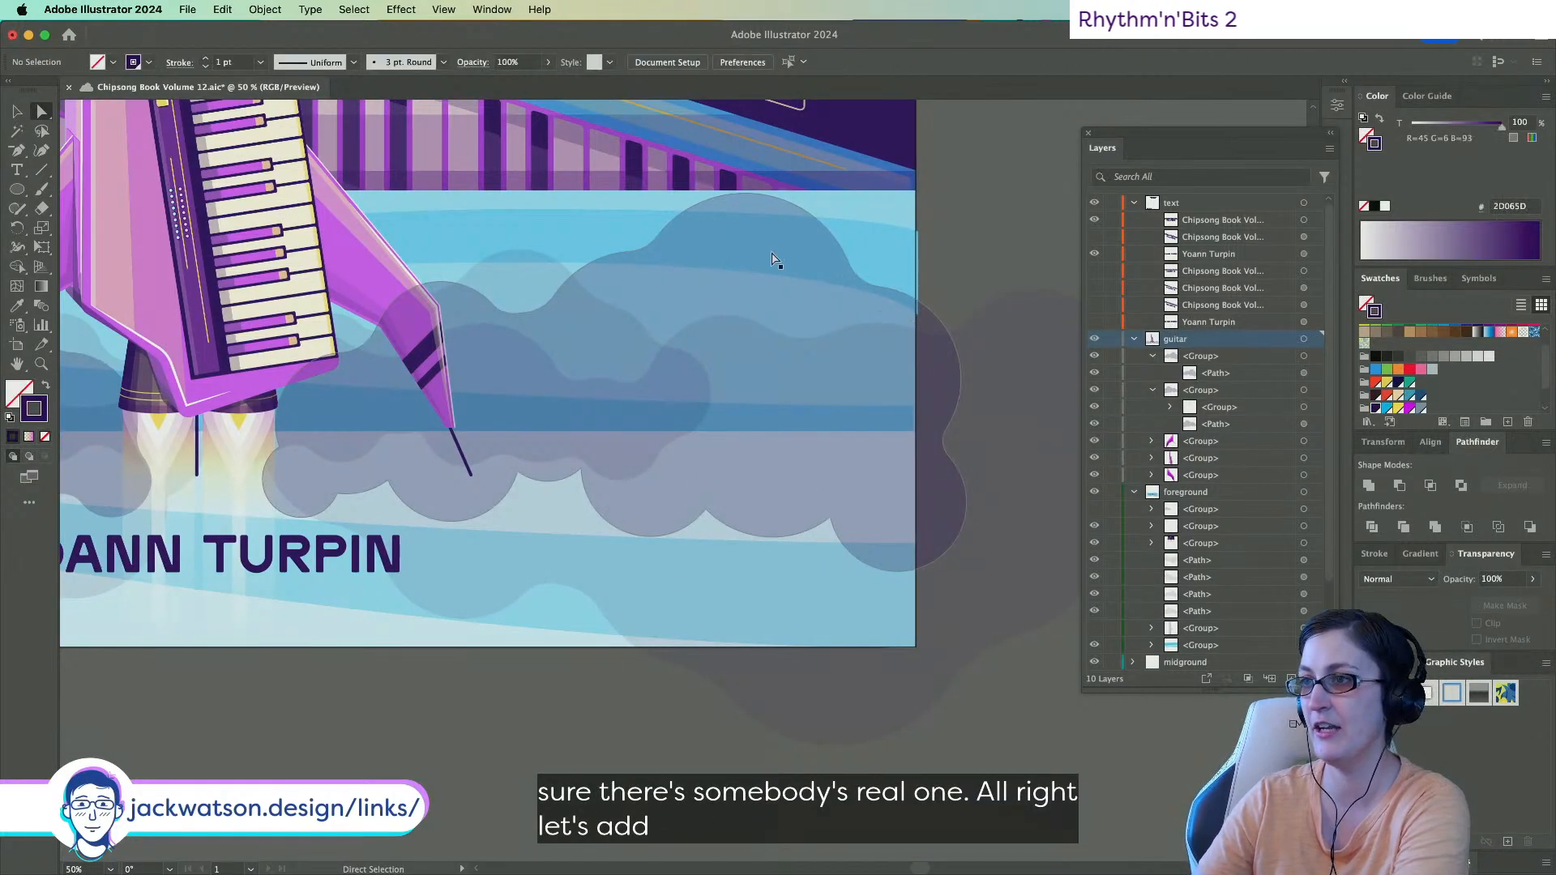
Isolate the mirrored cloud group and draw a dark purple circle about 241 px across over its upper part.
right_click(746, 246)
click(843, 459)
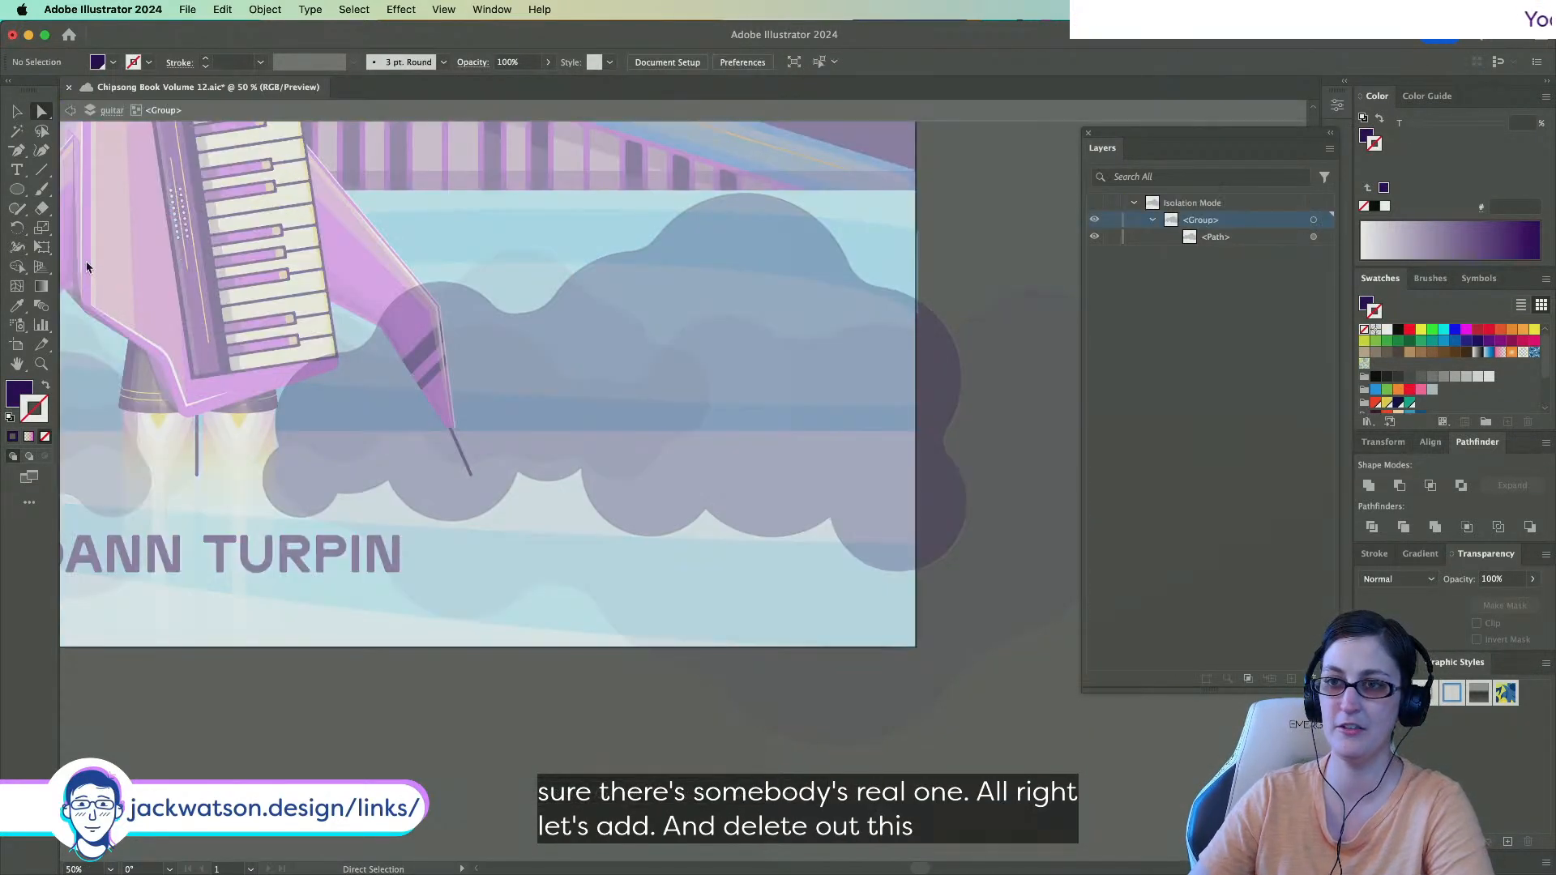
click(17, 189)
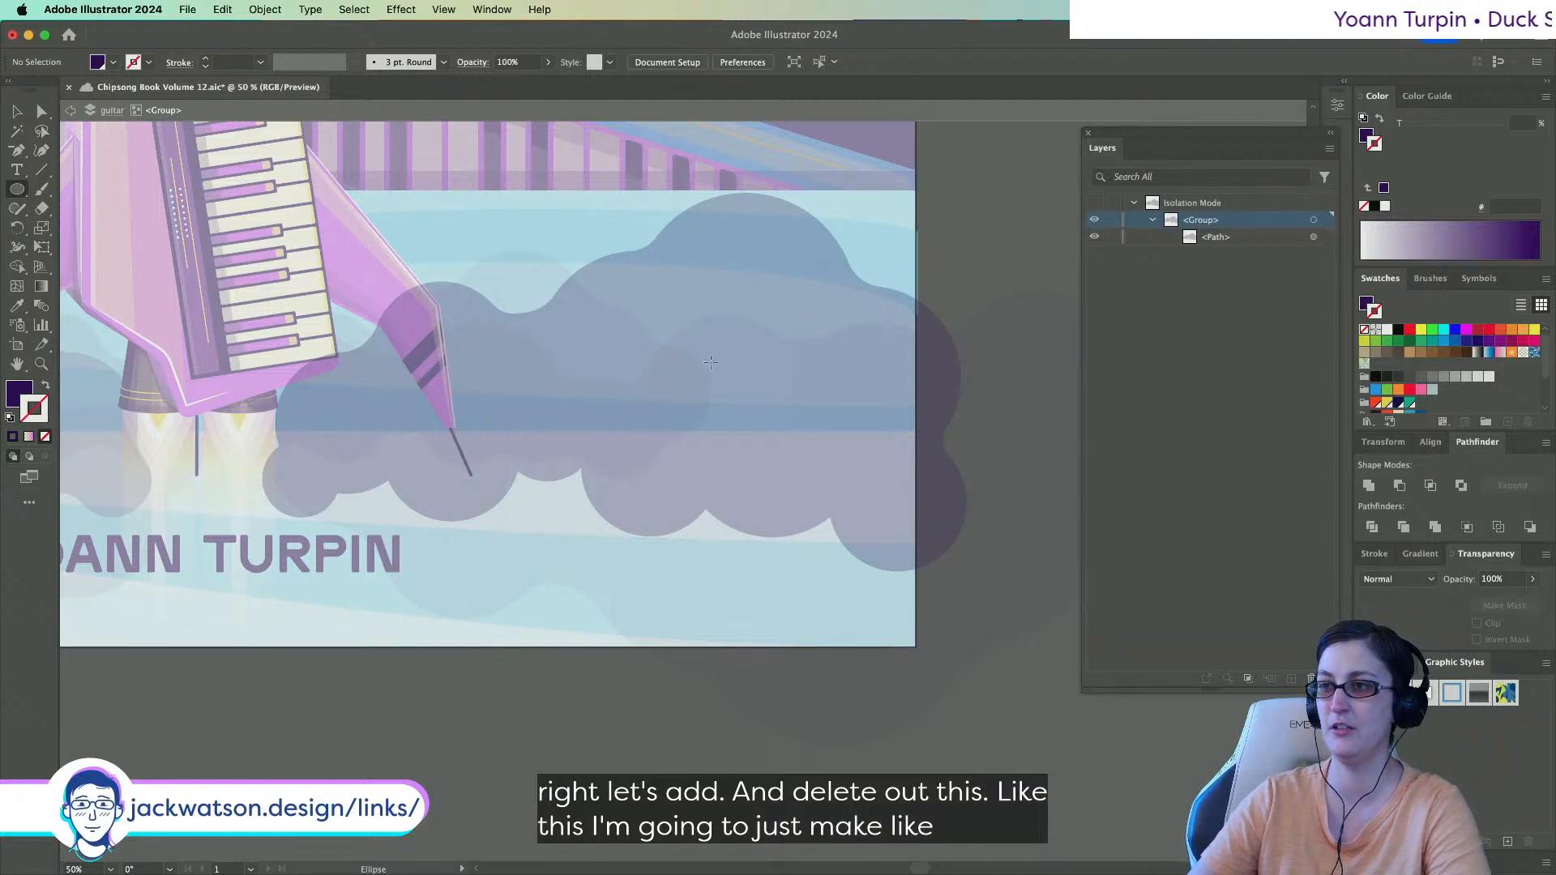
drag(740, 331, 828, 296)
click(18, 111)
Add two progressively smaller copies of the circle to its left, the first about 175 px across, overlapping toward the rocket's fin.
drag(774, 346, 527, 384)
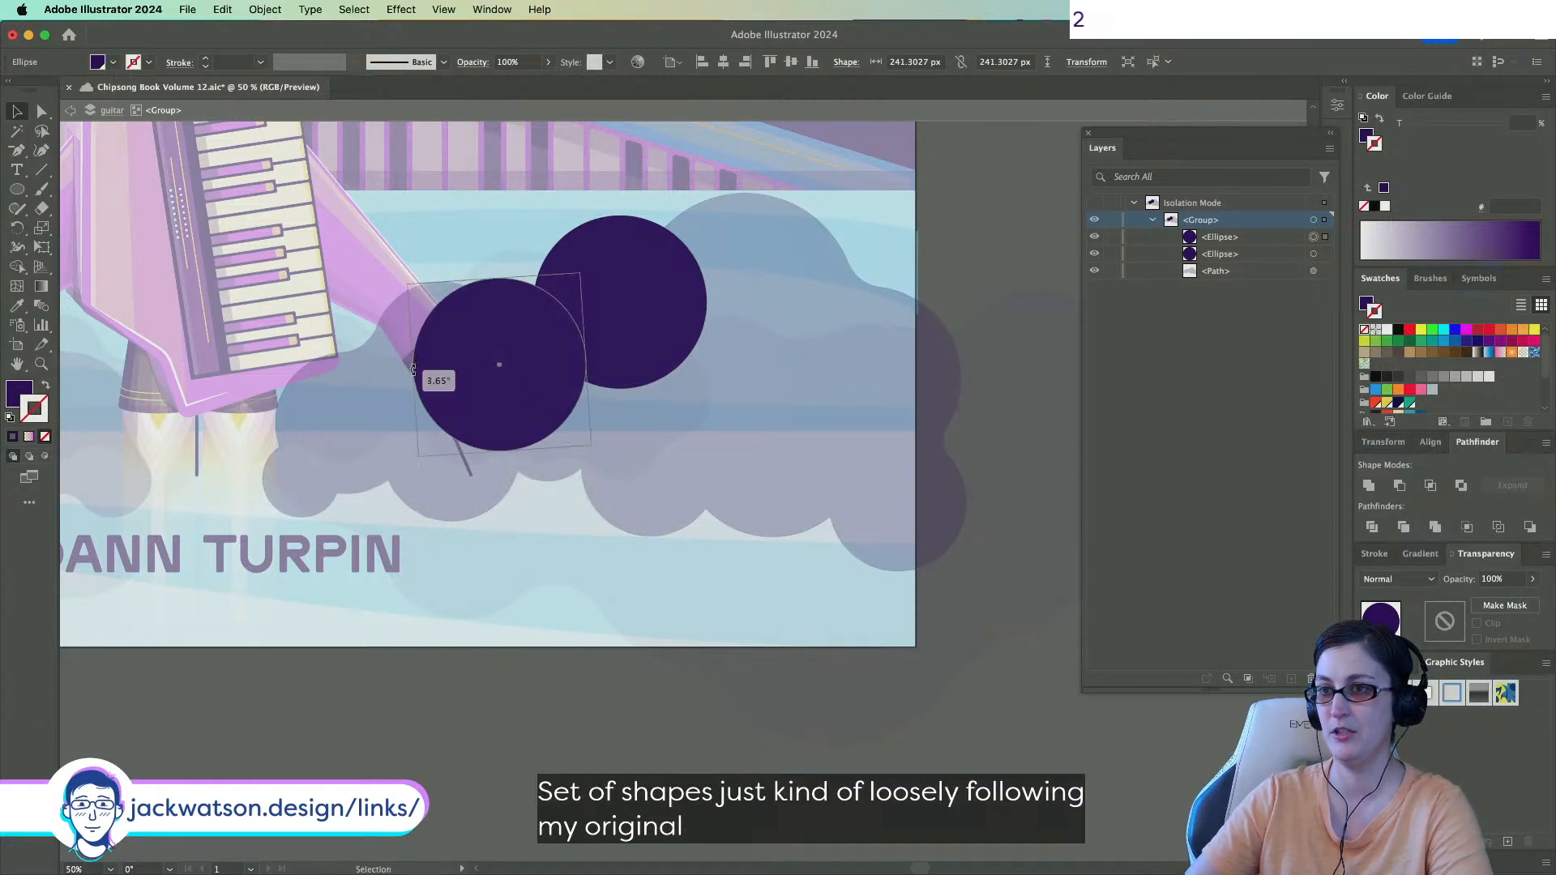
drag(413, 369, 496, 371)
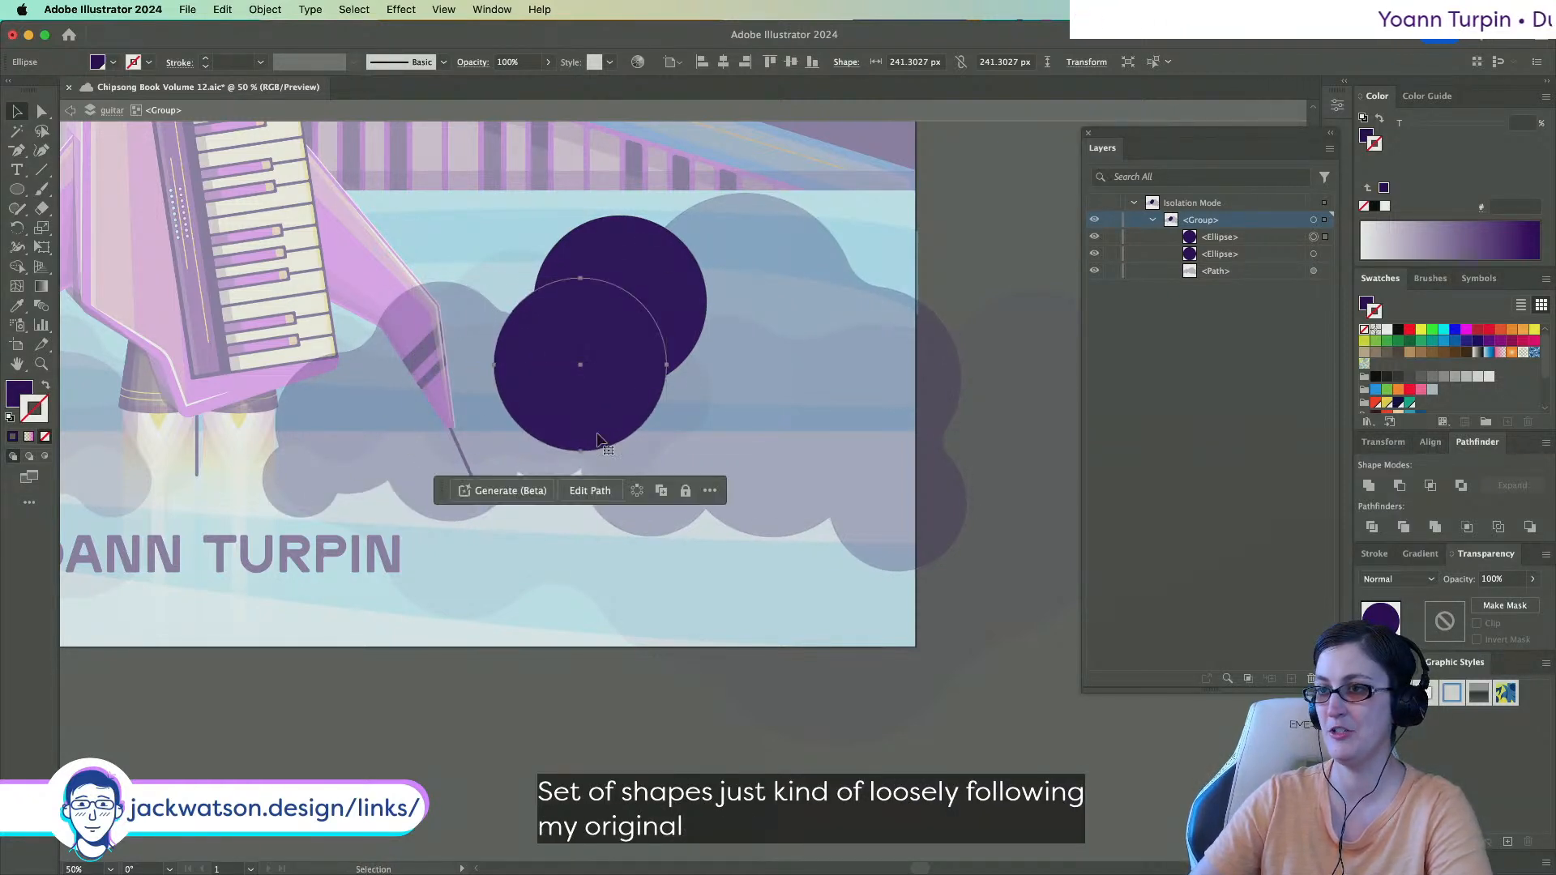
drag(667, 444, 596, 379)
drag(523, 306, 451, 329)
drag(389, 382, 426, 305)
Copy the 175 px circle to the lower left by the rocket's fin and nudge the small and middle circles into a tighter row.
click(531, 277)
drag(532, 277, 355, 406)
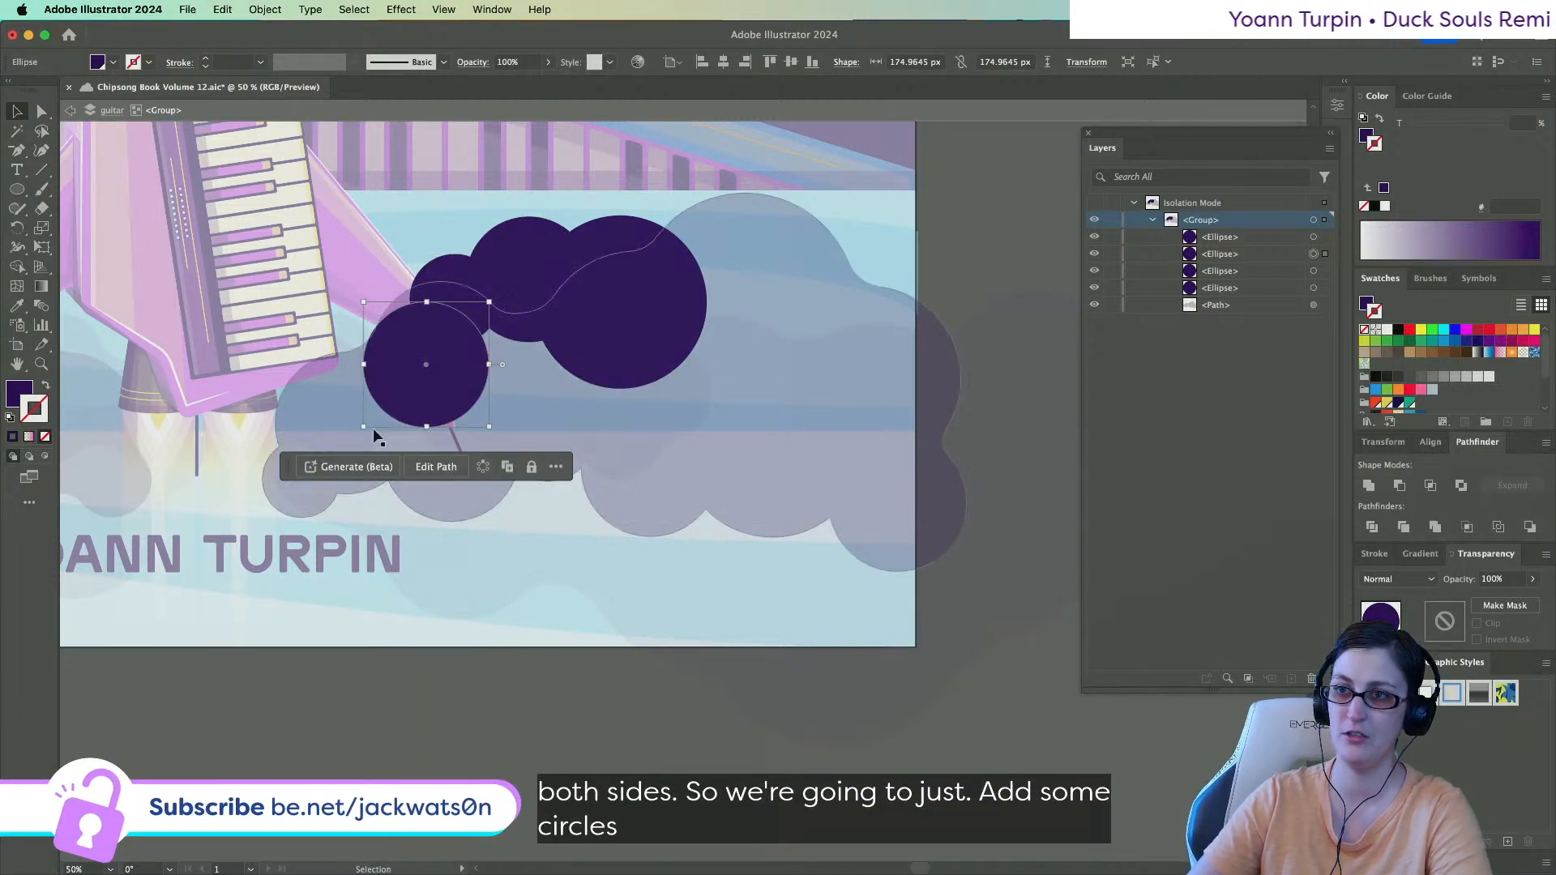
drag(442, 284, 520, 296)
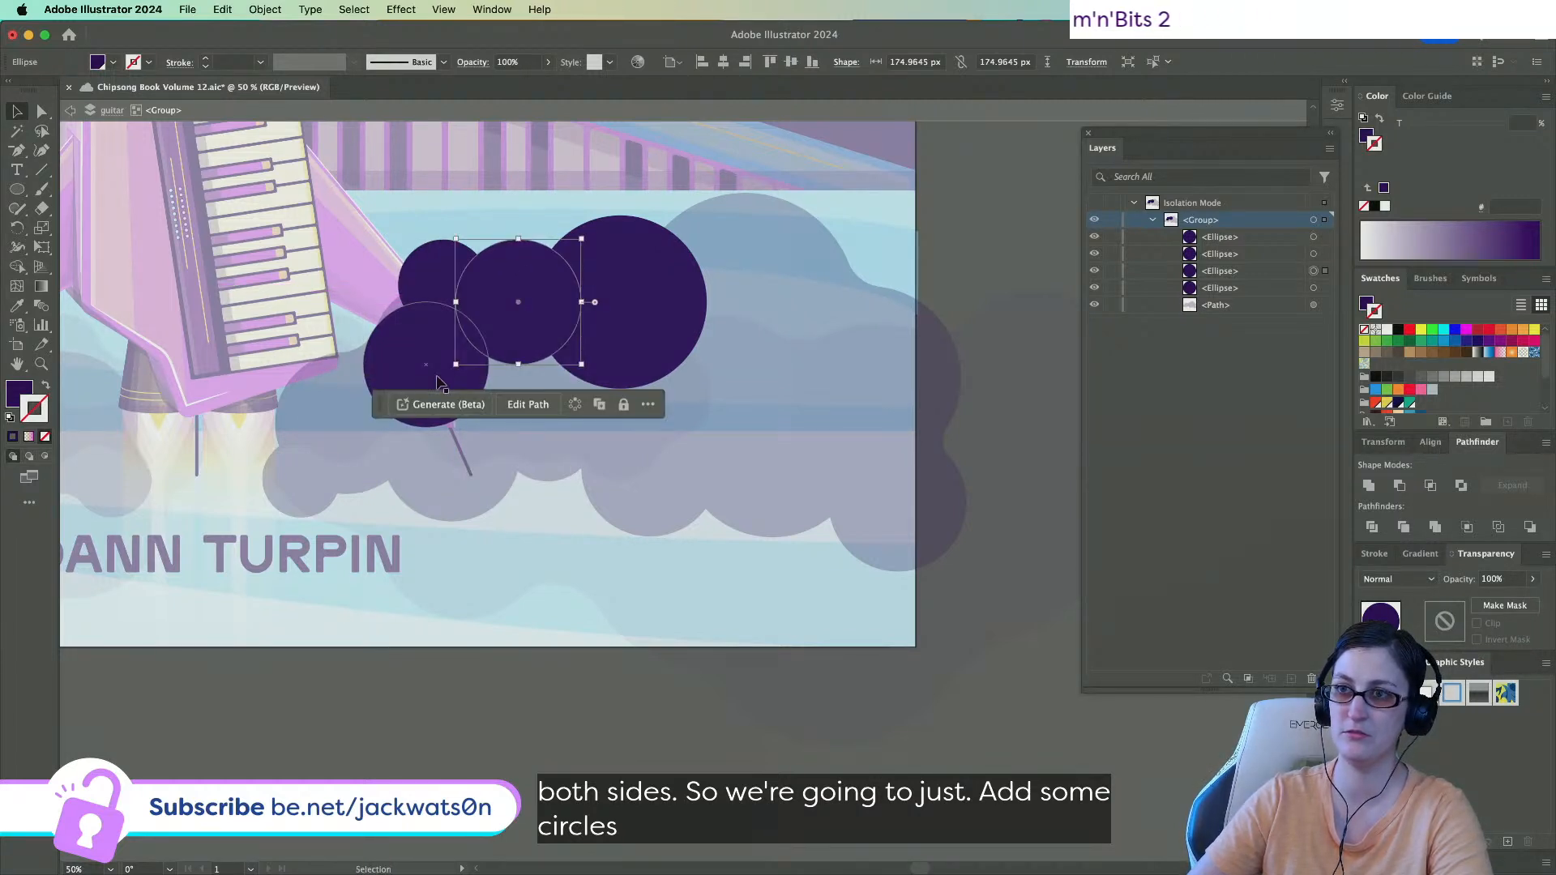
Enlarge the circle by the rocket's fin to about 191 px and extend the cloud rightward with circle copies, the outermost about 249 px.
click(445, 382)
drag(364, 428, 338, 442)
drag(422, 400, 766, 342)
drag(431, 355, 816, 347)
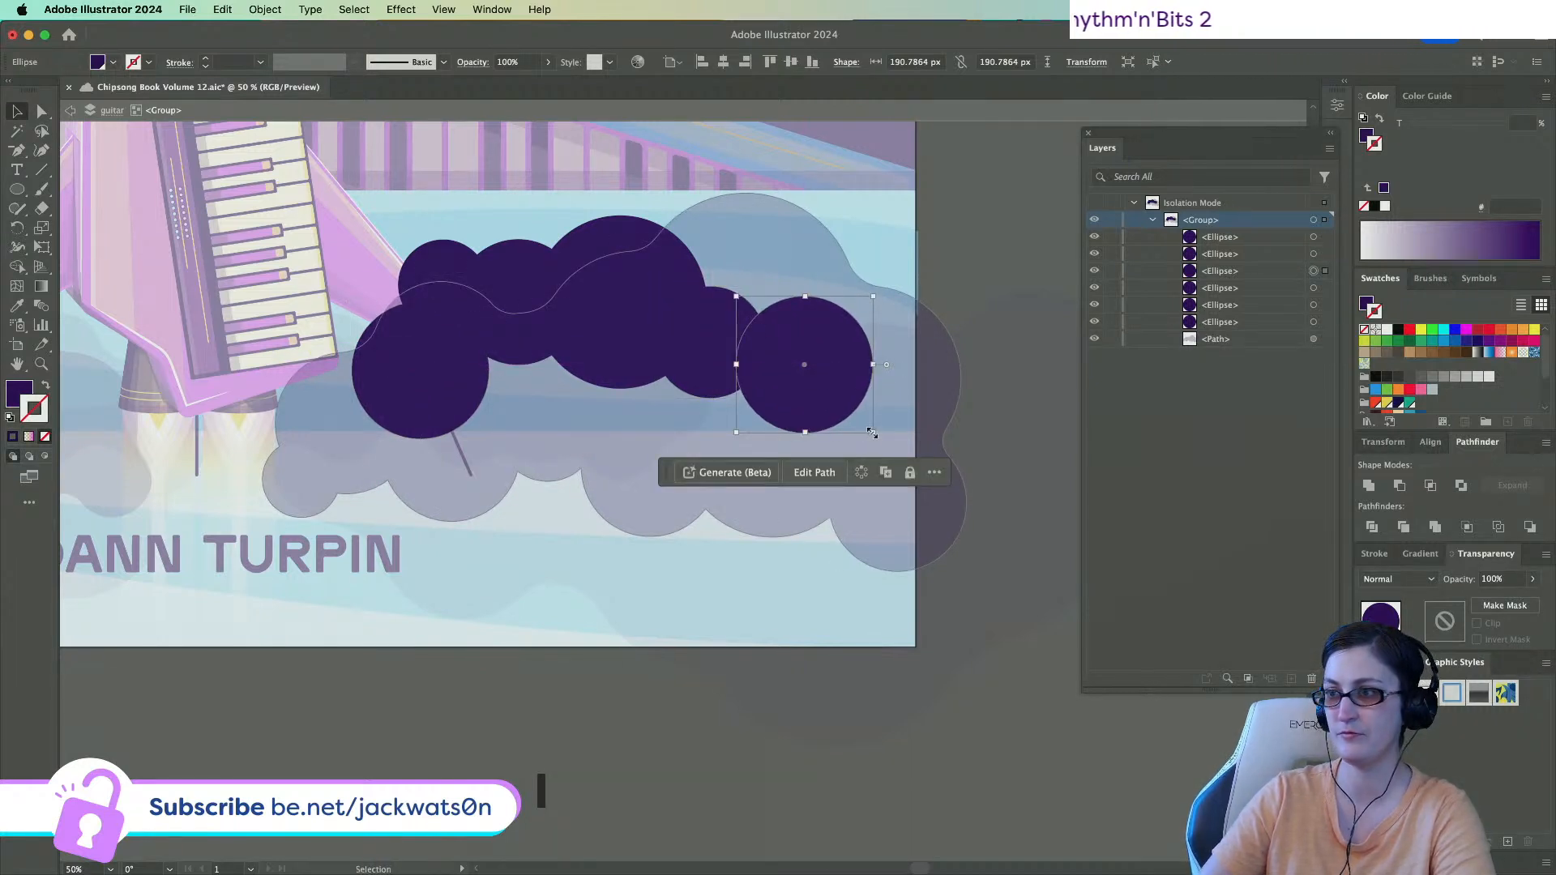
drag(878, 433, 970, 478)
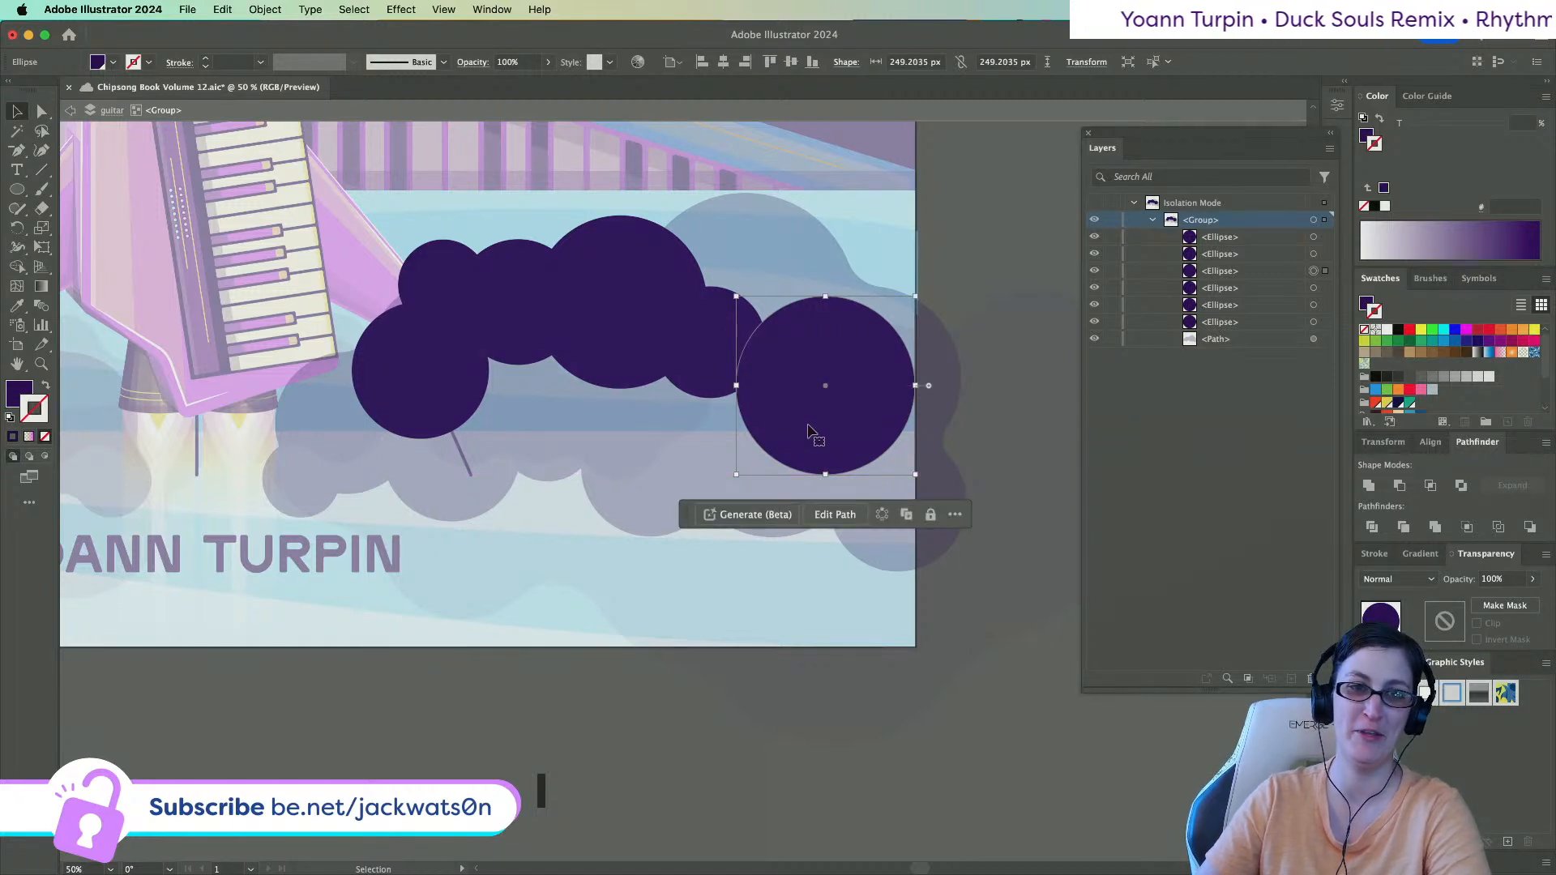
Copy the 249 px circle beyond the artboard's right edge and below the row, enlarging the lower copy to about 292 px.
drag(839, 395, 901, 428)
scroll(835, 384, right, 3)
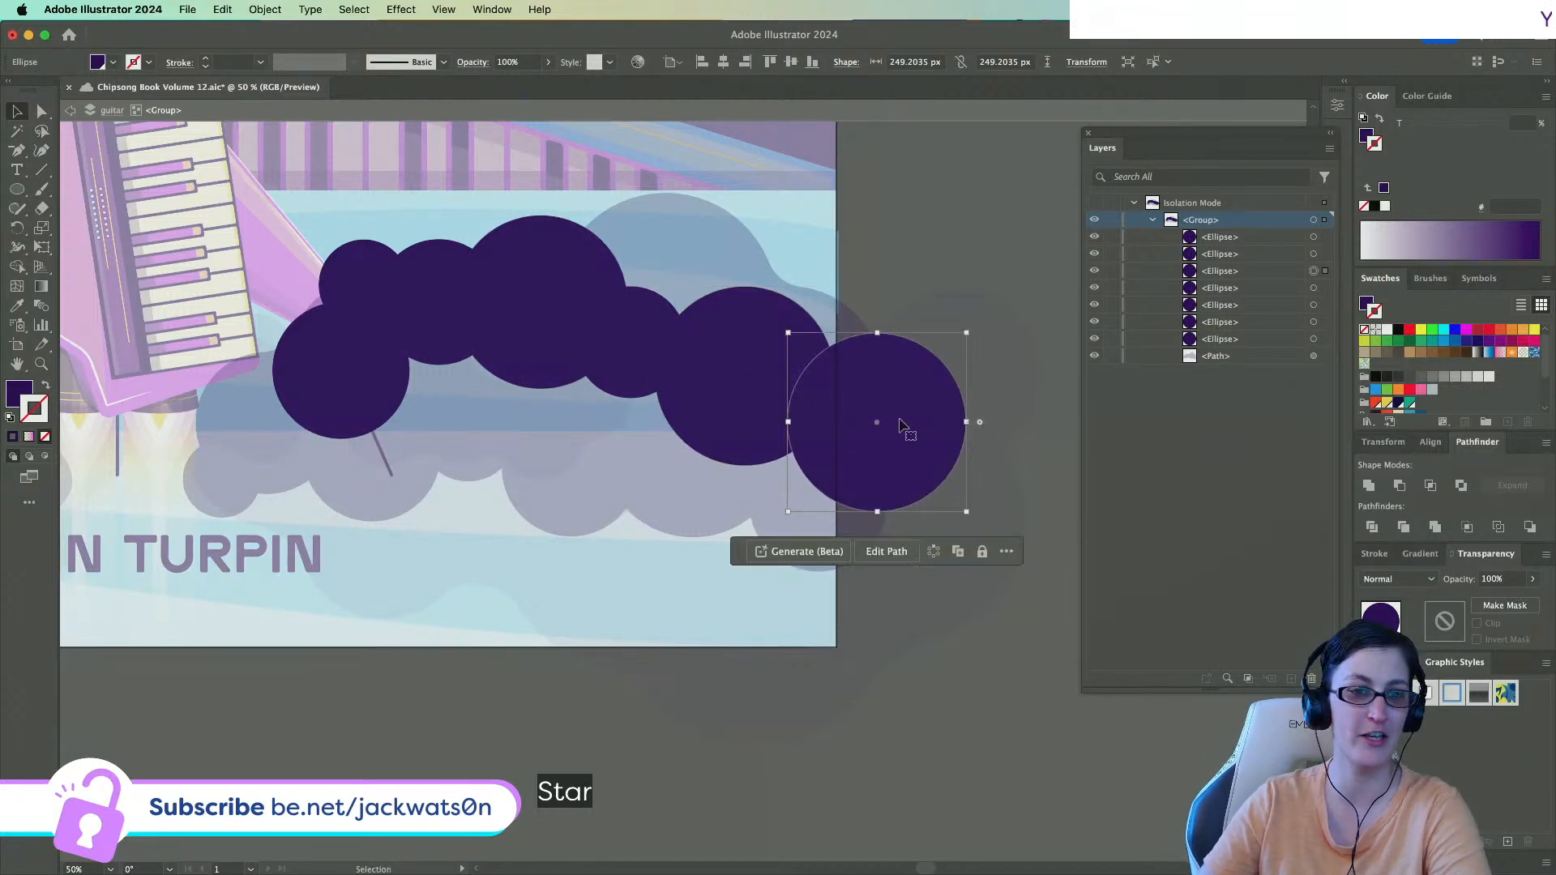
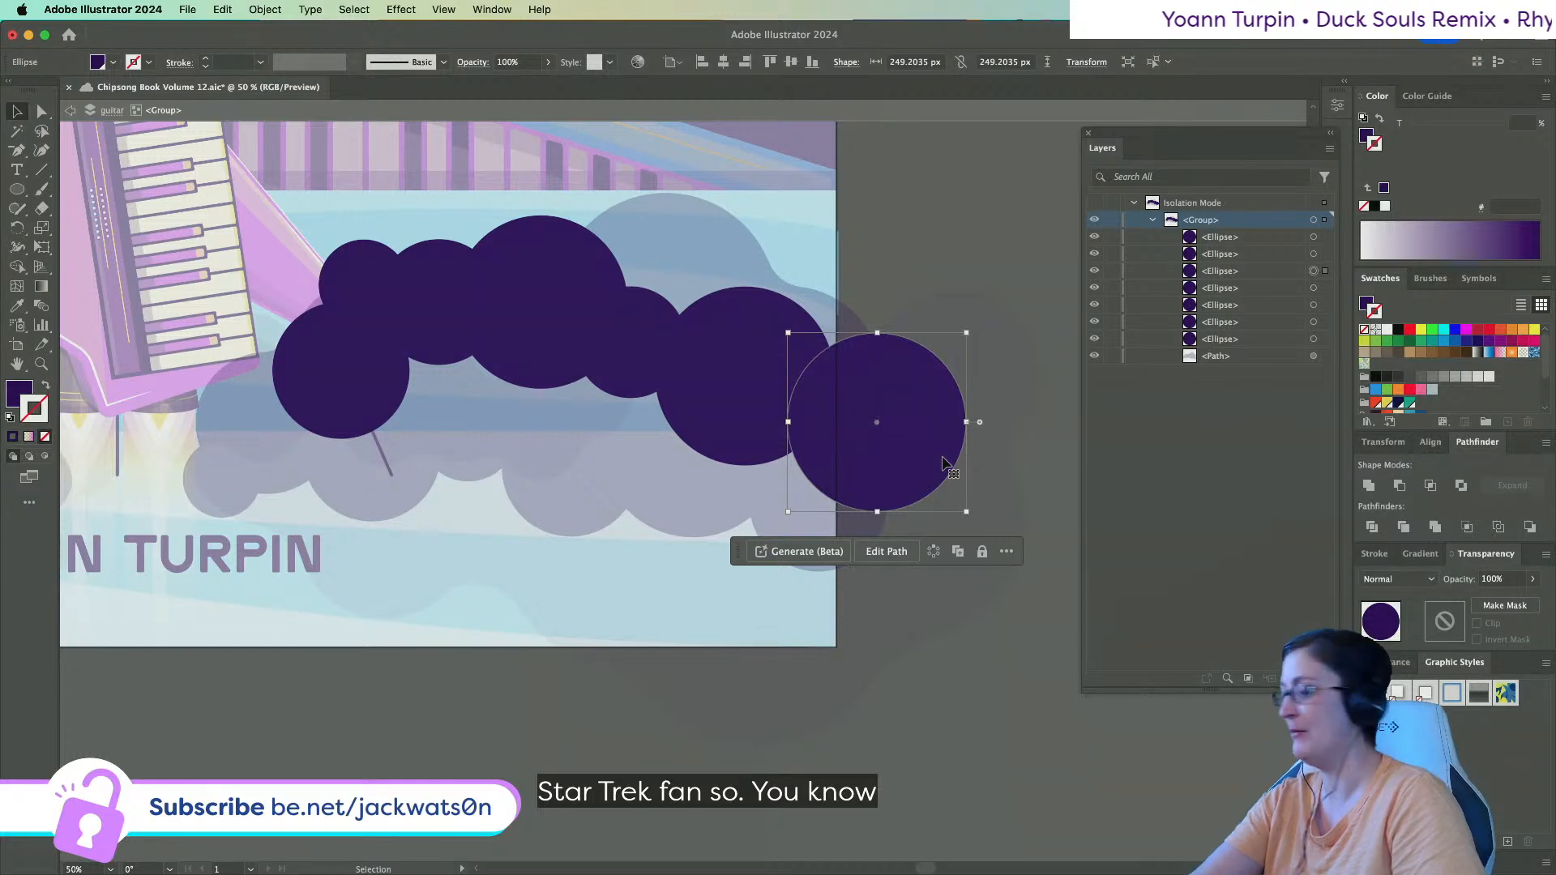
drag(932, 459, 725, 547)
drag(774, 518, 774, 519)
drag(807, 592, 833, 624)
drag(729, 571, 726, 554)
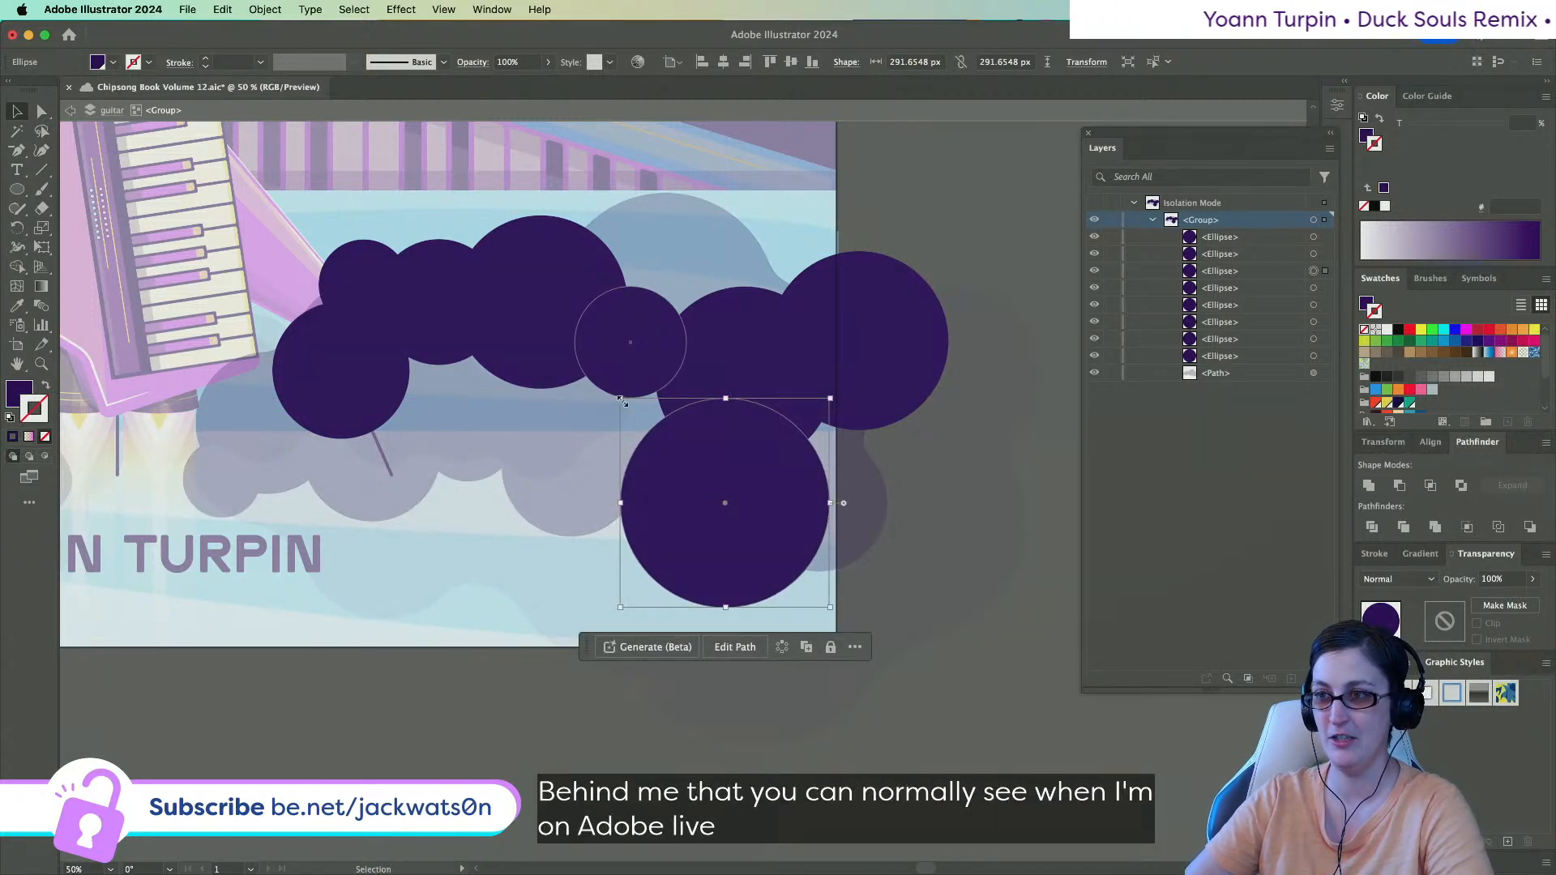
Add a circle about 165 px across beneath the outer right one and a smaller copy at the cloud's lower edge.
click(624, 353)
key(super+c)
key(super+f)
drag(624, 353, 820, 467)
mouse_move(889, 520)
mouse_down()
mouse_move(968, 537)
mouse_move(984, 571)
mouse_move(1023, 585)
mouse_move(892, 544)
mouse_up()
drag(846, 490, 679, 584)
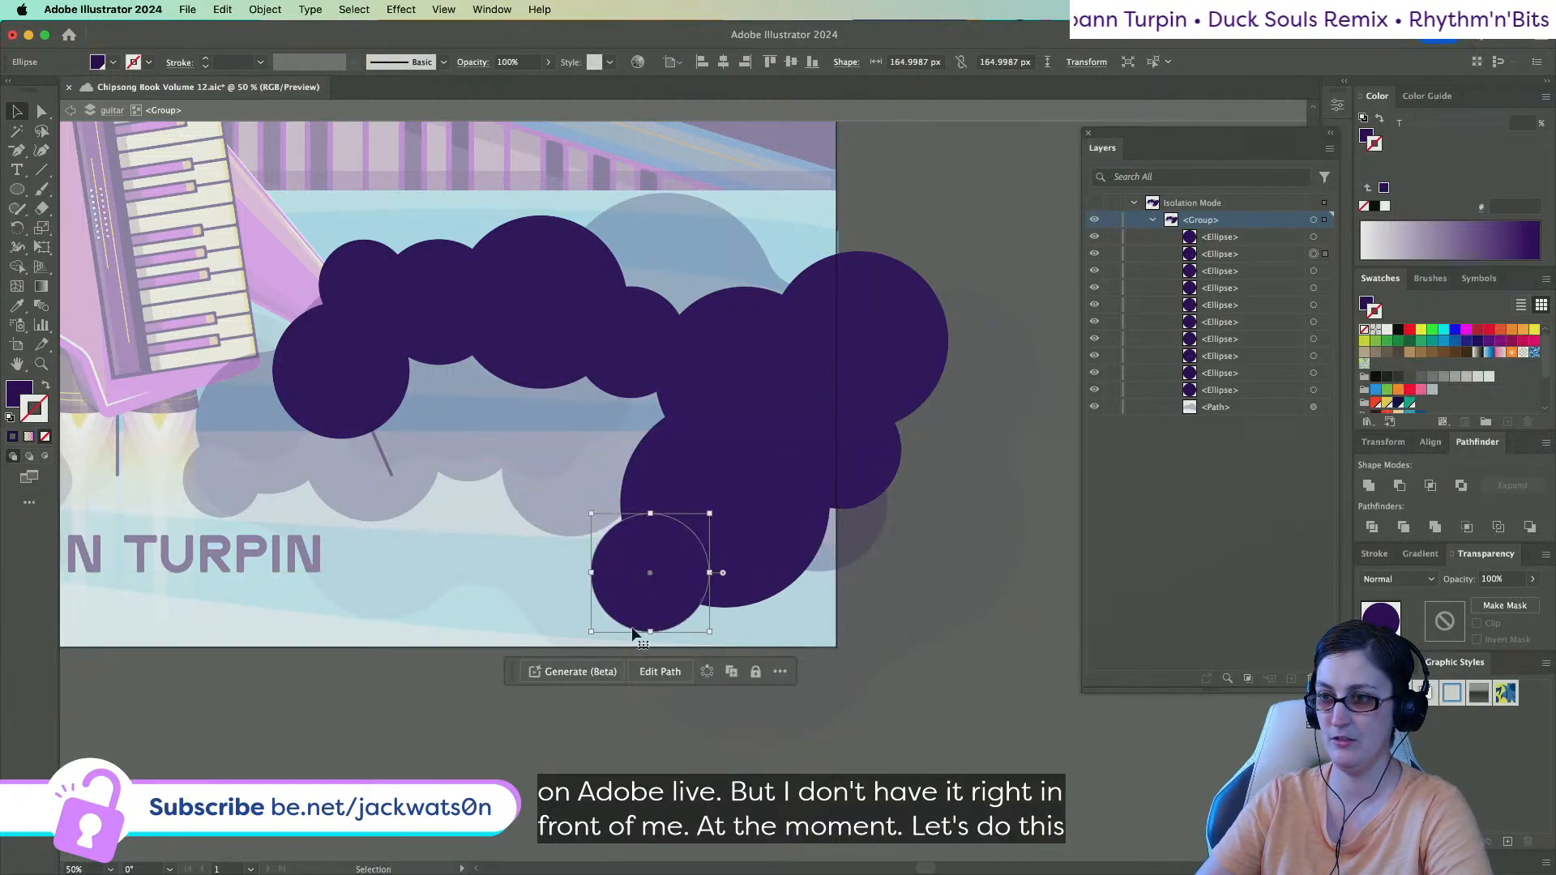
mouse_move(592, 632)
mouse_down()
mouse_move(625, 594)
mouse_move(607, 613)
mouse_up()
Copy a circle to the cloud's lower left and add resized copies to build out the bottom edge.
click(722, 379)
drag(740, 372, 479, 496)
drag(572, 406, 533, 442)
drag(497, 496, 477, 529)
scroll(523, 526, left, 2)
Fill the gap in the middle of the cloud with a circle copy enlarged to about 278 px.
click(394, 395)
drag(392, 392, 449, 484)
drag(503, 397, 534, 366)
drag(487, 446, 564, 418)
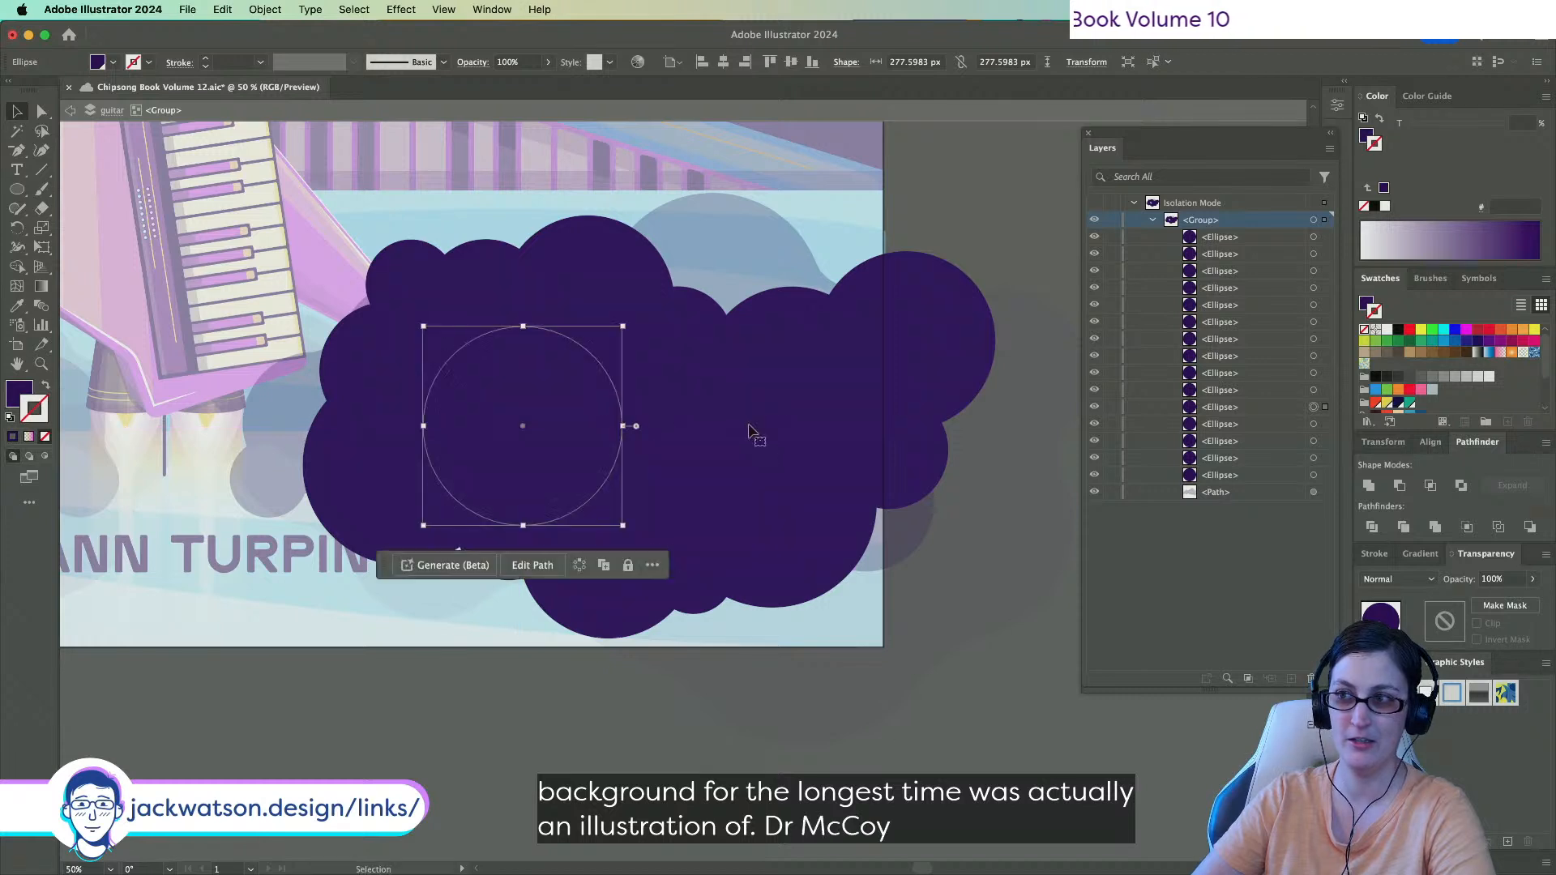
Shrink the upper-left circle beside the rocket's fin to about 93 px.
scroll(799, 434, left, 5)
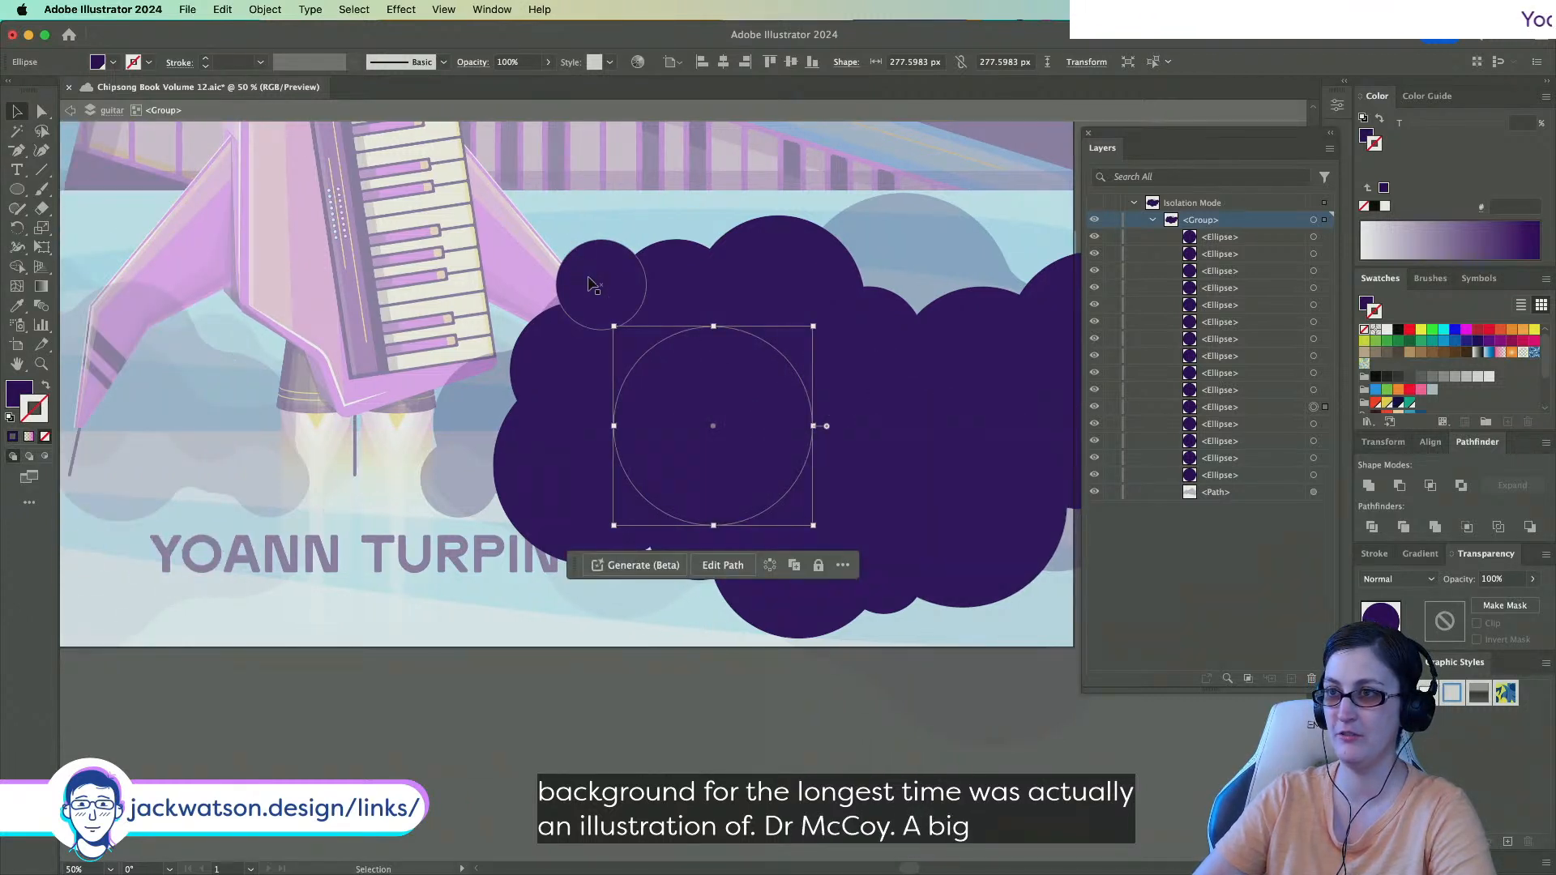
click(585, 280)
drag(646, 327, 616, 292)
key(super+a)
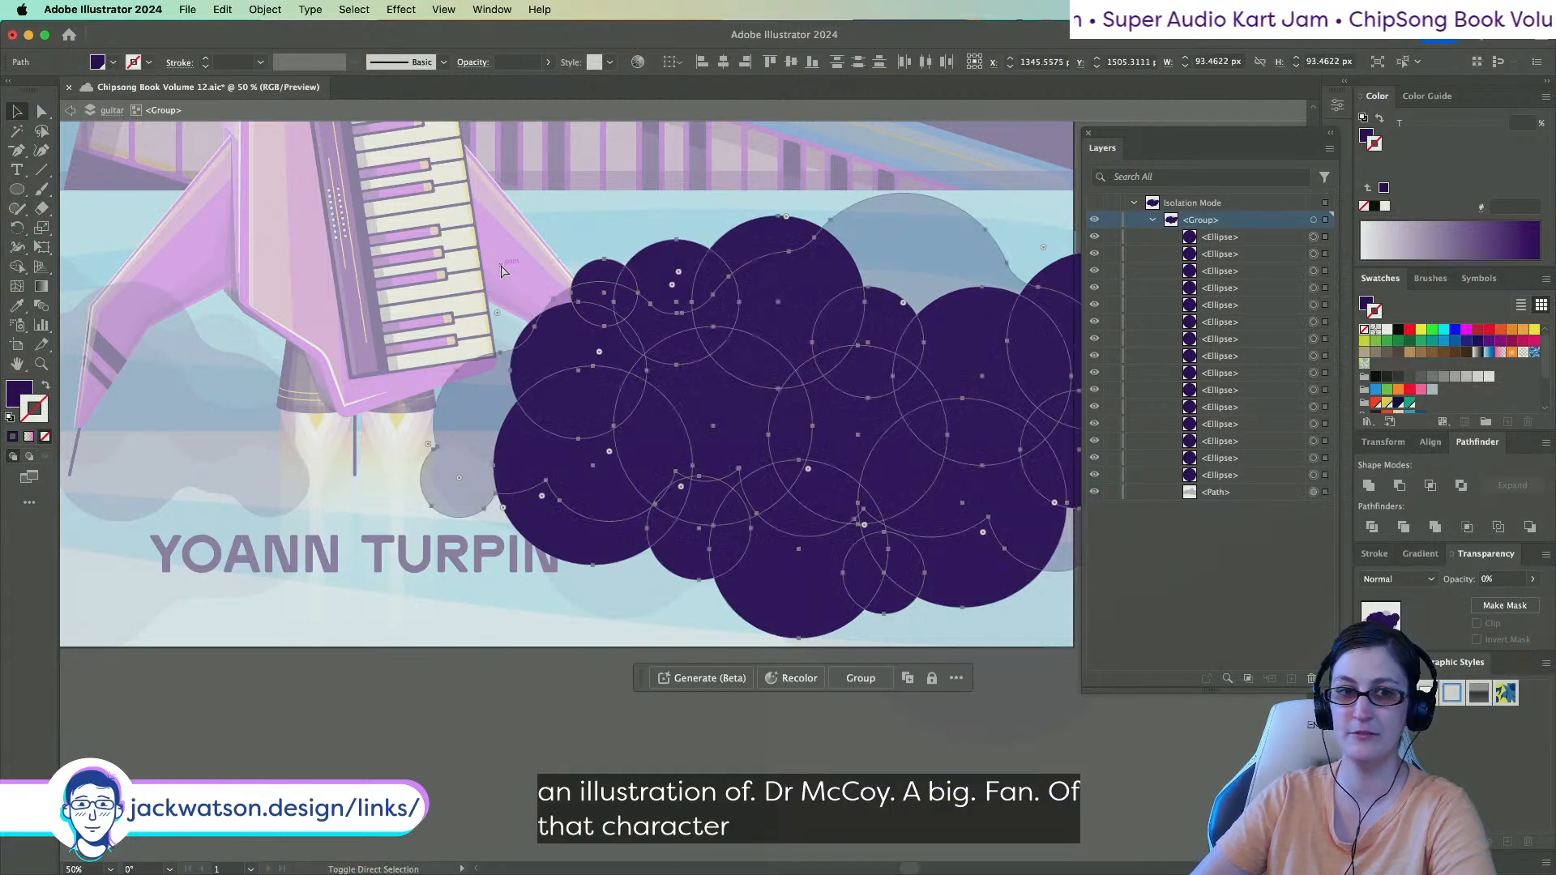
key(super+minus)
click(882, 586)
scroll(883, 585, down, 1)
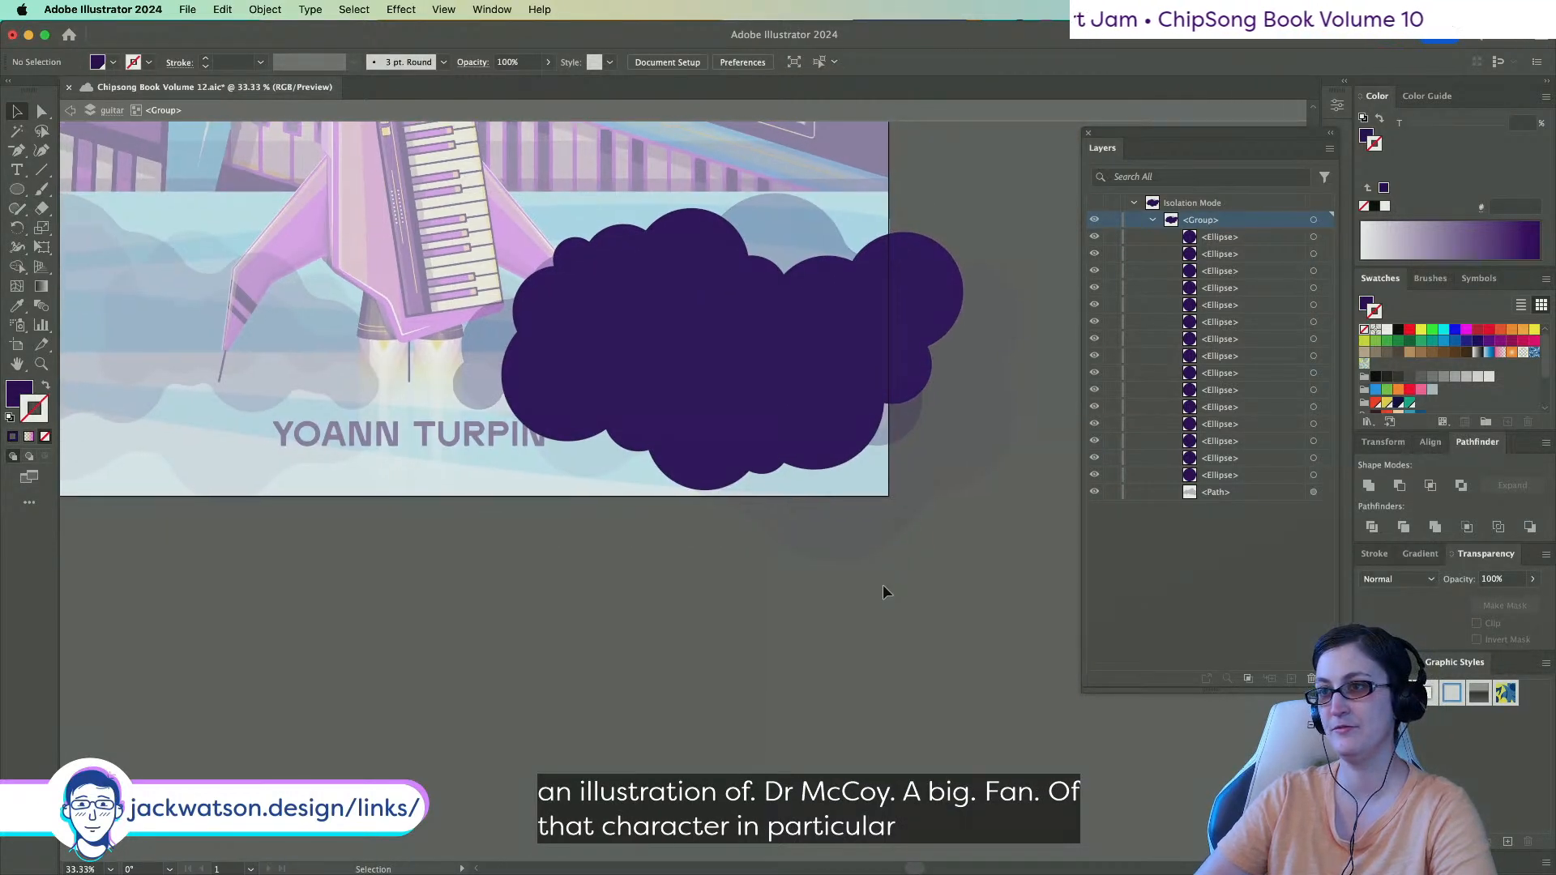
Move the 93 px circle out of the cloud onto the base of the rocket.
key(super+minus)
scroll(710, 452, up, 1)
scroll(686, 401, up, 3)
drag(640, 217, 235, 334)
key(super+minus)
key(super+minus)
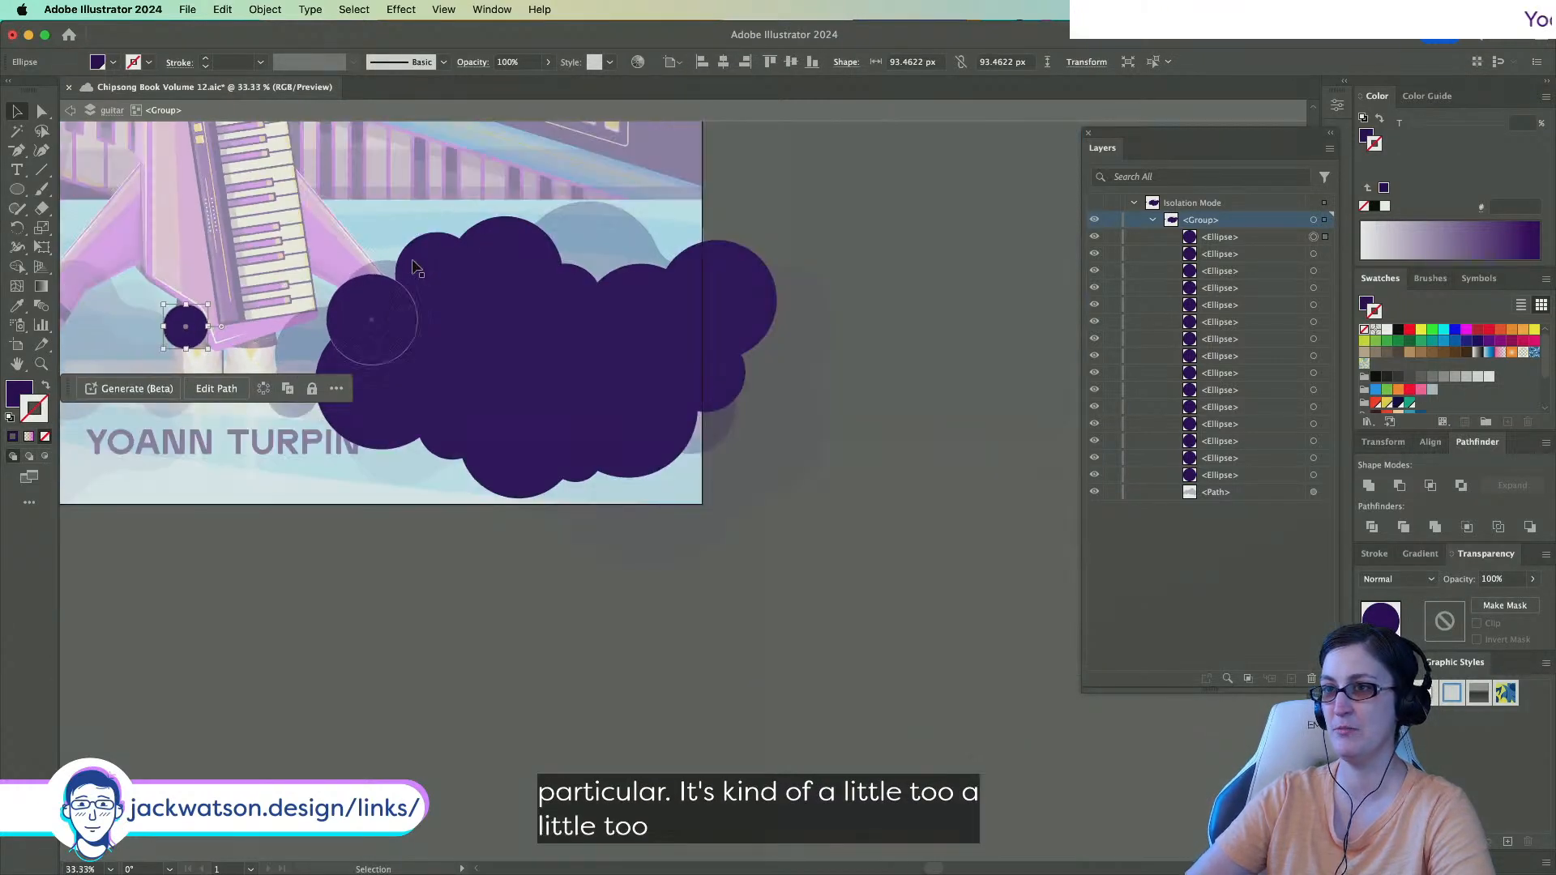
Rearrange the cloud's left end, moving the 191 px circle inward and placing the 93 px and a 155 px circle near the exhaust.
click(422, 272)
drag(438, 234, 438, 242)
click(581, 287)
drag(565, 337, 565, 383)
click(921, 531)
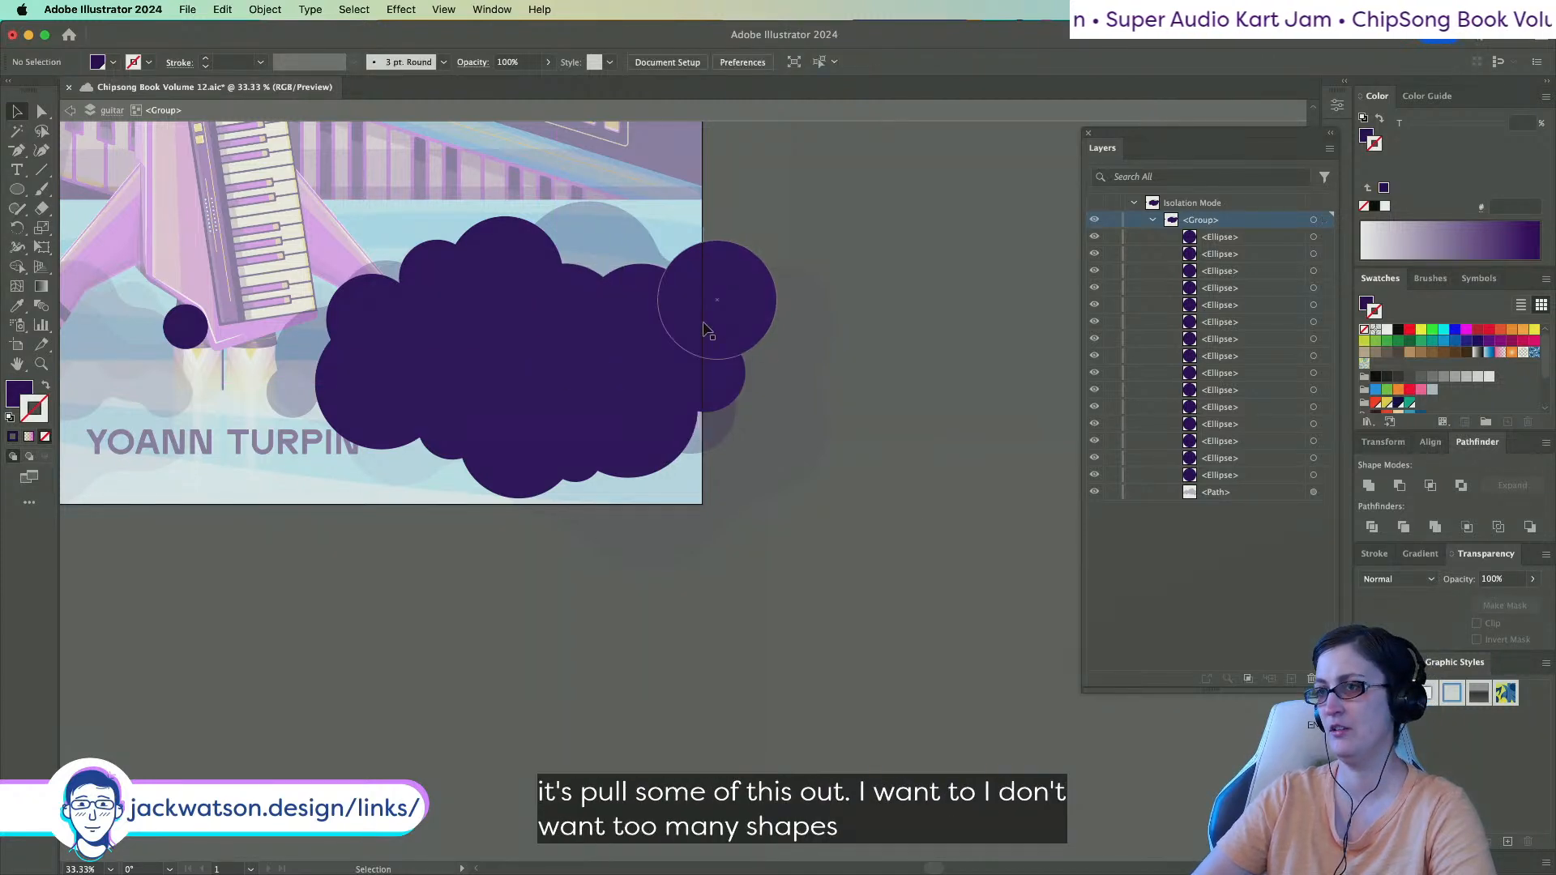
scroll(713, 324, left, 3)
click(490, 285)
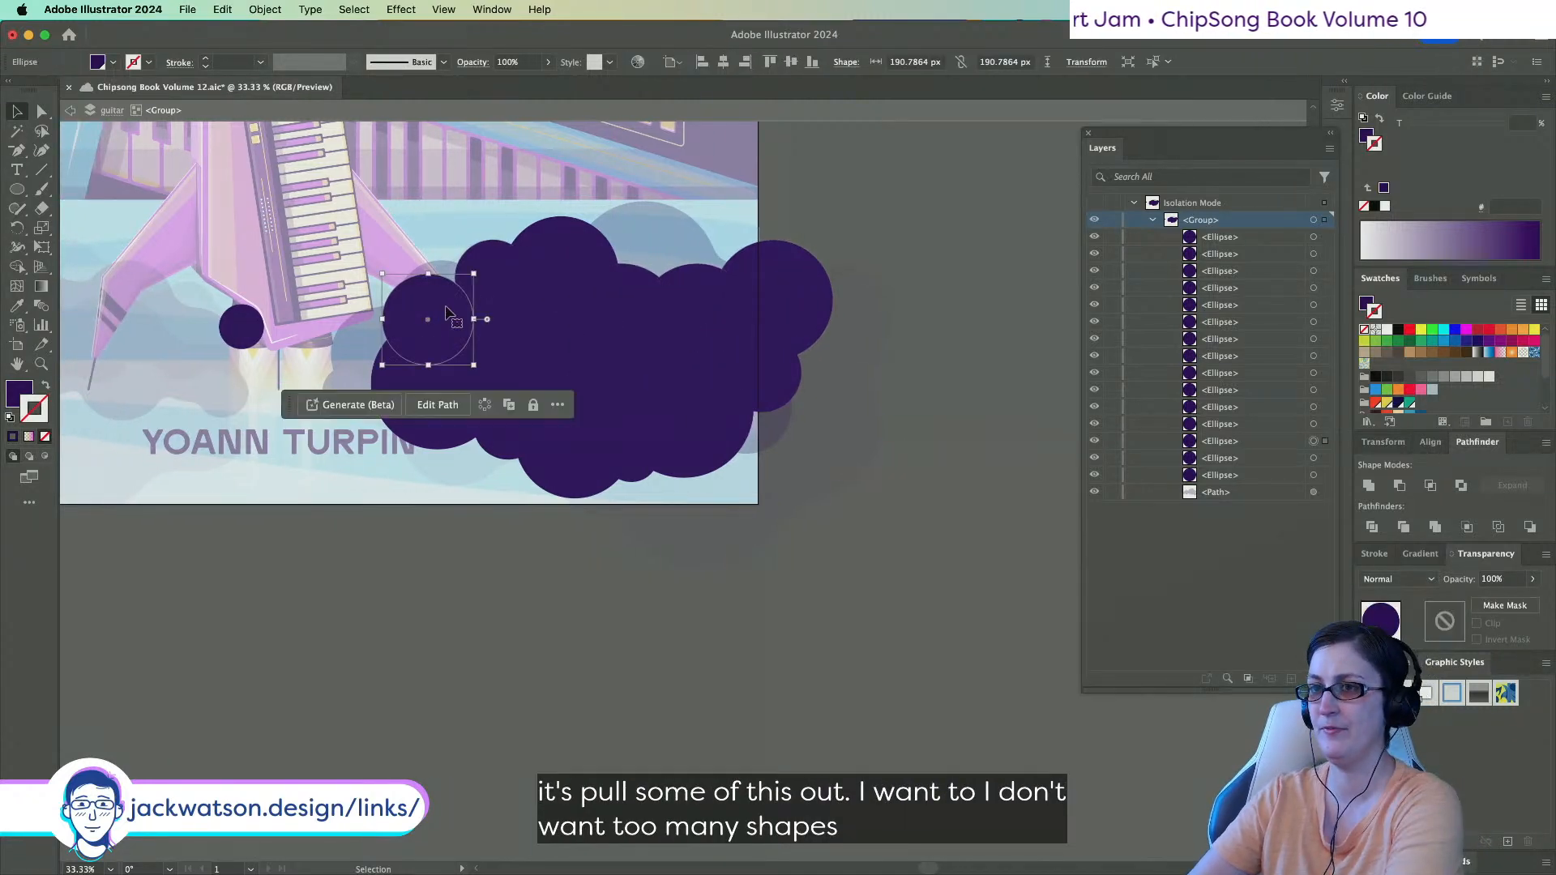
drag(483, 302, 537, 313)
click(139, 309)
drag(249, 340, 398, 419)
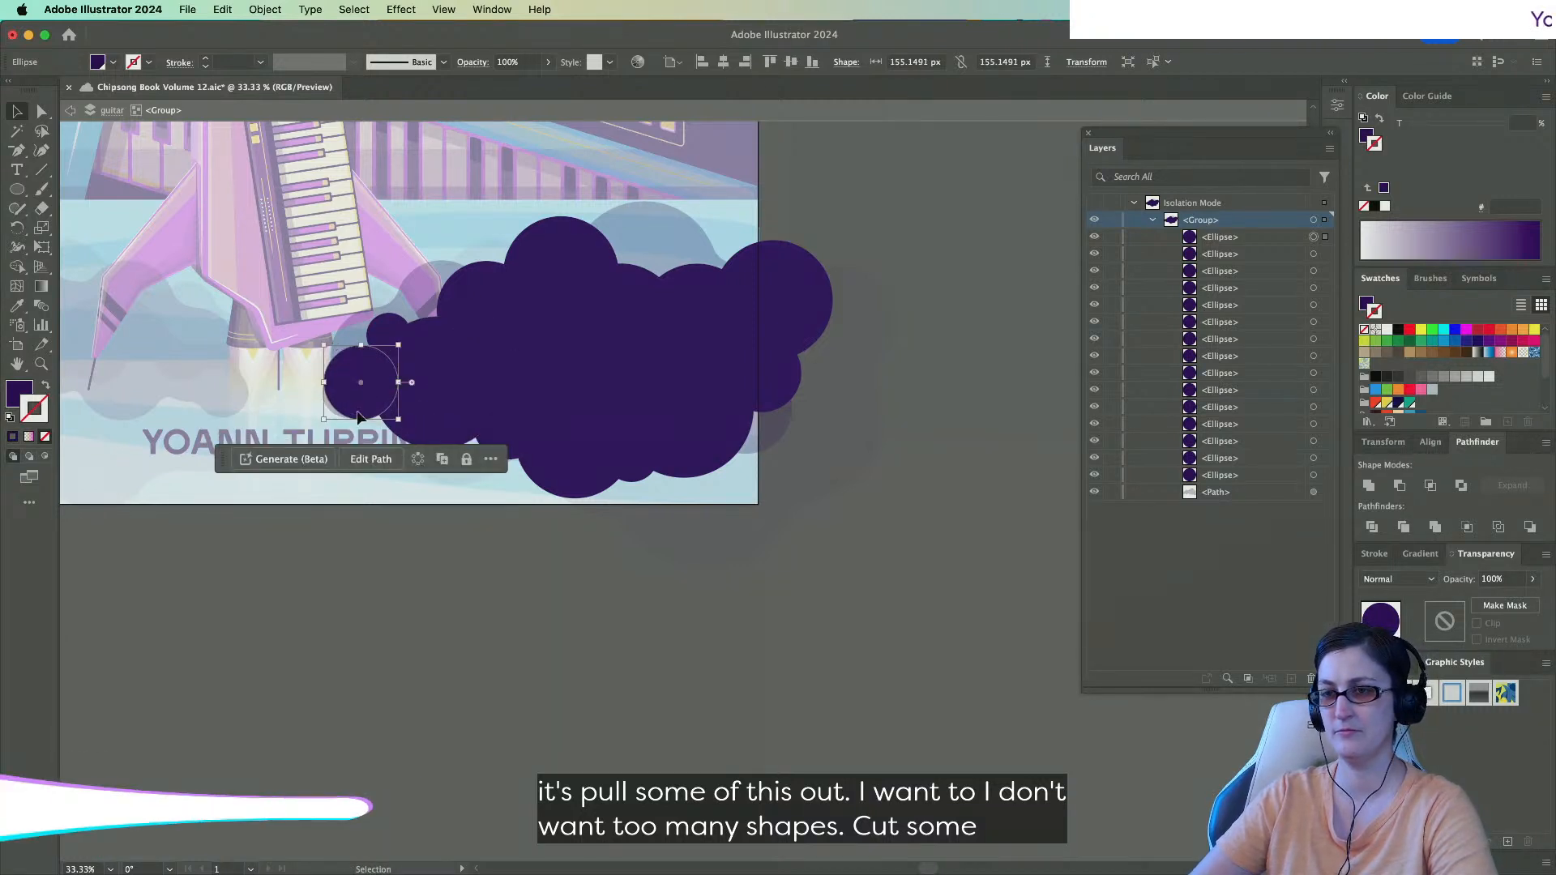
click(374, 422)
scroll(616, 450, left, 2)
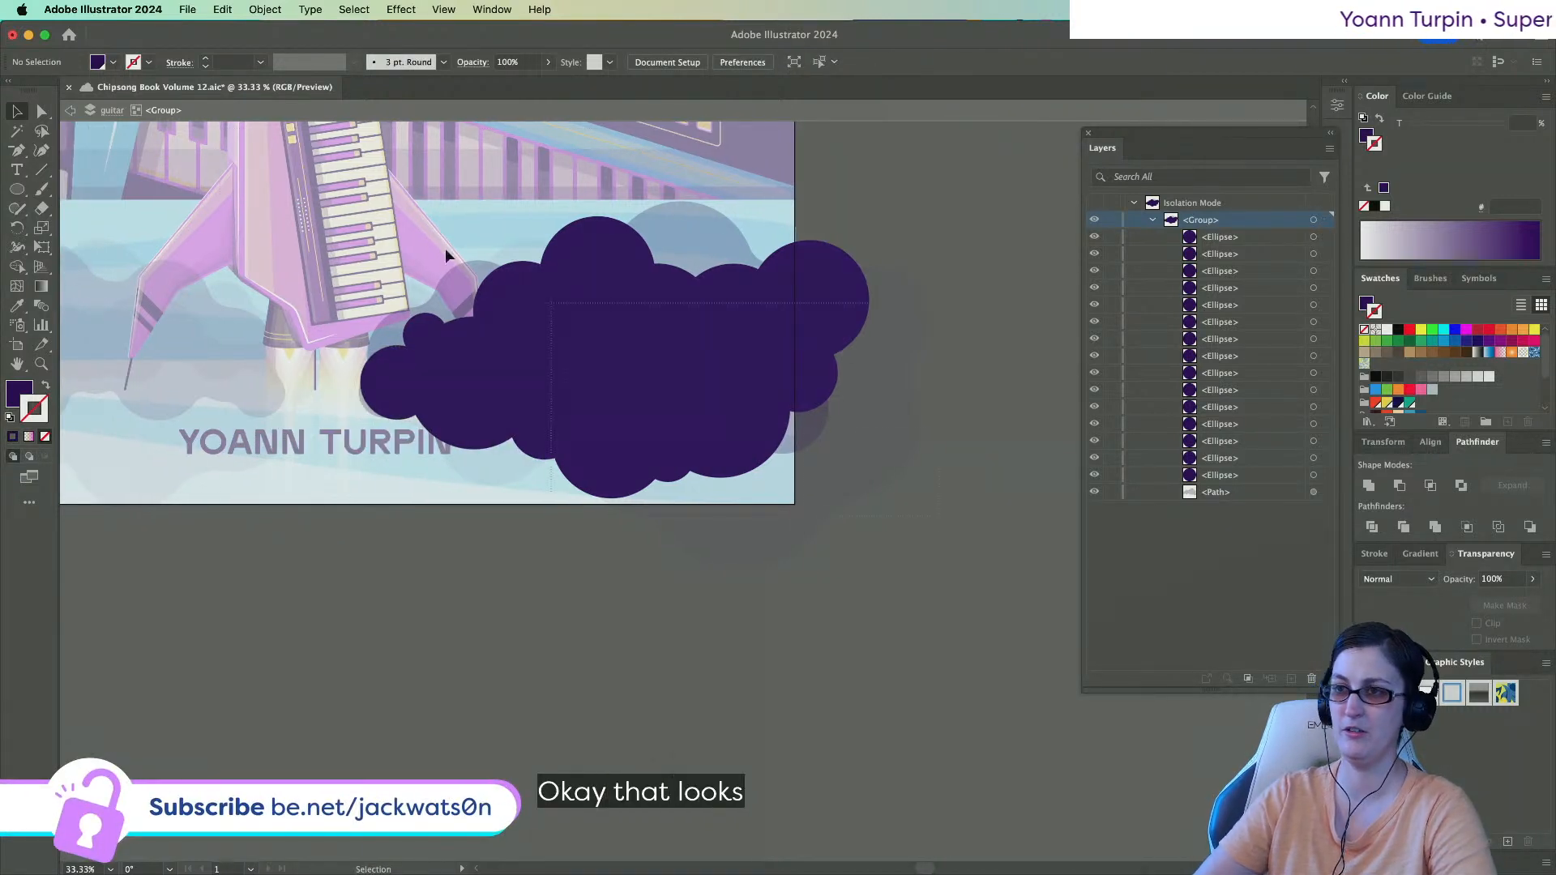
Unite all the circles into a single cloud shape, leaving the old background path out of the selection.
key(super+a)
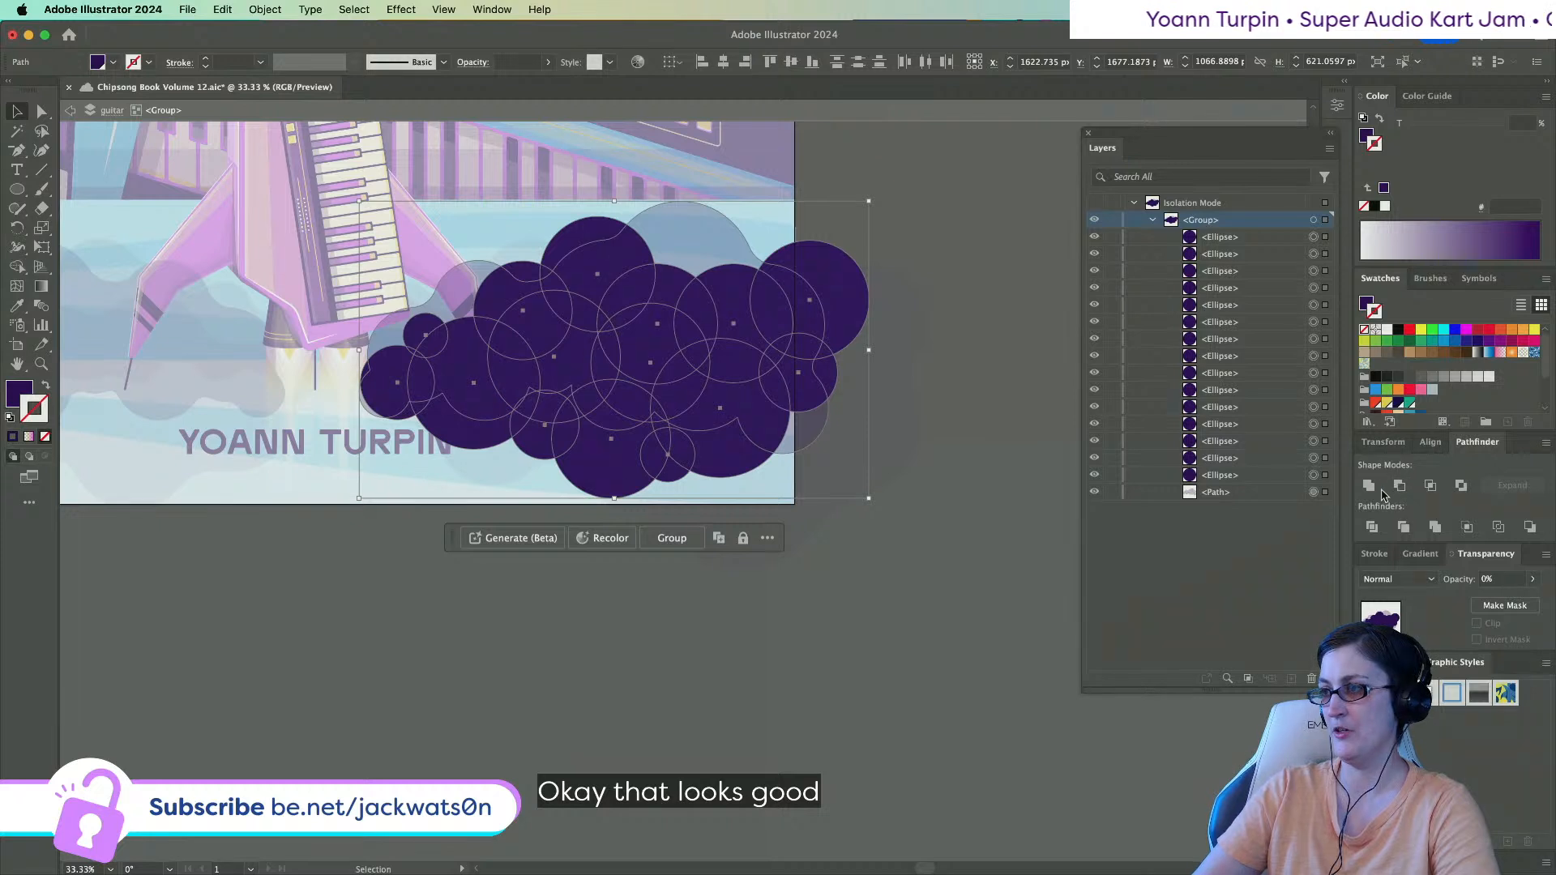
click(1371, 487)
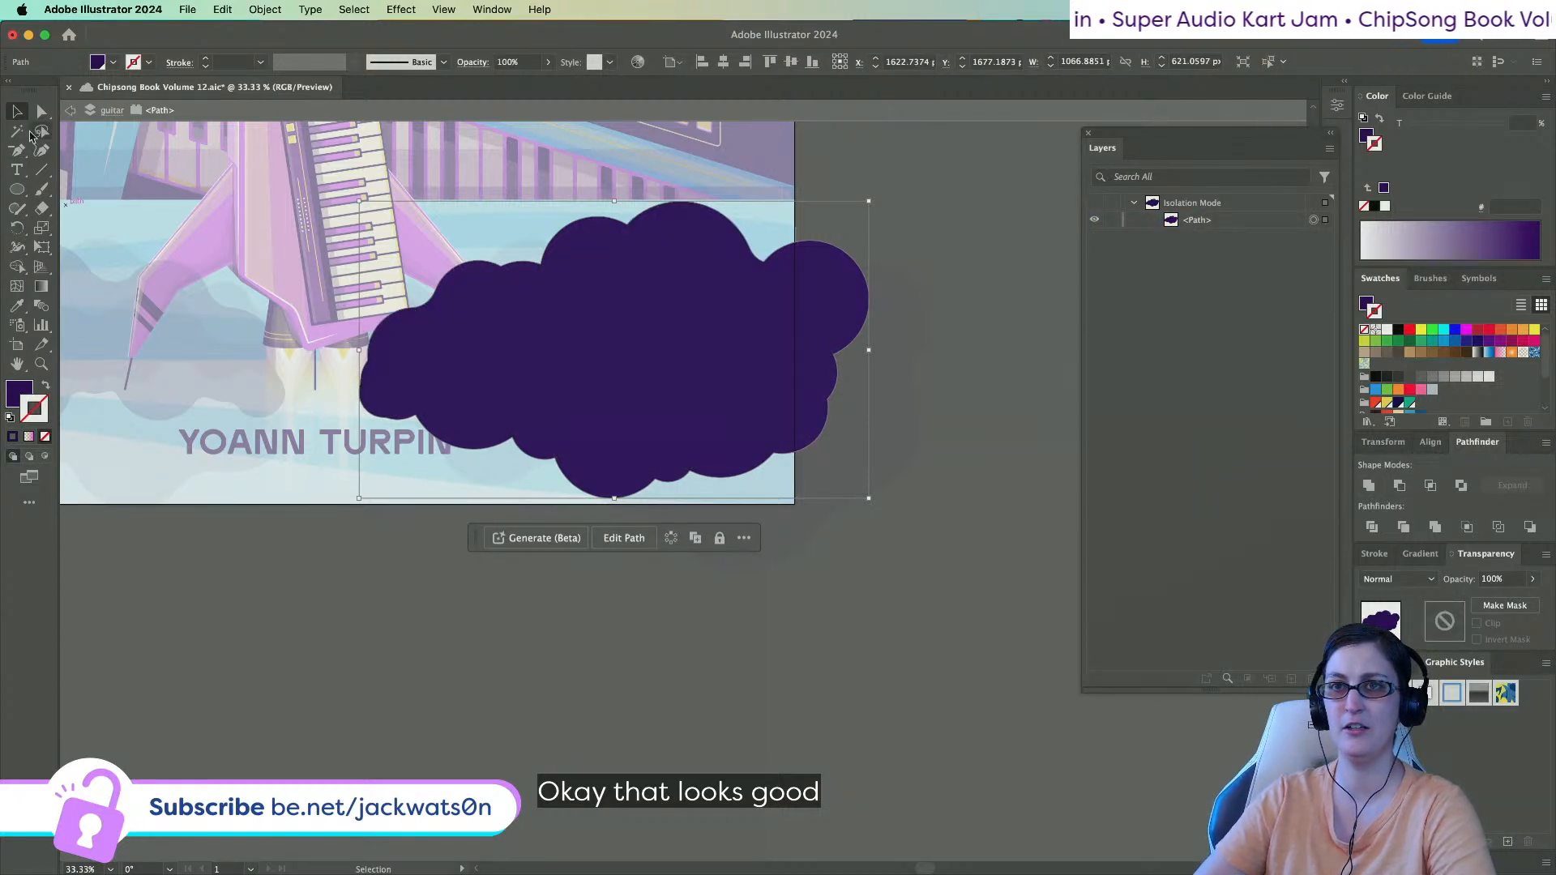
key(super+z)
shift+click(651, 210)
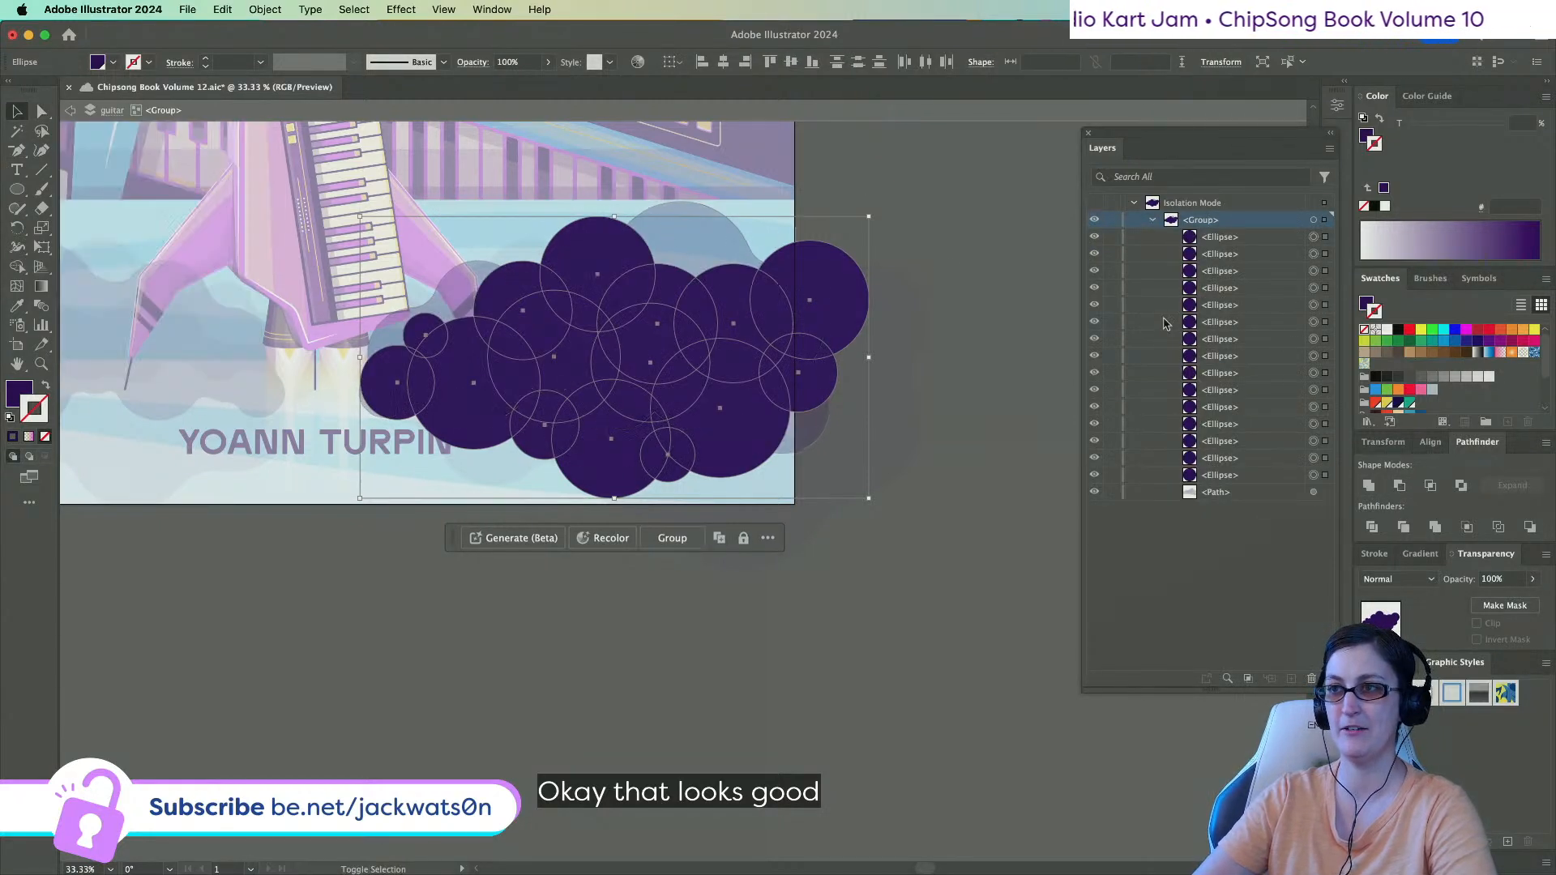
click(1368, 484)
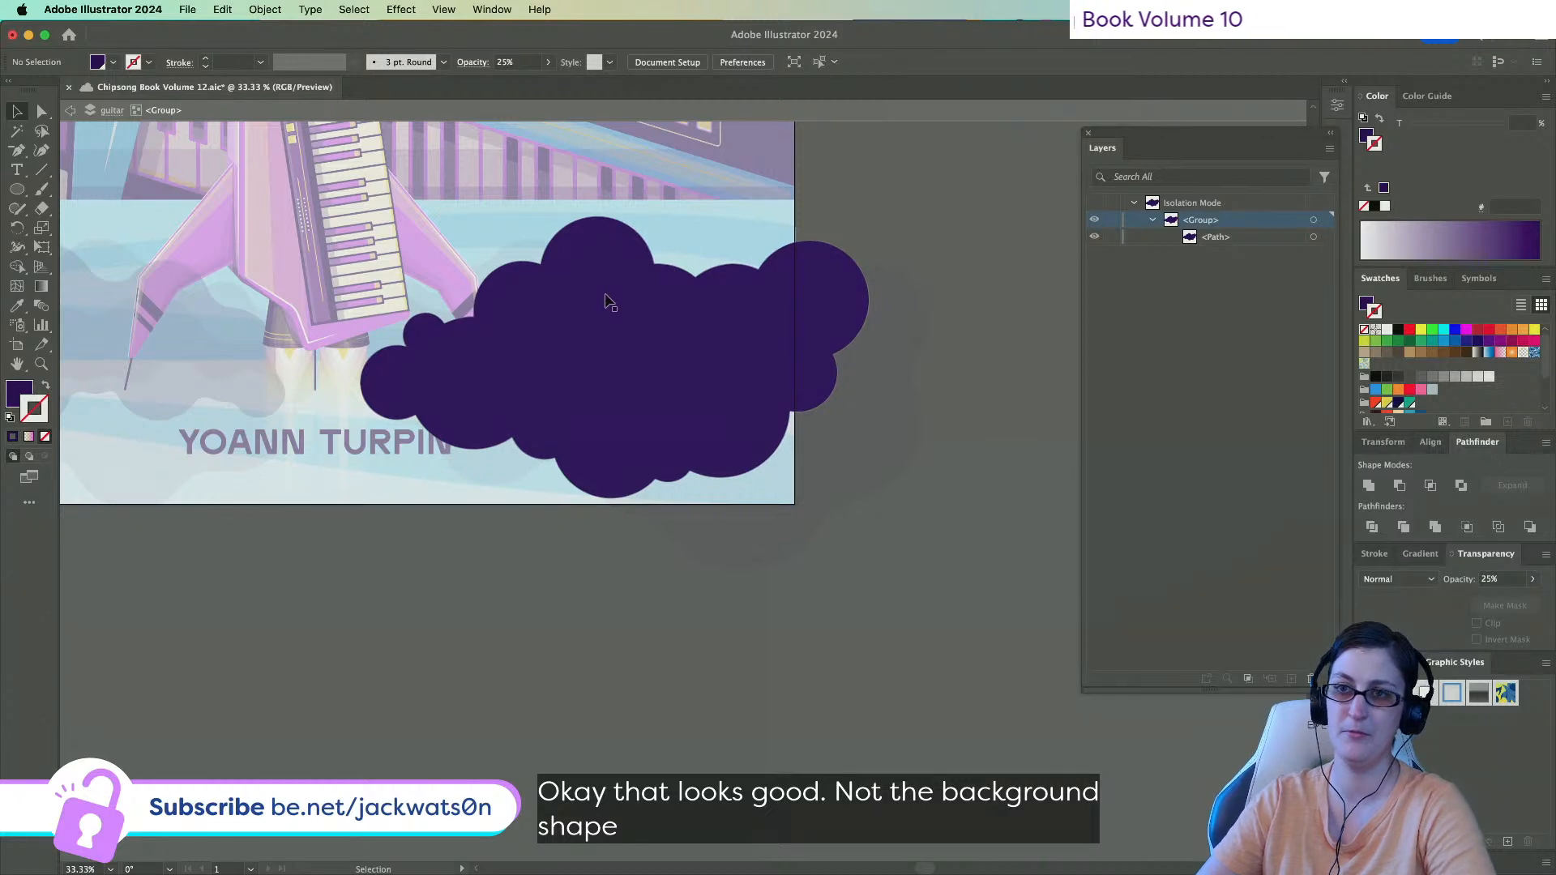
Apply the left cloud's translucent purple appearance at 25% opacity to the united cloud with the Eyedropper.
click(17, 305)
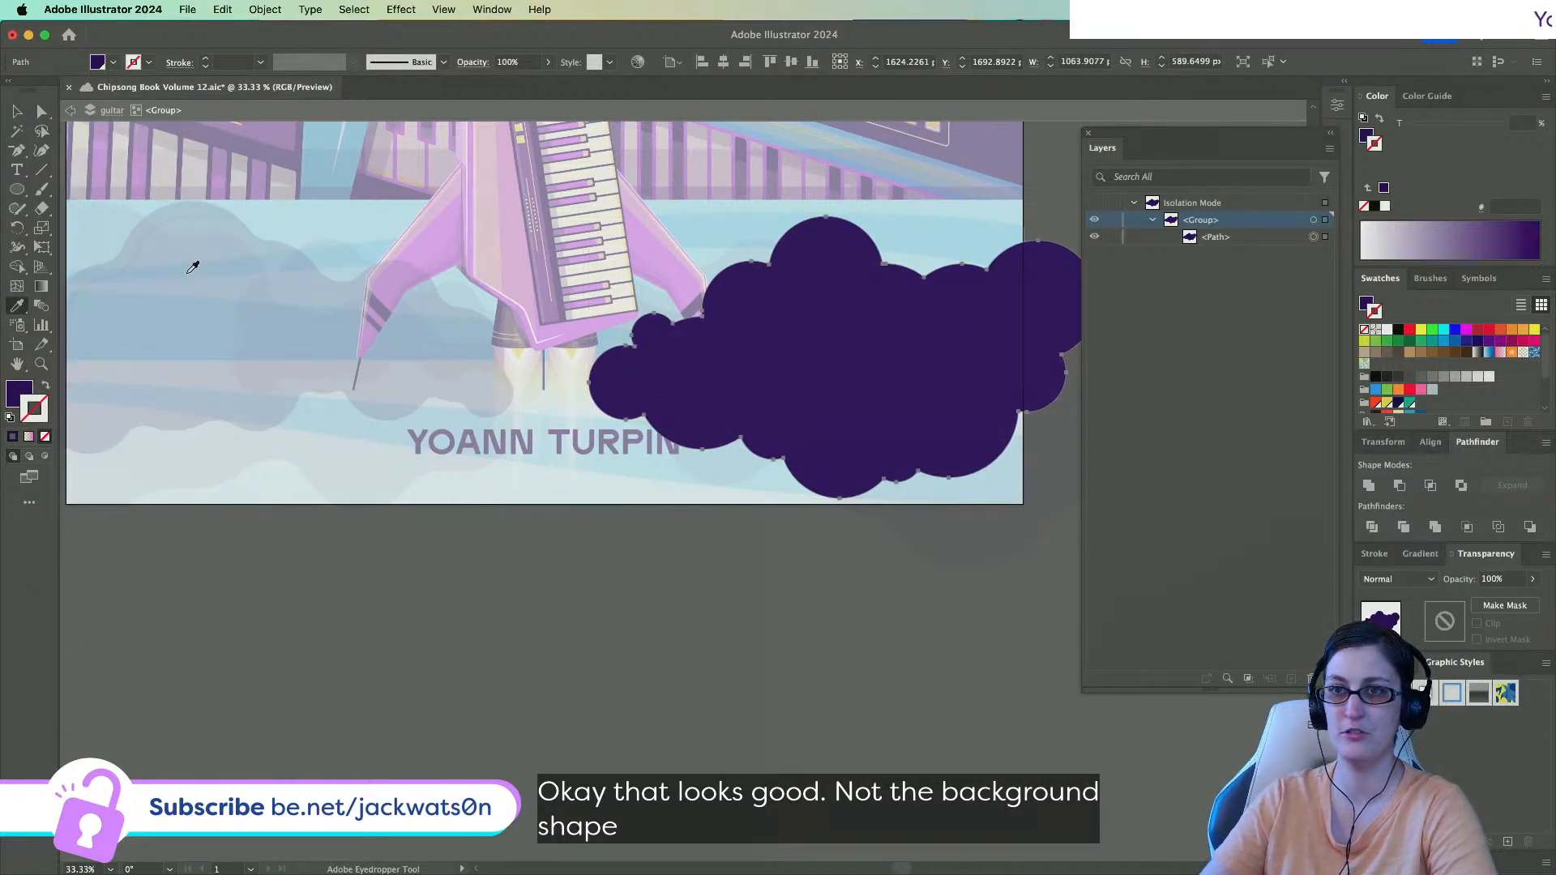
click(192, 263)
scroll(746, 302, up, 1)
Delete surplus anchor points around the cloud outline while preserving its lobed shape.
click(17, 151)
click(753, 242)
scroll(829, 253, right, 3)
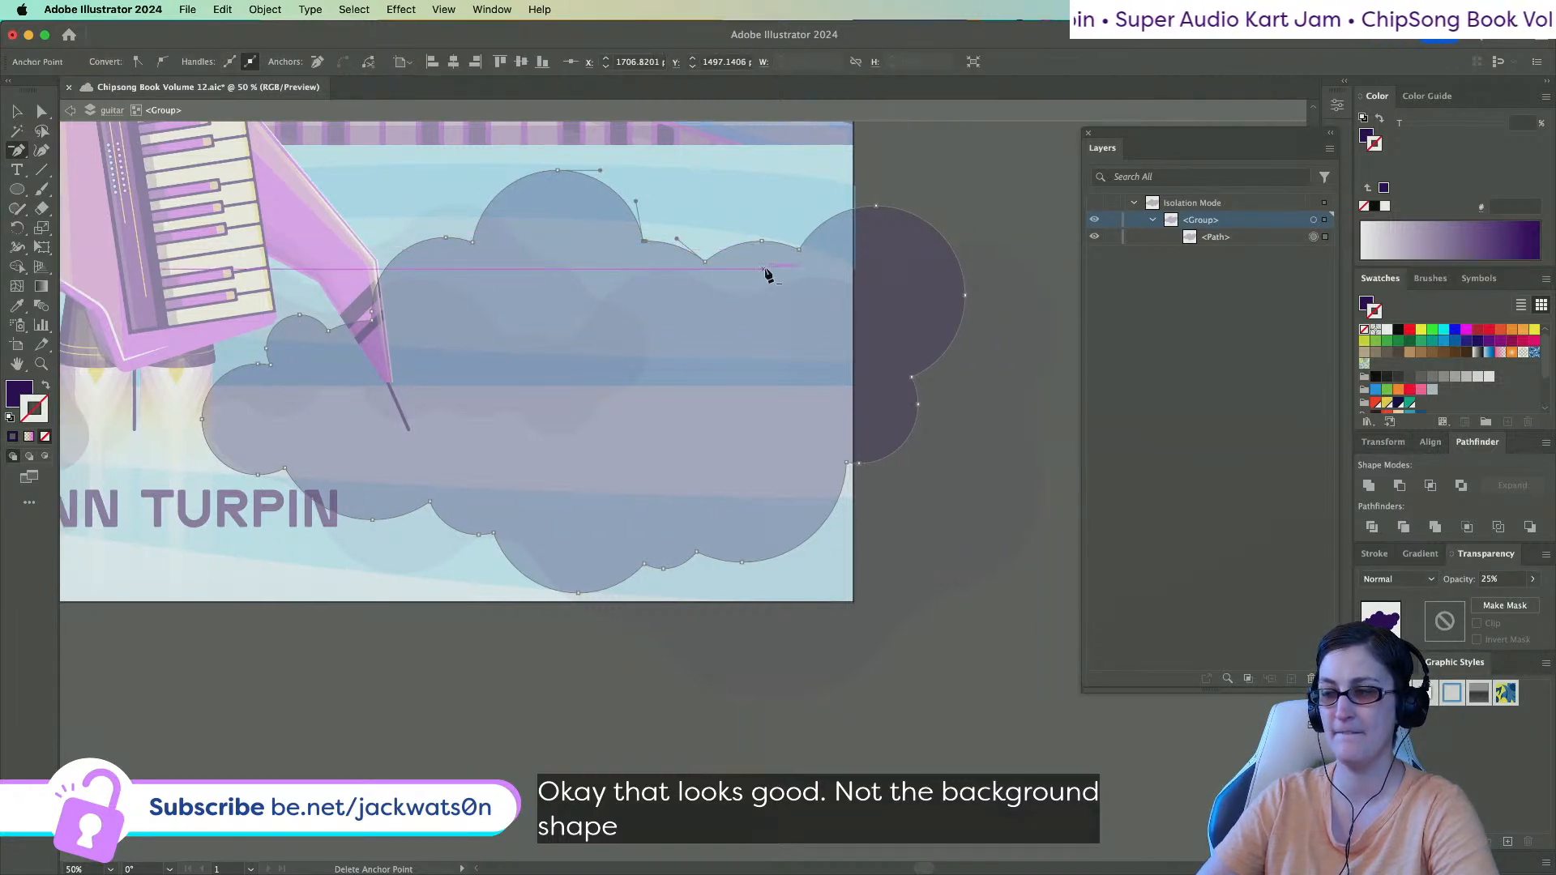
click(859, 464)
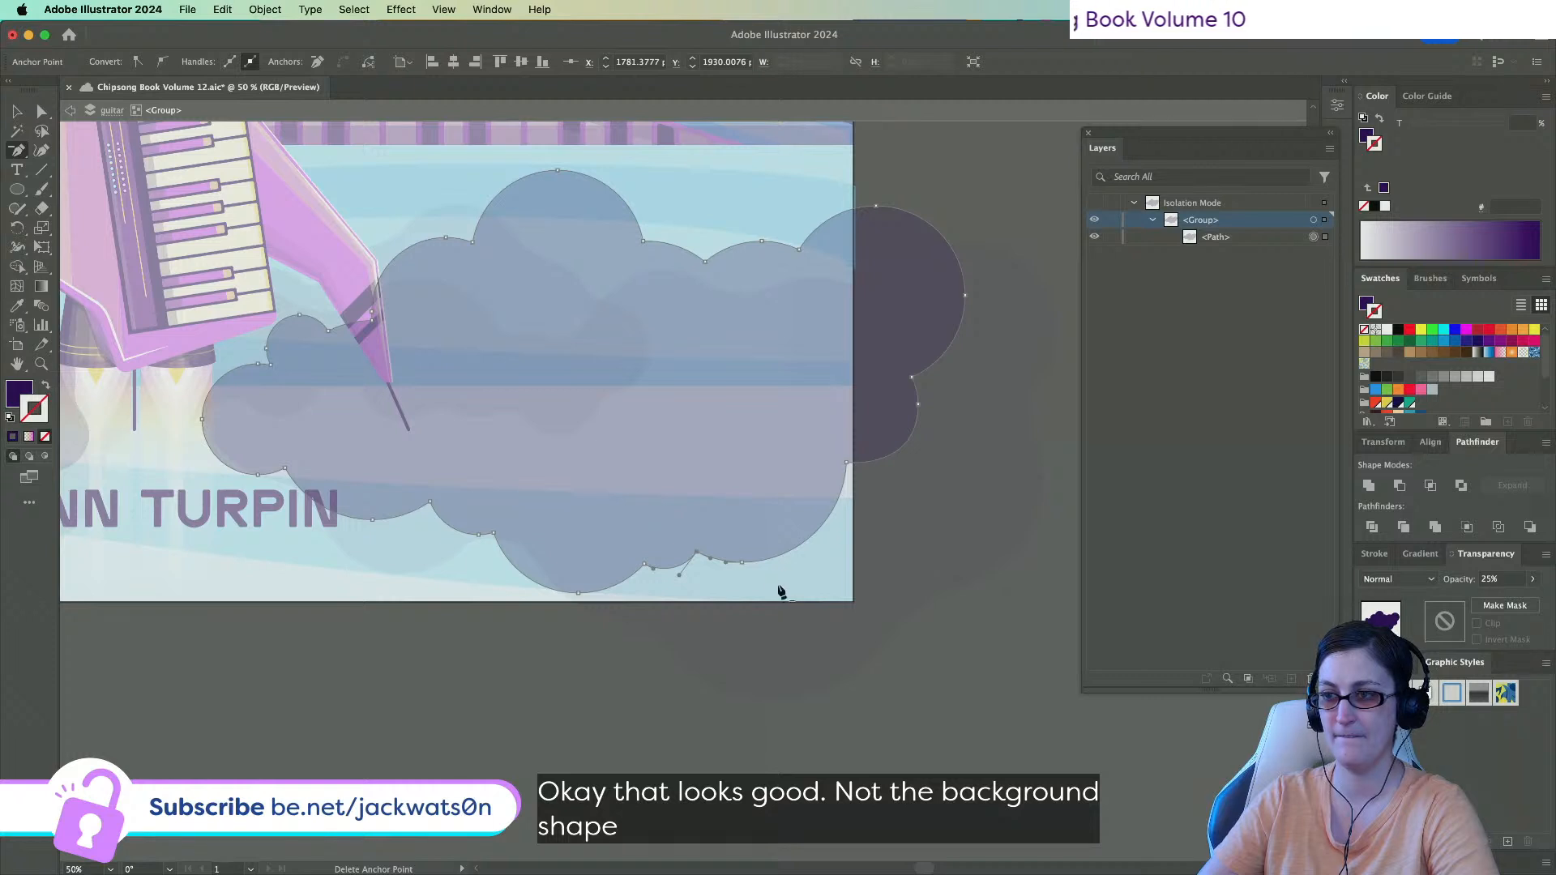
click(919, 405)
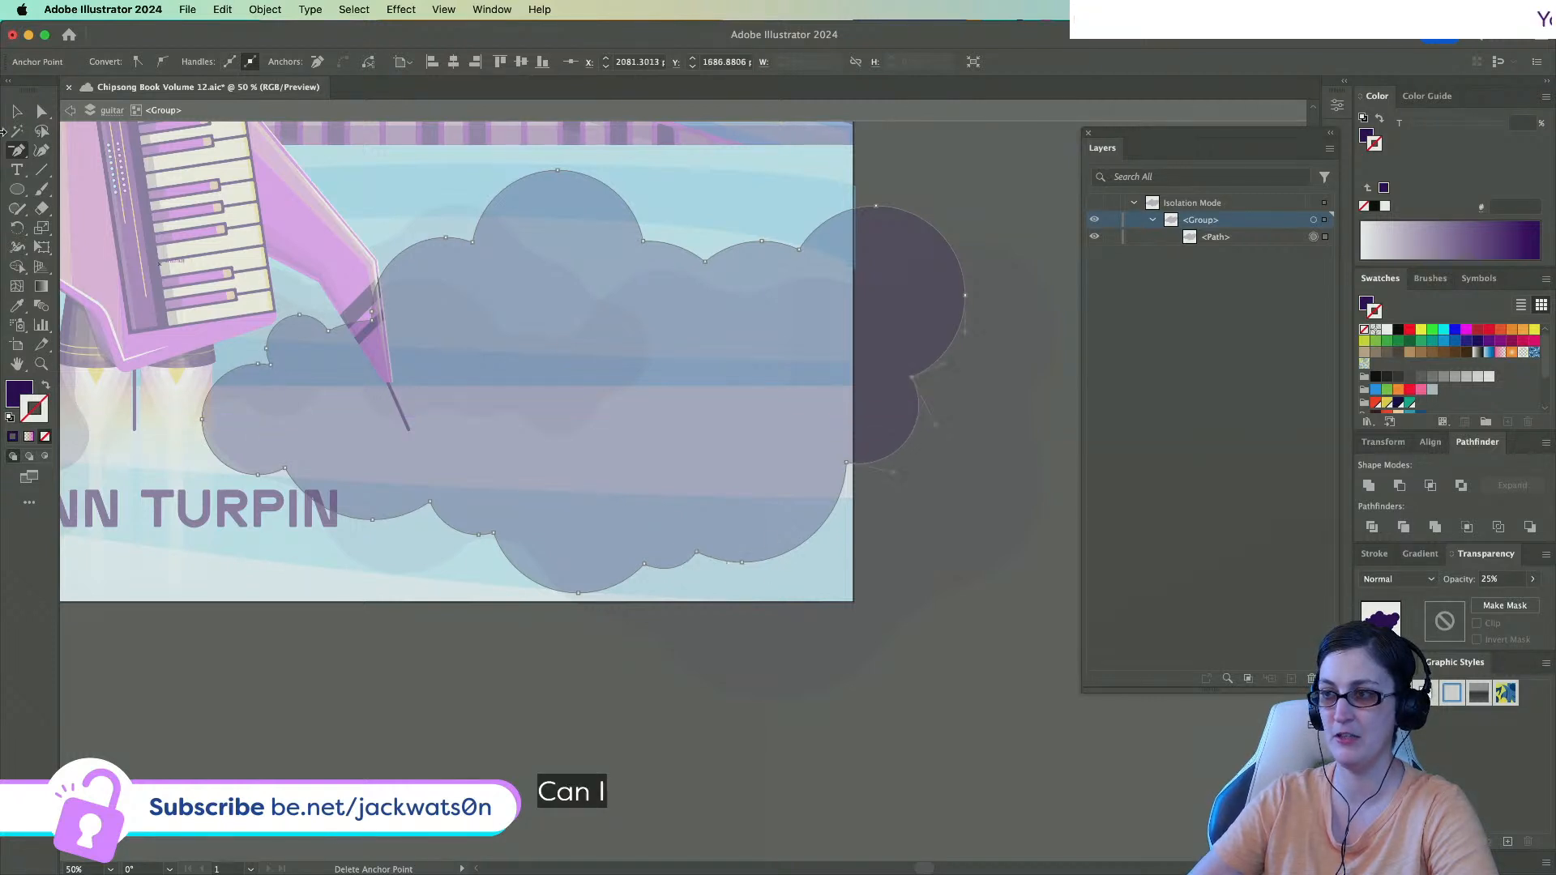
click(260, 364)
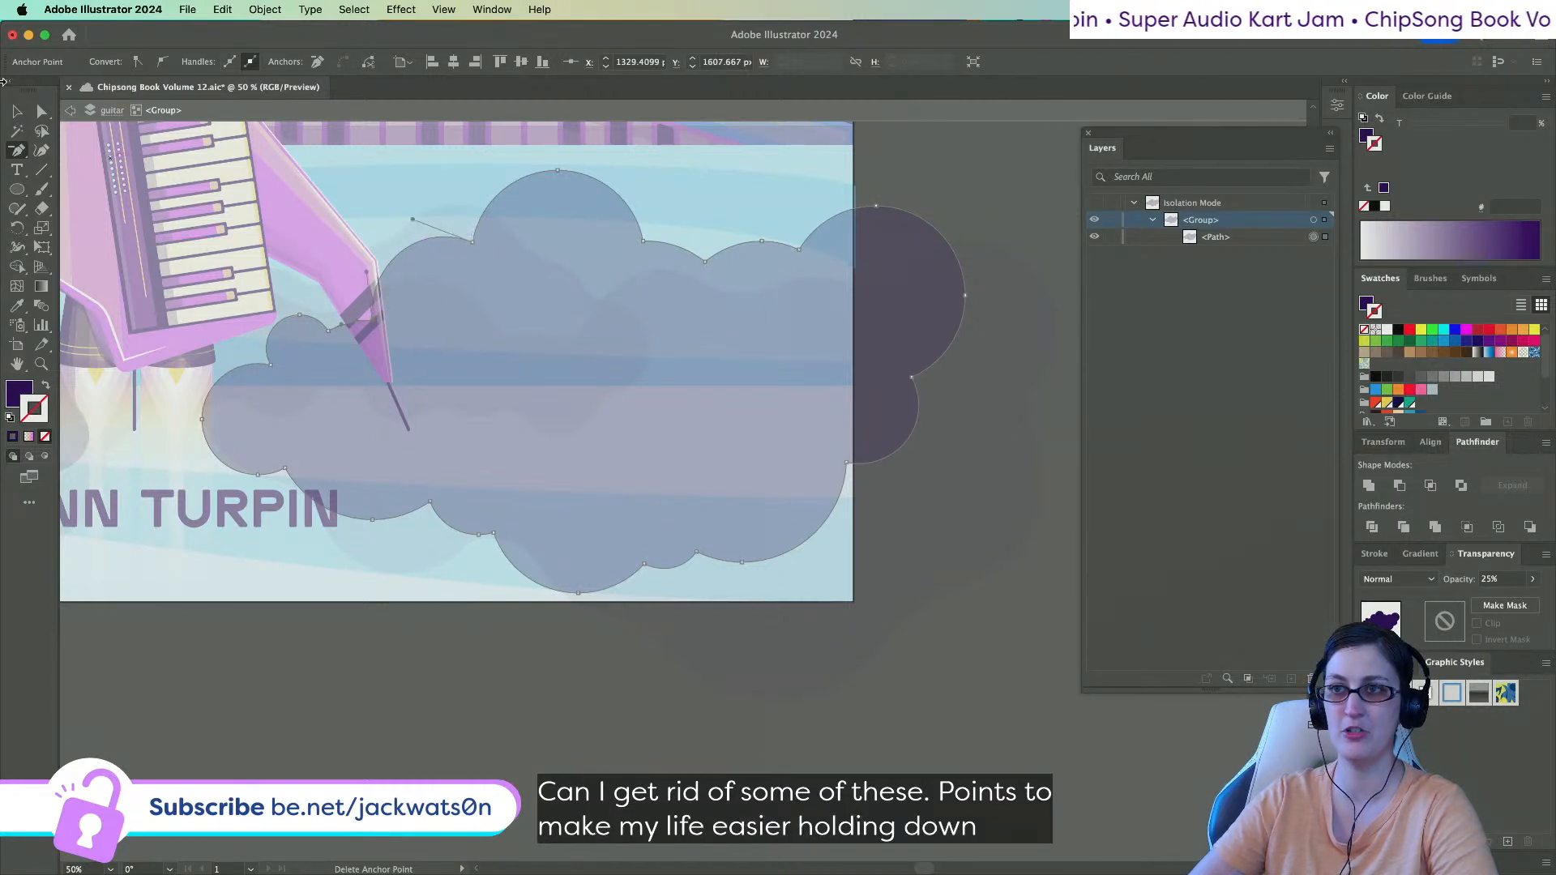
Round the inward corners of the cloud's top edge to the right of its highest lobe.
key(a)
click(573, 352)
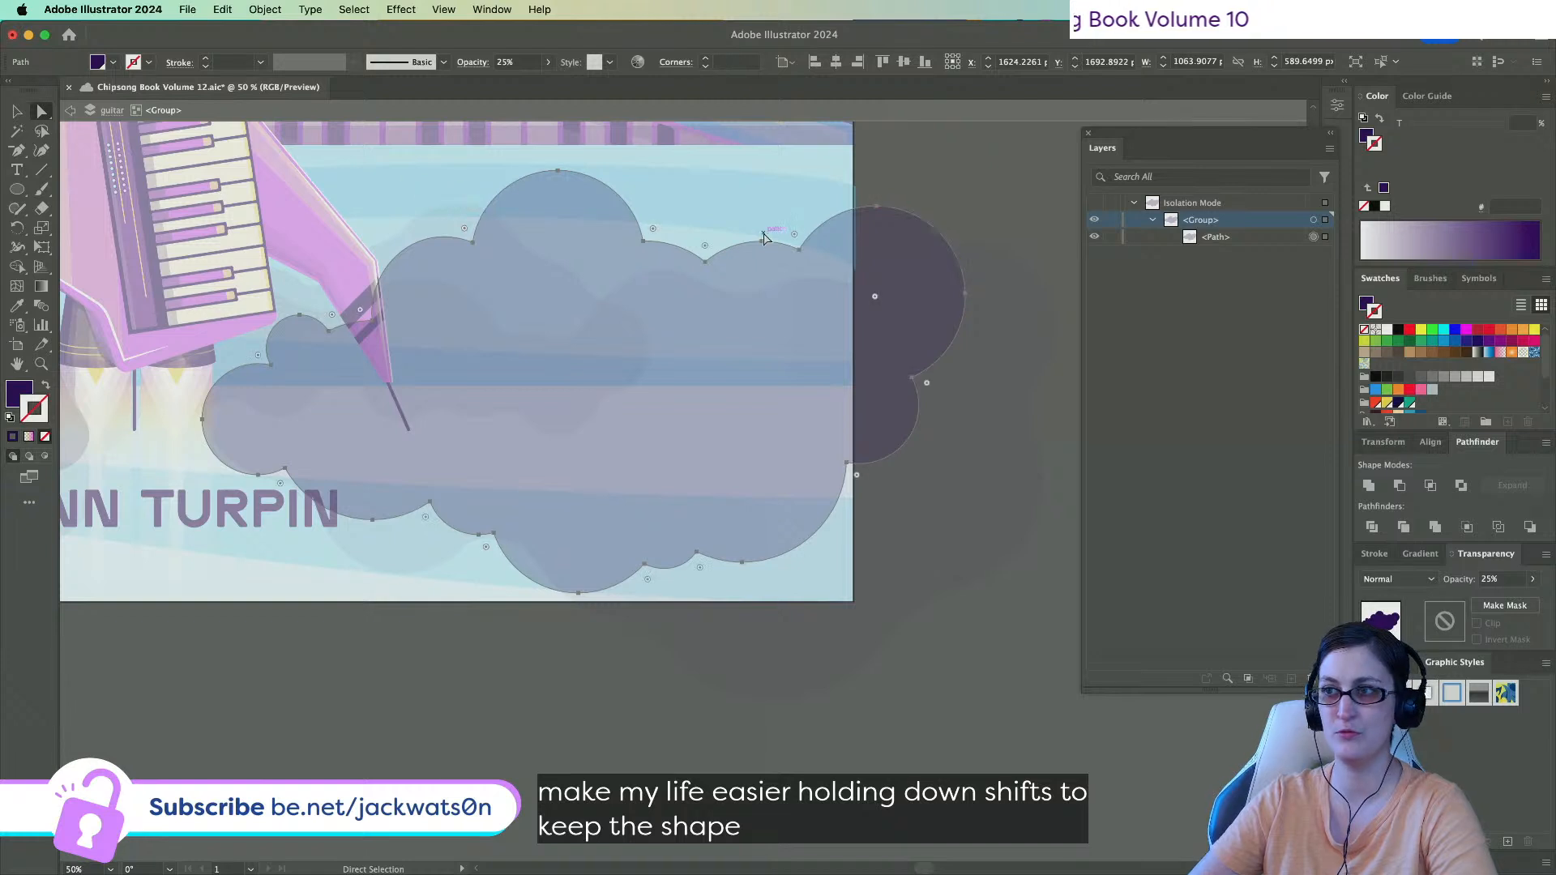
click(798, 248)
drag(792, 235, 769, 148)
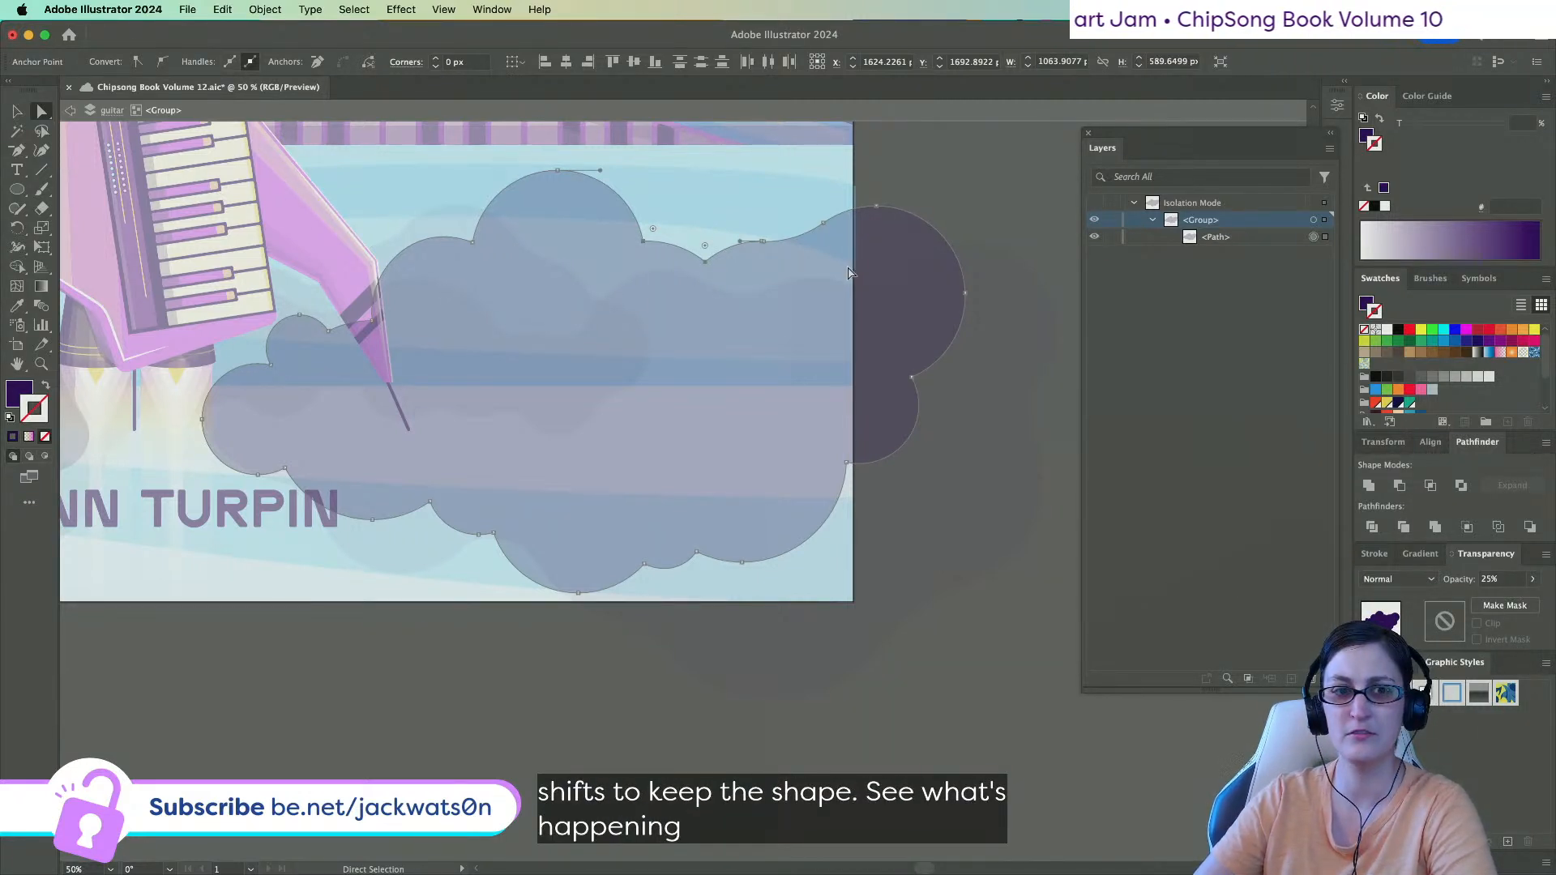
drag(644, 241, 861, 152)
scroll(572, 251, left, 3)
key(super+z)
drag(794, 230, 832, 181)
Round the inward corner left of the highest lobe and the one at the cloud's left end, the latter to about 85 px.
click(606, 230)
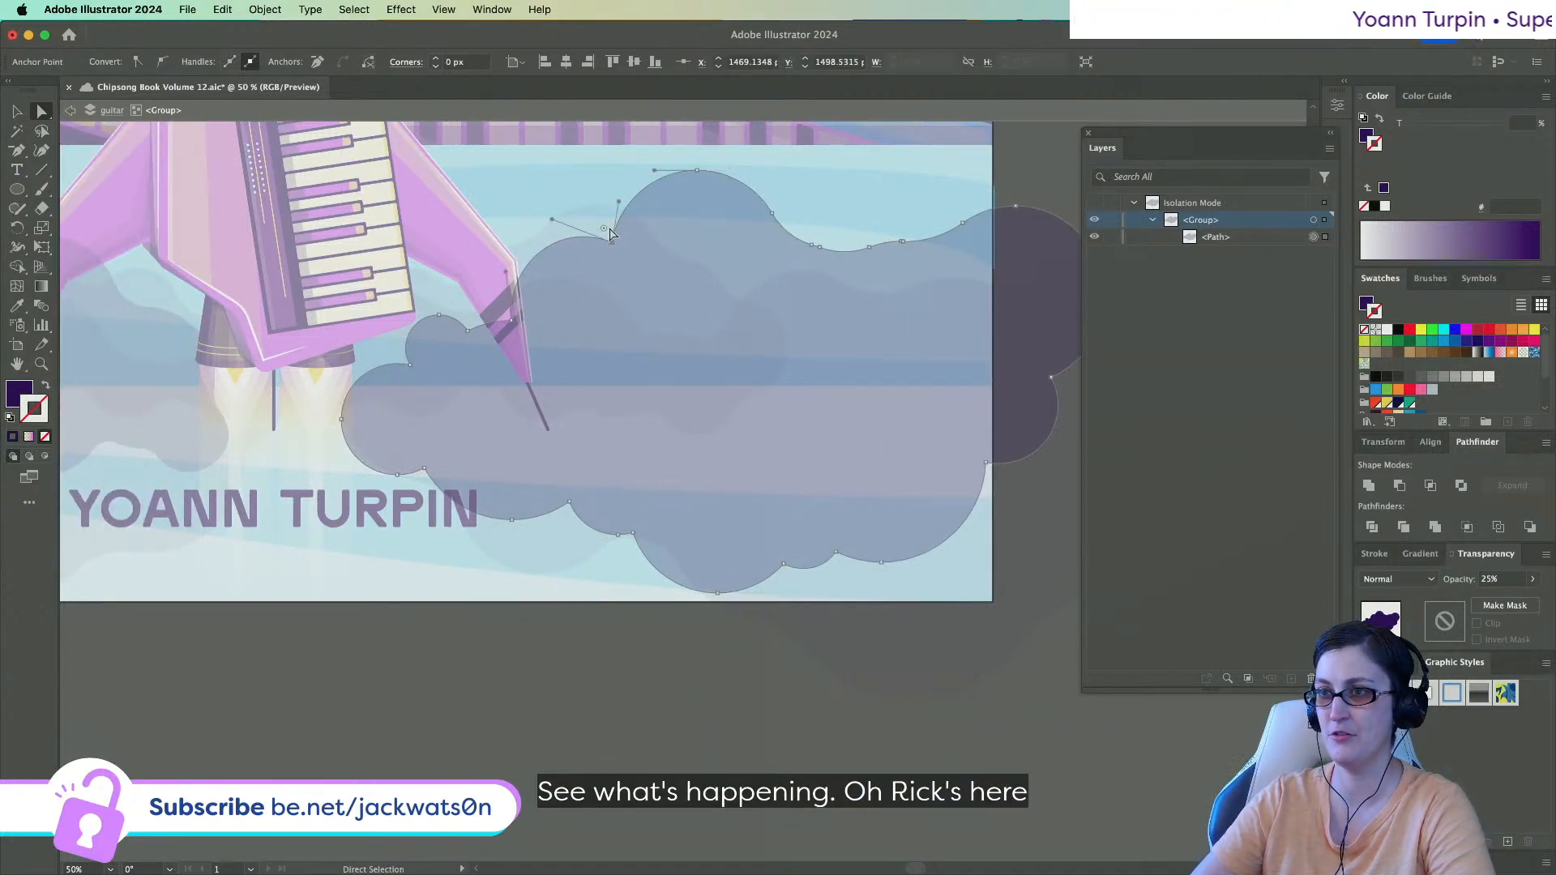
drag(580, 219, 450, 269)
click(413, 369)
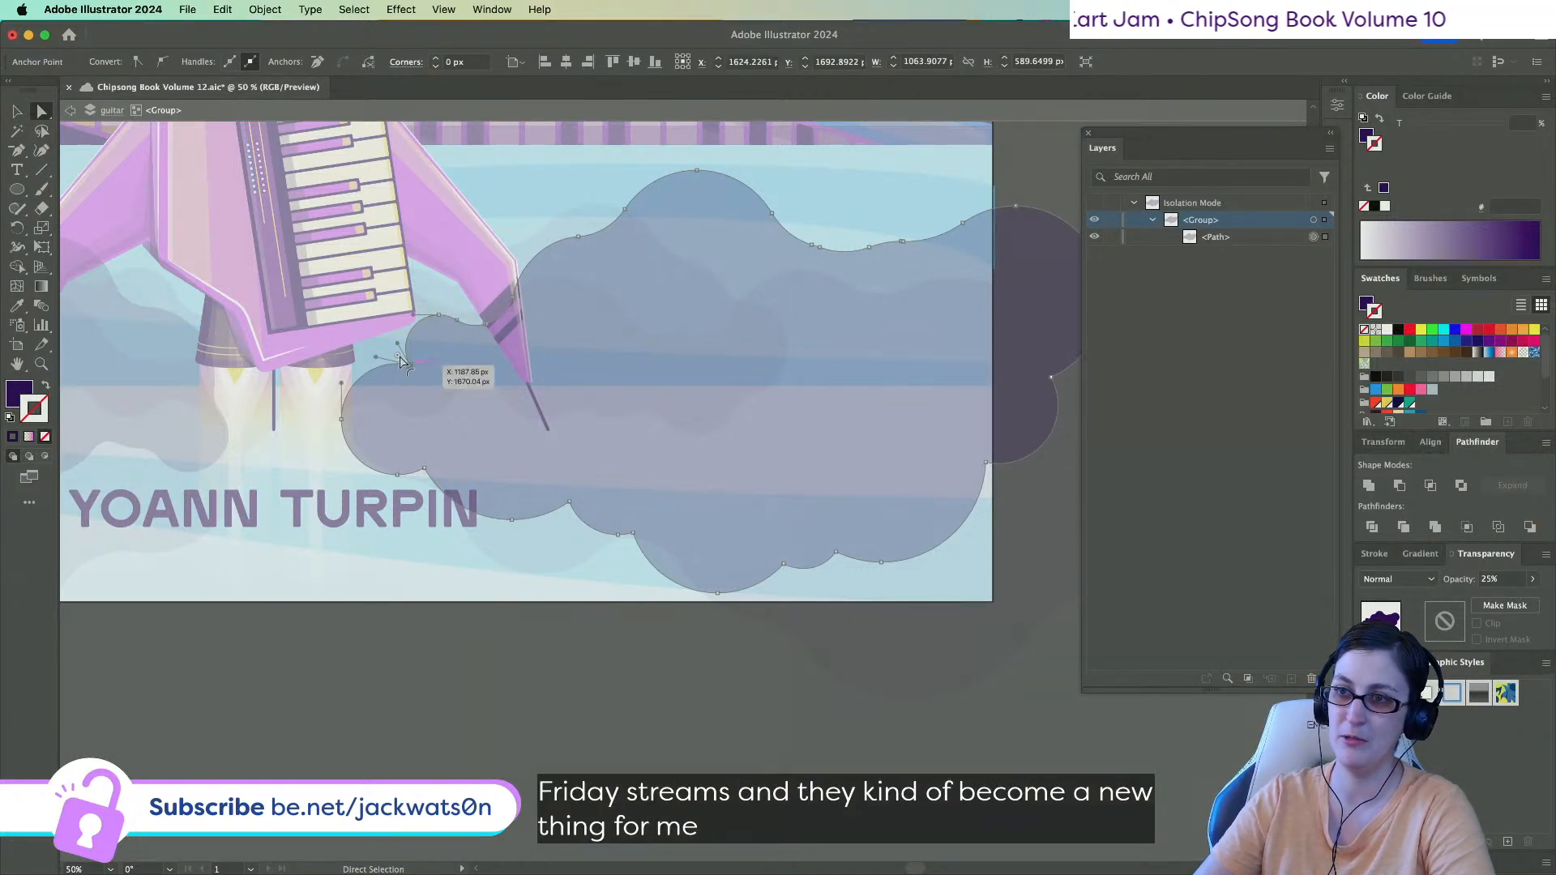
click(420, 505)
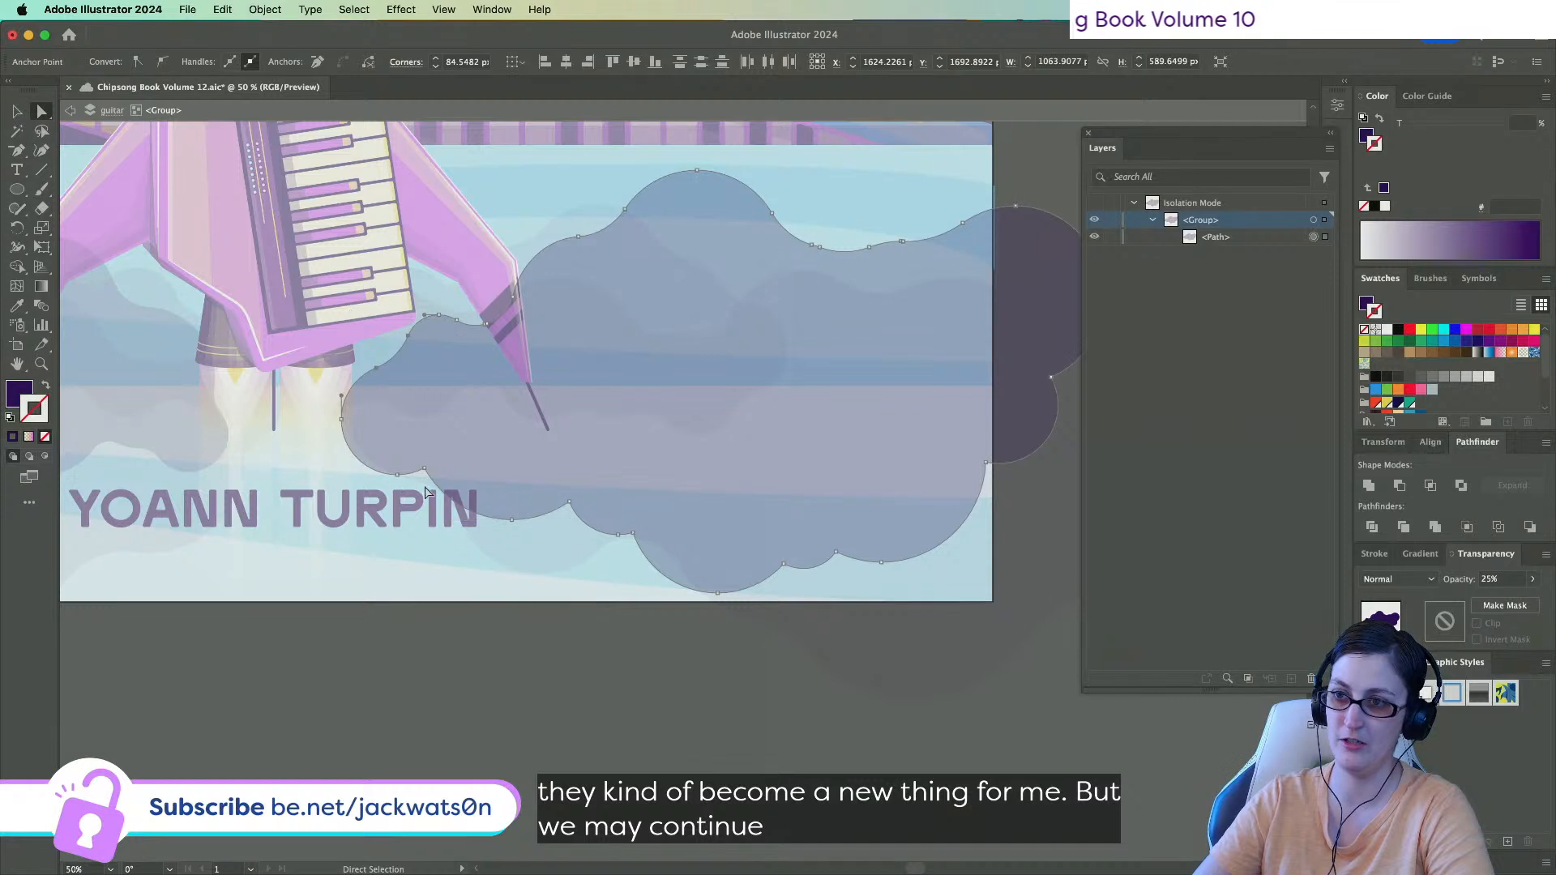
Round the inward corners along the cloud's lower edge, from its left end to the small lobe near the right.
click(425, 470)
drag(421, 477, 416, 556)
click(574, 504)
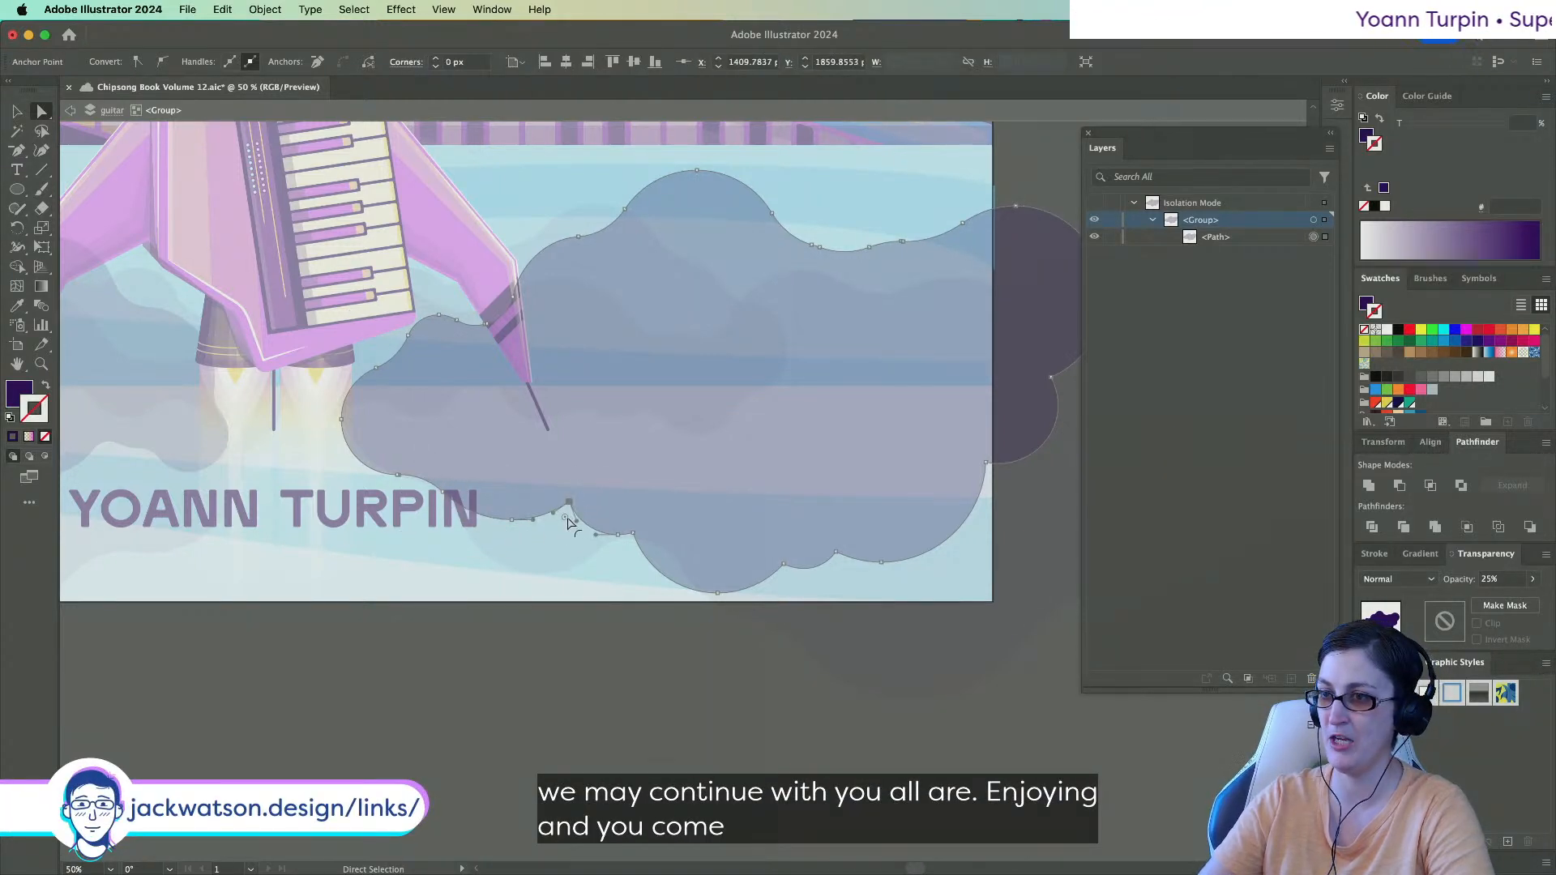
drag(570, 521, 602, 580)
click(631, 536)
drag(868, 599, 765, 629)
click(987, 507)
key(super+z)
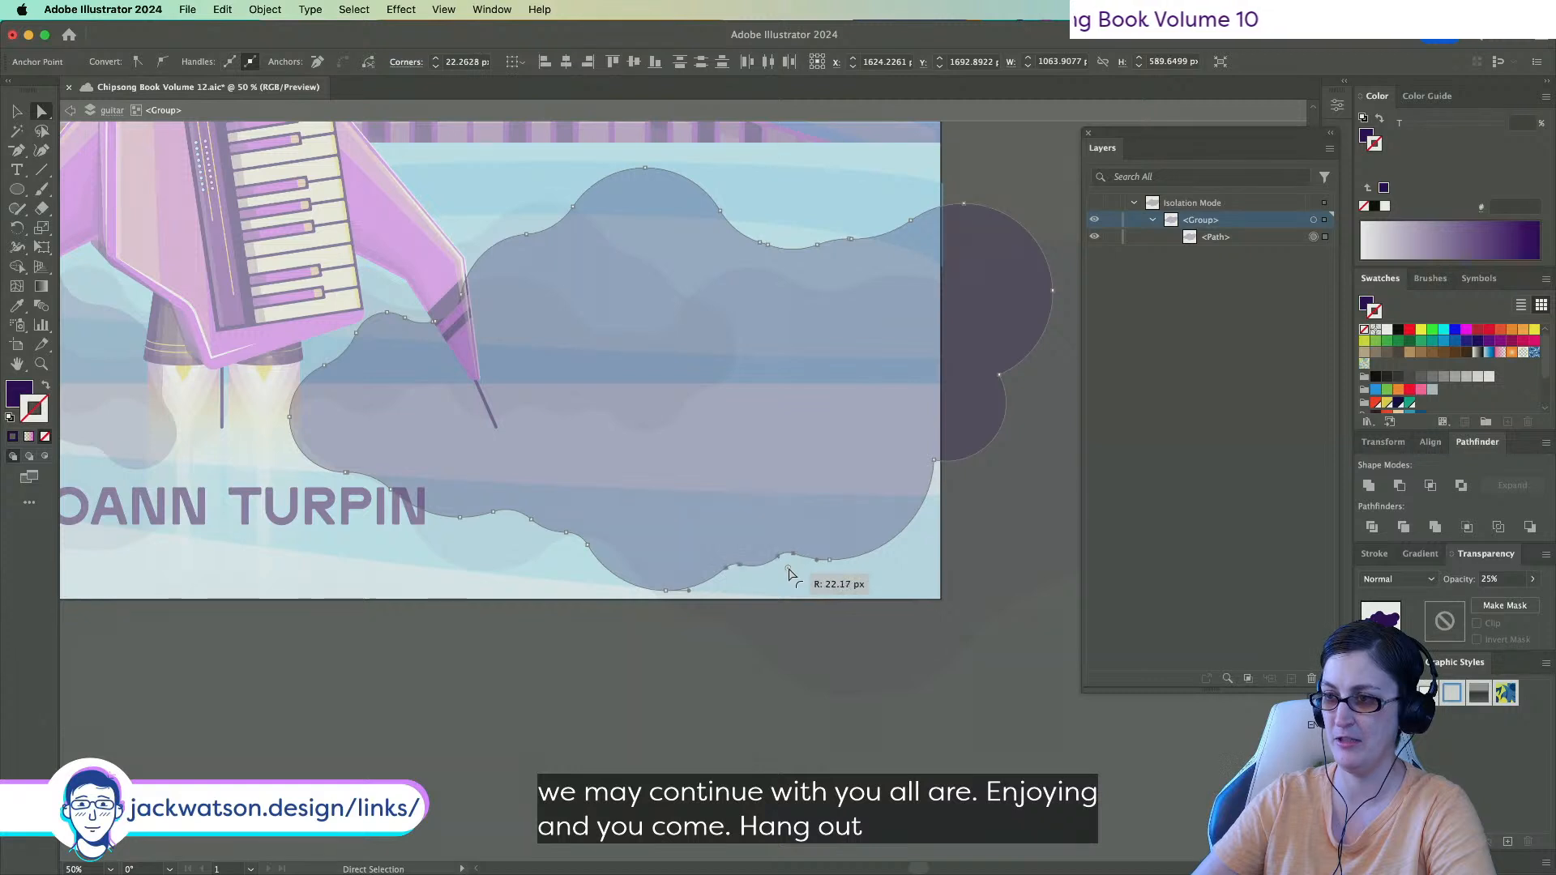
Round both inward corners on the cloud's right side near the artboard edge to about 56 px.
click(891, 590)
scroll(891, 590, right, 2)
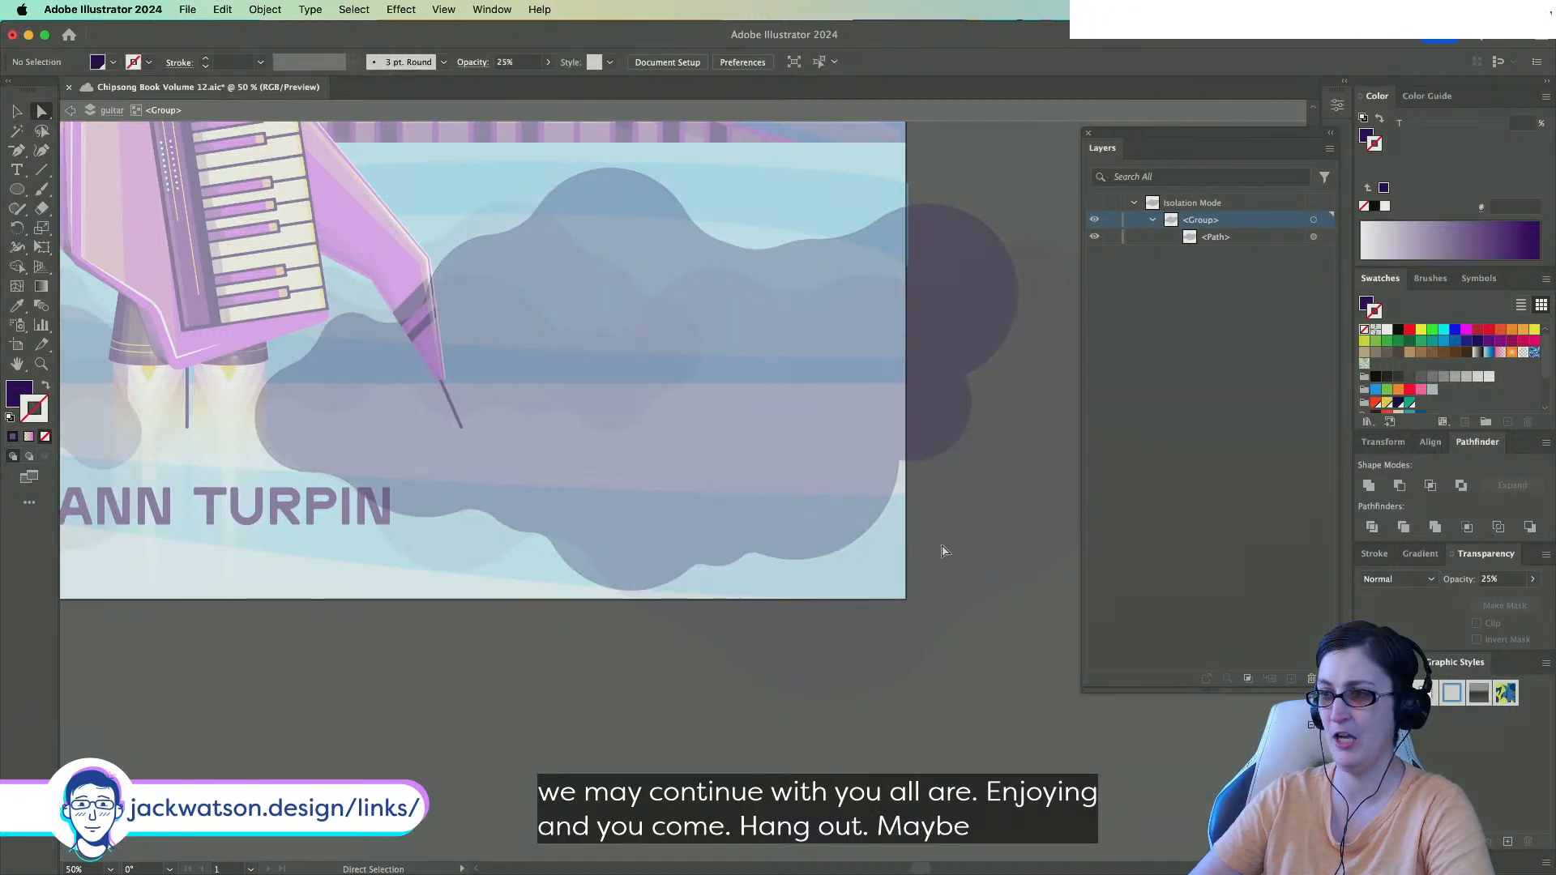
drag(1014, 410, 919, 361)
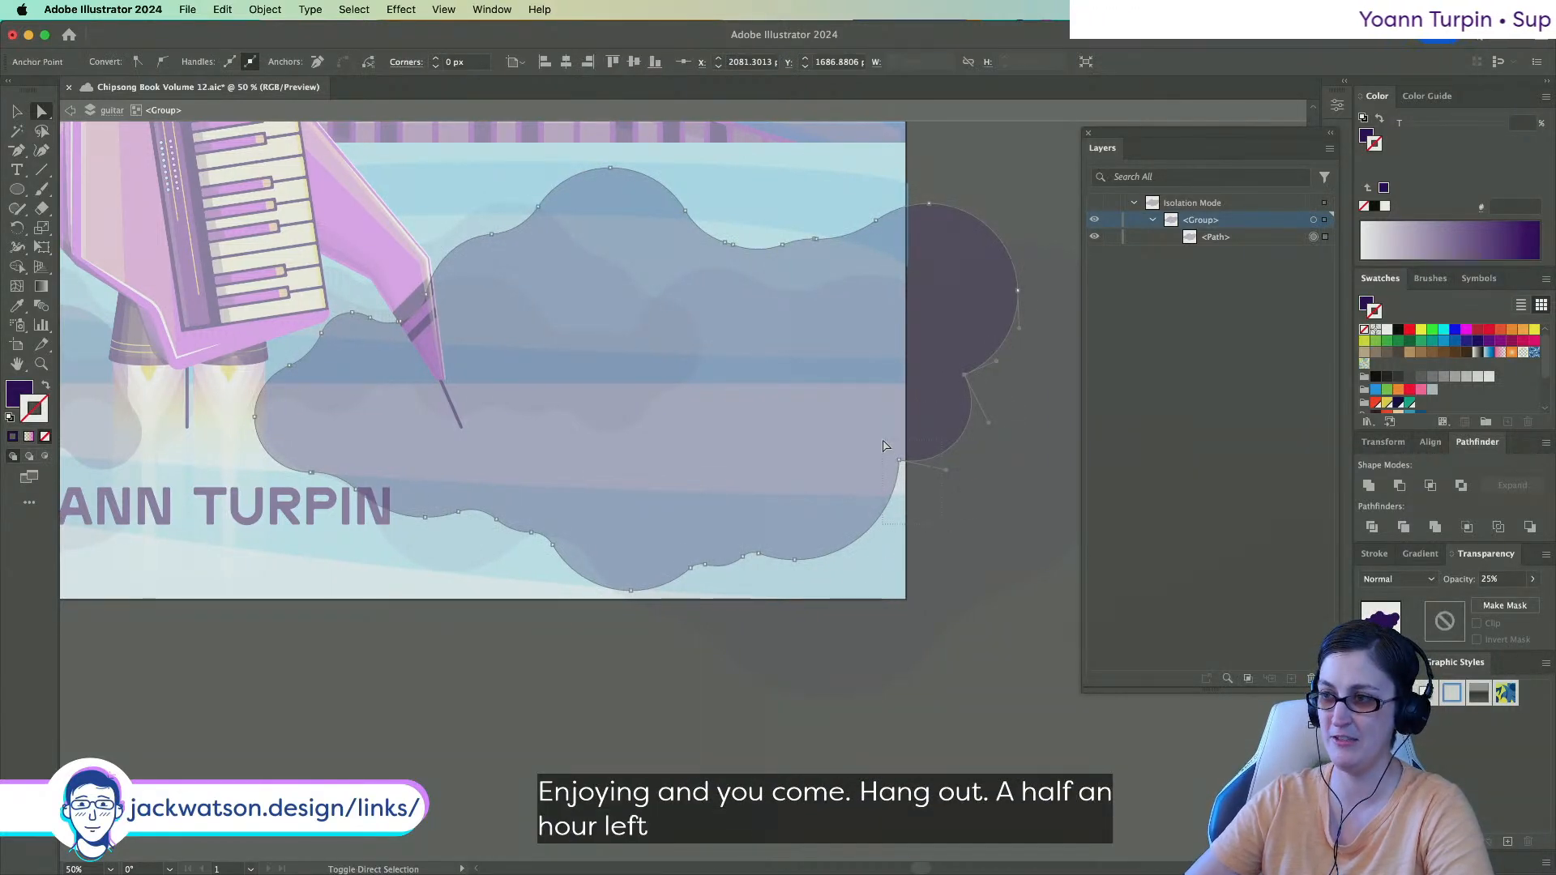
drag(885, 445, 921, 487)
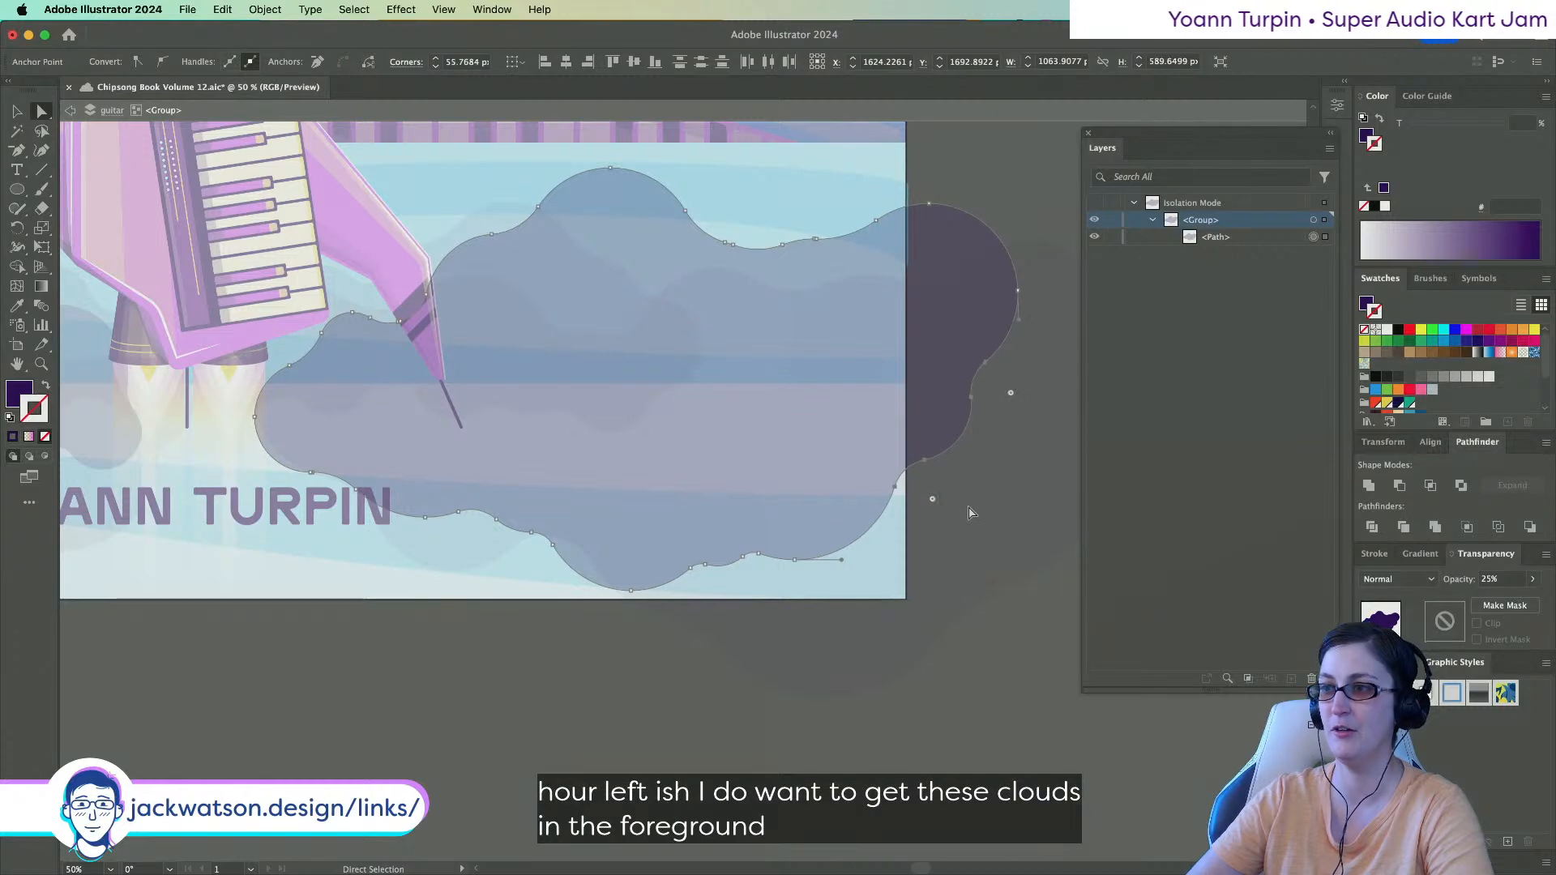
click(969, 511)
scroll(323, 389, left, 6)
scroll(323, 389, down, 3)
scroll(323, 389, up, 2)
scroll(323, 389, down, 2)
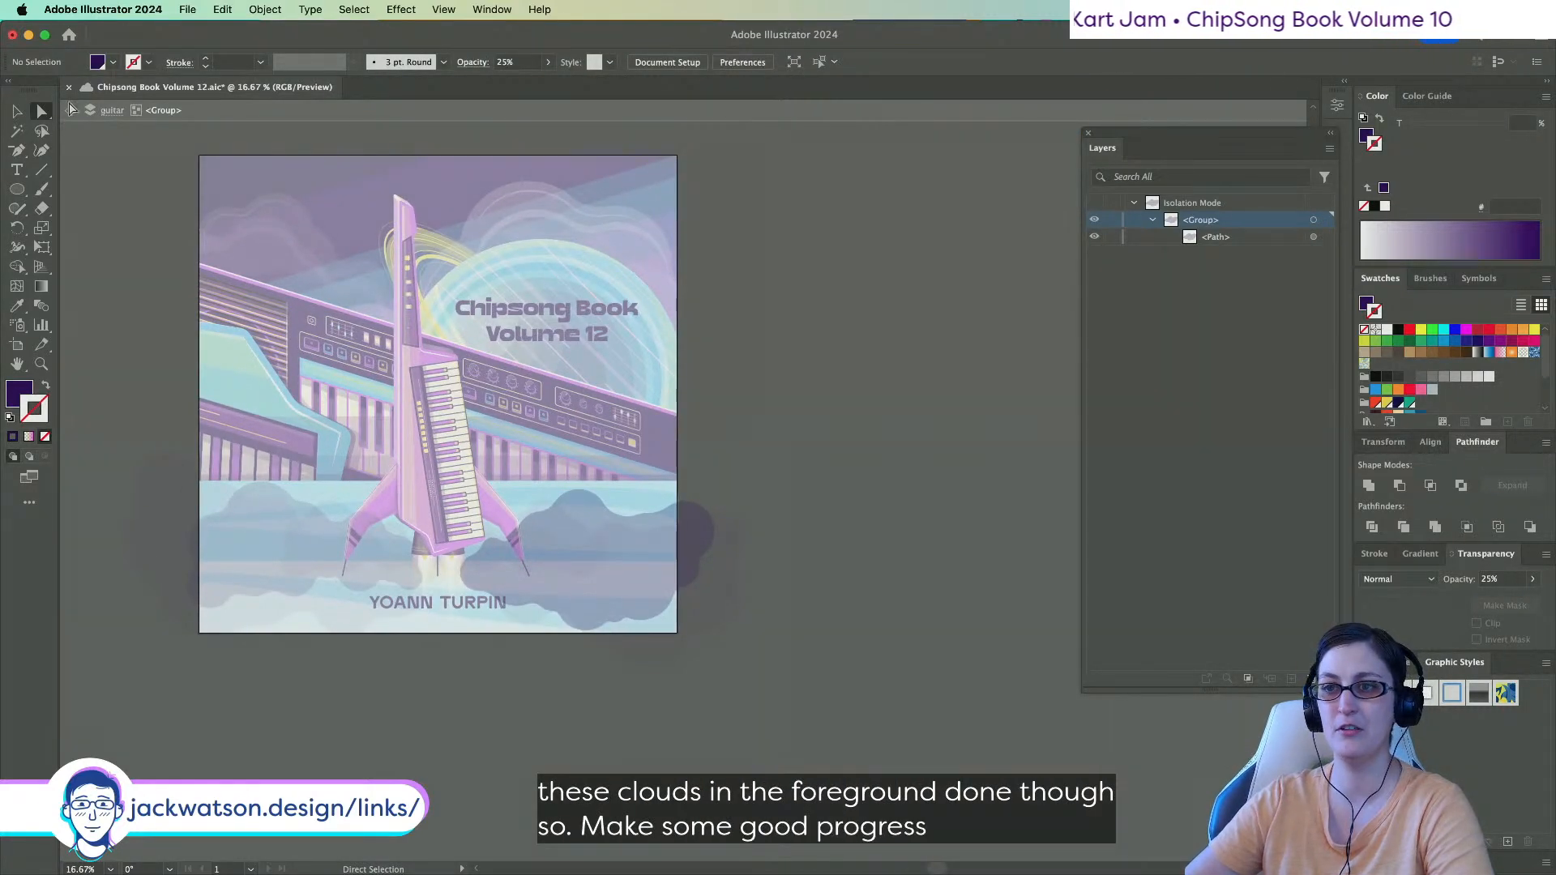
Leave the isolated group and scale the cloud right of the rocket down to about 936 × 518 px.
key(Escape)
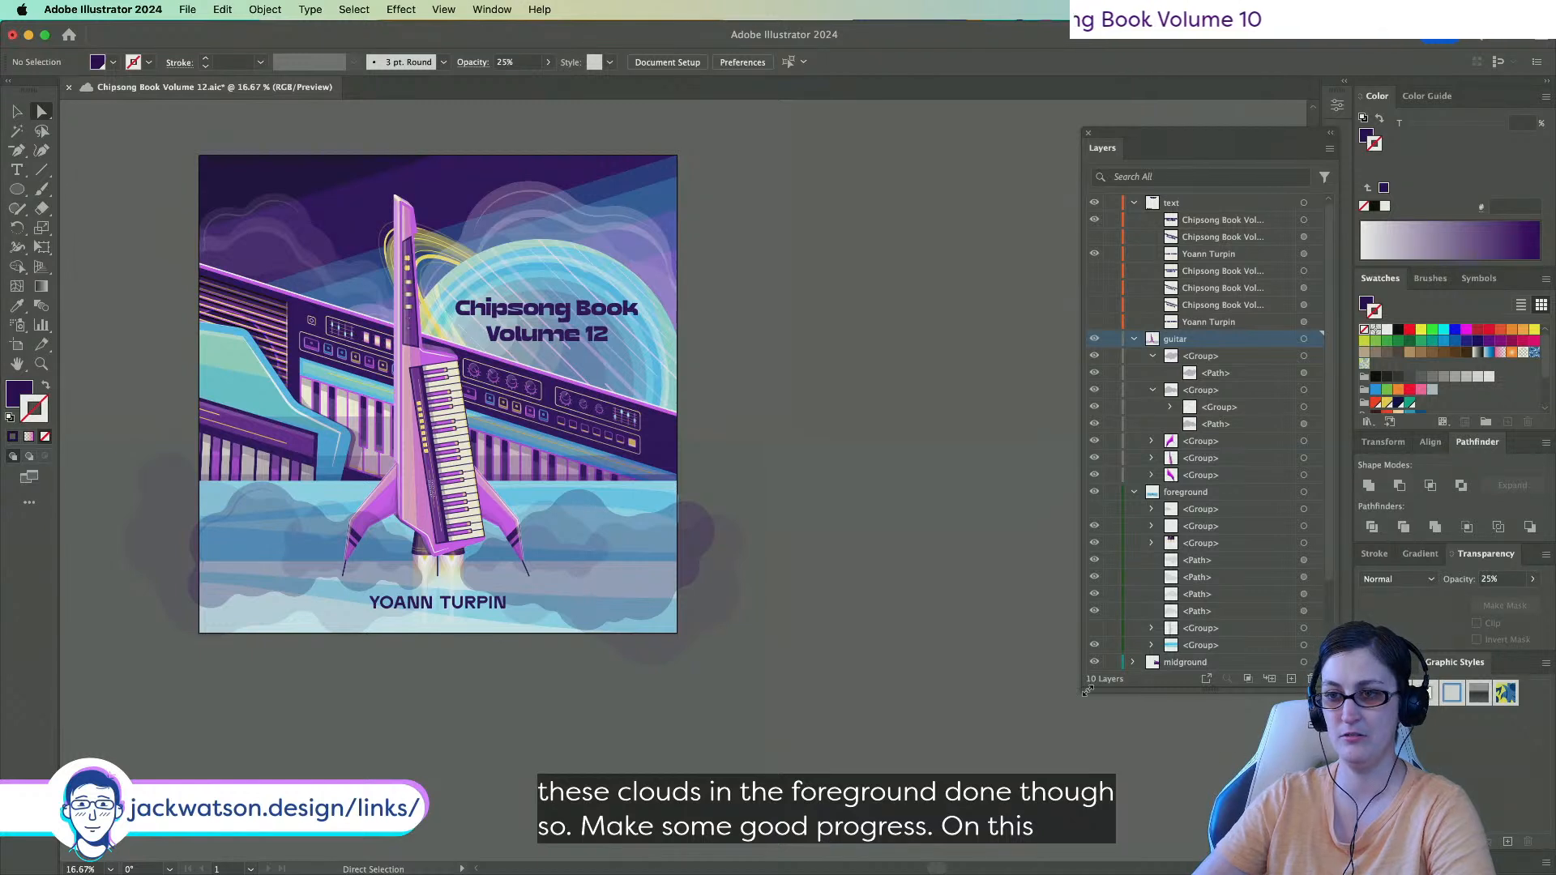
scroll(932, 650, left, 2)
key(v)
click(633, 582)
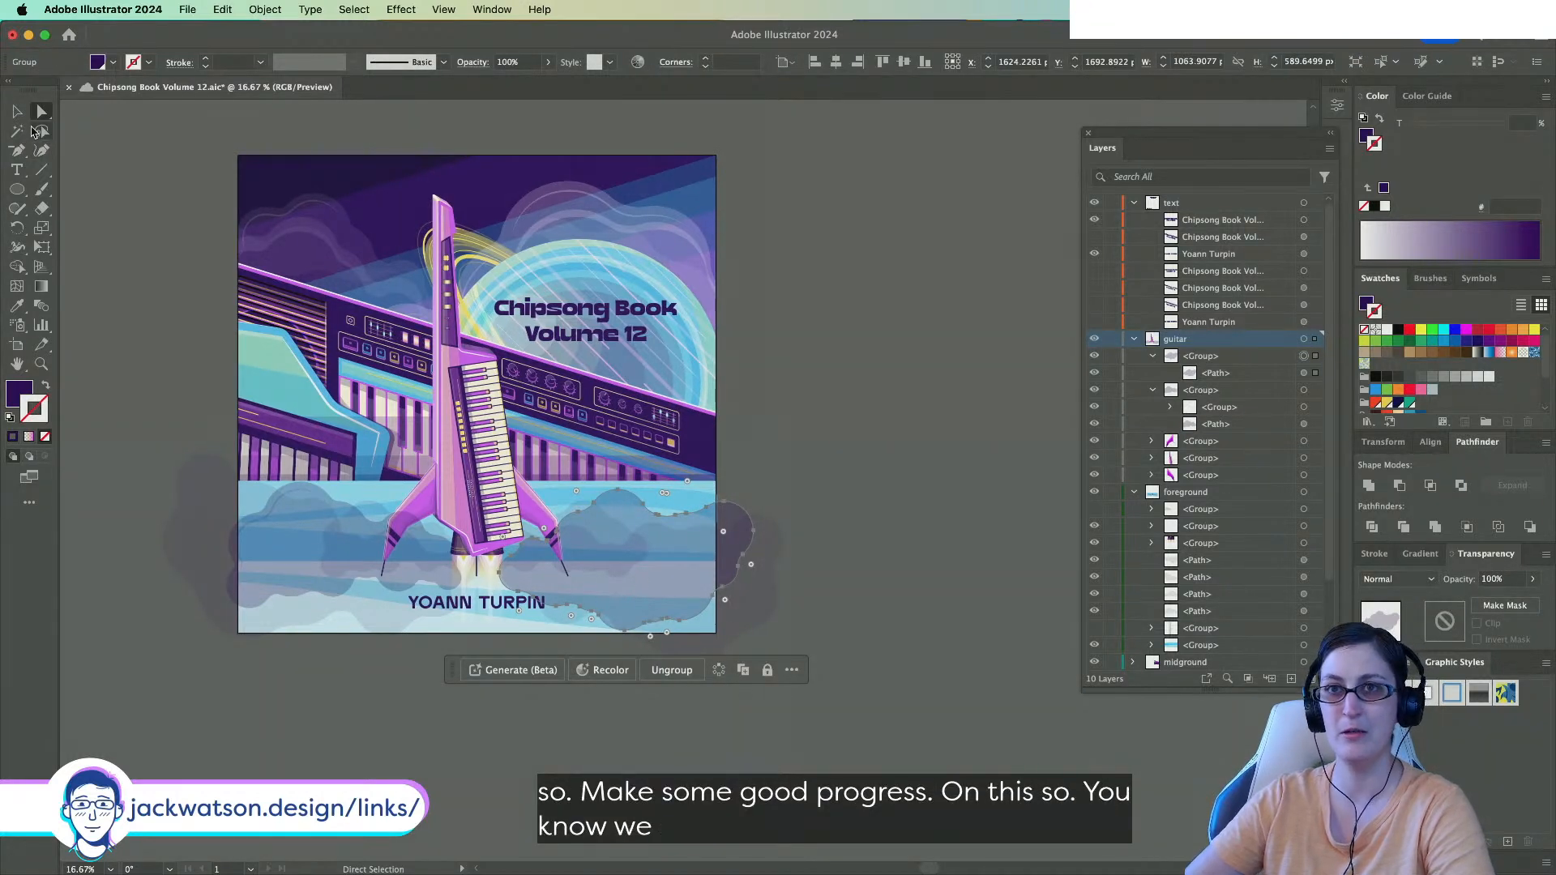
drag(626, 630, 619, 617)
mouse_move(620, 503)
mouse_down()
mouse_move(602, 506)
mouse_move(640, 504)
mouse_move(590, 508)
mouse_move(624, 513)
mouse_move(607, 521)
mouse_up()
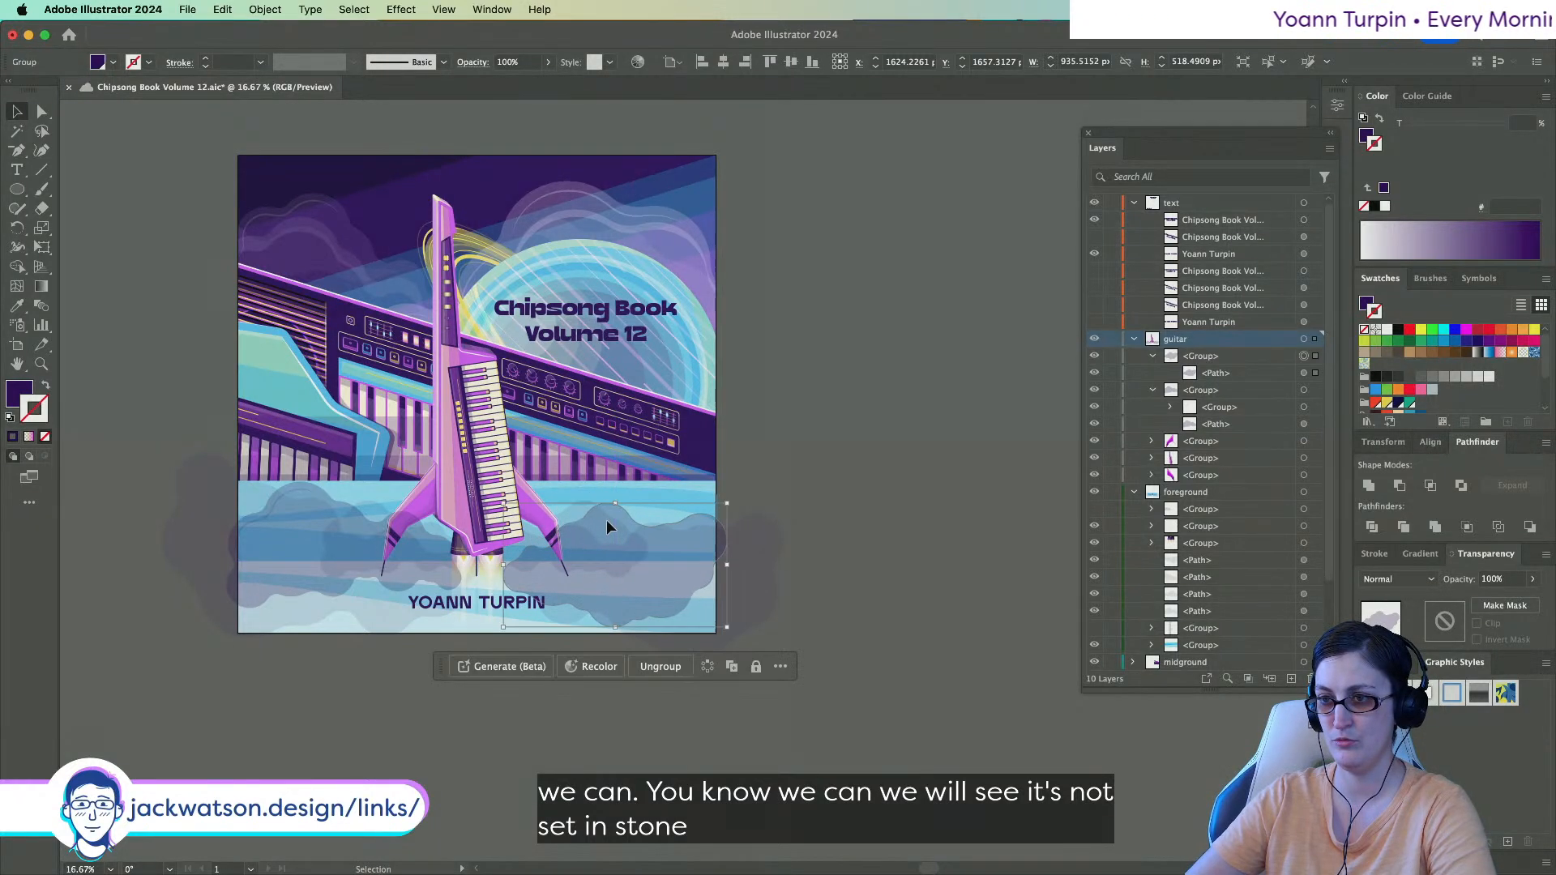
click(921, 577)
Move the scaled cloud slightly right so it extends further past the artboard's right edge.
scroll(917, 577, down, 1)
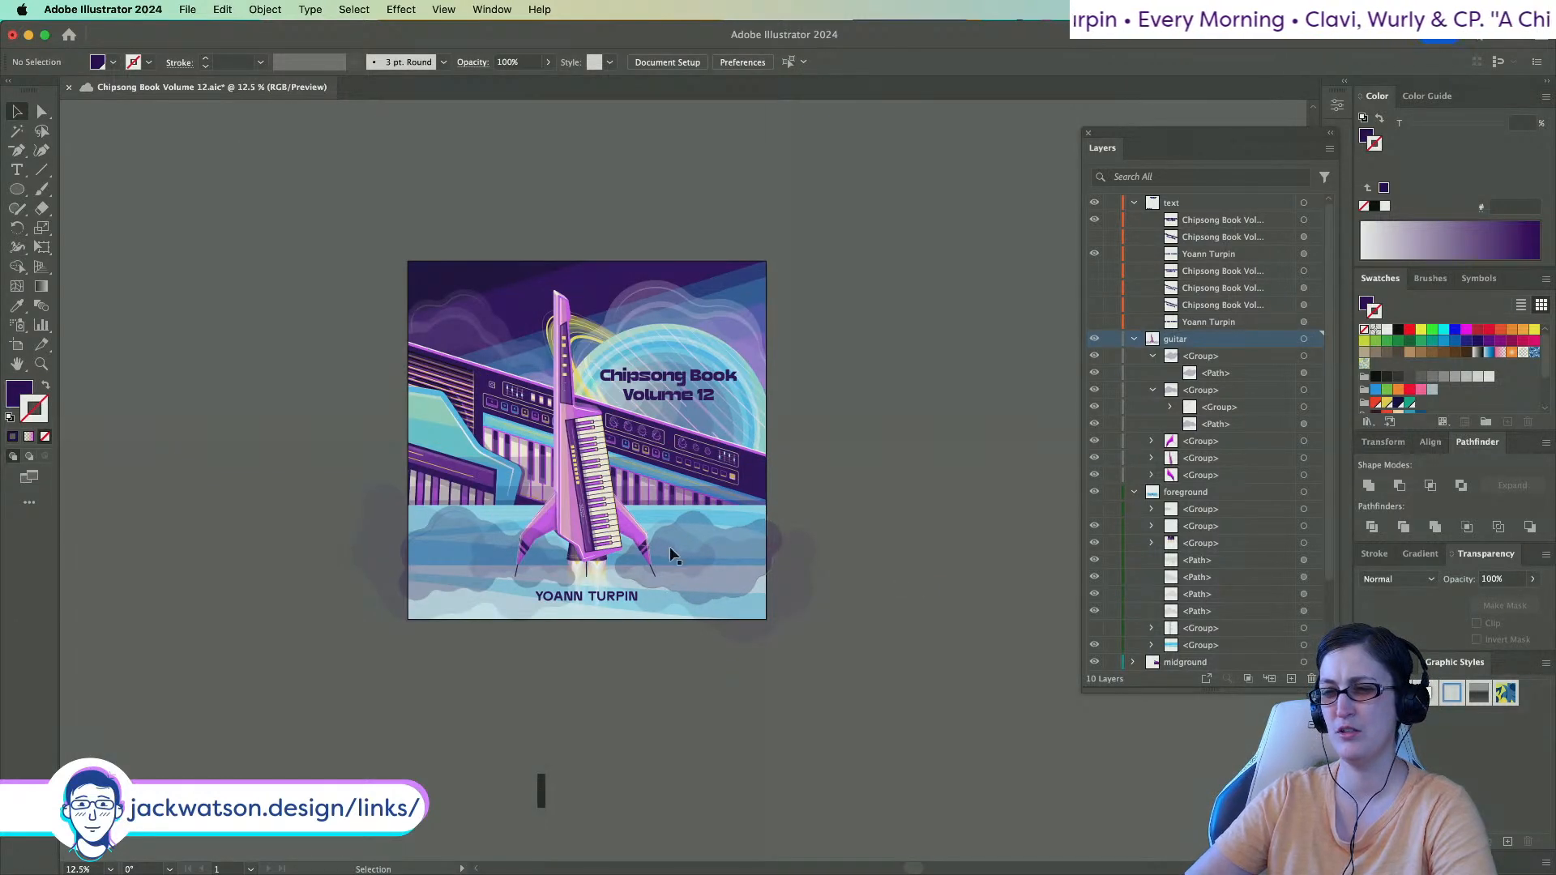
scroll(729, 565, up, 1)
scroll(750, 570, up, 1)
drag(750, 570, 786, 567)
click(932, 683)
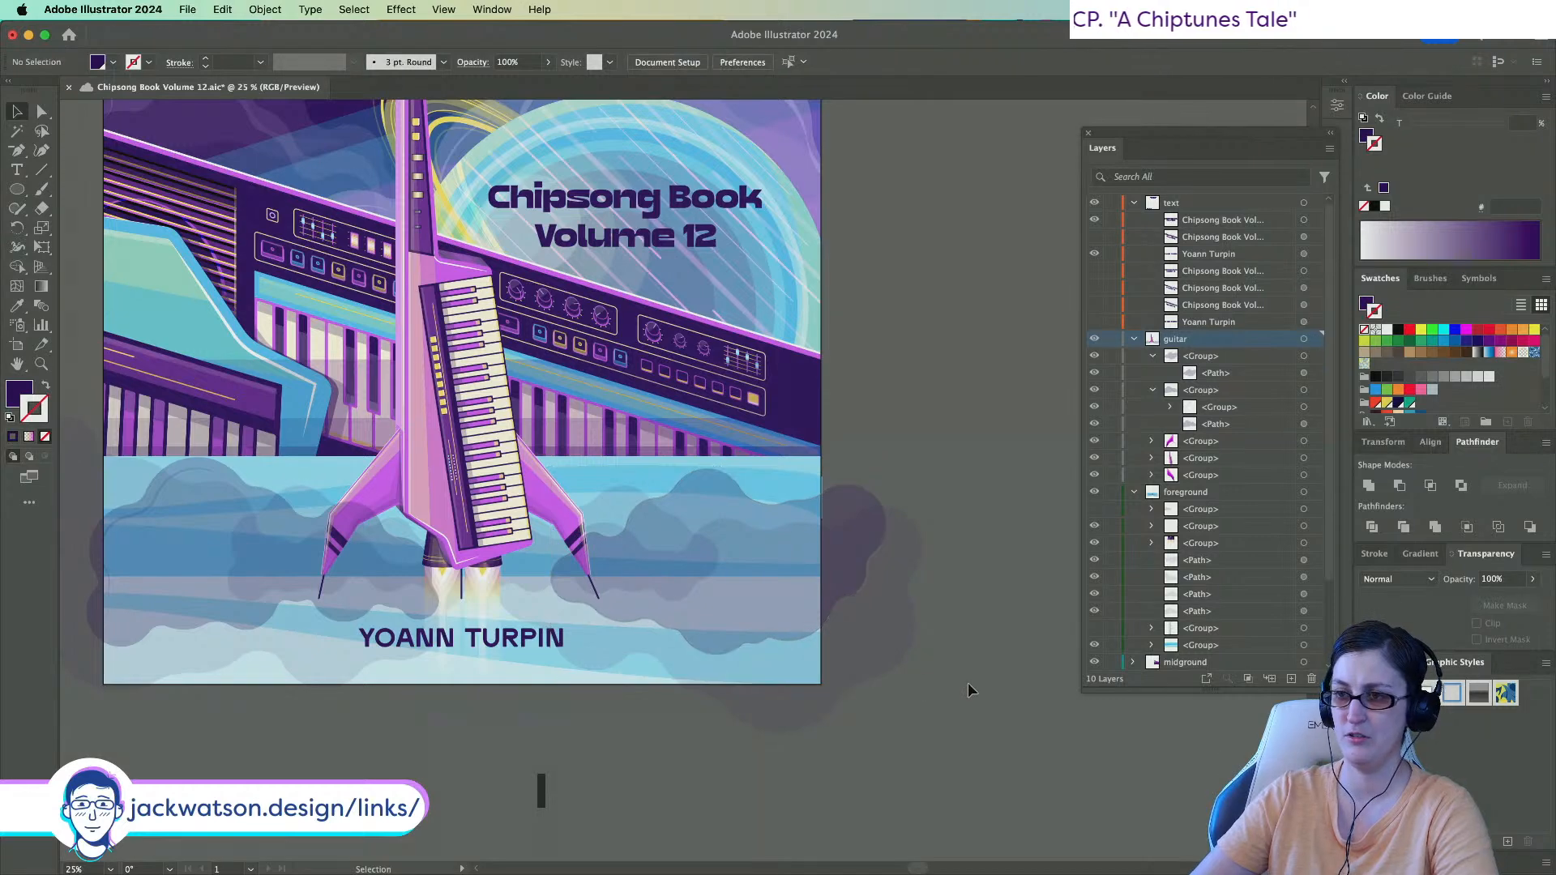
Draw a circle about 89 px wide just right of the thruster flames and give it the cloud's translucent appearance.
scroll(969, 687, down, 3)
scroll(970, 689, up, 3)
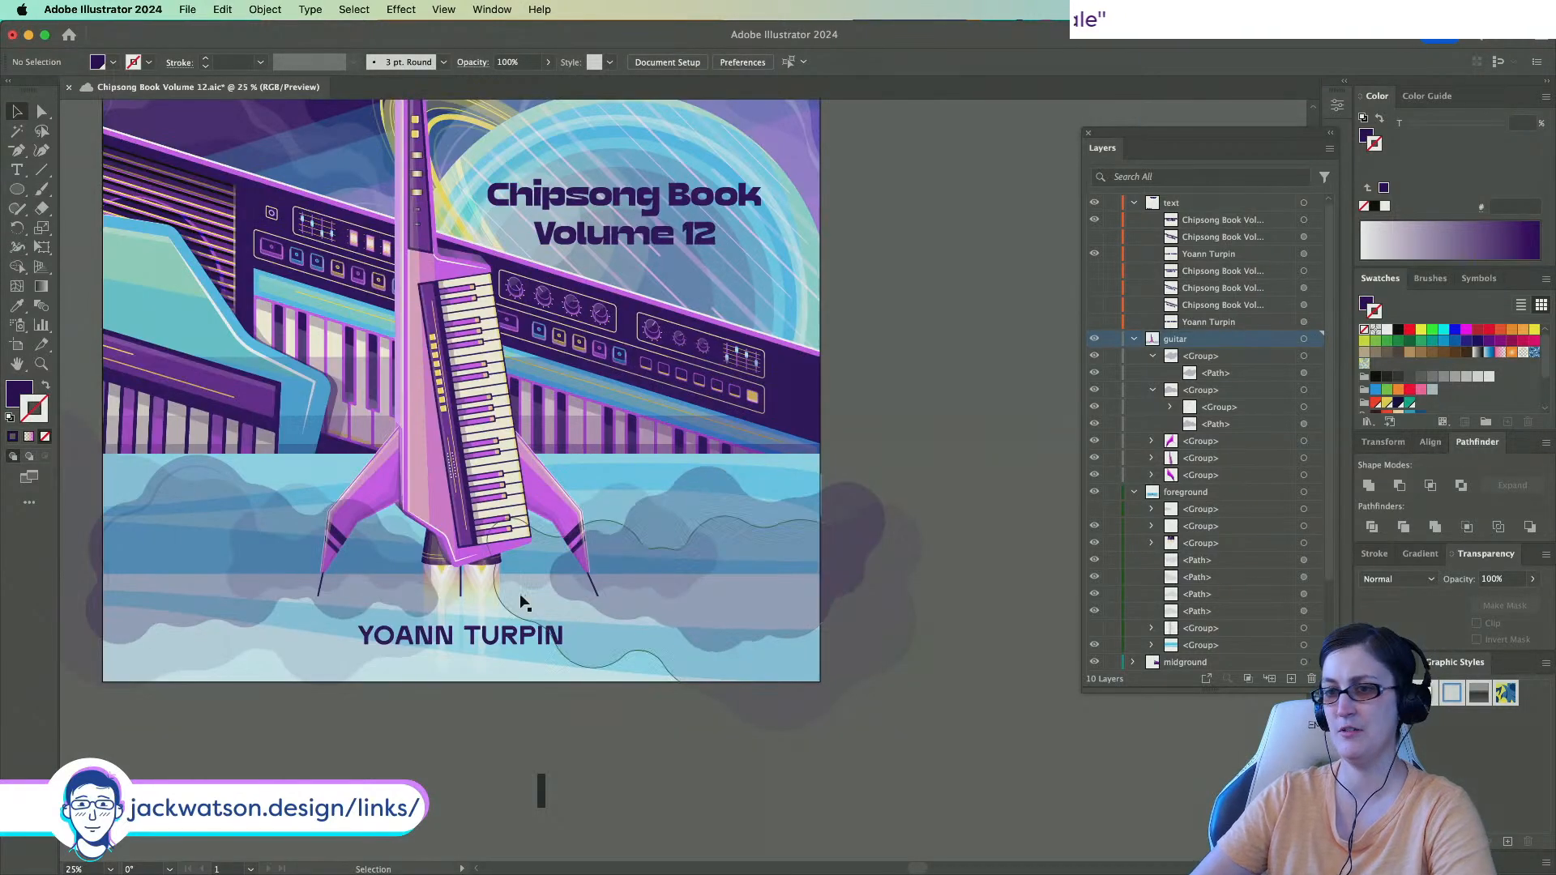
click(708, 588)
scroll(653, 580, up, 2)
click(16, 189)
drag(360, 524, 423, 587)
click(17, 305)
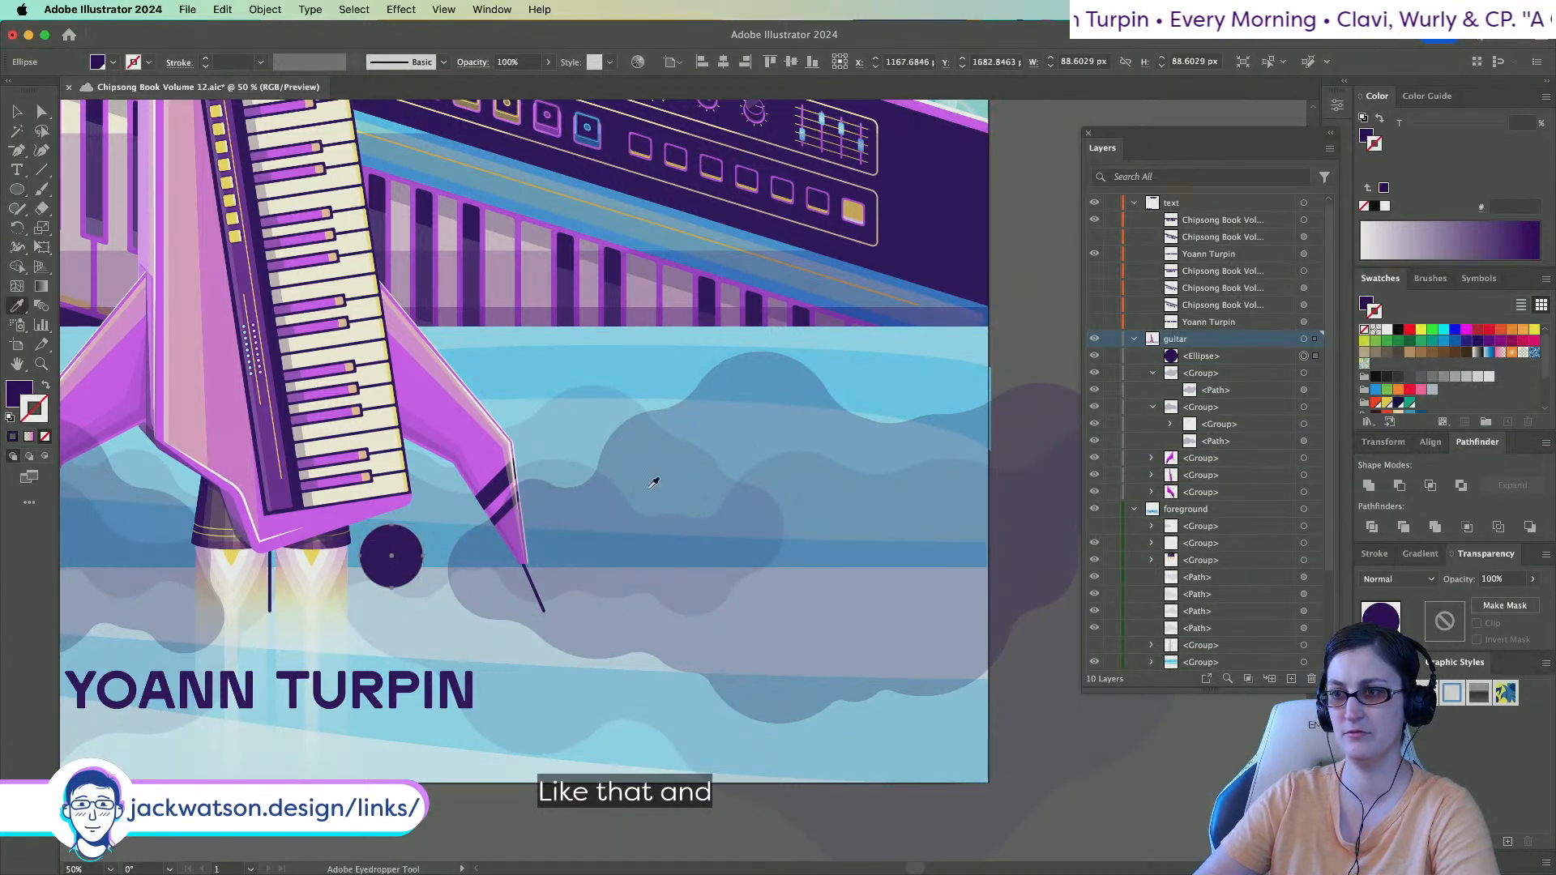
click(733, 468)
key(super+shift+a)
click(17, 112)
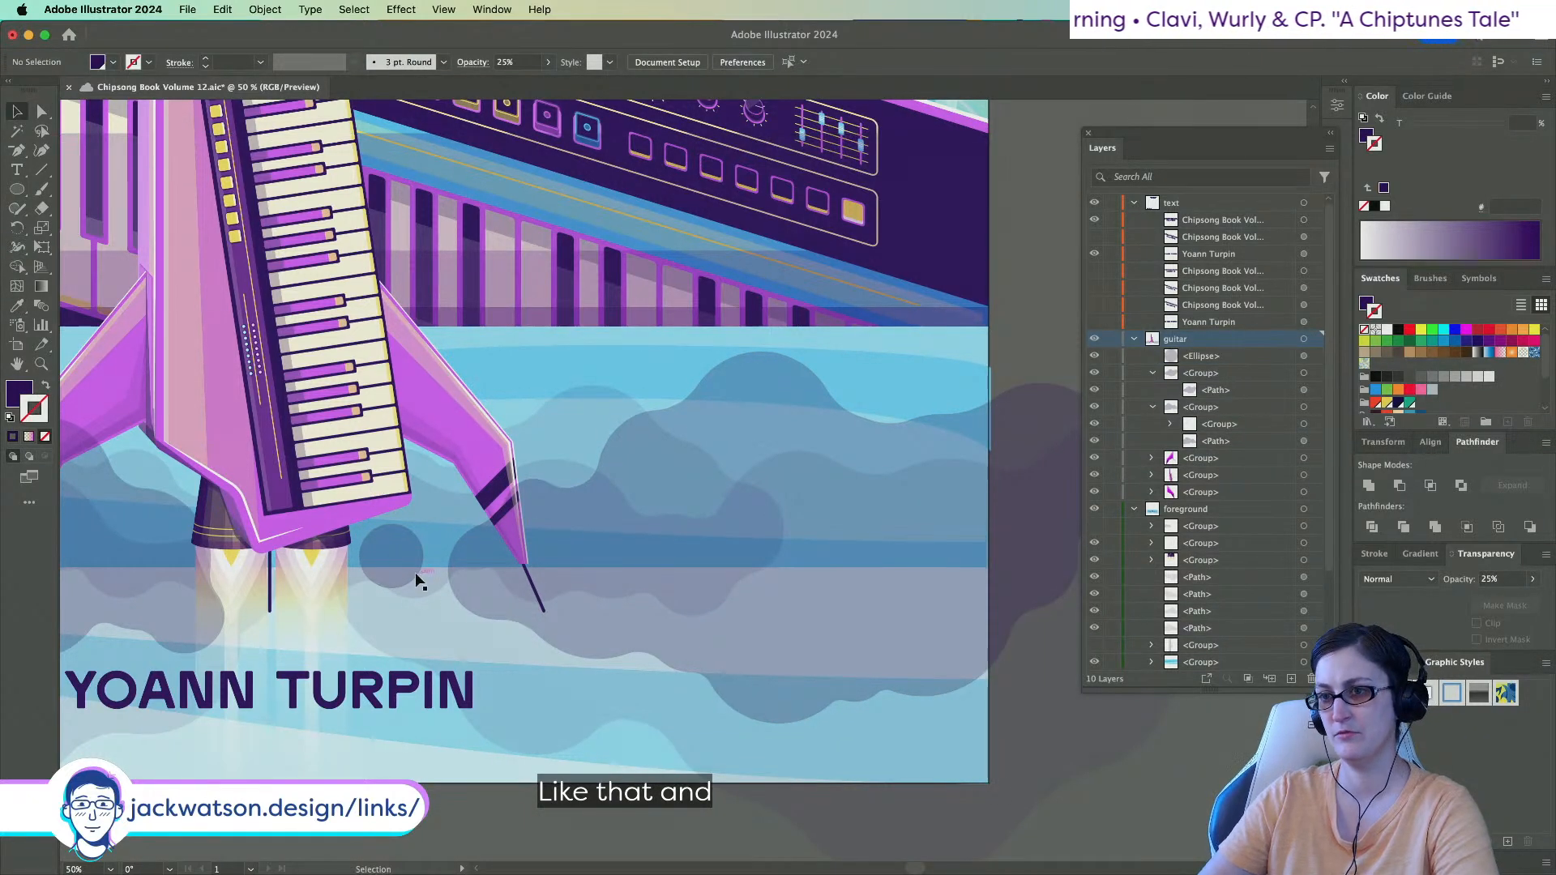
Duplicate the circle at about 69 px to its lower left, enlarge the original to about 110 px, and unite both.
click(423, 551)
drag(415, 548, 330, 597)
drag(331, 609, 344, 597)
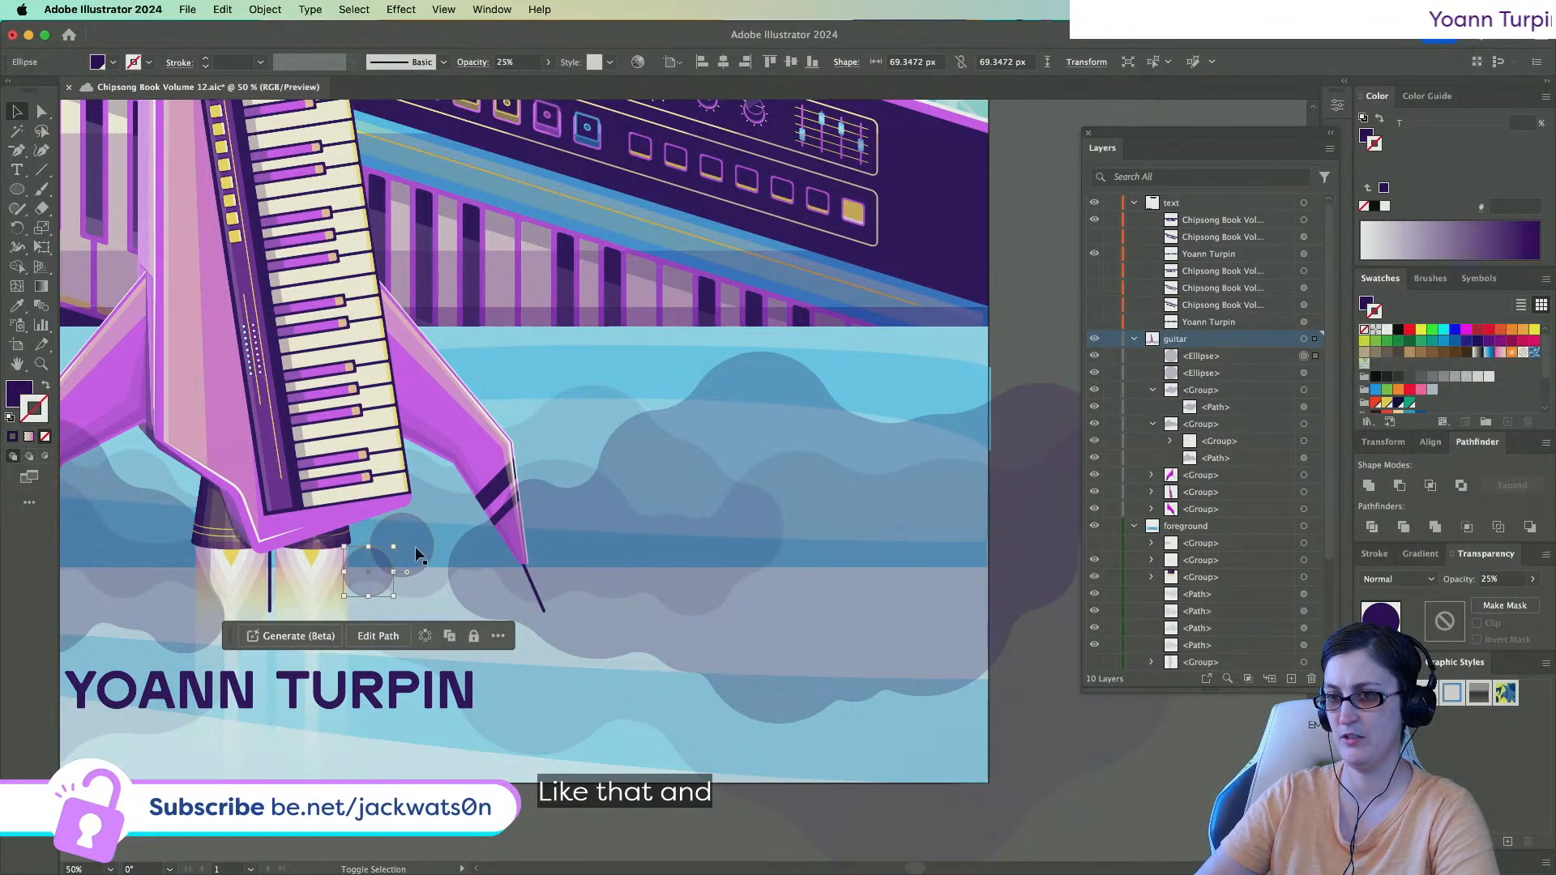
click(415, 548)
drag(434, 513, 450, 495)
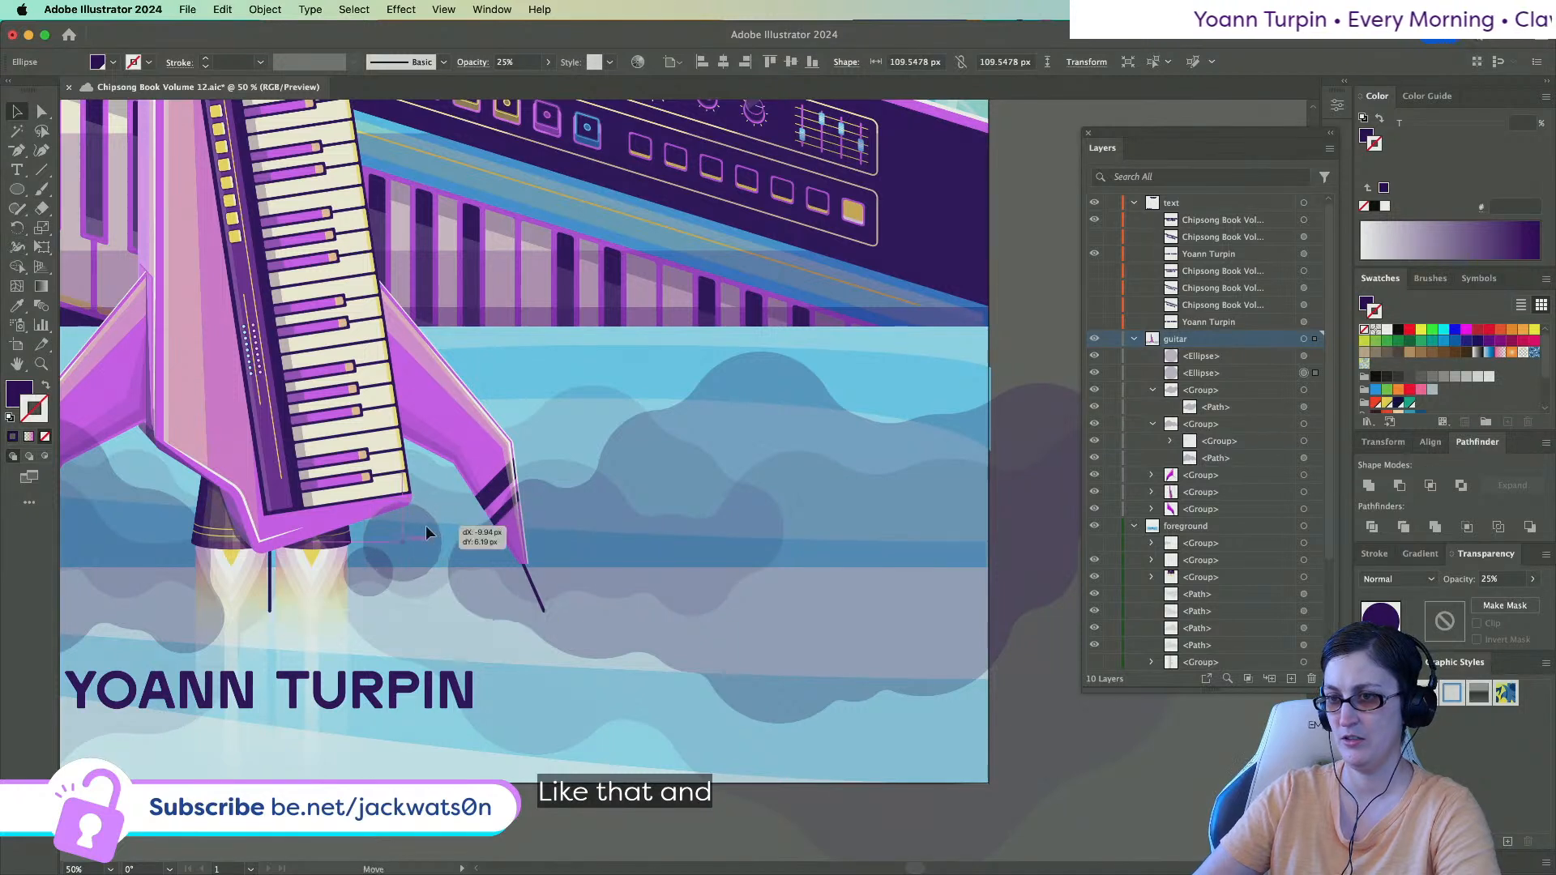
shift+click(345, 576)
click(1368, 487)
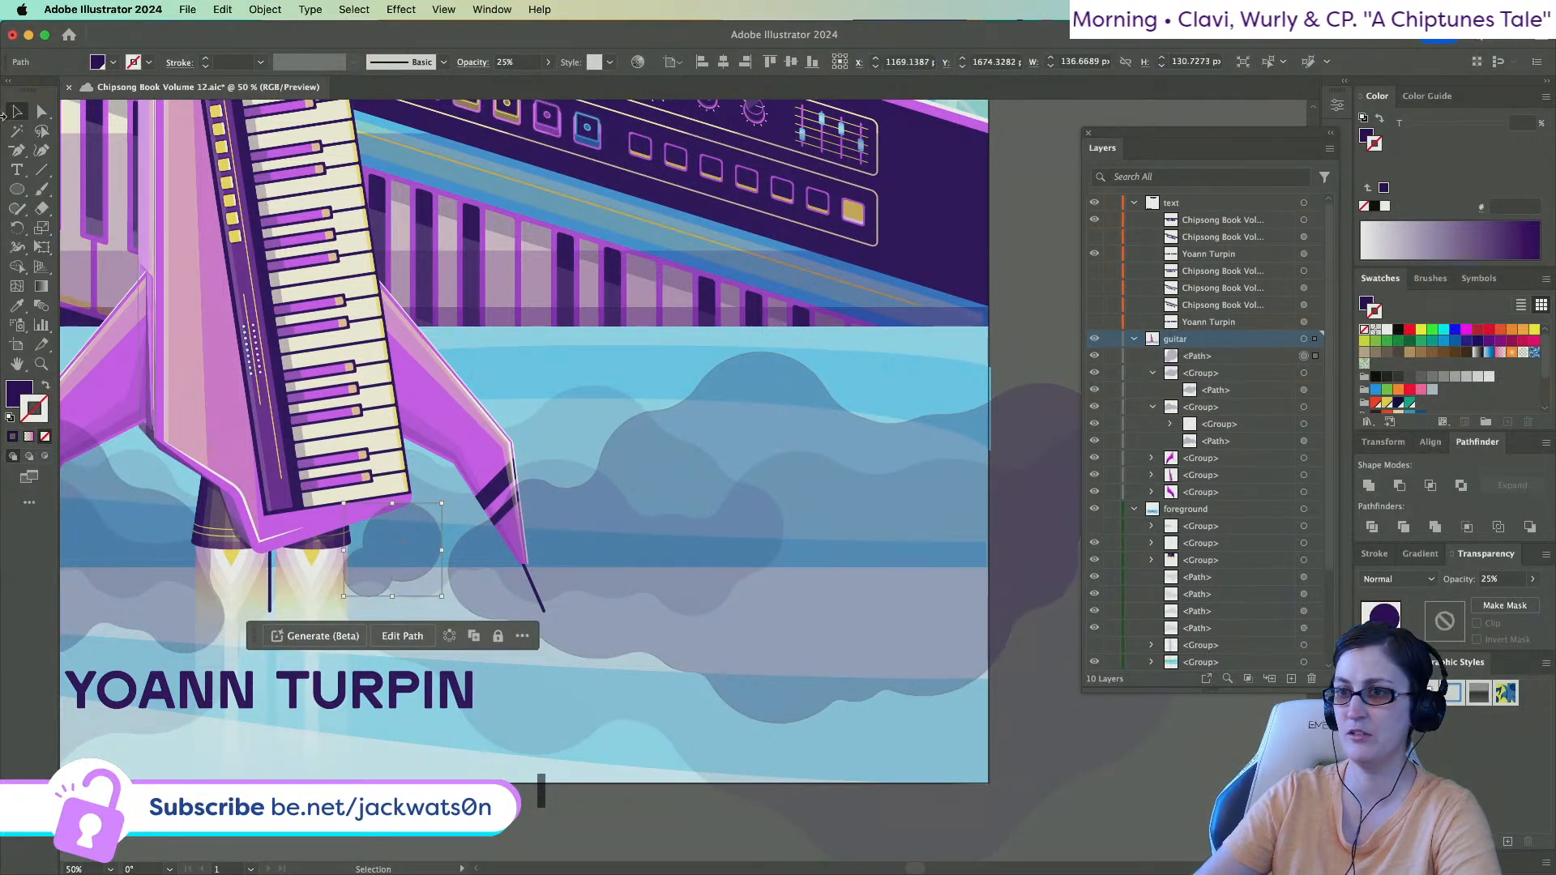
Delete the surplus anchor points beside the inward corners of the small united puff.
key(super+equal)
key(super+equal)
key(minus)
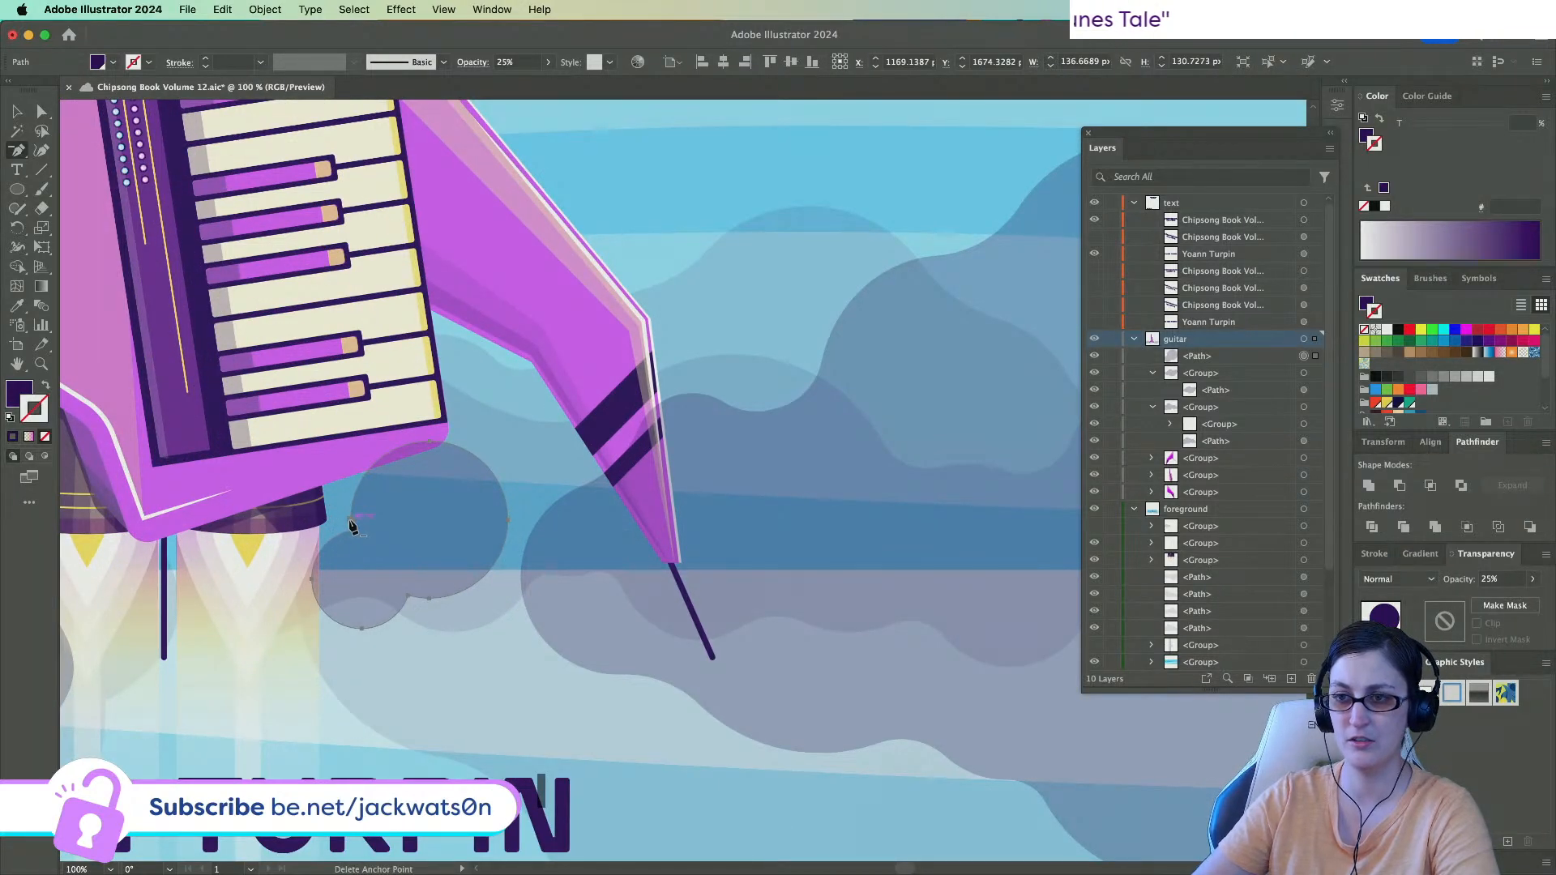
click(350, 519)
click(429, 598)
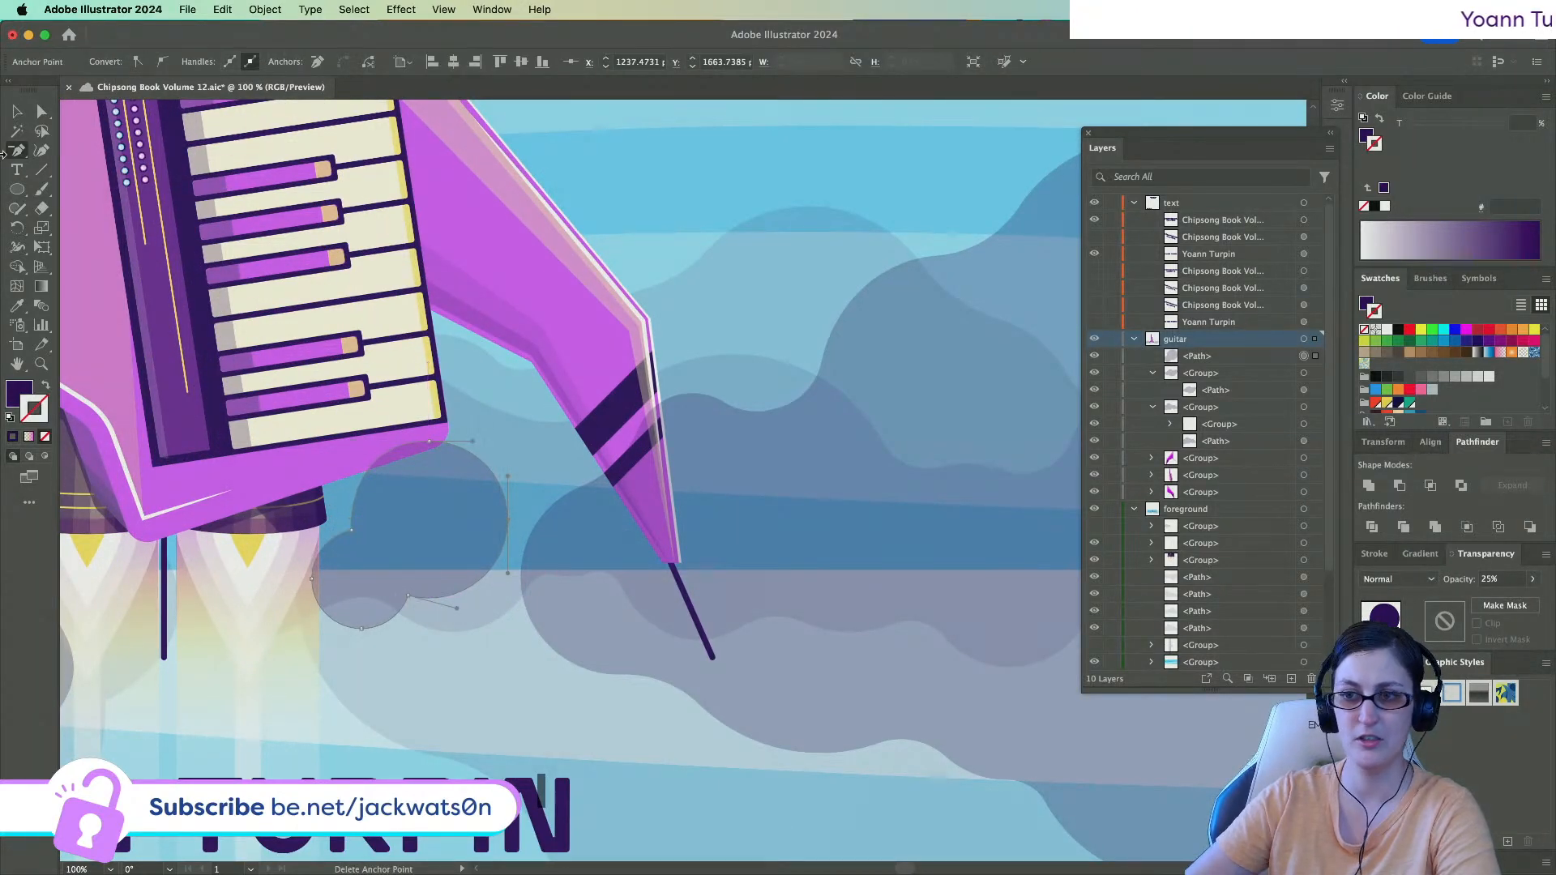
Round both inward corners where the two circles of the small puff meet.
key(a)
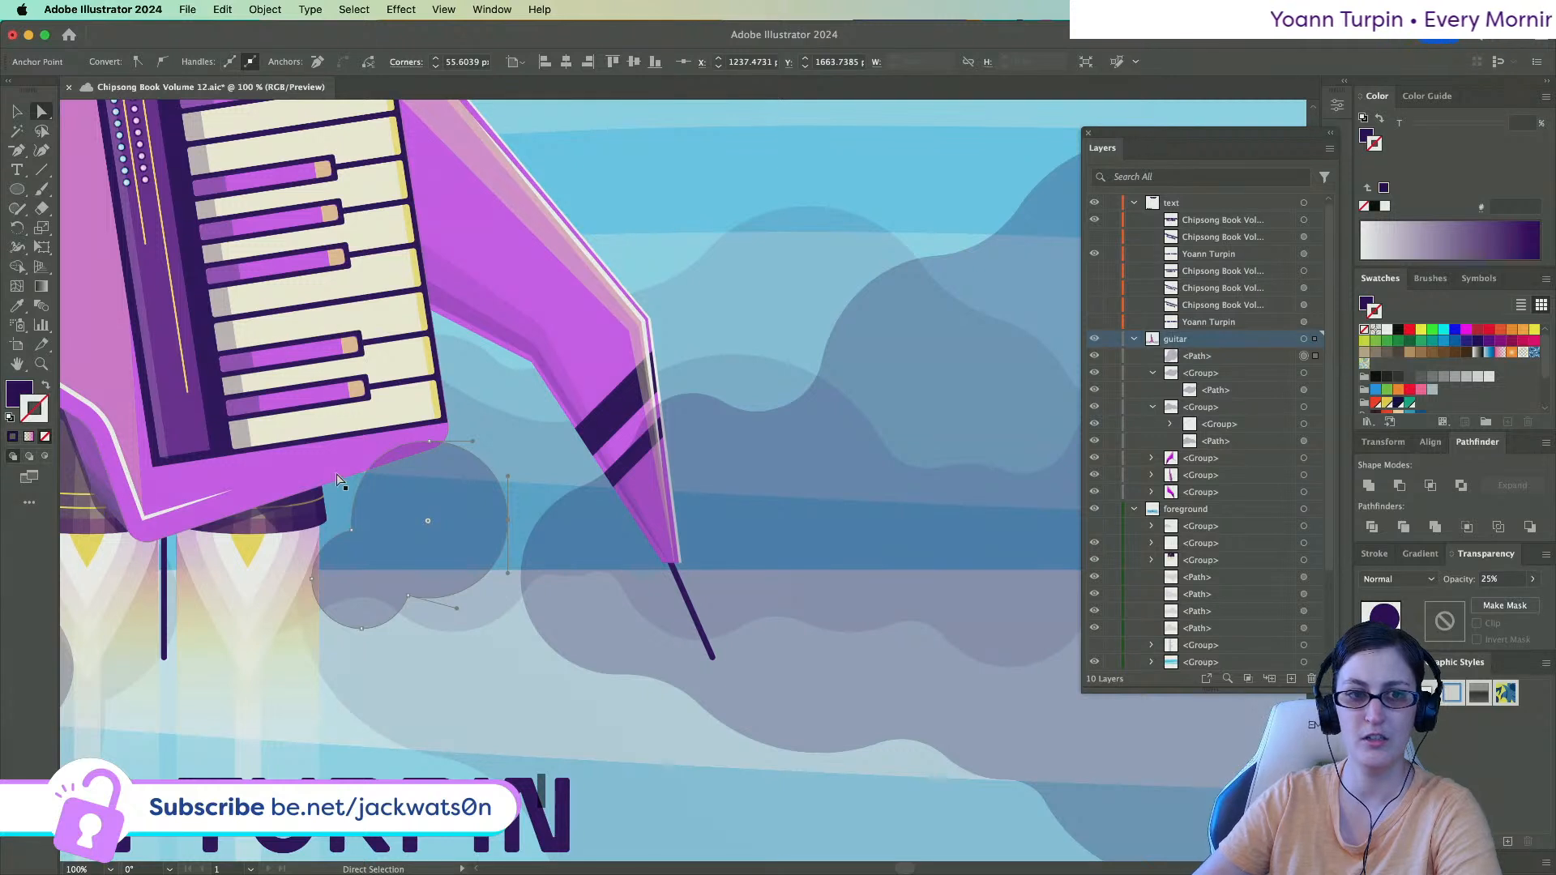
click(351, 531)
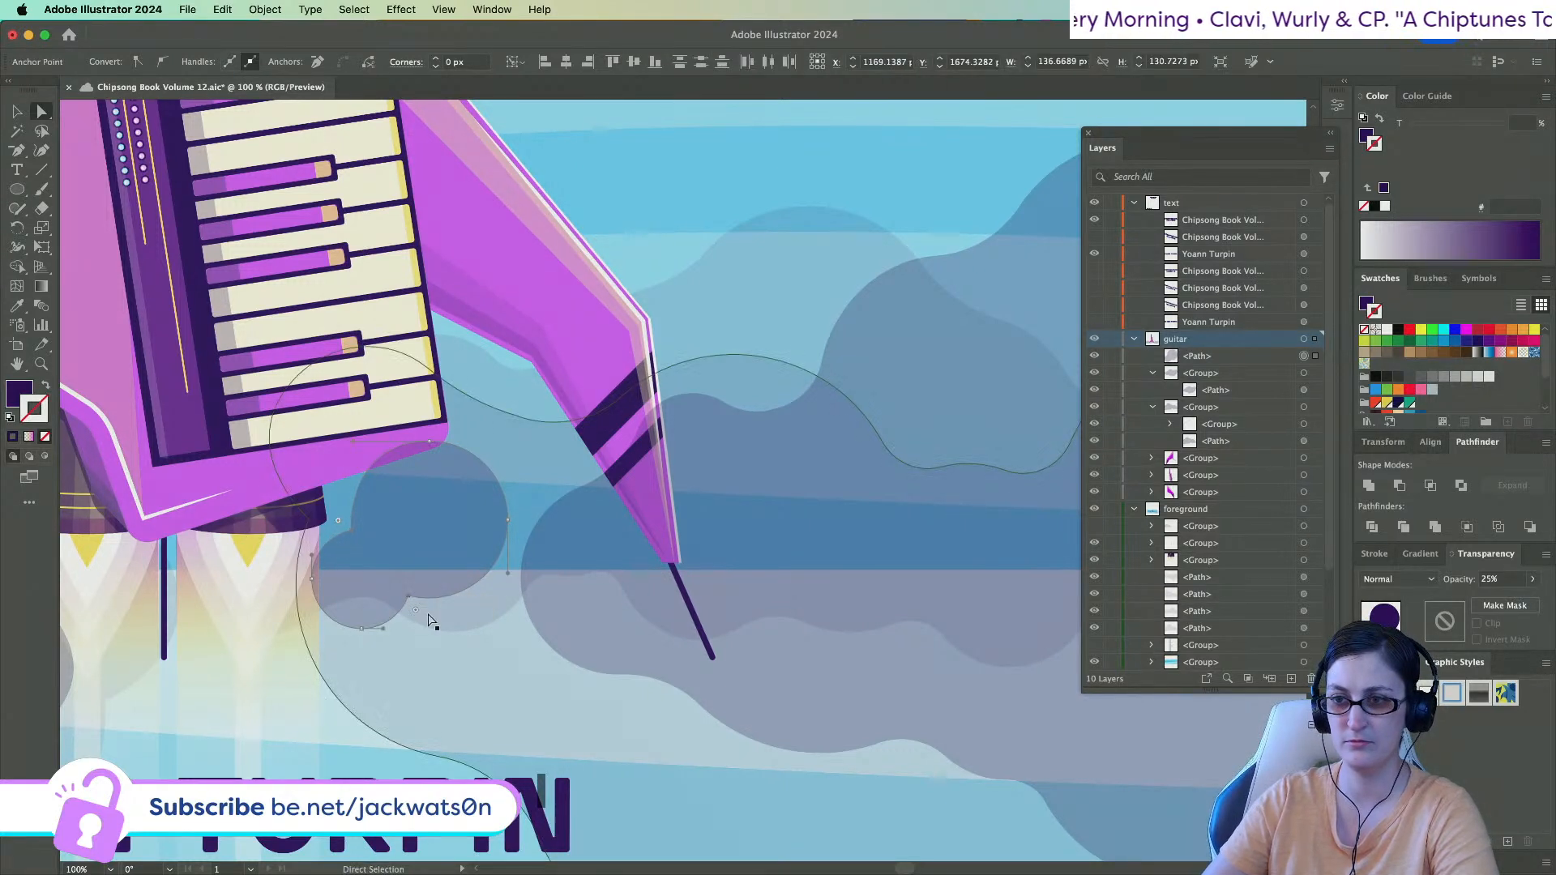
click(392, 584)
click(351, 532)
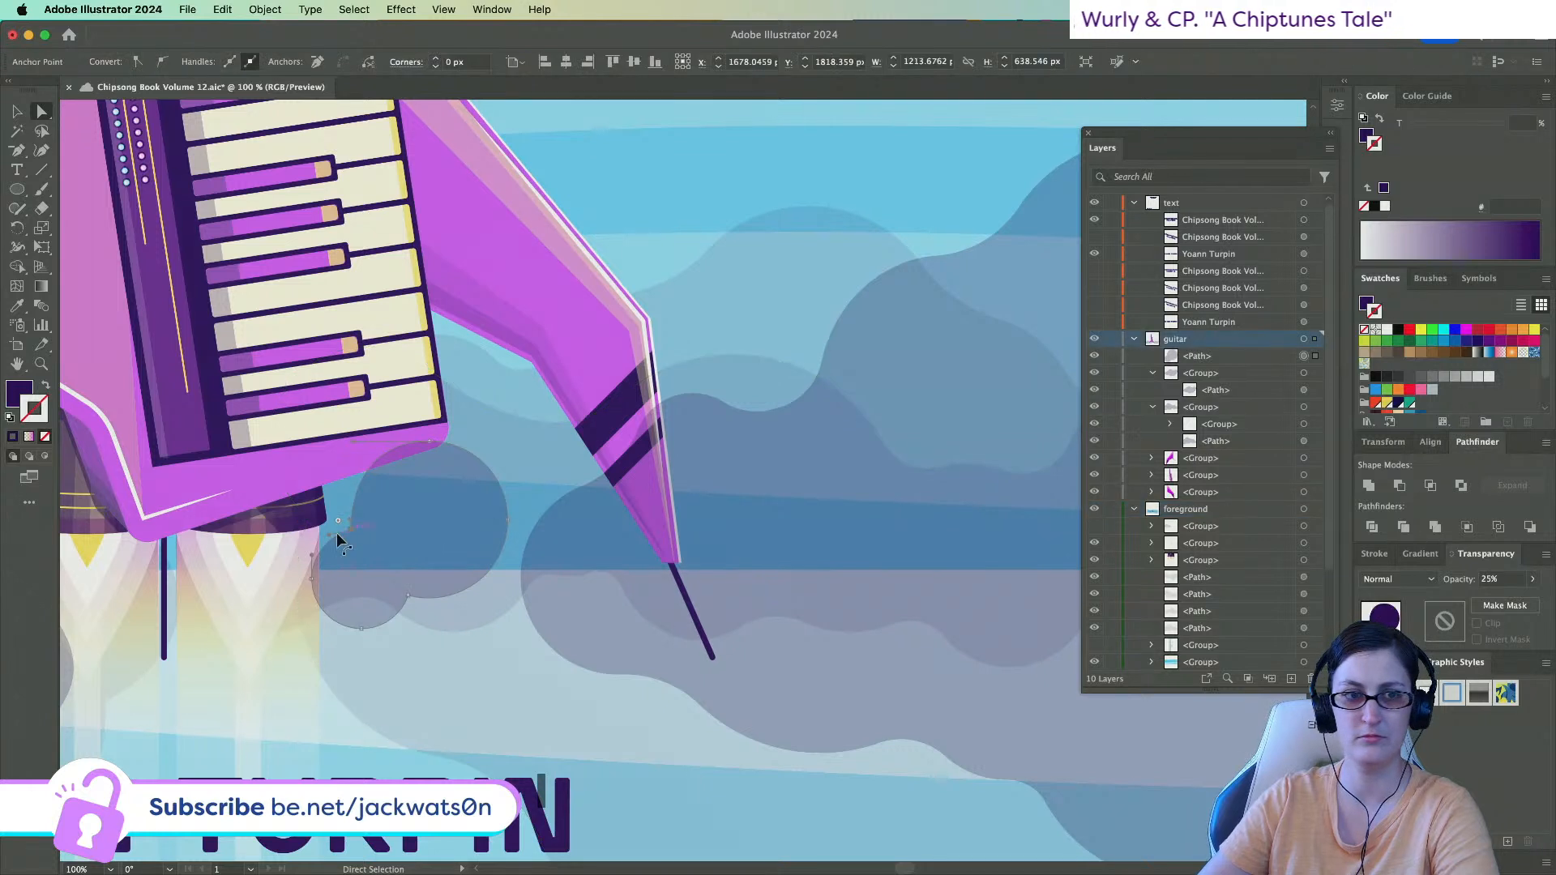
shift+click(415, 612)
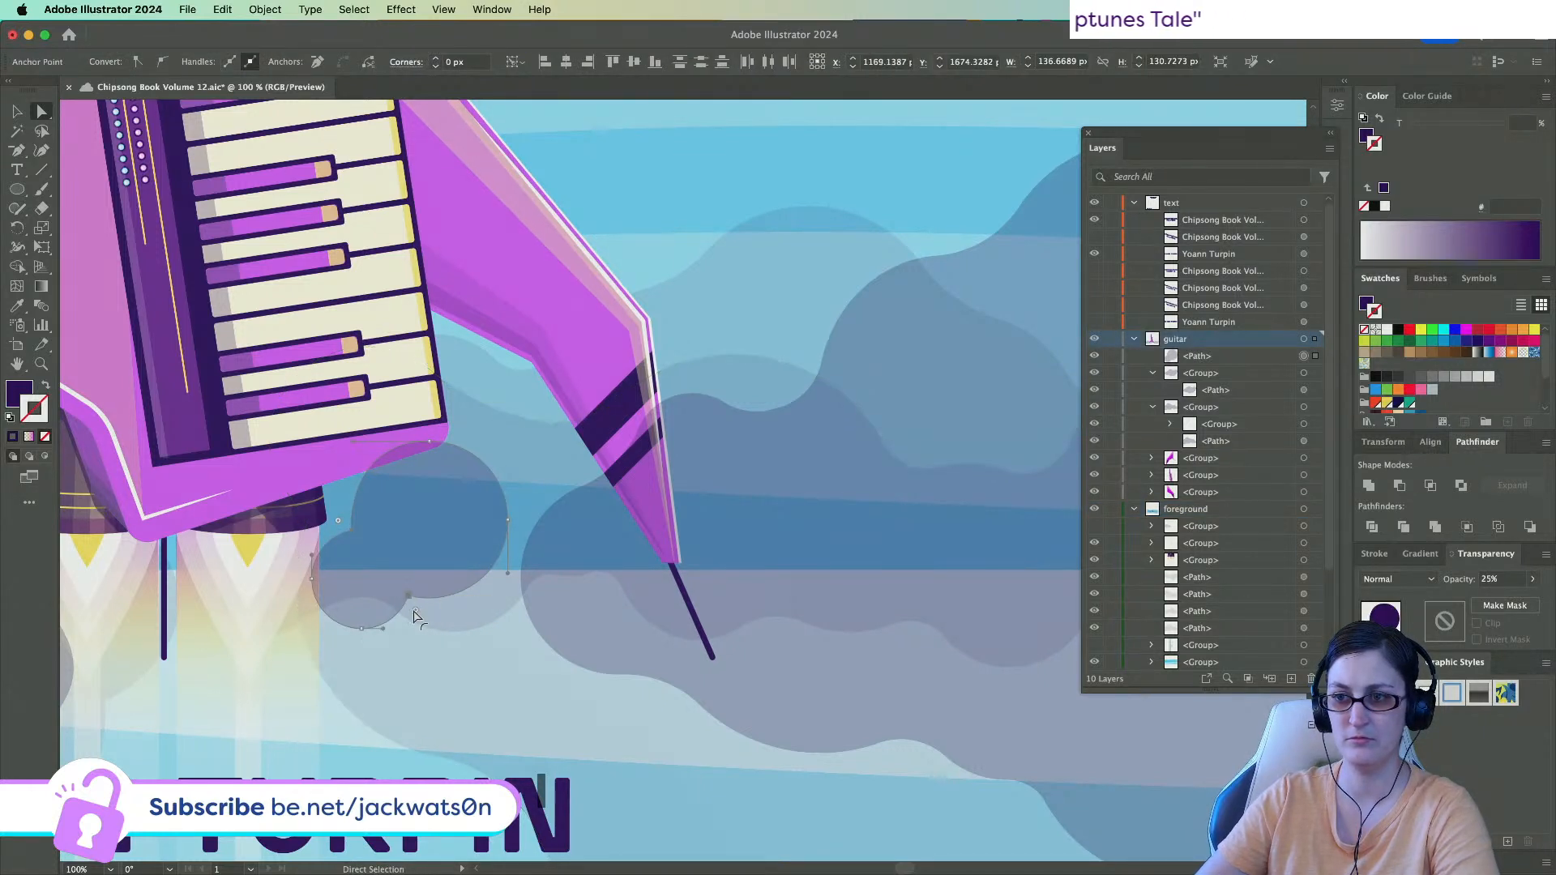
drag(415, 616, 487, 660)
click(430, 639)
Paste a copy of the 69 px circle, shrink it to about 39 px, and place it below the puff by the right flame.
key(super+minus)
key(super+minus)
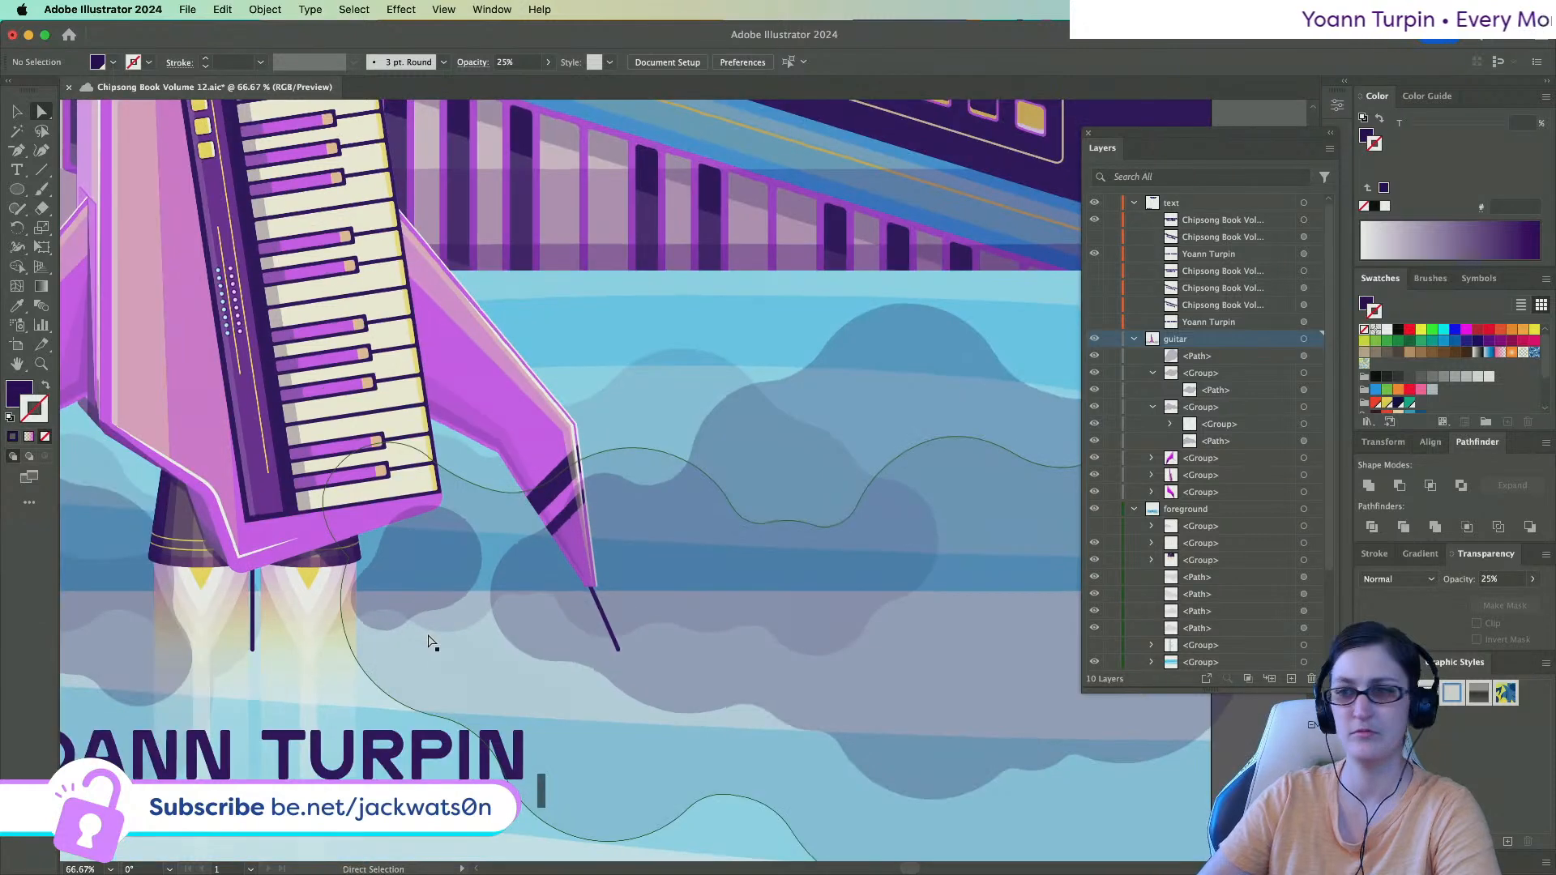
key(super+minus)
key(super+minus)
key(super+plus)
key(super+plus)
key(super+plus)
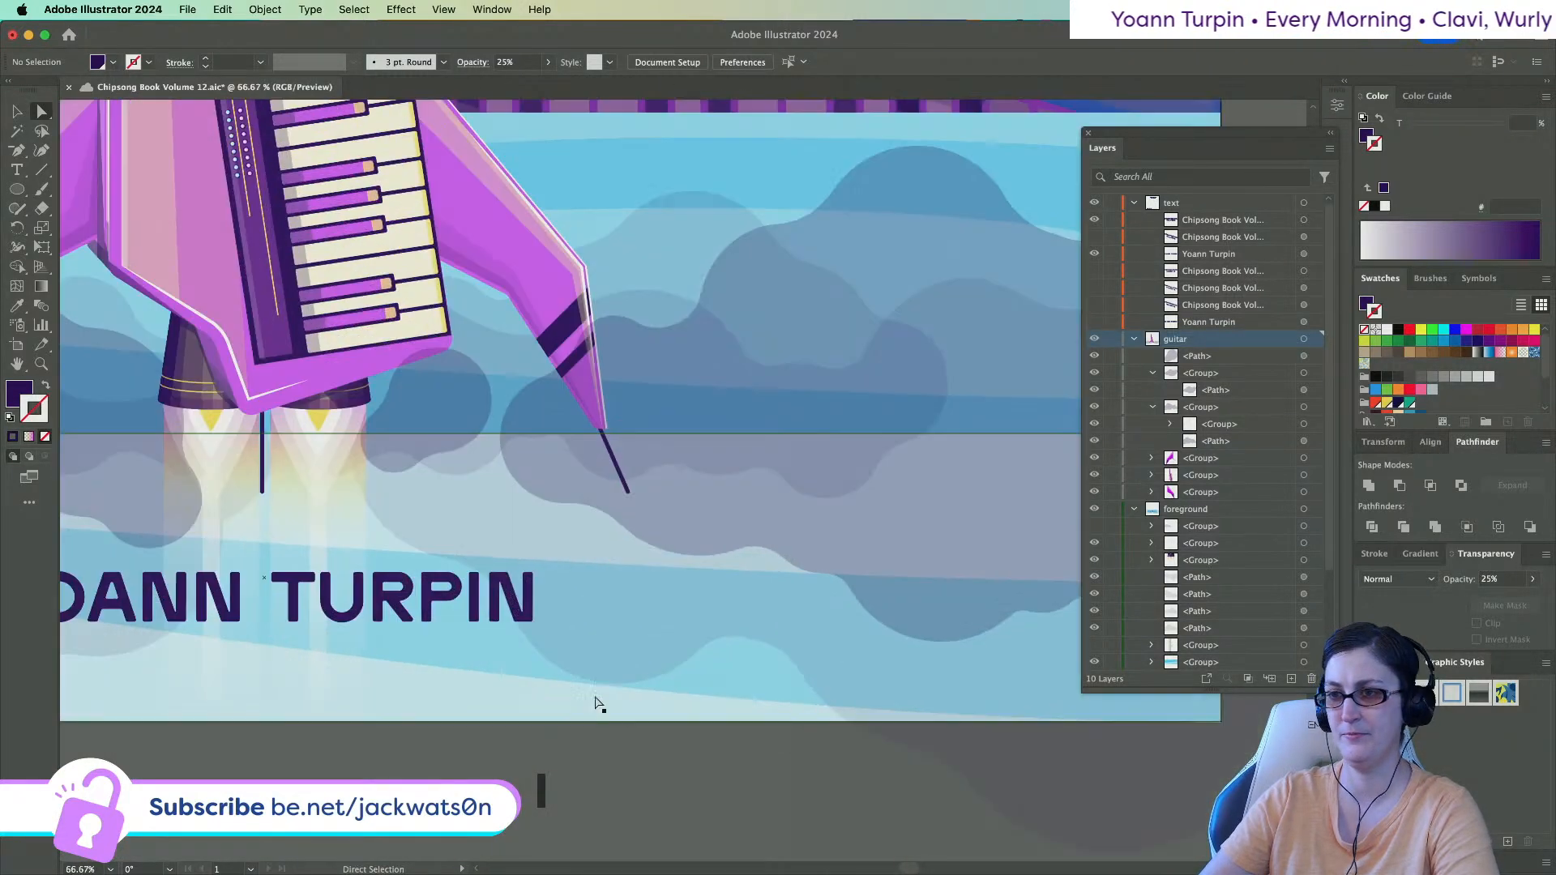
key(super+v)
drag(680, 488, 316, 504)
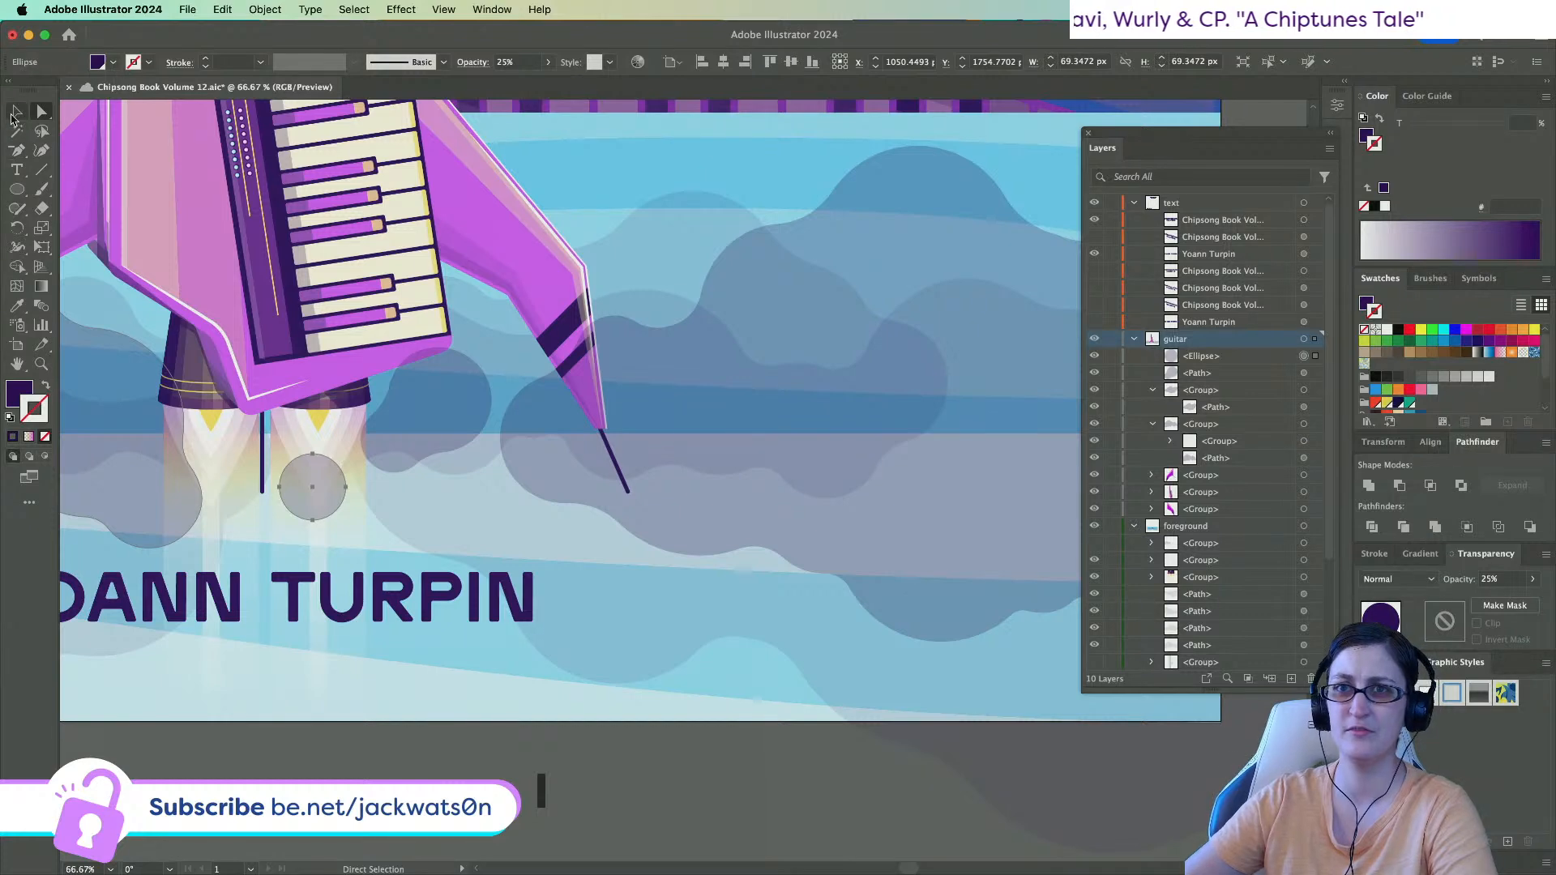
click(14, 115)
drag(279, 457, 371, 517)
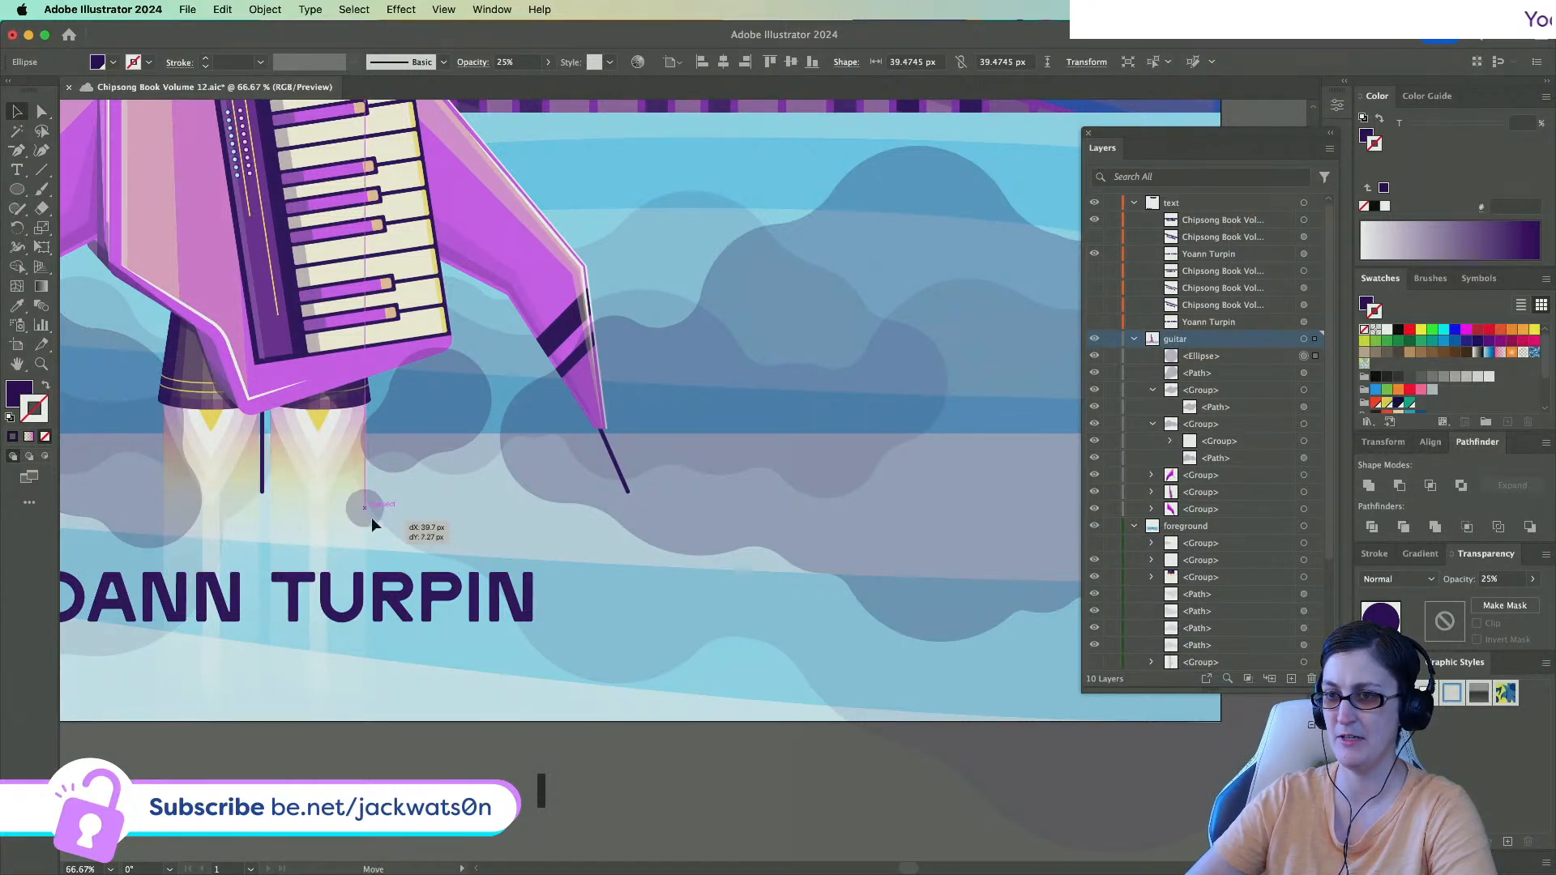
Set the small circle's opacity to 15%.
key(super+minus)
key(super+minus)
key(super+minus)
key(super+minus)
click(511, 606)
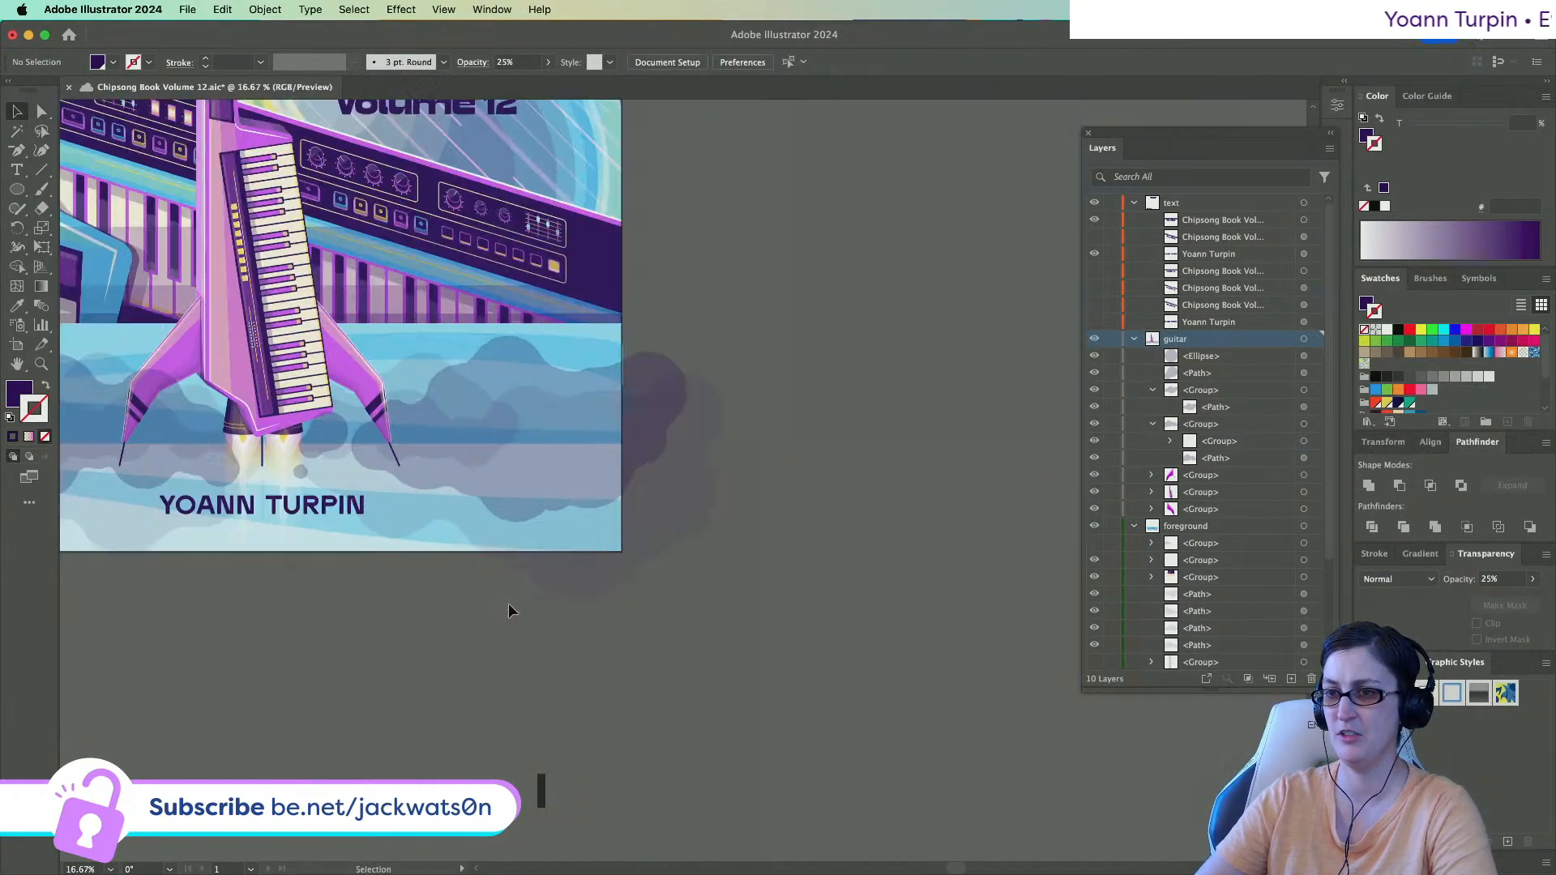
click(302, 470)
drag(516, 62, 374, 50)
text(1)
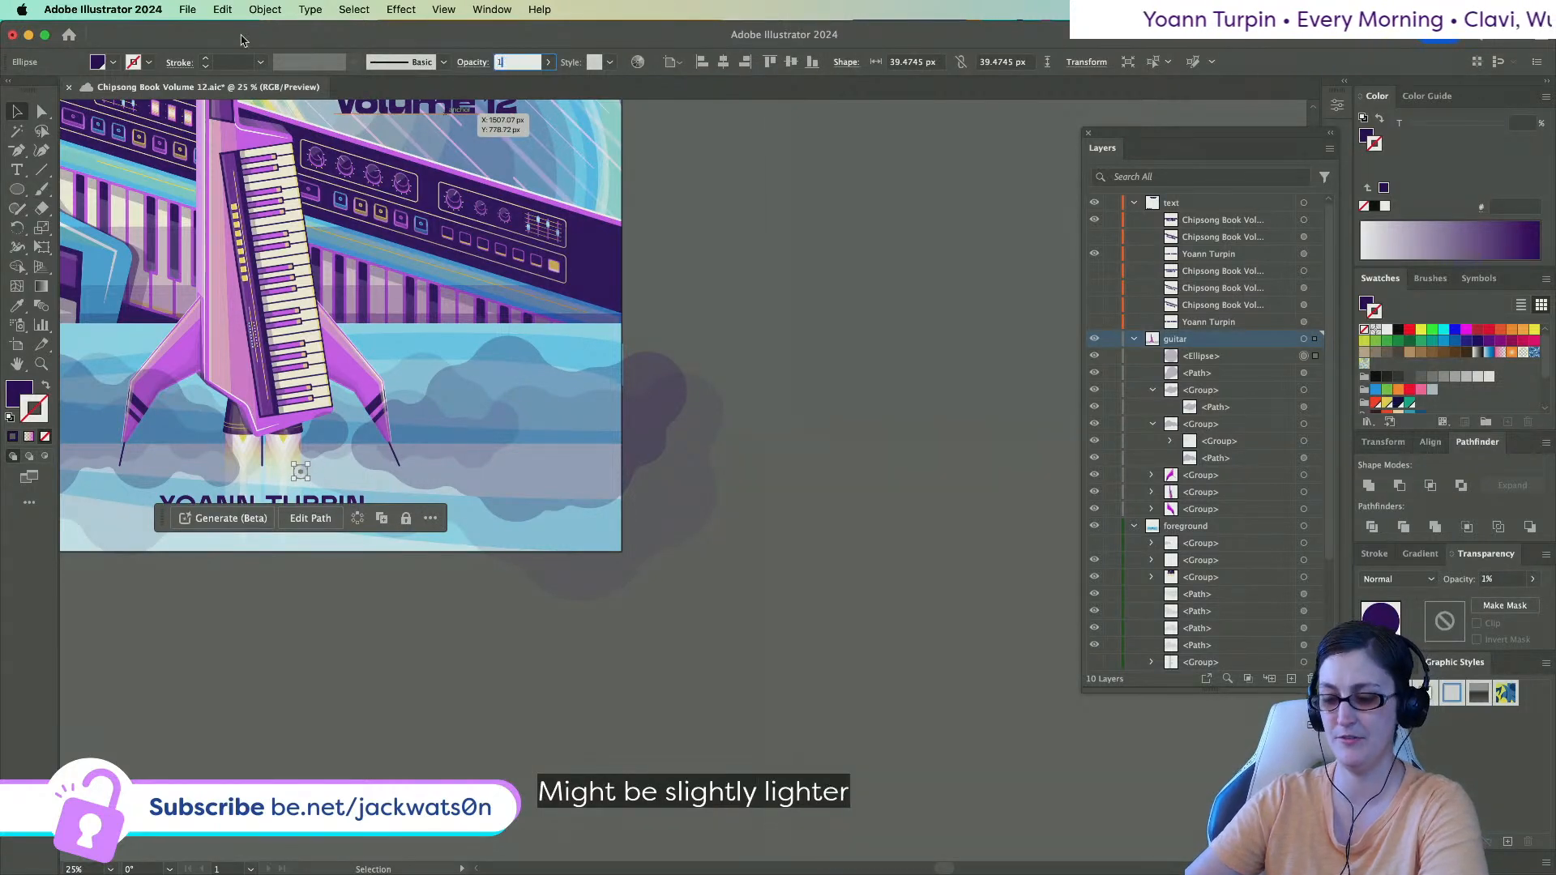
text(5)
click(435, 730)
Duplicate the small circle to its right and enlarge the copy to about 68 px.
key(super+plus)
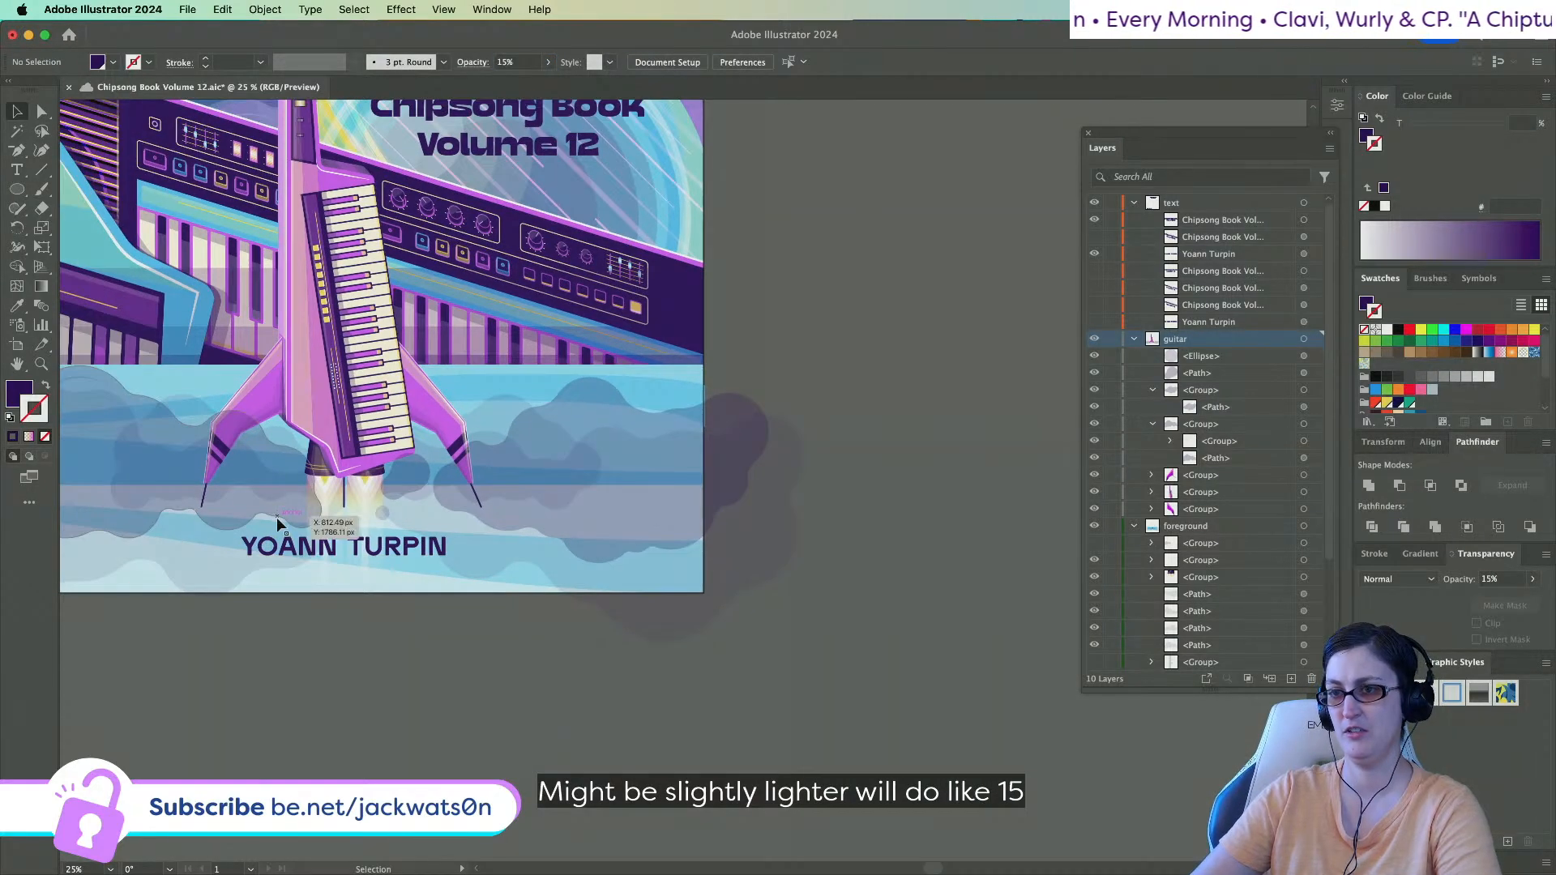
click(418, 517)
key(super+c)
key(super+f)
key(super+shift+a)
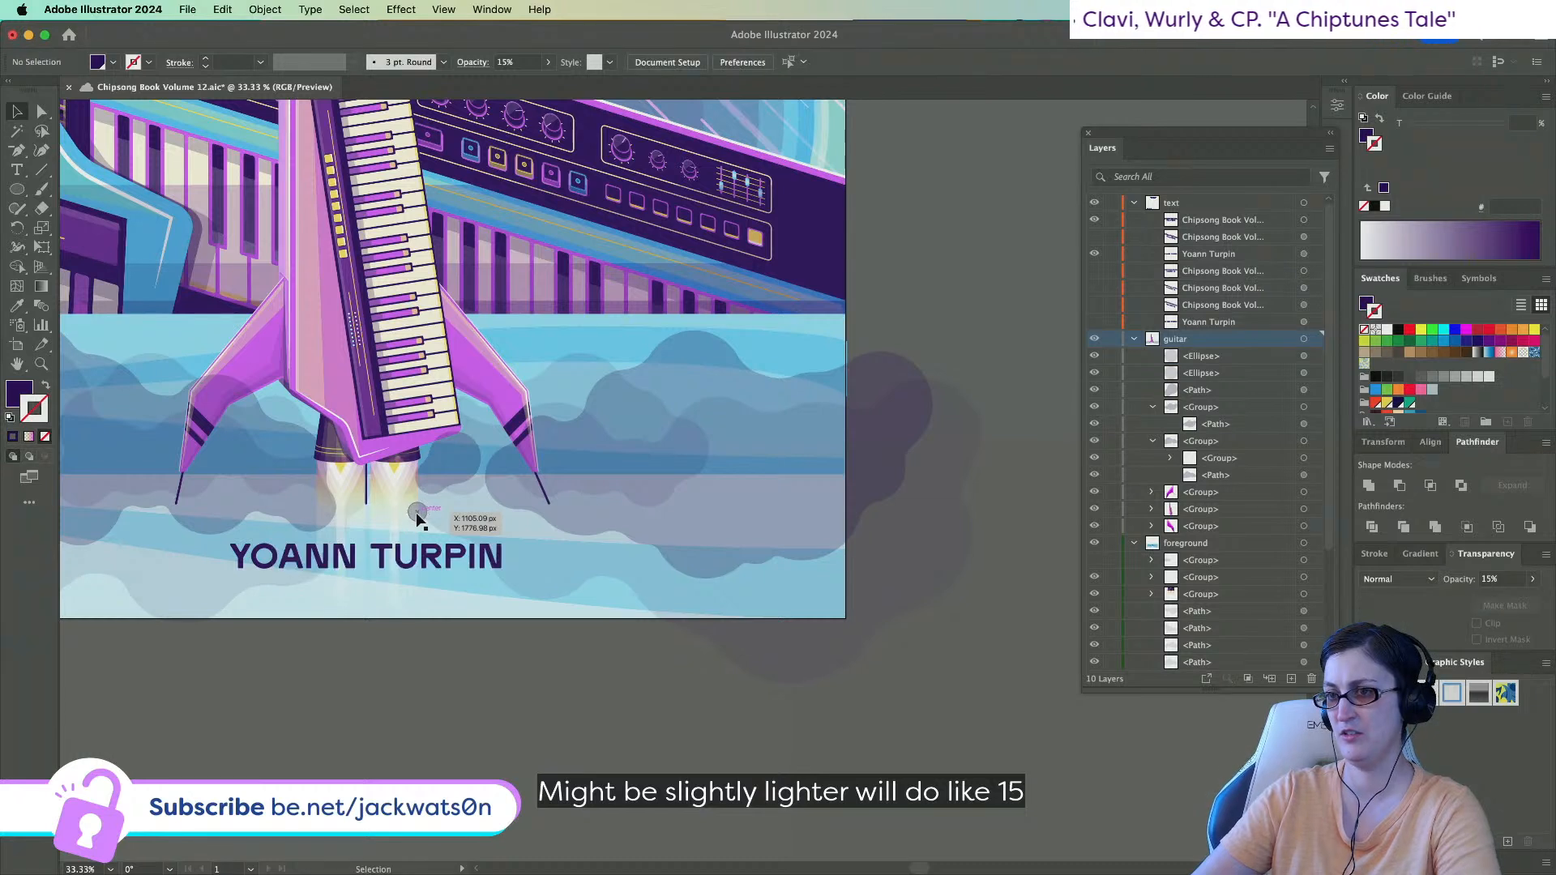
mouse_move(491, 512)
mouse_down()
mouse_move(567, 394)
mouse_move(508, 542)
mouse_move(474, 499)
mouse_move(460, 519)
mouse_move(473, 501)
mouse_up()
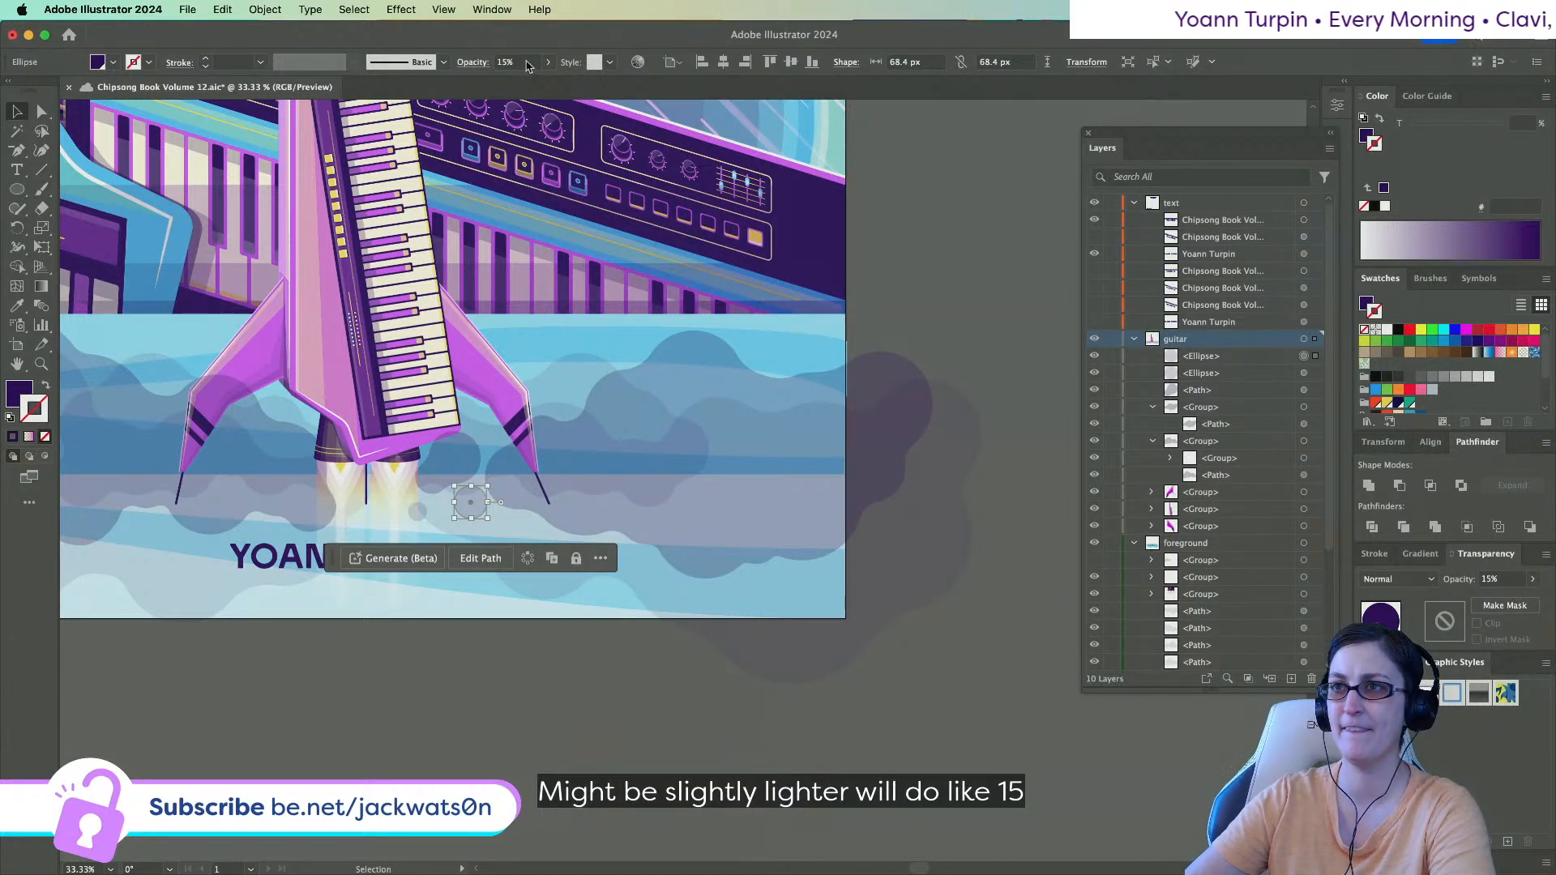
text(10)
key(Tab)
click(603, 747)
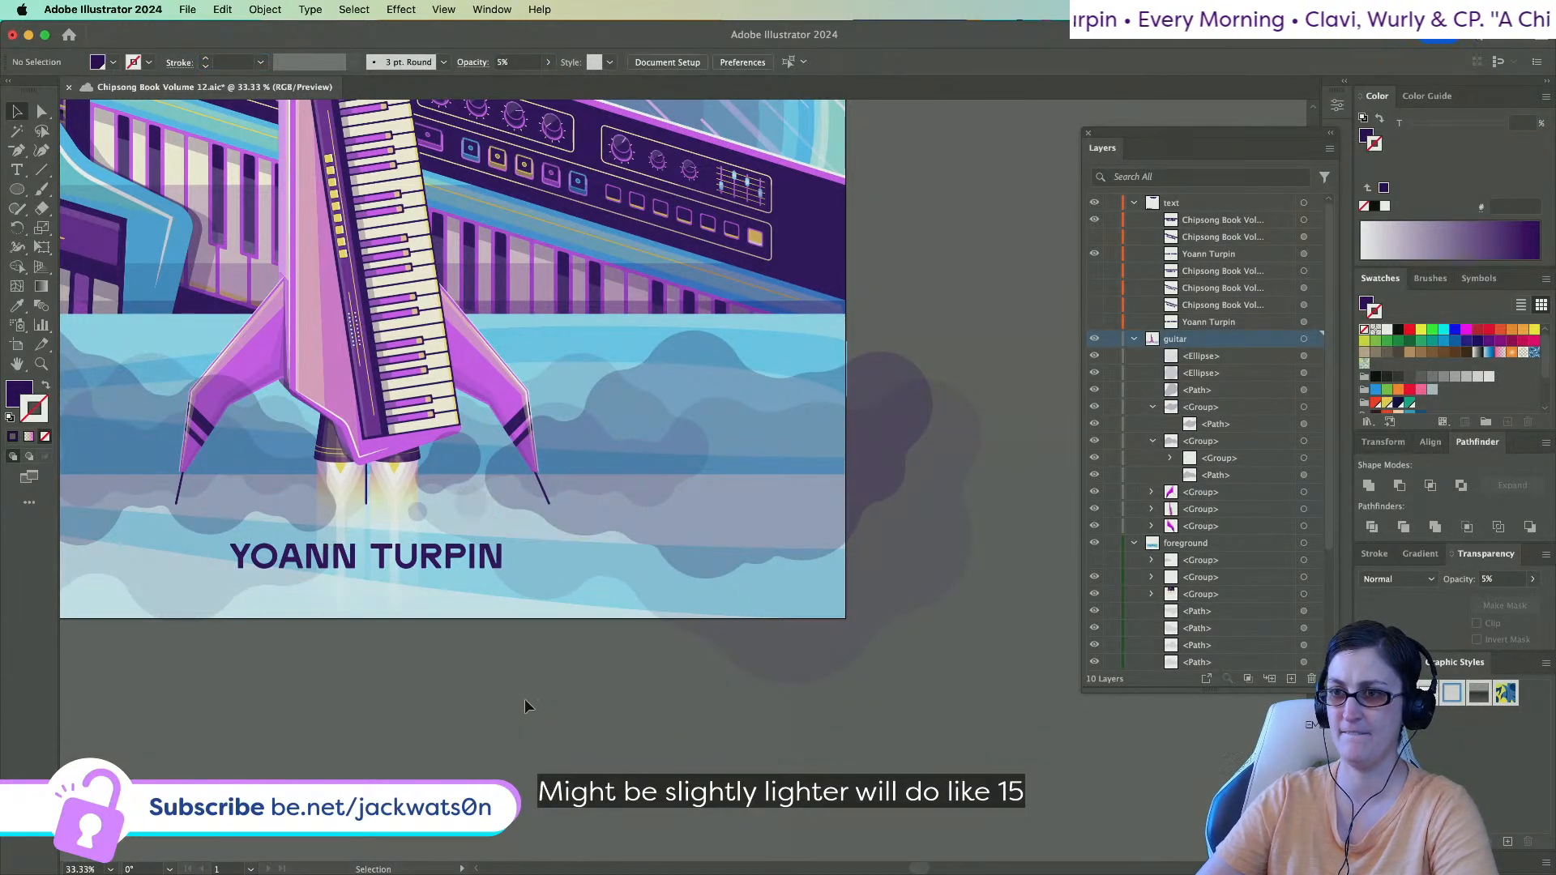
key(super+z)
Set the larger circle's opacity to 10%.
text(1)
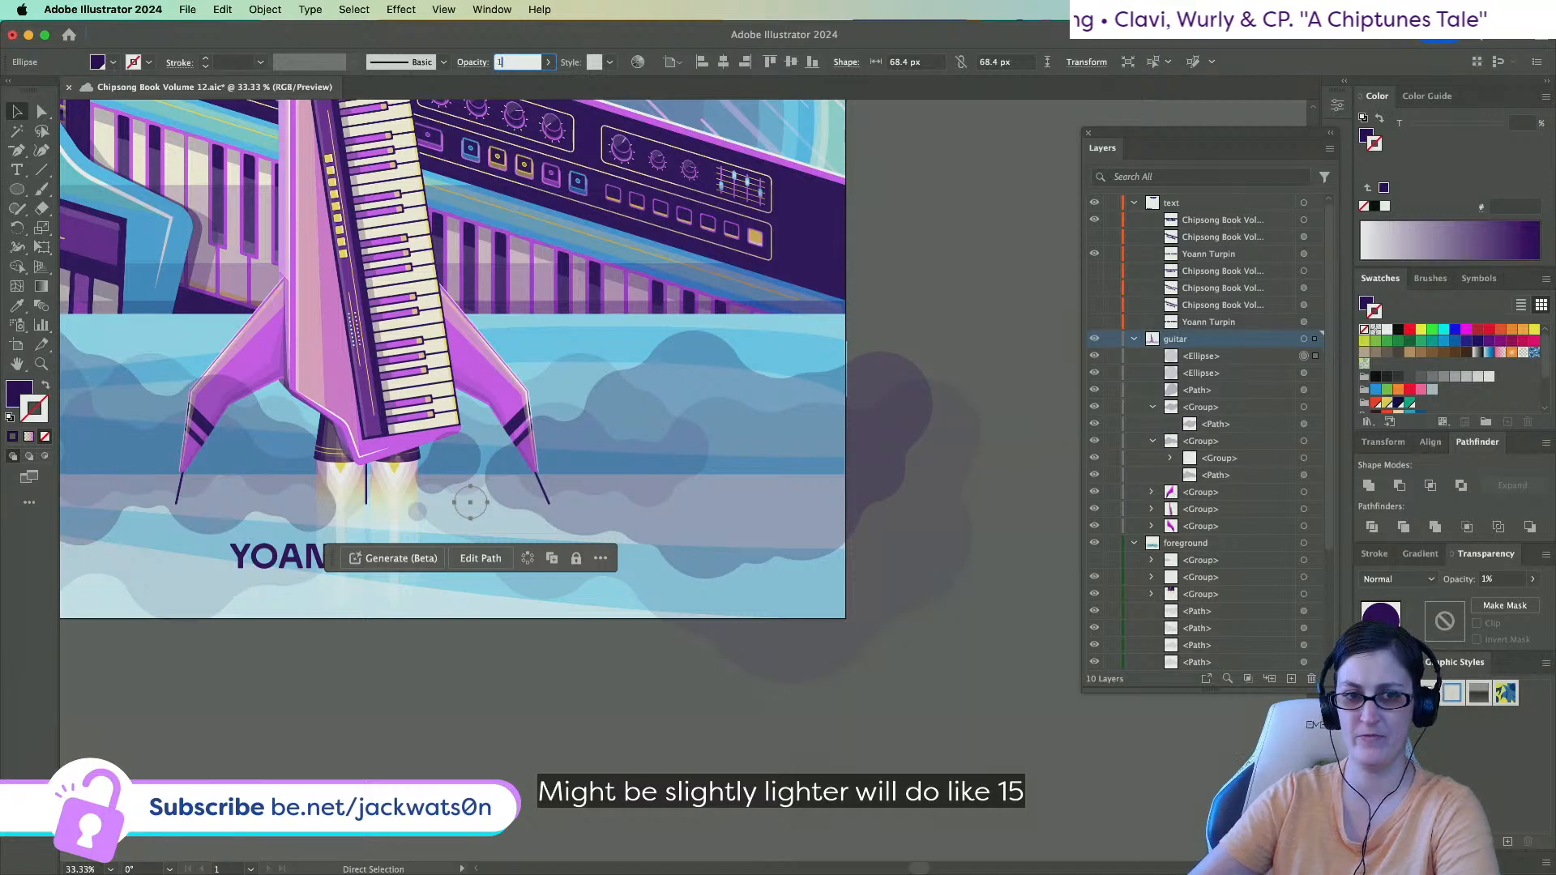
text(0)
click(540, 705)
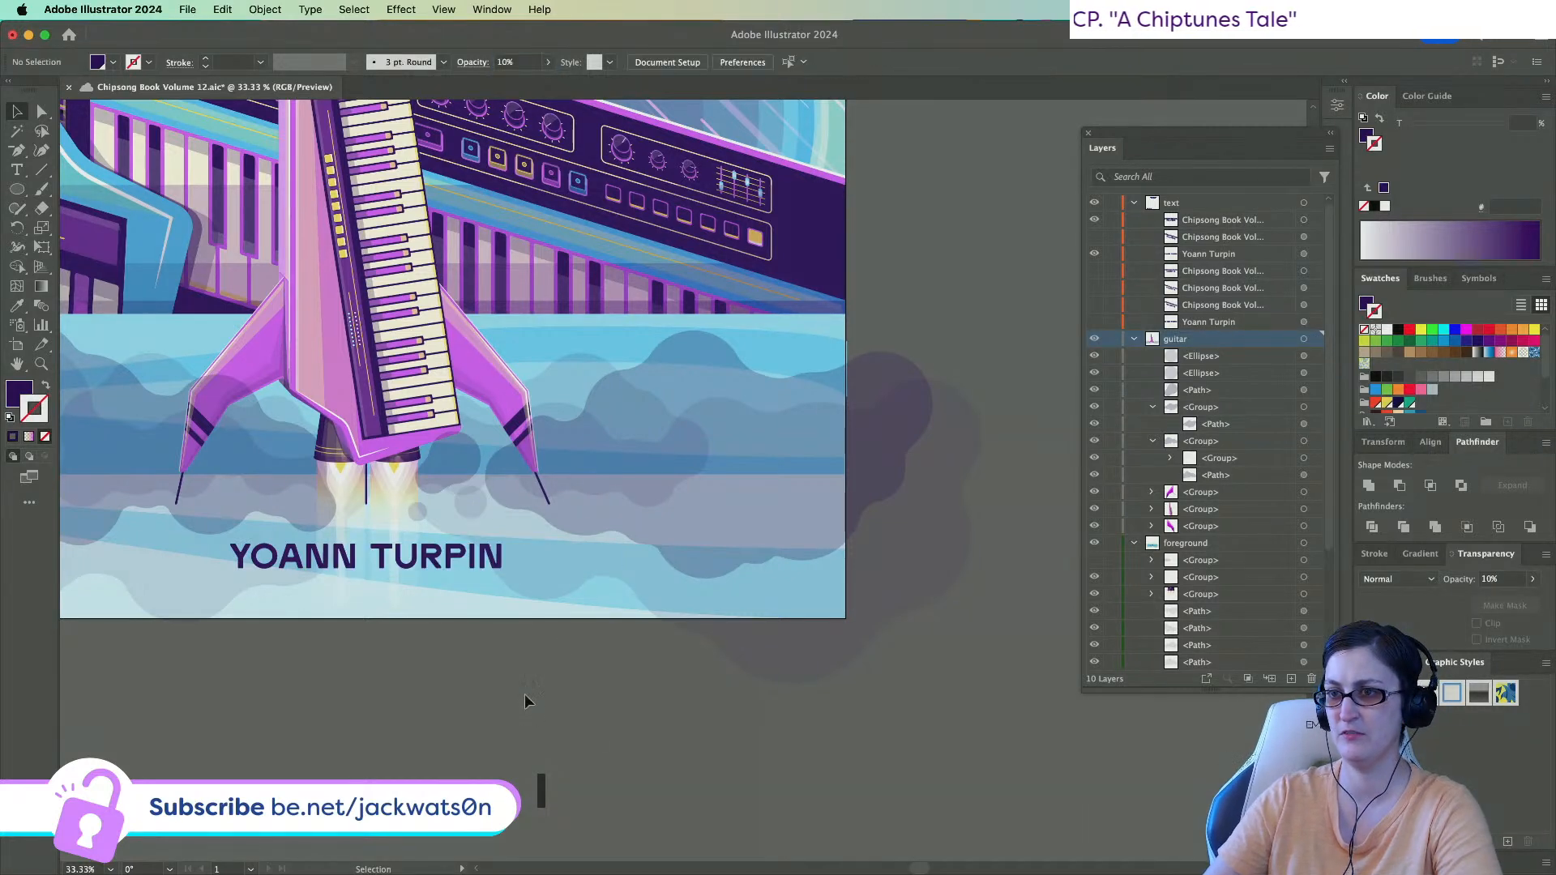
Duplicate the small 15% circle and place the copy over the left thruster flame, close to the engine.
scroll(523, 690, left, 1)
click(550, 576)
key(super+c)
key(super+f)
drag(550, 580, 484, 552)
click(629, 766)
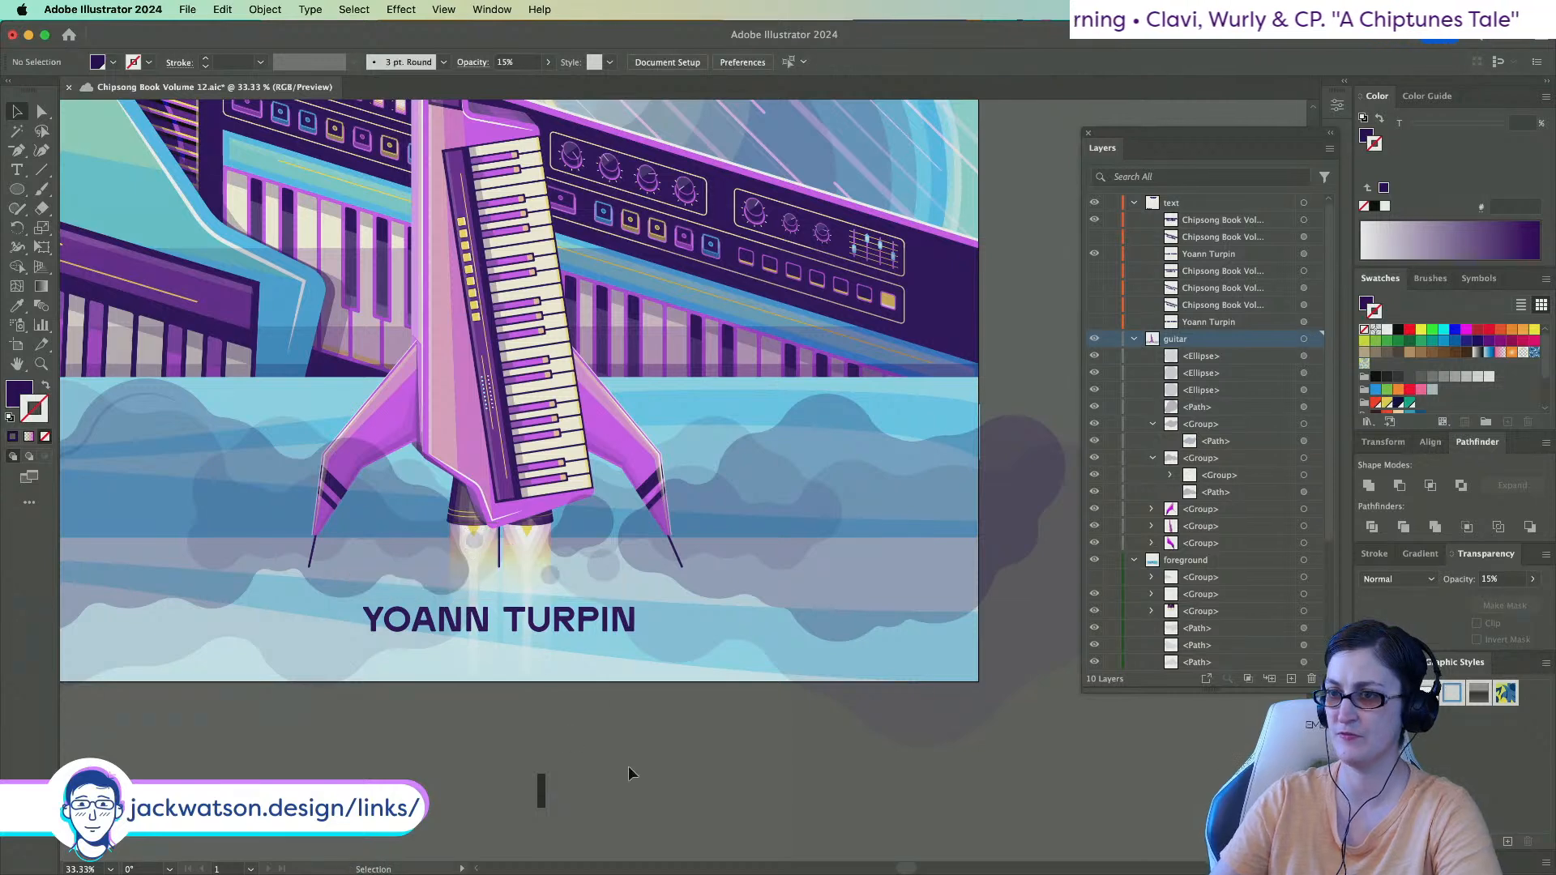
Duplicate the 10% circle to the upper left of the left cloud, near the artboard's left edge.
scroll(629, 766, down, 1)
scroll(629, 766, down, 2)
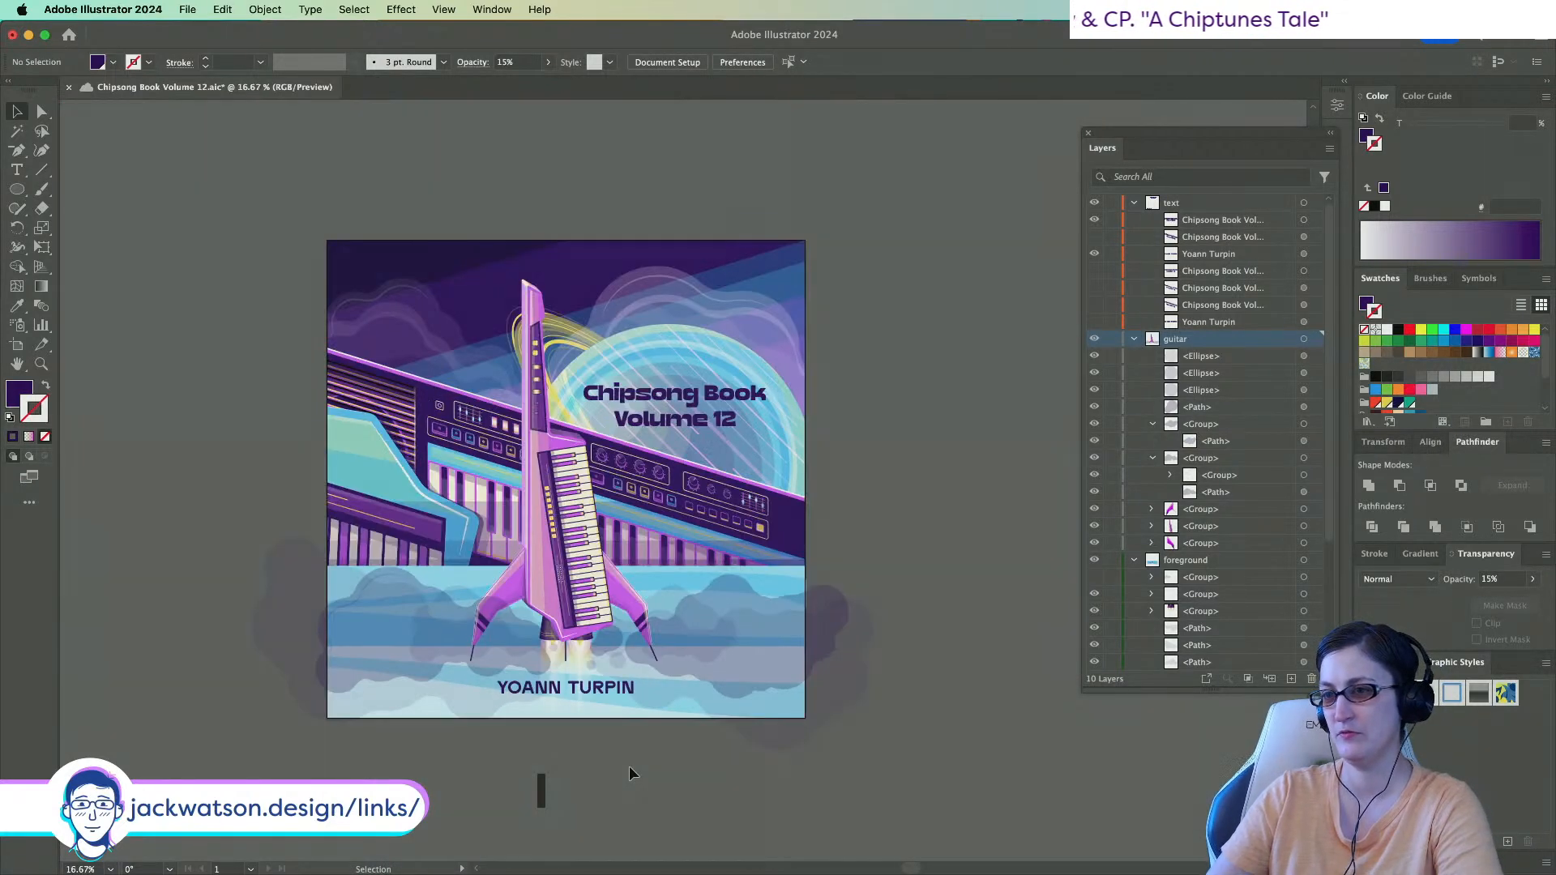
scroll(637, 761, up, 1)
drag(610, 599, 193, 498)
key(shift+super+a)
key(shift+super+a)
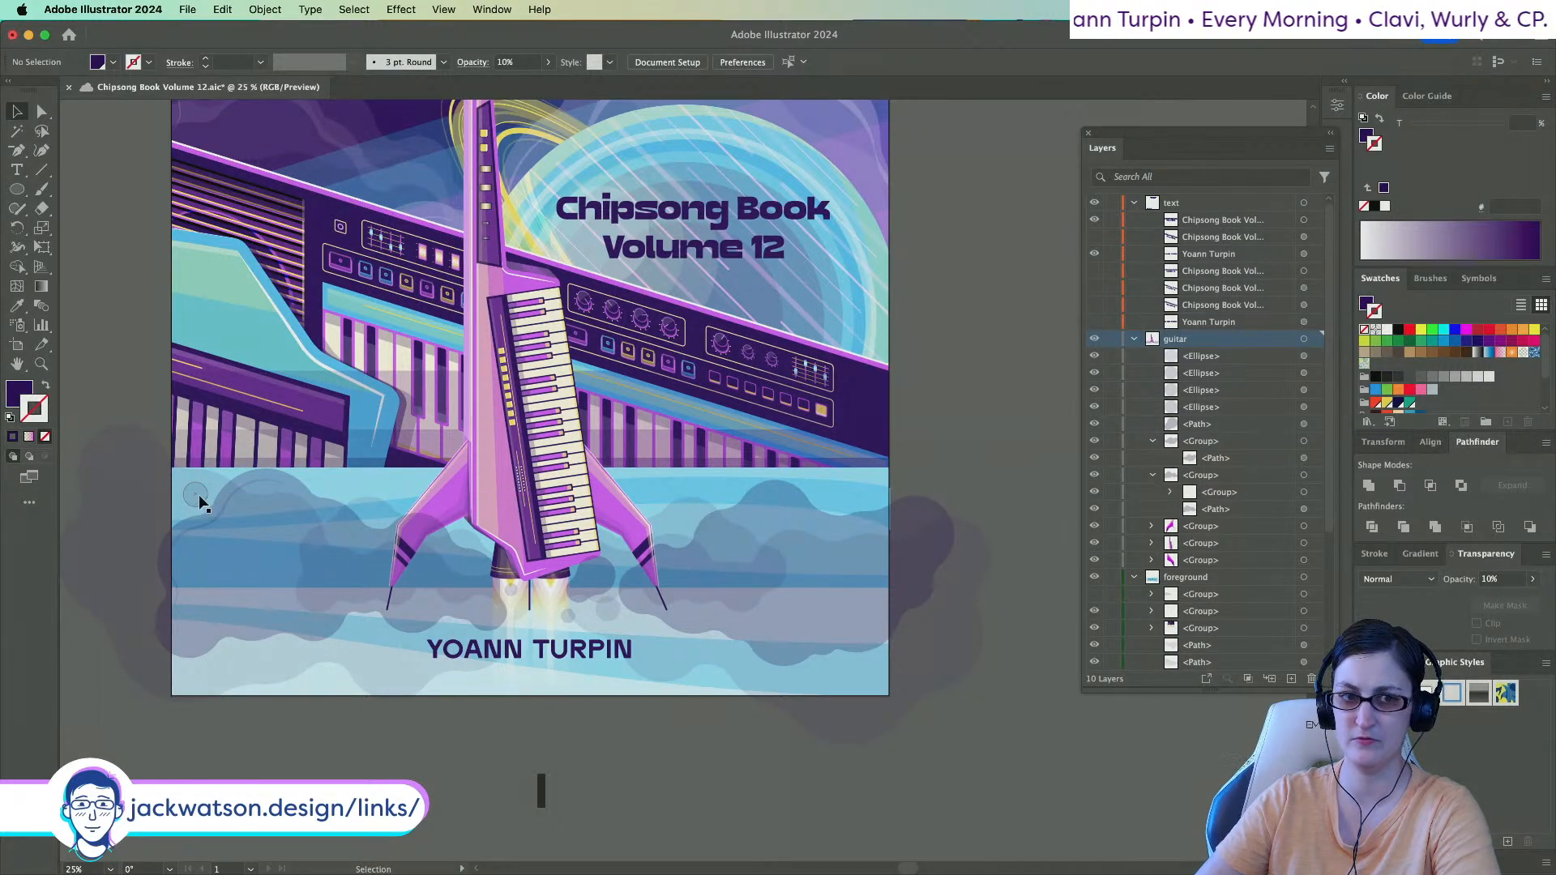
Duplicate that circle into the open area below the left cloud and shrink the copy.
click(198, 494)
drag(194, 503, 240, 667)
click(235, 672)
click(235, 664)
drag(216, 665, 224, 665)
click(289, 741)
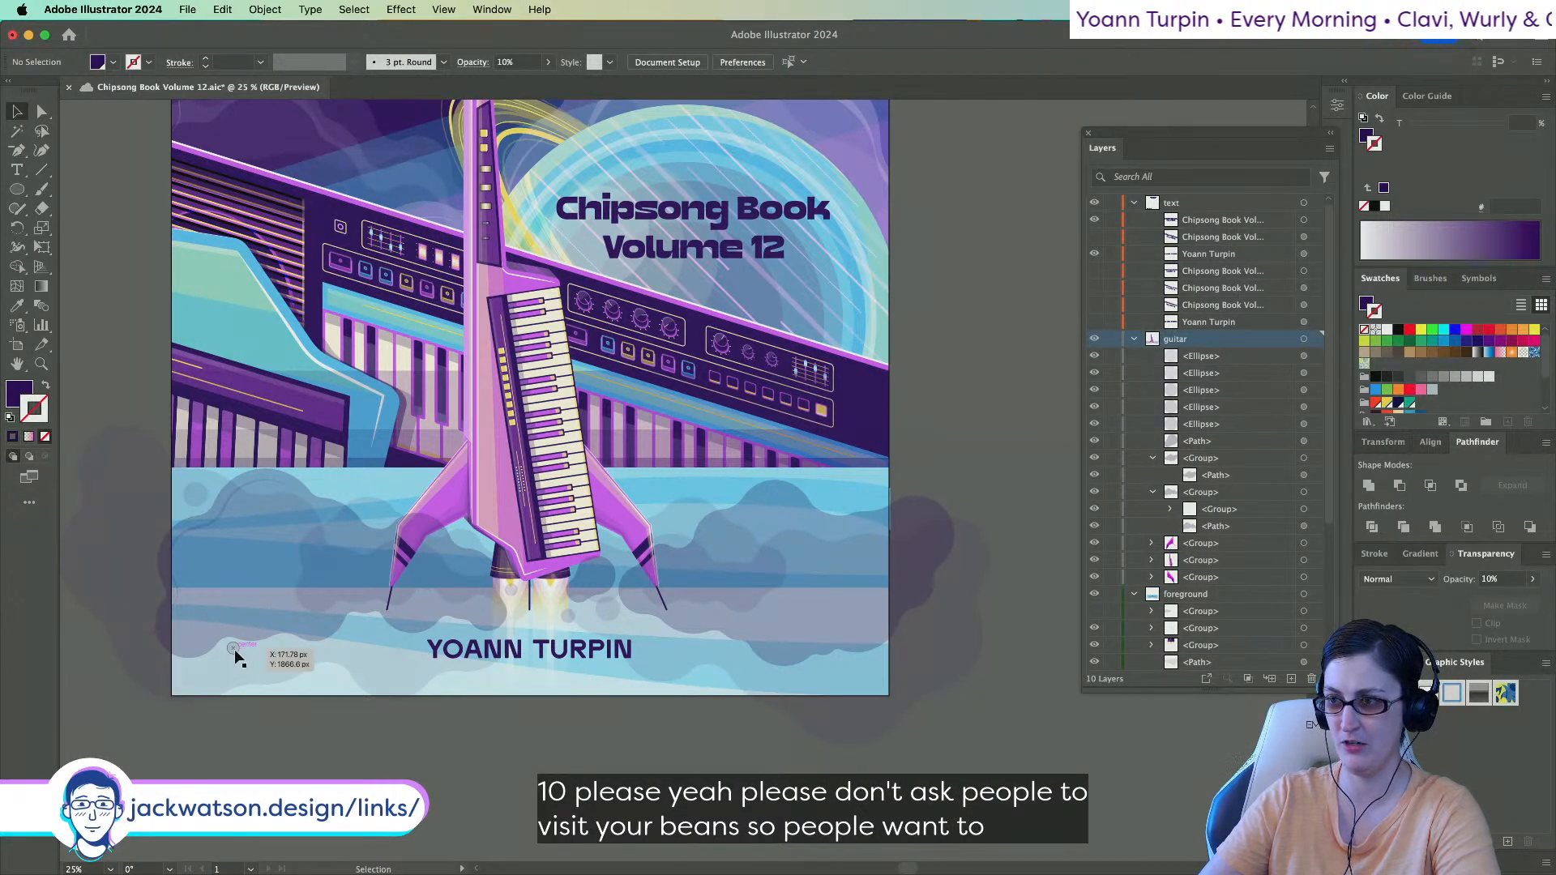
Duplicate the shrunken circle to just above the right cloud, near the artboard's right edge.
drag(231, 651, 872, 486)
click(359, 442)
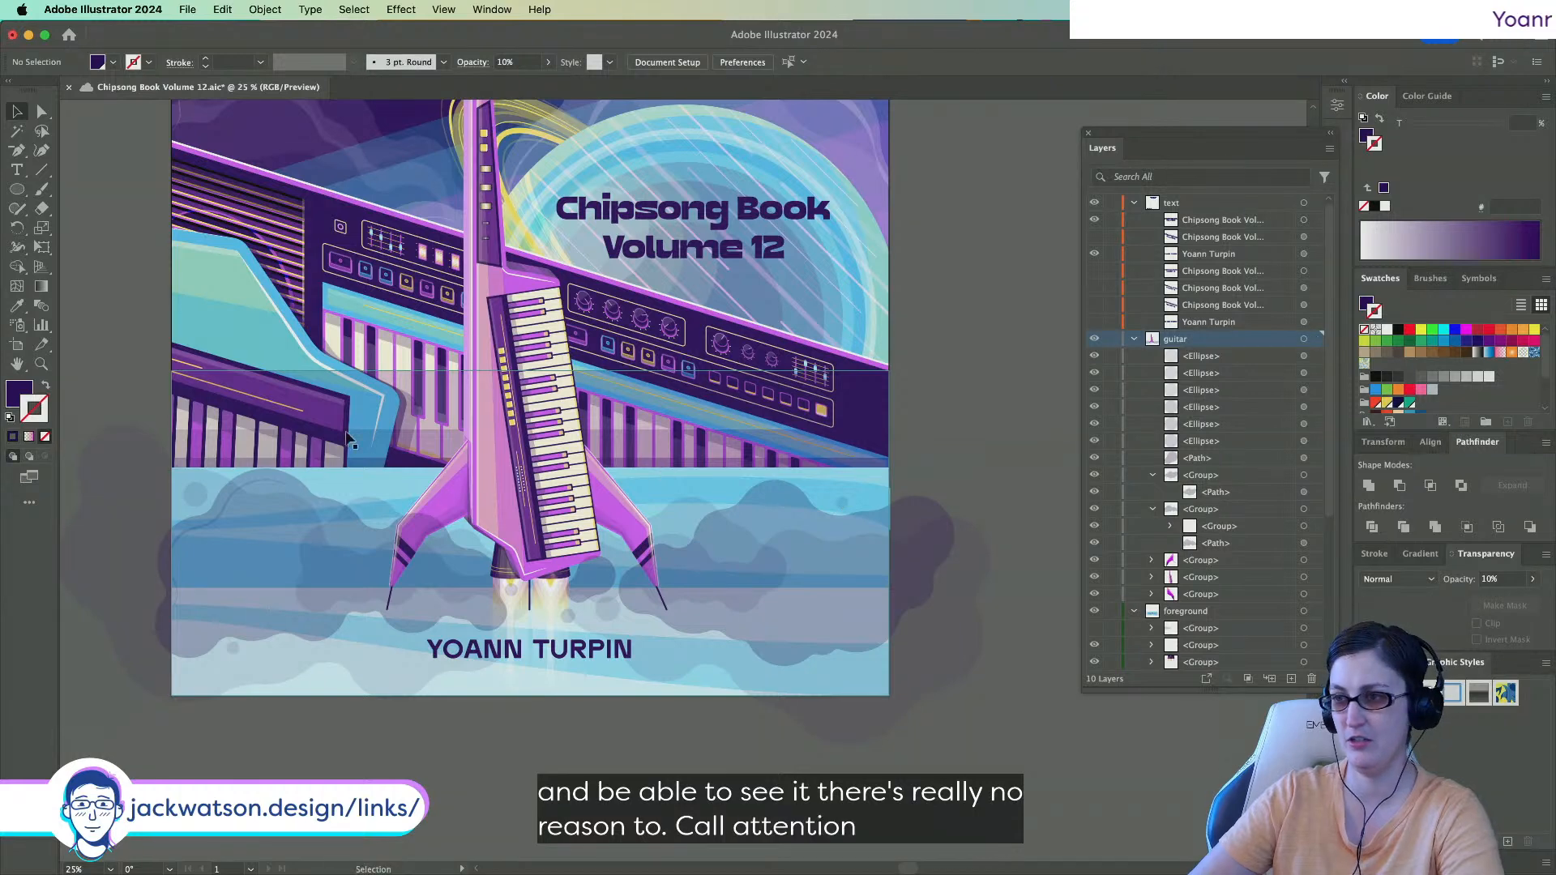
scroll(355, 436, down, 1)
scroll(687, 509, up, 1)
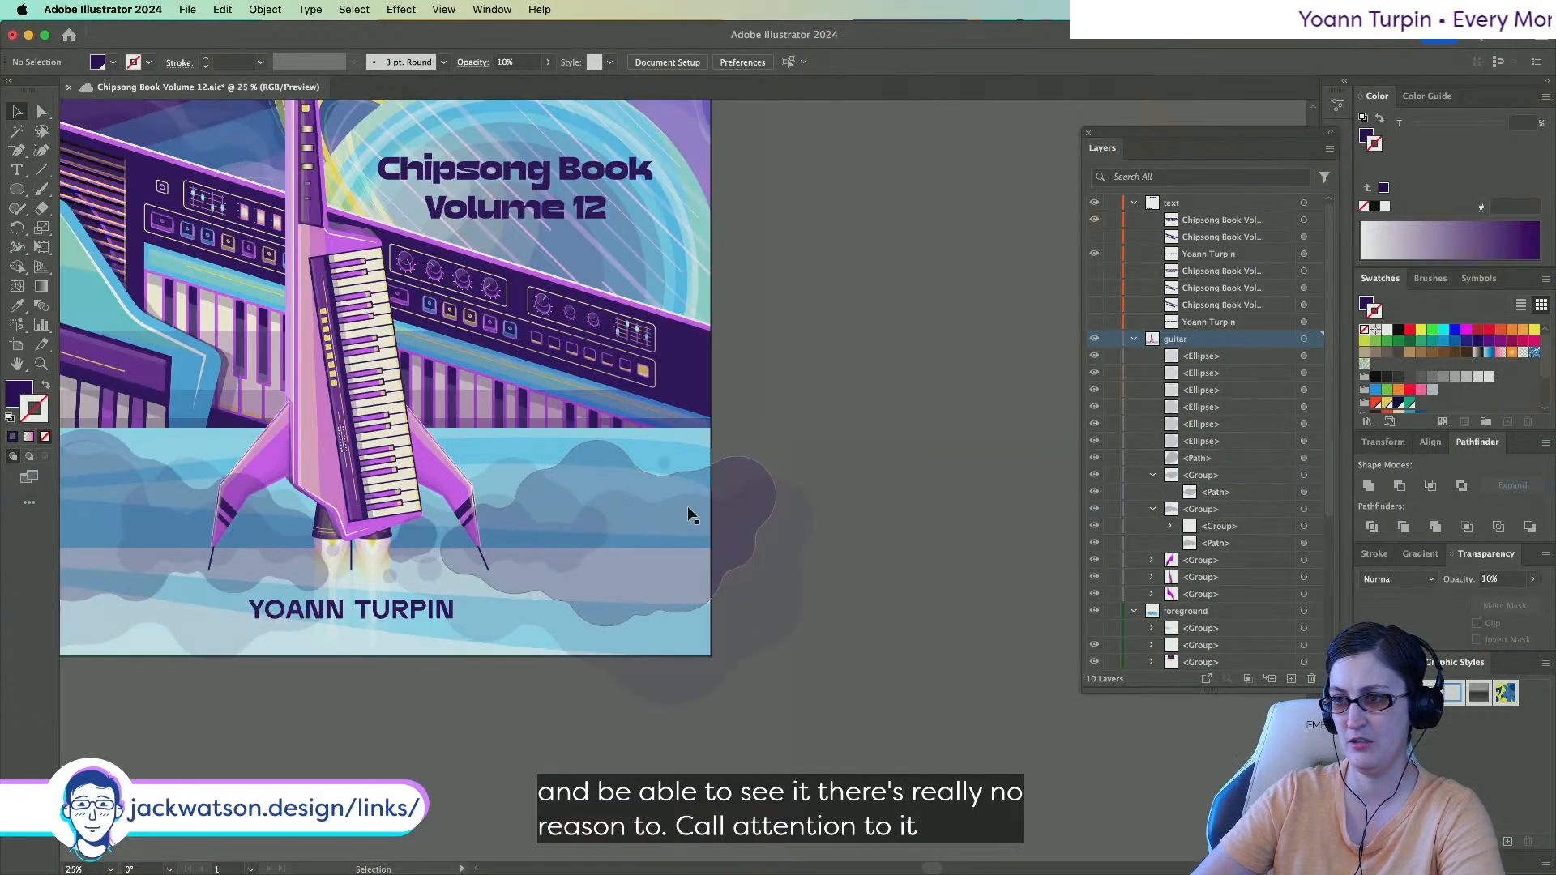
click(664, 463)
key(super+c)
key(super+f)
key(super+shift+a)
click(665, 464)
click(424, 532)
key(super+z)
Duplicate the small puff beside the rocket engine onto the lower edge of the right cloud and set the copy's opacity to 10%.
click(422, 534)
key(super+c)
key(super+f)
drag(422, 536, 697, 638)
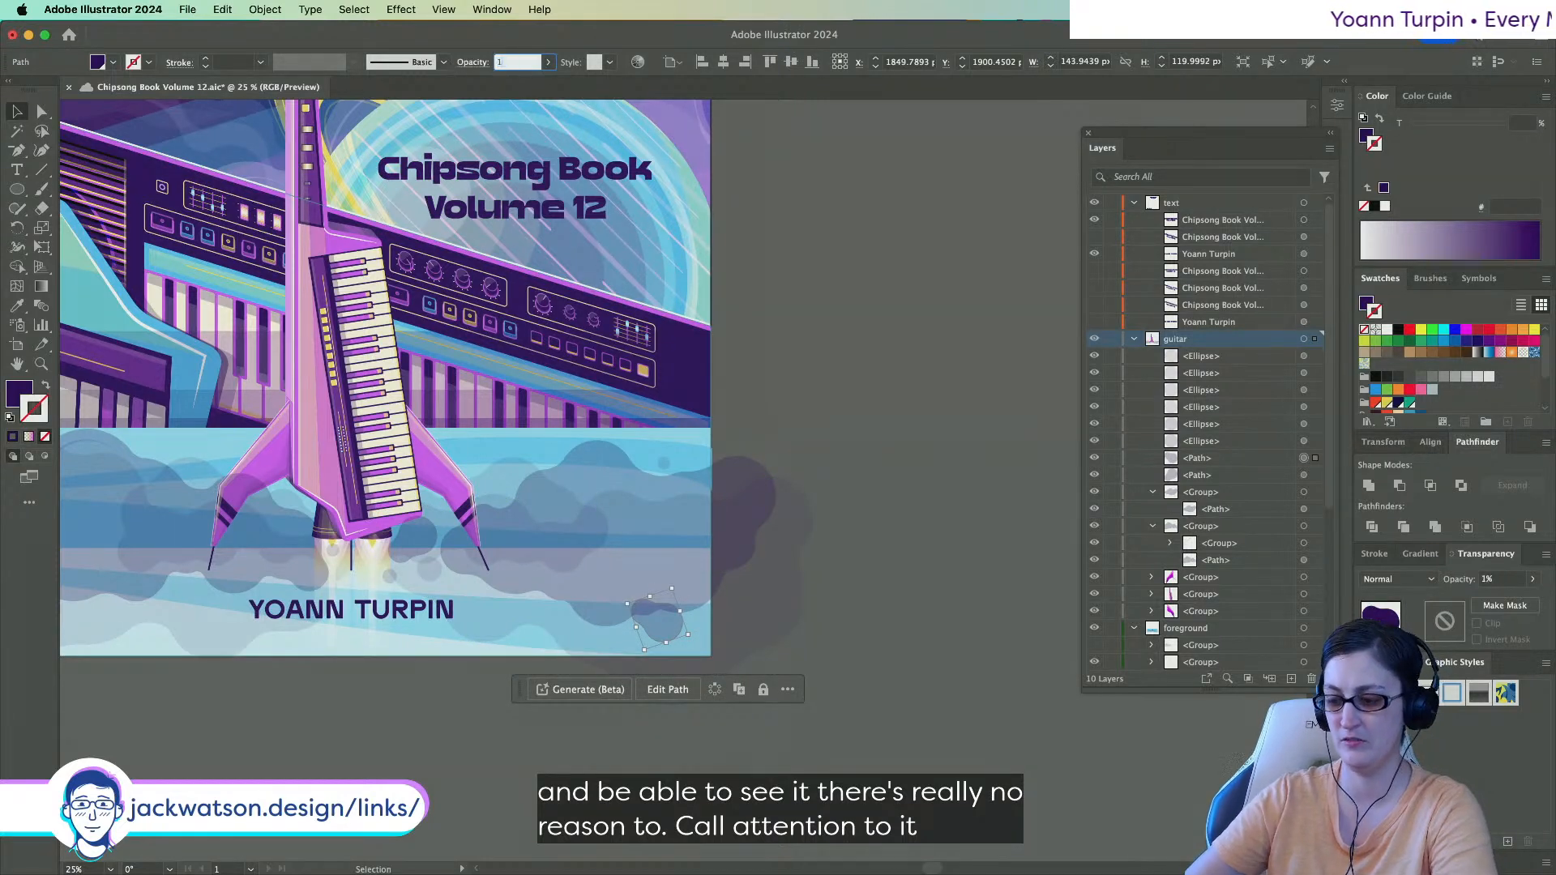
text(10)
click(484, 662)
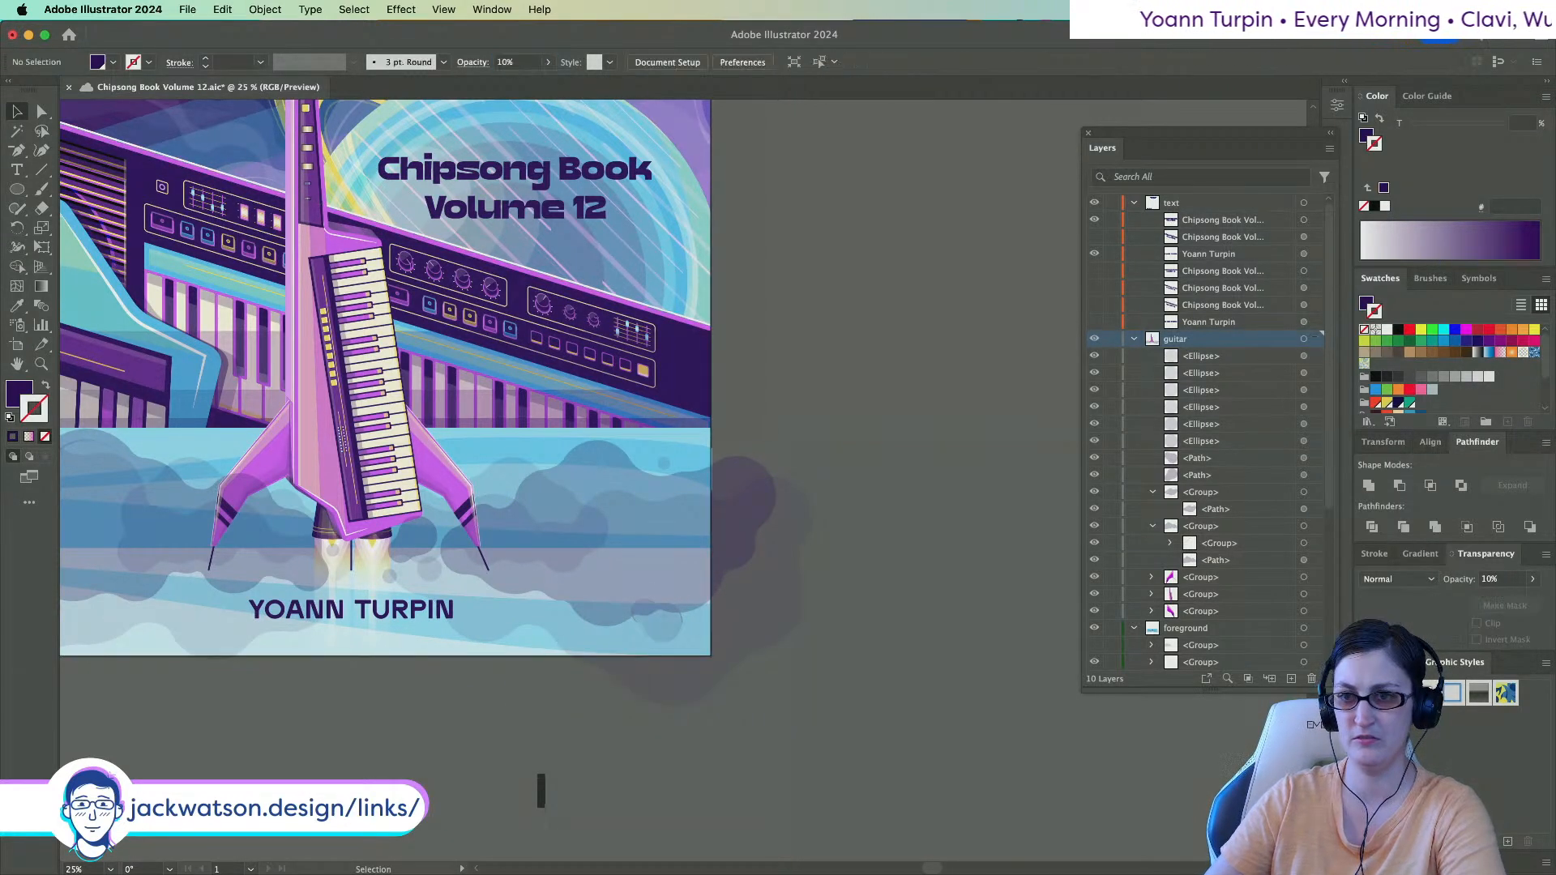
Enlarge the copied puff on the right cloud's lower edge to about 186 px wide.
scroll(485, 658, left, 4)
drag(849, 629, 879, 652)
click(1038, 750)
scroll(750, 678, left, 2)
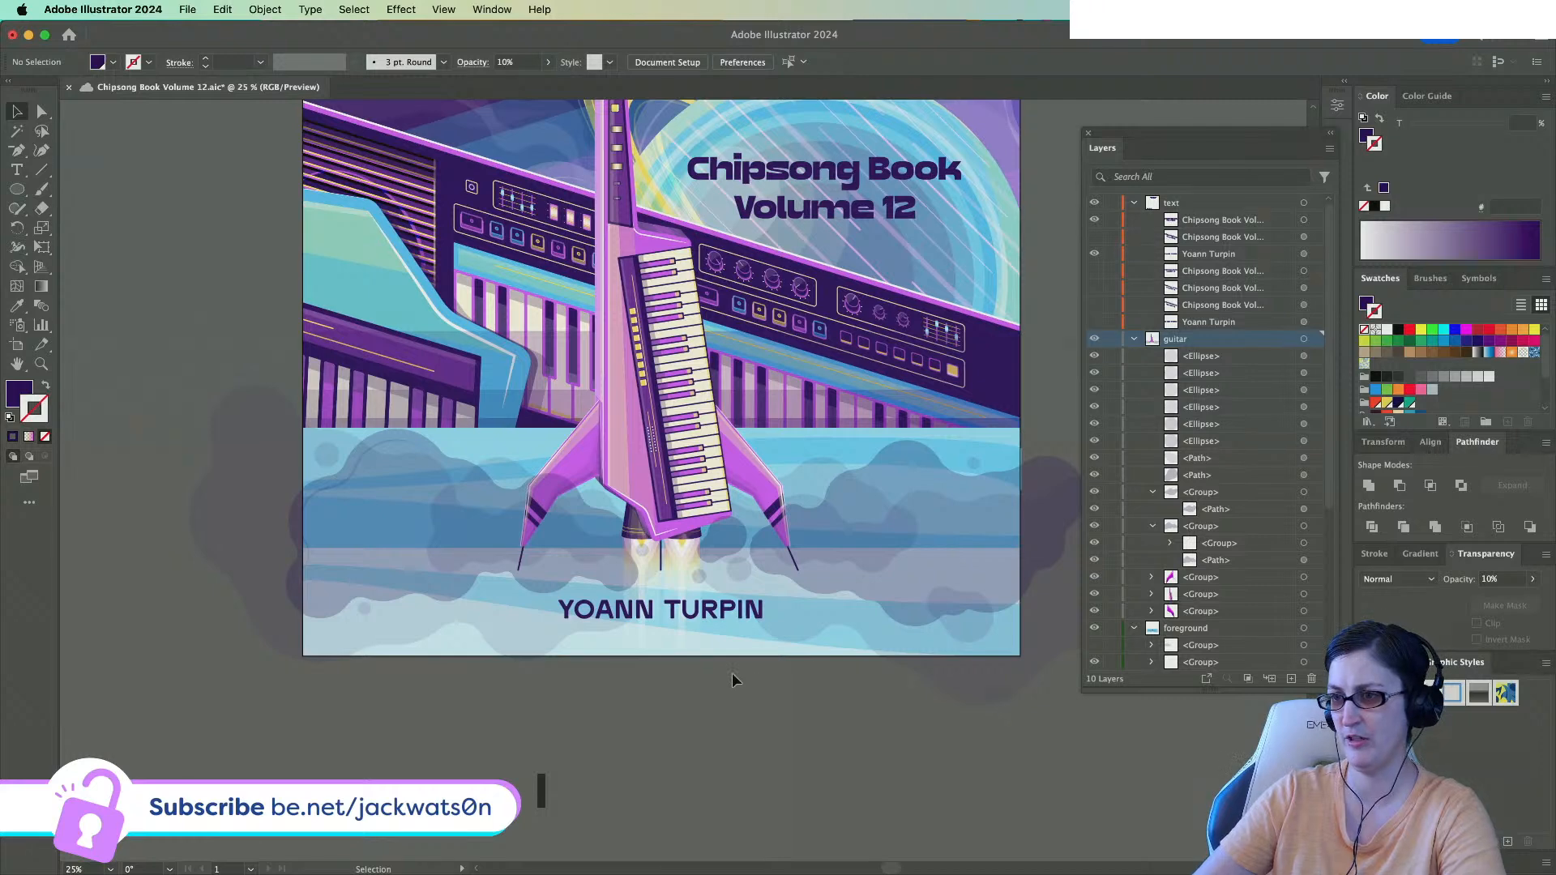
scroll(732, 672, down, 1)
scroll(731, 673, right, 1)
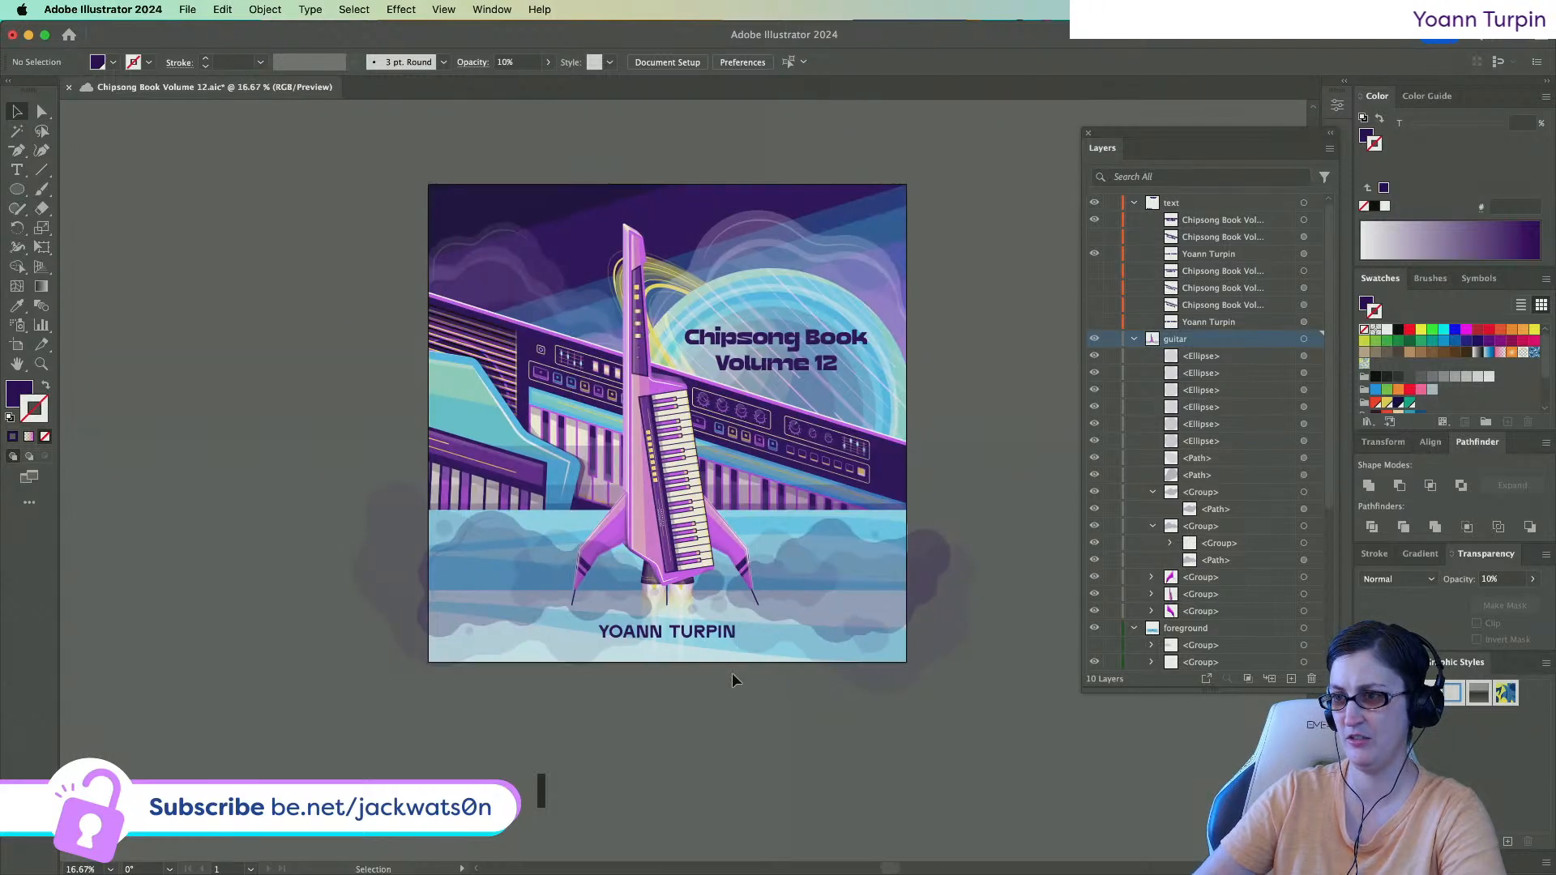
Move the right cloud's path out of its group and set its opacity to 20%.
click(837, 527)
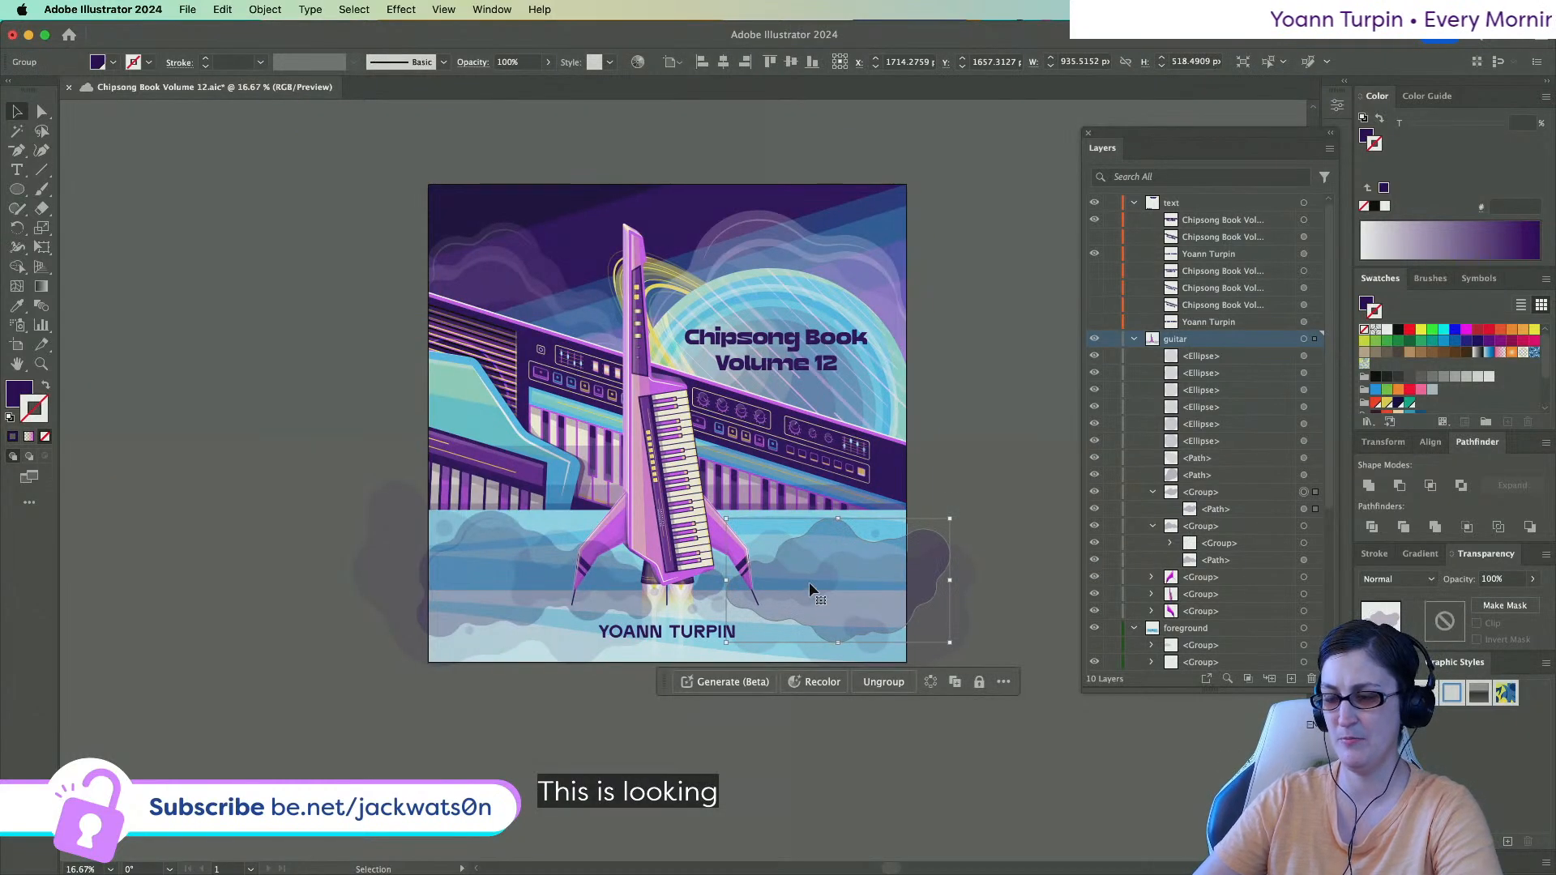
shift+click(537, 538)
key(super+shift+a)
key(a)
click(837, 542)
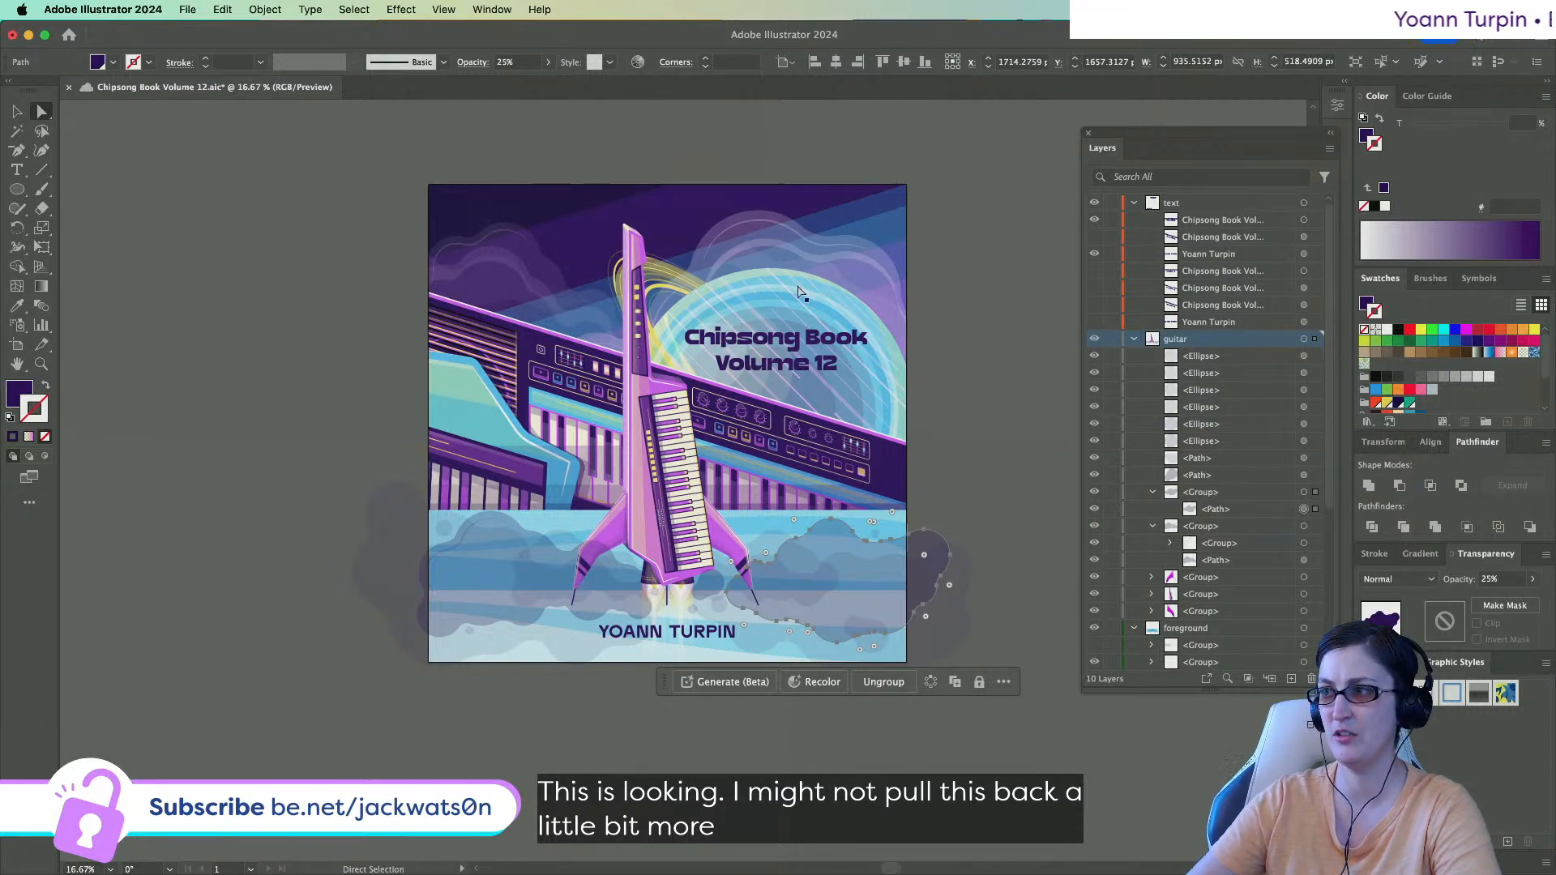
drag(1202, 515, 1202, 484)
click(531, 63)
text(20)
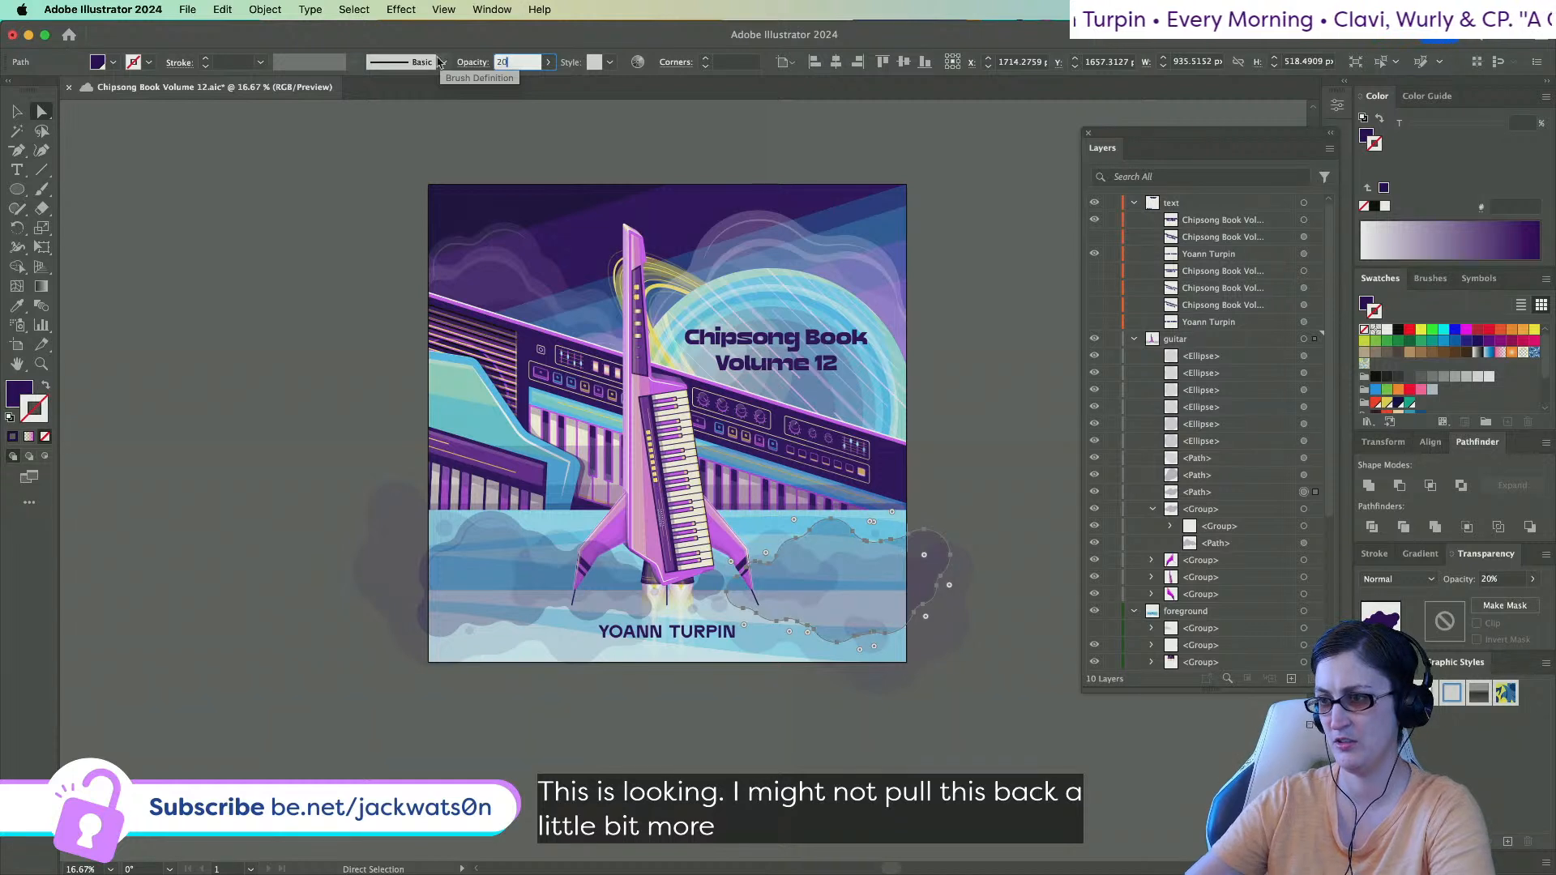
key(Return)
Set the left cloud path's opacity to 20%.
click(490, 577)
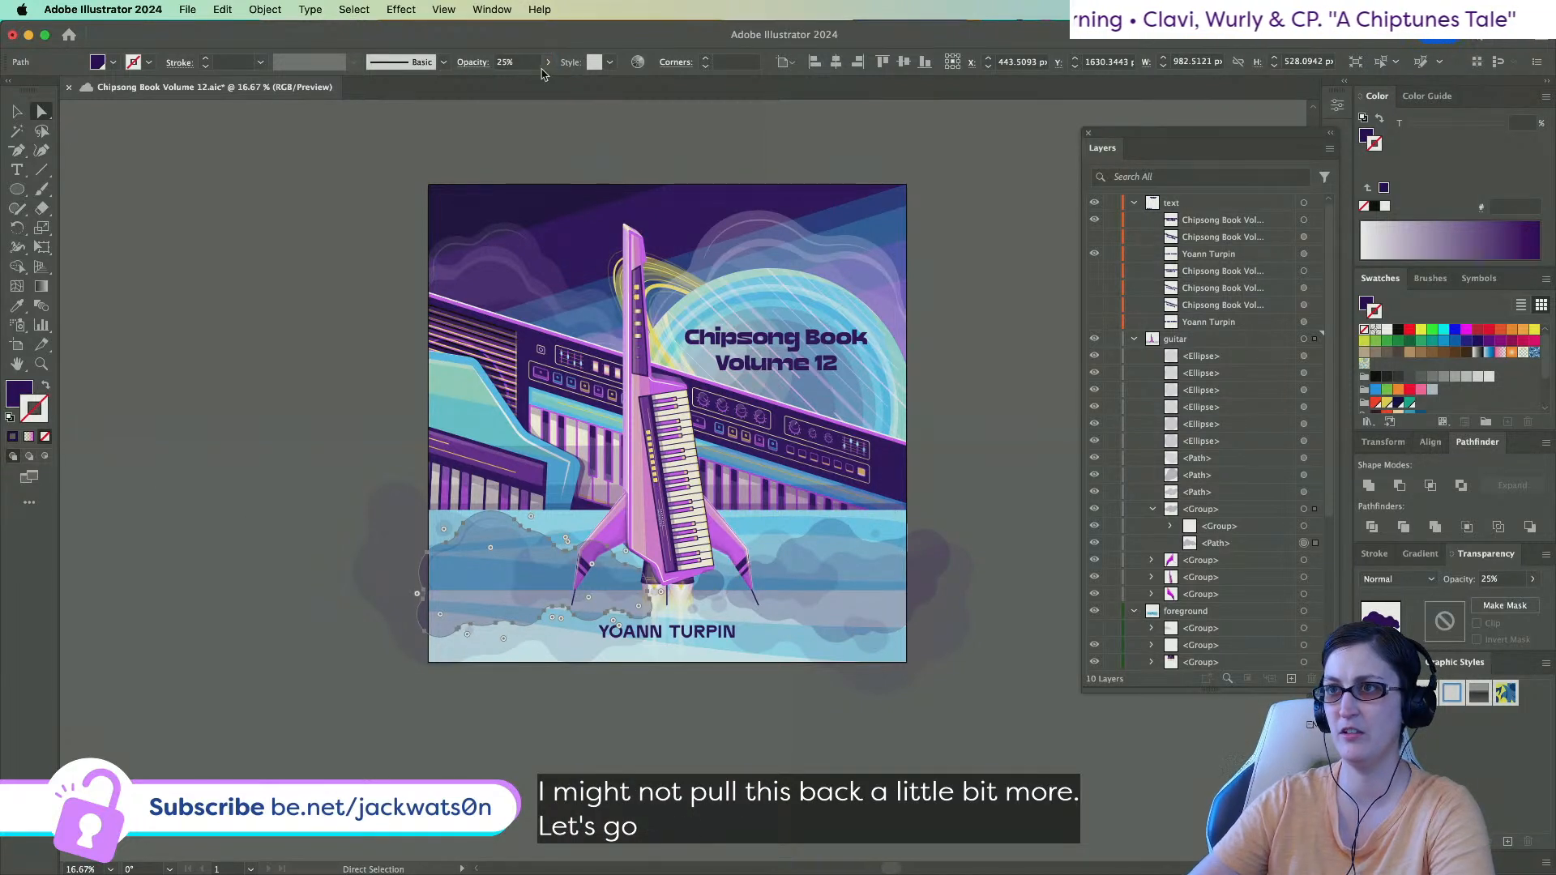
click(517, 62)
text(20)
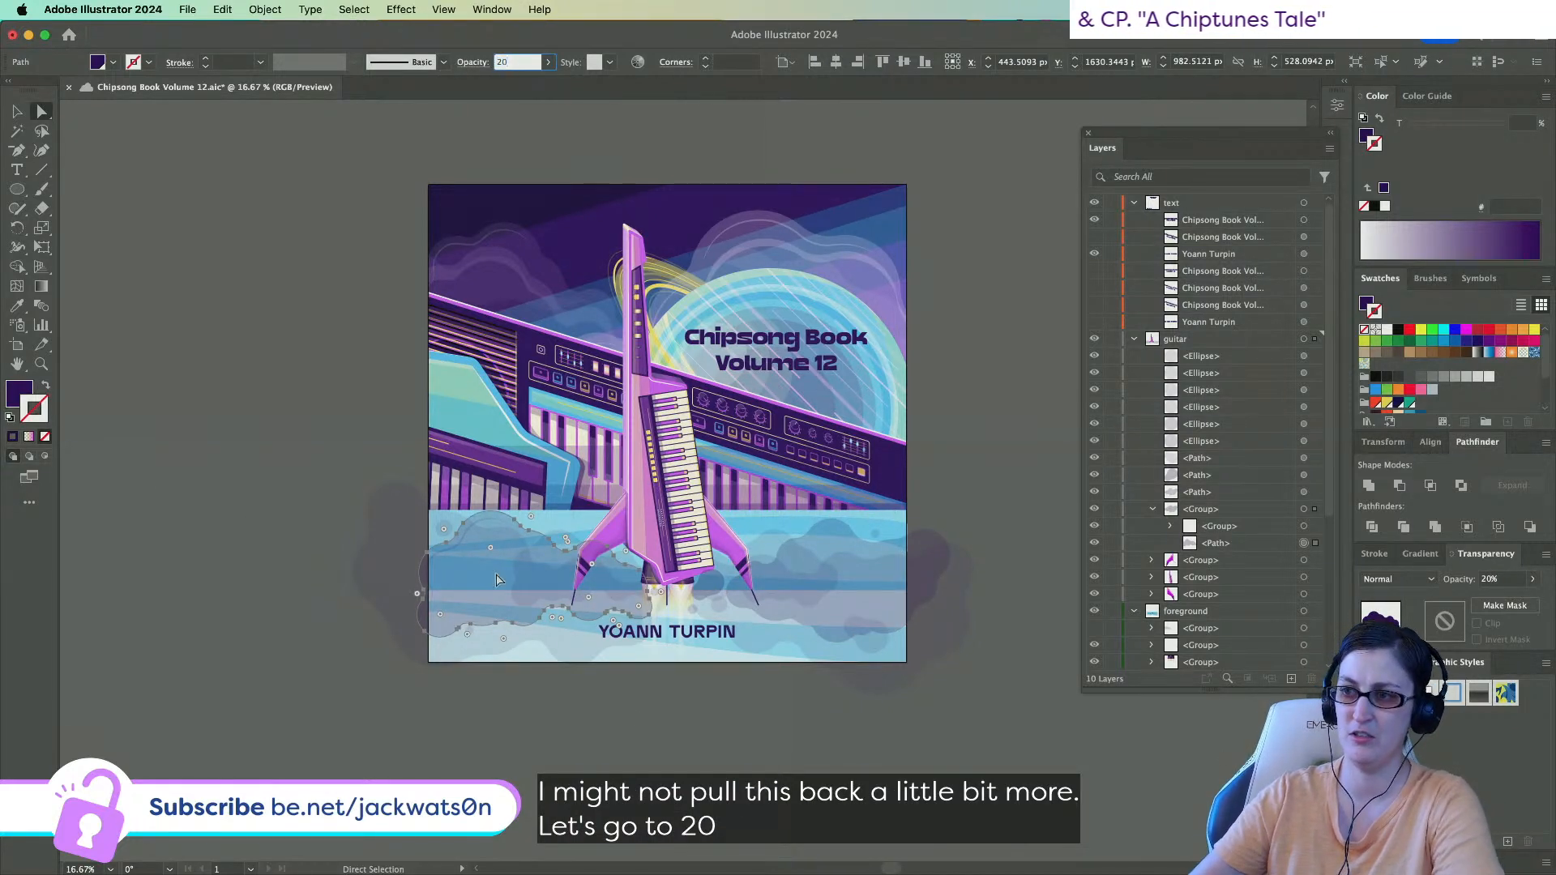
click(648, 723)
Duplicate the right cloud's lower puff into the left cloud, then rotate and shrink the copy to about 139 px wide.
scroll(587, 697, right, 3)
key(super+equal)
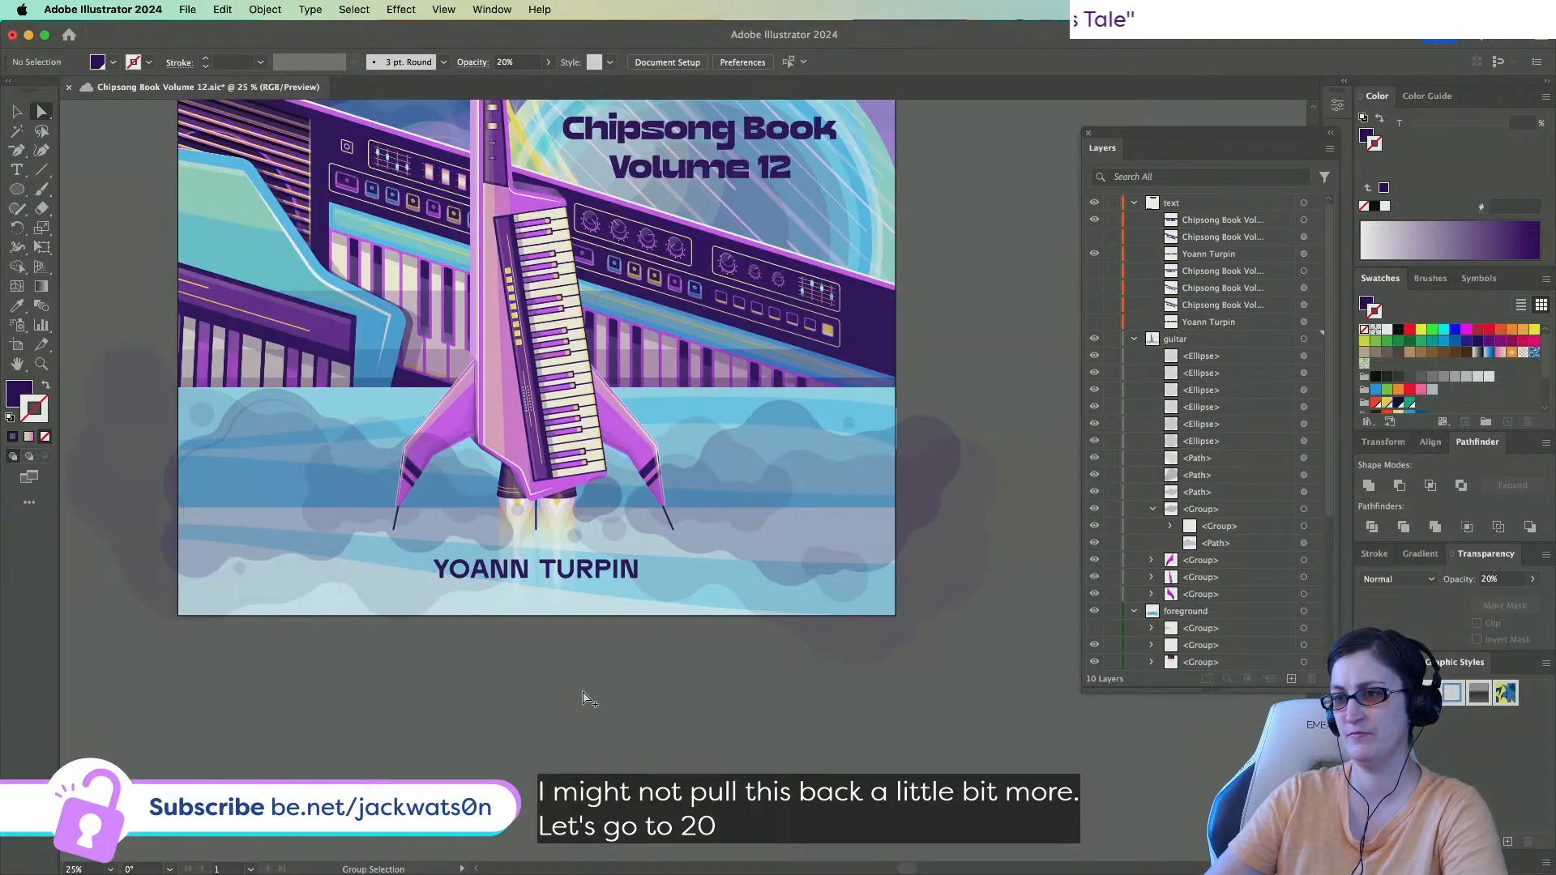
drag(846, 591, 245, 551)
click(17, 111)
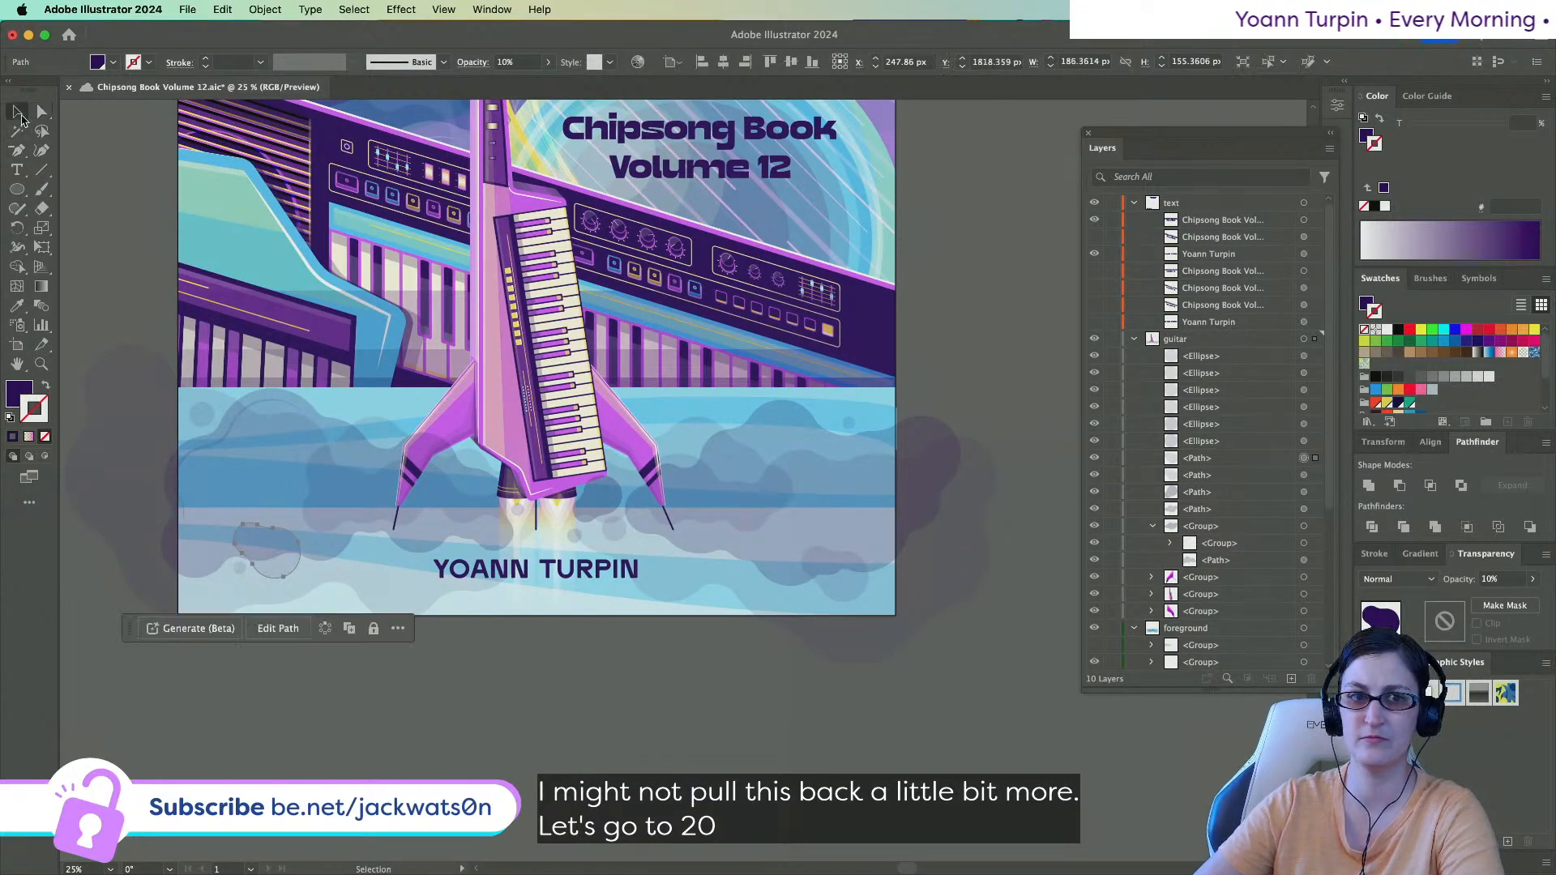
drag(224, 531, 245, 451)
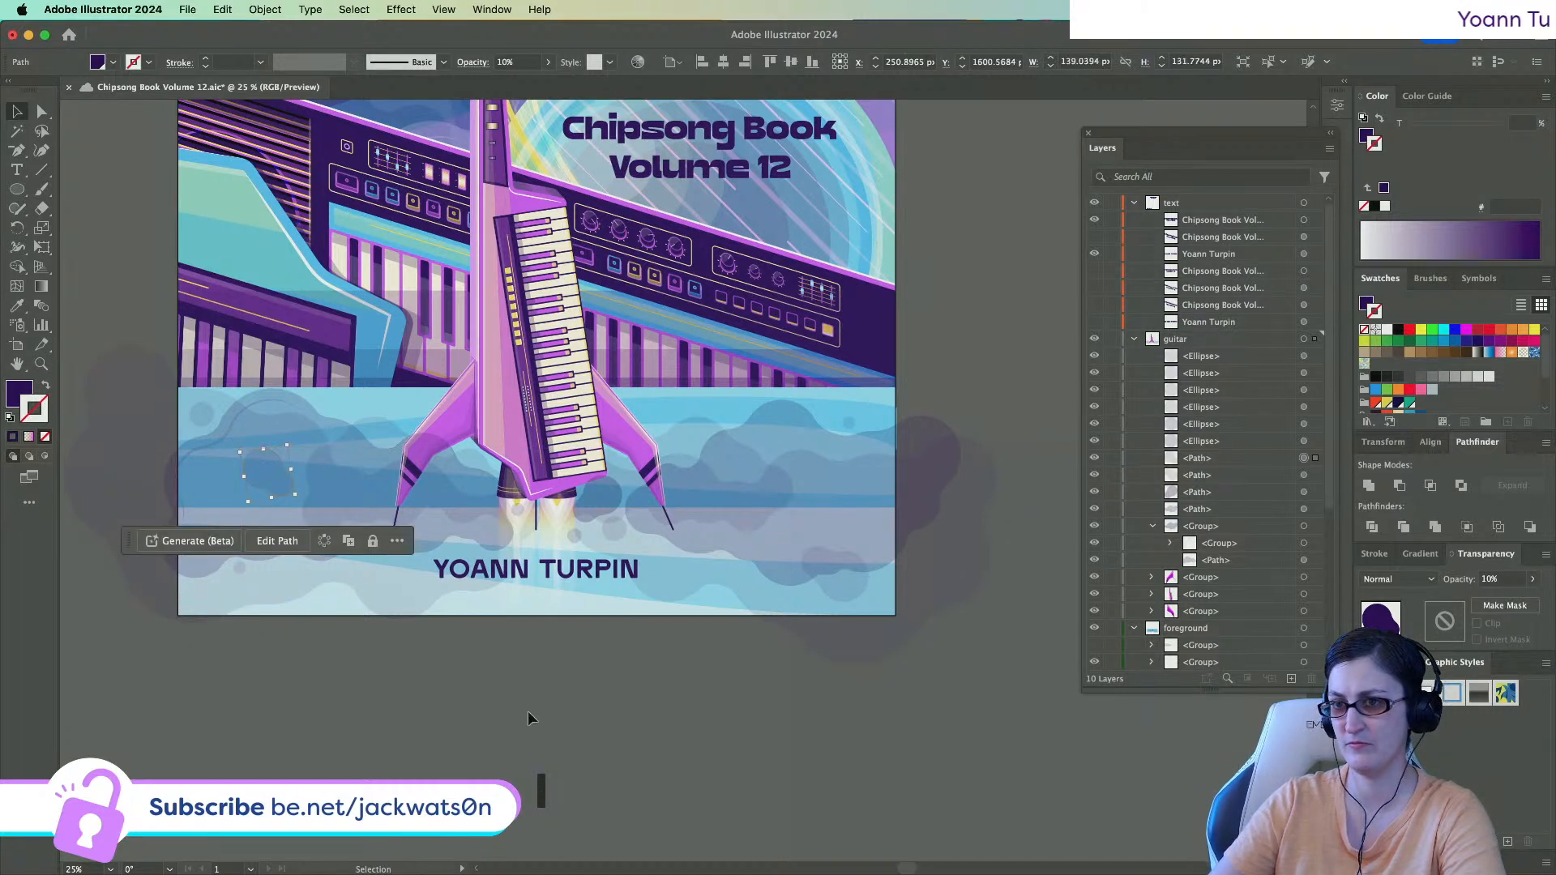
click(528, 712)
key(super+minus)
scroll(515, 713, up, 1)
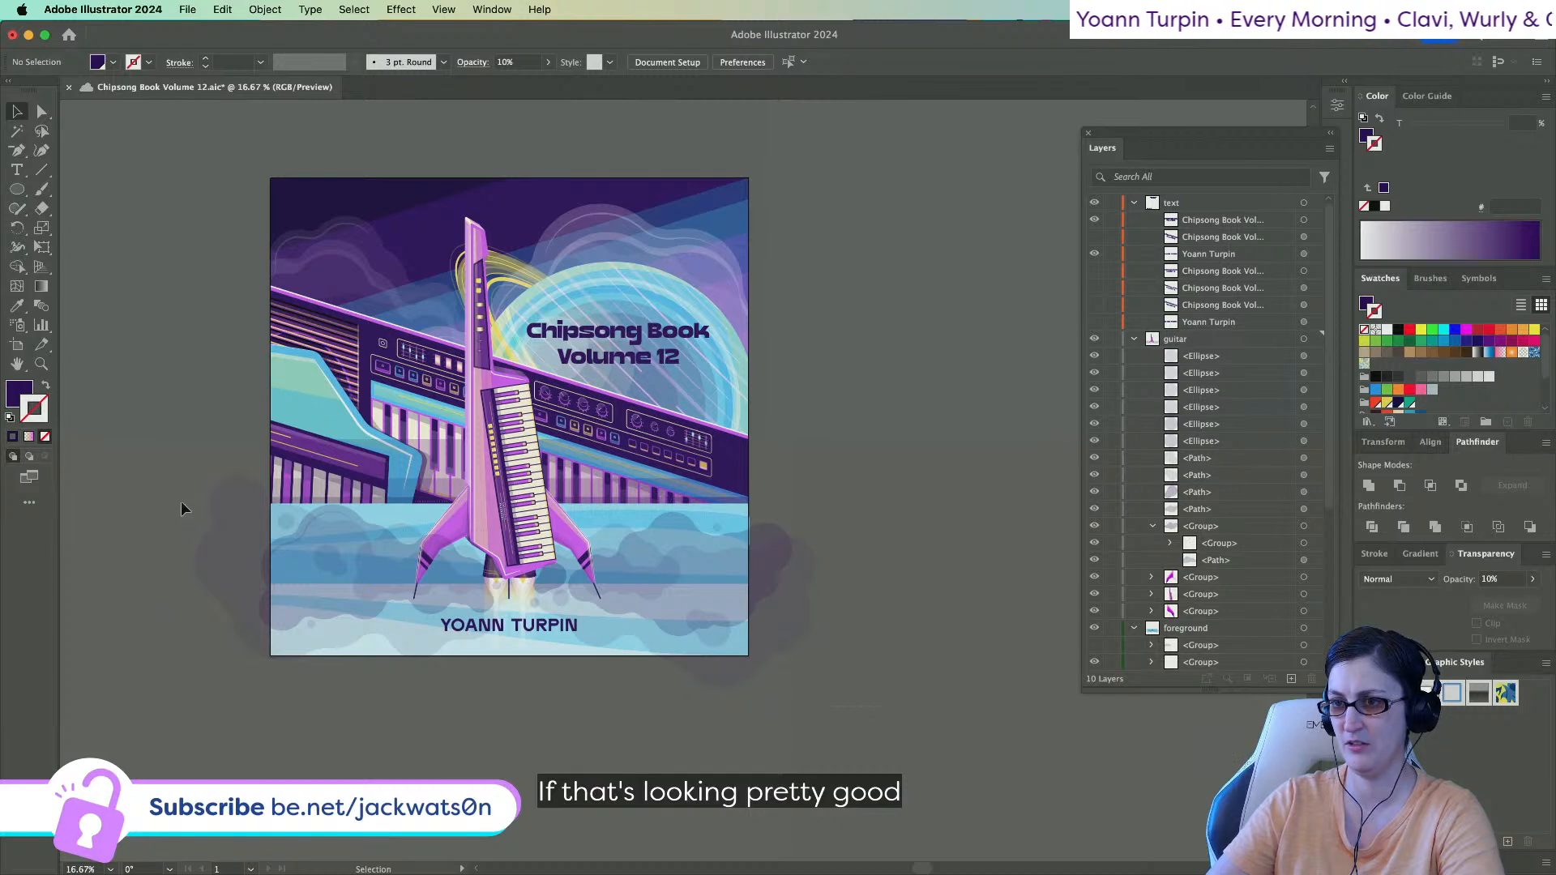
Lock the three rocket groups in the guitar layer and group all the smoke clouds, puffs and circles.
drag(182, 501, 882, 535)
key(super+shift+a)
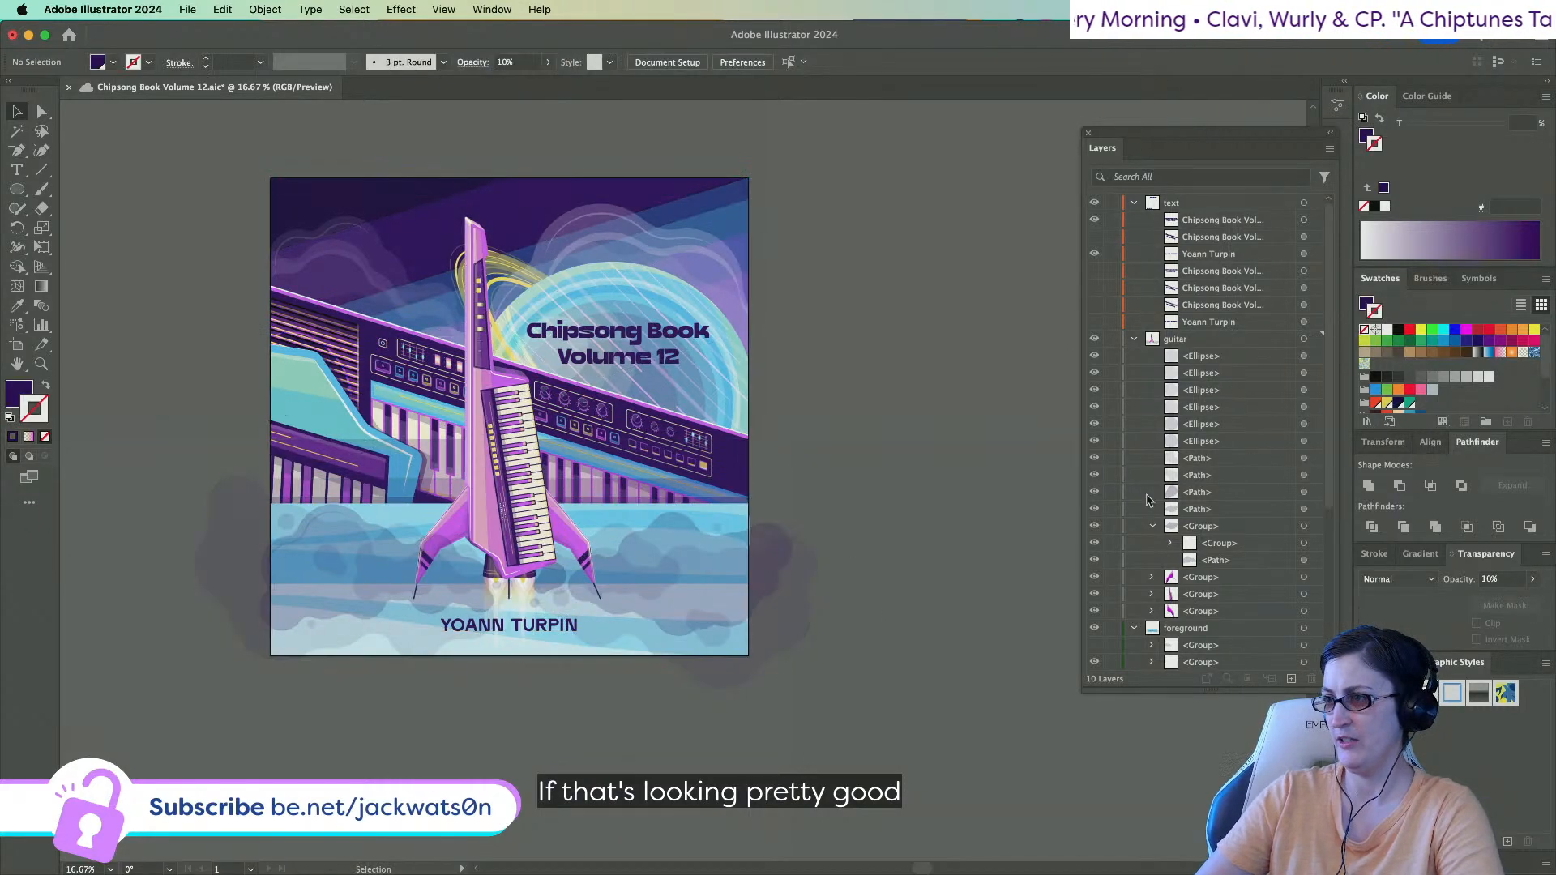
click(1152, 526)
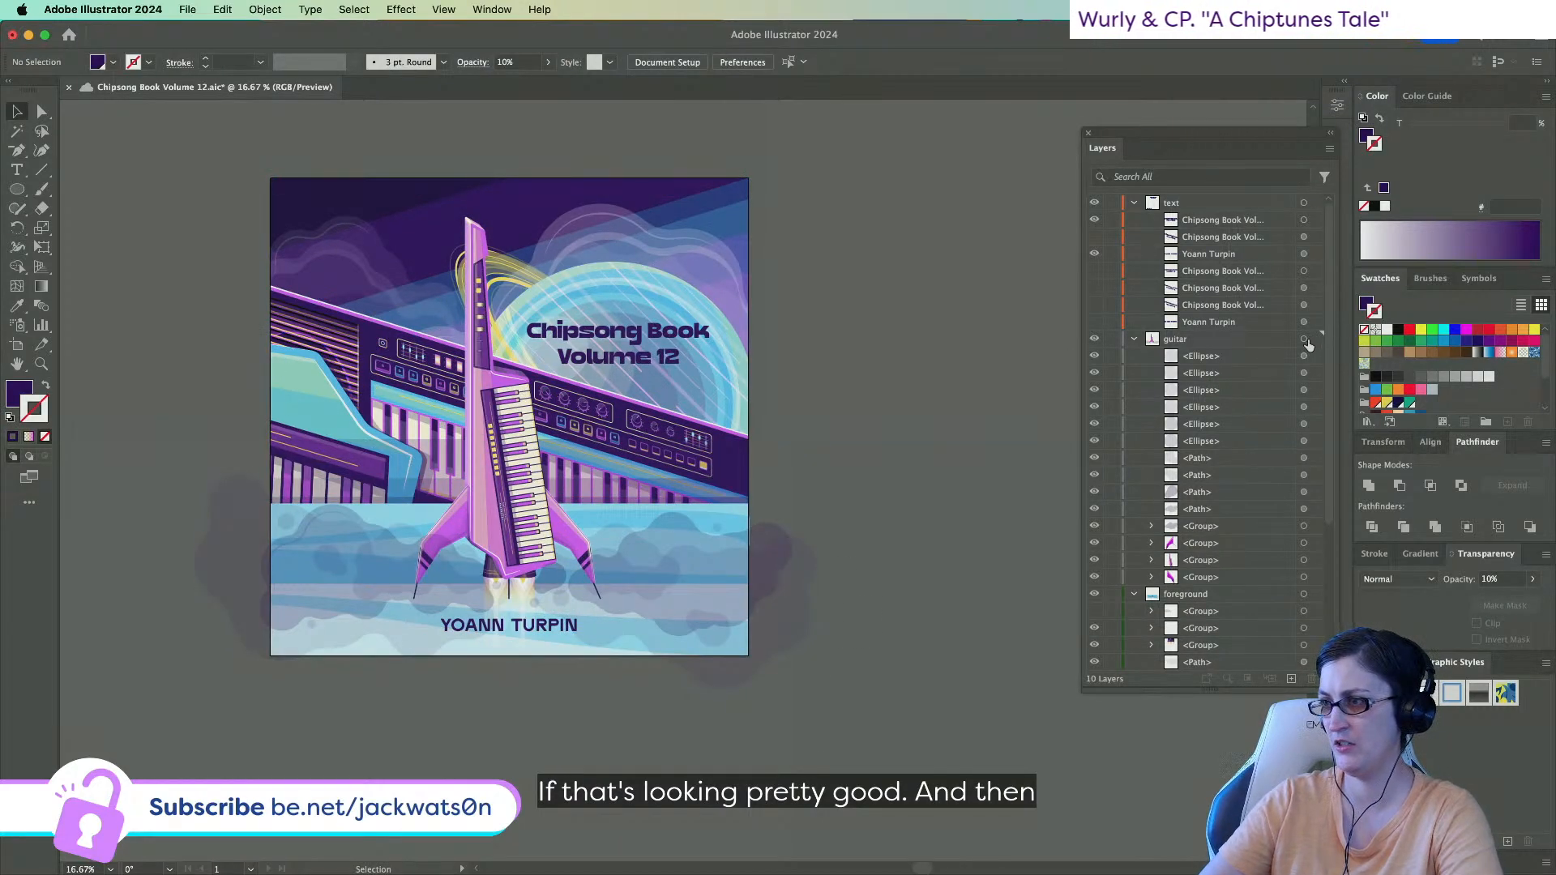
click(1304, 340)
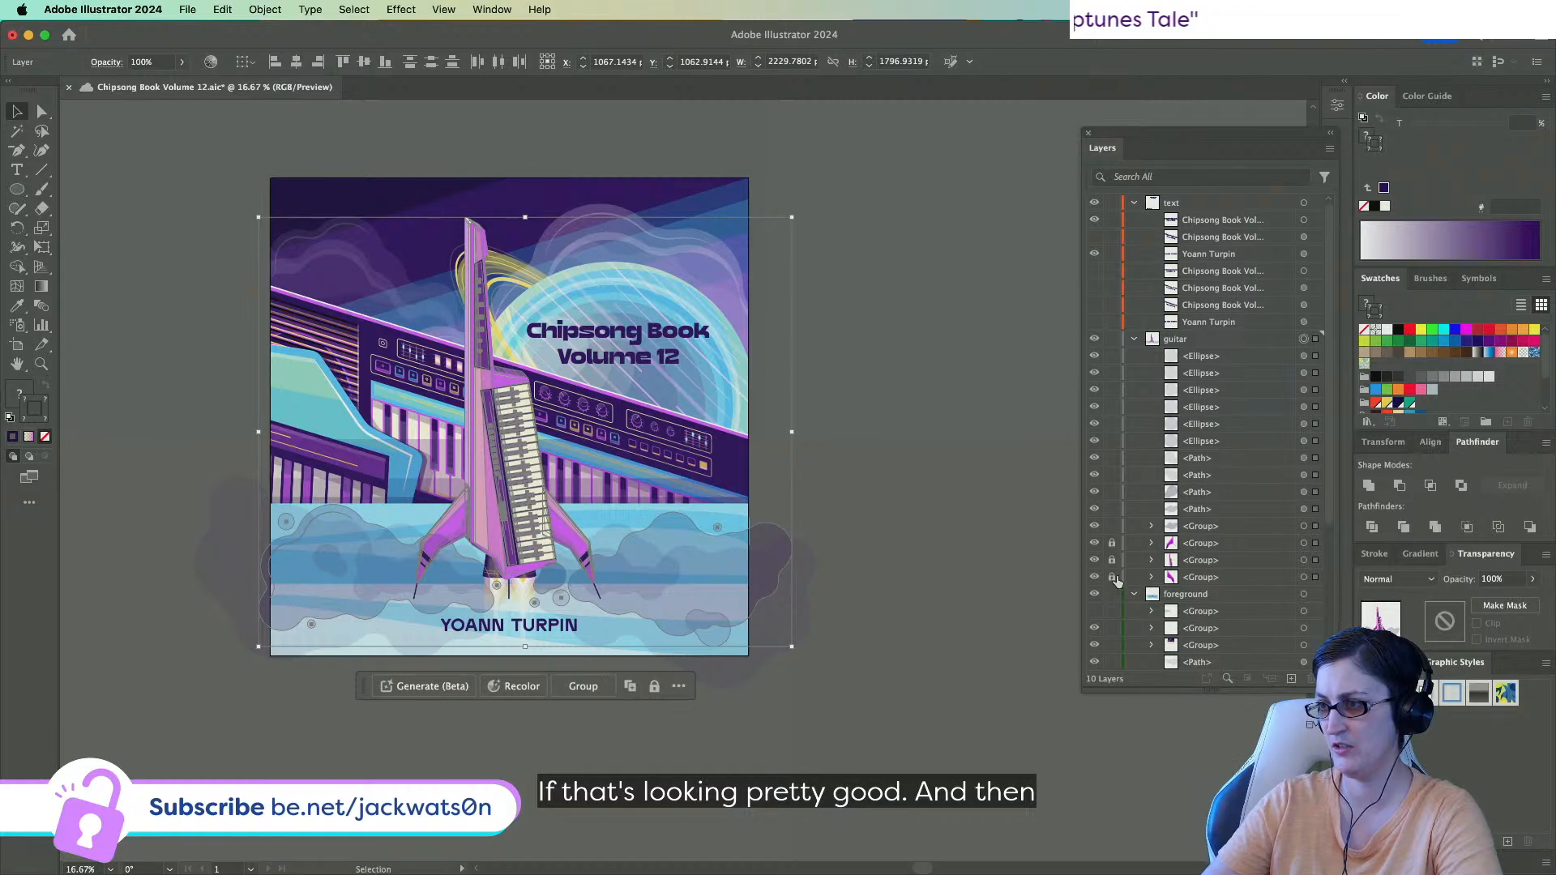
drag(1114, 576, 1115, 579)
key(super+g)
Isolate the smoke group, group its left-side and right-side pieces separately, and return to the full artwork.
right_click(701, 563)
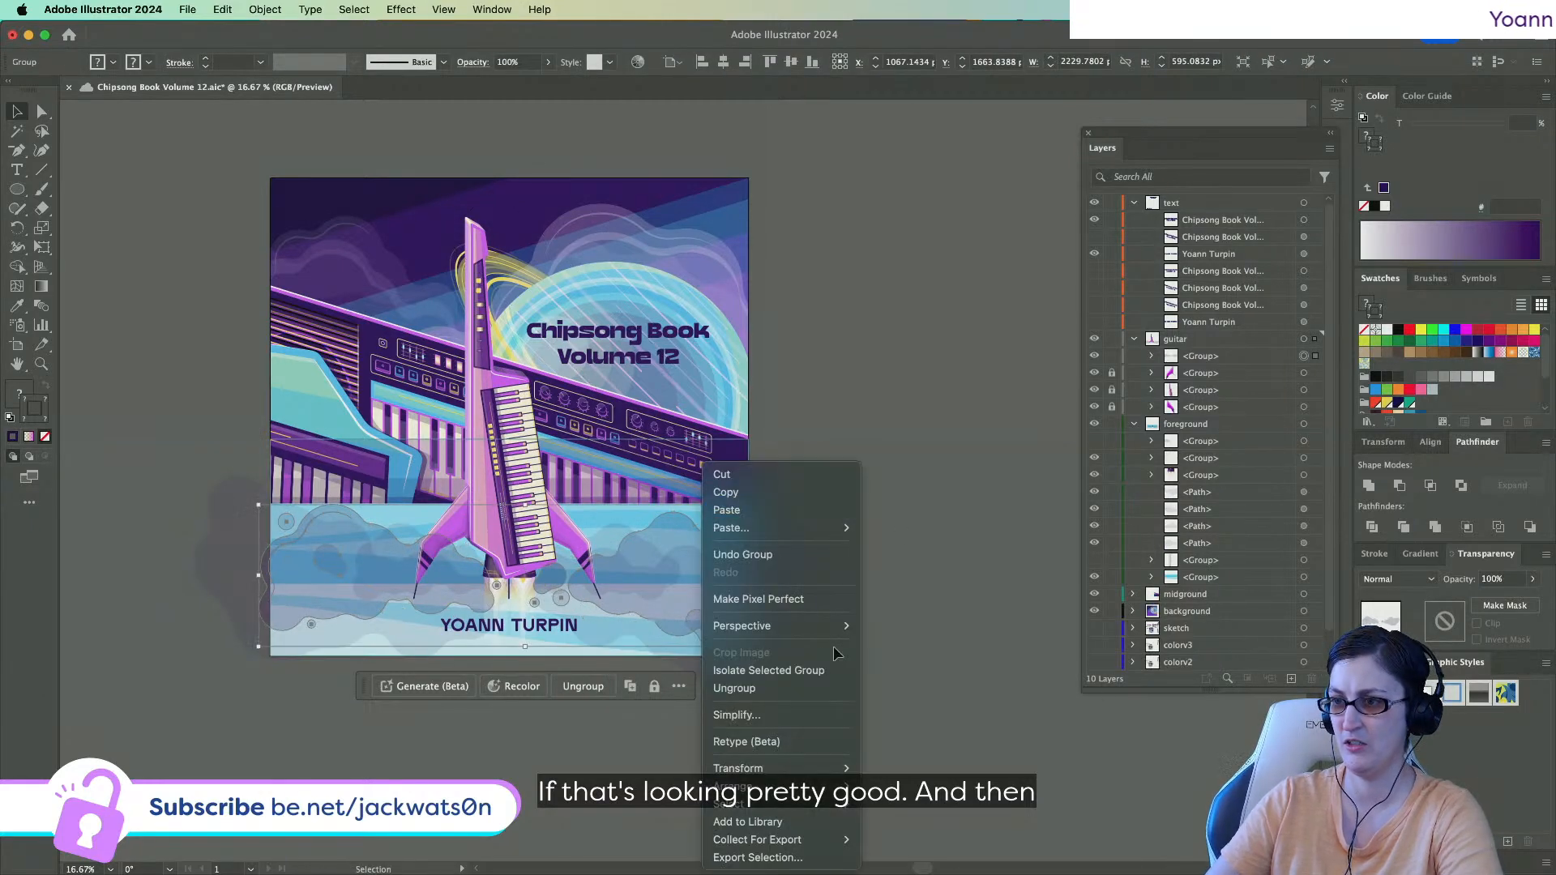
click(843, 671)
key(a)
click(527, 491)
key(super+g)
drag(152, 526, 497, 664)
key(super+g)
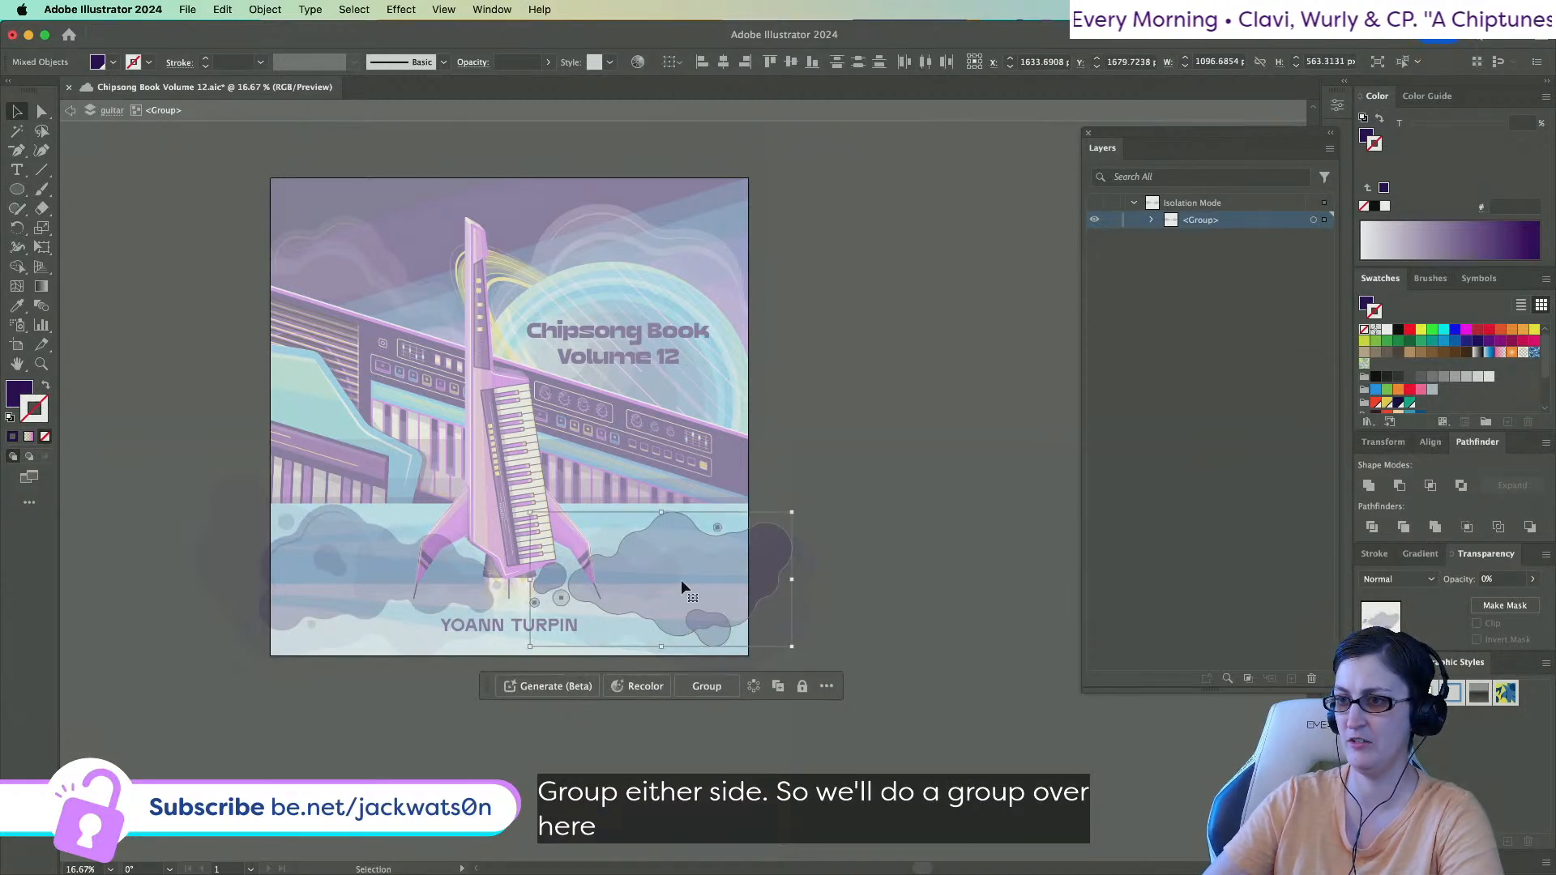
key(v)
click(671, 589)
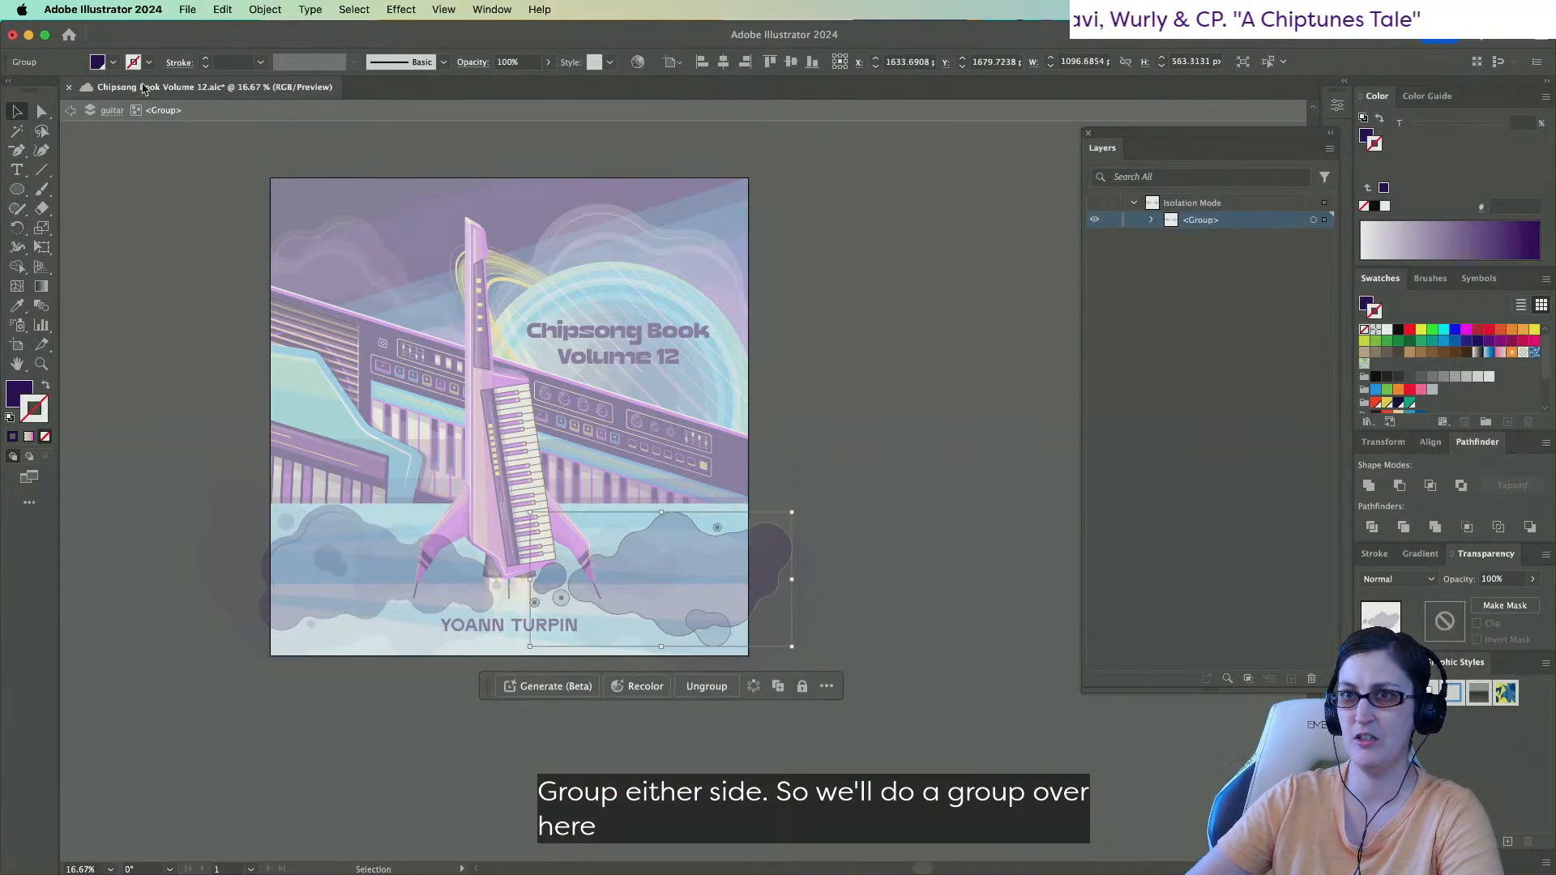
click(71, 113)
click(659, 585)
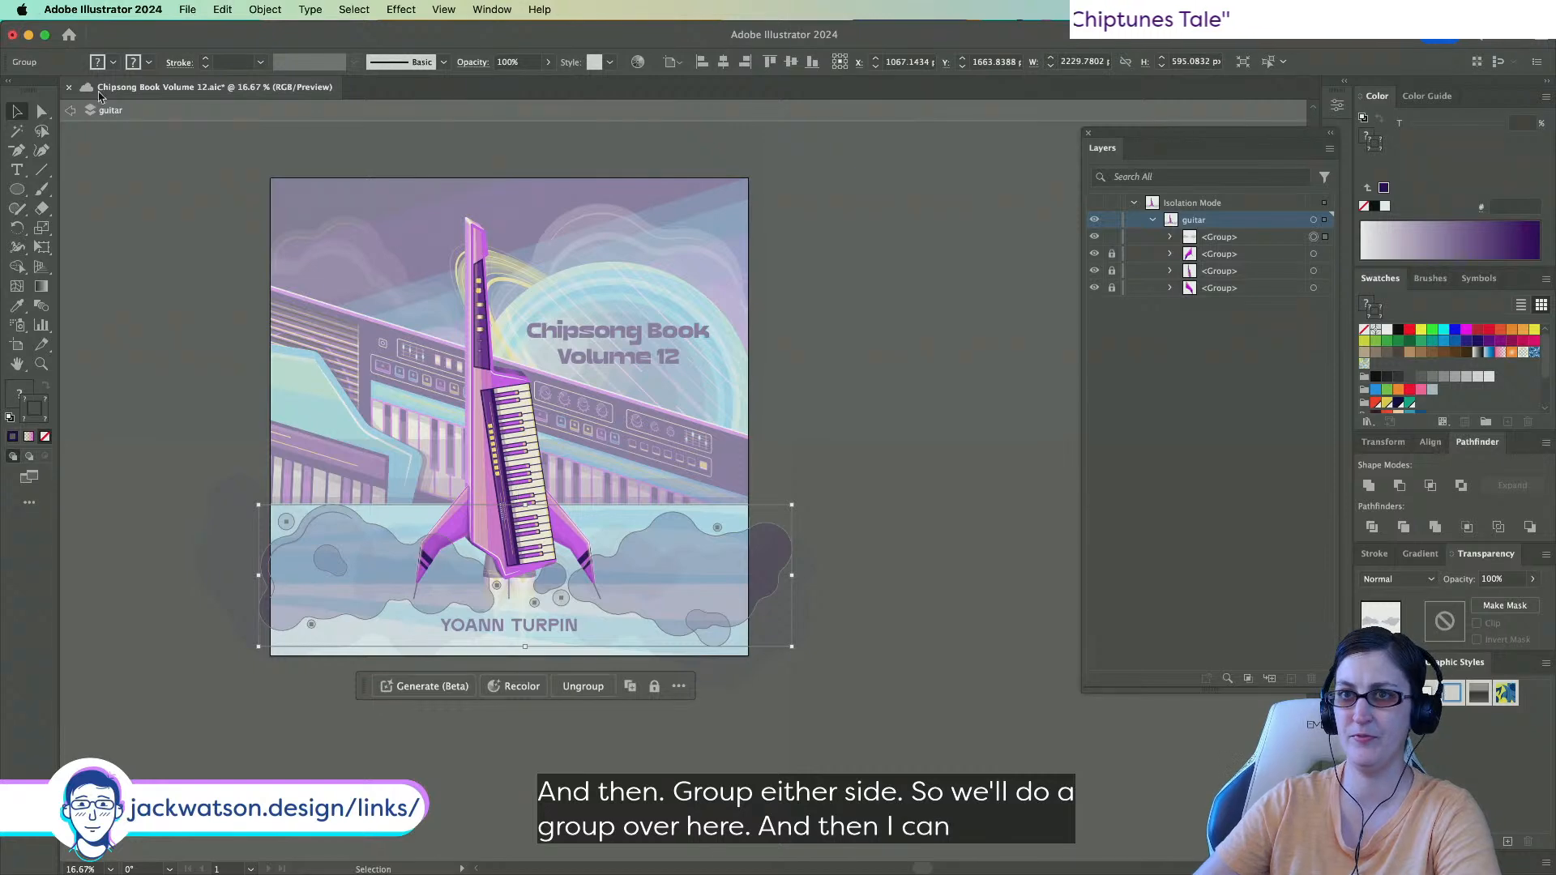
click(68, 113)
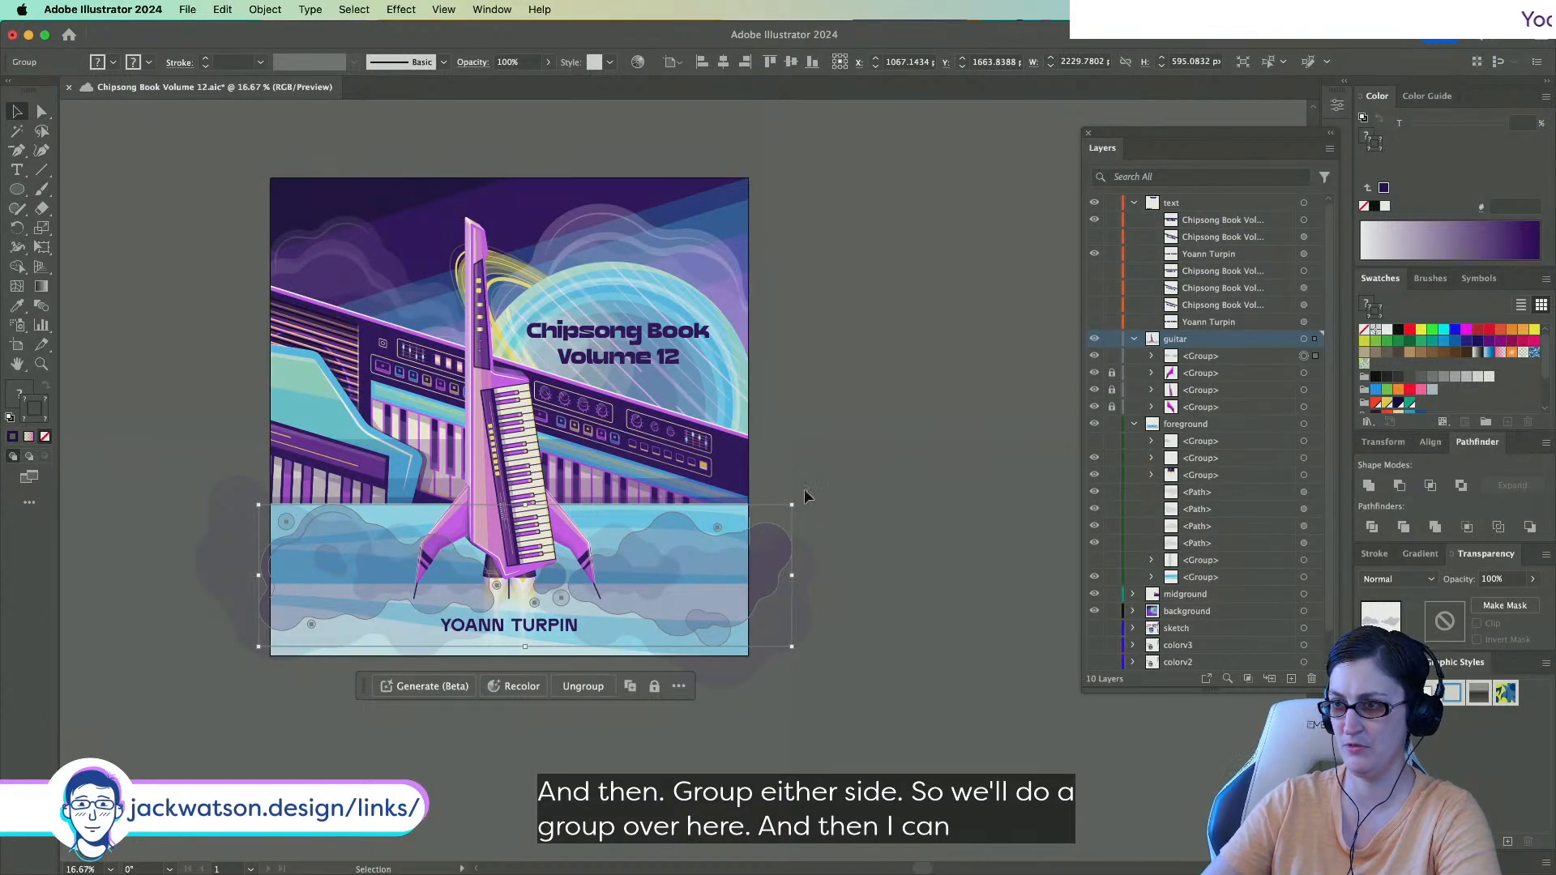
drag(800, 500, 802, 506)
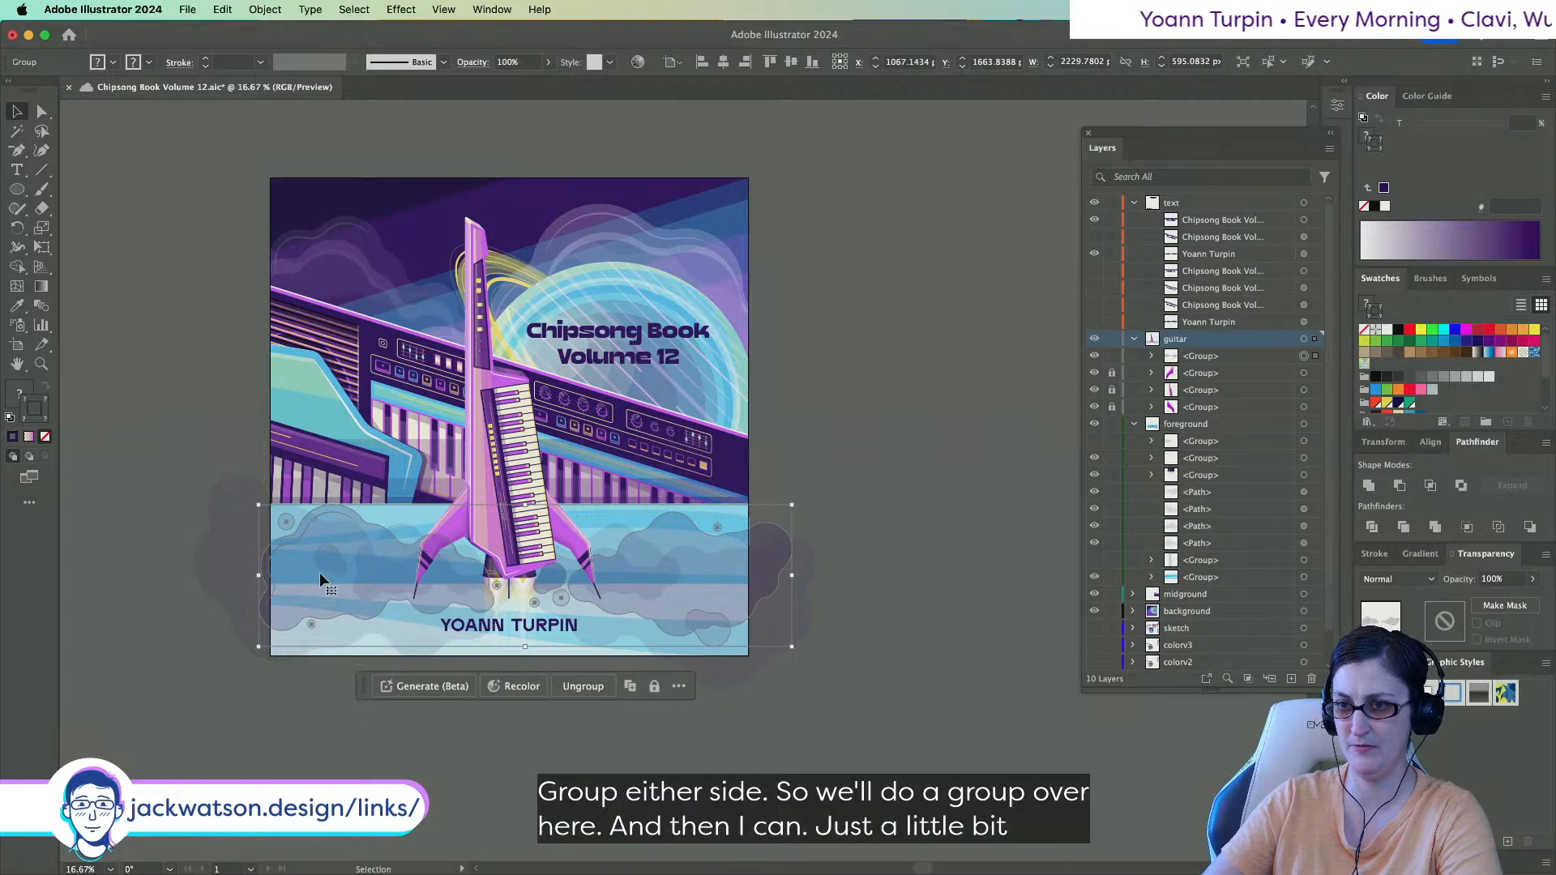
Isolate the smoke group again and shift the left smoke subgroup slightly up and toward the artboard's left edge.
double_click(320, 572)
drag(320, 574, 321, 567)
click(663, 591)
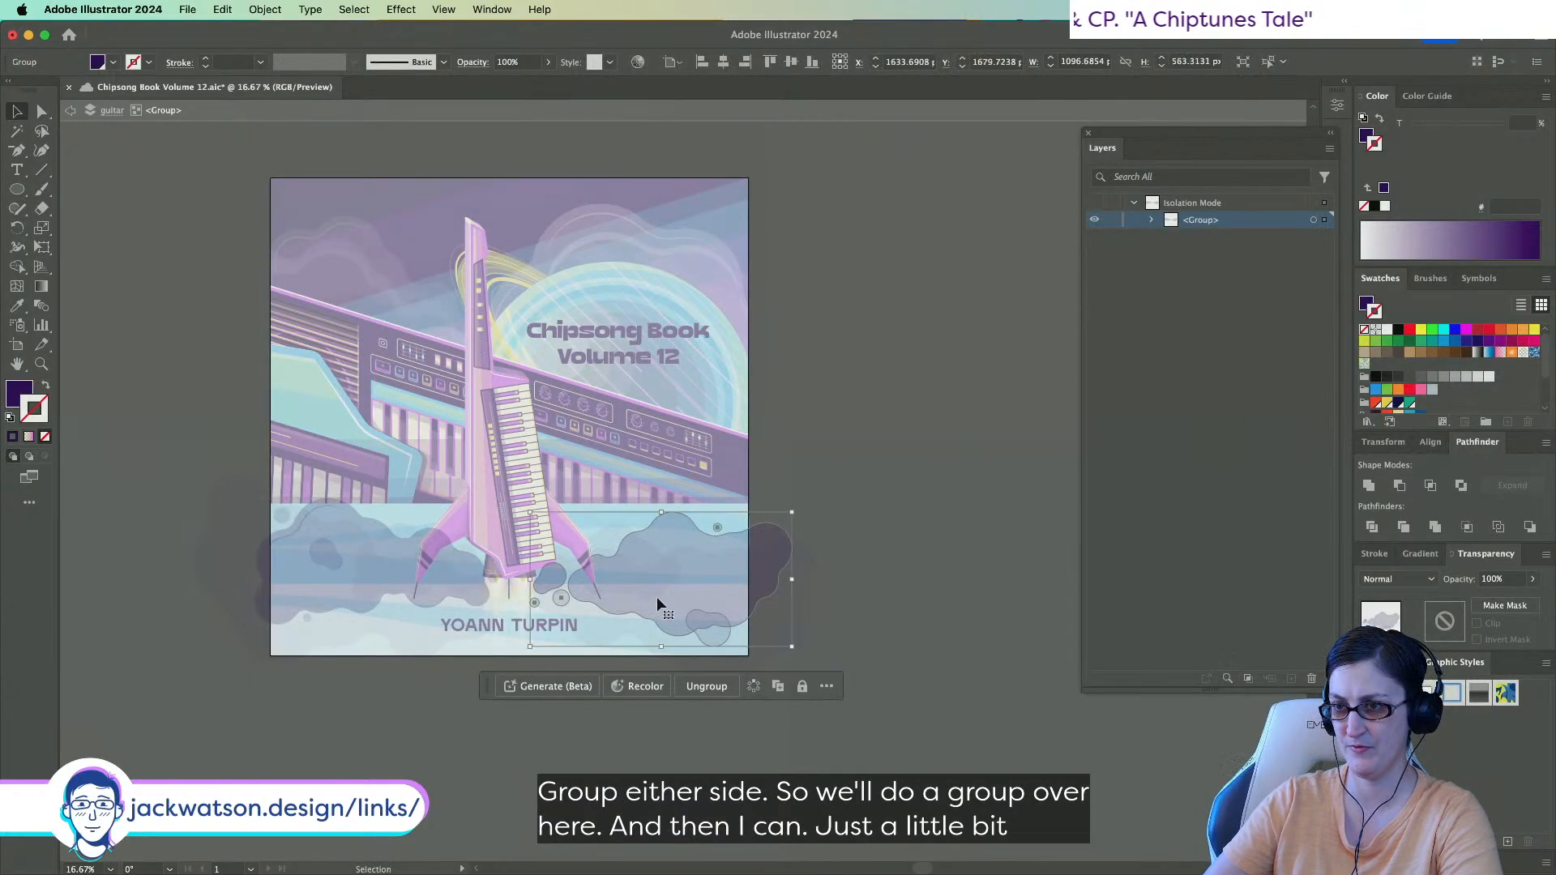
click(456, 591)
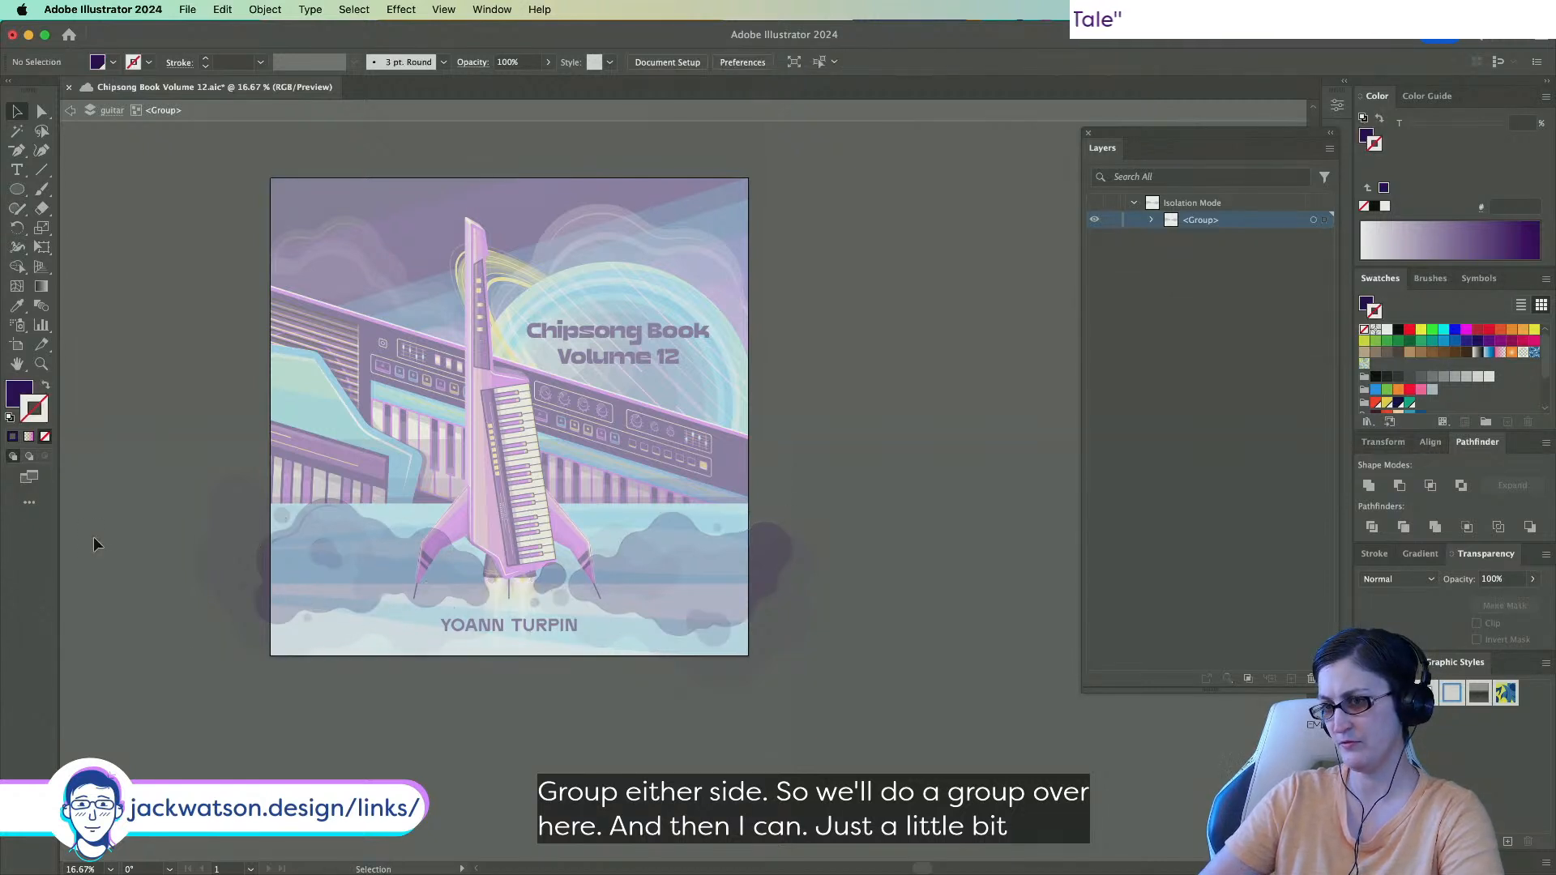
click(318, 587)
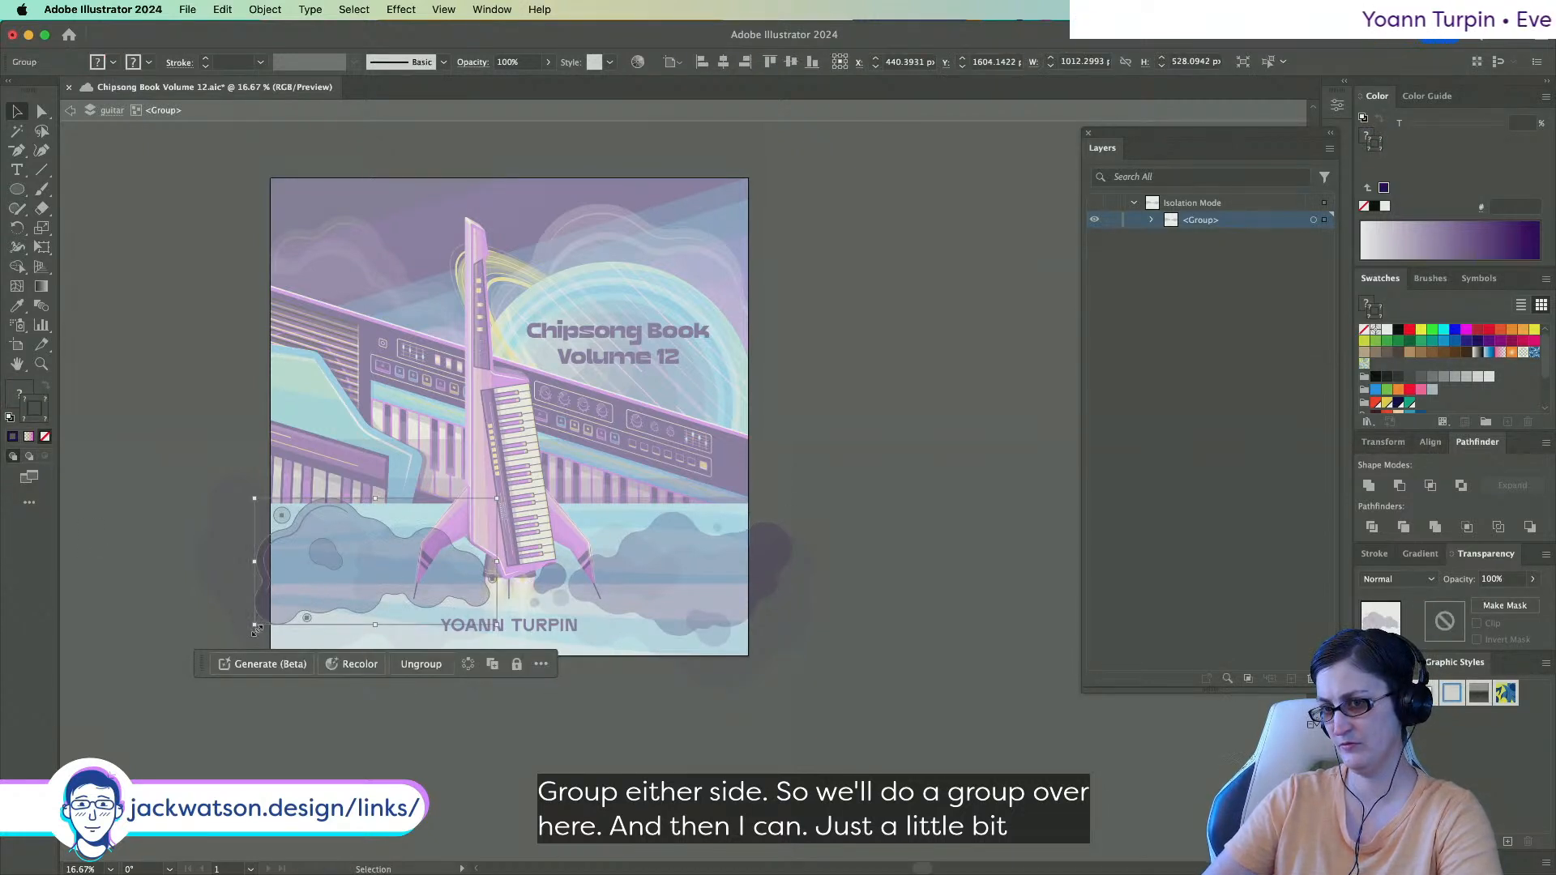
drag(295, 585, 291, 585)
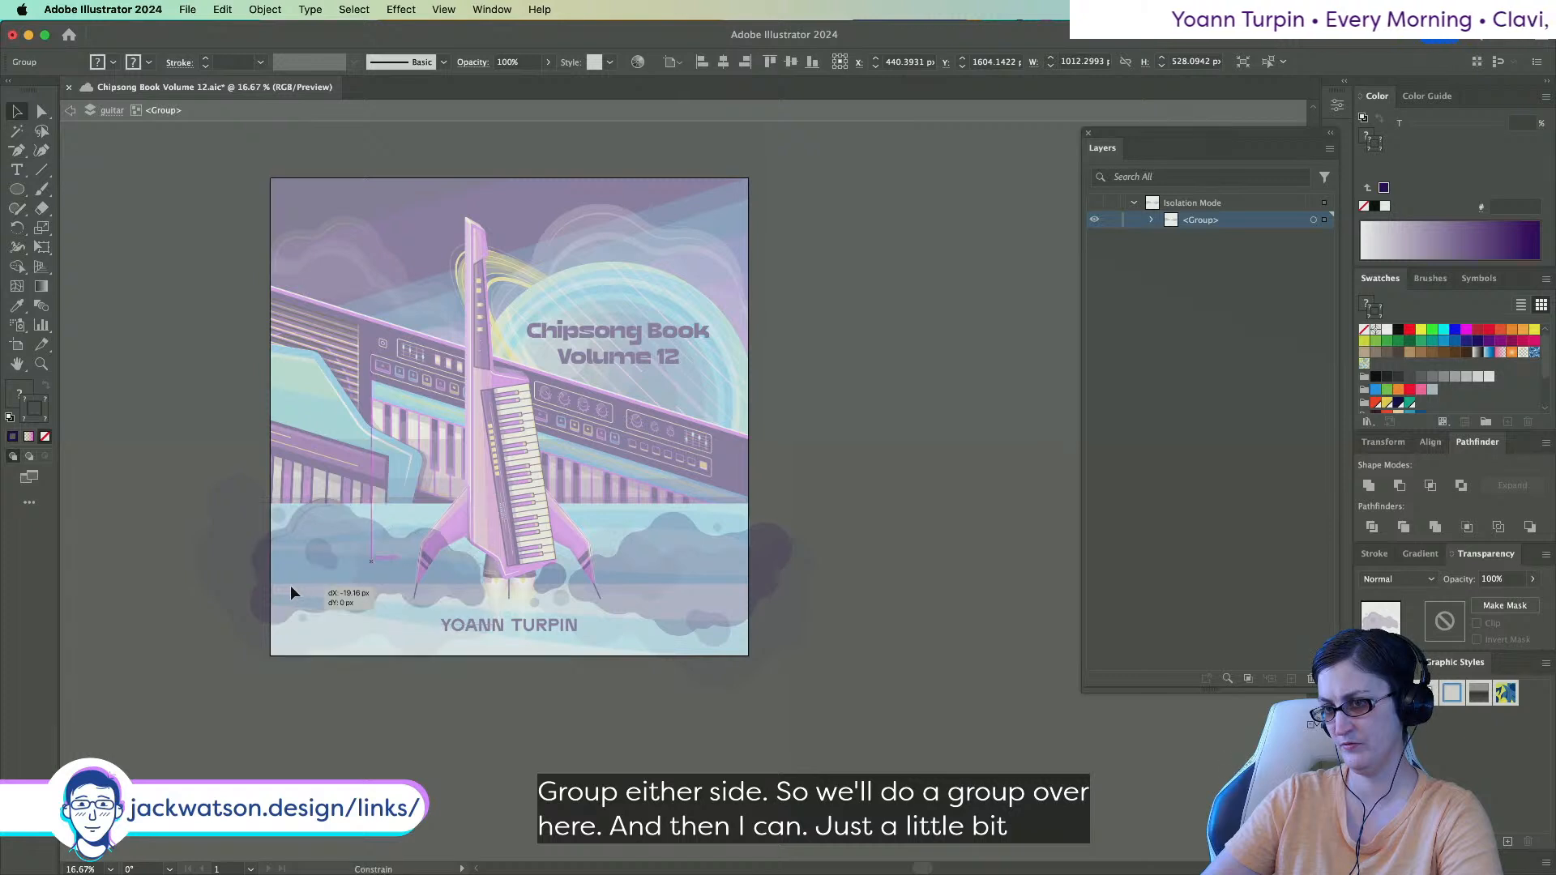
click(639, 602)
click(801, 651)
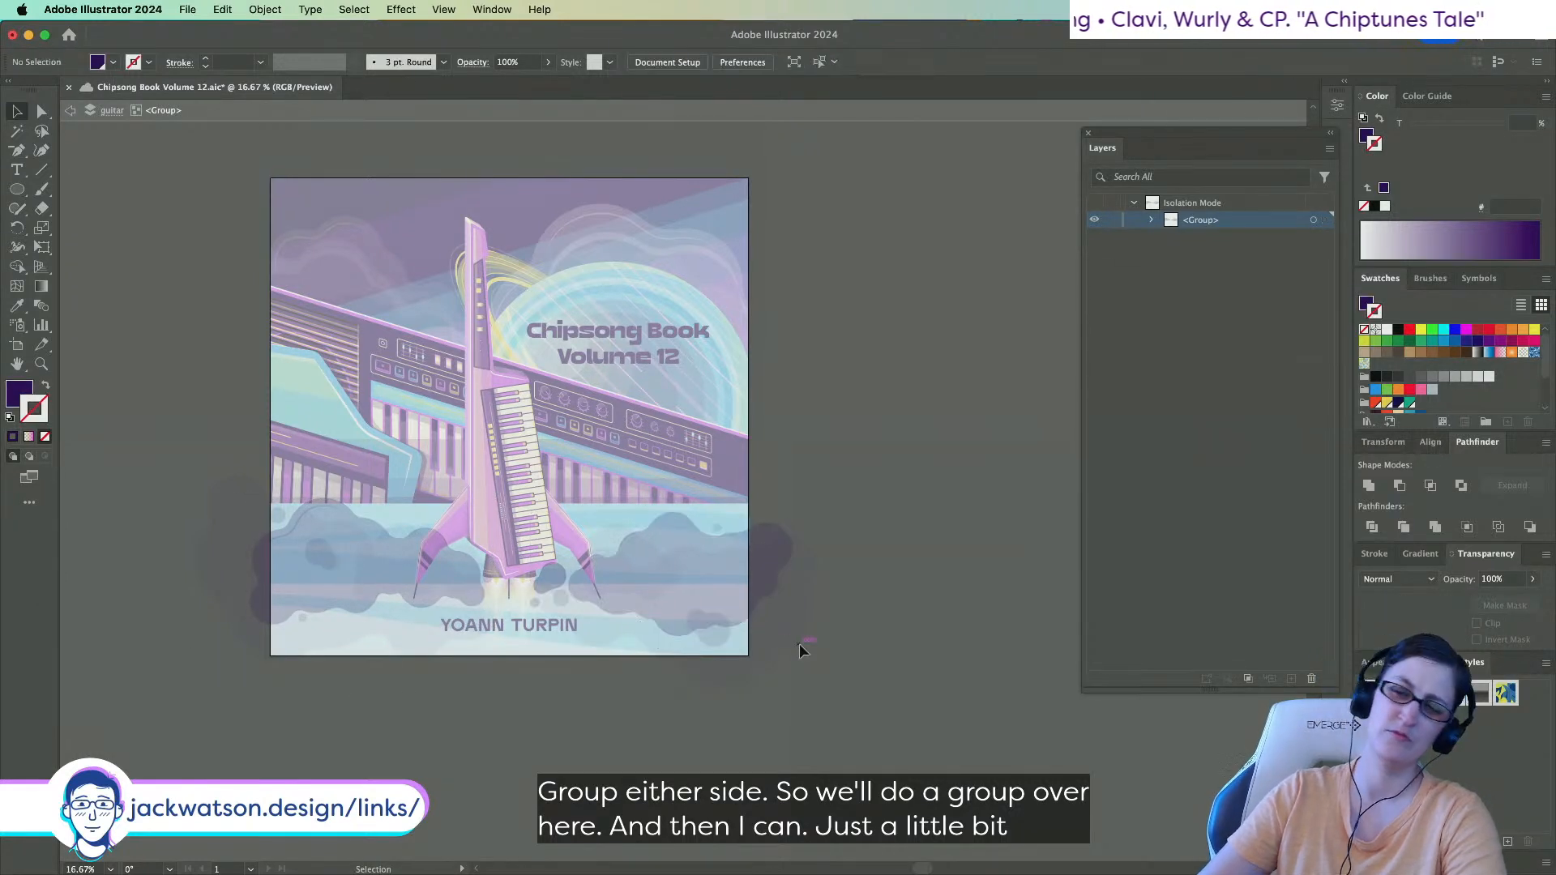
Duplicate the faint circle at the left cloud's upper left onto the left thruster flame, just above the artist name.
scroll(691, 613, up, 1)
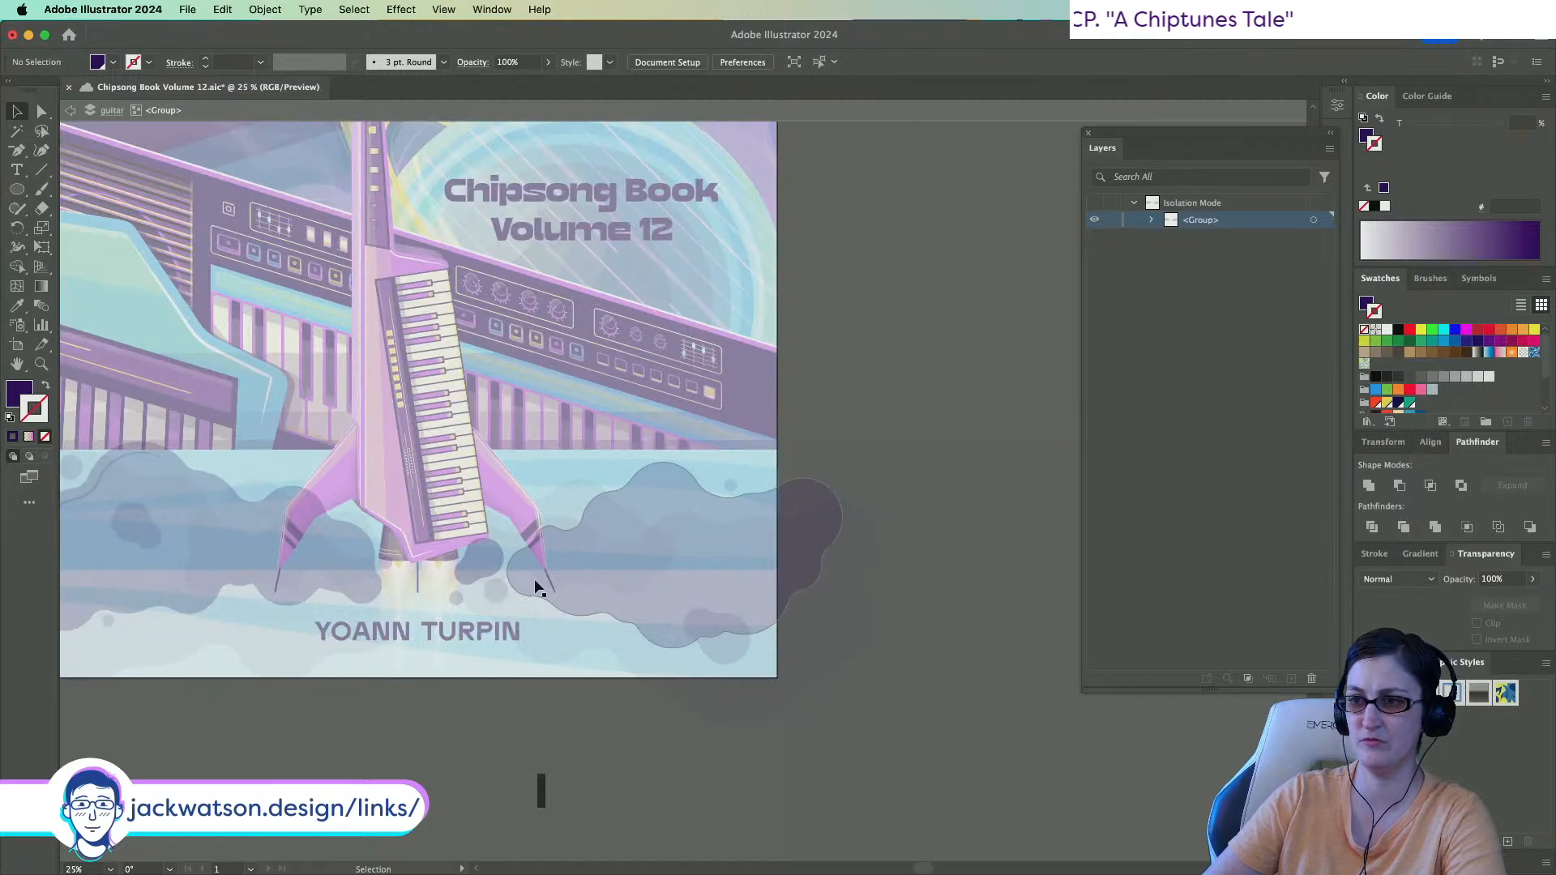
click(39, 110)
scroll(103, 461, left, 2)
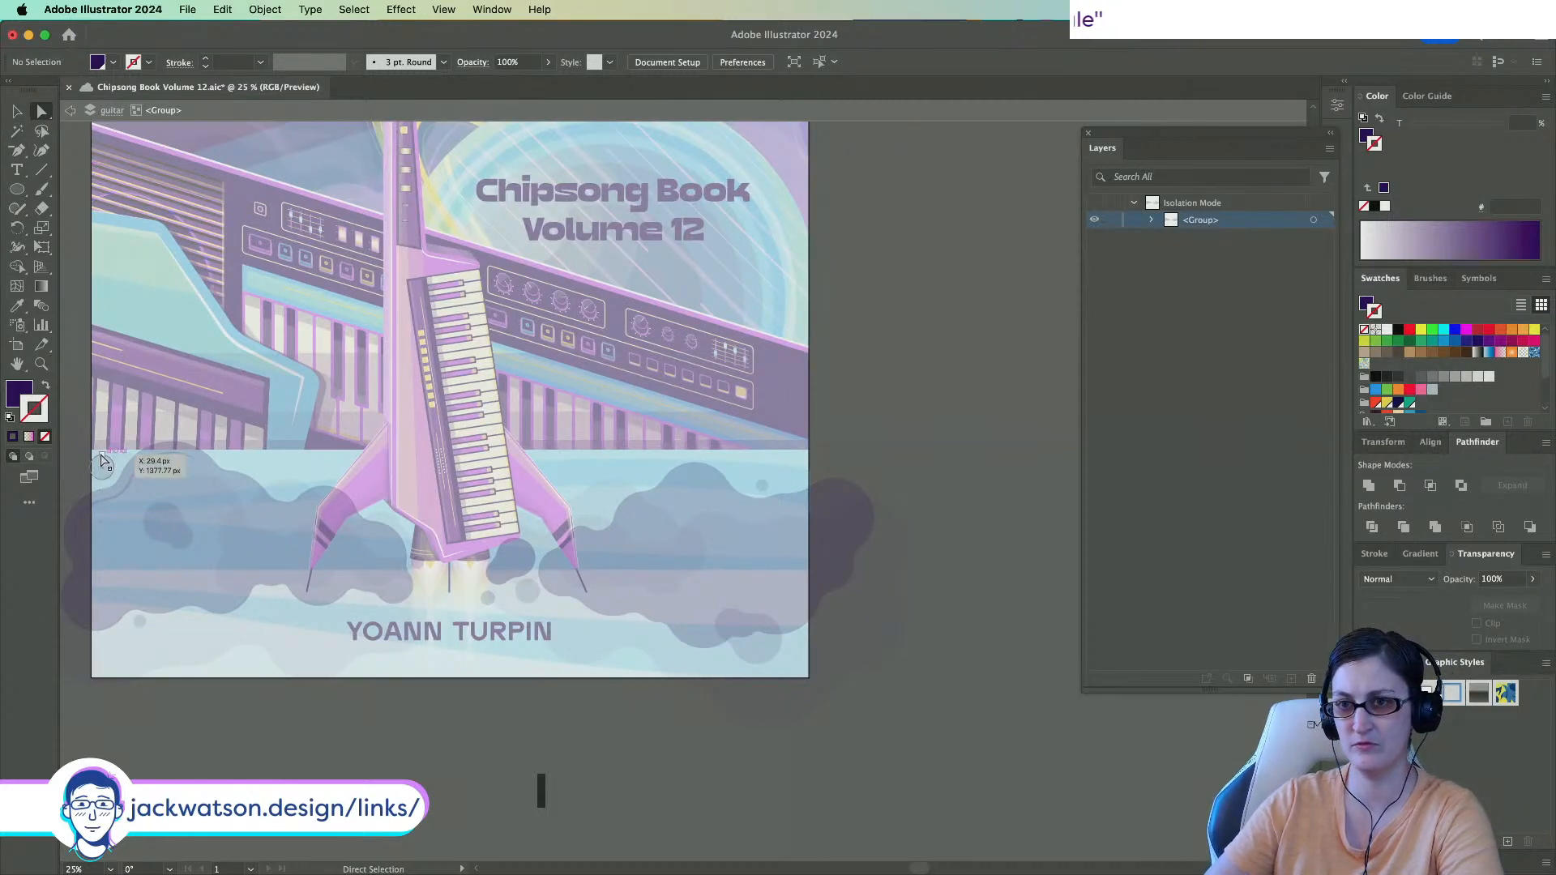
click(104, 466)
drag(103, 469, 417, 595)
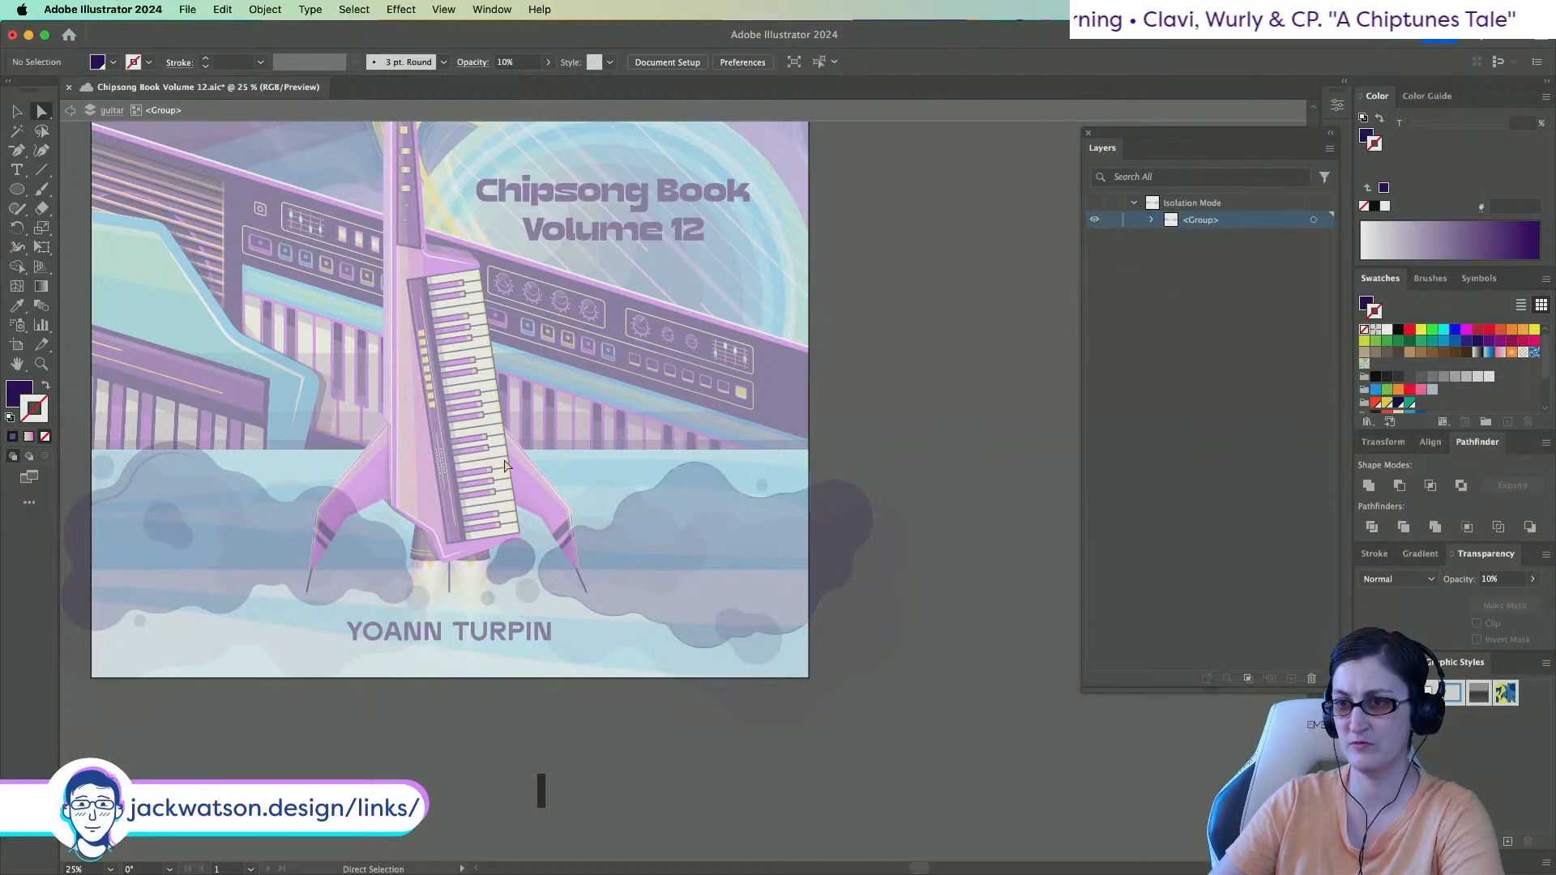
click(415, 600)
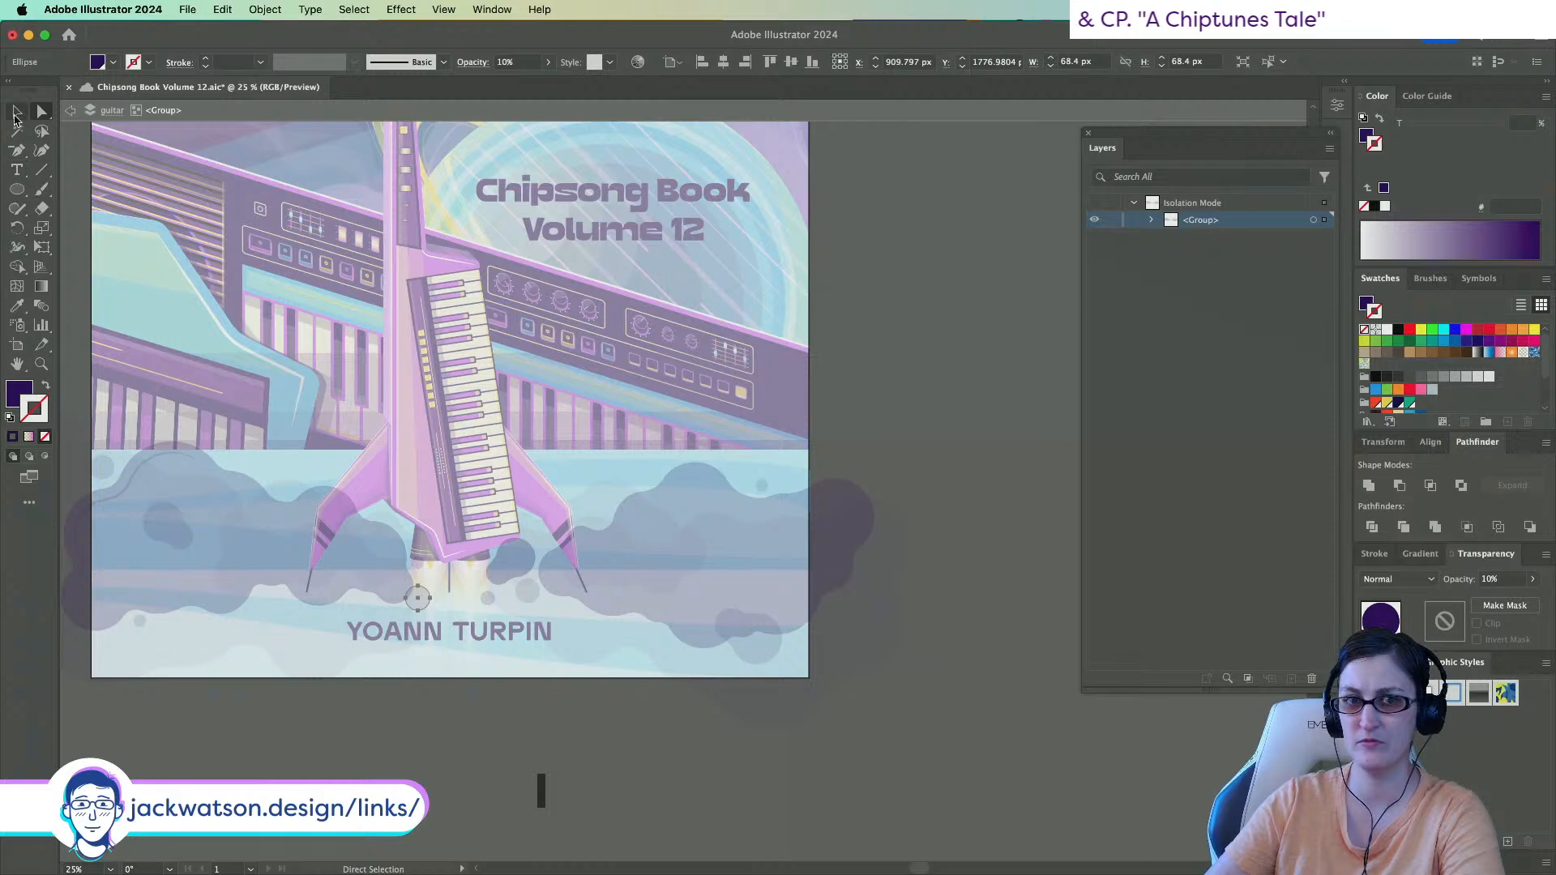
Enlarge the copied circle by the left flame to about 95 px and exit the isolated group.
click(15, 114)
drag(428, 585, 433, 584)
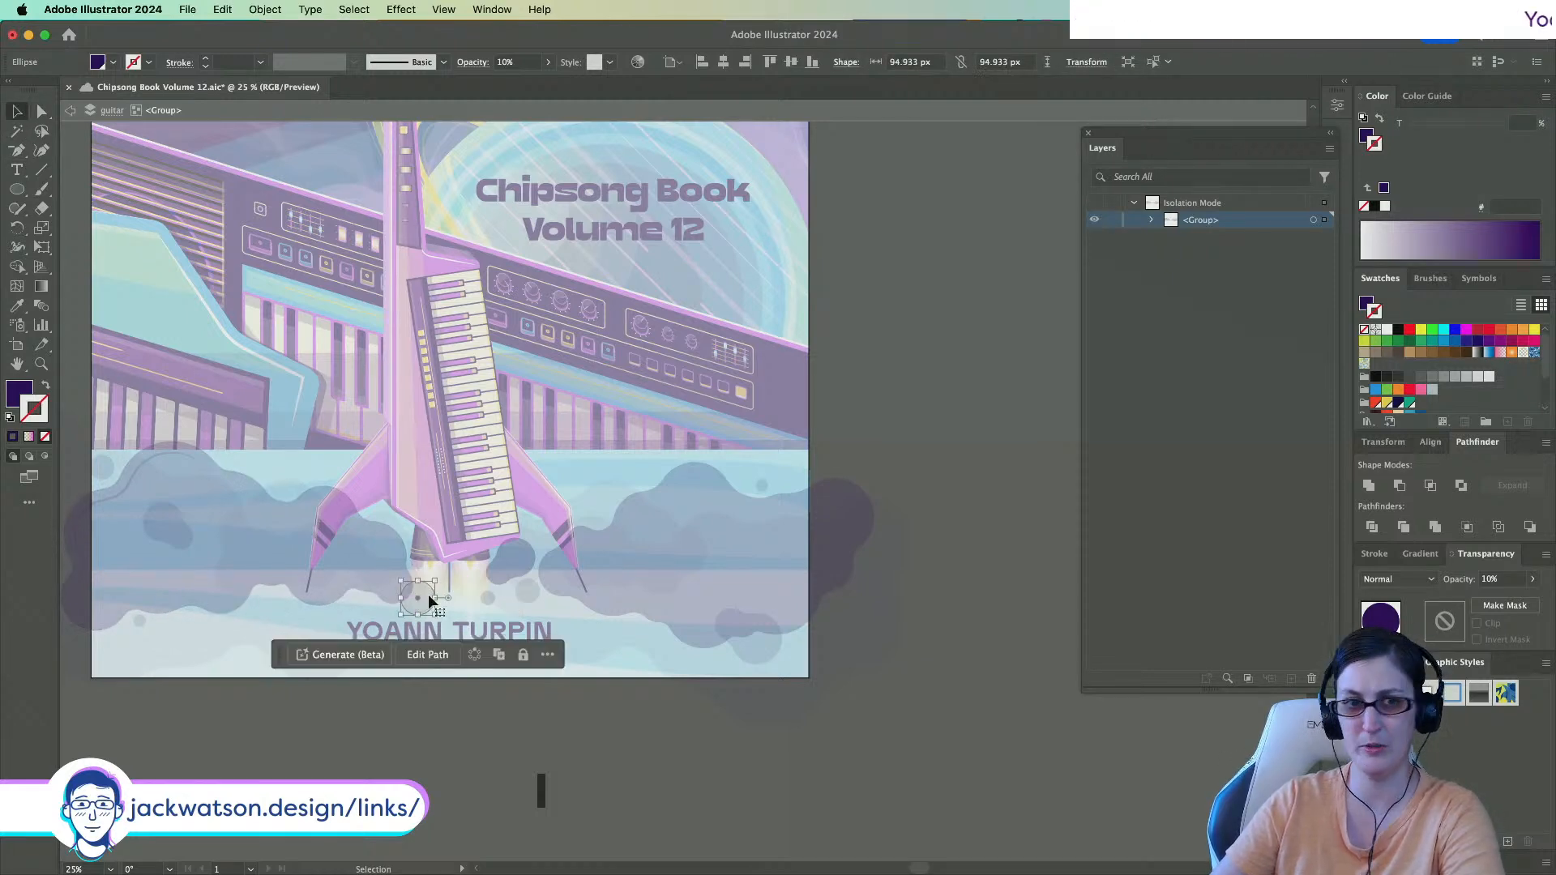
click(69, 111)
click(69, 110)
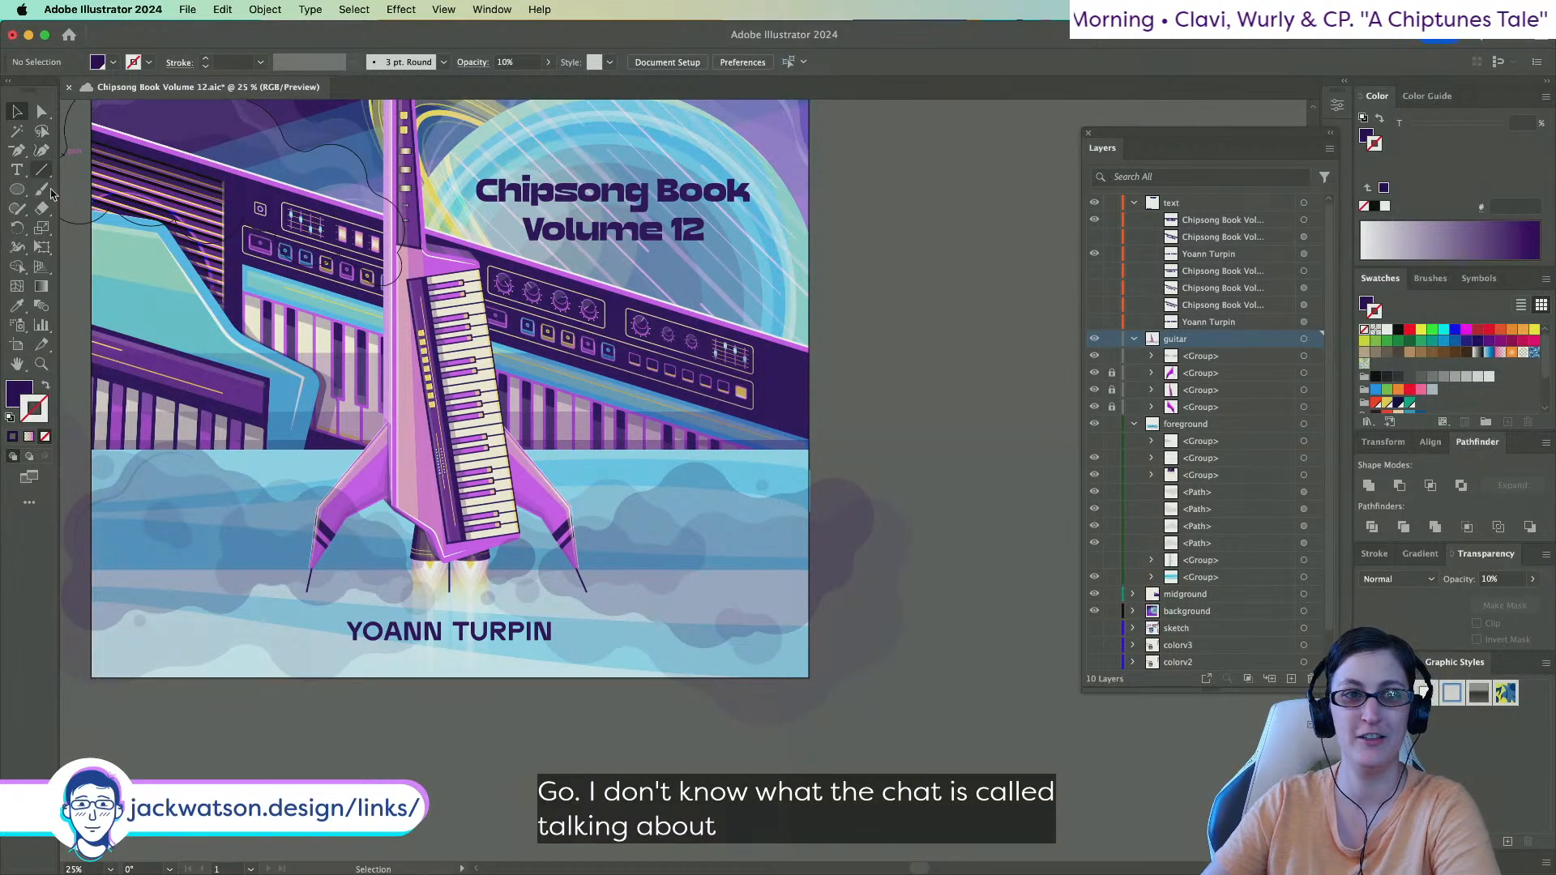
scroll(89, 268, up, 2)
scroll(90, 268, left, 4)
scroll(214, 324, down, 1)
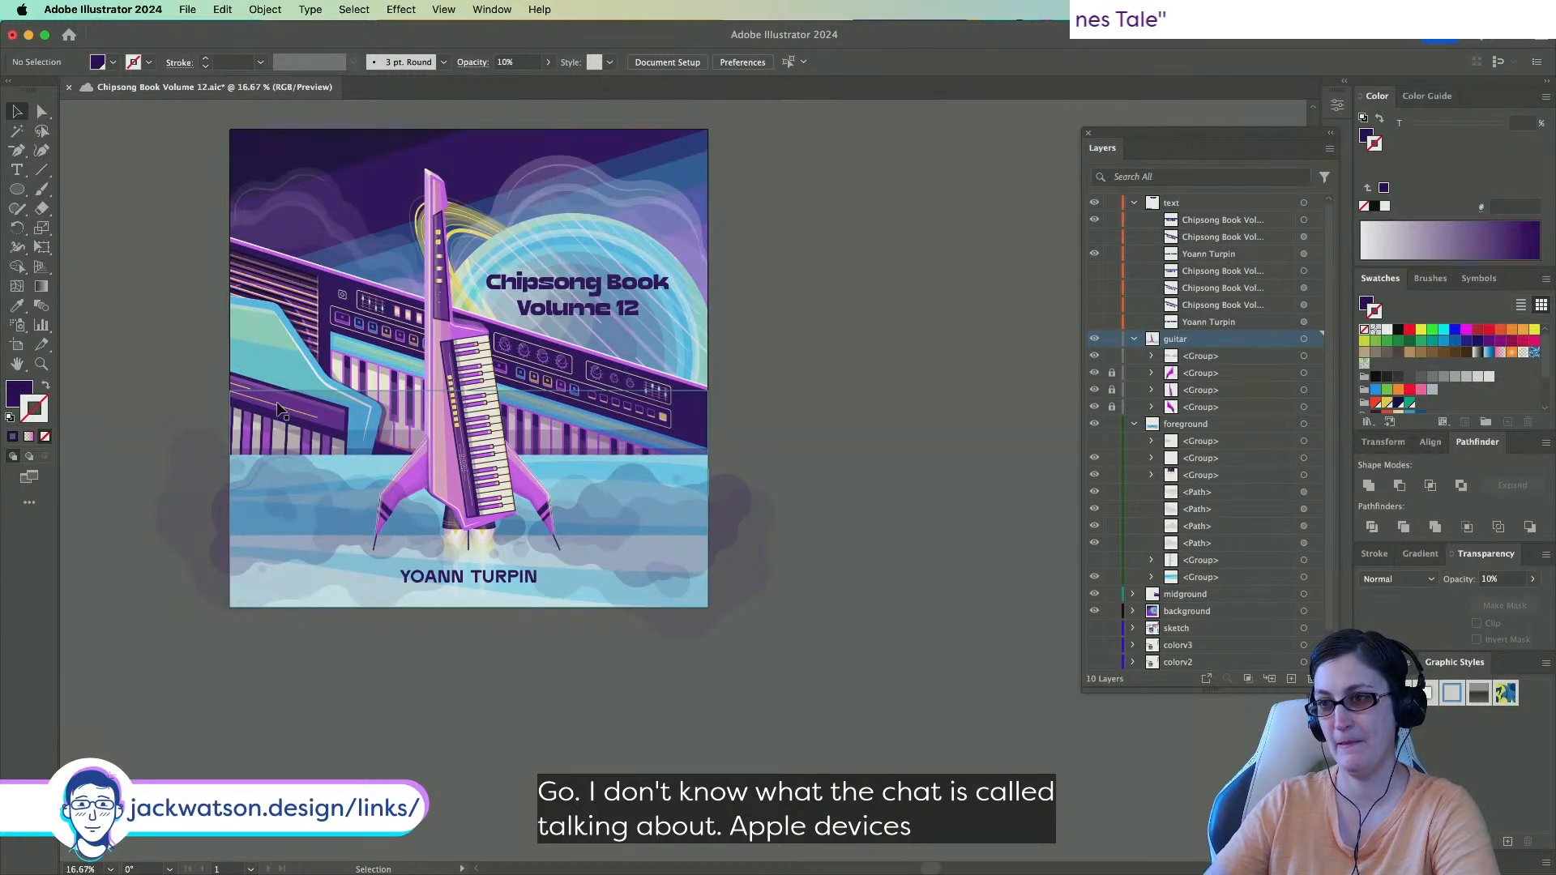
scroll(278, 410, down, 1)
scroll(278, 409, right, 1)
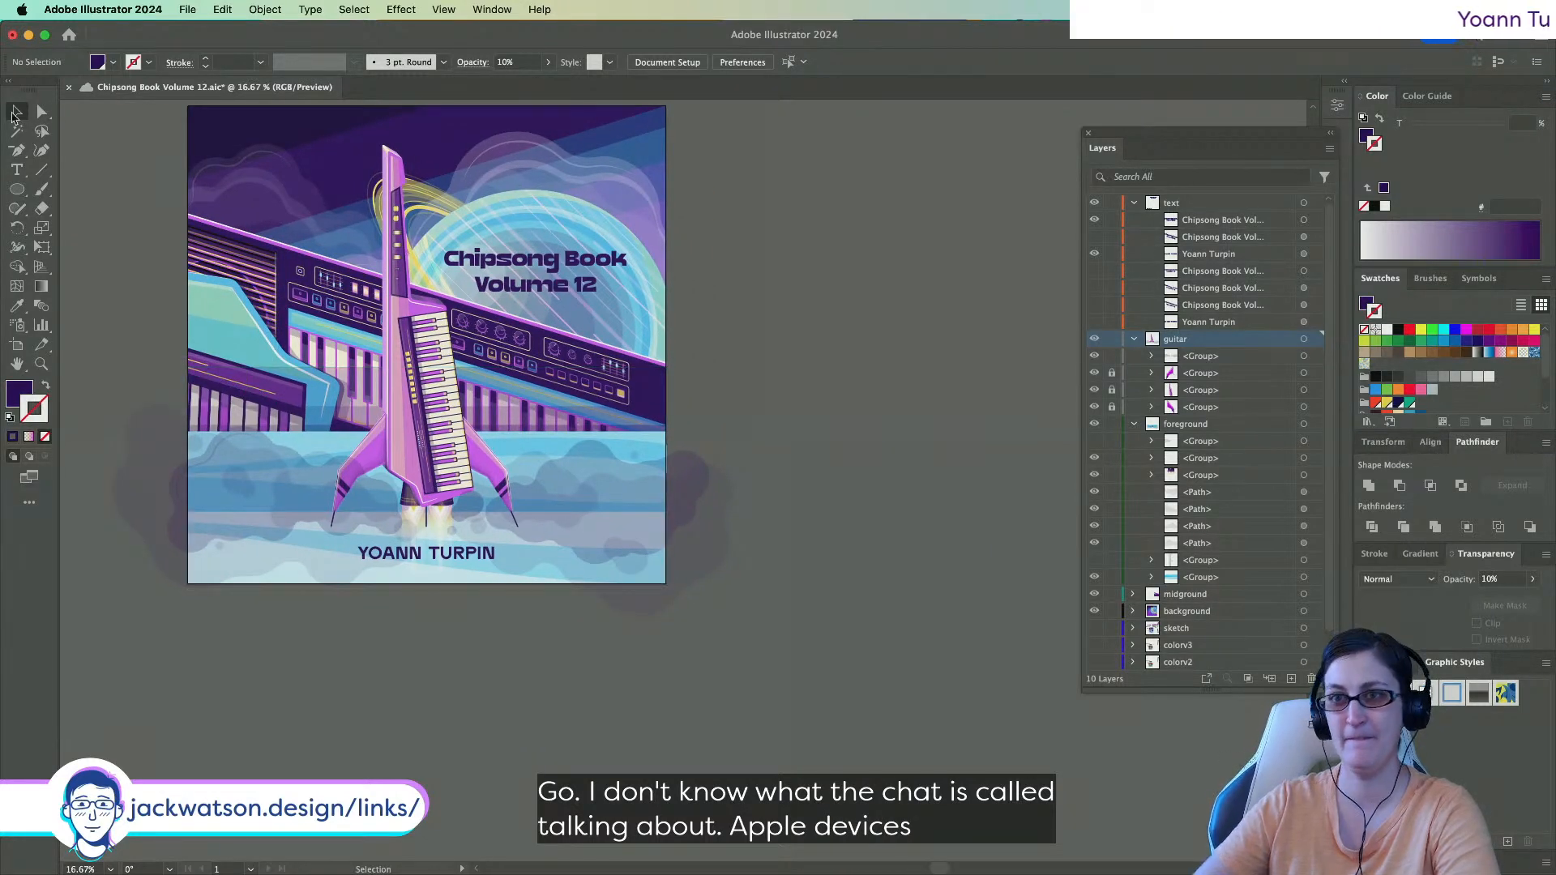
Set the opacity of the small smoke puff between the right thruster flame and right fin to 20%.
scroll(512, 600, up, 1)
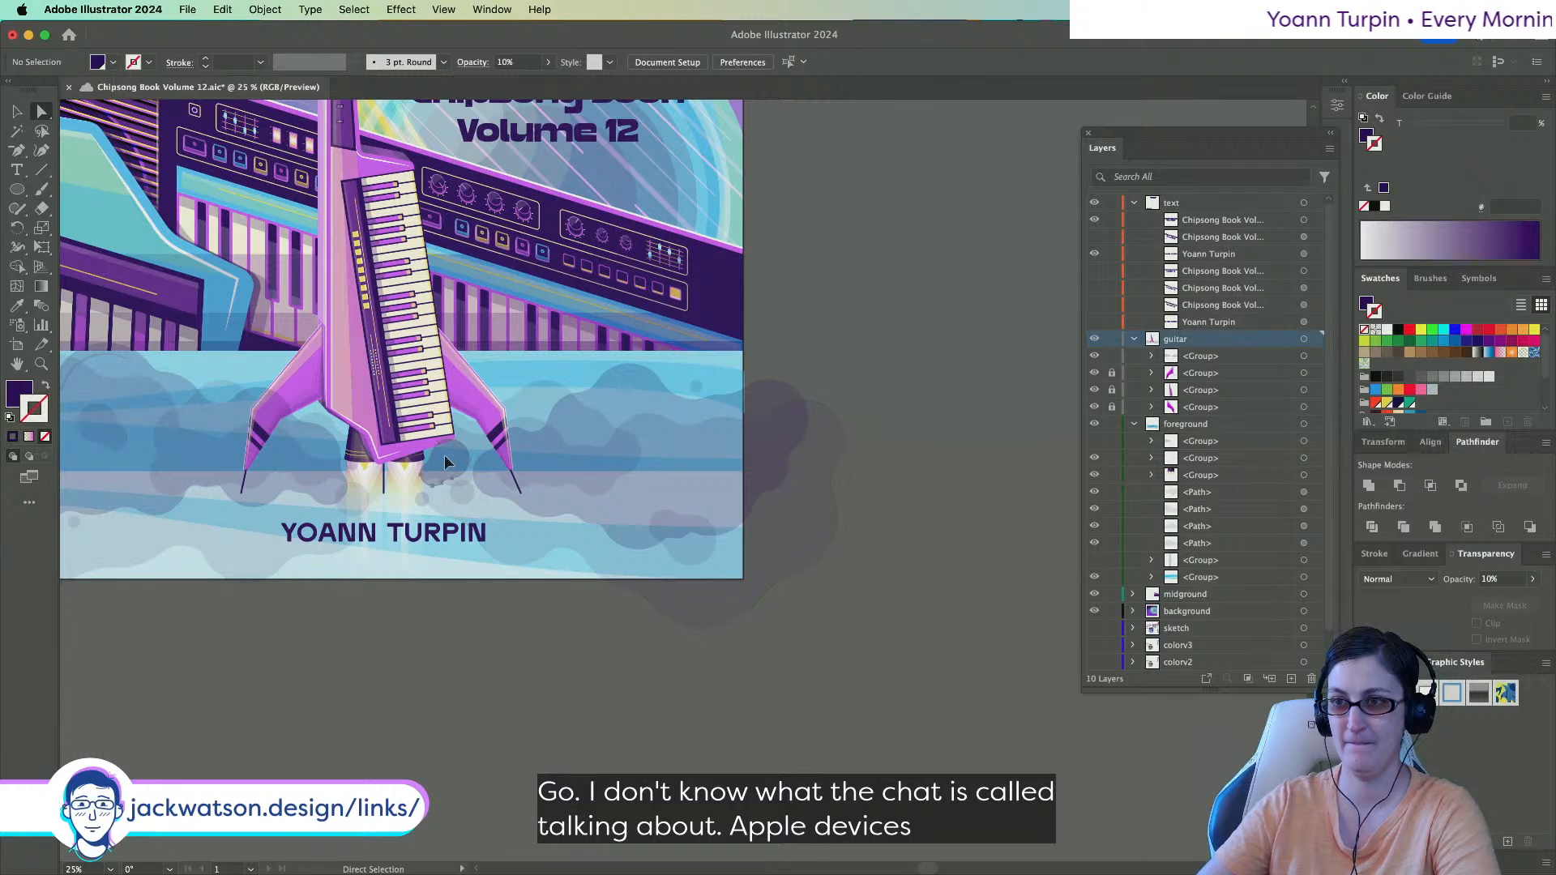
click(444, 461)
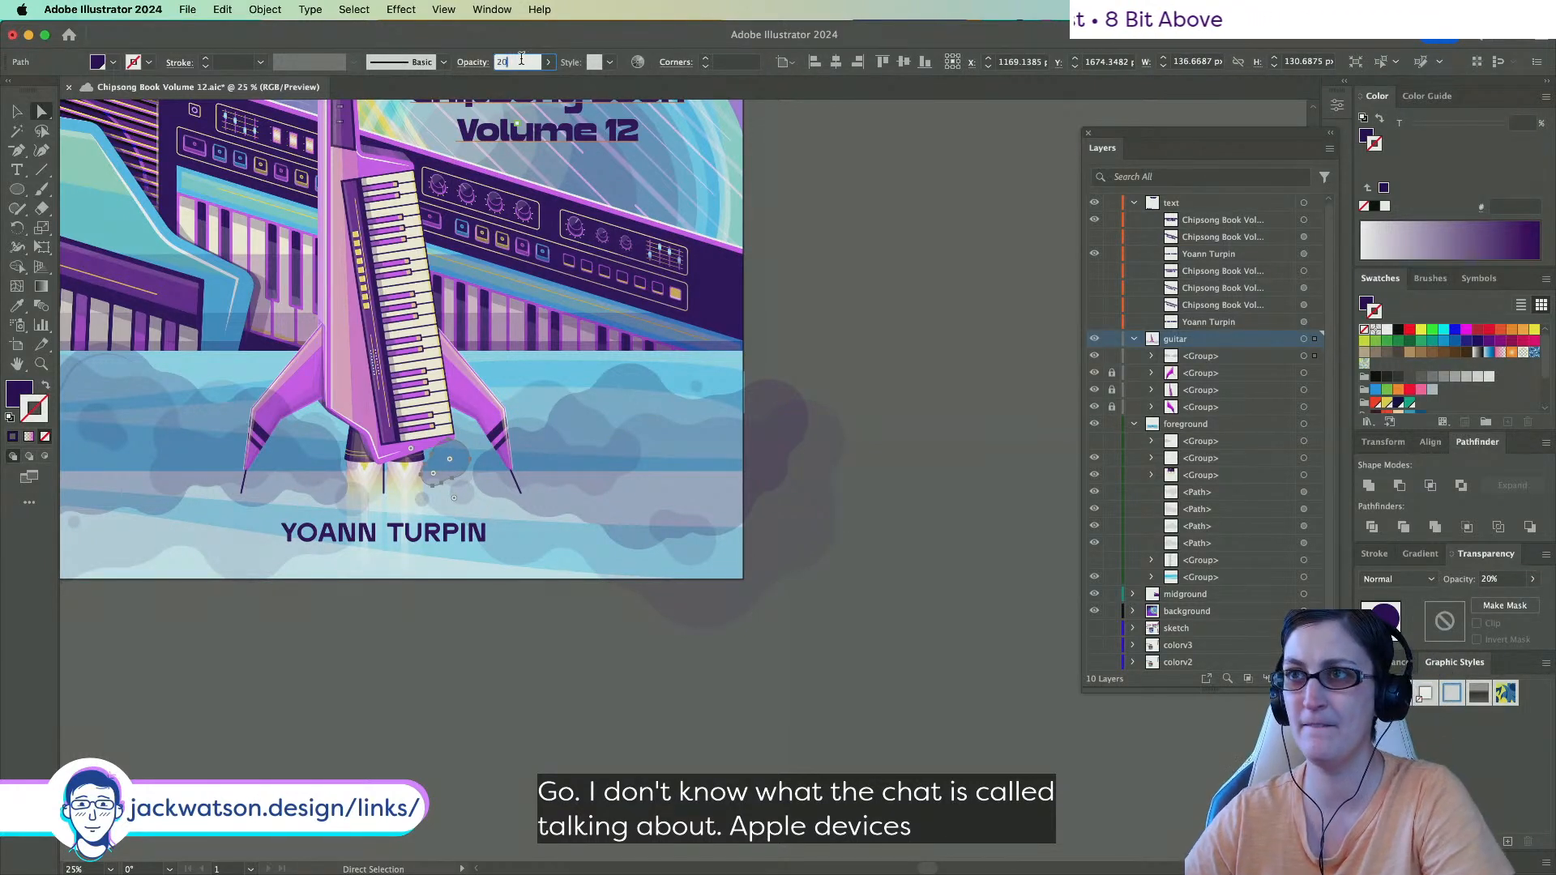
key(Return)
click(531, 642)
scroll(438, 600, left, 3)
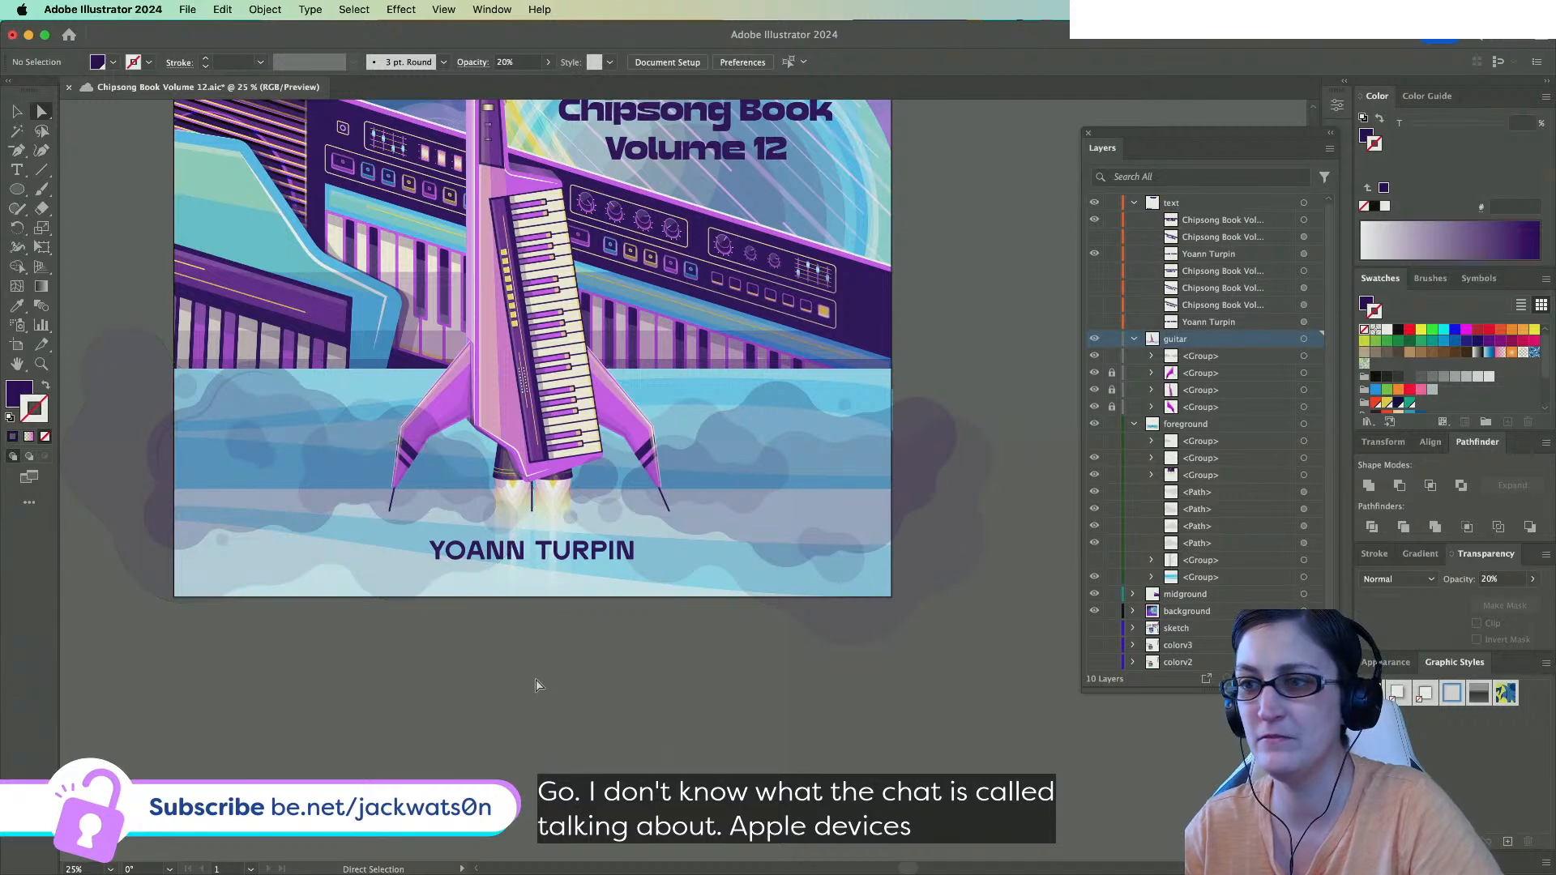
Try 15% opacity on the smoke puff beside the right thruster flame, settle on 10%, and deselect it.
scroll(535, 685, up, 1)
click(622, 434)
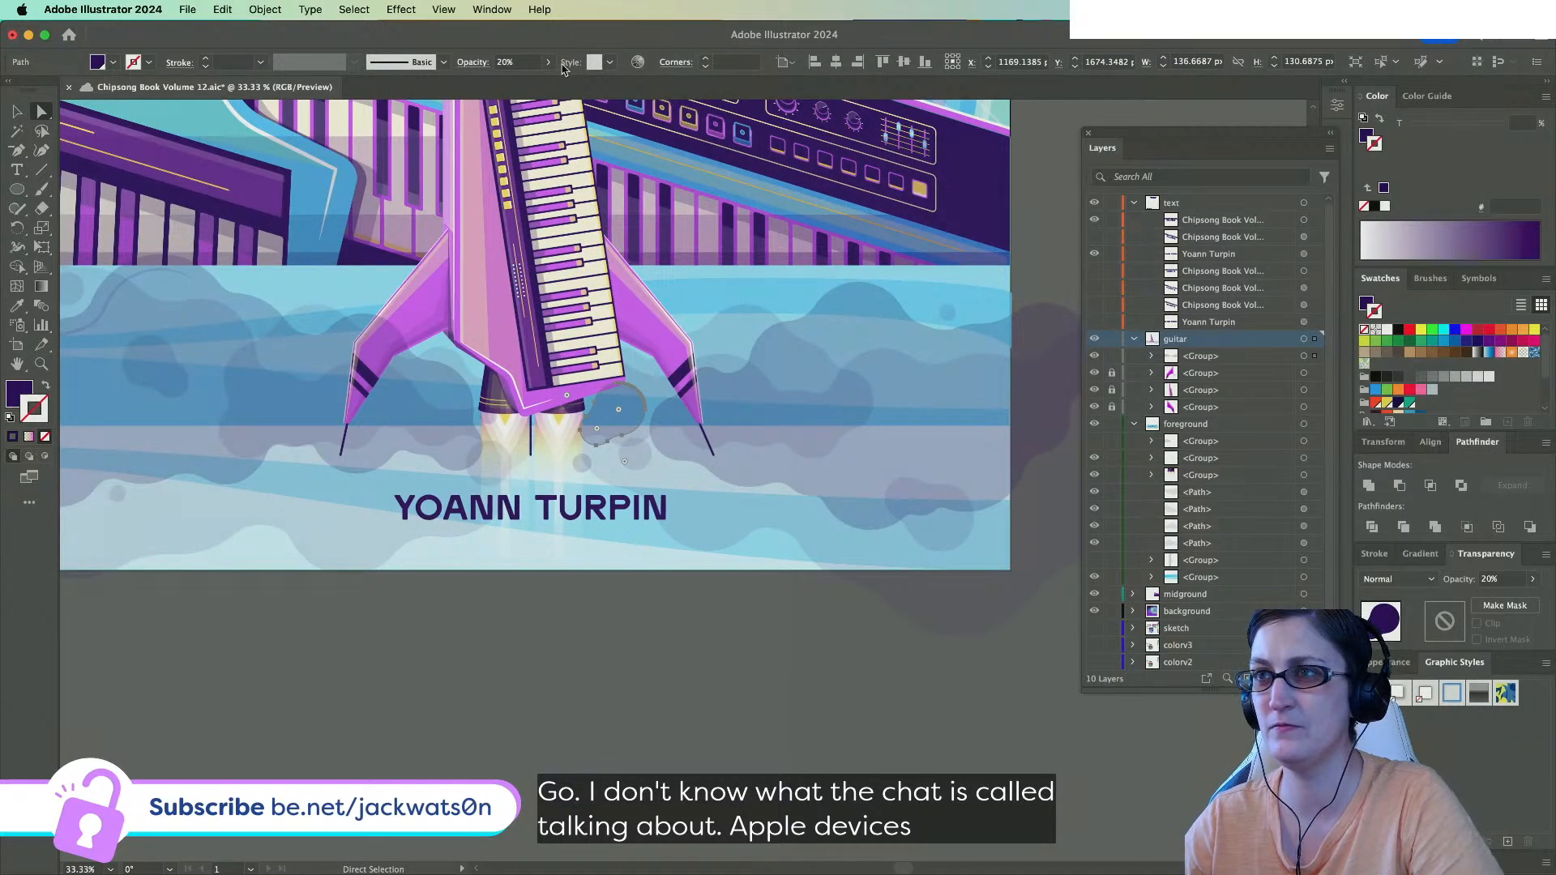
text(15)
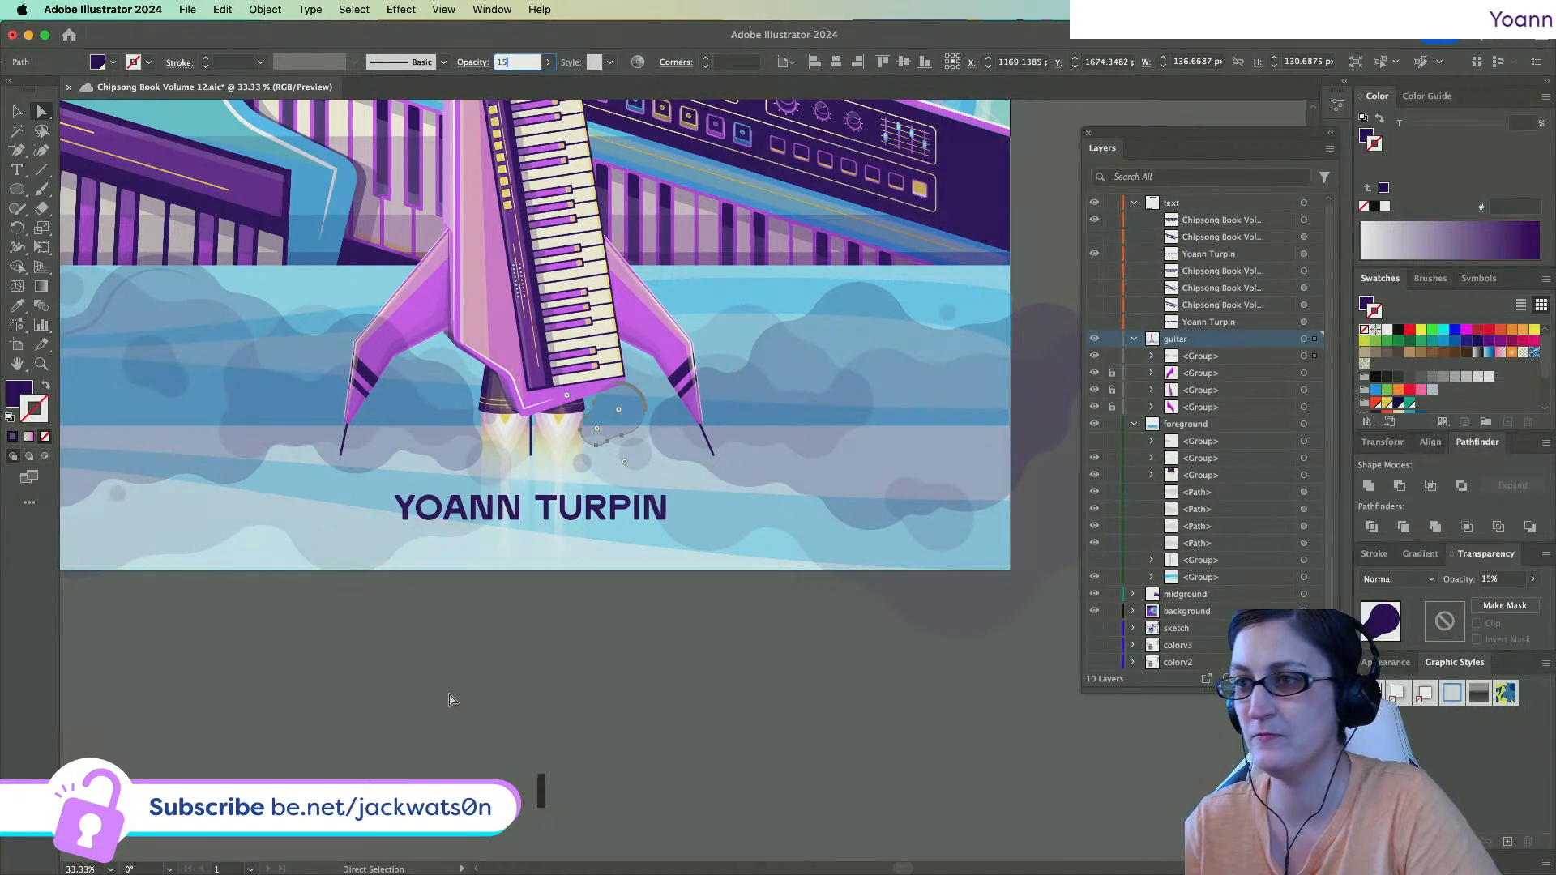
key(super+shift+a)
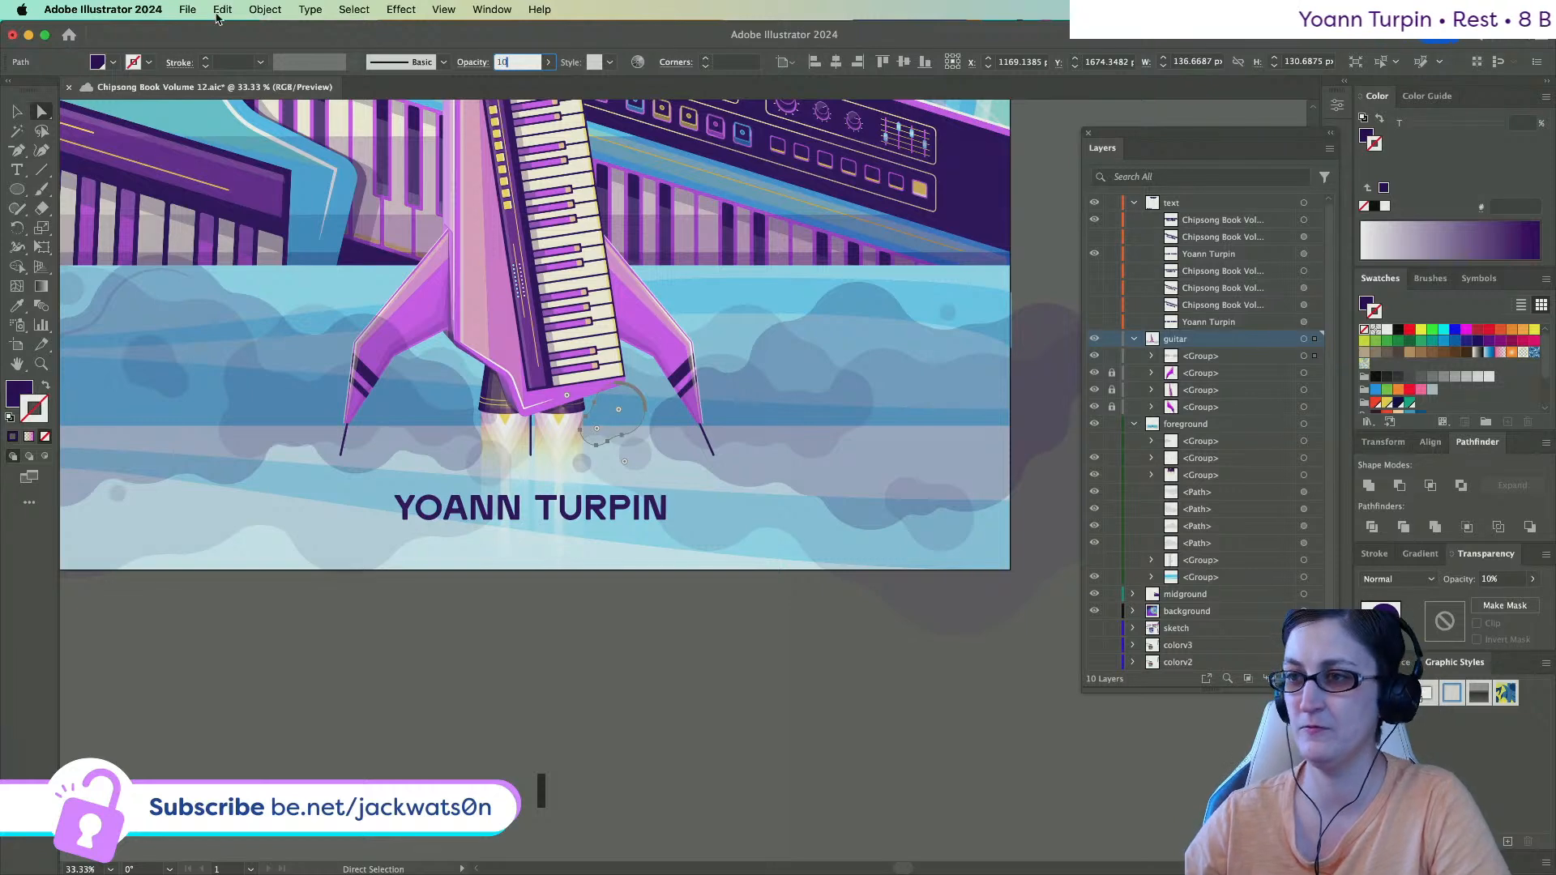
key(super+minus)
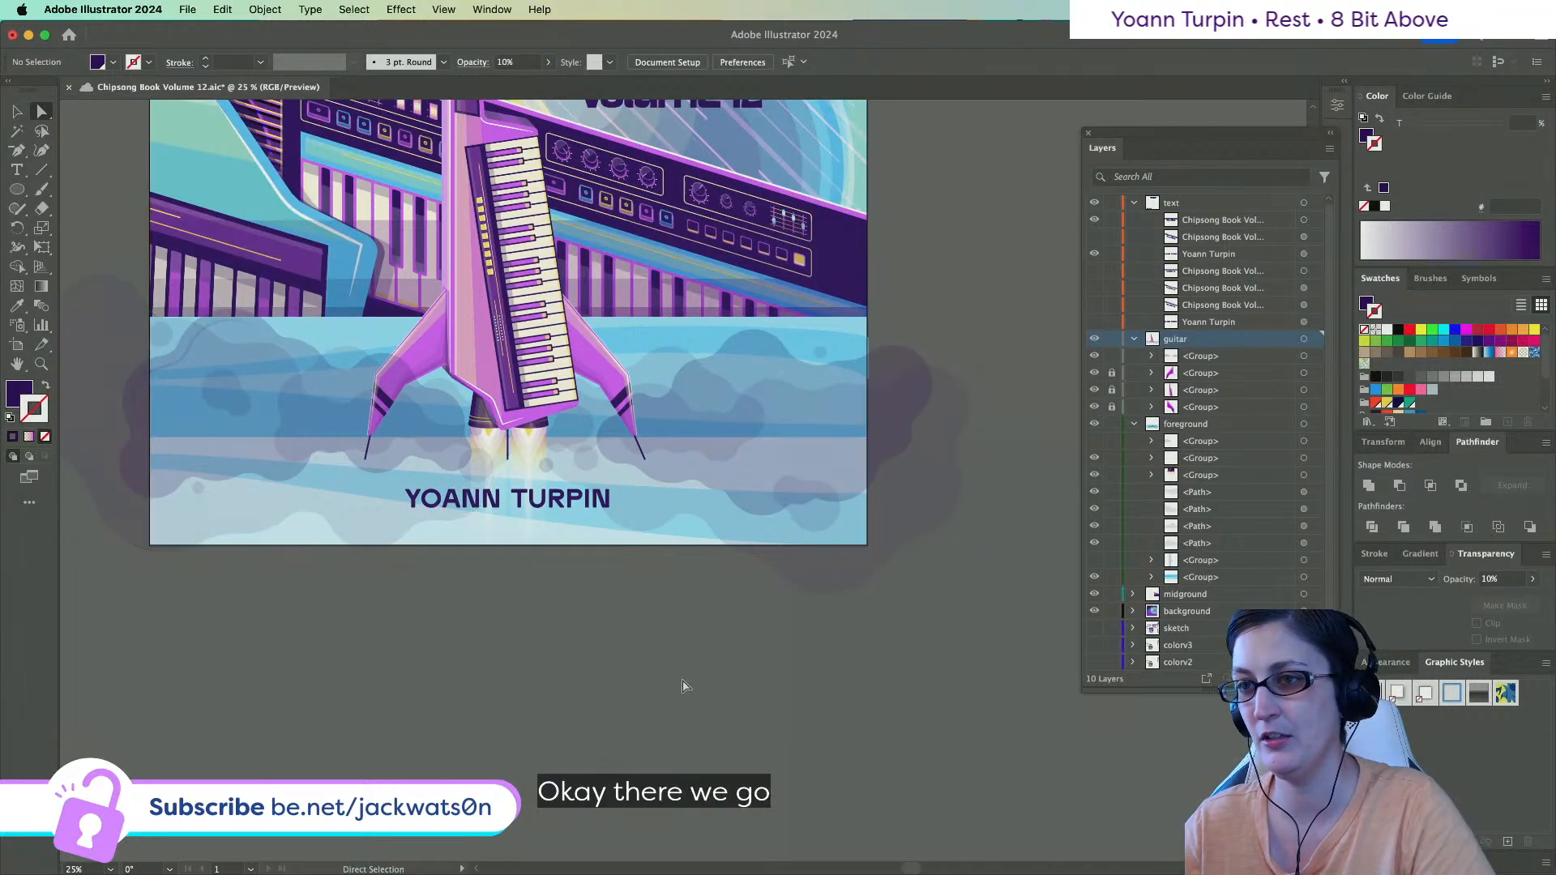
key(super+minus)
scroll(619, 672, up, 1)
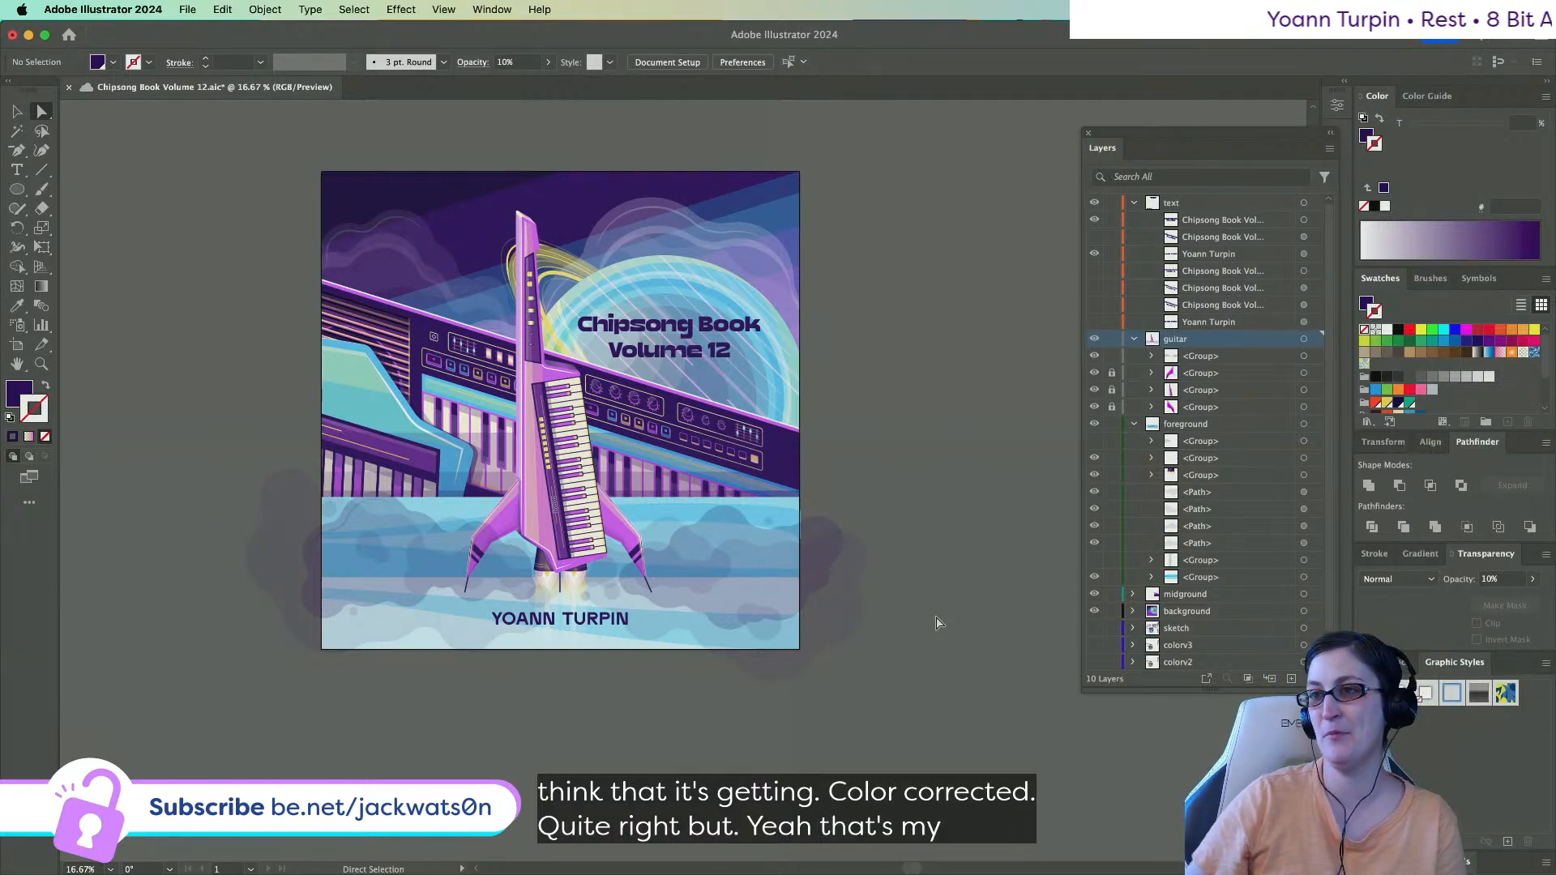
scroll(457, 500, left, 2)
scroll(457, 500, up, 1)
scroll(457, 500, right, 1)
scroll(457, 500, down, 1)
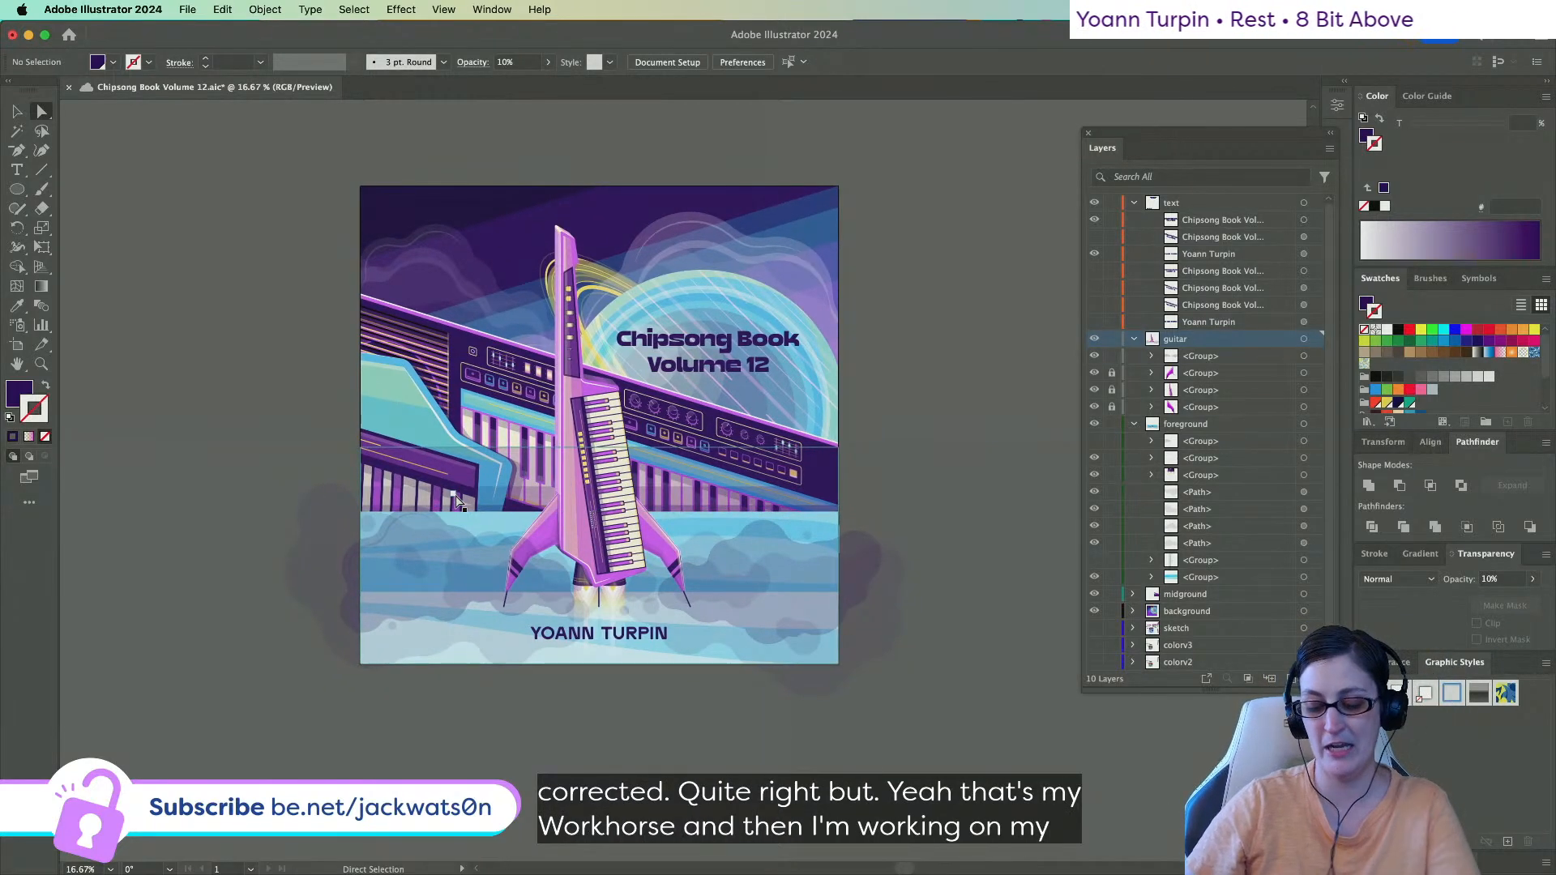
scroll(465, 508, up, 1)
scroll(467, 507, right, 3)
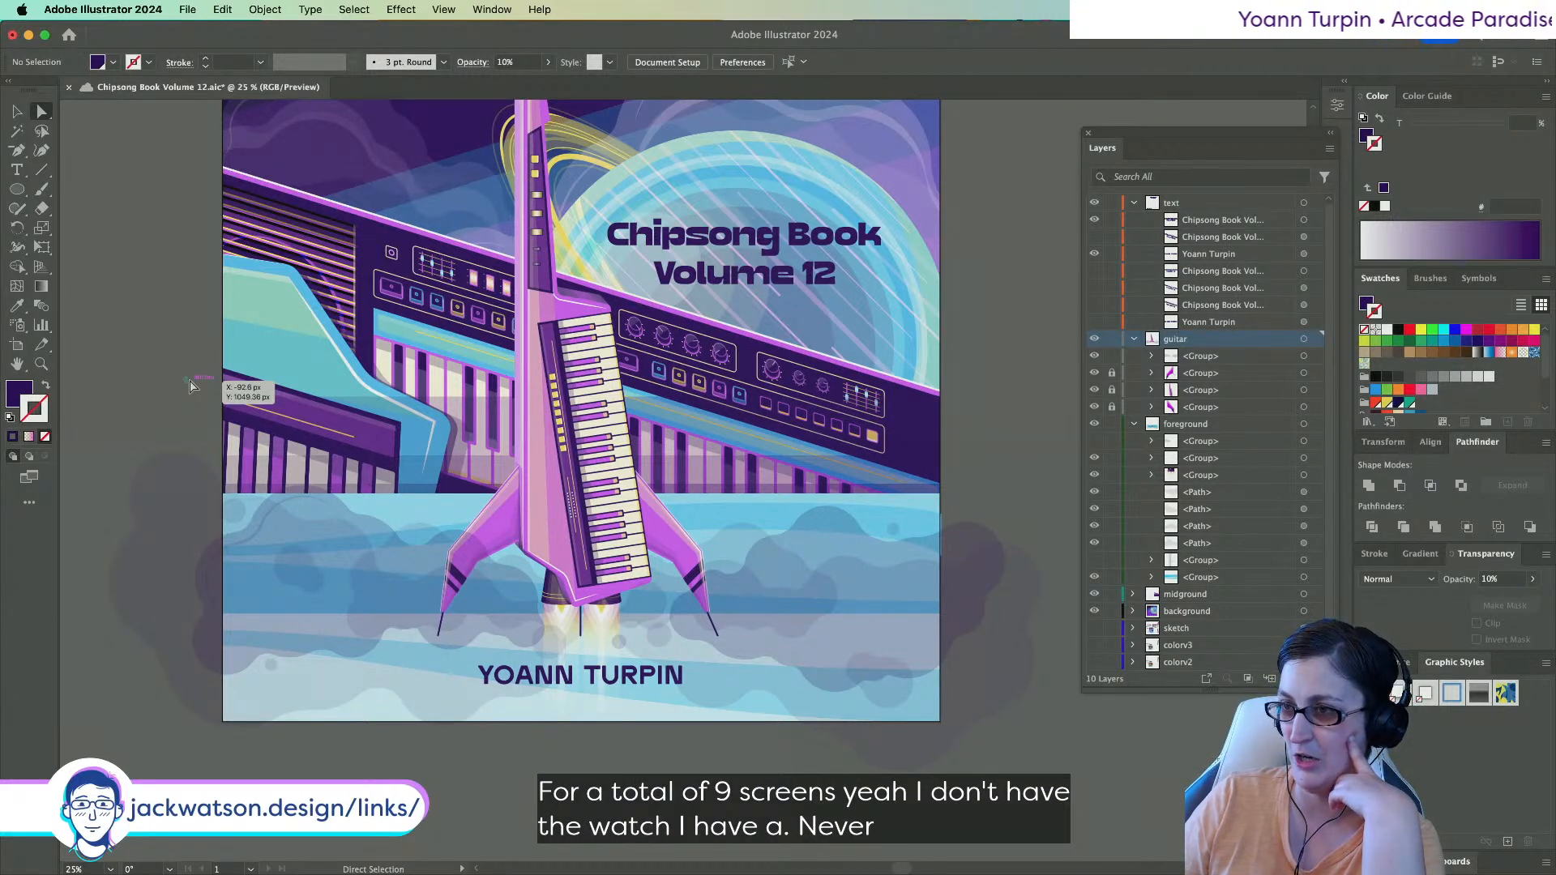
scroll(444, 464, up, 1)
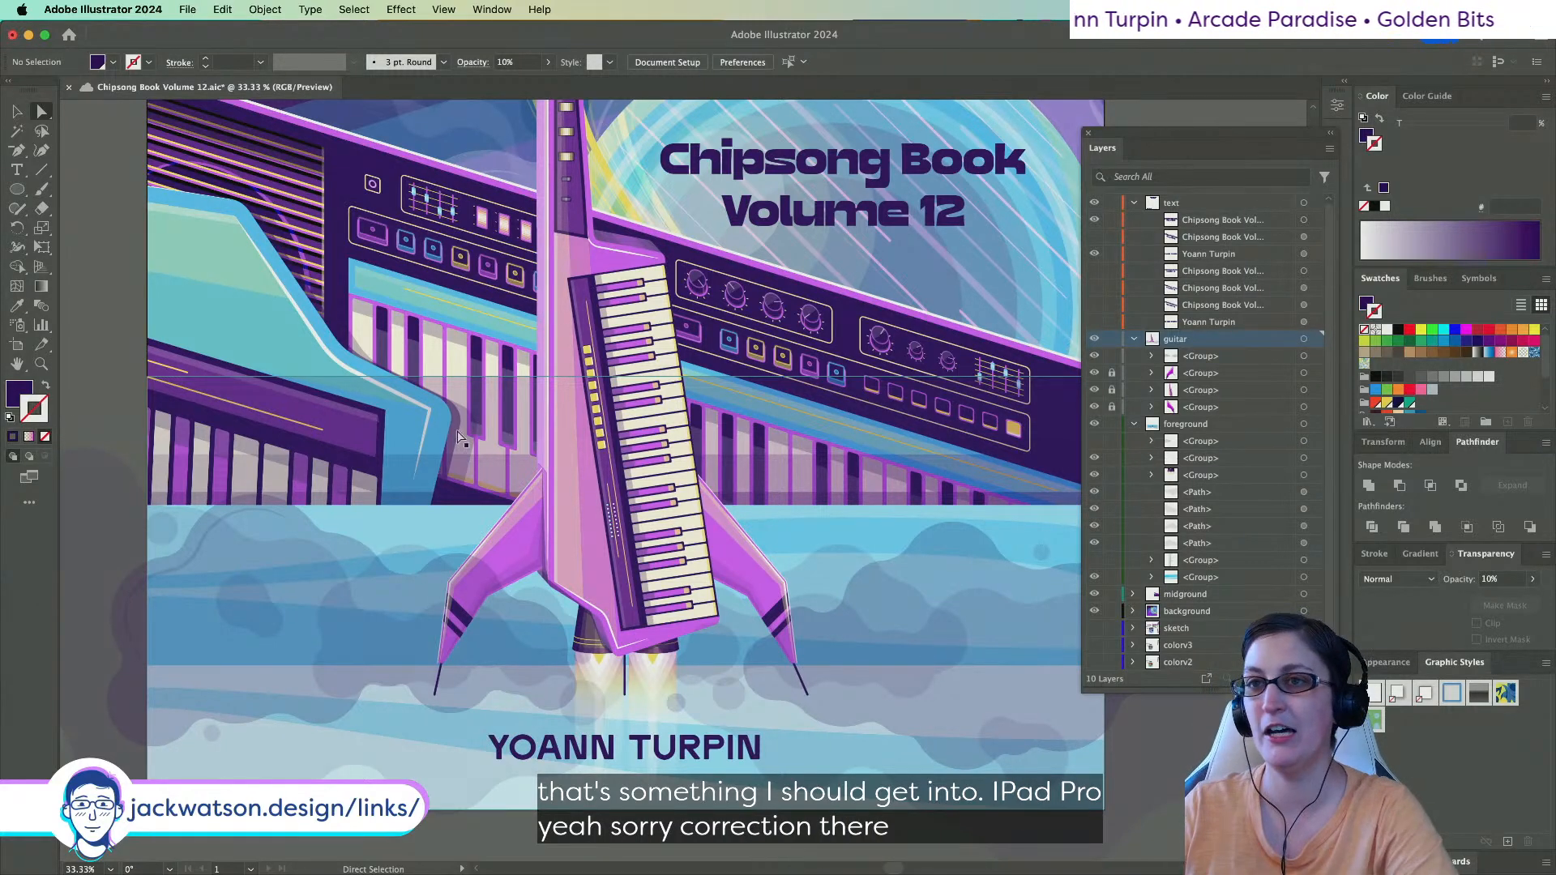
Offset the path of the large smoke cloud beside the rocket's right fin by -19 px.
scroll(384, 195, up, 5)
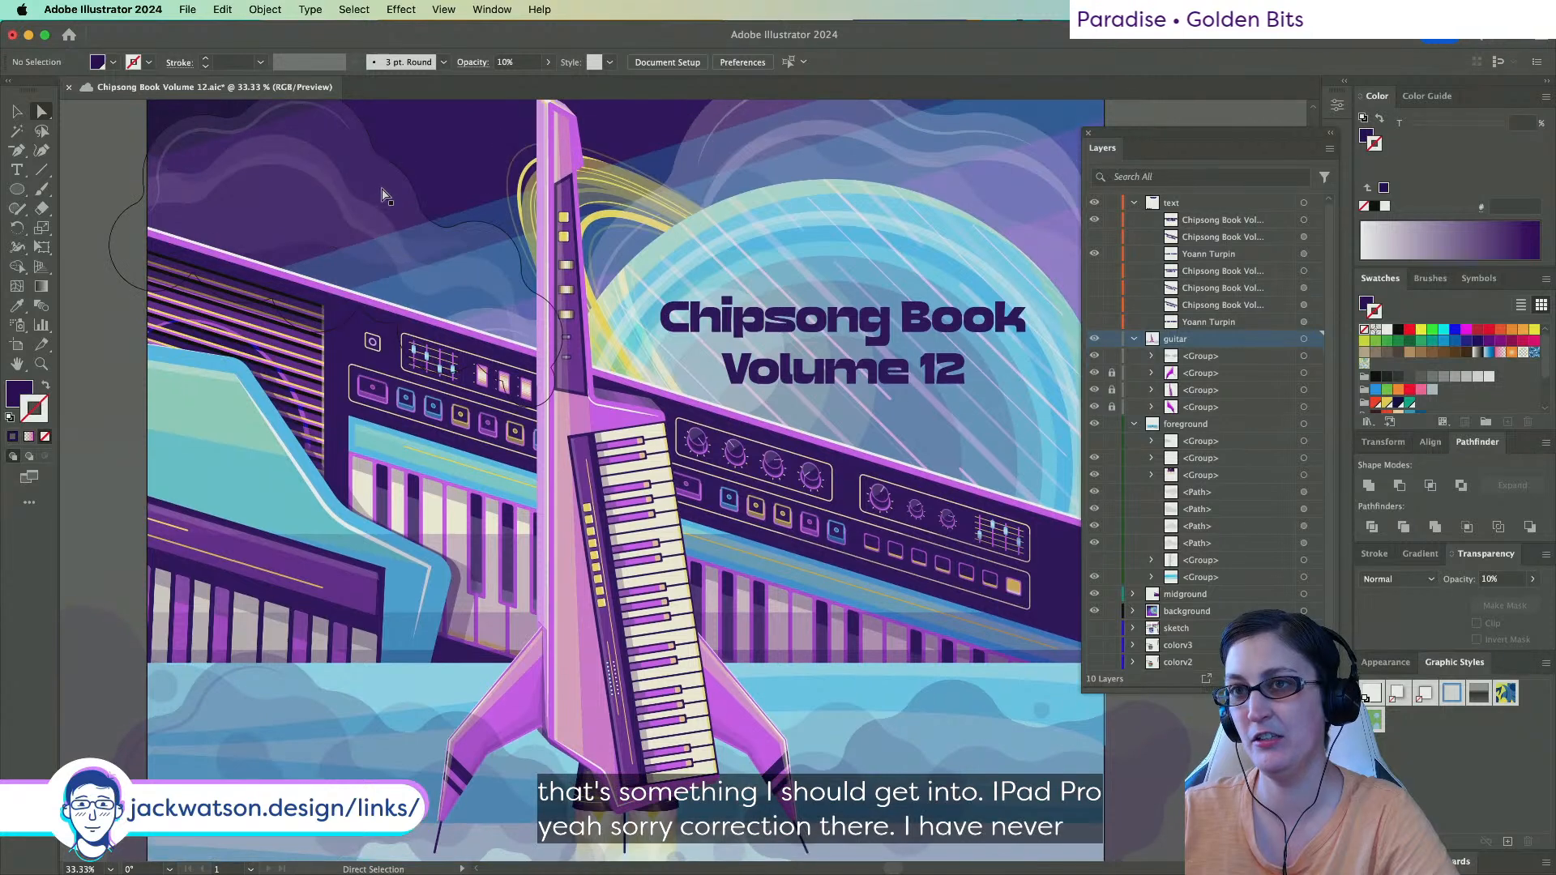
scroll(385, 194, down, 5)
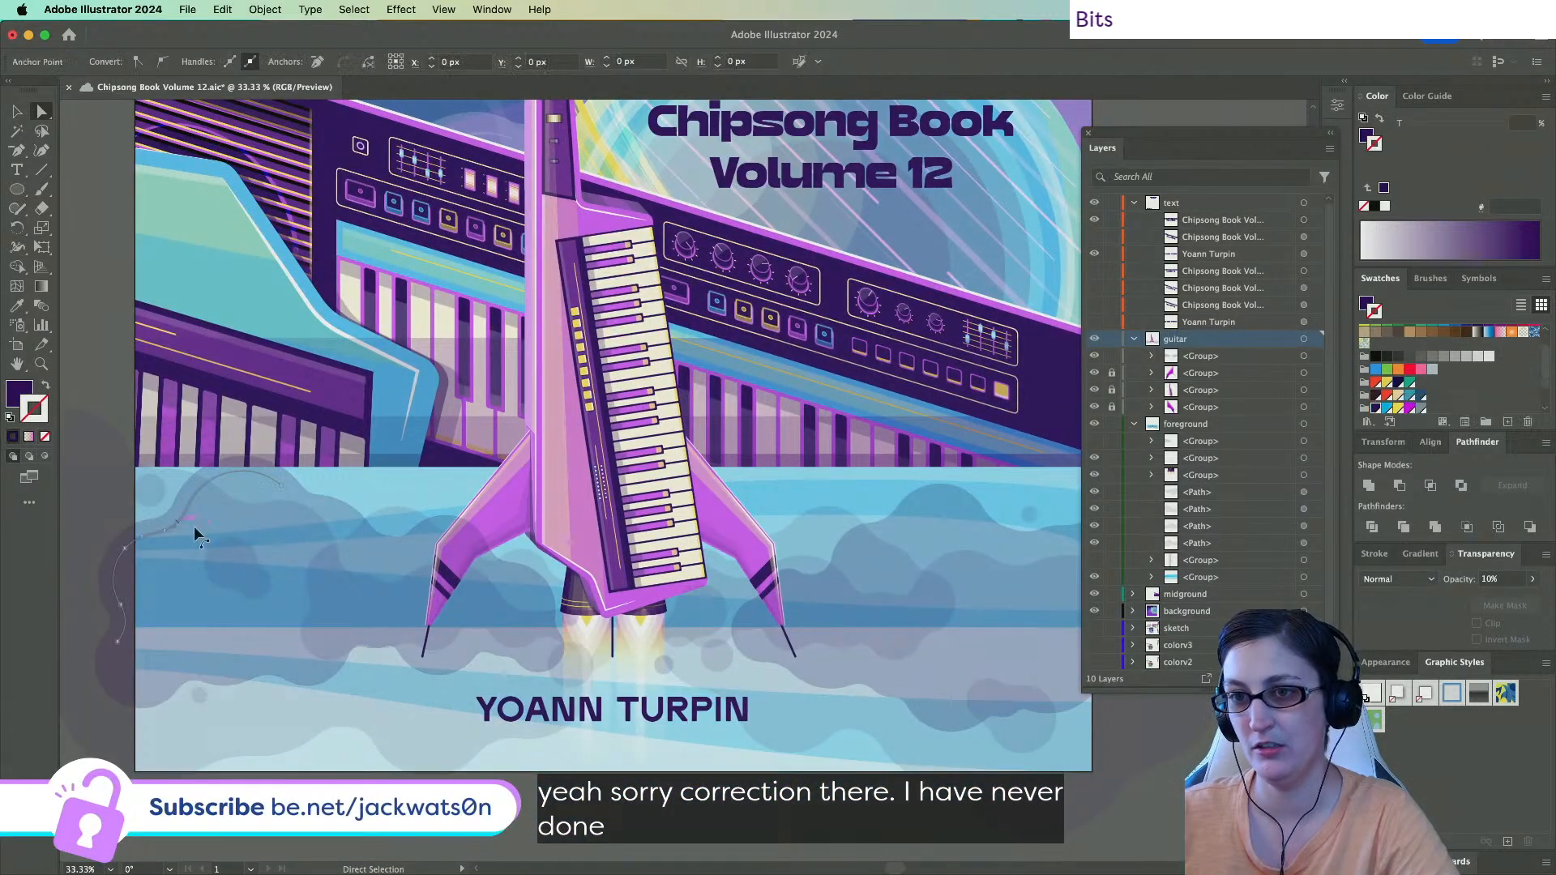
scroll(655, 522, right, 7)
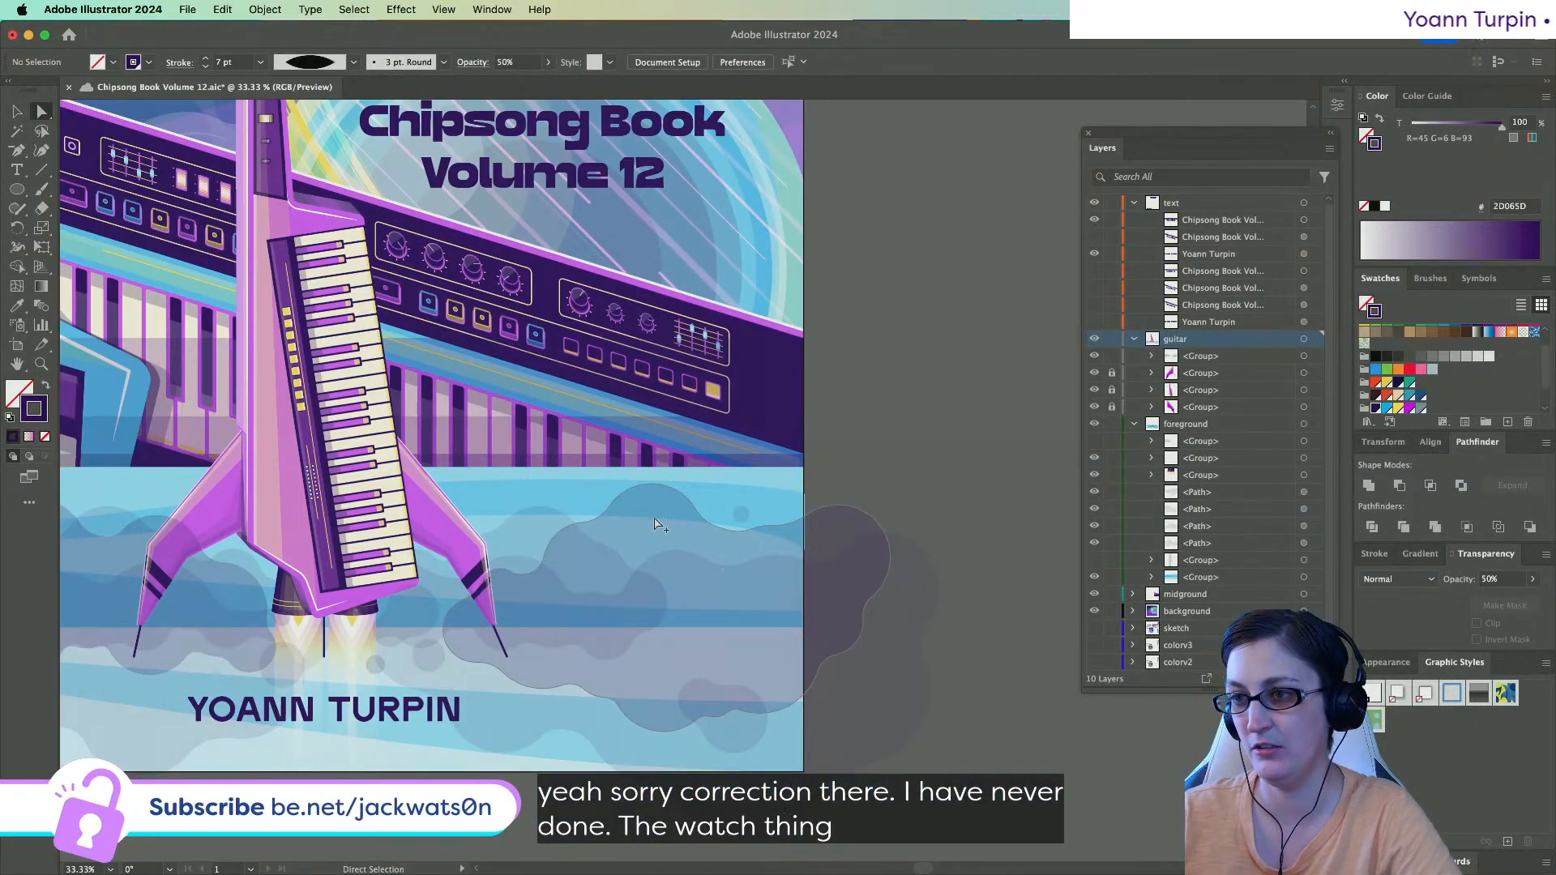
scroll(655, 522, up, 2)
click(656, 525)
click(265, 9)
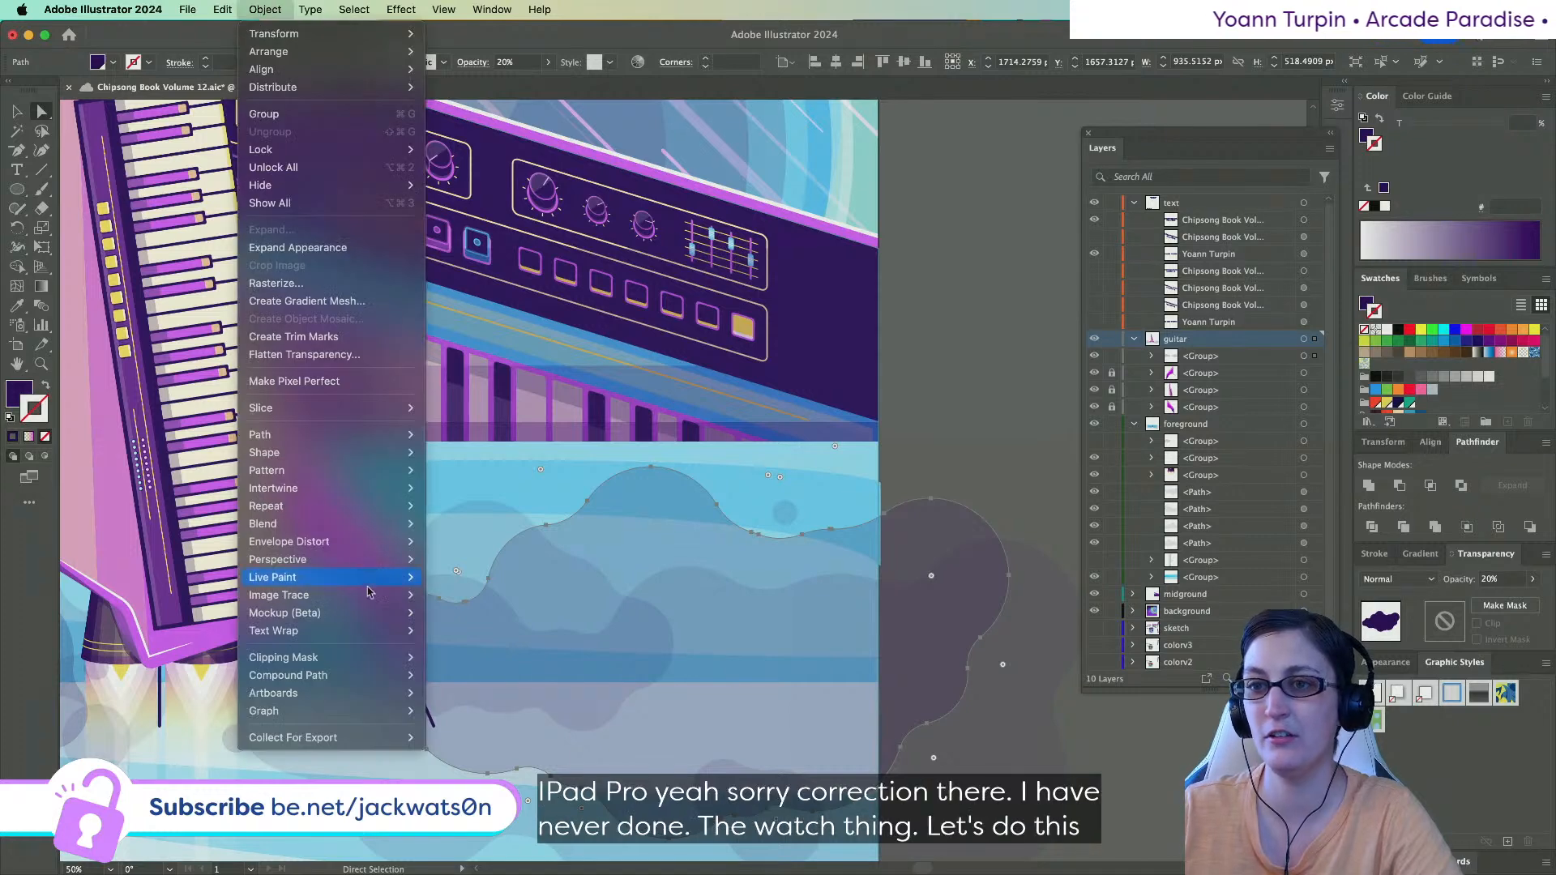
mouse_move(340, 435)
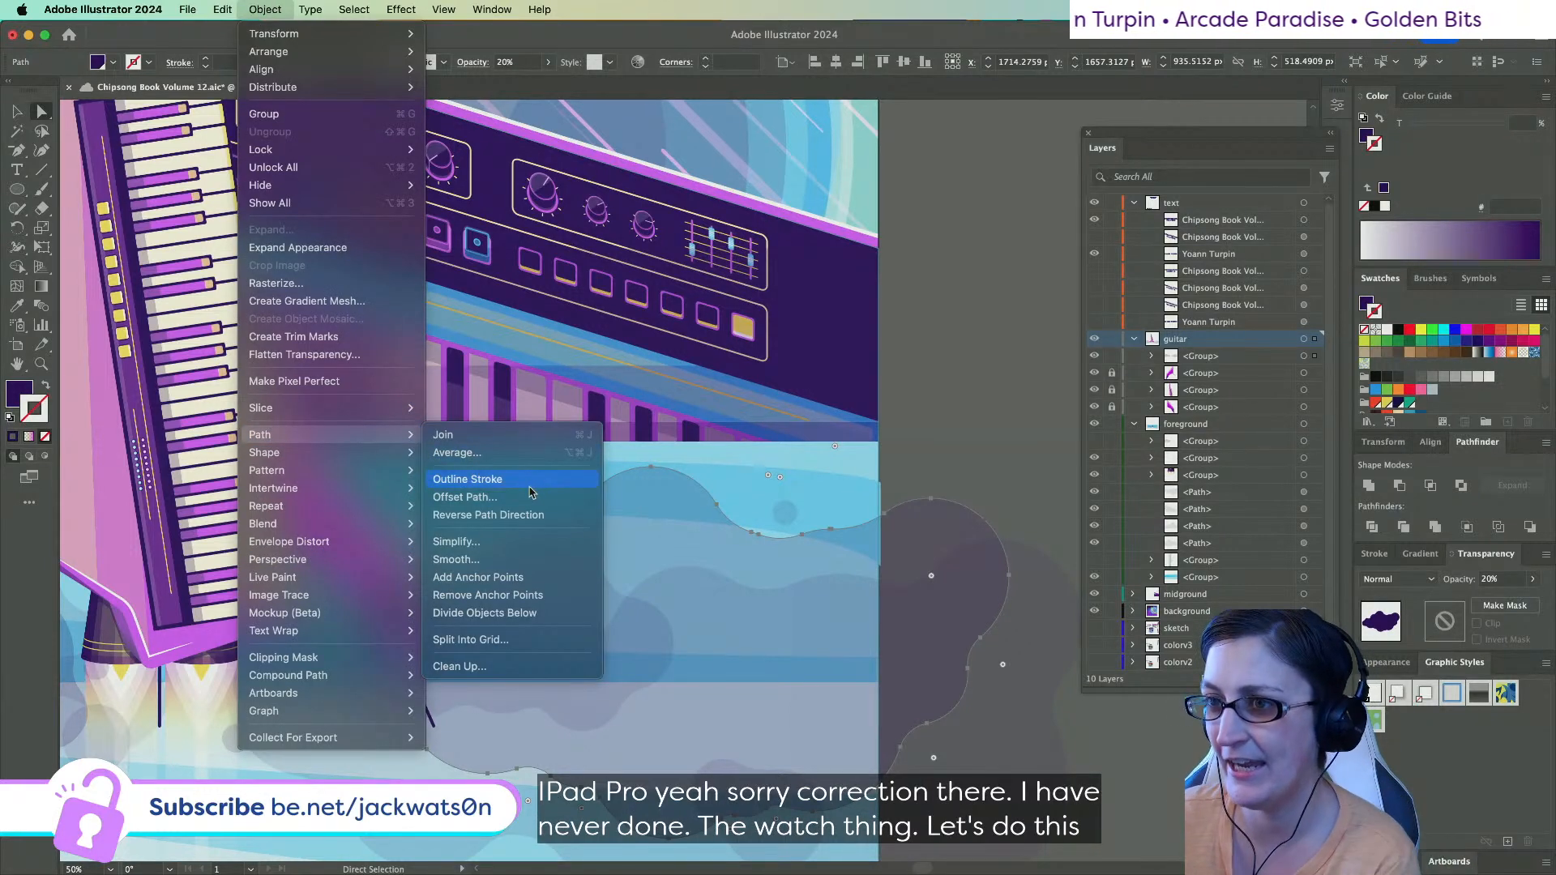
click(464, 497)
text(-2)
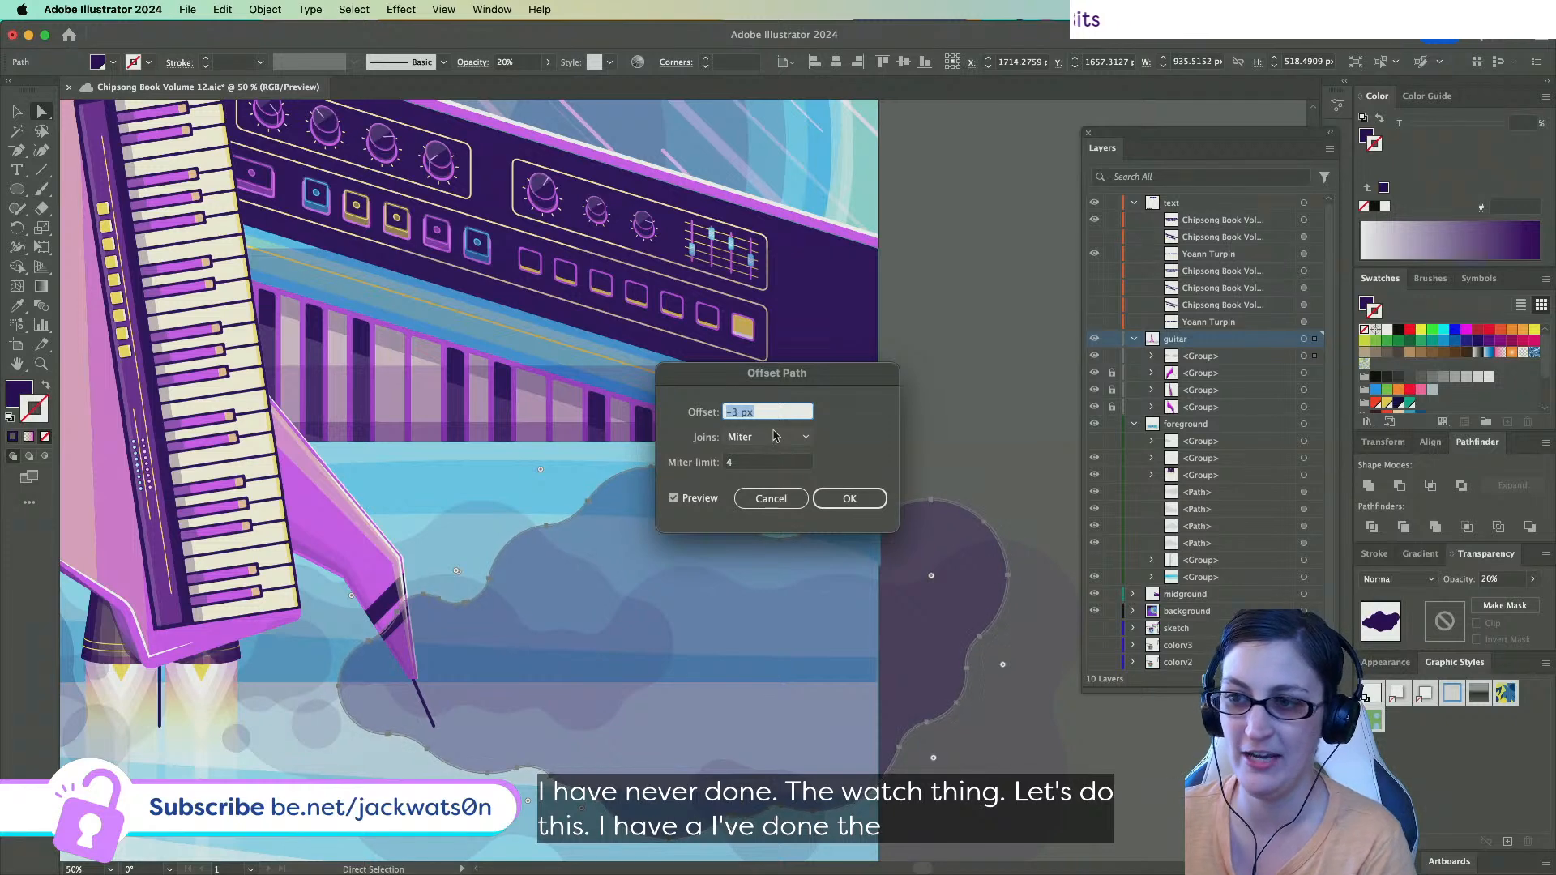
key(Down)
key(Down)
key(Down)
key(Down)
key(Down)
key(Down)
key(Down)
key(Down)
key(Down)
key(Down)
key(Down)
key(Down)
key(Down)
key(Down)
key(Down)
key(Down)
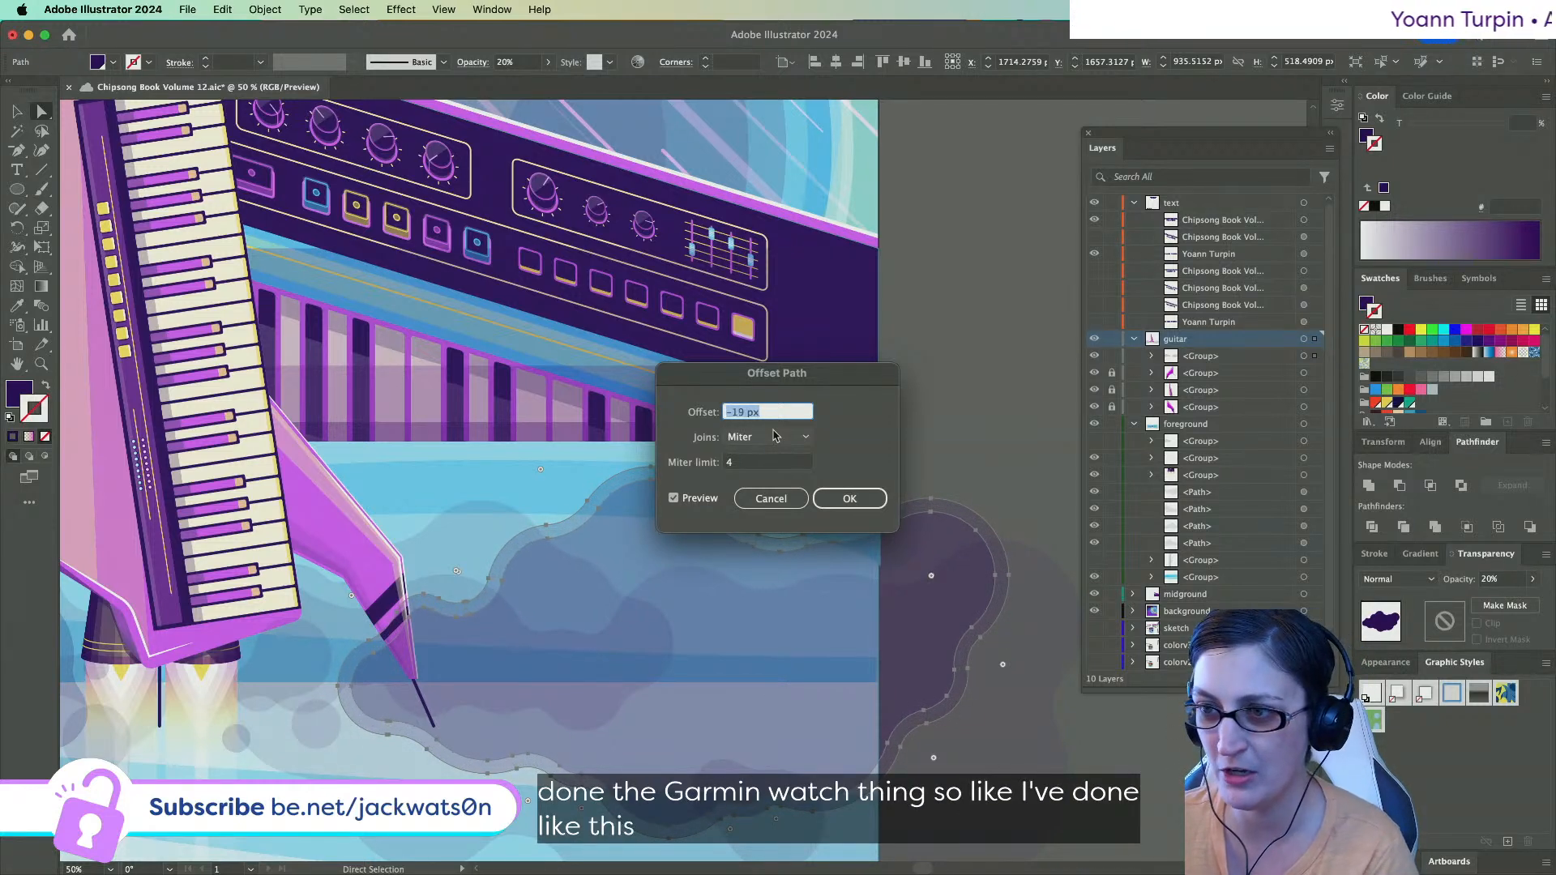
click(849, 499)
Sample the left smoke cloud's contour line so the new inner path gets the same 7 pt purple stroke at 50% opacity.
scroll(486, 405, left, 5)
click(18, 305)
scroll(243, 459, left, 5)
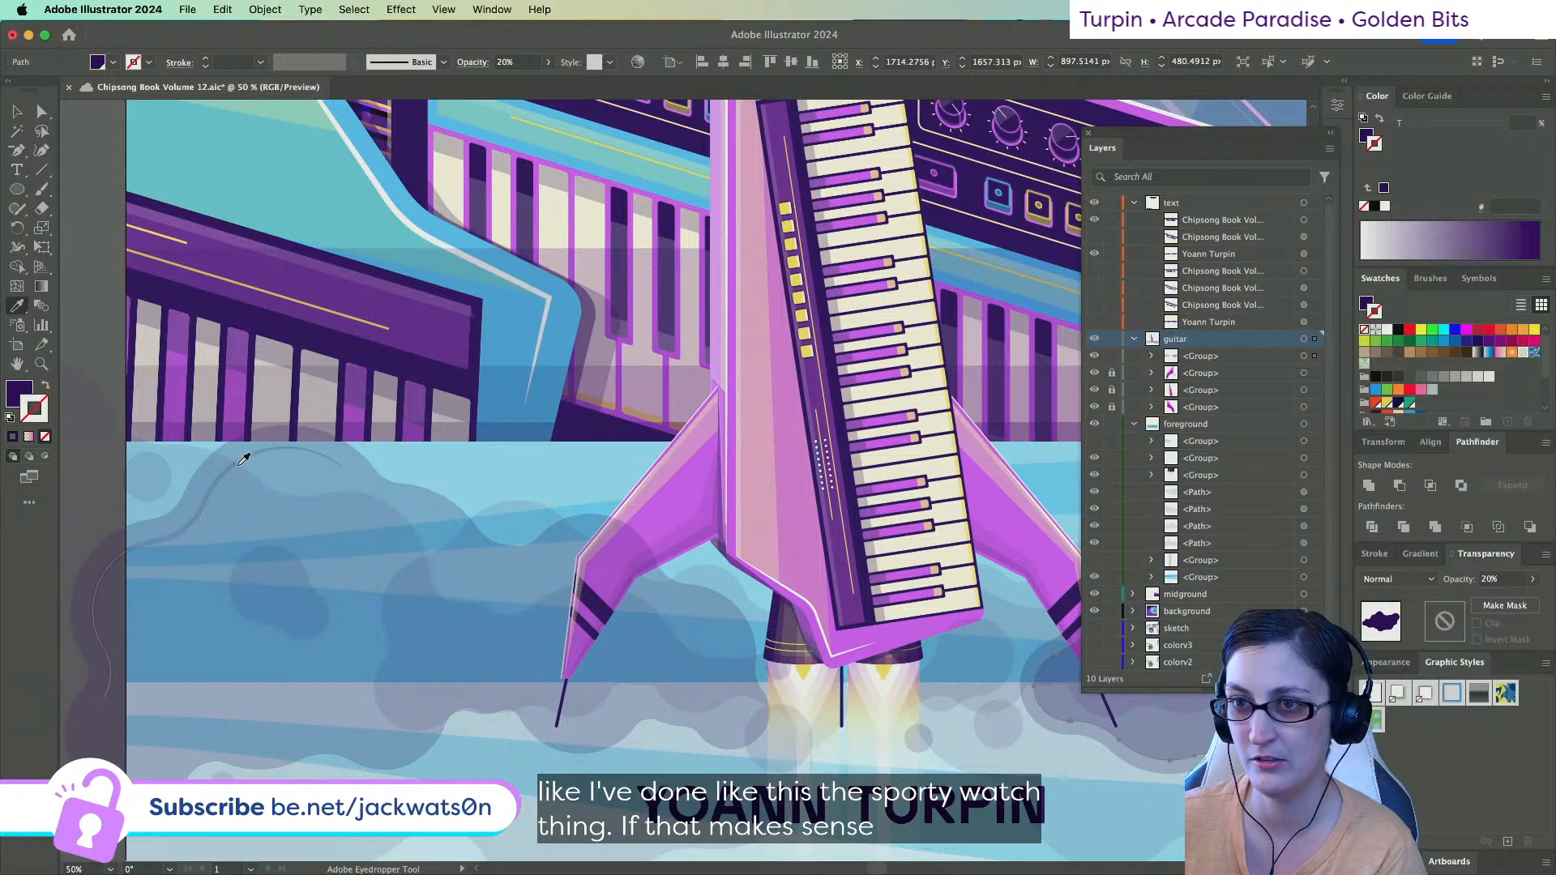
click(243, 459)
scroll(538, 406, right, 10)
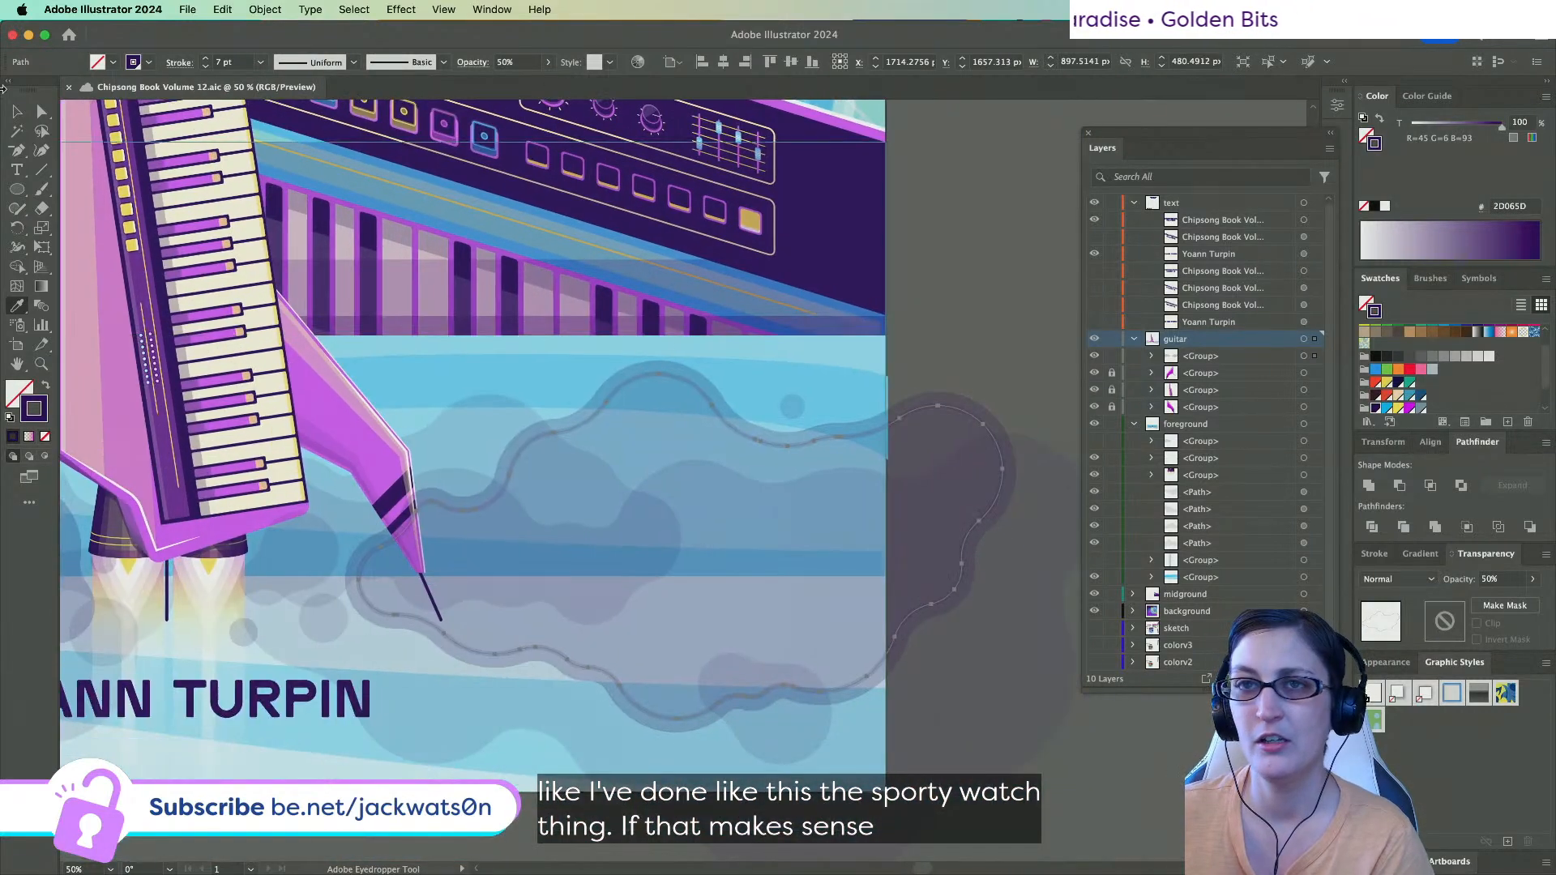
Delete the right and lower parts of the right cloud's inner outline, keeping only its upper-left contour.
click(42, 111)
drag(398, 617, 393, 622)
key(super+z)
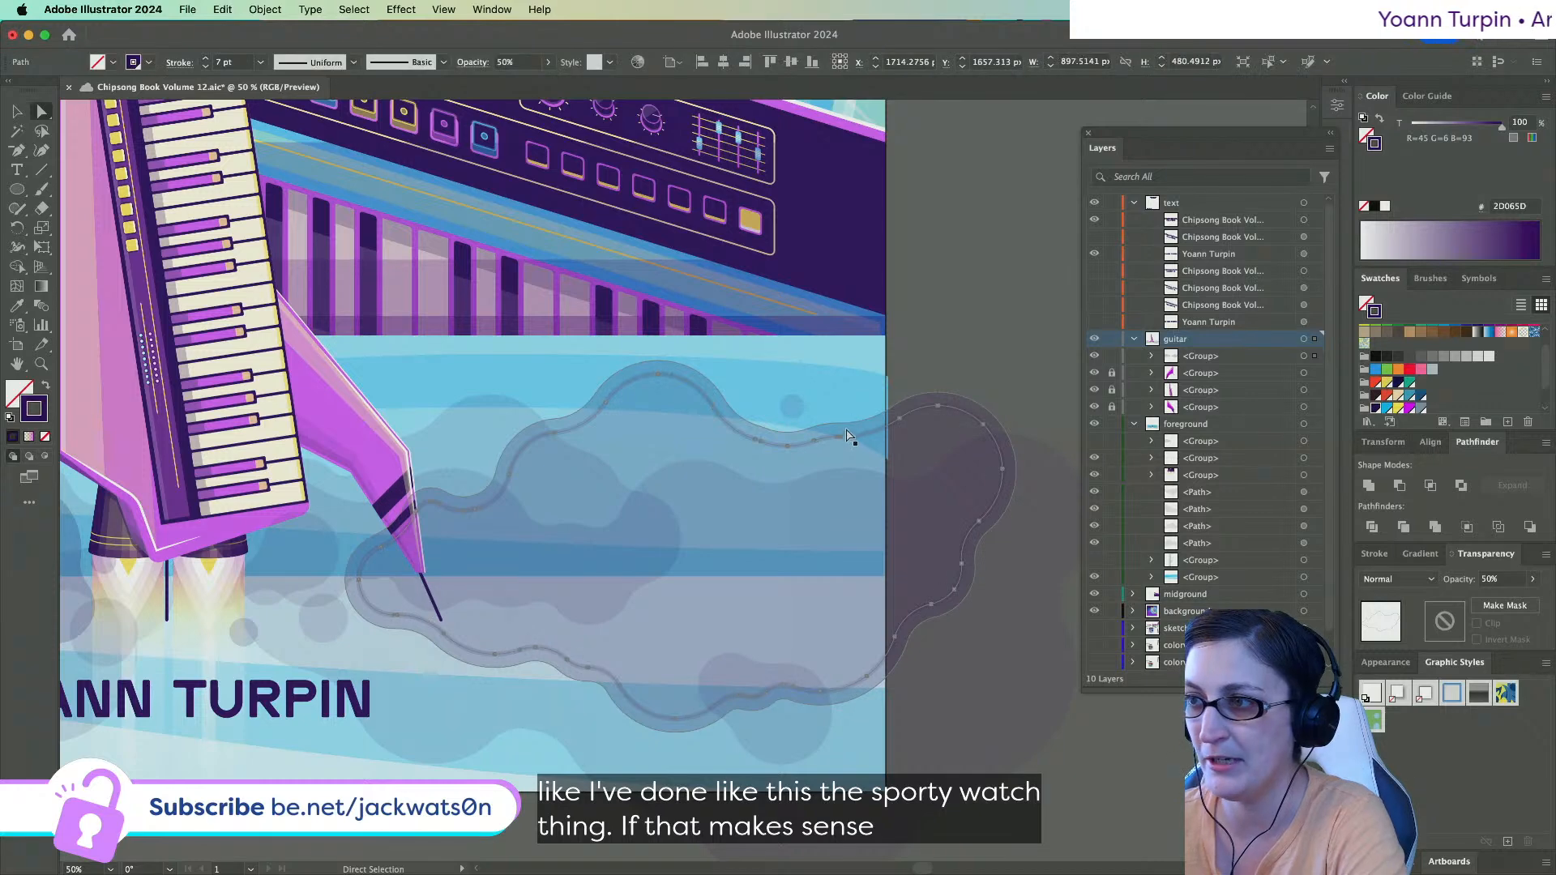
click(857, 441)
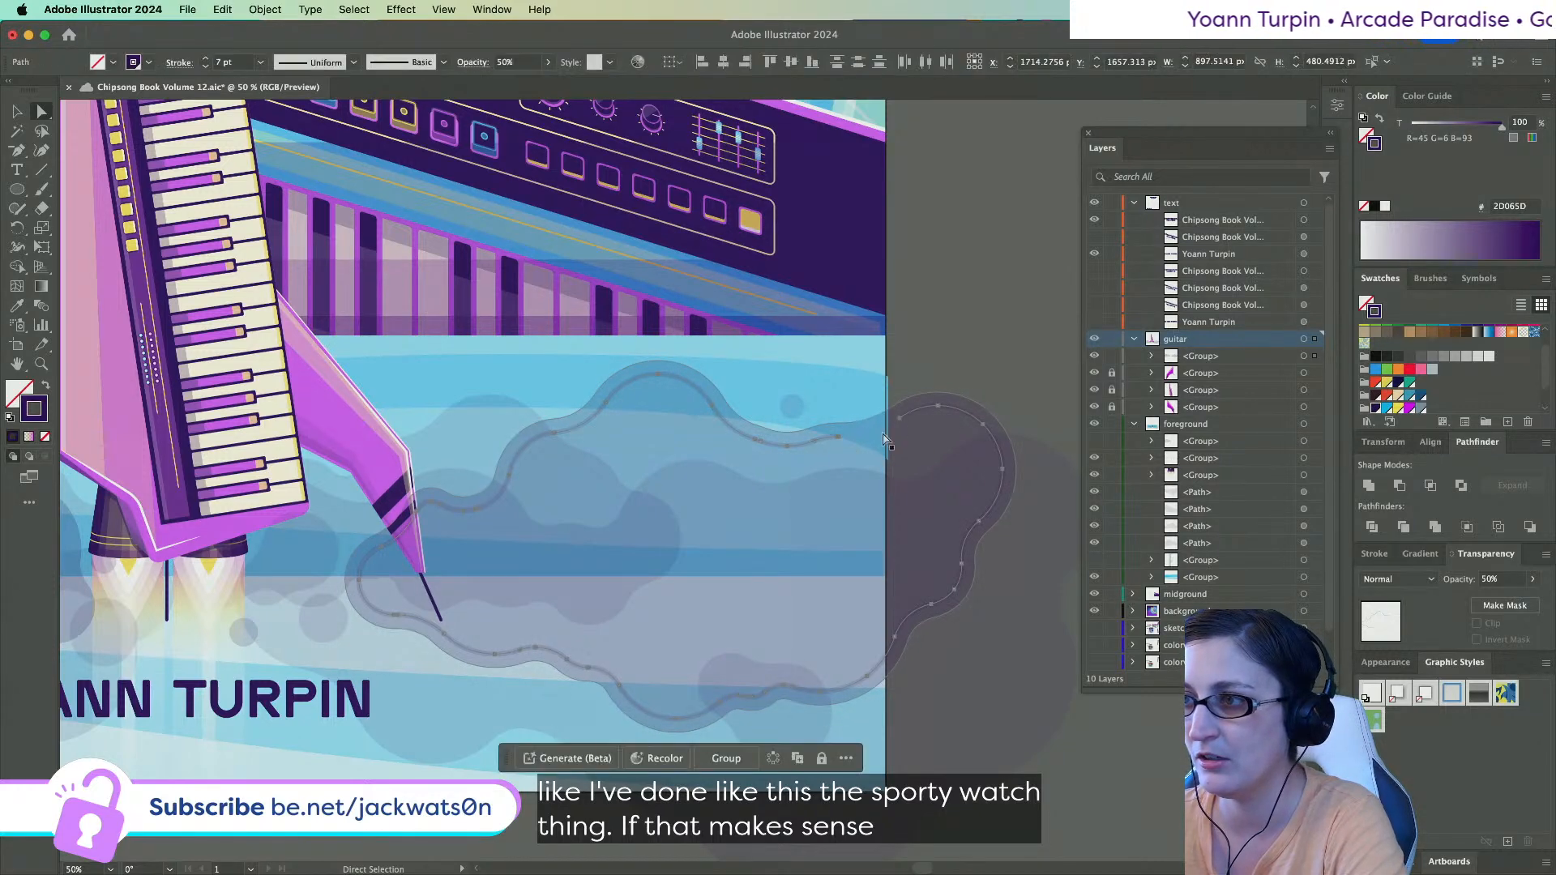
click(900, 419)
key(Delete)
key(Delete)
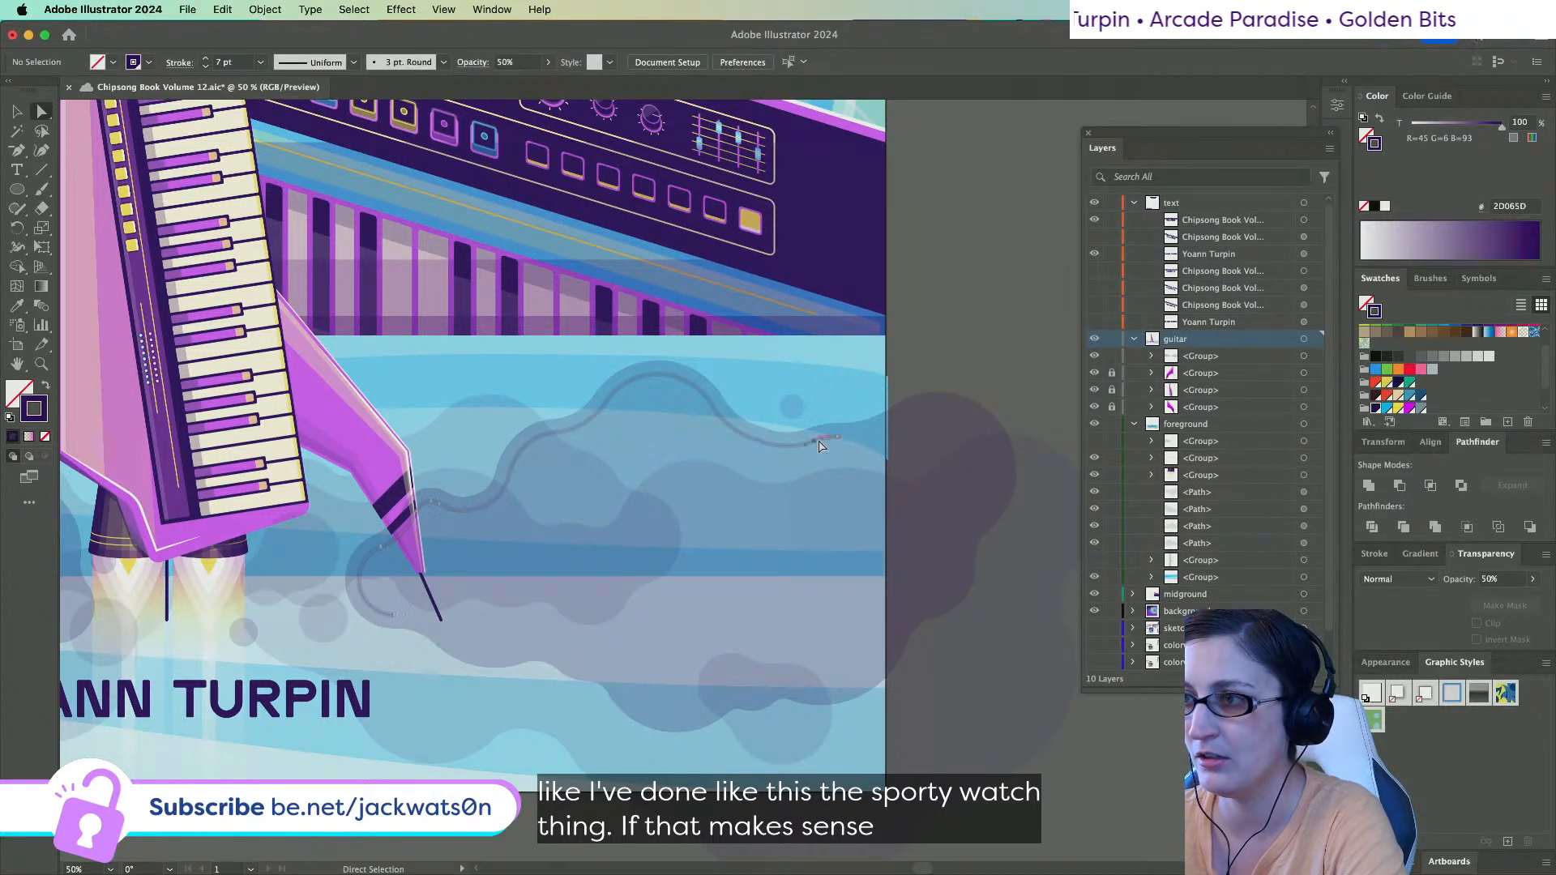
Give the right cloud's remaining contour line a width profile tapered at both ends.
click(815, 441)
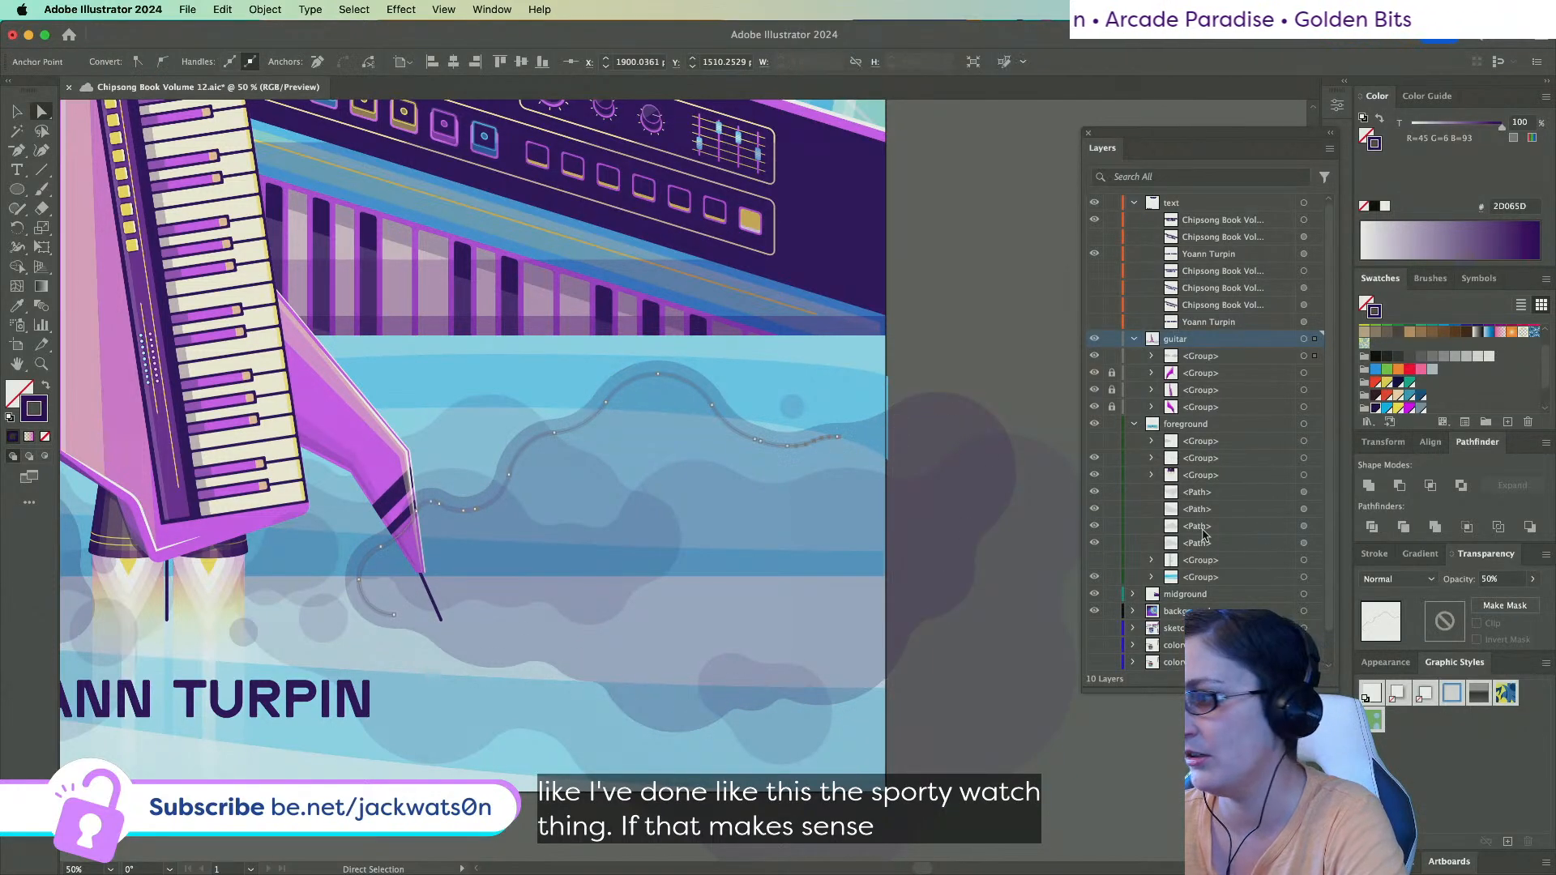
click(1375, 553)
click(1484, 746)
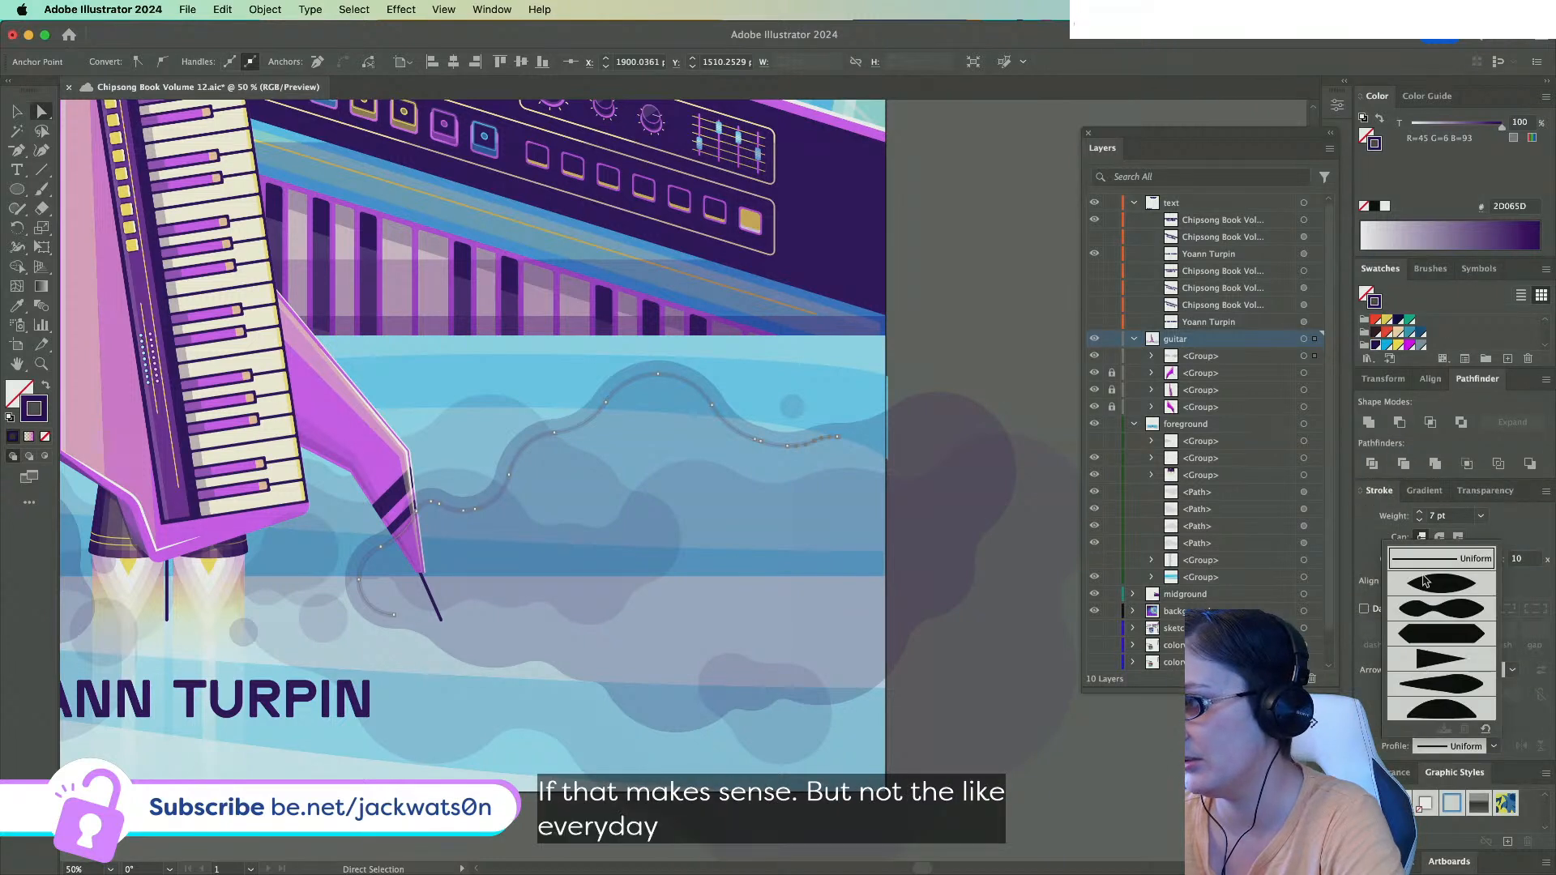
click(1442, 583)
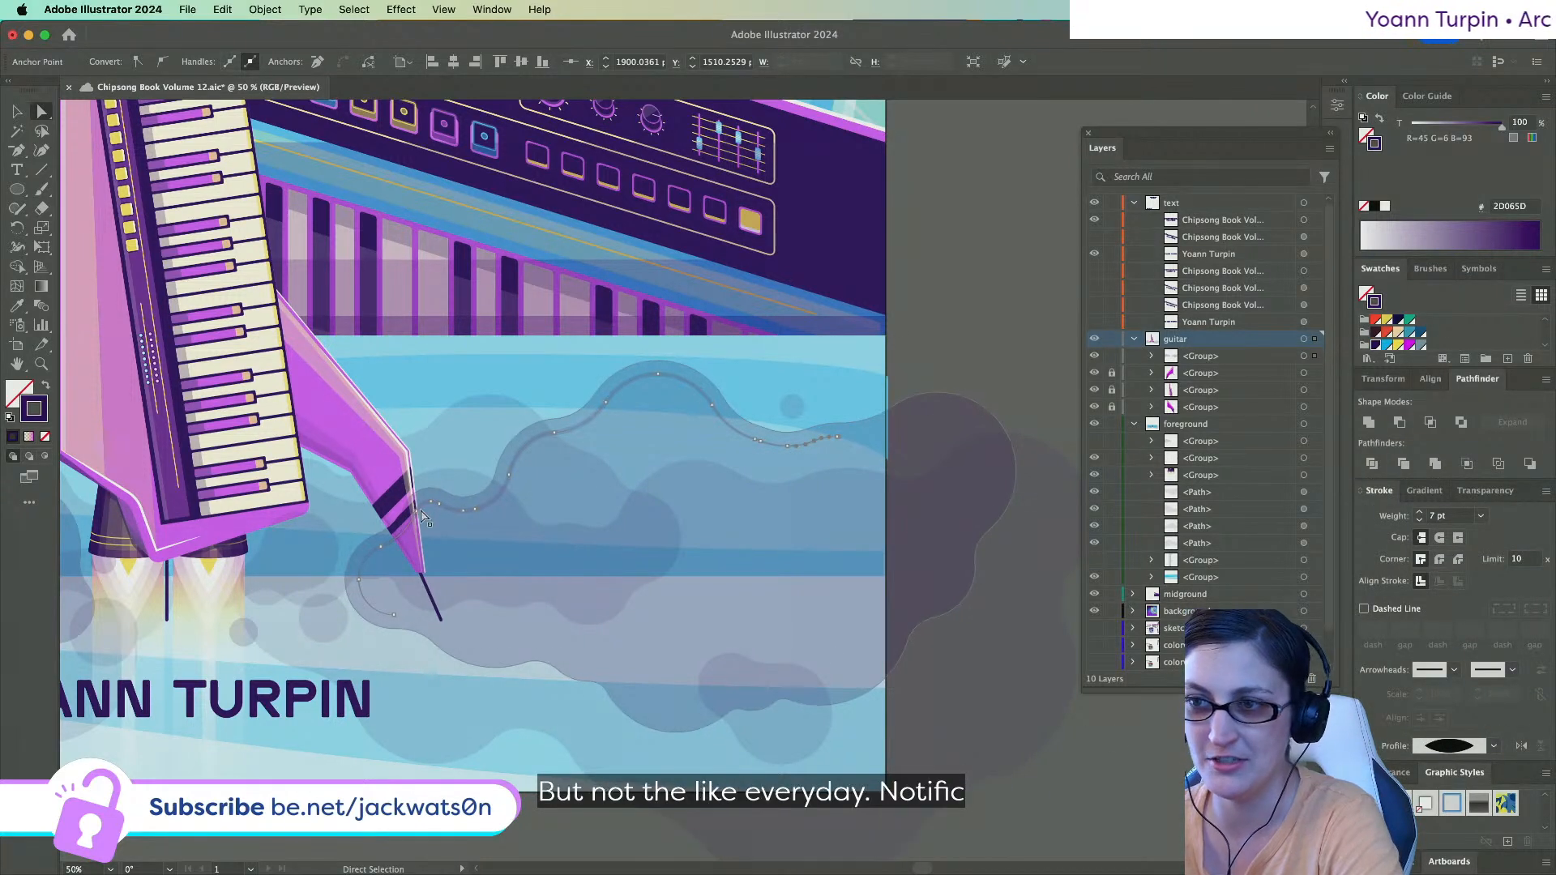
Remove the section of the contour line beside the right fin, splitting it into two separate strokes.
click(462, 515)
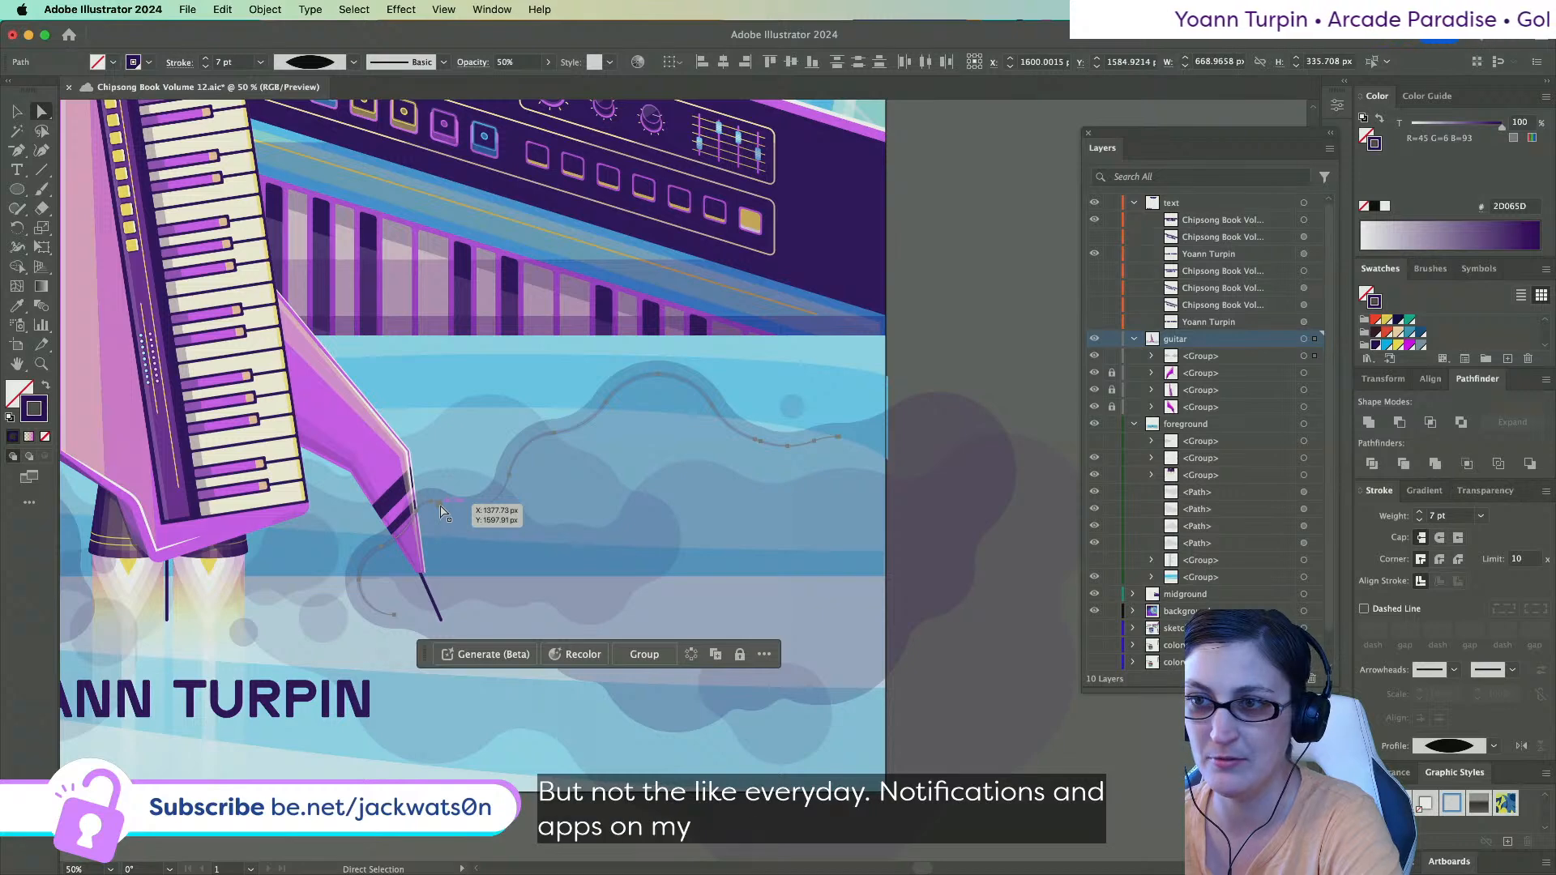
click(440, 510)
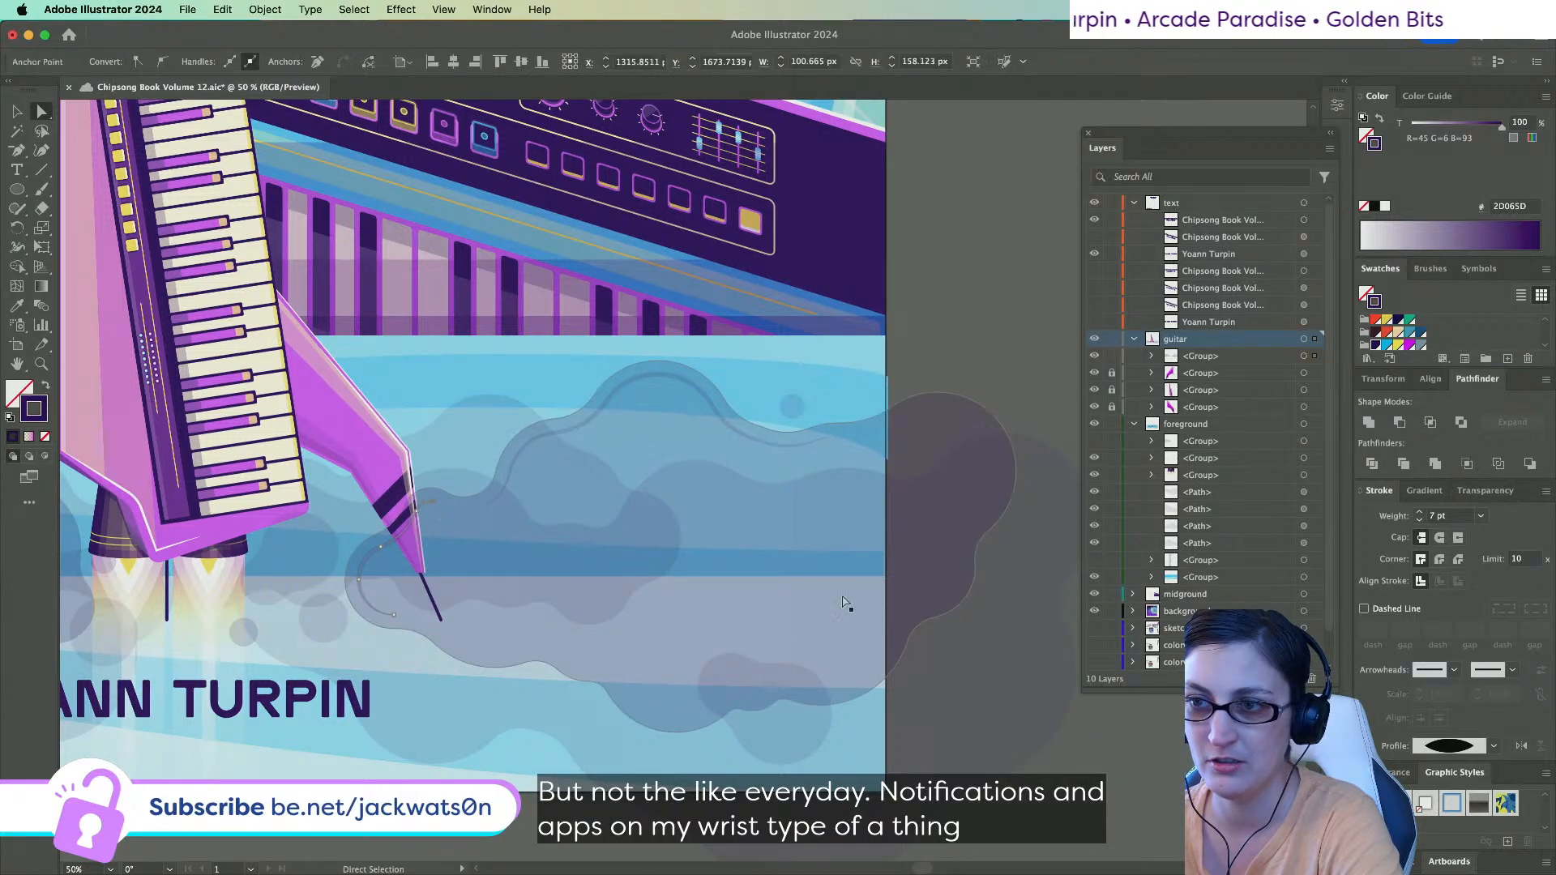
click(1087, 729)
Compare the contour lines on the left and right smoke clouds around the rocket.
scroll(424, 482, down, 2)
scroll(424, 482, right, 2)
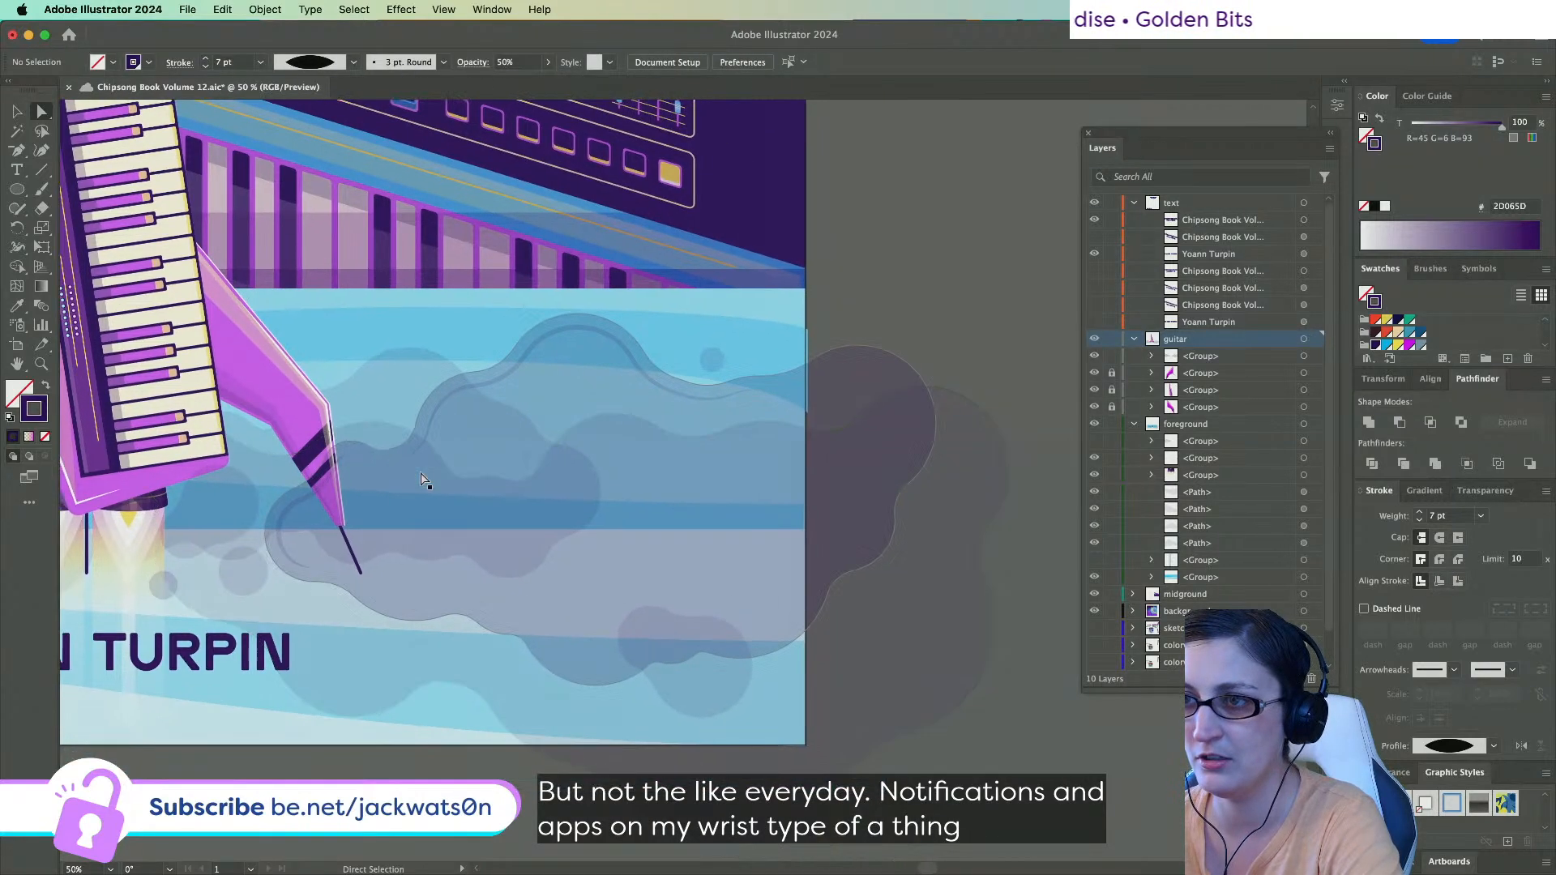
scroll(422, 481, left, 6)
scroll(403, 476, down, 1)
scroll(304, 433, down, 1)
scroll(305, 434, left, 5)
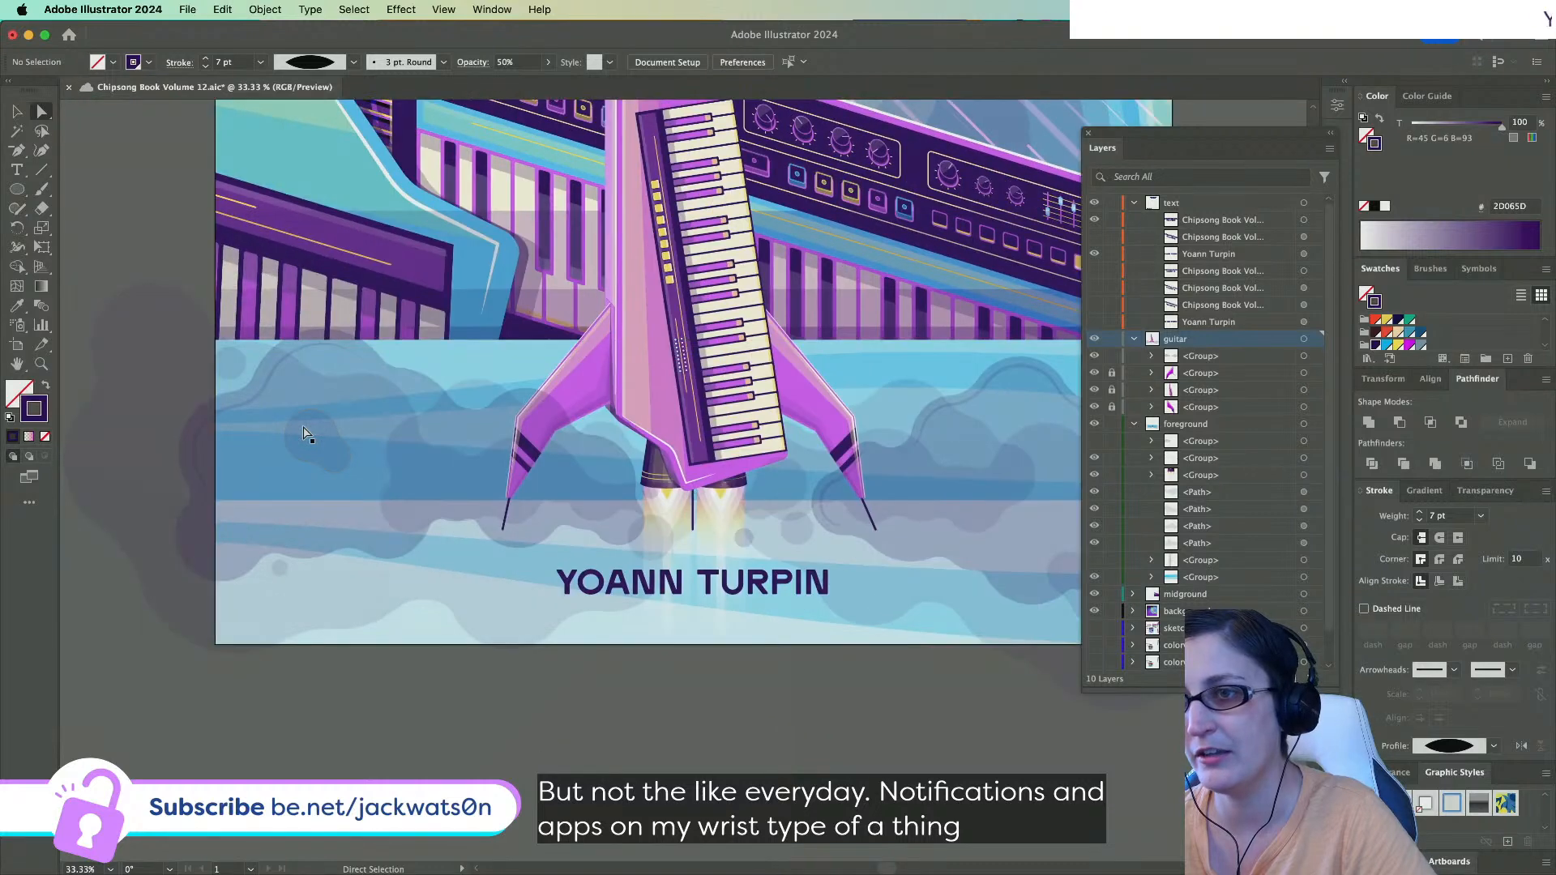
scroll(304, 433, right, 2)
scroll(304, 433, right, 2)
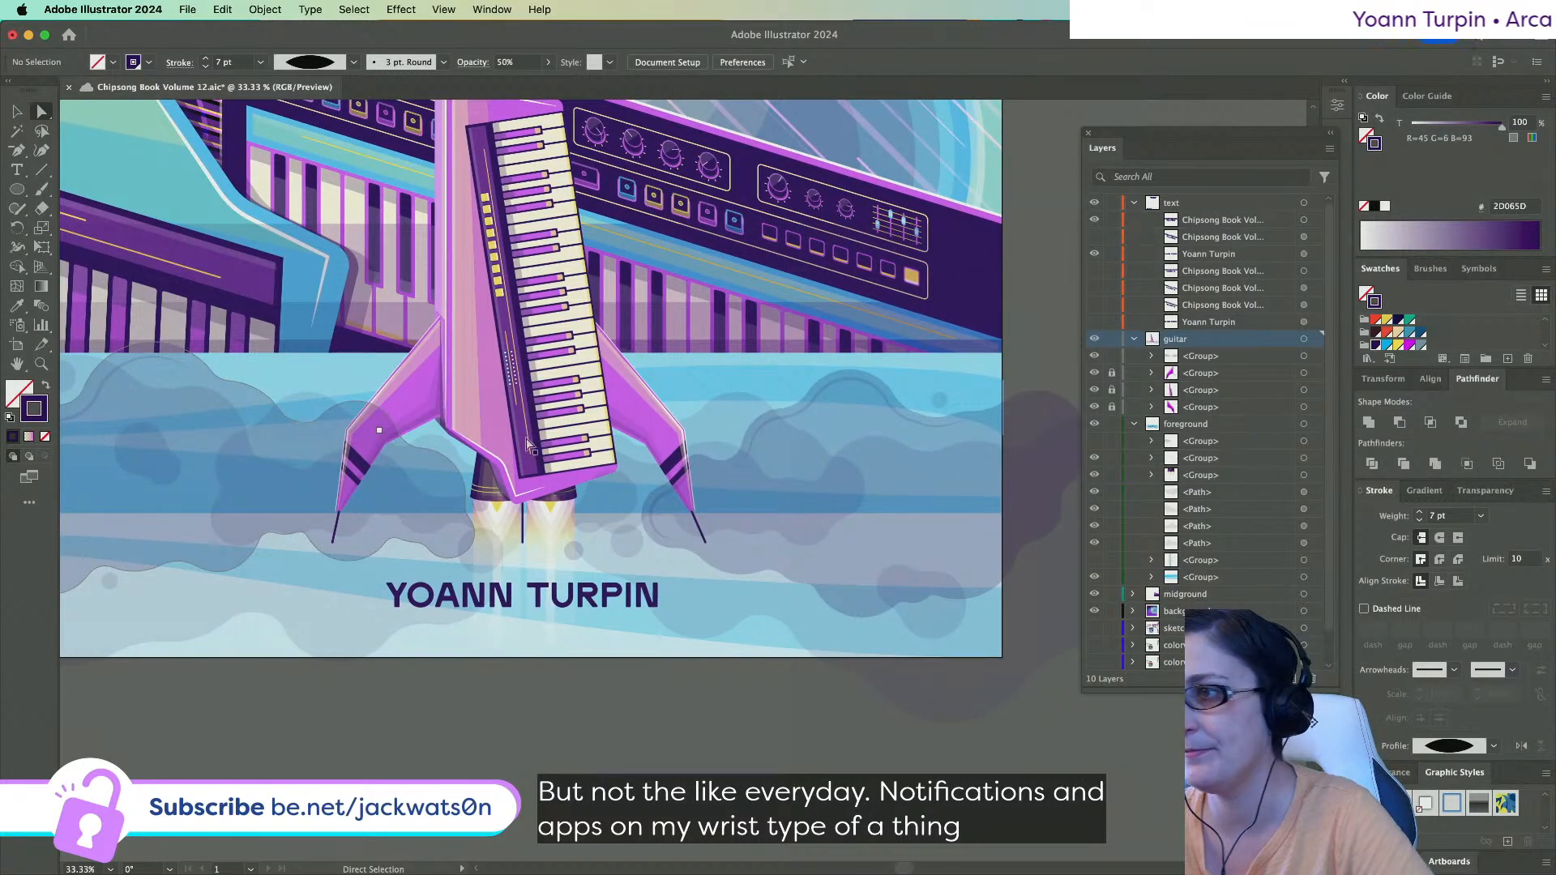
scroll(847, 441, left, 1)
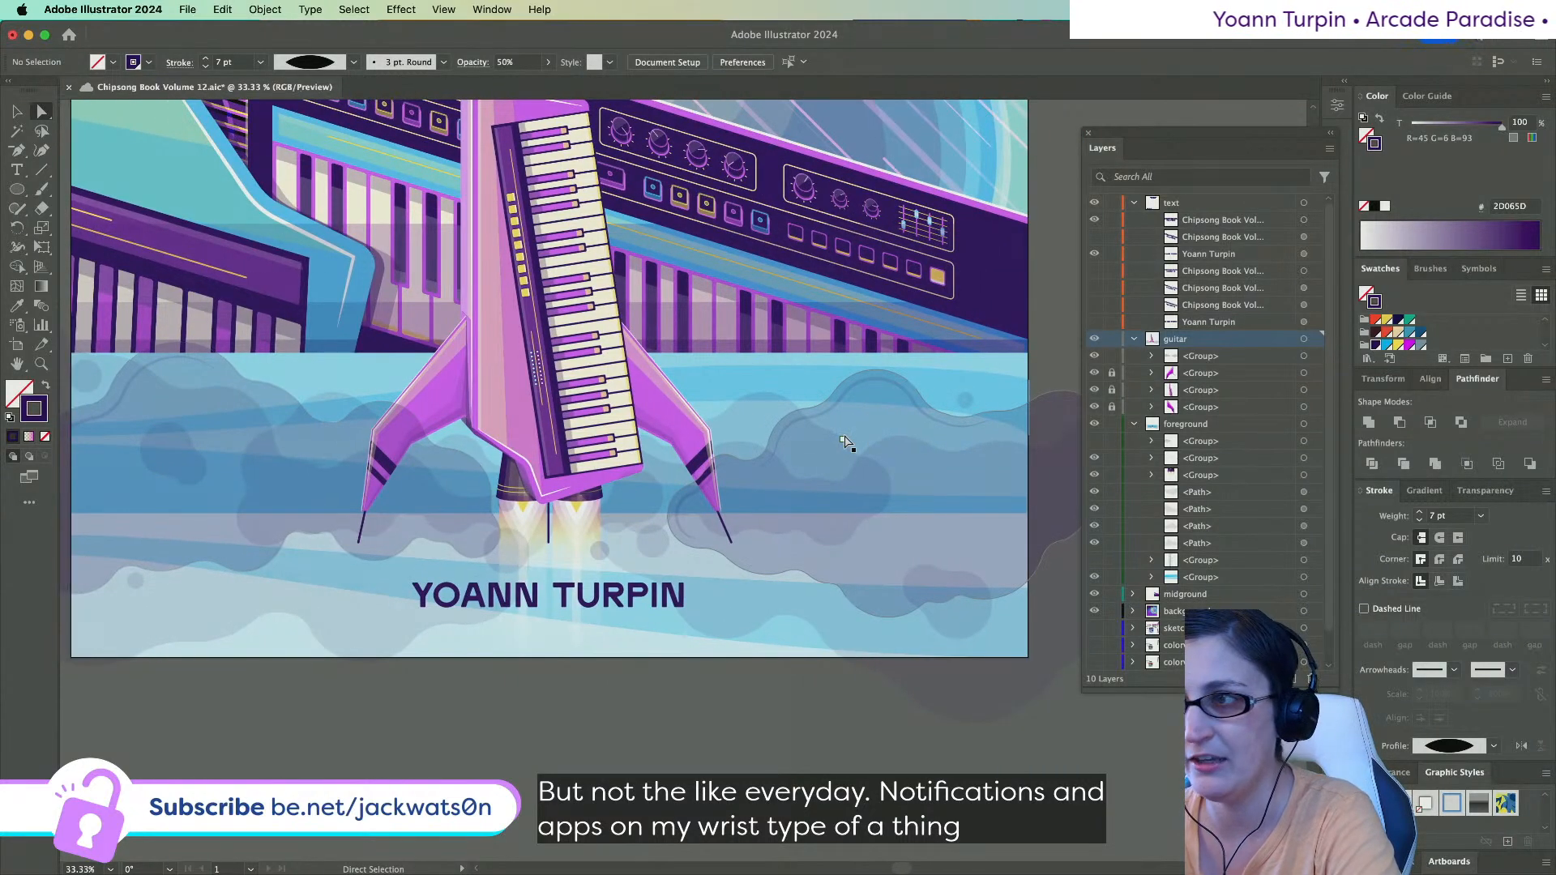
Remove a segment near the right end of the right cloud's upper contour line.
click(997, 421)
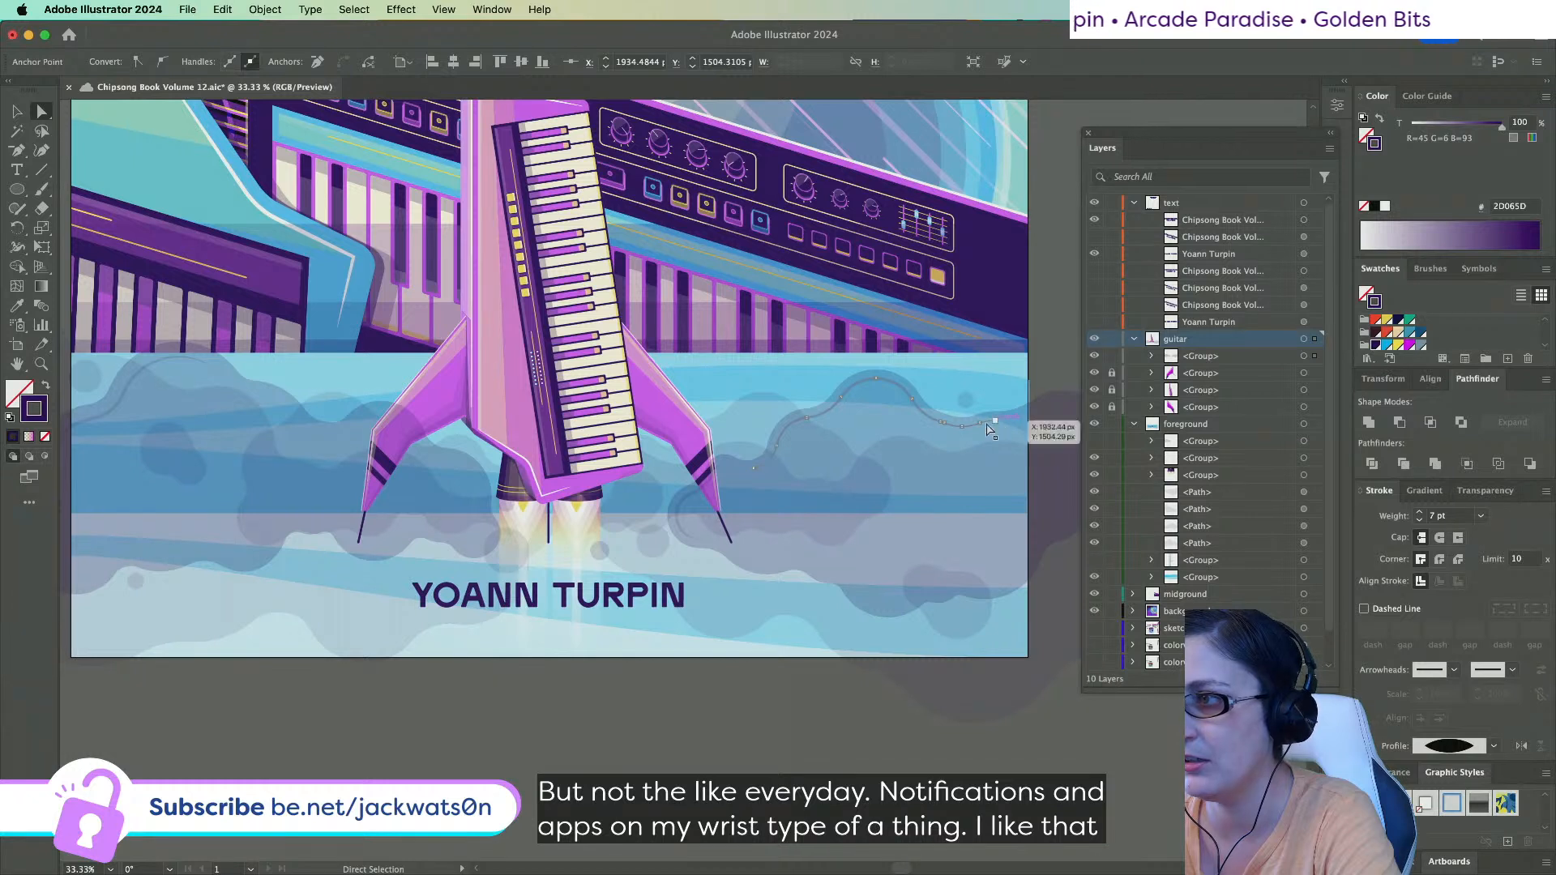
click(944, 423)
key(Delete)
click(962, 428)
click(962, 435)
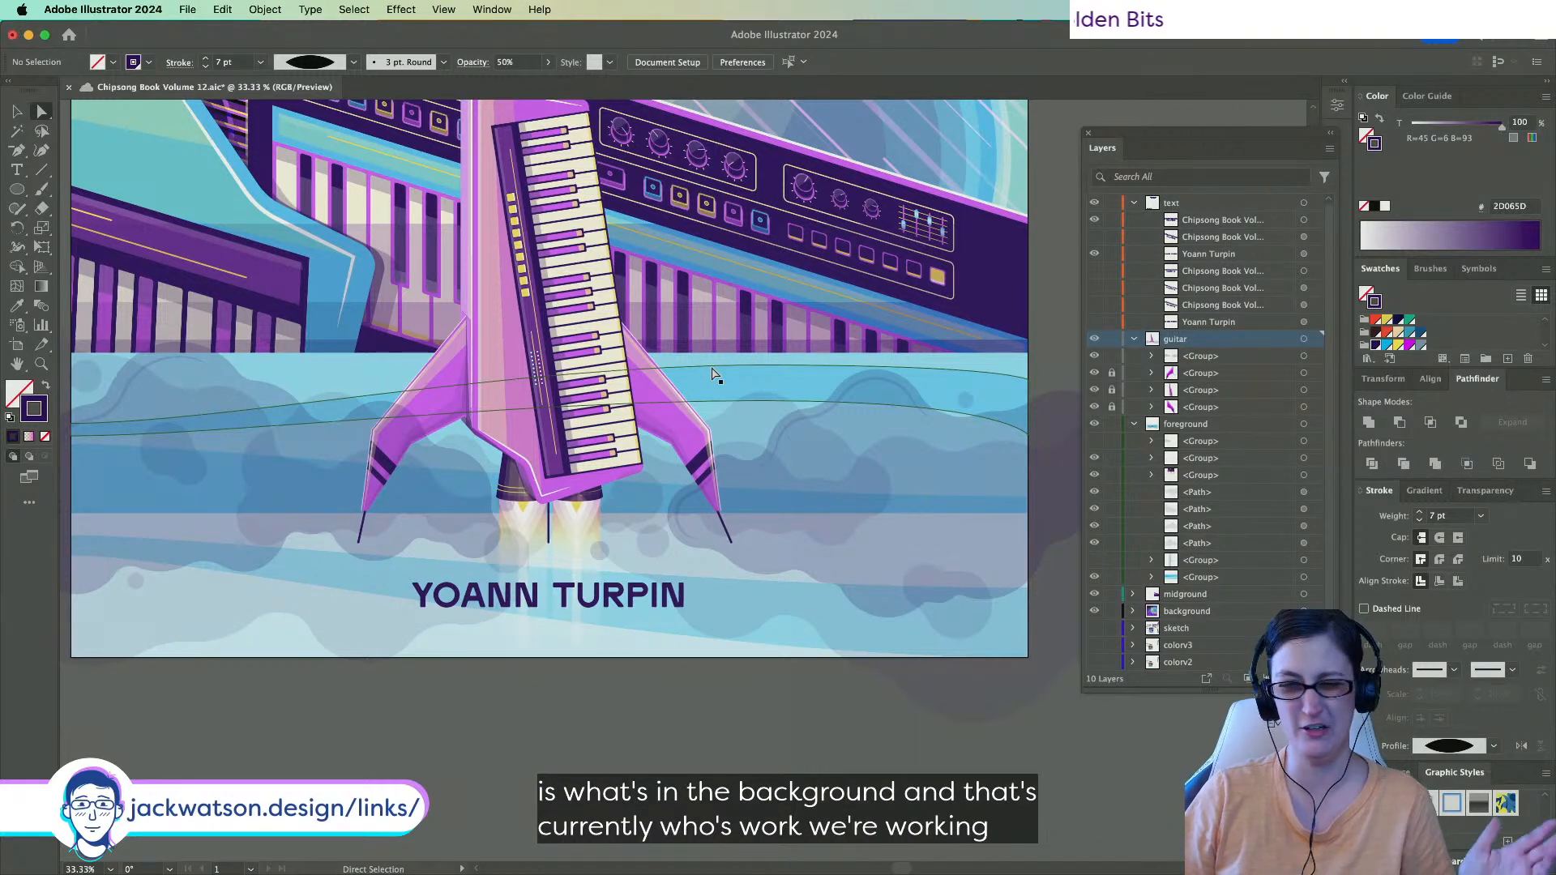
Review the whole cover composition, from the title down to the smoke clouds beneath the rocket.
scroll(818, 313, up, 5)
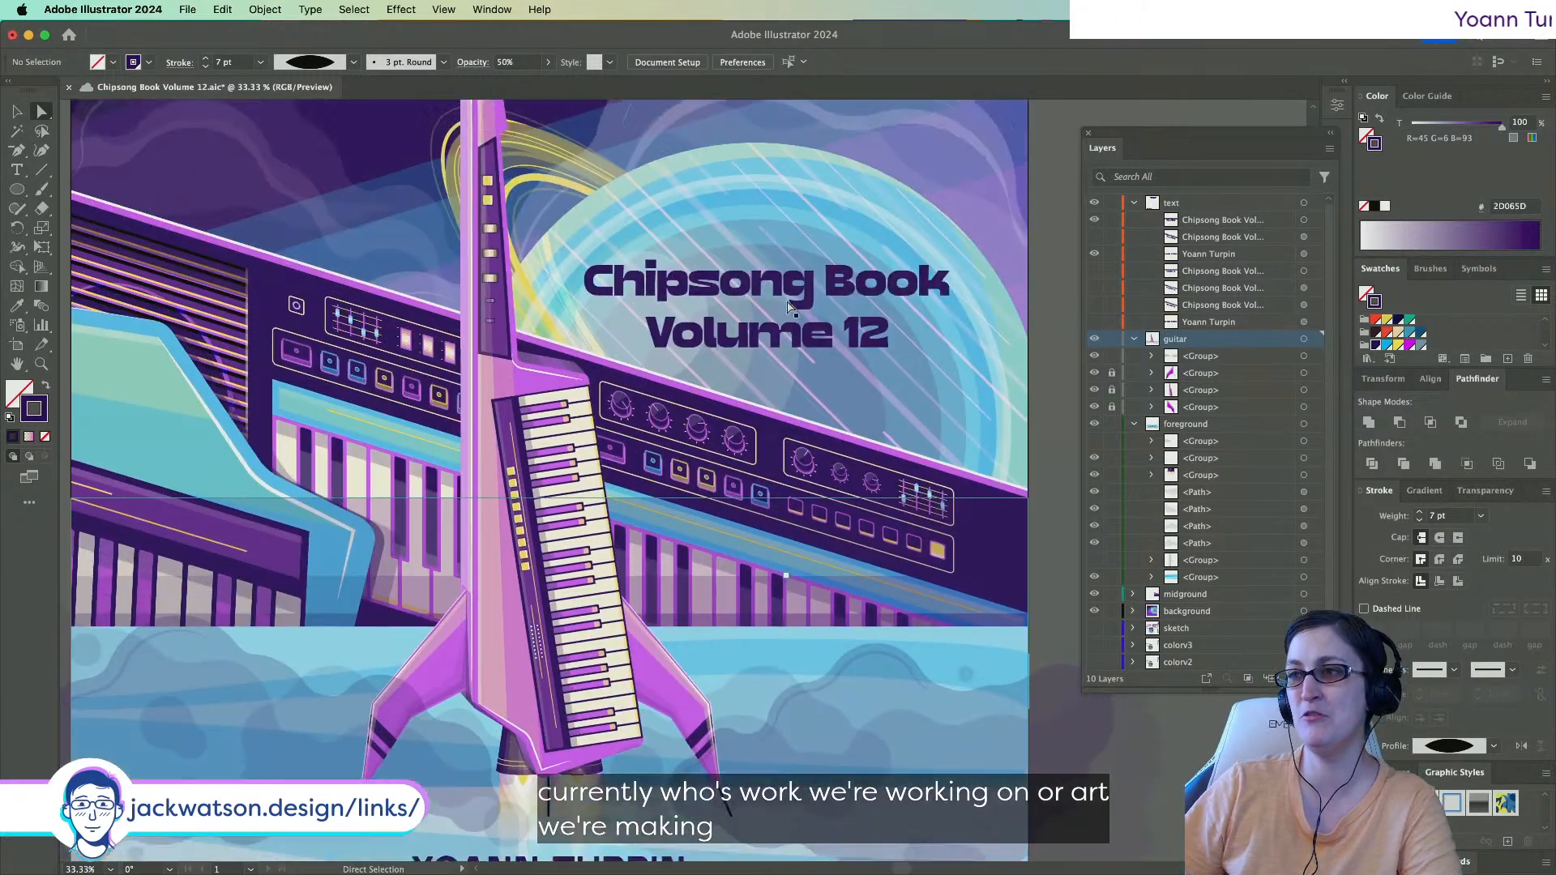
scroll(791, 308, down, 3)
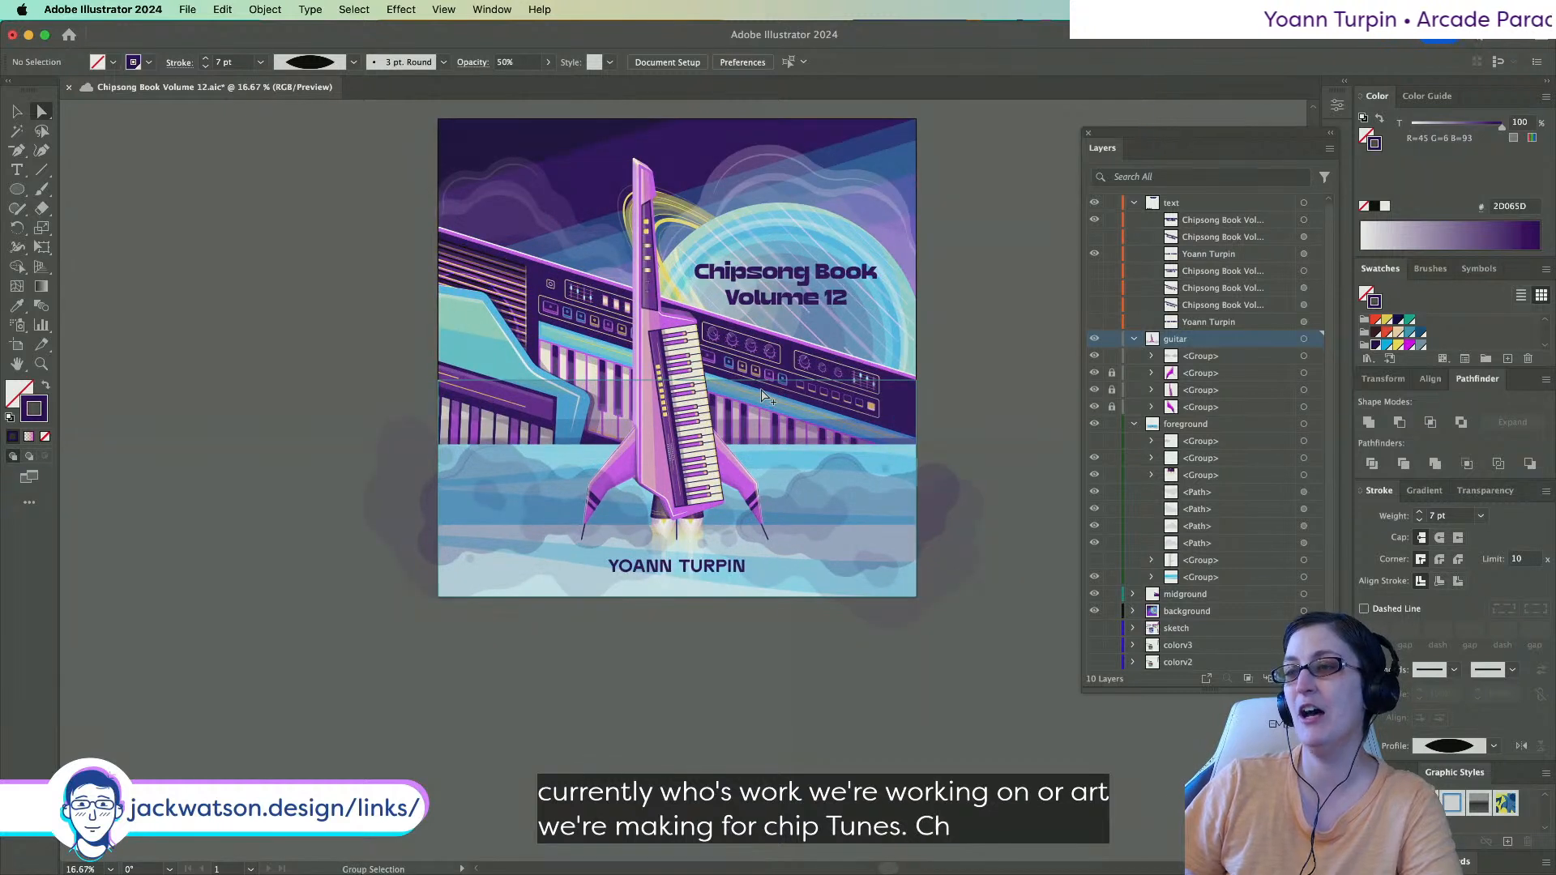
scroll(762, 395, up, 1)
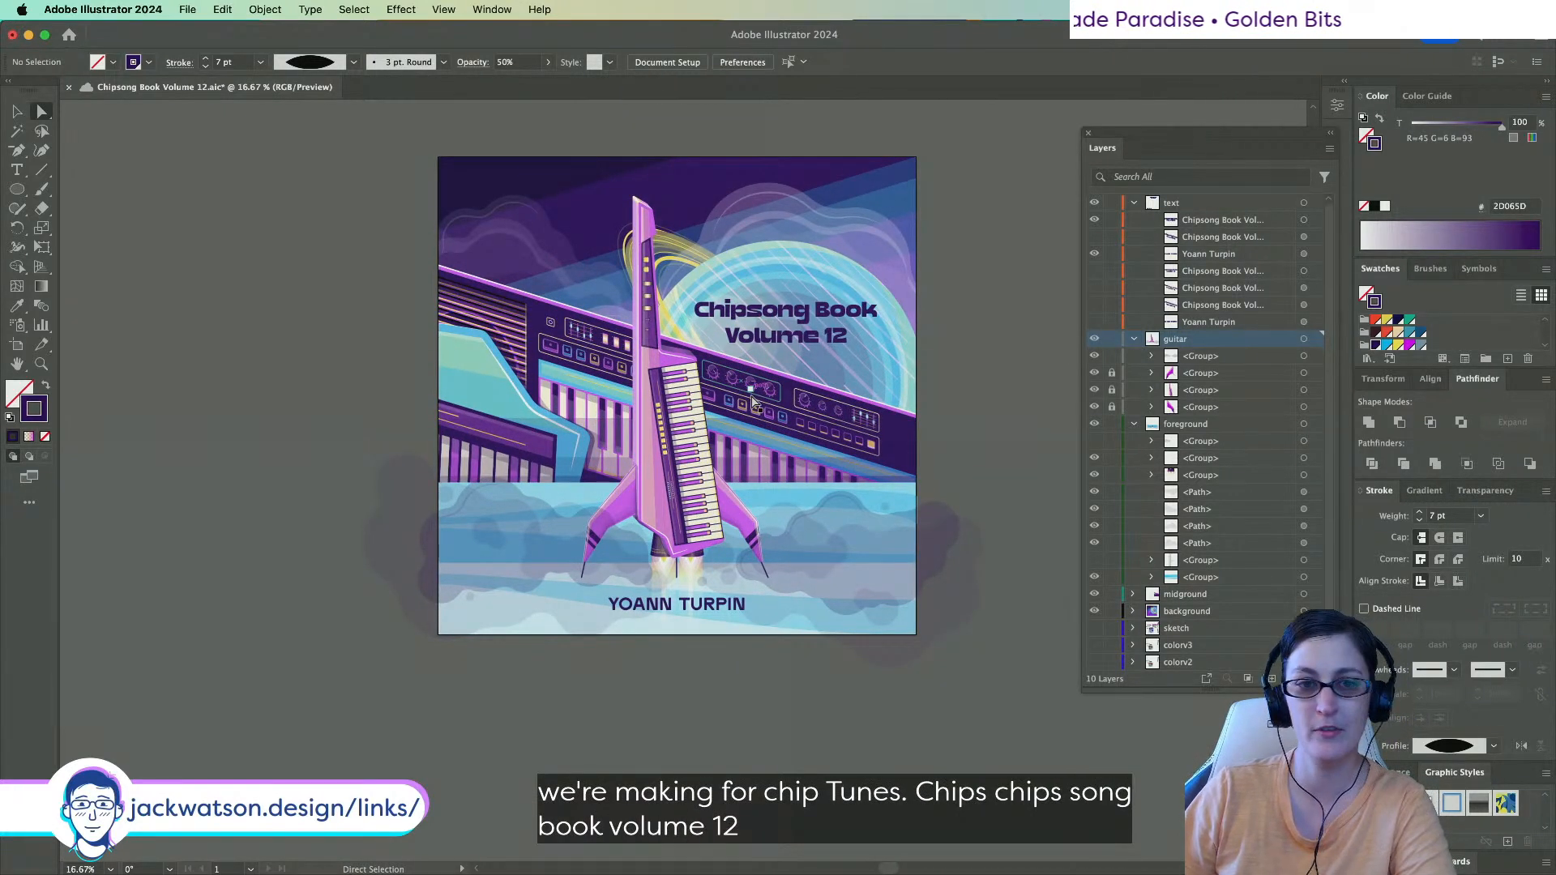
key(alt)
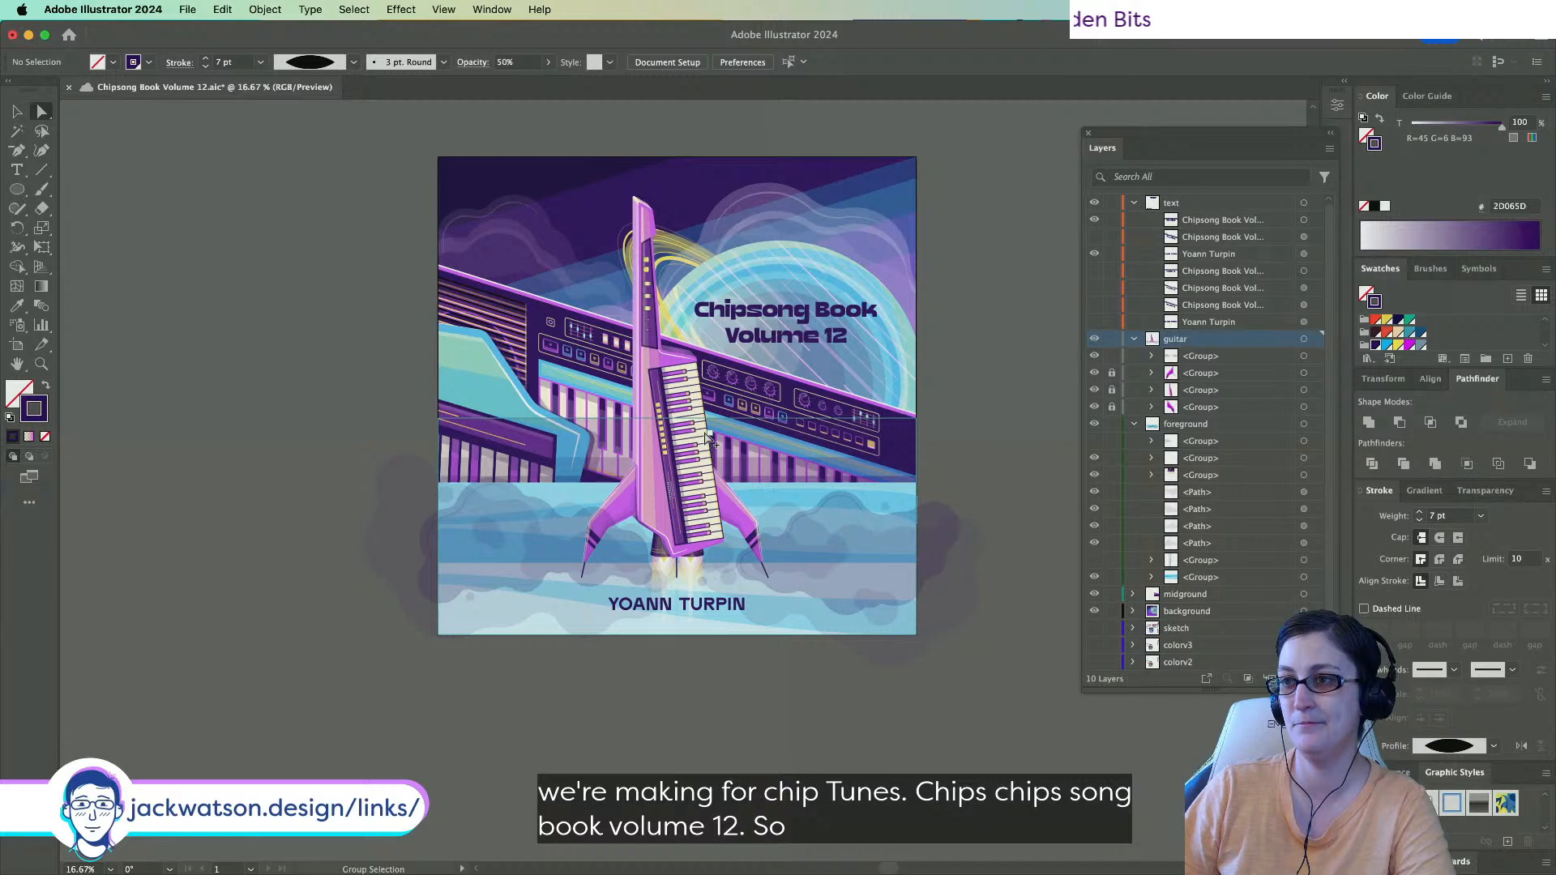
scroll(707, 438, up, 1)
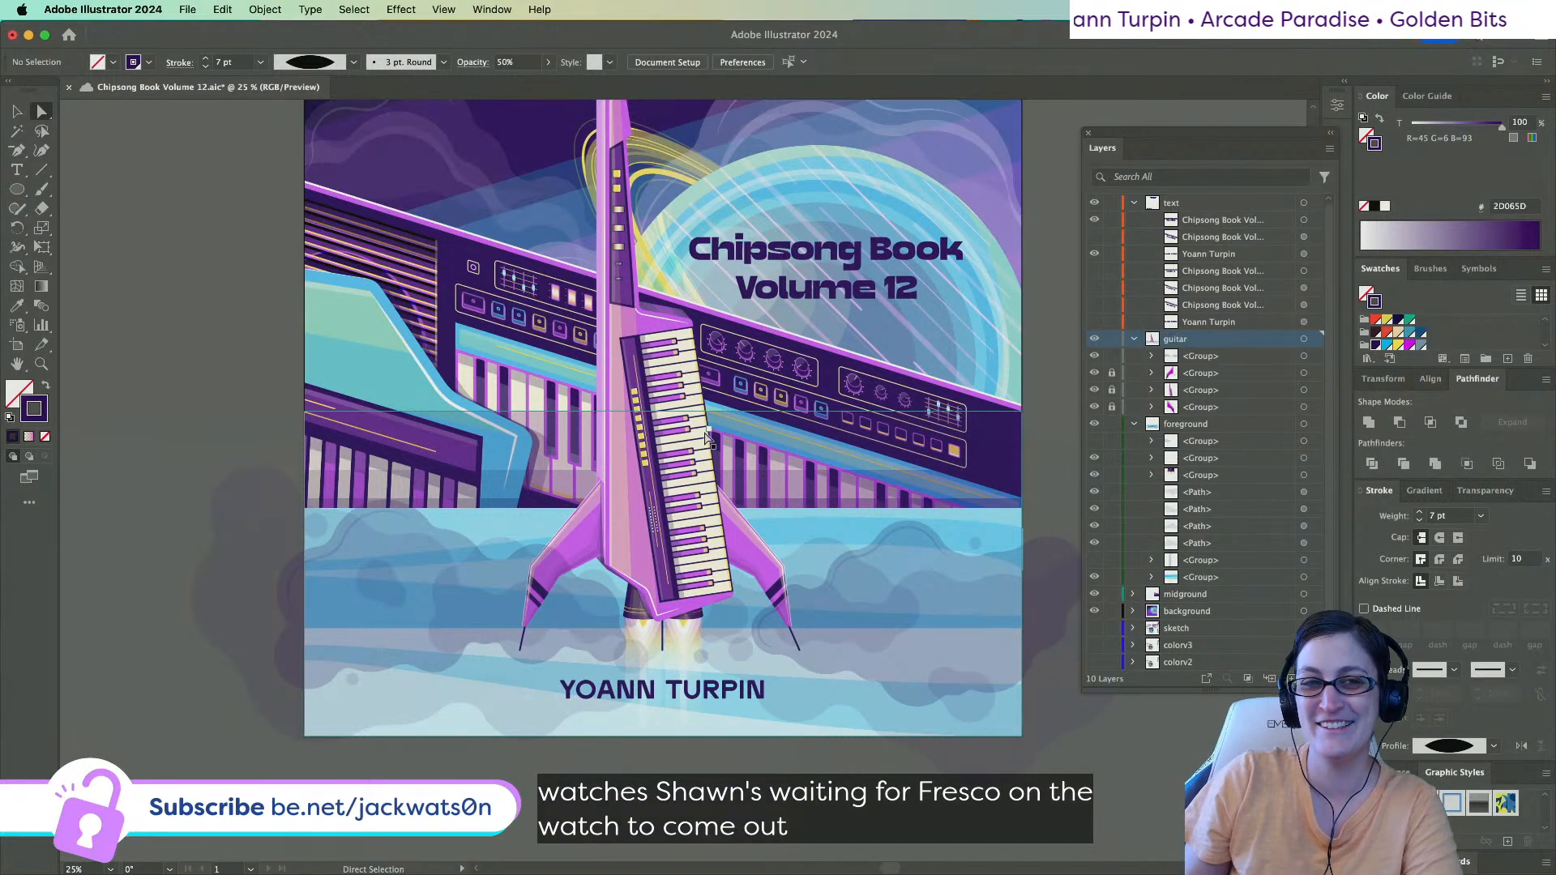
scroll(823, 721, right, 3)
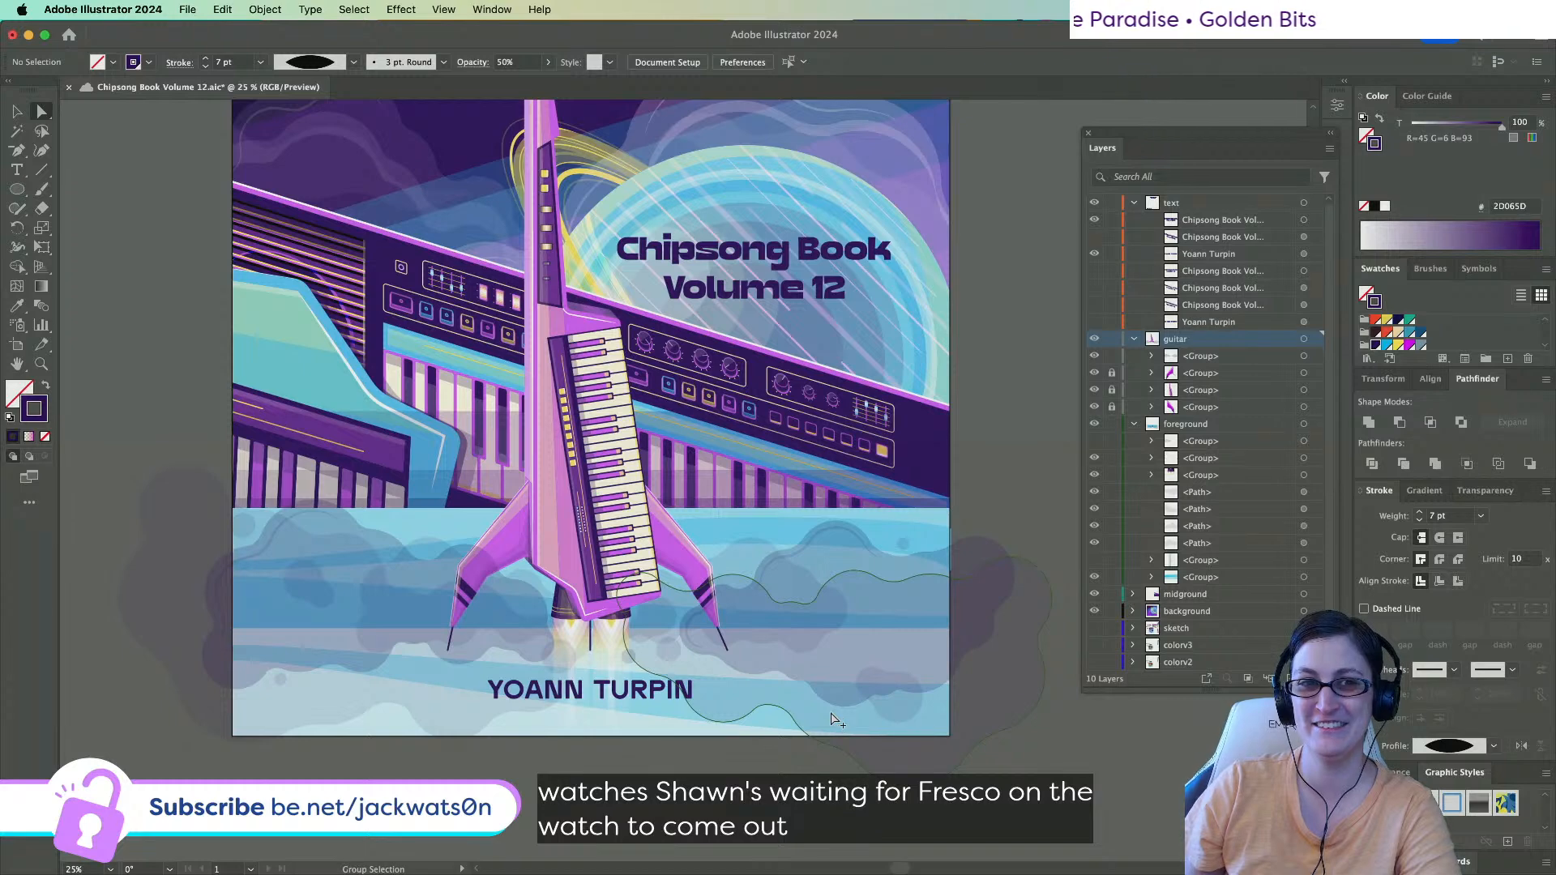
scroll(563, 625, up, 1)
scroll(565, 625, right, 2)
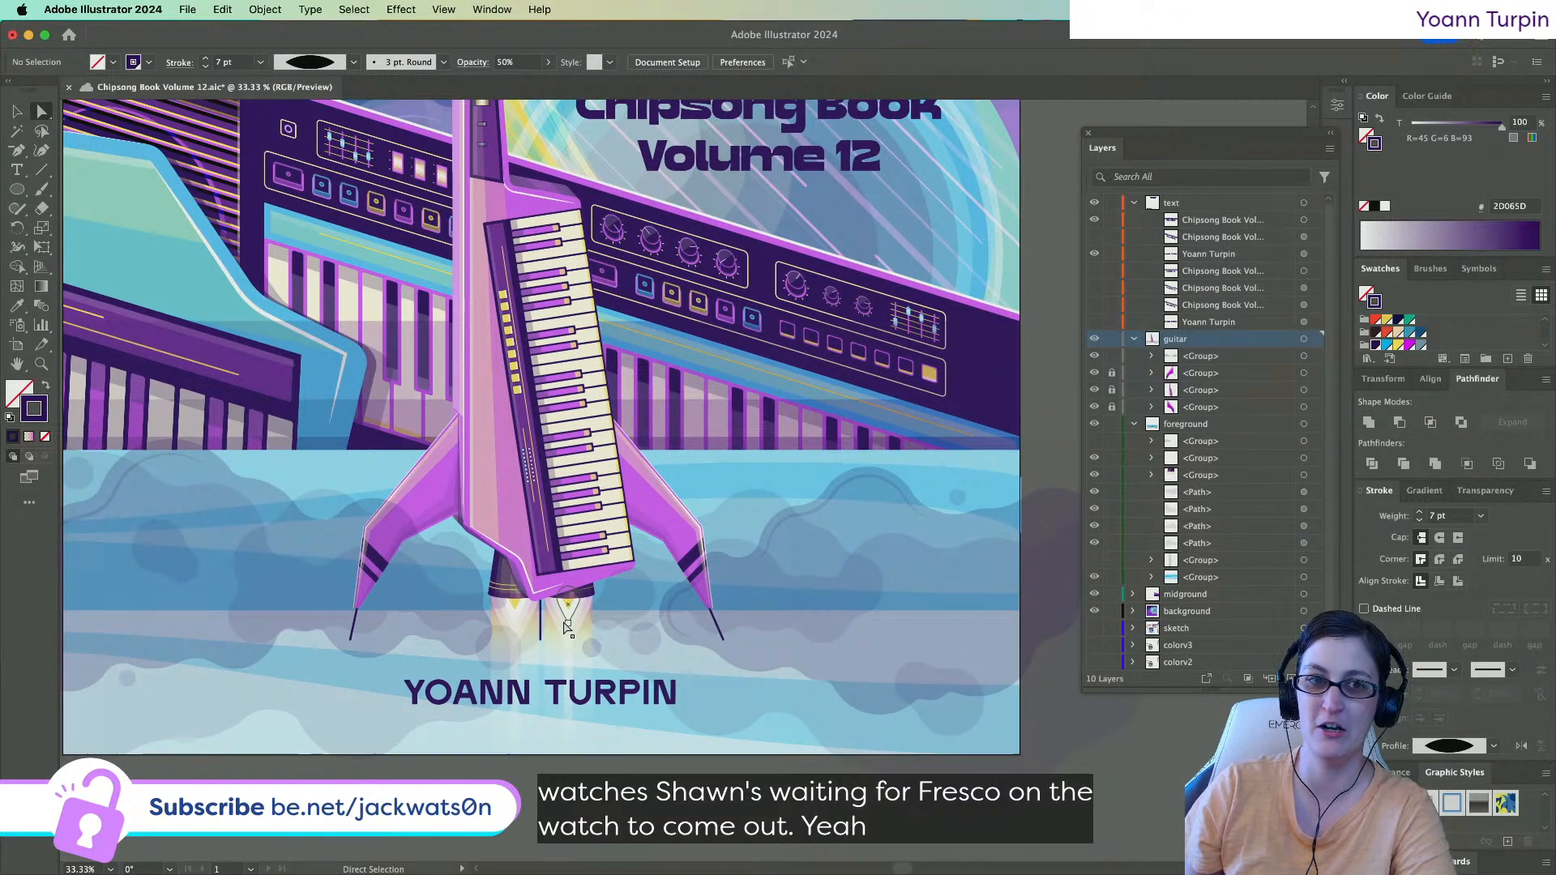
scroll(565, 626, right, 2)
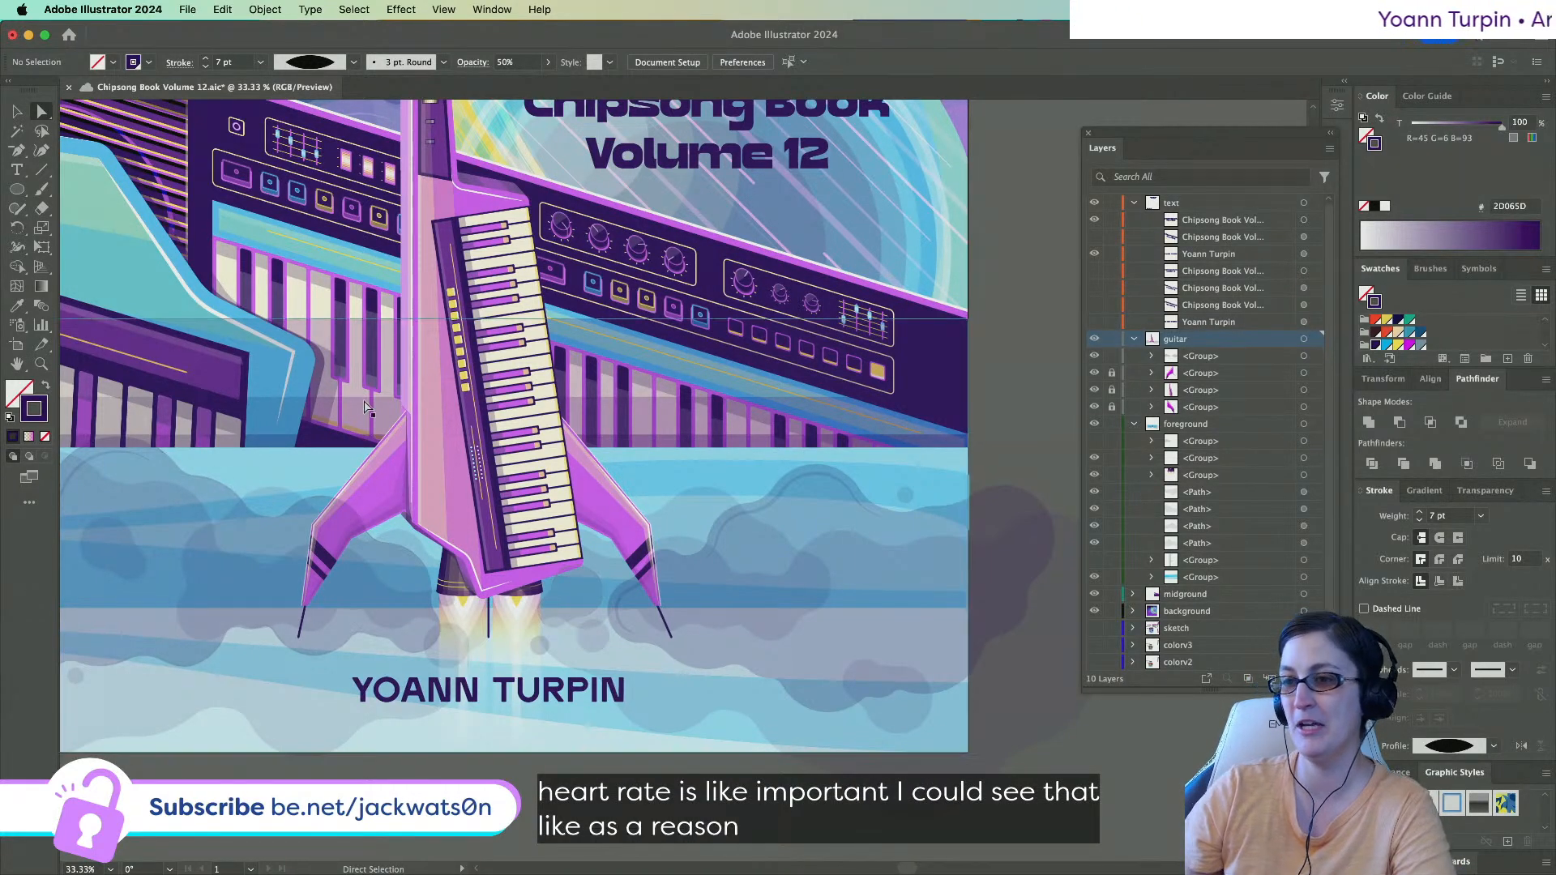
Examine the left smoke cloud and its contour line up close.
scroll(390, 624, up, 1)
scroll(389, 625, left, 4)
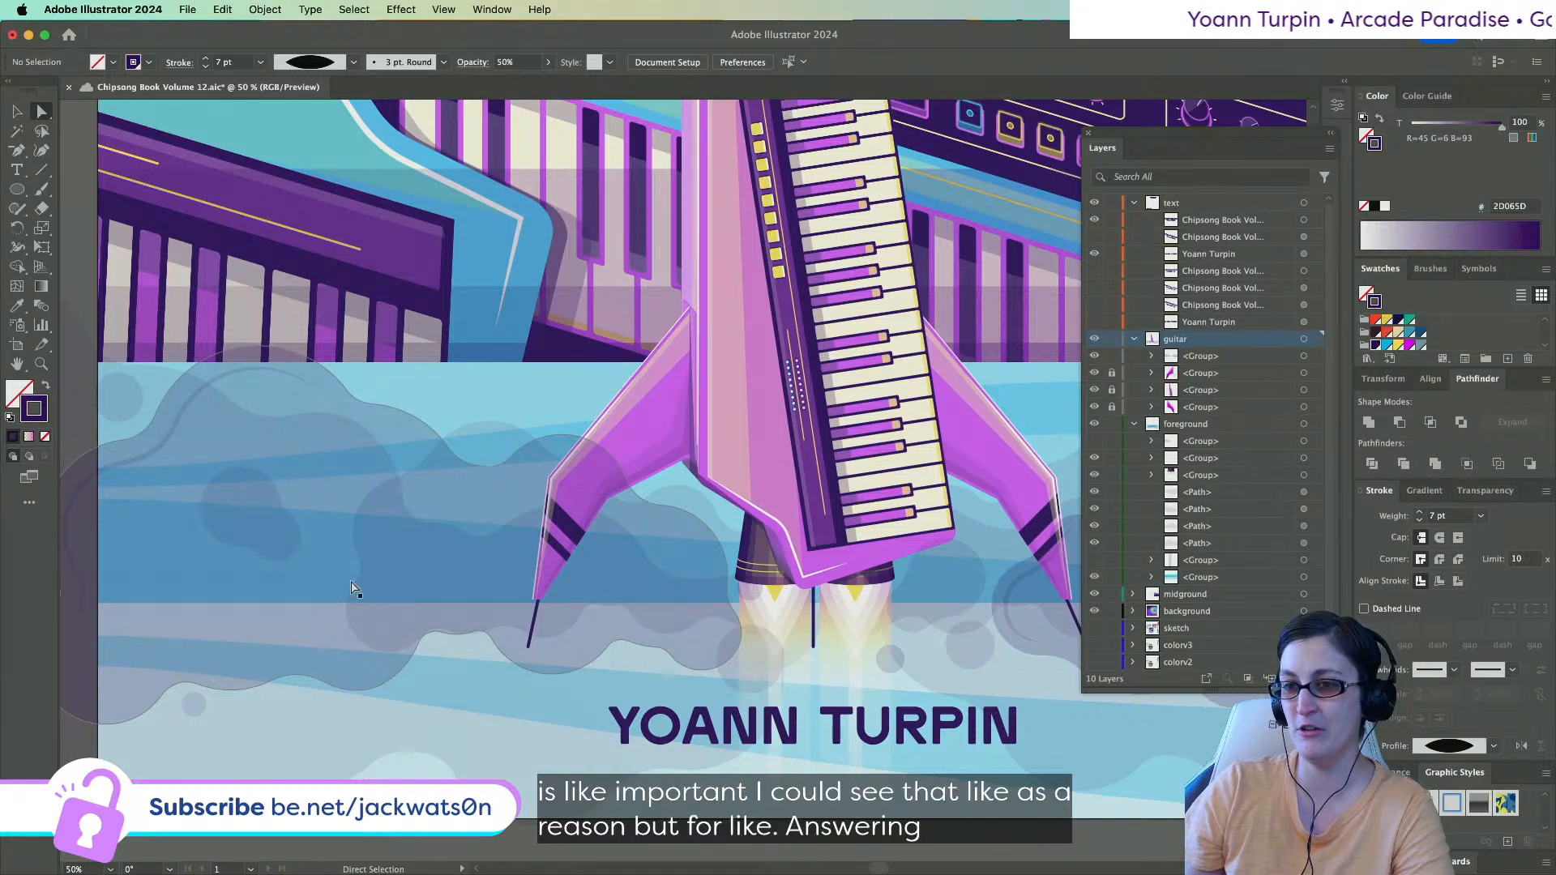
click(370, 594)
key(super+shift+a)
scroll(326, 589, left, 3)
scroll(326, 590, down, 1)
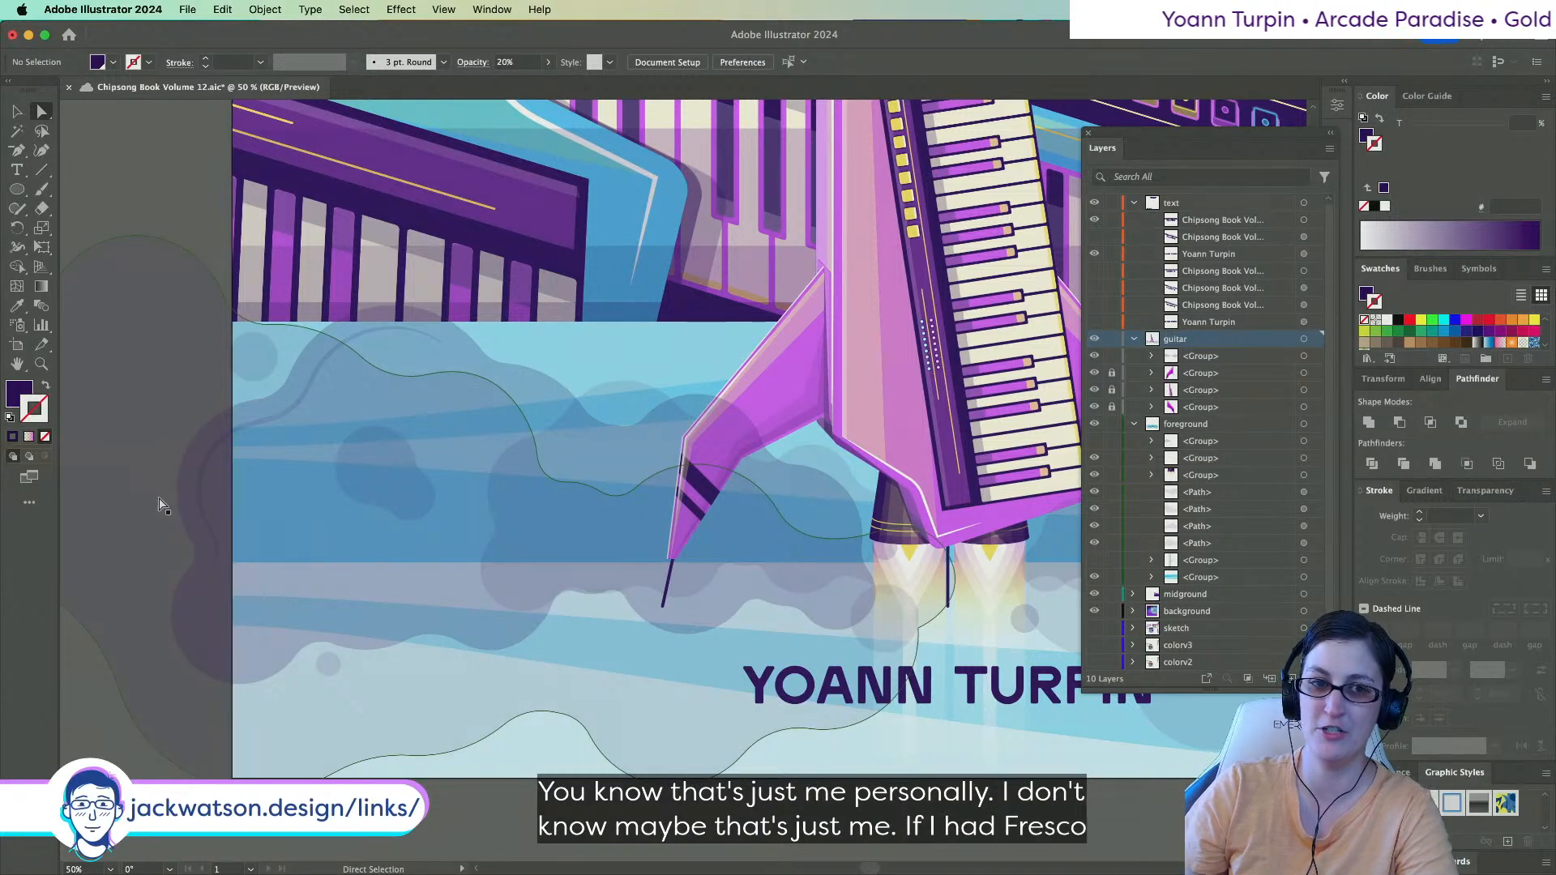
scroll(415, 452, left, 1)
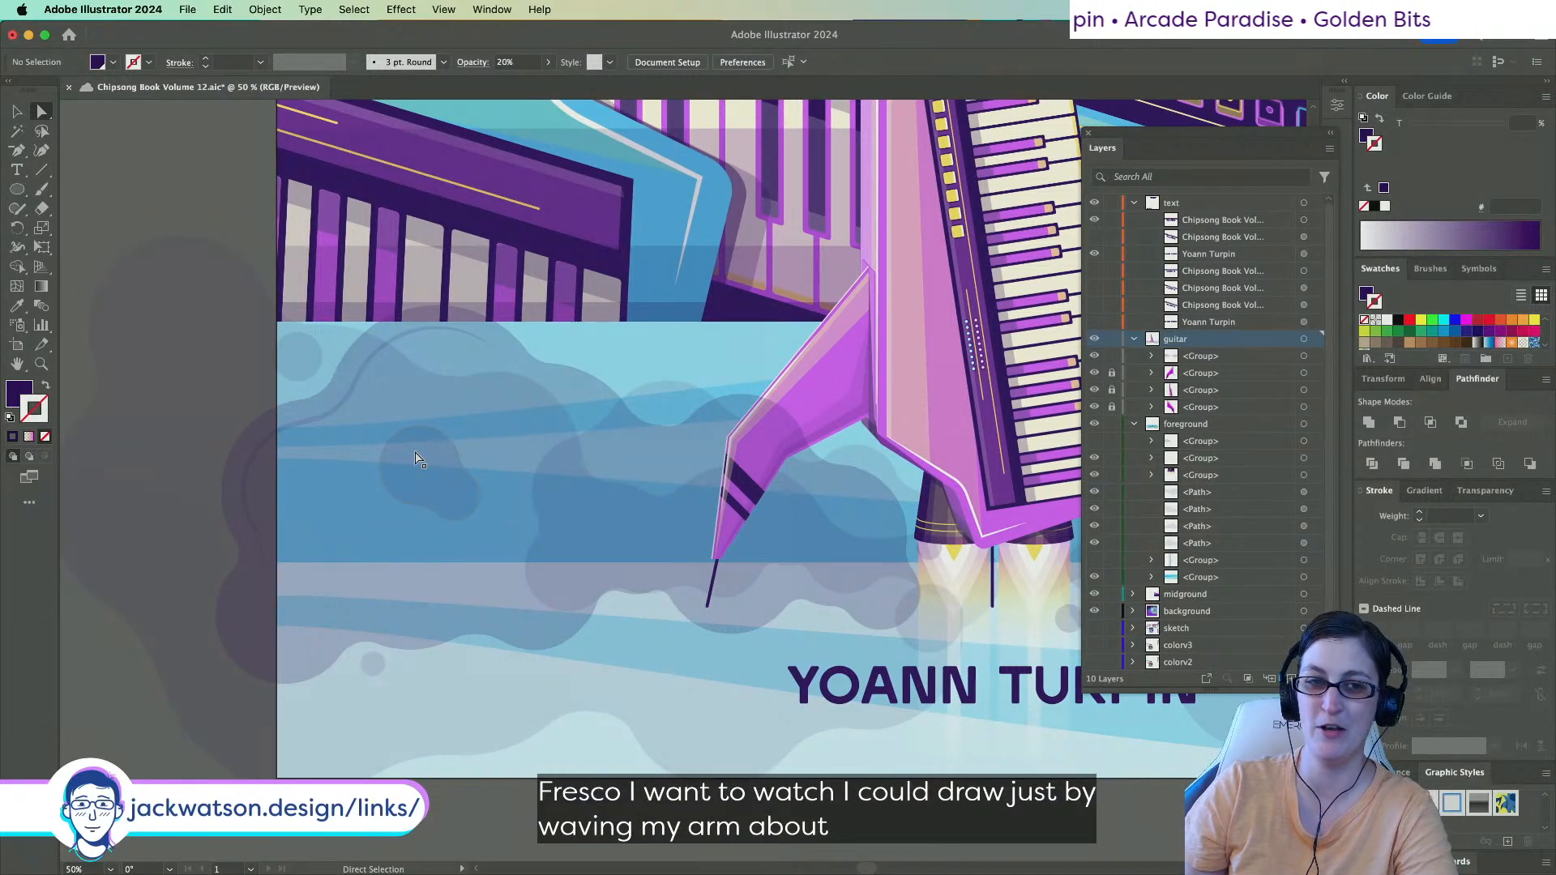
scroll(415, 452, up, 1)
scroll(415, 452, right, 1)
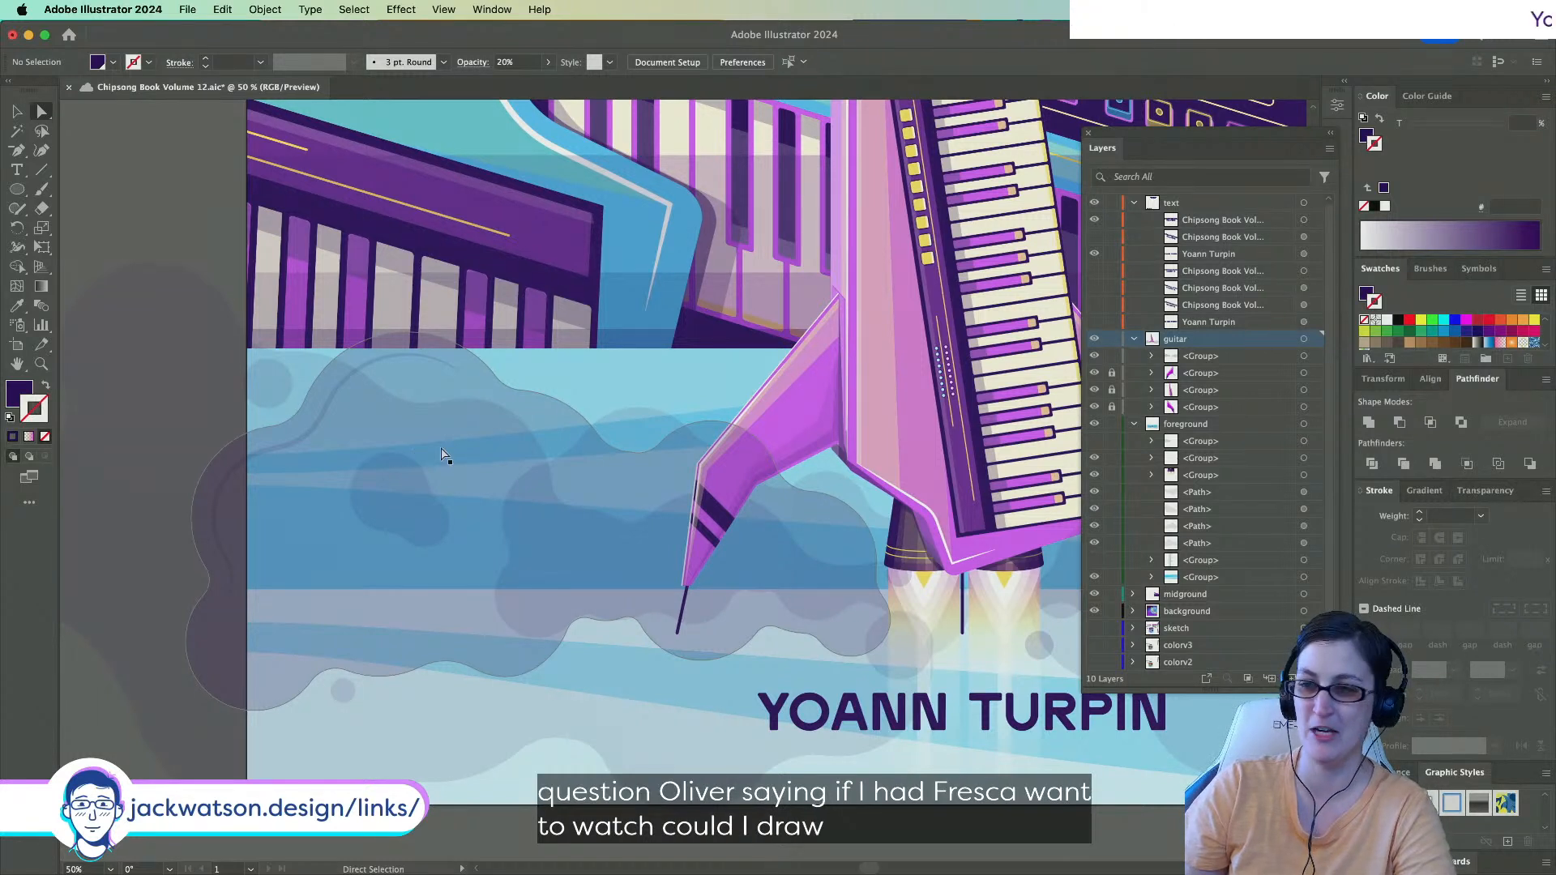
click(449, 483)
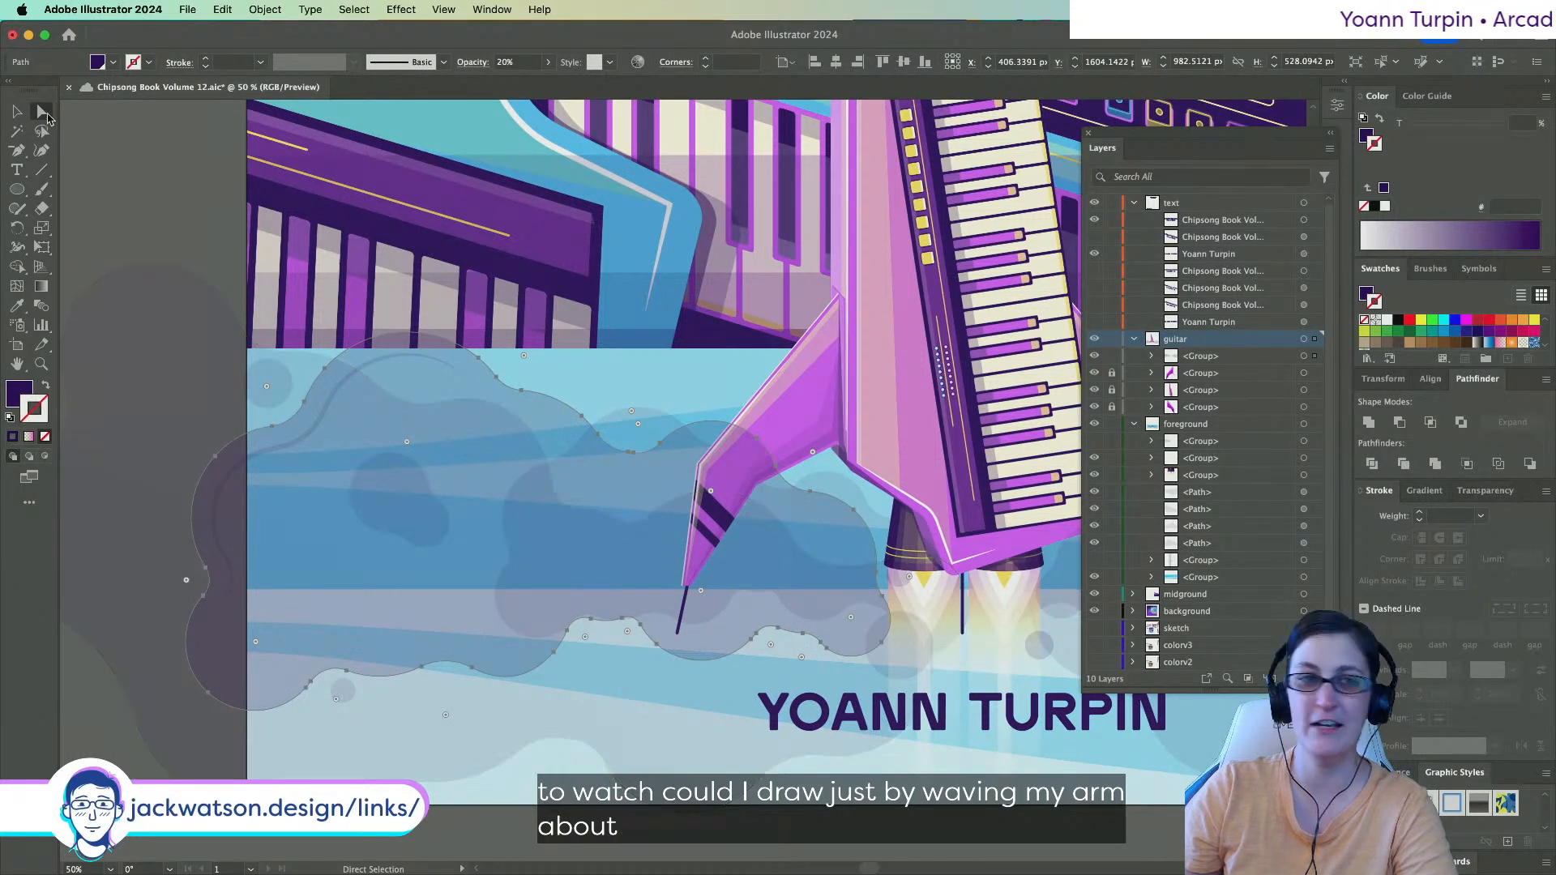
click(18, 151)
click(86, 151)
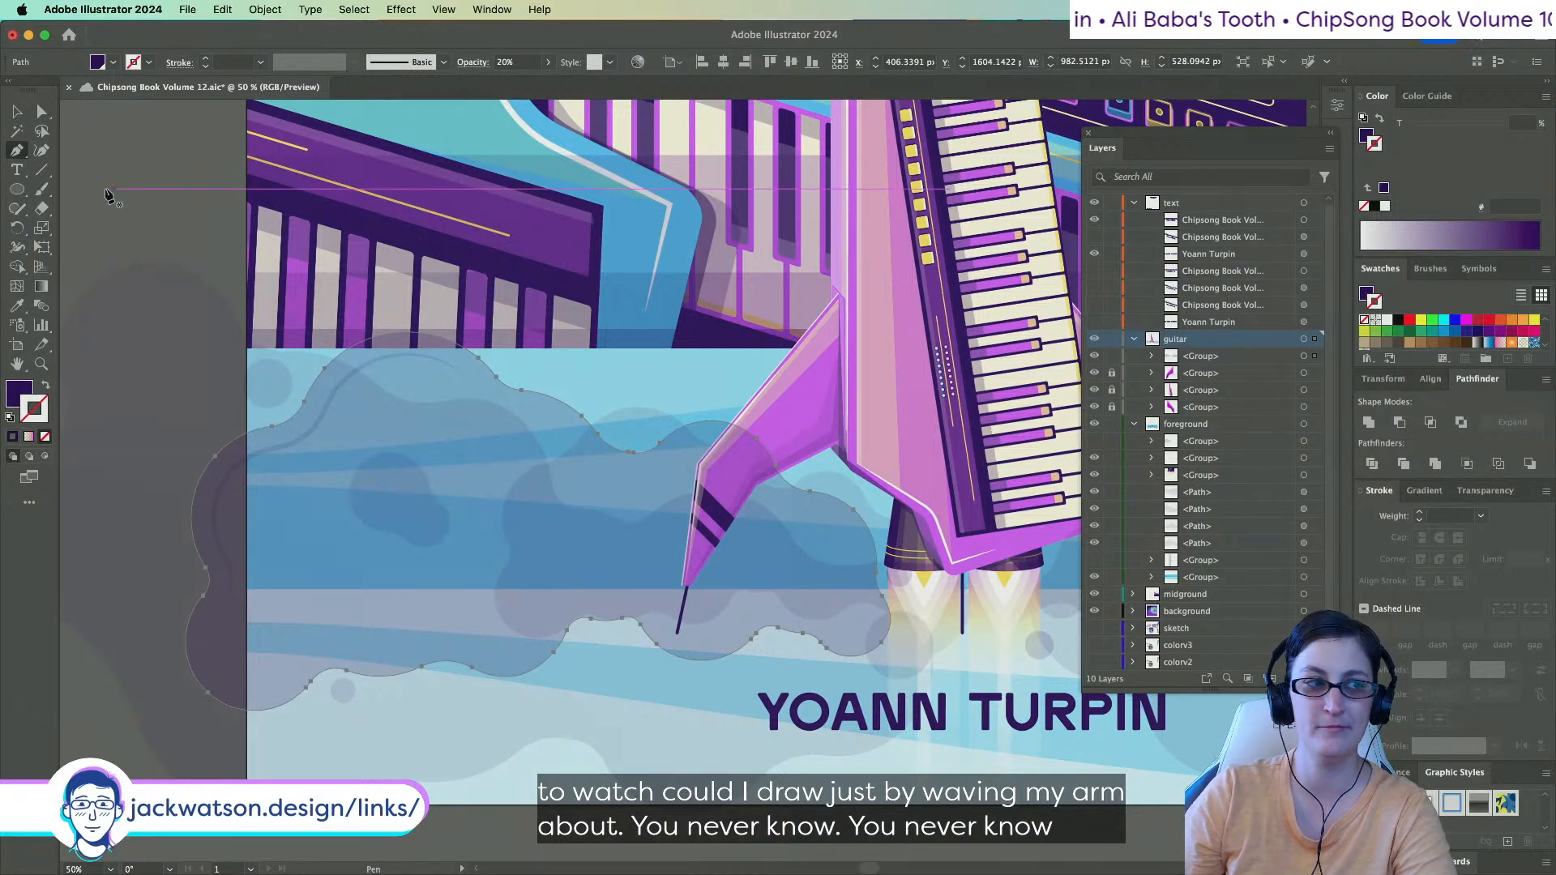
scroll(103, 192, left, 2)
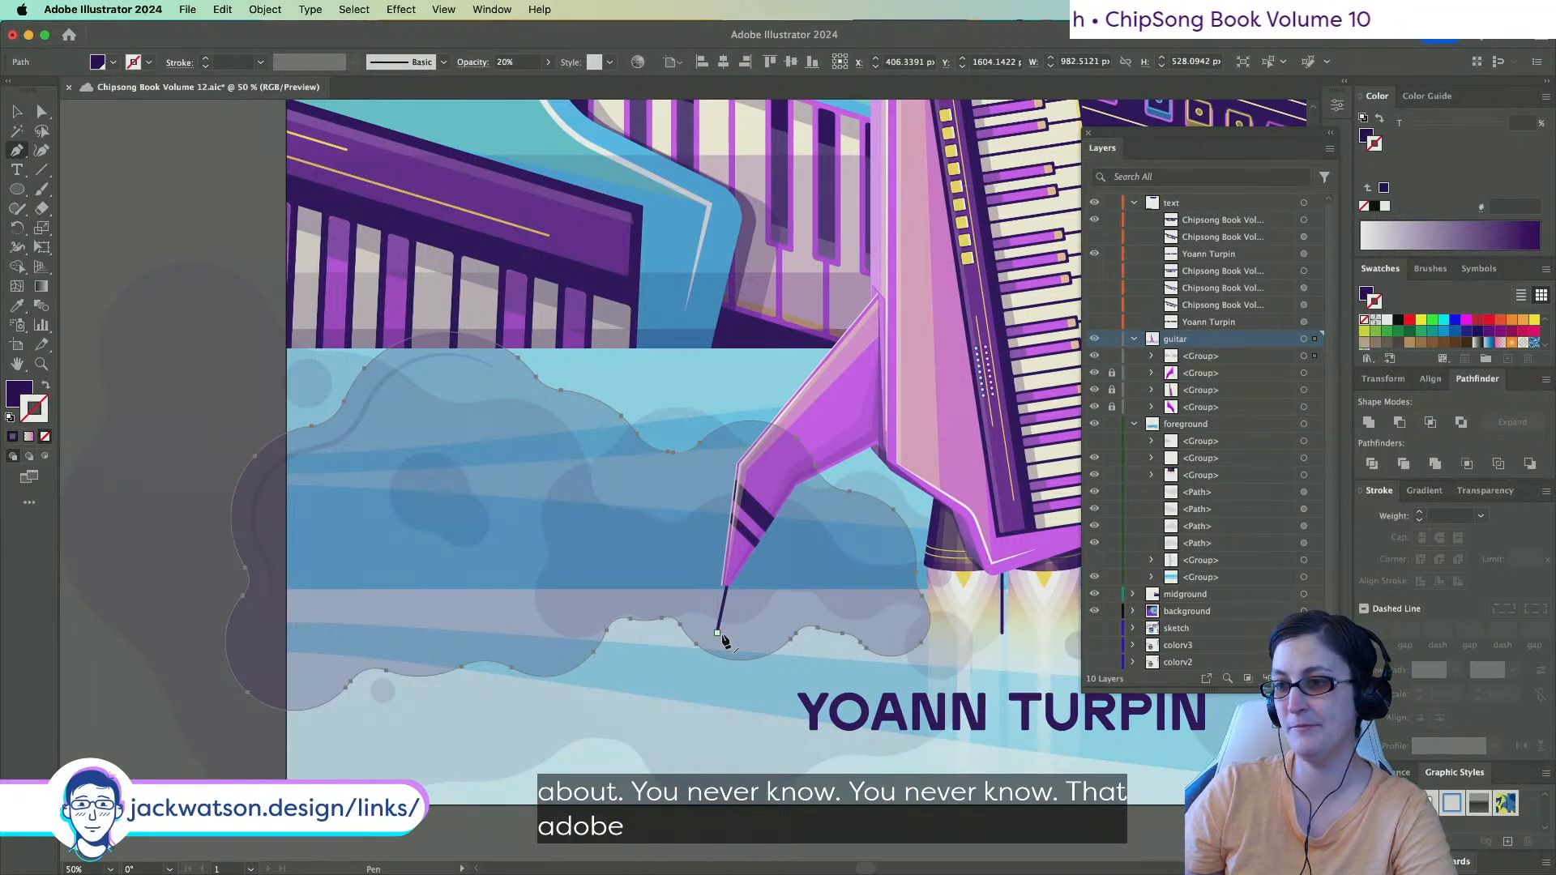
key(super+shift+a)
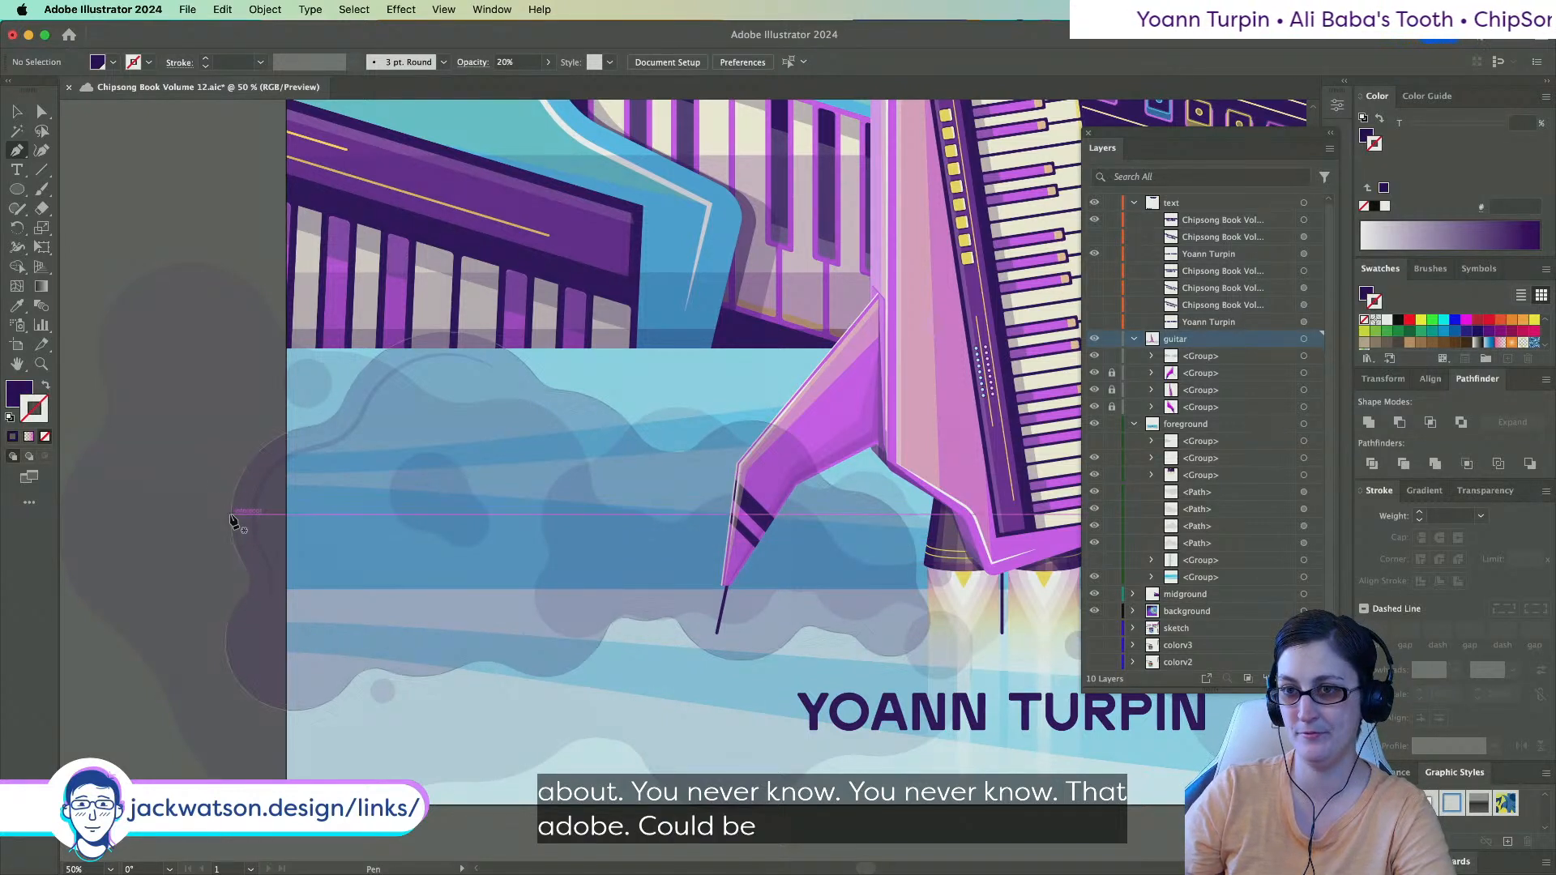
scroll(418, 679, right, 2)
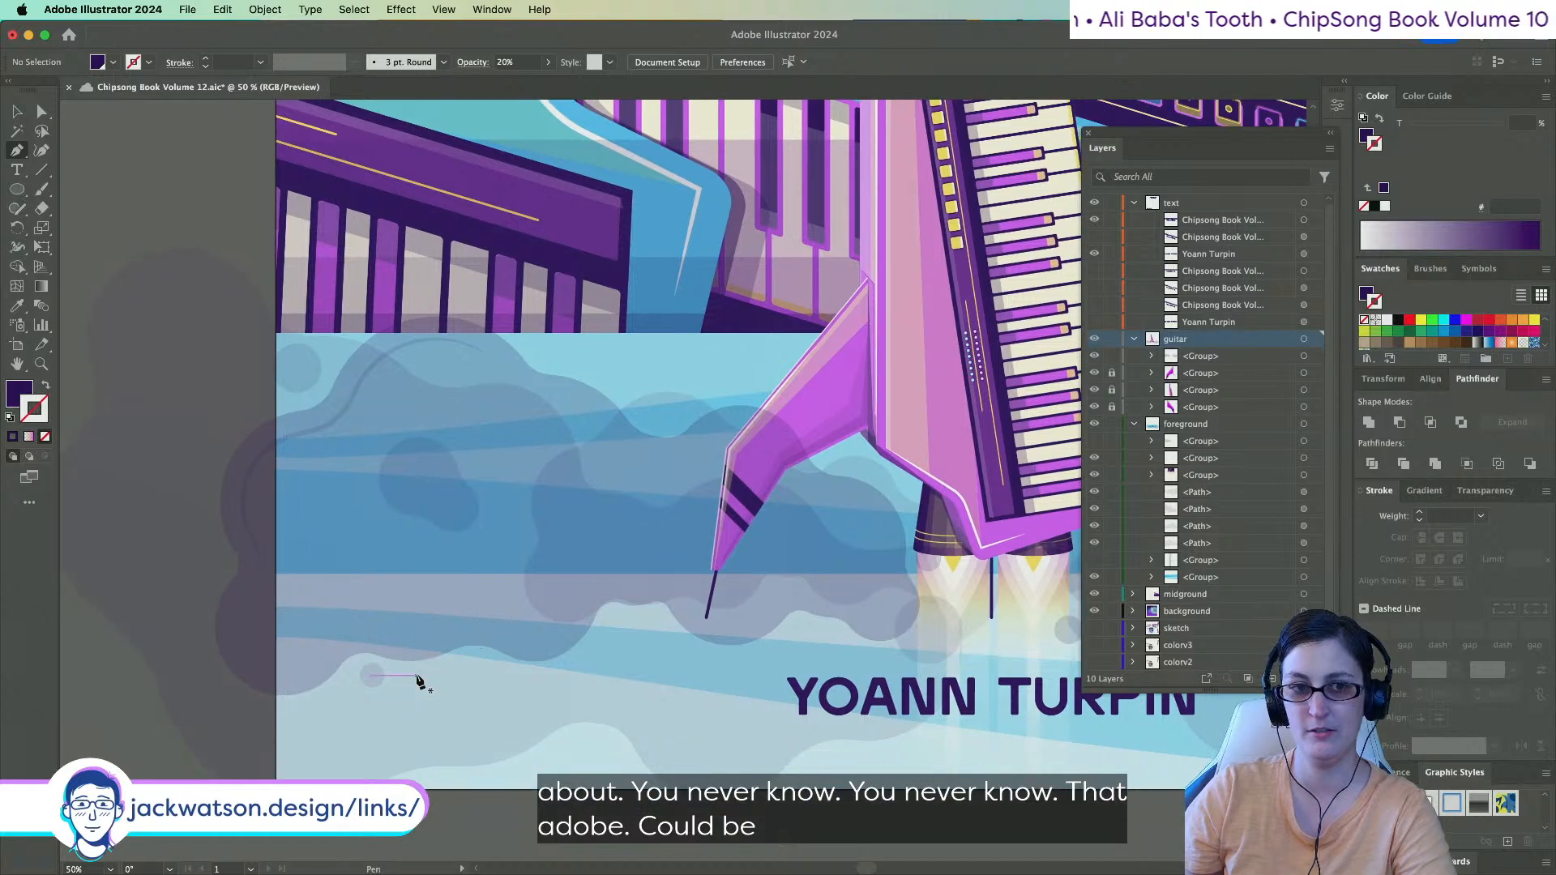
scroll(417, 679, right, 2)
scroll(417, 680, down, 1)
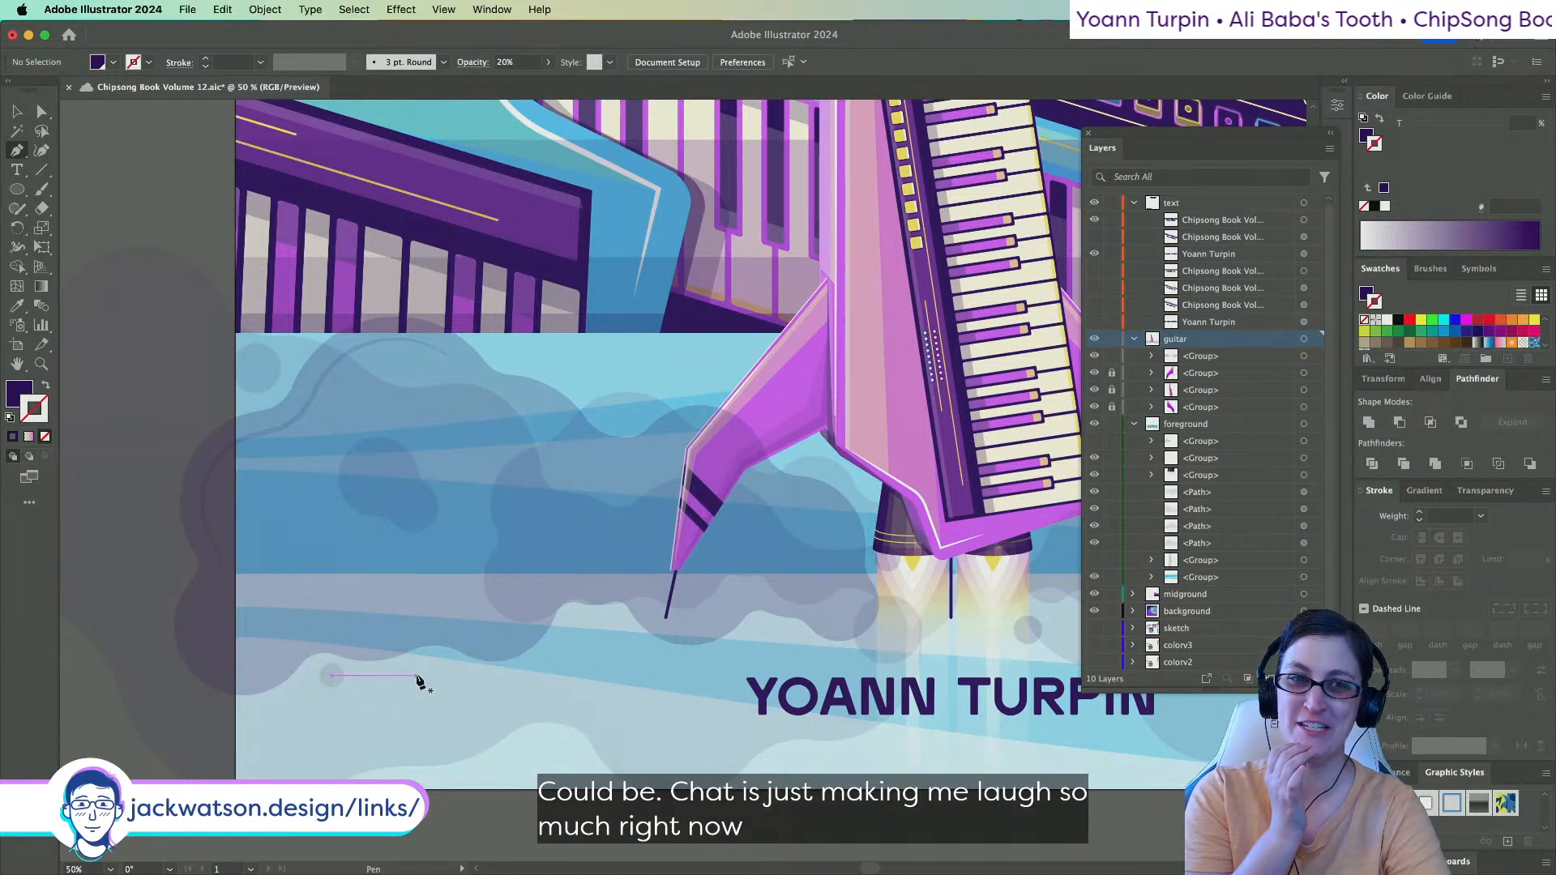
scroll(417, 681, down, 2)
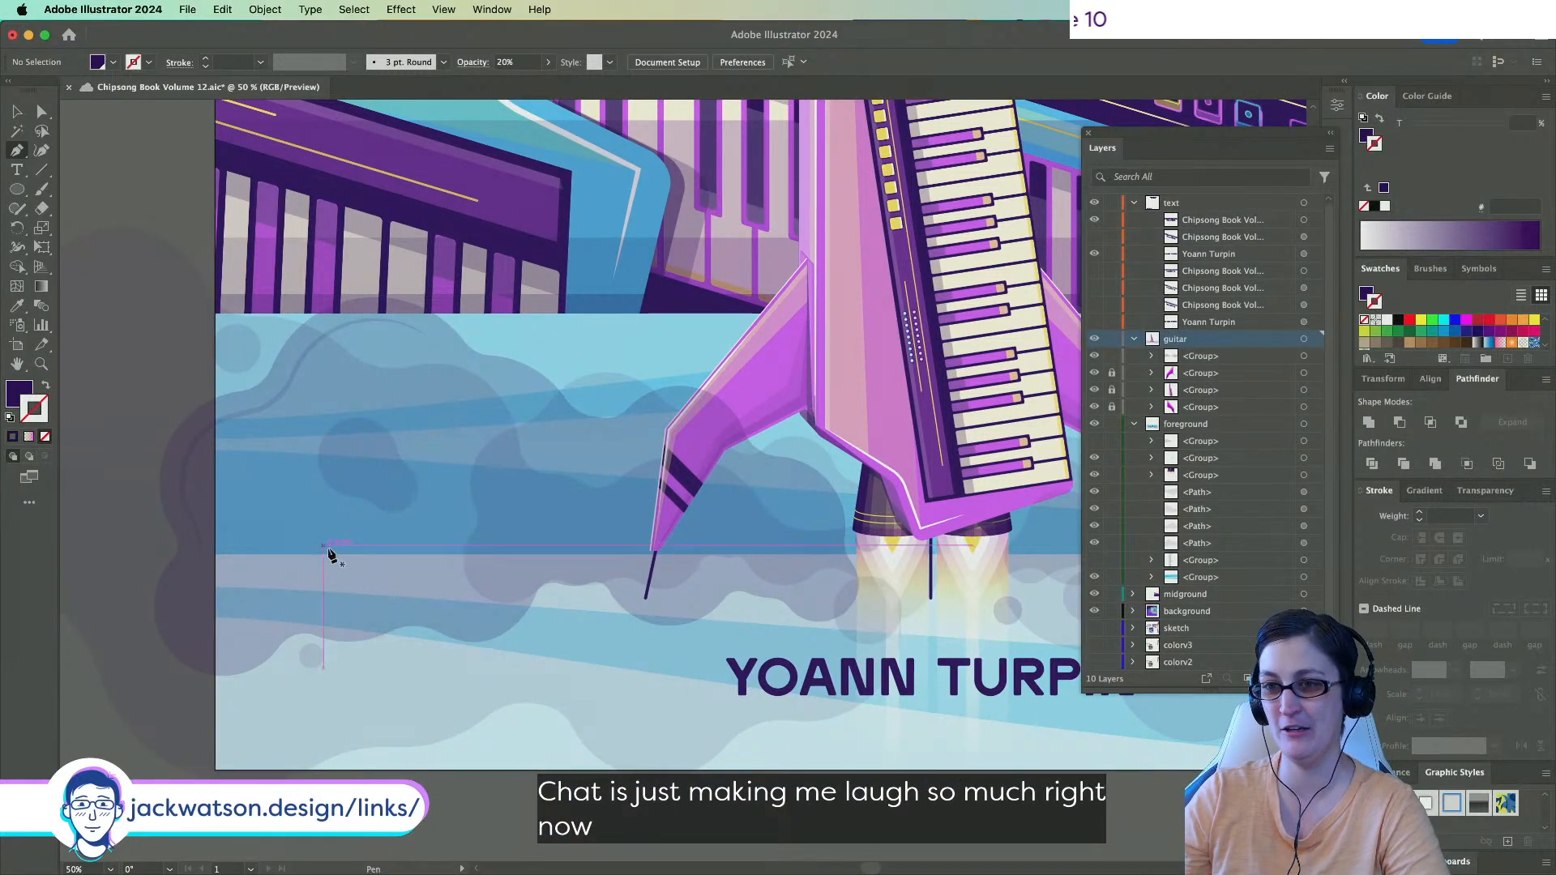
scroll(328, 551, right, 3)
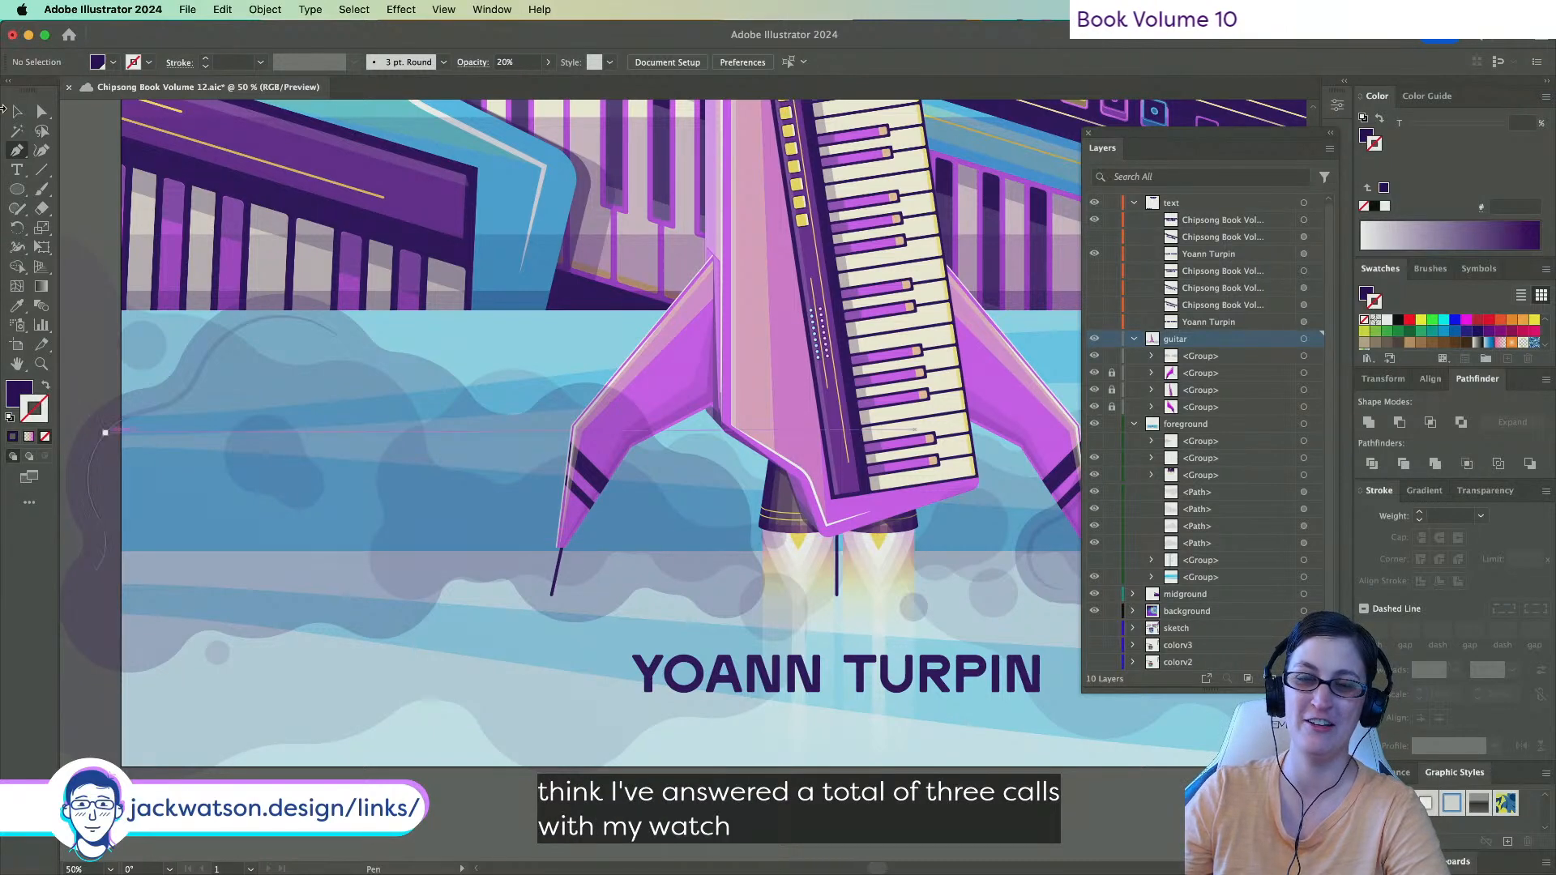
Duplicate the left smoke cloud shape in place and move the copy onto the empty canvas below the artboard.
key(a)
click(339, 601)
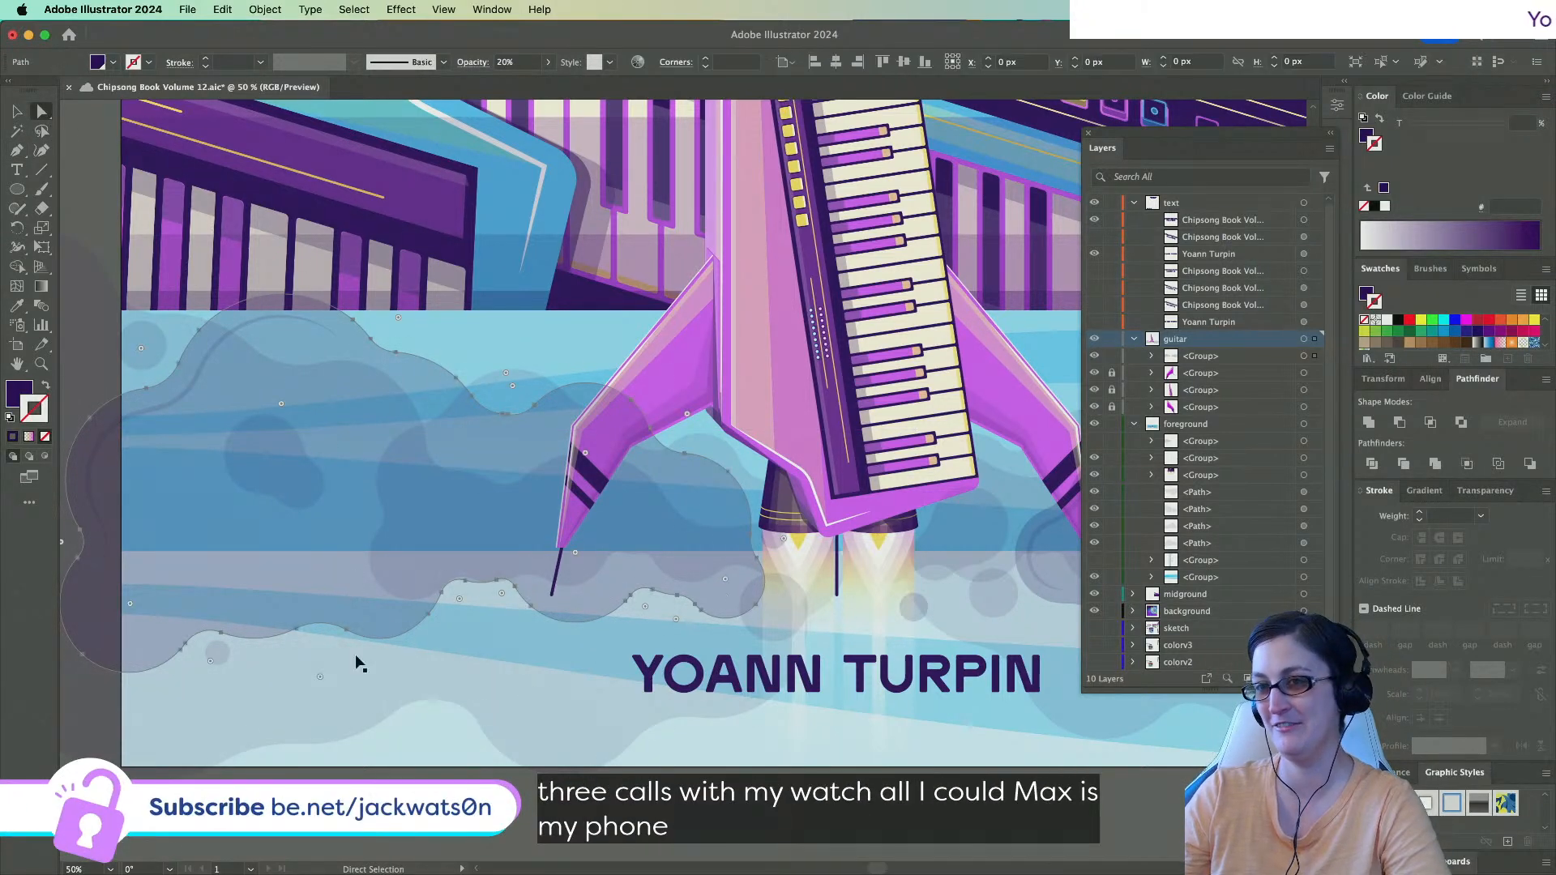
key(super+c)
key(super+f)
key(super+x)
key(super+f)
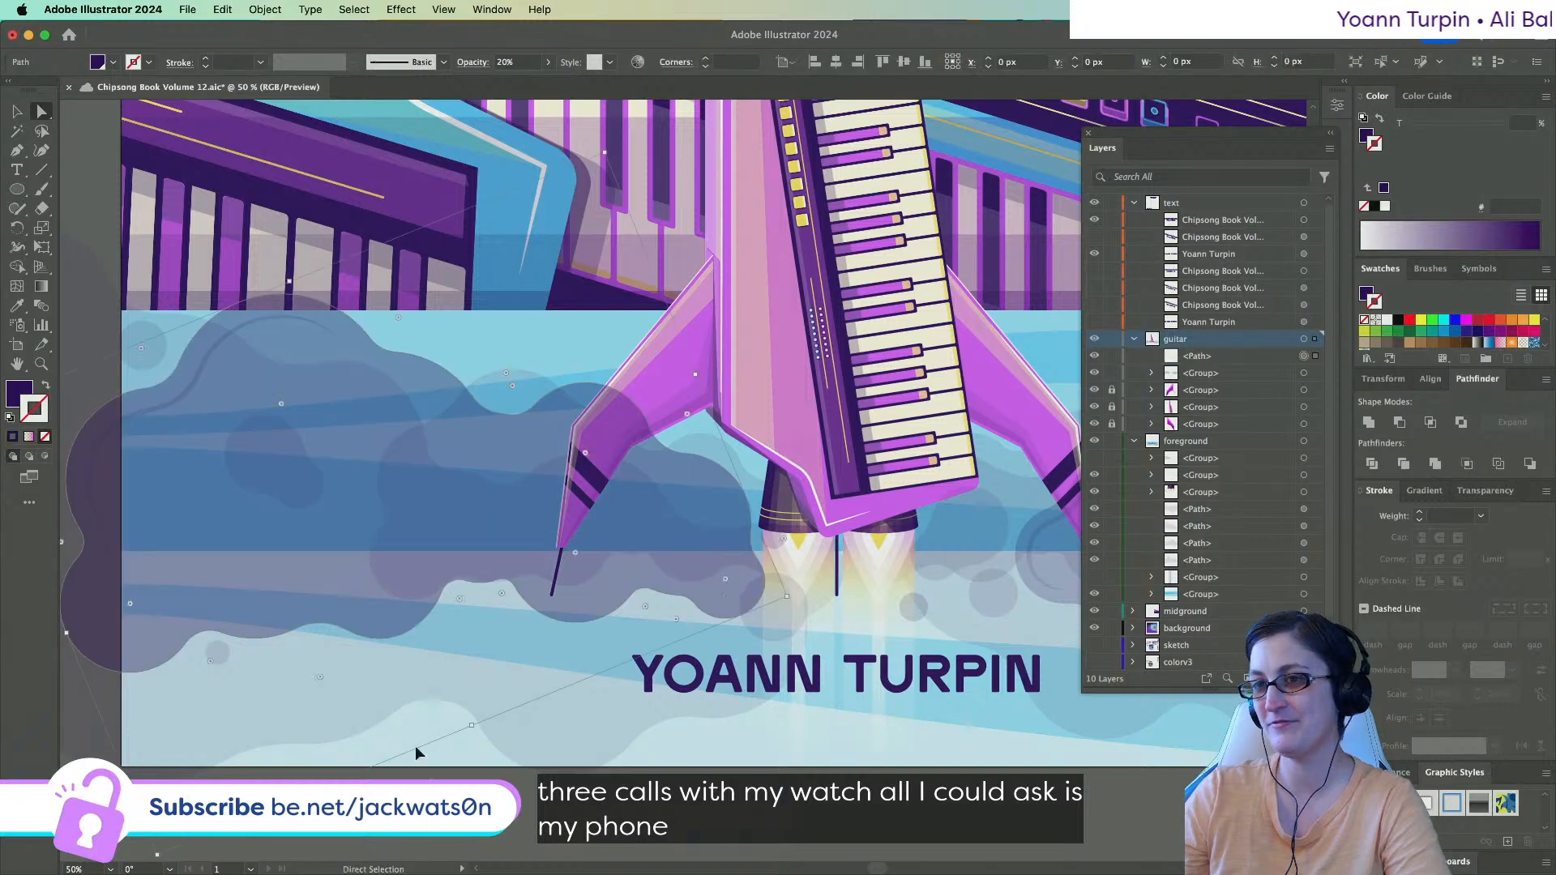
click(371, 537)
scroll(381, 695, down, 4)
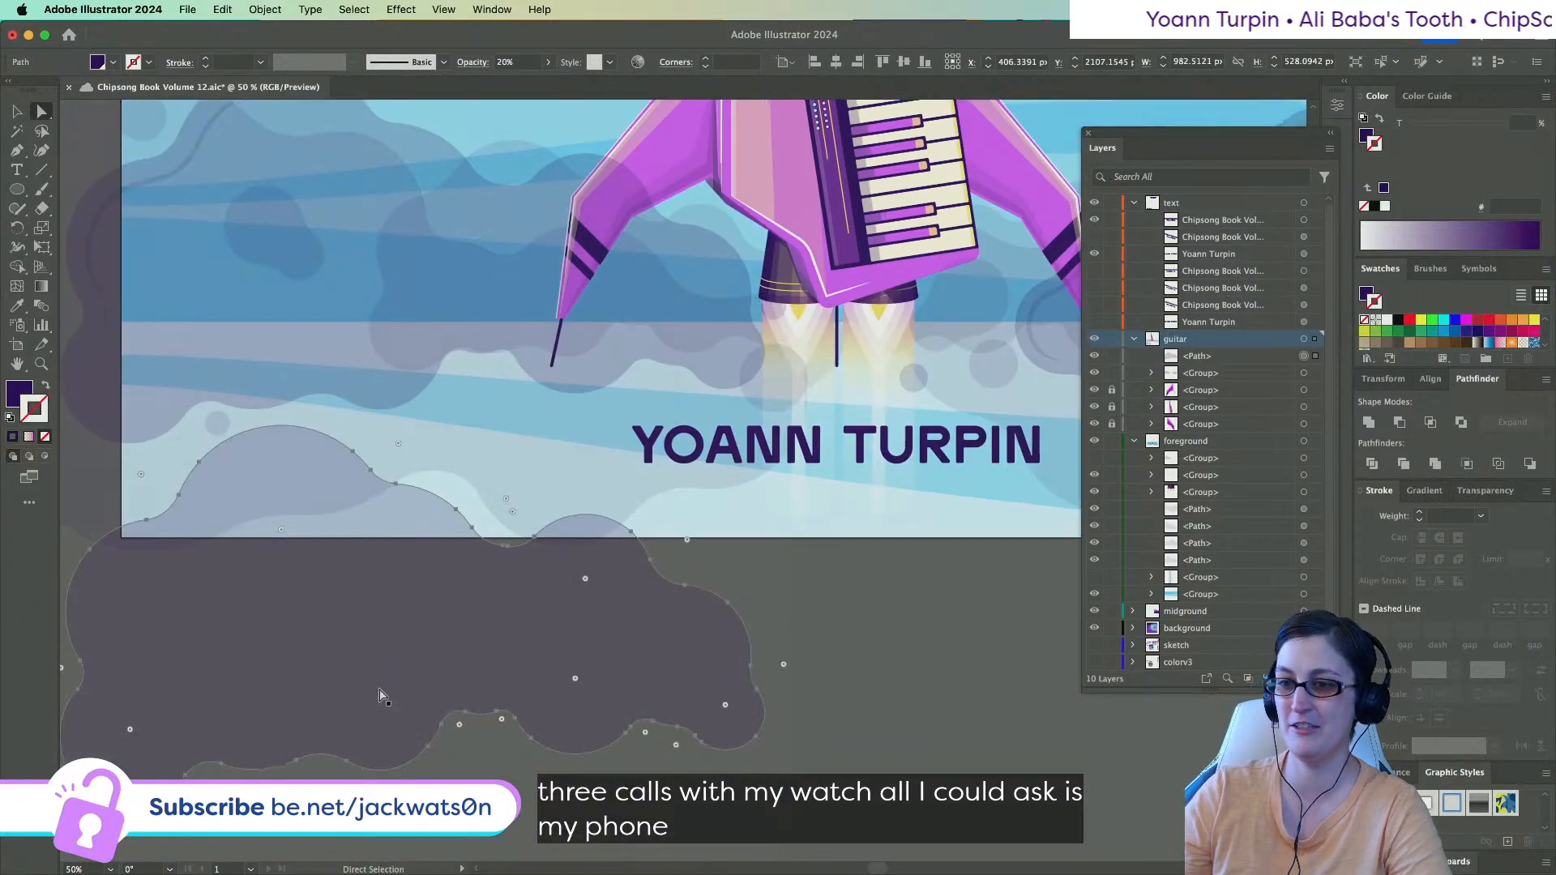
scroll(379, 693, down, 3)
drag(358, 547, 394, 716)
Duplicate the cloud copy in place, then shift and slightly reshape the duplicate so a thin, tapering rim of the one behind shows.
key(super+c)
key(super+f)
drag(343, 663, 345, 677)
click(17, 110)
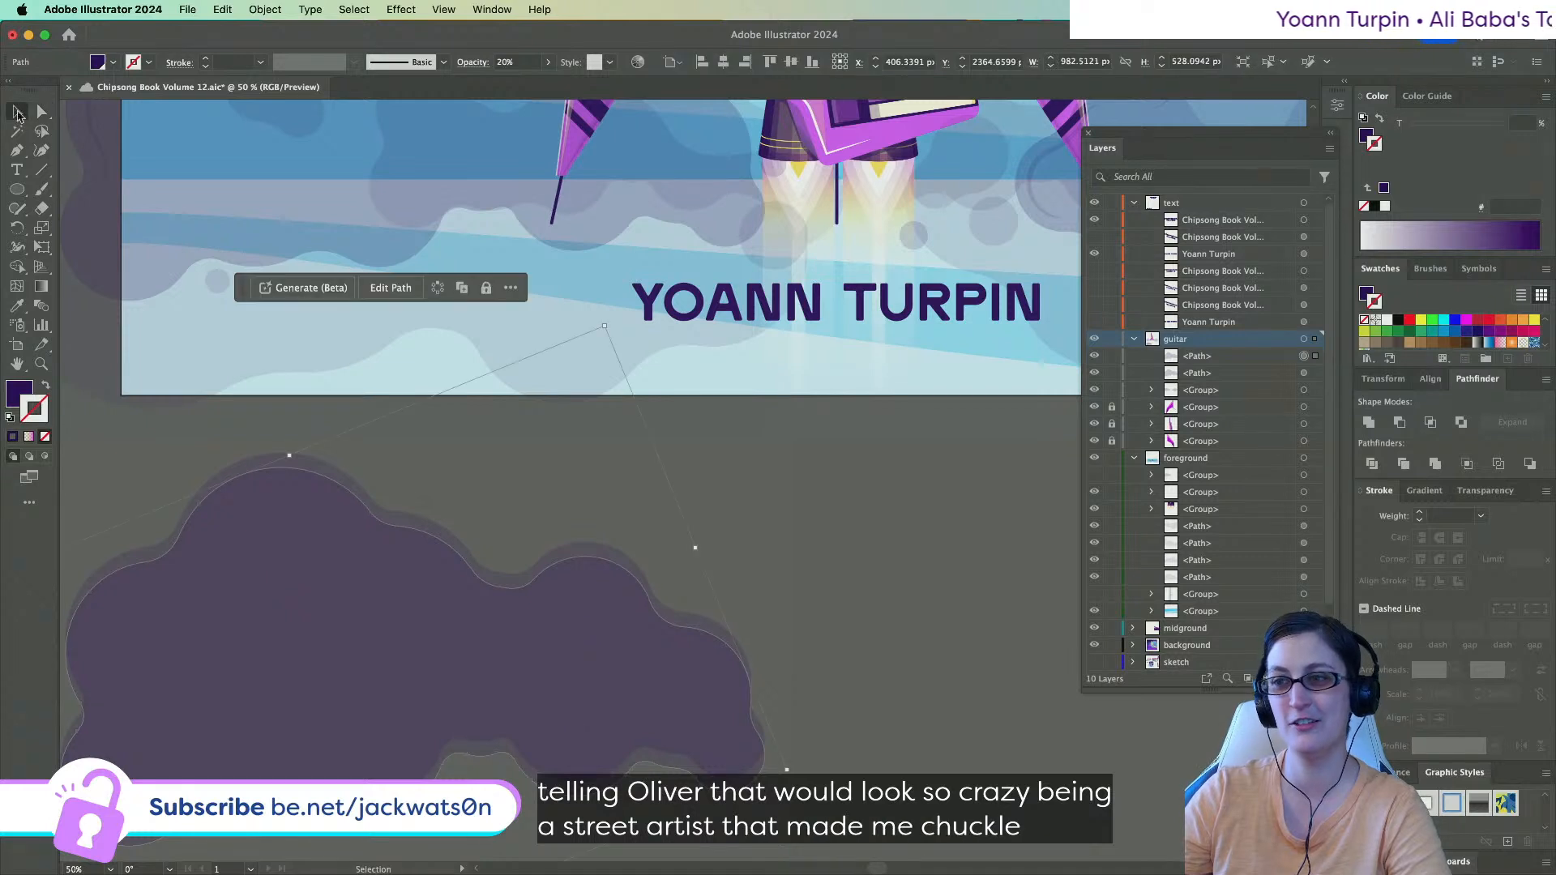
drag(704, 546, 694, 535)
scroll(264, 654, left, 5)
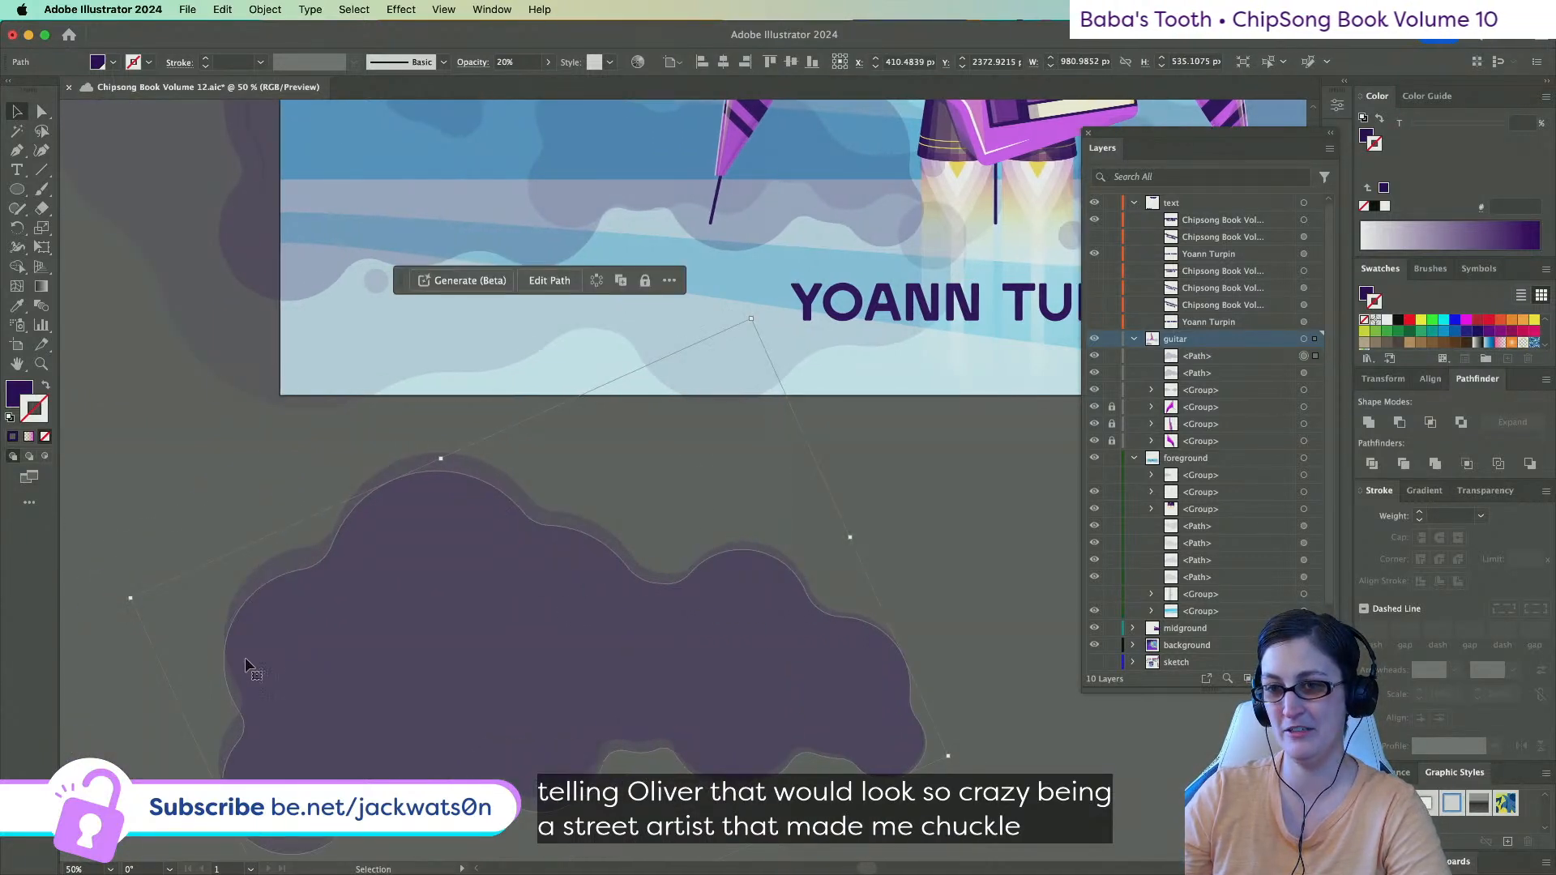
drag(228, 817, 241, 814)
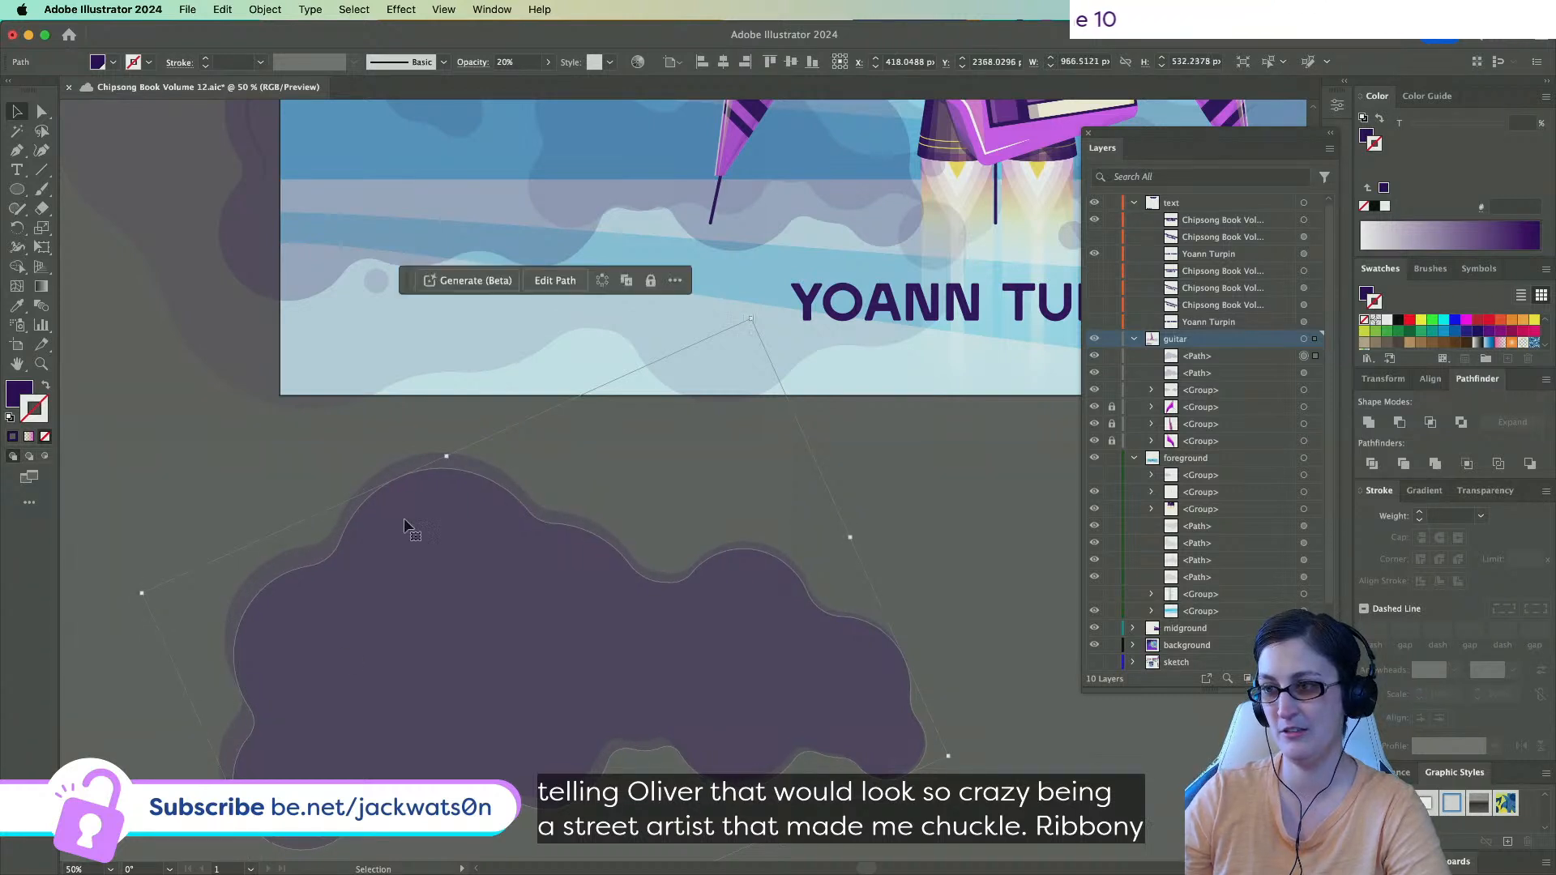
scroll(266, 688, down, 3)
drag(243, 707, 242, 707)
Try subtracting the front cloud from the back one with Minus Front and deleting the leftover lower-left piece.
shift+click(308, 451)
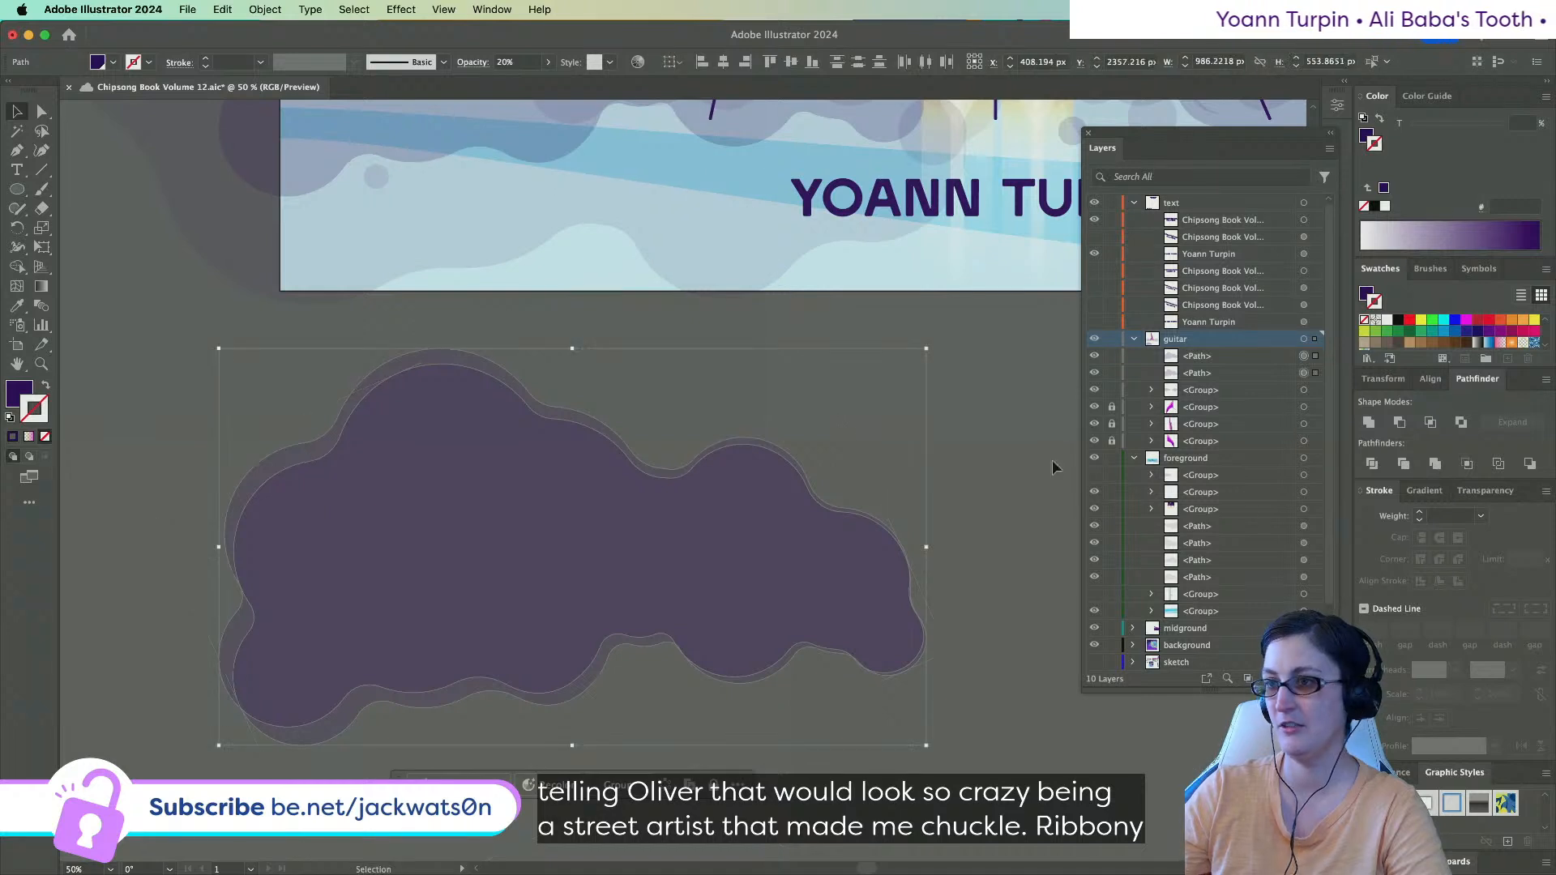
click(1399, 422)
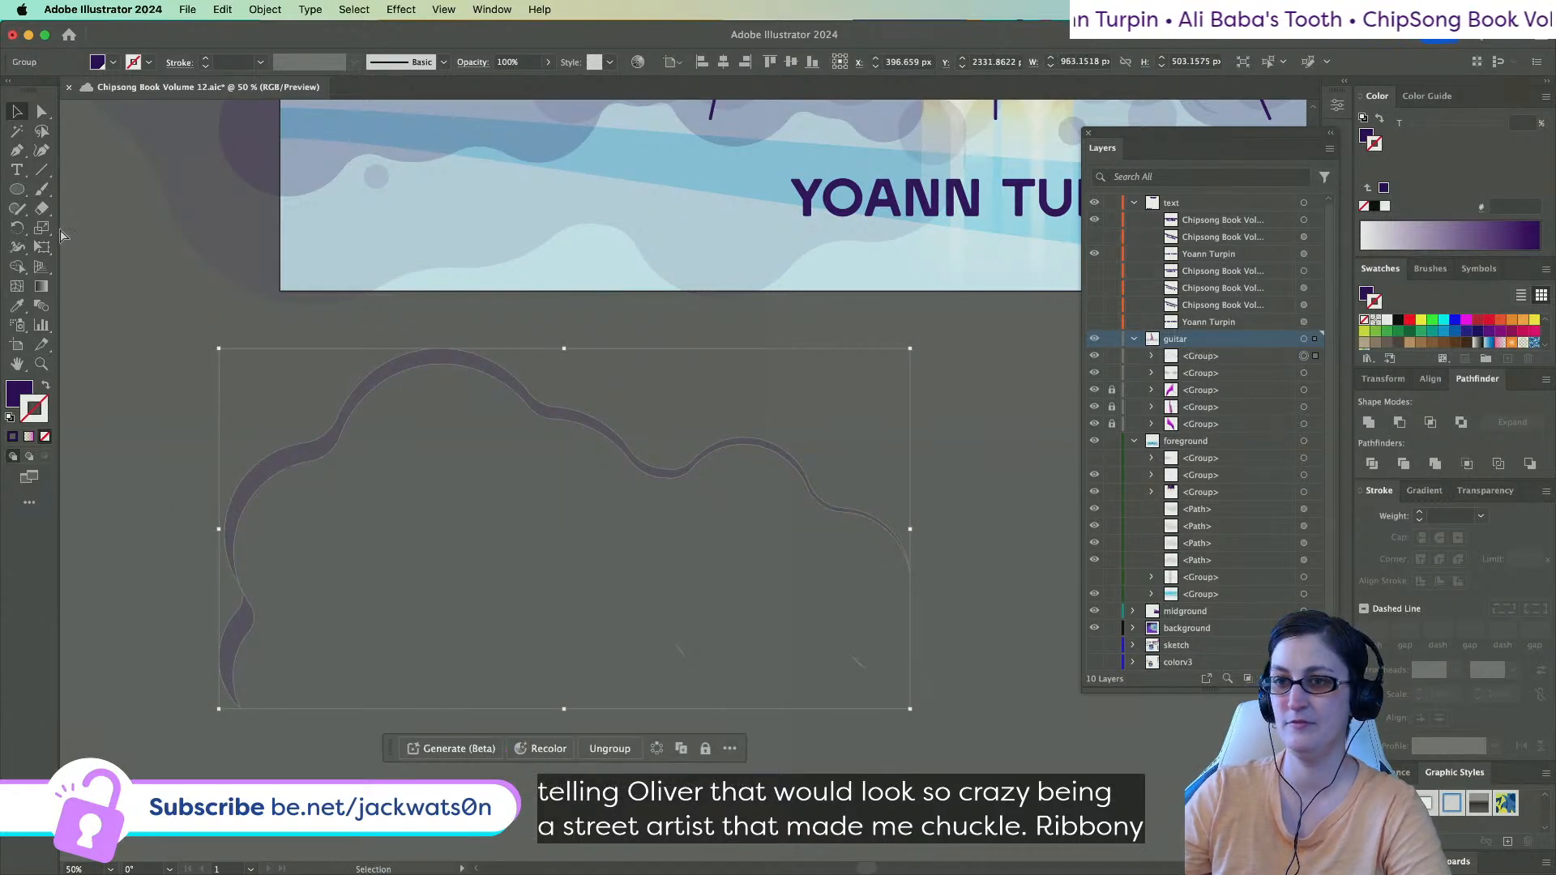
click(81, 284)
click(42, 111)
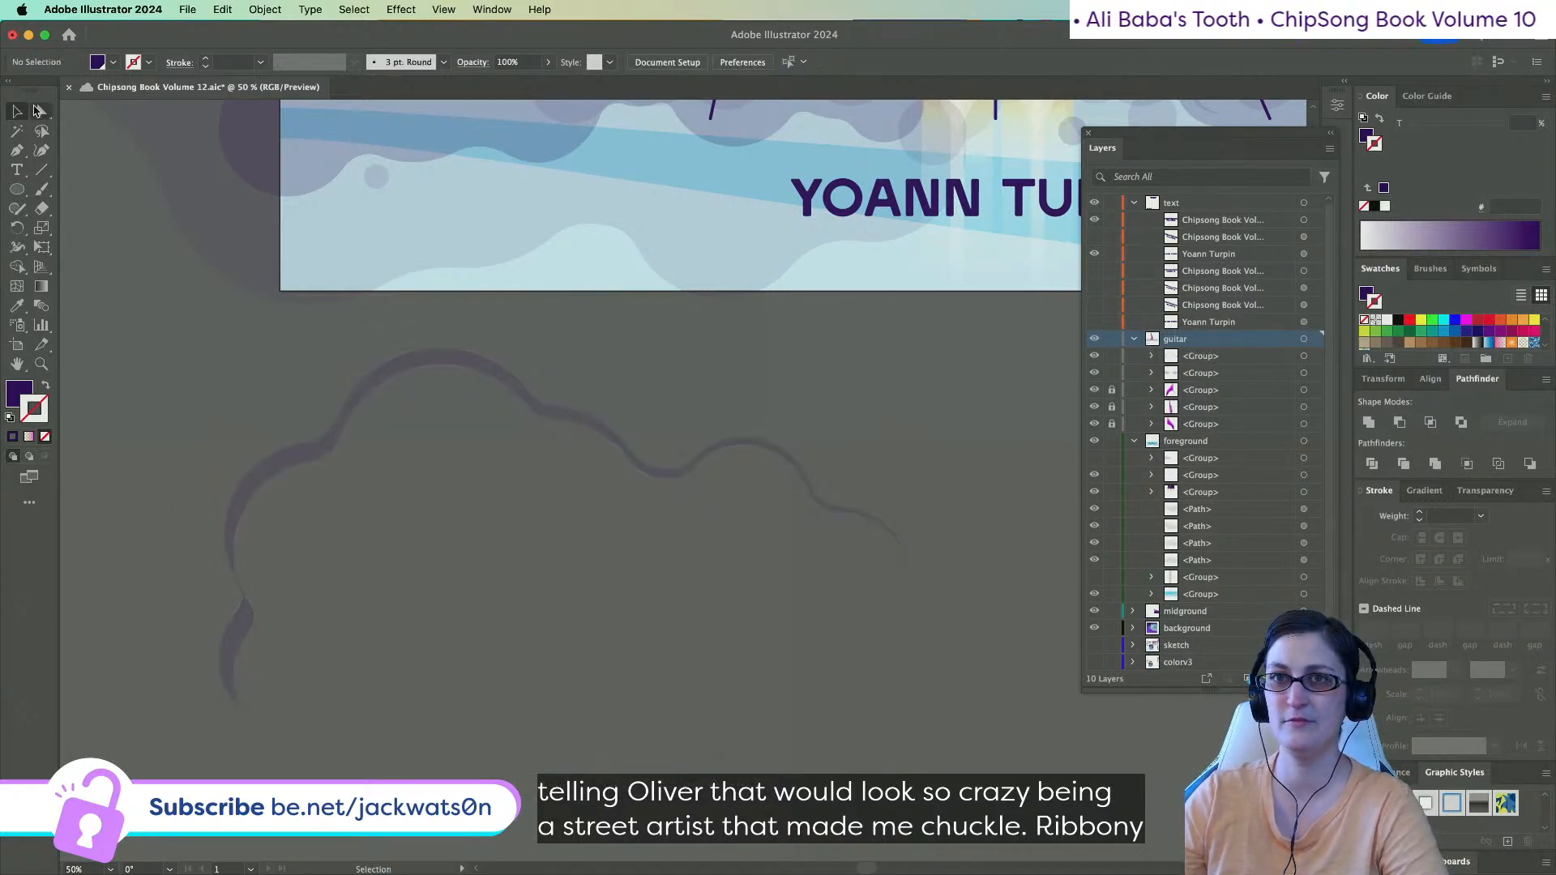
click(247, 639)
key(Delete)
key(Delete)
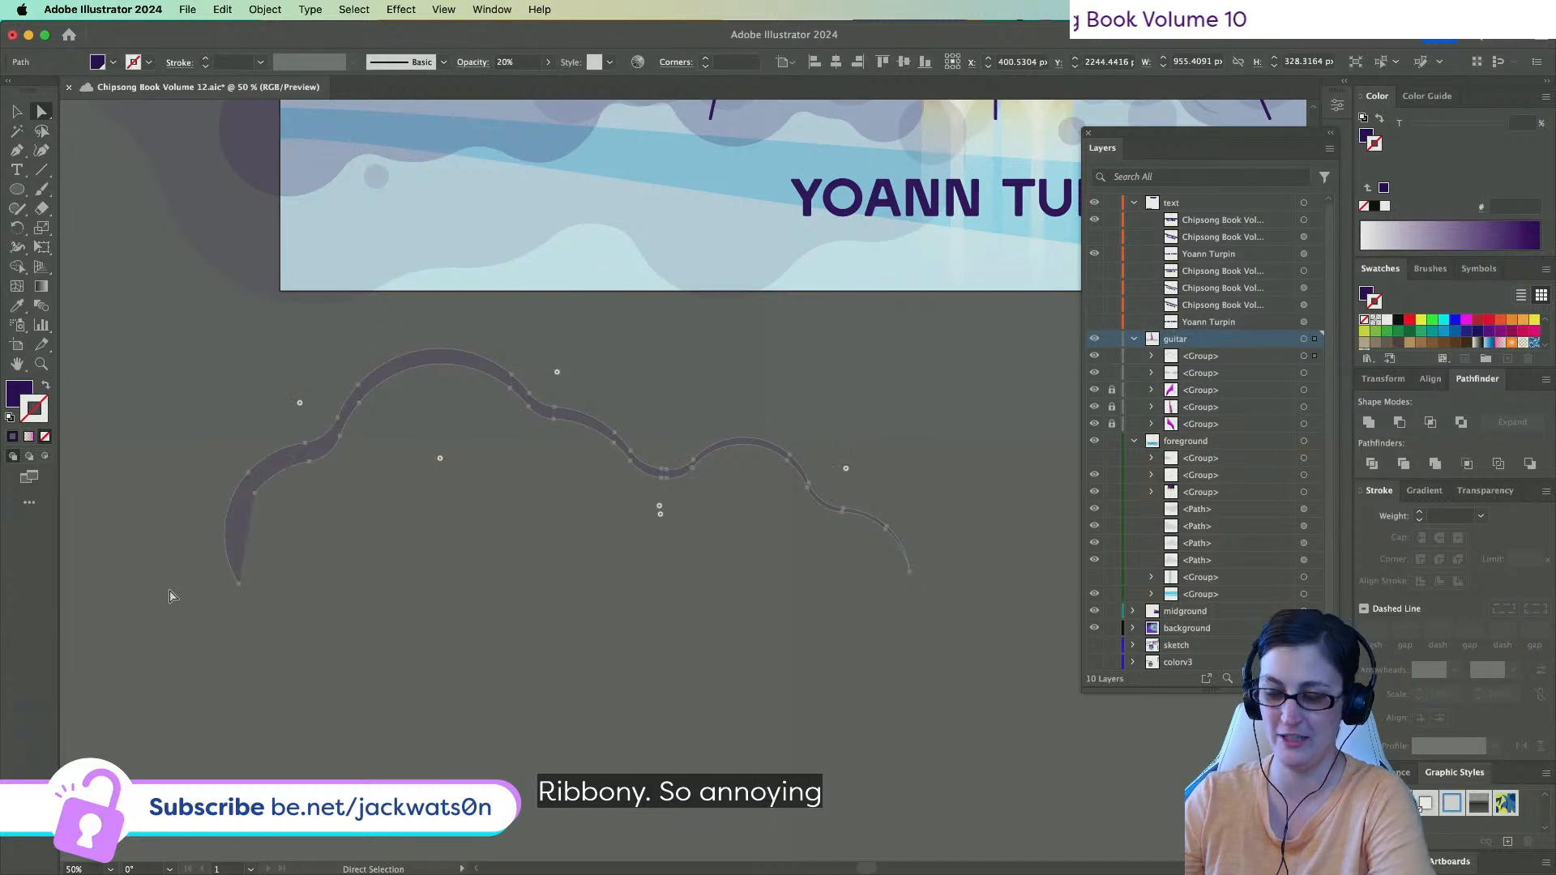
key(super+z)
key(super+z)
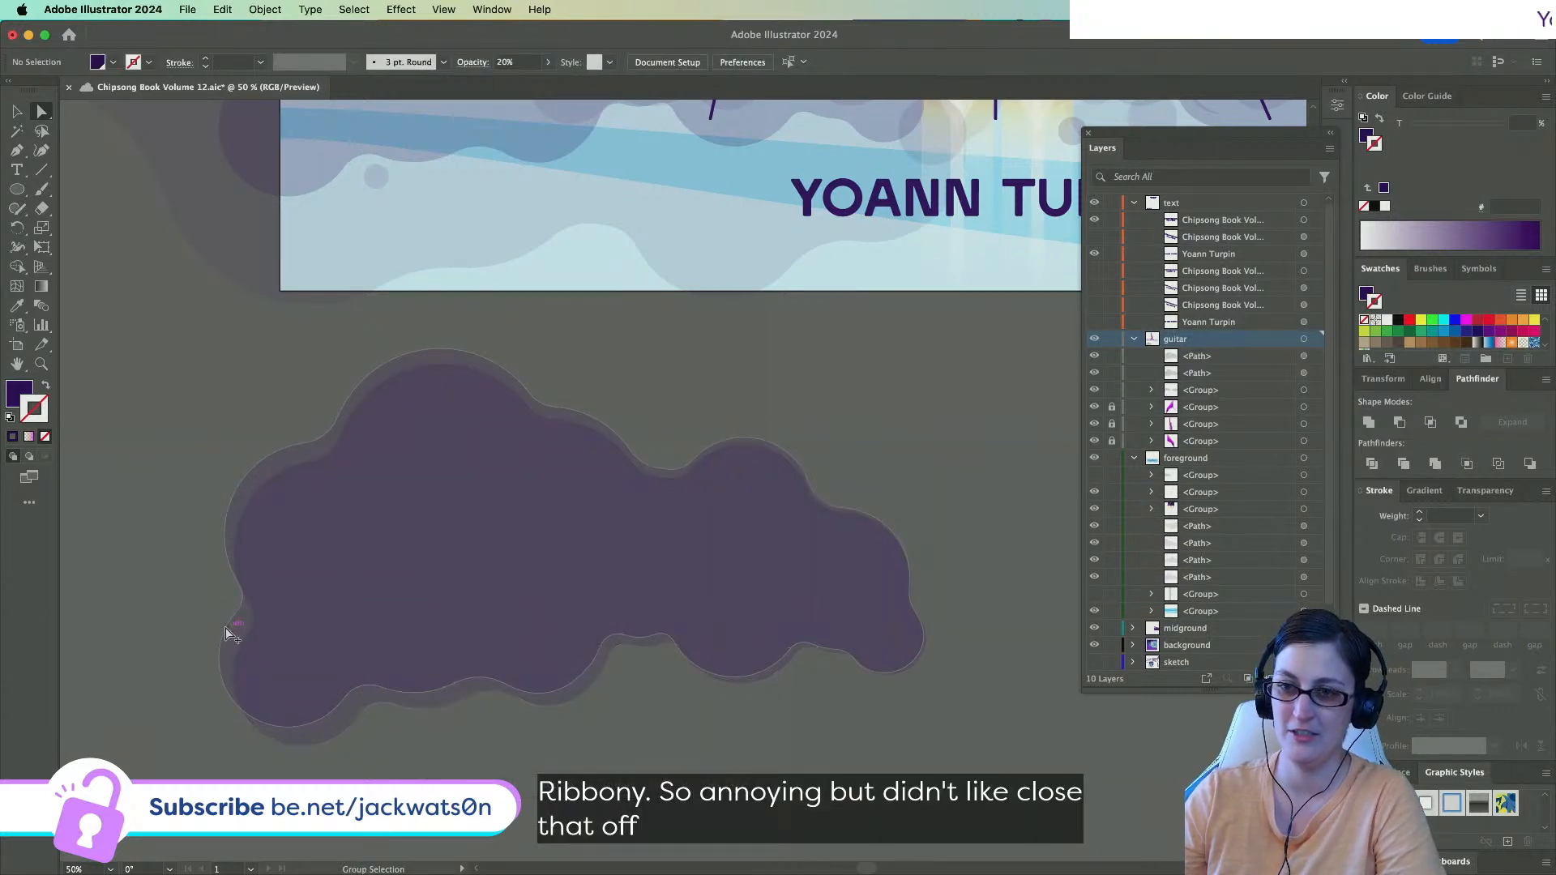
Try Minus Front and Intersect on the overlapping clouds below the artboard, first on one cloud alone, then on a wide selection.
scroll(250, 599, up, 1)
drag(259, 609, 258, 613)
key(super+z)
key(super+z)
key(super+z)
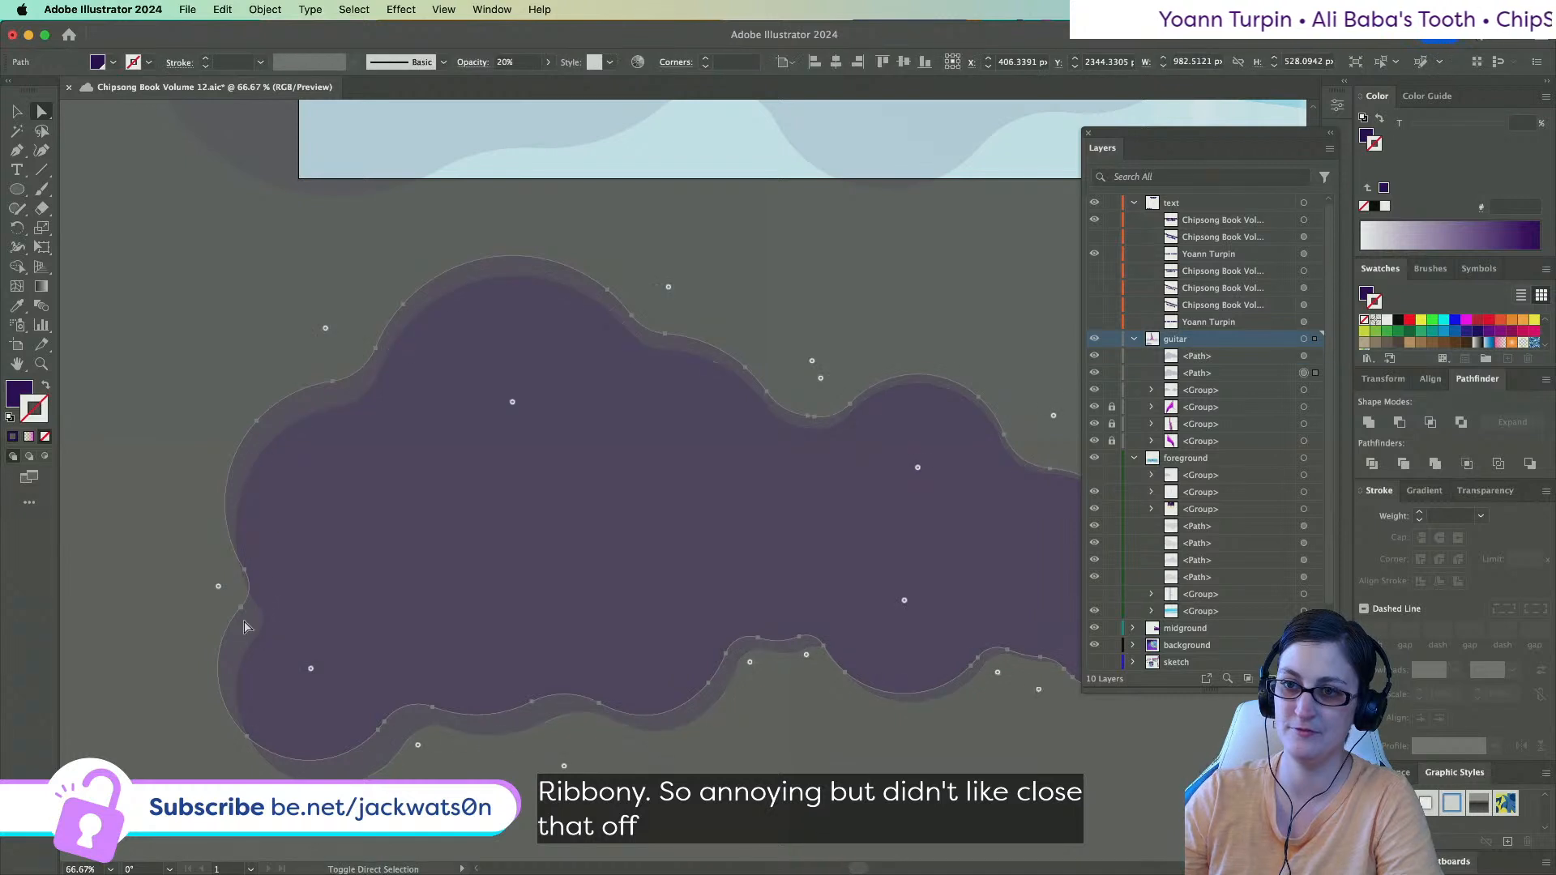
click(1399, 422)
click(949, 483)
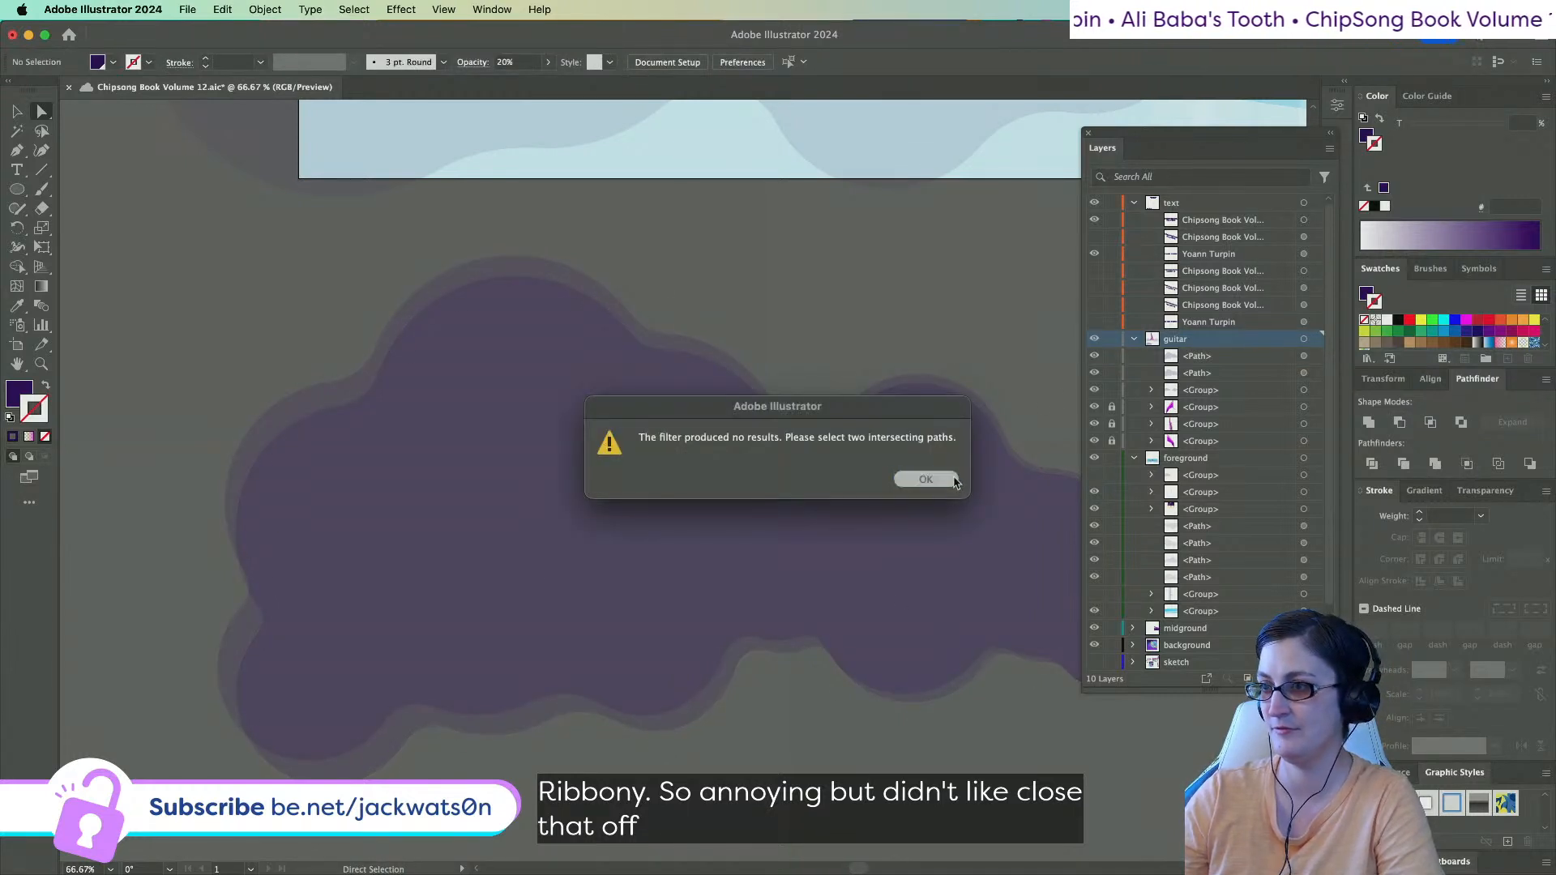
scroll(429, 346, down, 3)
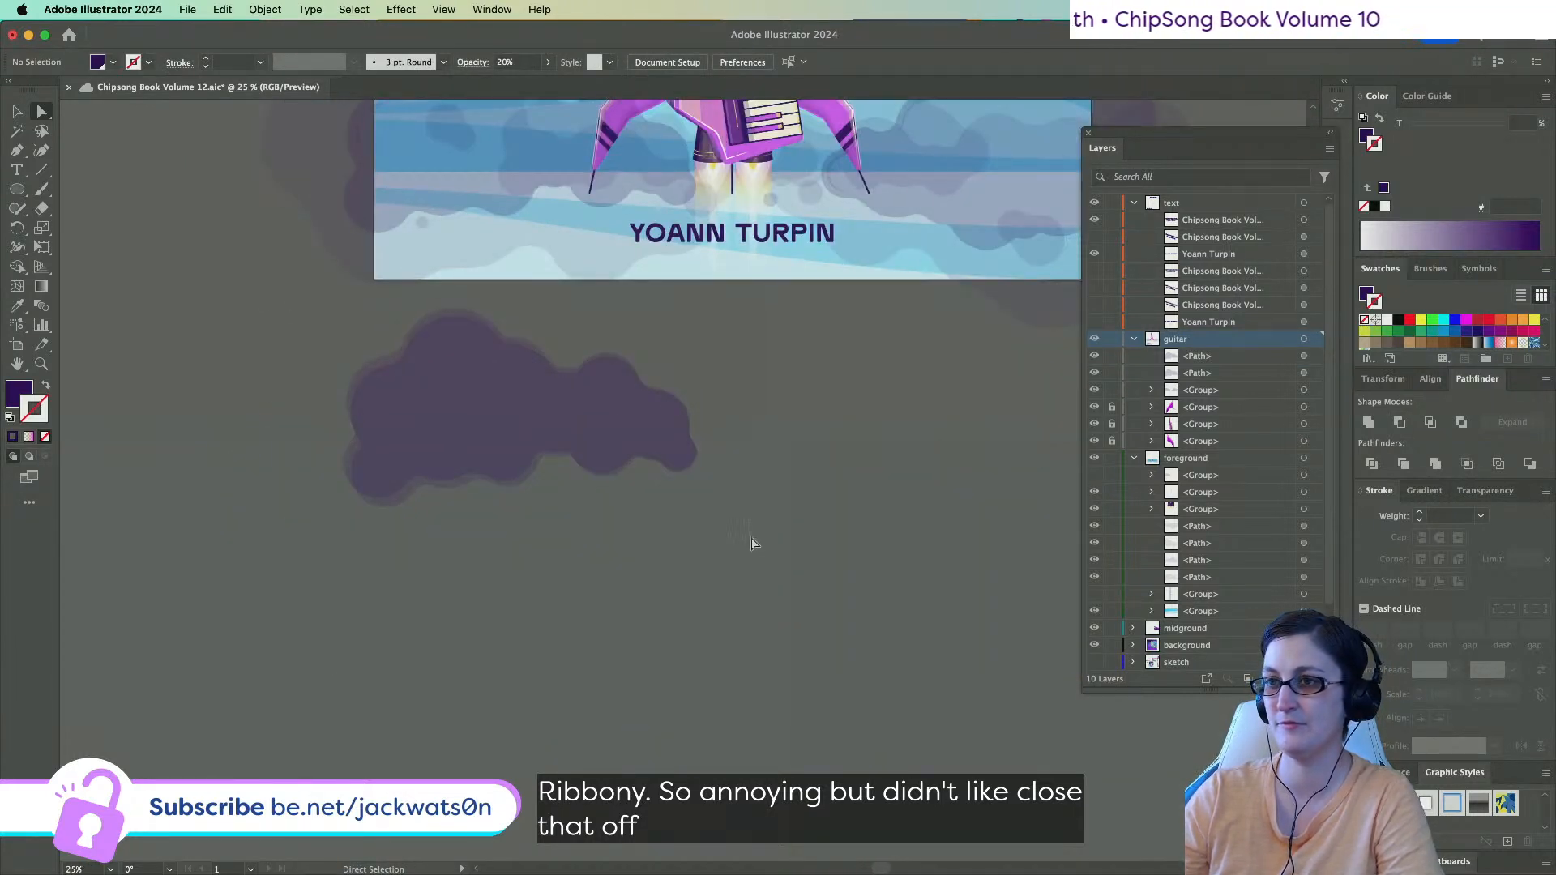
drag(763, 549, 312, 299)
click(1399, 421)
key(super+z)
click(1431, 422)
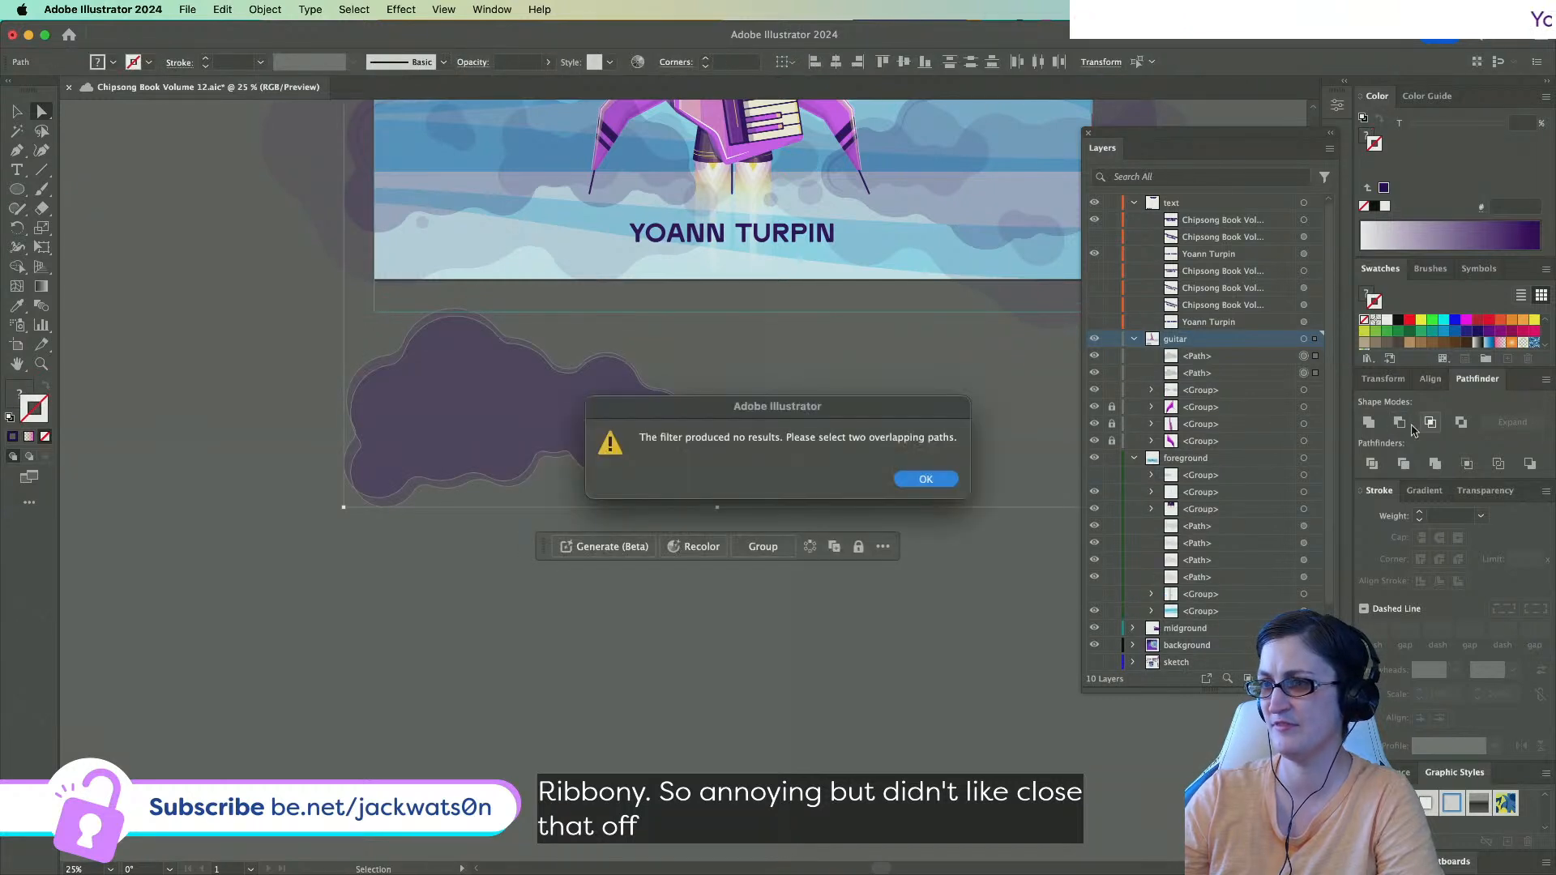
click(926, 479)
Select only the two overlapping clouds below the artboard and subtract the front one from the back with Minus Front.
click(387, 357)
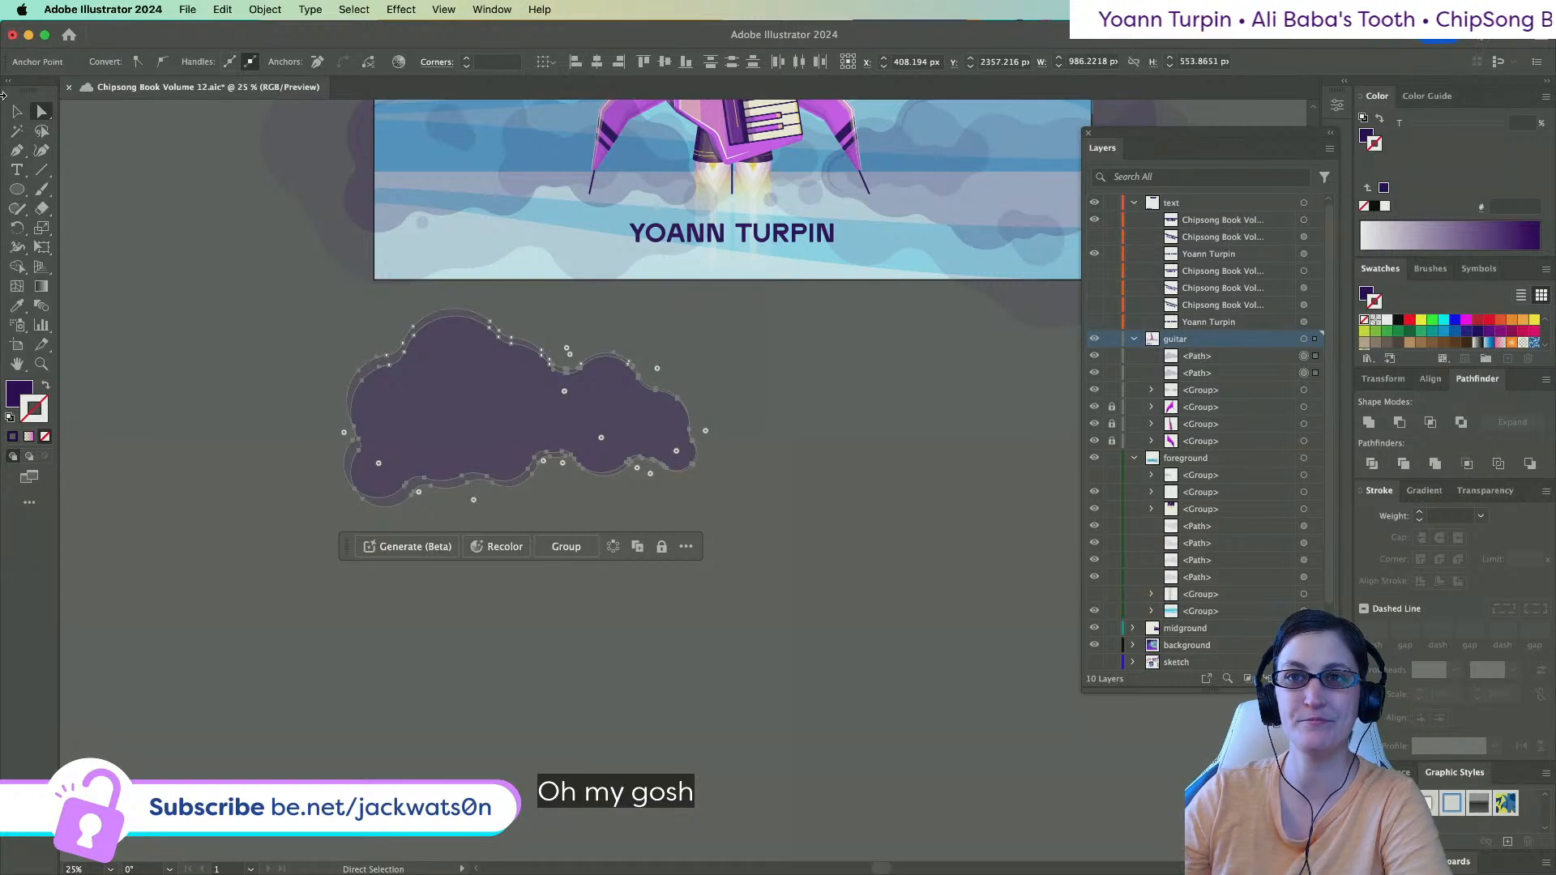
click(17, 111)
click(231, 384)
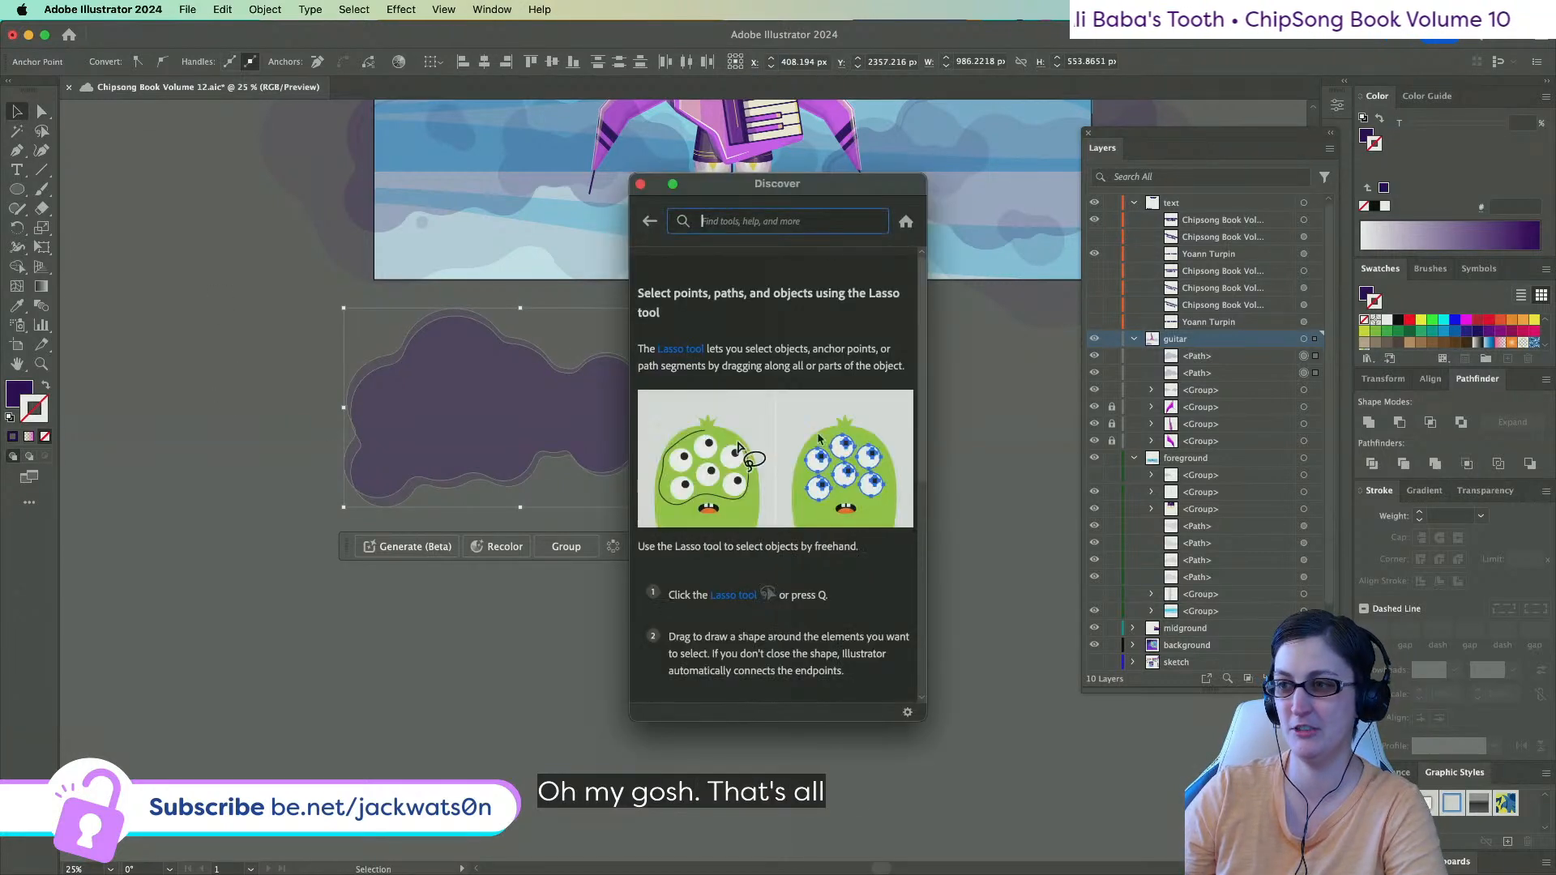
click(641, 185)
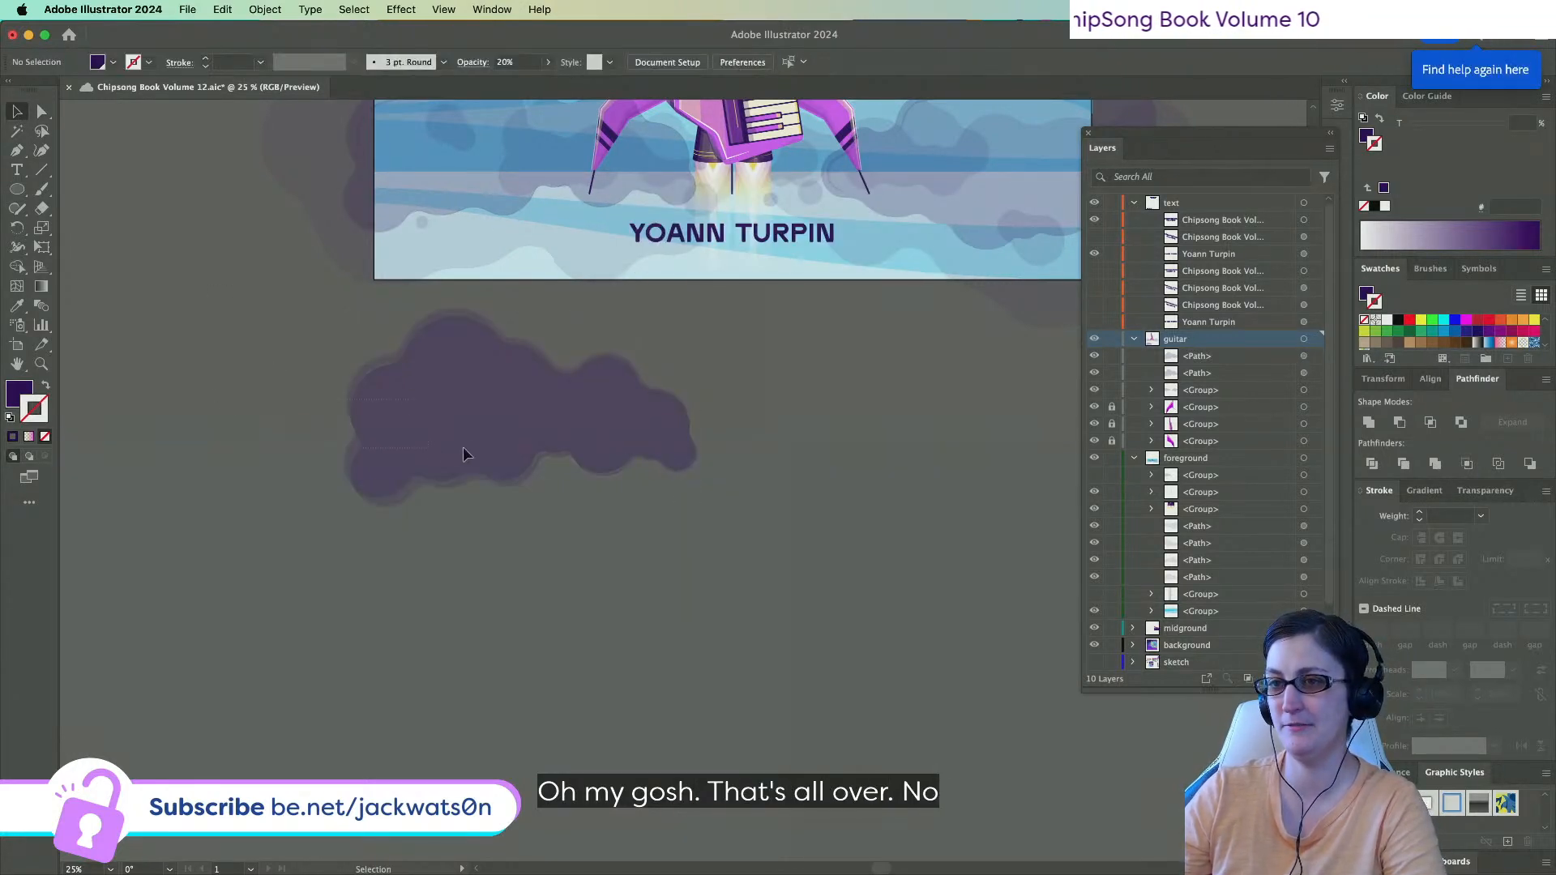
click(1397, 423)
click(541, 401)
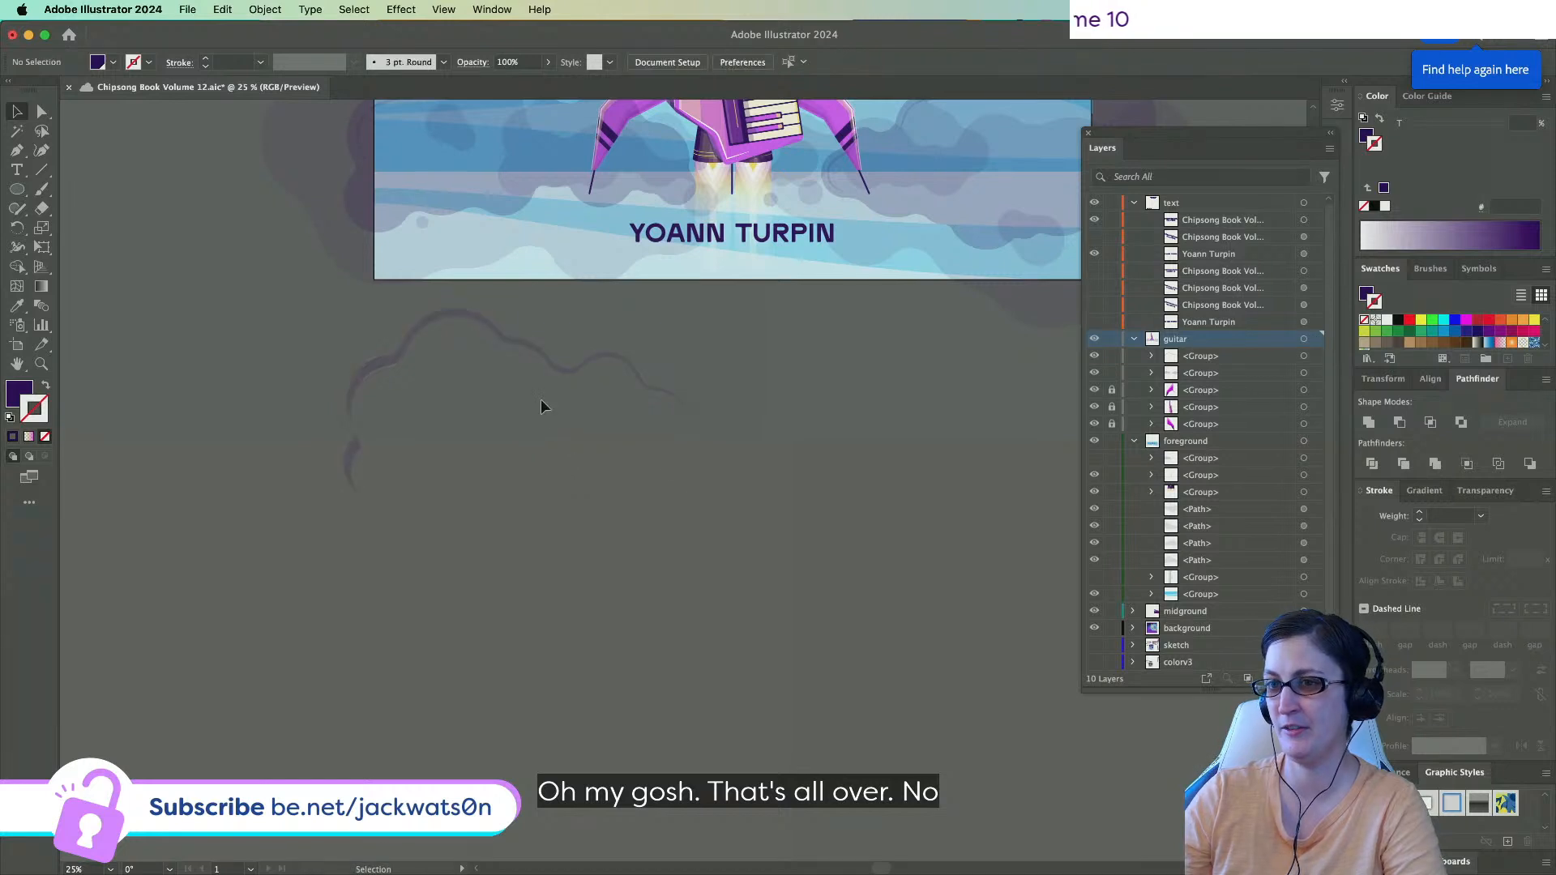
Delete the lower-left piece and small slivers of the cloud outline, keeping only the long tapered upper contour.
scroll(517, 405, up, 2)
click(355, 504)
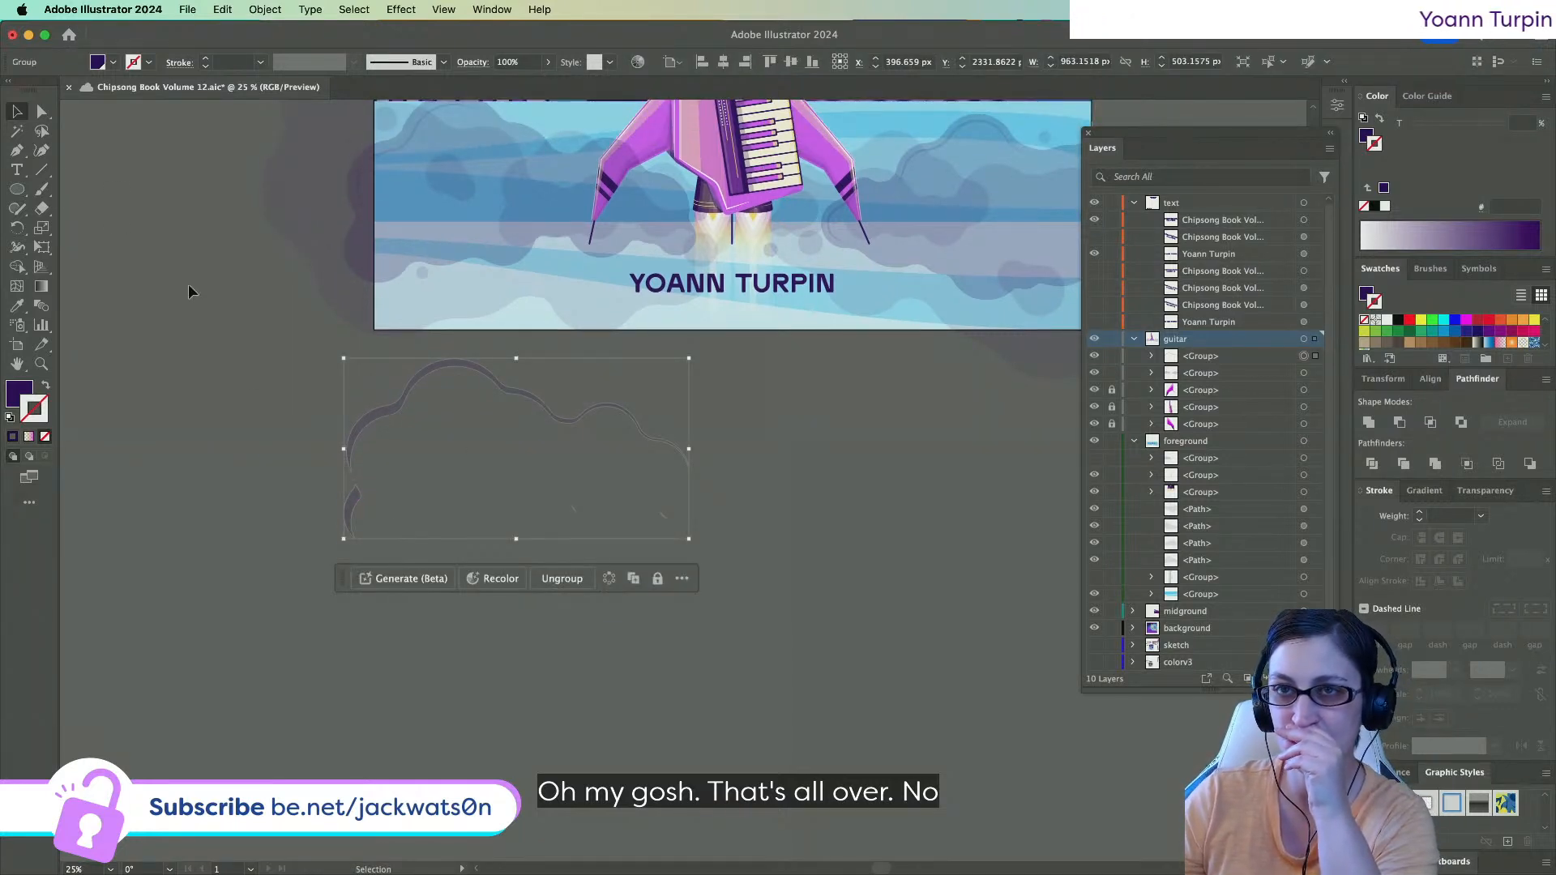
click(40, 118)
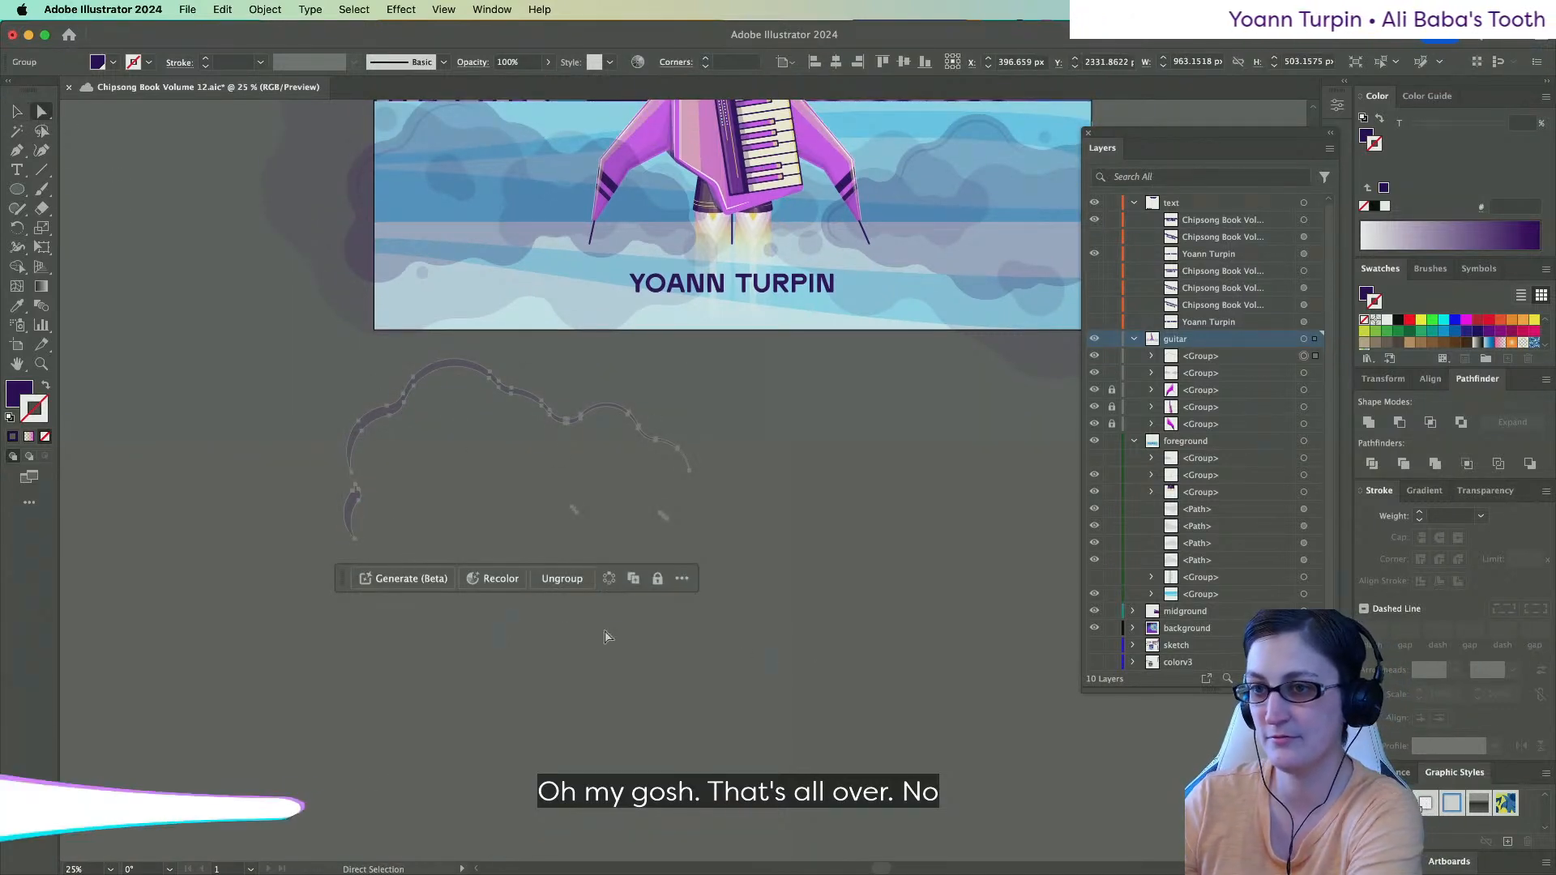
click(302, 497)
Move the tapered contour onto the lower part of the left smoke cloud and reflect it across the horizontal axis.
scroll(357, 559, up, 6)
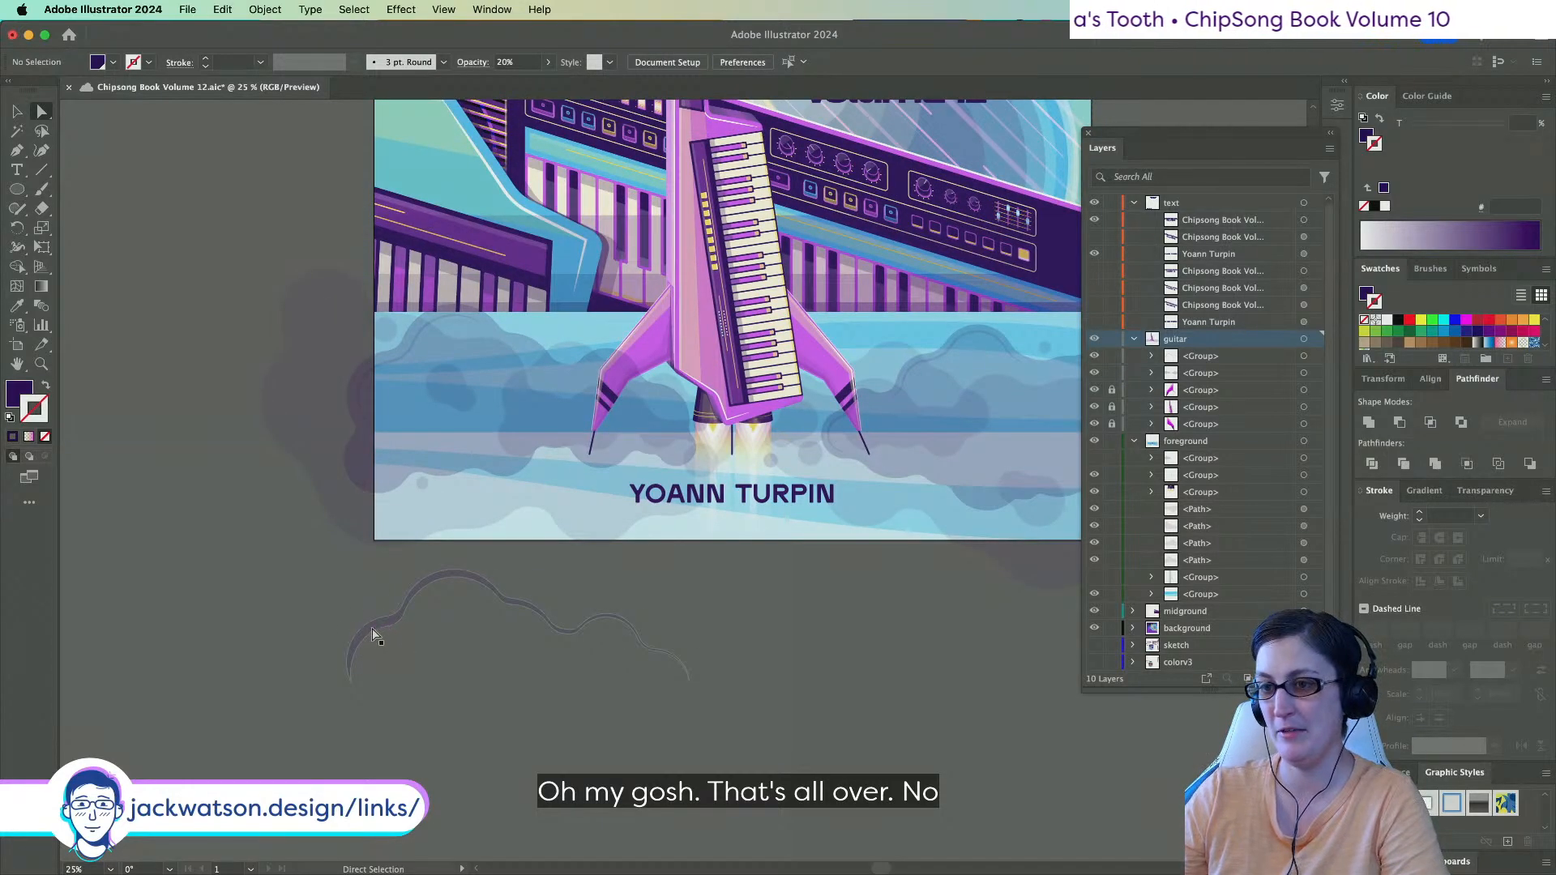
drag(373, 629, 335, 439)
click(266, 9)
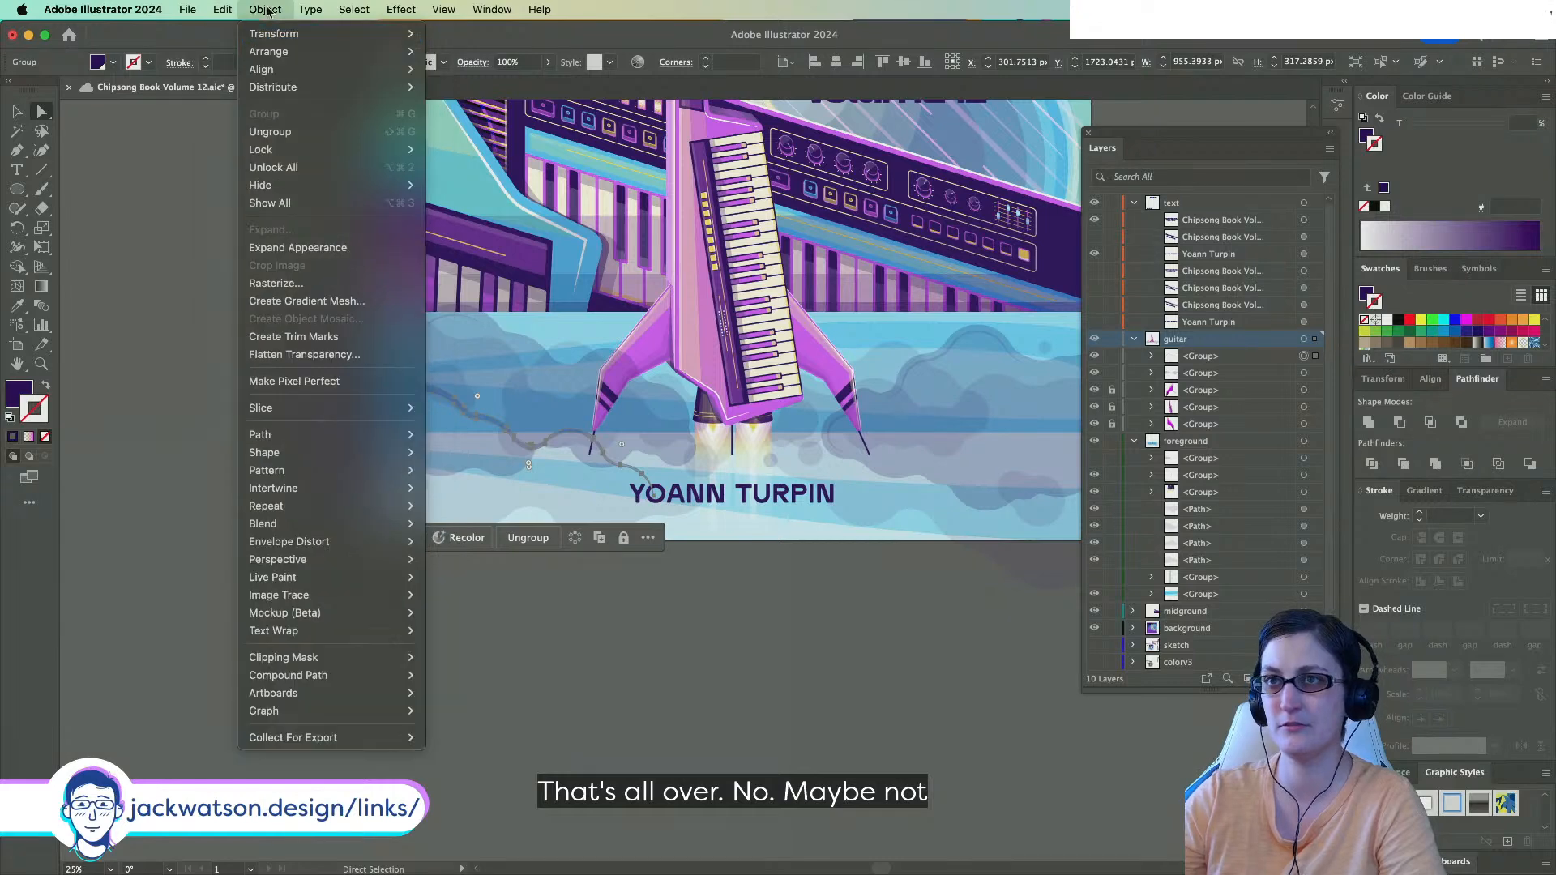
mouse_move(276, 38)
click(556, 100)
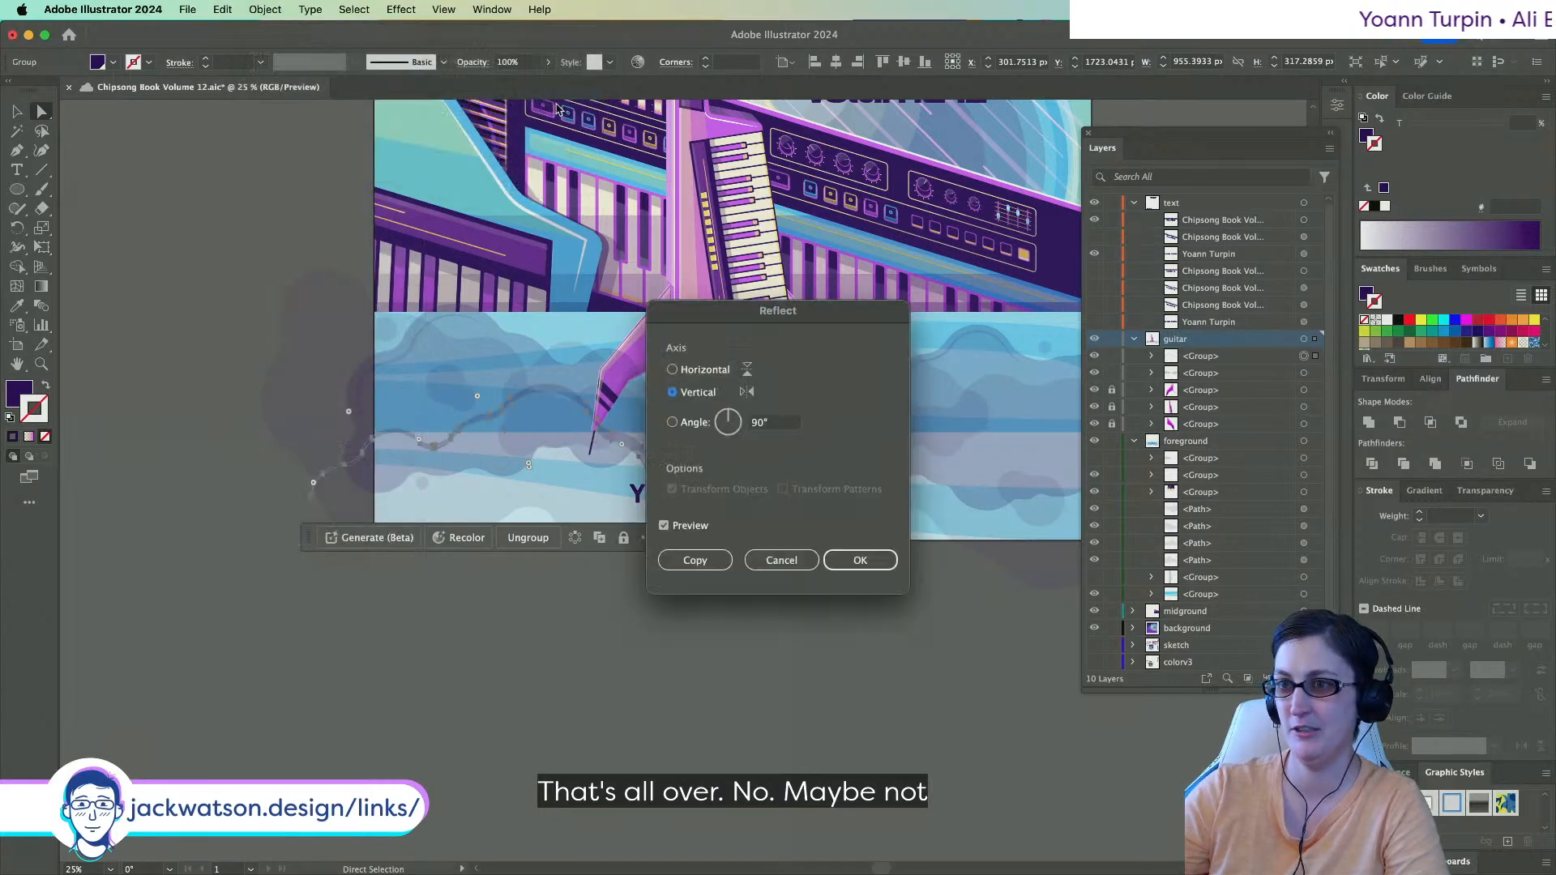
click(672, 370)
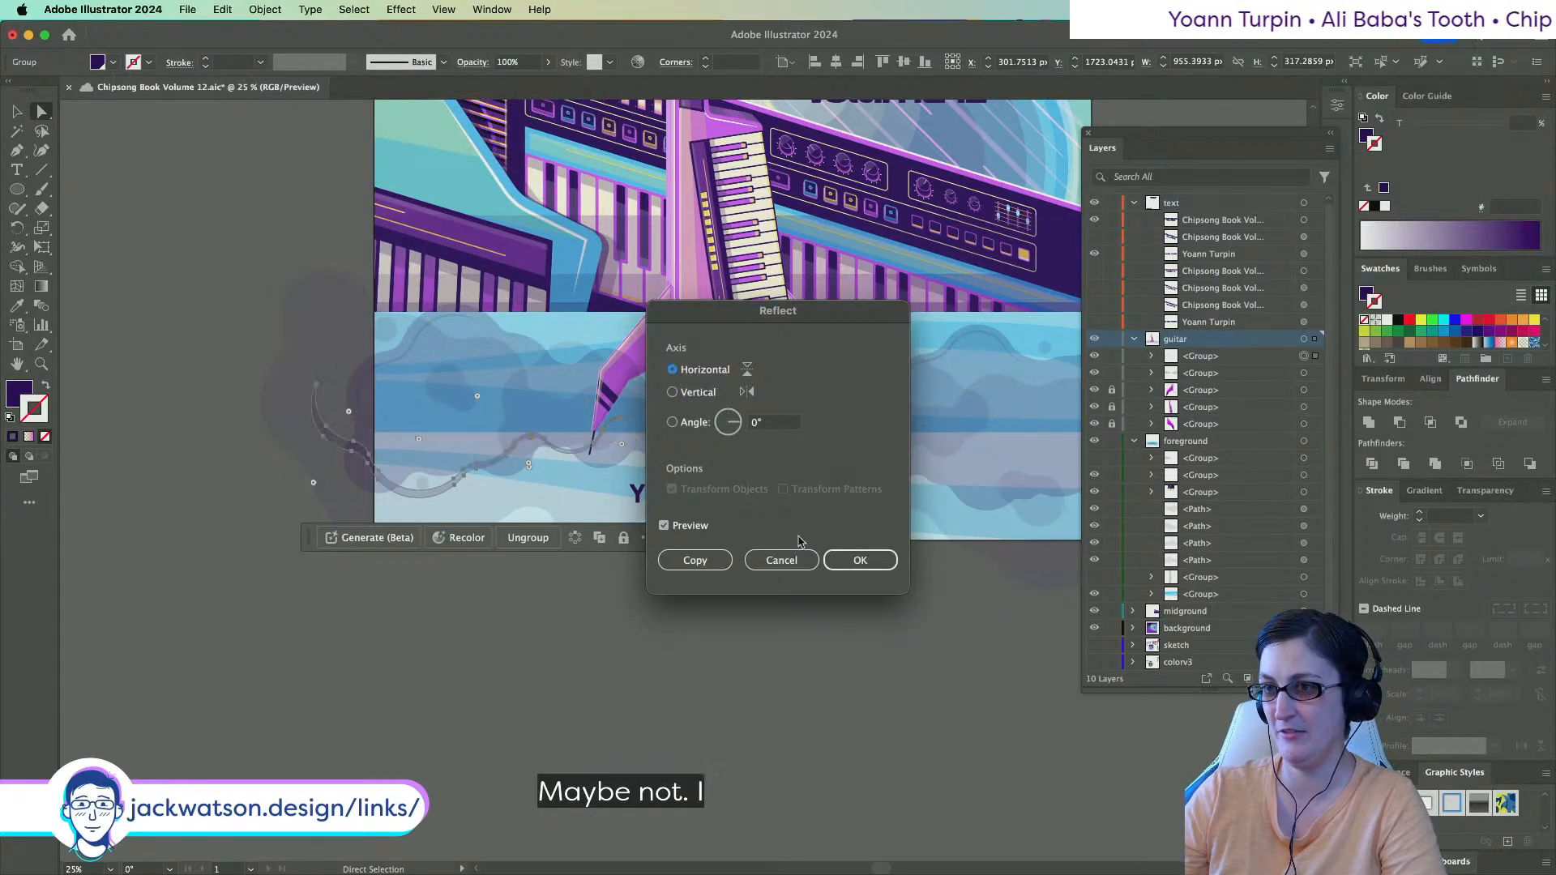
click(858, 560)
Shift the reflected contour slightly down along the left smoke cloud's lower edge and deselect it.
mouse_move(564, 460)
mouse_down()
mouse_move(583, 504)
mouse_move(562, 475)
mouse_up()
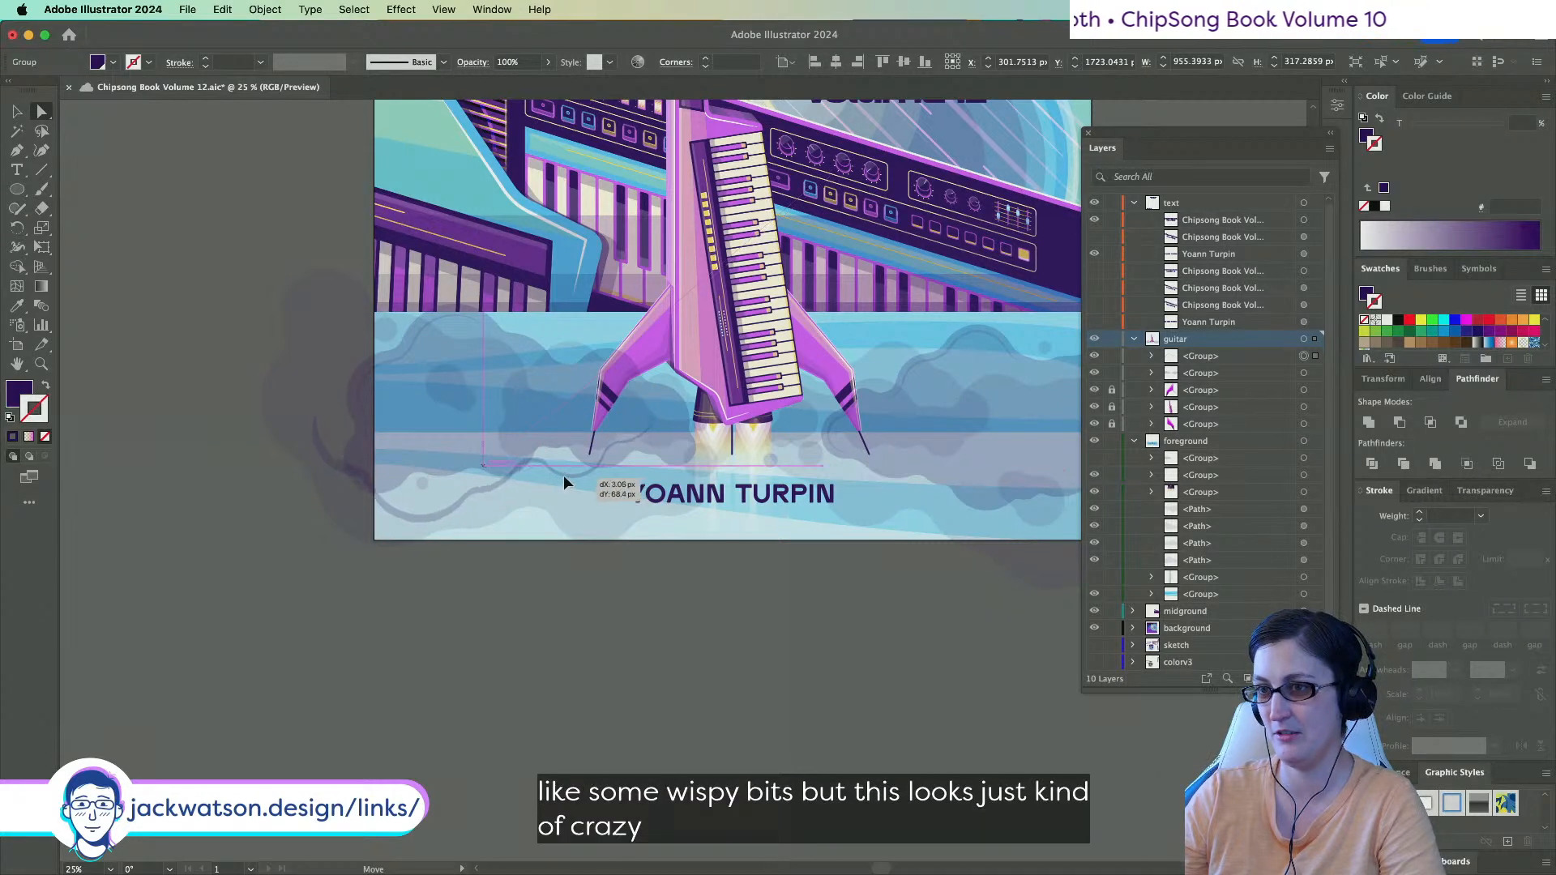
click(804, 671)
scroll(805, 671, up, 3)
scroll(804, 671, right, 6)
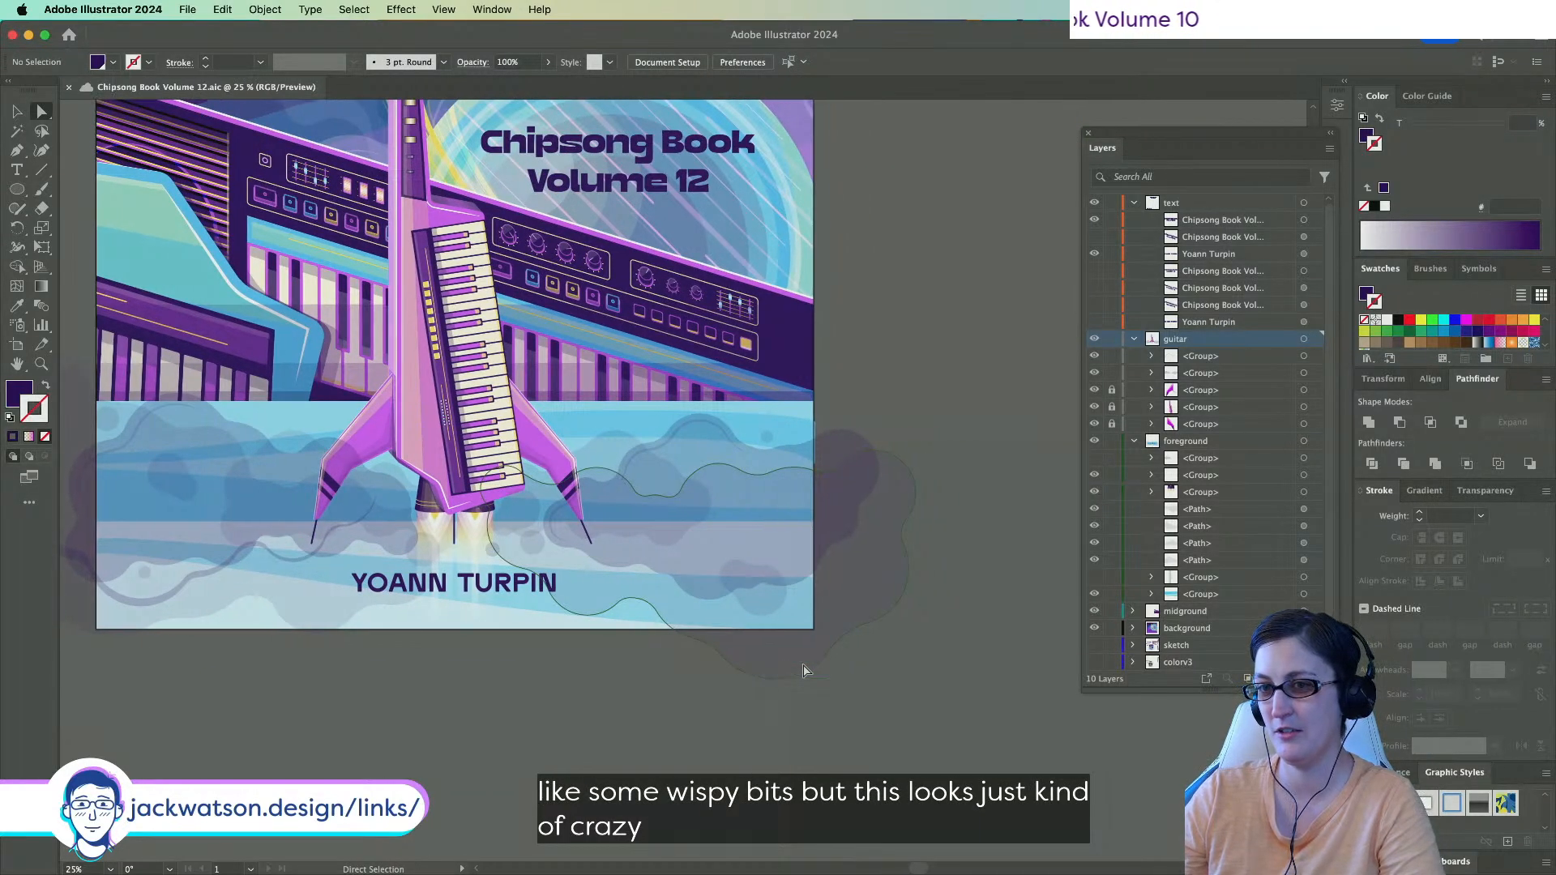
Delete the reflected tapered contour from the lower edge of the left smoke cloud and leave everything deselected.
click(162, 601)
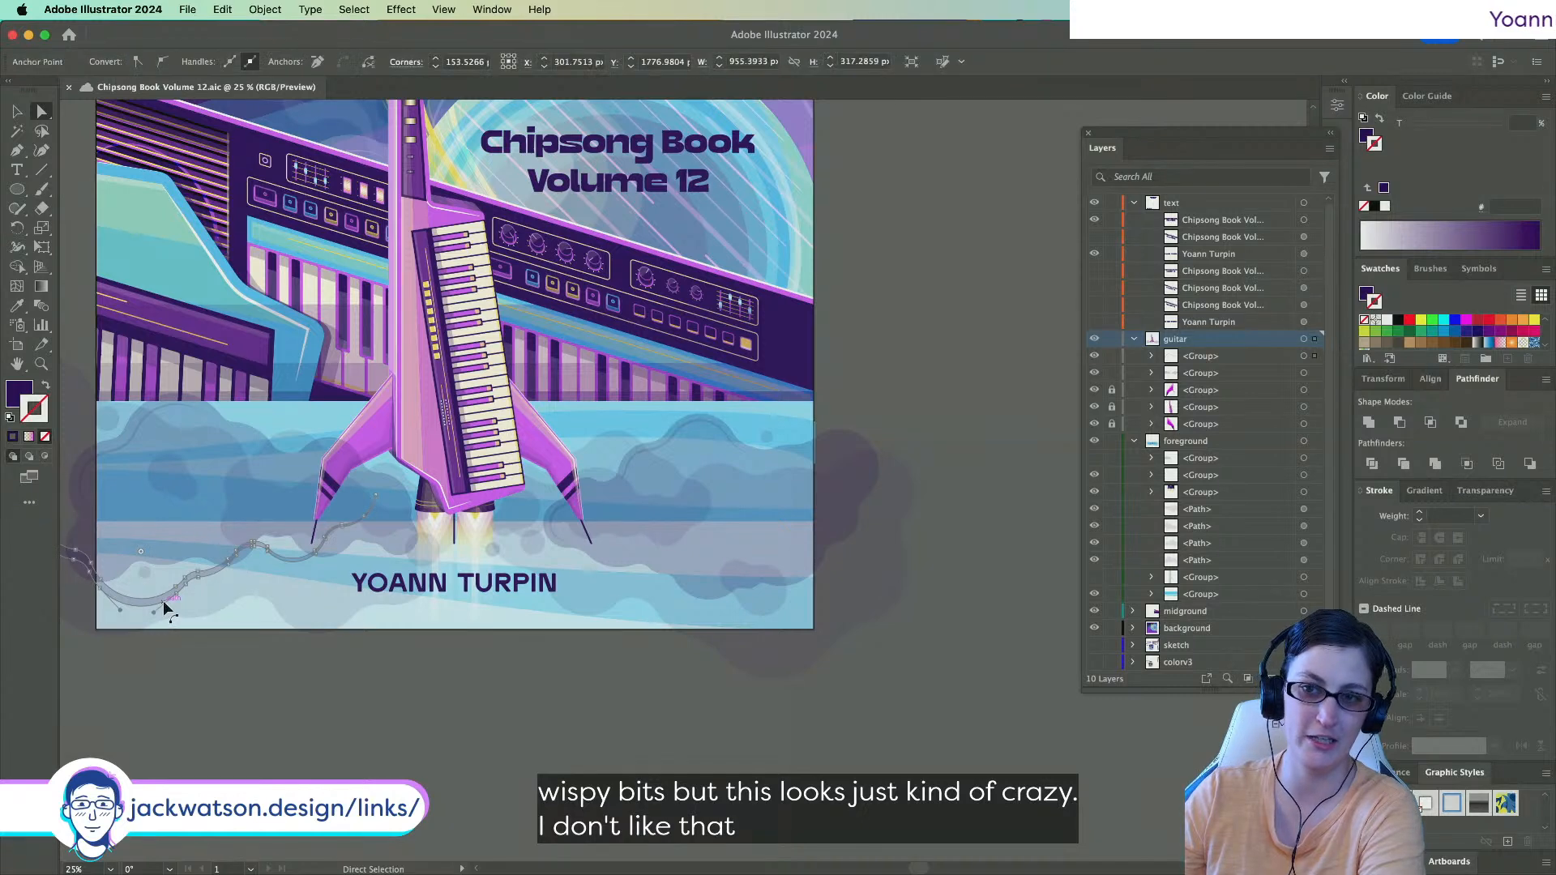
key(Delete)
scroll(165, 595, left, 6)
scroll(339, 609, up, 1)
scroll(339, 609, right, 3)
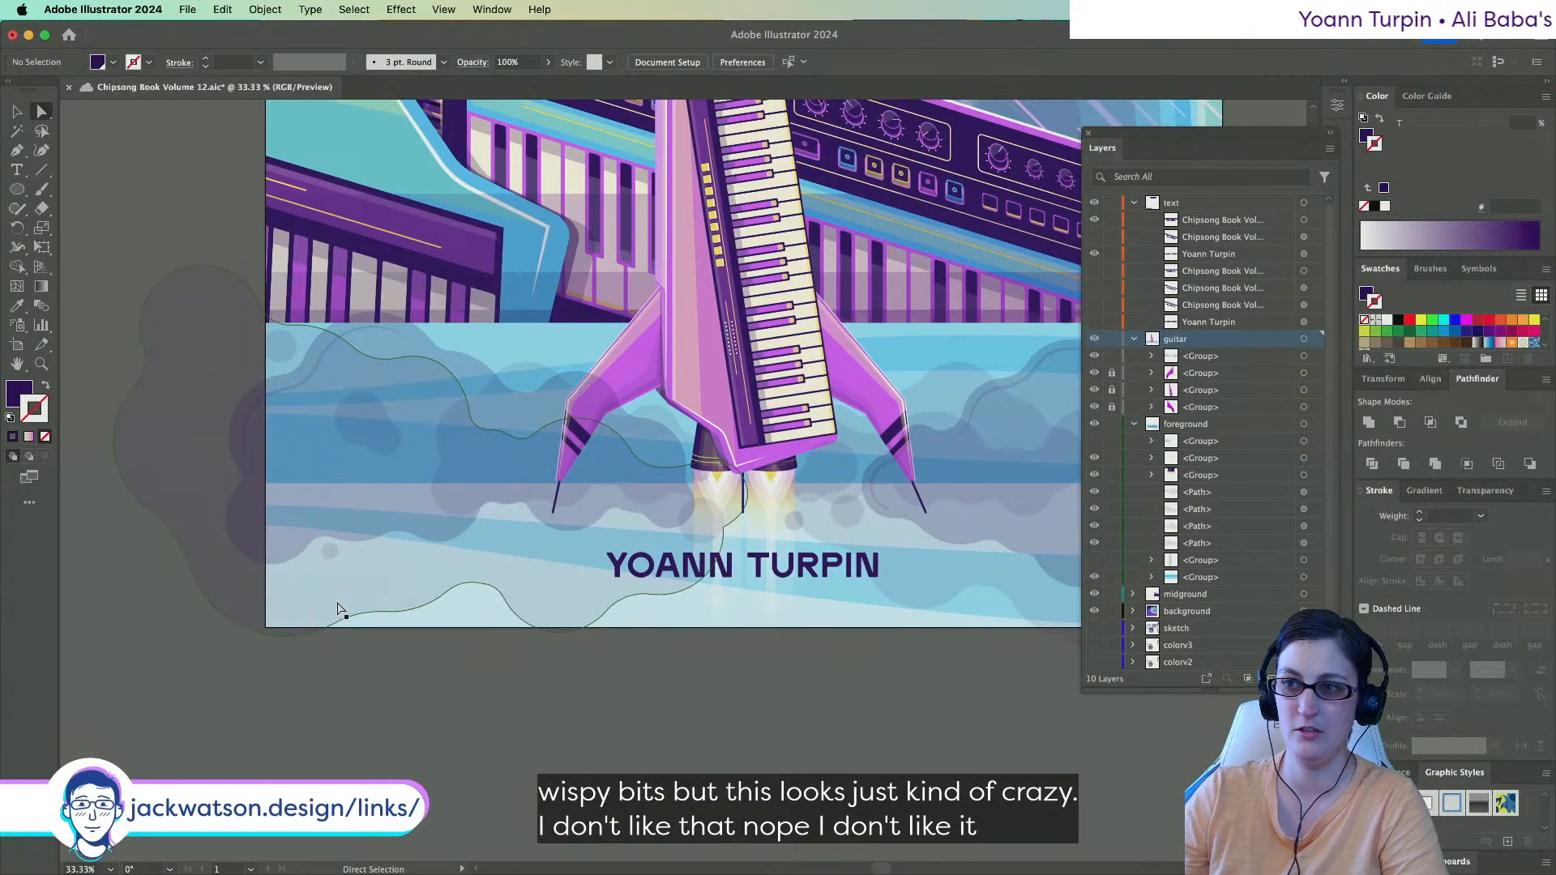
click(397, 489)
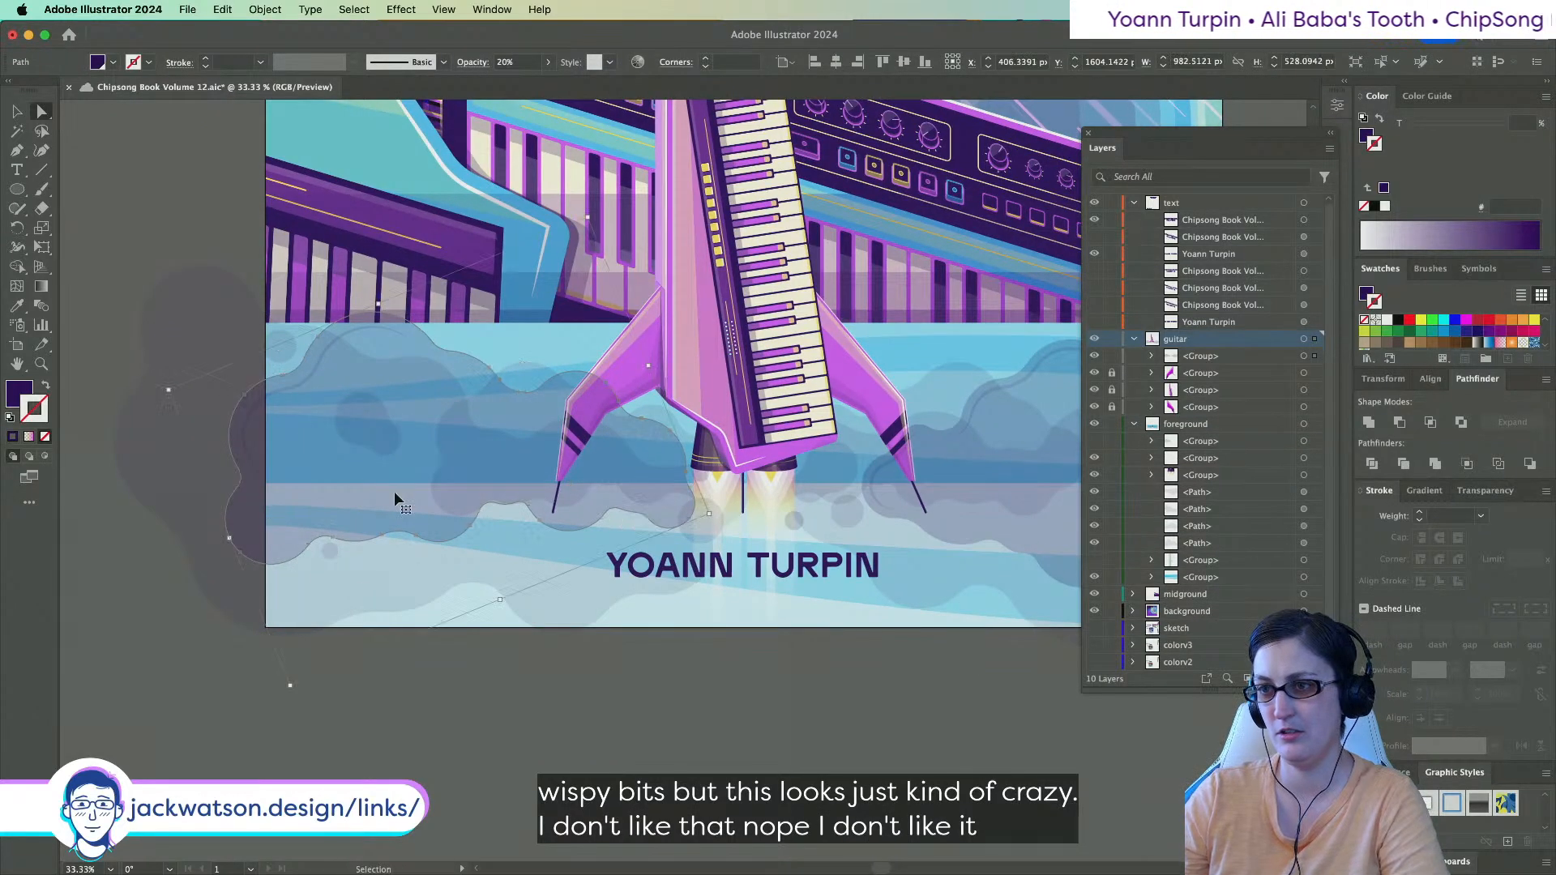
click(395, 499)
click(85, 248)
key(shift+grave)
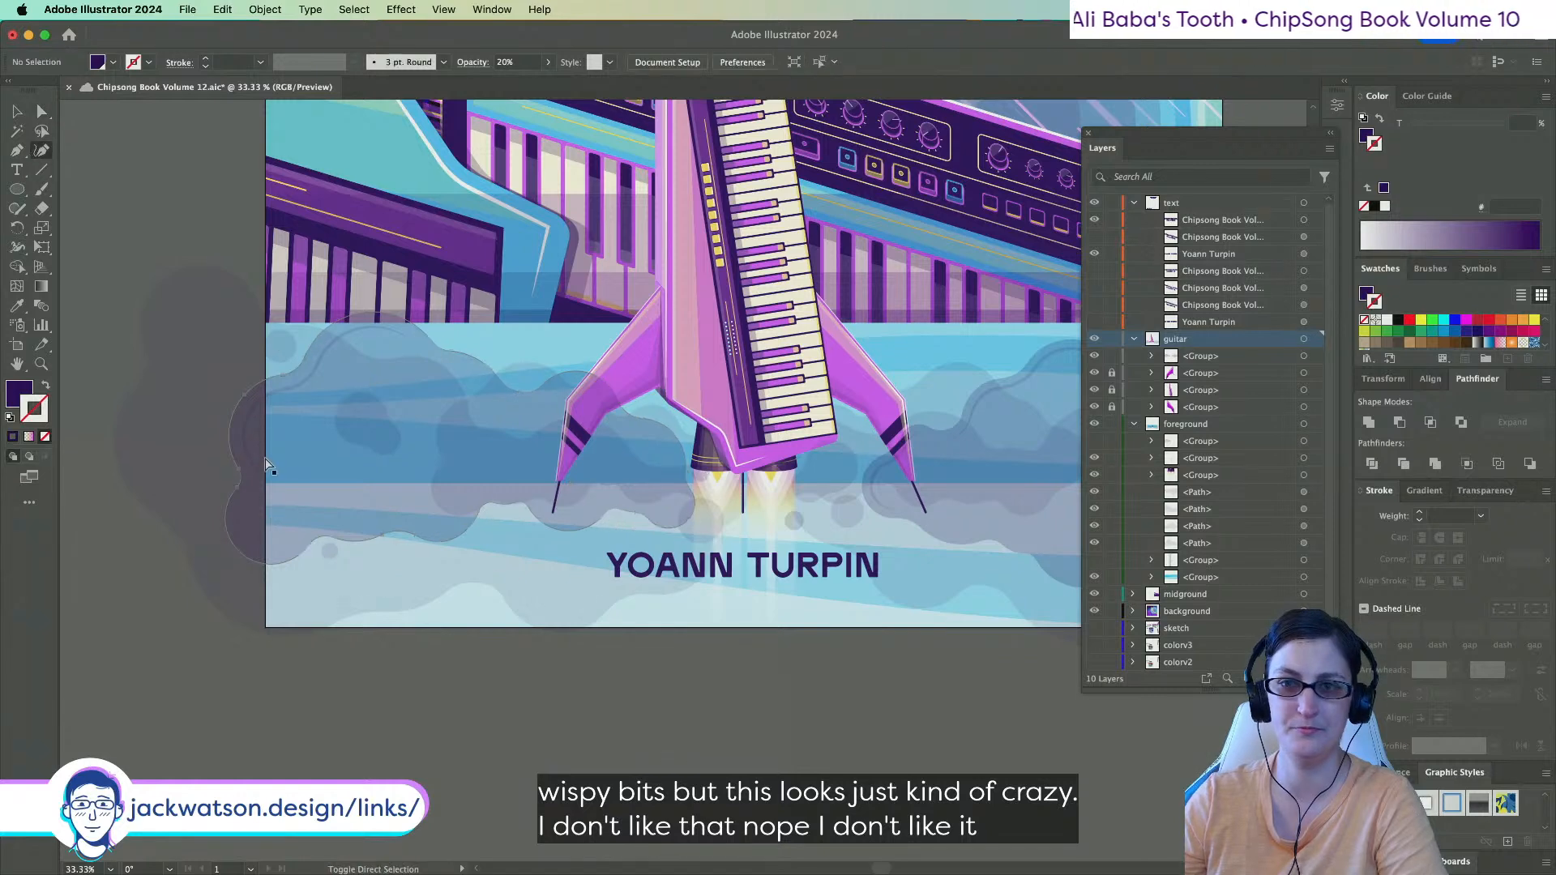
Start a wavy Pen tool path at the left engine flame, curving leftward across the lower part of the left smoke cloud.
scroll(268, 461, up, 3)
scroll(257, 458, down, 1)
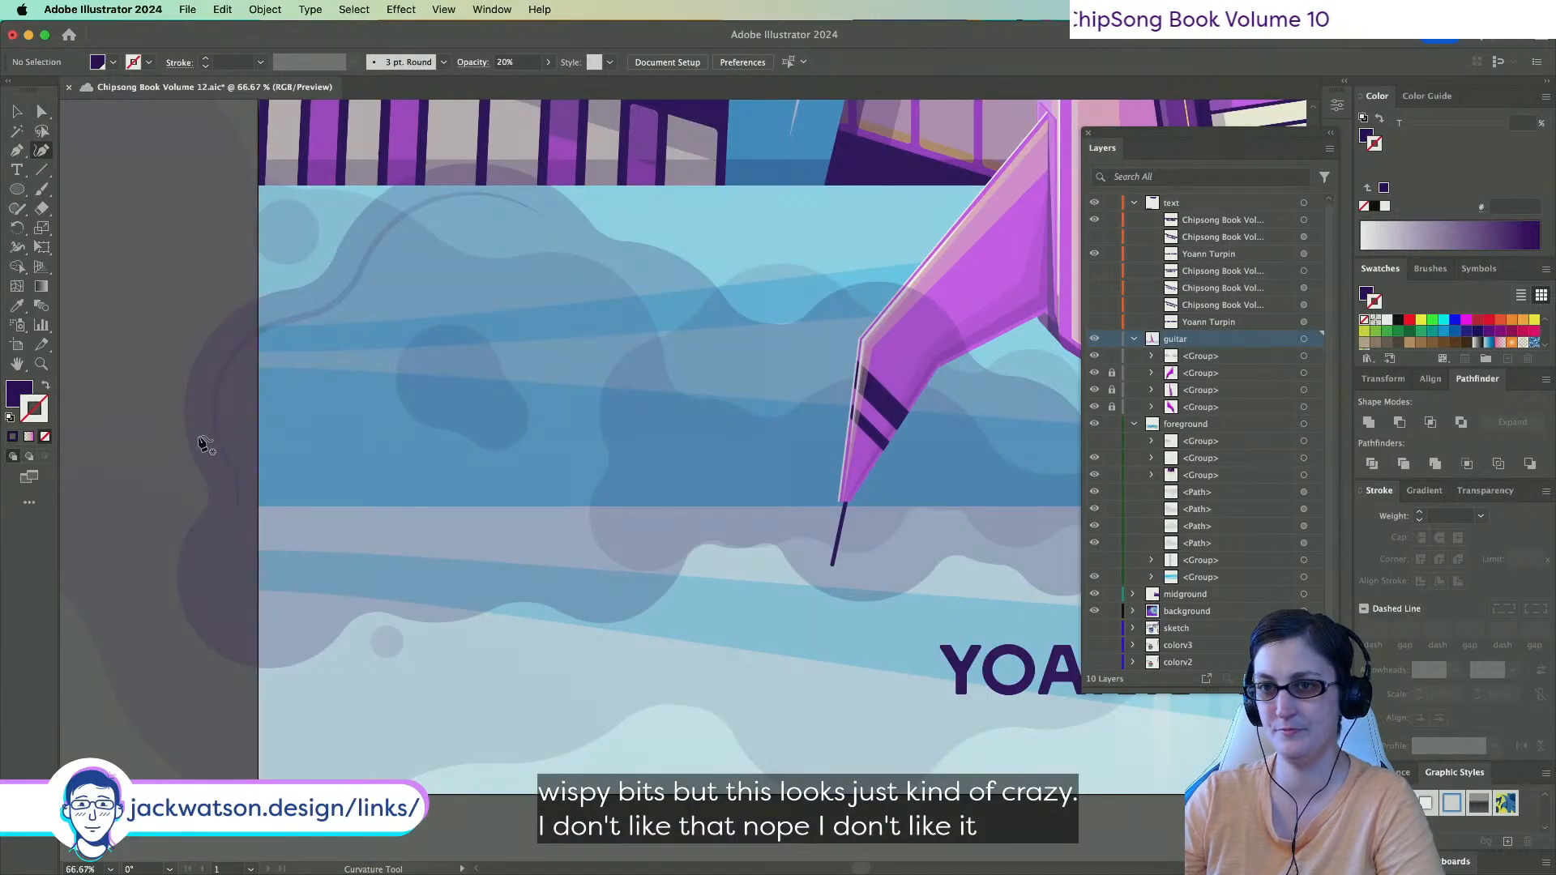
scroll(203, 443, down, 2)
scroll(202, 443, right, 1)
scroll(245, 447, up, 1)
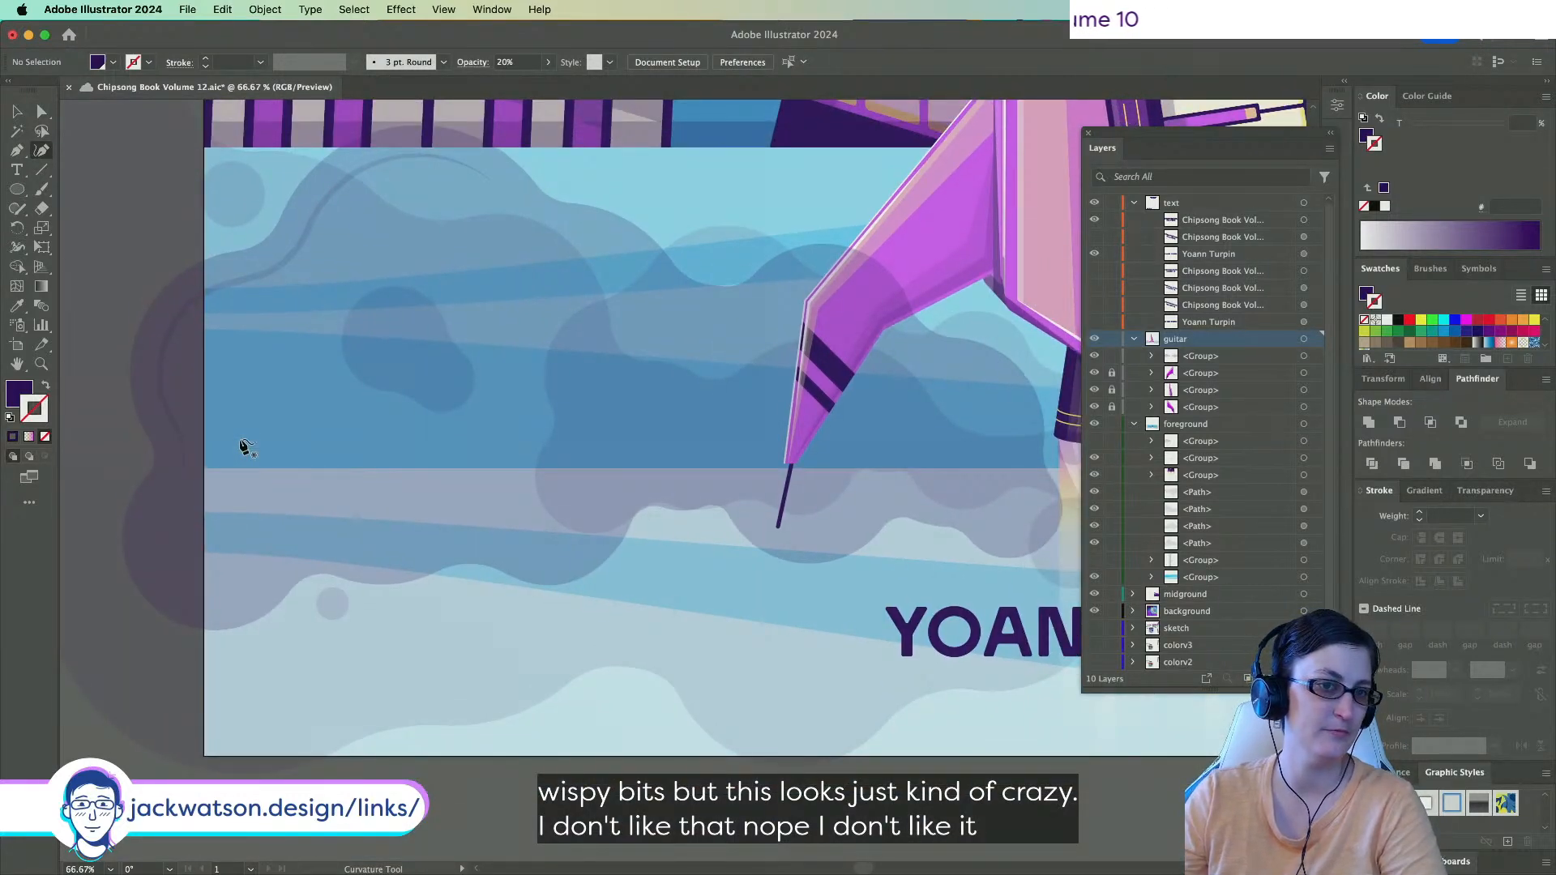
scroll(499, 482, down, 3)
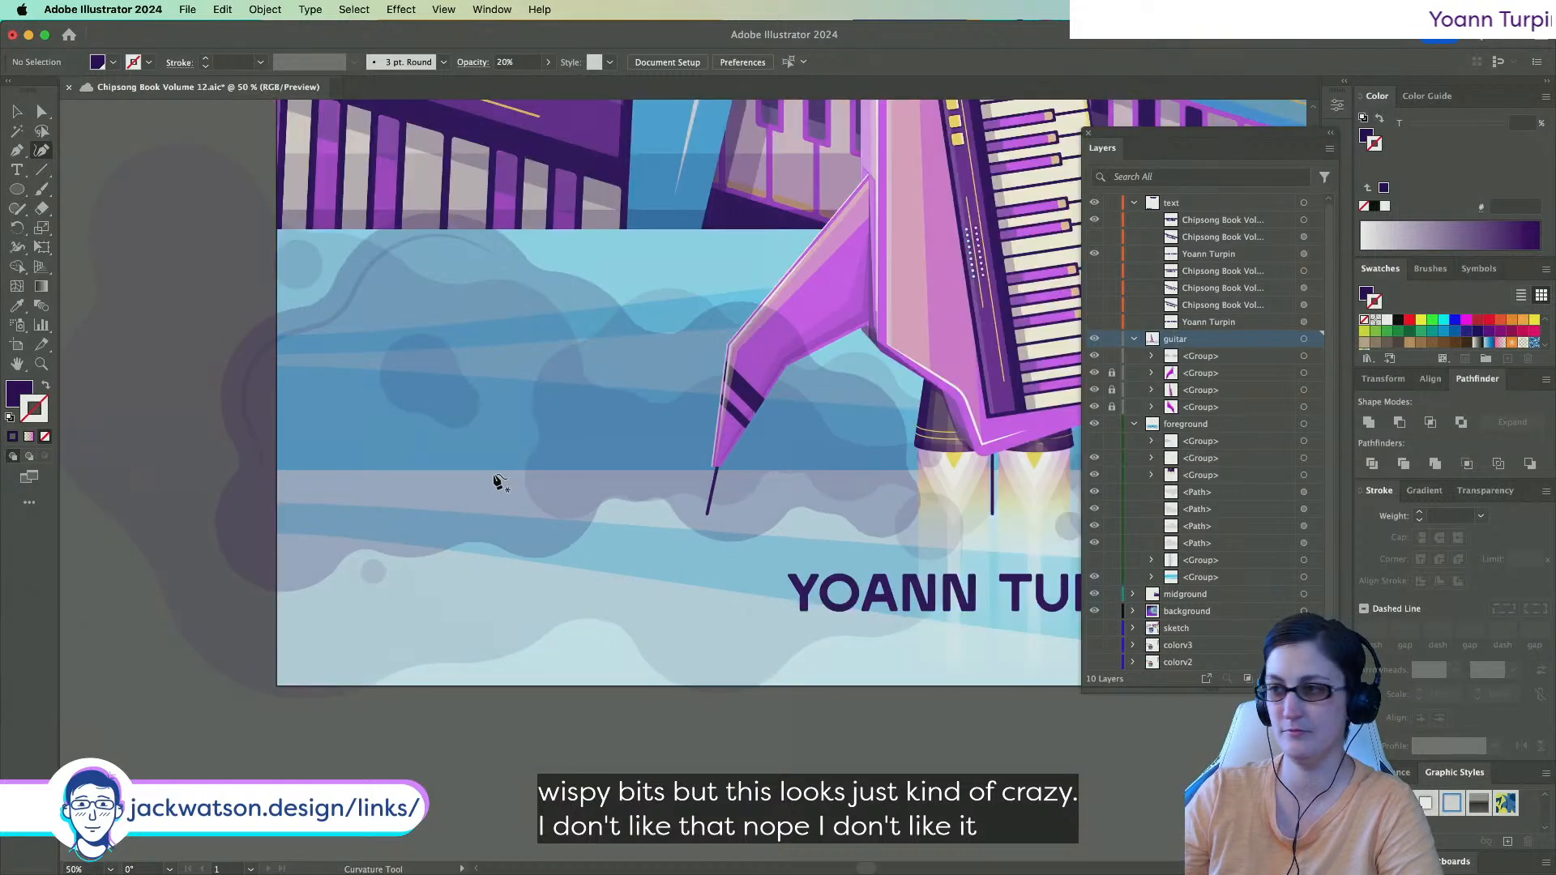
scroll(496, 487, up, 2)
scroll(497, 487, left, 3)
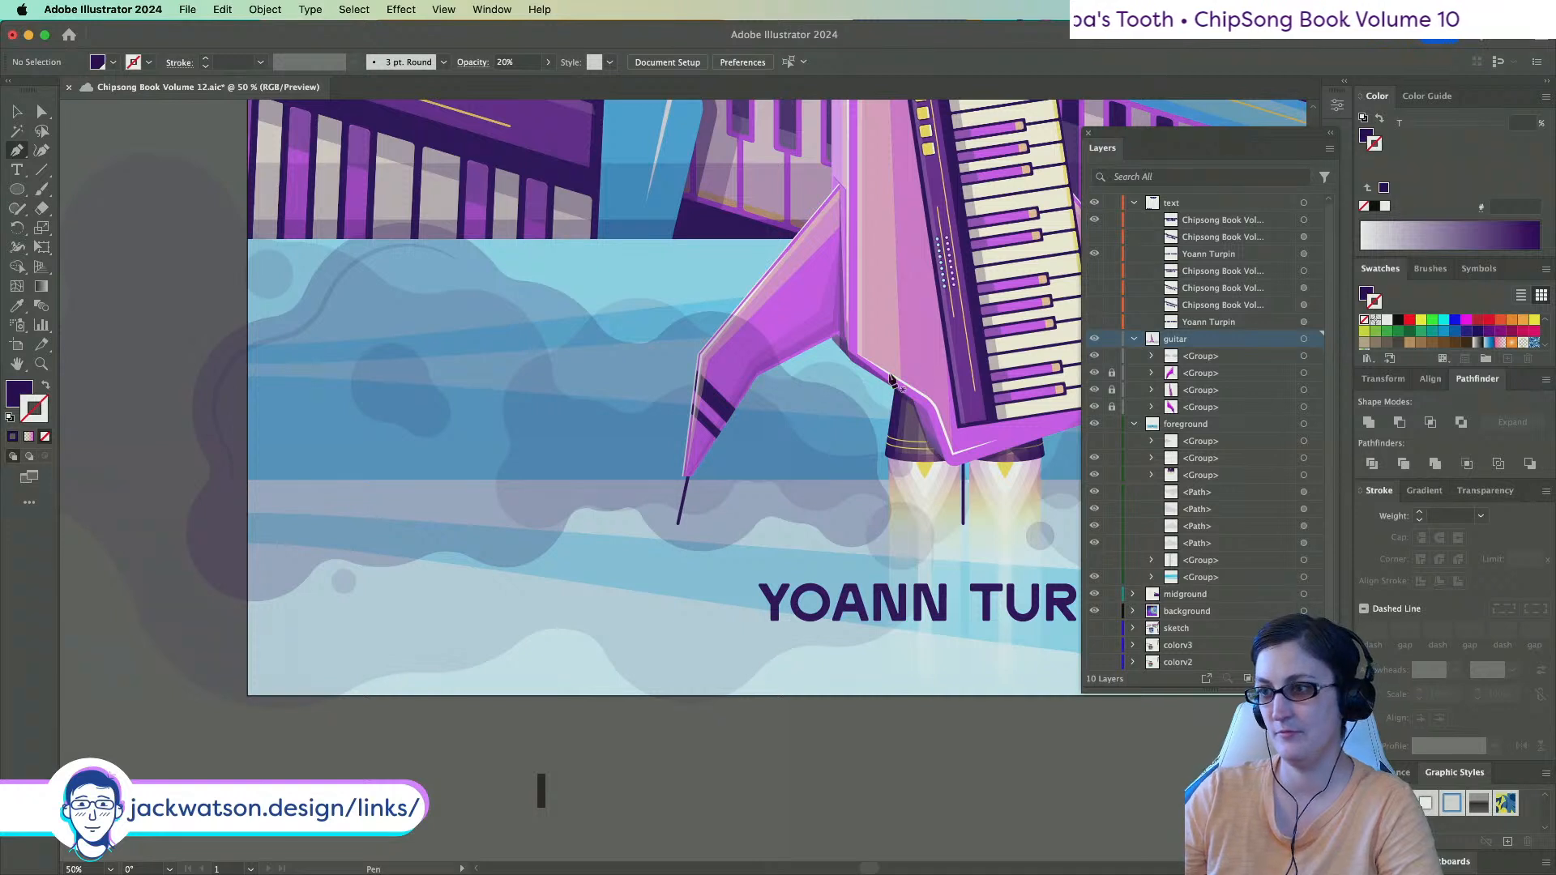
drag(907, 524, 885, 540)
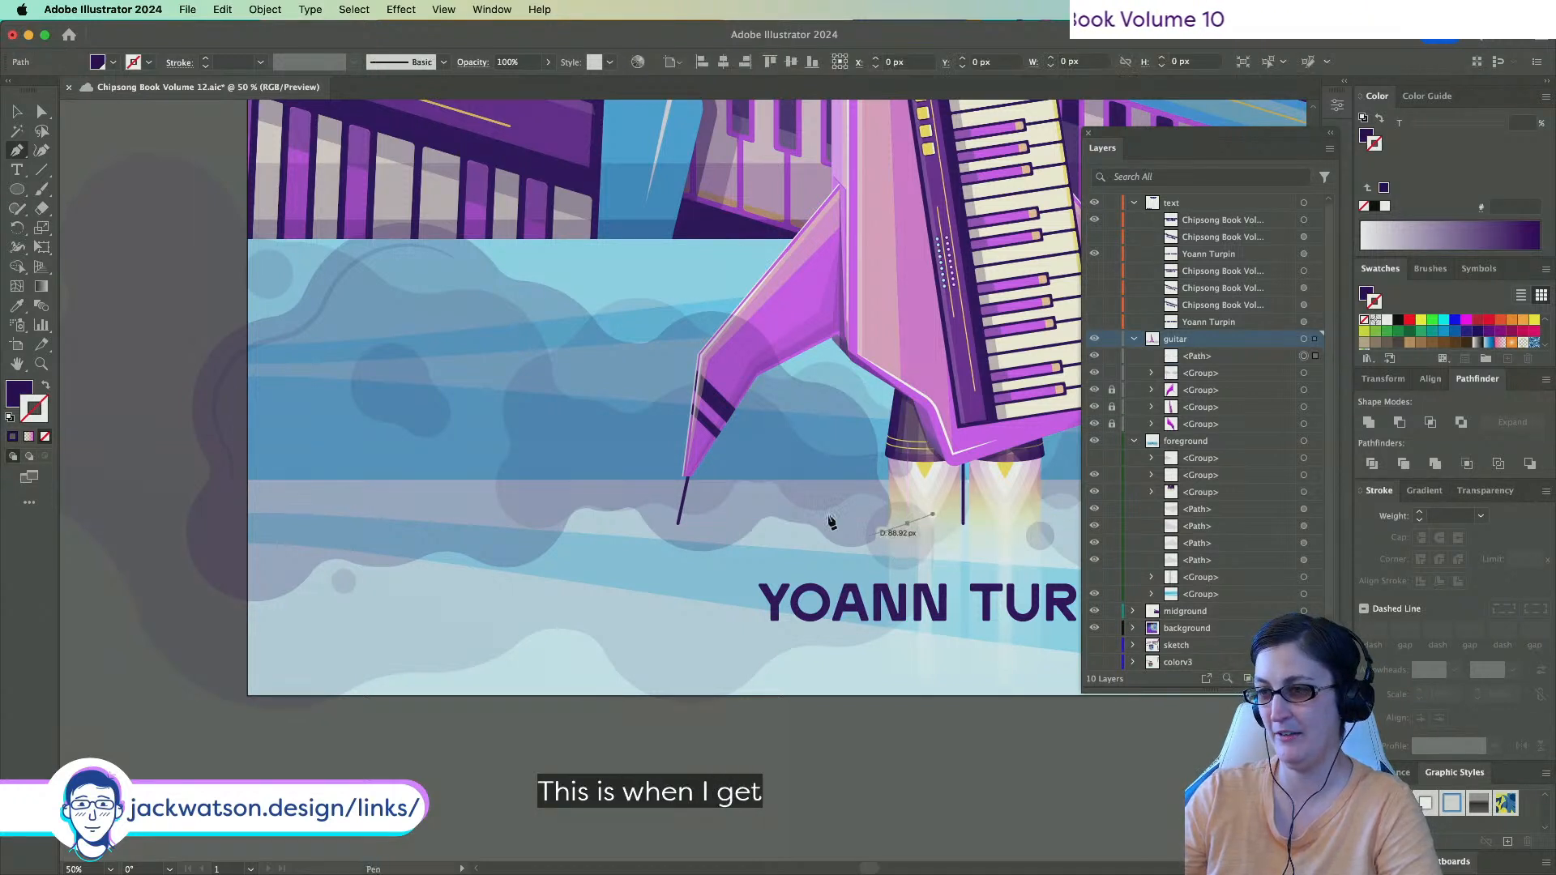
click(786, 461)
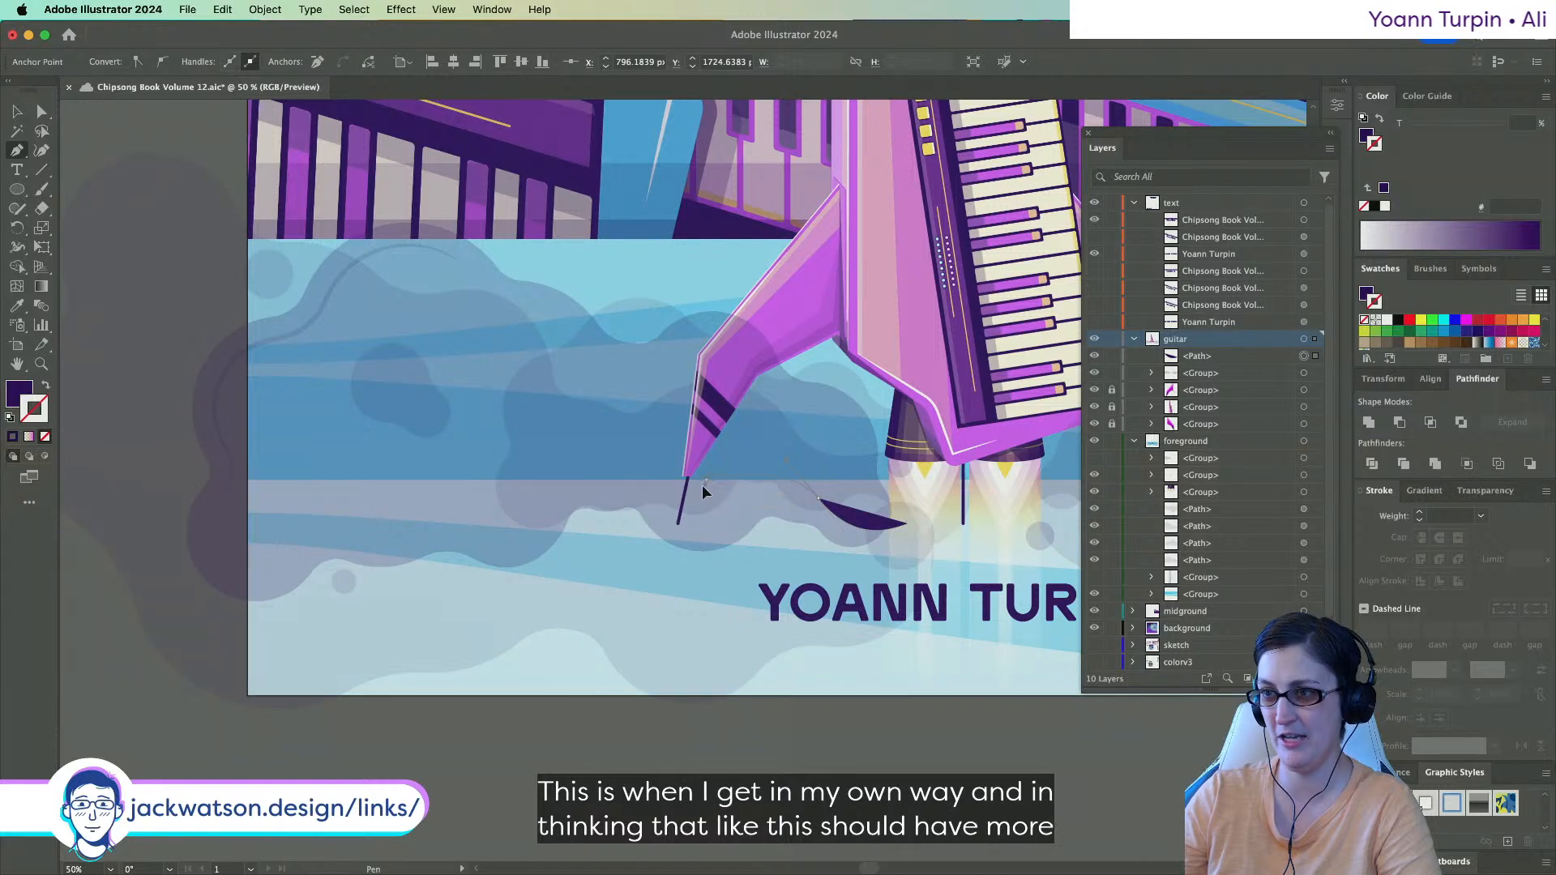
drag(682, 495, 682, 496)
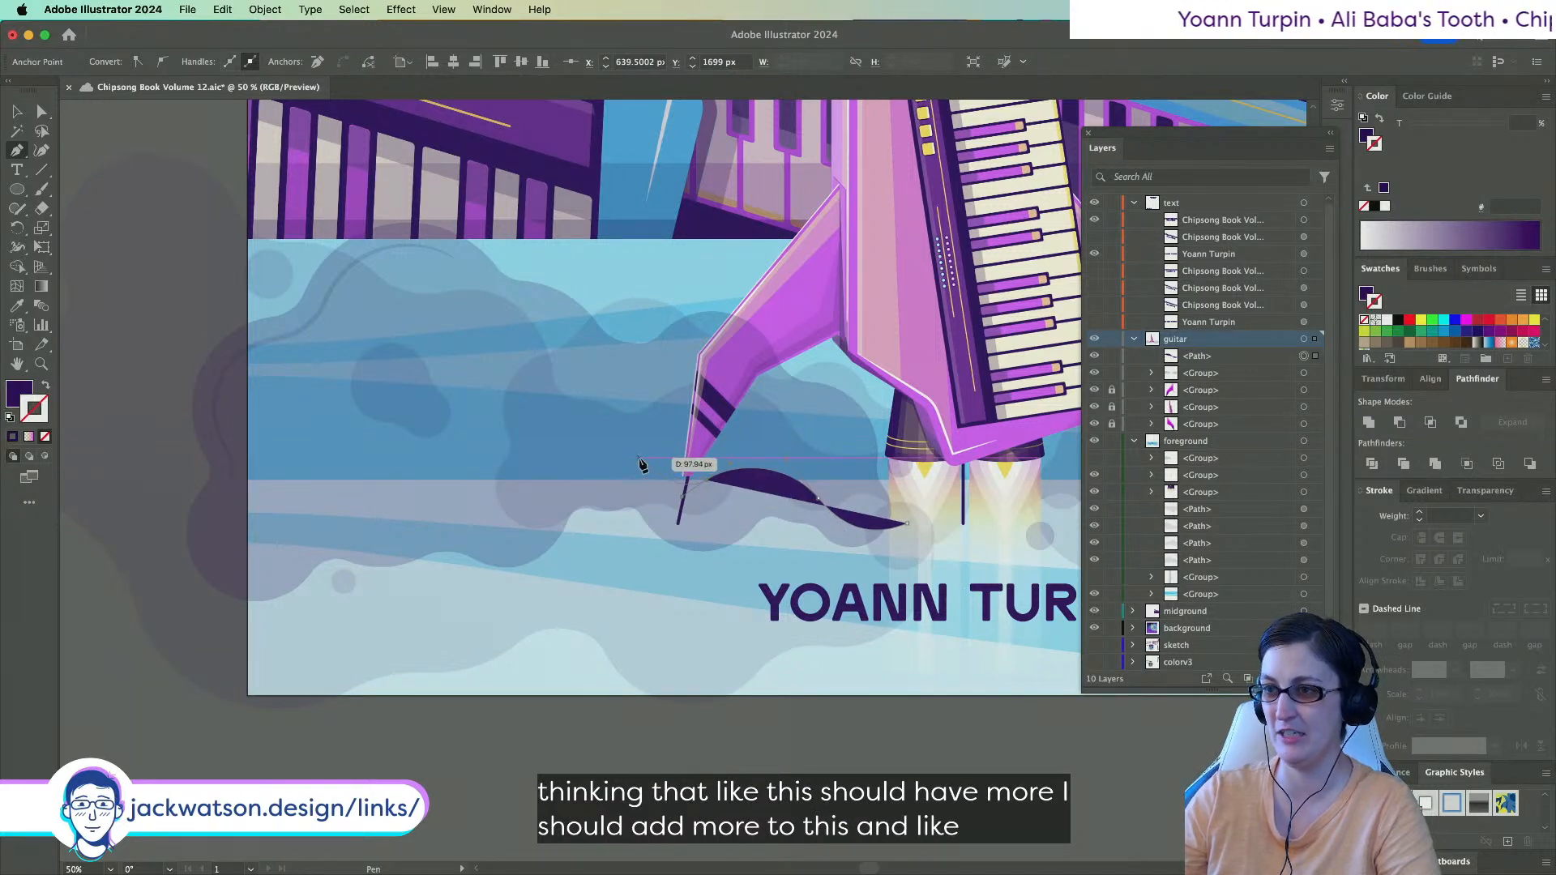
drag(619, 435, 618, 433)
key(super+z)
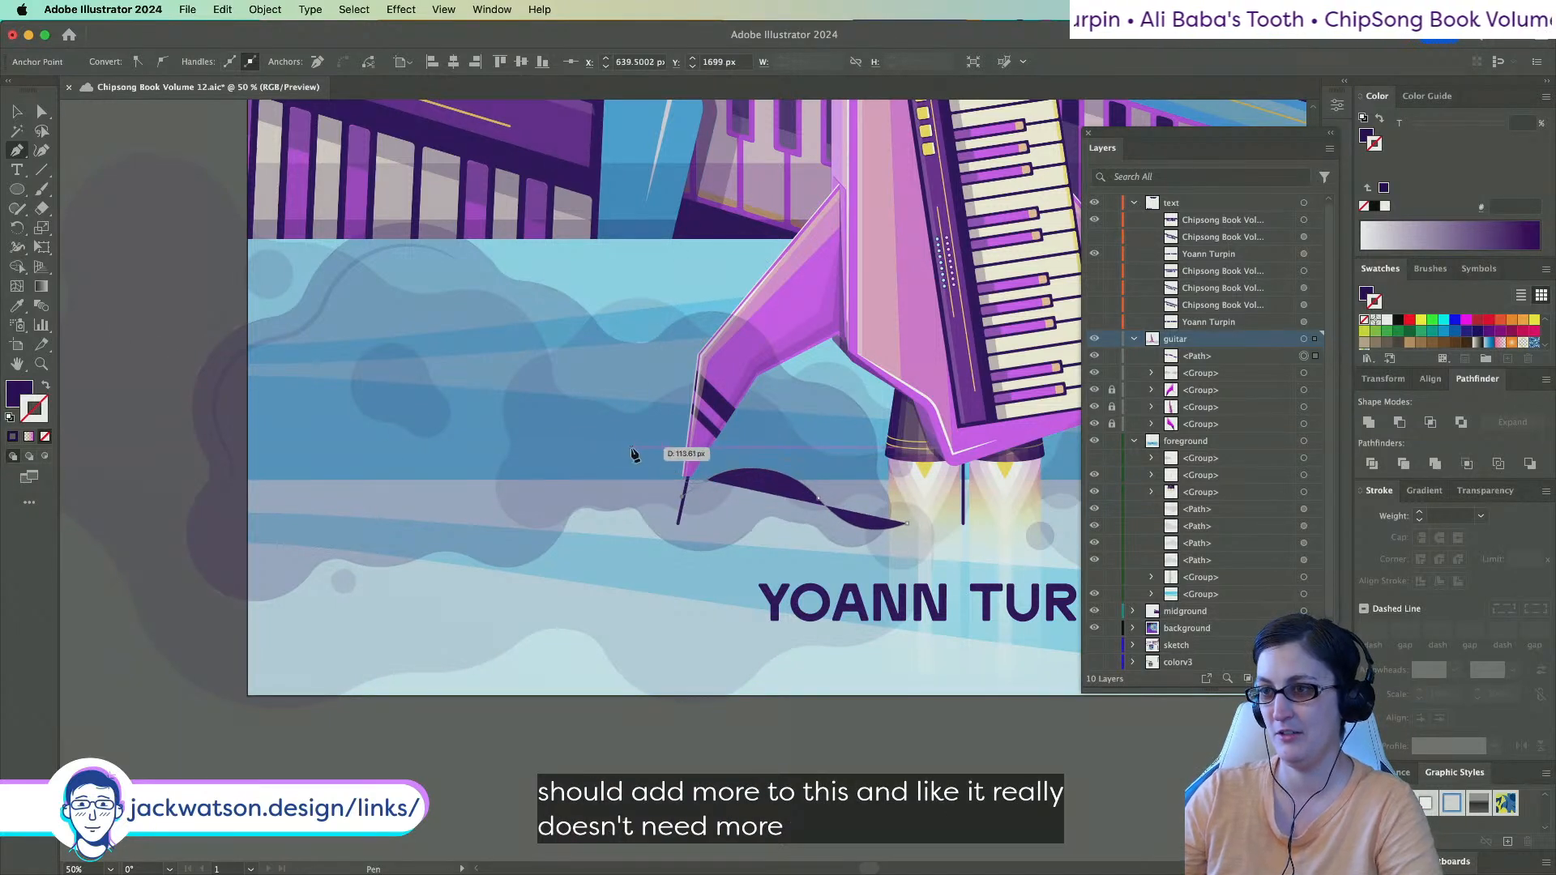
Continue the wavy path past the artboard's left edge and close it with a broad loop beneath the left smoke cloud.
key(Escape)
key(shift+super+z)
key(Escape)
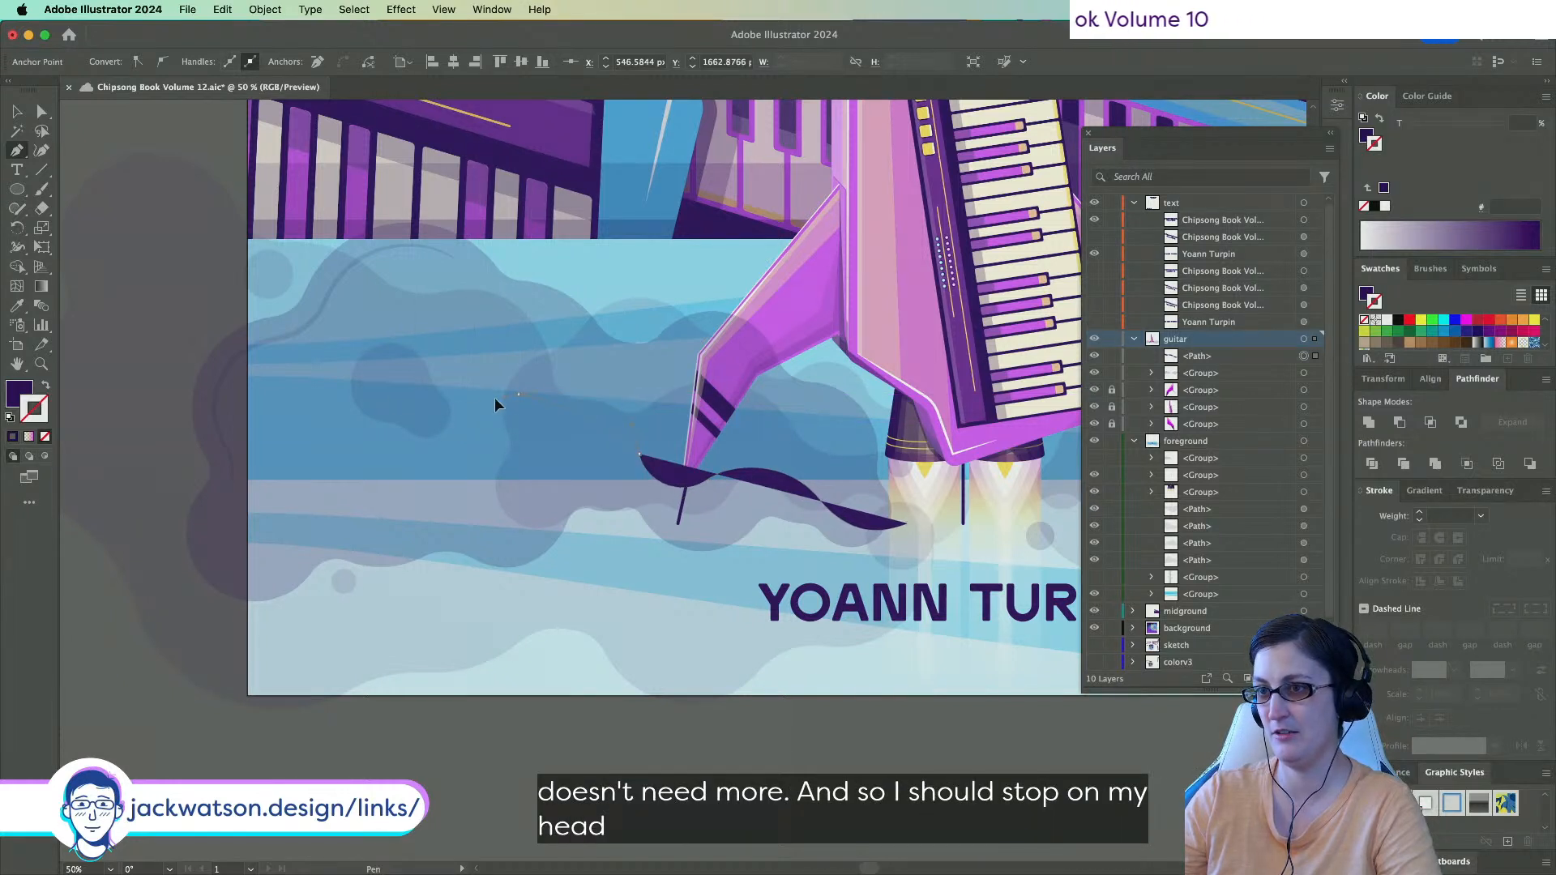
key(shift+super+z)
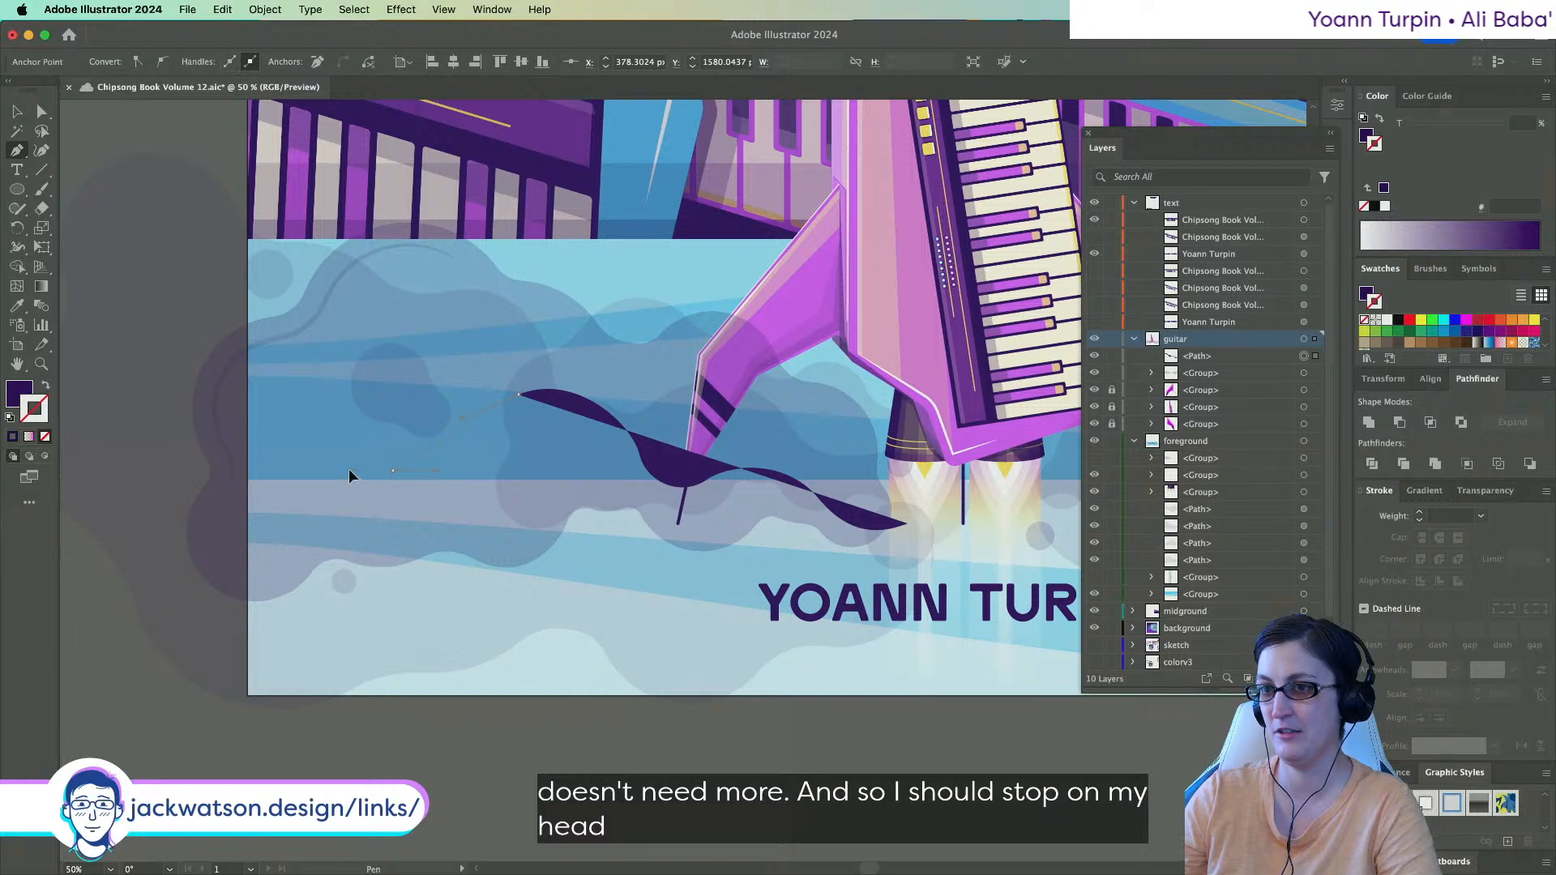
drag(393, 470, 143, 550)
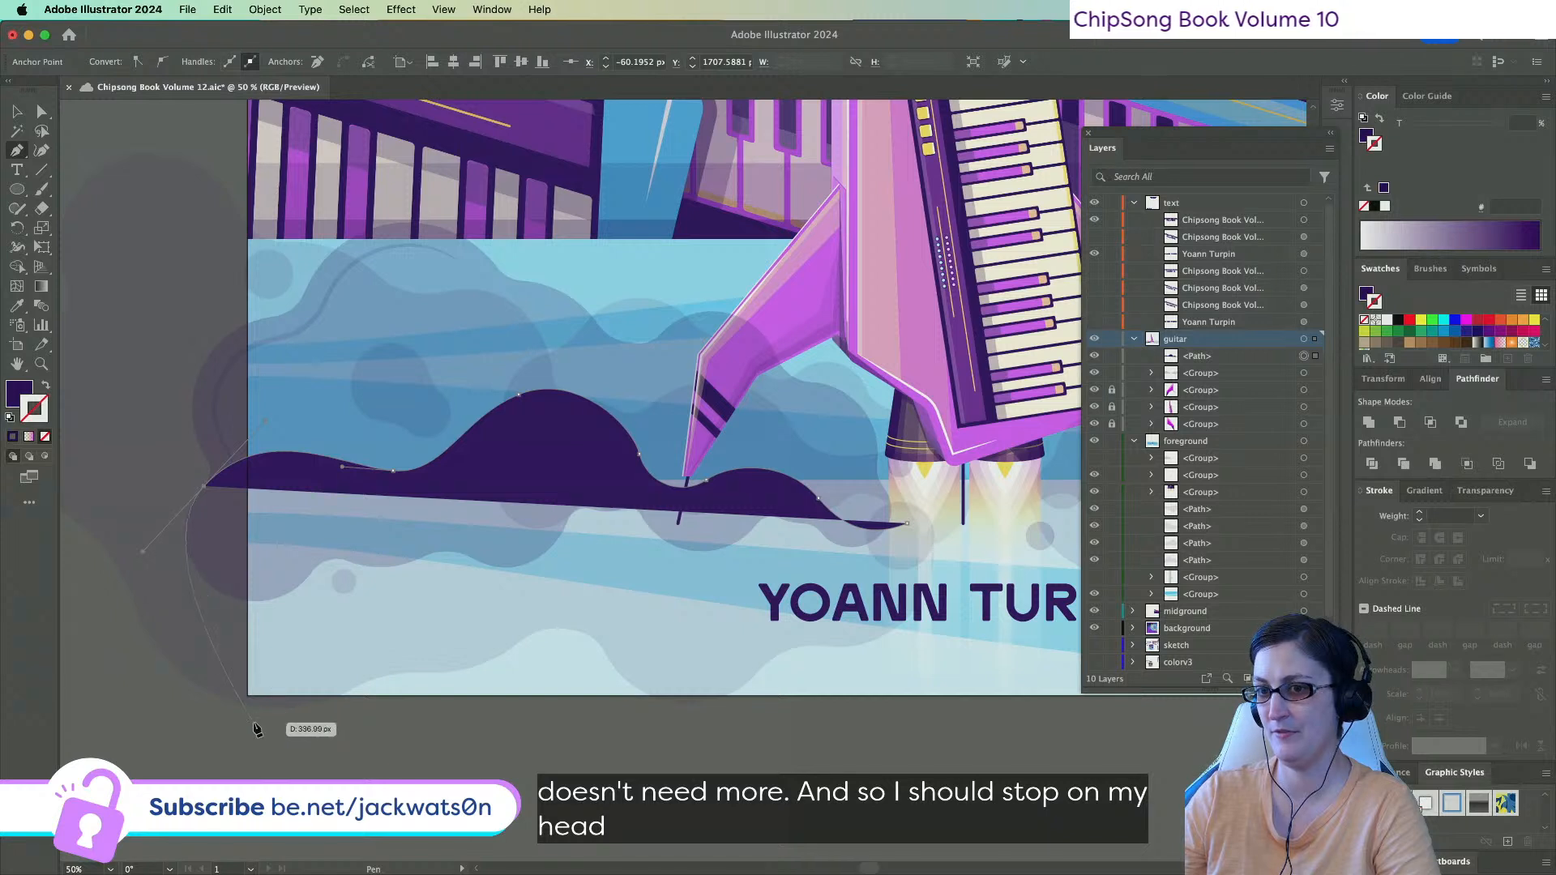
drag(313, 736, 573, 744)
click(906, 524)
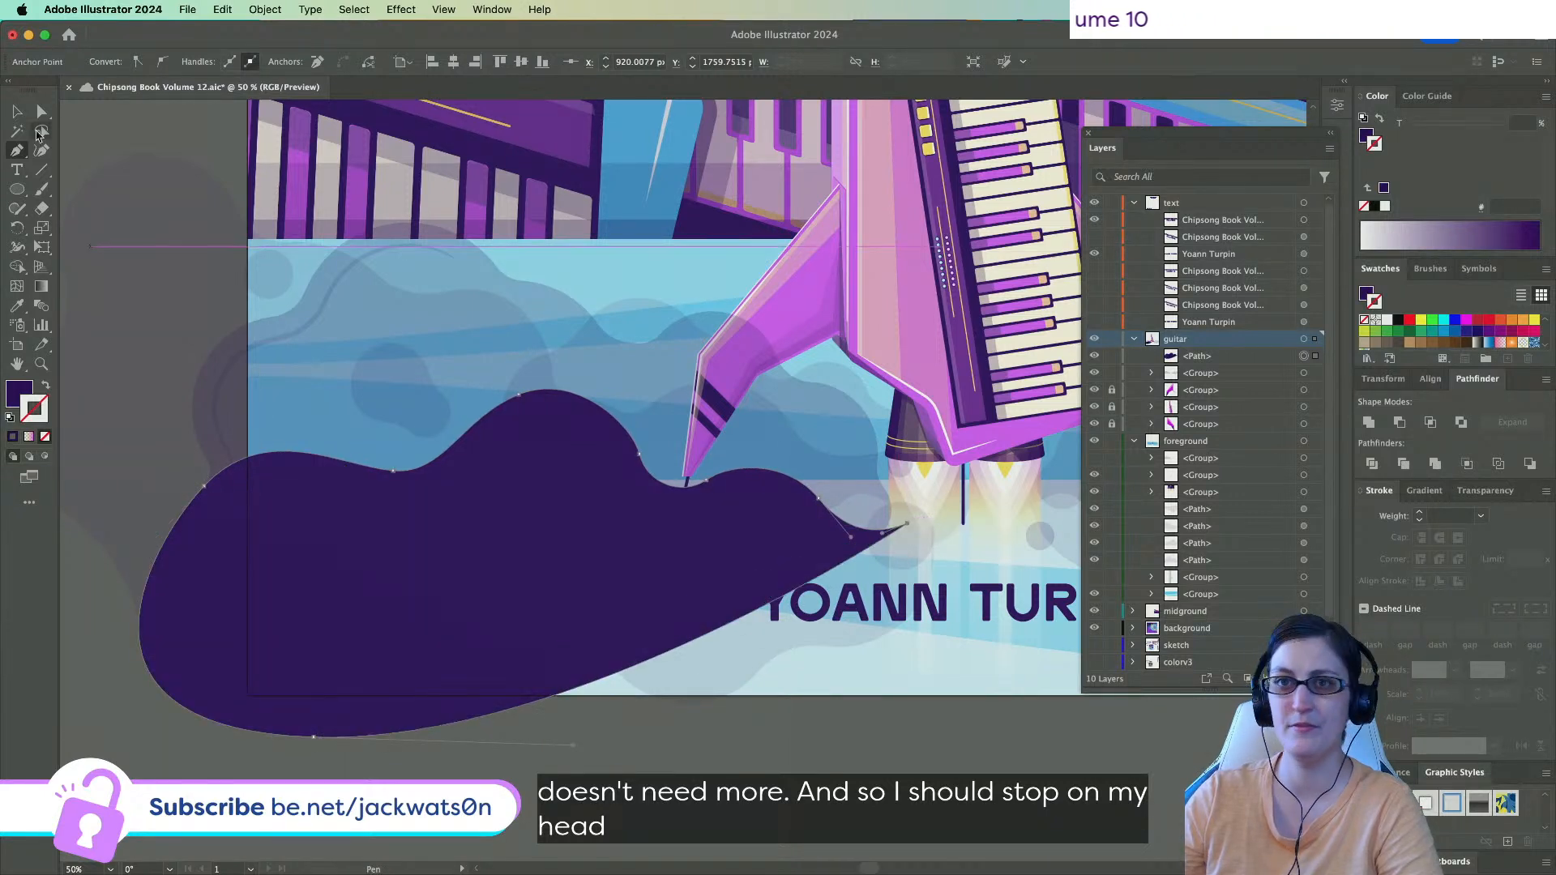
Intersect the dark wavy shape with the left smoke cloud and match the result's appearance to the cloud with the Eyedropper.
click(41, 111)
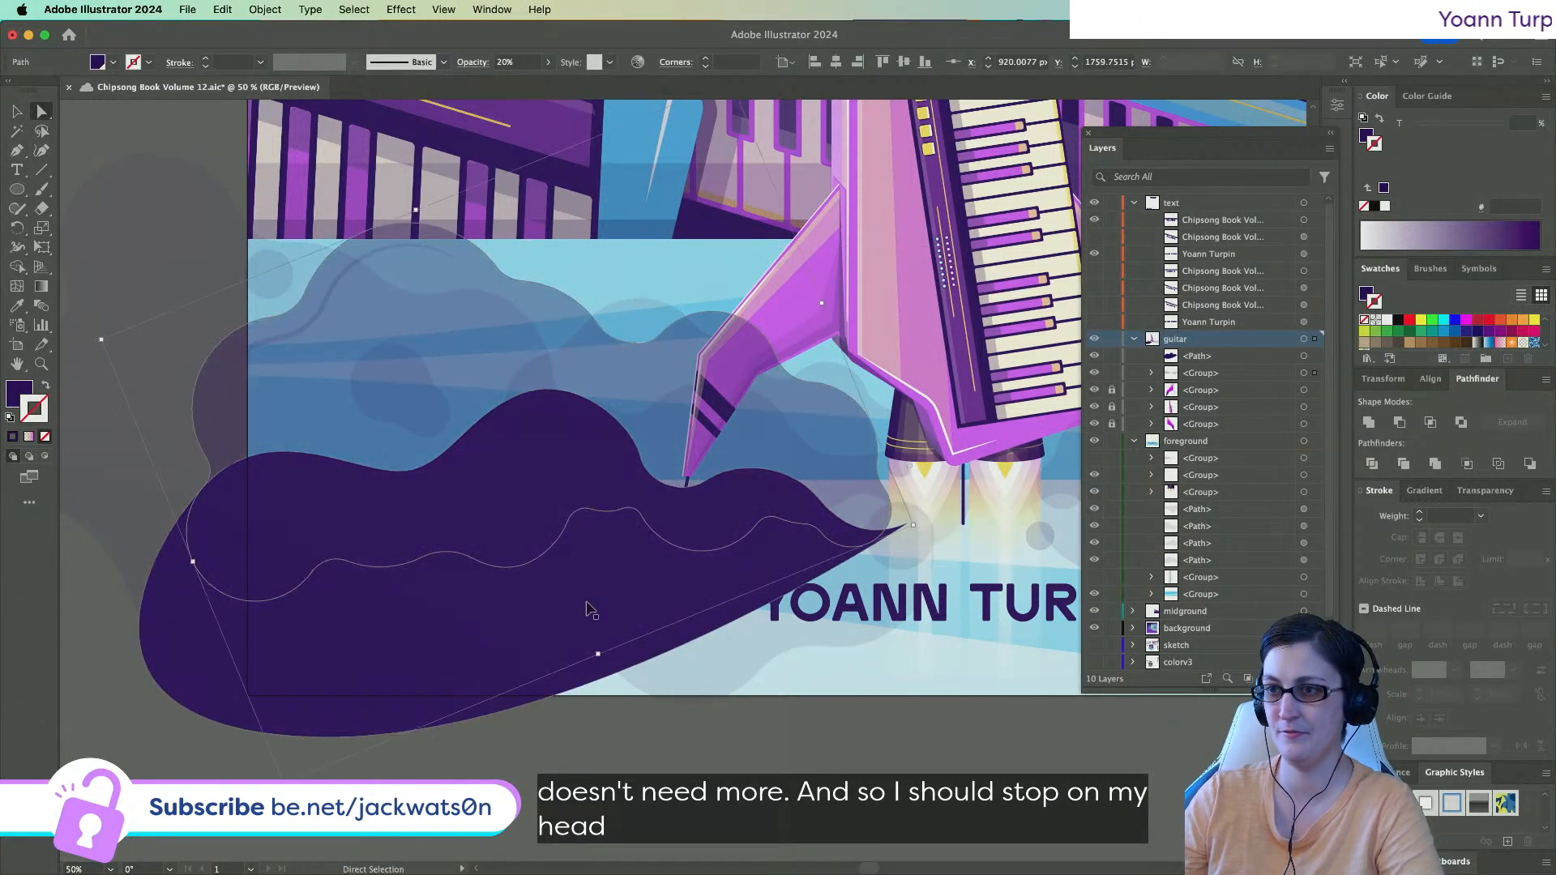
click(1430, 424)
key(i)
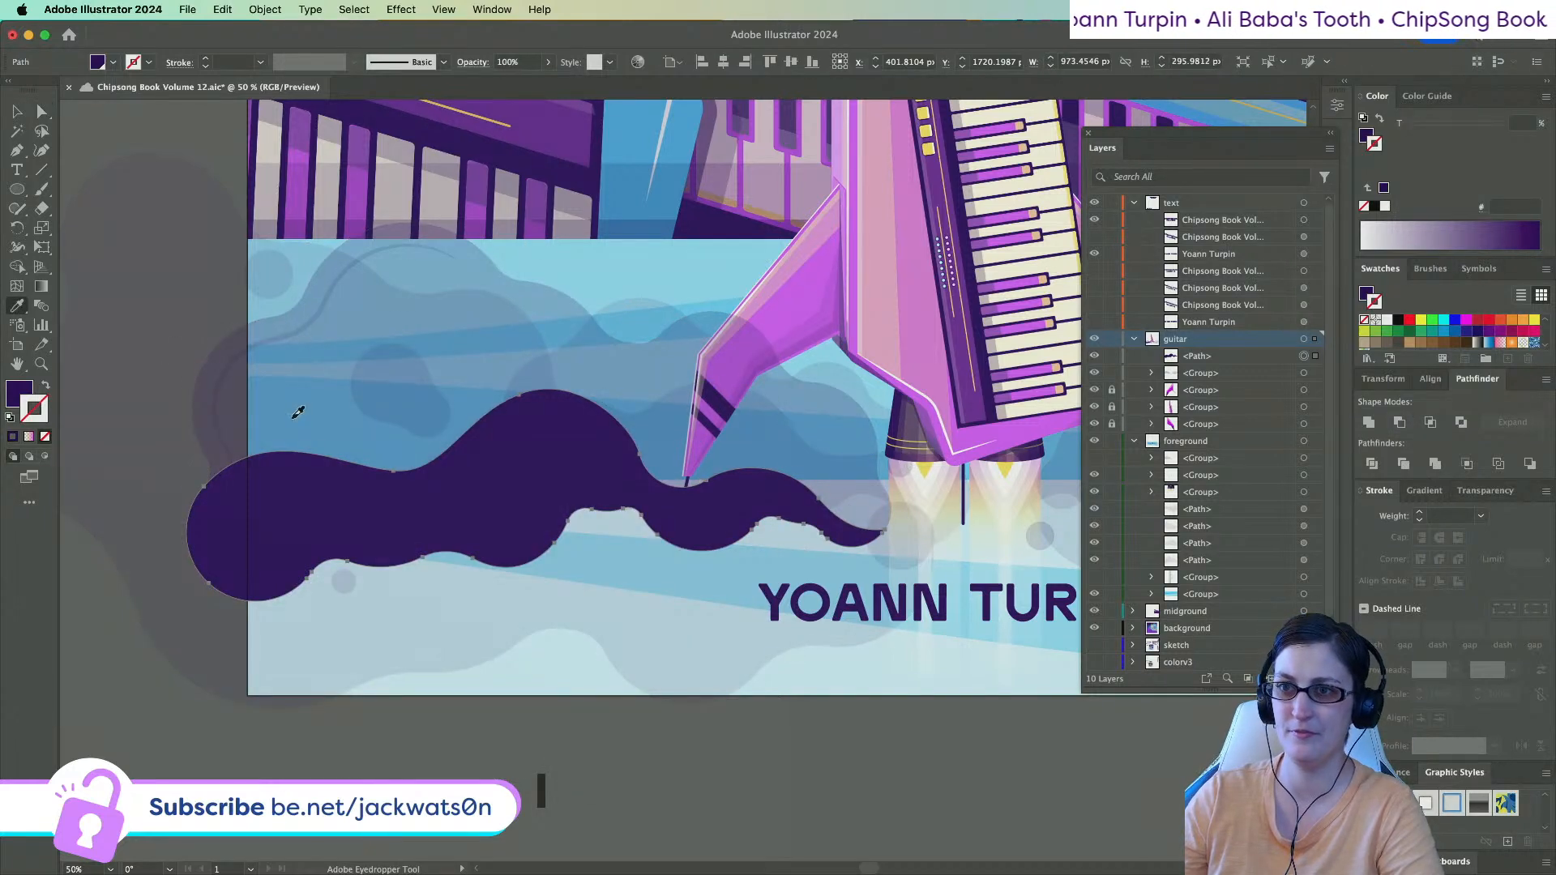
click(297, 413)
key(super+shift+a)
scroll(292, 417, down, 3)
scroll(293, 420, up, 1)
Try an opacity of 10% on the new shadow shape along the bottom of the left smoke cloud.
click(42, 112)
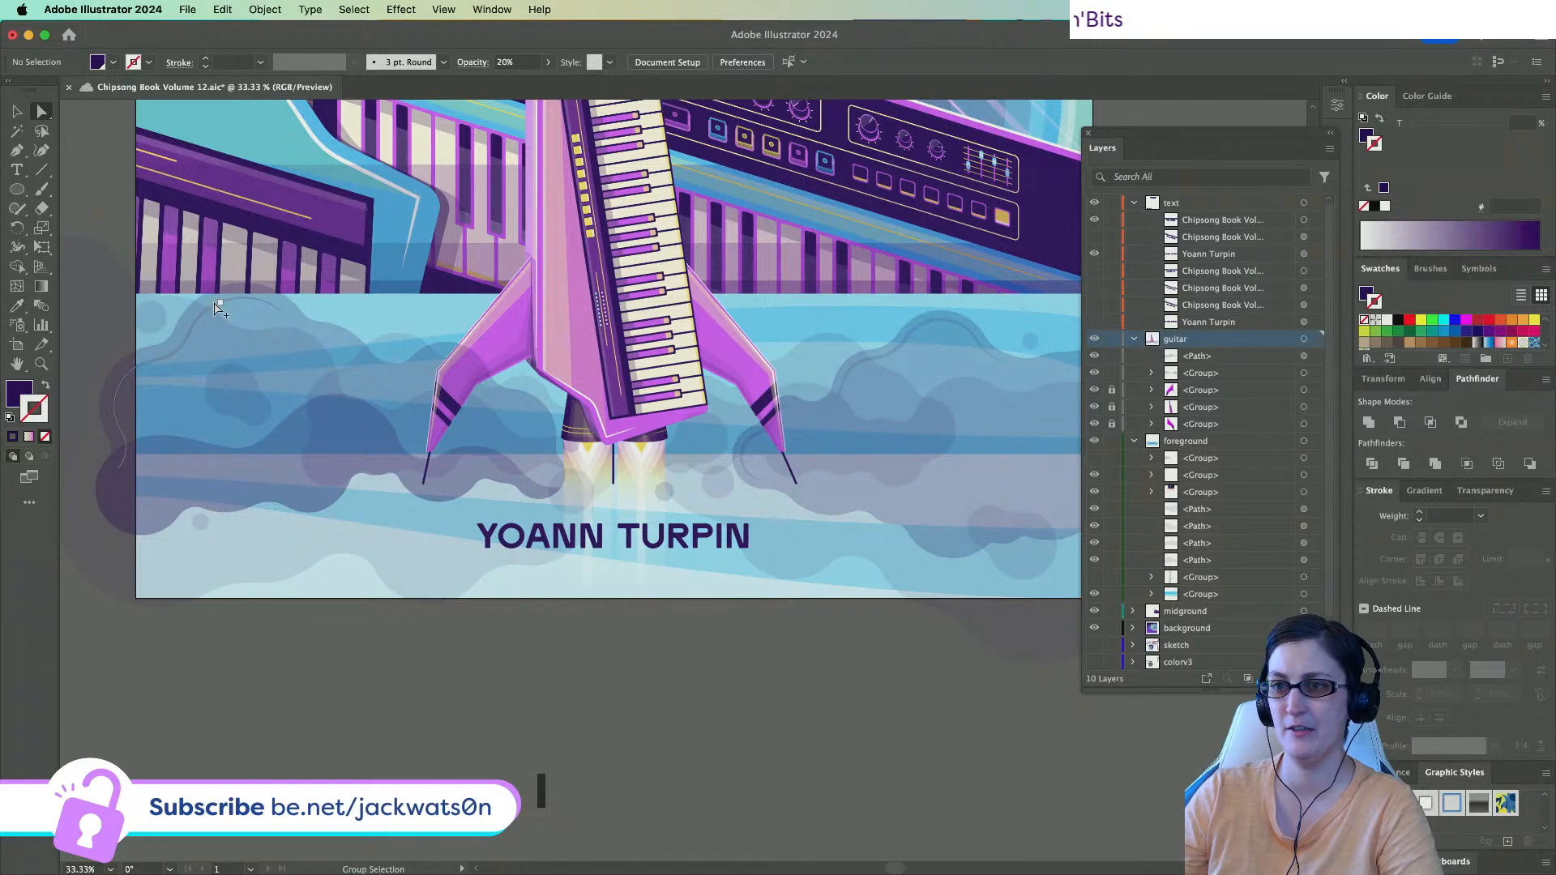
drag(512, 63, 449, 51)
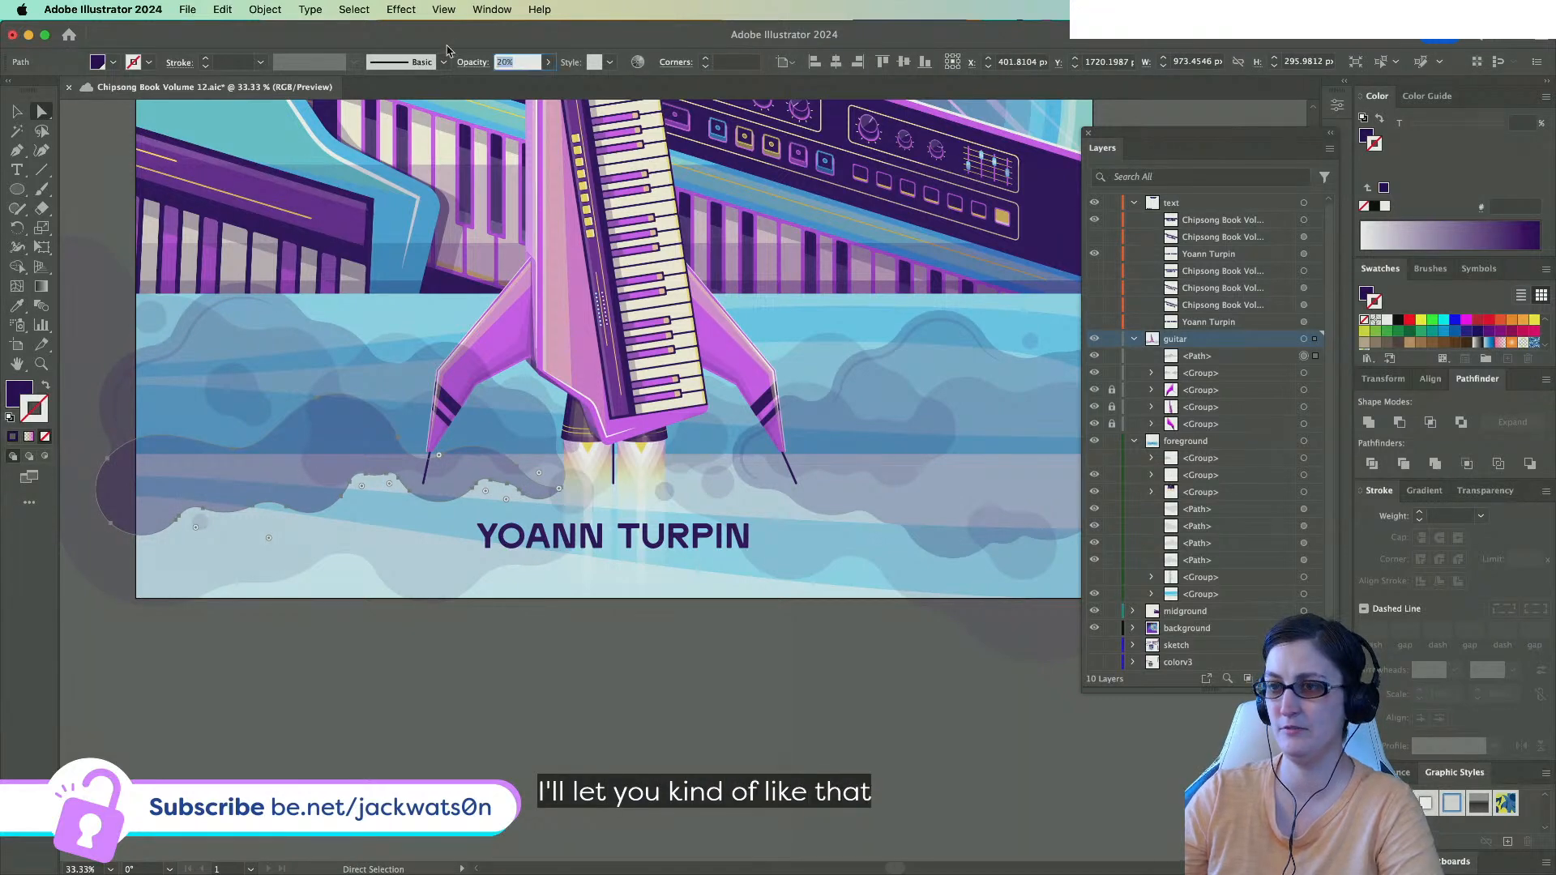
text(10)
click(545, 667)
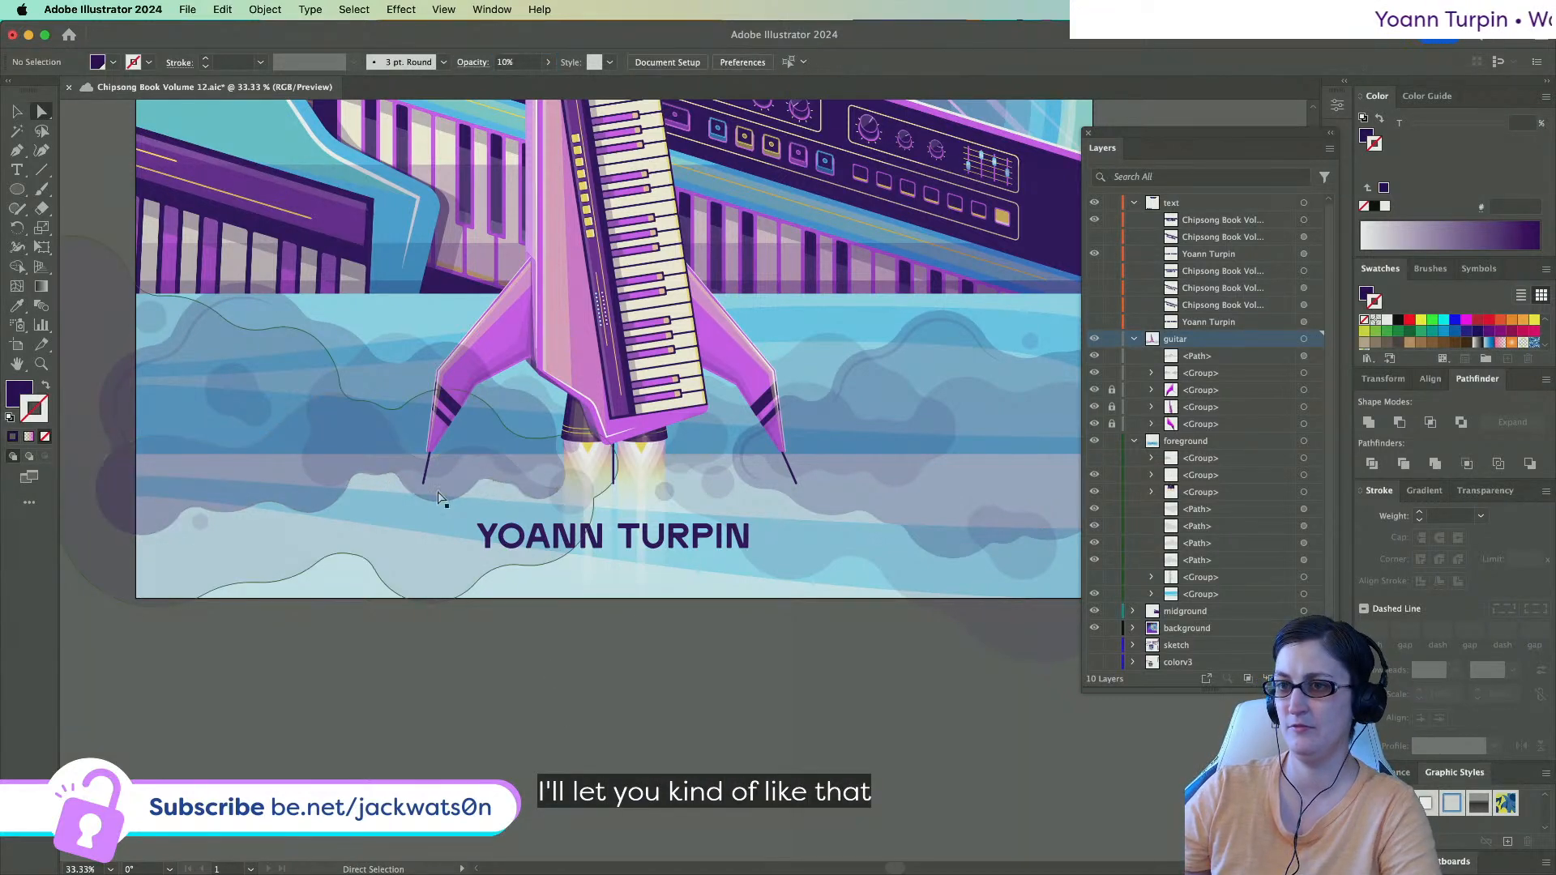
key(super+minus)
scroll(476, 565, up, 2)
scroll(476, 565, right, 2)
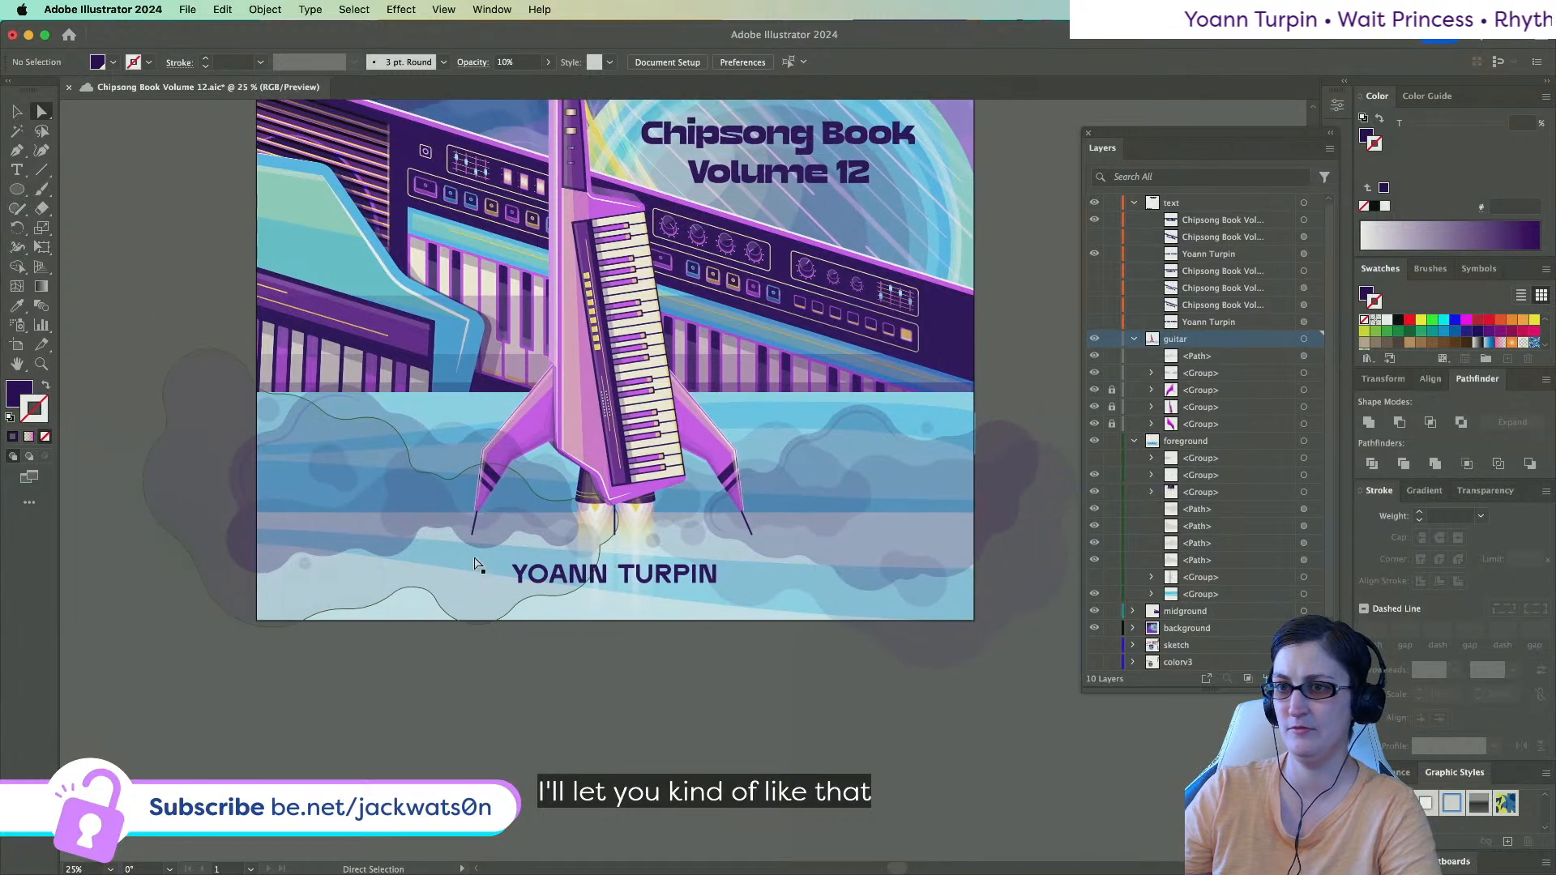
Try an opacity of 15% on the left cloud's shadow shape.
click(478, 559)
text(15)
click(438, 709)
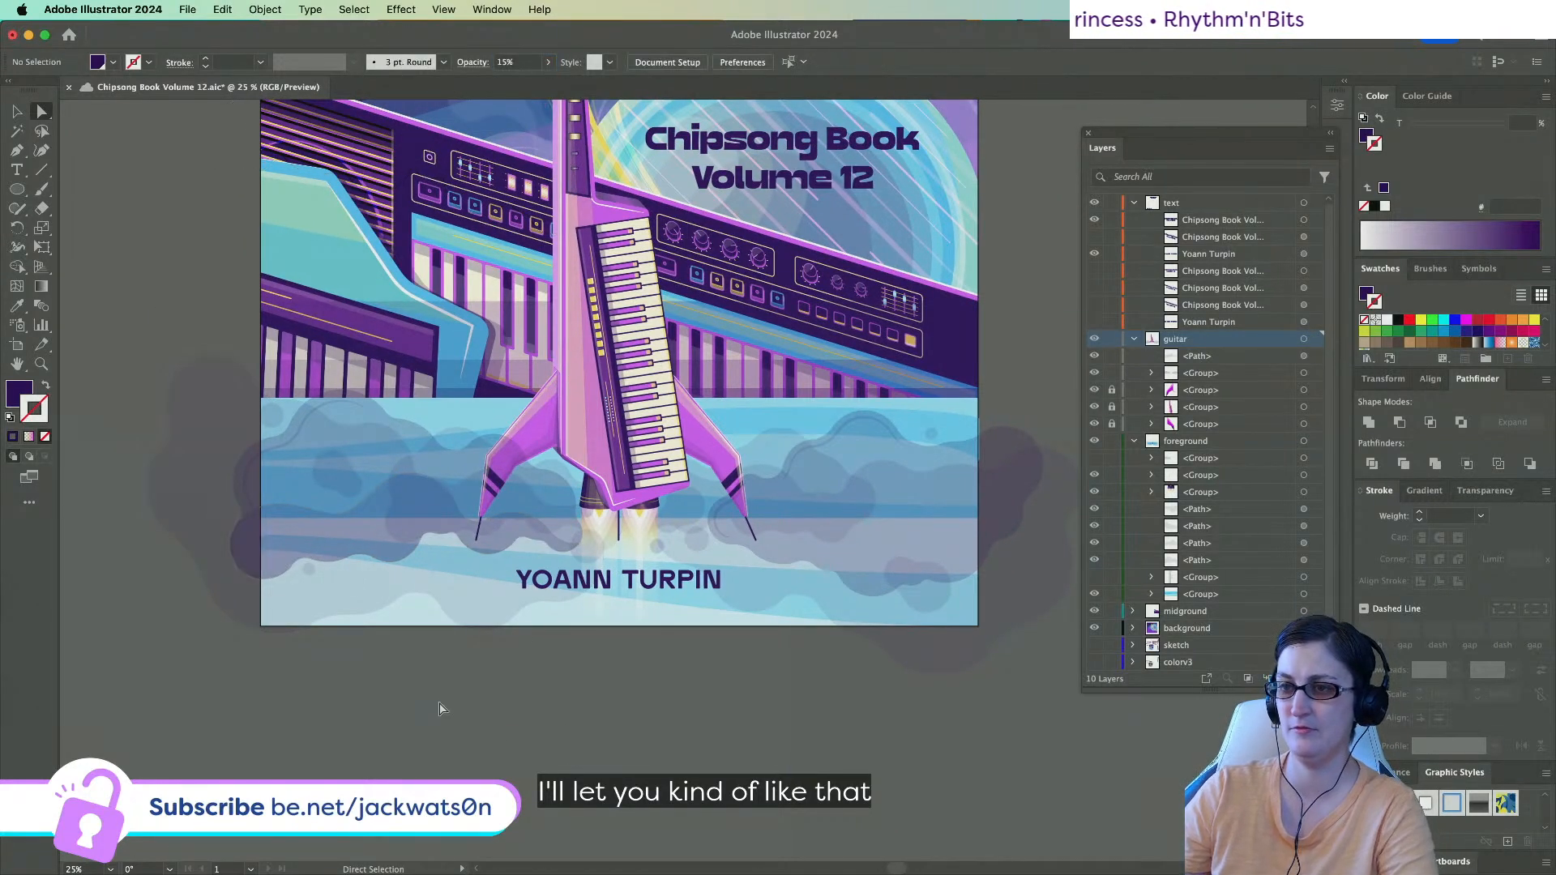
Set the left cloud's shadow shape to 20% opacity, deselect it and check the whole cover.
click(386, 528)
click(510, 62)
text(20)
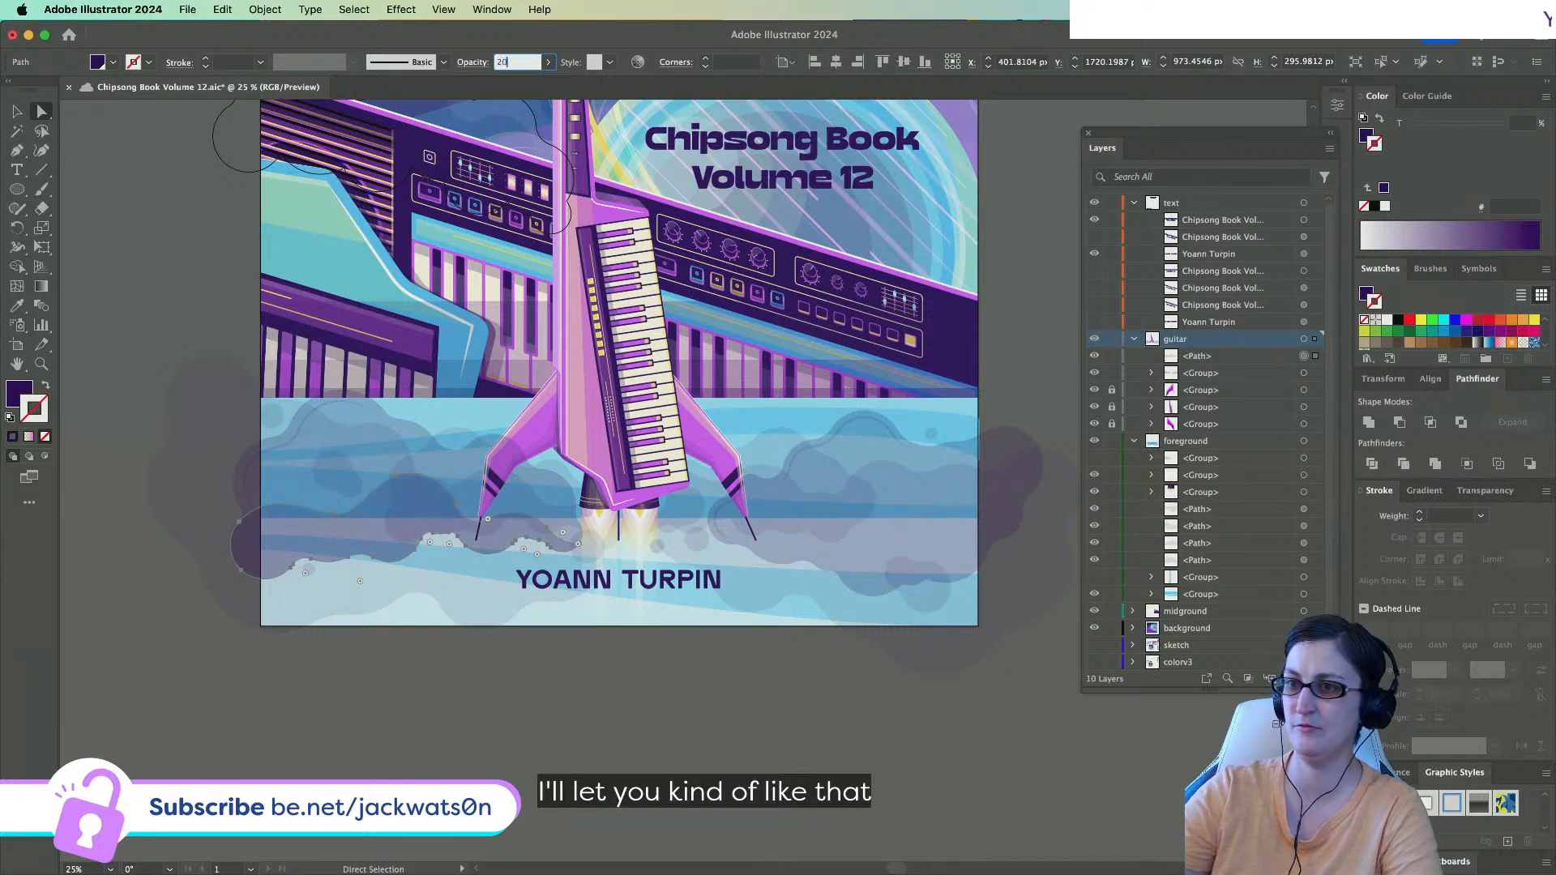
click(513, 696)
scroll(512, 697, up, 3)
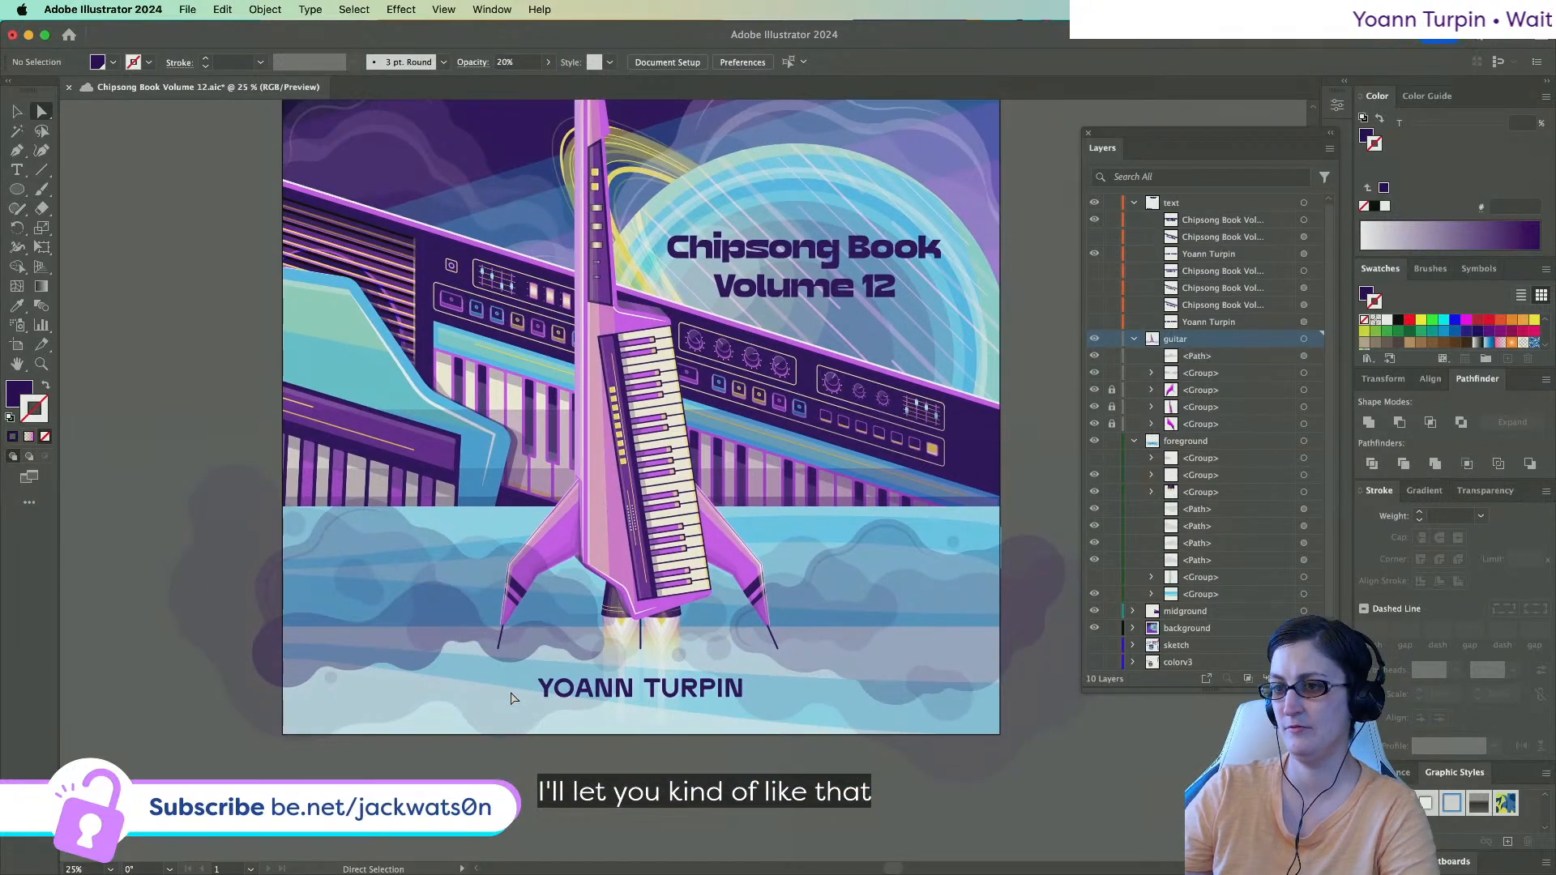
scroll(512, 700, down, 2)
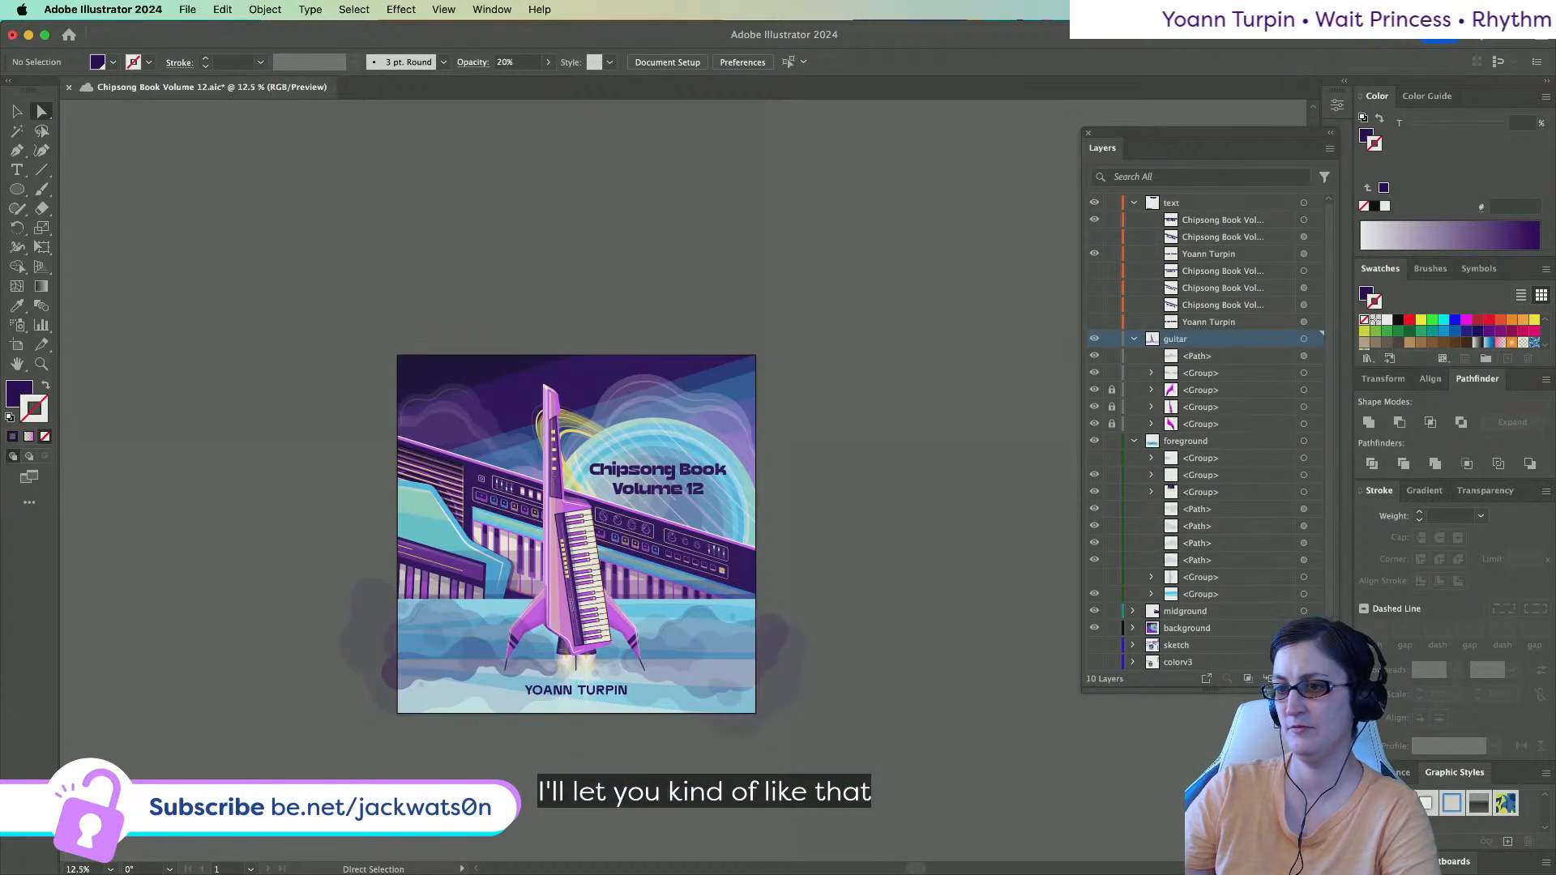
scroll(612, 760, up, 2)
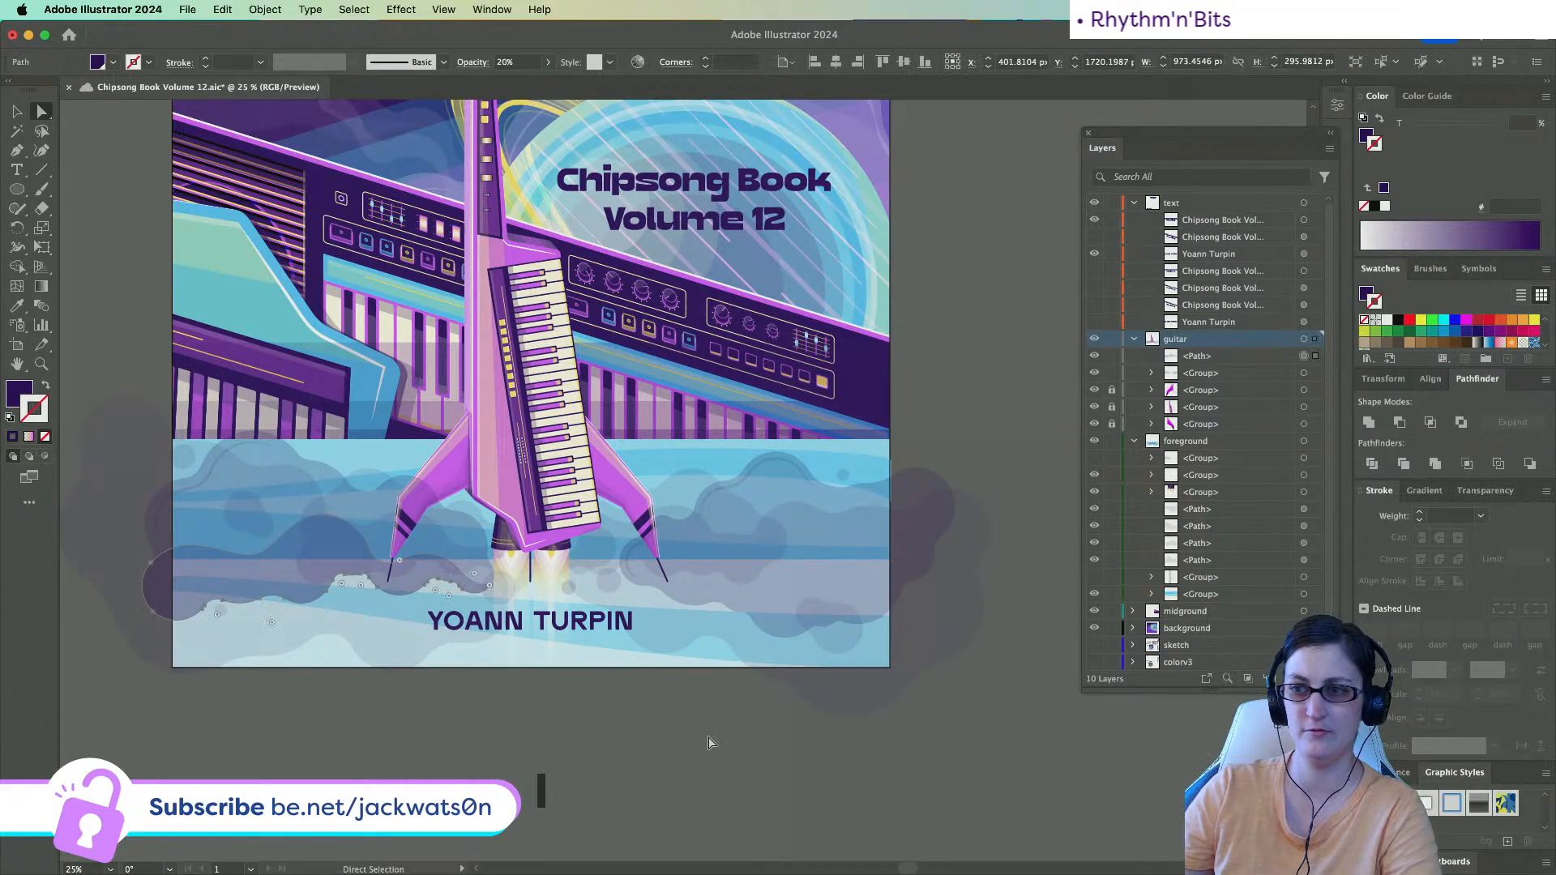
Draw a wavy Pen tool path rightward across the middle of the right smoke cloud and past the artboard's right edge.
scroll(764, 608, up, 2)
scroll(764, 608, right, 3)
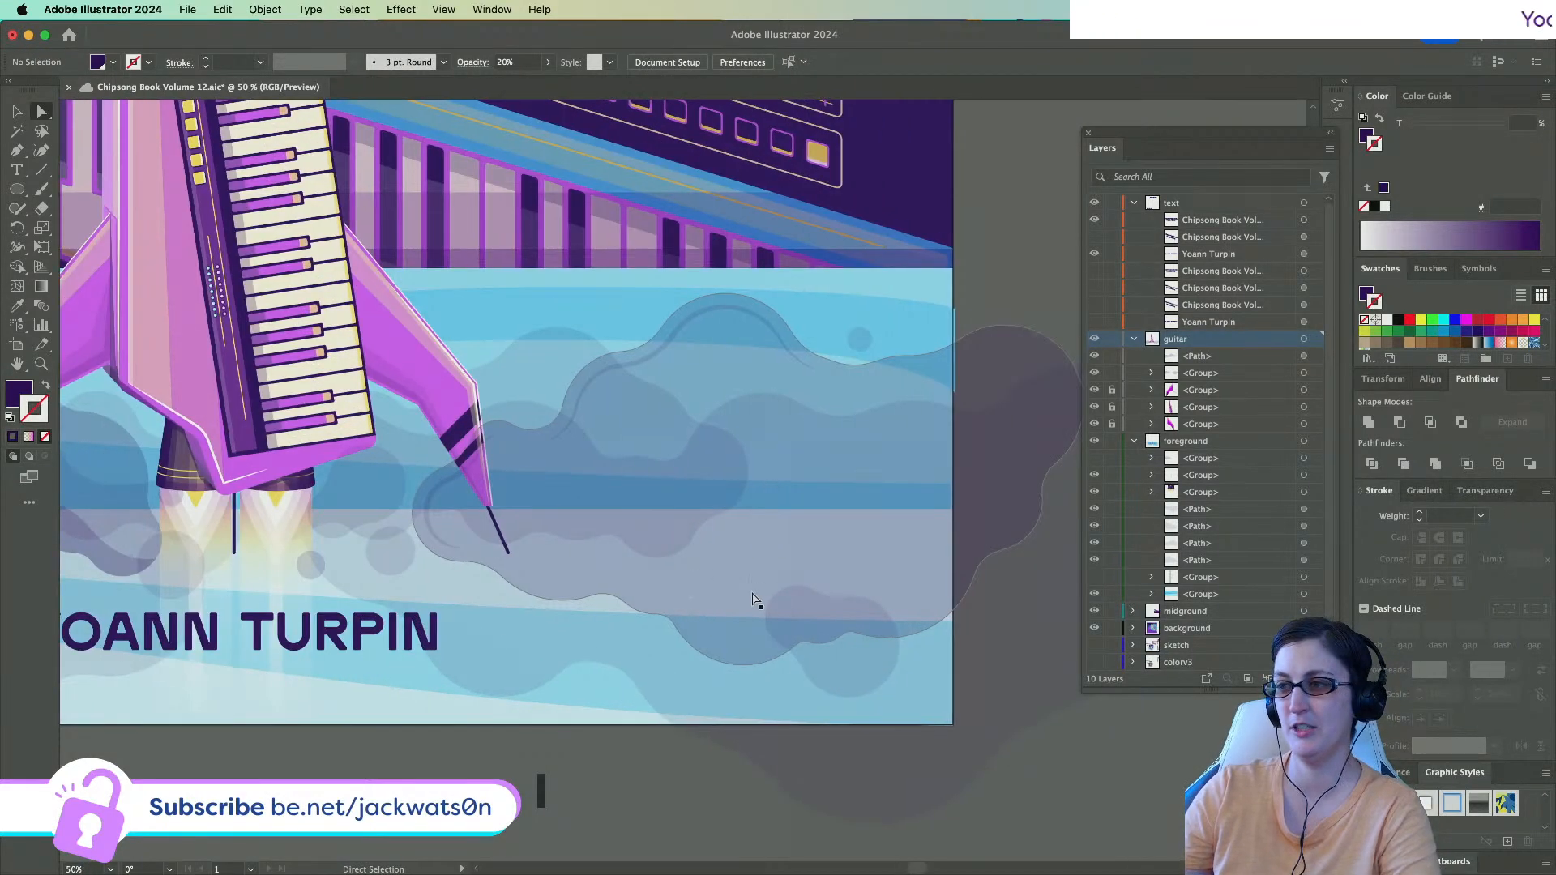
key(p)
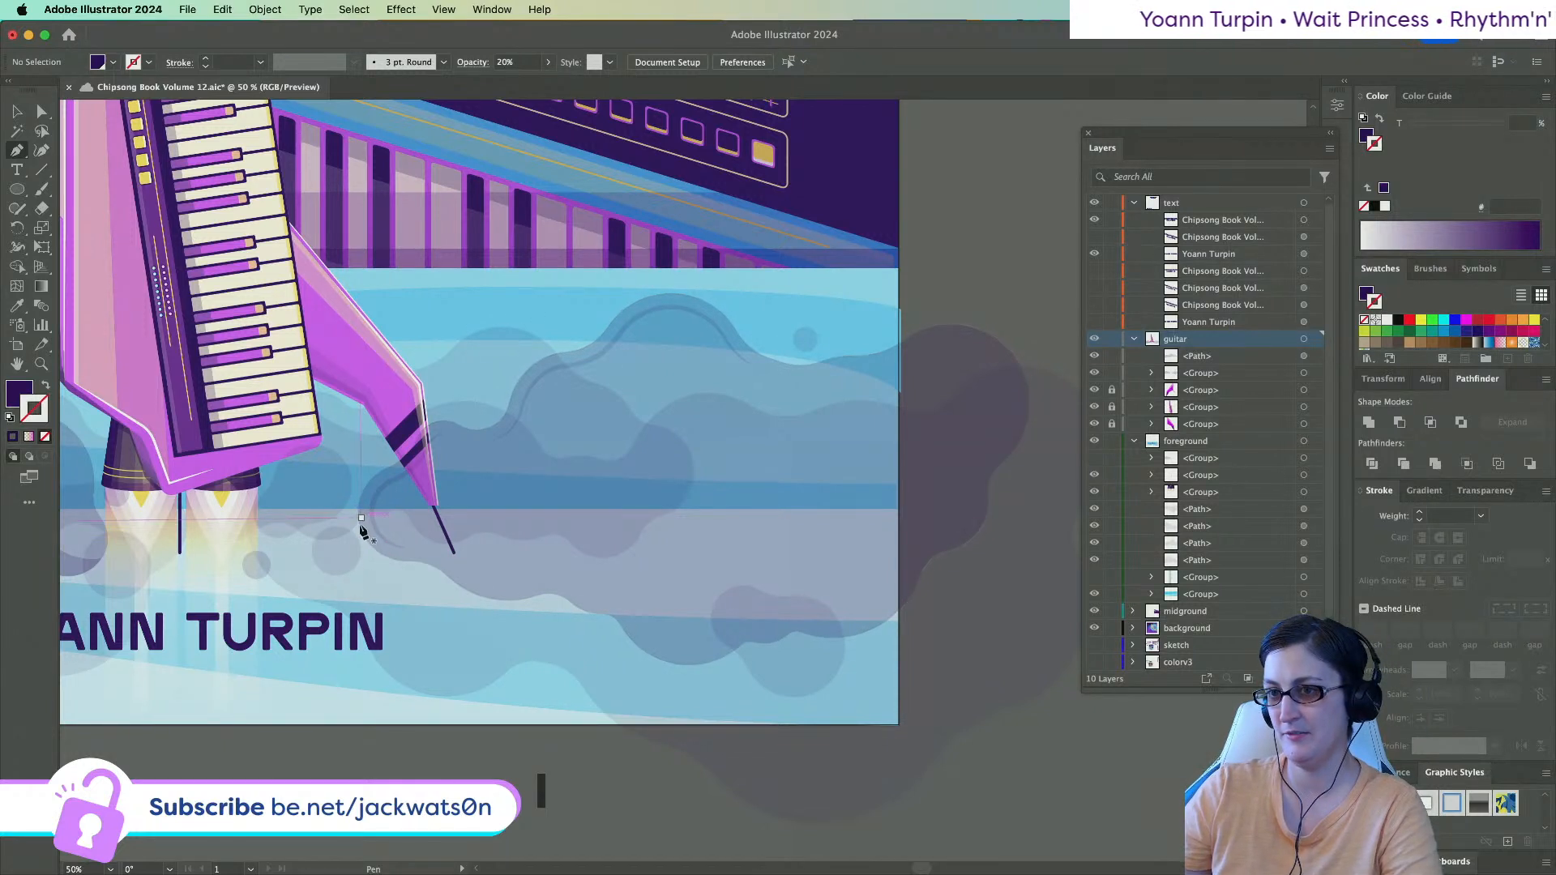
drag(376, 551, 816, 453)
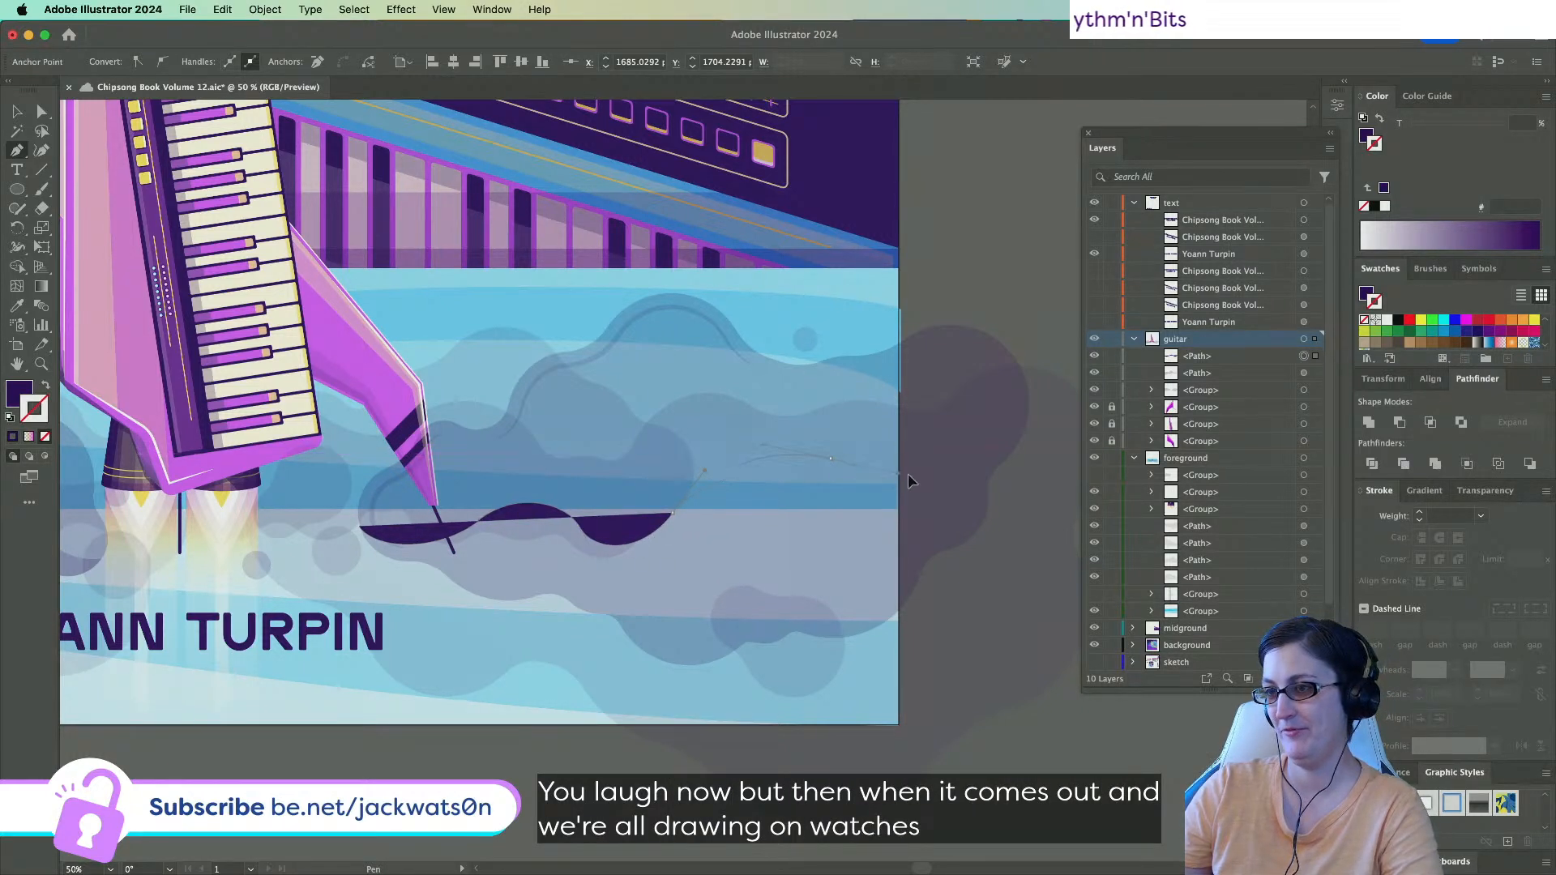
drag(899, 486, 966, 439)
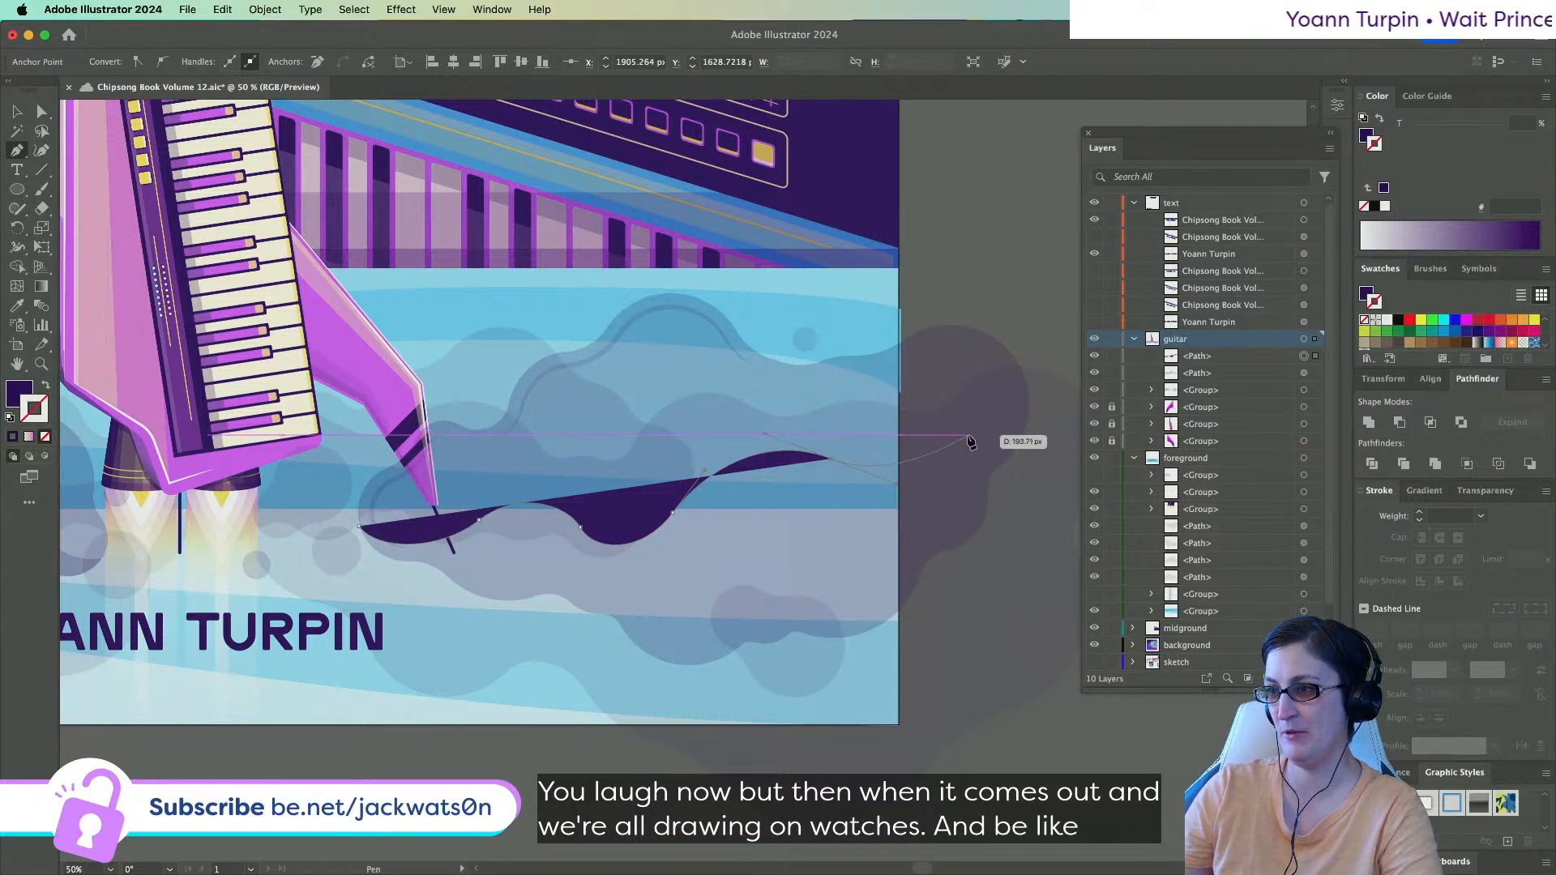
click(940, 440)
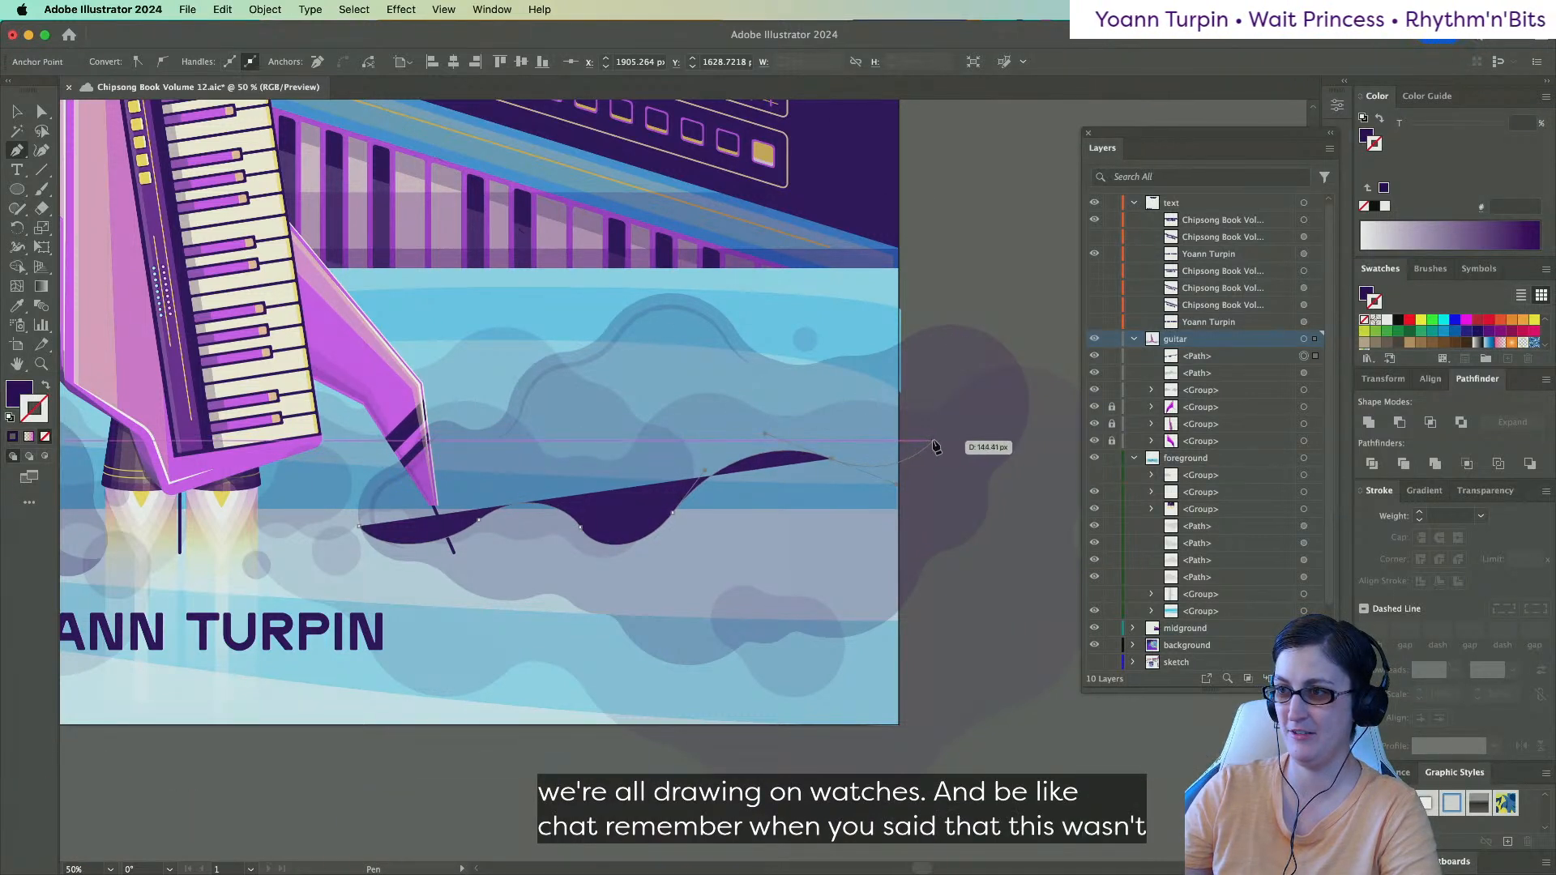
scroll(948, 446, right, 3)
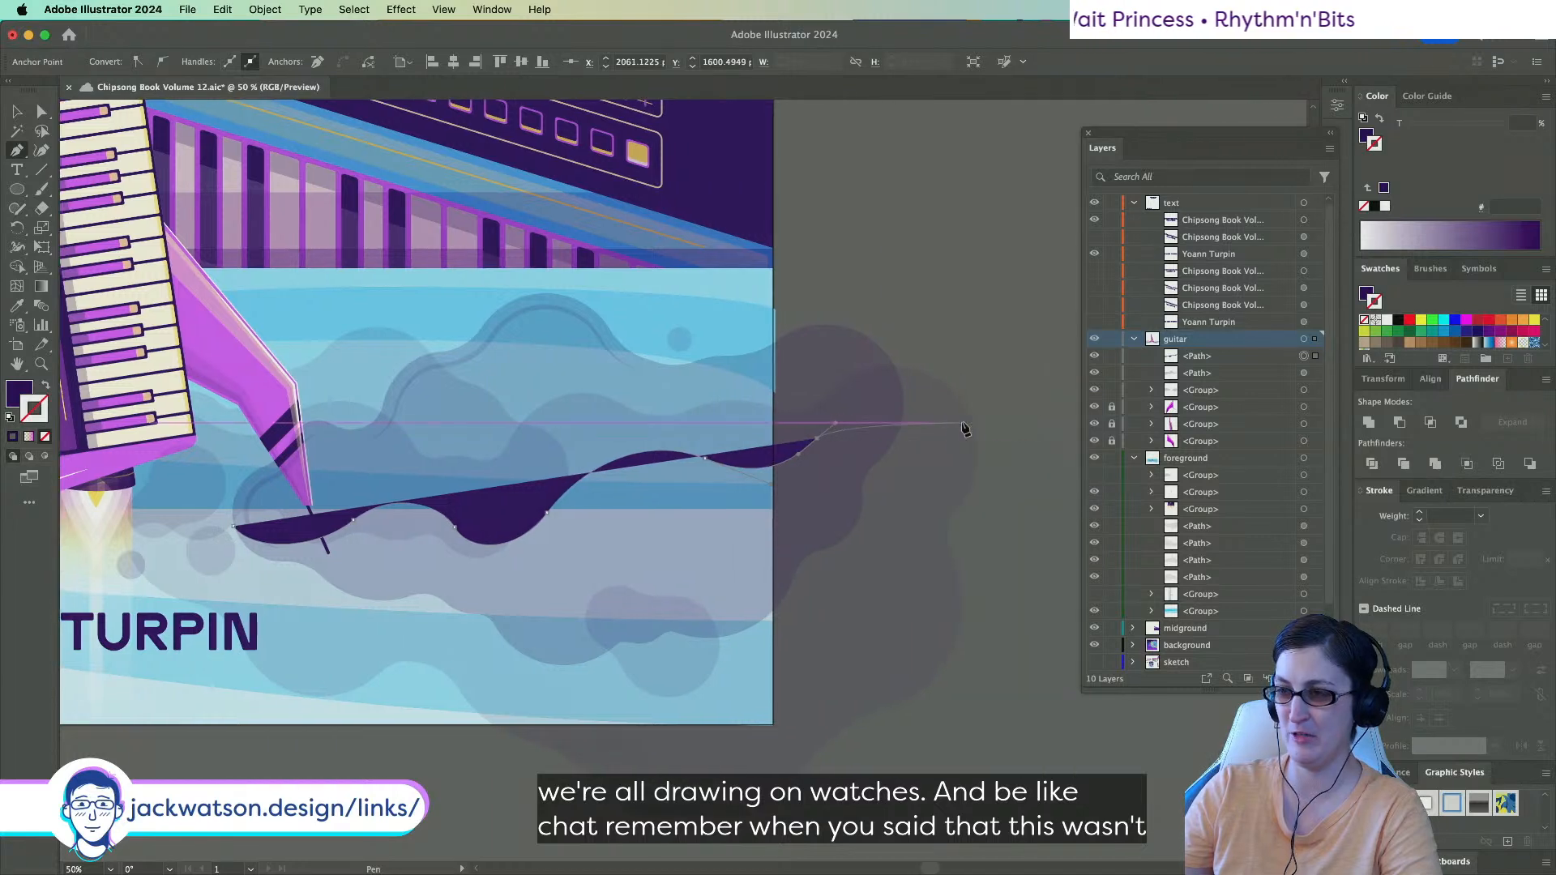
drag(915, 586, 914, 587)
key(super+z)
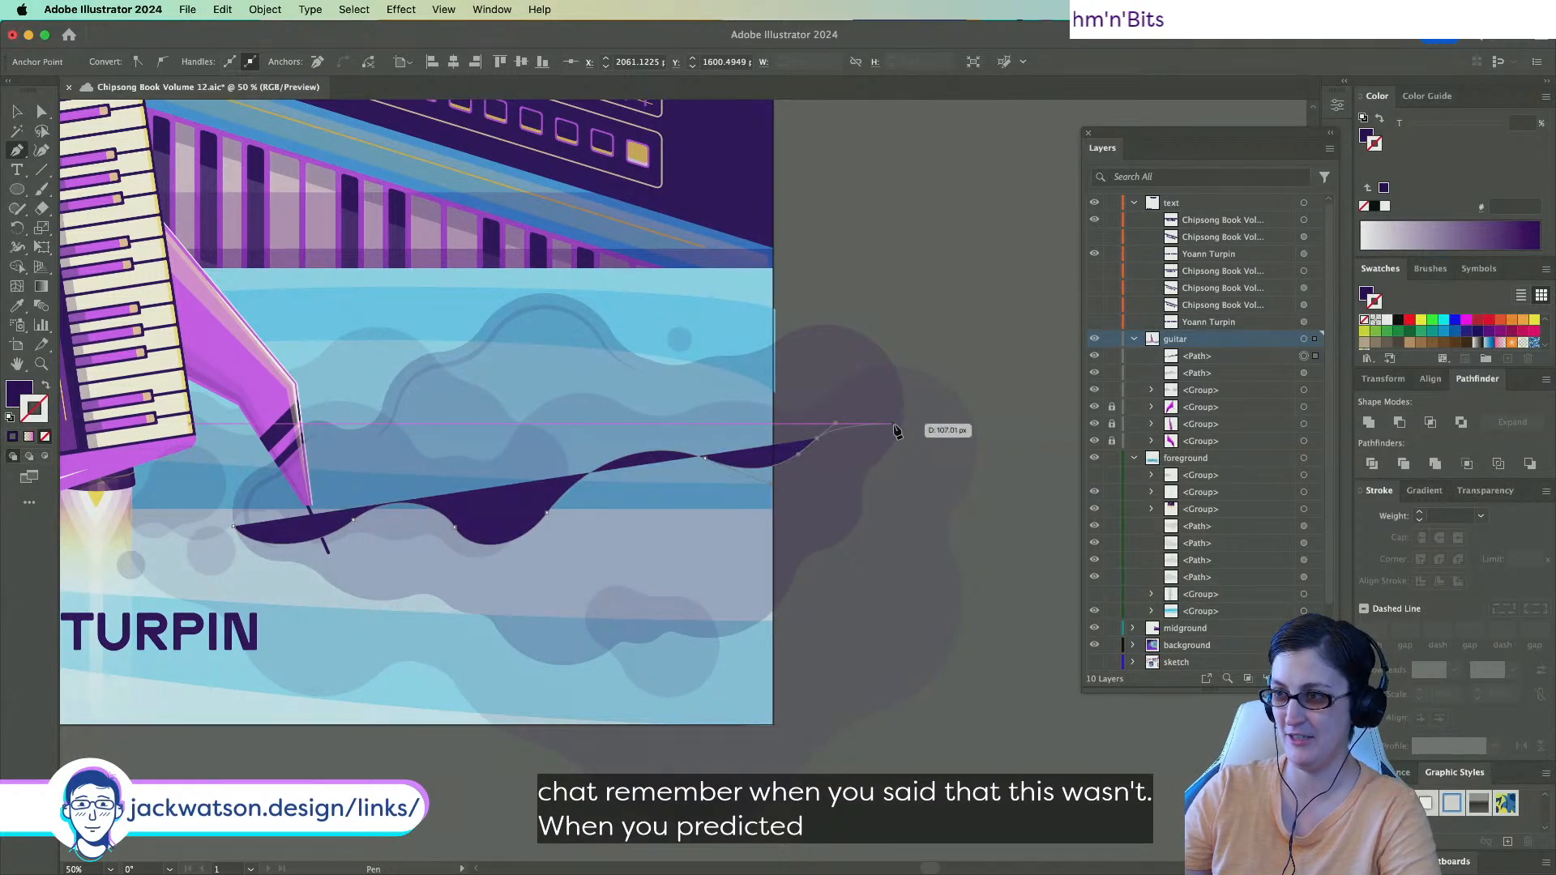
drag(899, 426, 906, 455)
key(super+z)
Extend the path to the right cloud's outer edge and close it with a broad loop beneath the cloud.
drag(906, 394, 937, 403)
drag(755, 768, 544, 763)
drag(192, 685, 130, 615)
click(235, 528)
Try intersecting the closed loop with the right smoke cloud's shape and give it the left shadow's semi-transparent look with the Eyedropper.
key(a)
click(786, 347)
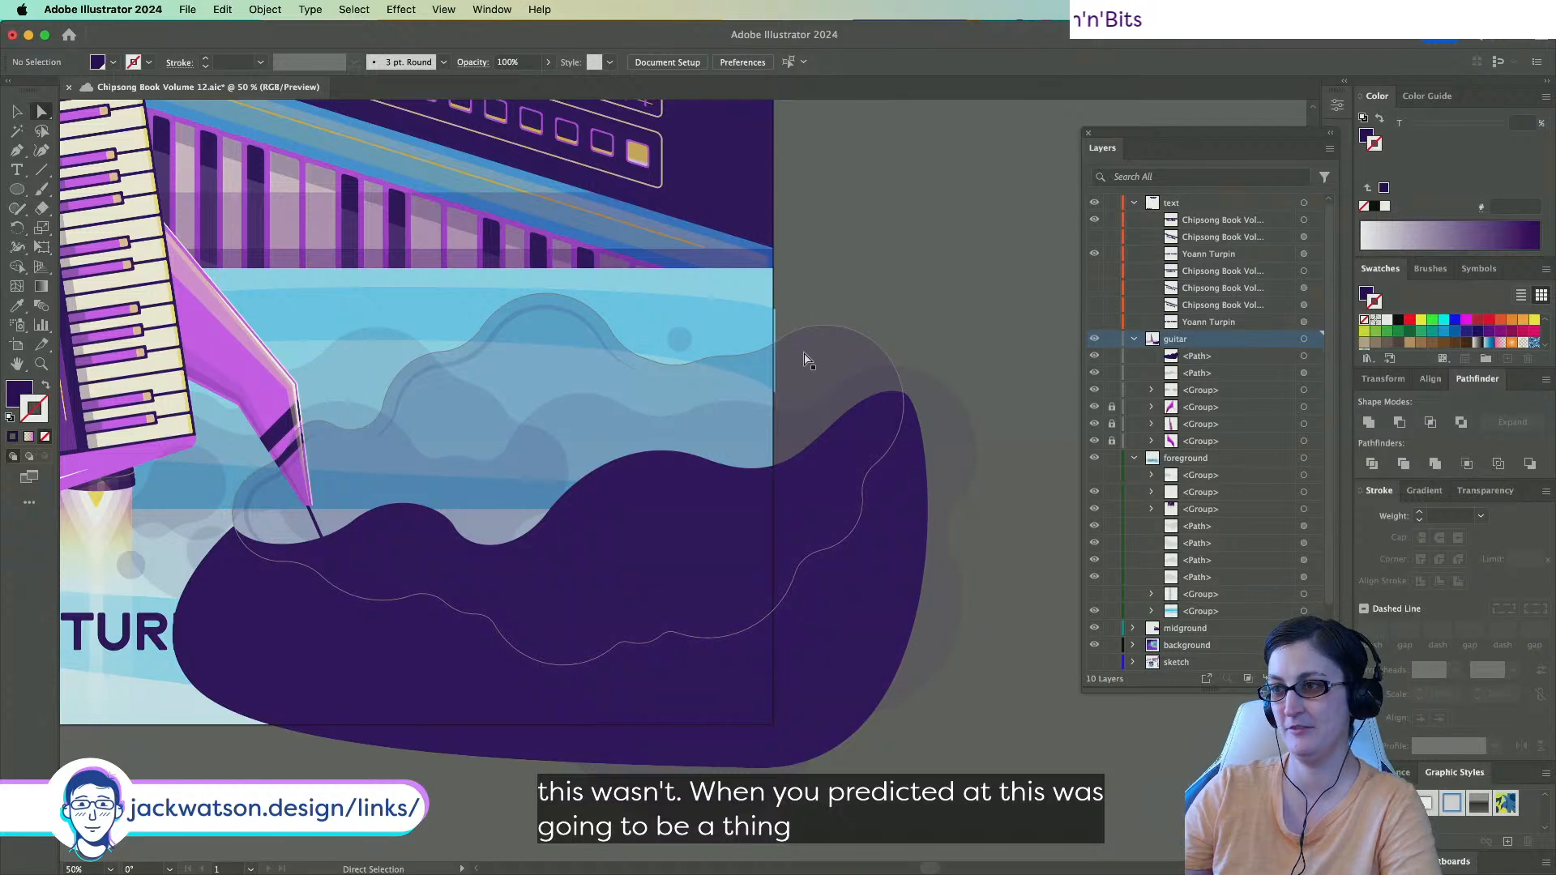
click(805, 360)
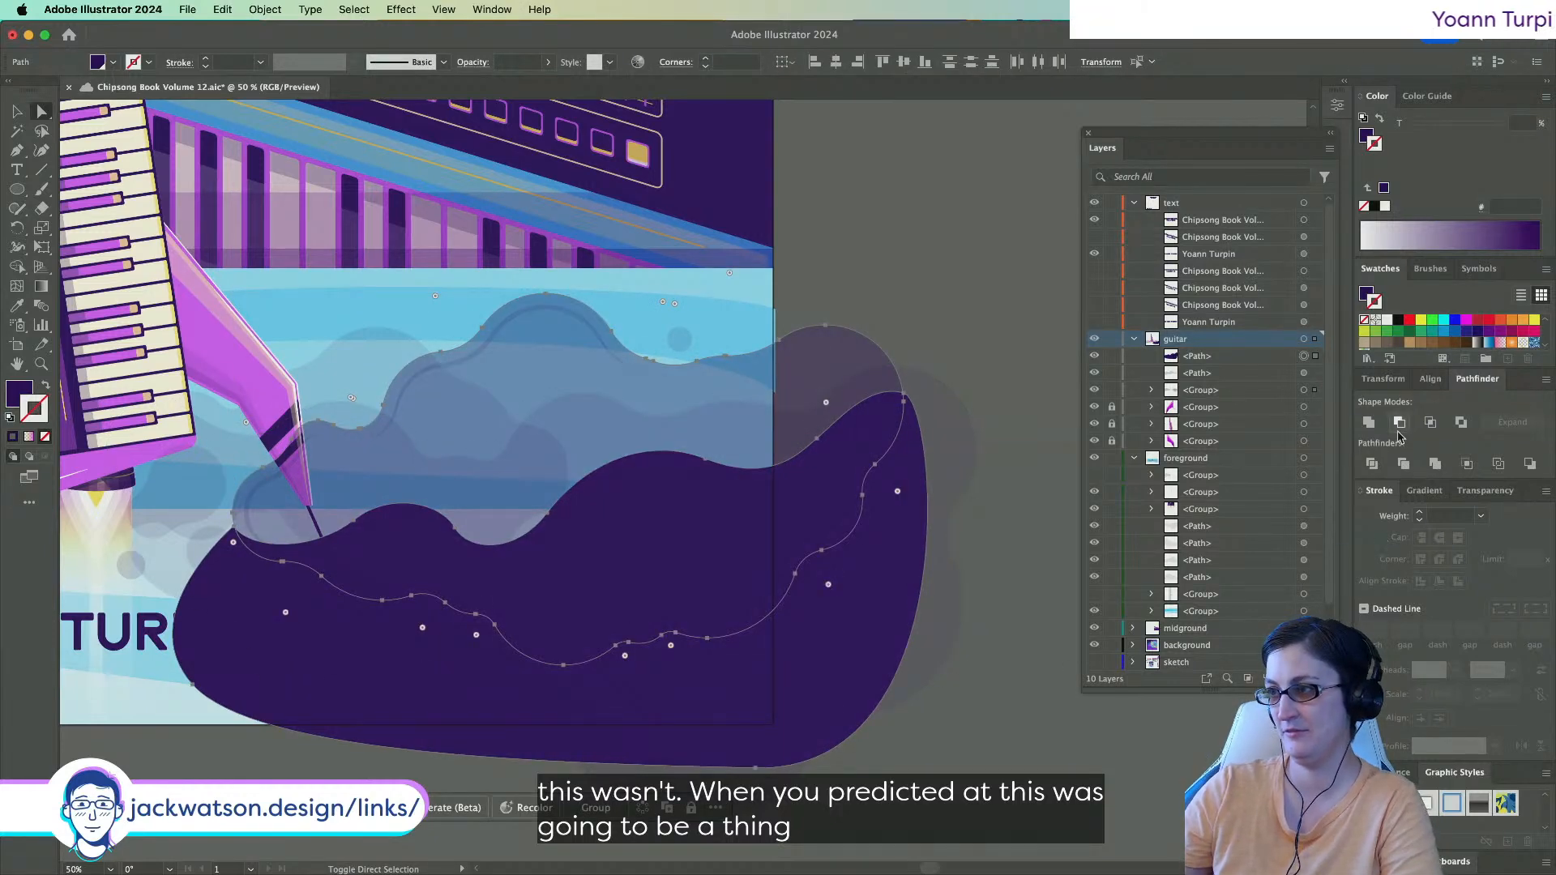
click(1429, 422)
scroll(84, 523, left, 10)
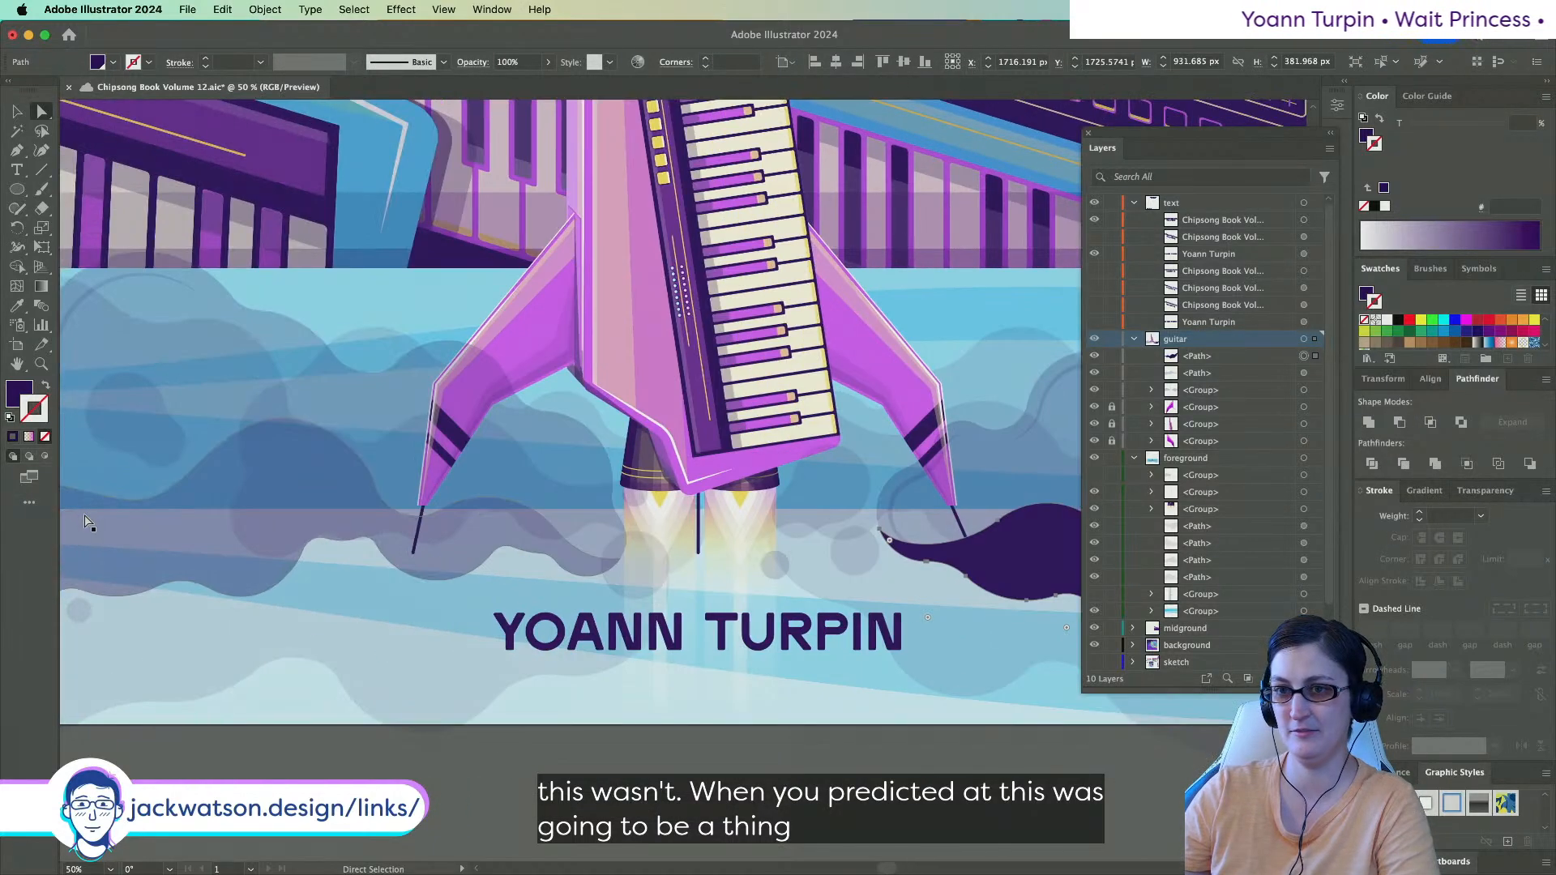
click(16, 306)
click(240, 538)
key(super+shift+a)
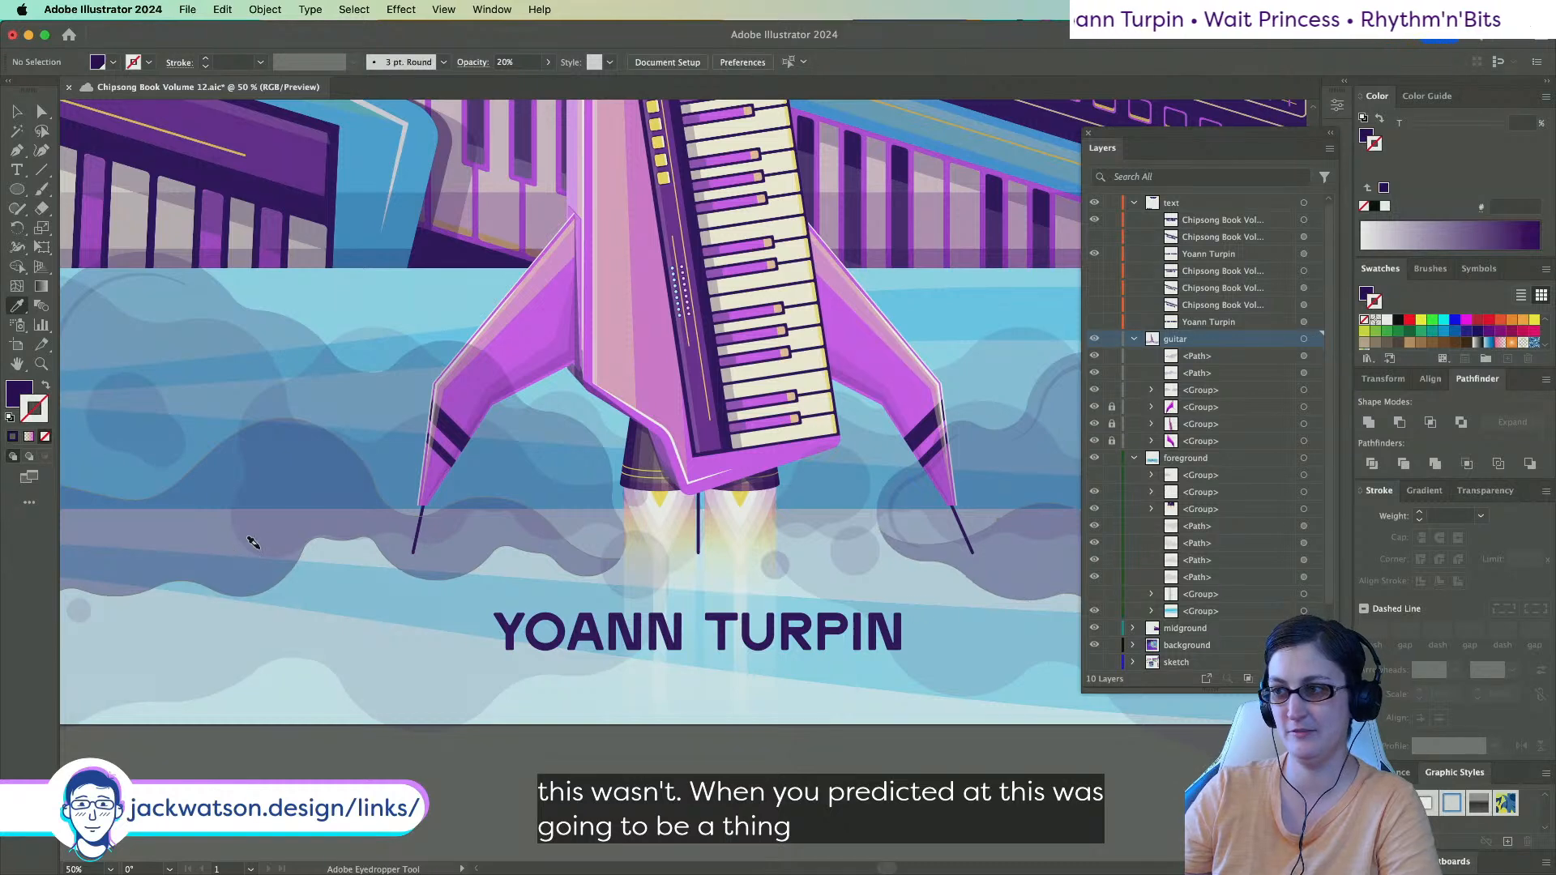
Examine the right cloud's shadow against the left one across the whole cover and up close.
key(super+minus)
scroll(266, 543, left, 3)
scroll(279, 544, right, 1)
scroll(450, 546, down, 1)
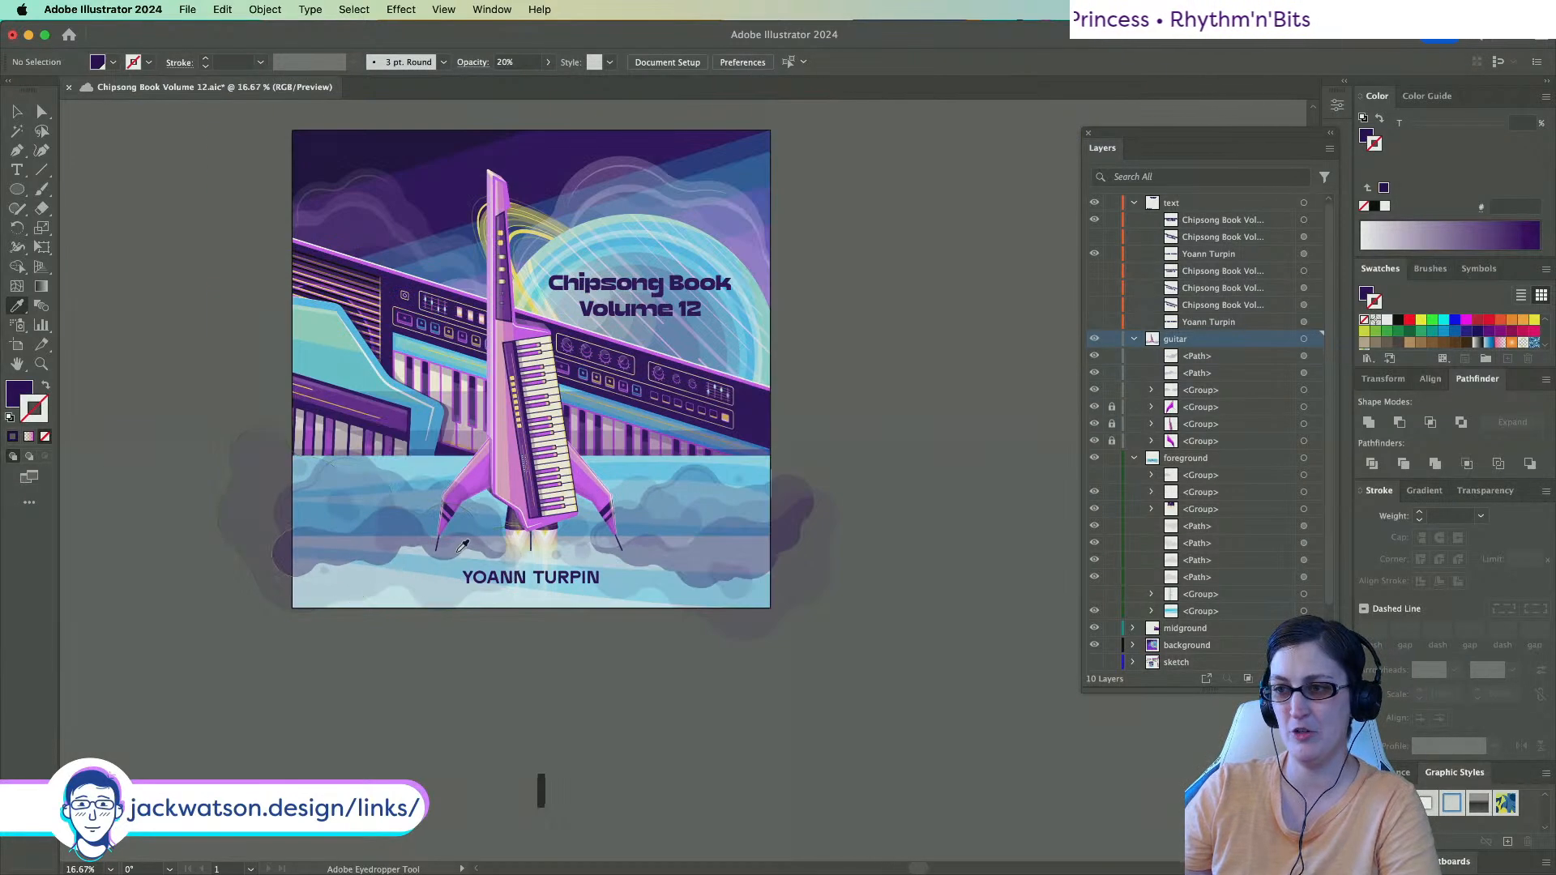
scroll(460, 546, right, 3)
scroll(790, 619, left, 2)
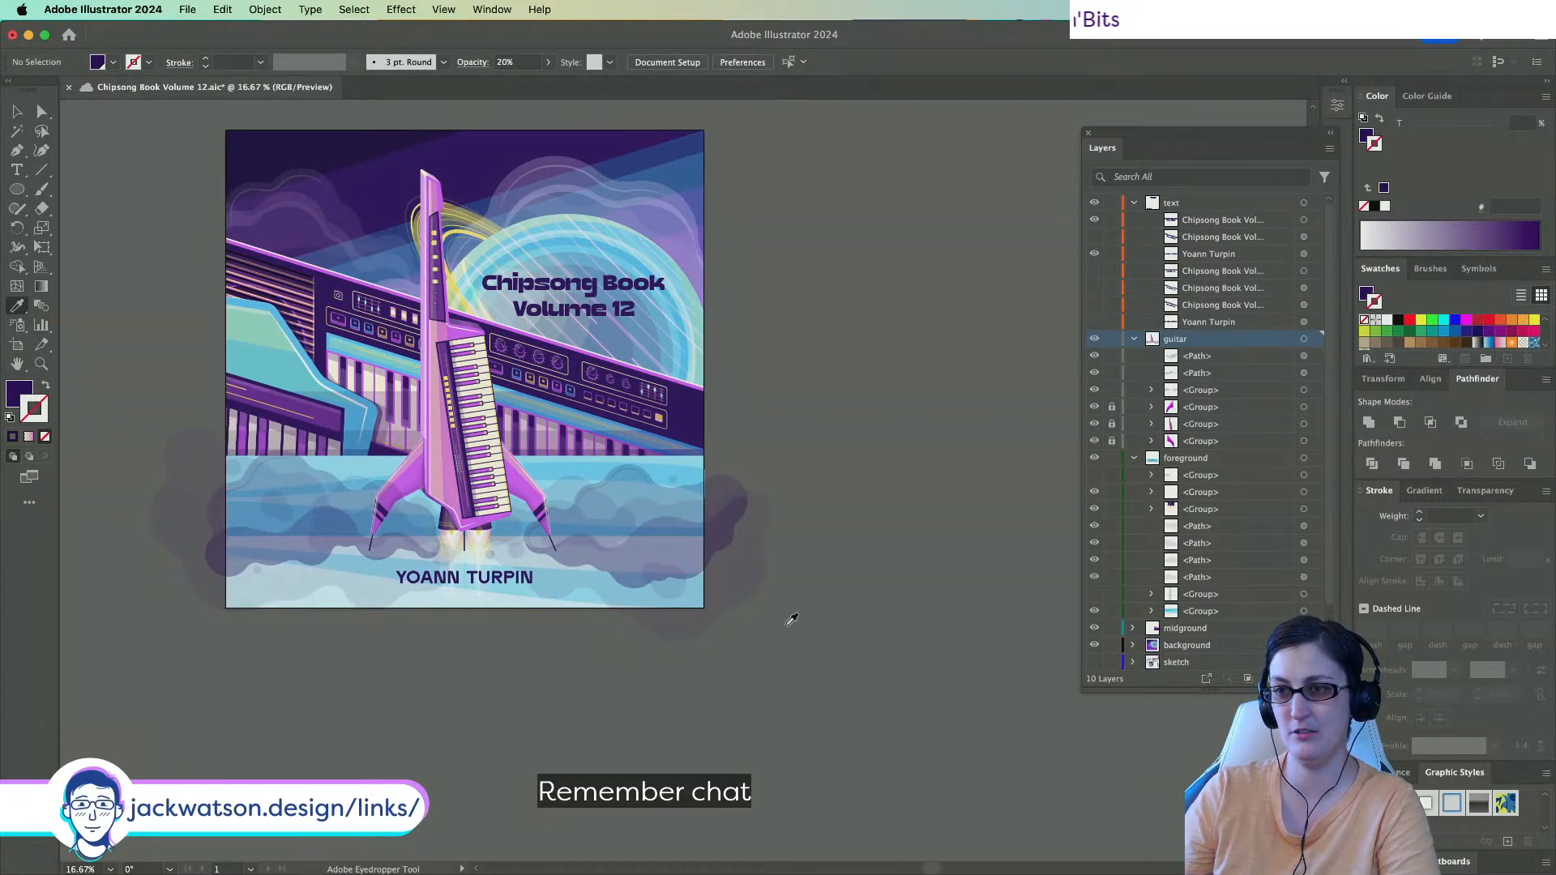
scroll(681, 559, up, 2)
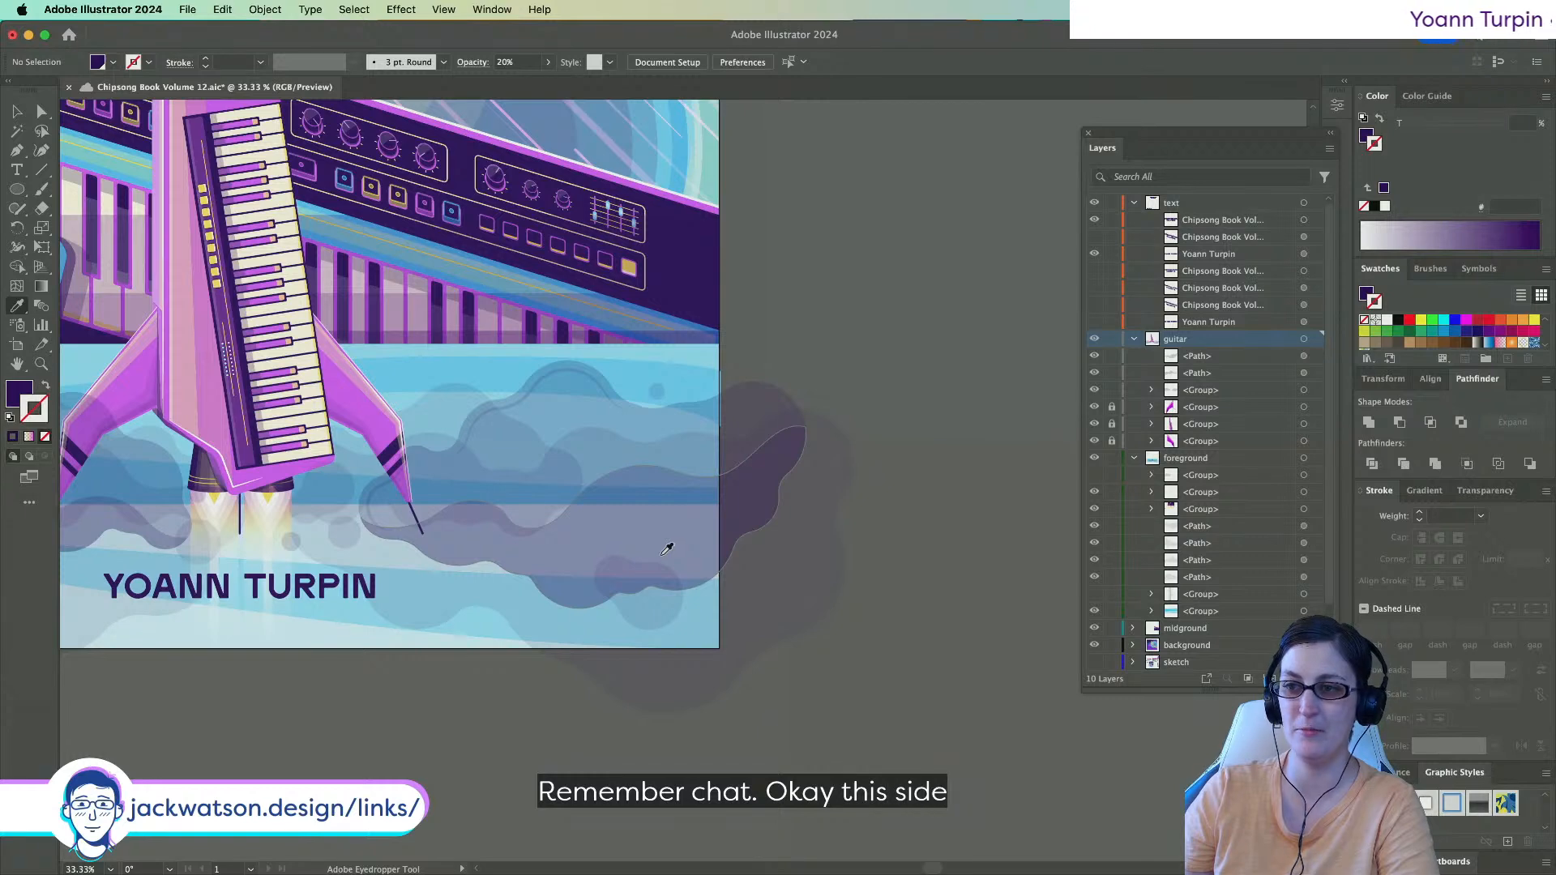
scroll(590, 538, up, 1)
Undo the right shadow's styling, intersection and path drawing back to the first small wave at the cloud's inner end.
key(super+z)
key(super+z)
key(super+z)
key(super+z)
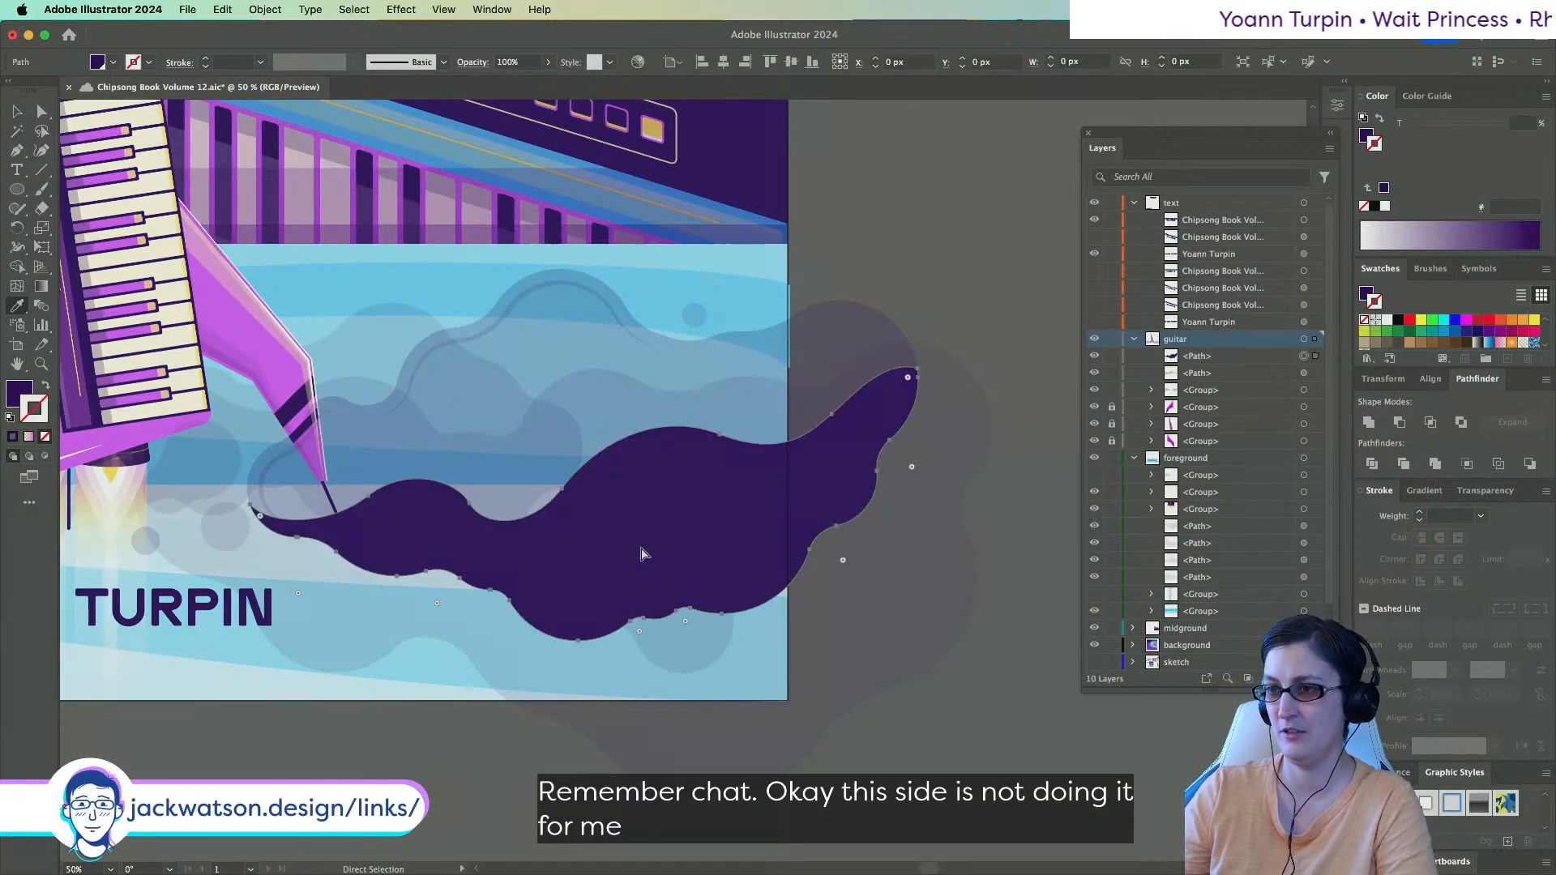
key(super+z)
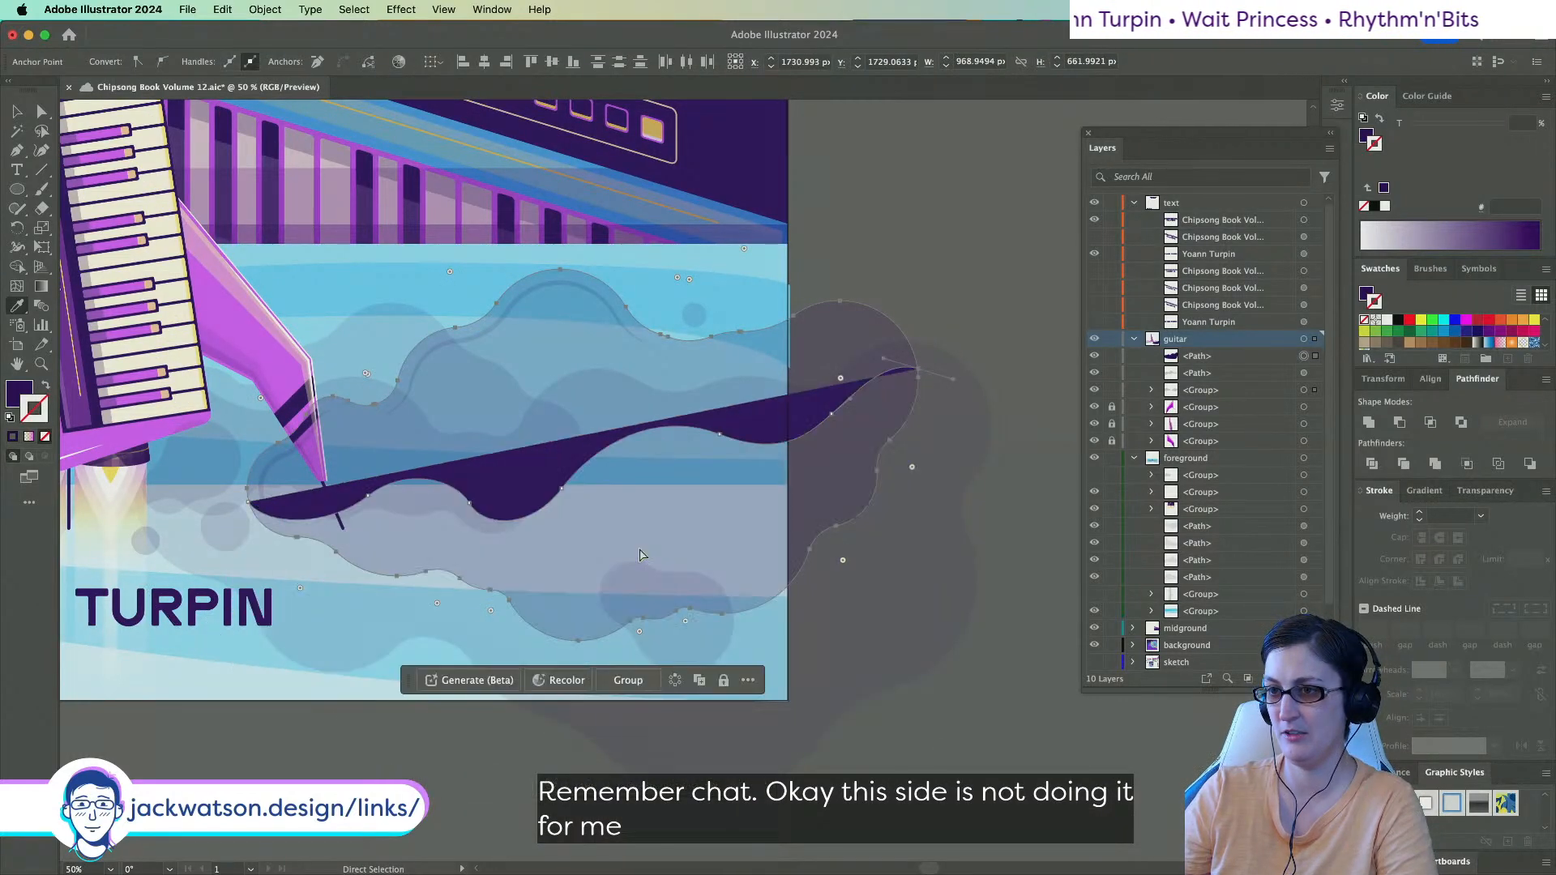
key(super+shift+z)
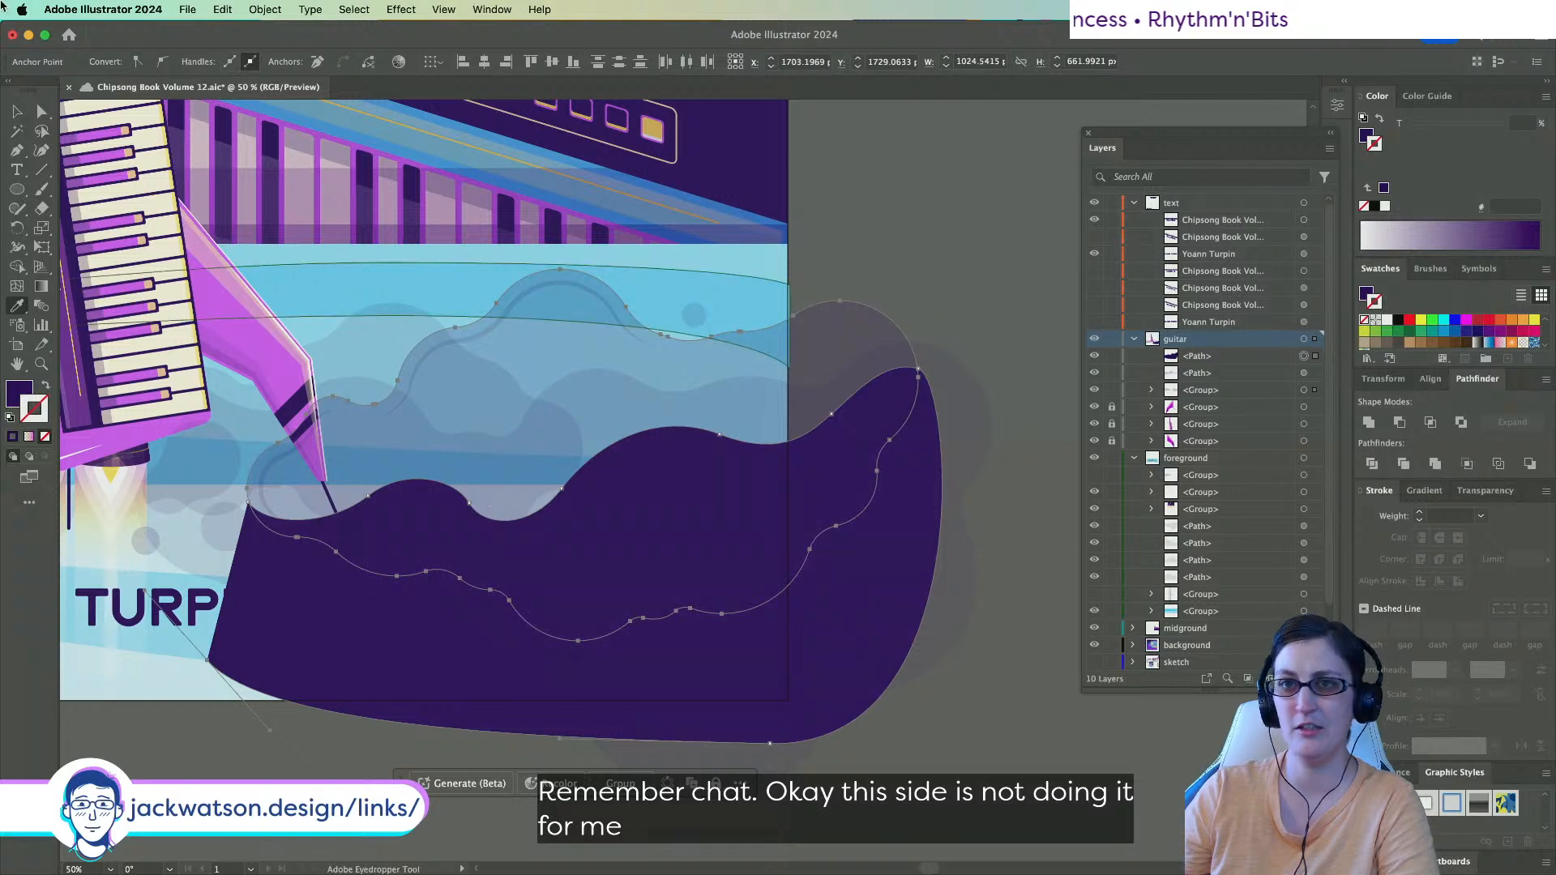
click(44, 108)
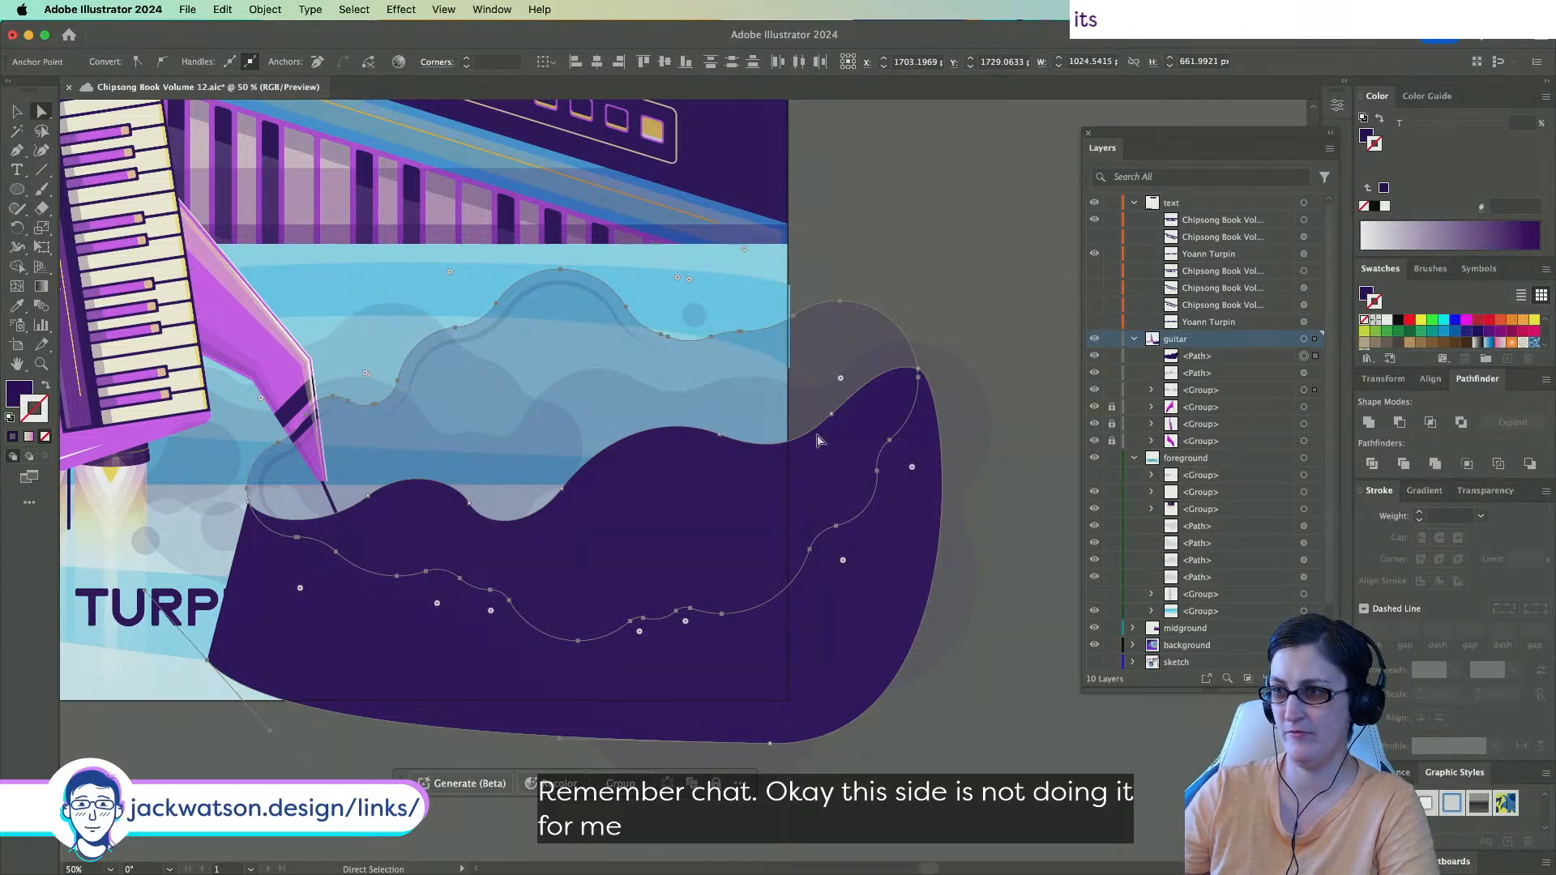
key(super+z)
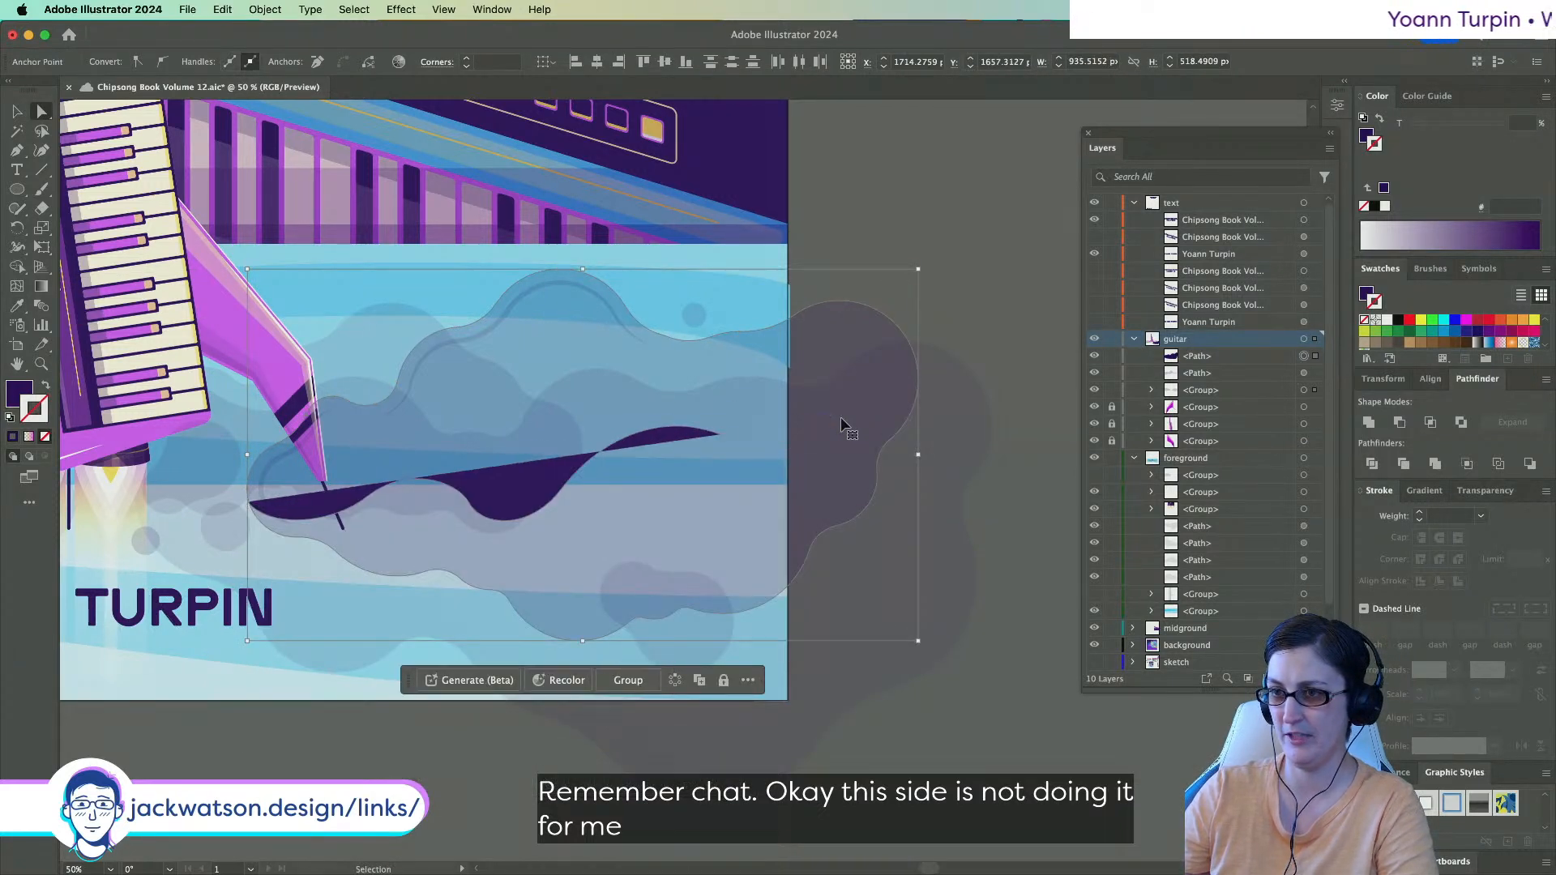
key(super+z)
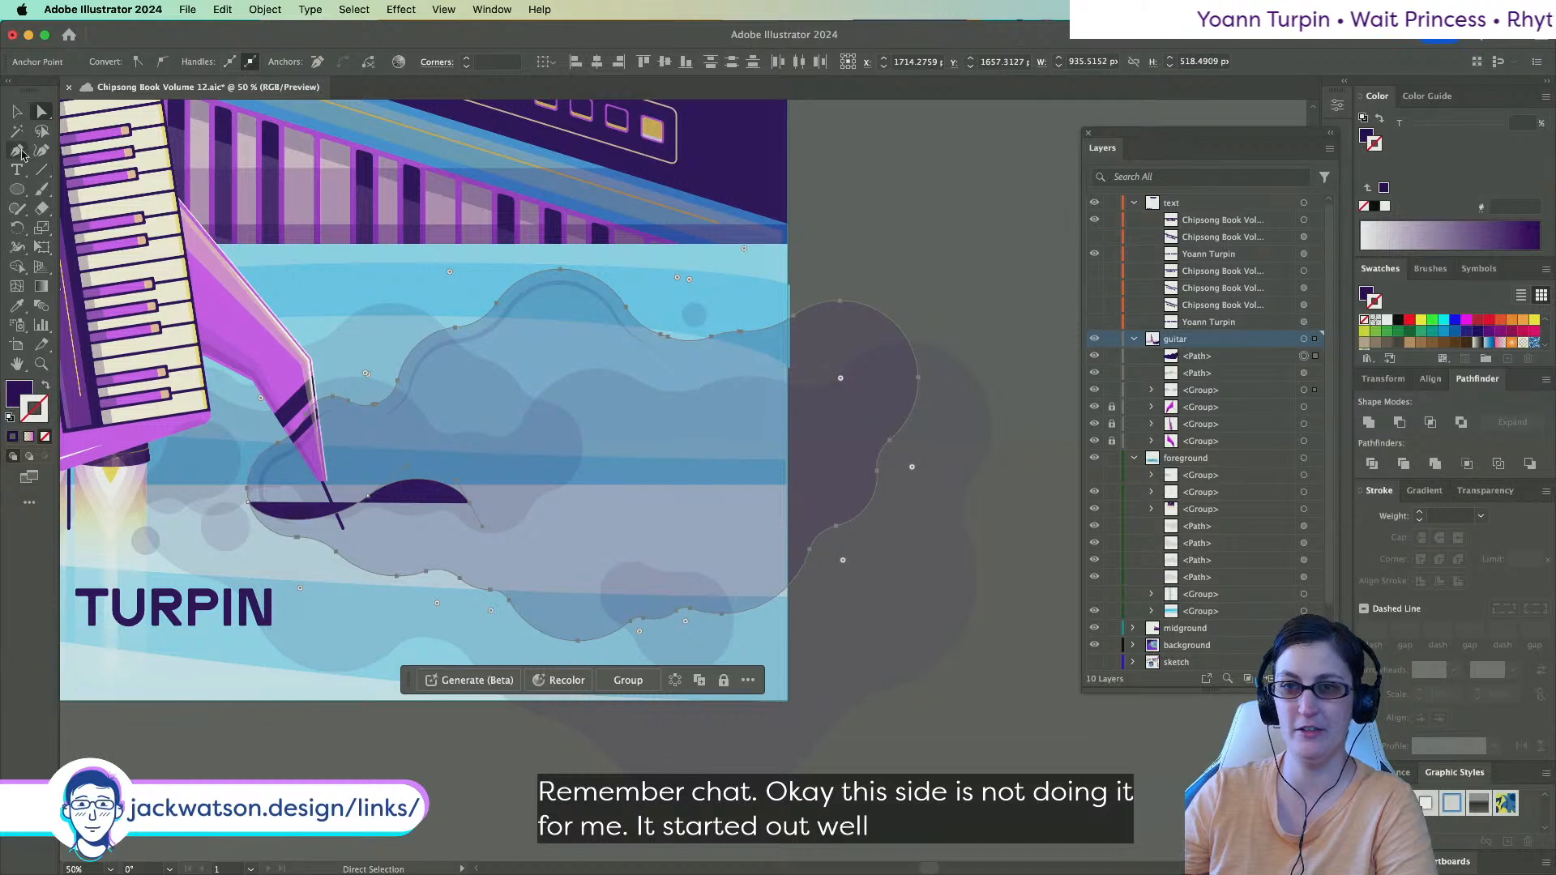
Continue the Pen tool path with a deep dip, a rounded crest past the artboard's right edge and a closing loop beneath the cloud.
click(17, 151)
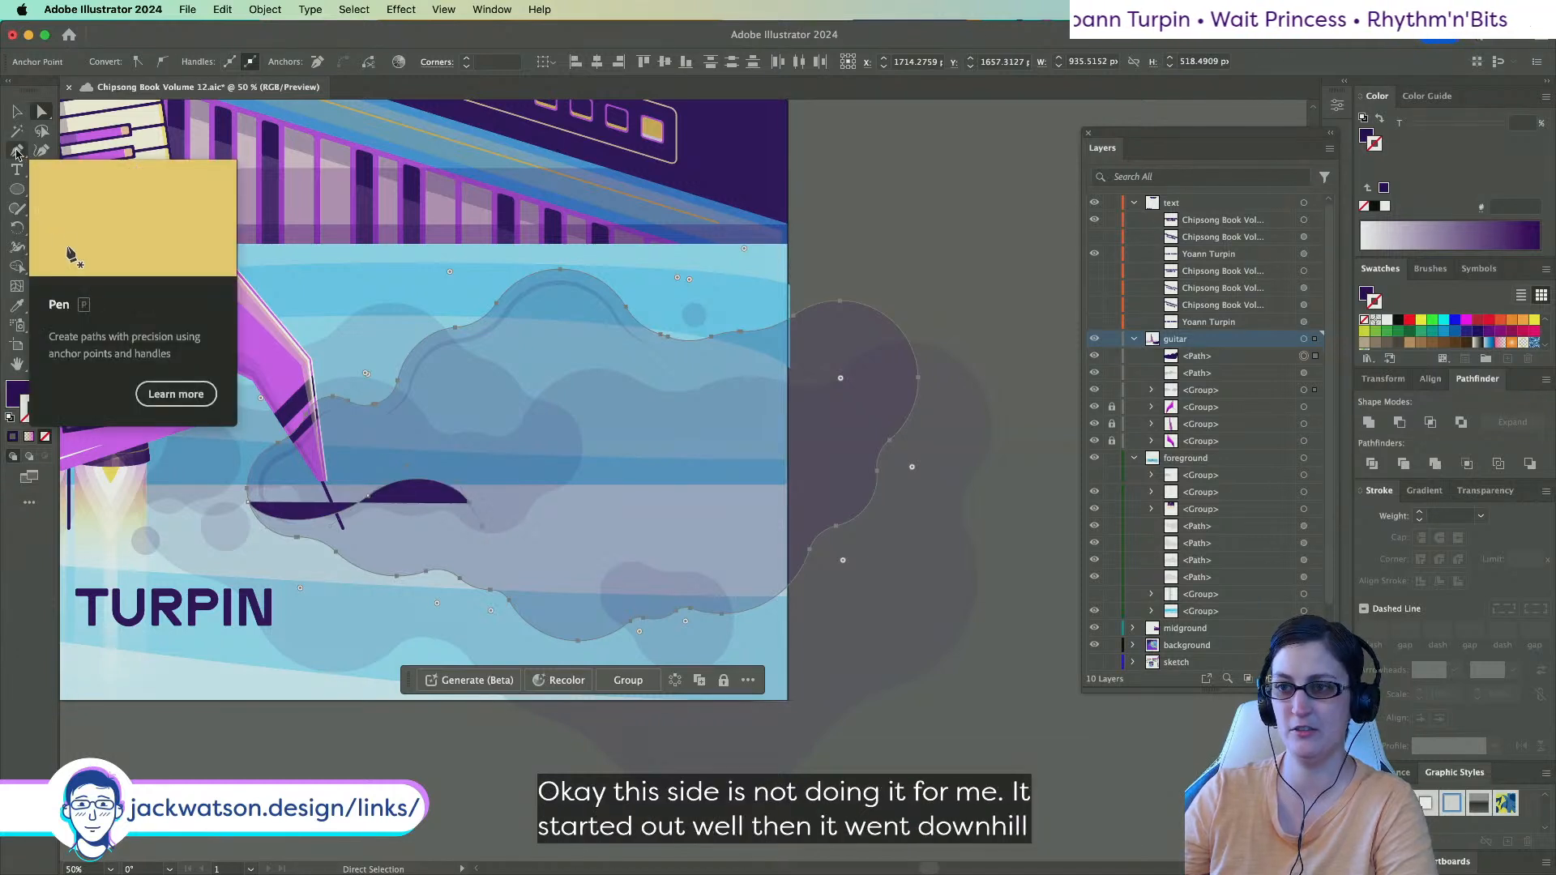
click(470, 503)
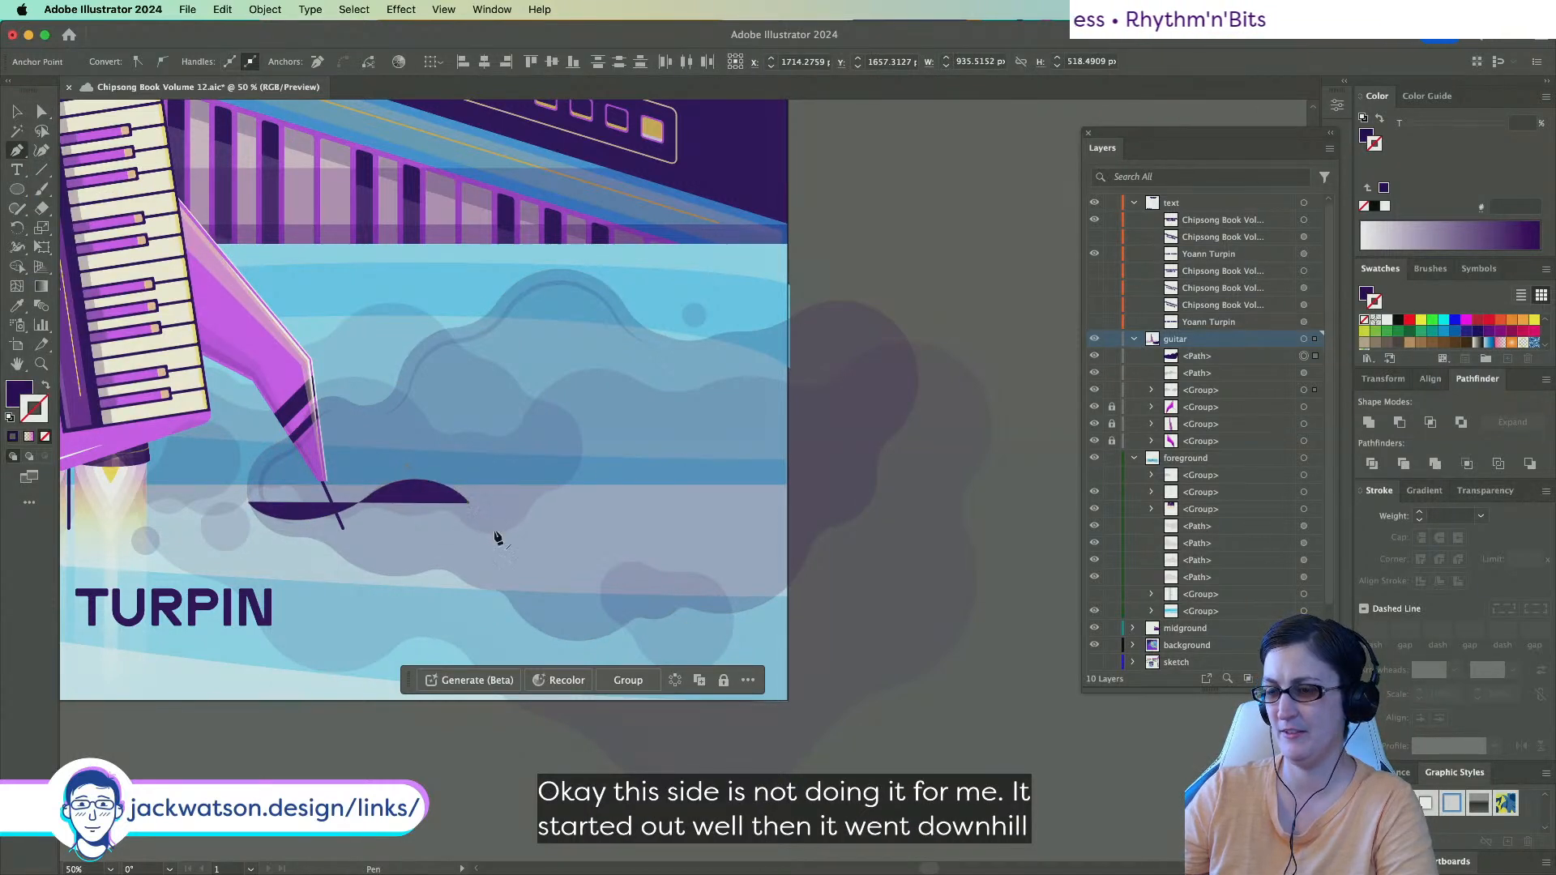
click(489, 528)
drag(611, 582, 691, 573)
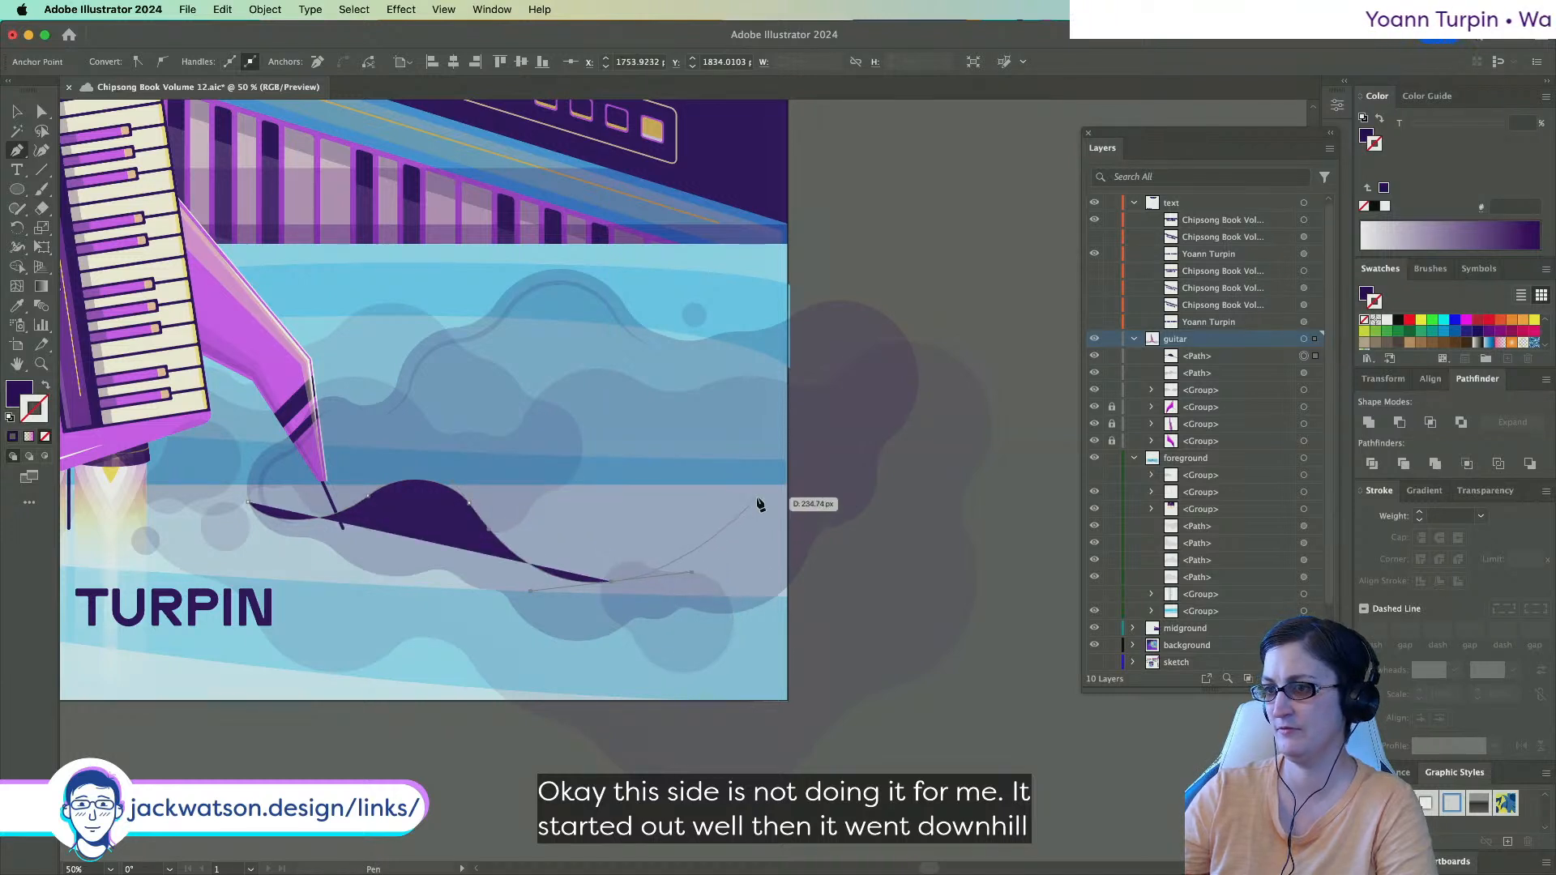
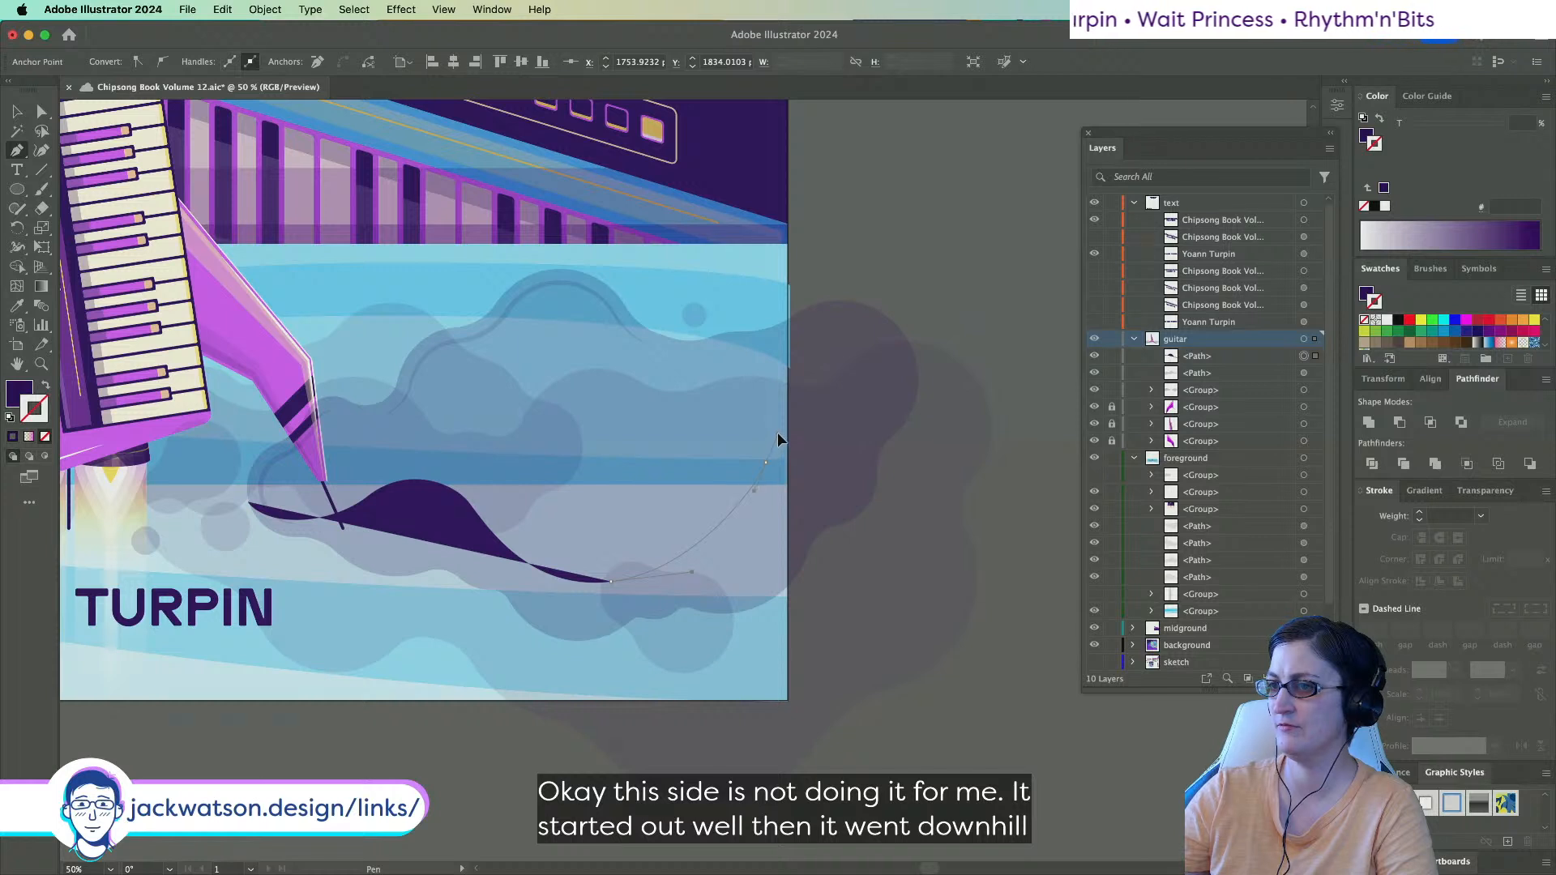
drag(777, 439, 778, 431)
drag(879, 470, 877, 511)
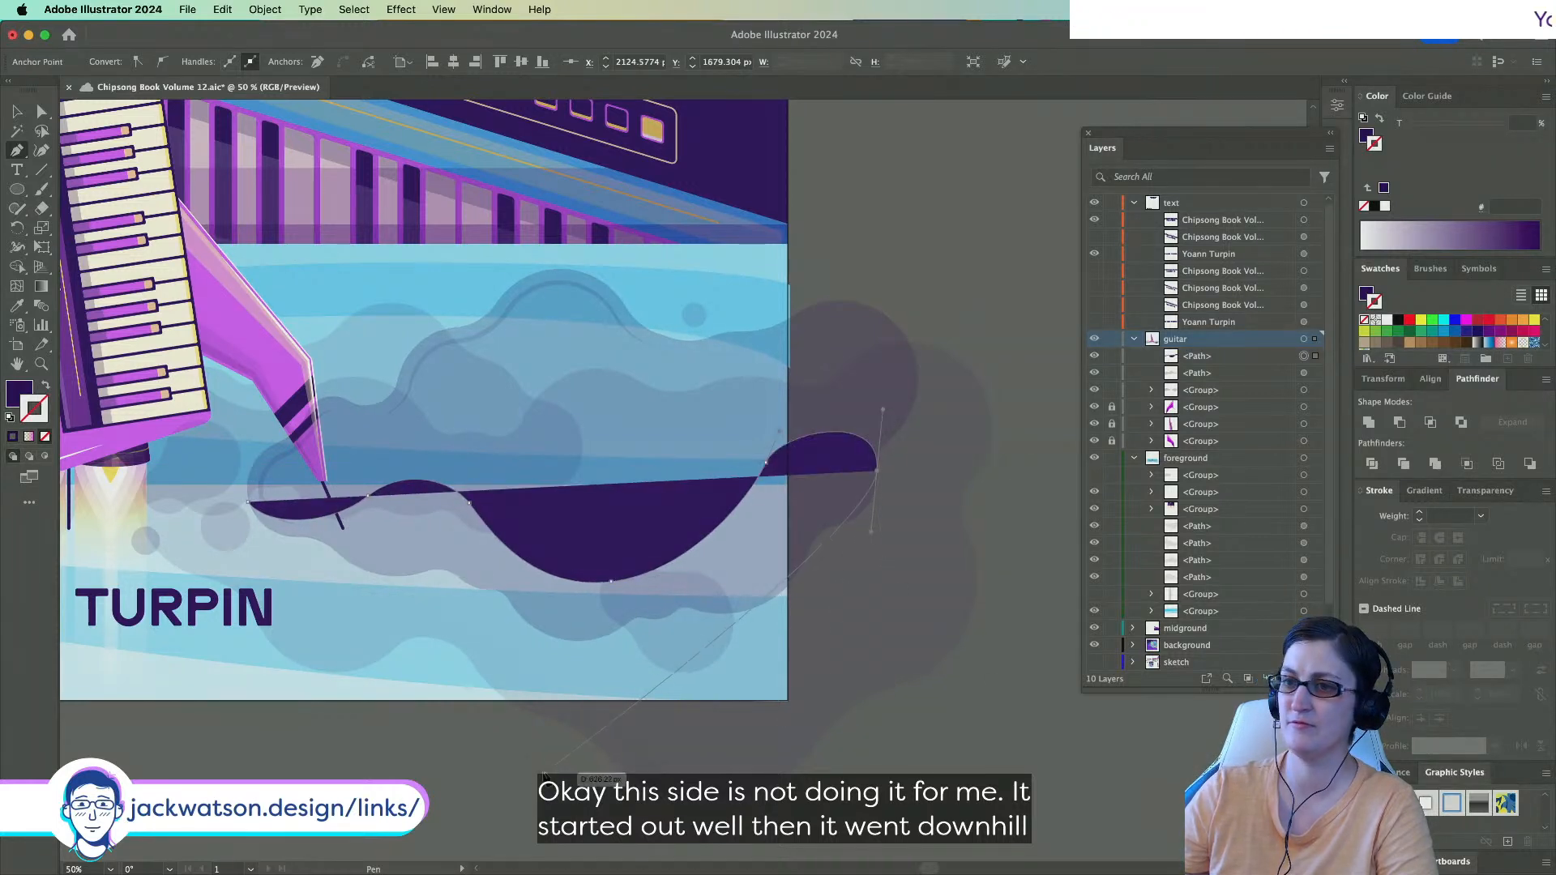
drag(539, 771, 226, 711)
click(237, 512)
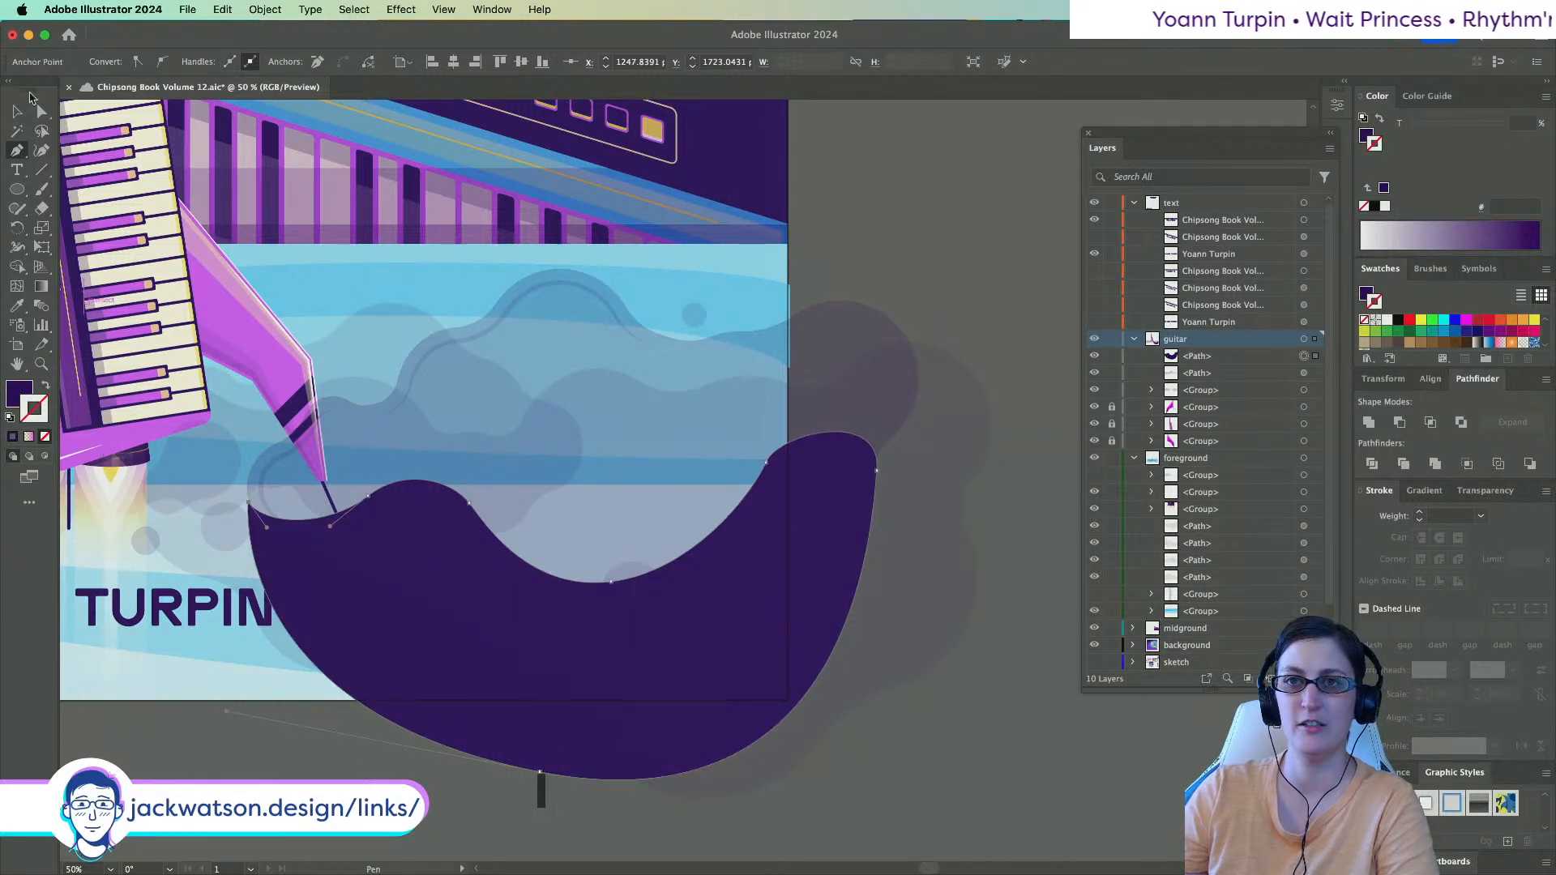
Intersect the closed loop with an in-place copy of the right smoke cloud so only the overlap remains.
click(41, 111)
click(827, 363)
key(super+c)
key(super+f)
shift+click(820, 654)
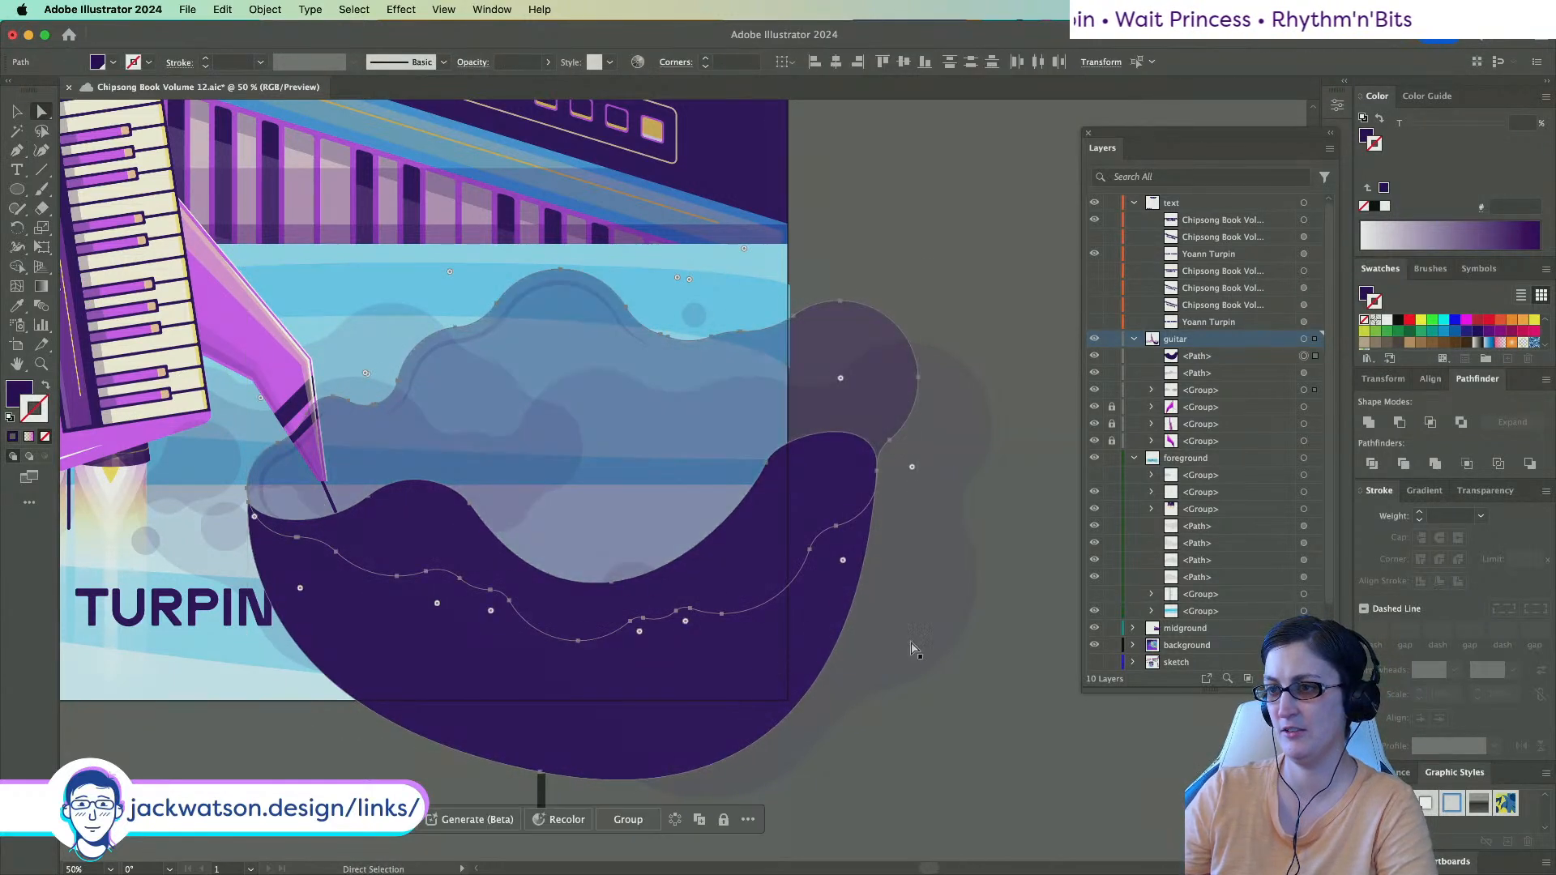
click(1399, 423)
key(super+z)
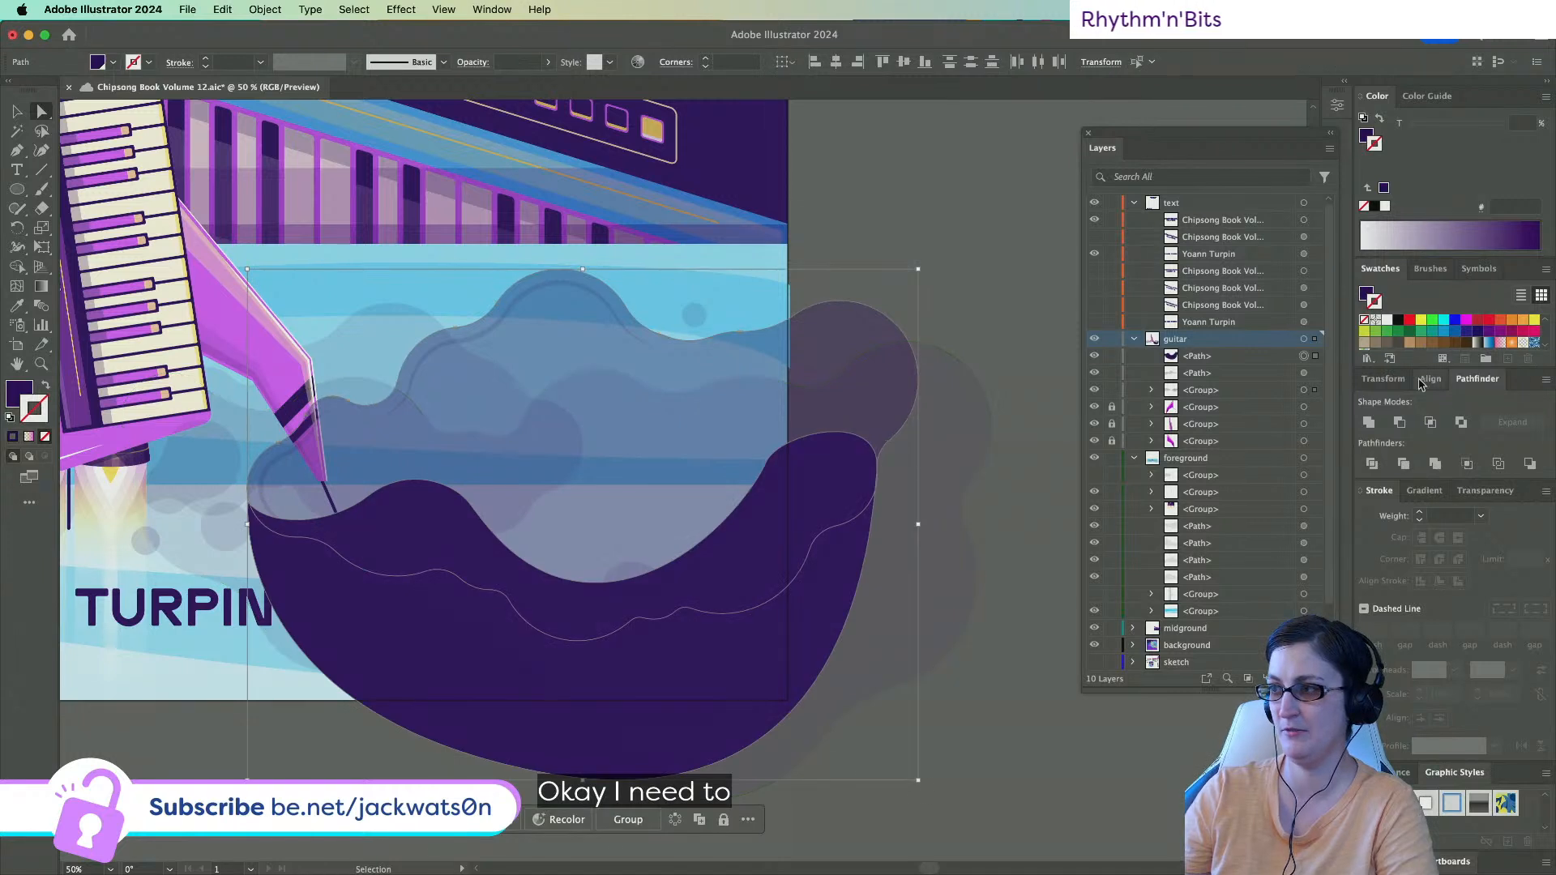
click(1428, 423)
key(a)
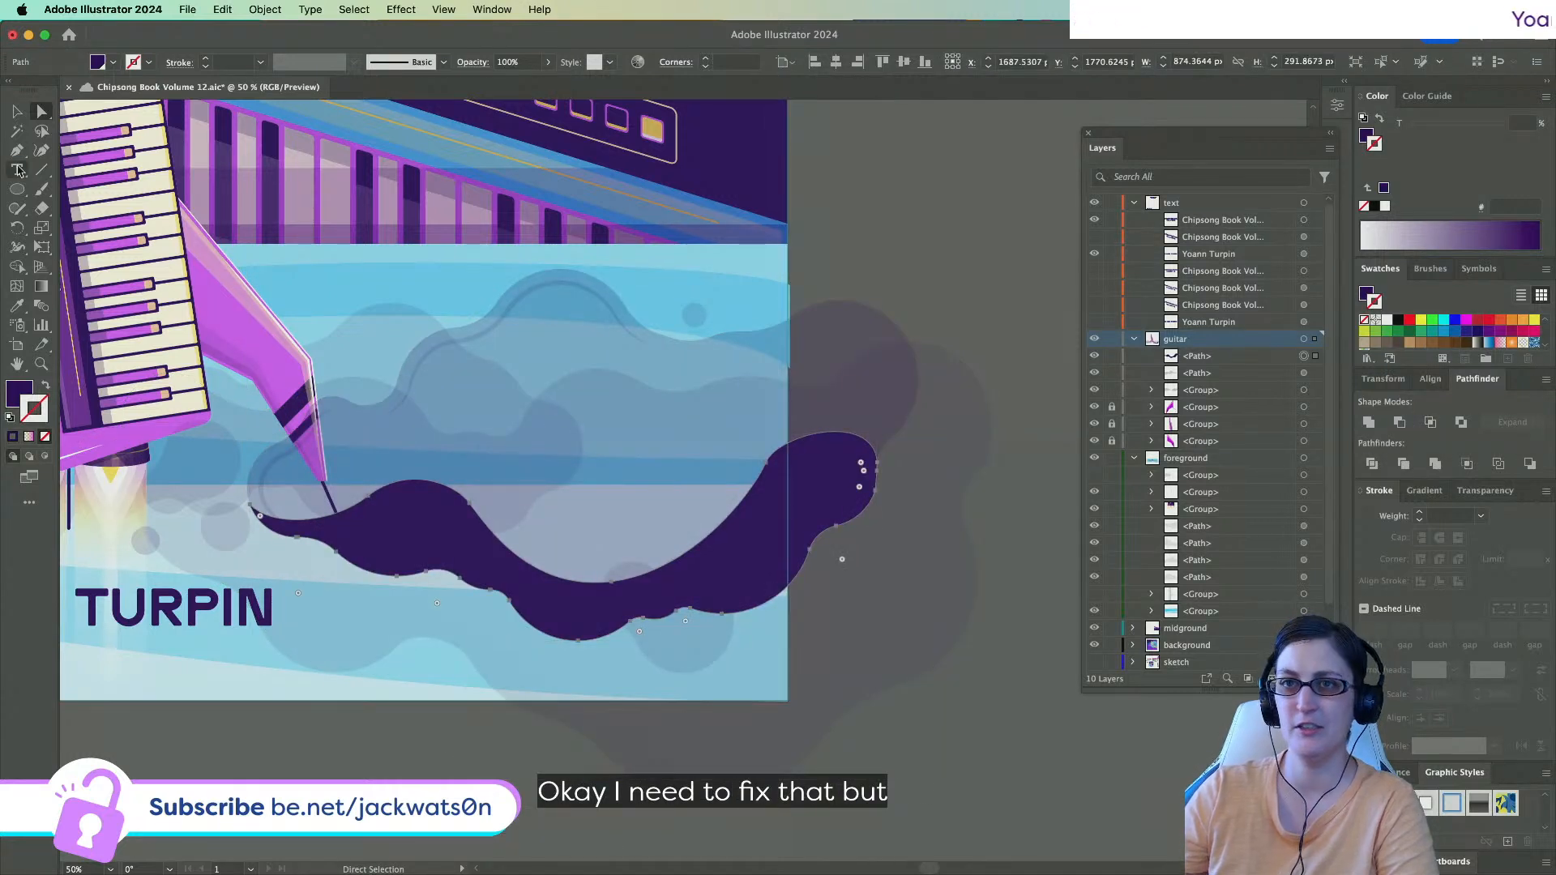
Give the right shadow the existing 20% opacity style with the Eyedropper and shift its anchor near the artboard's right edge inward.
click(18, 309)
click(596, 337)
key(a)
click(768, 473)
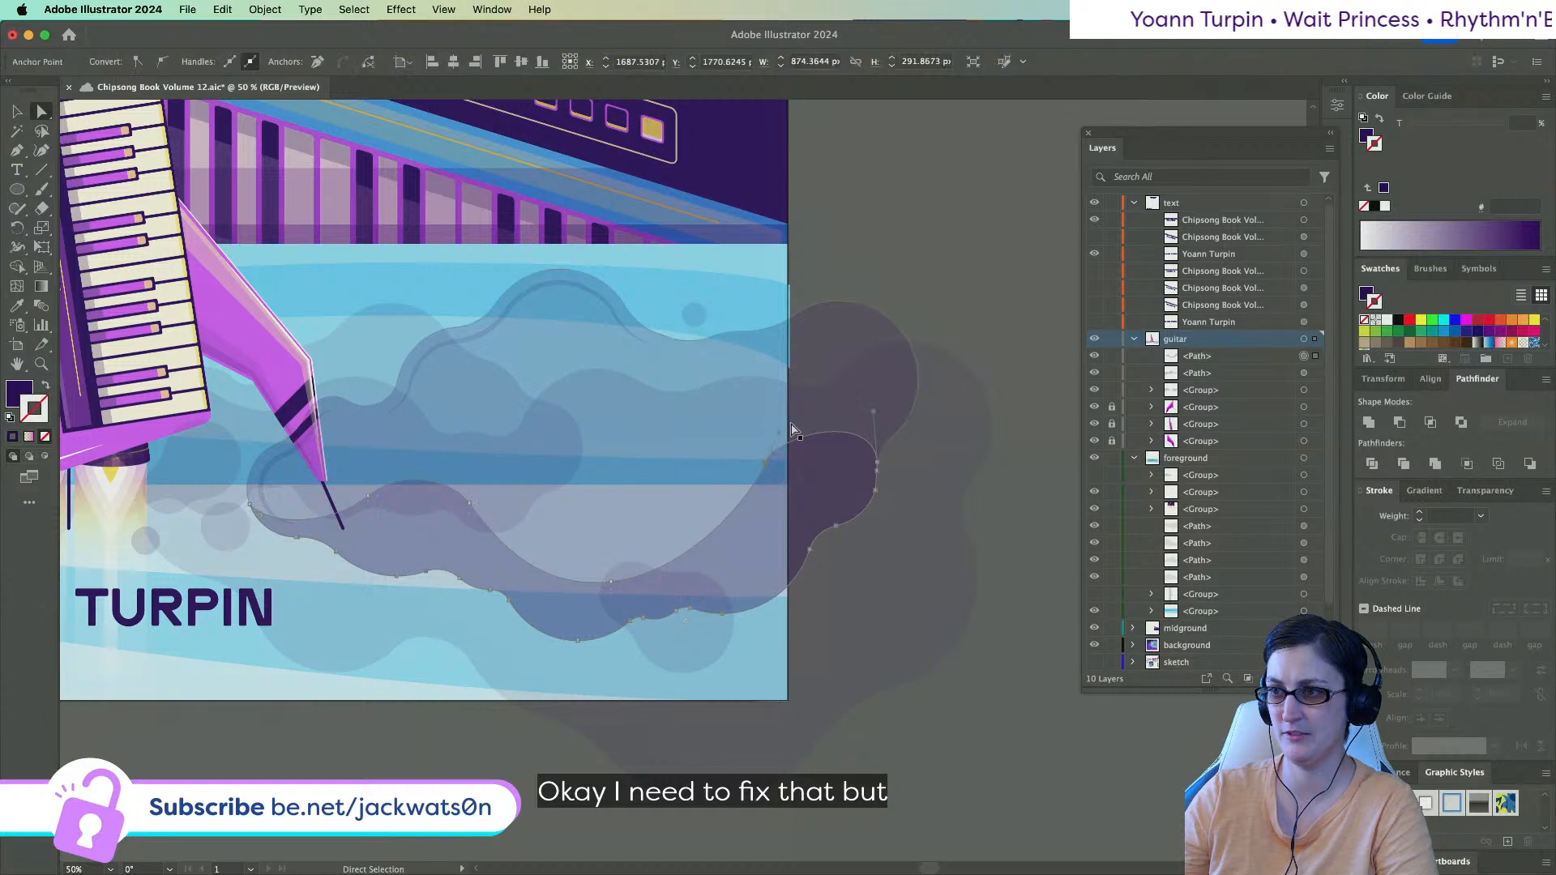
drag(770, 467, 748, 468)
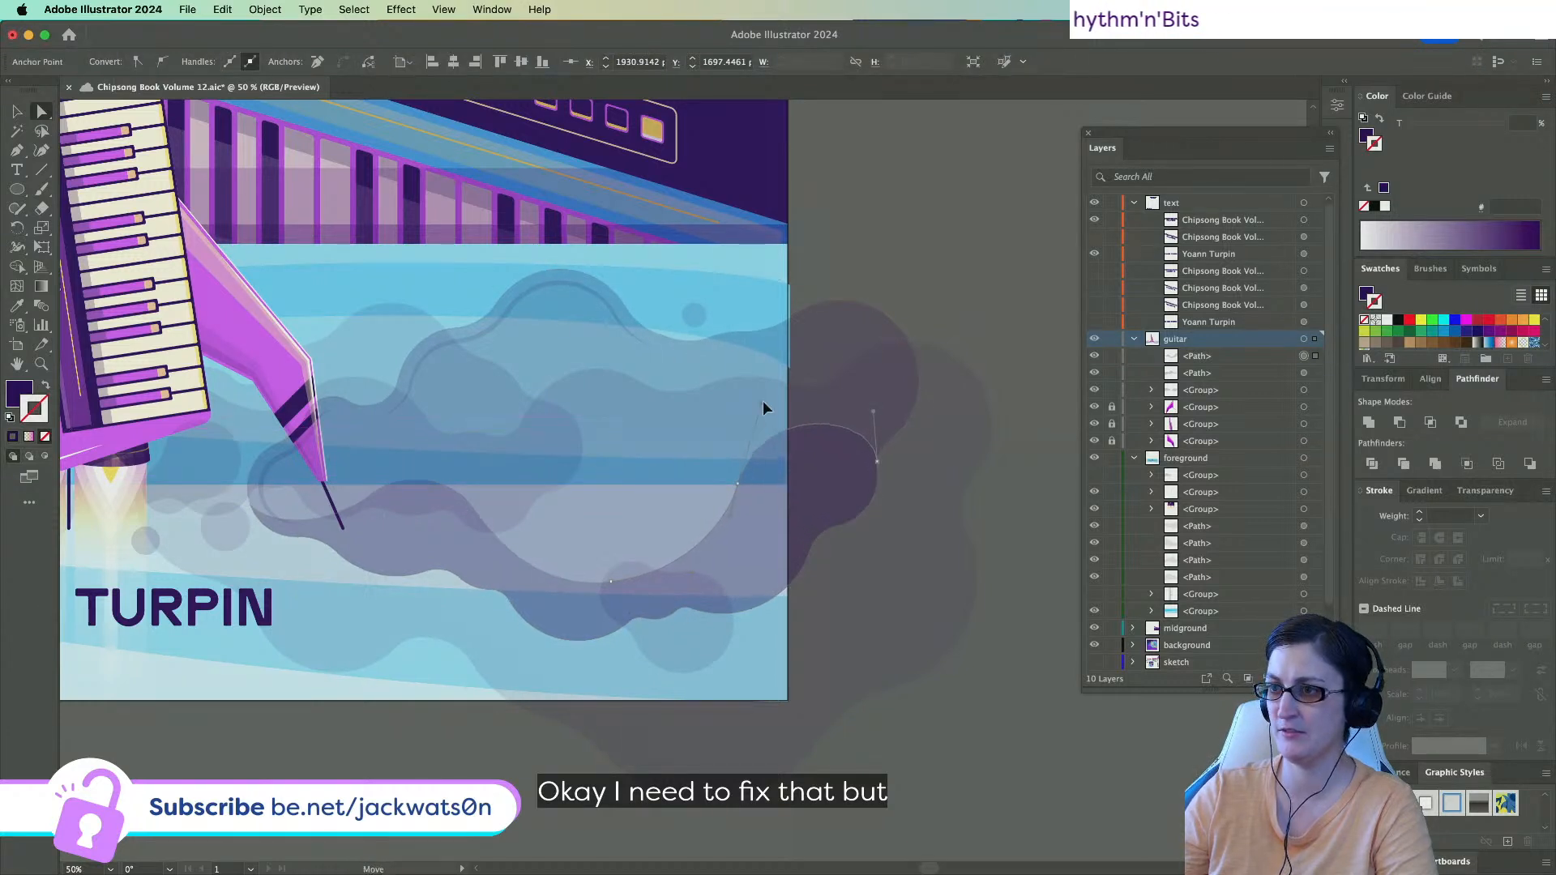
click(914, 646)
Examine the whole cover to compare the left and right cloud shadows, then inspect the right side closely.
scroll(916, 647, down, 4)
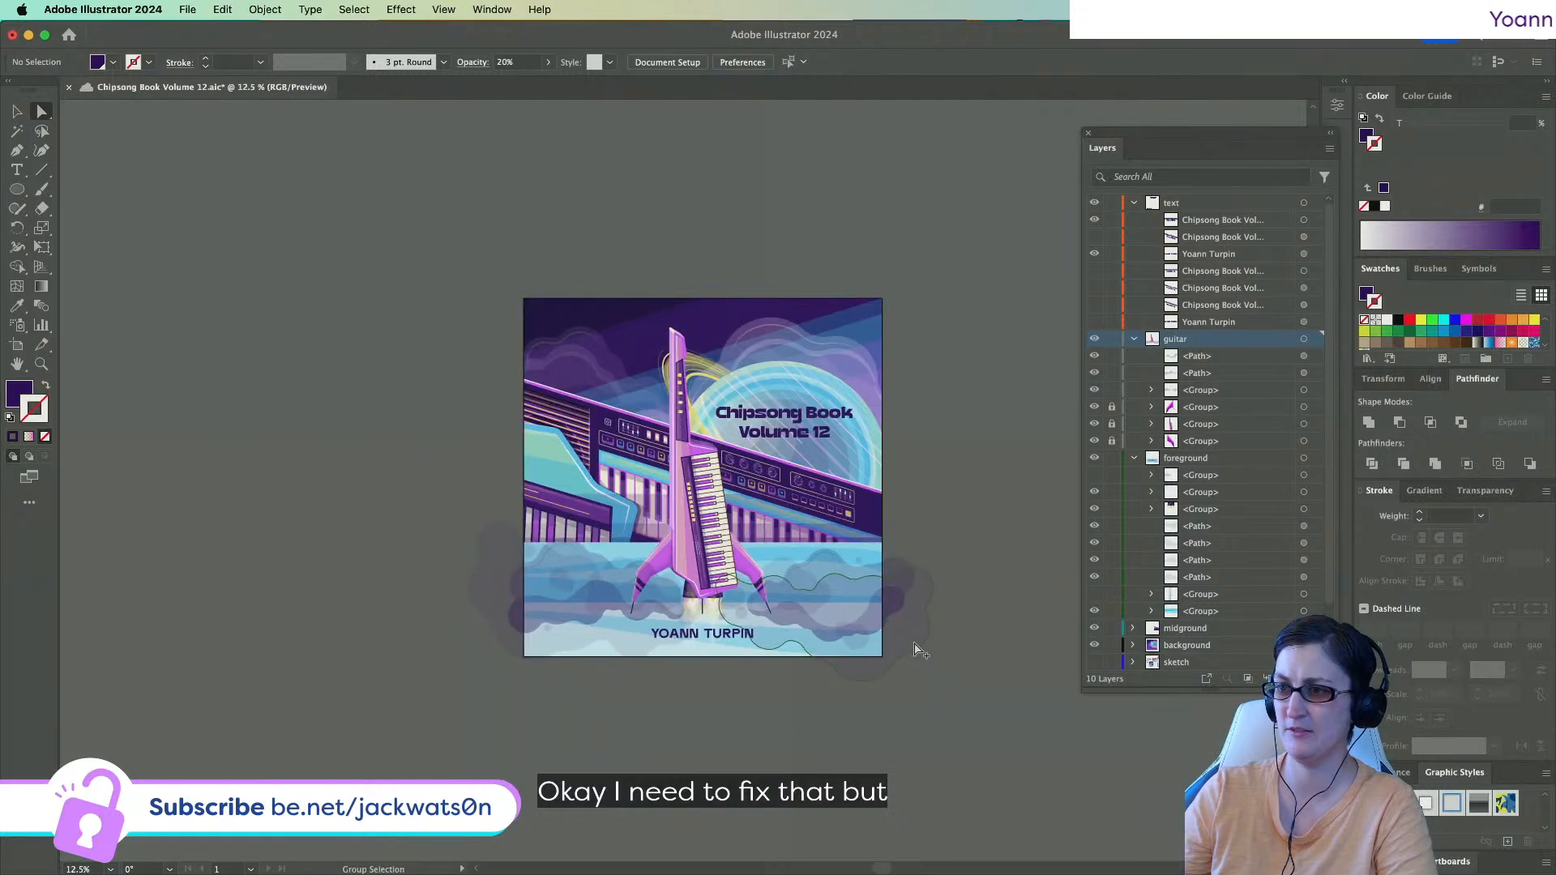
scroll(811, 689, right, 2)
scroll(707, 733, up, 1)
scroll(706, 734, right, 1)
scroll(828, 650, down, 1)
scroll(778, 660, left, 1)
scroll(407, 657, right, 2)
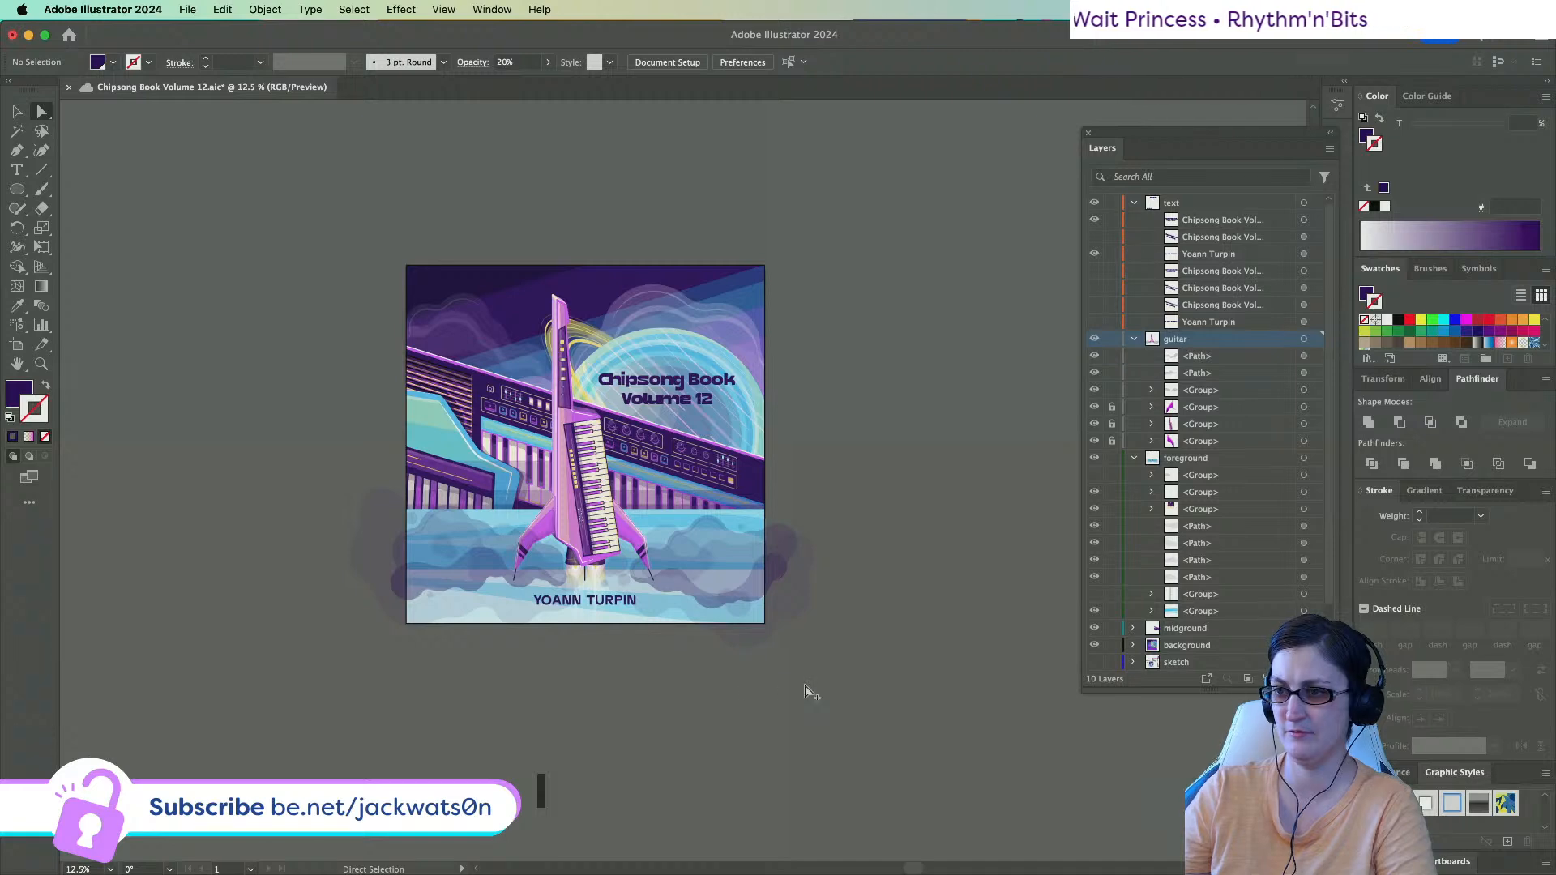
scroll(809, 691, left, 3)
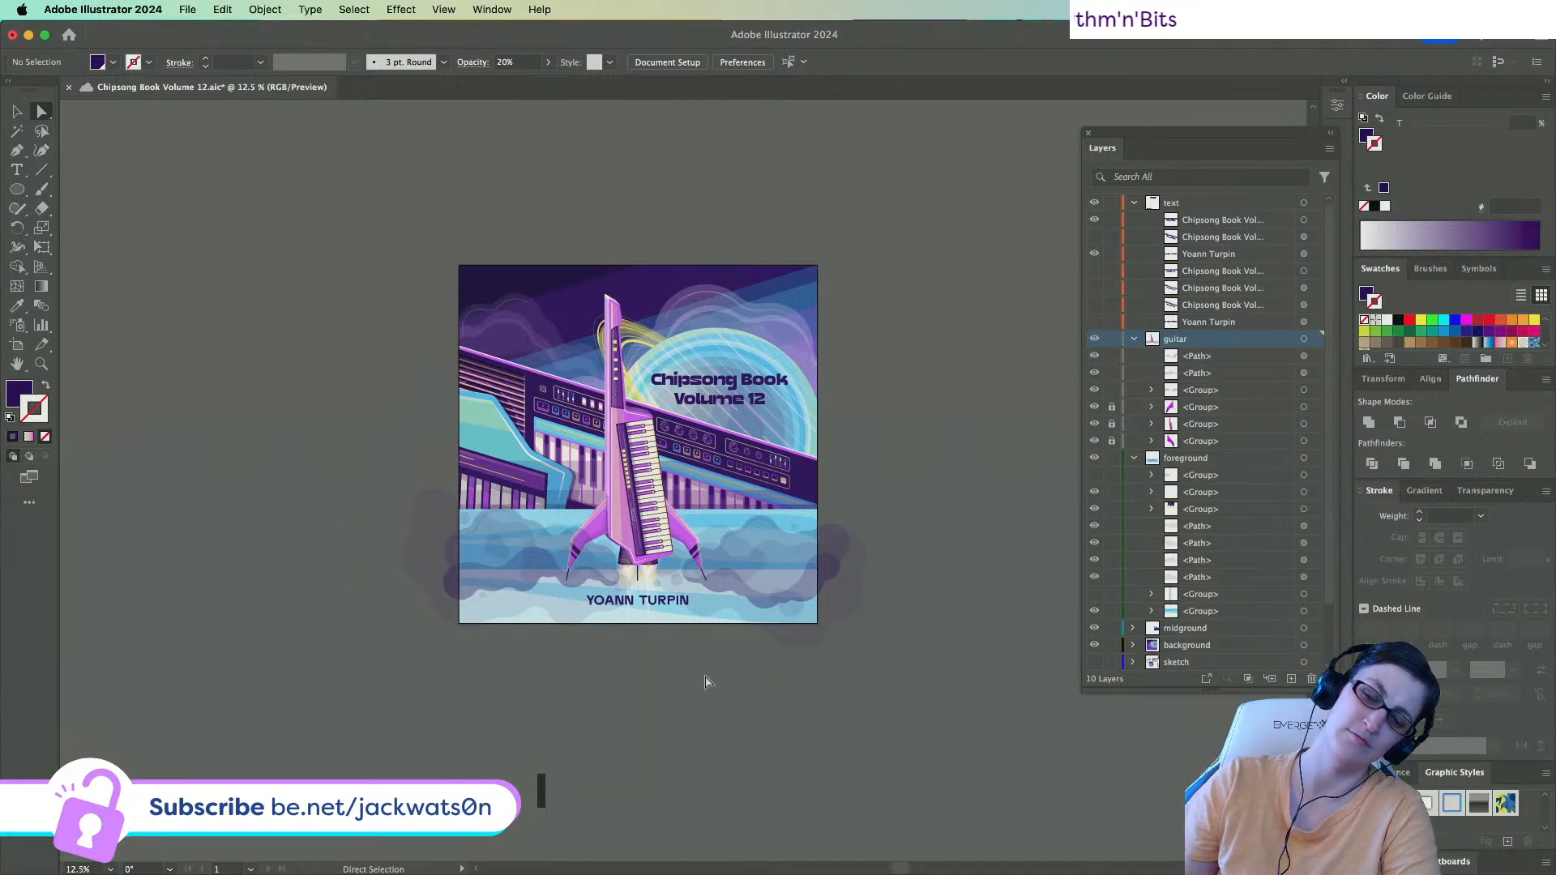
scroll(705, 680, right, 1)
scroll(712, 643, up, 2)
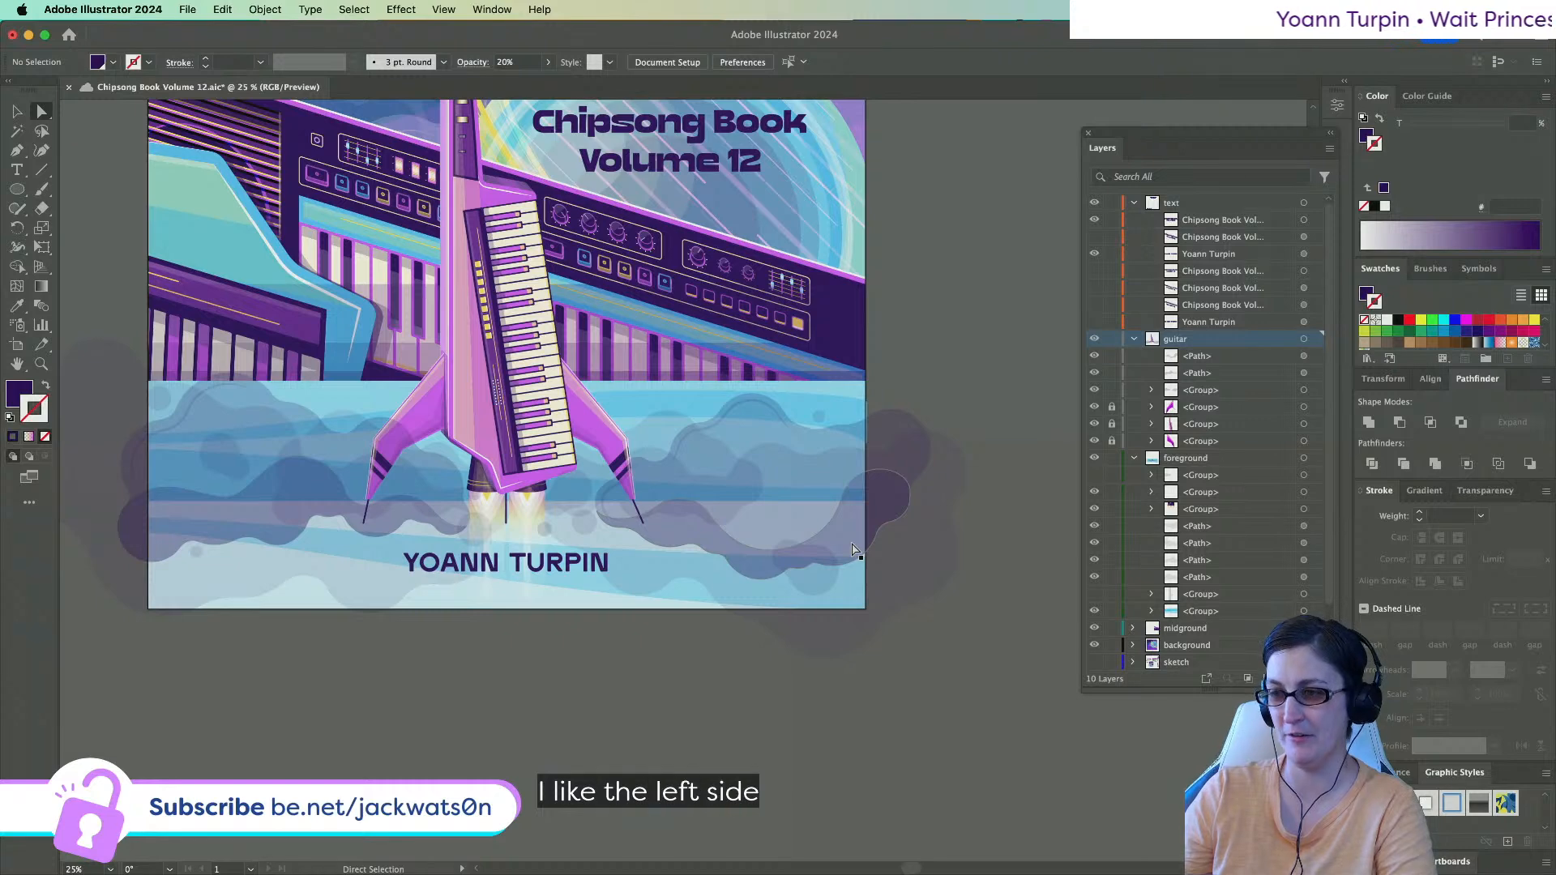
scroll(824, 578, up, 1)
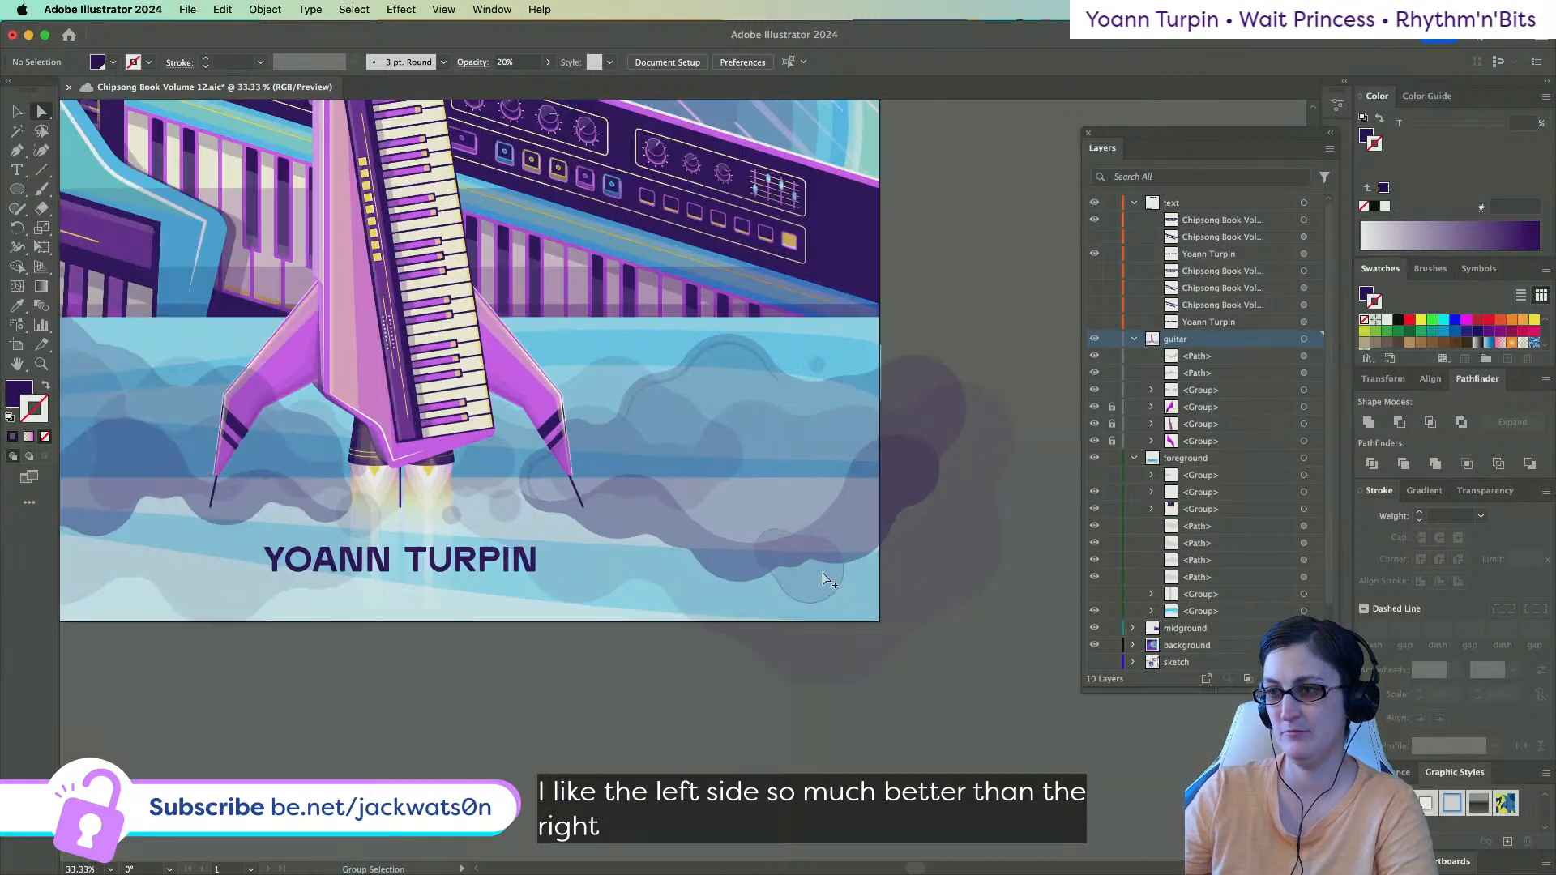
Draw a circle about 177 px wide in the hollow of the right cloud's shadow.
click(854, 537)
click(17, 190)
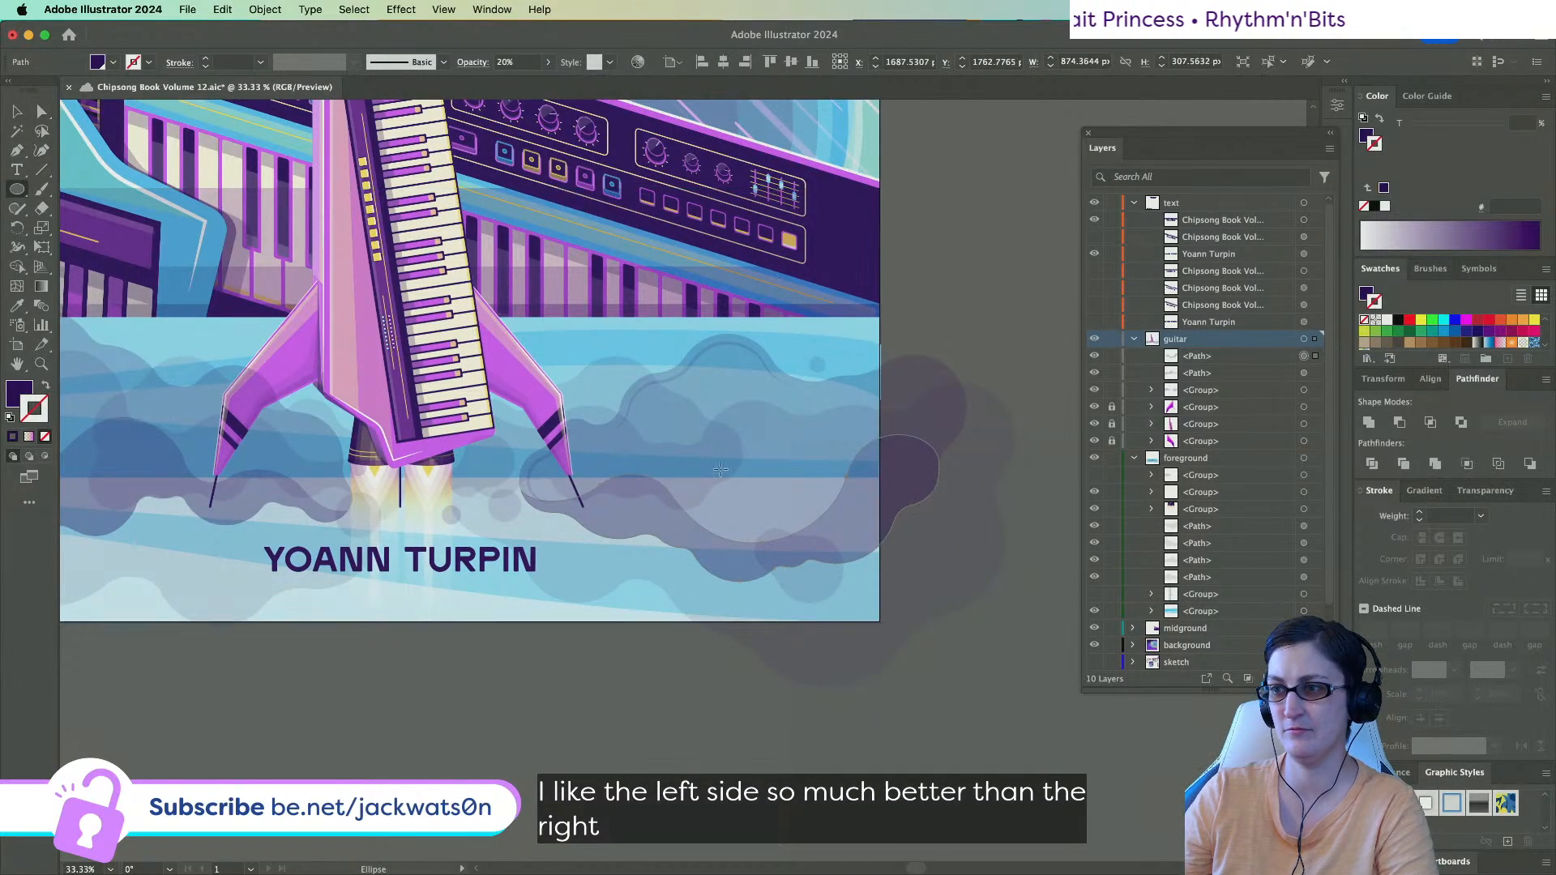
drag(798, 474, 799, 462)
drag(815, 445, 825, 427)
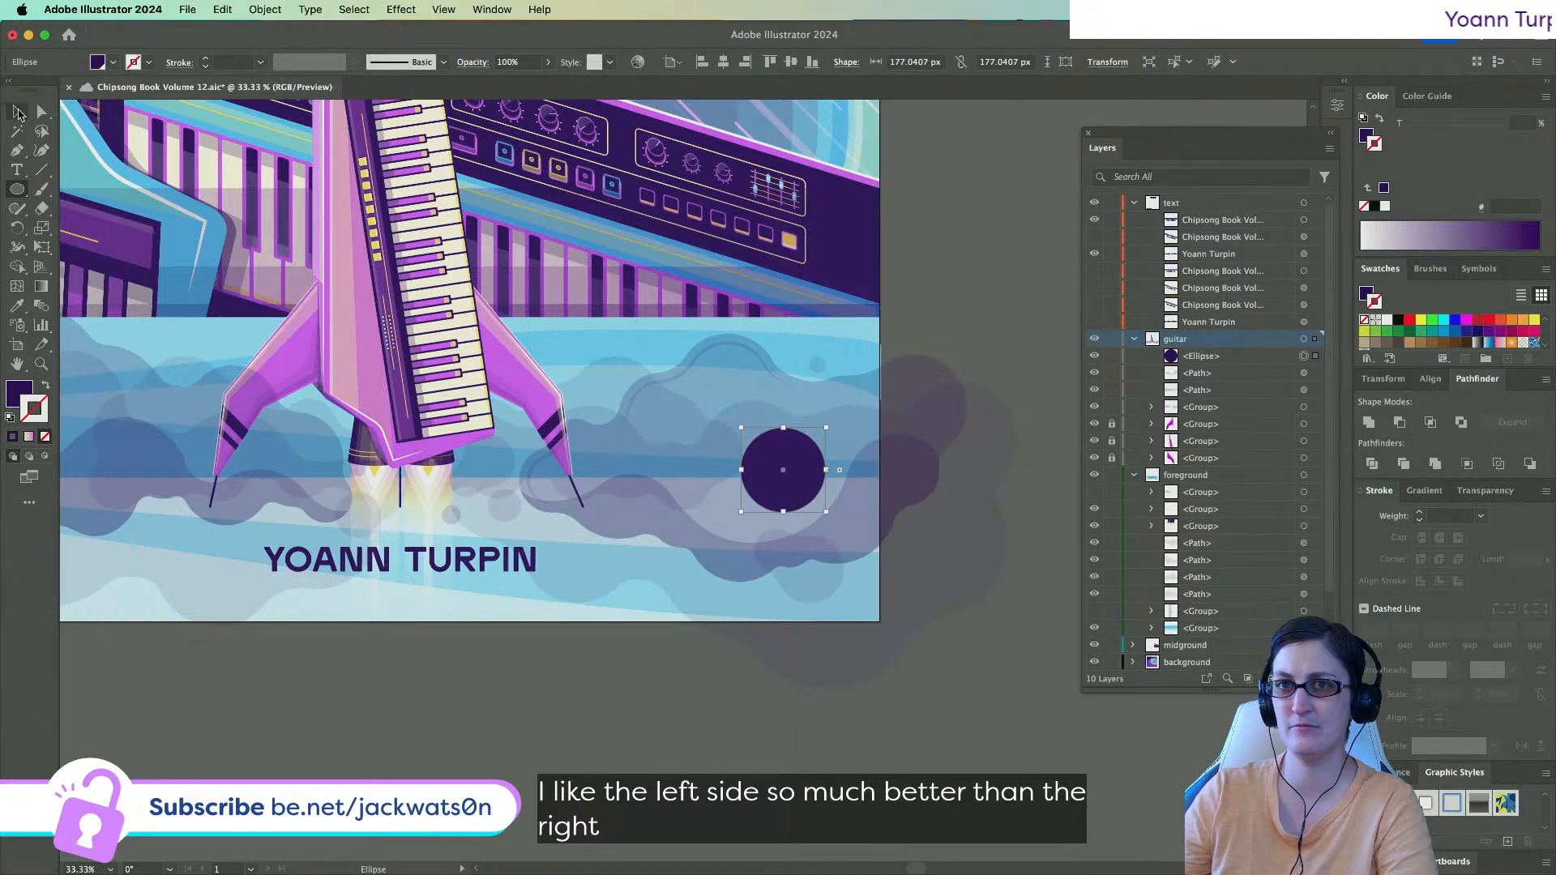
Add two smaller copies of the circle overlapping its upper-left and lower-left edges, the upper one about 99 px wide.
click(18, 113)
key(super+c)
key(super+f)
drag(826, 426, 733, 415)
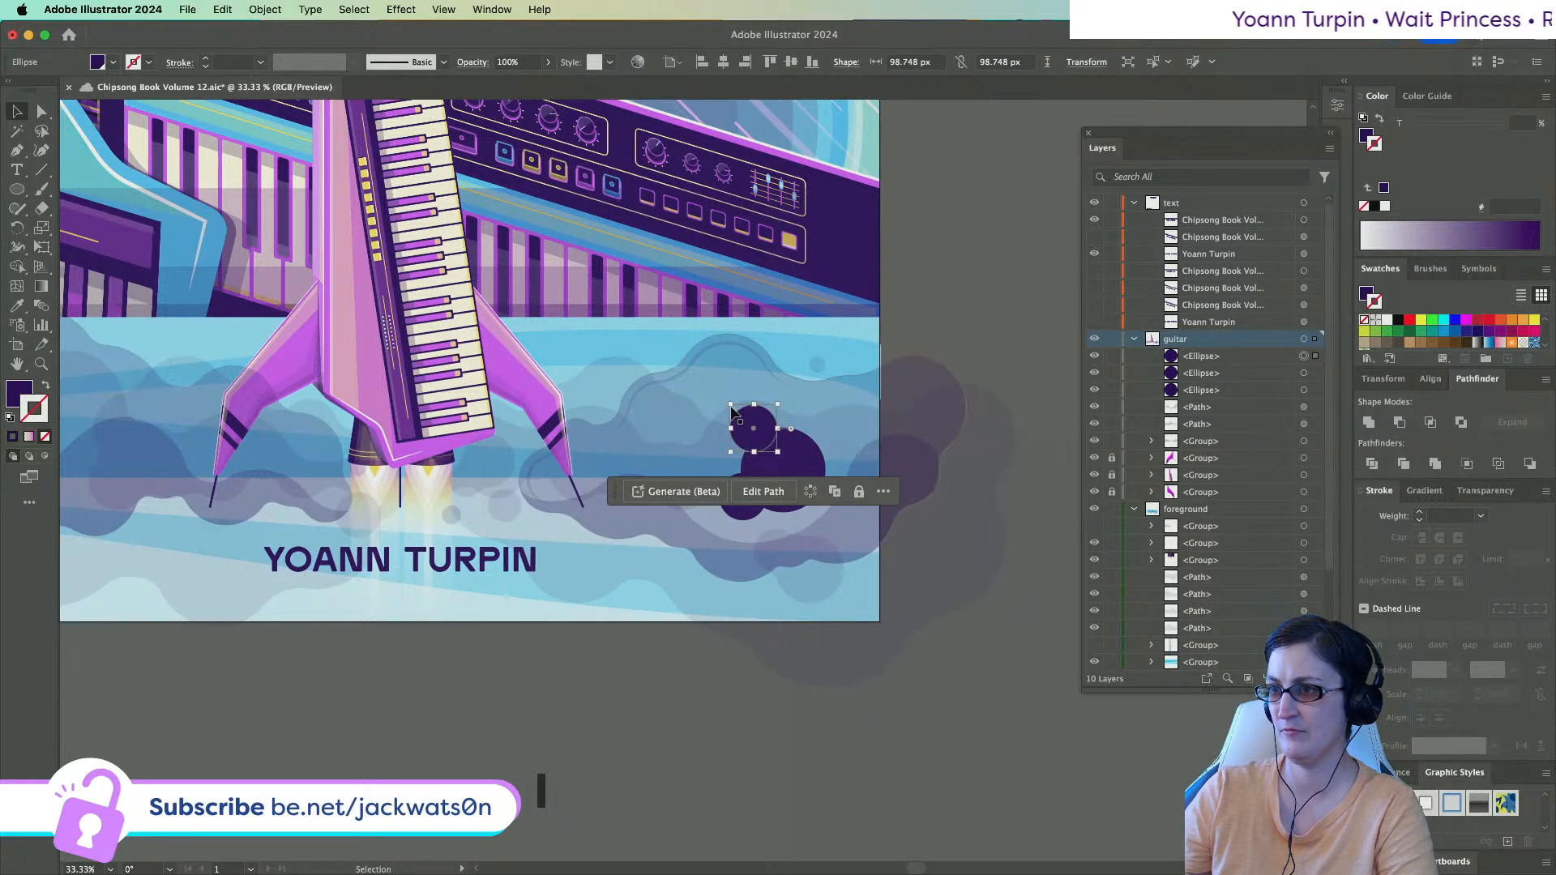
drag(729, 405, 735, 412)
Unite the three overlapping circles into one shape and copy the cloud shadow's 20% opacity style onto it with the Eyedropper.
shift+click(774, 486)
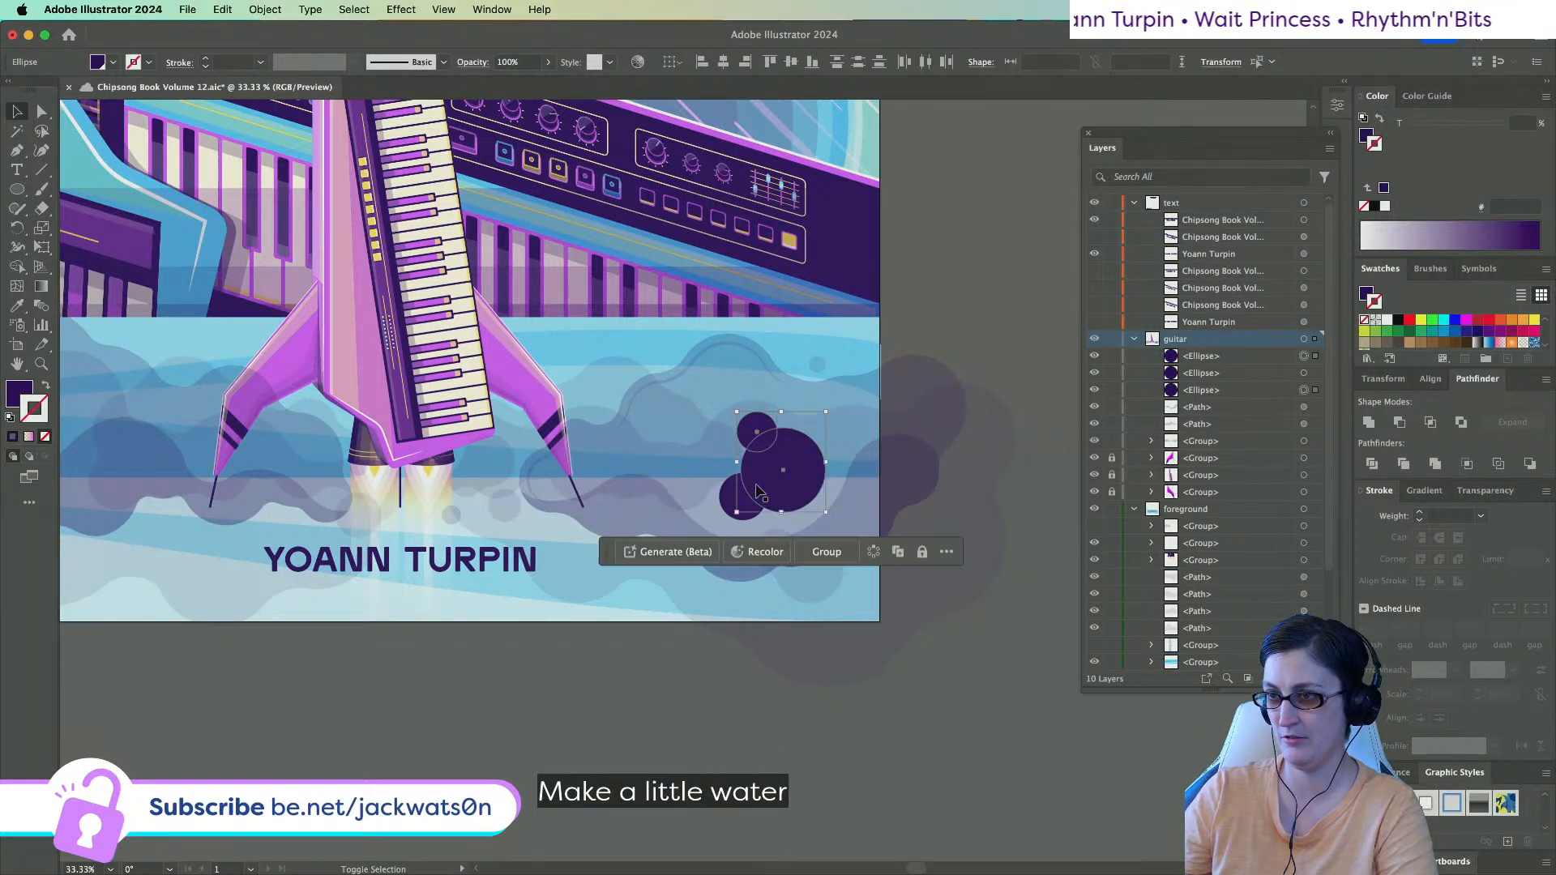
shift+click(740, 507)
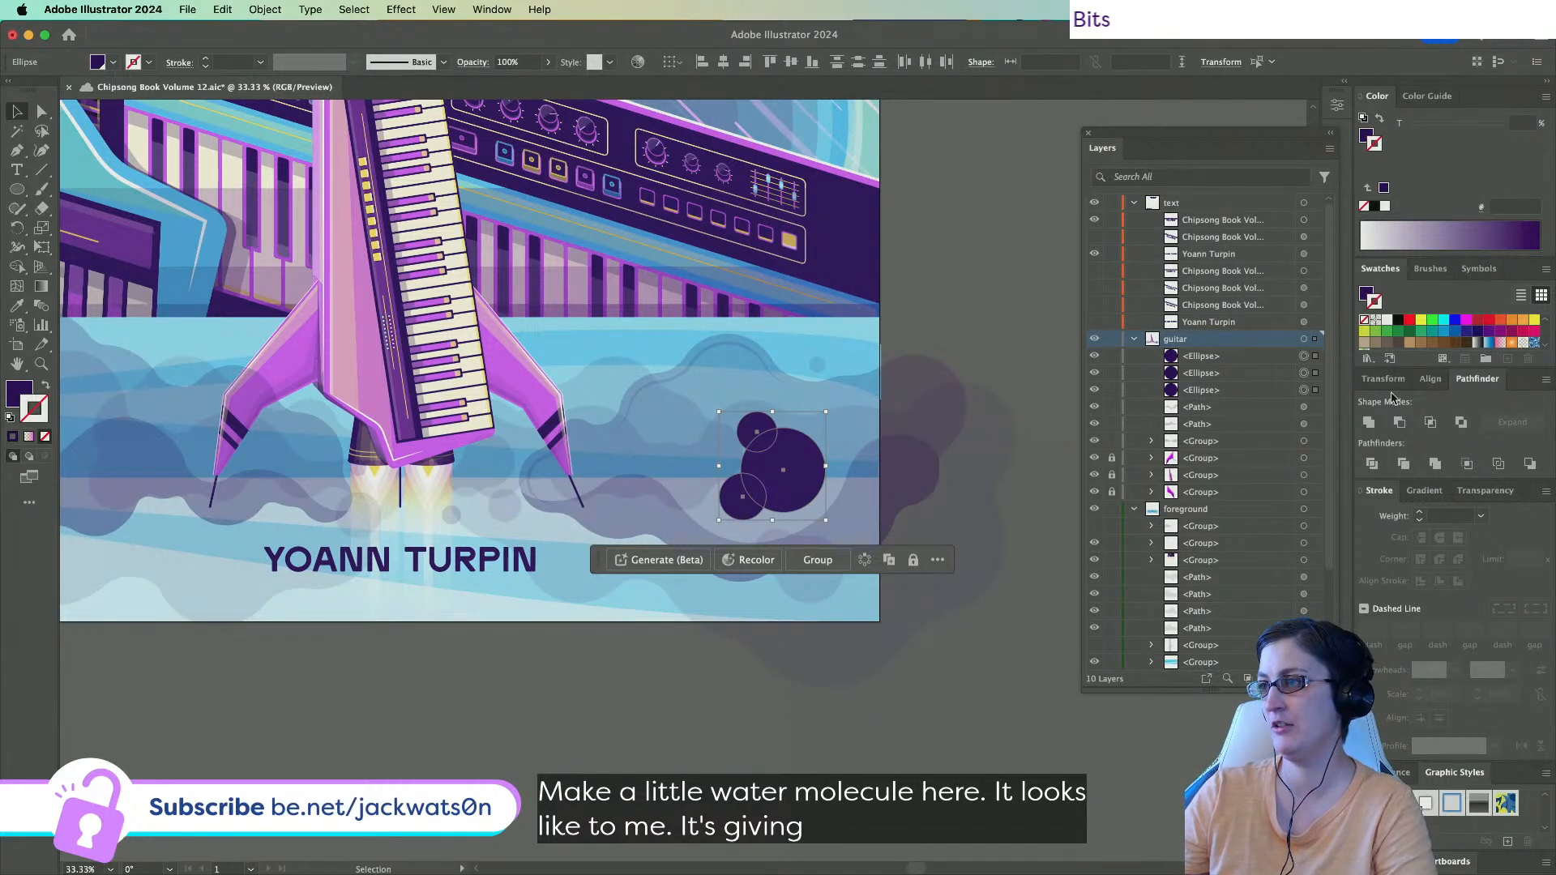
click(1368, 422)
click(15, 308)
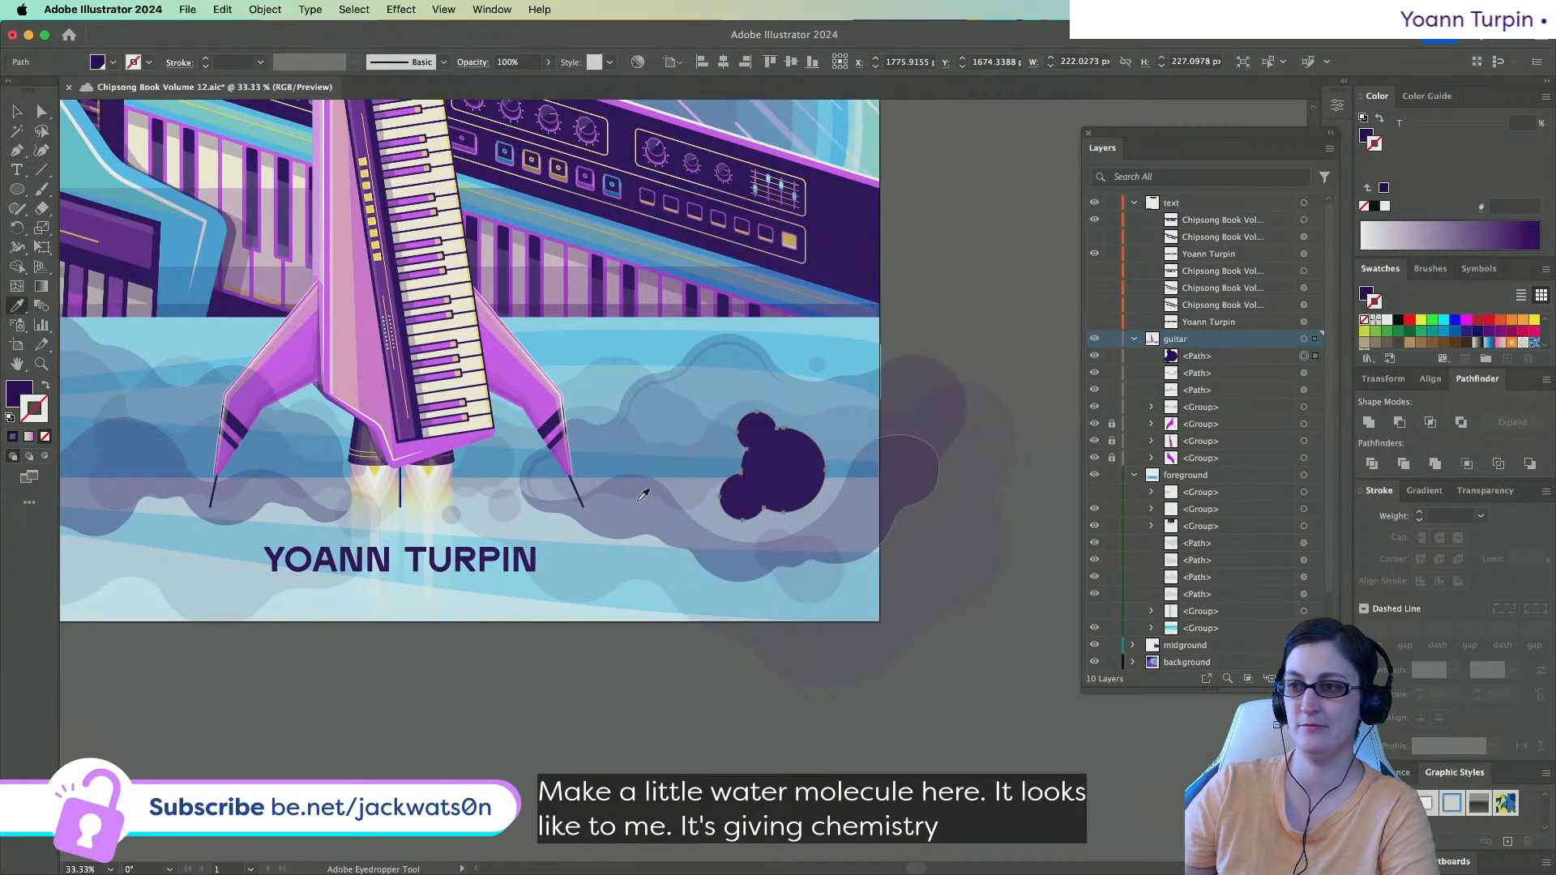
click(631, 492)
key(super+shift+a)
key(super+equal)
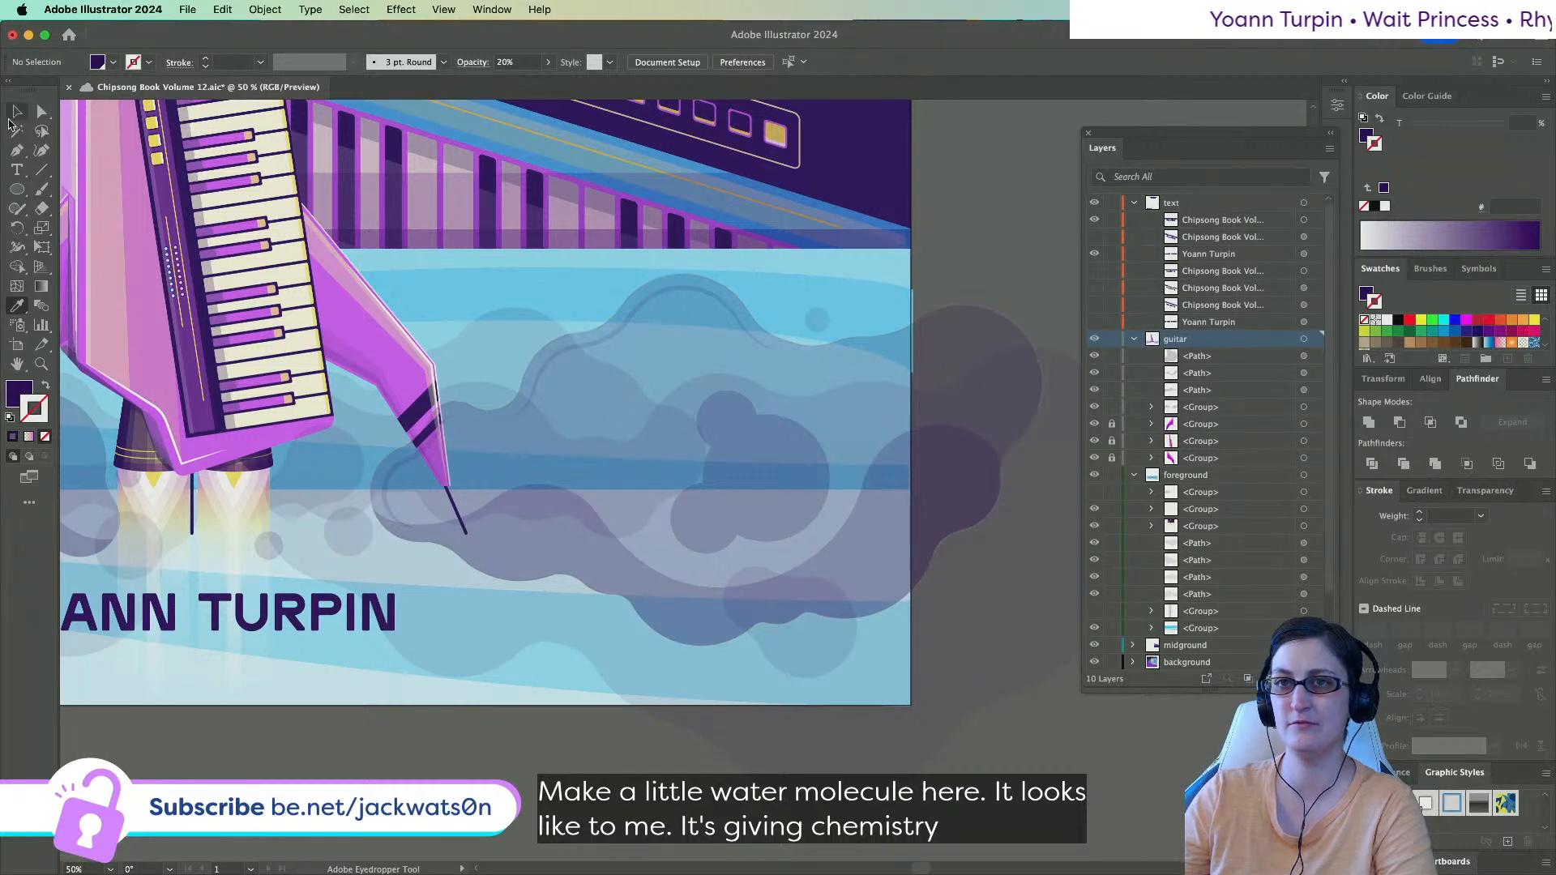
Remove the extra anchor beside the united shape's upper join and round its inner corners, about 9.6 px at the upper-left join.
click(771, 468)
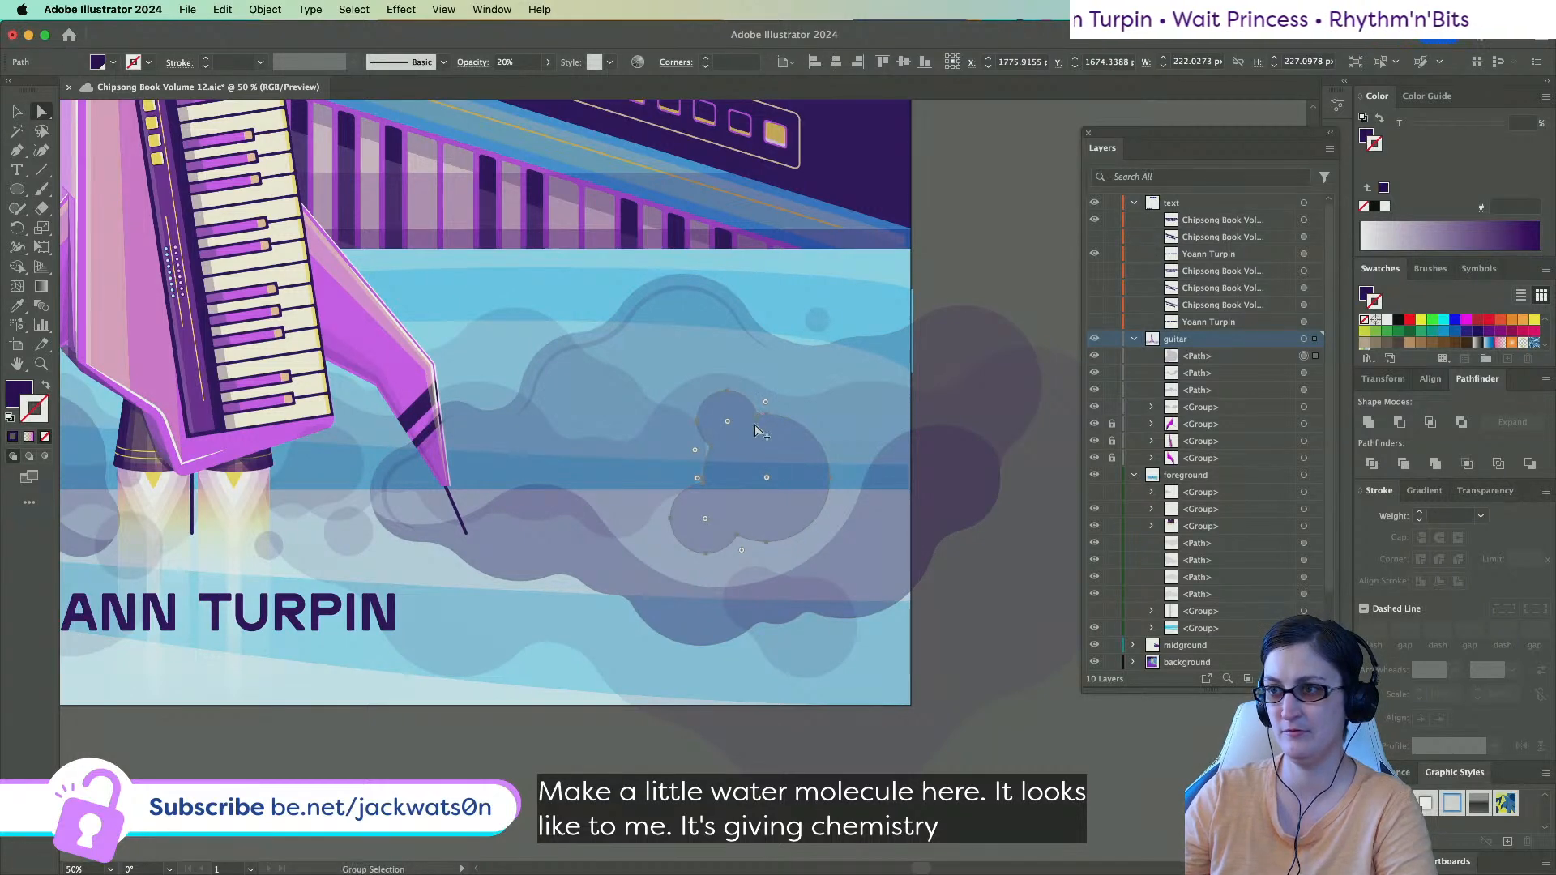
scroll(755, 429, up, 4)
drag(17, 150, 69, 186)
click(805, 390)
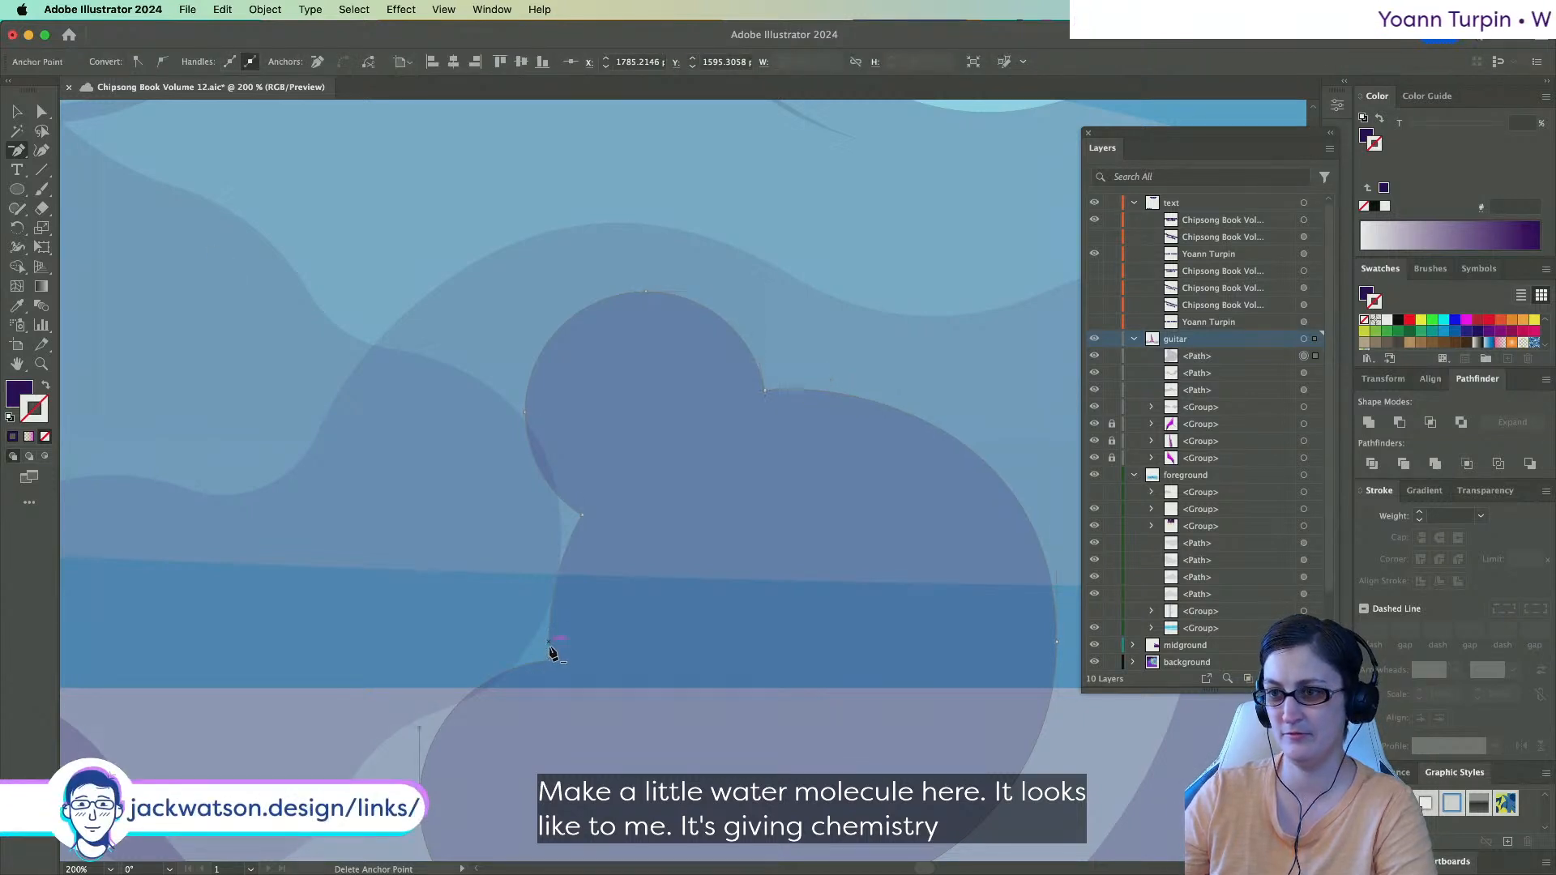
click(43, 114)
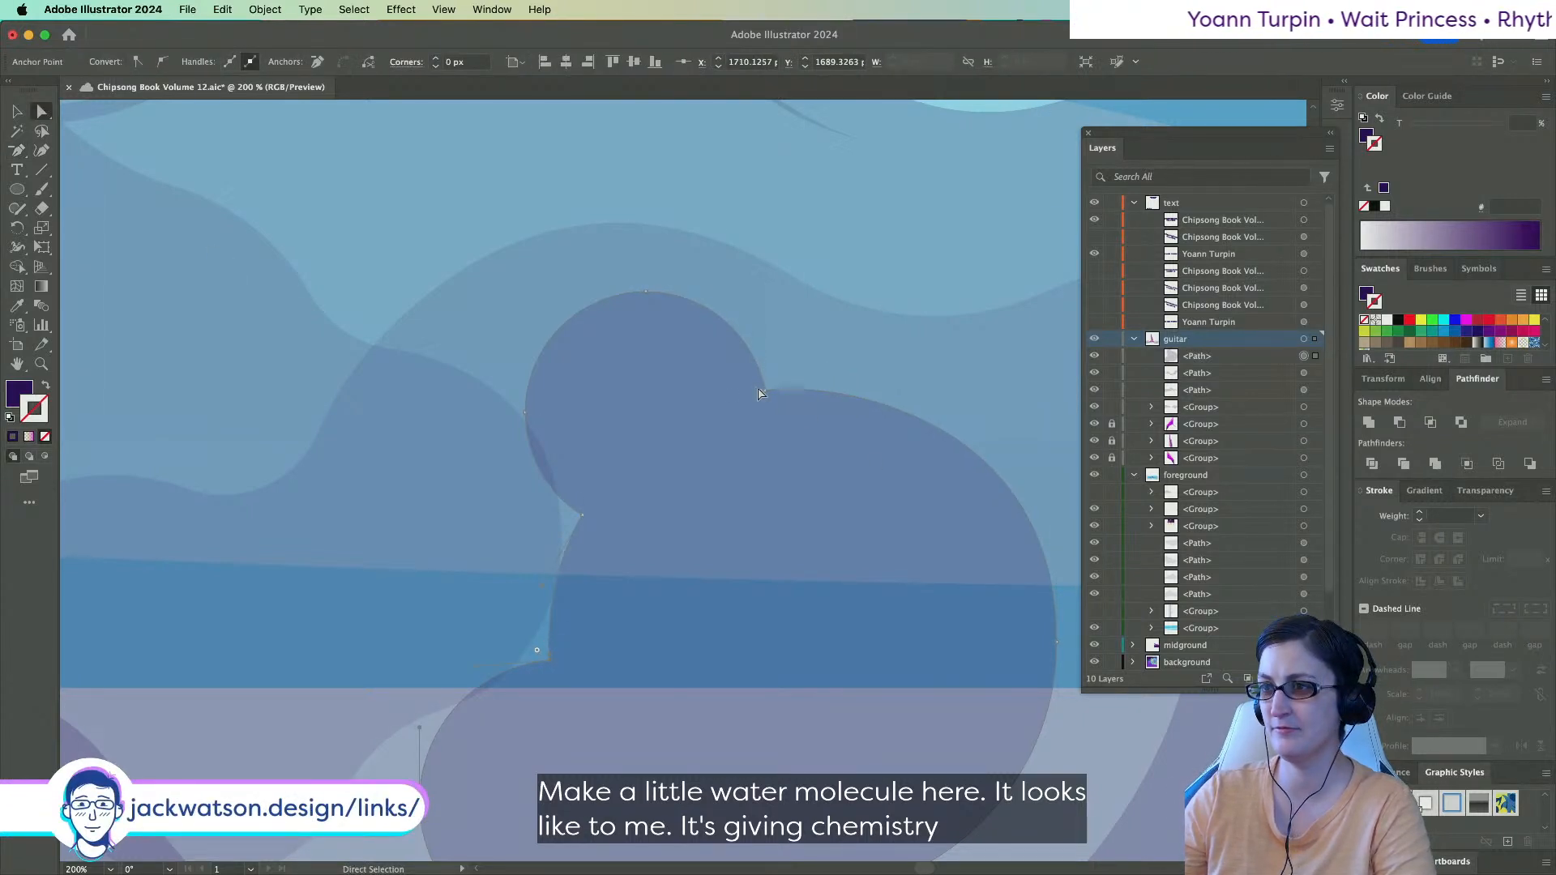
drag(840, 350, 876, 326)
click(582, 516)
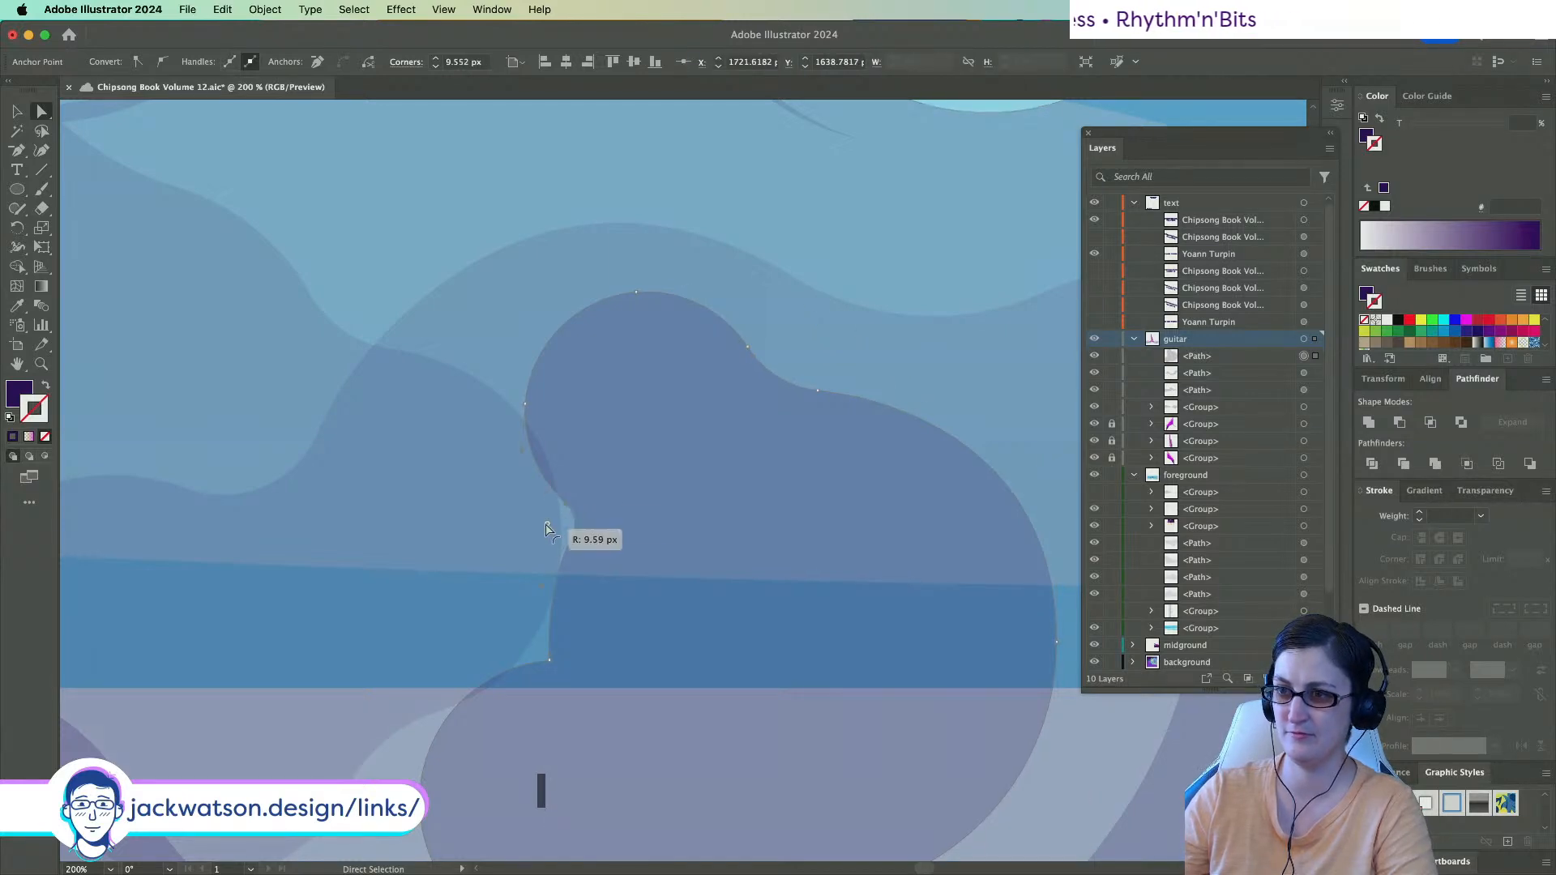
drag(531, 532, 604, 625)
scroll(600, 625, down, 5)
scroll(634, 531, up, 5)
scroll(637, 531, down, 3)
click(670, 274)
click(660, 319)
scroll(648, 323, down, 2)
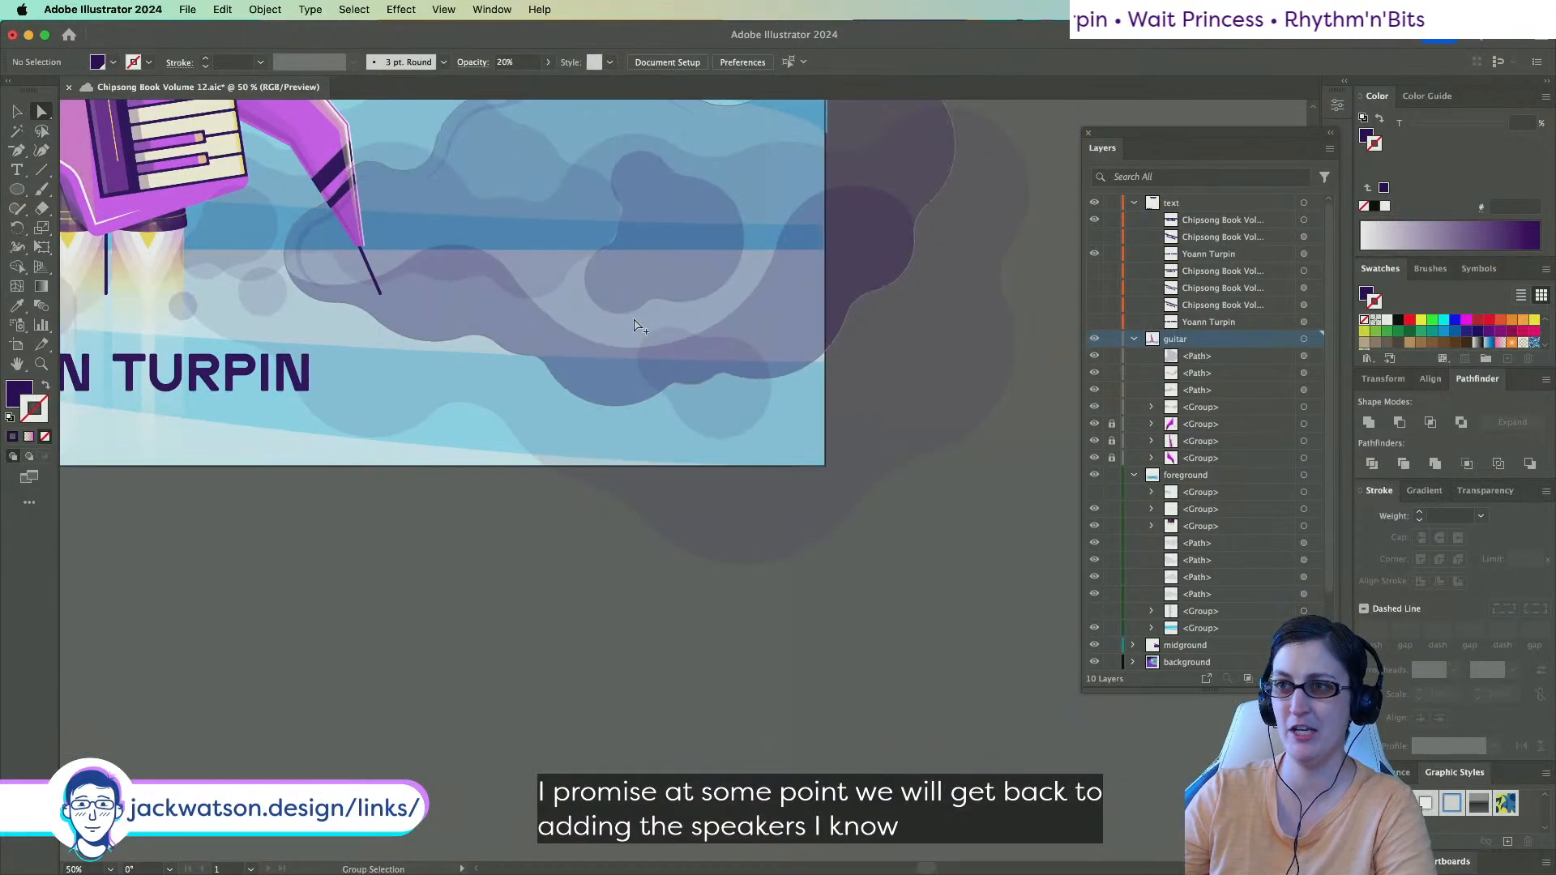
Shift the rounded shape slightly down and right inside the right cloud's hollow and rotate it clockwise.
drag(691, 350, 668, 416)
key(super+minus)
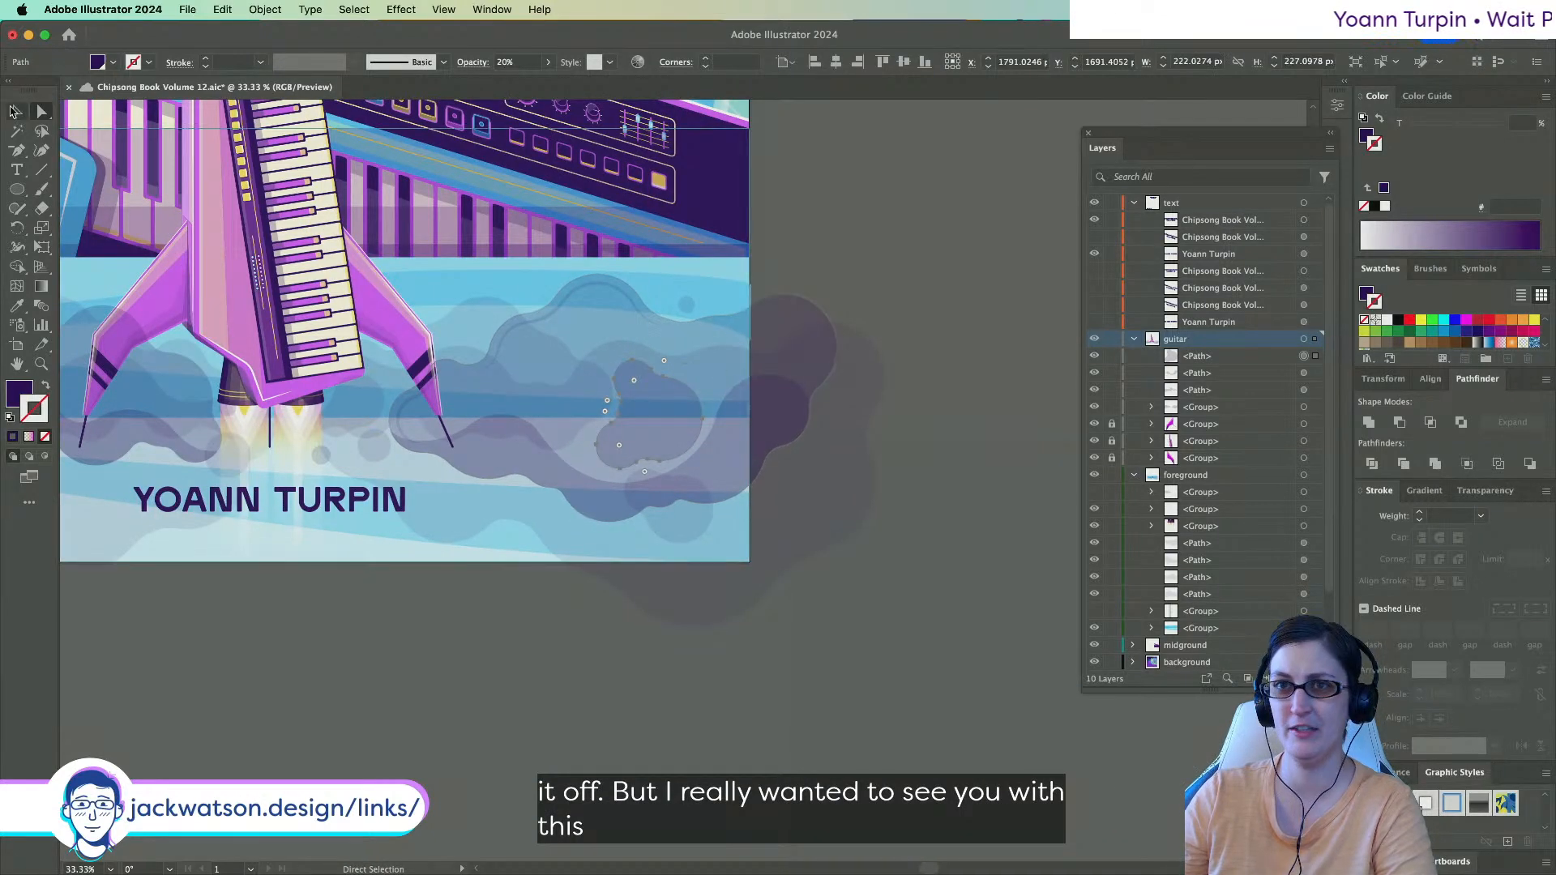
click(20, 114)
drag(704, 357, 725, 411)
click(517, 562)
scroll(517, 563, down, 4)
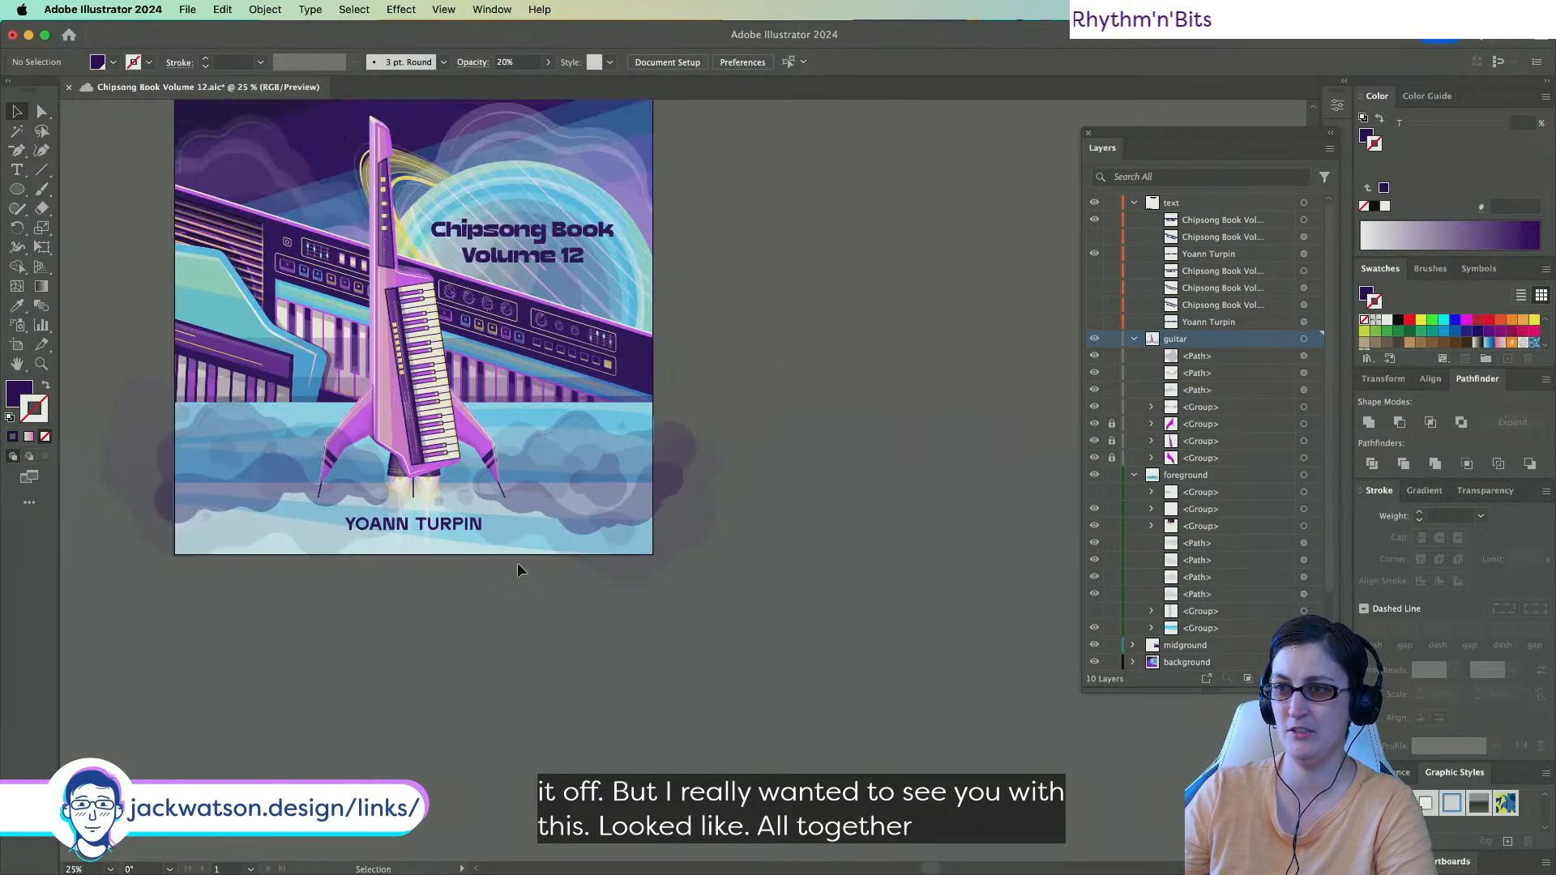
Adjust the rotated shape's position within the hollow of the right cloud's shadow and check it against the whole cover.
scroll(892, 573, up, 2)
click(828, 576)
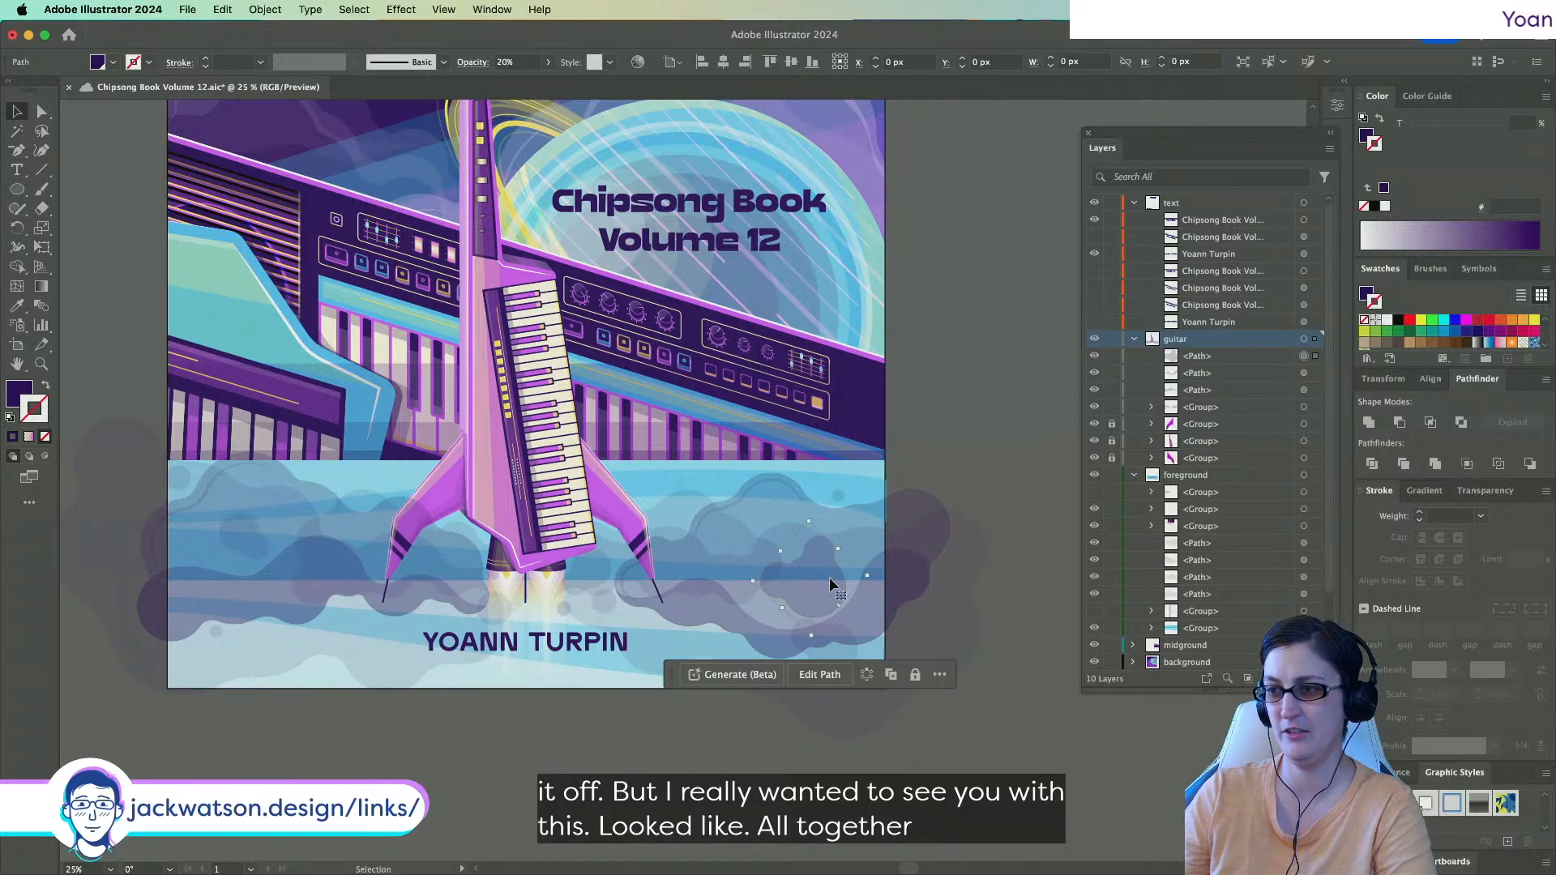
scroll(827, 576, right, 3)
drag(728, 606, 703, 580)
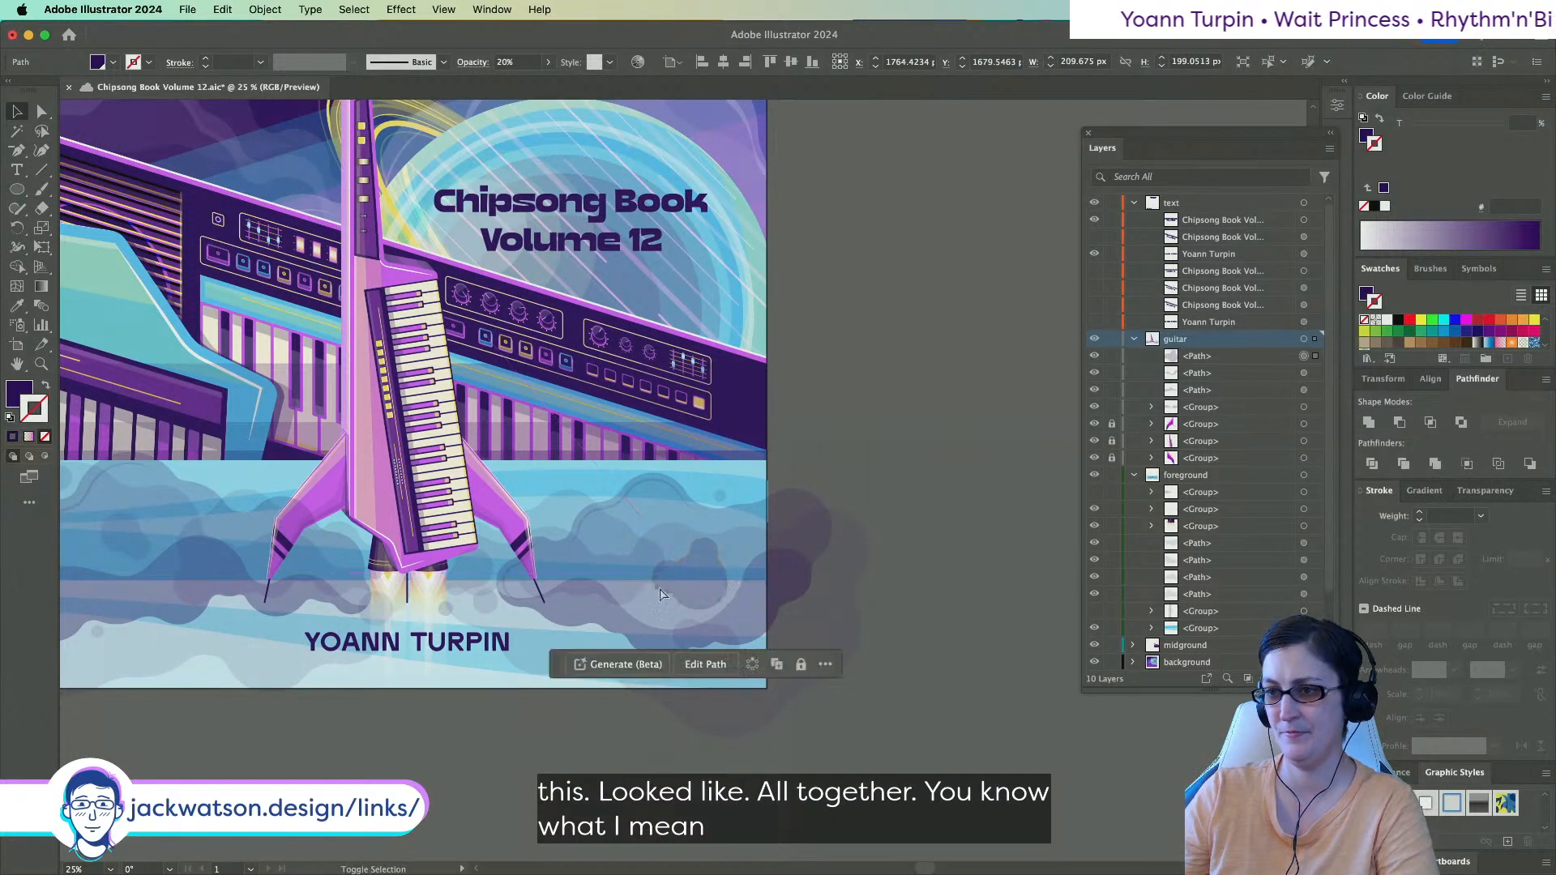
key(super+shift+a)
scroll(414, 561, down, 3)
scroll(423, 563, left, 3)
scroll(424, 562, up, 1)
Try the rounded shape at 10% opacity, and undo the change.
click(708, 567)
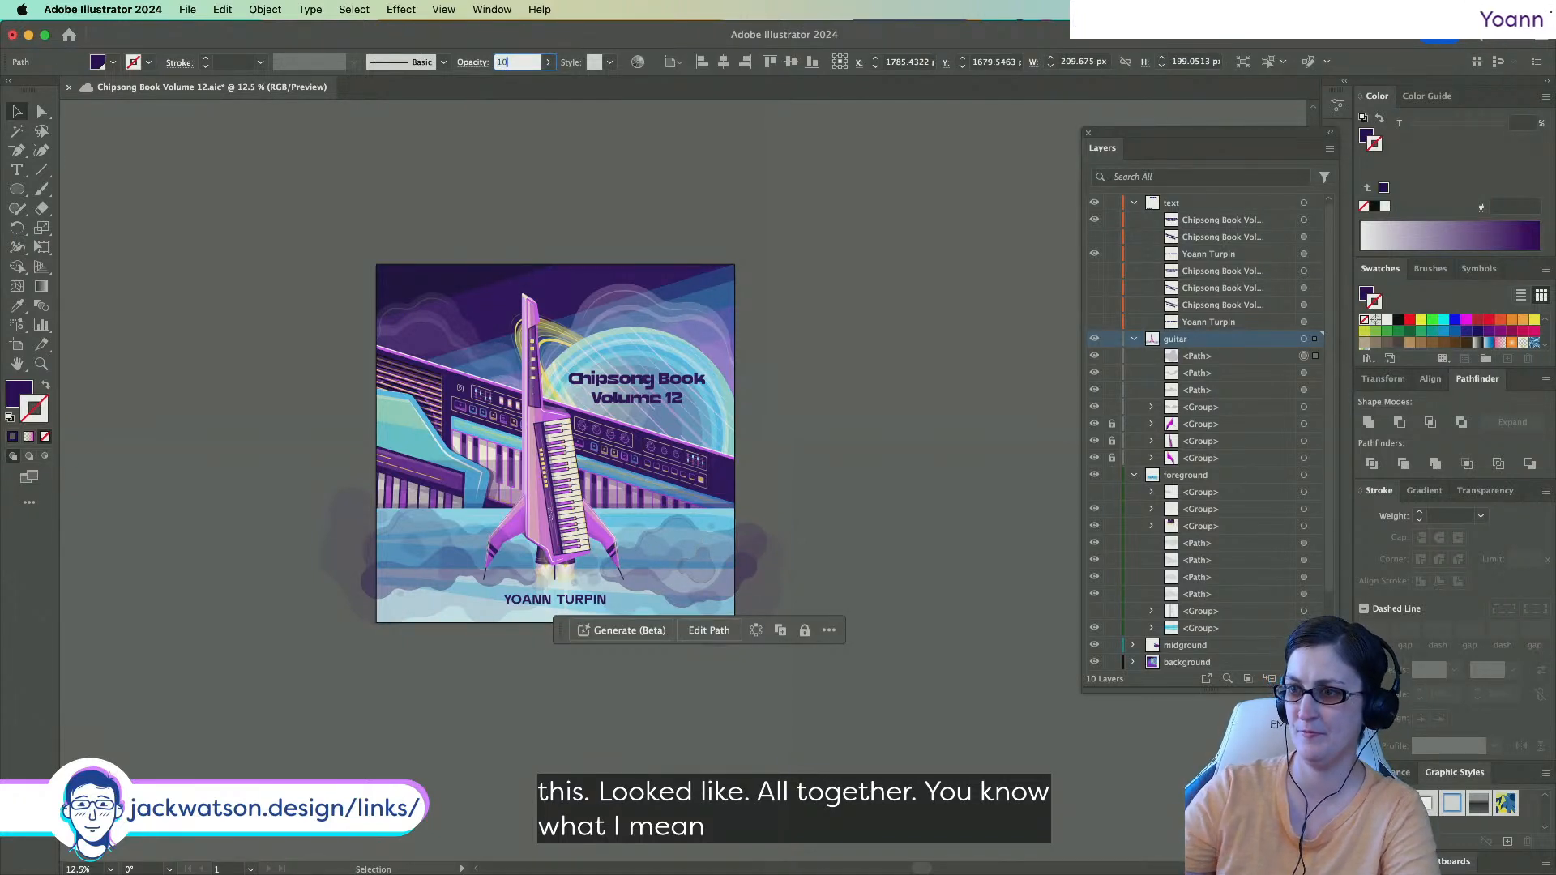
click(514, 645)
scroll(600, 624, up, 1)
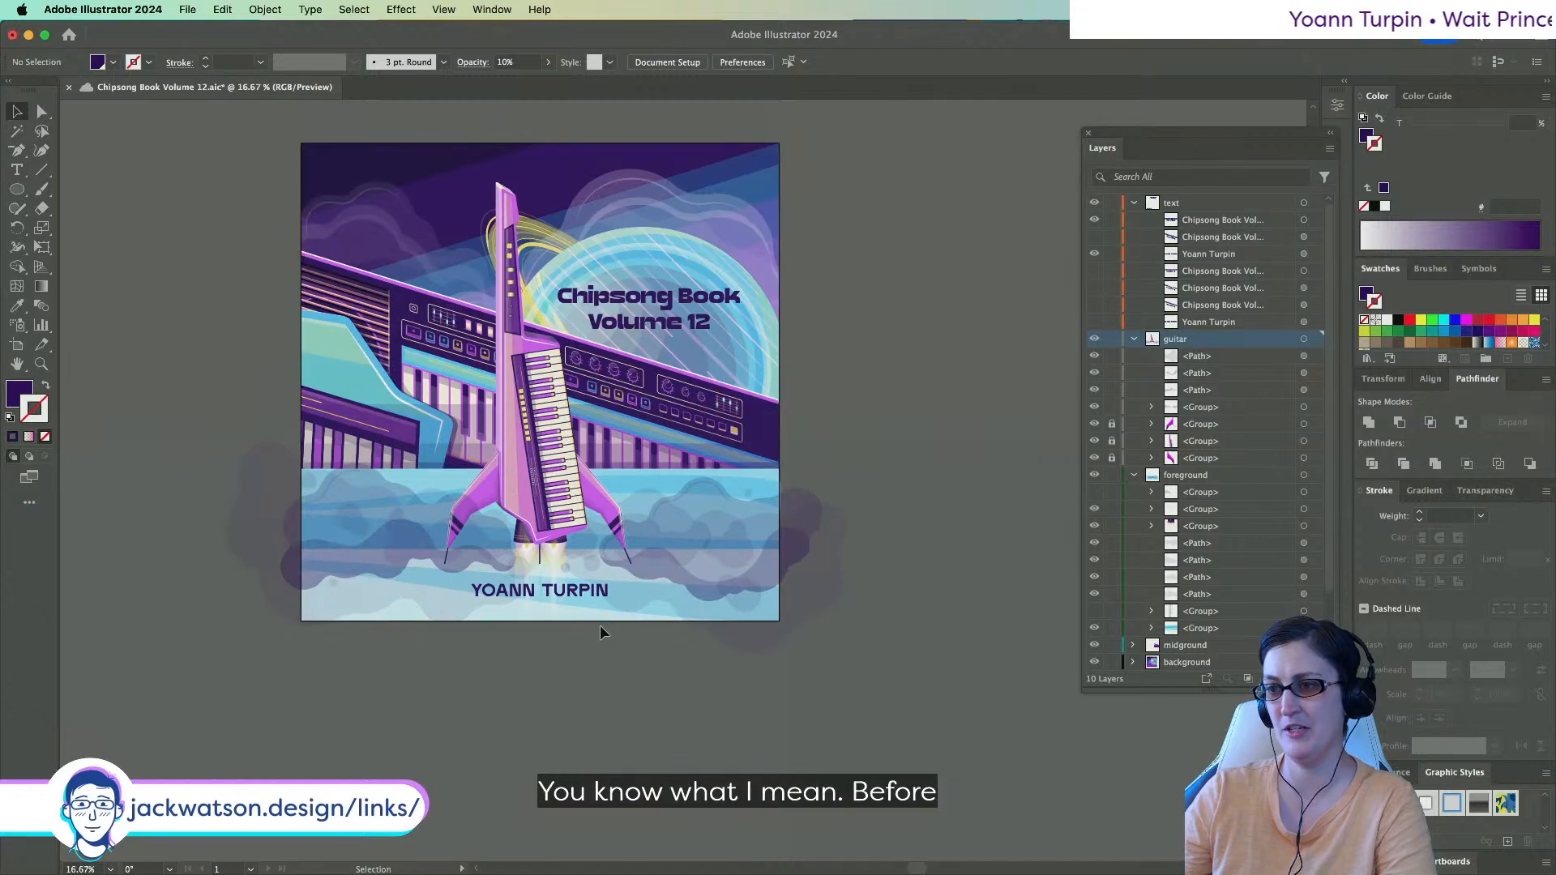
scroll(600, 625, right, 2)
key(a)
key(super+z)
click(593, 659)
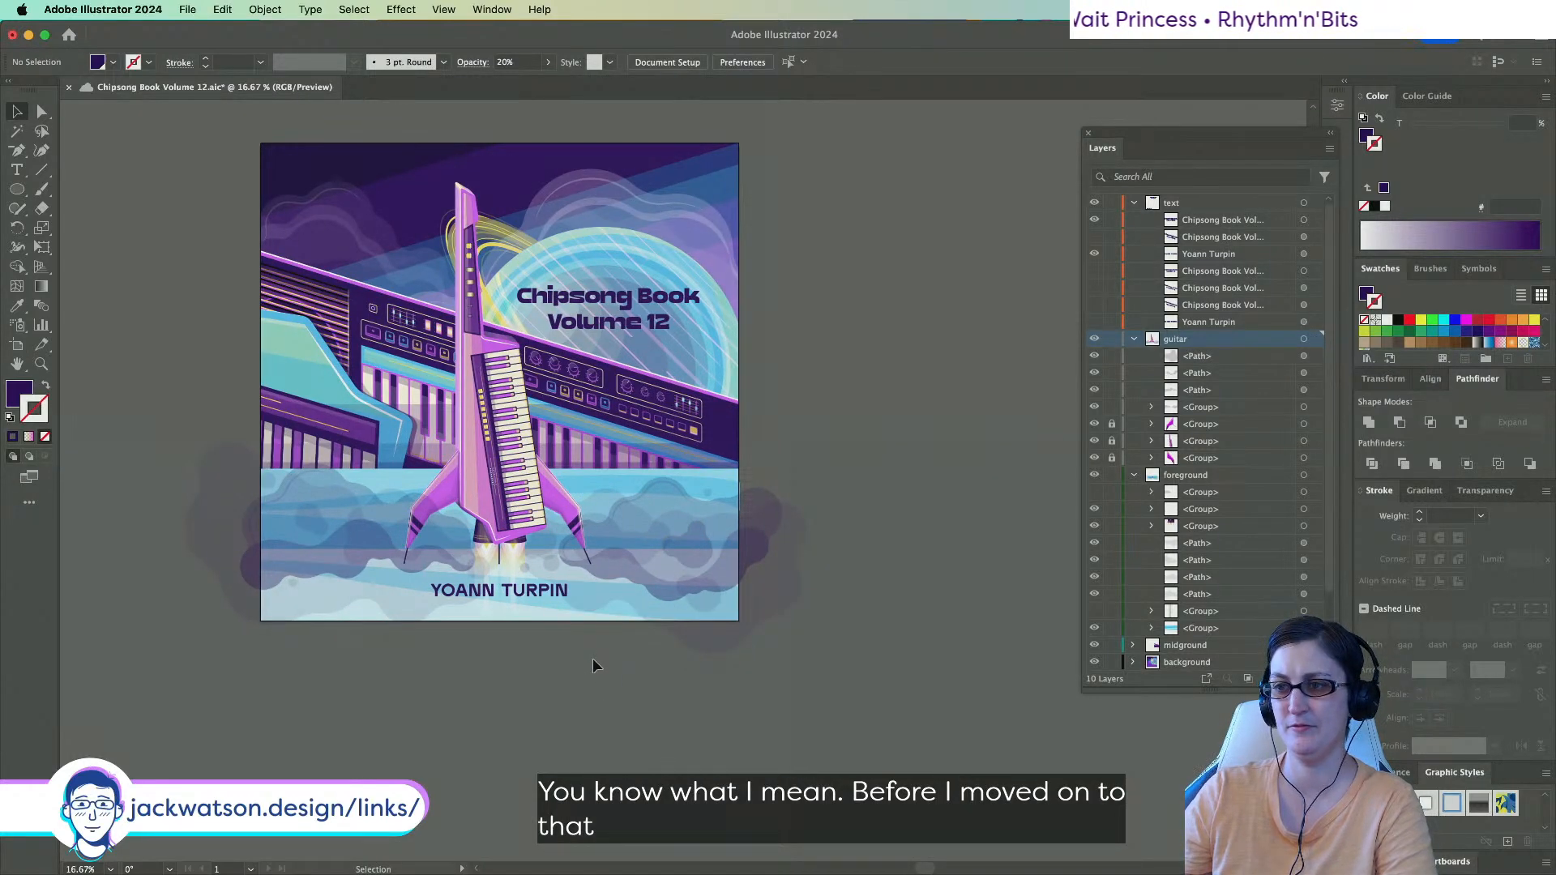
Move the right cloud's wavy shadow path into the left cloud's group in the guitar layer.
scroll(592, 658, left, 2)
scroll(592, 658, up, 1)
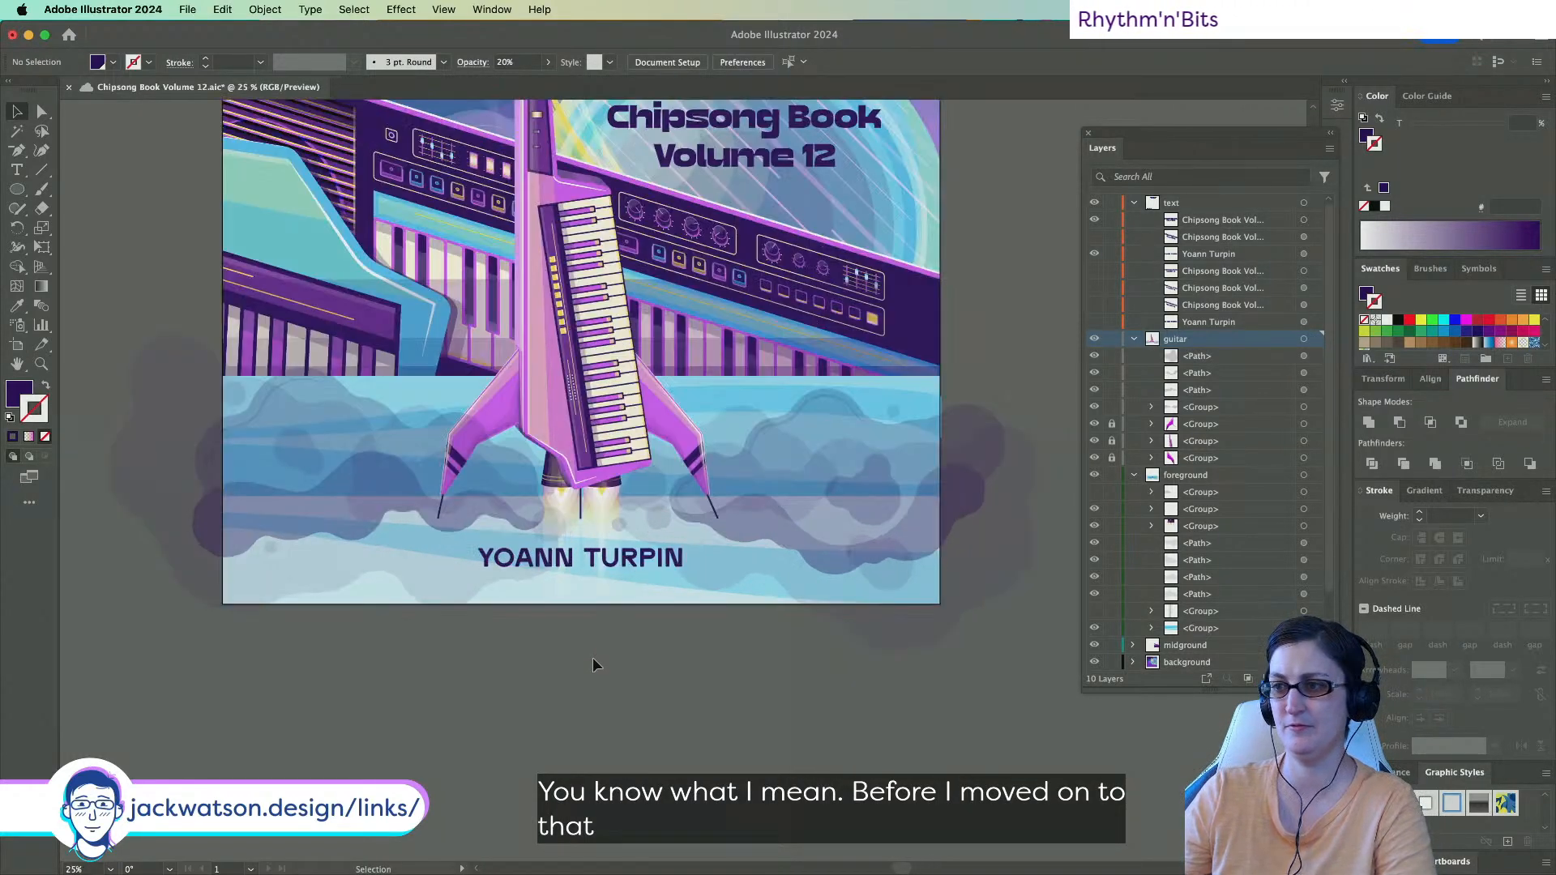
click(1151, 407)
click(298, 441)
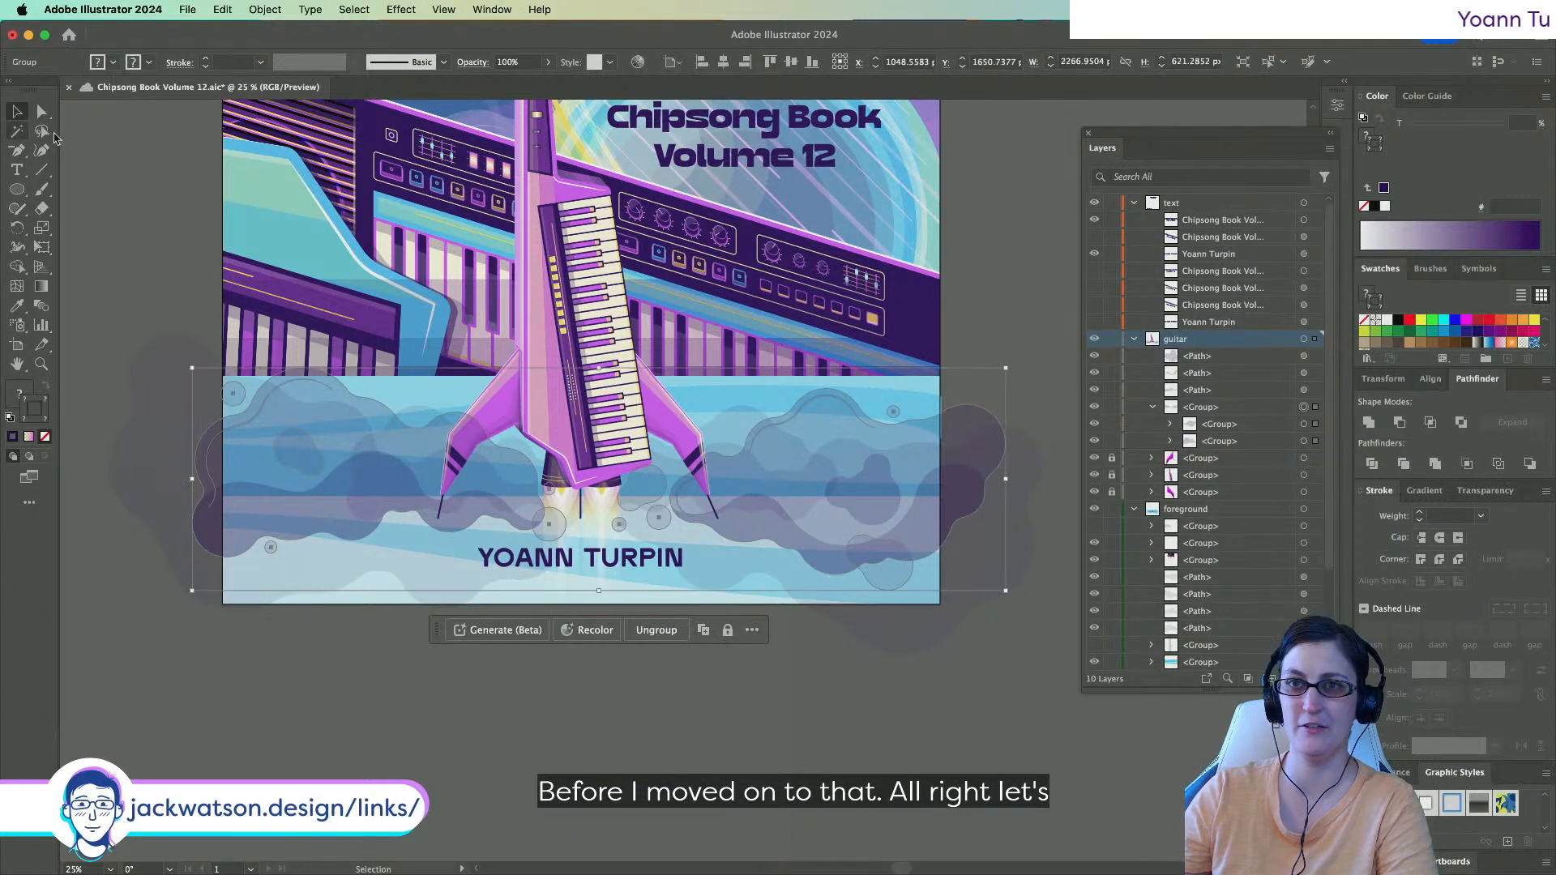
click(1306, 392)
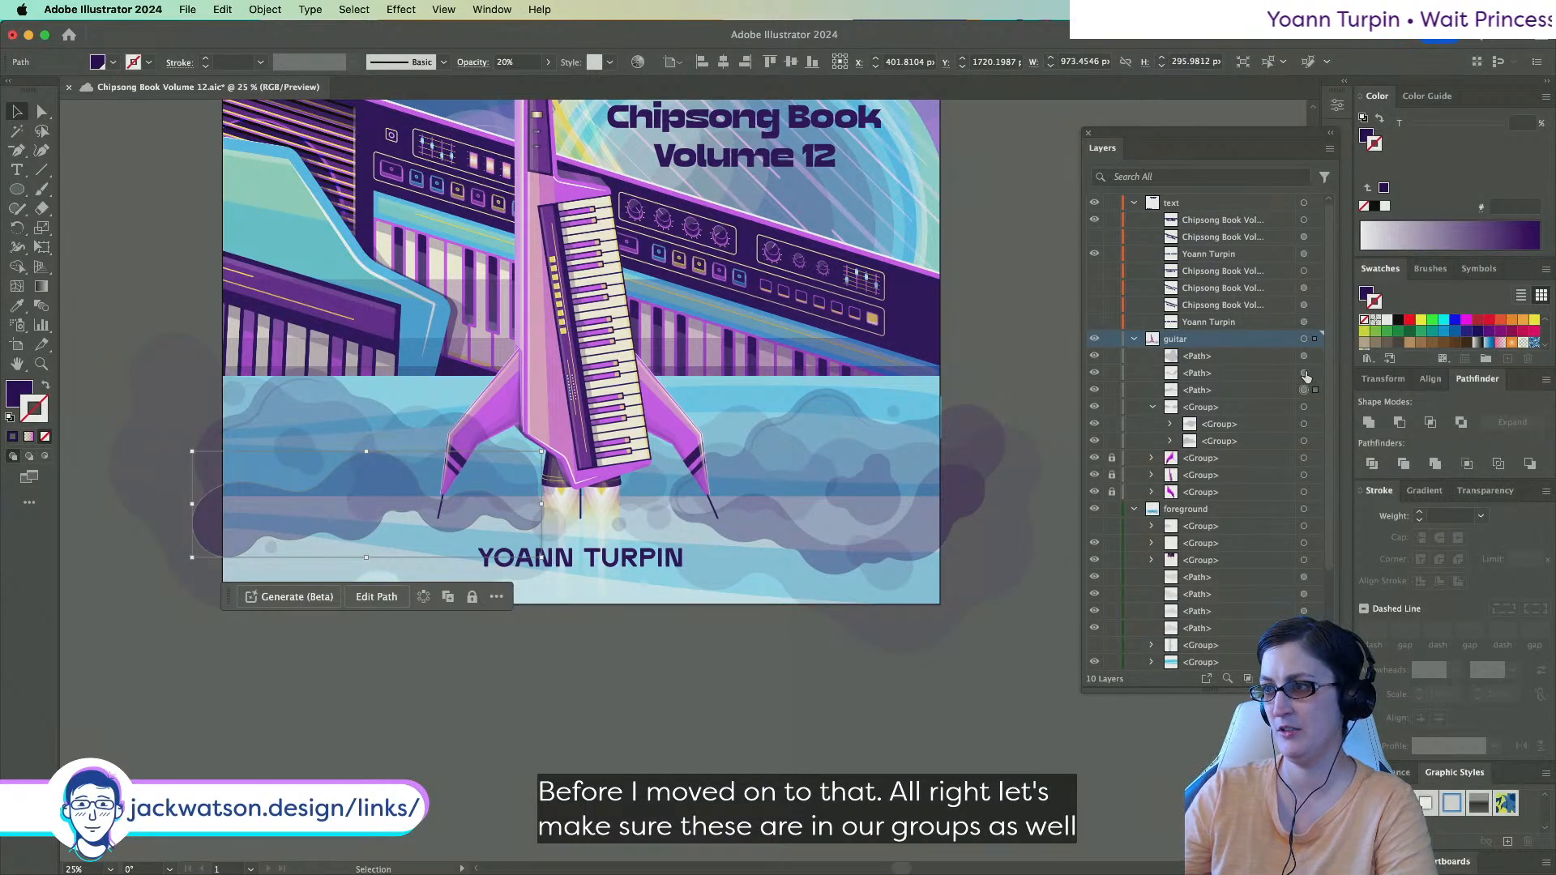
click(1306, 376)
key(super+x)
key(super+shift+a)
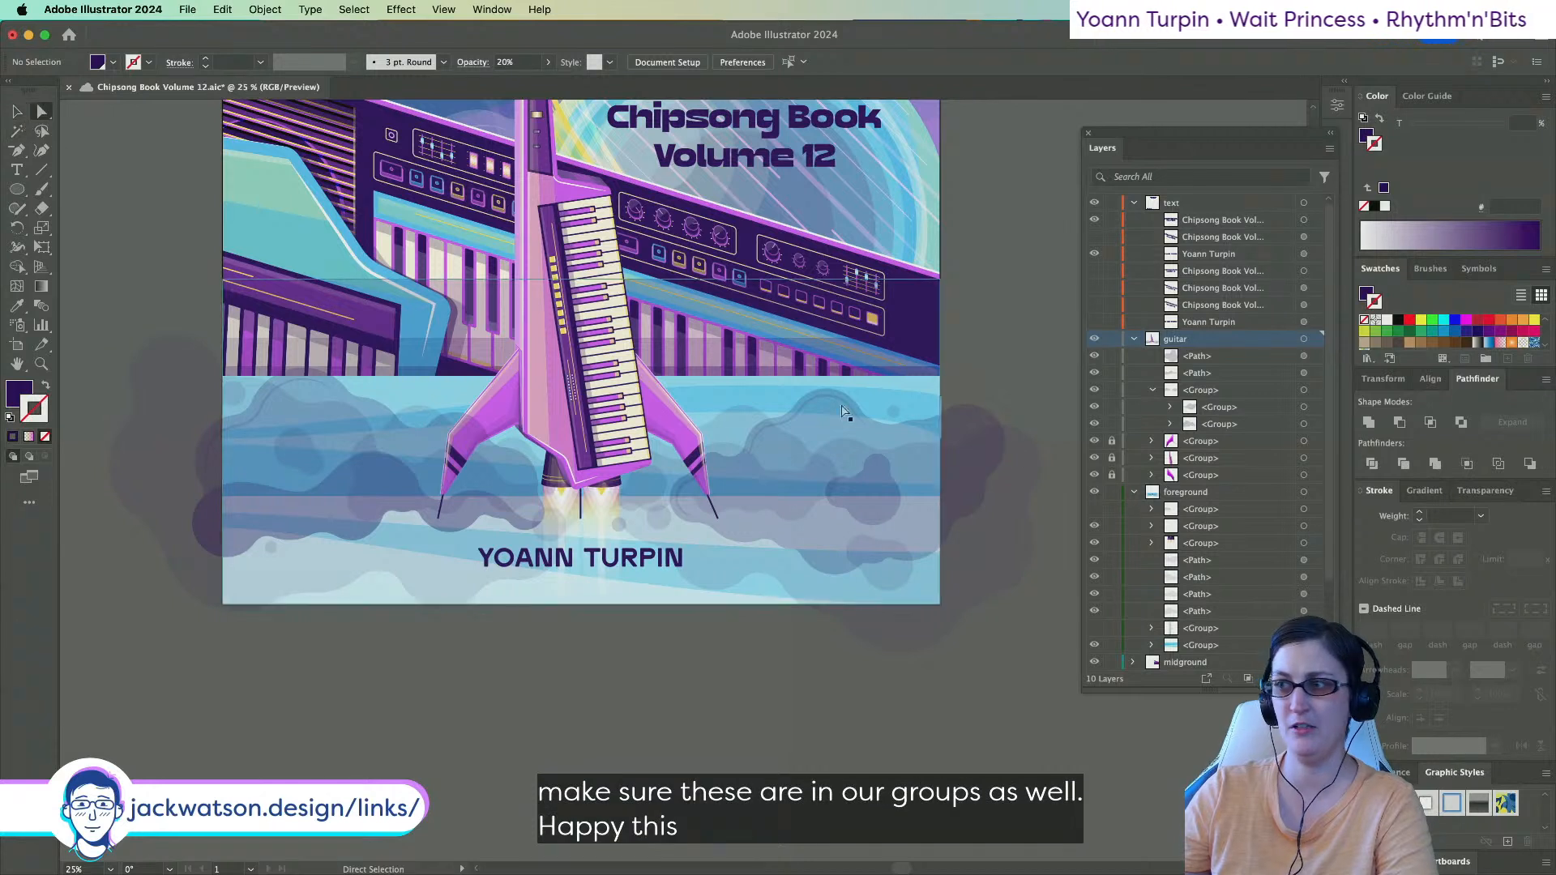
click(1304, 424)
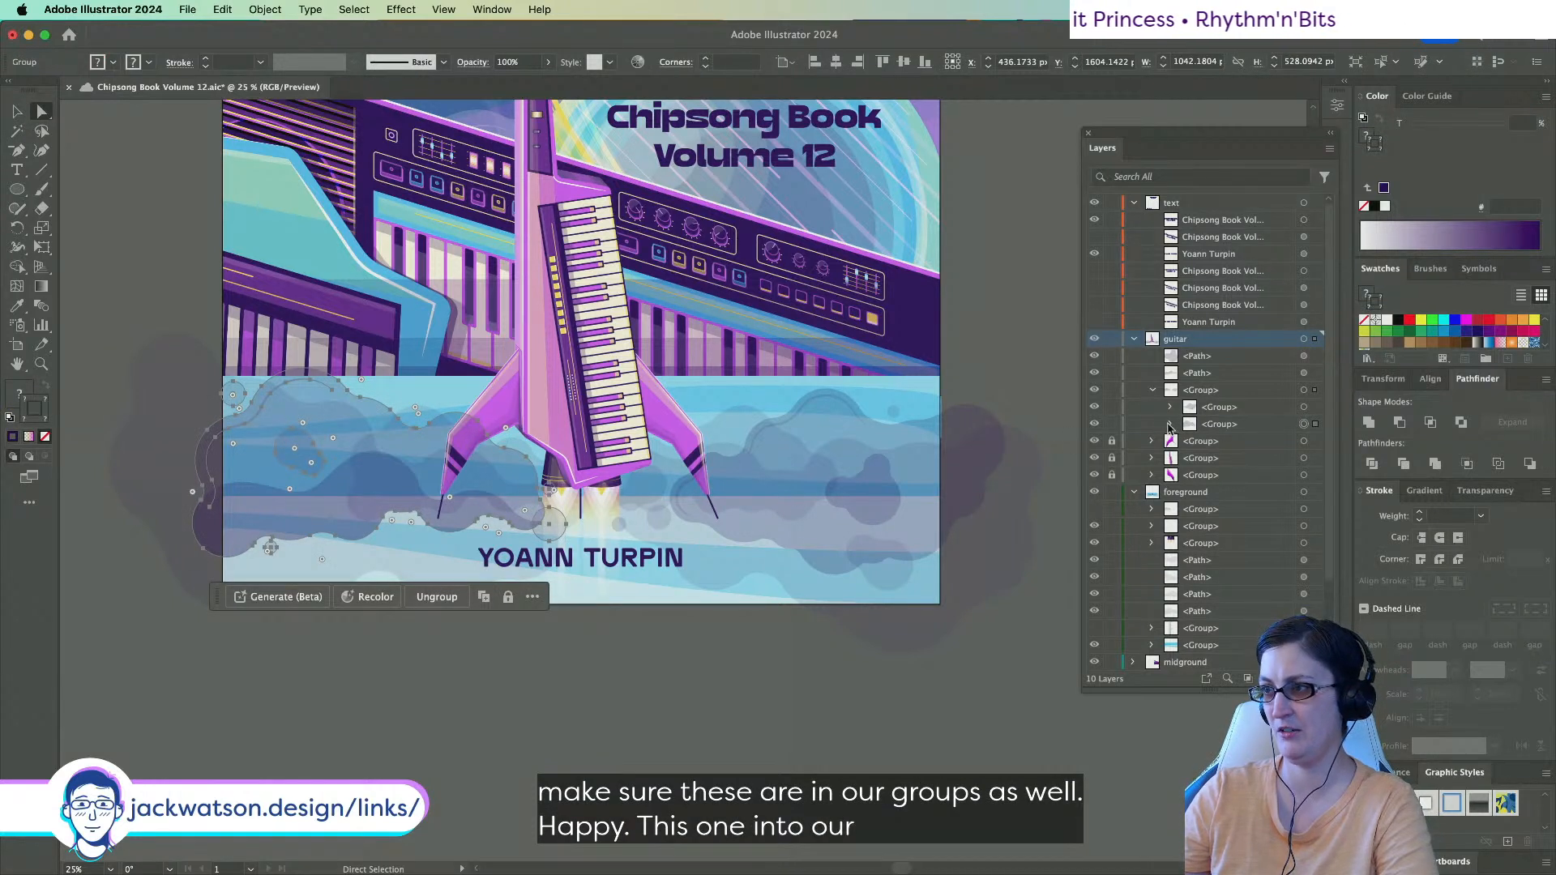
click(1169, 424)
click(1304, 441)
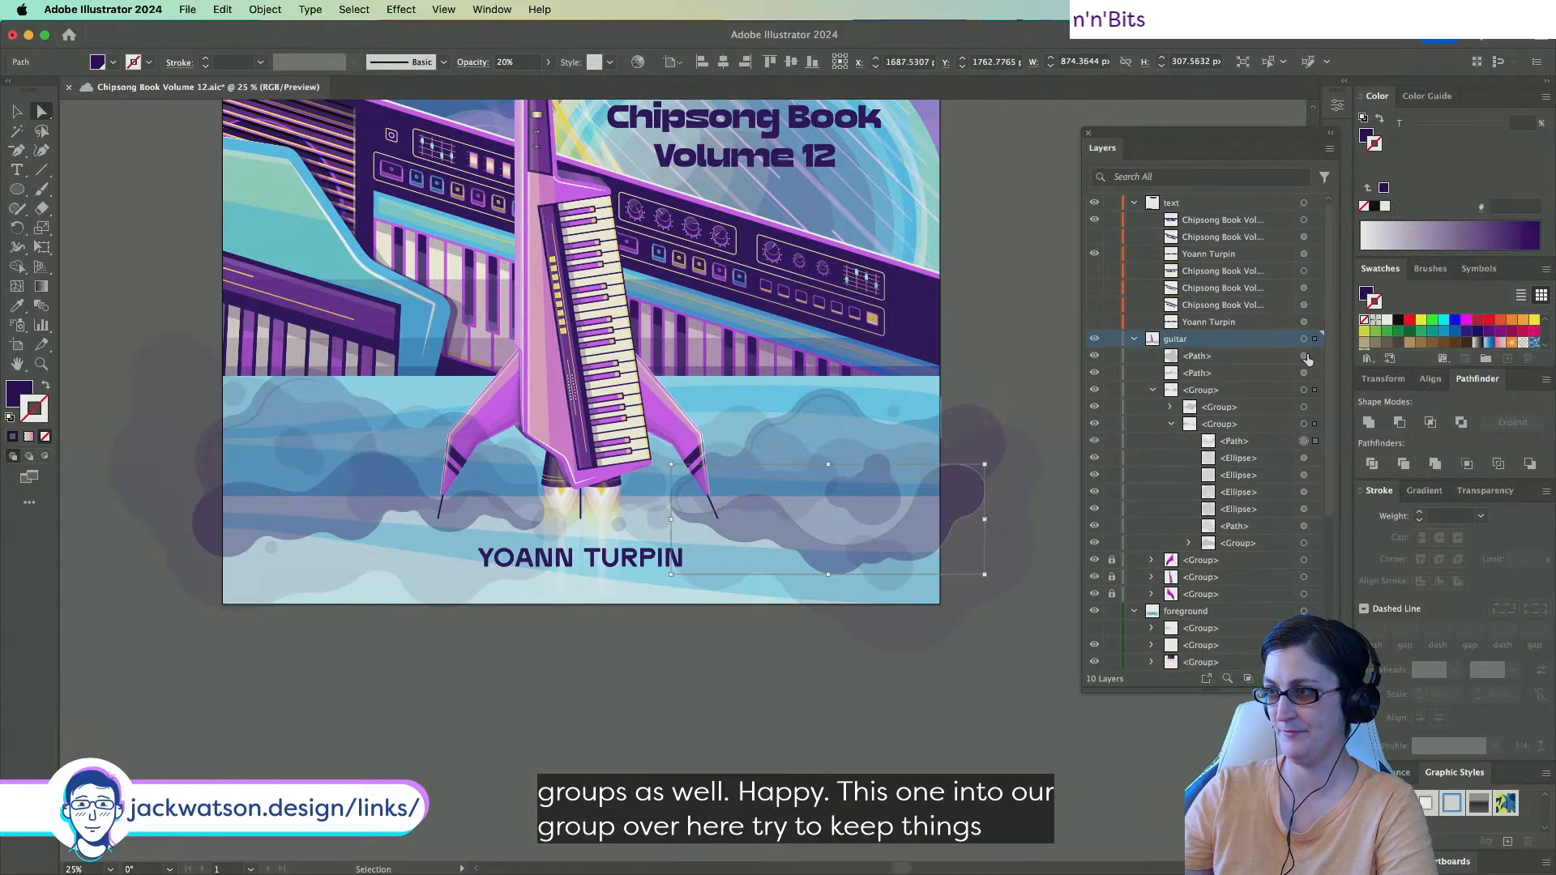
Move the rounded shape and the left shadow path from the guitar layer's top level into the right cloud's group.
click(1304, 356)
shift+click(1304, 372)
key(Delete)
click(1170, 390)
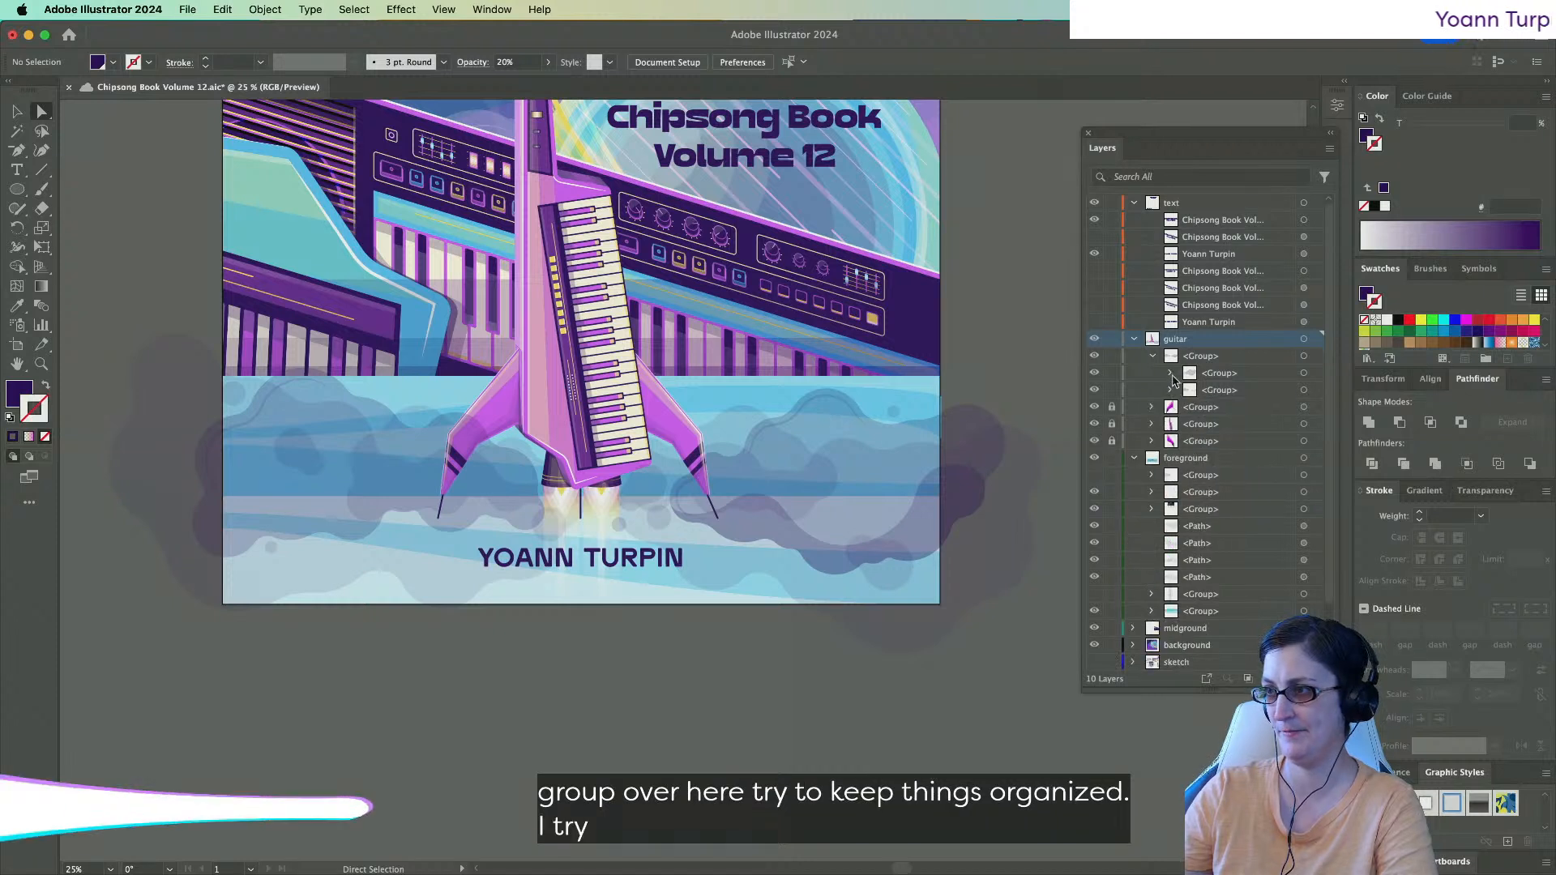
click(1171, 374)
click(1304, 390)
key(super+f)
click(689, 712)
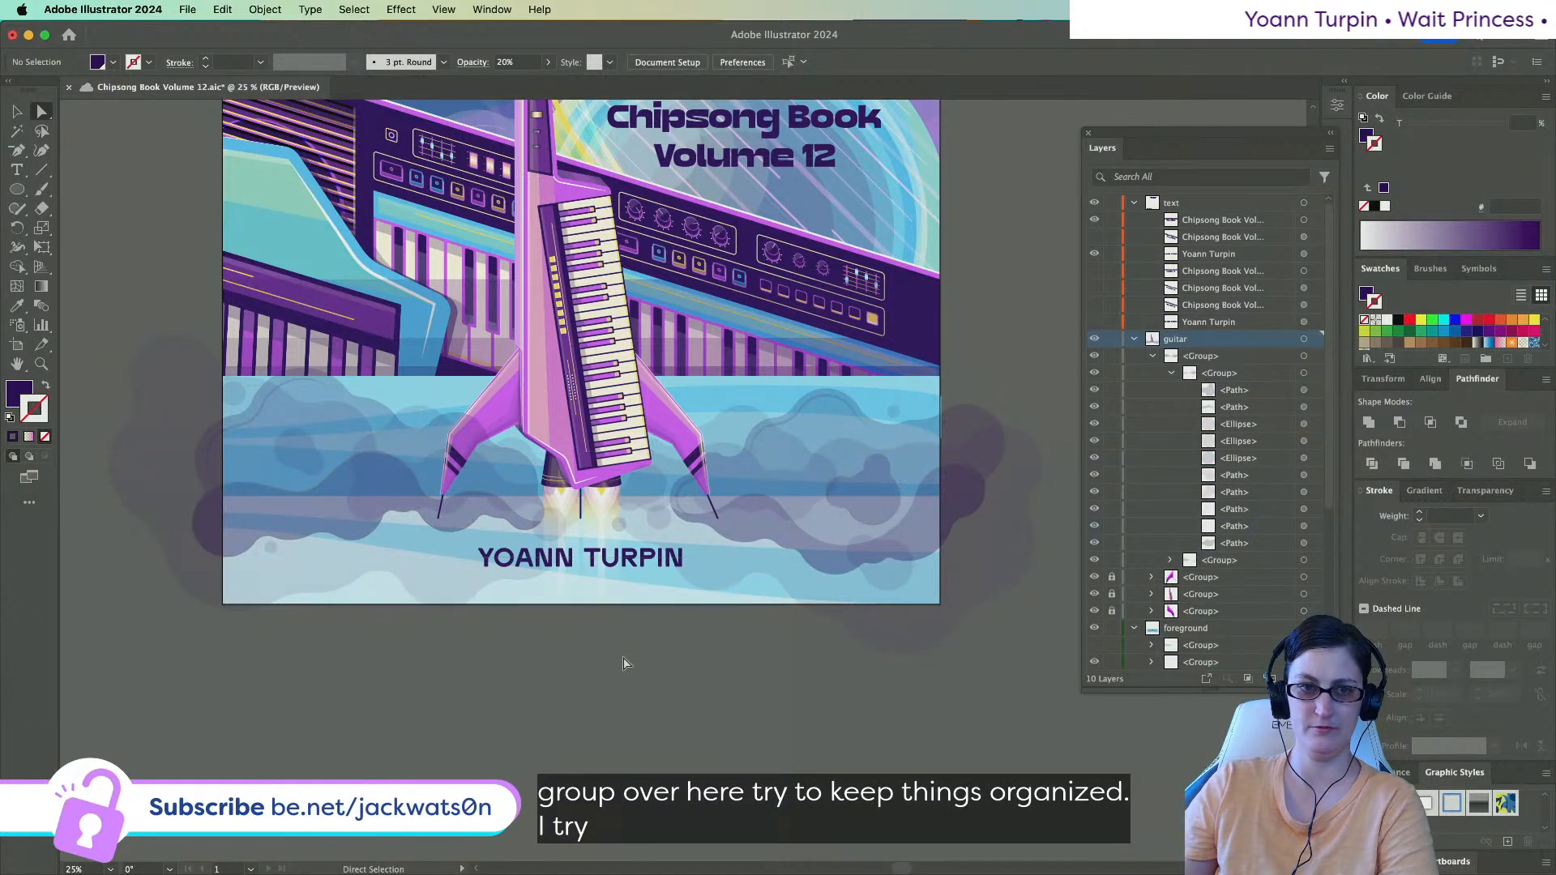
Move the left shadow path out of the right cloud's group and into the left cloud's group.
click(375, 486)
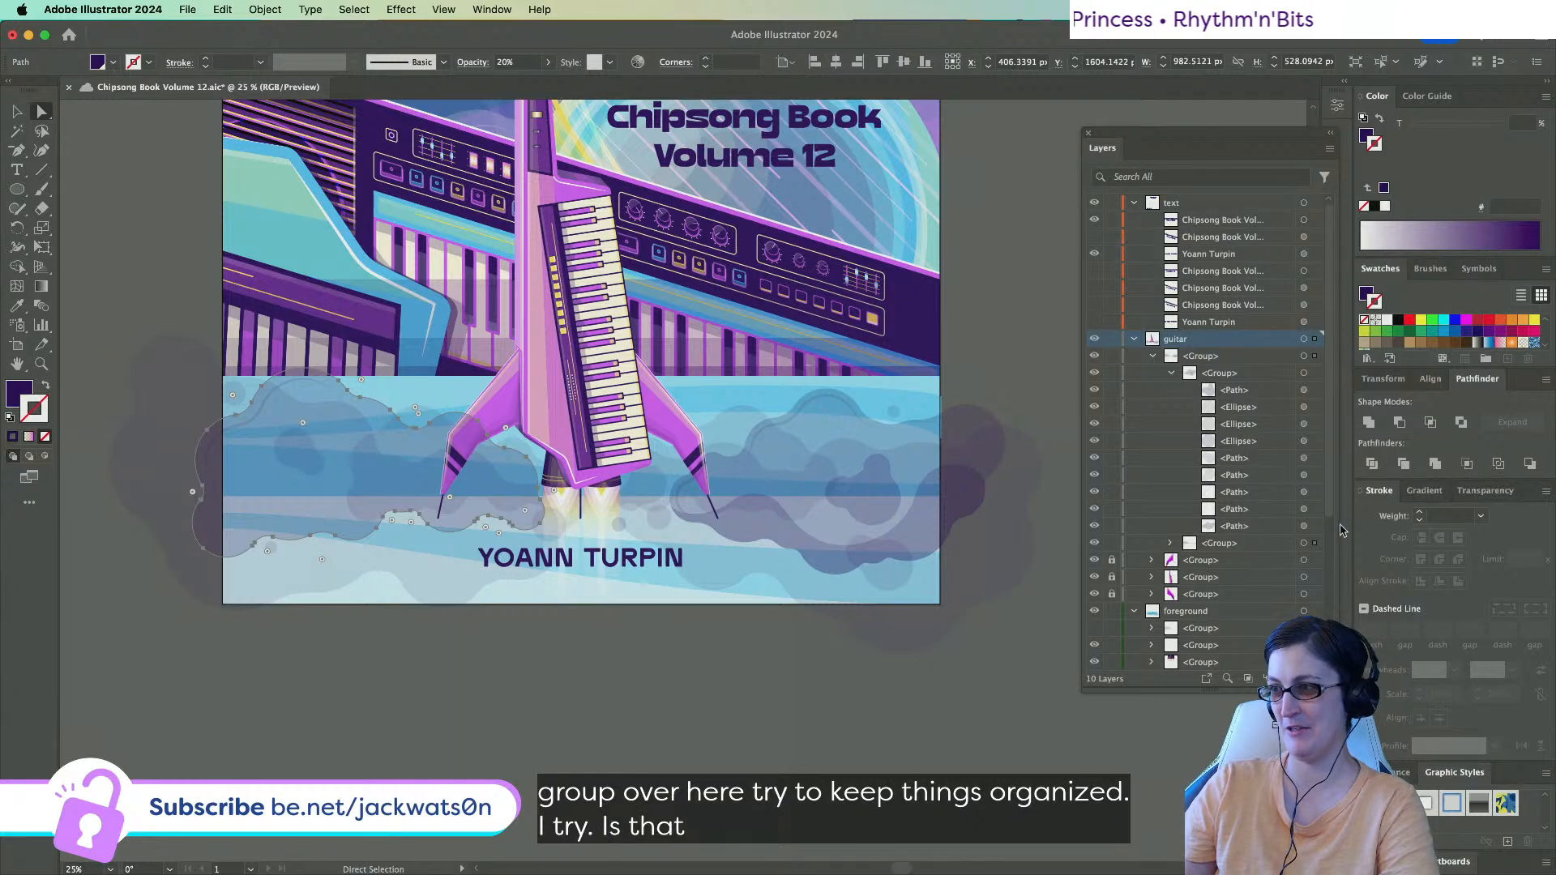
click(1170, 544)
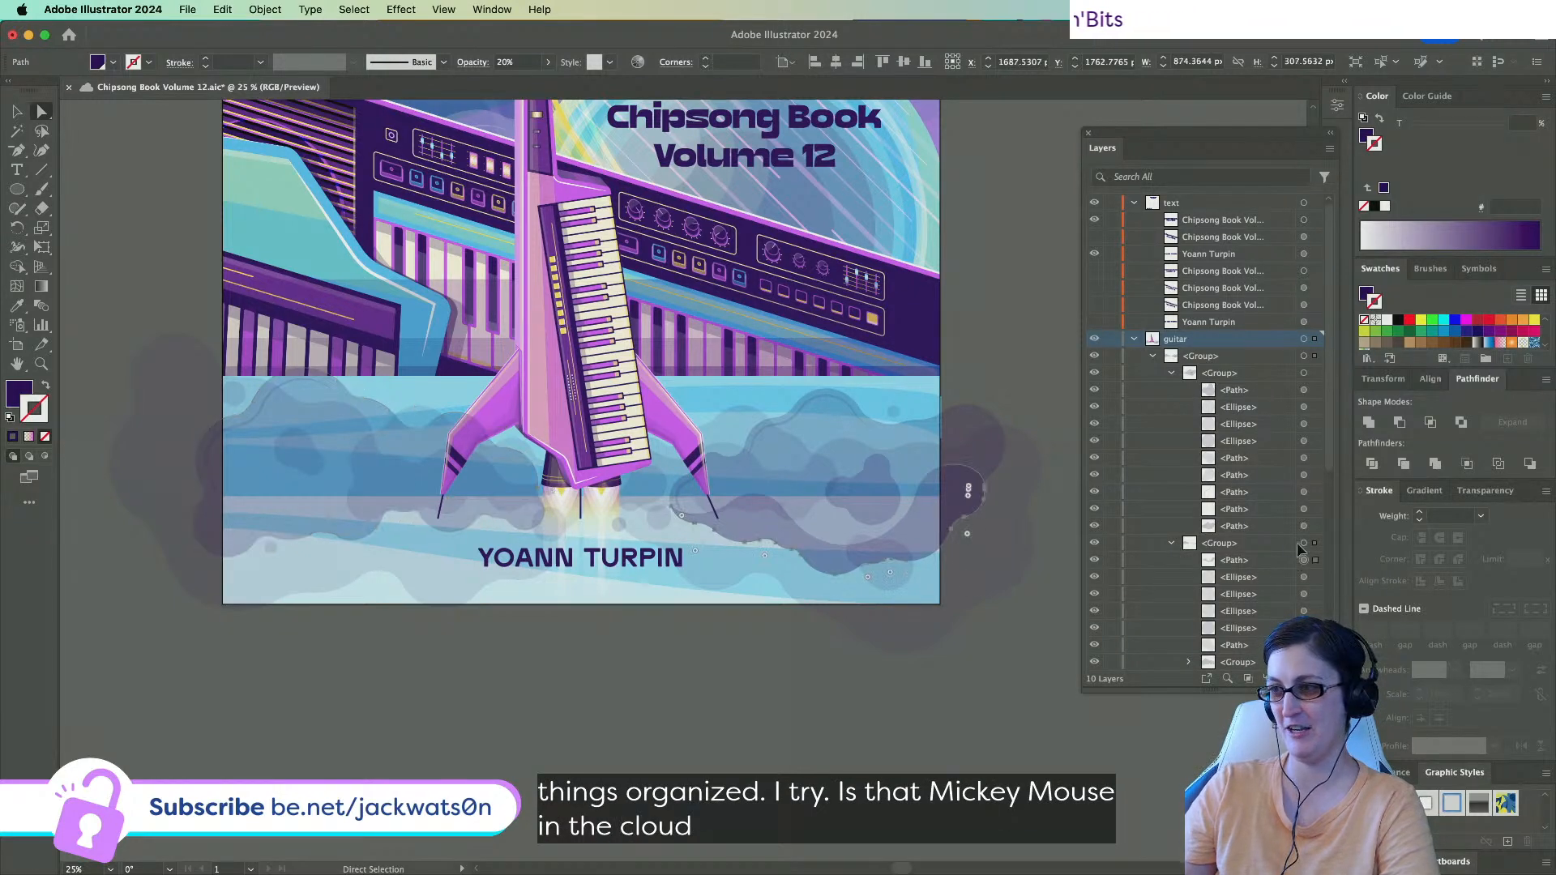
key(super+f)
shift+click(928, 532)
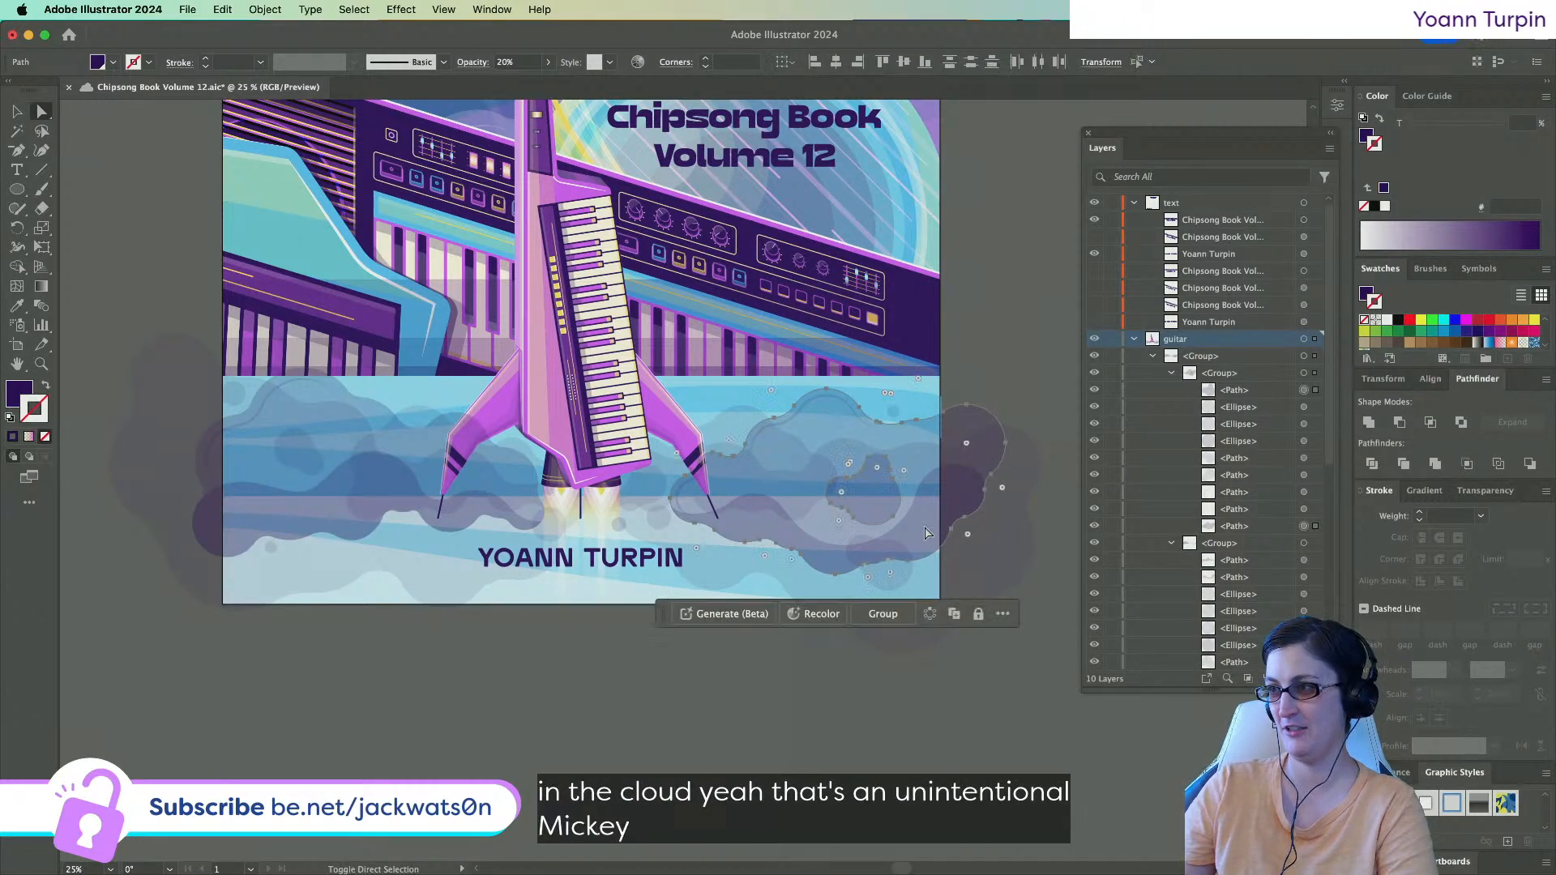
click(1037, 492)
Move the rounded shape right and slightly down so it overlaps the edge of the right cloud's wavy shadow.
scroll(882, 504, up, 3)
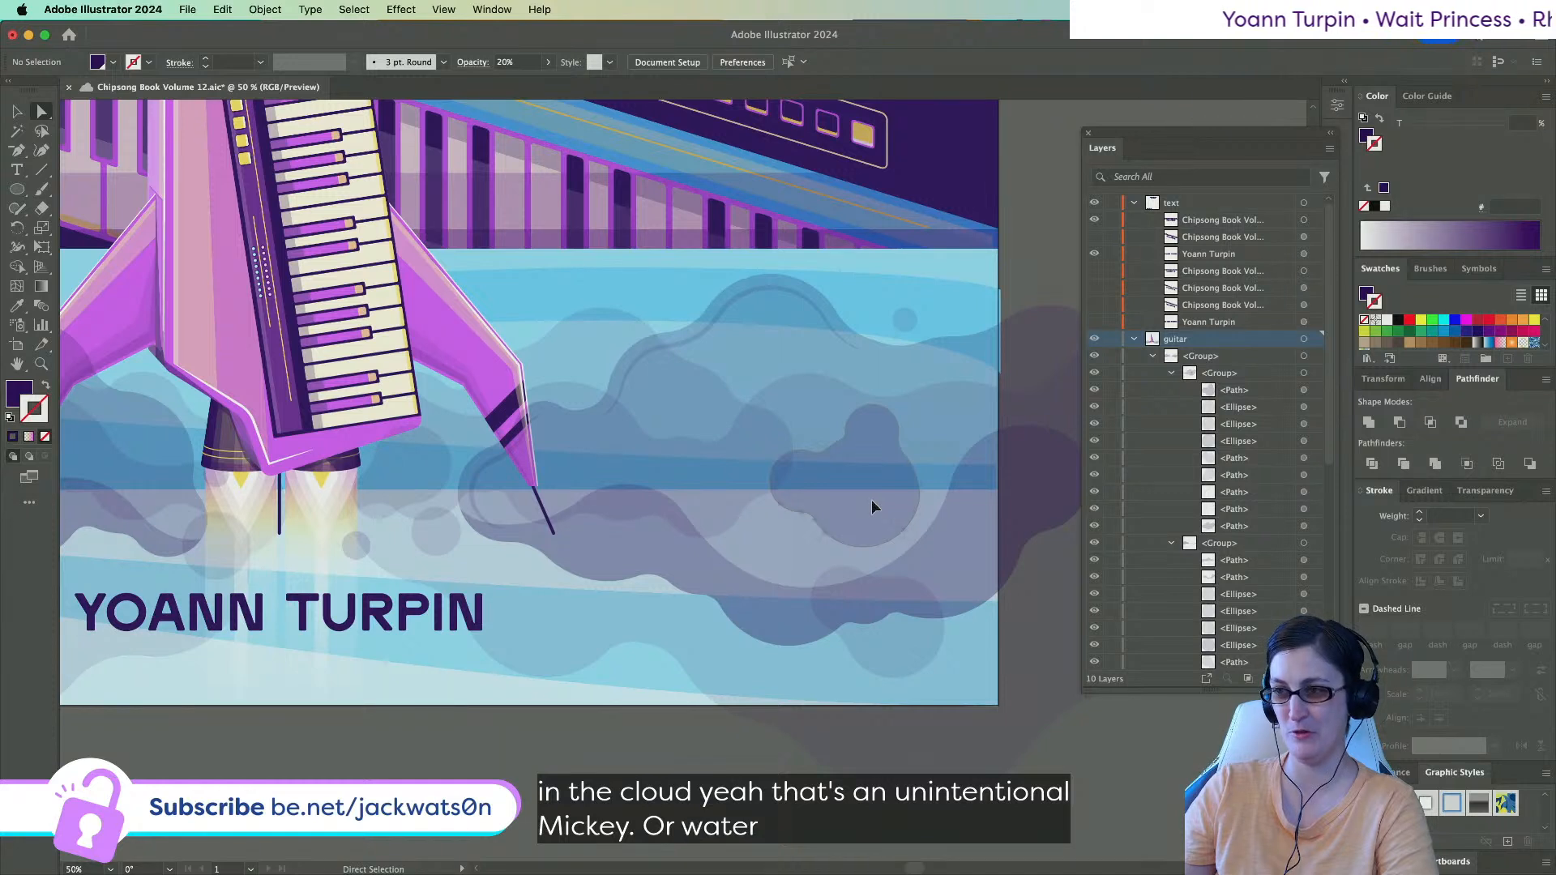
click(872, 509)
scroll(871, 508, right, 5)
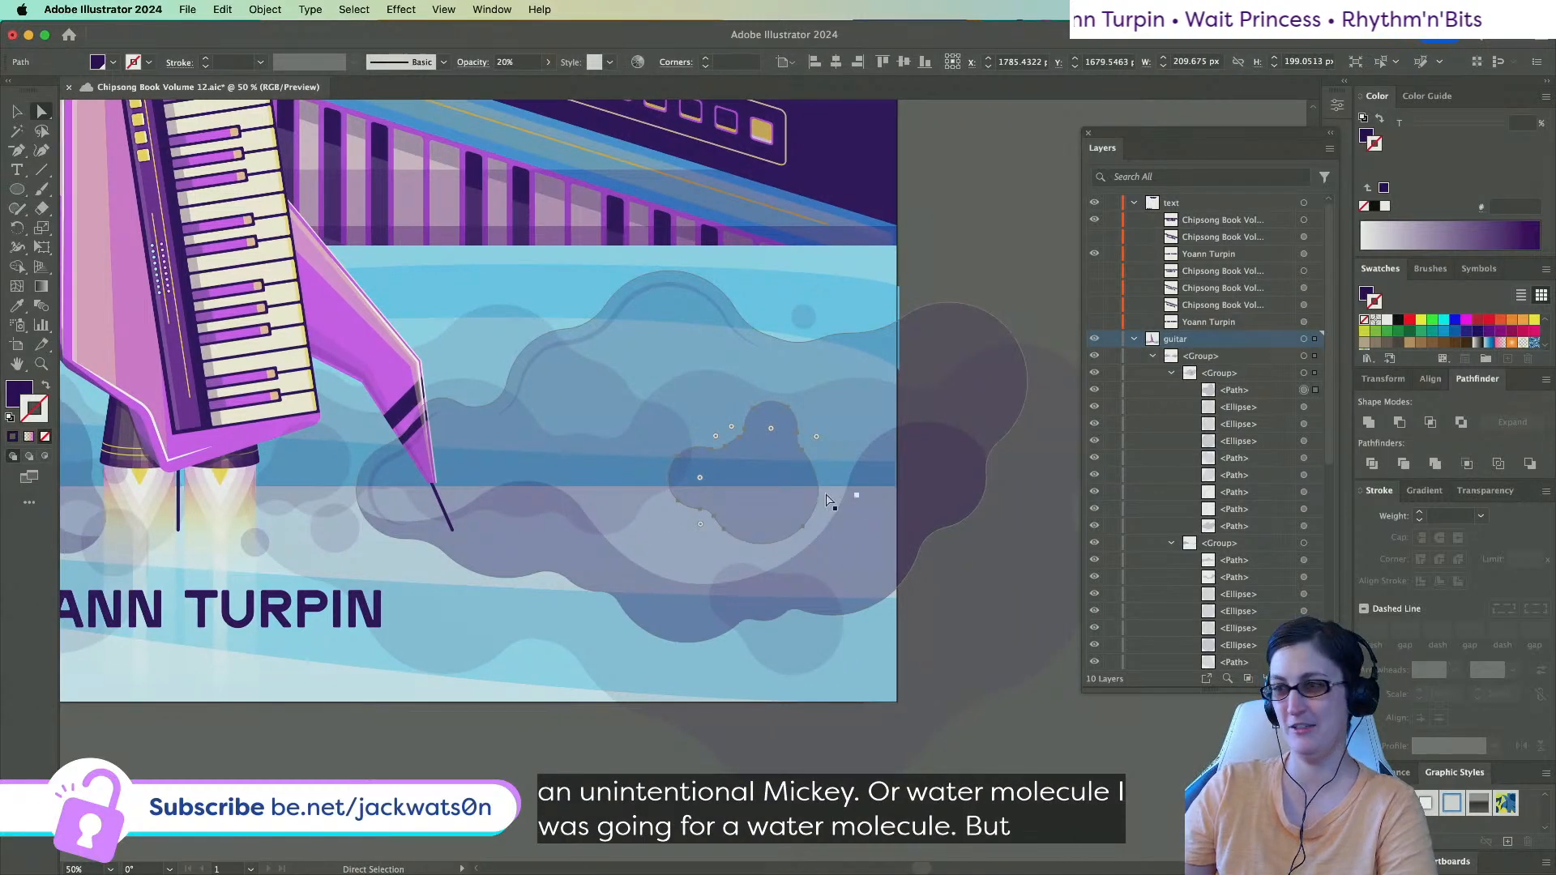
drag(748, 490, 800, 513)
Try to combine the rounded shape with the right cloud's base path using Pathfinder, and undo it.
click(1394, 426)
key(super+z)
key(super+shift+z)
key(super+z)
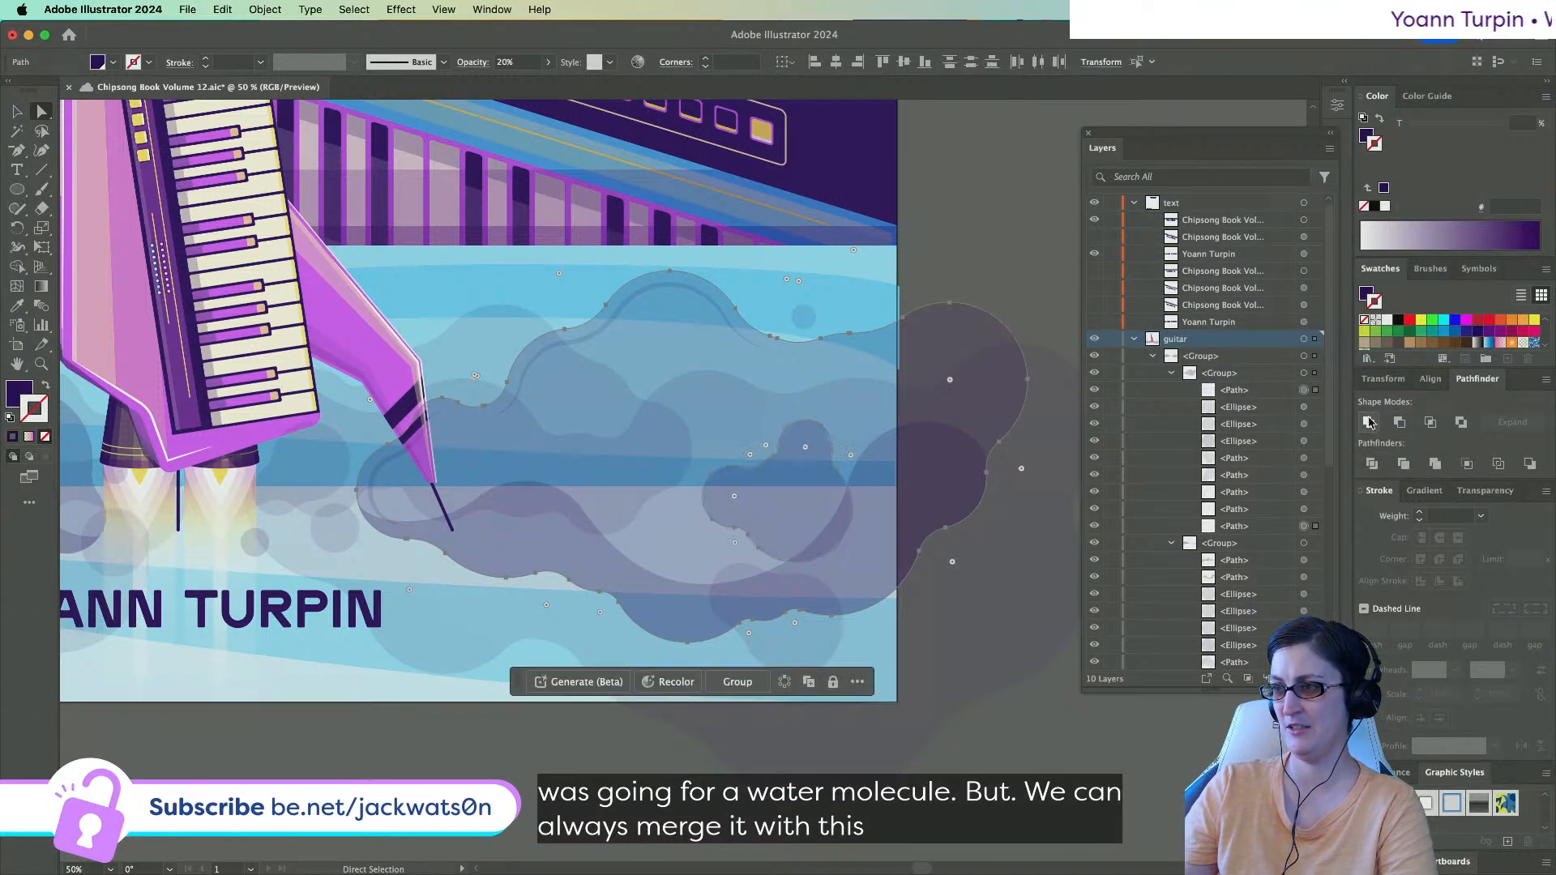
key(super+shift+a)
click(859, 568)
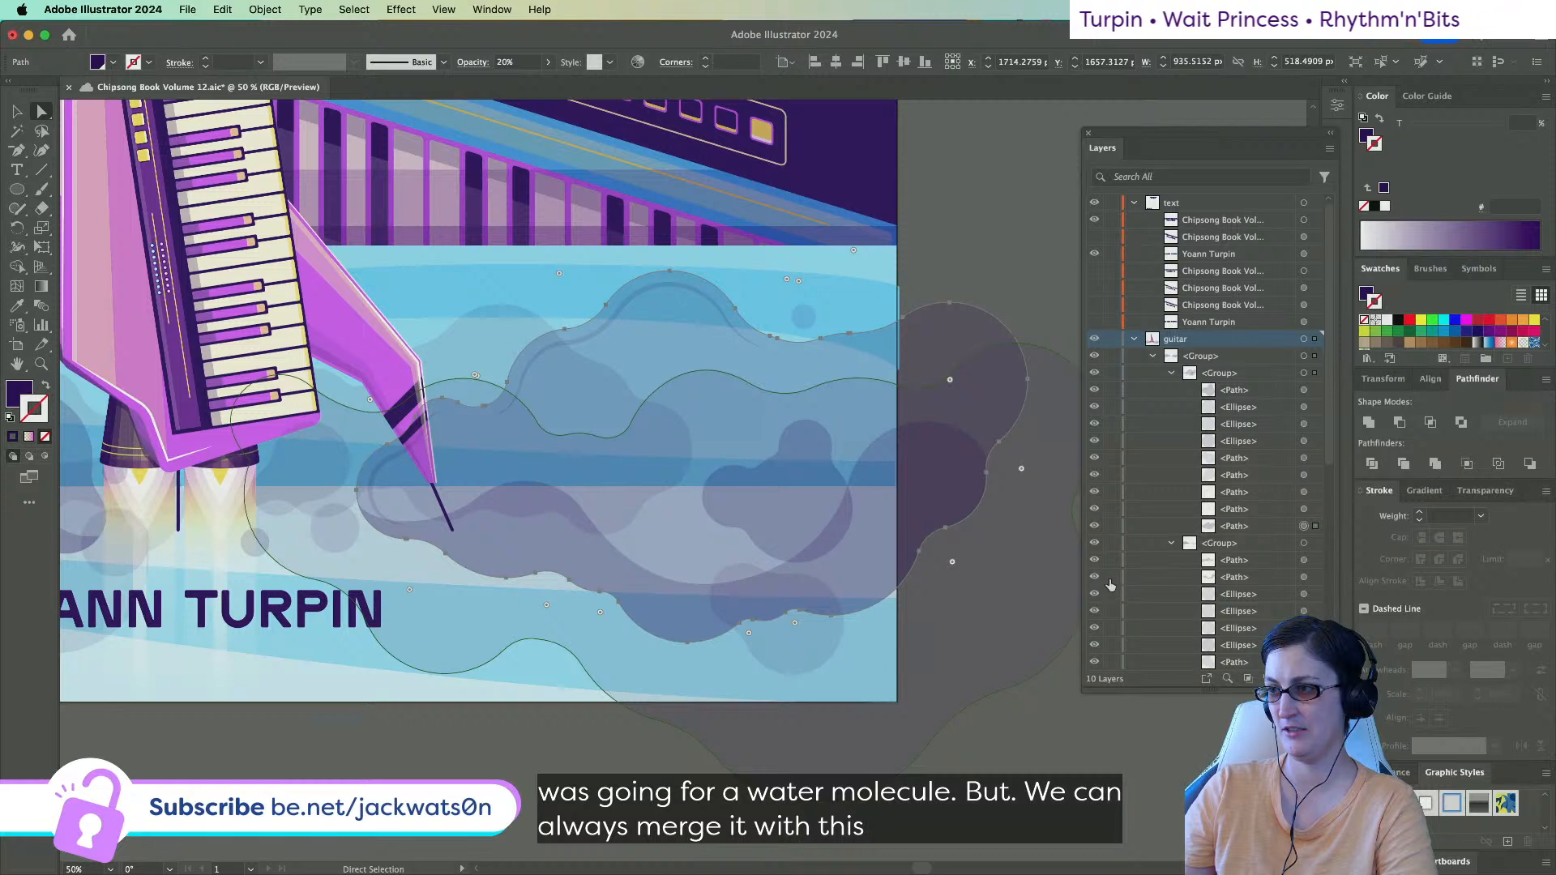
scroll(1108, 586, down, 3)
mouse_move(998, 425)
mouse_down()
mouse_move(815, 312)
mouse_move(731, 183)
mouse_up()
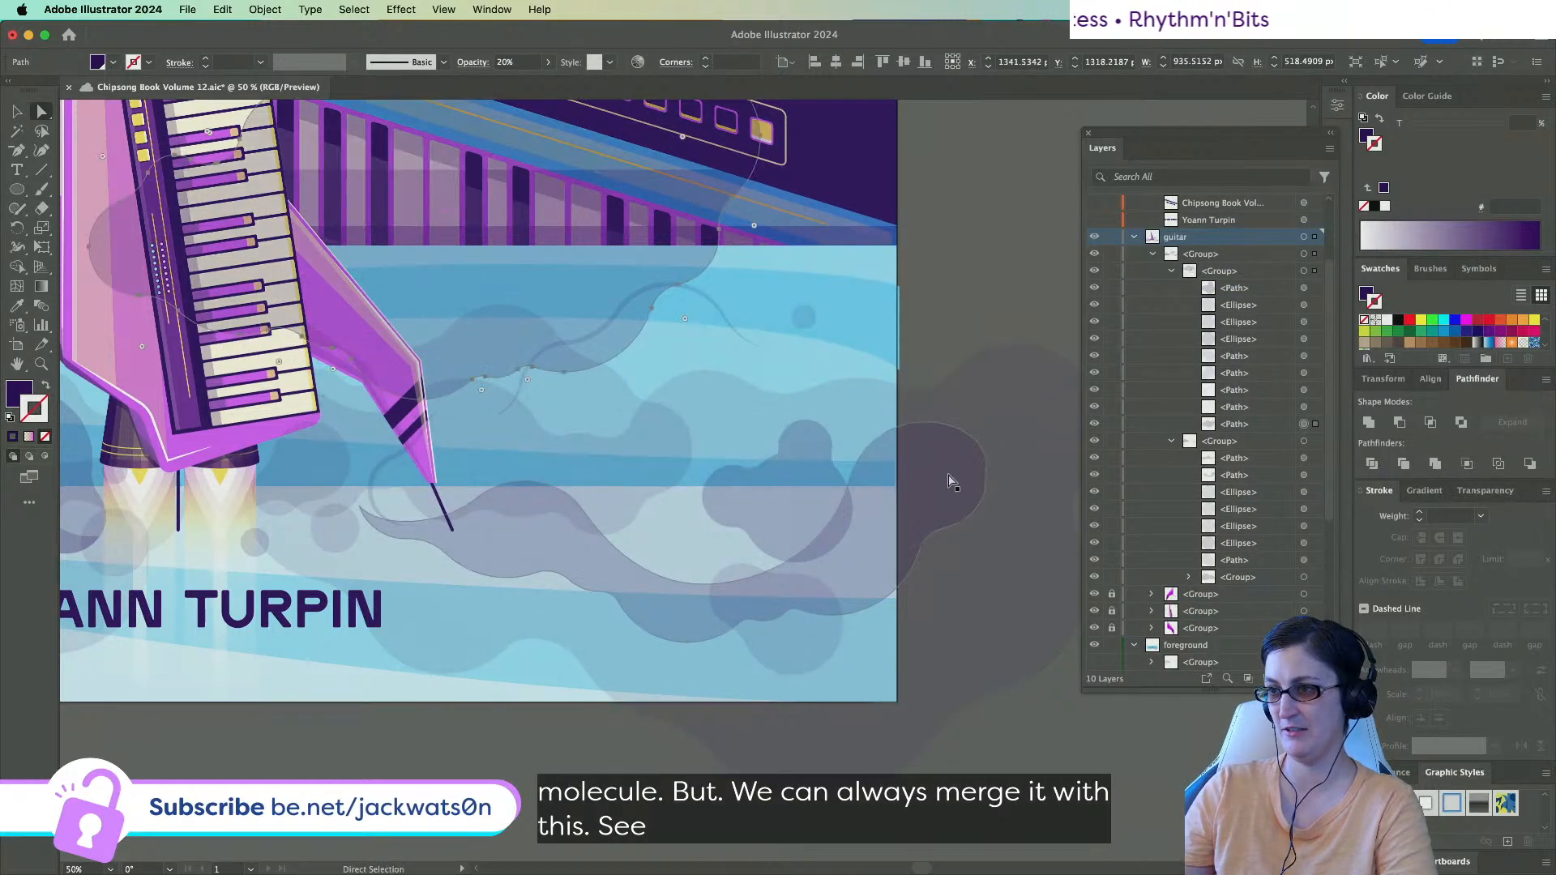
click(949, 478)
key(super+z)
Move the right cloud's wavy shadow into the right cloud's group and unite it with the overlapping rounded shape.
click(1303, 476)
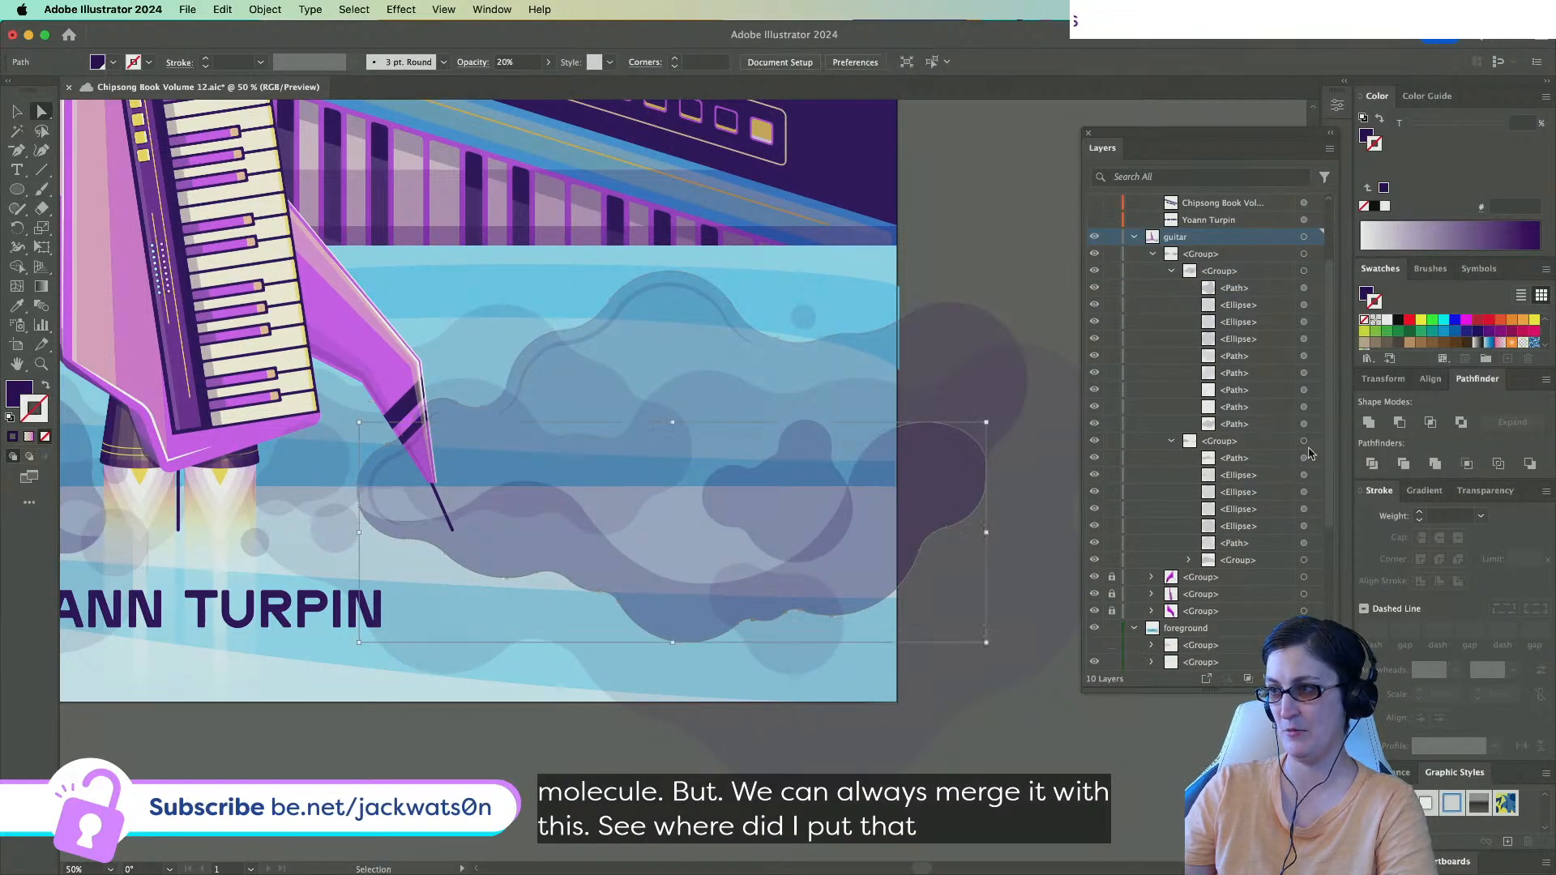
key(super+x)
click(818, 482)
key(super+f)
shift+click(801, 485)
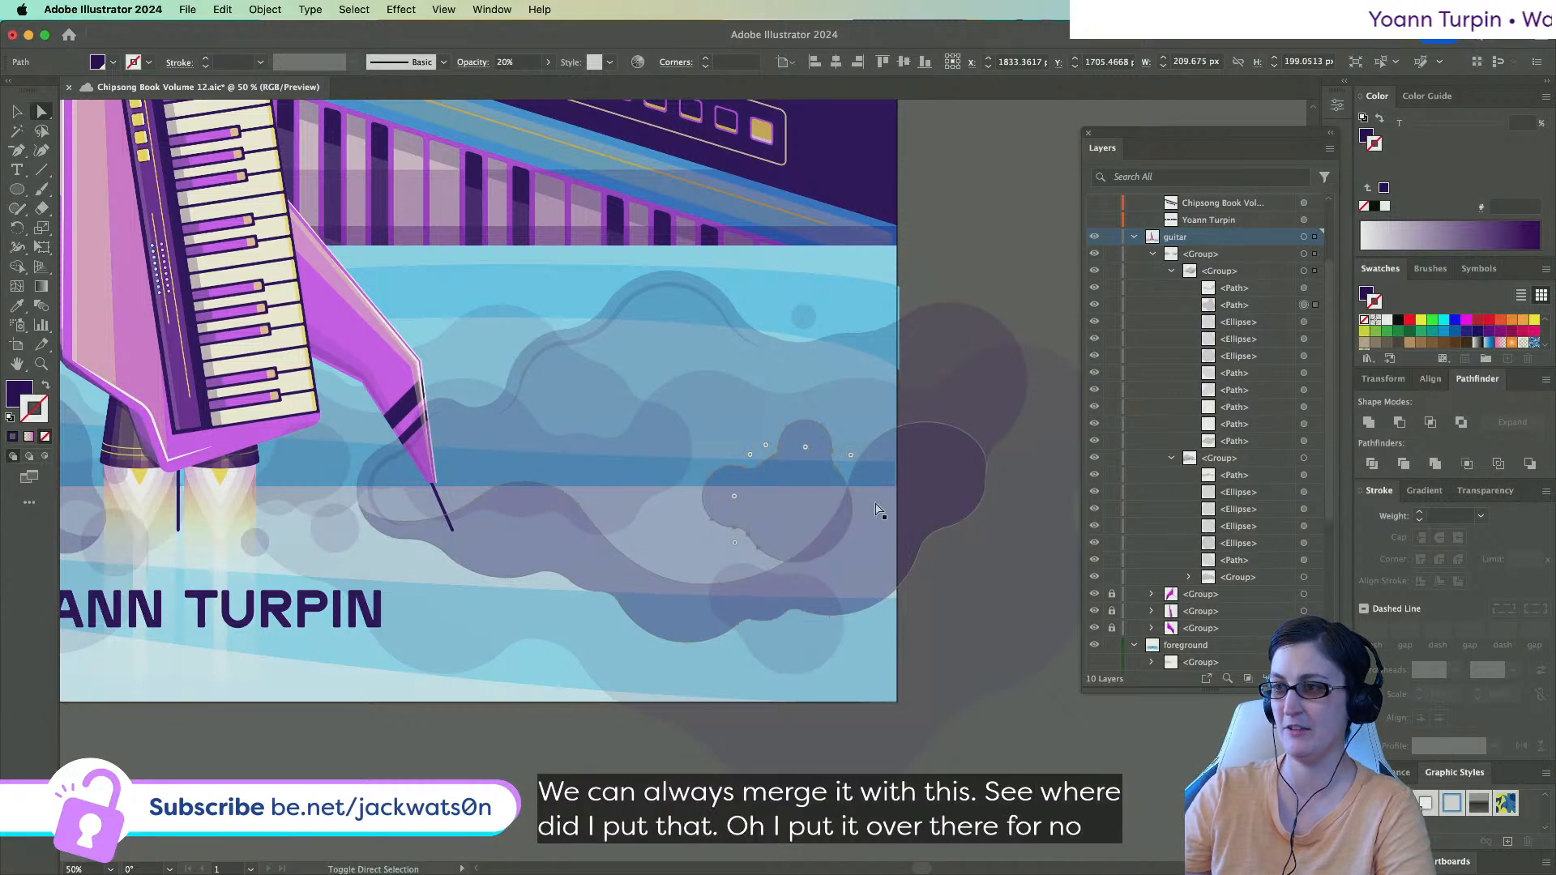
click(1367, 422)
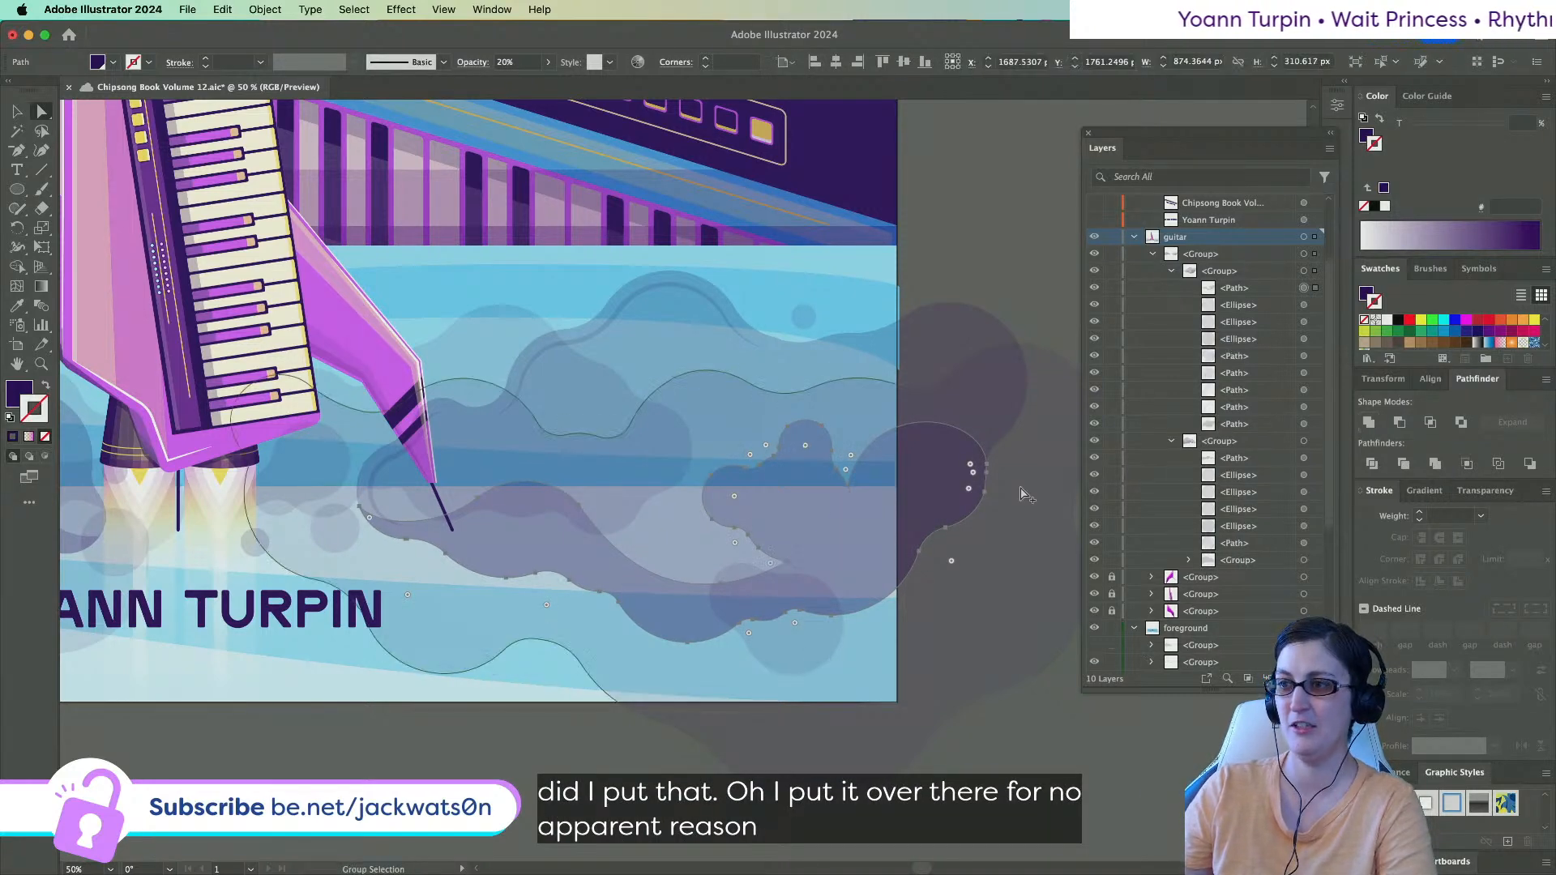
Round the notch and the inner tip of the right cloud's united wavy shadow, the notch to about 15.6 px.
key(super+equal)
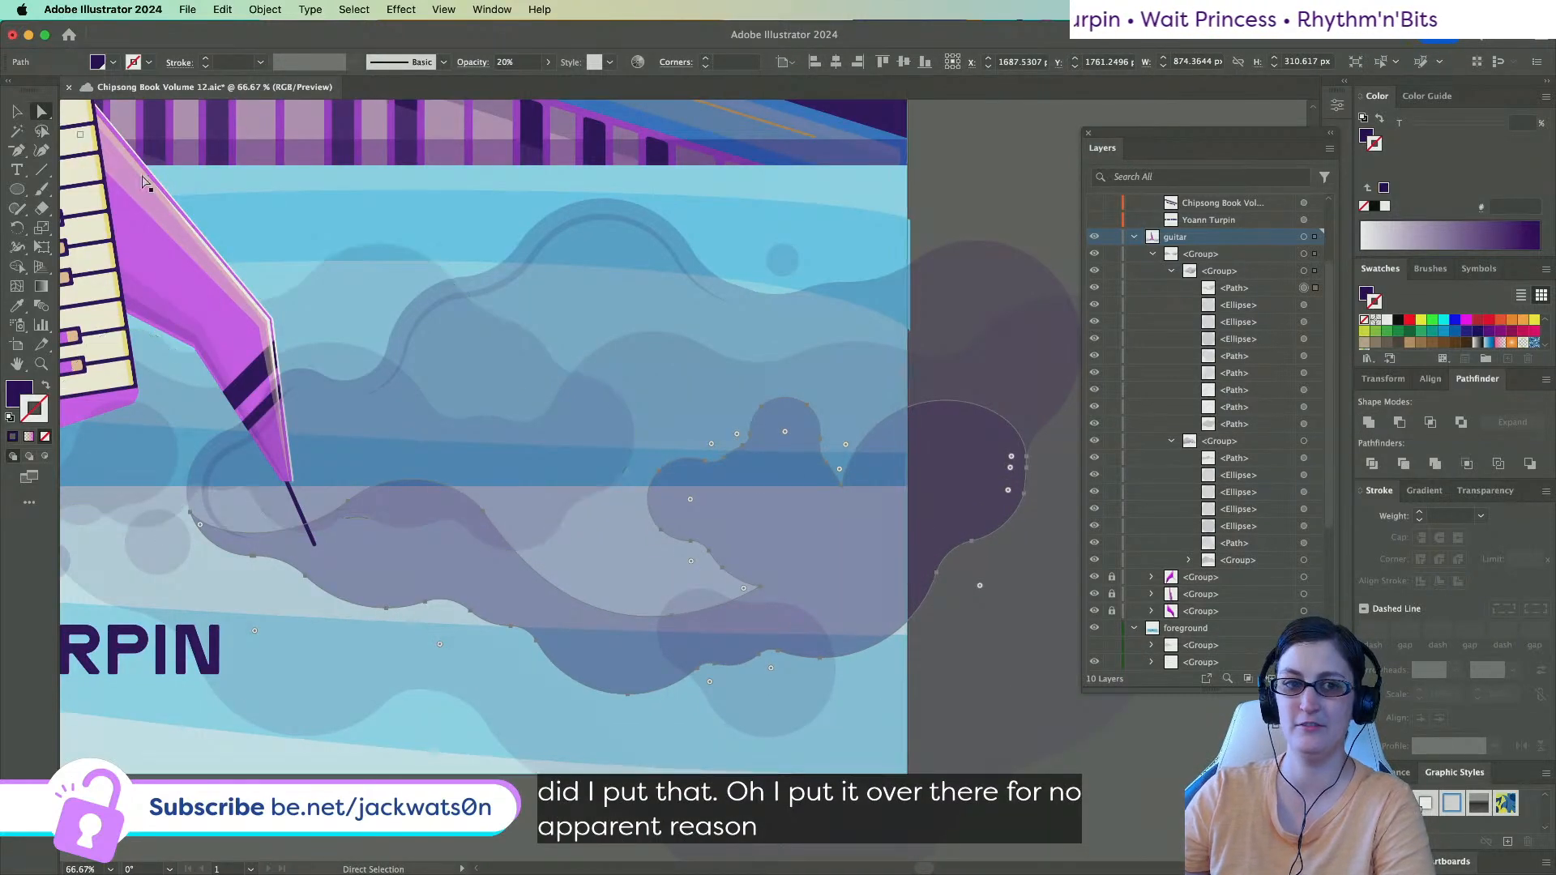
key(super+shift+a)
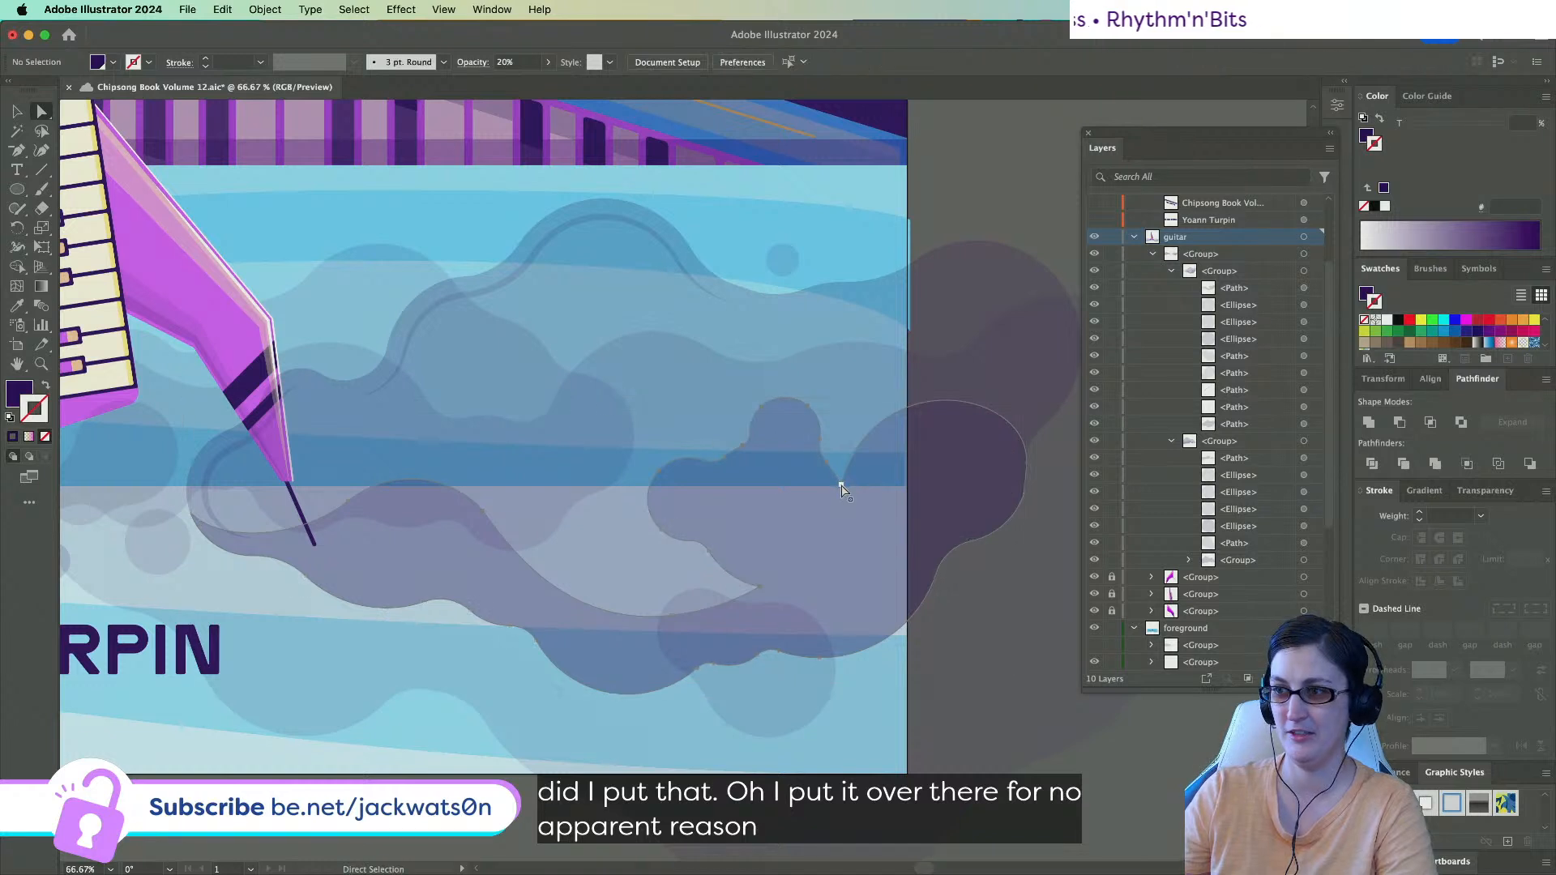
click(841, 471)
drag(839, 470, 835, 408)
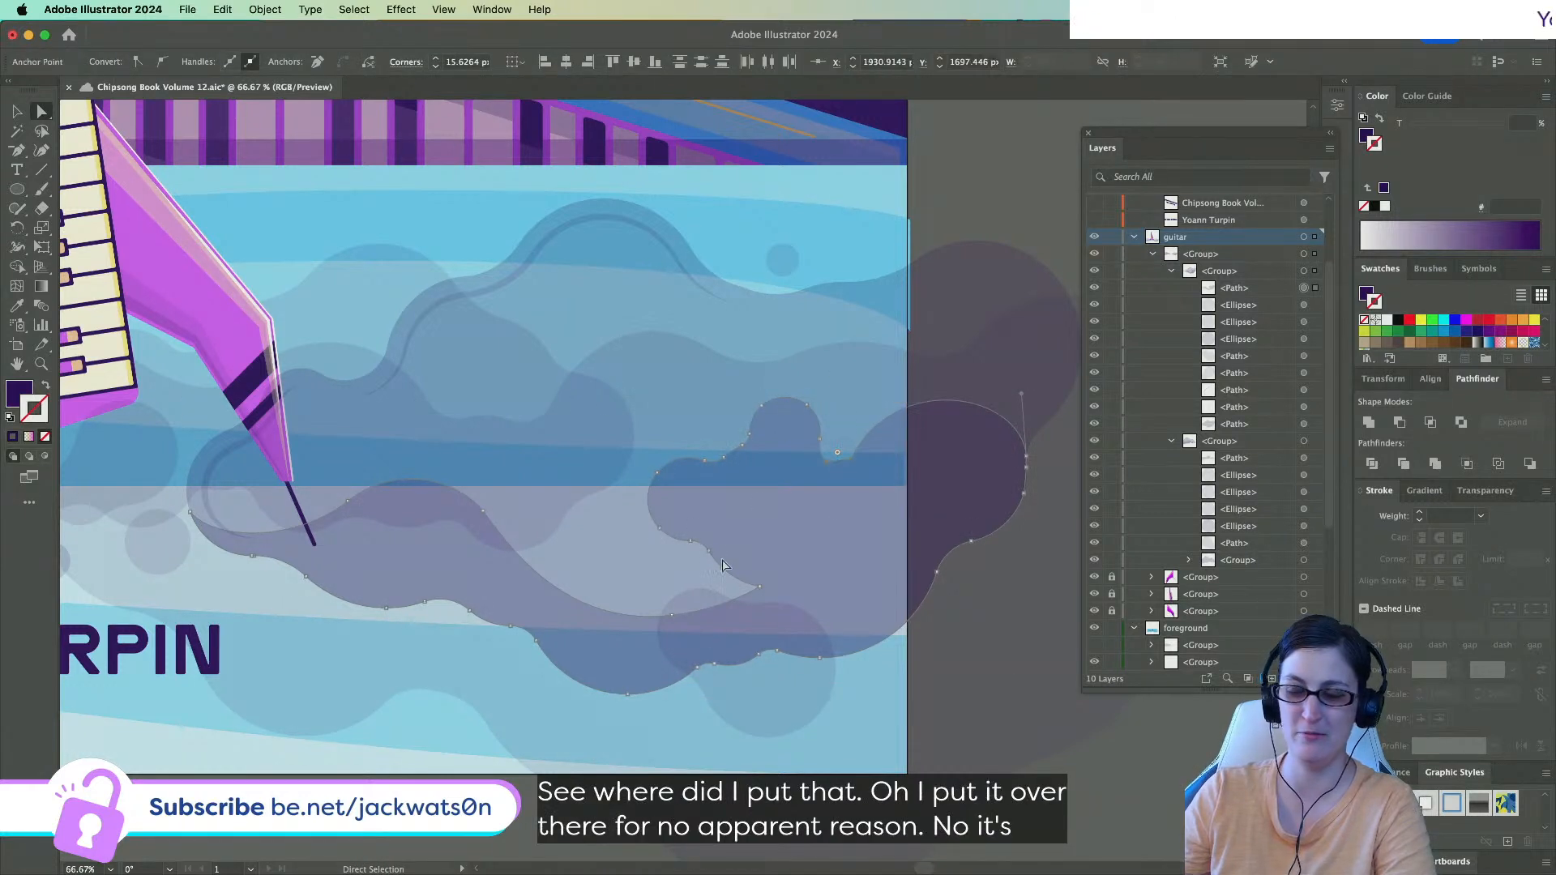
click(760, 586)
drag(743, 589, 579, 585)
key(super+shift+a)
Examine the smoke cloud shadows against the whole cover composition.
scroll(496, 571, down, 2)
scroll(496, 570, left, 5)
scroll(496, 570, down, 1)
scroll(496, 571, left, 4)
scroll(496, 571, up, 1)
scroll(496, 570, left, 2)
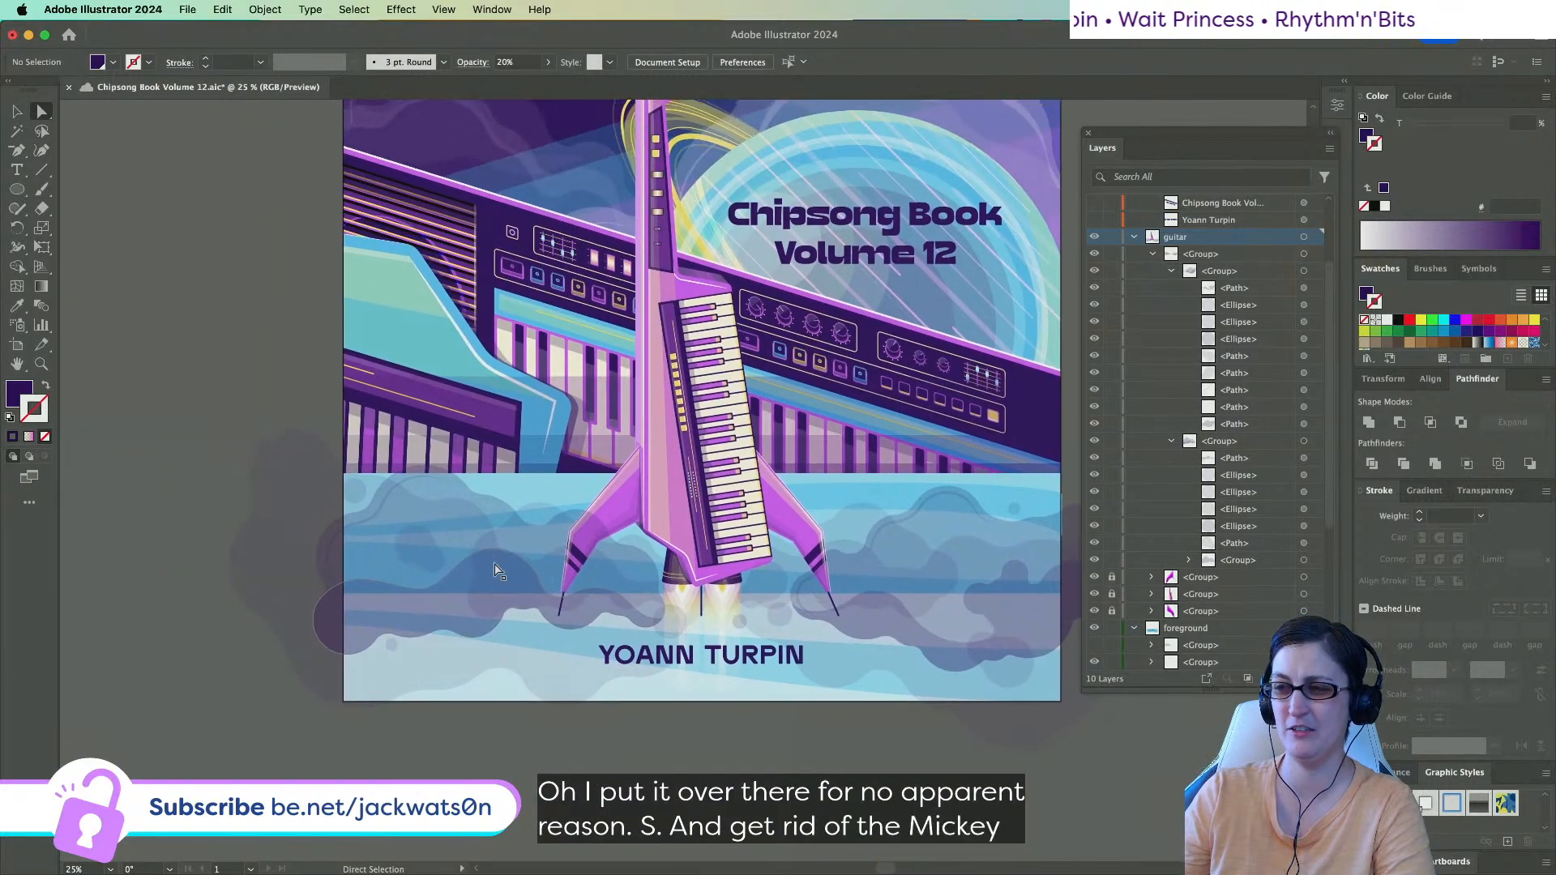
scroll(496, 571, down, 2)
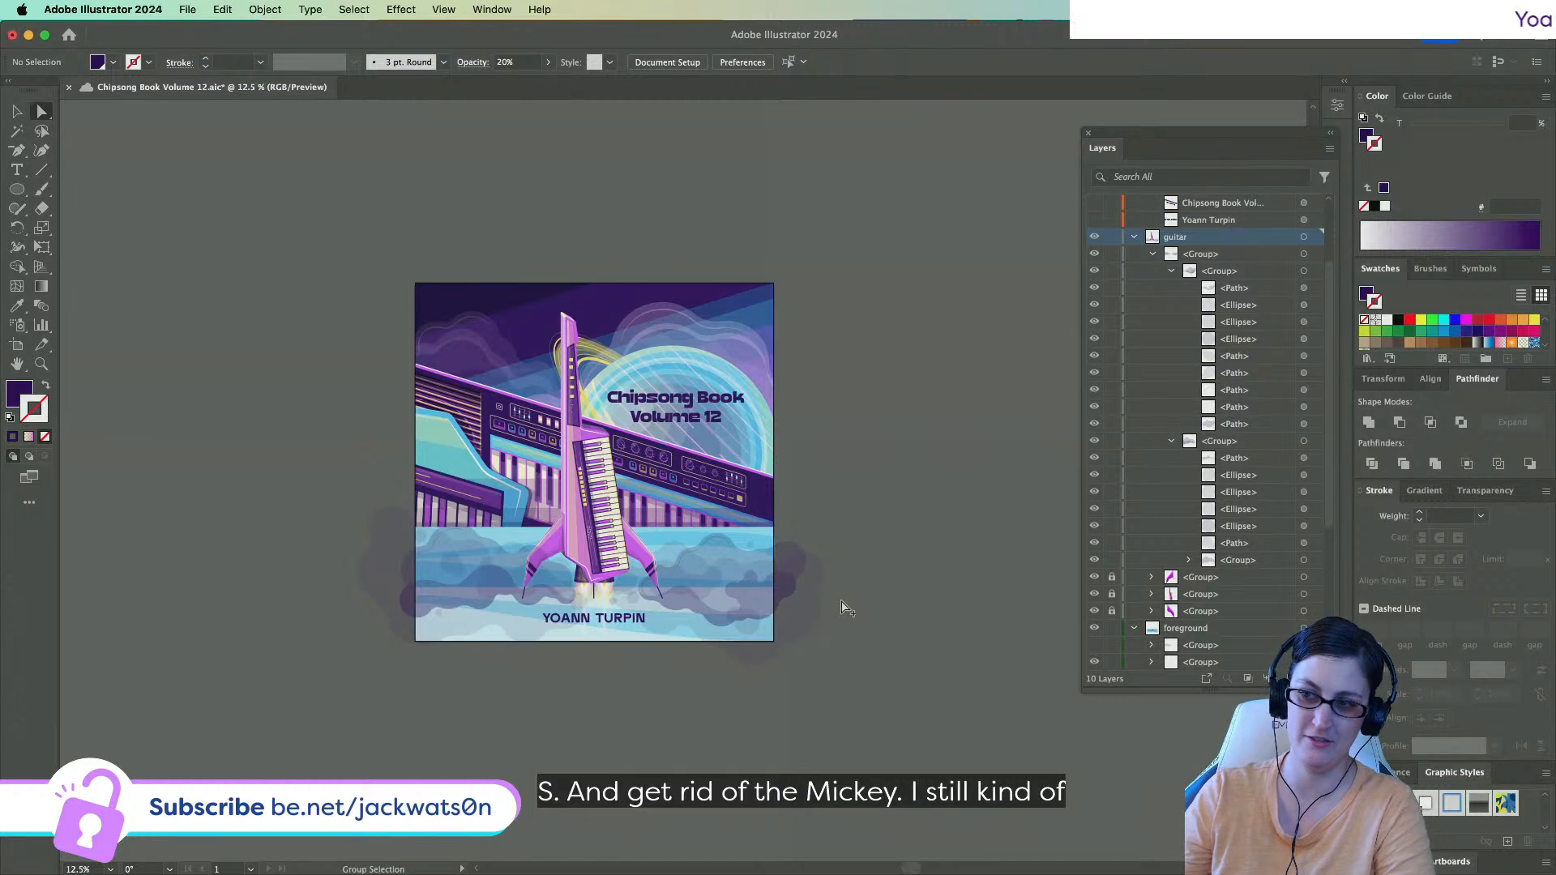
scroll(843, 606, up, 1)
scroll(843, 606, left, 2)
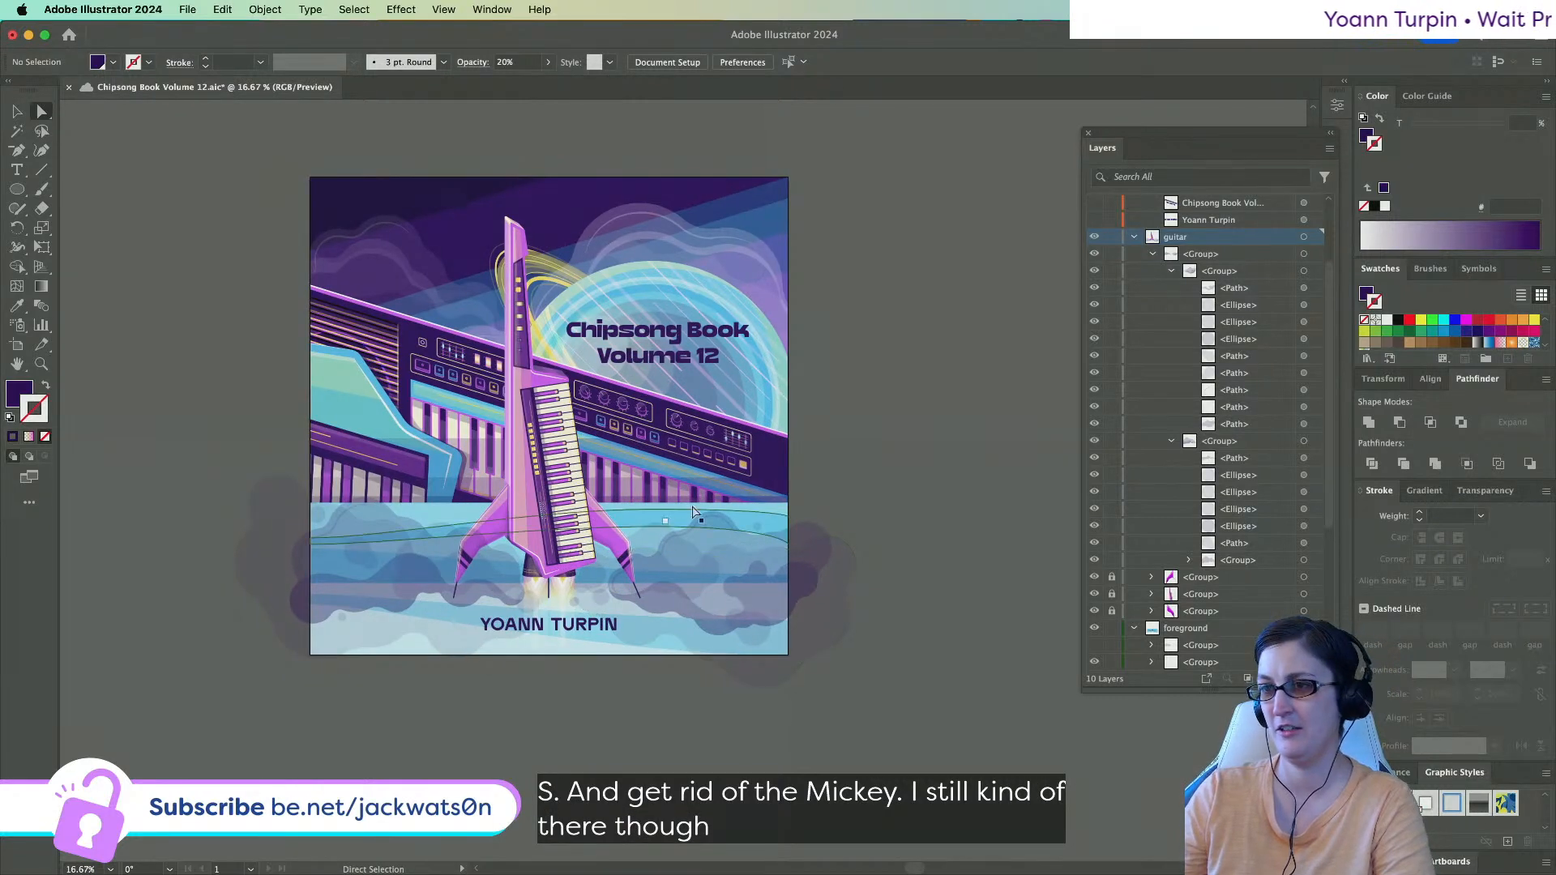
Copy the 2000 × 2000 px background rectangle and place the copy above the smoke shadow group in the guitar layer.
click(678, 195)
scroll(1188, 265, down, 5)
scroll(1189, 266, up, 4)
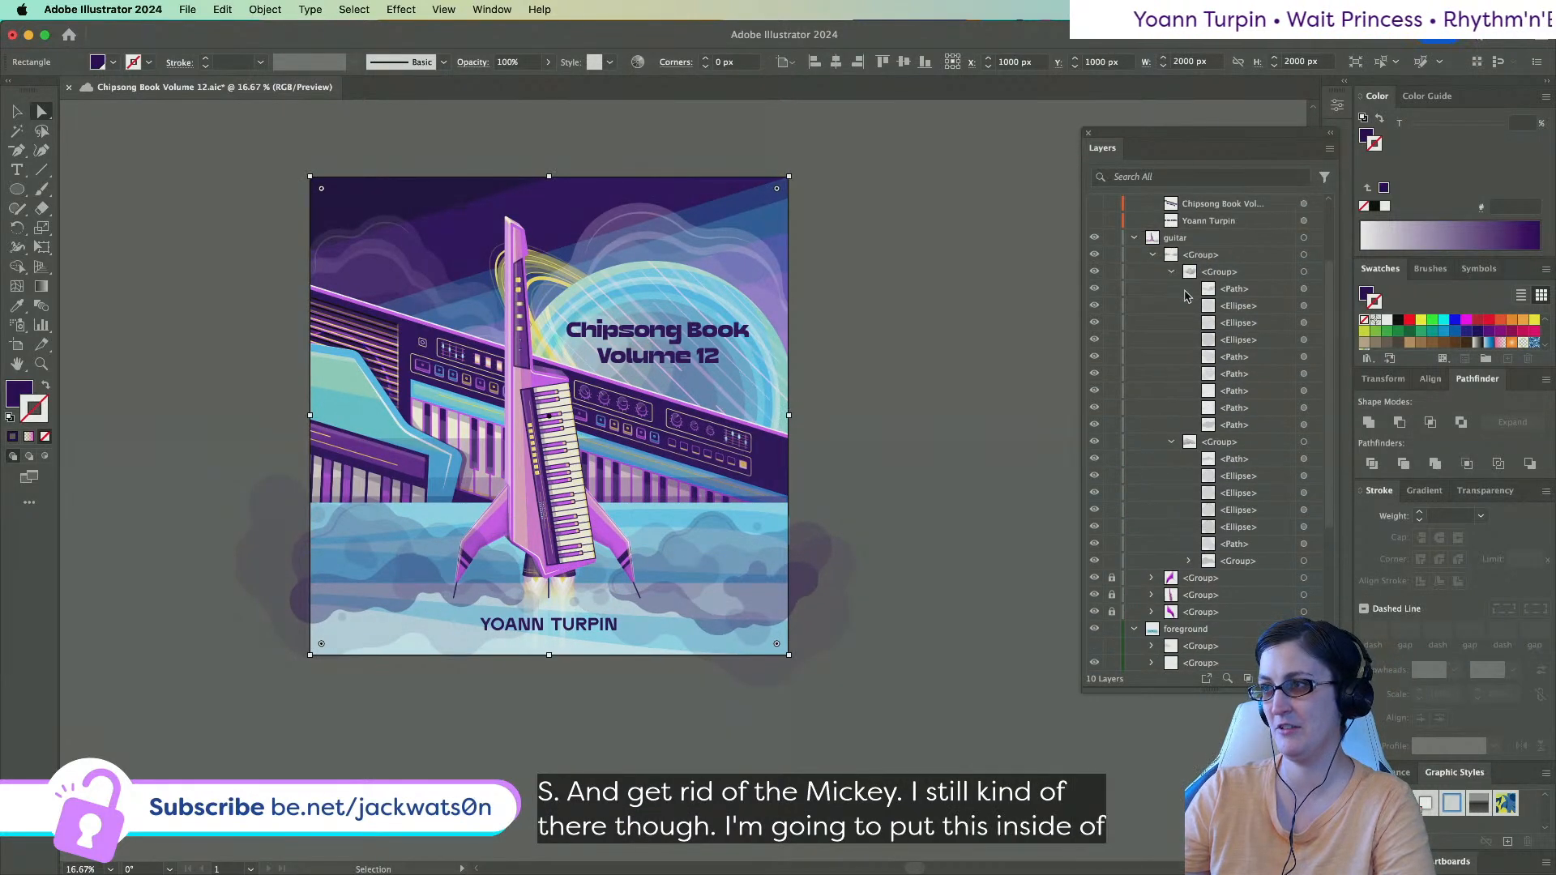
click(1169, 271)
click(1170, 290)
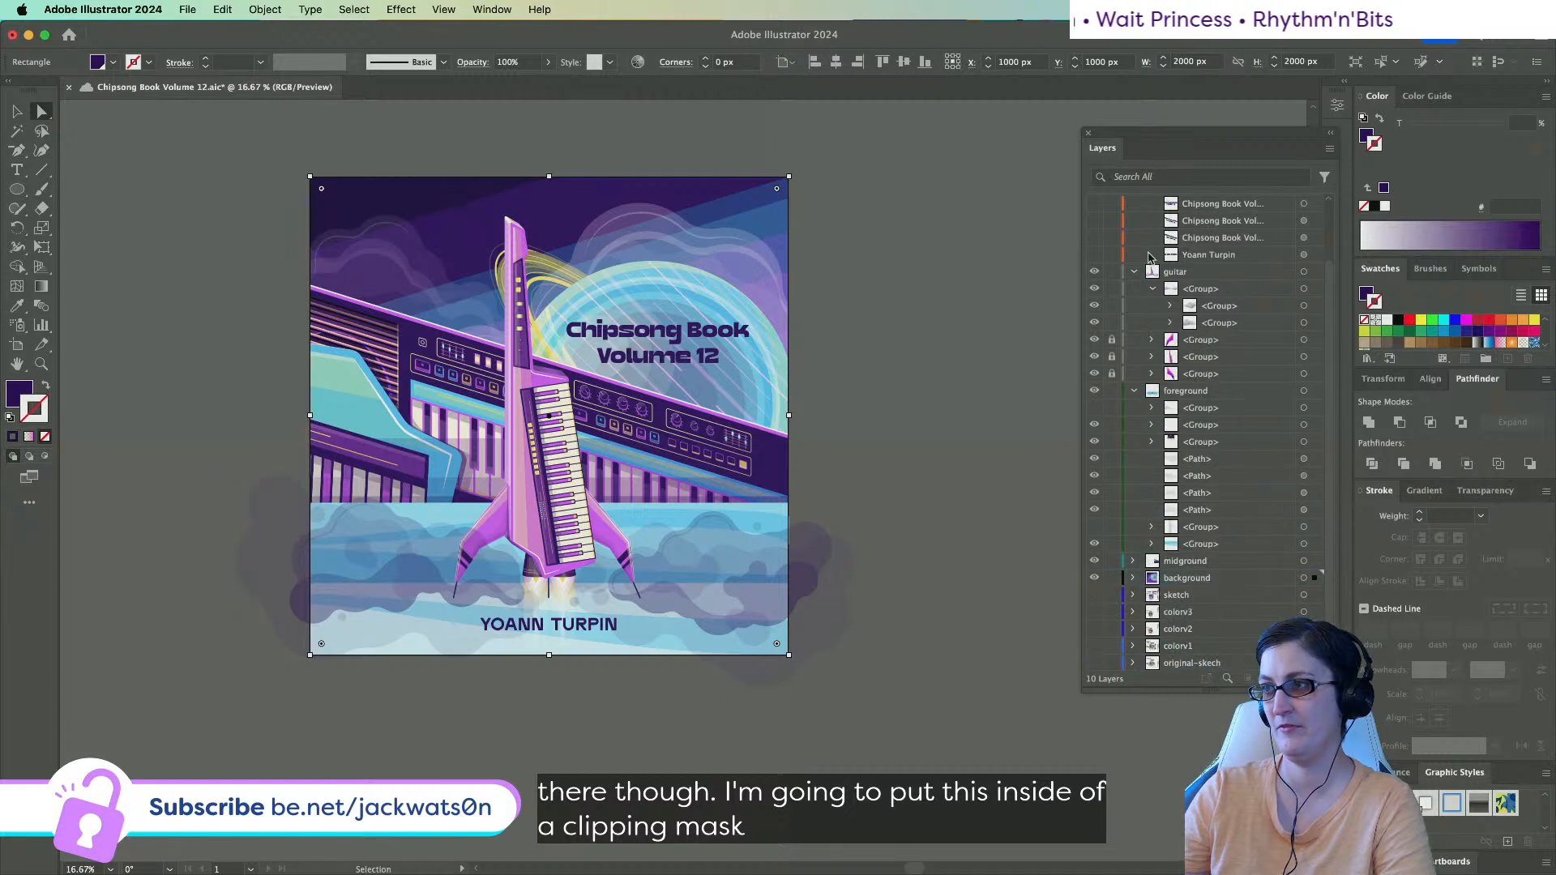
click(1153, 291)
drag(1314, 578, 1314, 306)
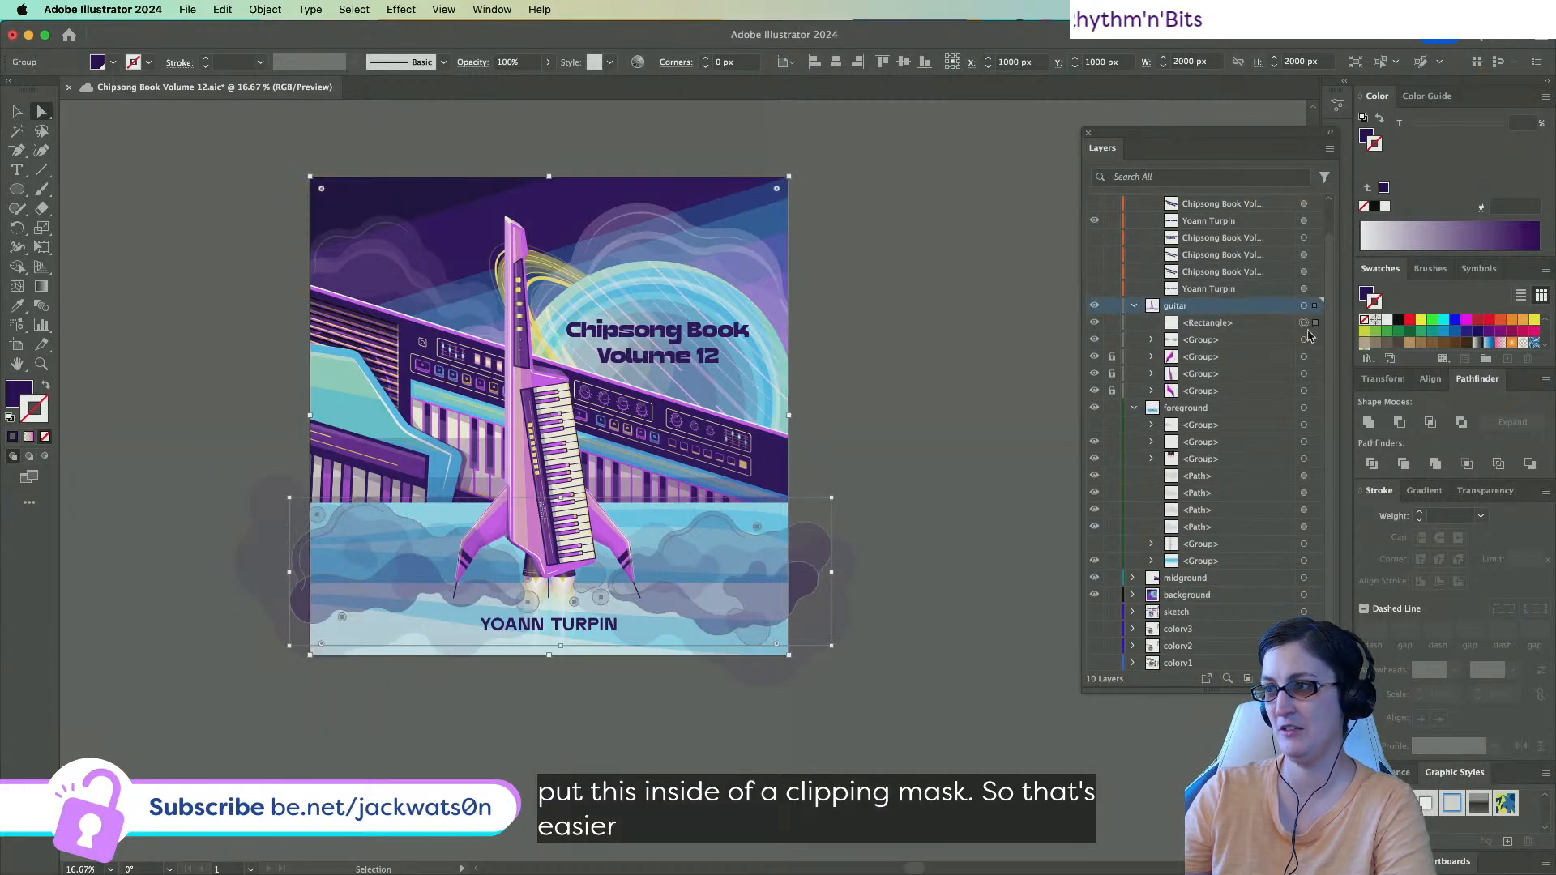
Make a clipping mask from the rectangle and the smoke shadow group in the guitar layer.
shift+click(1305, 341)
right_click(930, 301)
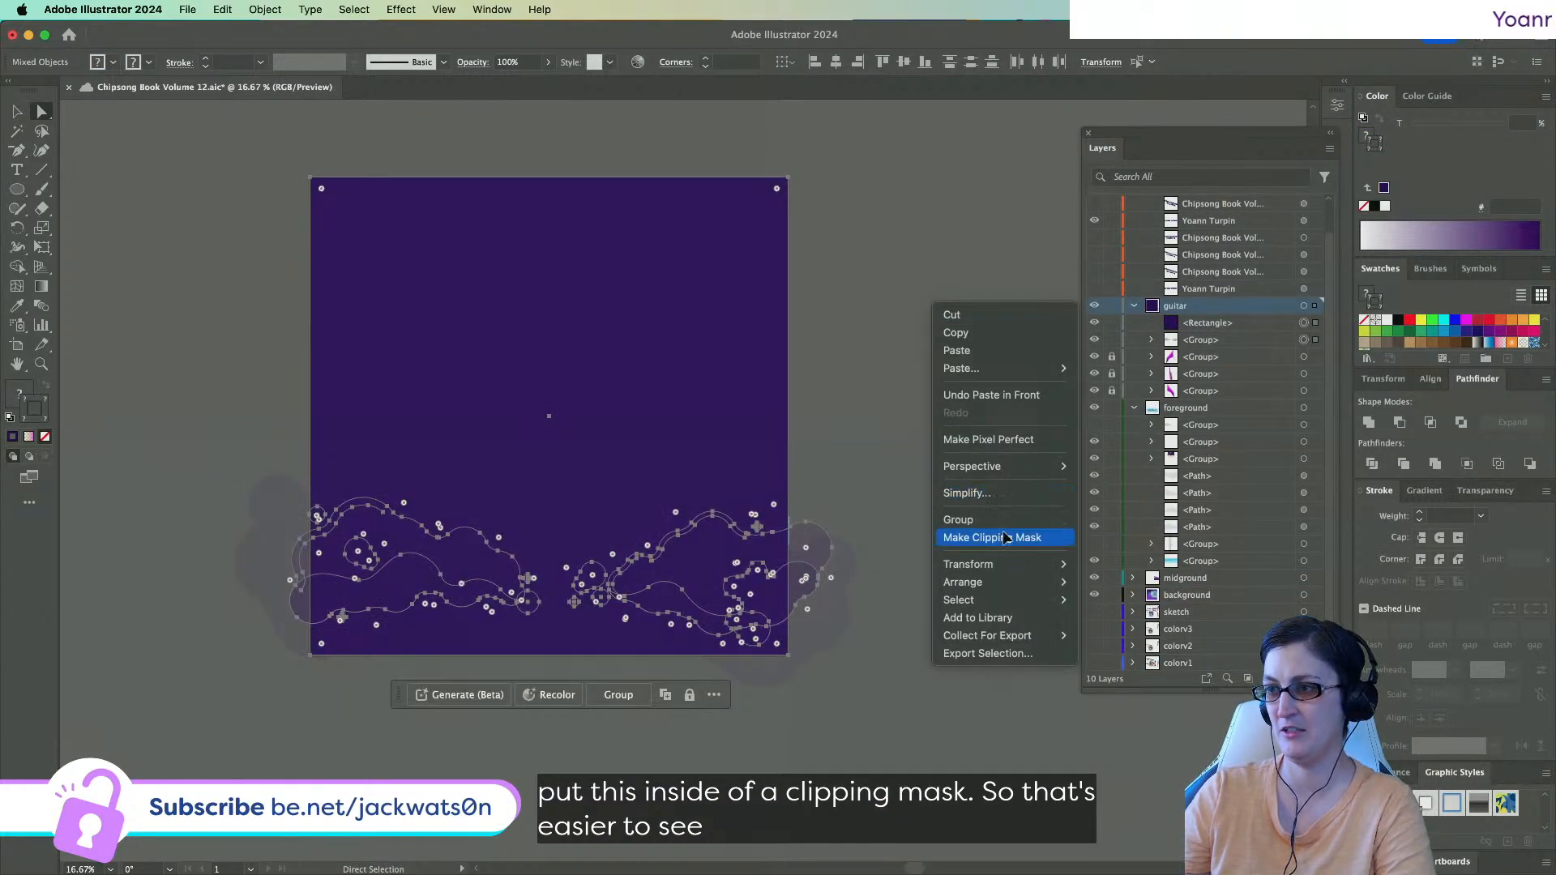
click(1006, 536)
Select the four base smoke cloud paths in the foreground layer and group them.
click(848, 584)
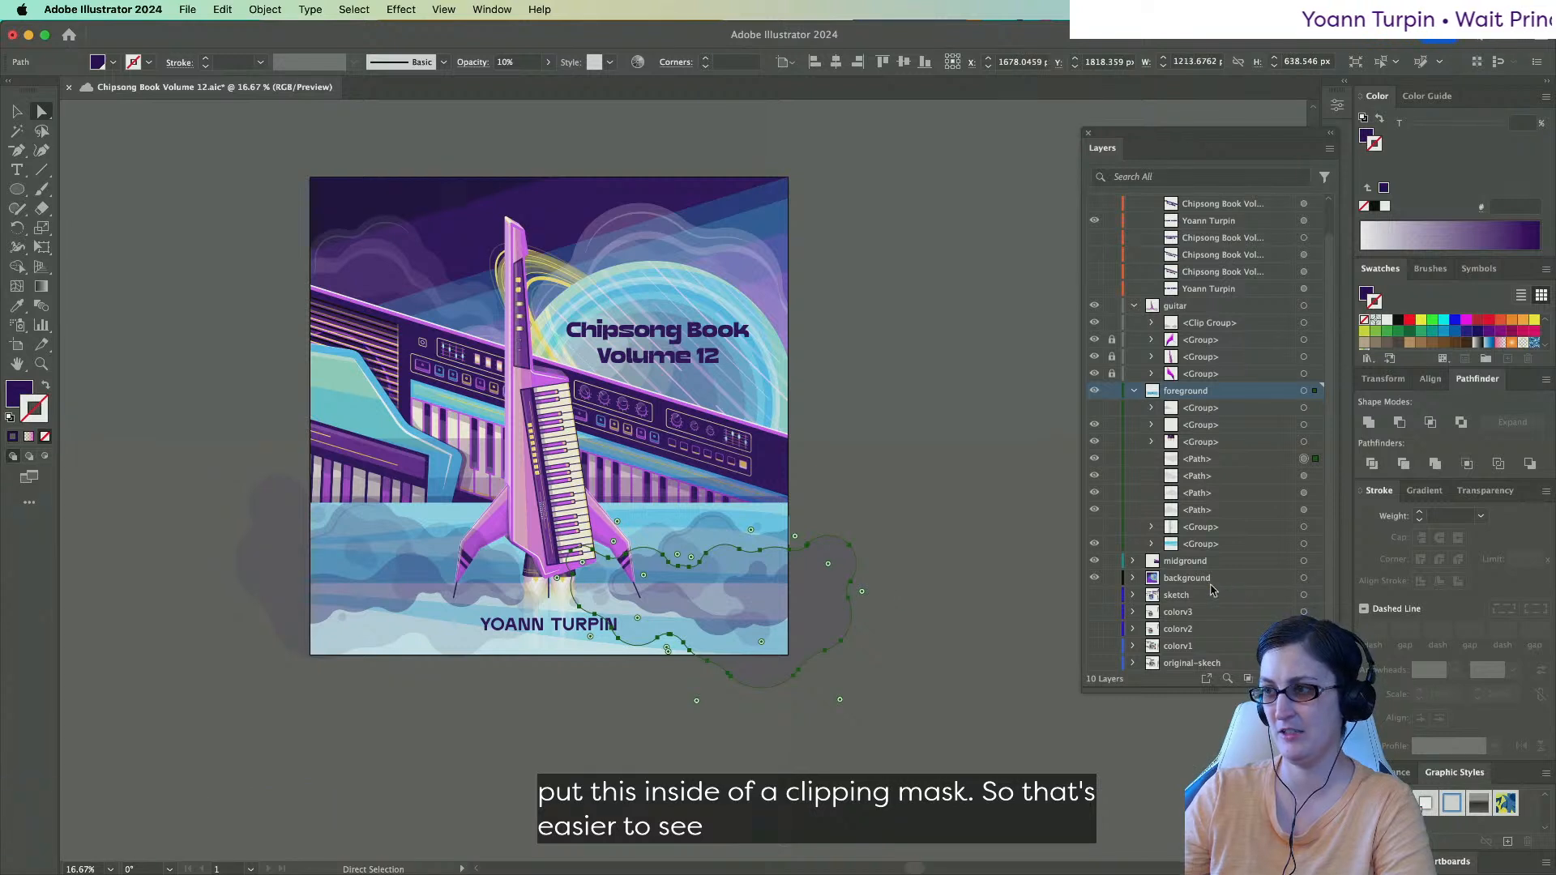
shift+click(240, 581)
shift+click(1314, 495)
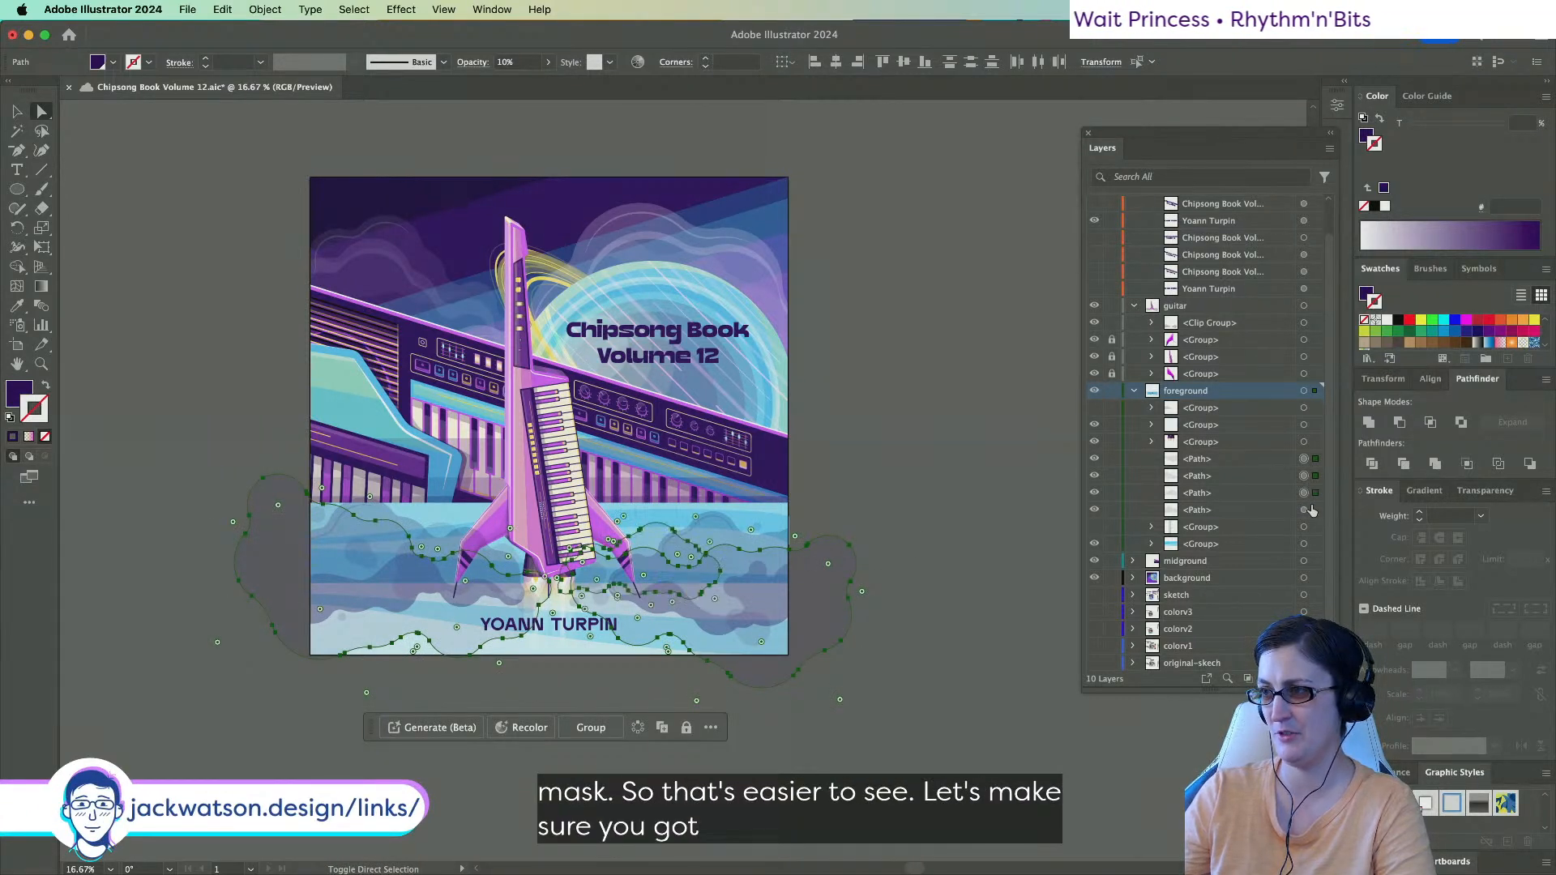
shift+click(1308, 512)
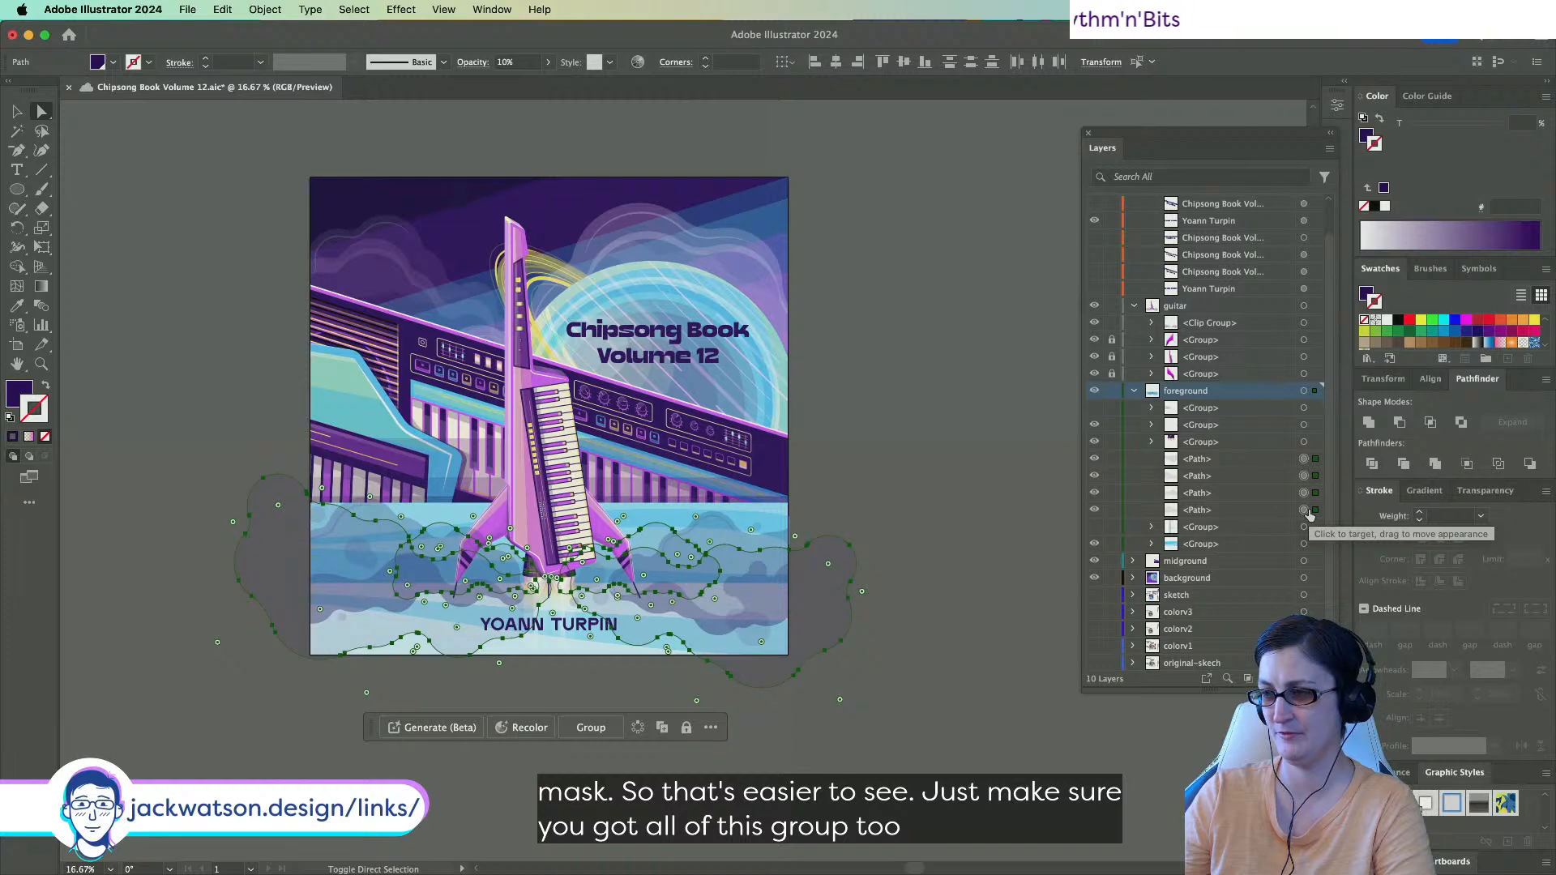
key(v)
key(super+g)
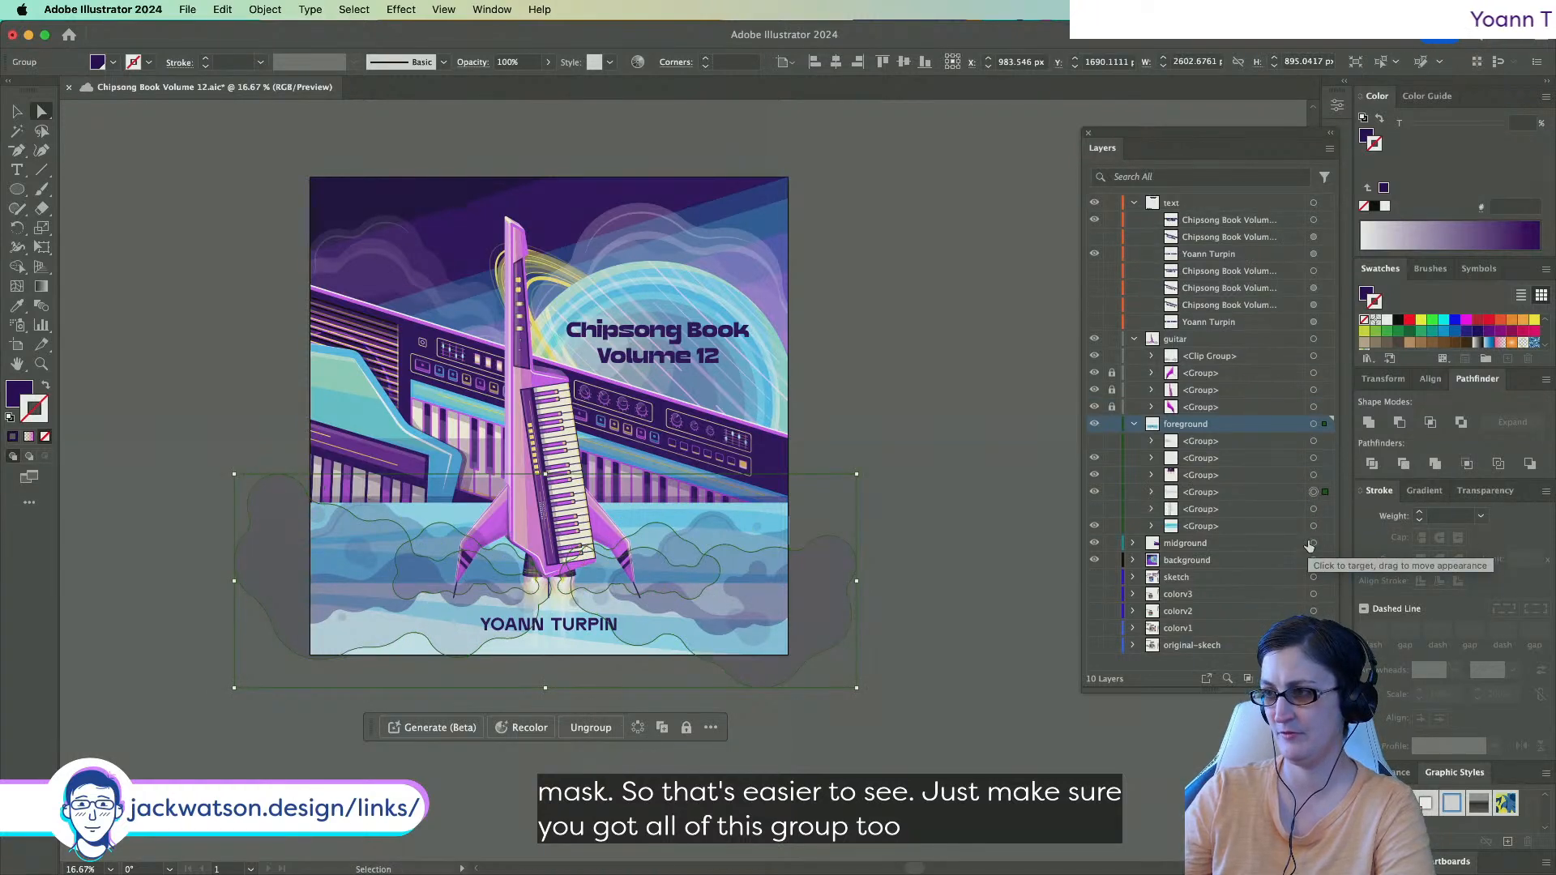
Paste the background rectangle in front of the foreground cloud group and make a clipping mask from both.
key(super+f)
shift+click(1314, 511)
right_click(901, 450)
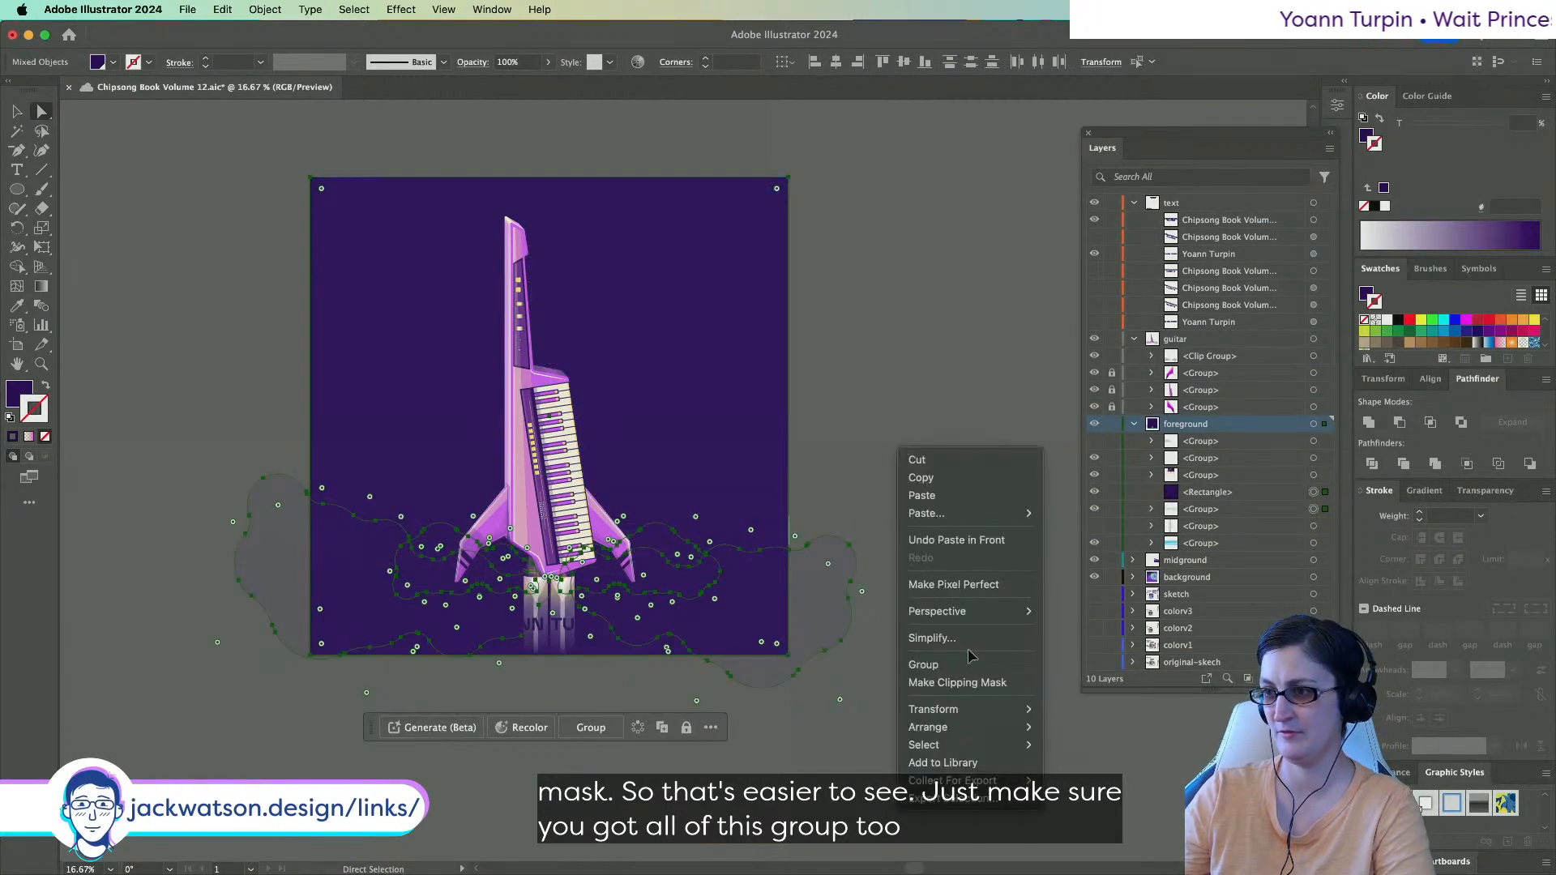
click(965, 679)
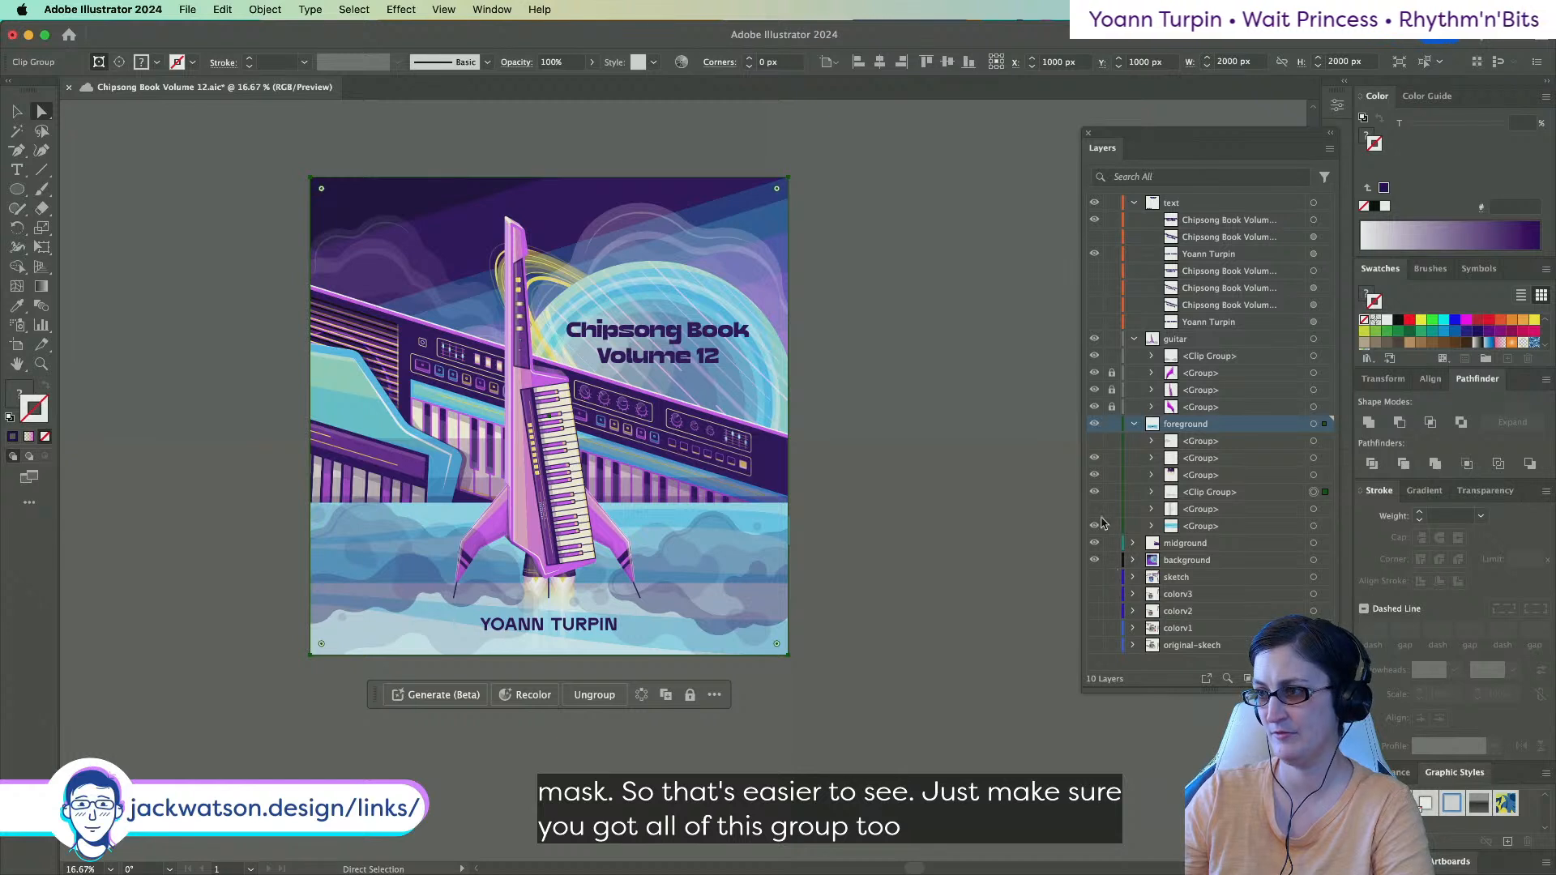
Show the hidden lattice tower group in the foreground layer and check how the cover looks with it.
click(1094, 509)
click(1095, 510)
click(1094, 509)
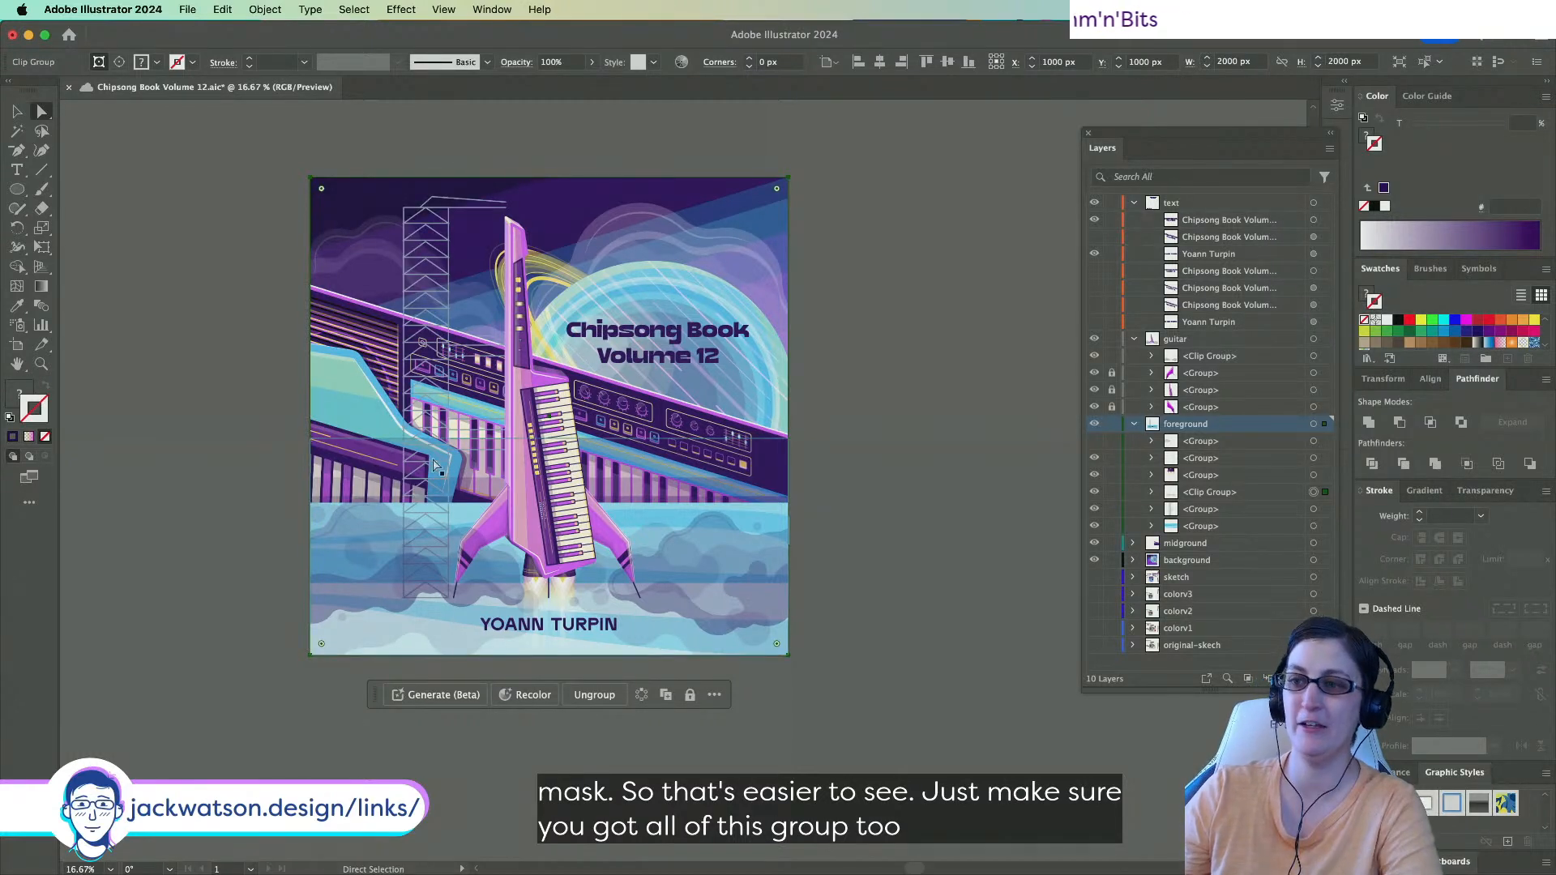
click(899, 545)
scroll(541, 513, right, 1)
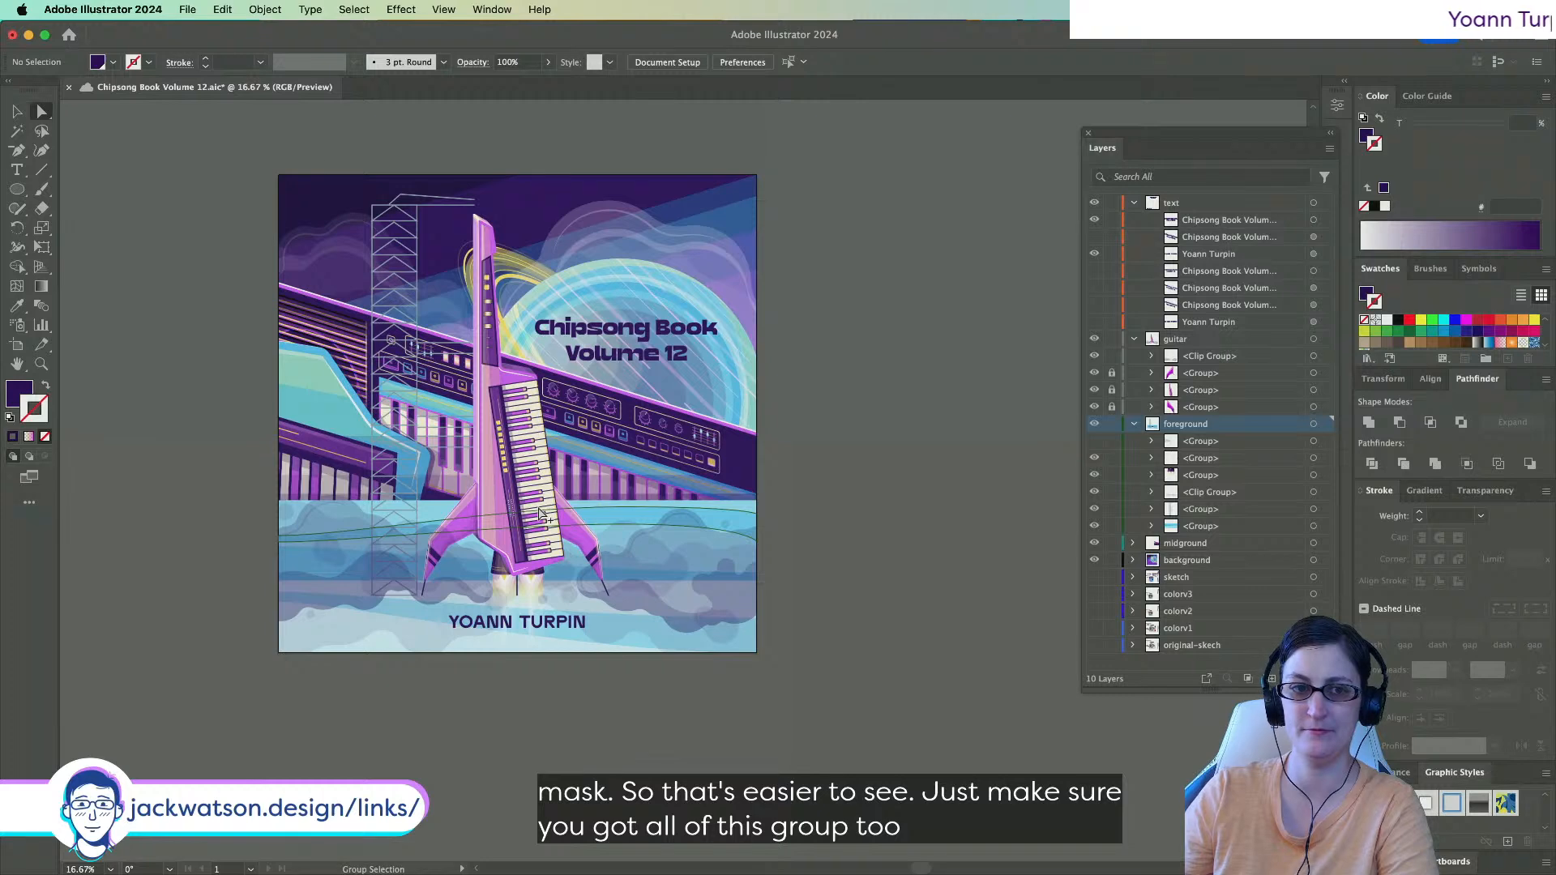
scroll(541, 513, up, 1)
scroll(541, 513, left, 2)
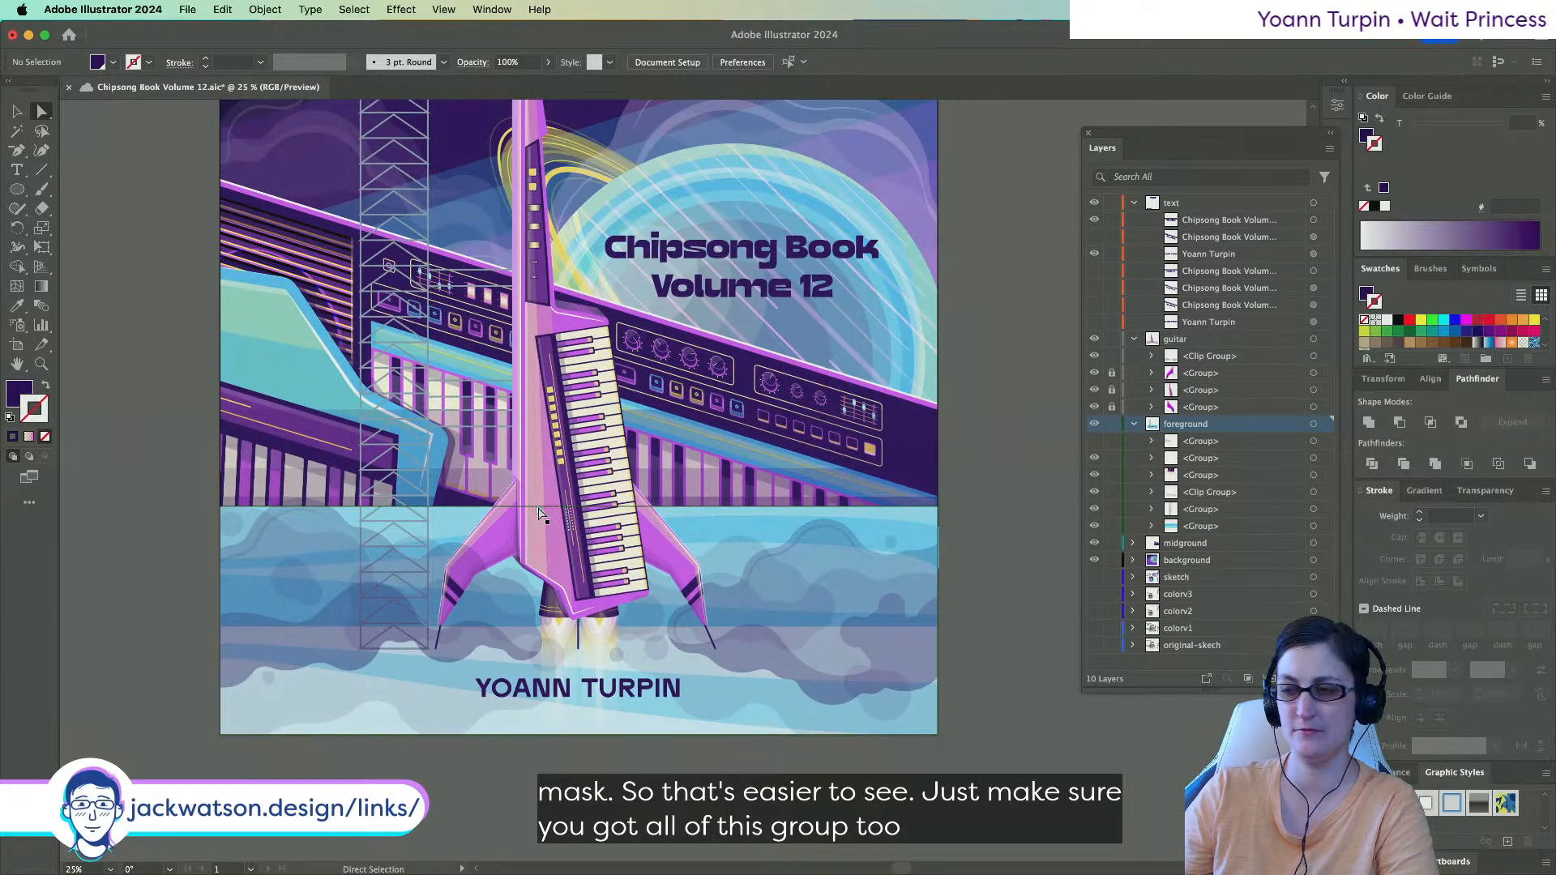
key(alt)
scroll(541, 513, down, 1)
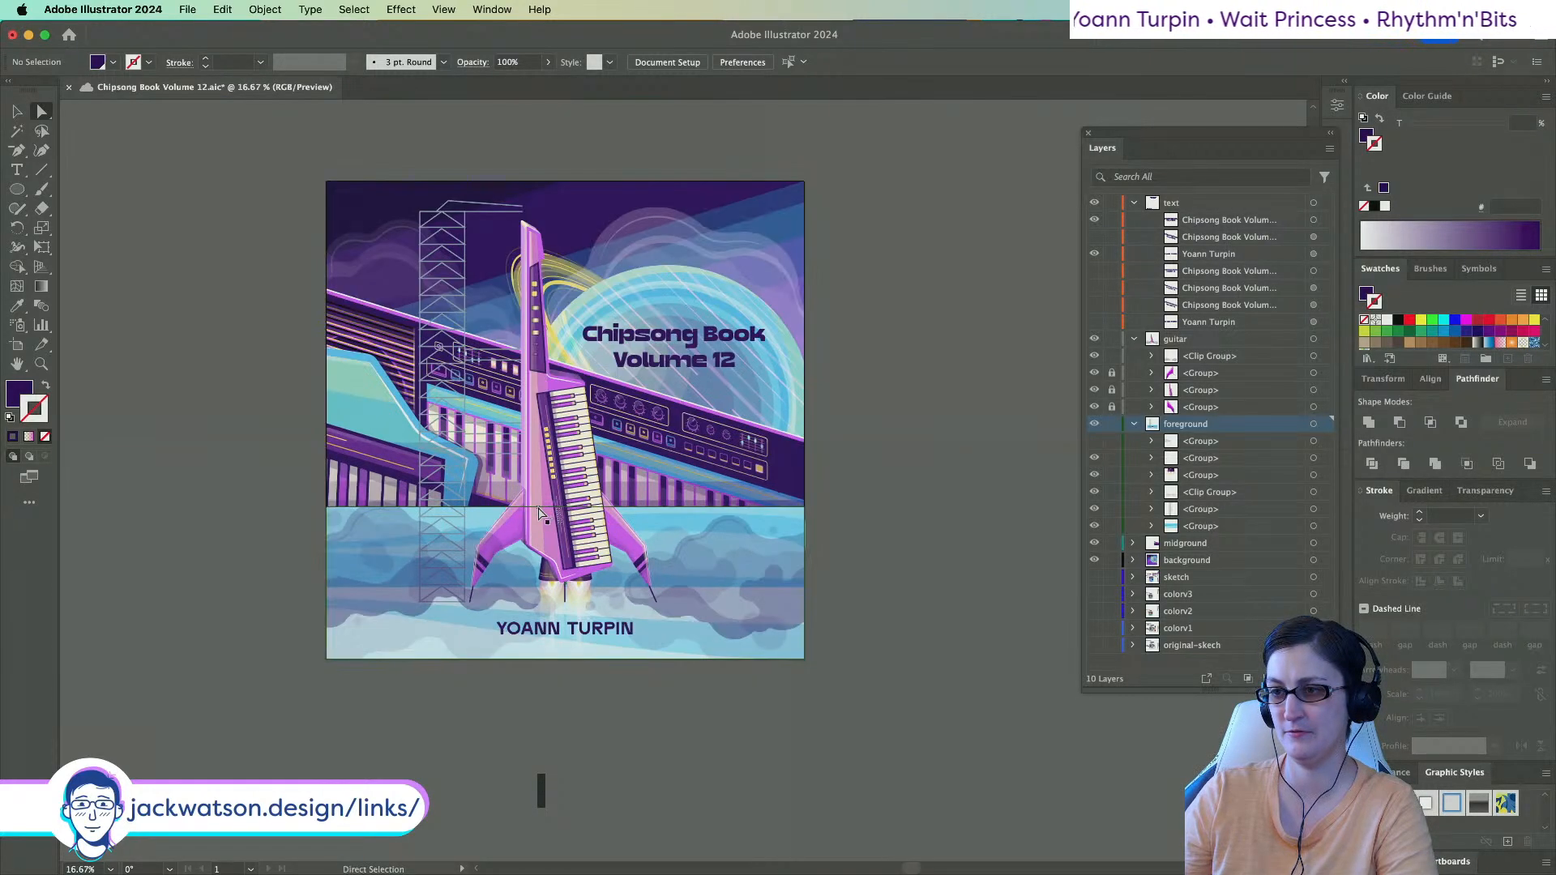
key(alt)
scroll(539, 513, up, 1)
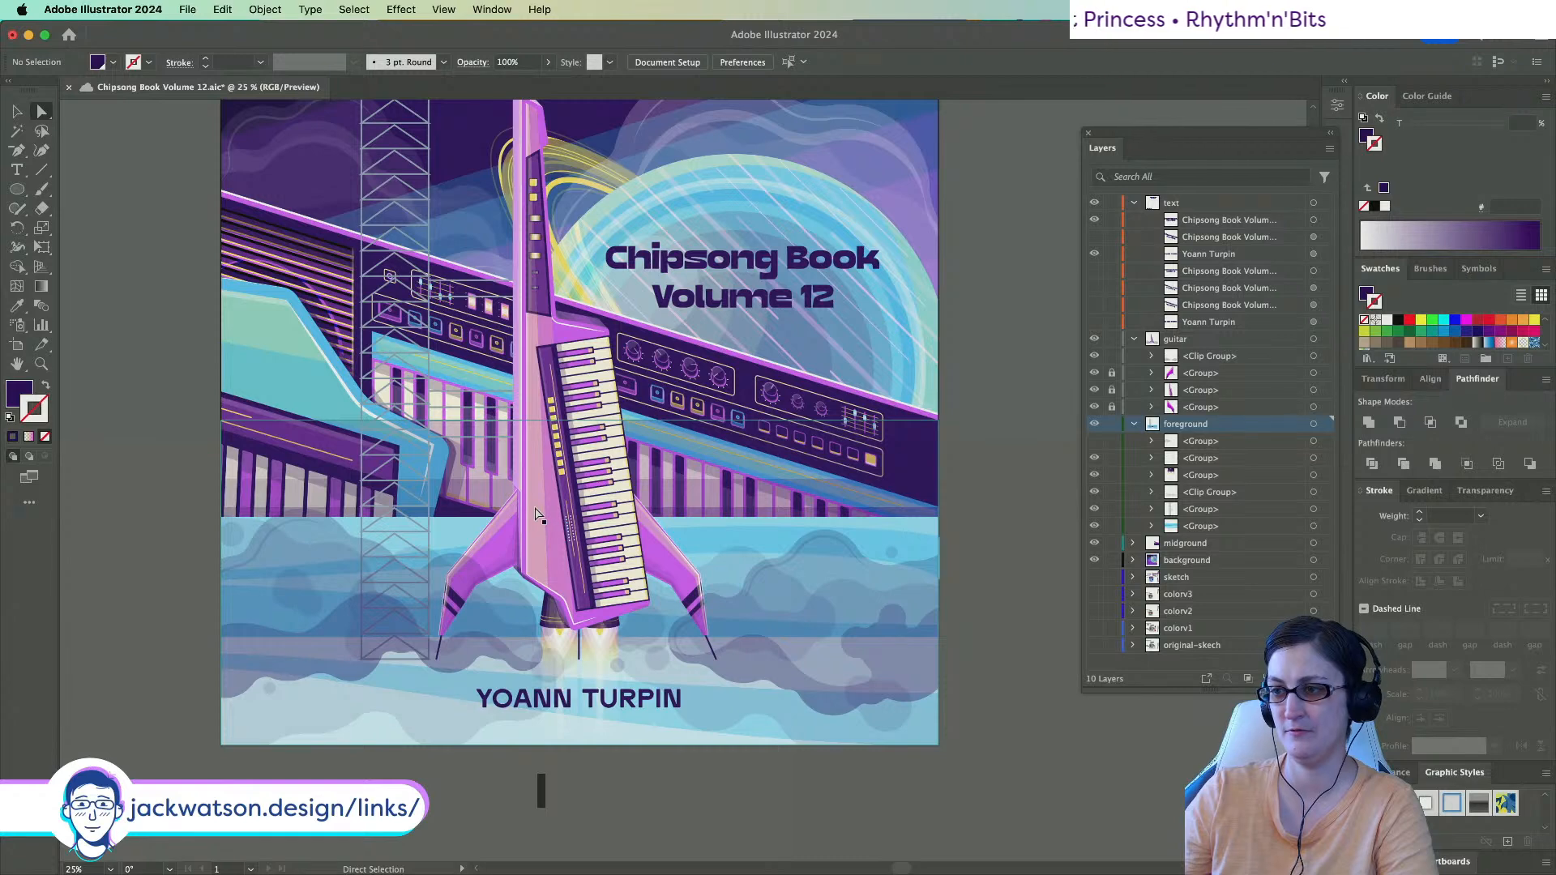
Release the foreground clipping mask, and undo repeatedly back to before the smoke clouds were clipped.
click(903, 648)
key(super+alt+7)
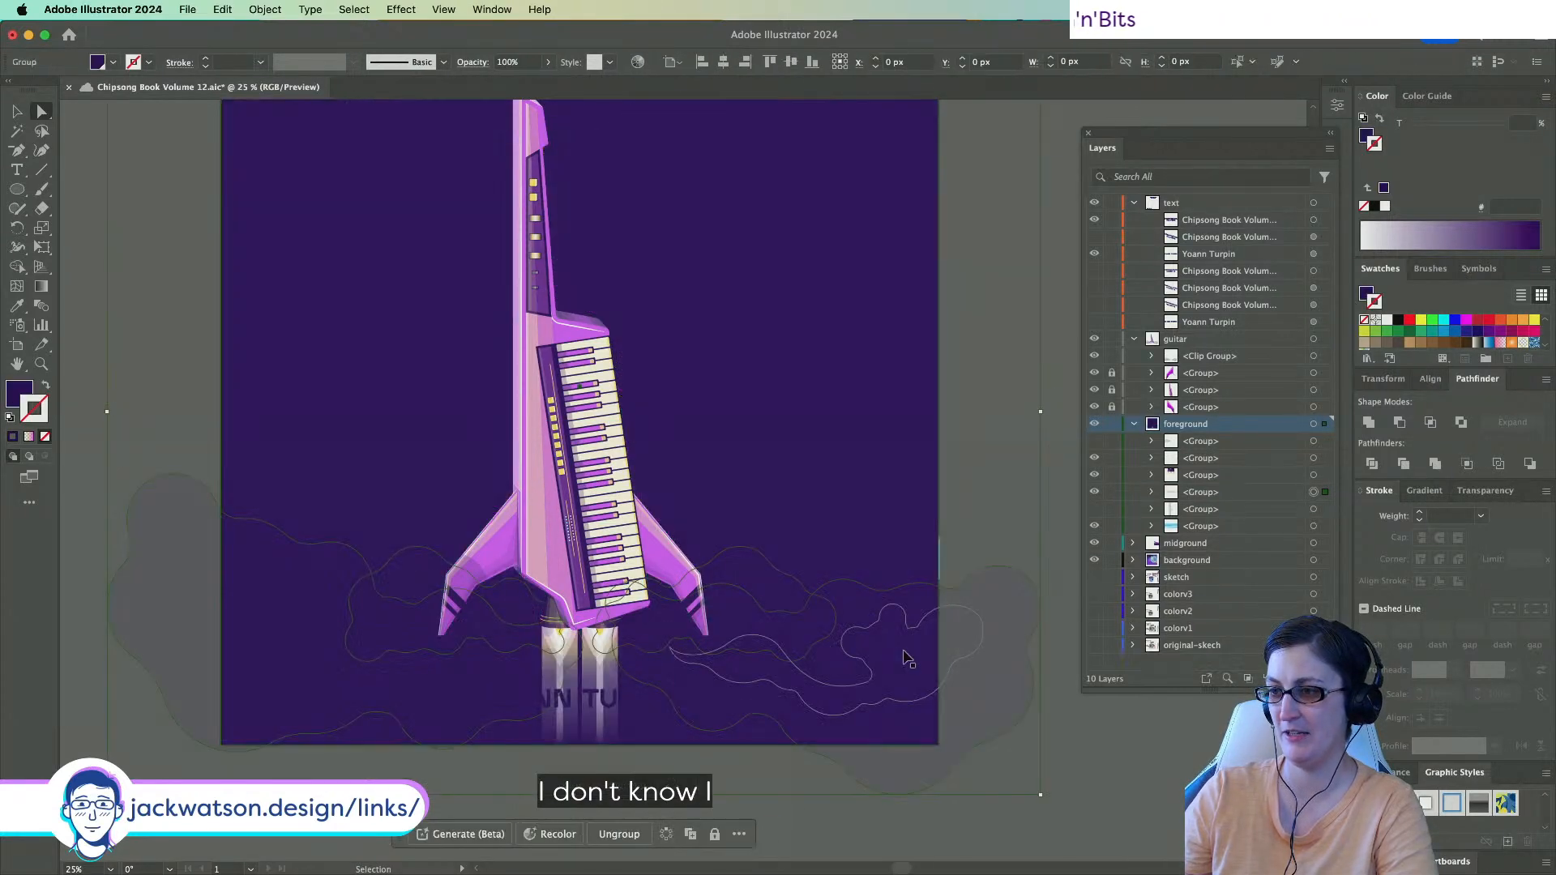
key(super+z)
key(super+z)
key(super+z)
key(super+z)
key(super+z)
key(super+z)
key(super+z)
key(super+z)
key(super+z)
key(super+z)
key(super+z)
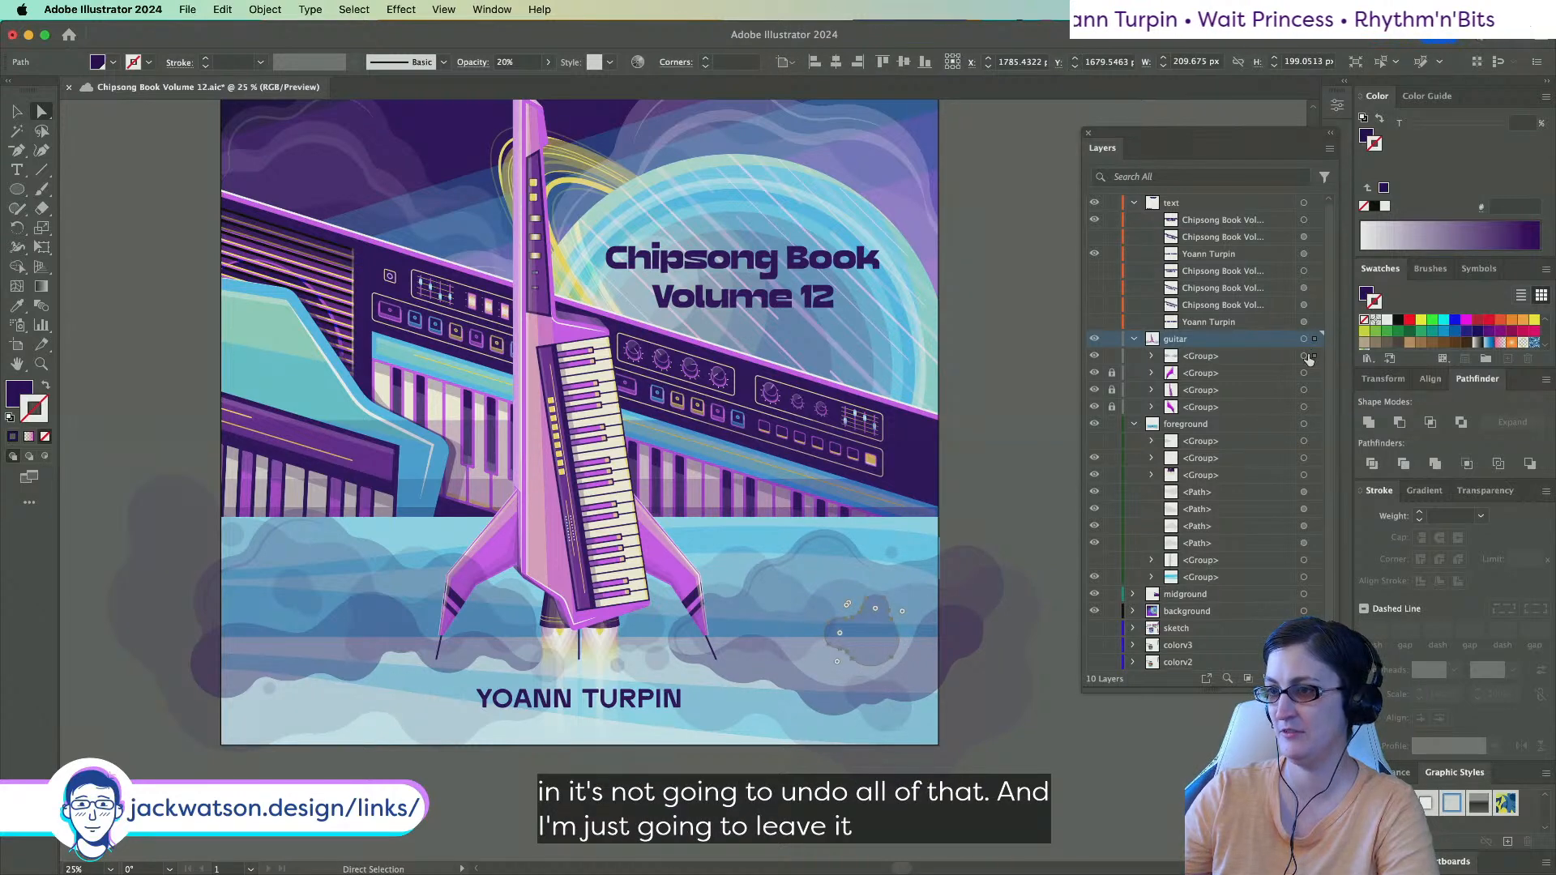
Restore the pasted rectangle above the guitar layer's smoke shadow group and clip the group with it.
key(super+shift+z)
key(super+shift+z)
key(super+shift+z)
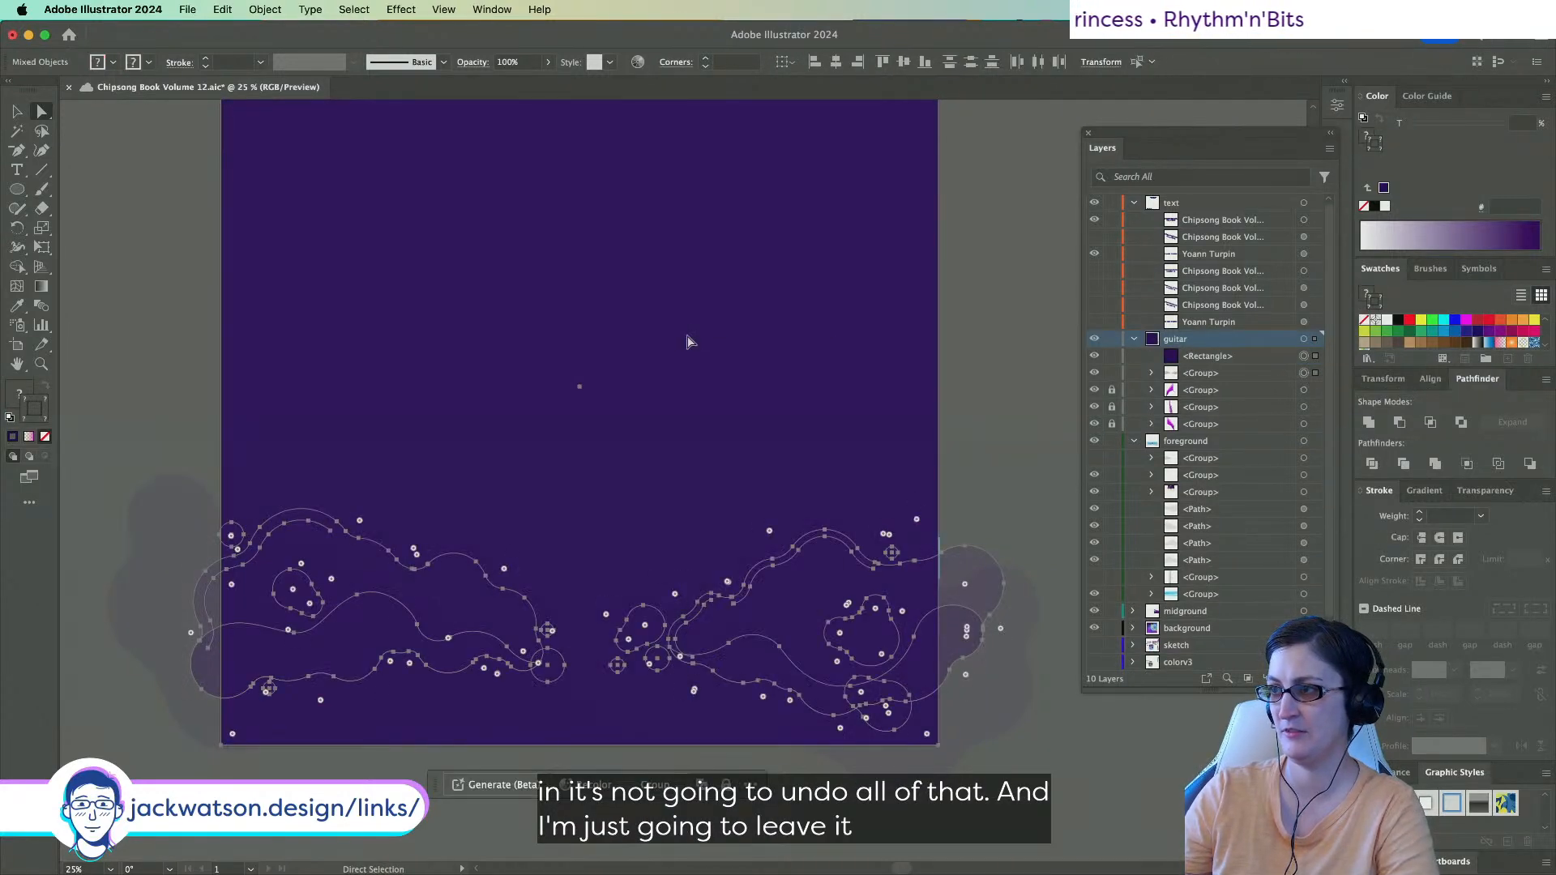
right_click(687, 341)
click(808, 569)
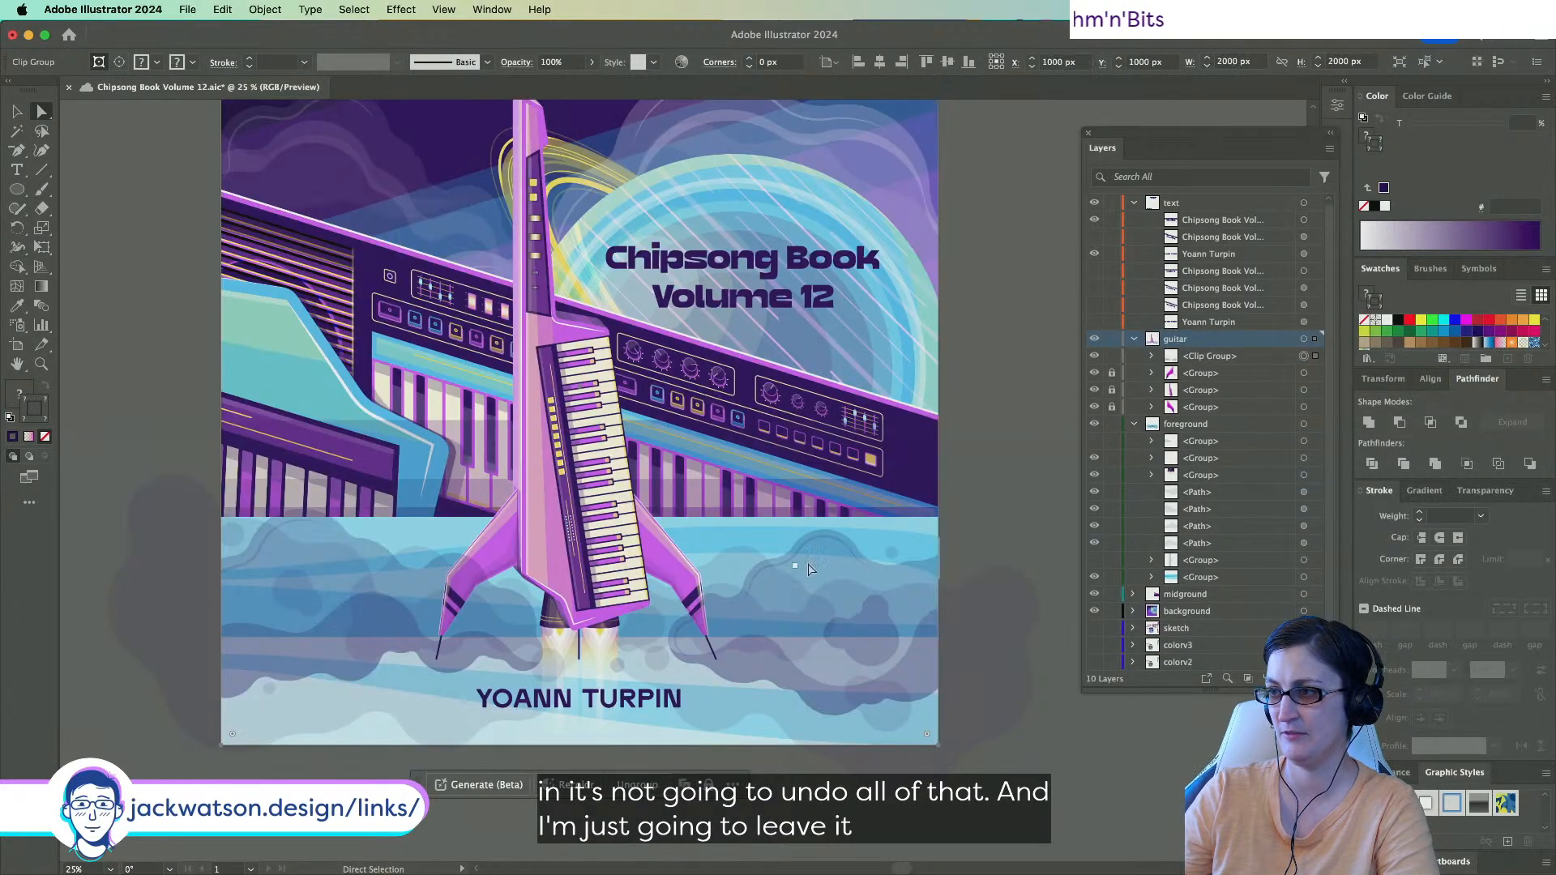
Group the four base smoke cloud paths of the foreground layer.
click(1303, 493)
click(1304, 543)
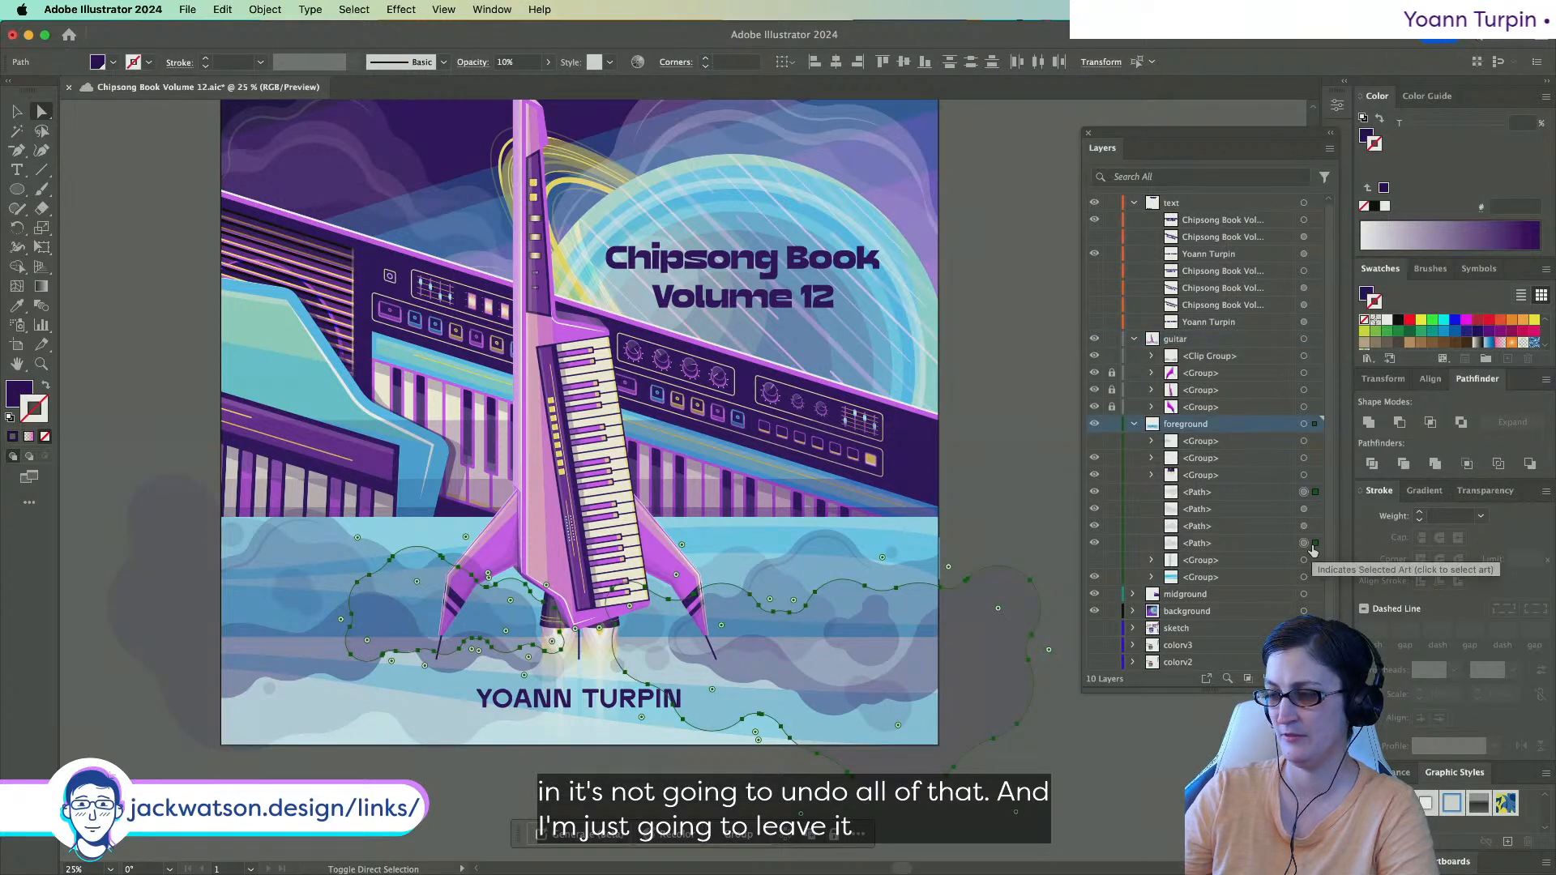
shift+click(1304, 492)
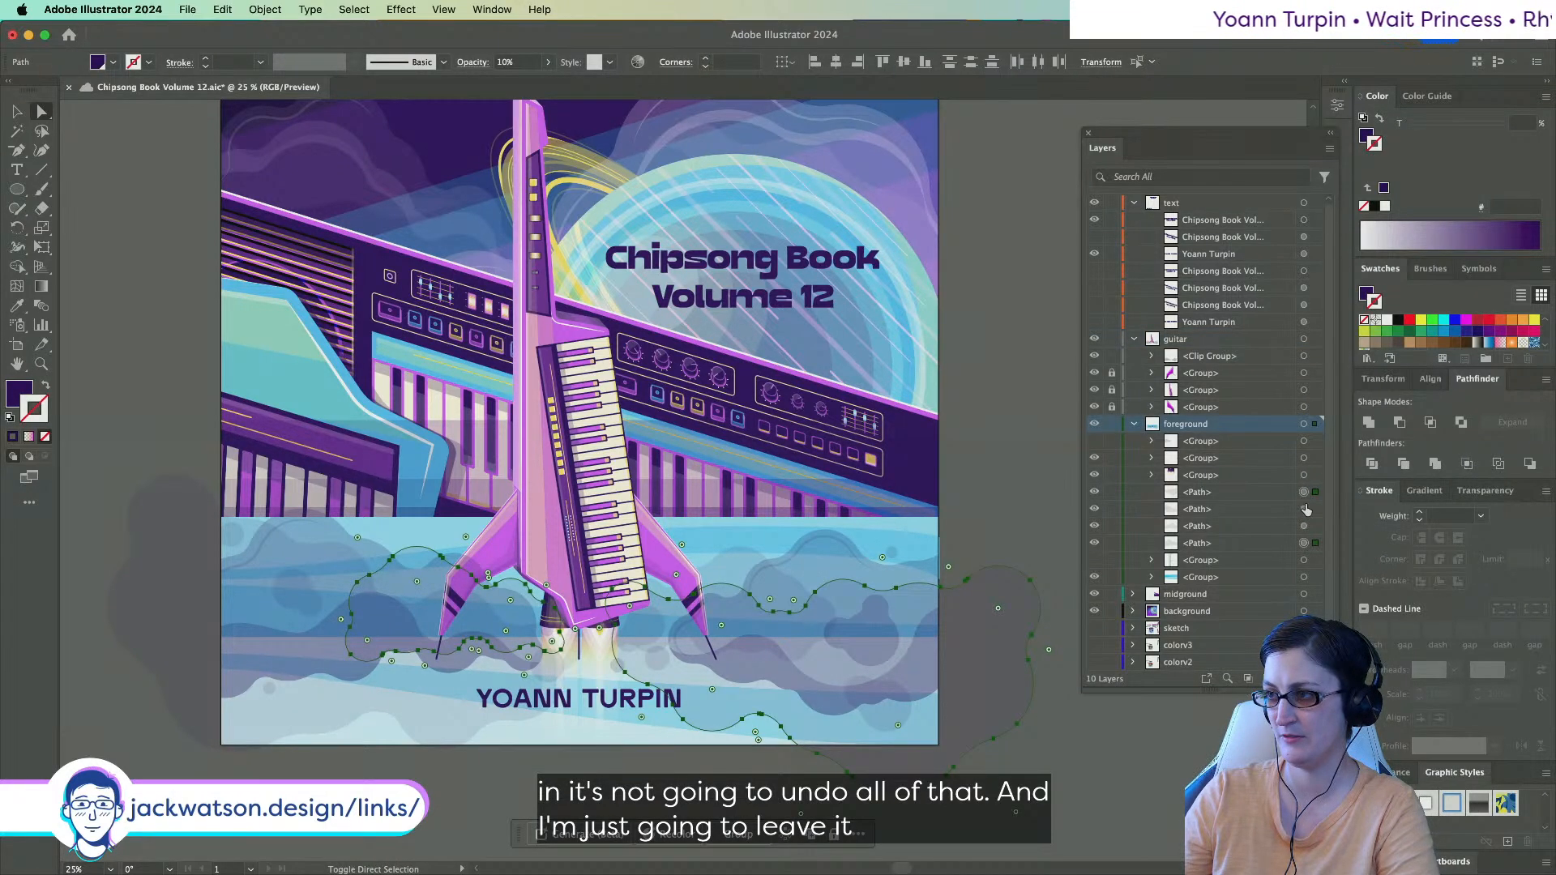
shift+click(1304, 509)
shift+click(1304, 526)
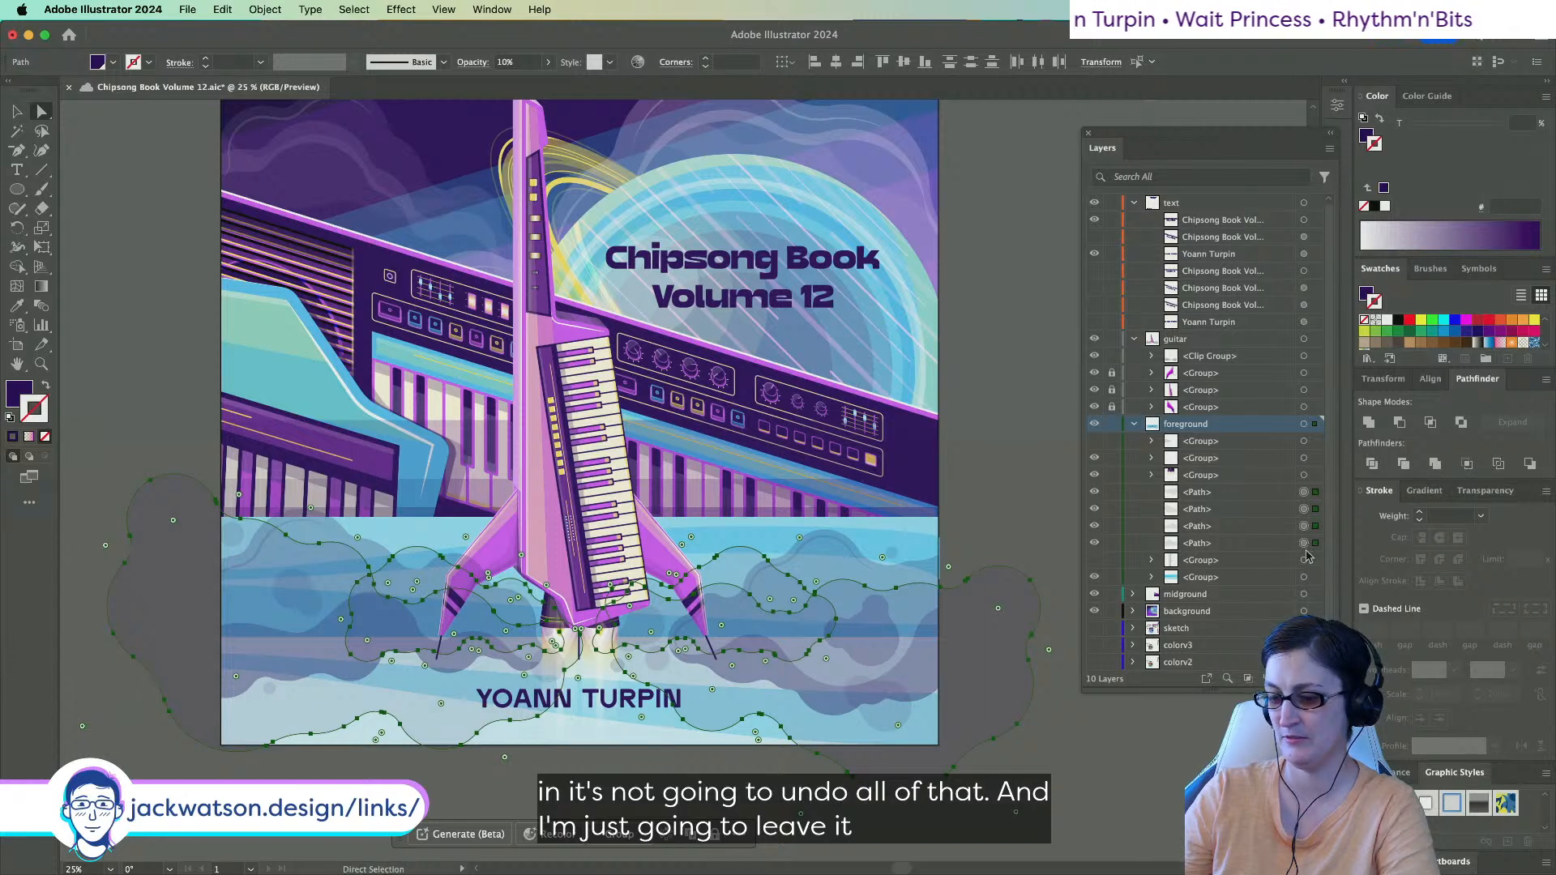
key(super+z)
Clip the foreground cloud group with a copy of the background rectangle pasted in front of it.
shift+click(1313, 511)
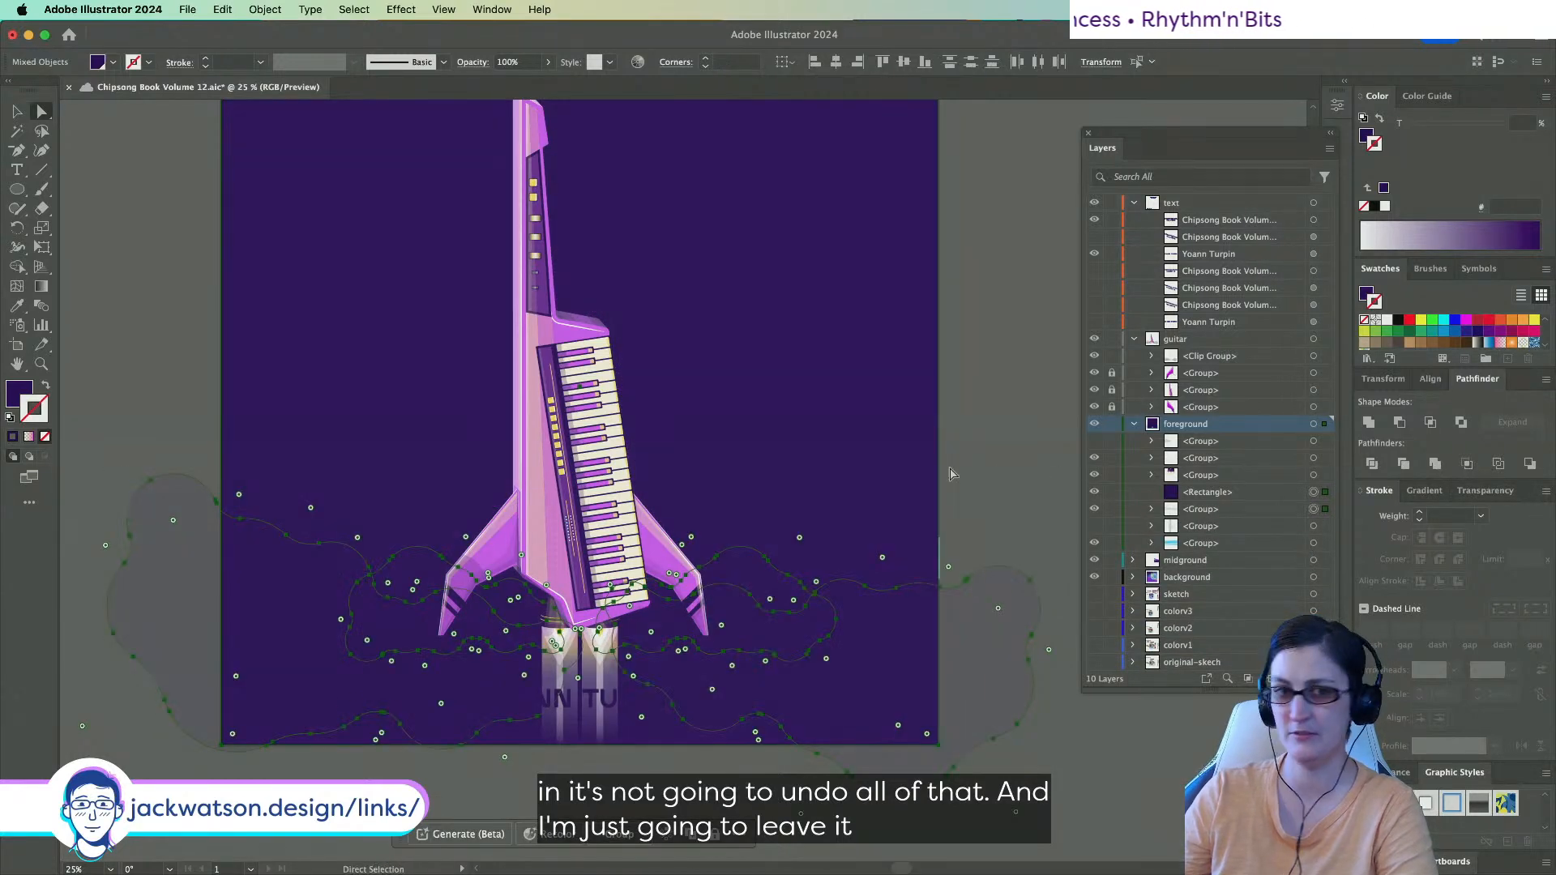
right_click(872, 463)
click(932, 699)
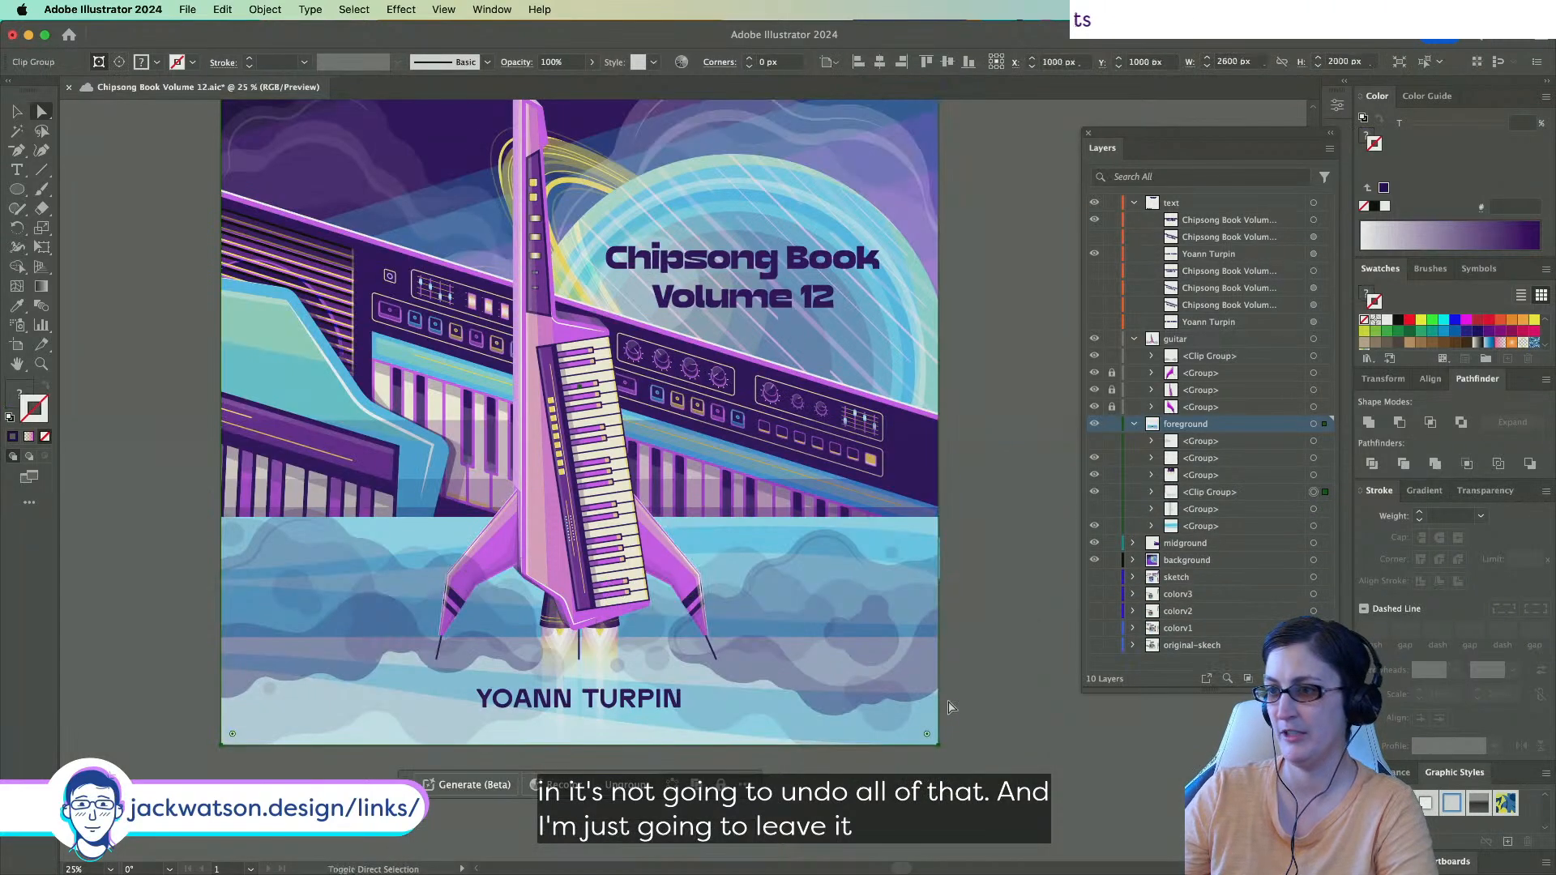
Shrink the small rounded shadow shape inside the right cloud to about 188 × 178 px.
alt+click(910, 630)
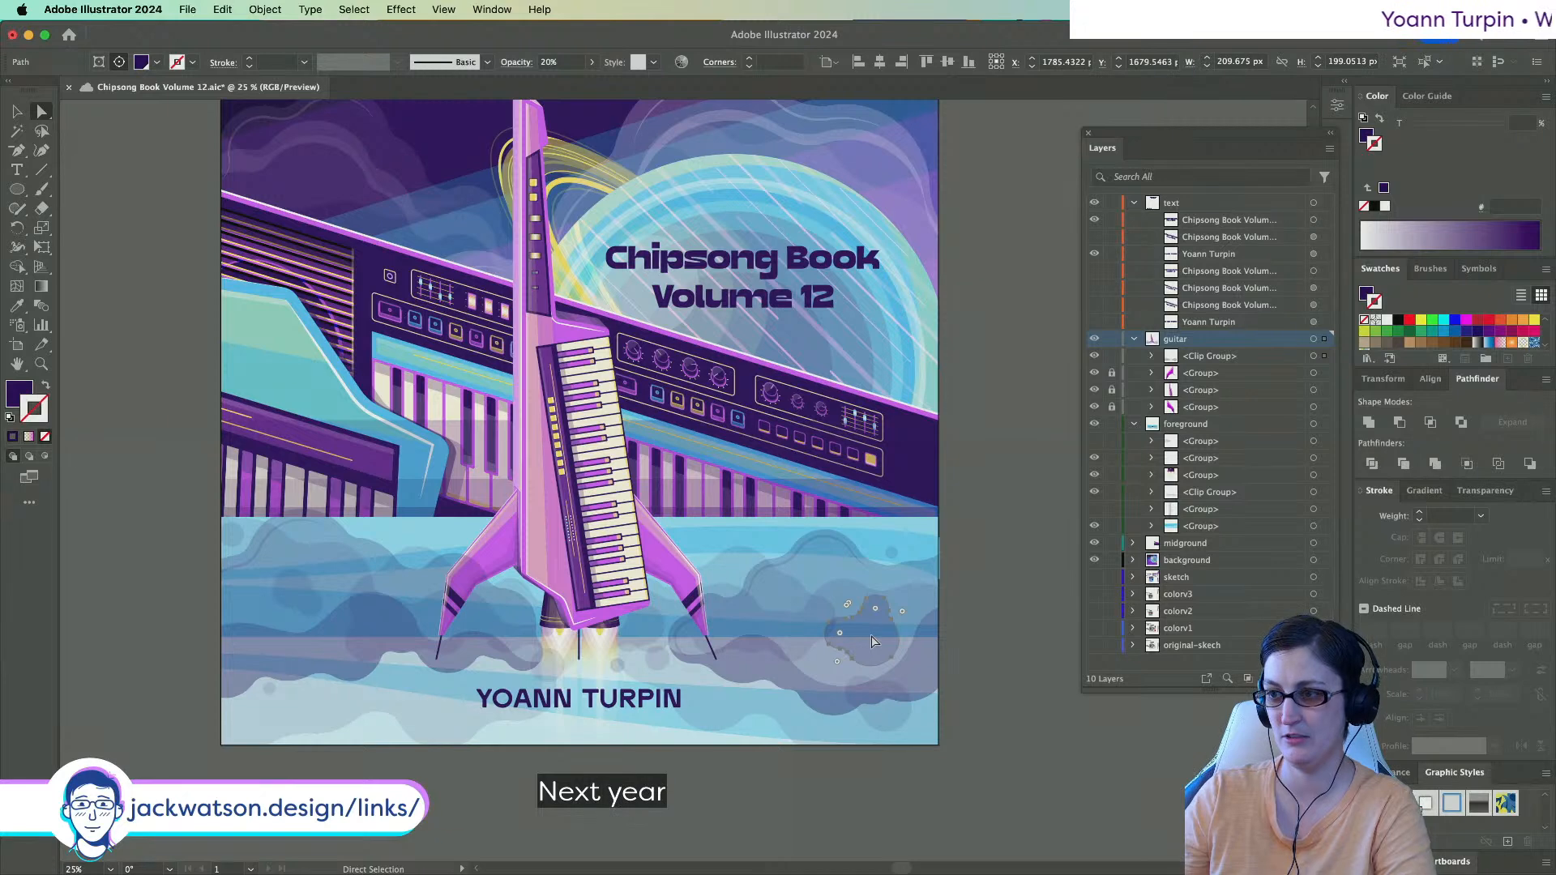
scroll(871, 636, down, 4)
scroll(874, 642, up, 1)
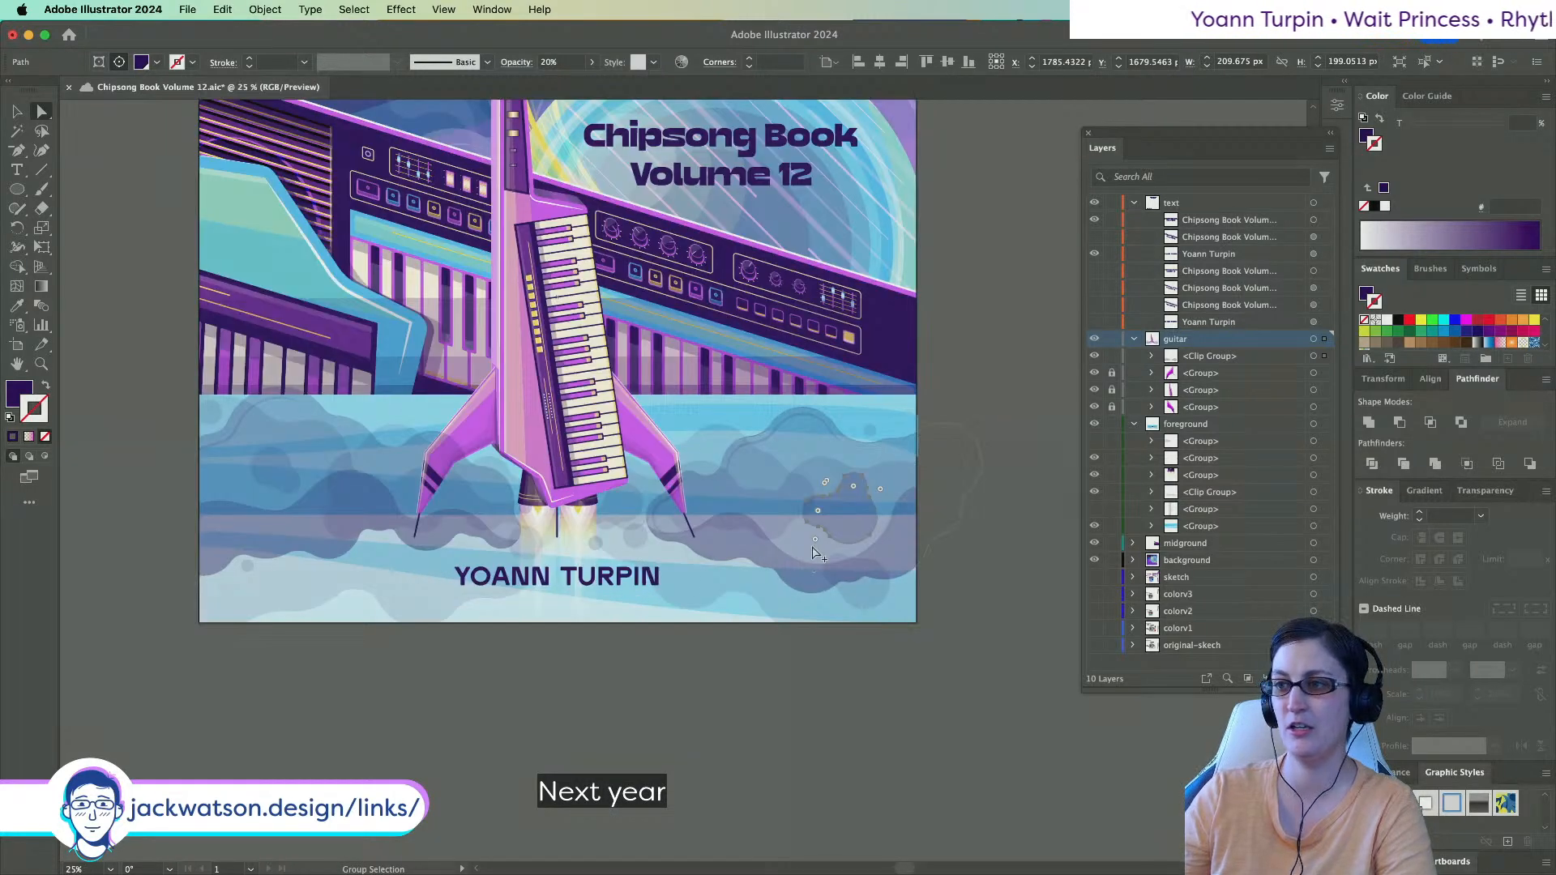
scroll(816, 546, up, 3)
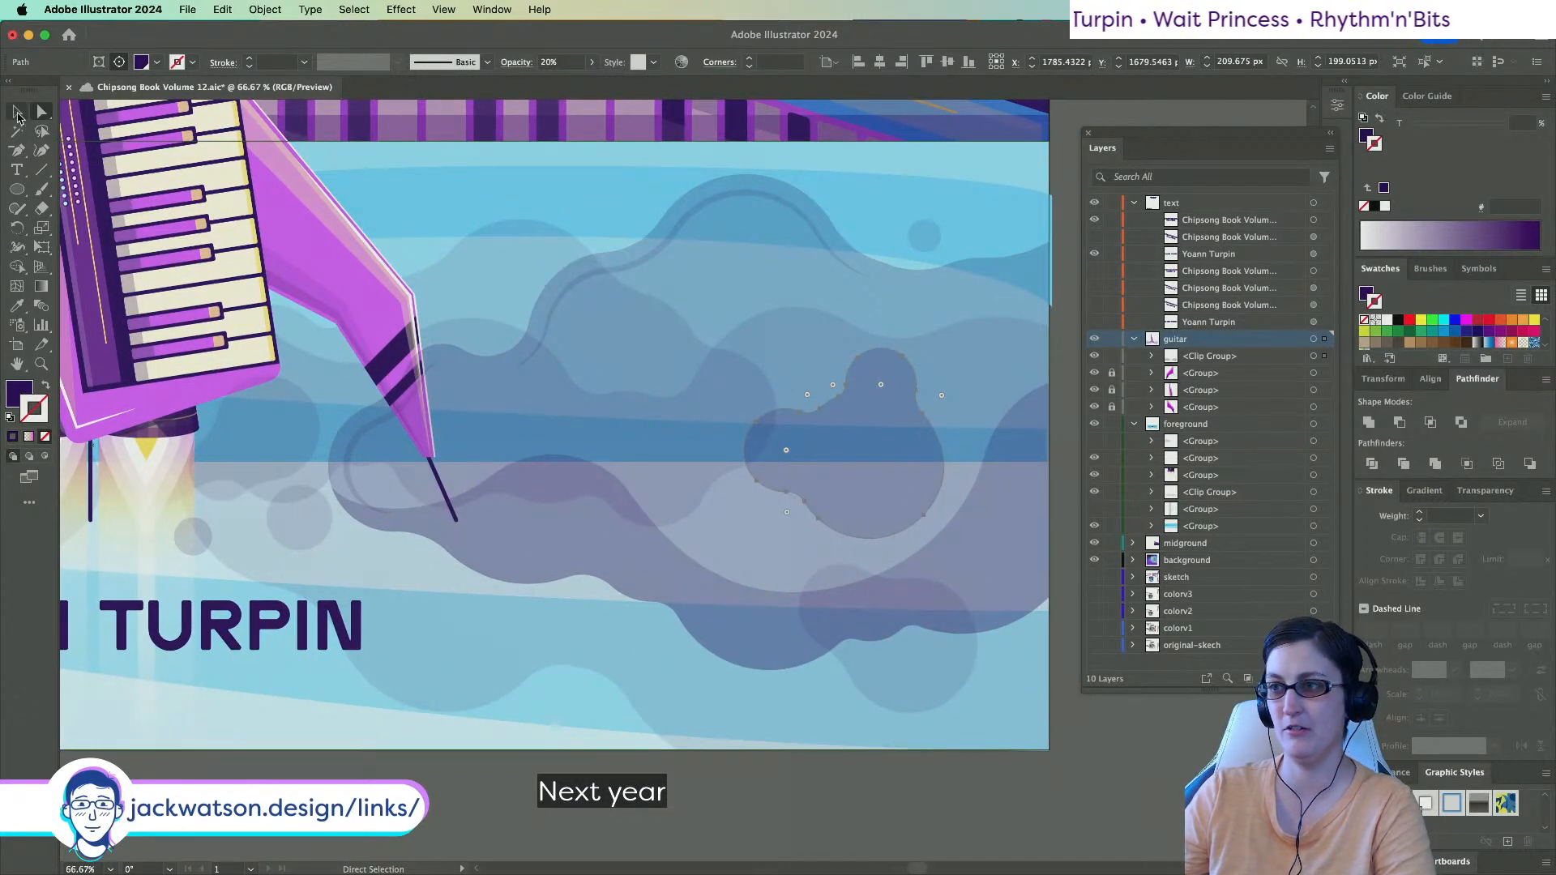
click(18, 115)
drag(793, 382, 853, 439)
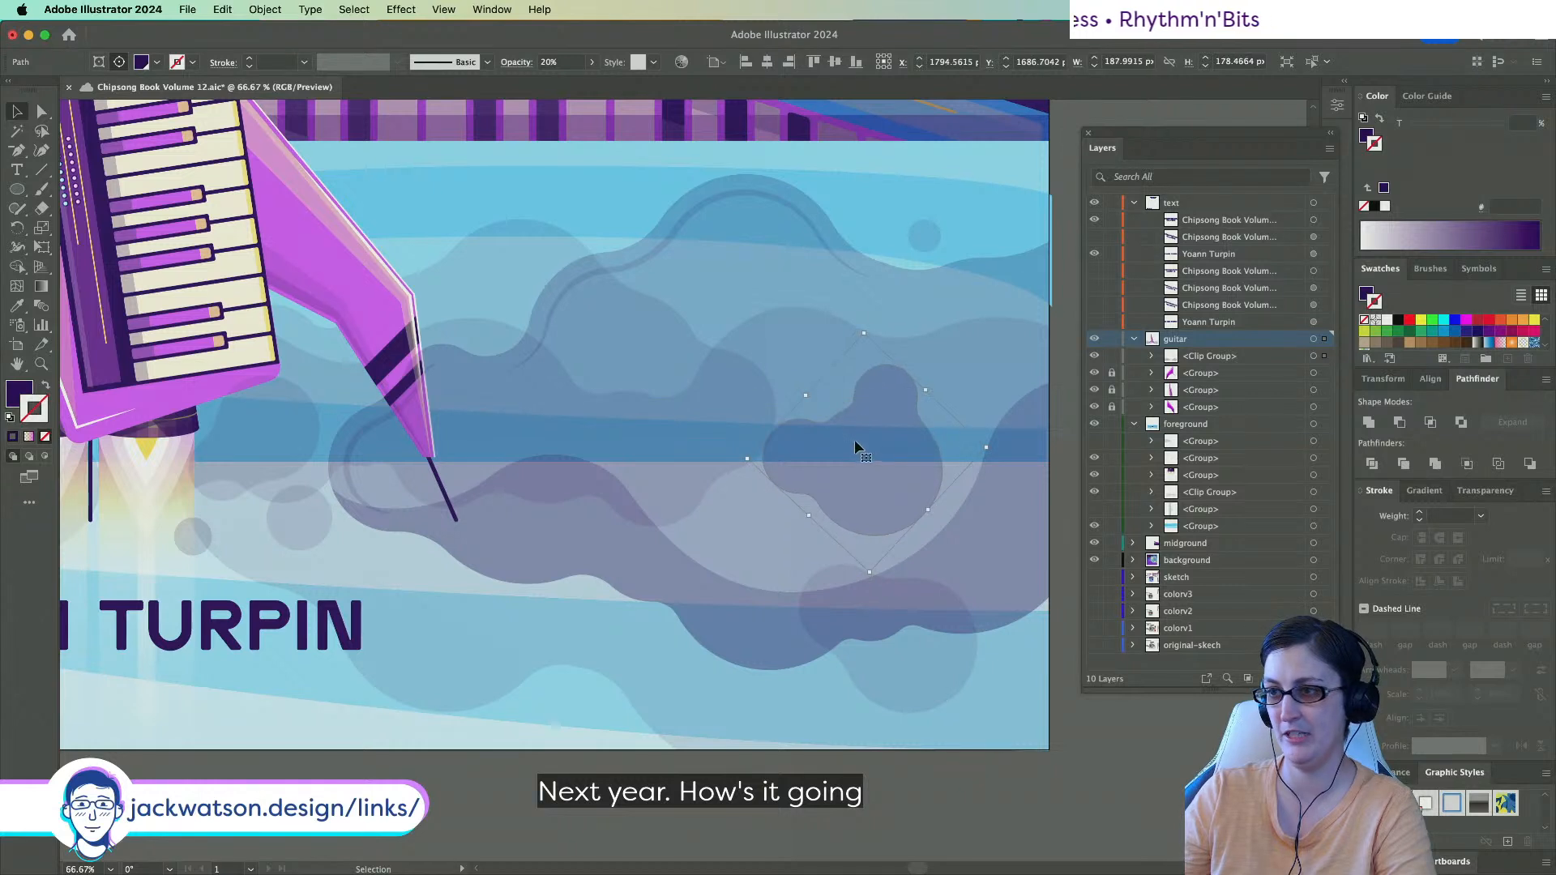
click(868, 462)
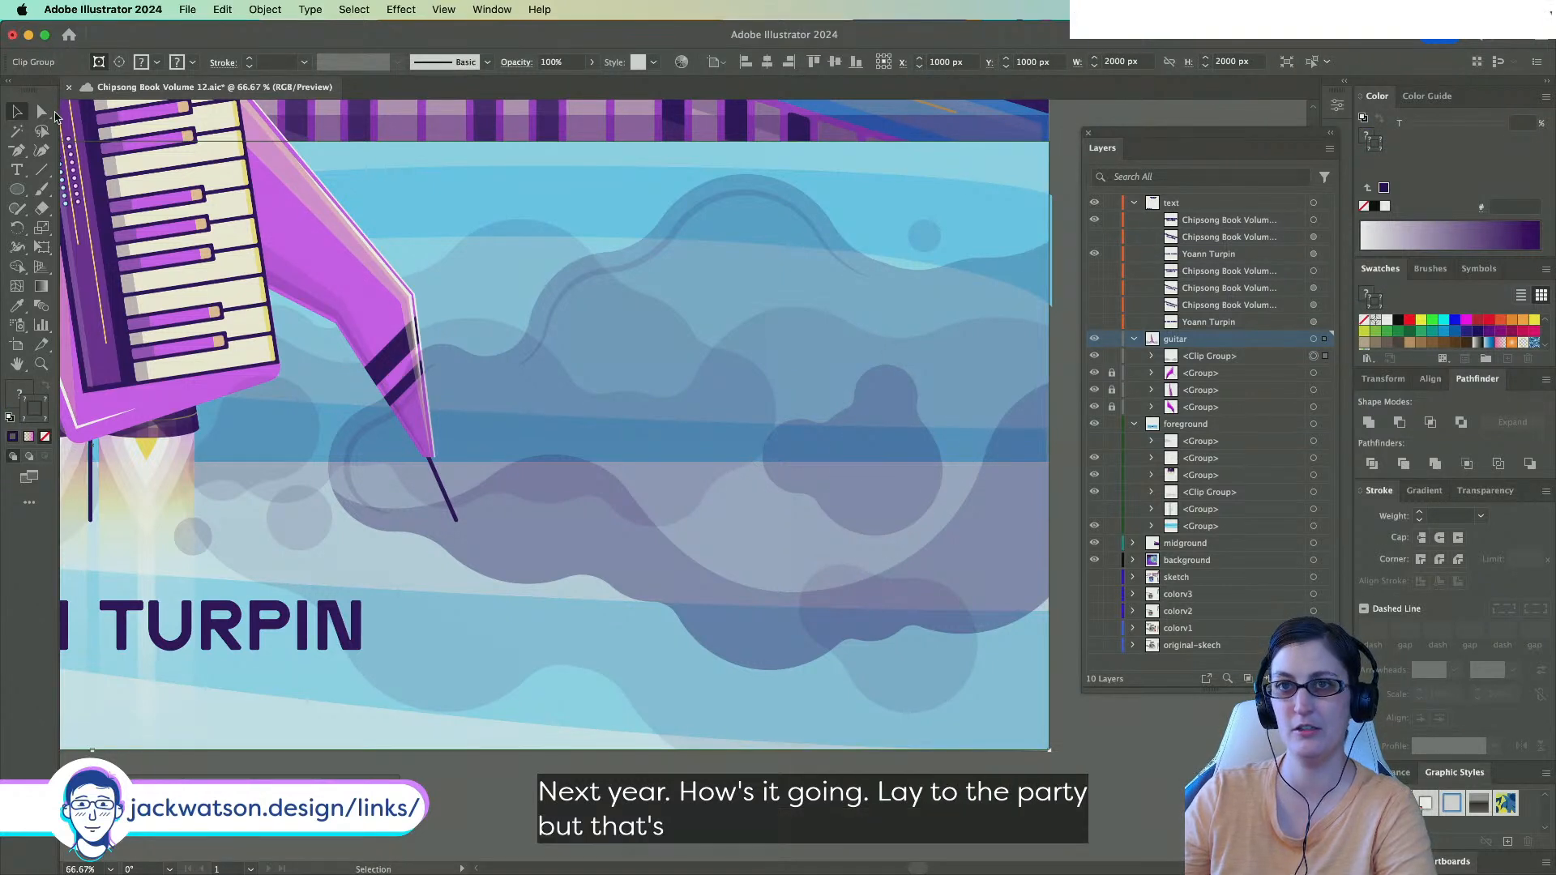
Nudge the small rounded shadow shape in the right cloud slightly down and right, and set its opacity to 15%.
click(44, 113)
key(super+shift+a)
scroll(890, 442, right, 2)
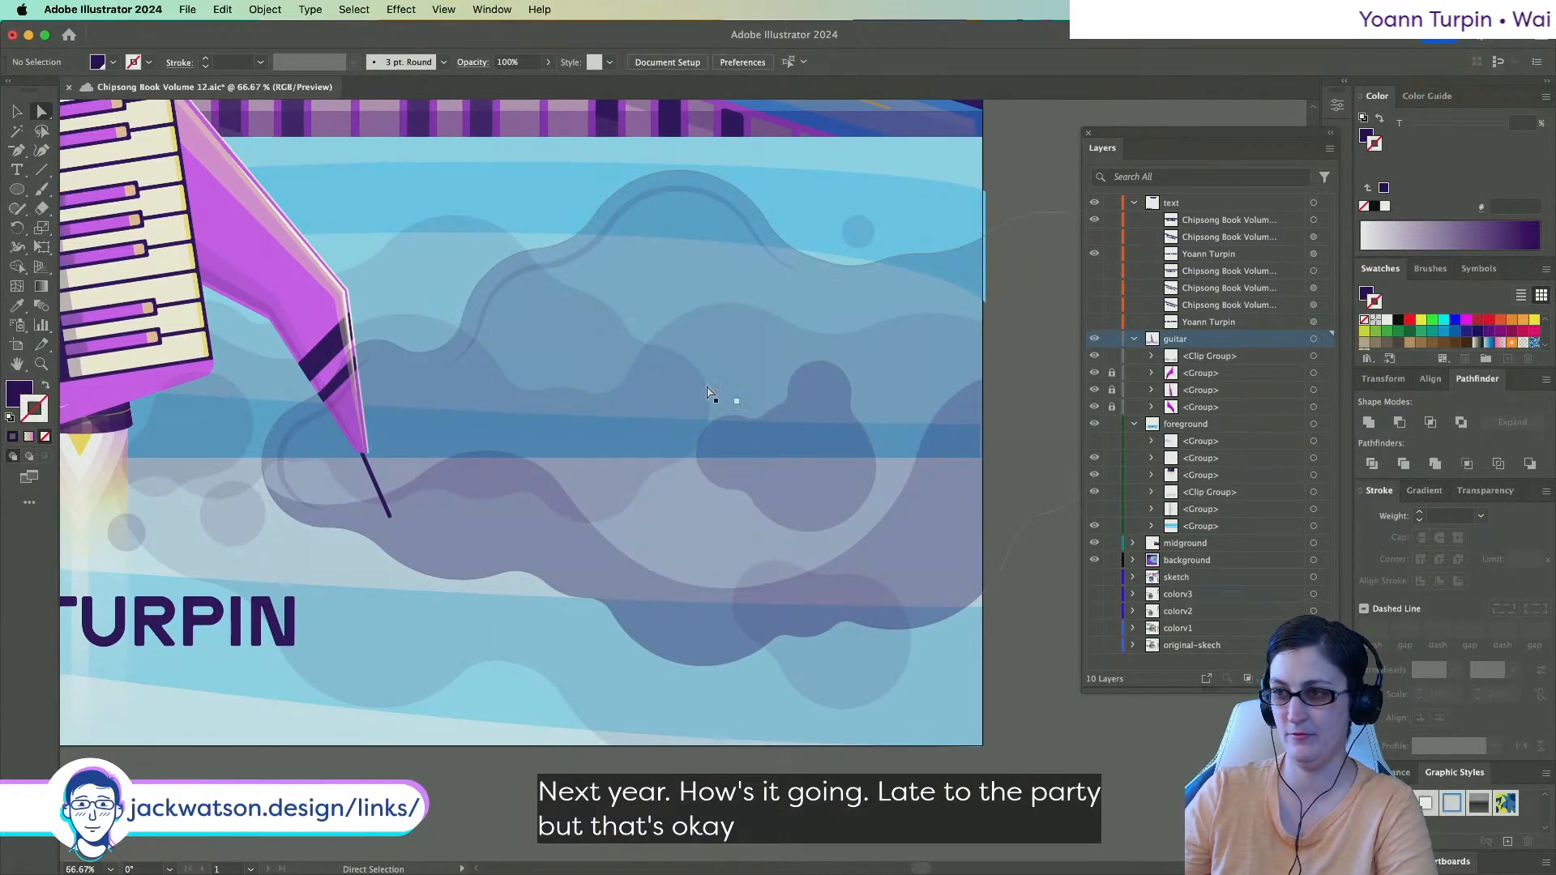
click(789, 435)
drag(793, 443, 803, 453)
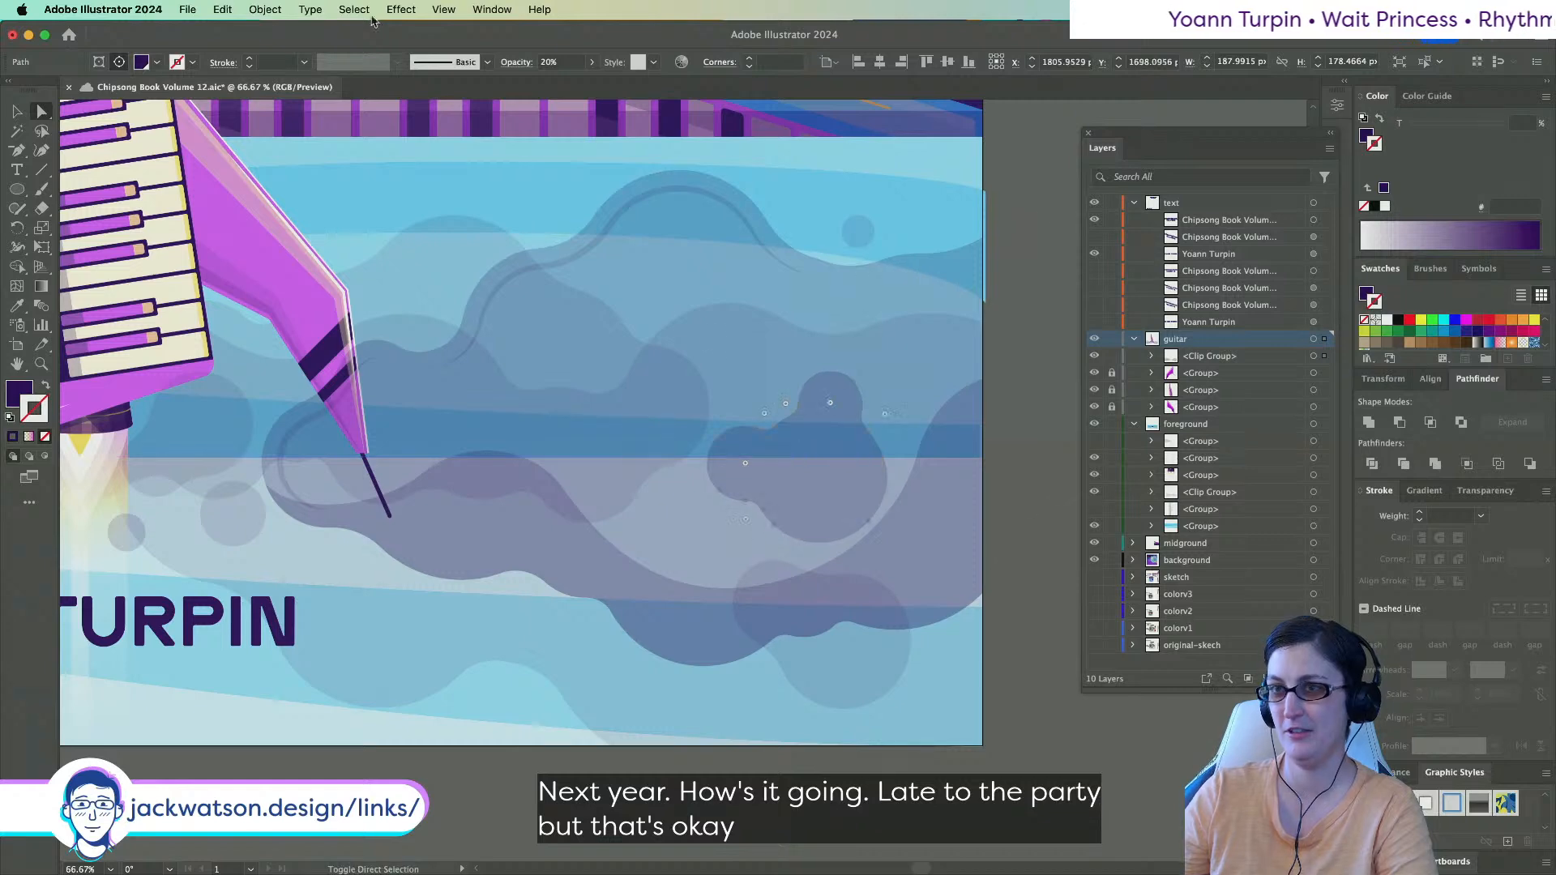
click(566, 63)
text(15)
key(Return)
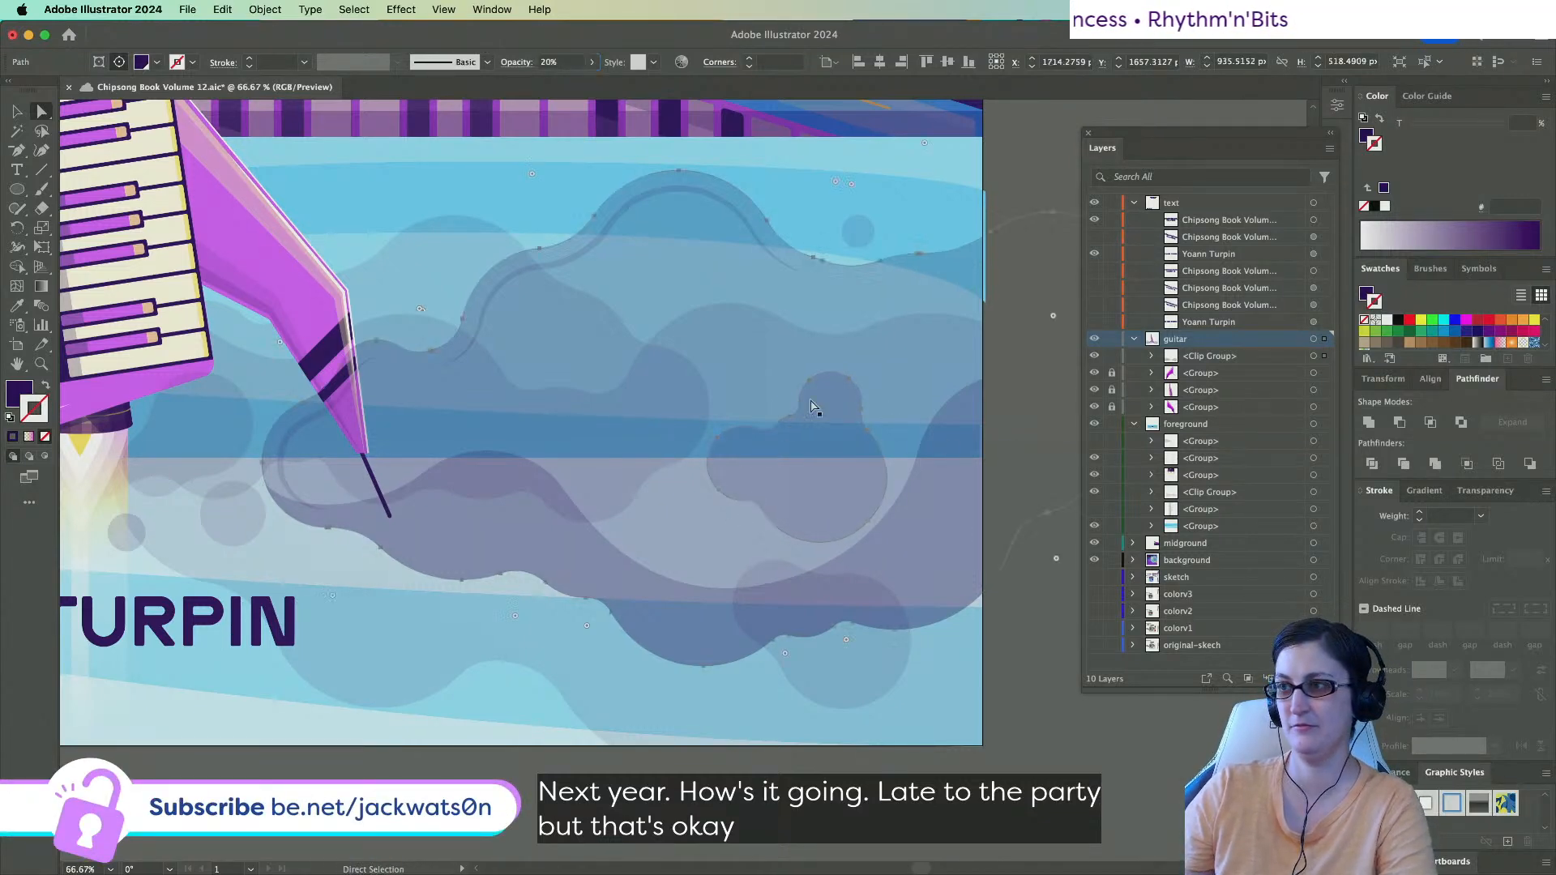
Align the two right-end anchor points of the upper bright blue foreground band horizontally to the right.
click(977, 201)
key(super+minus)
key(super+minus)
click(598, 207)
scroll(598, 203, left, 2)
scroll(182, 276, up, 3)
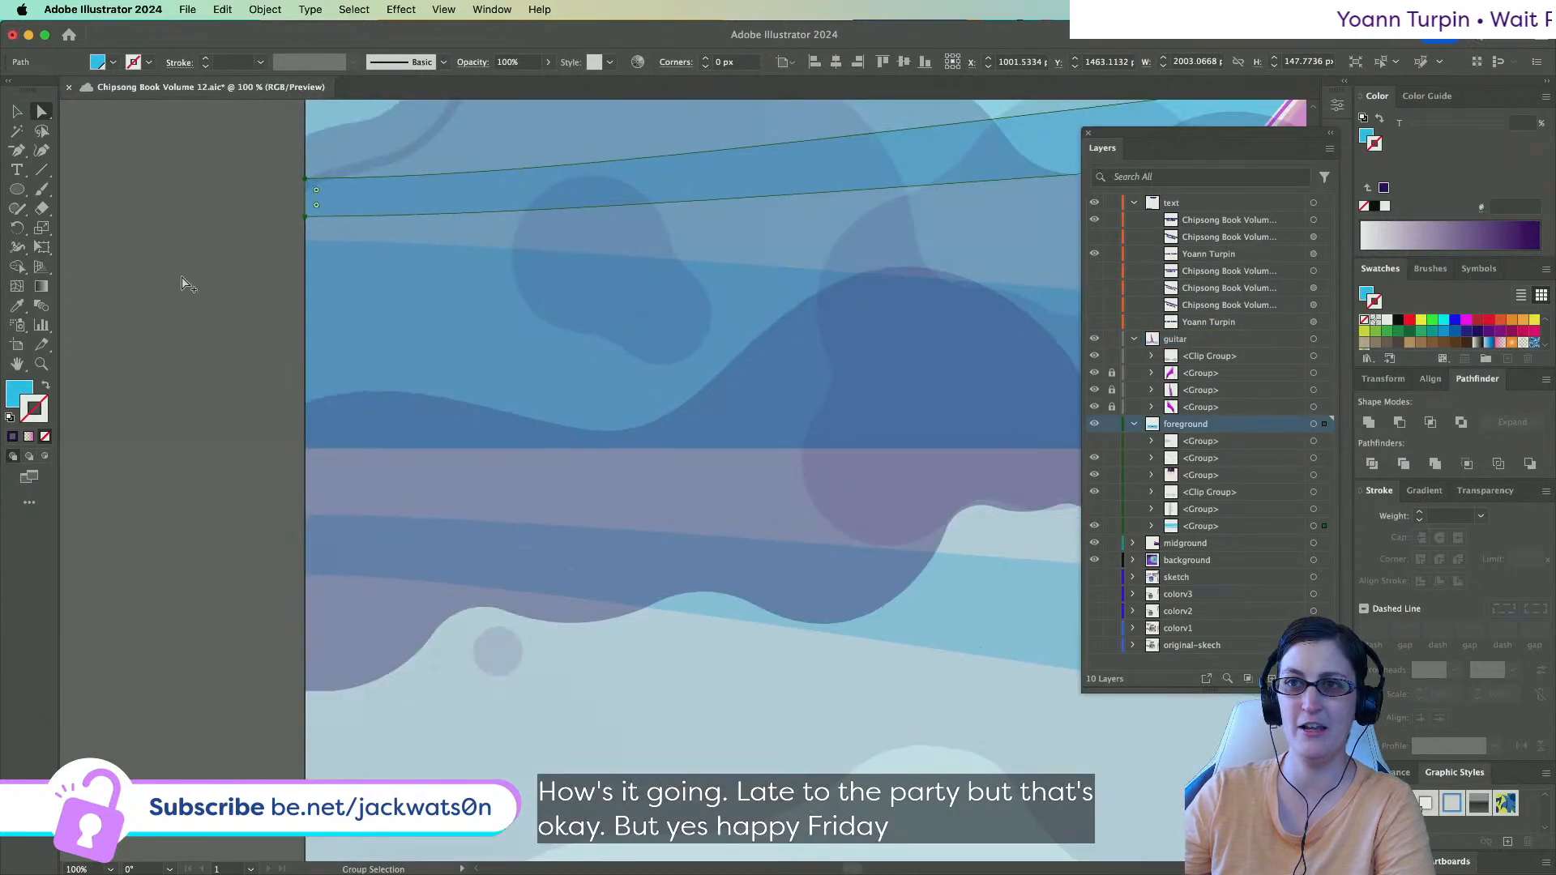
scroll(446, 277, right, 10)
scroll(447, 279, right, 15)
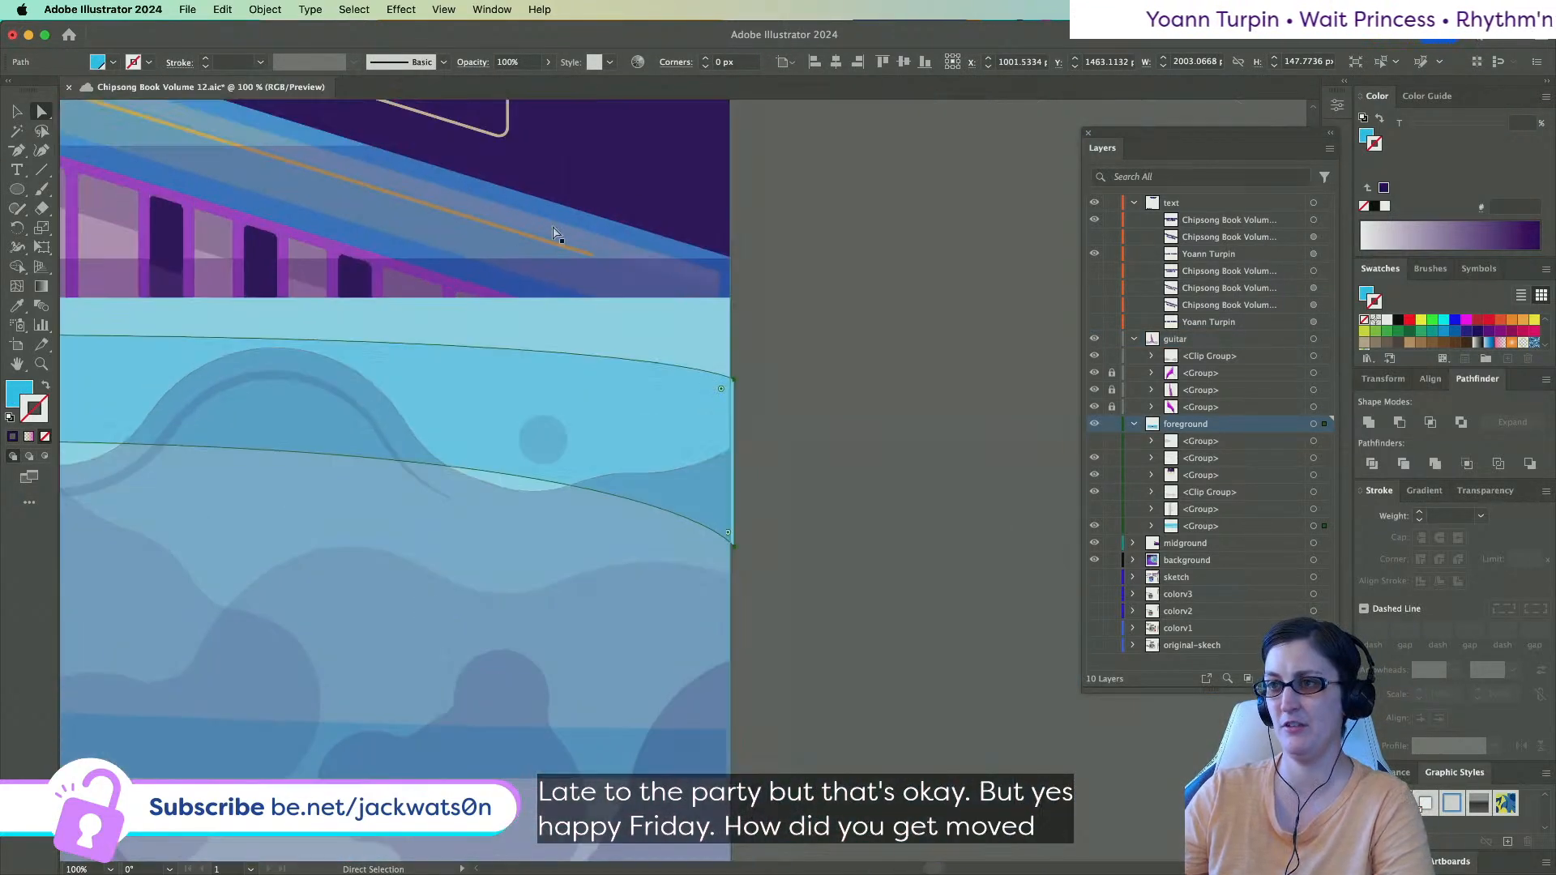
click(733, 381)
shift+click(731, 545)
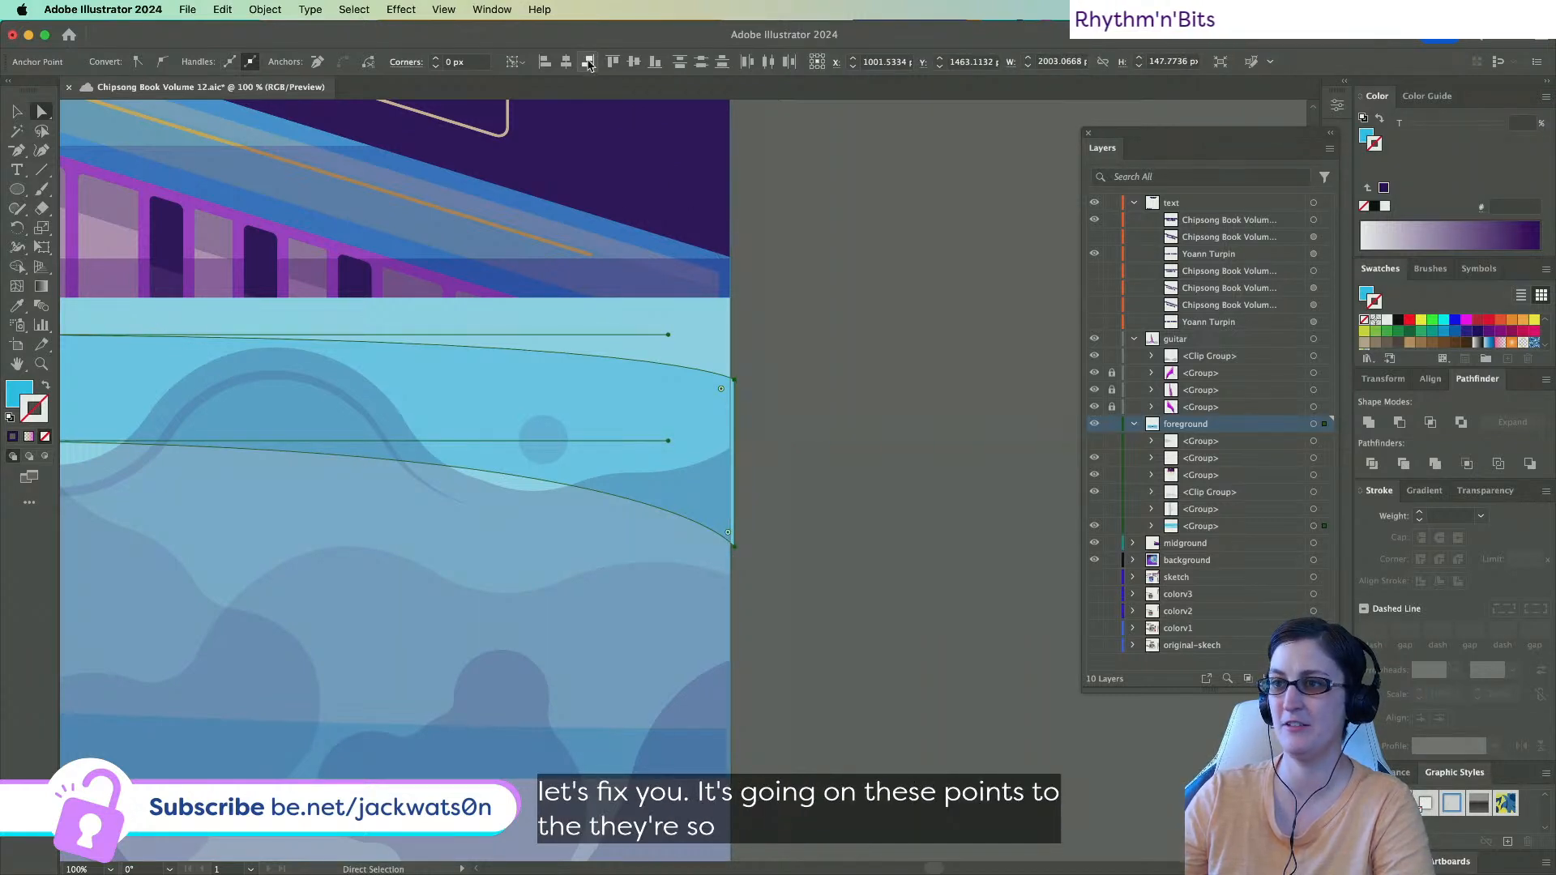
click(514, 63)
click(539, 98)
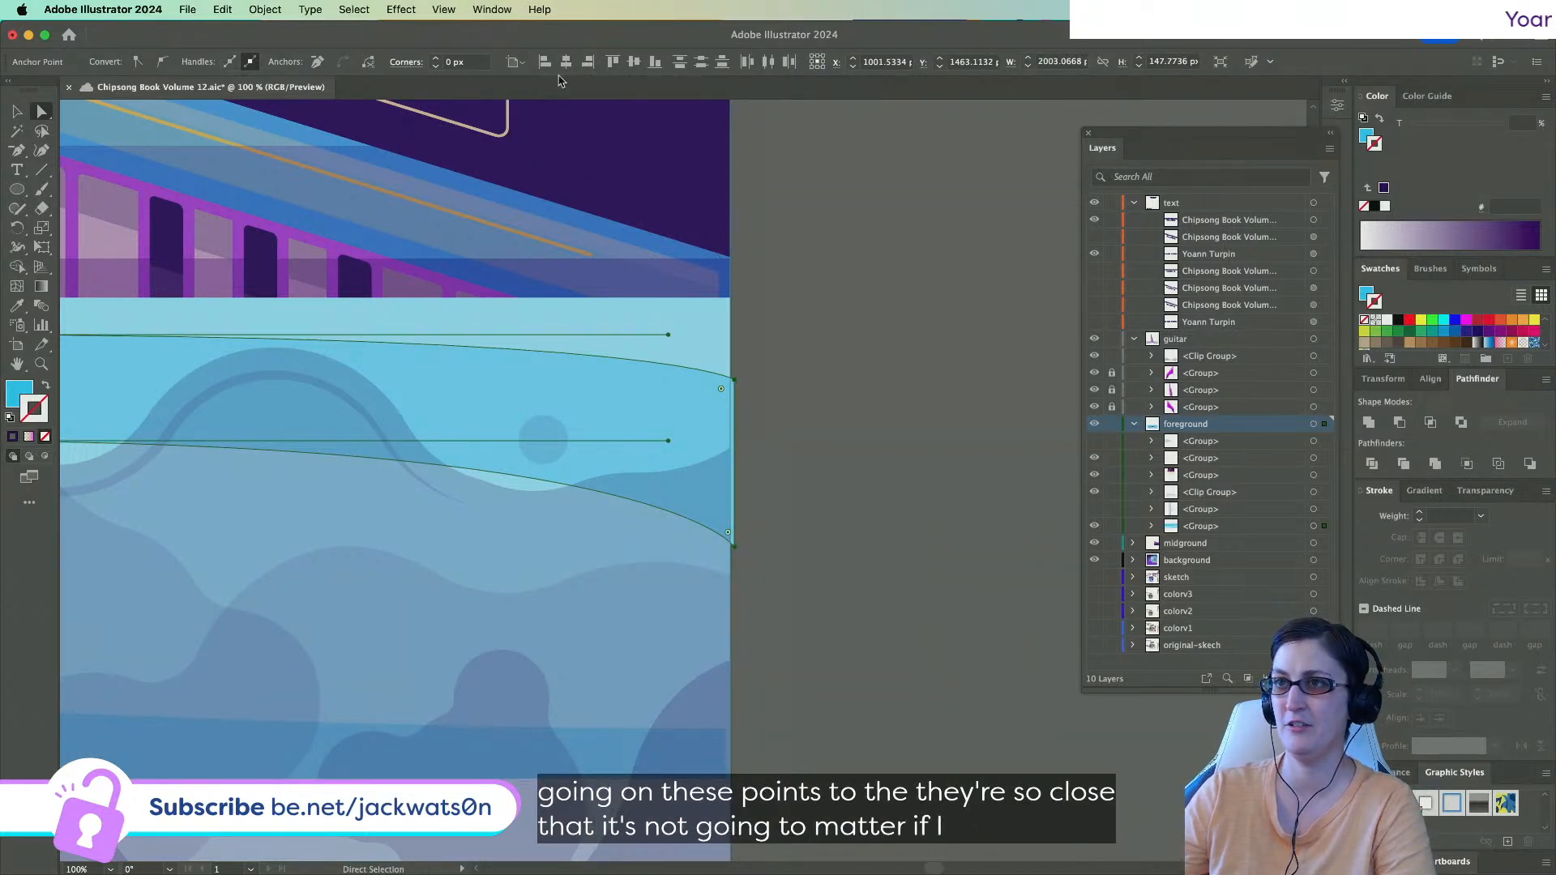
click(589, 63)
key(super+shift+a)
Reduce the opacity of the small rounded shadow shape inside the right cloud to 10%.
scroll(589, 304, down, 5)
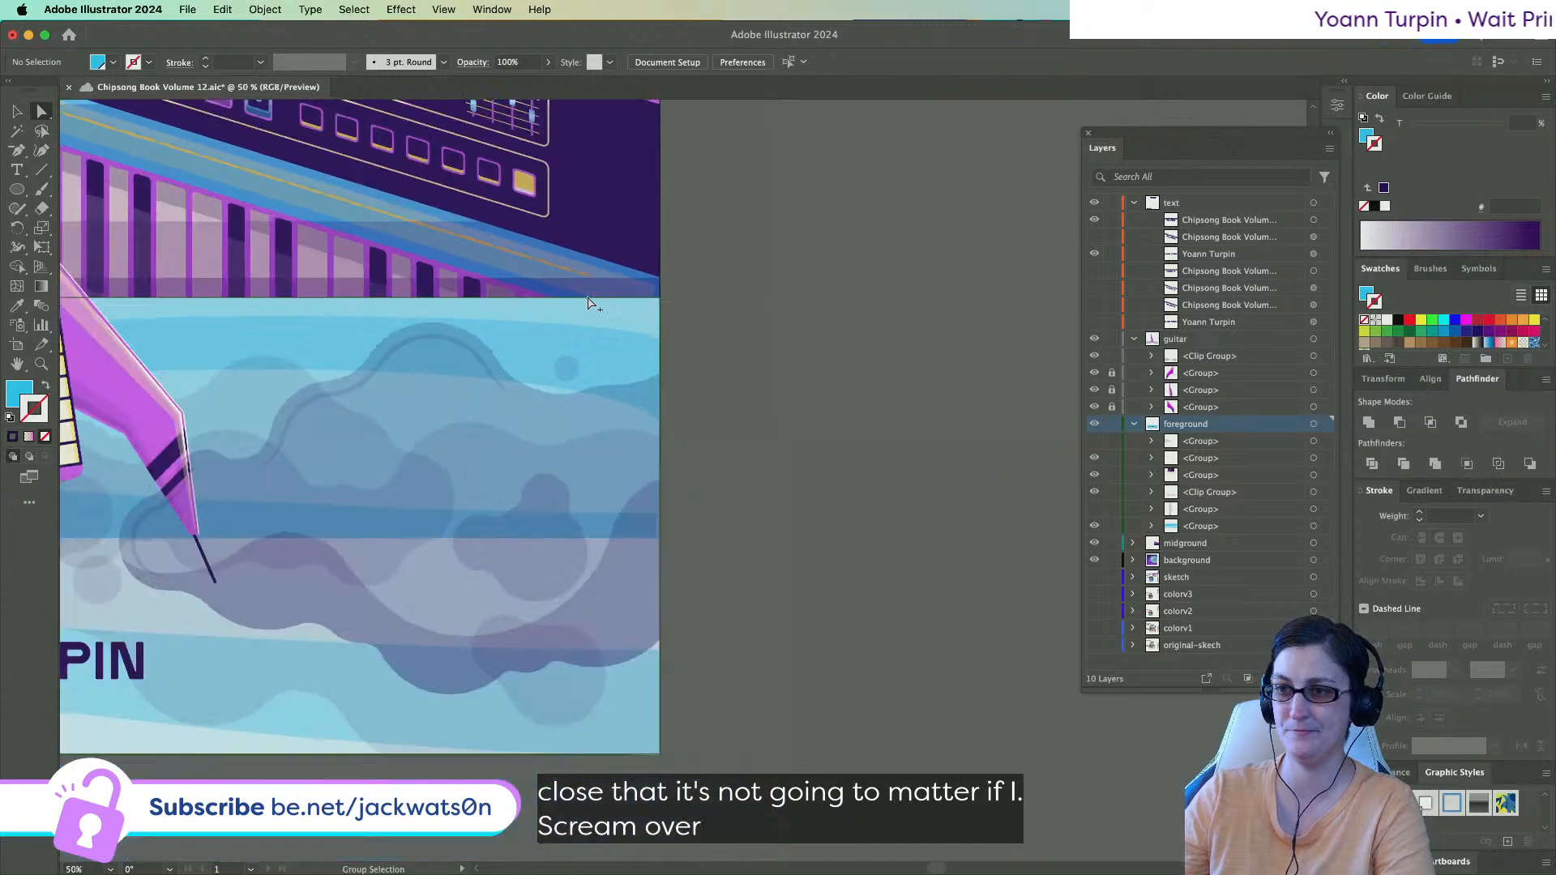
scroll(589, 303, up, 5)
scroll(589, 304, left, 5)
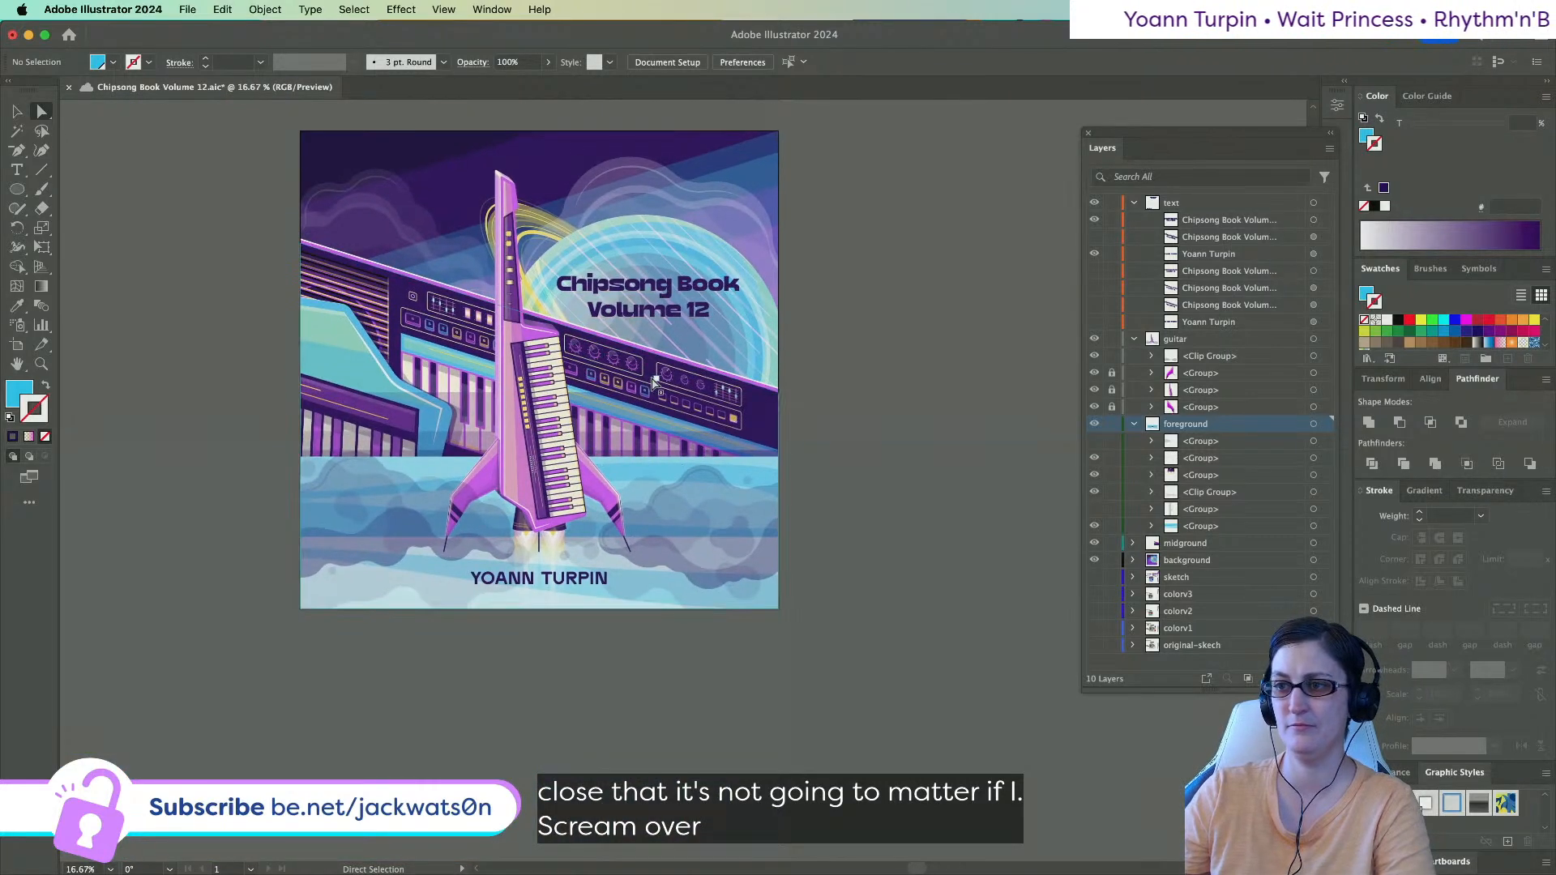
scroll(243, 503, up, 1)
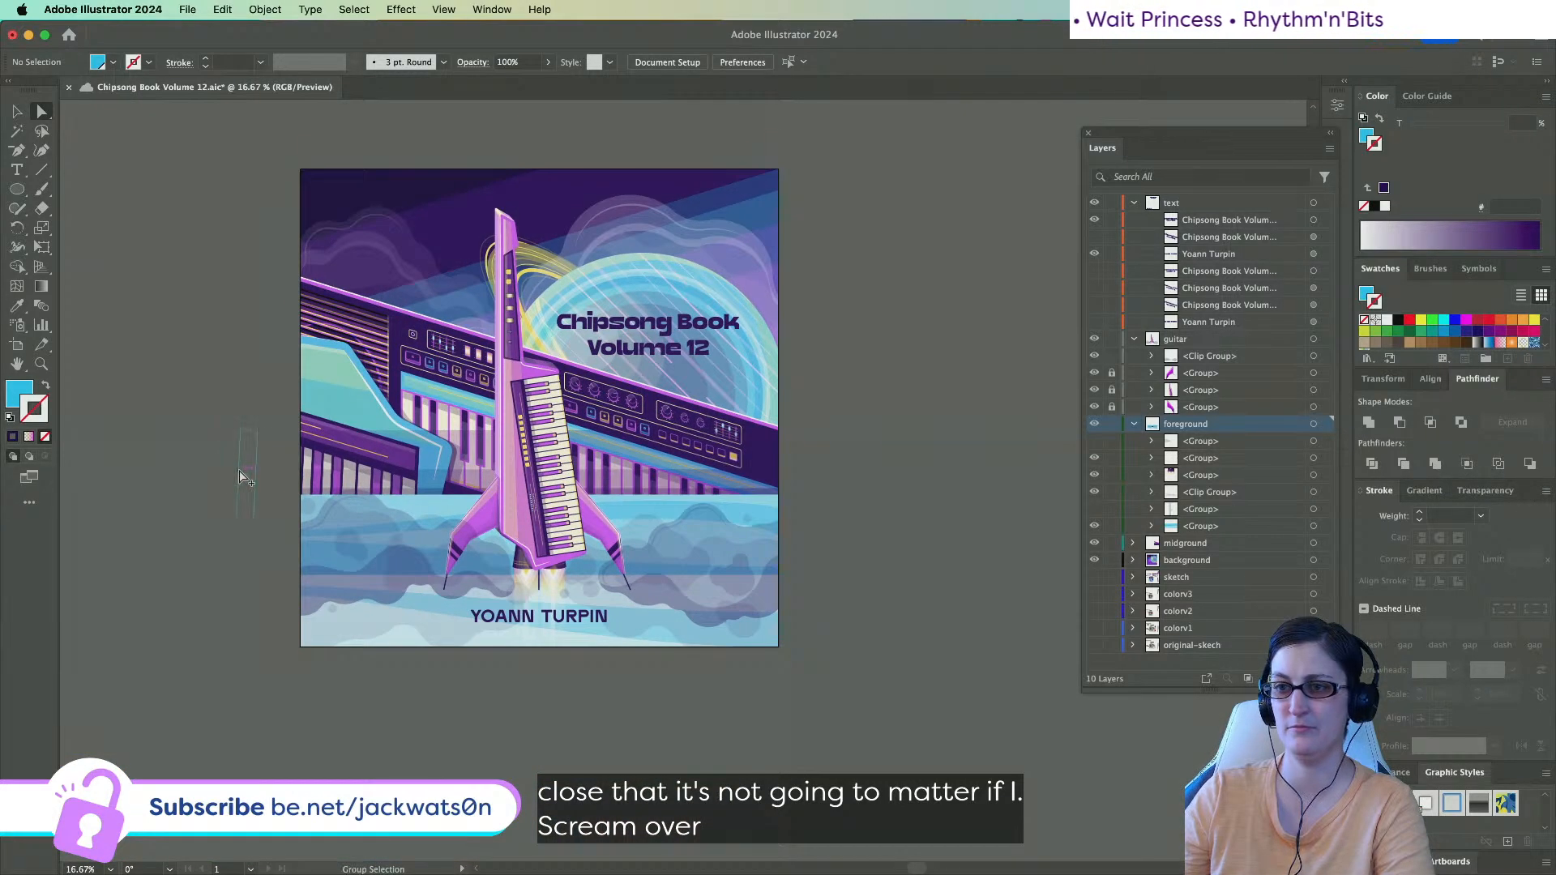
scroll(243, 476, up, 2)
click(995, 642)
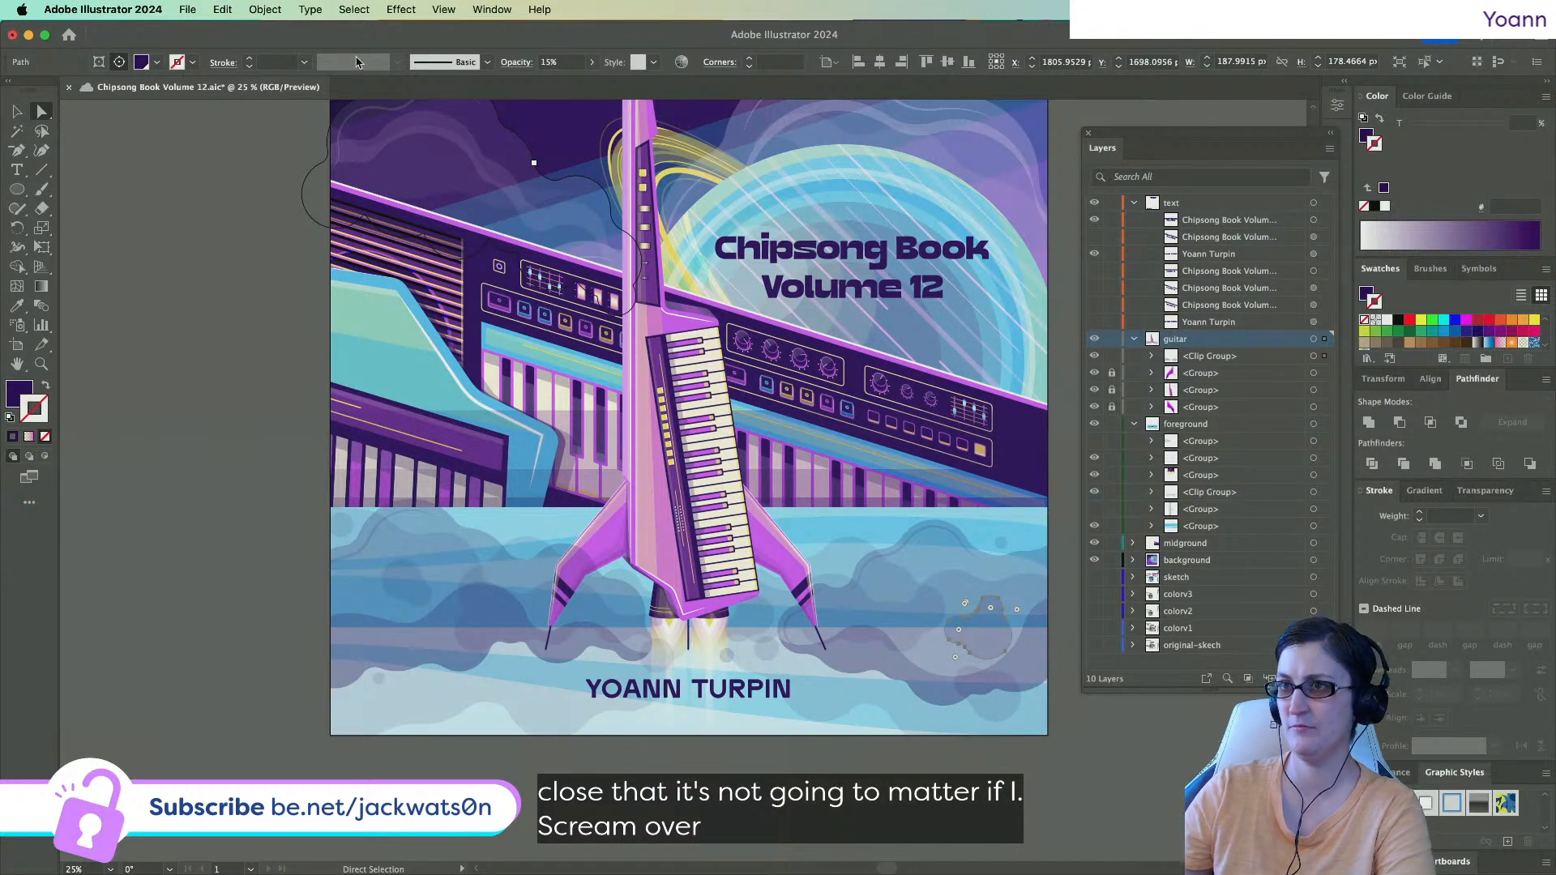
click(517, 60)
text(10)
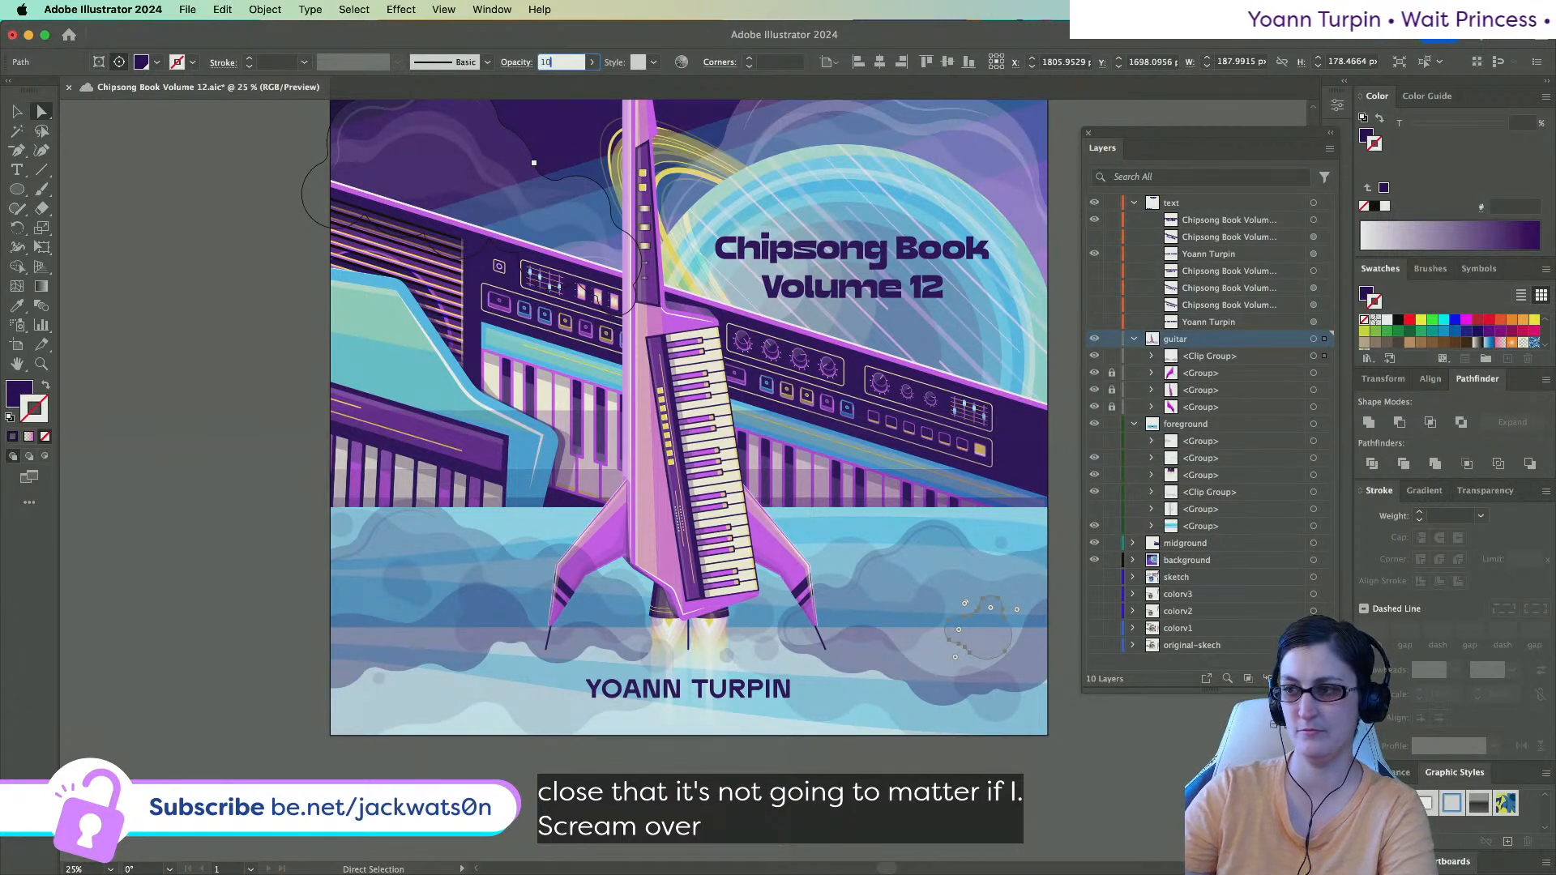
key(Tab)
Set the opacity of the small rounded shadow shape inside the left cloud to 5%.
click(407, 580)
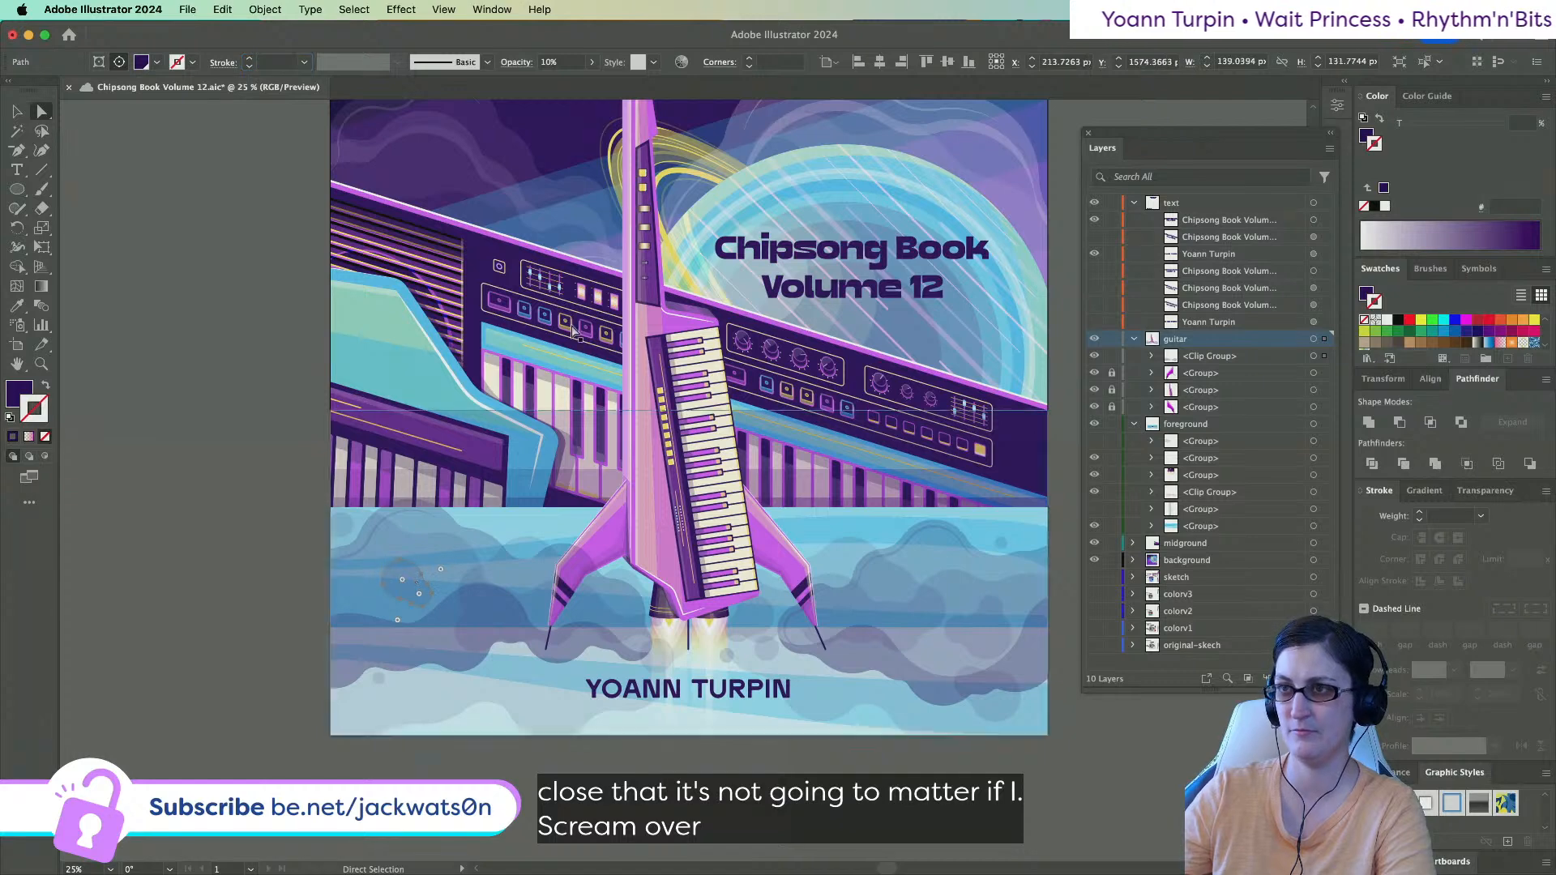
click(507, 60)
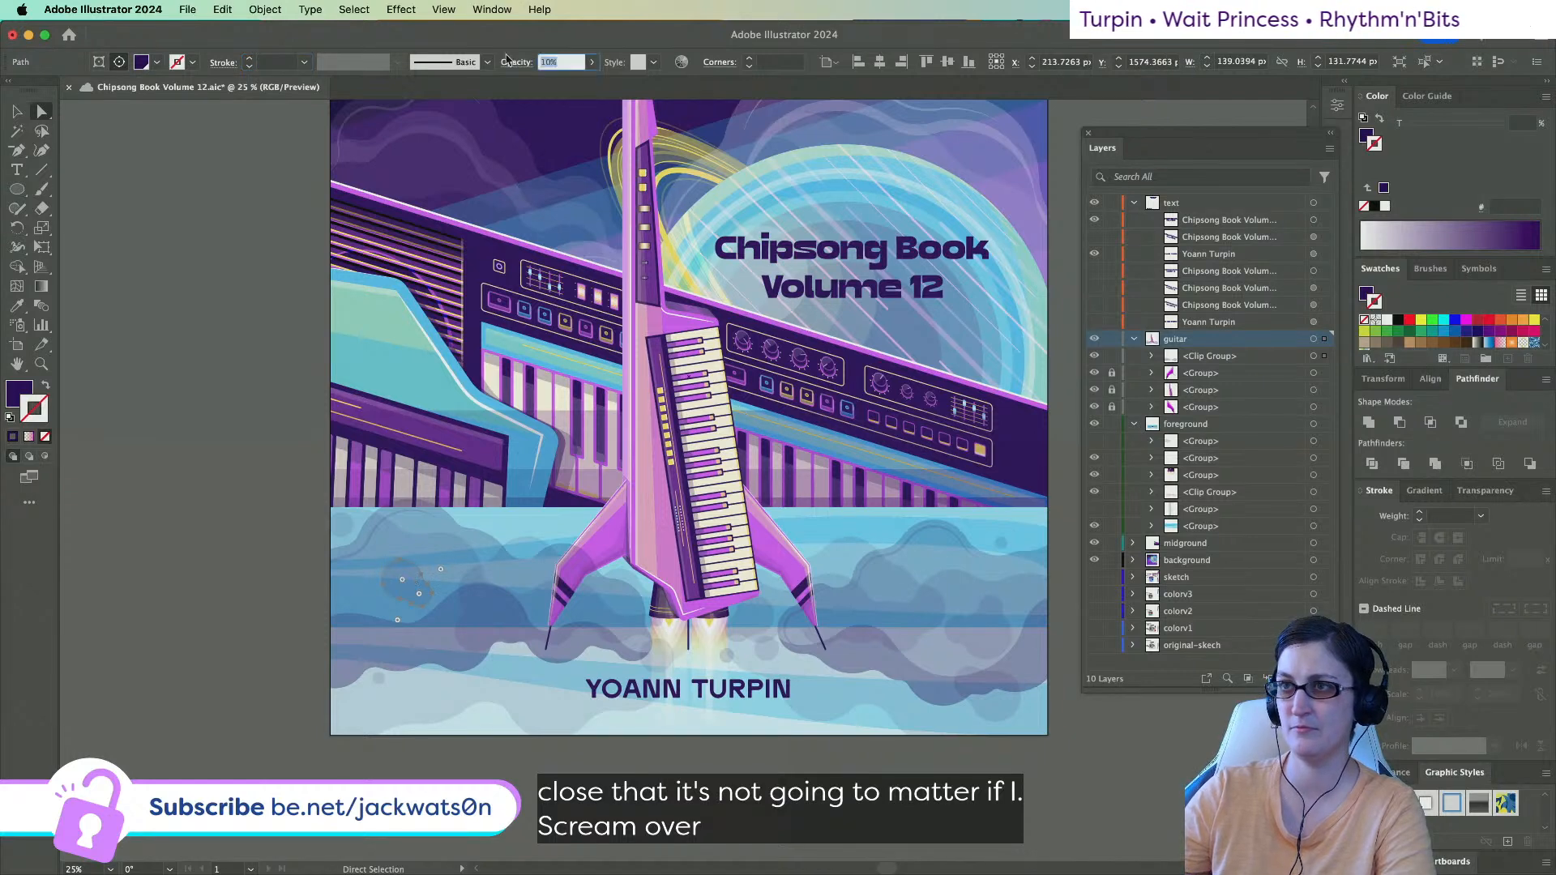
text(5)
click(297, 581)
scroll(438, 583, right, 3)
scroll(437, 584, down, 1)
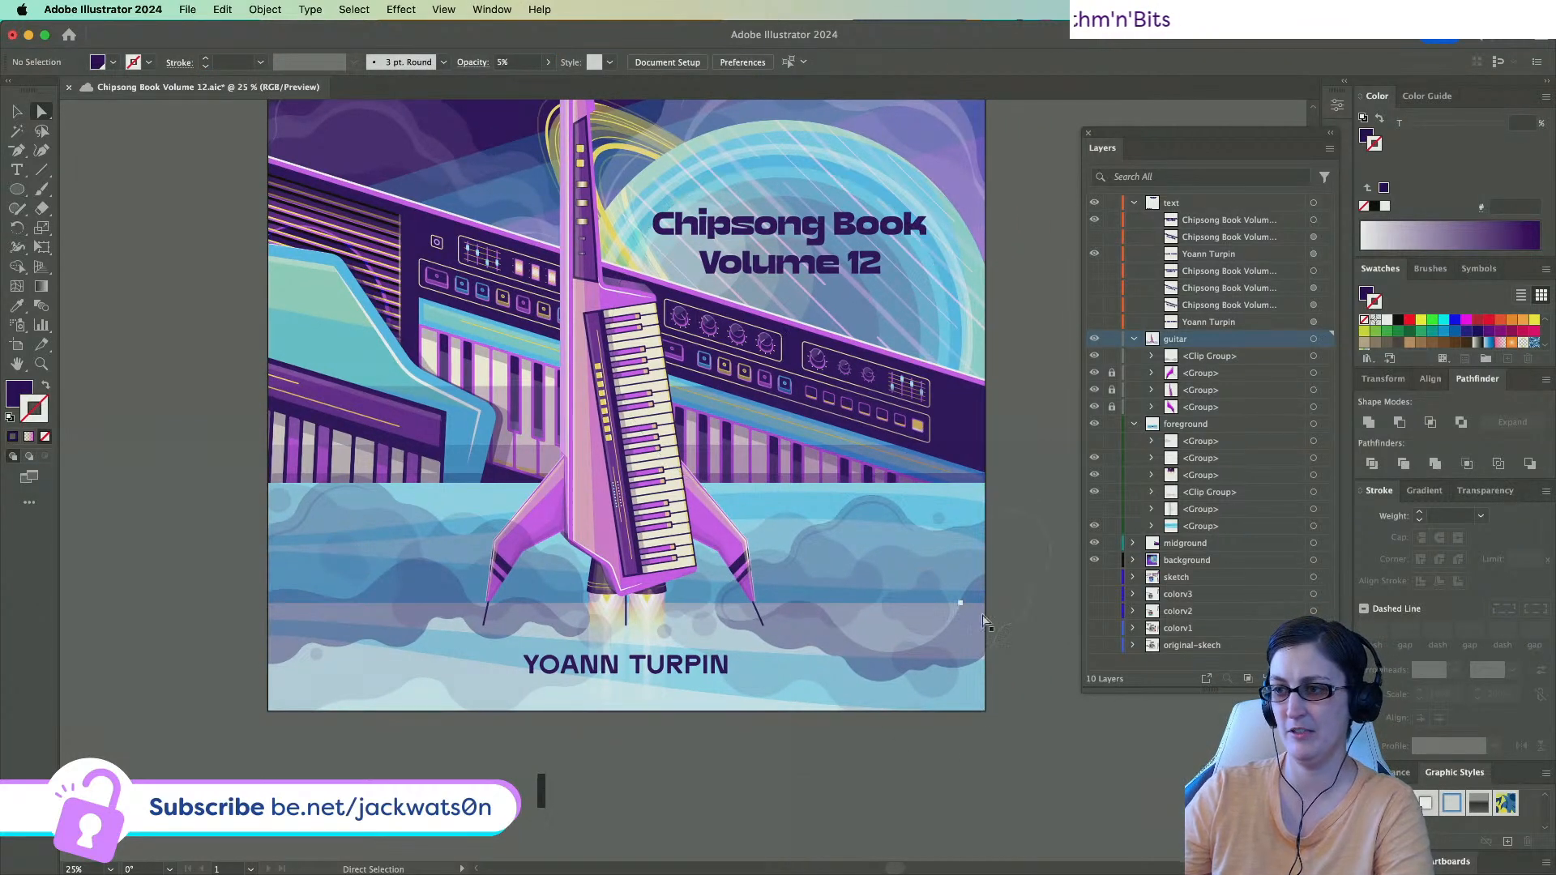
Set the opacity of the cloud shadow shape beside the rocket's right leg to 15%.
scroll(992, 617, down, 2)
scroll(993, 619, right, 2)
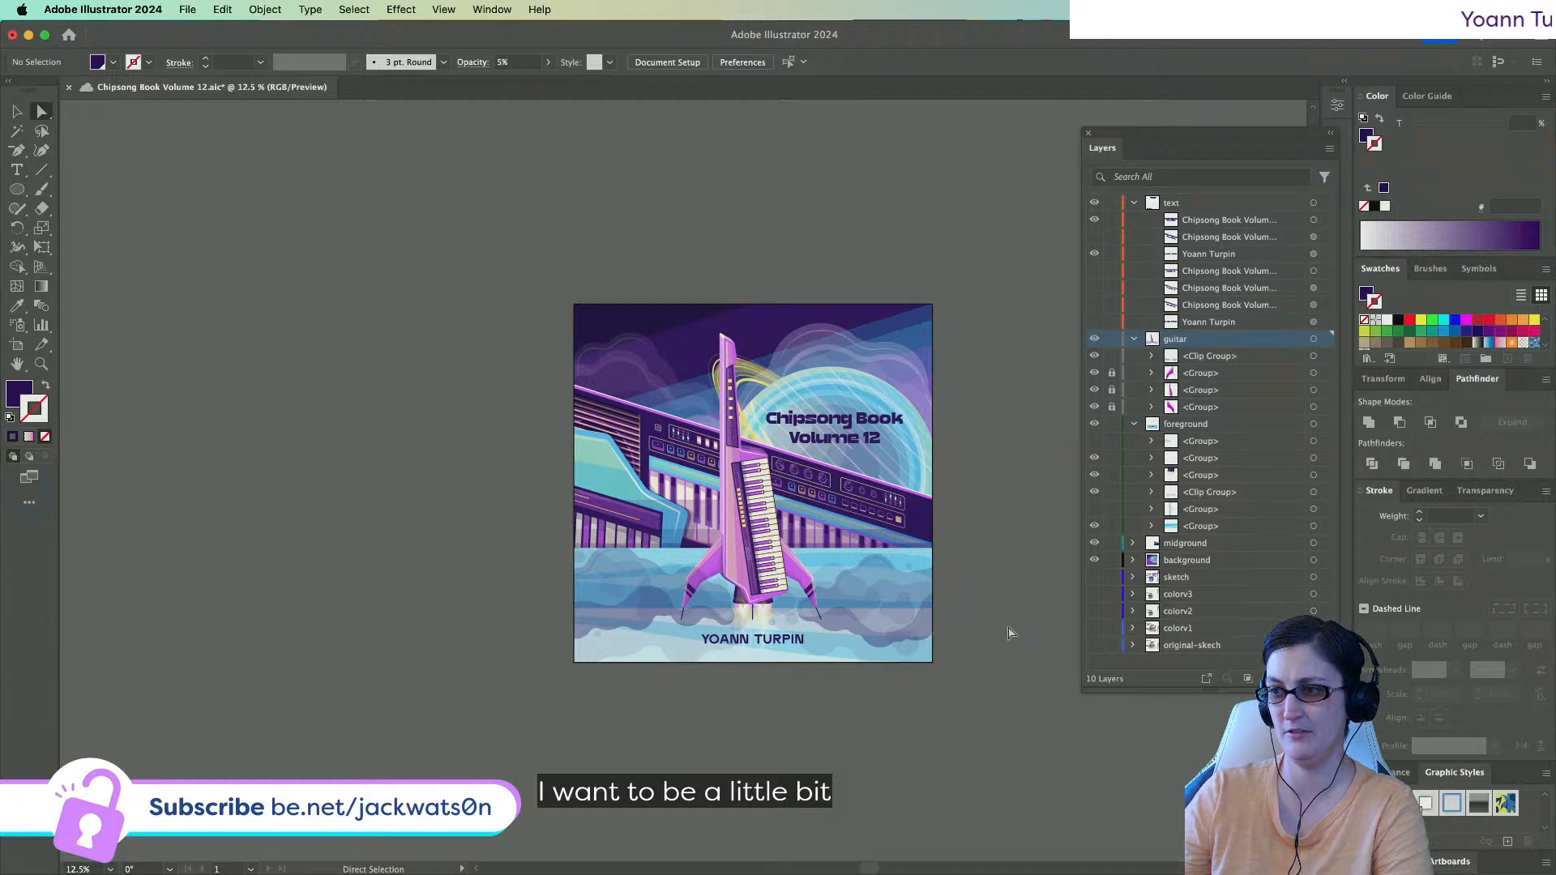
scroll(1003, 641, up, 1)
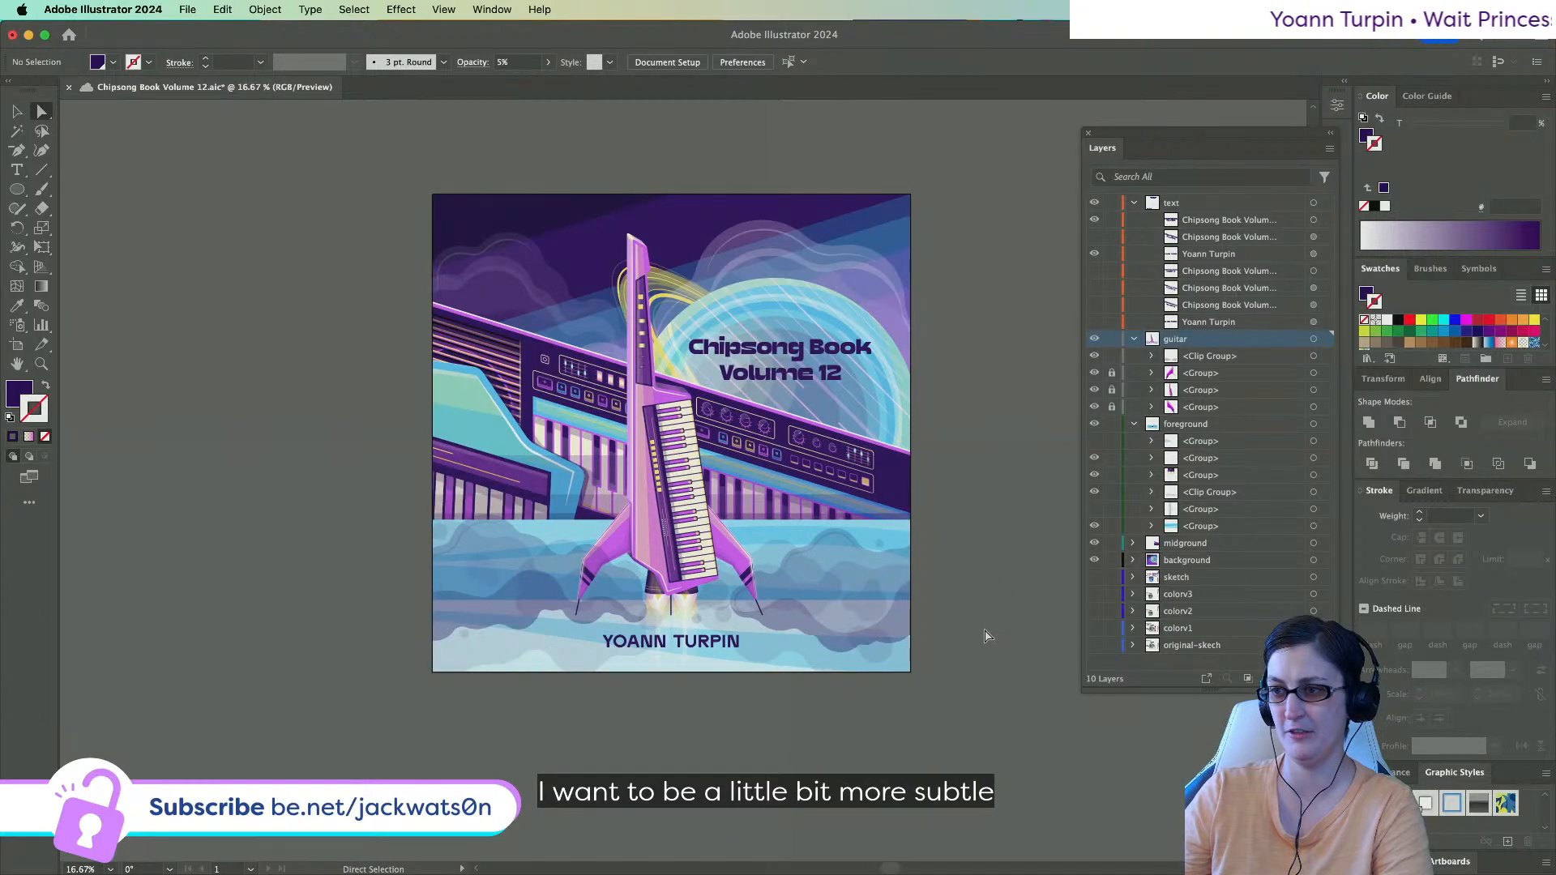
scroll(988, 637, up, 1)
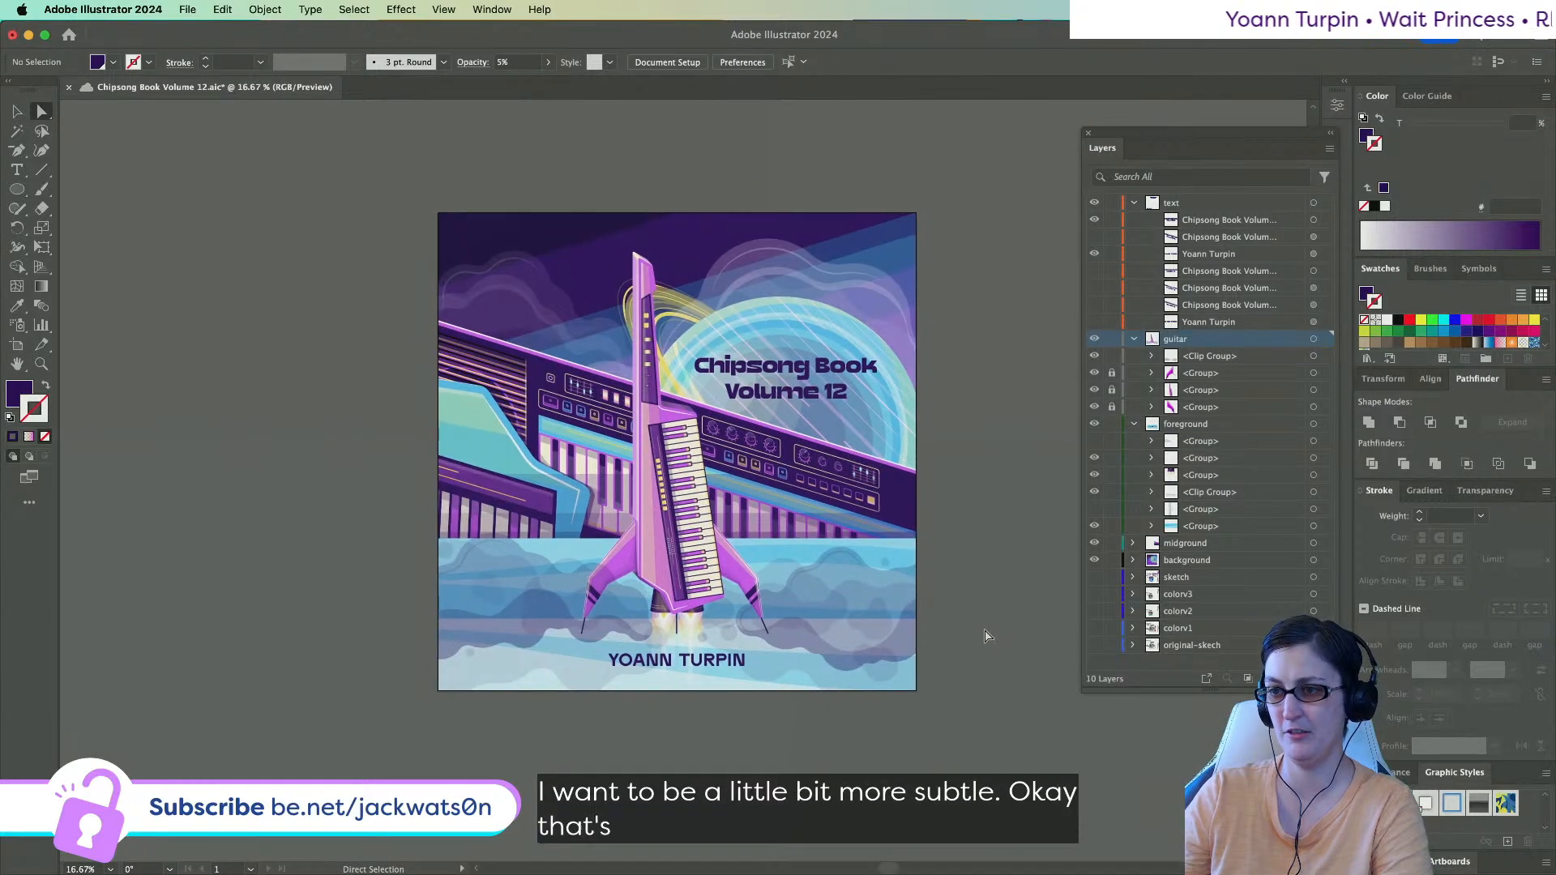
scroll(752, 634, up, 1)
click(729, 634)
click(566, 59)
text(15)
key(Return)
click(746, 760)
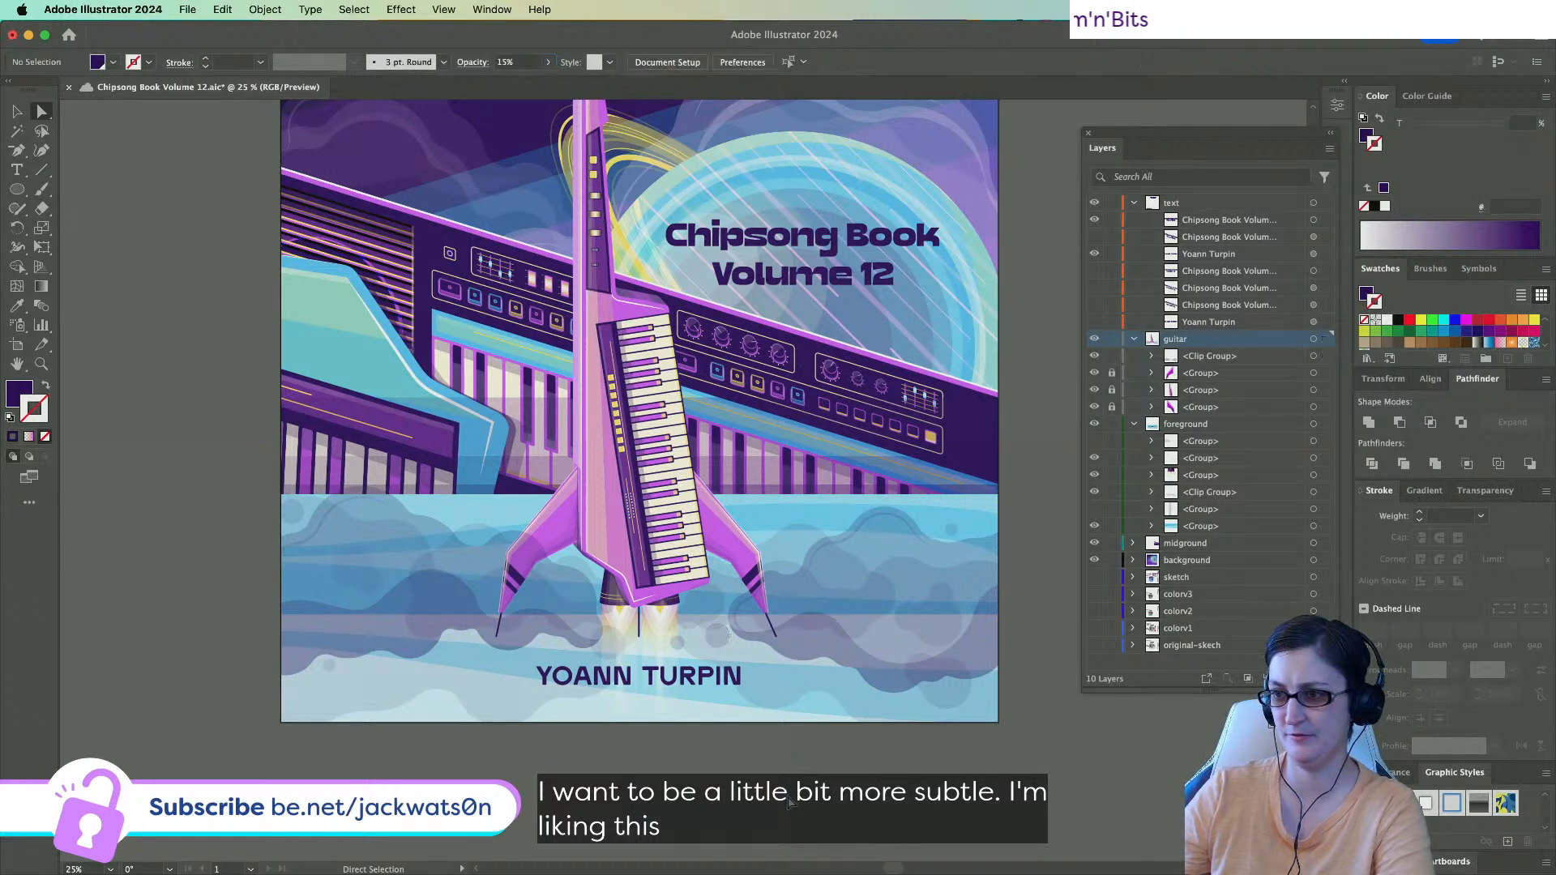
Review the adjusted smoke cloud shadows across the whole cover.
scroll(791, 802, down, 1)
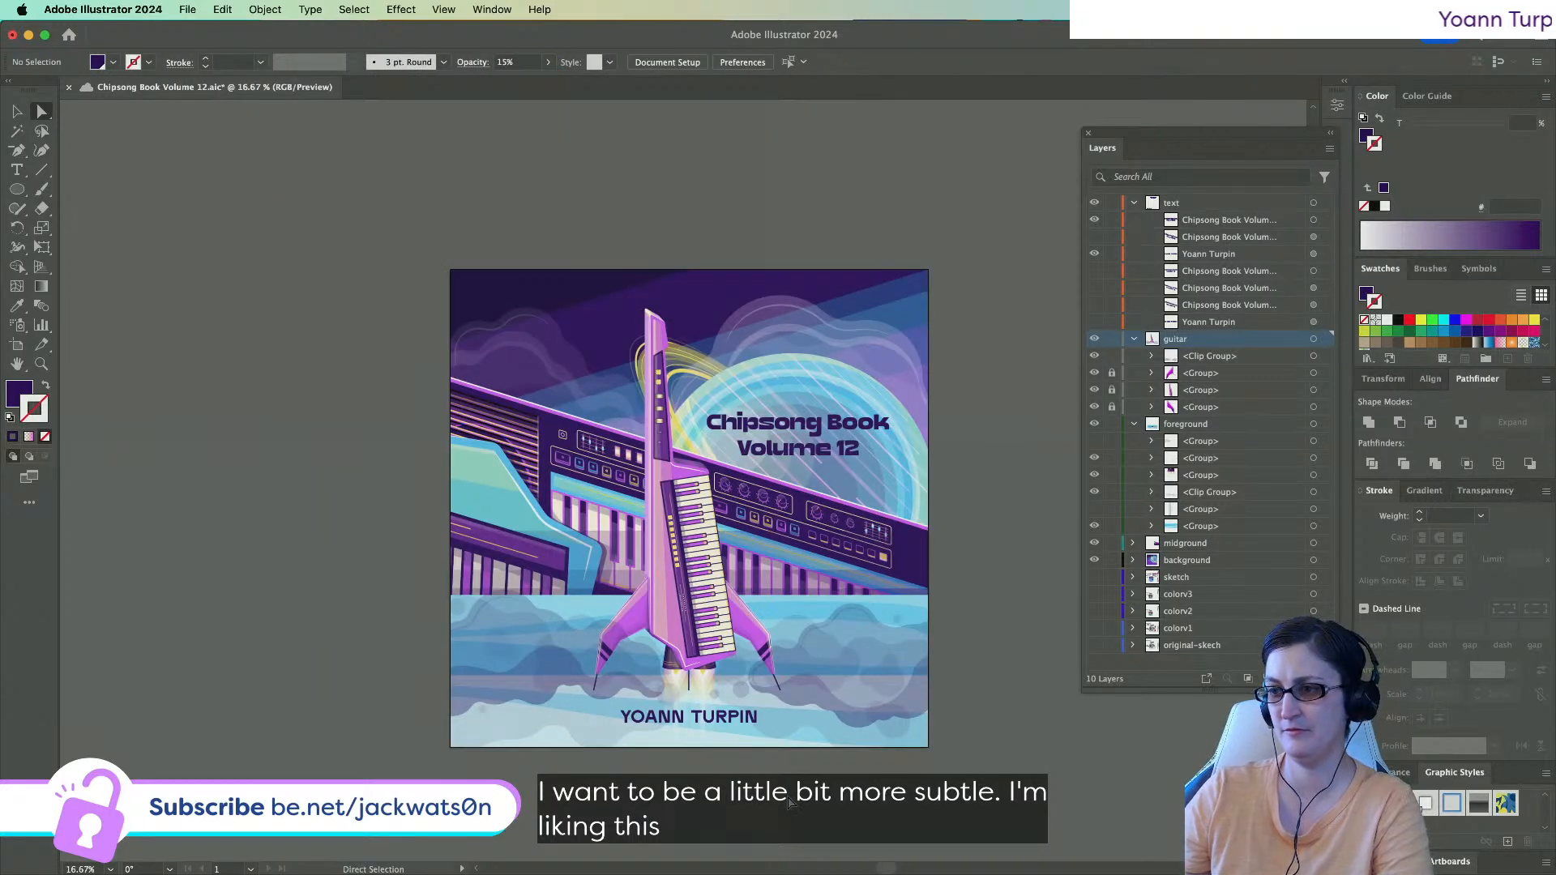
scroll(791, 802, right, 1)
scroll(790, 803, down, 1)
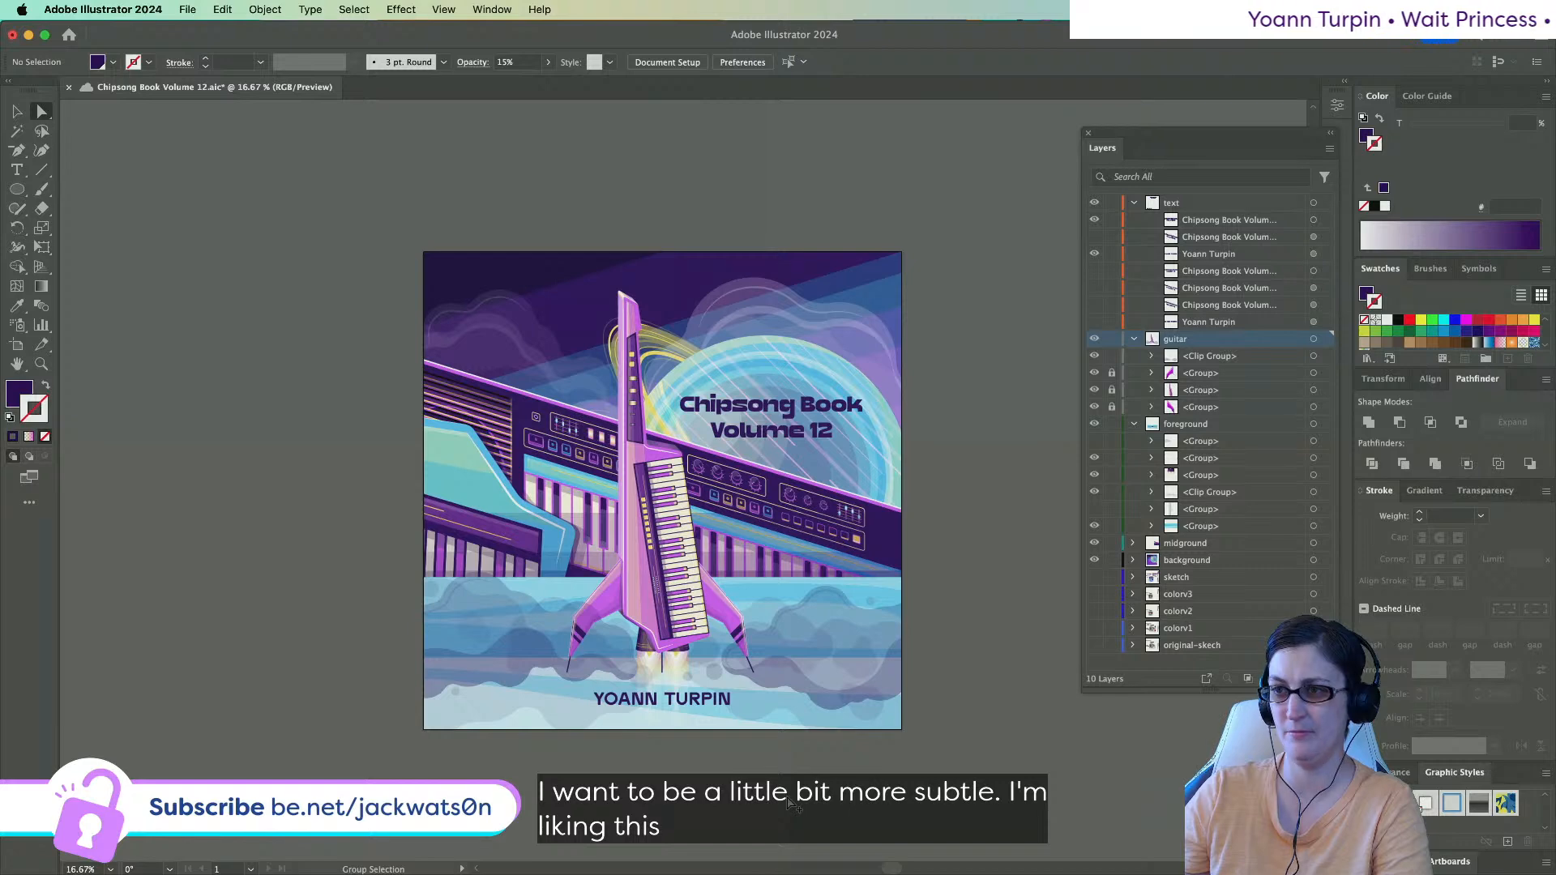
scroll(790, 802, up, 1)
scroll(790, 803, up, 2)
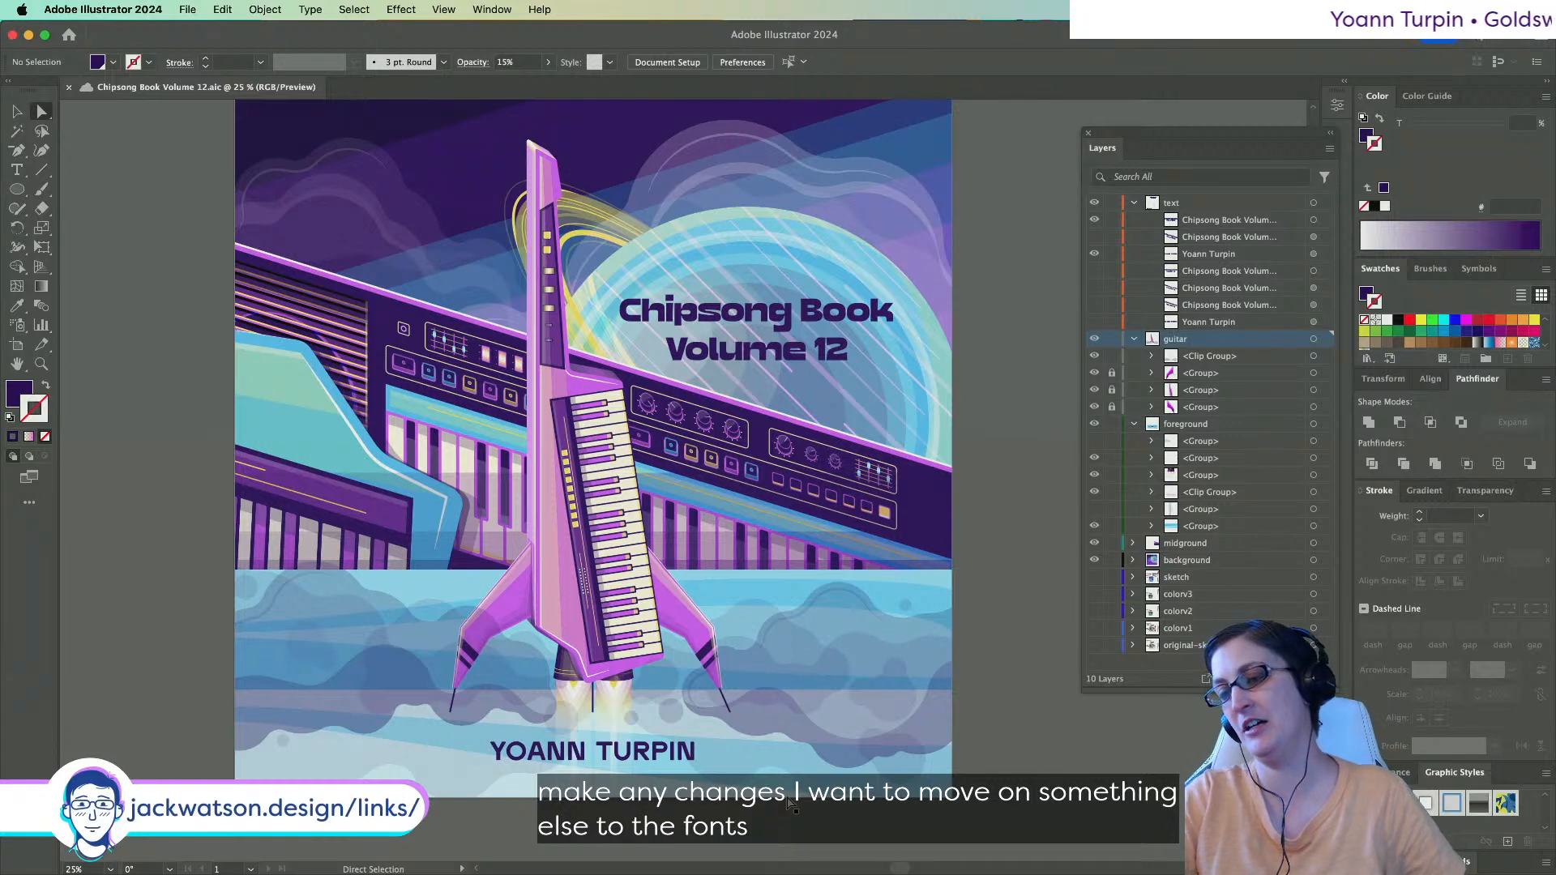
scroll(811, 498, left, 3)
scroll(810, 498, up, 2)
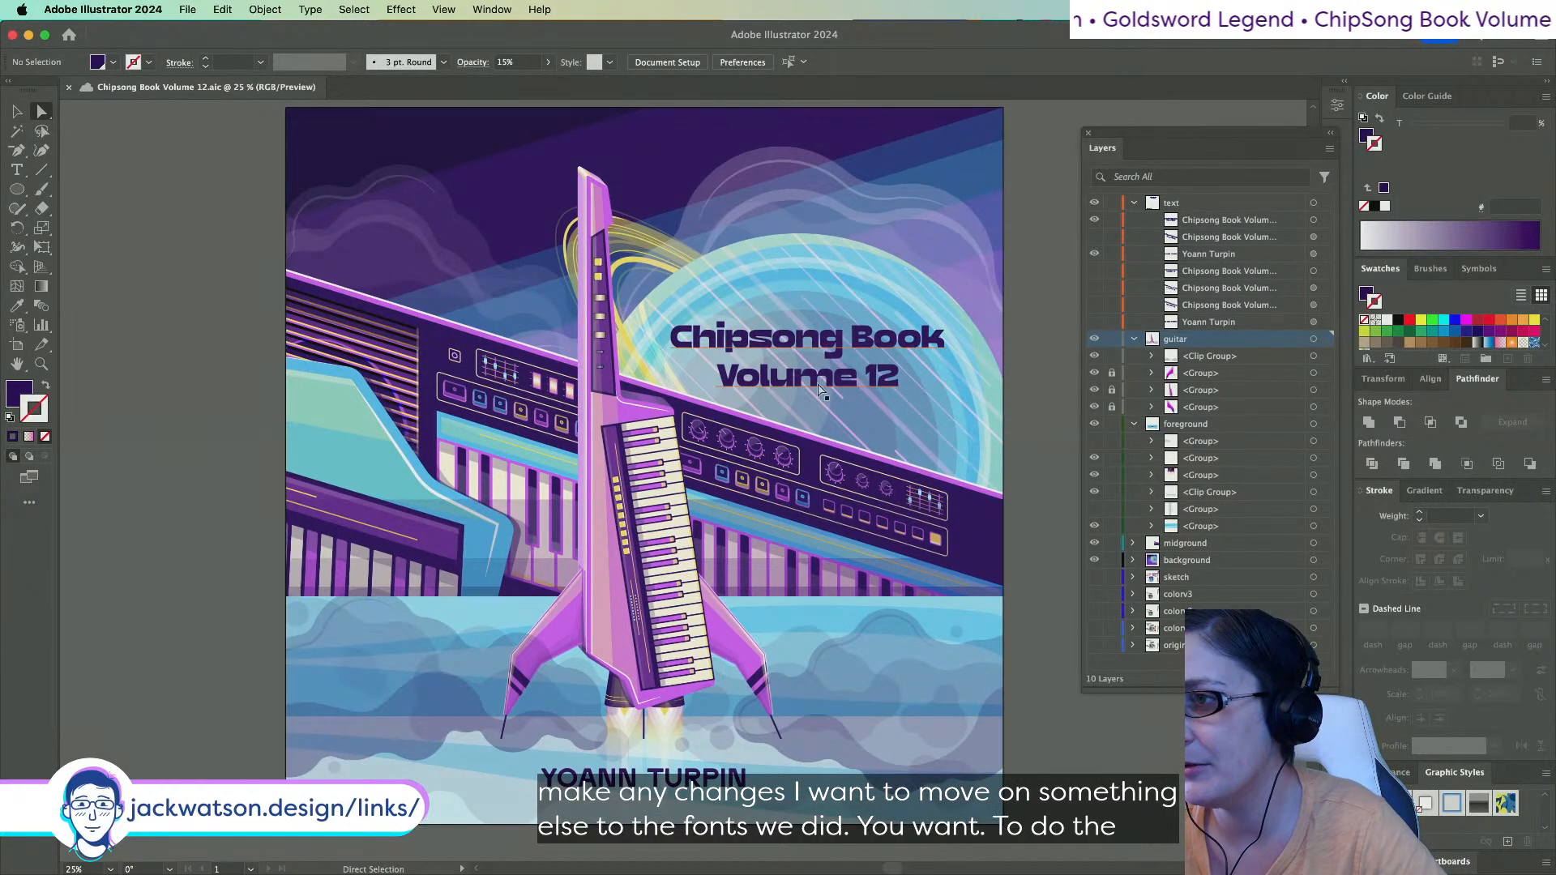
Show the slanted Chipsong Book Volume 12 title in place of the straight one to judge its placement.
click(907, 360)
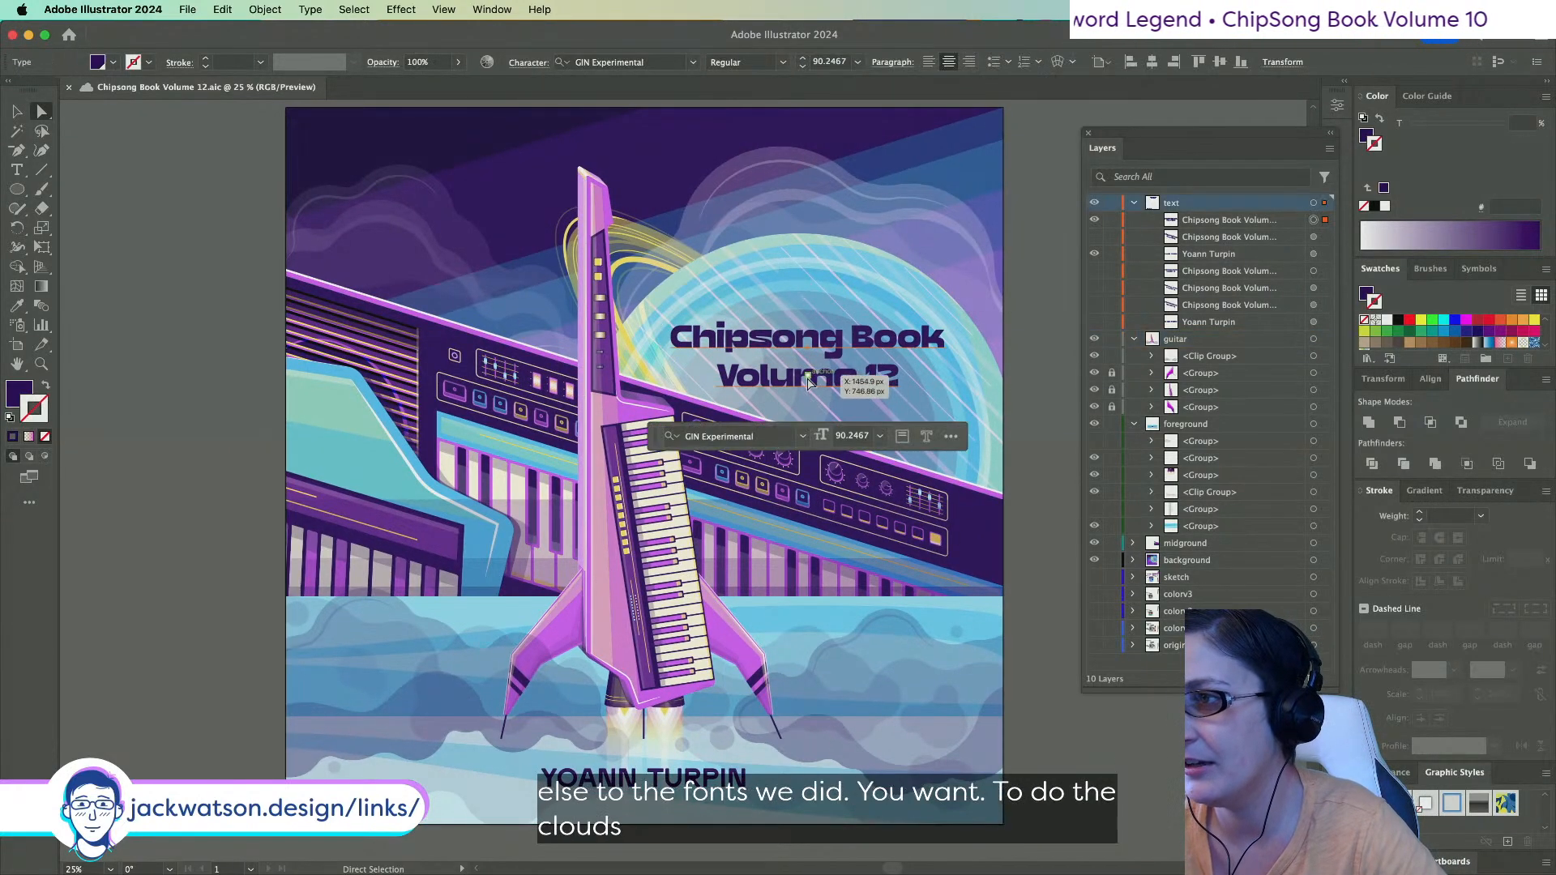
click(1094, 236)
click(1094, 253)
click(1094, 254)
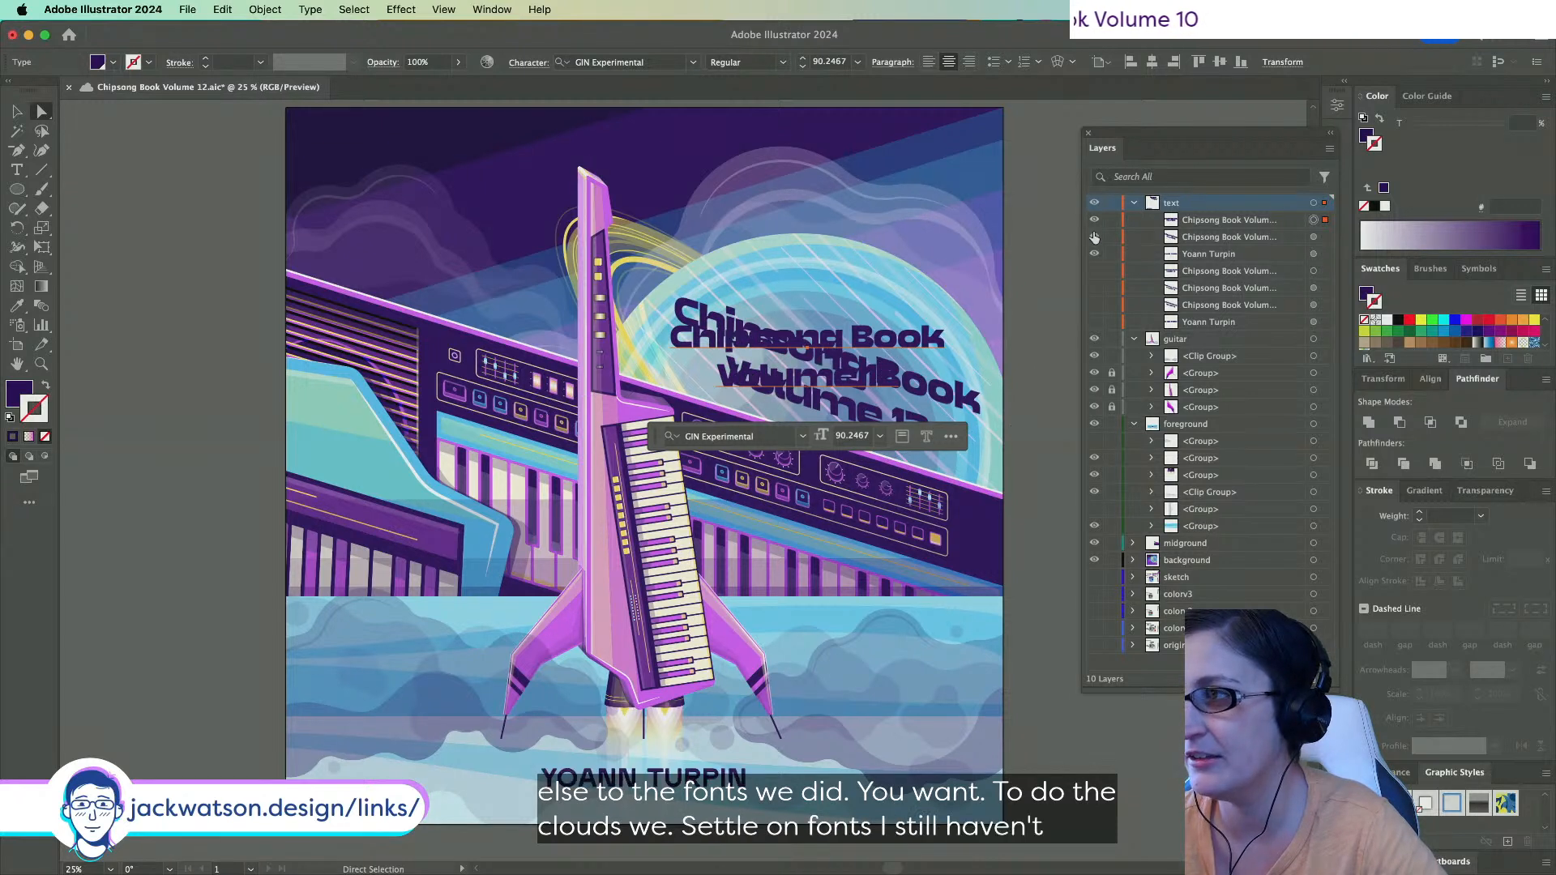
click(1094, 236)
click(1094, 220)
click(1094, 237)
scroll(964, 276, down, 1)
key(super+minus)
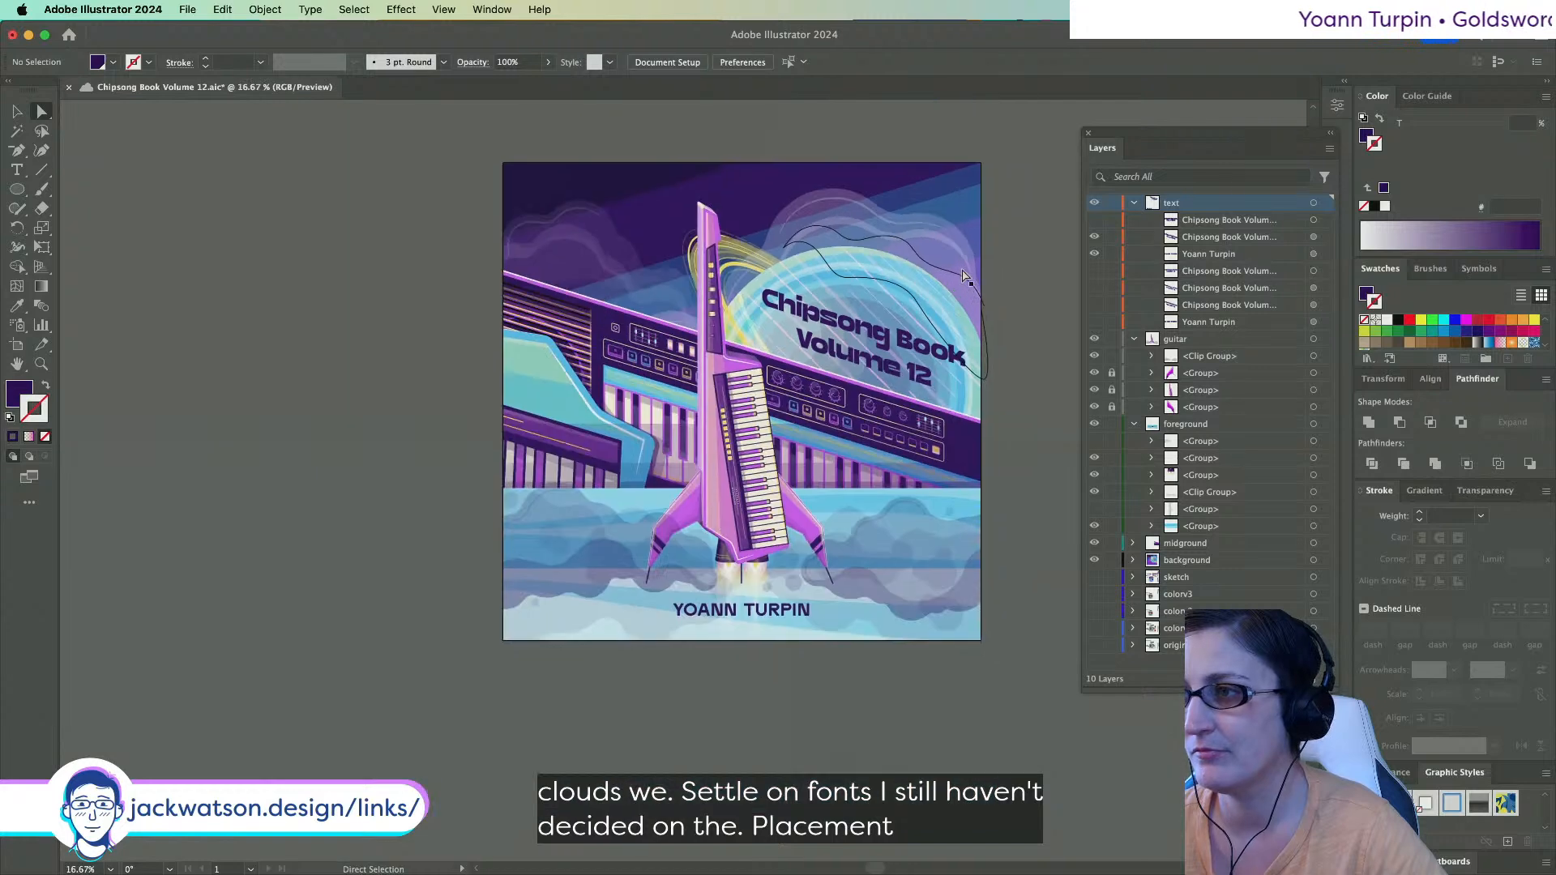
Alternate the straight and slanted cover titles, briefly hiding the artist name, and leave the slanted title displayed.
click(1095, 219)
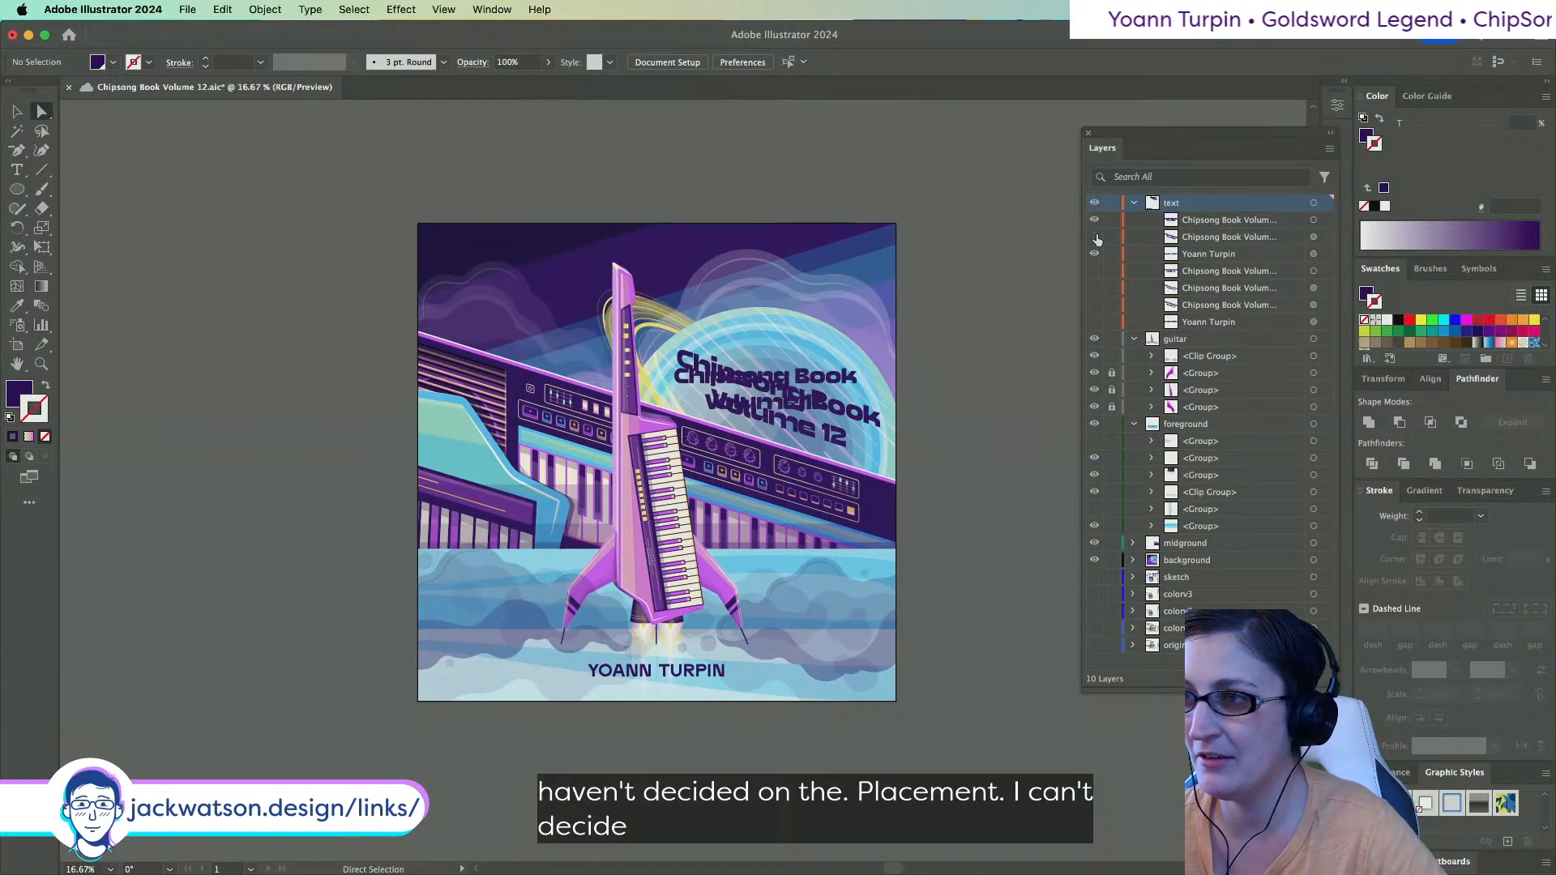
click(1095, 237)
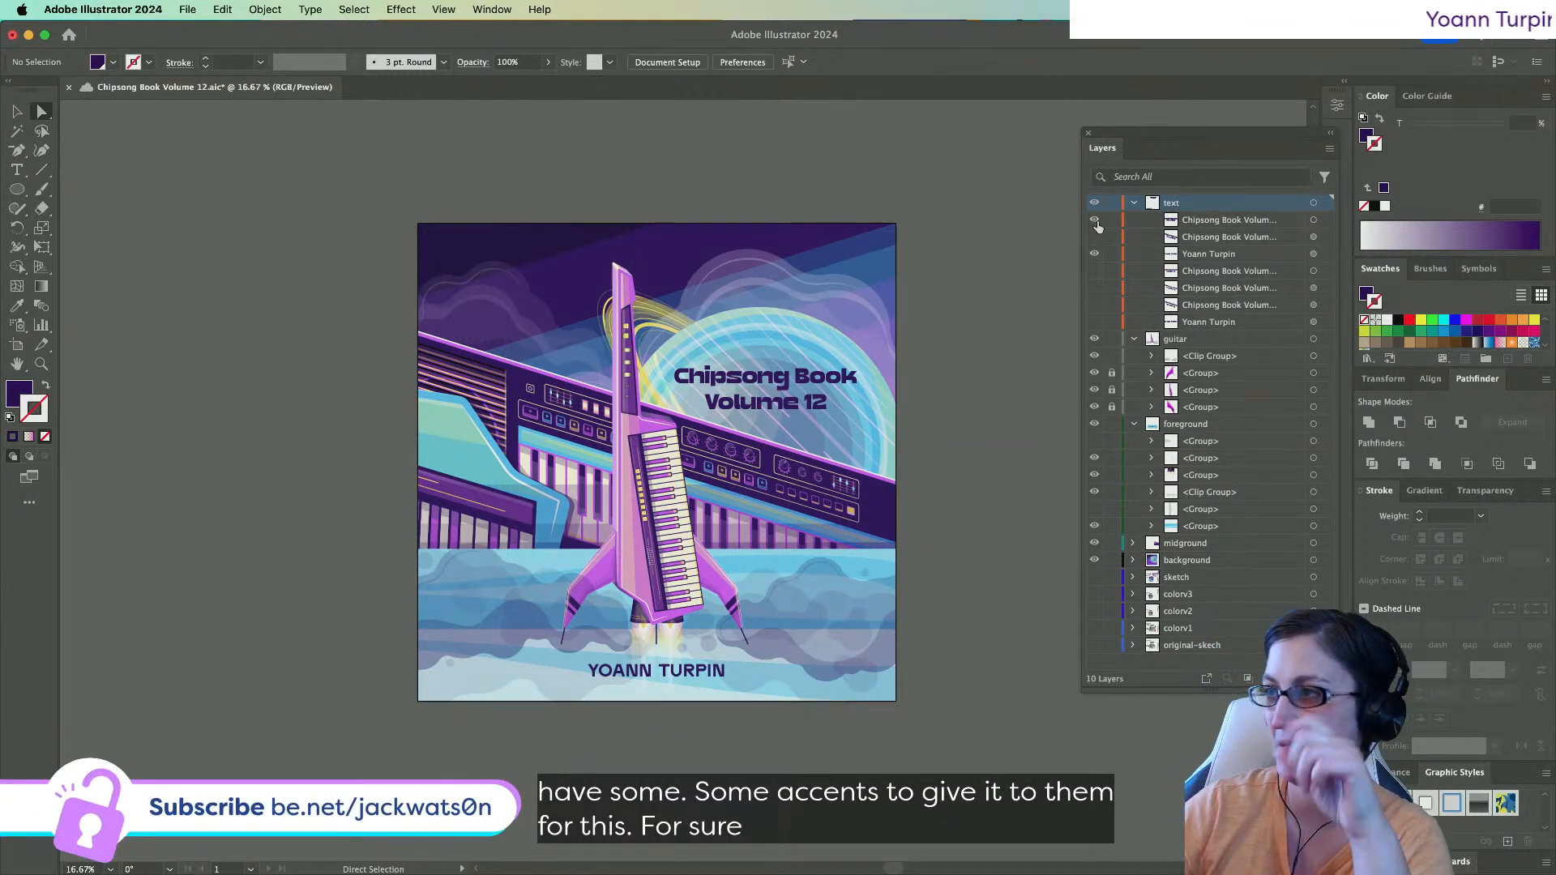
click(1096, 255)
click(1093, 236)
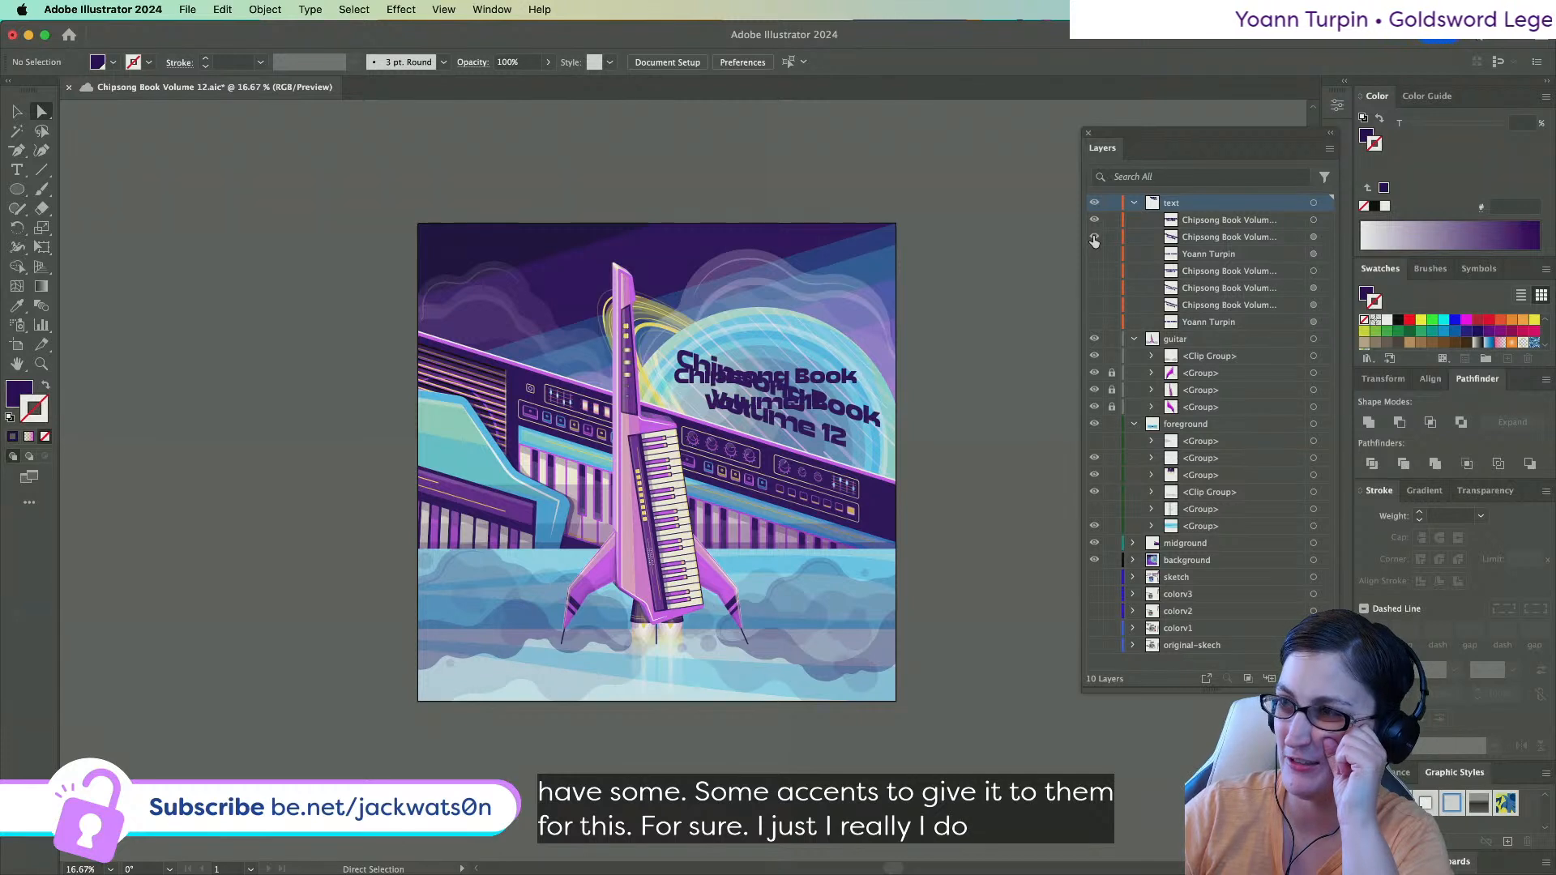
click(1093, 237)
click(1094, 253)
click(1093, 237)
click(1093, 220)
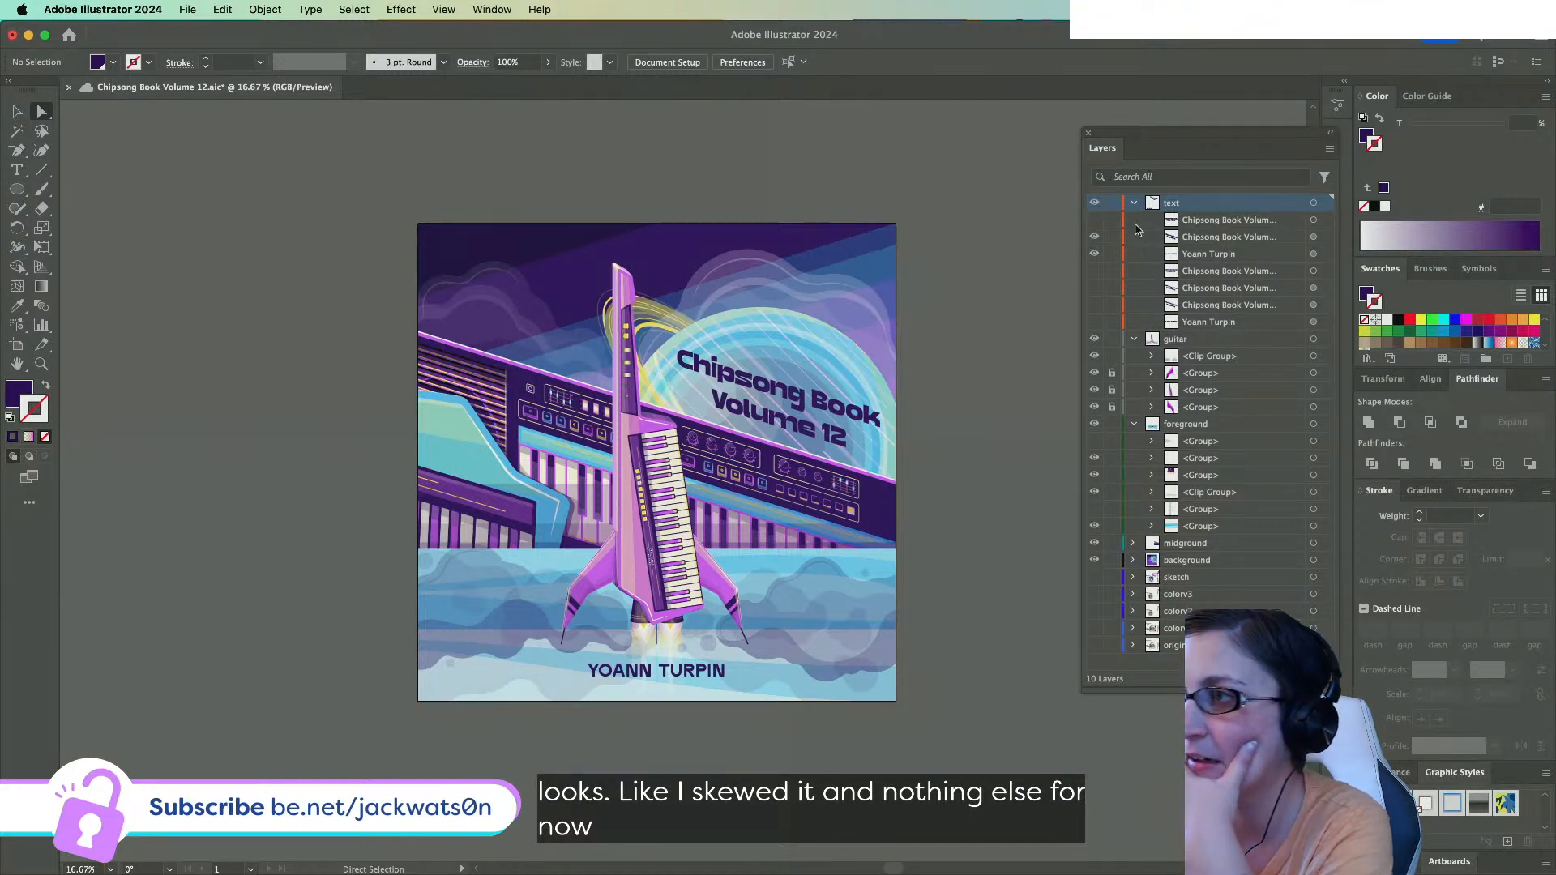
Hide both the straight and slanted versions of the cover title.
click(1094, 221)
click(1094, 238)
click(1092, 219)
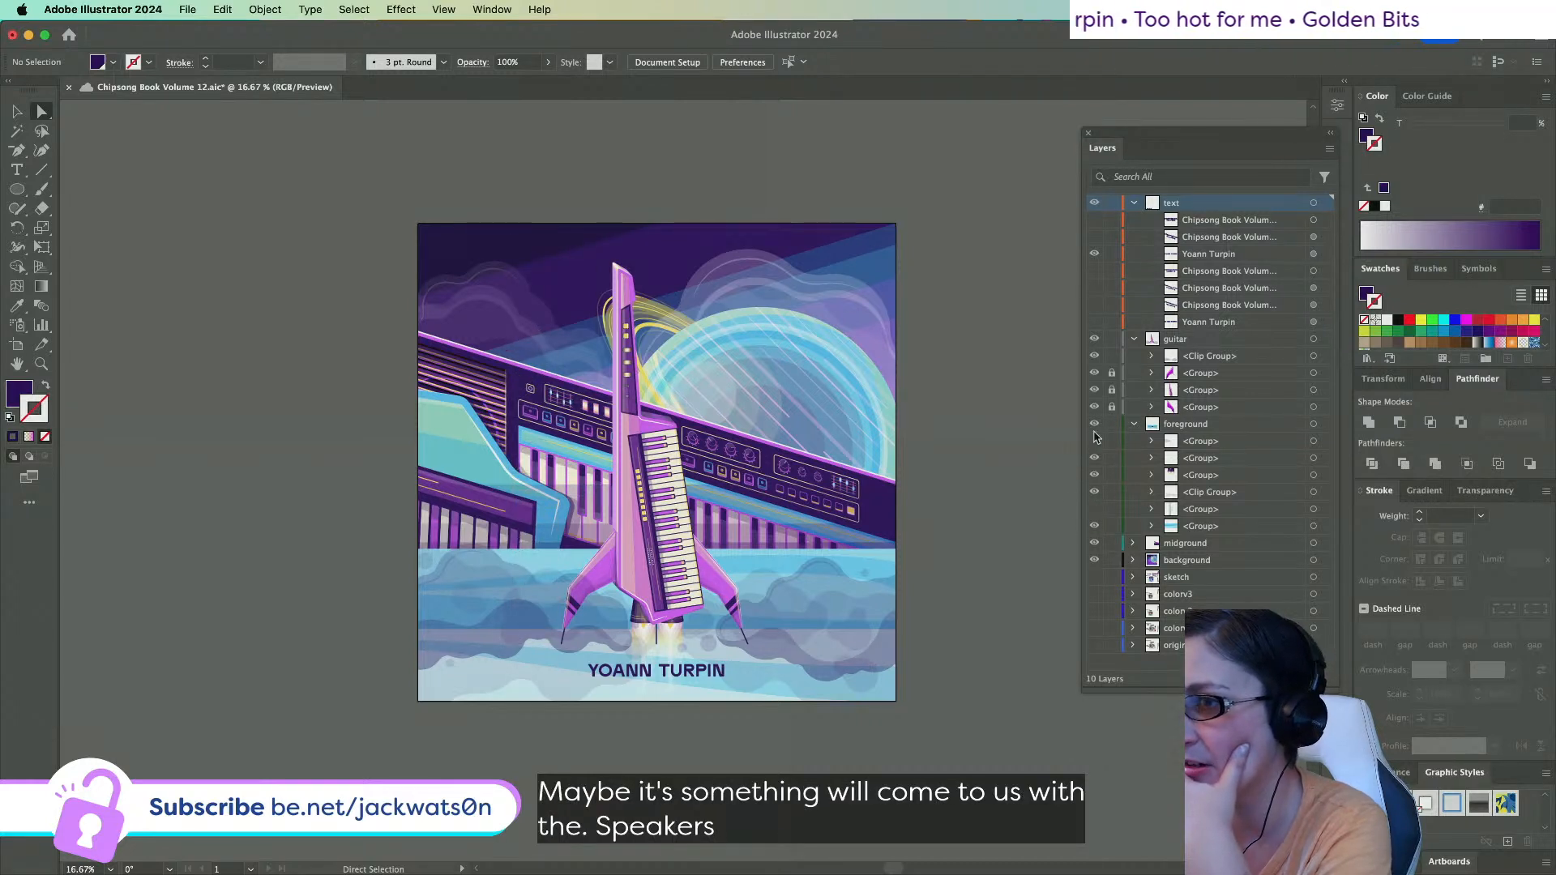
Delete the unused hidden cloud group at the top of the foreground layer and show the lattice tower group.
click(1208, 441)
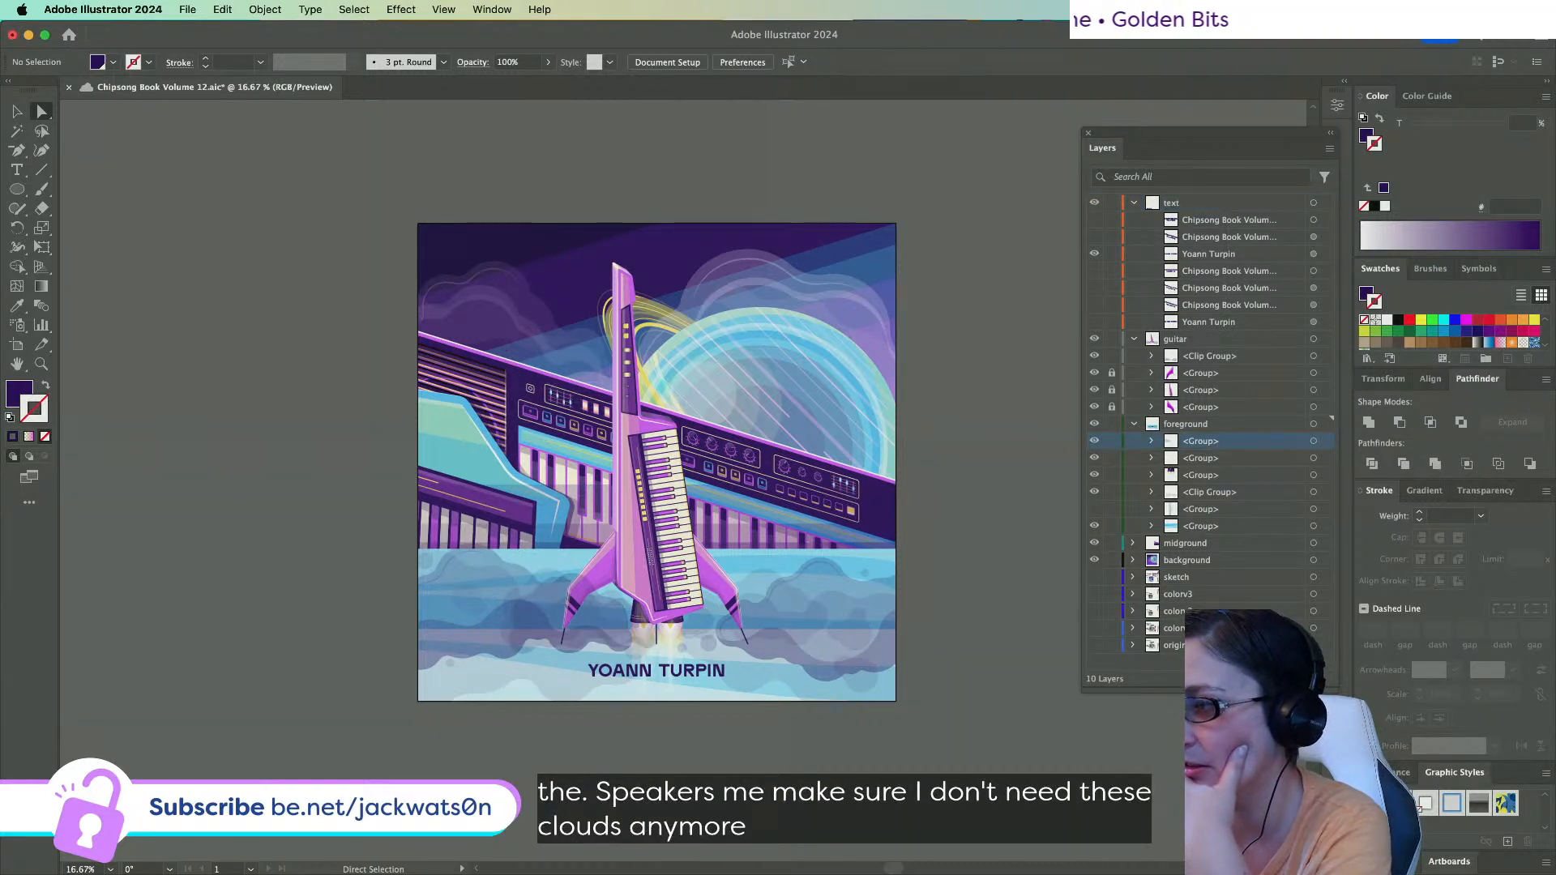
key(Delete)
super+click(1094, 492)
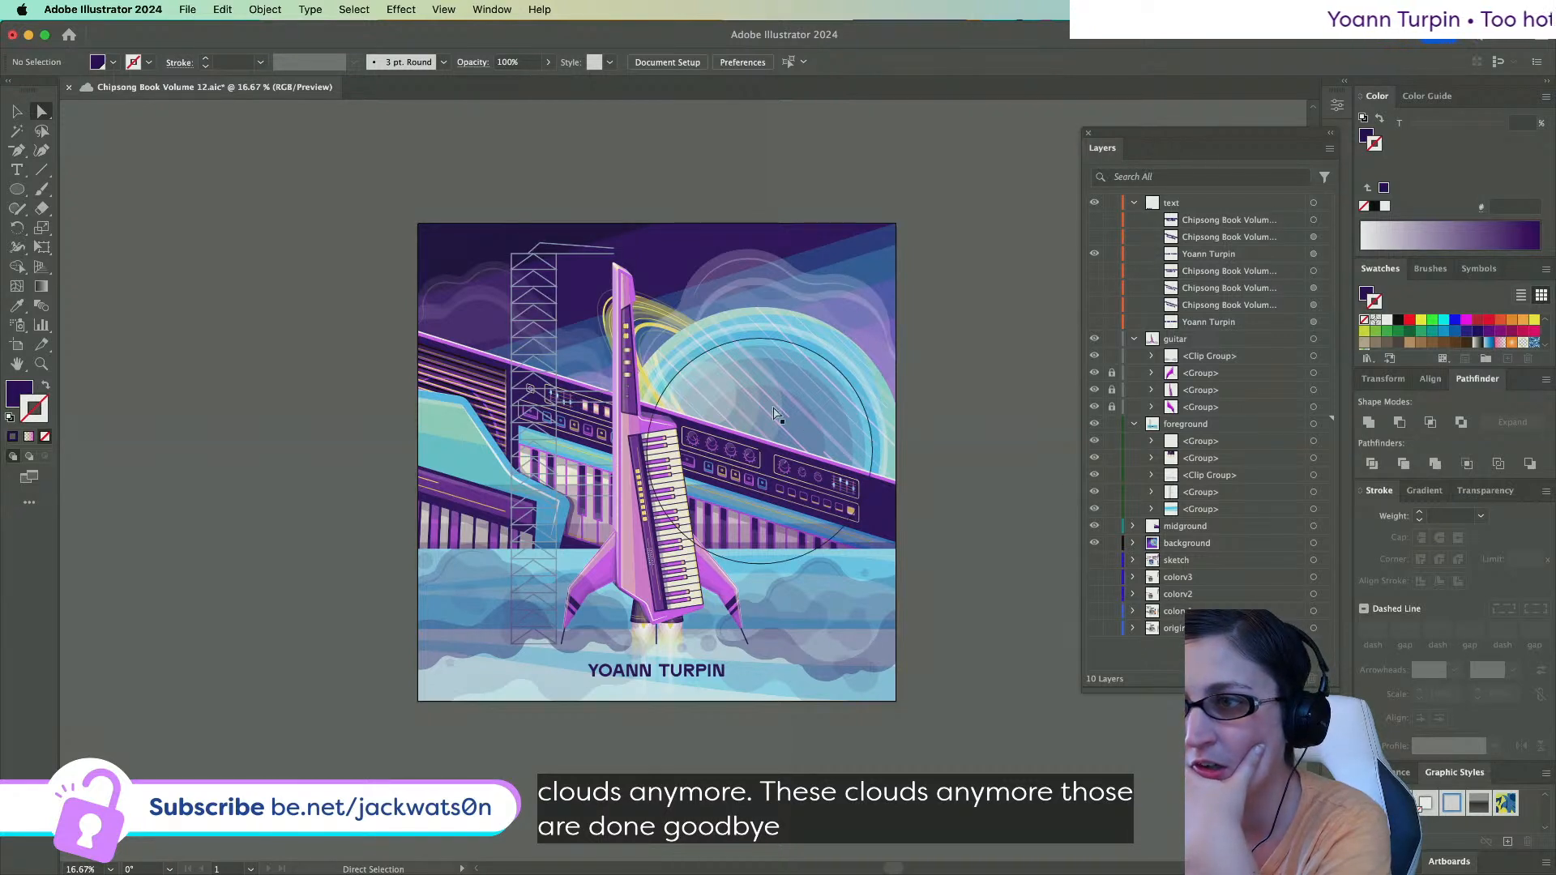
Show the straight Chipsong Book Volume 12 title again over the planet.
click(1094, 221)
alt+scroll(568, 539, up, 1)
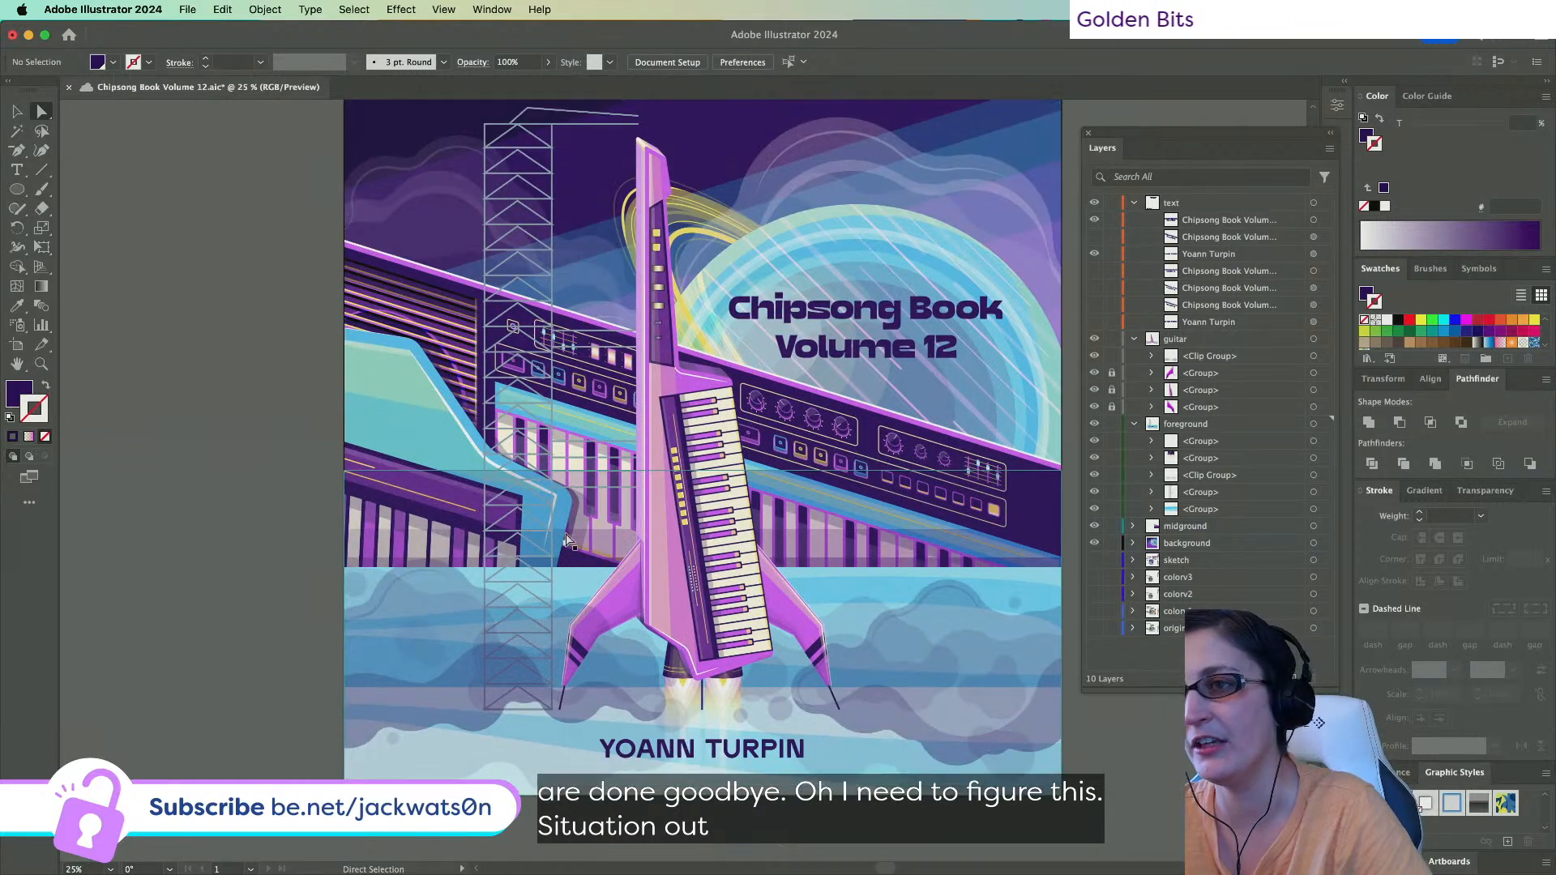
scroll(567, 539, up, 2)
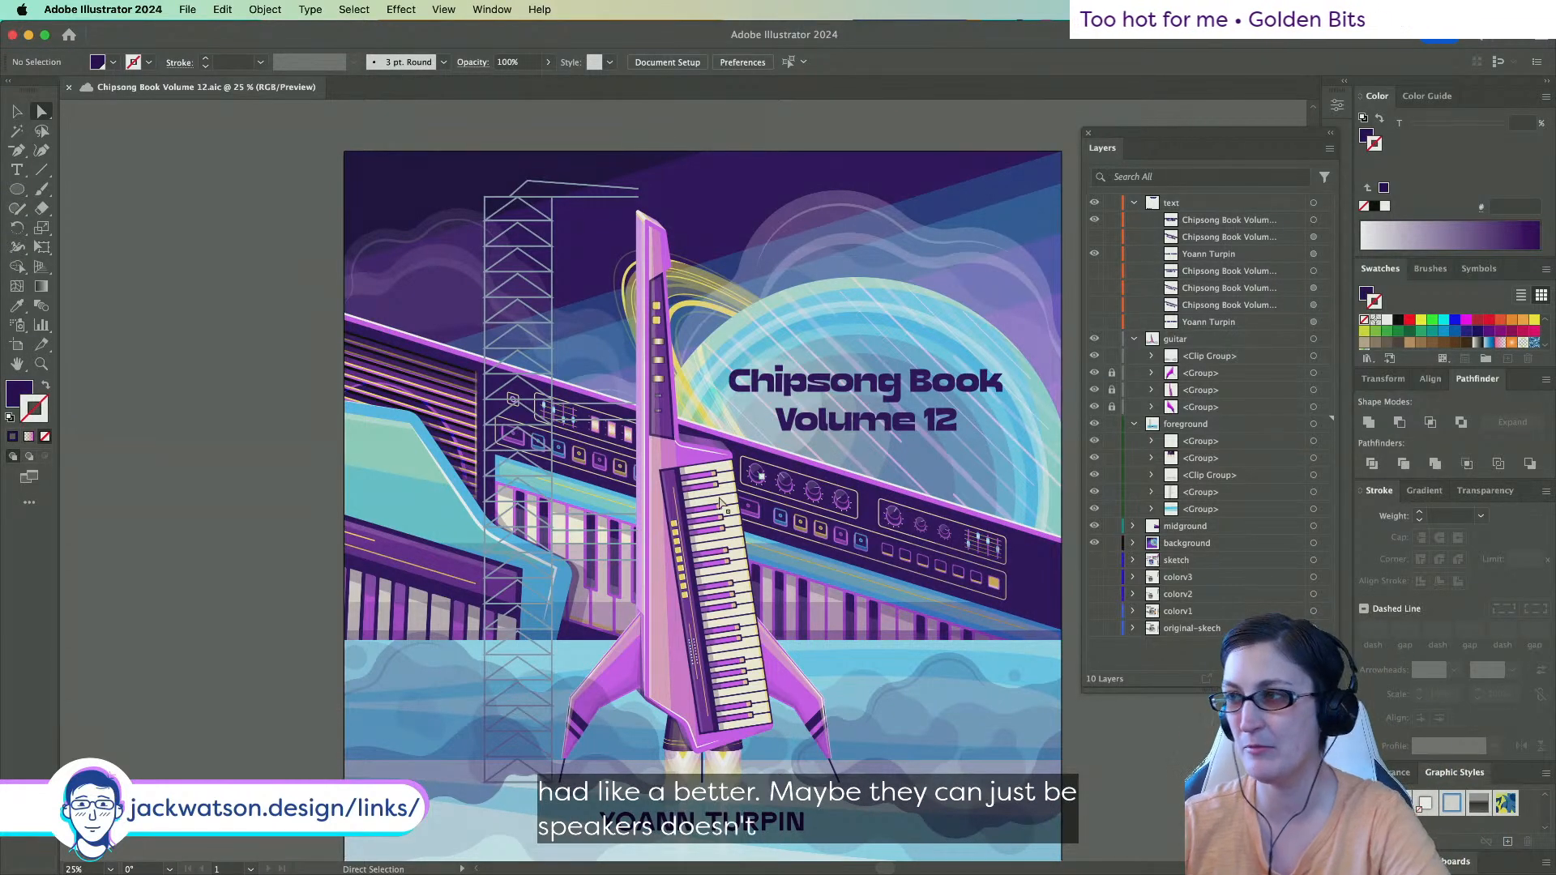
scroll(479, 516, down, 2)
scroll(479, 516, down, 2)
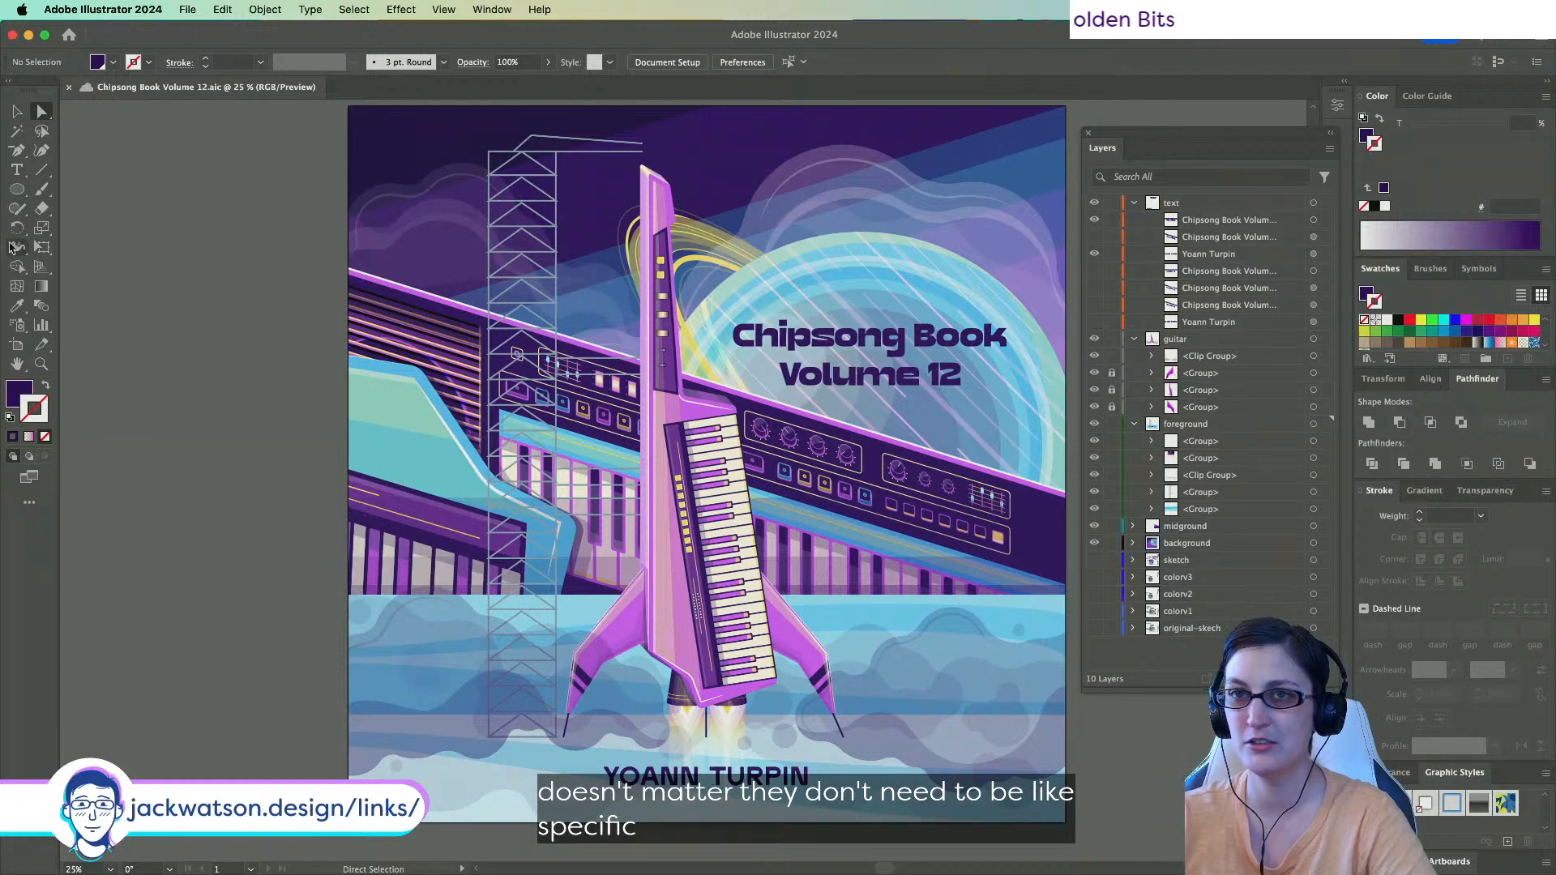
drag(16, 189, 96, 192)
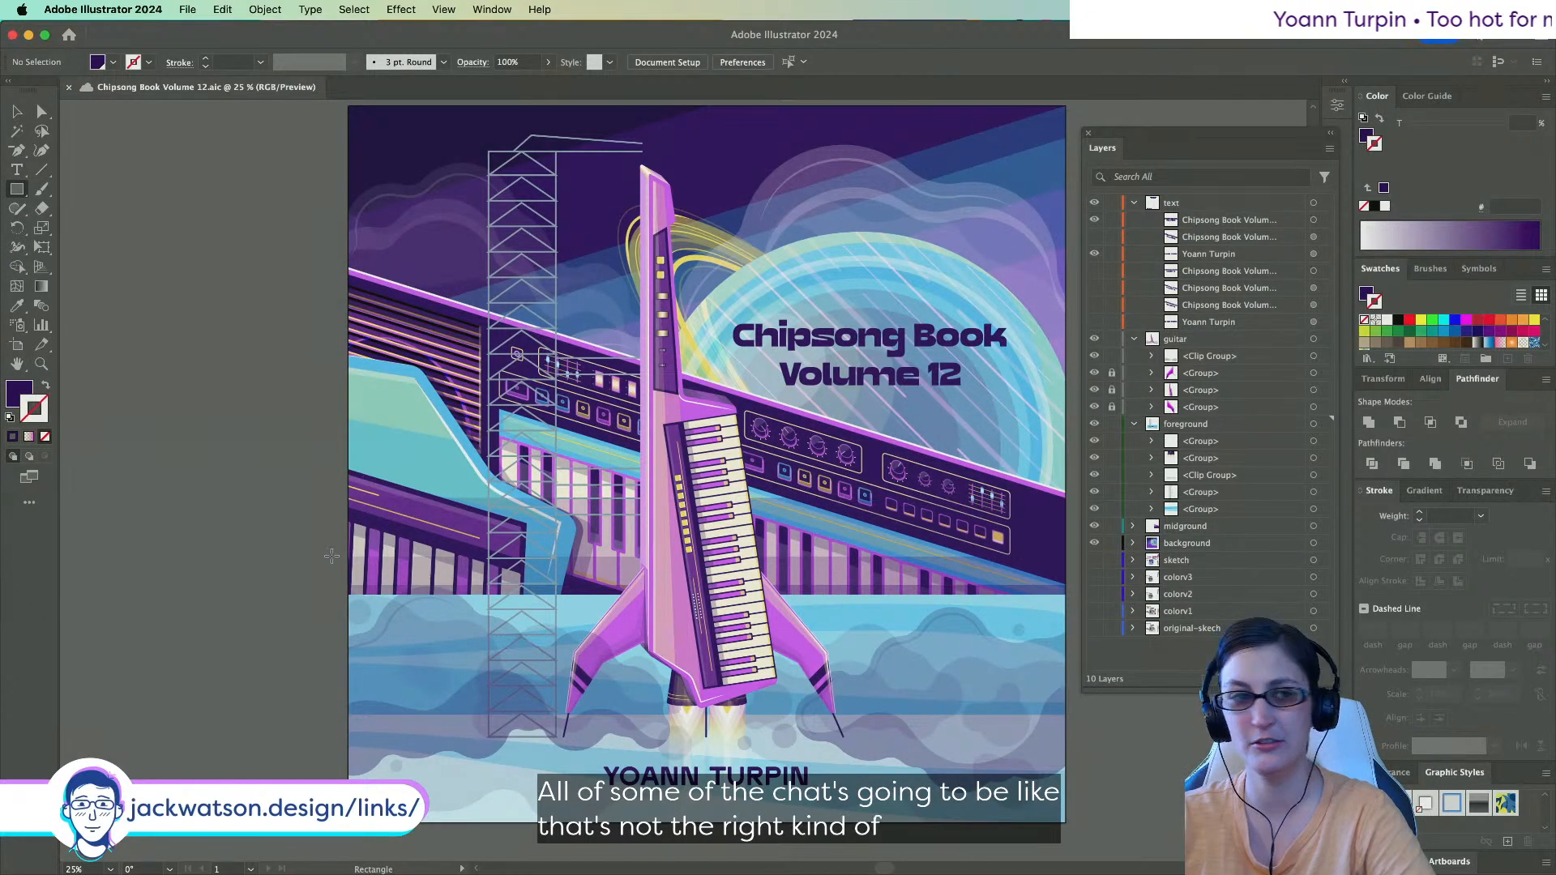
scroll(396, 557, down, 2)
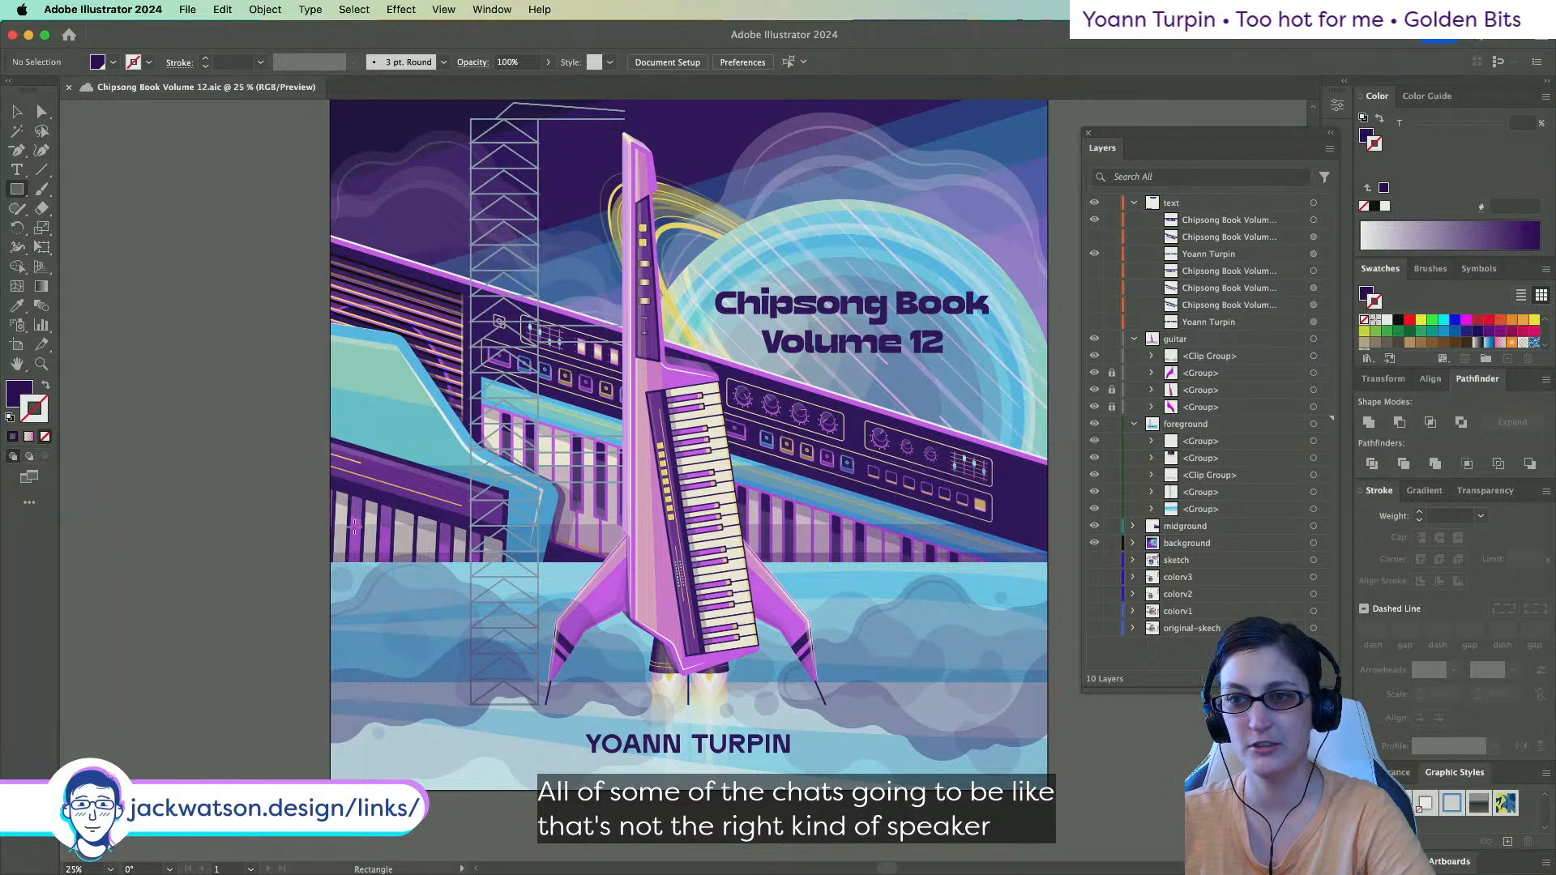
mouse_move(352, 538)
mouse_down()
mouse_move(474, 693)
mouse_move(458, 710)
mouse_up()
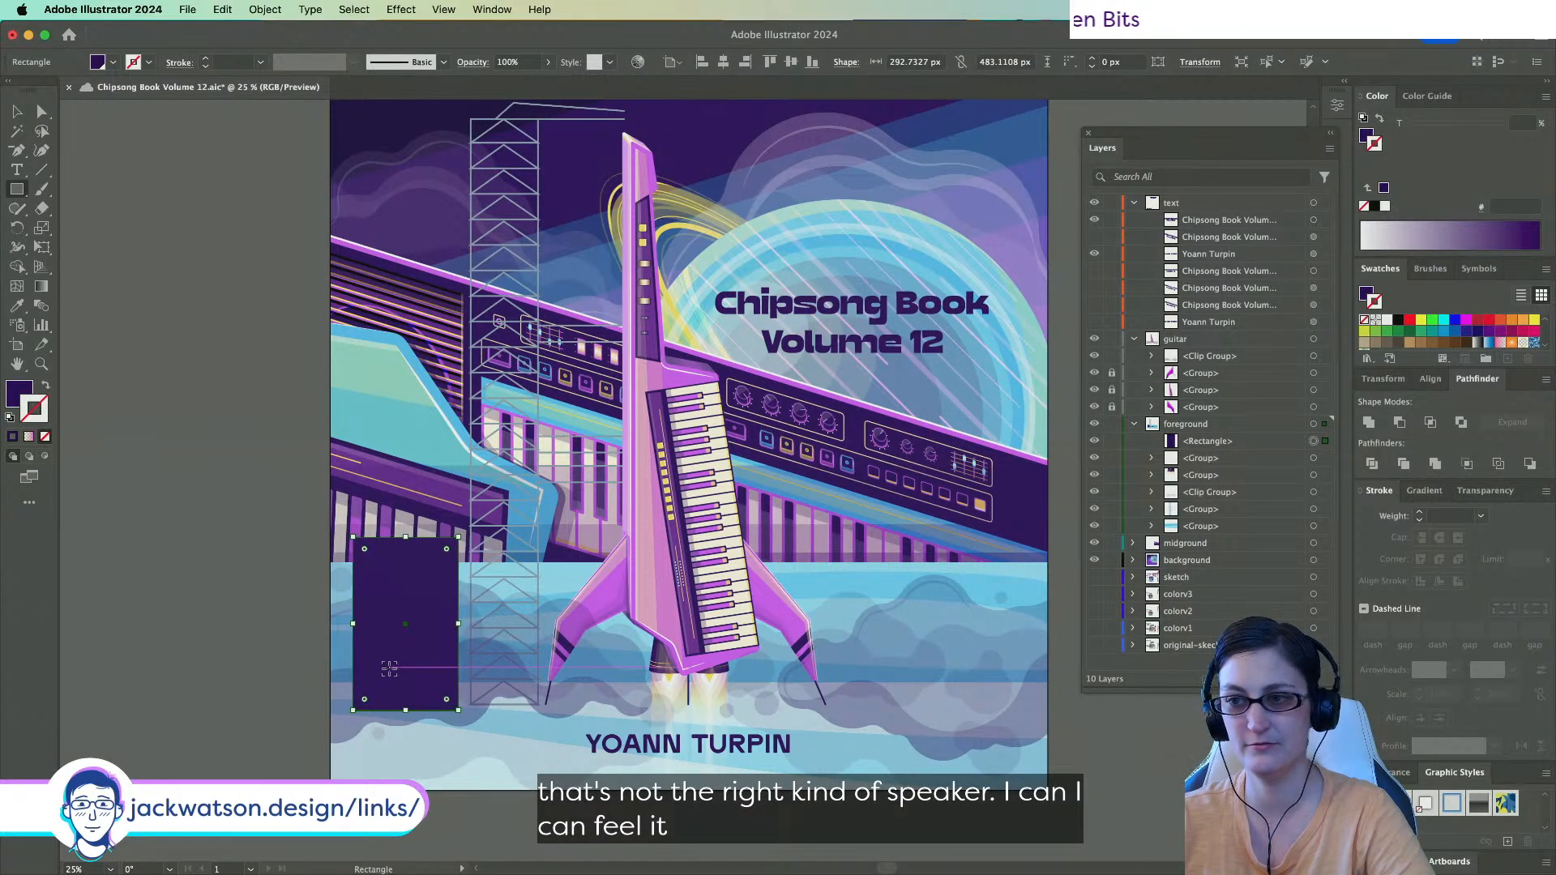
click(18, 111)
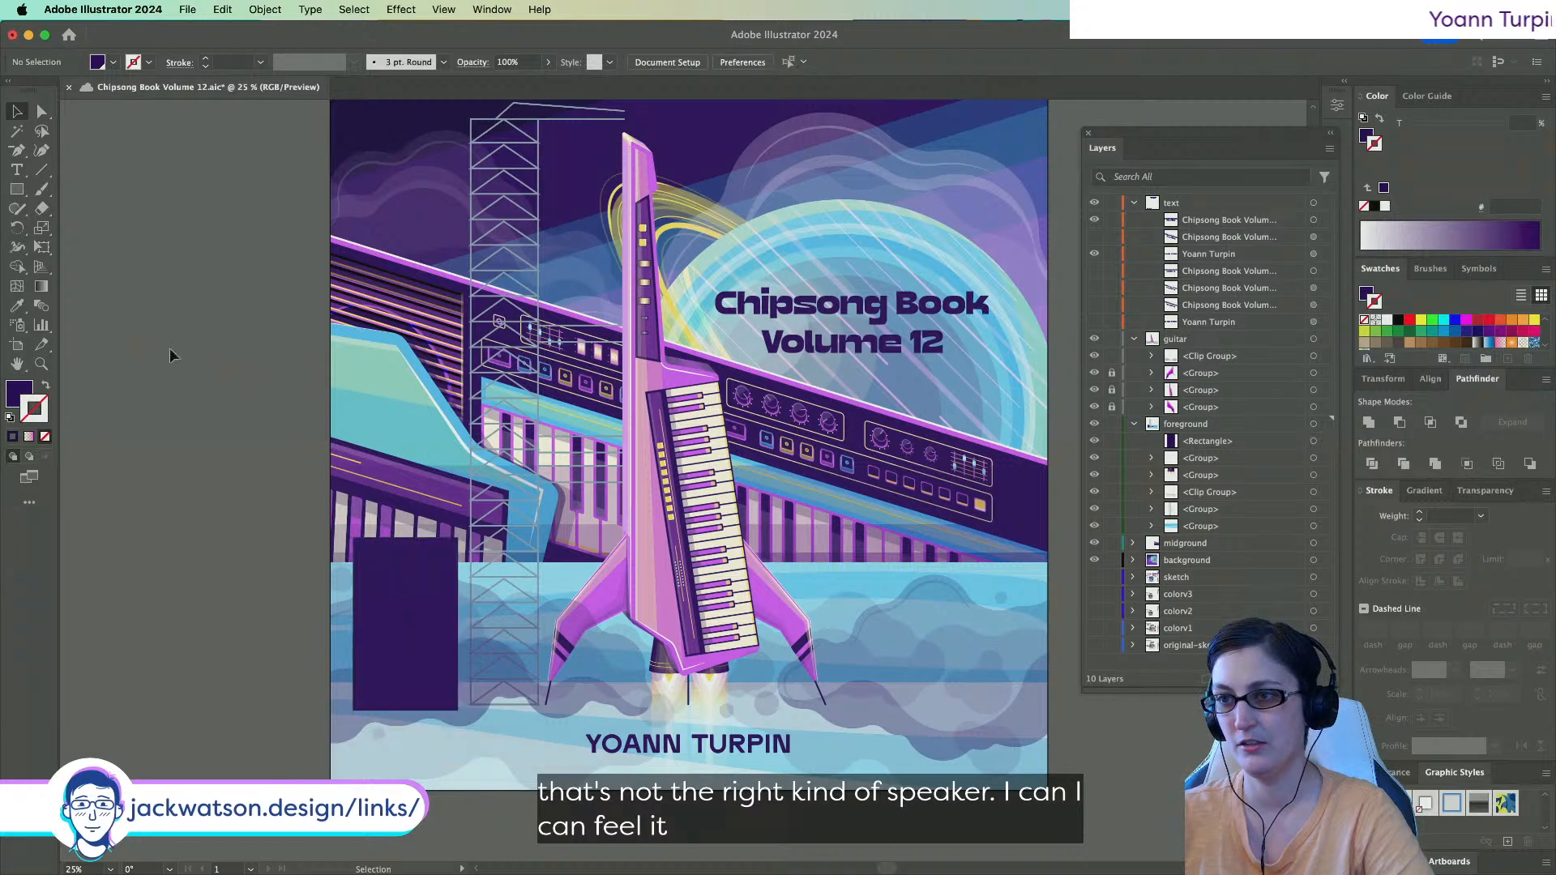
scroll(203, 348, right, 2)
click(378, 546)
click(378, 547)
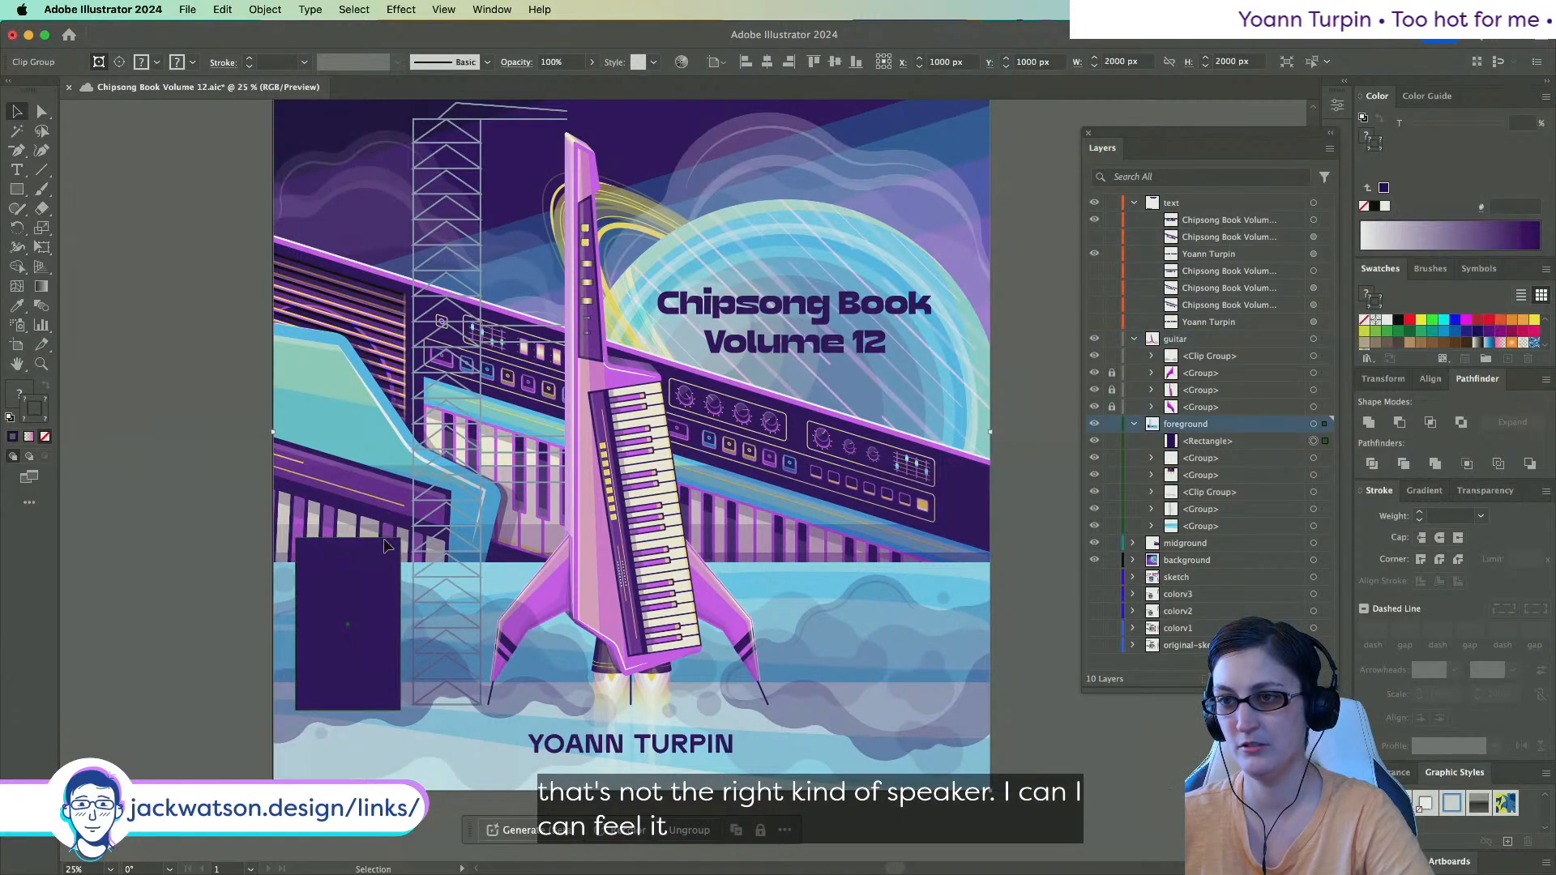
key(Delete)
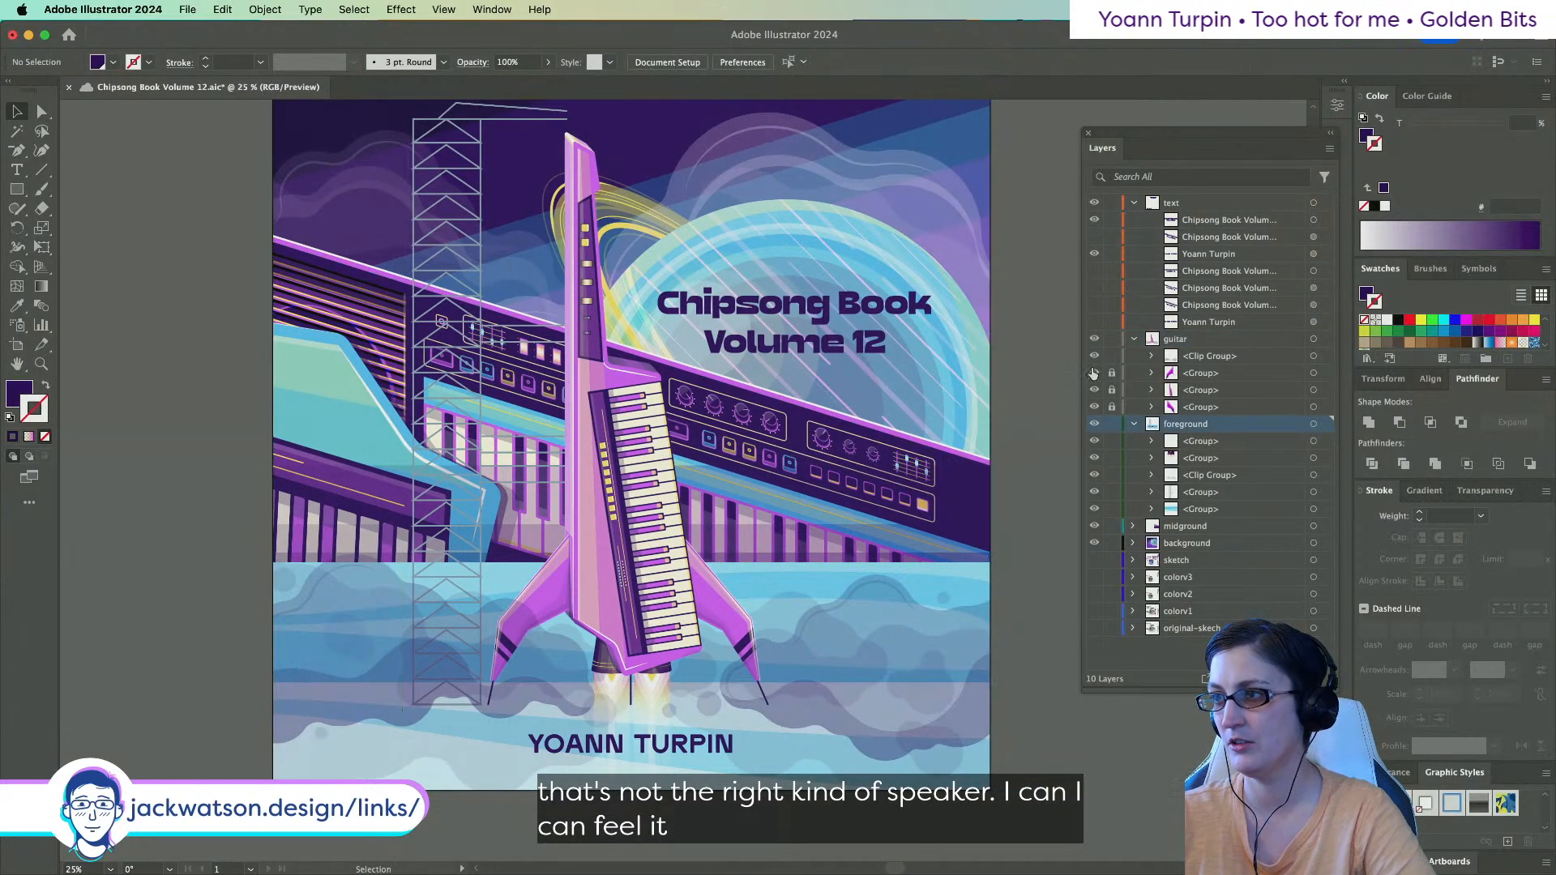
Create a new layer above the guitar layer and move the guitar layer's clip group into it.
click(1132, 340)
click(1134, 356)
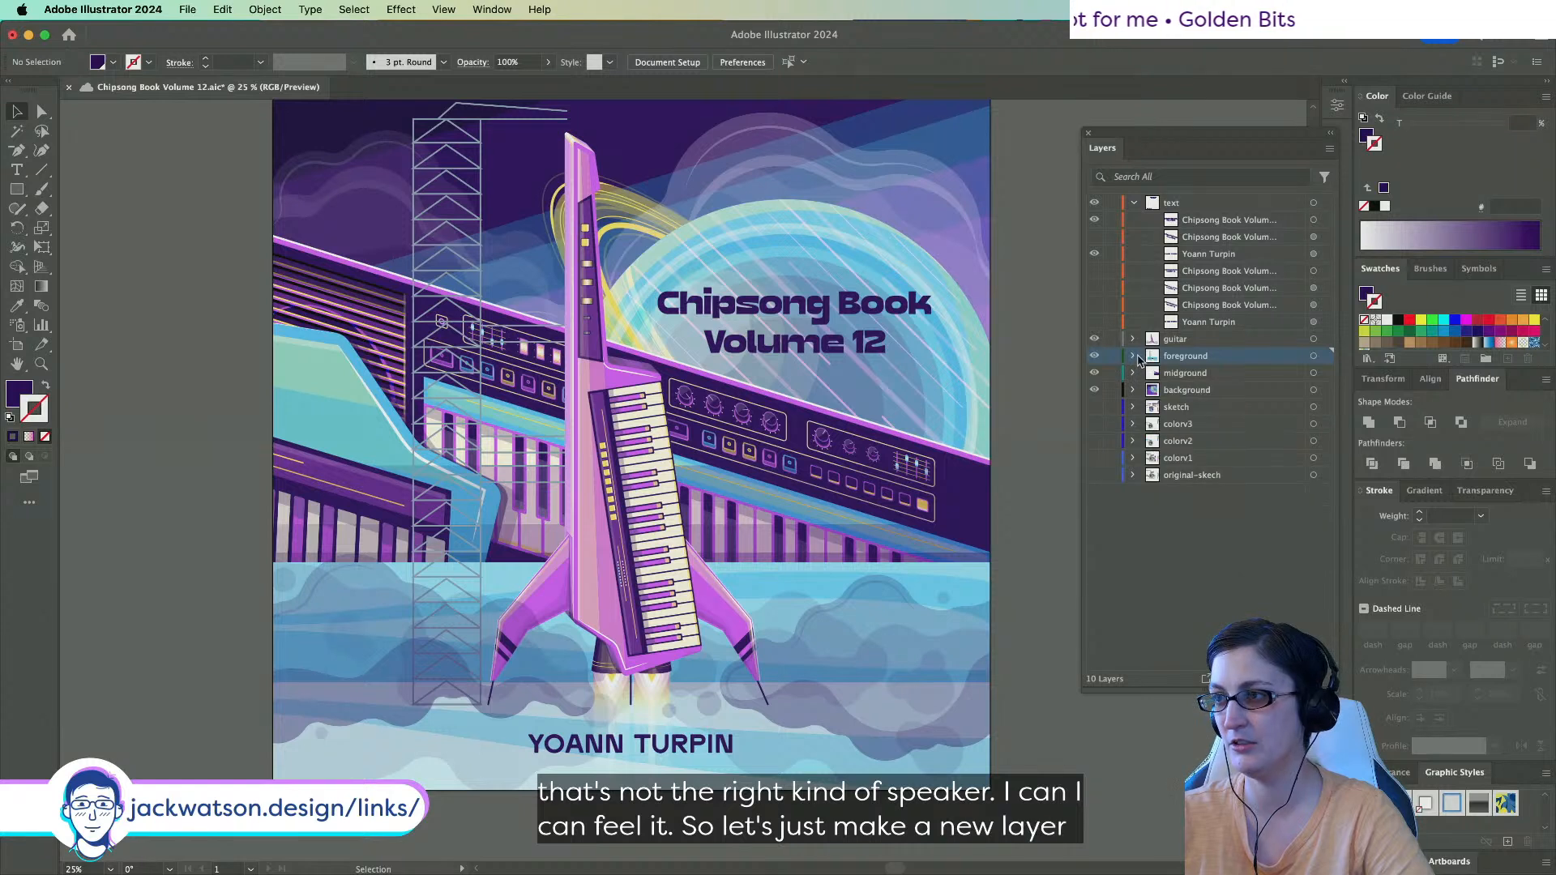
click(1133, 356)
click(1133, 338)
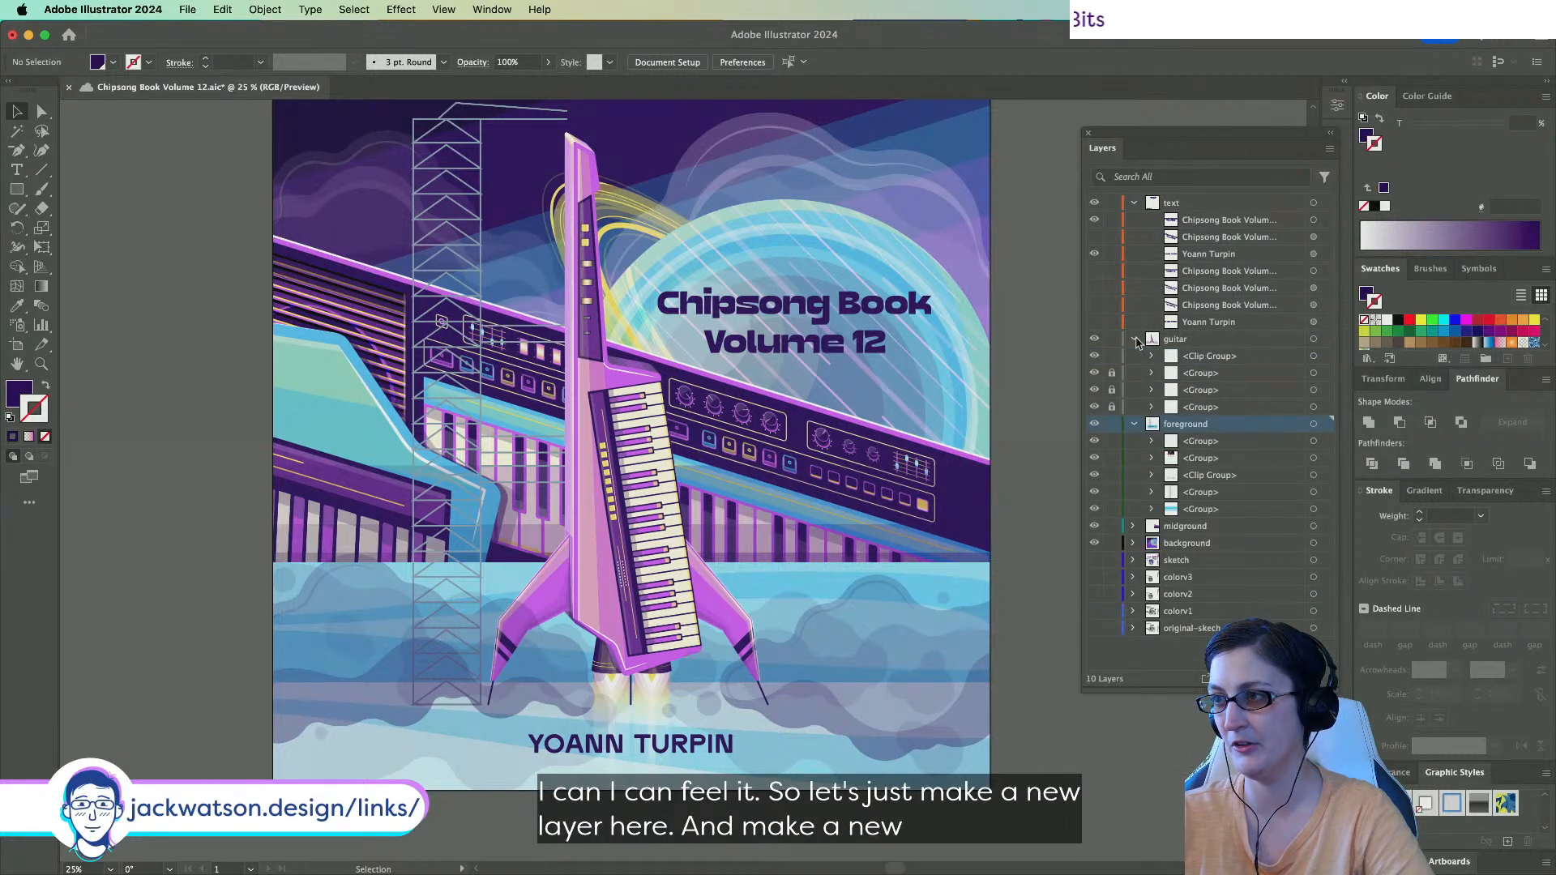
click(1209, 359)
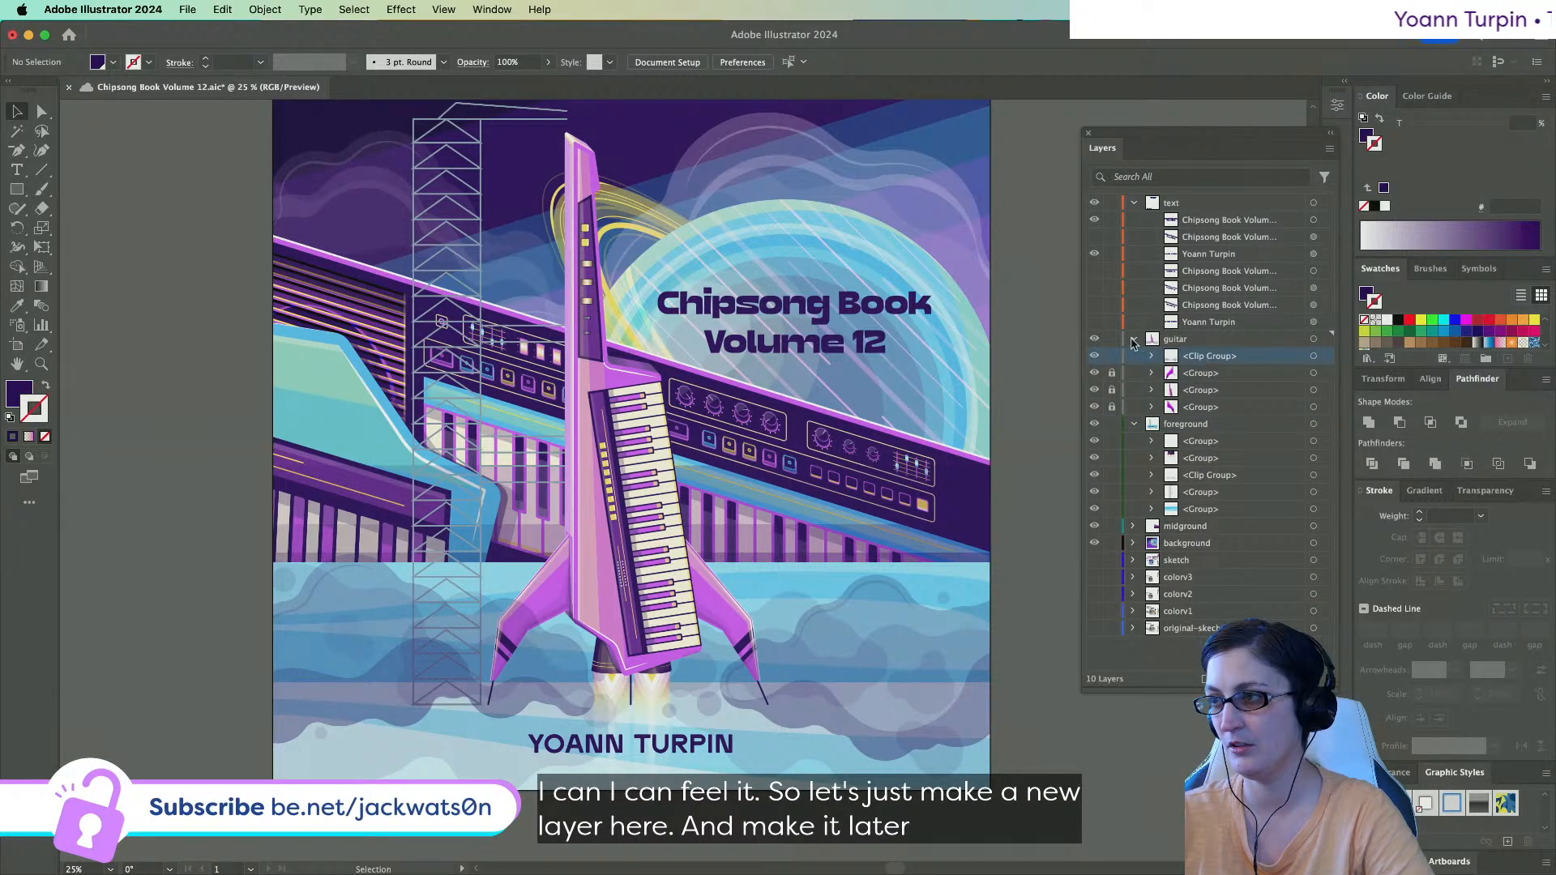
key(super+l)
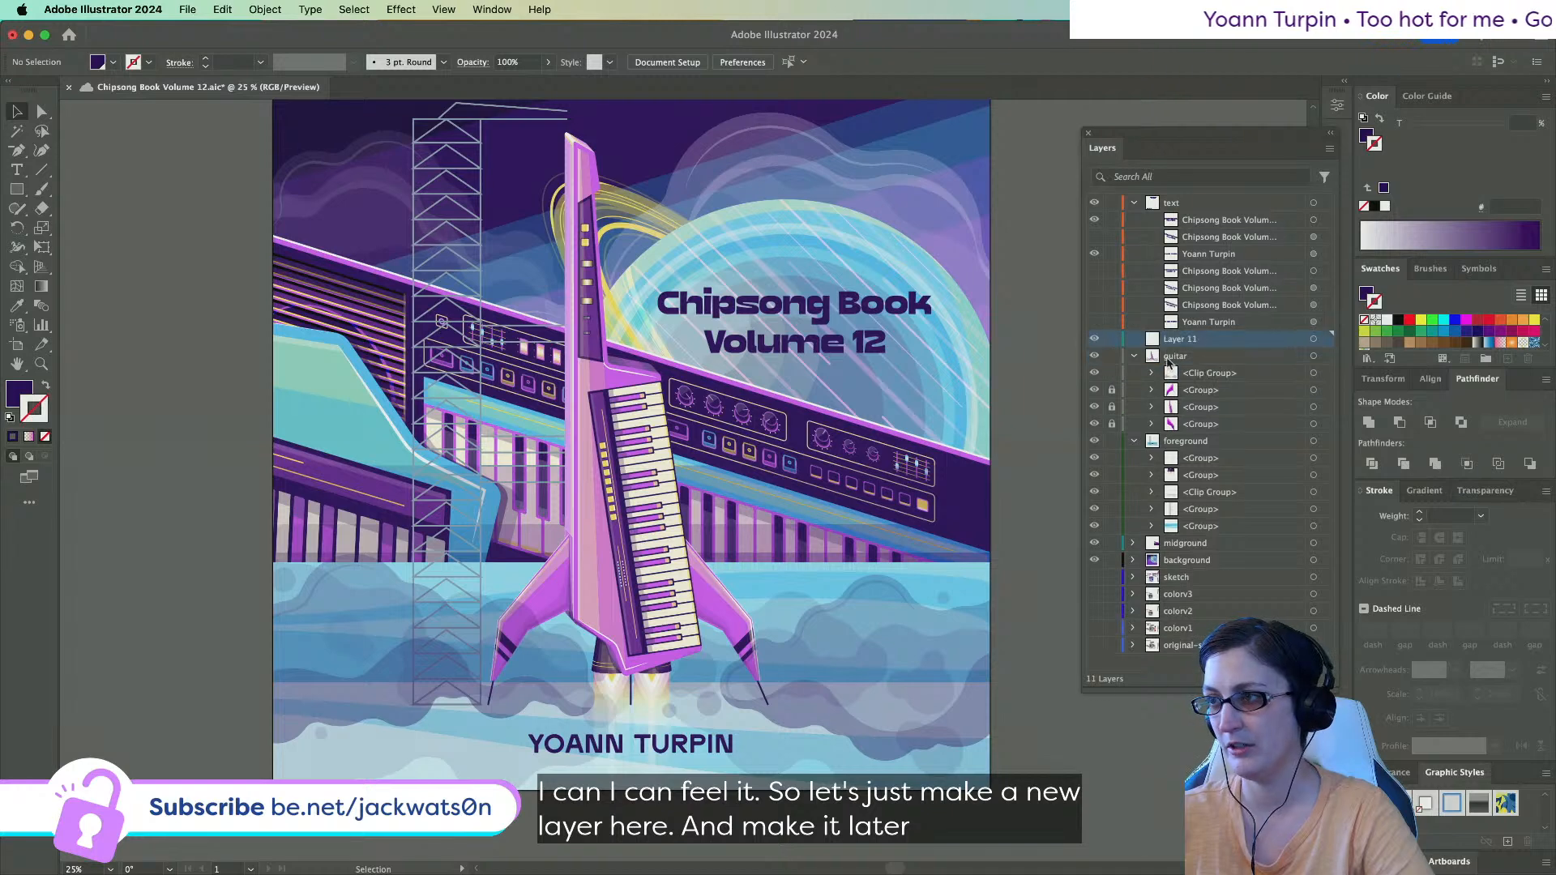
Name the new layer above the guitar ignition-clouds.
double_click(1262, 339)
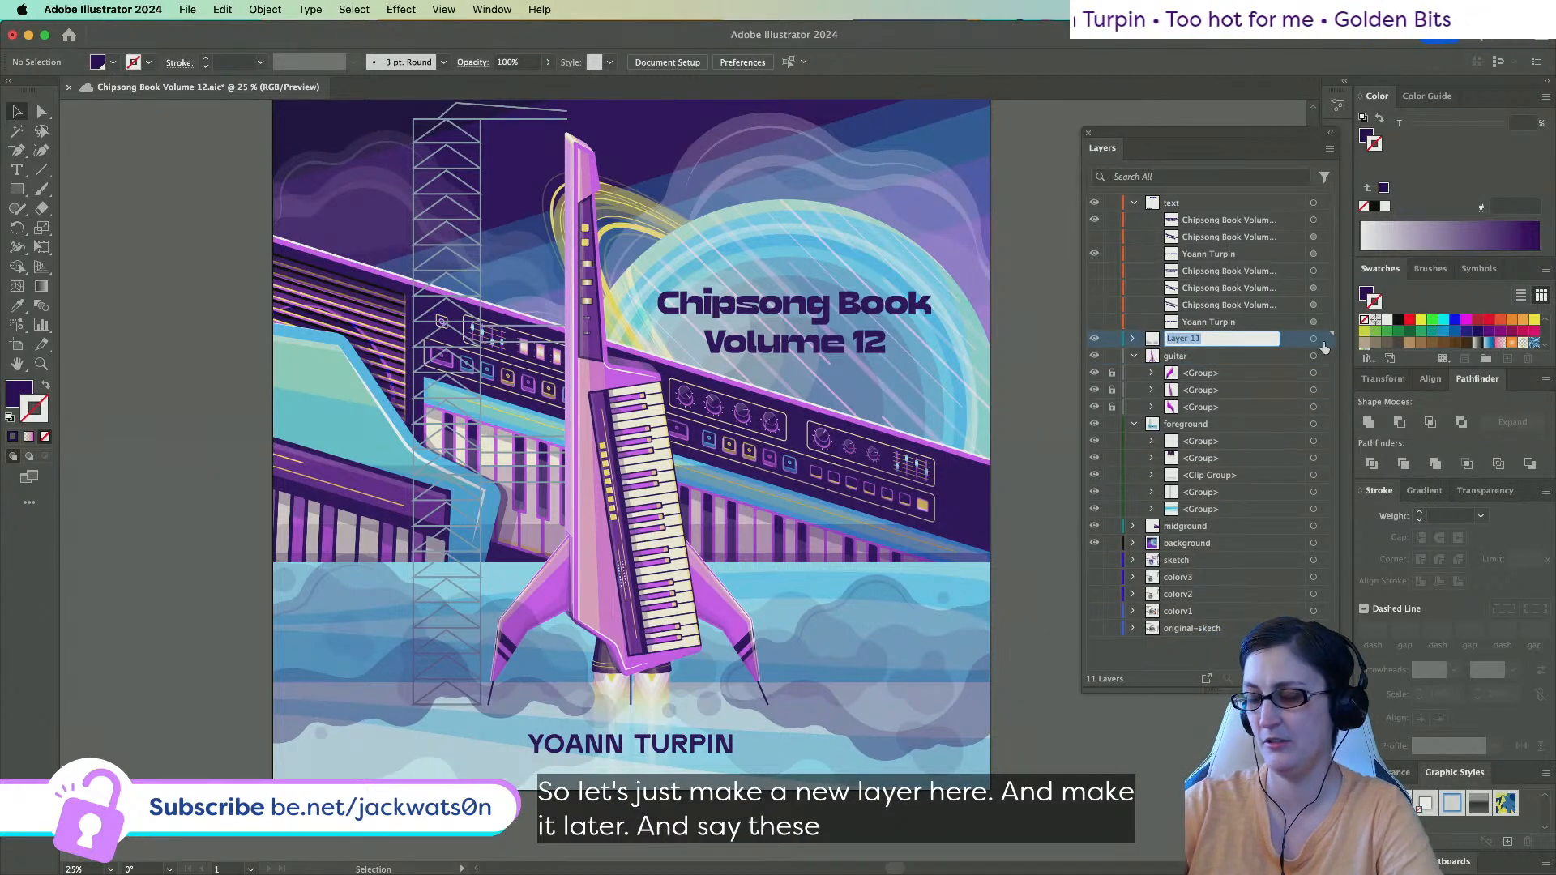
text(lou)
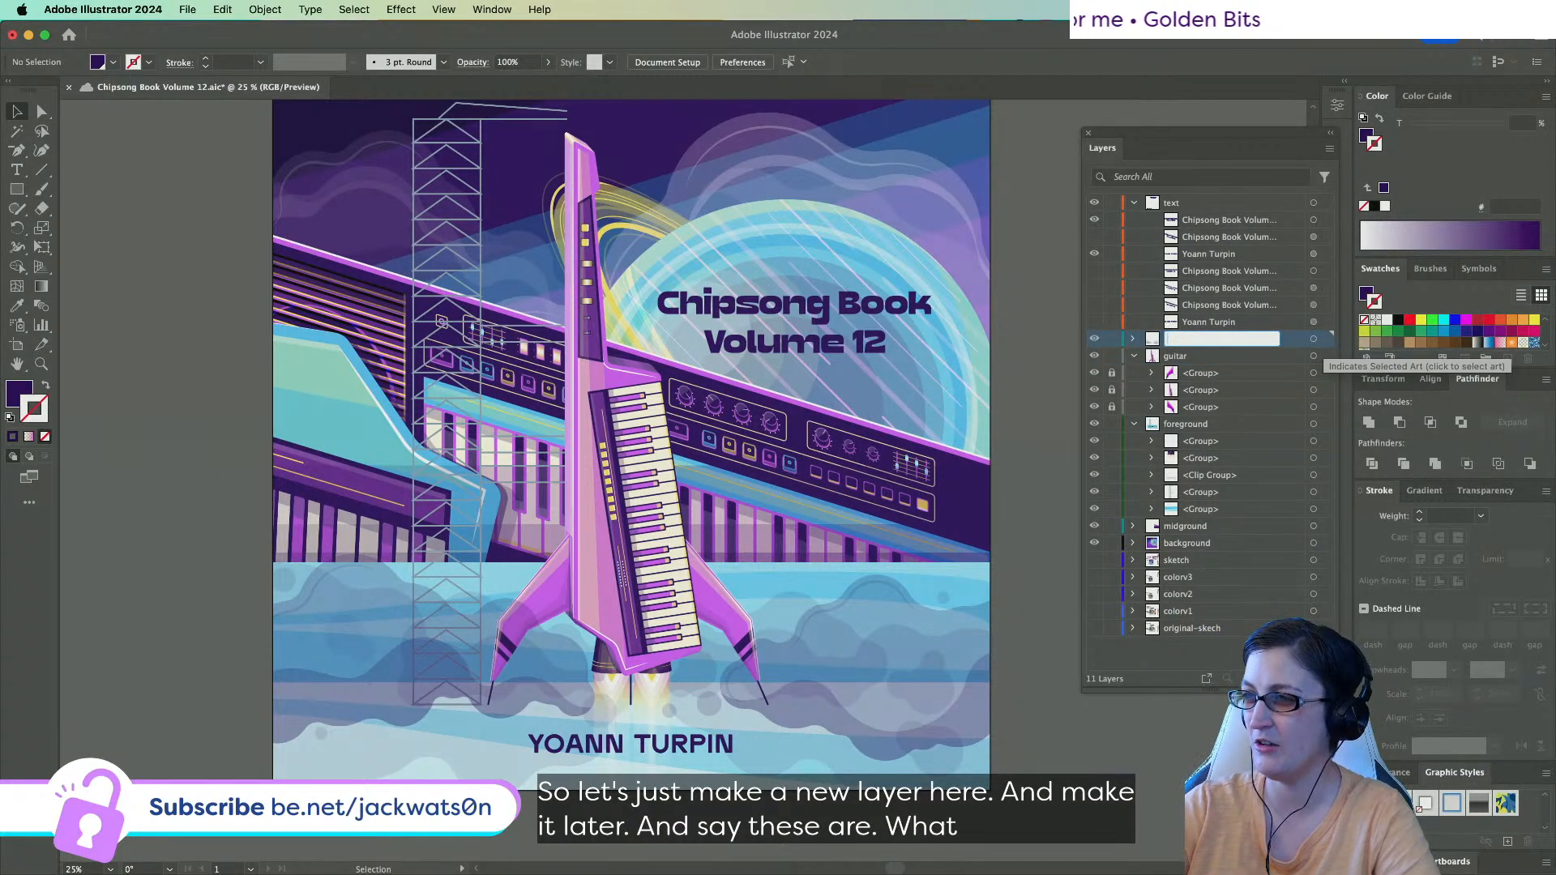
text(igno)
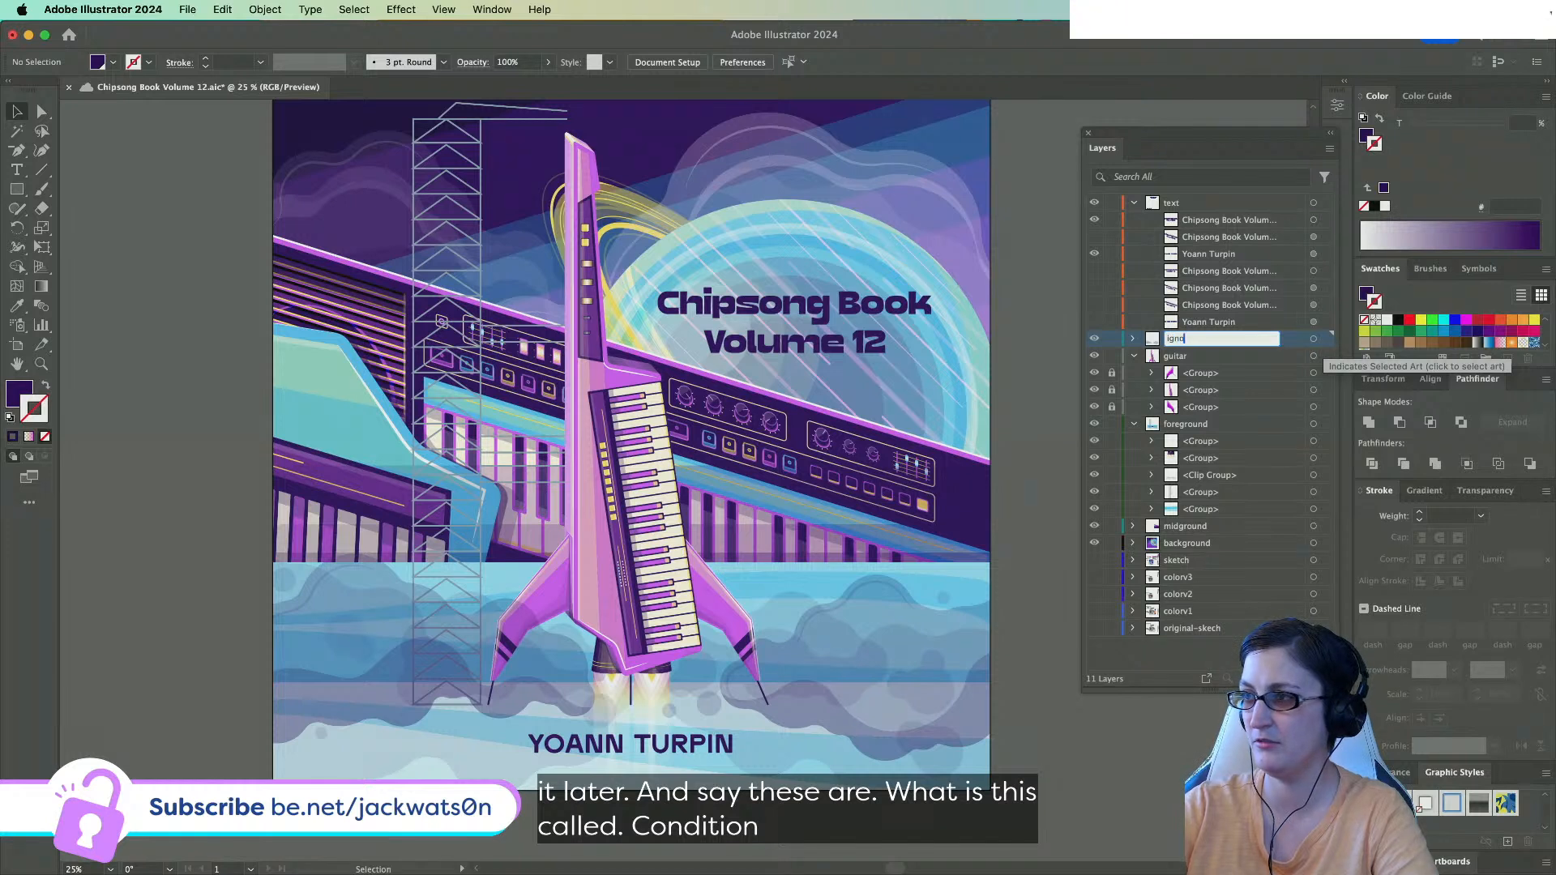
key(BackSpace)
text(ition)
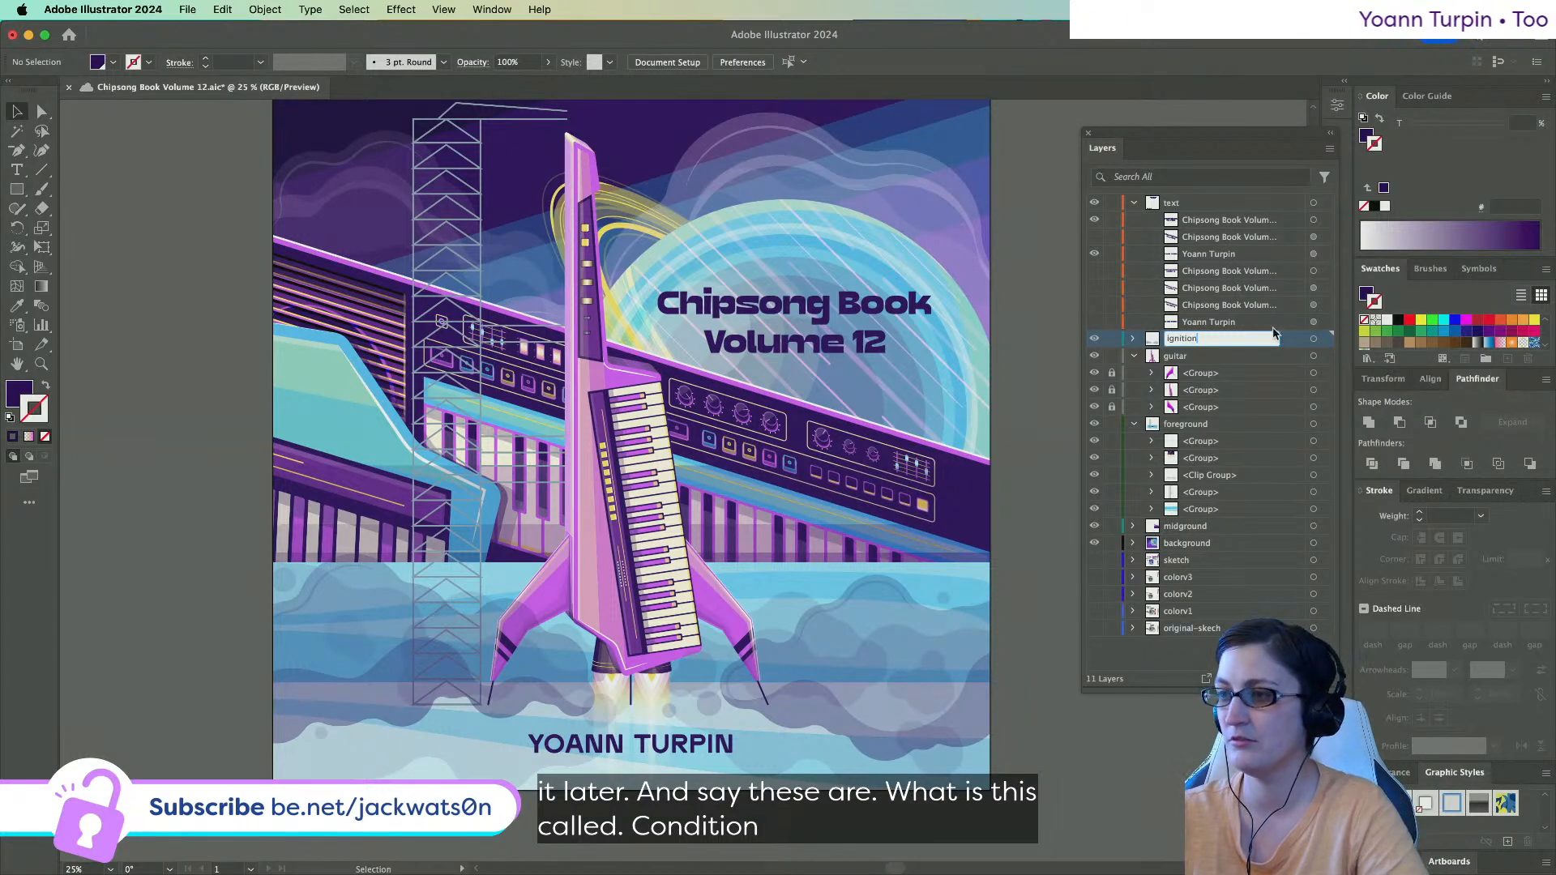
text( clouds)
key(Return)
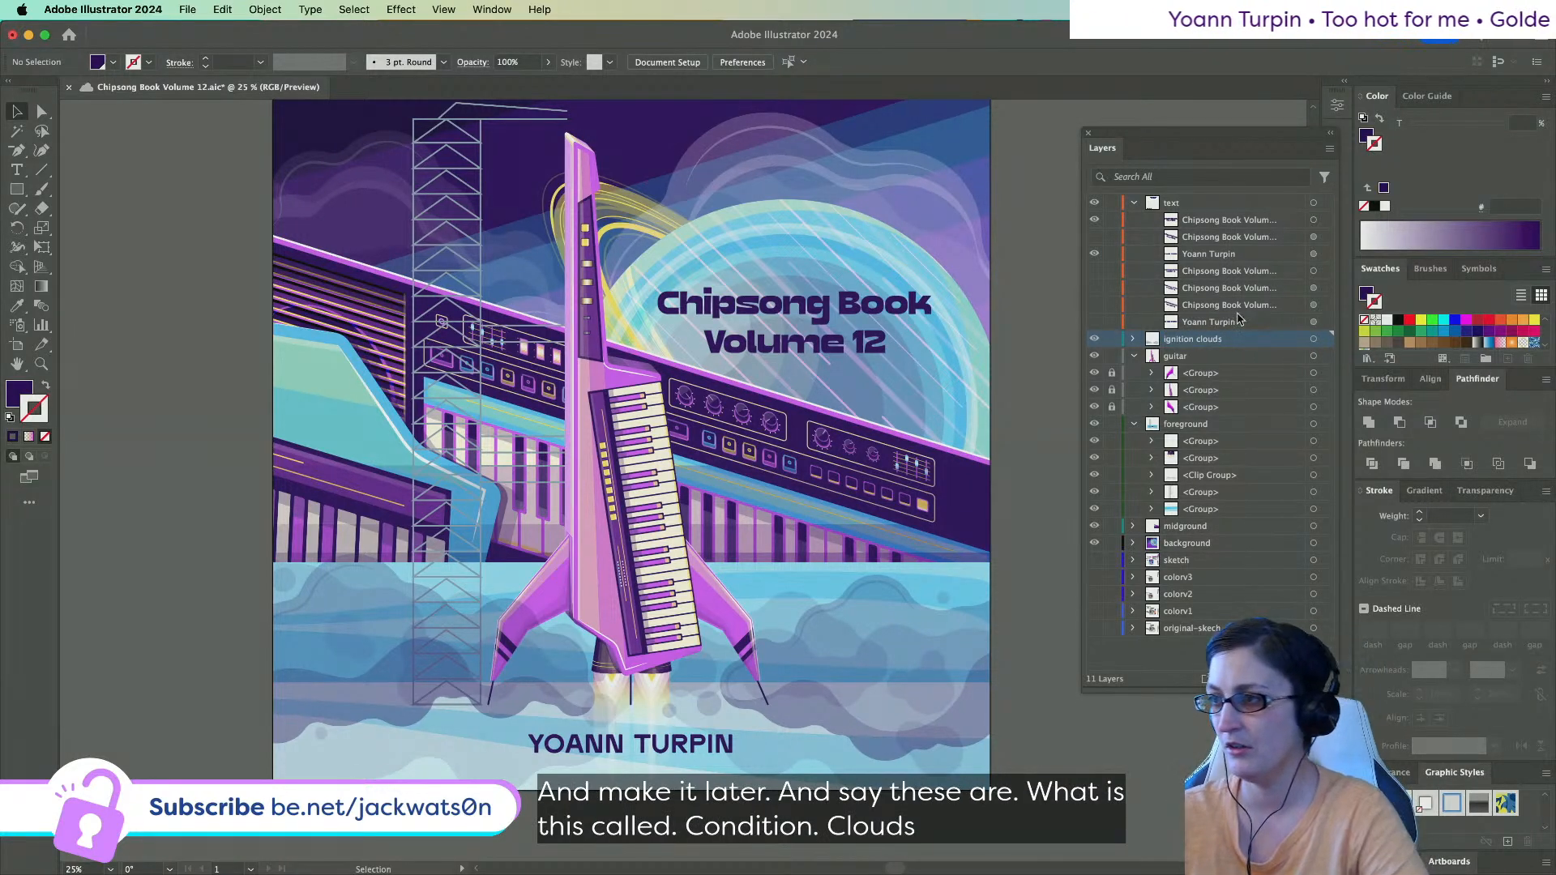
double_click(1185, 339)
click(1196, 339)
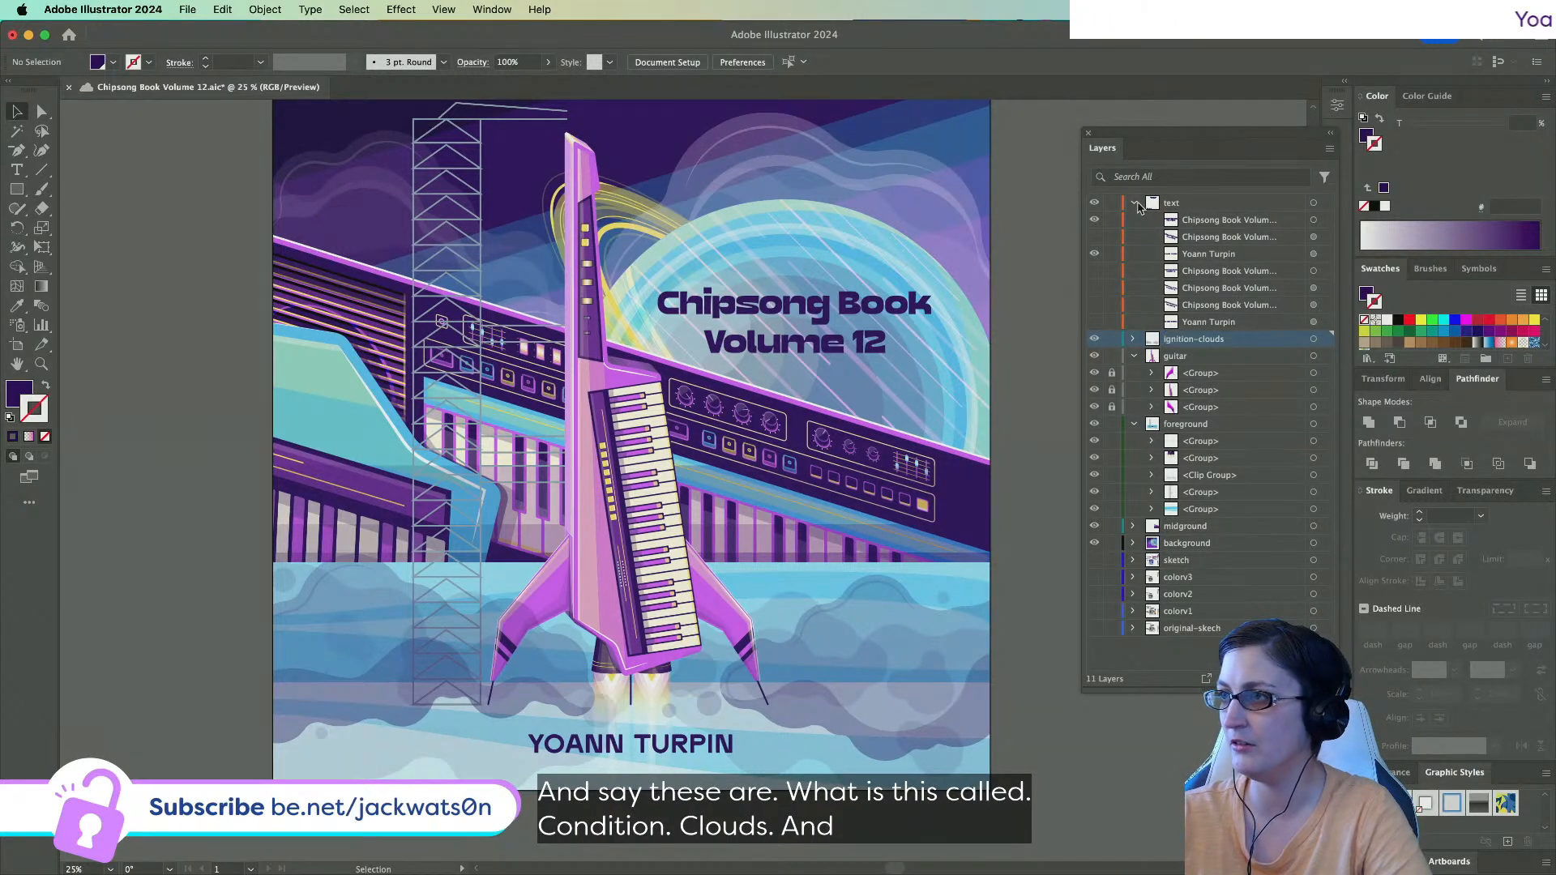
key(Return)
Collapse the text, guitar and foreground layers and create a new layer directly above the foreground.
click(1133, 203)
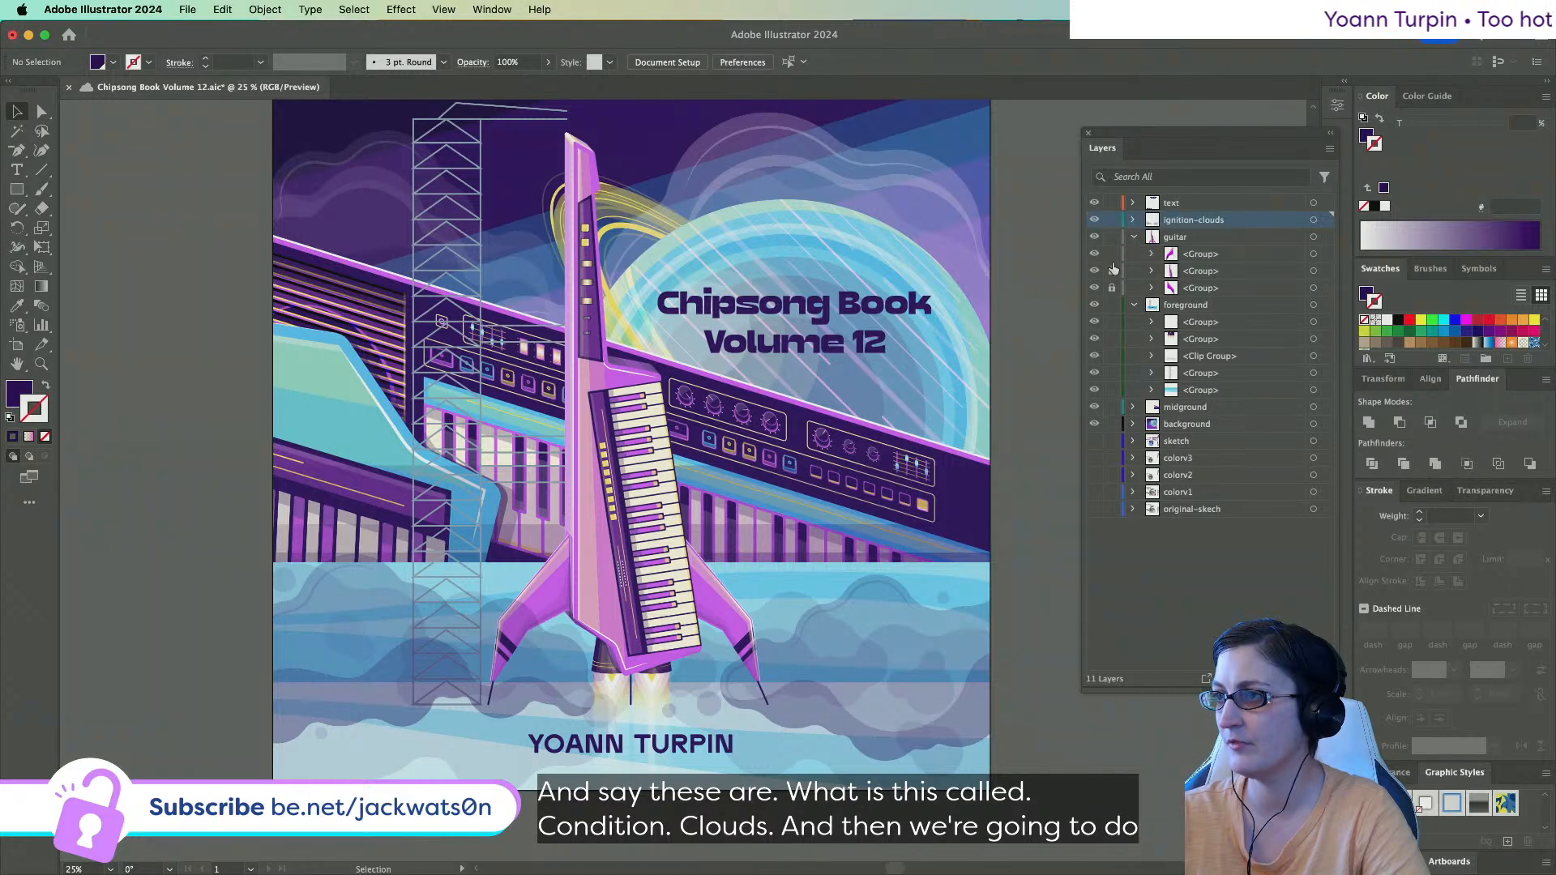
click(1133, 237)
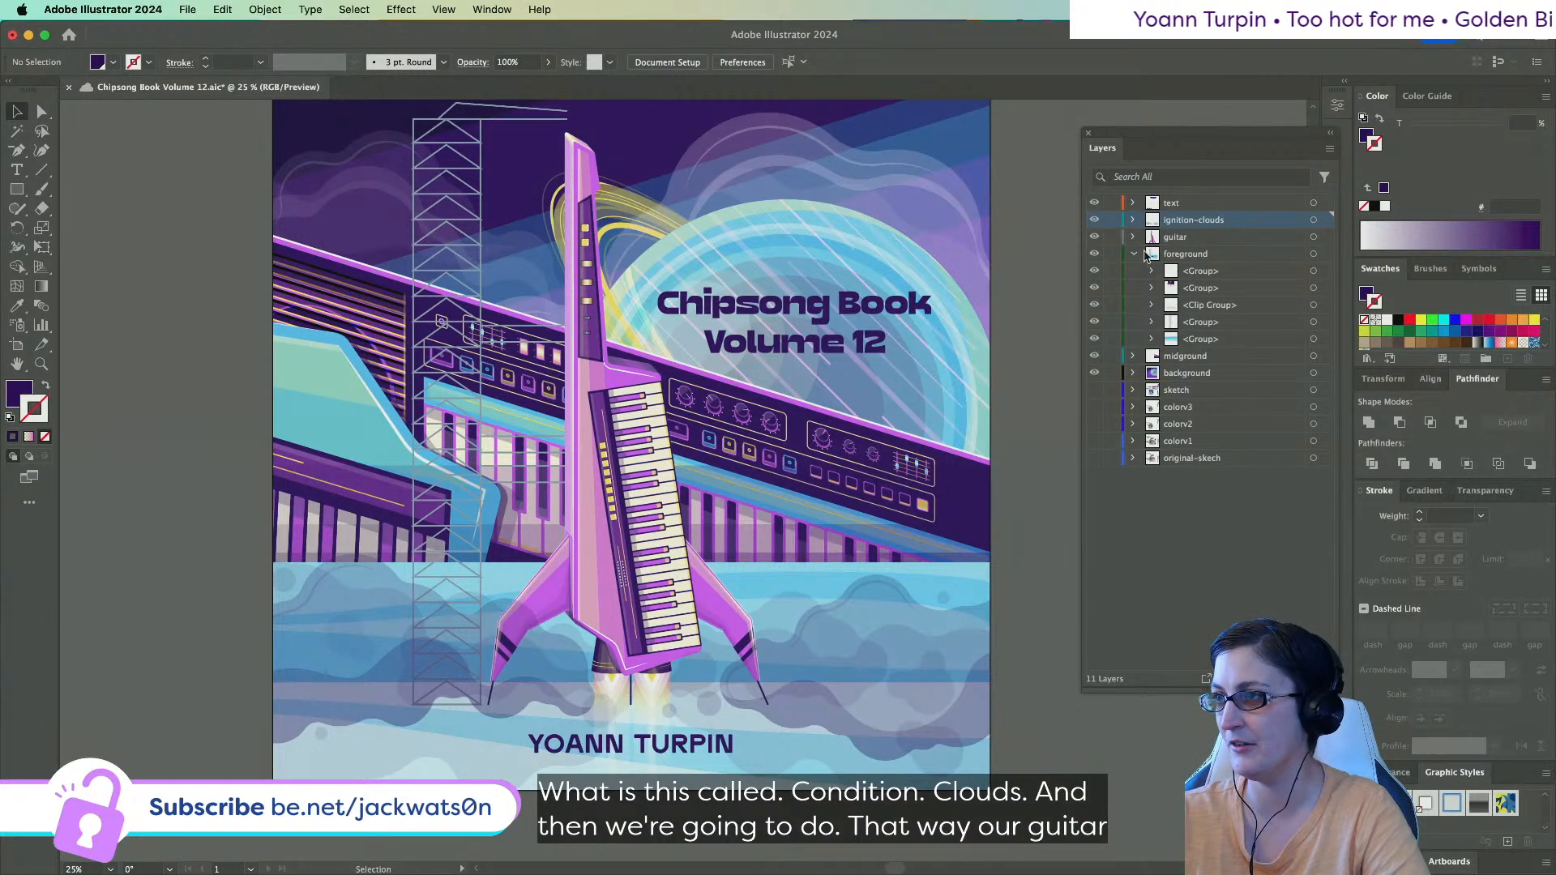
click(1191, 254)
key(super+l)
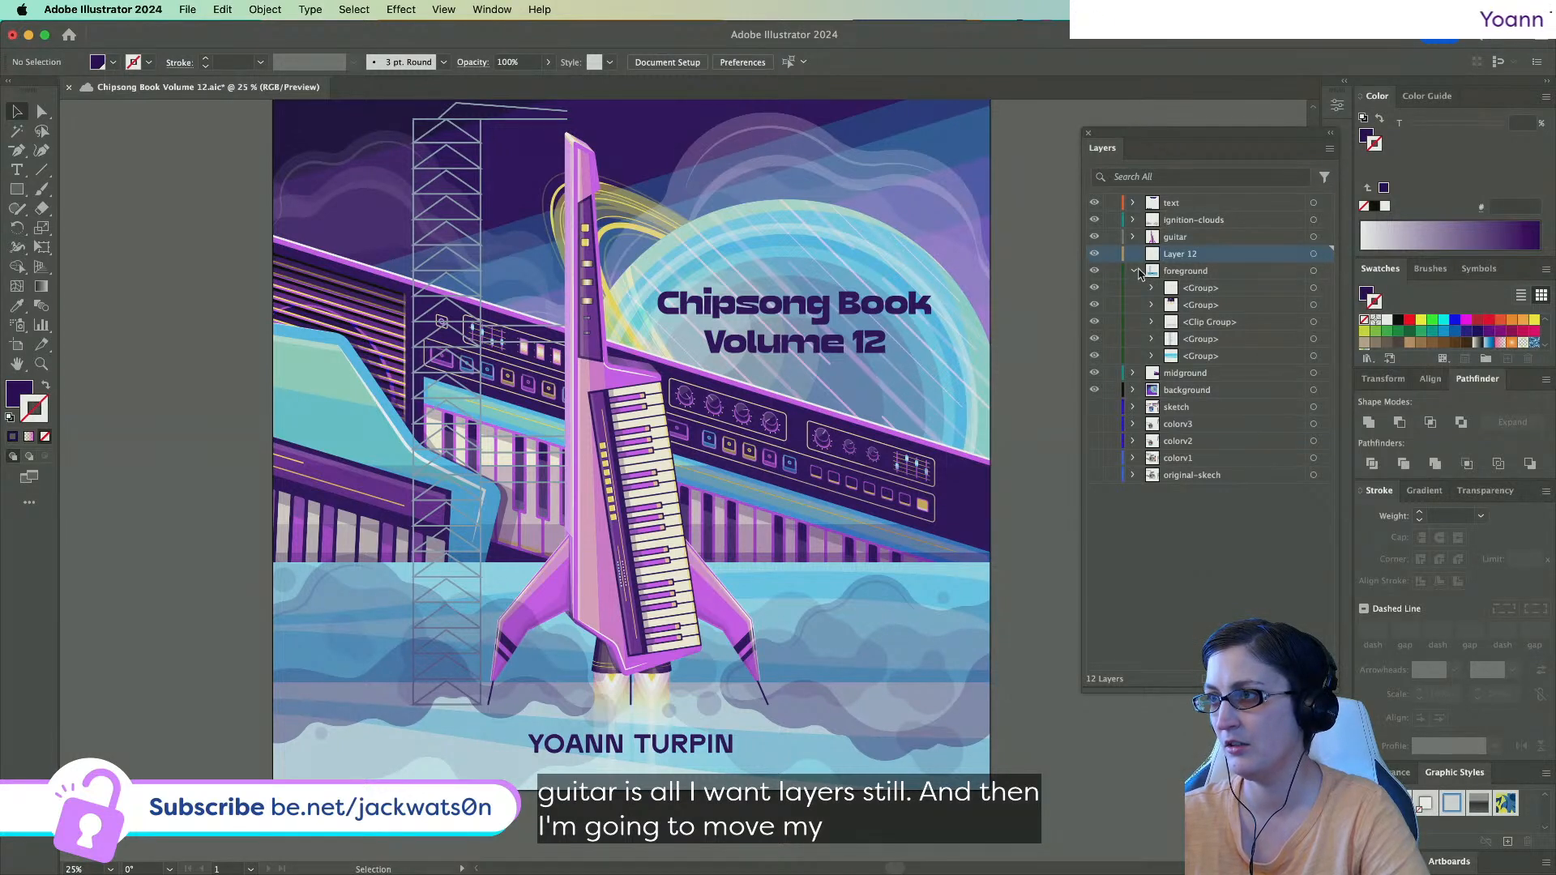
click(1134, 271)
Name the new layer above the foreground speakers and lock all the other visible layers.
double_click(1180, 254)
text(skeapers)
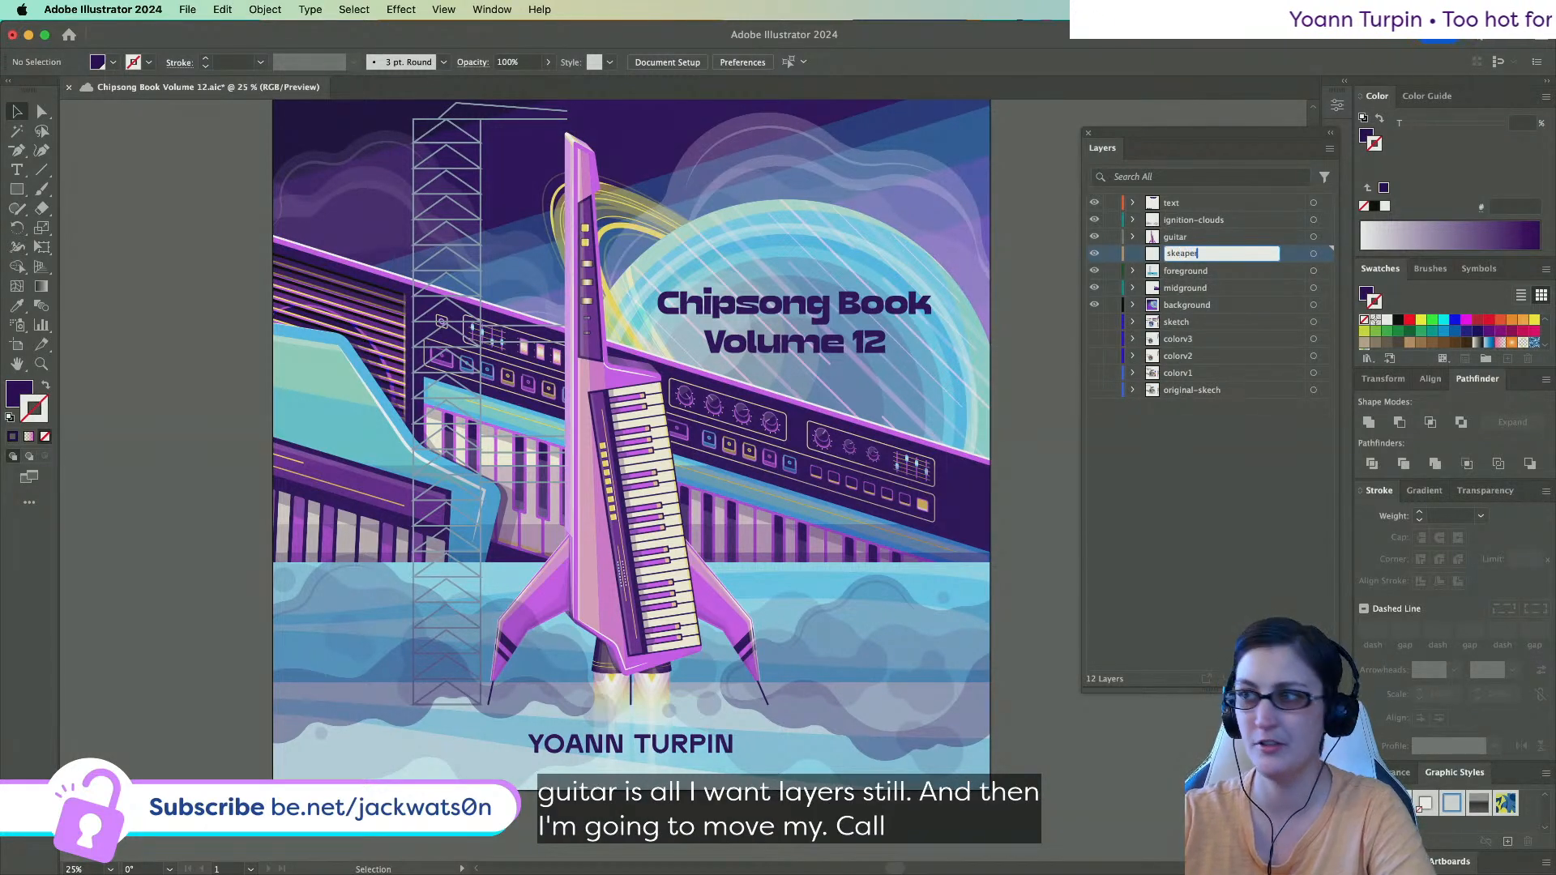
key(BackSpace)
key(BackSpace)
text(peakes)
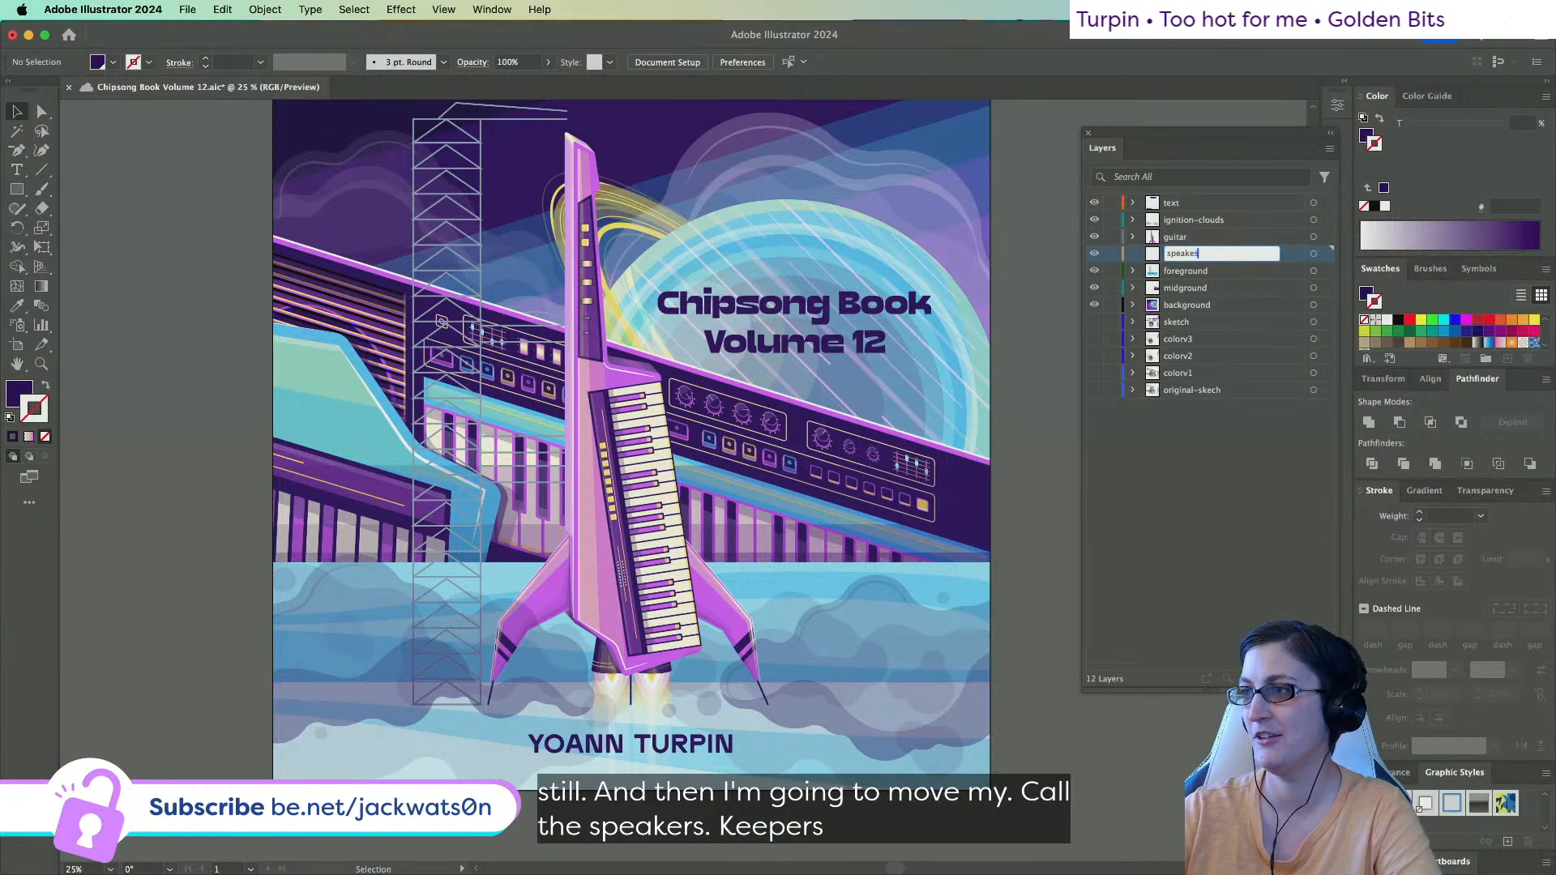
double_click(1190, 255)
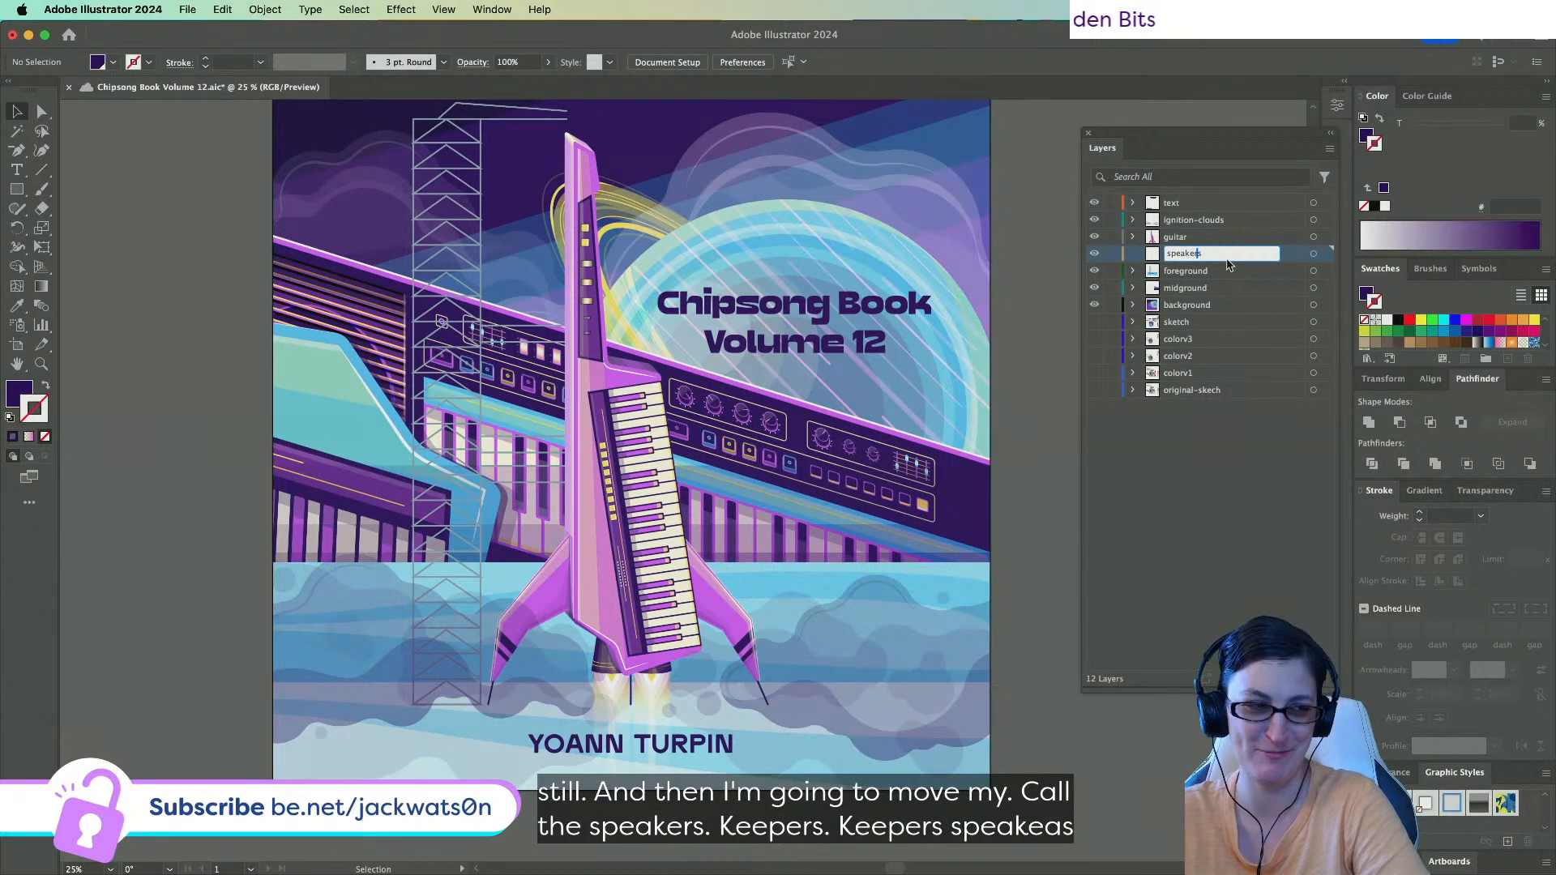
text(r)
key(Return)
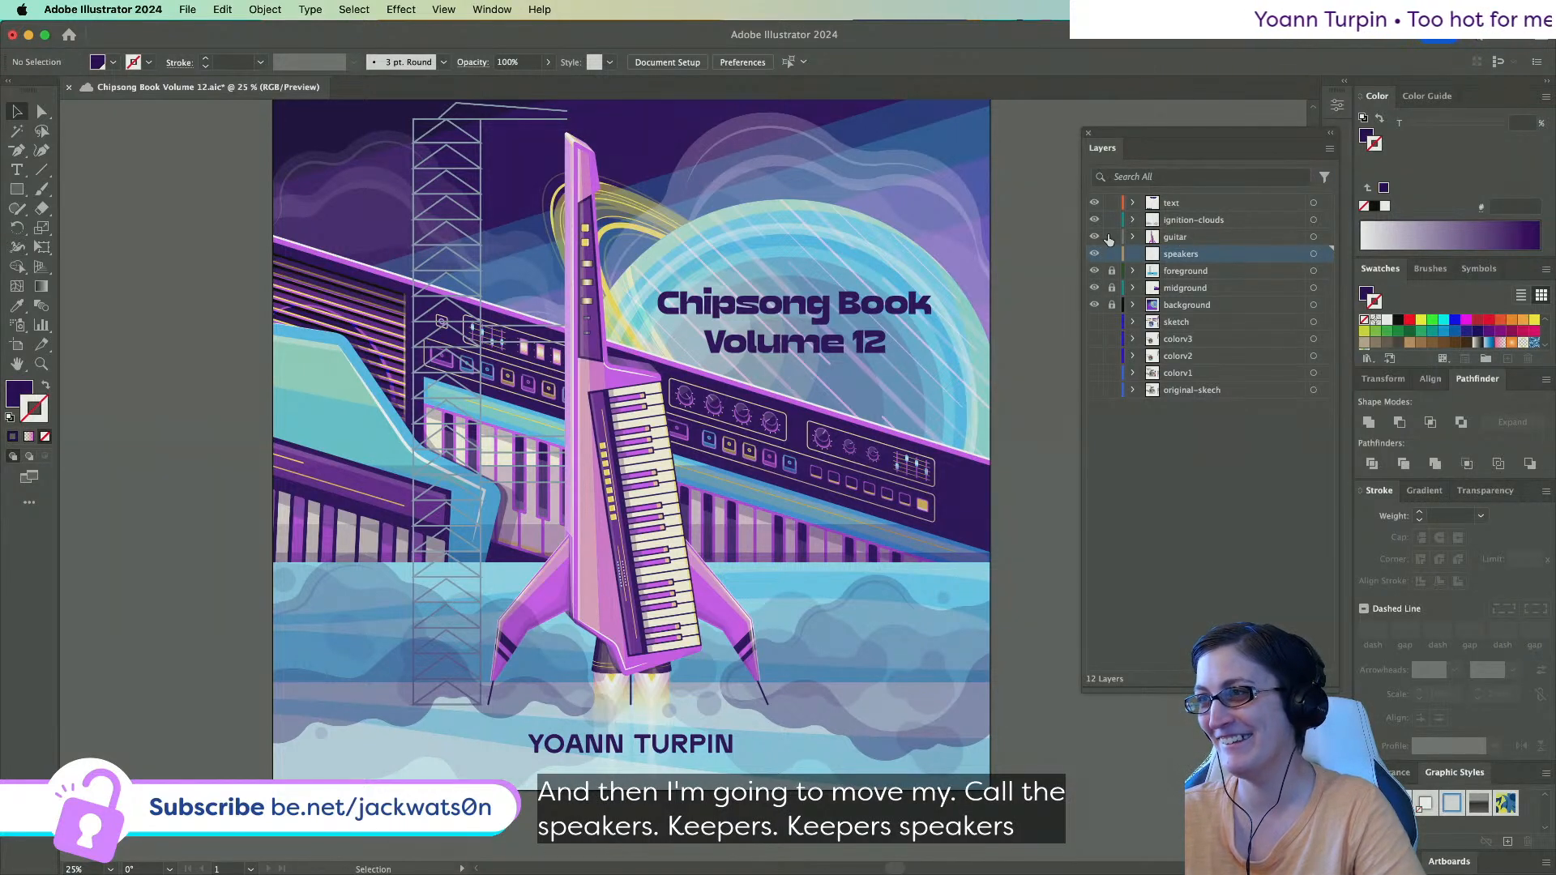
Draw a dark purple speaker rectangle about 265 × 395 px beside the lattice tower, with its upper edge on the horizon.
click(17, 189)
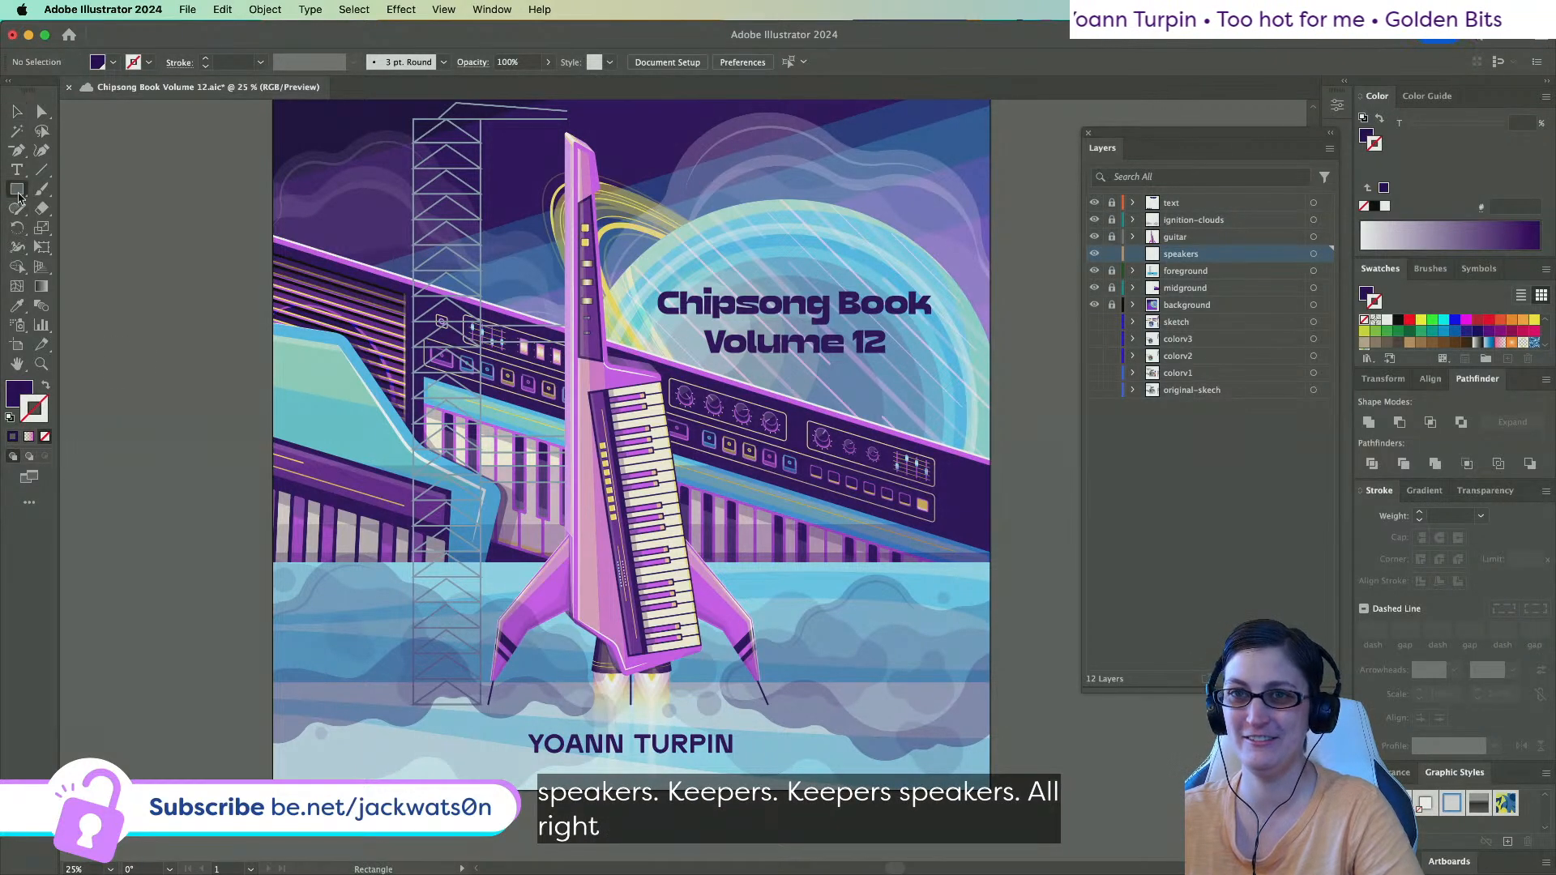
scroll(711, 596, right, 3)
scroll(243, 531, left, 4)
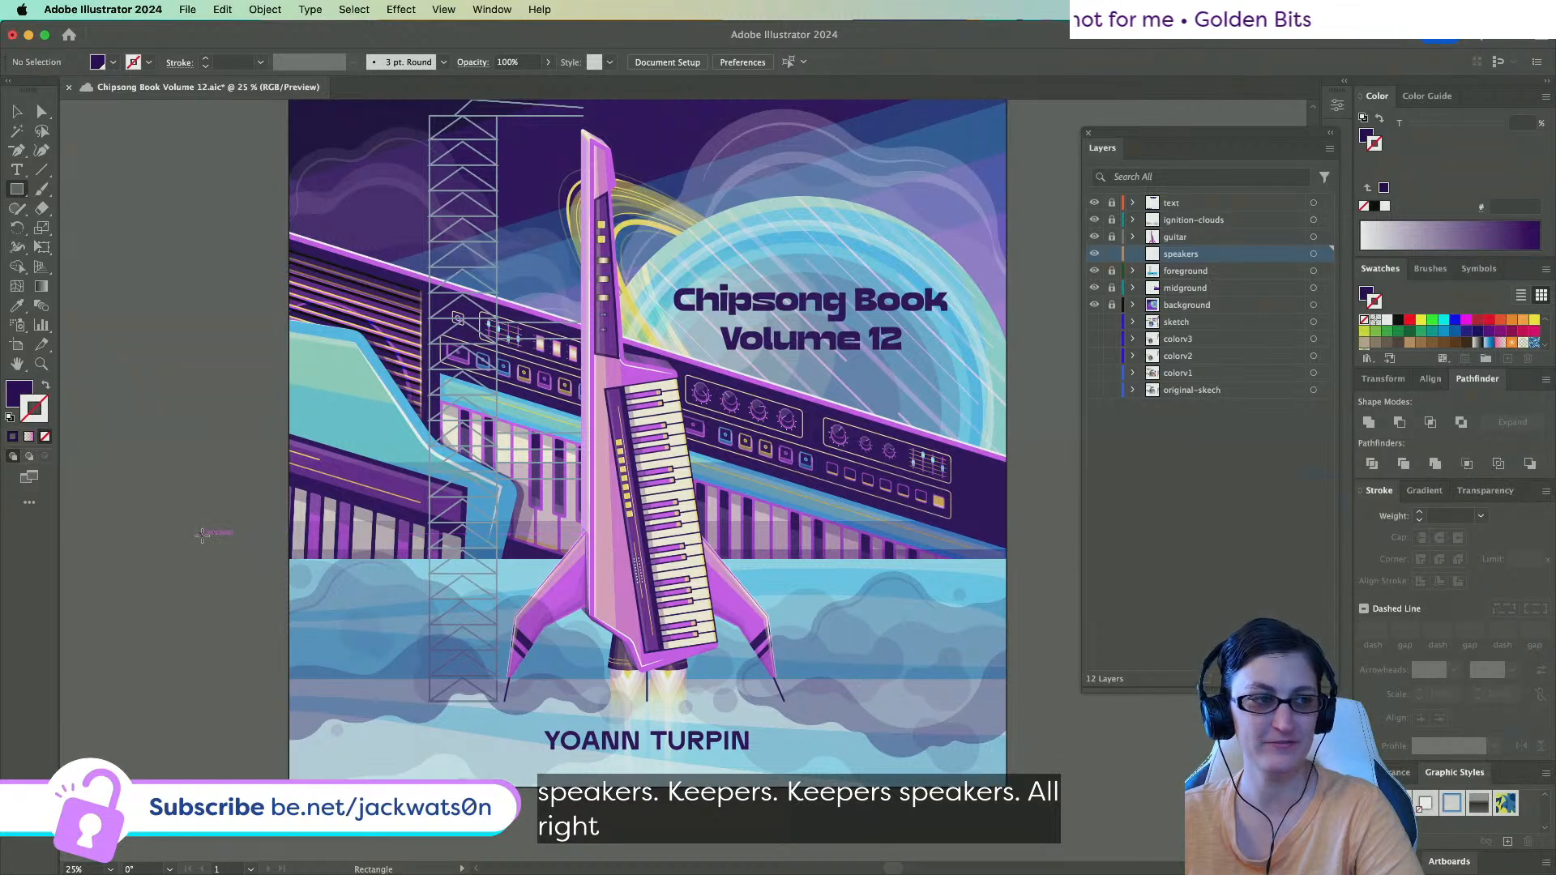
drag(308, 560, 405, 703)
click(21, 113)
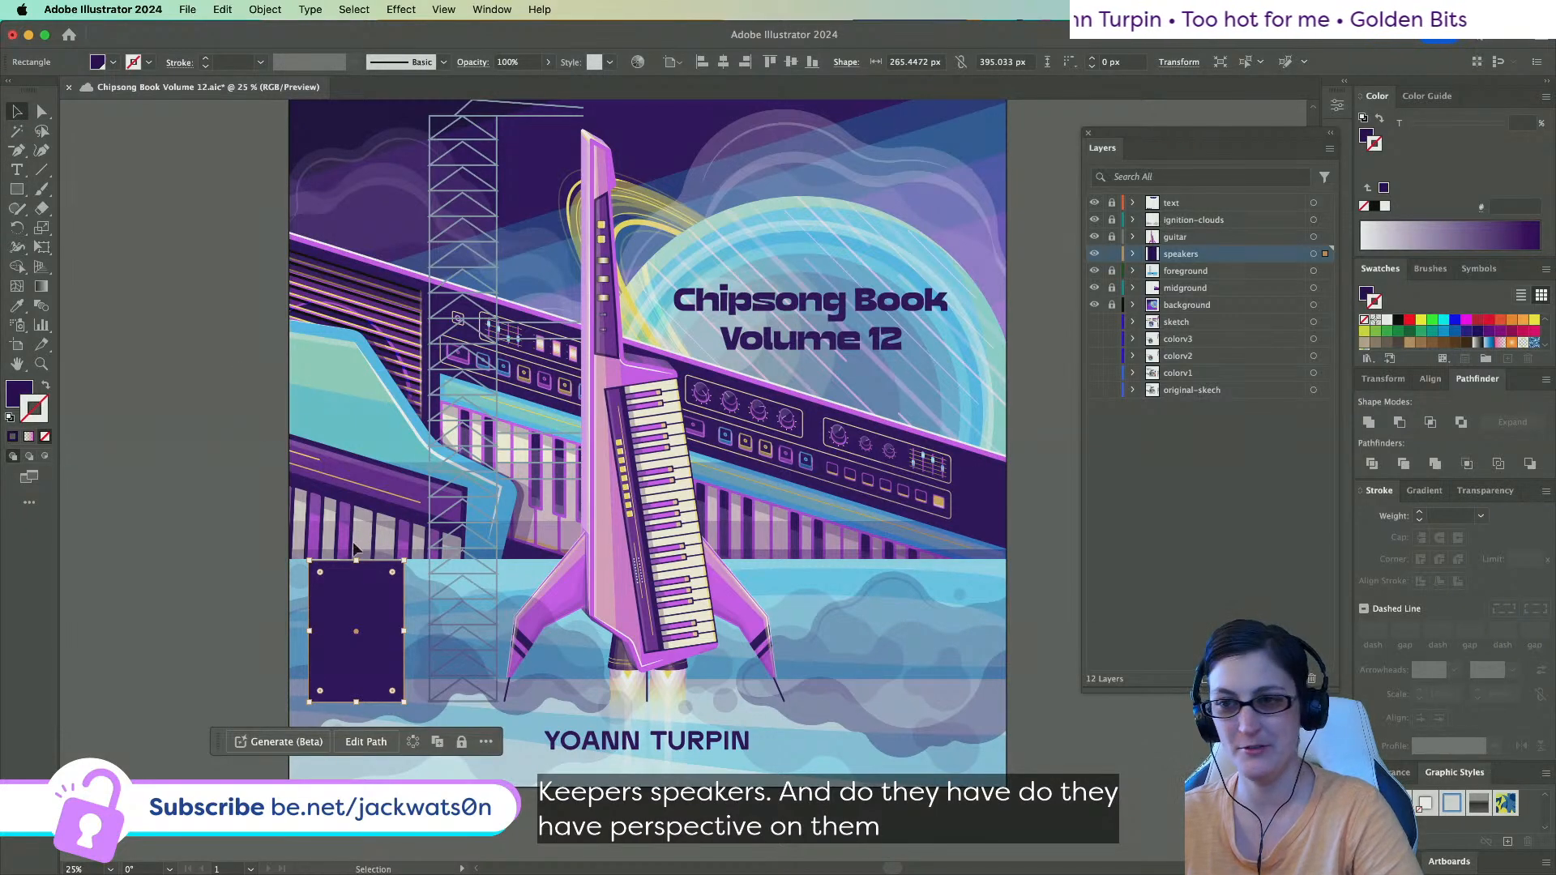
Duplicate the speaker rectangle and flatten the copy into a strip about 265 × 67 px sitting on its upper edge.
scroll(386, 600, up, 2)
scroll(384, 599, down, 1)
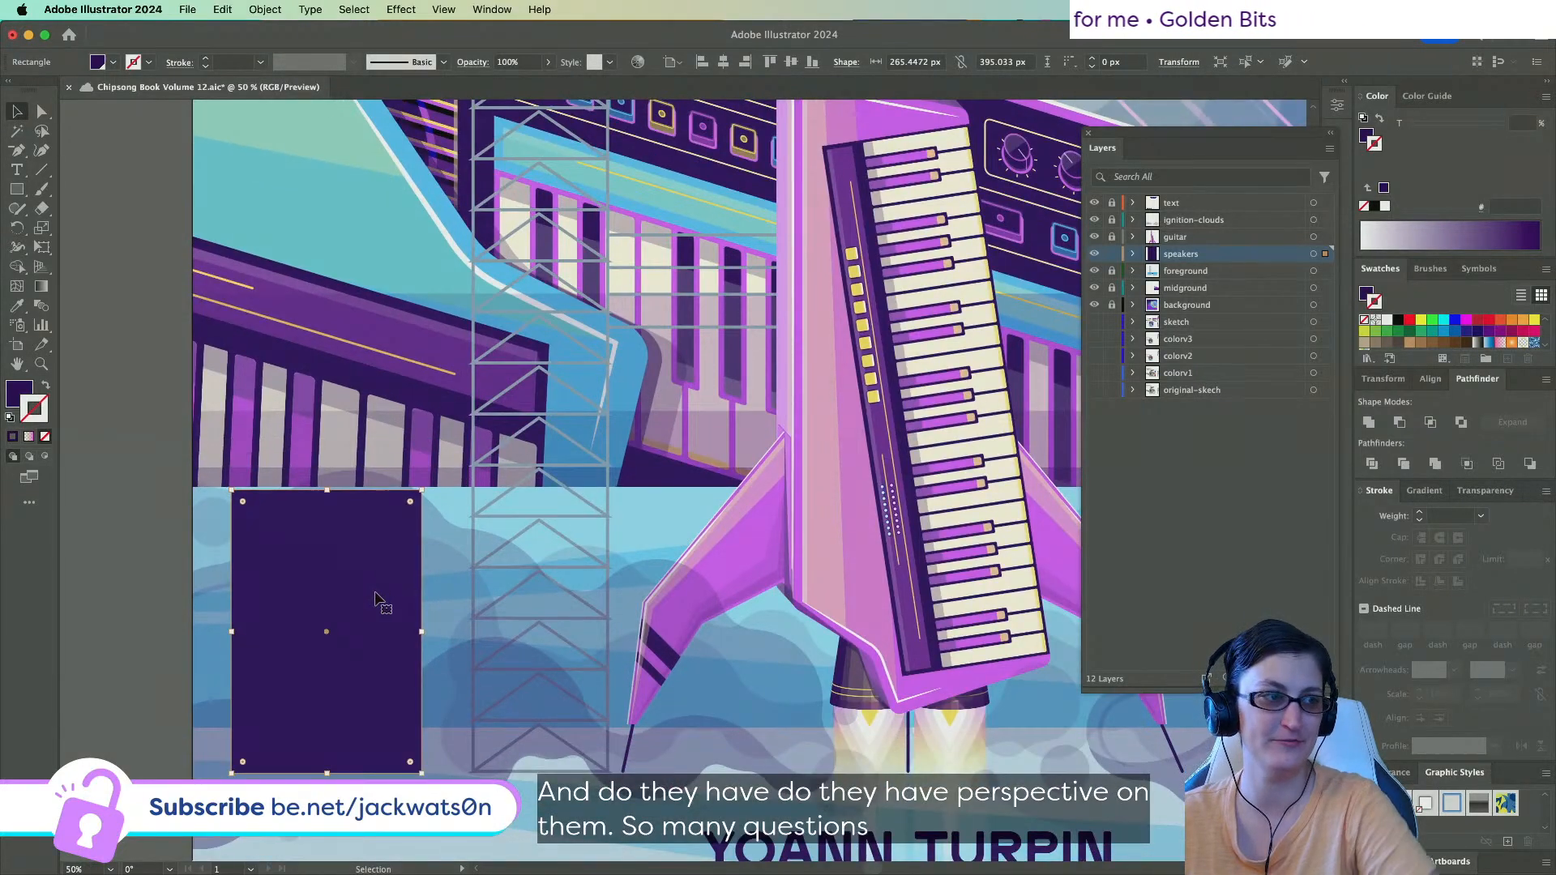
key(a)
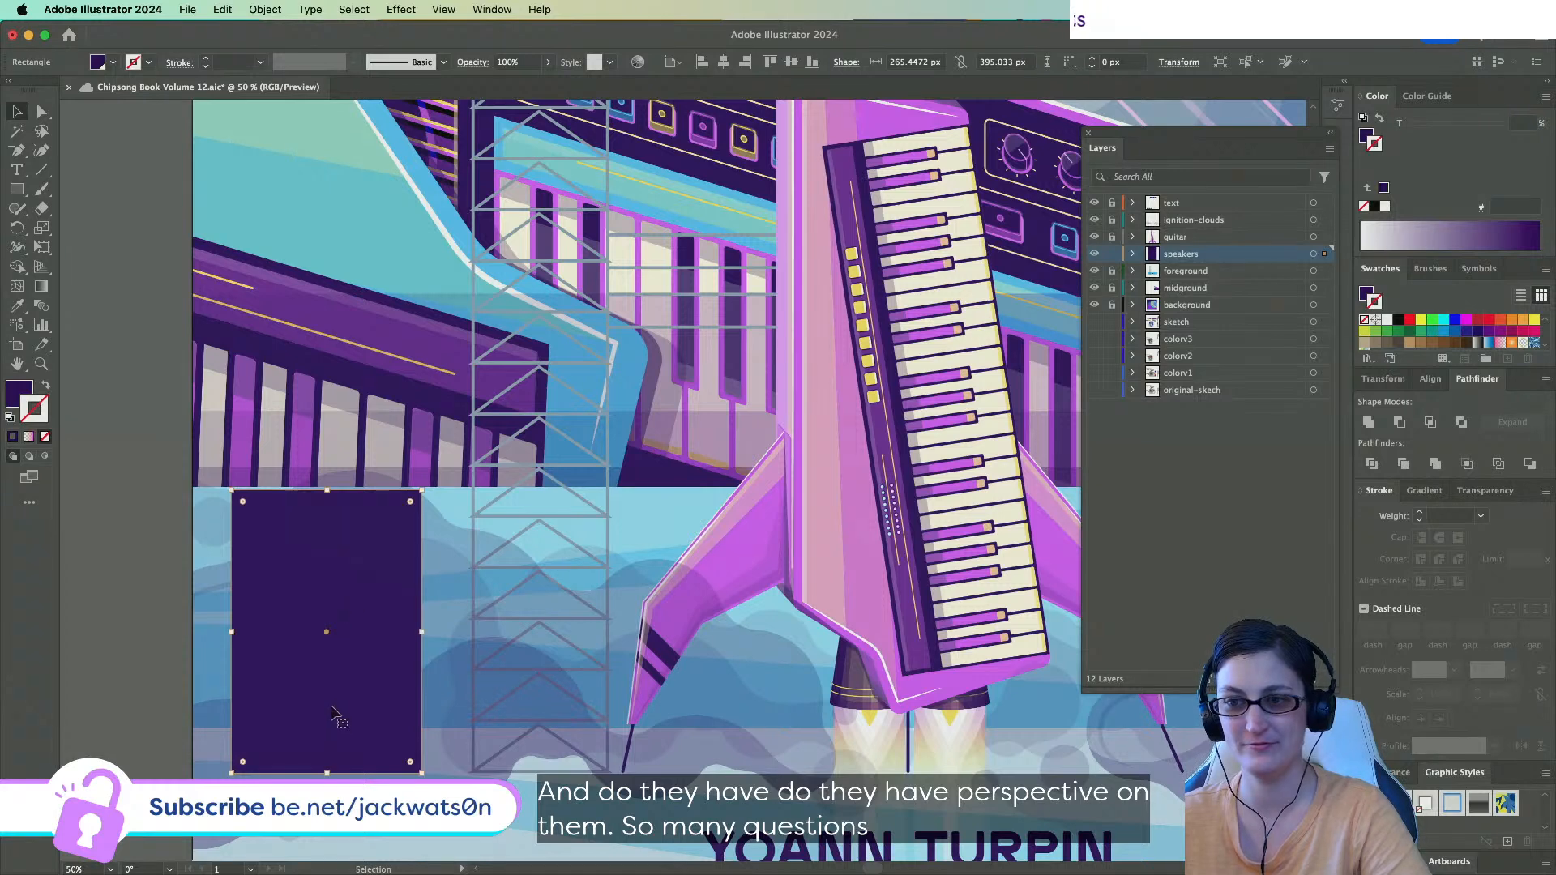
drag(327, 774, 327, 441)
click(43, 247)
scroll(337, 324, up, 3)
scroll(337, 324, right, 3)
scroll(337, 324, right, 3)
key(Delete)
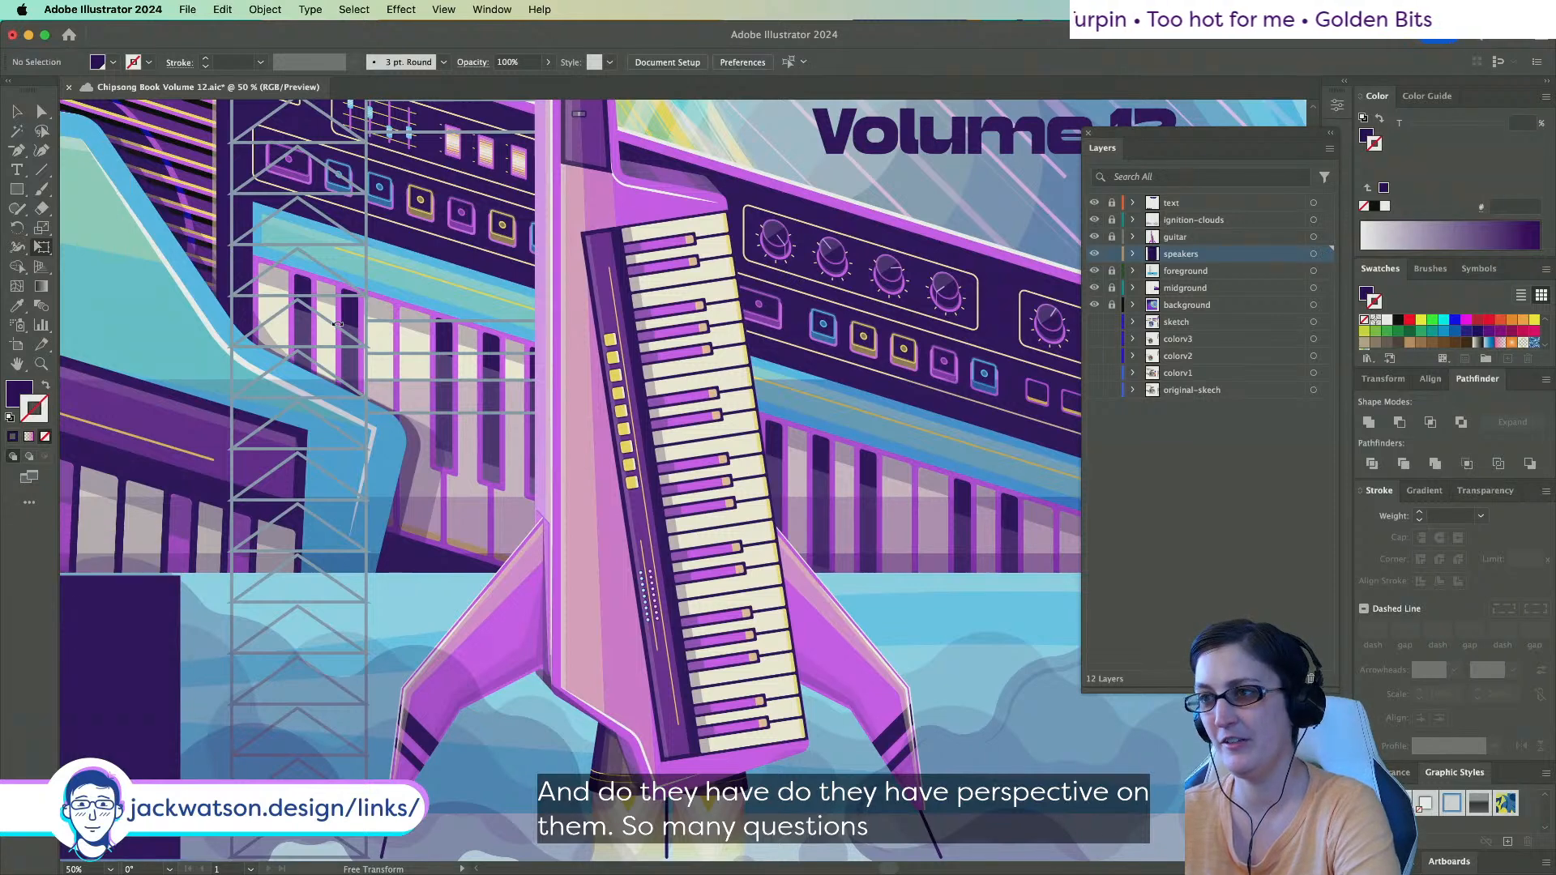
scroll(338, 331, down, 2)
scroll(335, 332, down, 1)
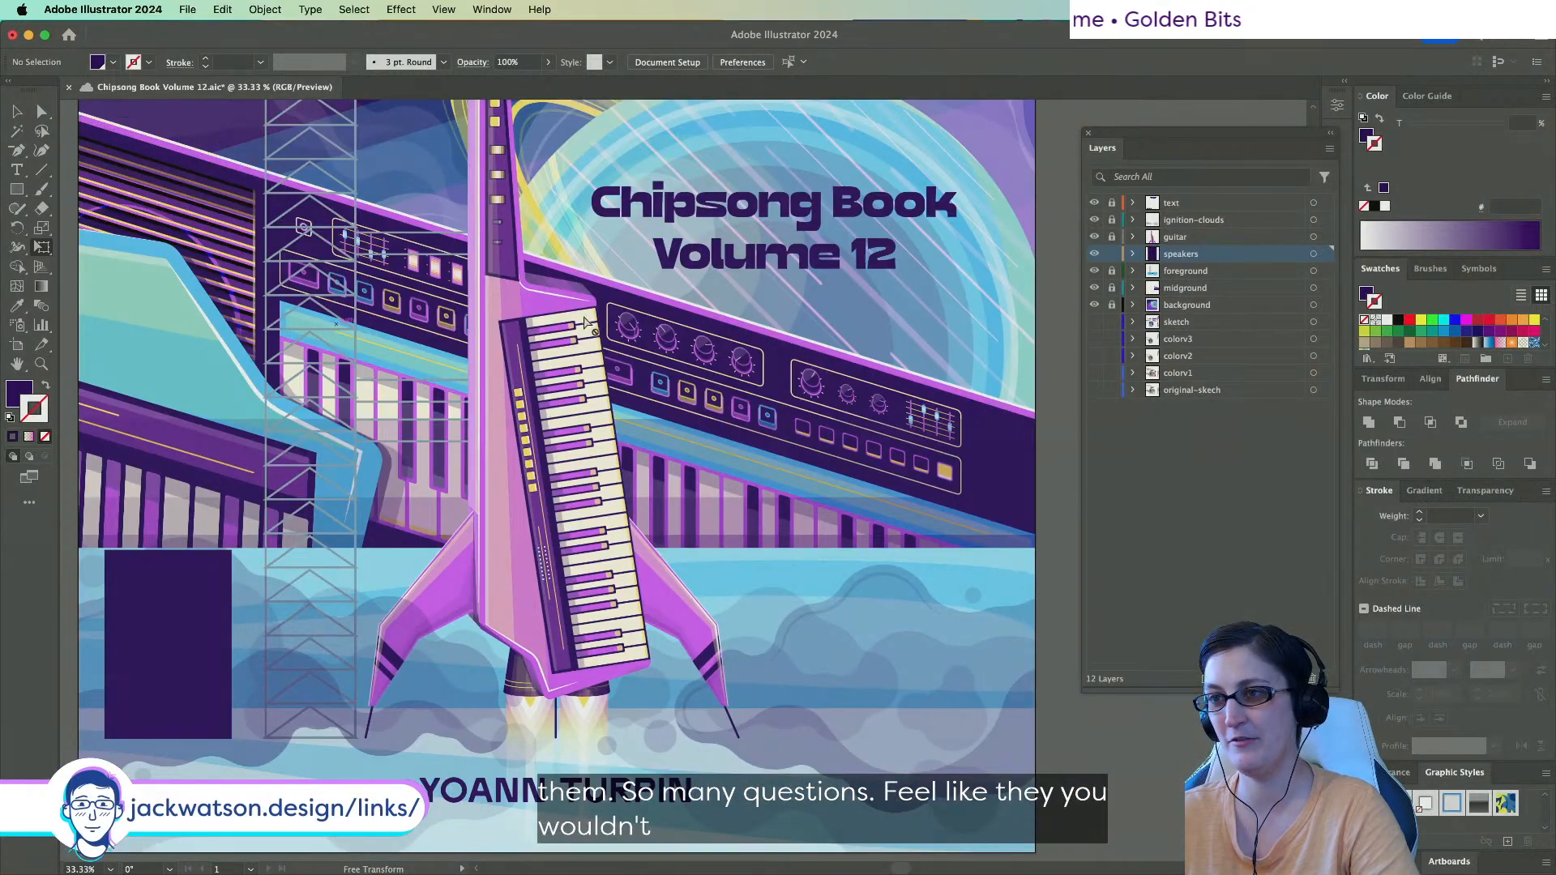
scroll(658, 411, down, 1)
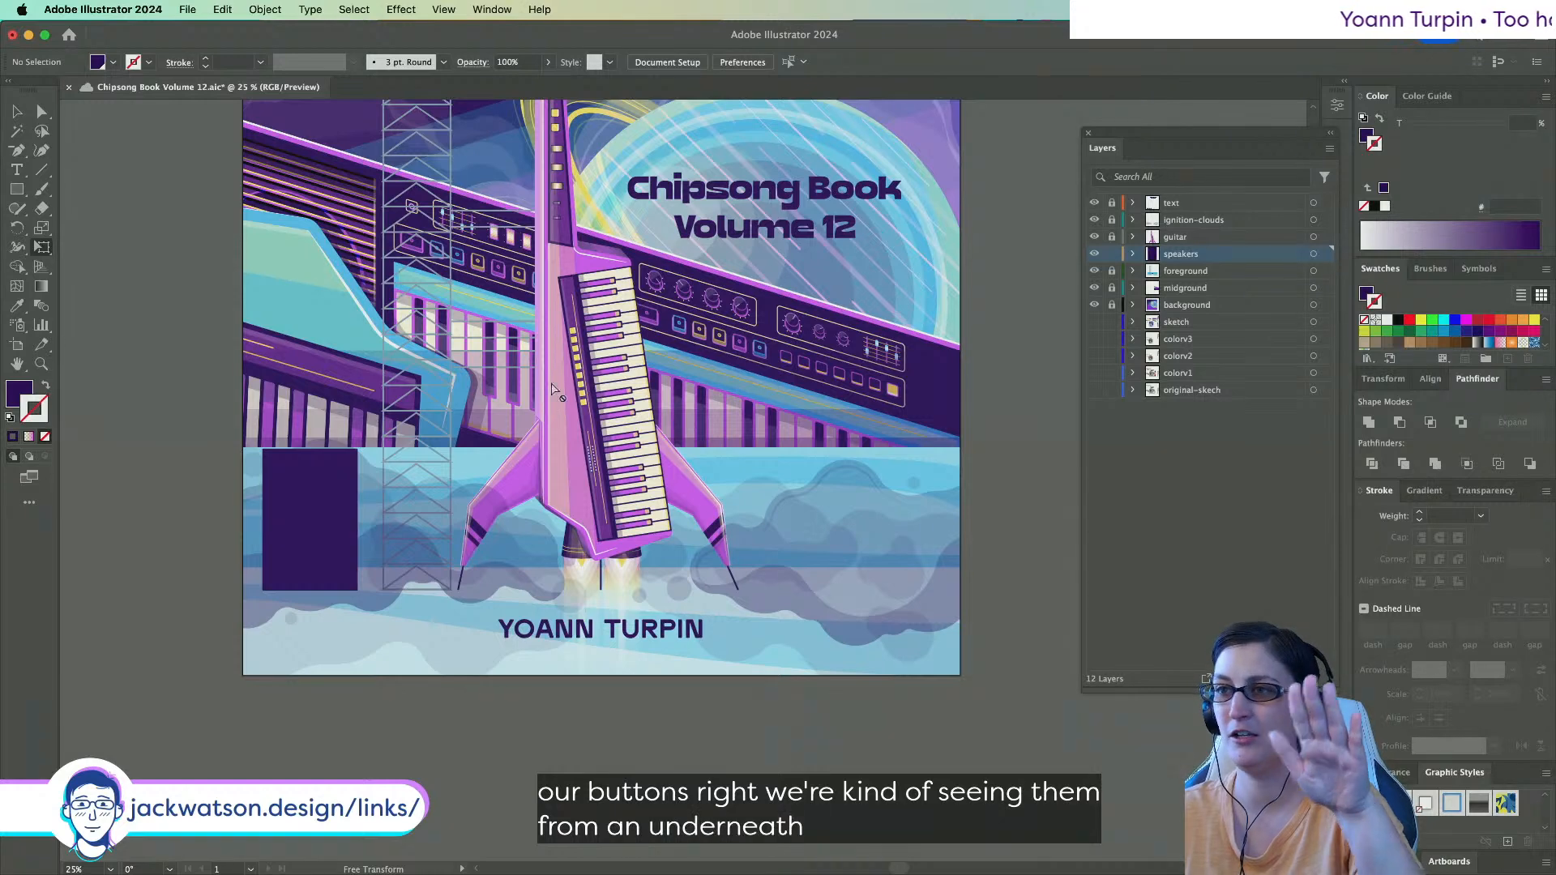
super+click(304, 439)
scroll(303, 438, up, 2)
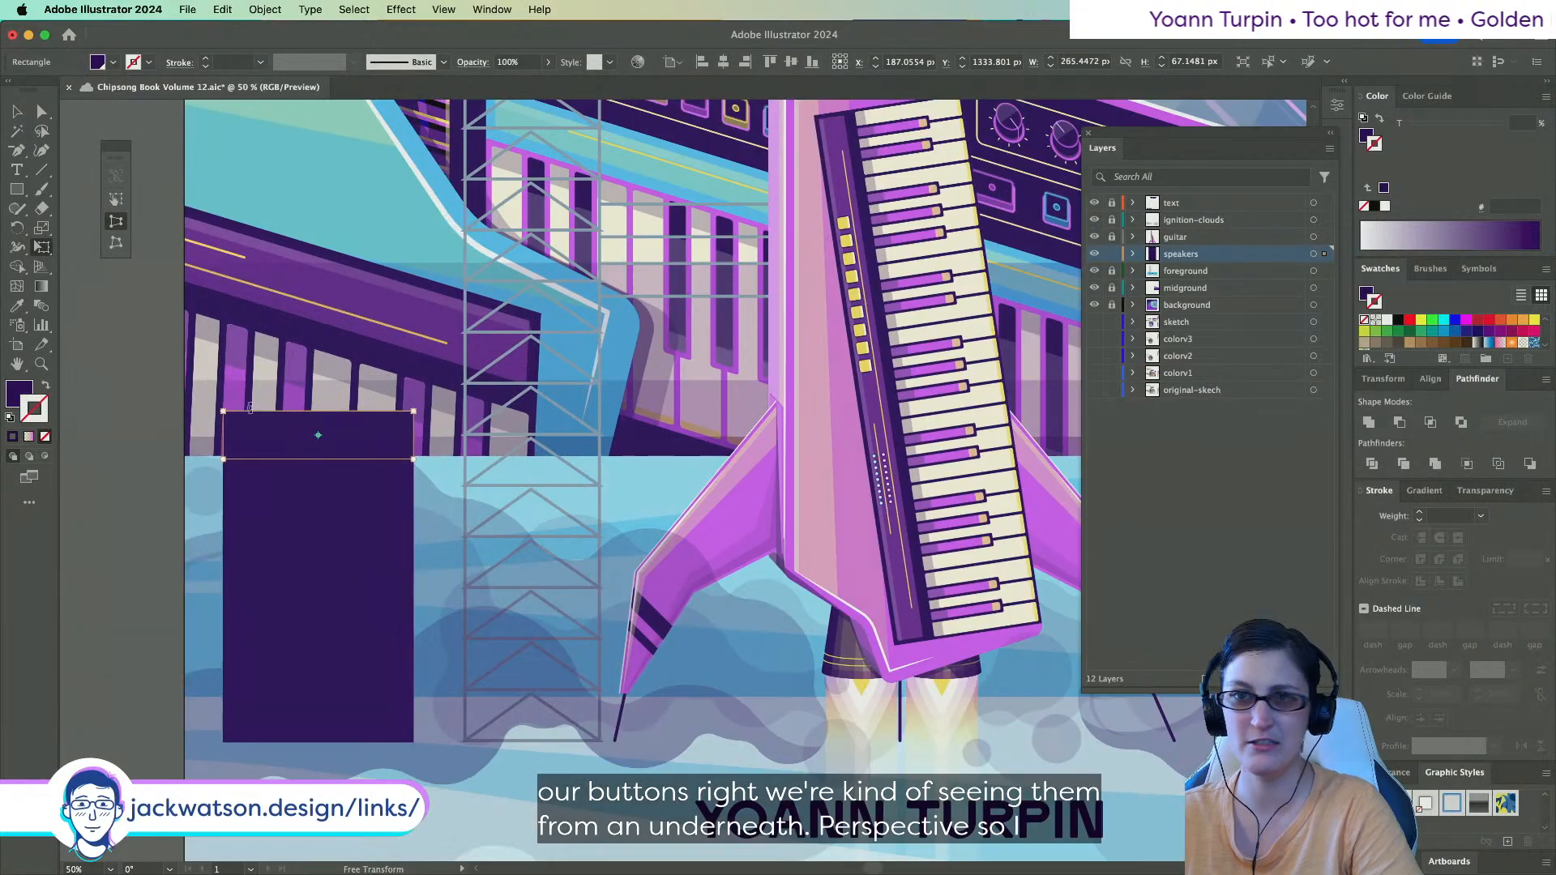
click(116, 242)
drag(223, 411, 317, 437)
key(super+z)
Taper the strip above the speaker rectangle with Perspective Distort, narrowing its upper edge slightly, and deselect it.
click(116, 222)
click(16, 110)
click(312, 433)
click(214, 411)
scroll(214, 411, down, 1)
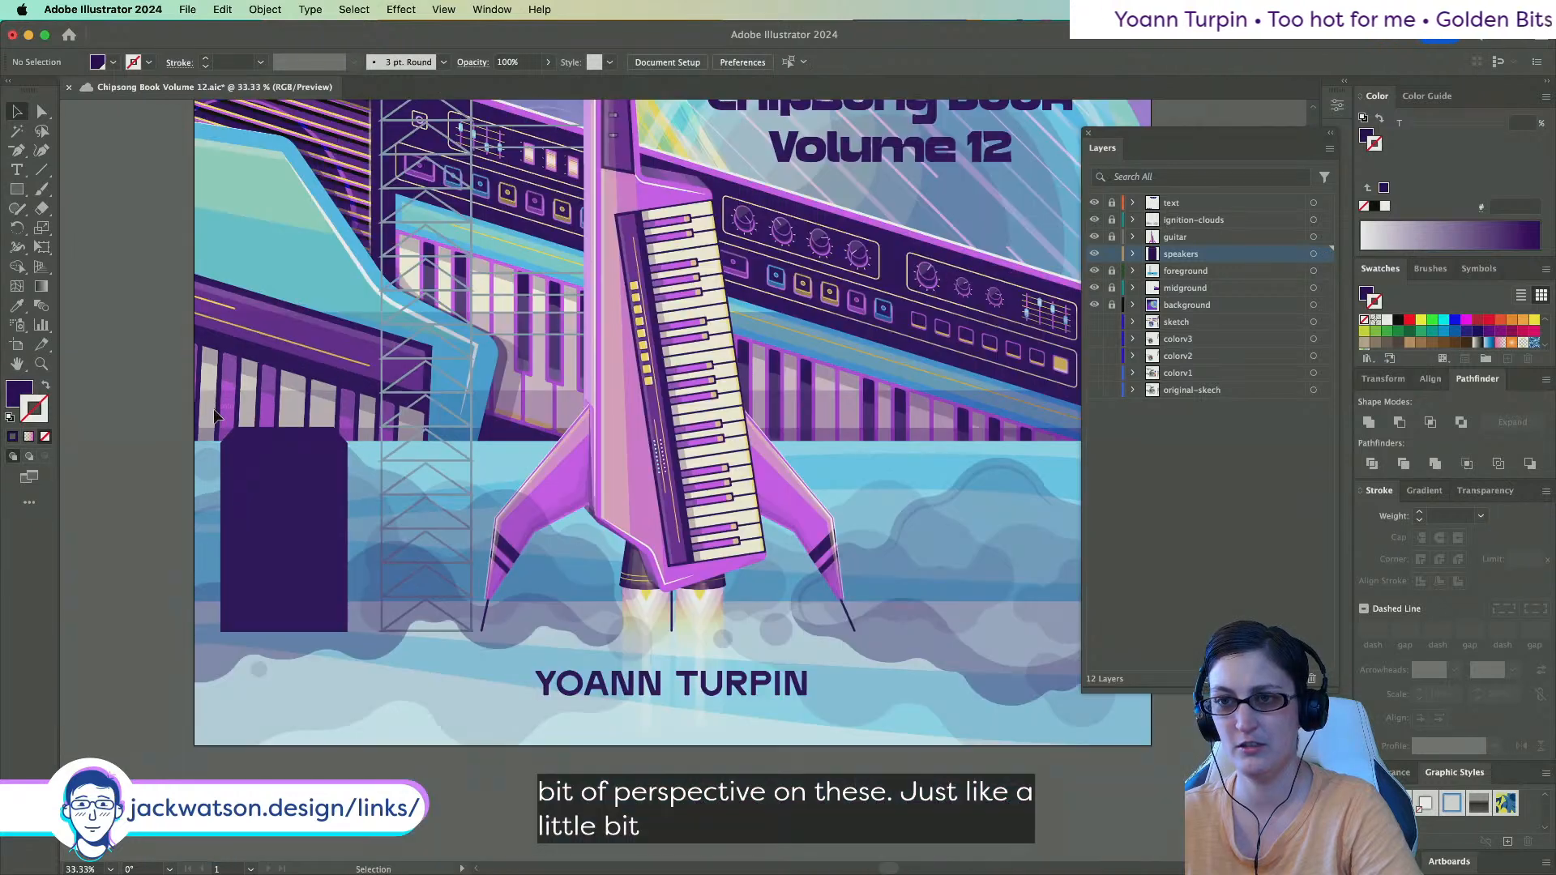
scroll(214, 410, right, 5)
scroll(214, 409, up, 3)
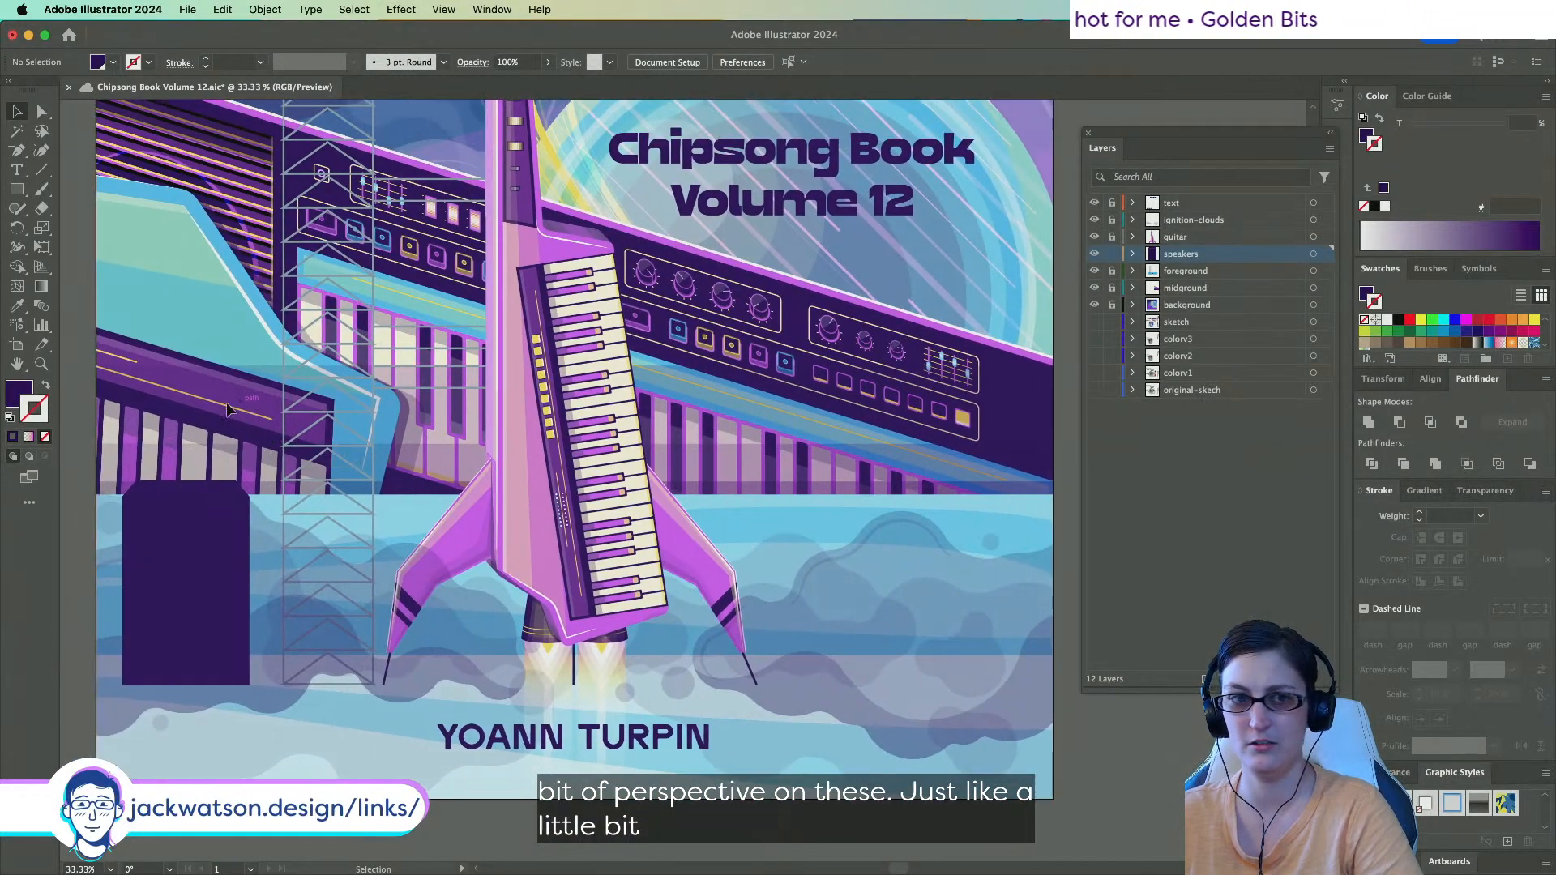
Fill the speaker rectangle beside the lattice tower with bright magenta E552FF, without a stroke, and deselect it.
scroll(227, 409, left, 4)
scroll(383, 500, up, 2)
click(250, 486)
click(217, 507)
scroll(1392, 341, down, 3)
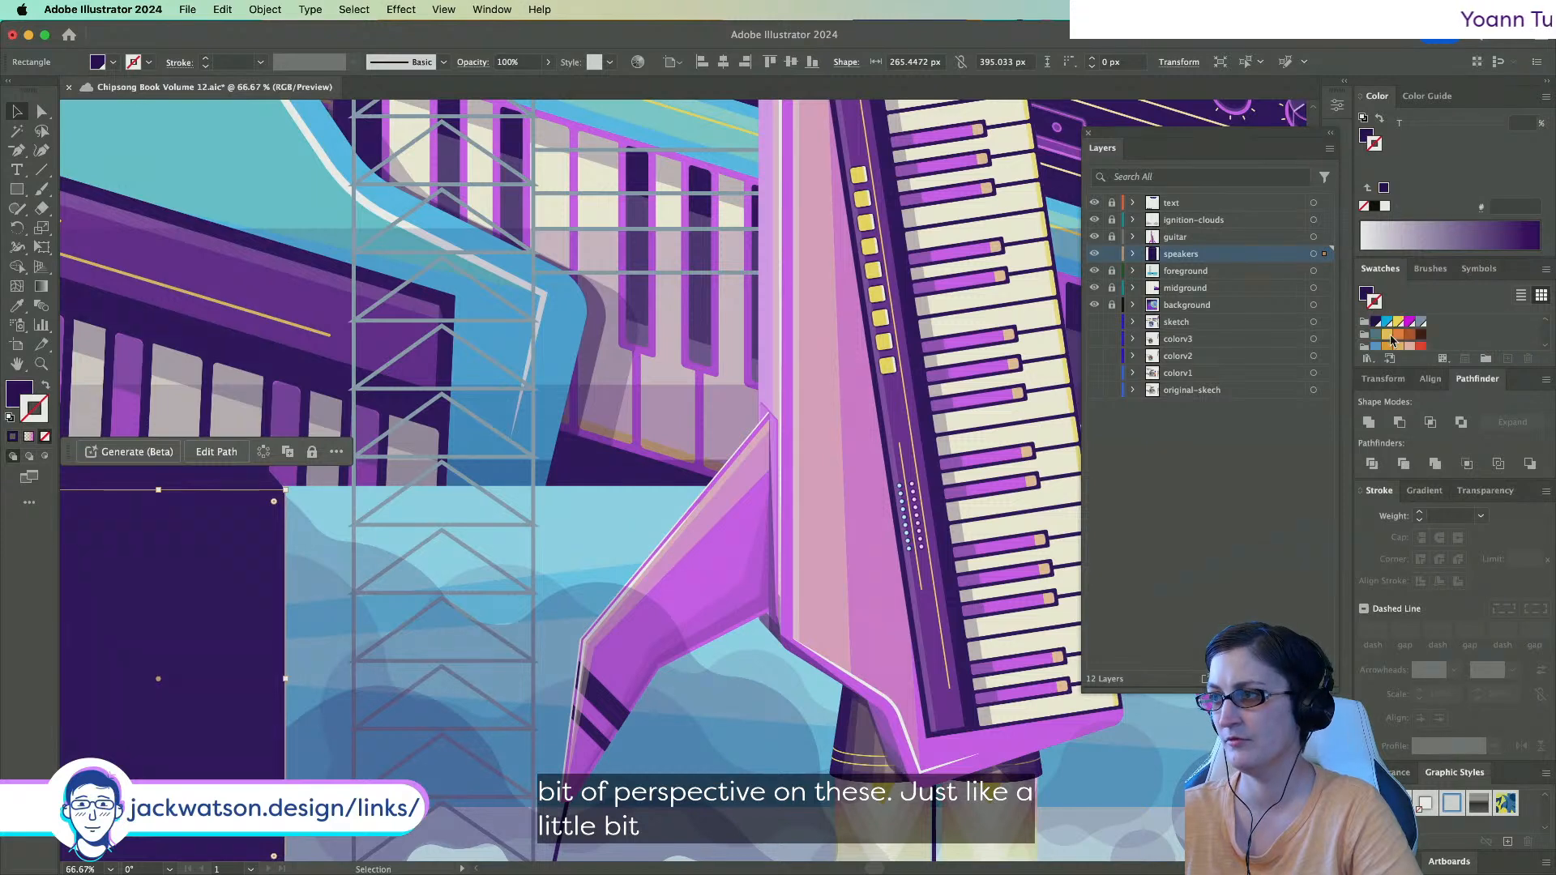
click(1410, 322)
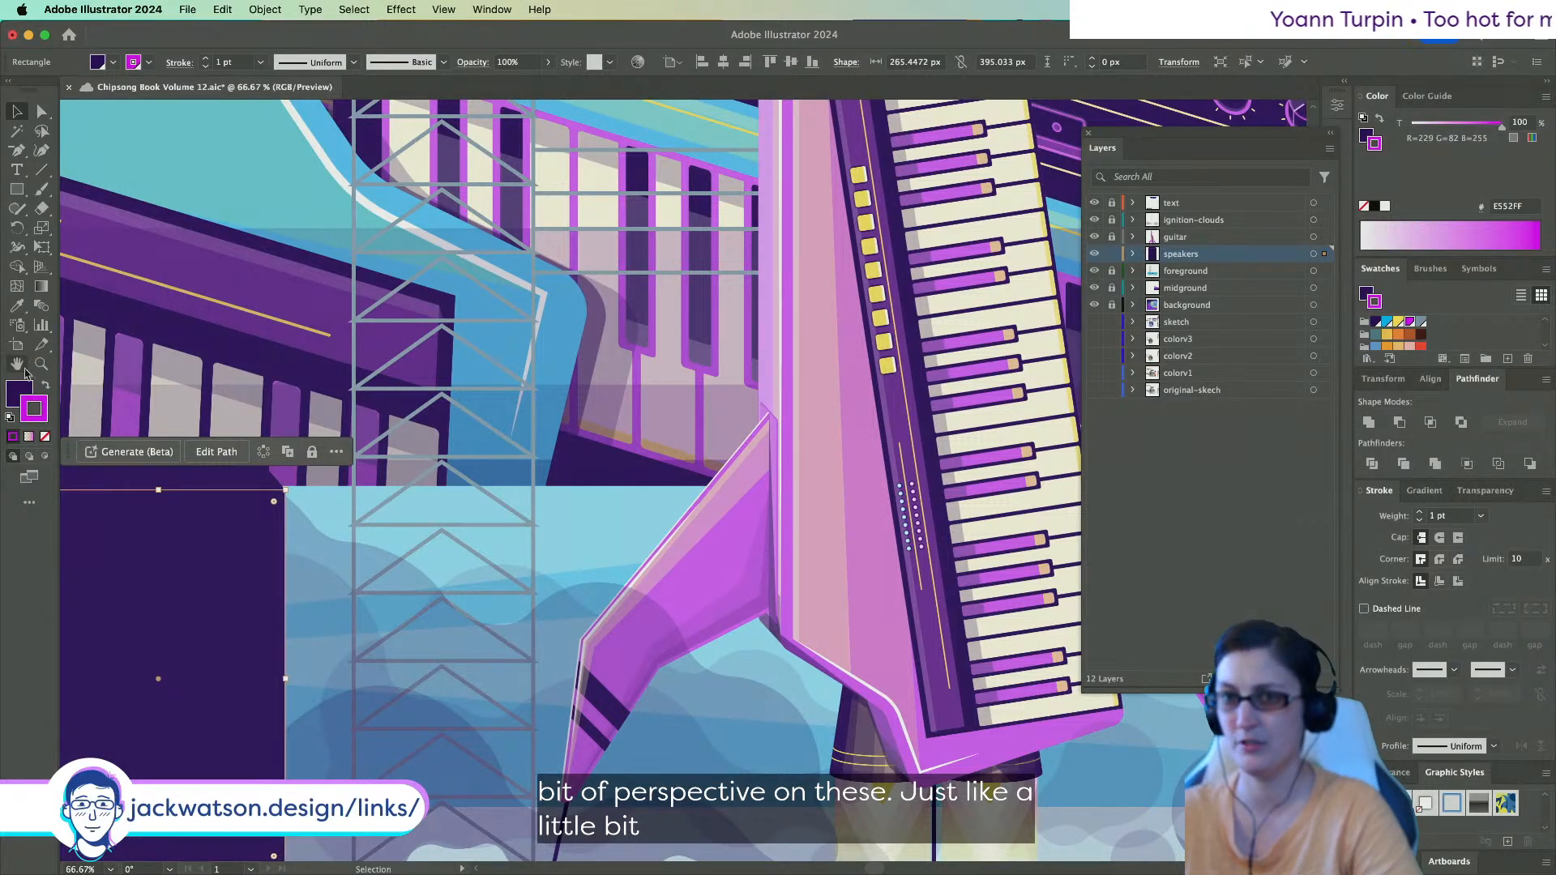
click(46, 388)
click(44, 438)
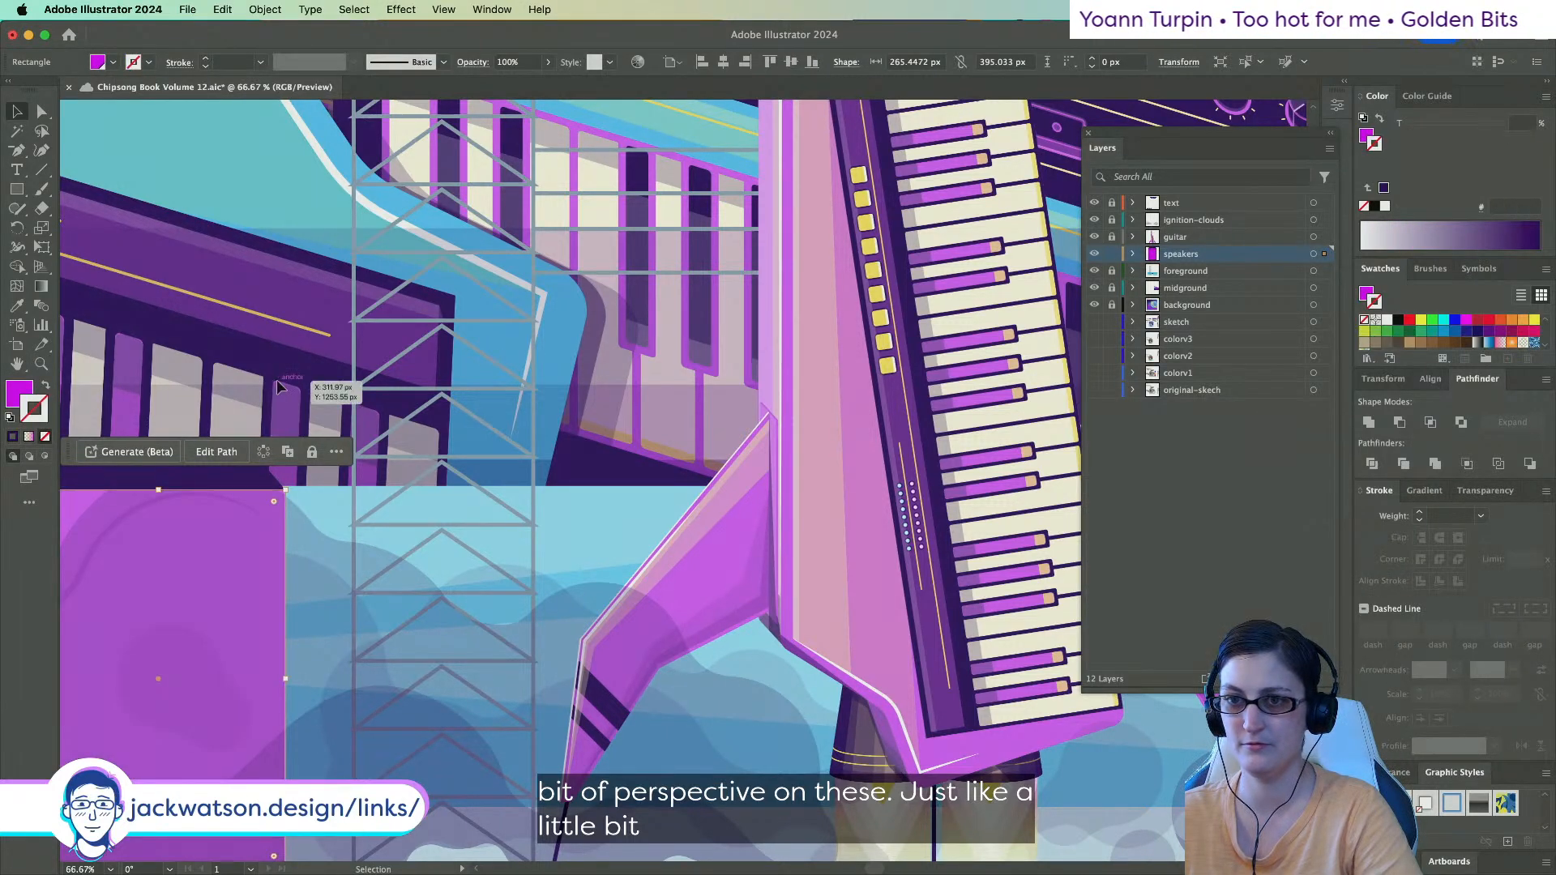
scroll(287, 384, down, 2)
click(94, 385)
scroll(76, 376, left, 2)
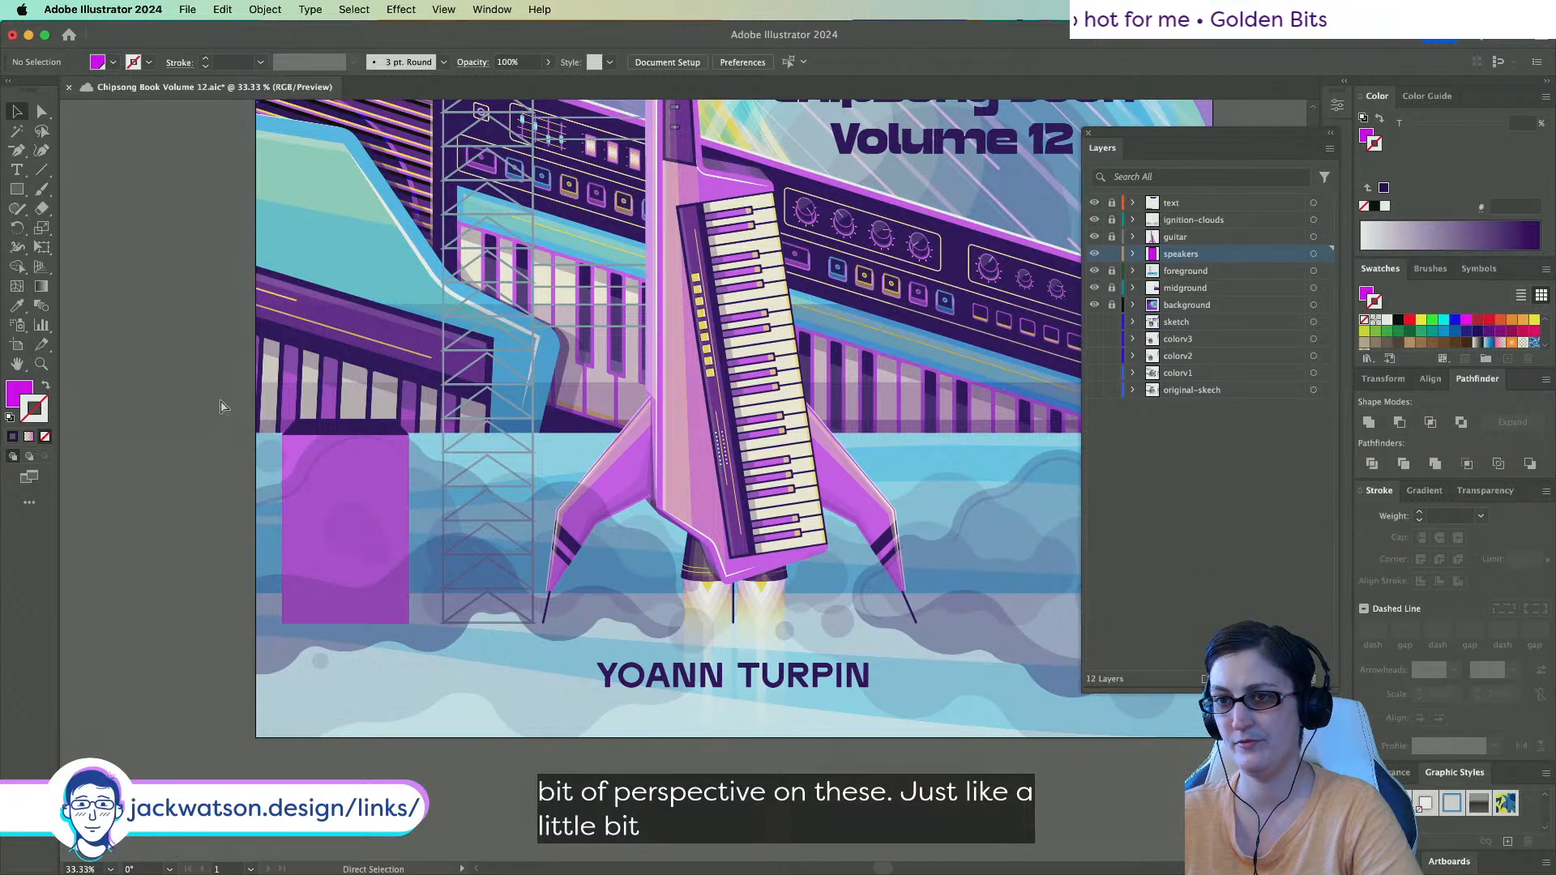
key(super+z)
key(super+z)
key(super+shift+z)
key(super+shift+z)
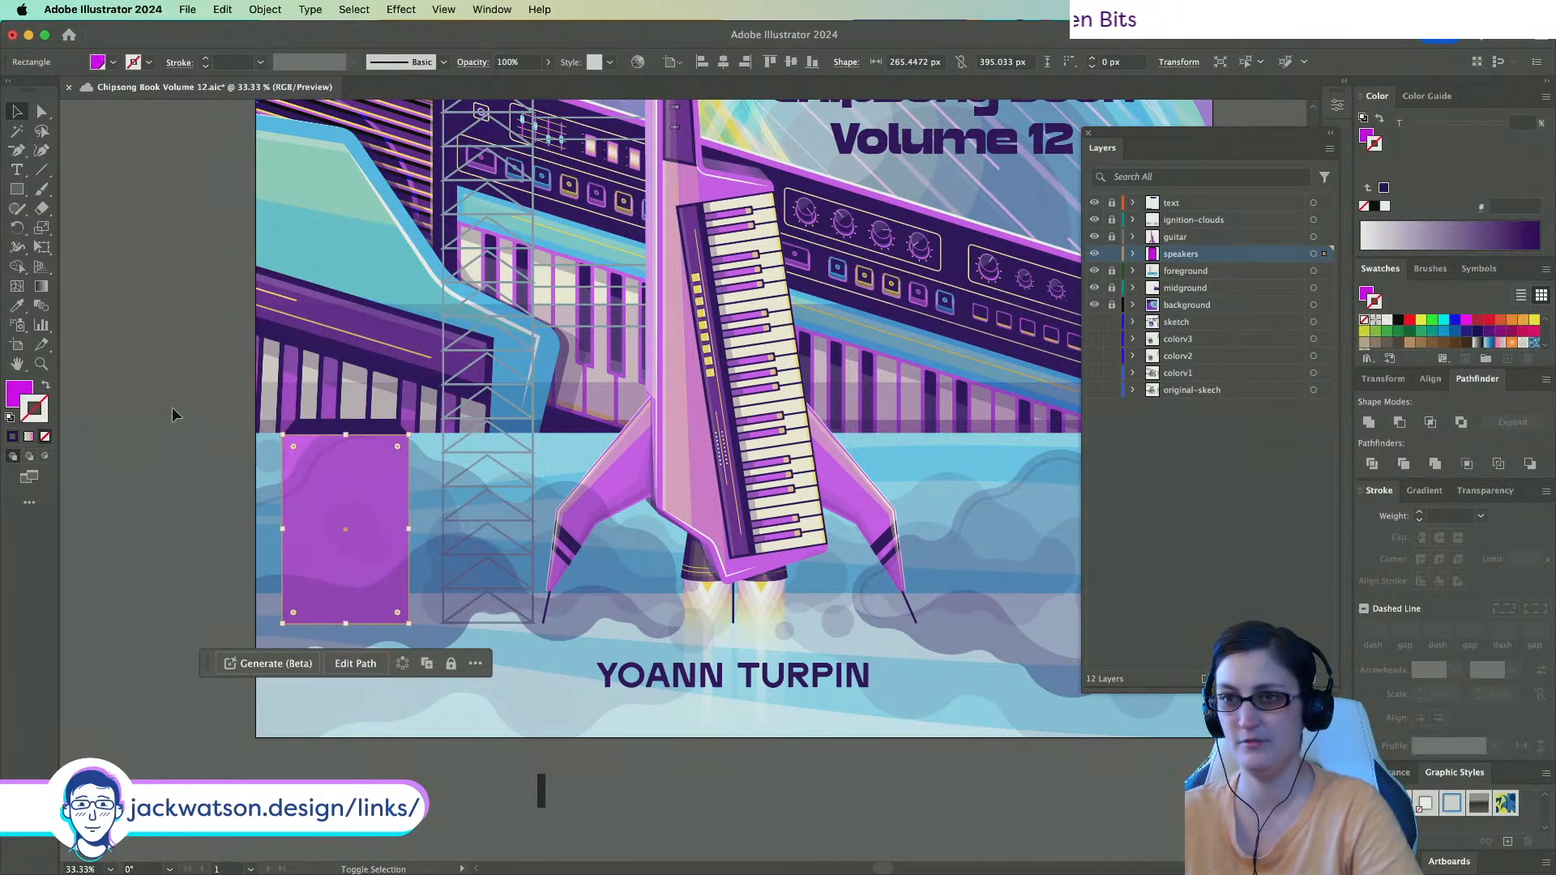
click(172, 406)
click(303, 422)
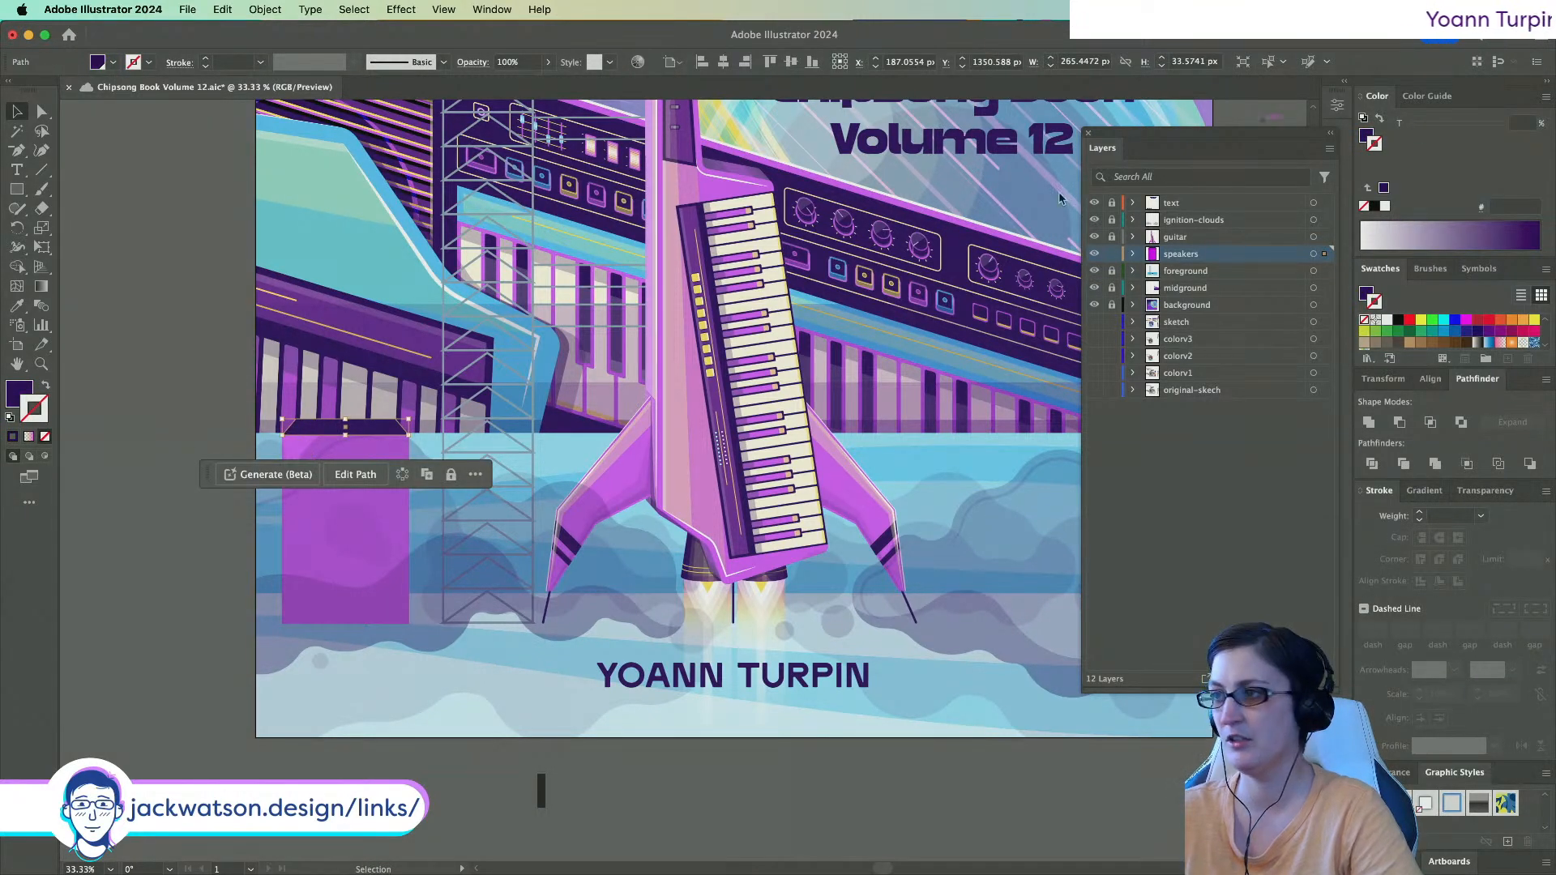
Duplicate the magenta speaker rectangle and place the copy over the lattice tower beside the keytar rocket's neck.
click(287, 446)
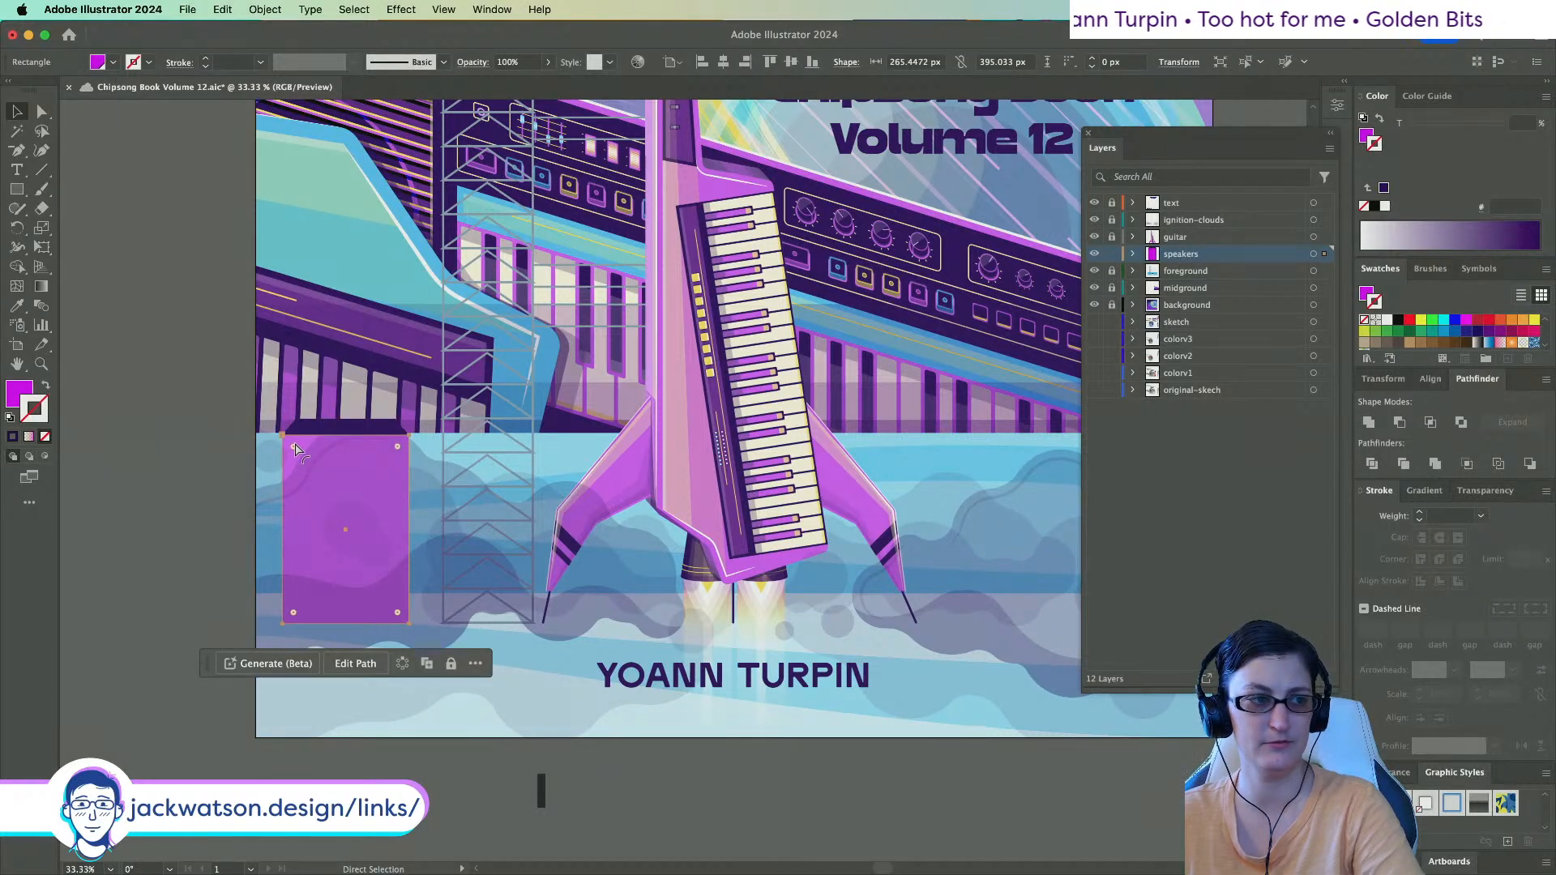
key(v)
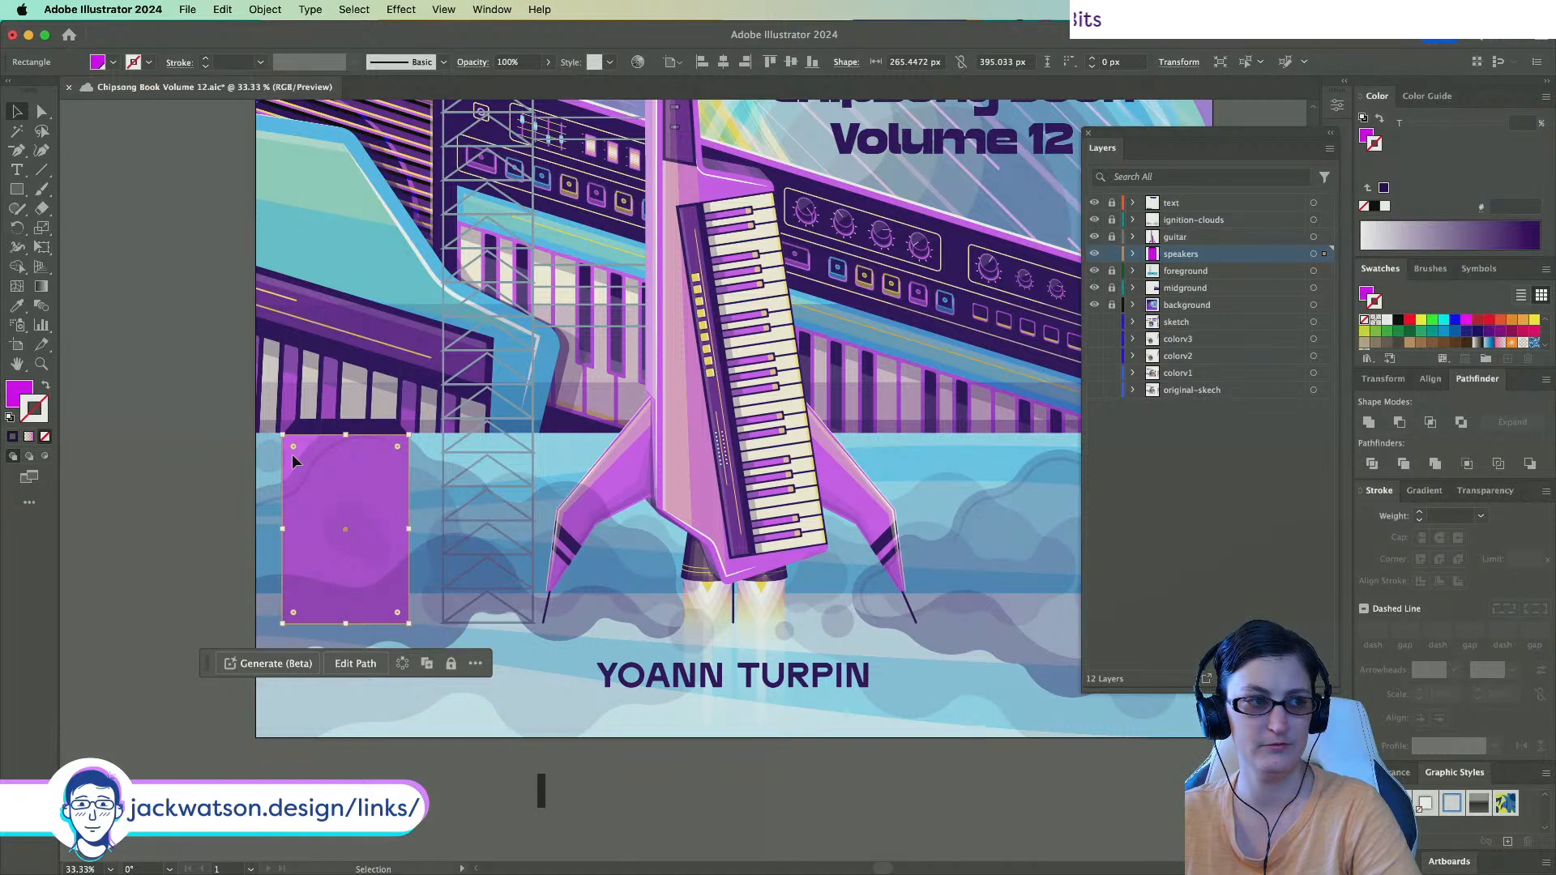
drag(294, 454, 436, 464)
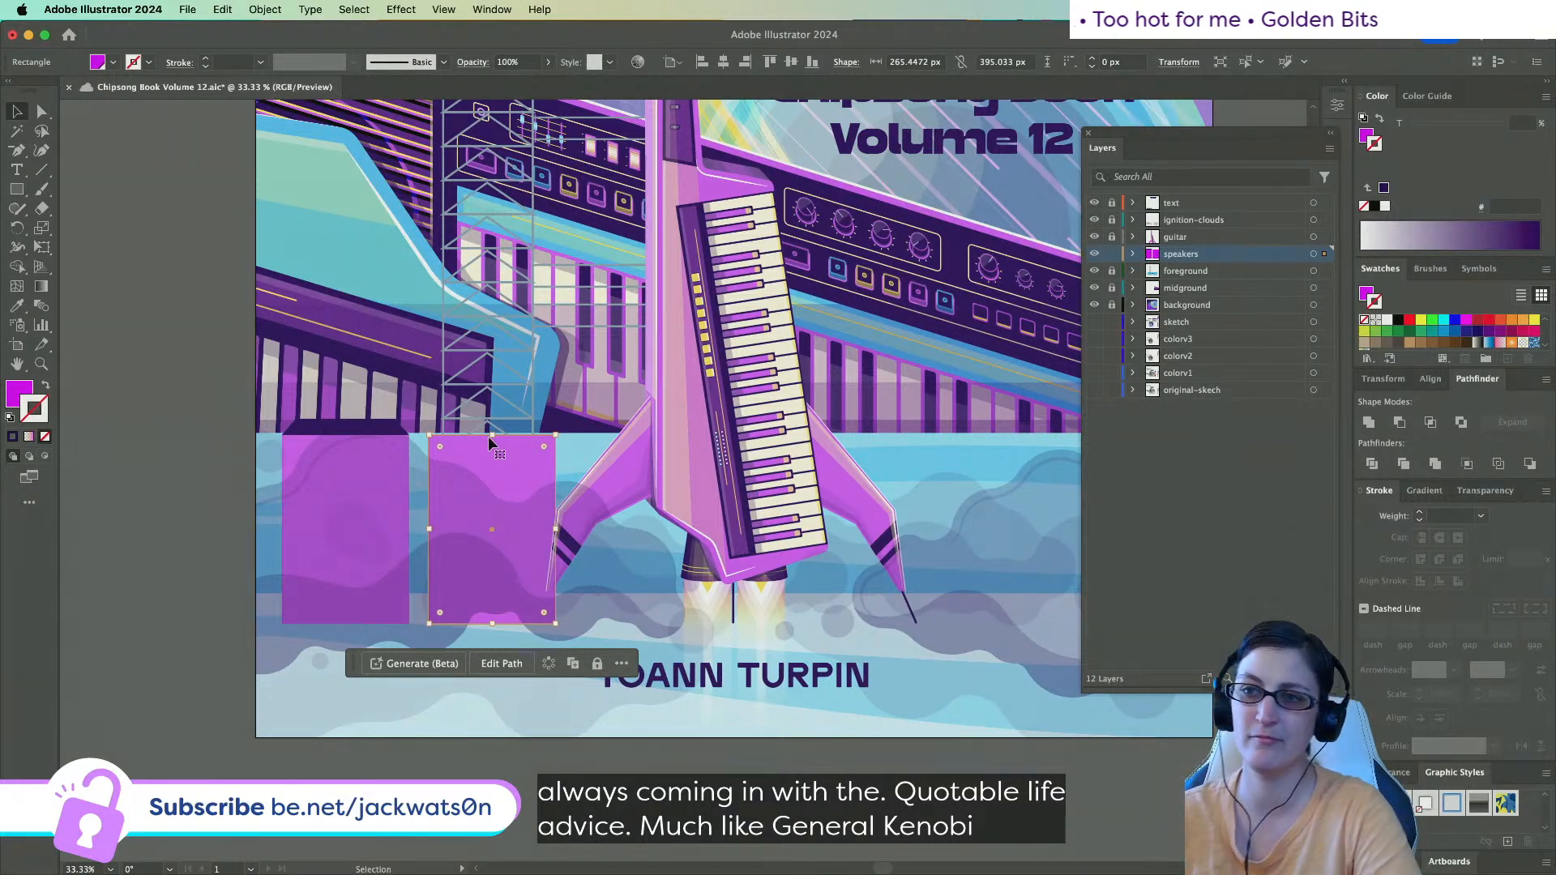
scroll(507, 430, right, 3)
scroll(508, 430, up, 10)
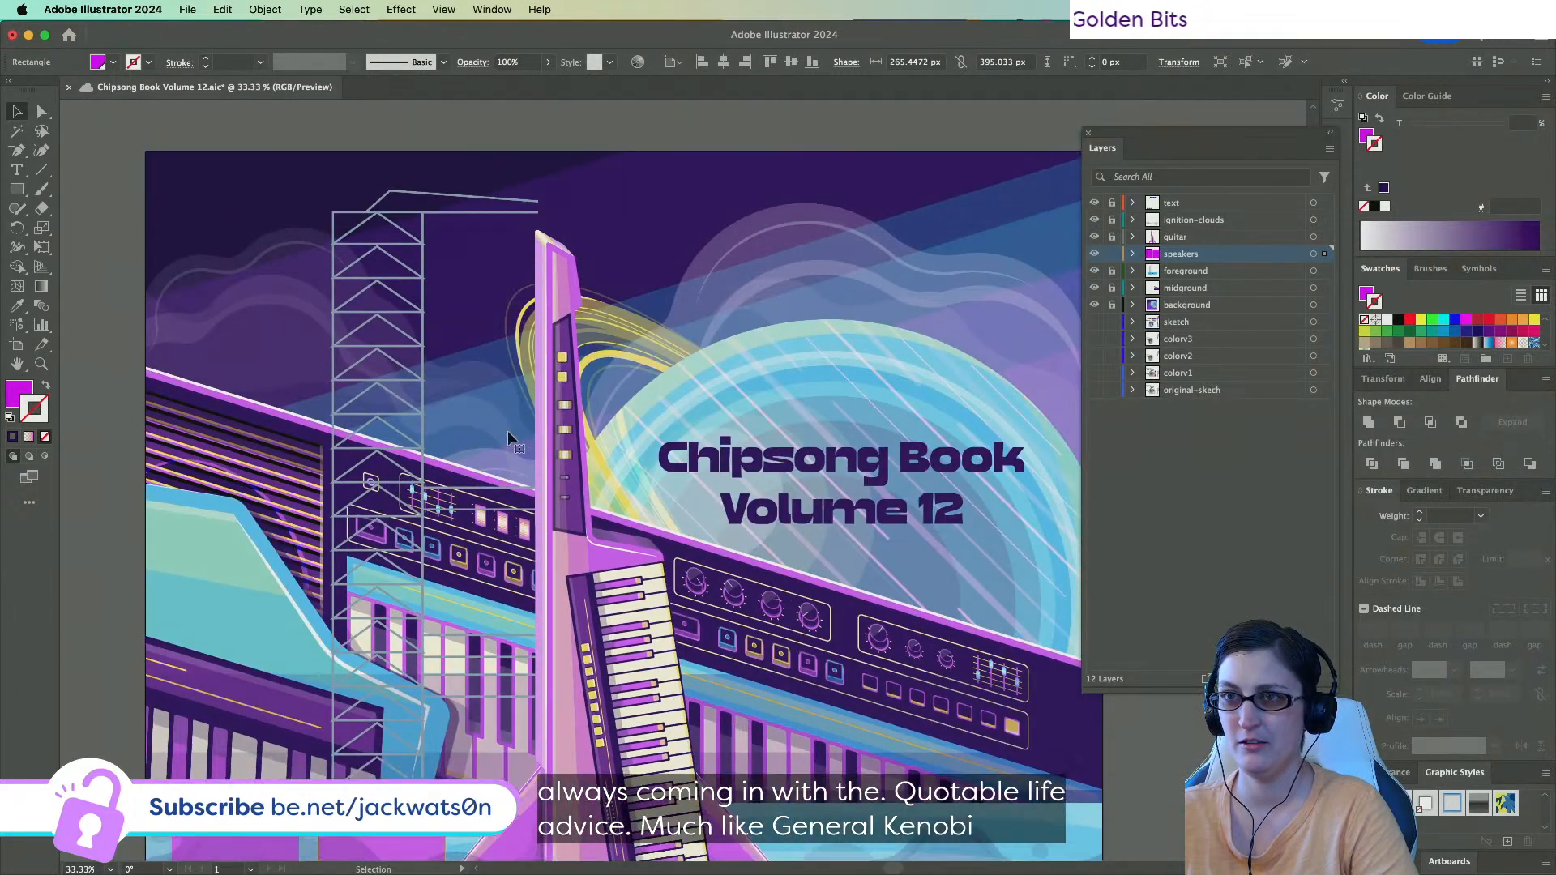
scroll(507, 430, down, 5)
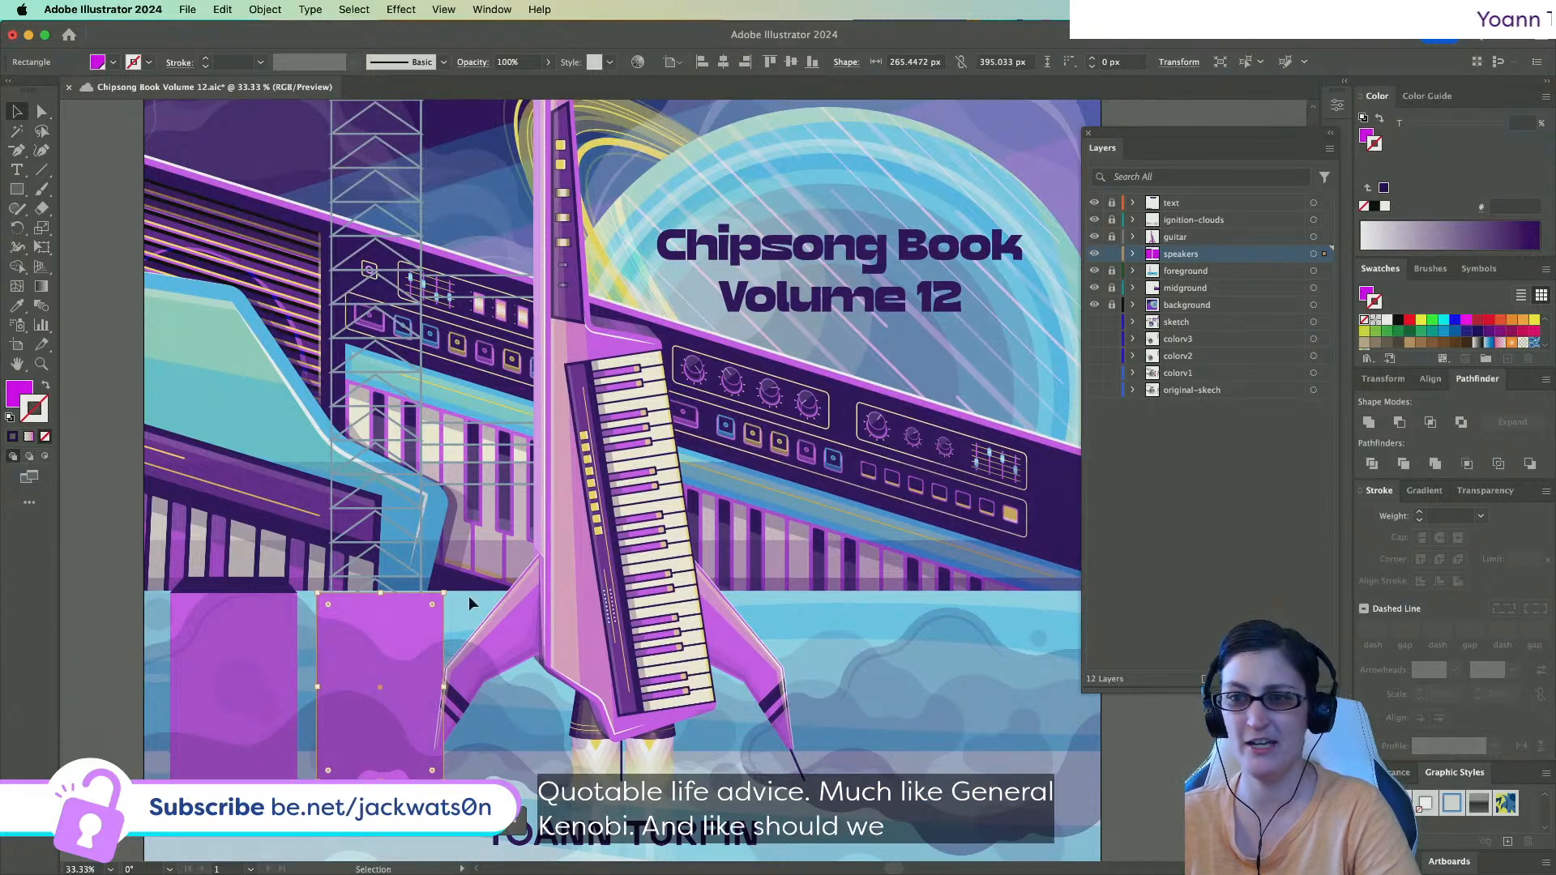
drag(421, 640, 478, 236)
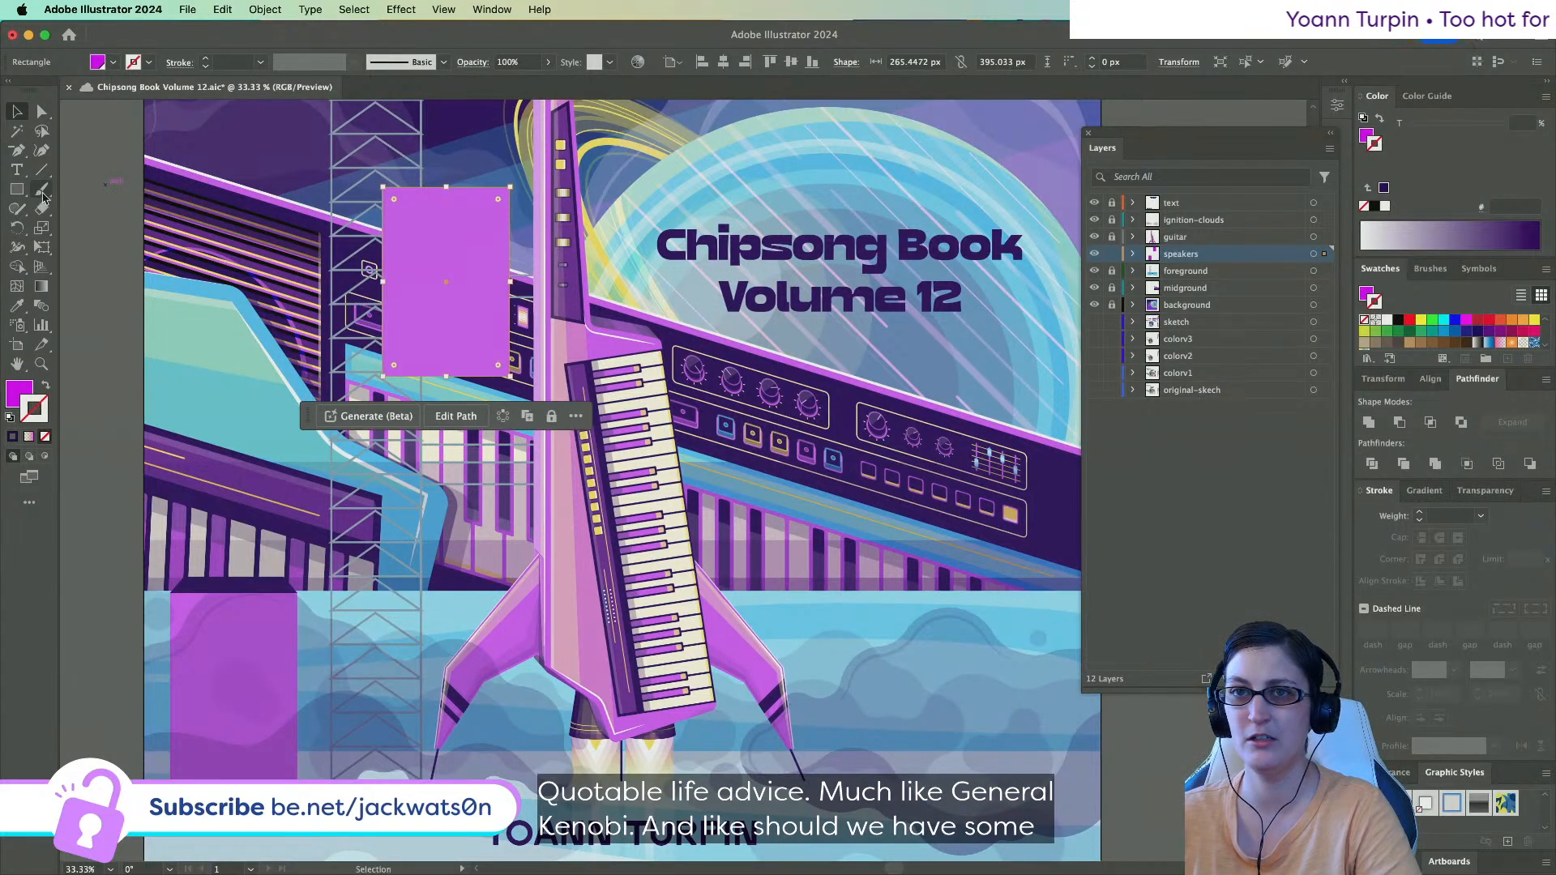
Scale the upper magenta rectangle to about 243 × 361 px and skew it into an angled speaker front with Free Transform.
drag(383, 188, 393, 202)
click(48, 248)
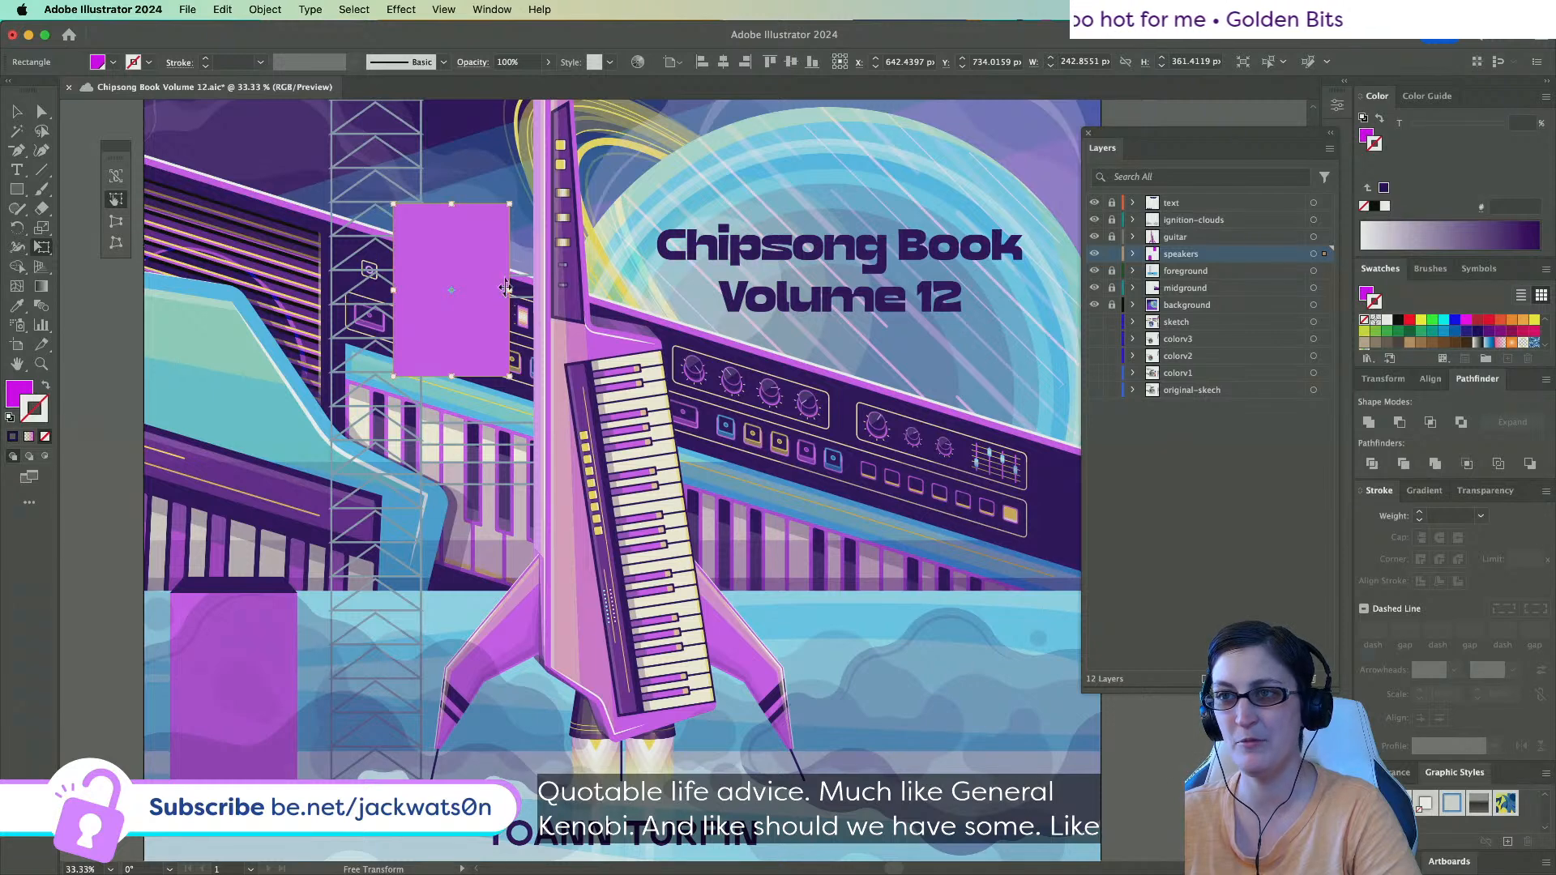
drag(506, 289, 477, 241)
Duplicate the skewed speaker front as a rear panel, scale it to about 162 × 355 px and nudge it towards the front panel.
drag(427, 207, 379, 202)
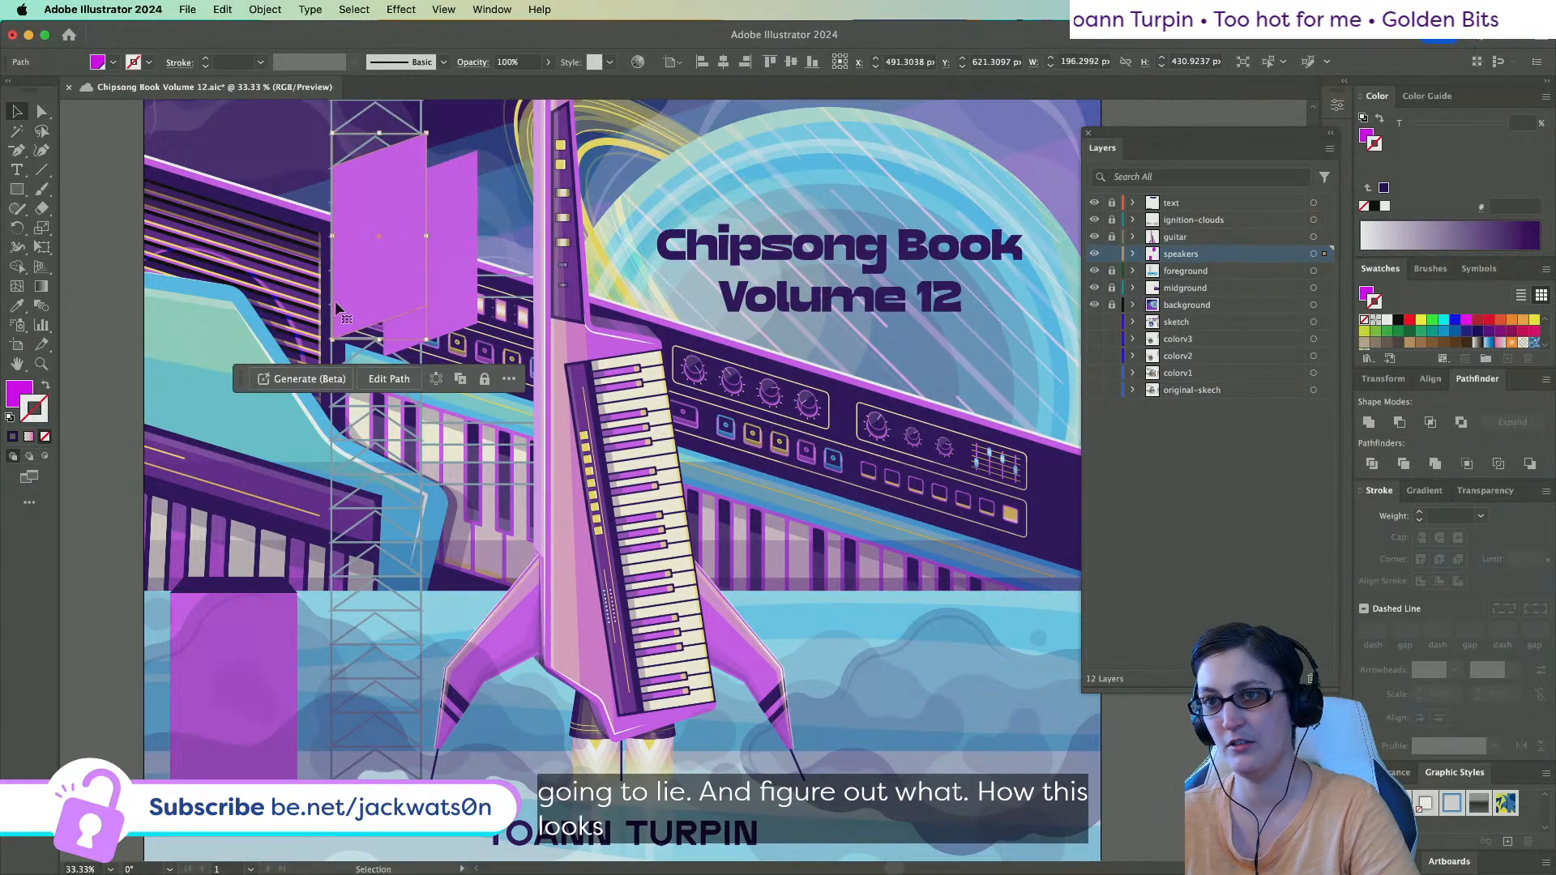
drag(330, 358, 338, 330)
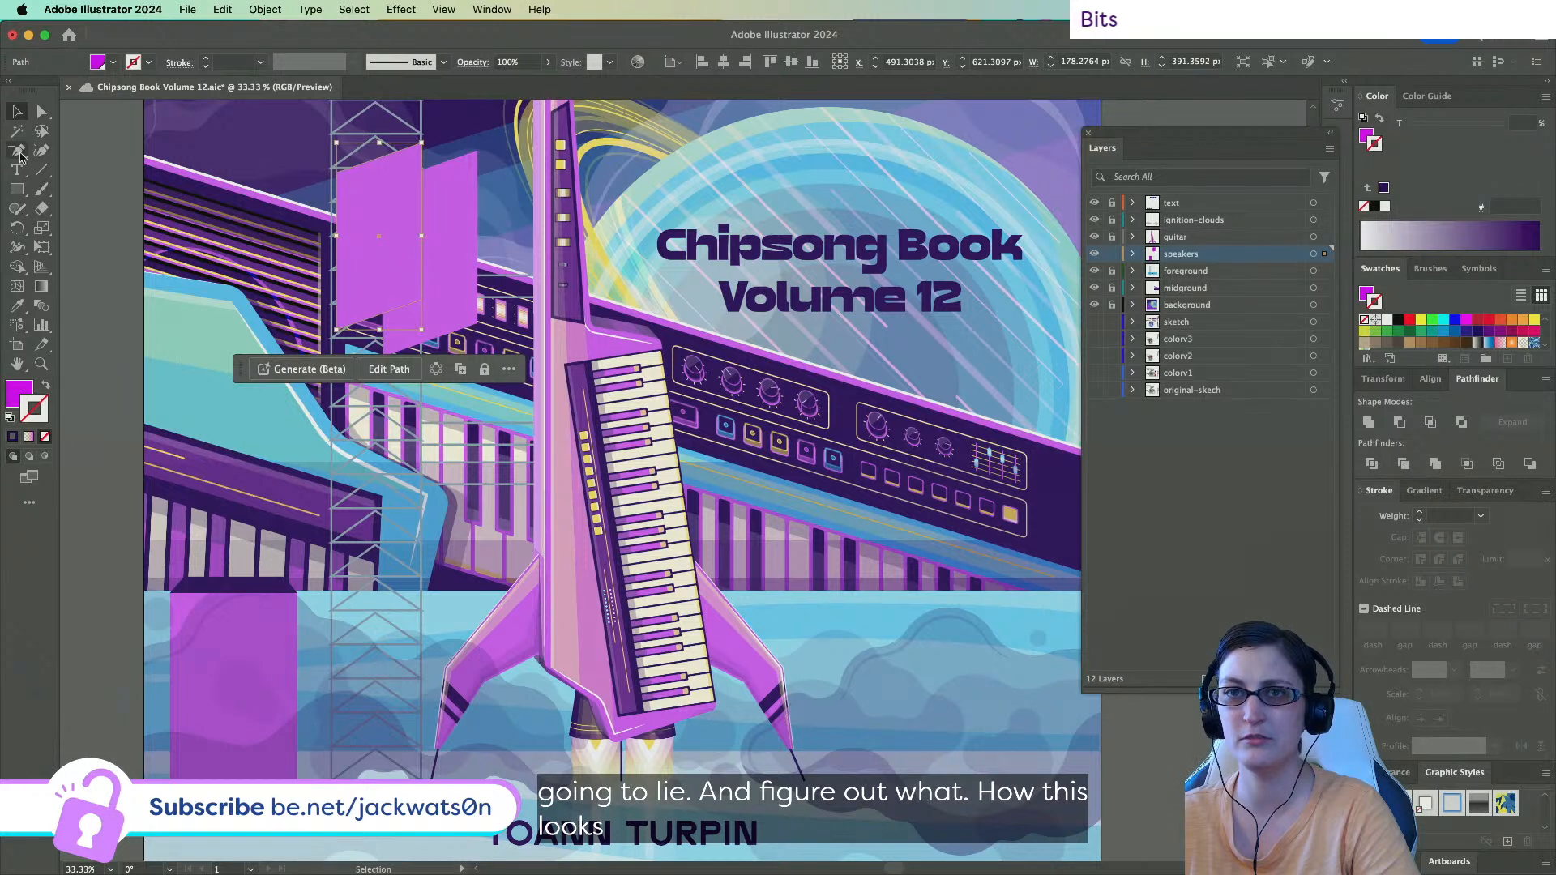
click(21, 156)
click(90, 149)
click(21, 114)
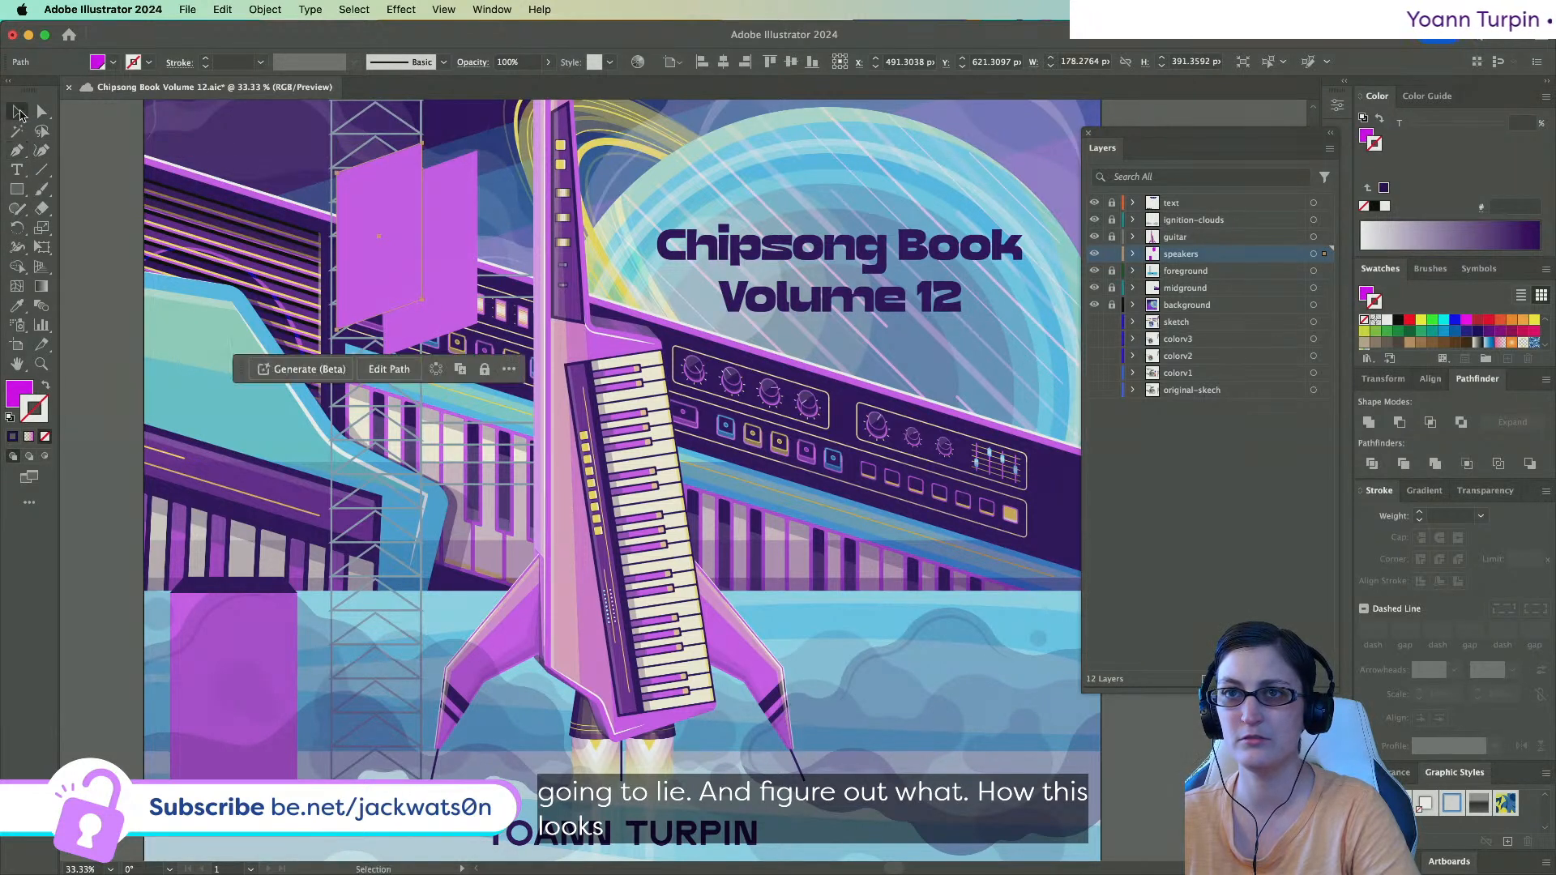
drag(336, 147, 341, 152)
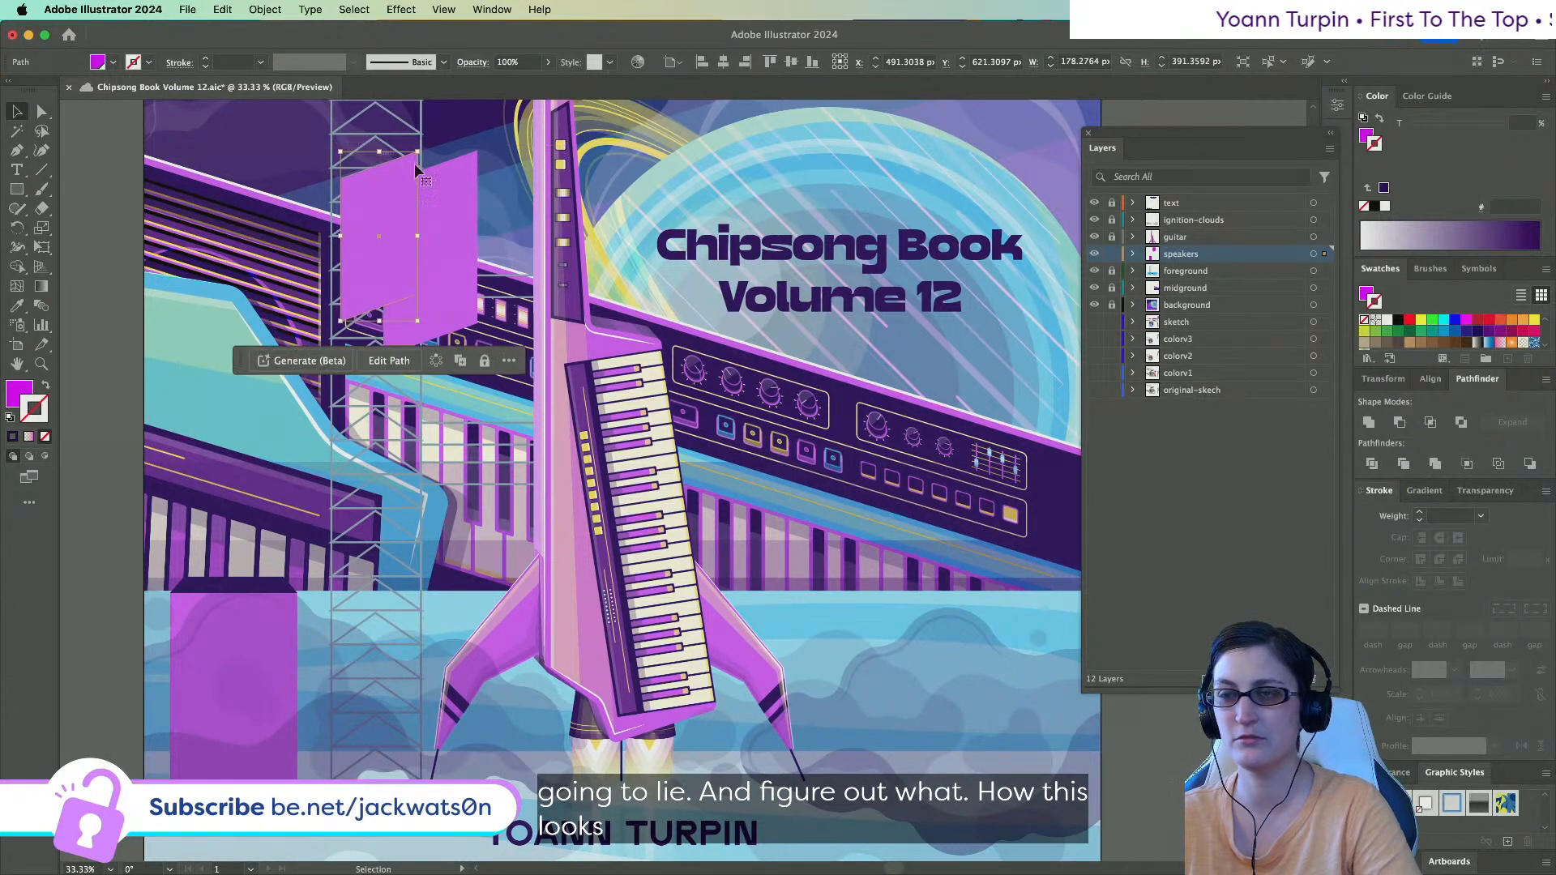
key(Right)
key(Right)
key(Right)
key(Right)
key(Right)
key(Right)
key(Right)
key(Right)
key(Right)
key(Right)
key(Right)
key(Right)
key(Right)
key(Right)
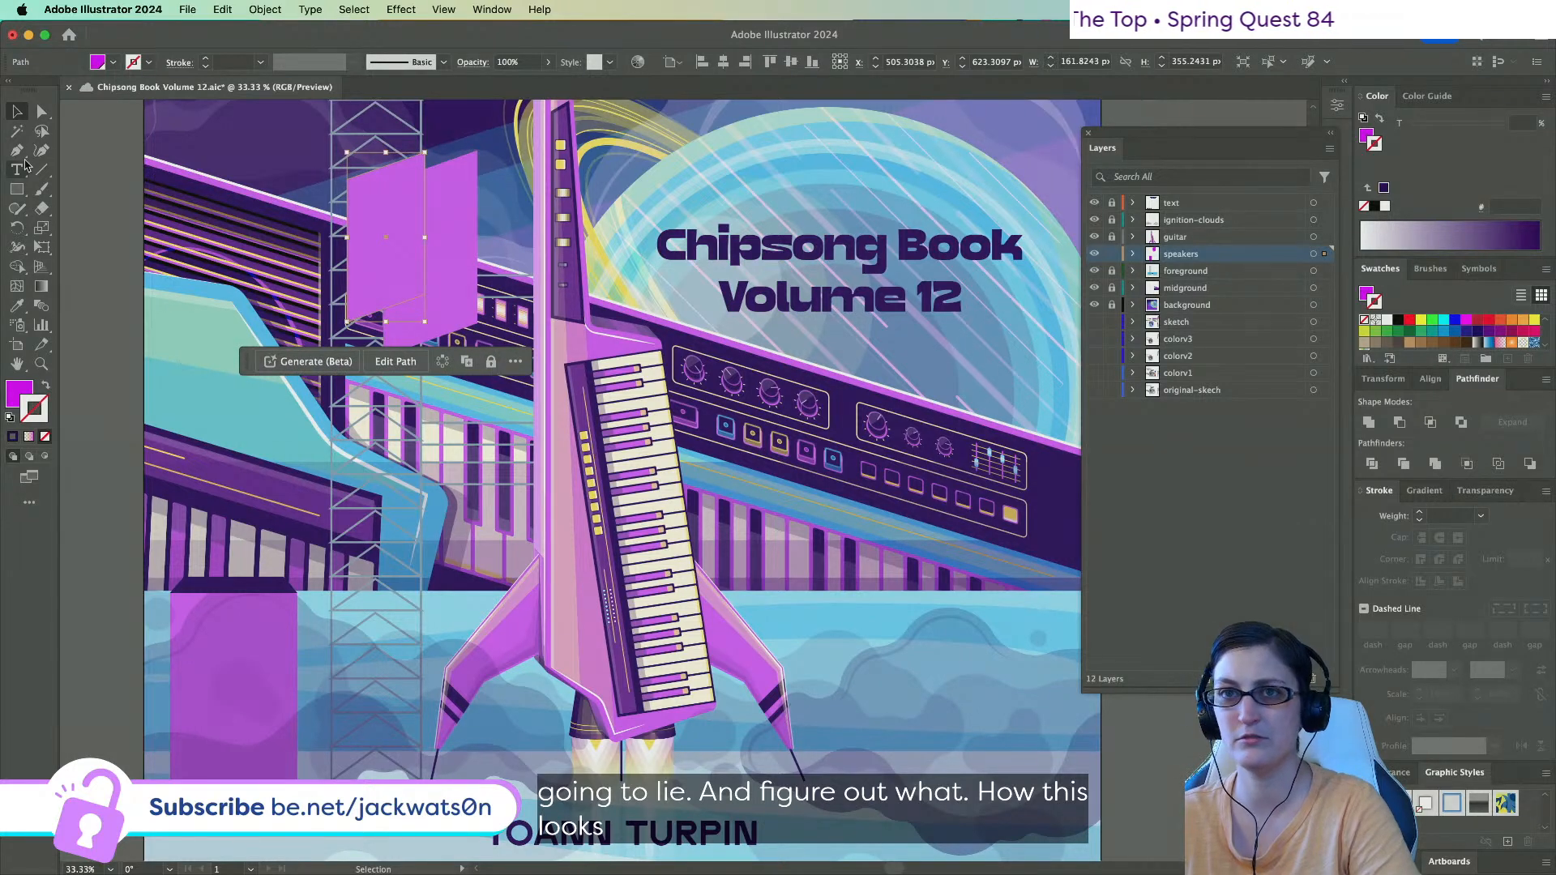
Draw the speaker's upper face with the Pen tool, joining the upper corners of the rear and front panels.
key(p)
key(super+shift+a)
drag(347, 179, 384, 184)
click(477, 151)
click(424, 153)
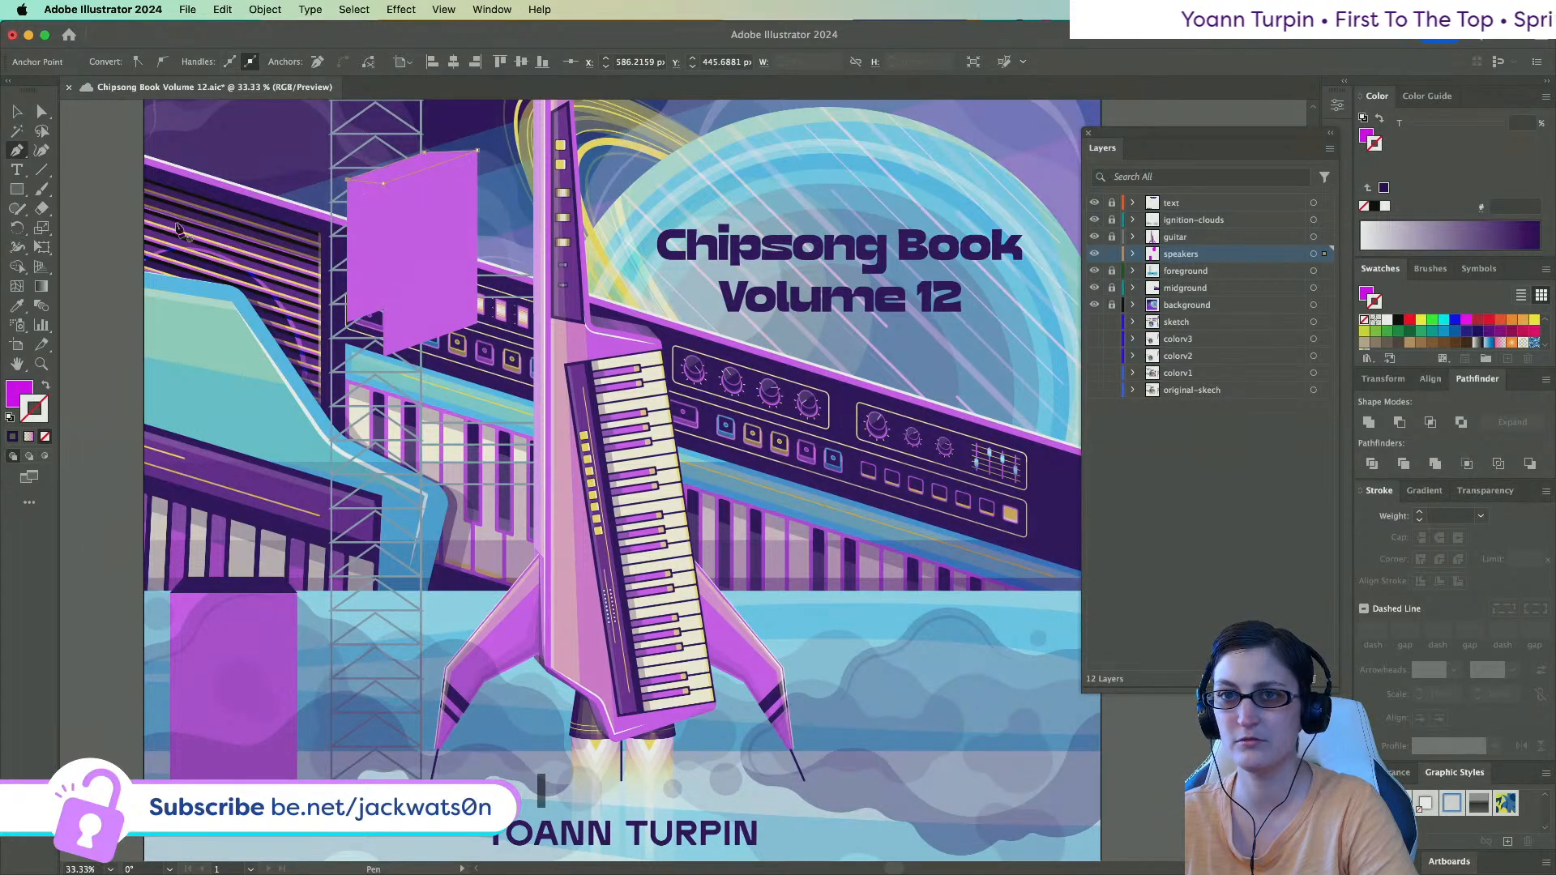
Fill the speaker's upper face with dark purple 2D065D at 100% opacity.
click(17, 305)
click(280, 354)
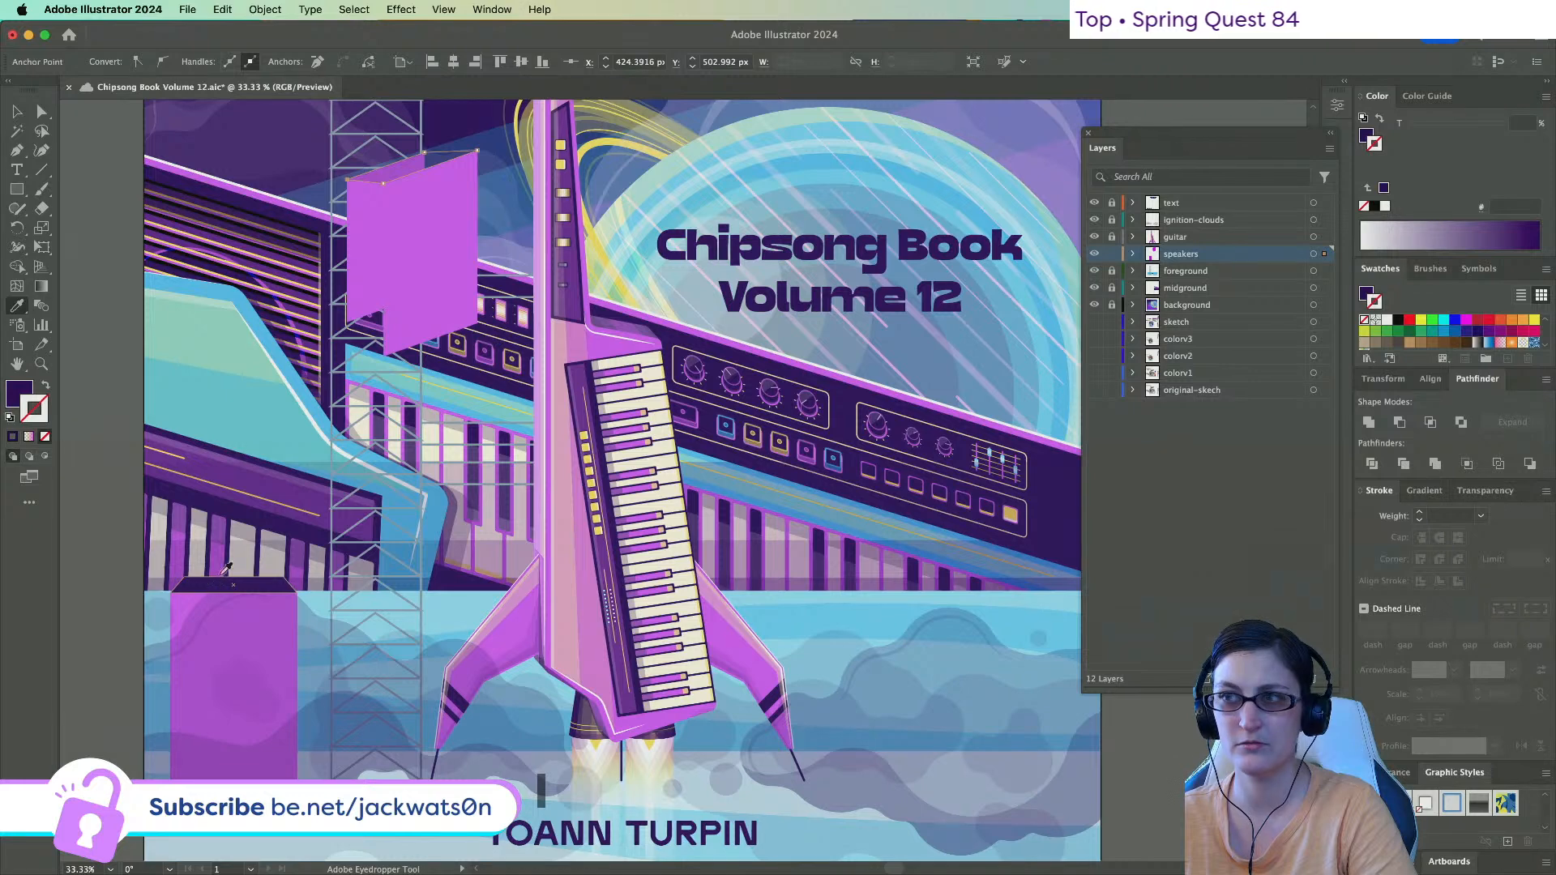
click(1365, 136)
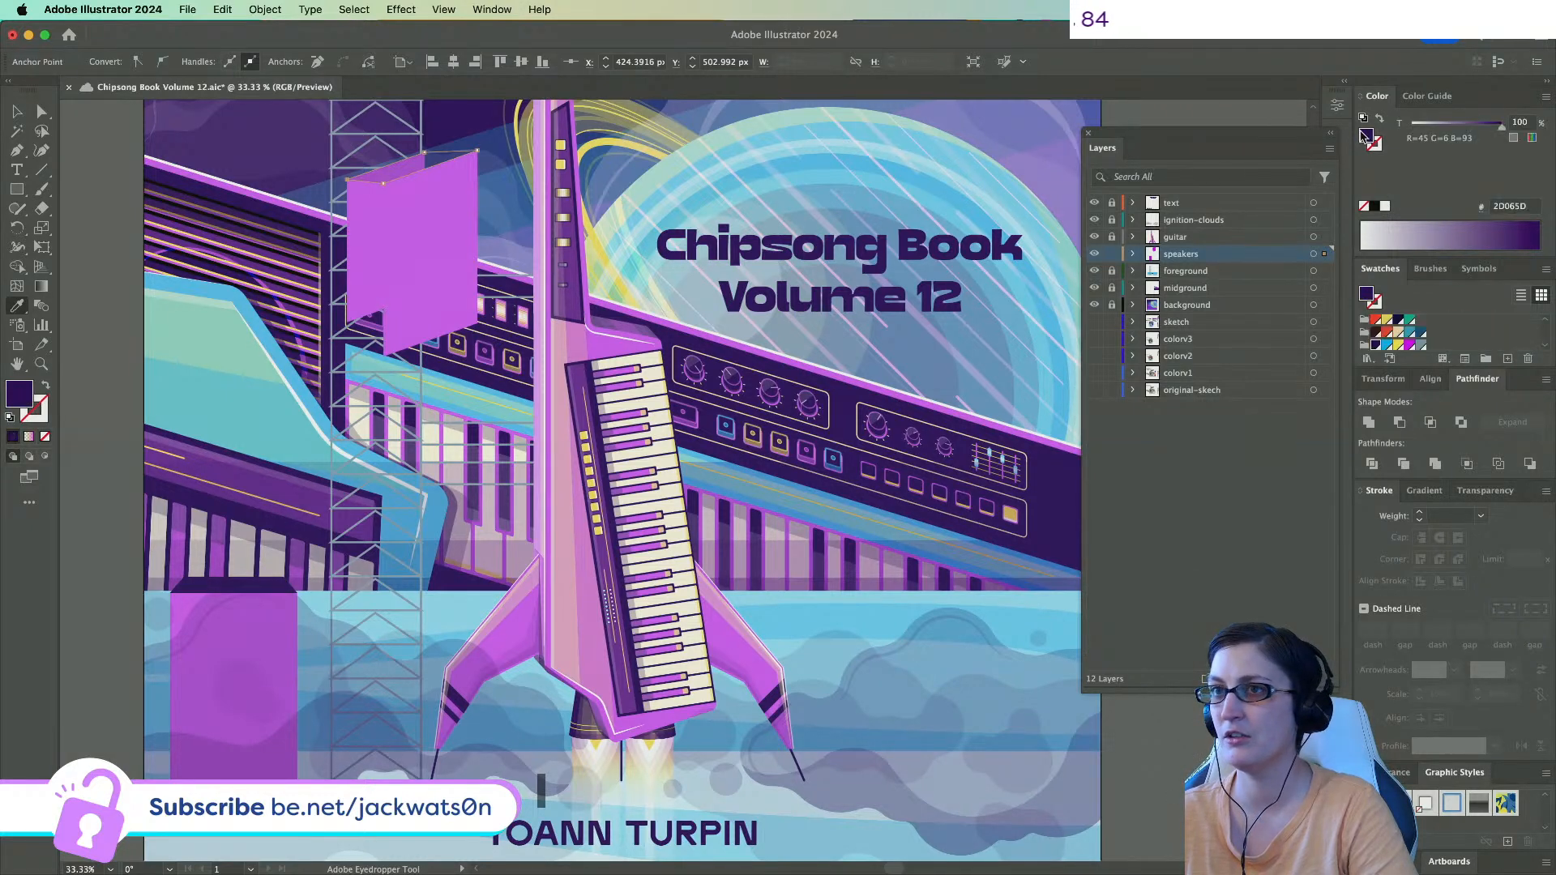
click(1486, 491)
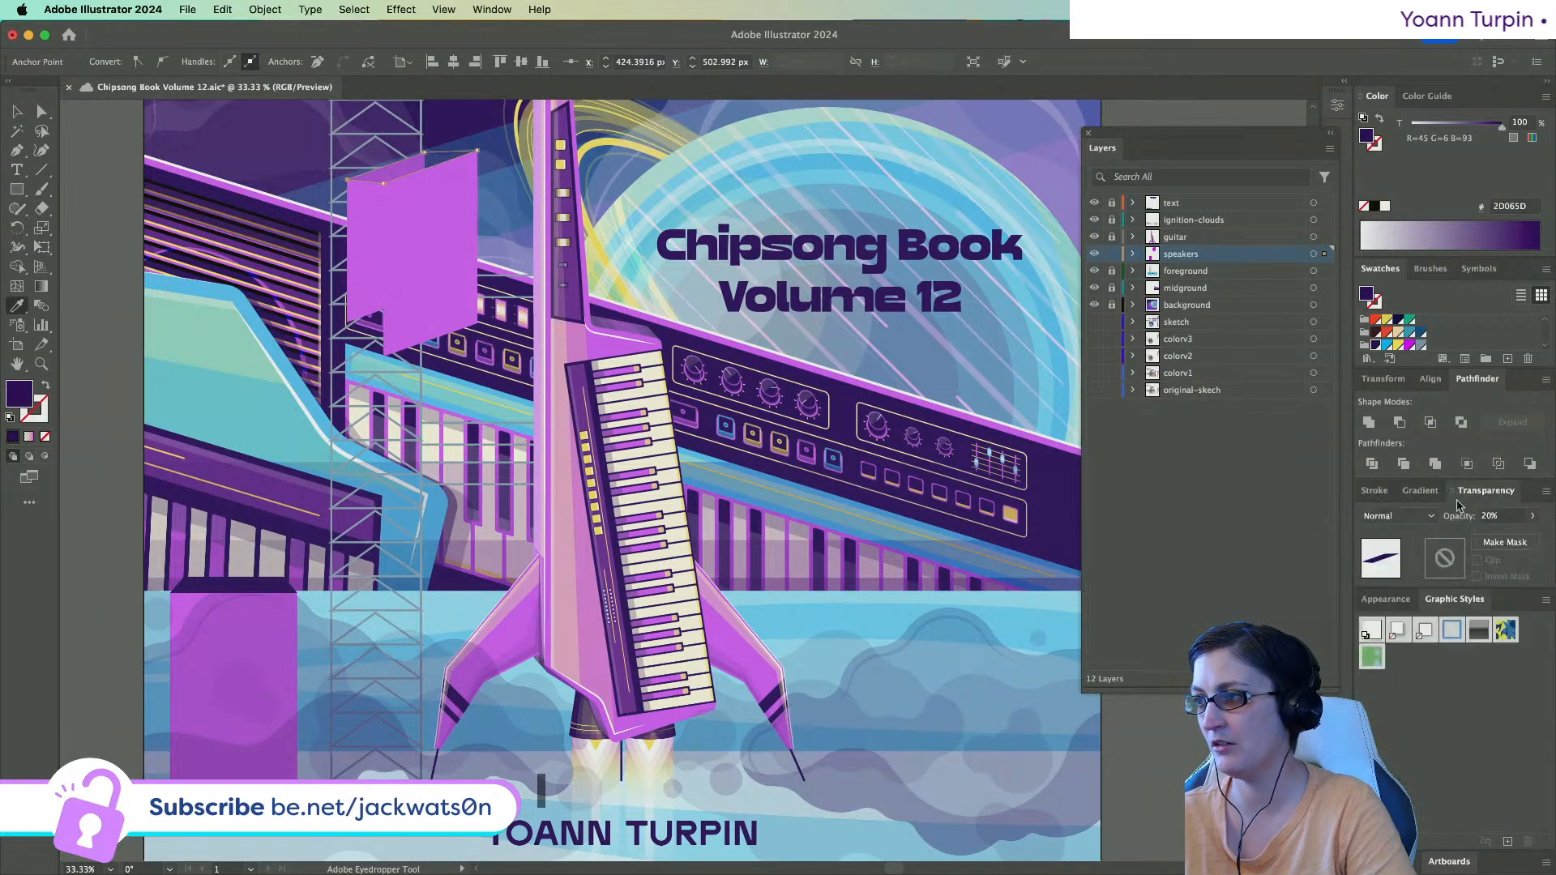
click(1532, 516)
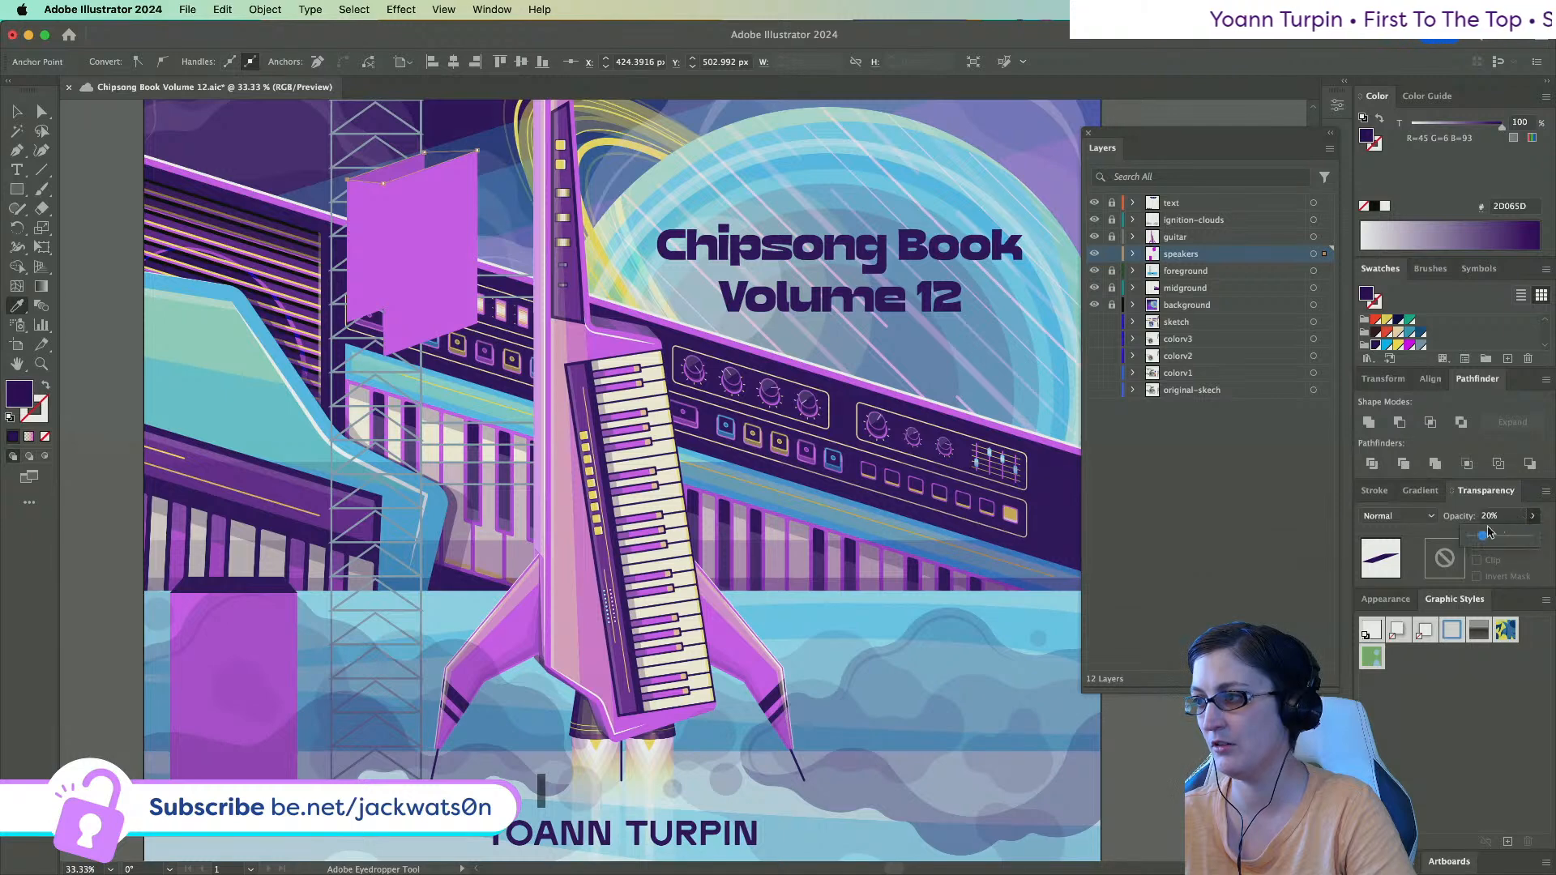
drag(1482, 535, 1530, 536)
Create a dark purple side face about 76 × 370 px connecting the rear panel's edge to the speaker front.
click(40, 108)
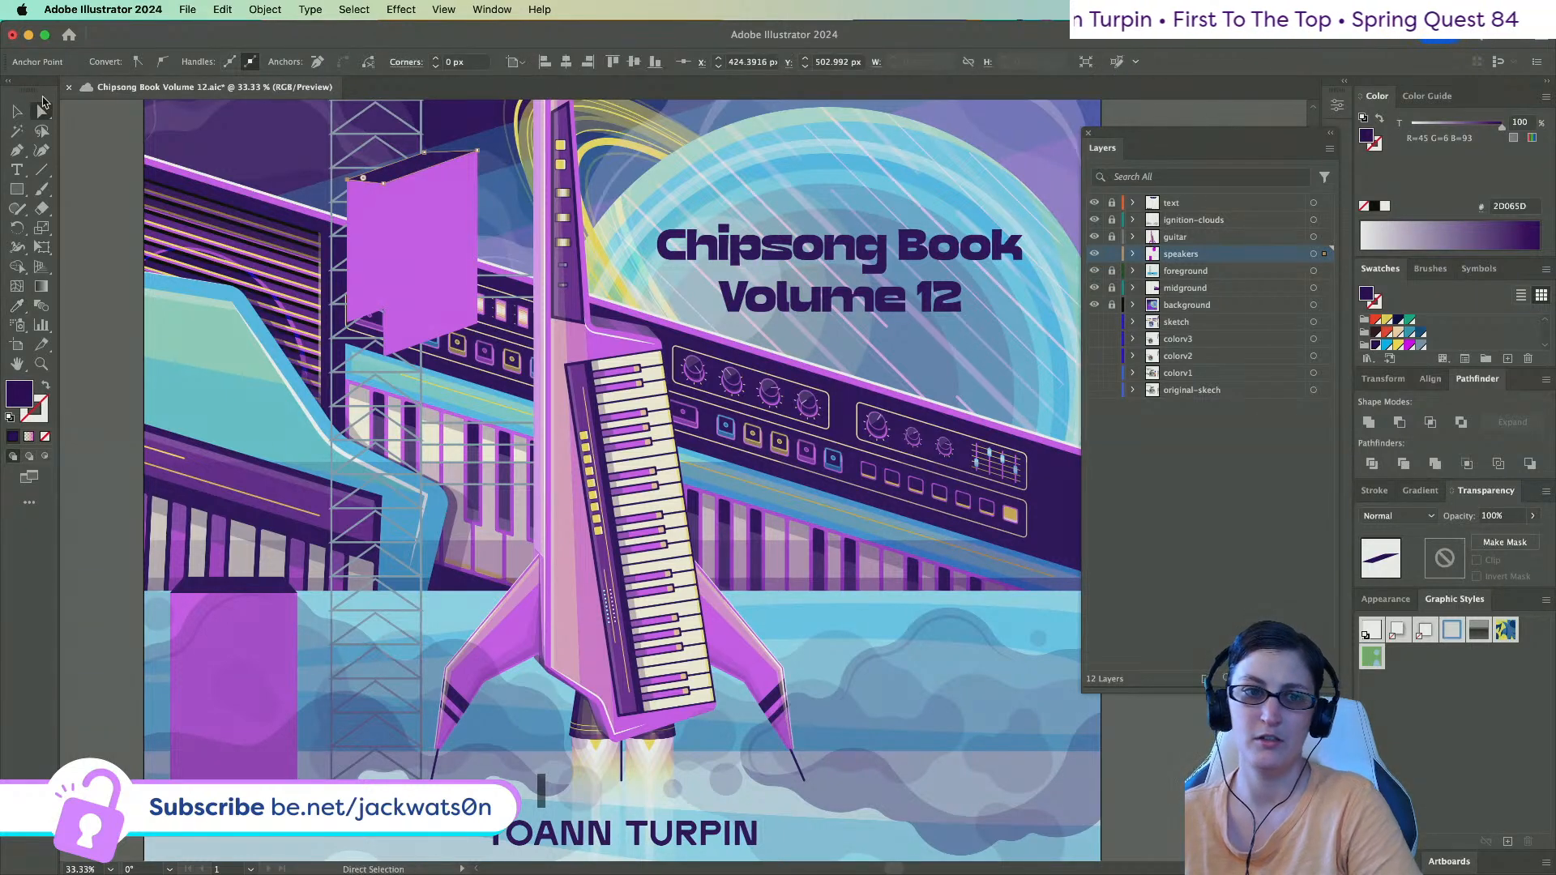
click(452, 156)
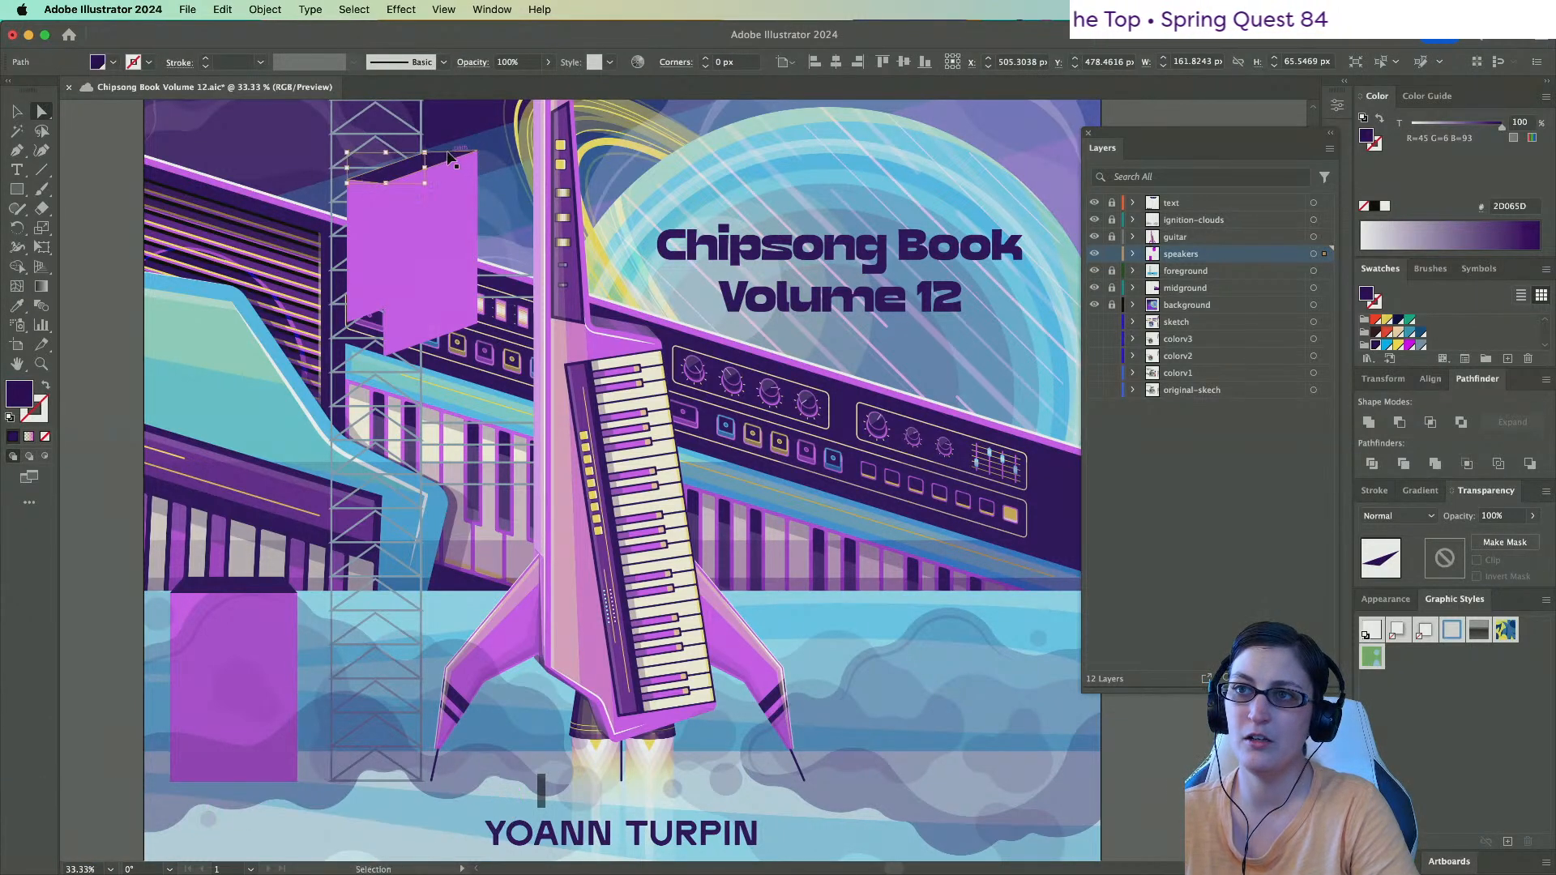
drag(440, 162, 383, 355)
drag(424, 153, 347, 327)
click(393, 183)
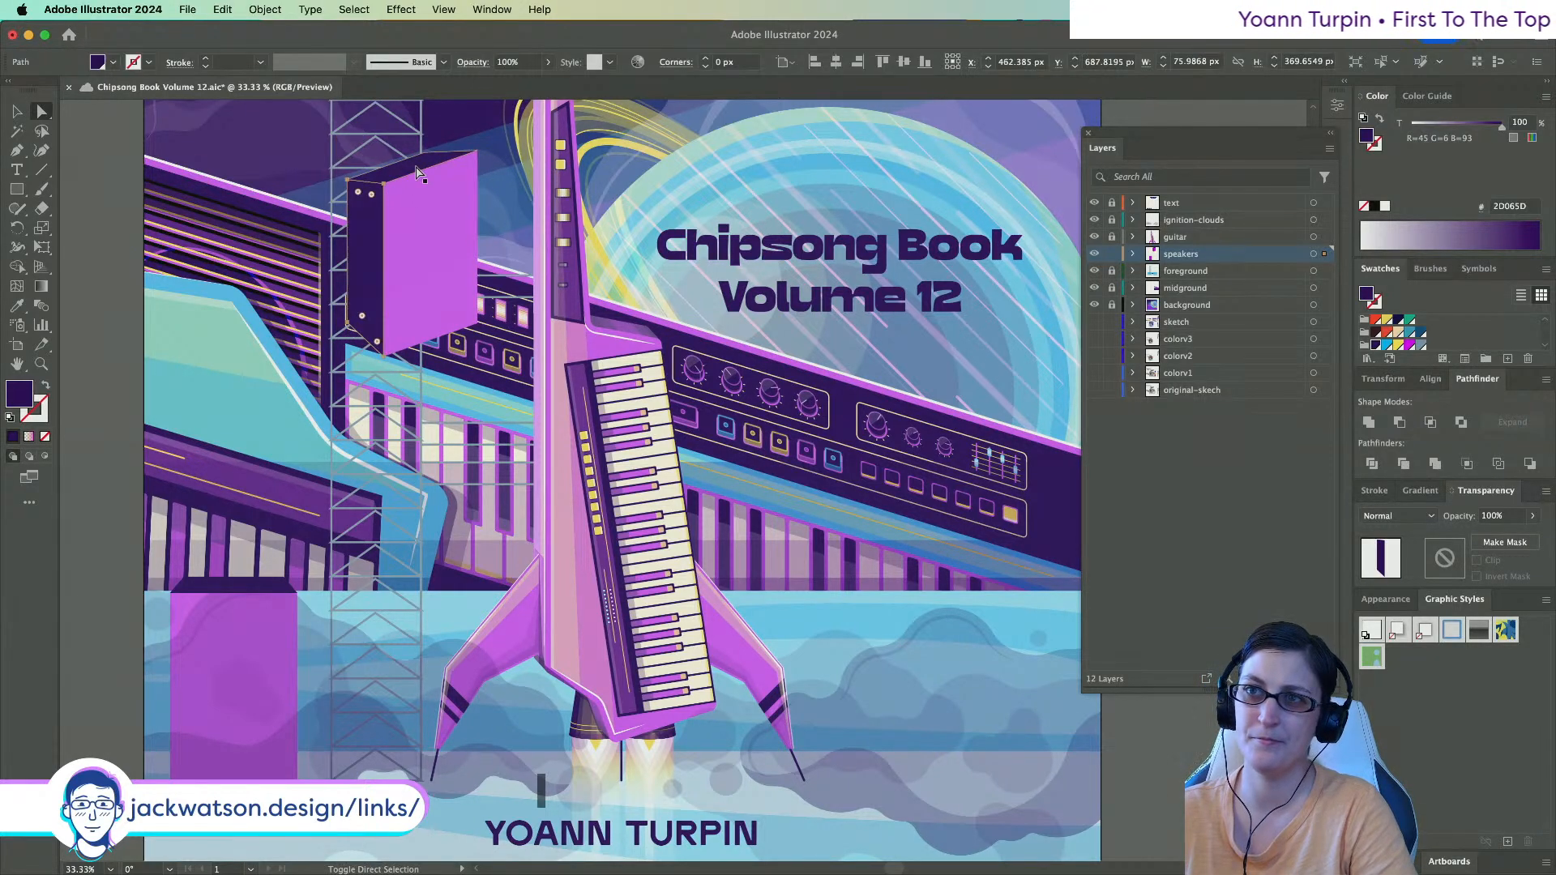
key(Delete)
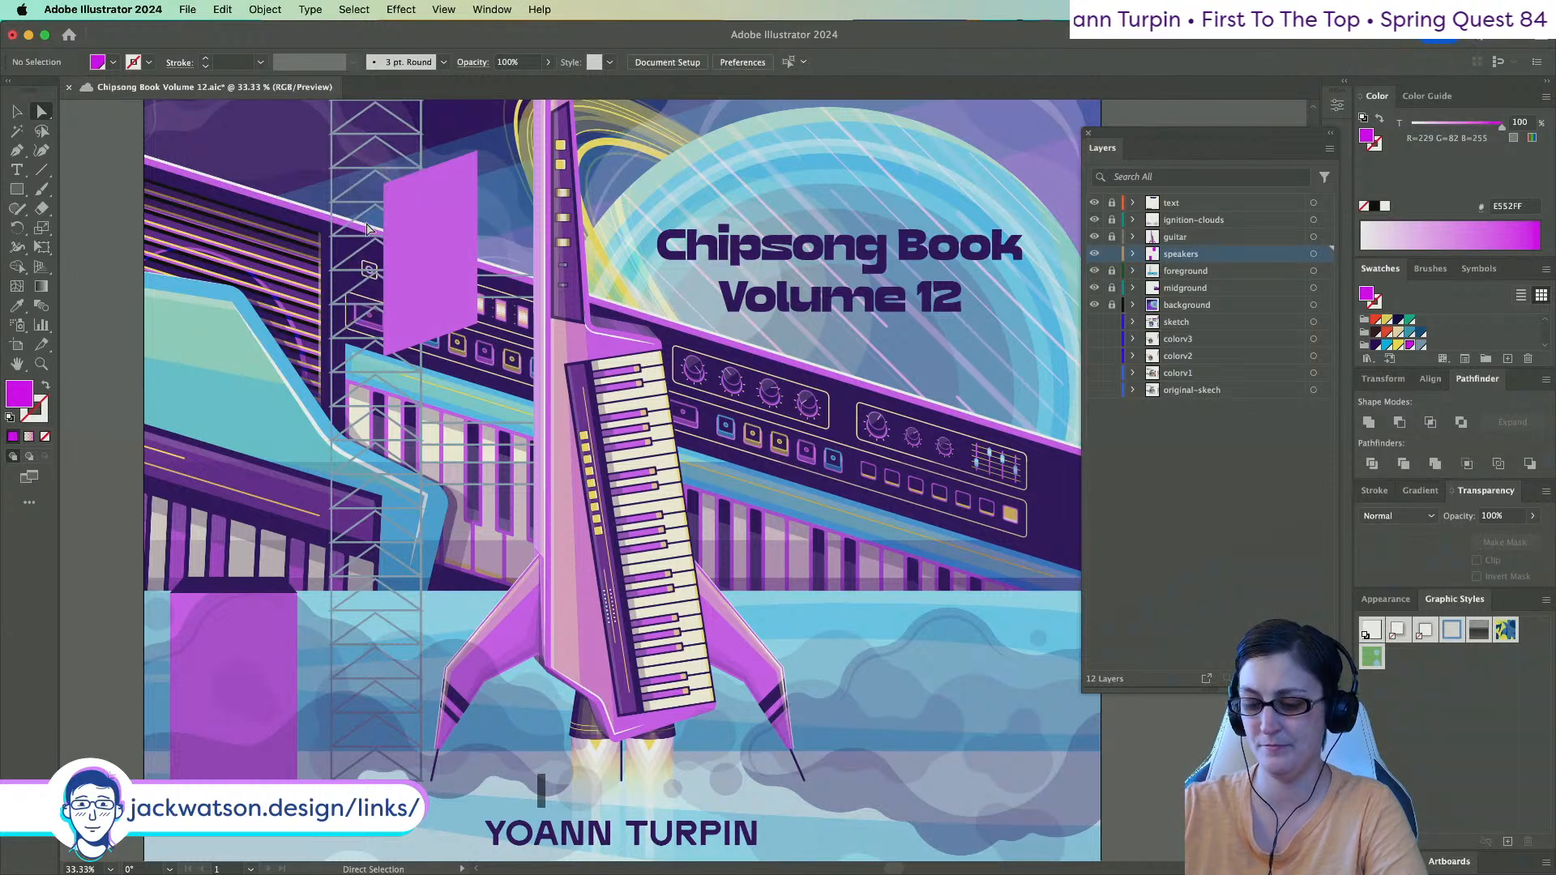
key(super+z)
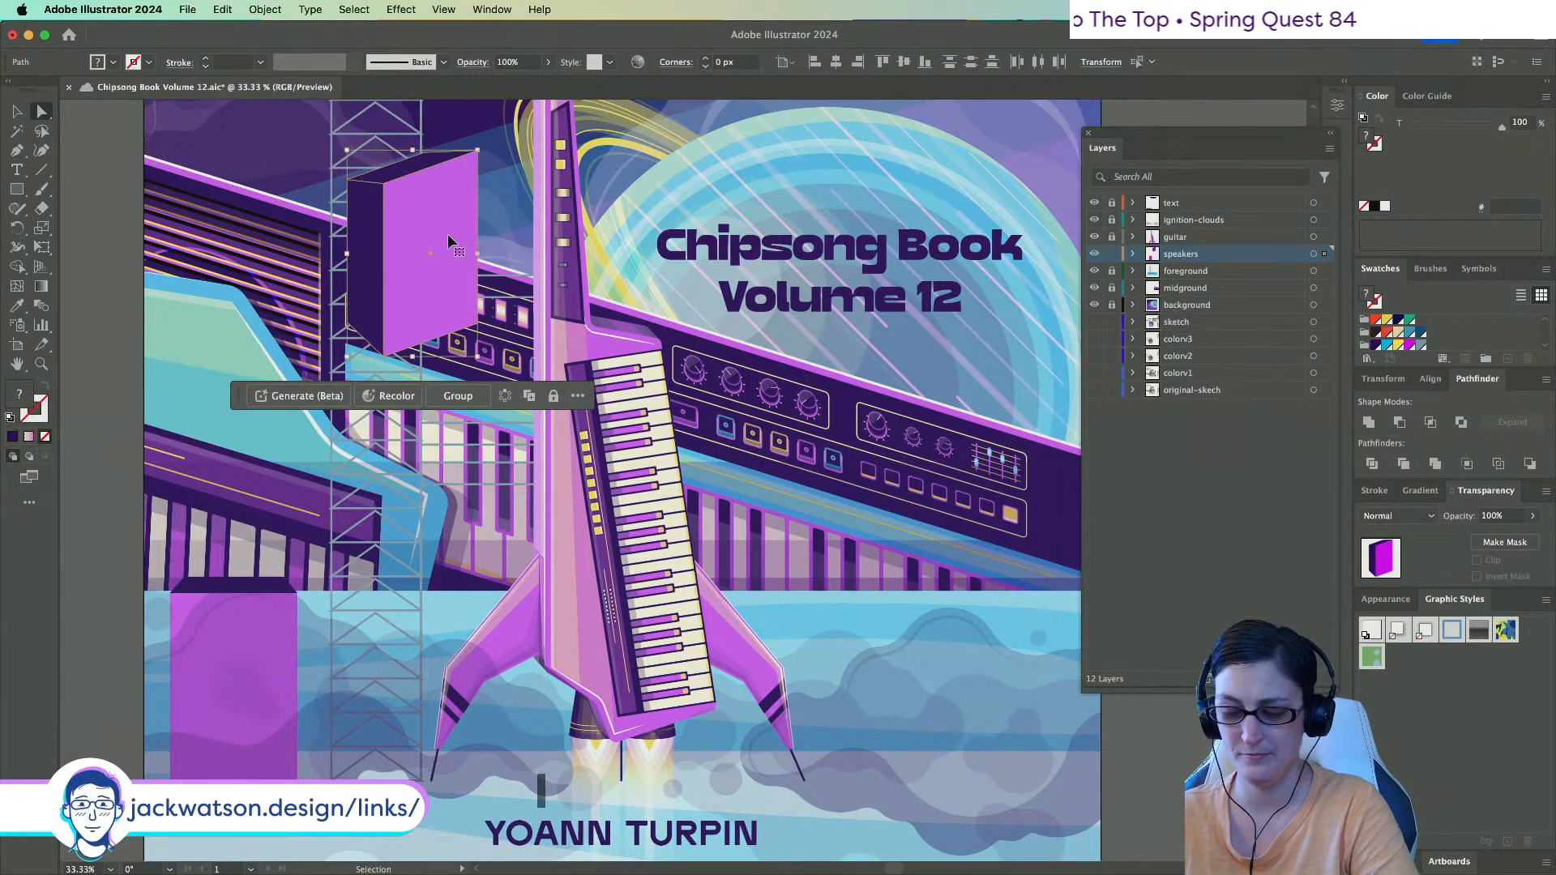
Group the angled speaker's faces and place the group lower, beside the rocket's body, scaled to about 219 × 347 px.
scroll(441, 241, down, 1)
click(17, 111)
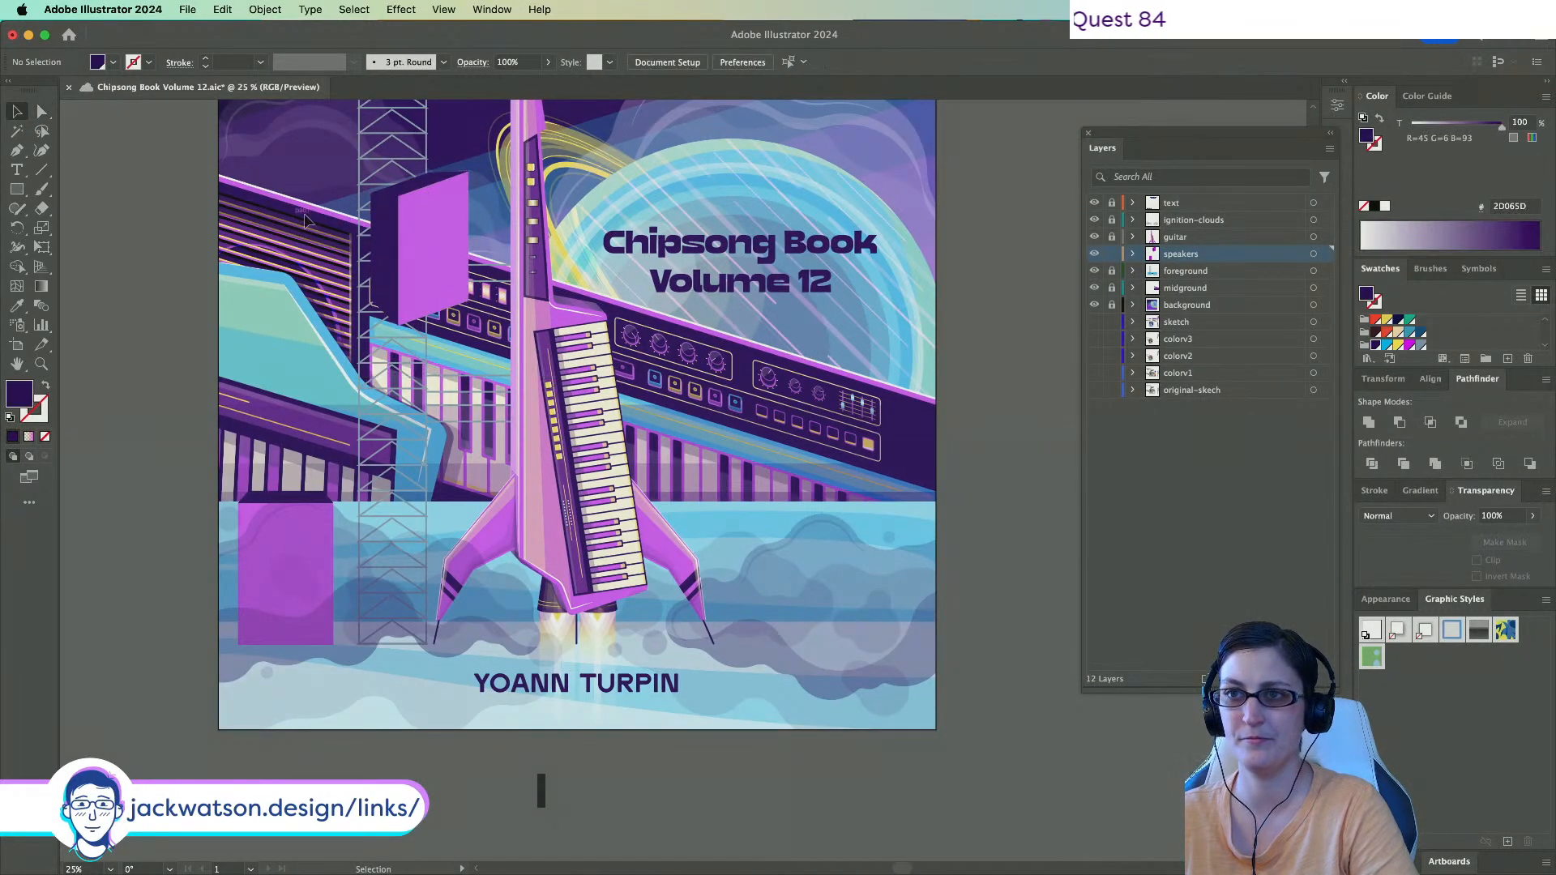
drag(398, 238, 413, 424)
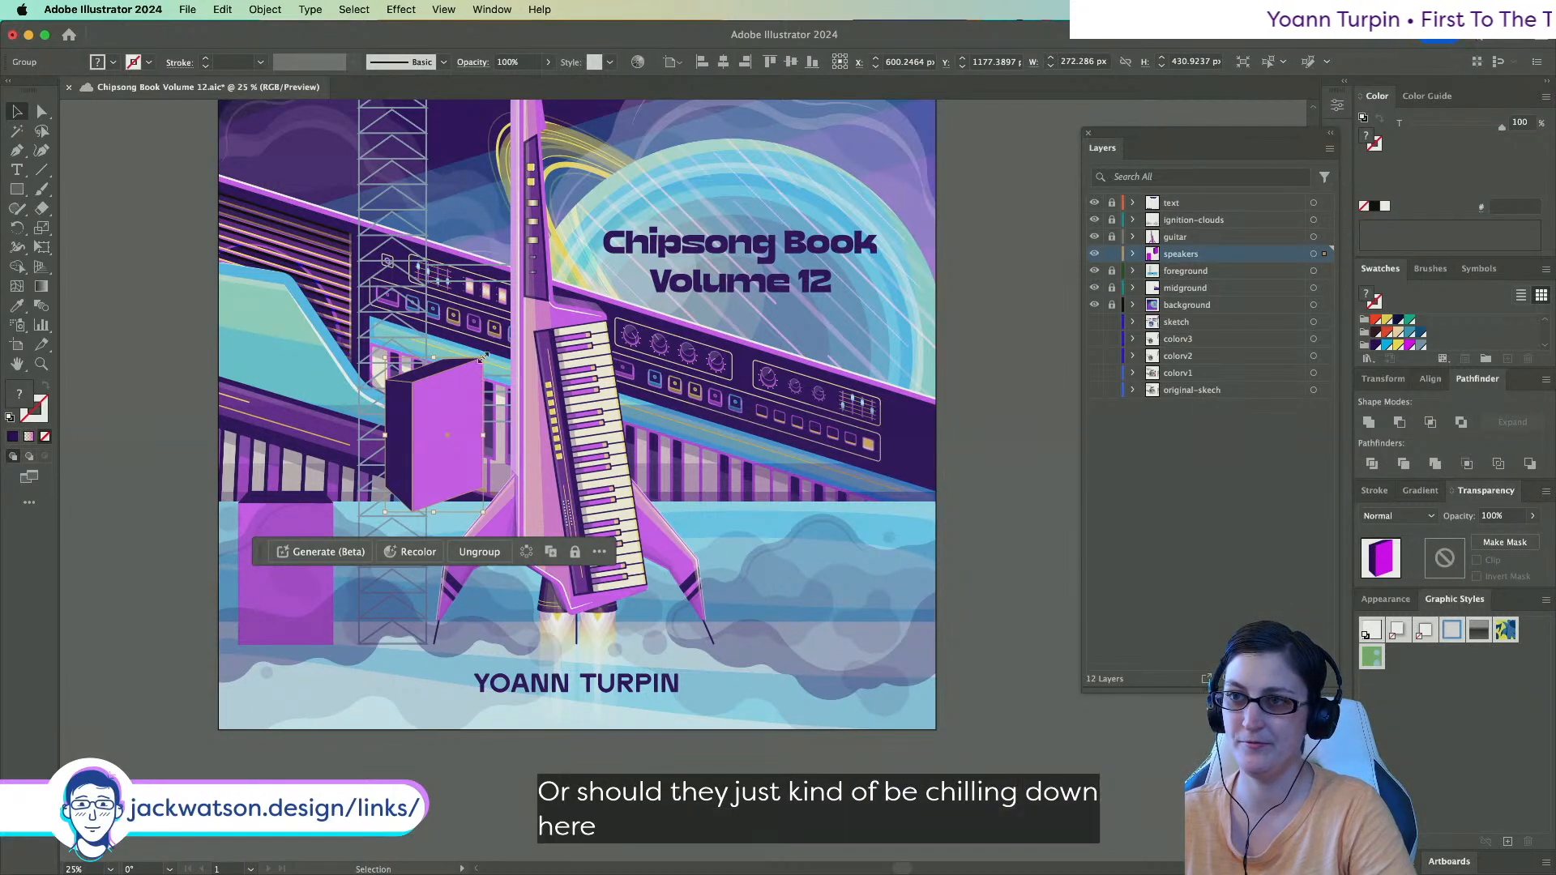
drag(484, 357, 472, 376)
key(super+shift+a)
scroll(408, 430, up, 3)
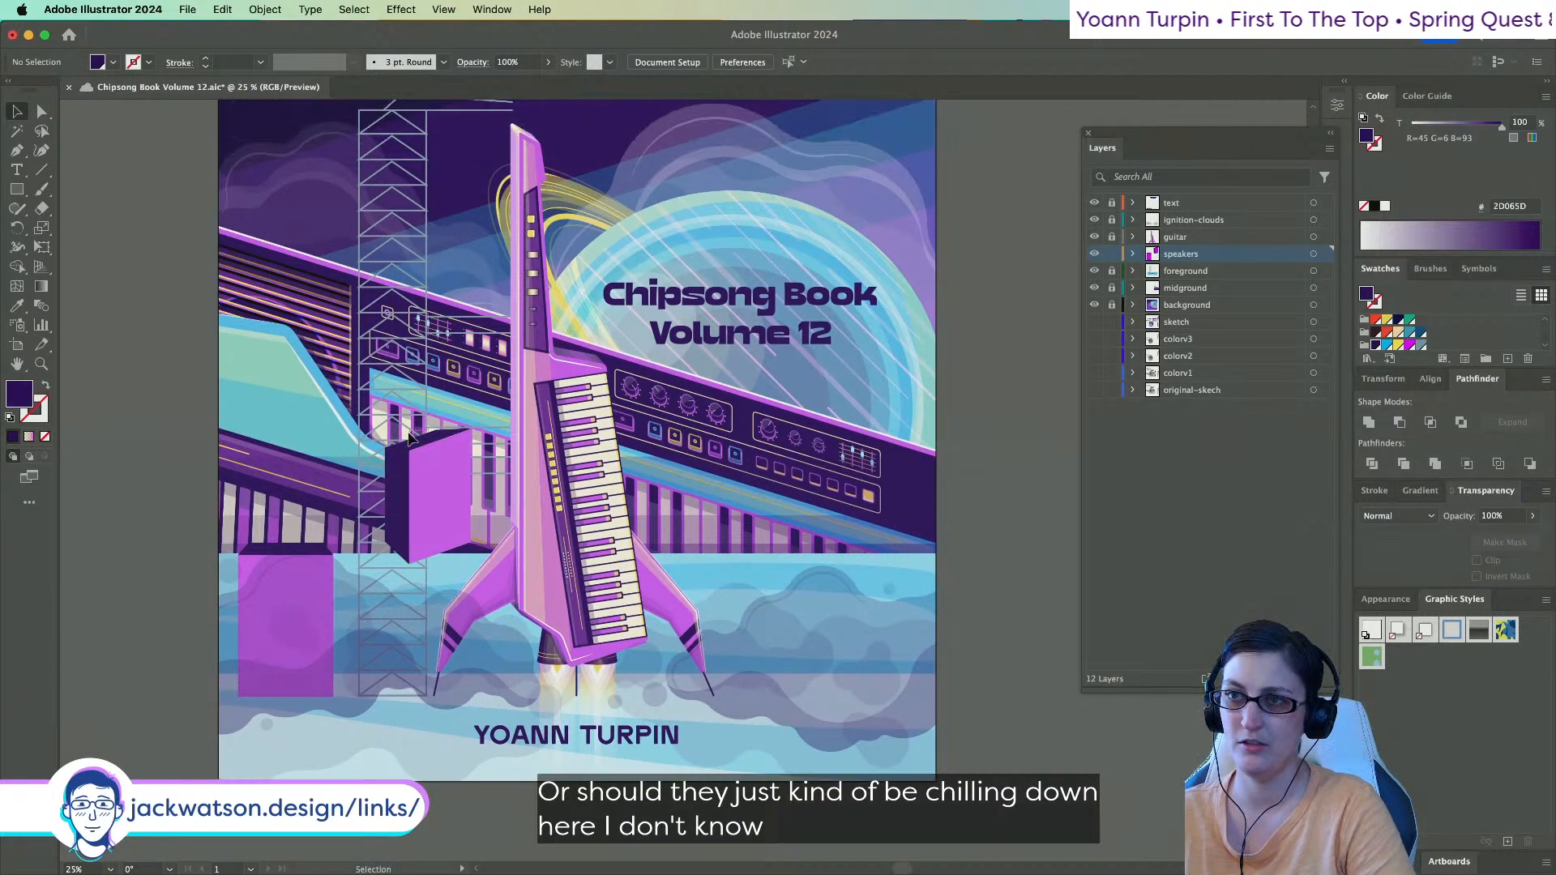
mouse_move(428, 520)
mouse_down()
mouse_move(435, 235)
mouse_move(442, 415)
mouse_move(463, 491)
mouse_move(459, 420)
mouse_move(448, 521)
mouse_up()
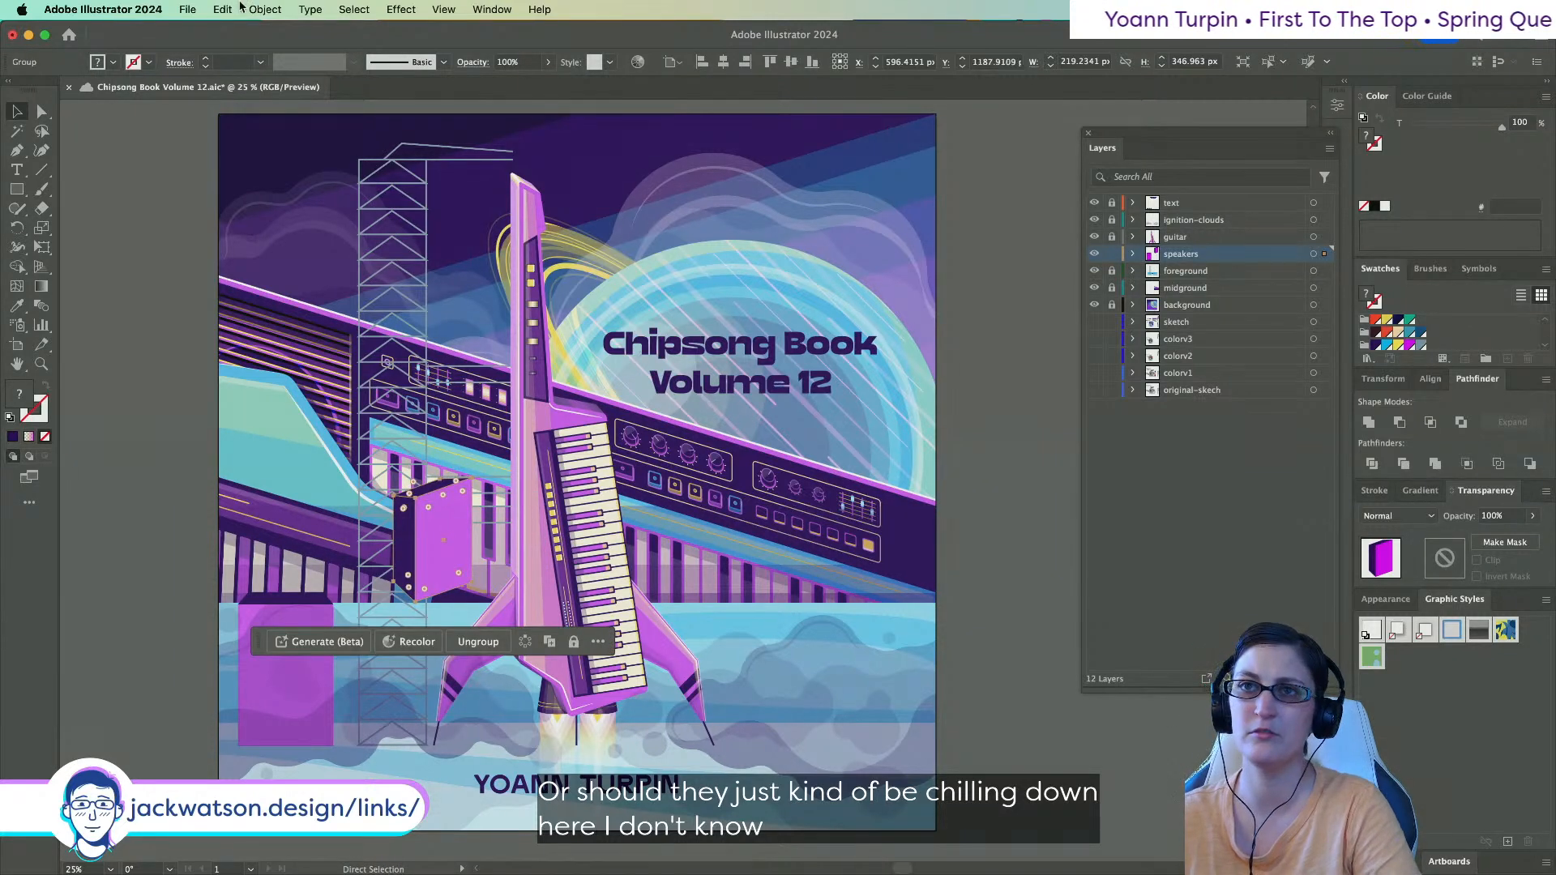
Try a reflected copy of the speaker group higher up beside the lattice tower, and undo it.
click(223, 9)
mouse_move(340, 33)
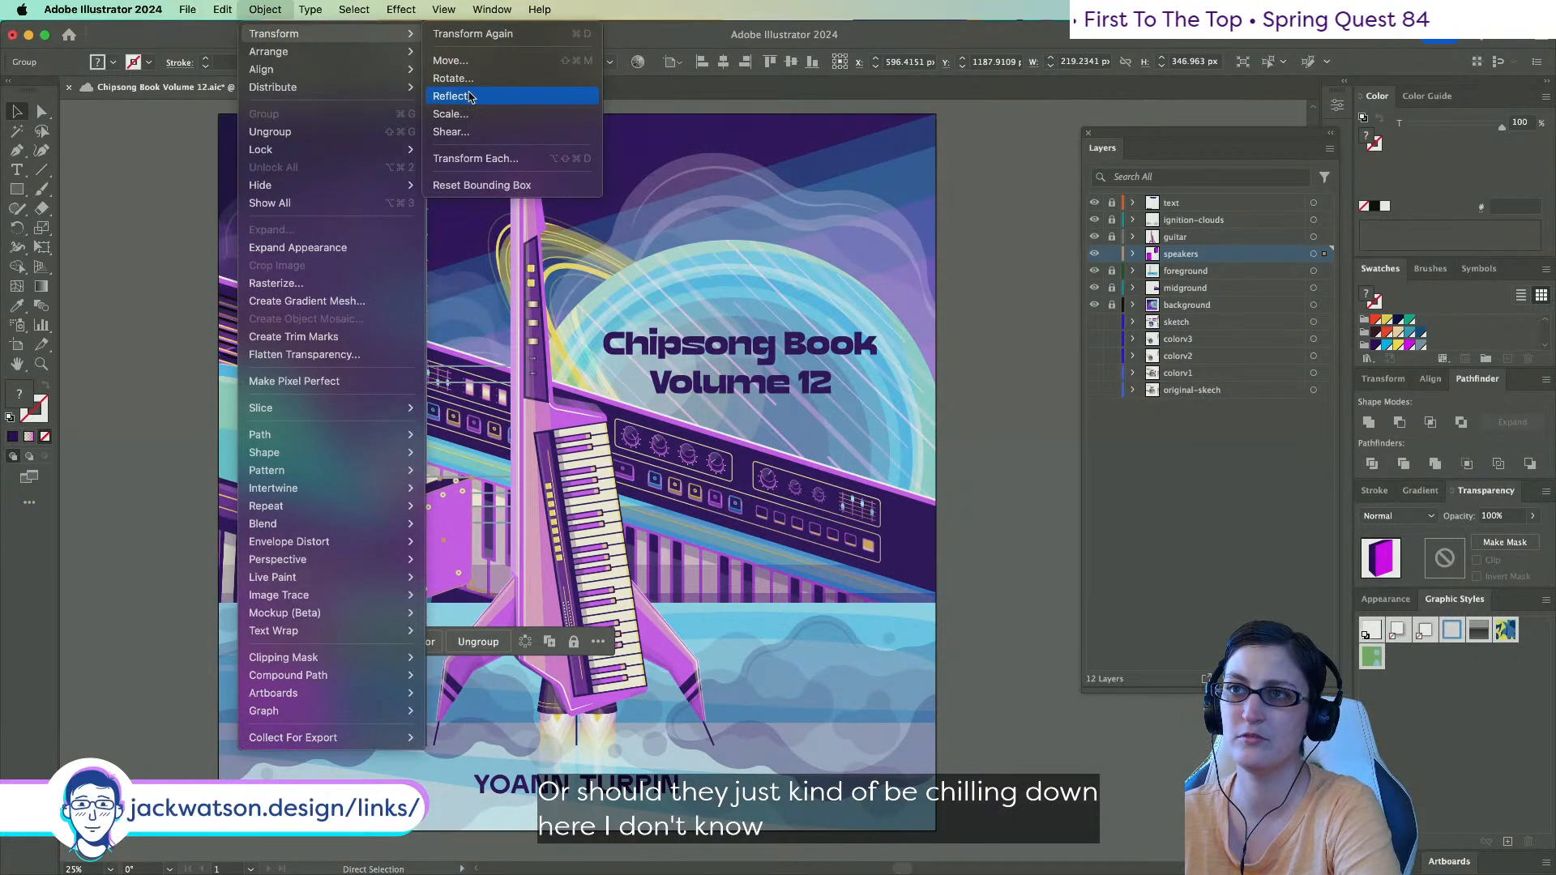
click(451, 95)
key(Return)
drag(388, 412, 324, 263)
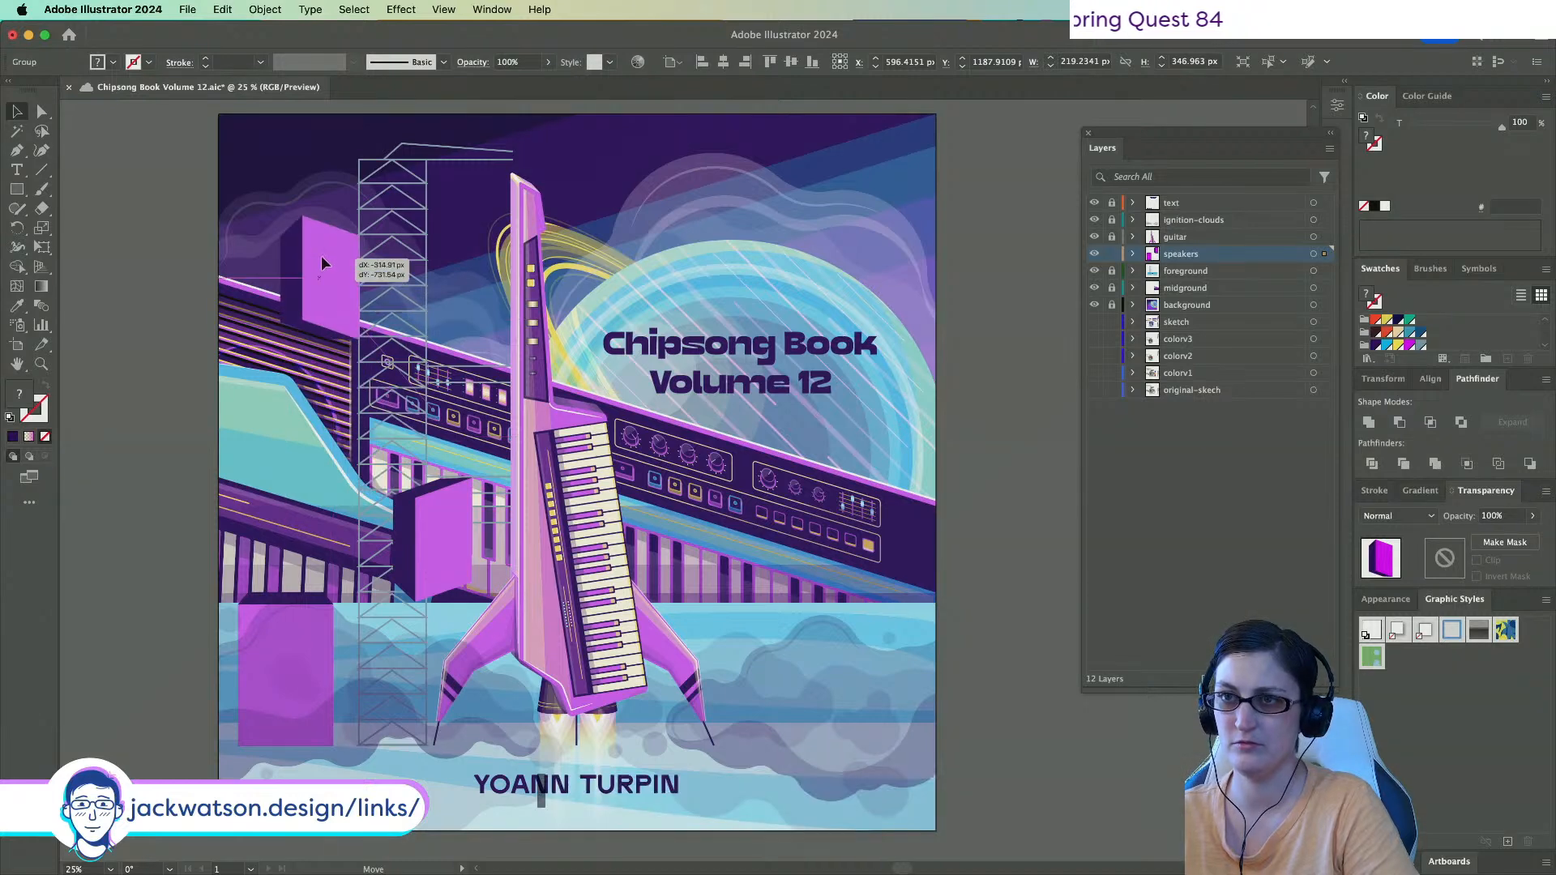
key(super+z)
key(super+z)
Reflect a copy of the angled speaker across the vertical axis and place it higher up beside the lattice tower.
click(222, 9)
mouse_move(261, 10)
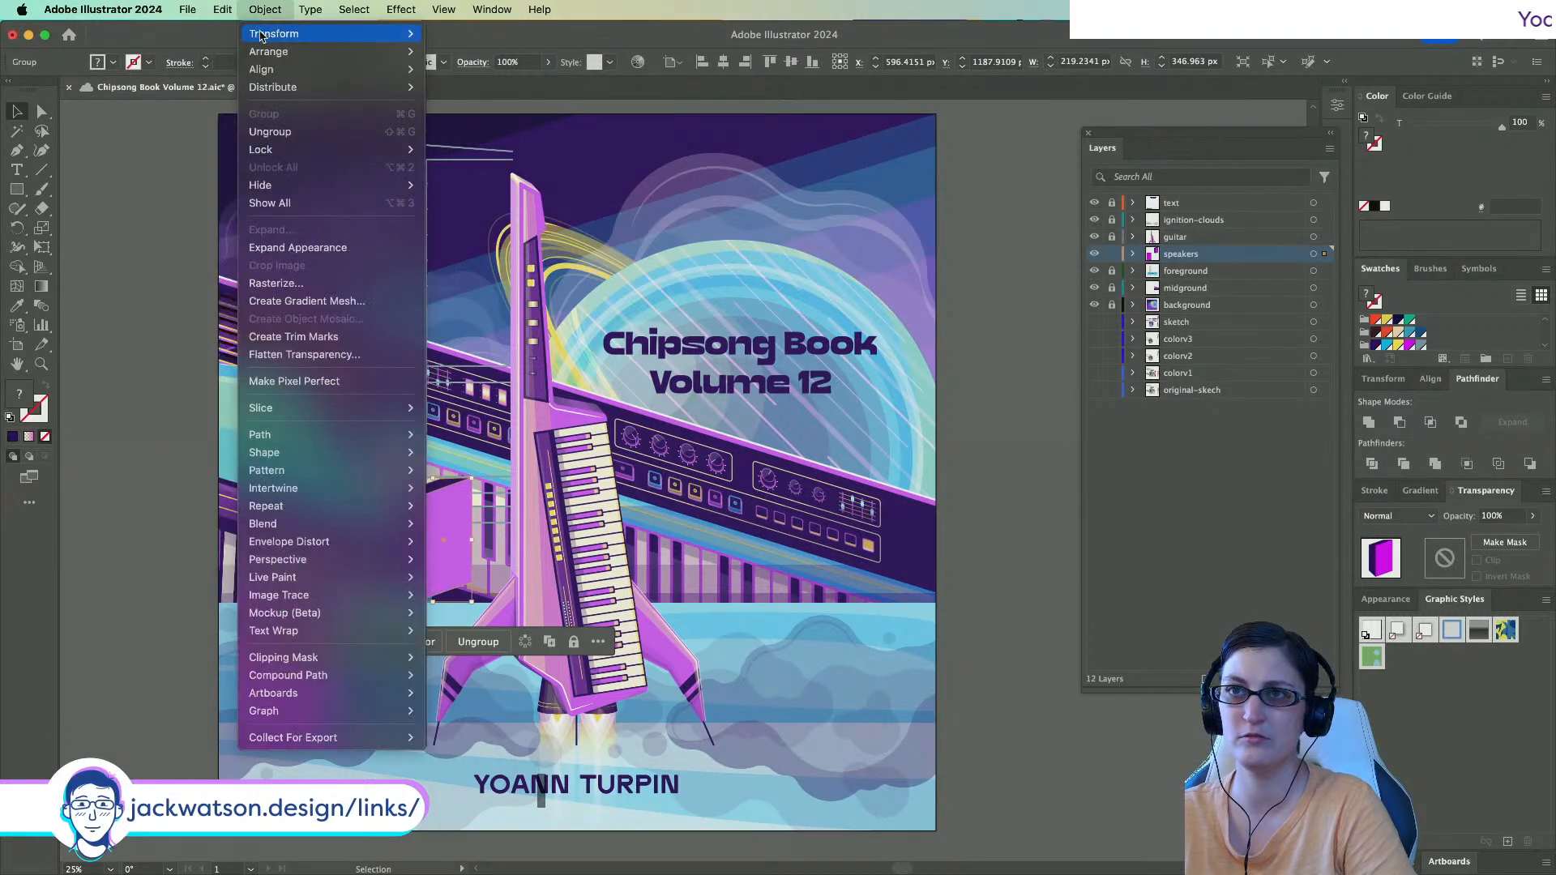
click(452, 96)
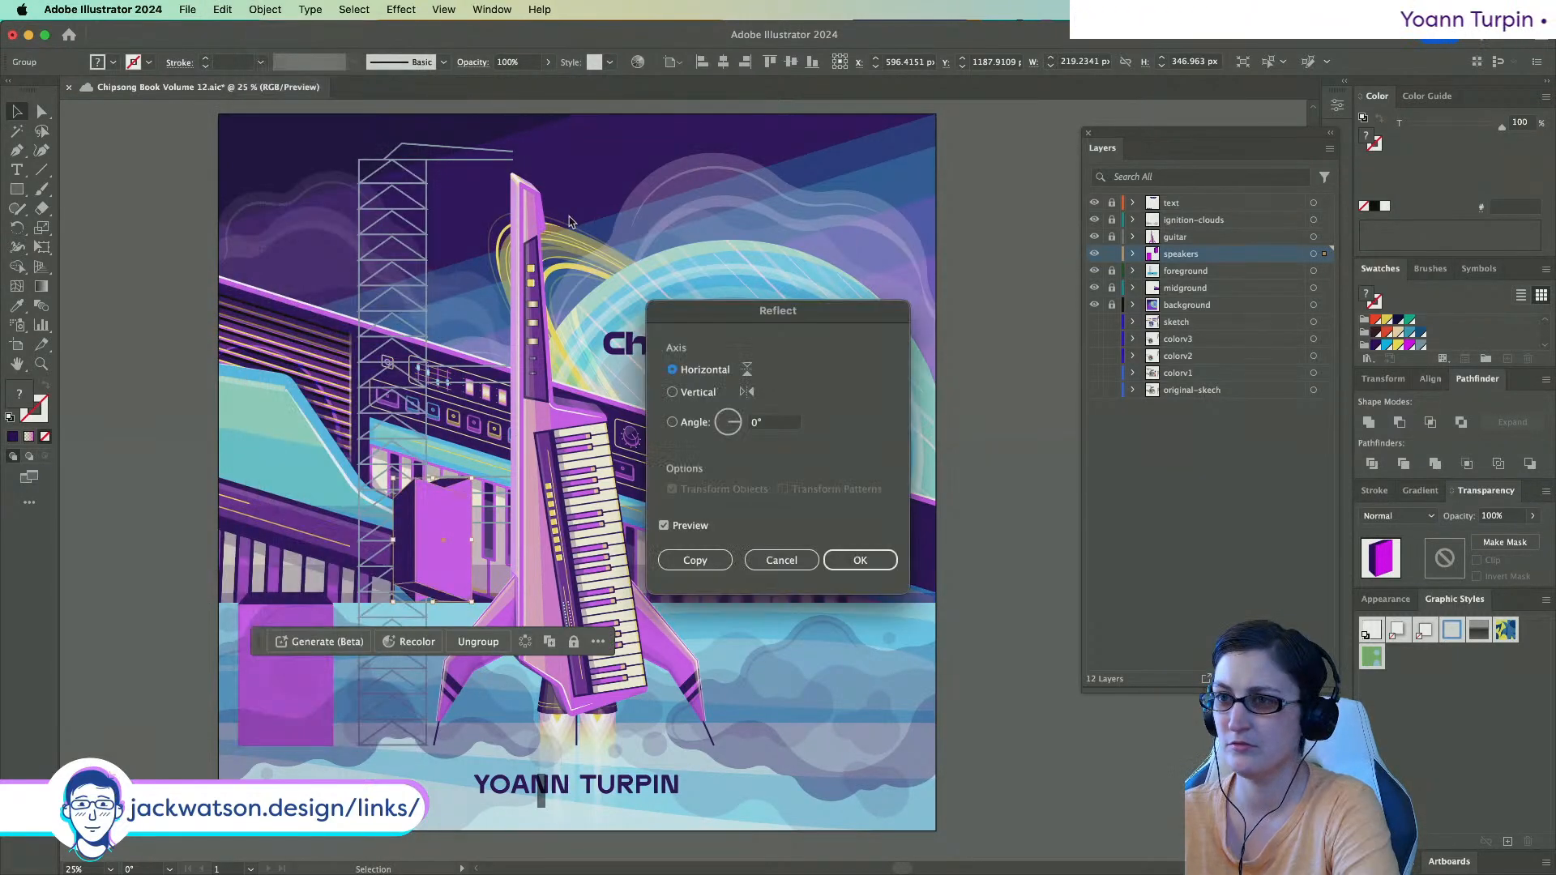
click(695, 395)
click(695, 560)
drag(389, 463, 339, 319)
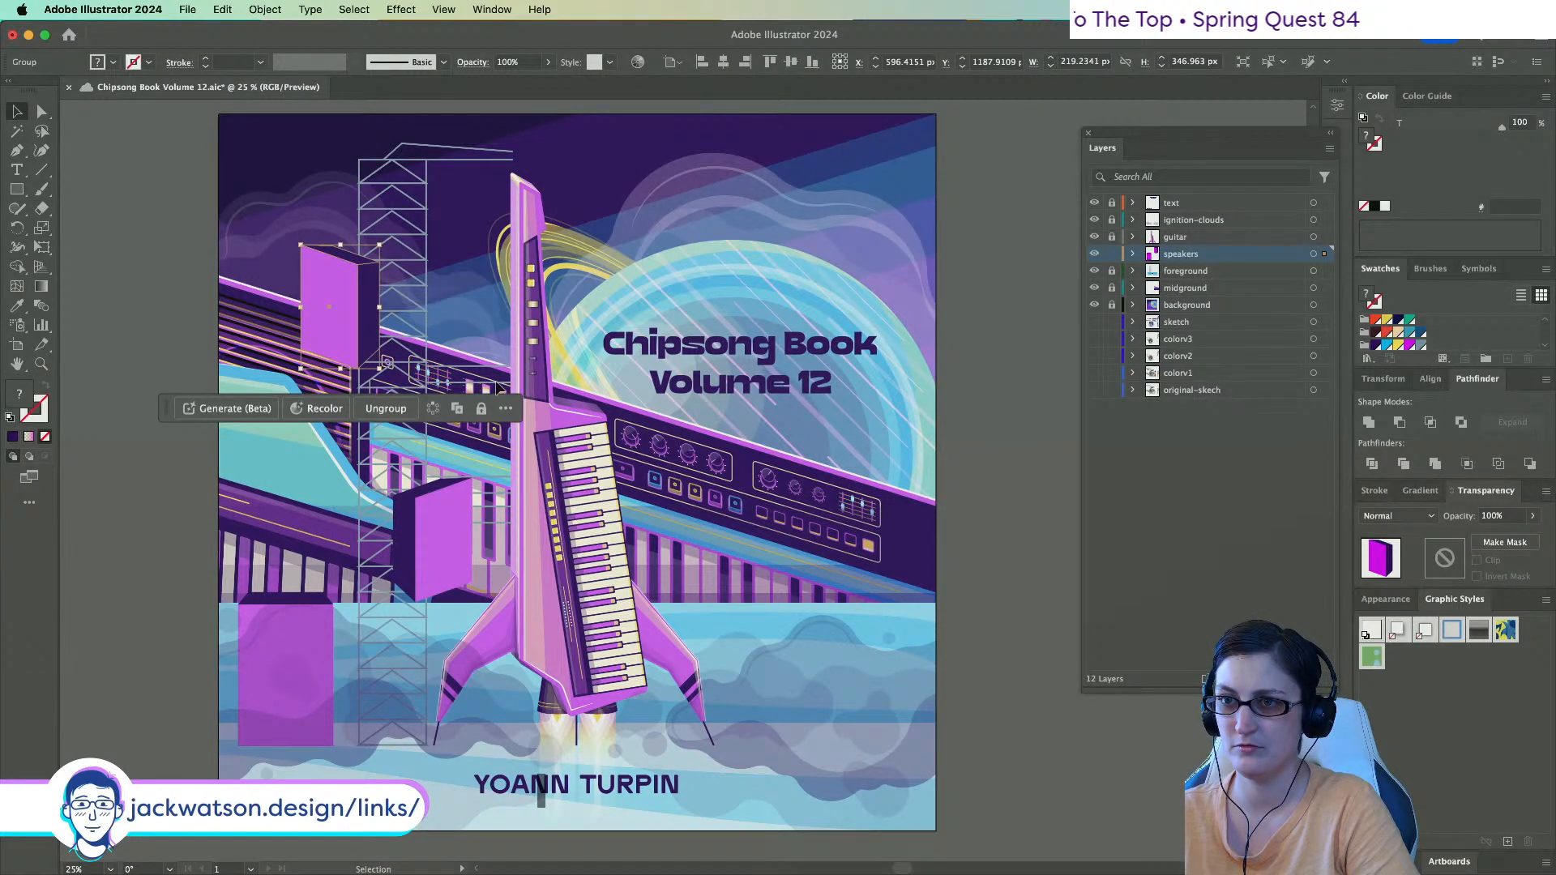
Copy the front-facing speaker straight across to the other side of the rocket and scale the copy up.
click(762, 557)
scroll(761, 557, down, 1)
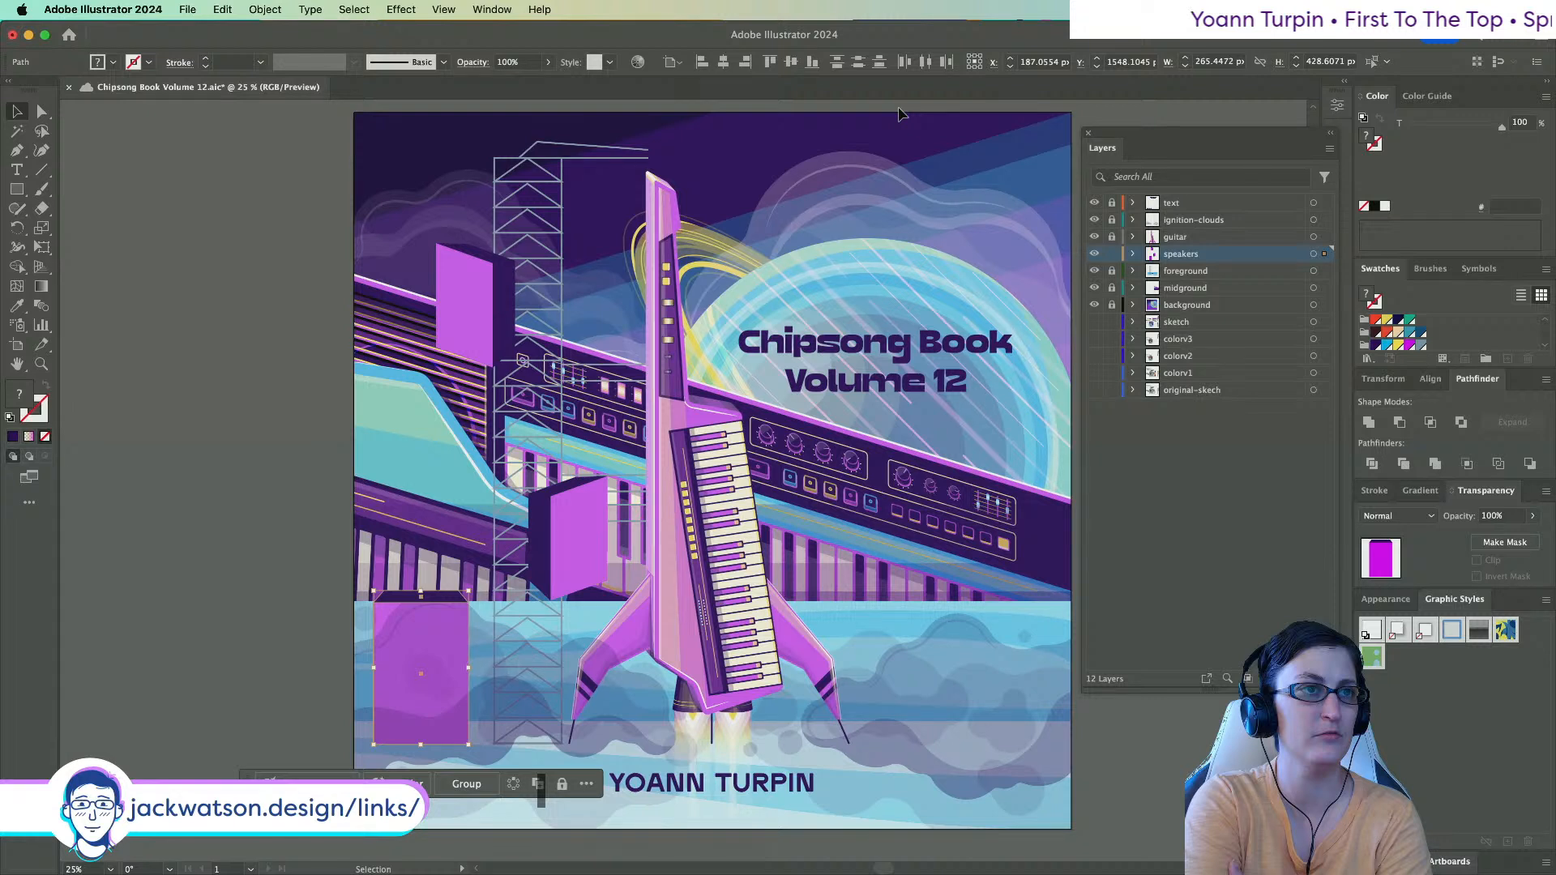
drag(393, 592, 964, 591)
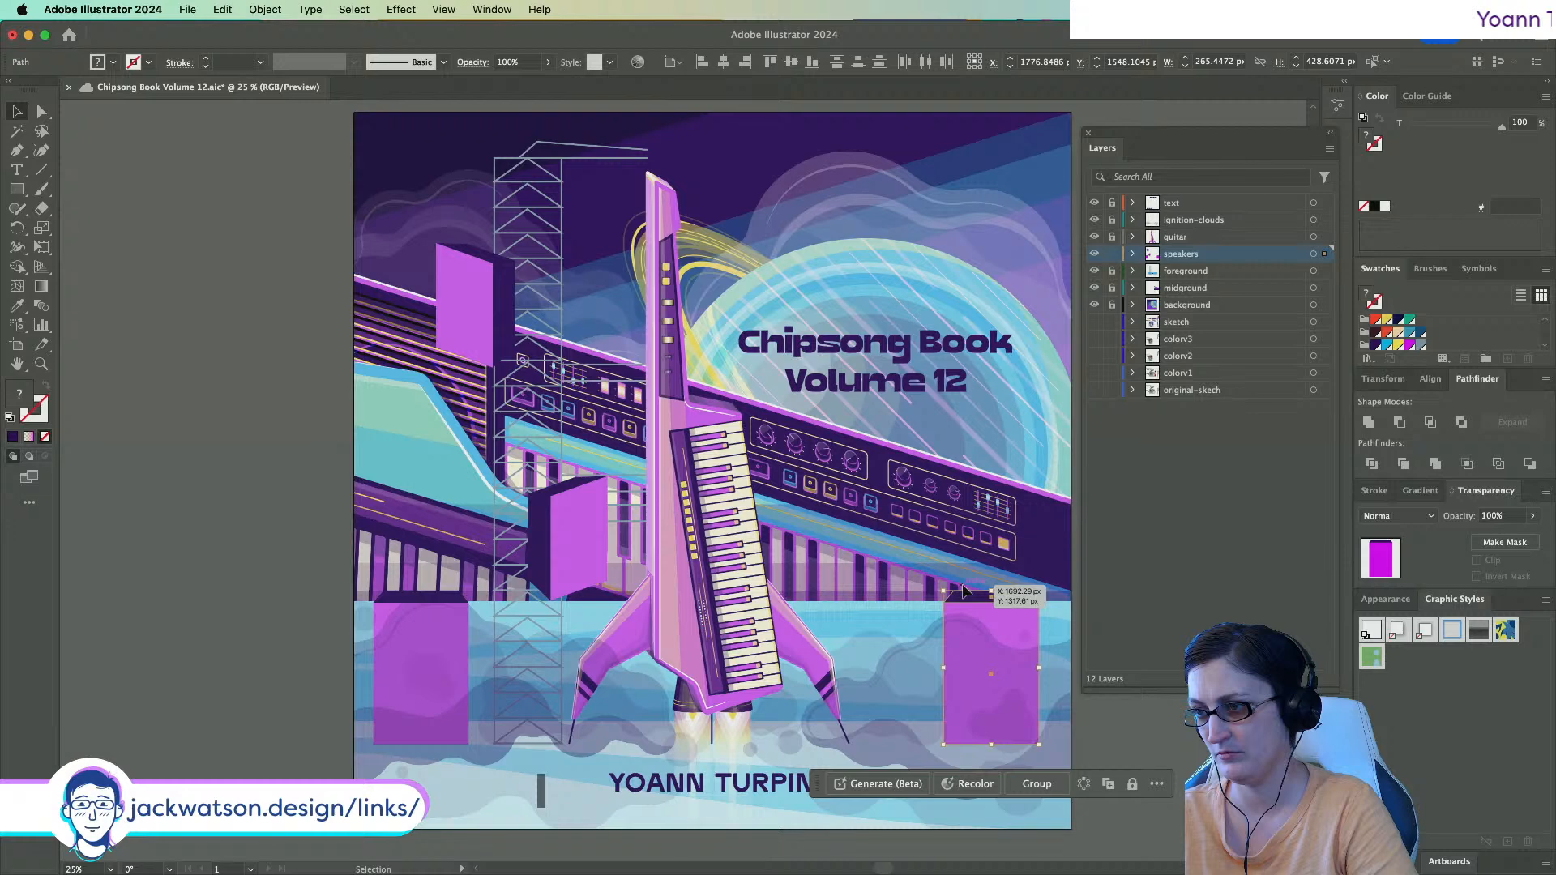
drag(943, 591, 926, 565)
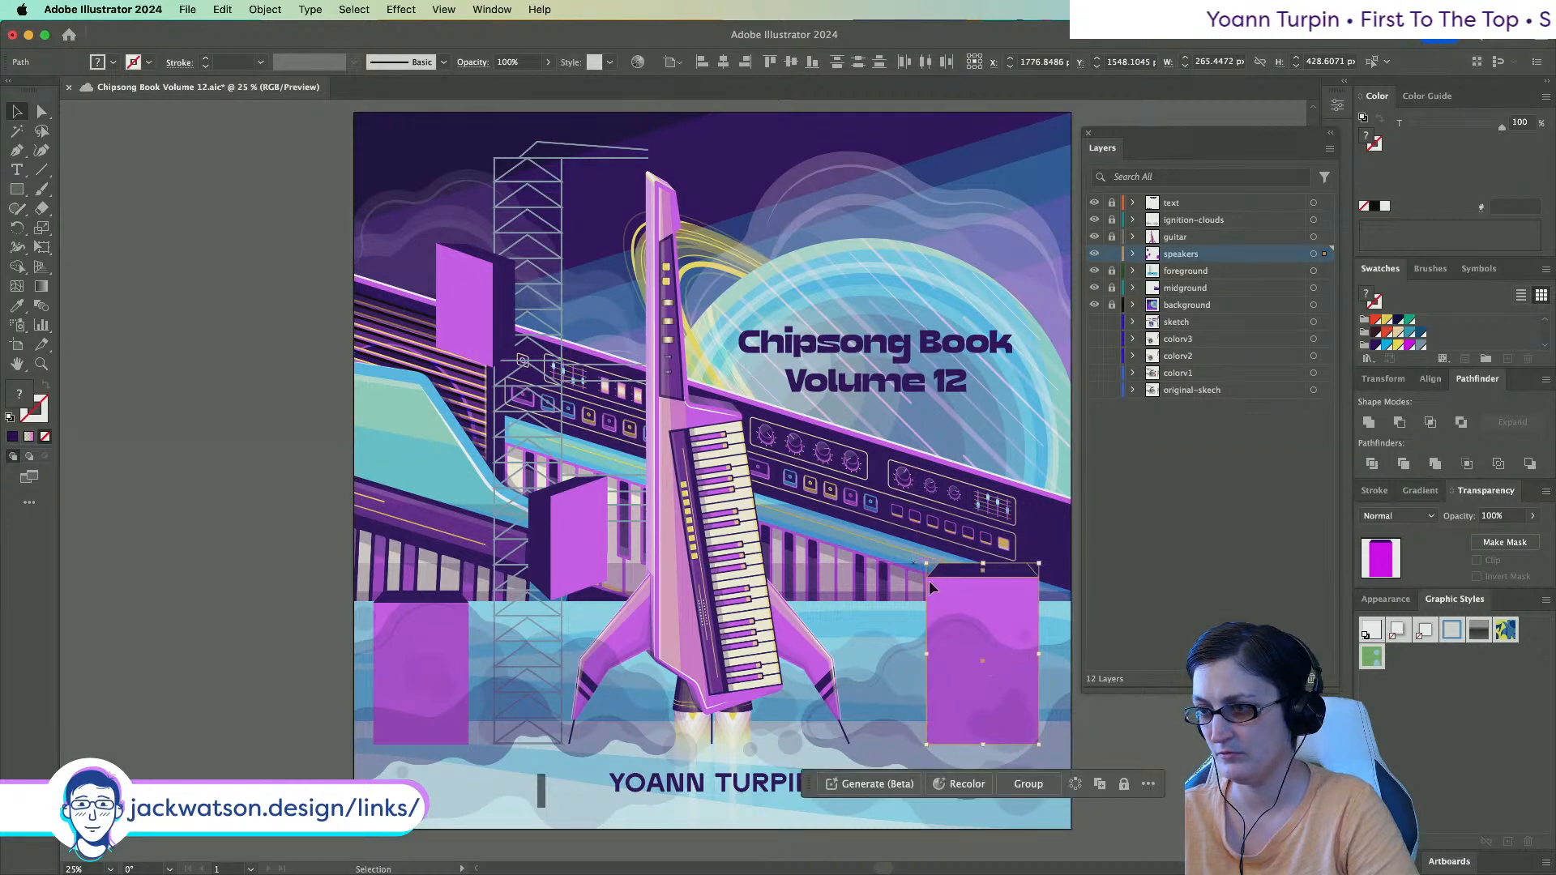
click(226, 576)
scroll(226, 577, down, 1)
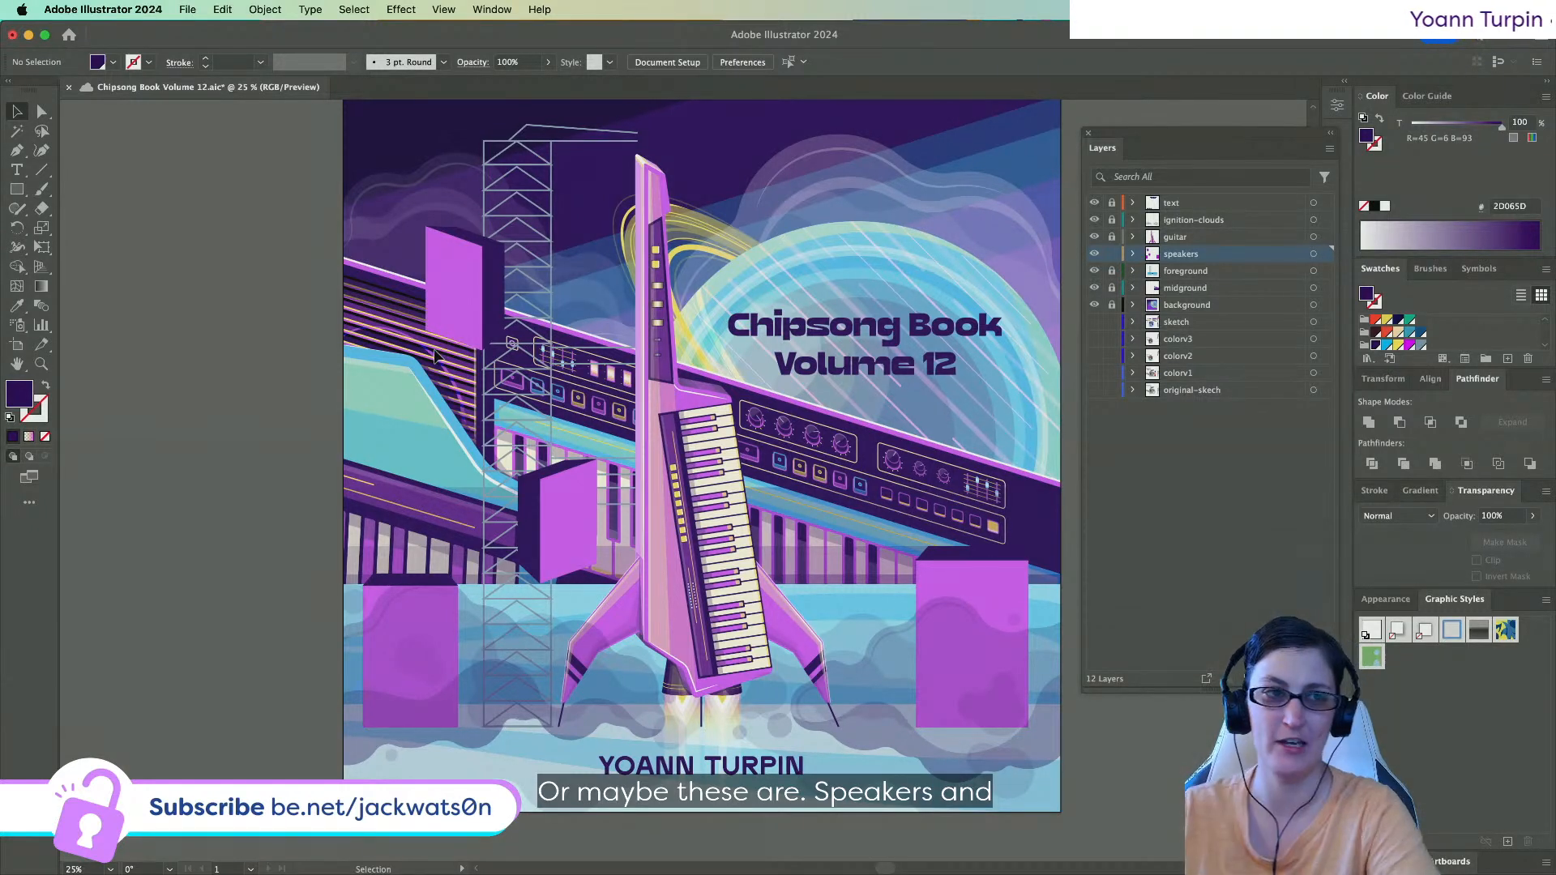
Widen the copied speaker so it measures about 439 × 505 px, and save the document.
click(958, 588)
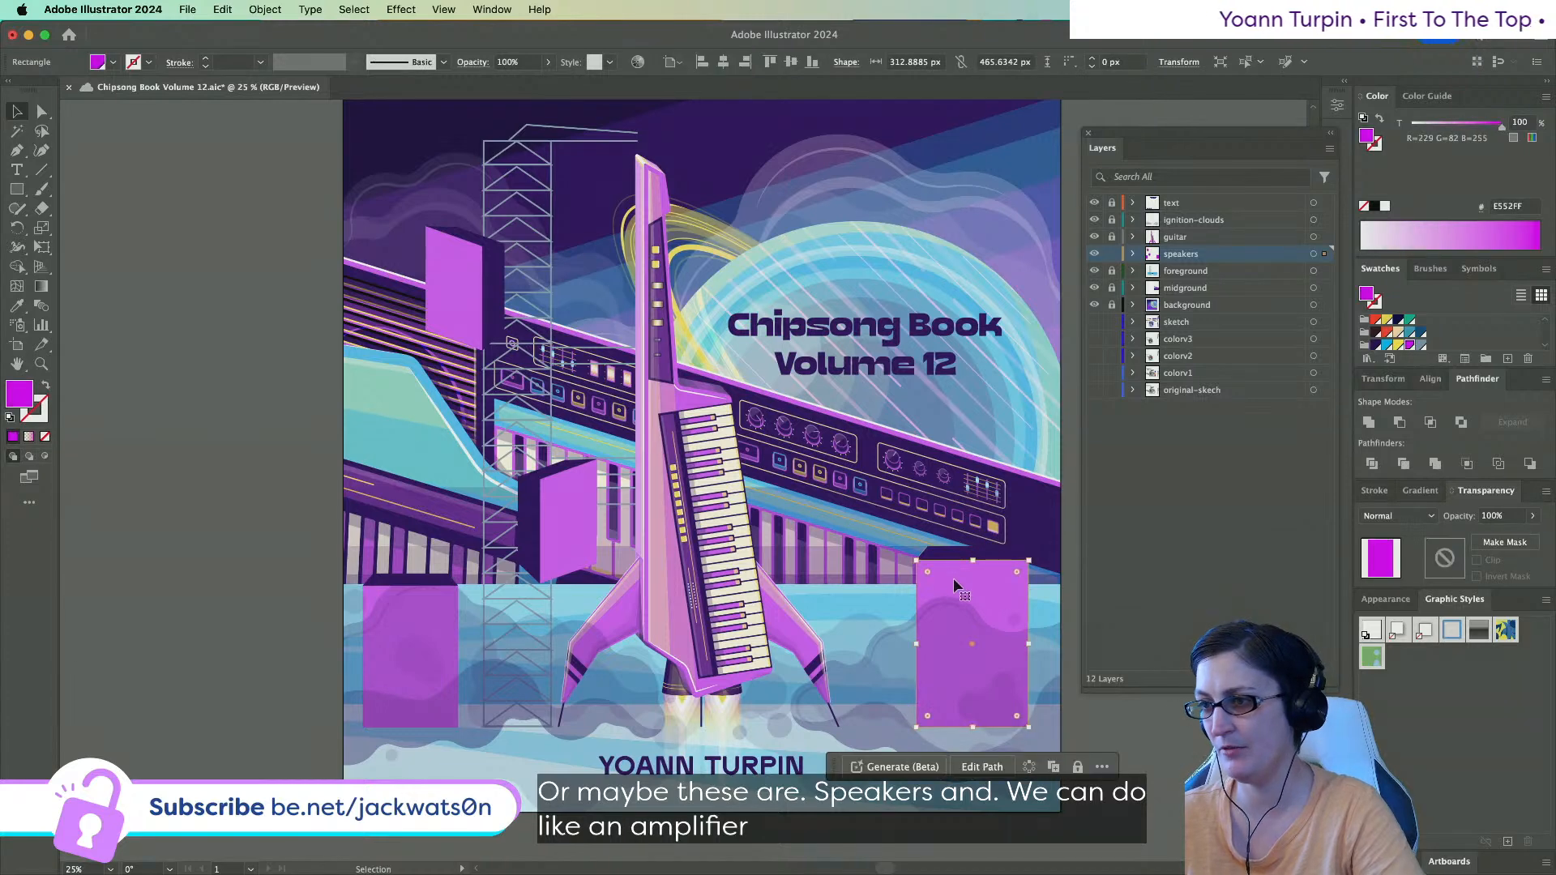
drag(919, 634, 873, 635)
key(super+s)
scroll(952, 613, right, 4)
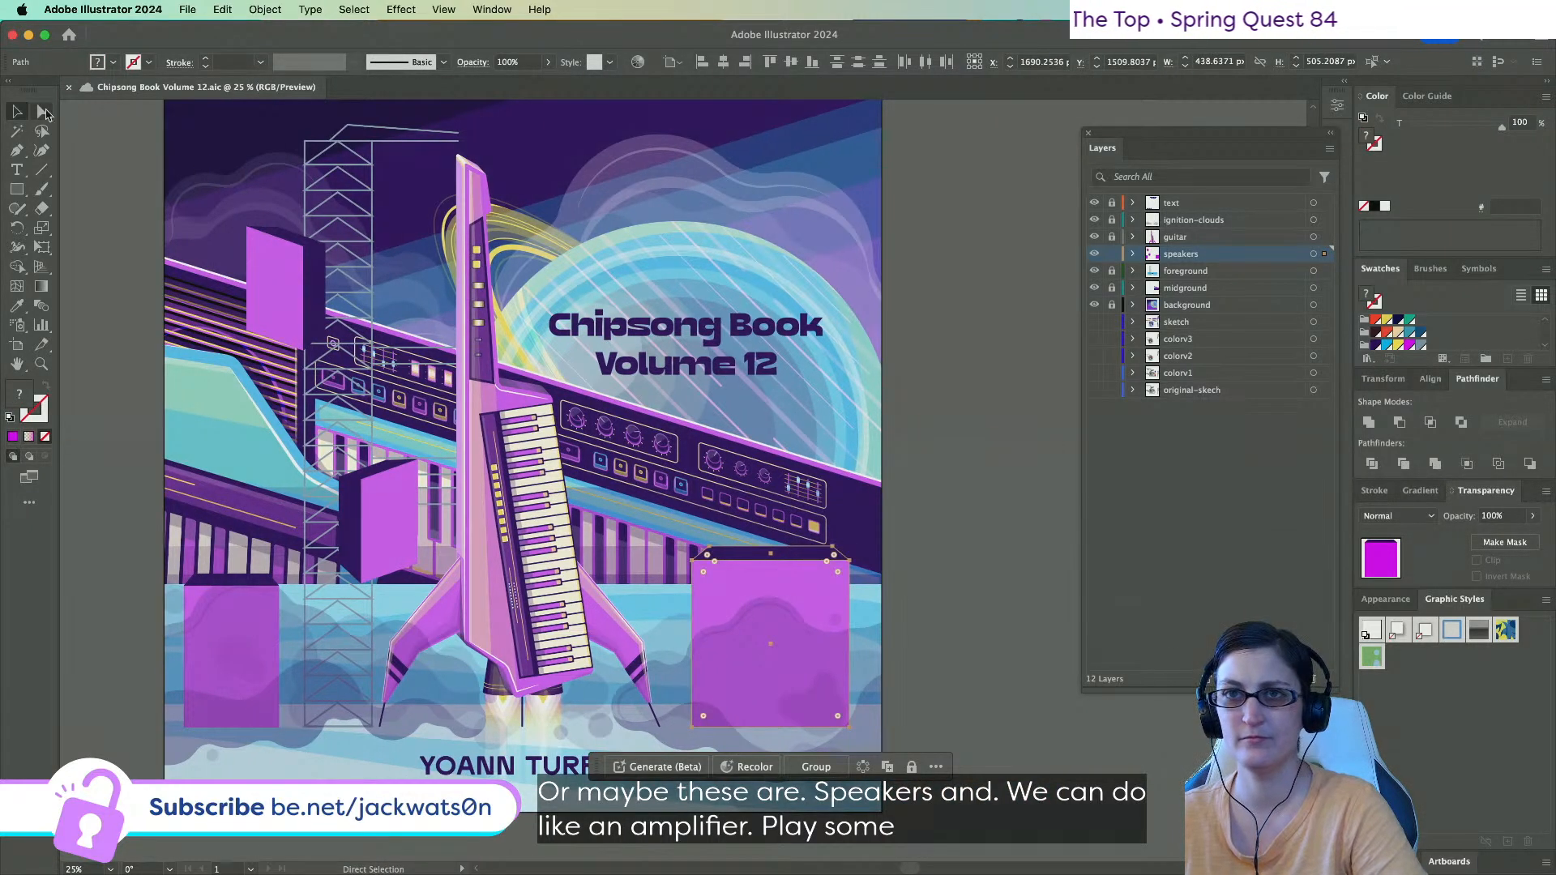
Group the large speaker's faces and isolate the group for editing.
click(41, 111)
right_click(713, 466)
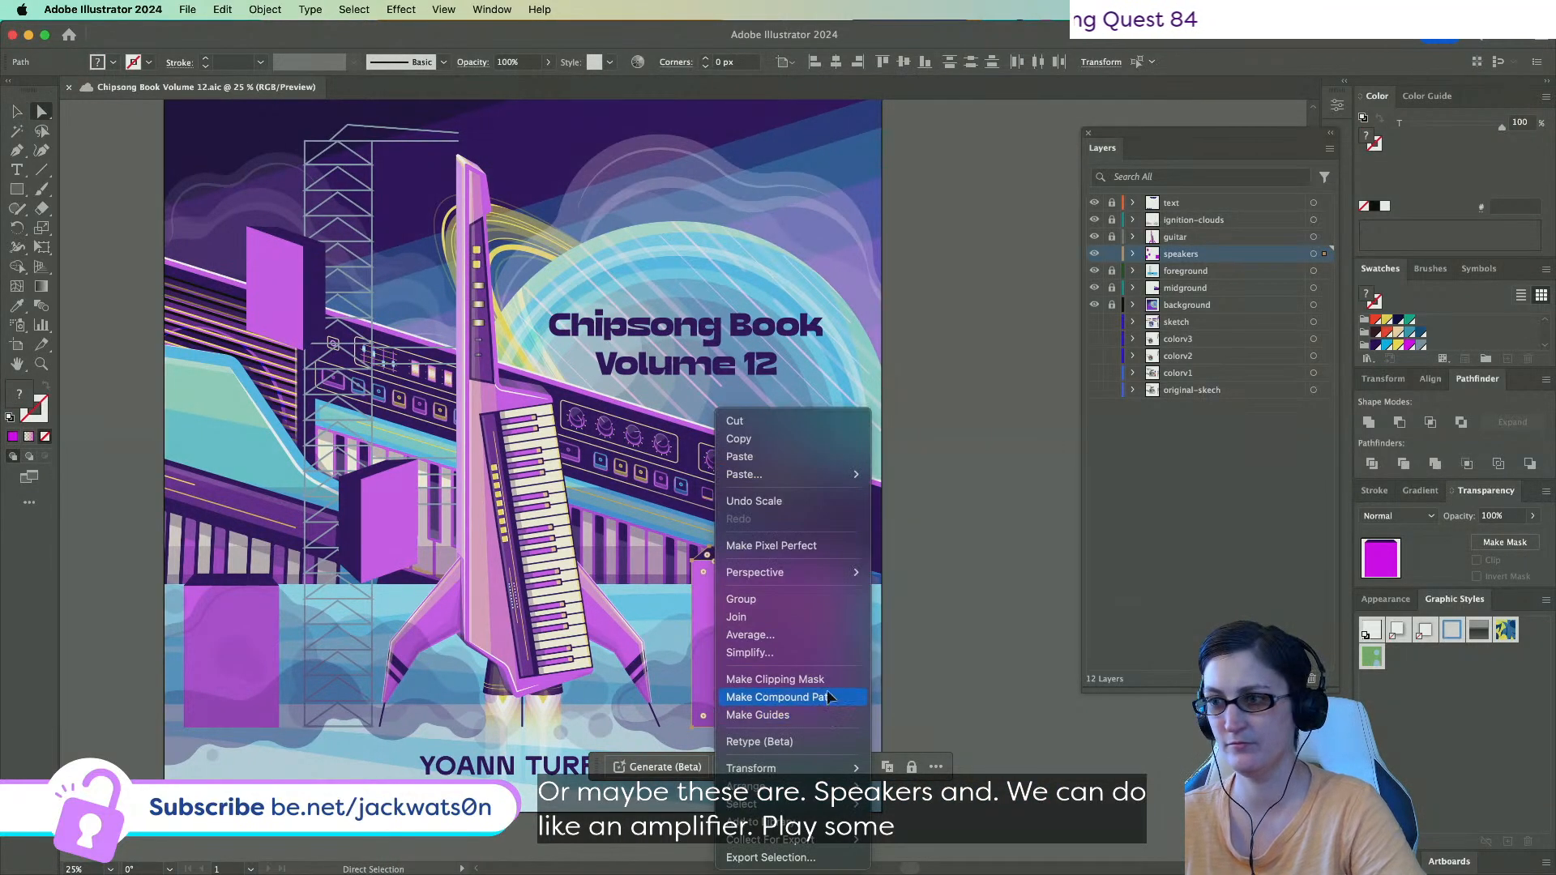
click(796, 601)
right_click(737, 628)
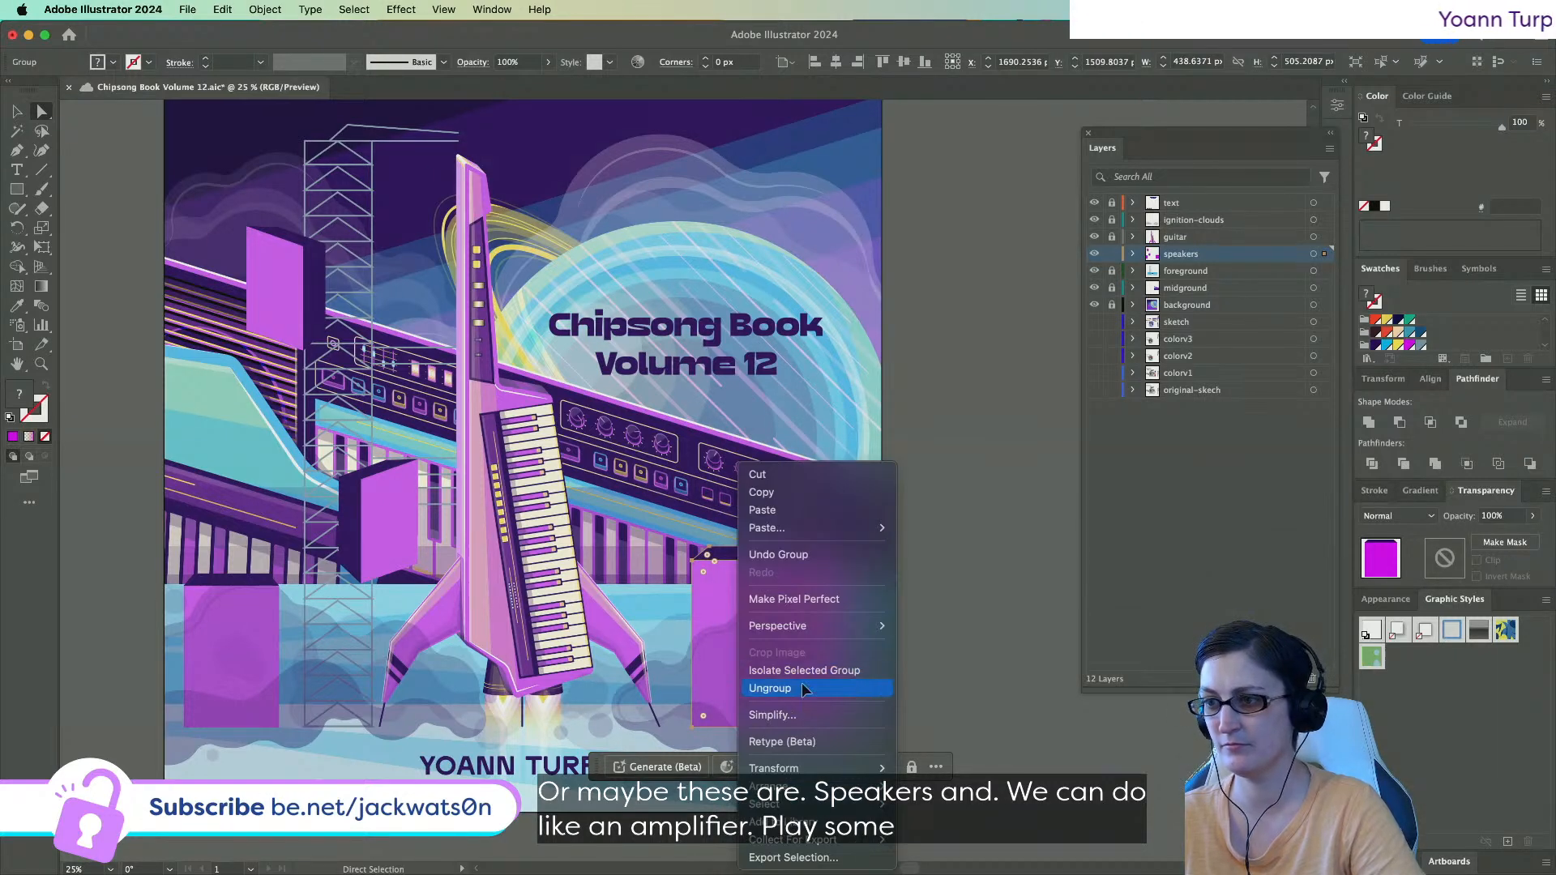
click(778, 671)
Stack a shorter box on the large speaker as an amplifier, about 439 × 583 px overall, and exit isolation.
click(840, 562)
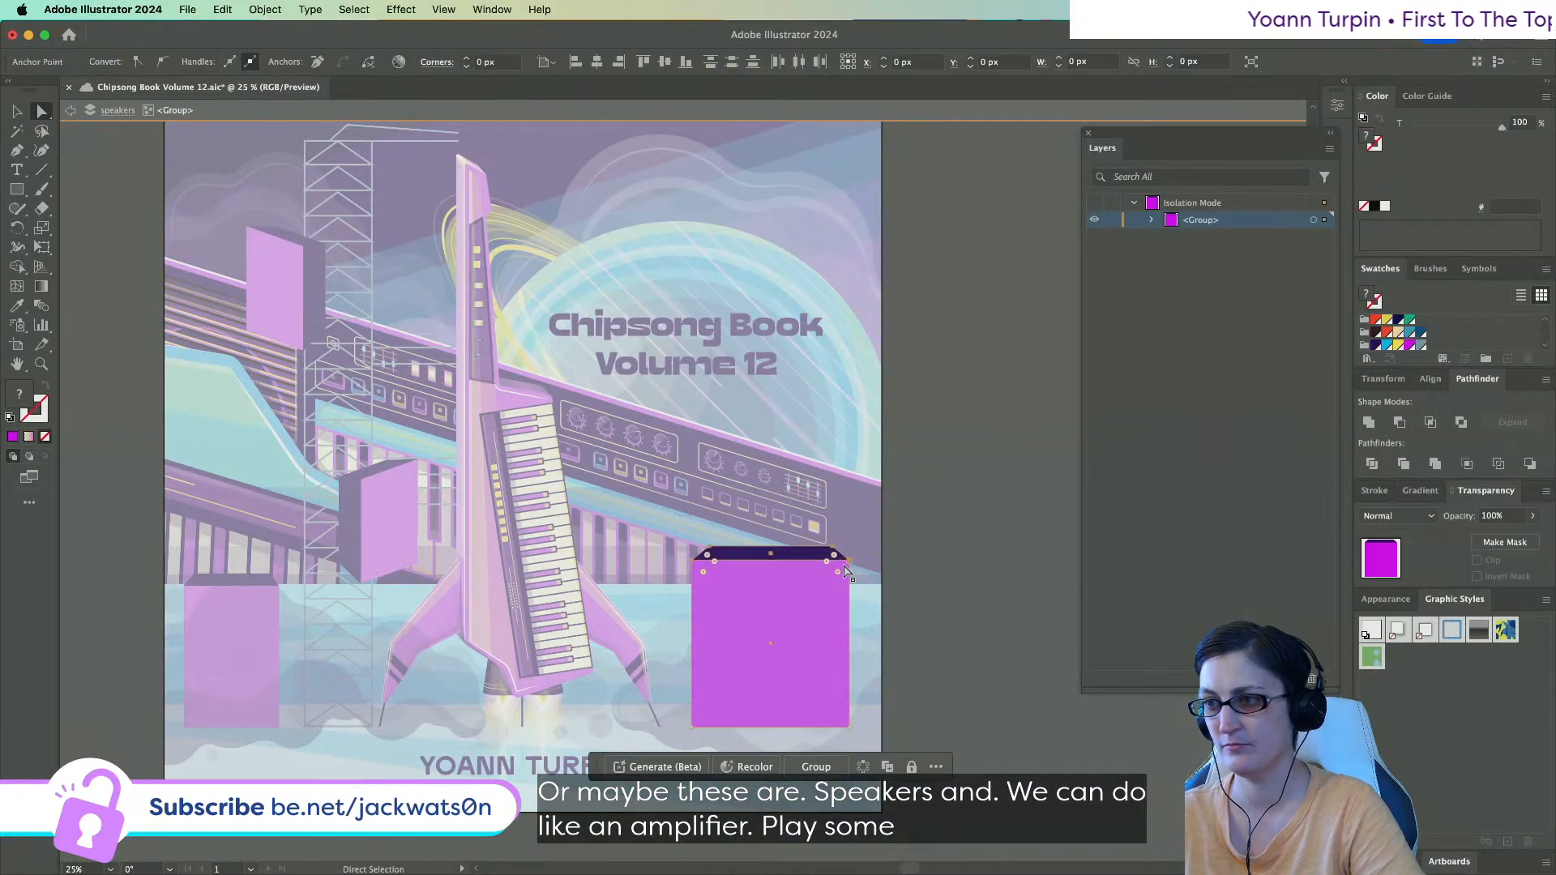
drag(848, 568, 782, 453)
key(super+z)
drag(639, 334, 857, 532)
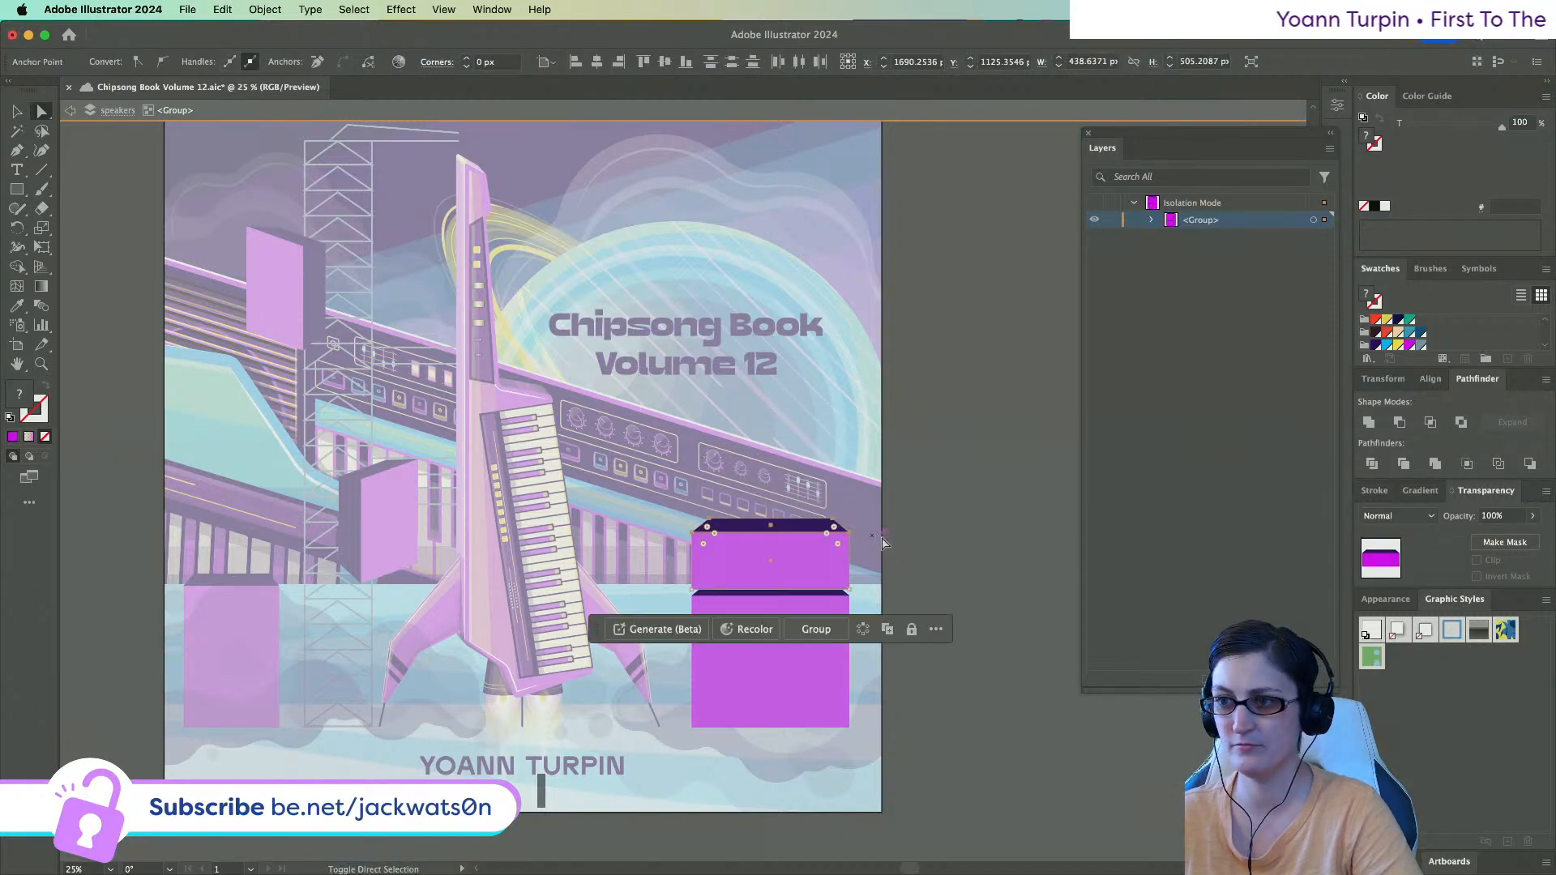
click(161, 201)
click(71, 110)
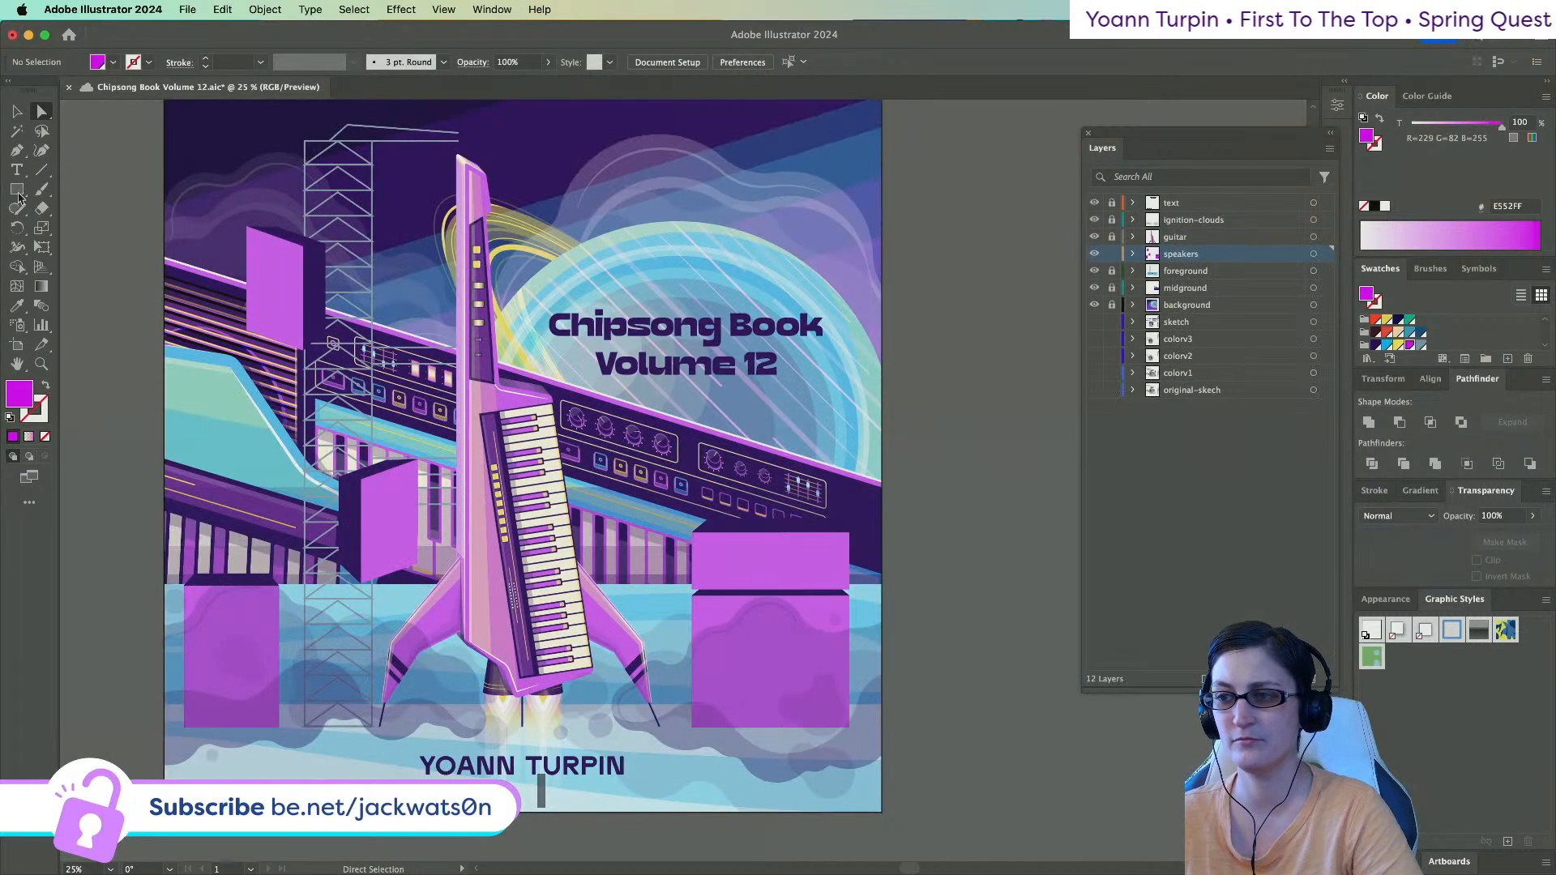
Try to shift the amplifier stack slightly lower.
click(18, 112)
click(751, 543)
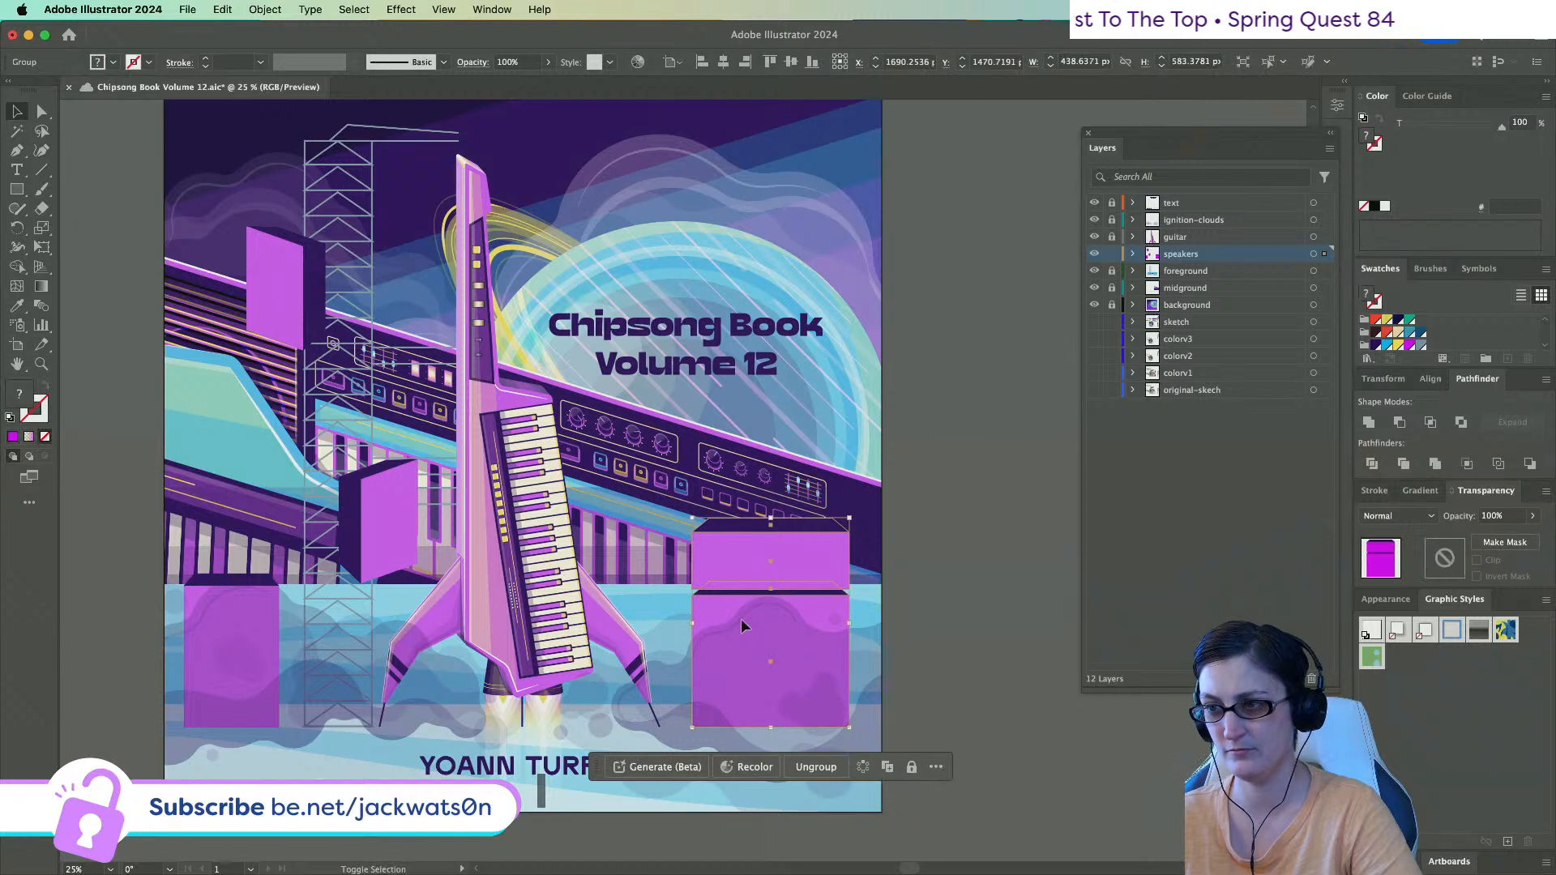
drag(721, 610, 723, 629)
key(super+z)
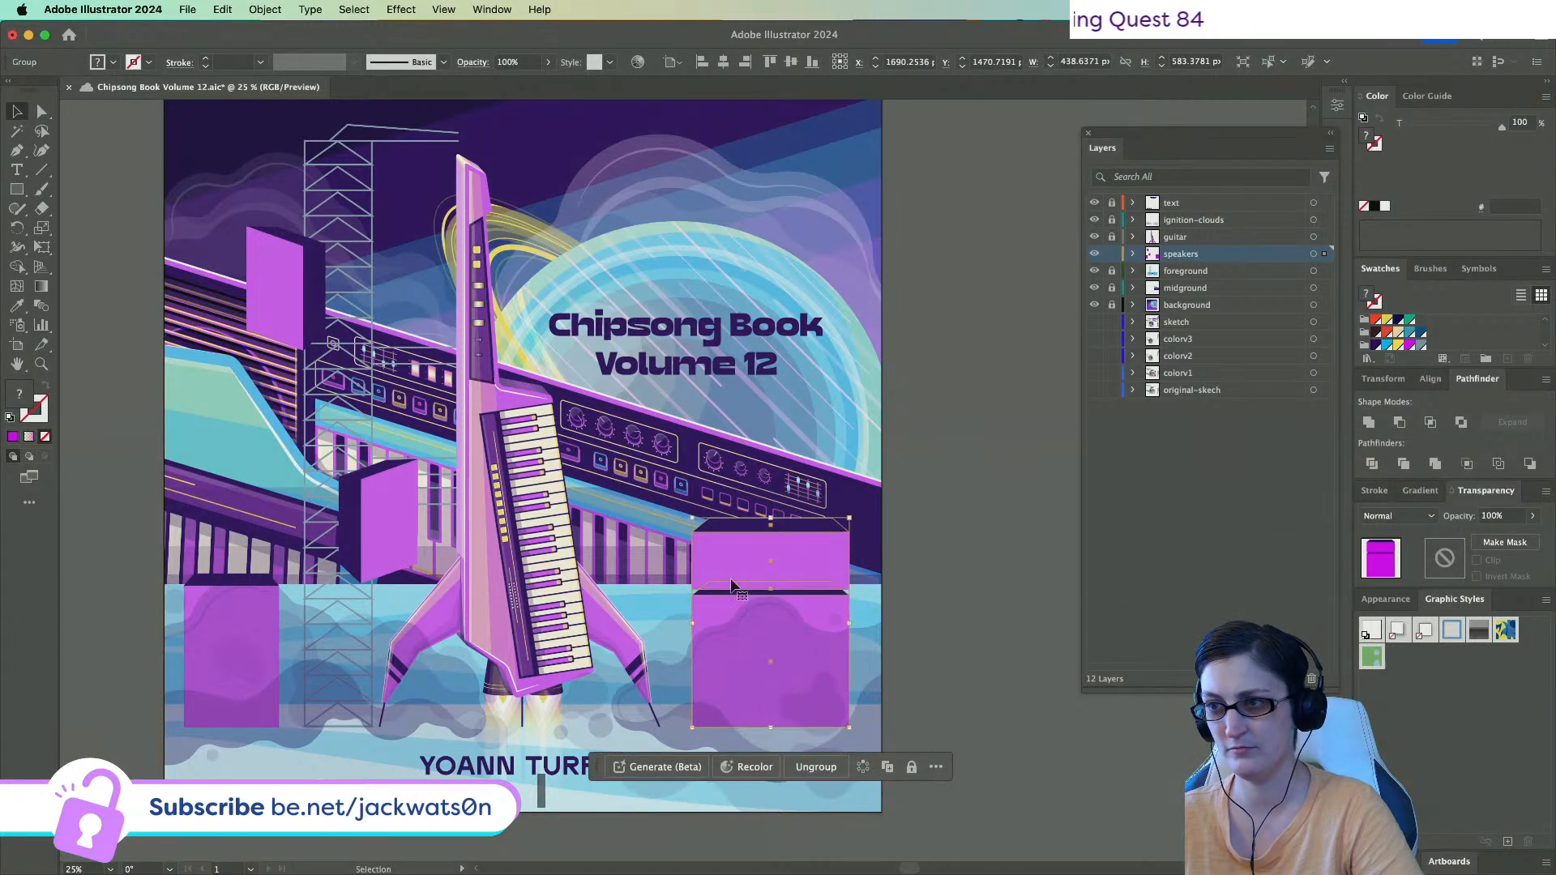
drag(739, 567, 734, 587)
key(super+z)
click(639, 566)
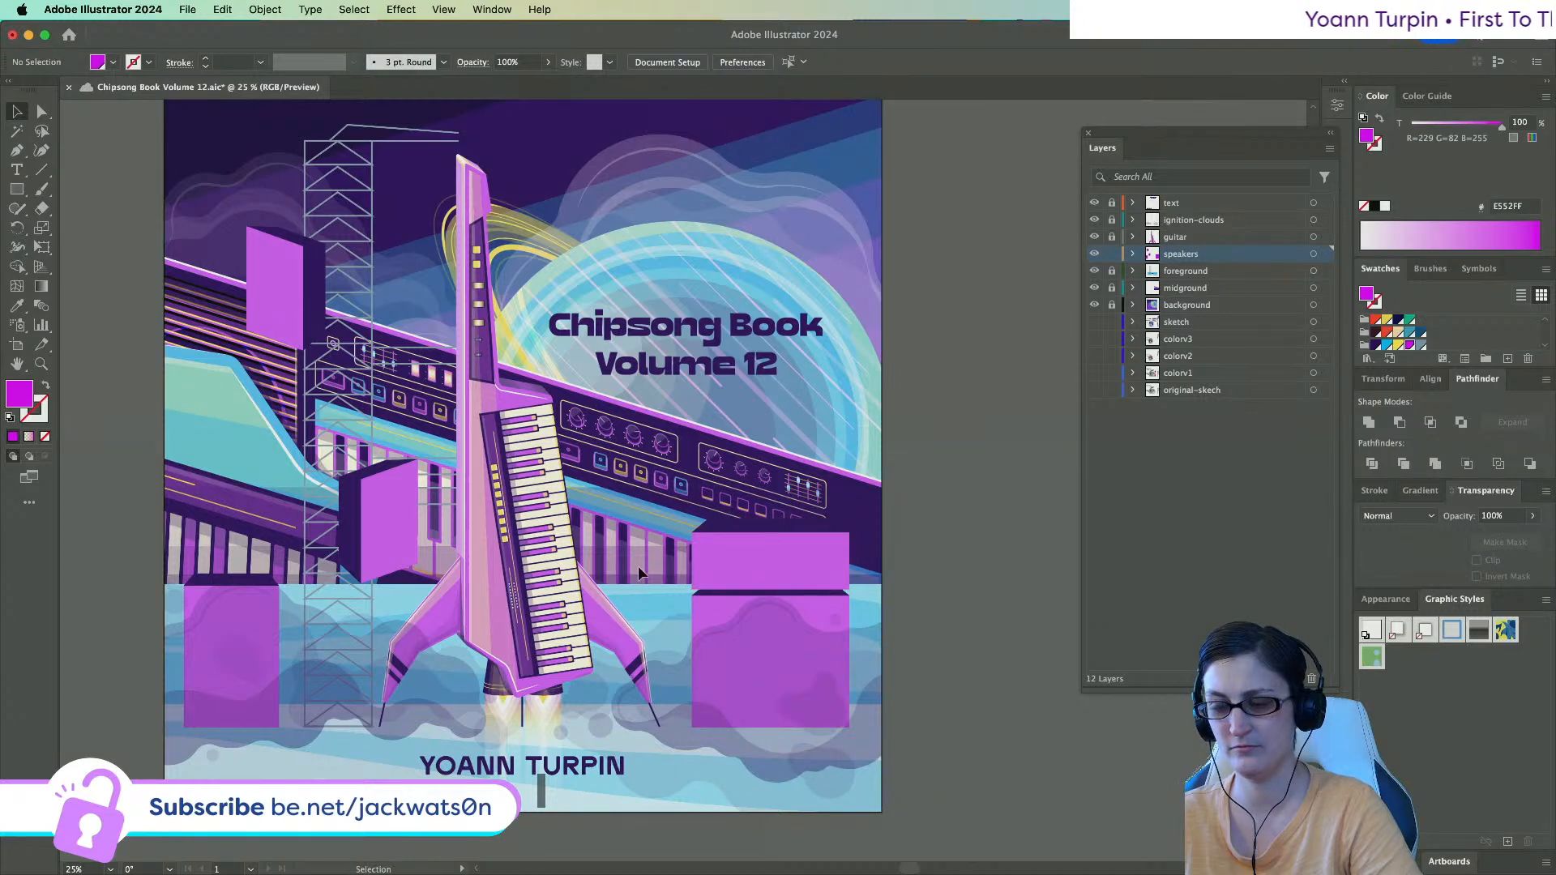
scroll(639, 566, left, 4)
click(902, 557)
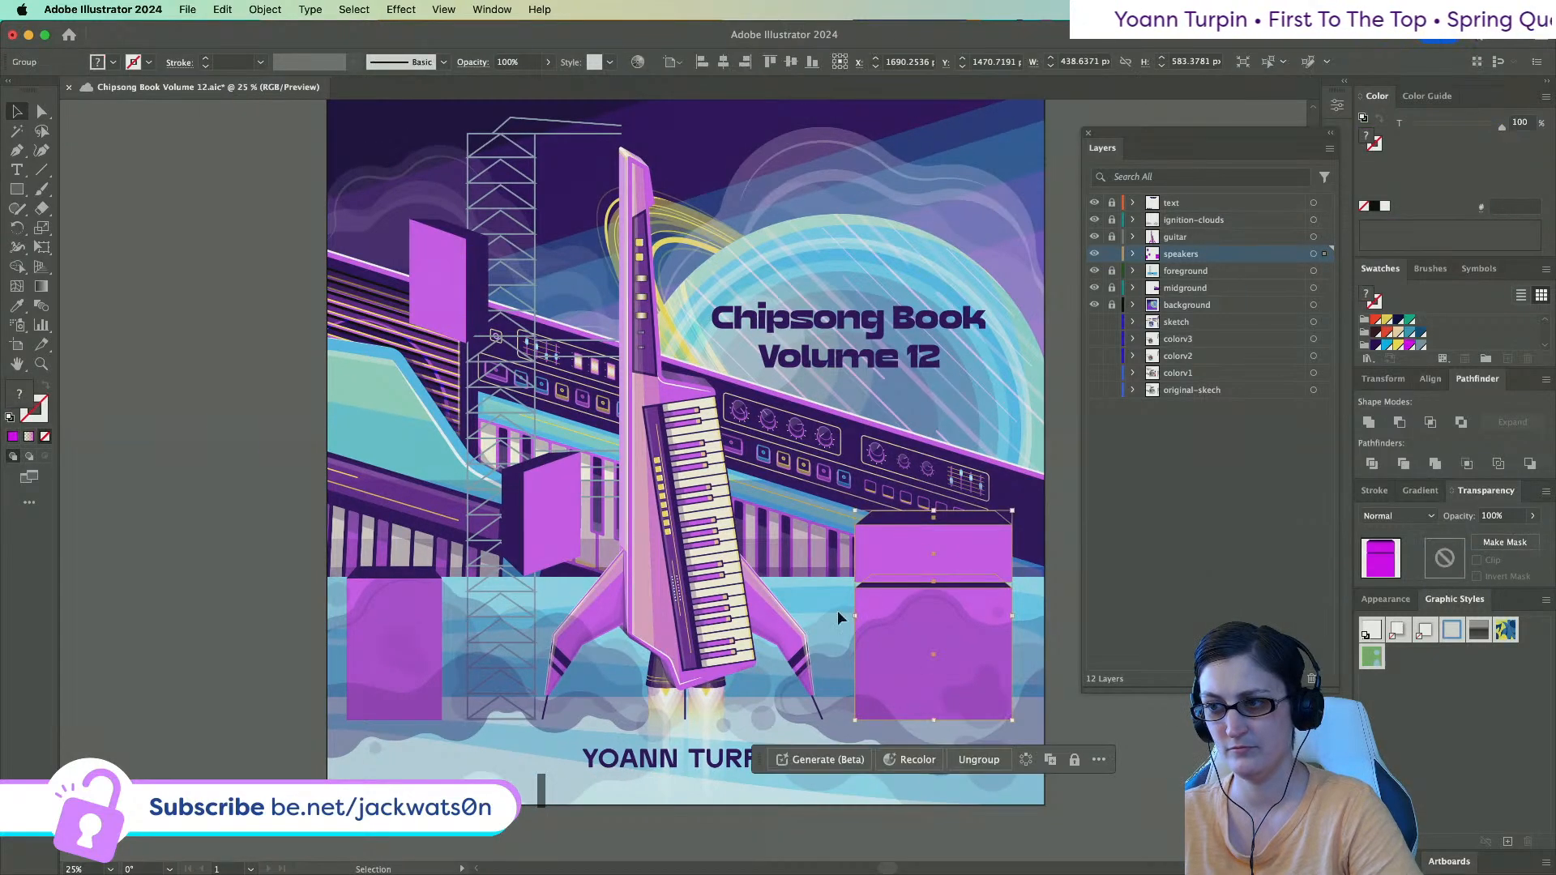
key(Delete)
scroll(413, 569, down, 2)
scroll(414, 572, left, 2)
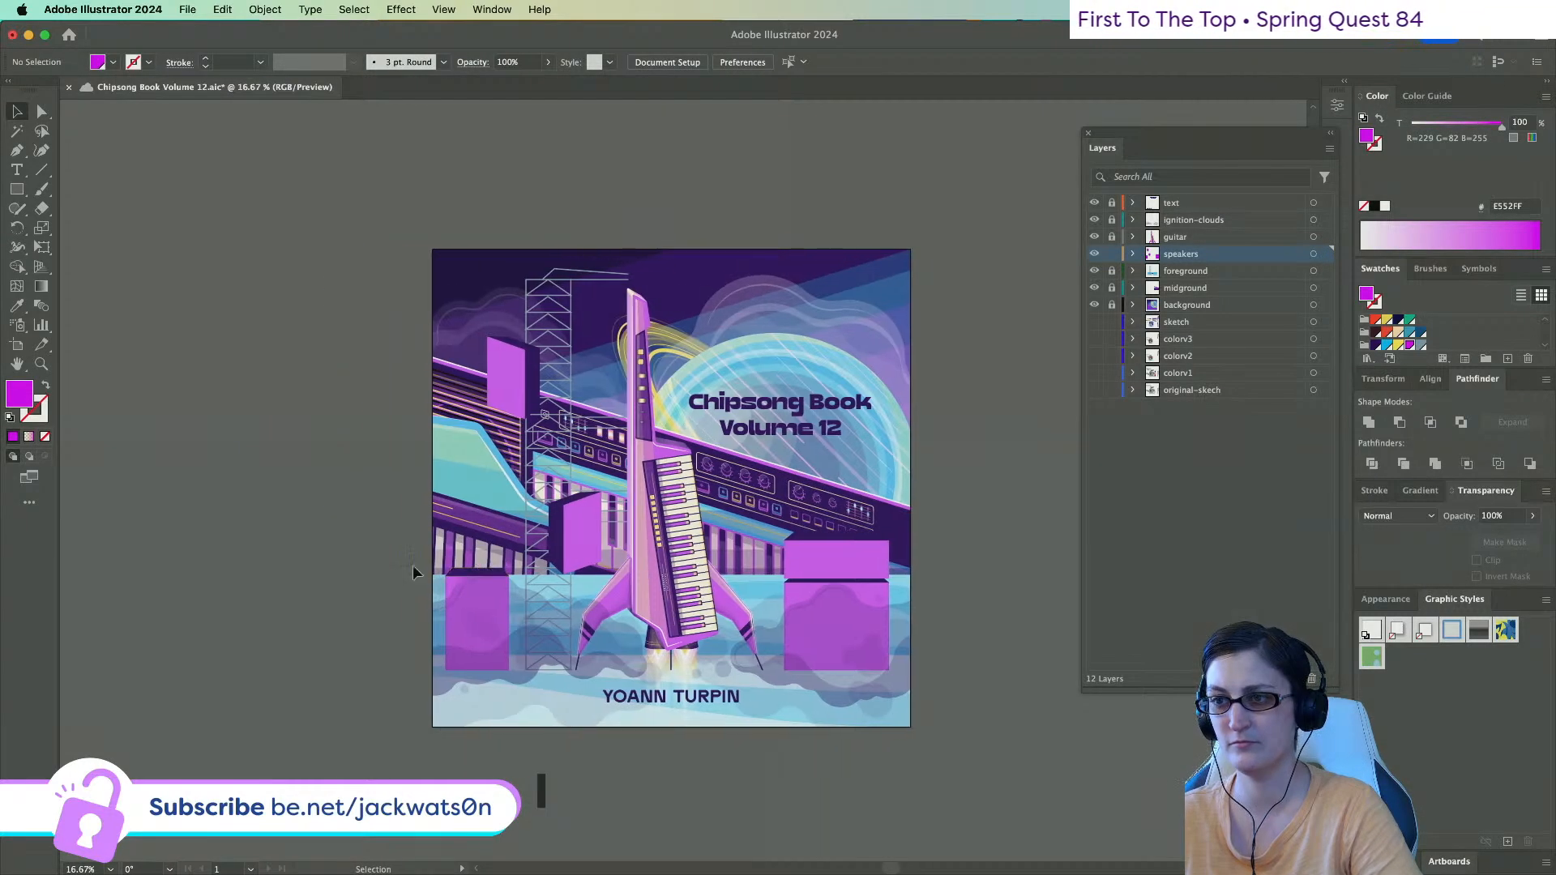
Scale down the upper angled speaker beside the lattice tower slightly.
scroll(503, 441, up, 1)
click(452, 387)
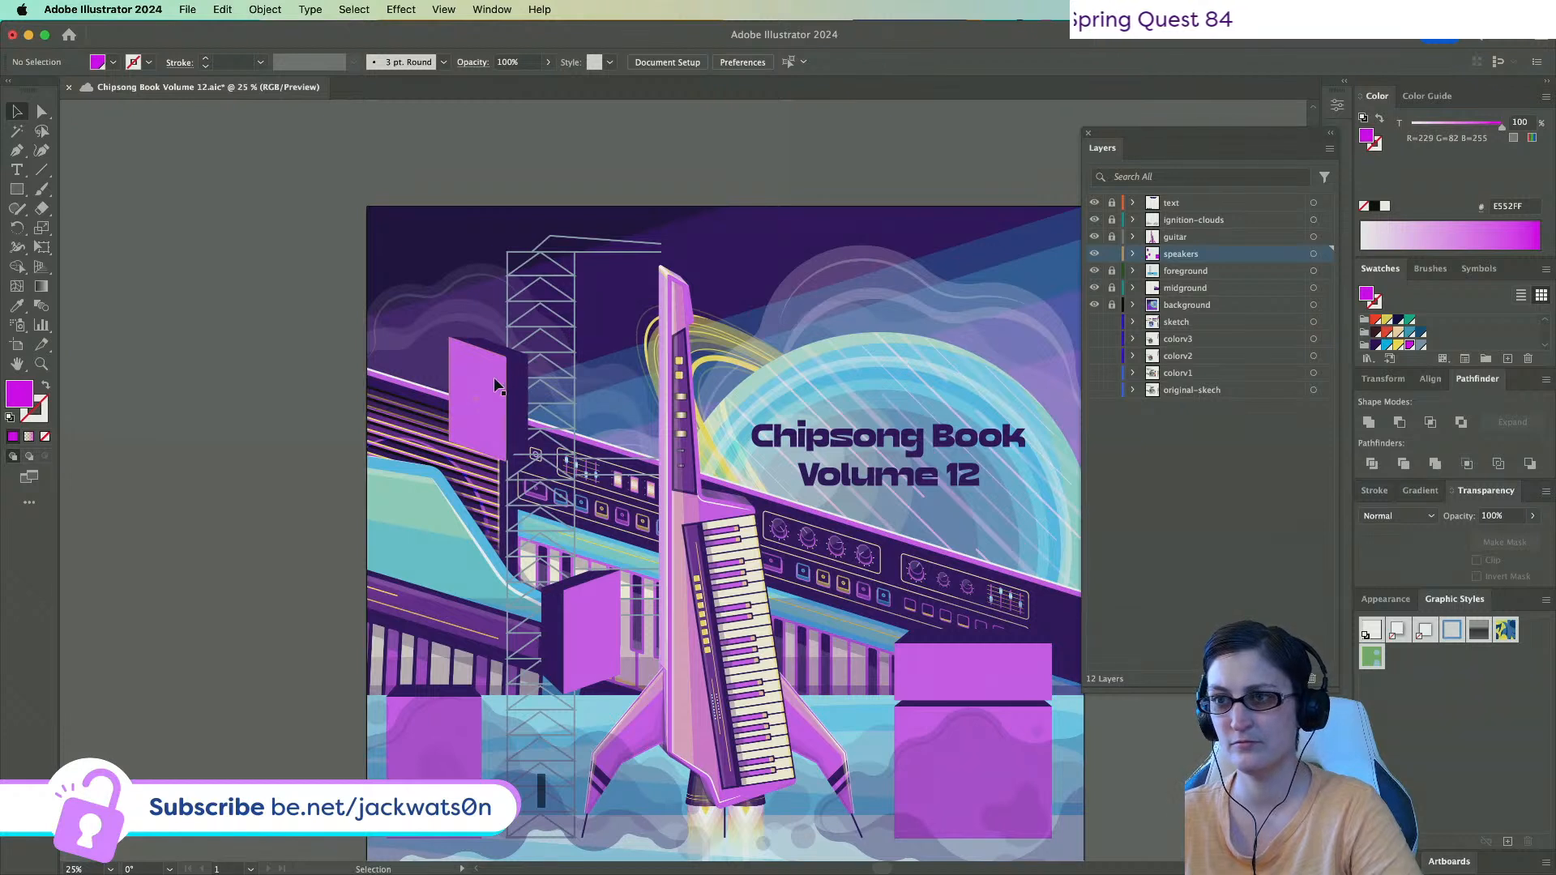
drag(452, 402, 464, 403)
click(533, 638)
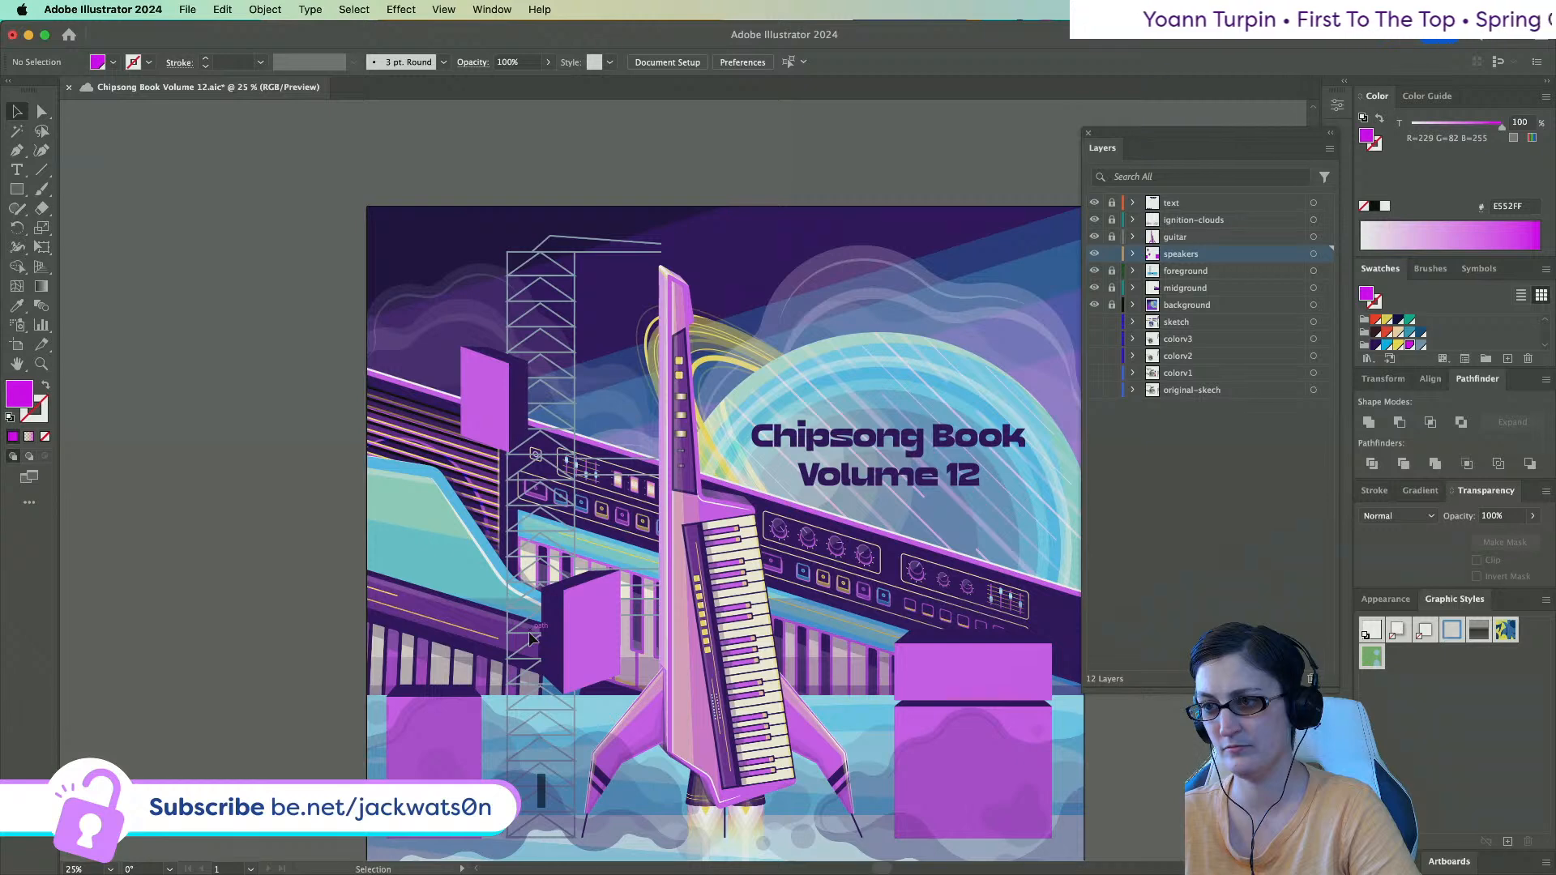
Move the small front-facing speaker and the amplifier stack lower, to about Y 1621 px and Y 1606 px.
scroll(533, 639, down, 1)
scroll(712, 650, up, 1)
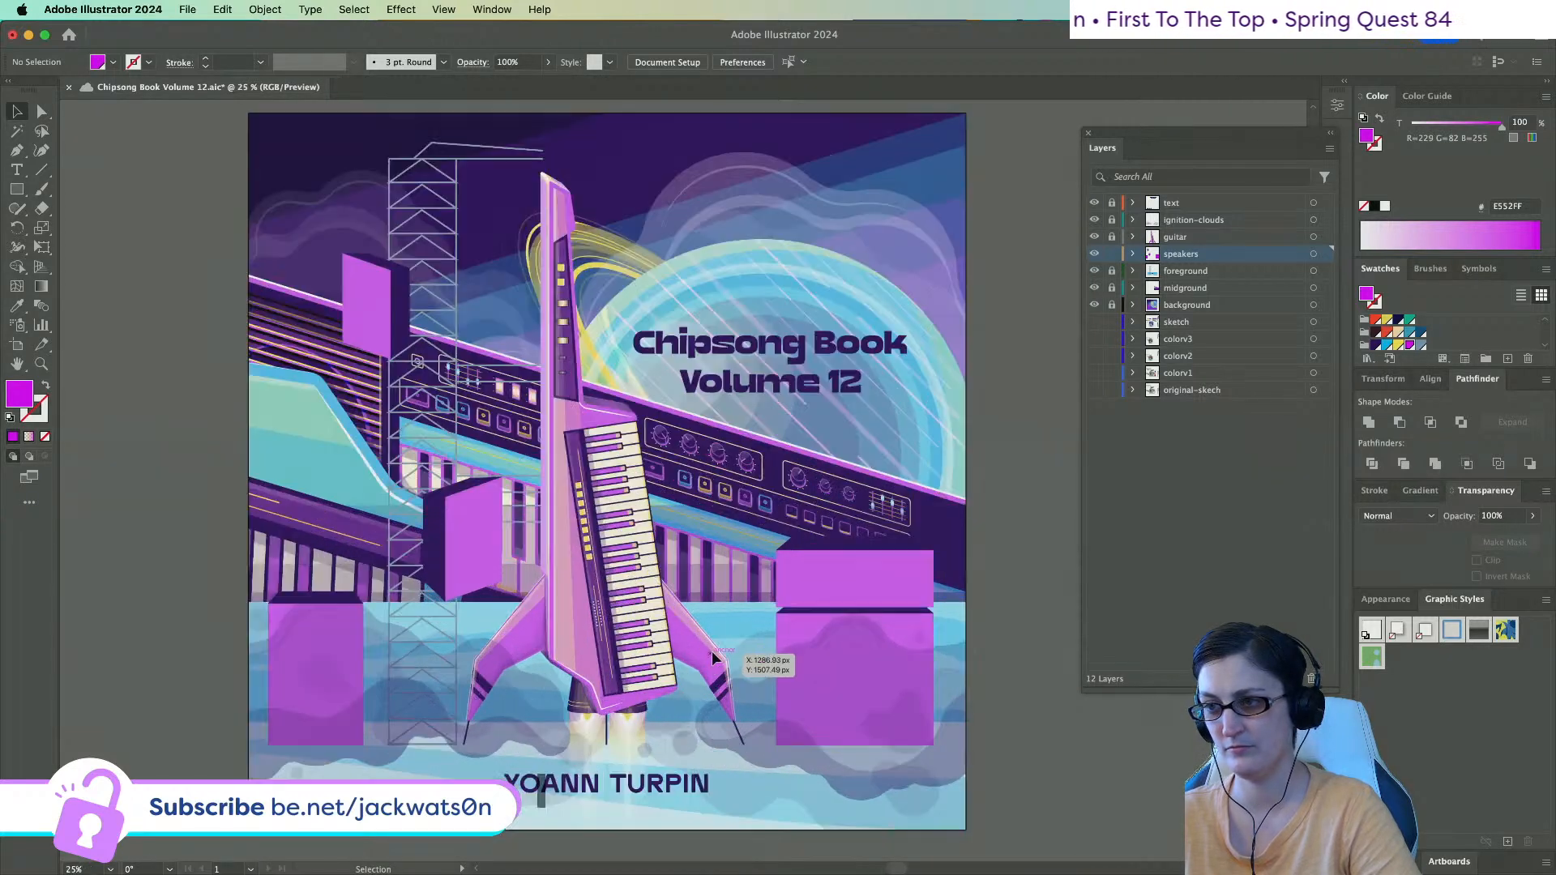
click(343, 649)
drag(343, 595, 348, 653)
mouse_move(843, 663)
mouse_down()
mouse_move(845, 683)
mouse_move(838, 666)
mouse_up()
scroll(838, 664, down, 3)
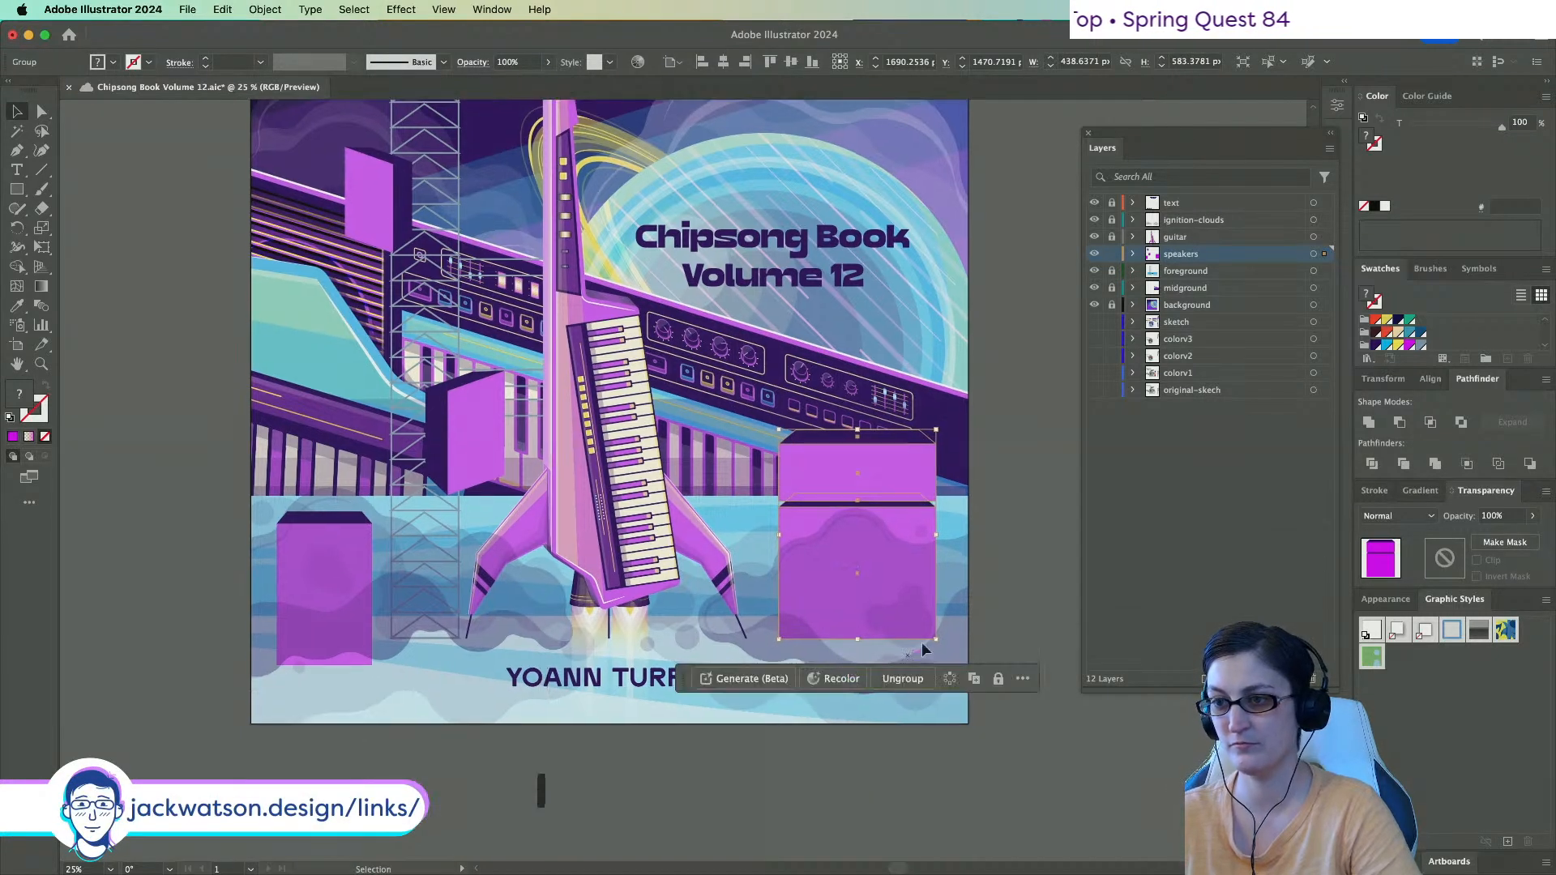
drag(850, 592, 853, 641)
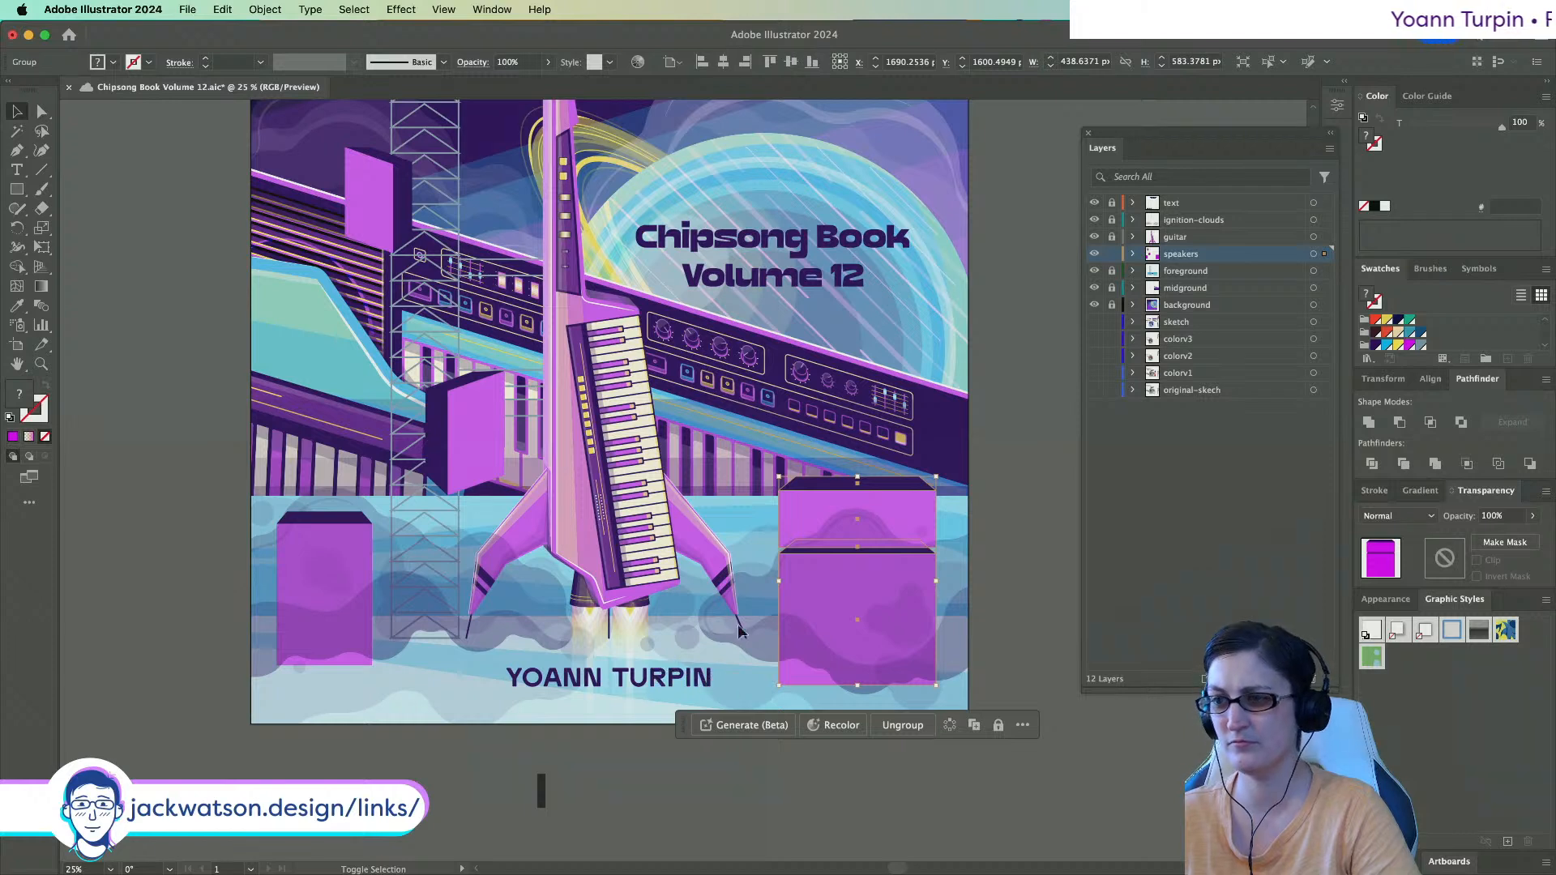
drag(851, 601, 760, 598)
key(super+z)
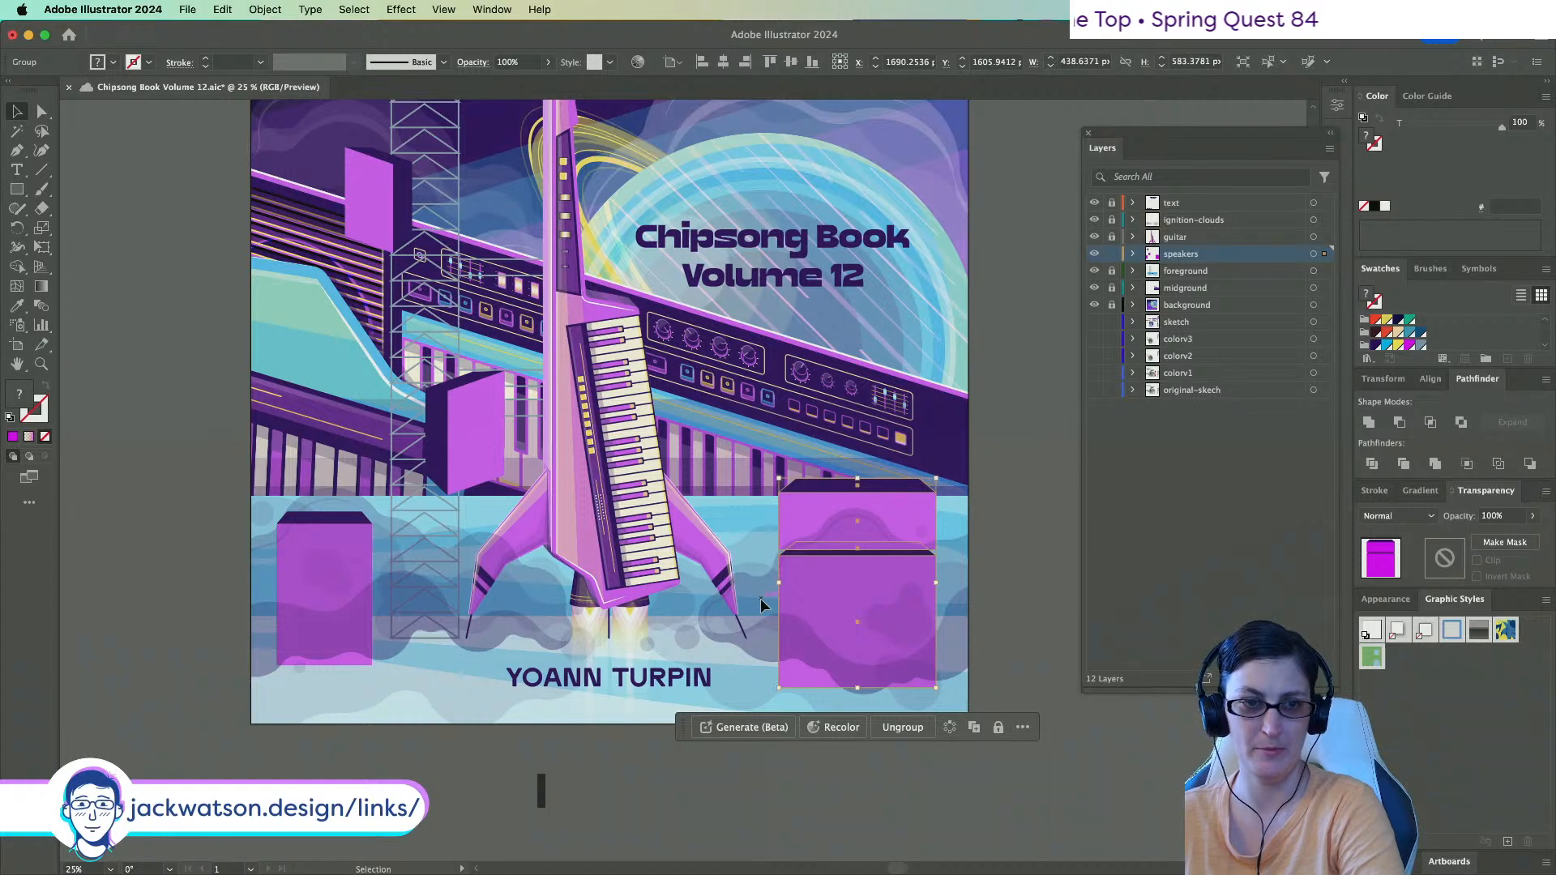
click(1004, 641)
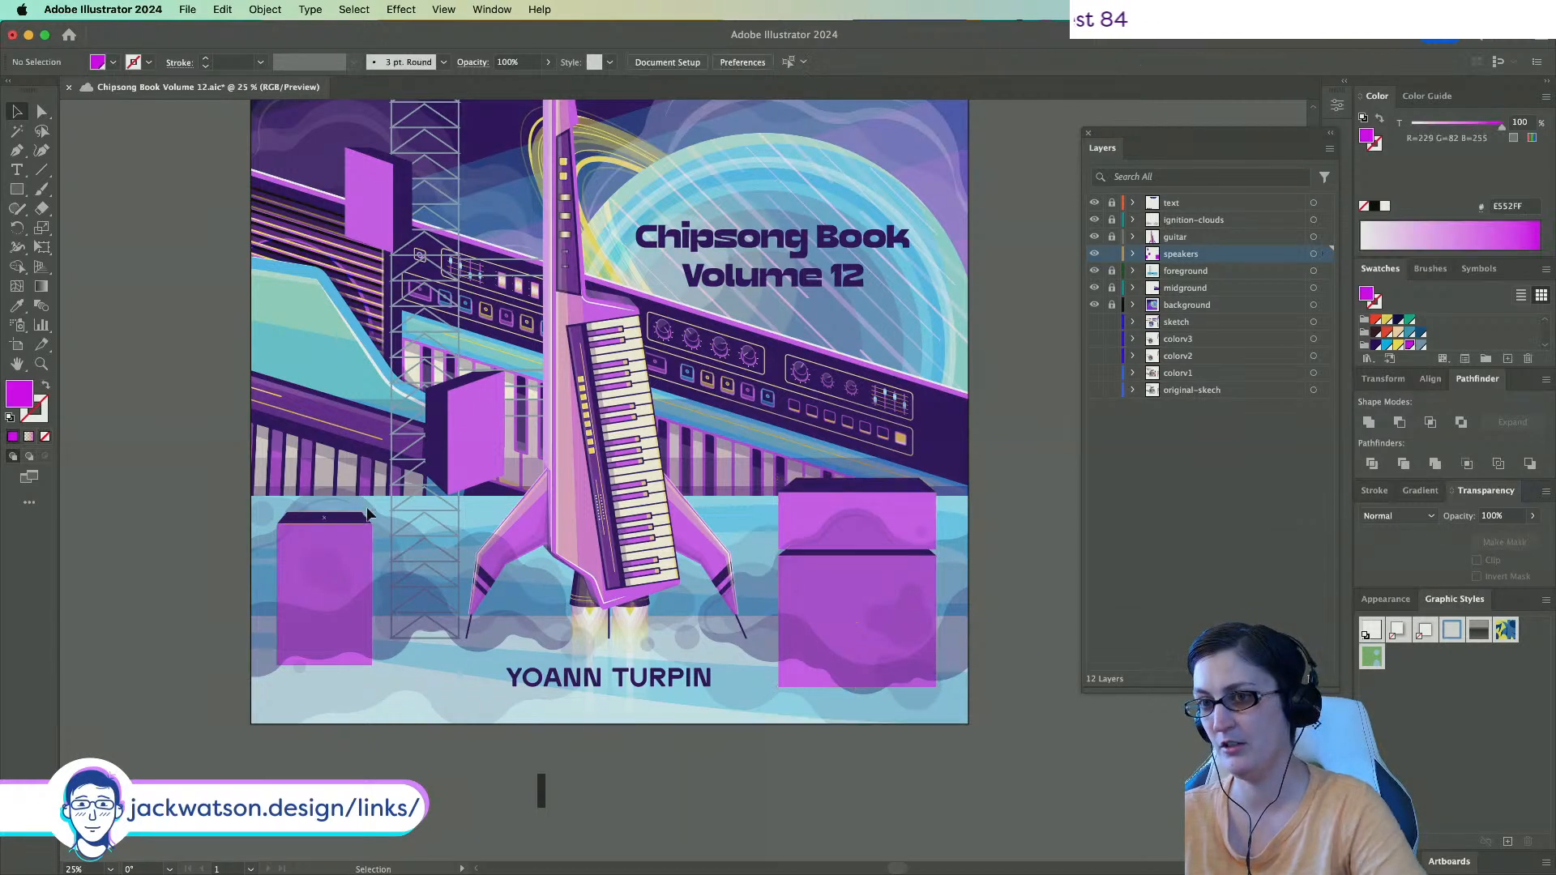
Examine the placement of the speakers within the whole cover composition.
scroll(297, 378, up, 3)
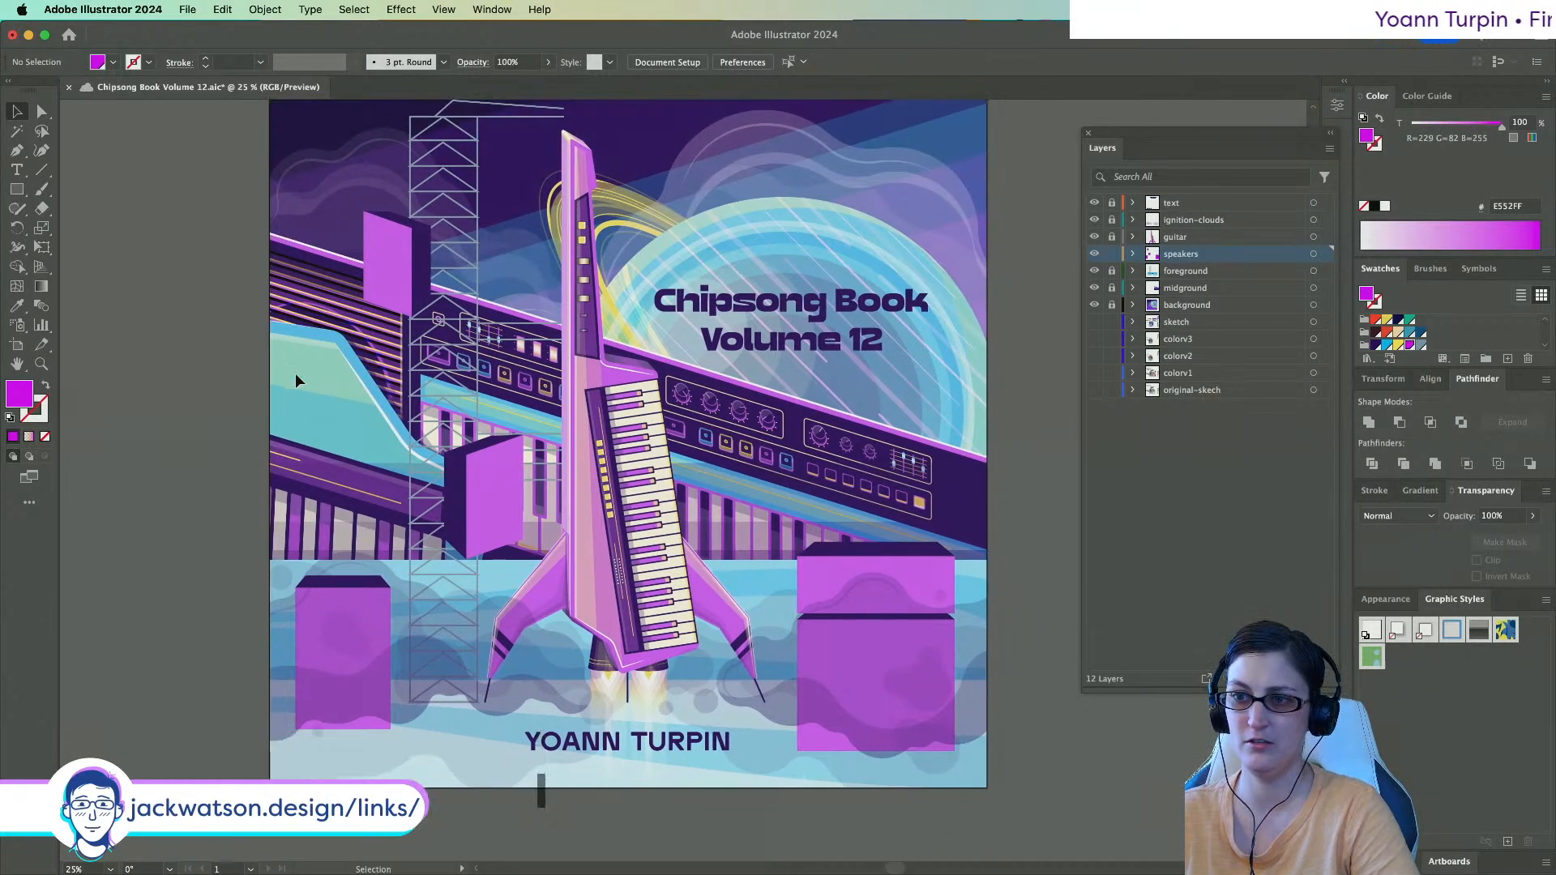
click(322, 587)
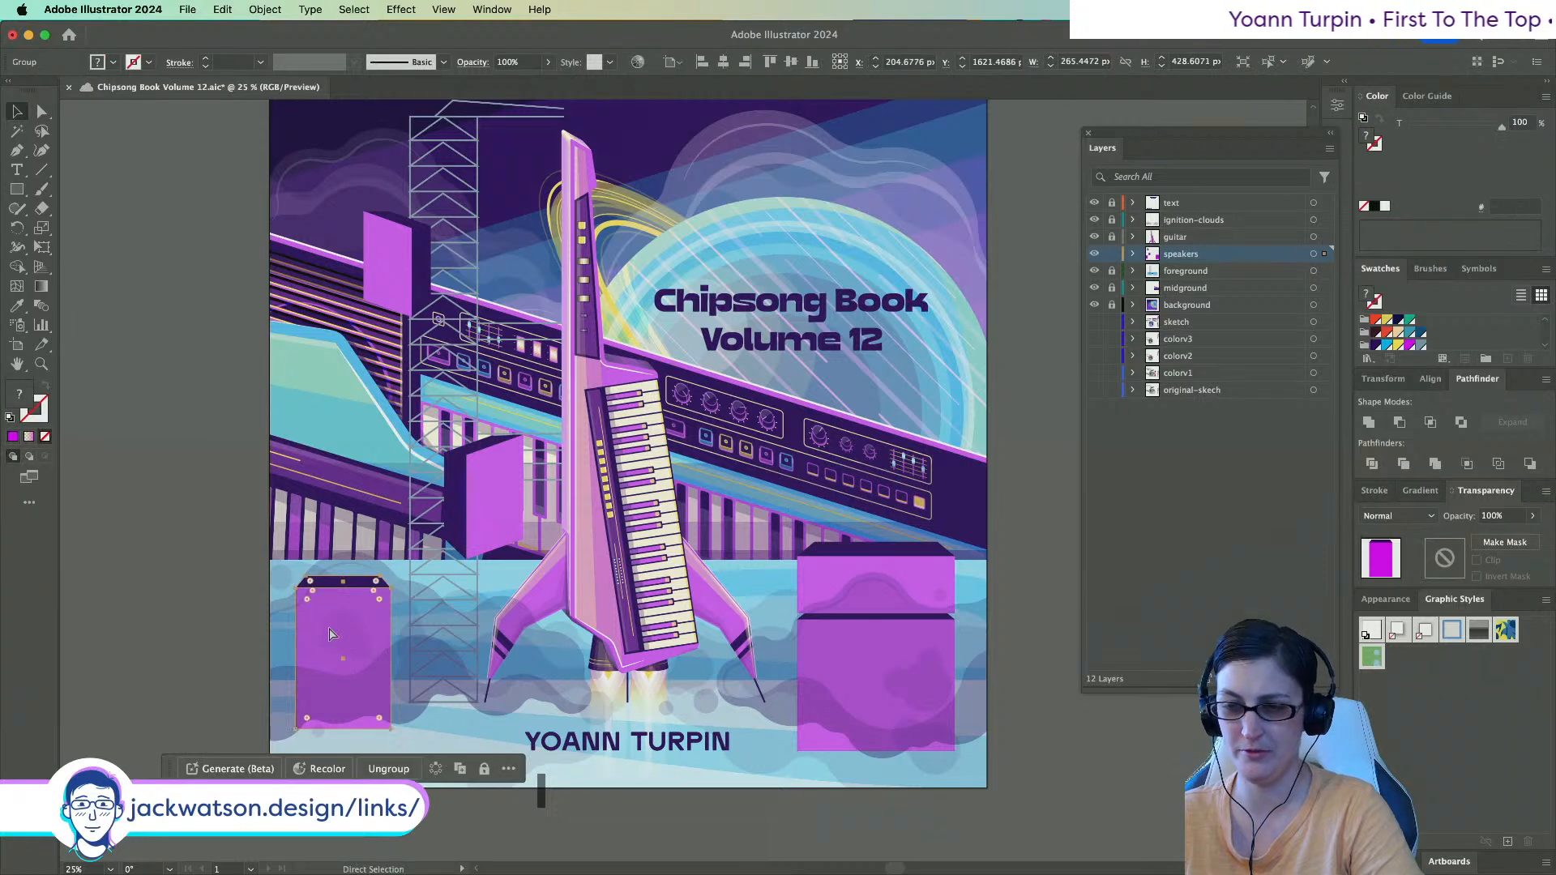
mouse_move(307, 595)
mouse_down()
mouse_move(325, 598)
mouse_move(295, 577)
mouse_up()
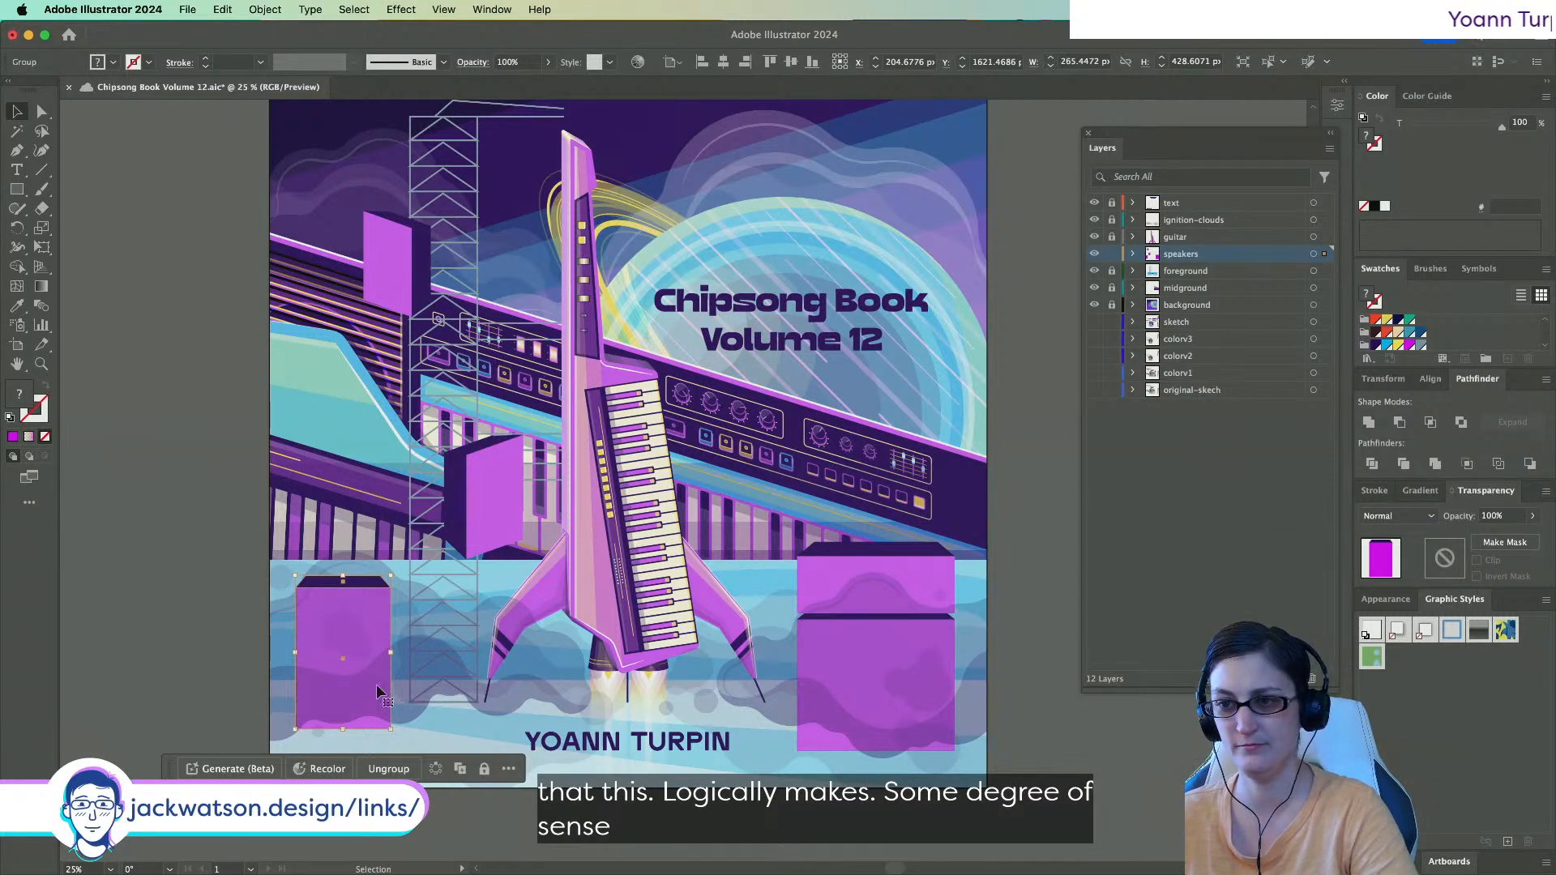
click(256, 646)
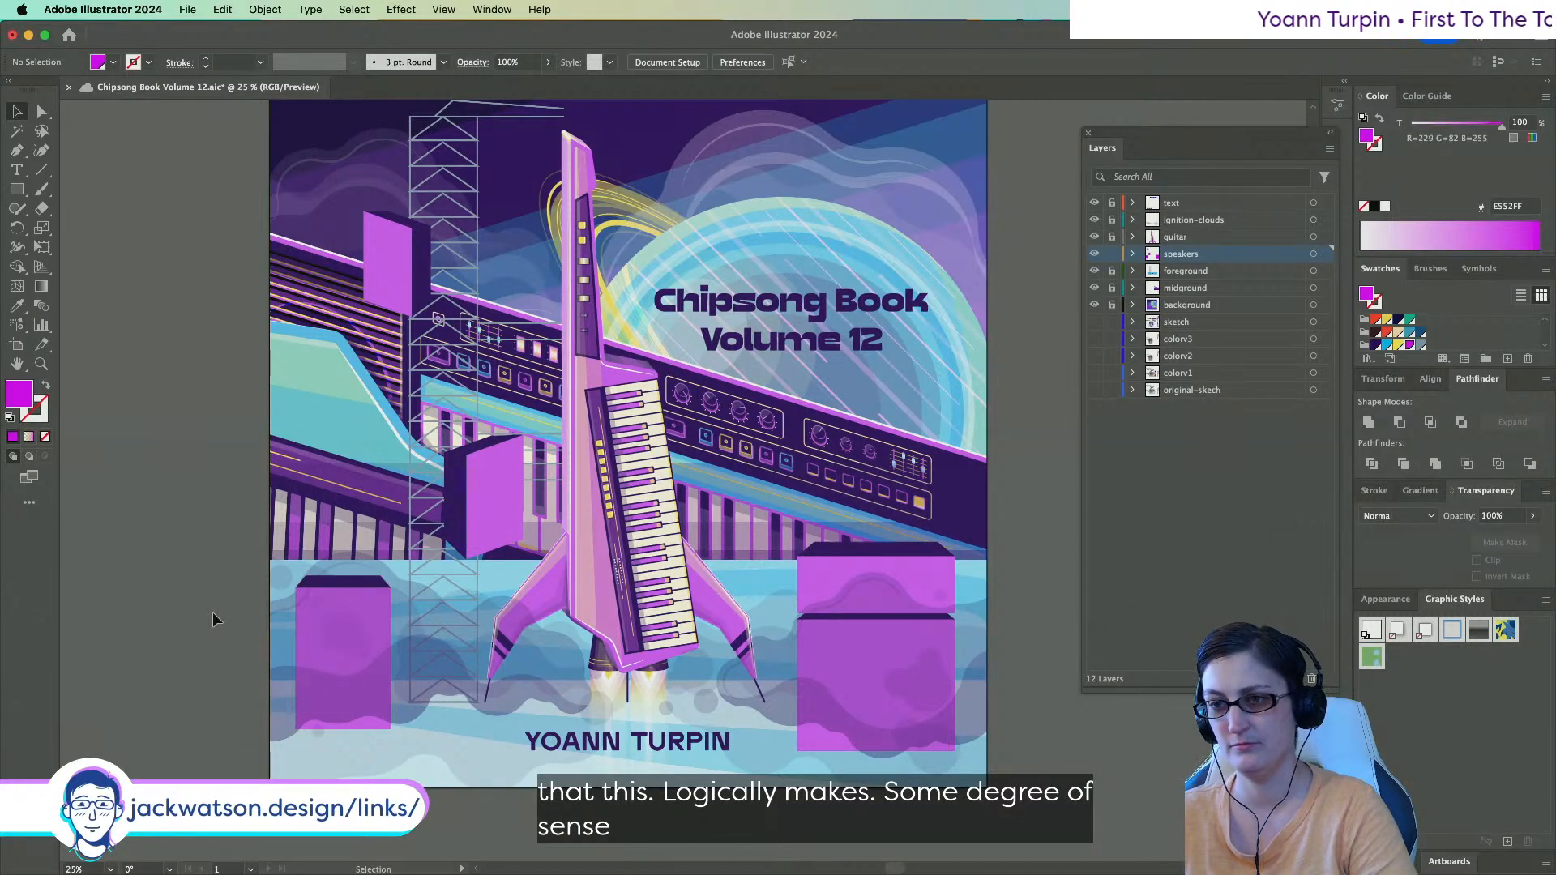
scroll(213, 611, down, 3)
scroll(212, 611, left, 3)
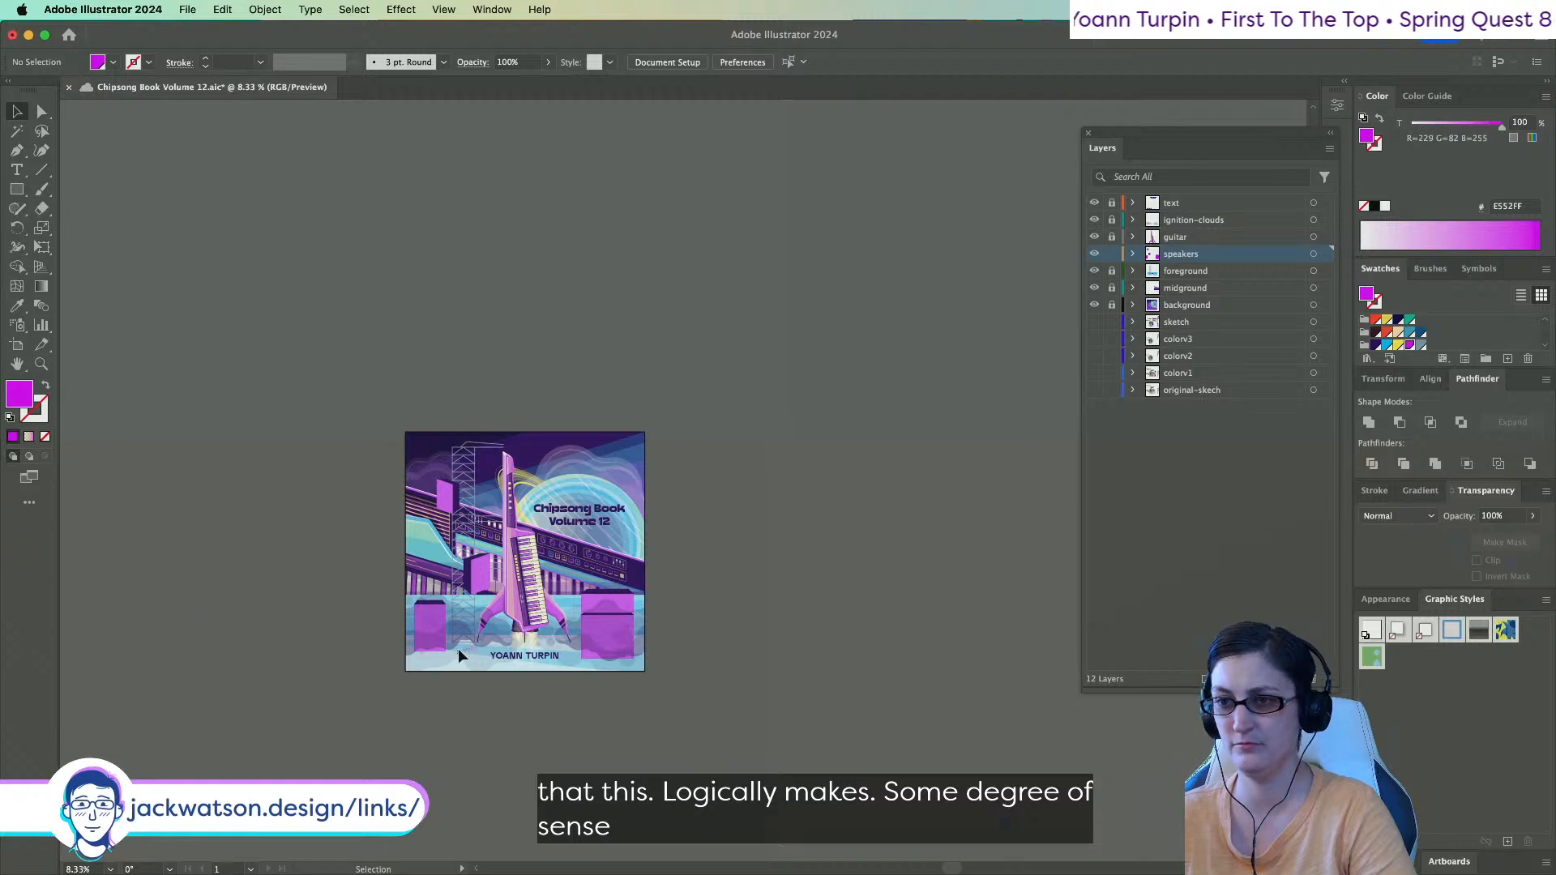
scroll(458, 649, up, 3)
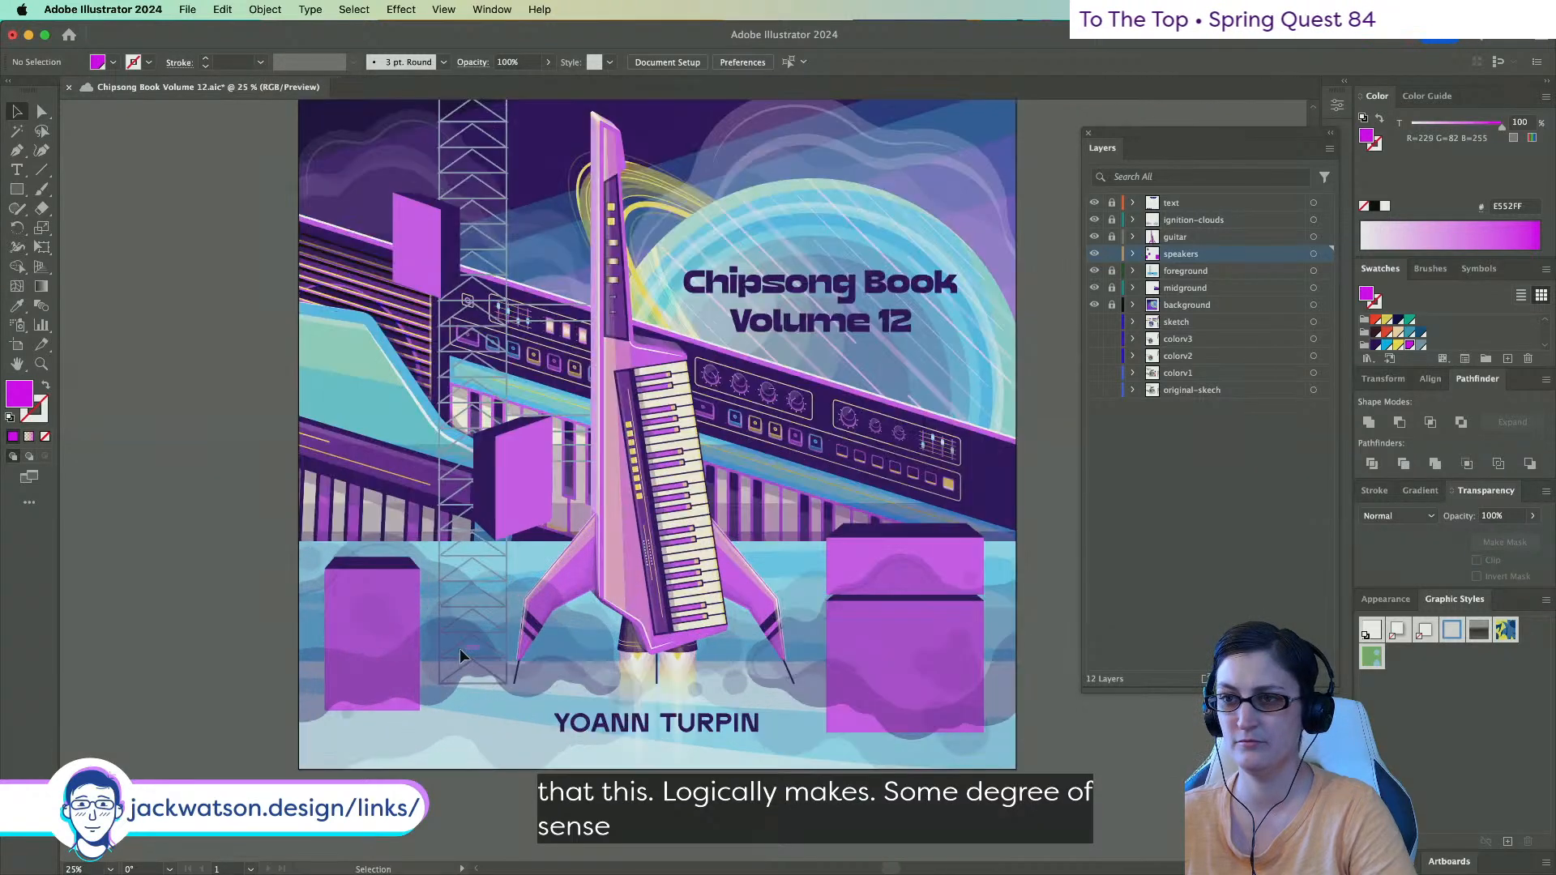
scroll(459, 648, up, 2)
scroll(459, 648, right, 1)
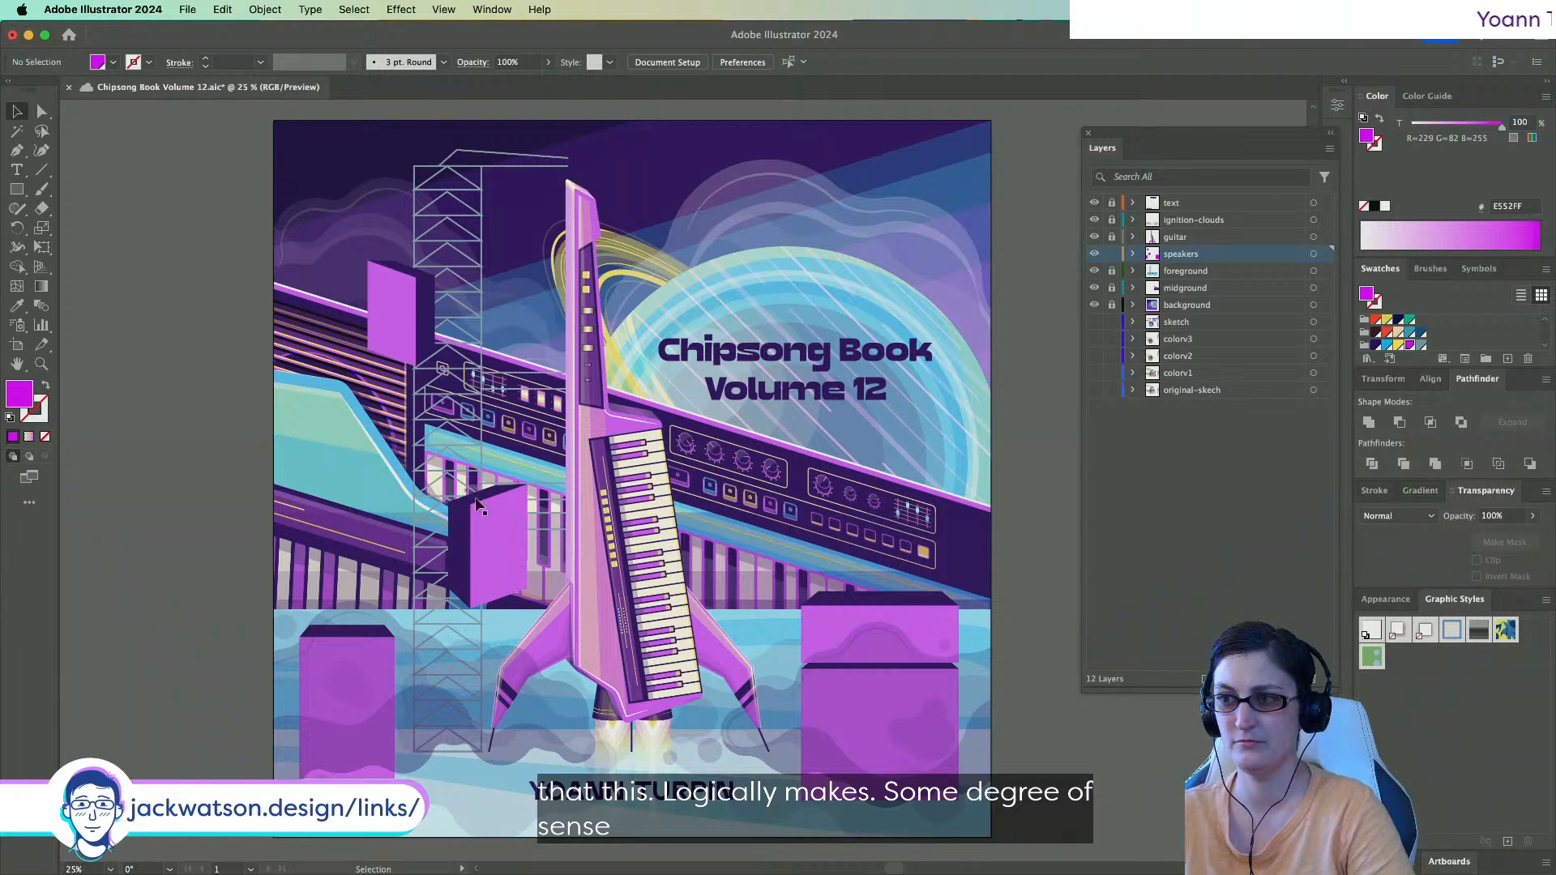
Examine how the two angled speakers, the front-facing speaker and the amplifier stack balance around the keytar rocket.
scroll(481, 500, down, 1)
scroll(482, 499, up, 1)
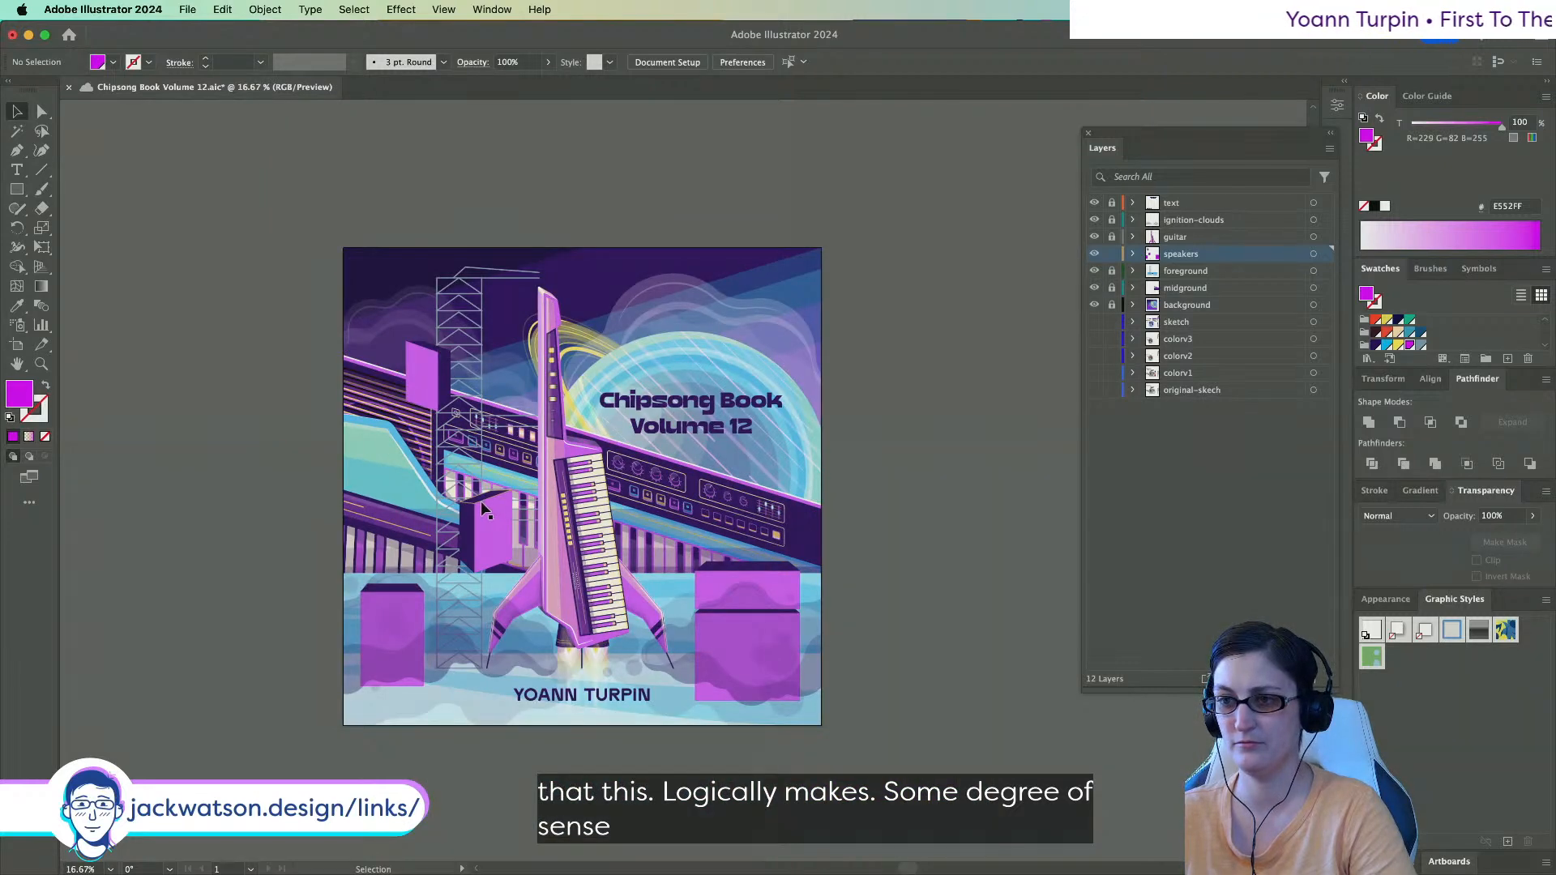
click(402, 324)
shift+click(527, 537)
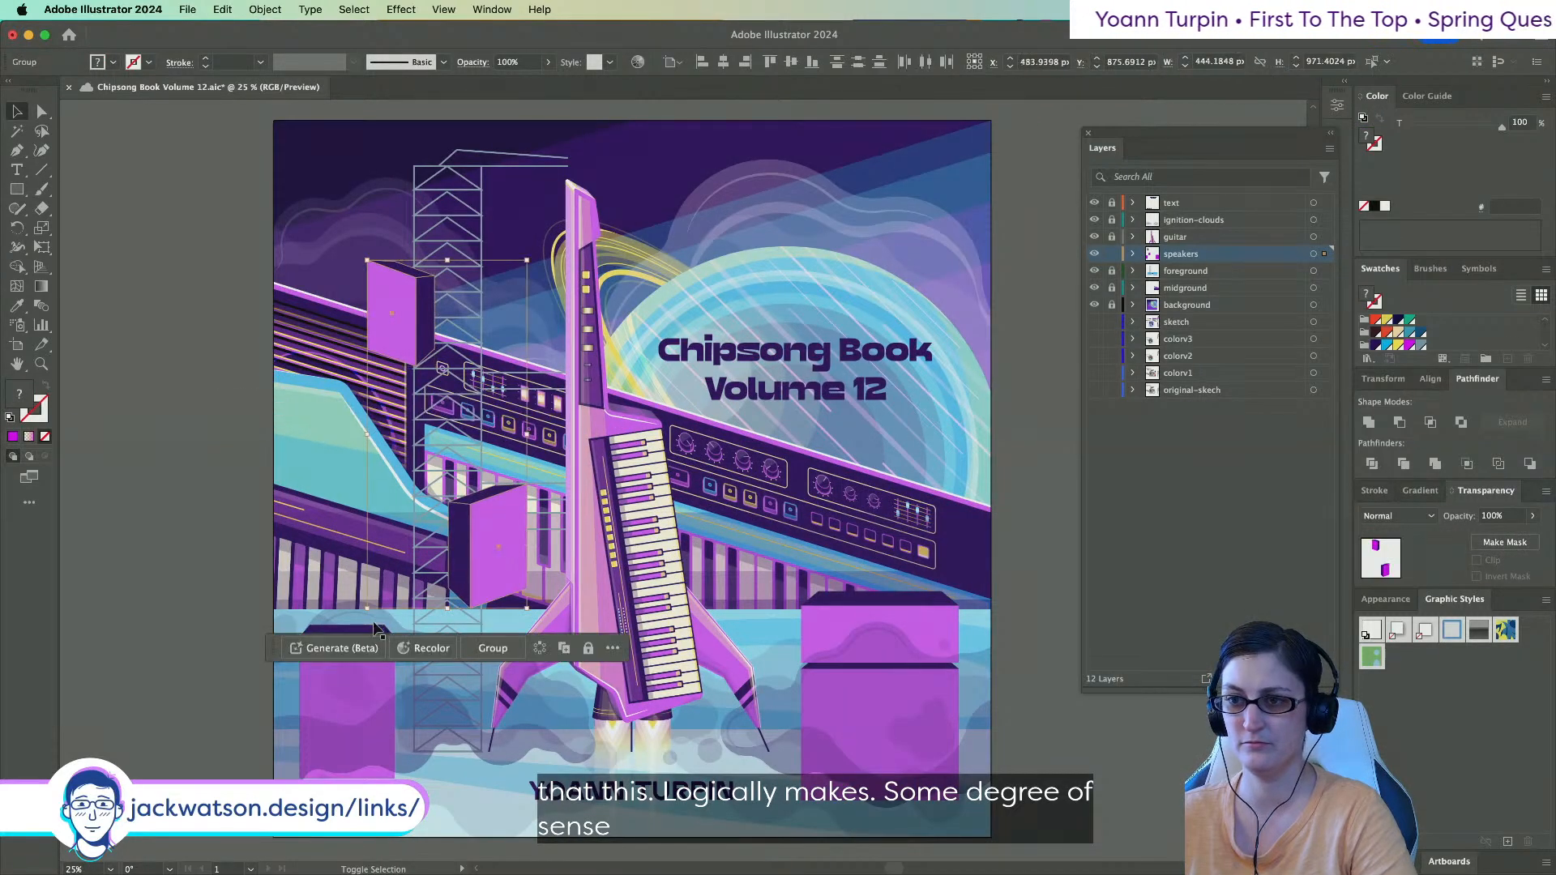
click(863, 634)
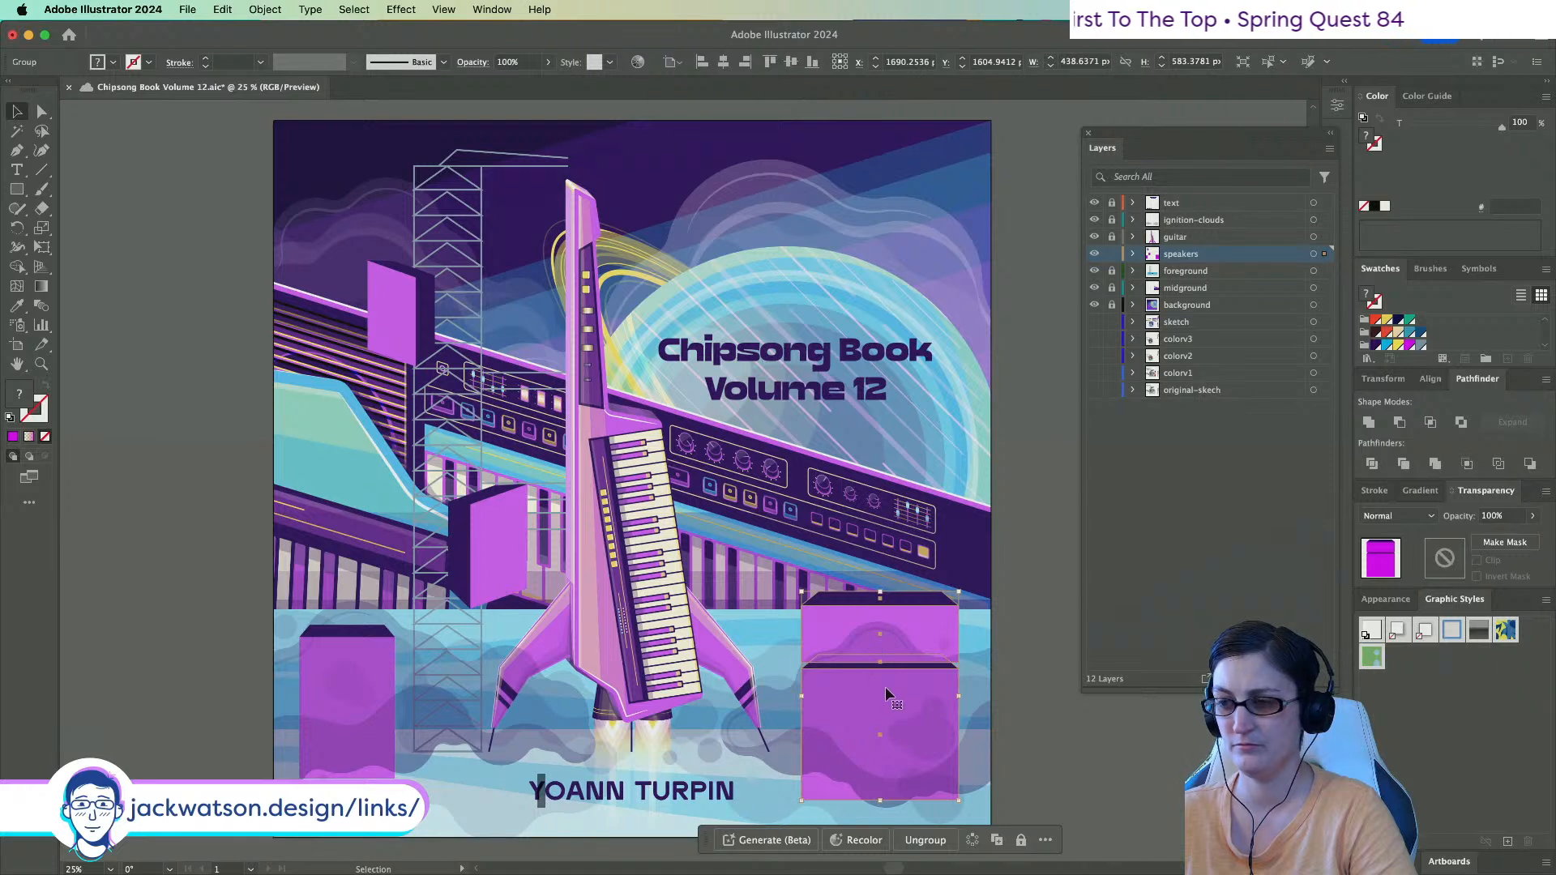
scroll(882, 683, down, 1)
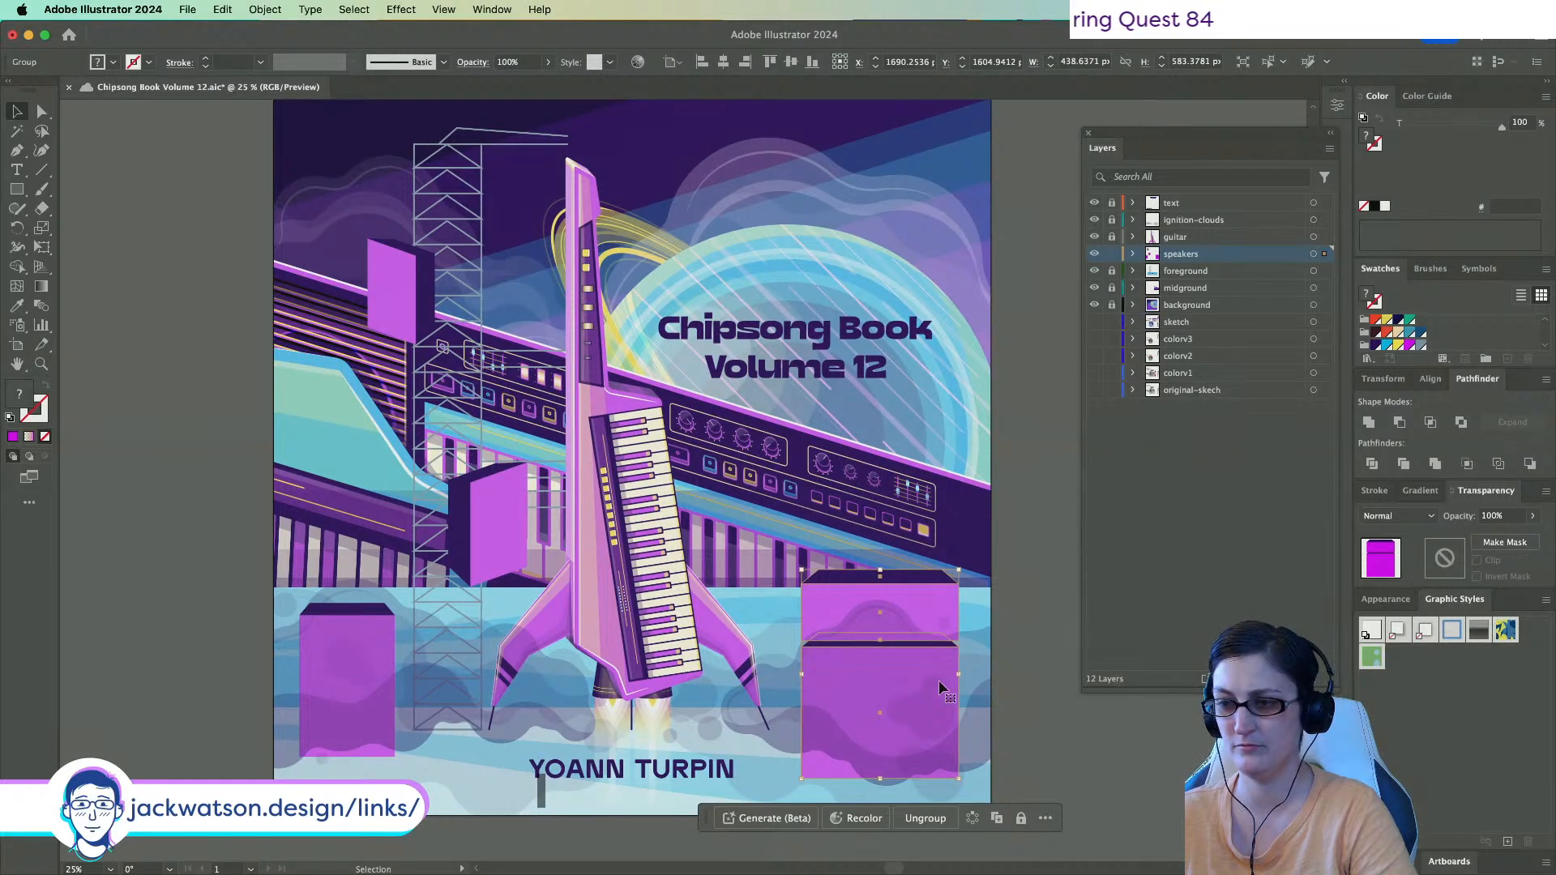
click(284, 698)
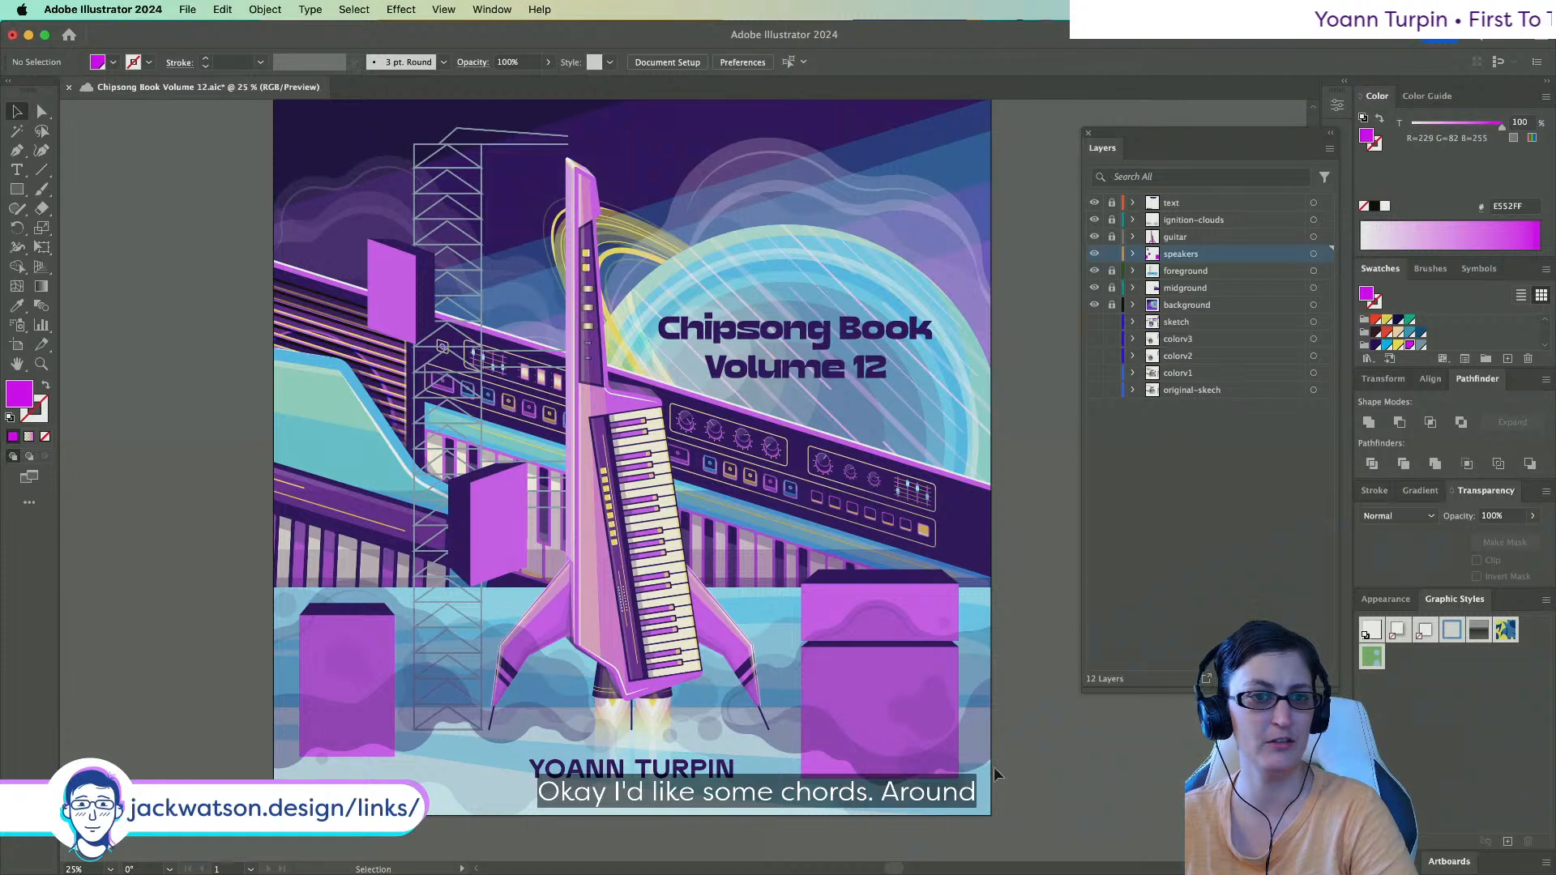
scroll(414, 212, down, 2)
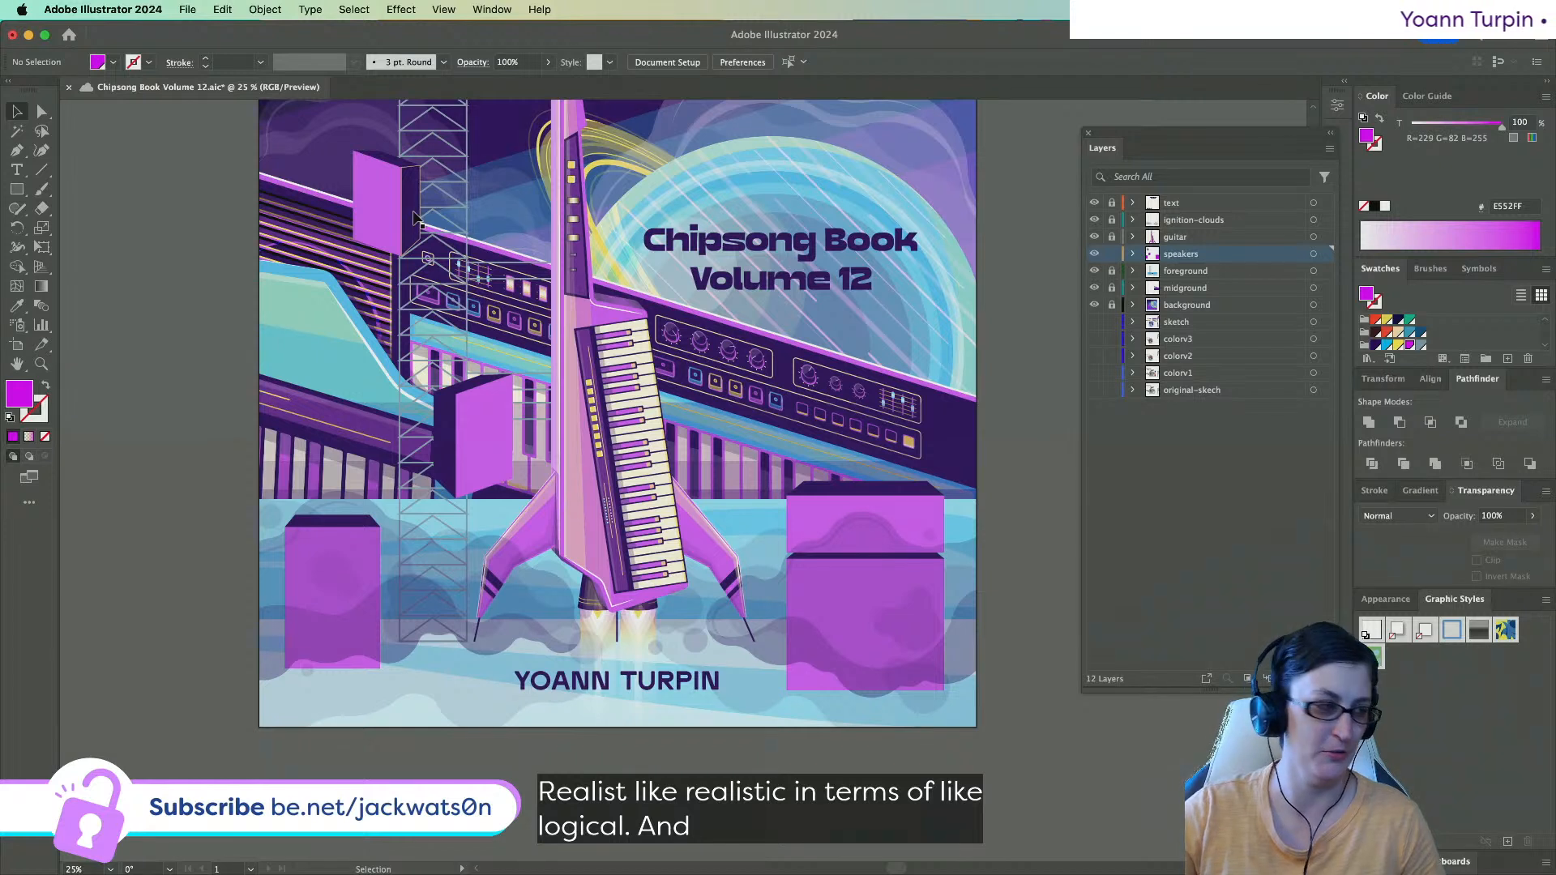
scroll(591, 236, up, 2)
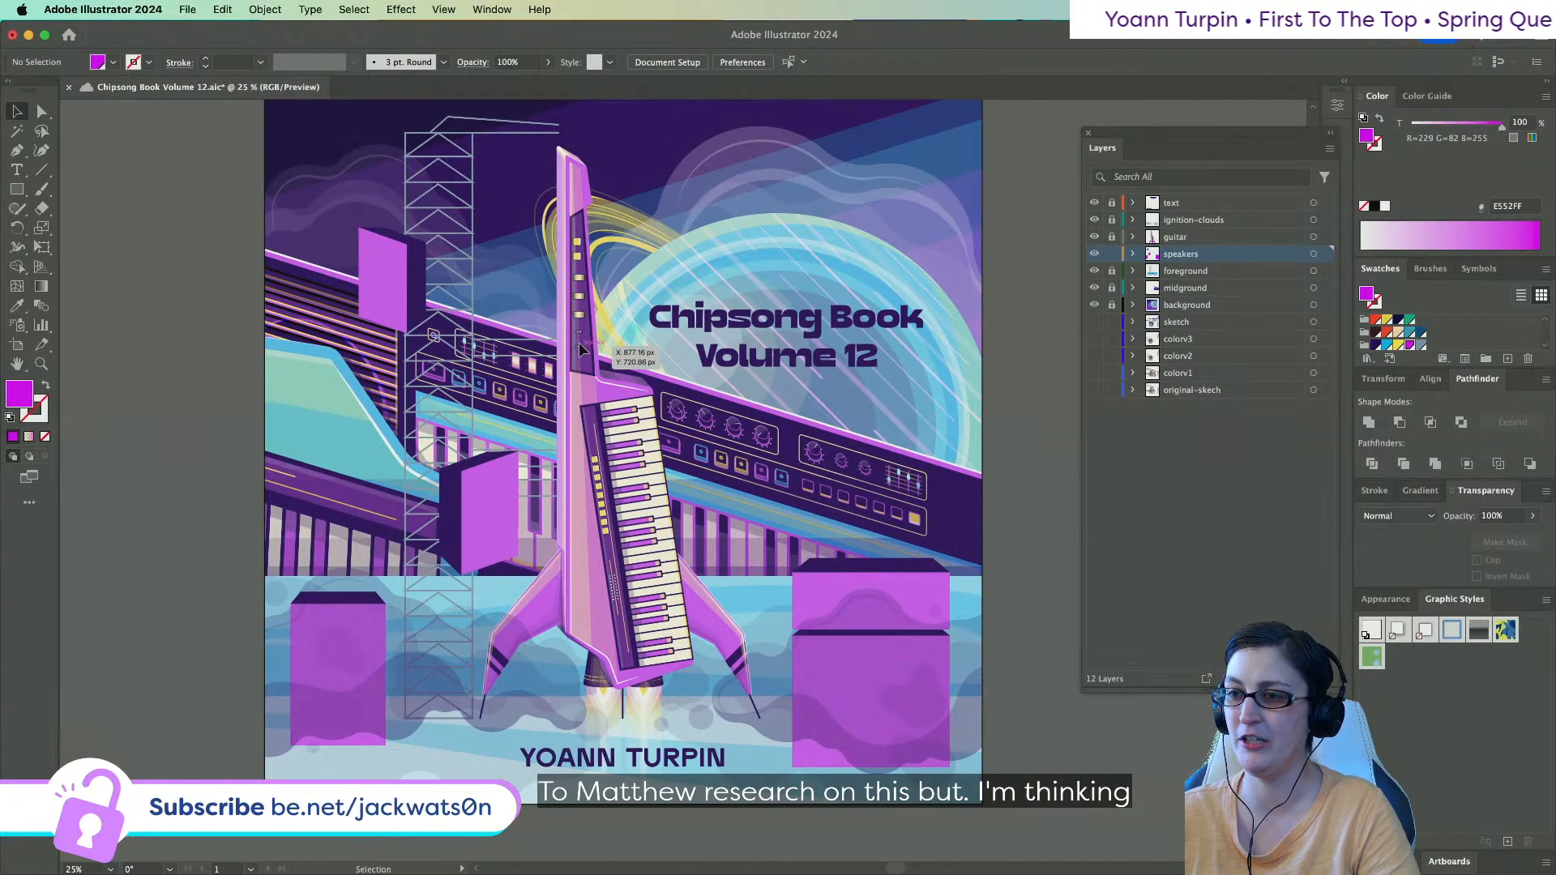
scroll(581, 350, down, 1)
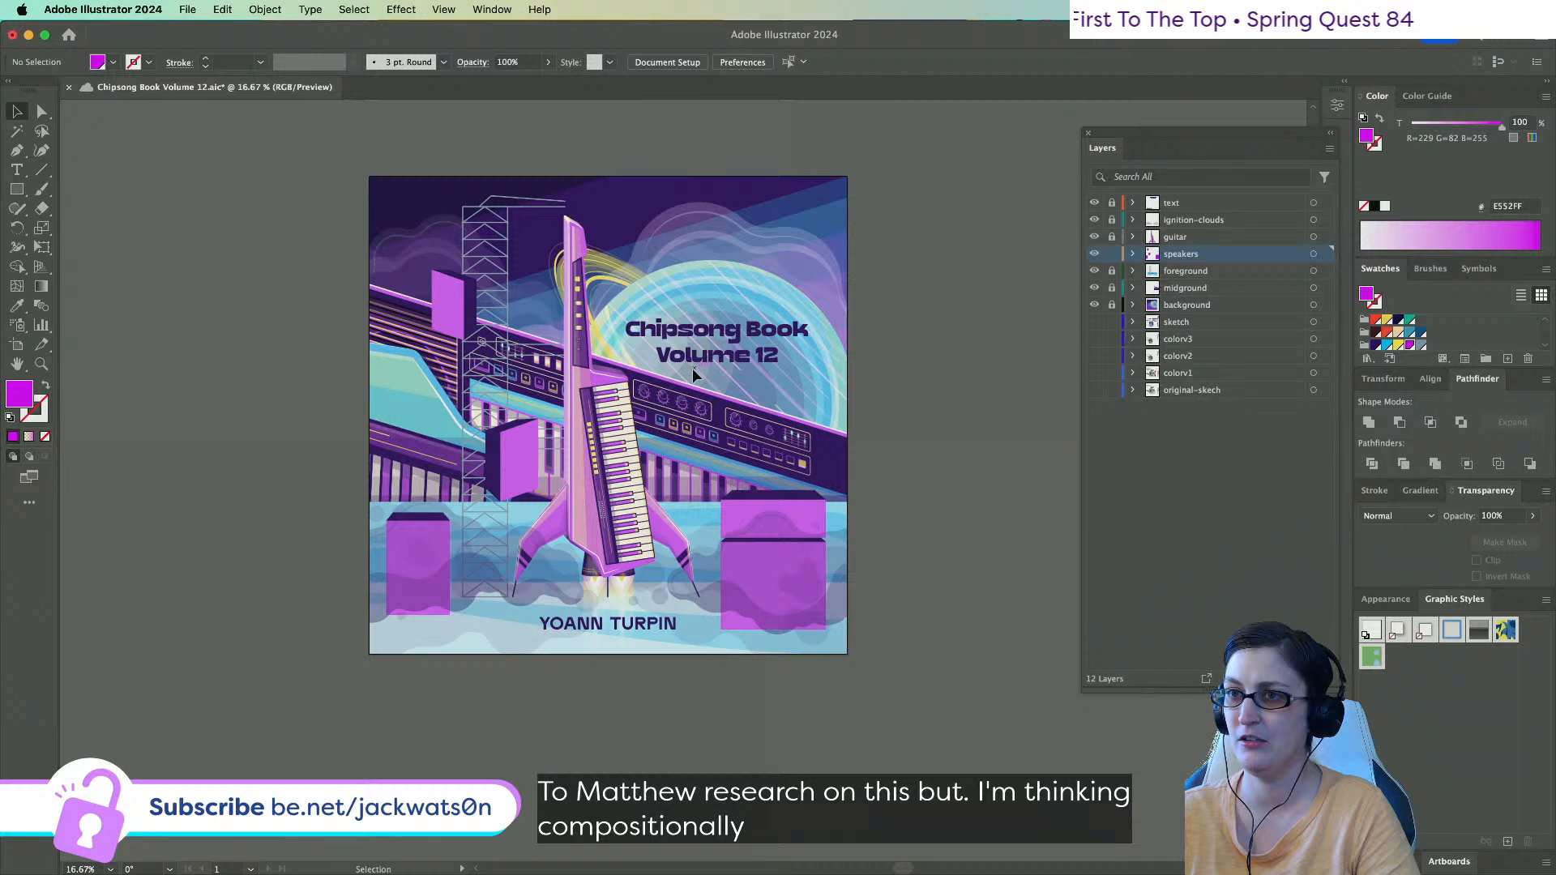
Recolor the front faces of all speakers and both amplifier boxes from magenta to the dark purple swatch at 72% tint.
key(a)
click(438, 329)
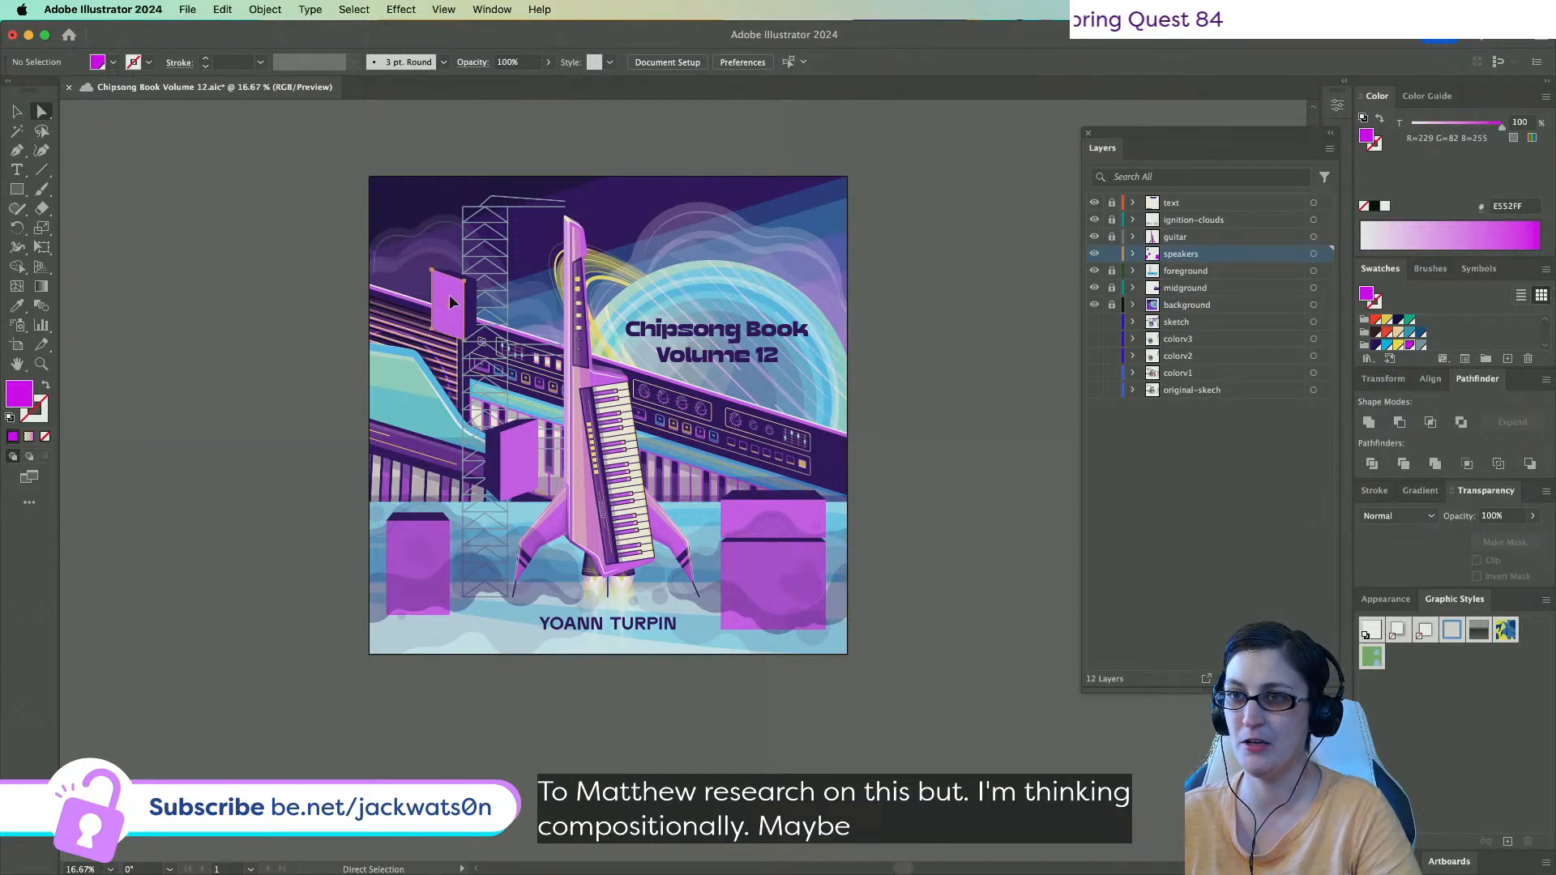
shift+click(519, 466)
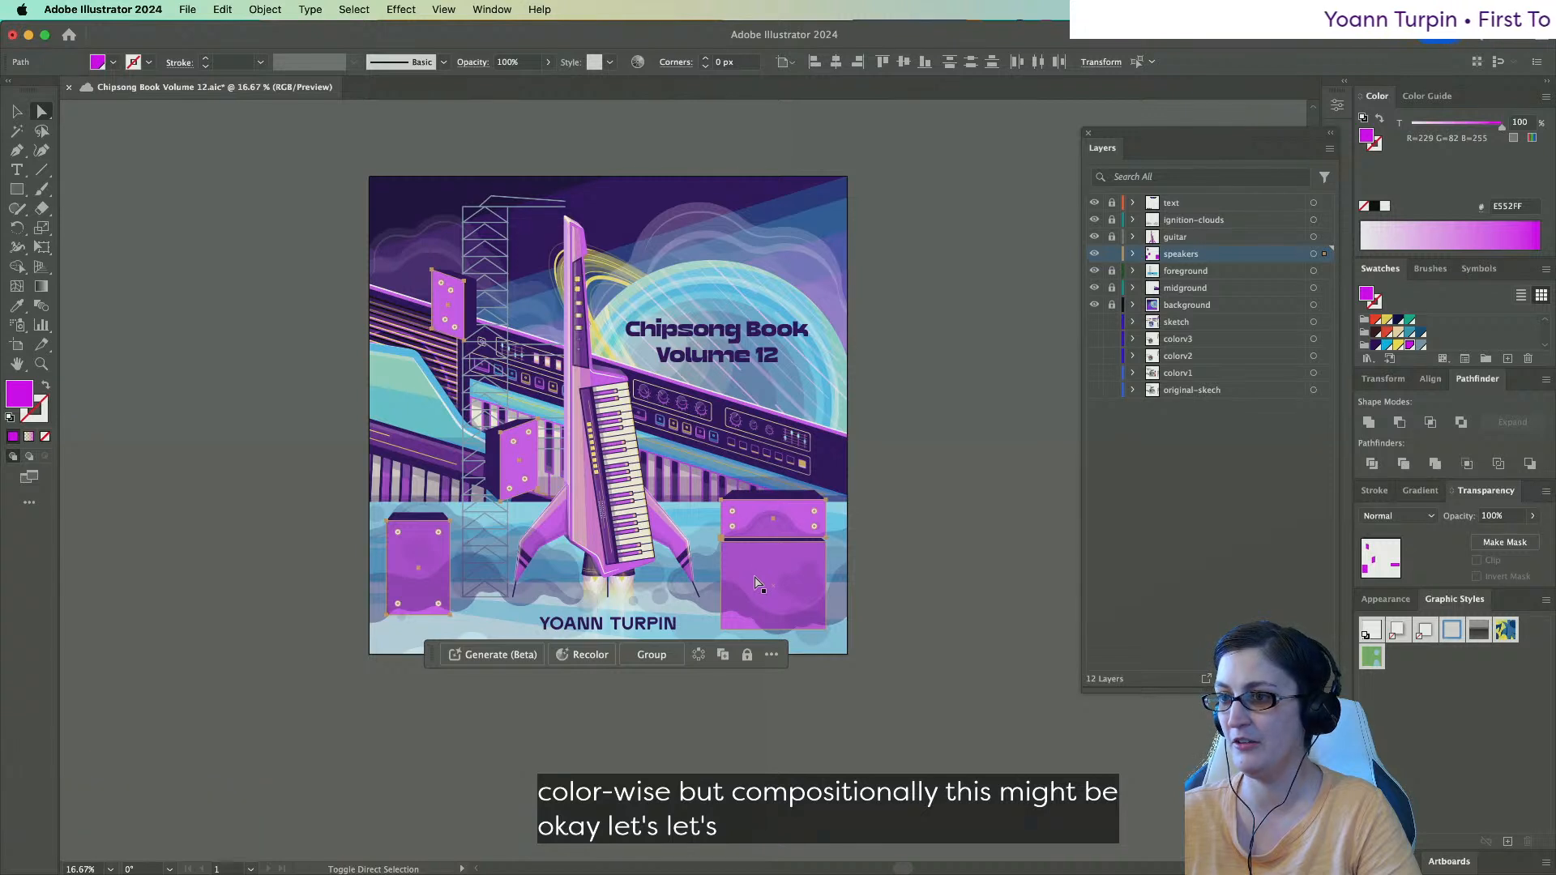
shift+click(813, 517)
click(1375, 345)
drag(1501, 127, 1477, 127)
click(939, 329)
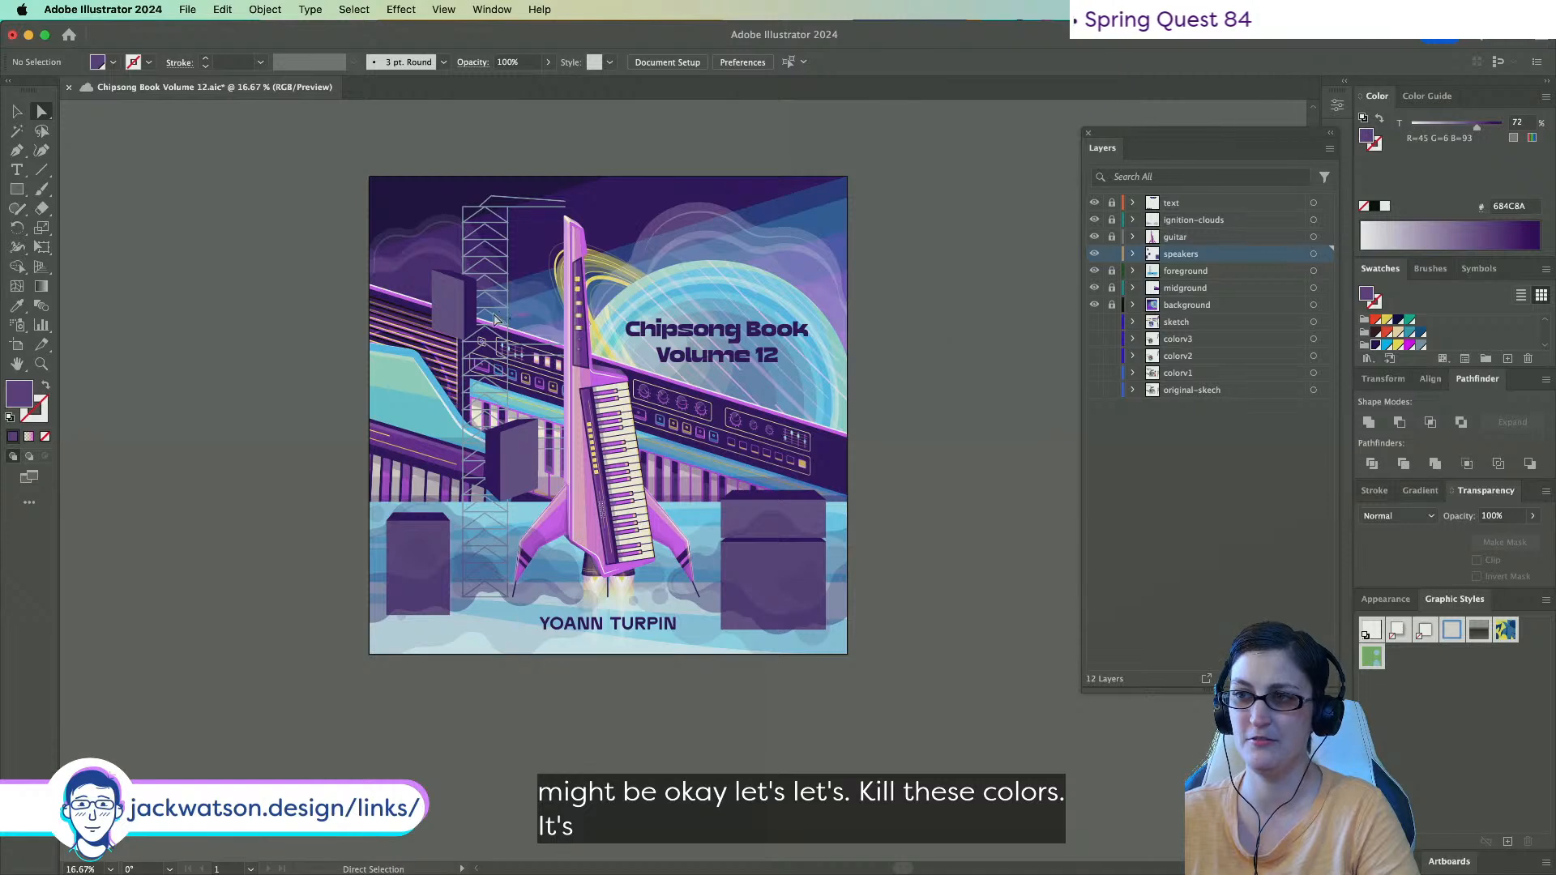
Scale the upper angled speaker down to about 170 × 269 px and the lower angled one to about 207 × 328 px.
key(super+equal)
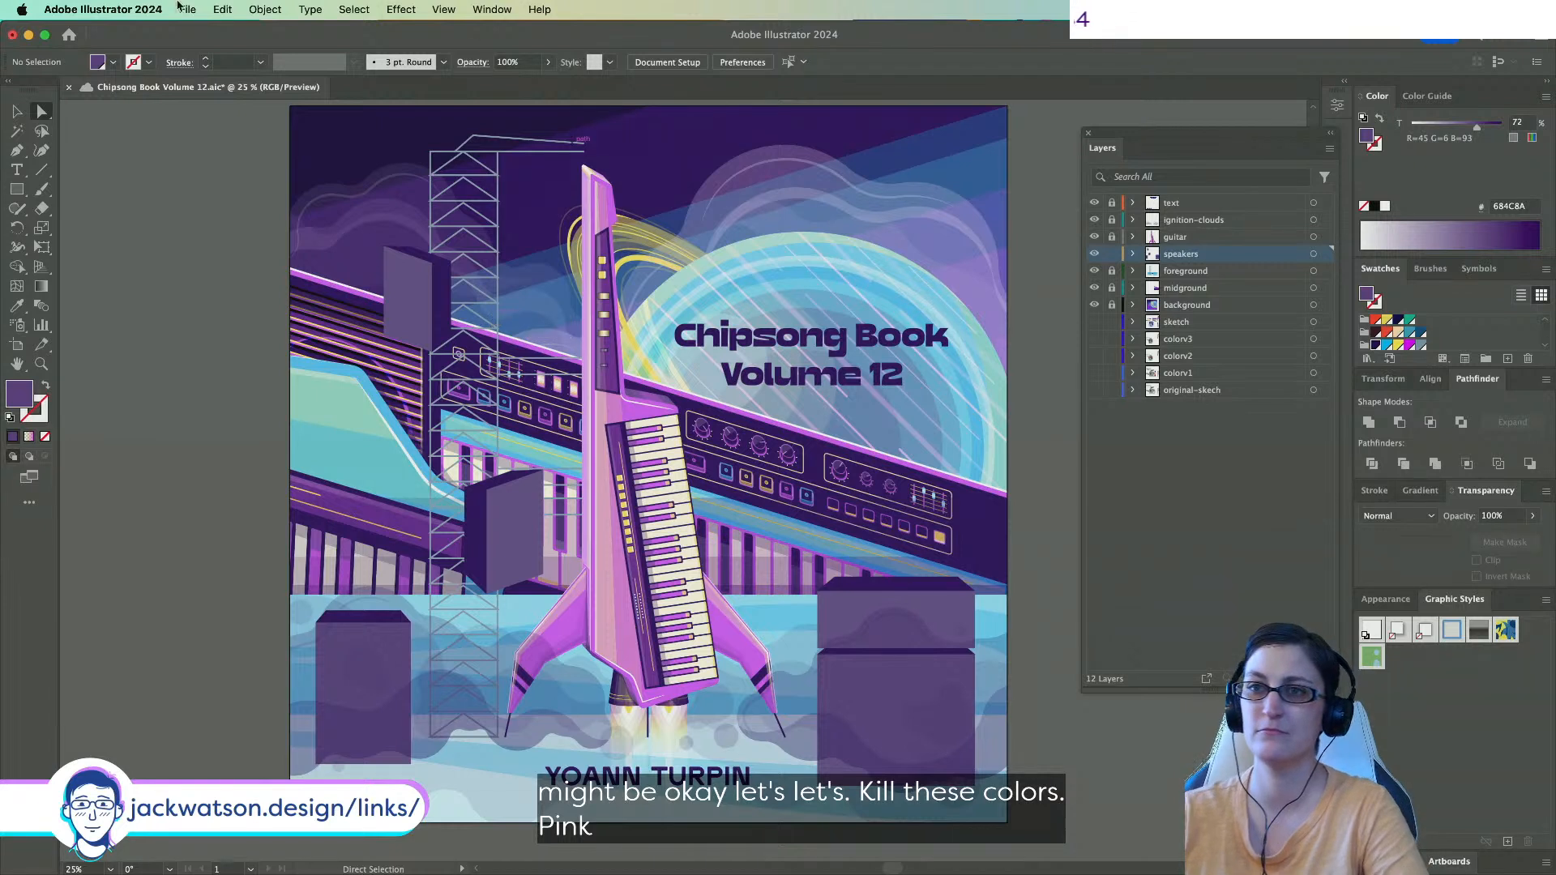
key(v)
click(387, 313)
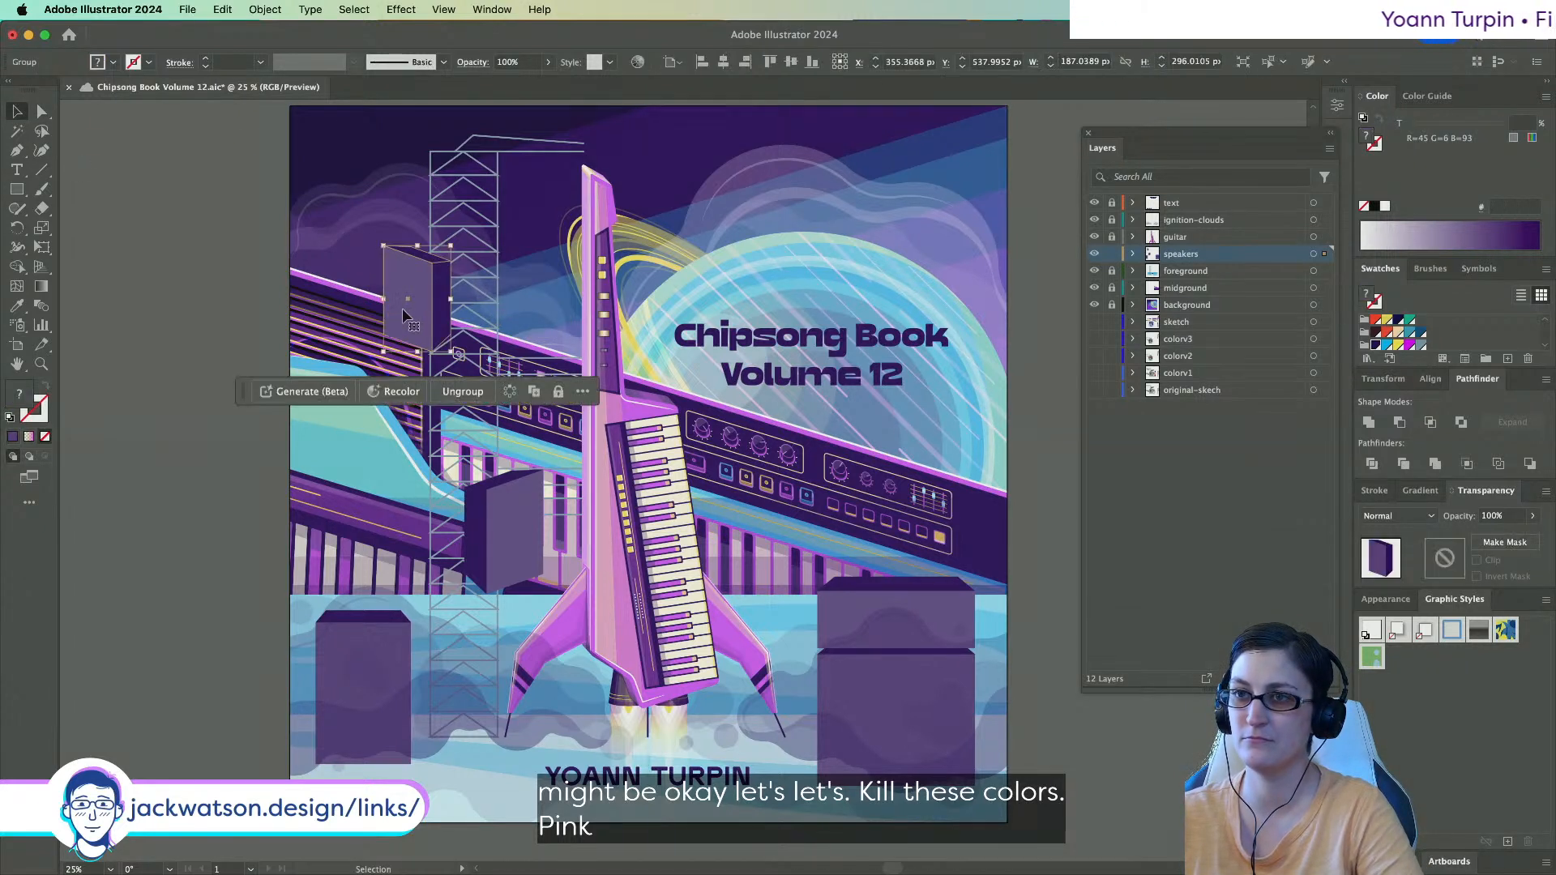
click(259, 350)
click(405, 297)
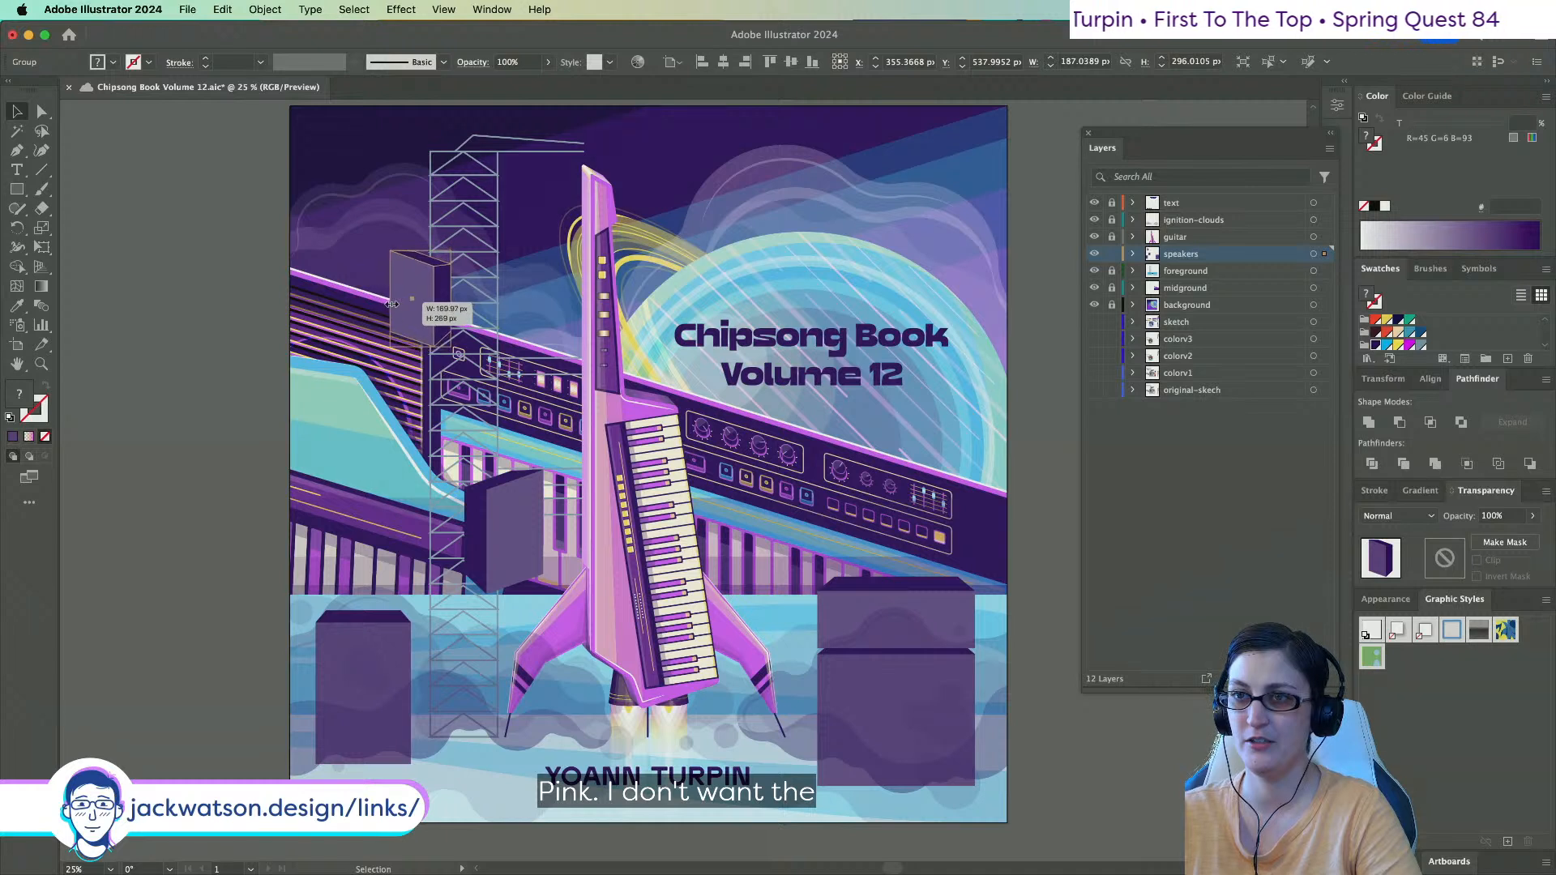
click(534, 527)
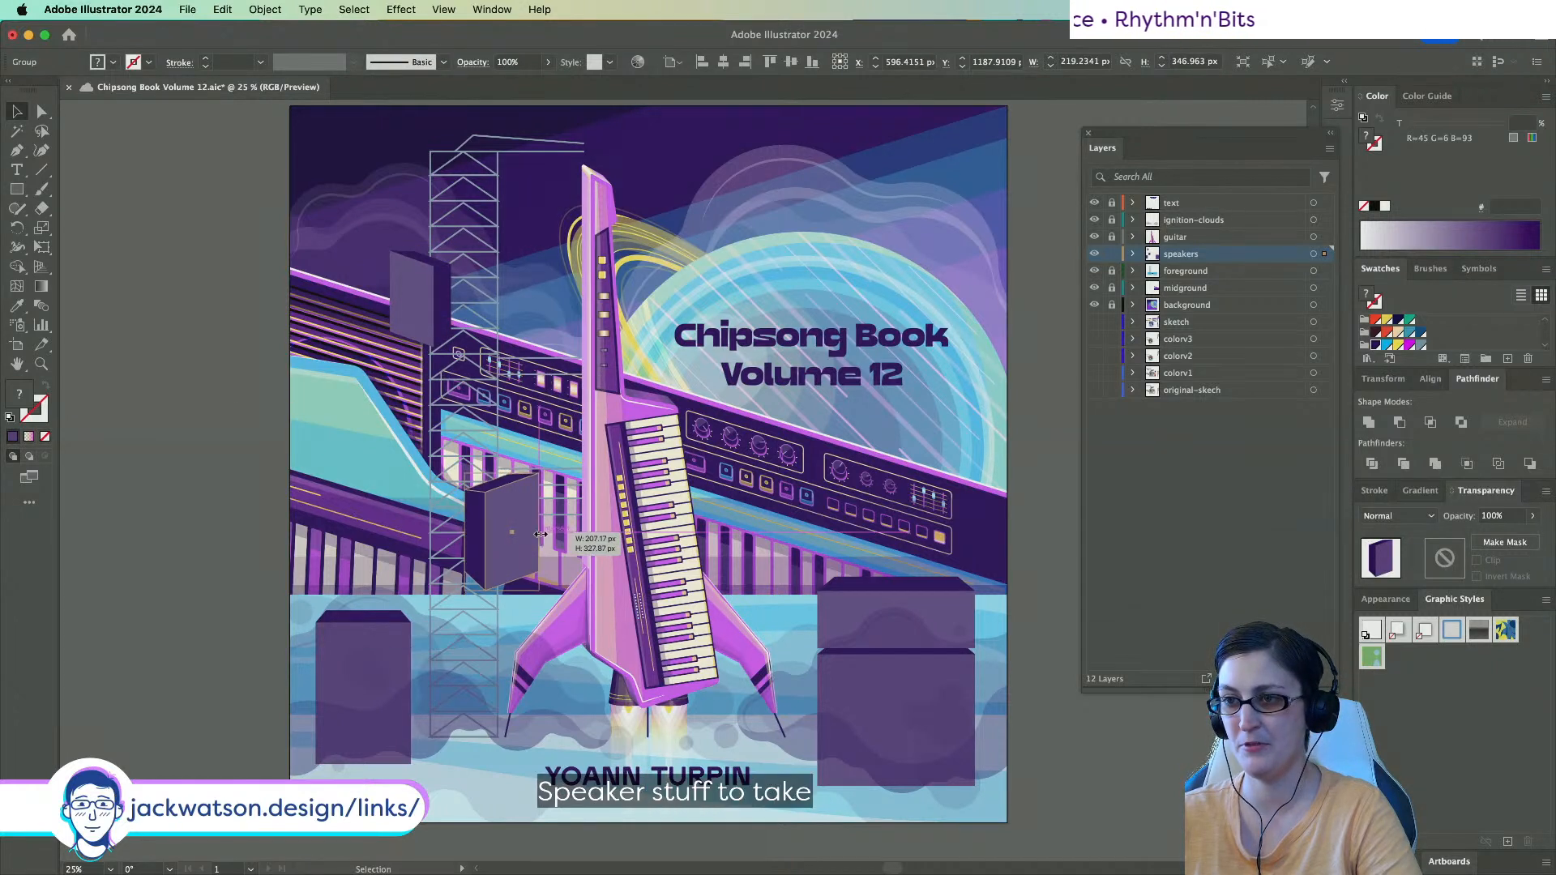
Scale the small front-facing speaker down to about 245 × 396 px and align its bottom edge with the amplifier stack's, relative to the selection.
click(375, 638)
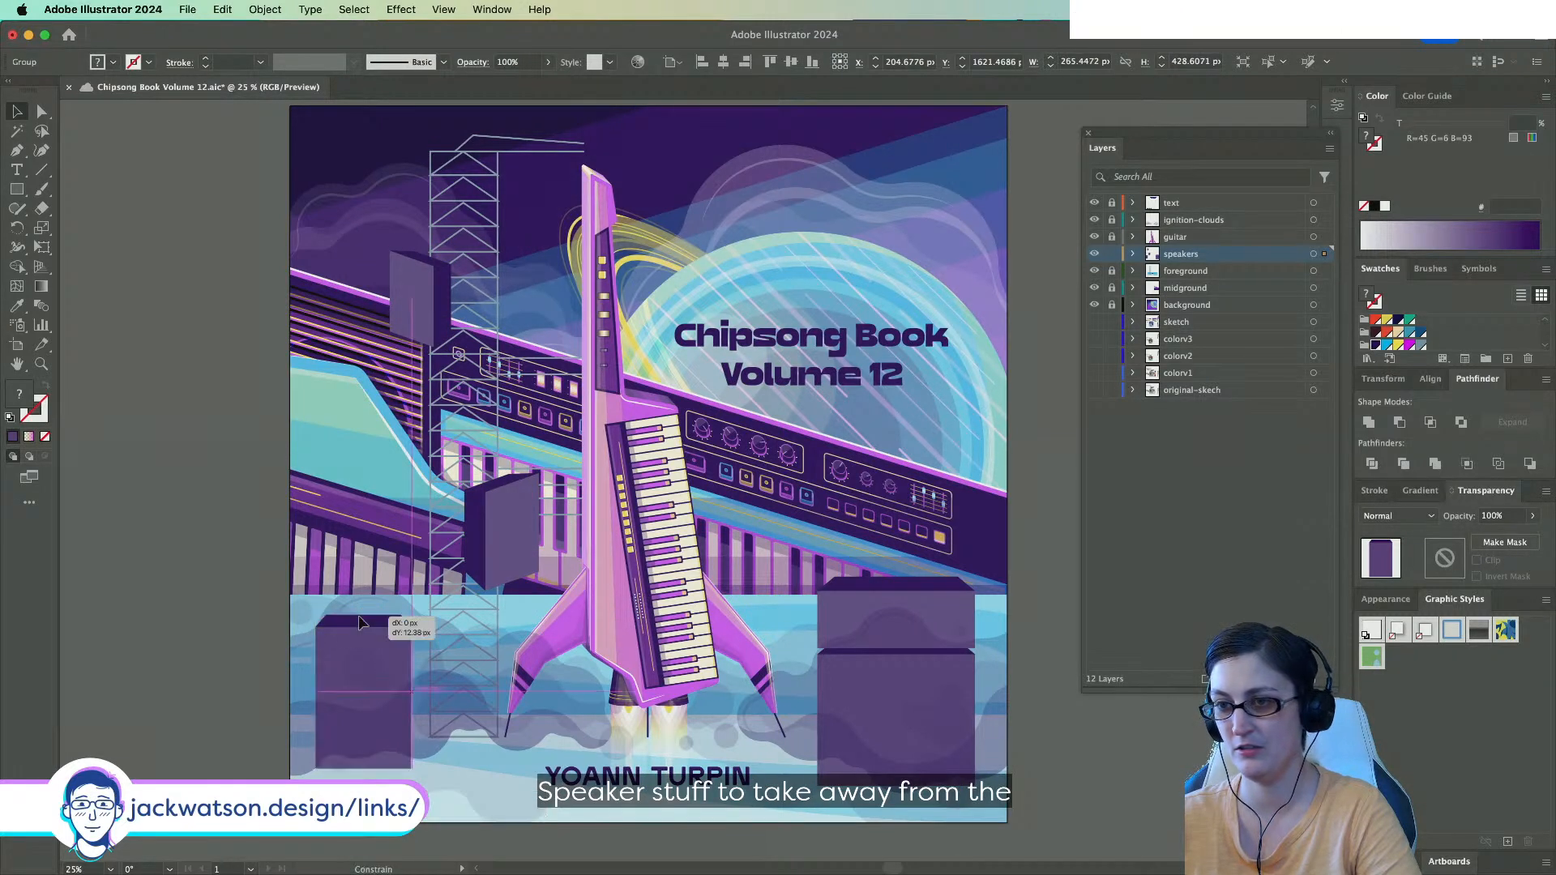
drag(362, 616, 376, 667)
drag(1023, 717, 932, 632)
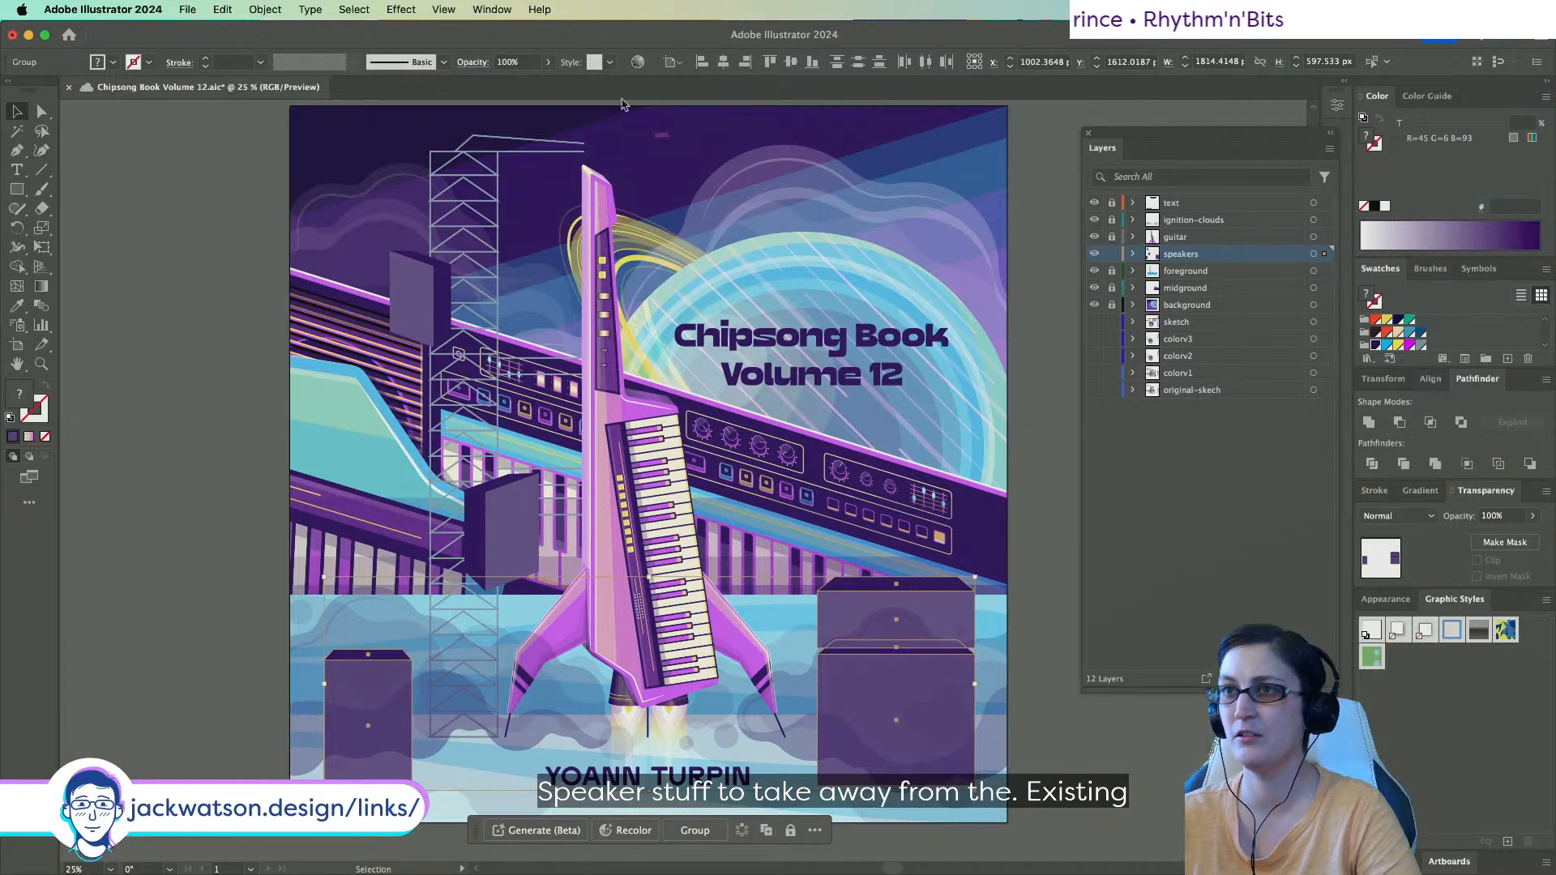
key(a)
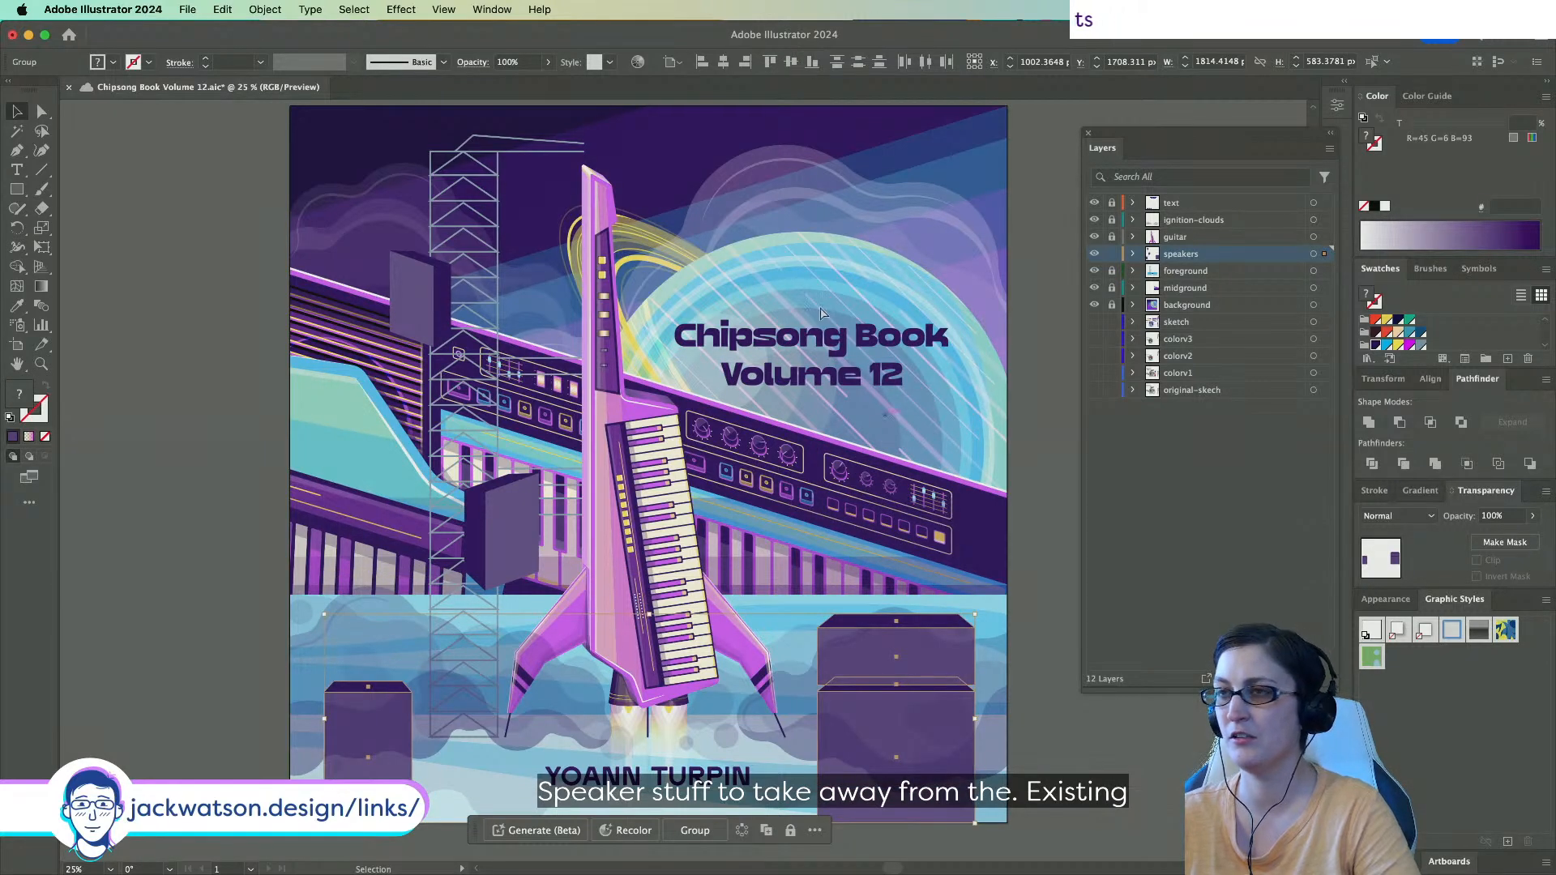
click(673, 62)
click(693, 80)
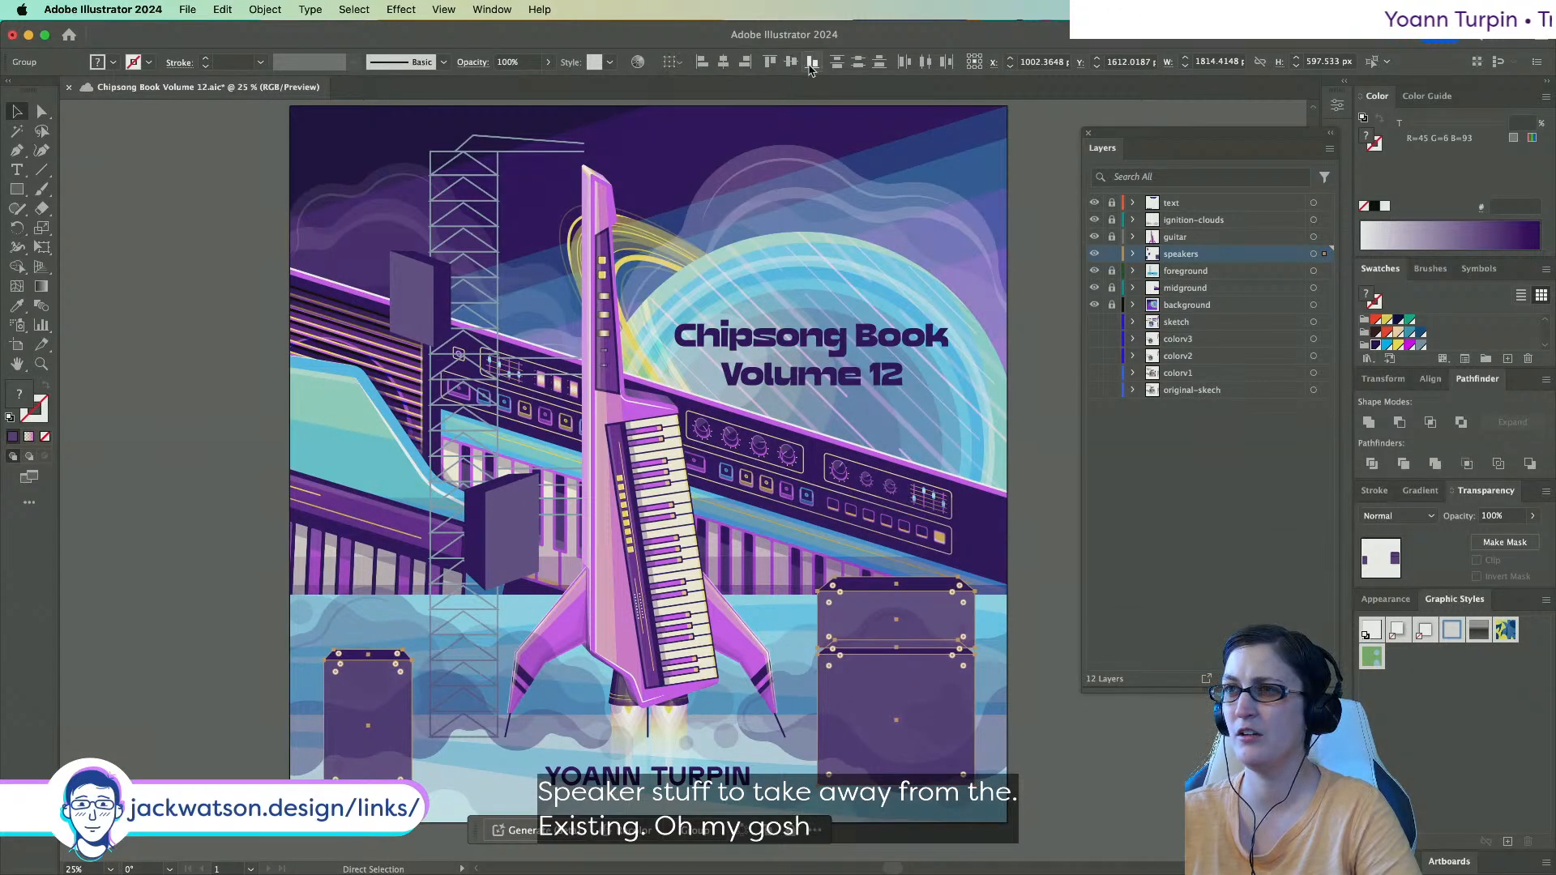
key(v)
click(901, 674)
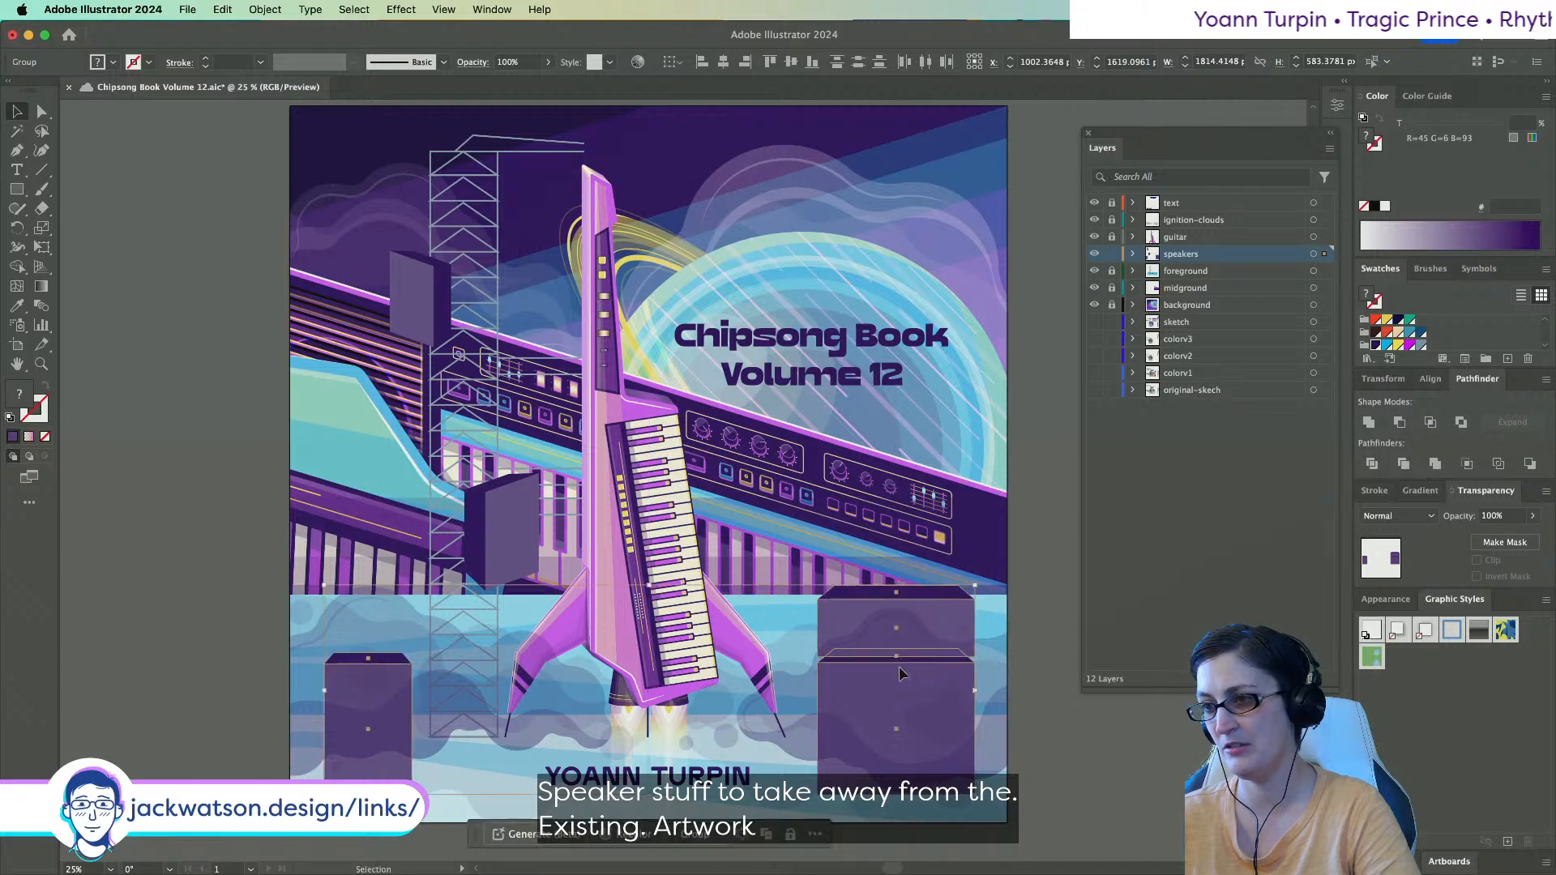
Examine the resized front-facing speaker and amplifier stack against the rocket and the cover's lower edge.
key(super+minus)
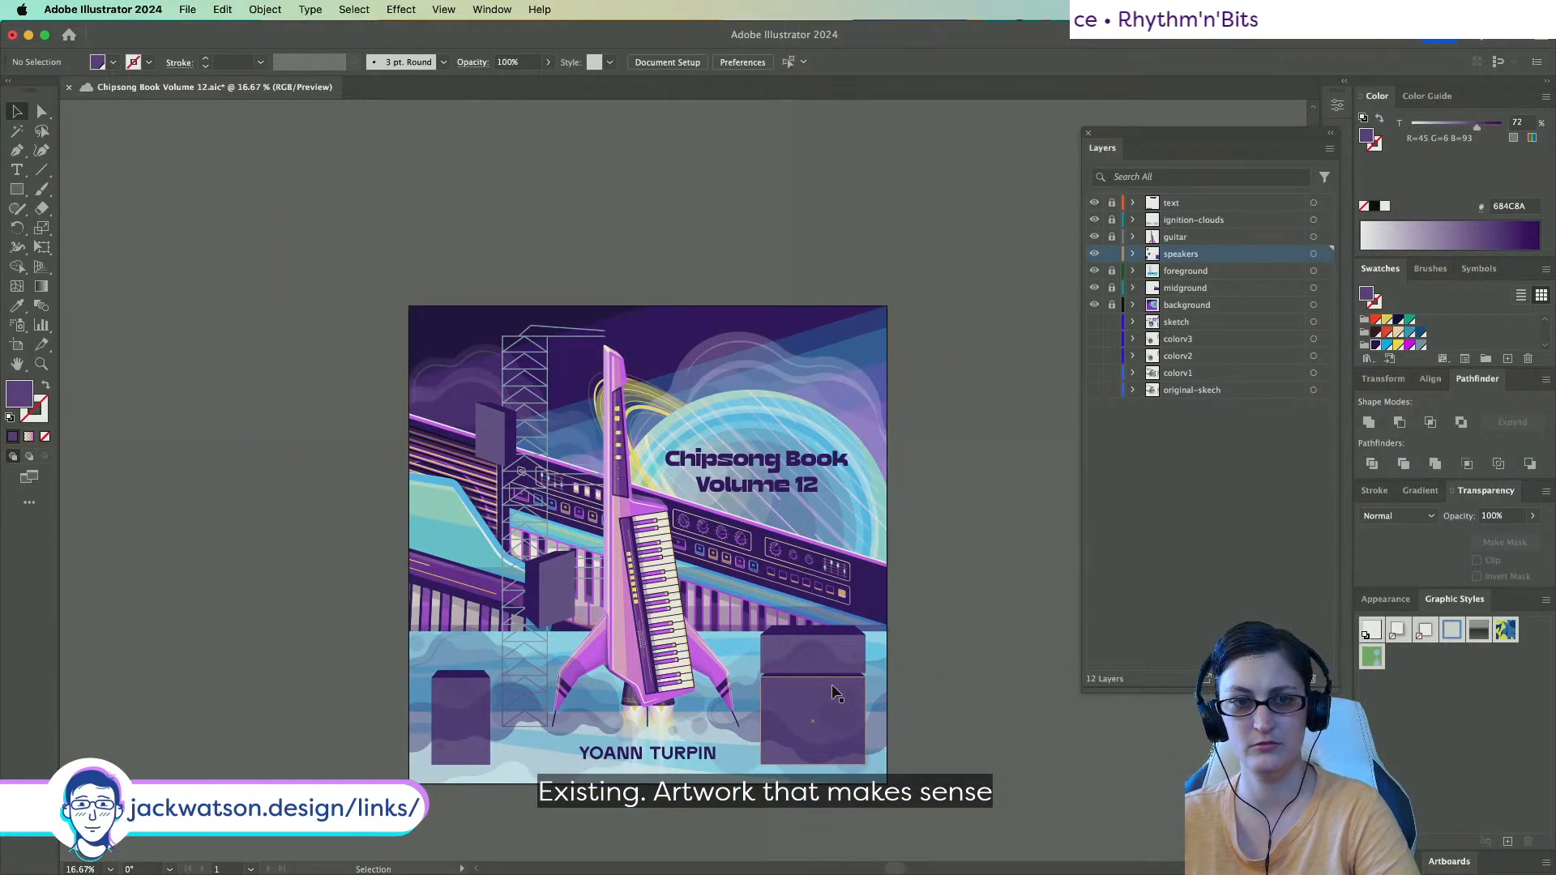
scroll(808, 695, right, 2)
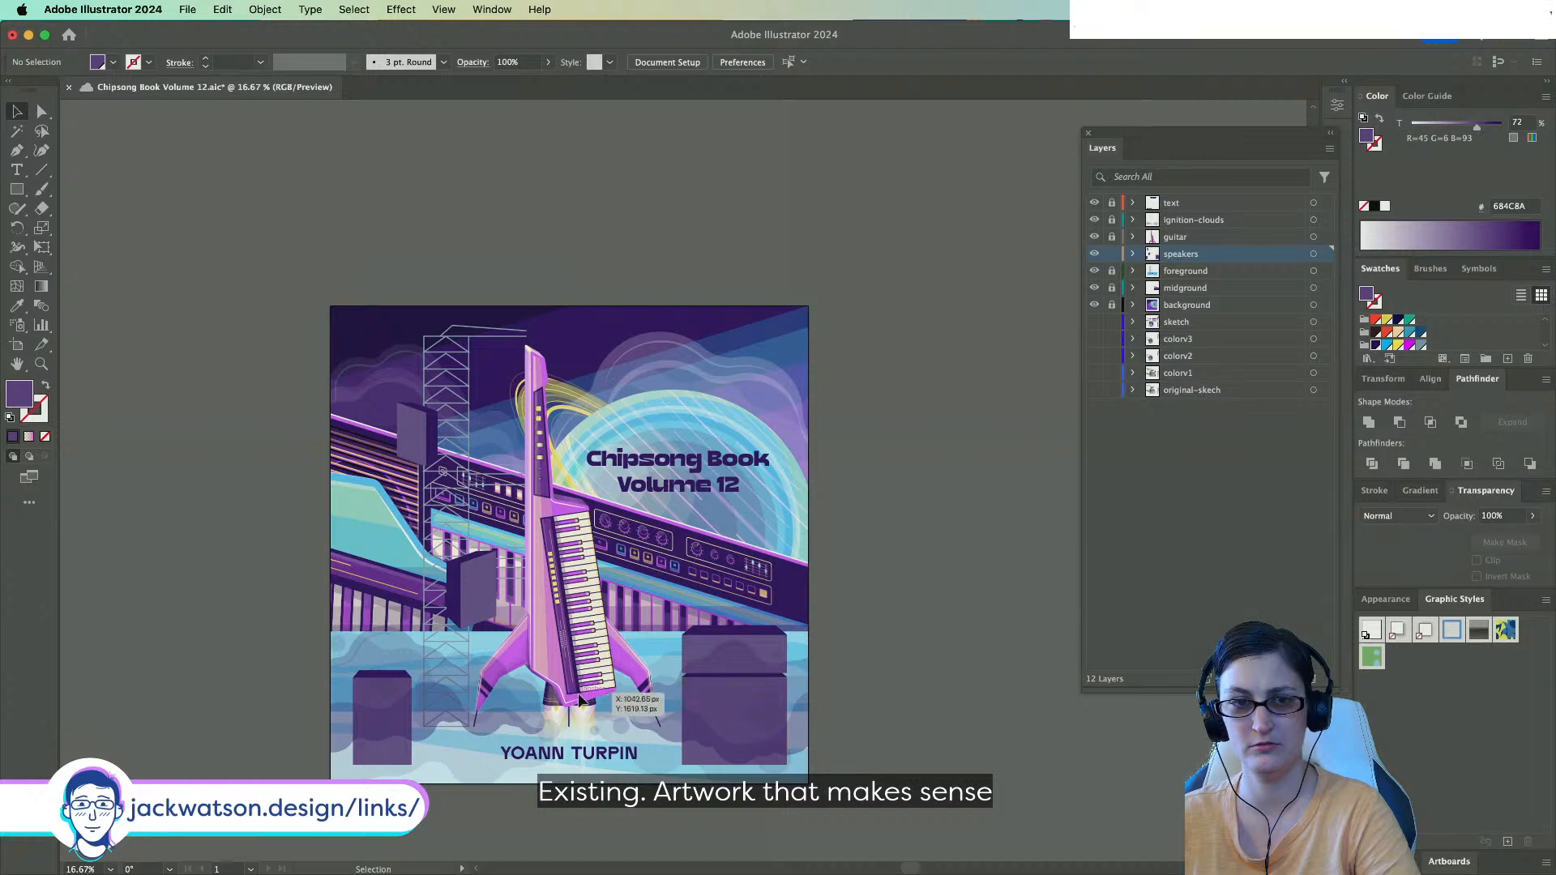
scroll(729, 701, right, 2)
scroll(523, 688, up, 1)
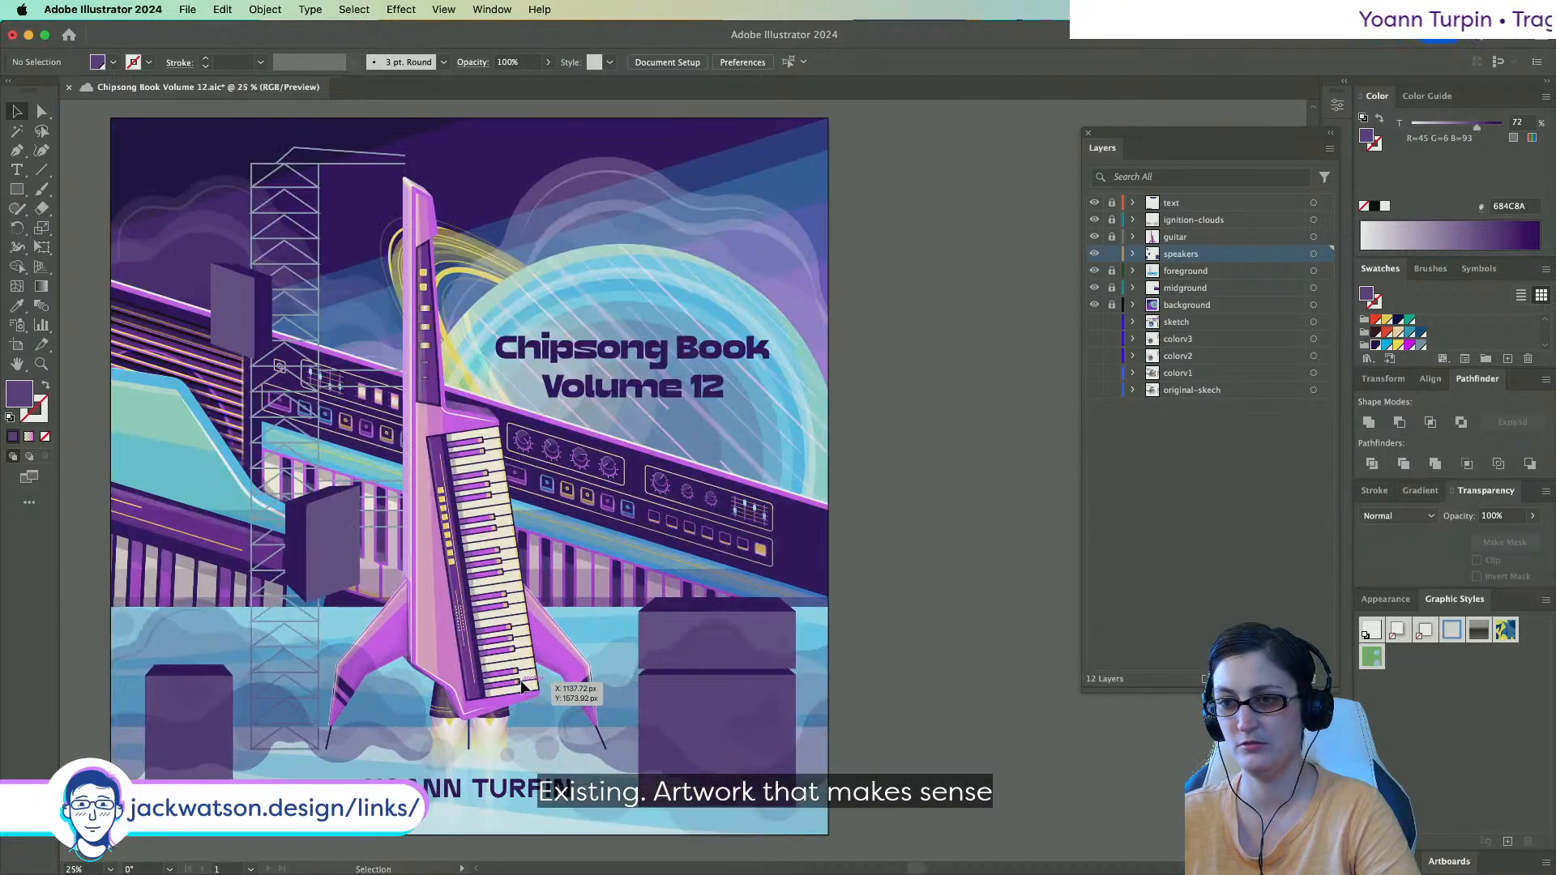
click(157, 689)
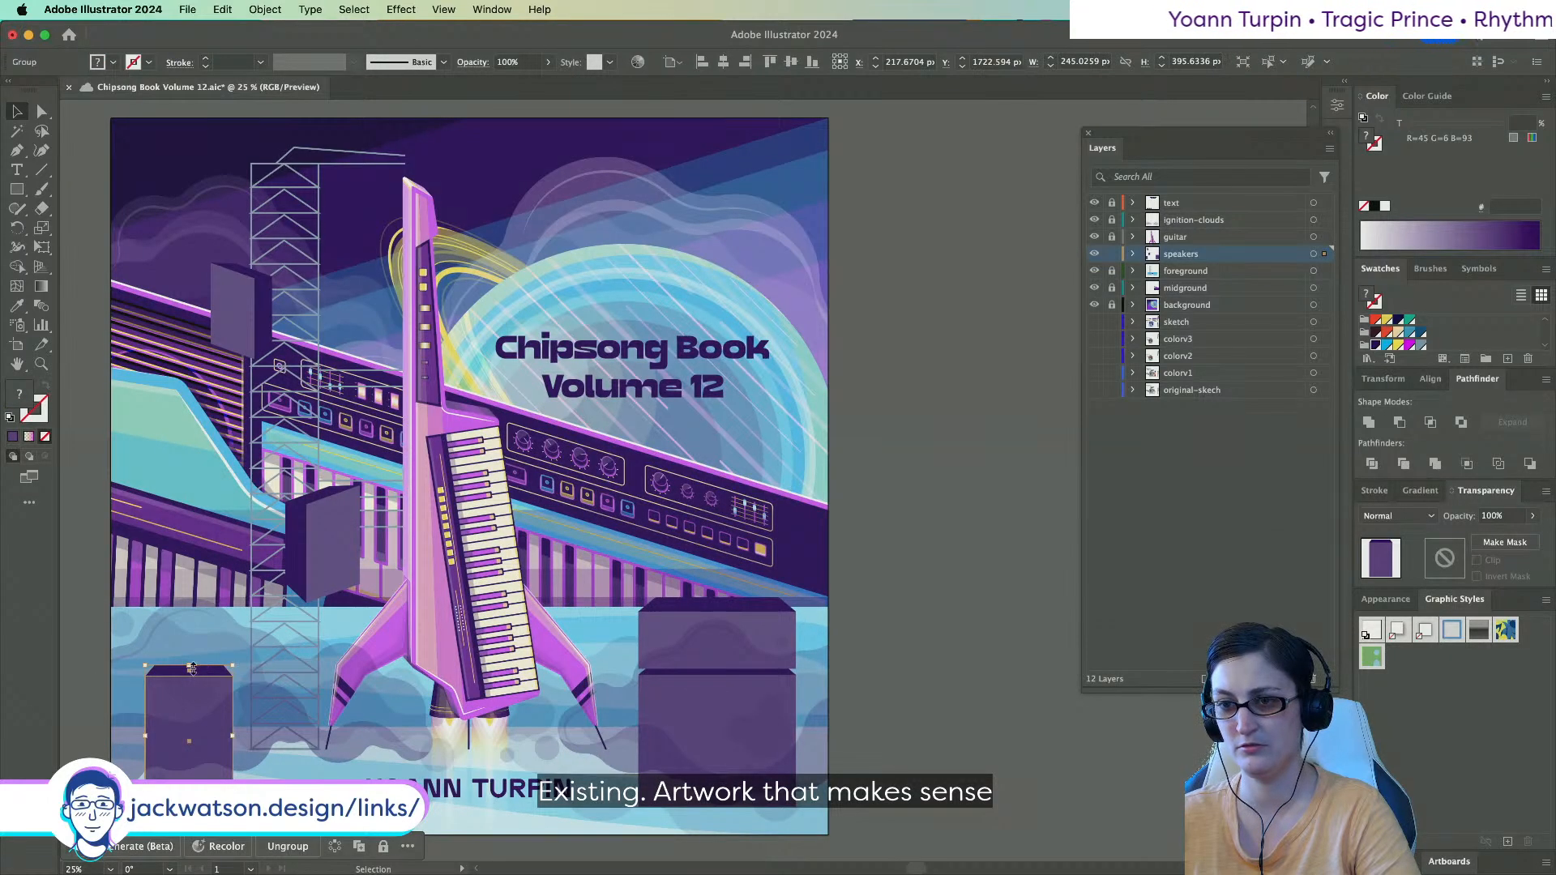
shift+click(188, 669)
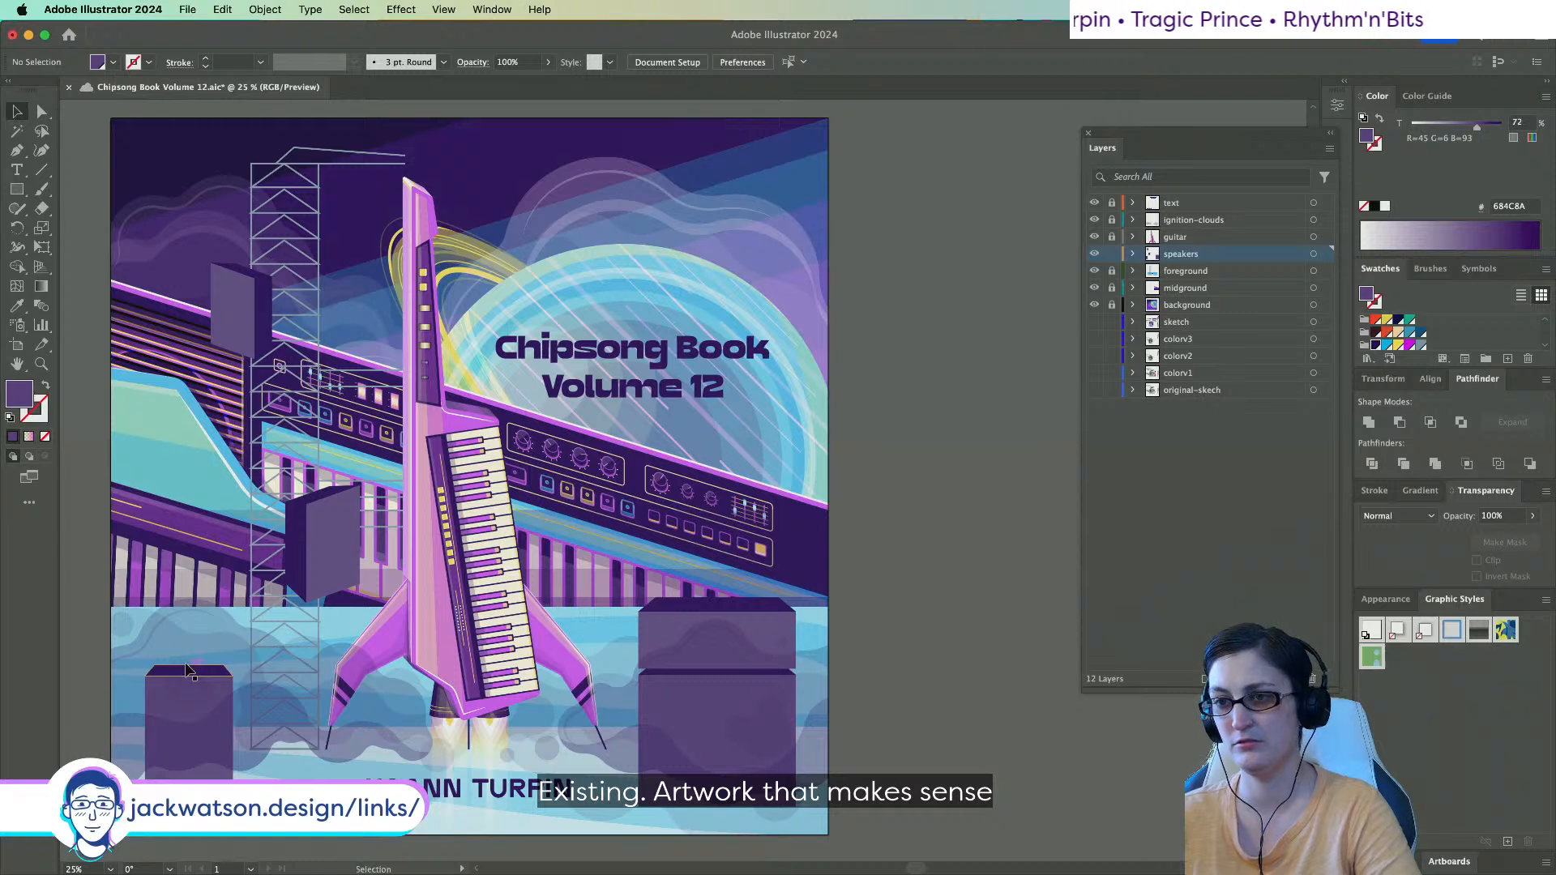
scroll(187, 668, down, 1)
scroll(185, 669, left, 3)
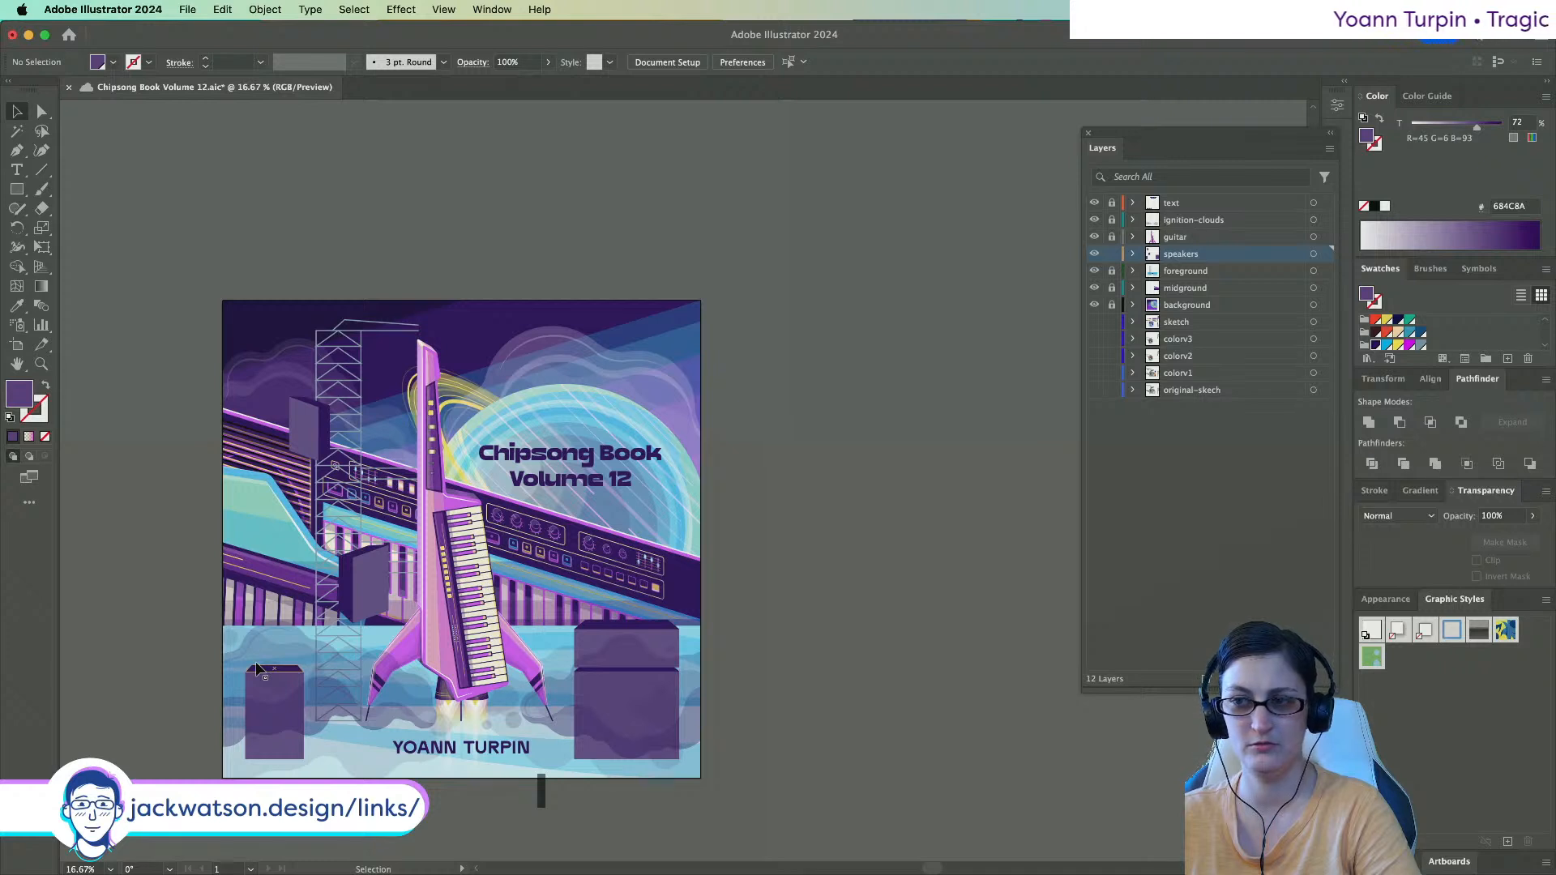
Try placing a copy of the amplifier stack over the title area beside the keytar.
drag(638, 712, 535, 515)
drag(576, 568, 709, 696)
drag(610, 599, 653, 583)
key(Delete)
key(super+z)
click(739, 506)
key(super+z)
key(super+z)
key(super+z)
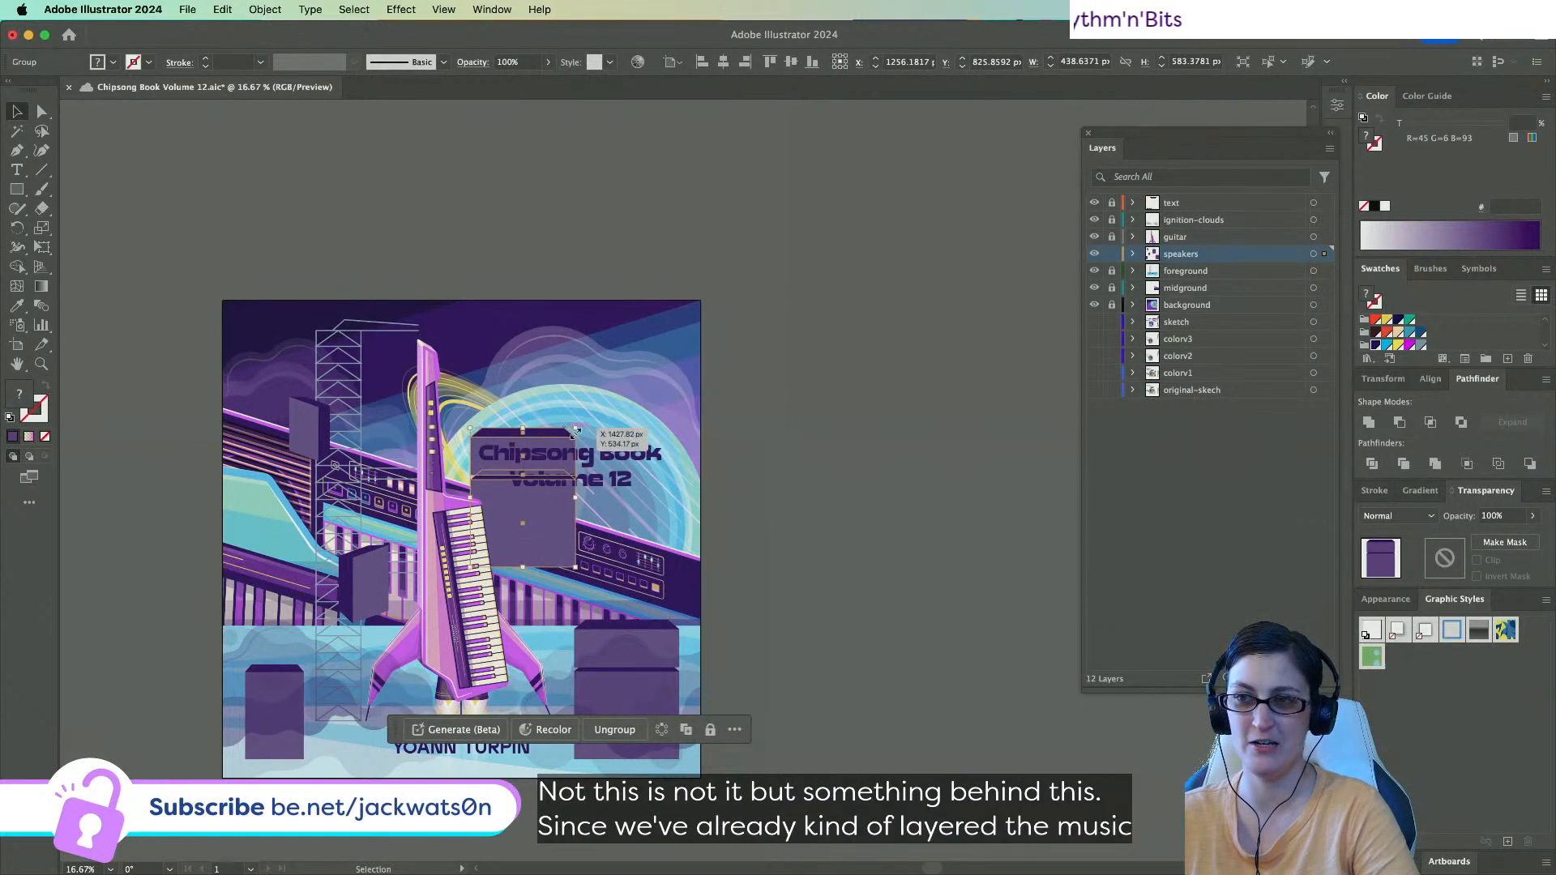
Try enlarging the copied amplifier stack to about 834 px wide, filling the area around and below the title.
drag(576, 497, 669, 498)
drag(570, 567, 568, 621)
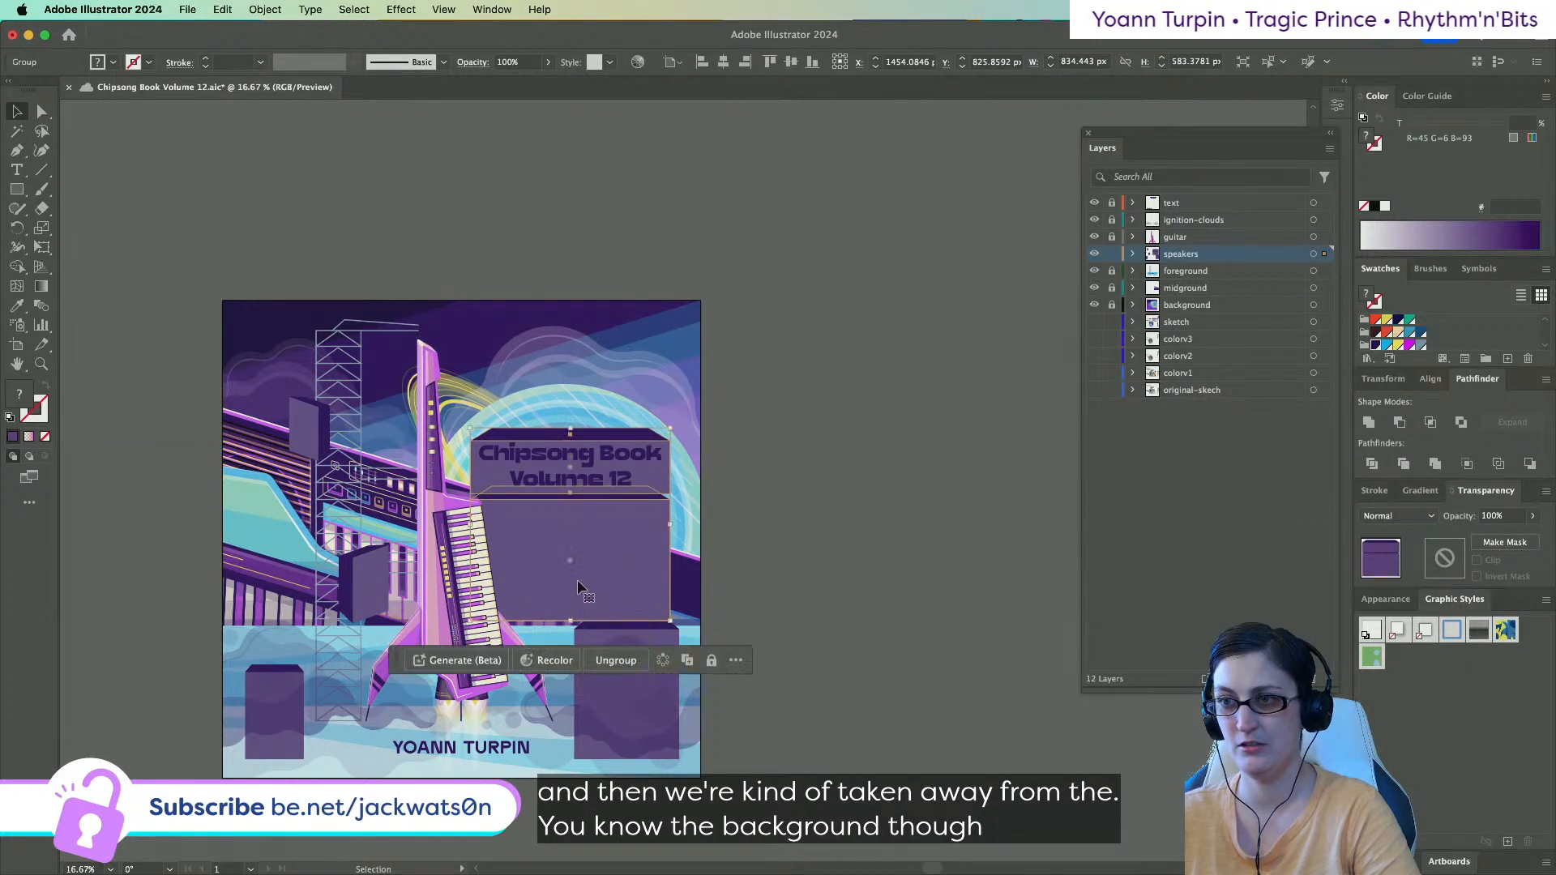
drag(578, 568, 579, 566)
click(755, 596)
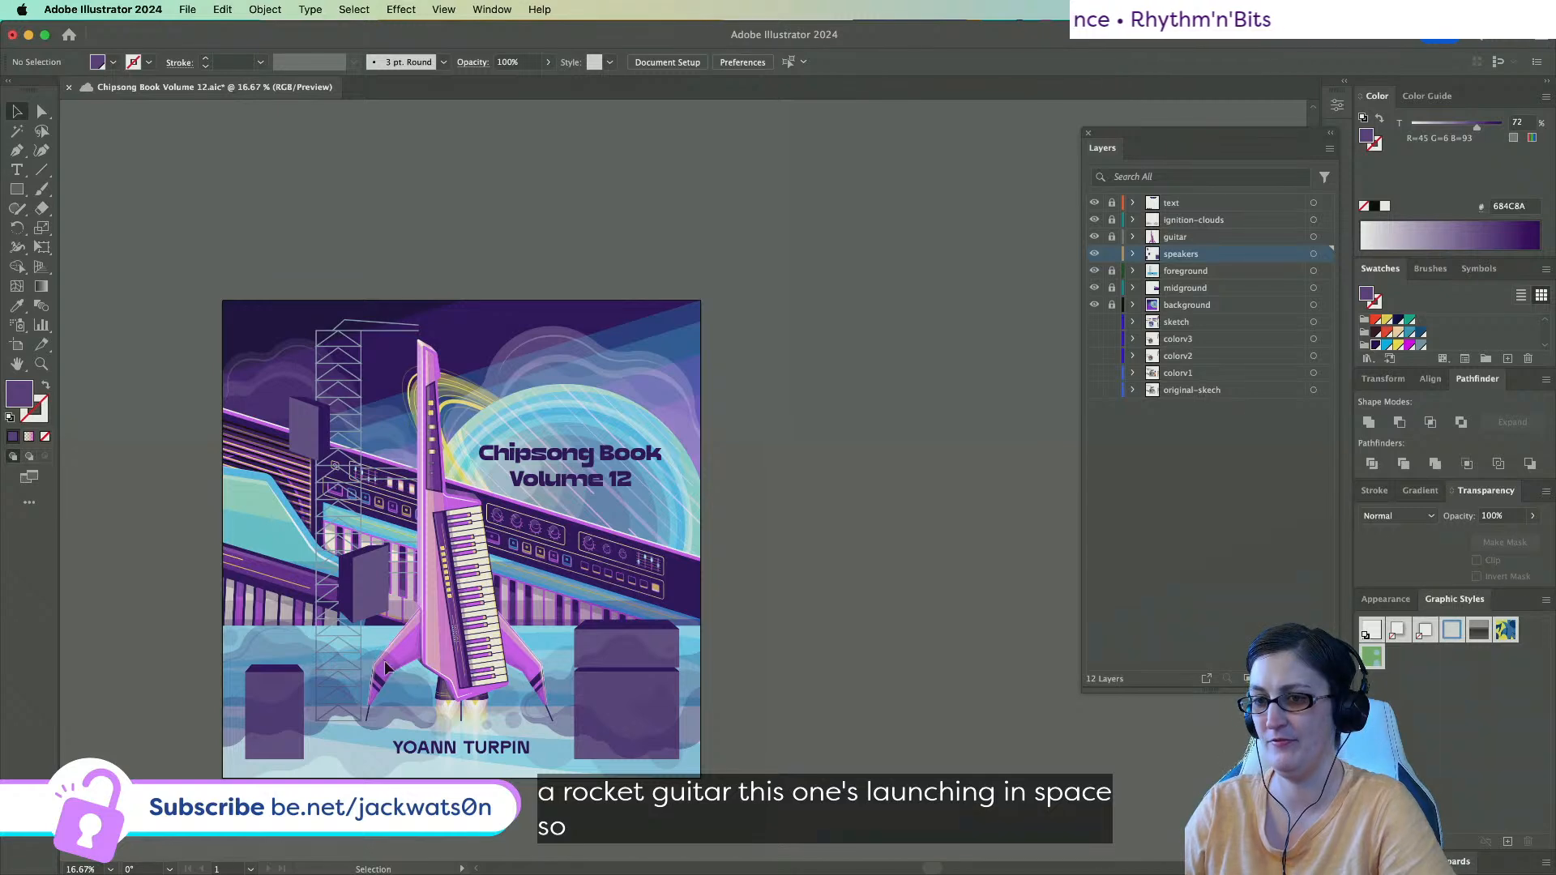
Move the small front-facing speaker slightly toward the lattice tower, to about X 241 px, and compare it with the amplifier stack.
scroll(395, 670, up, 2)
scroll(350, 686, down, 1)
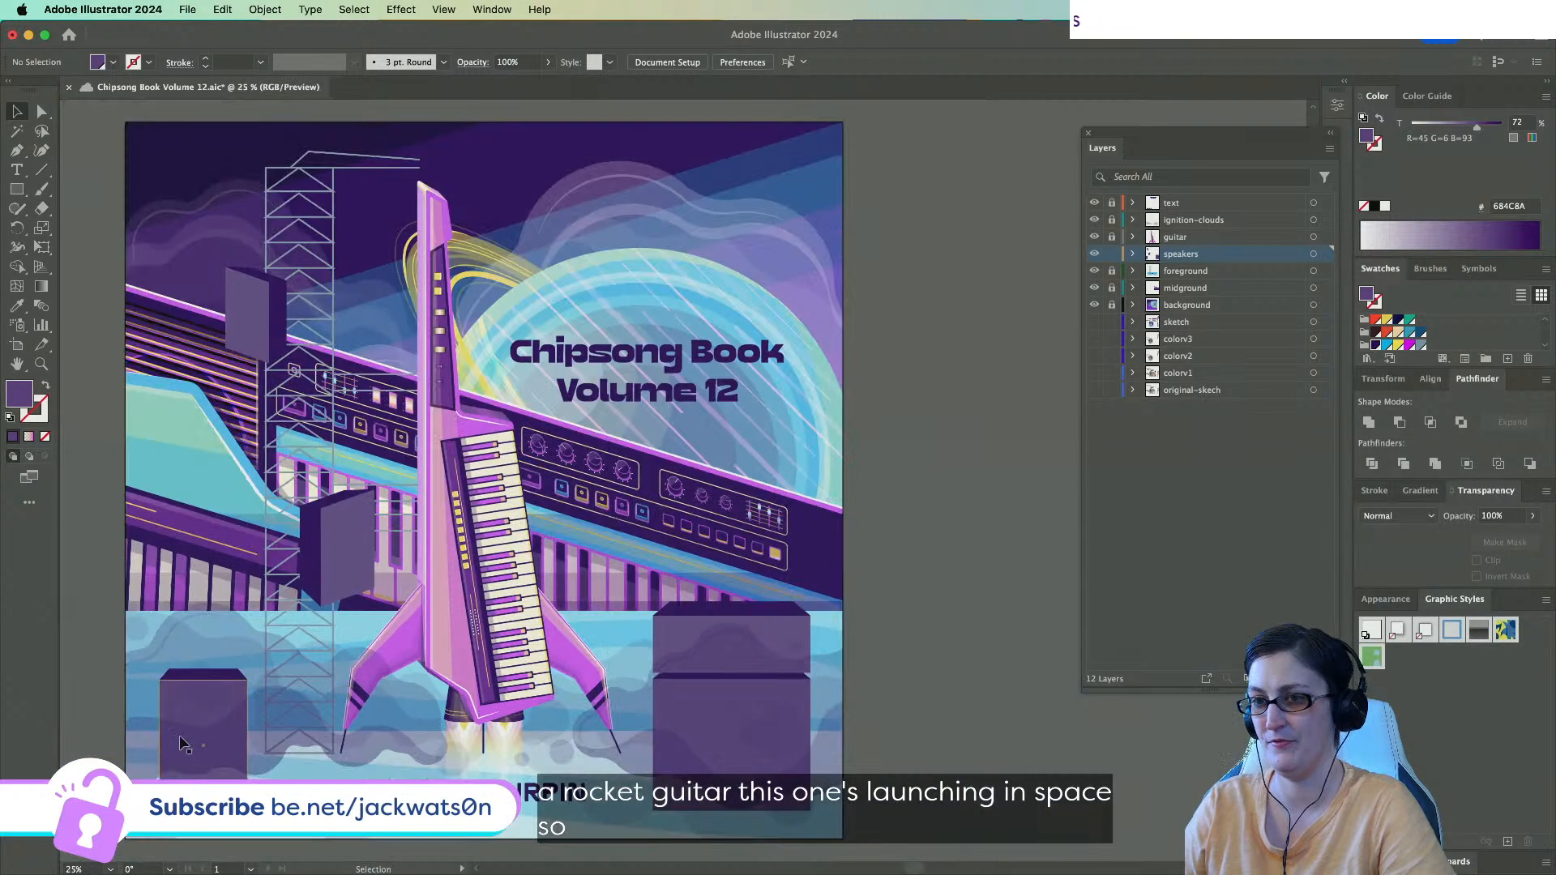
click(224, 729)
drag(240, 759, 232, 760)
key(super+z)
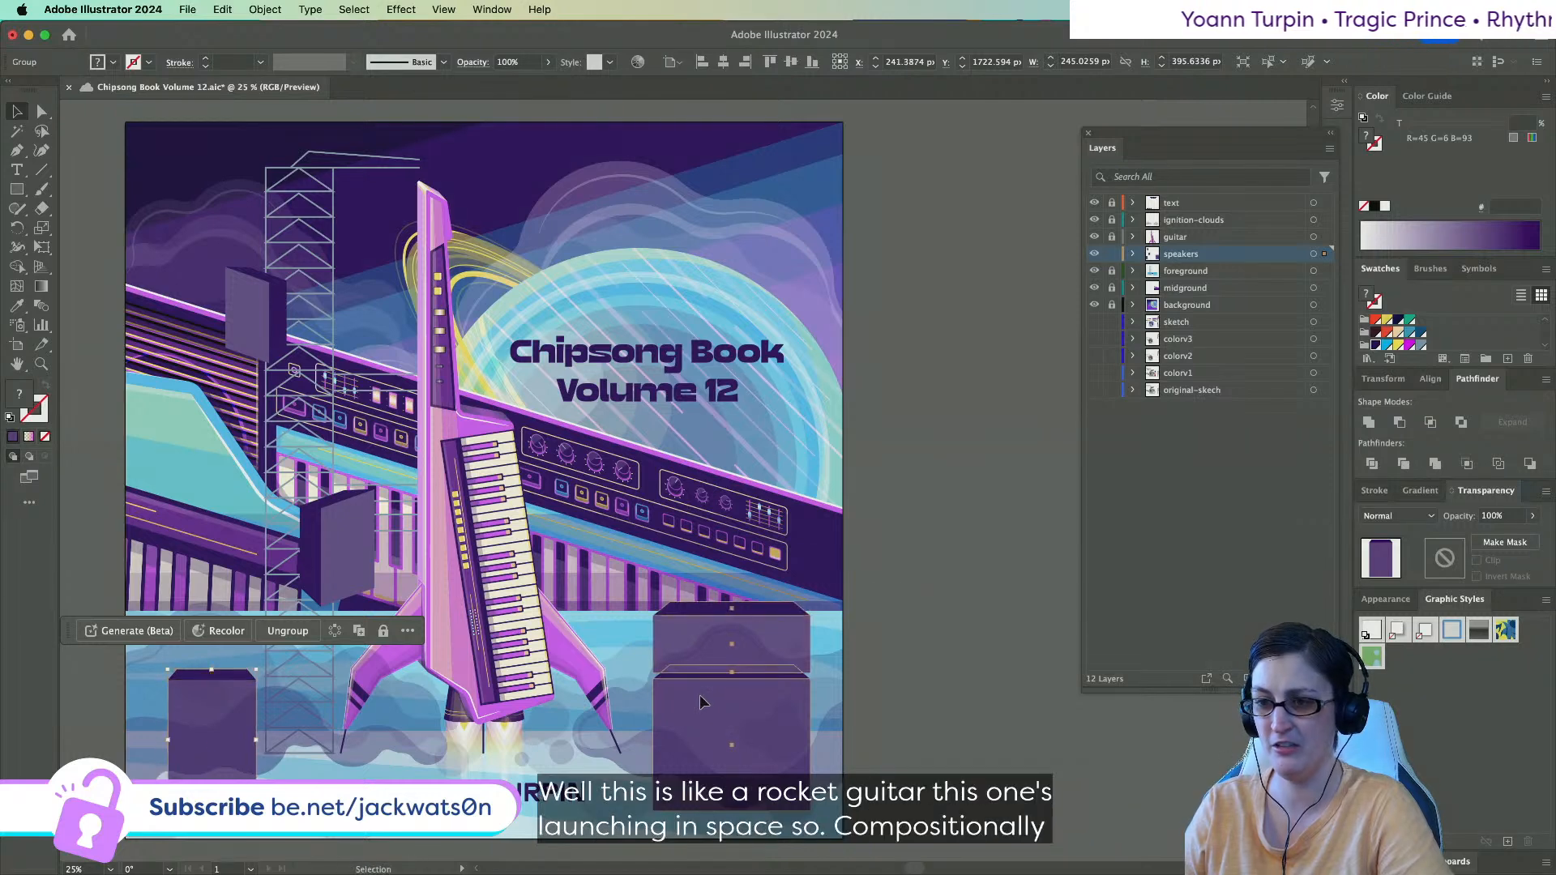
shift+click(698, 702)
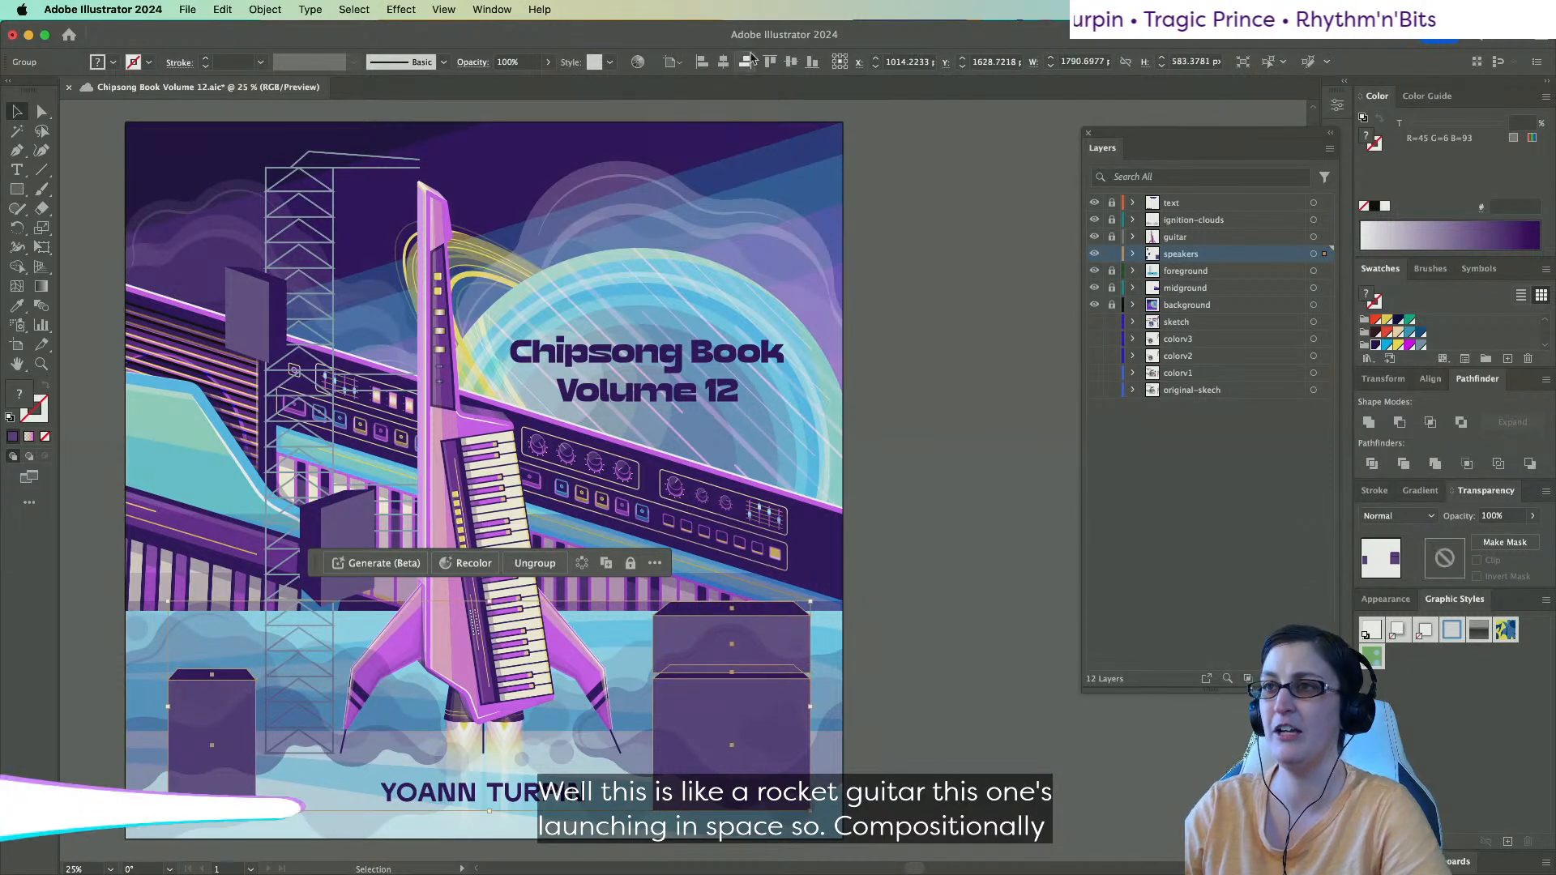
click(535, 562)
Check the whole cover composition and save the document.
scroll(931, 507, down, 1)
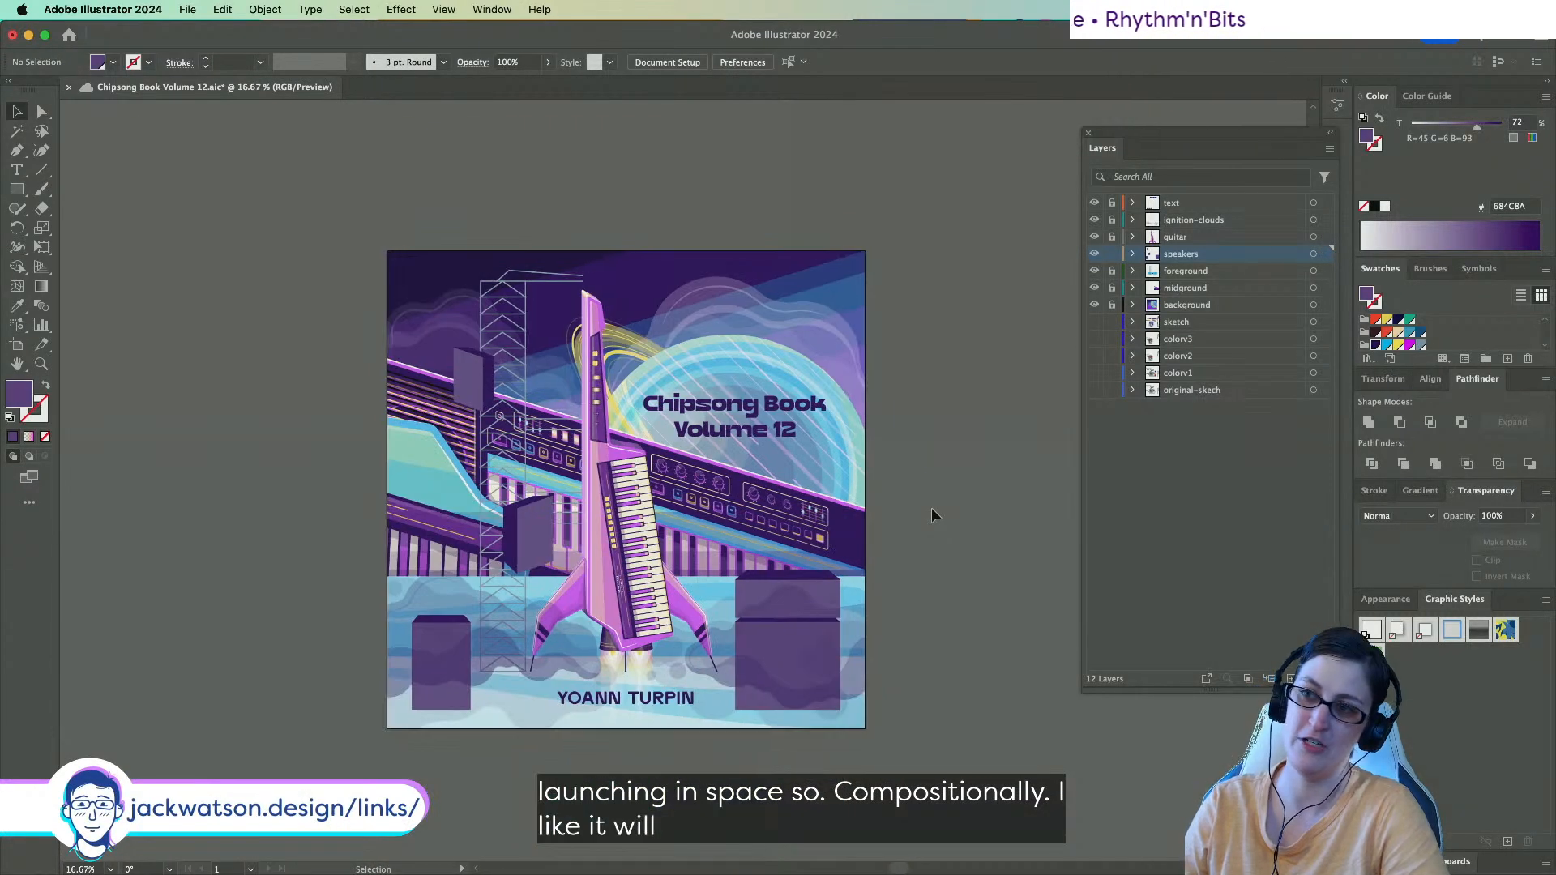
scroll(933, 507, right, 2)
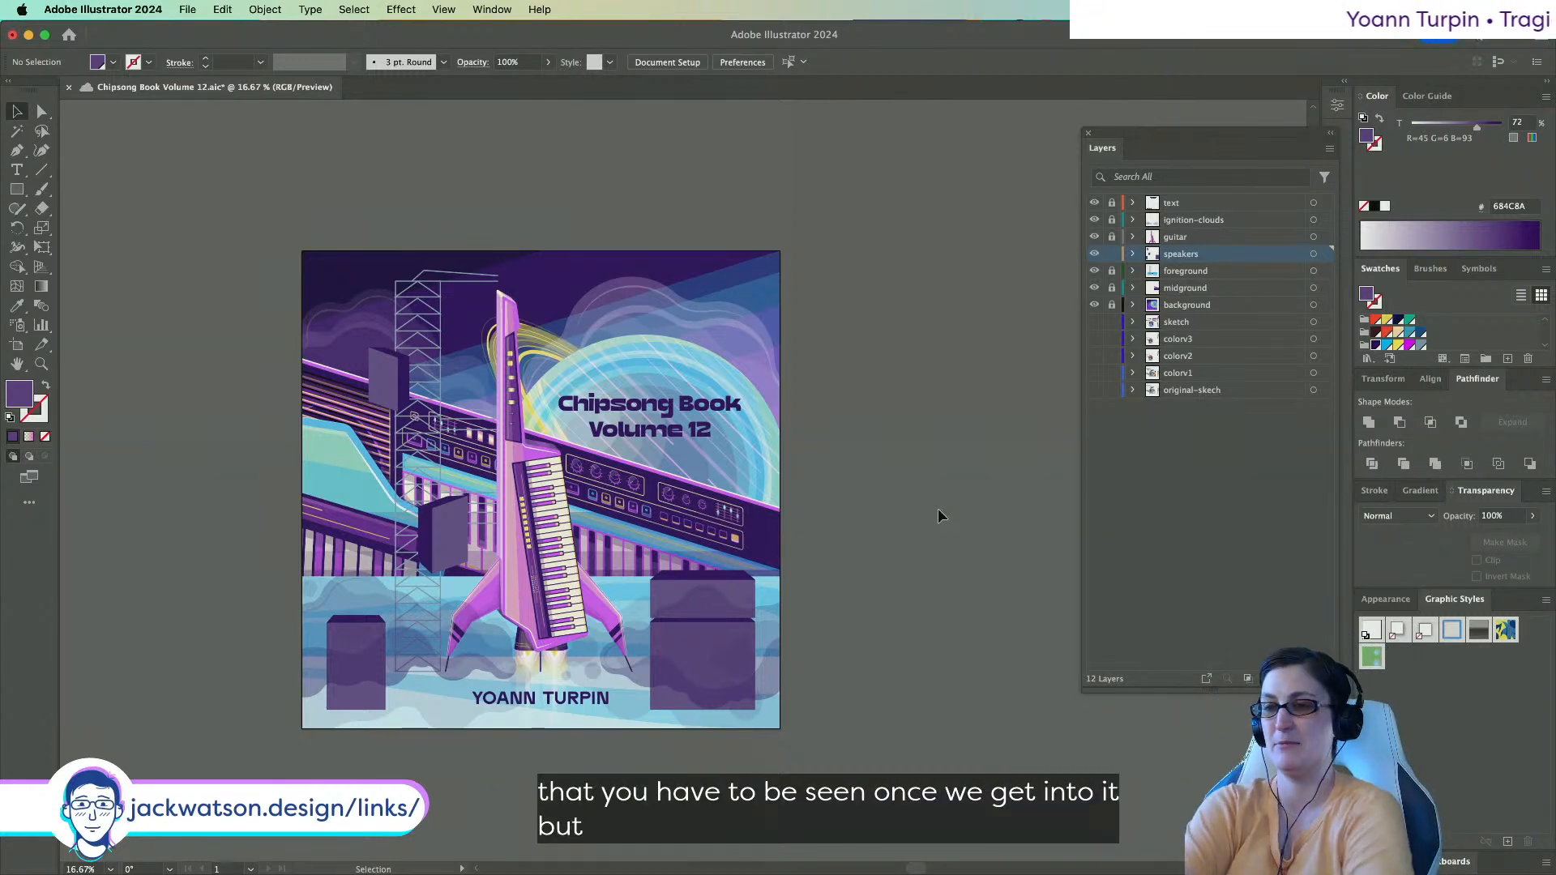
key(super+s)
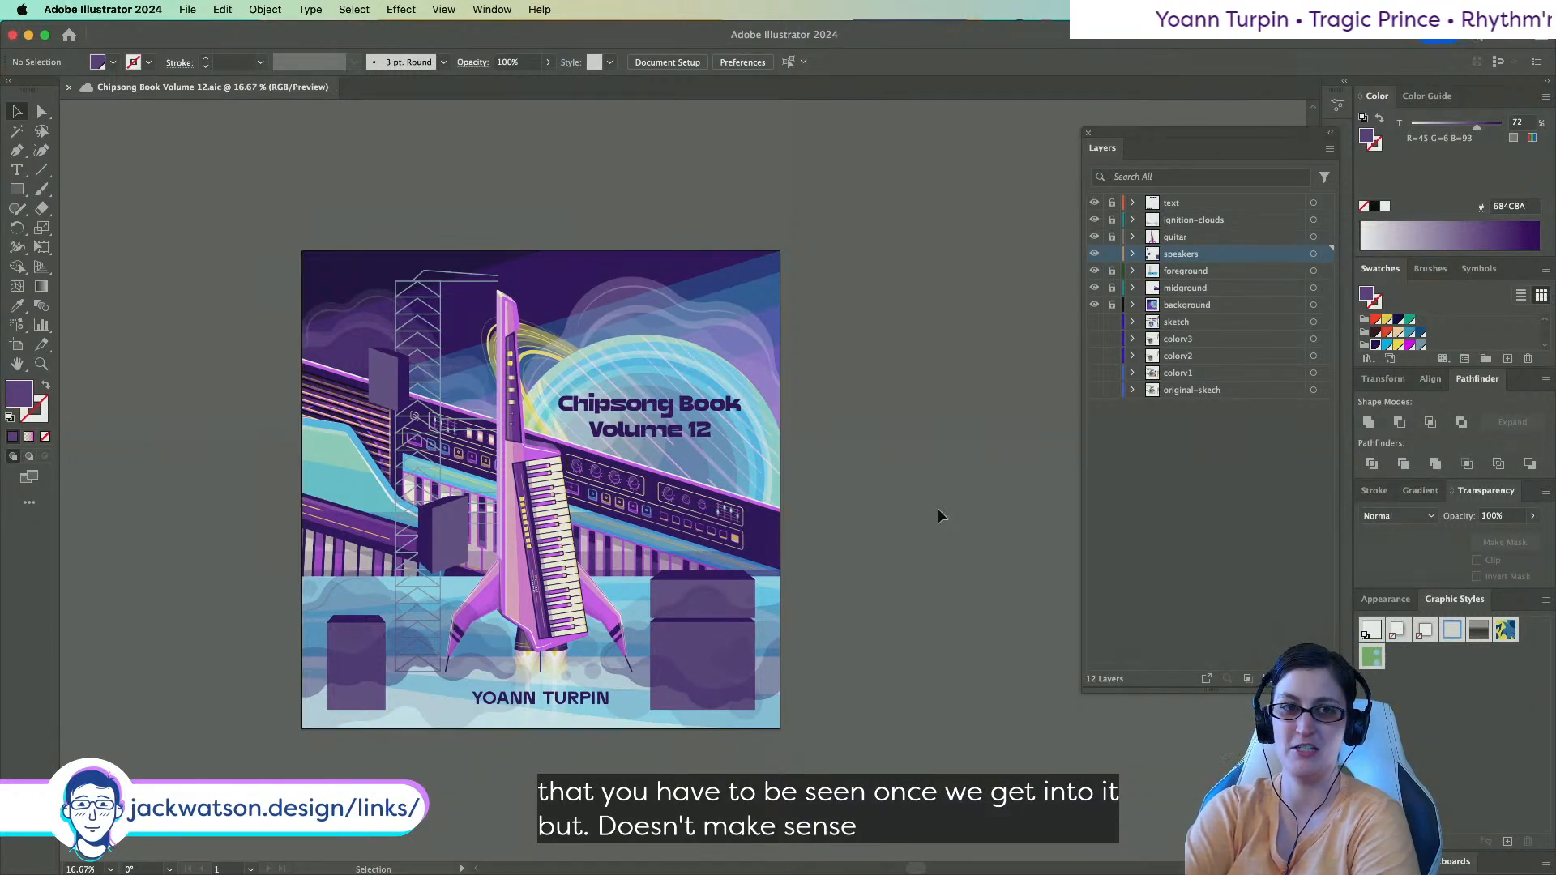